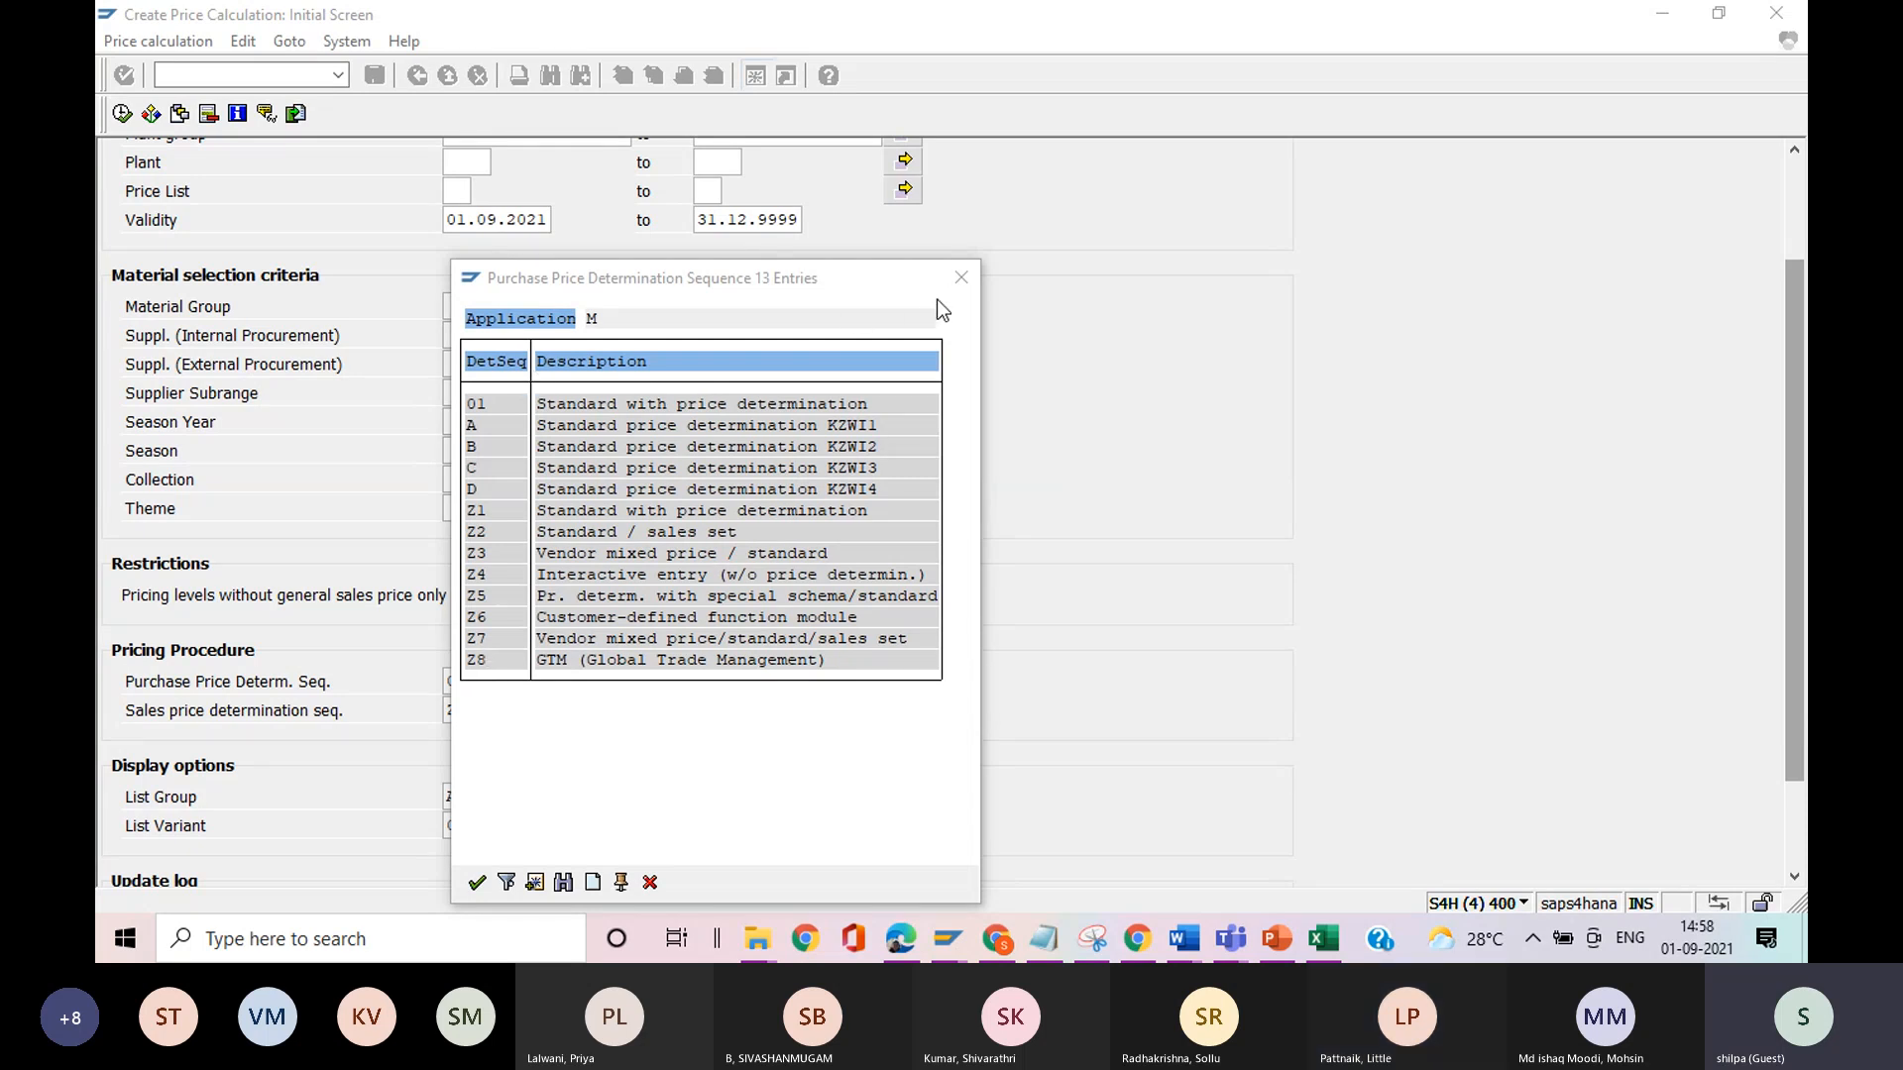
# Review the available sales price determination sequences without choosing one, and look over the remaining selection options.
pyautogui.click(961, 279)
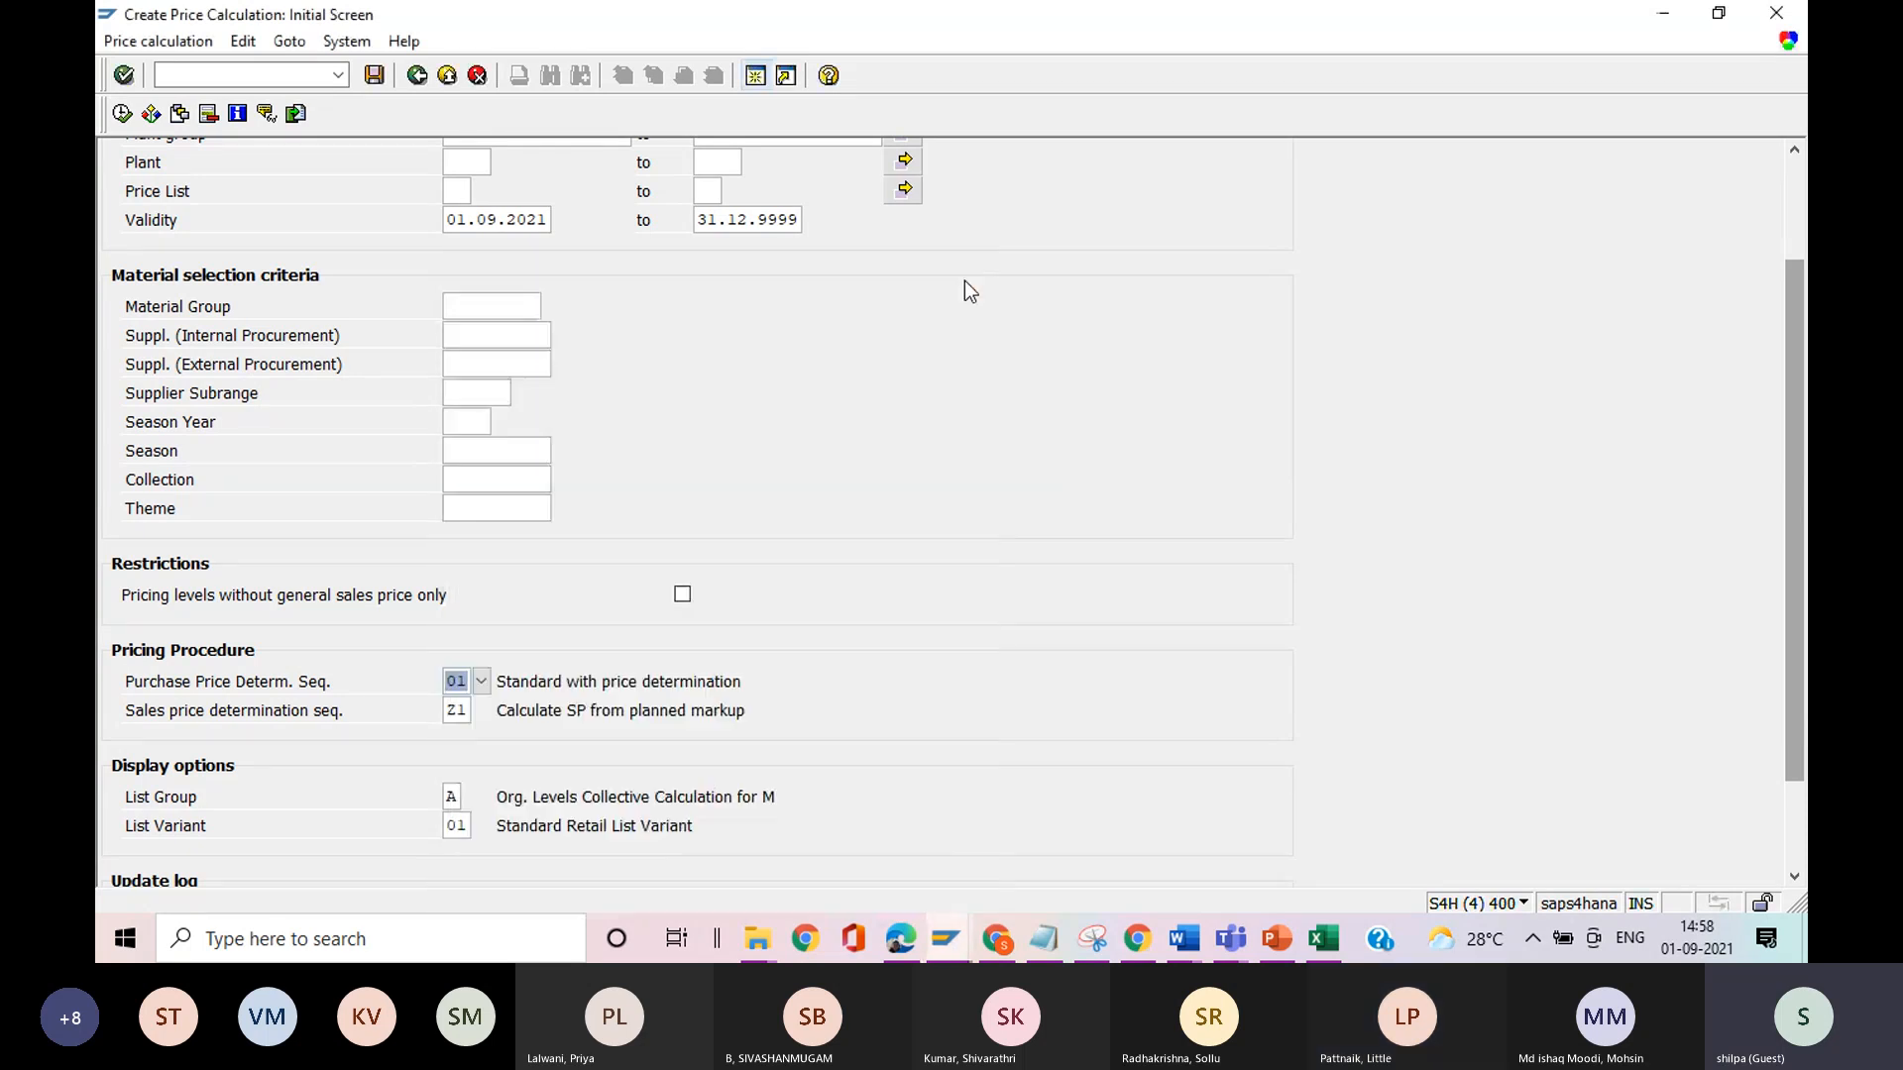
pyautogui.click(452, 706)
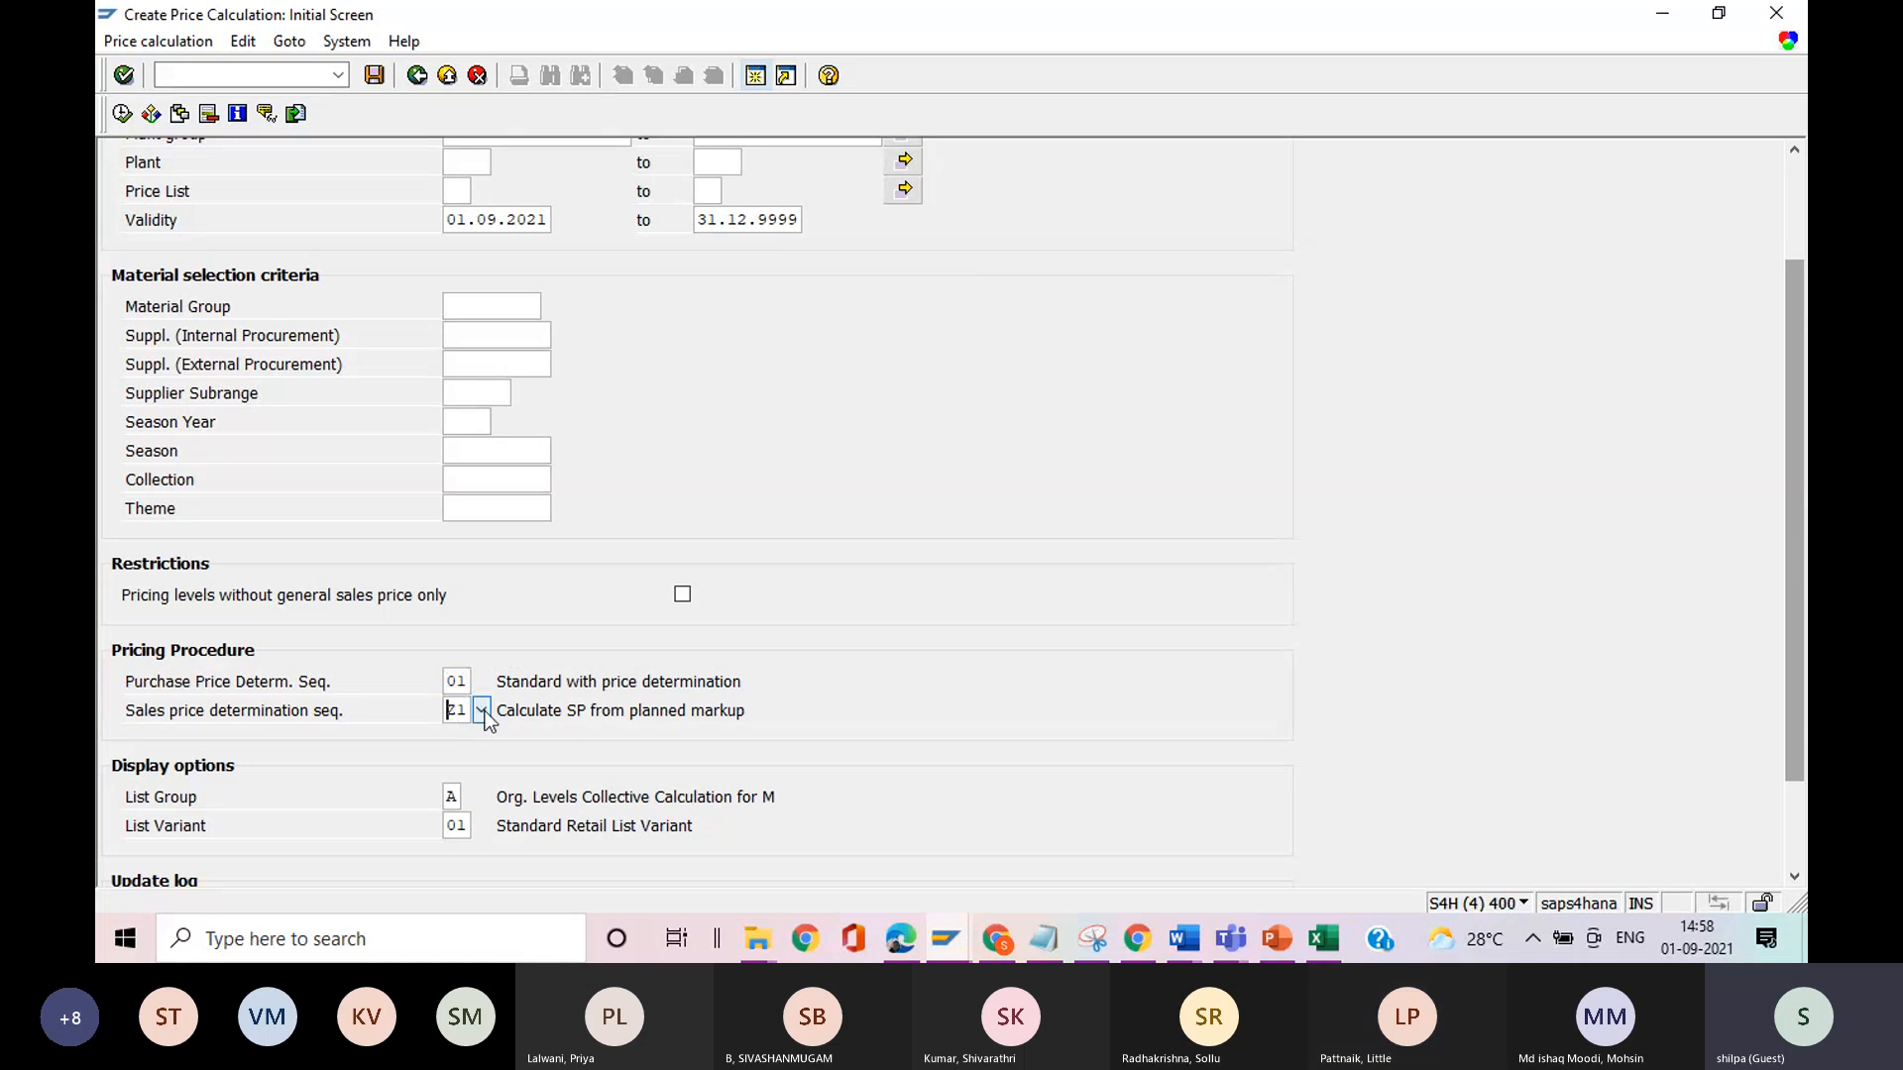
pyautogui.click(481, 710)
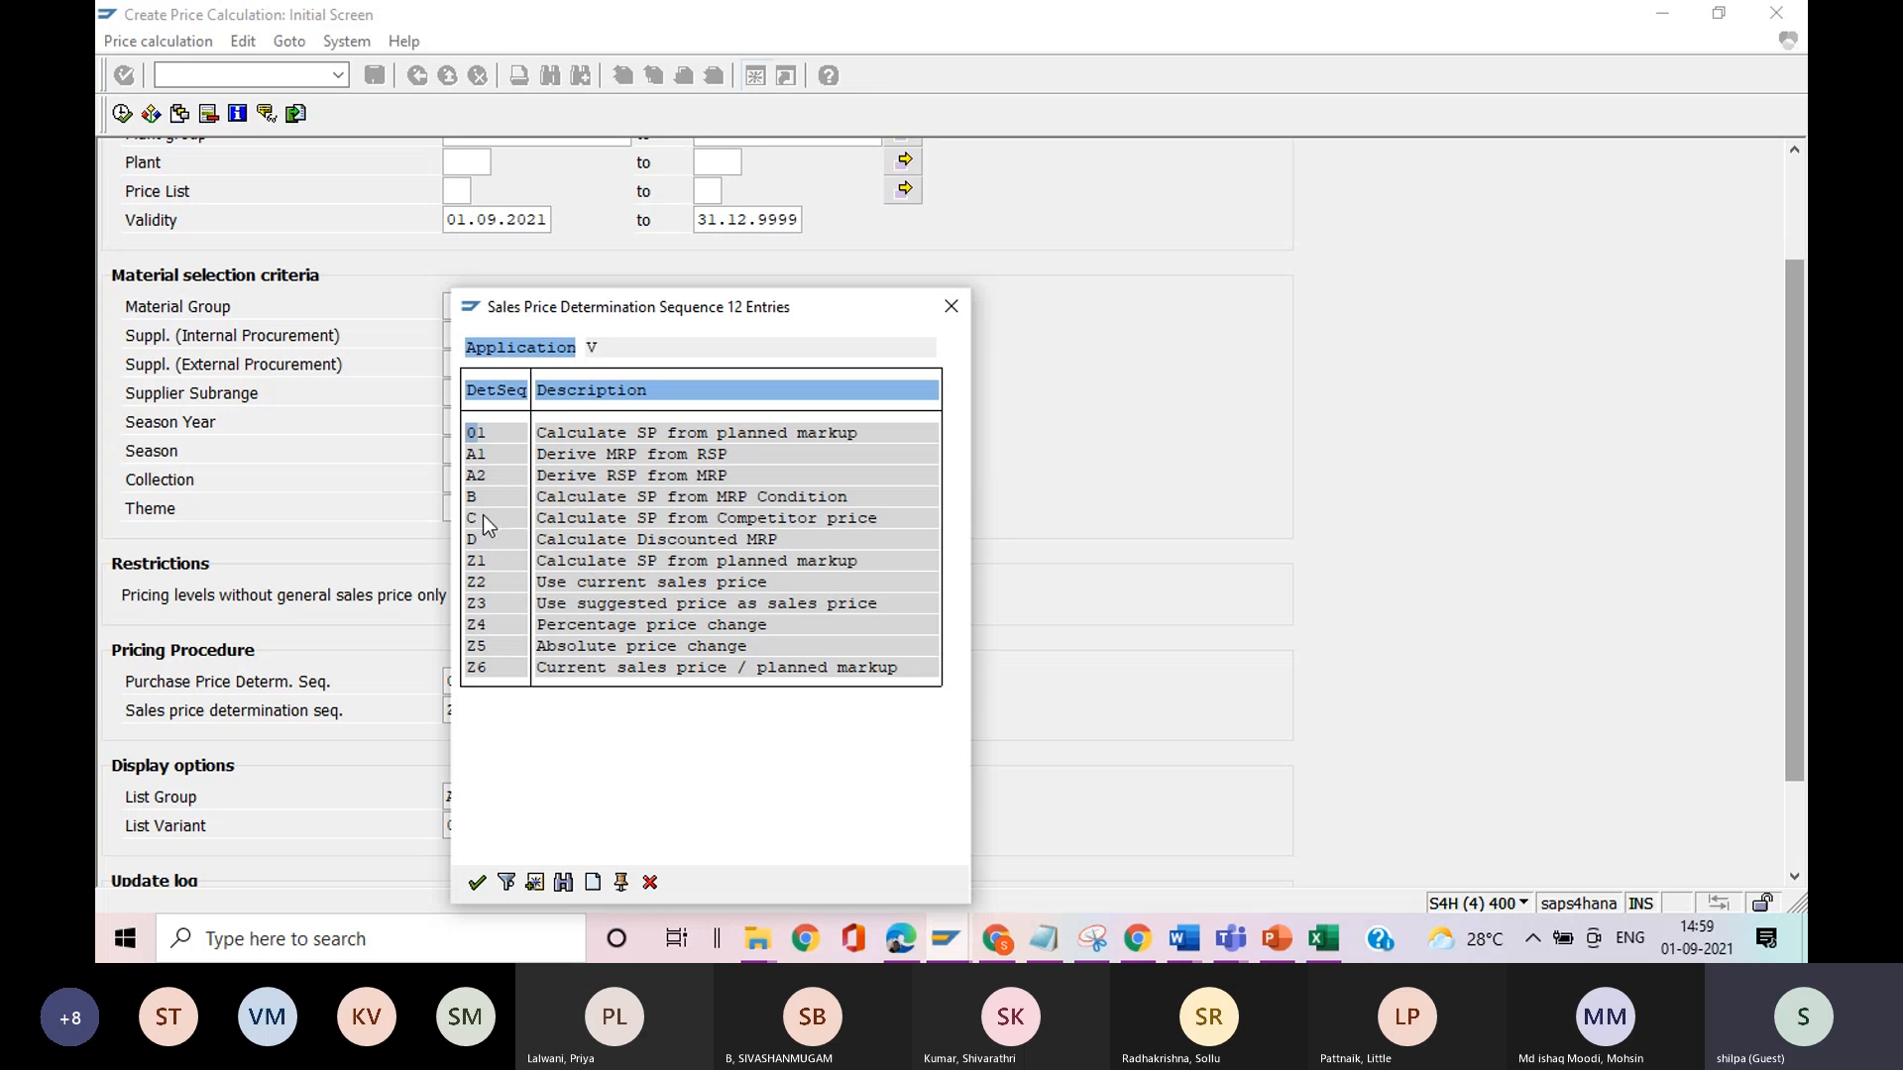
pyautogui.click(952, 307)
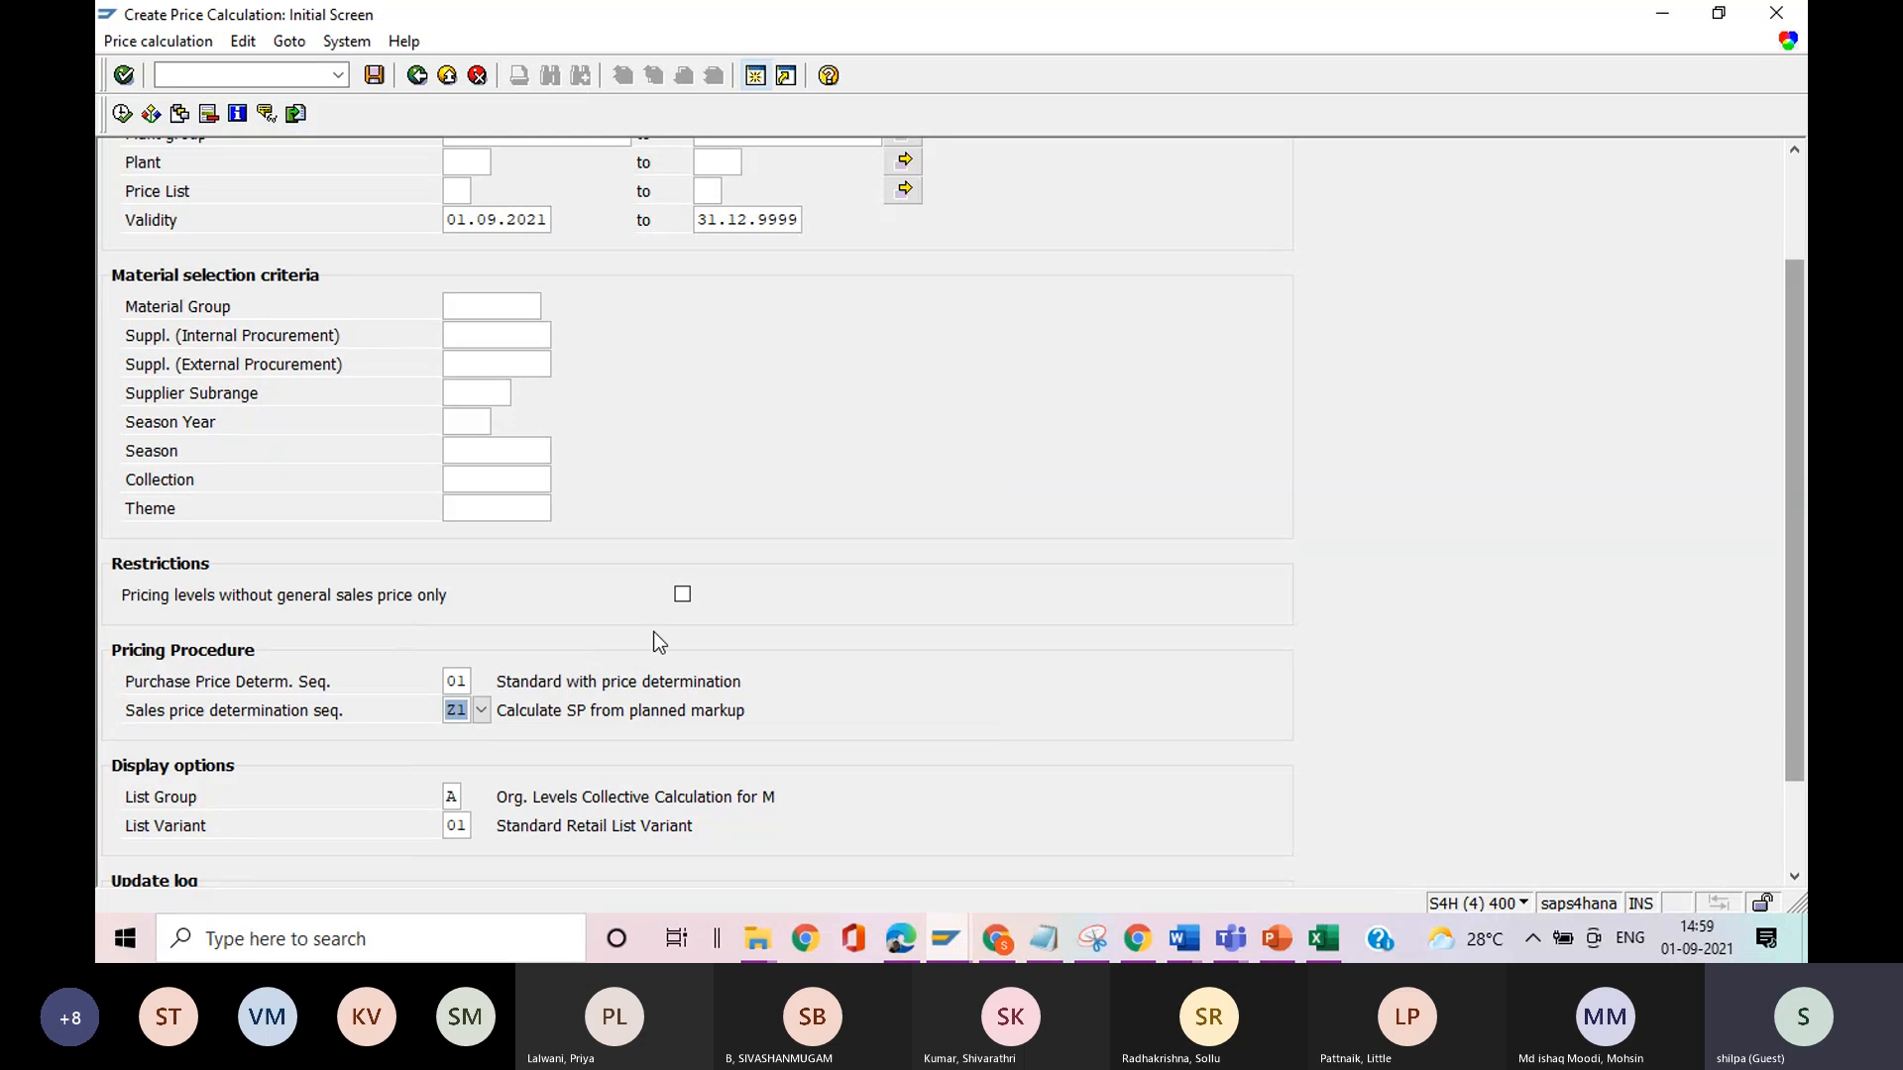
pyautogui.moveTo(1799, 446); pyautogui.dragTo(1799, 528)
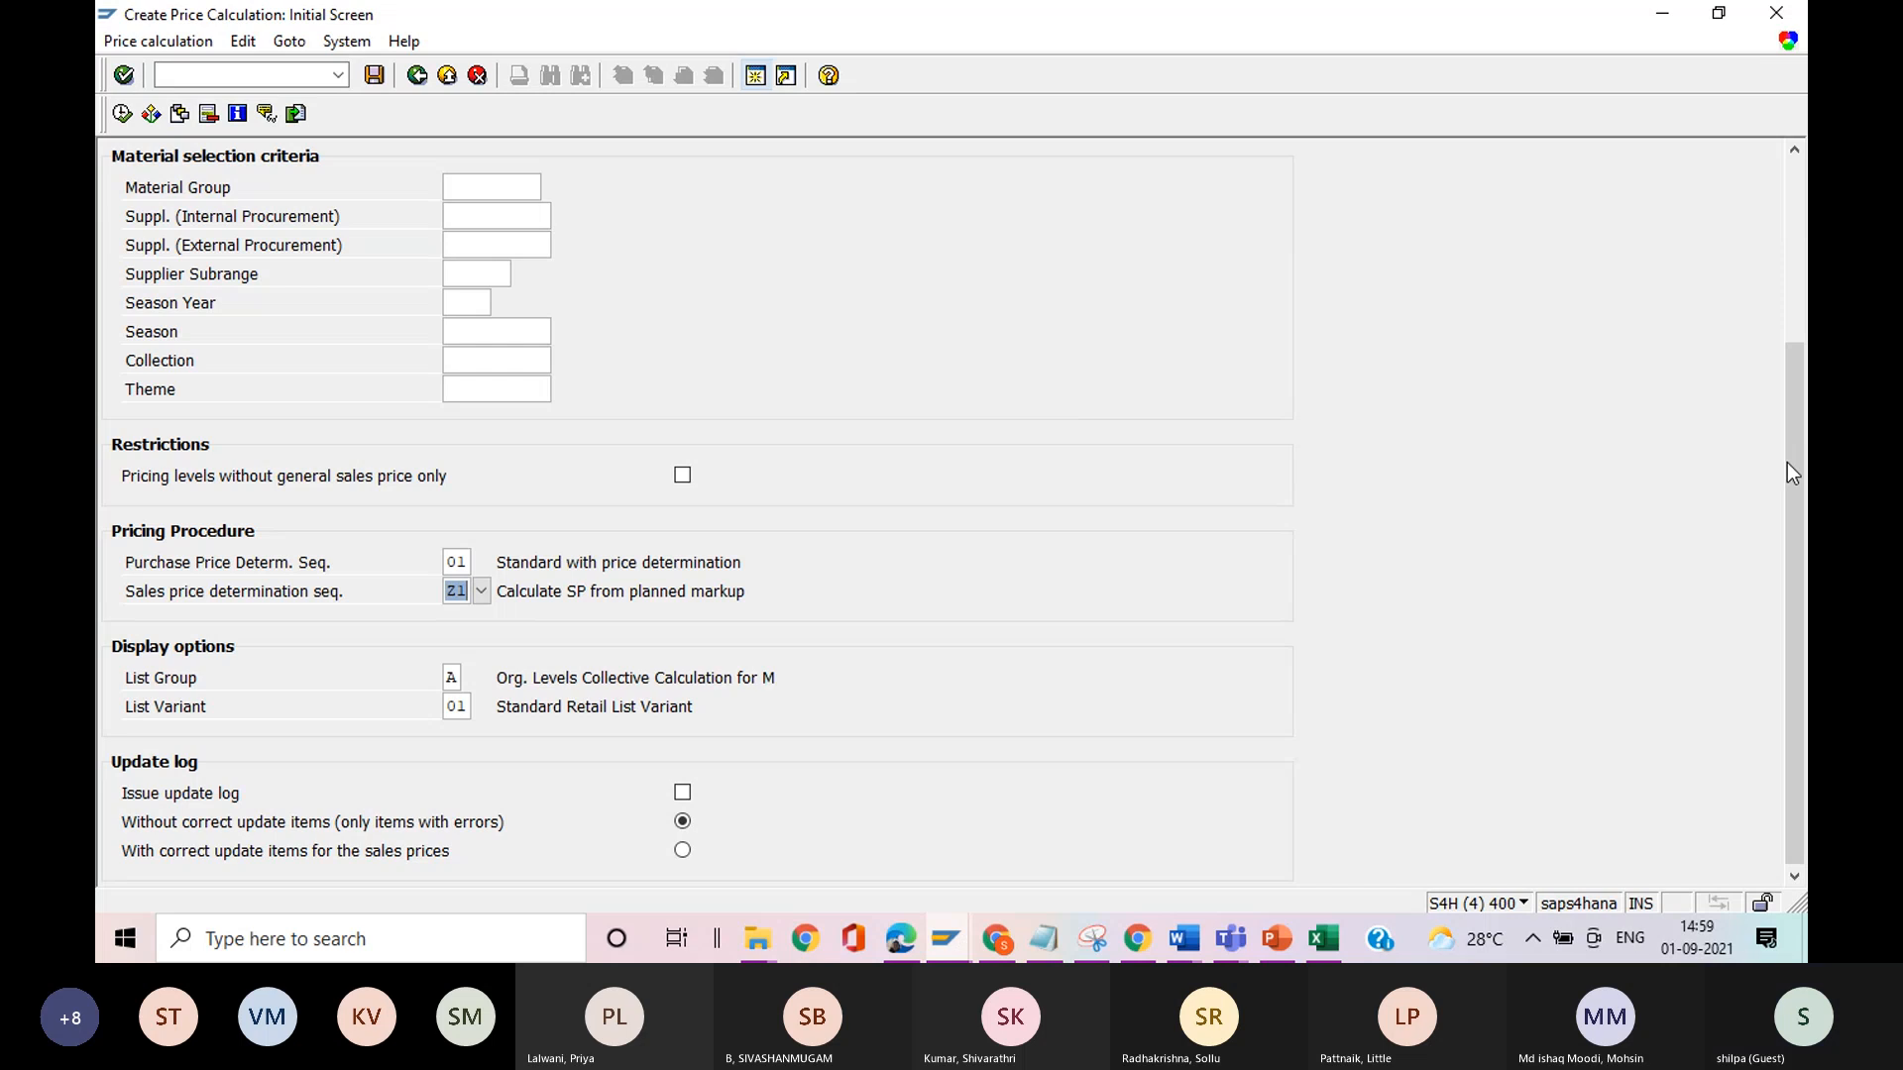
pyautogui.moveTo(1787, 462); pyautogui.dragTo(1802, 277)
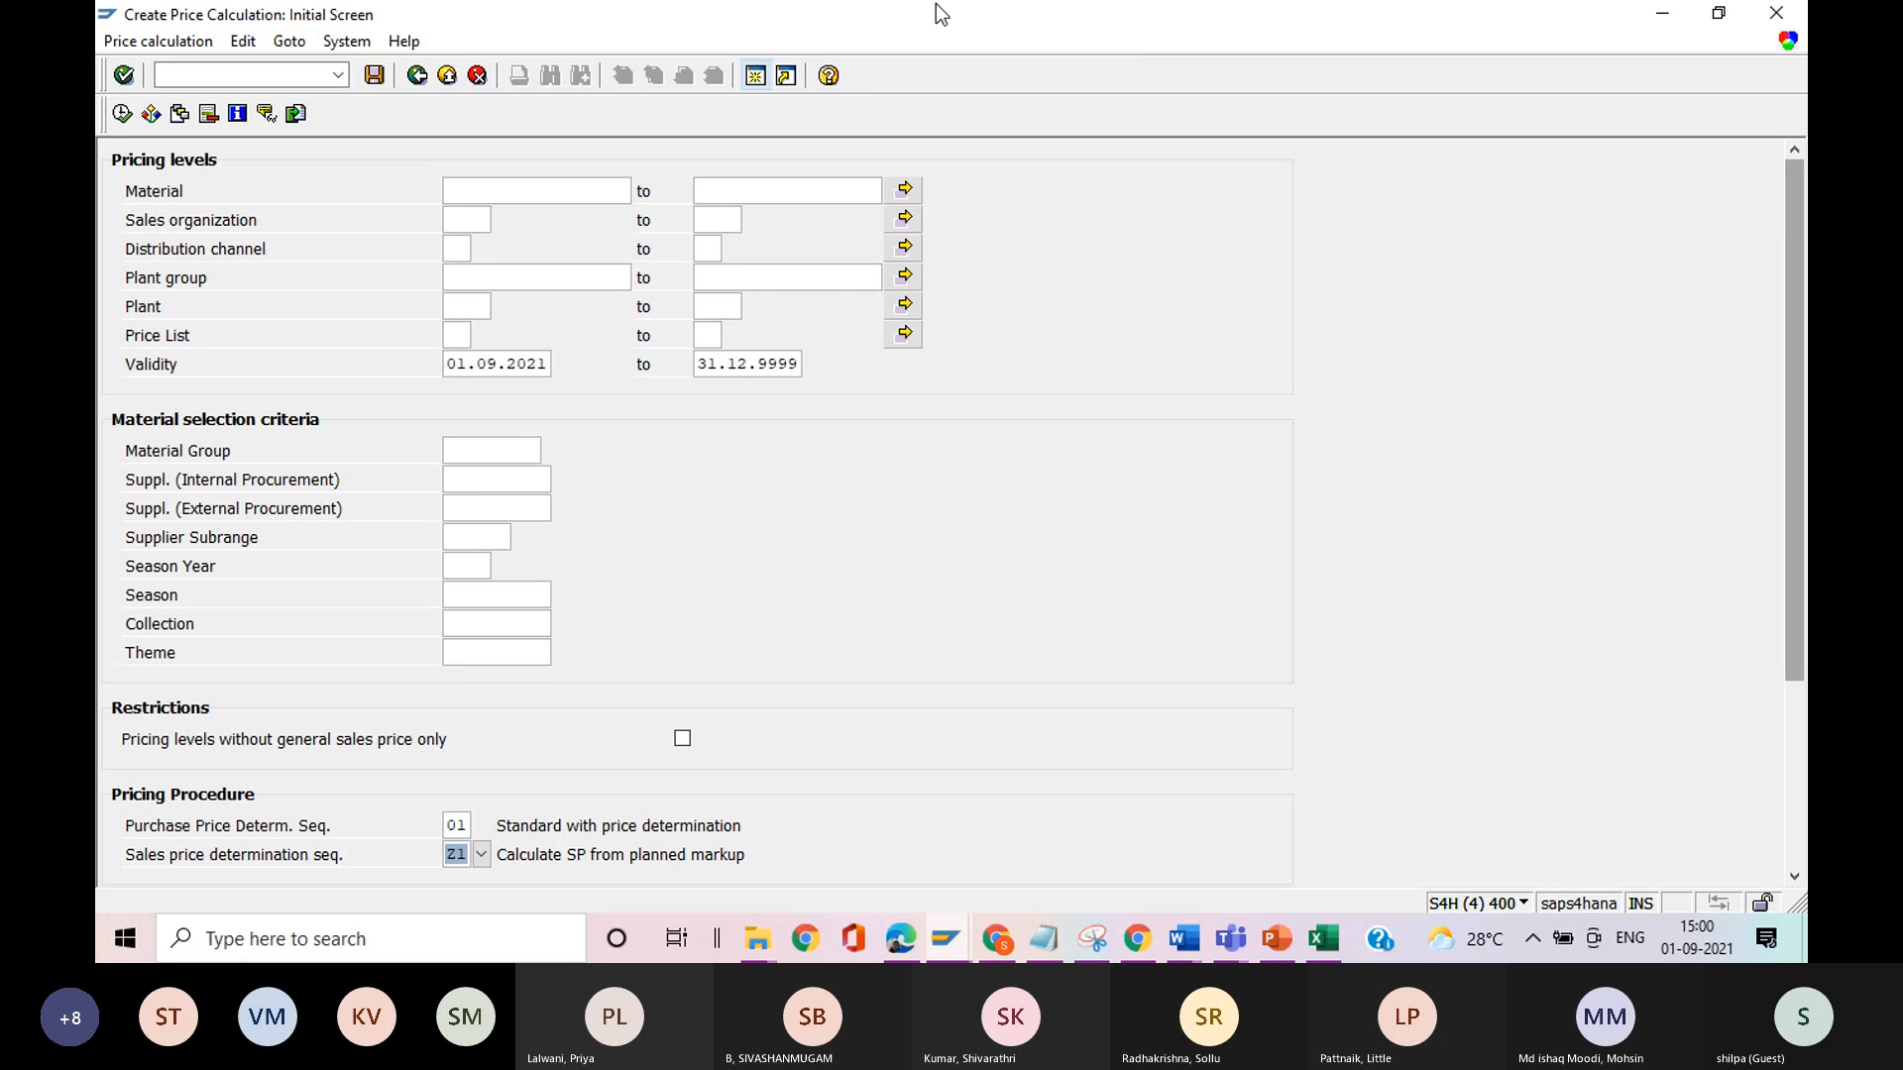
# Display the stored selections of variant TEST-1, and return to the price calculation's initial screen.
pyautogui.click(286, 42)
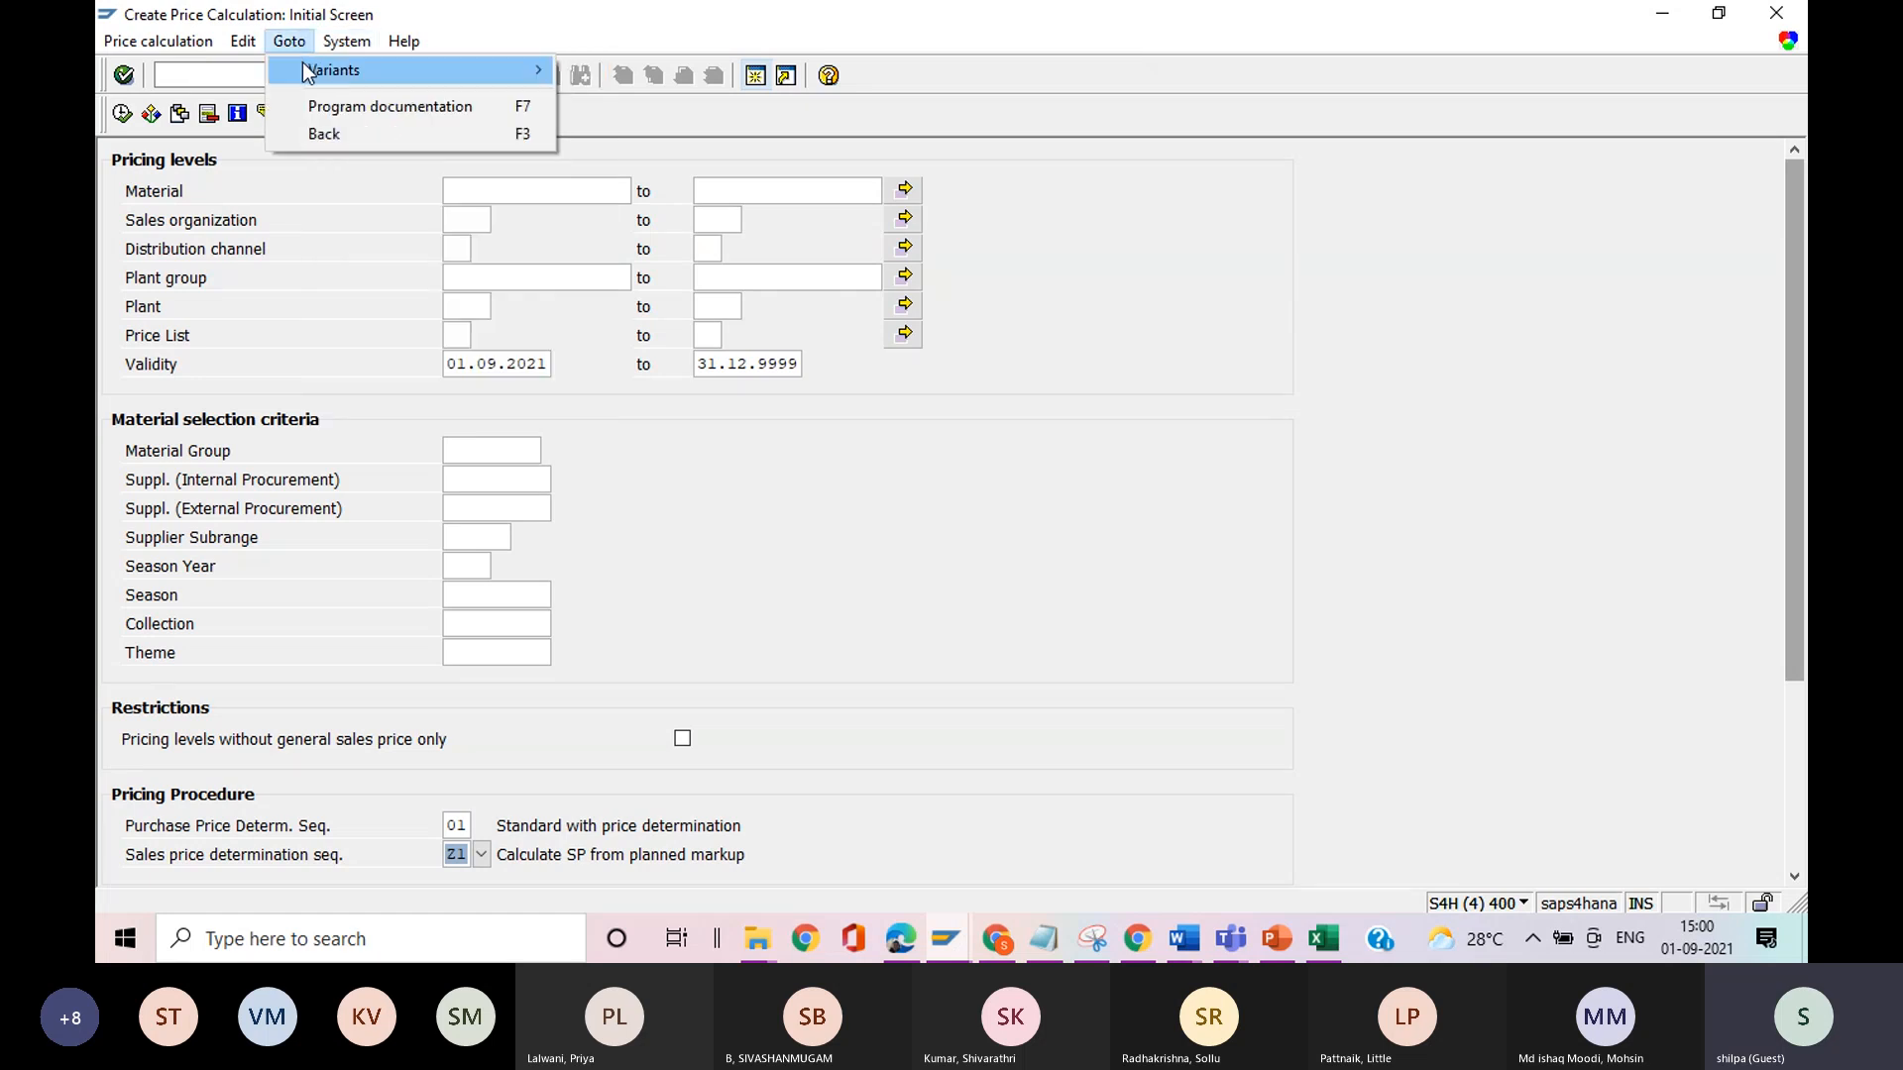
pyautogui.moveTo(403, 41)
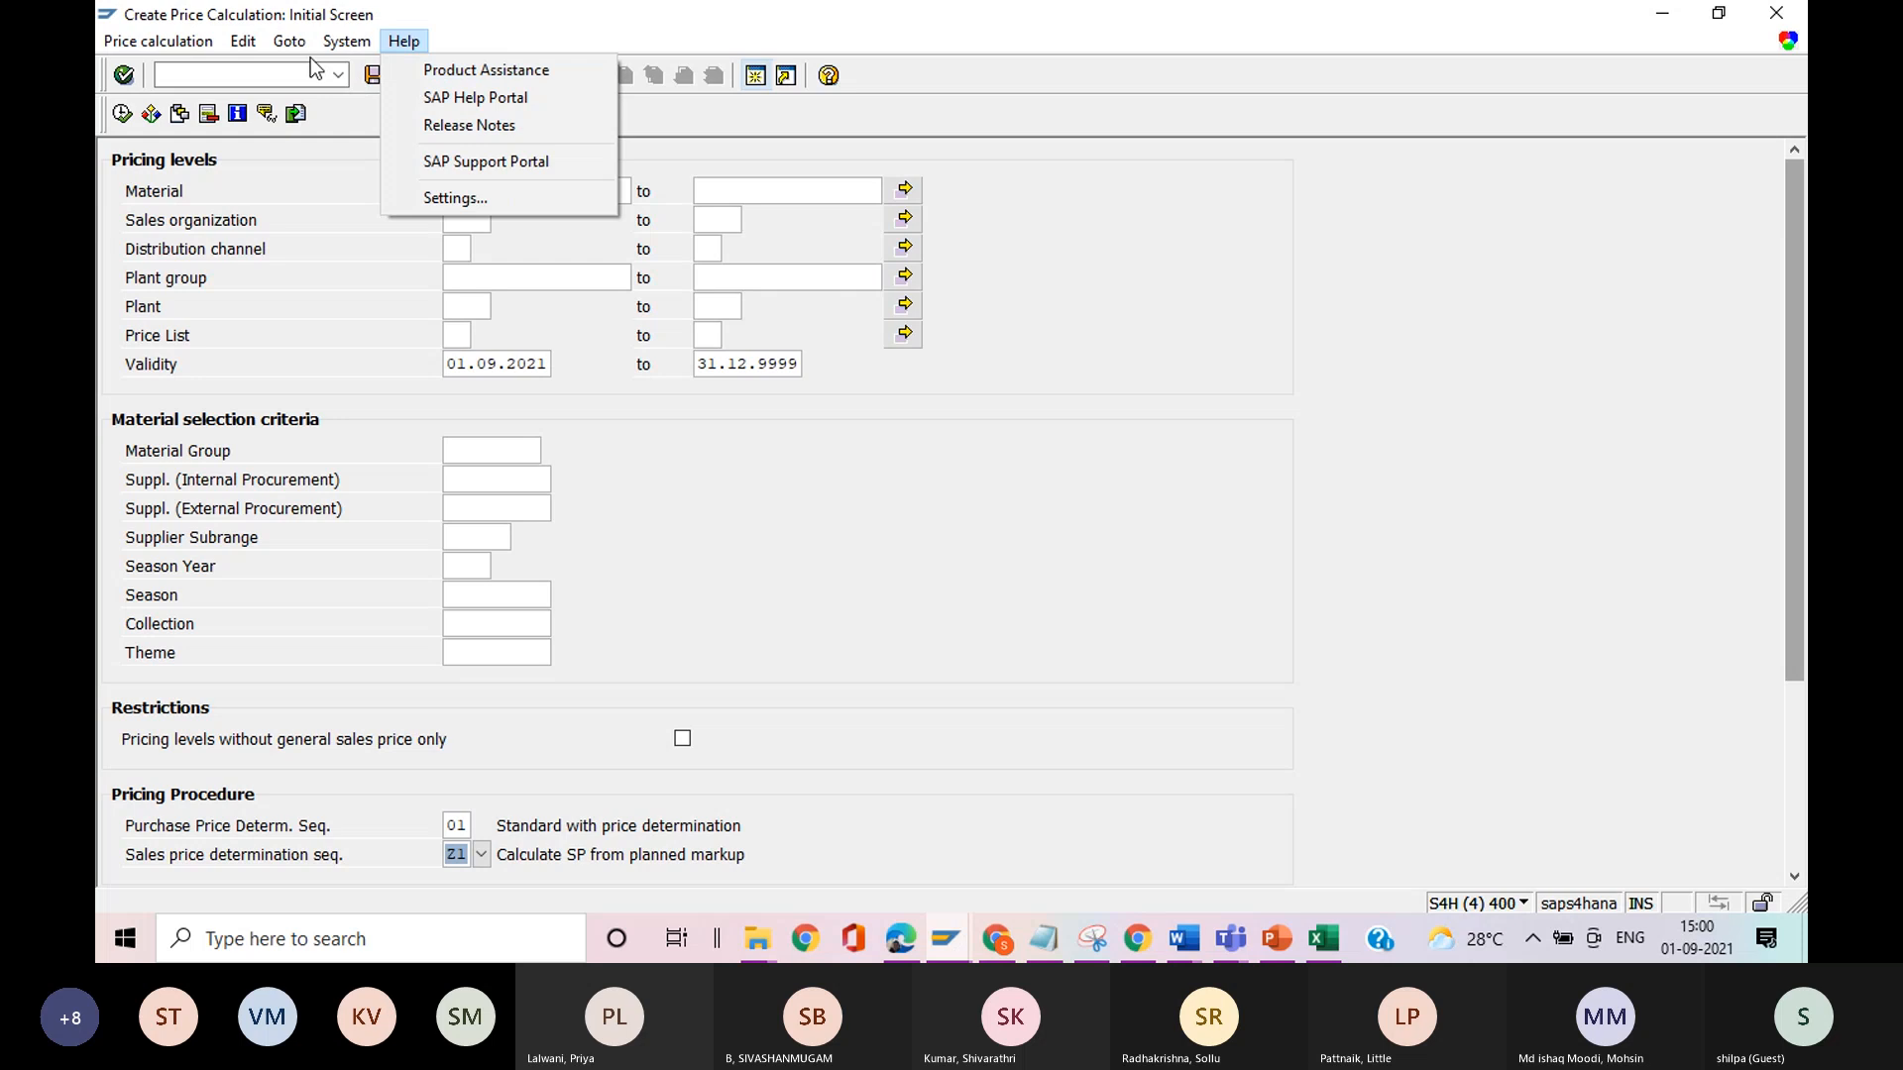
pyautogui.moveTo(315, 71)
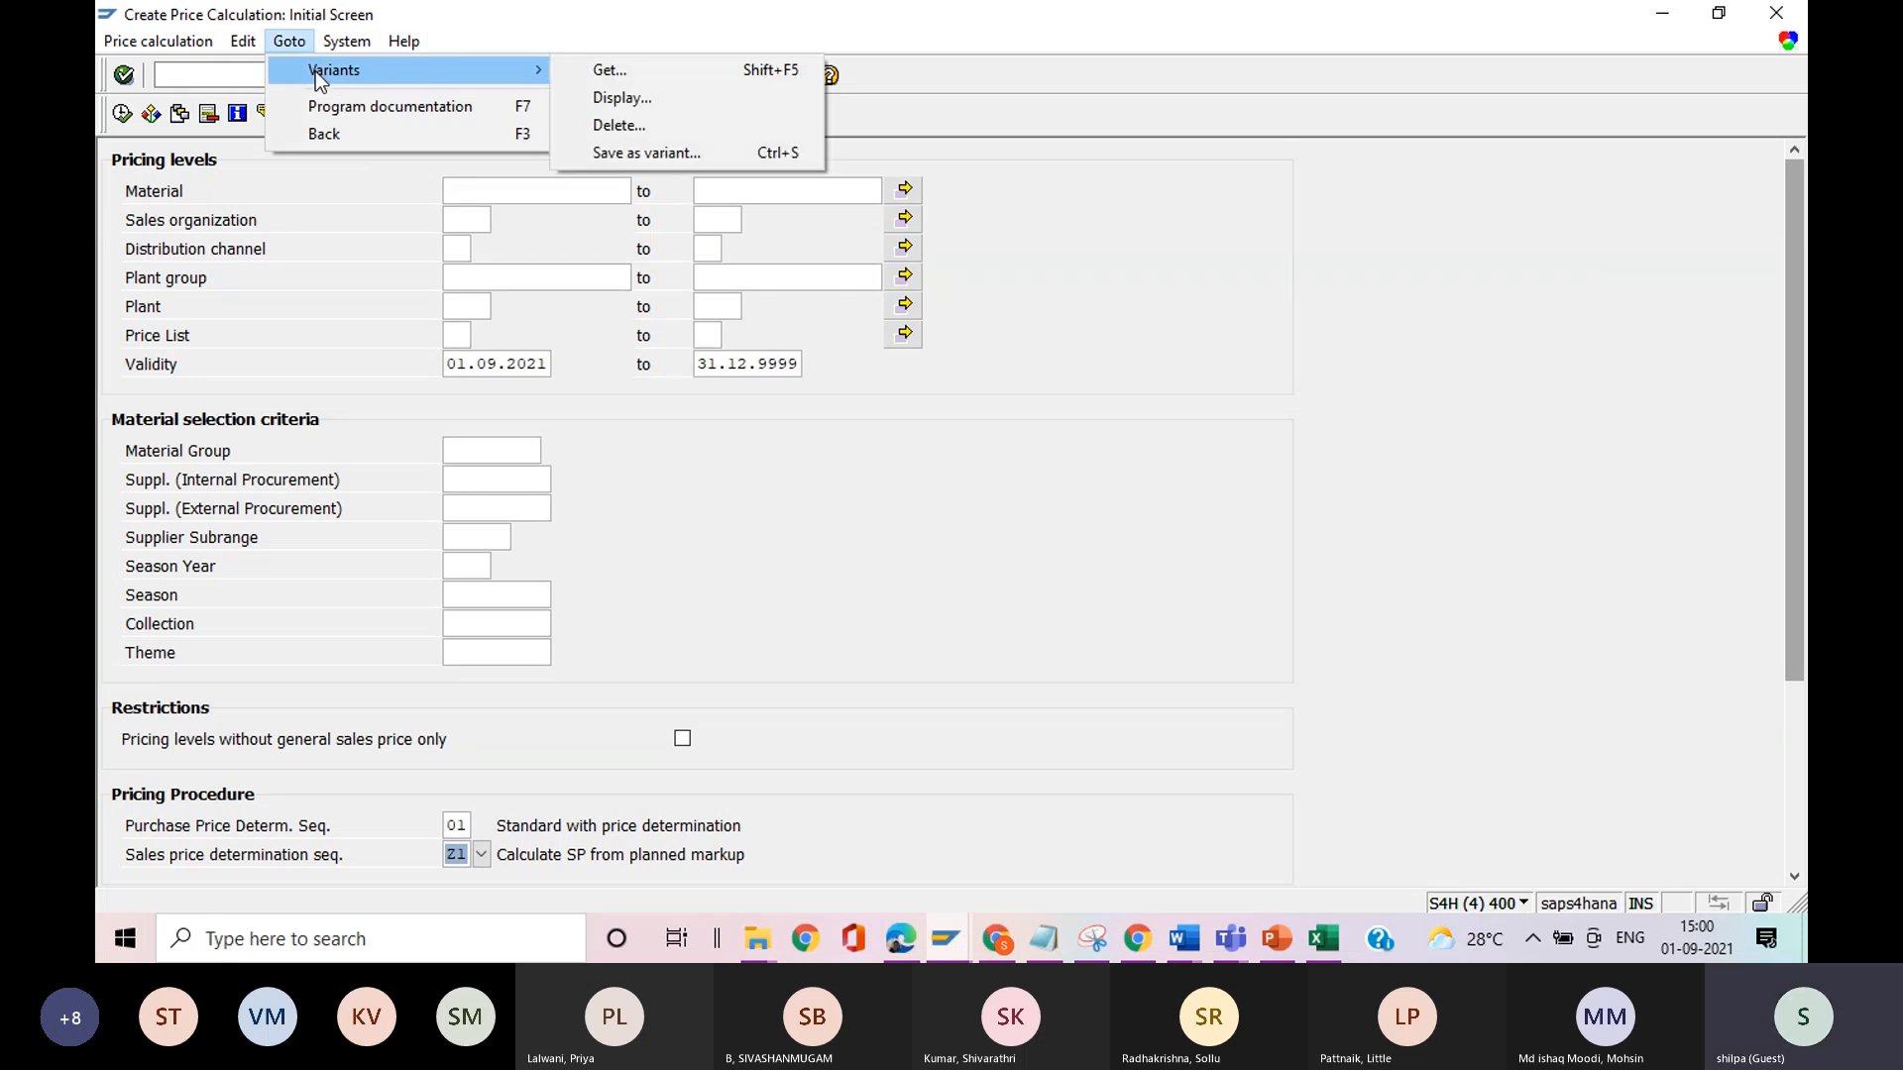
pyautogui.click(596, 98)
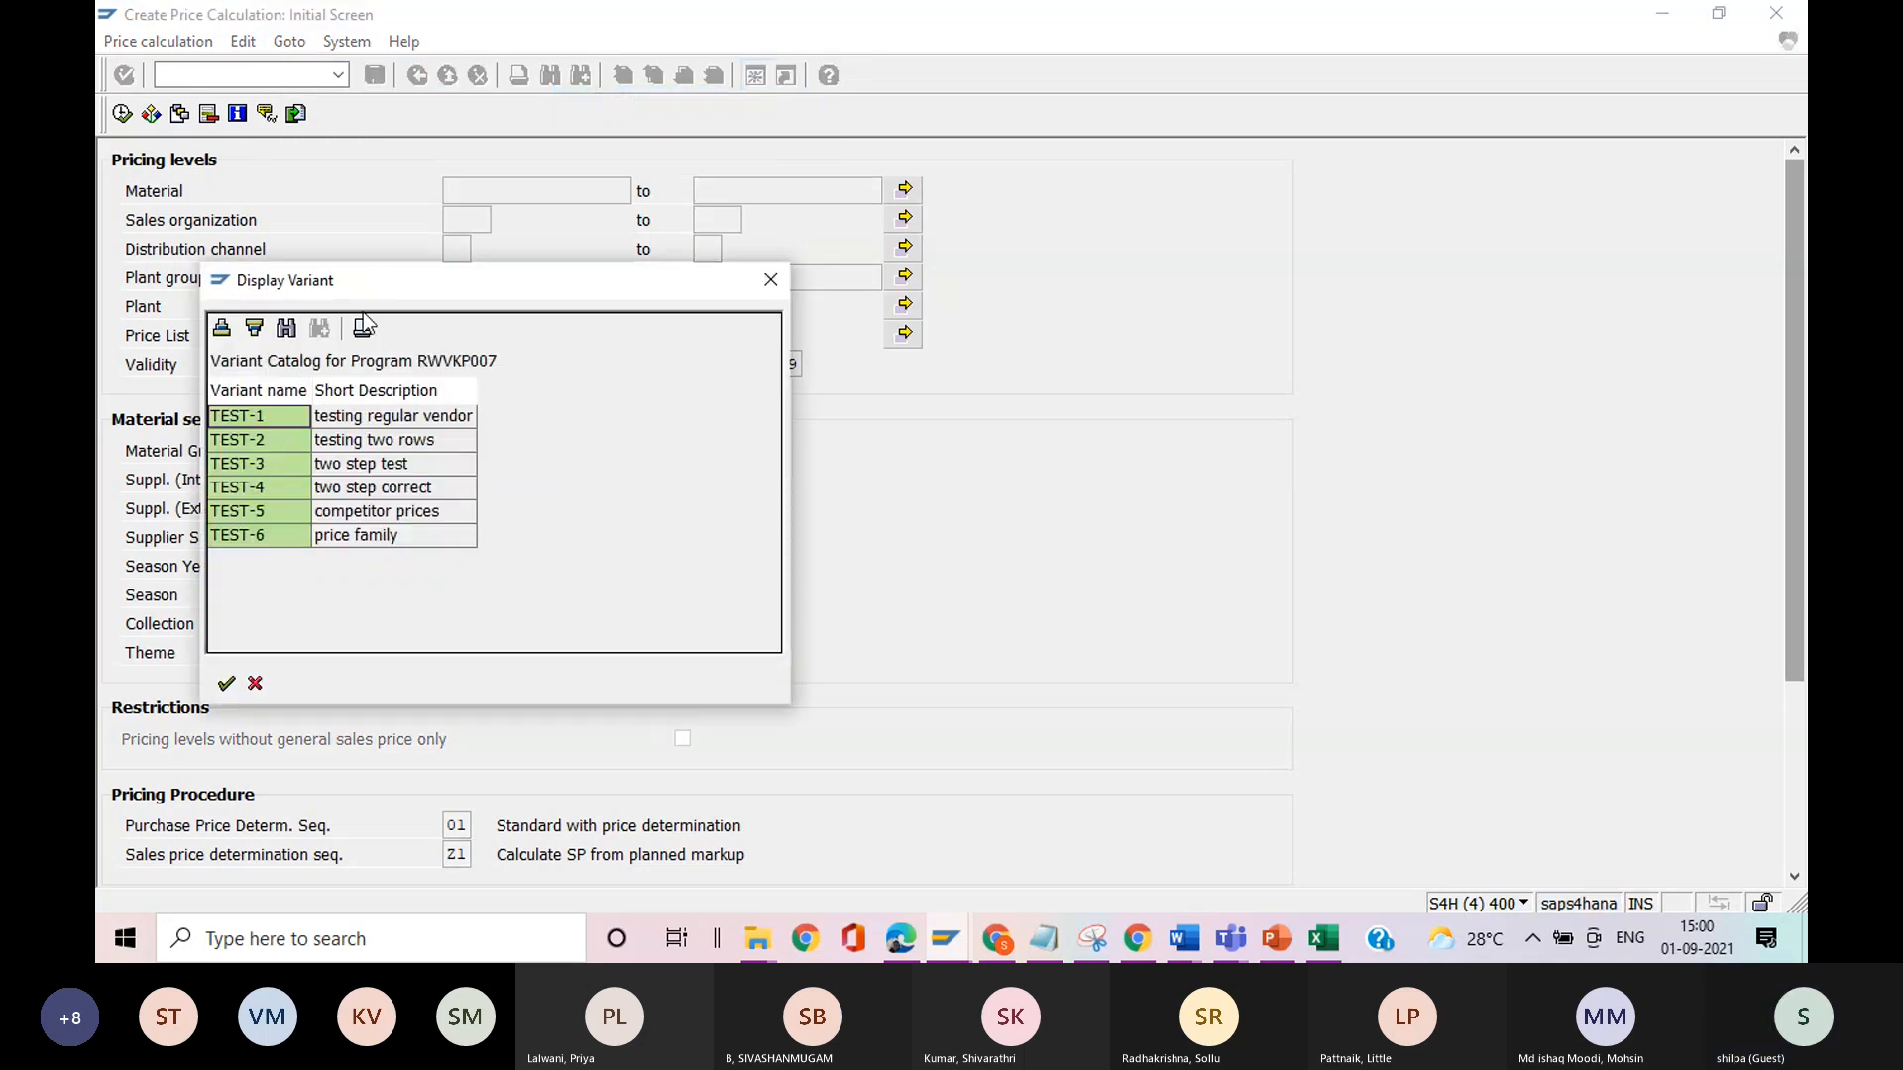
pyautogui.click(363, 420)
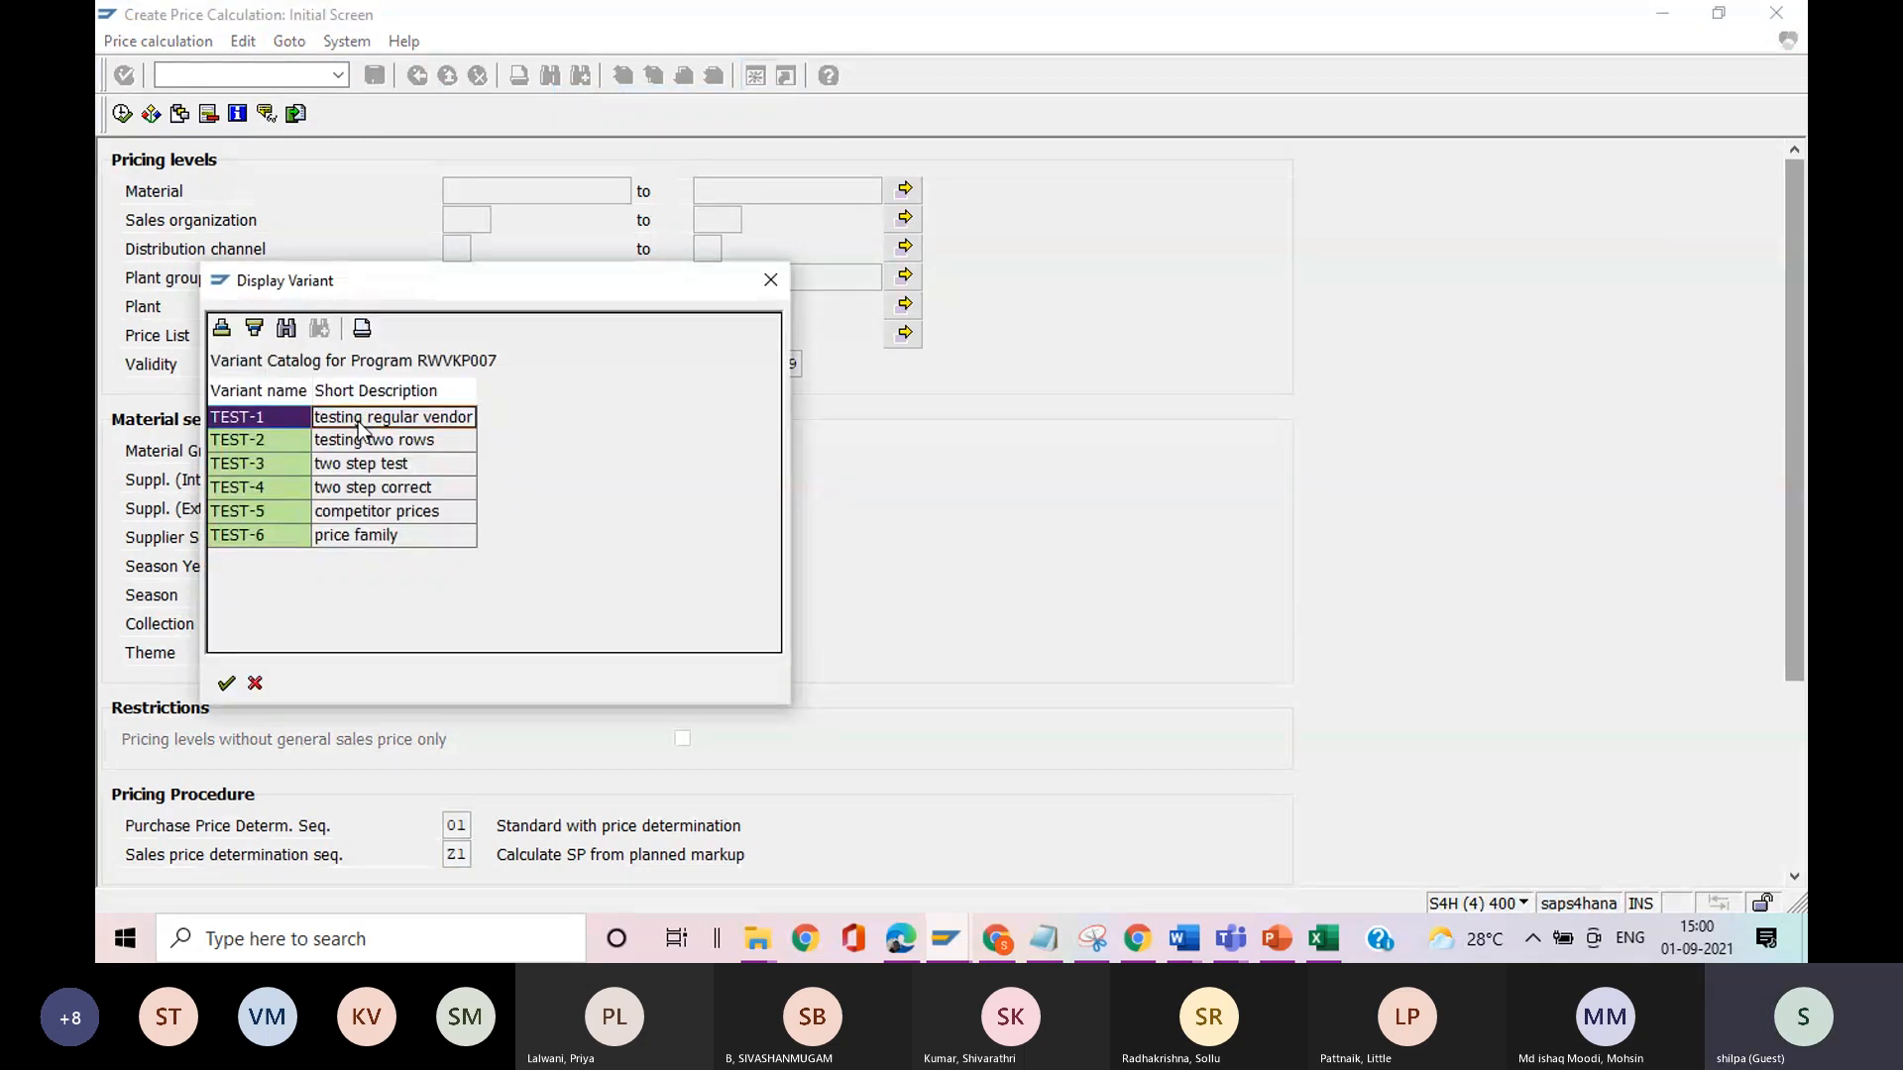
pyautogui.click(227, 682)
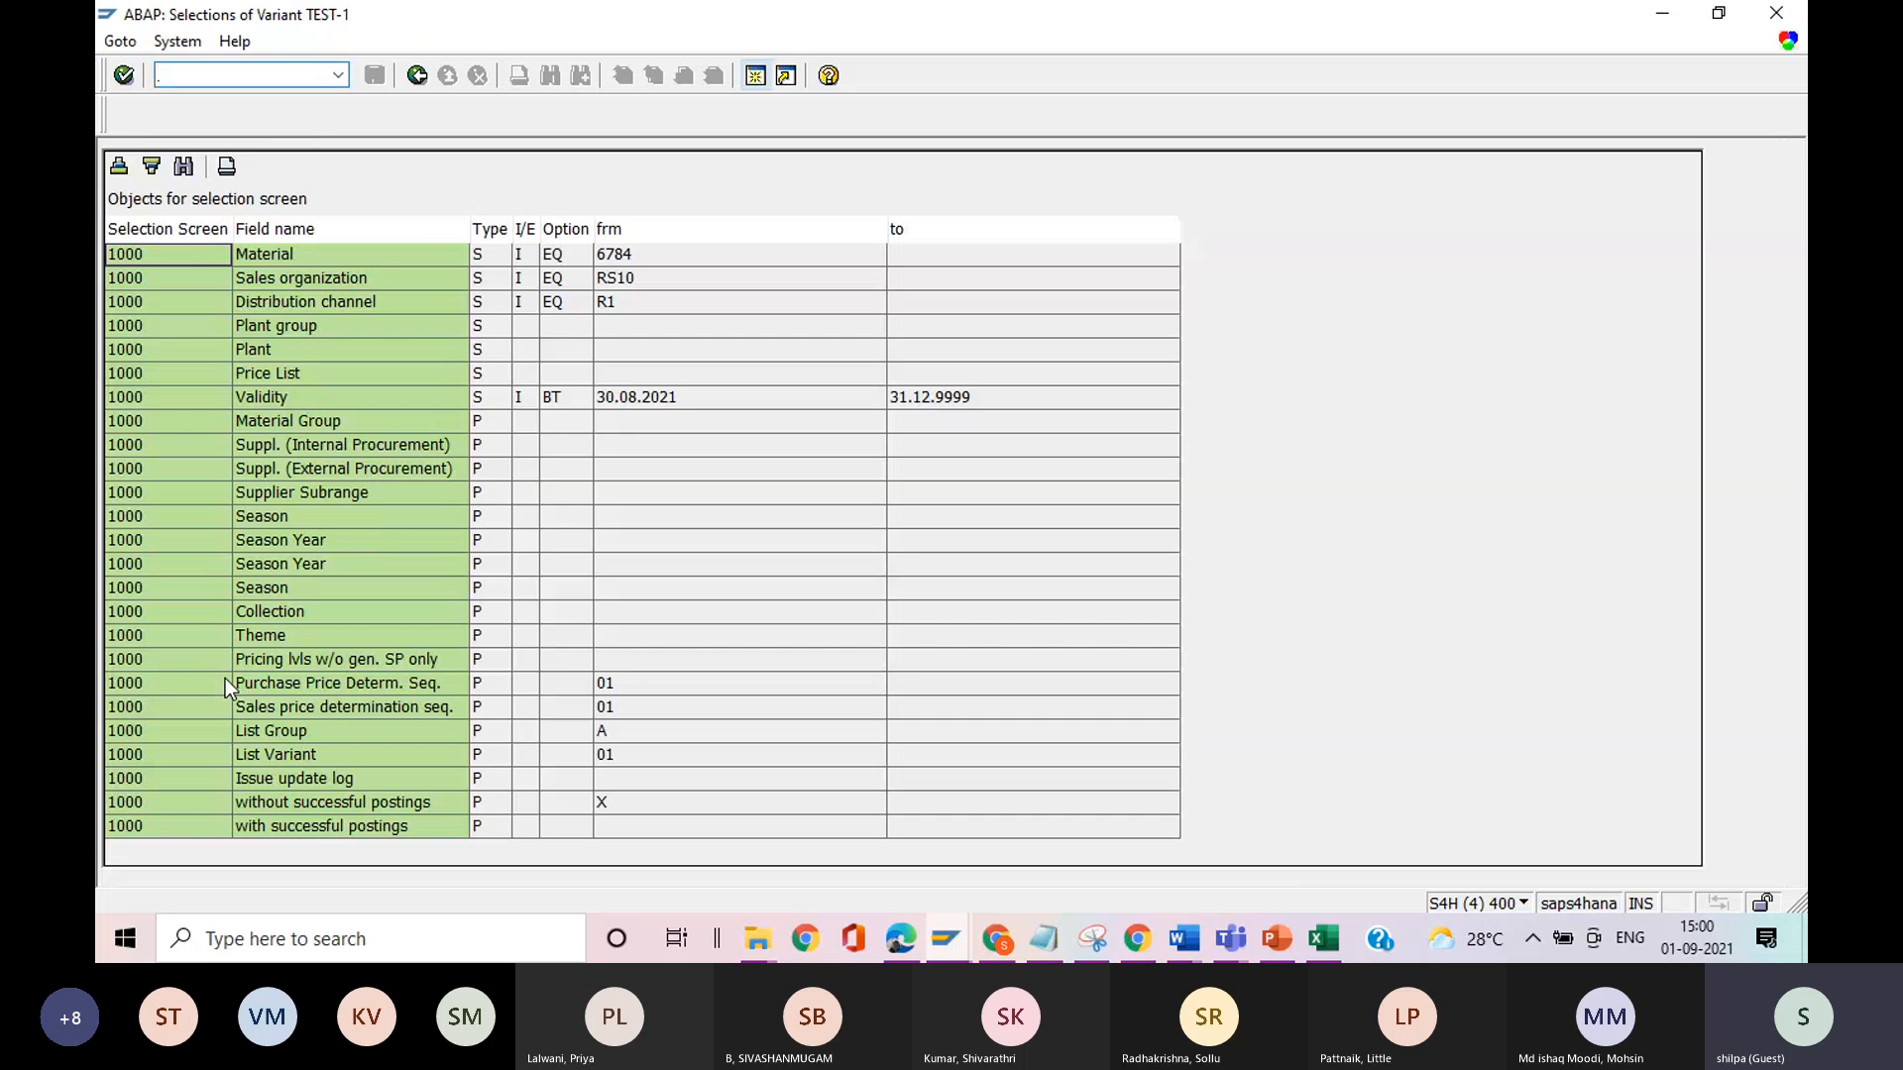
pyautogui.click(418, 76)
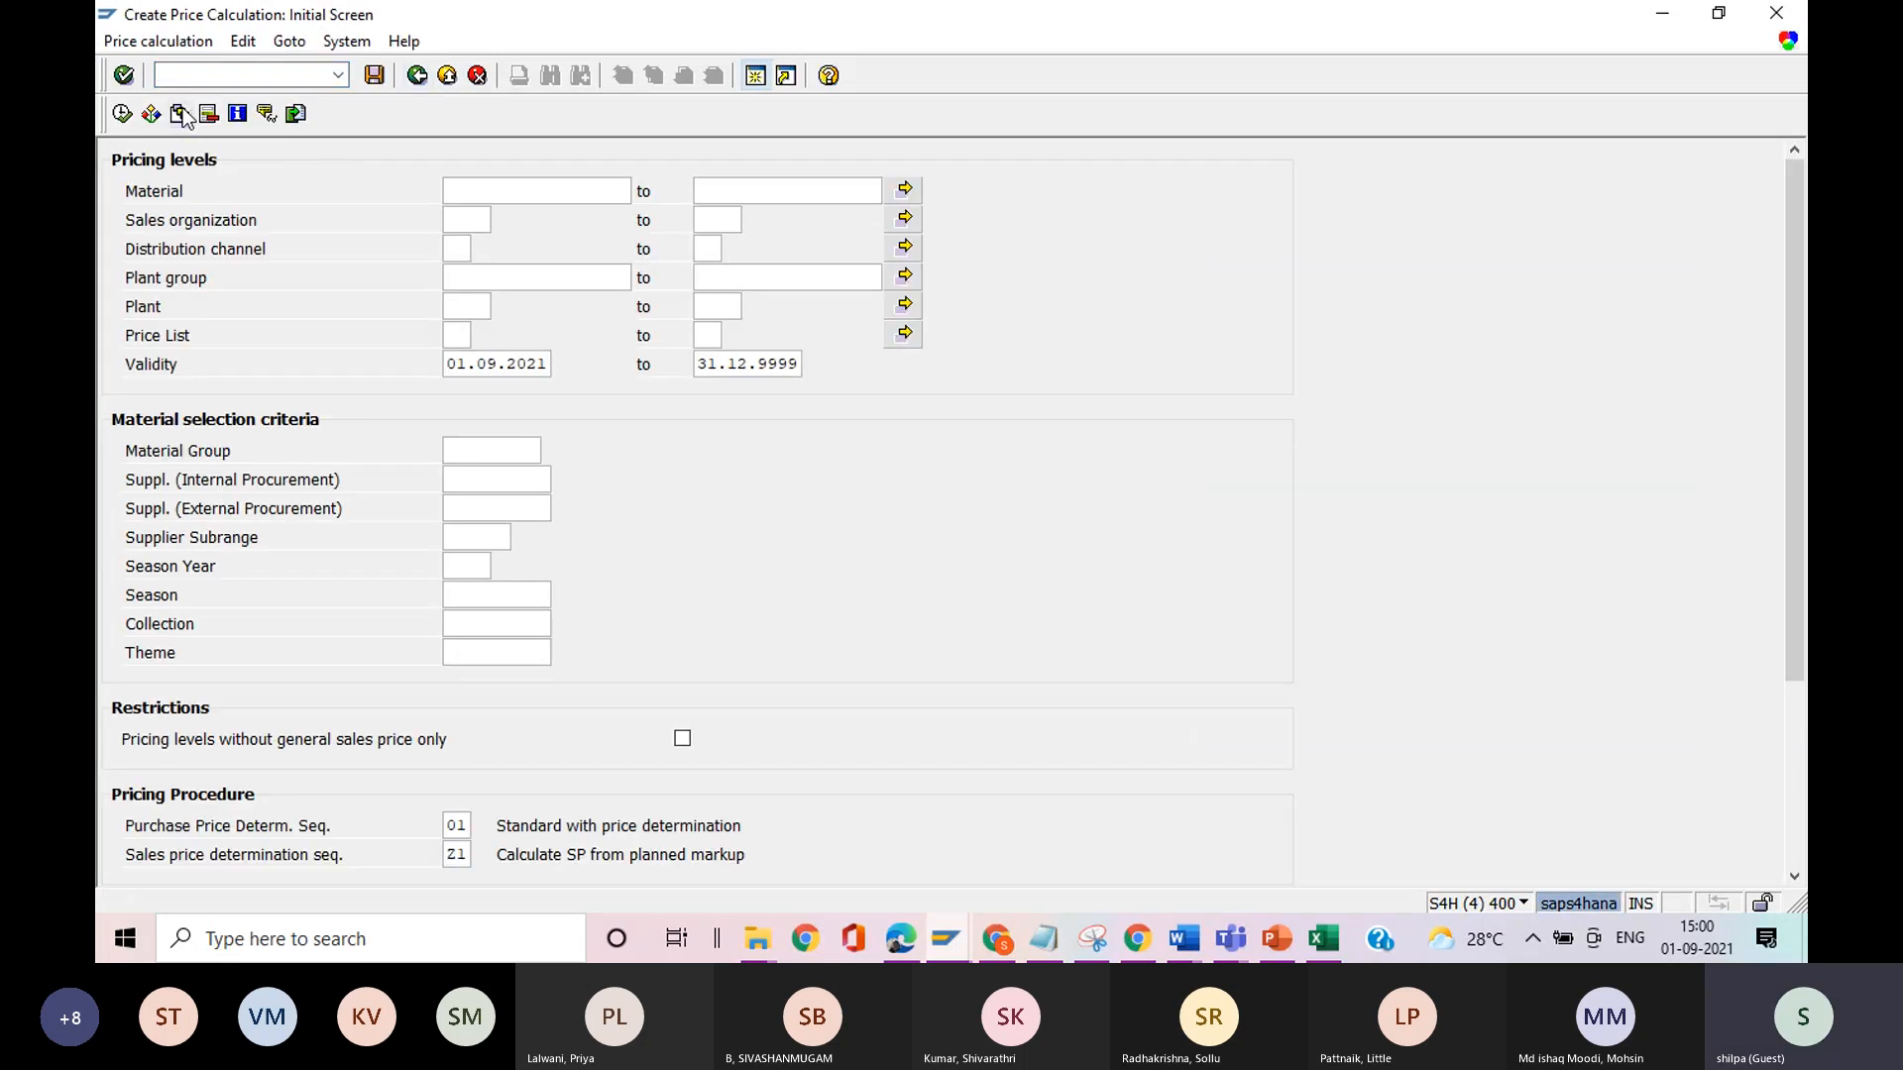
# Load variant TEST-1 (testing regular vendor) into the price calculation's selection screen.
pyautogui.click(181, 115)
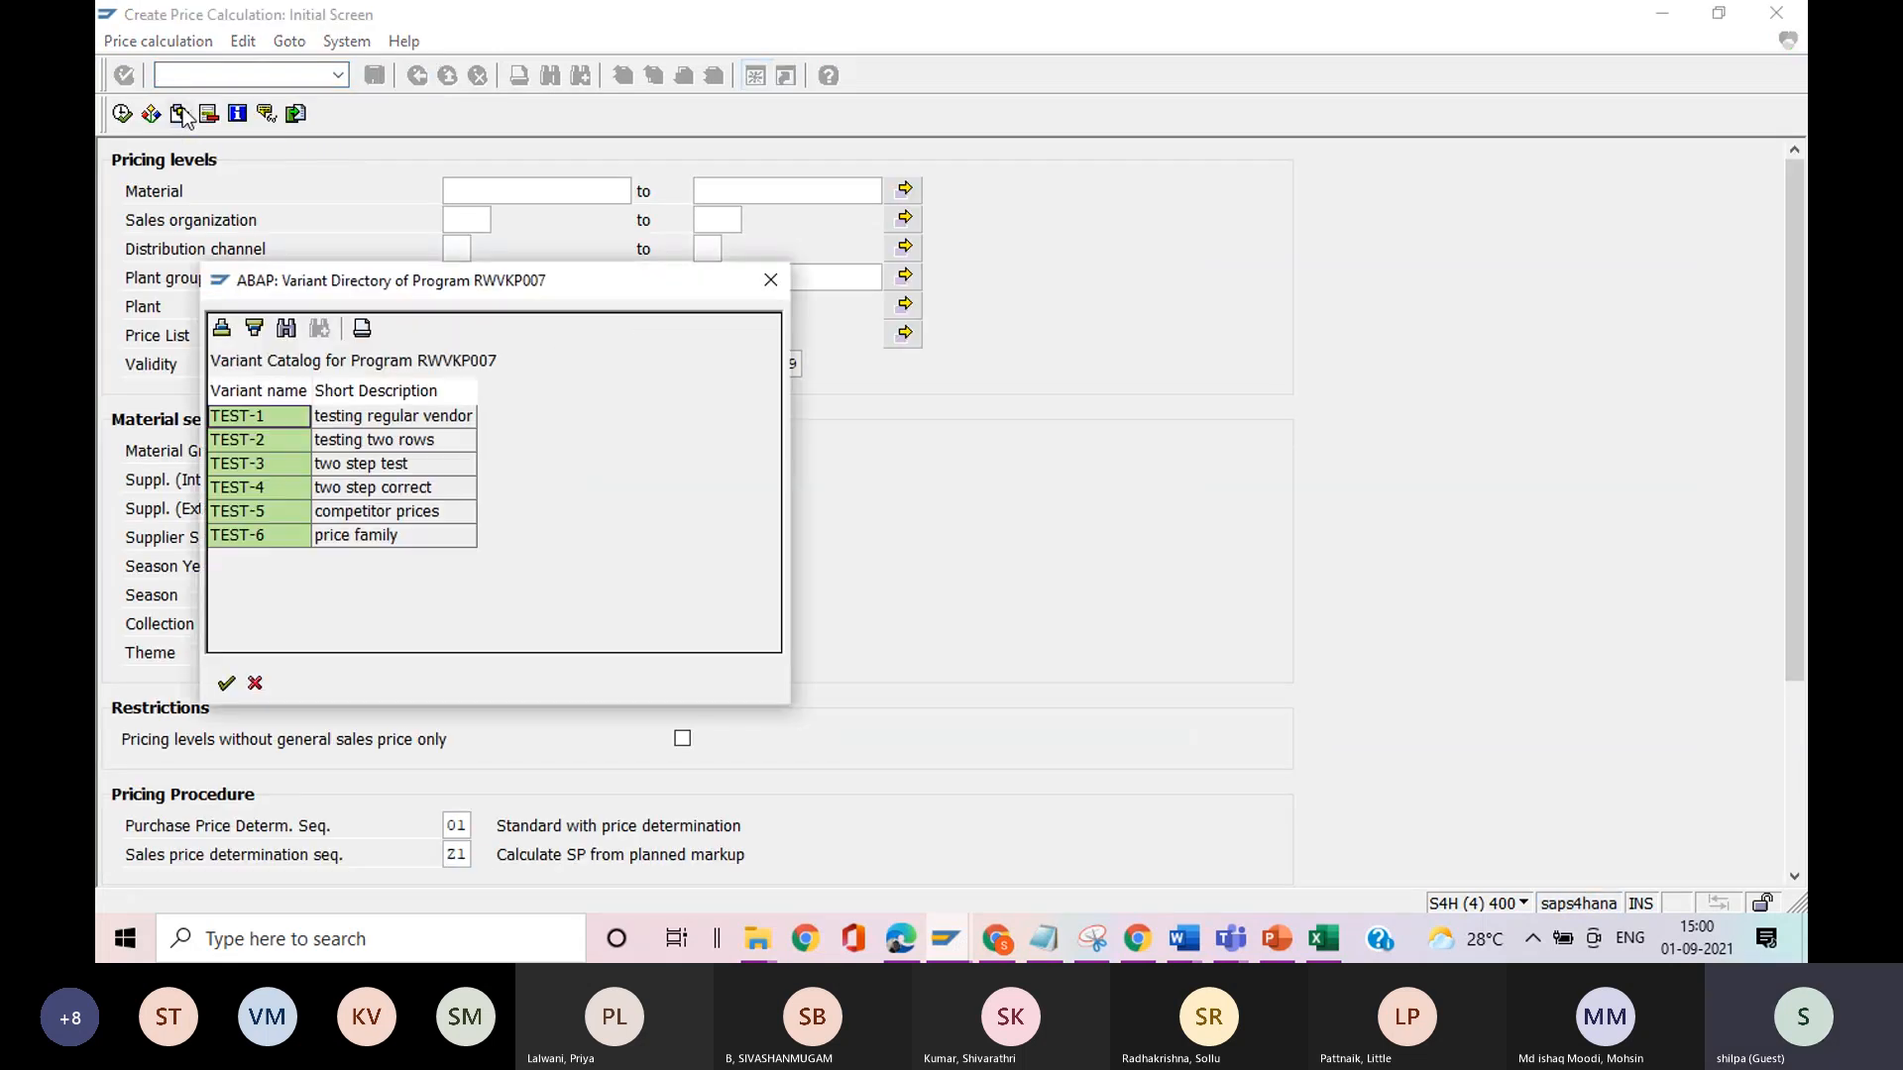
pyautogui.click(331, 418)
pyautogui.click(226, 684)
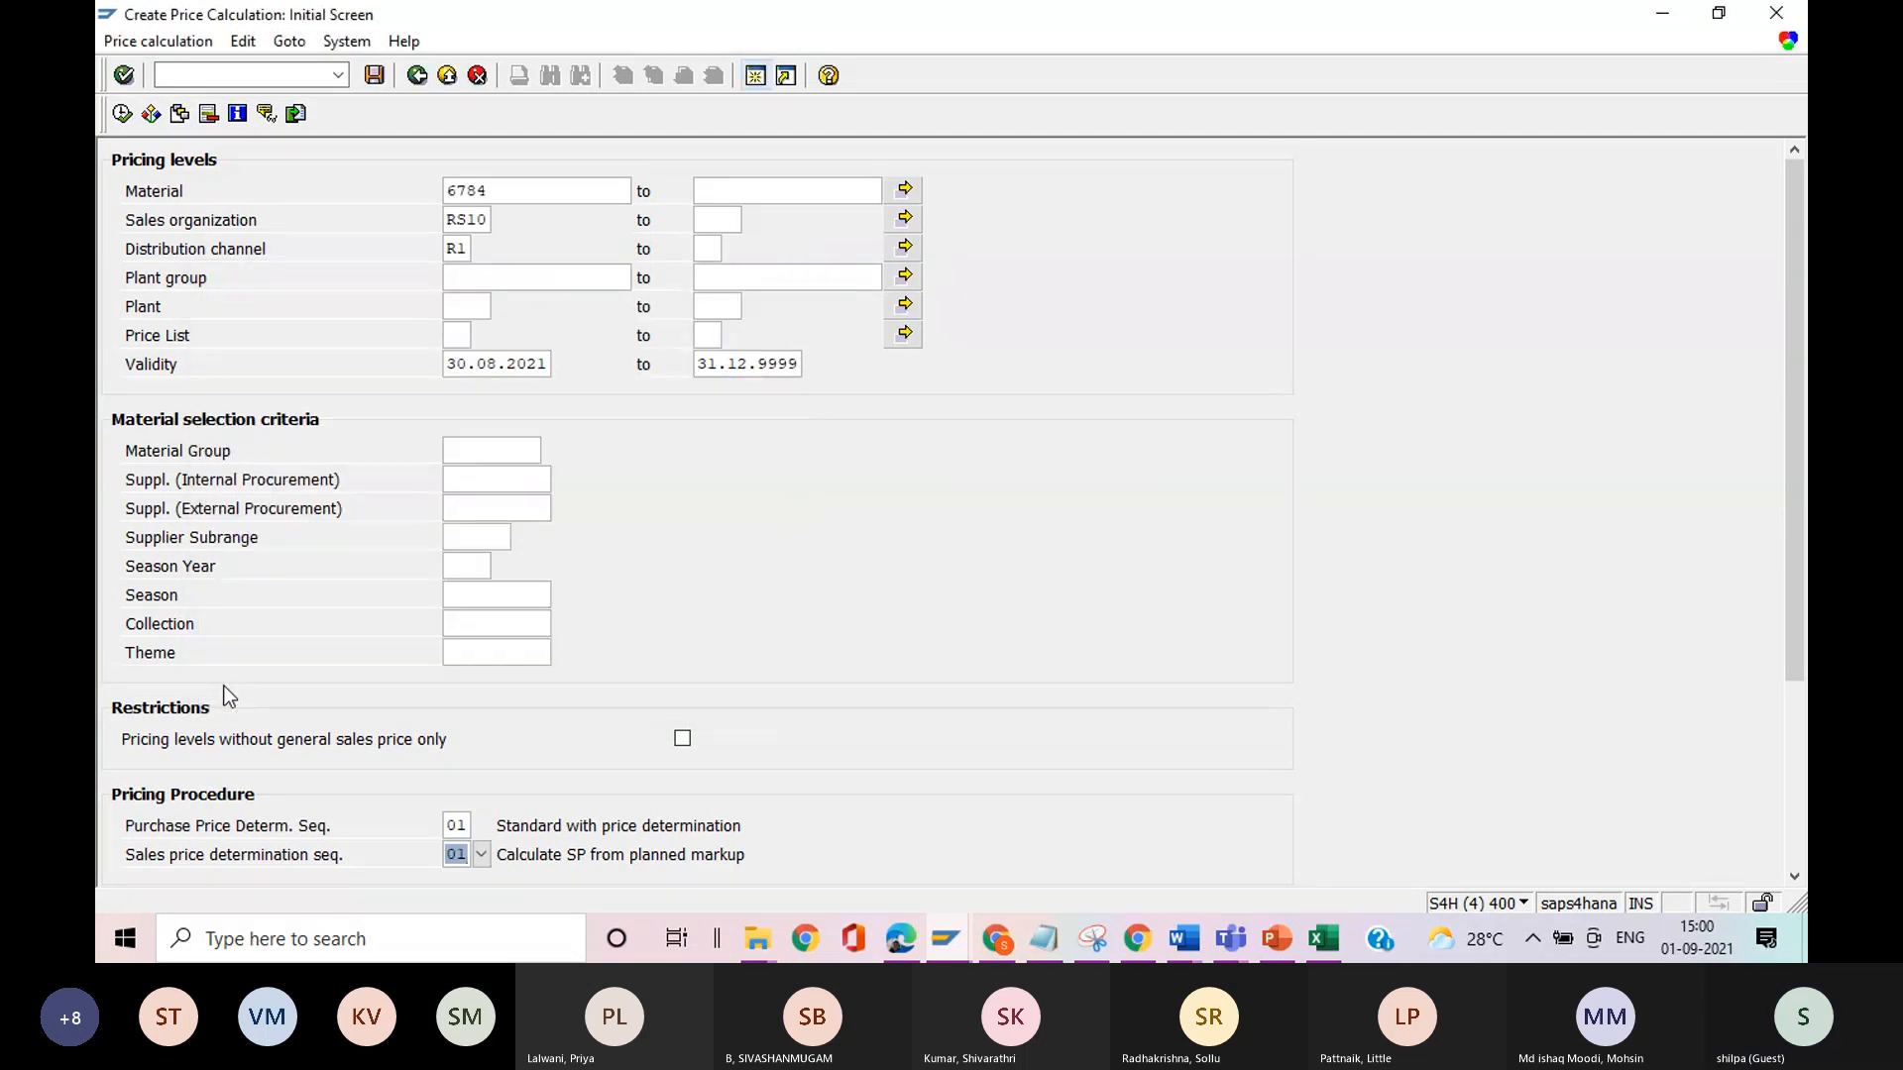
# Check the loaded variant's distribution channel, pricing procedure, display options and update log settings.
pyautogui.click(1771, 732)
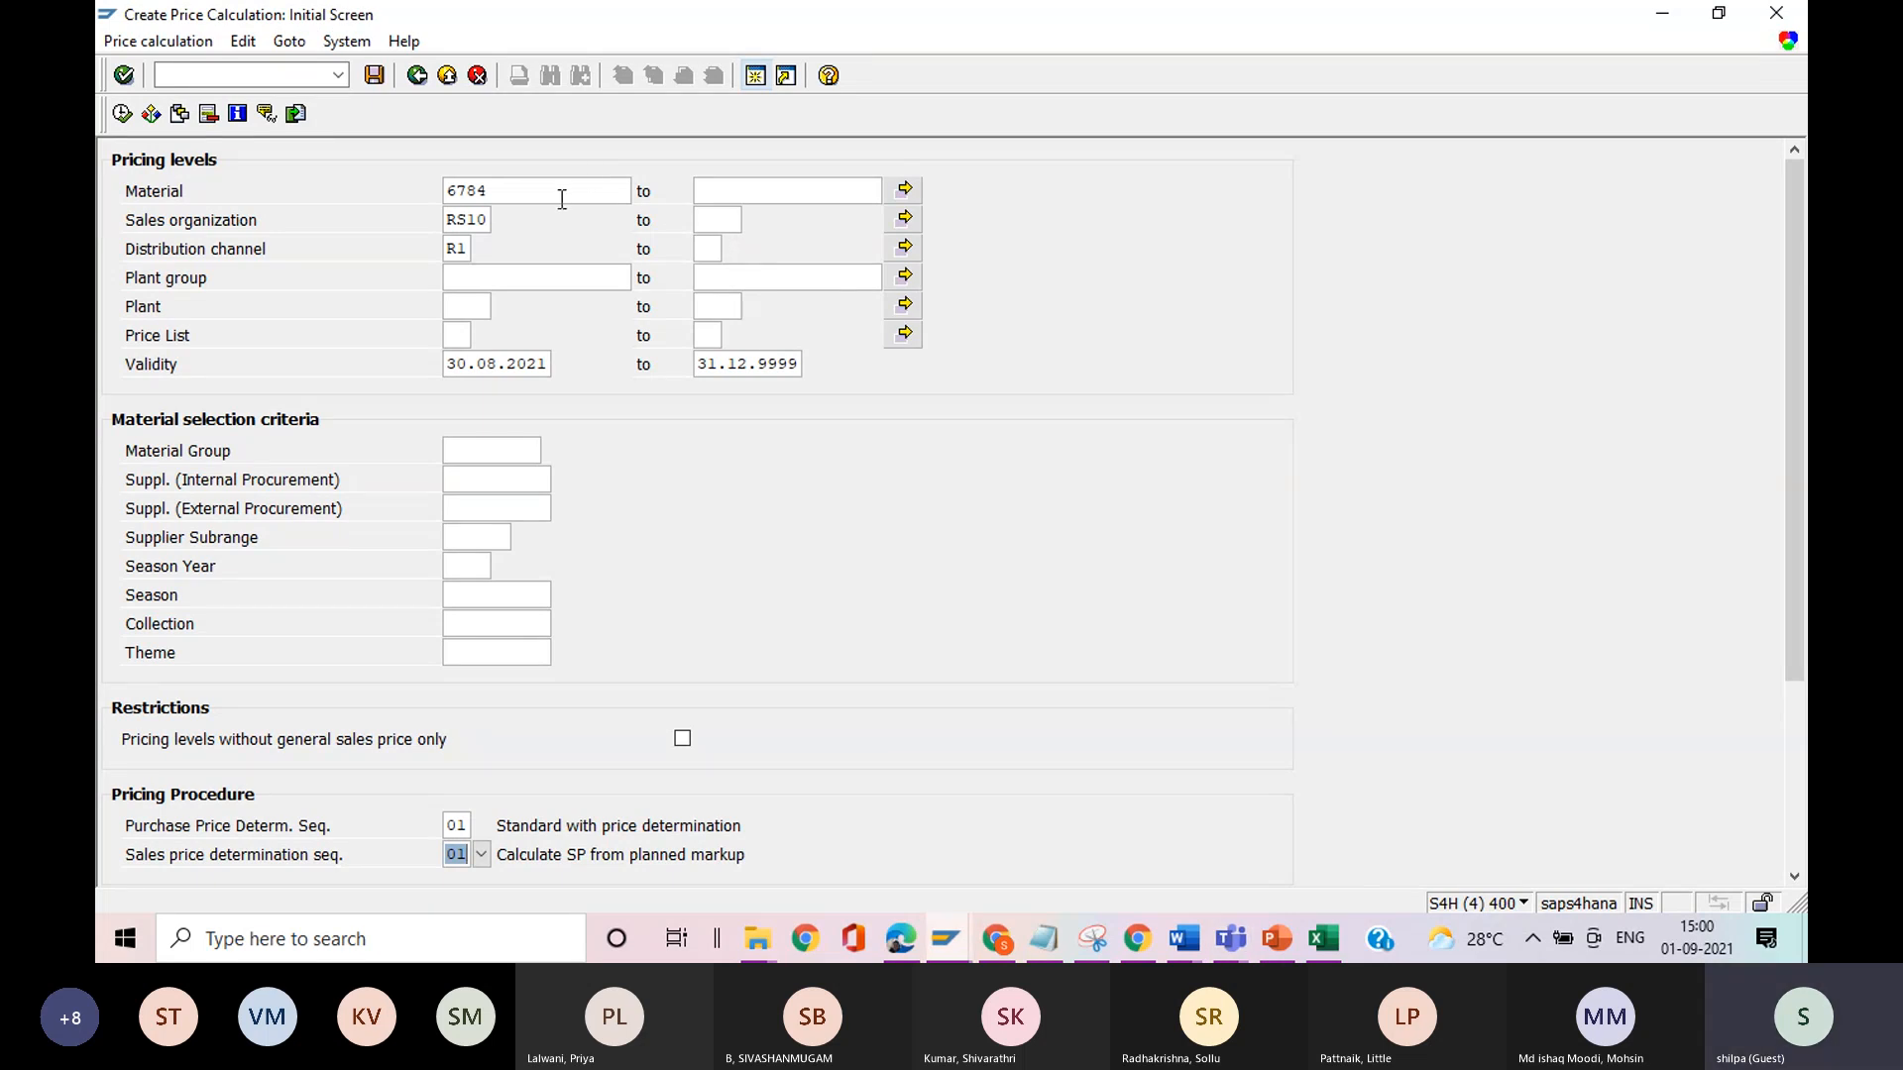
pyautogui.click(459, 249)
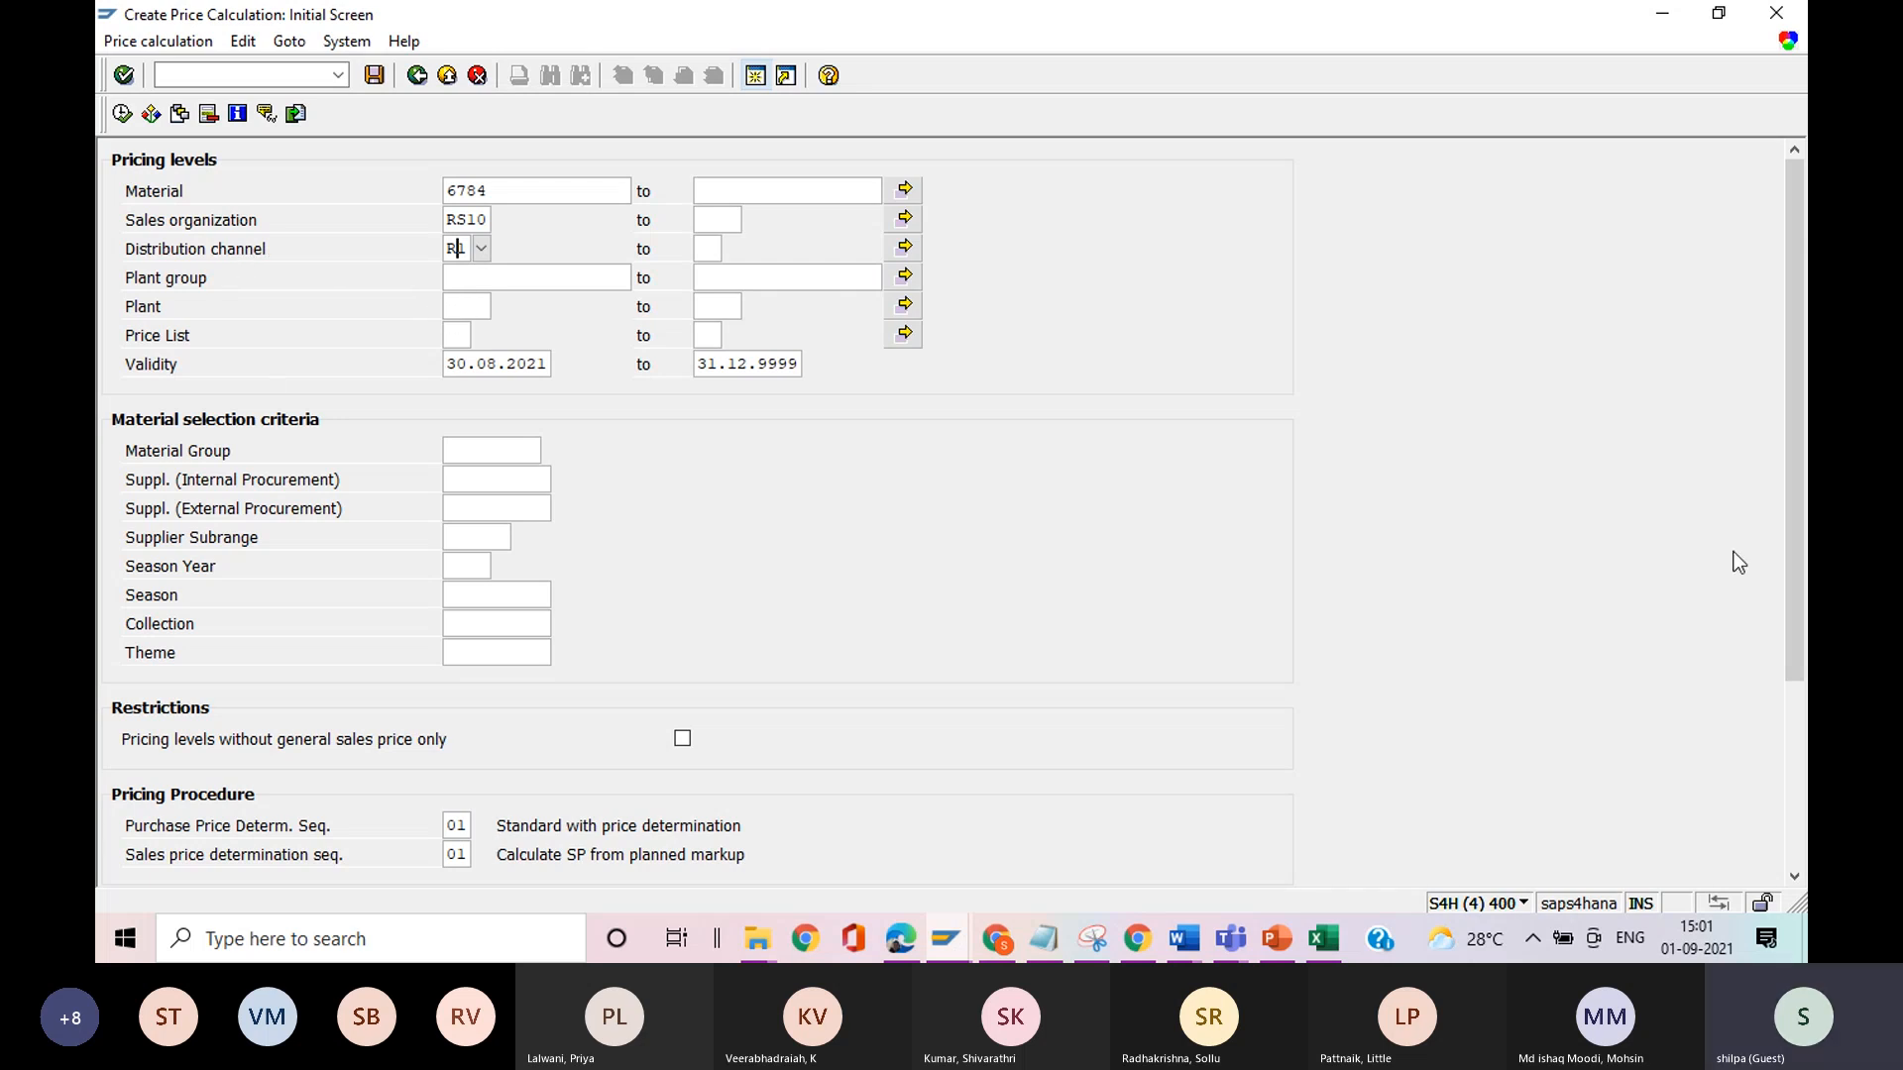
pyautogui.moveTo(1798, 561); pyautogui.dragTo(1760, 758)
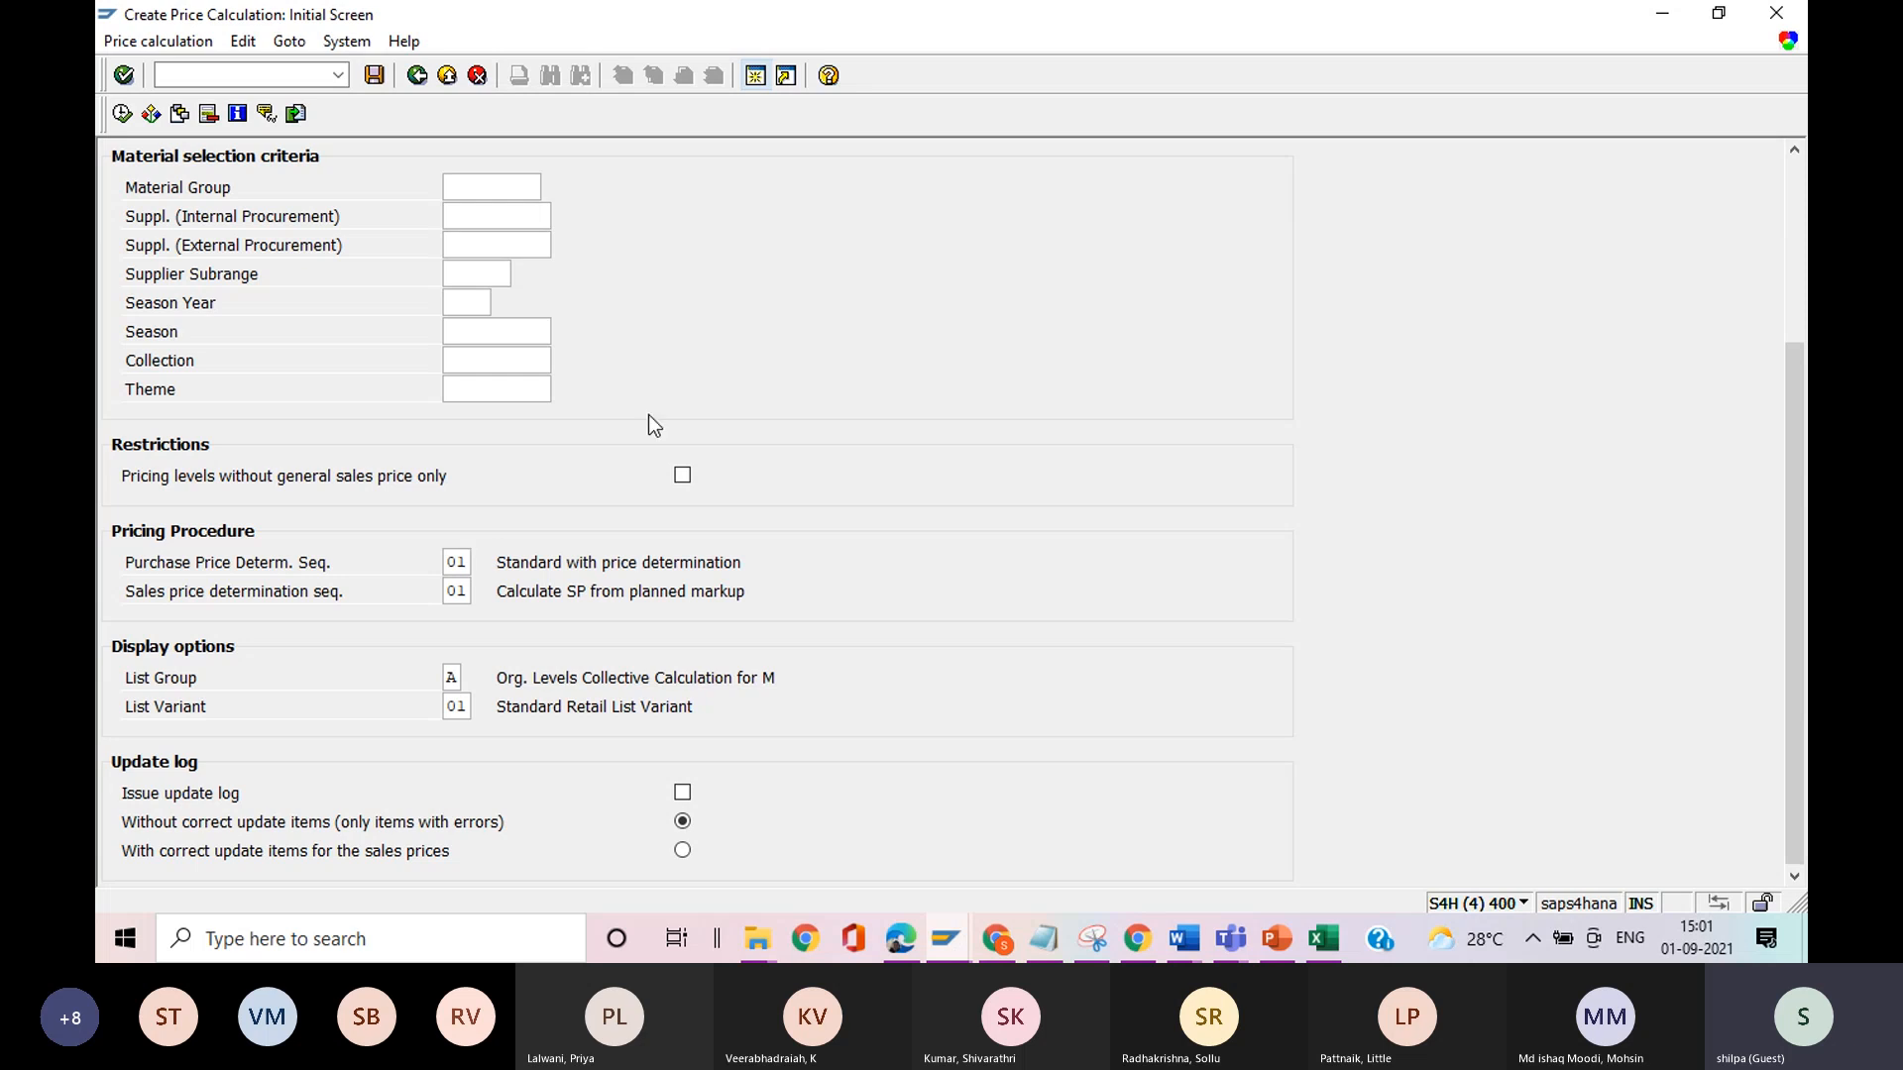
pyautogui.moveTo(1788, 430); pyautogui.dragTo(1787, 217)
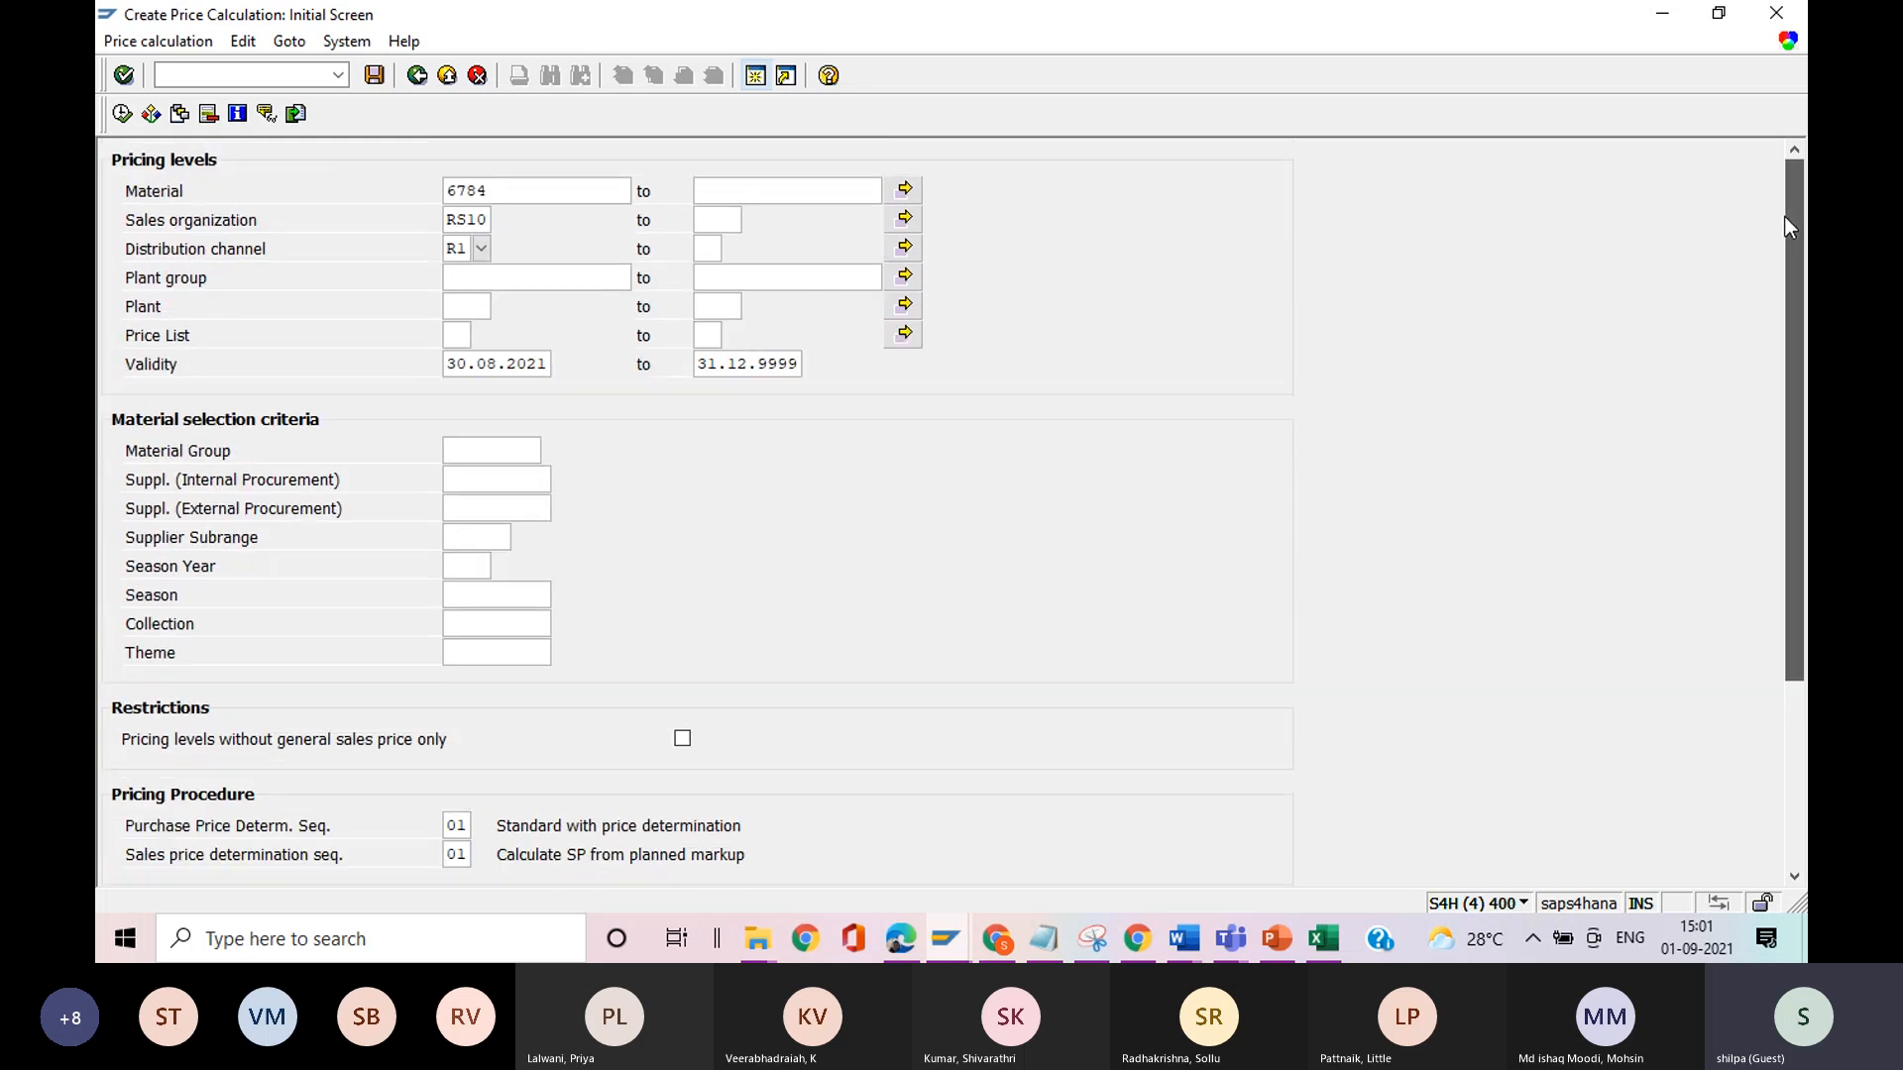
# In the Create Material session, start transaction MM43 and list the vendors for the Purchasing view of material 6784.
pyautogui.moveTo(496, 197); pyautogui.dragTo(446, 197)
pyautogui.click(448, 197)
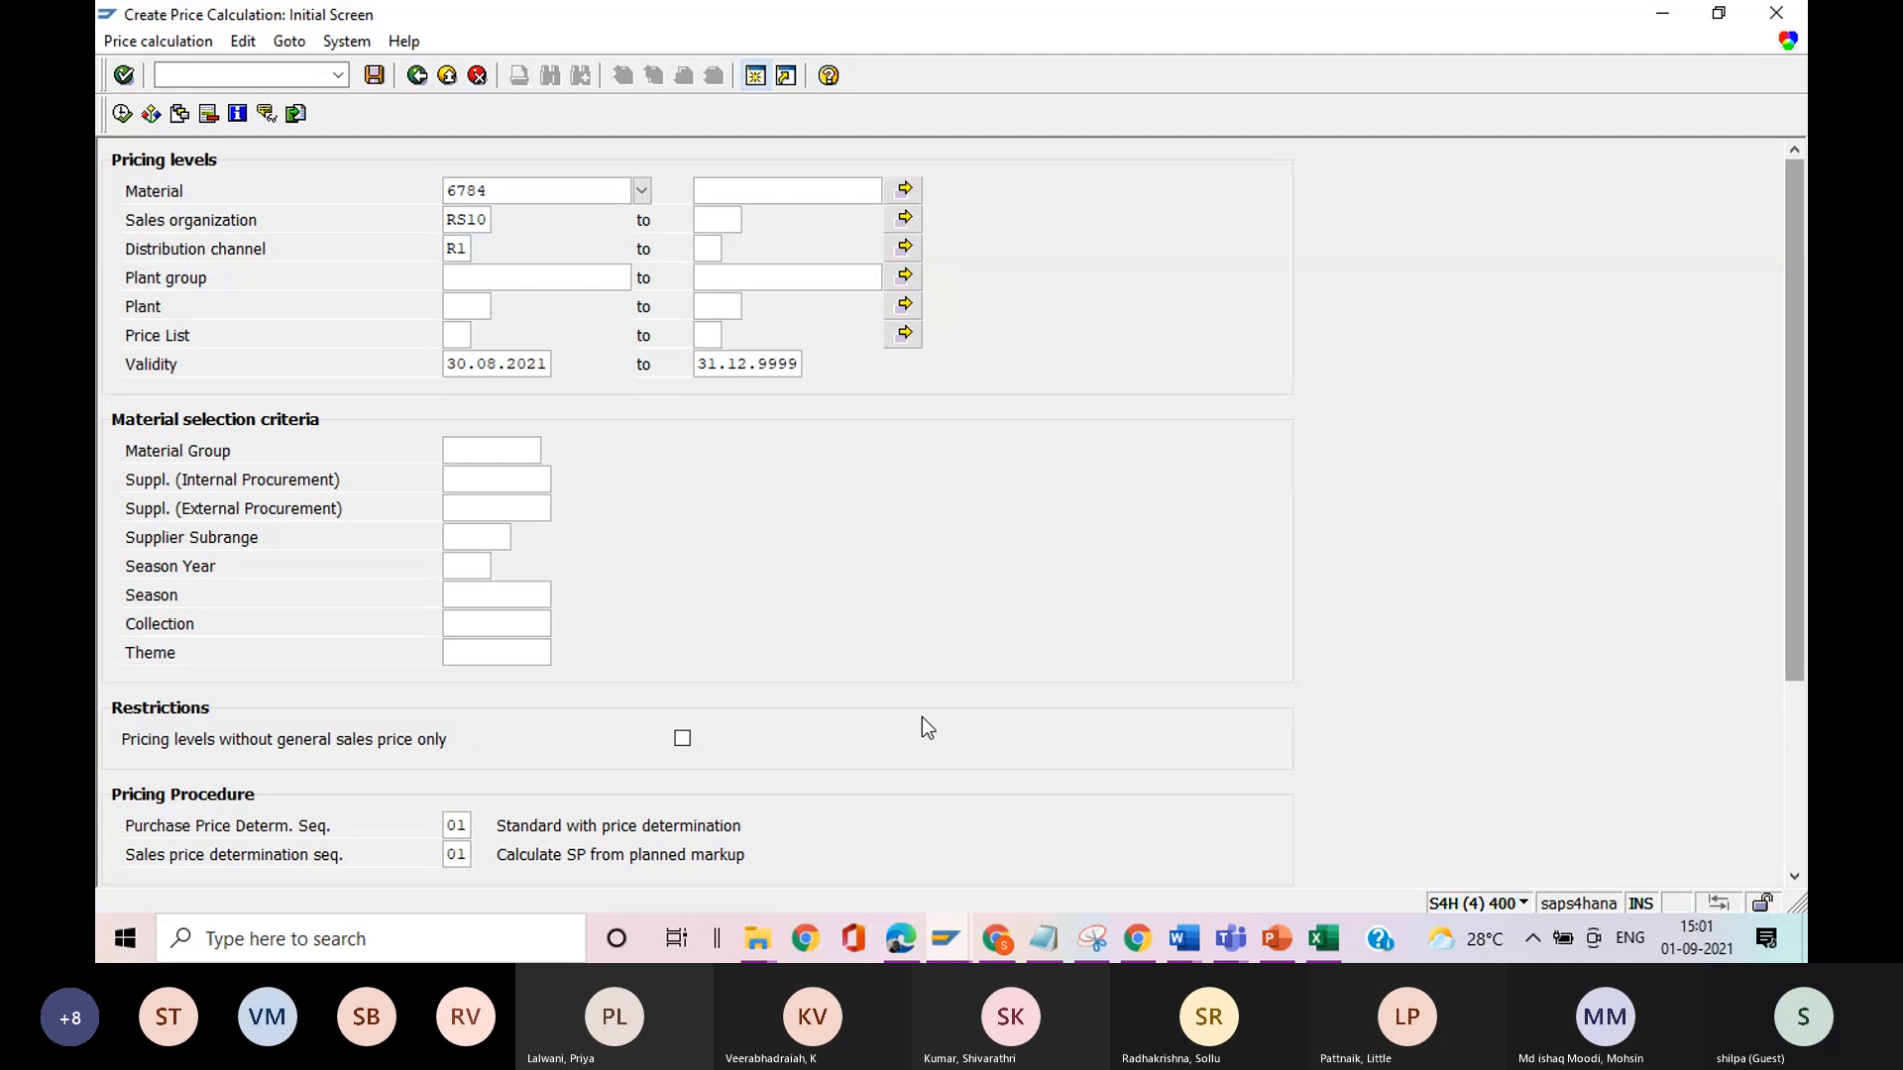
pyautogui.click(947, 939)
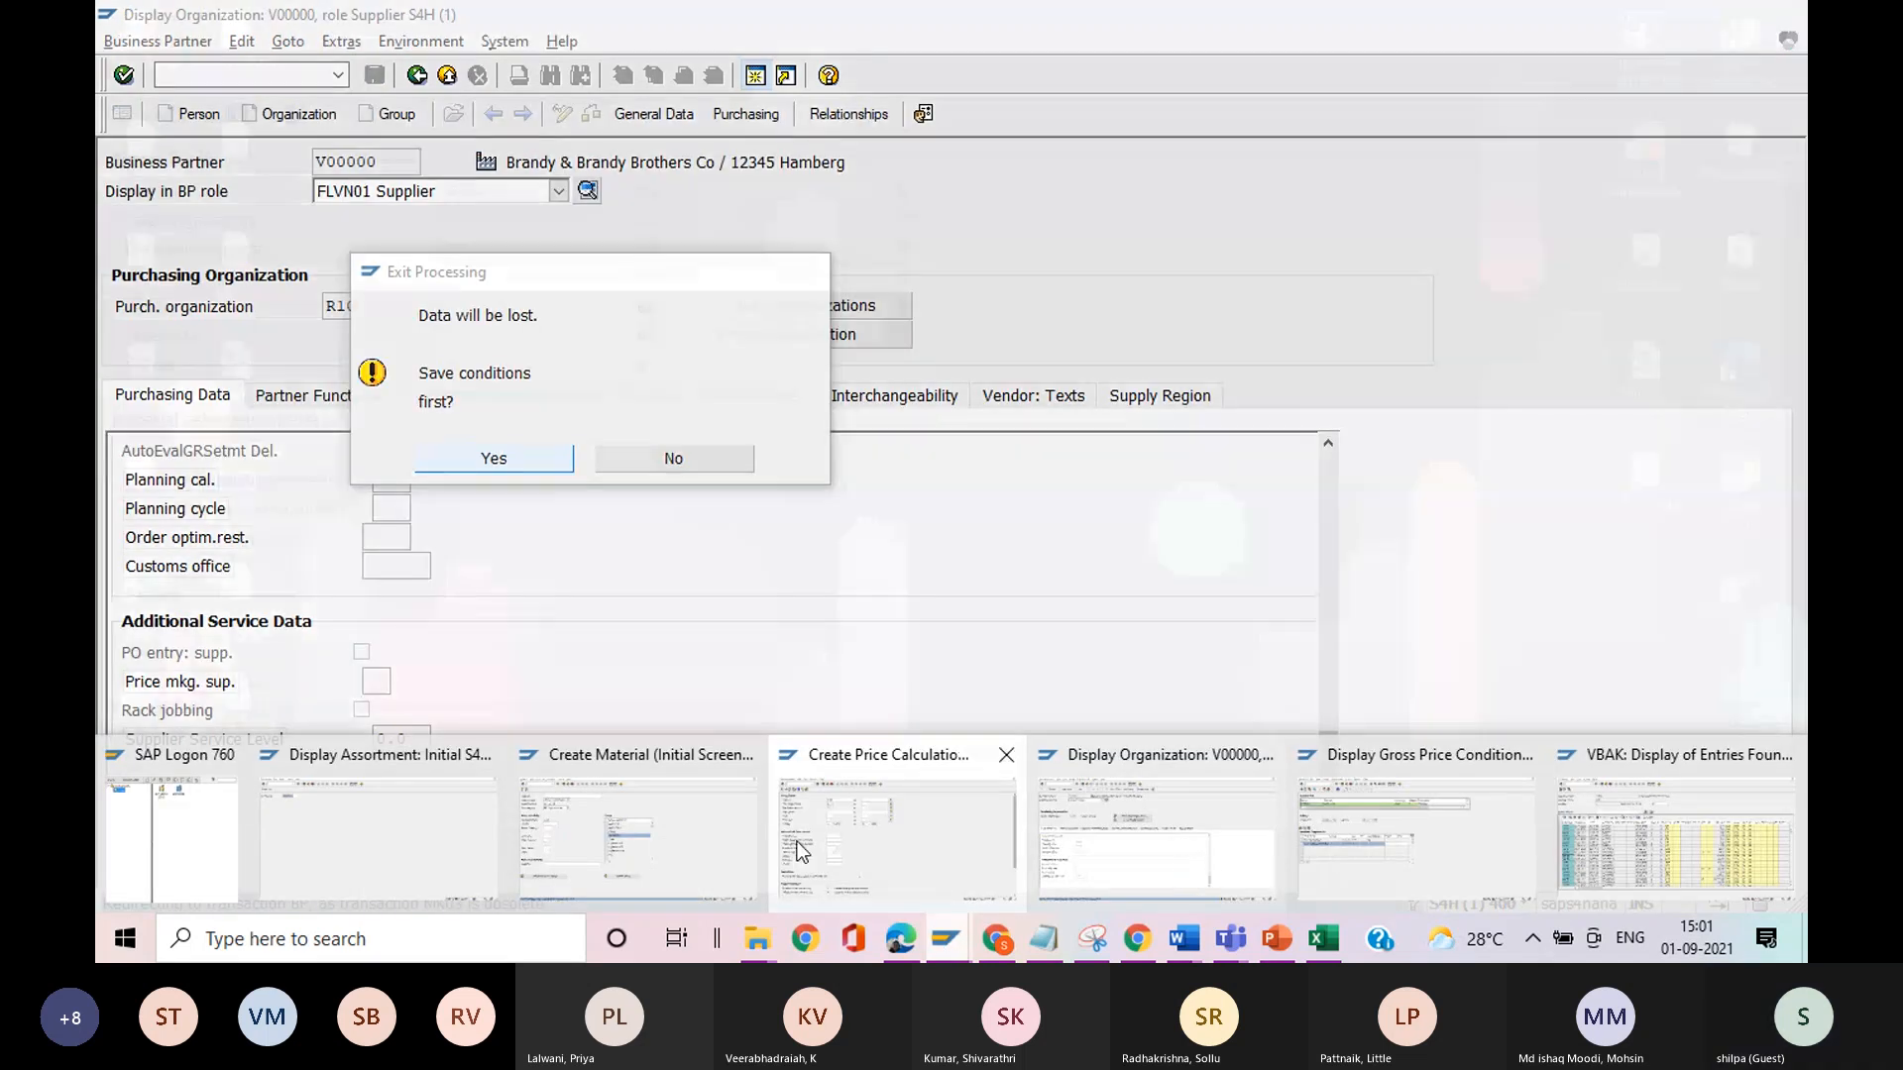
pyautogui.click(596, 855)
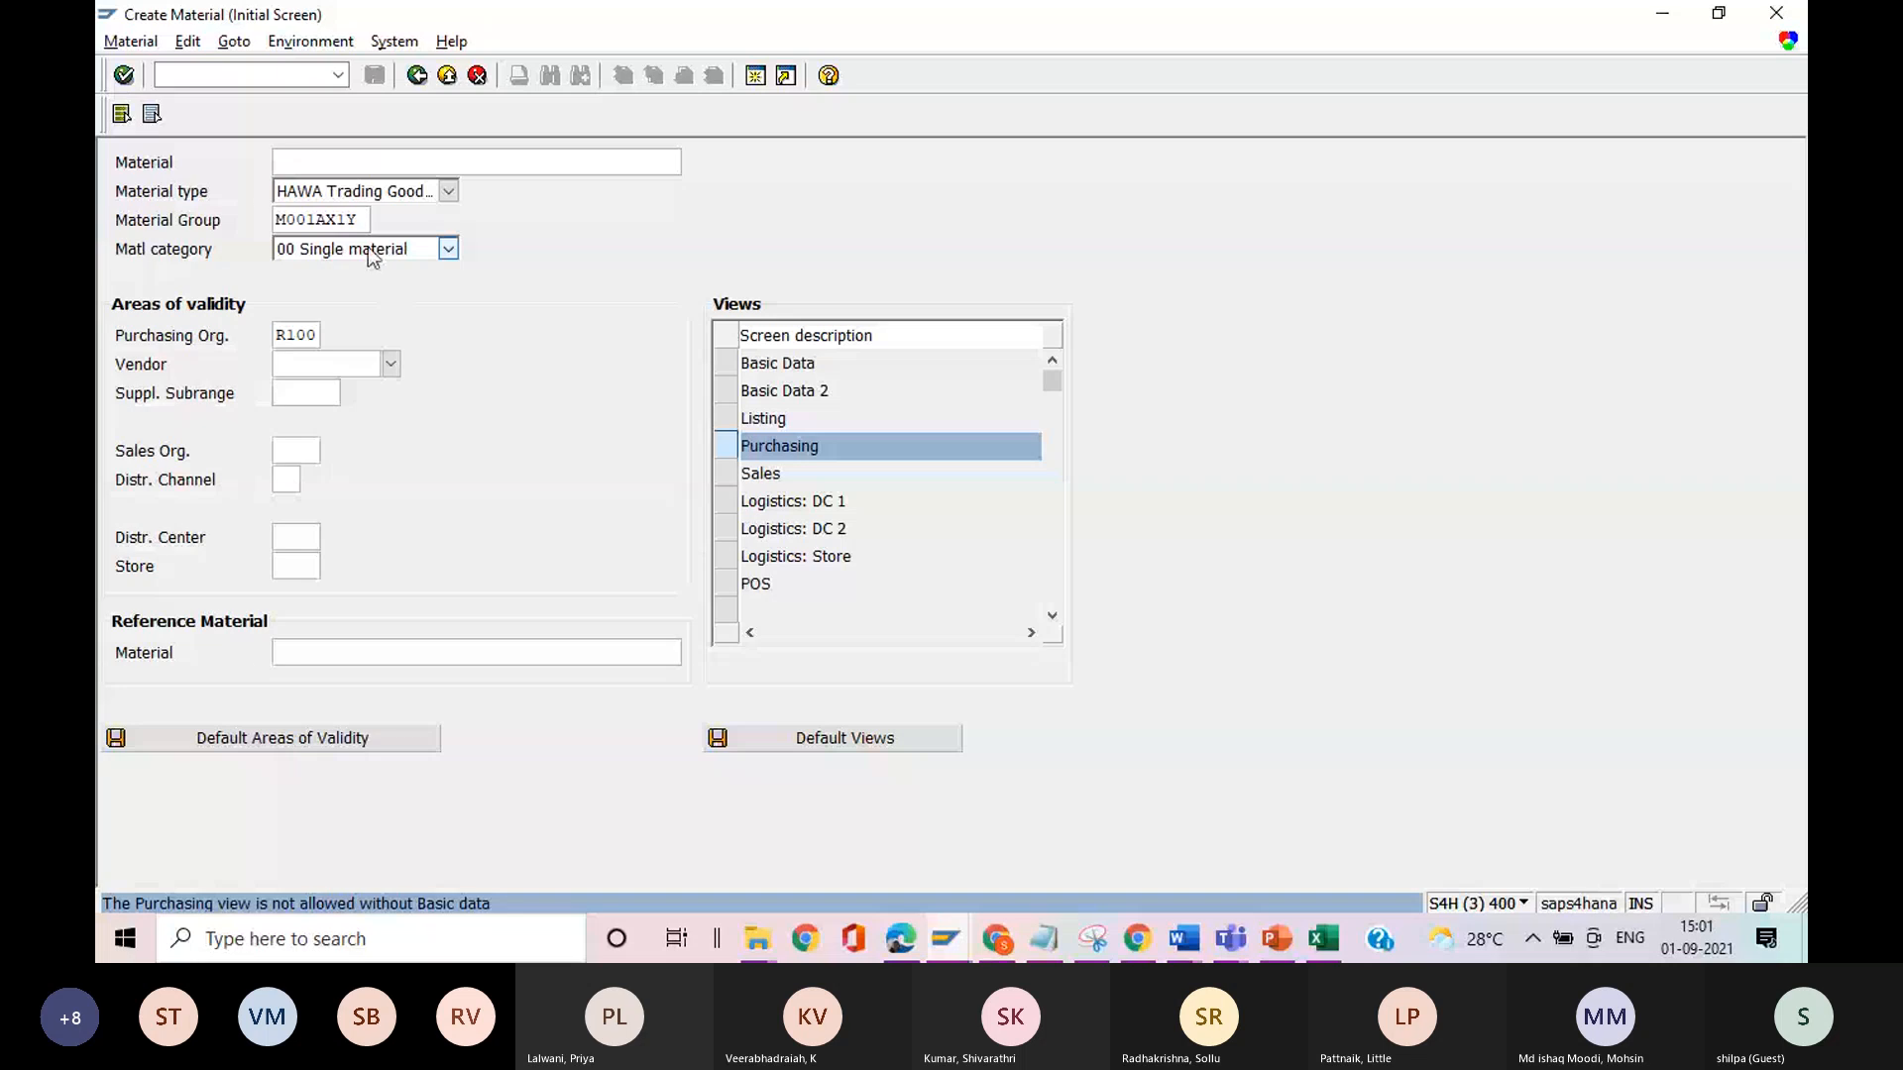
pyautogui.click(220, 80)
pyautogui.write('/nmm43')
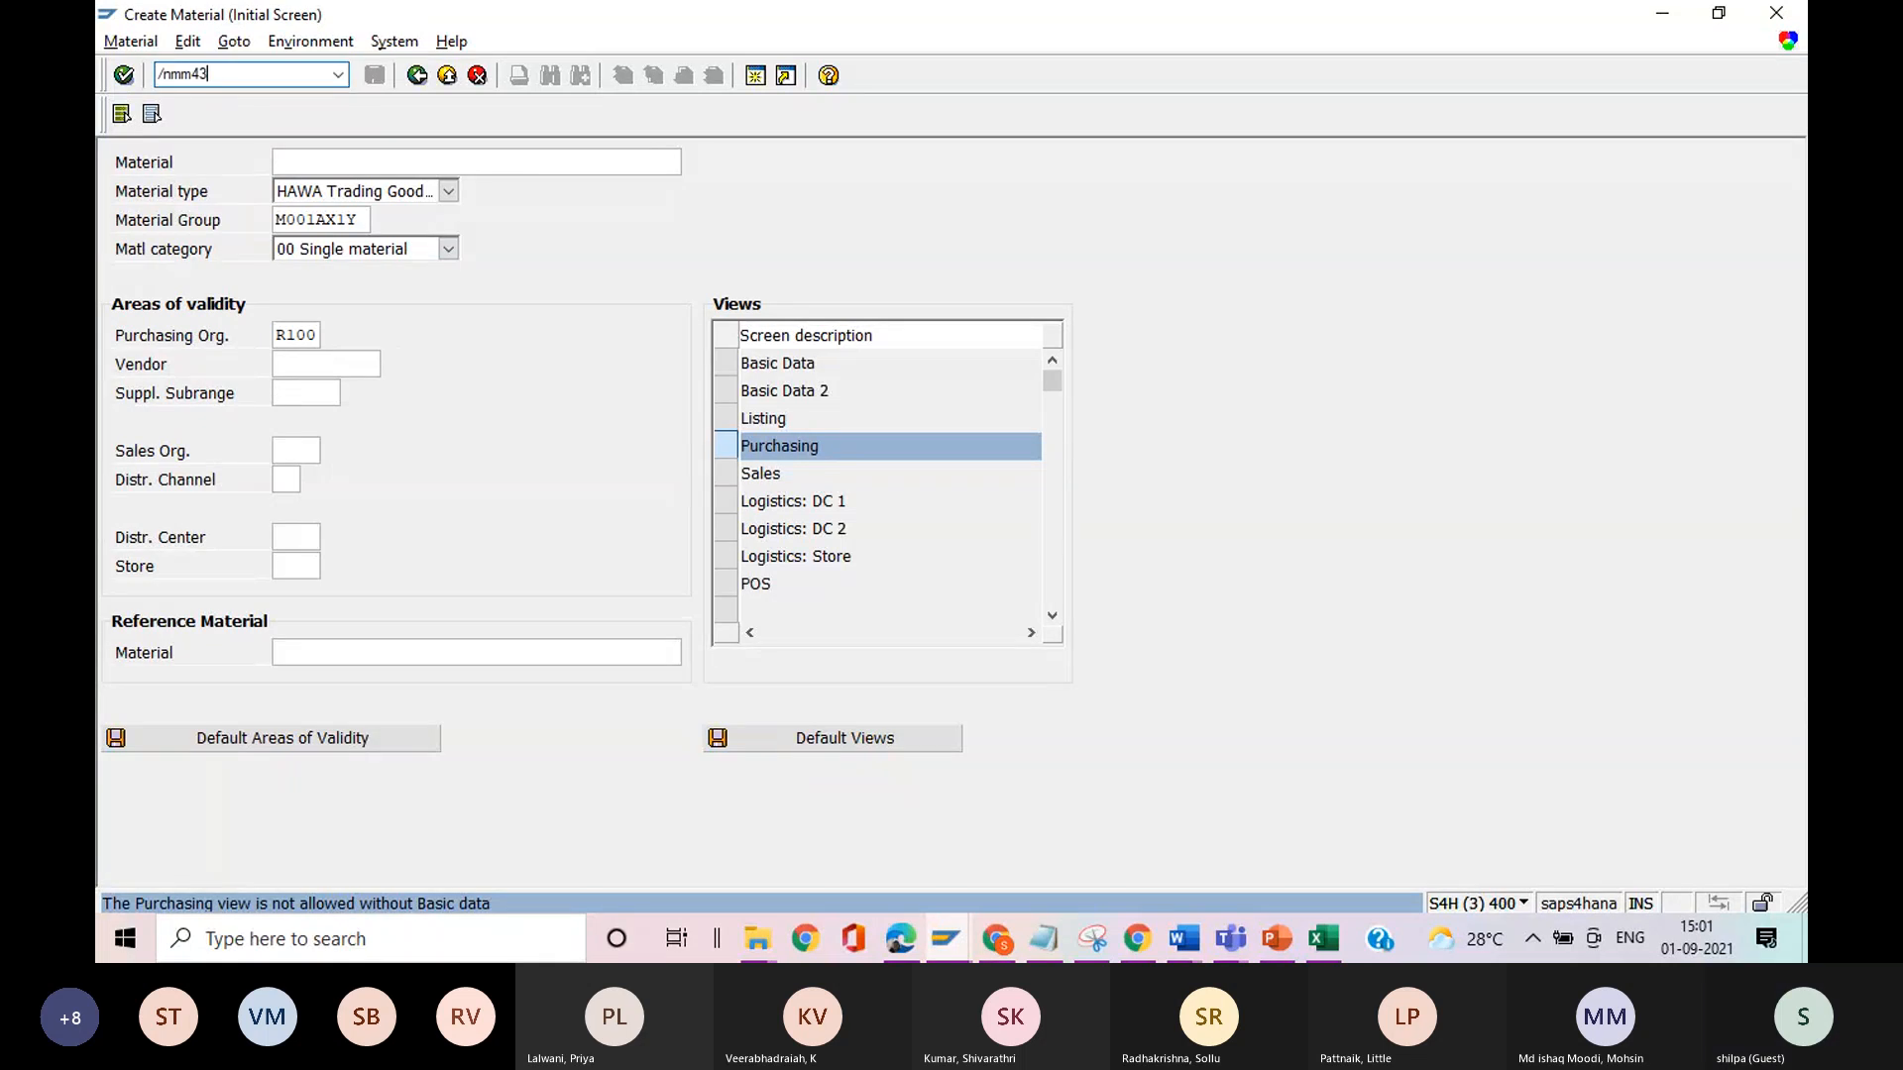
pyautogui.press('Return')
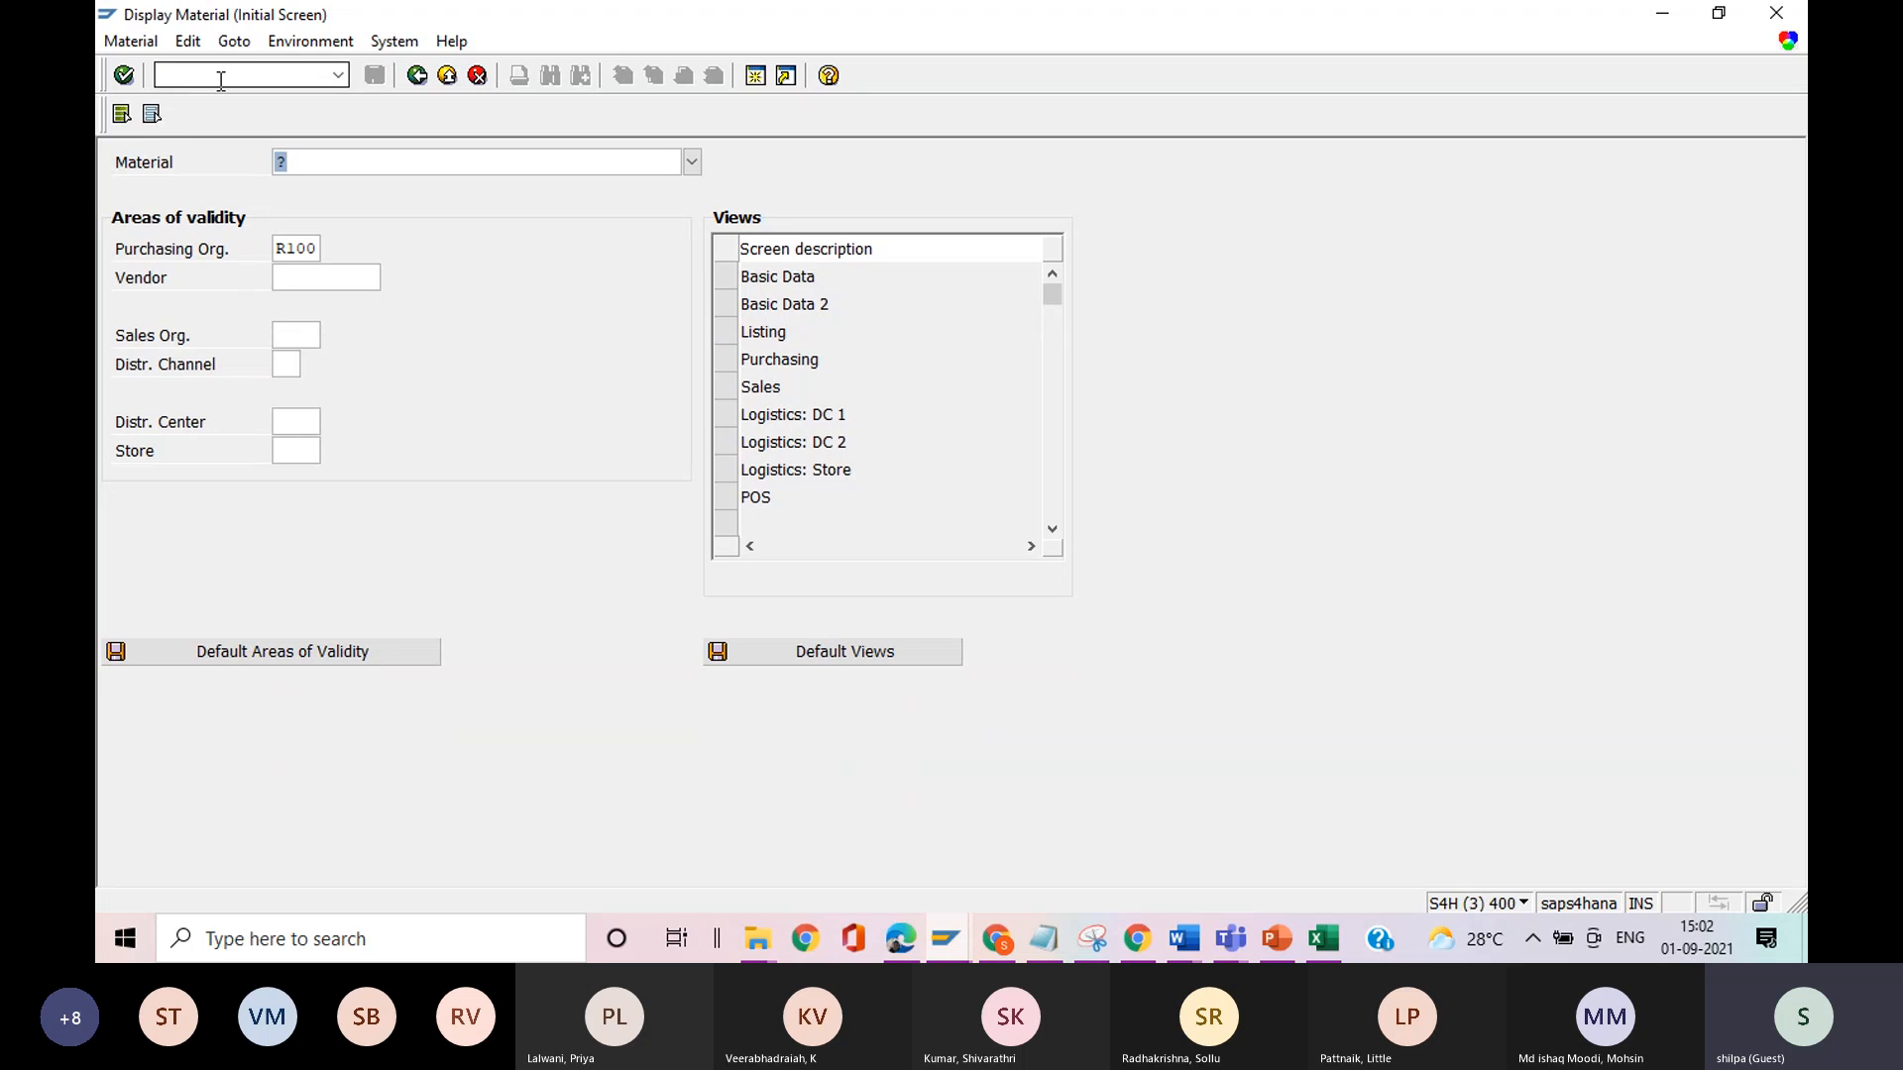
pyautogui.write('6784')
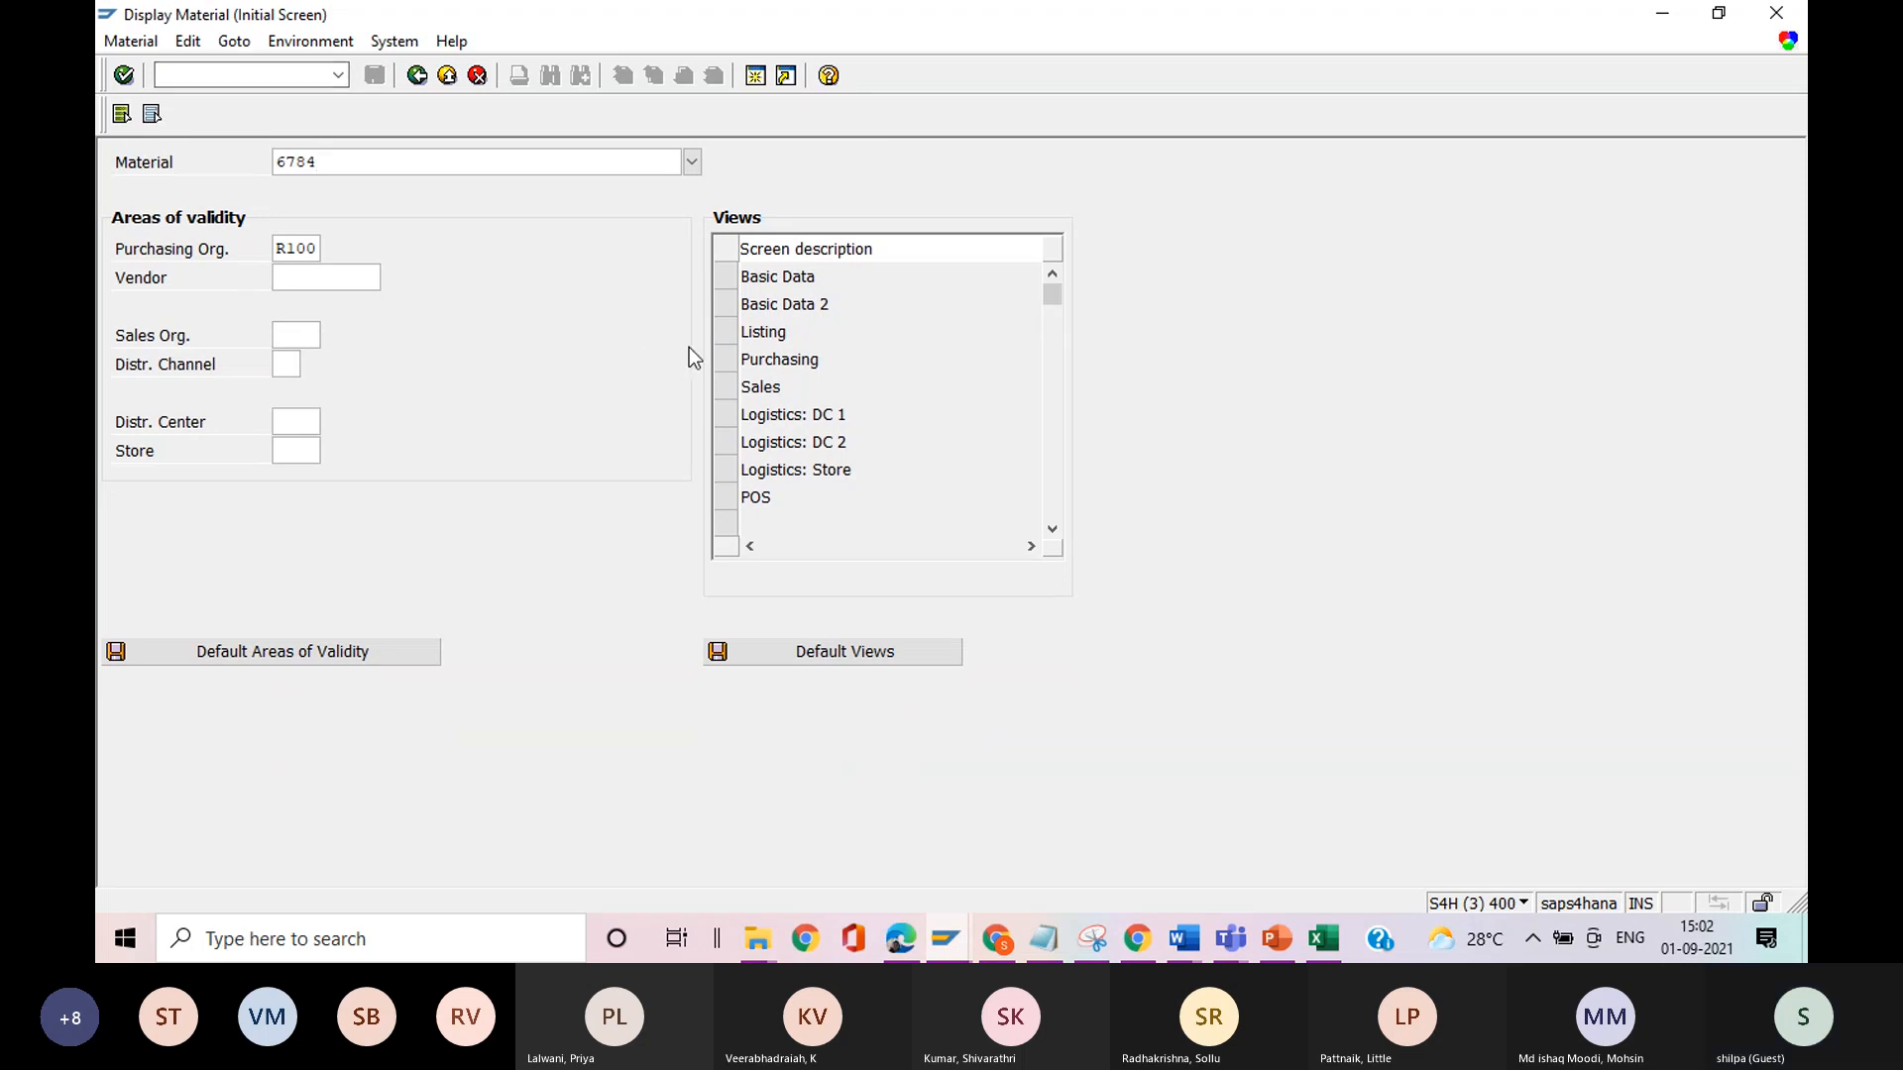
pyautogui.doubleClick(728, 368)
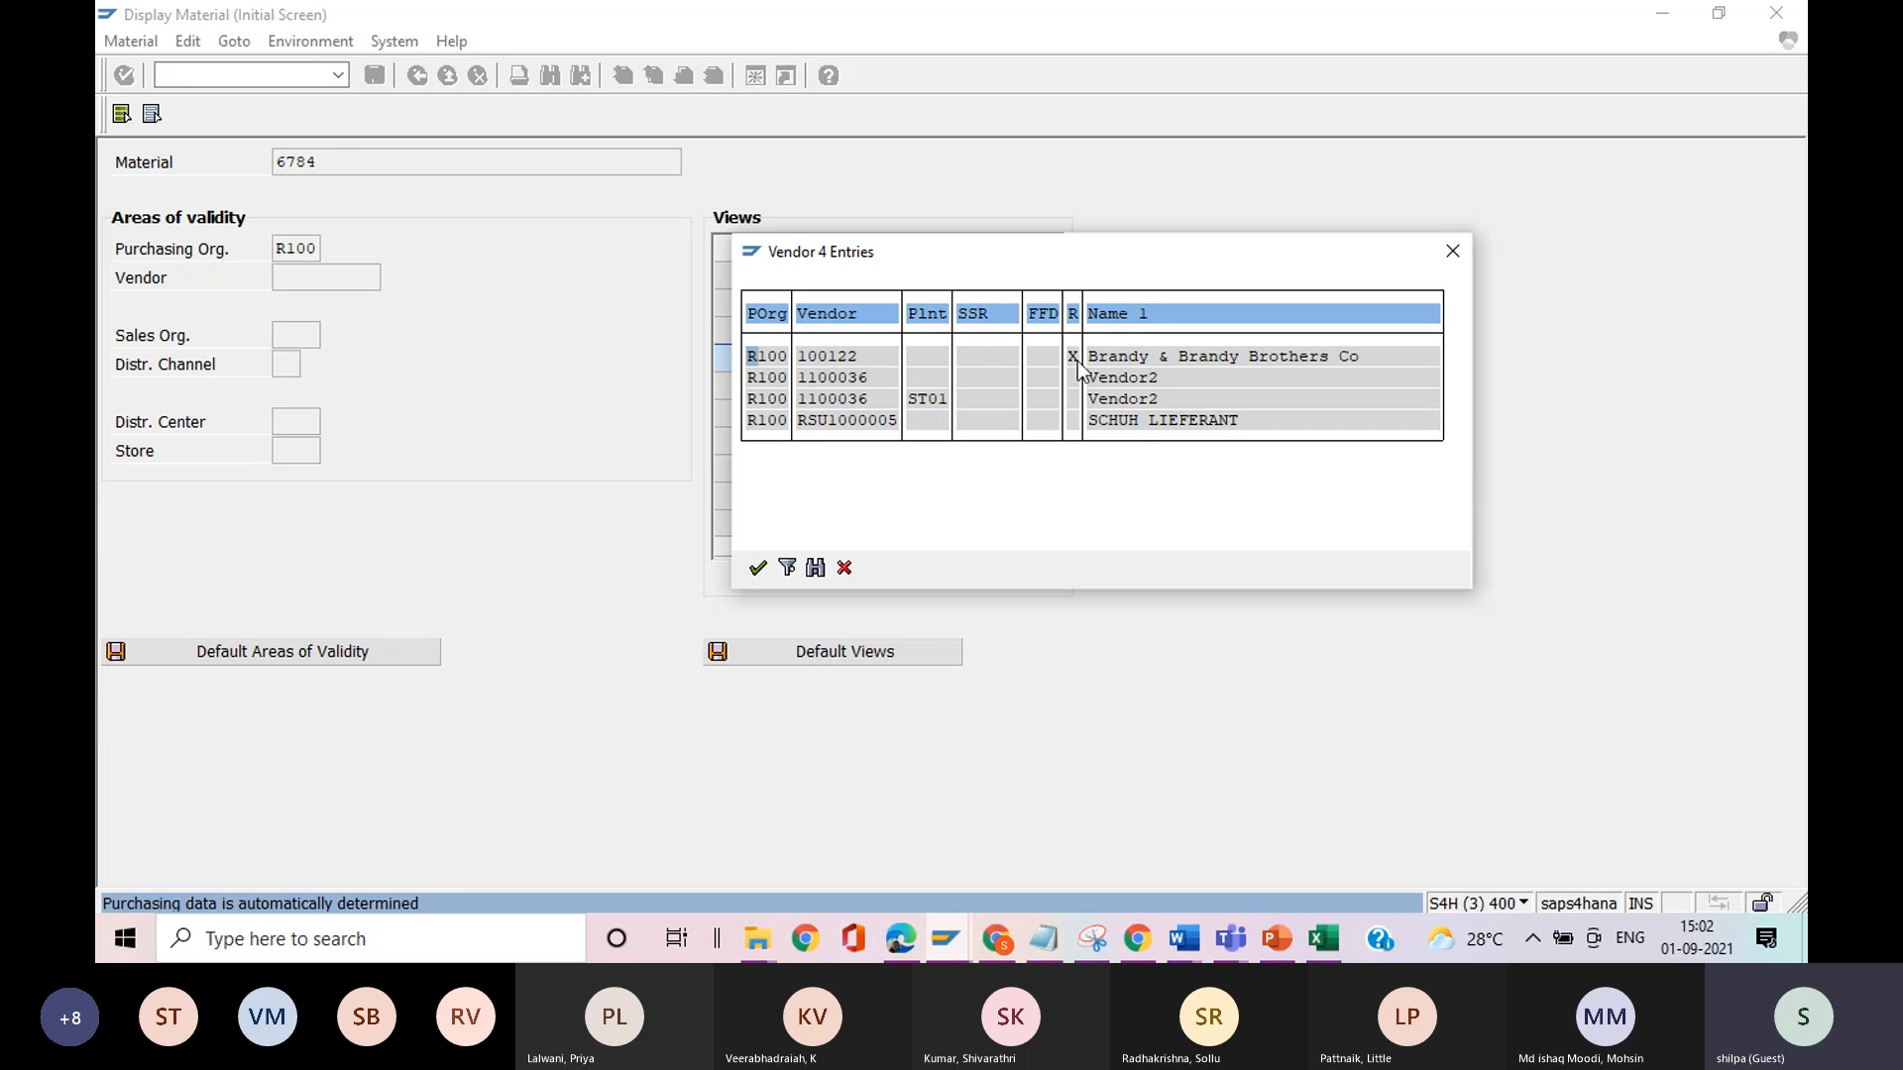
# Run the price calculation for material 6784, compare its vendor with the material's regular vendor entry, and return to the initial screen.
pyautogui.hotkey('alt', 'Tab')
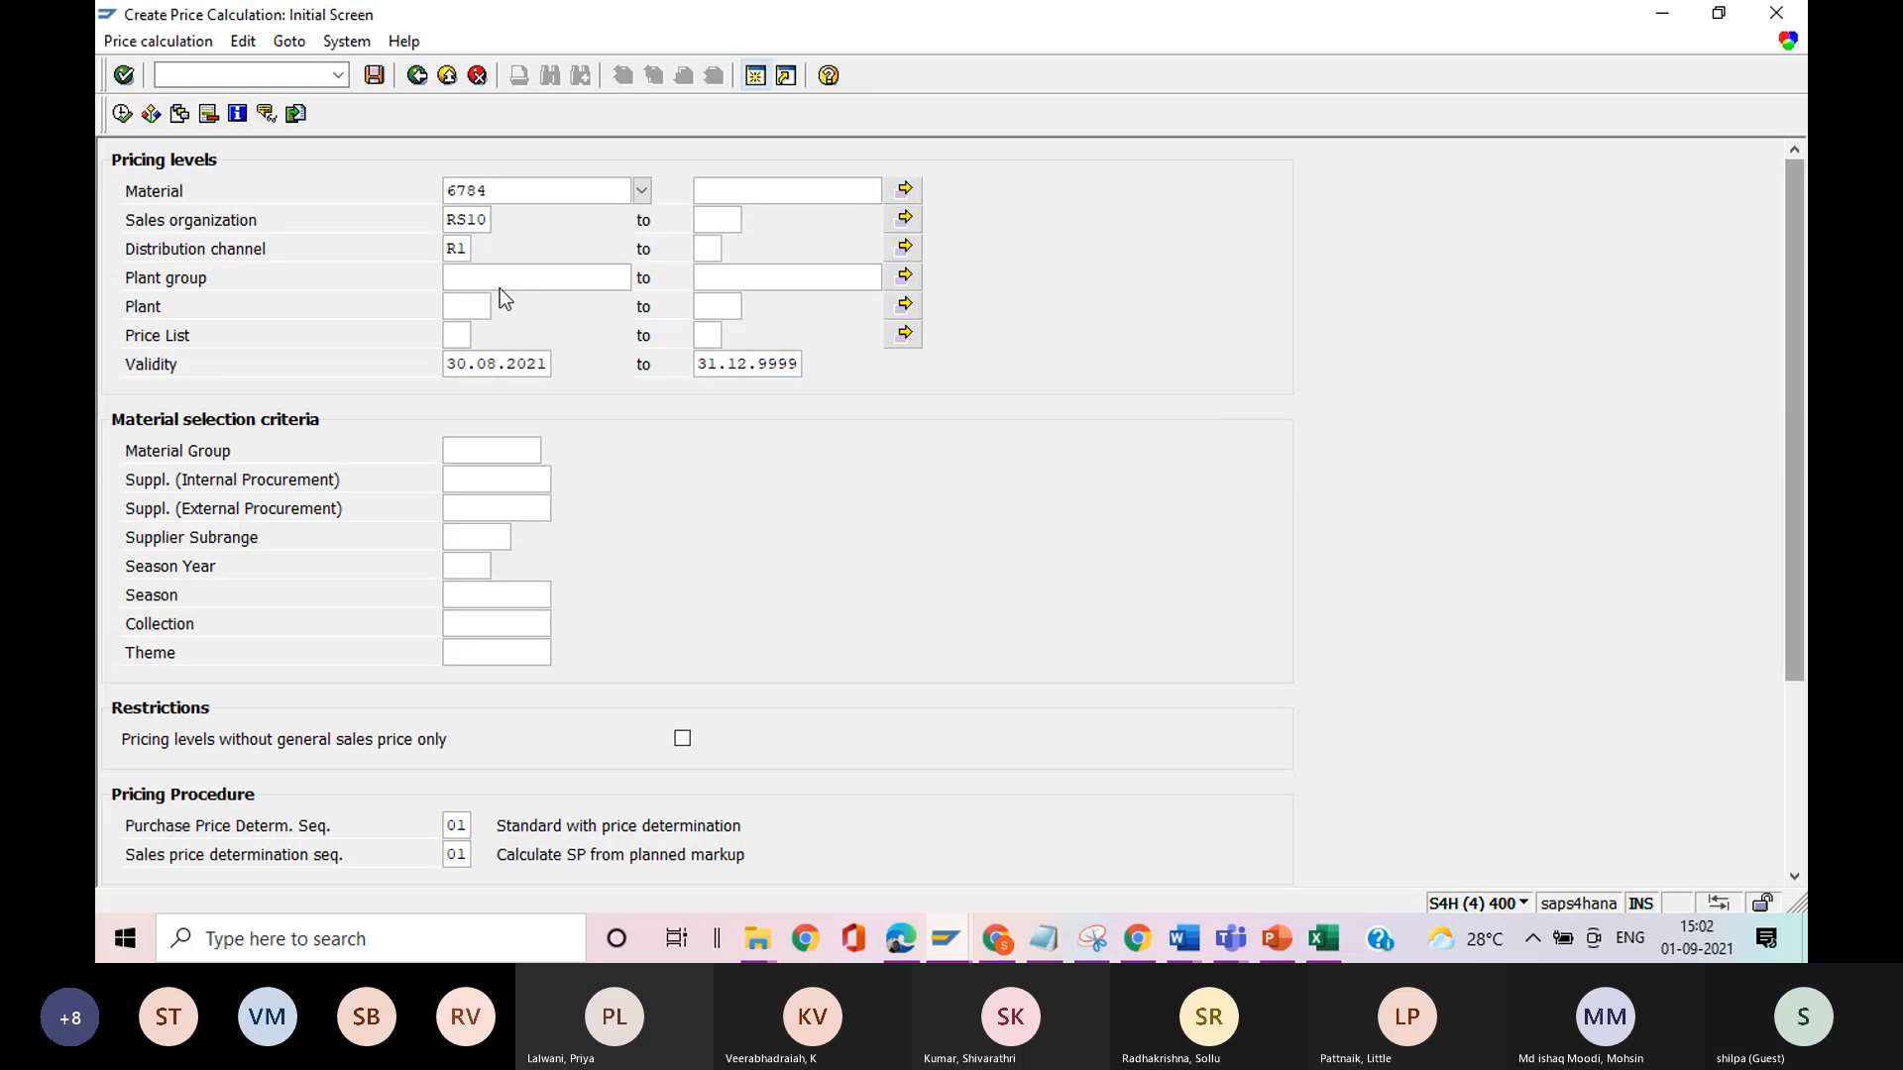
pyautogui.click(121, 115)
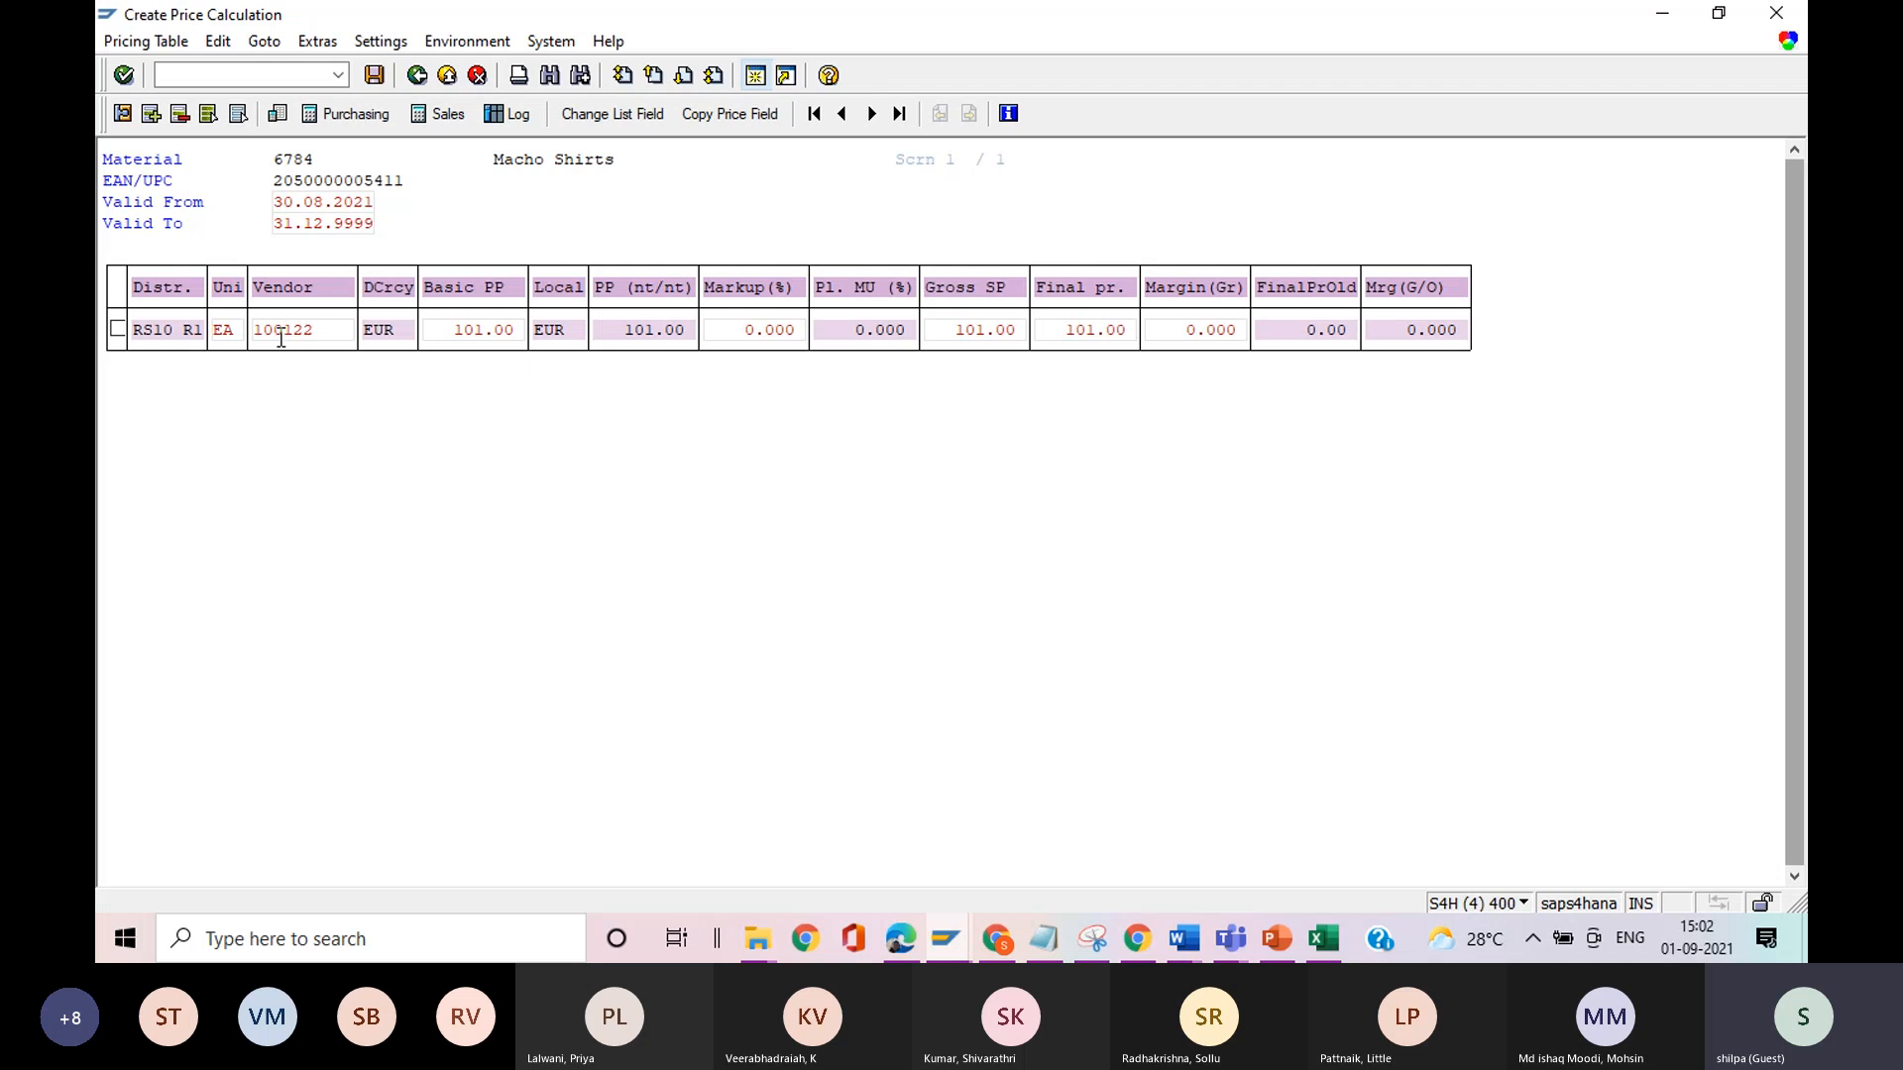
pyautogui.click(281, 333)
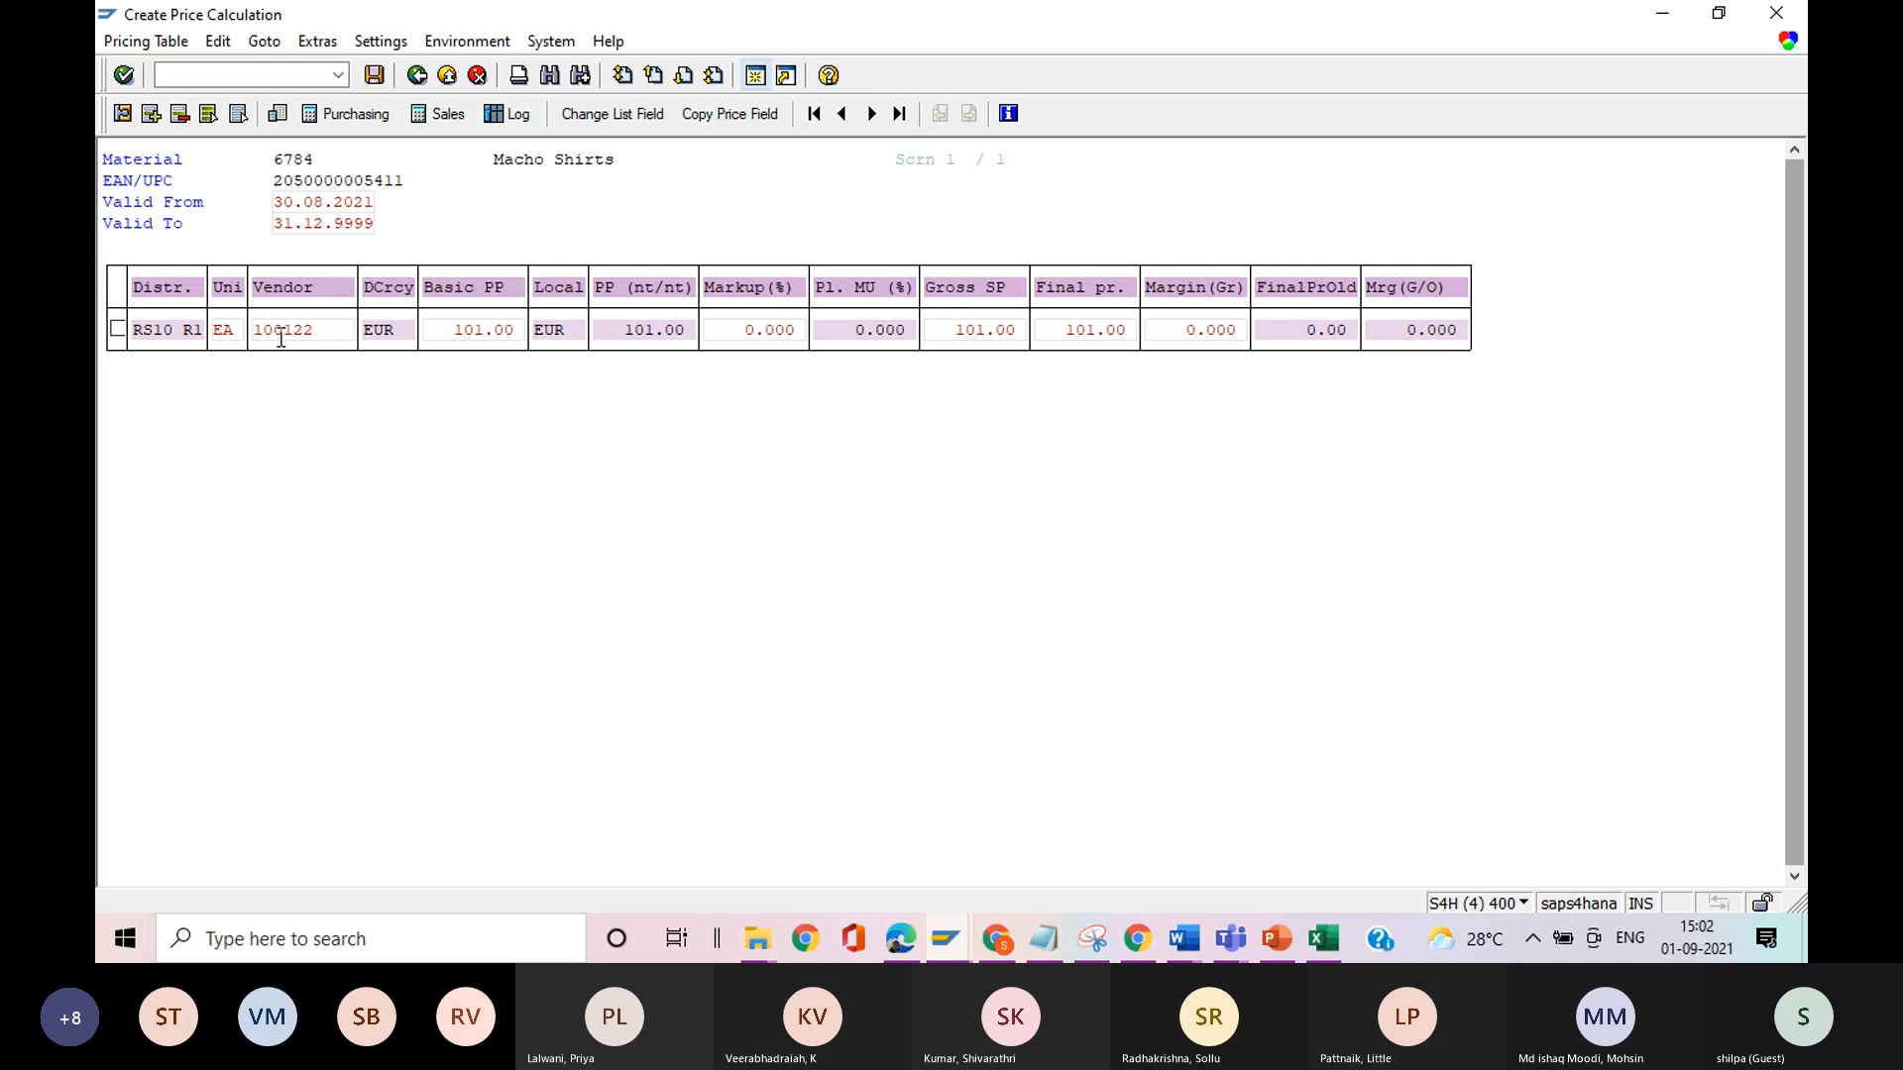
pyautogui.doubleClick(282, 338)
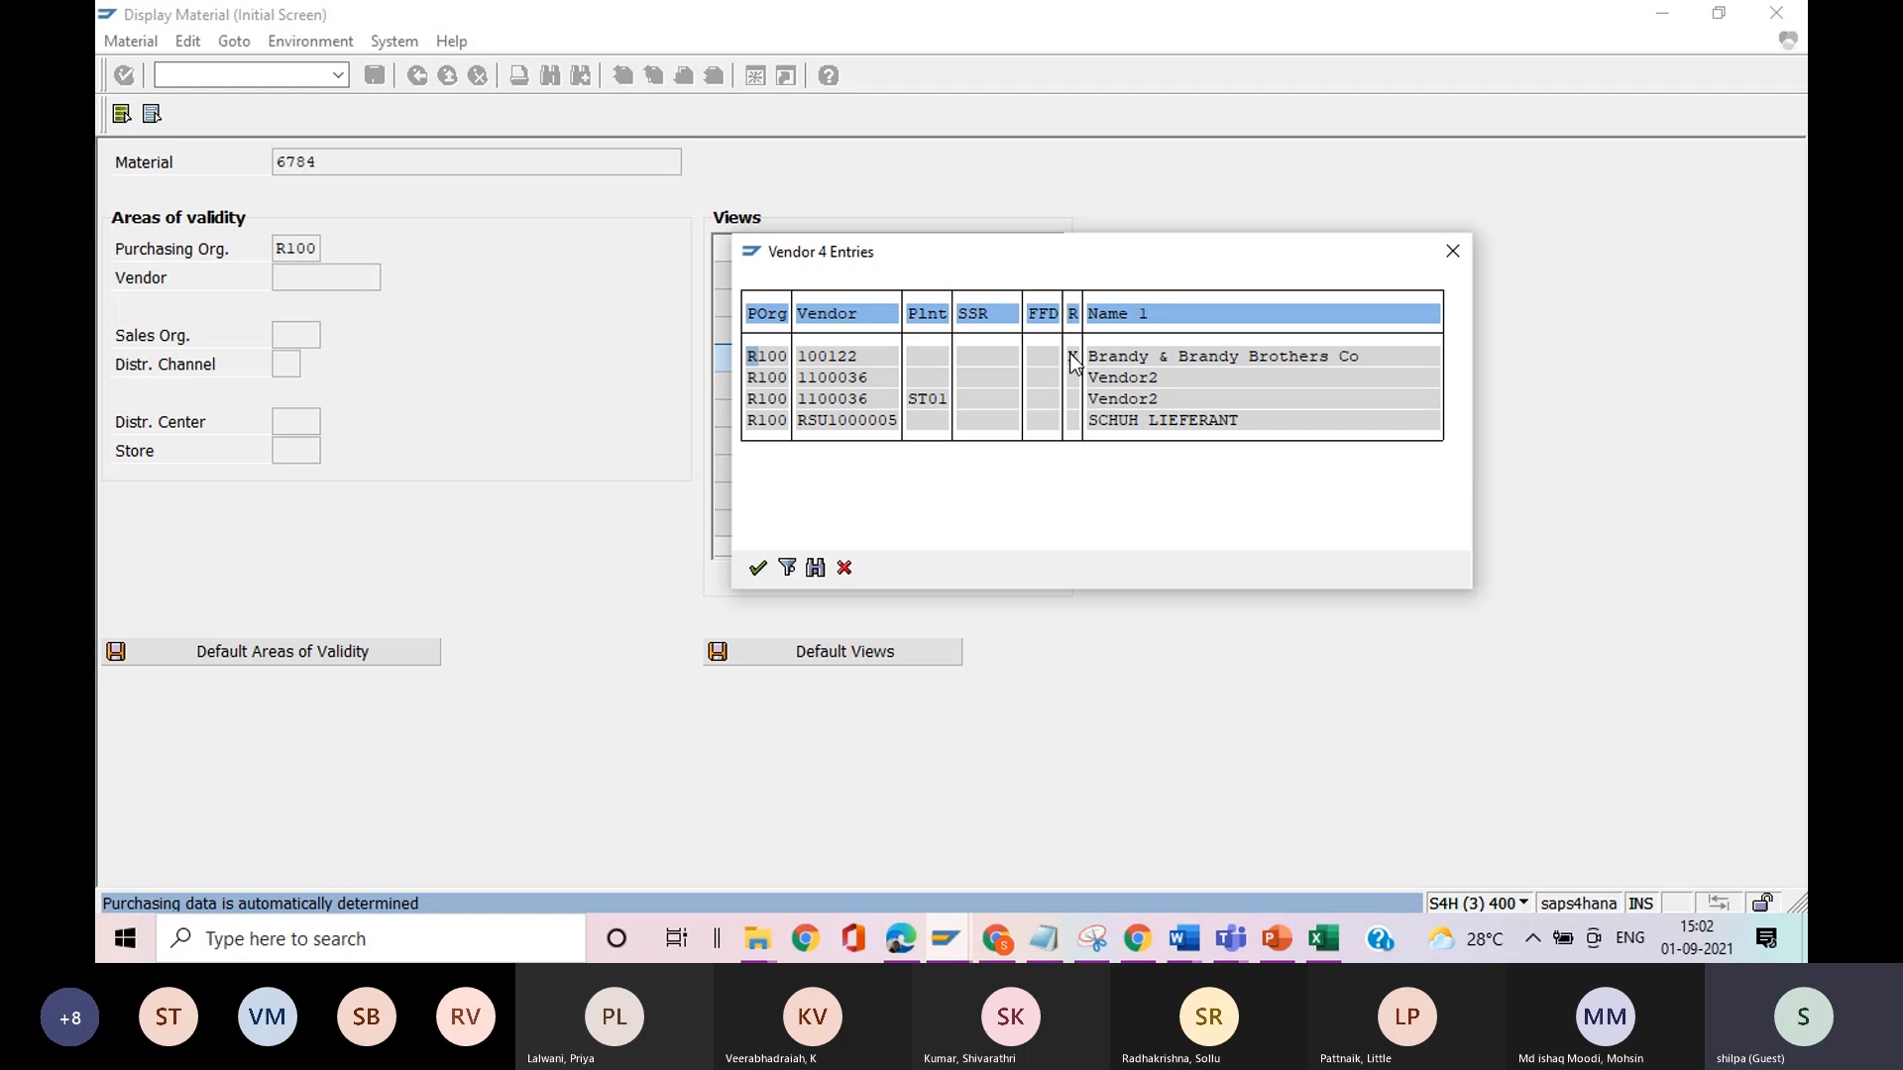
pyautogui.doubleClick(1073, 364)
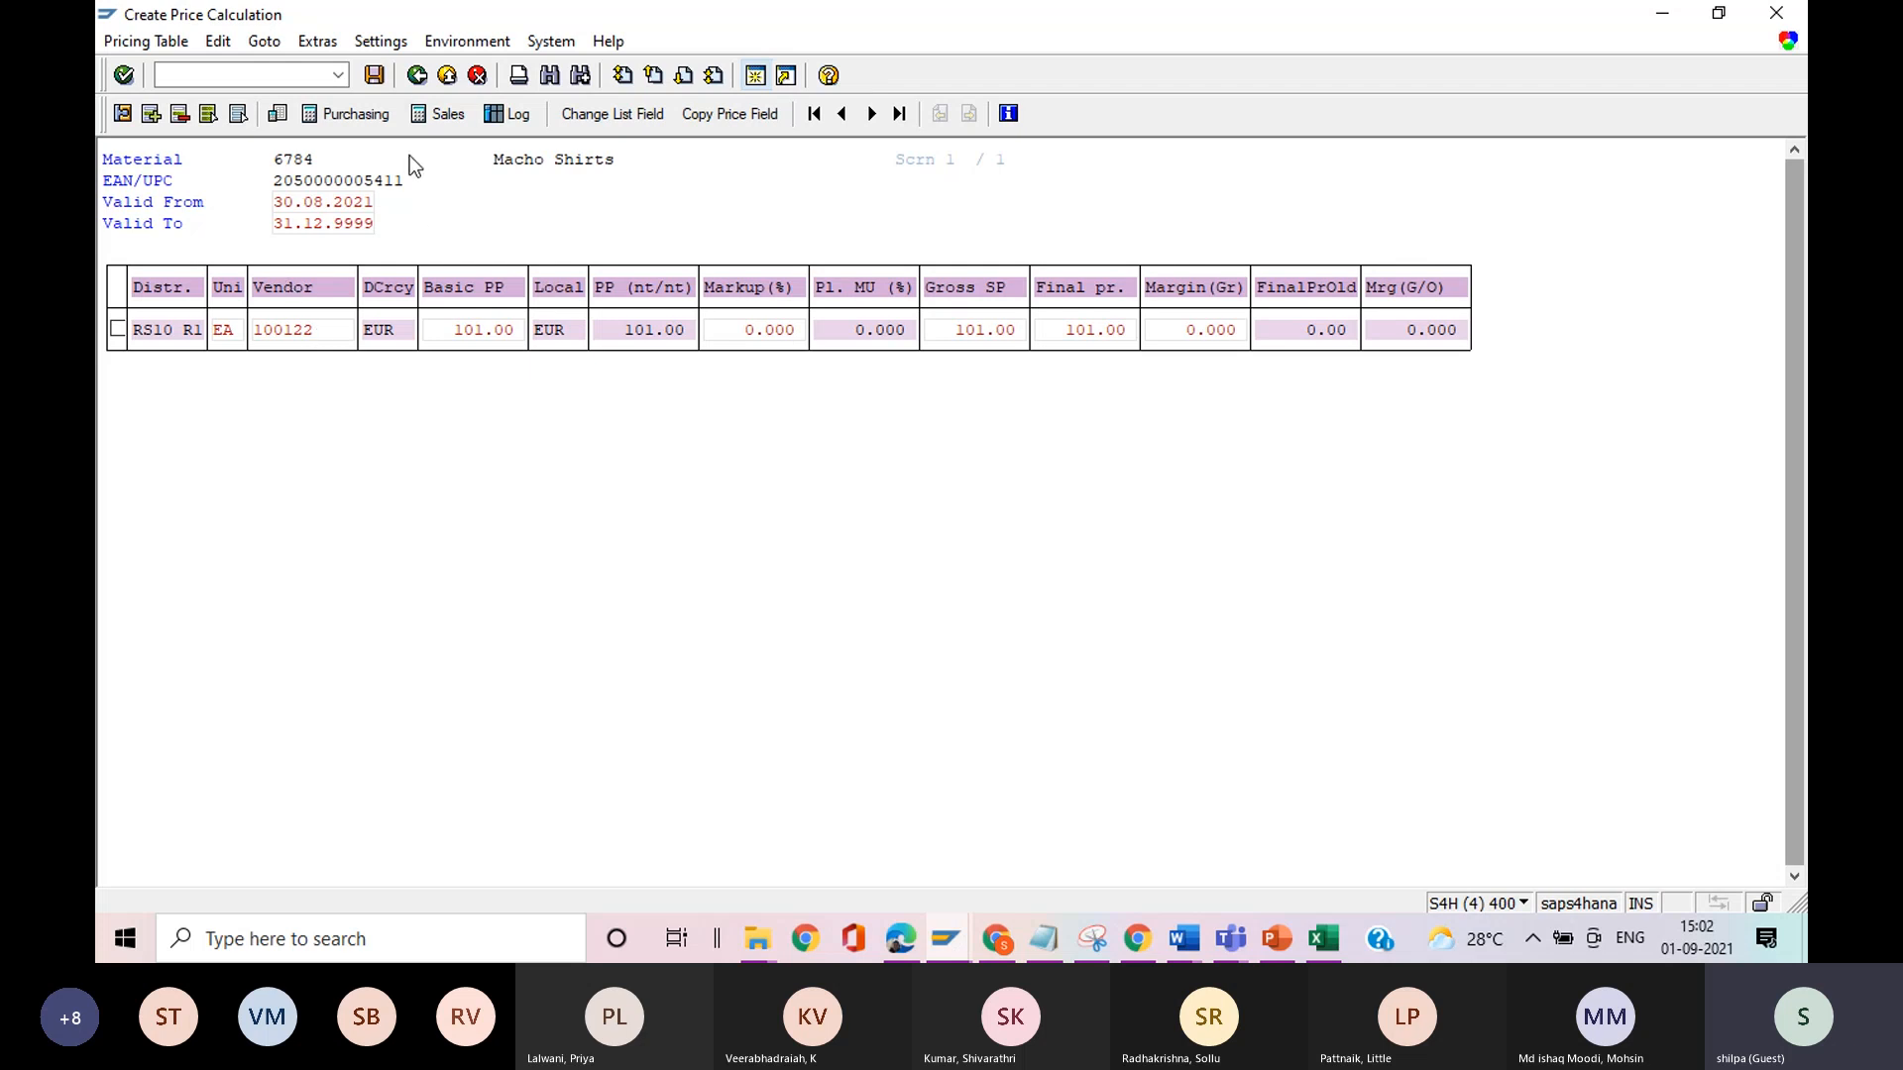
pyautogui.click(417, 75)
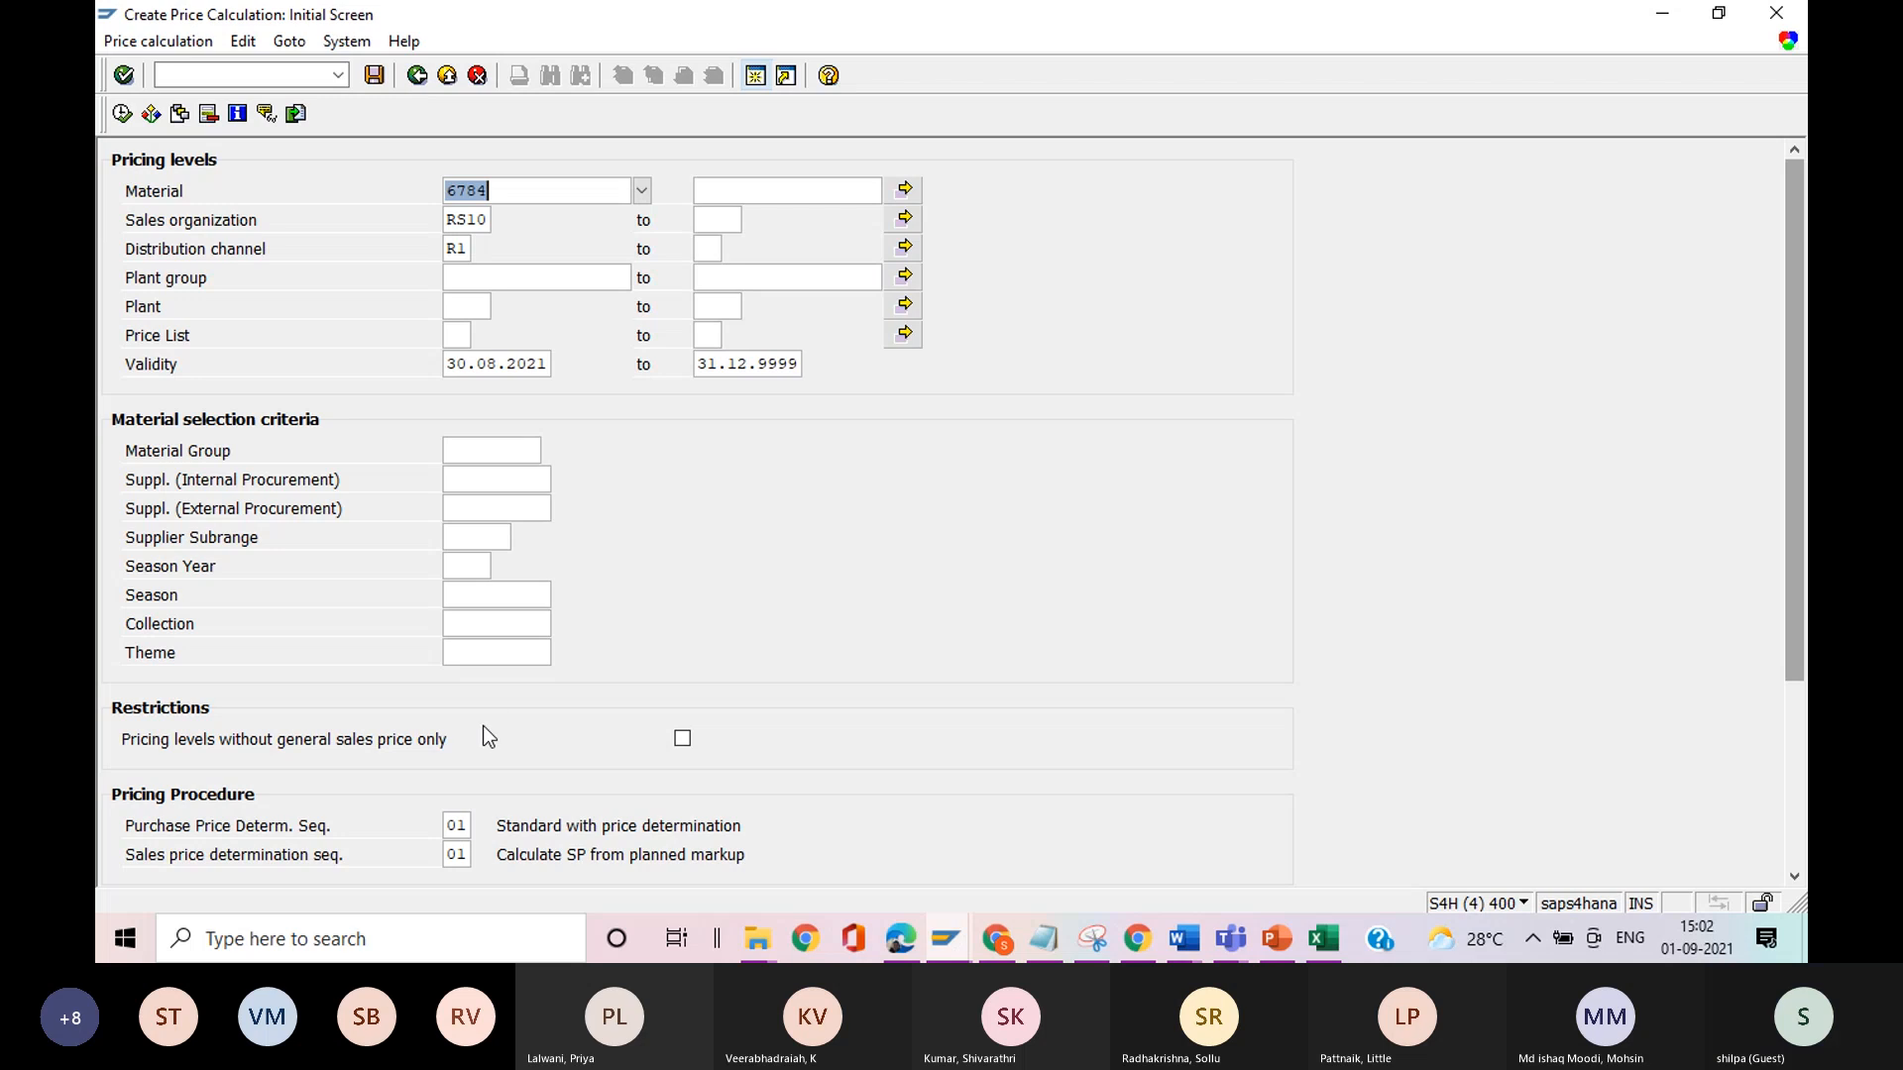
# Check the list group and list variant, rerun the price calculation to examine its column layout, and return to the initial screen.
pyautogui.moveTo(1795, 501); pyautogui.dragTo(1775, 721)
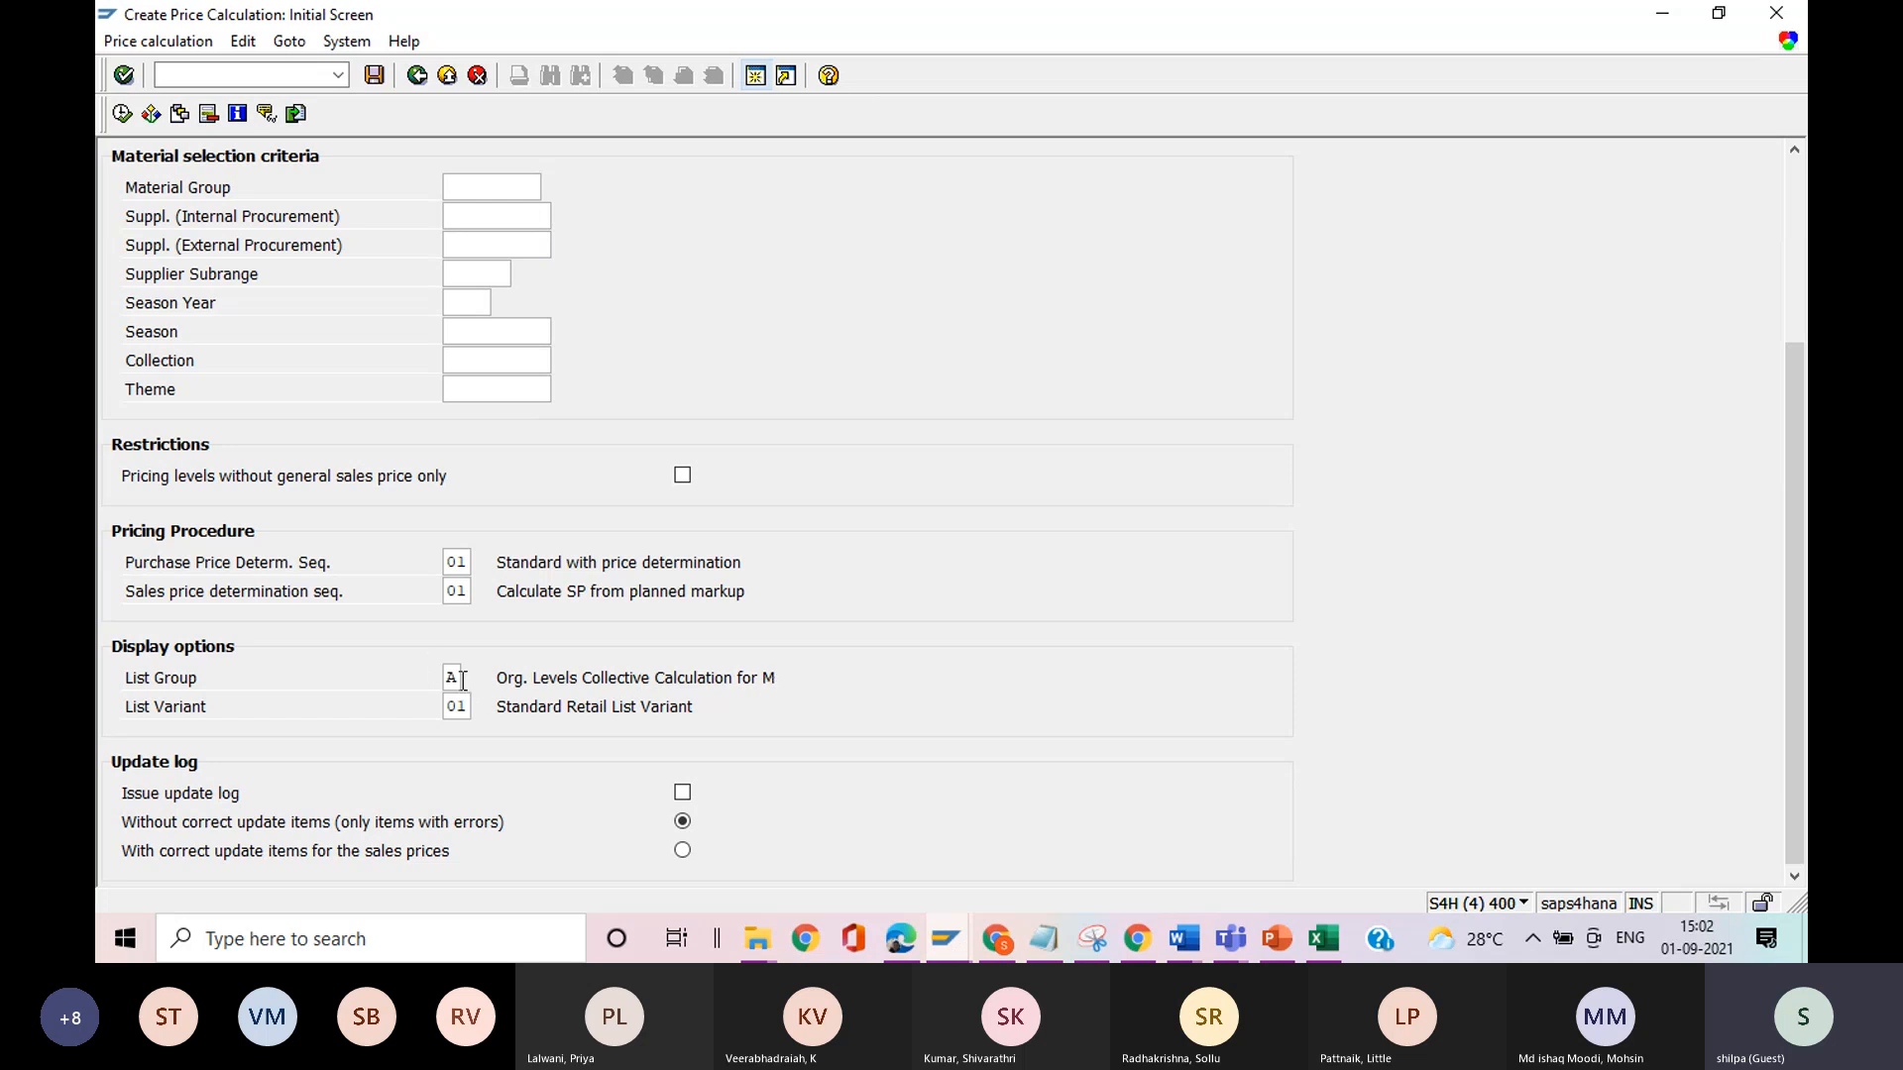
pyautogui.click(123, 115)
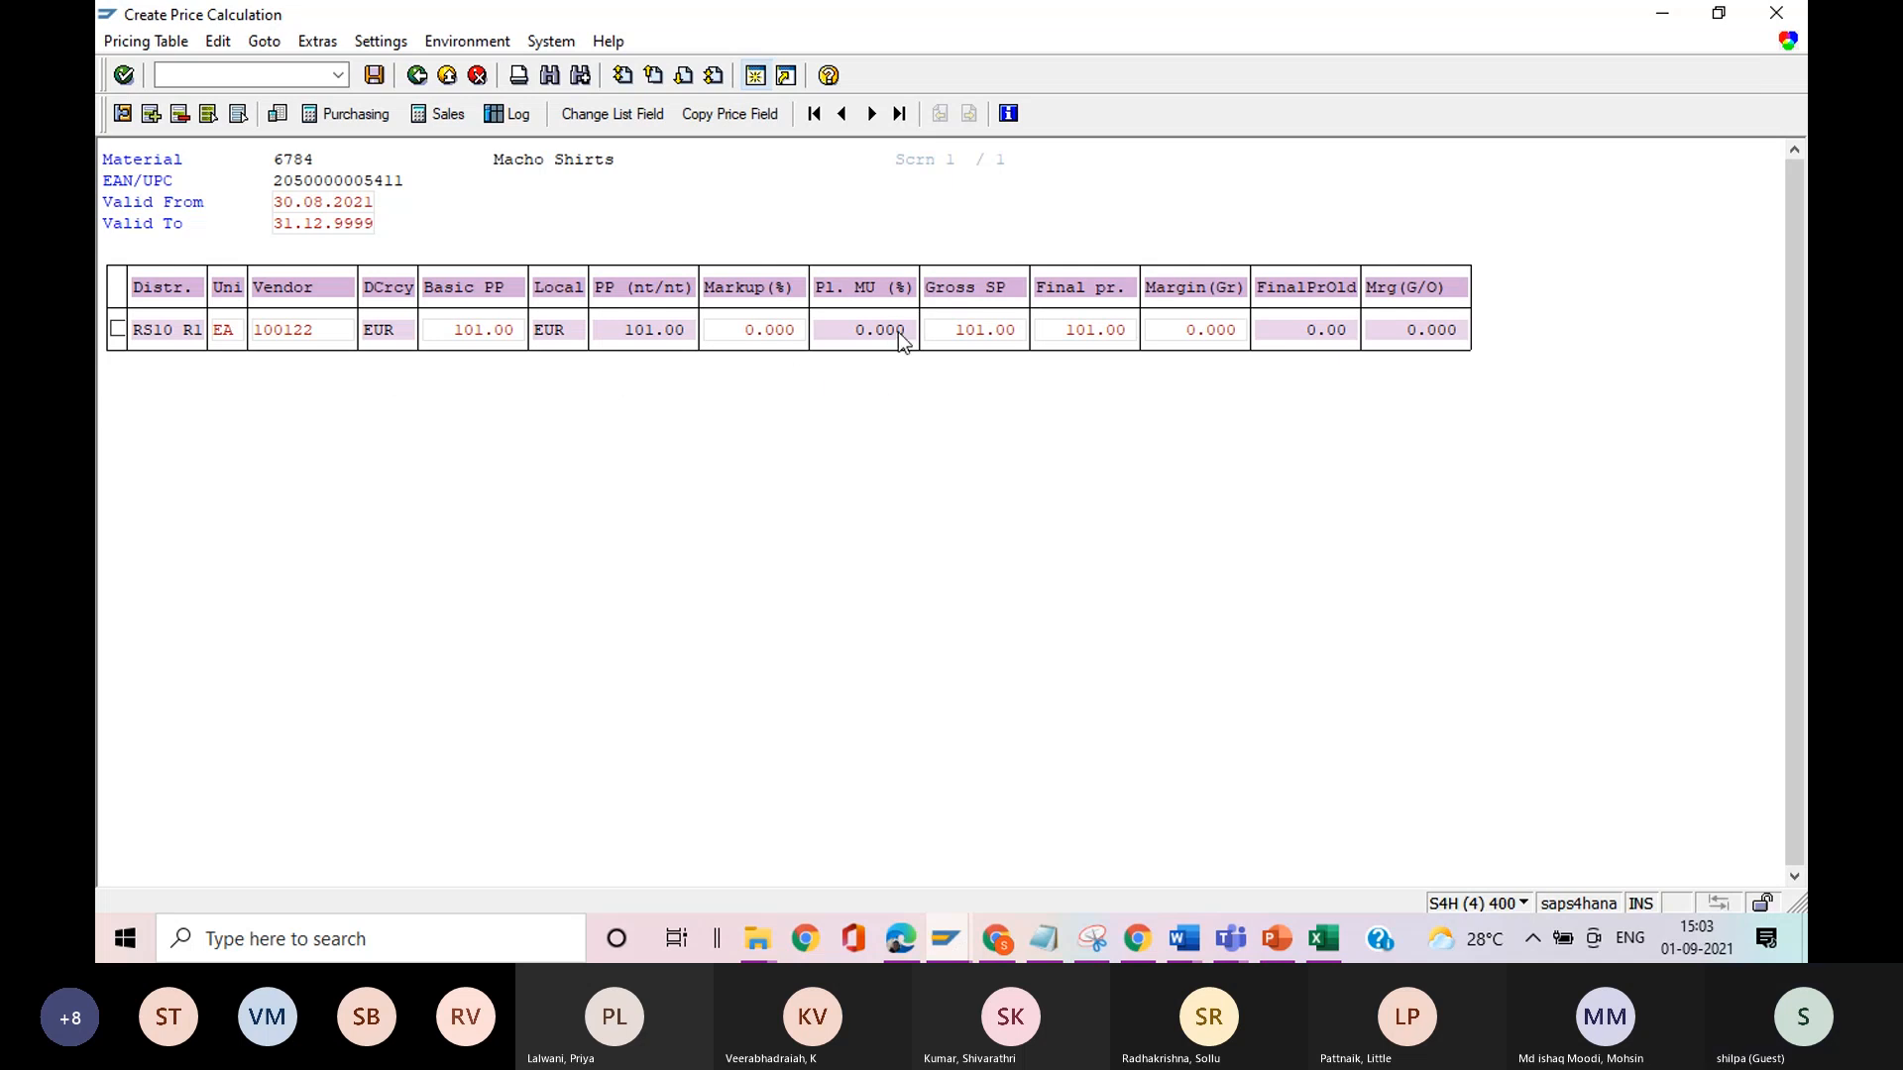
pyautogui.click(417, 77)
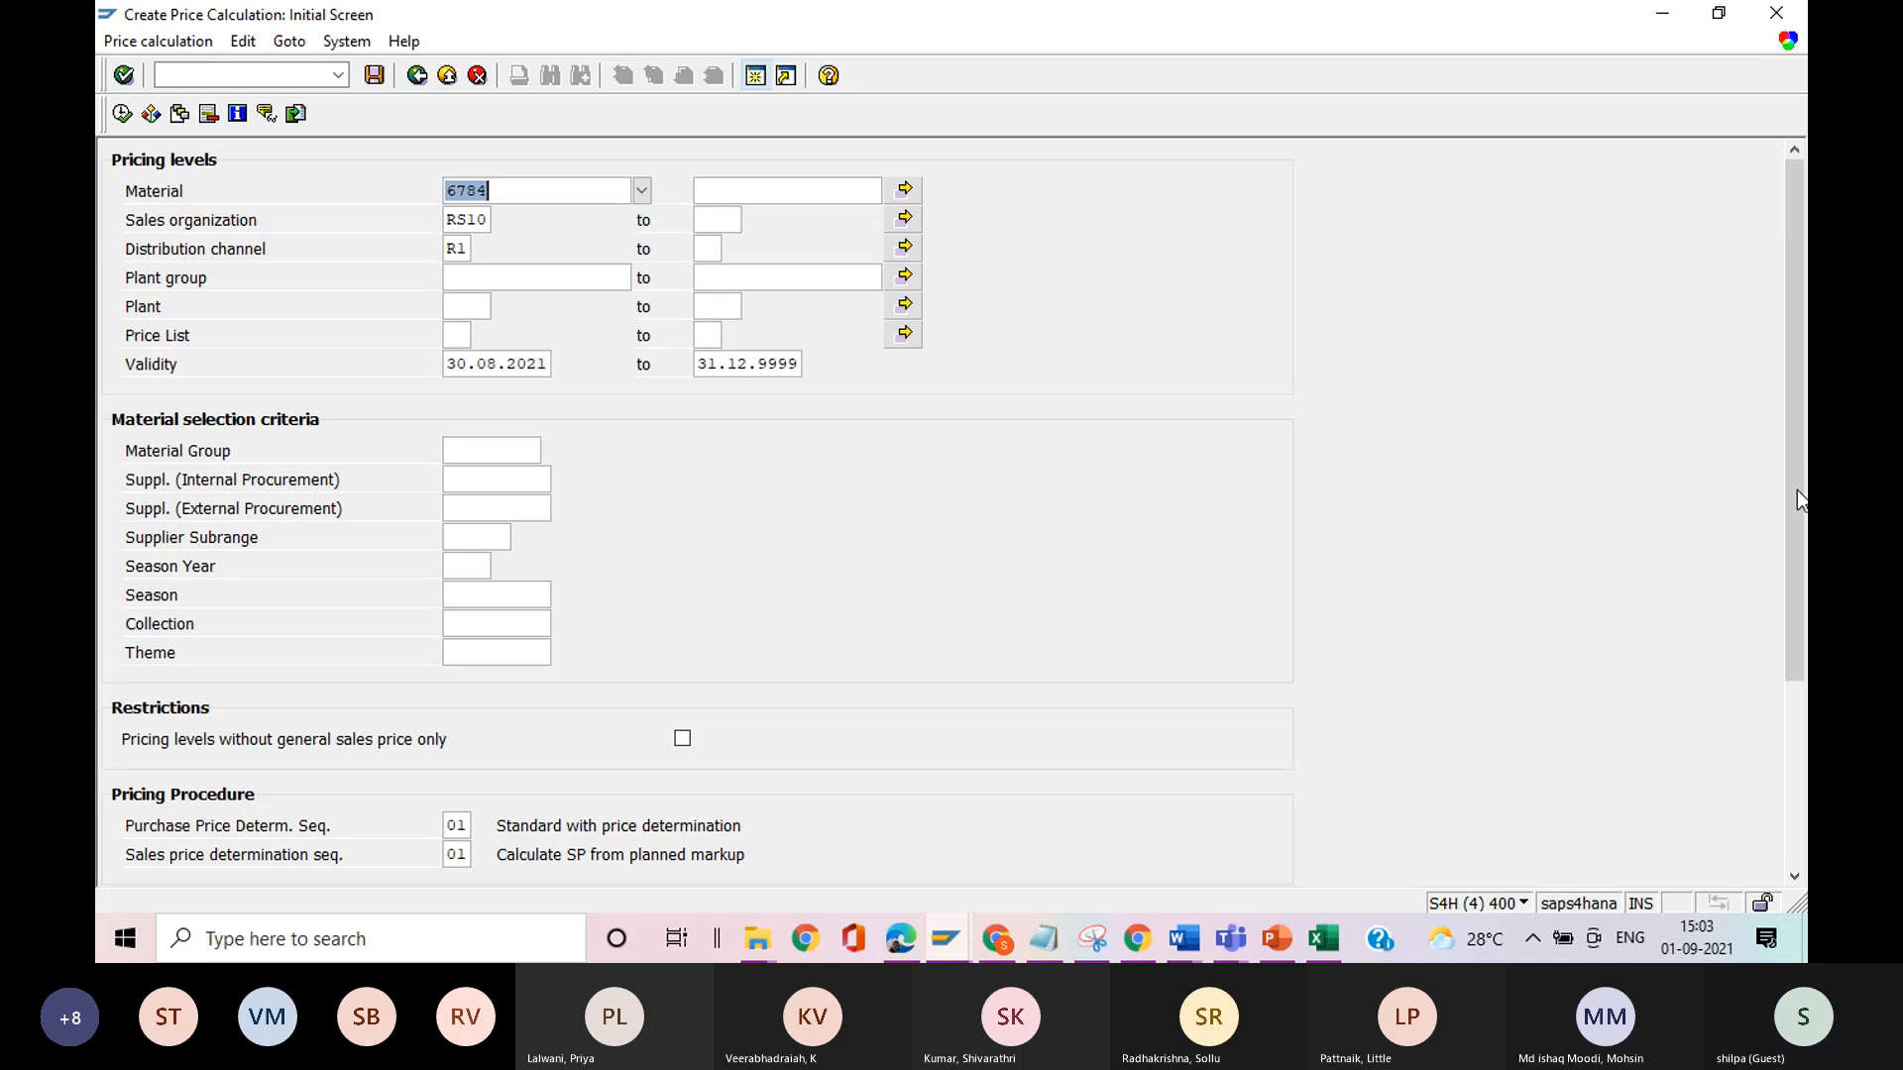
# Run the price calculation for material 6784 and enter a markup of 20% for distribution chain RS10 R1.
pyautogui.moveTo(1792, 528); pyautogui.dragTo(1802, 681)
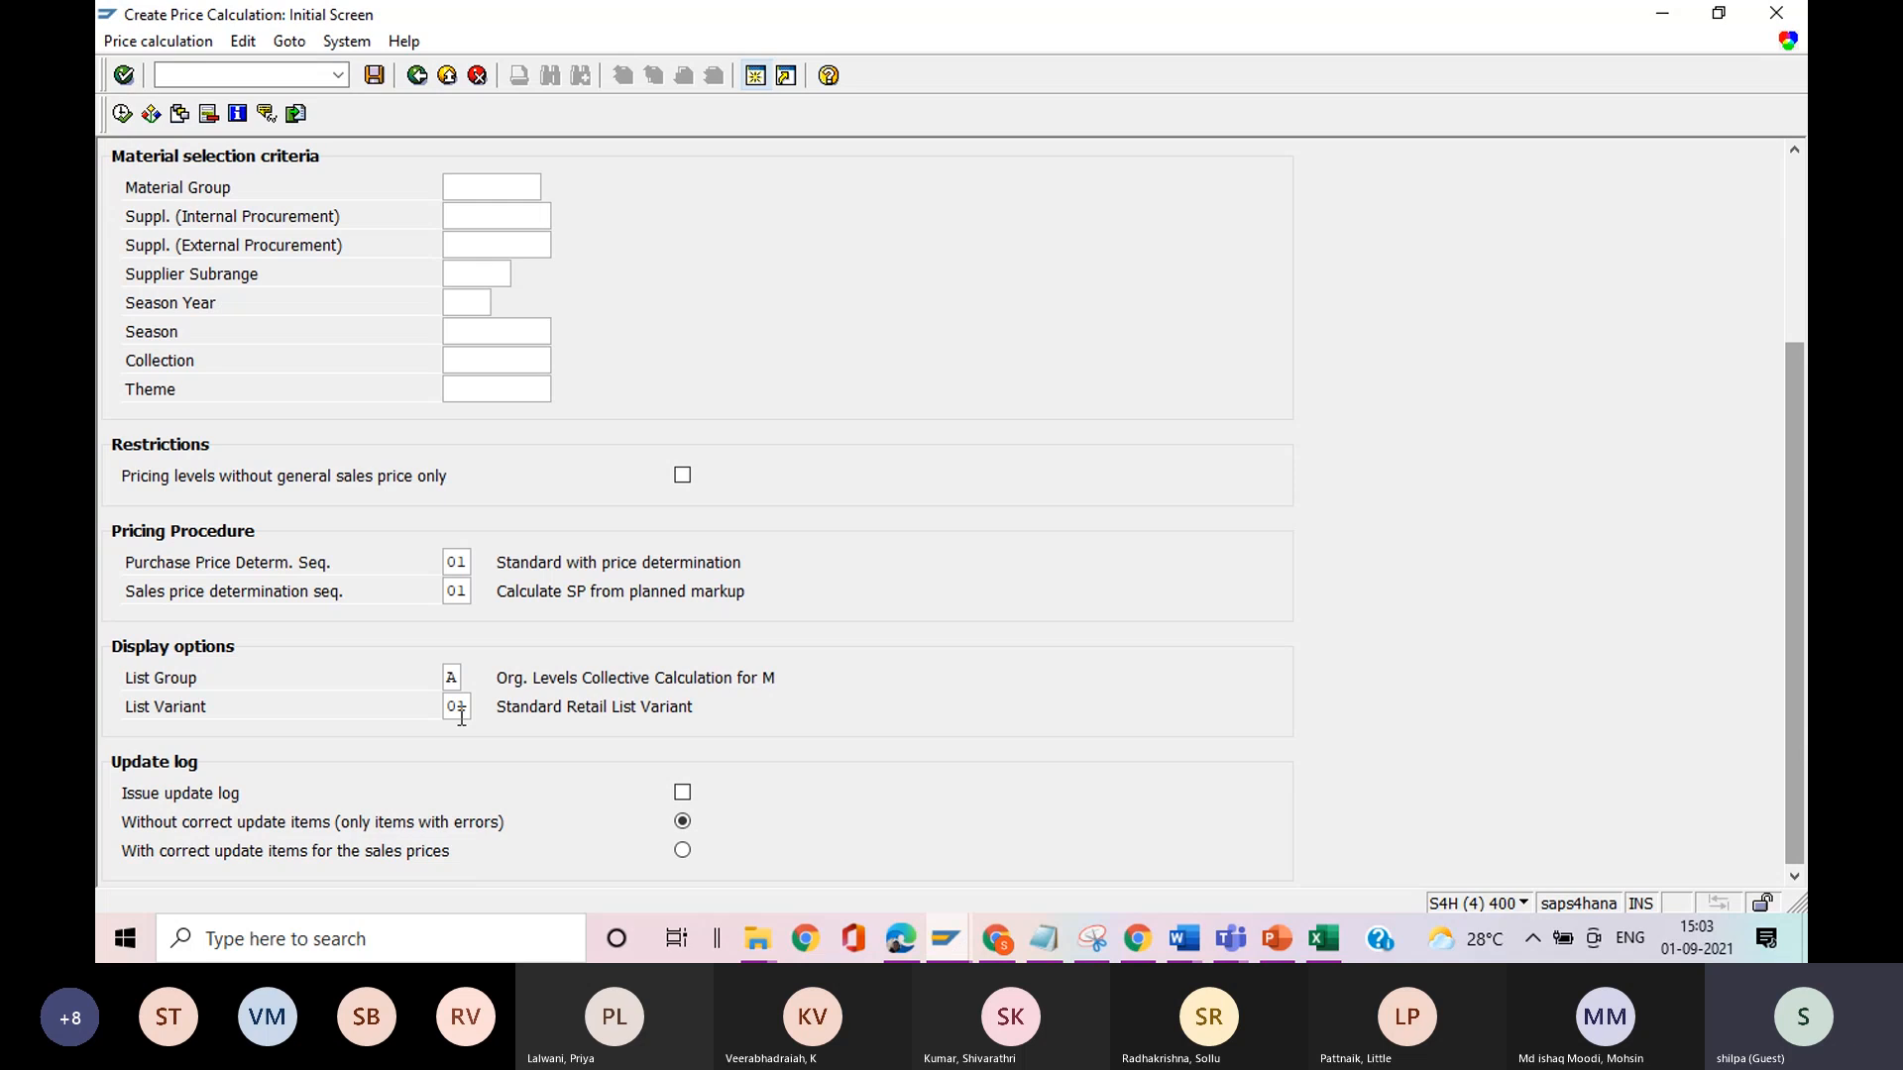
pyautogui.click(122, 115)
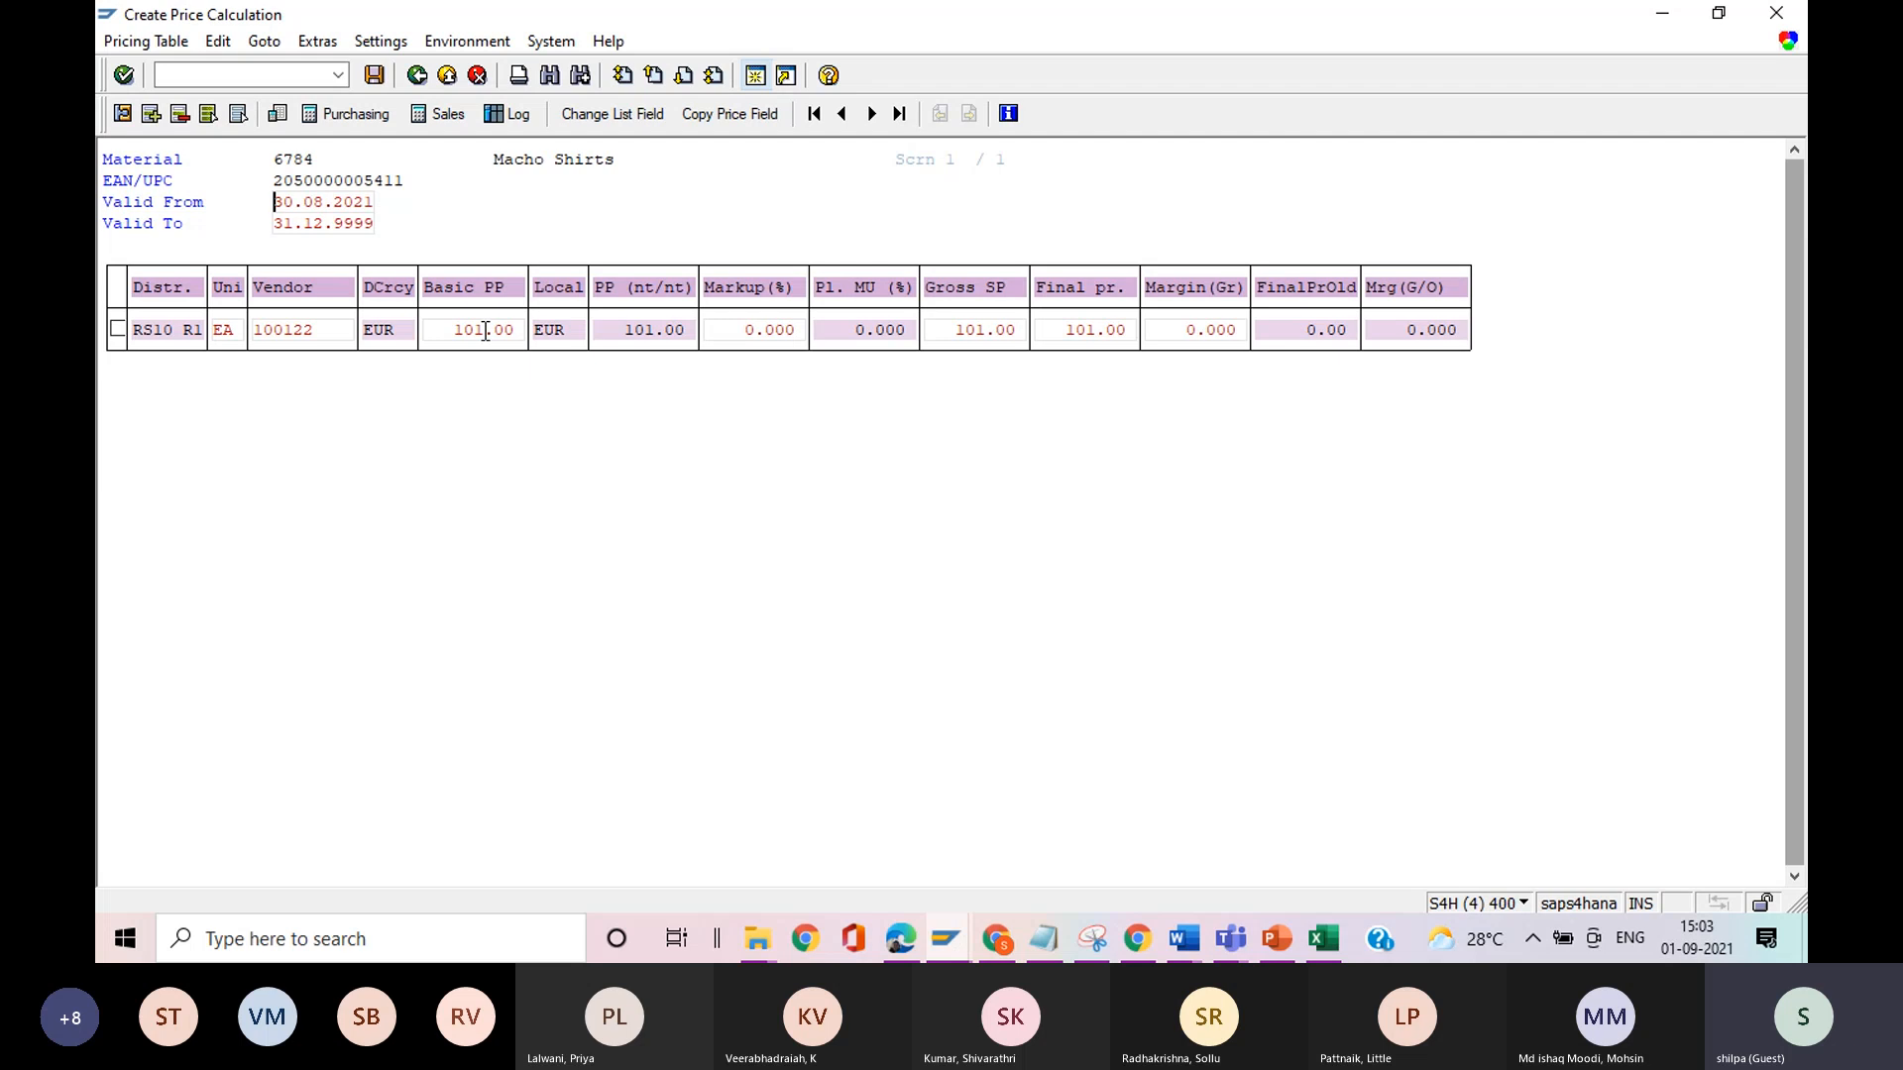
pyautogui.click(749, 330)
pyautogui.write('1')
pyautogui.press('Return')
pyautogui.press('BackSpace')
pyautogui.press('BackSpace')
pyautogui.write('20')
pyautogui.press('Return')
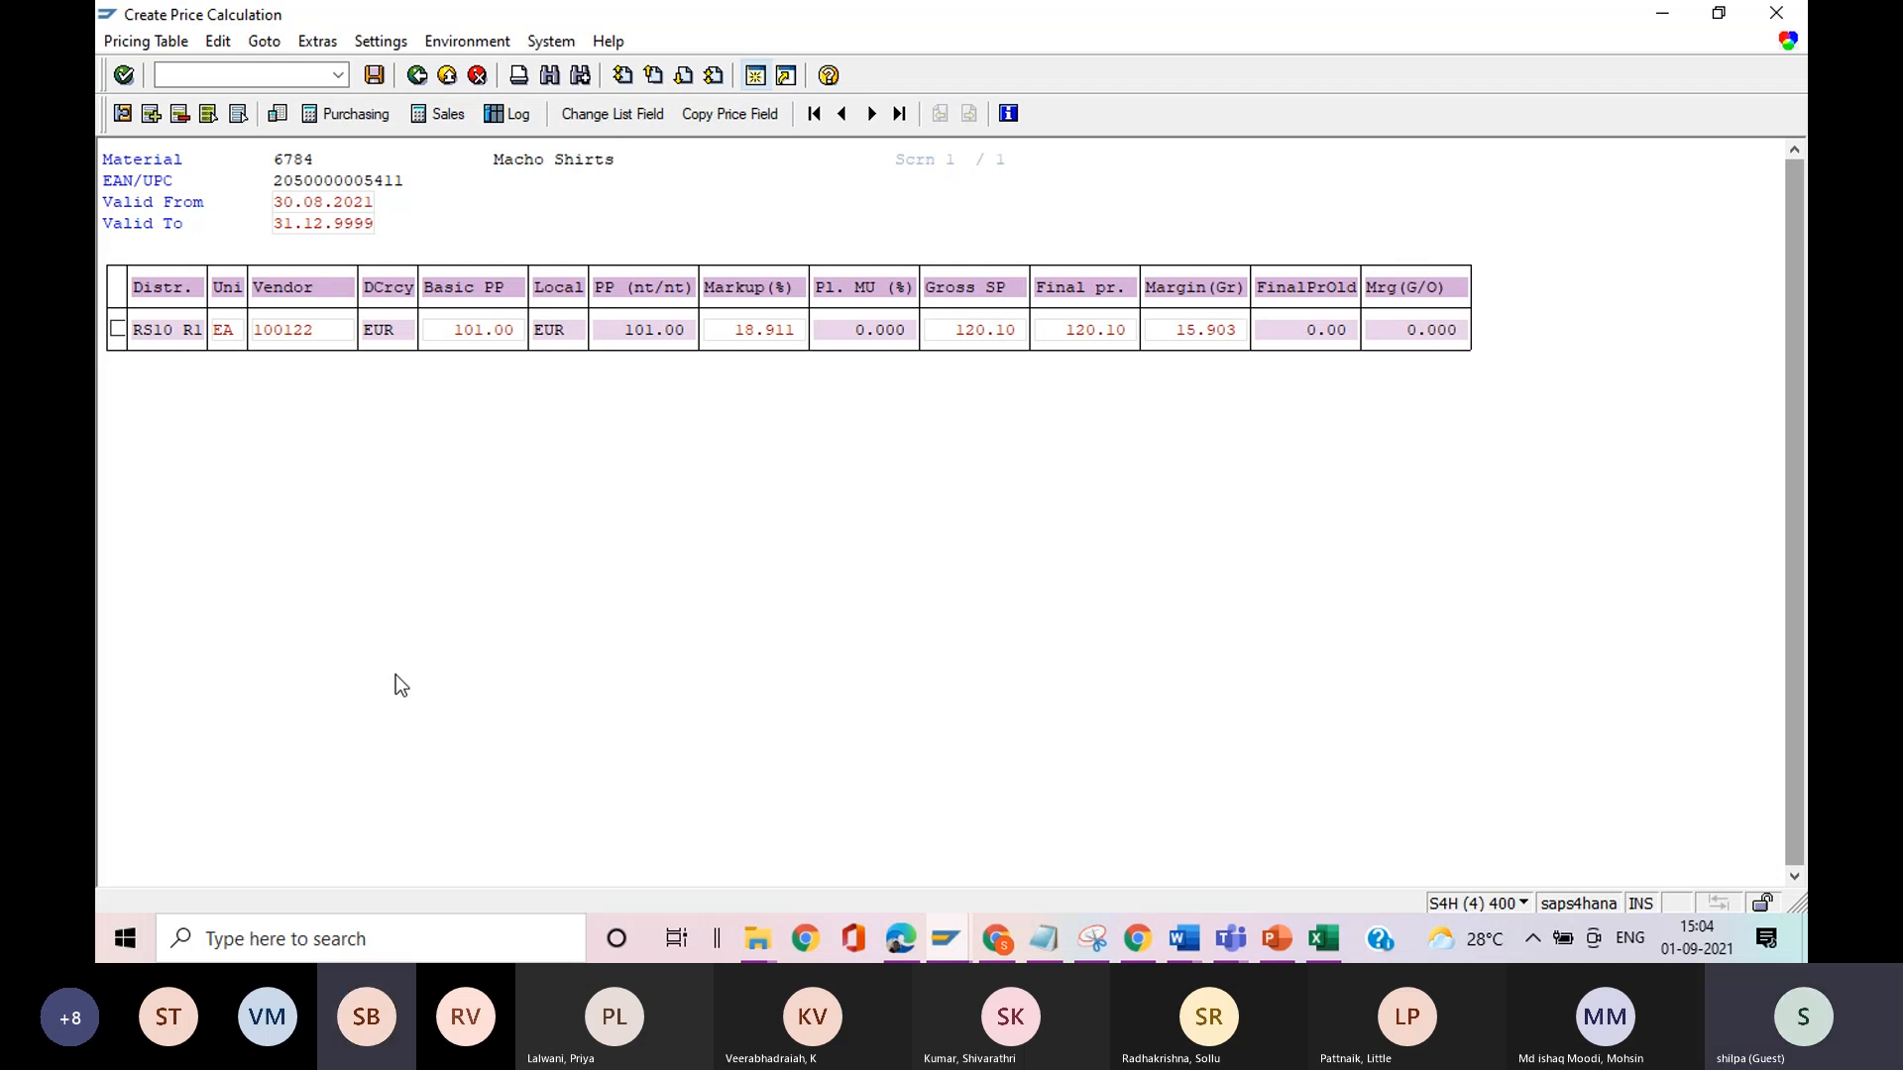
# Open the RS10 R1 item details, check the update conditions, sales price calculation schema and costing type, and return to the calculation.
pyautogui.doubleClick(158, 327)
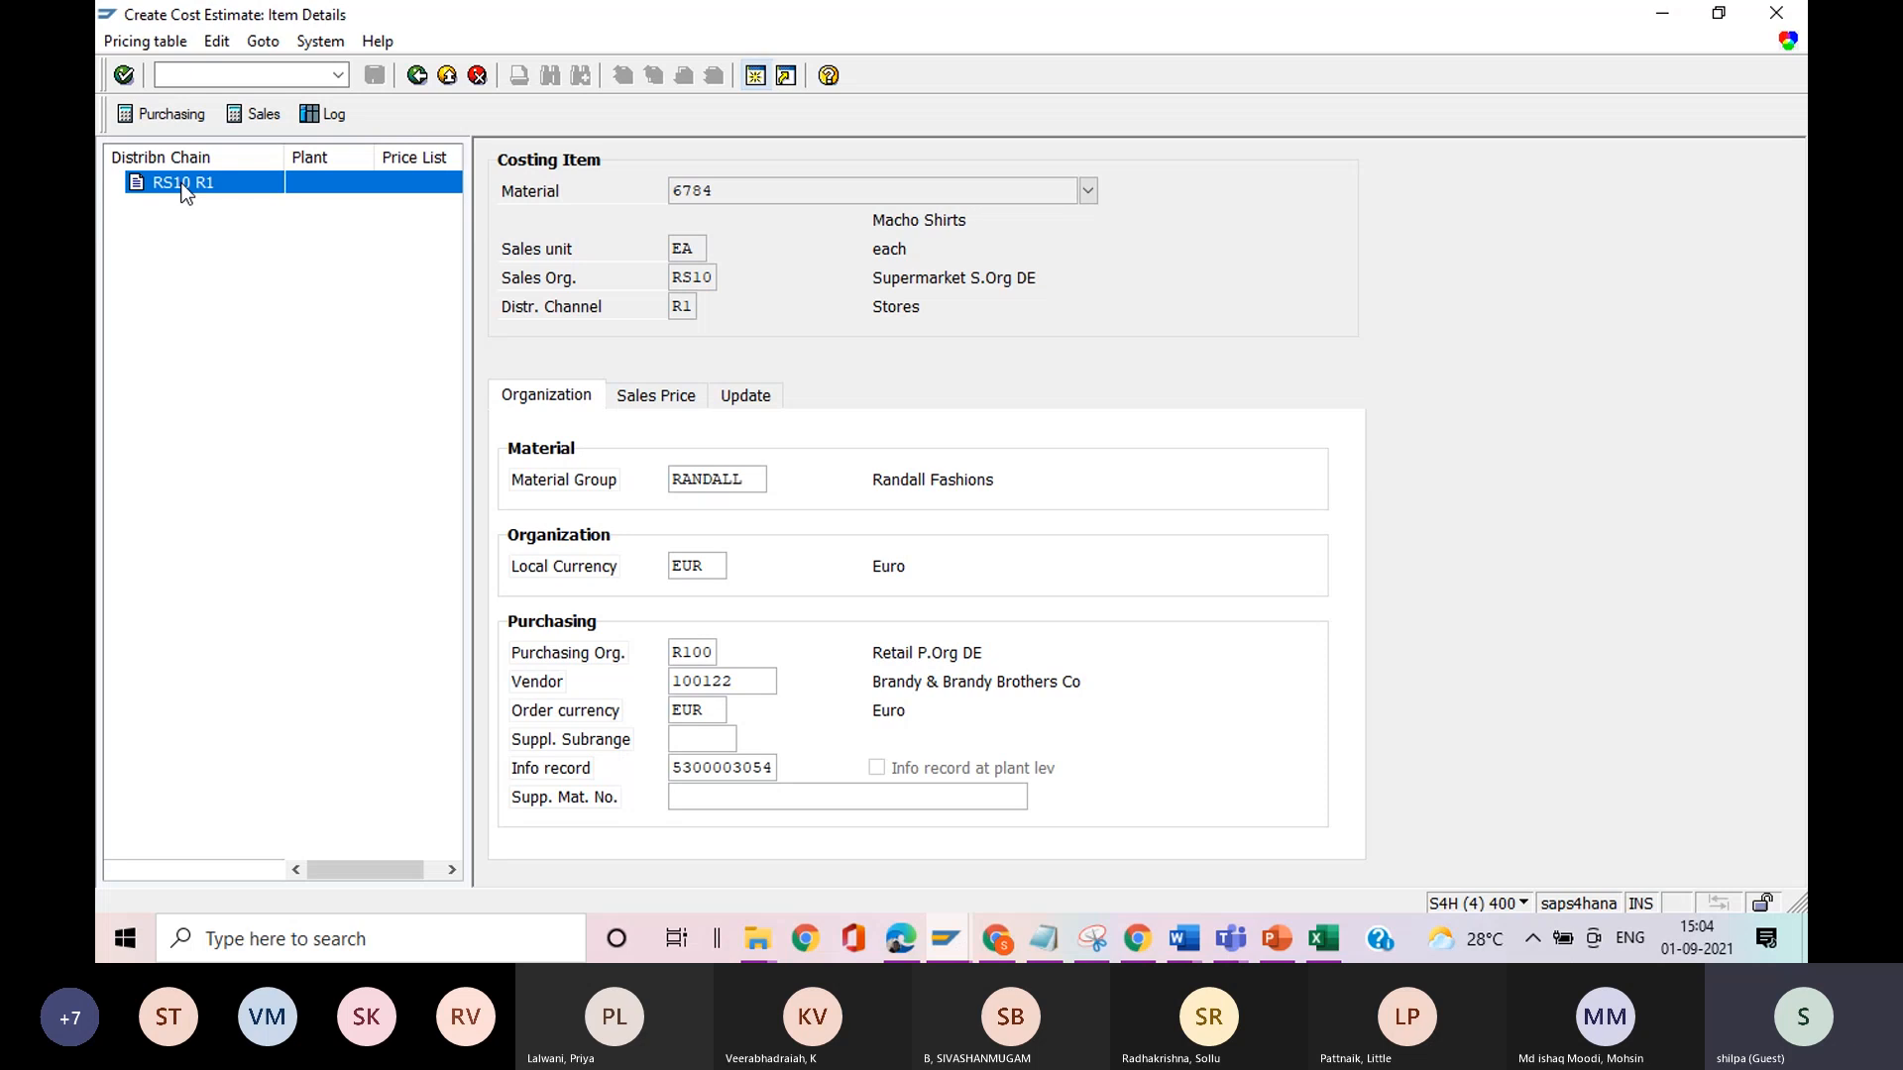
pyautogui.click(763, 407)
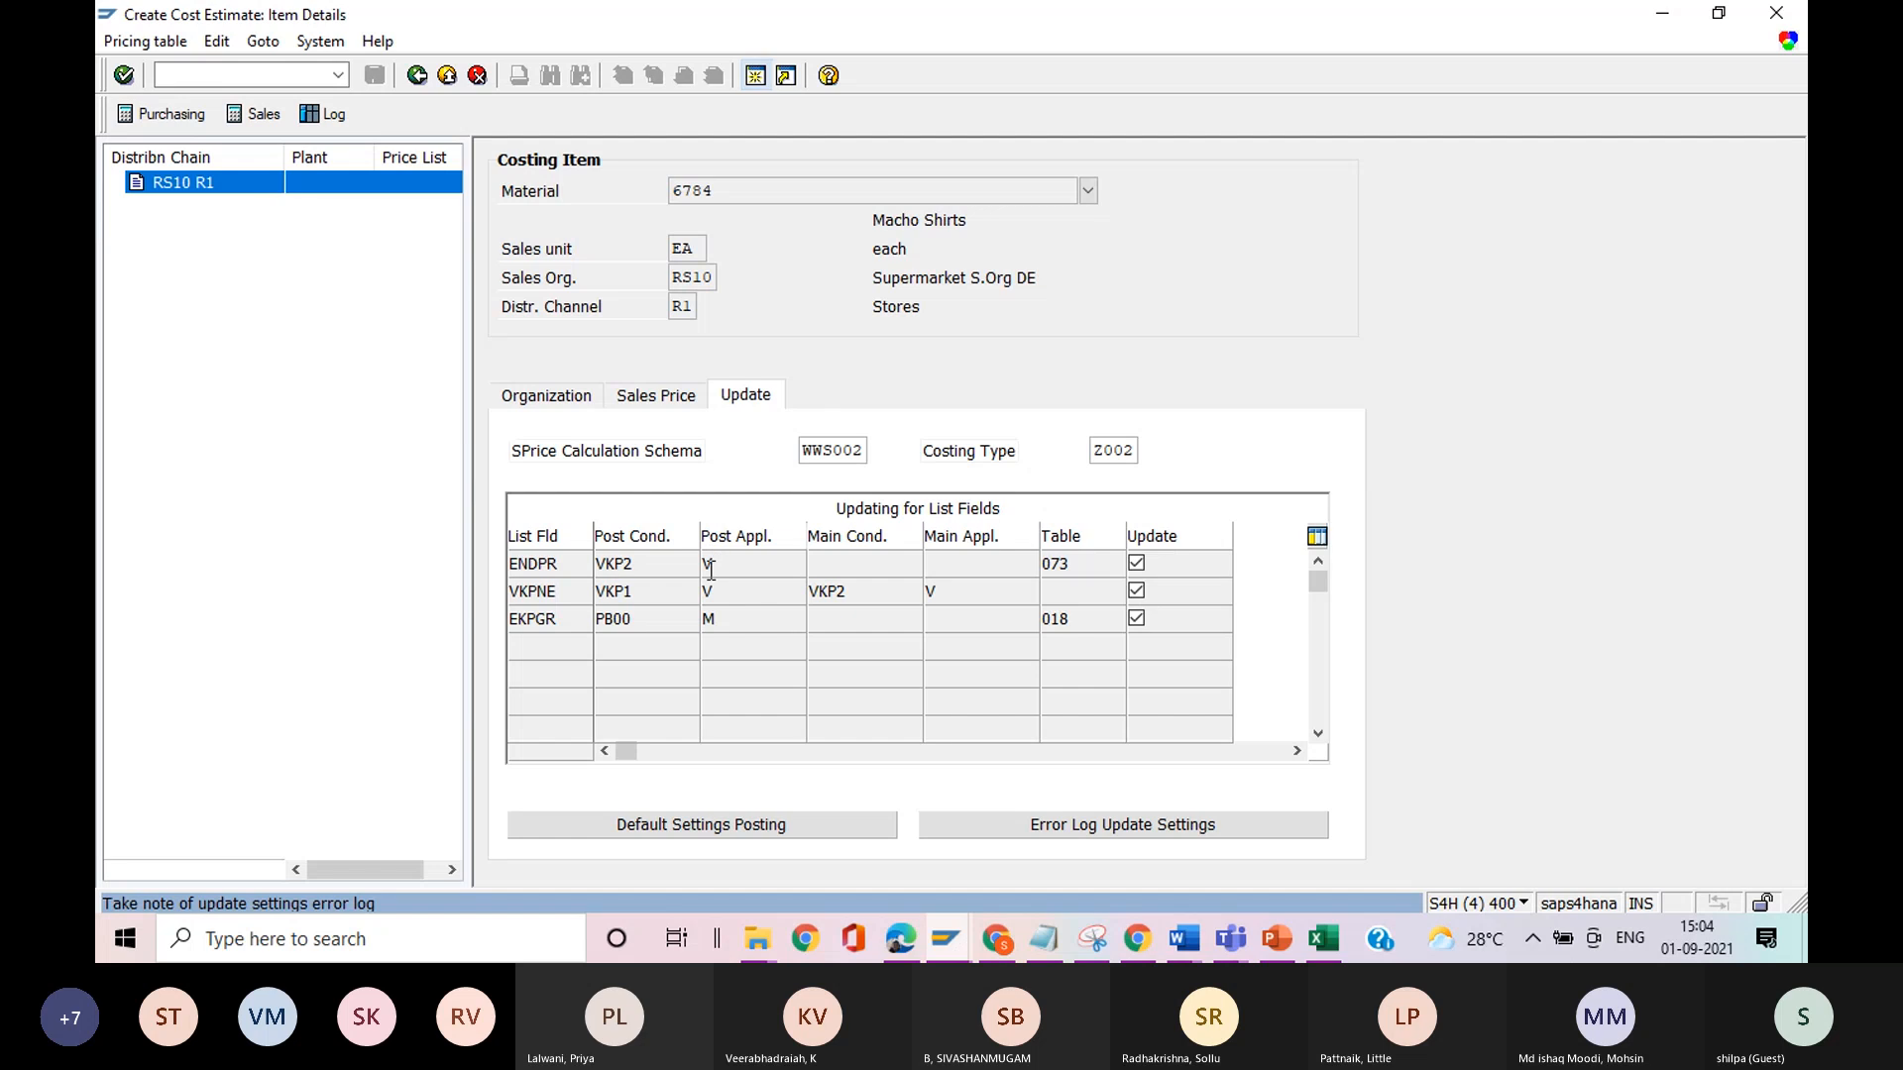
pyautogui.click(647, 565)
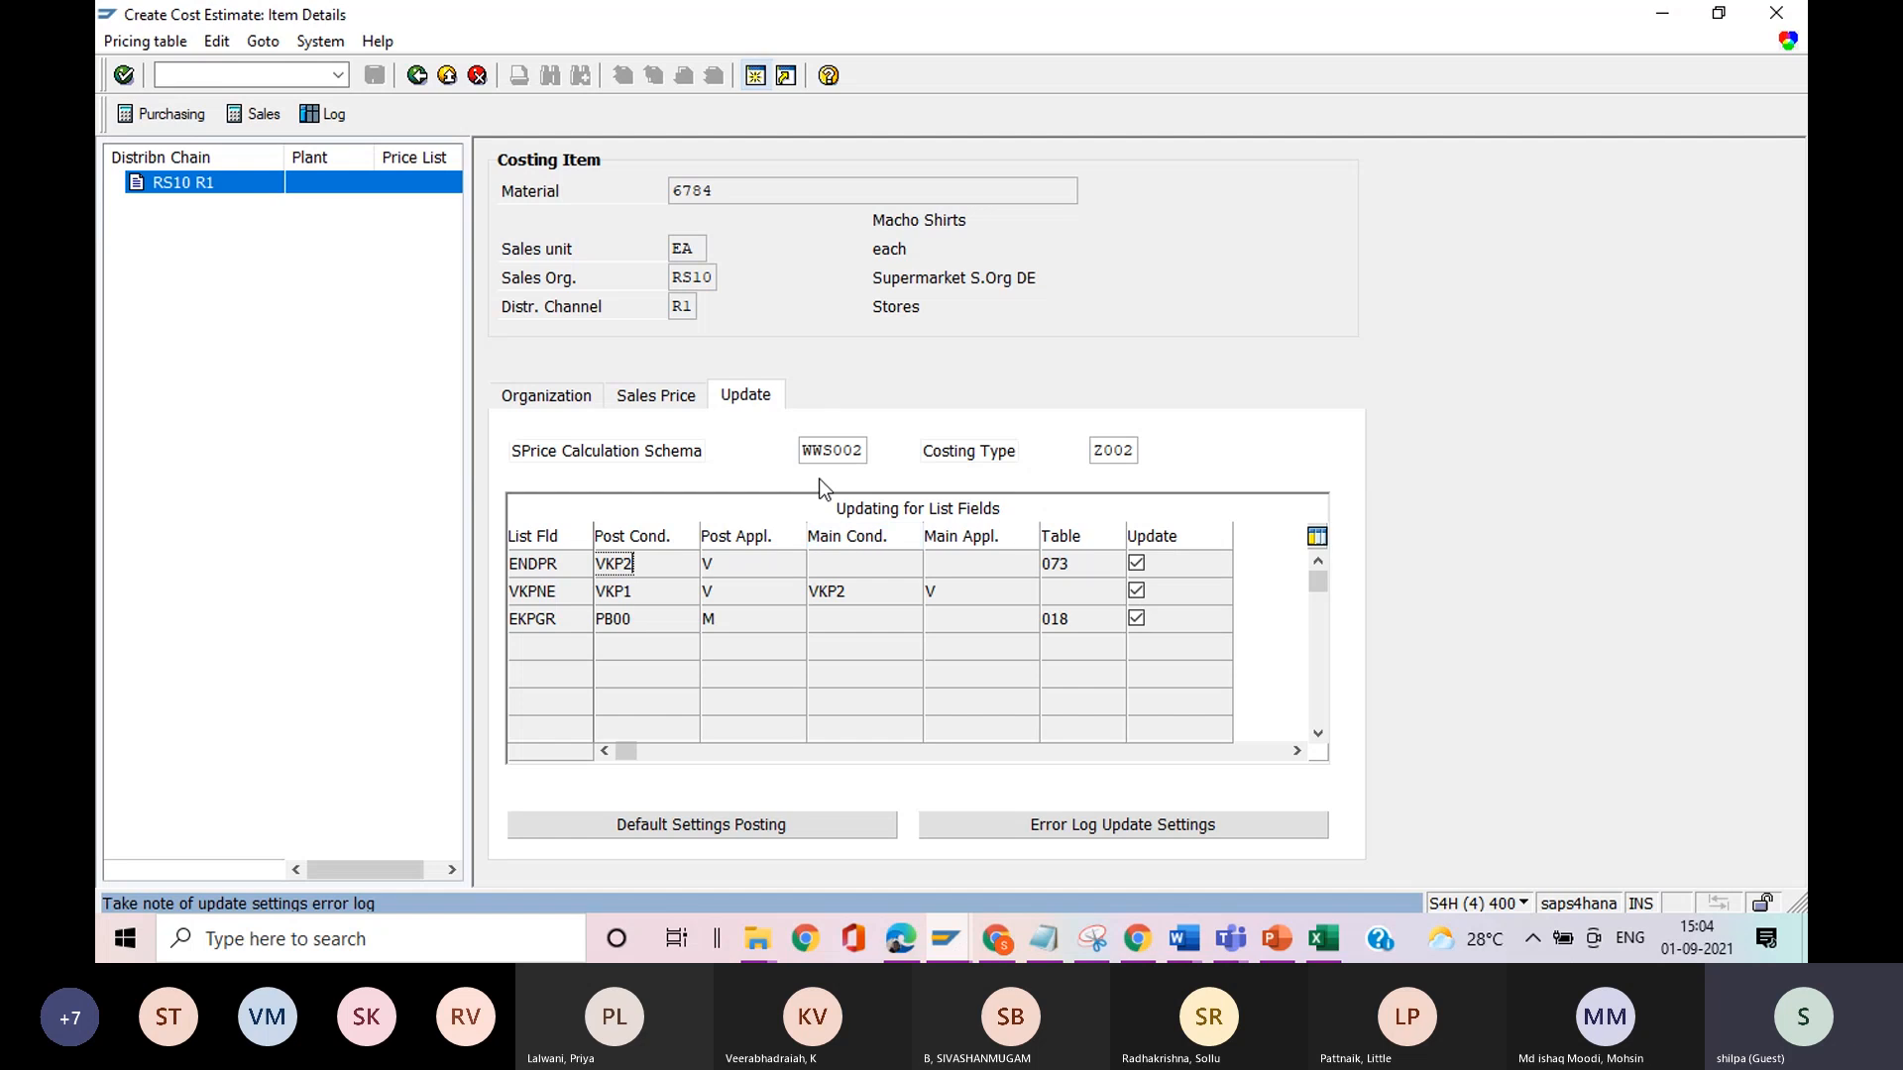
pyautogui.moveTo(802, 451); pyautogui.dragTo(875, 465)
pyautogui.click(874, 465)
pyautogui.moveTo(1092, 452); pyautogui.dragTo(1155, 468)
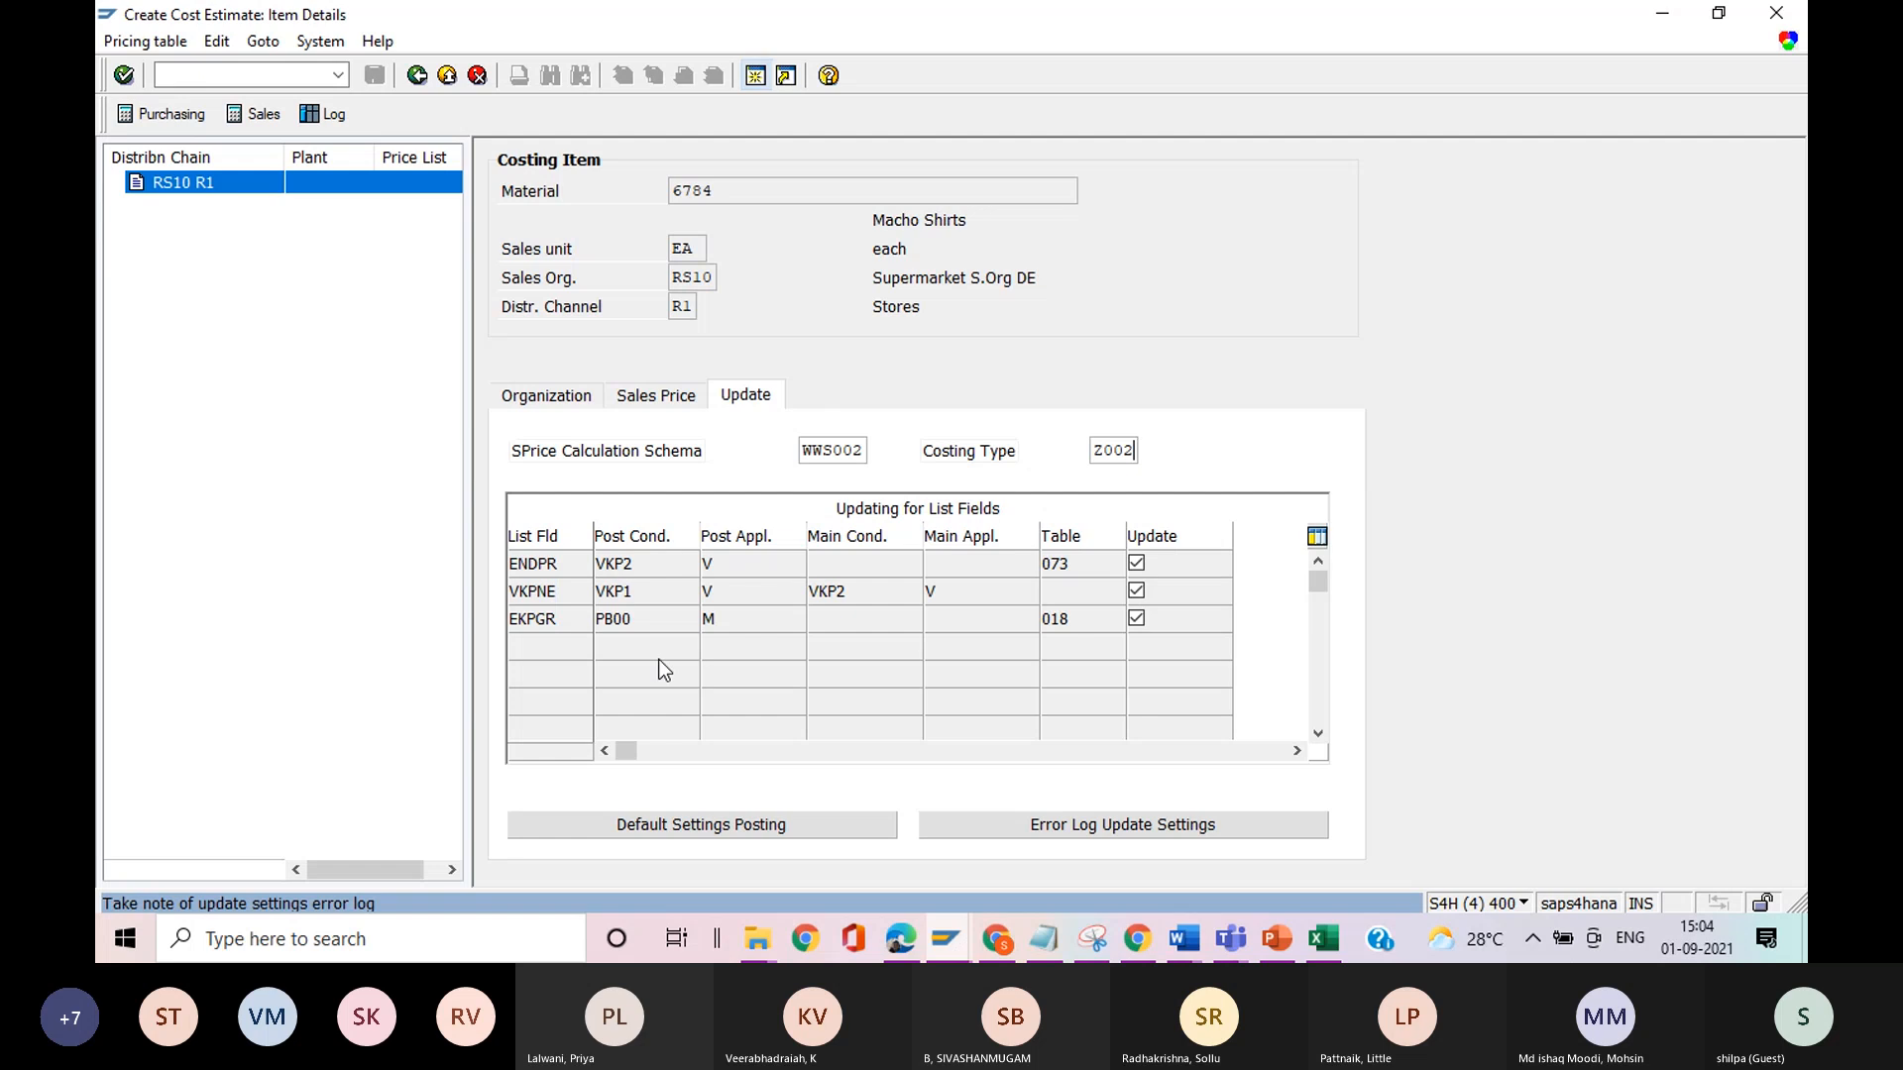
pyautogui.click(417, 75)
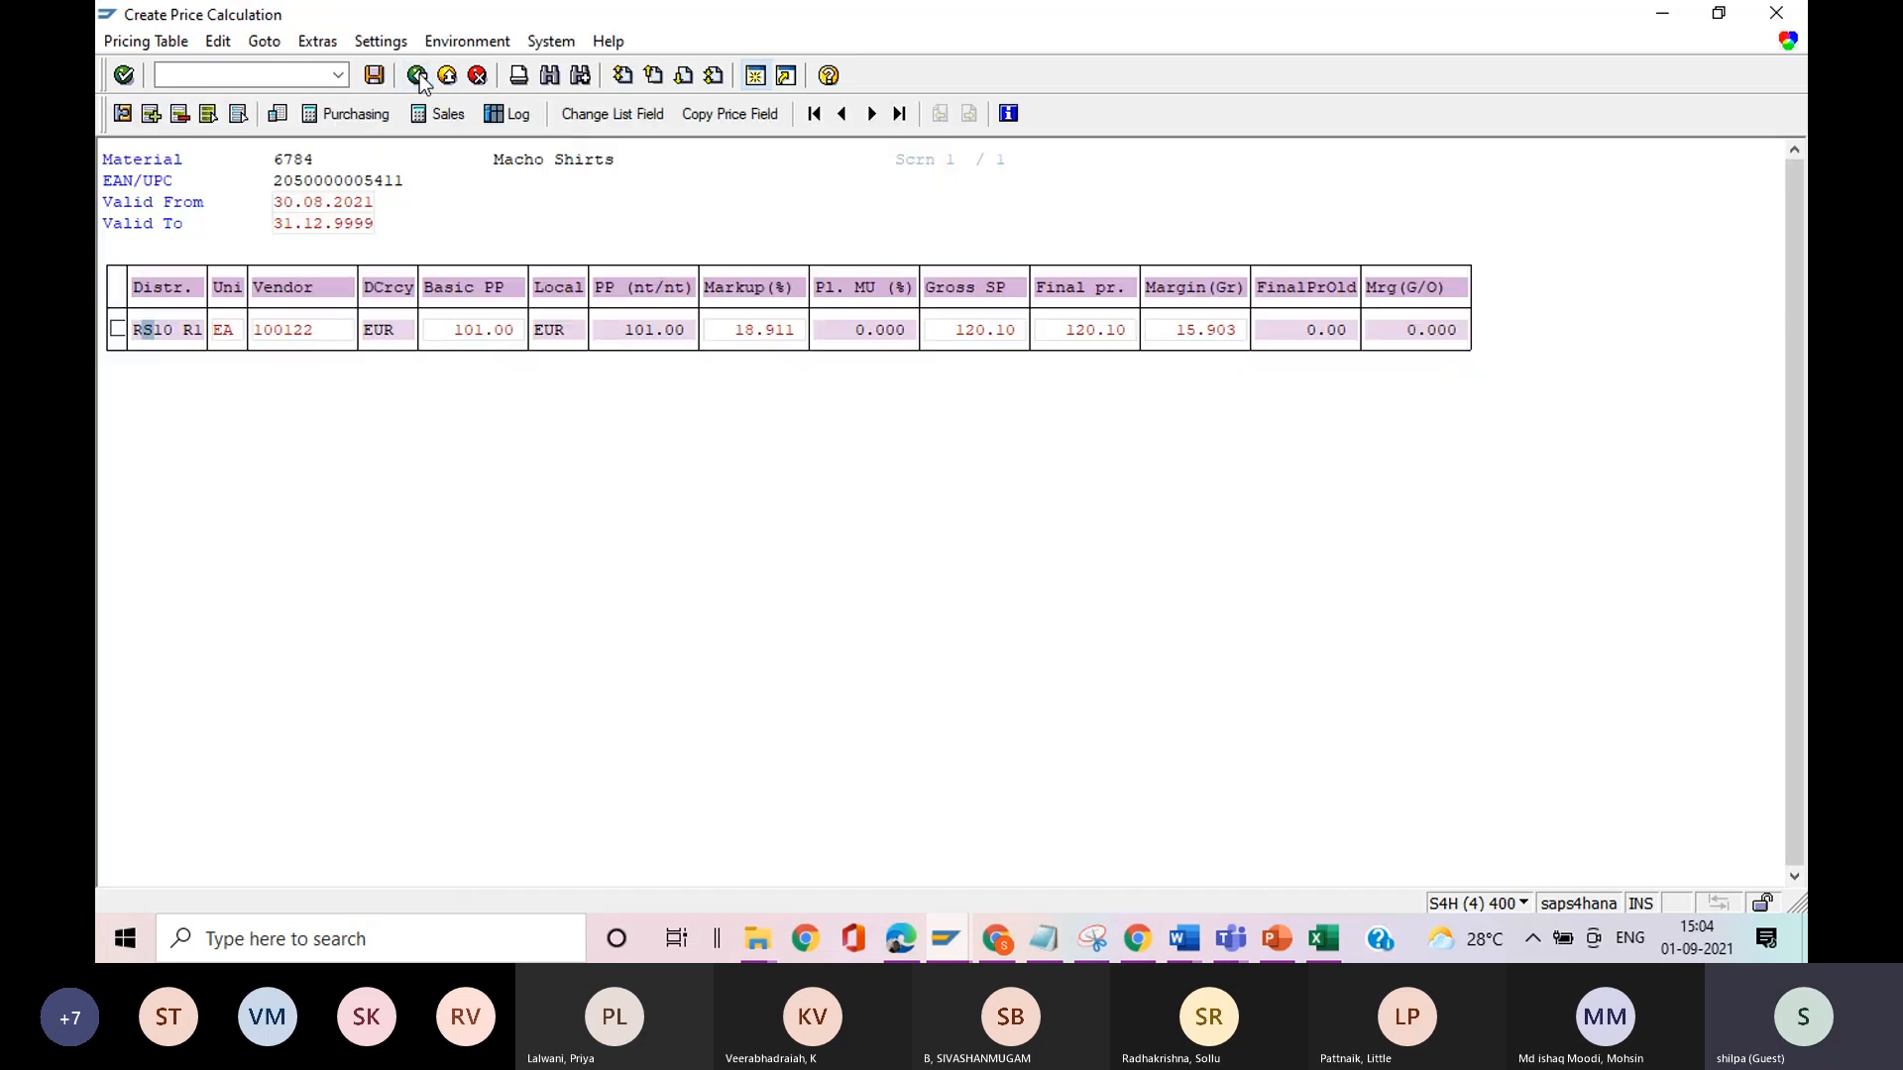
# Select the RS10 R1 line and save the price calculation.
pyautogui.click(118, 330)
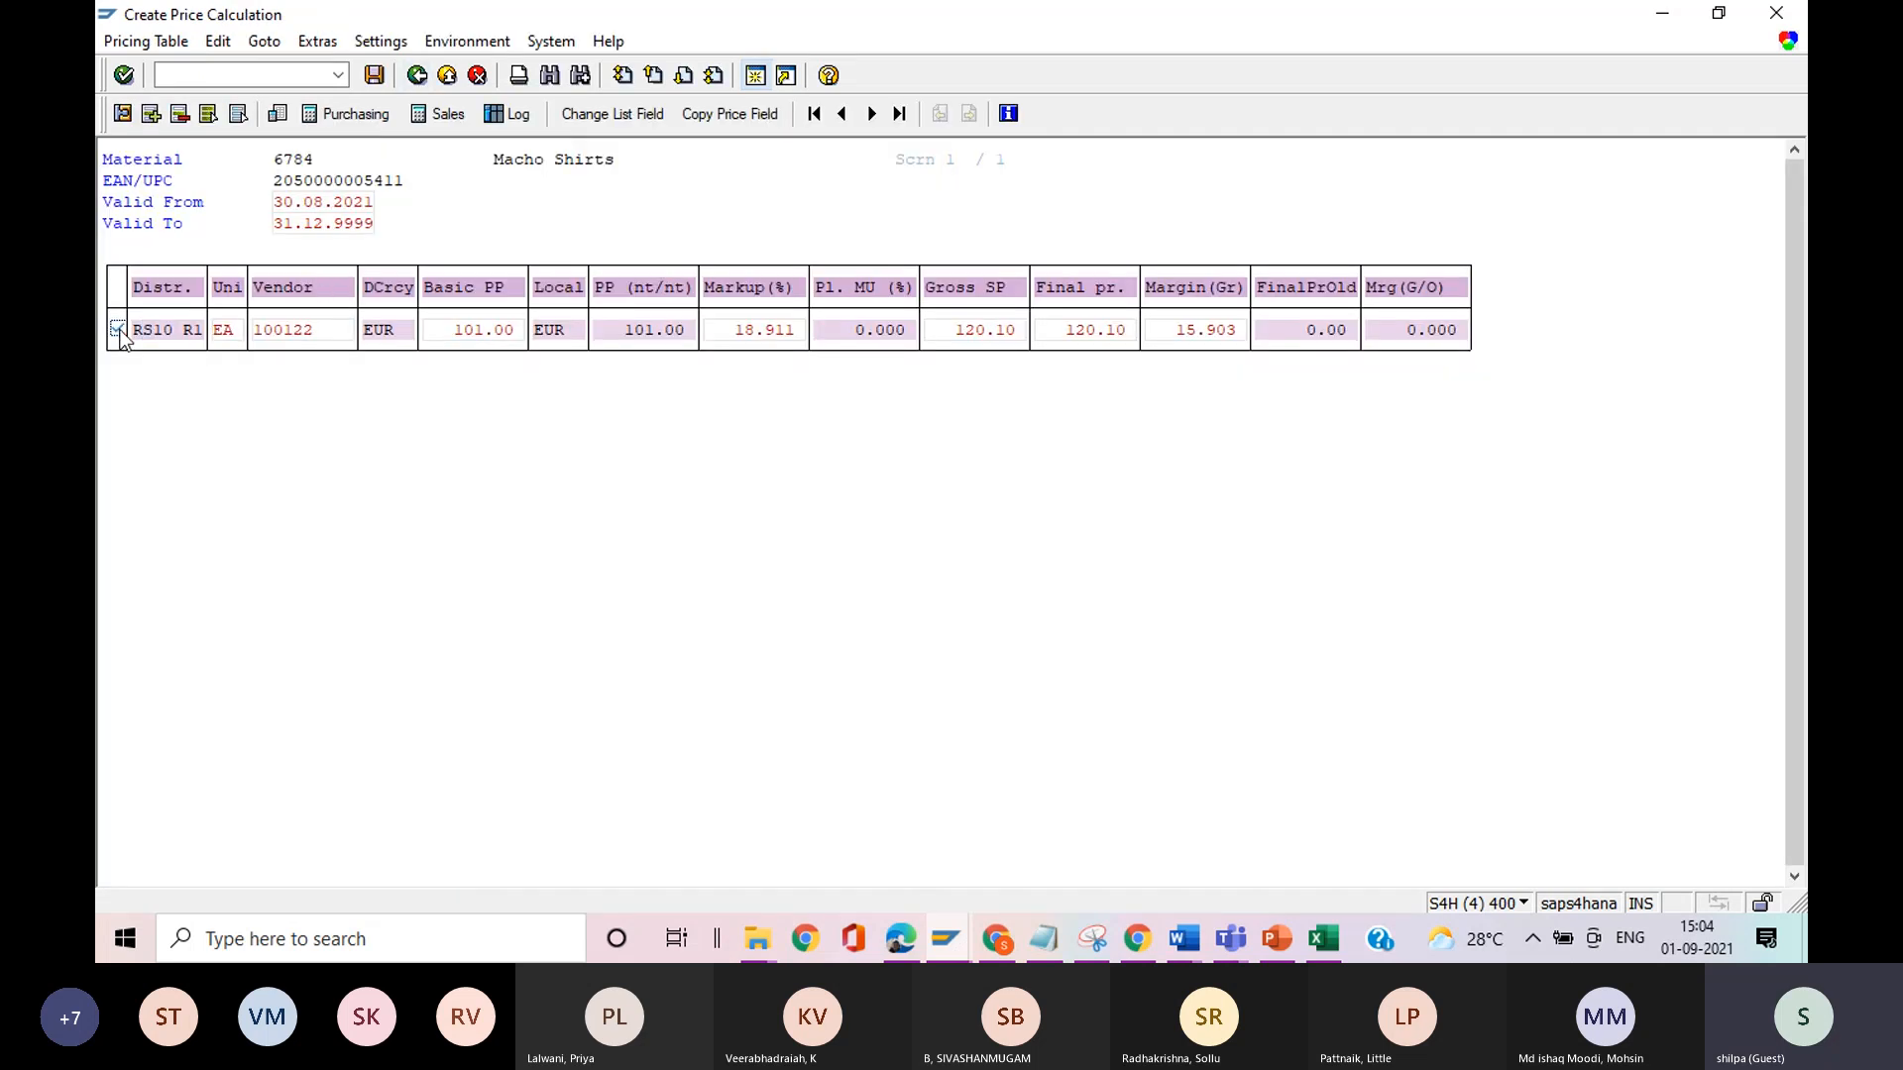
pyautogui.click(375, 75)
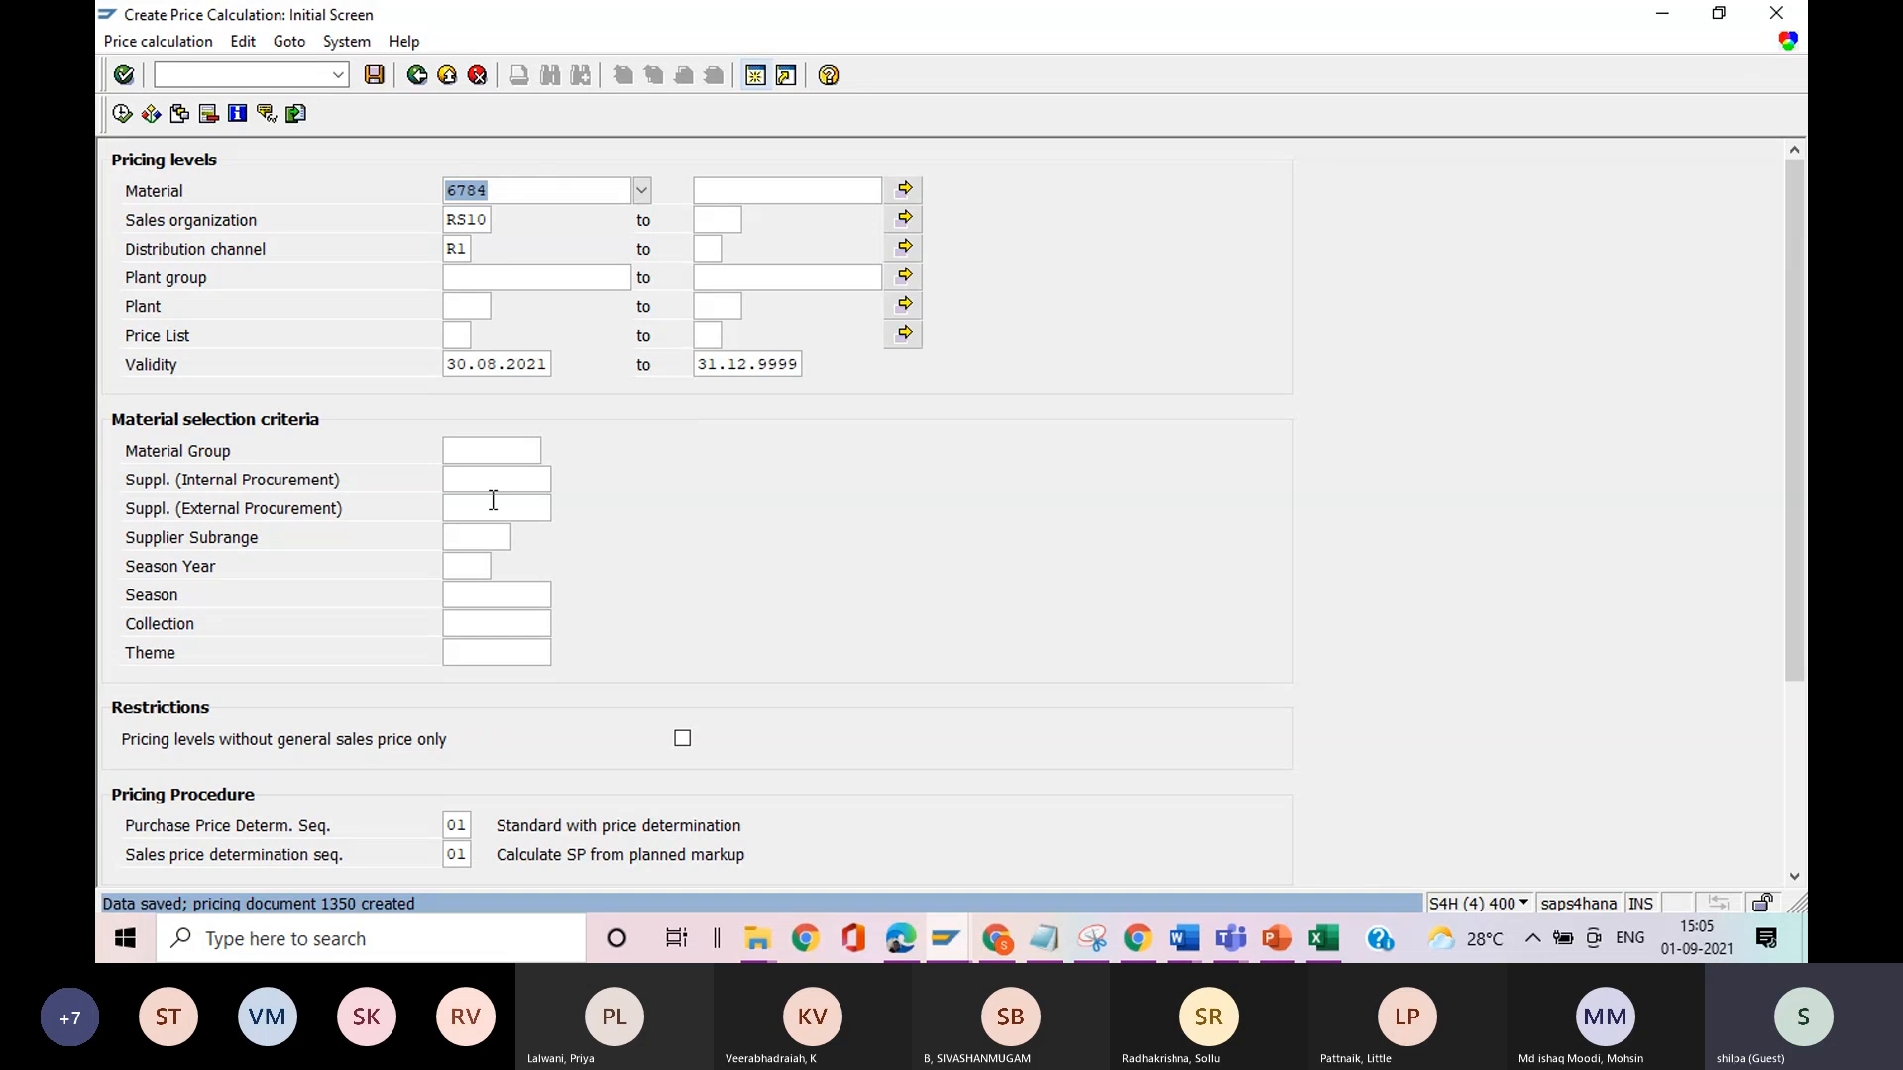
# Try to start transaction WVKP6 and then WKBK.
pyautogui.click(267, 79)
pyautogui.write('/n')
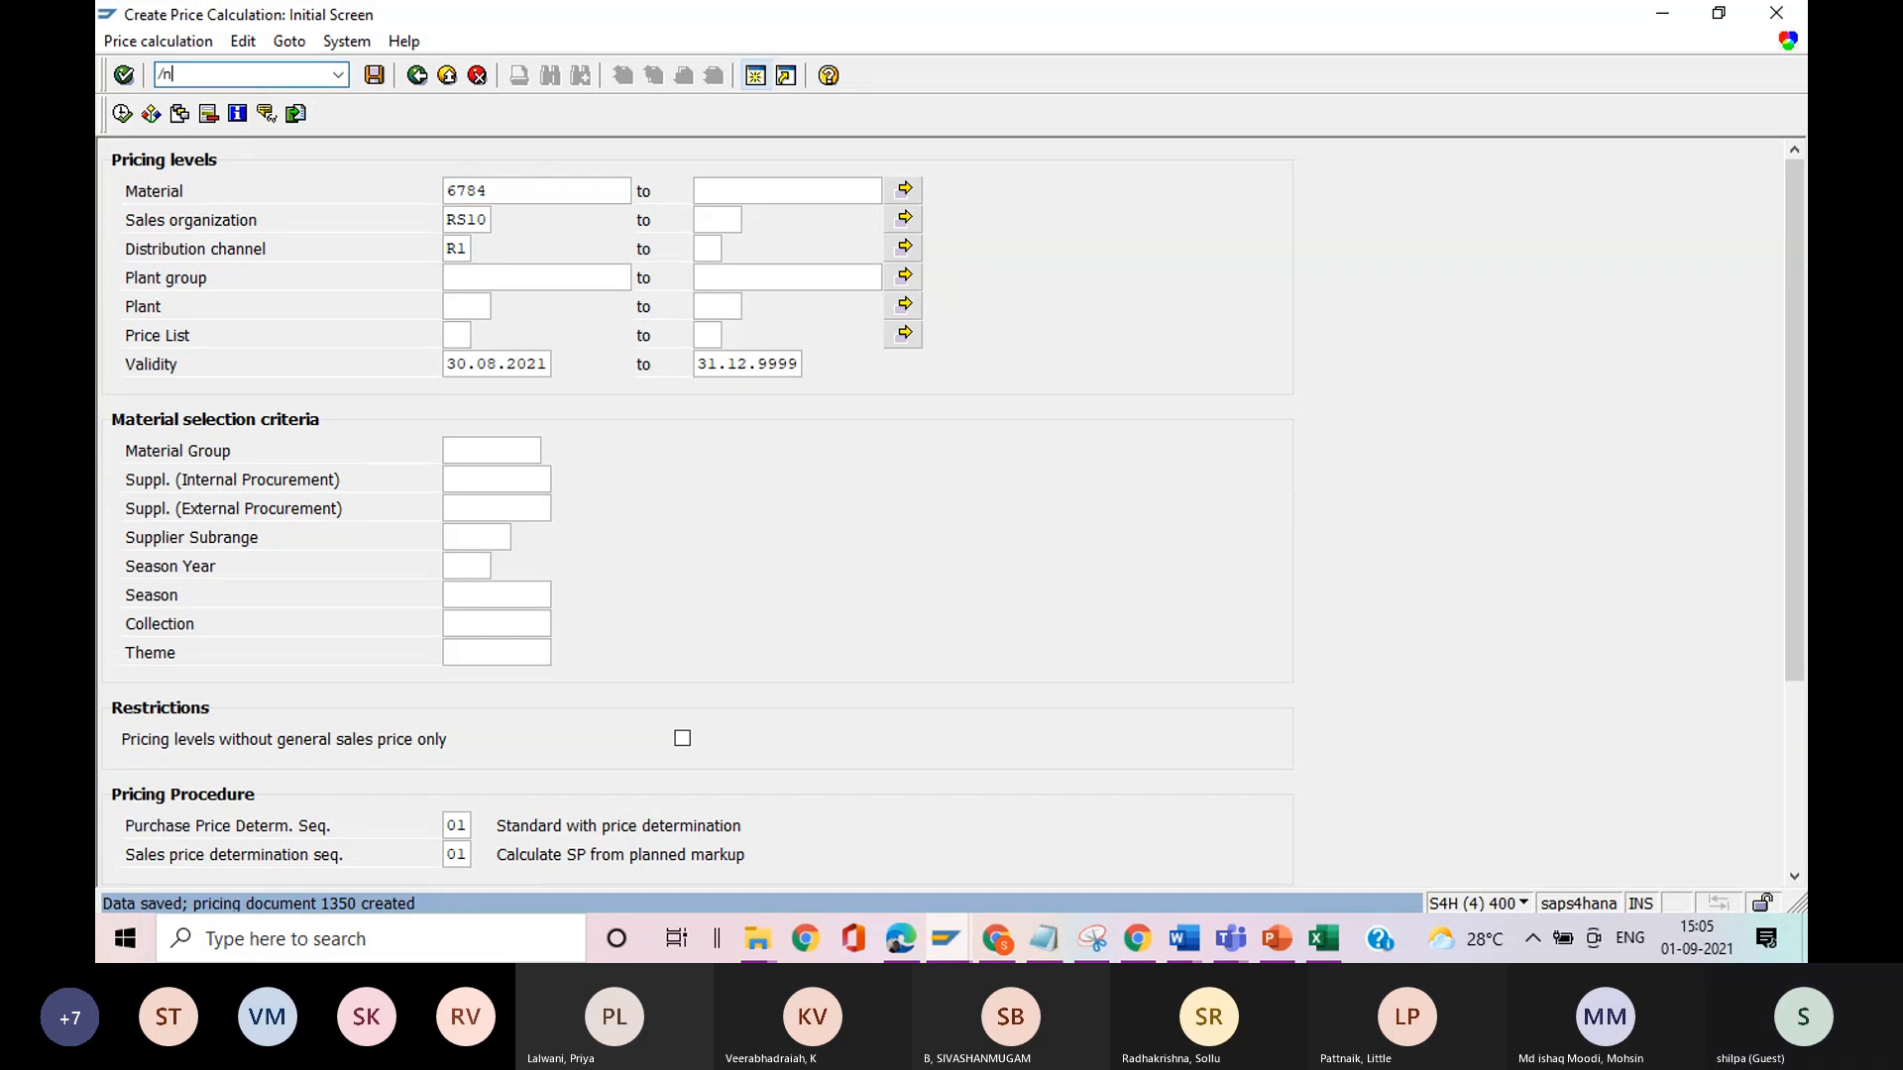
pyautogui.write('wvk')
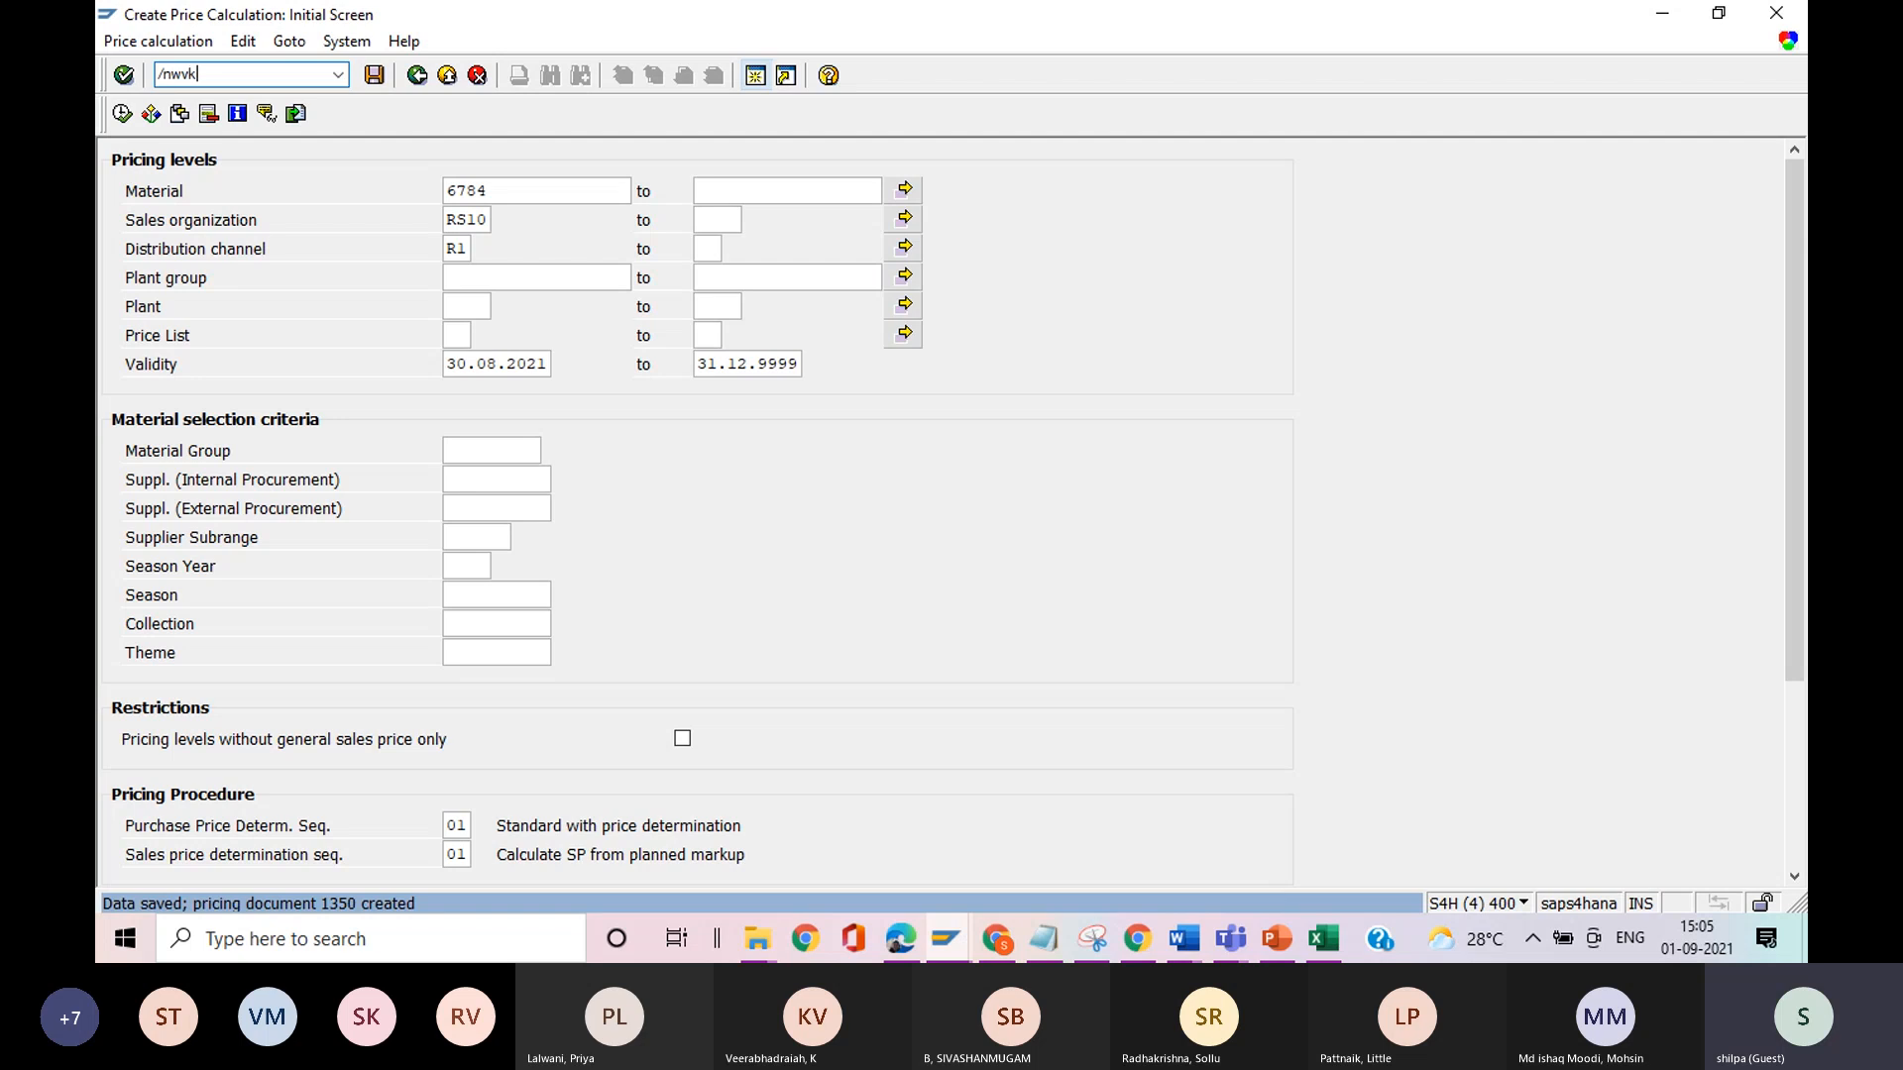
pyautogui.write('p6')
pyautogui.press('Return')
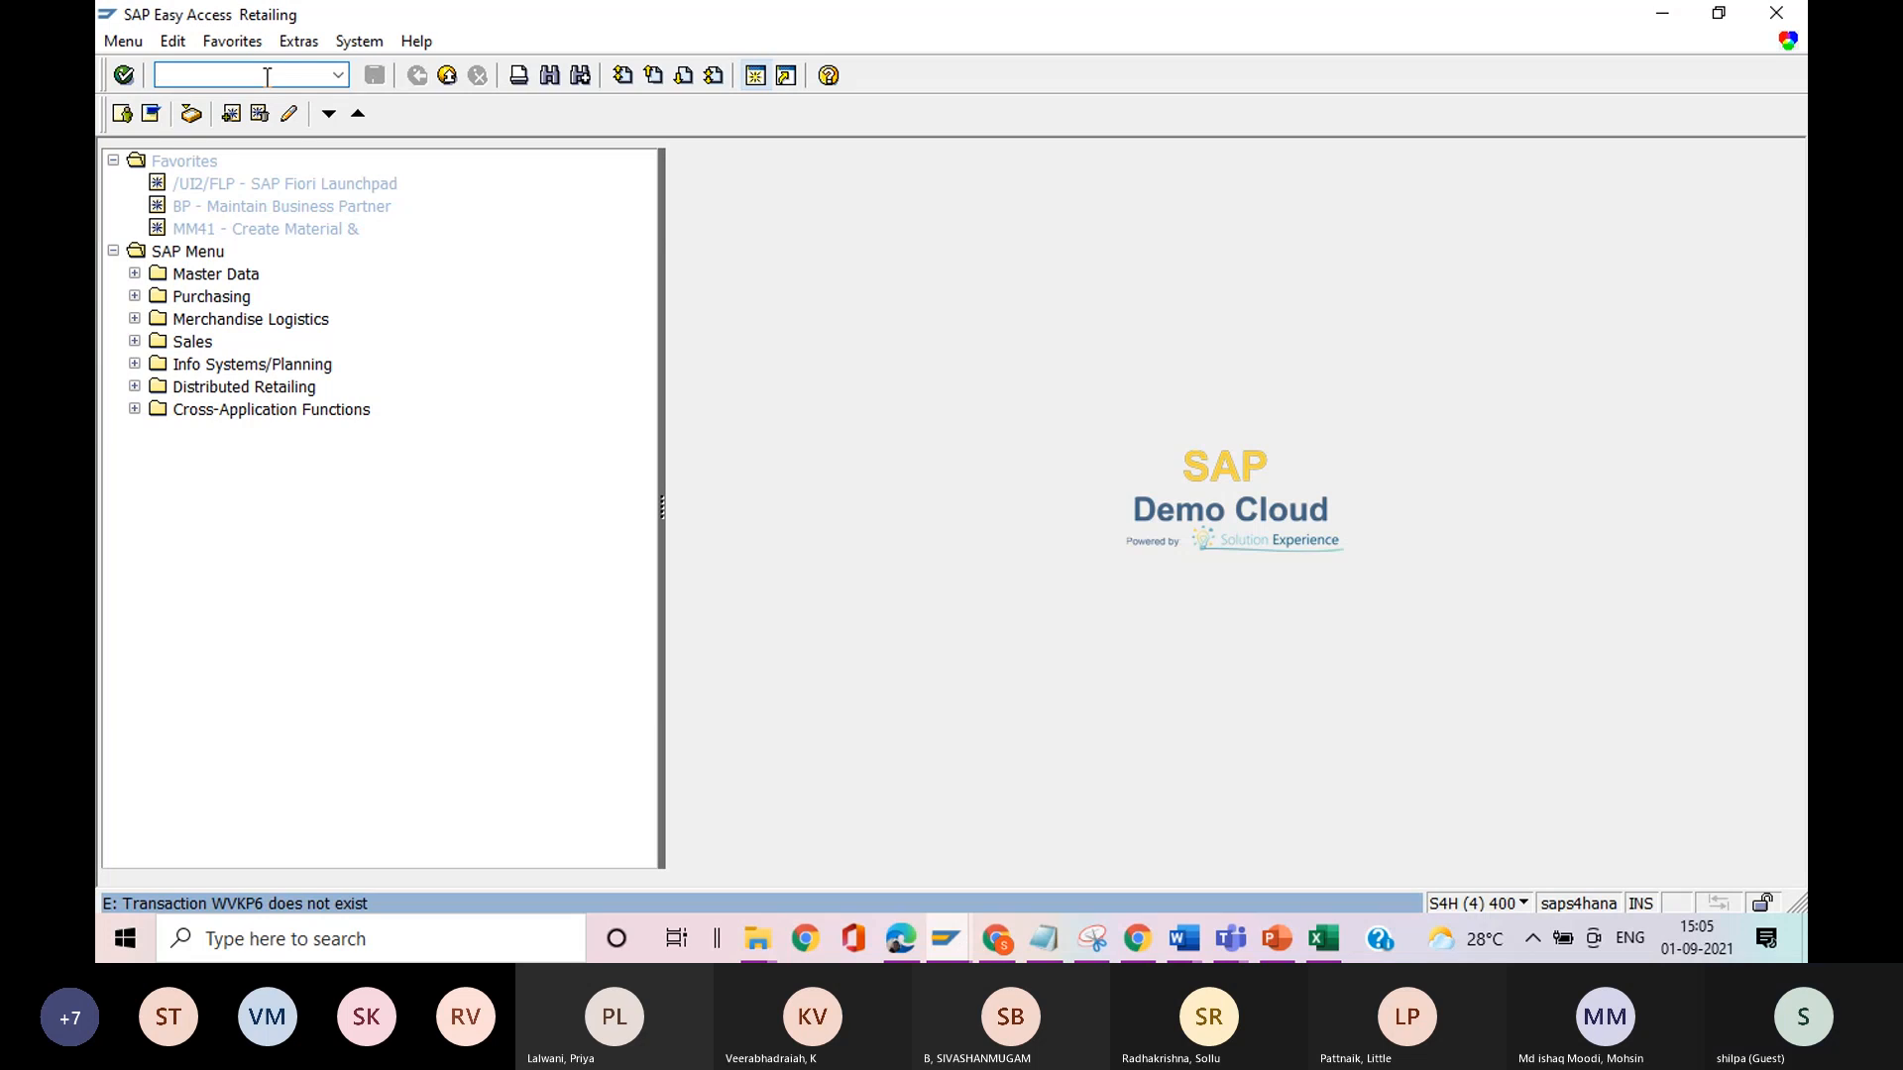
pyautogui.write('wkbk')
pyautogui.press('Return')
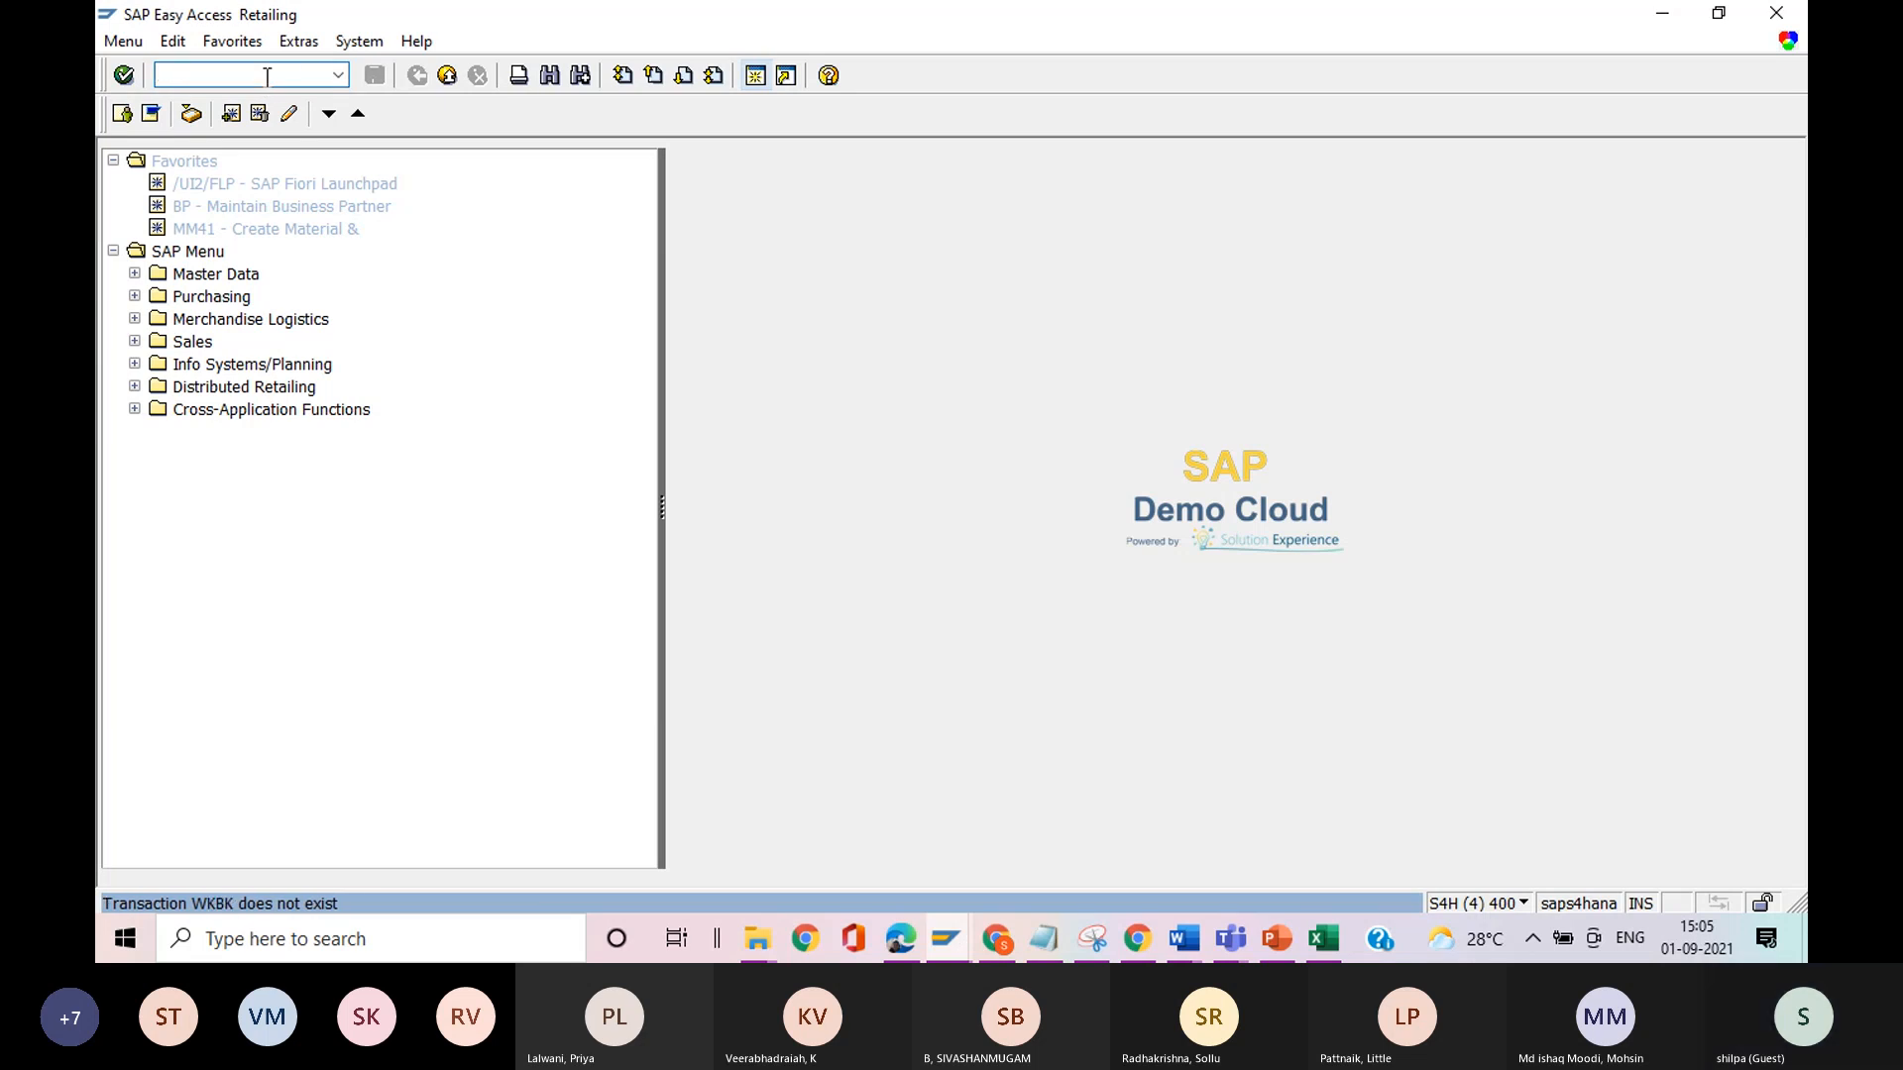
# Start transaction SE16N for the general table display.
pyautogui.write('se')
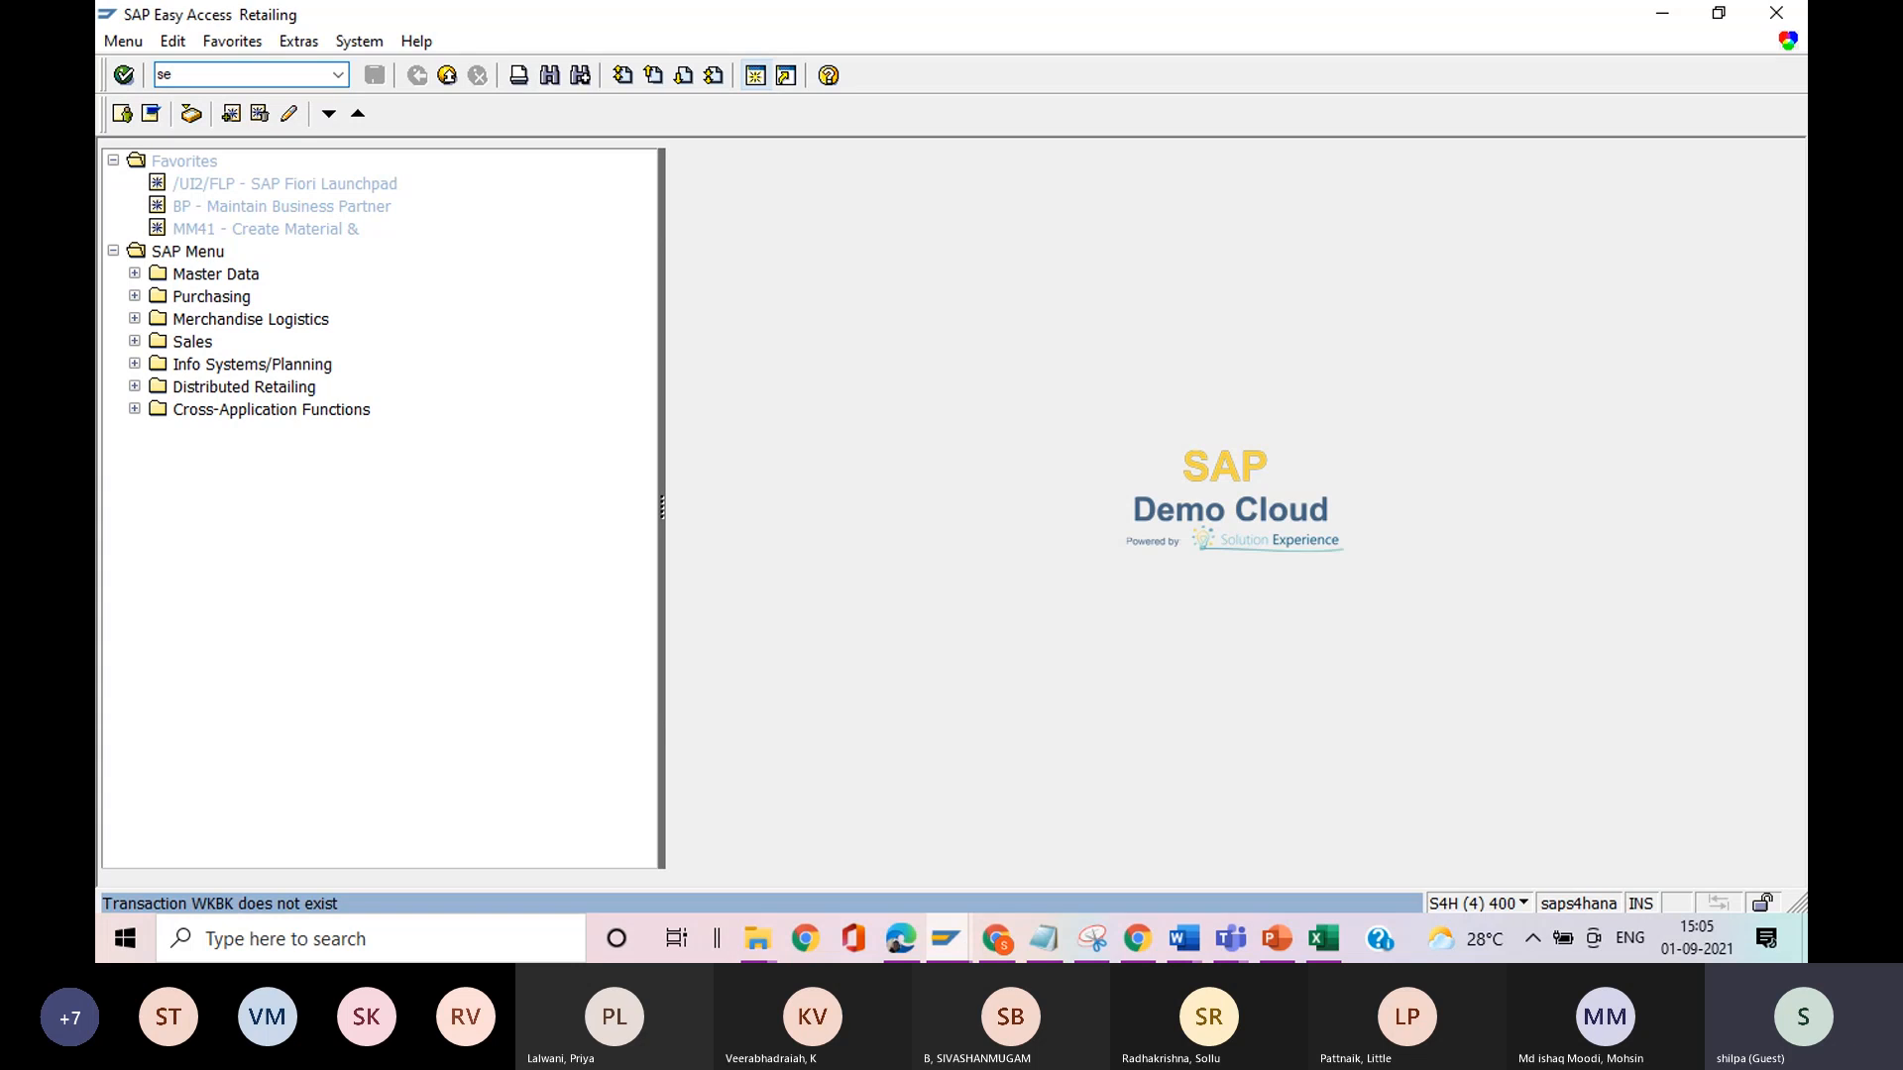
pyautogui.write('16n')
pyautogui.press('Return')
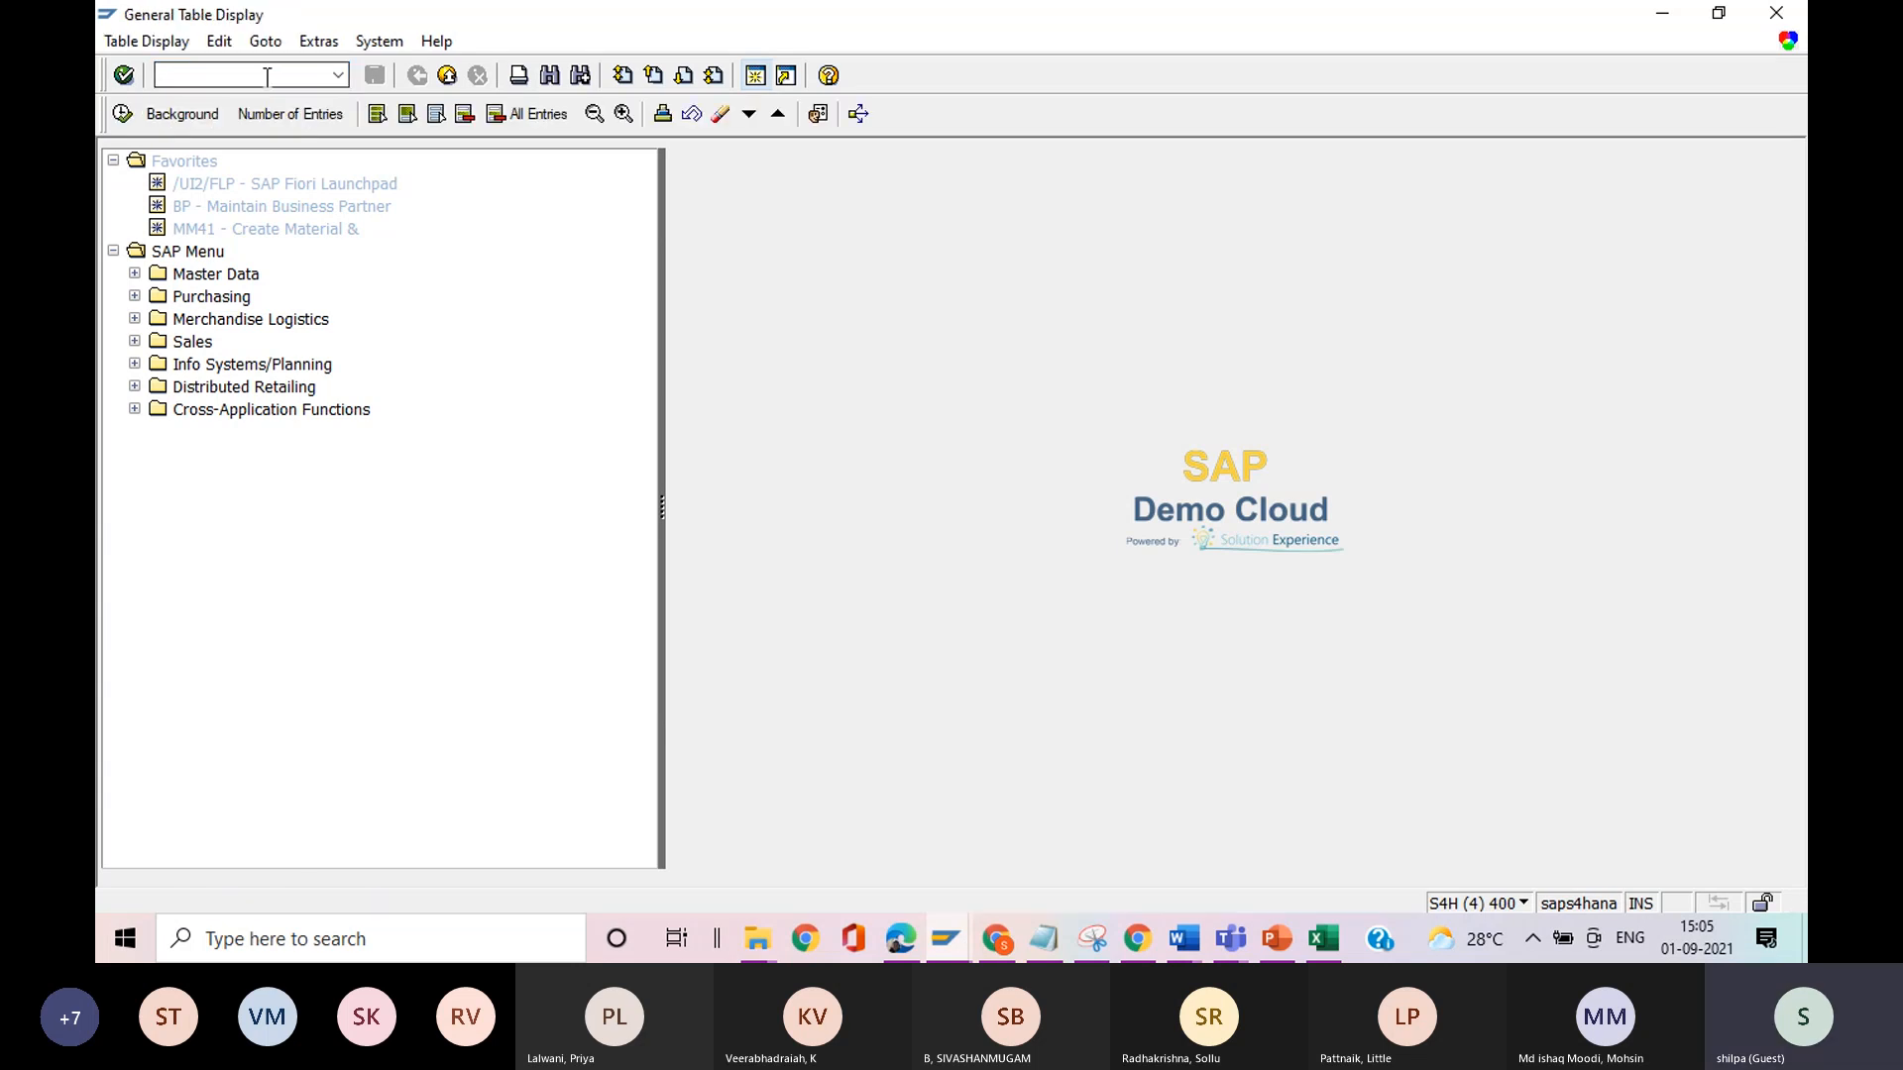
pyautogui.write('w')
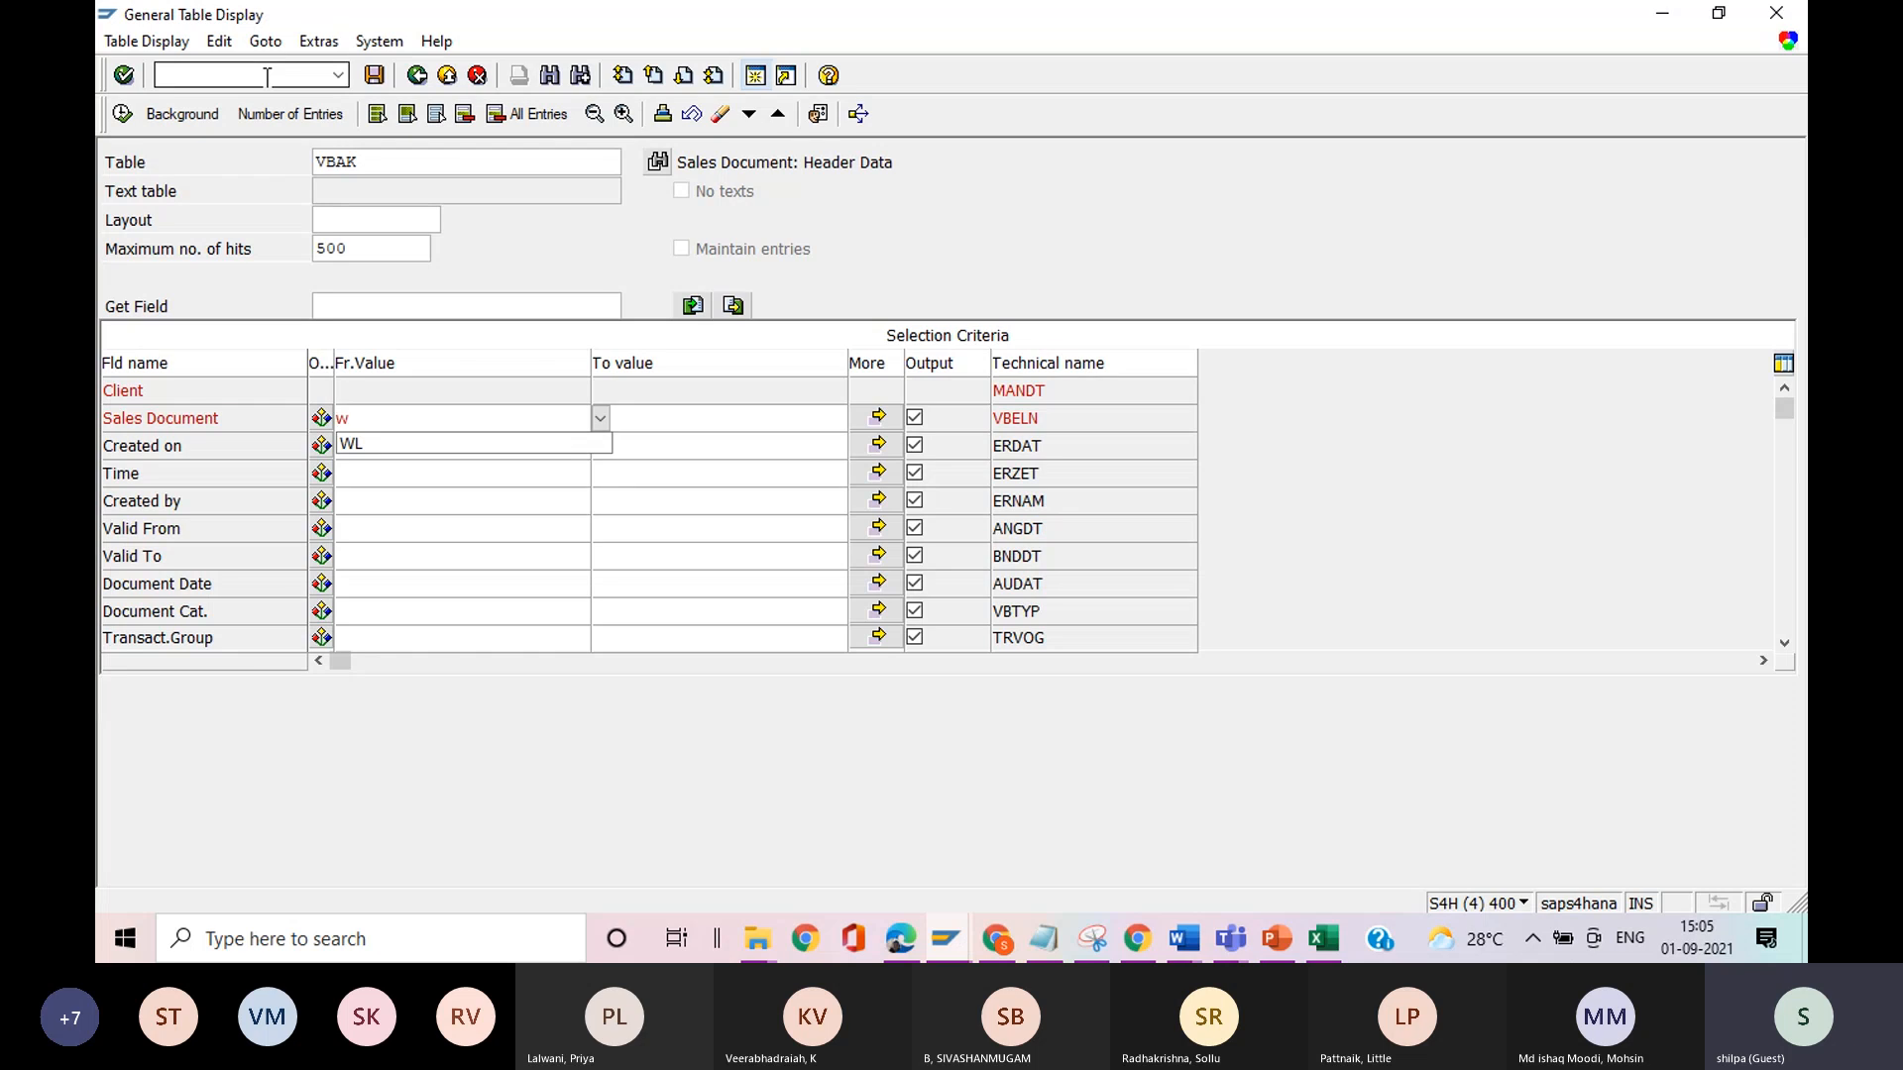
pyautogui.press('BackSpace')
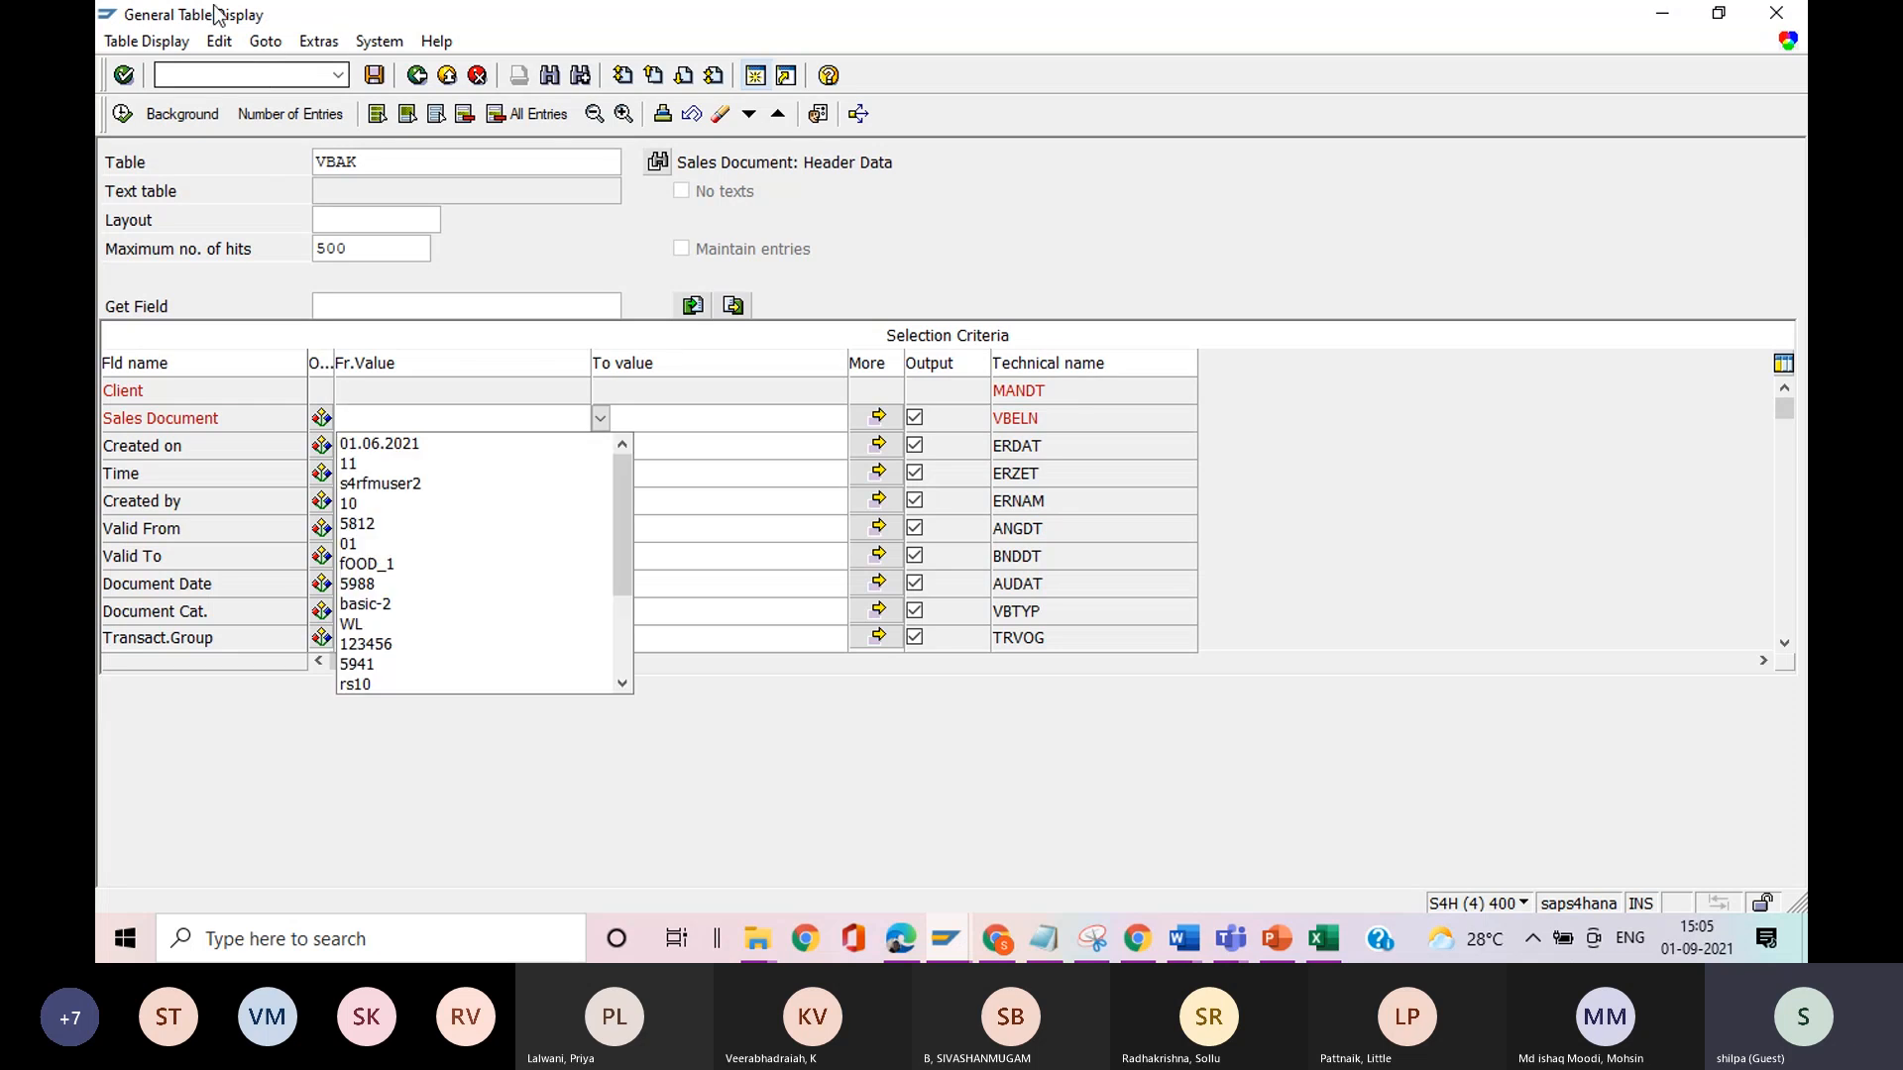
# Replace the table VBAK with WKBK and load its selection fields.
pyautogui.click(398, 168)
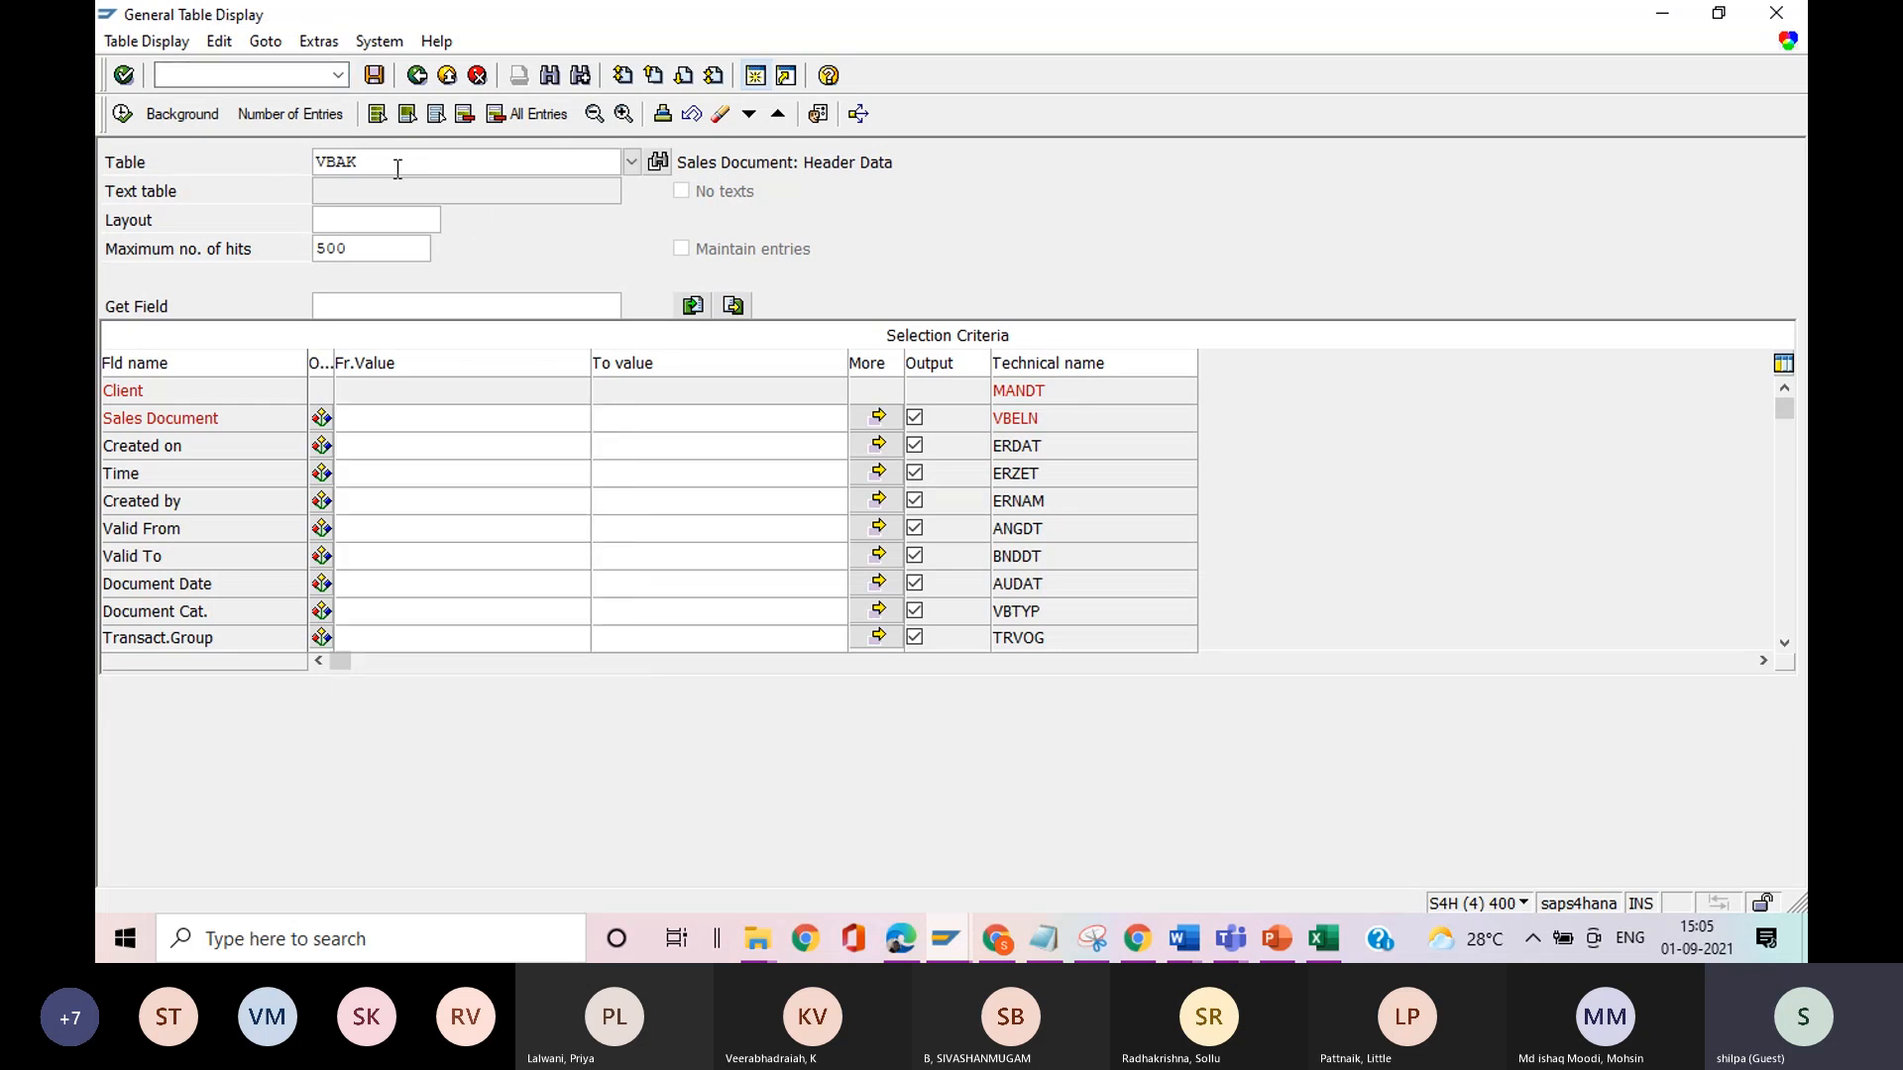
pyautogui.press('BackSpace')
pyautogui.press('BackSpace')
pyautogui.press('BackSpace')
pyautogui.press('BackSpace')
pyautogui.write('wkbk')
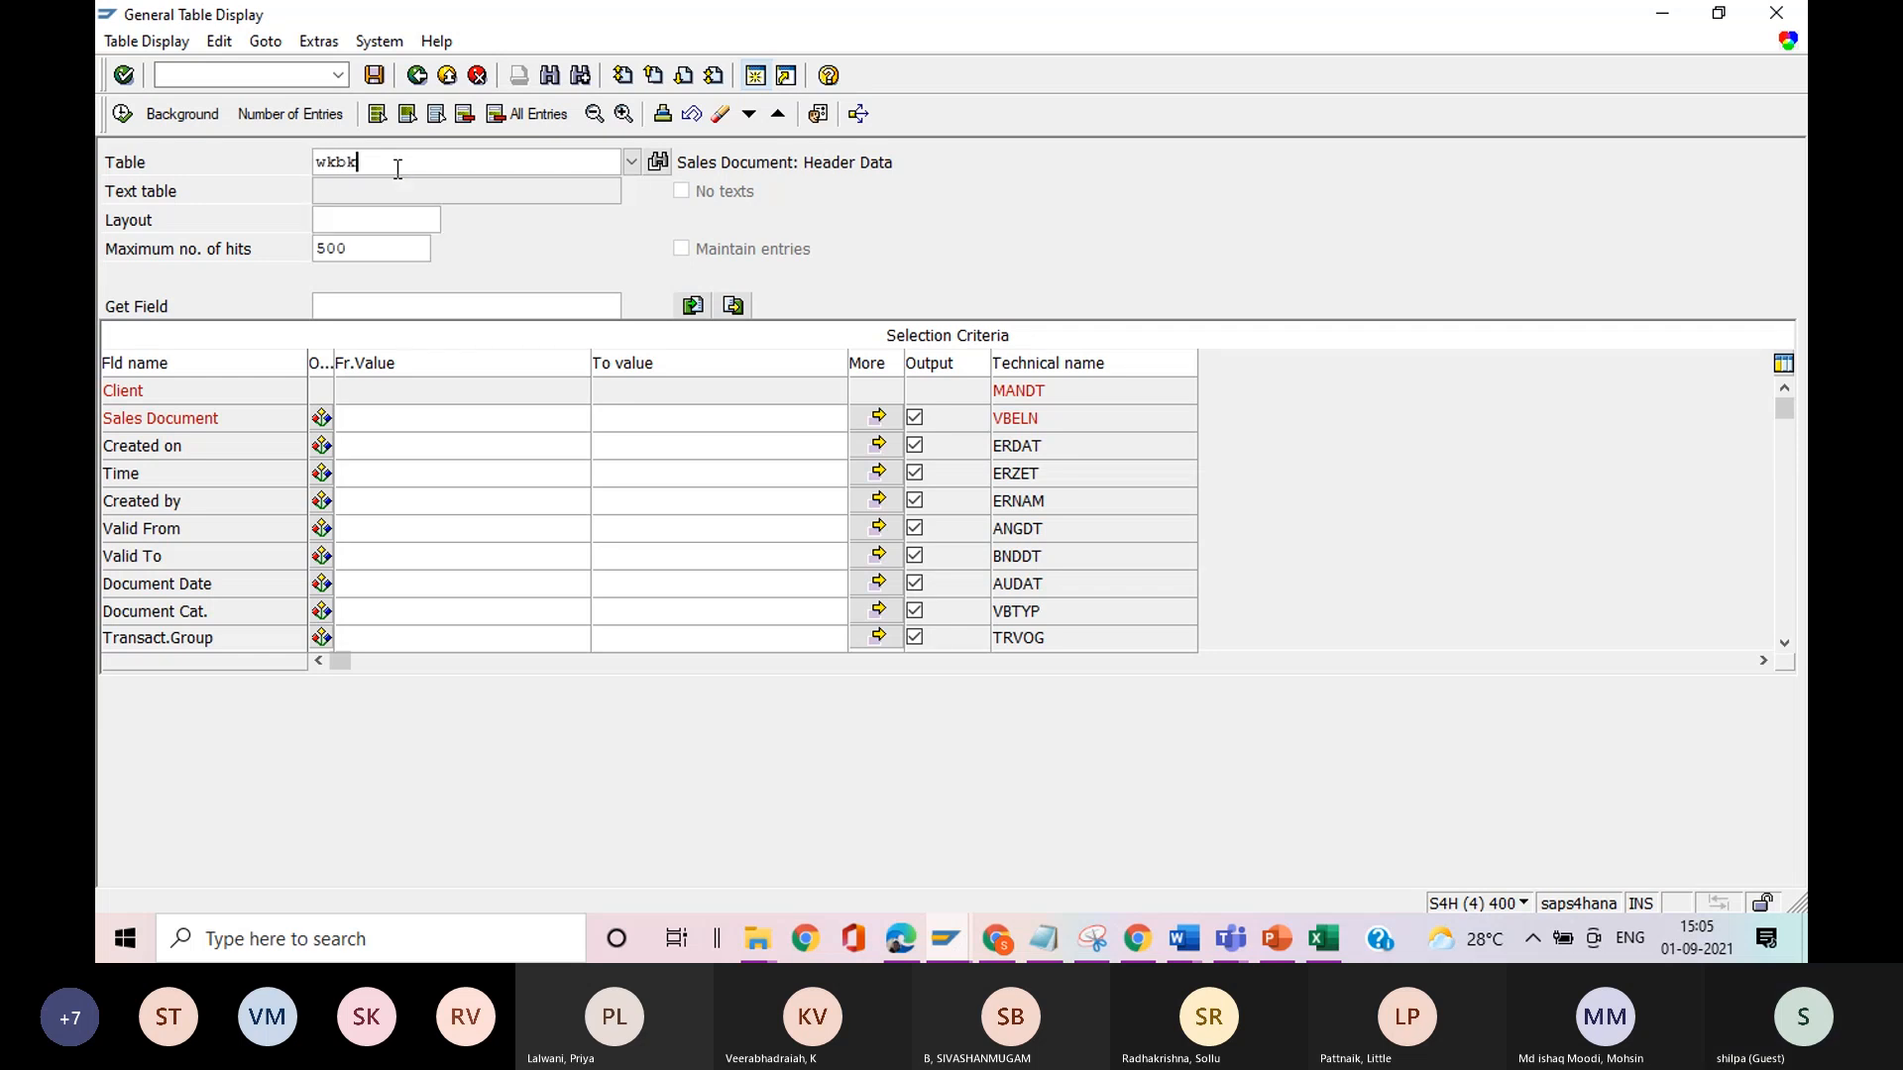
pyautogui.press('Return')
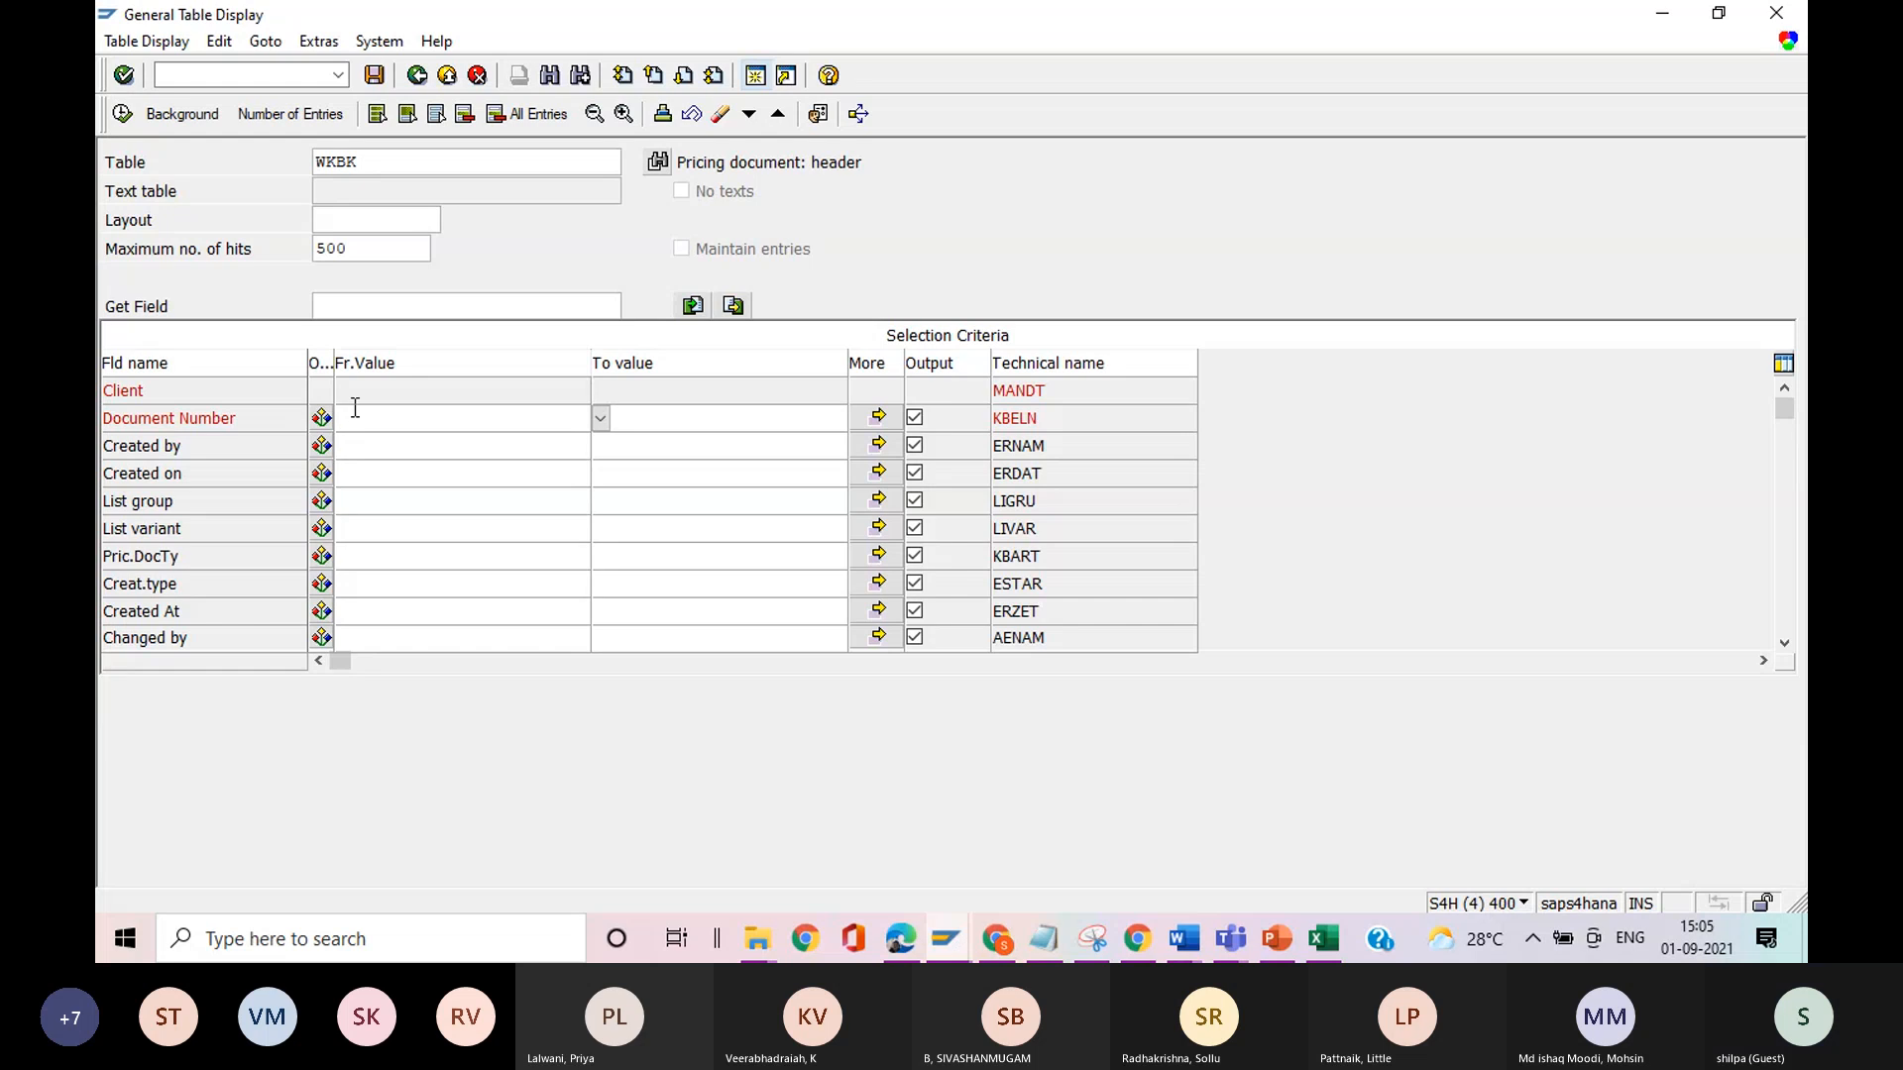
# List the WKBK entries created by the suggested user ID, locate document 1350, and return to the selection screen.
pyautogui.click(352, 447)
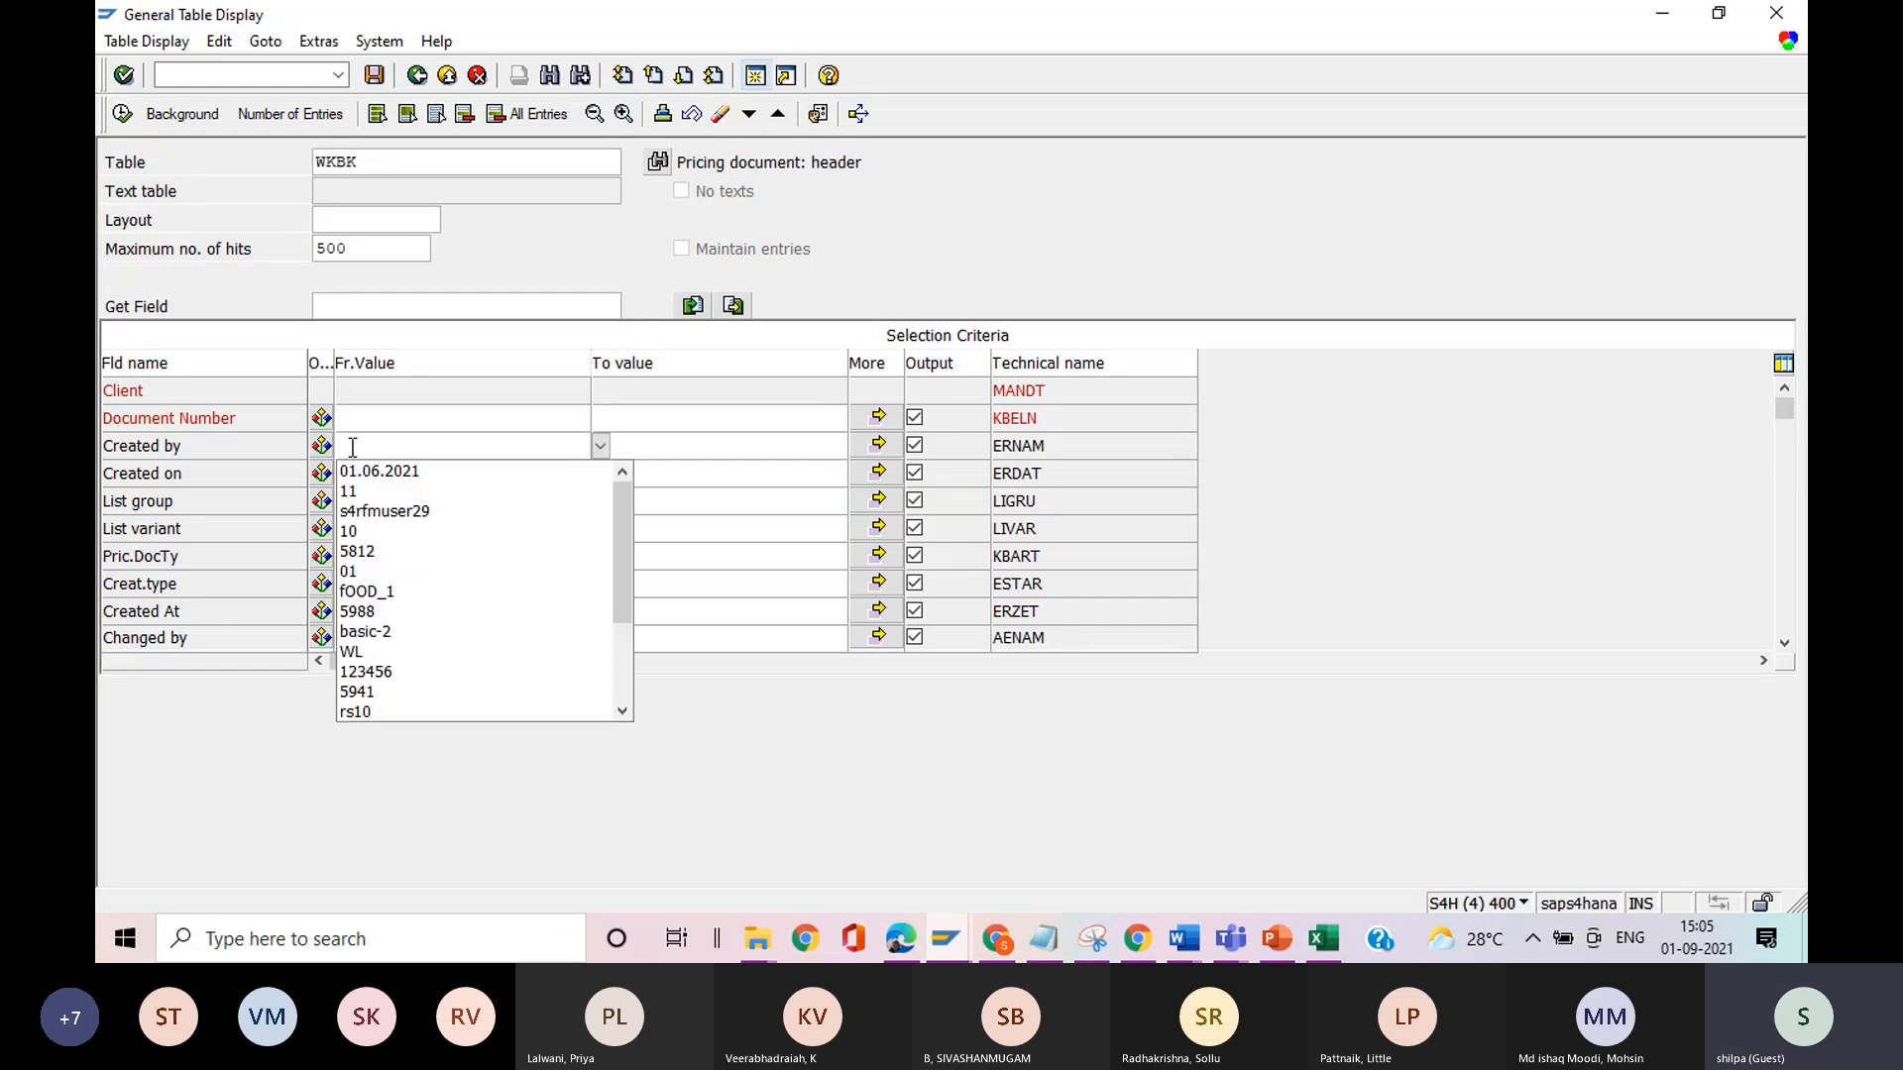
pyautogui.click(408, 510)
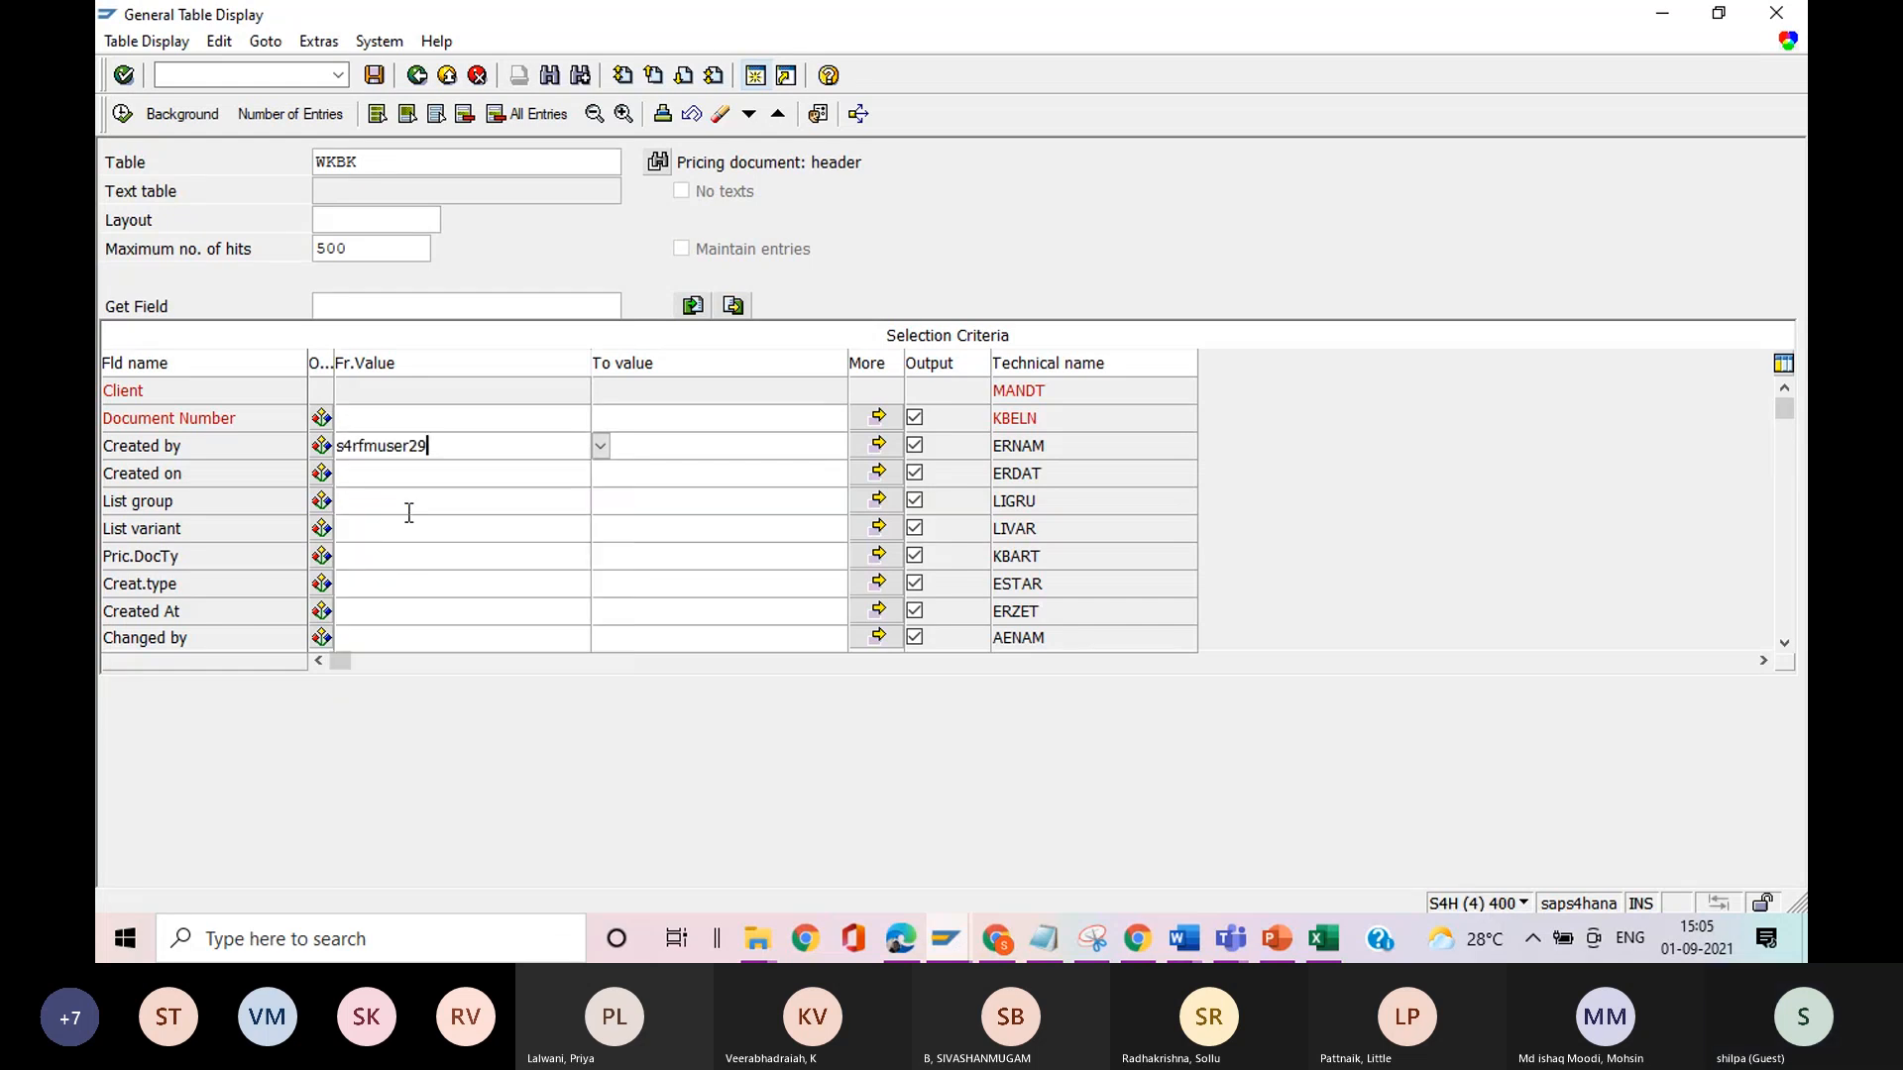
pyautogui.click(122, 113)
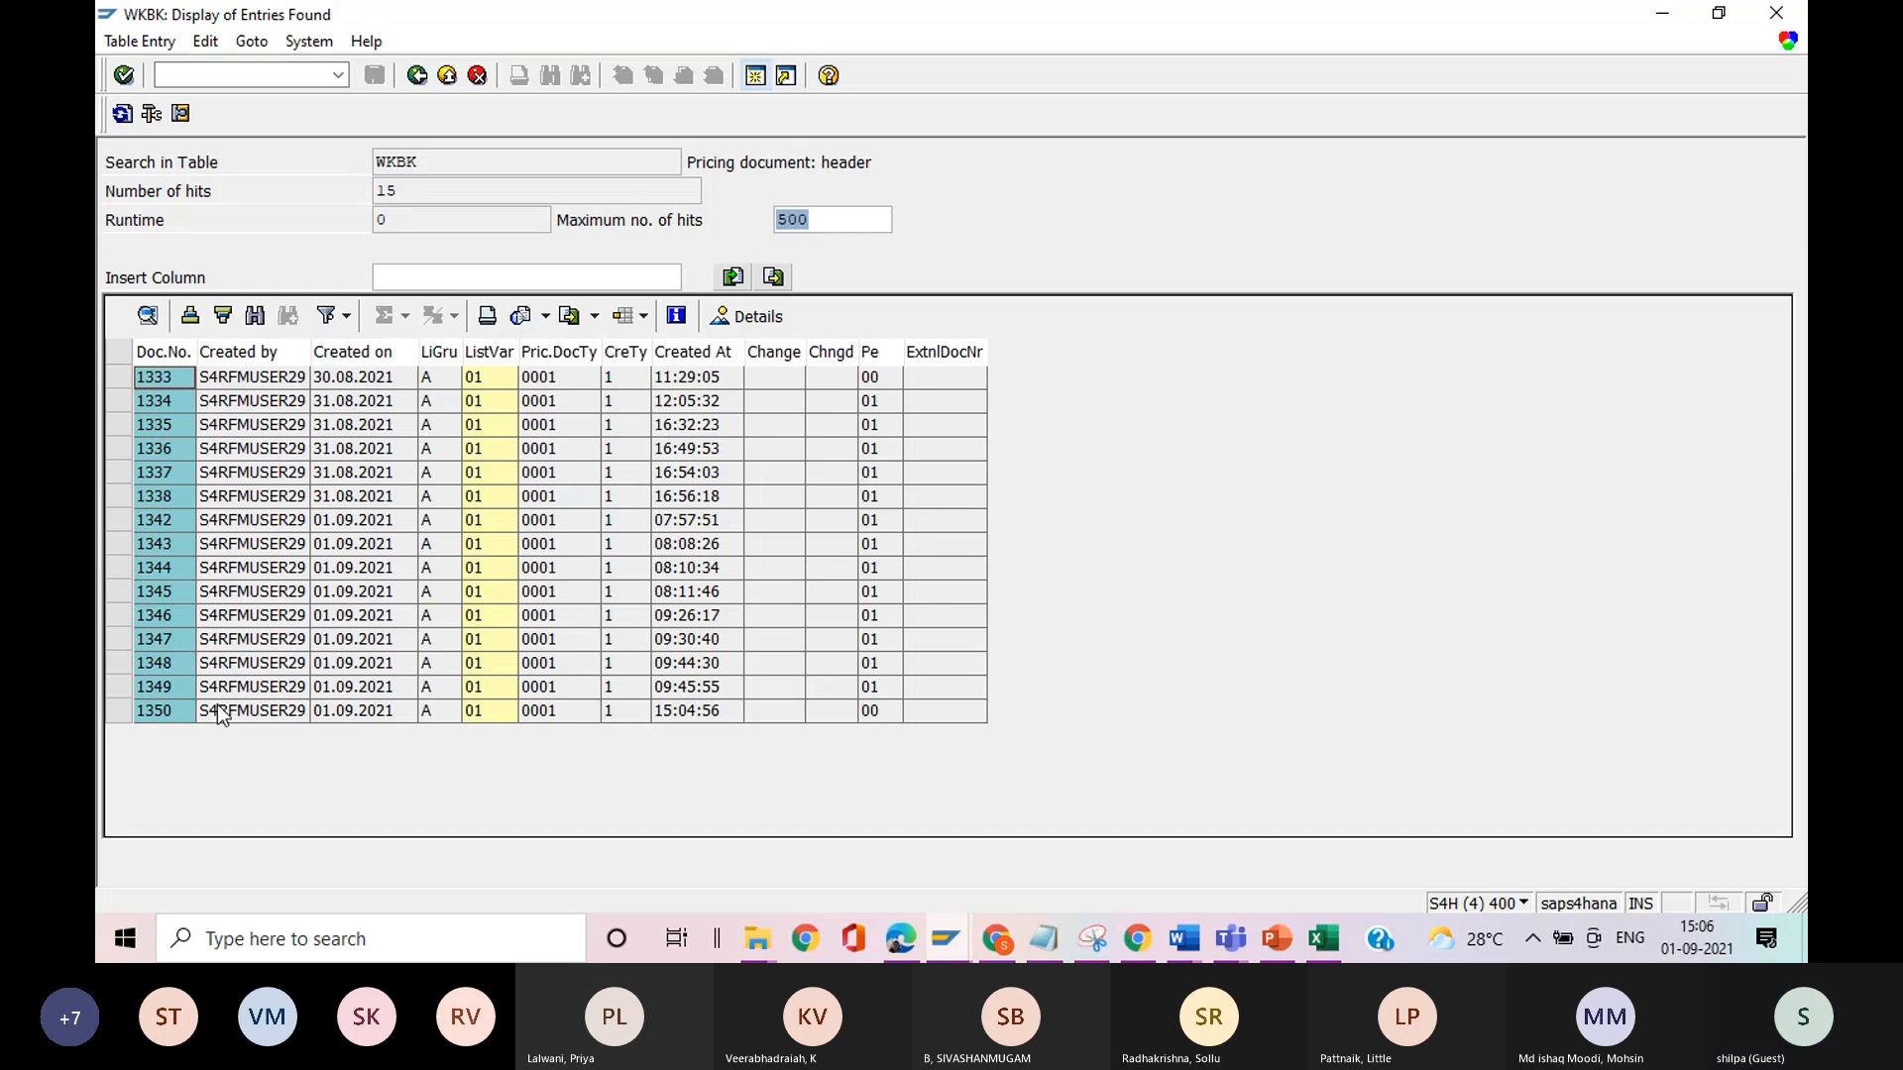
pyautogui.click(122, 714)
pyautogui.click(149, 715)
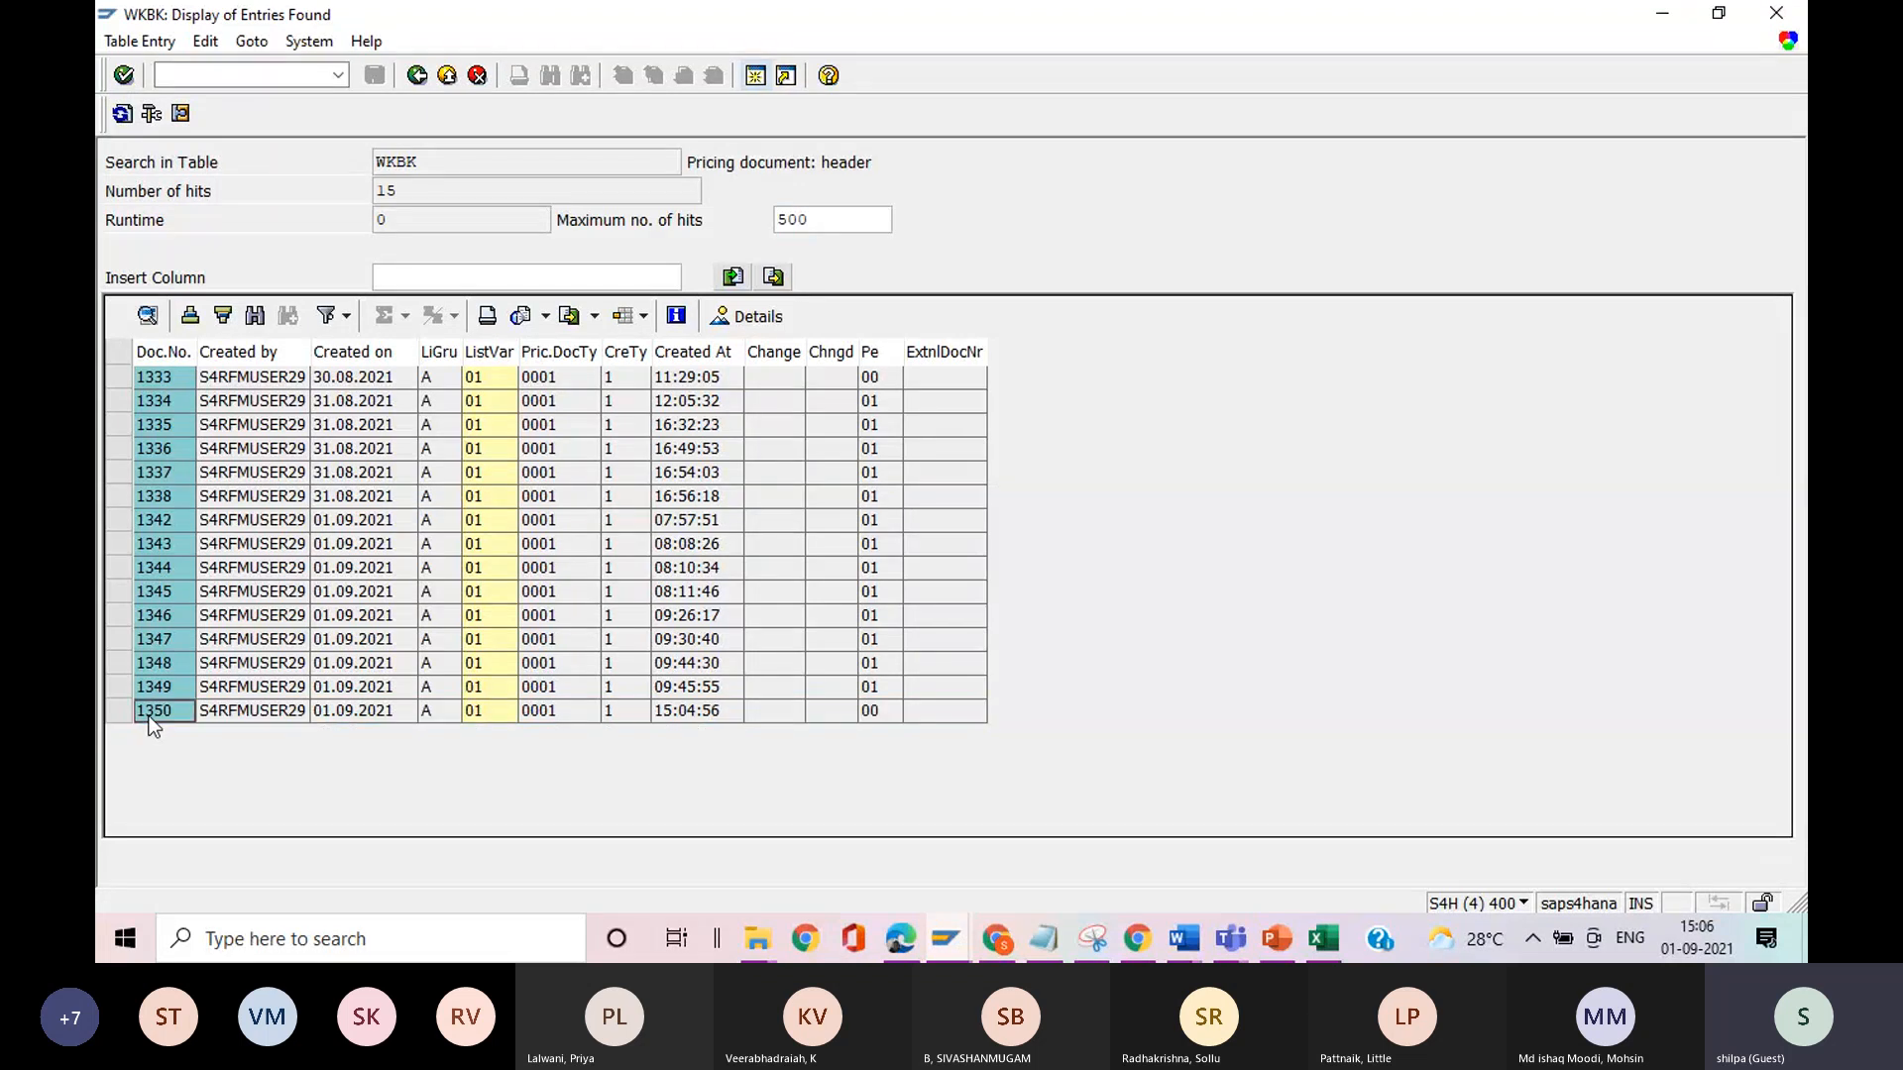
pyautogui.click(417, 76)
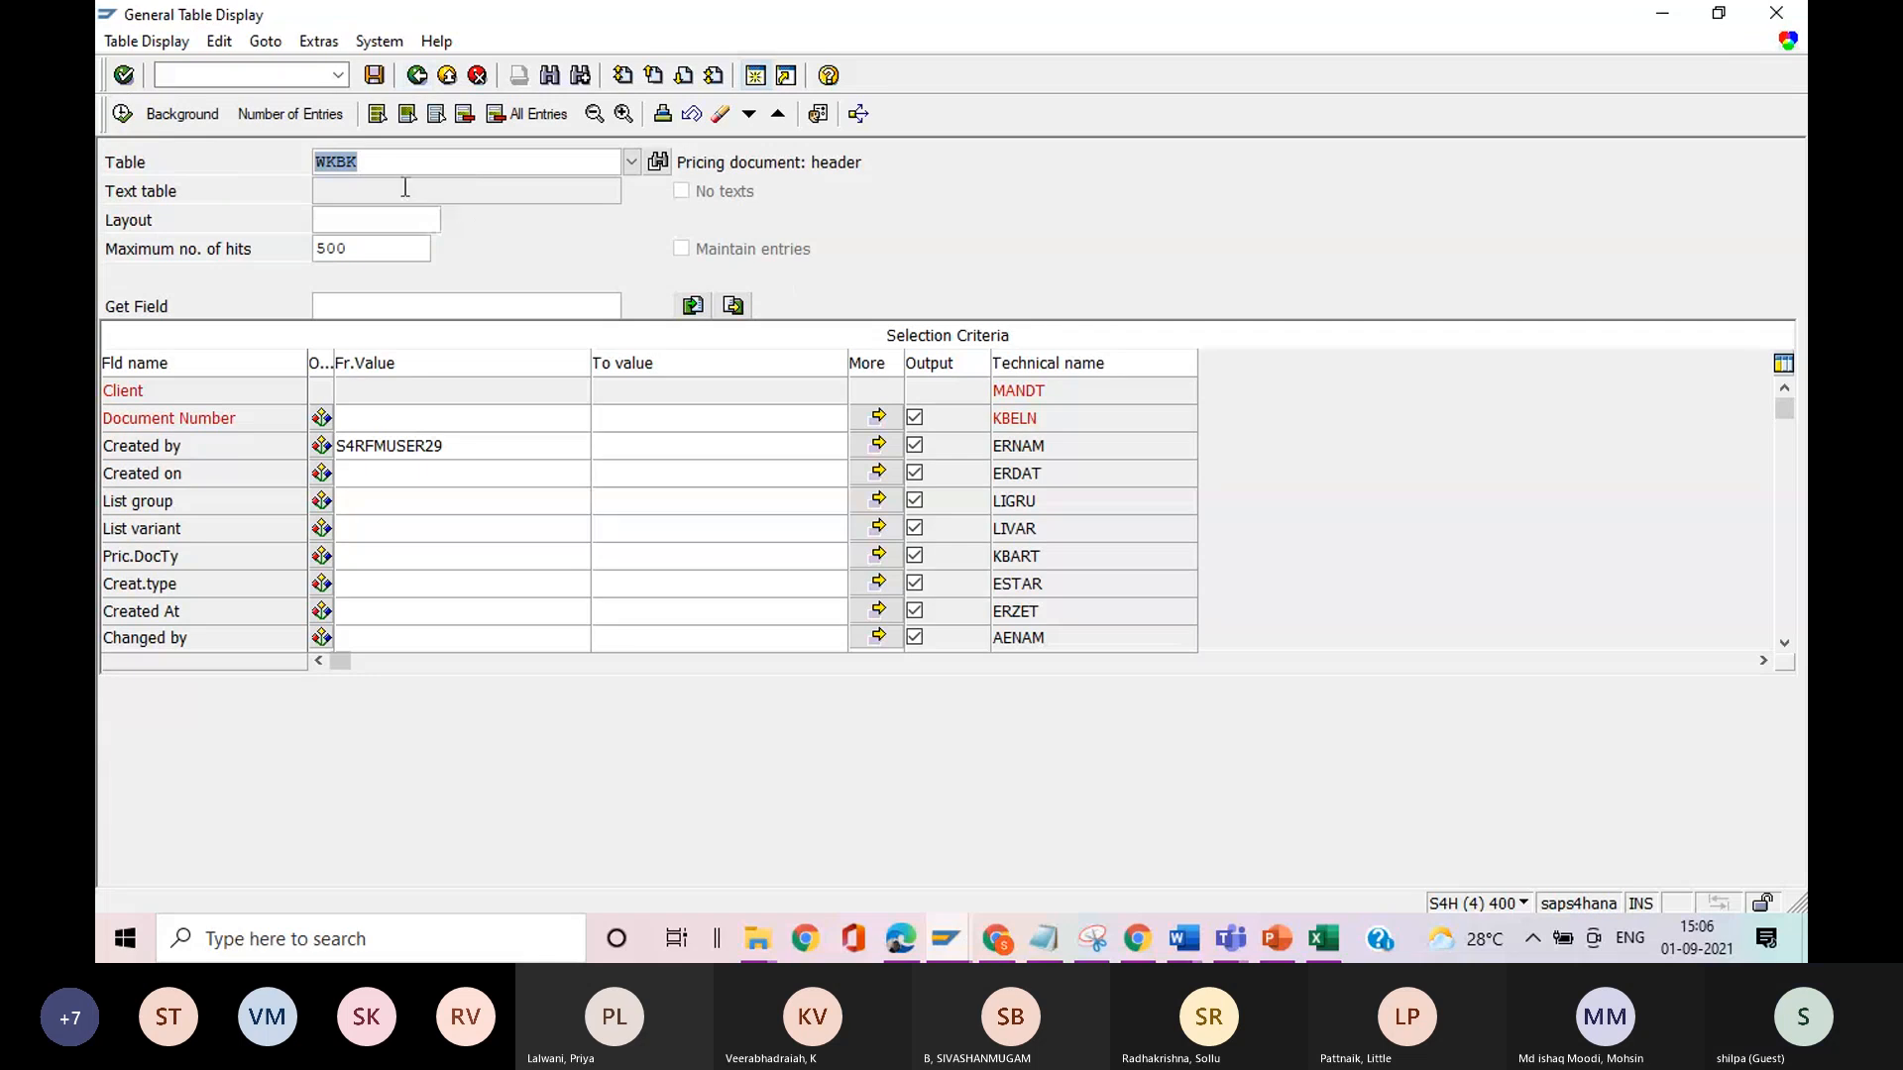
# Switch the table to WKBP and display the entries for document number 1350.
pyautogui.press('End')
pyautogui.press('BackSpace')
pyautogui.write('p')
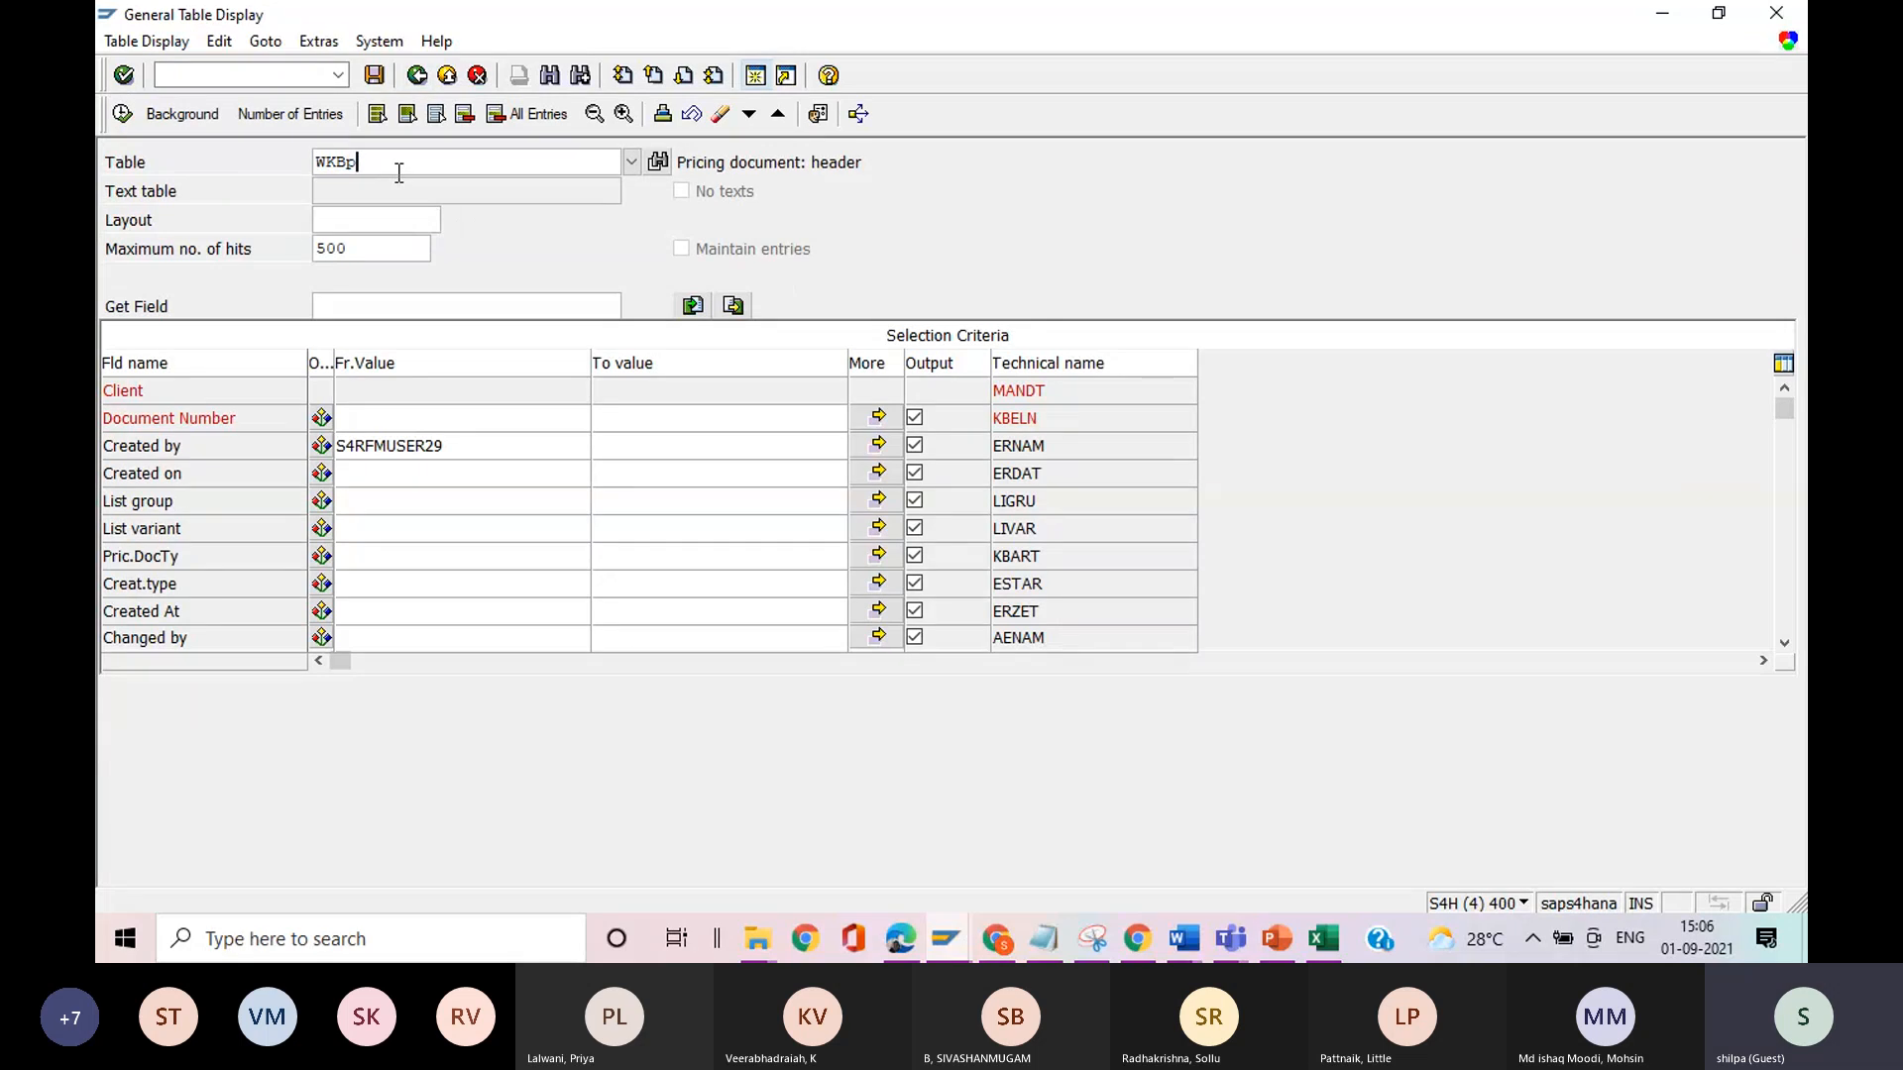
pyautogui.press('Return')
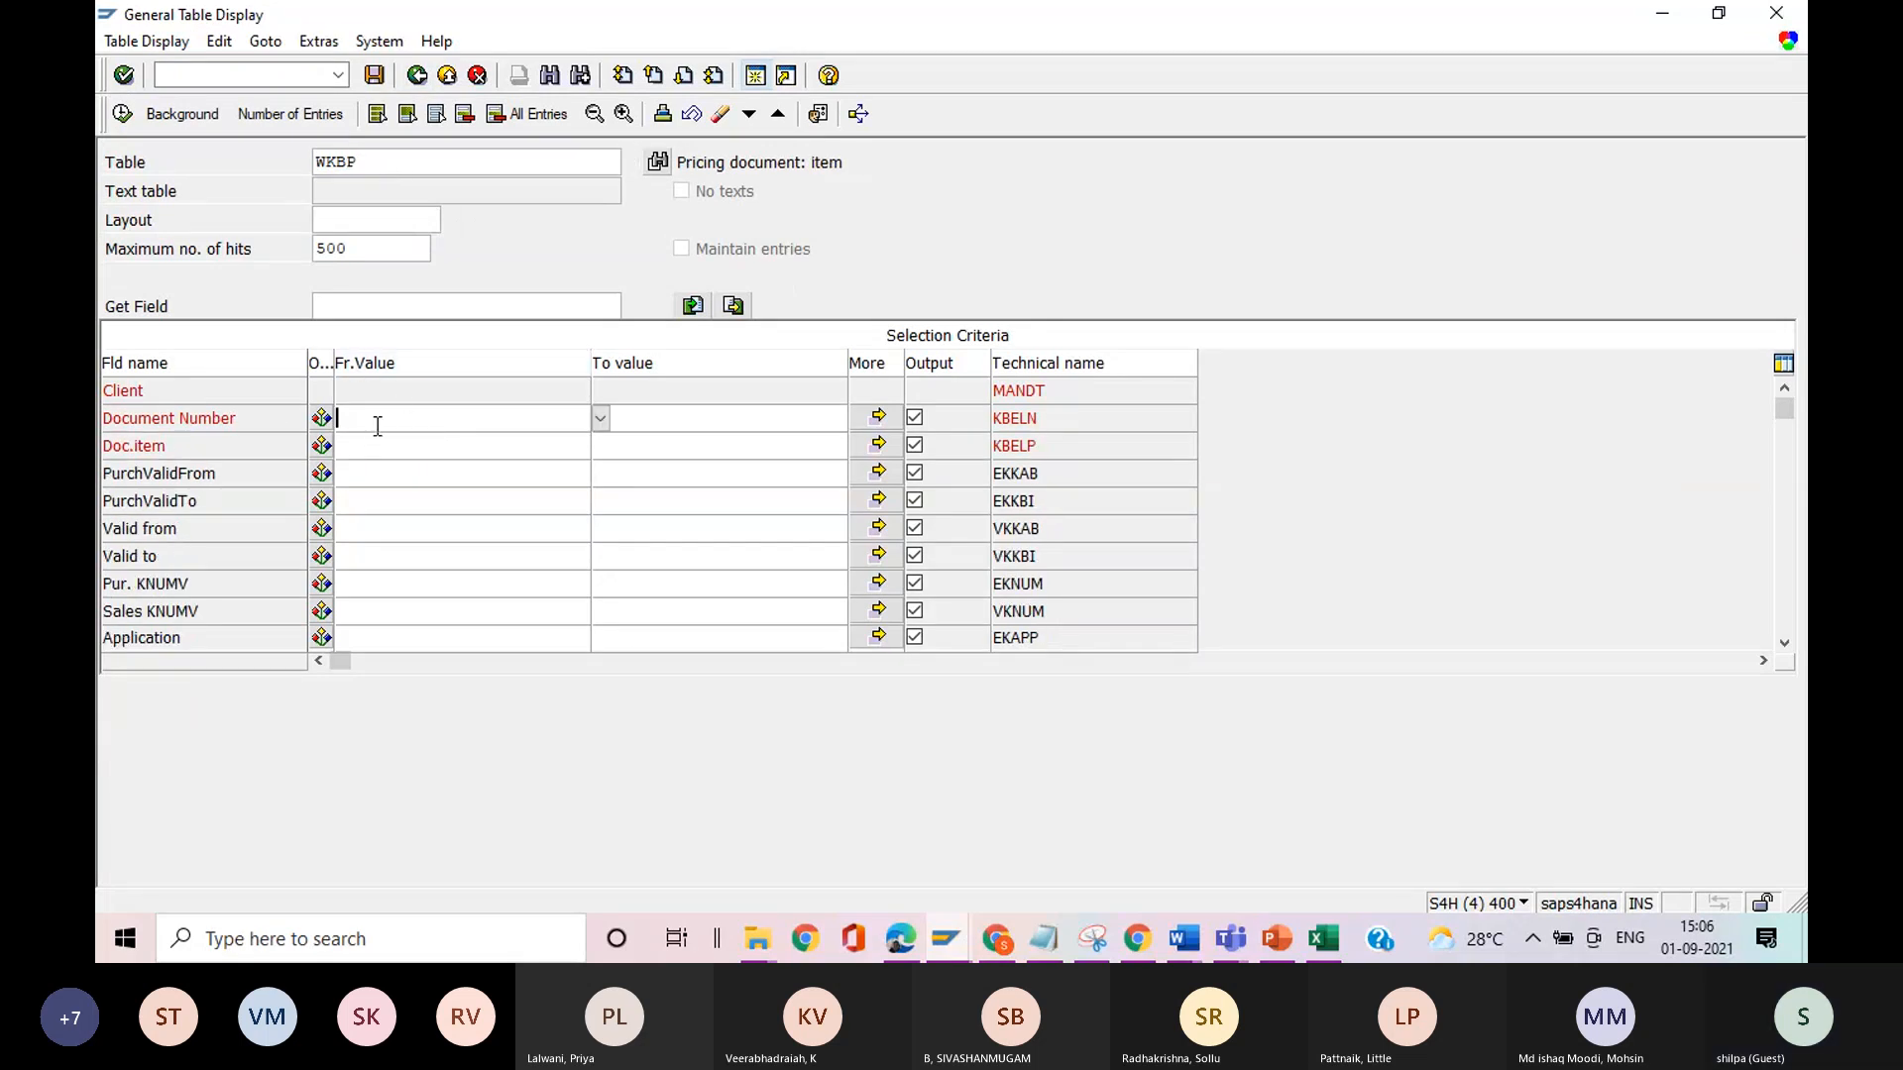
pyautogui.write('1350')
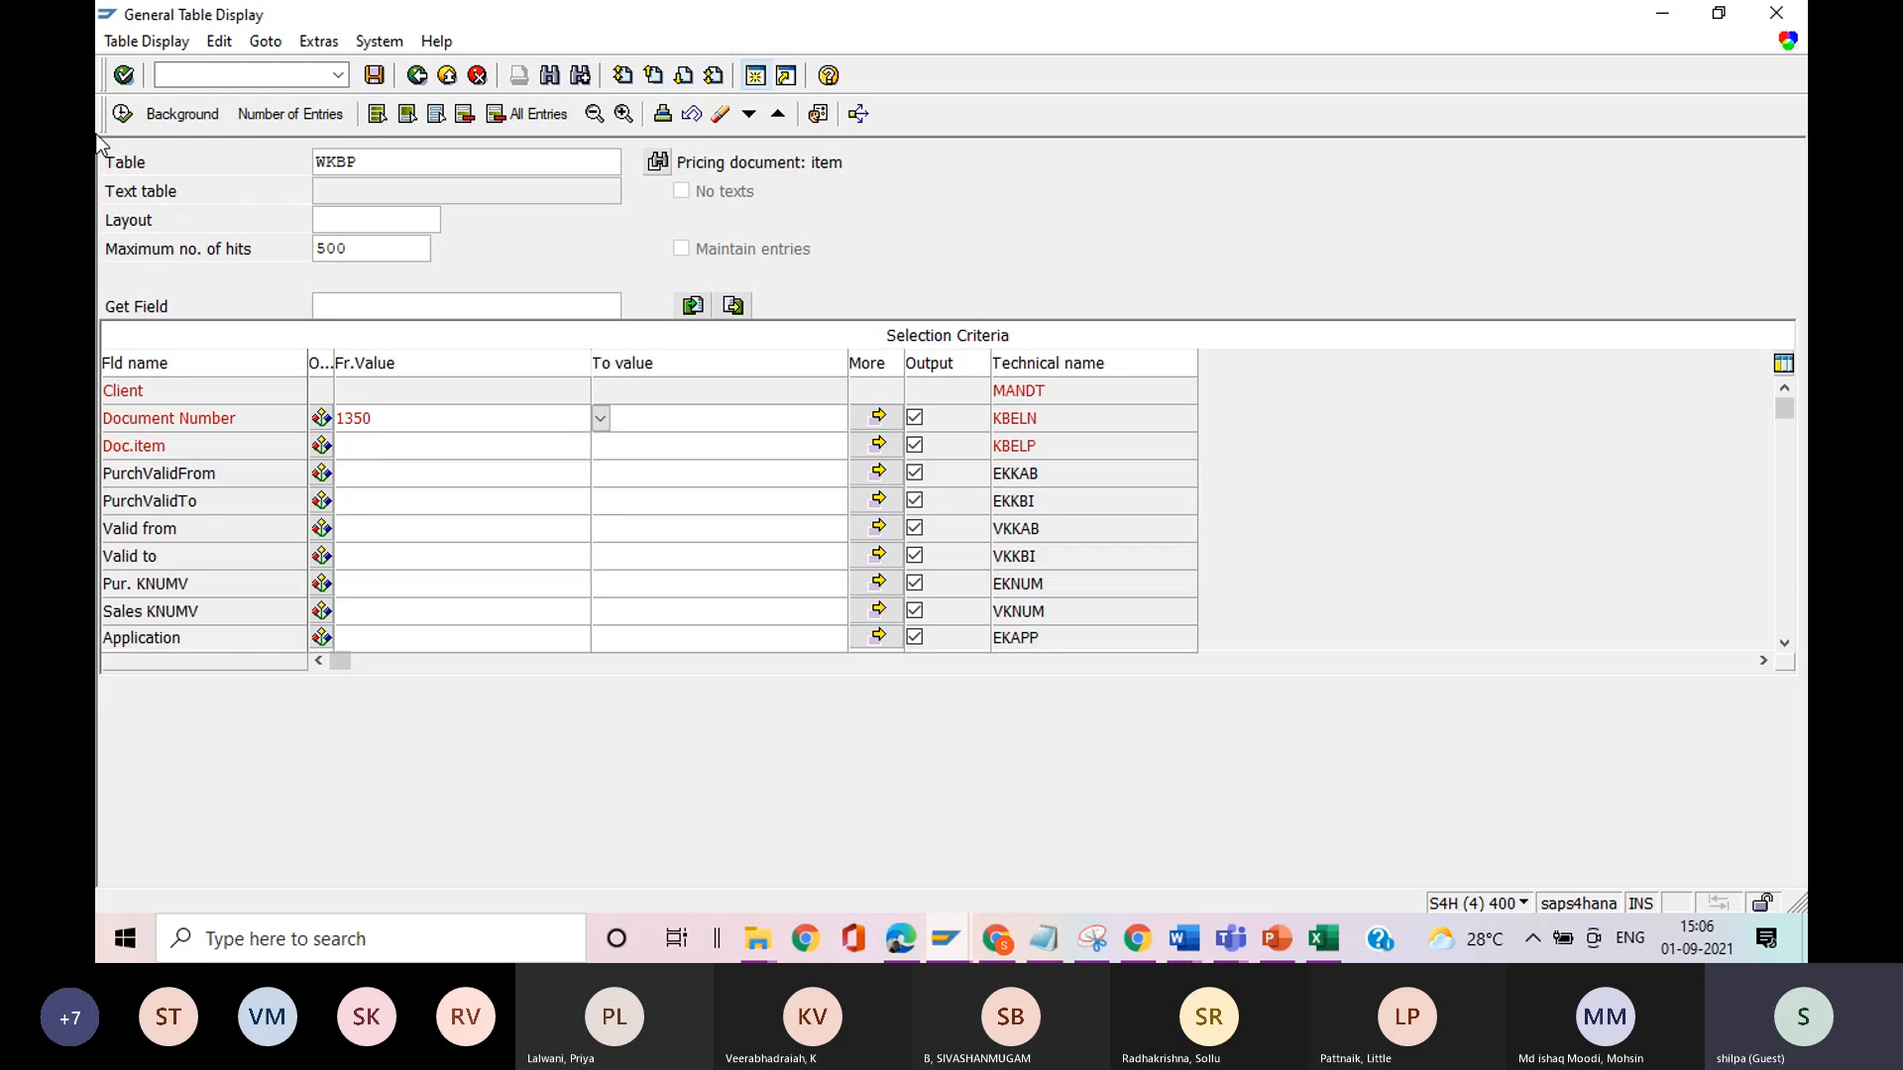
pyautogui.click(121, 115)
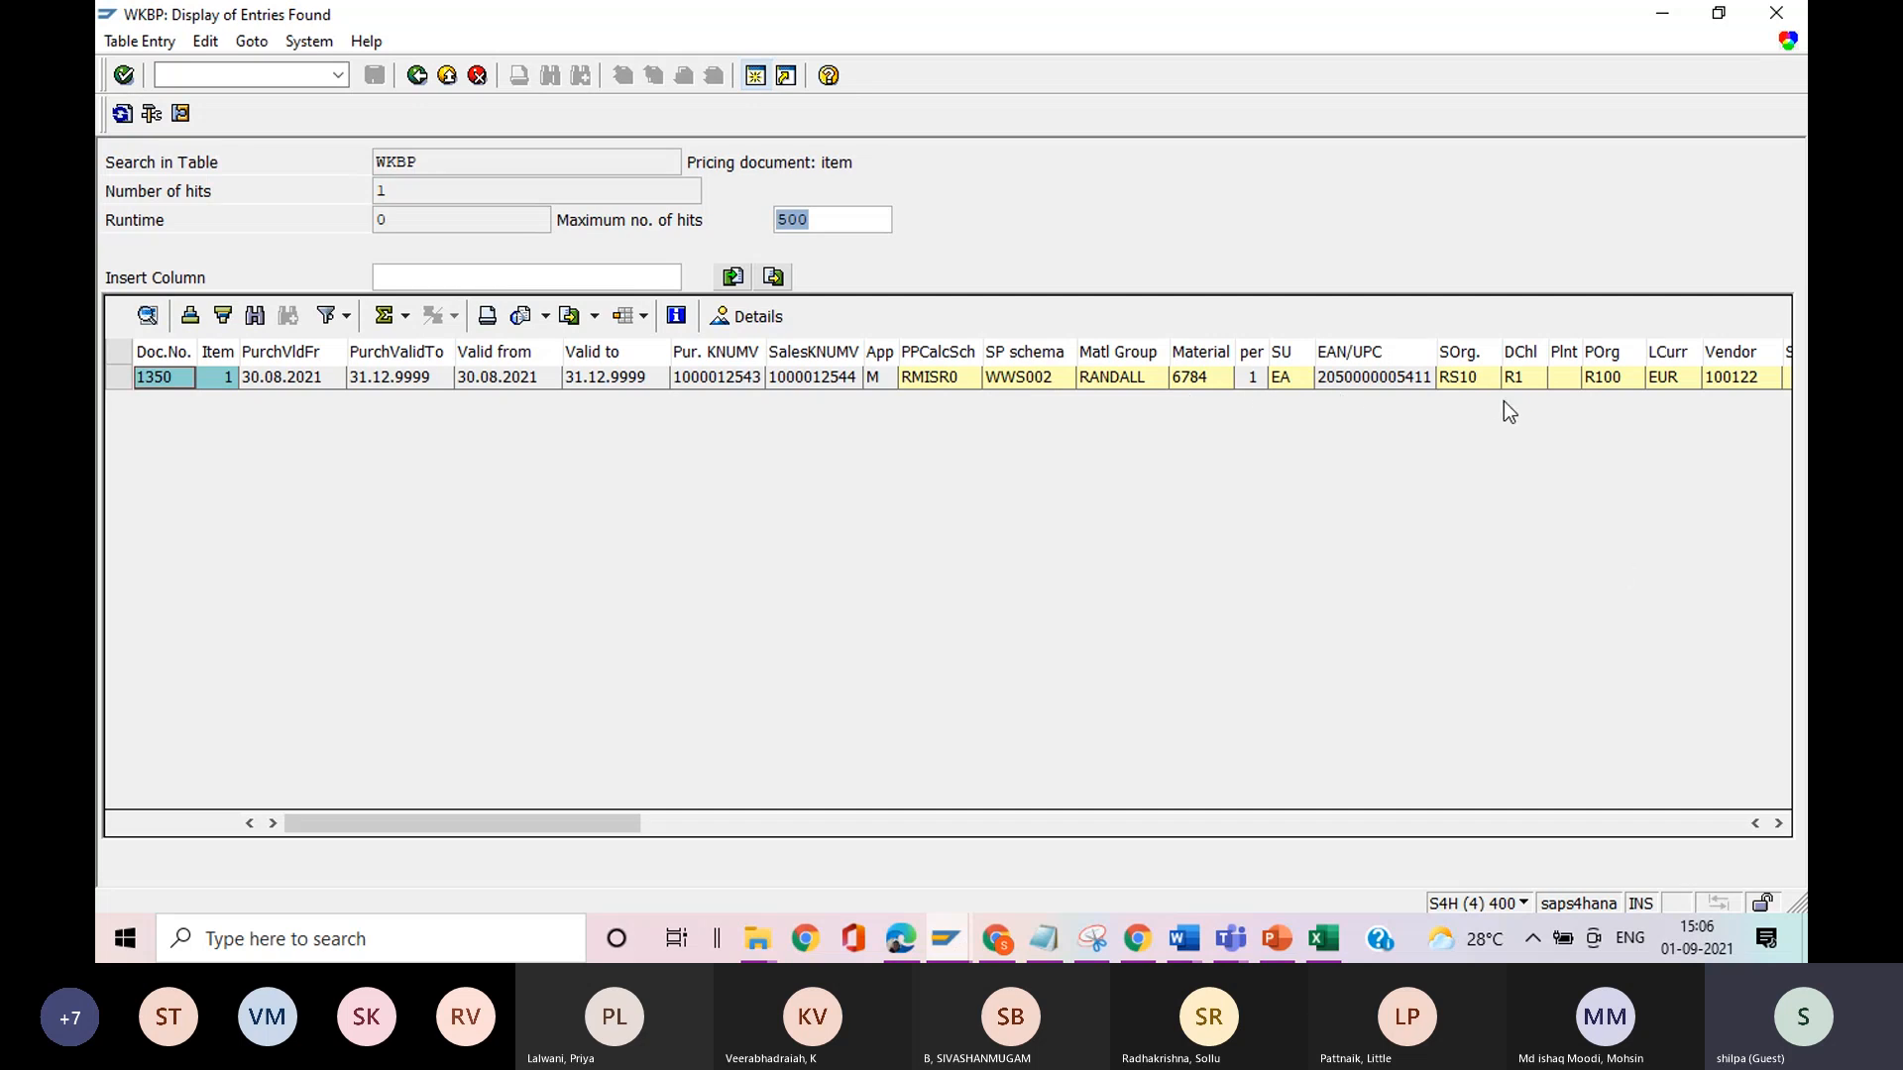
# Examine the purchase price, markup, sales price and margin columns of the WKBP entry for document 1350.
pyautogui.click(1780, 825)
pyautogui.click(1780, 825)
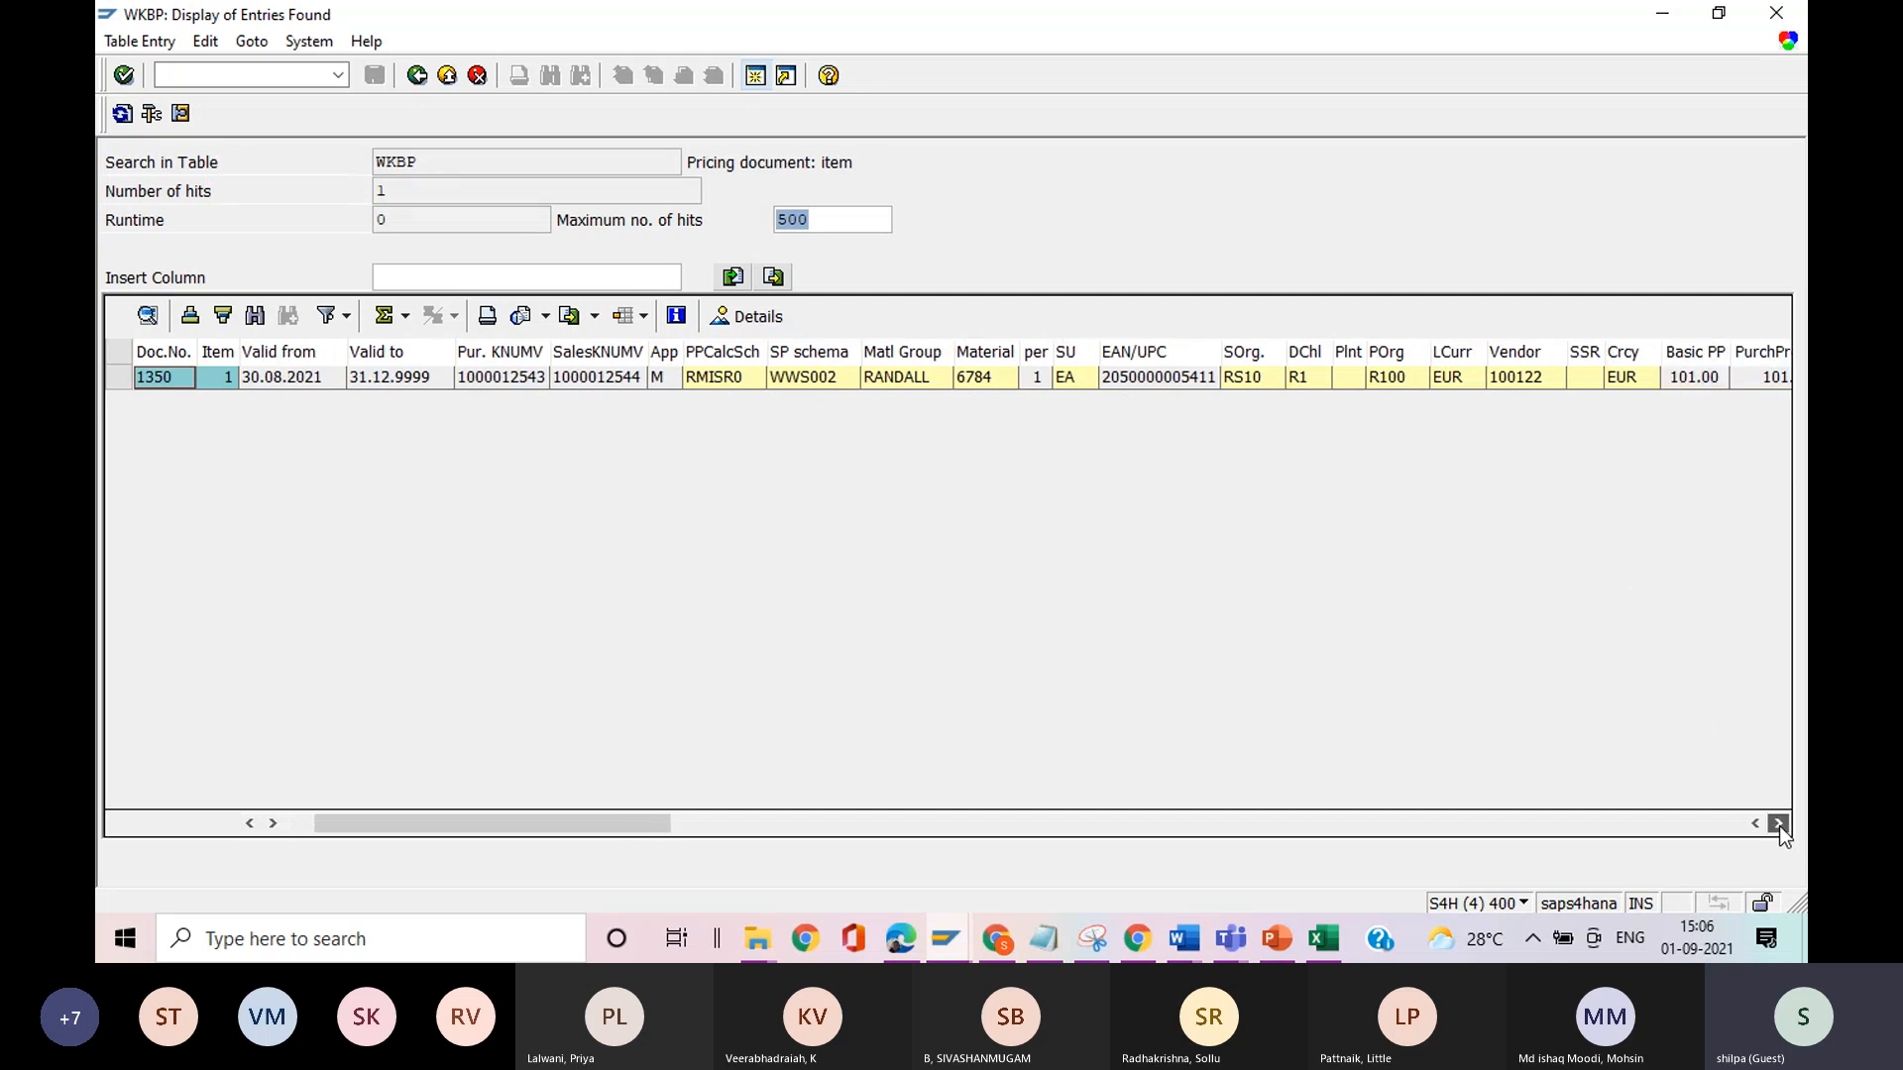
pyautogui.click(1780, 825)
pyautogui.click(1780, 825)
pyautogui.click(1780, 825)
pyautogui.click(1780, 825)
pyautogui.click(1781, 825)
pyautogui.click(1780, 825)
pyautogui.click(1780, 824)
pyautogui.click(1780, 824)
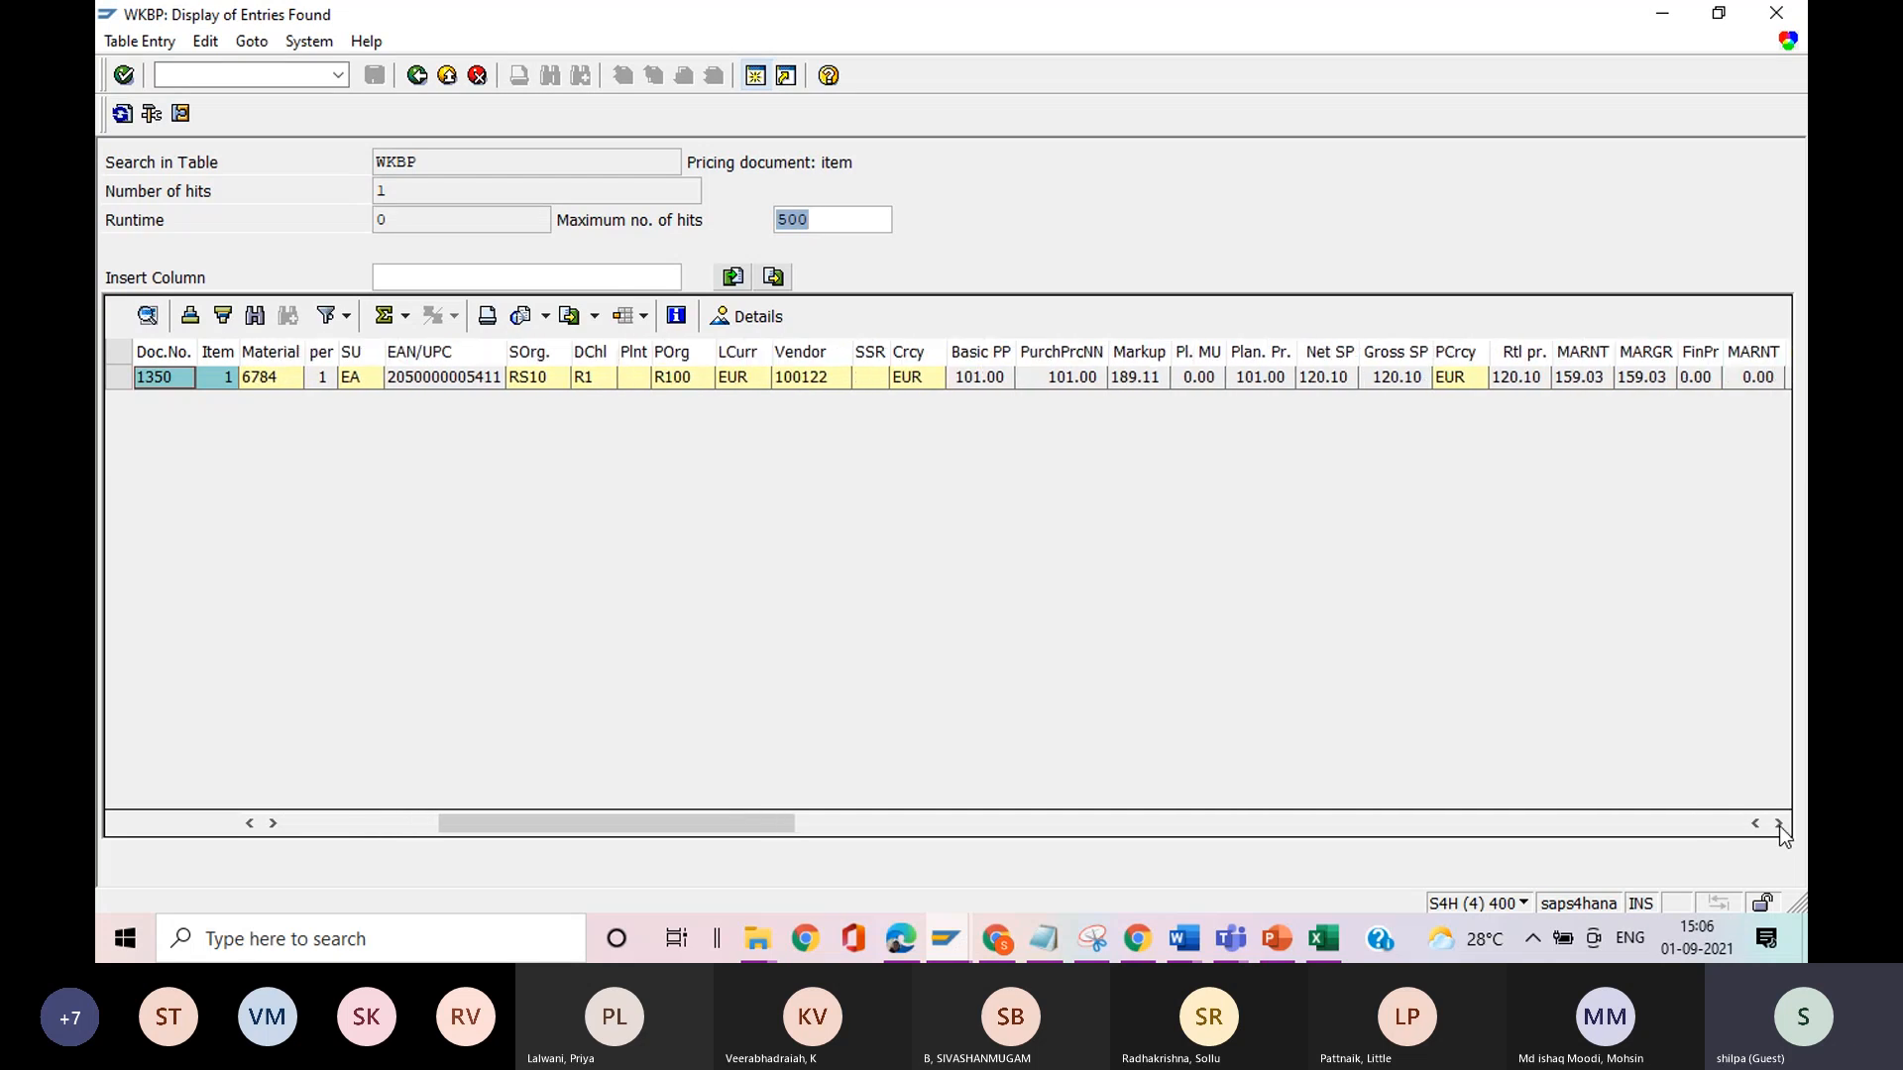
pyautogui.click(755, 77)
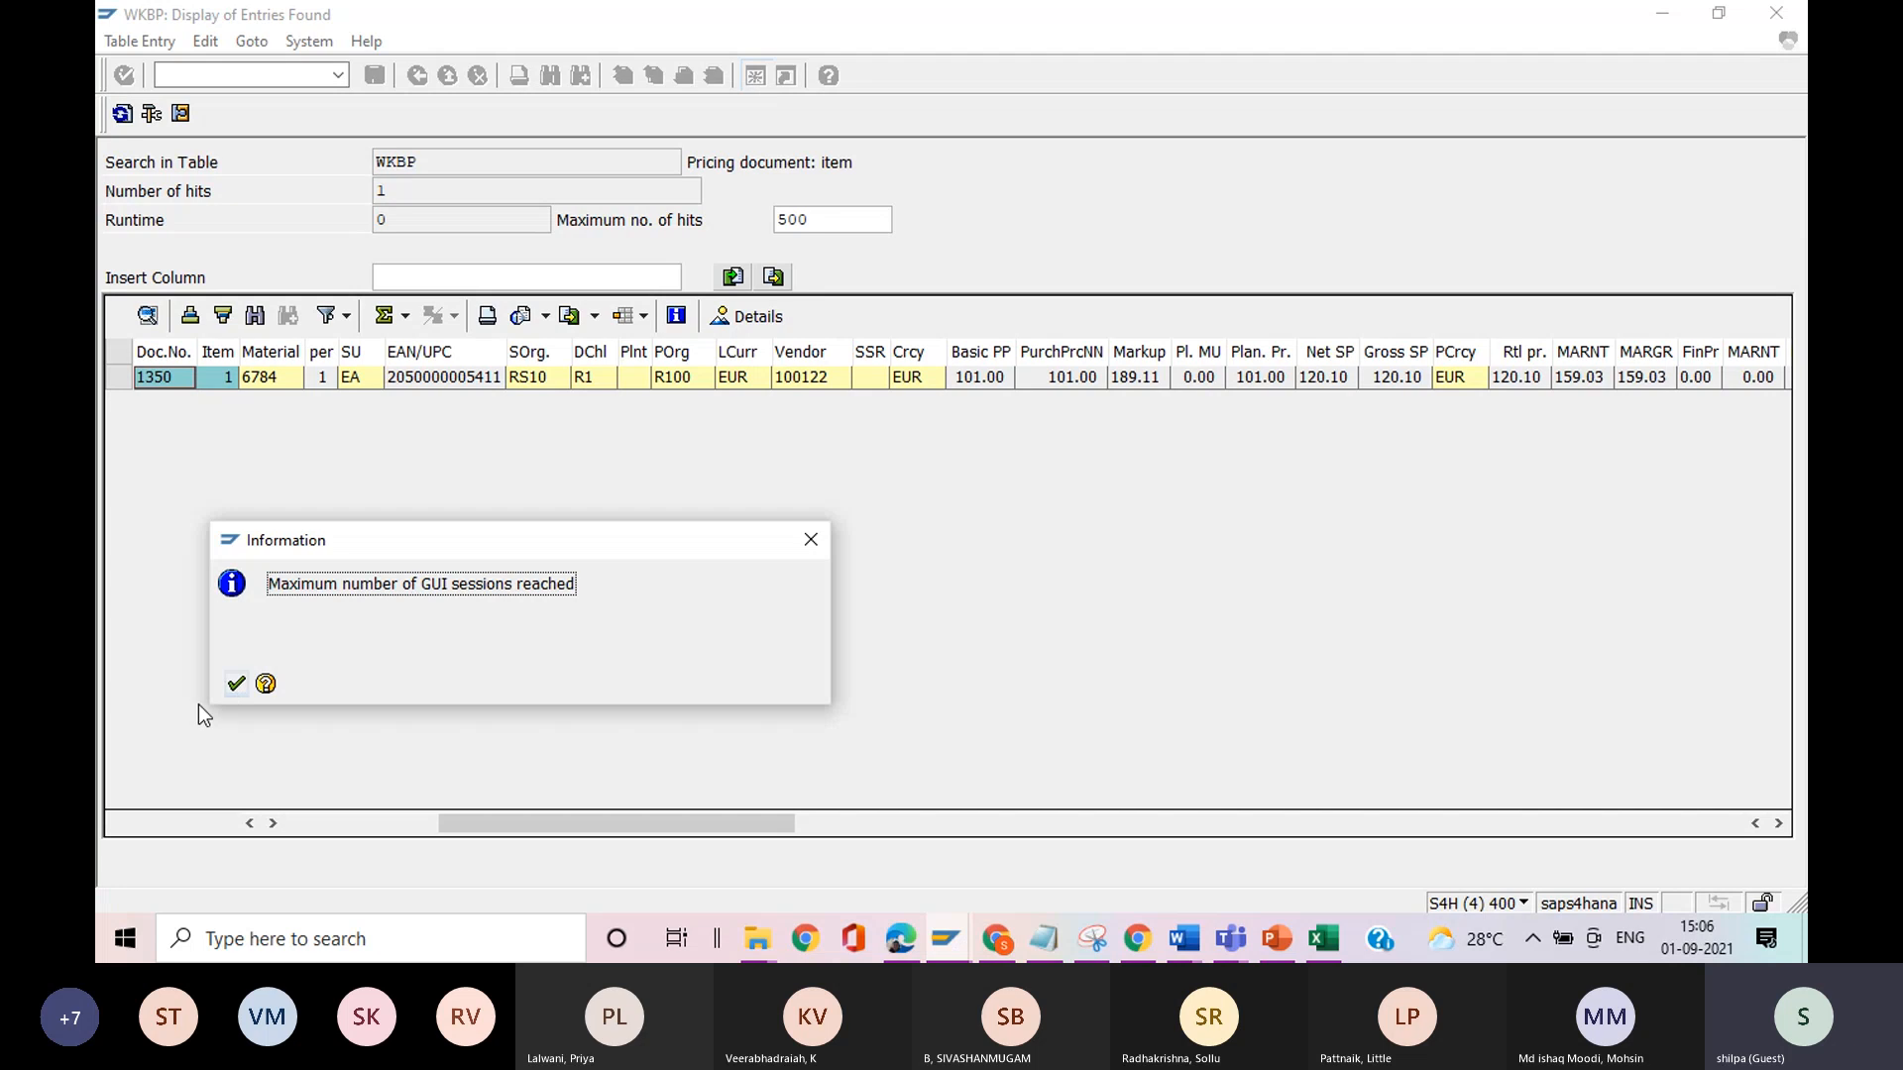
pyautogui.click(236, 684)
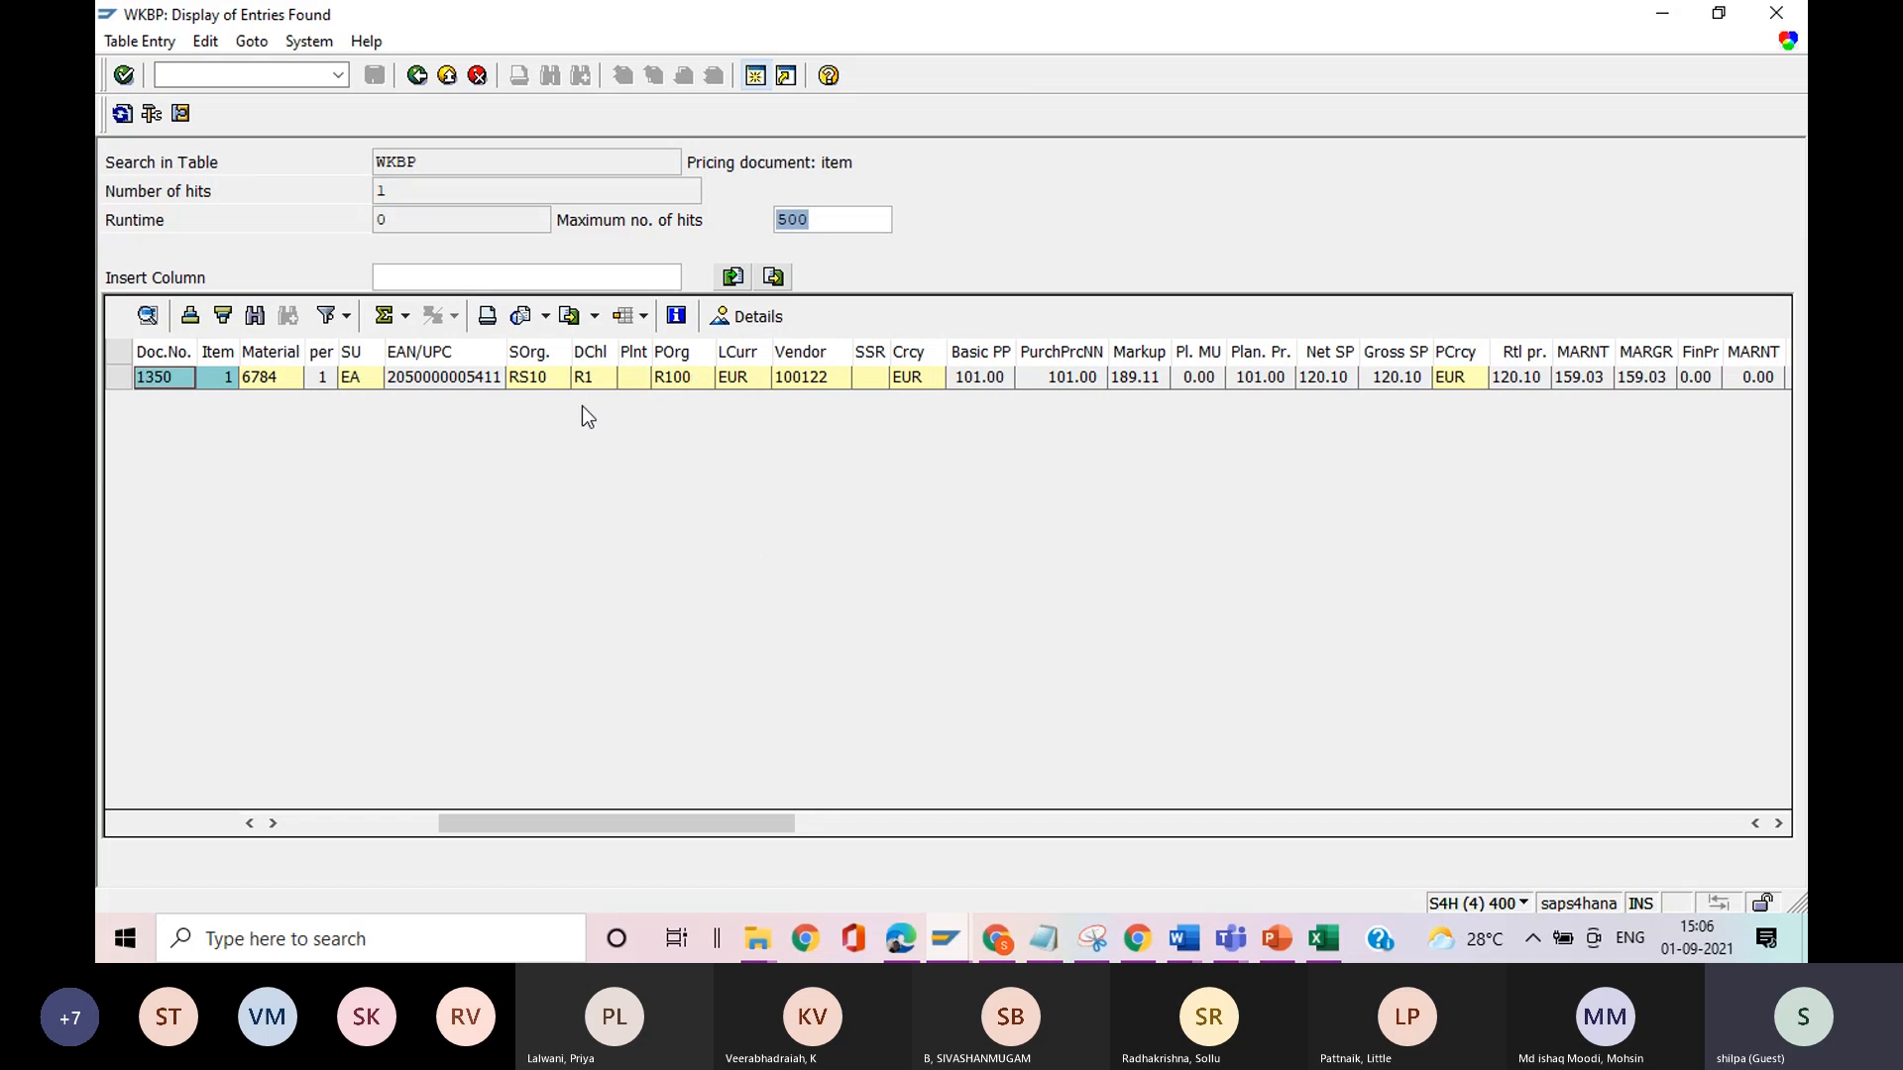
pyautogui.moveTo(1230, 939)
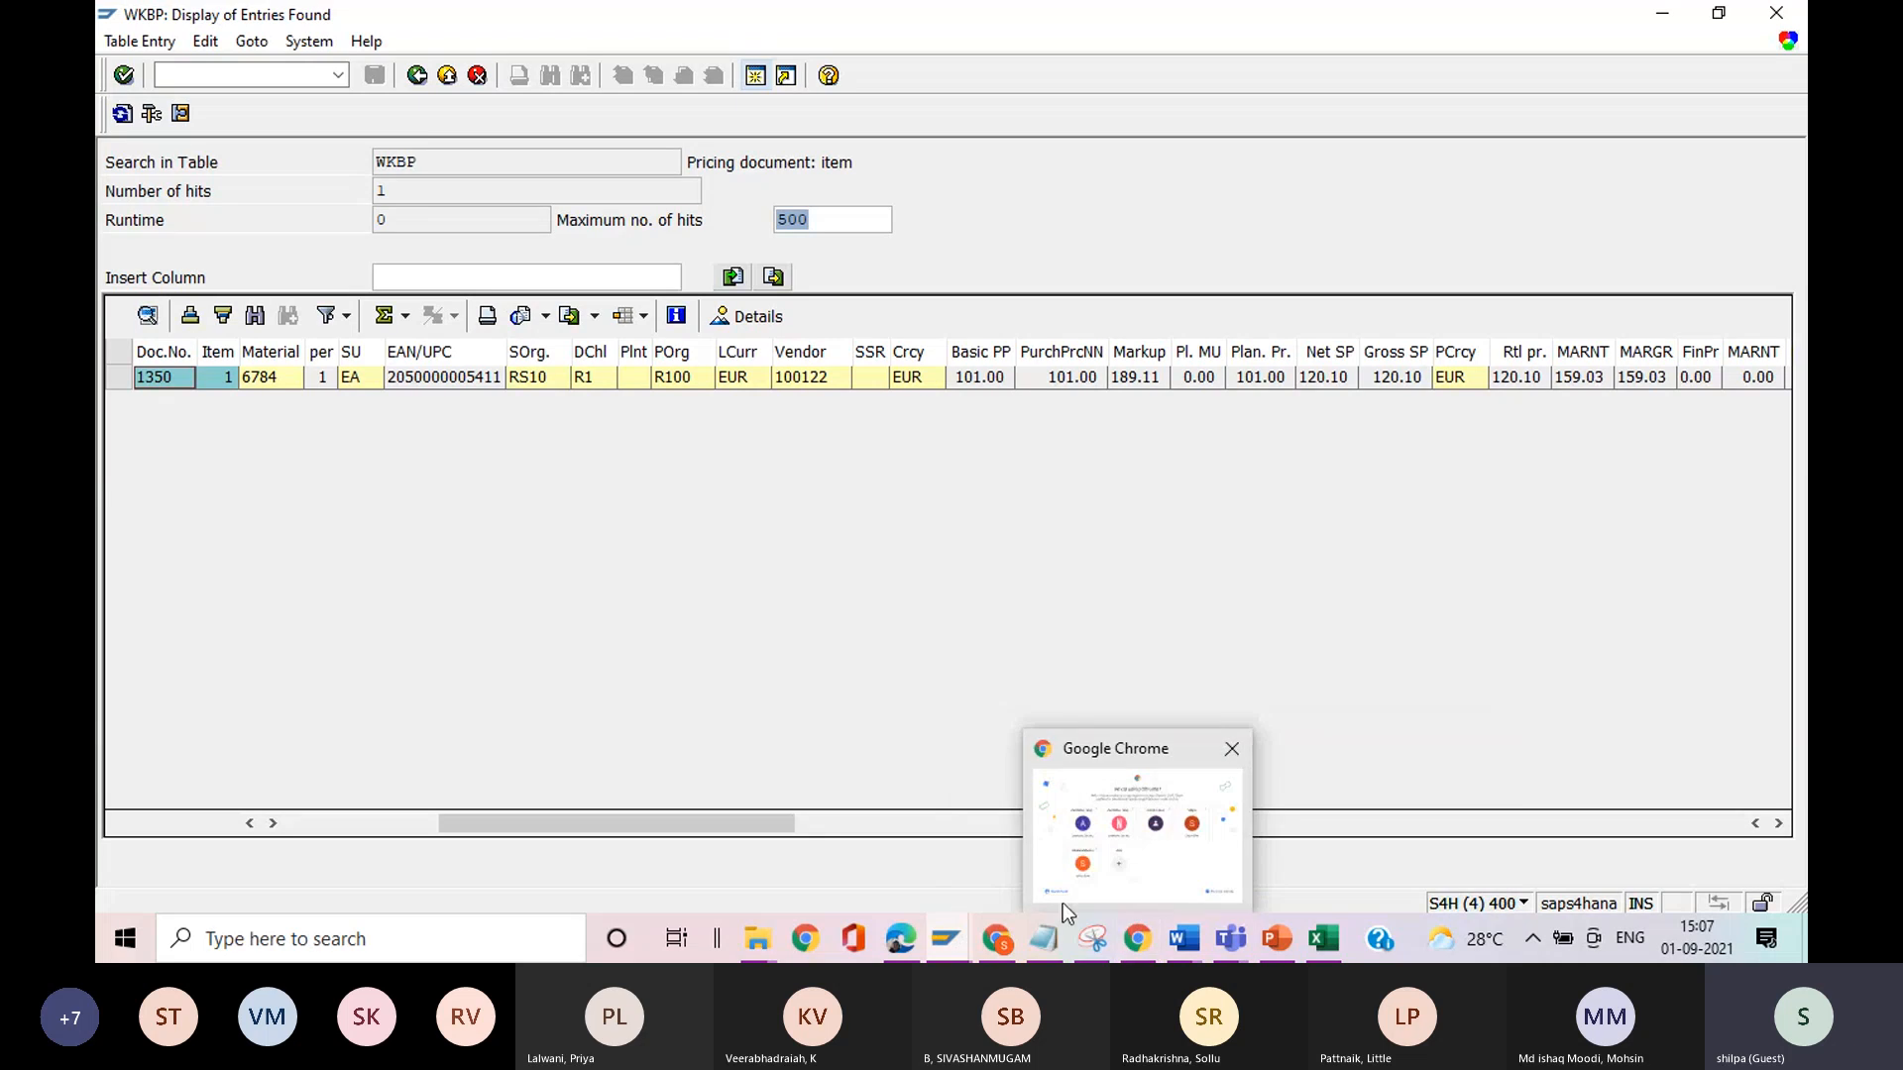
# Switch to the supplier organization session and start transaction VK13 there.
pyautogui.moveTo(960, 944)
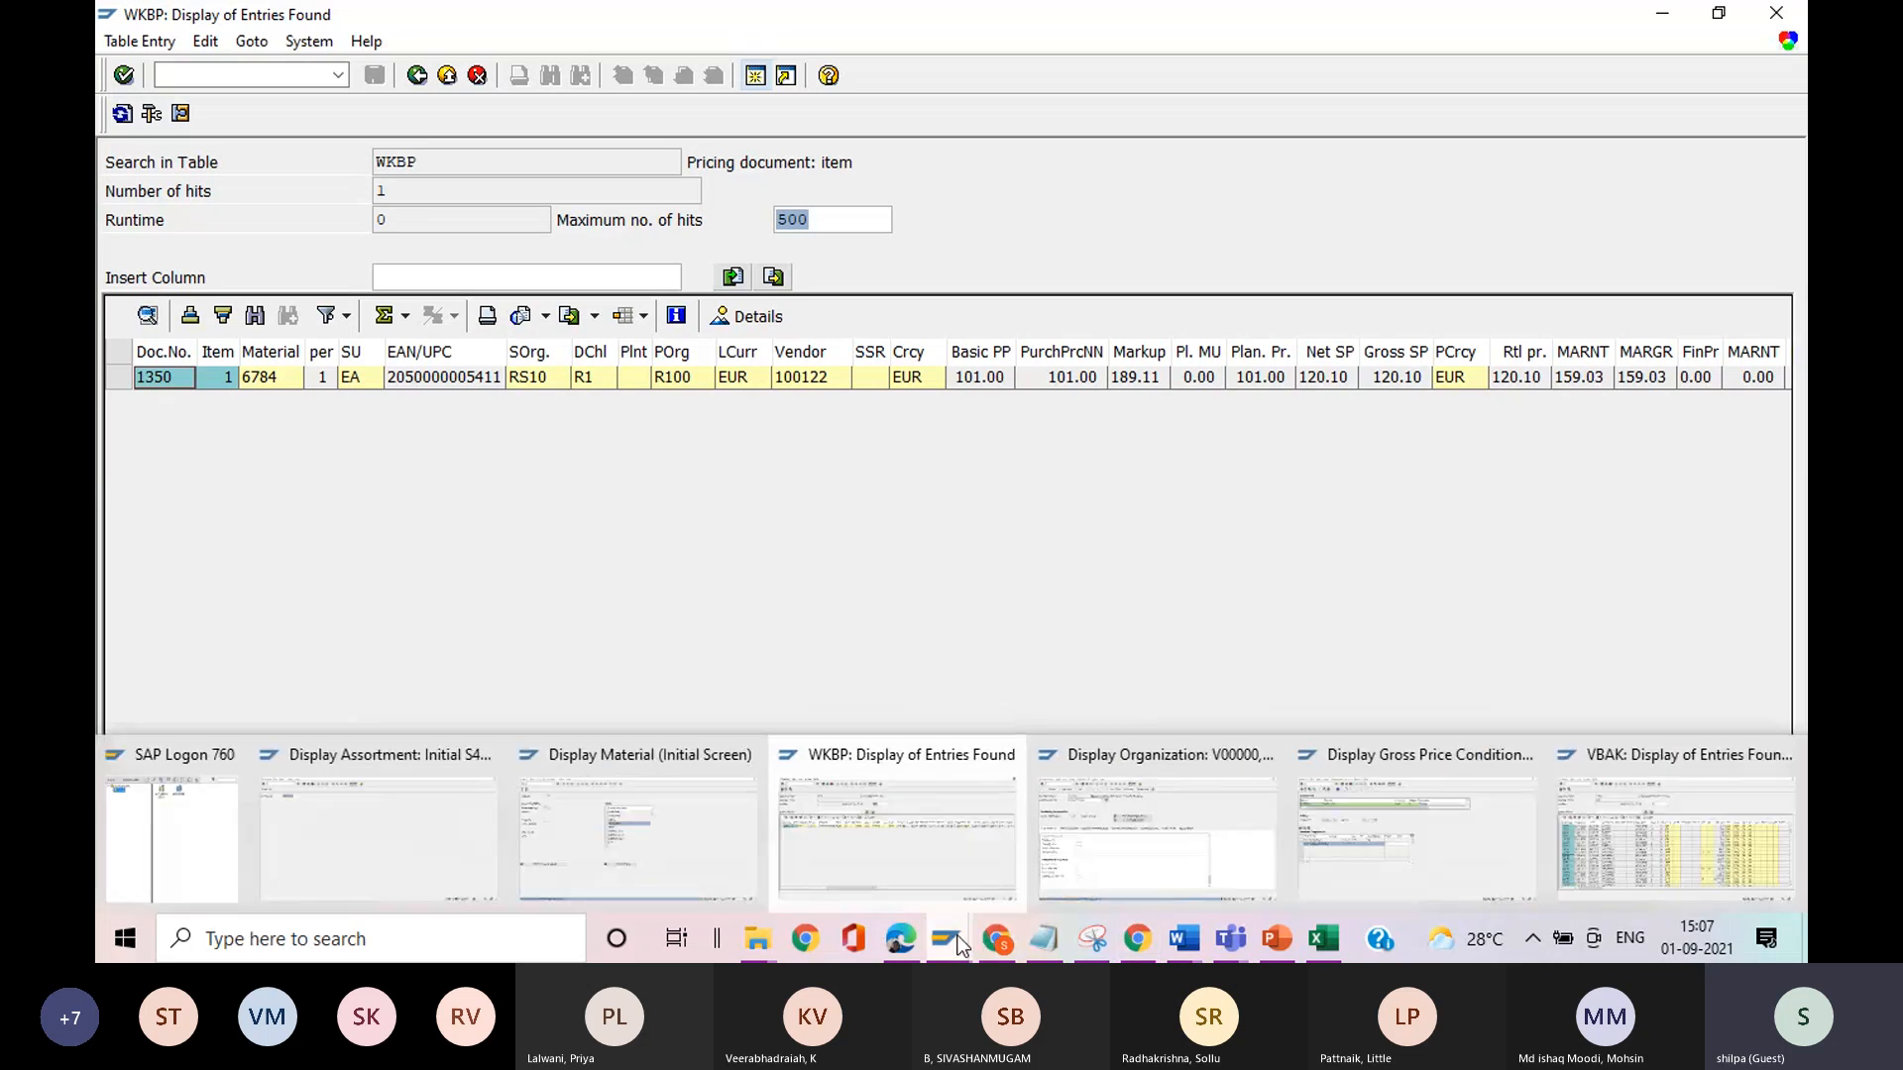
pyautogui.click(1150, 880)
pyautogui.press('Return')
pyautogui.click(267, 65)
pyautogui.write('/nvk13')
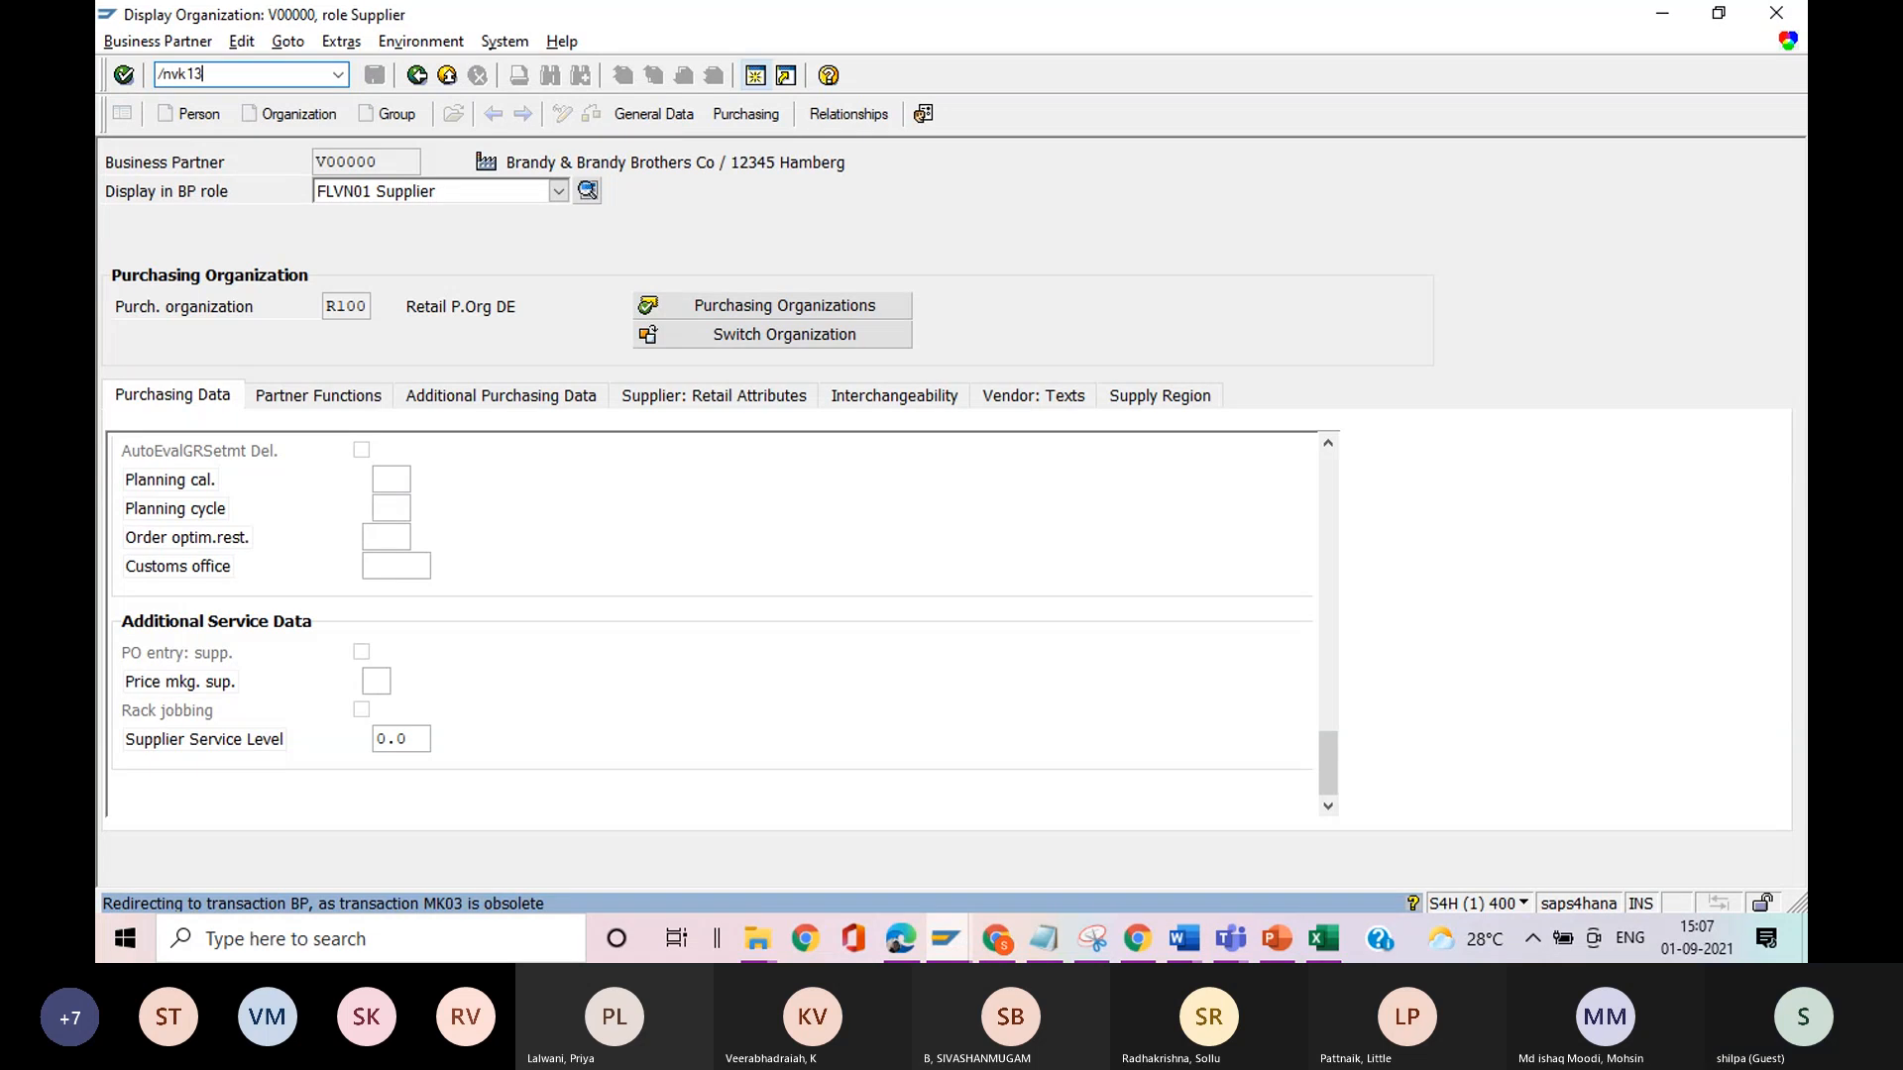
pyautogui.press('Return')
# Choose condition type VKP0 and open its condition record selection screen.
pyautogui.write('vk')
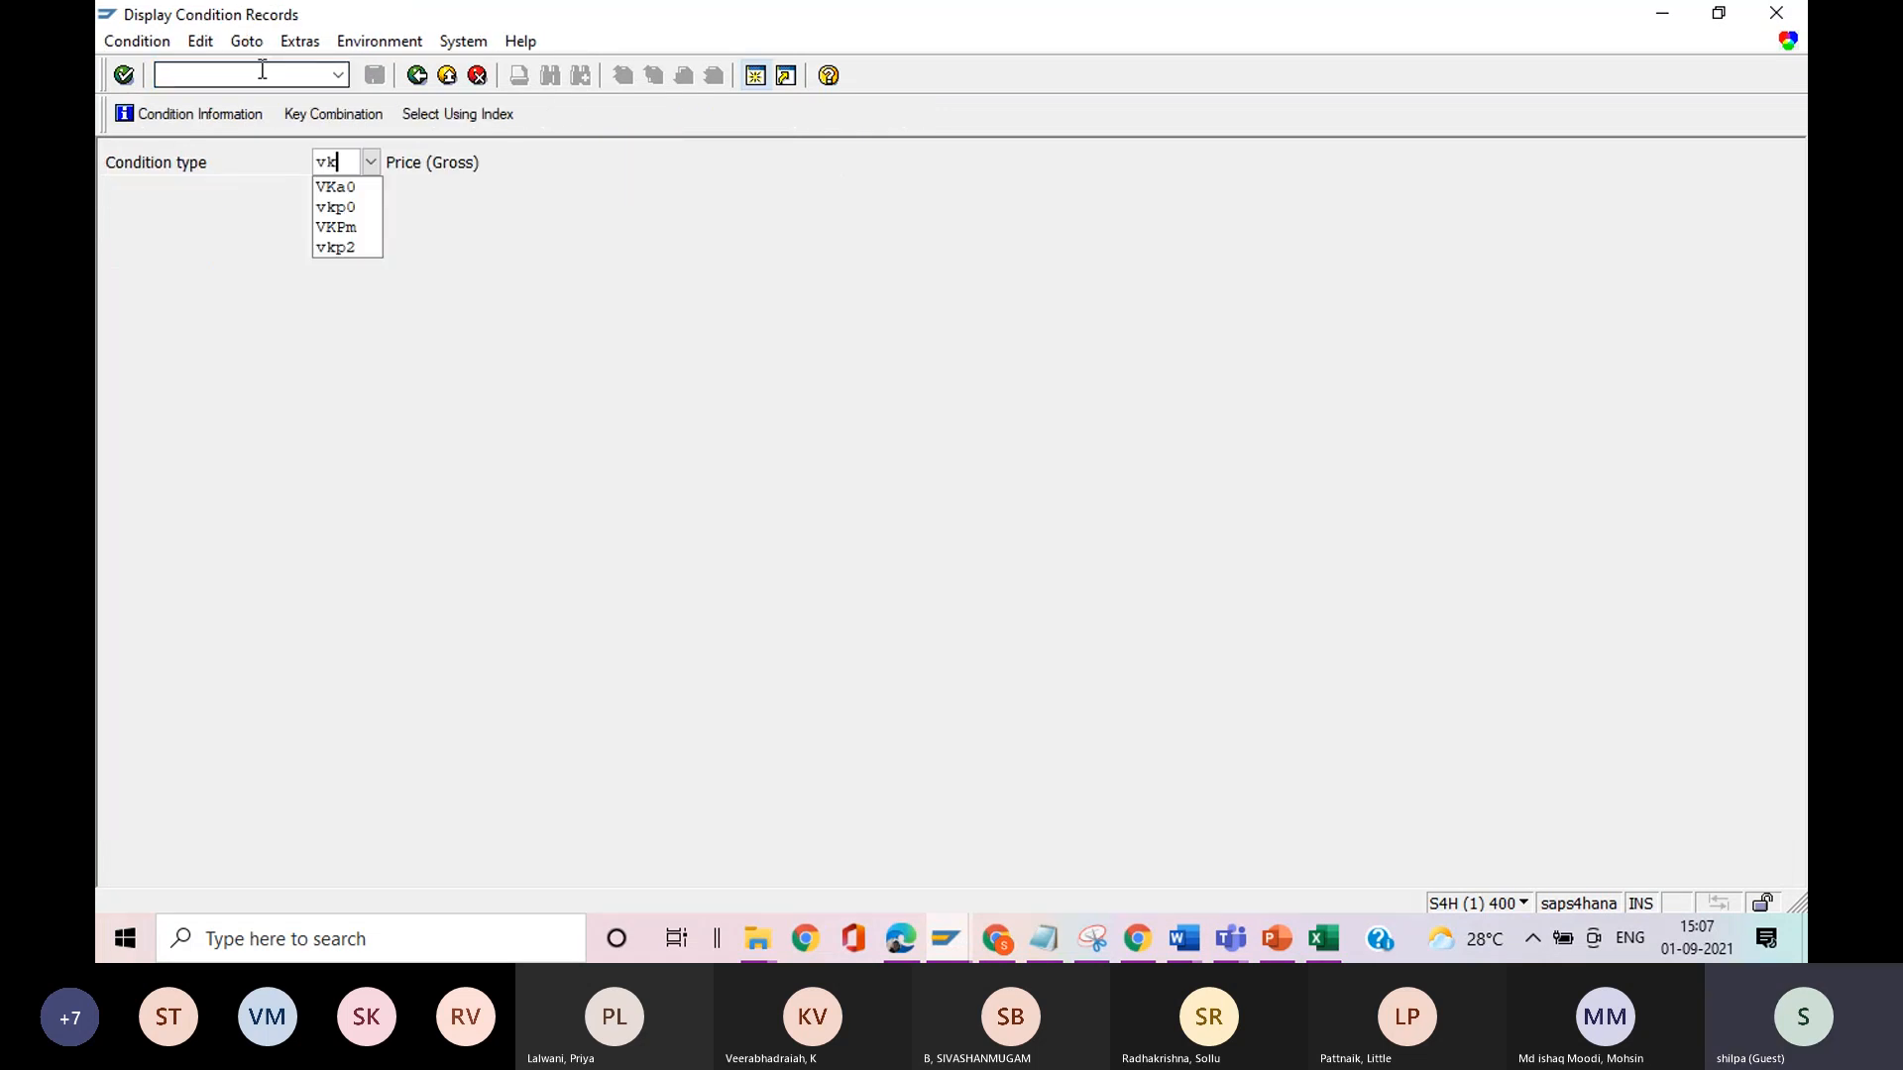
pyautogui.write('p0')
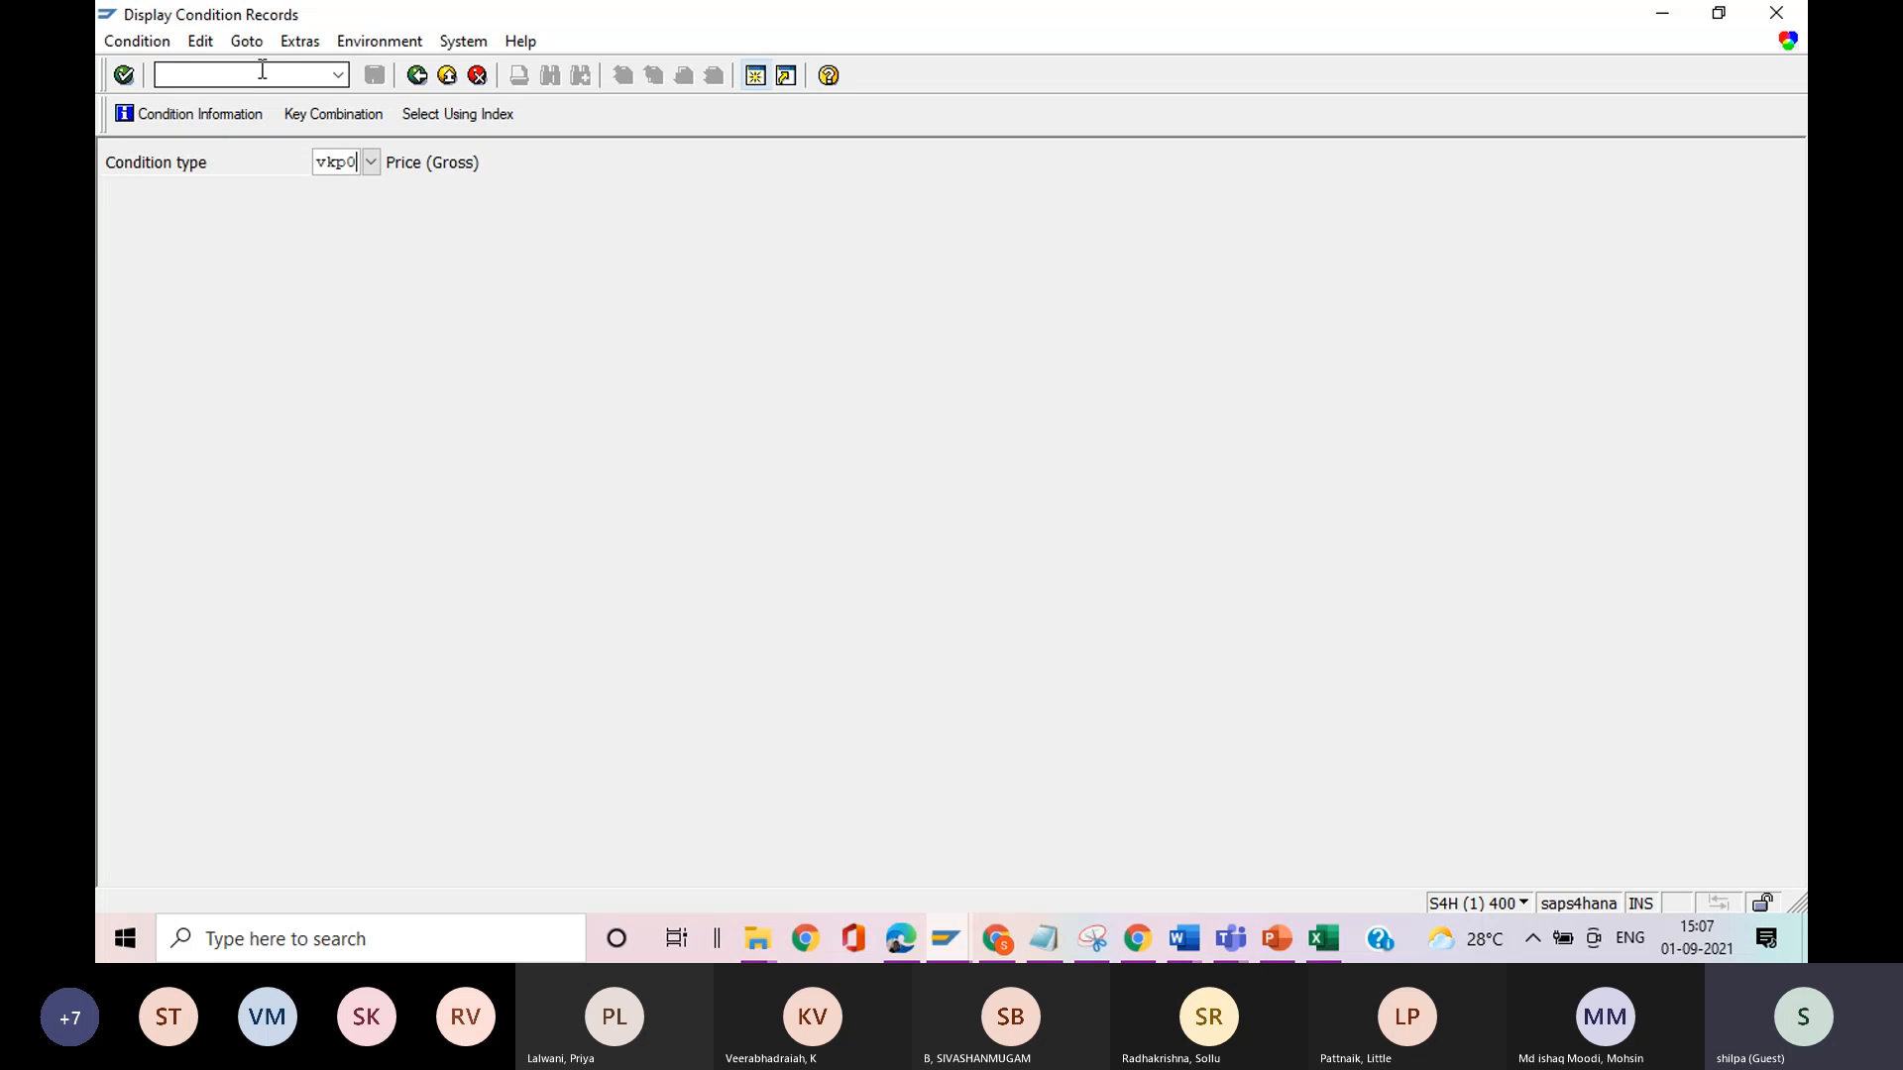
pyautogui.press('Return')
pyautogui.click(845, 342)
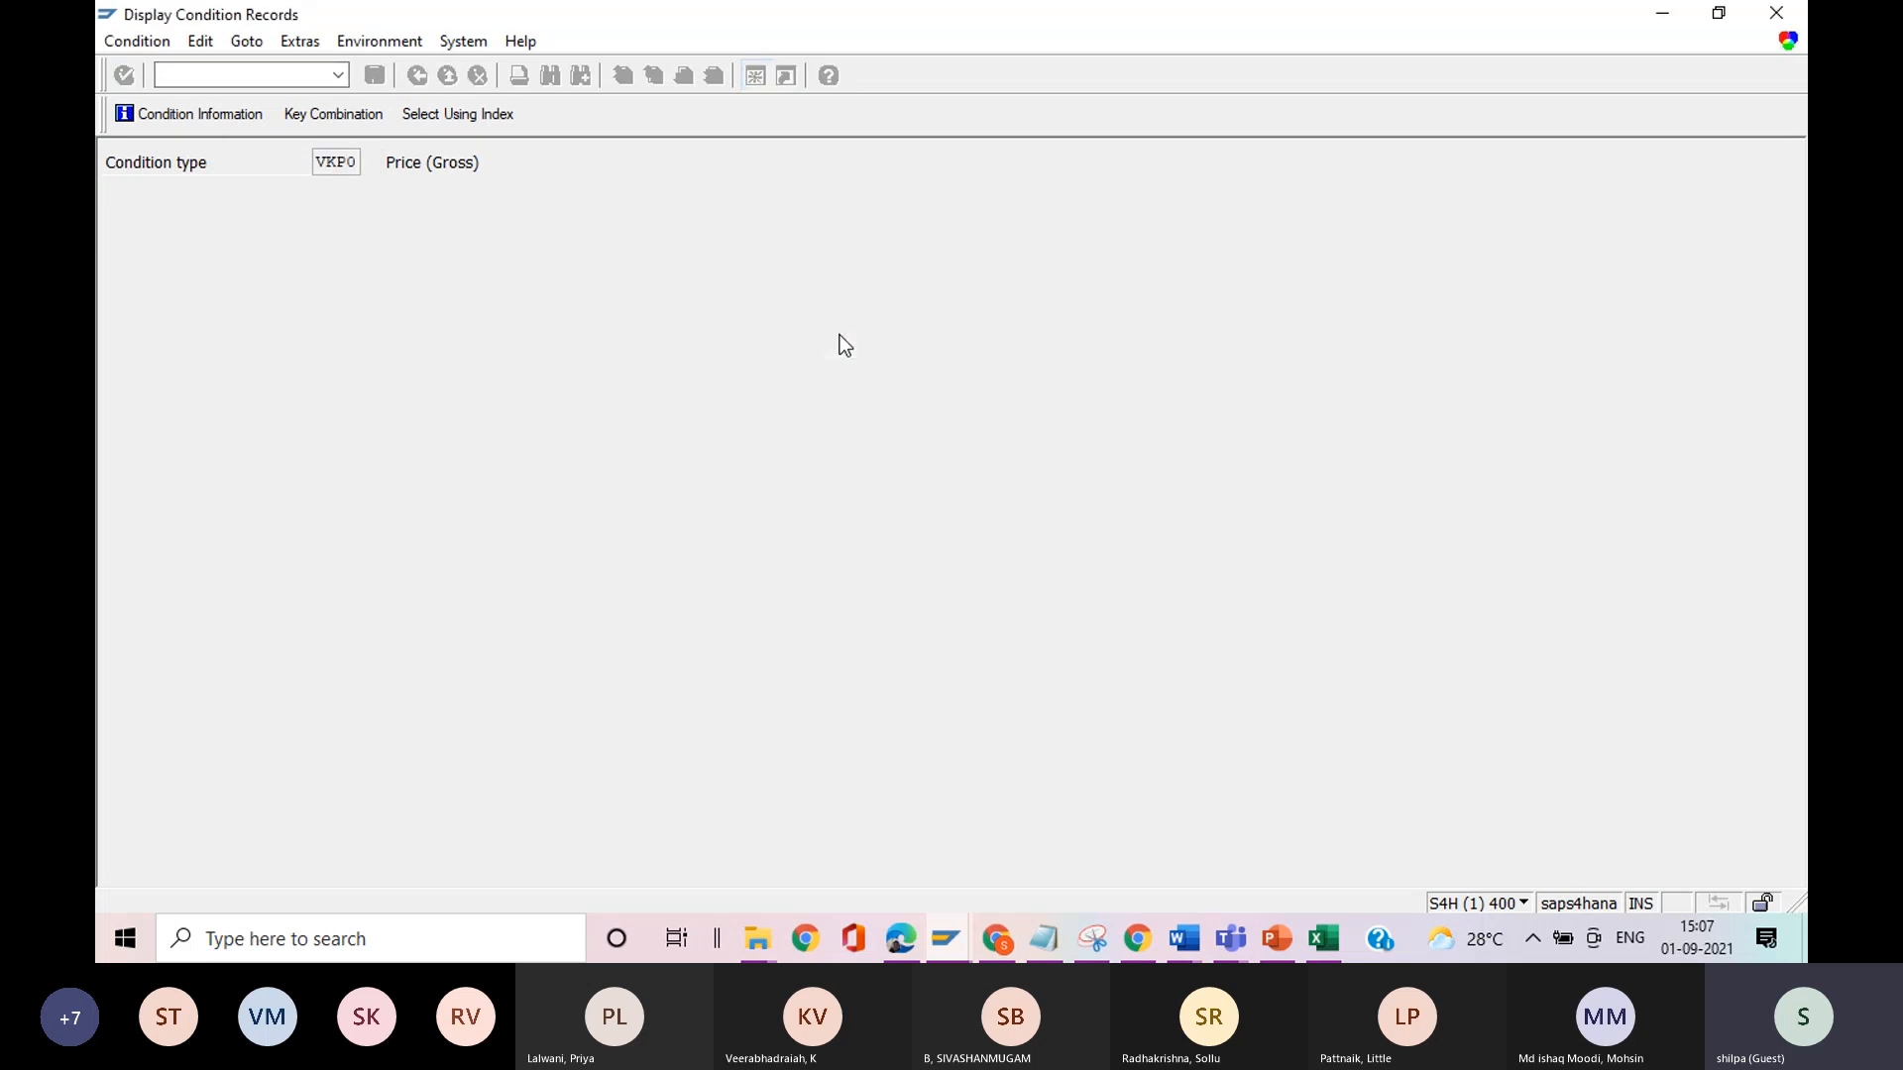
pyautogui.click(193, 114)
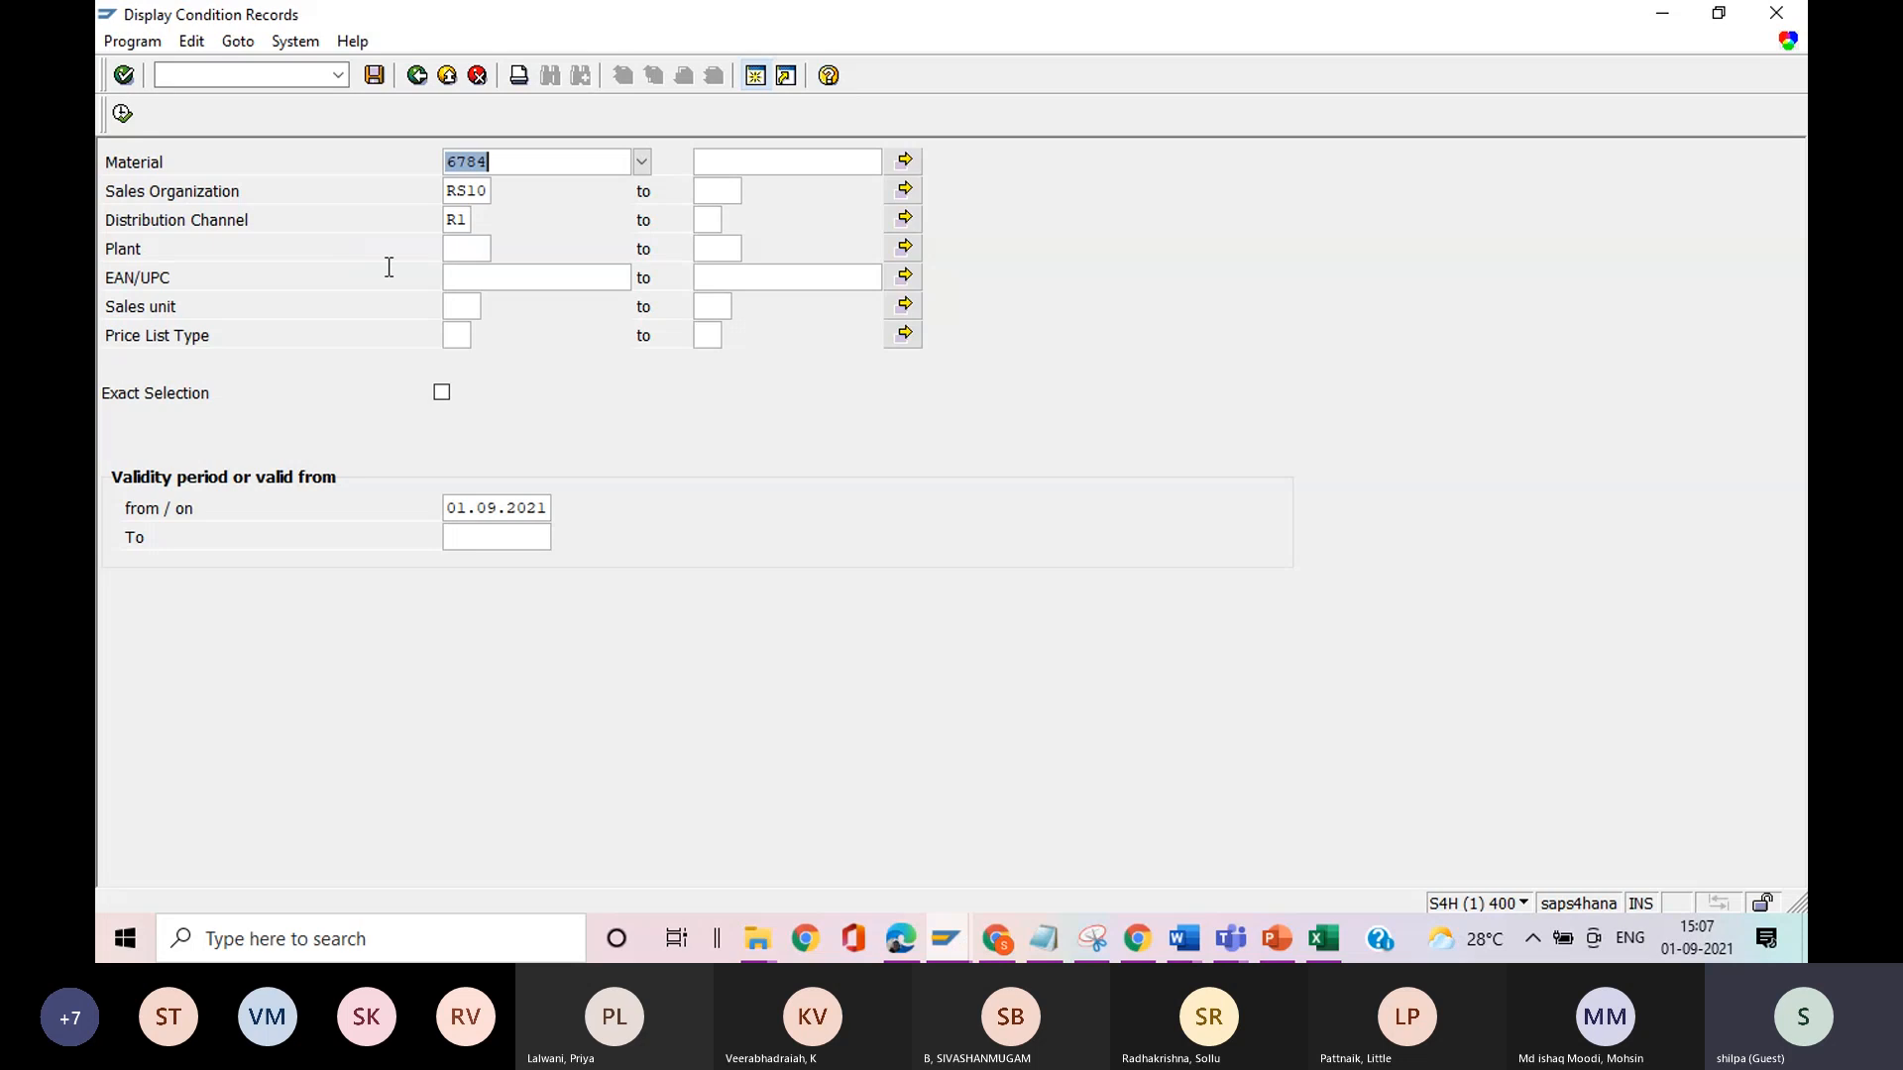
# Check the material number in the WKBP entry for document 1350 and return to the condition record selection.
pyautogui.press('F8')
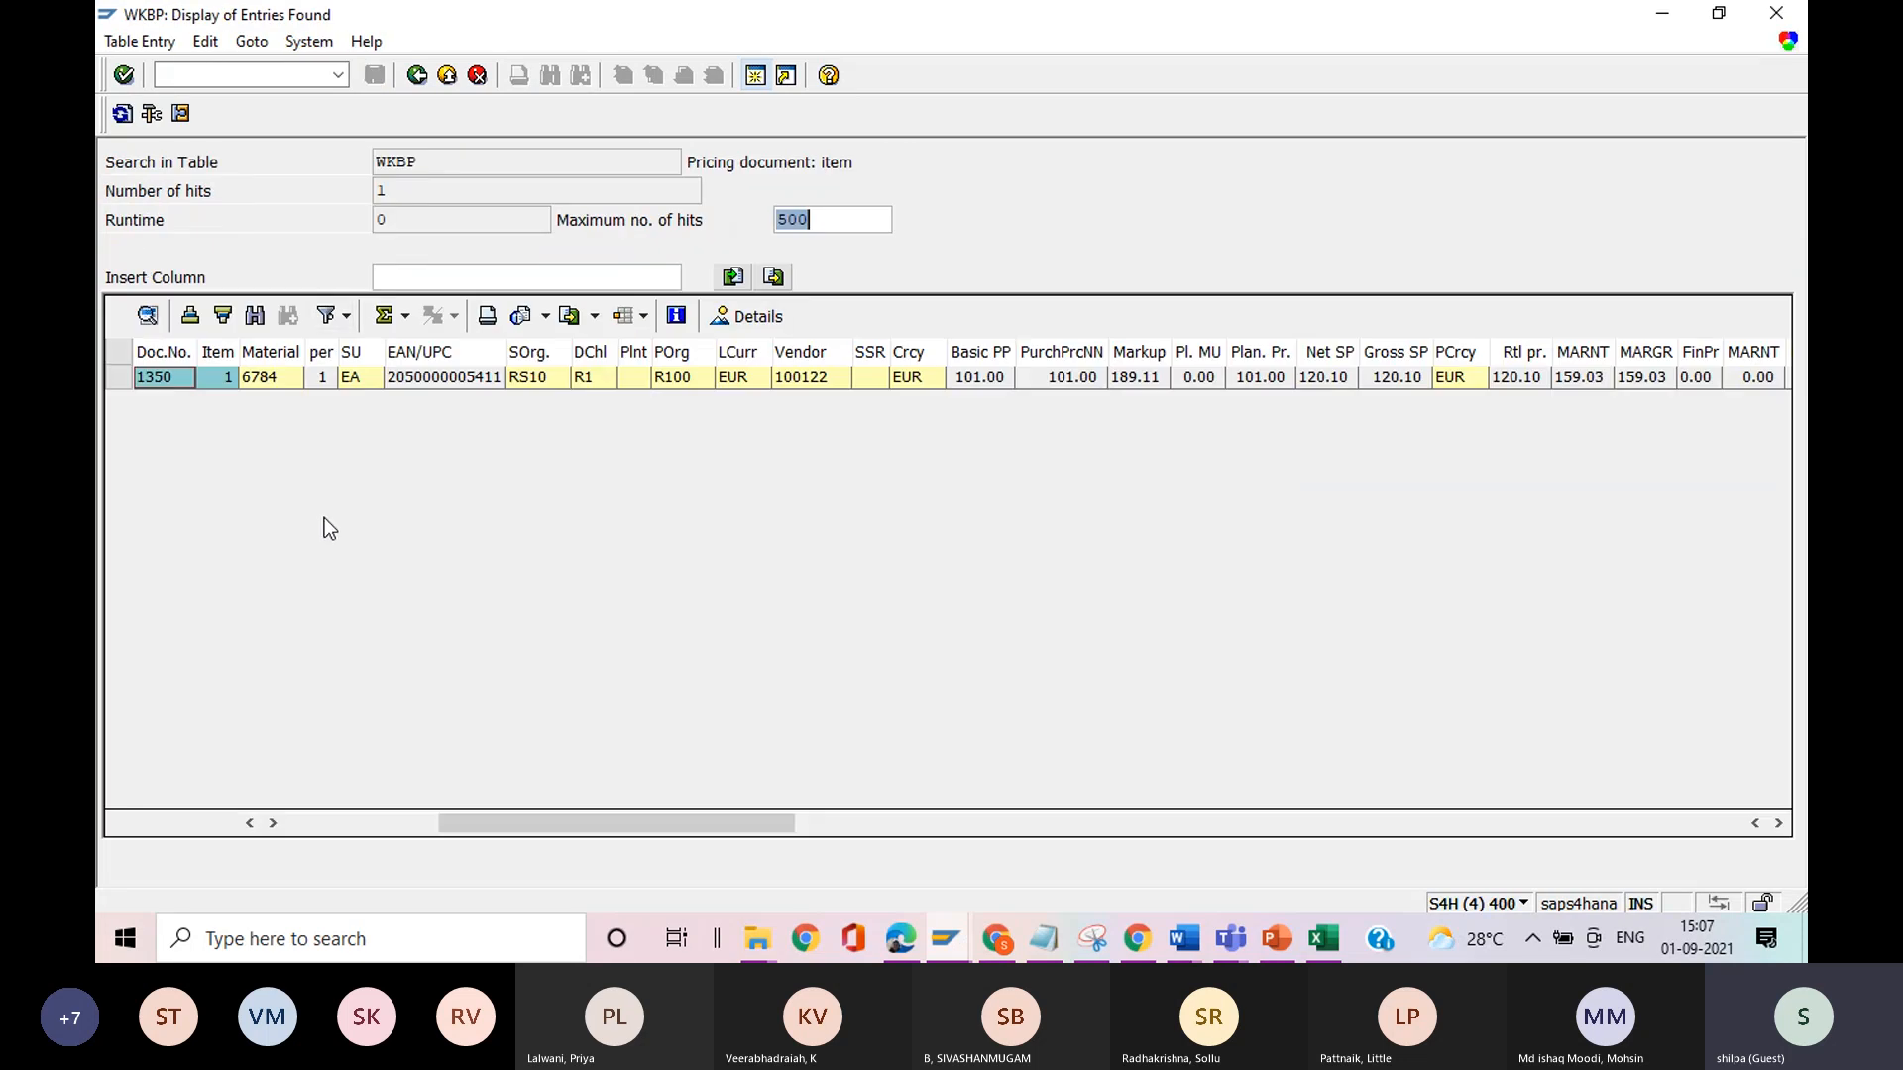
pyautogui.moveTo(560, 823); pyautogui.dragTo(407, 819)
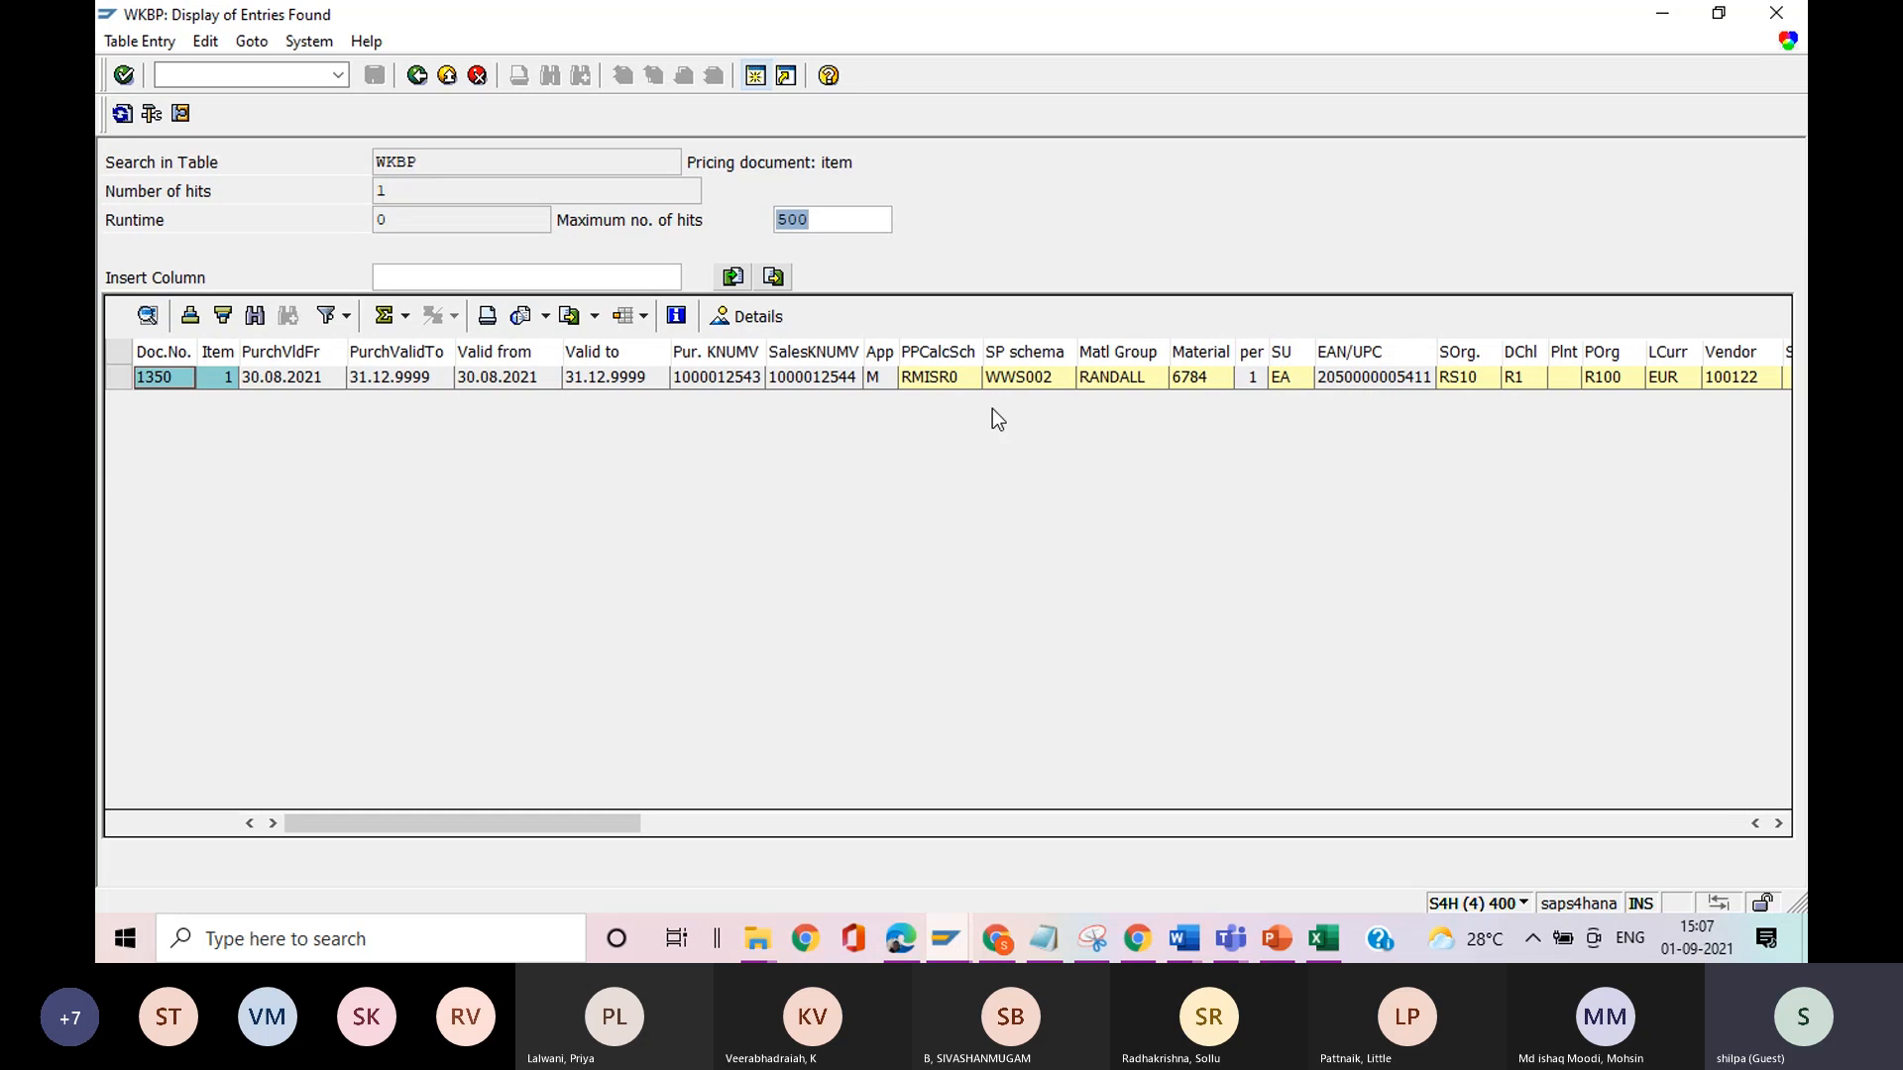
pyautogui.doubleClick(1188, 381)
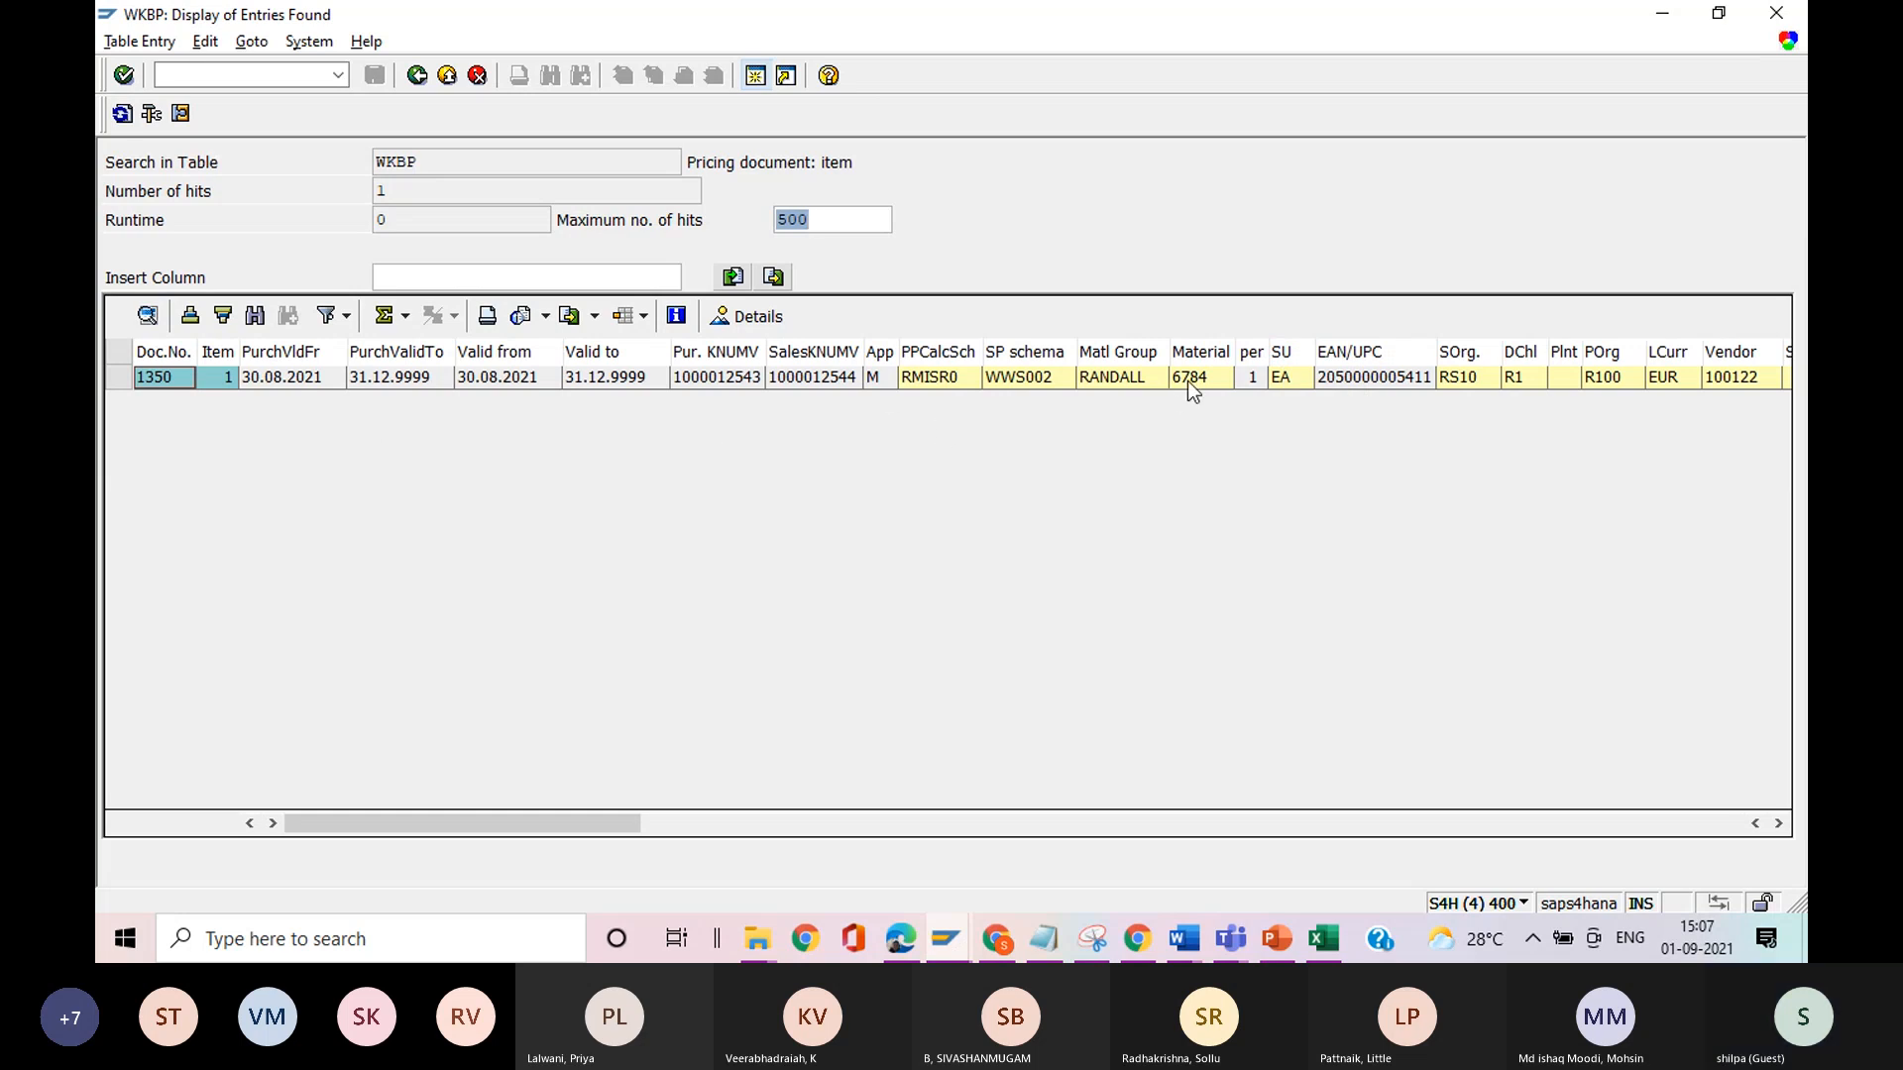
pyautogui.hotkey('alt', 'Tab')
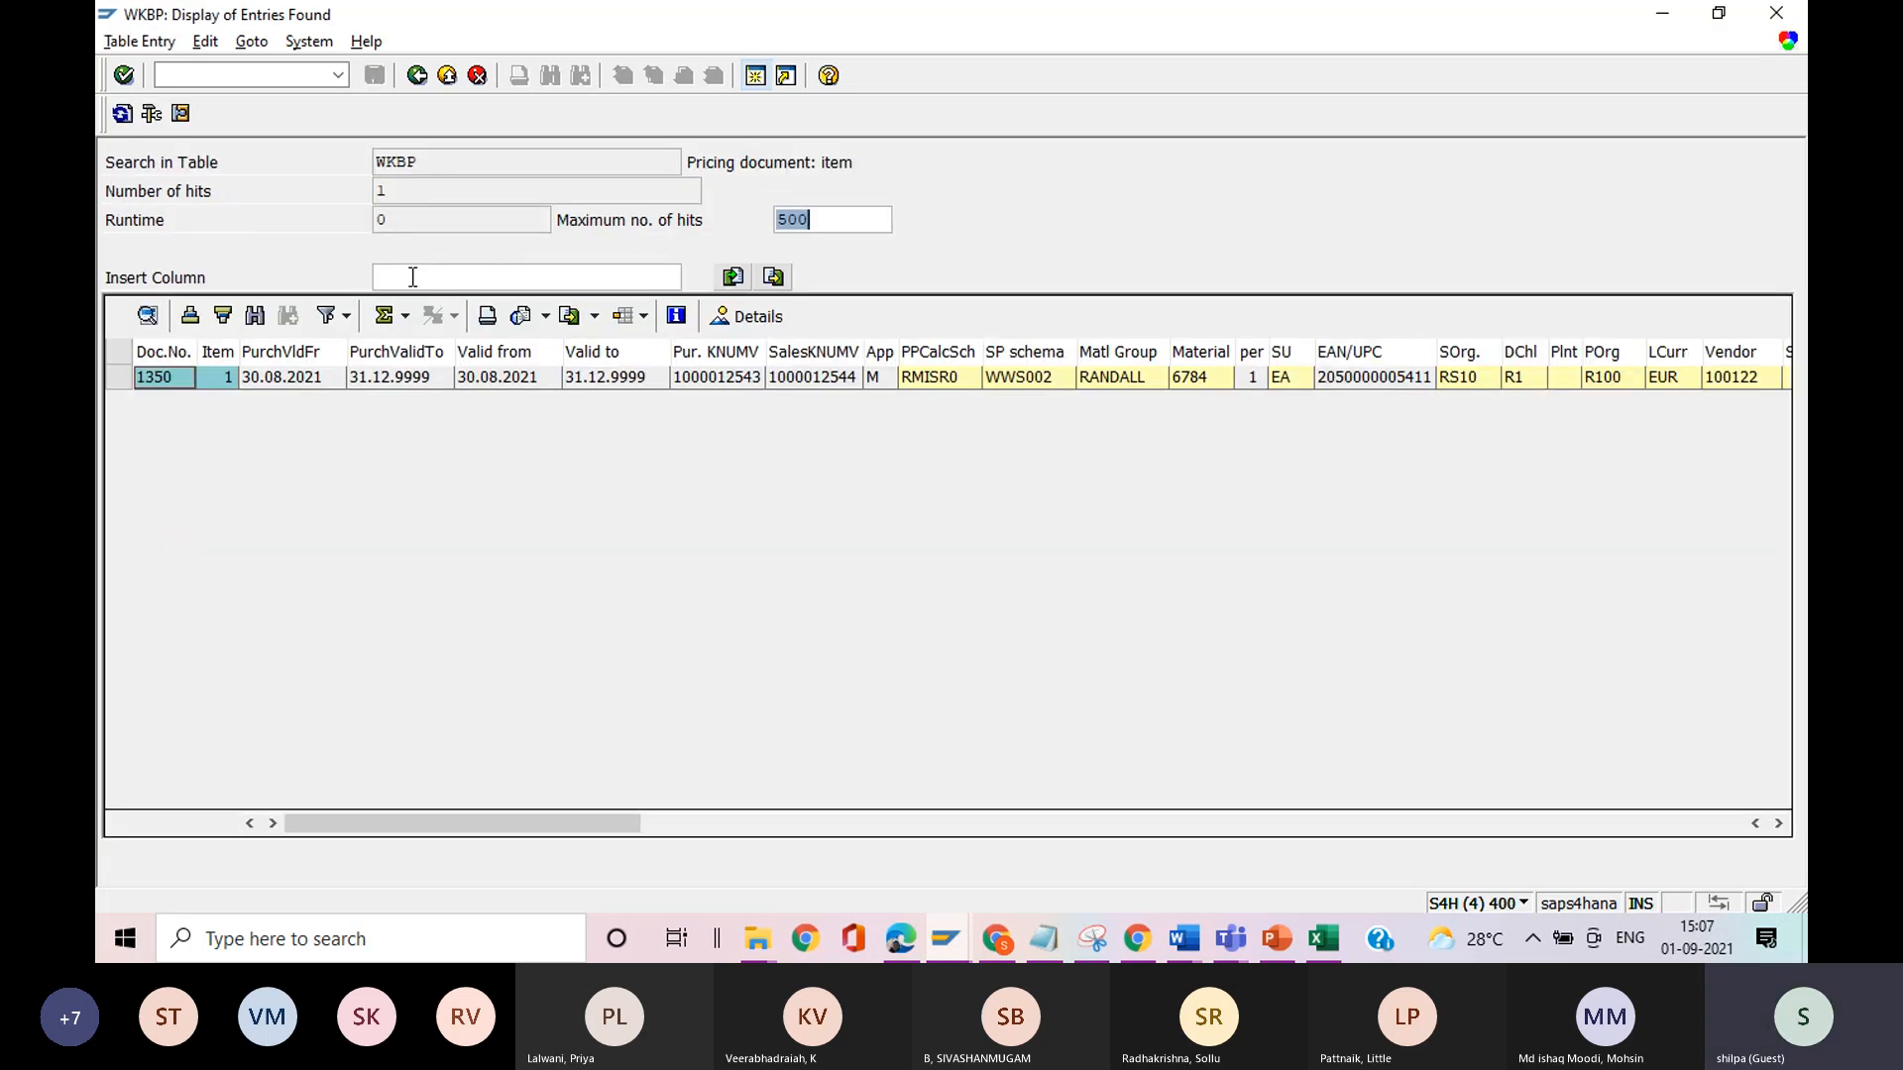
pyautogui.hotkey('alt', 'Tab')
# List the VKP0 condition records for material 6784, check the amount, and return to the condition type entry.
pyautogui.click(122, 113)
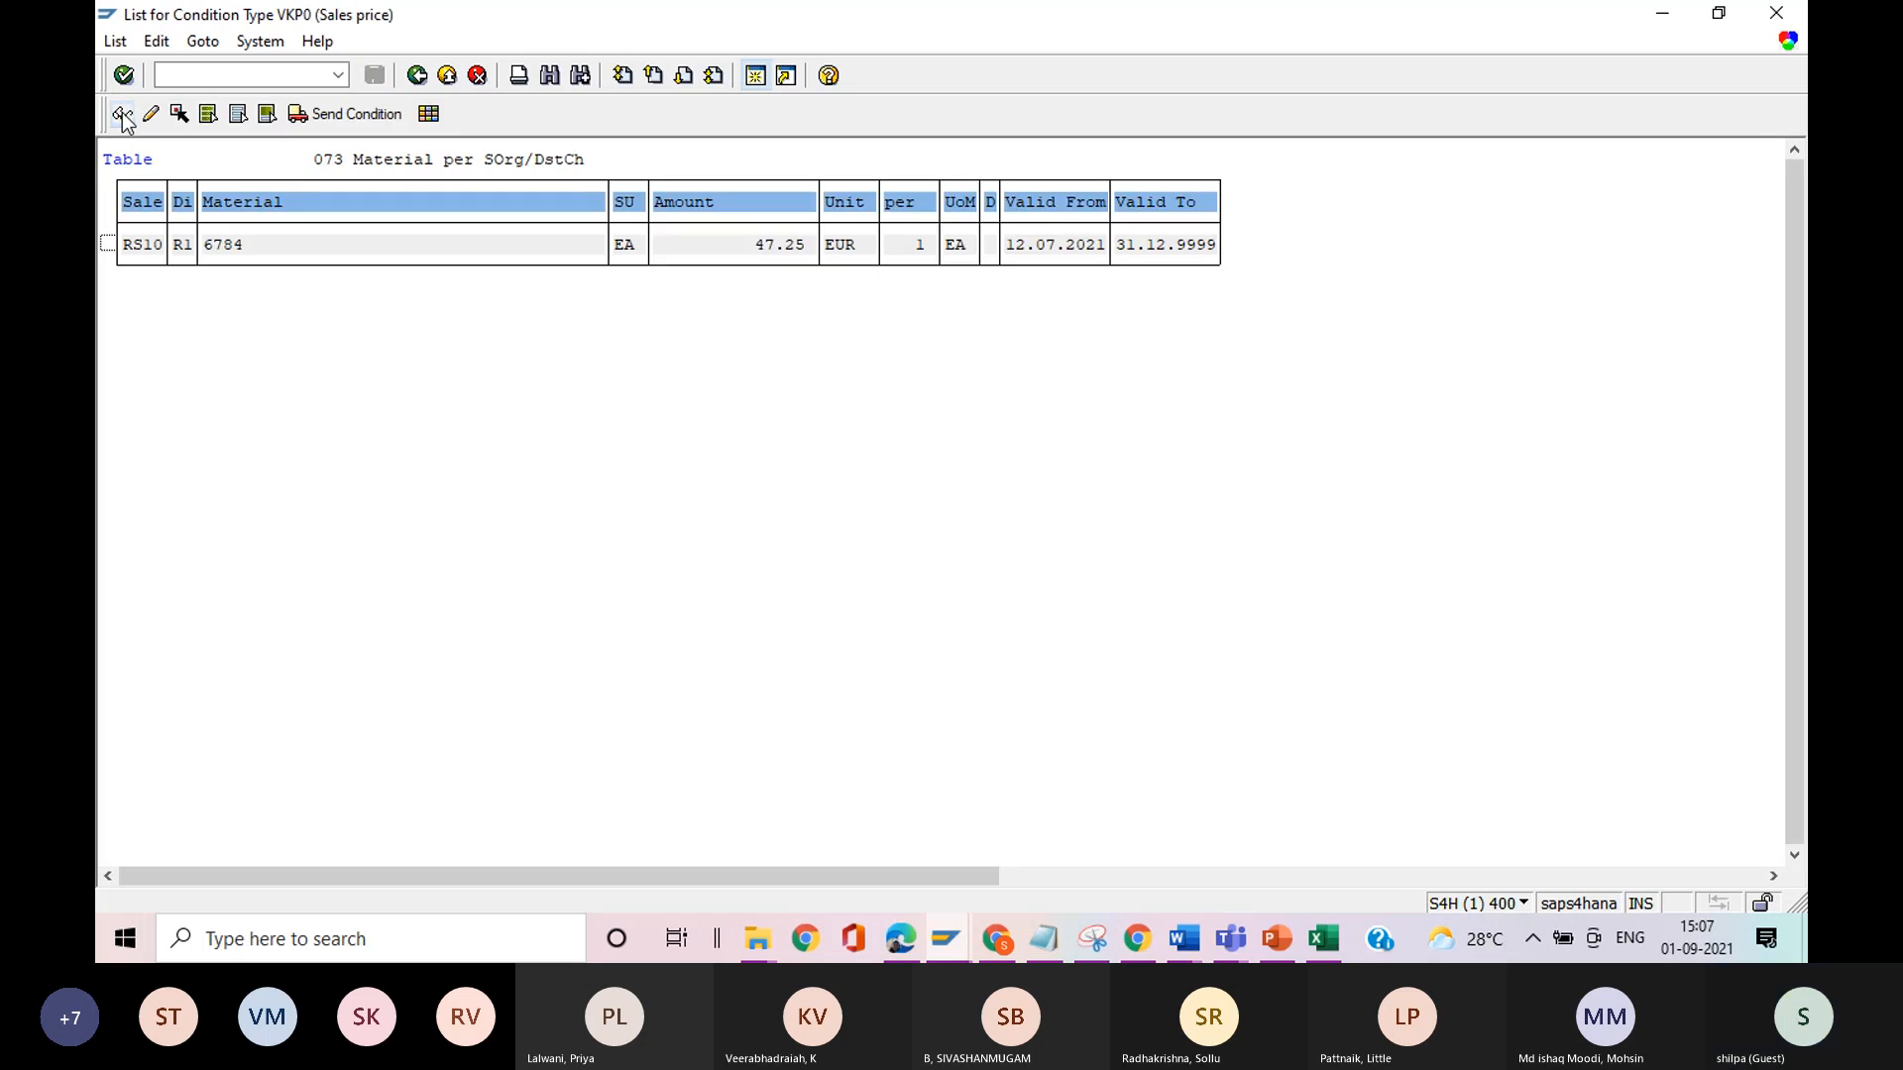
pyautogui.click(781, 252)
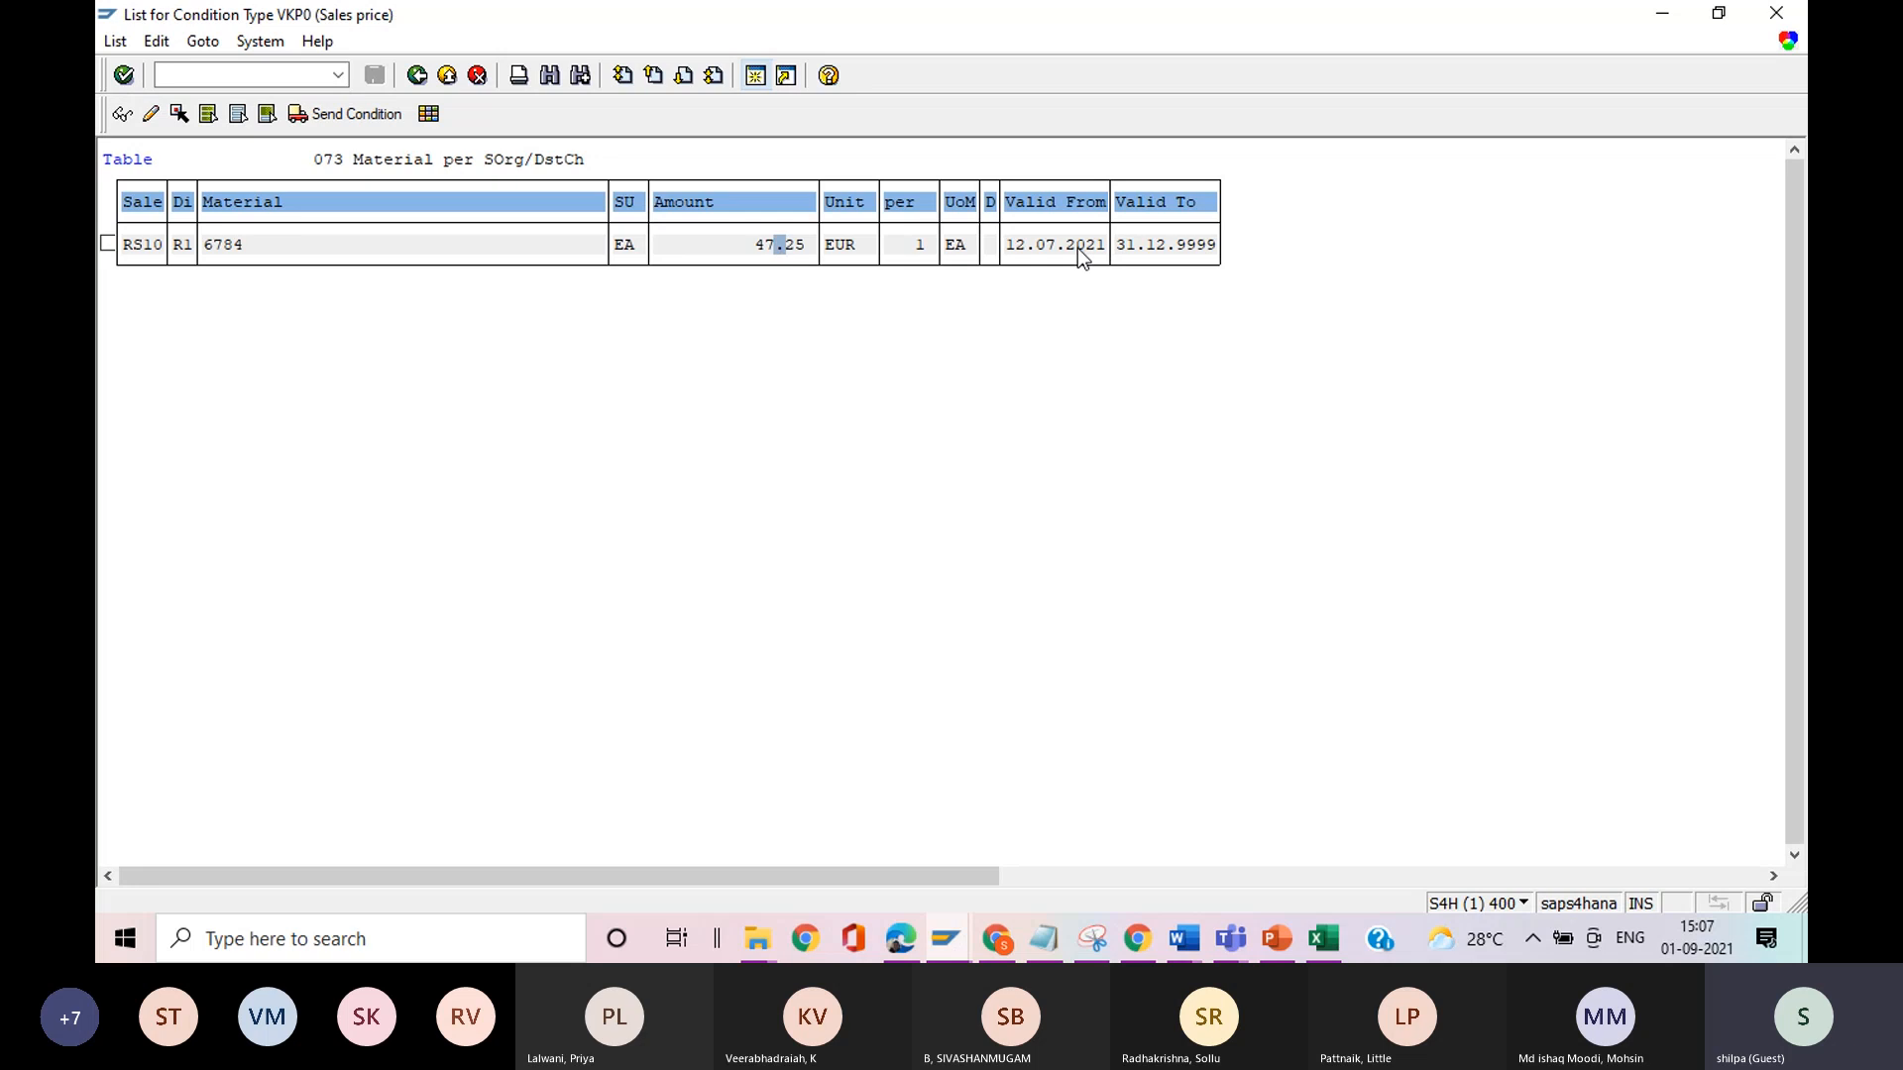
pyautogui.click(417, 76)
pyautogui.click(418, 76)
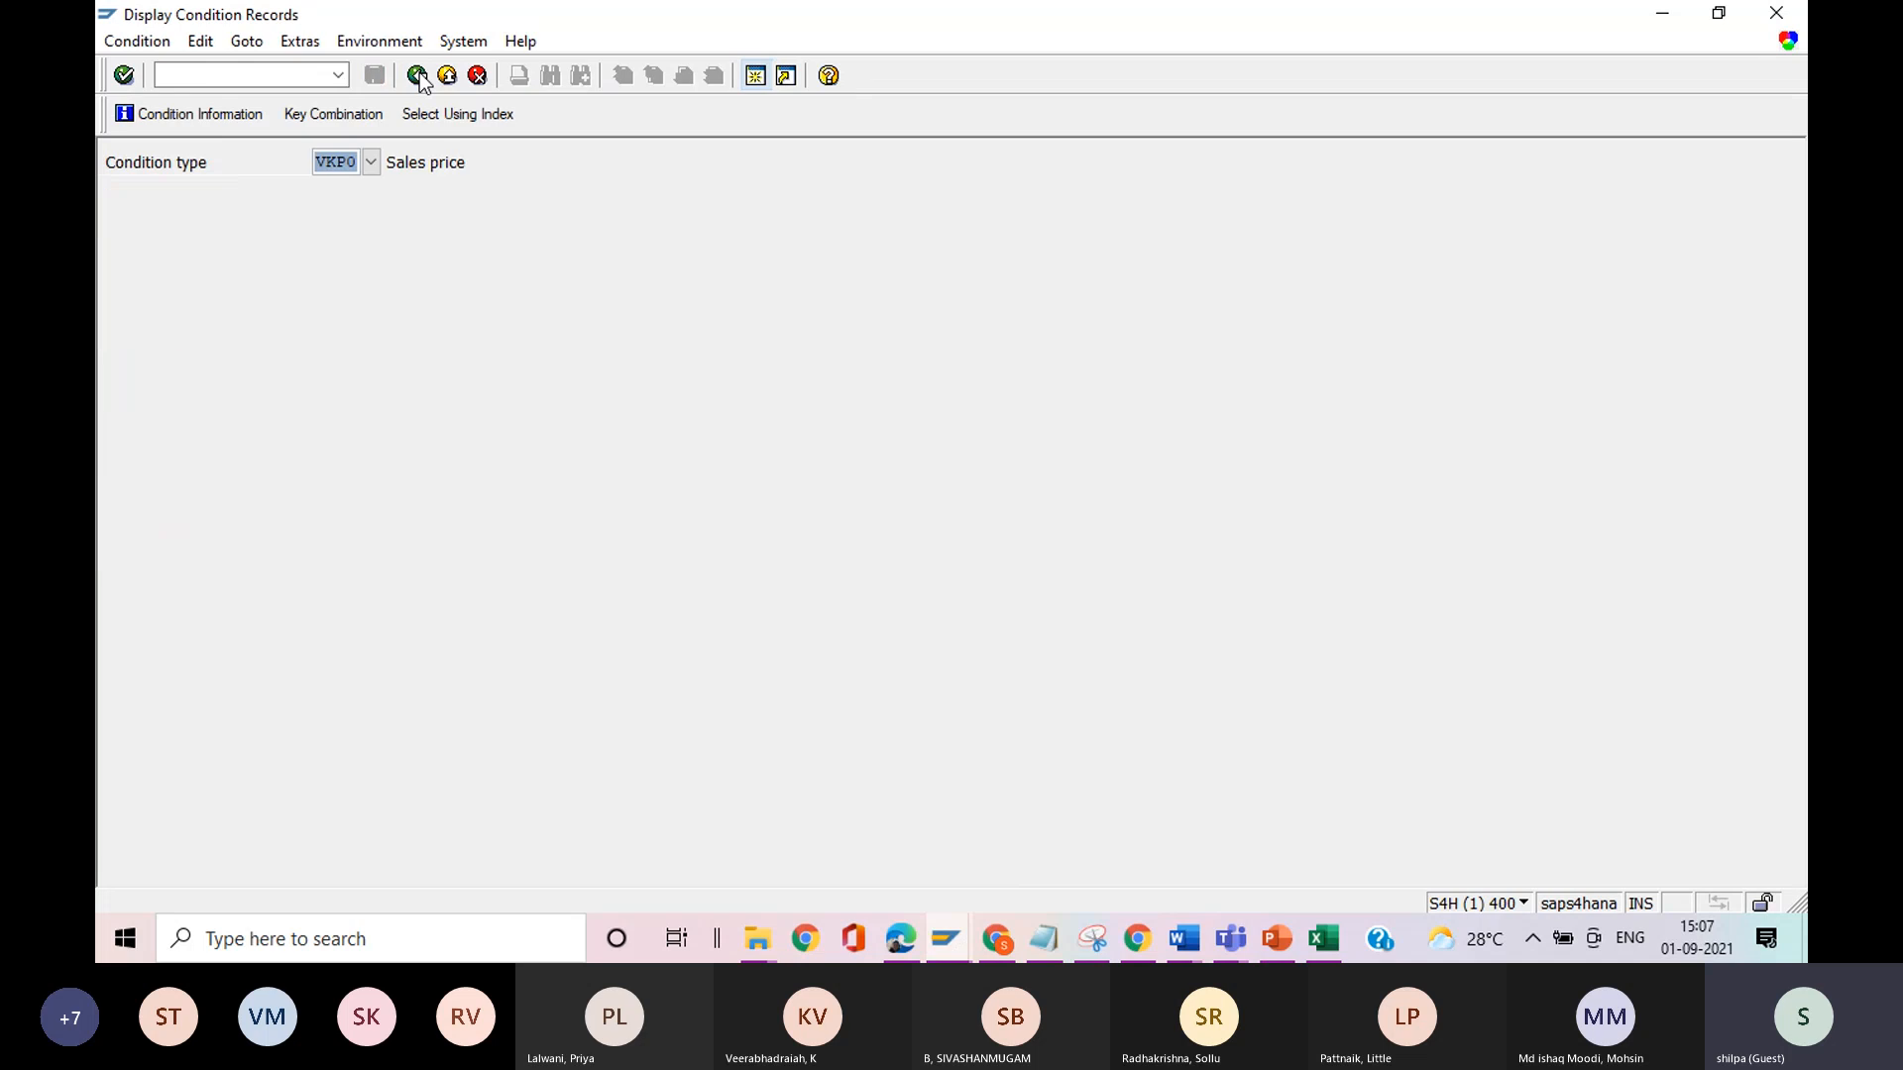
# List the VKP2 condition records for material 6784 in RS10 and R1, and check the amount and valid-from date.
pyautogui.click(353, 164)
pyautogui.press('BackSpace')
pyautogui.write('2')
pyautogui.press('Return')
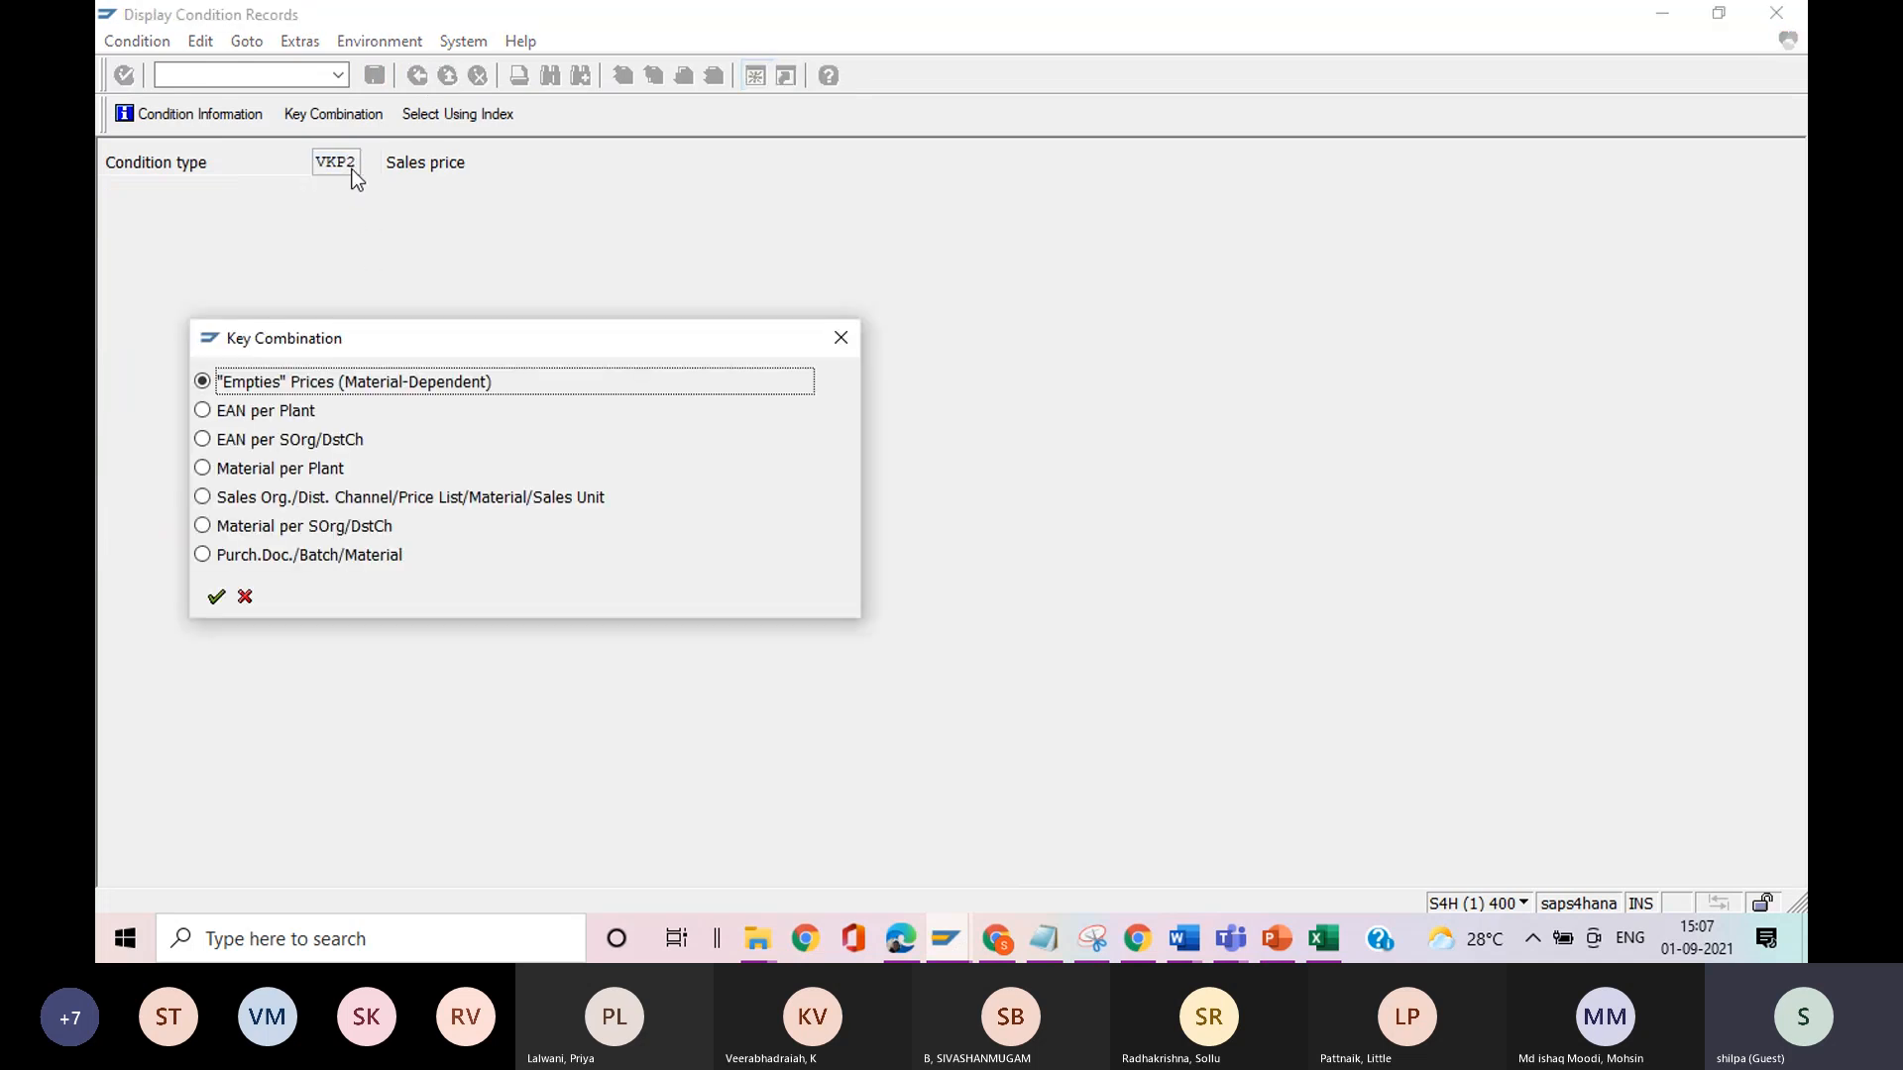
pyautogui.click(858, 341)
pyautogui.click(188, 111)
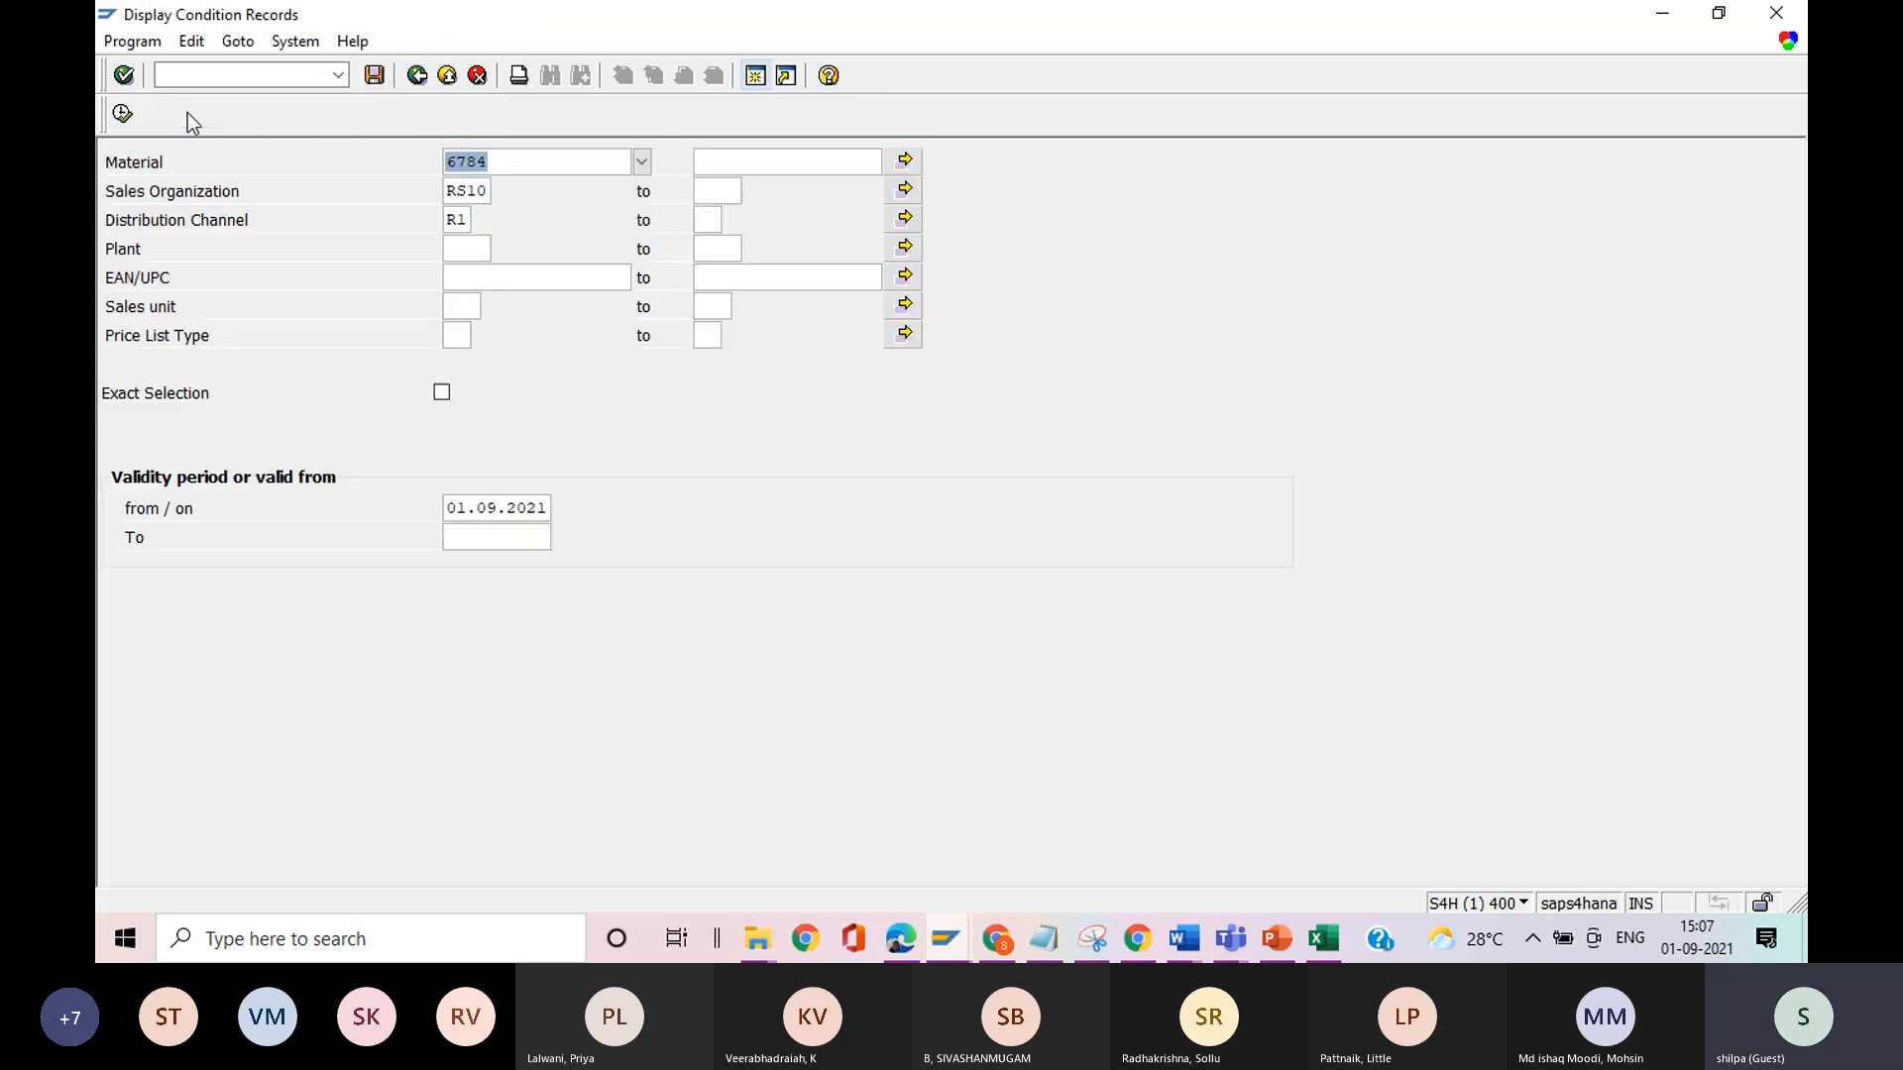
pyautogui.click(122, 113)
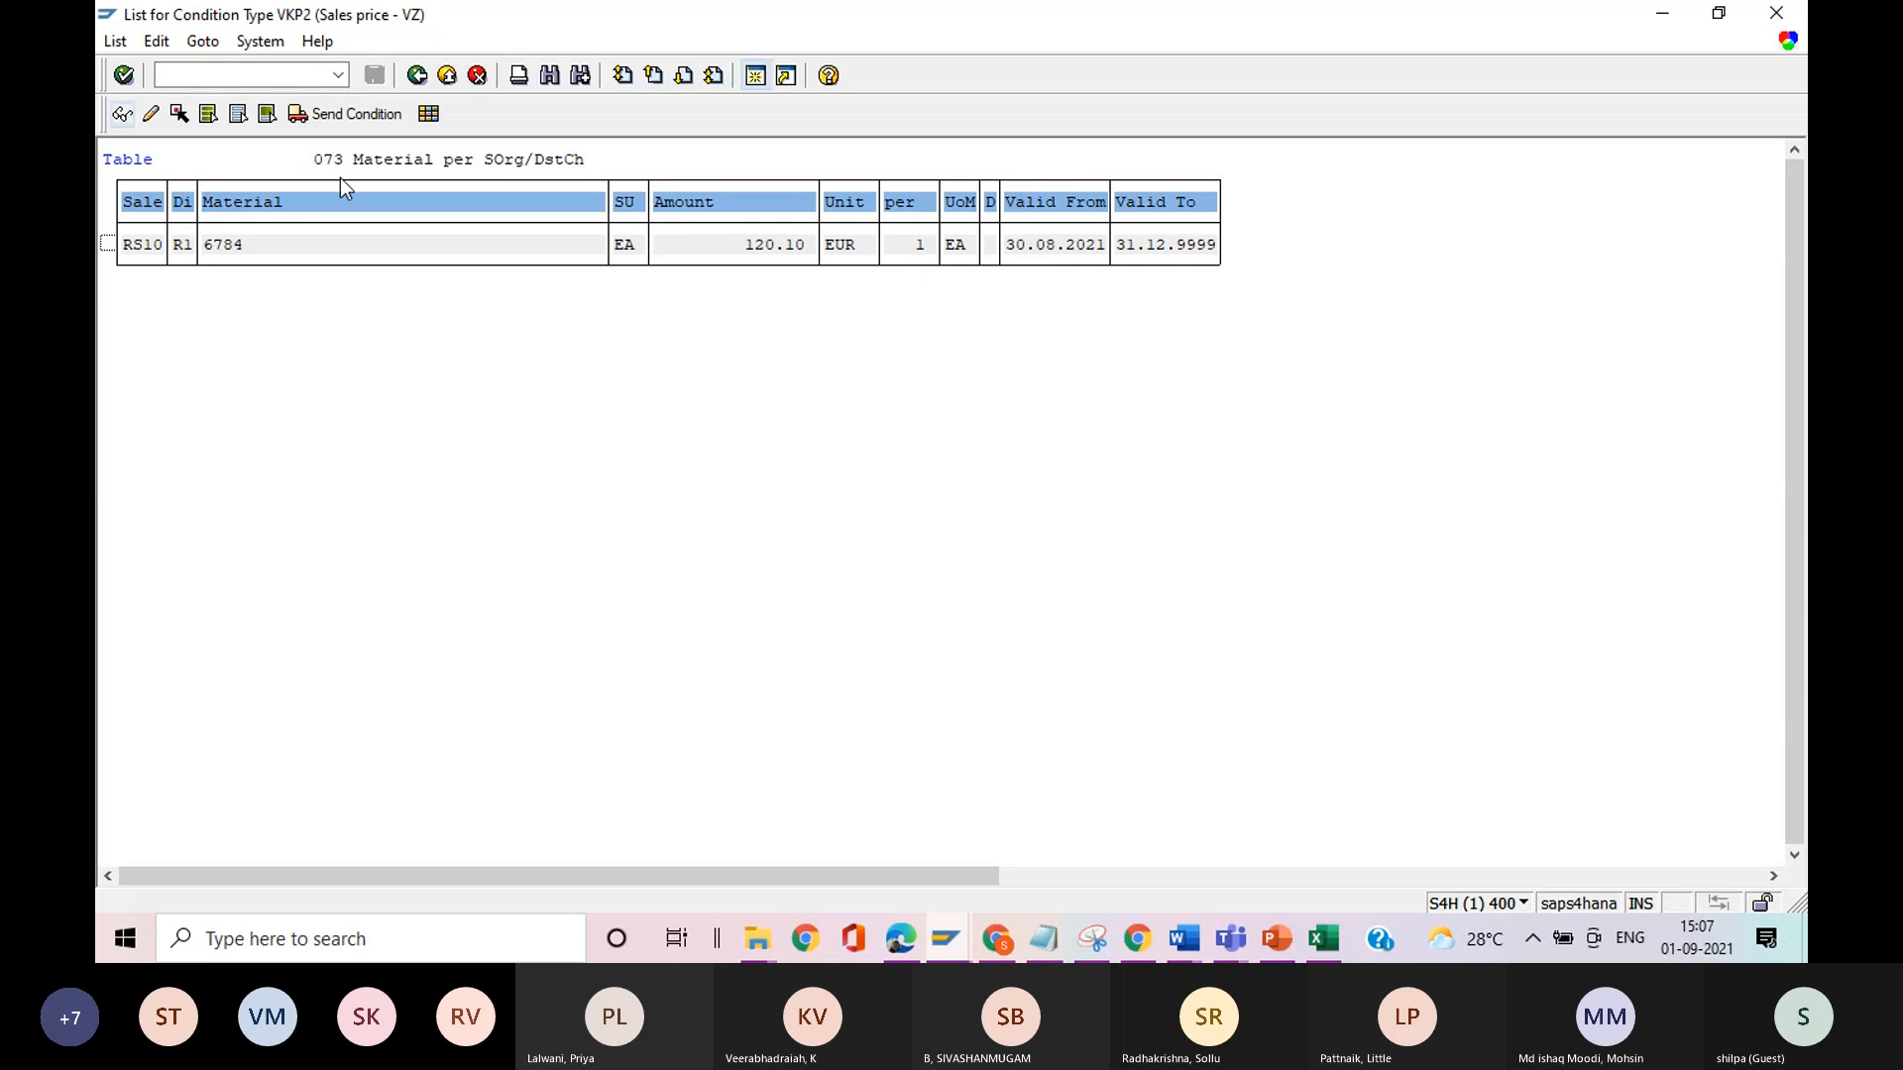
pyautogui.click(764, 253)
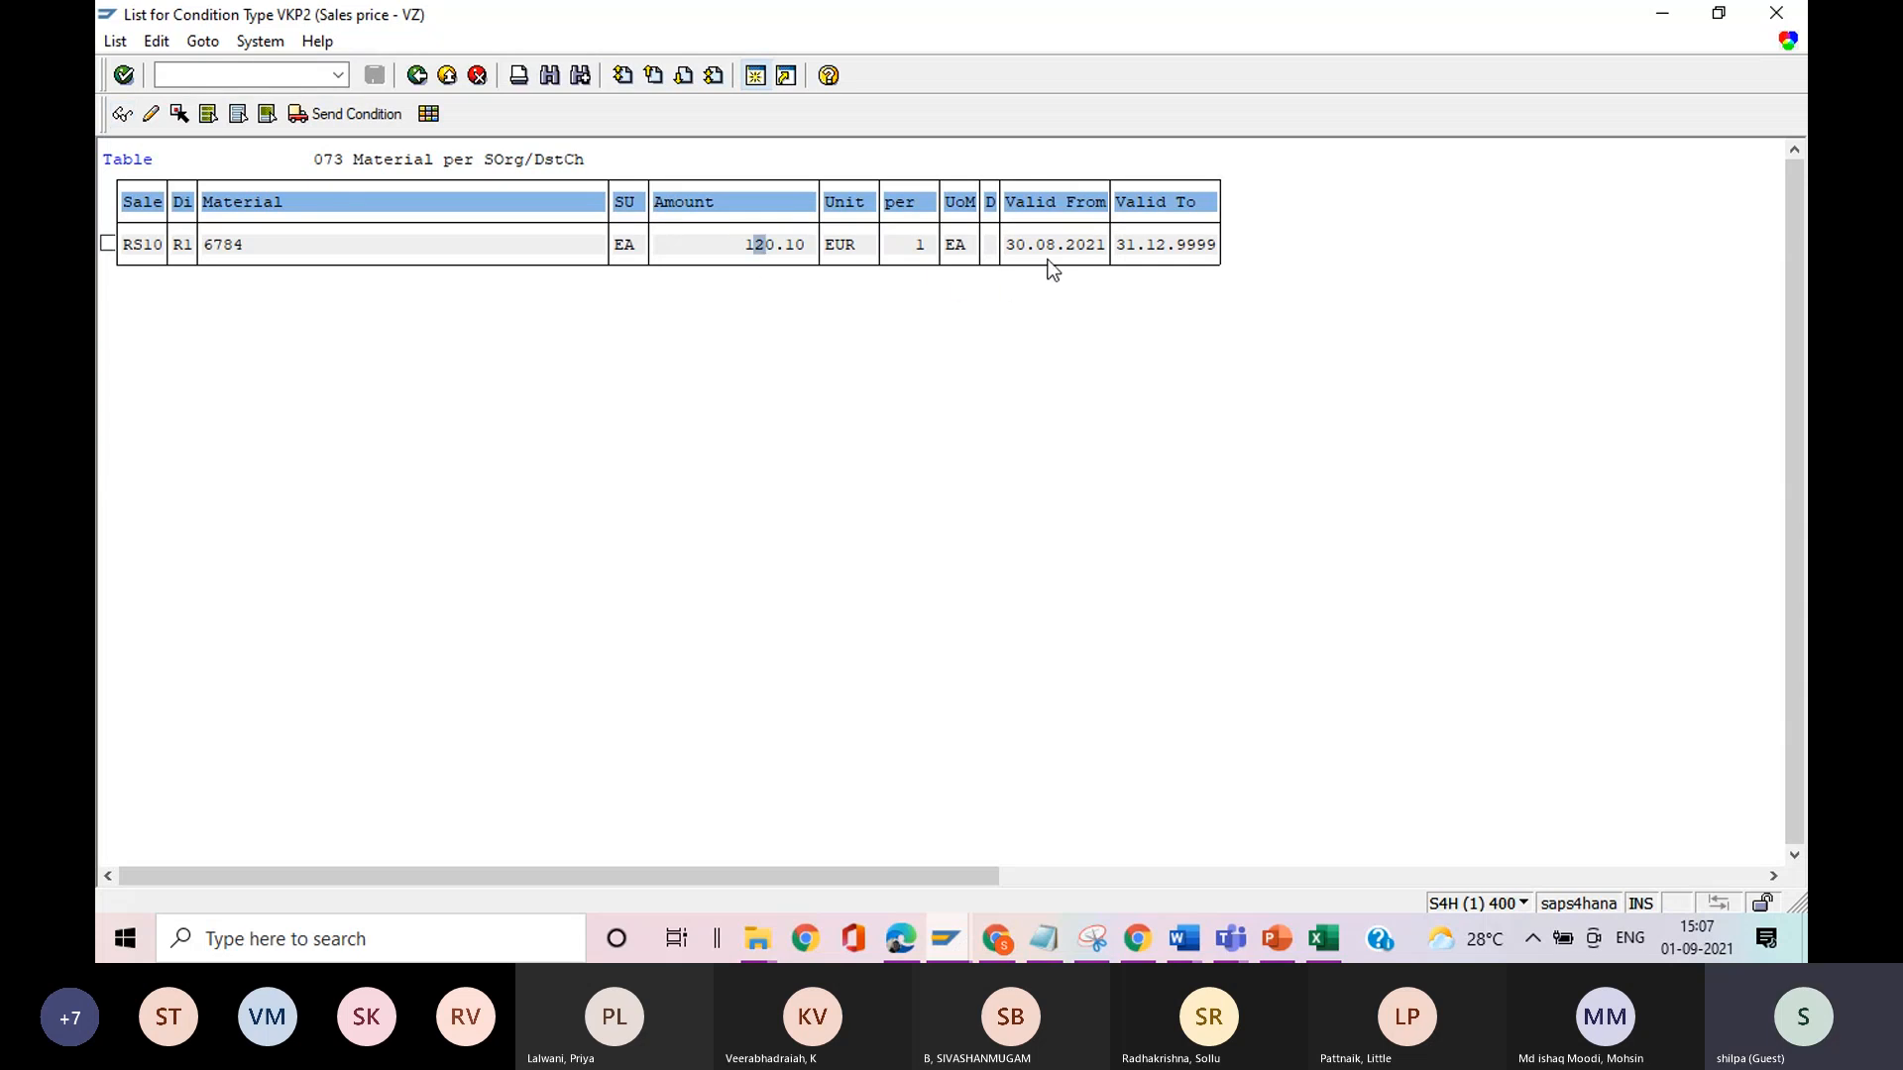
pyautogui.click(1050, 252)
pyautogui.doubleClick(1050, 252)
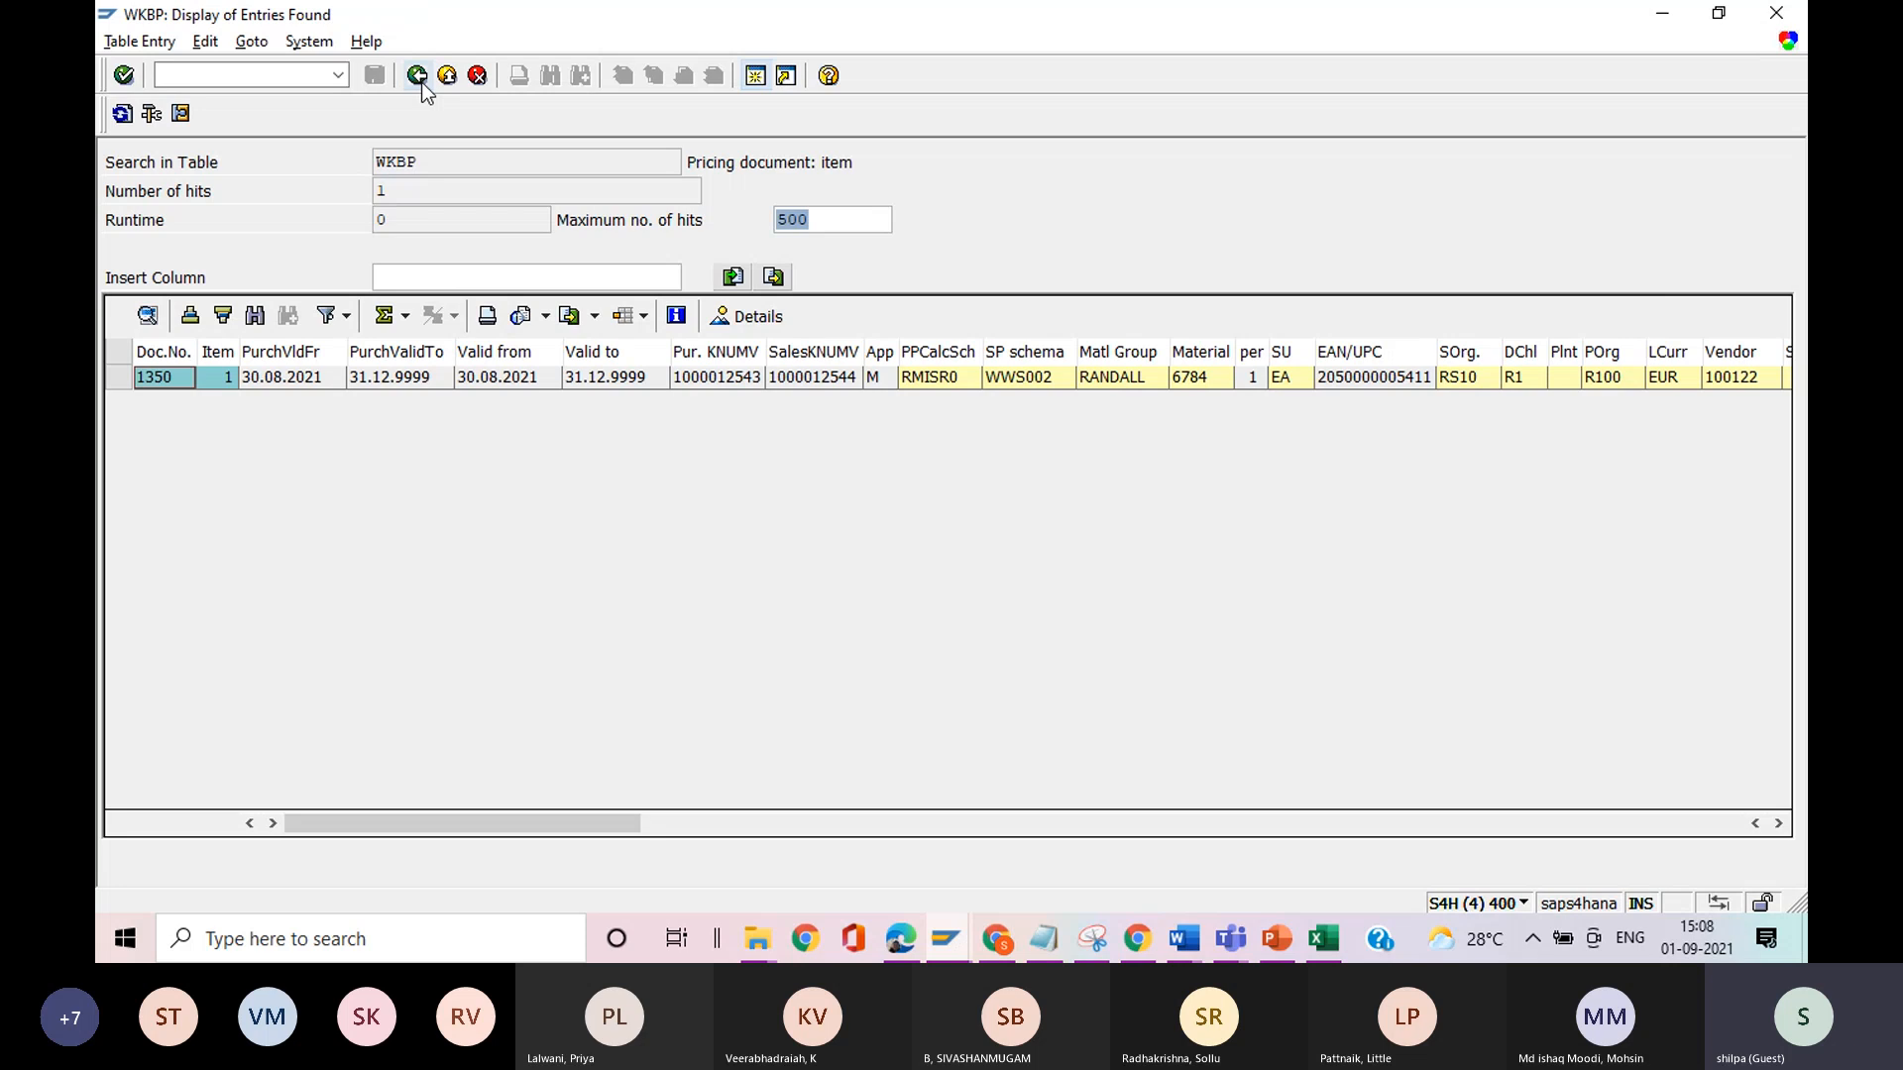
# Dismiss the vendor list in the Display Material session, and close the WKBP session and the Display Material session.
pyautogui.hotkey('alt', 'Tab')
pyautogui.press('Tab')
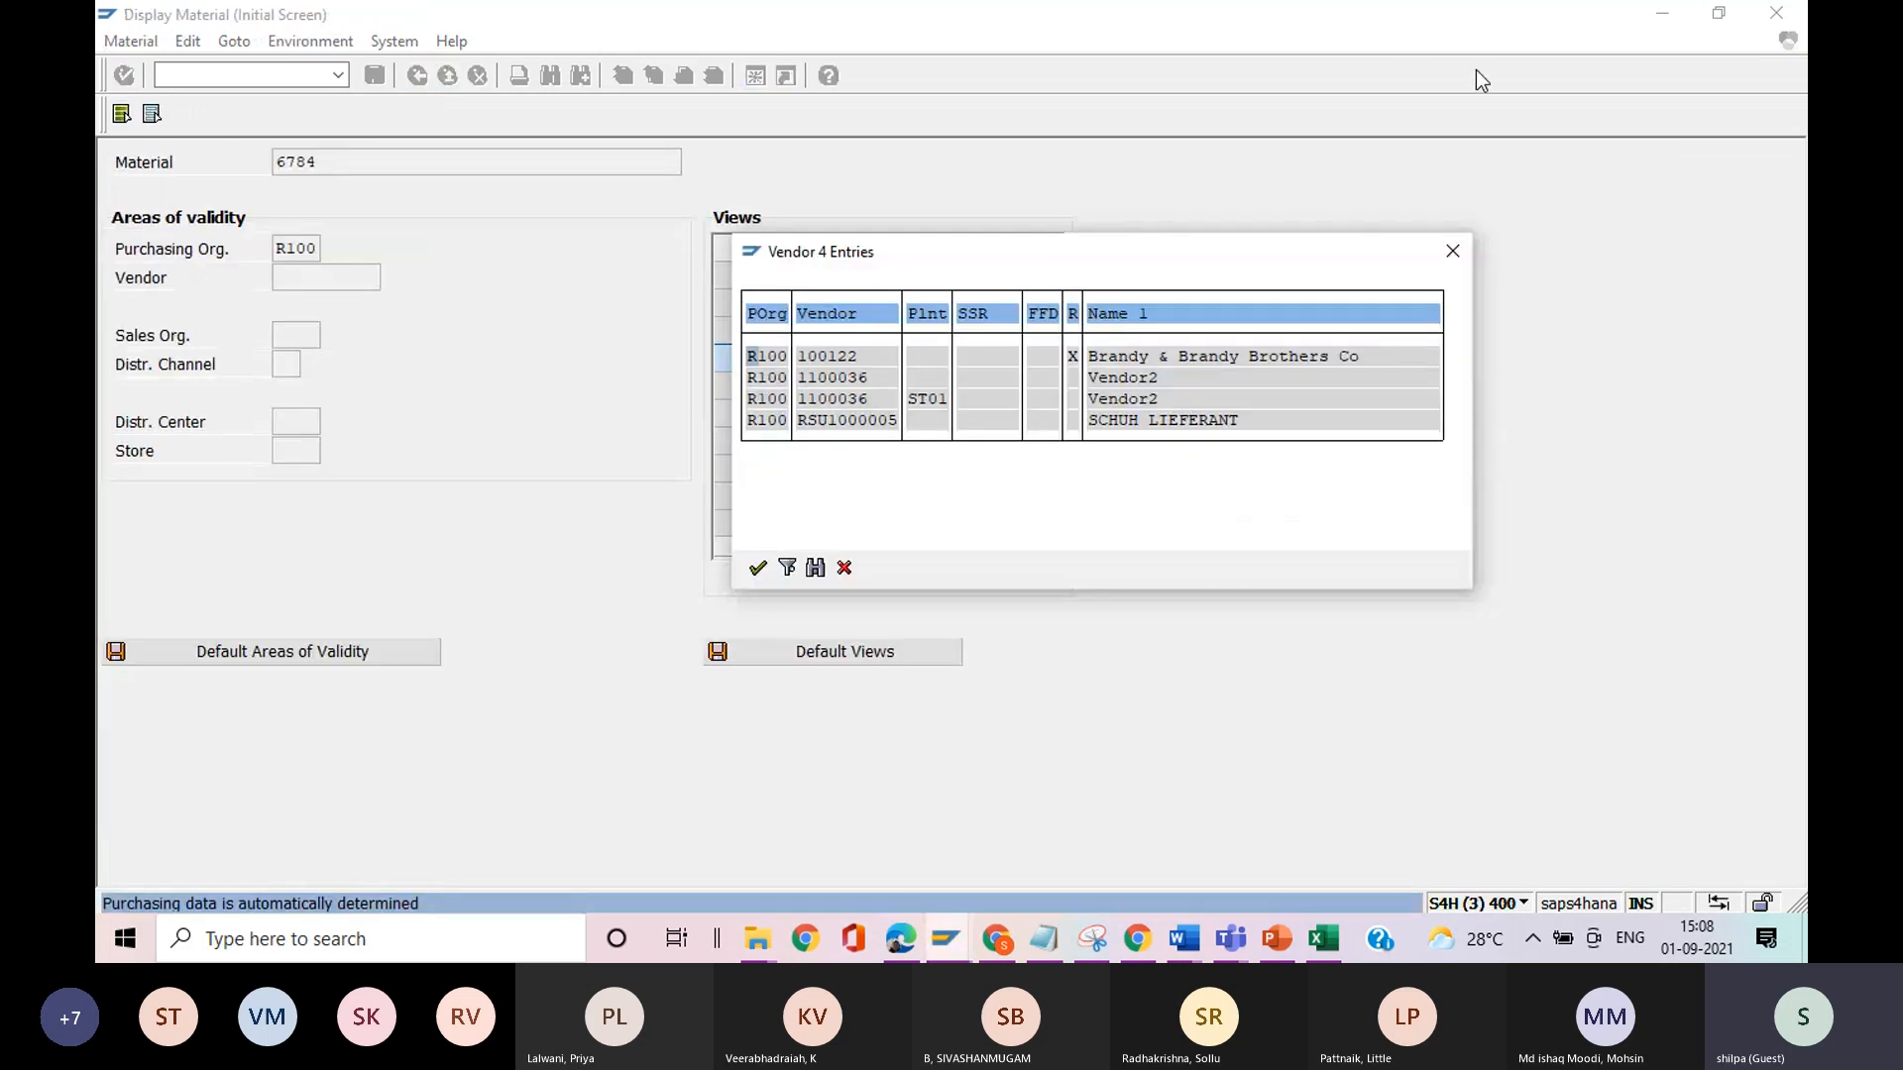
pyautogui.click(1457, 252)
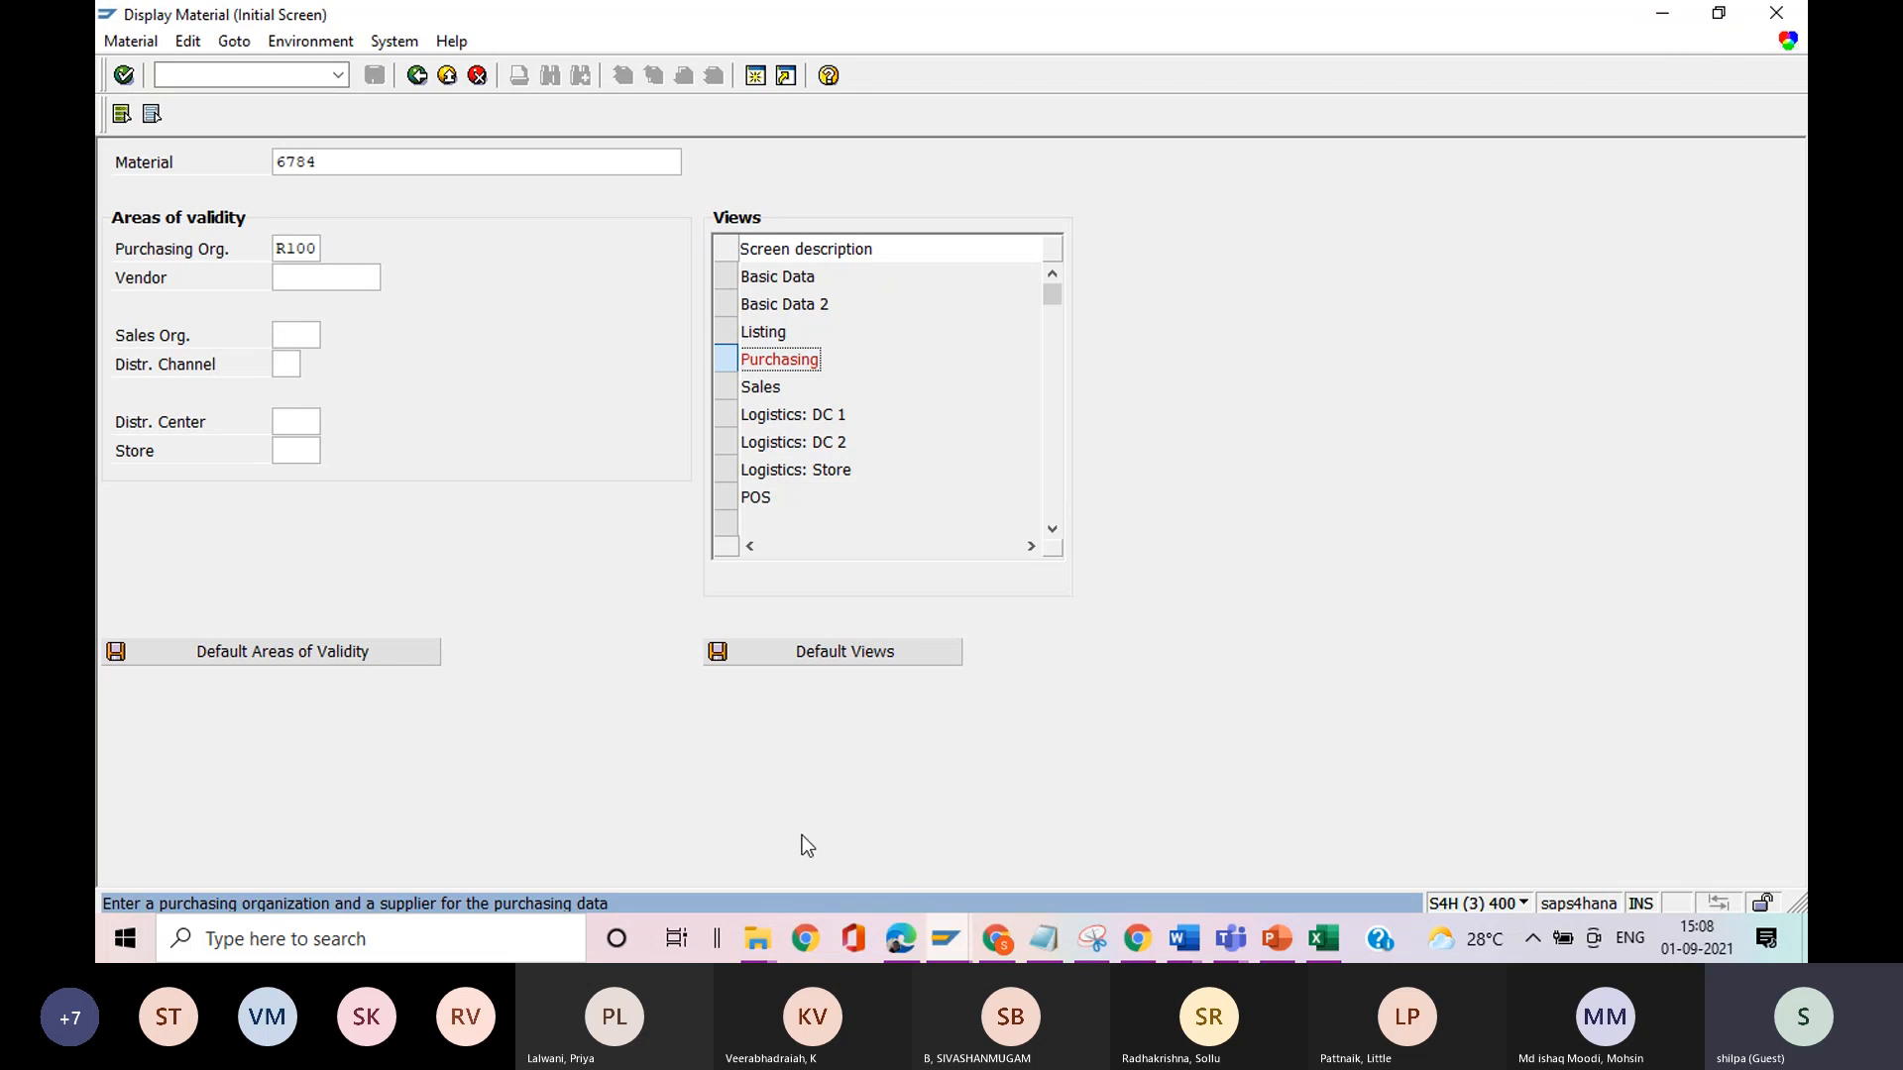
pyautogui.moveTo(949, 945)
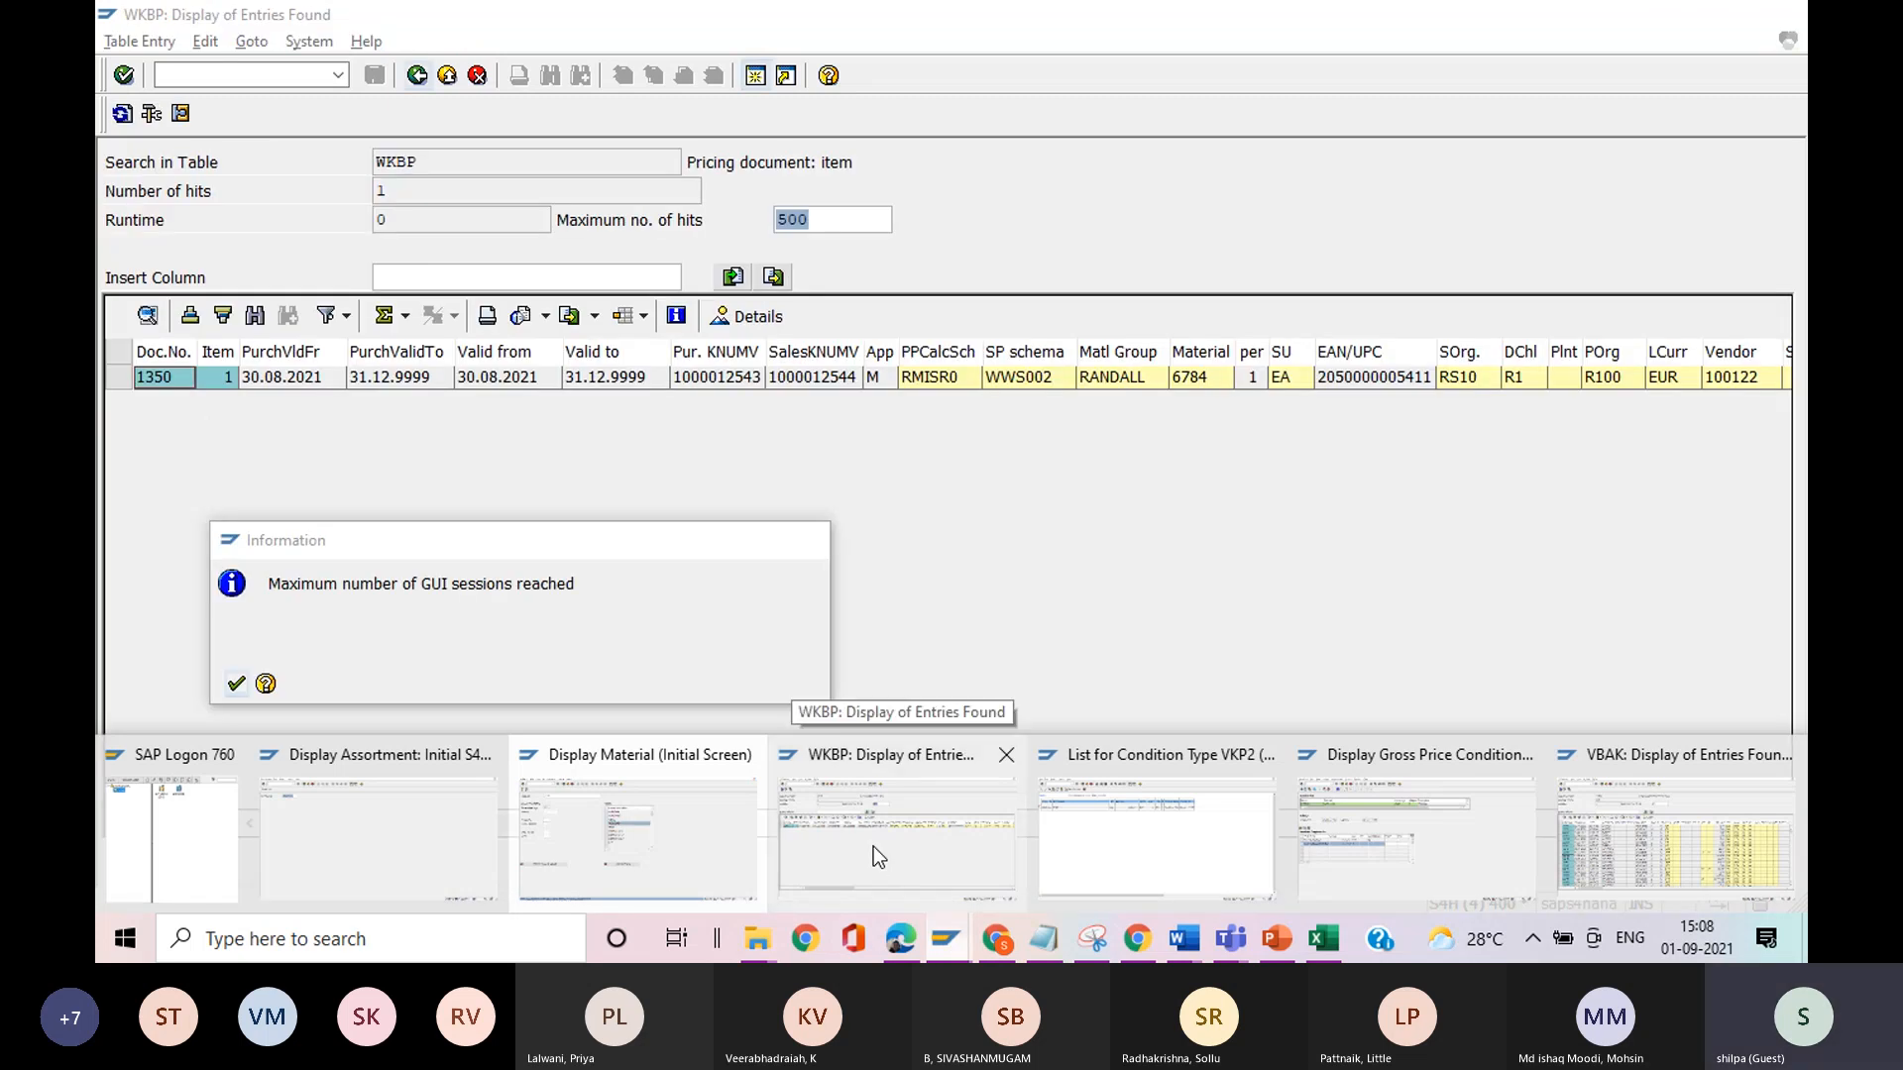
pyautogui.click(872, 847)
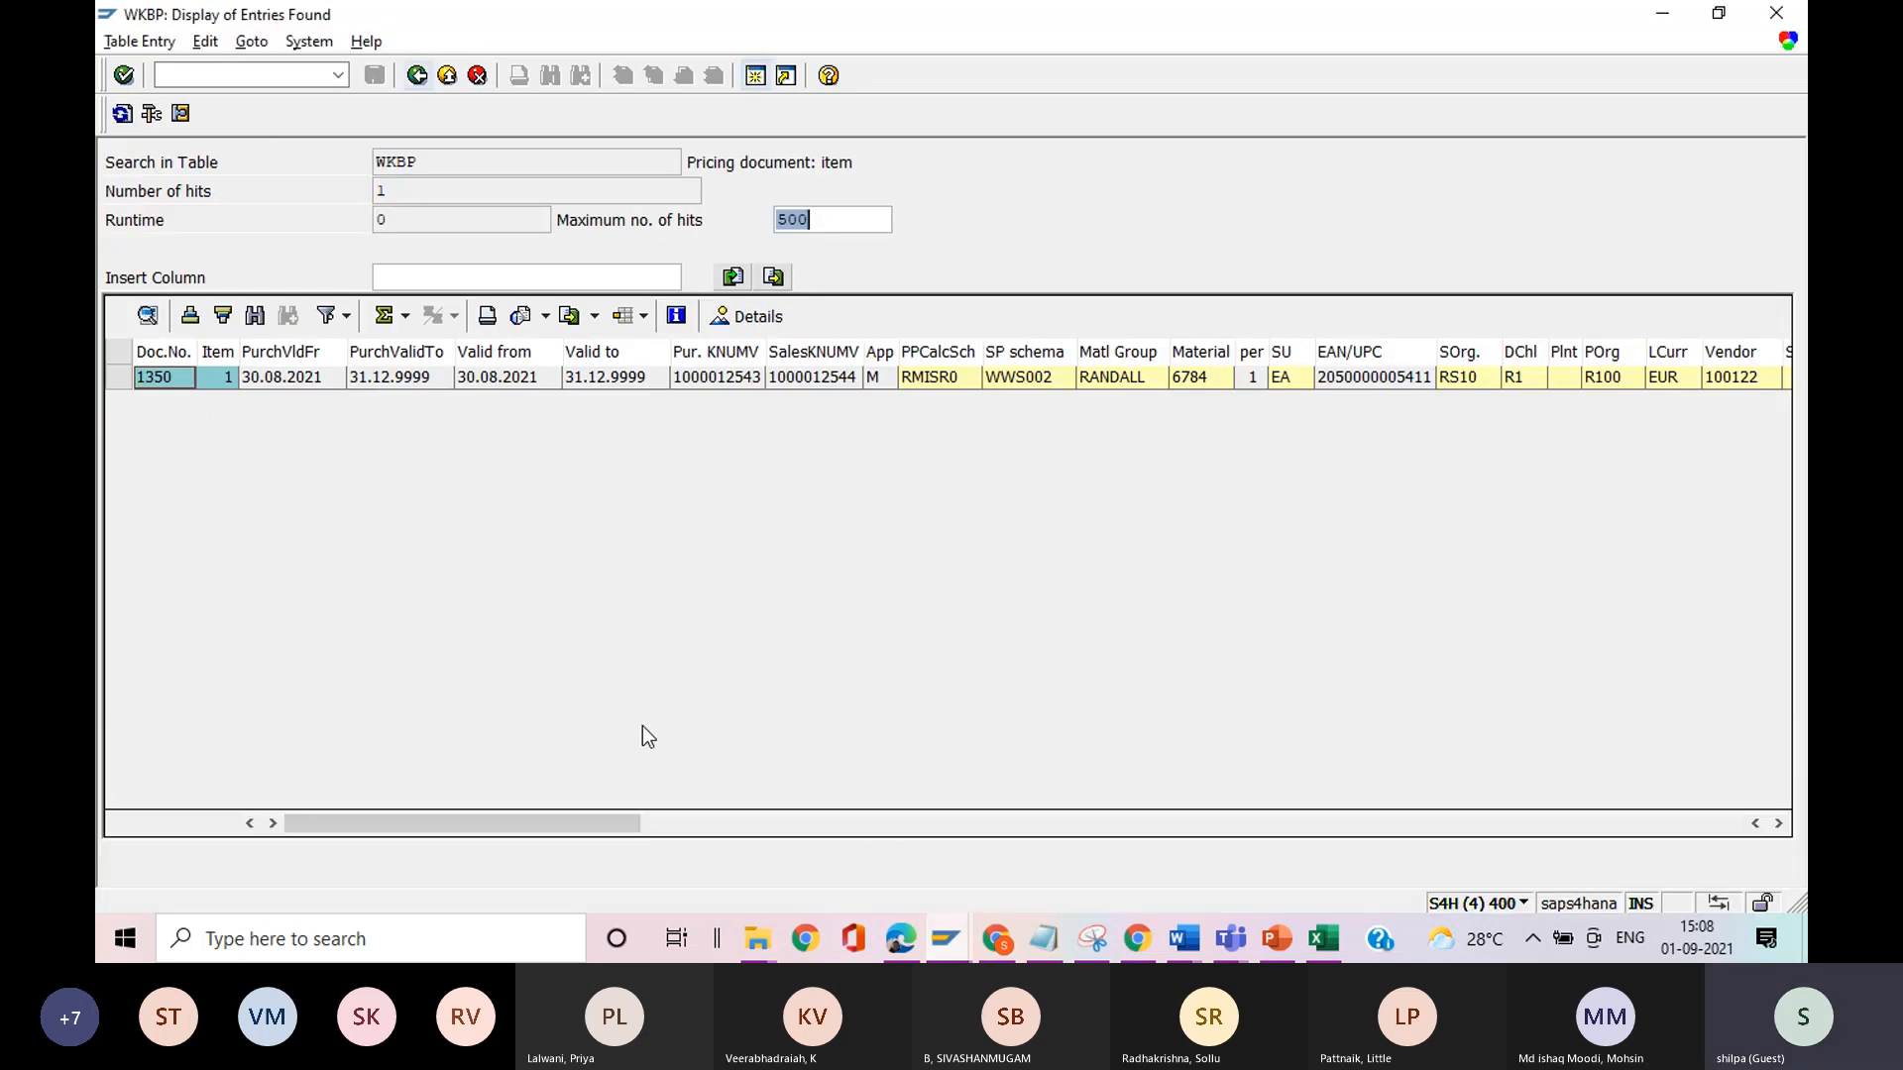
pyautogui.click(1776, 15)
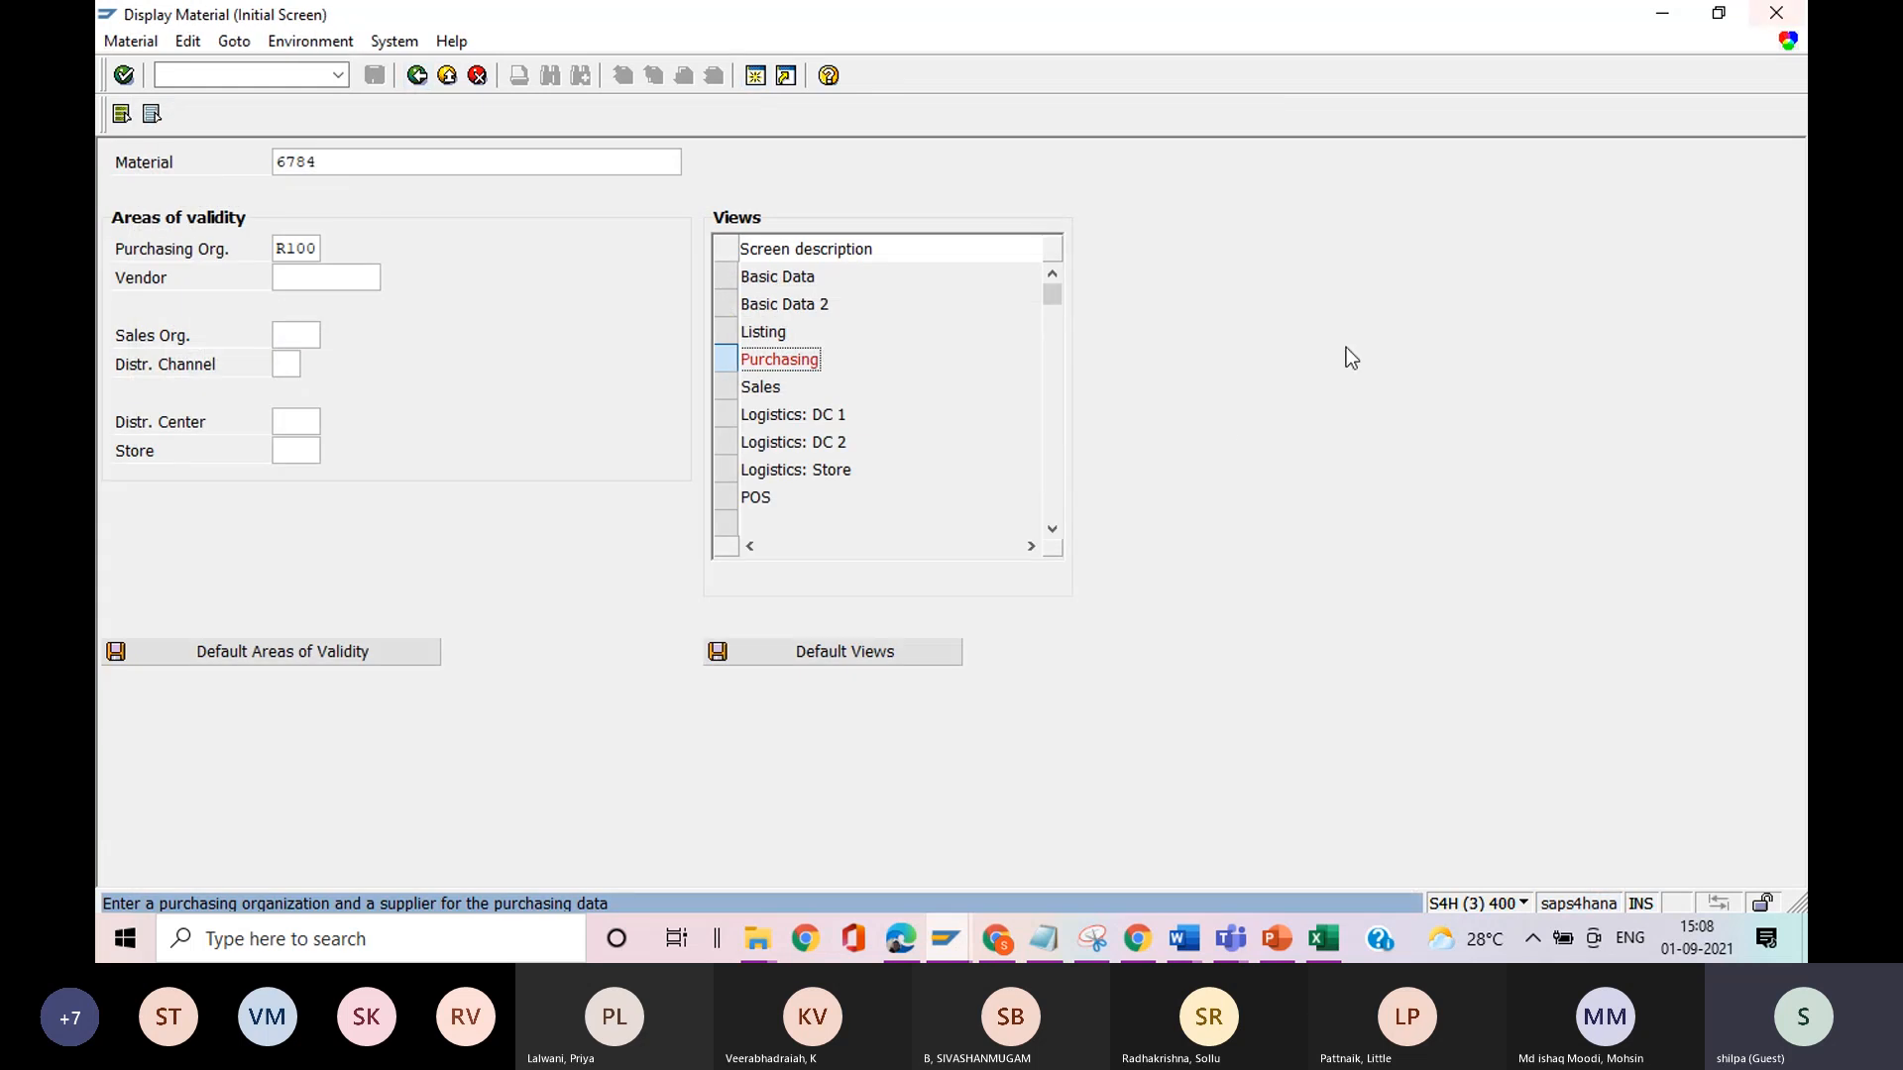
pyautogui.click(1777, 14)
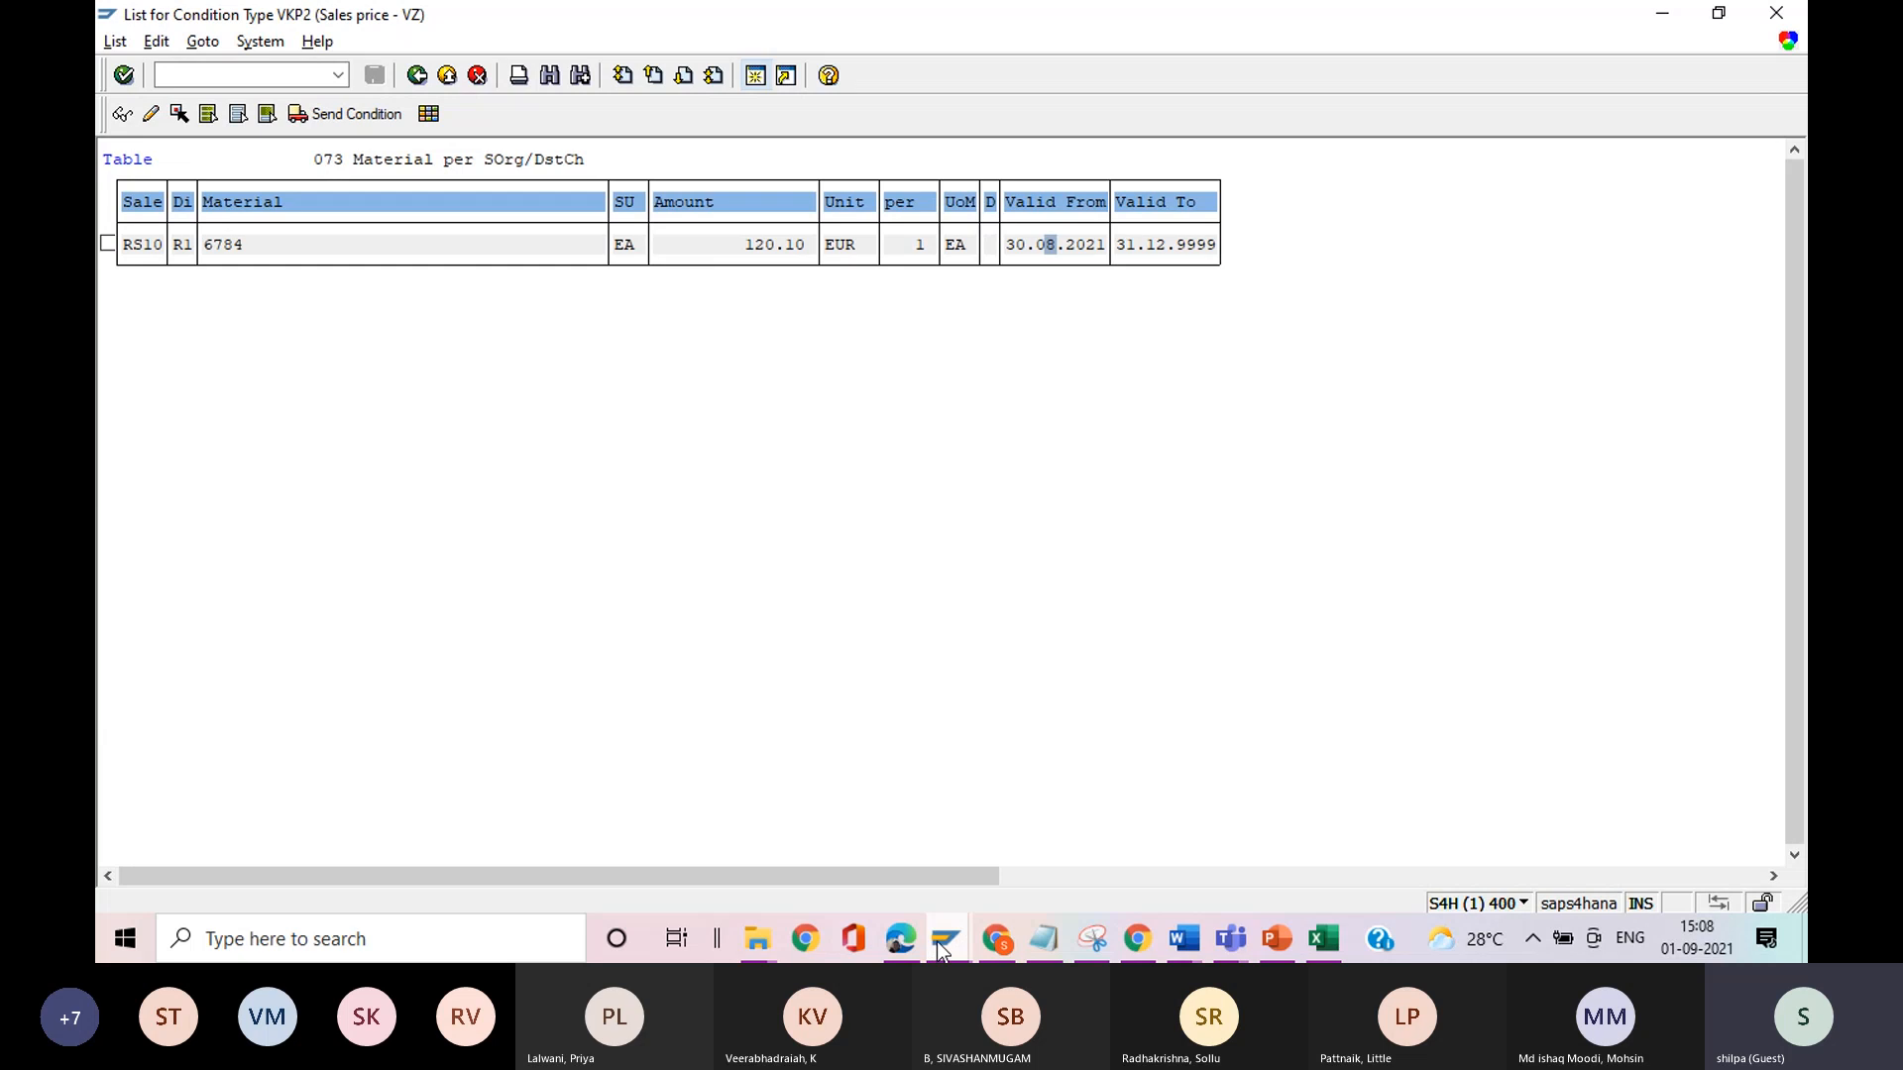
# Close the gross price condition session of material MR311121 and the VKP2 condition records session.
pyautogui.moveTo(938, 943)
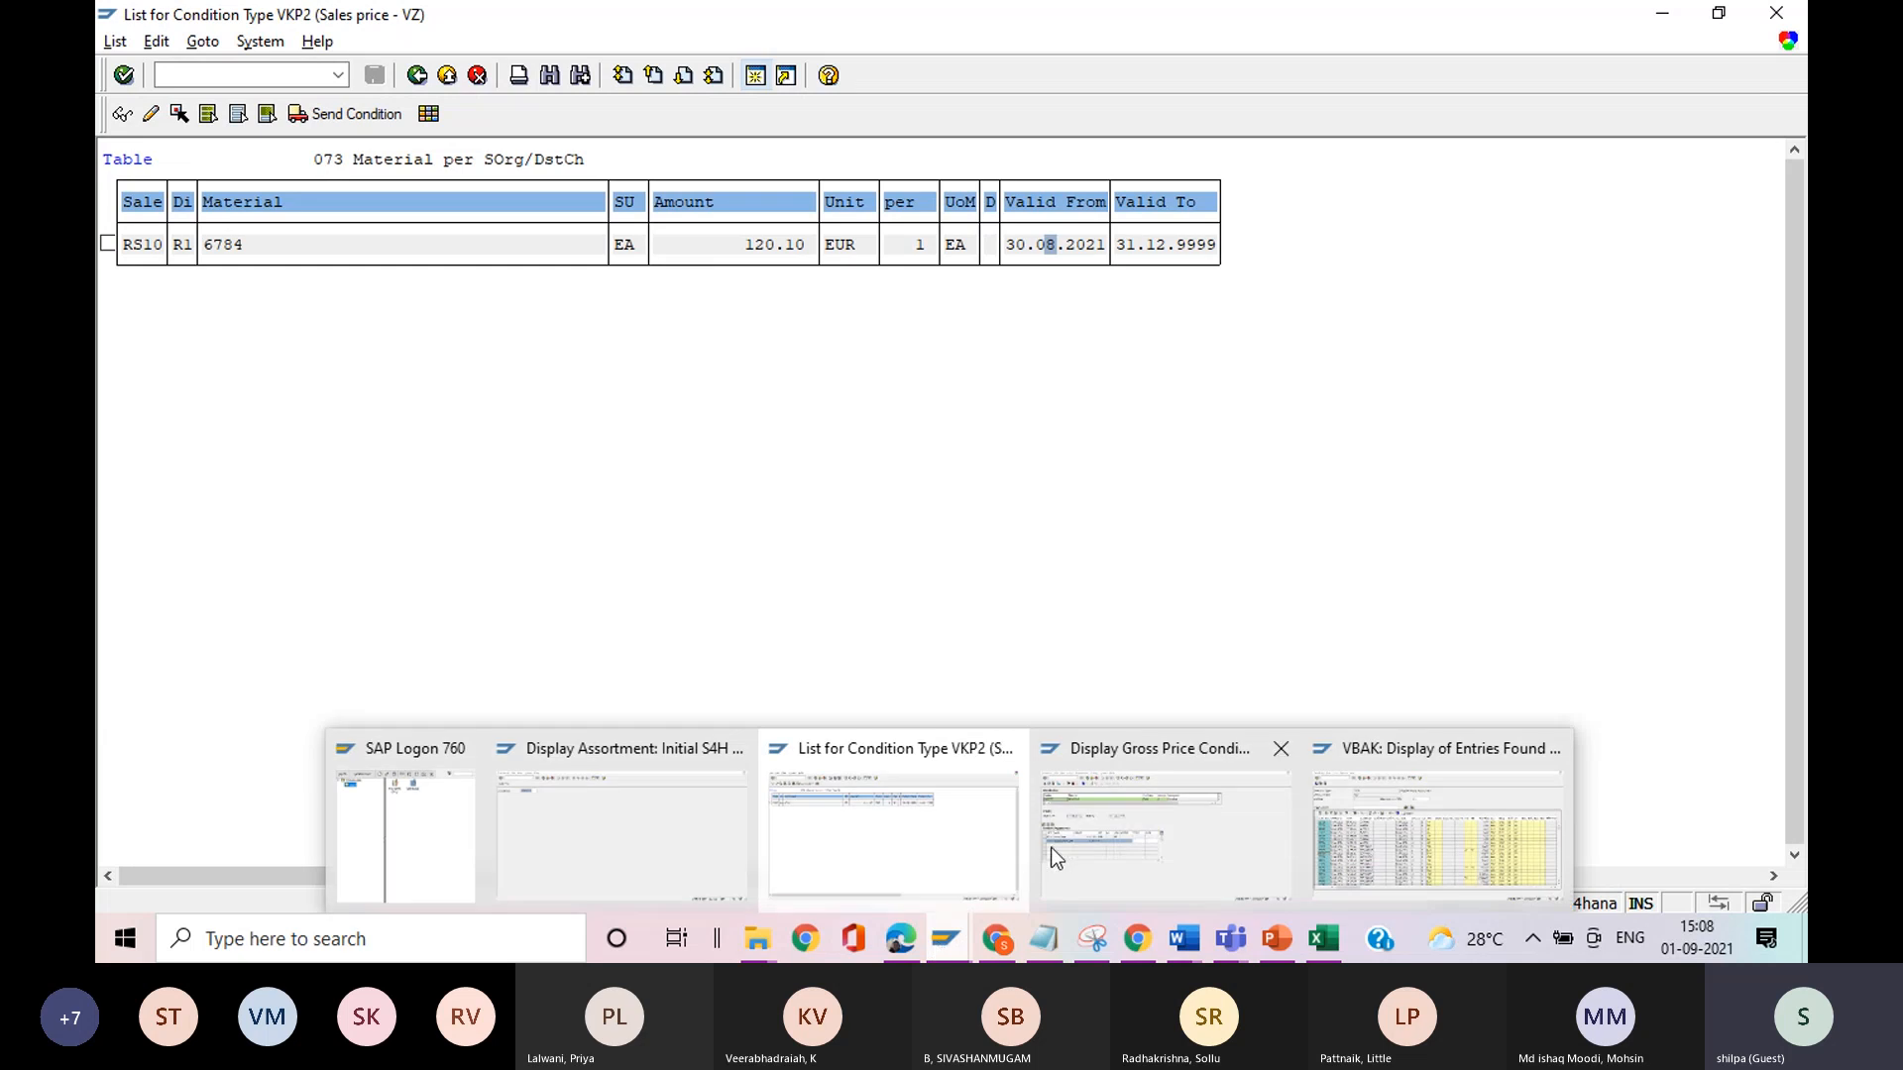
pyautogui.click(1104, 843)
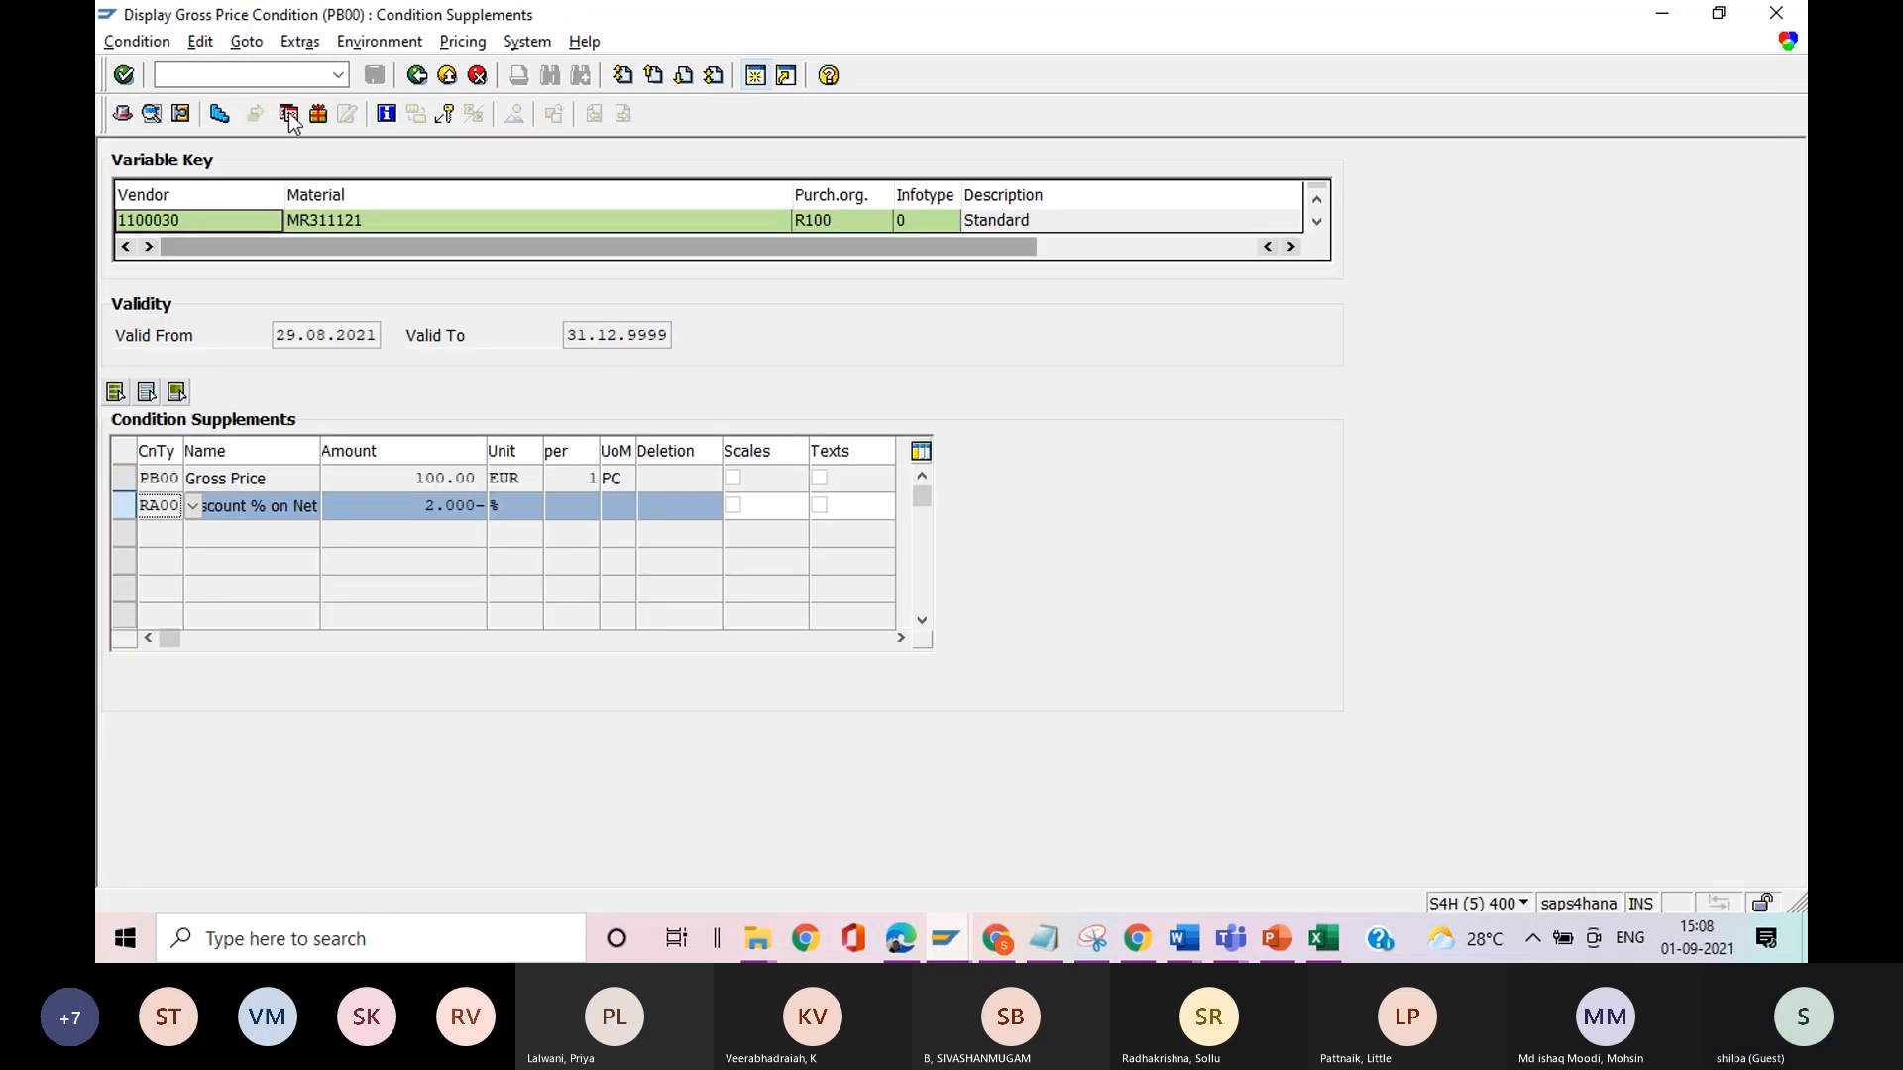
pyautogui.click(417, 77)
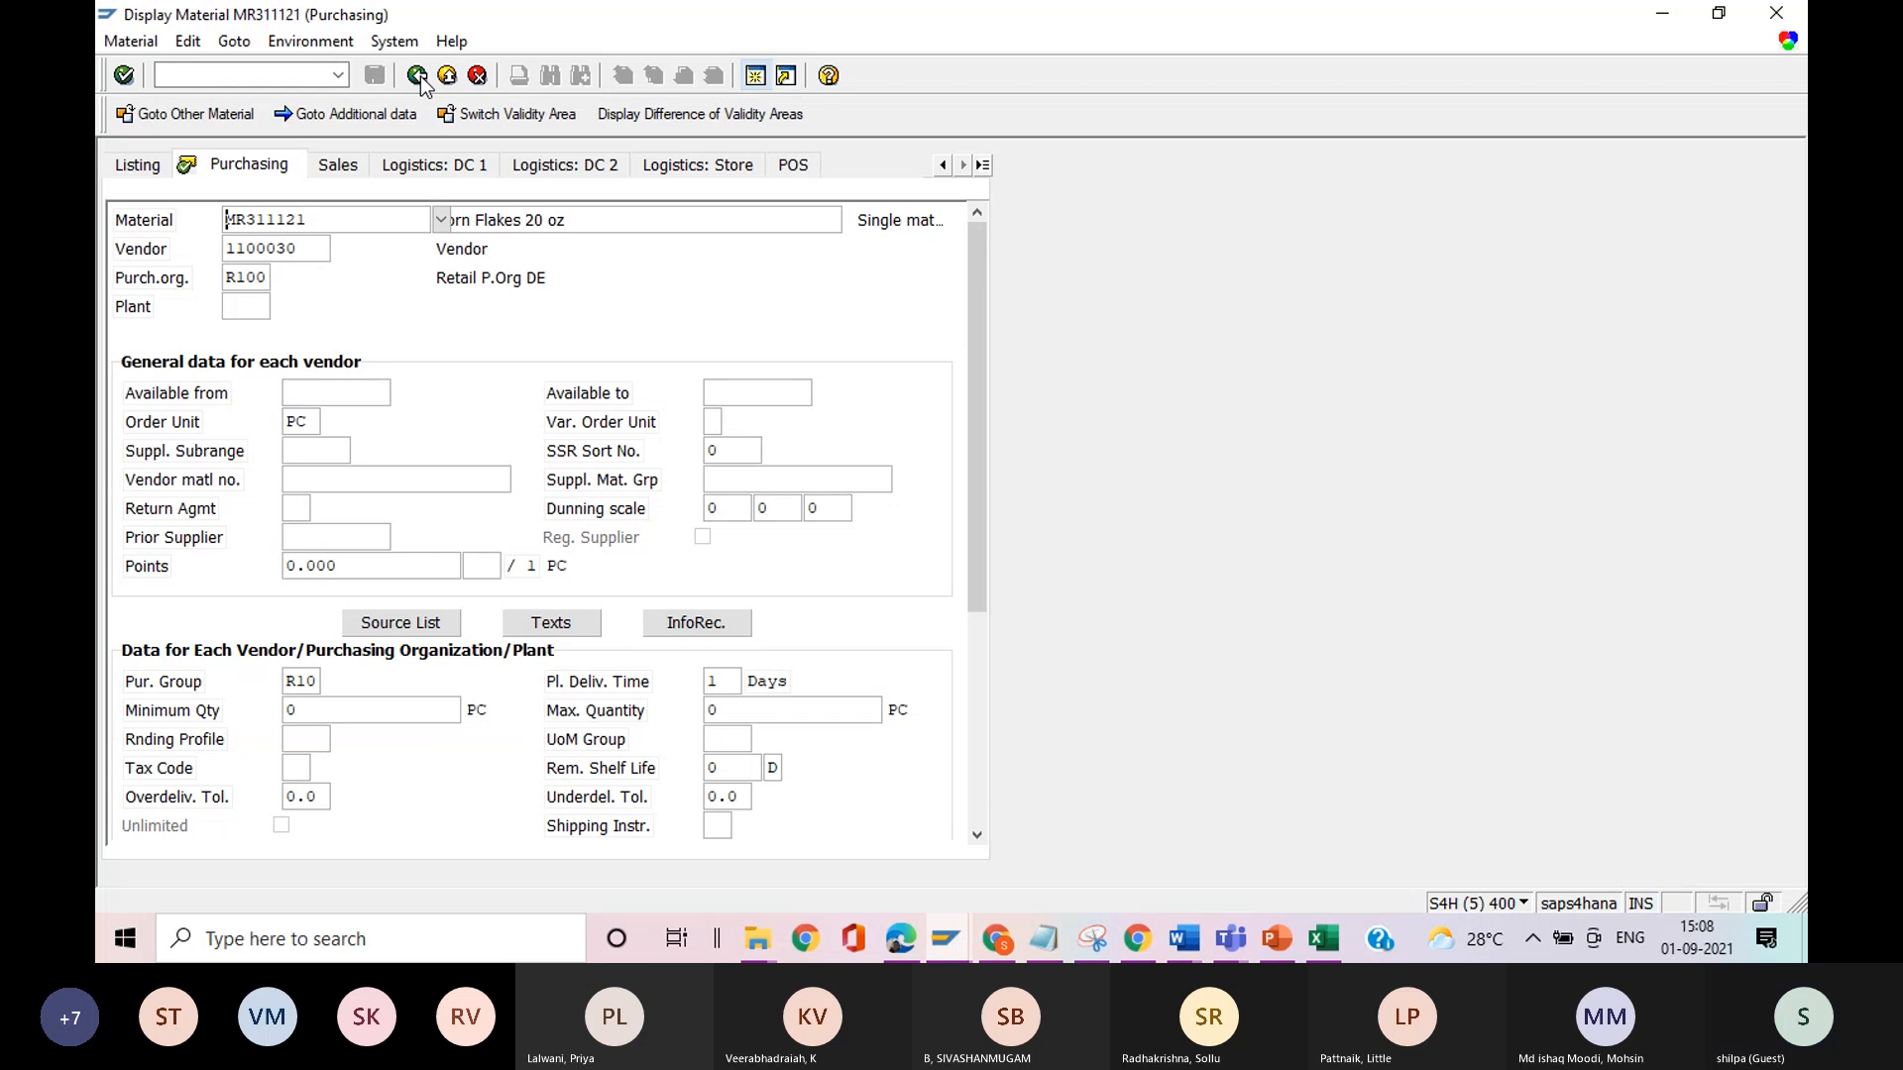
pyautogui.click(1776, 14)
pyautogui.click(420, 80)
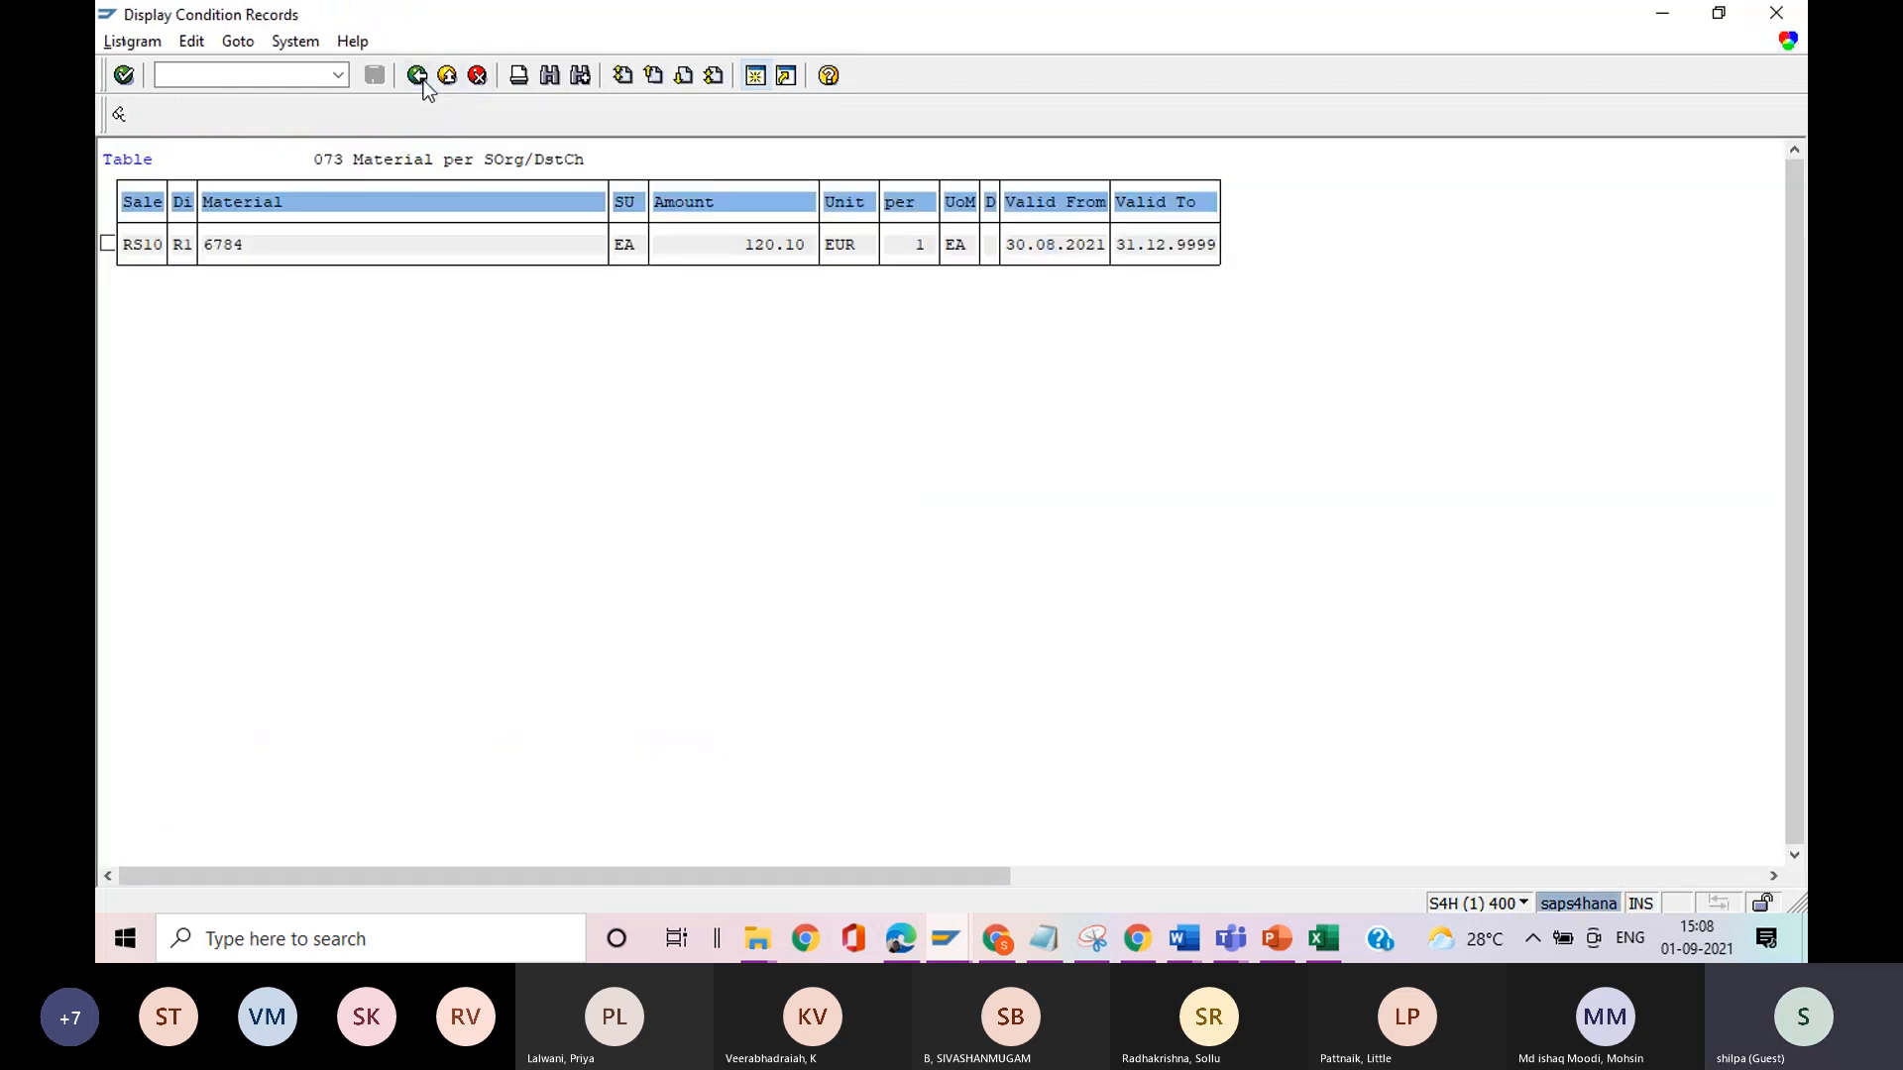
pyautogui.click(421, 80)
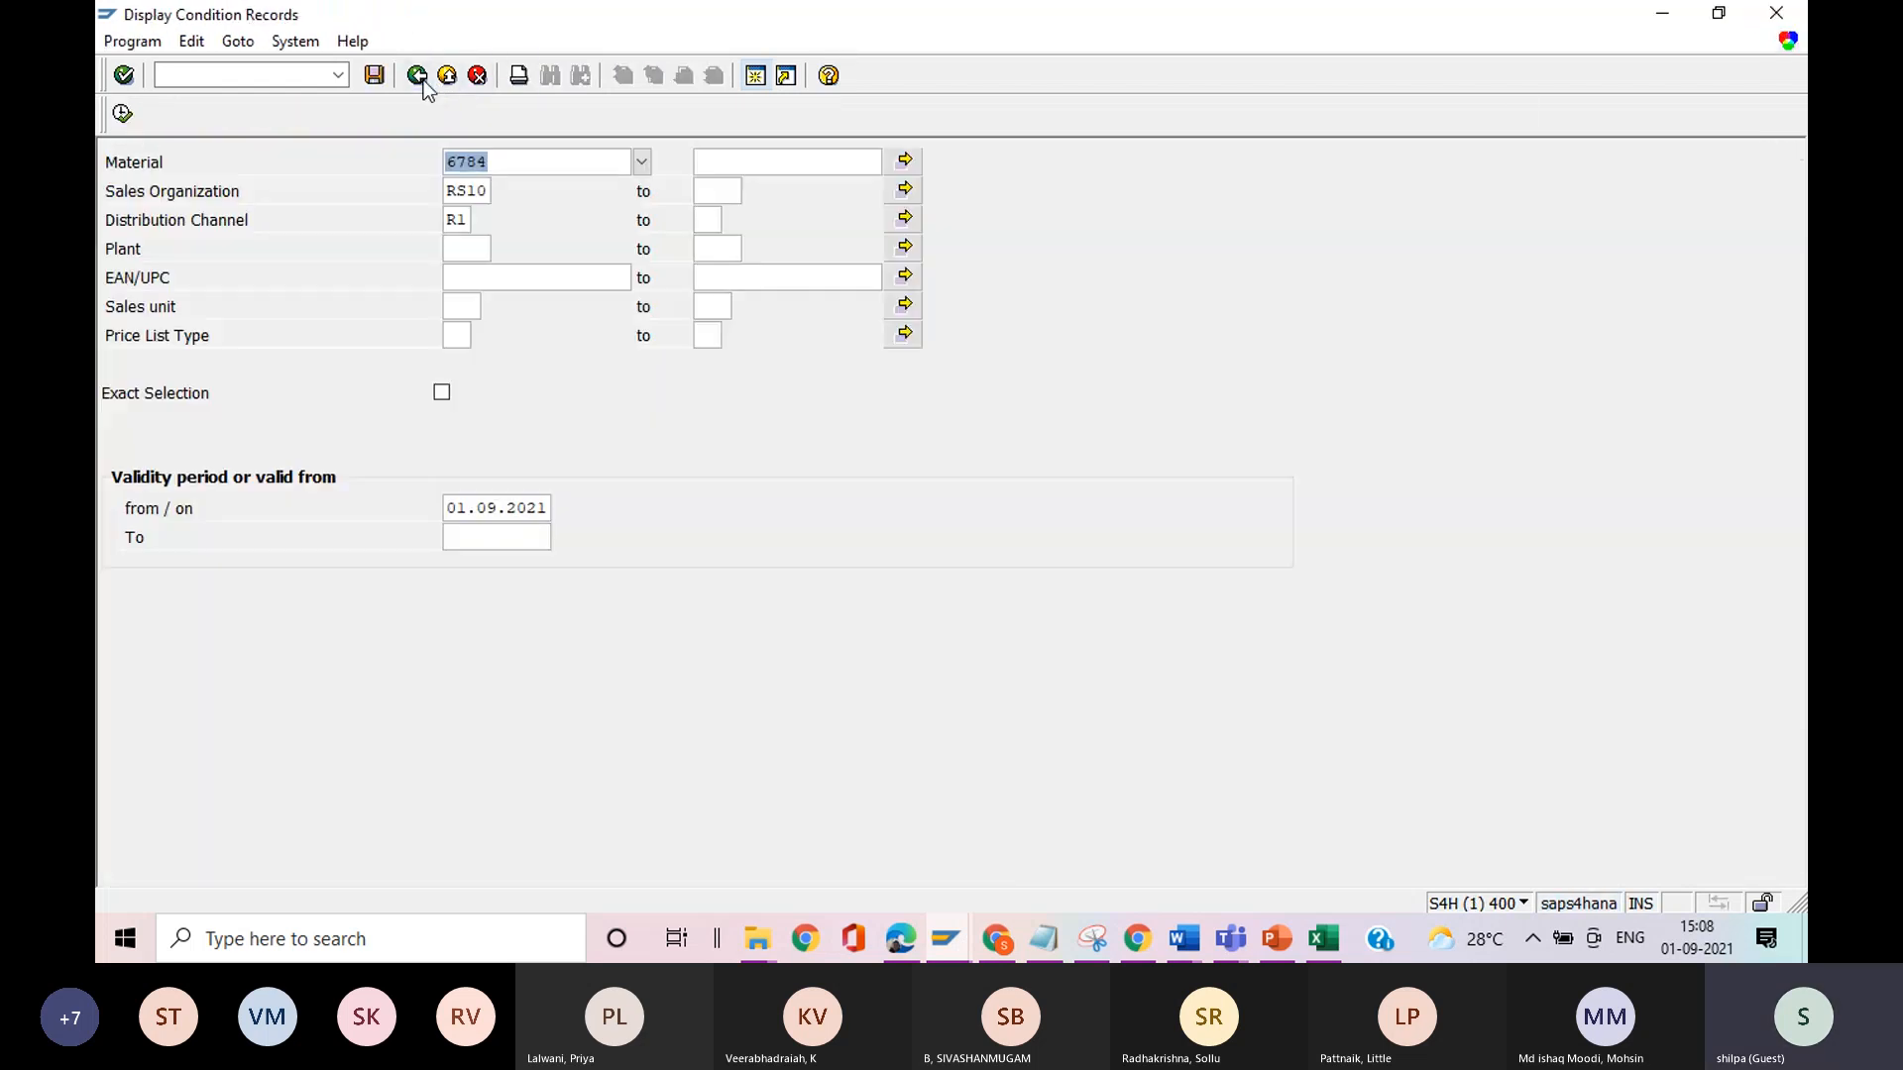
pyautogui.click(1779, 15)
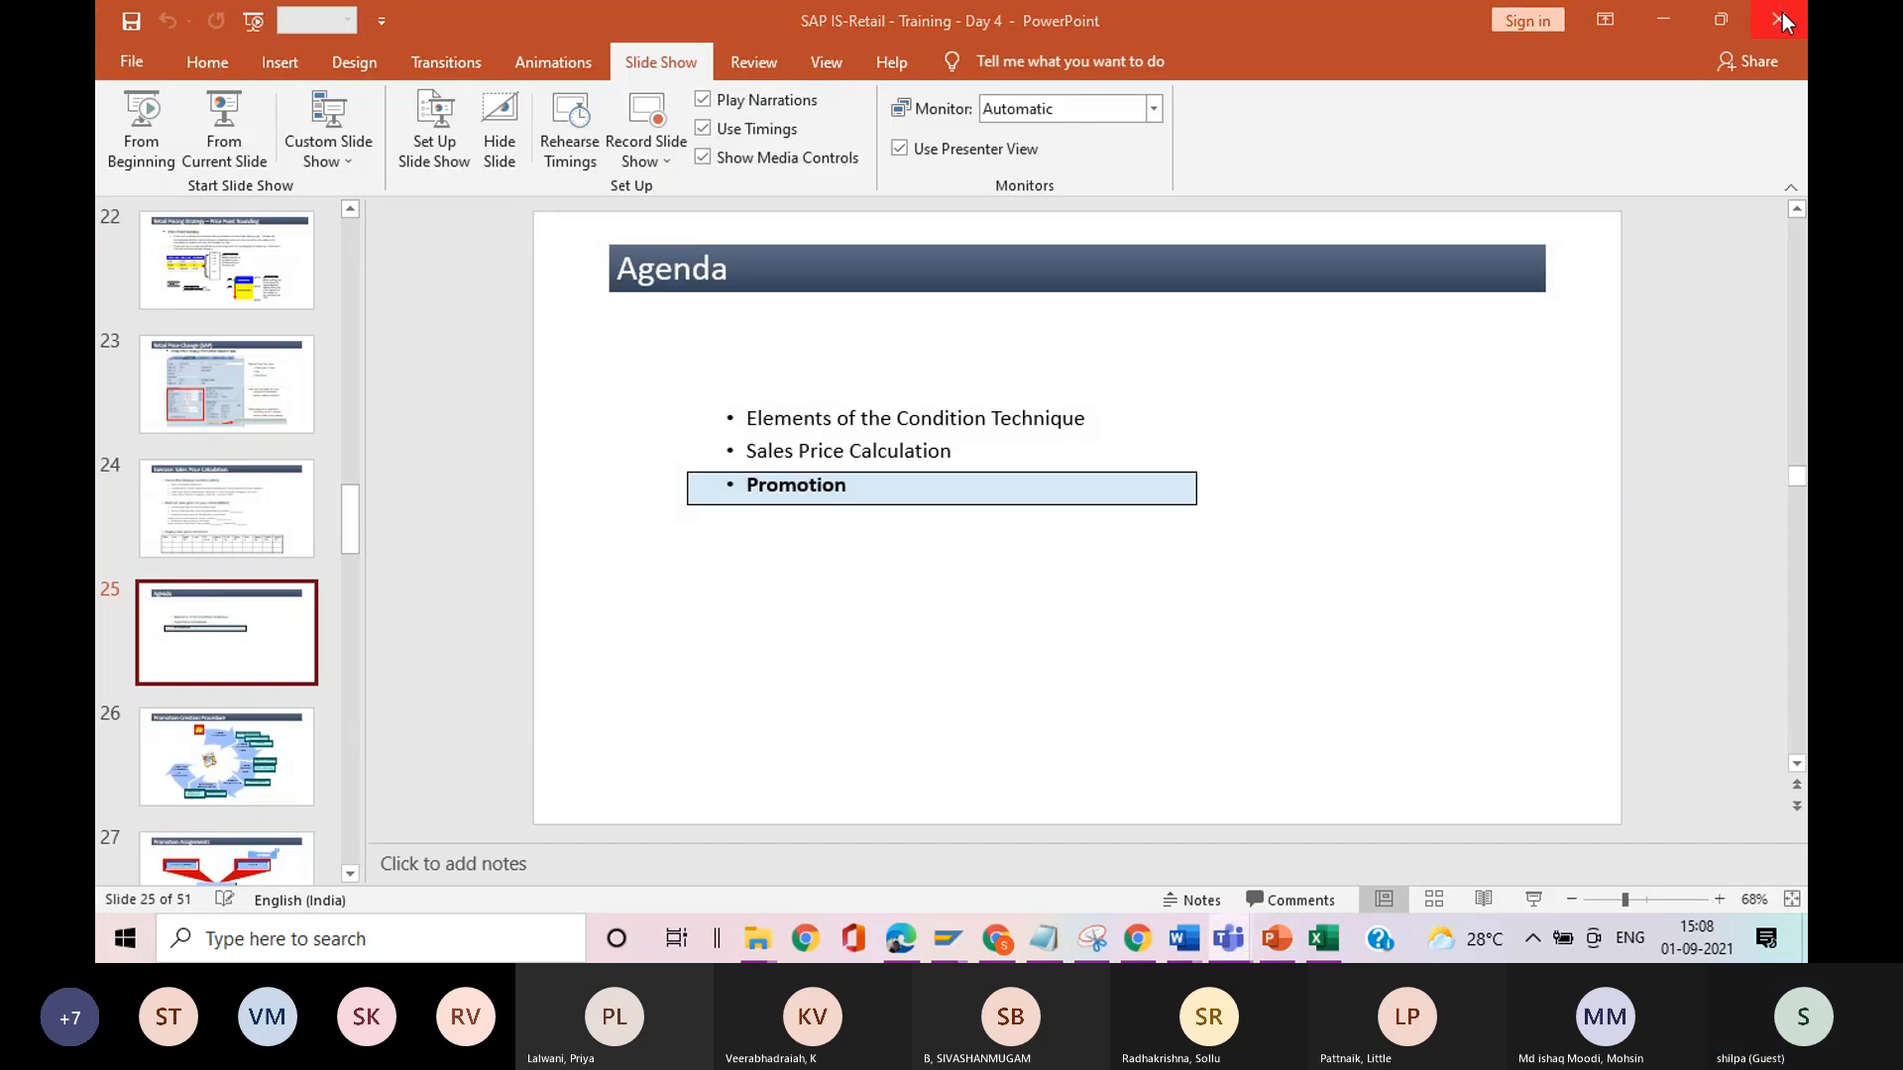
# Switch to the SAP session showing the VBAK entries, leave the list, and open Create Price Calculation in that session.
pyautogui.hotkey('alt', 'Tab')
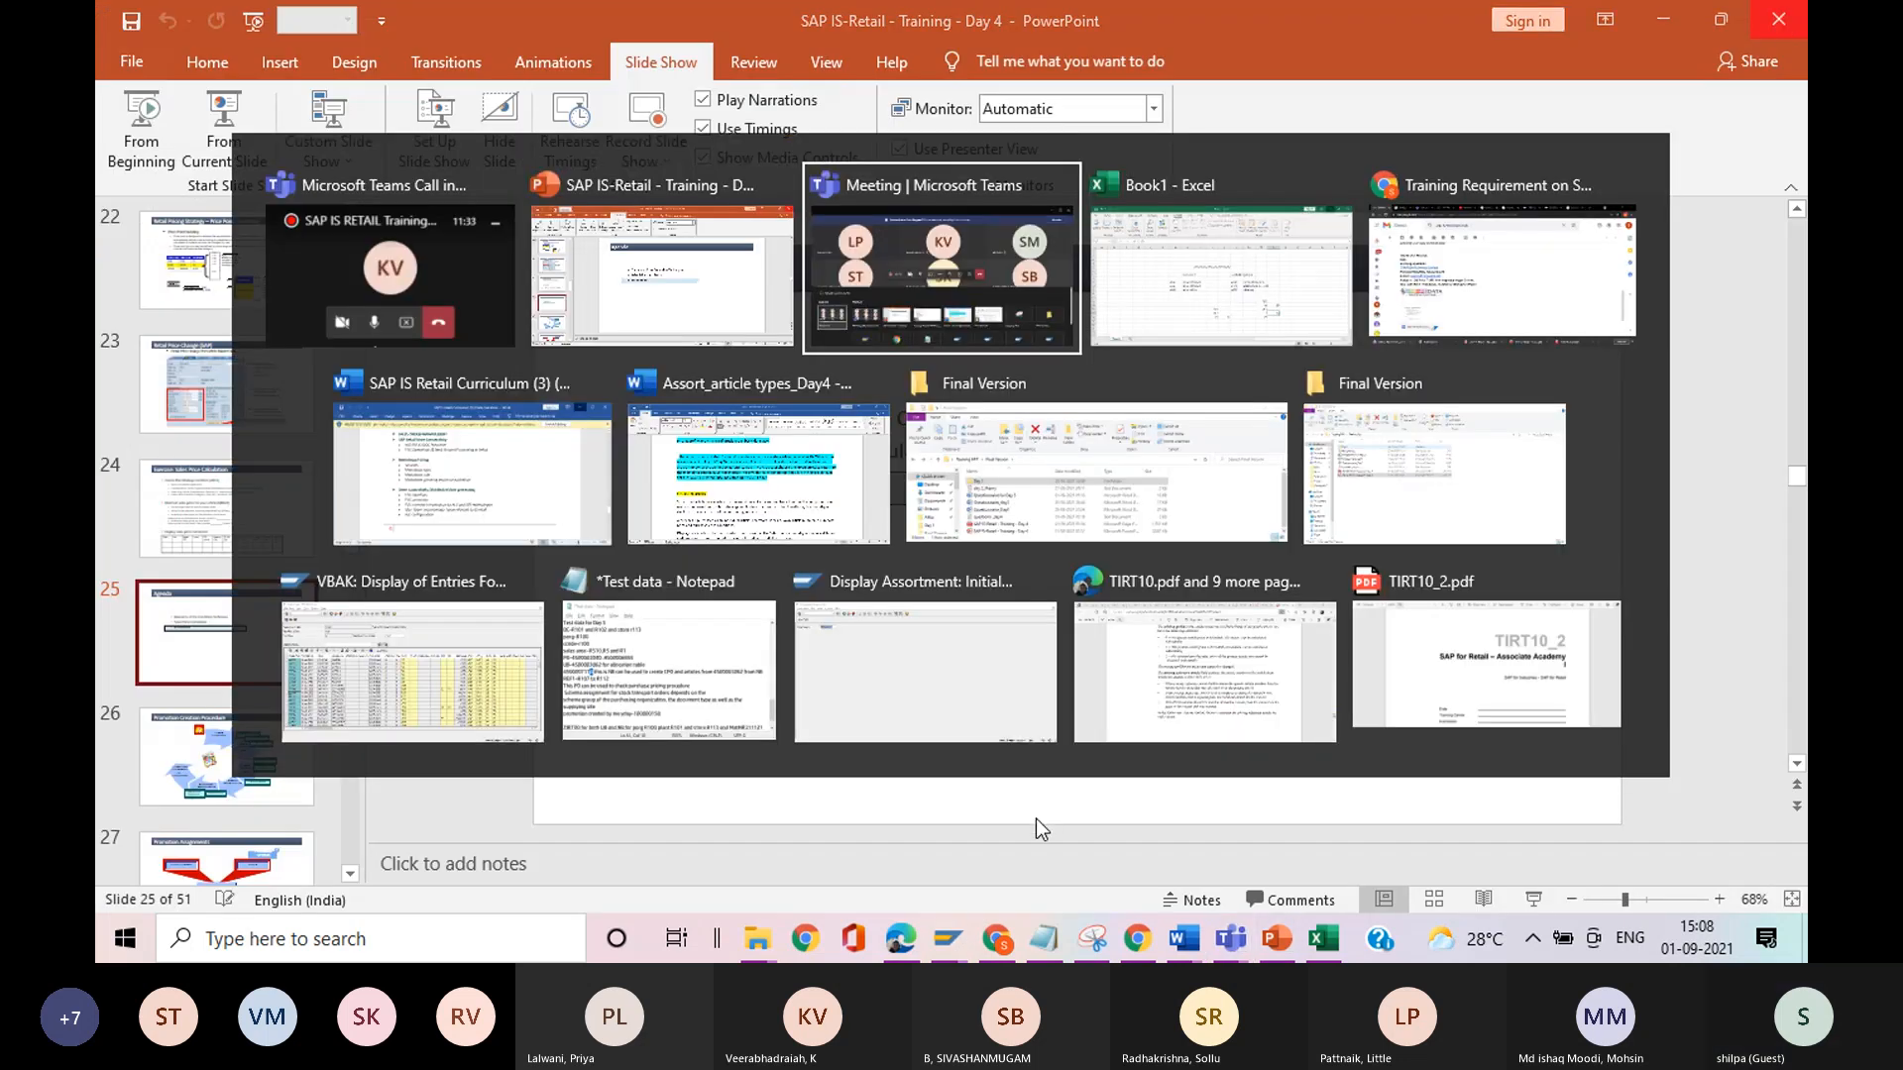
pyautogui.click(943, 949)
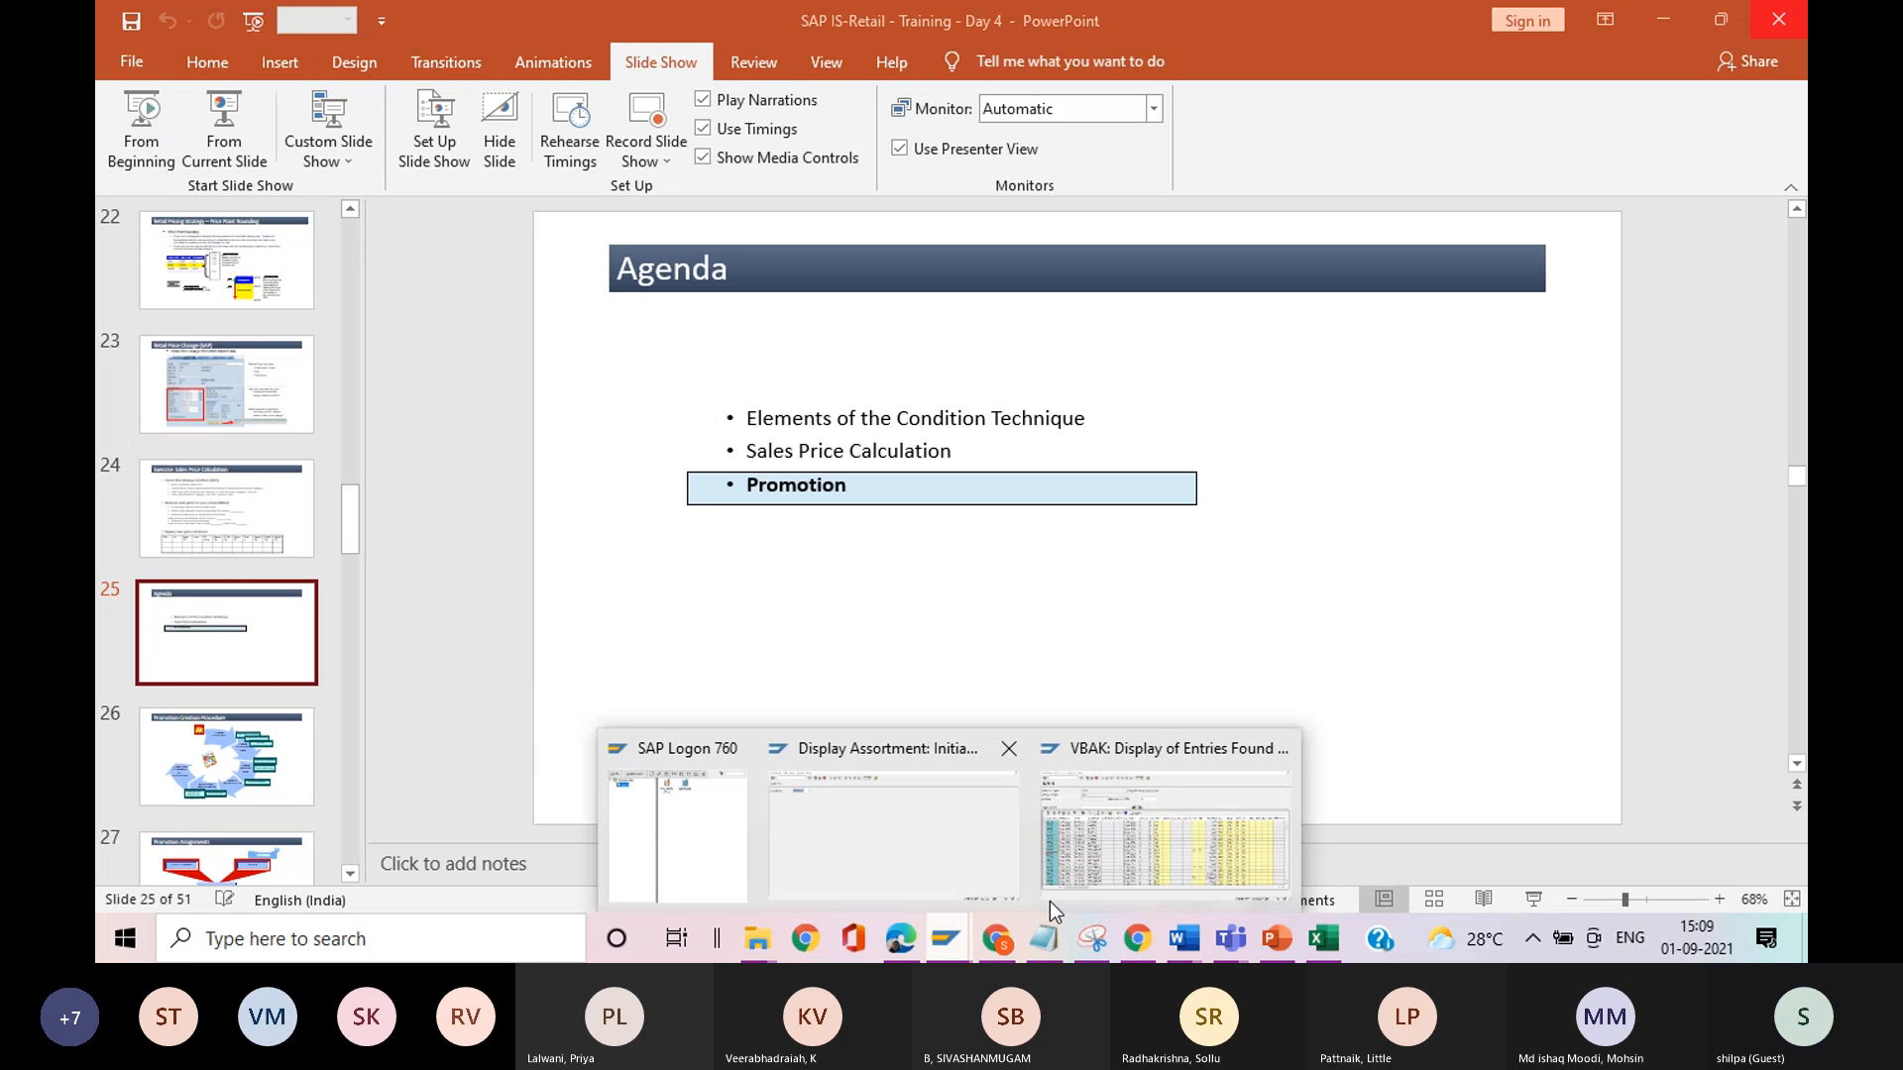
pyautogui.click(1109, 884)
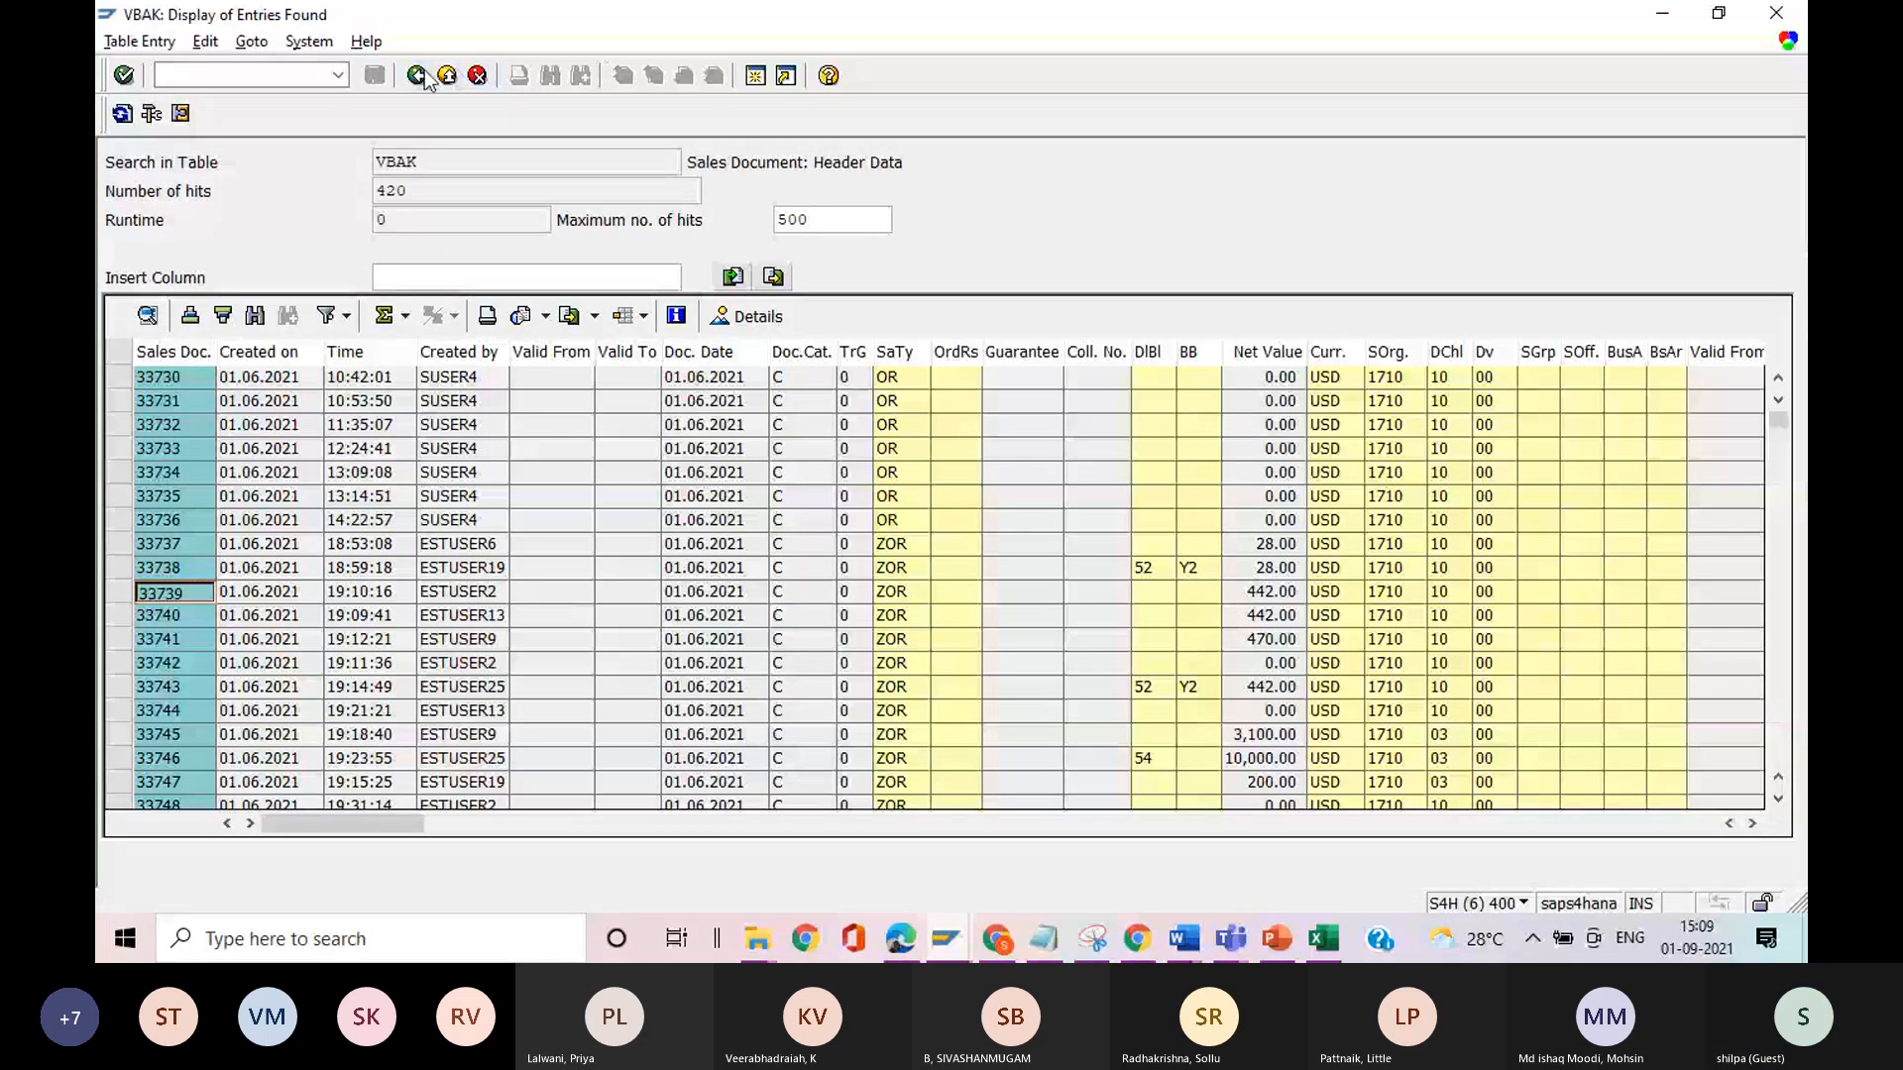
pyautogui.click(416, 76)
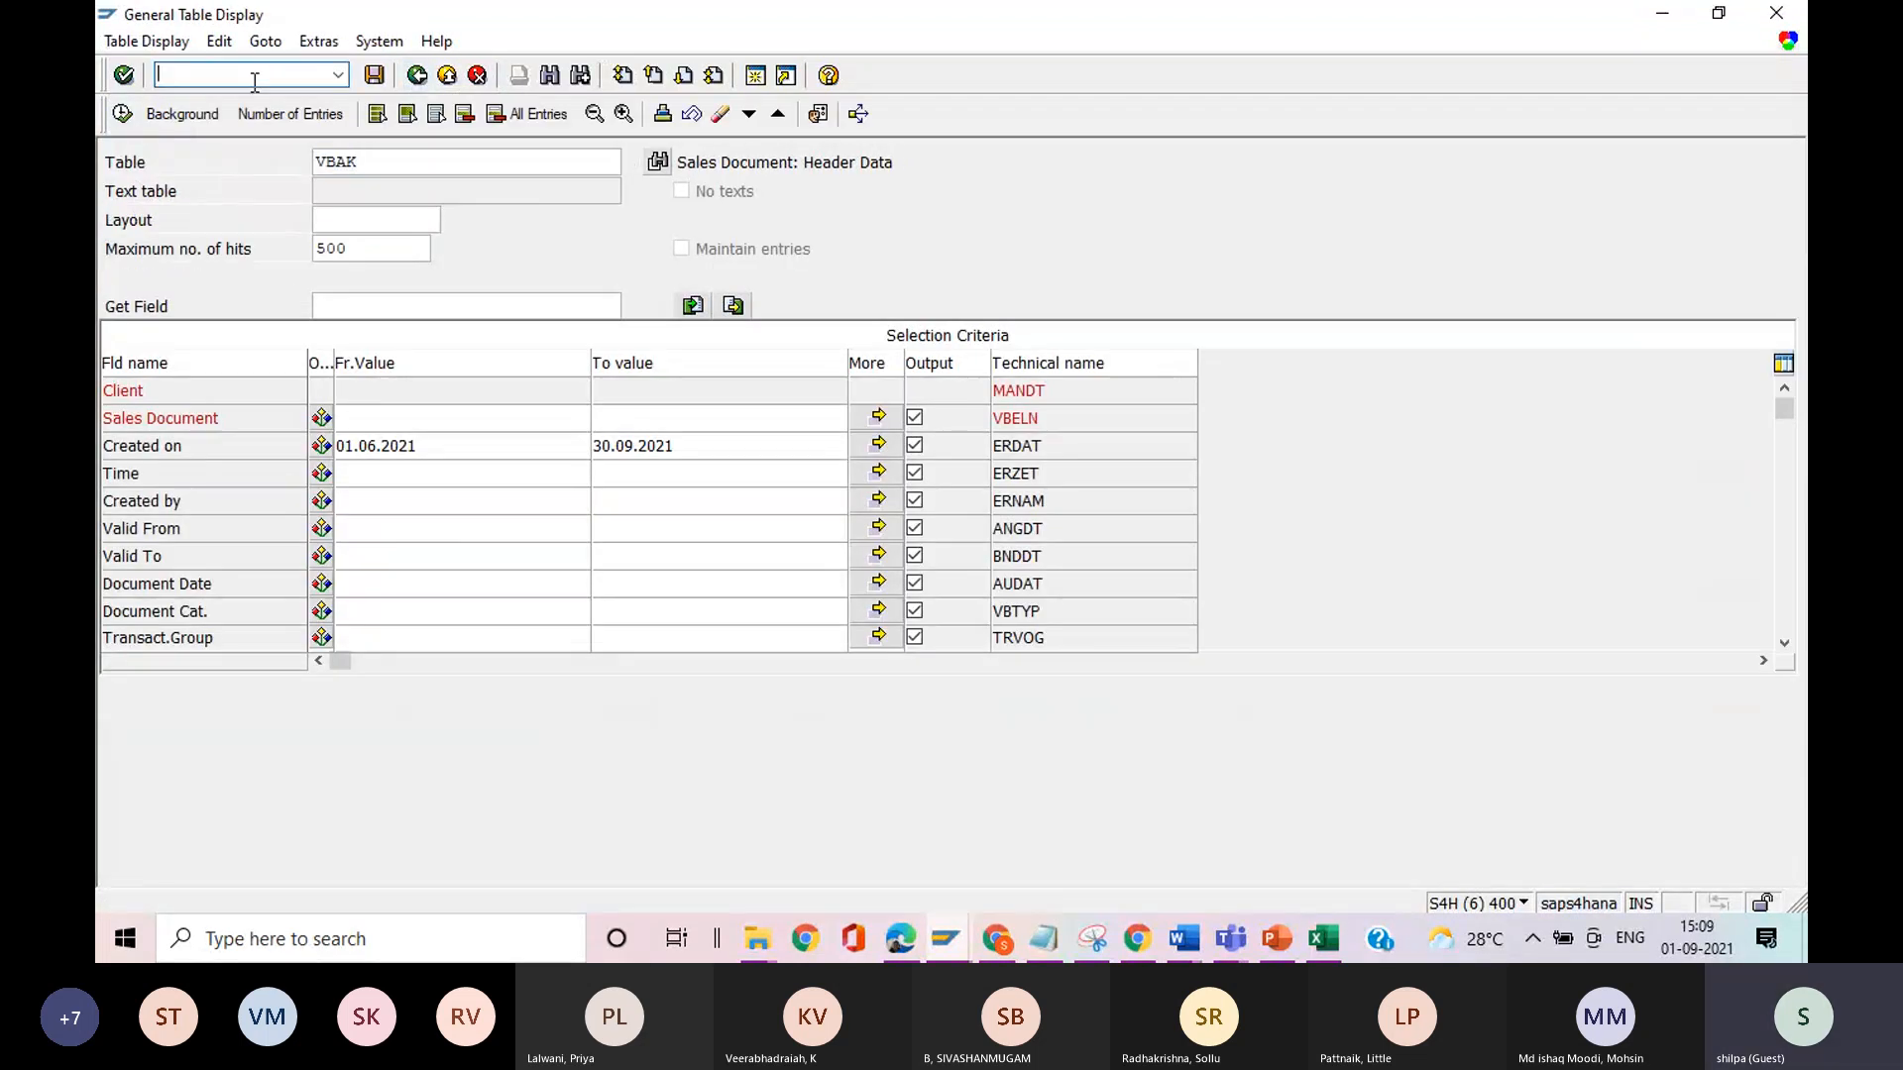
pyautogui.click(255, 82)
pyautogui.write('/nvkp5')
pyautogui.press('Return')
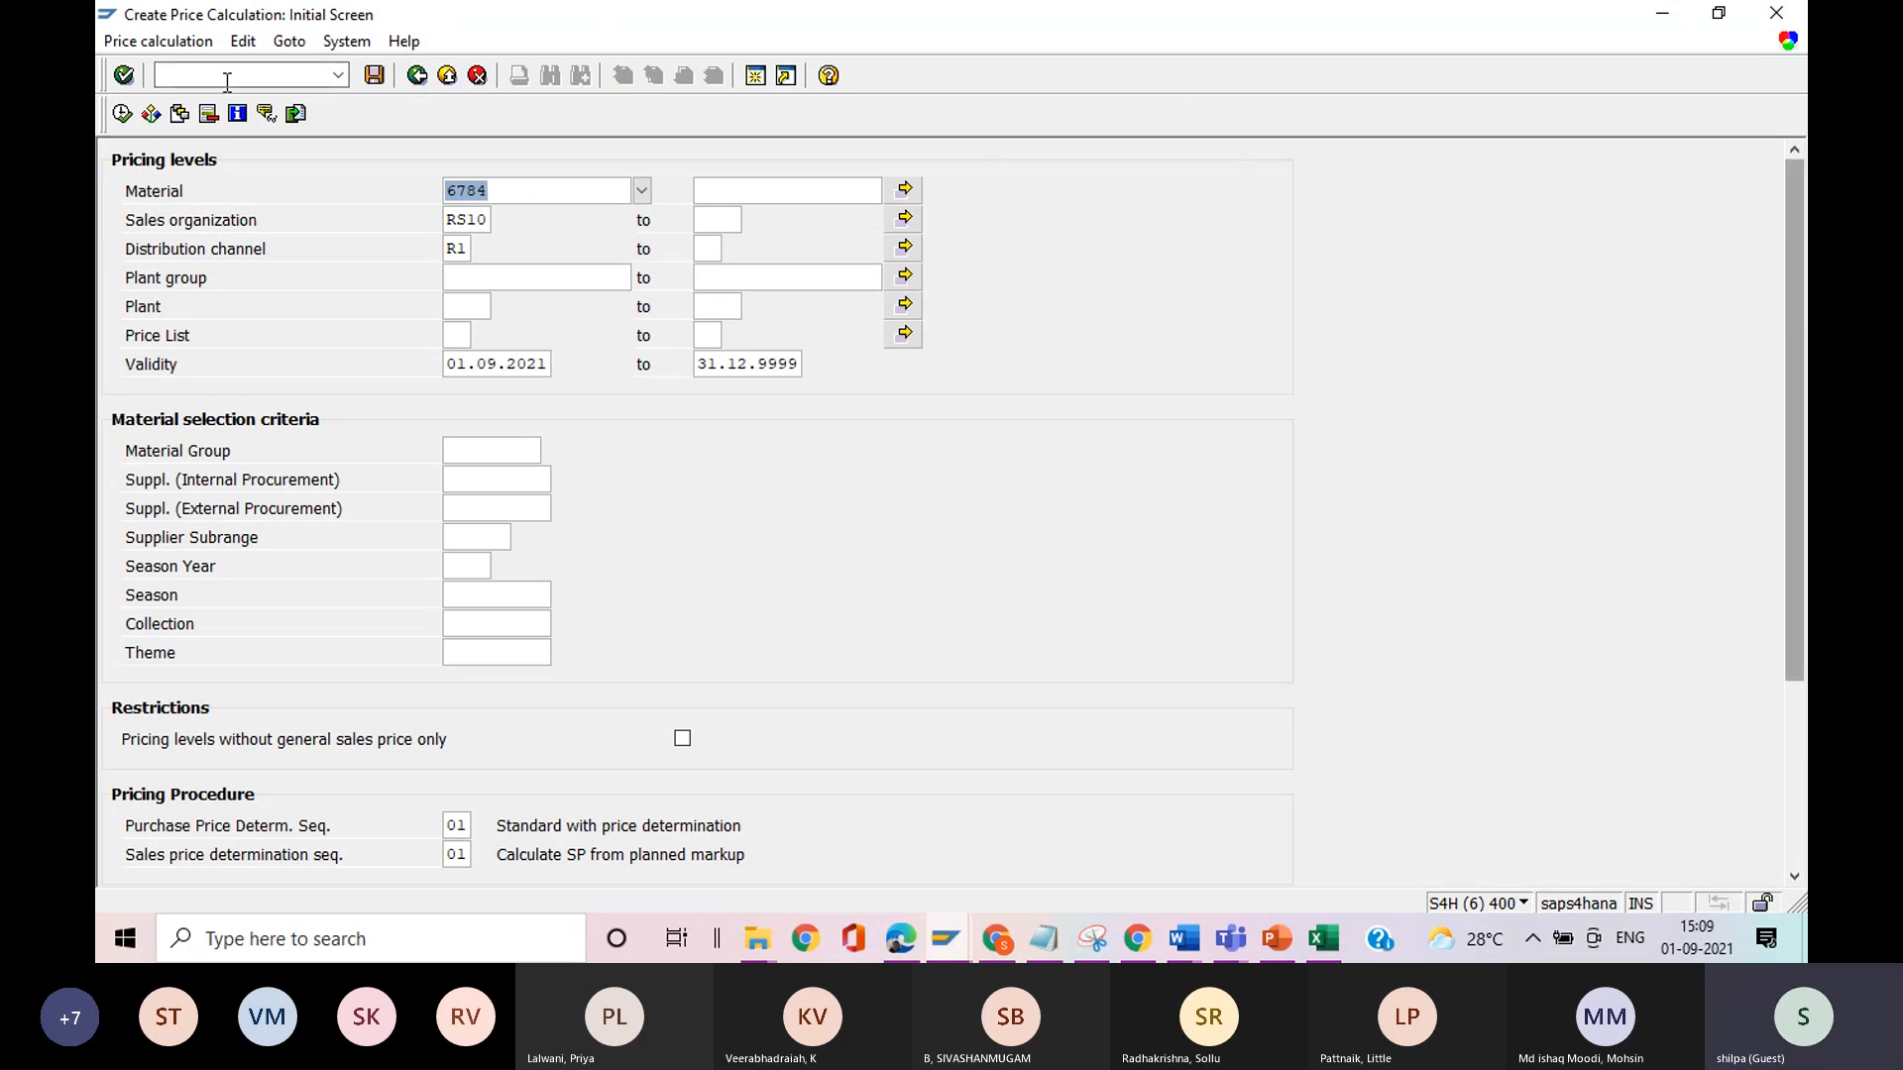
# Load the variant TEST-4 (two step correct) into the price calculation selection and run it for material 6161.
pyautogui.click(179, 115)
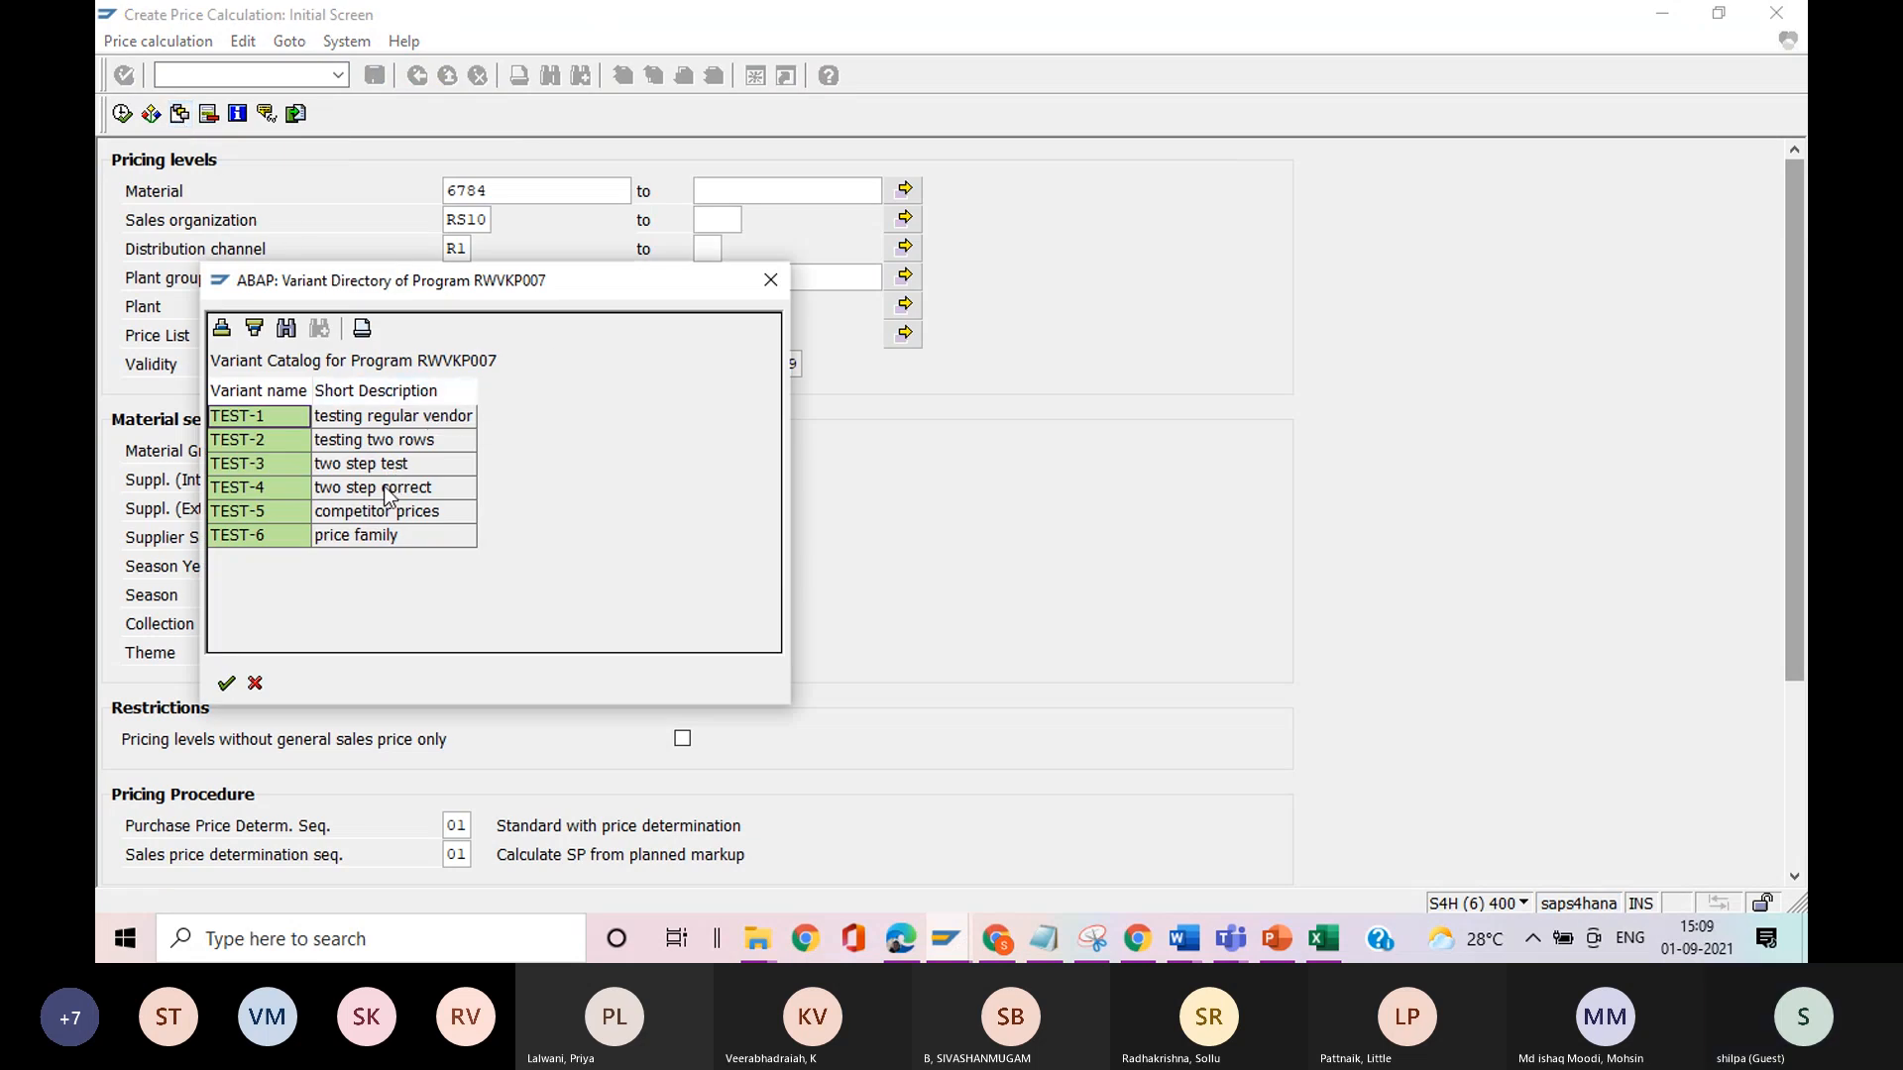
pyautogui.click(774, 279)
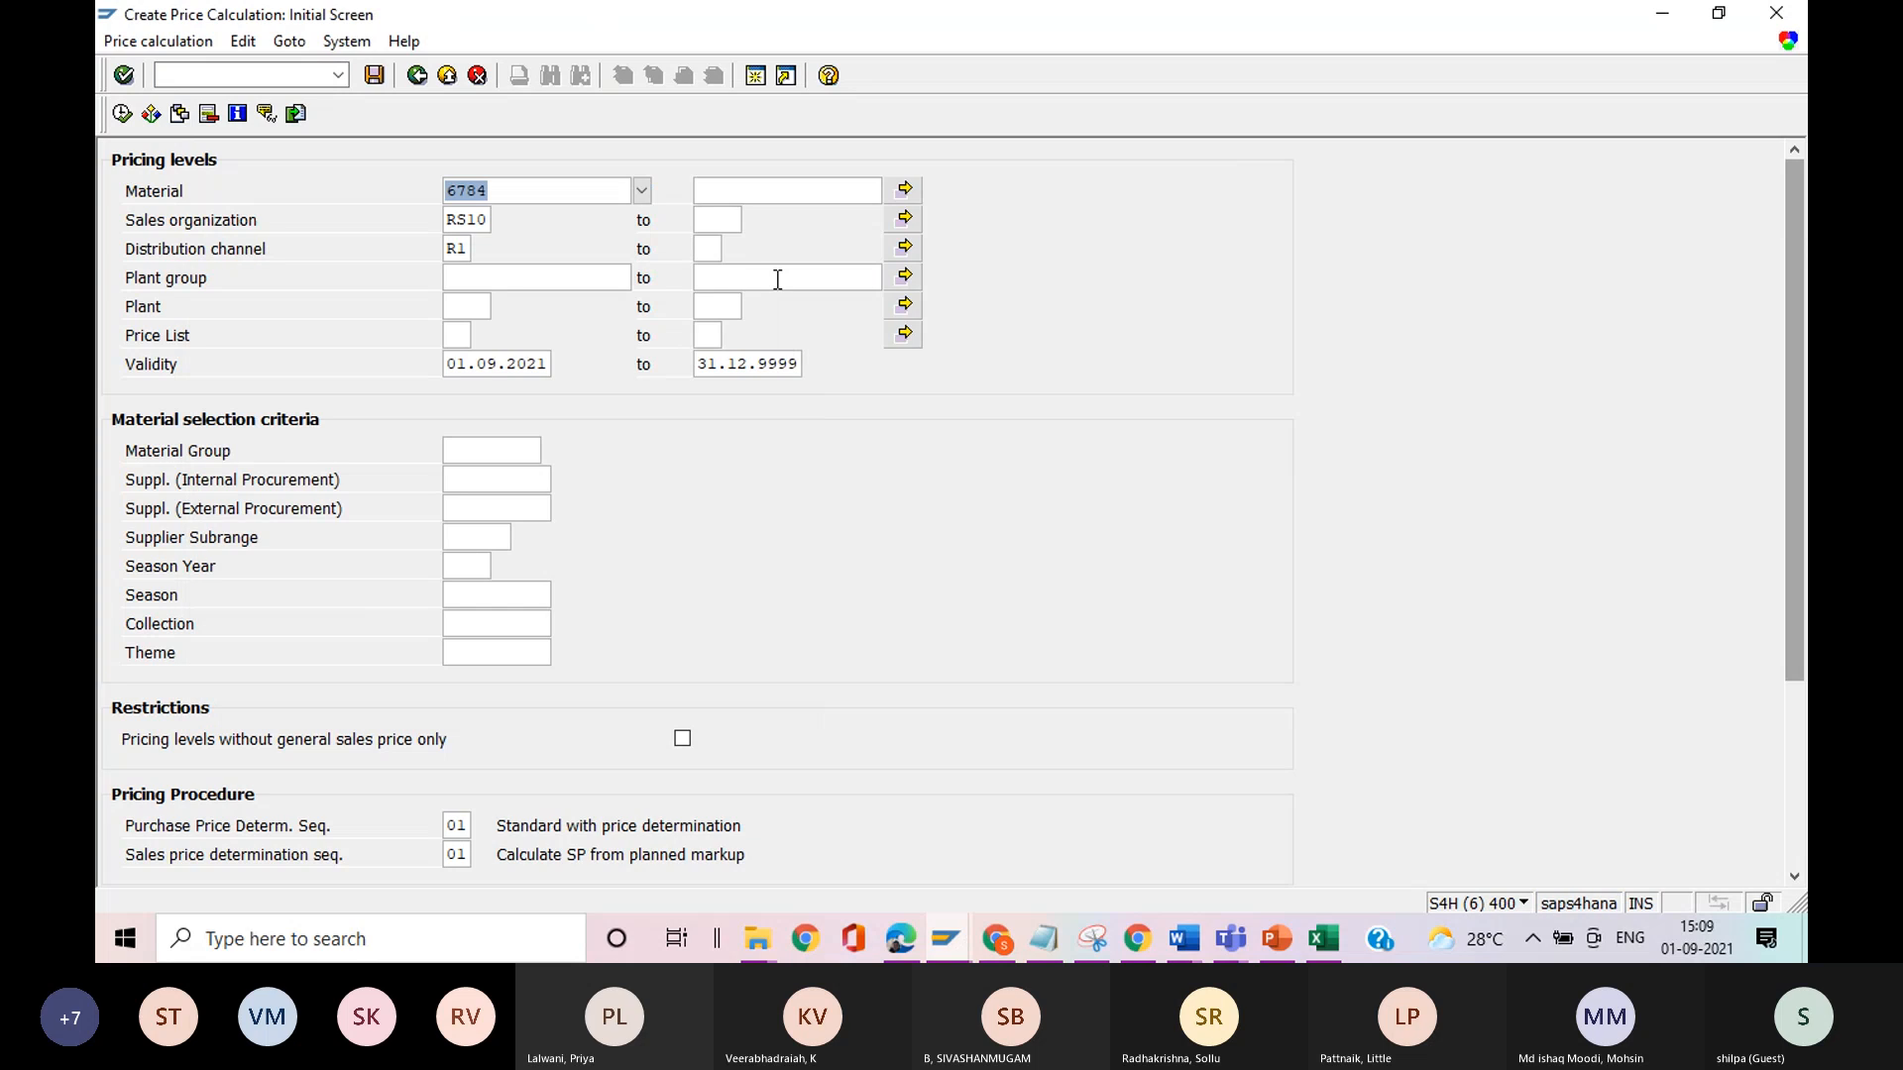
pyautogui.click(184, 115)
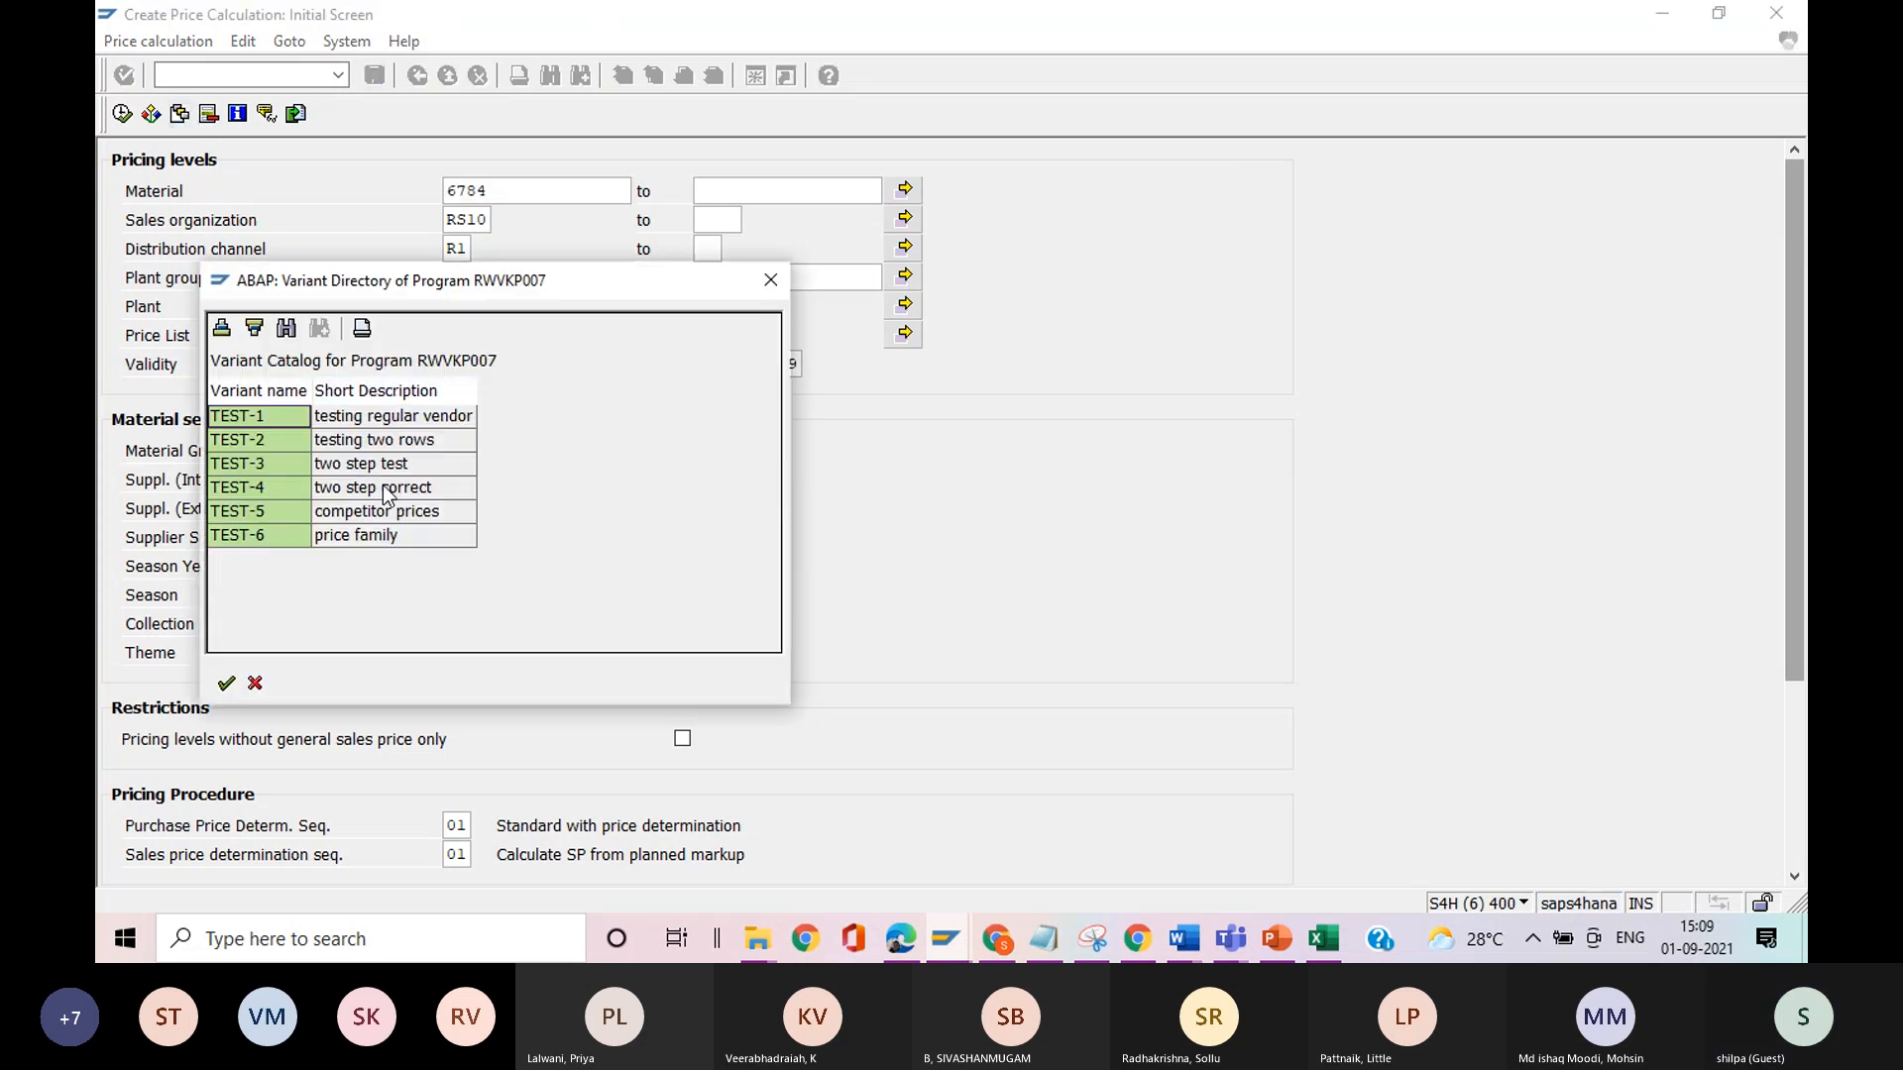
pyautogui.click(256, 489)
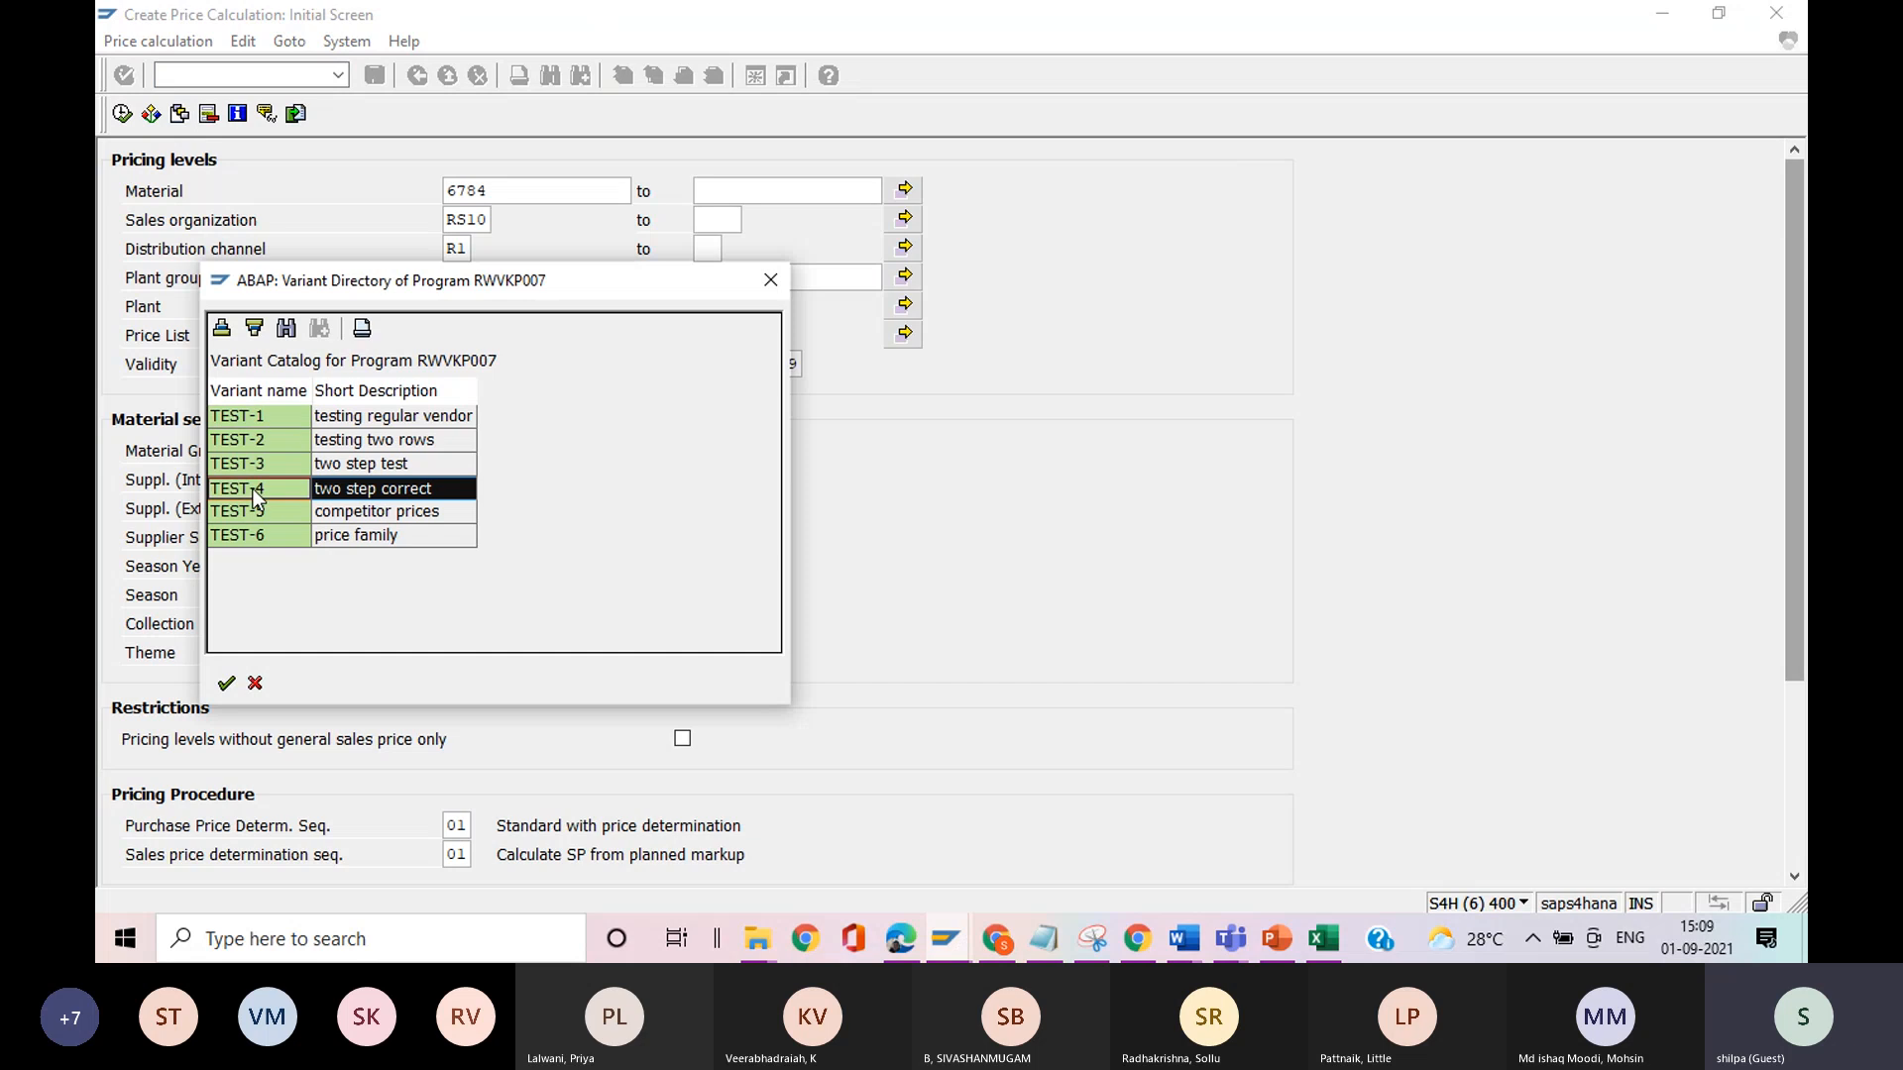
pyautogui.click(227, 683)
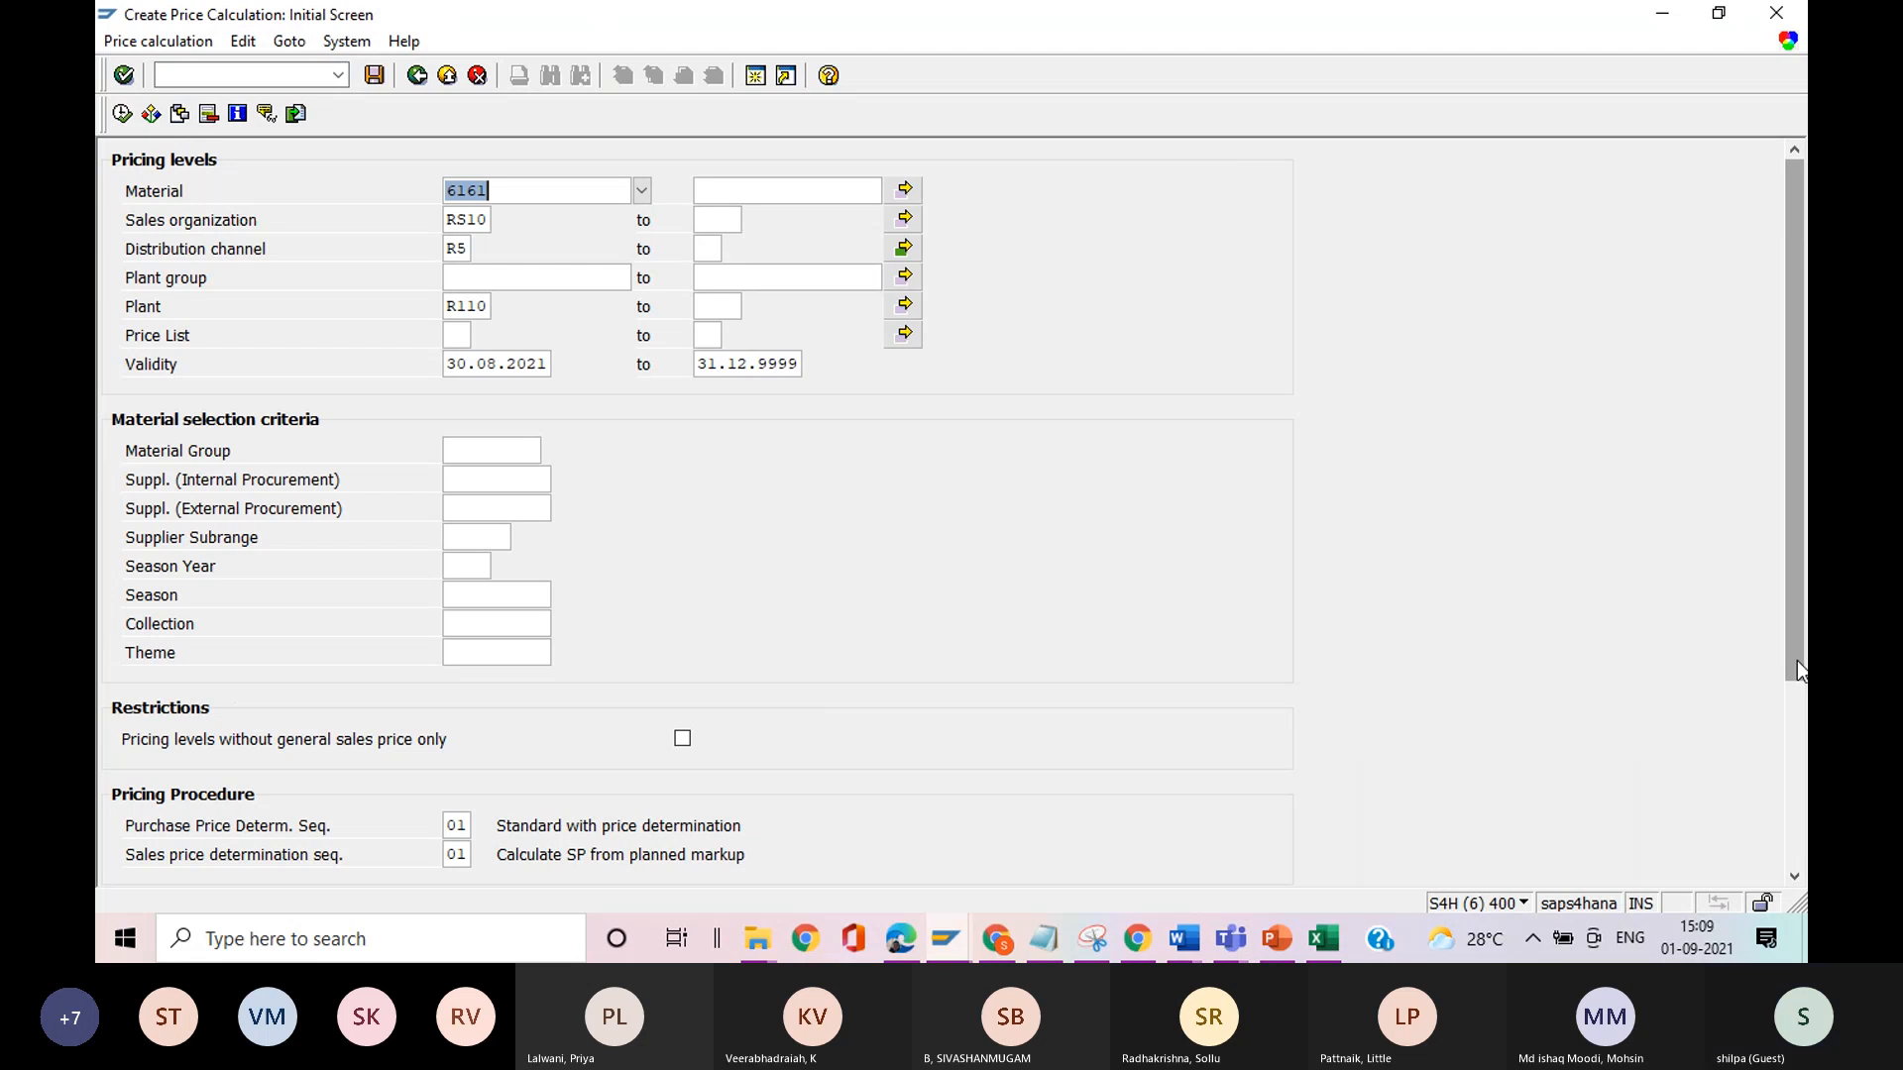
pyautogui.moveTo(1799, 659); pyautogui.dragTo(1806, 801)
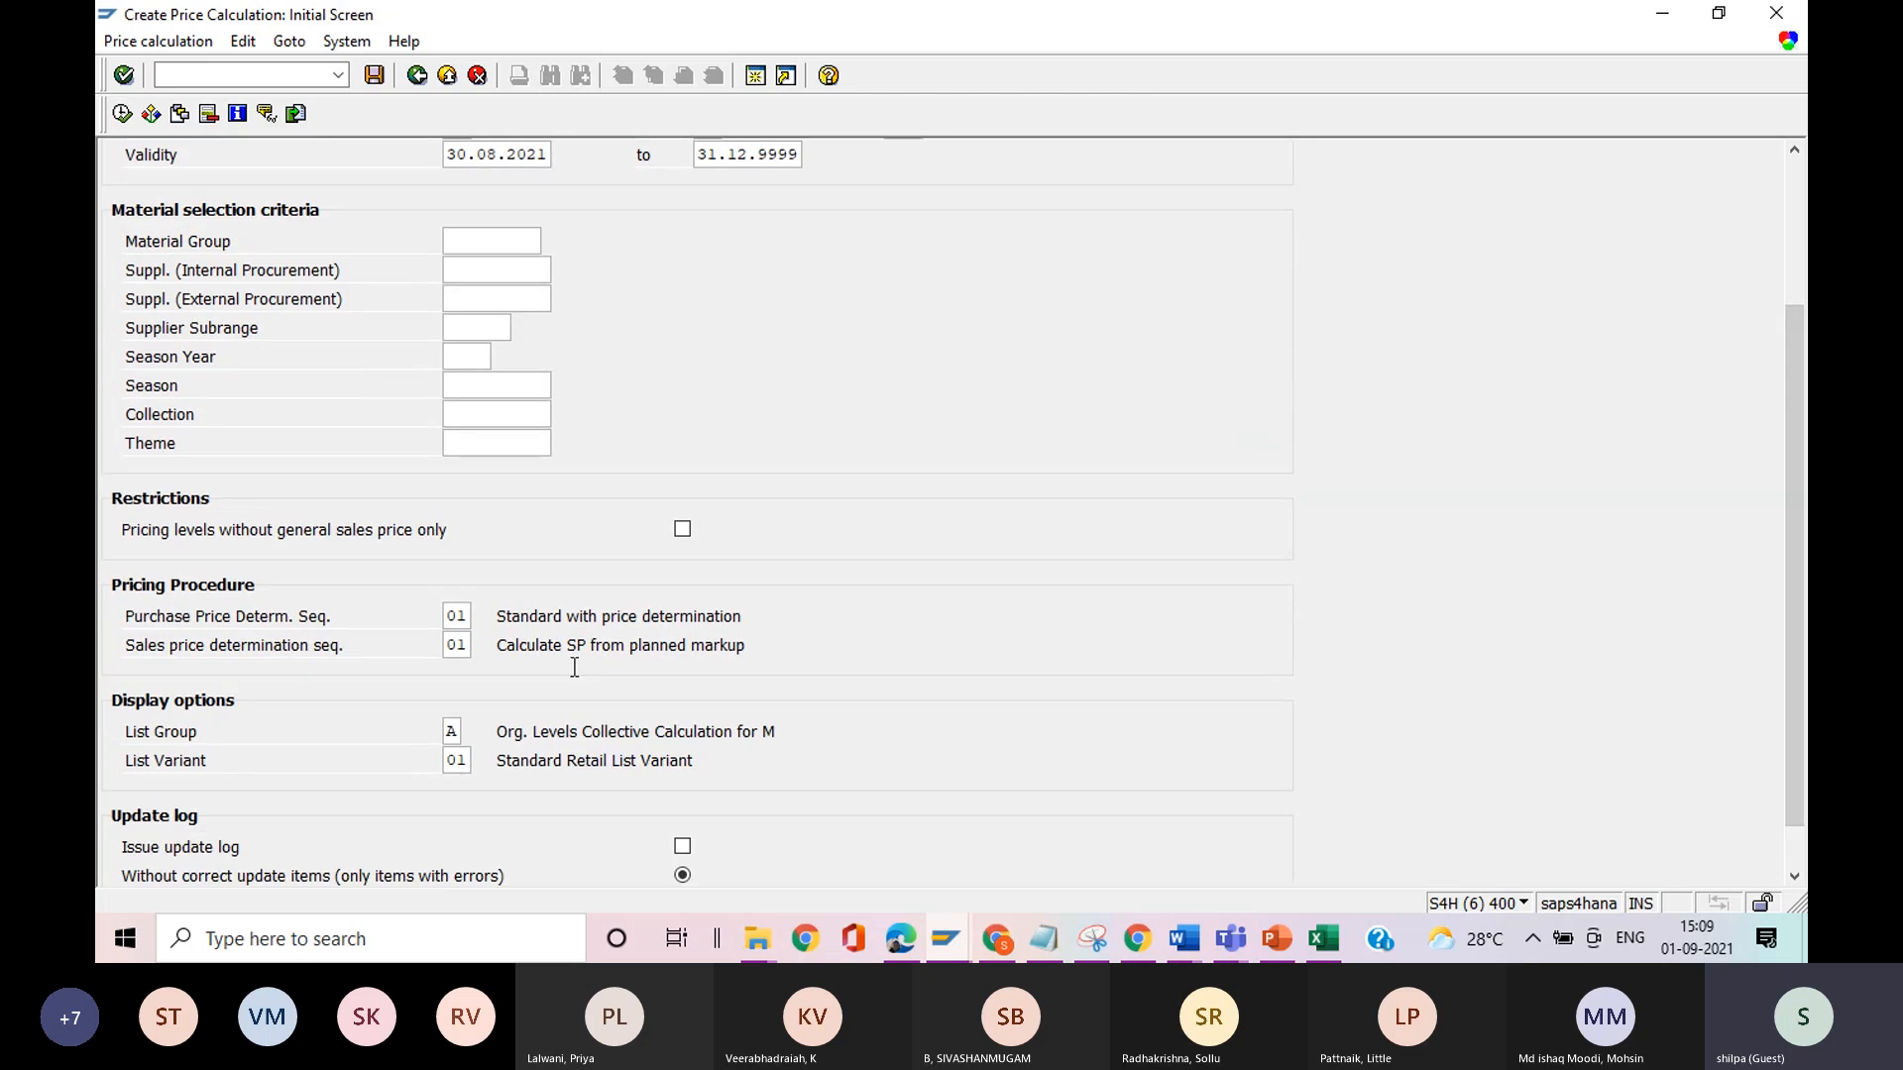
pyautogui.click(123, 115)
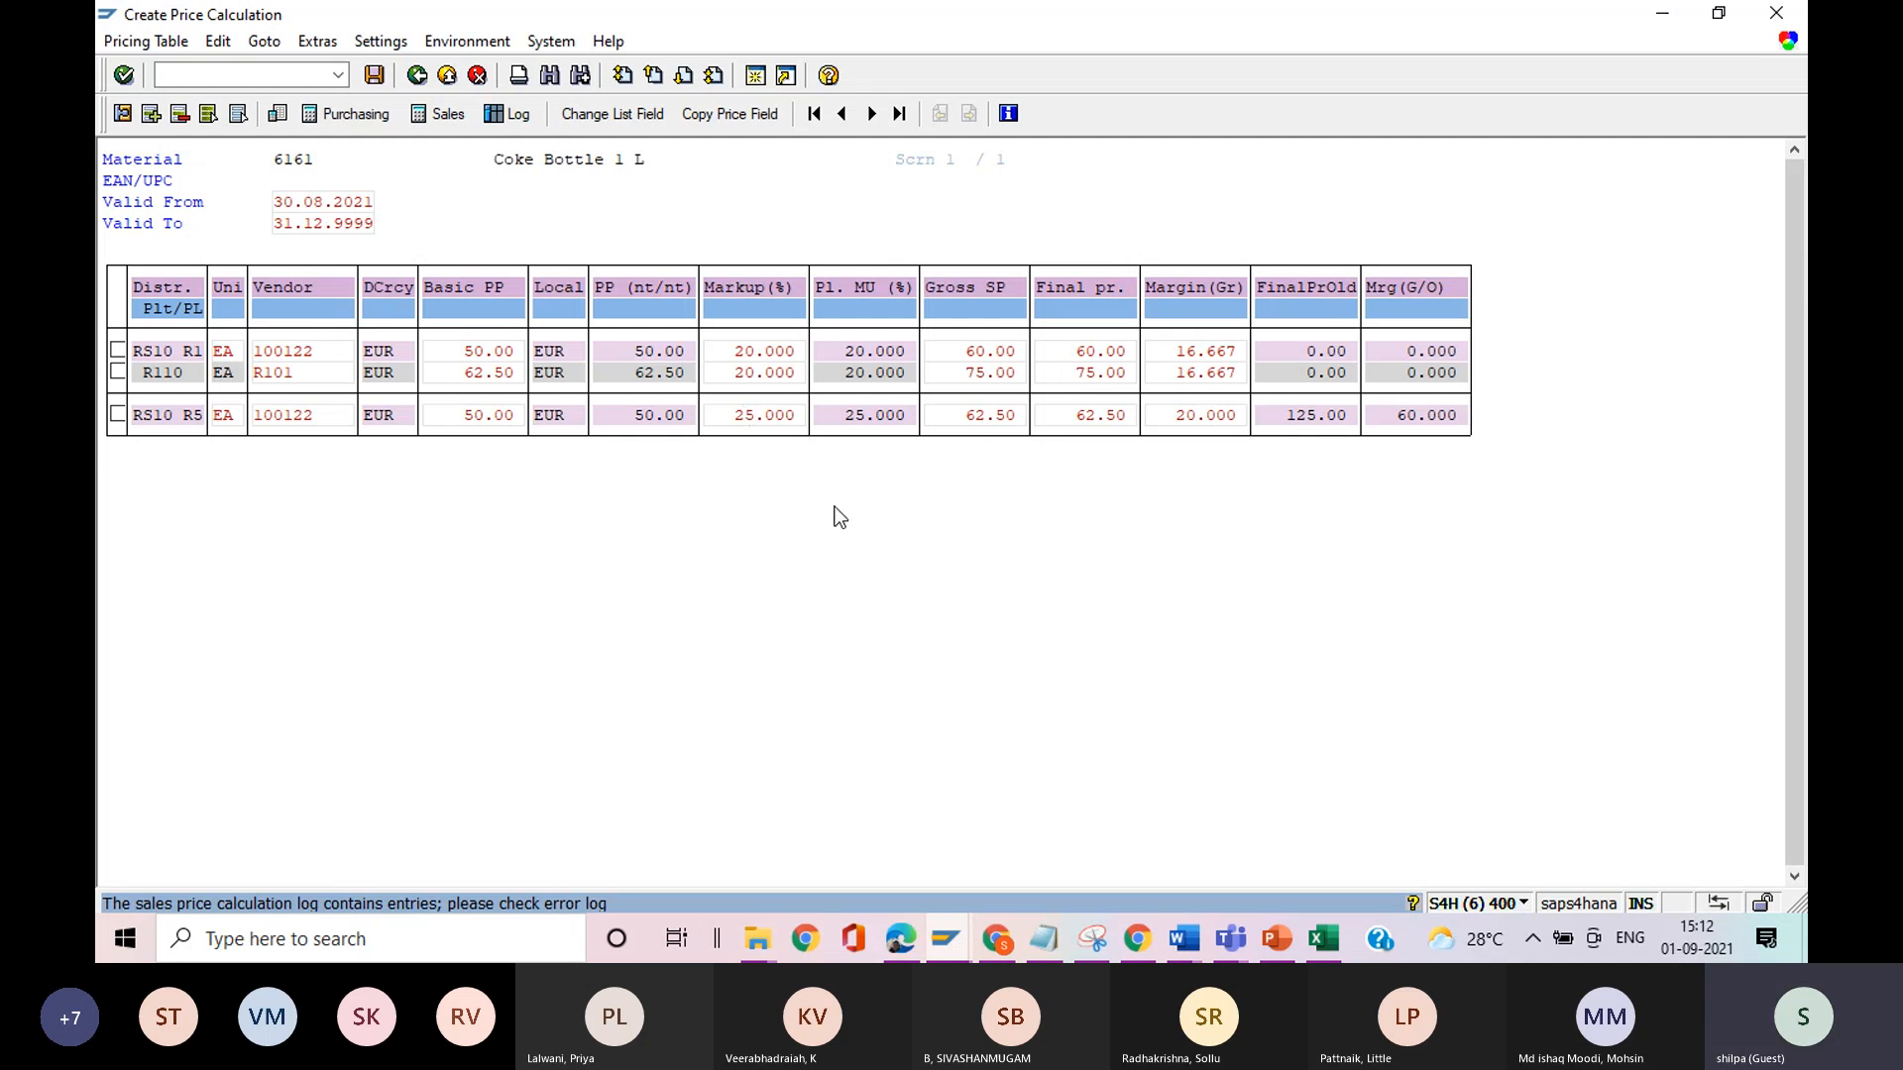
# Set the markup of the RS10 R5 distribution chain row to 30% and recalculate the prices.
pyautogui.press('Right')
pyautogui.press('BackSpace')
pyautogui.press('BackSpace')
pyautogui.write('30')
pyautogui.press('Return')
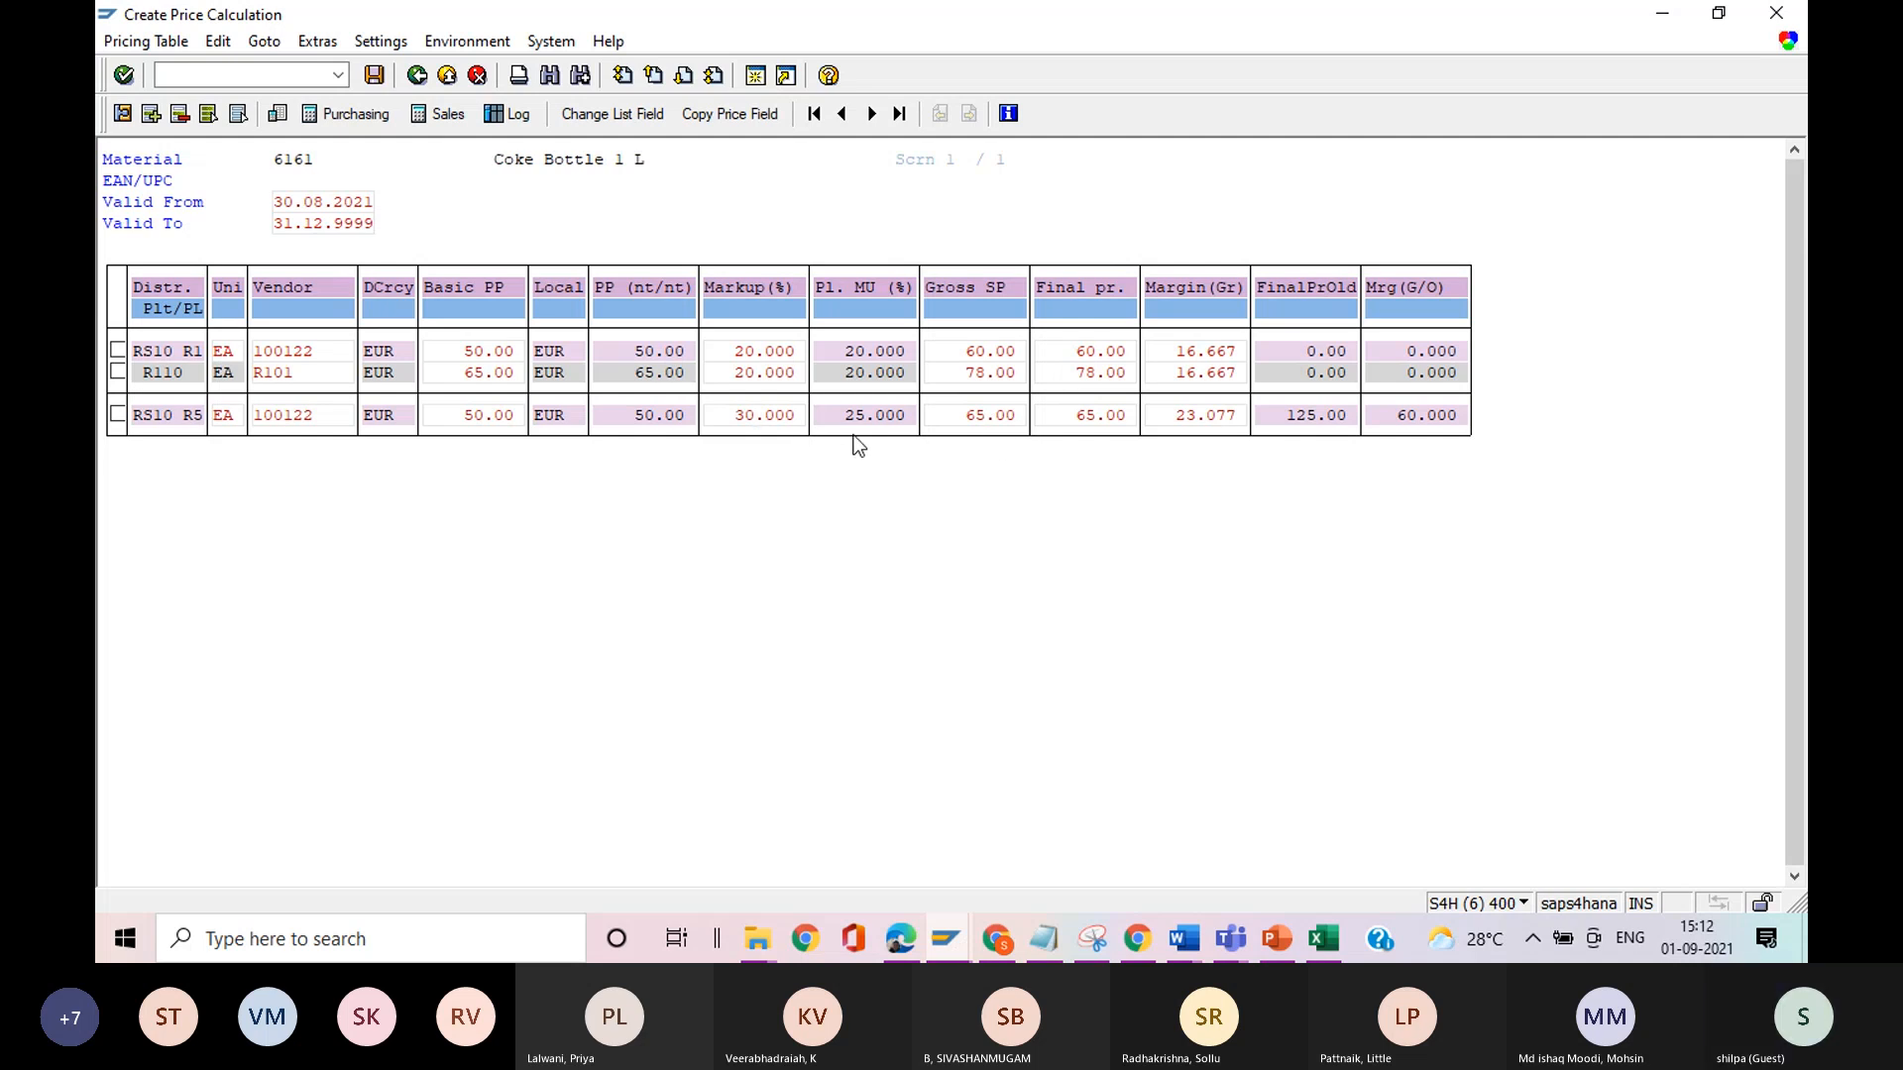
# Set the final price of the RS10 R5 distribution chain row to 75.00 EUR and recalculate the prices.
pyautogui.click(978, 420)
pyautogui.press('Delete')
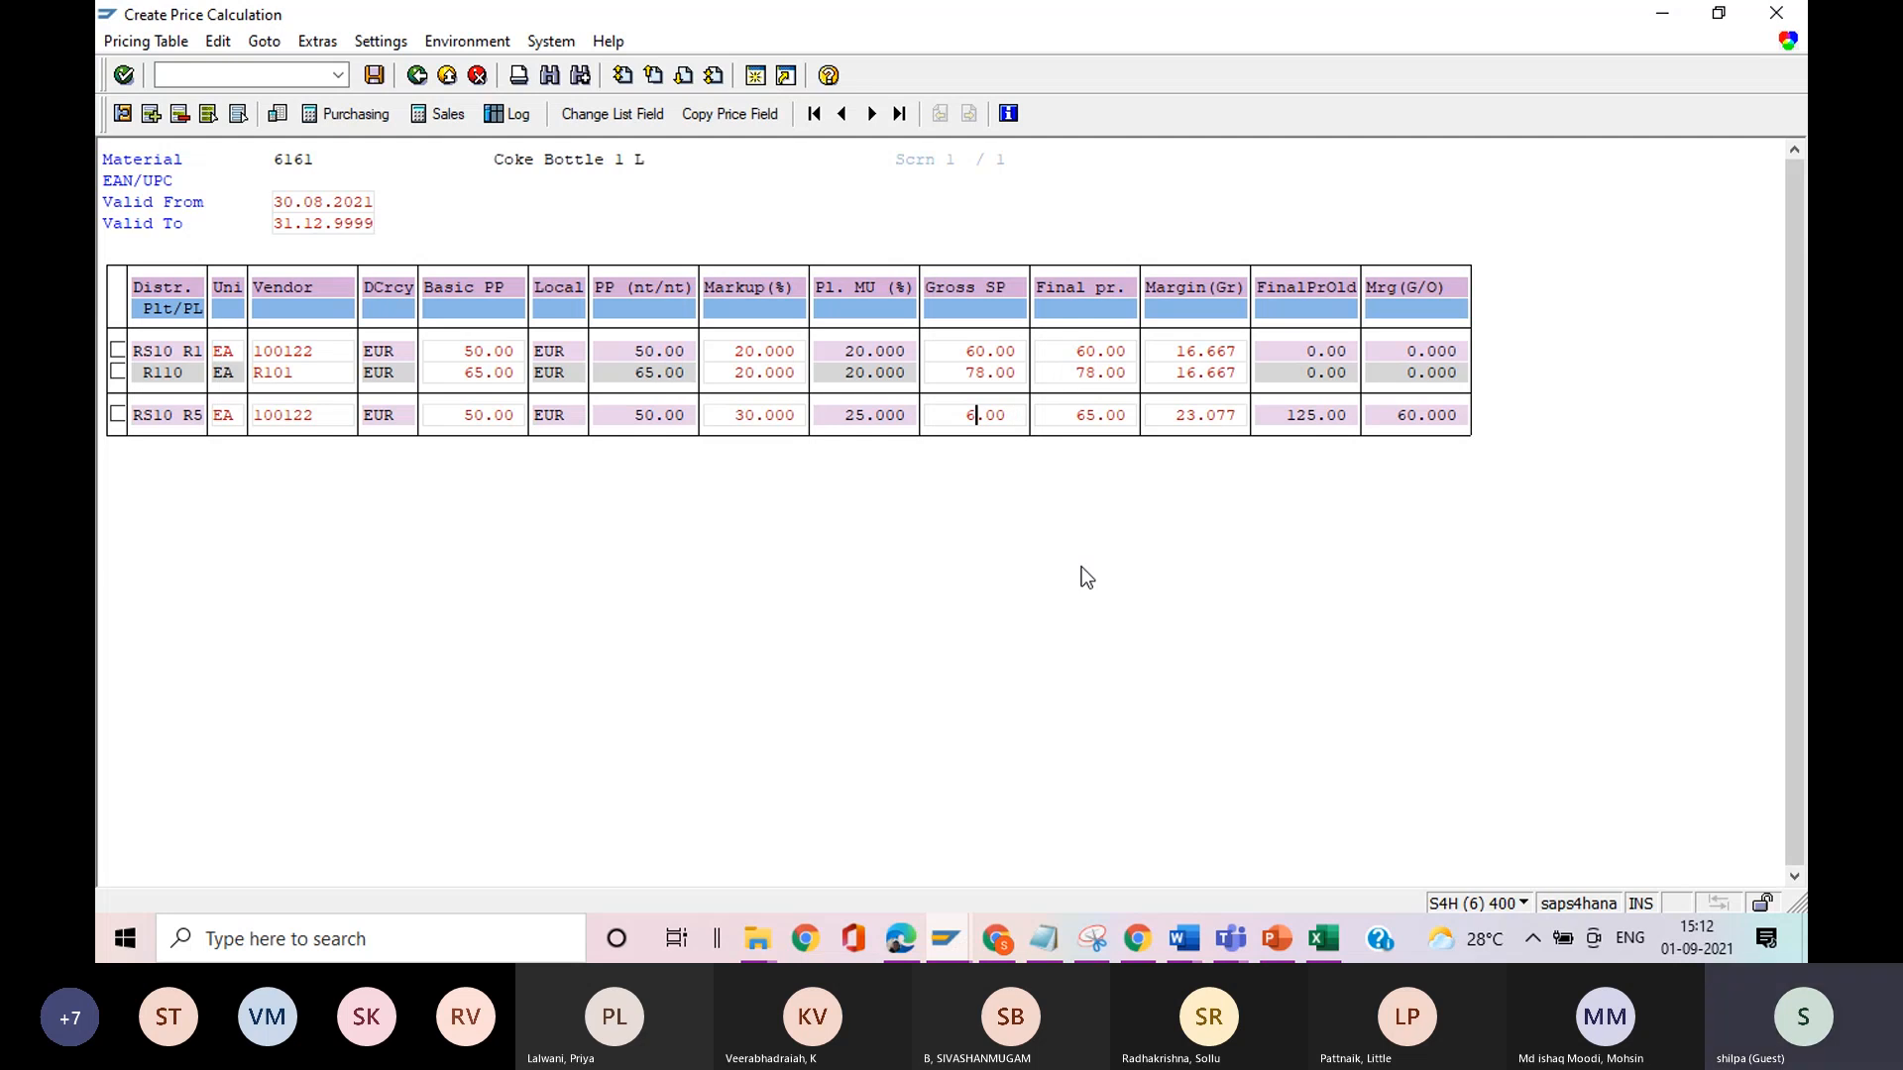
pyautogui.write('5')
pyautogui.click(1091, 421)
pyautogui.press('BackSpace')
pyautogui.write('7')
pyautogui.press('Return')
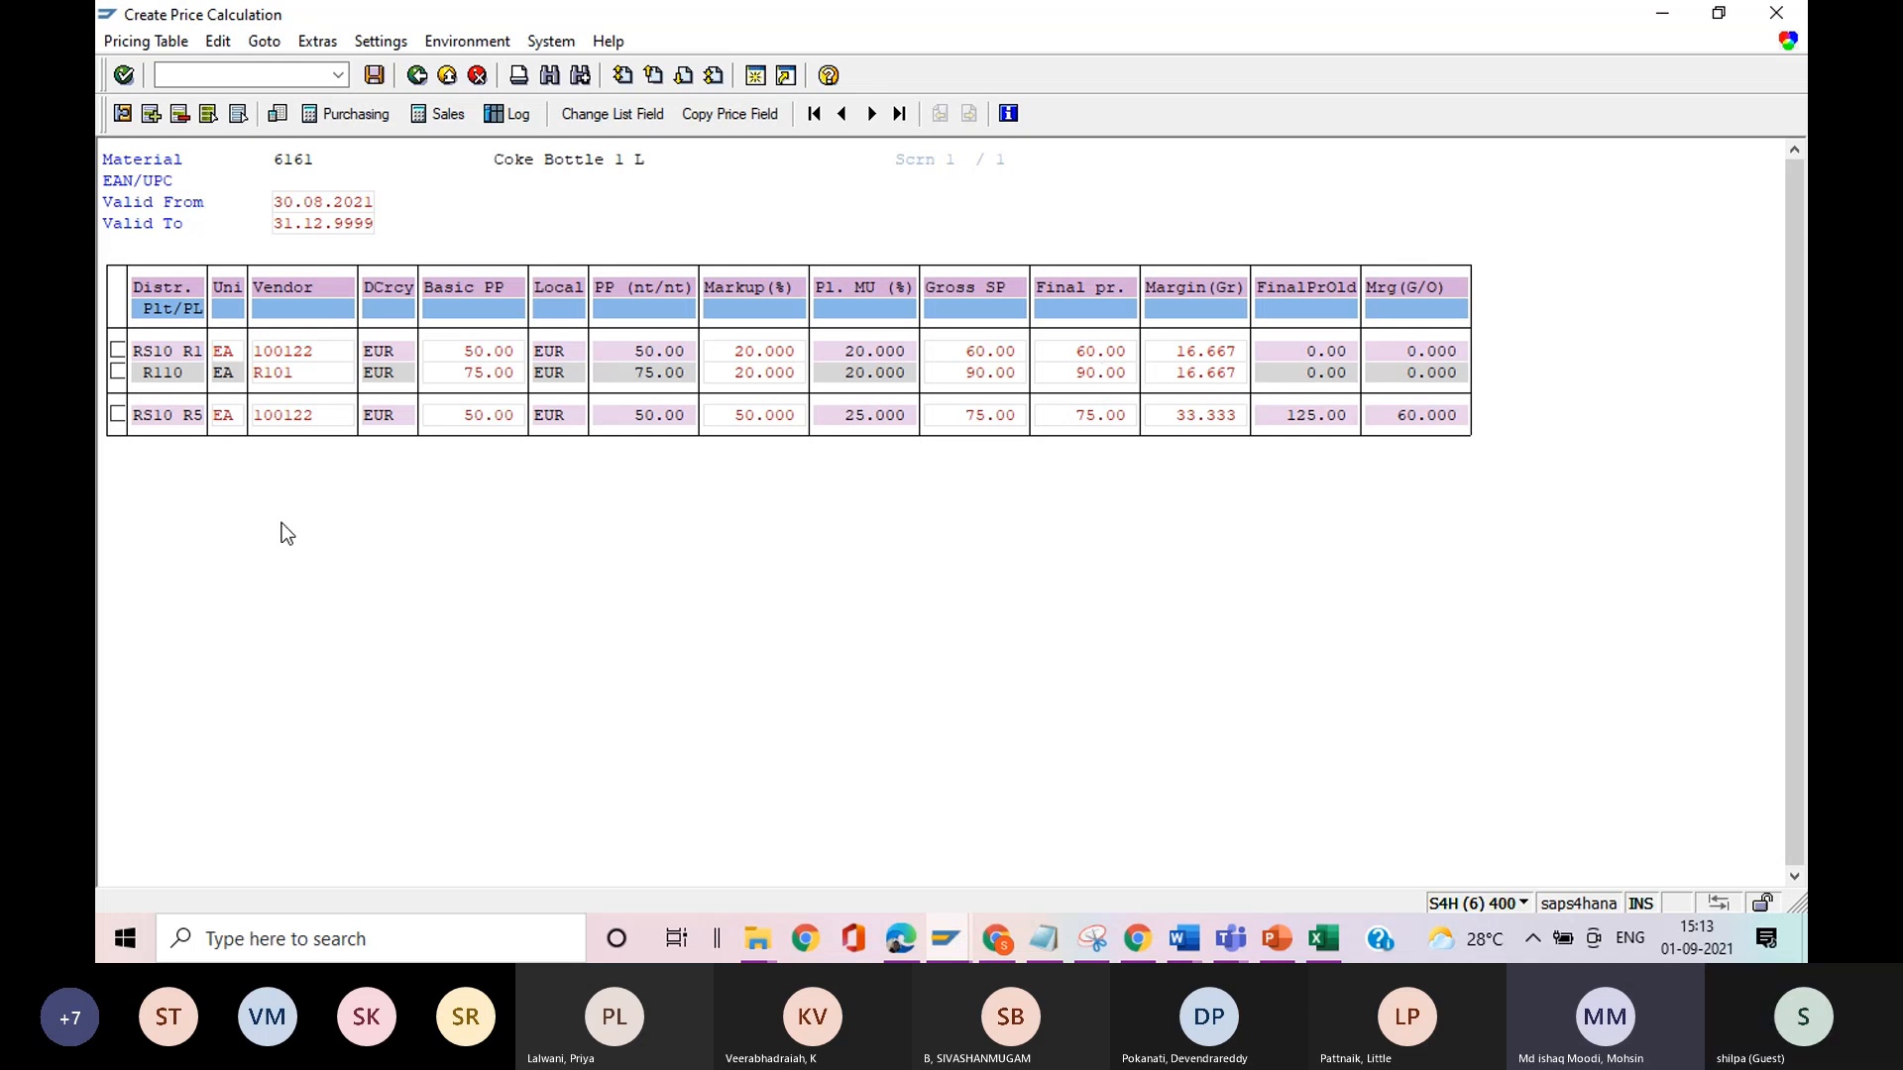
# Display plant R110 with transaction WB03 in a new session, check its distribution channel, and return to the price calculation.
pyautogui.click(197, 419)
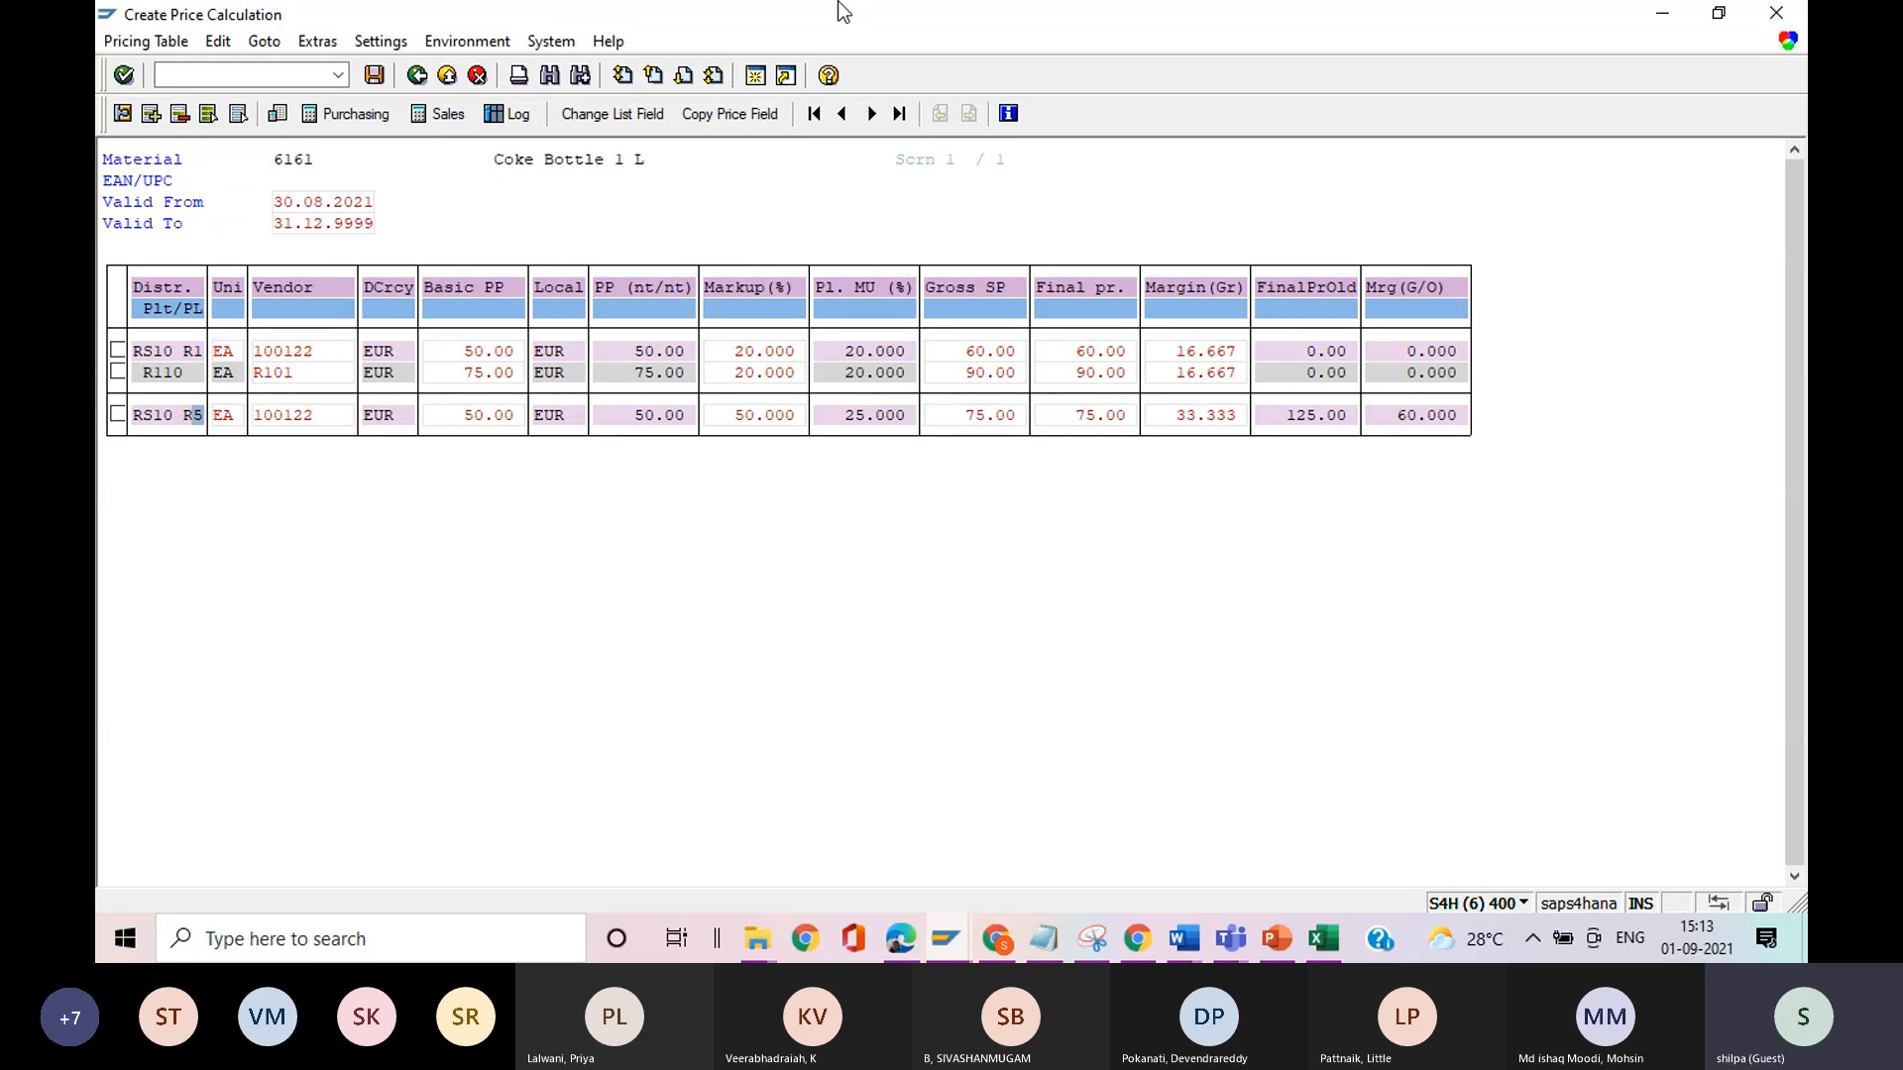
pyautogui.click(755, 75)
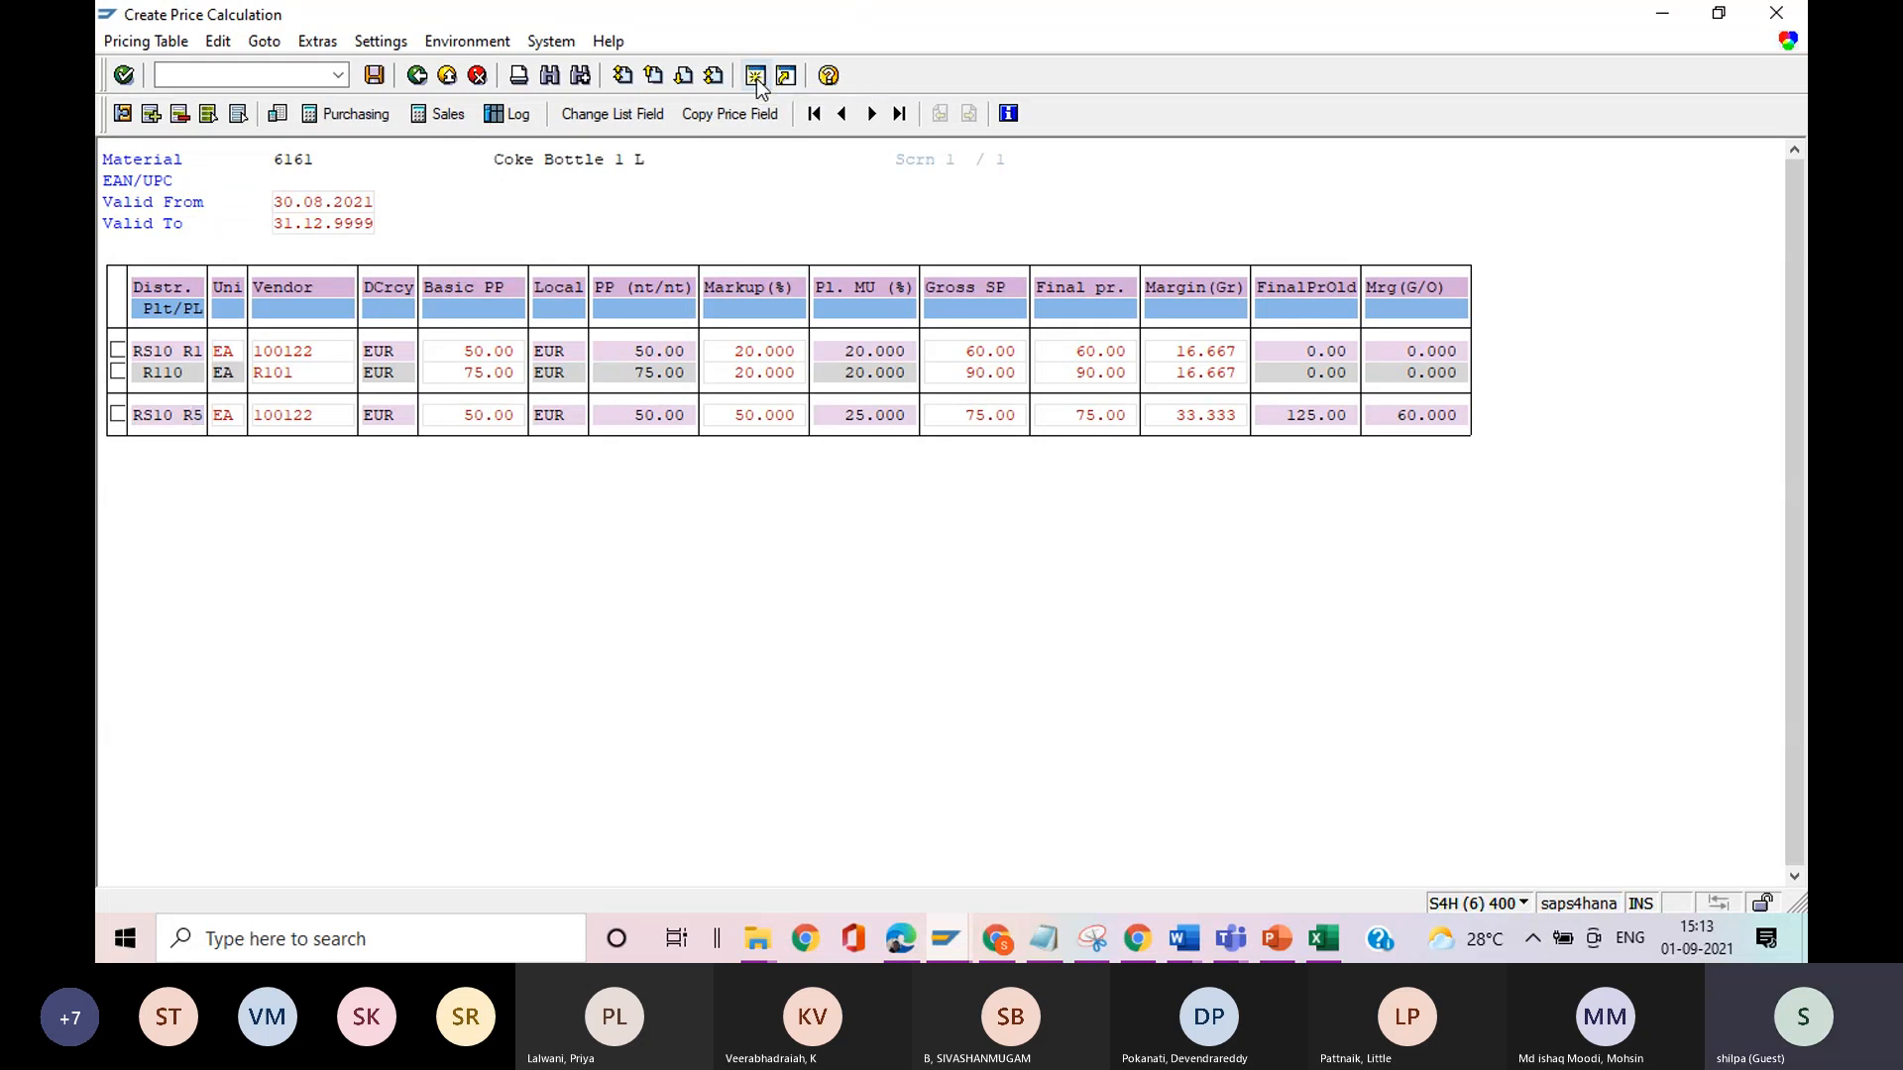
pyautogui.write('wb03')
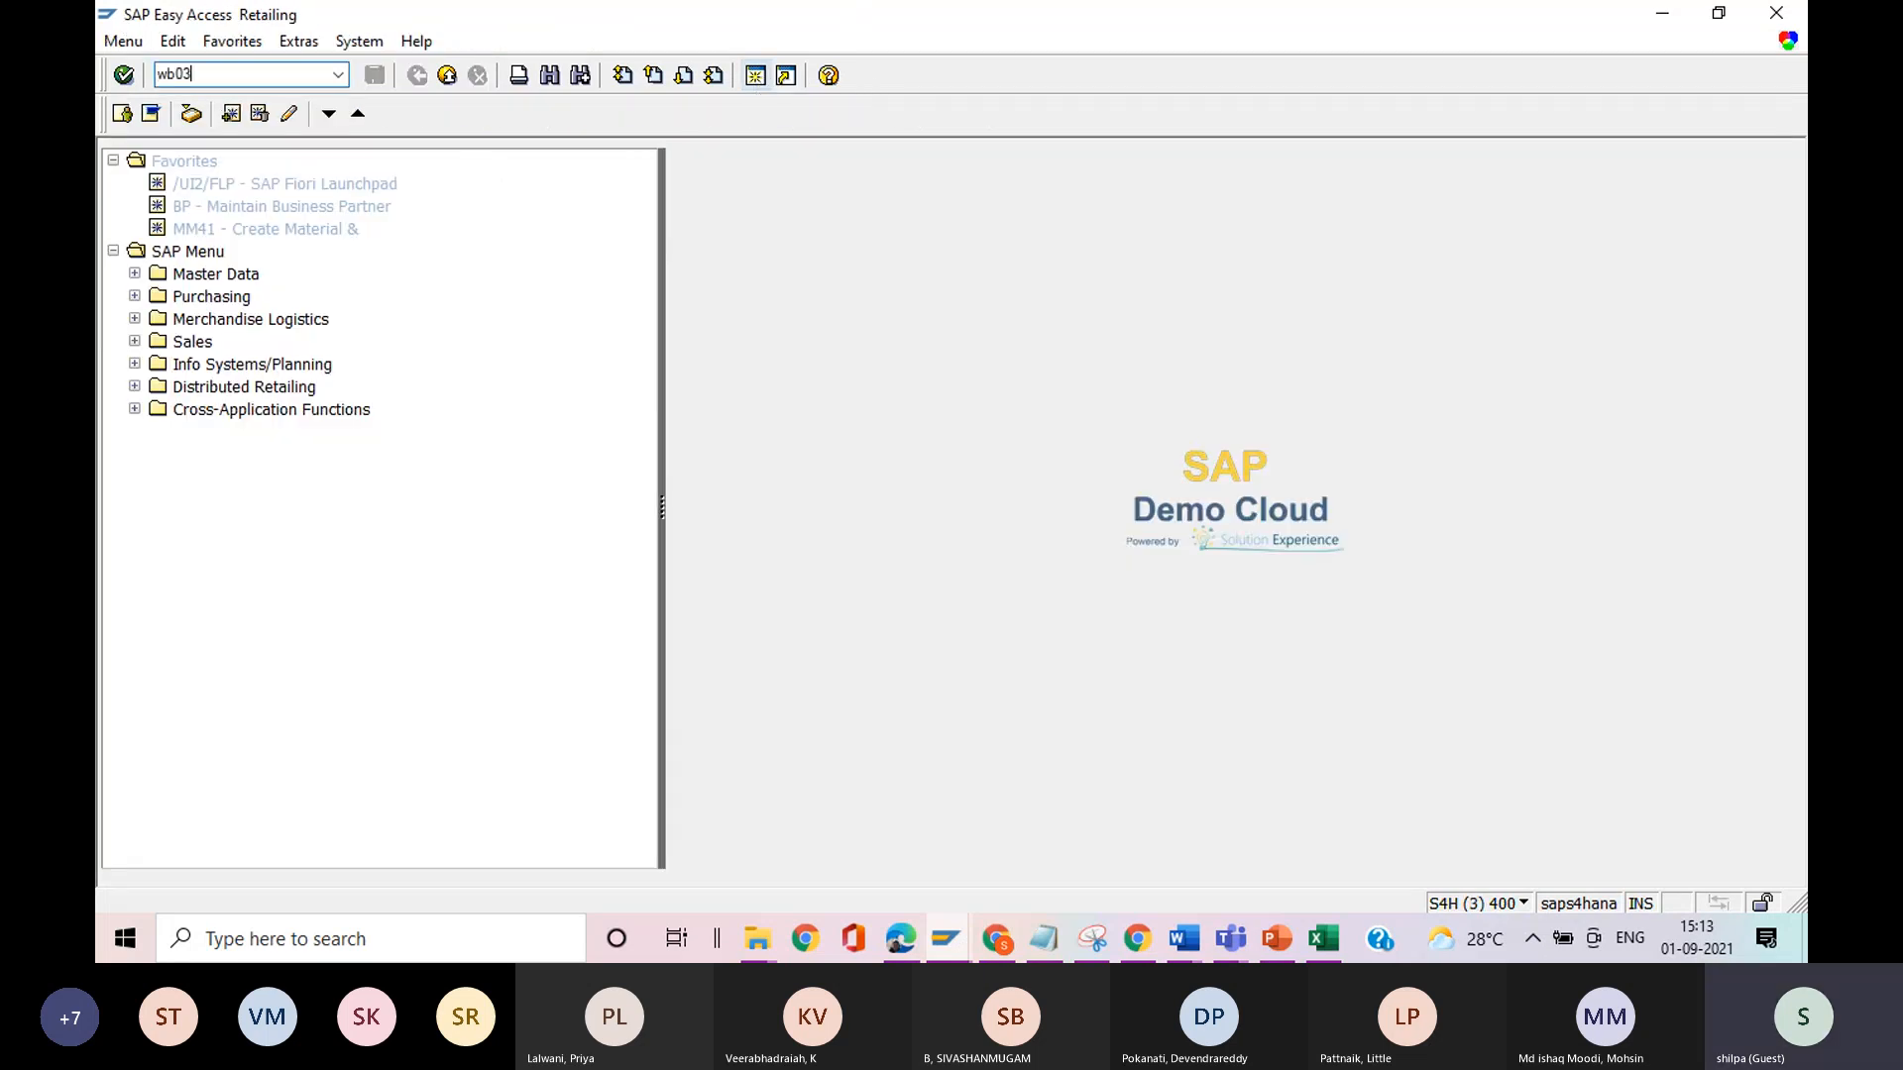
pyautogui.press('Return')
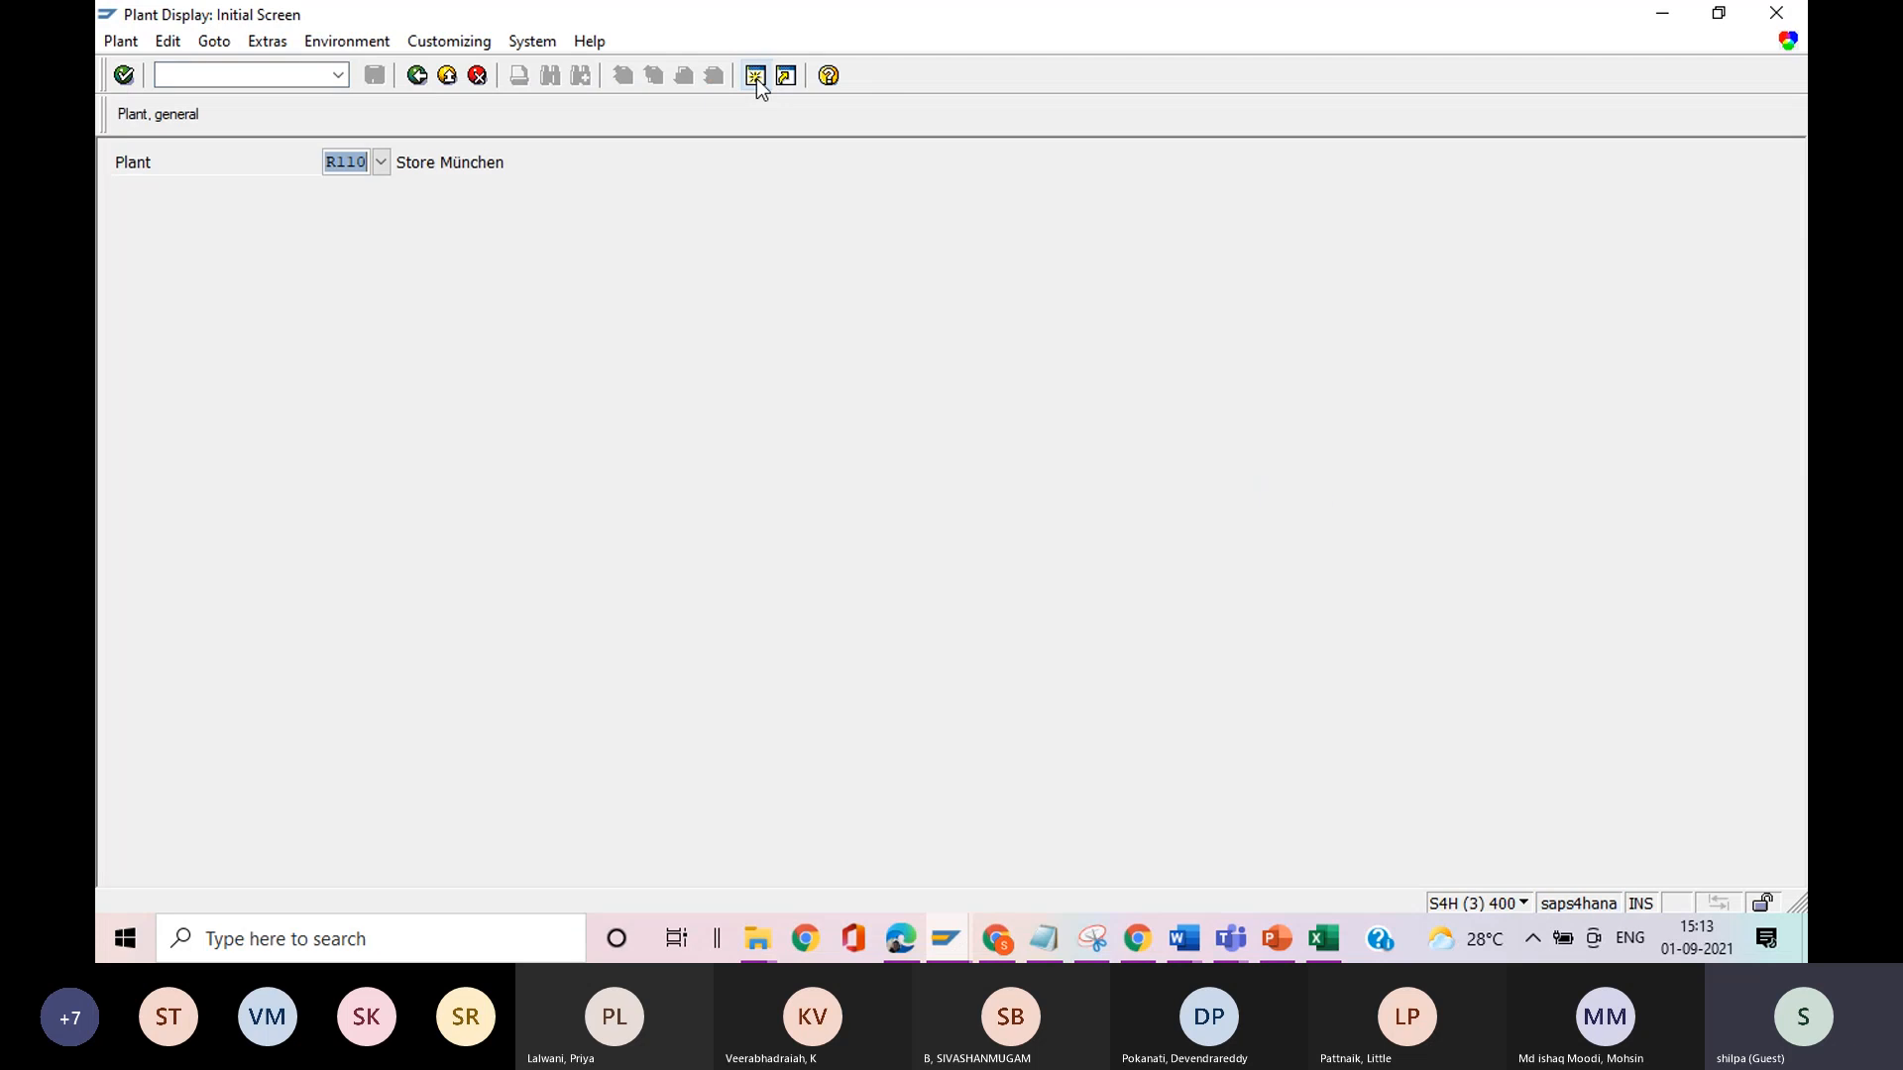
pyautogui.press('Return')
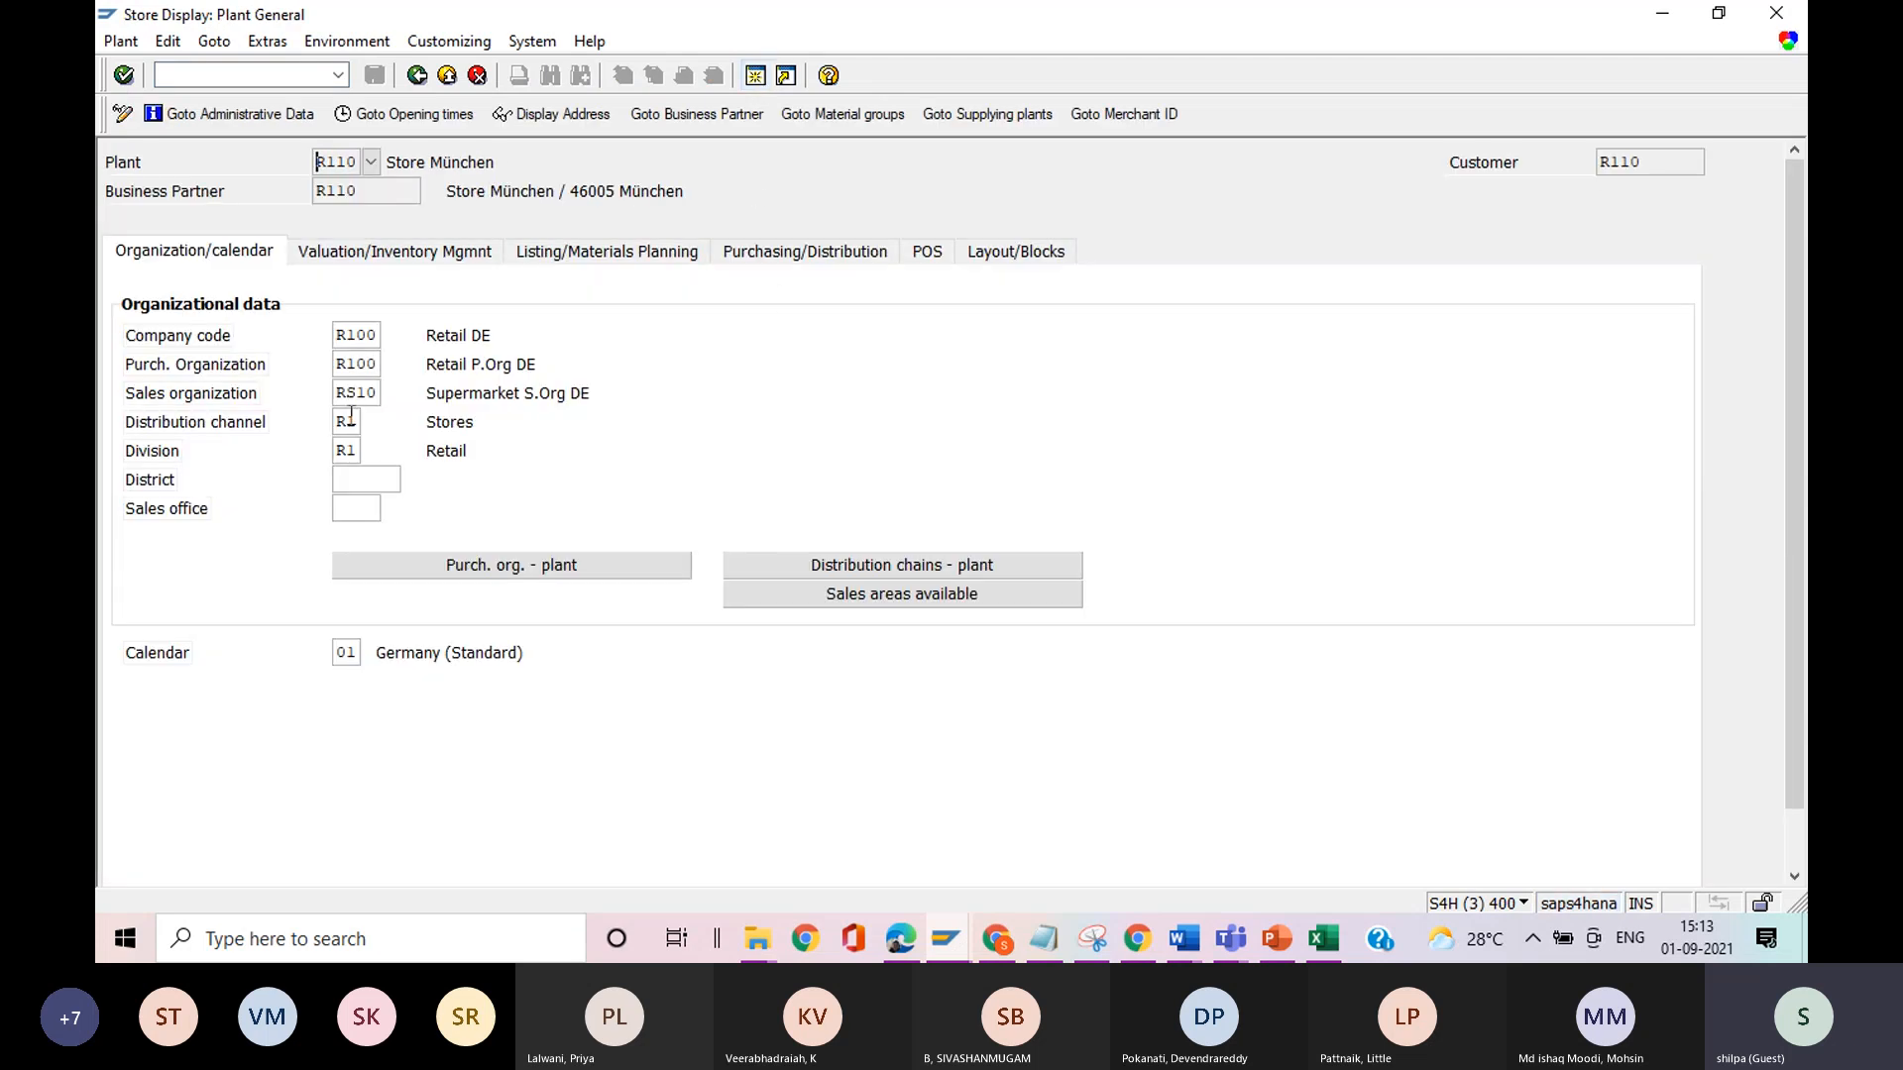
pyautogui.hotkey('alt', 'Tab')
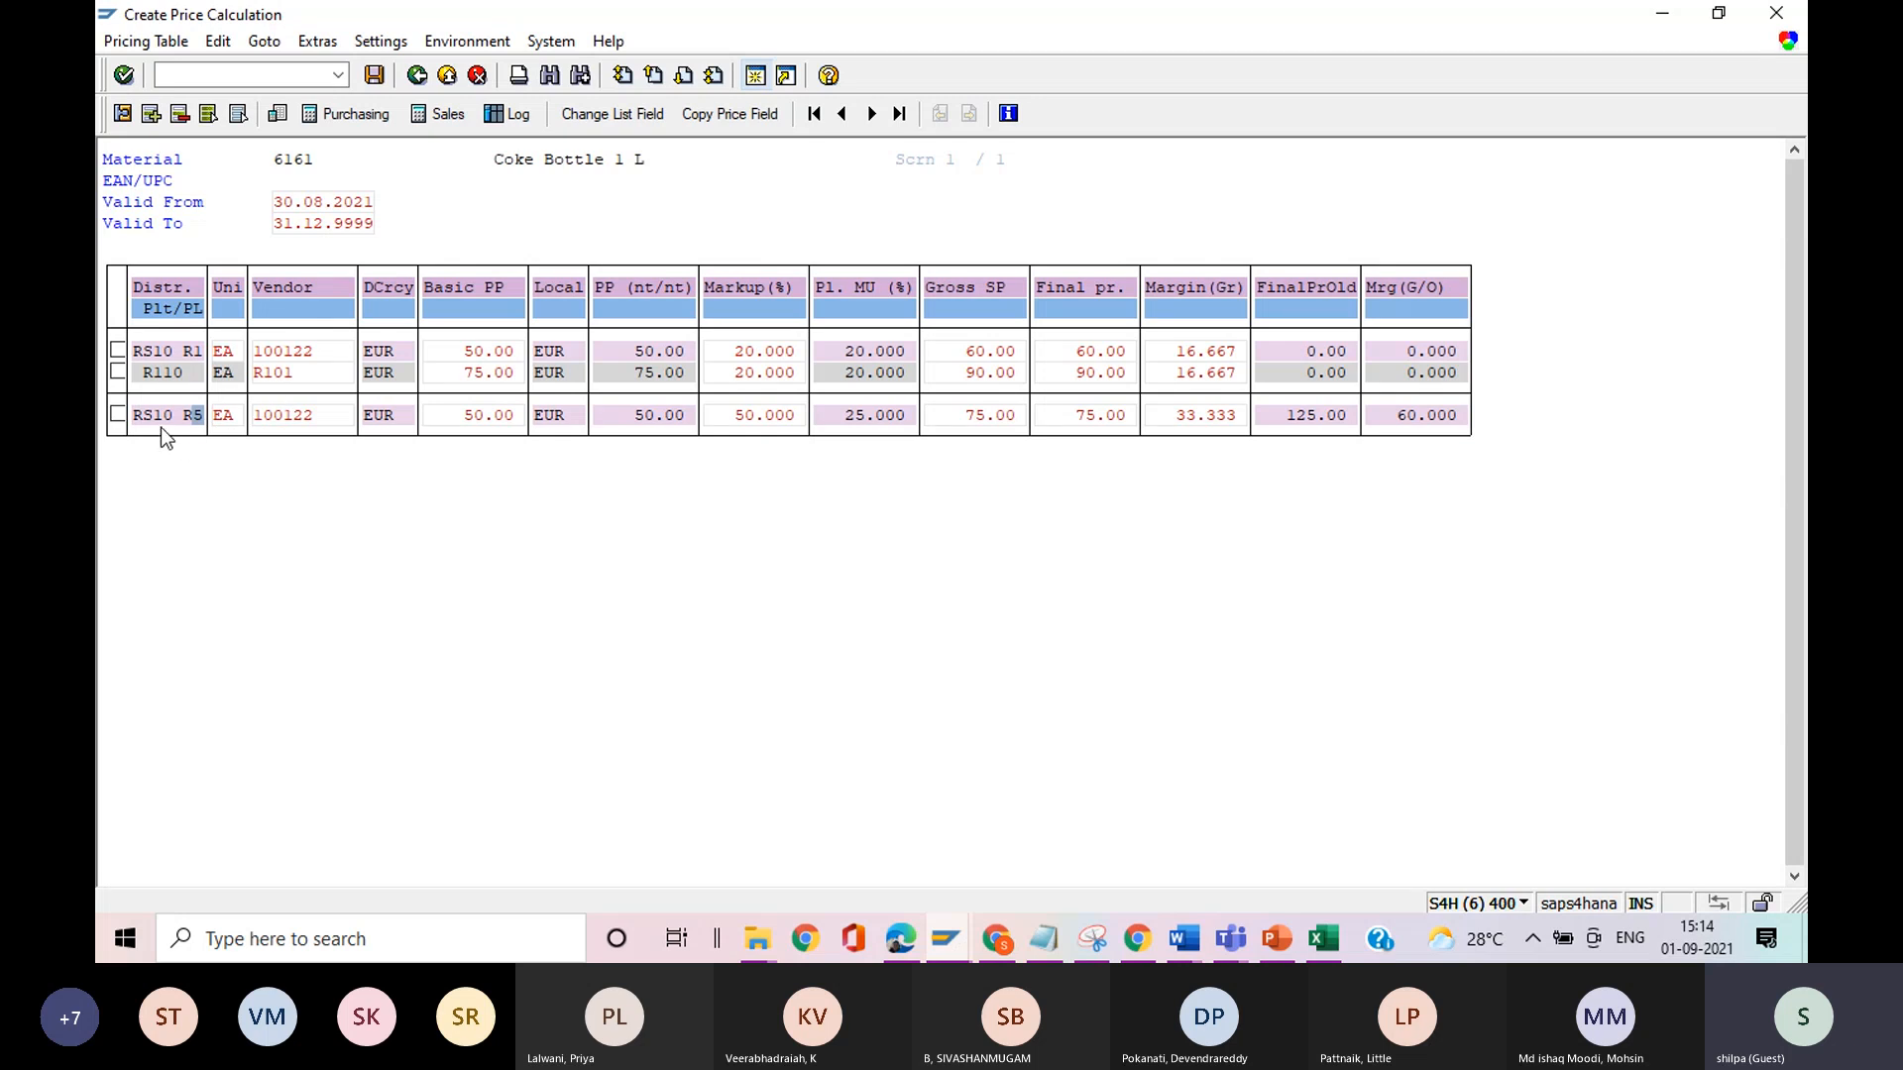
# Display plant R101 in the plant display session, check its distribution channel, and return to the price calculation.
pyautogui.doubleClick(287, 380)
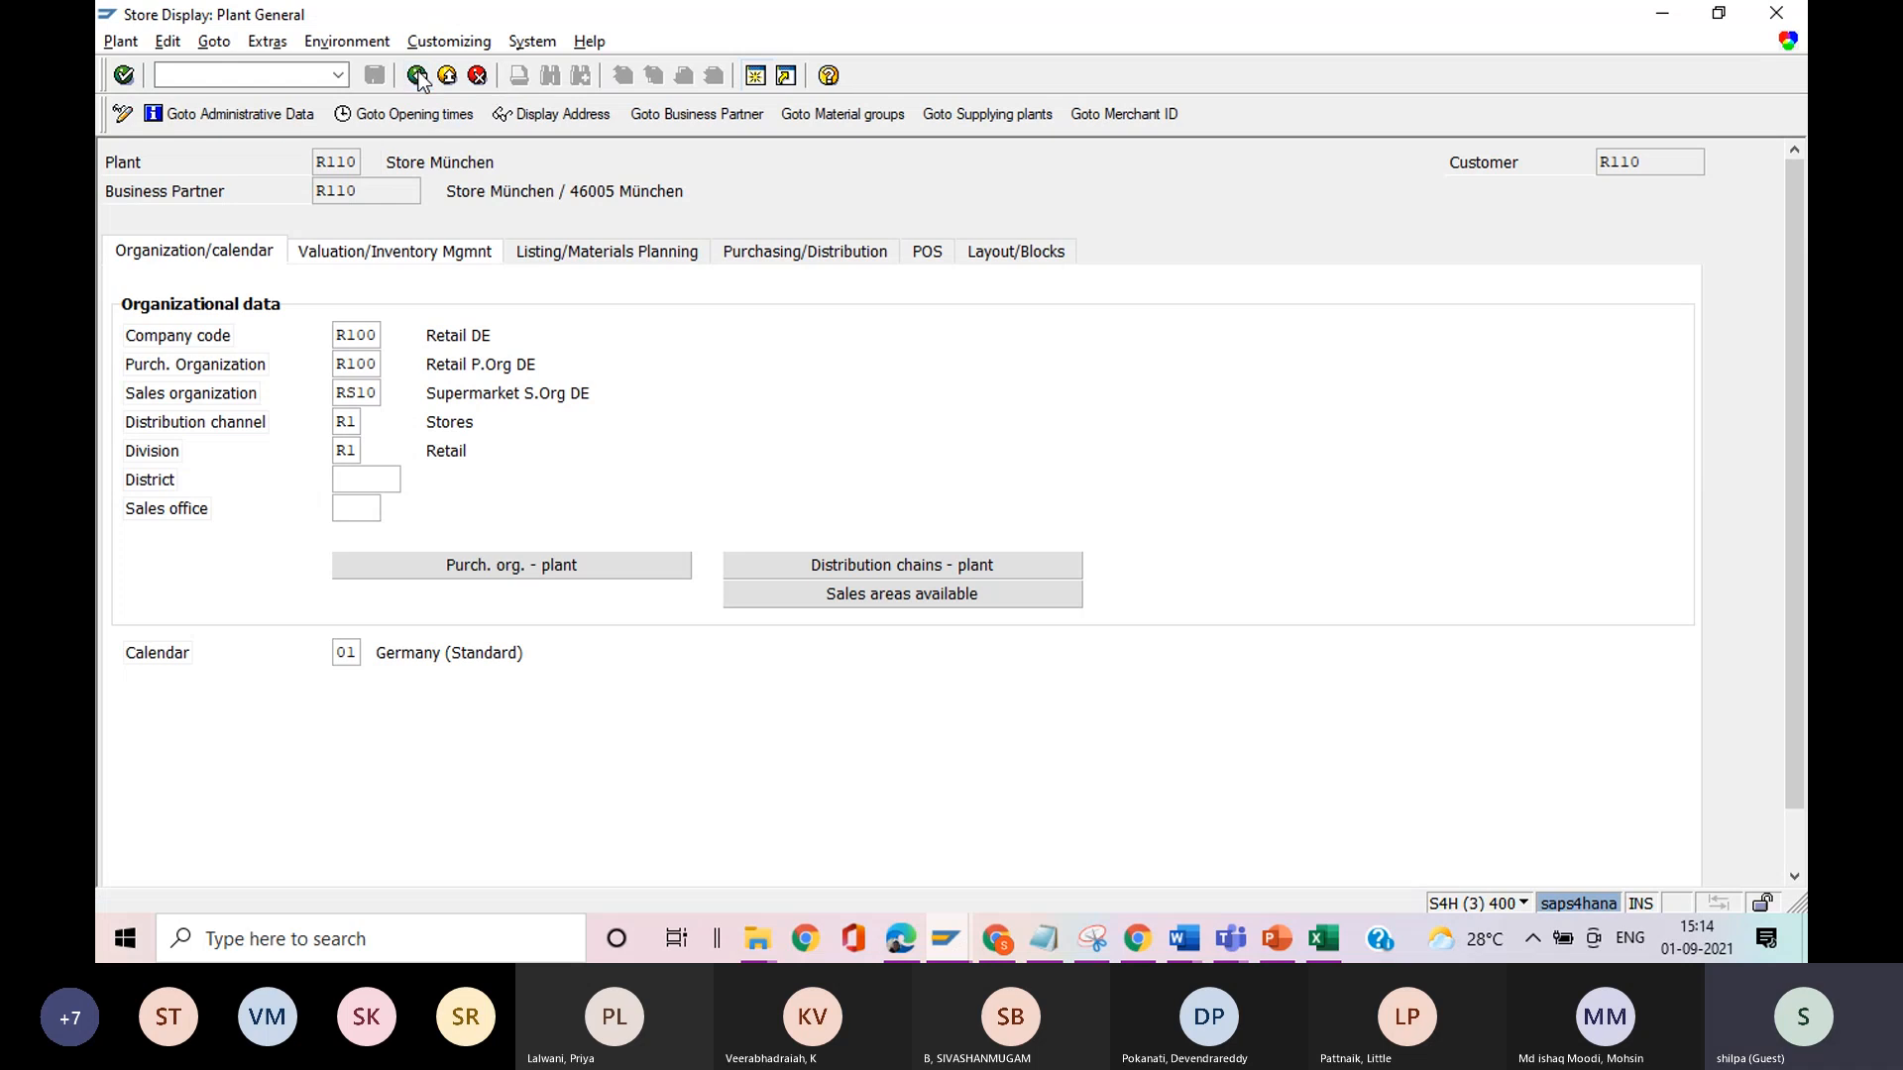
pyautogui.click(418, 76)
pyautogui.write('r101')
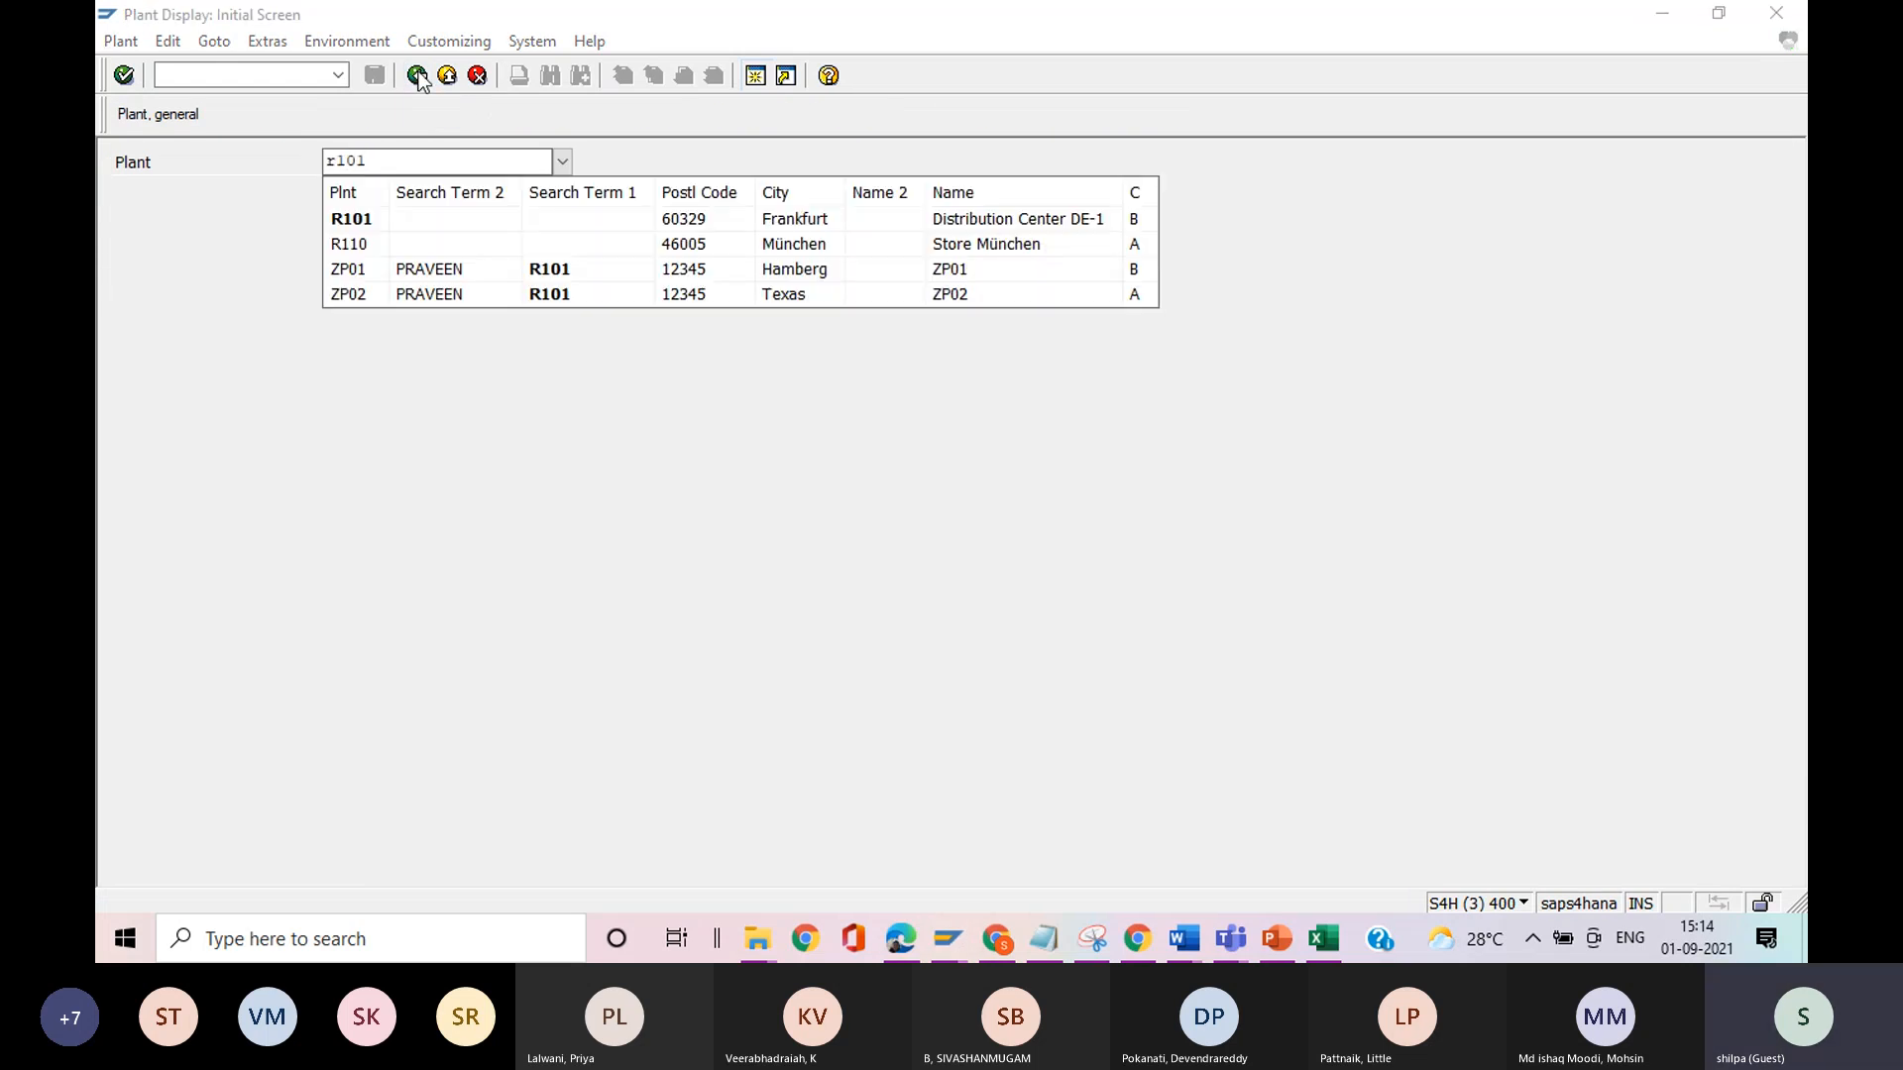
pyautogui.click(346, 221)
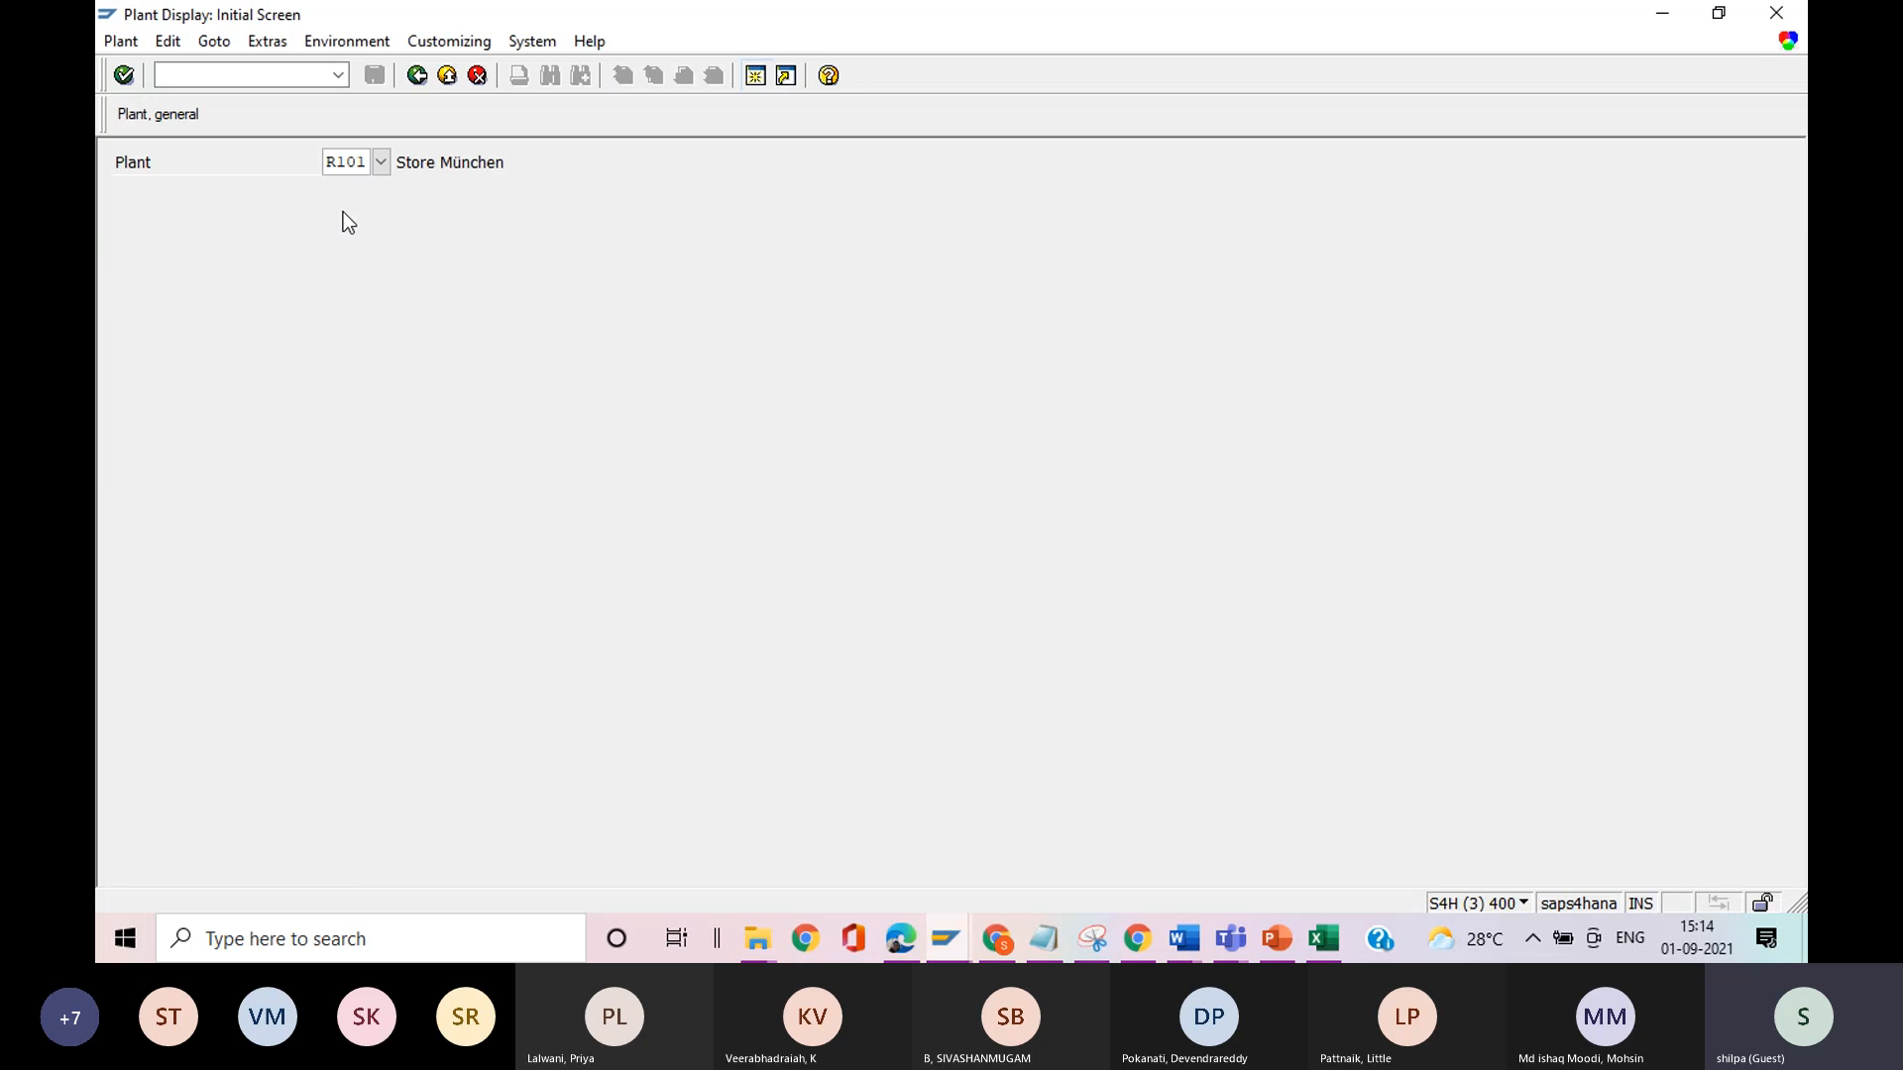
pyautogui.press('Return')
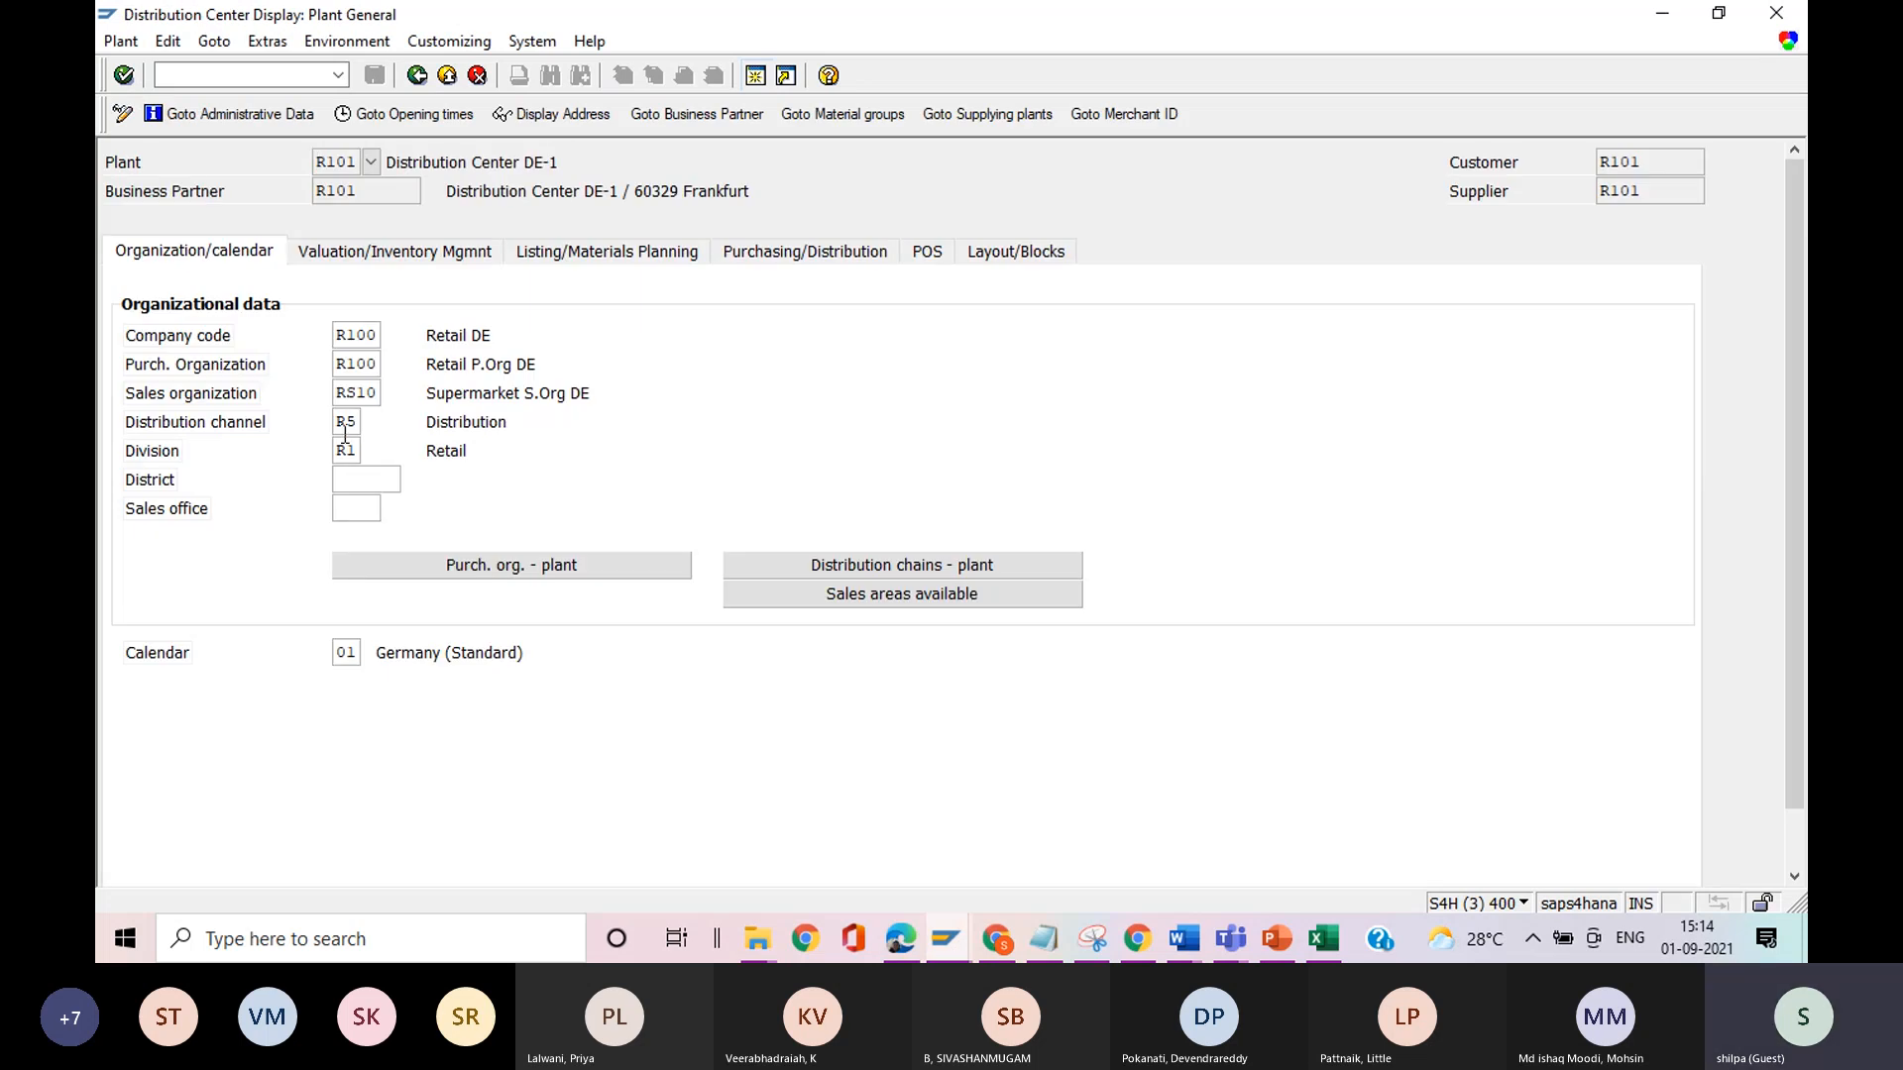
pyautogui.hotkey('alt', 'Tab')
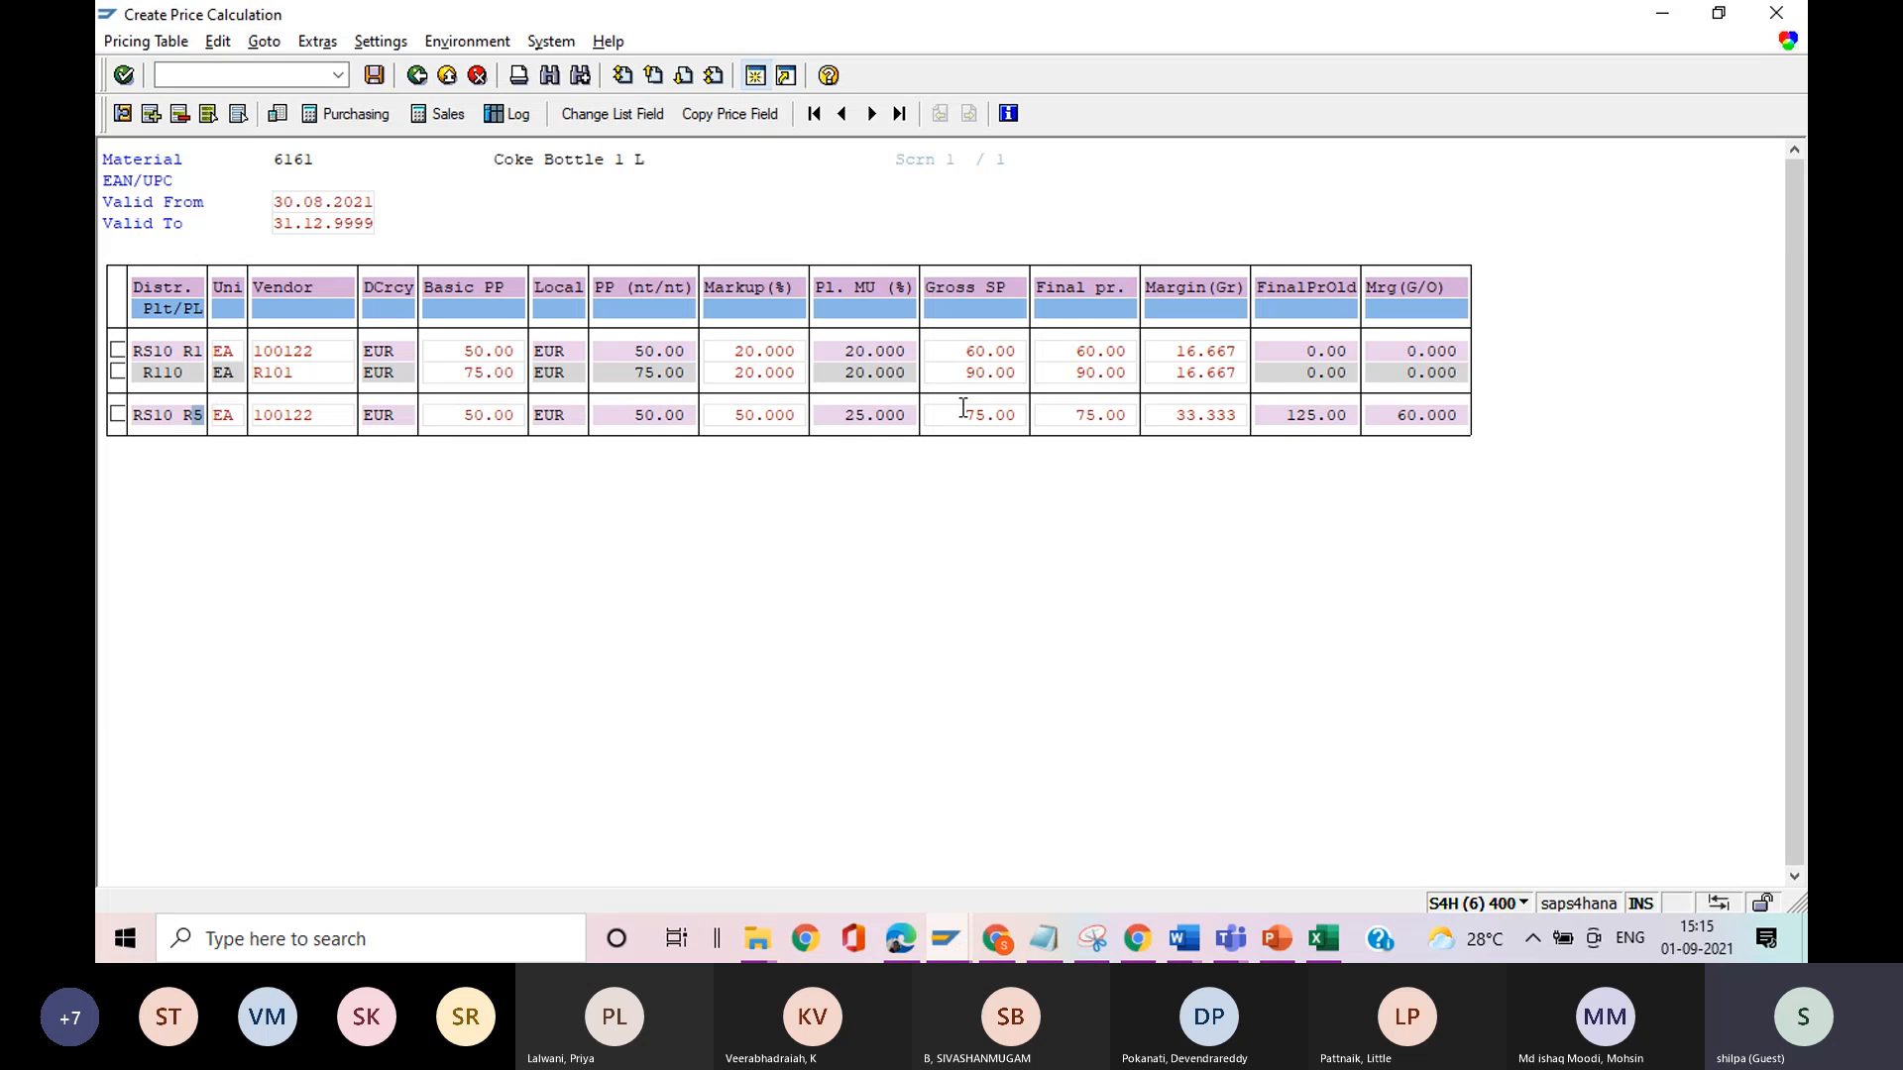
# Open the item details of the RS10 R5 row, examine the posting condition for ENDPR in the update settings, and return to the pricing table.
pyautogui.doubleClick(165, 421)
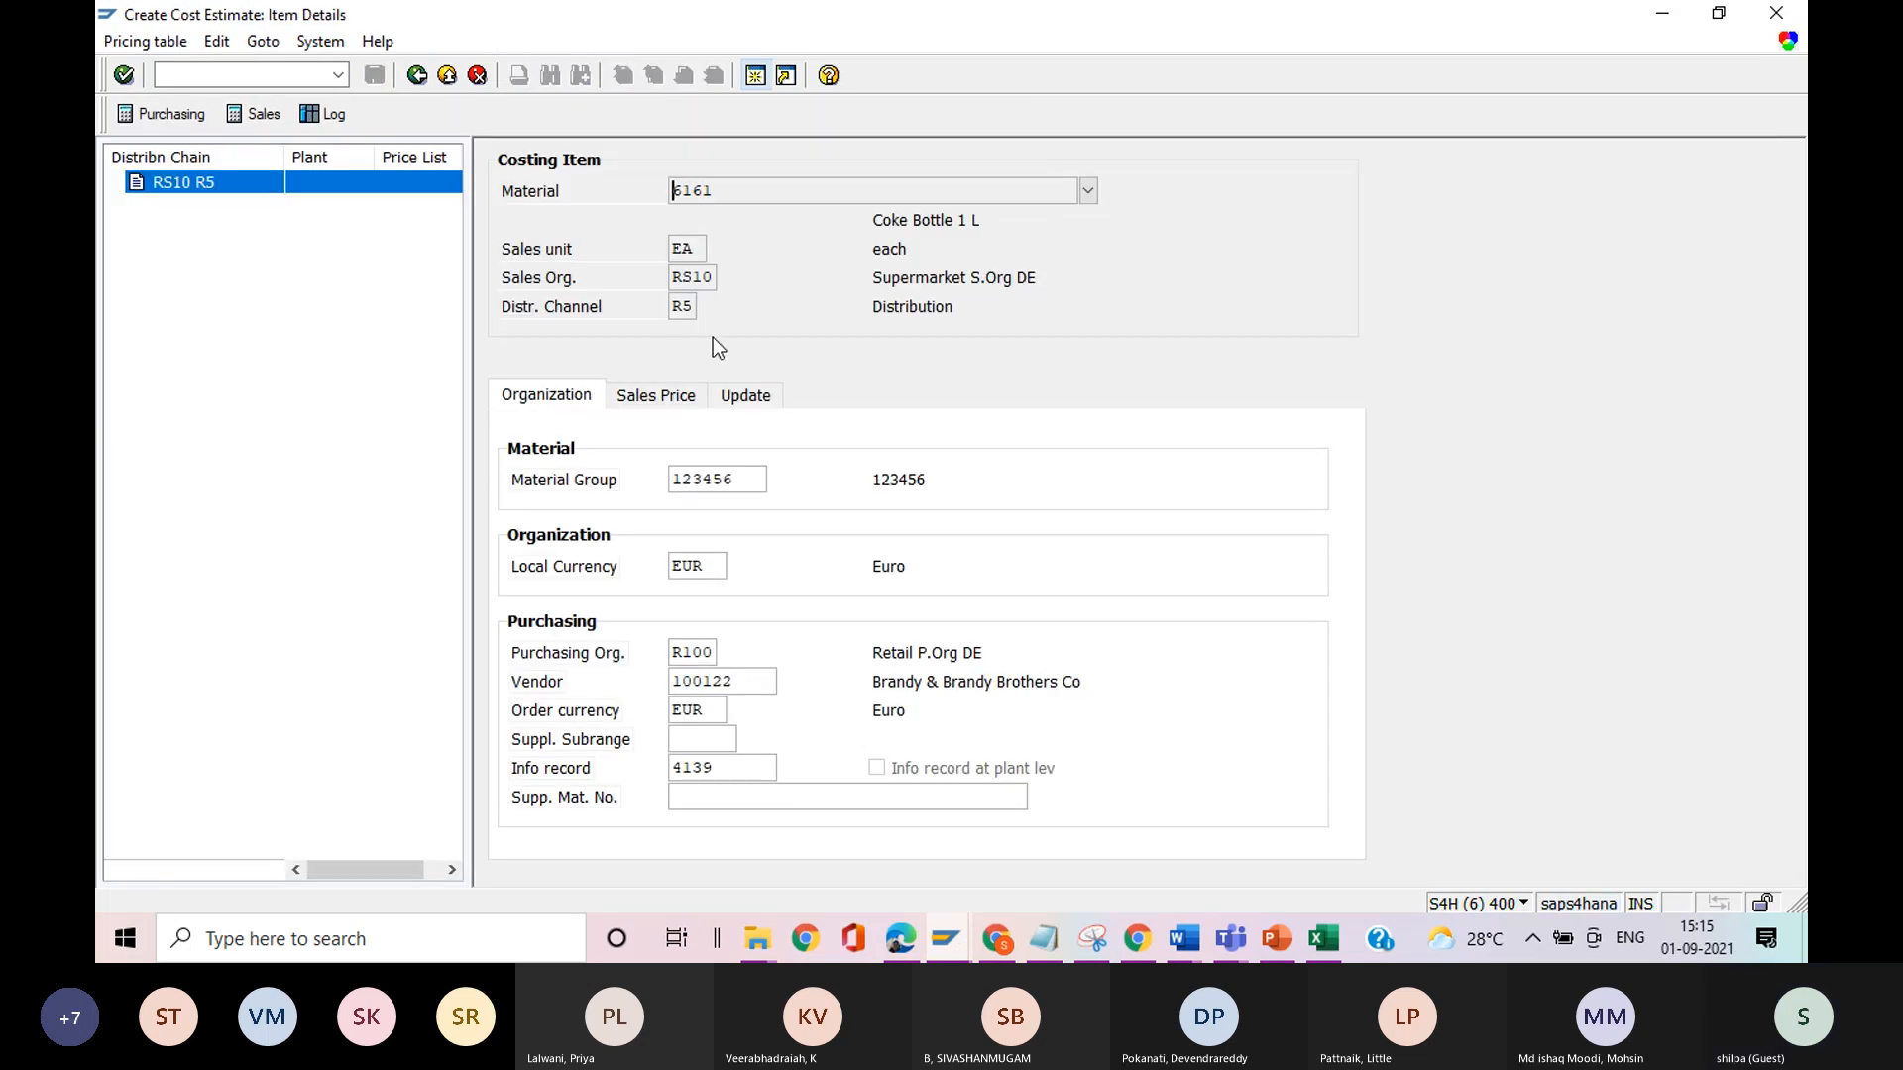
pyautogui.click(741, 394)
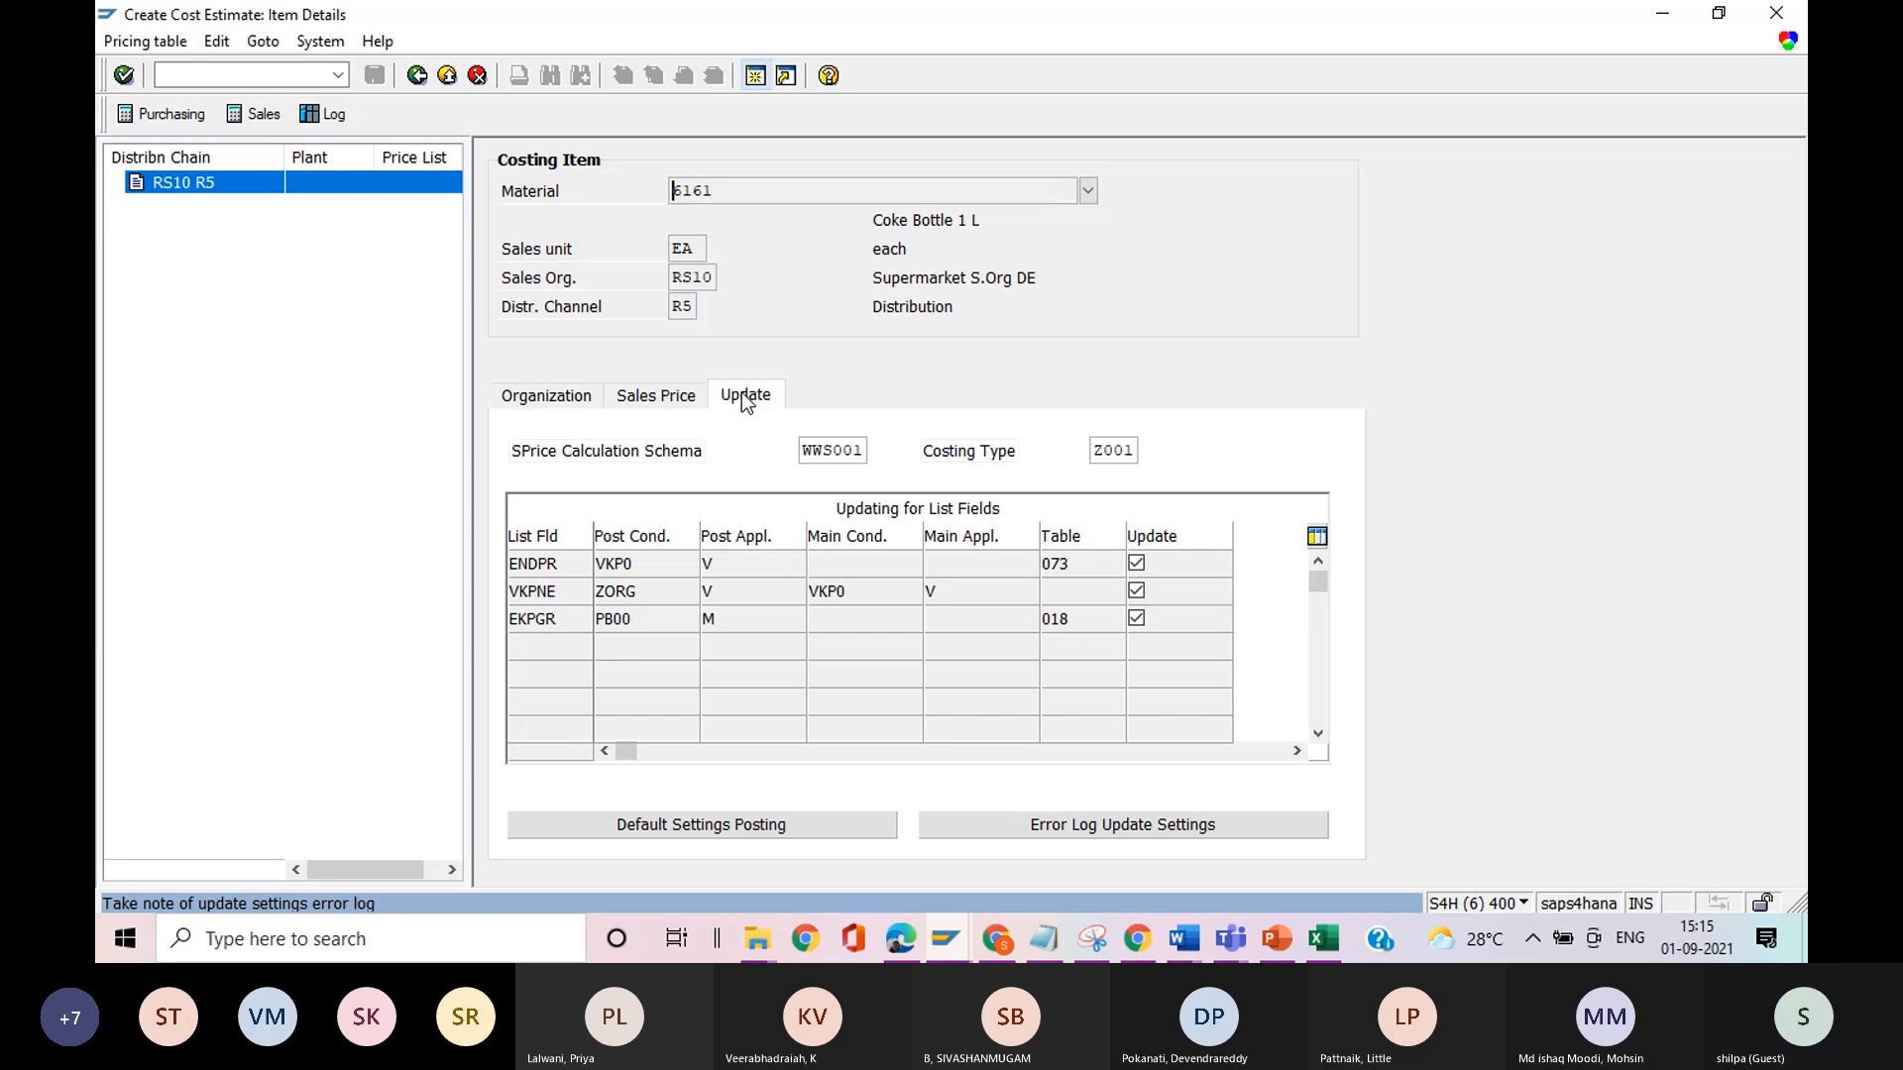
pyautogui.doubleClick(640, 567)
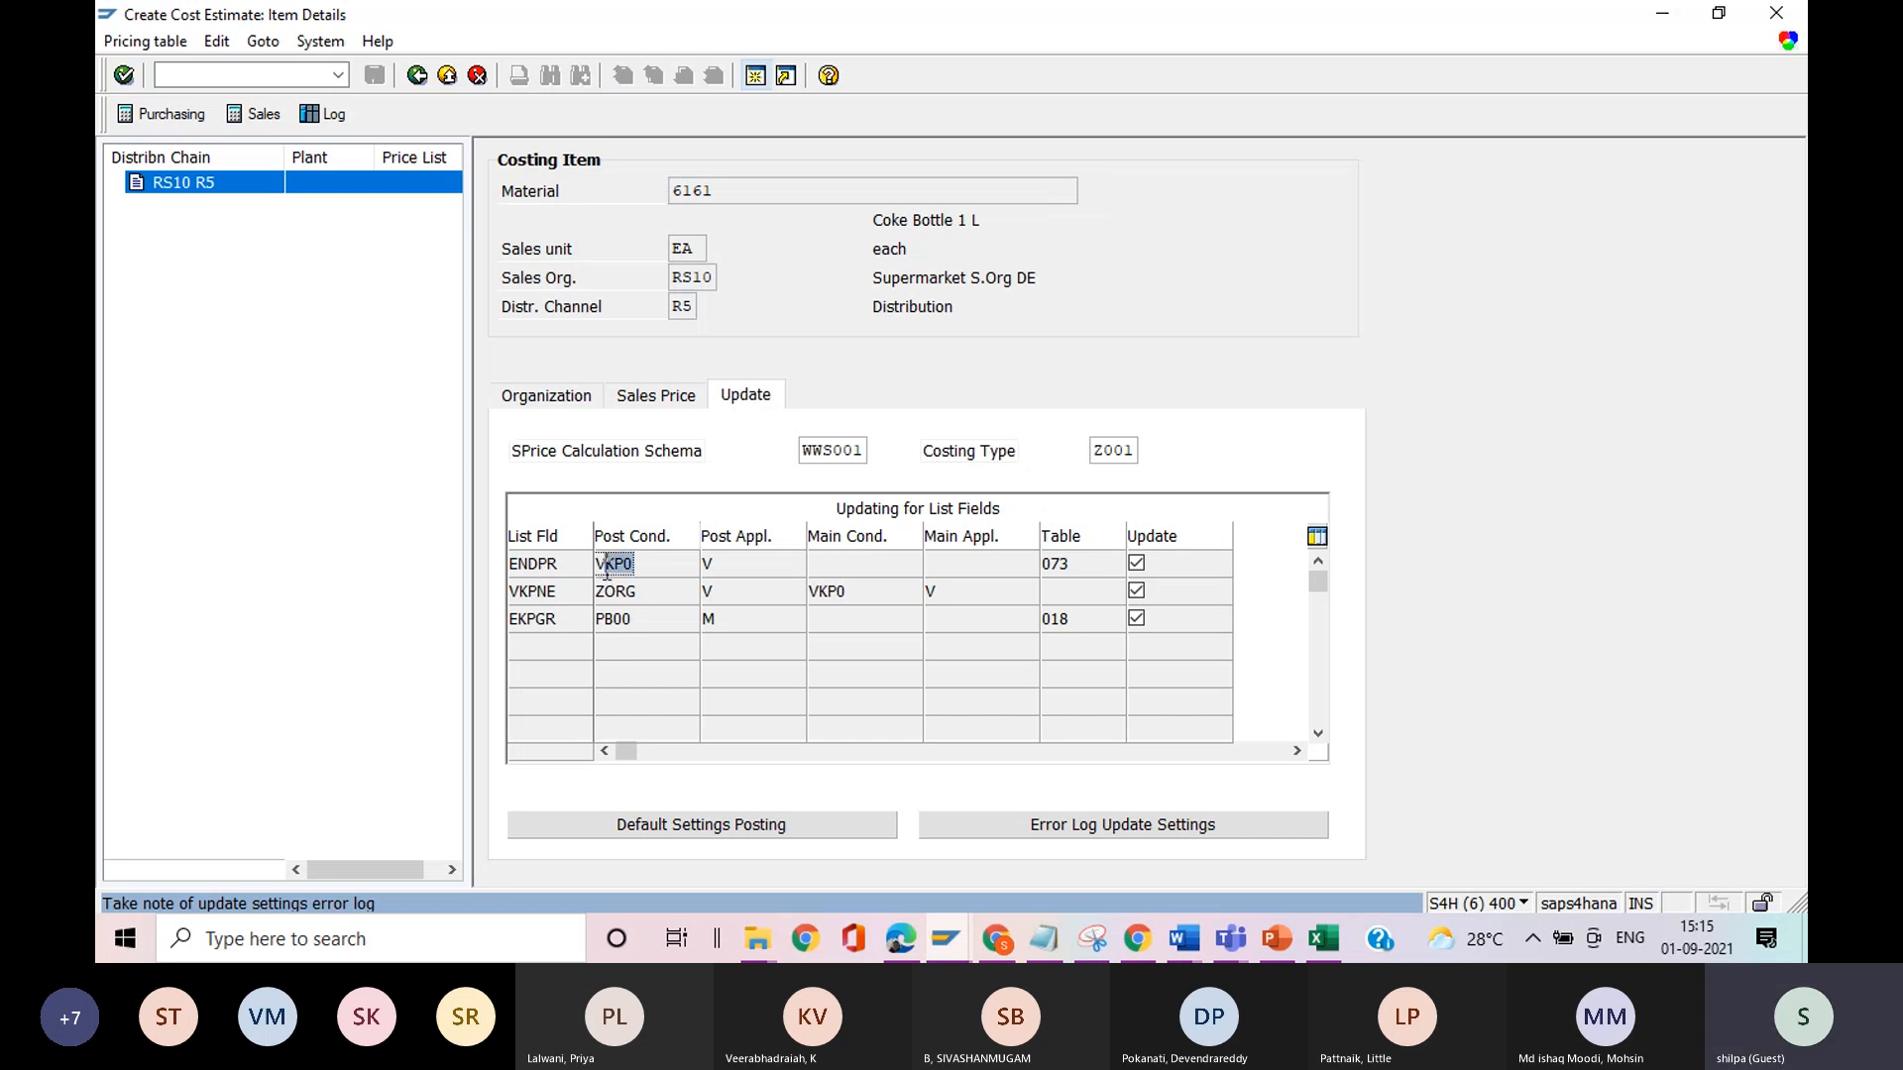
pyautogui.click(597, 573)
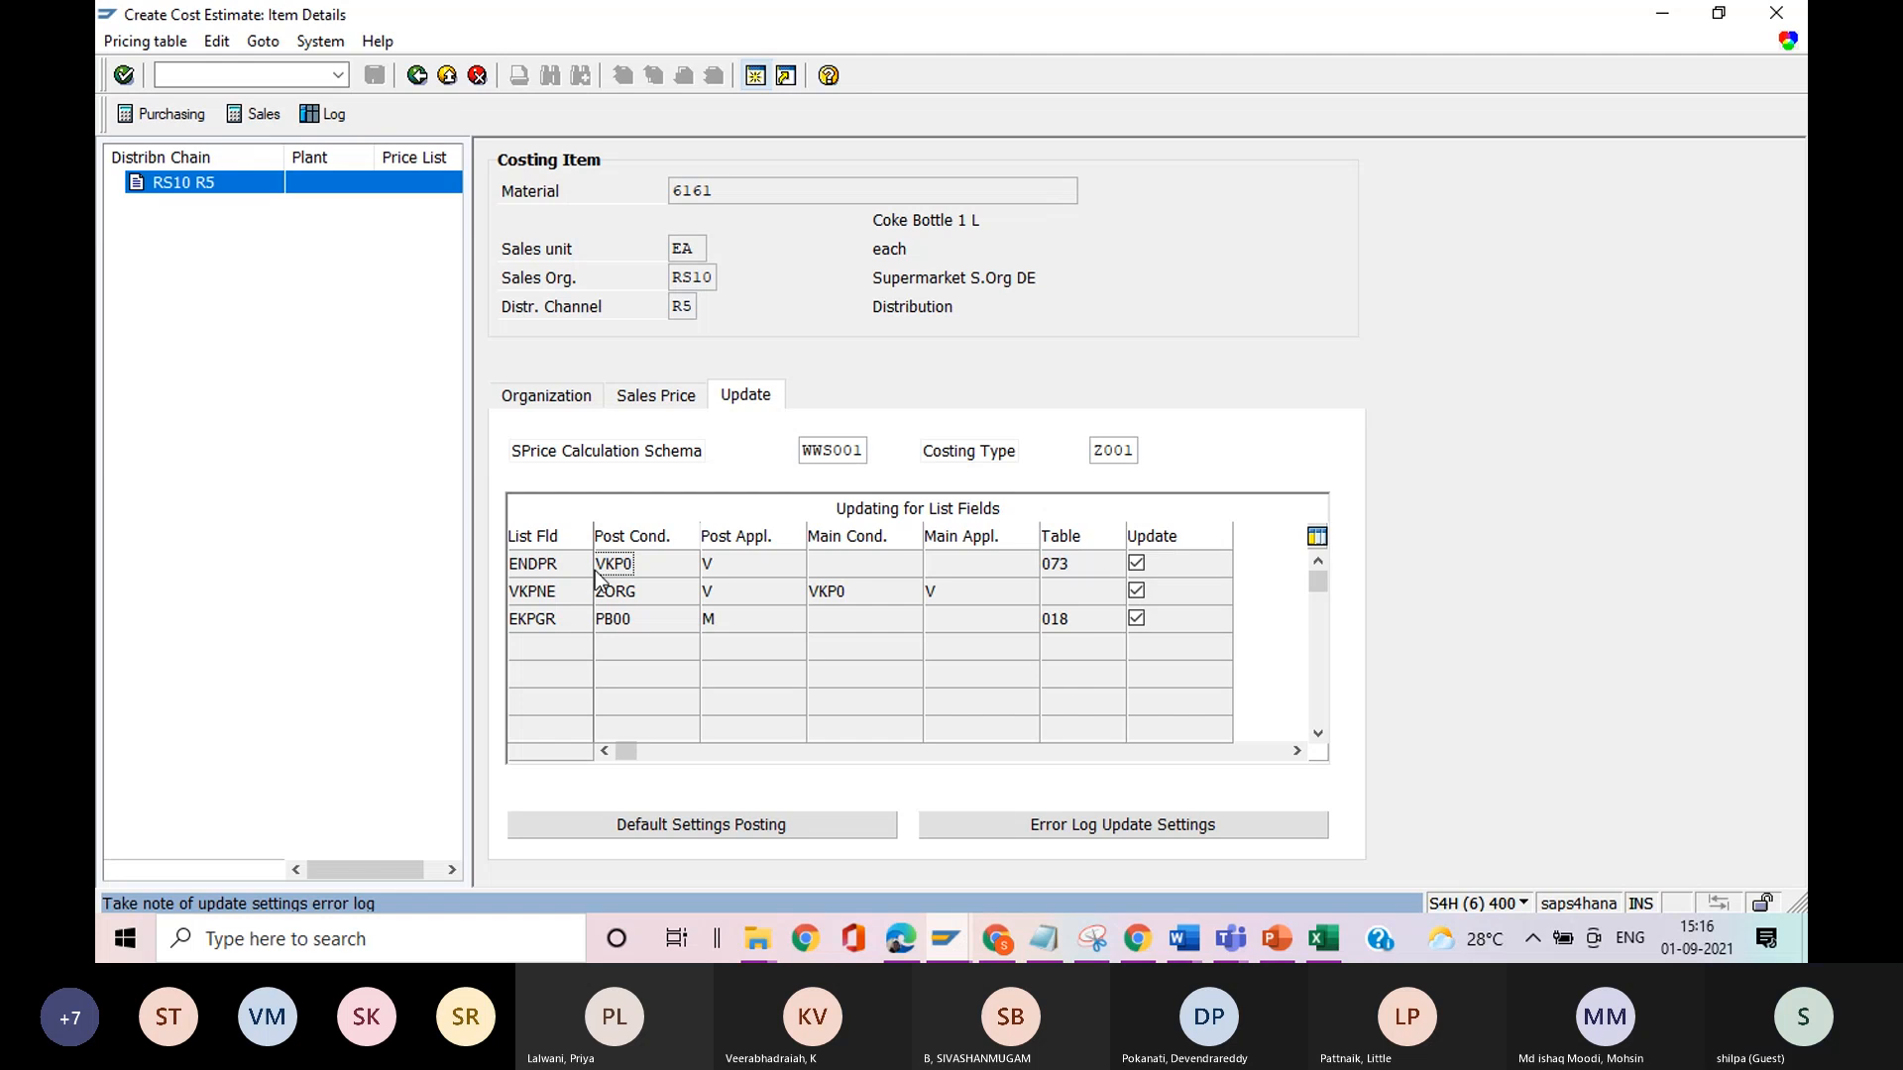
pyautogui.click(417, 76)
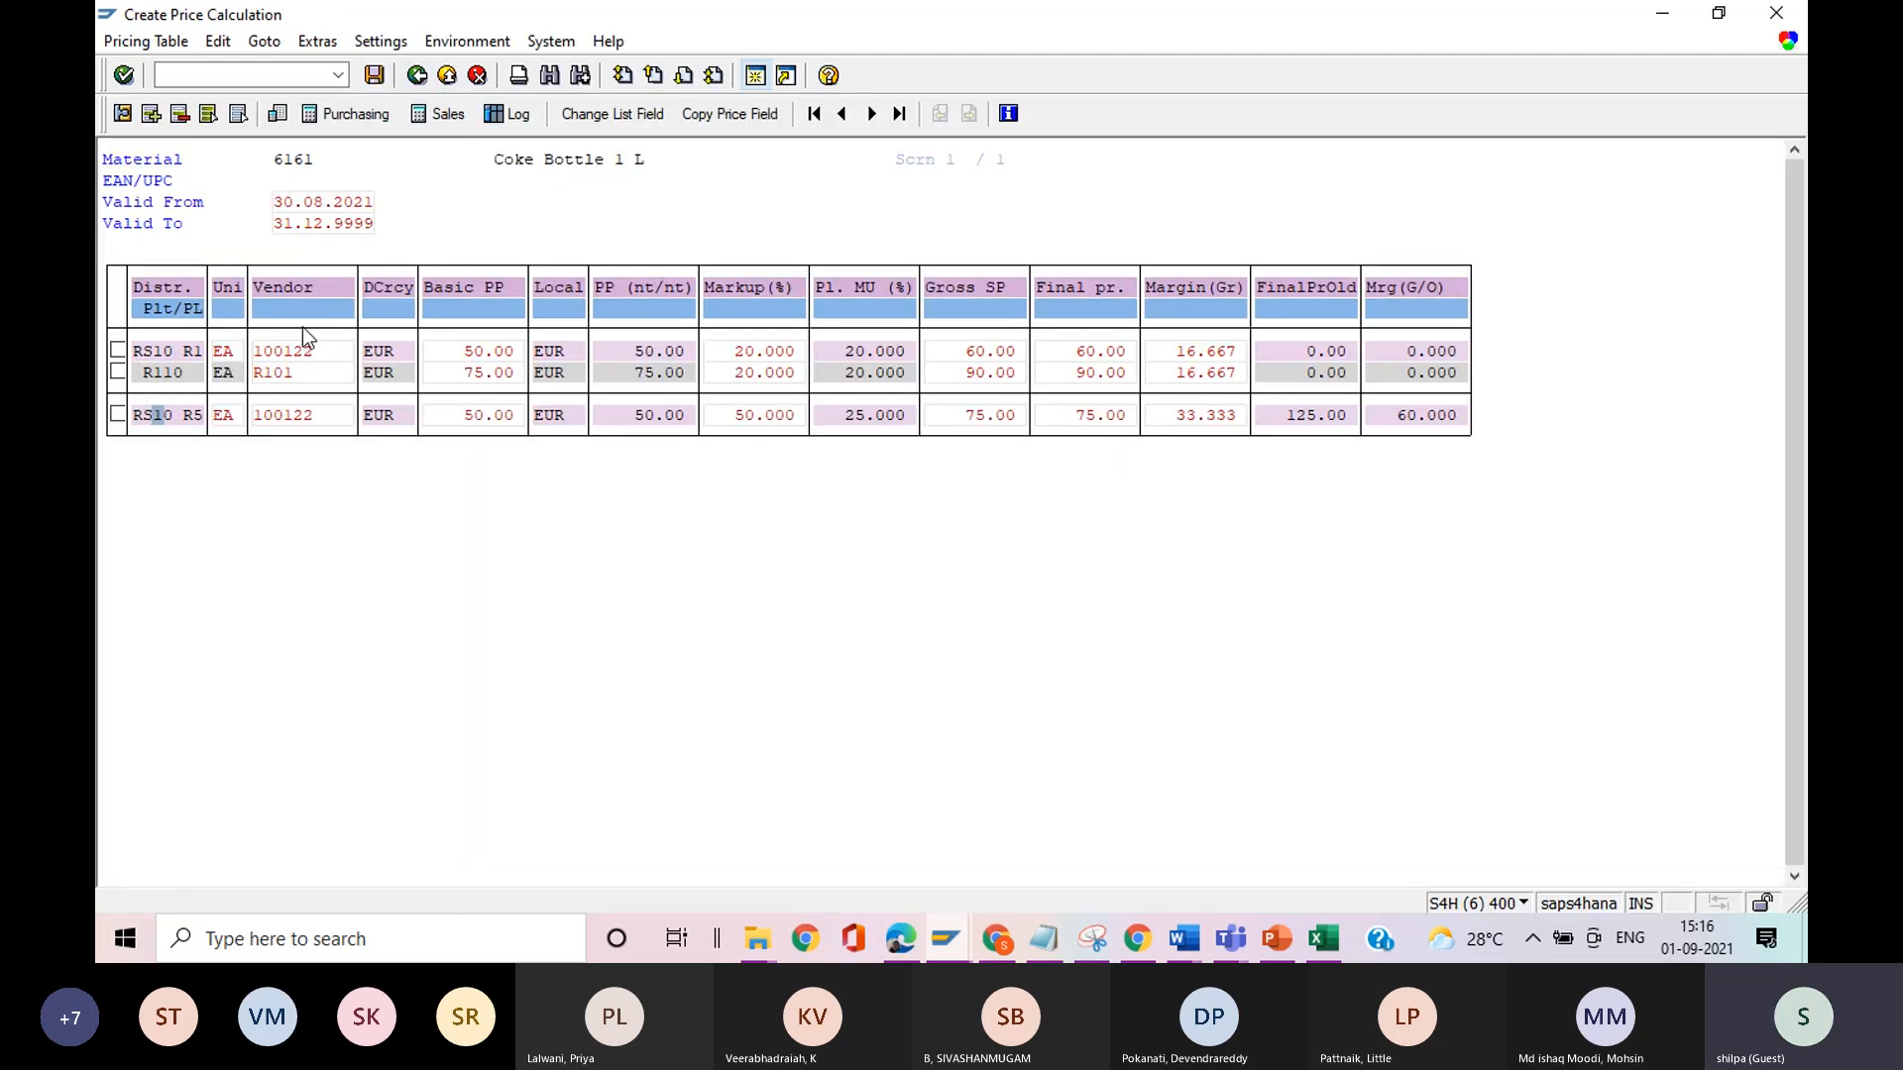
# Examine the ENDPR posting condition in the update settings of the plant R110 row's item details, and return to the pricing table.
pyautogui.click(178, 374)
pyautogui.doubleClick(177, 374)
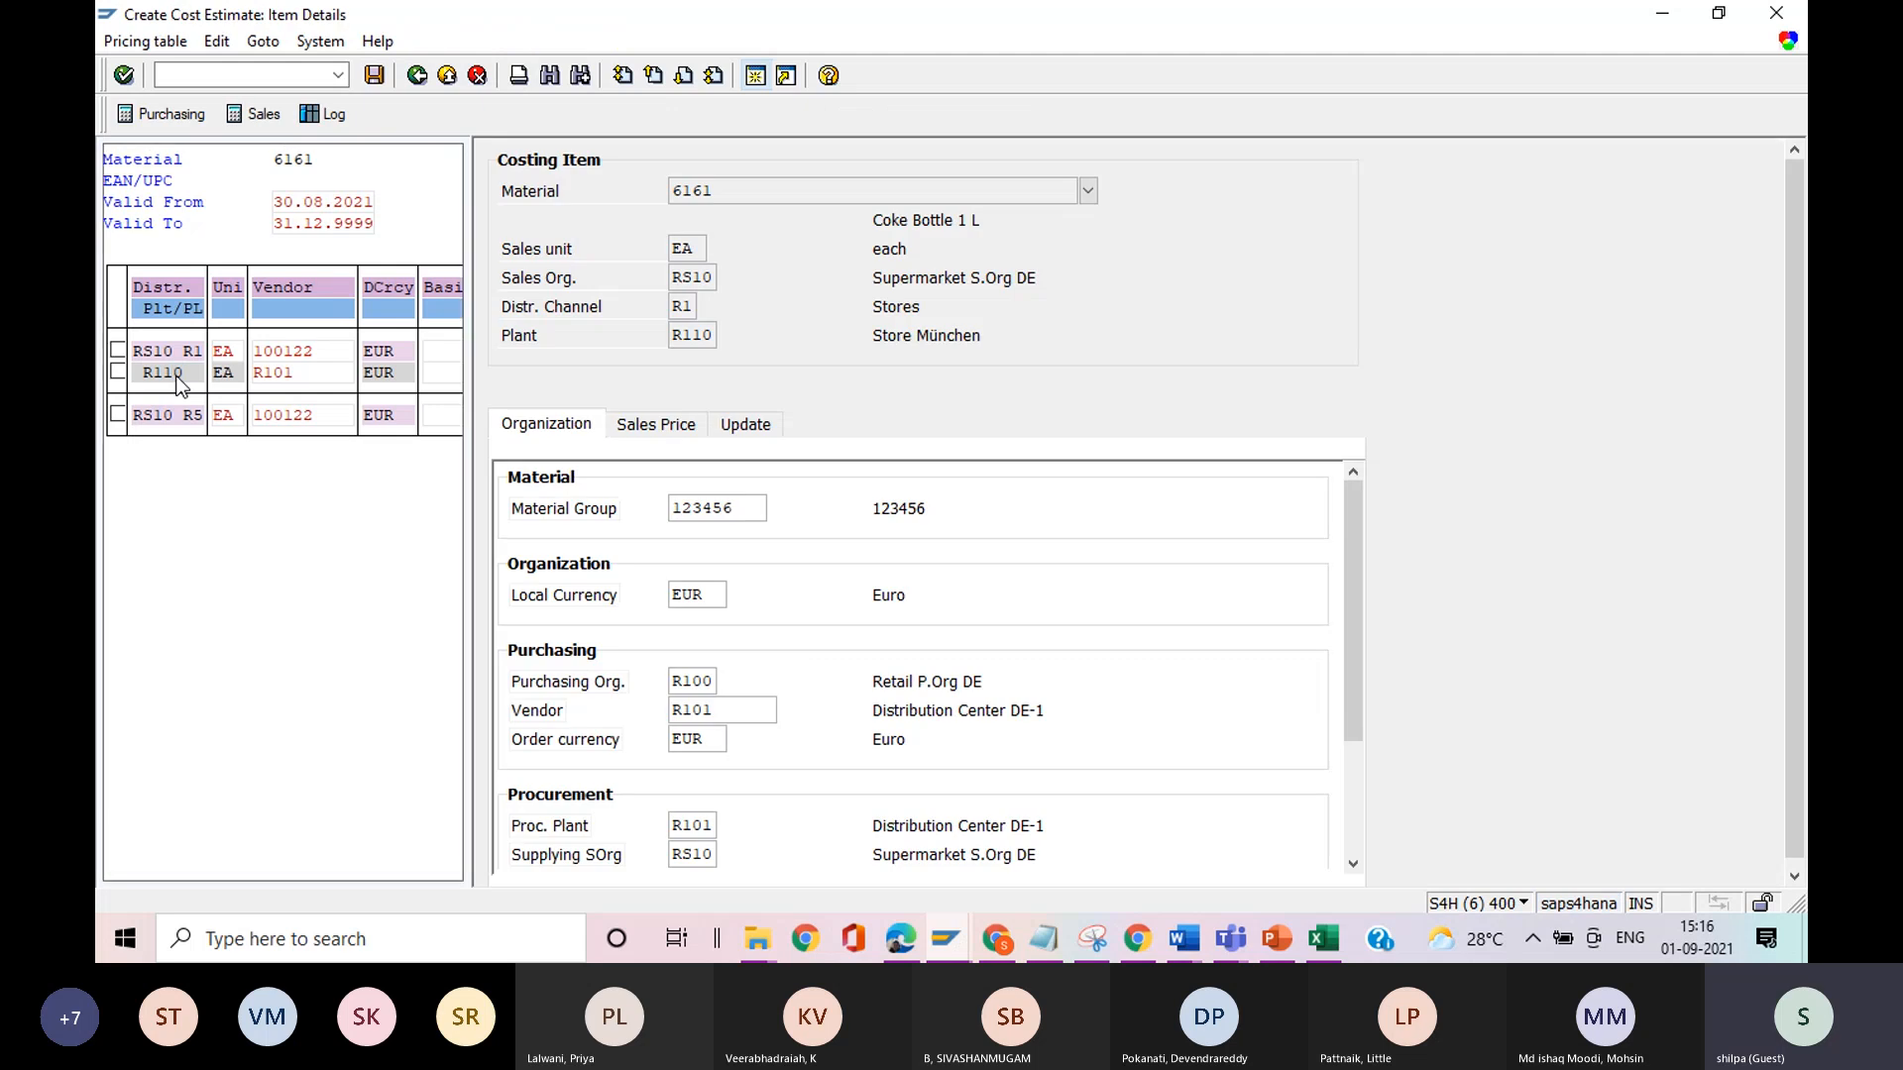
pyautogui.click(745, 431)
pyautogui.click(647, 592)
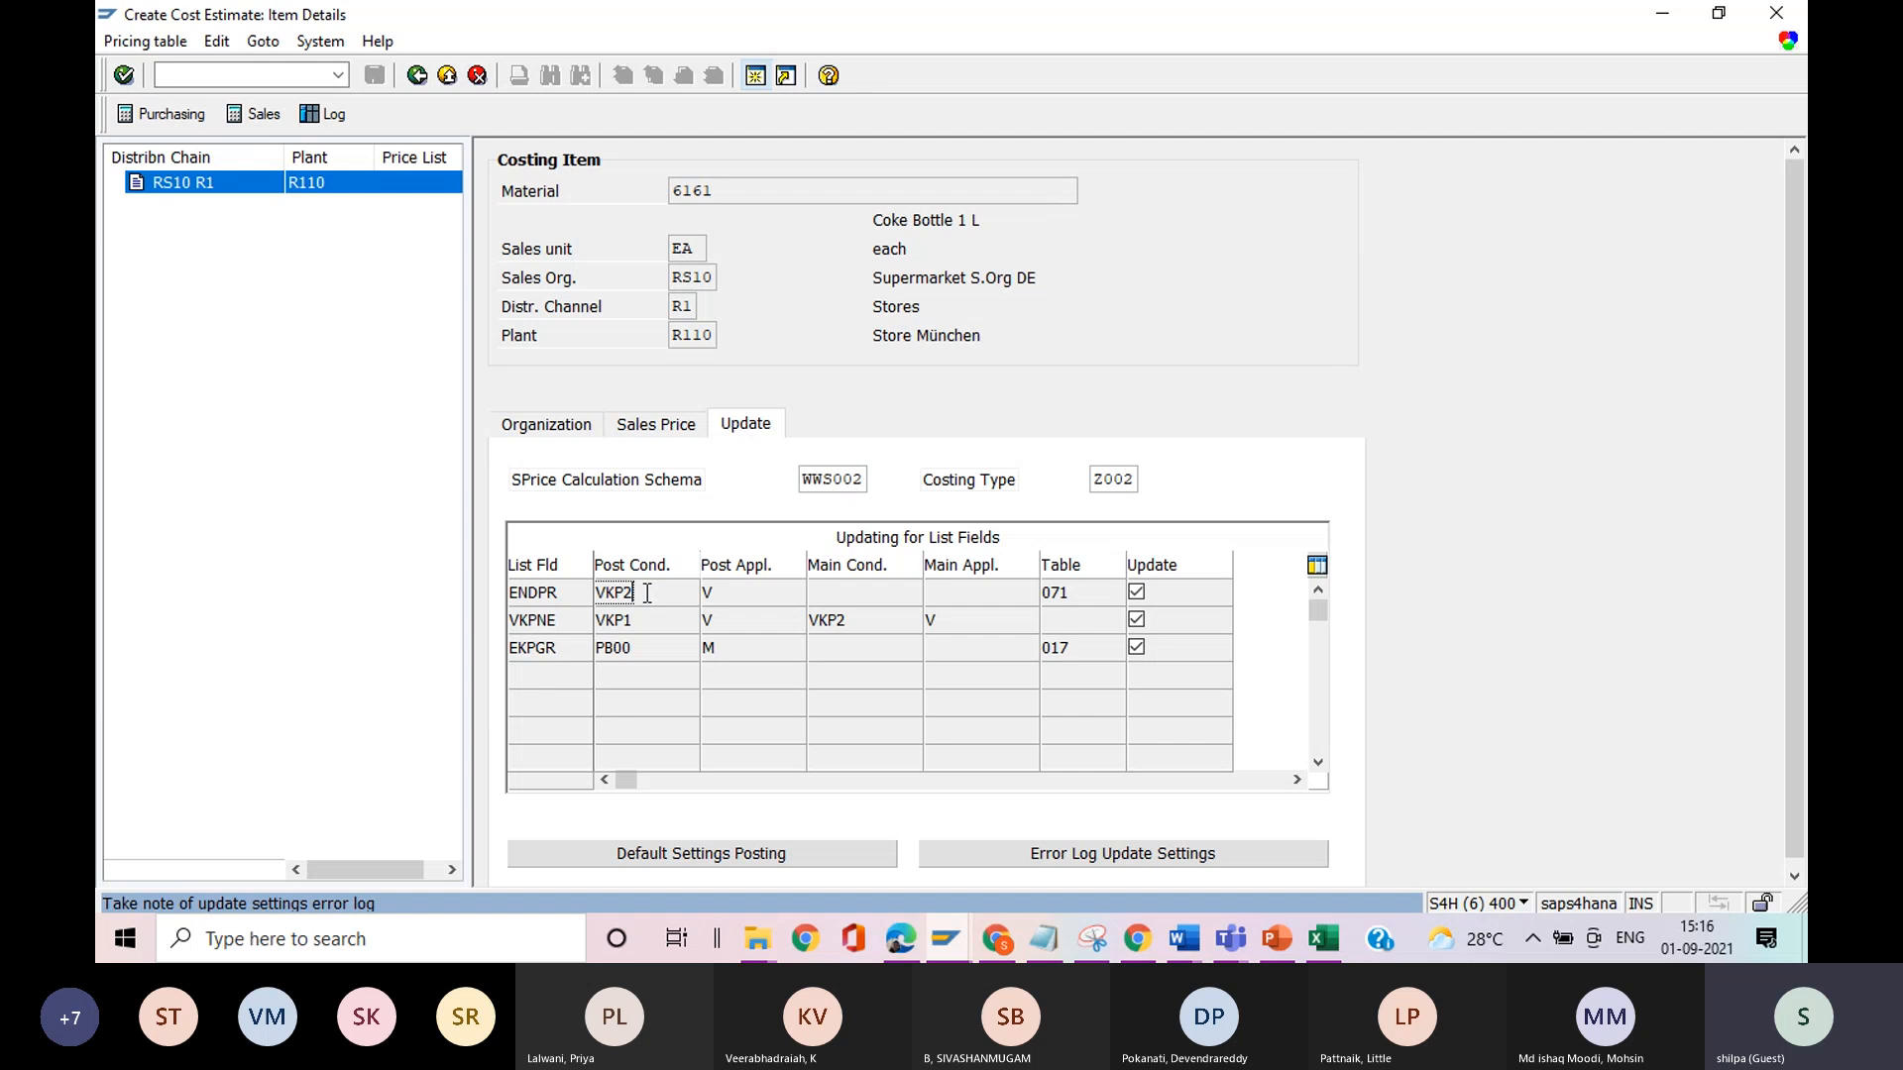
pyautogui.click(417, 78)
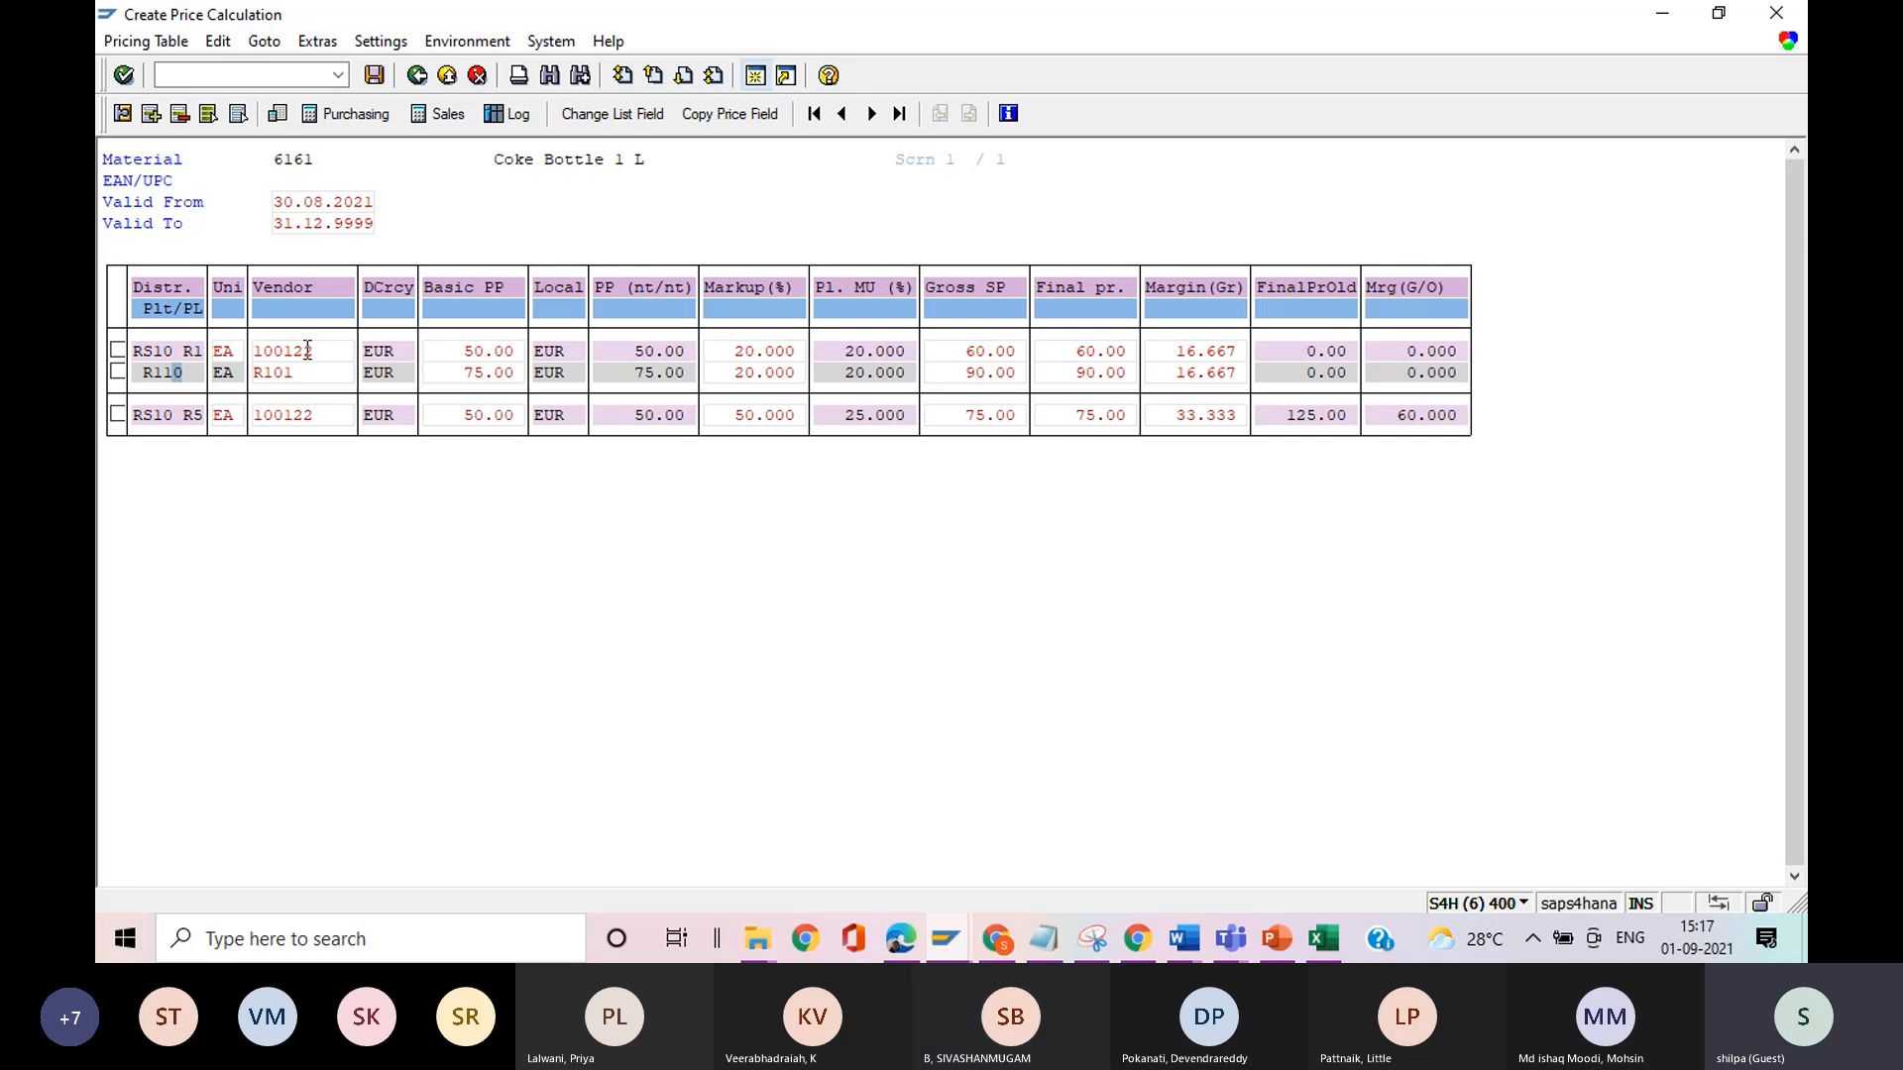
# Select the RS10 R5 and plant R110 rows in the pricing table, save the pricing document, and leave the price calculation.
pyautogui.click(118, 415)
pyautogui.click(118, 372)
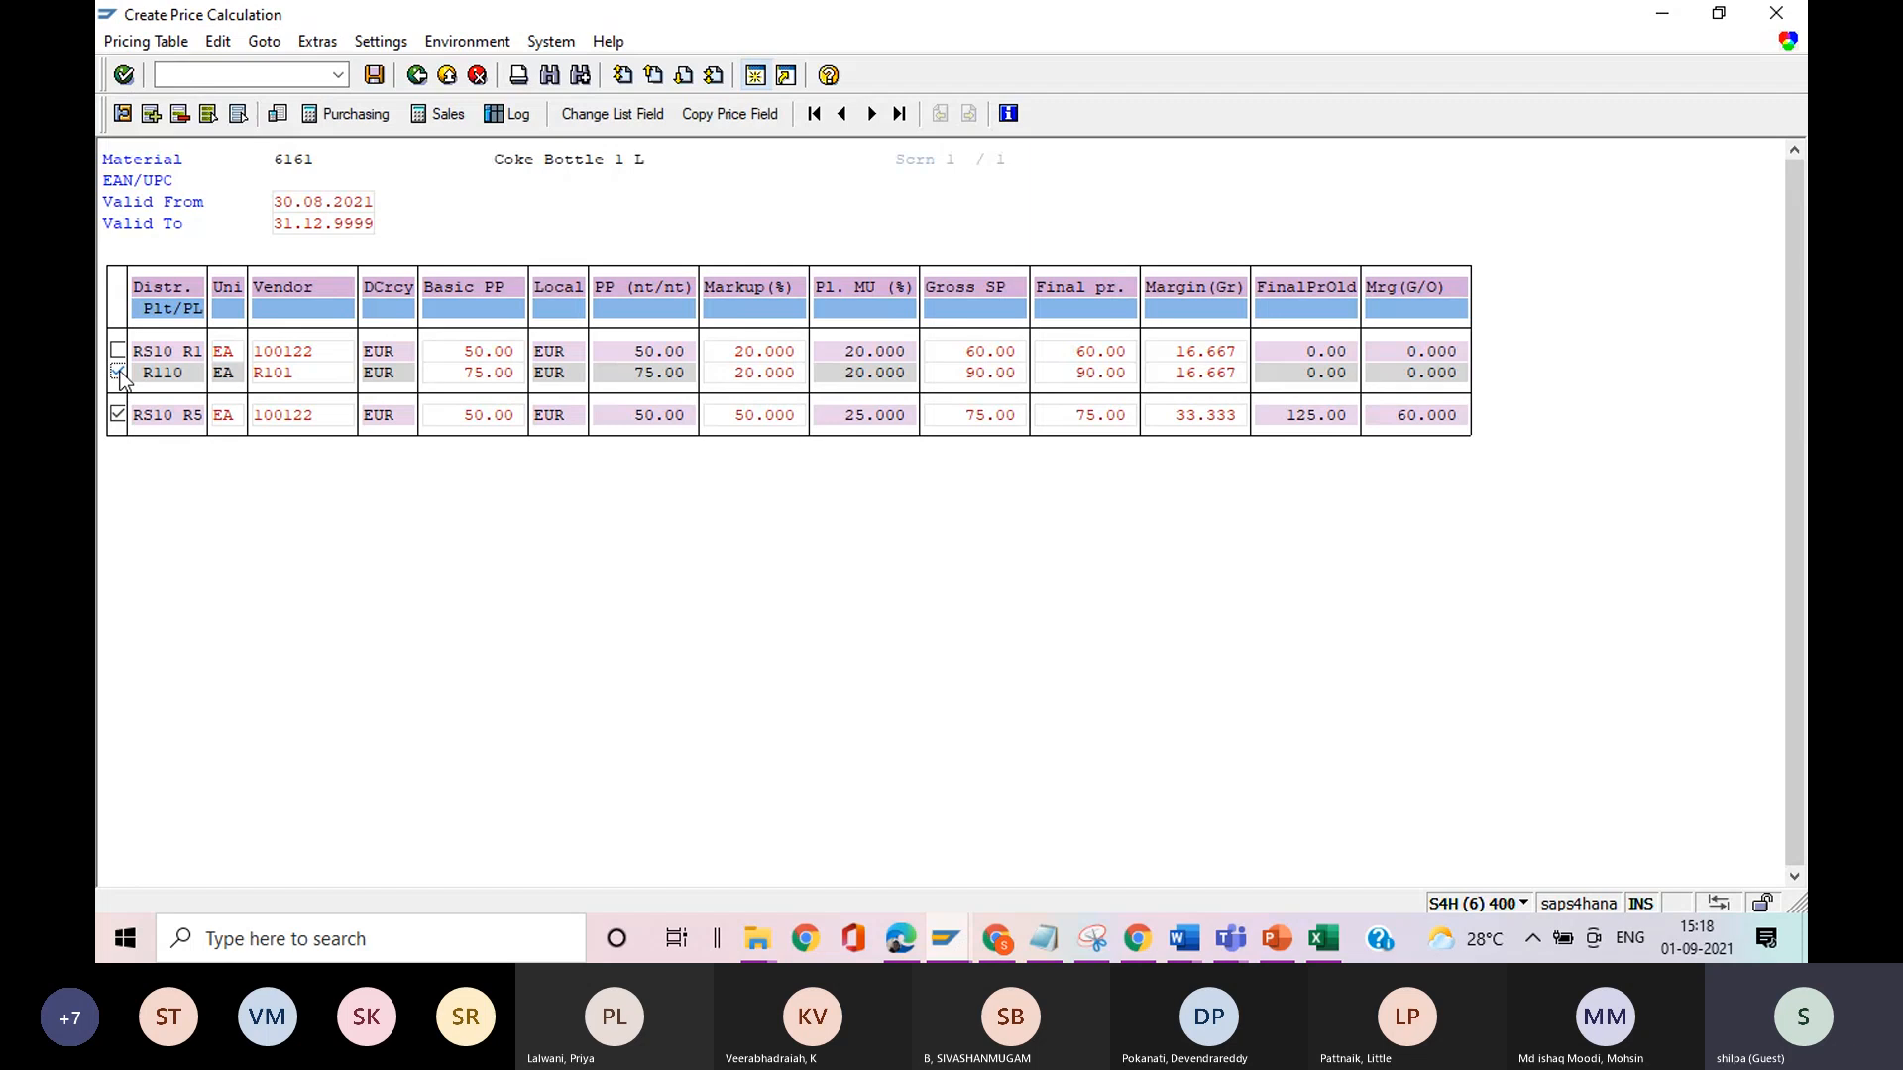
pyautogui.click(375, 76)
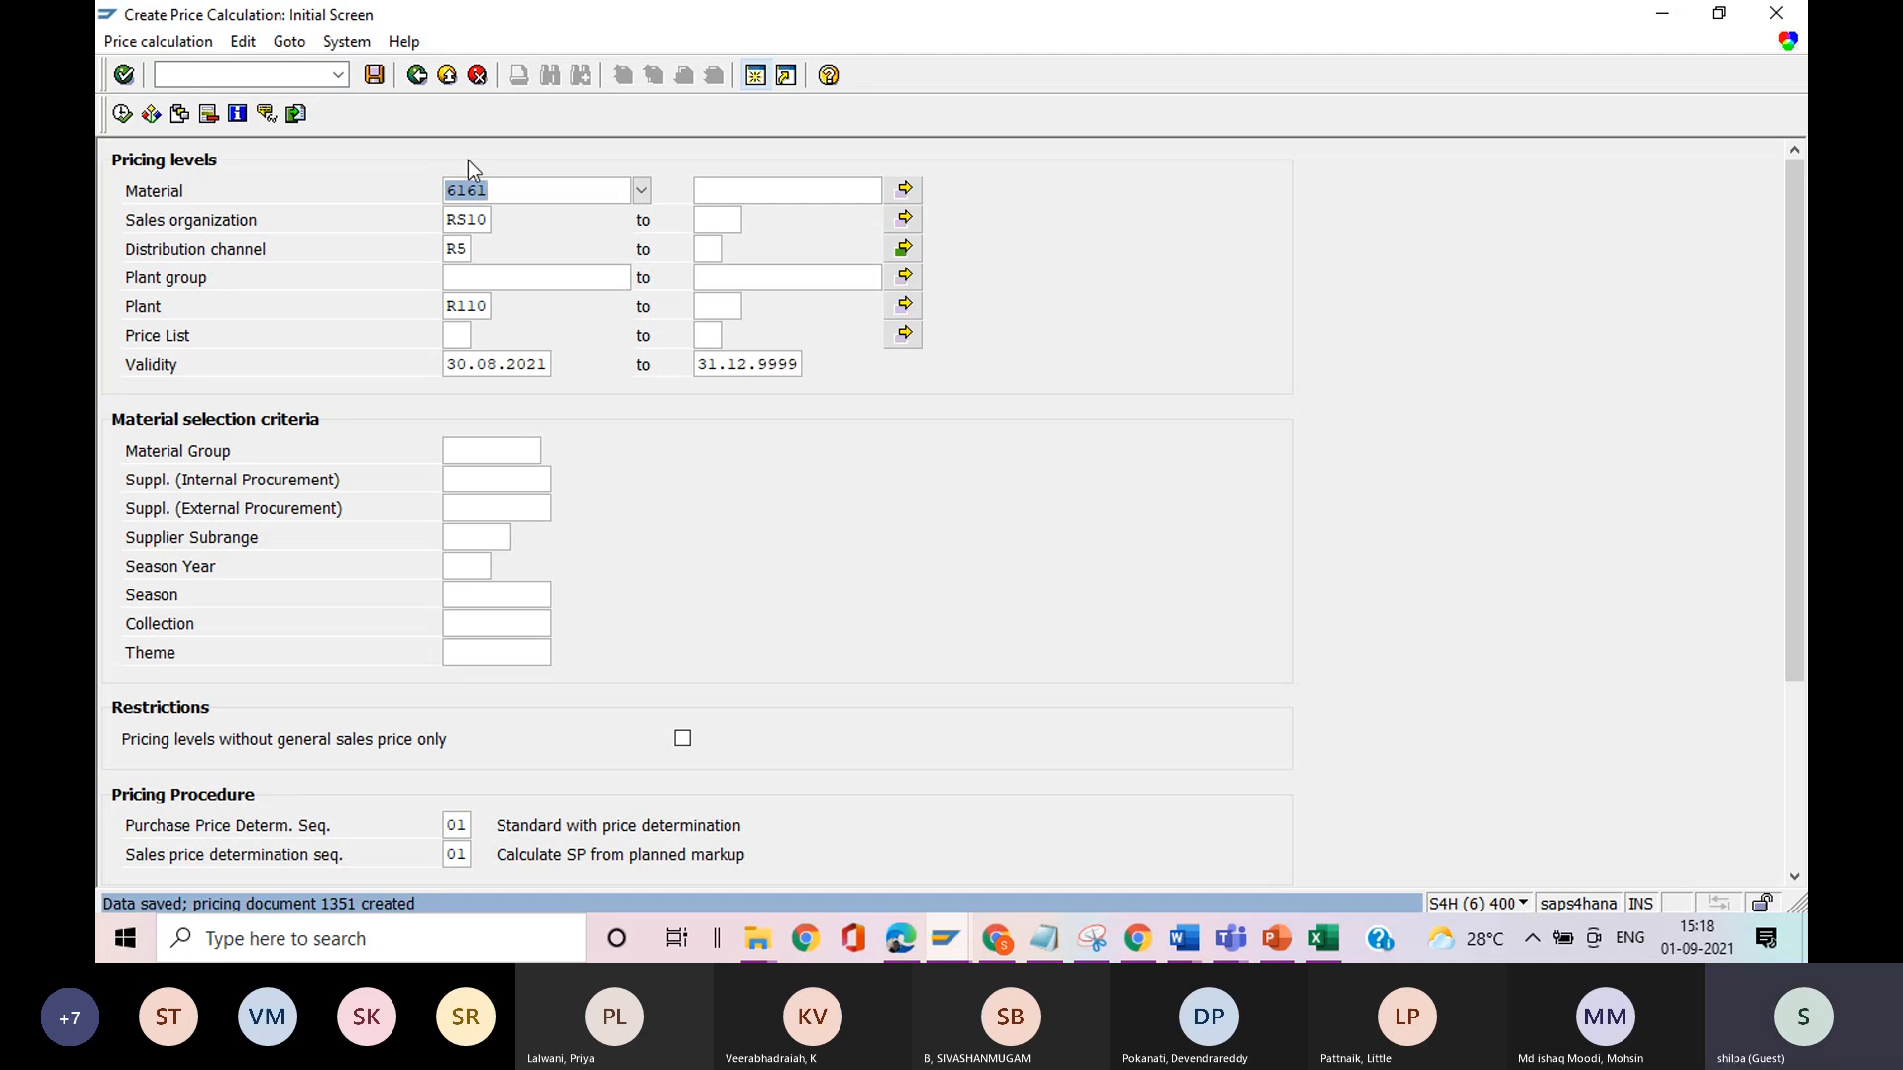
pyautogui.click(422, 78)
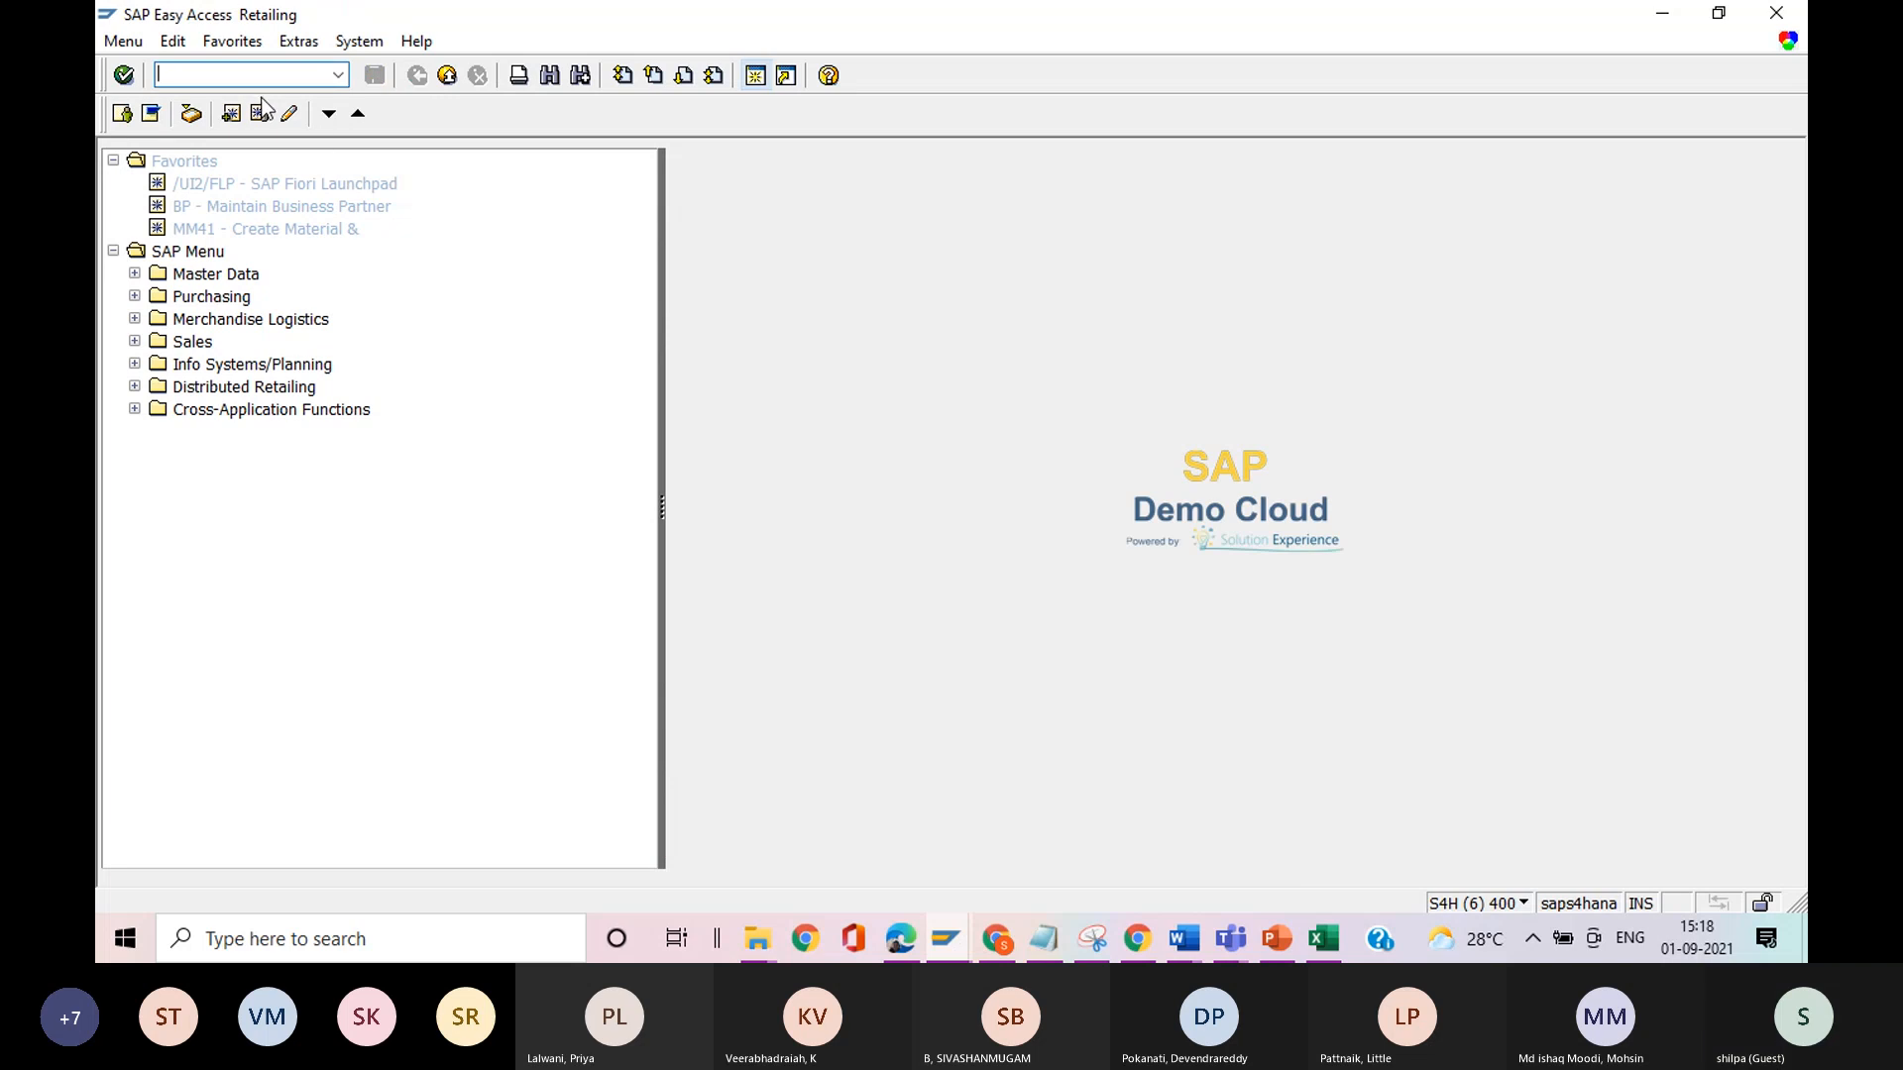
# Open the SAP Reference IMG with transaction spro and expand Logistics - General, Retail Pricing, Sales Price Calculation.
pyautogui.write('spro')
pyautogui.press('Return')
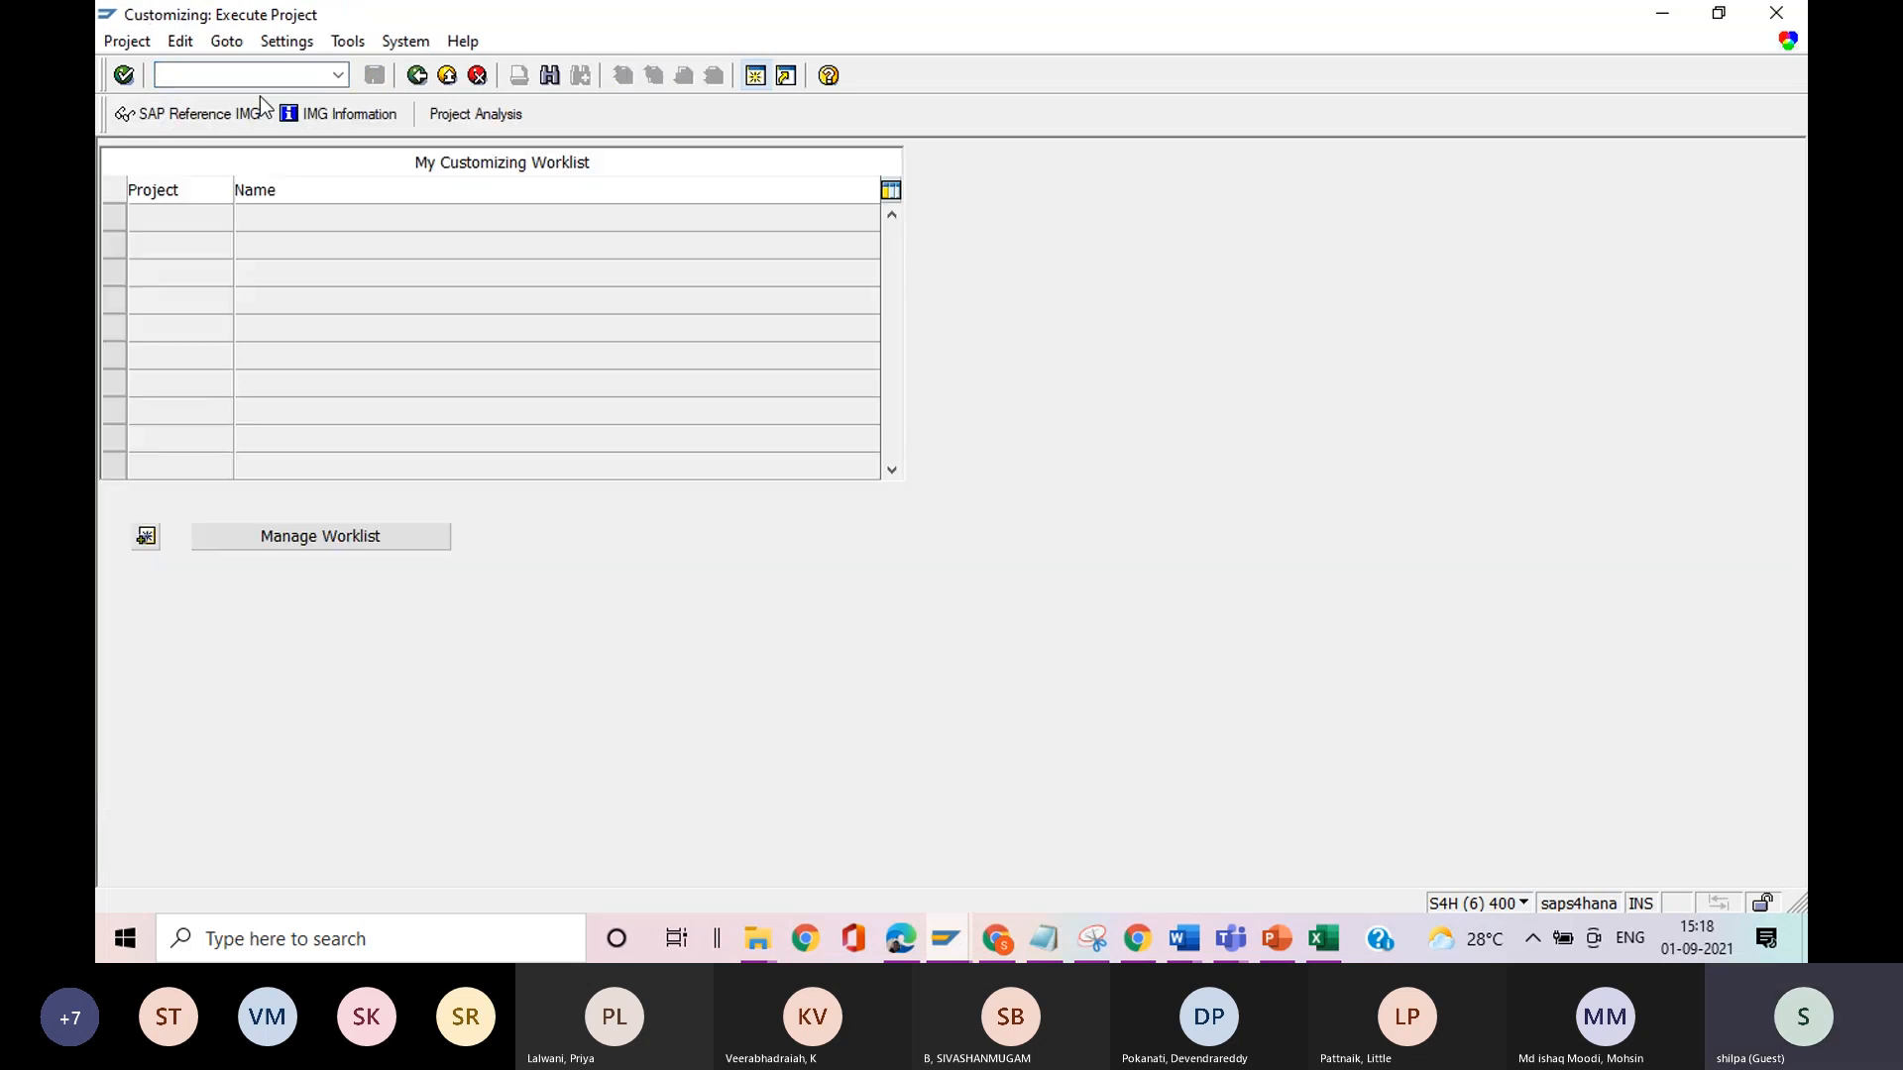
pyautogui.click(225, 111)
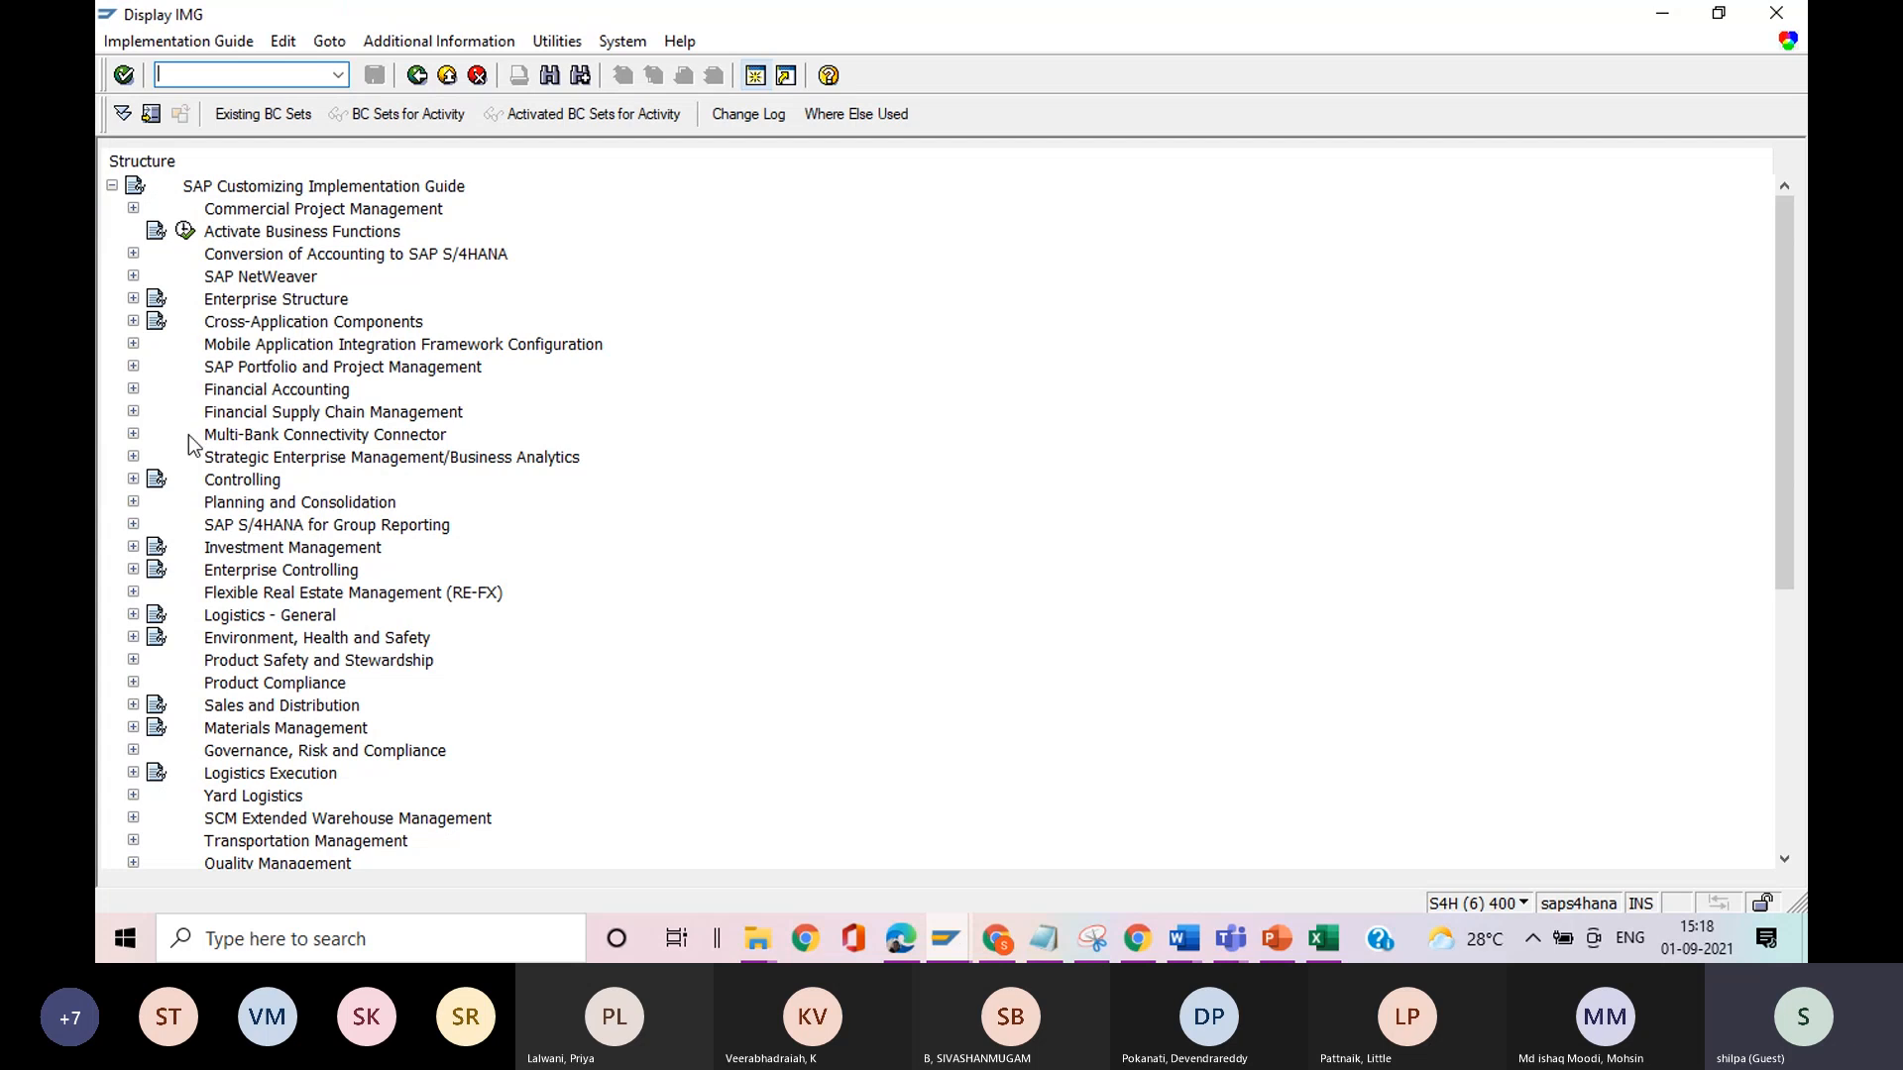
pyautogui.click(134, 616)
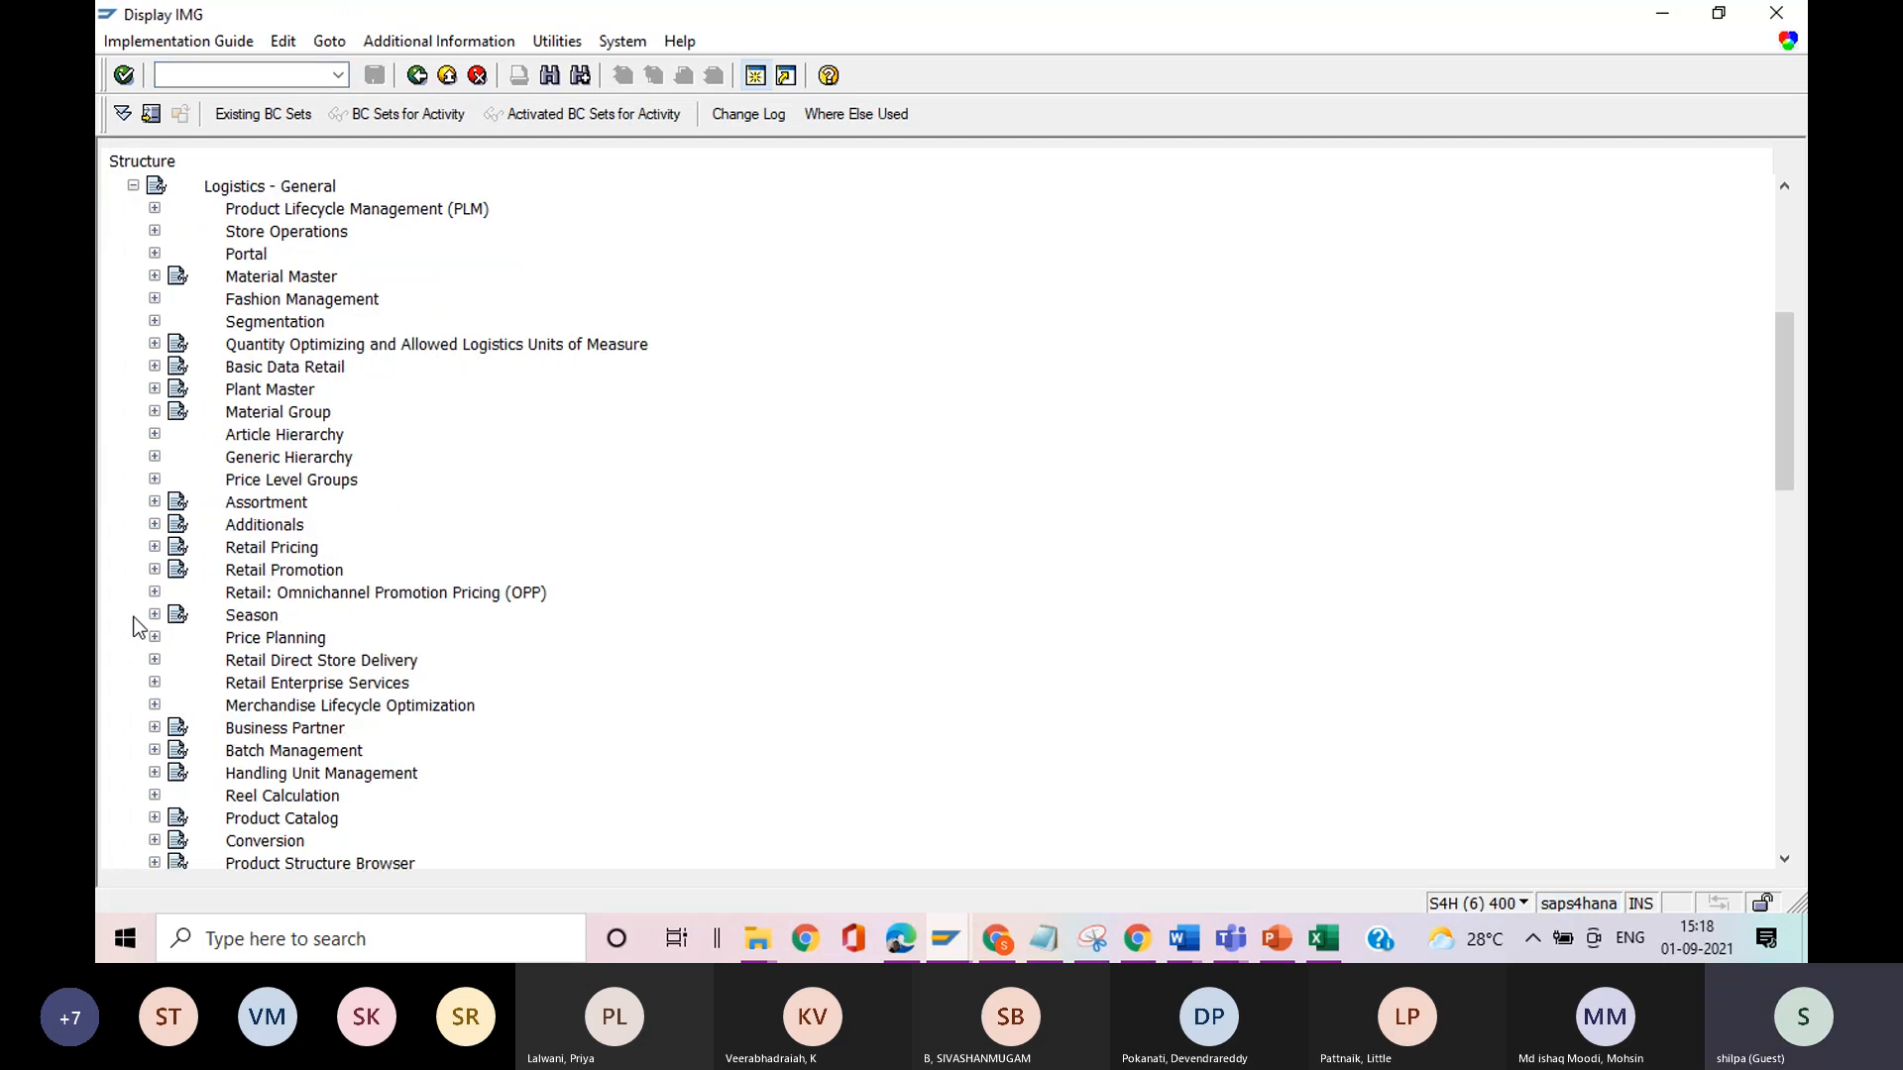
pyautogui.click(154, 548)
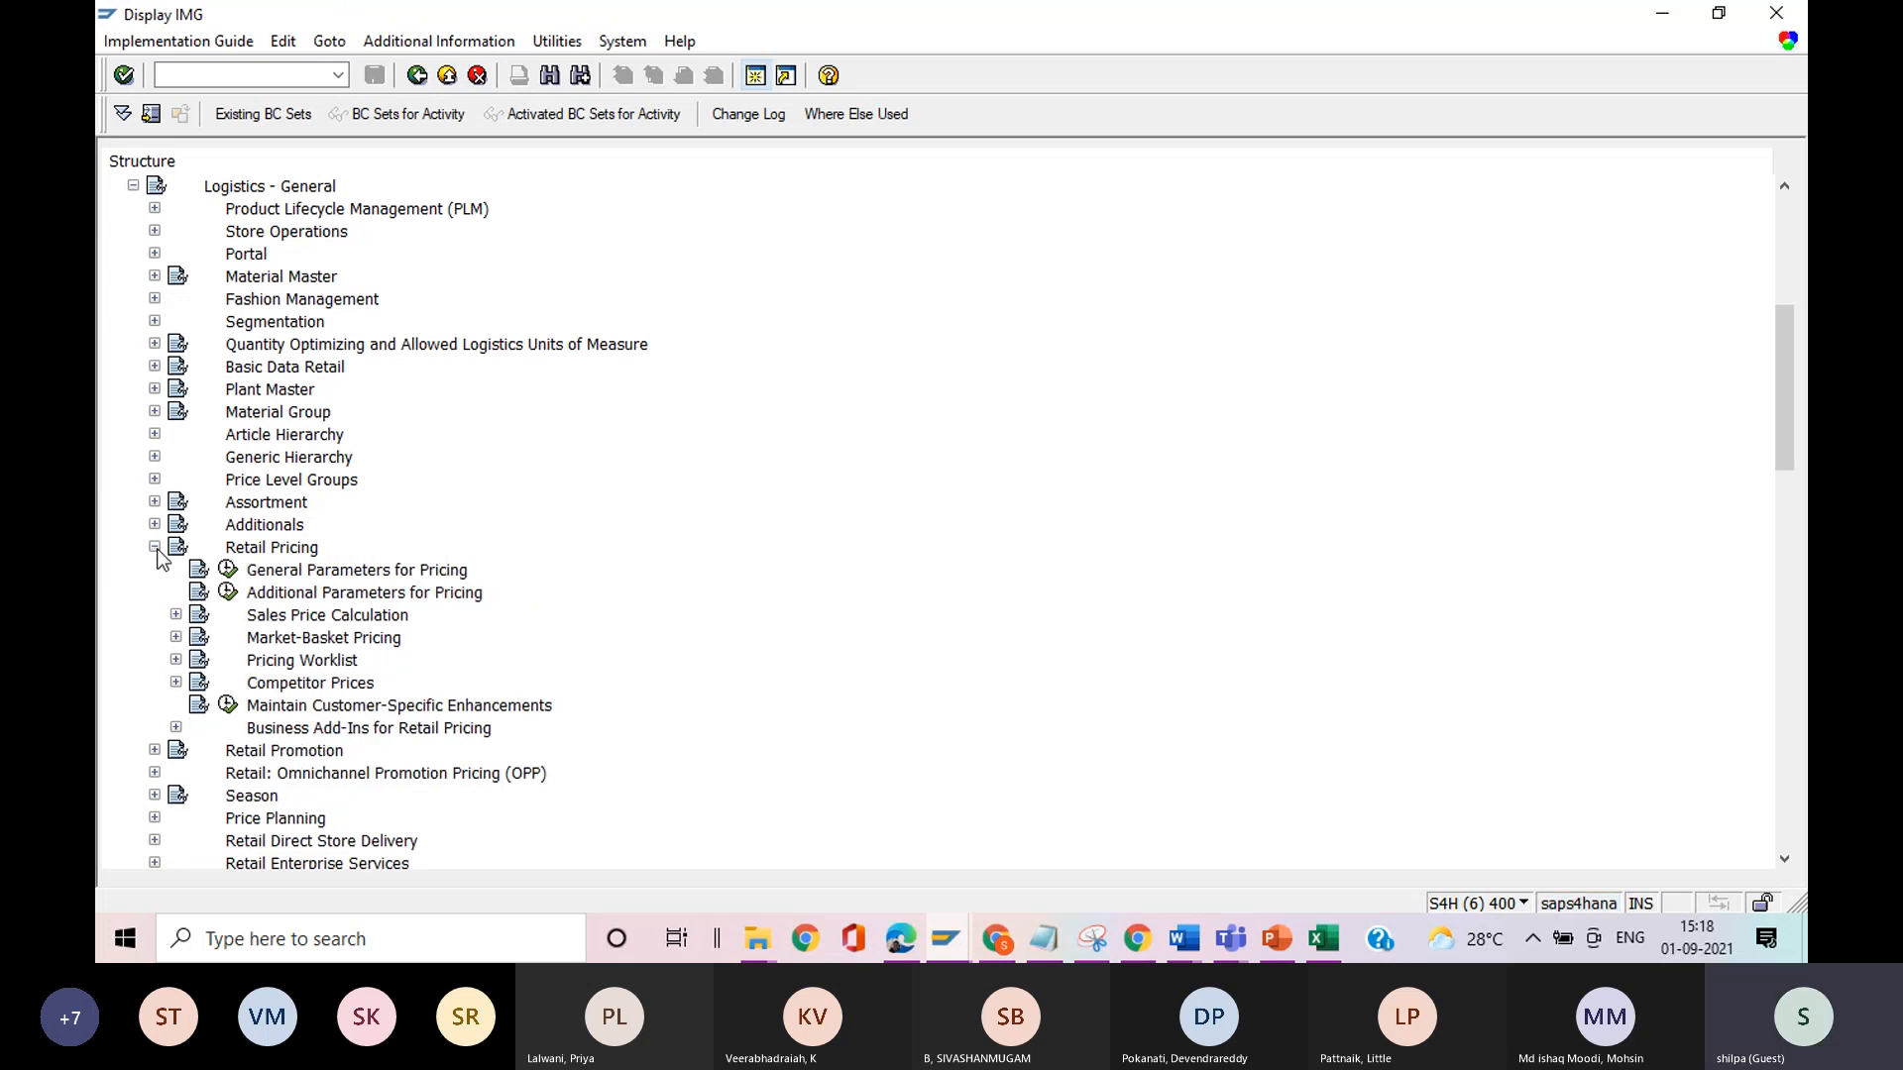
pyautogui.click(176, 616)
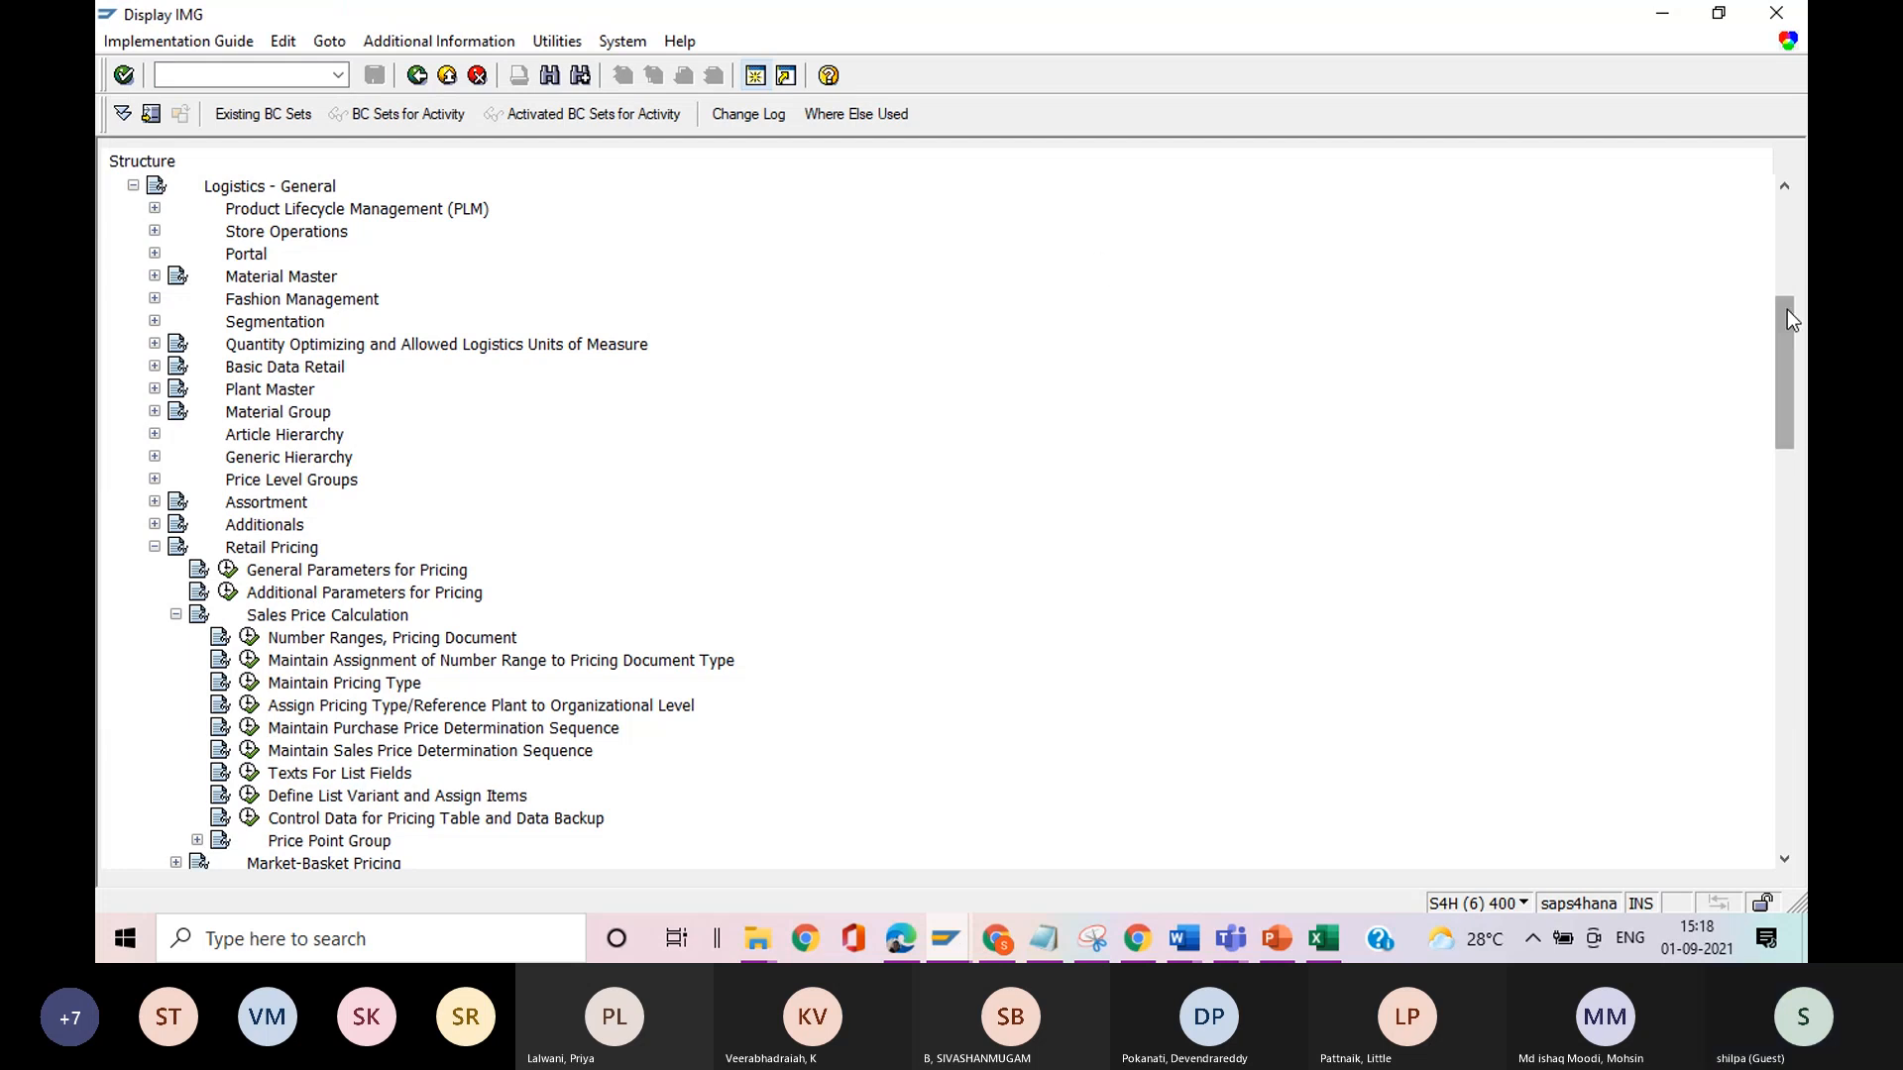
# Under Price Point Group, open Define Price Point Group and Assign Price Point Ranges, examine the entries, and return to the implementation guide.
pyautogui.moveTo(1787, 327); pyautogui.dragTo(1788, 341)
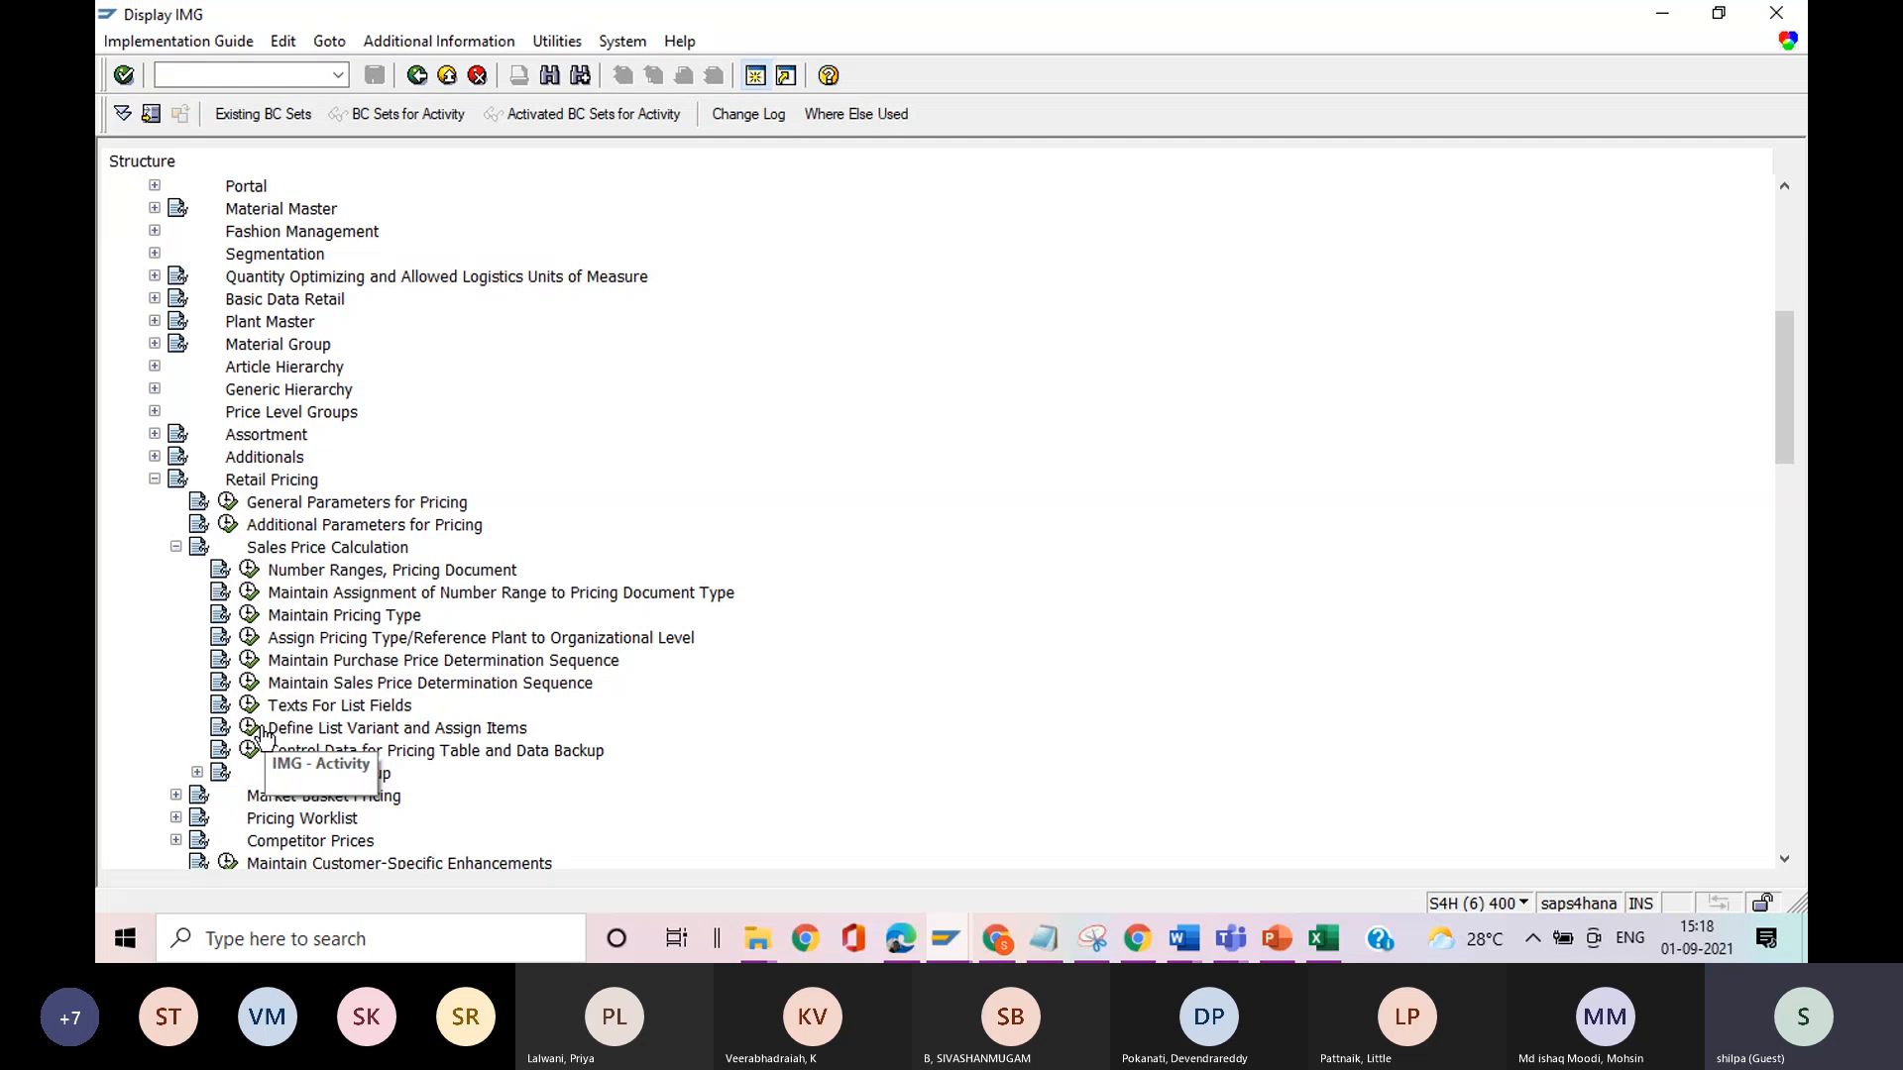
pyautogui.click(198, 773)
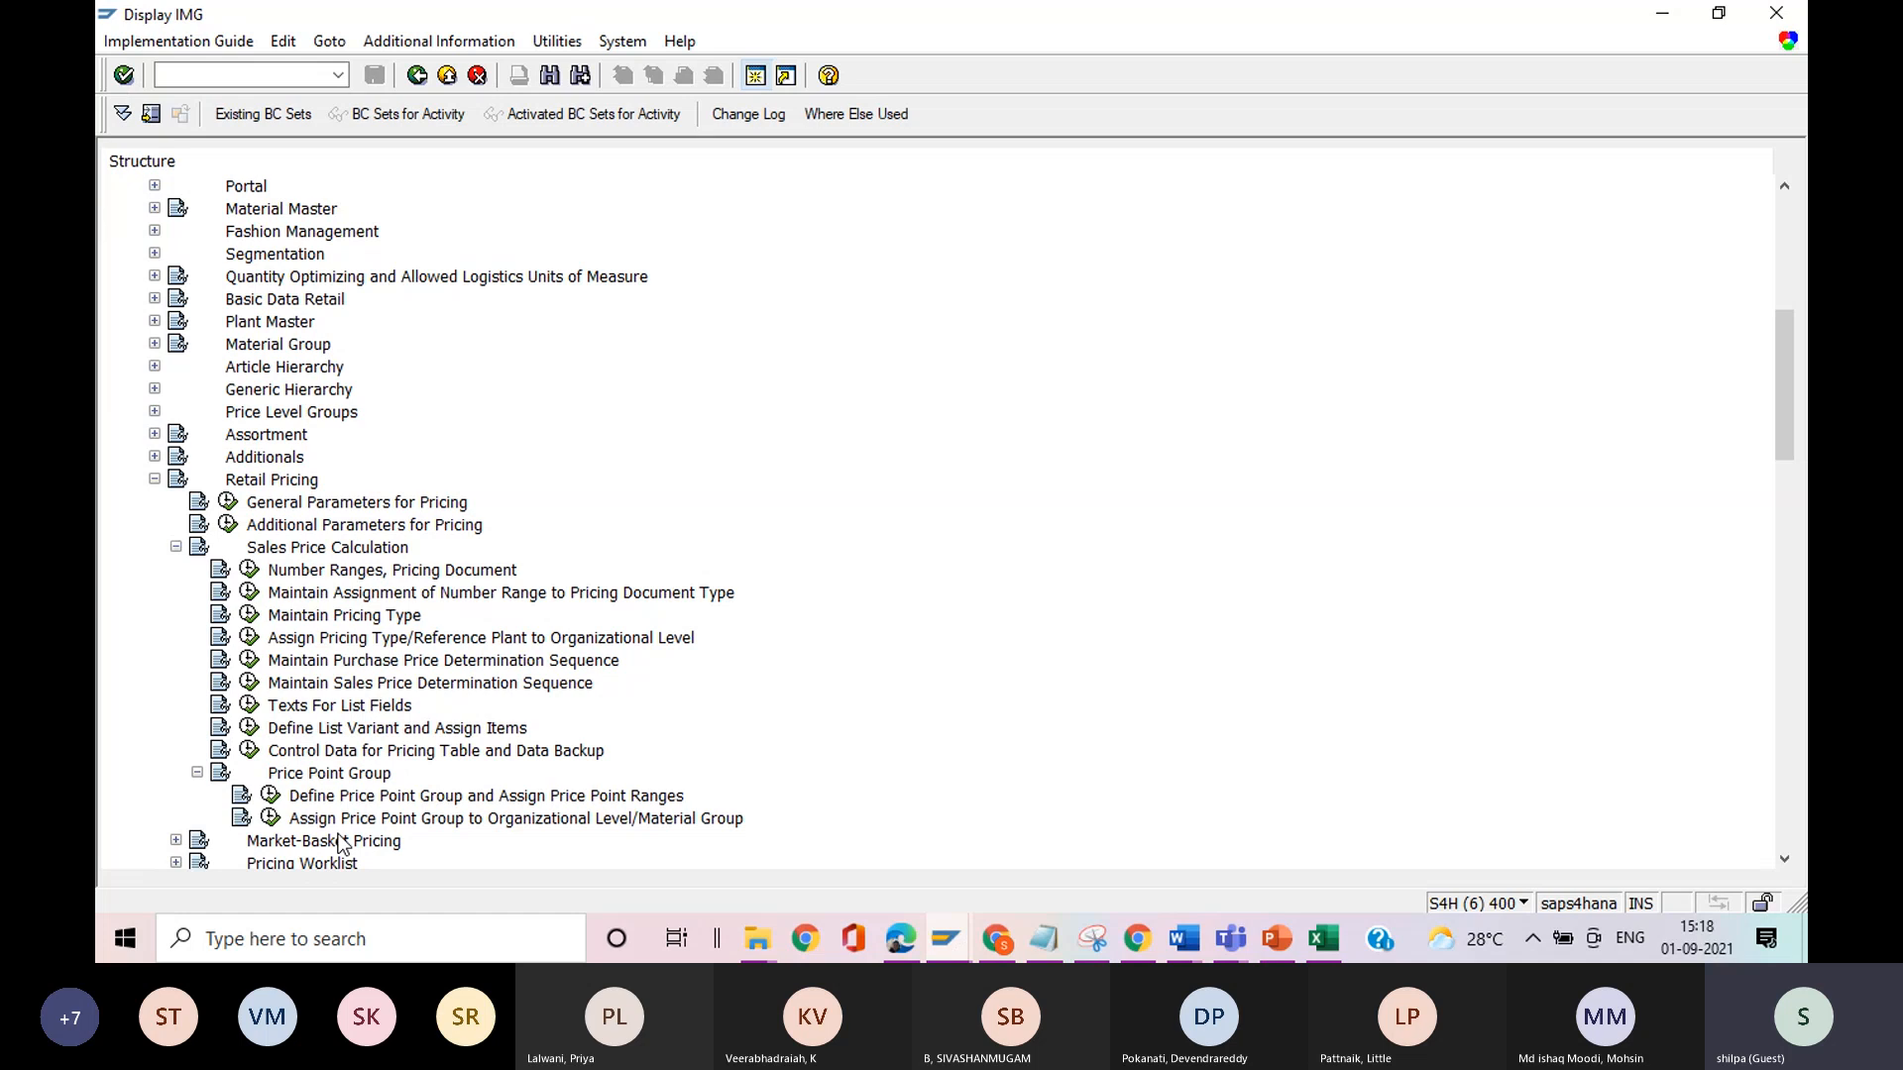
pyautogui.click(269, 796)
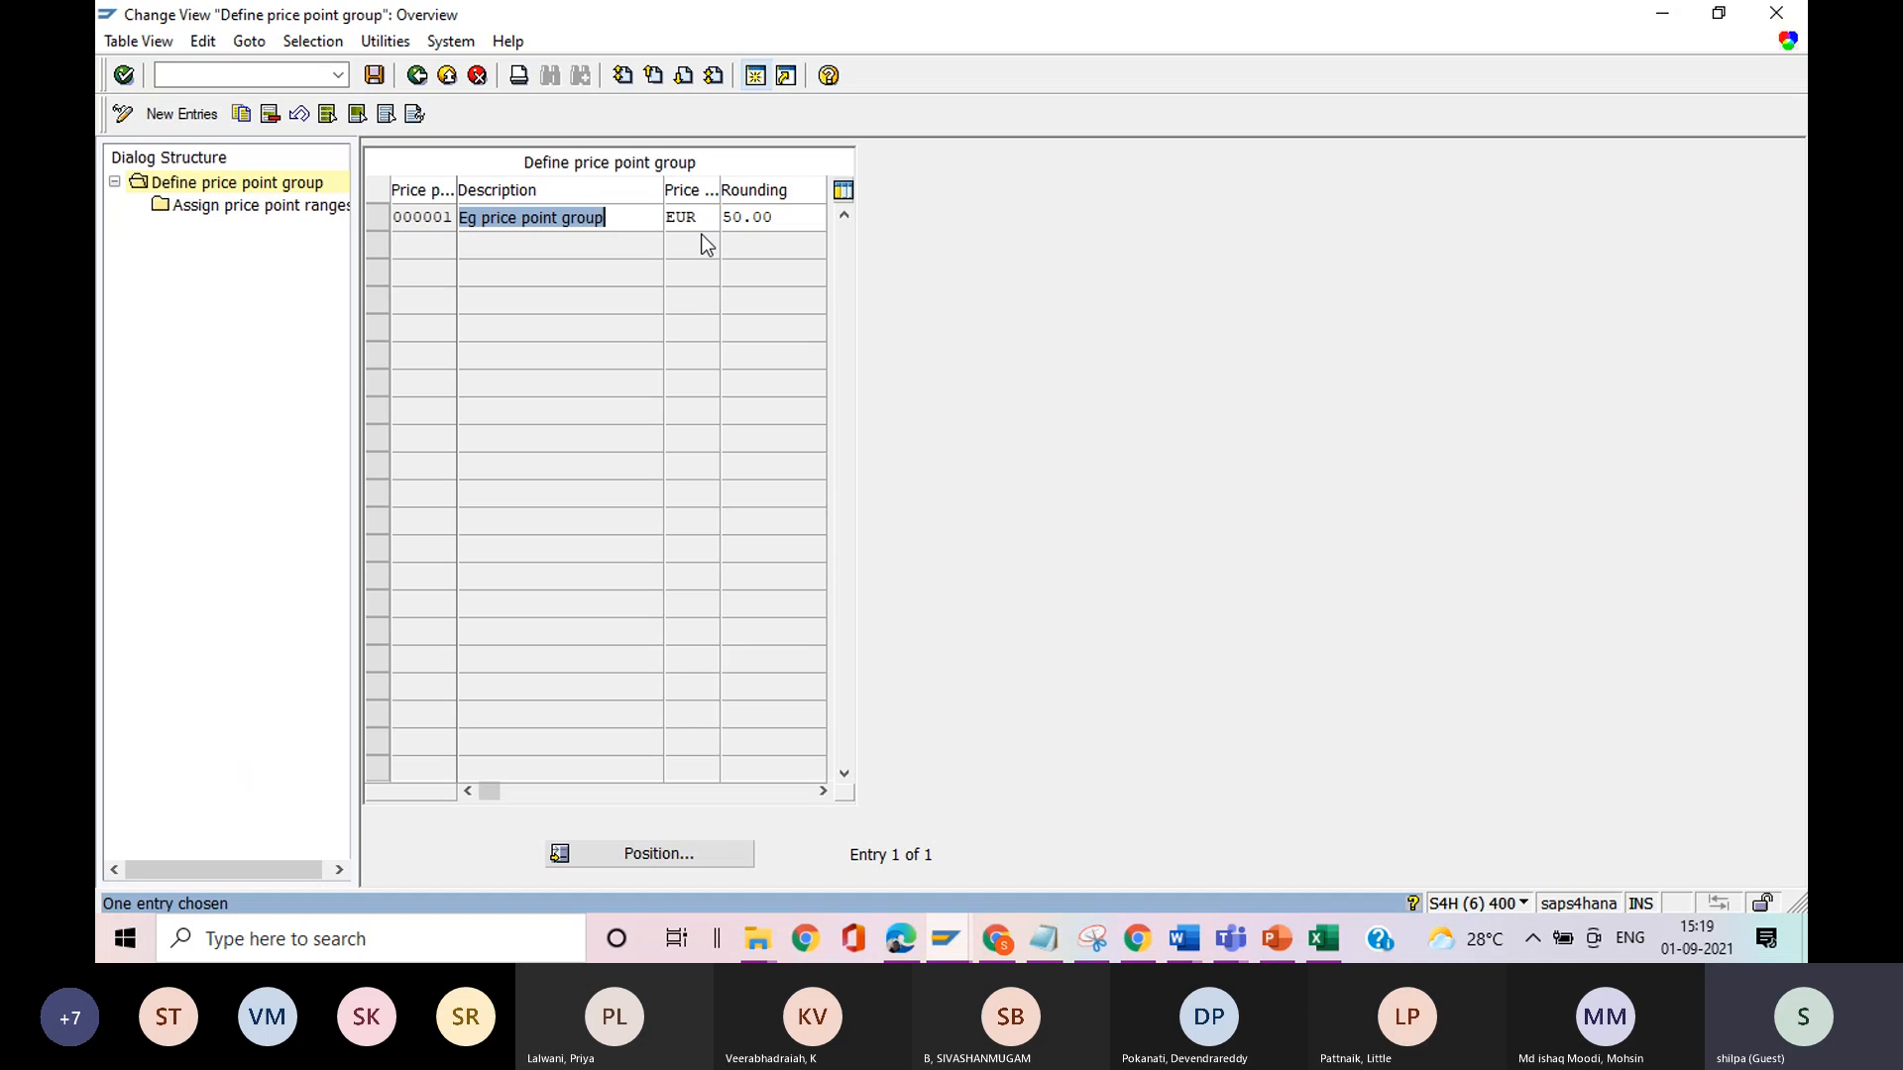
pyautogui.click(416, 77)
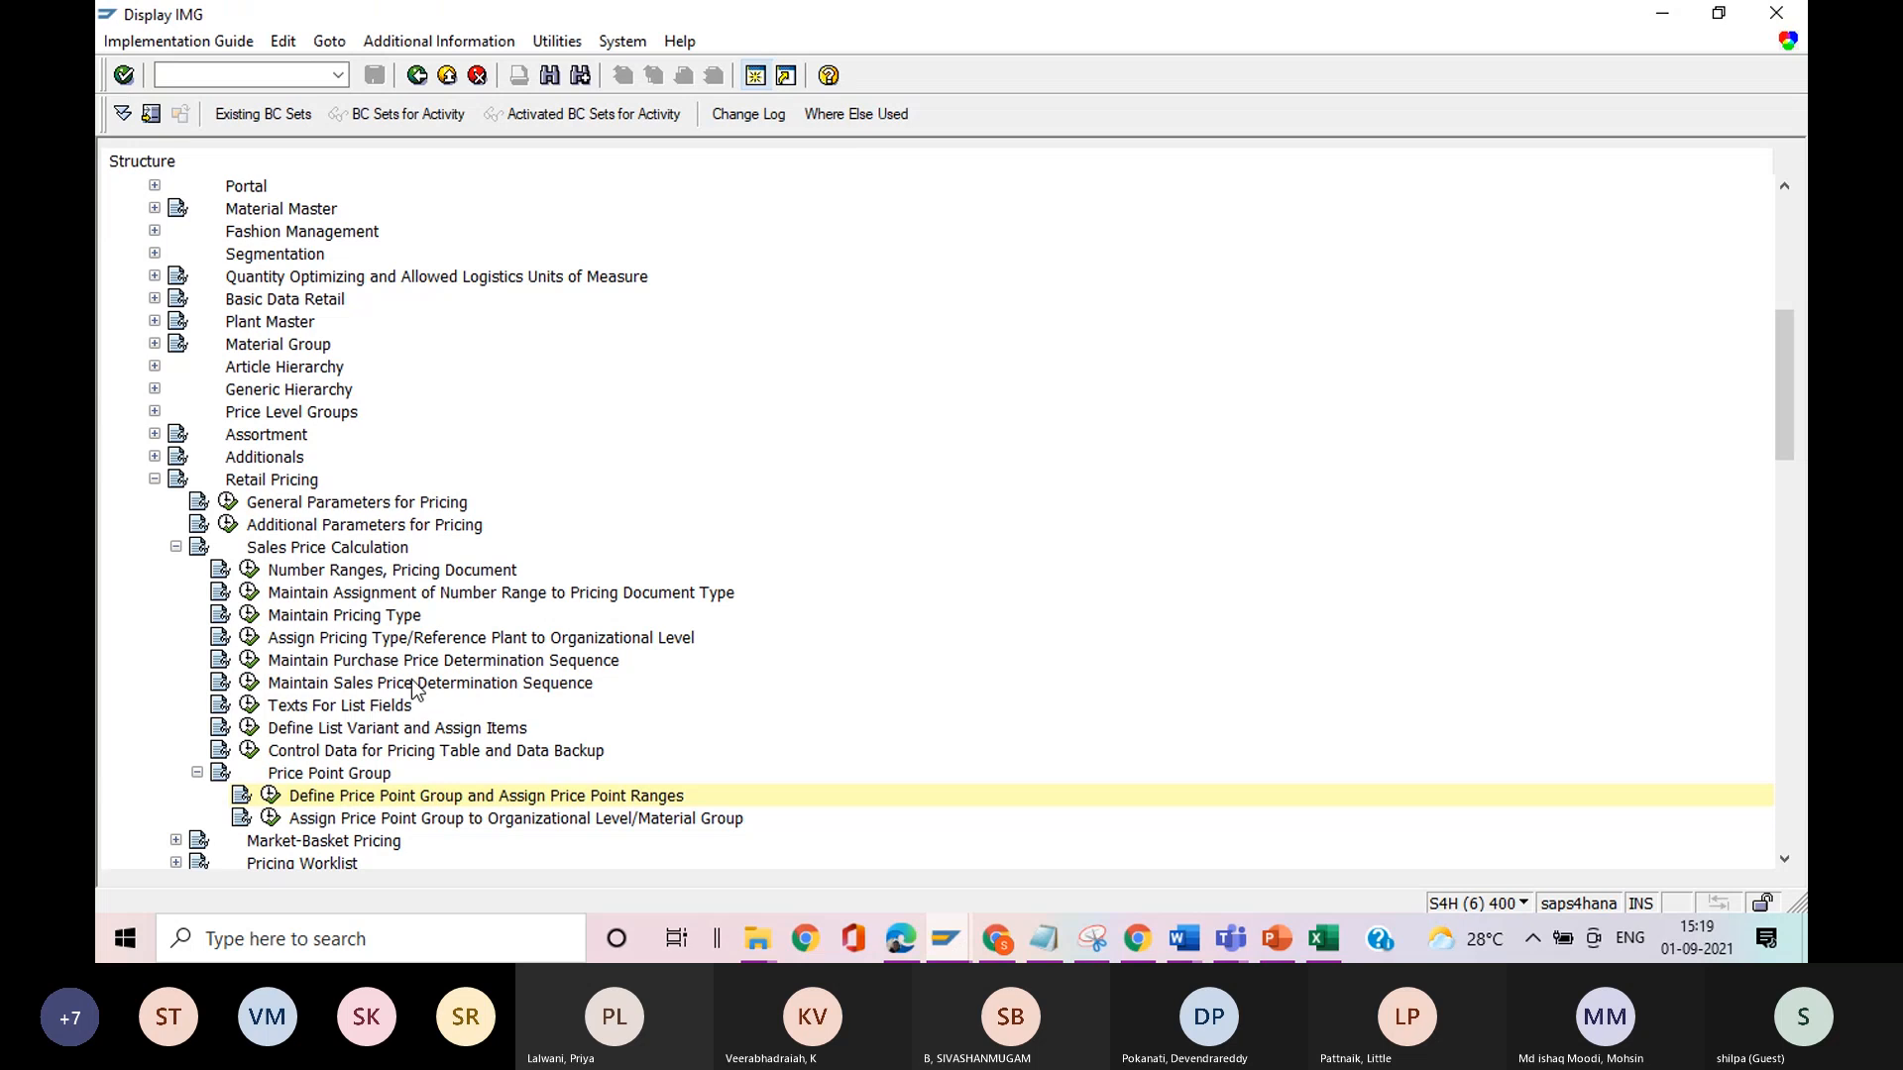
# Open Define List Variant and Assign Items, review the items assigned to list variant 01, and return to the implementation guide.
pyautogui.click(250, 734)
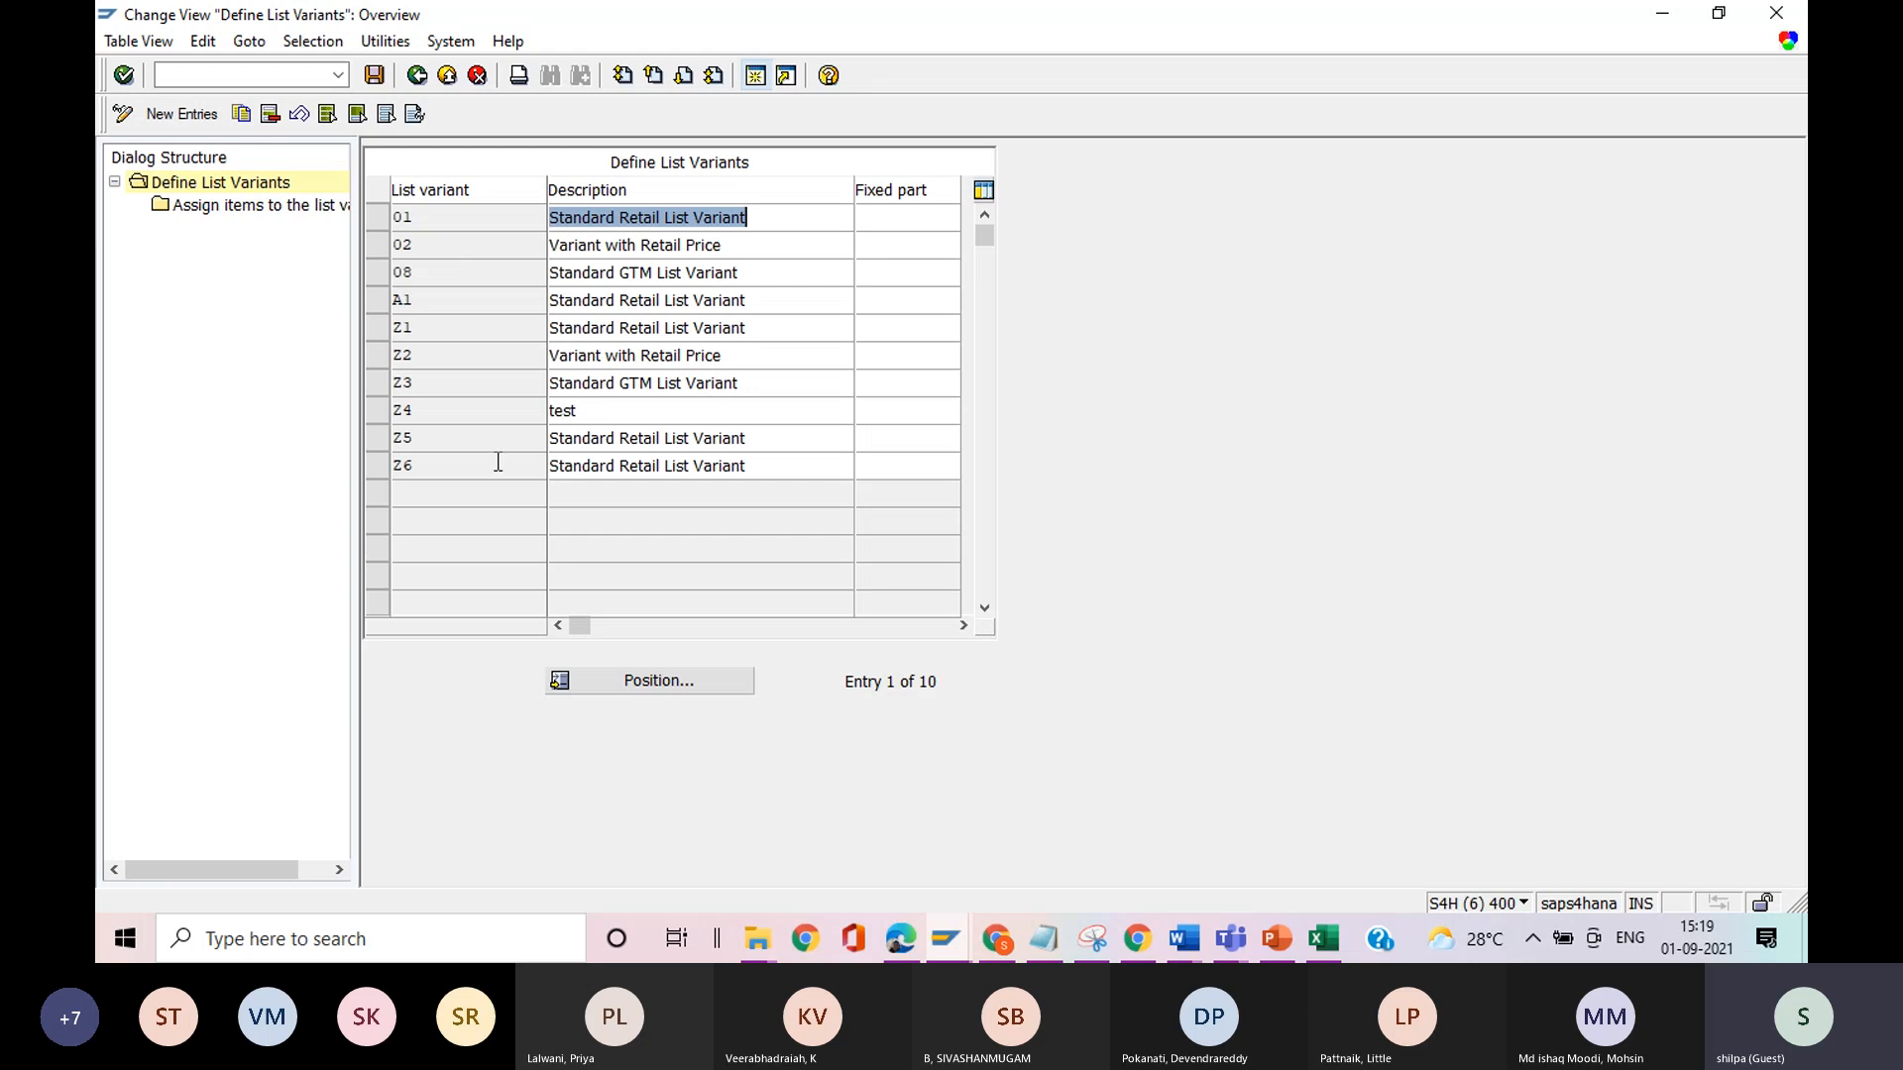
pyautogui.click(376, 216)
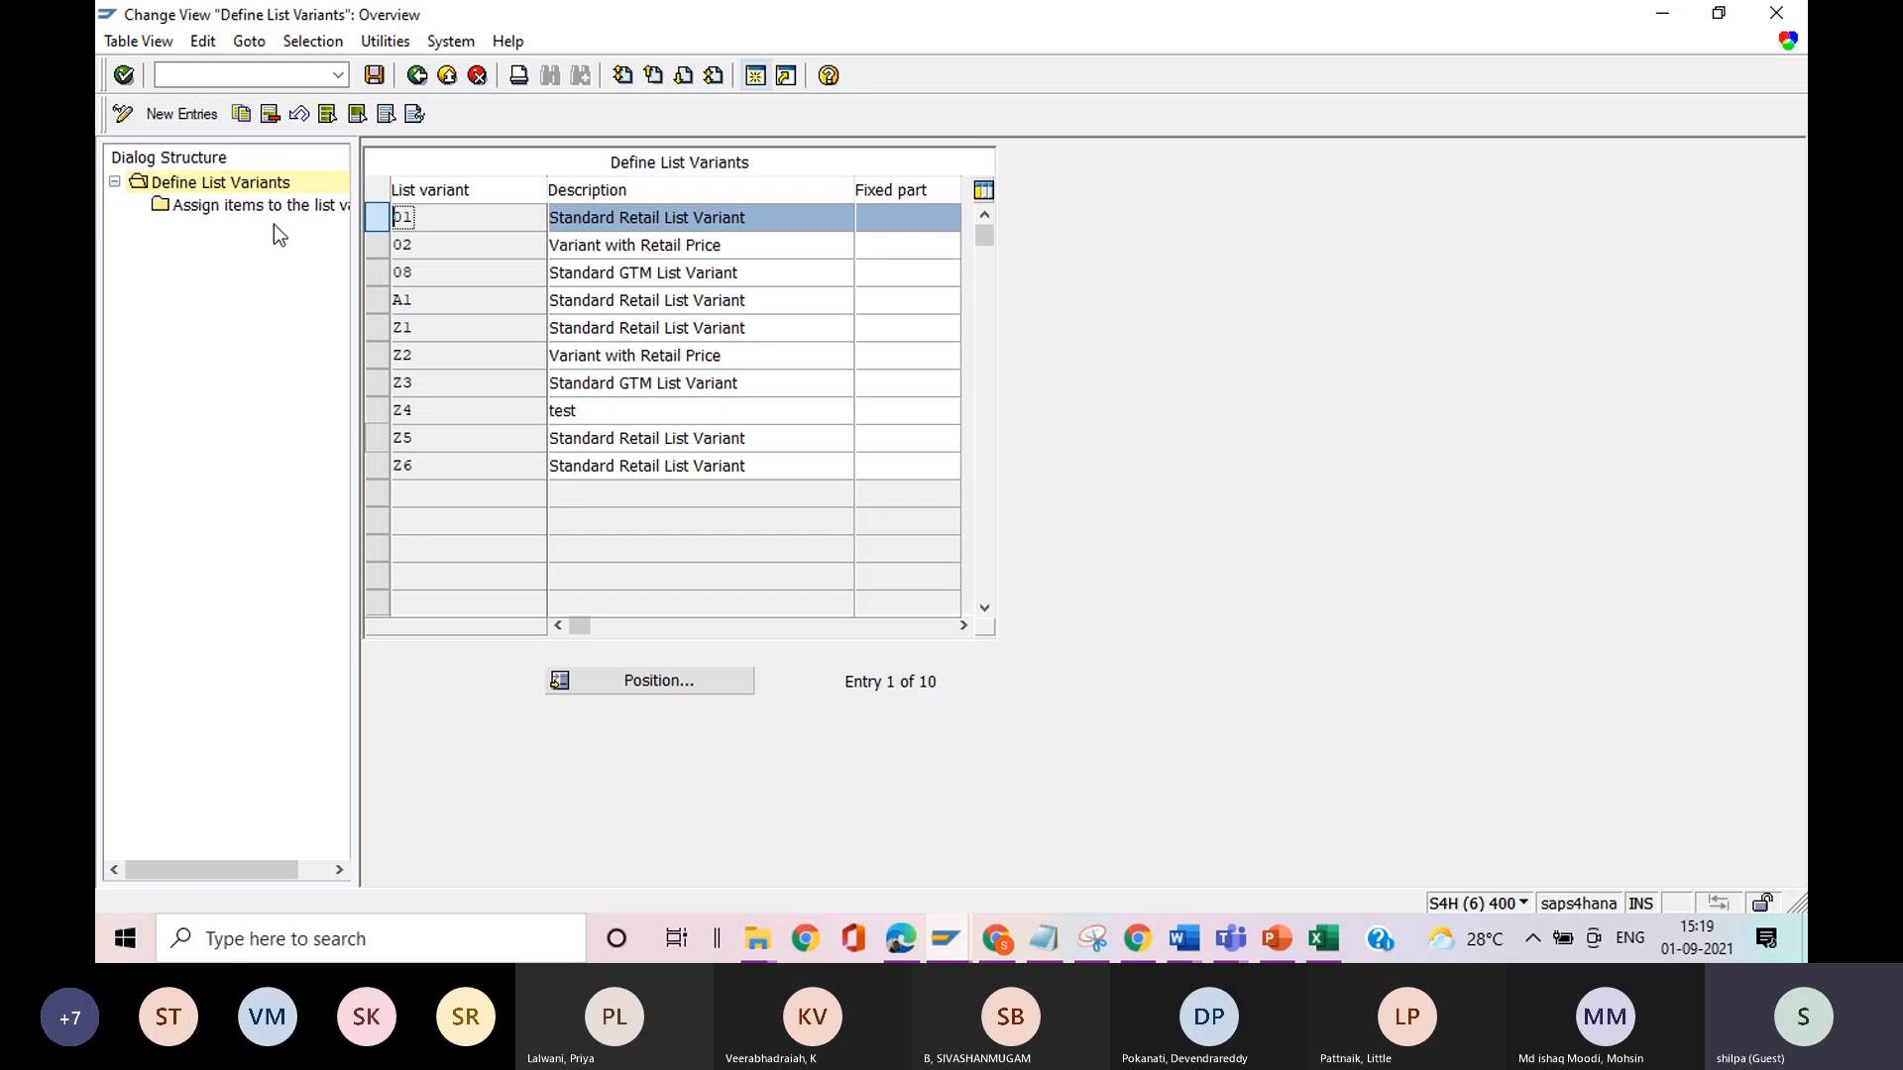
pyautogui.doubleClick(247, 210)
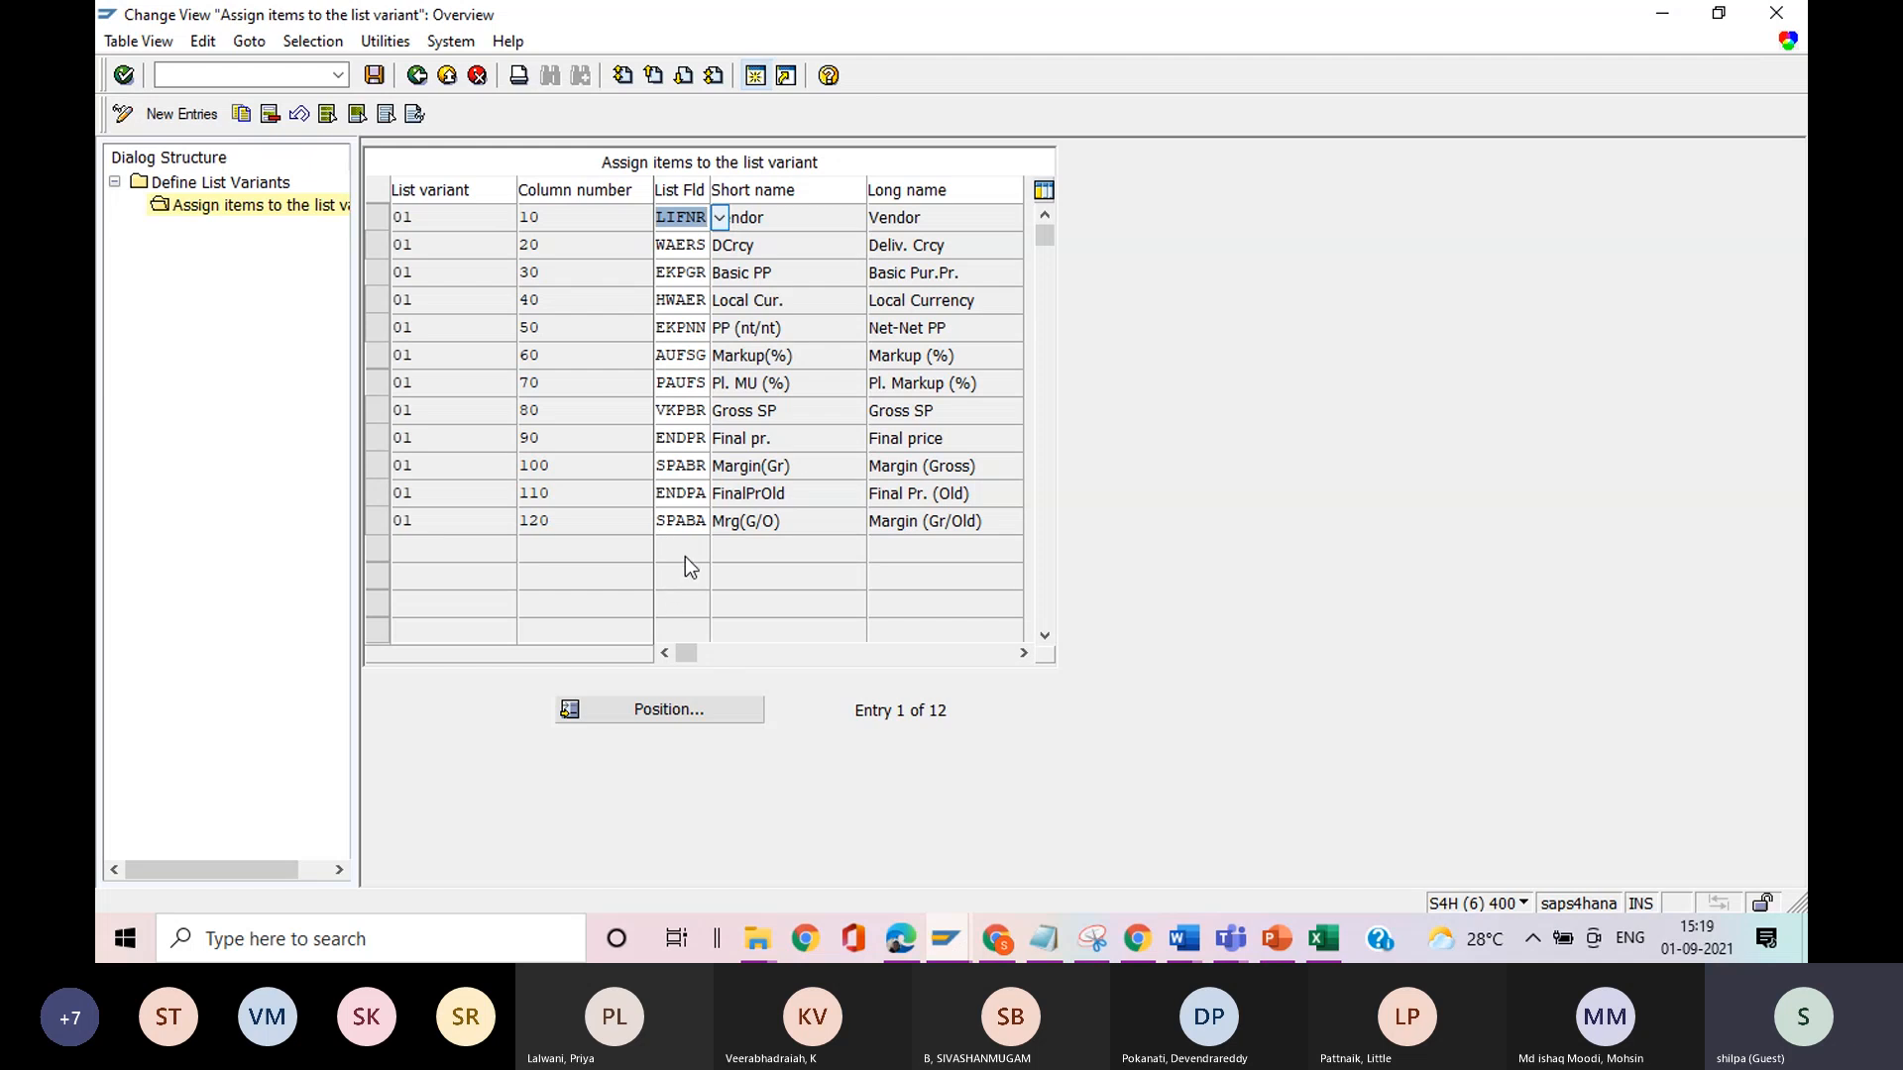
pyautogui.click(417, 75)
pyautogui.click(417, 75)
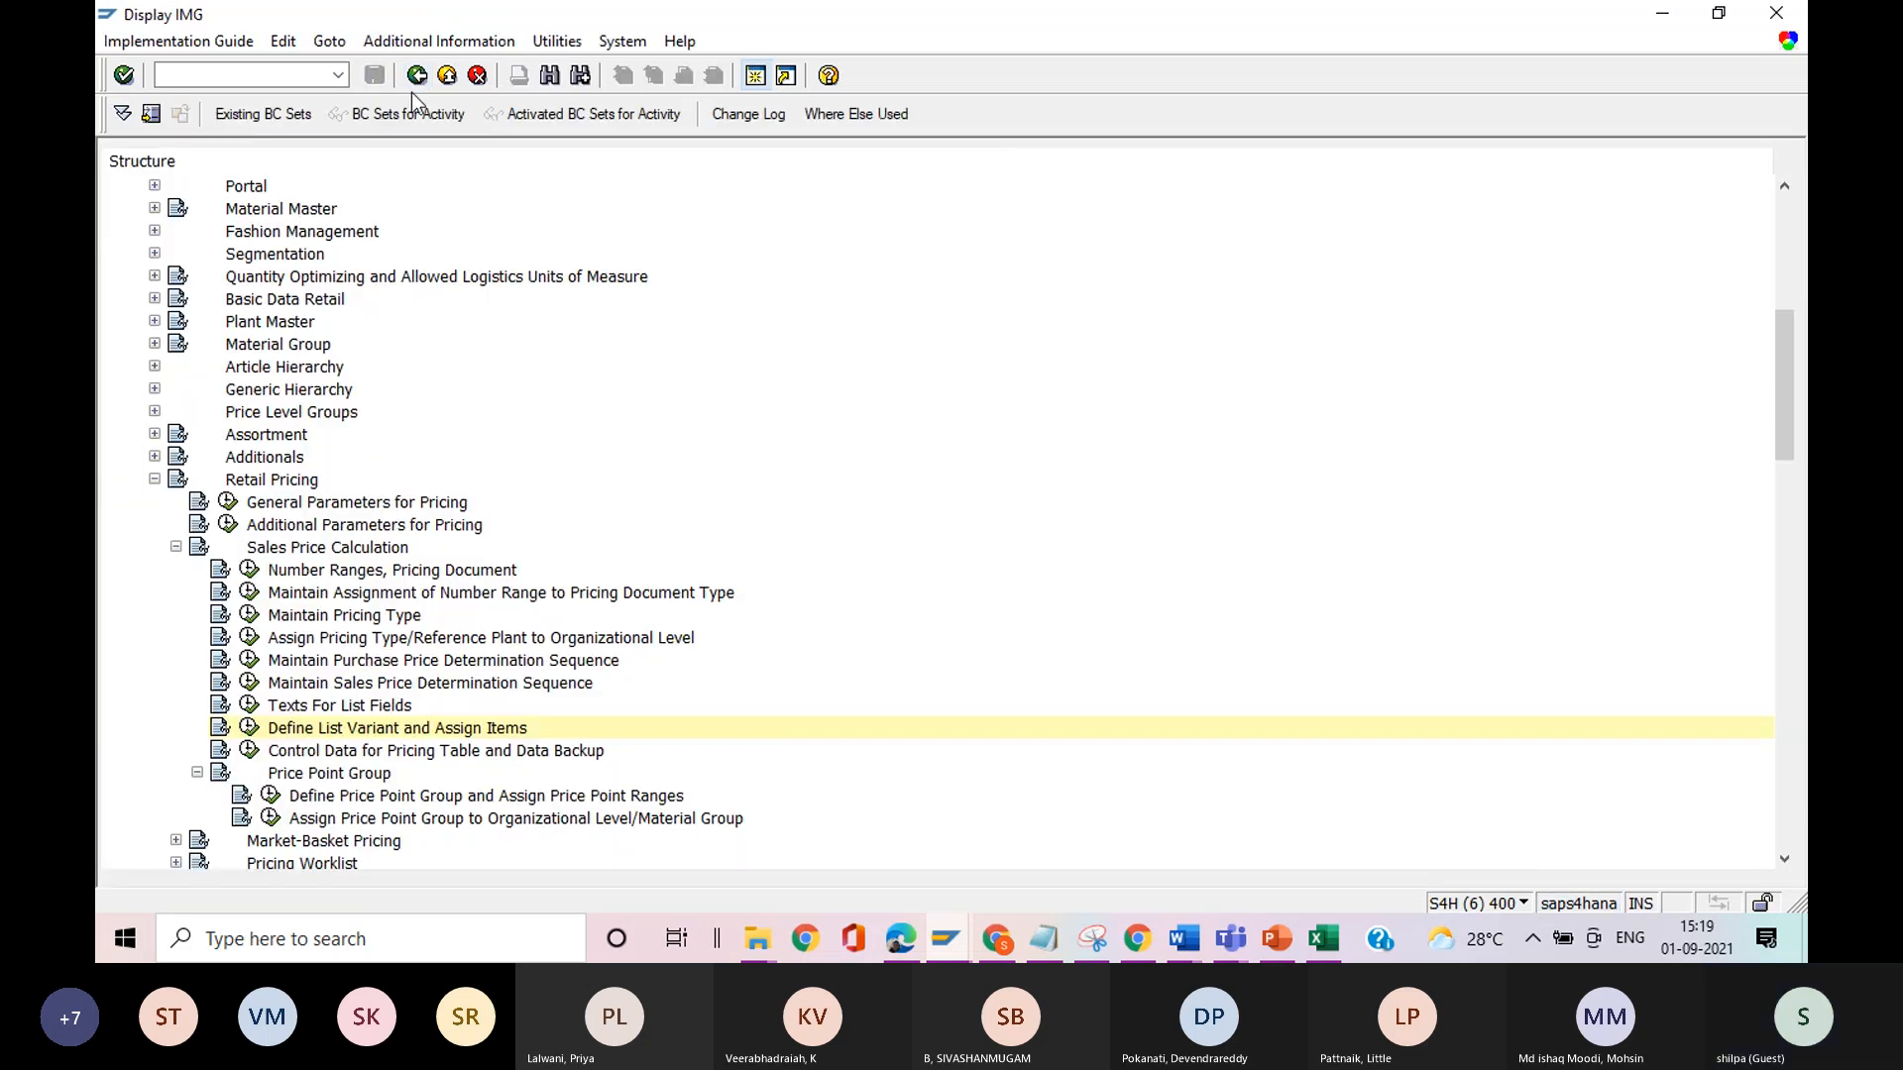
# Examine Control per Sales Price Calculation Schema and List Field in the pricing table control data, and return to the implementation guide.
pyautogui.click(250, 752)
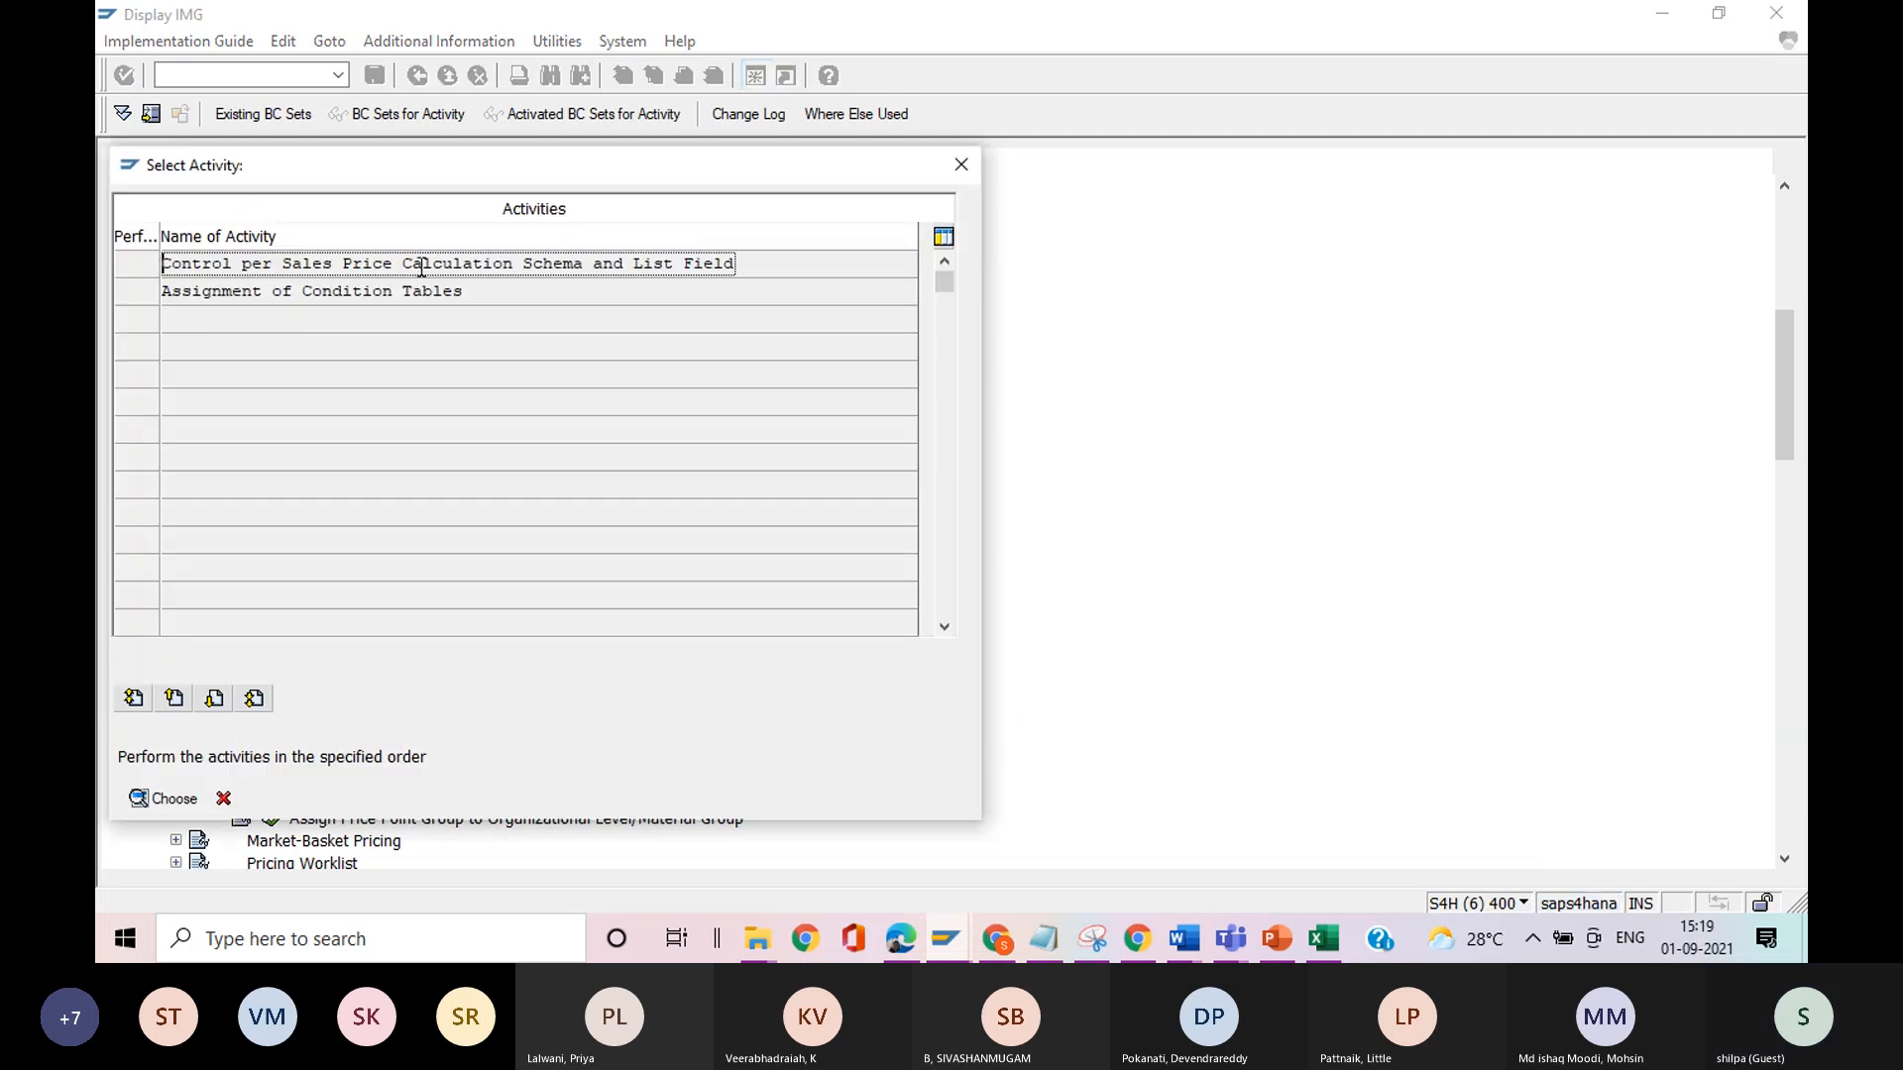
pyautogui.click(166, 800)
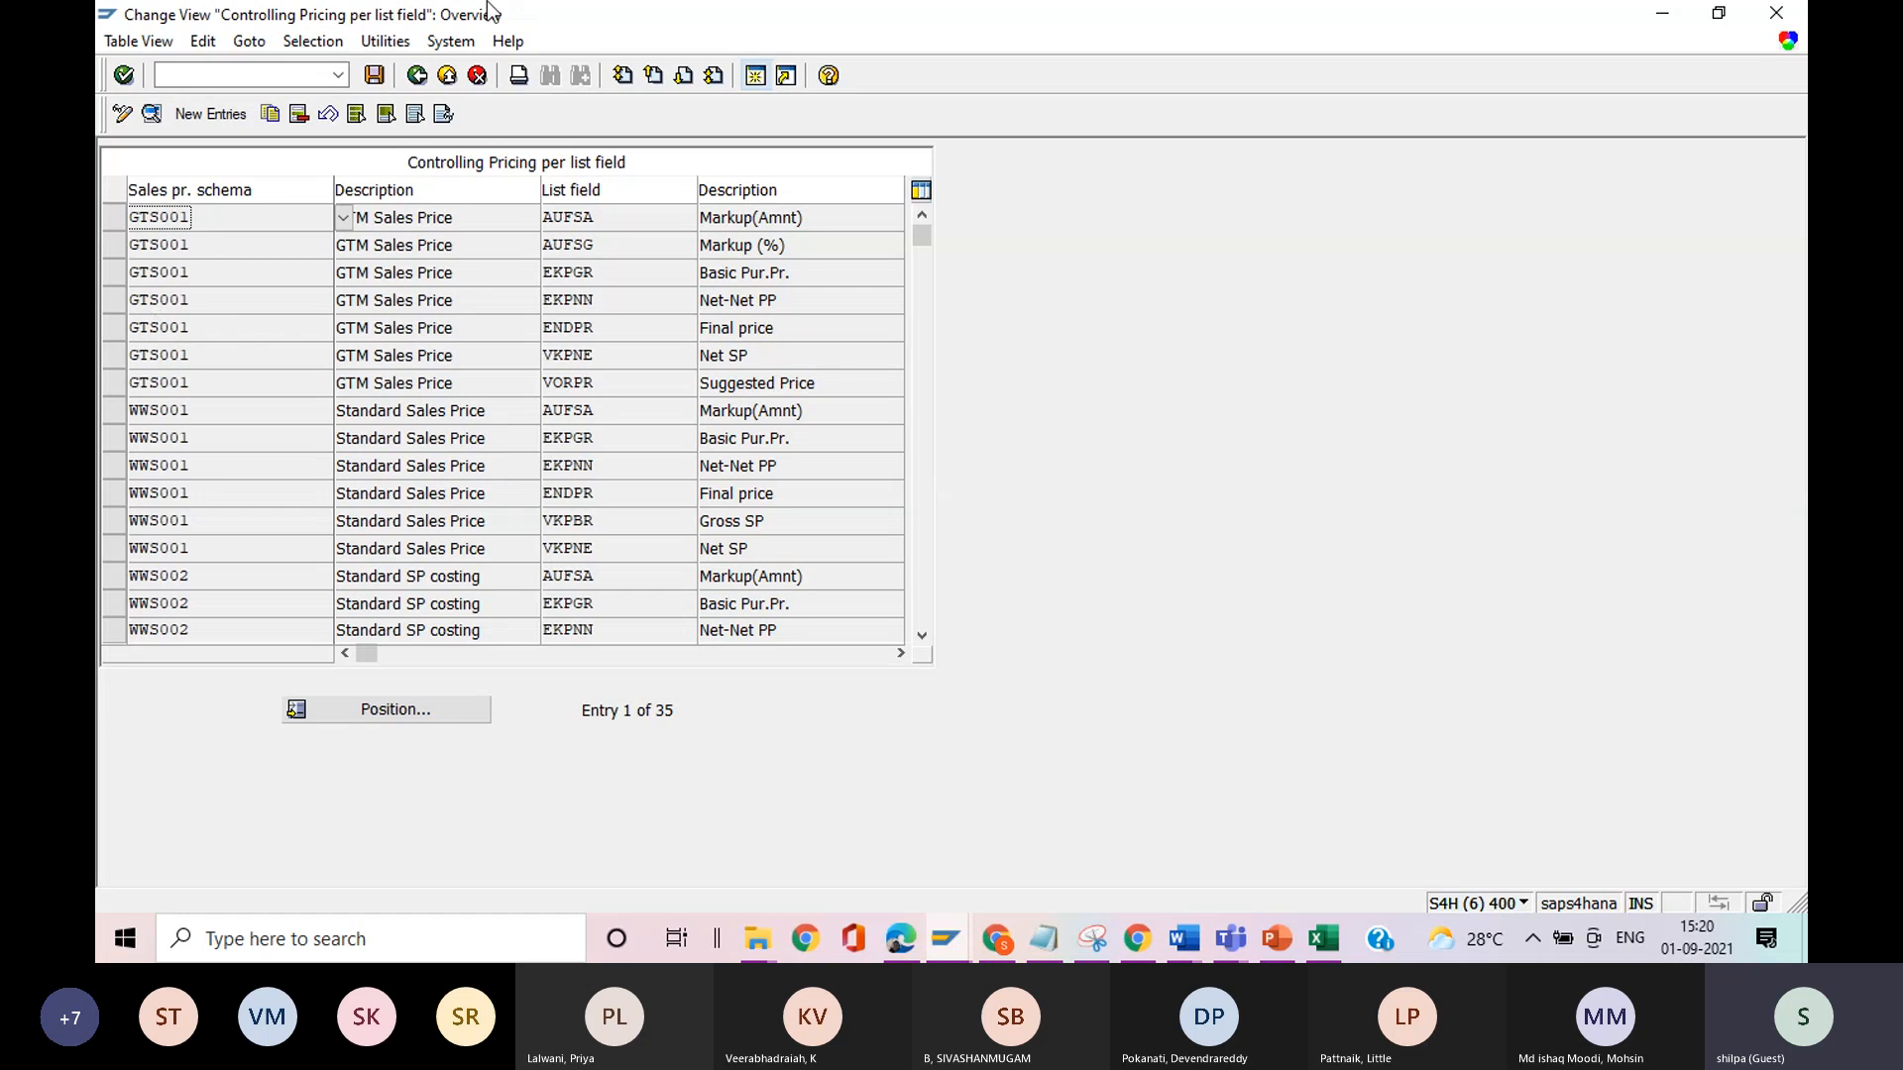
pyautogui.click(417, 77)
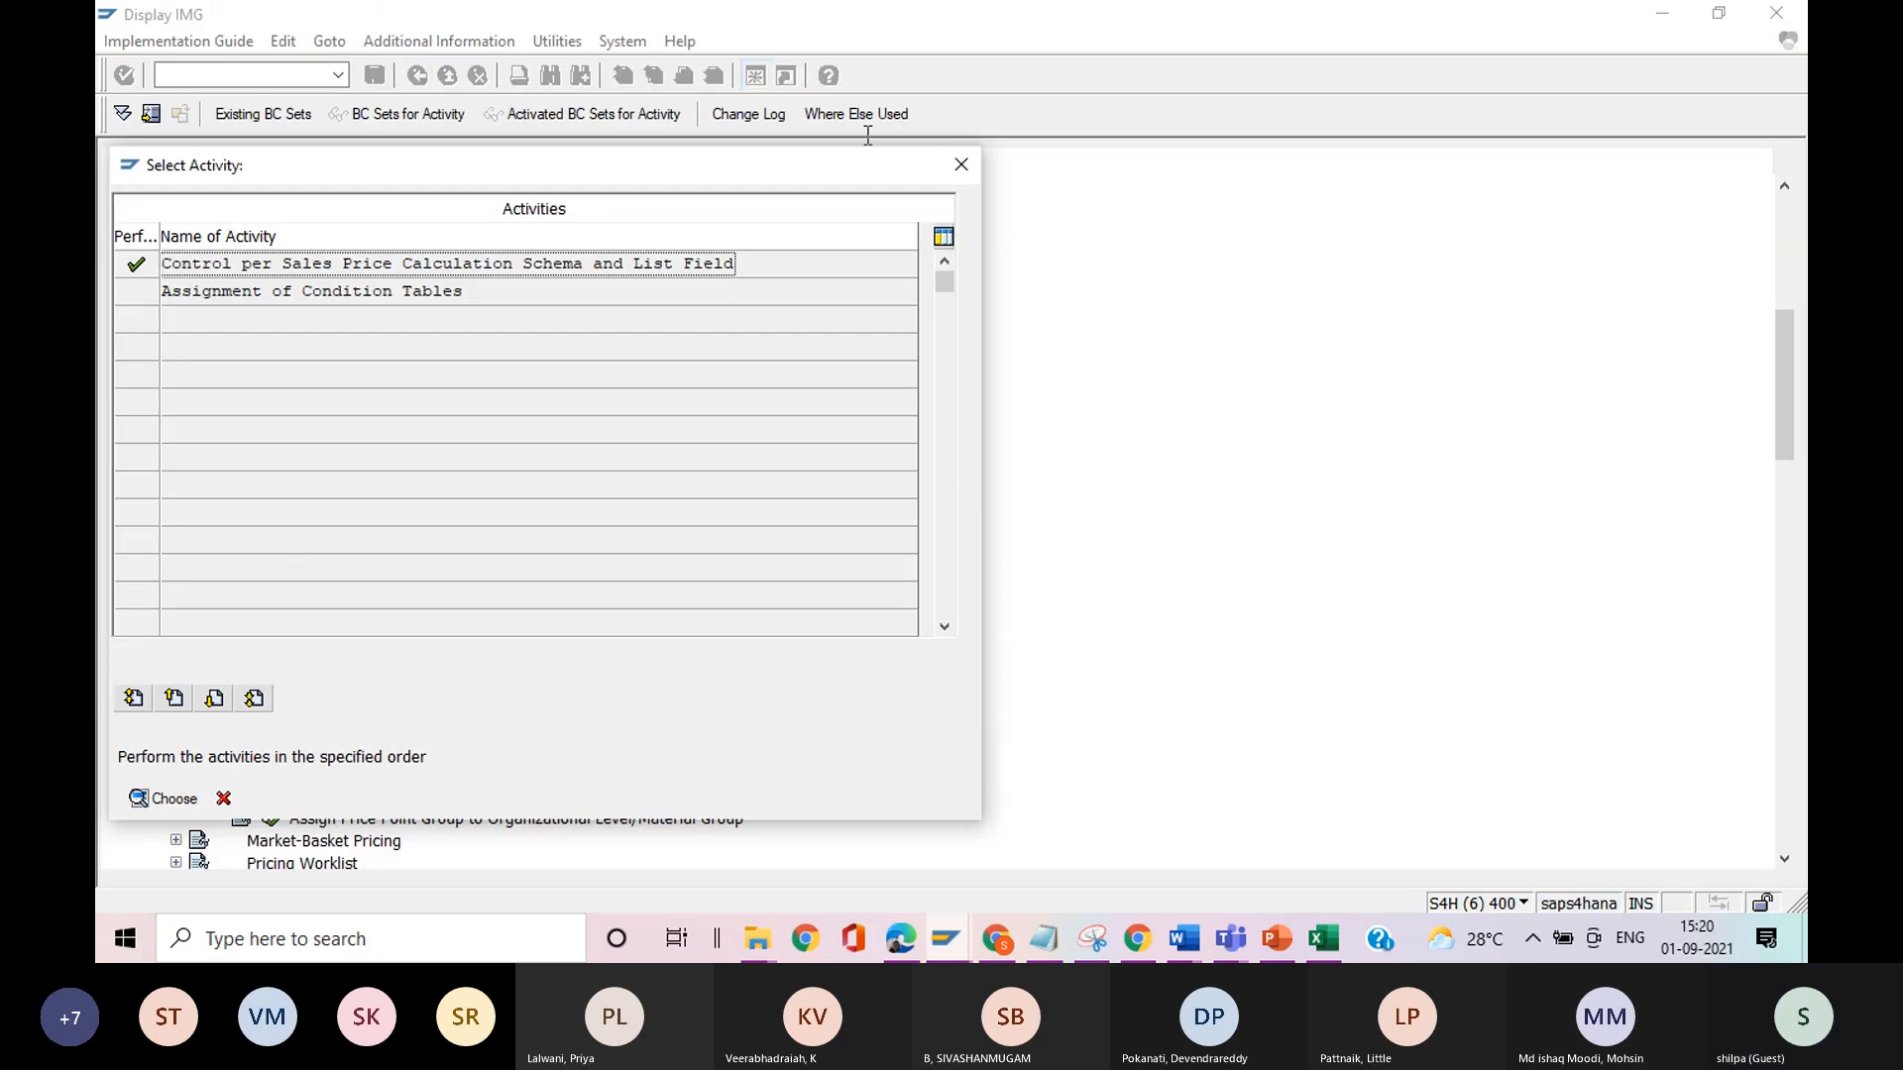
pyautogui.click(959, 167)
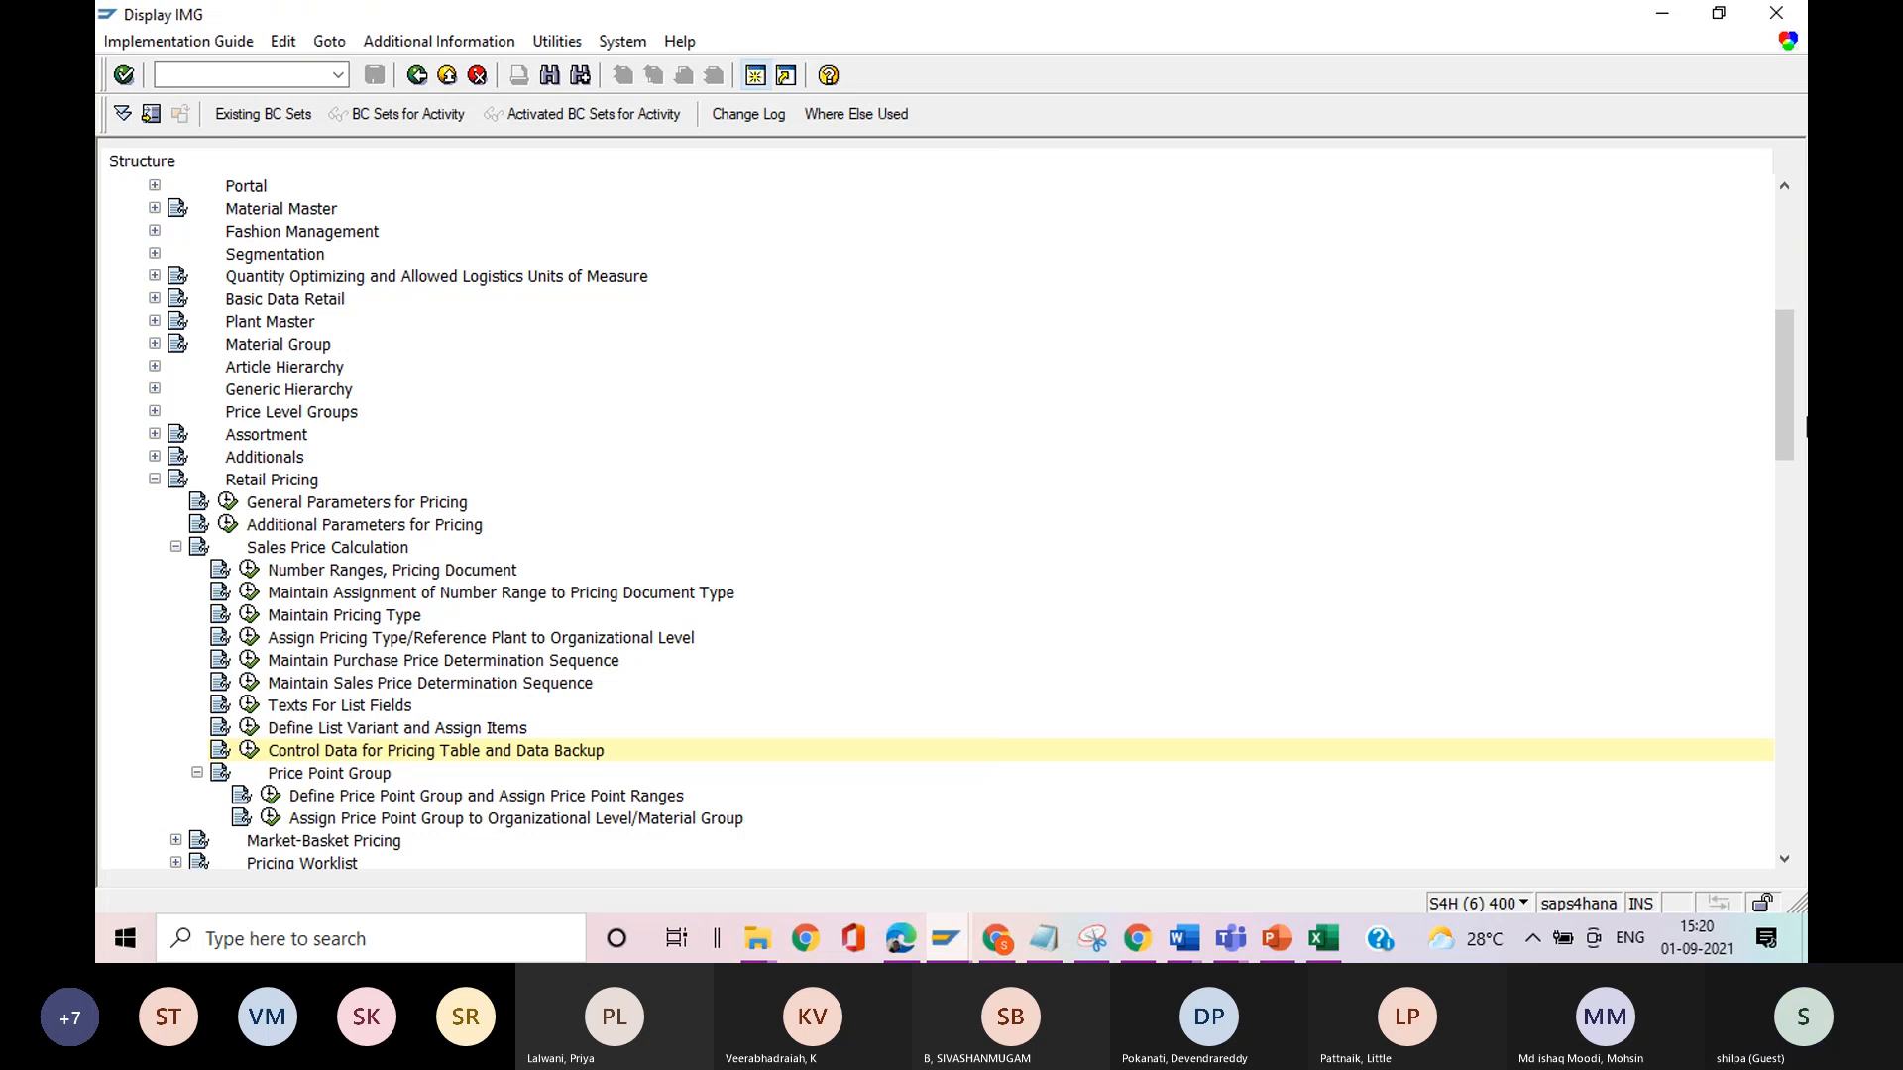
# Open Maintain Purchase Price Determination Sequence and examine the descriptions of sequences Z2 and Z3.
pyautogui.moveTo(1788, 401); pyautogui.dragTo(1789, 437)
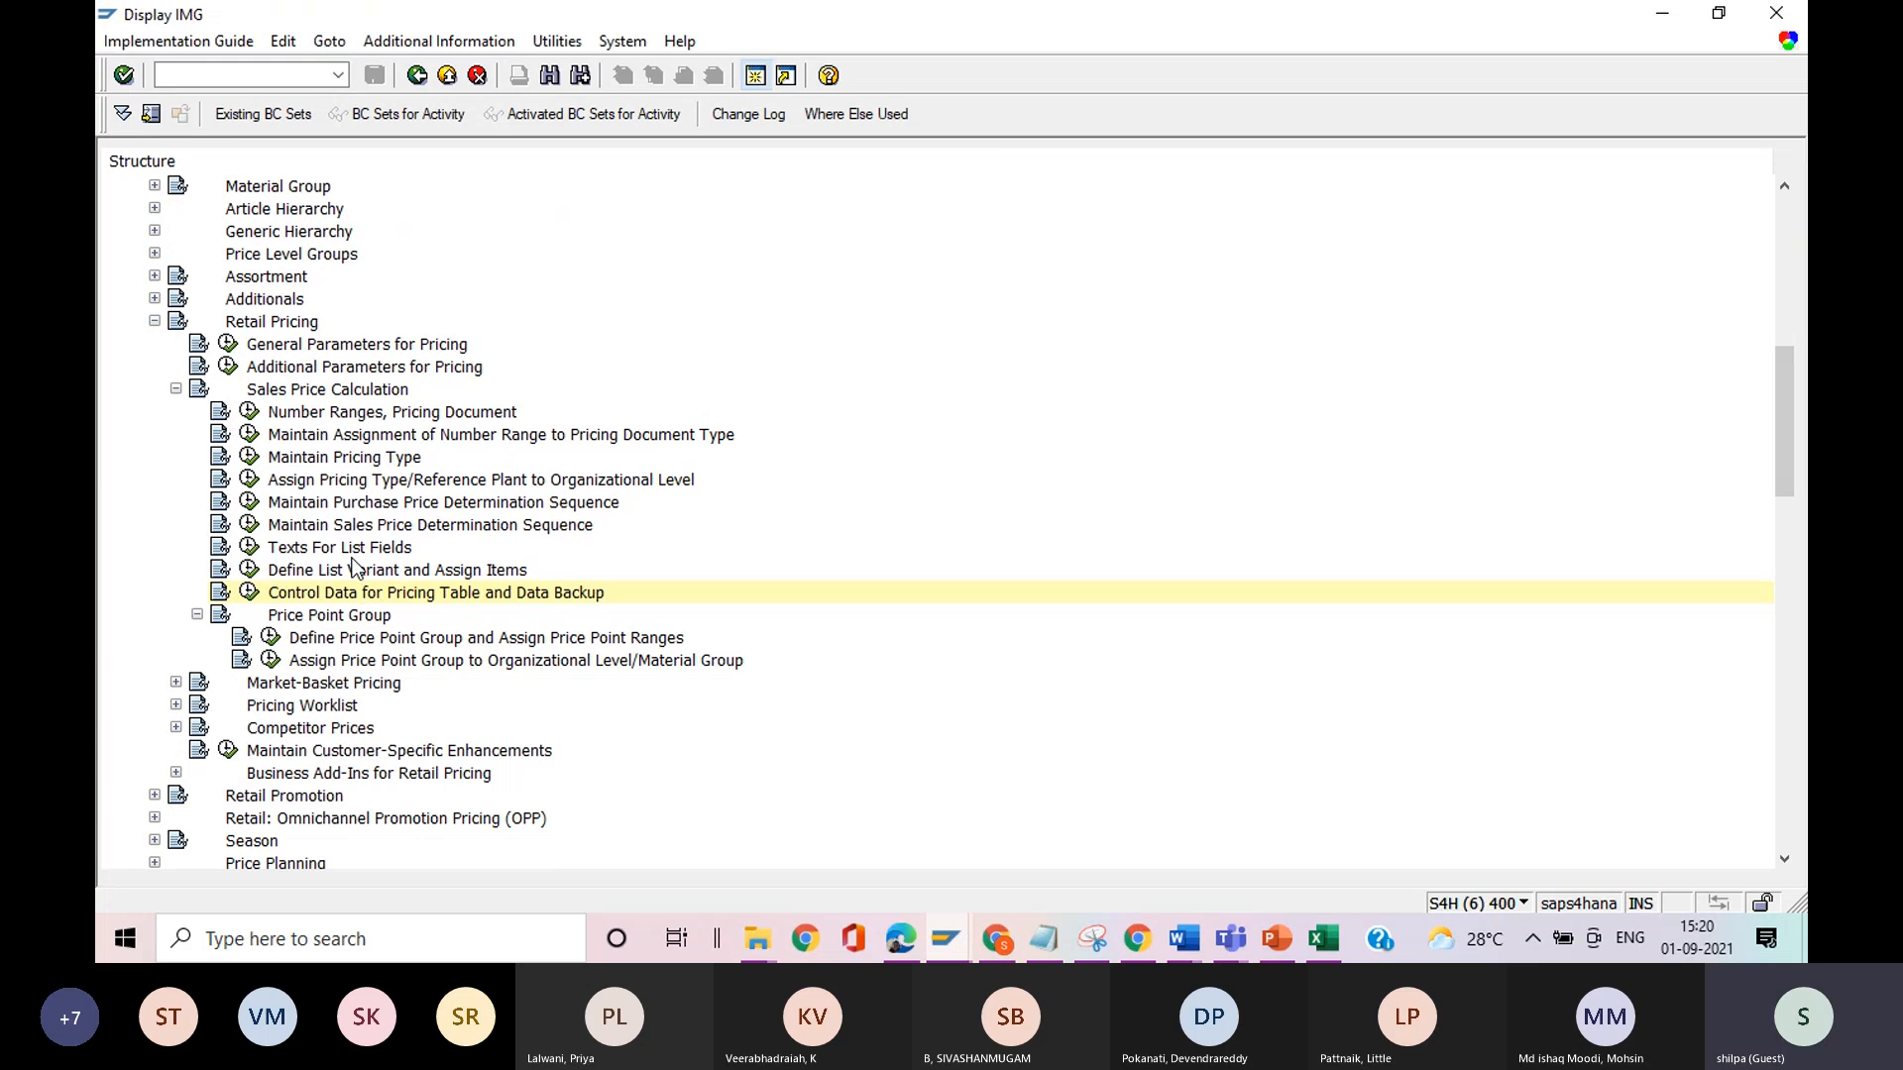
pyautogui.click(247, 503)
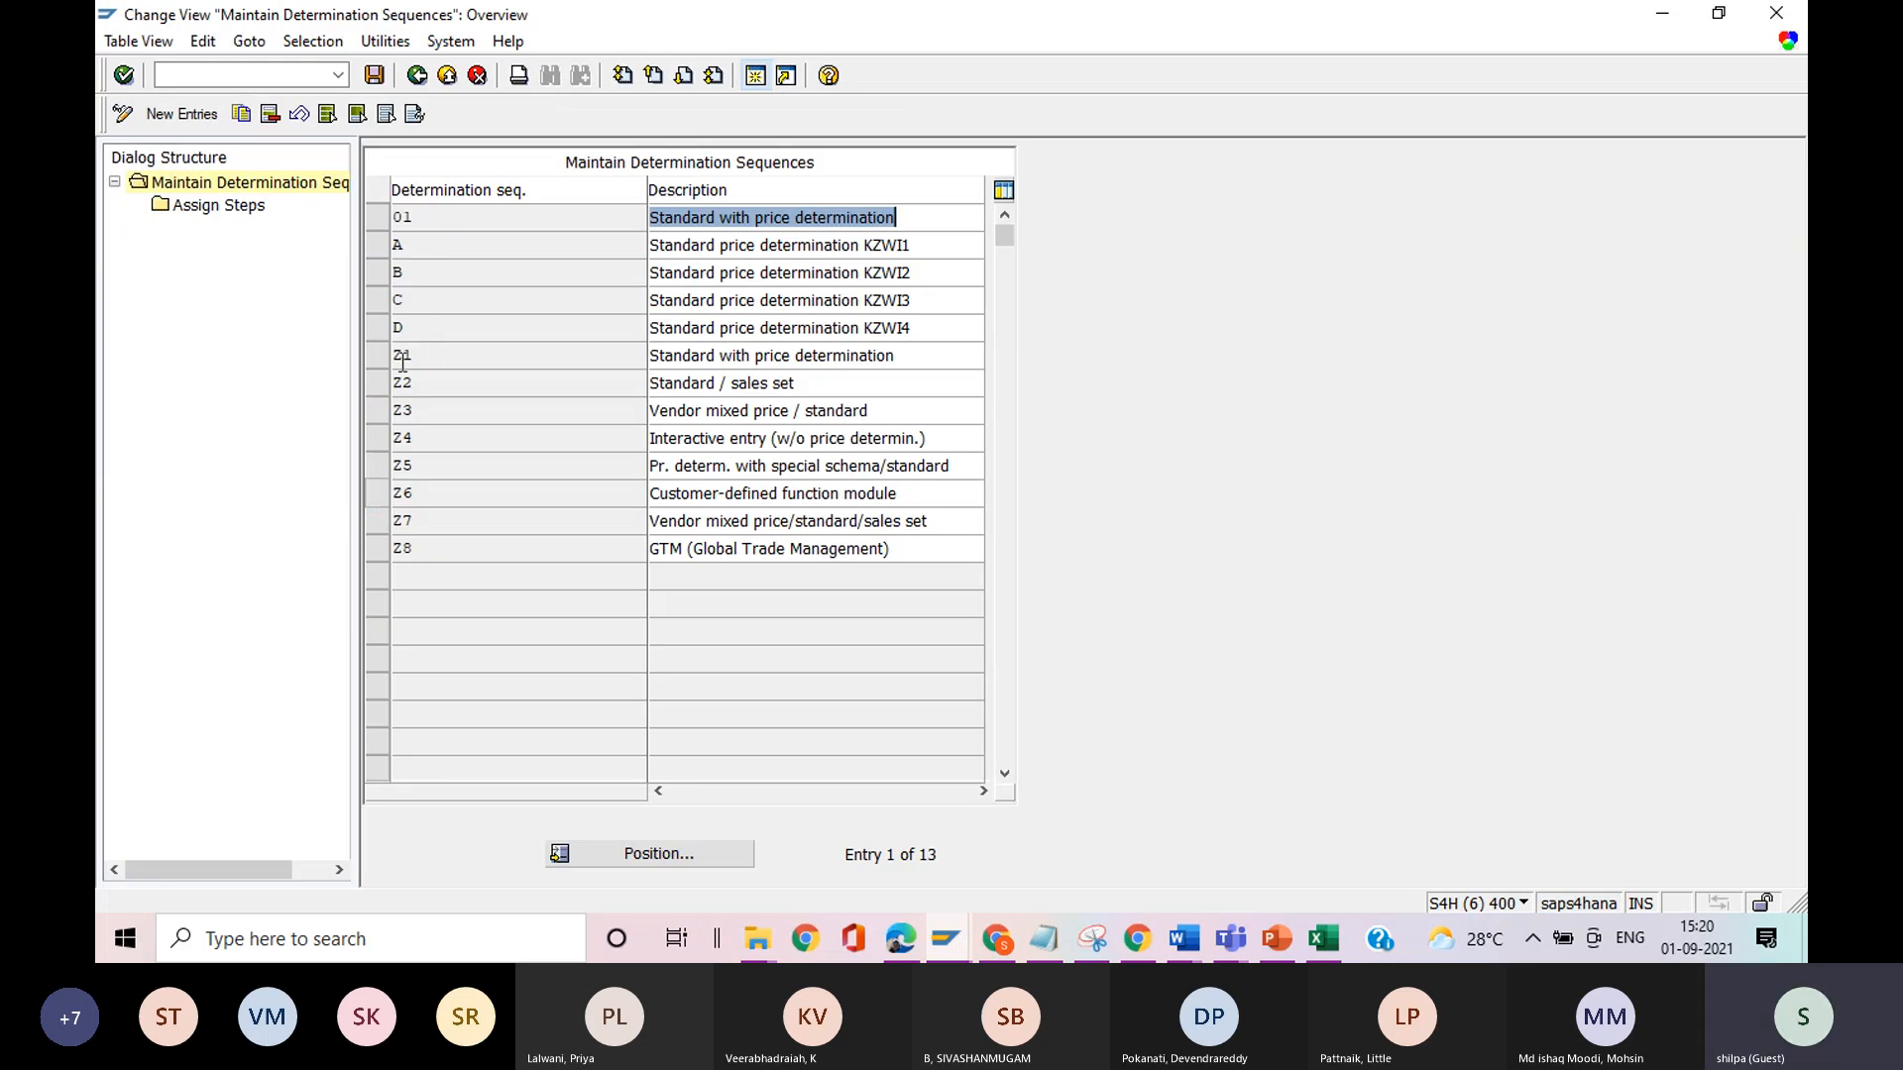
pyautogui.click(823, 381)
pyautogui.moveTo(822, 382); pyautogui.dragTo(645, 379)
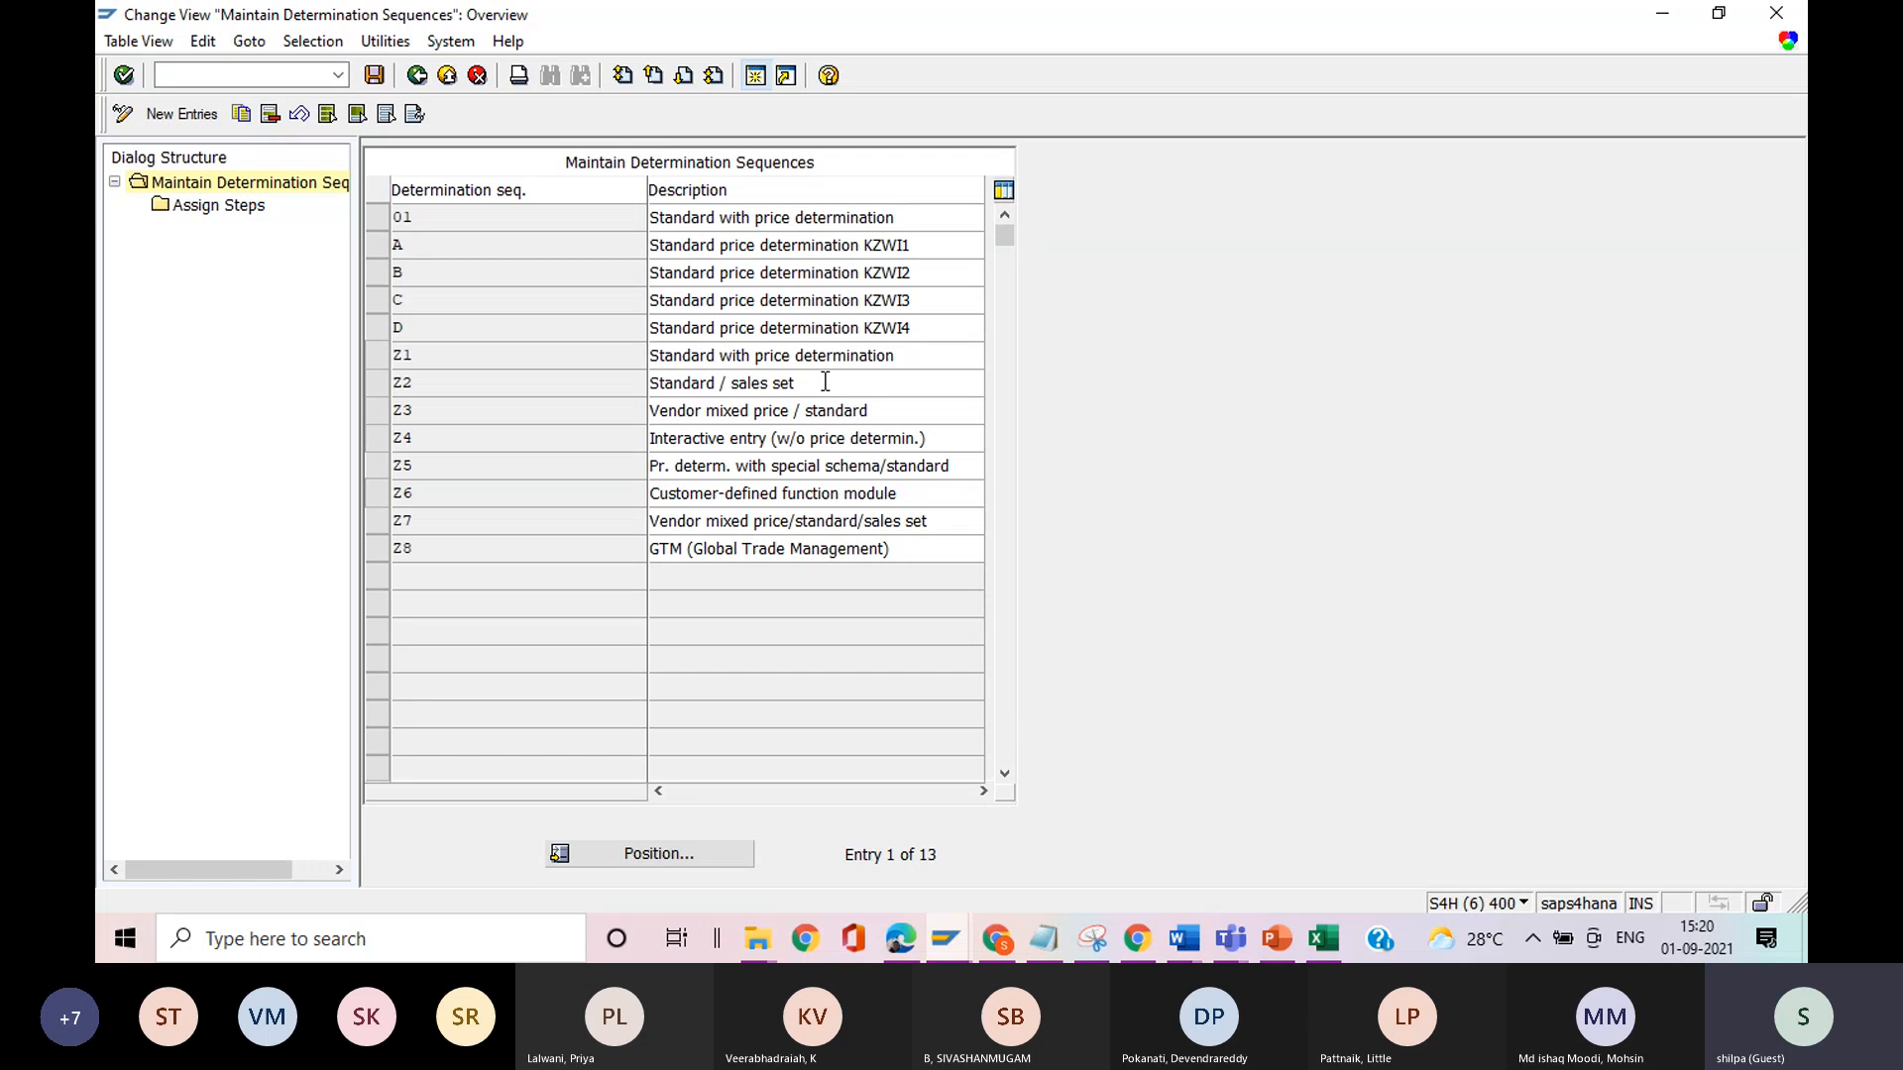
pyautogui.moveTo(907, 408); pyautogui.dragTo(630, 412)
pyautogui.click(627, 412)
# Display the steps assigned to sequence Z2, review the available purchase price determination types for step 10, and return to the implementation guide.
pyautogui.click(381, 383)
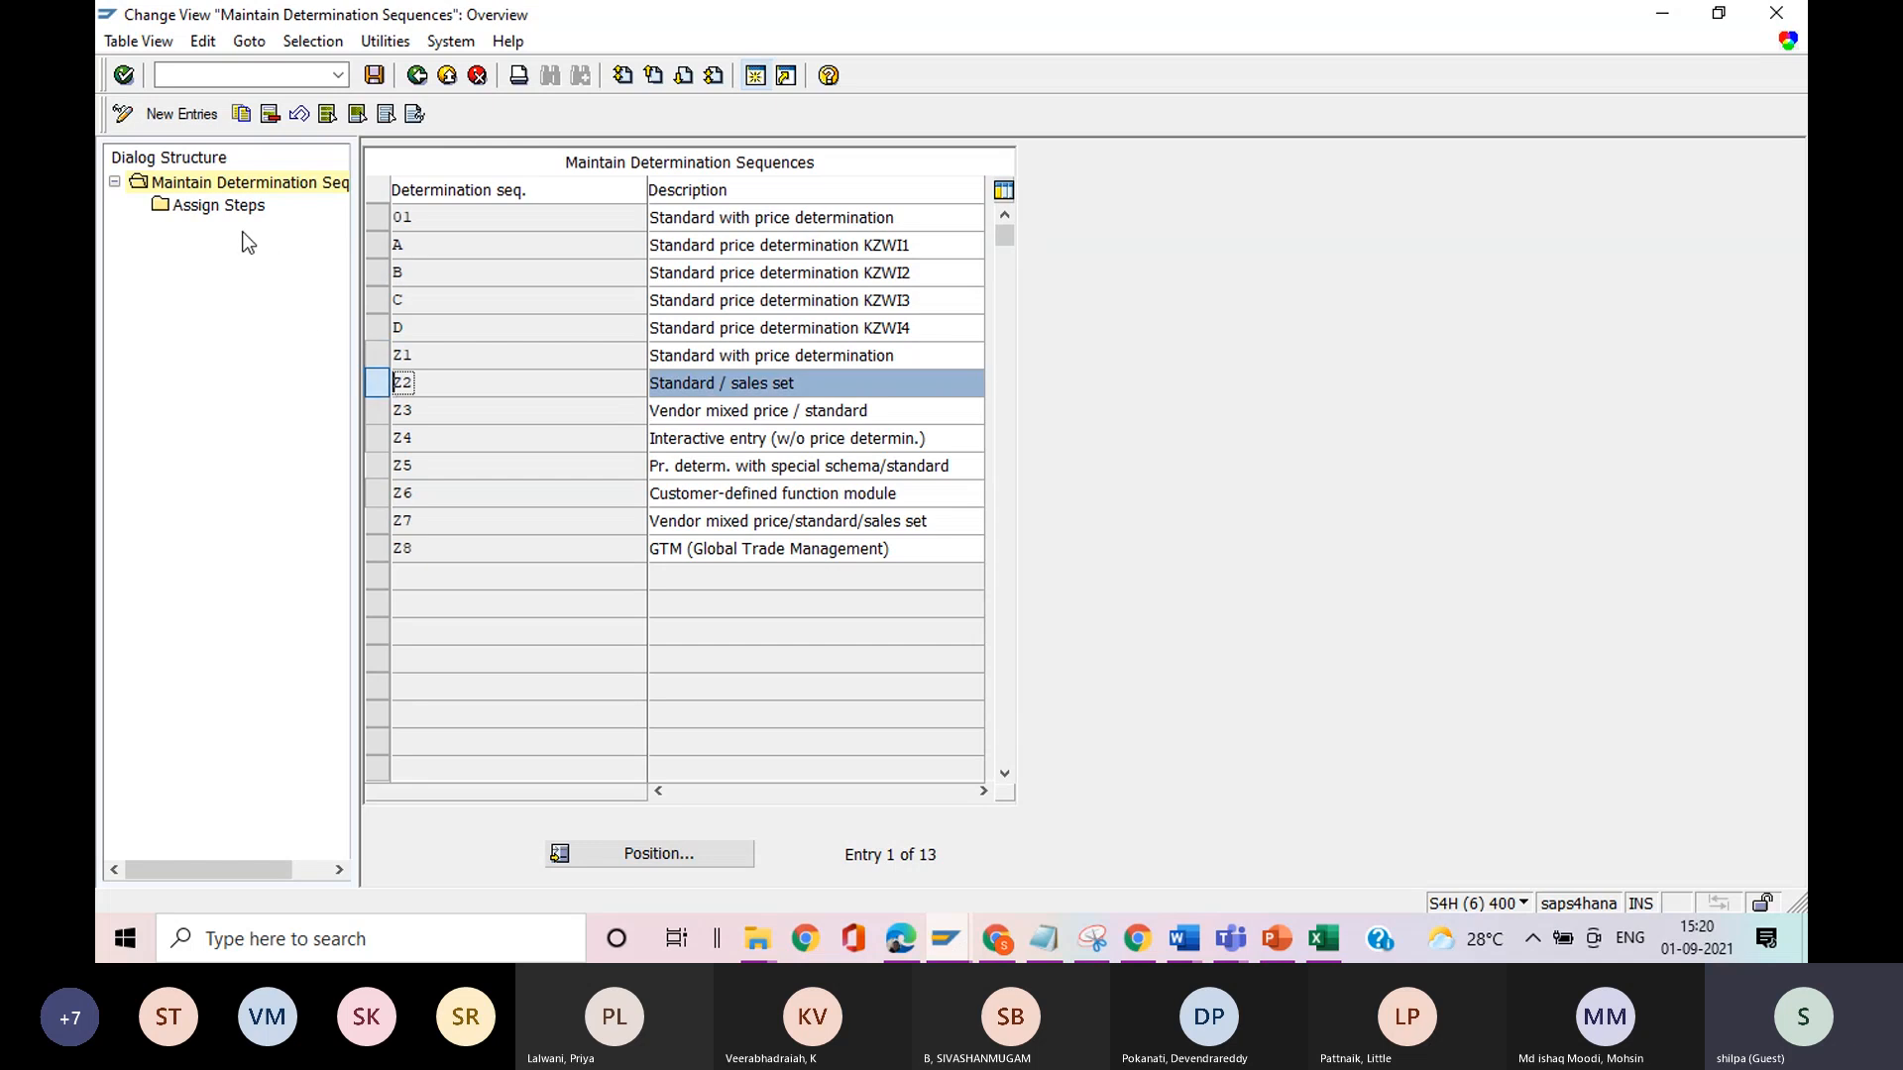
pyautogui.doubleClick(223, 206)
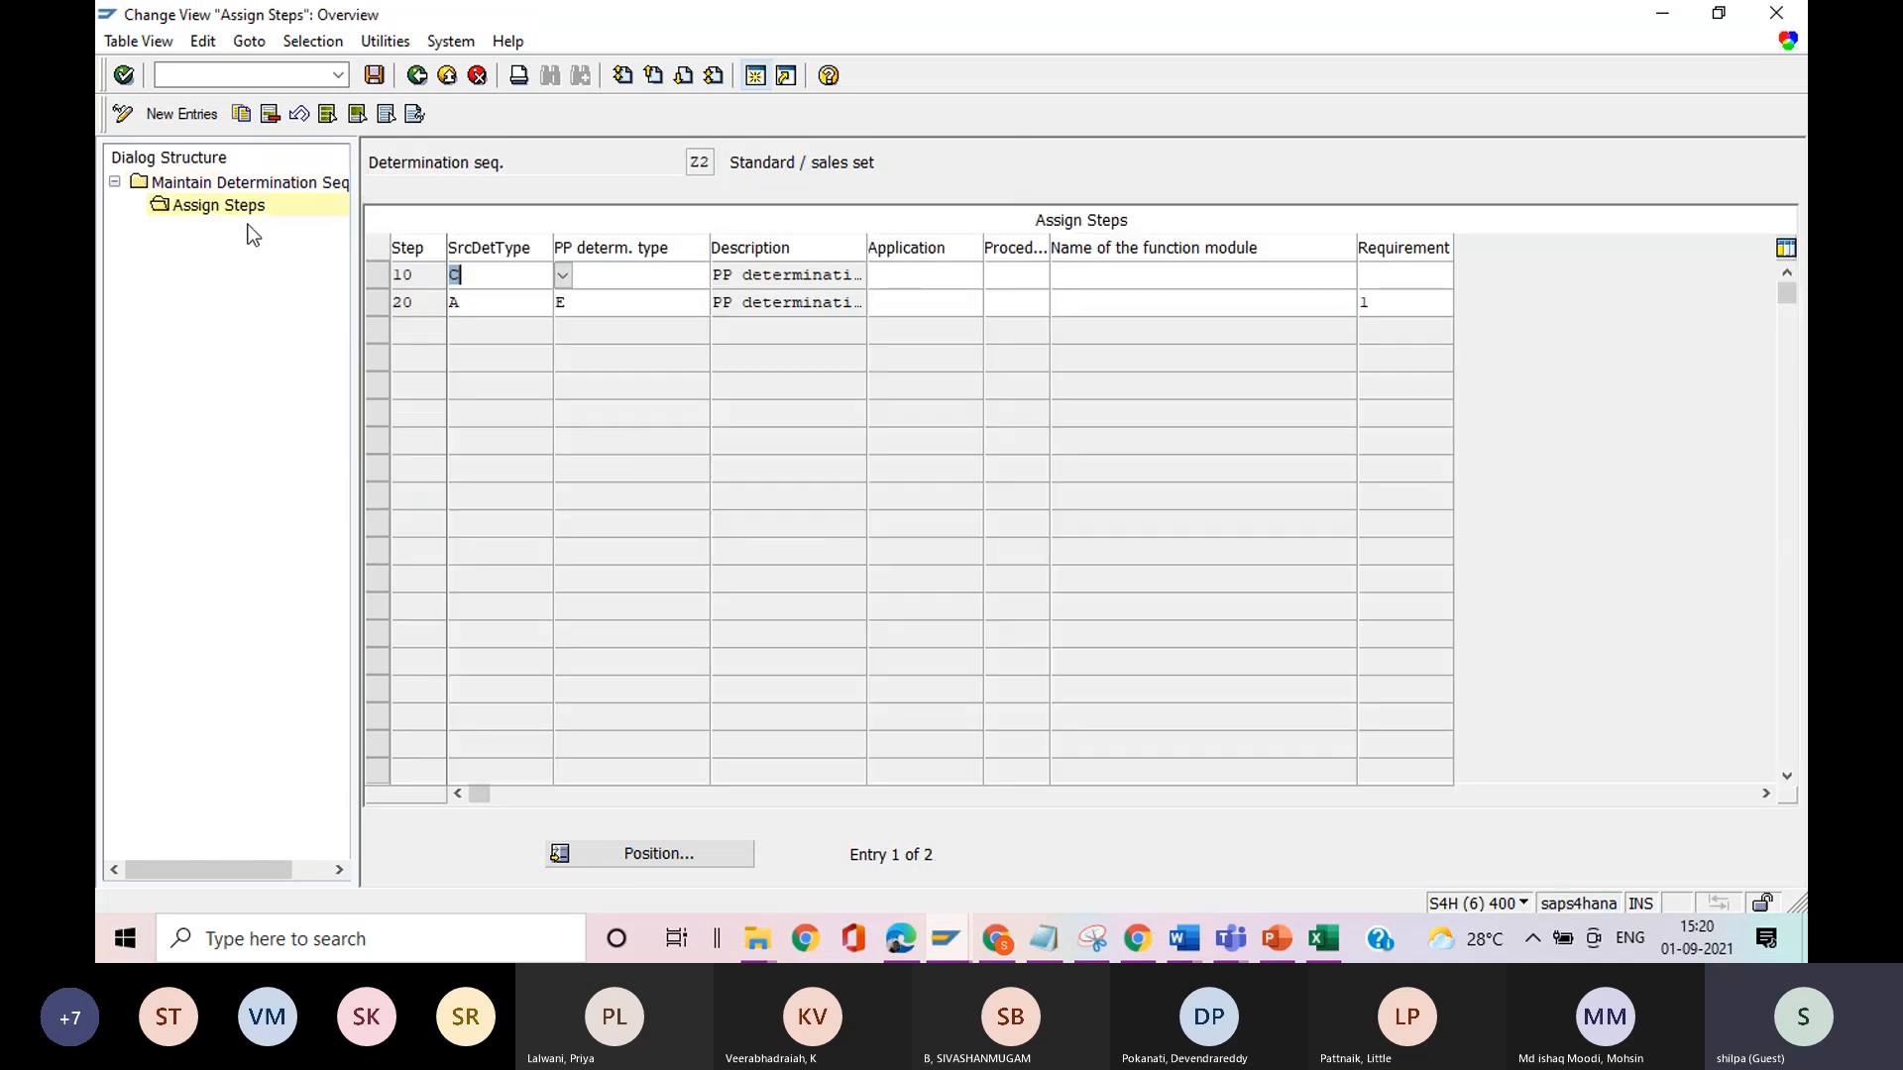
pyautogui.click(485, 280)
pyautogui.click(586, 281)
pyautogui.write('A')
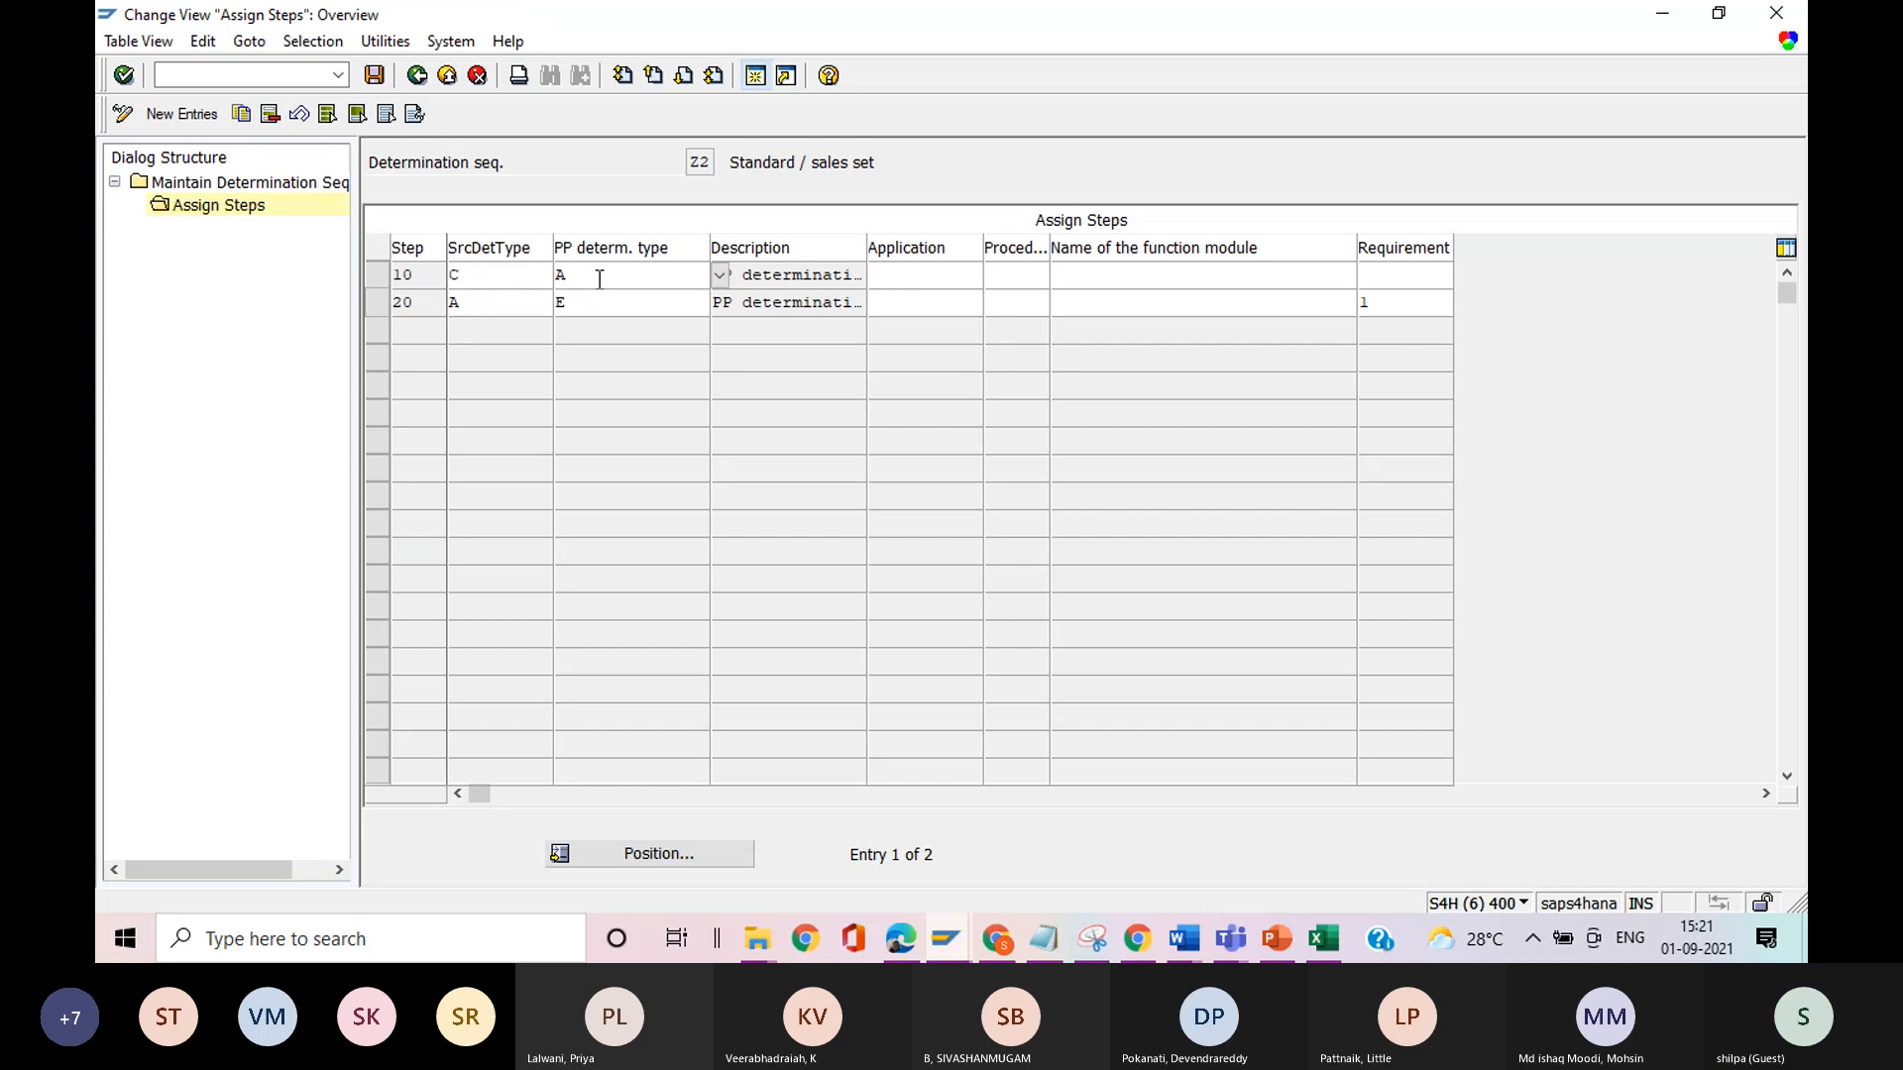
pyautogui.click(719, 277)
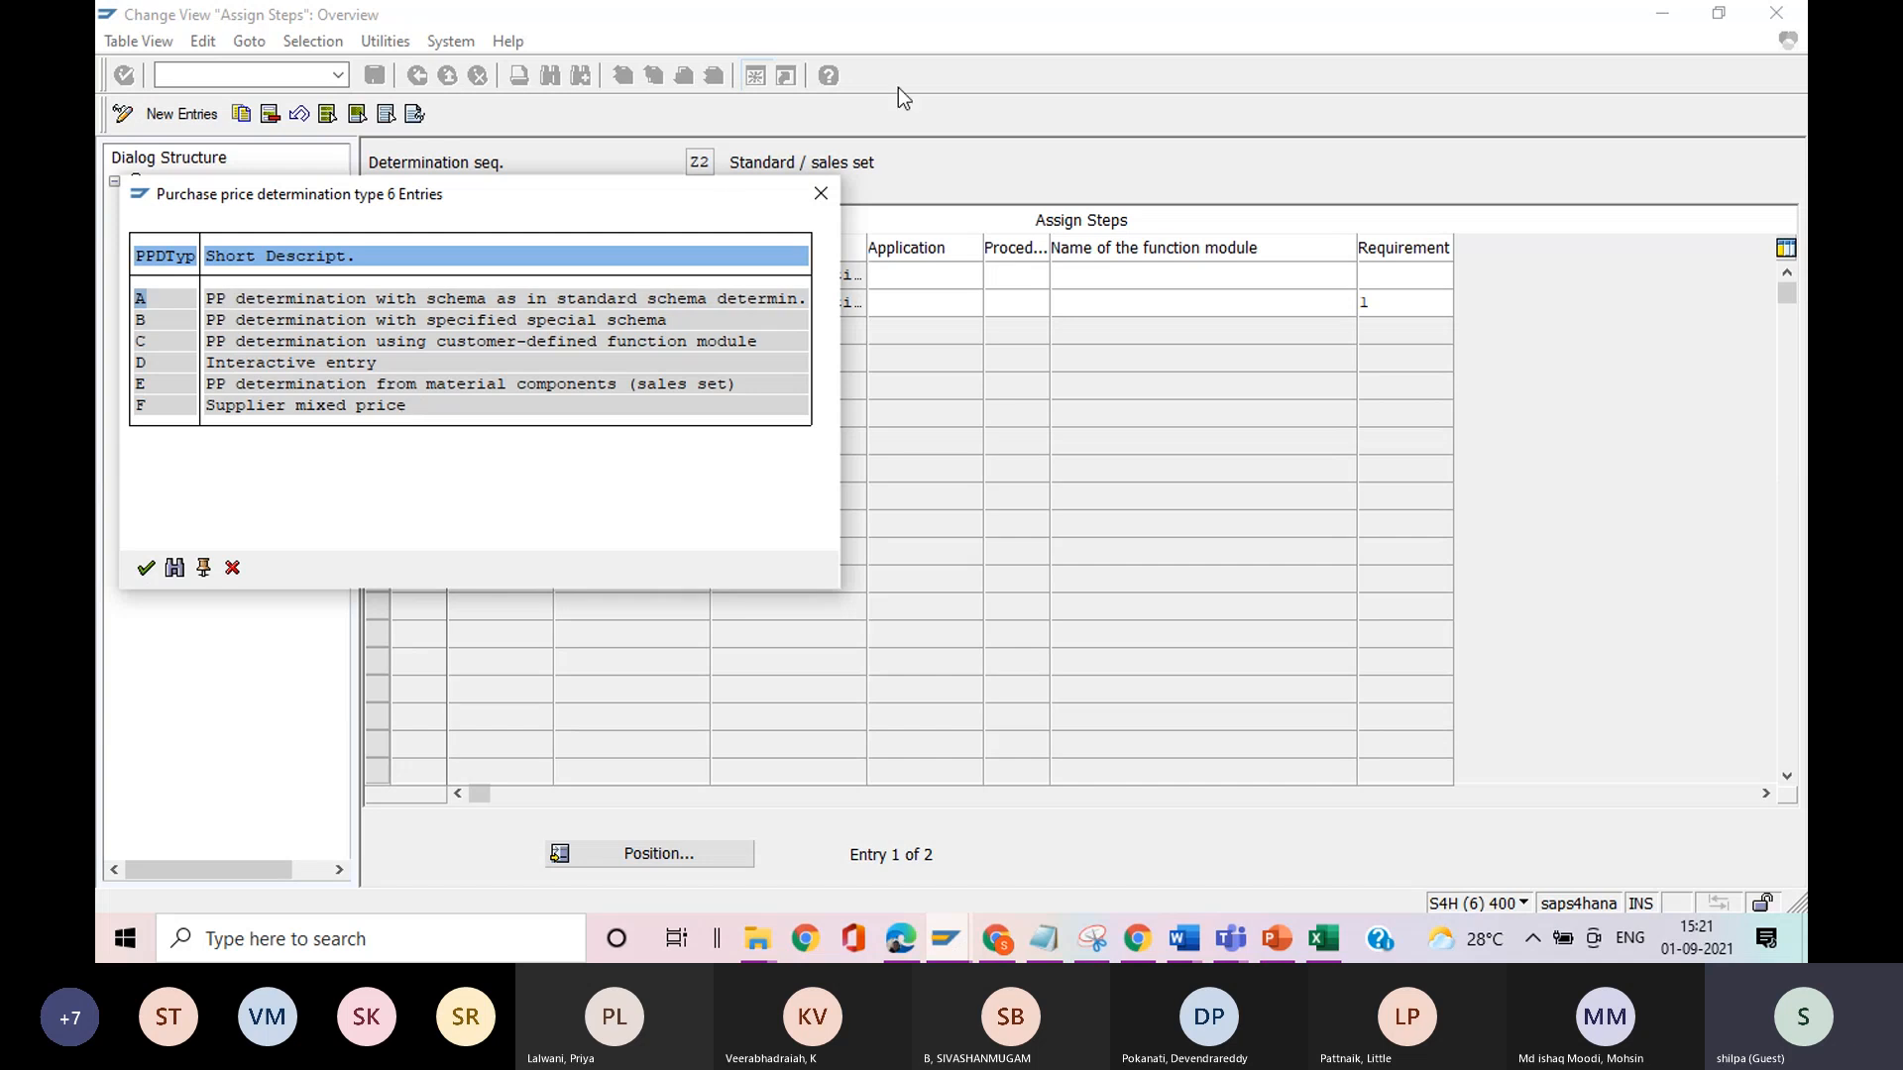
pyautogui.click(820, 192)
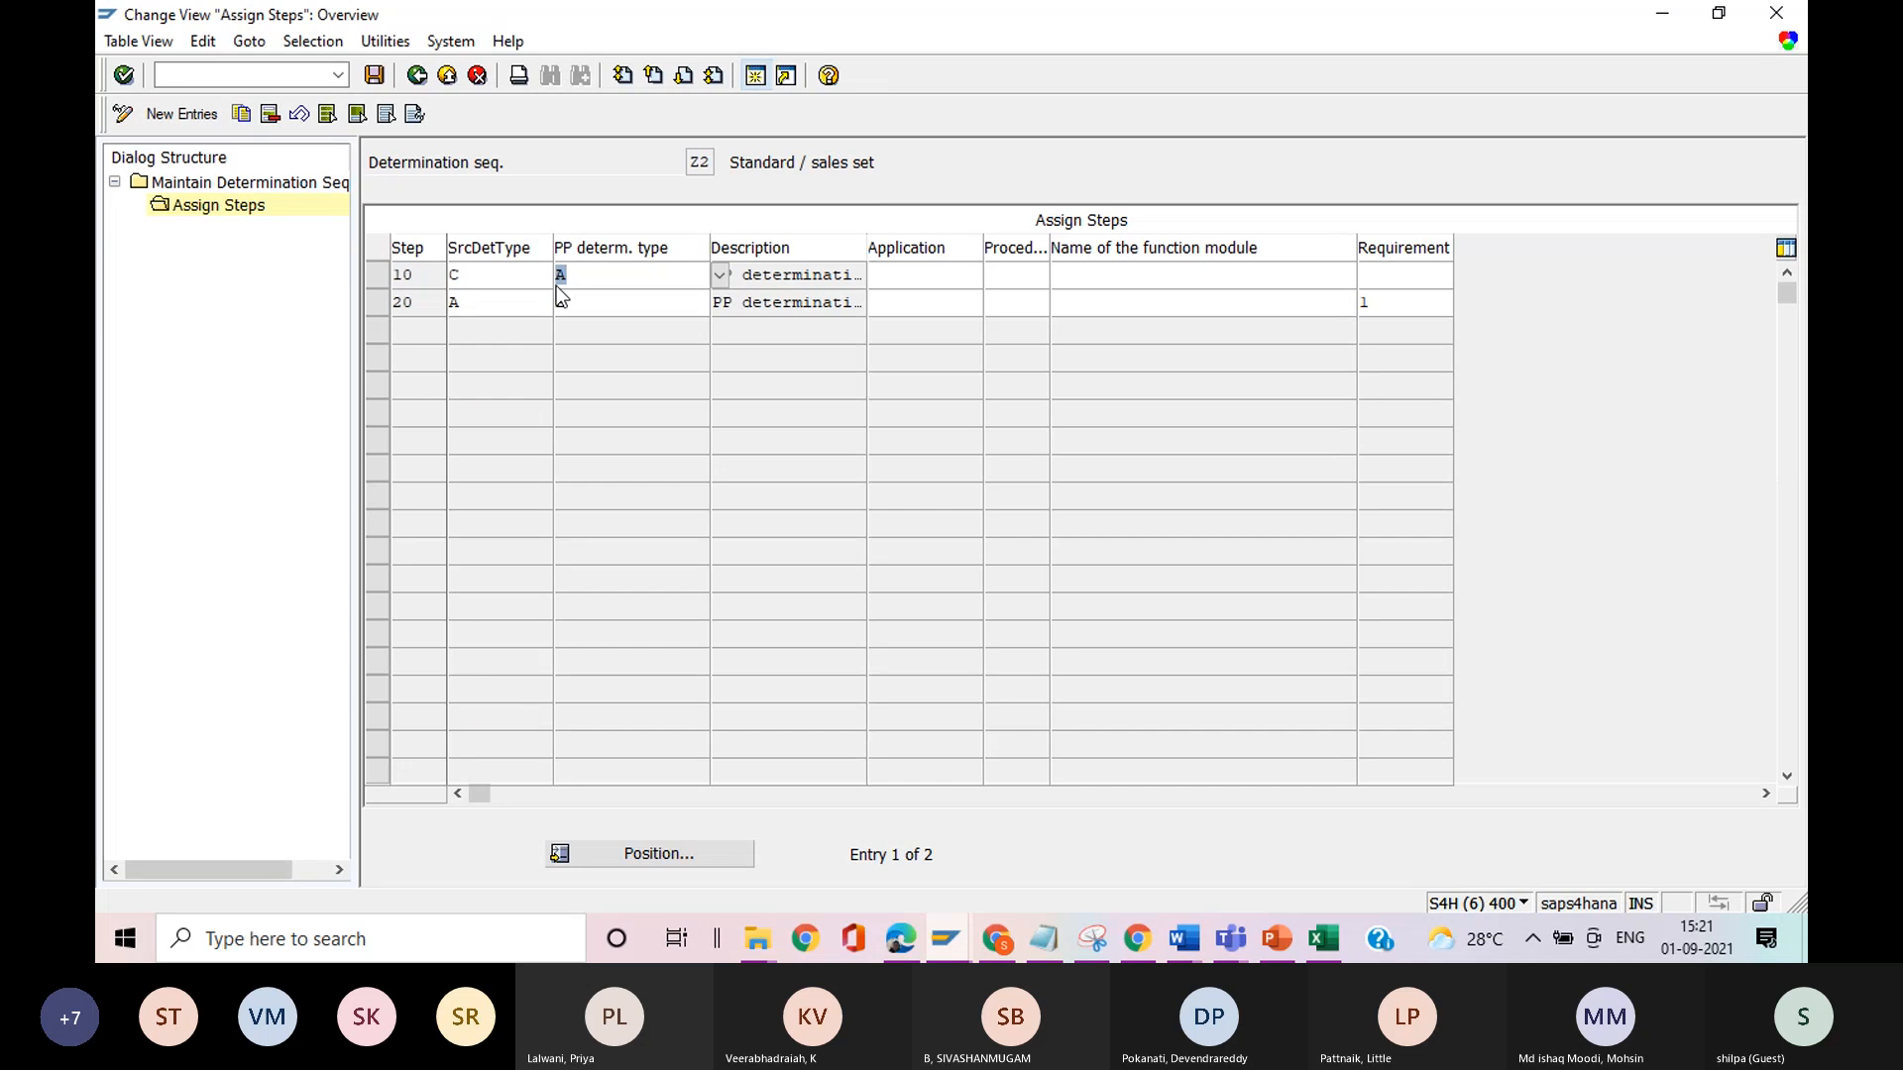
pyautogui.click(492, 275)
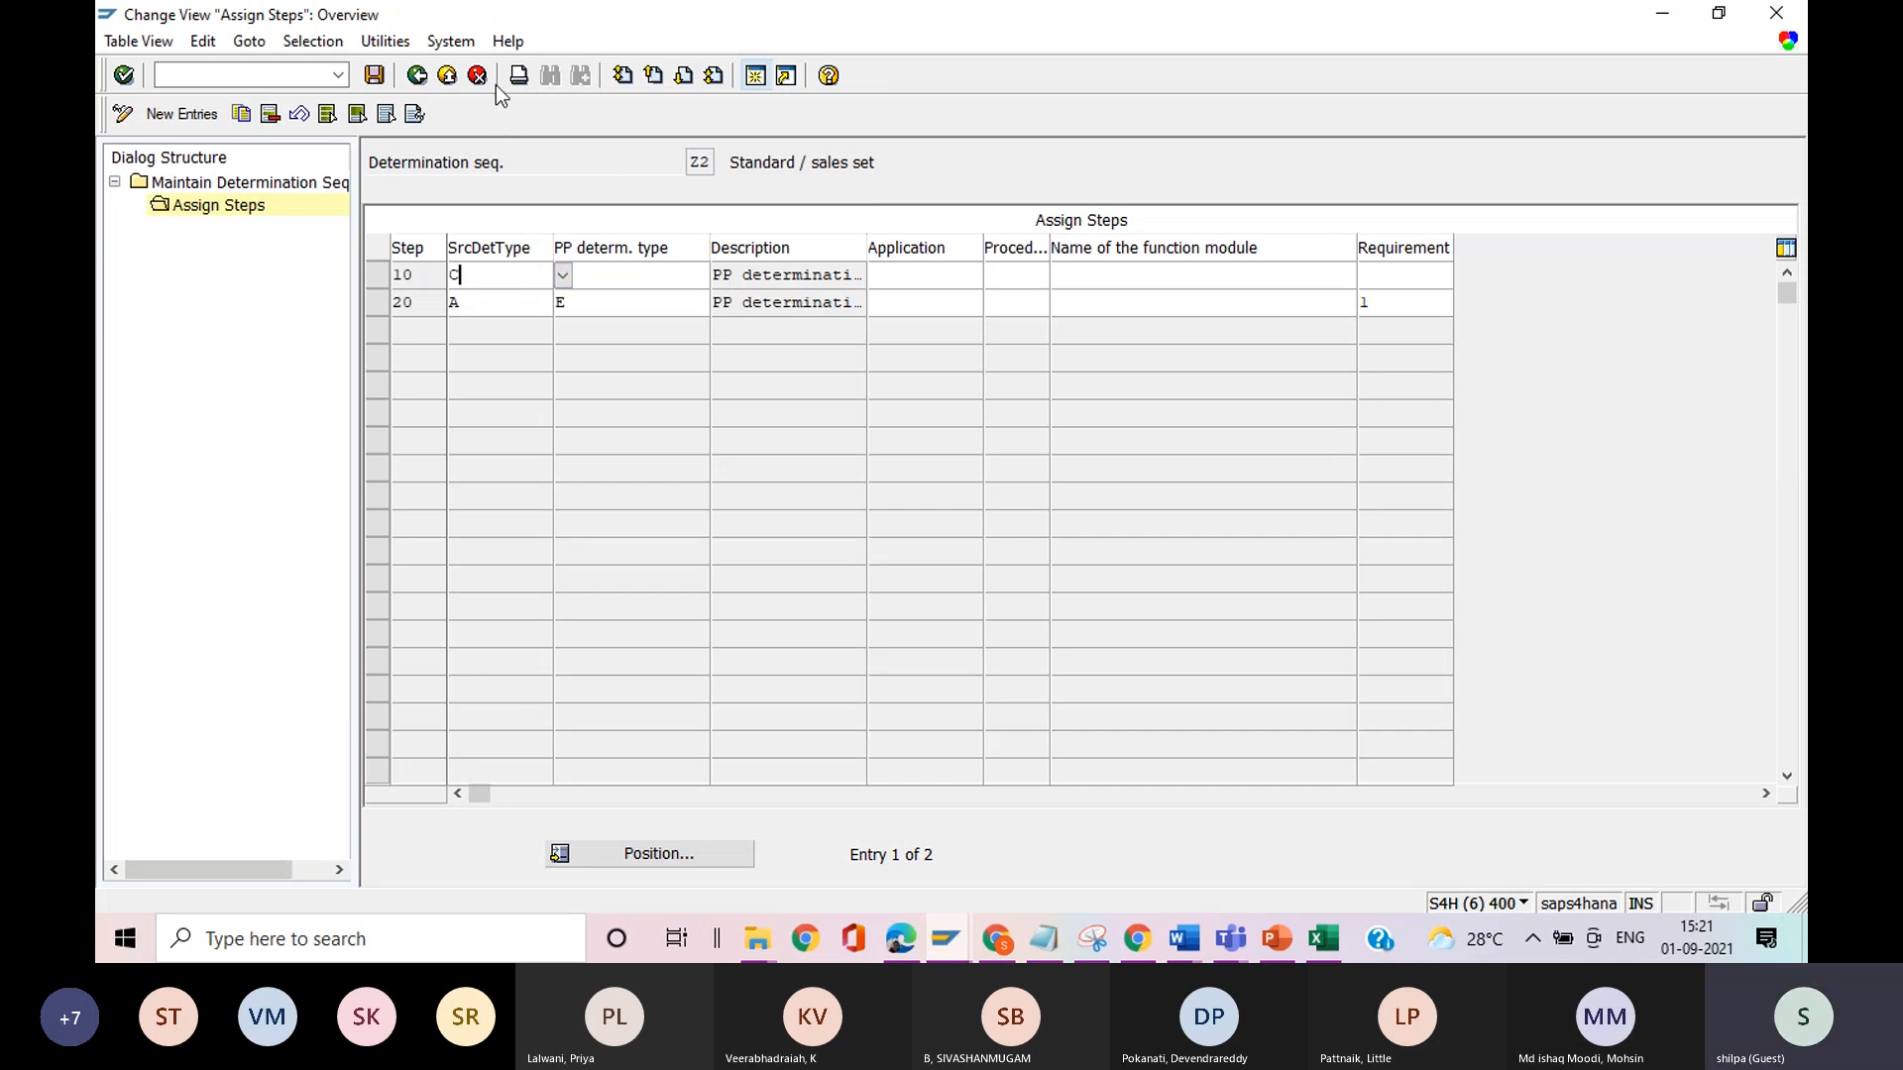
pyautogui.doubleClick(291, 192)
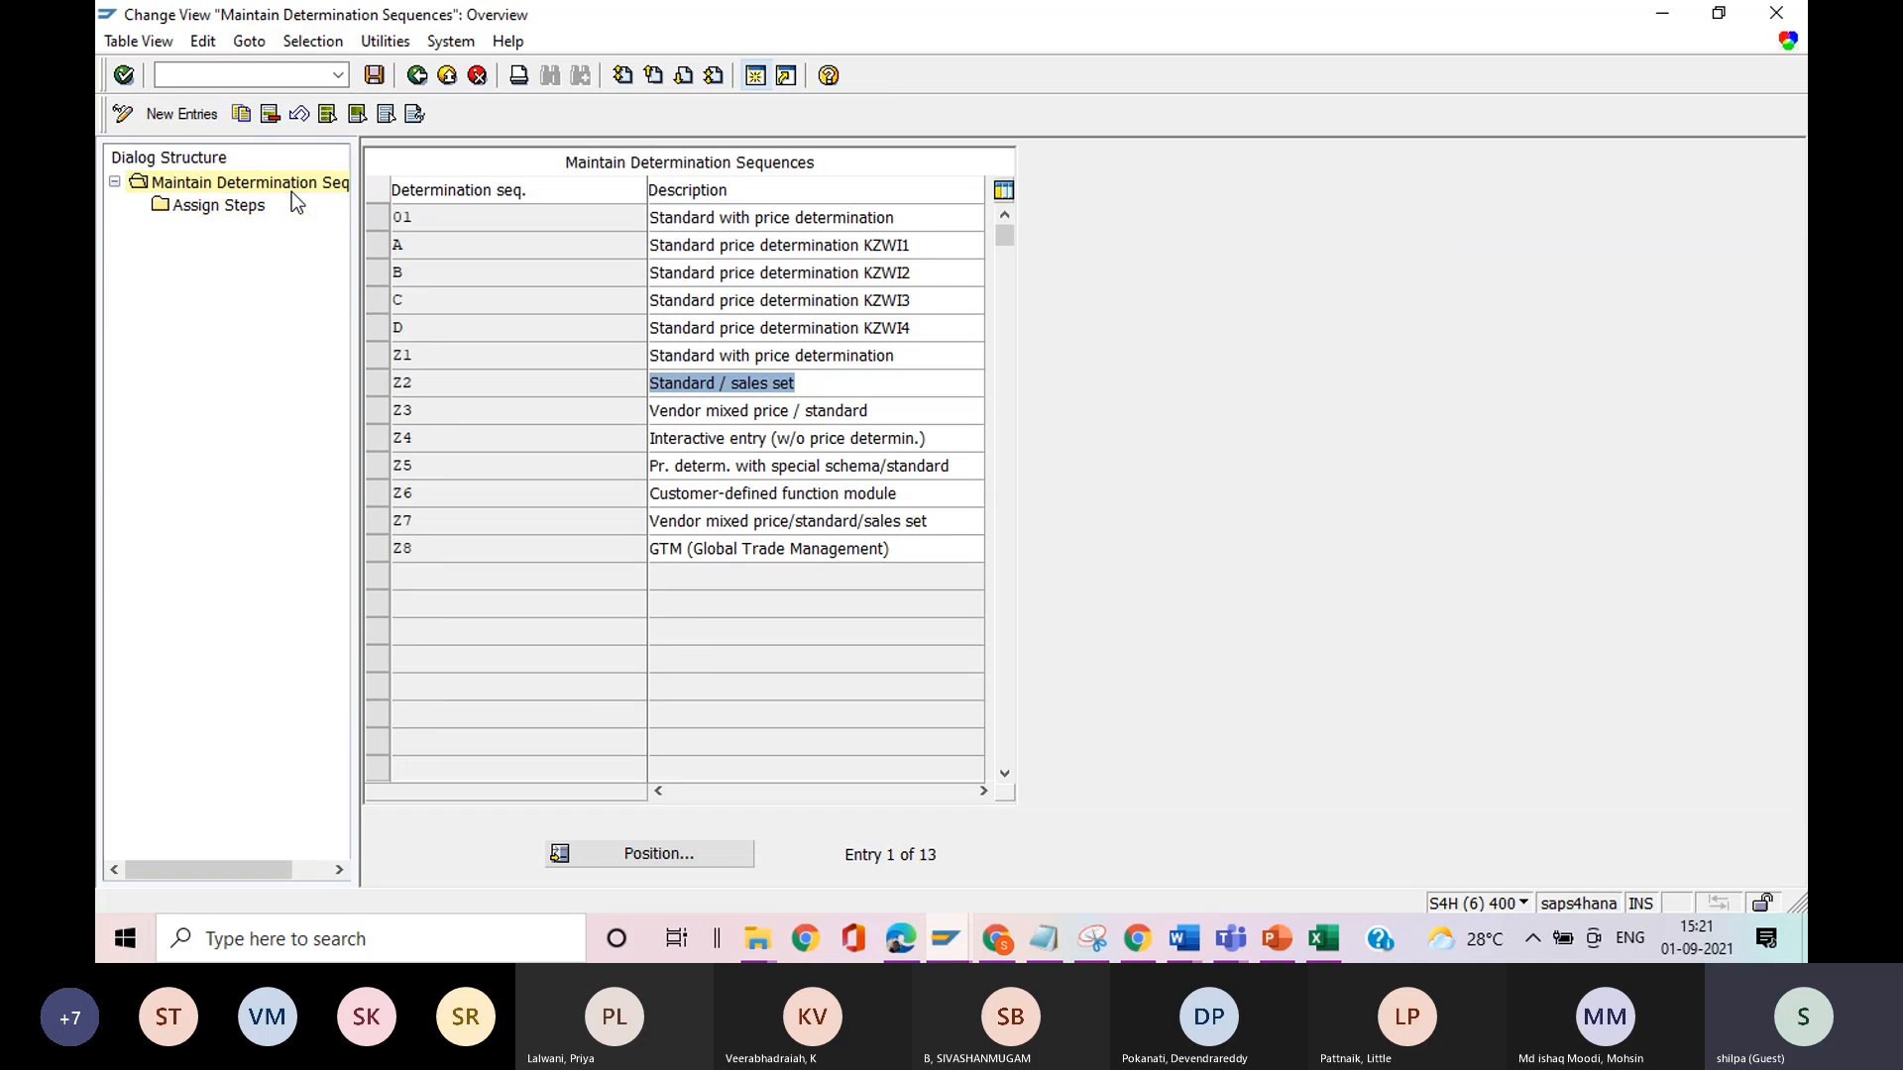
pyautogui.click(415, 76)
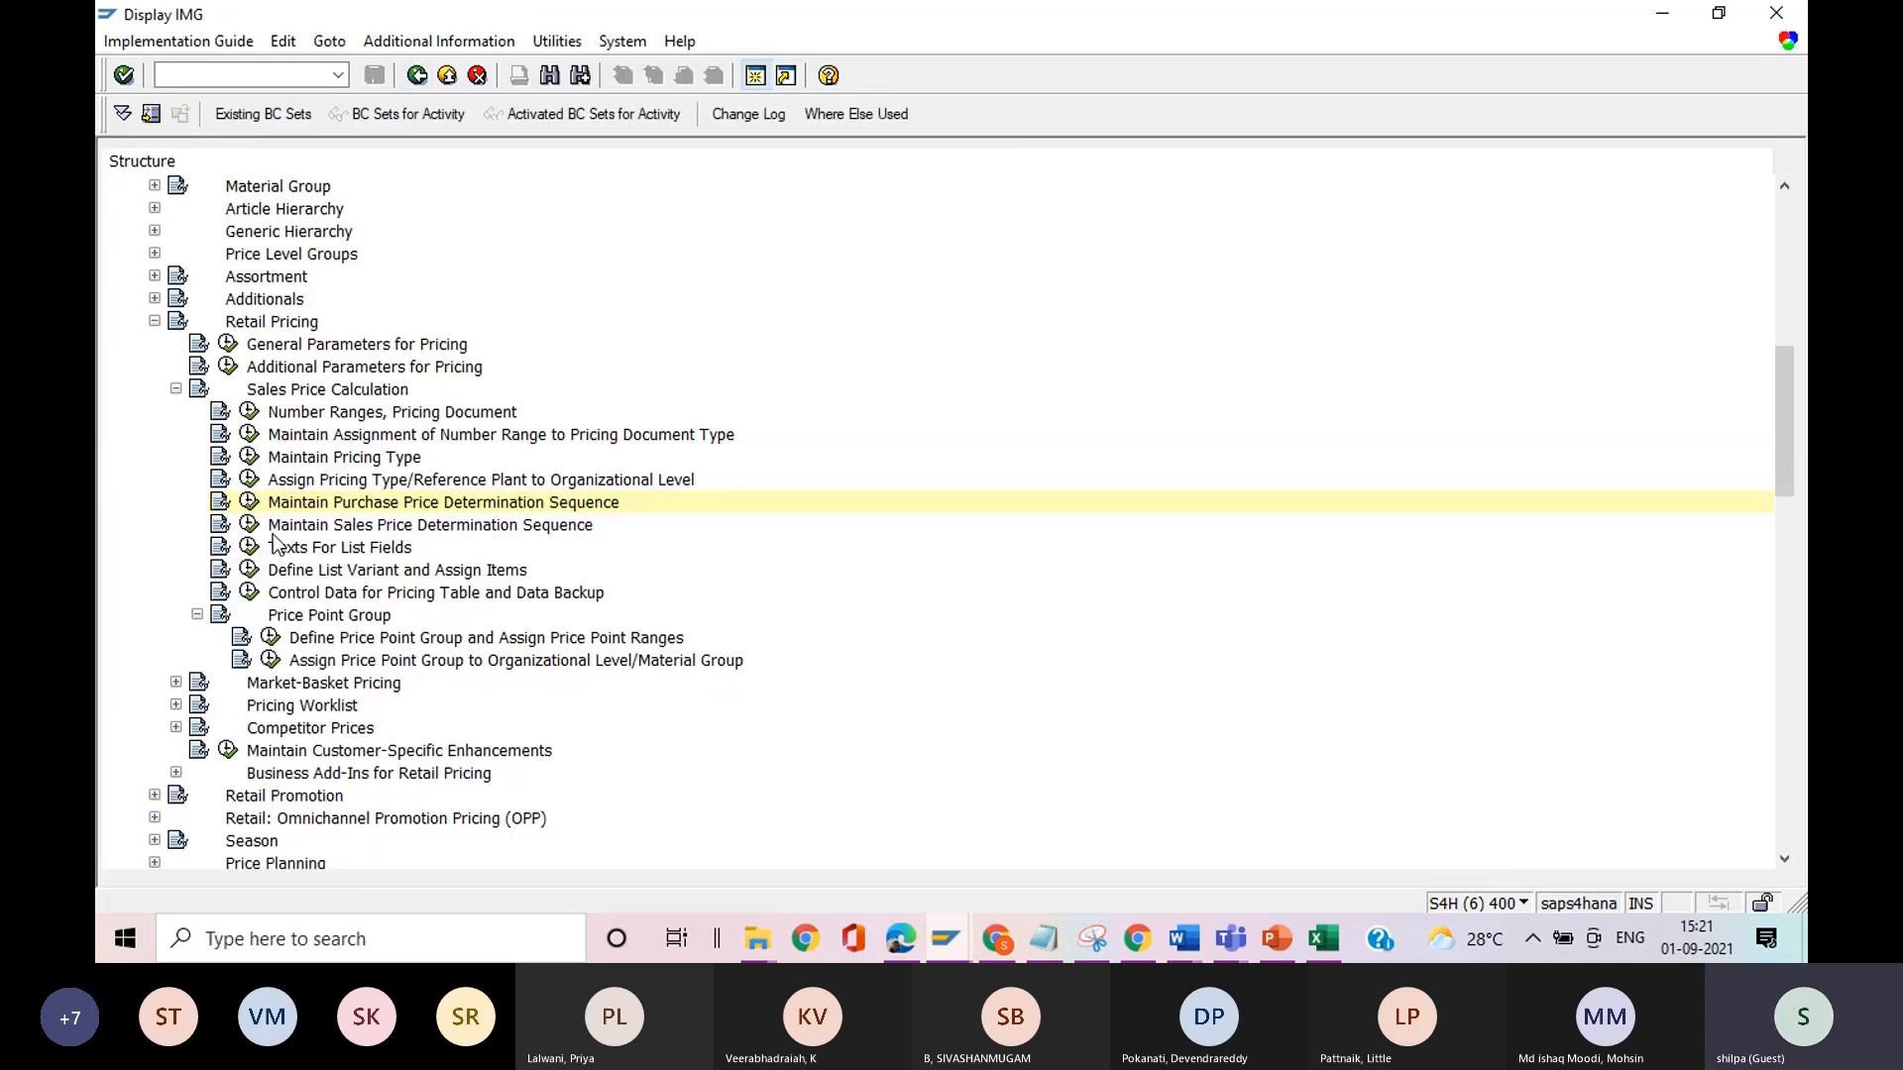
# Open Maintain Sales Price Determination Sequence, display the steps assigned to sequence 01, and examine the SP determination type and description of step 10.
pyautogui.click(248, 525)
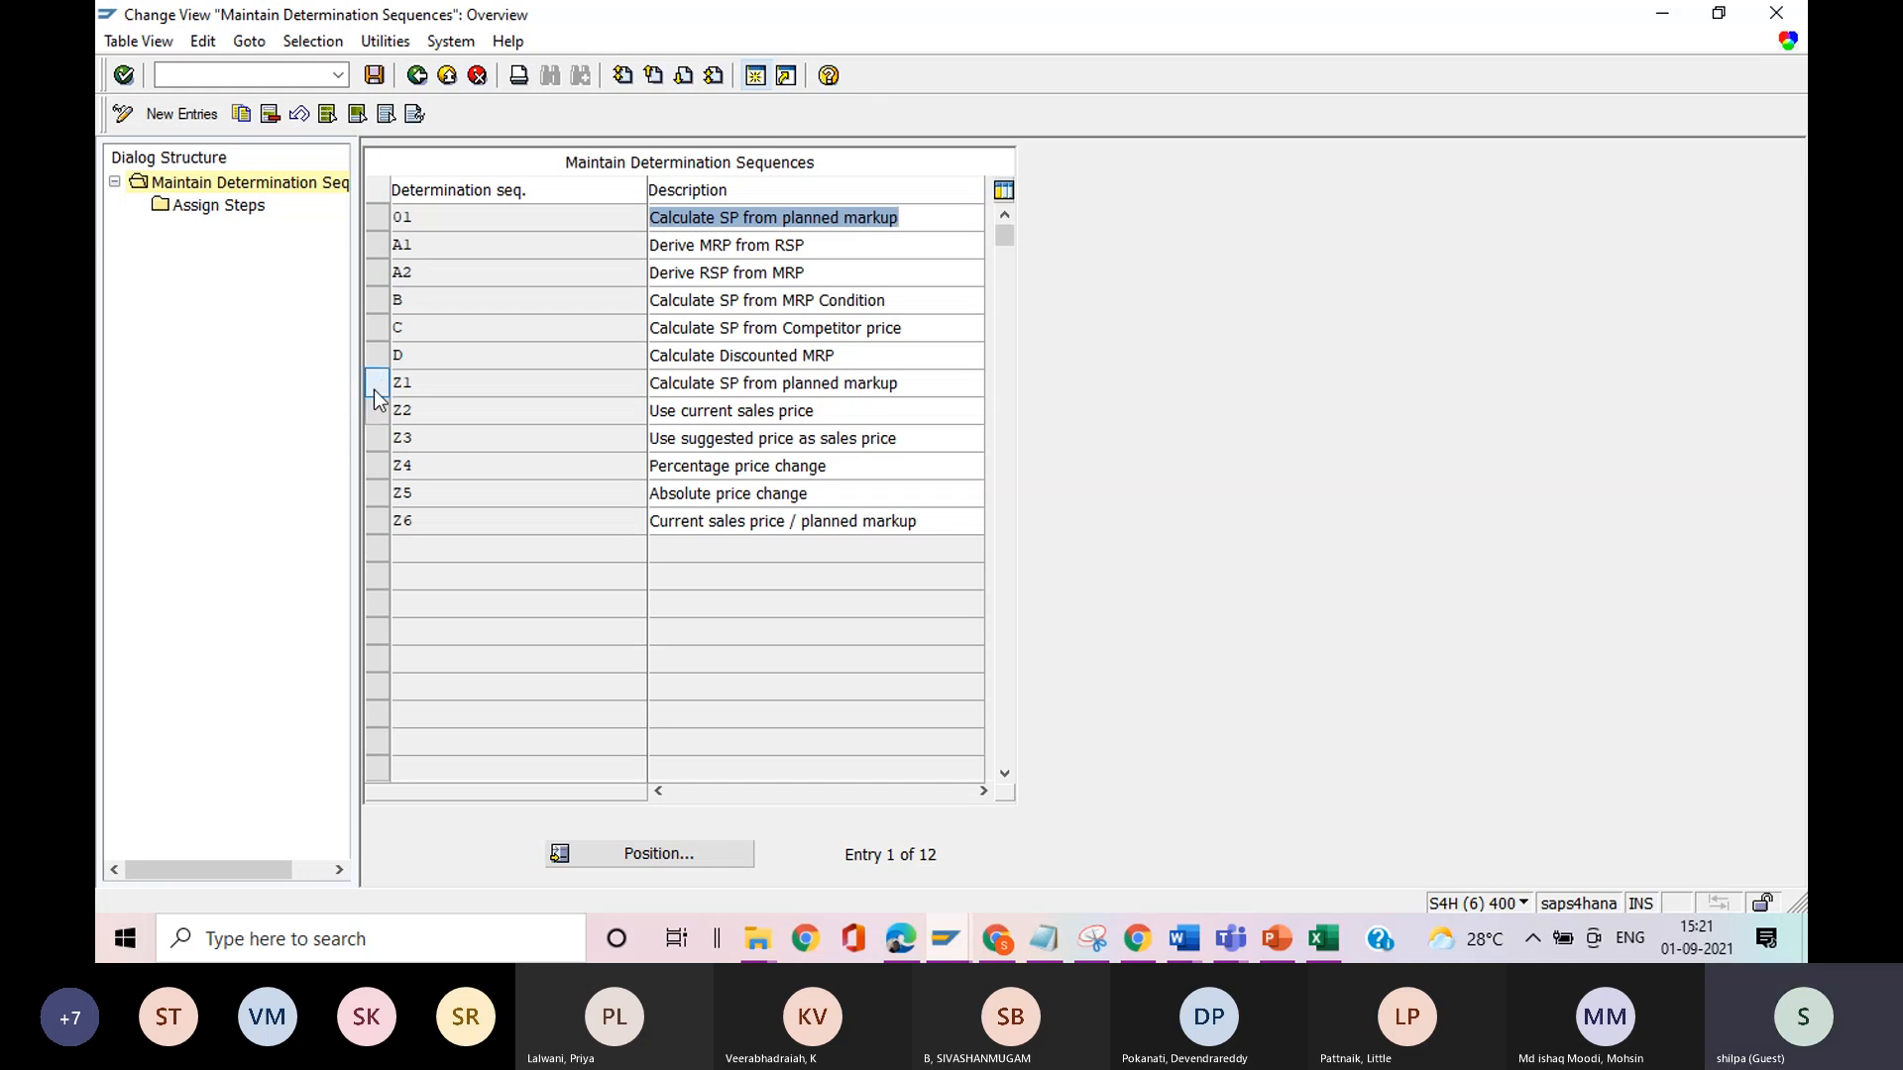
pyautogui.click(381, 221)
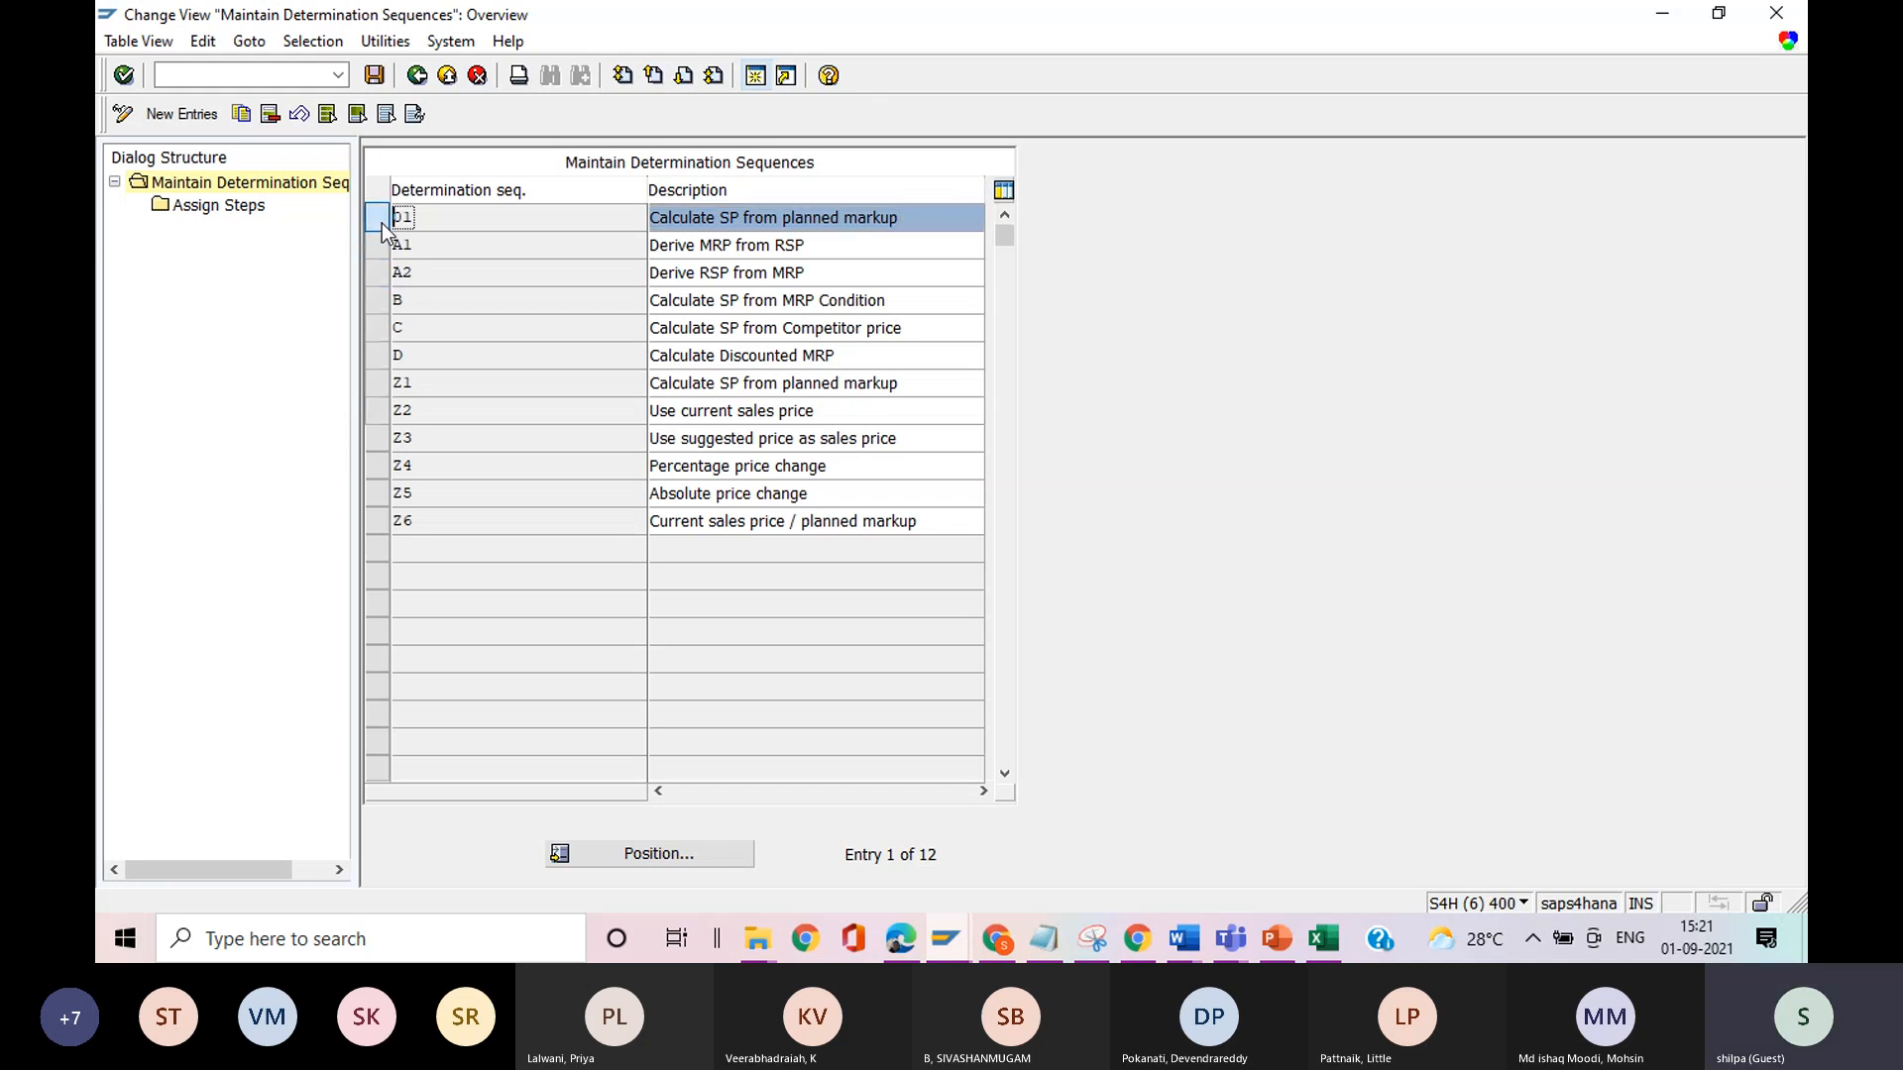
pyautogui.doubleClick(241, 208)
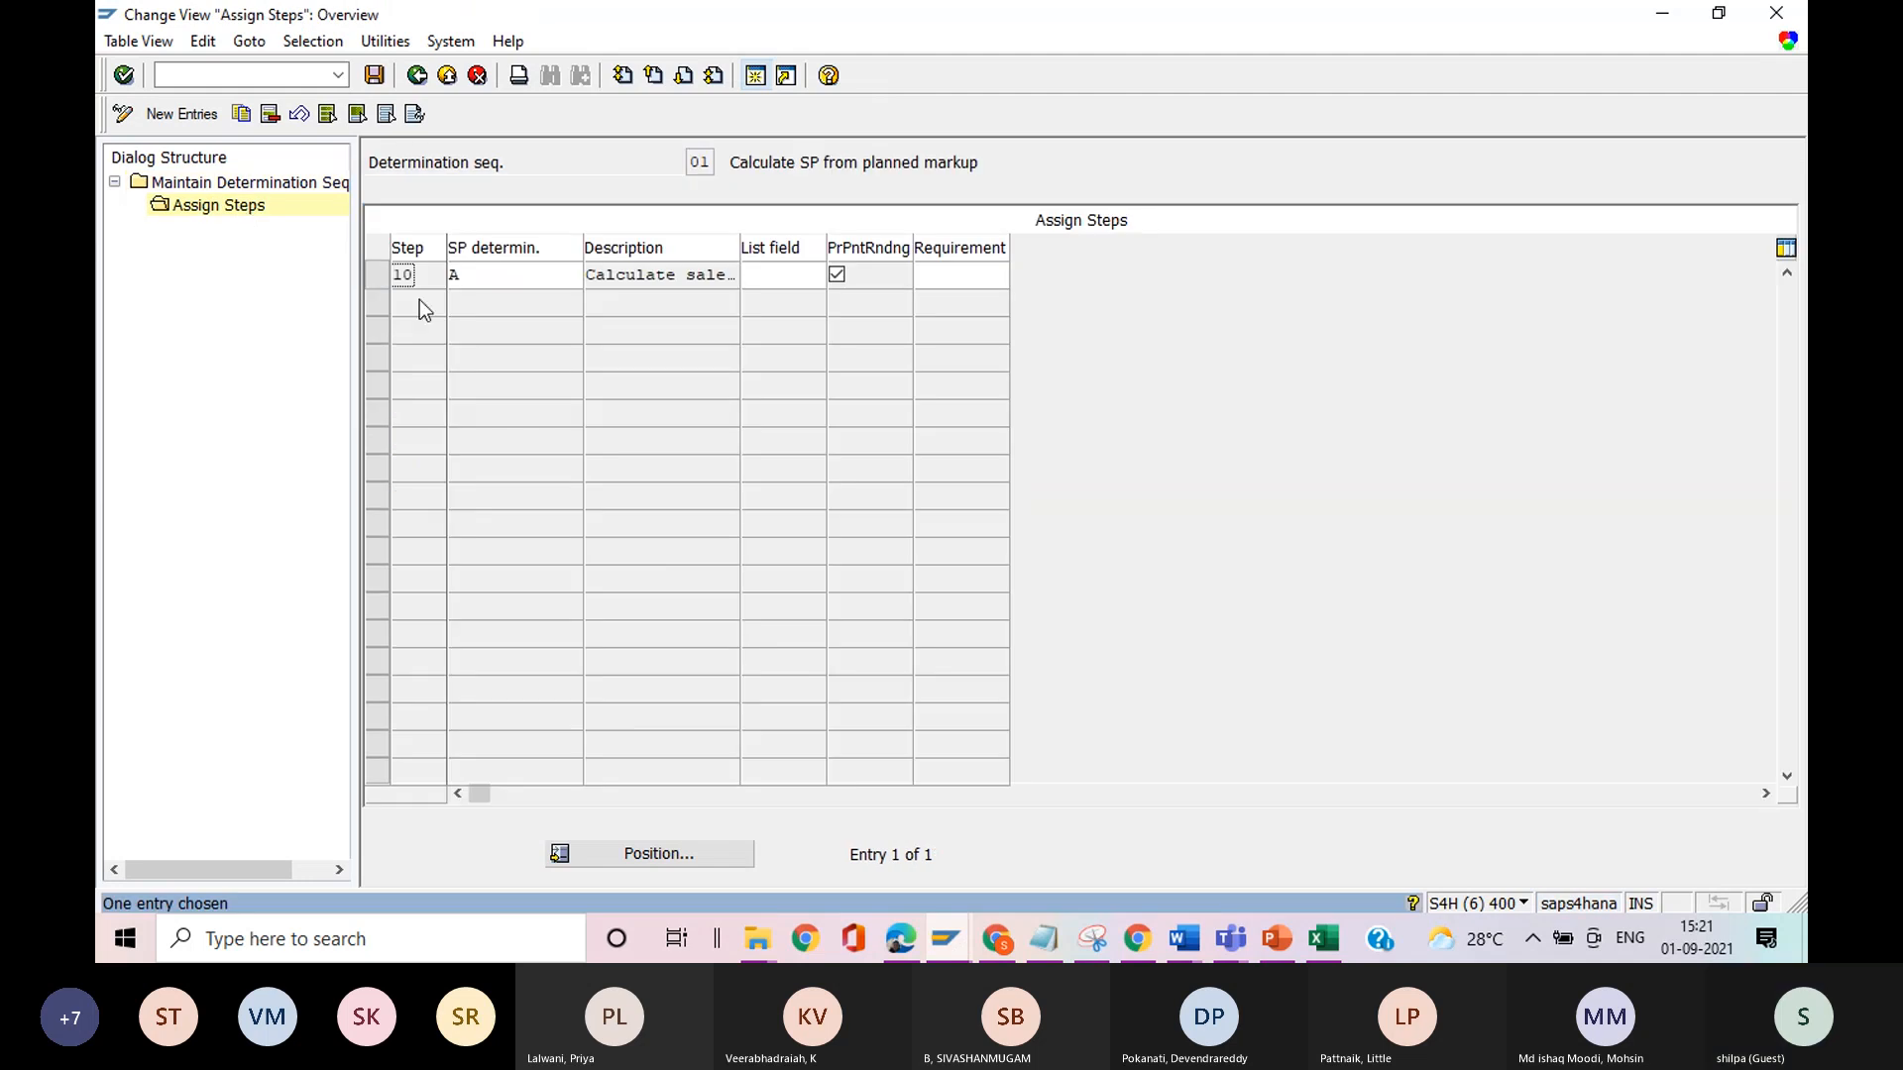
pyautogui.click(488, 275)
pyautogui.click(680, 274)
pyautogui.moveTo(687, 275); pyautogui.dragTo(779, 316)
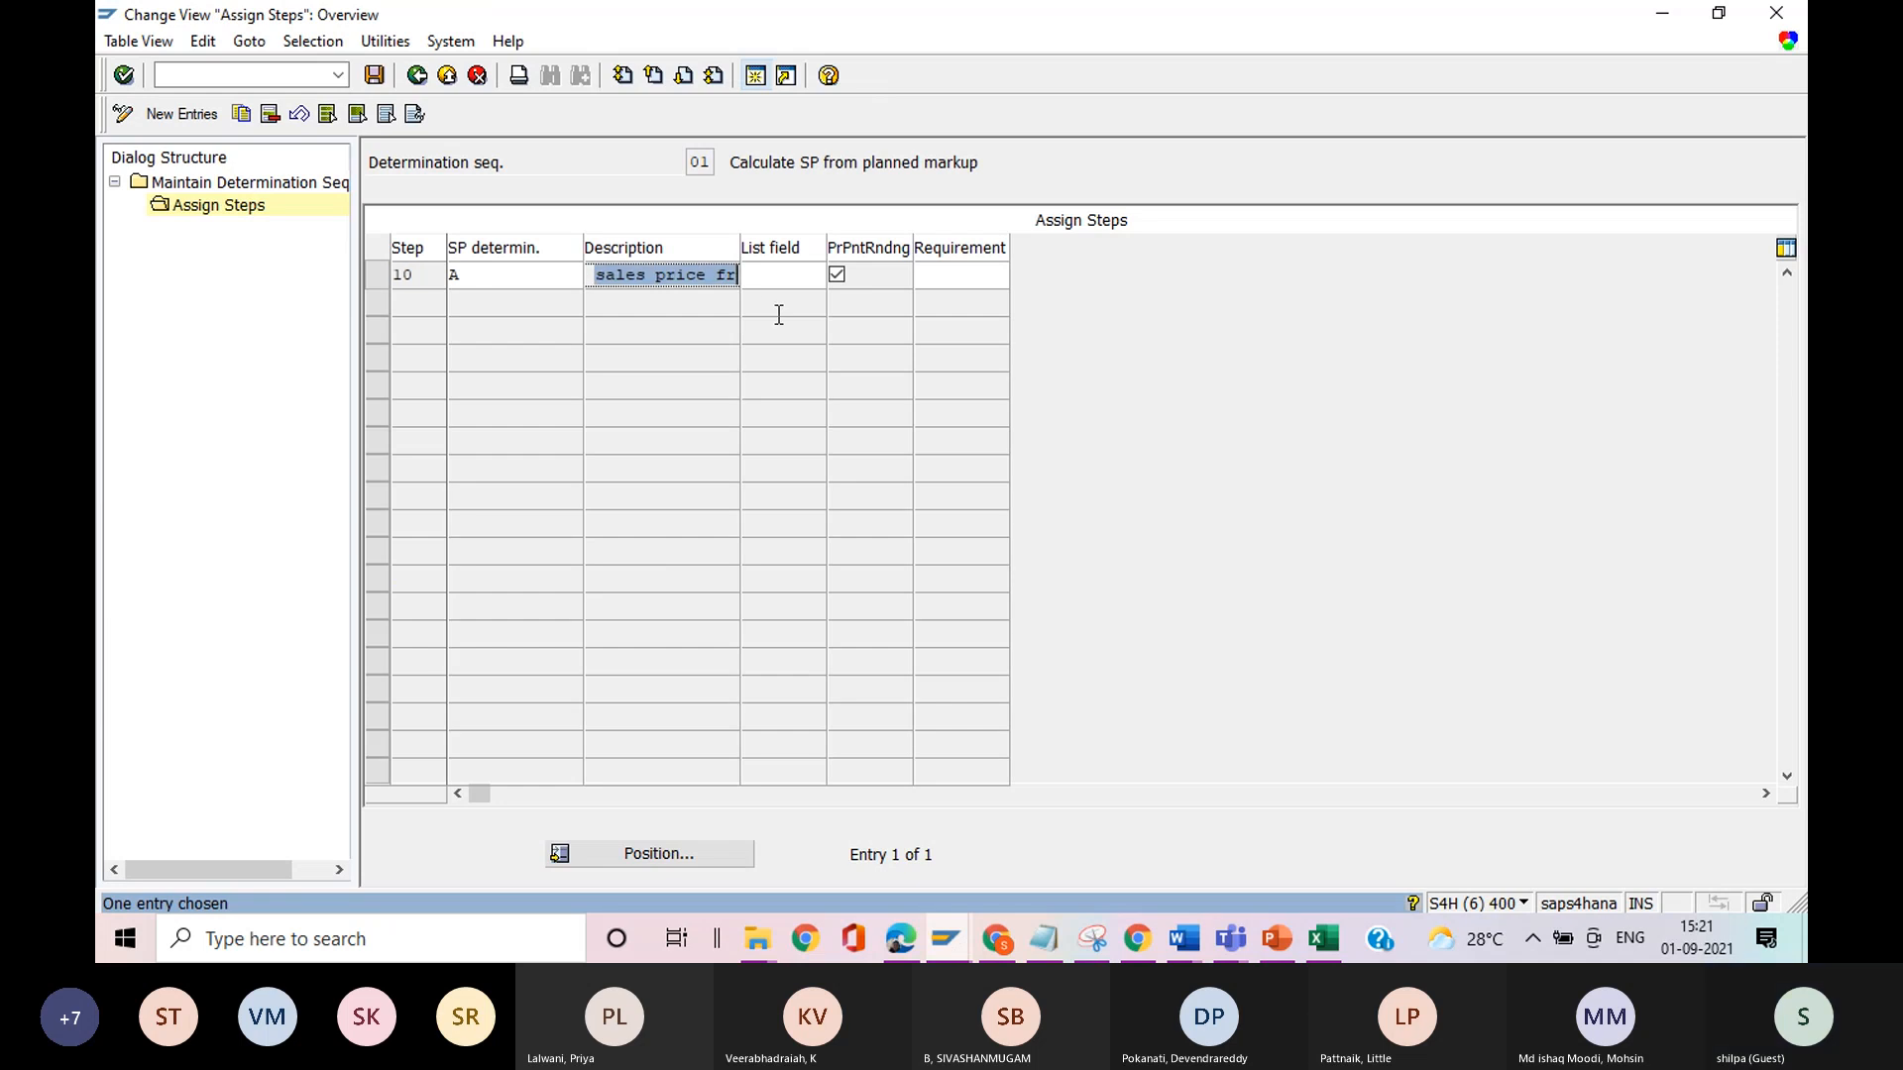
# Examine step 10's description in sequence 01, review the available sales price determination types, and return to the implementation guide.
pyautogui.click(734, 277)
pyautogui.click(719, 275)
pyautogui.press('Right')
pyautogui.press('Right')
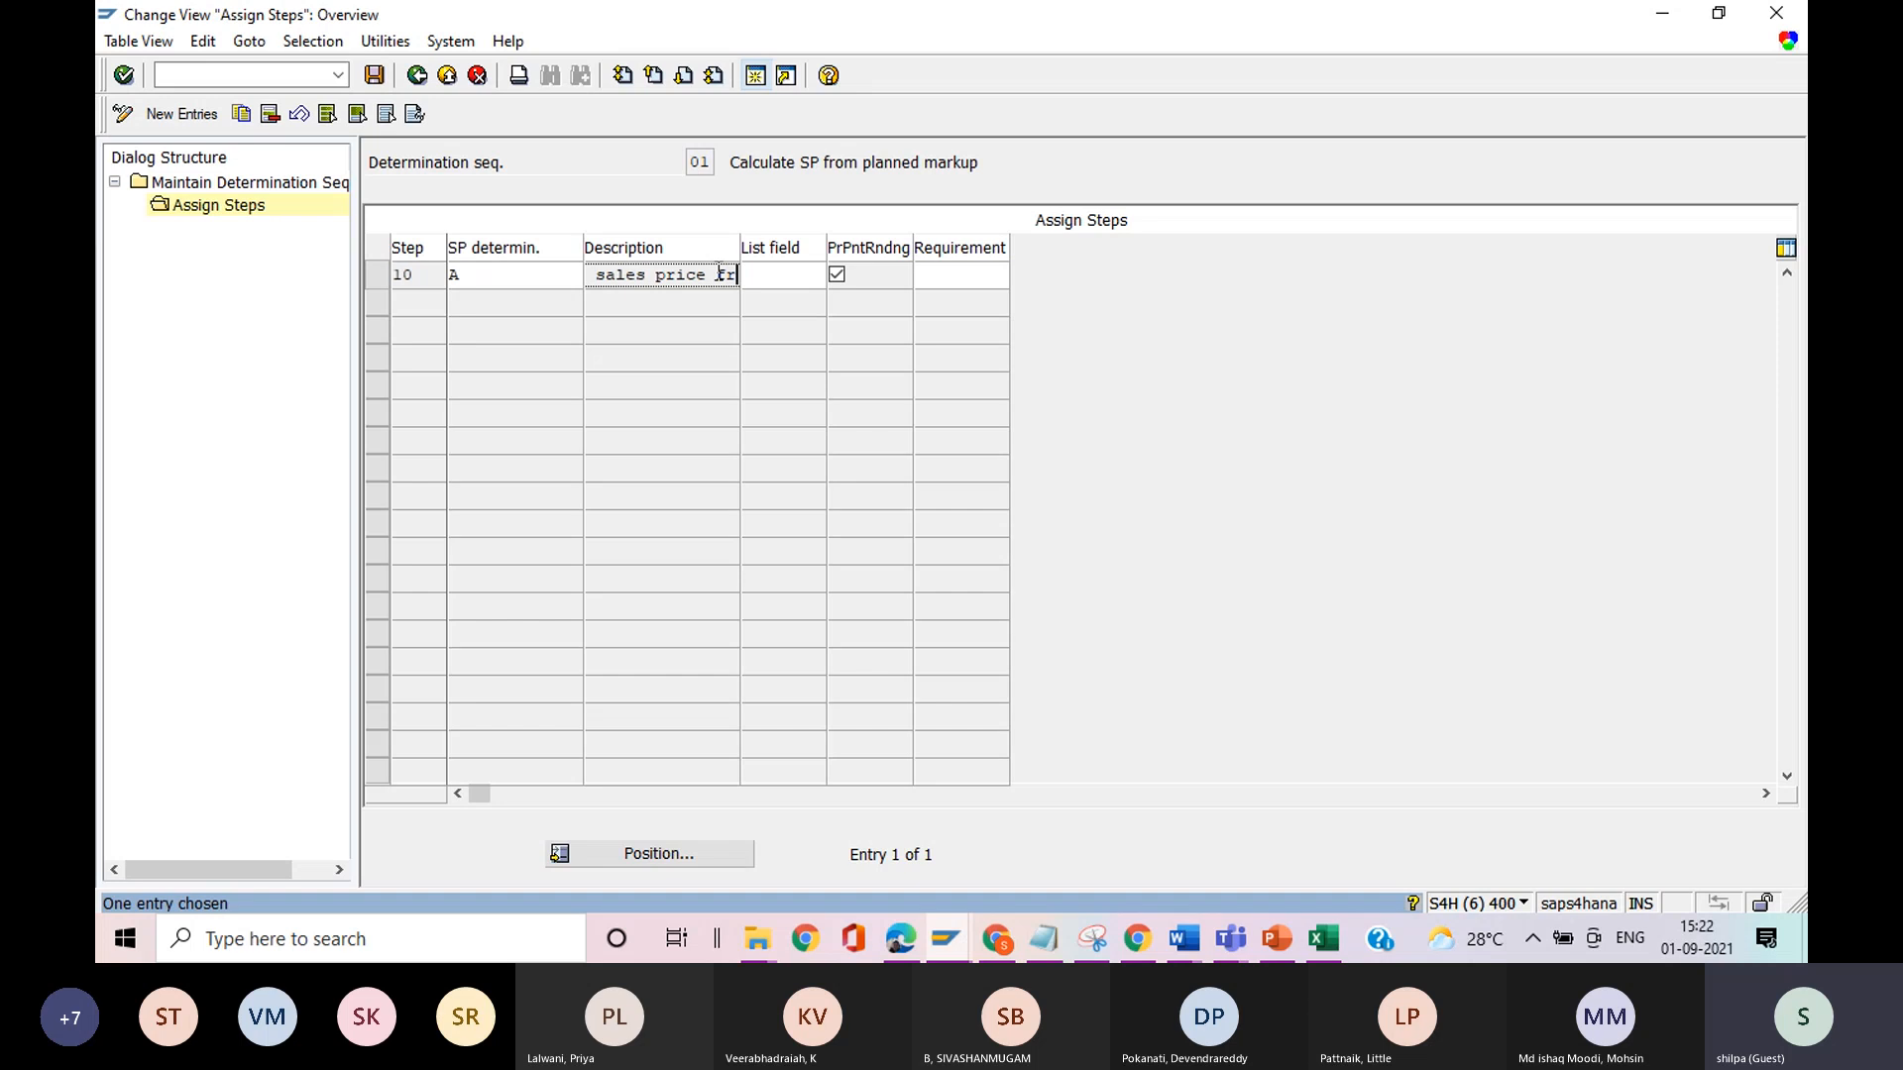
pyautogui.click(538, 281)
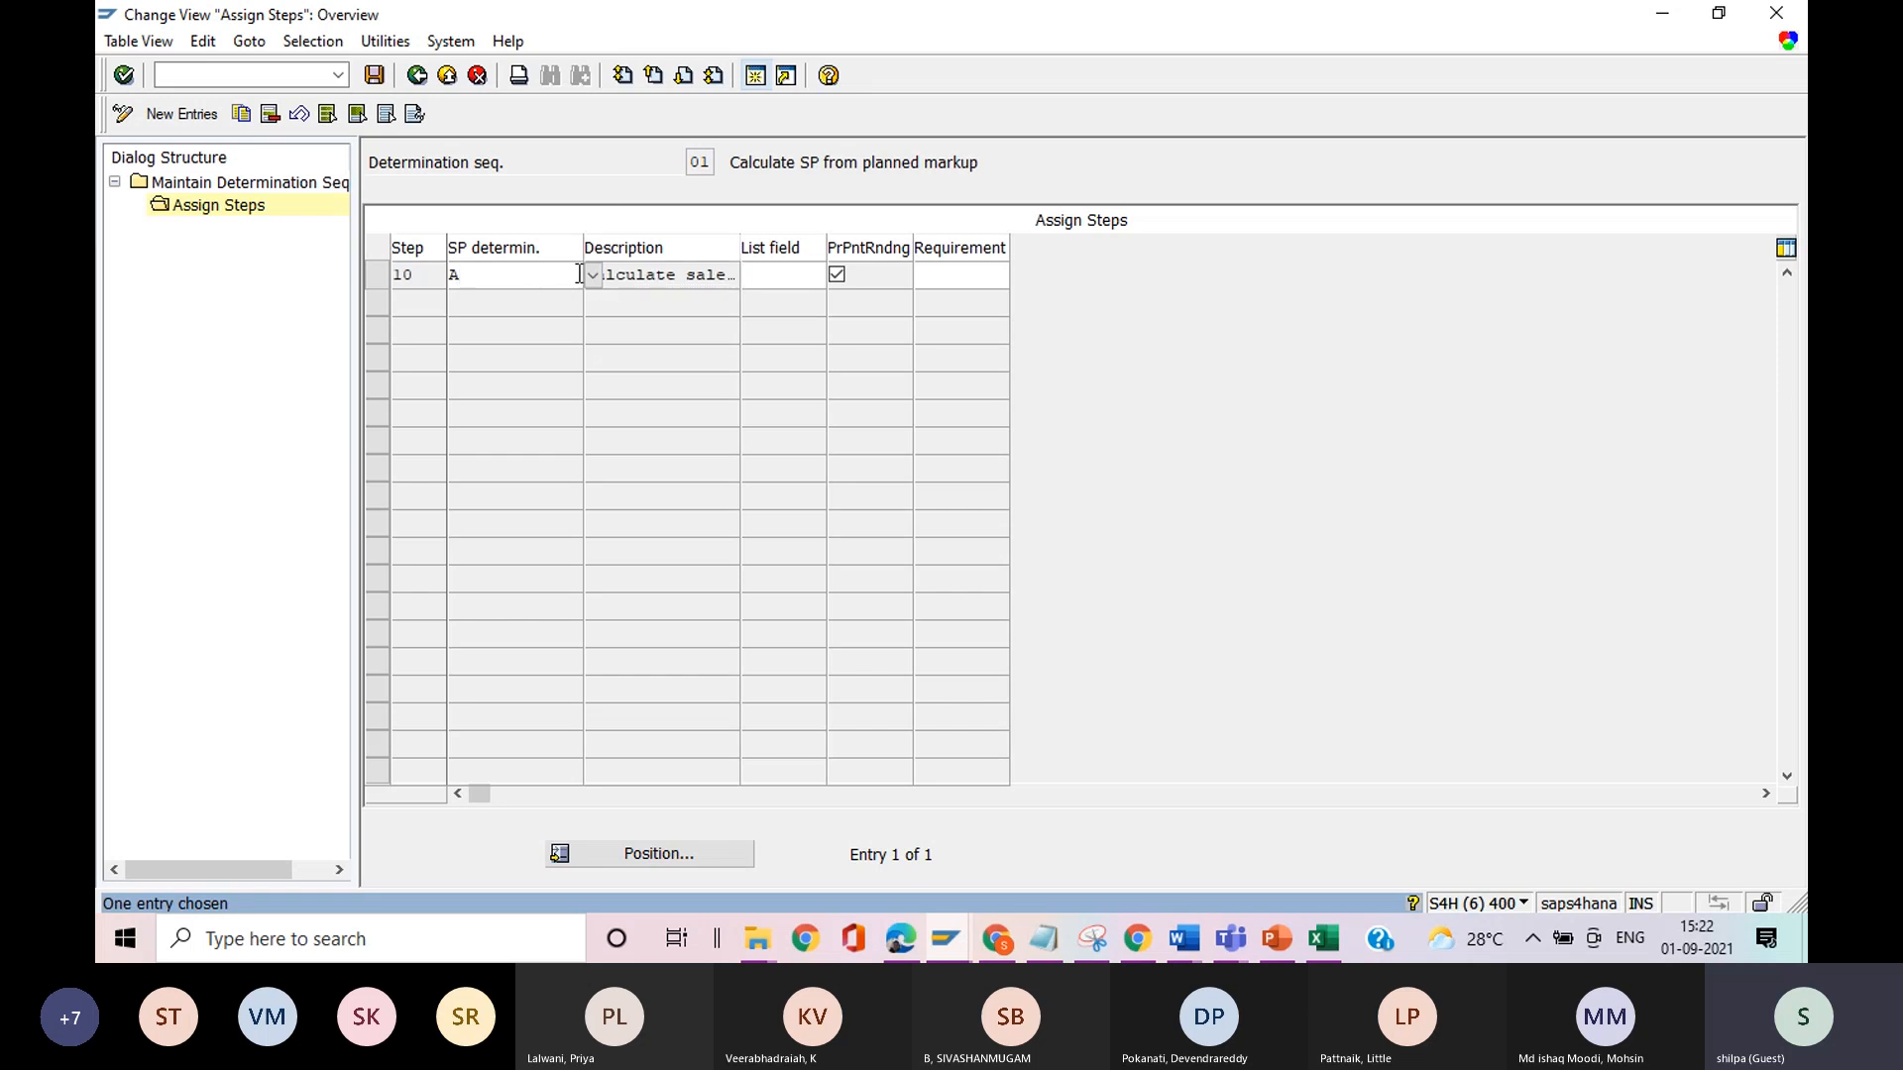
pyautogui.click(592, 277)
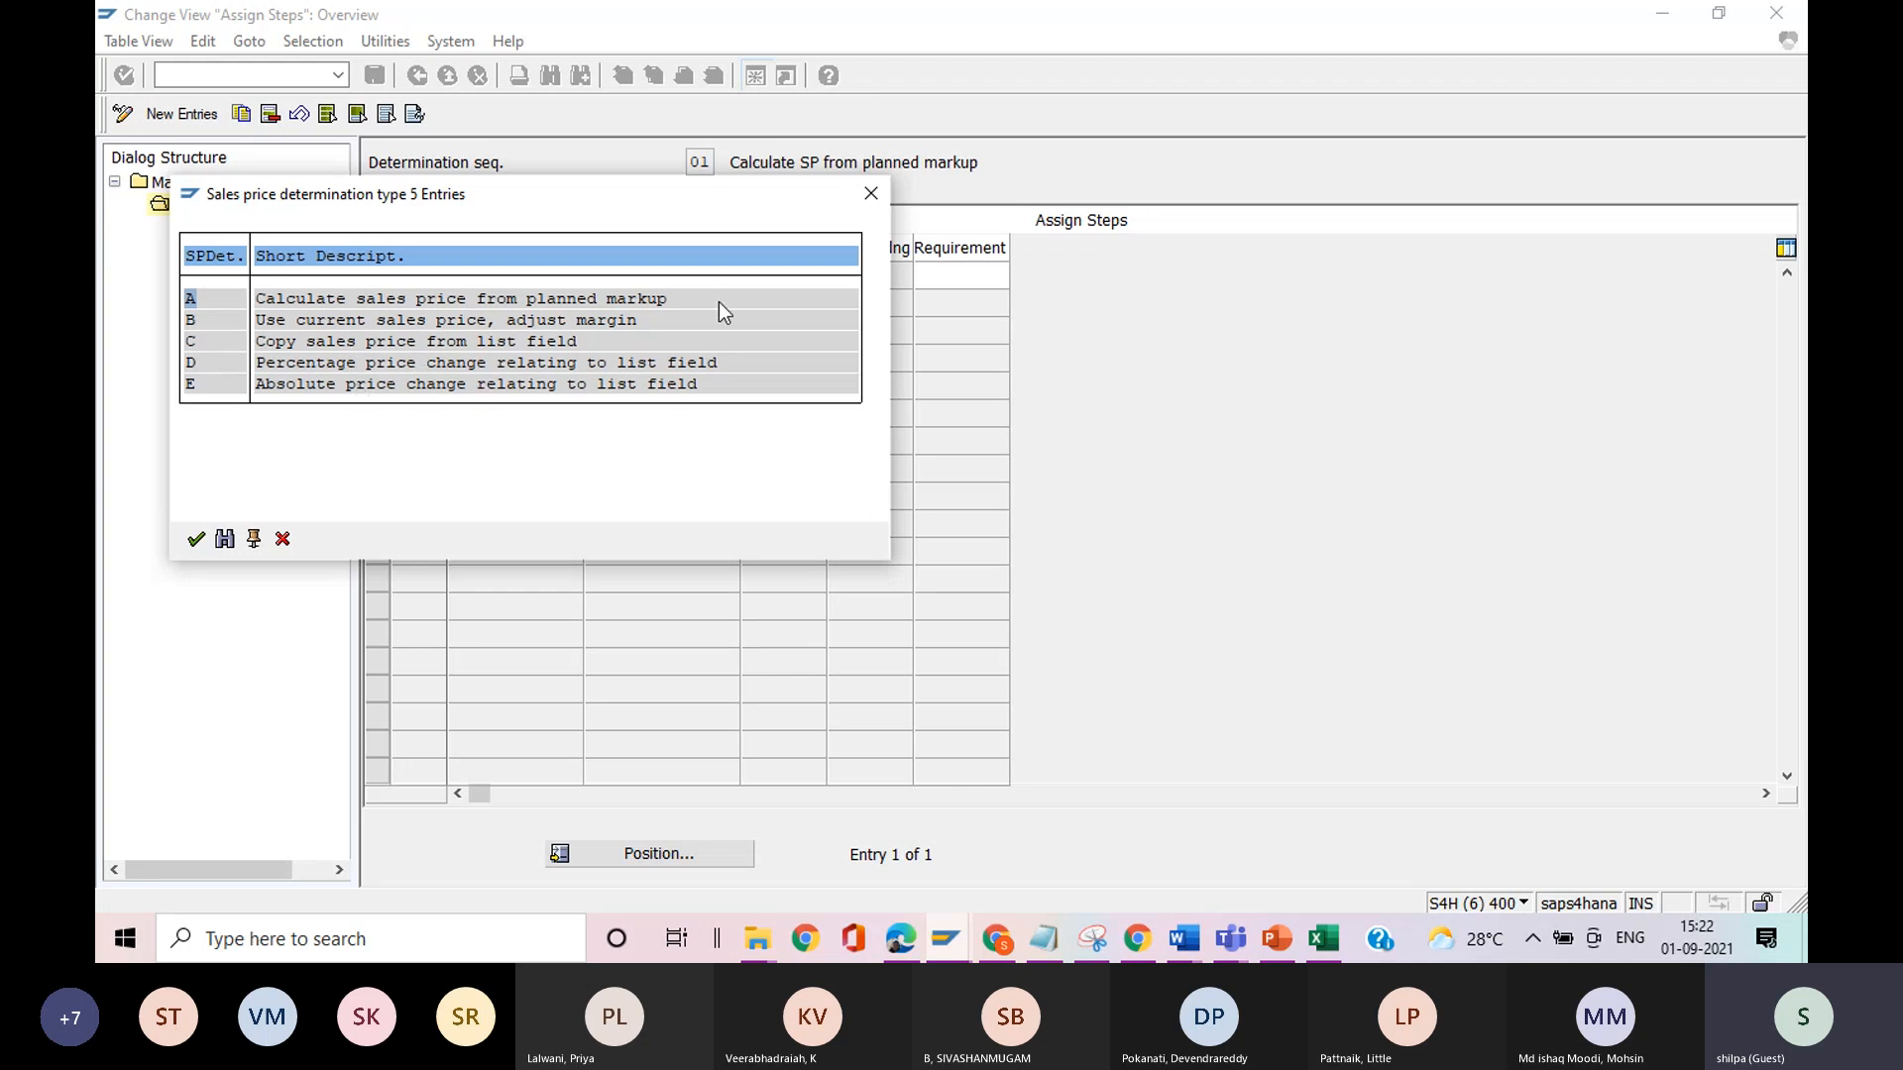
pyautogui.click(870, 192)
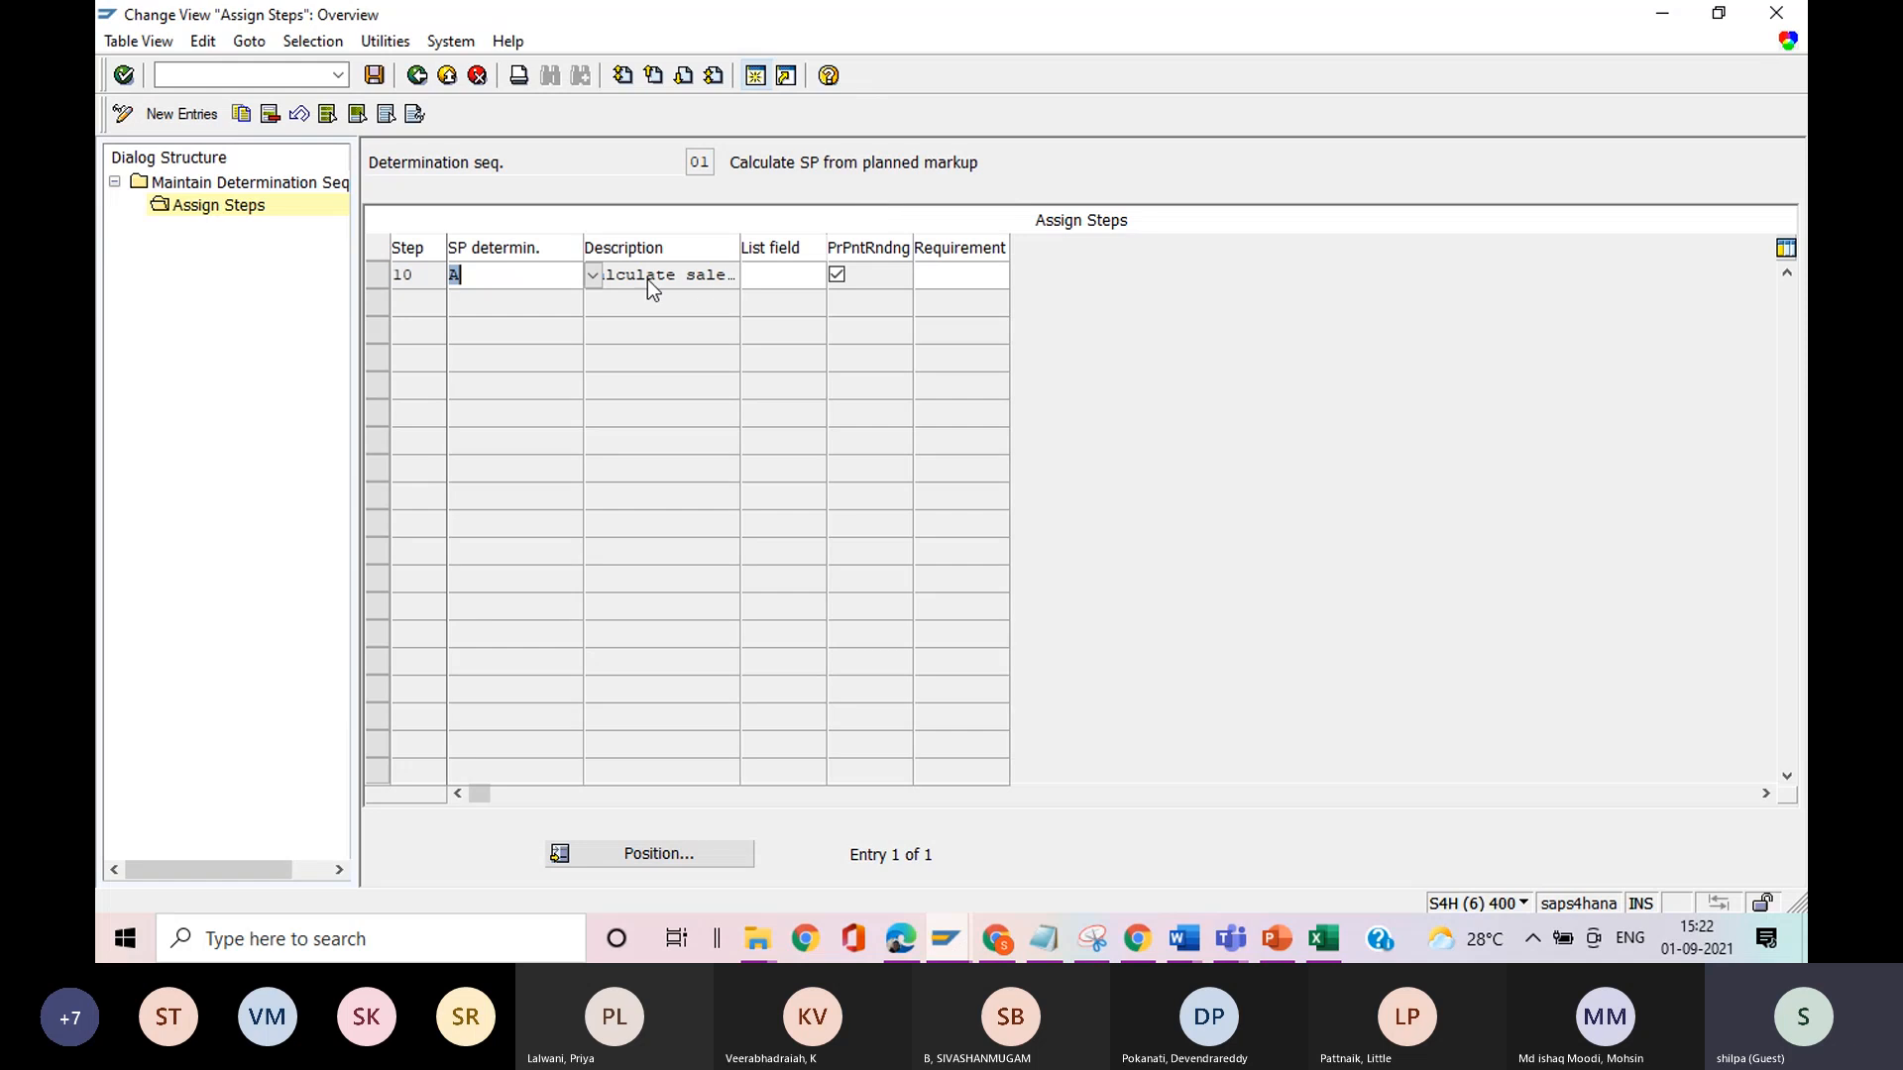
pyautogui.click(493, 268)
pyautogui.click(418, 77)
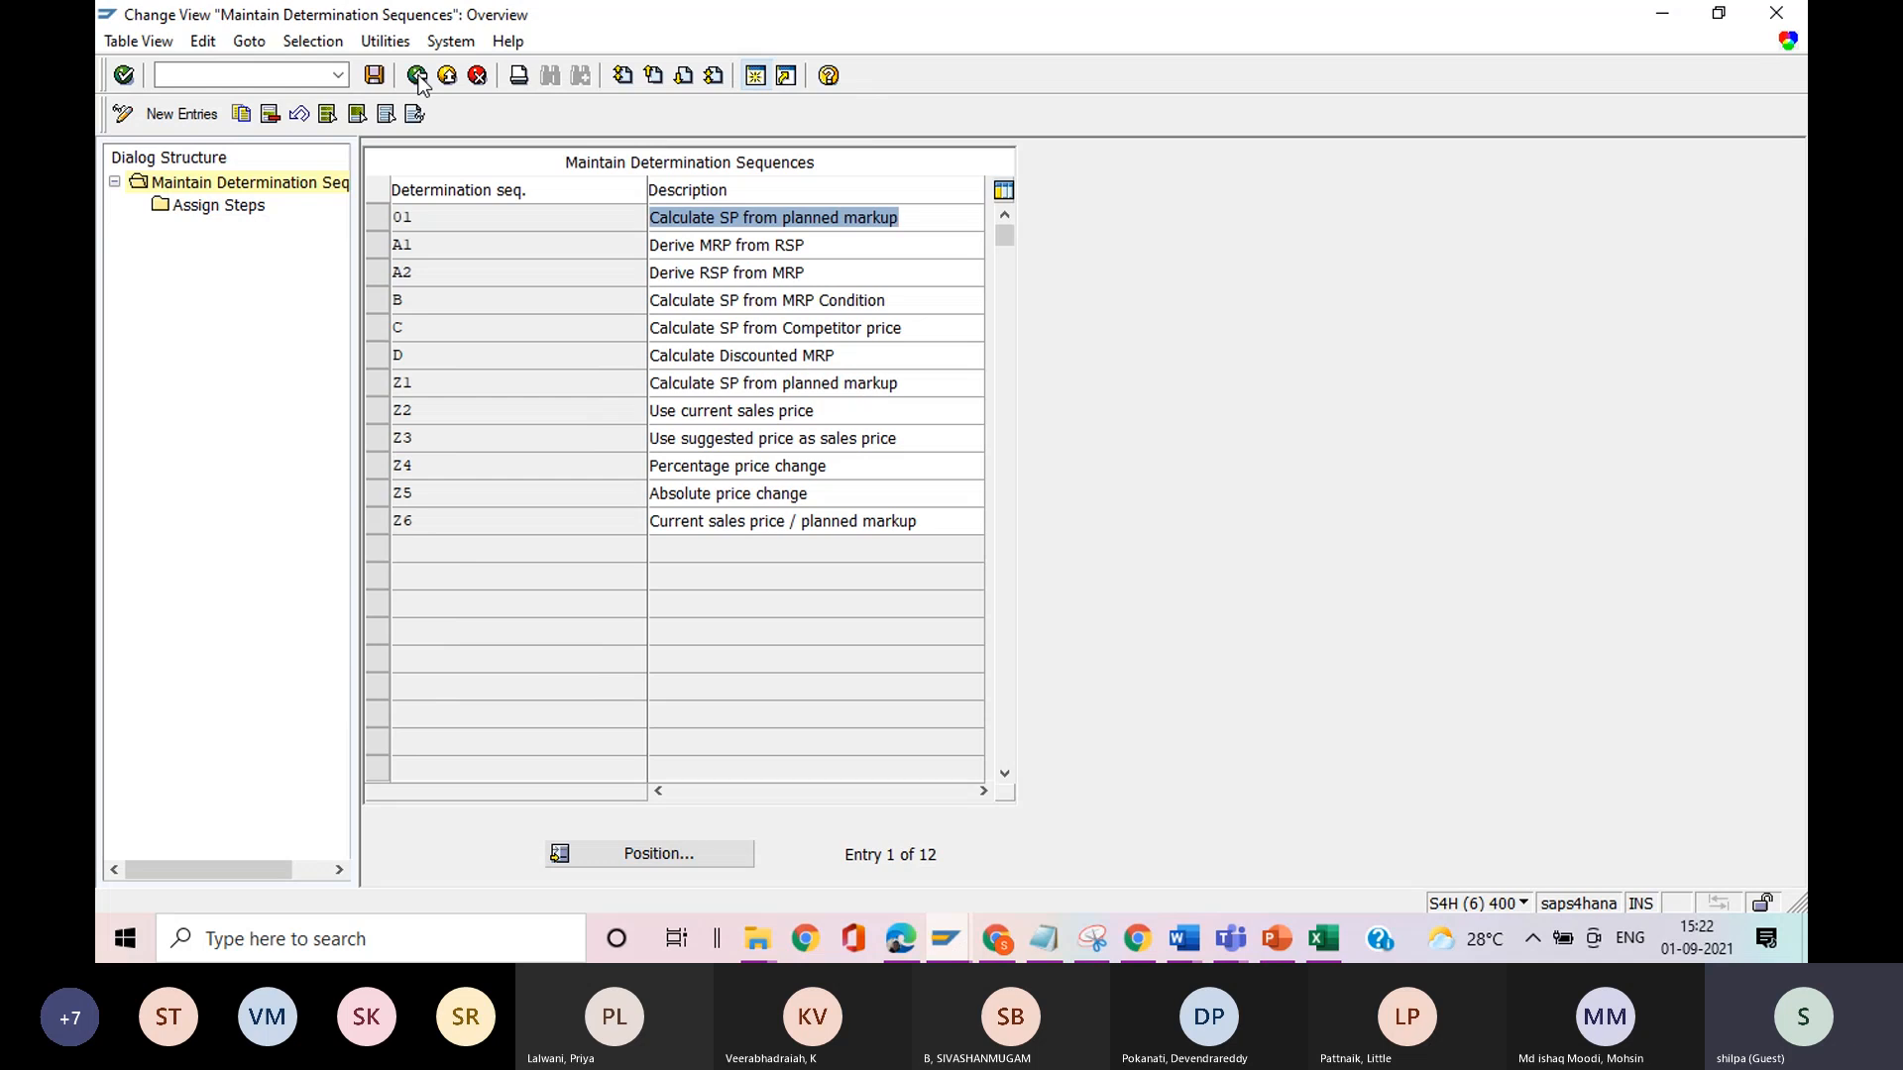
pyautogui.click(417, 77)
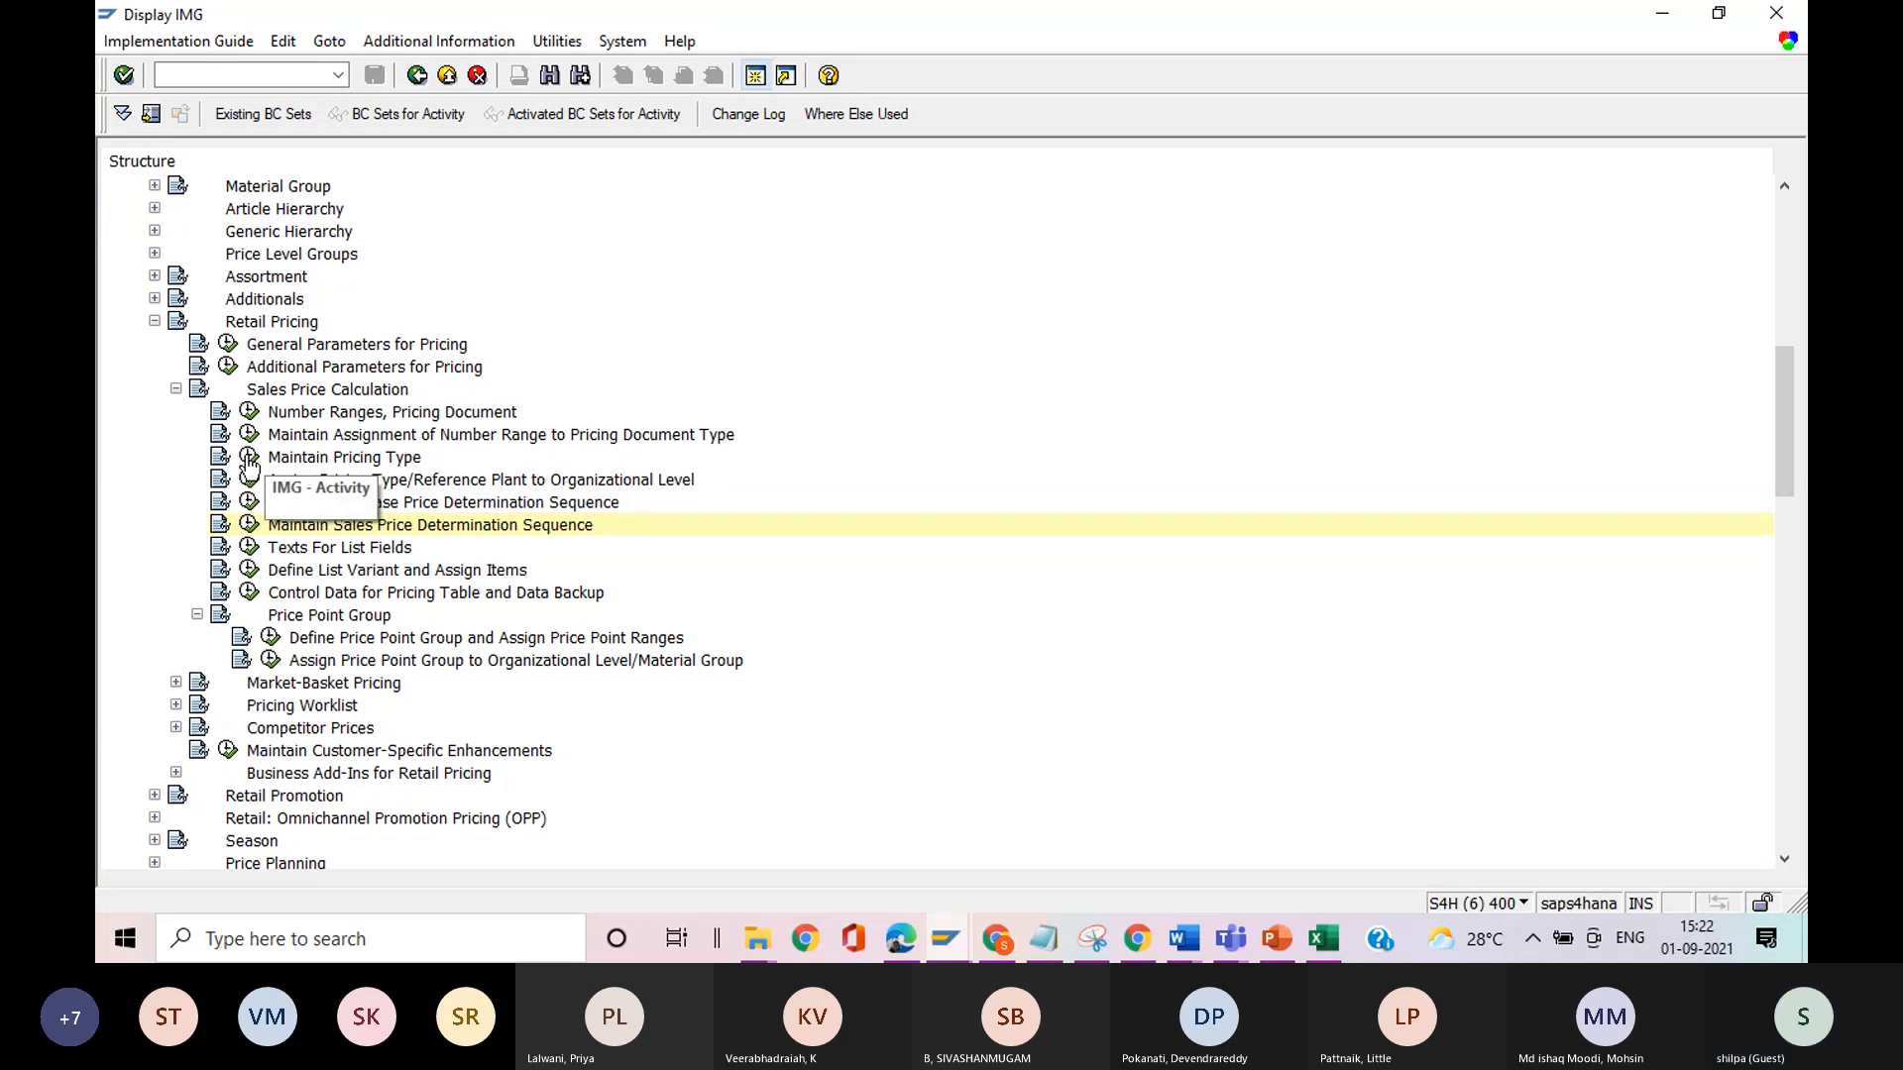
# Open Maintain Pricing Type and examine the list of pricing types.
pyautogui.click(248, 458)
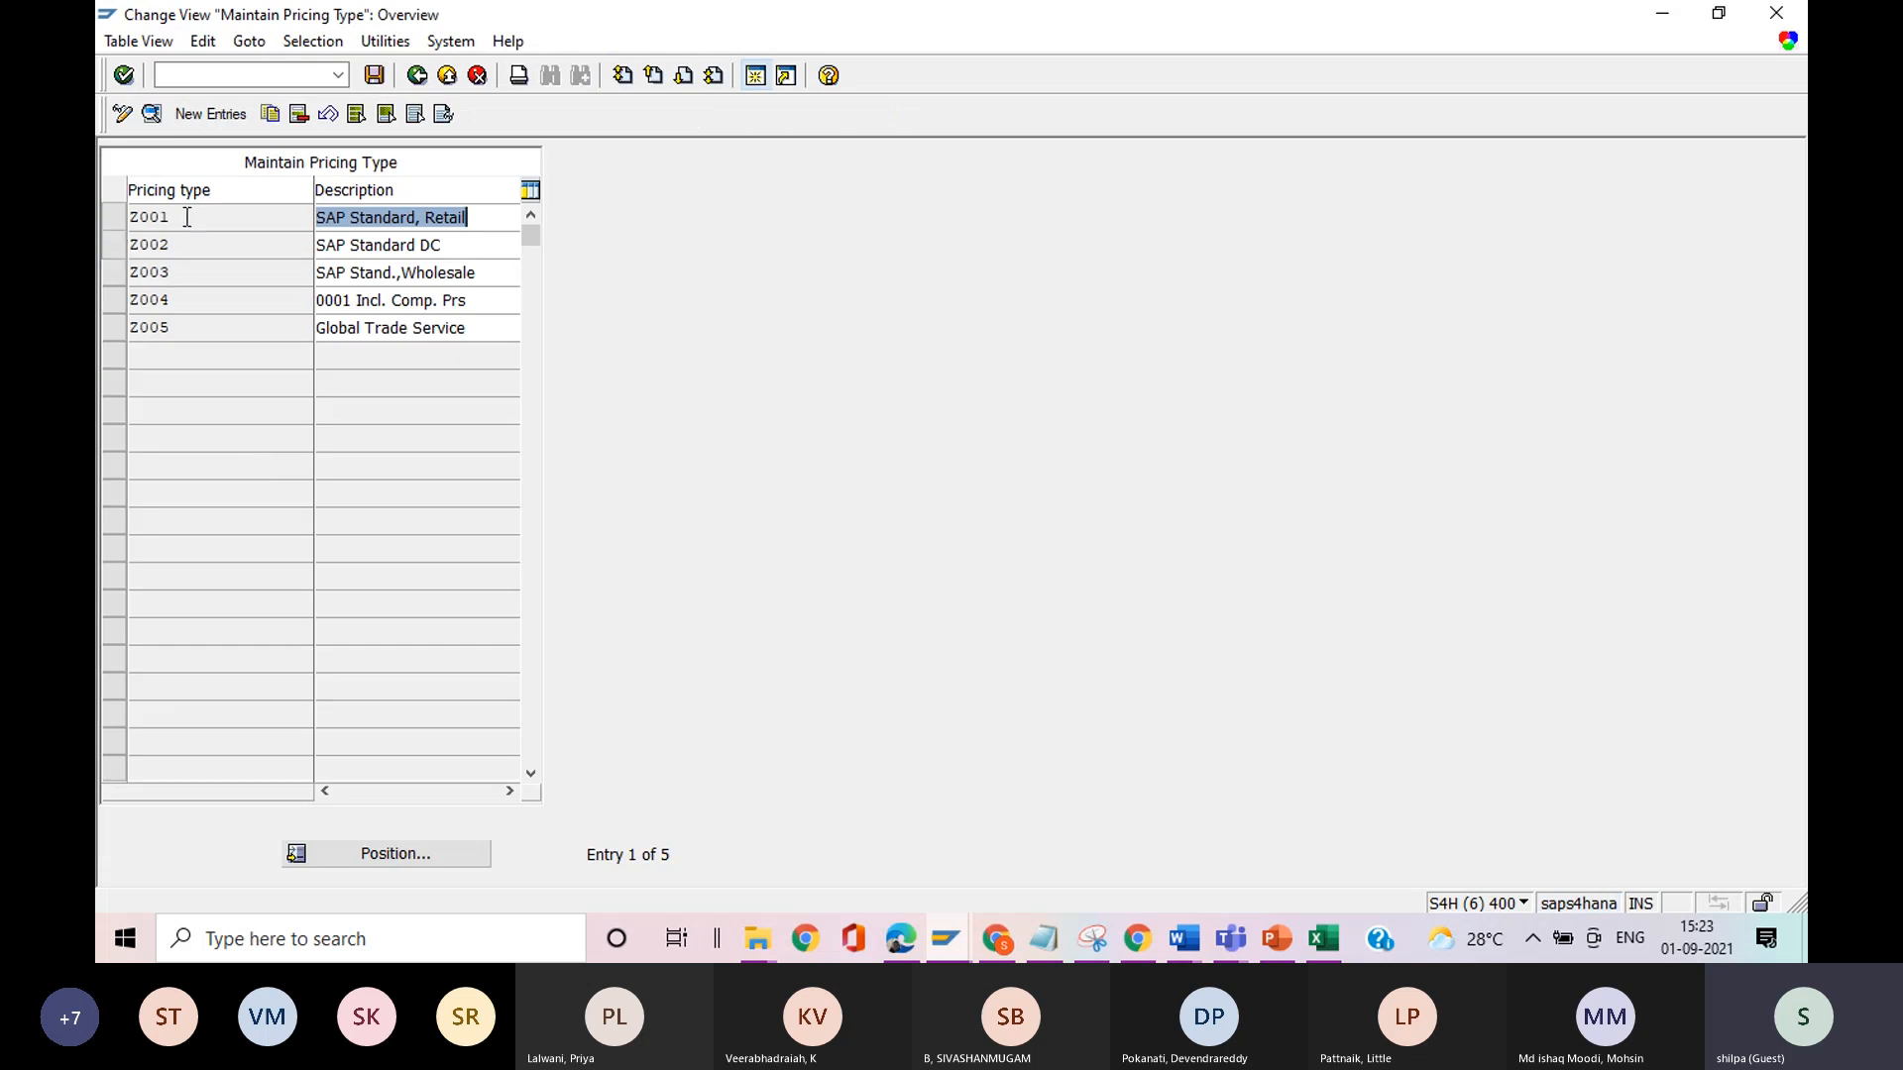
pyautogui.click(197, 333)
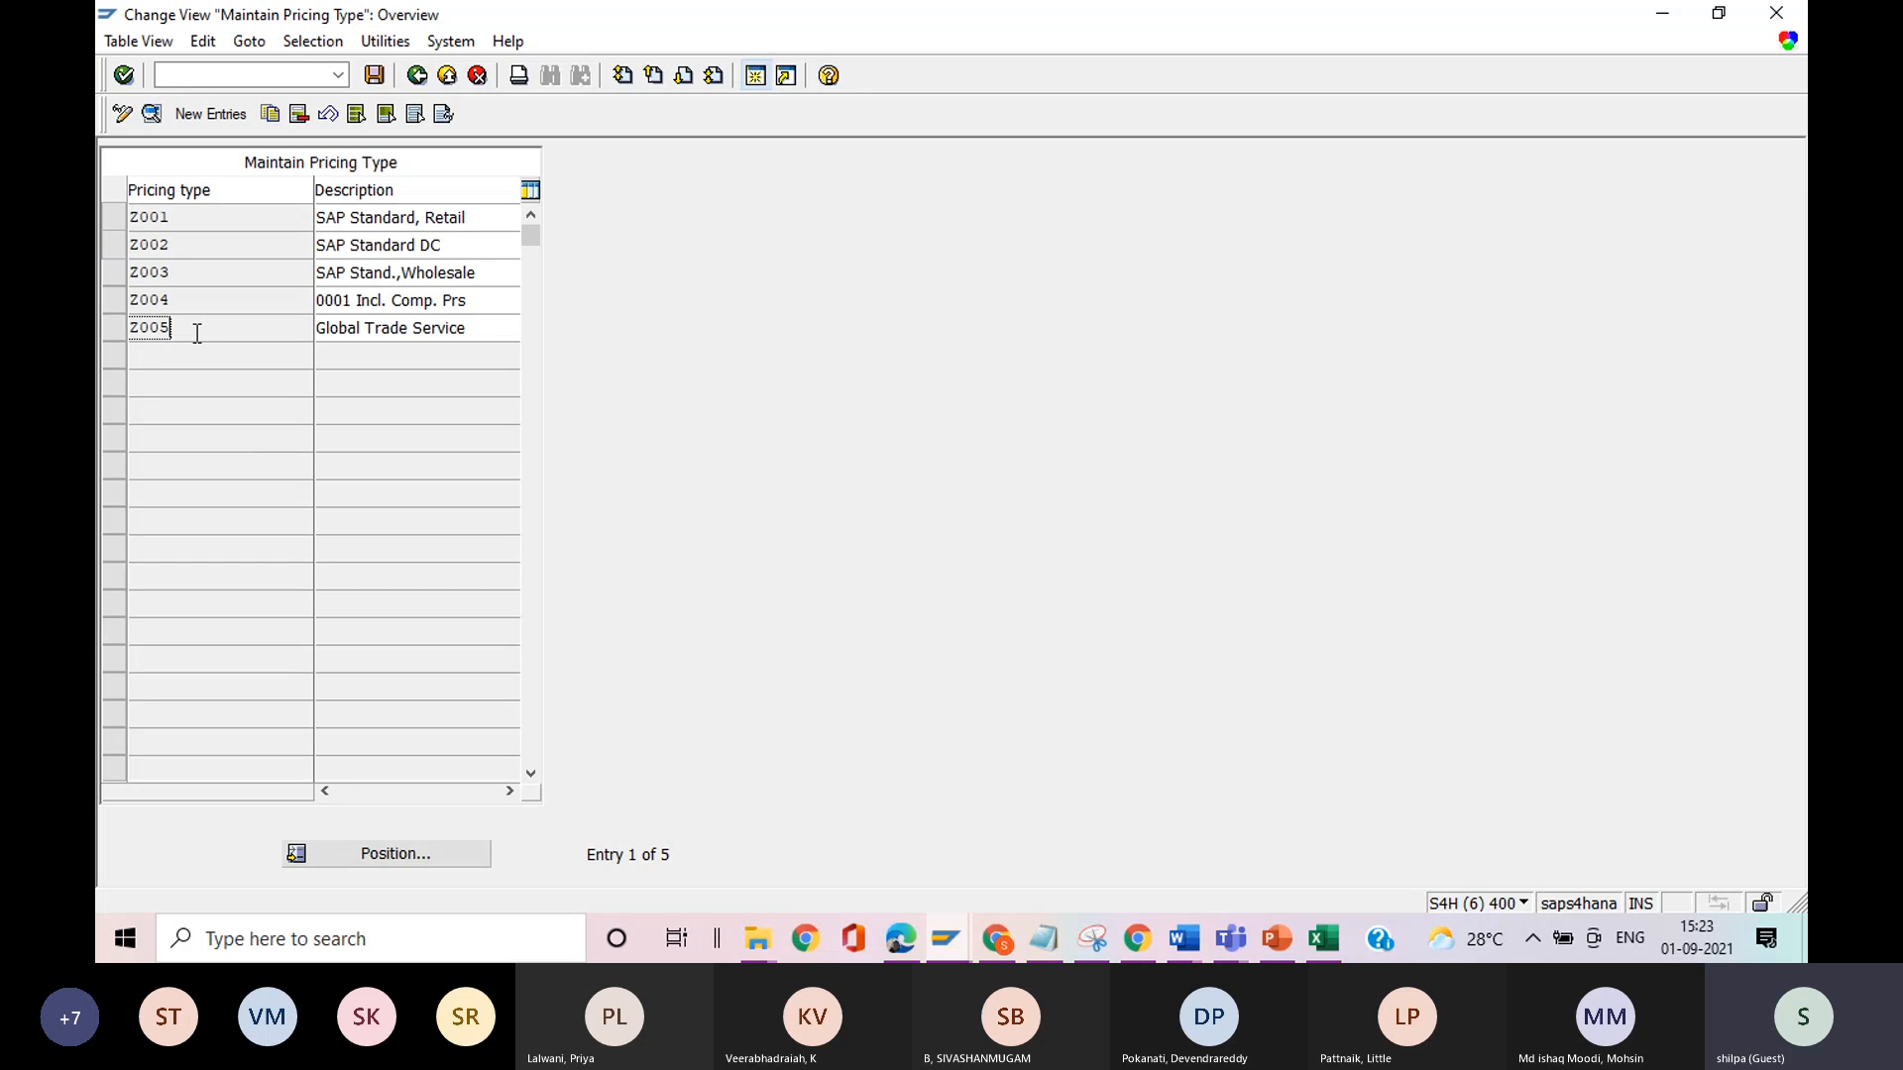
# Switch to the Display Assortment session and start transaction VKP5 there.
pyautogui.click(949, 937)
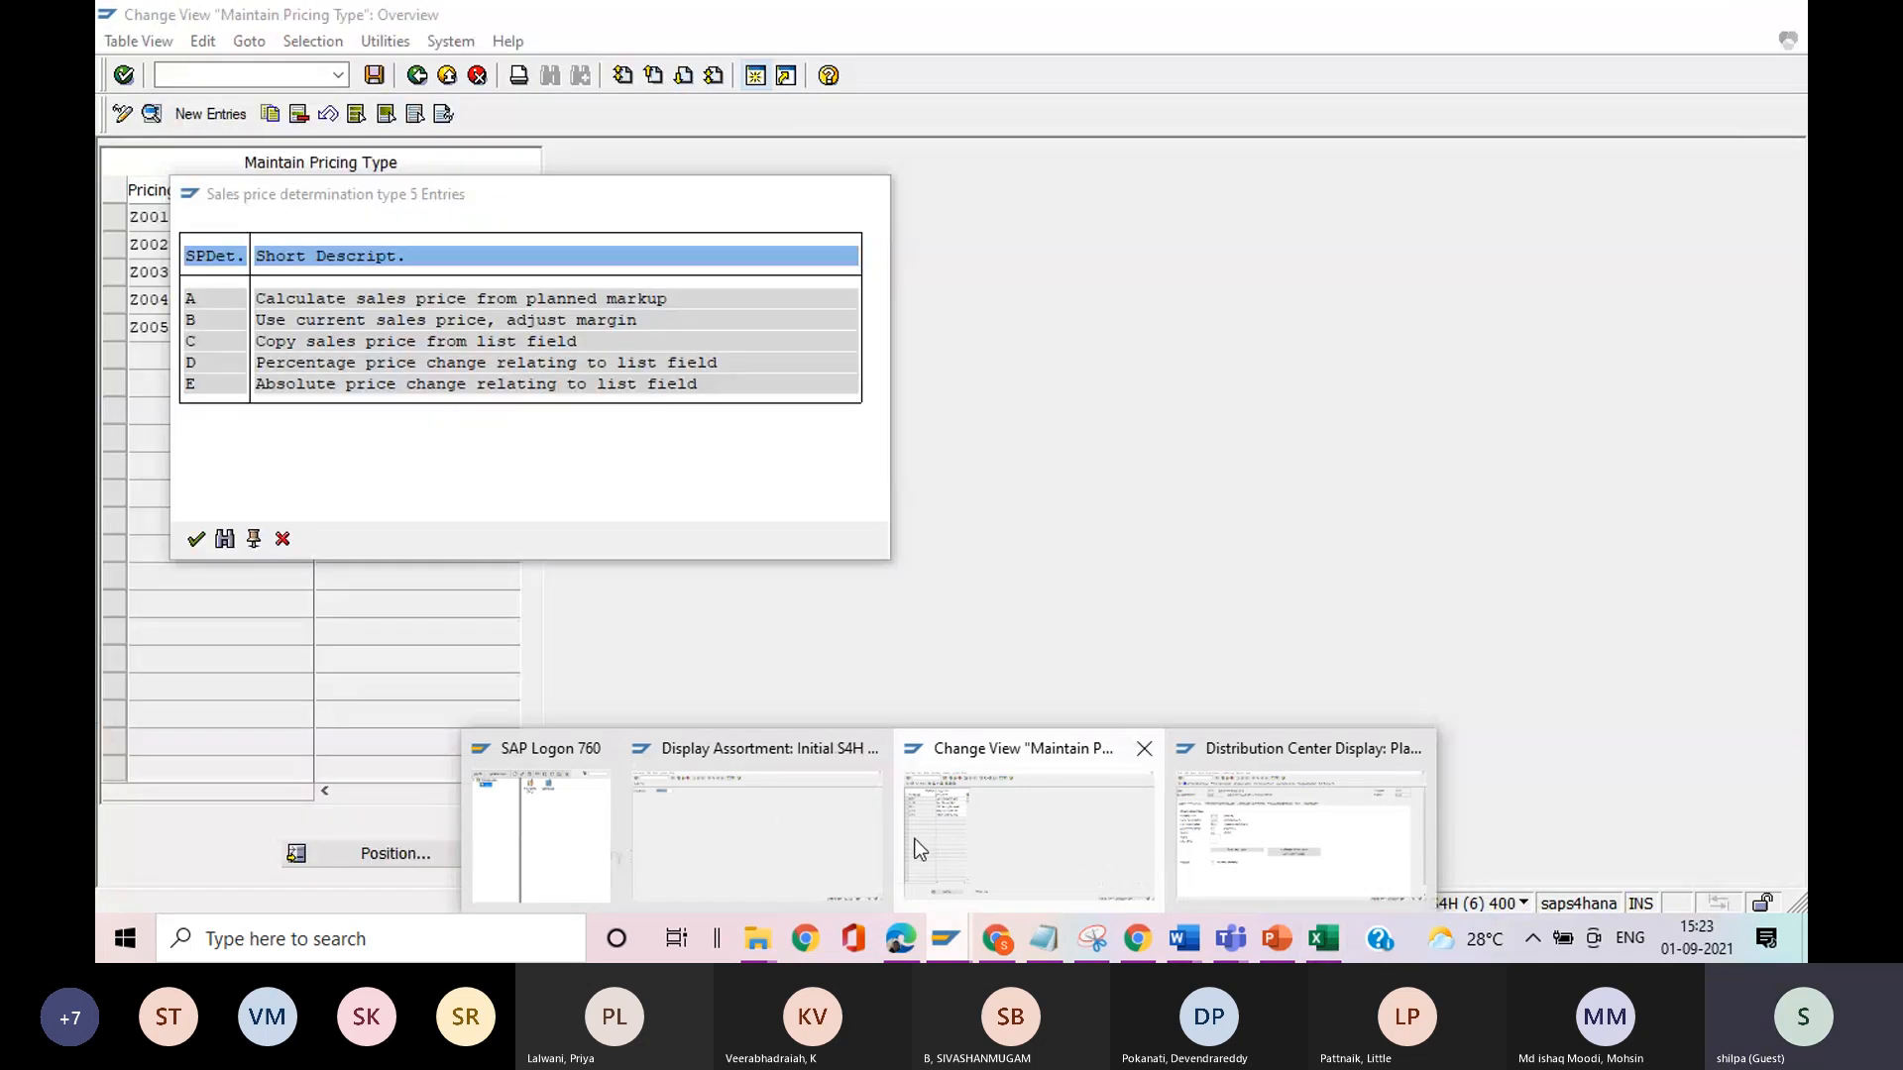
pyautogui.click(770, 844)
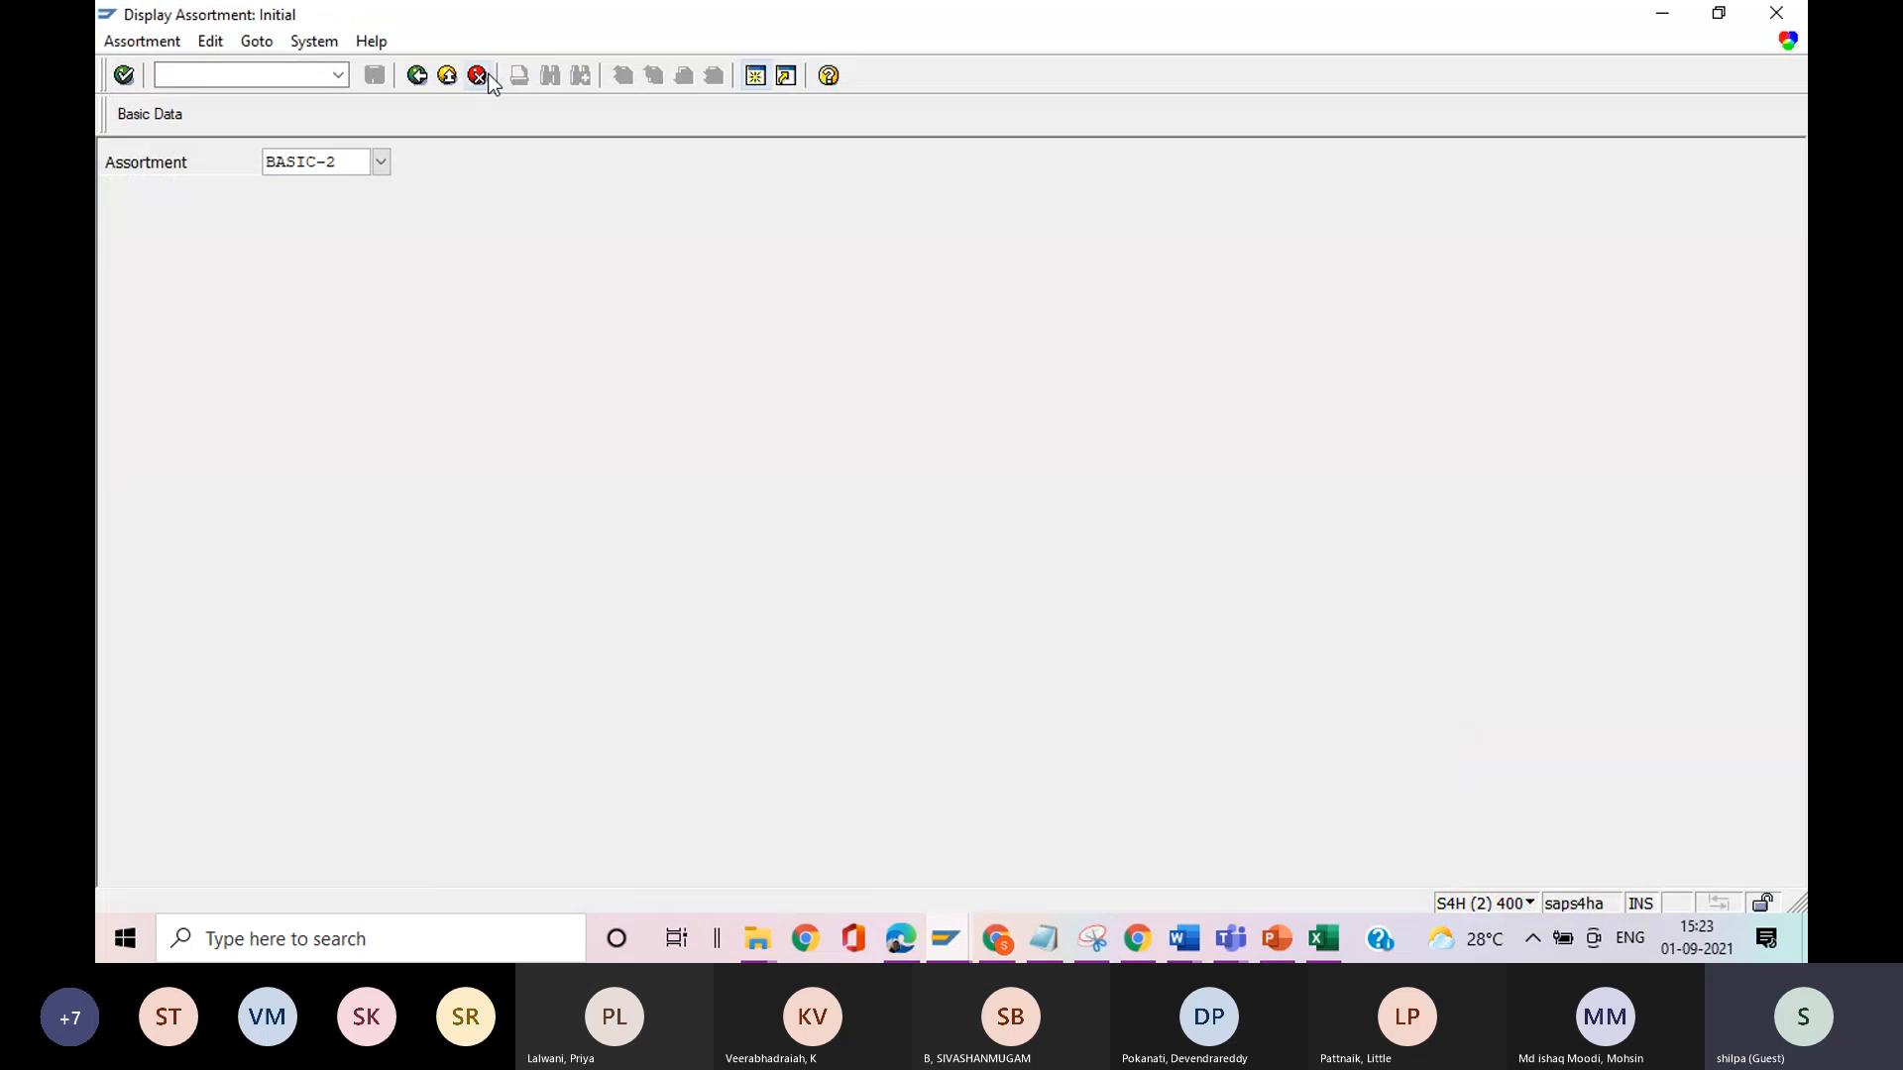
pyautogui.click(244, 76)
pyautogui.write('/nvkp5')
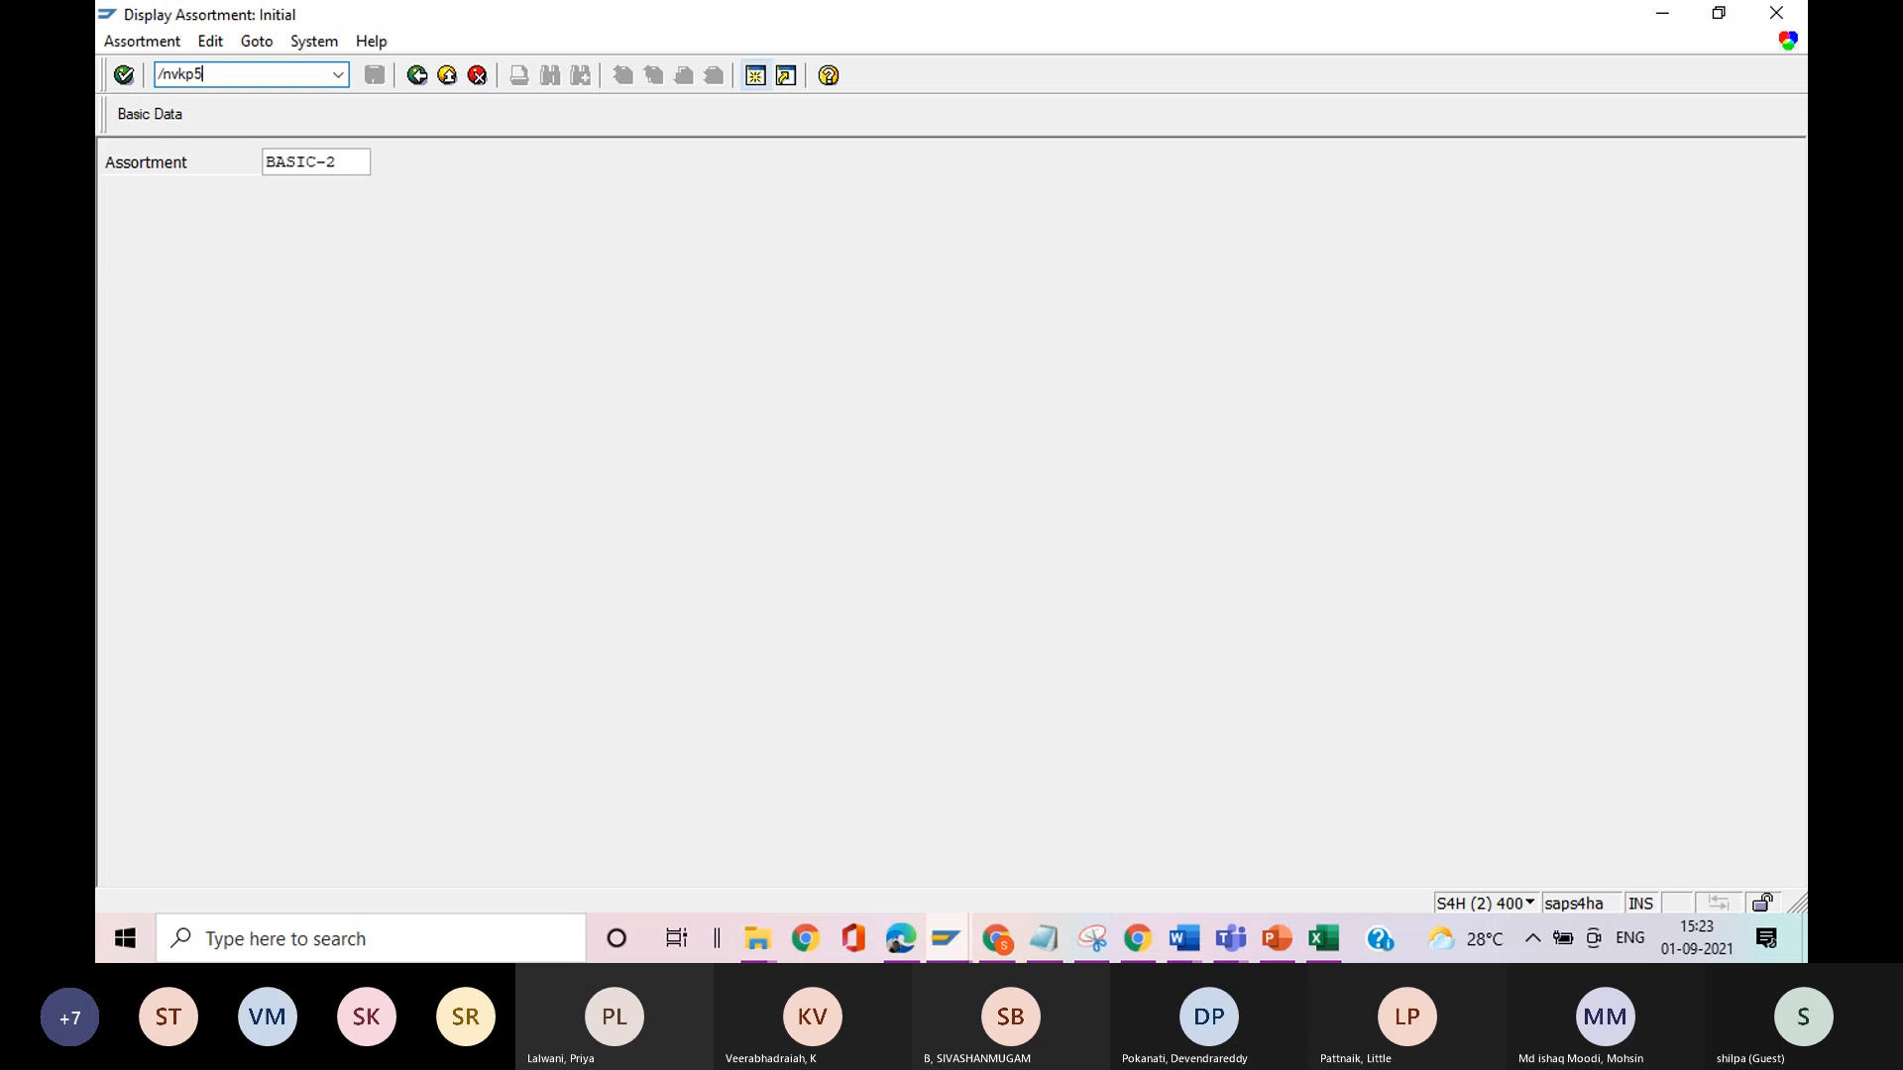
pyautogui.press('Return')
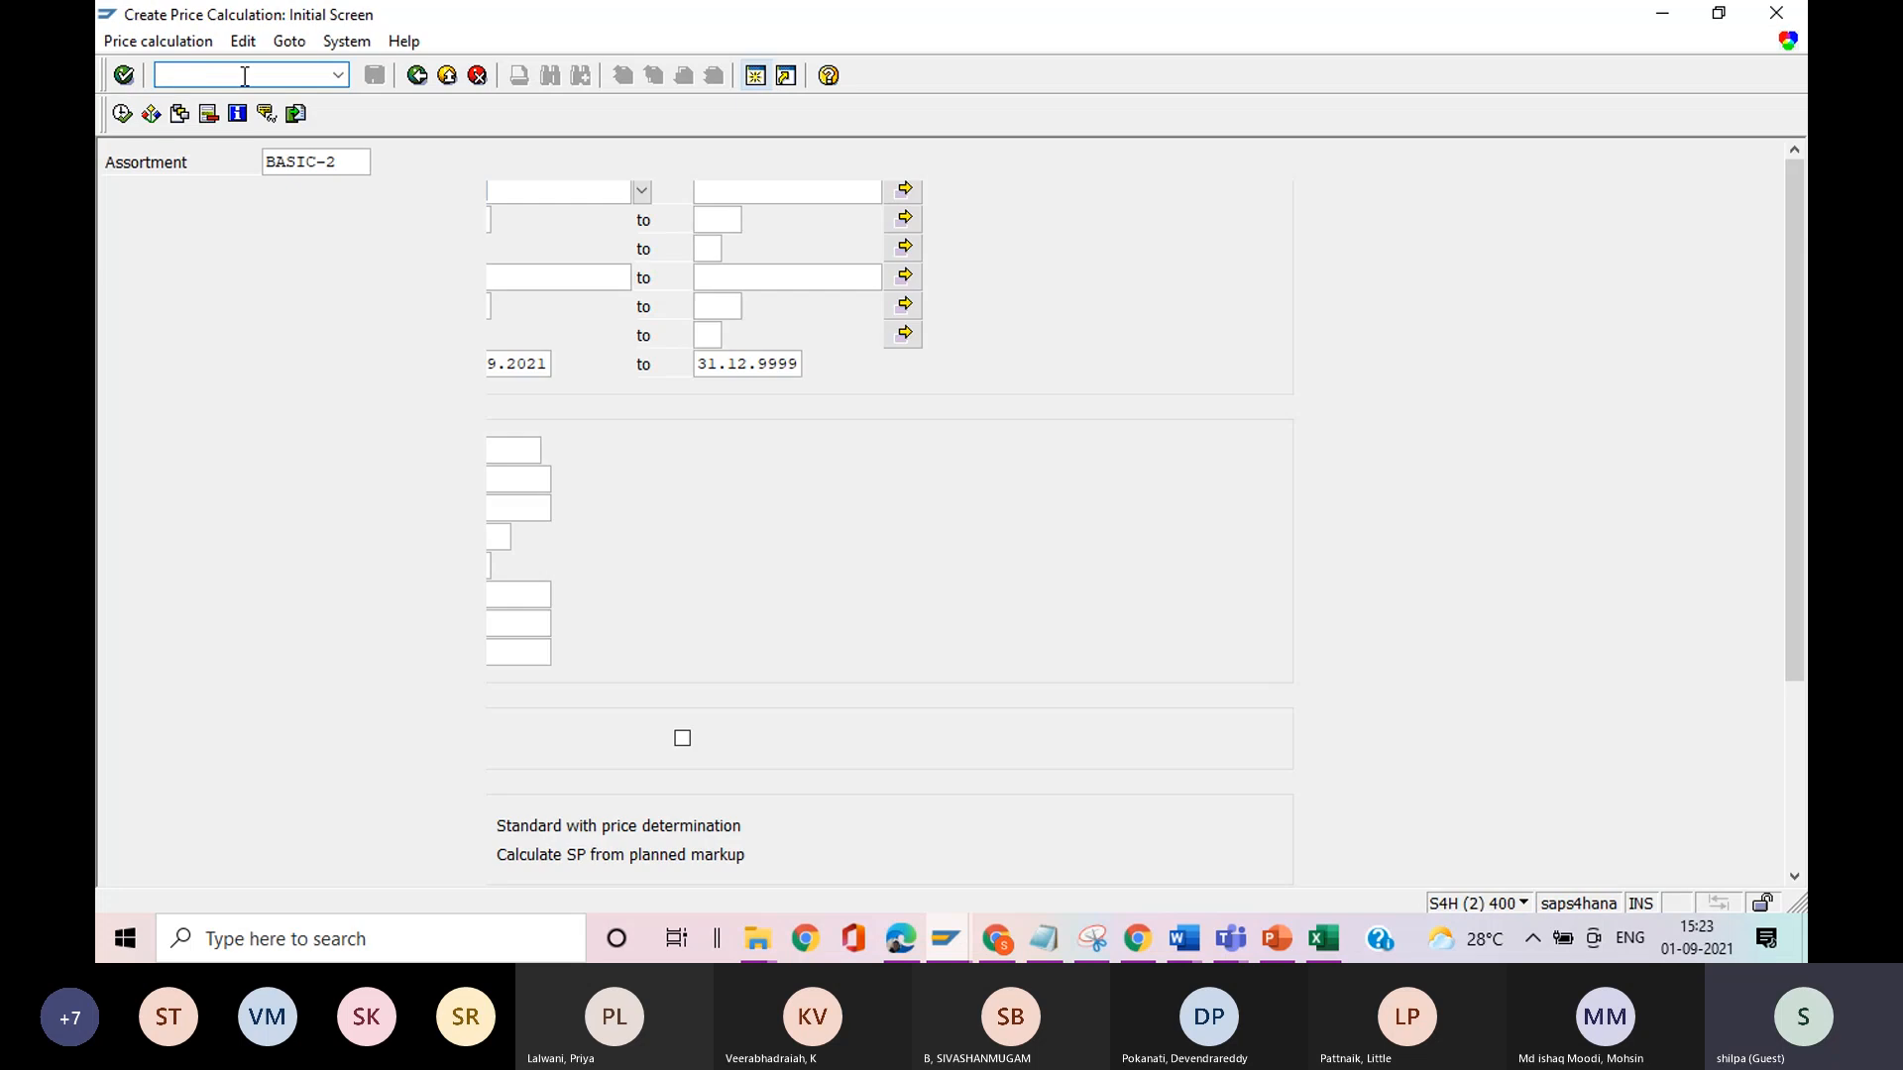
# Load the variant TEST-3 and run the price calculation for material 6161.
pyautogui.click(180, 114)
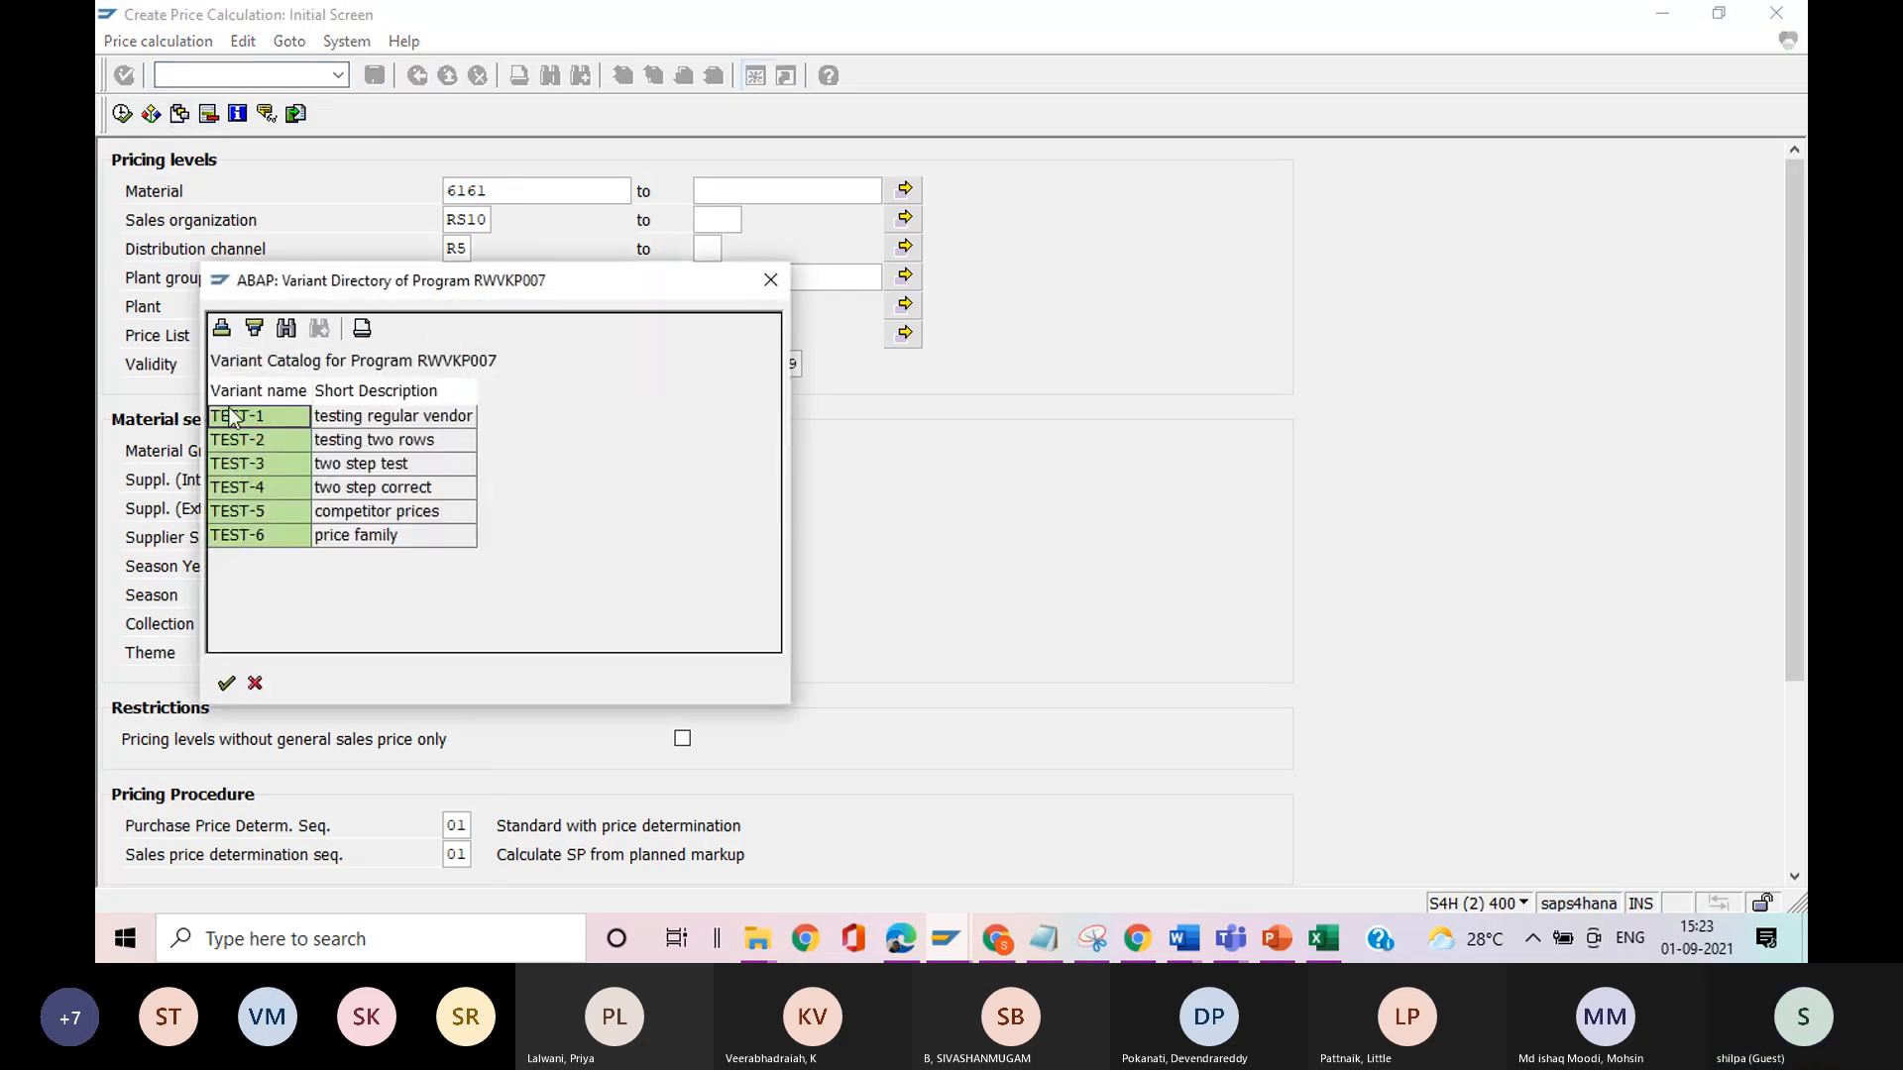
pyautogui.doubleClick(331, 464)
pyautogui.click(122, 114)
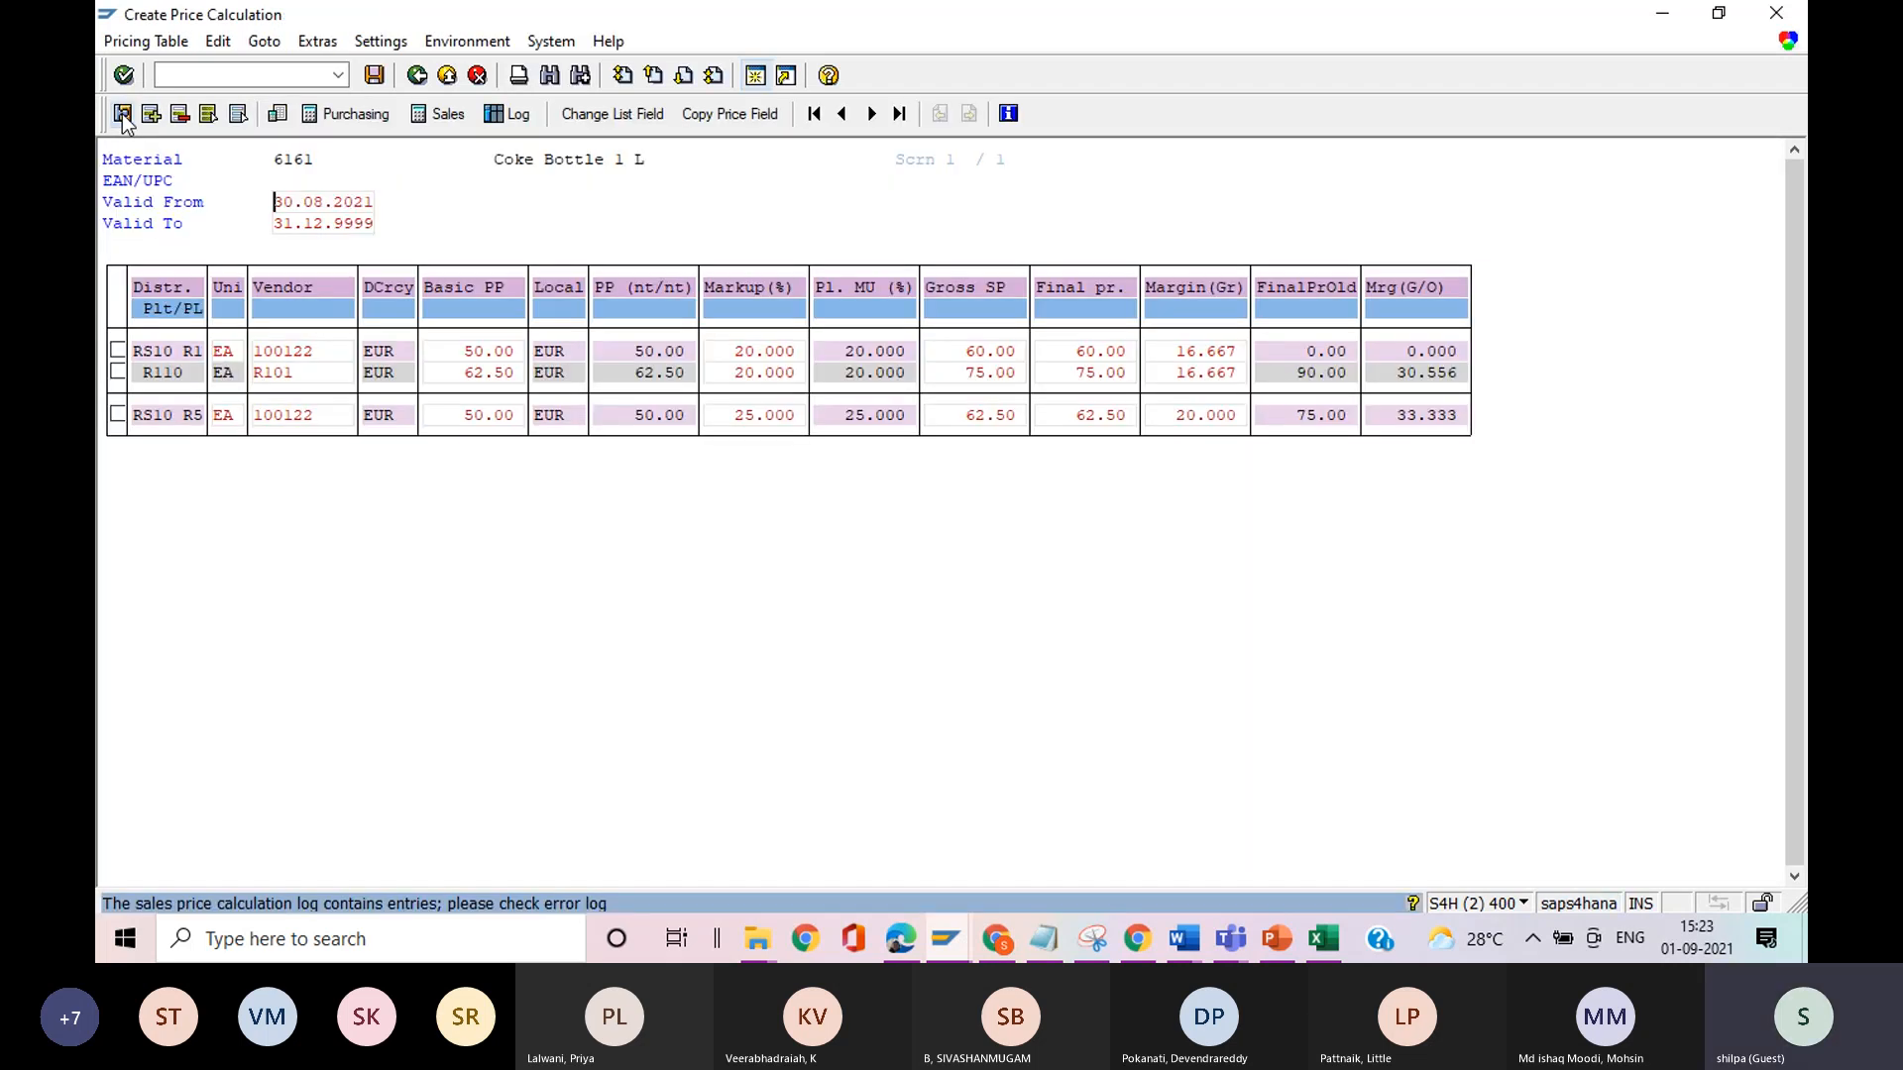
# Open the item details of distribution chain RS10 R5, display its update settings, and copy the costing type.
pyautogui.doubleClick(173, 420)
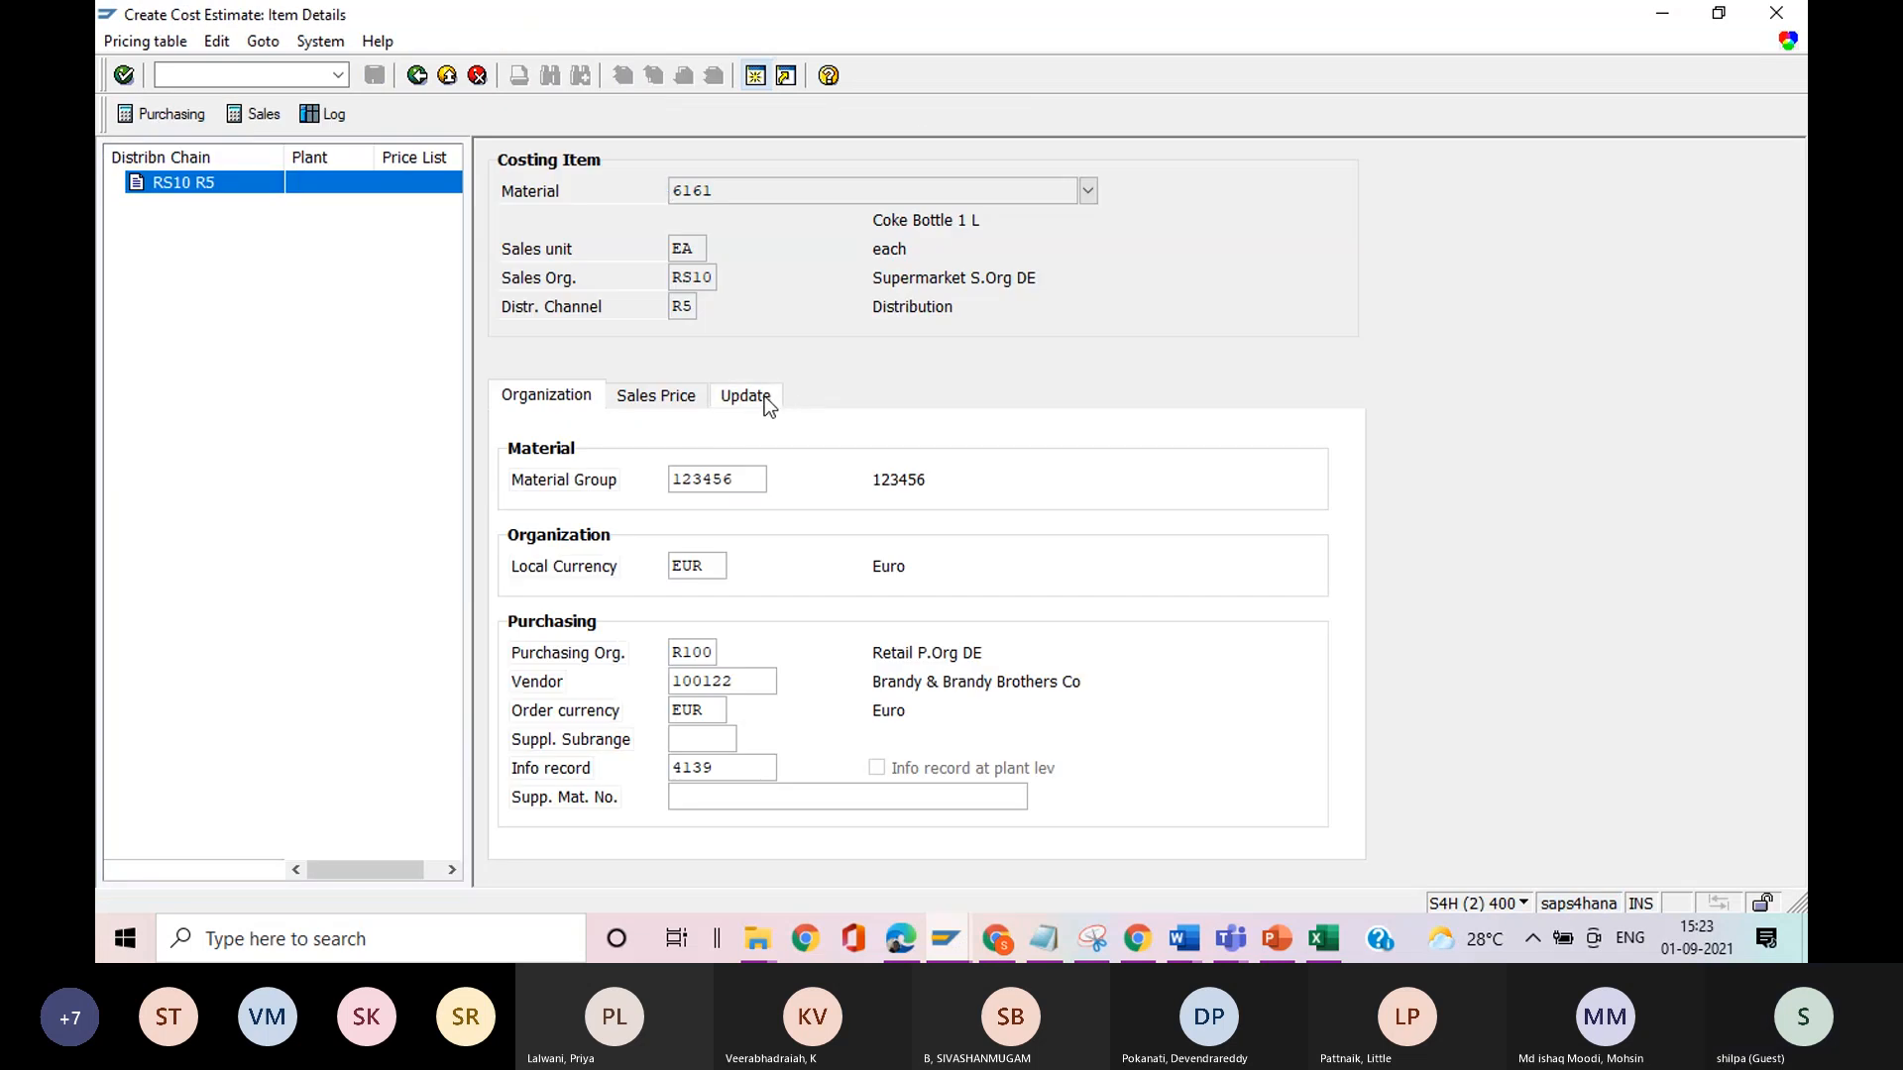
pyautogui.click(745, 396)
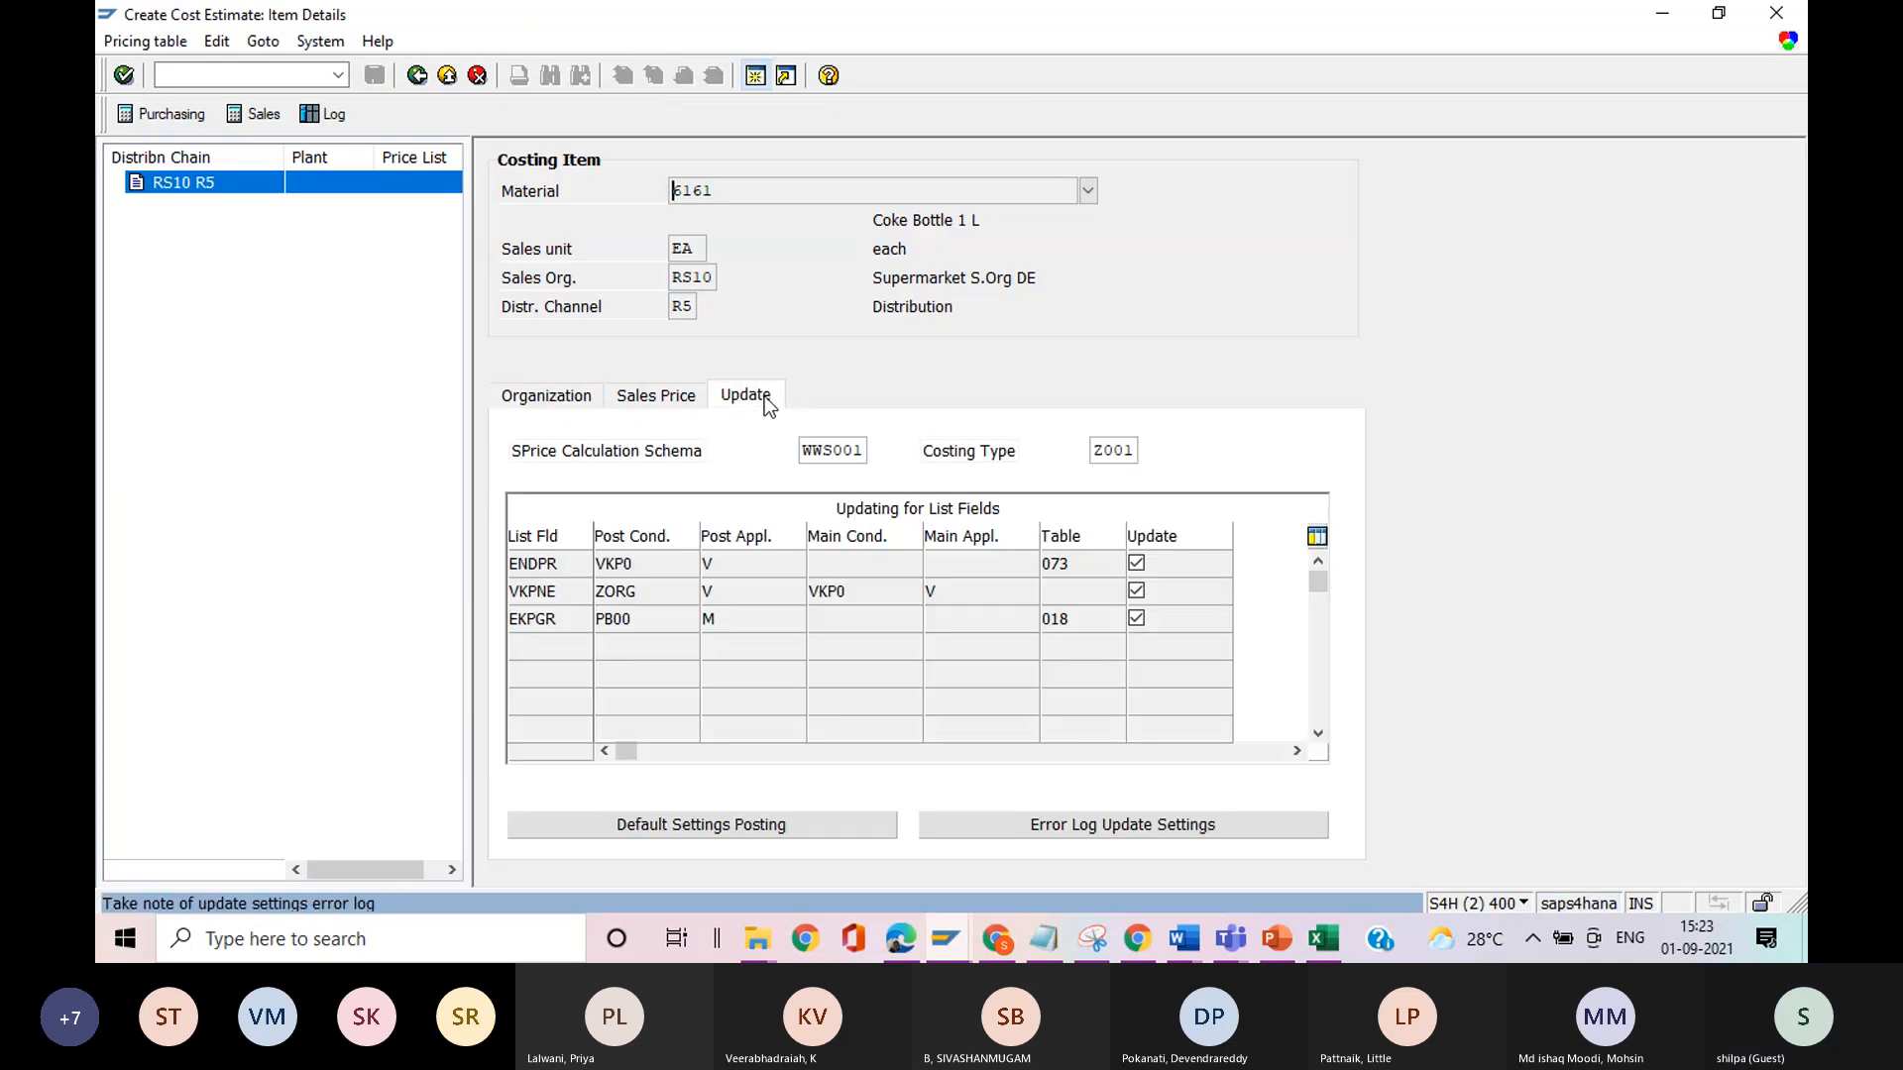
pyautogui.moveTo(1092, 452); pyautogui.dragTo(1138, 456)
pyautogui.hotkey('ctrl', 'c')
# Switch back to the pricing type maintenance session and display the details of pricing type Z001.
pyautogui.hotkey('alt', 'Tab')
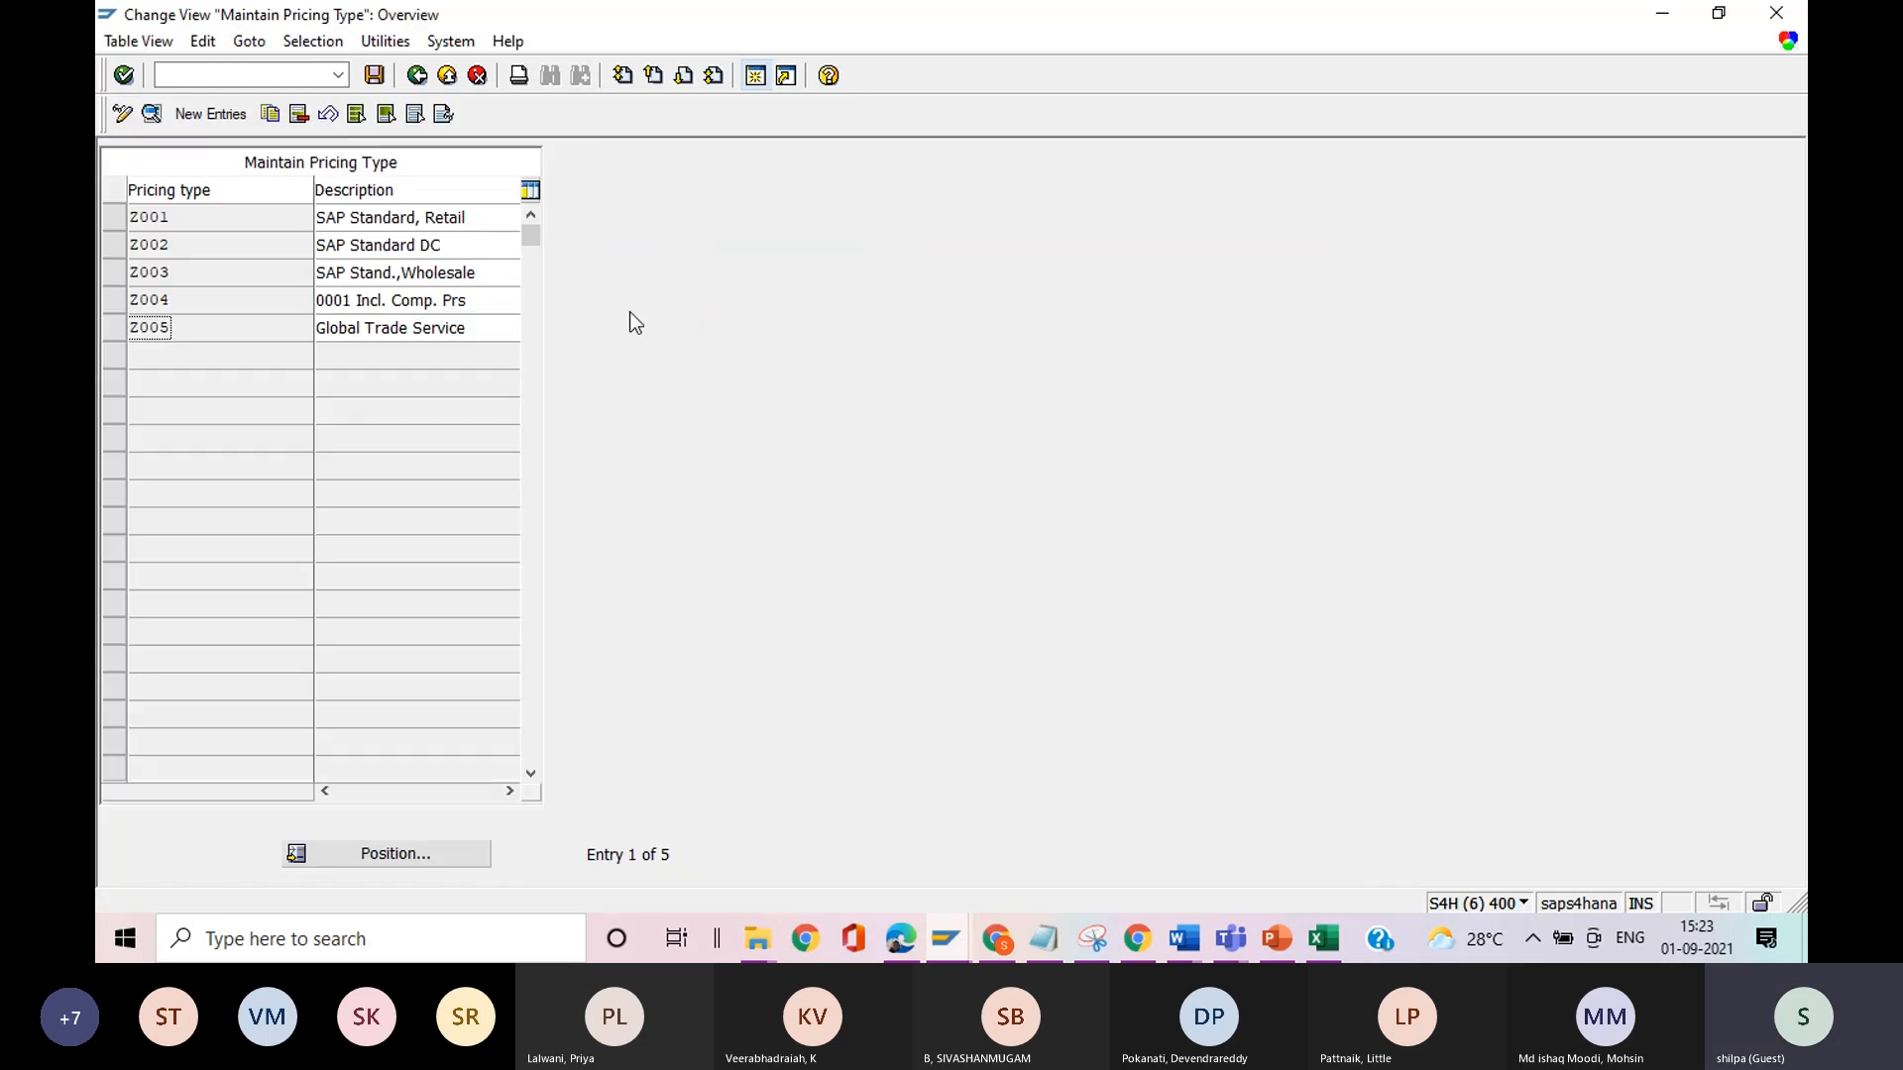
pyautogui.click(121, 223)
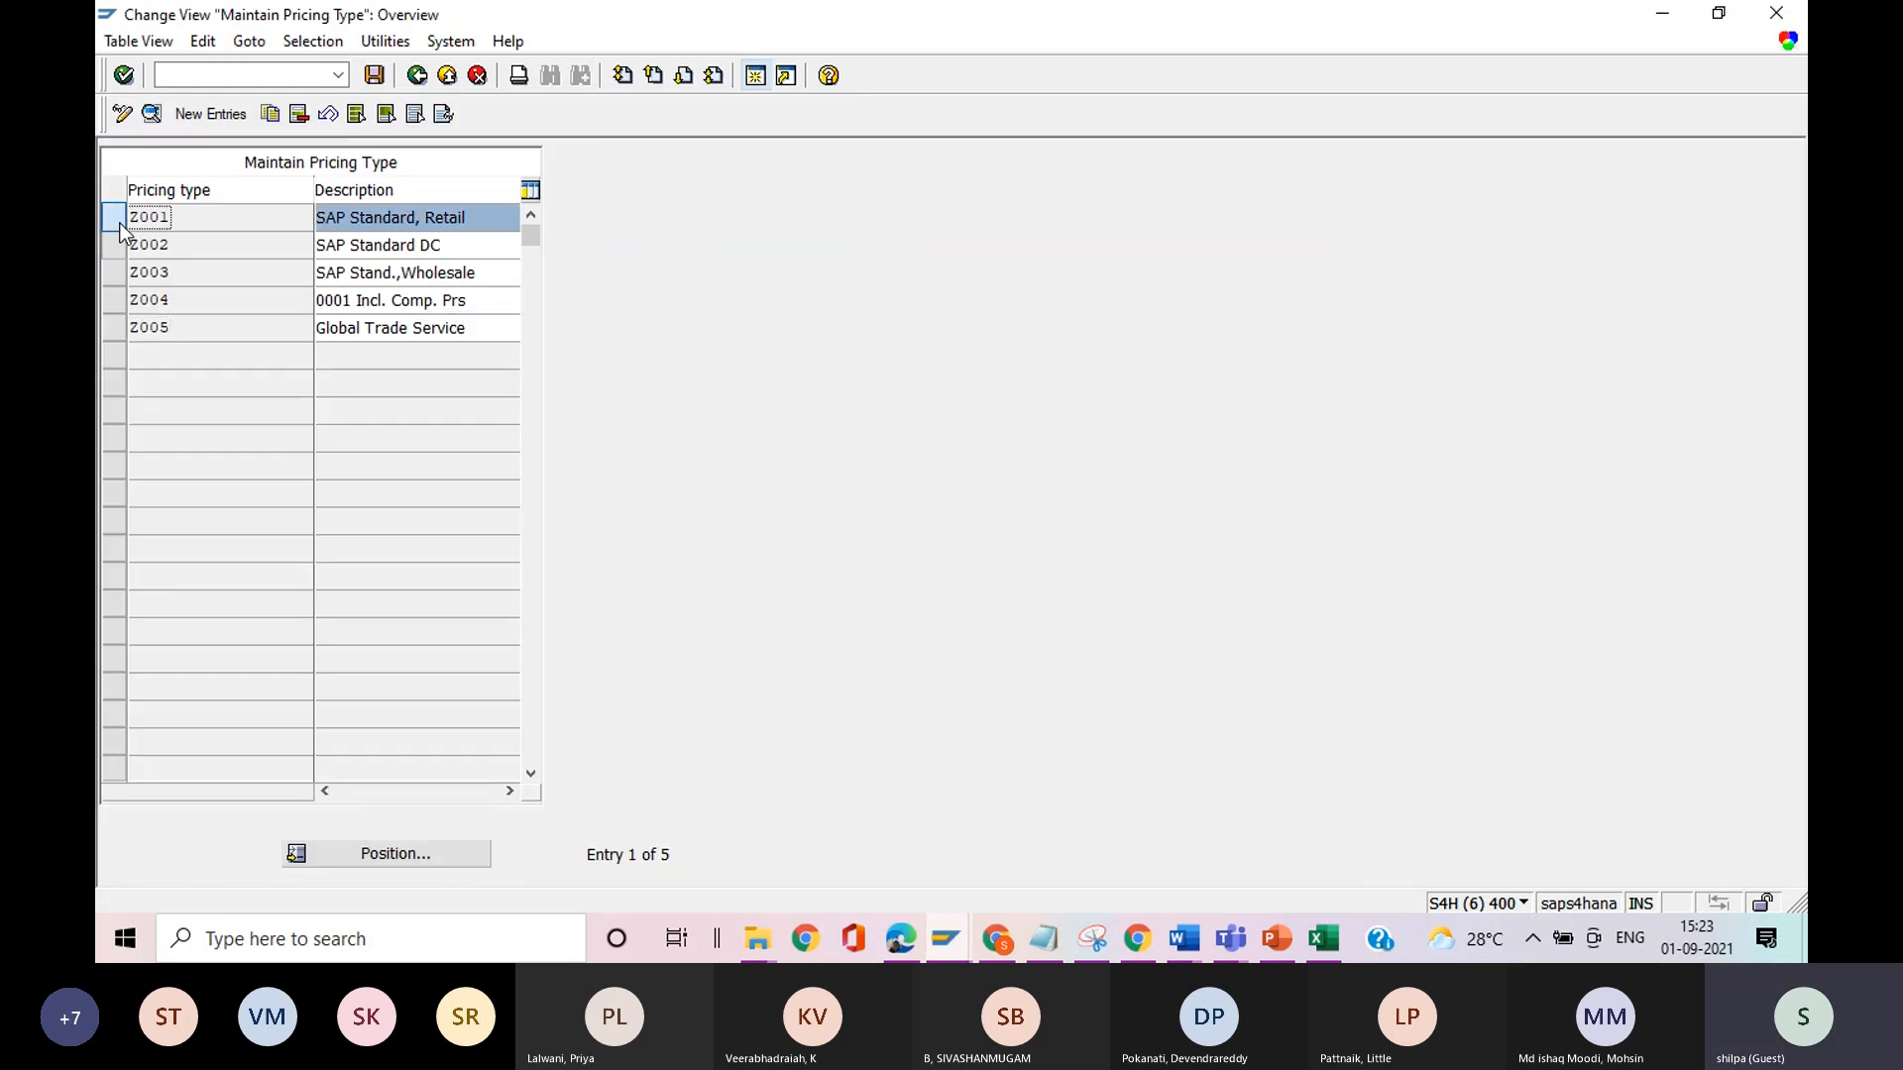
pyautogui.click(151, 113)
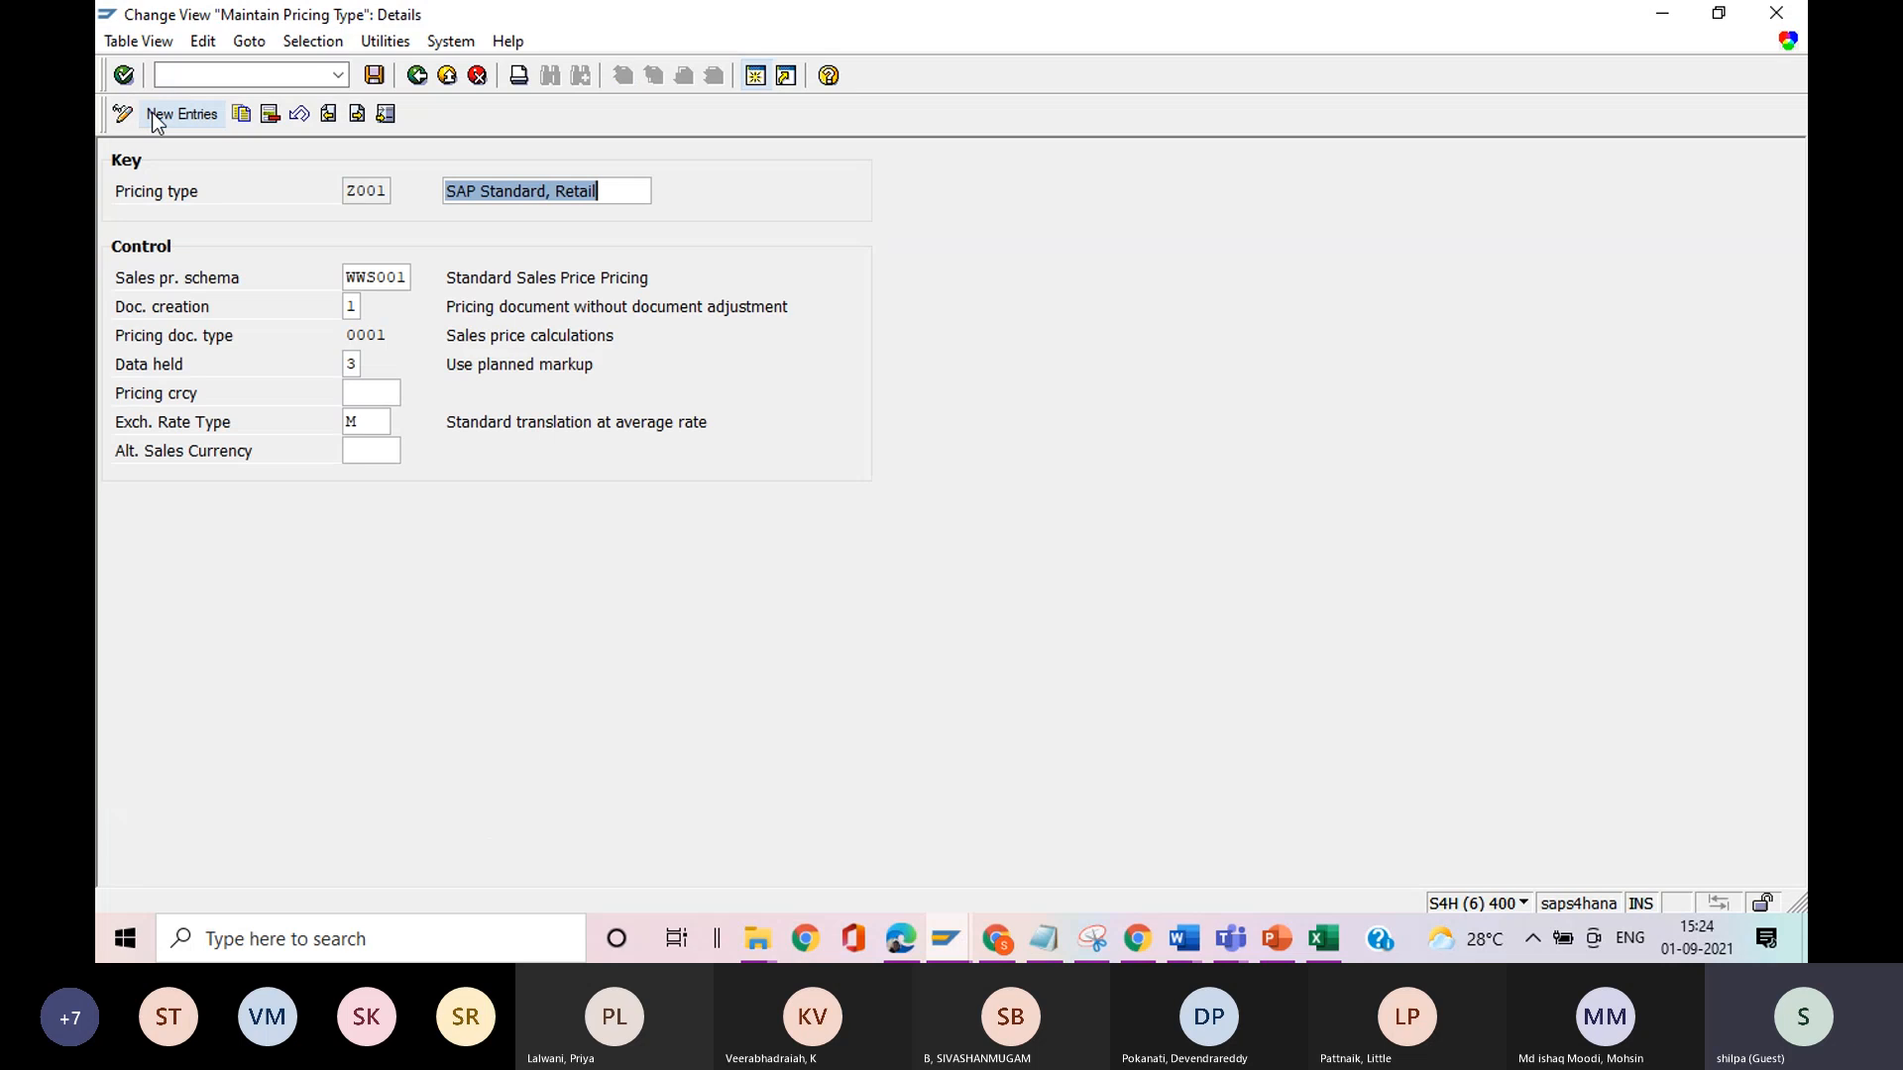
# Compare the sales price schema of pricing type Z001 with the calculation schema in the RS10 R5 item's update settings.
pyautogui.doubleClick(359, 279)
pyautogui.moveTo(444, 295); pyautogui.dragTo(433, 265)
pyautogui.hotkey('ctrl', 'c')
pyautogui.hotkey('alt', 'Tab')
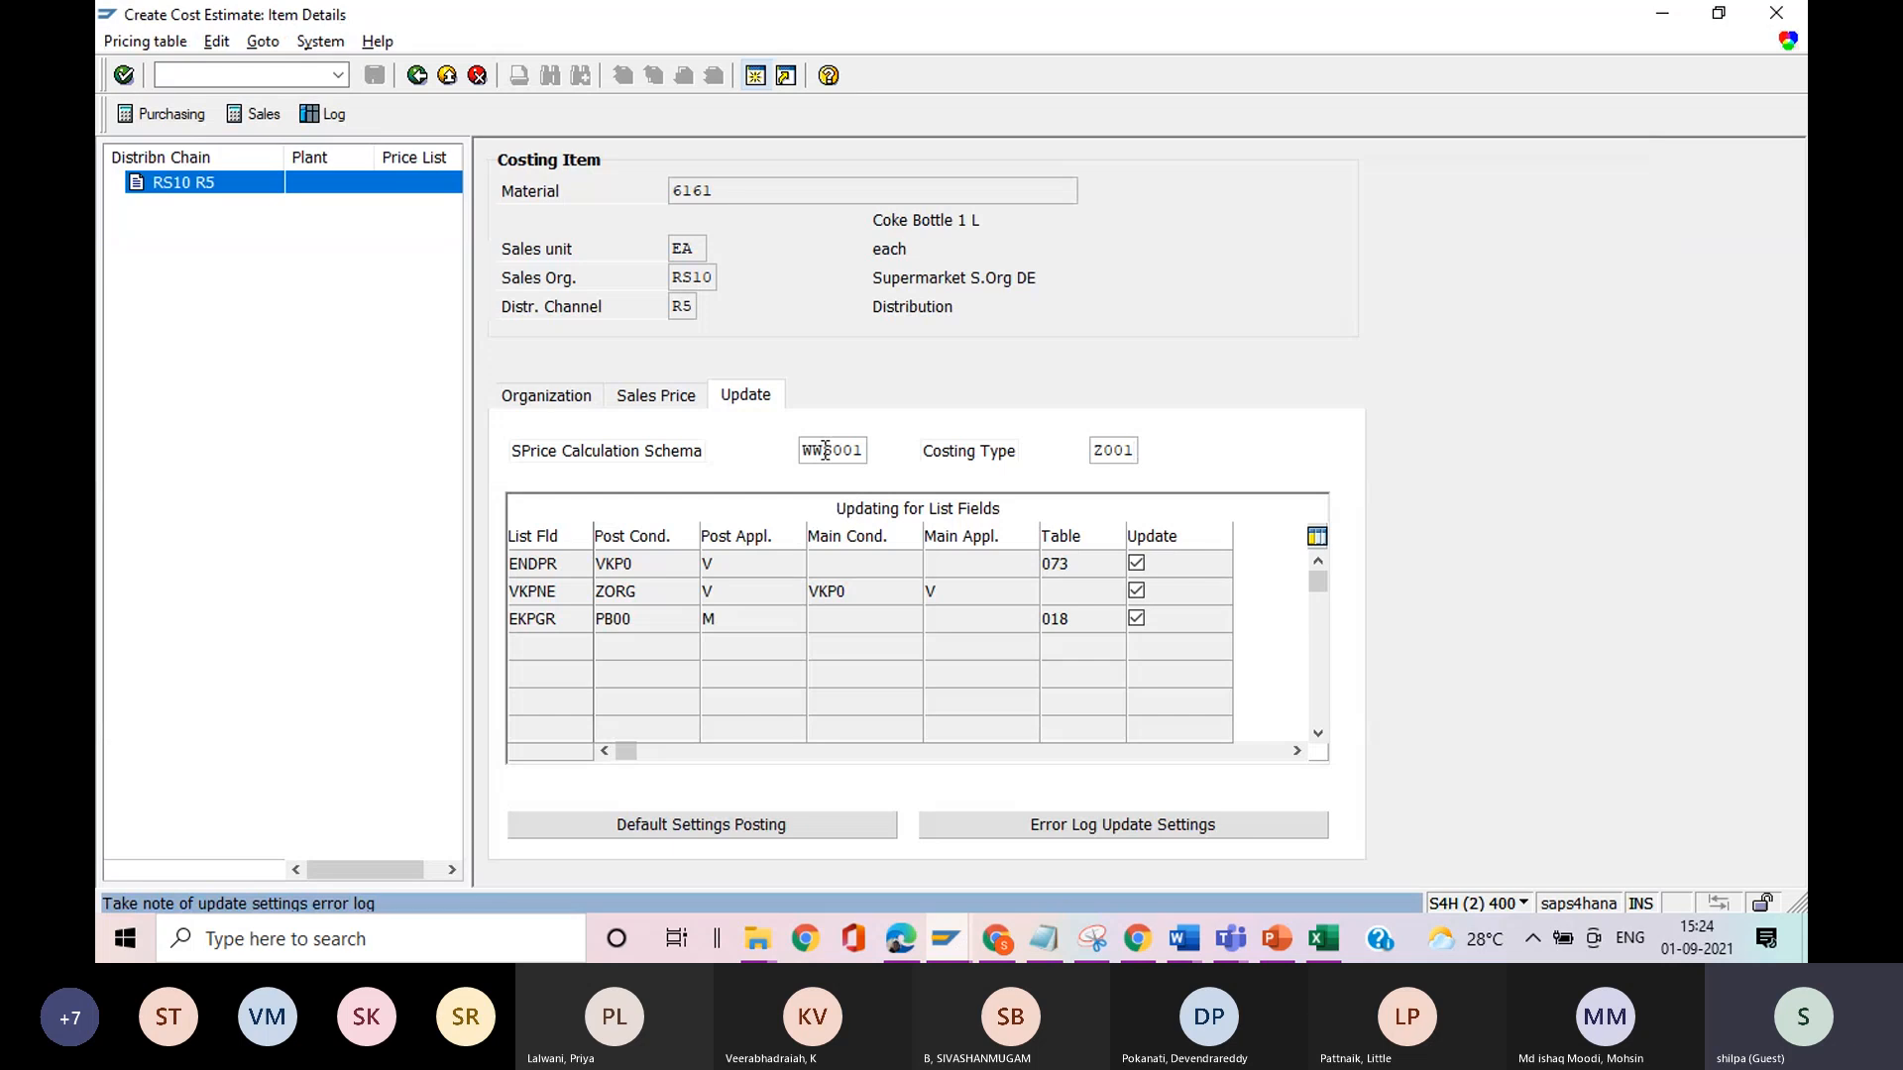
pyautogui.click(826, 454)
pyautogui.hotkey('alt', 'Tab')
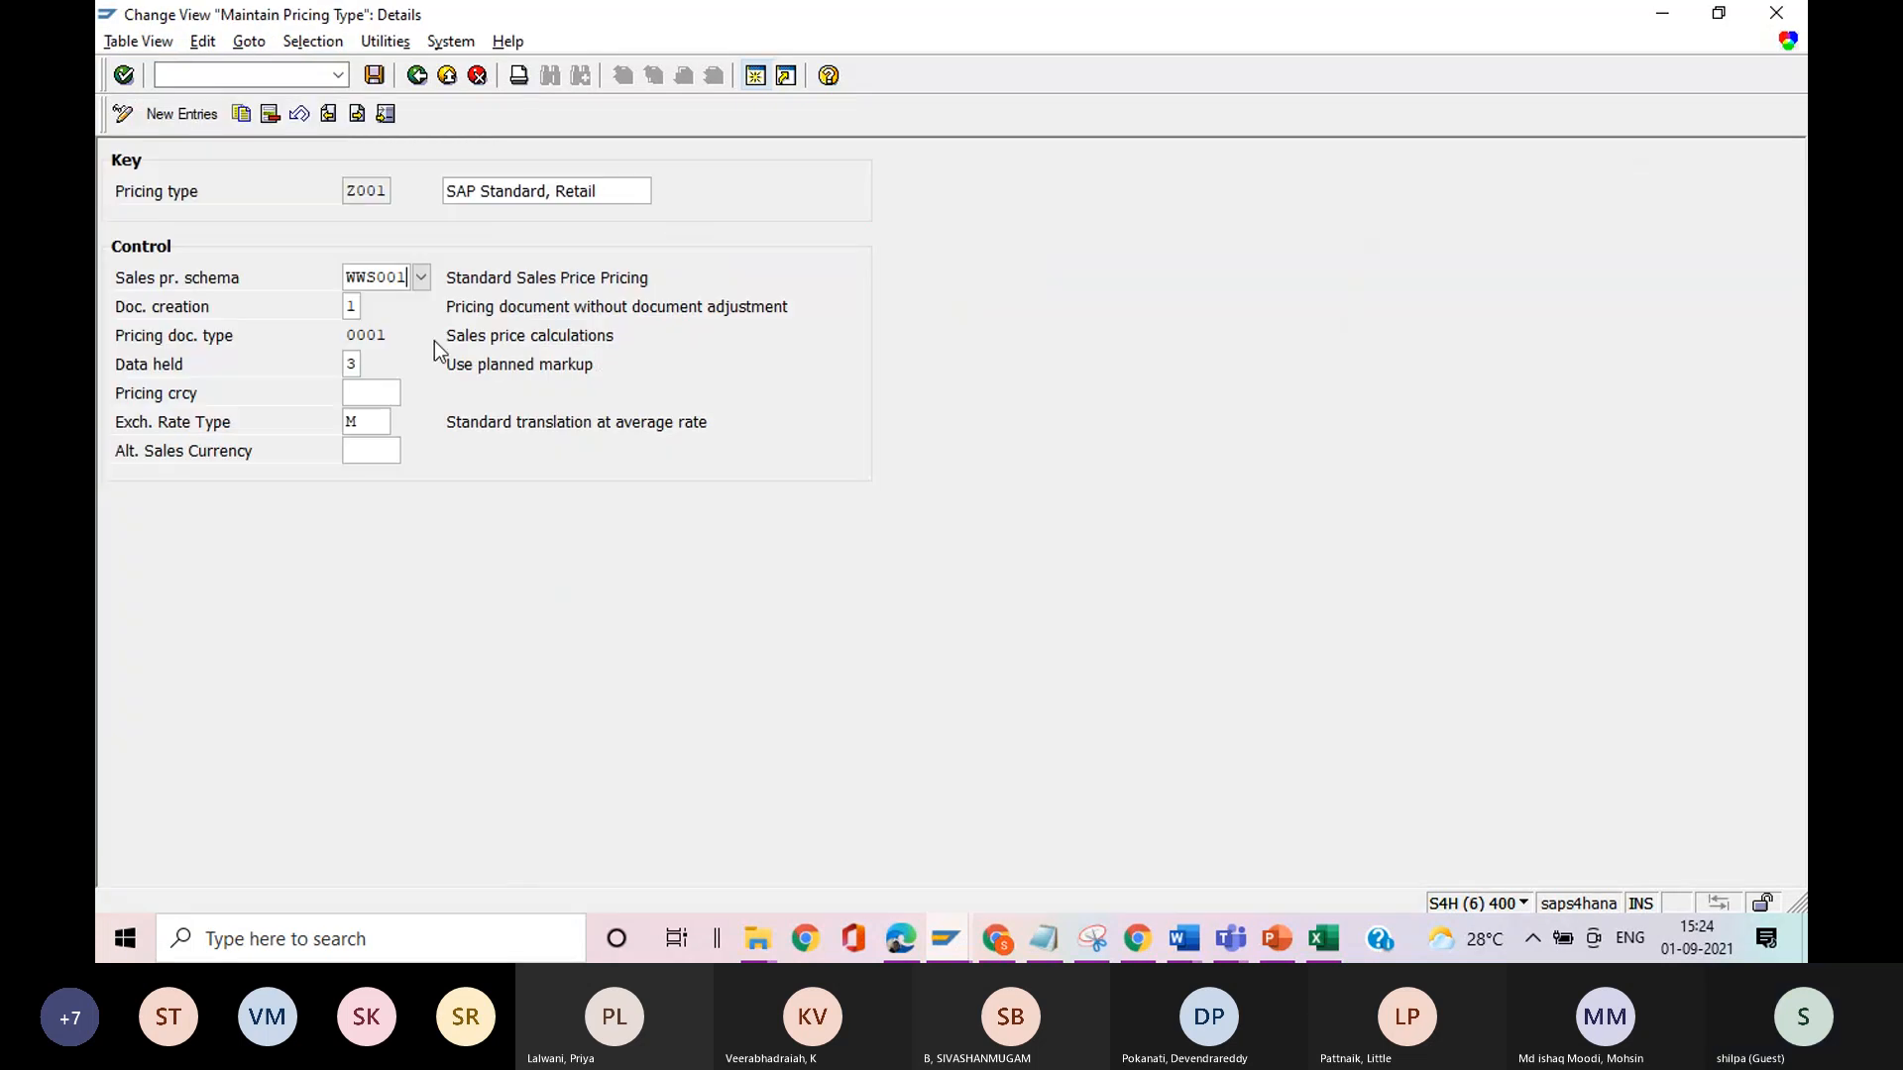
# Review the available options for document creation and for data held in pricing type Z001 without changing them.
pyautogui.click(358, 309)
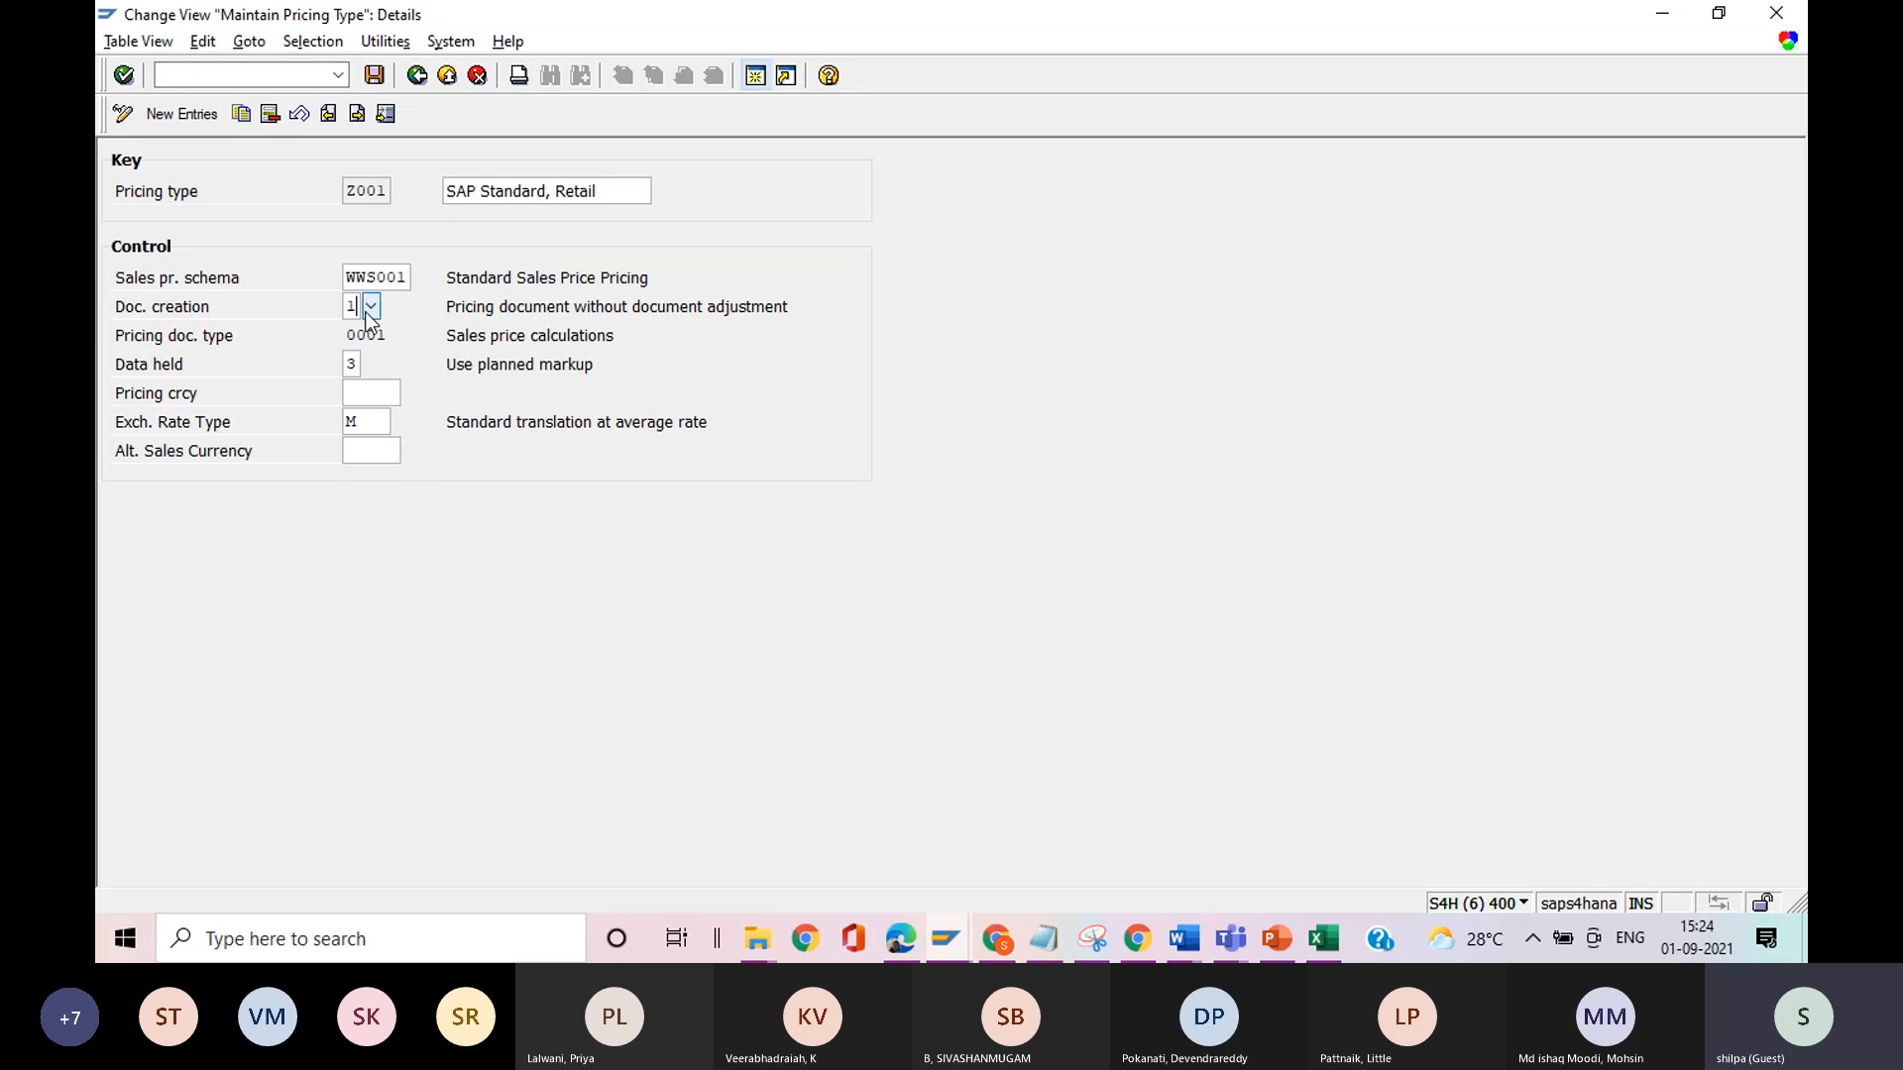
pyautogui.click(376, 307)
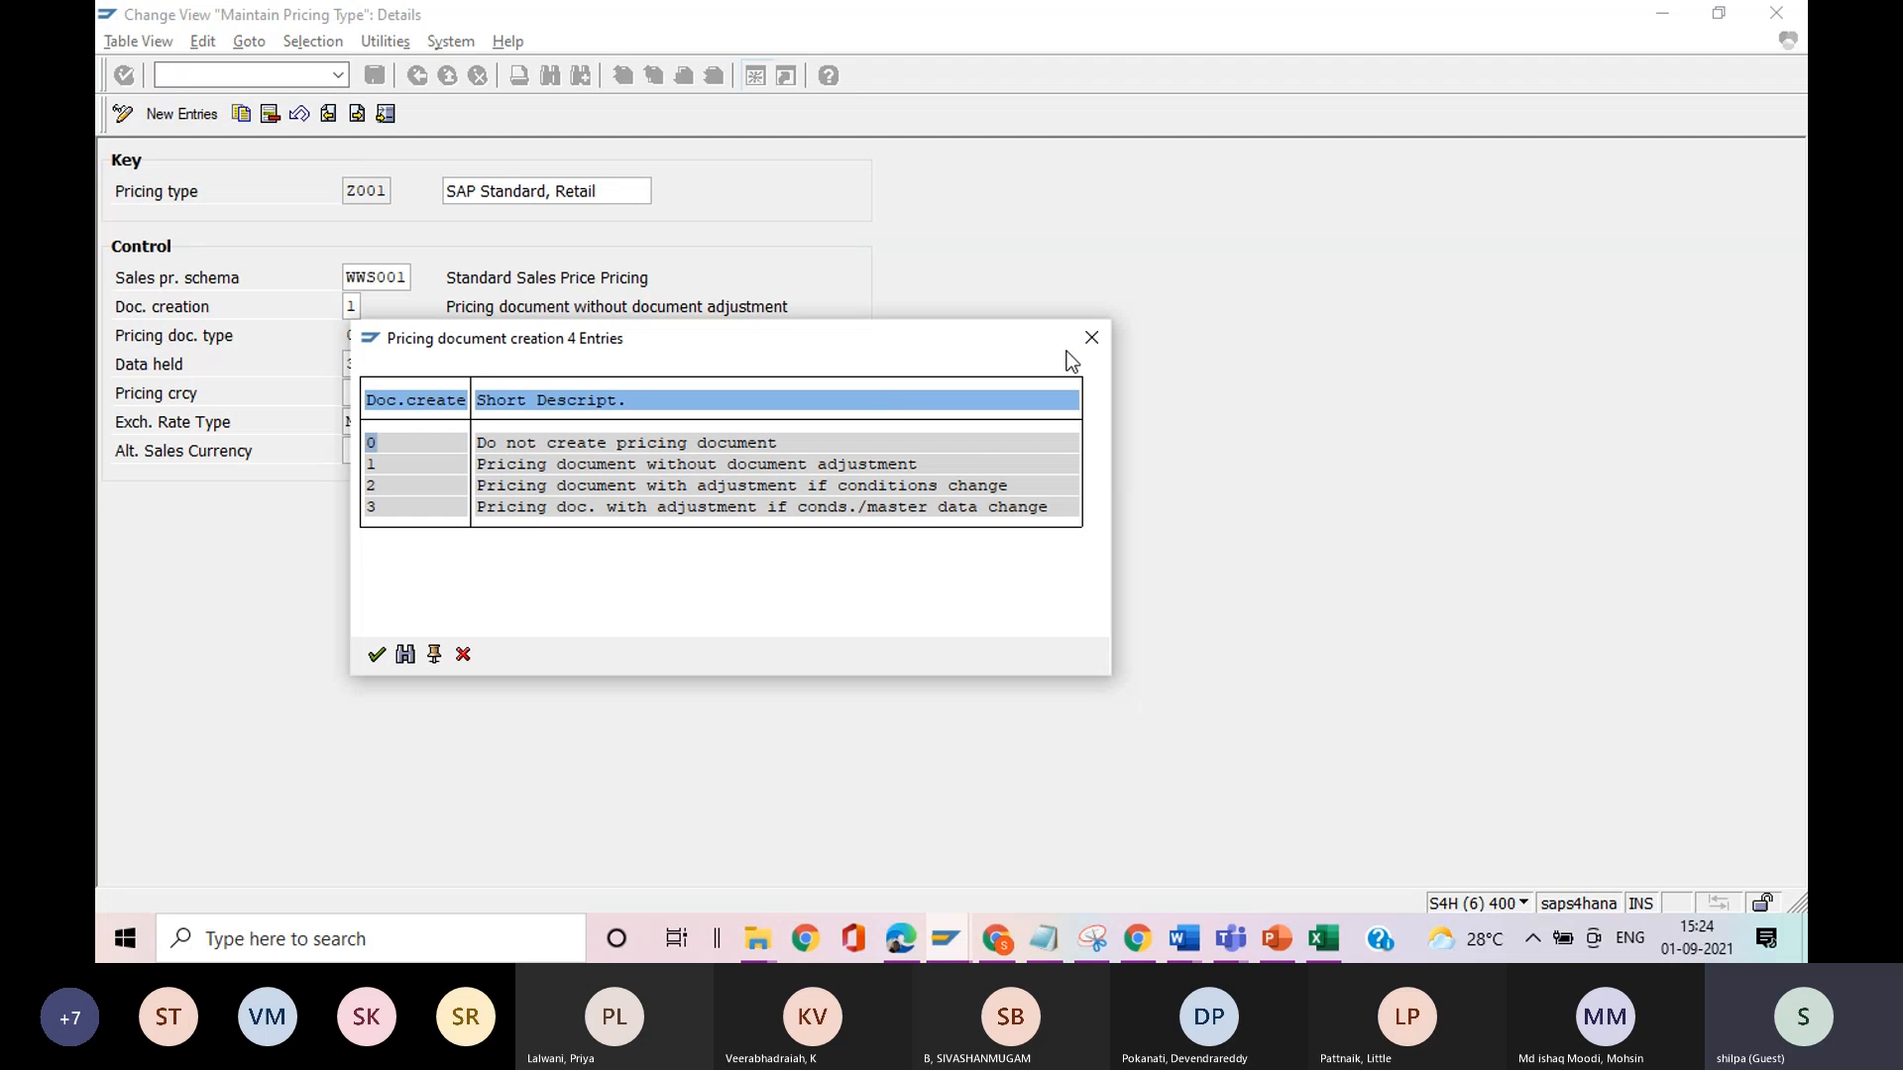
pyautogui.click(1094, 342)
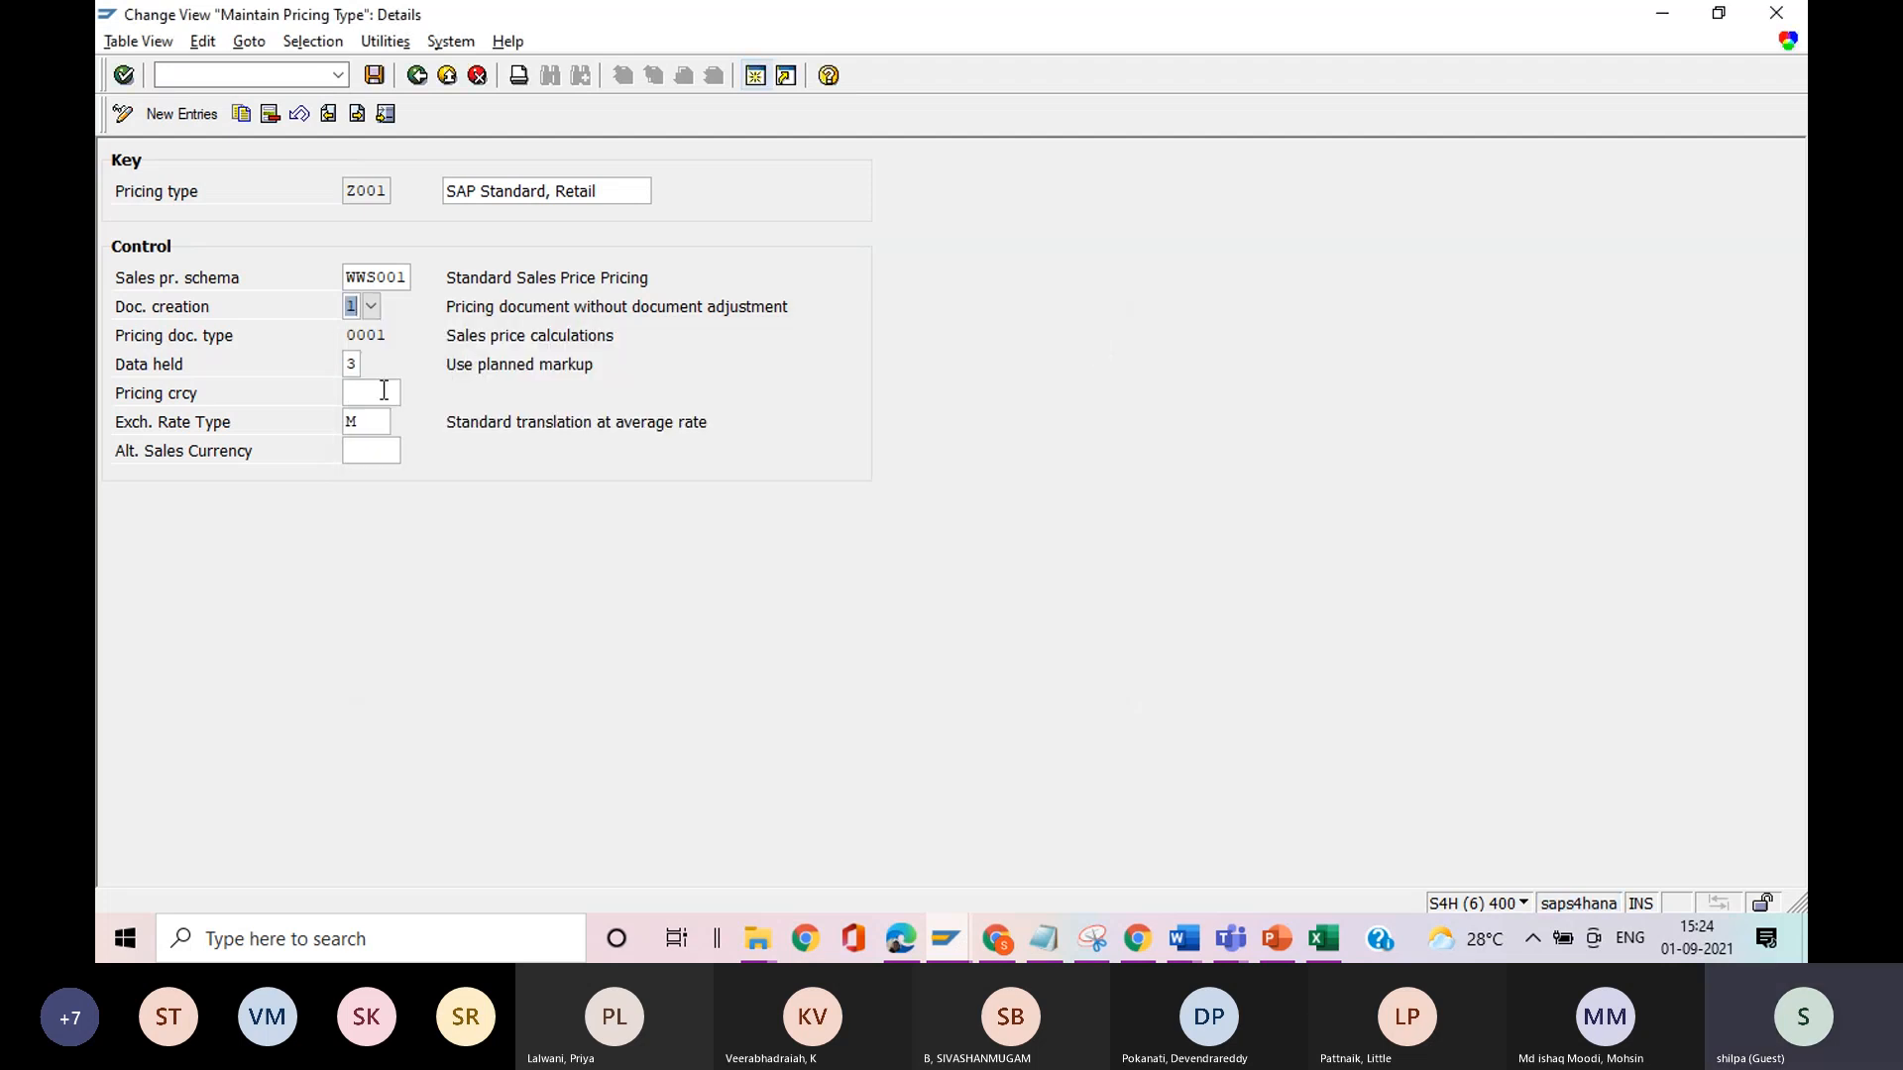
pyautogui.click(359, 366)
pyautogui.click(369, 366)
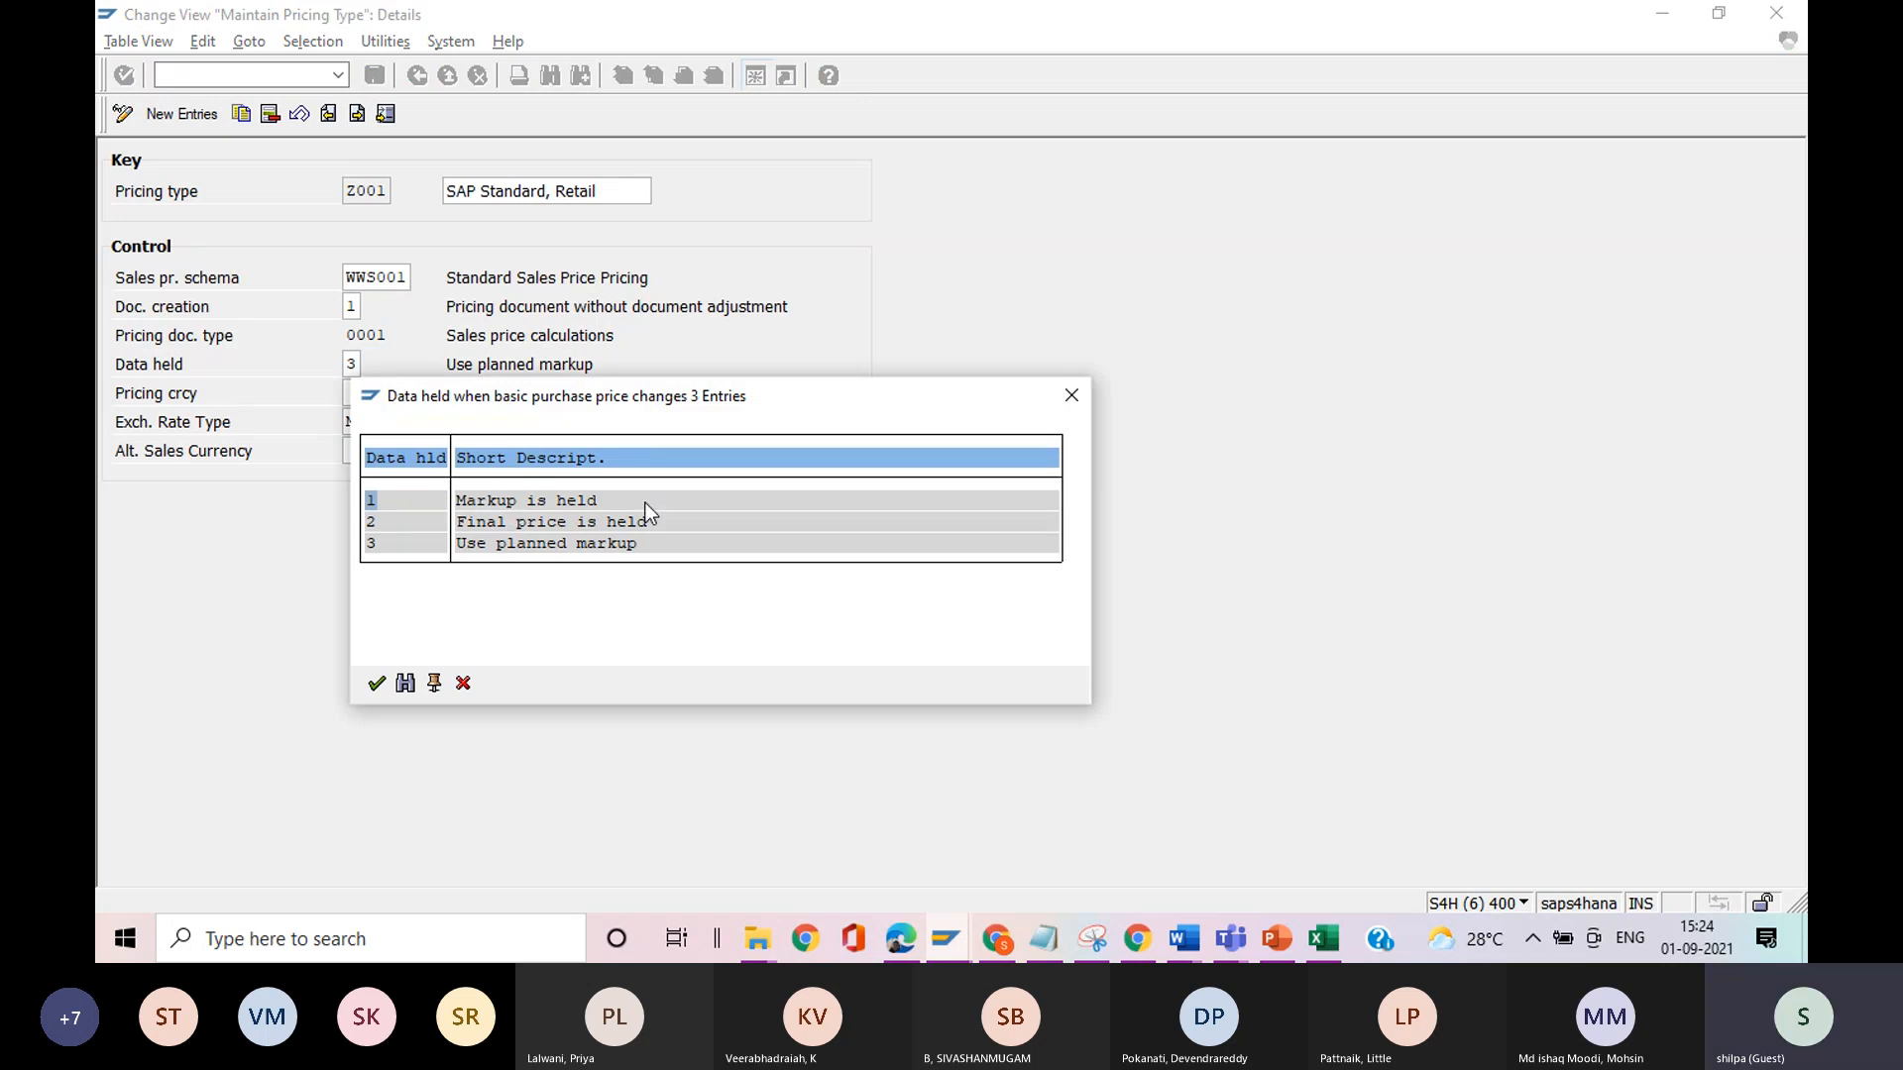
pyautogui.click(1077, 404)
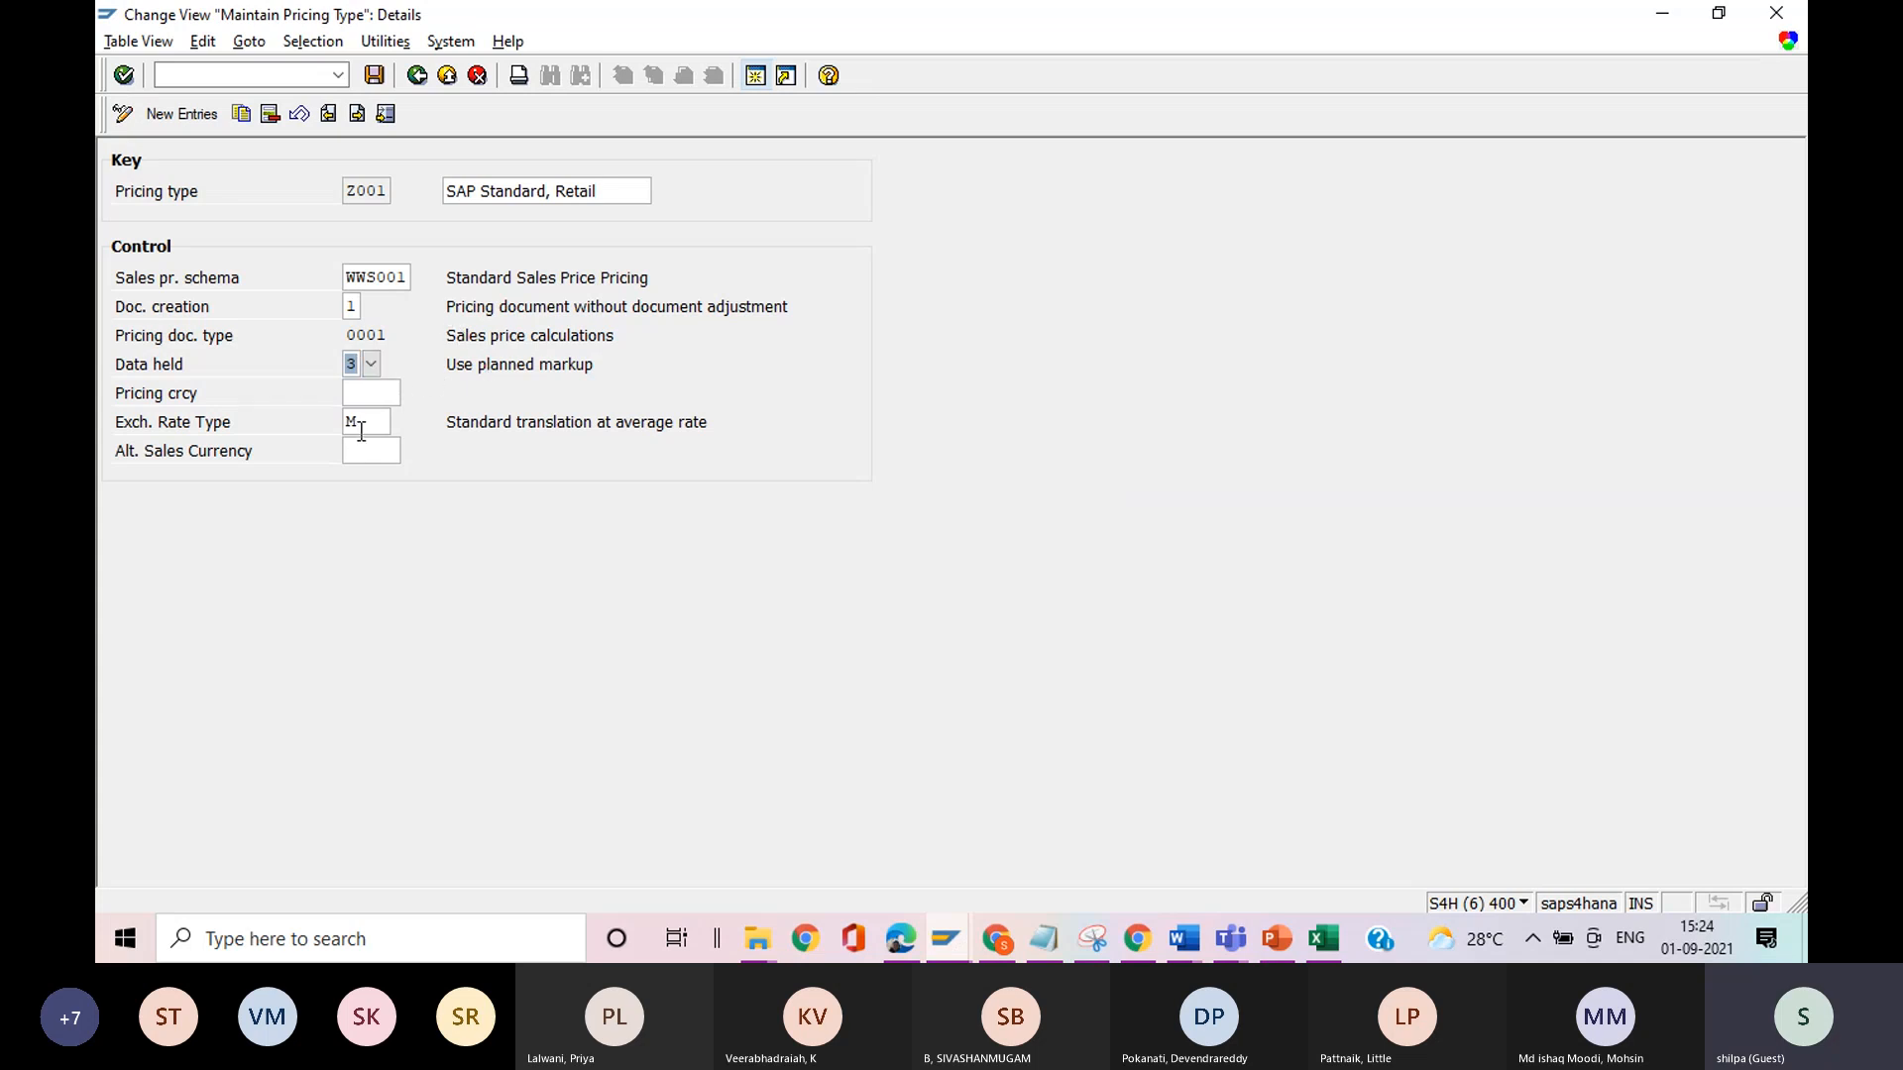
# Examine the pricing currency and available exchange rate types of pricing type Z001, and return to the implementation guide.
pyautogui.click(356, 393)
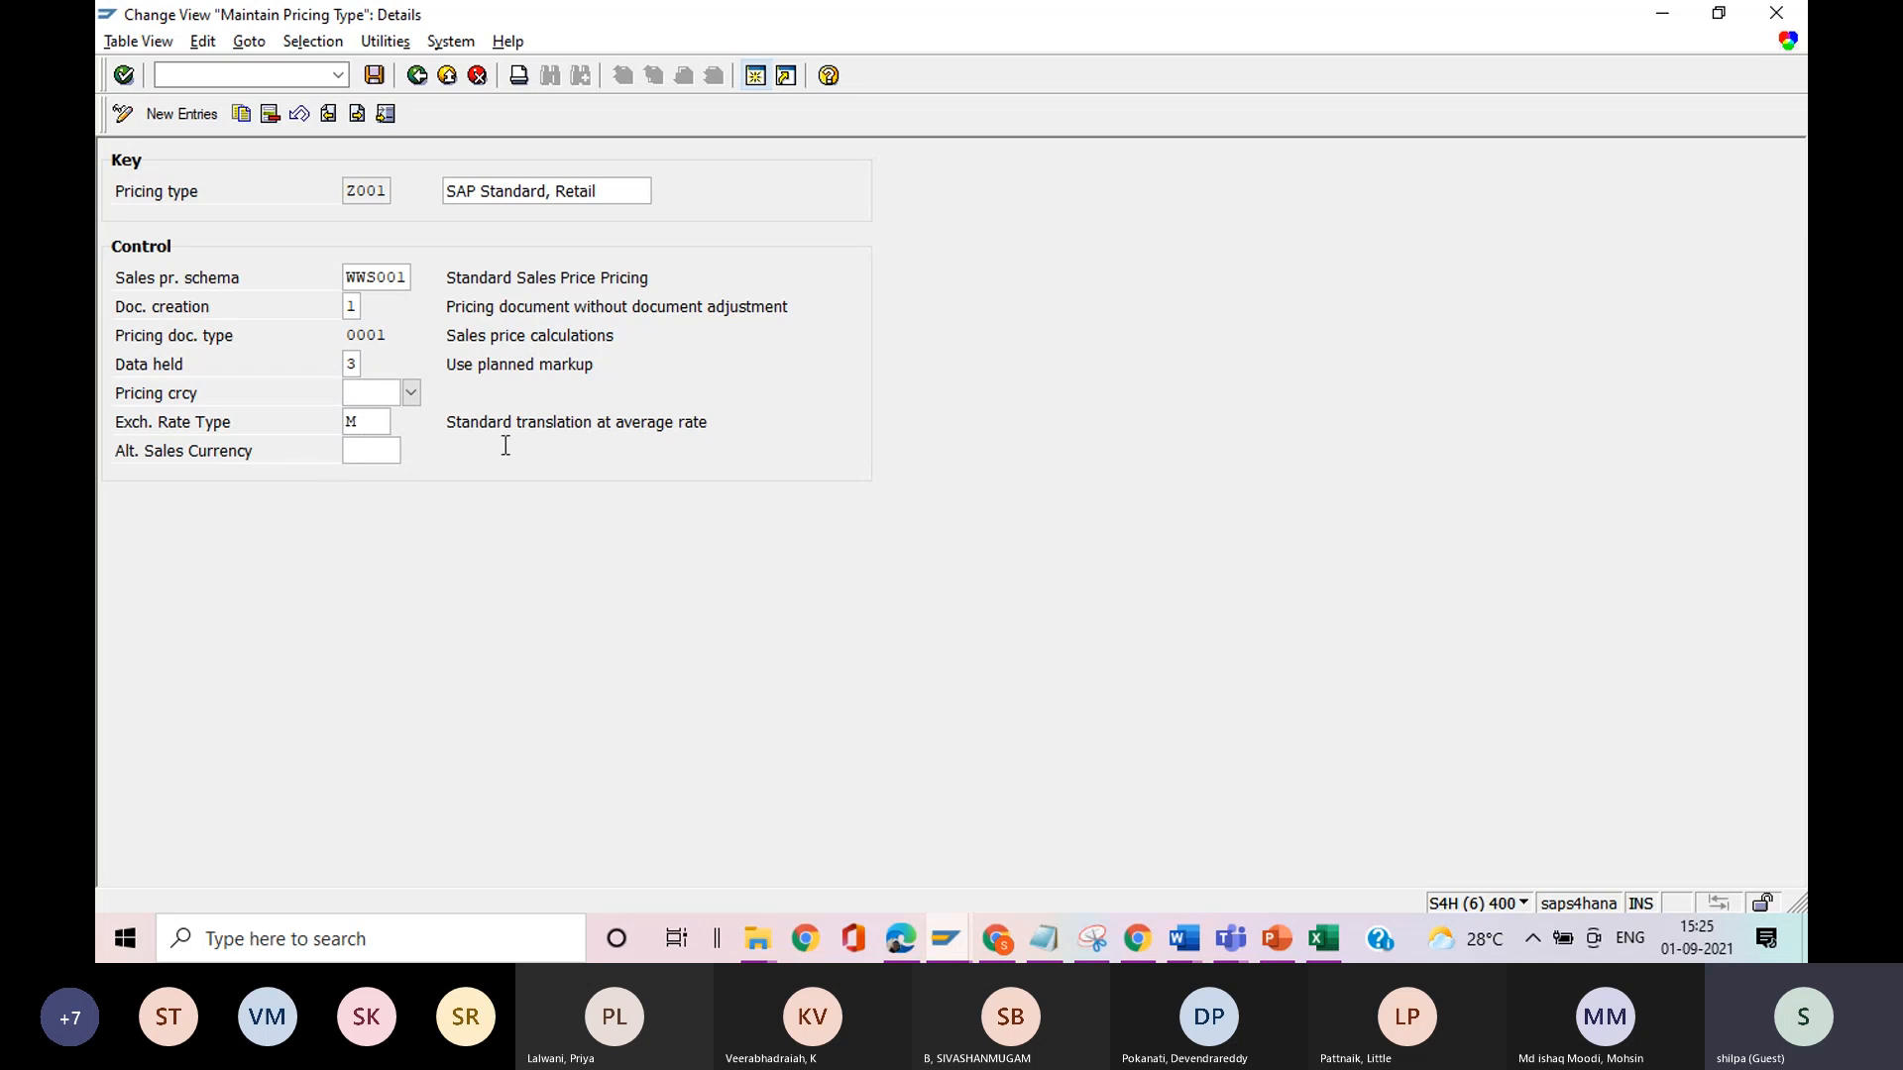
pyautogui.click(363, 424)
pyautogui.click(400, 423)
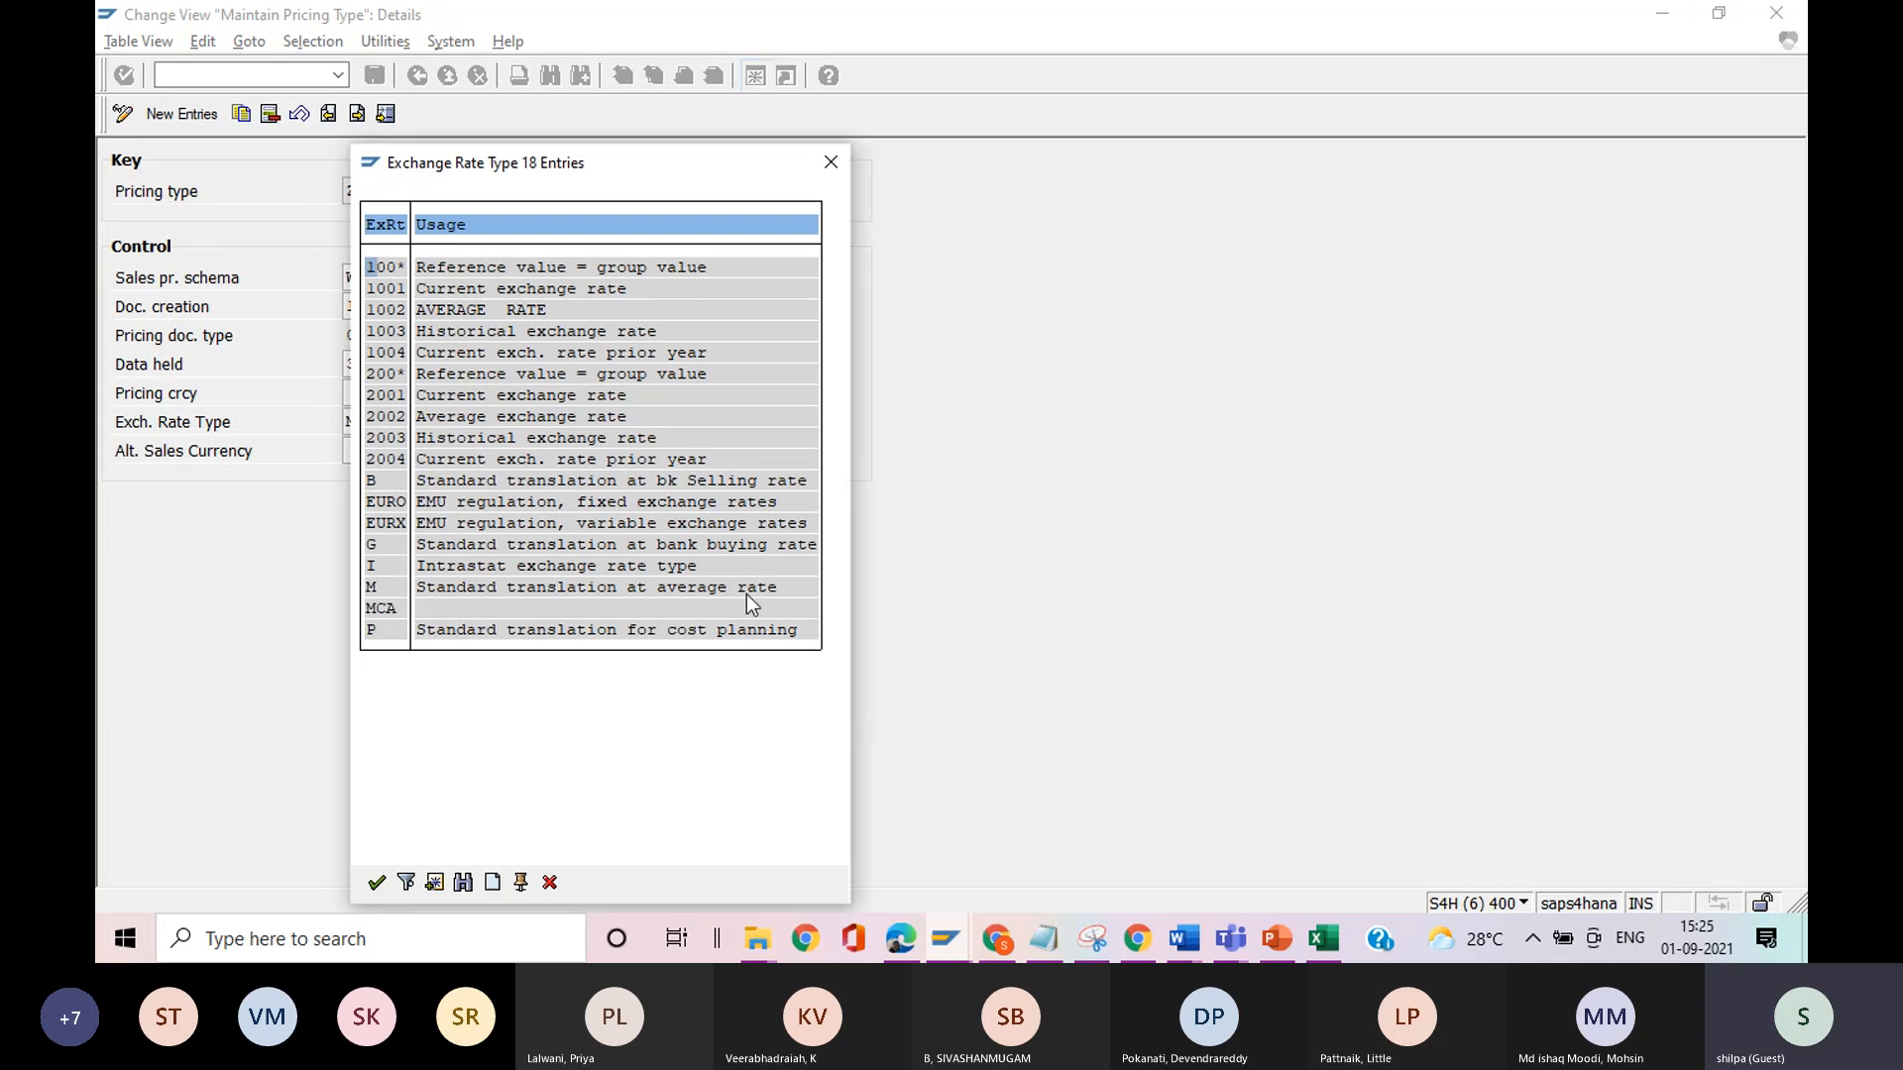
pyautogui.click(837, 165)
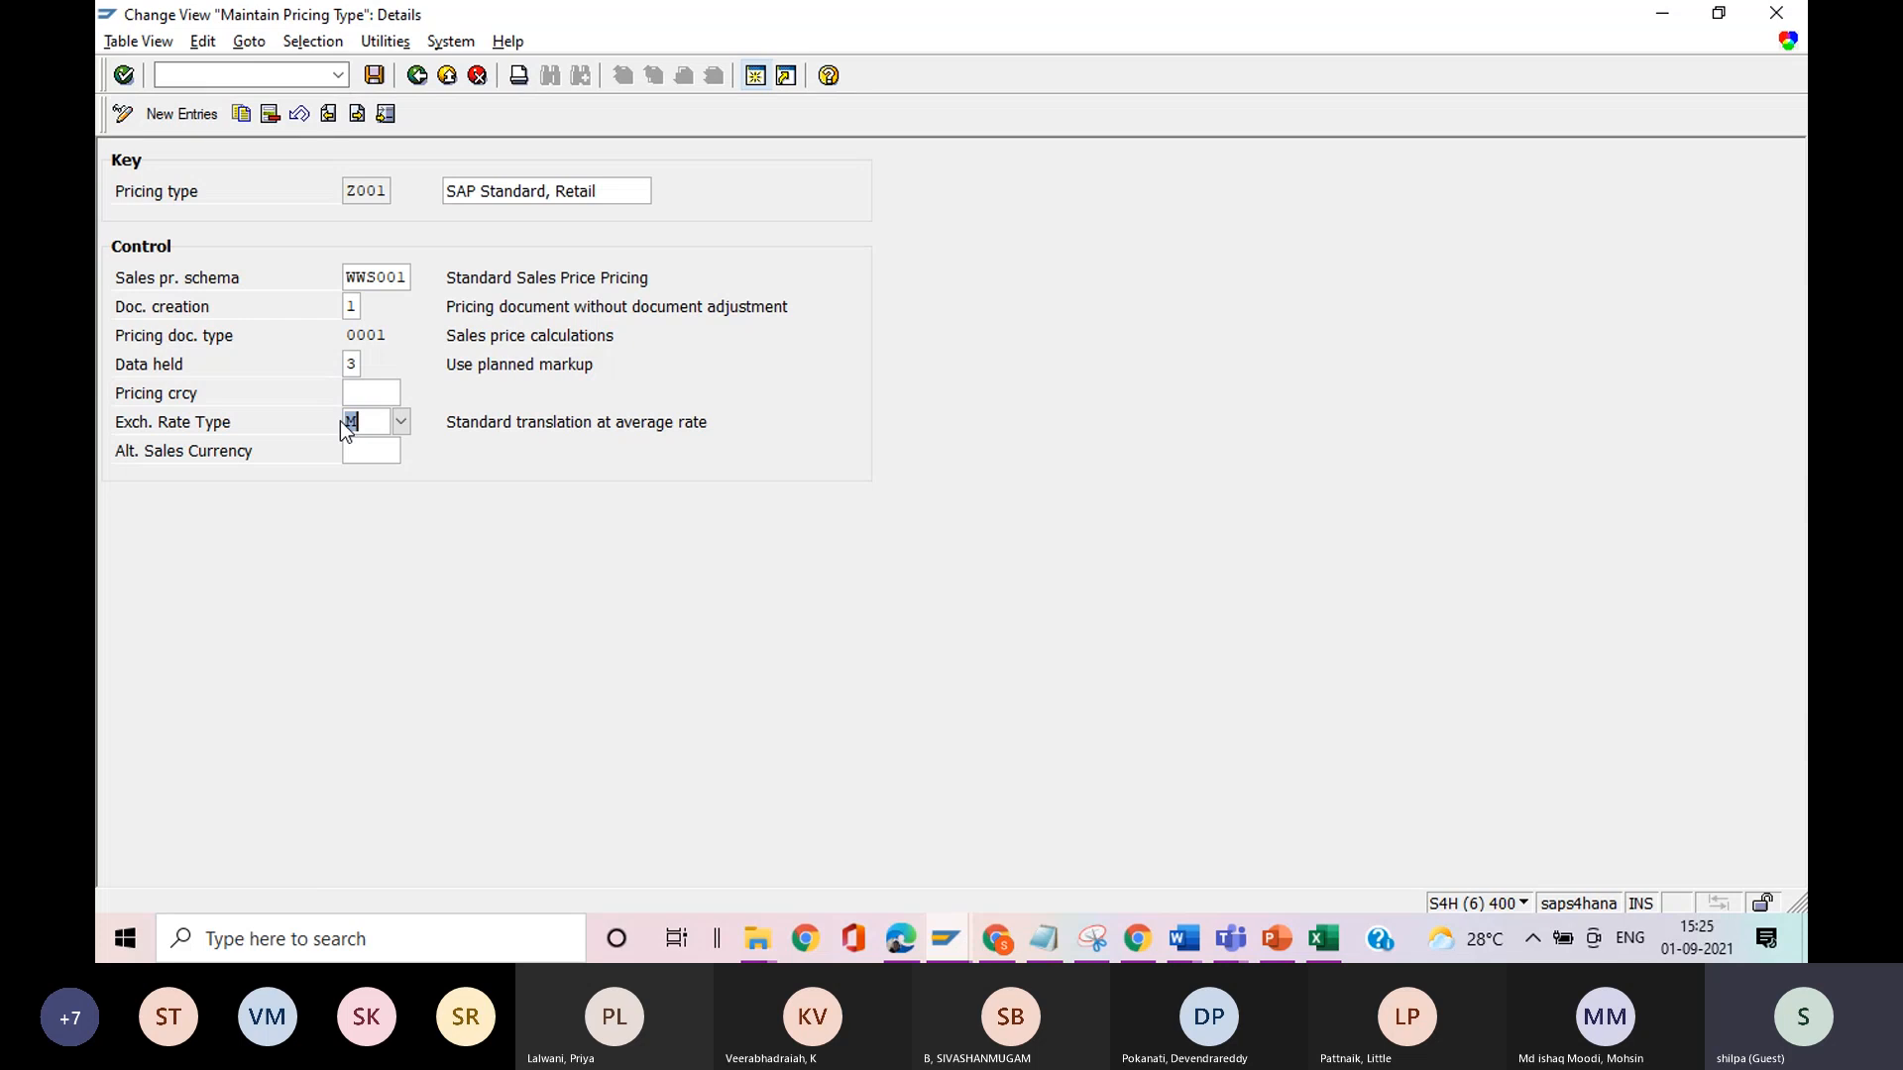
pyautogui.click(417, 78)
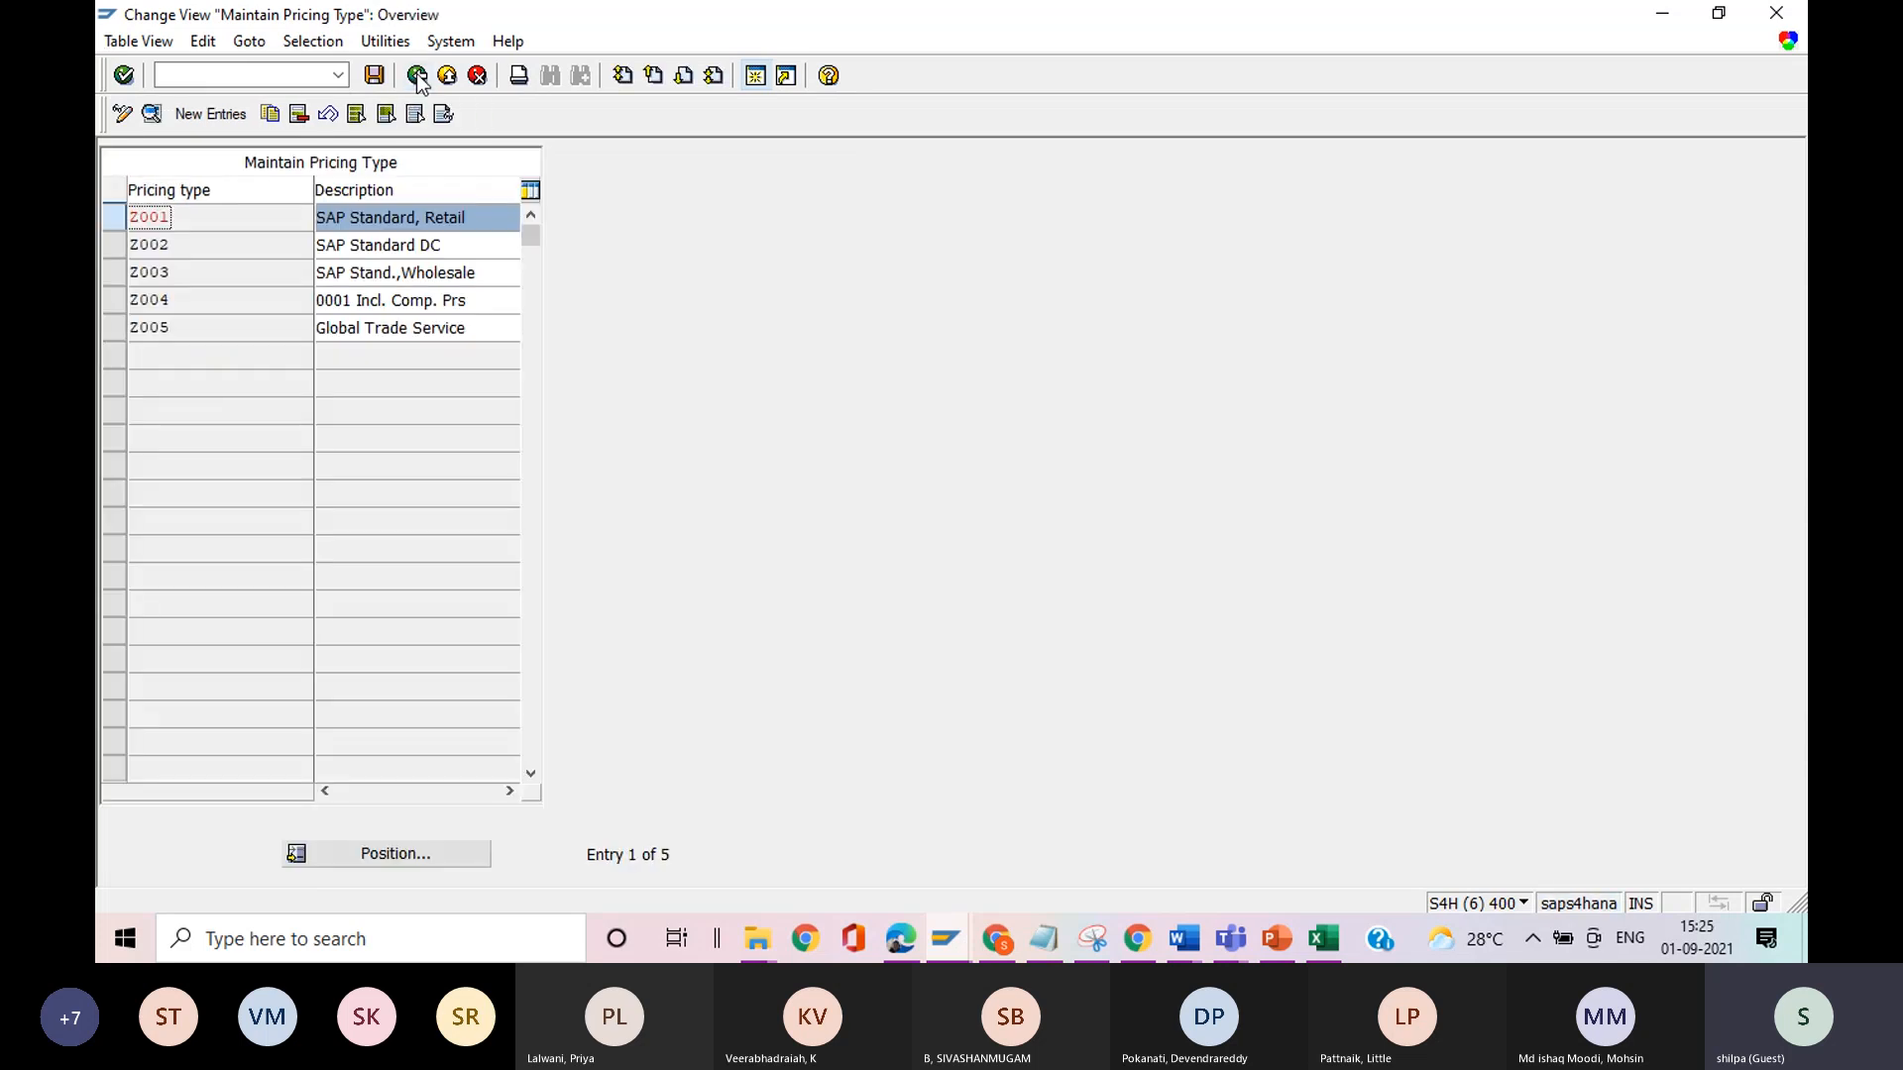
pyautogui.click(417, 76)
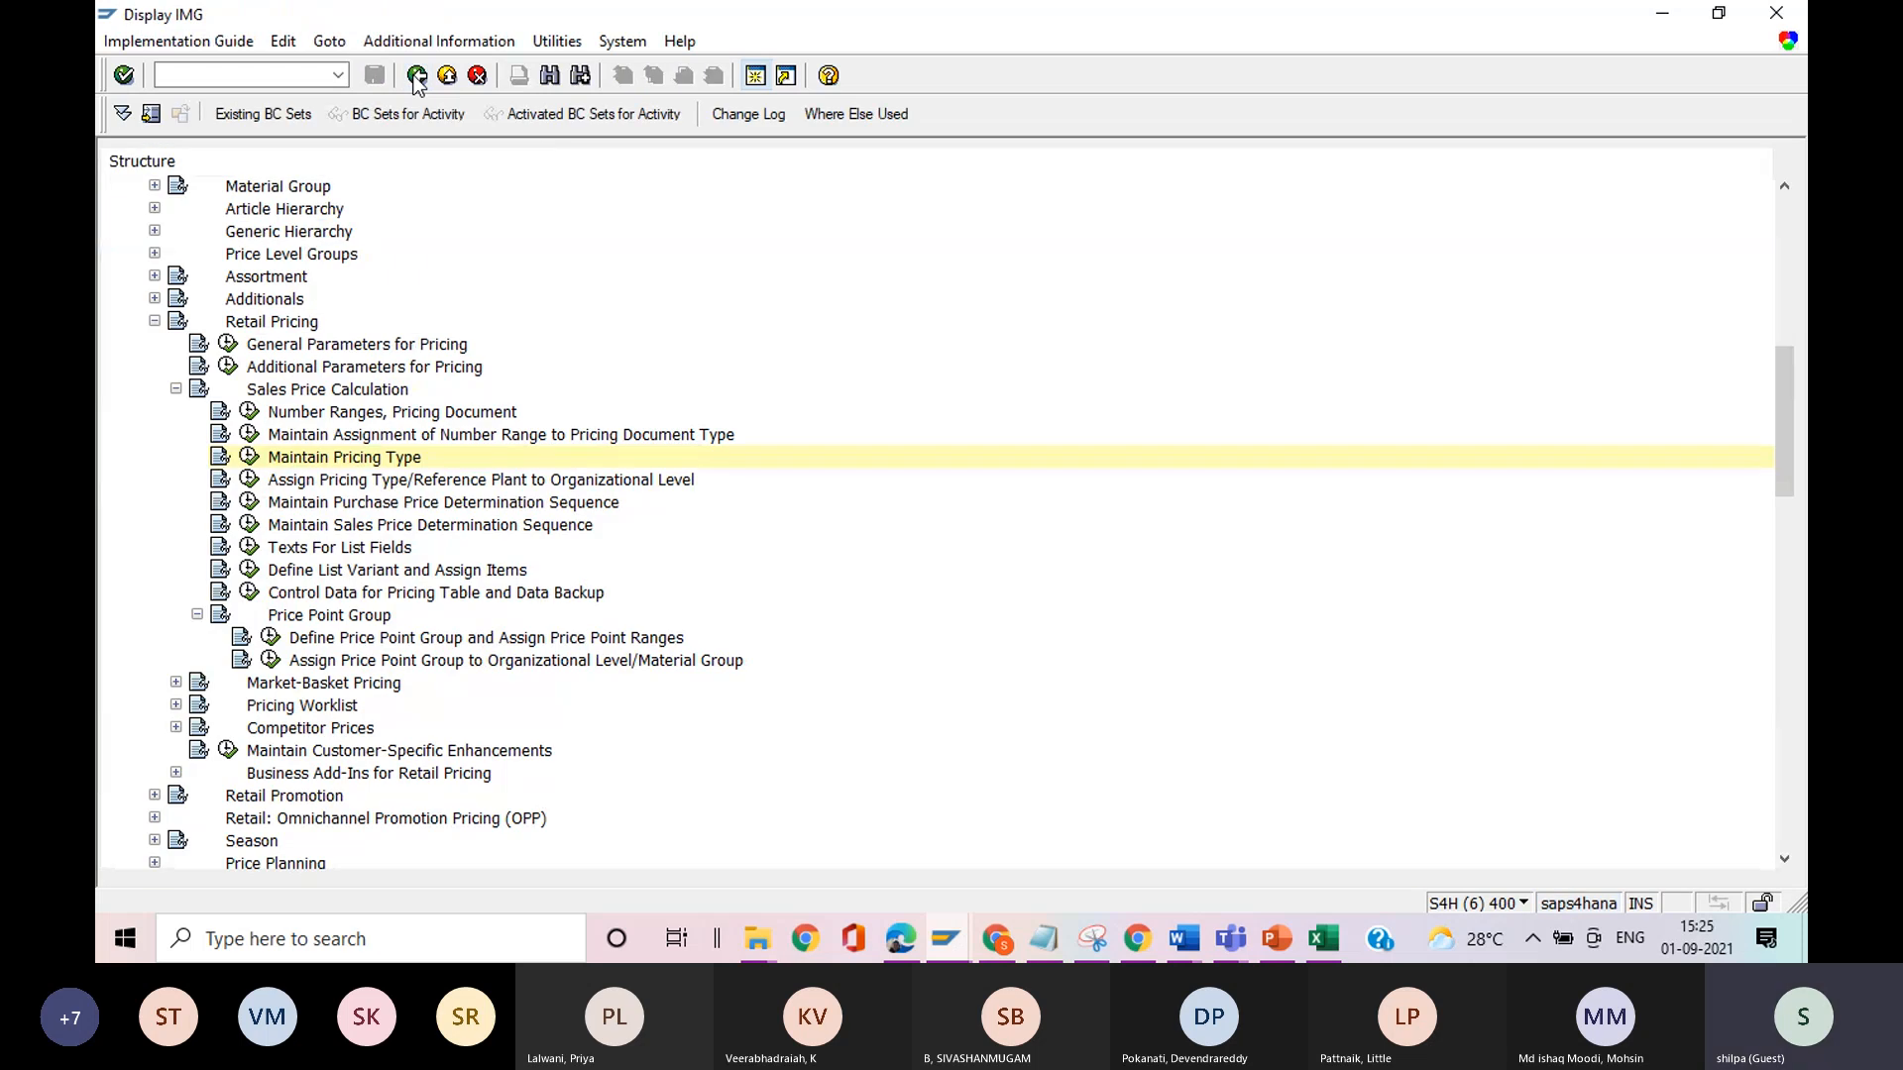
# Open the assignment of pricing types to organizational levels and position the list at sales organization Z001.
pyautogui.click(249, 481)
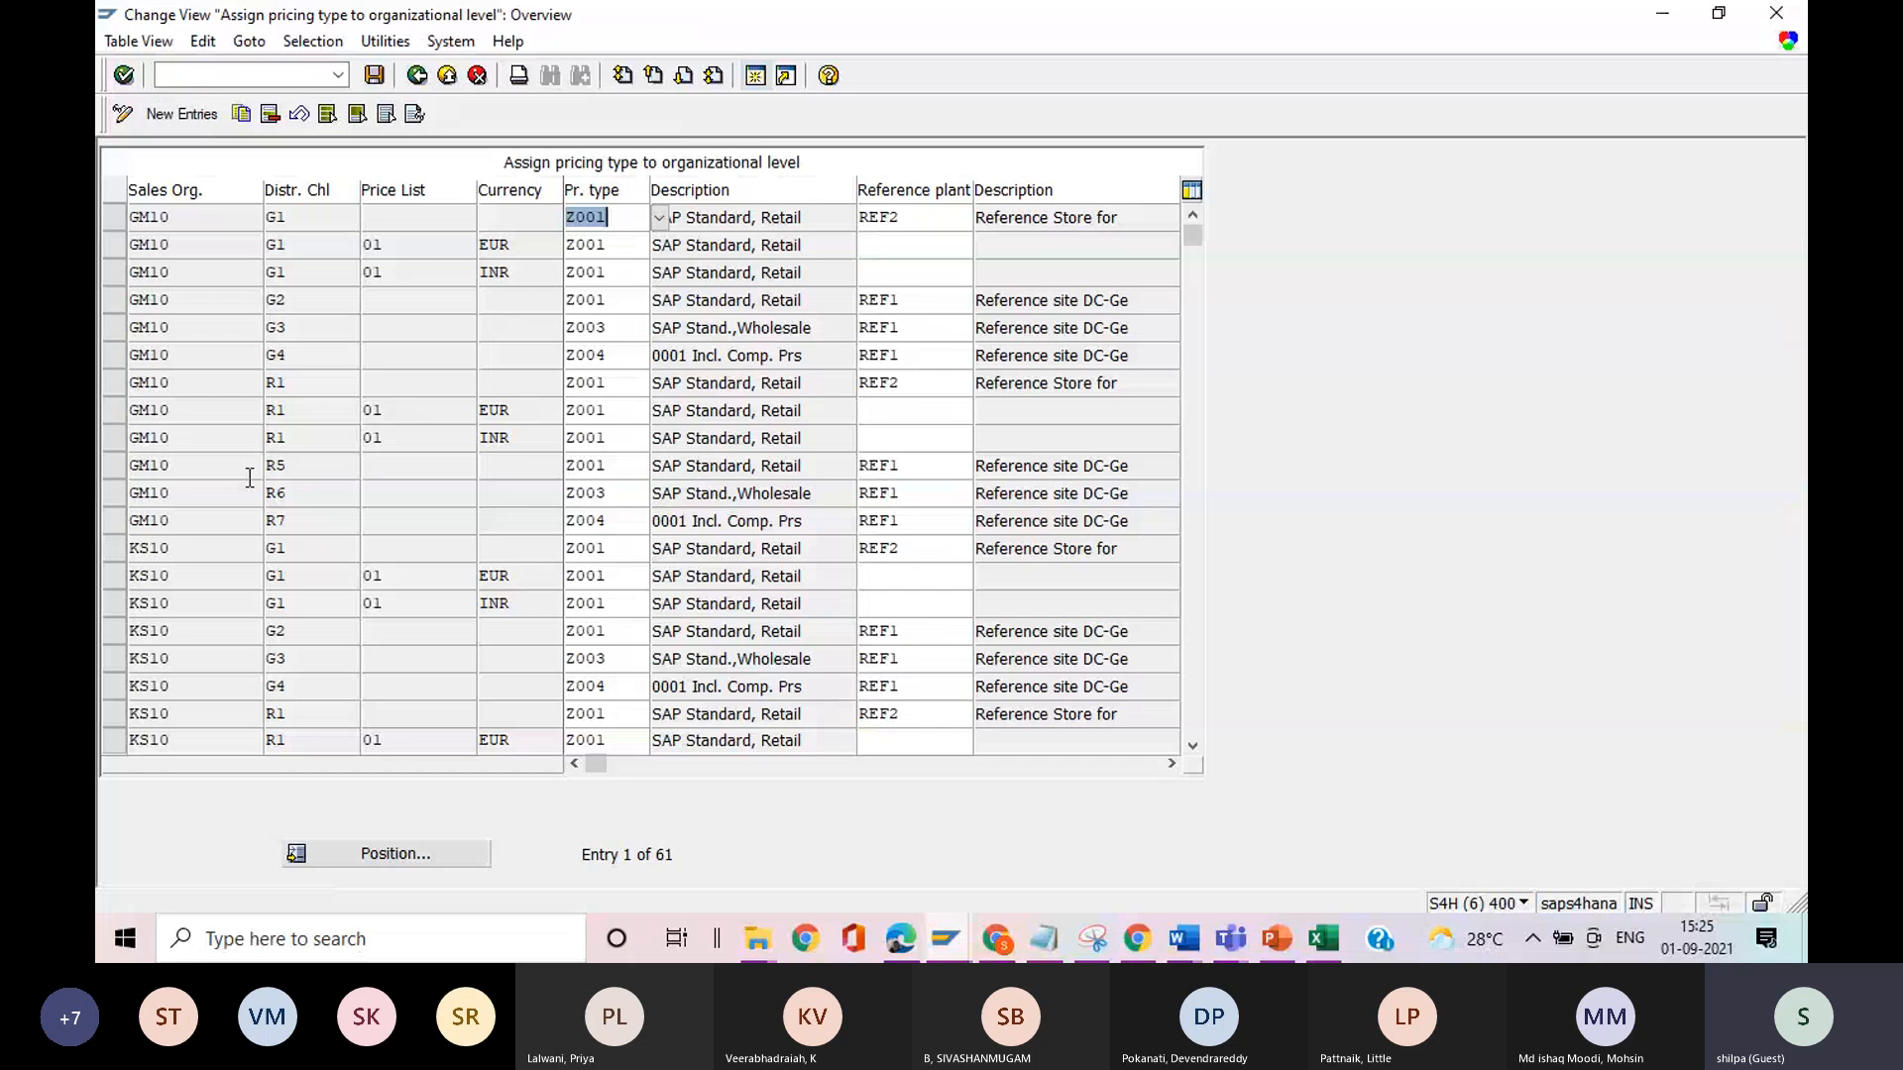
pyautogui.click(385, 857)
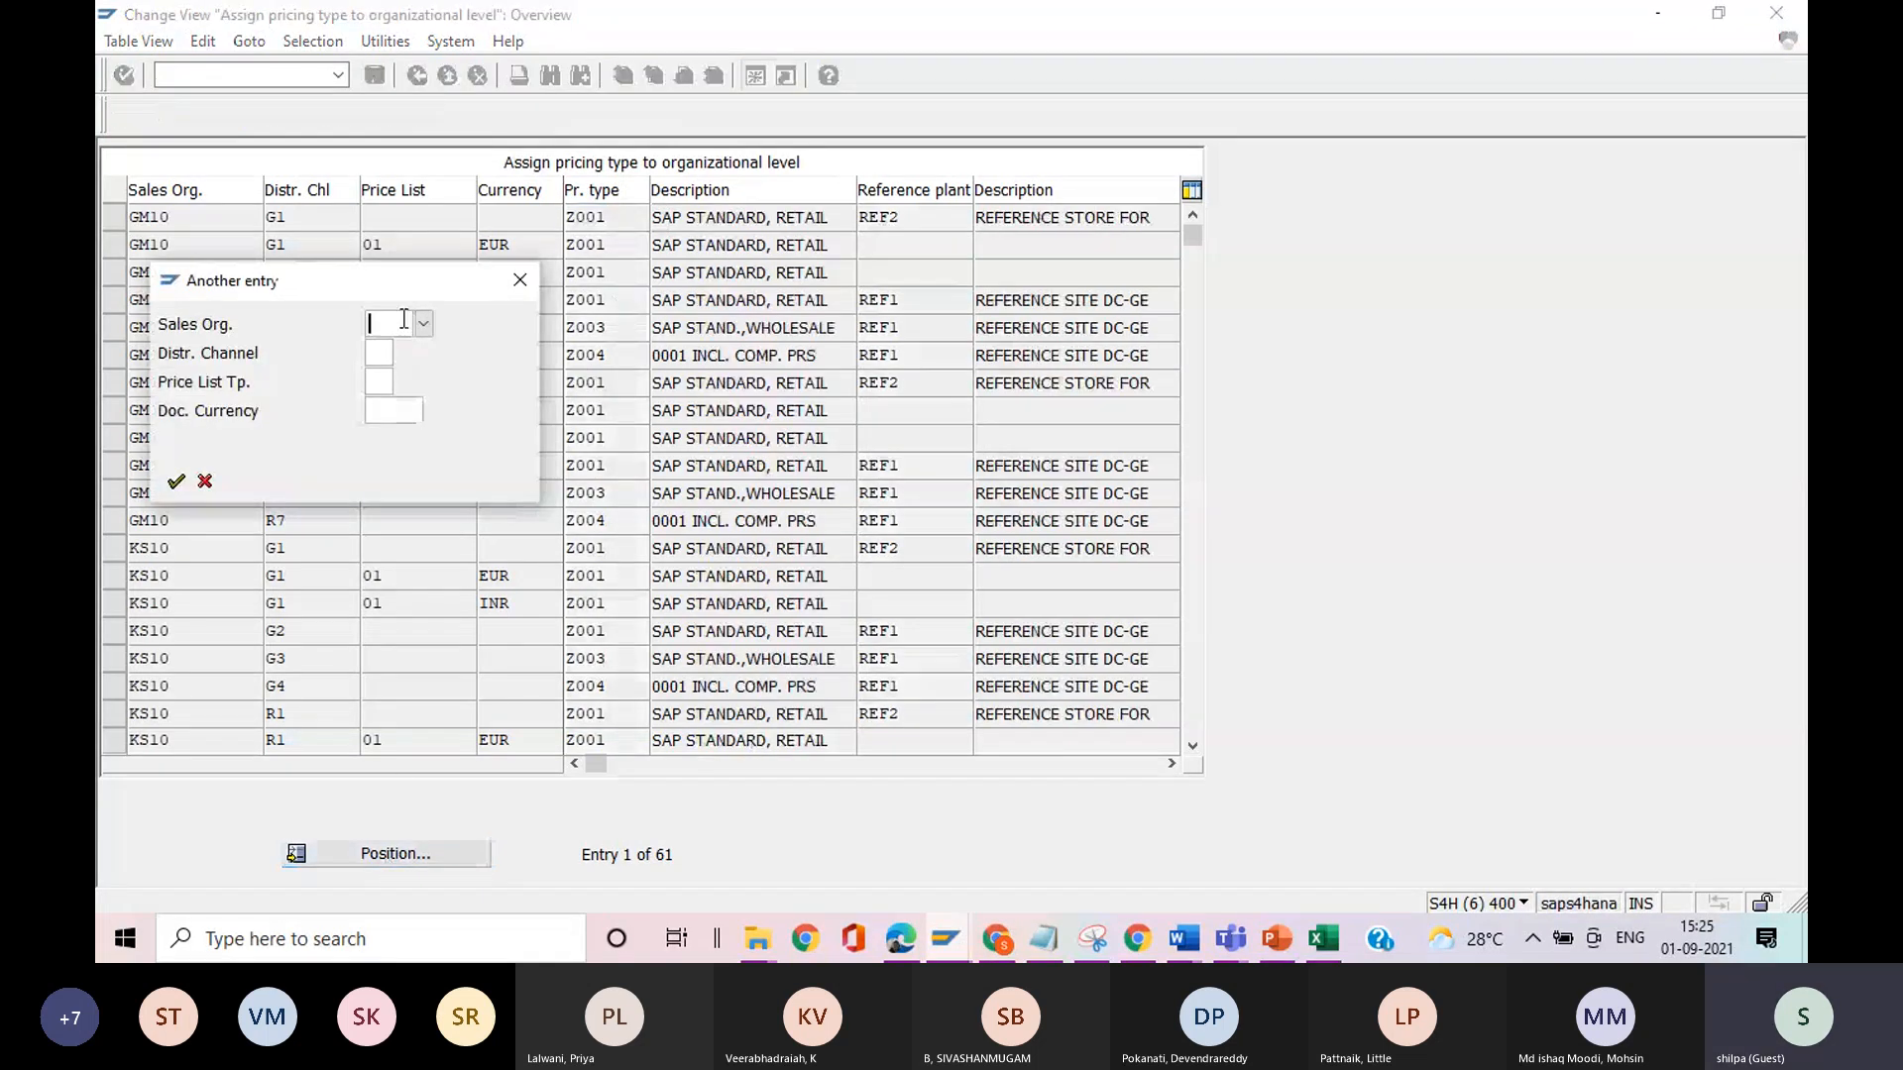
pyautogui.write('z00')
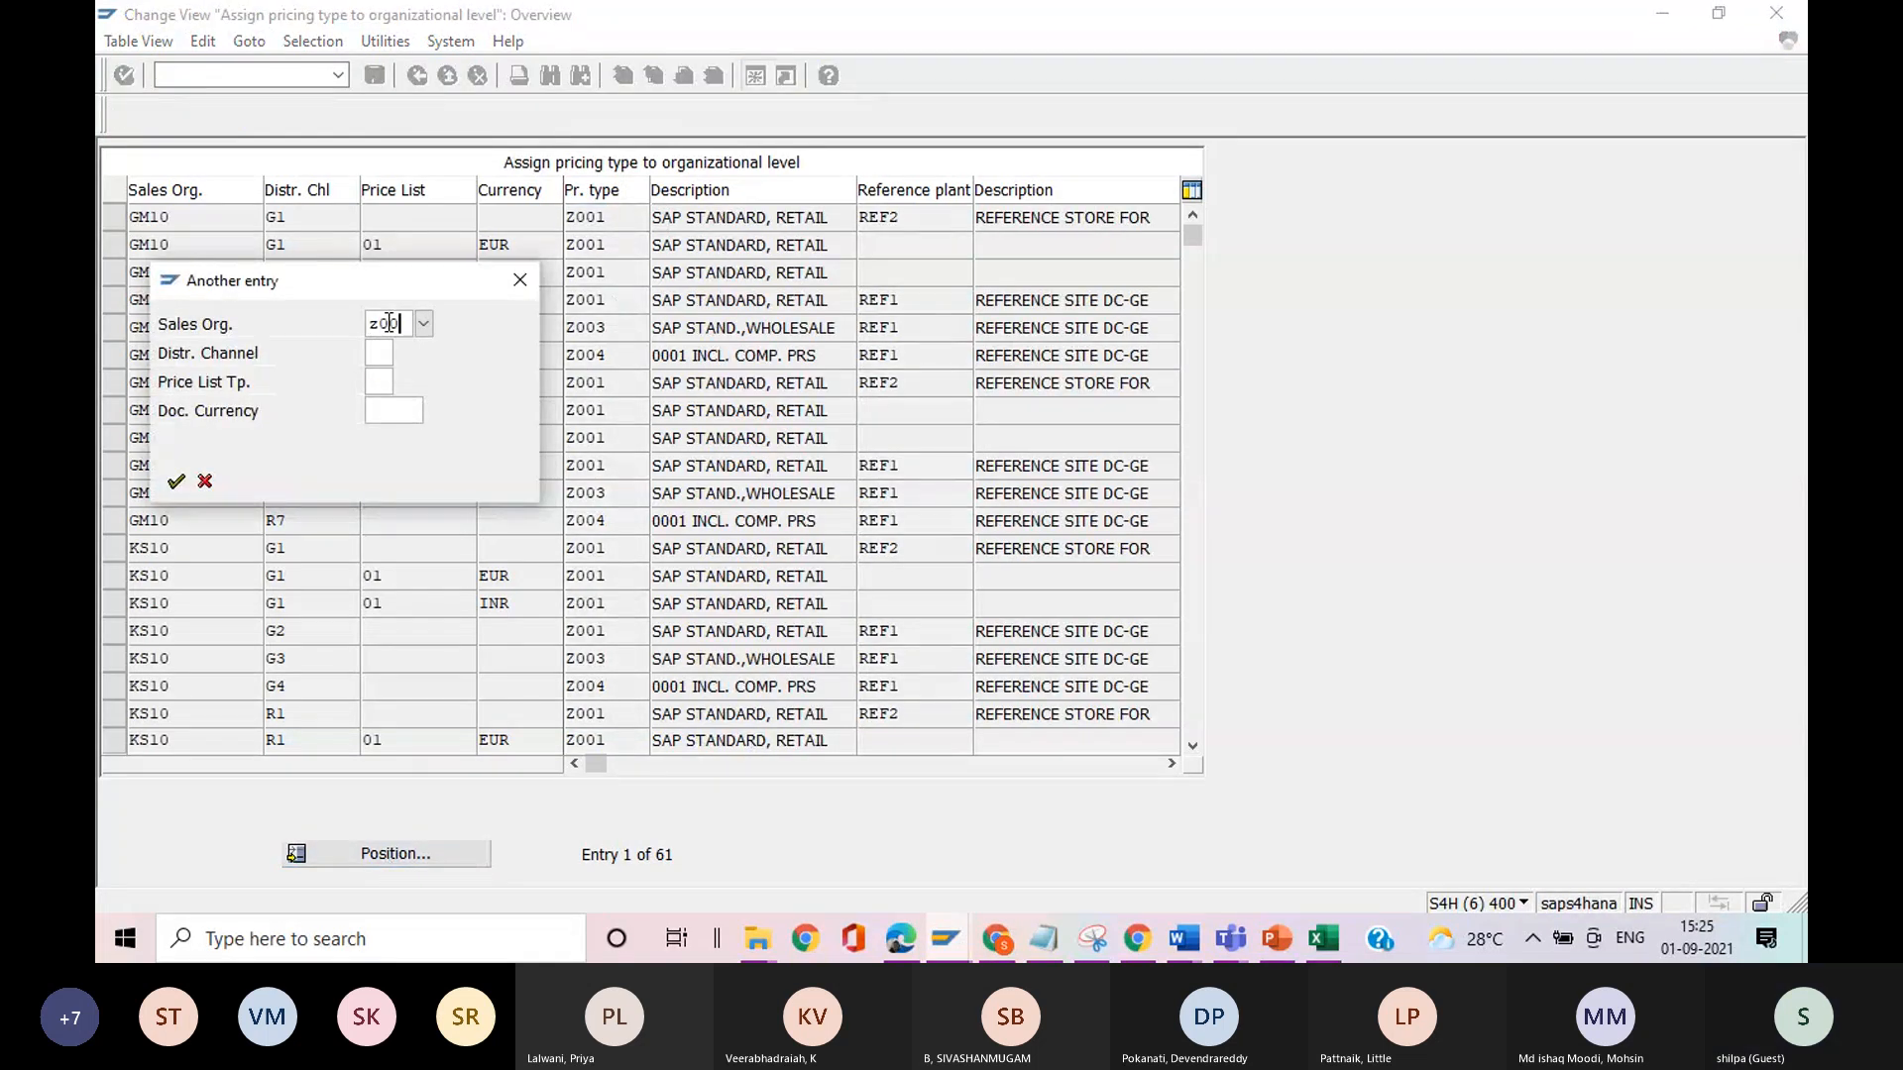
pyautogui.write('1')
pyautogui.press('Return')
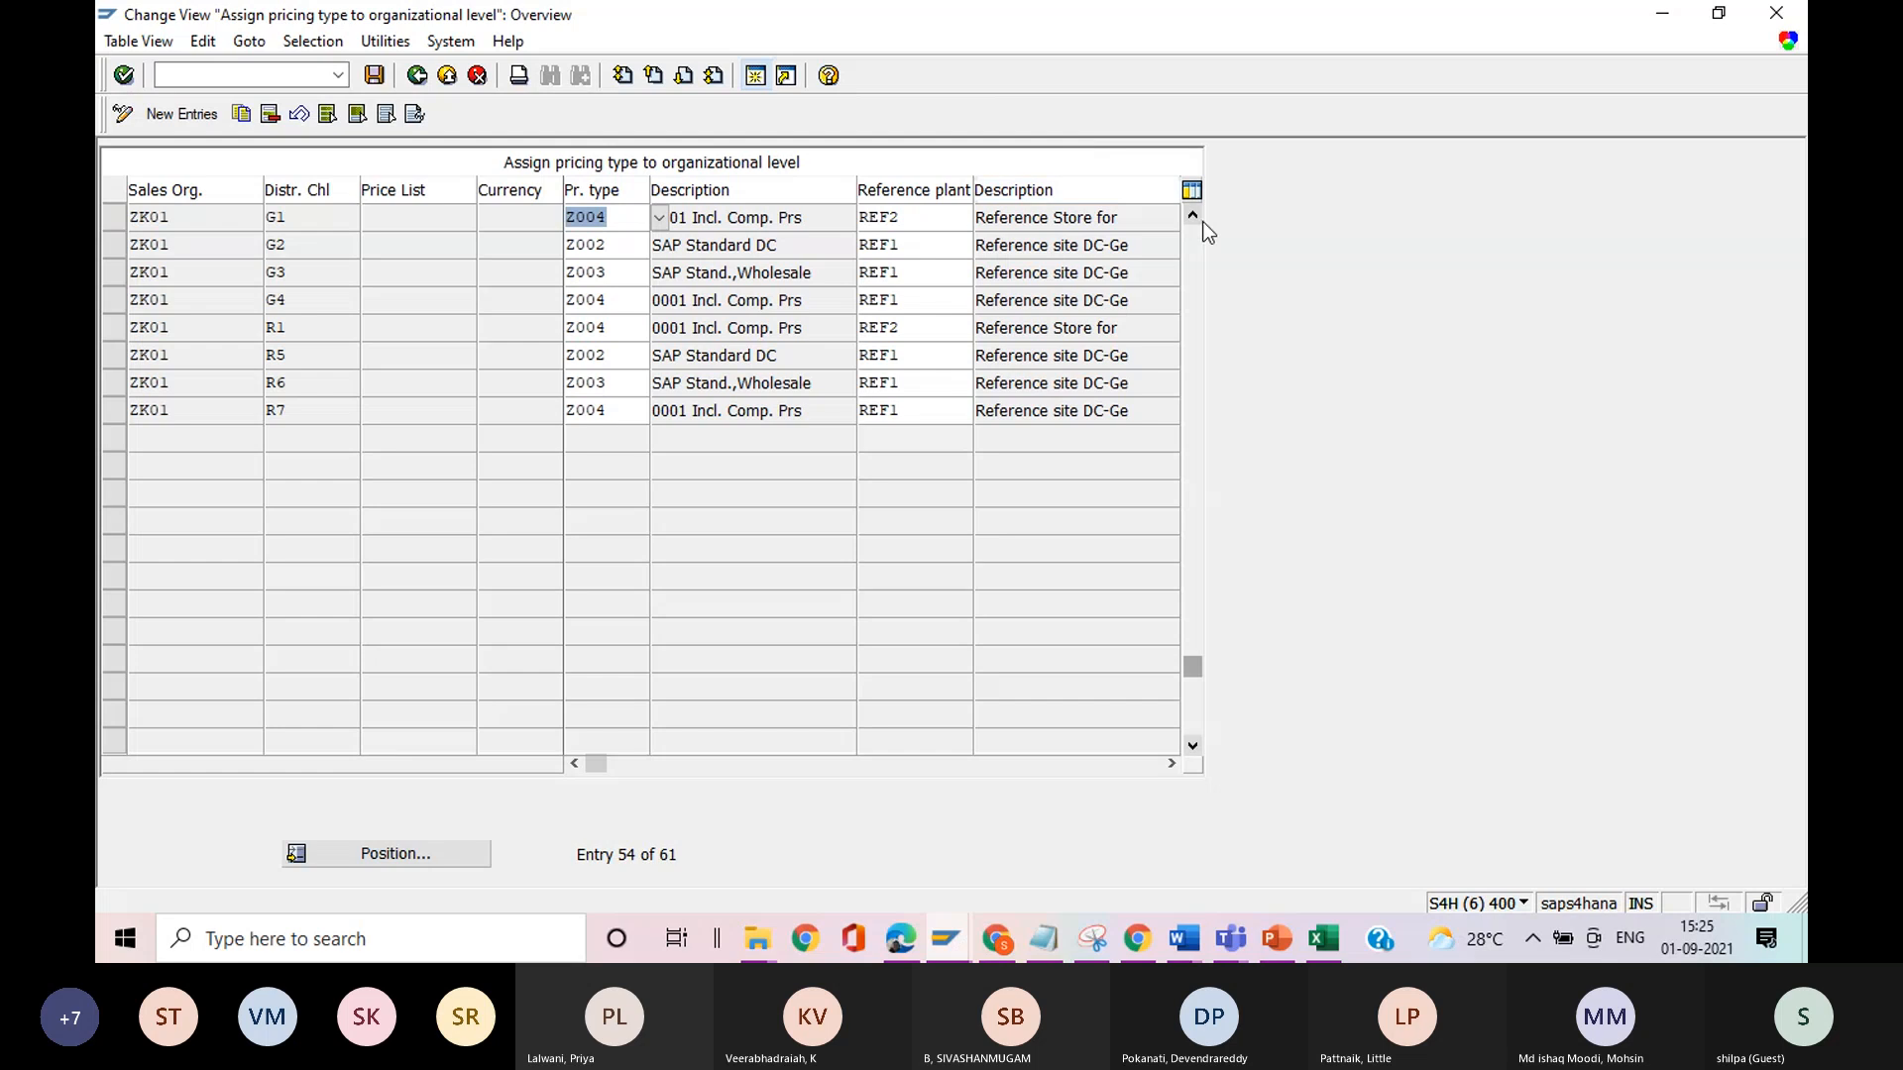
# Position the assignment list at sales organization RS10 and distribution channel R5, checking both values against the costing item for material 6161.
pyautogui.click(355, 854)
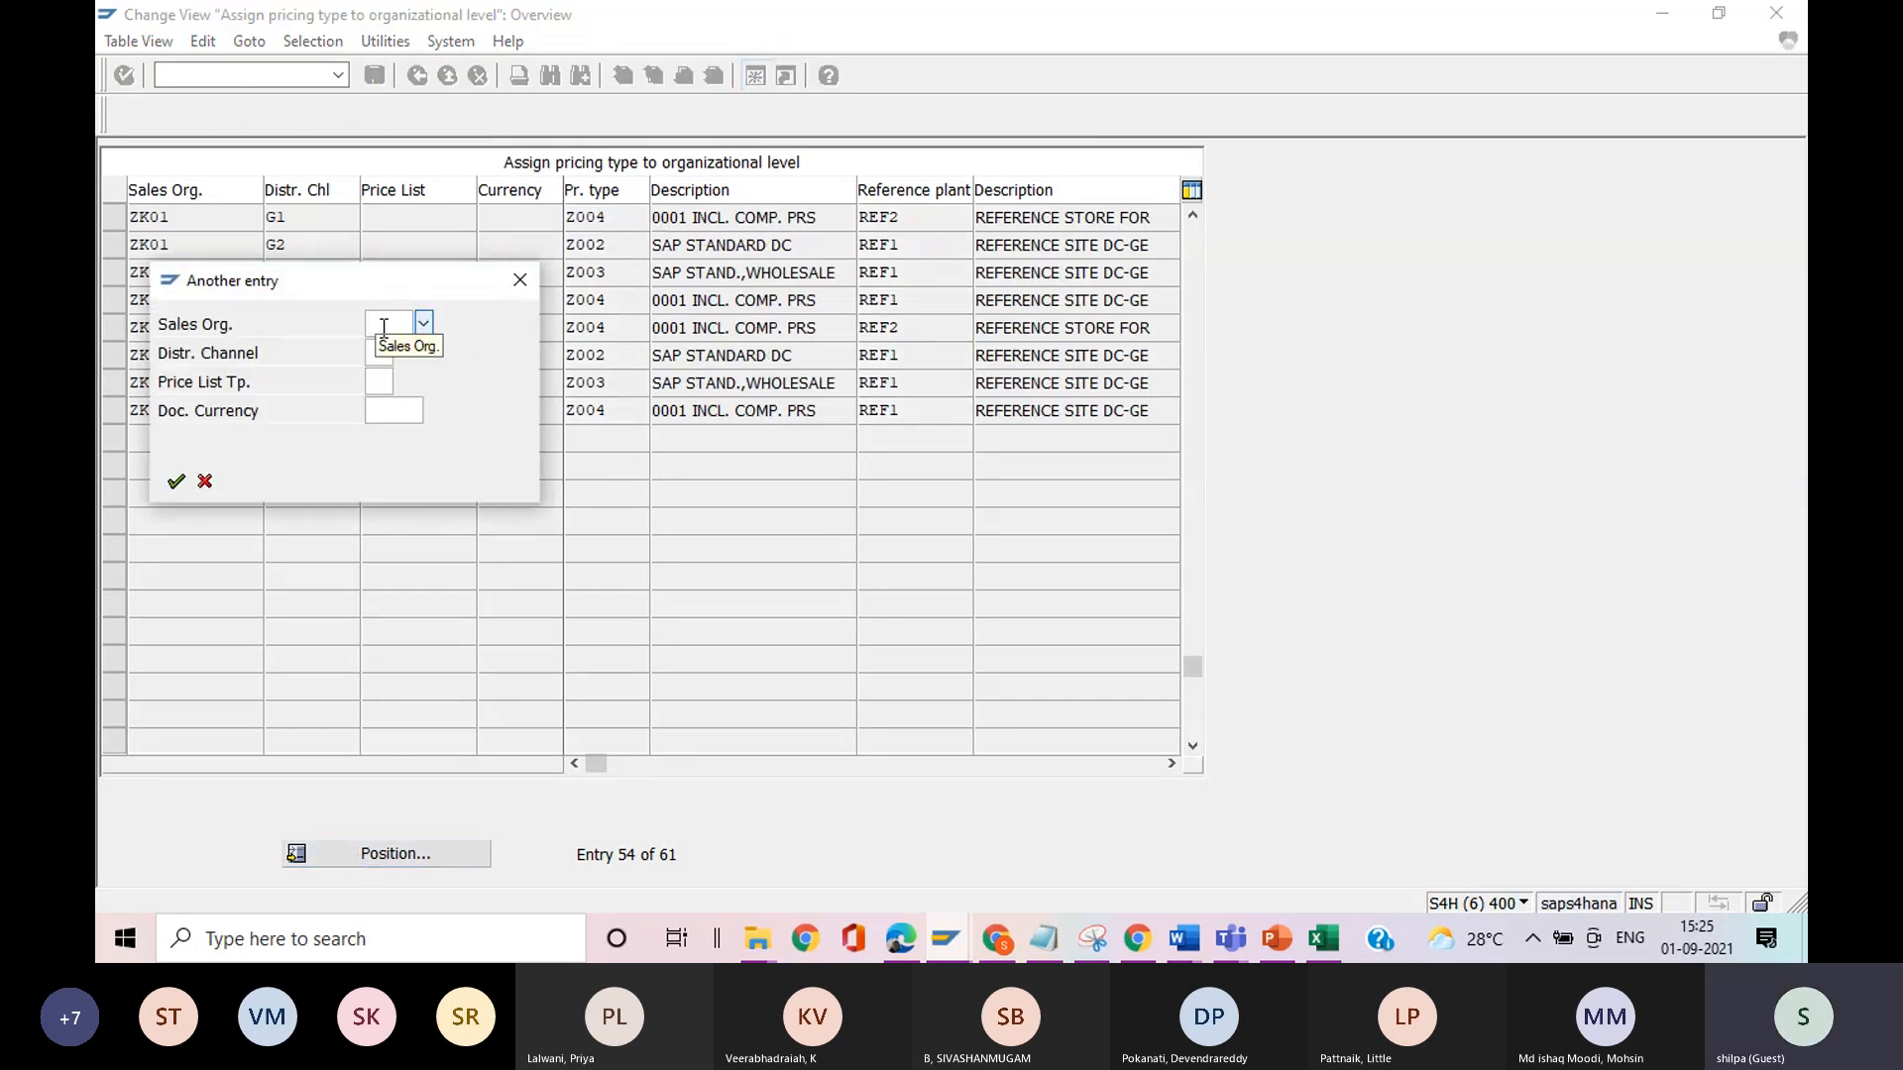
pyautogui.hotkey('alt', 'Tab')
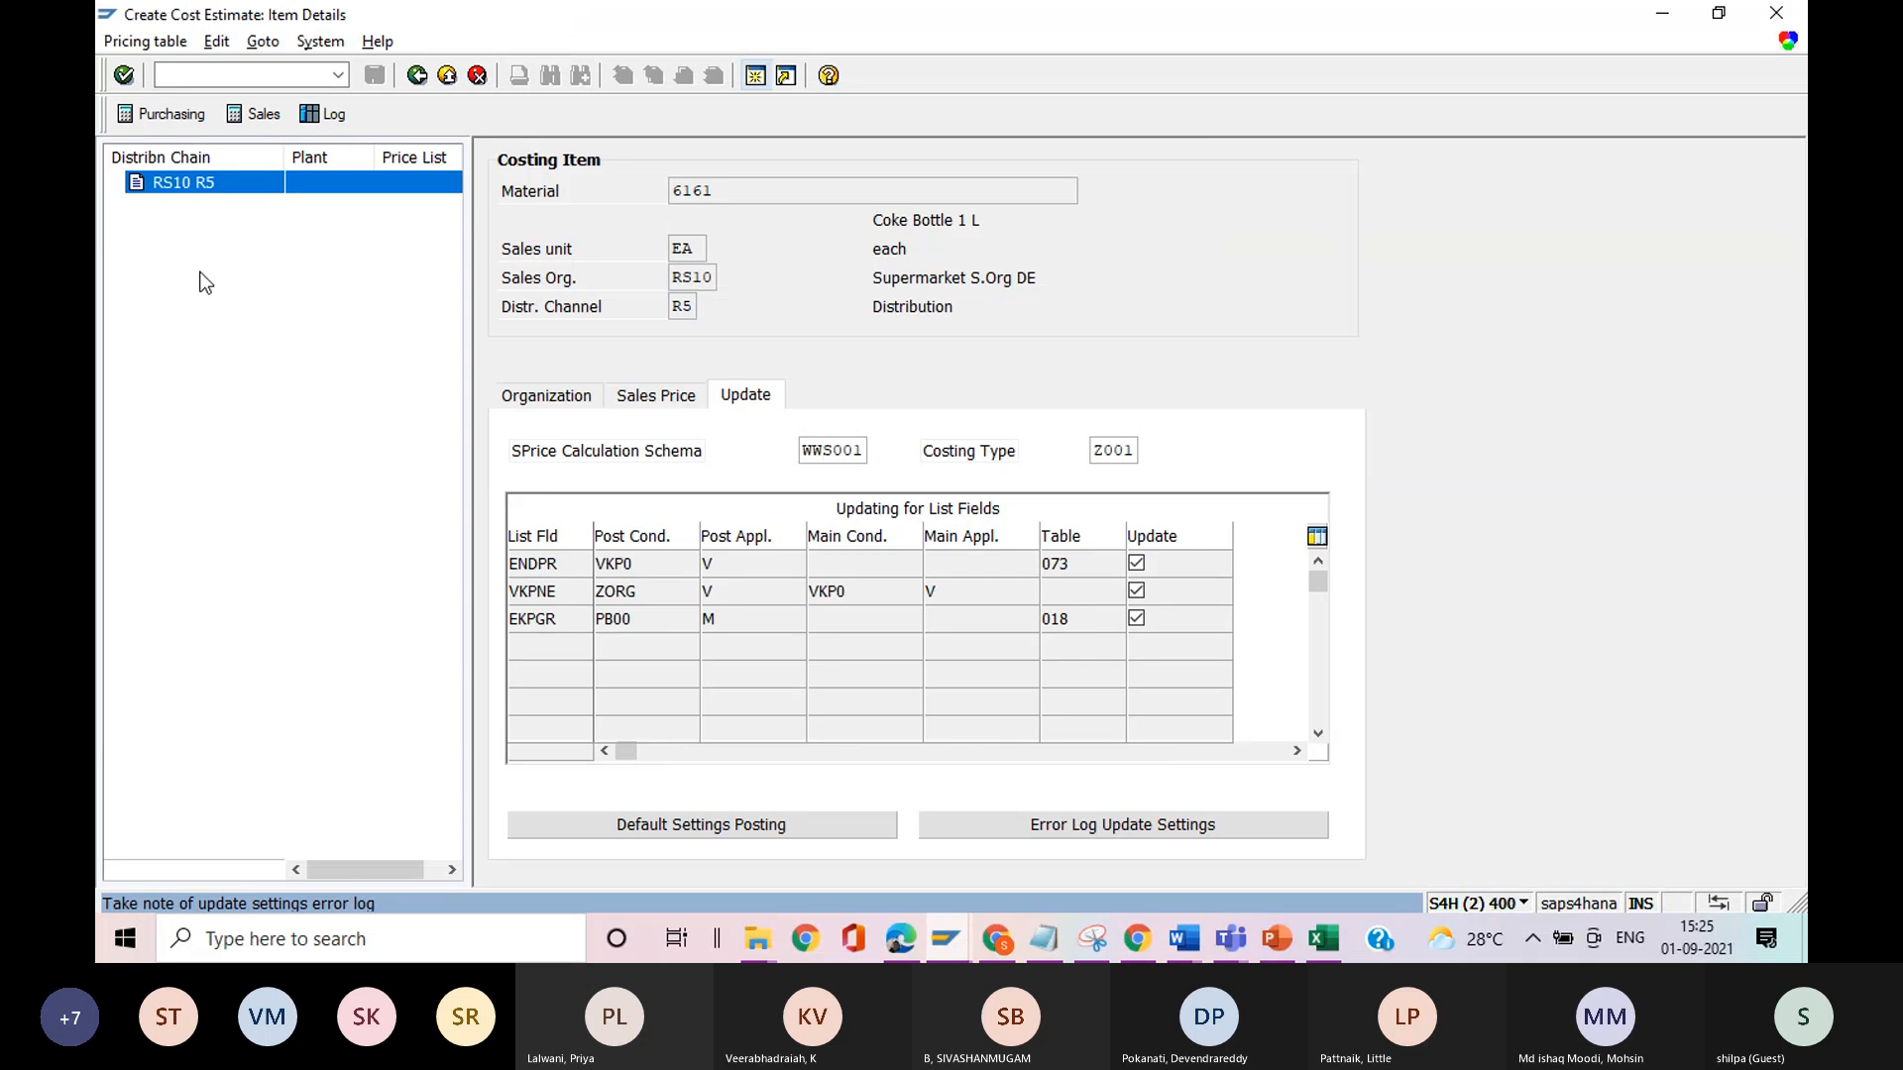
pyautogui.hotkey('alt', 'Tab')
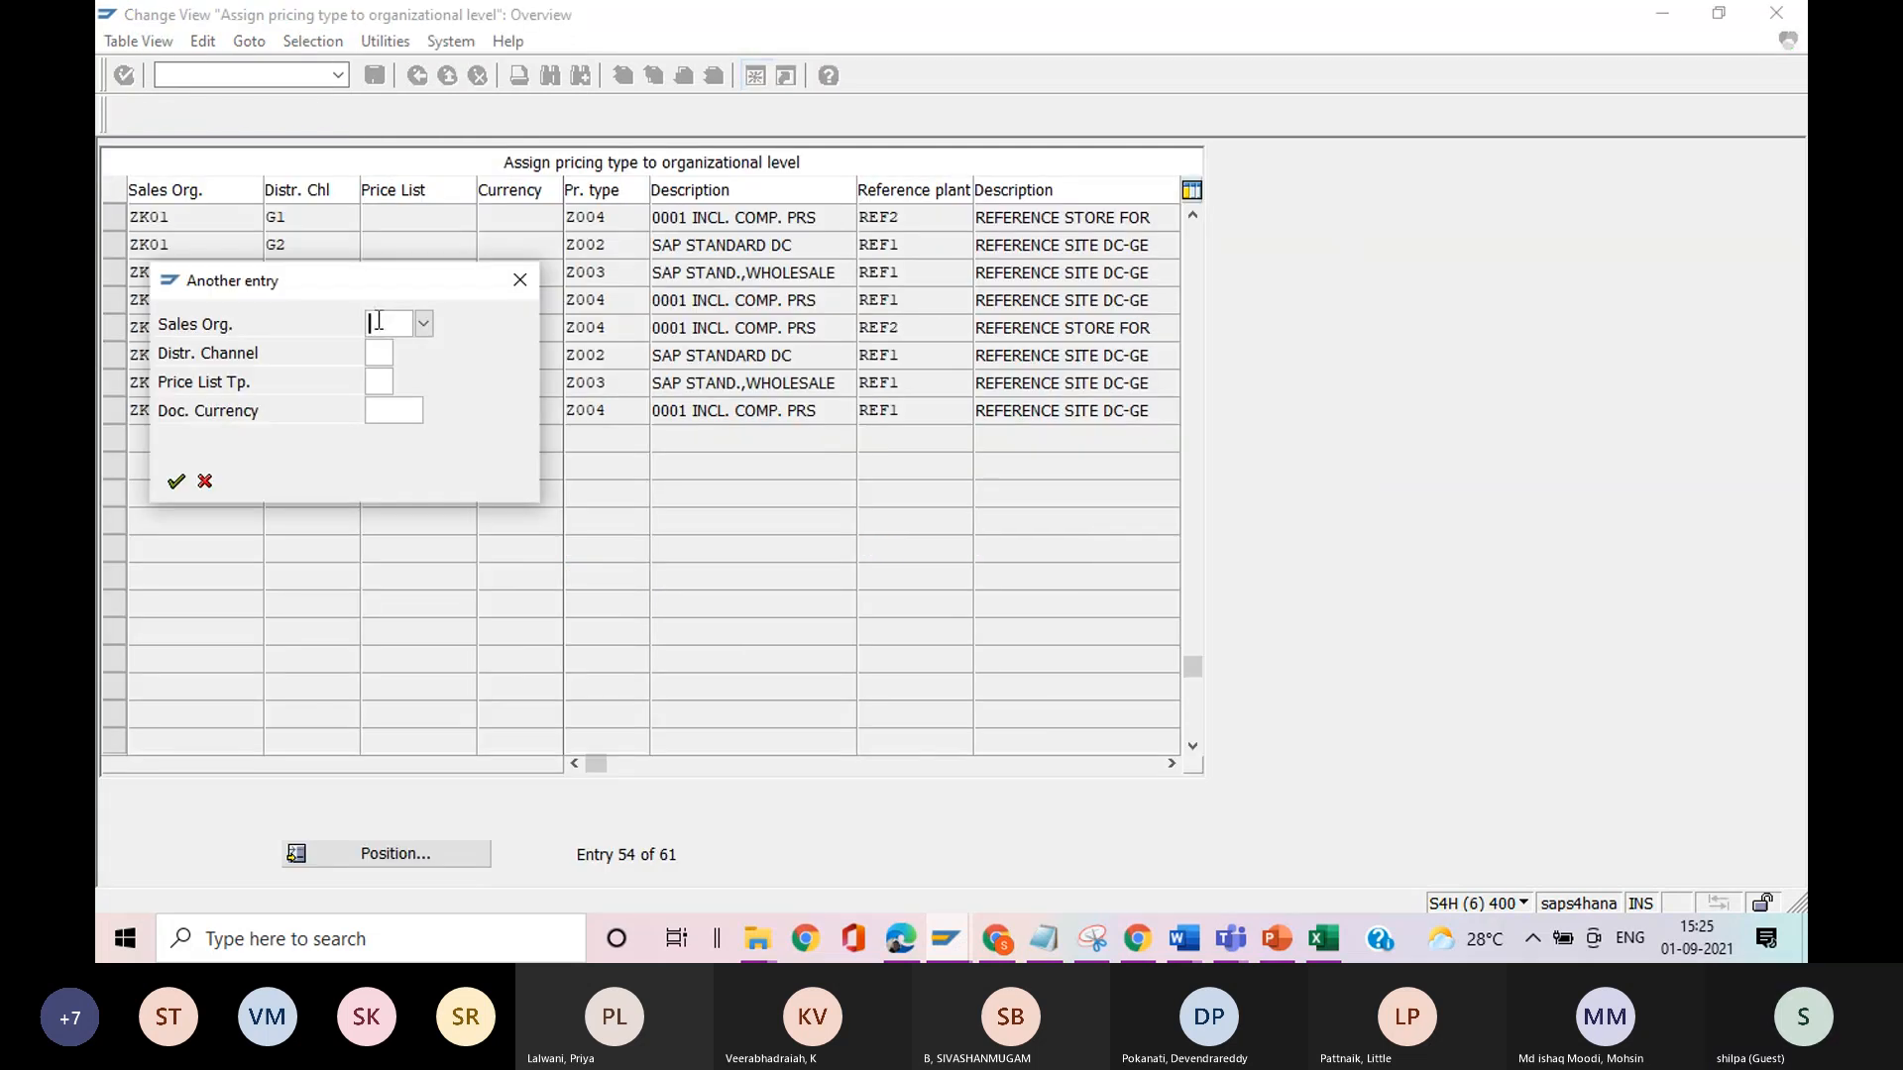
pyautogui.write('rs10')
pyautogui.click(379, 353)
pyautogui.hotkey('alt', 'Tab')
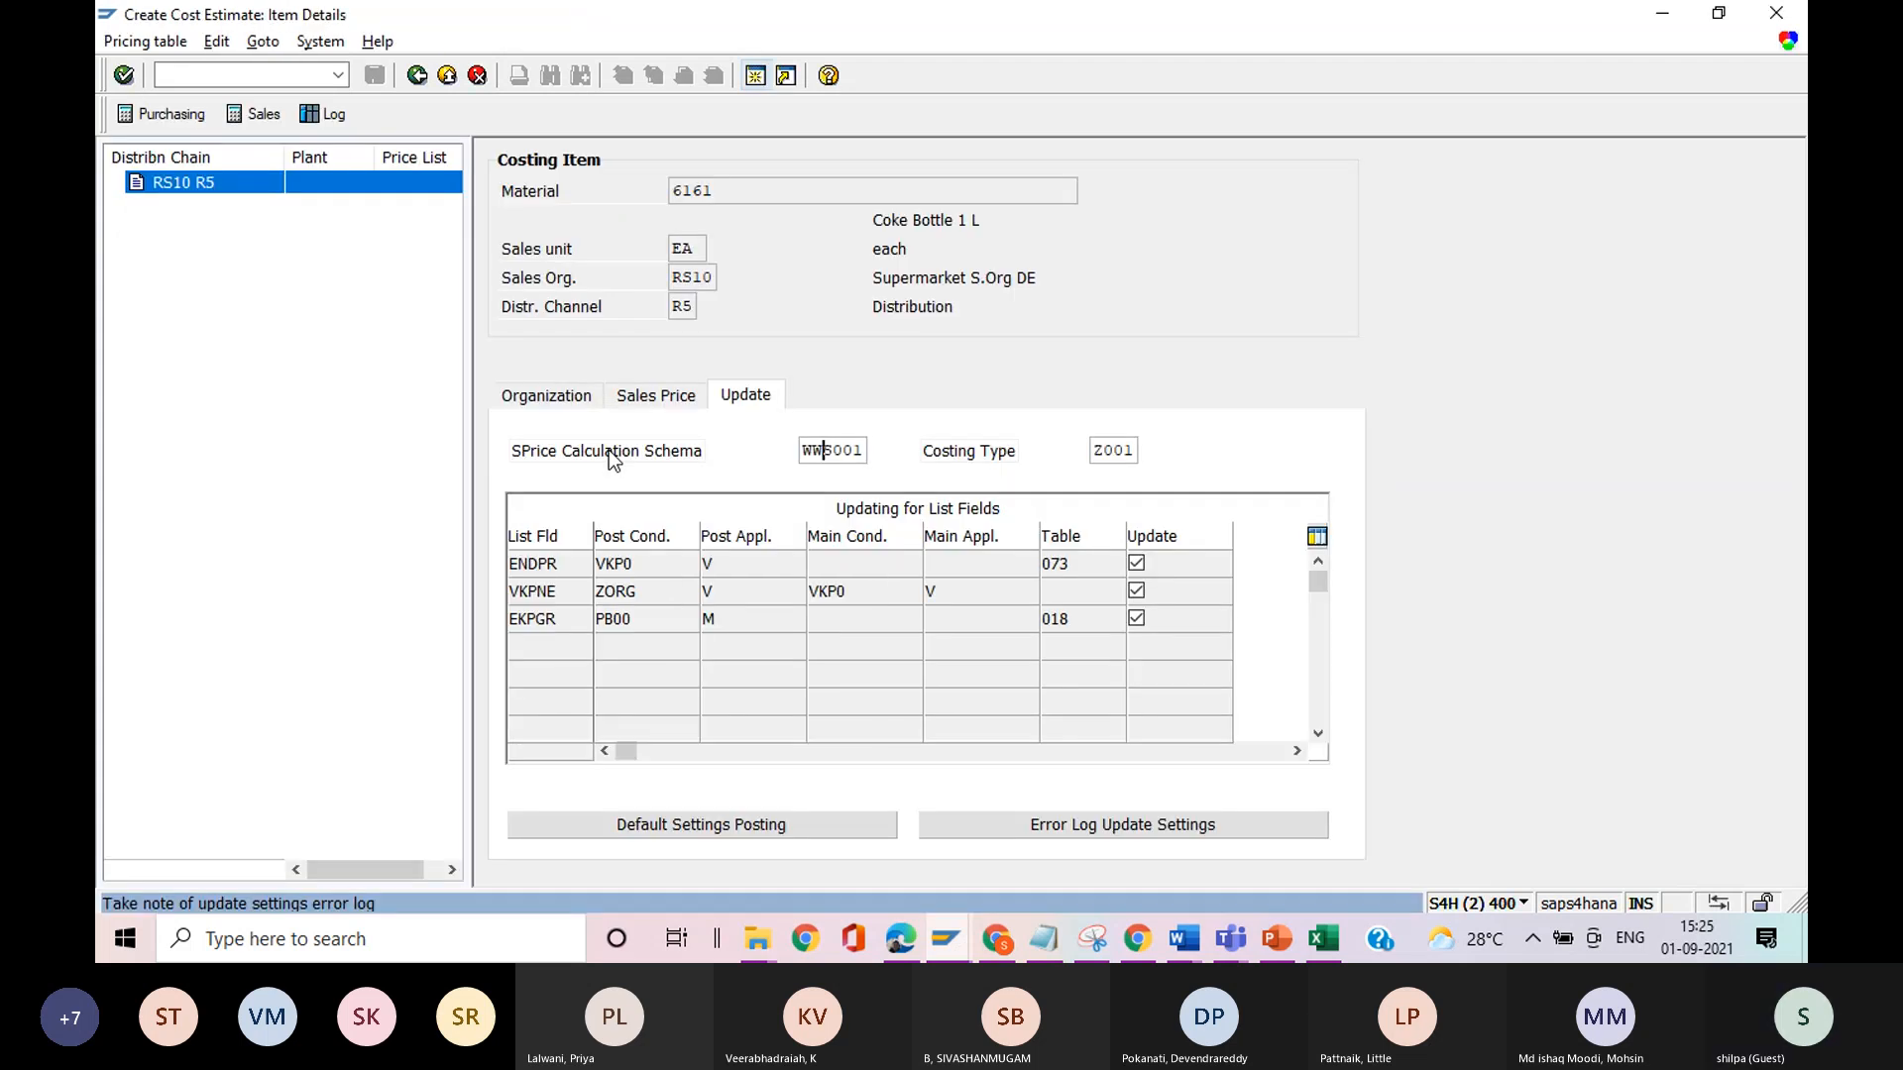
pyautogui.hotkey('alt', 'Tab')
pyautogui.write('r')
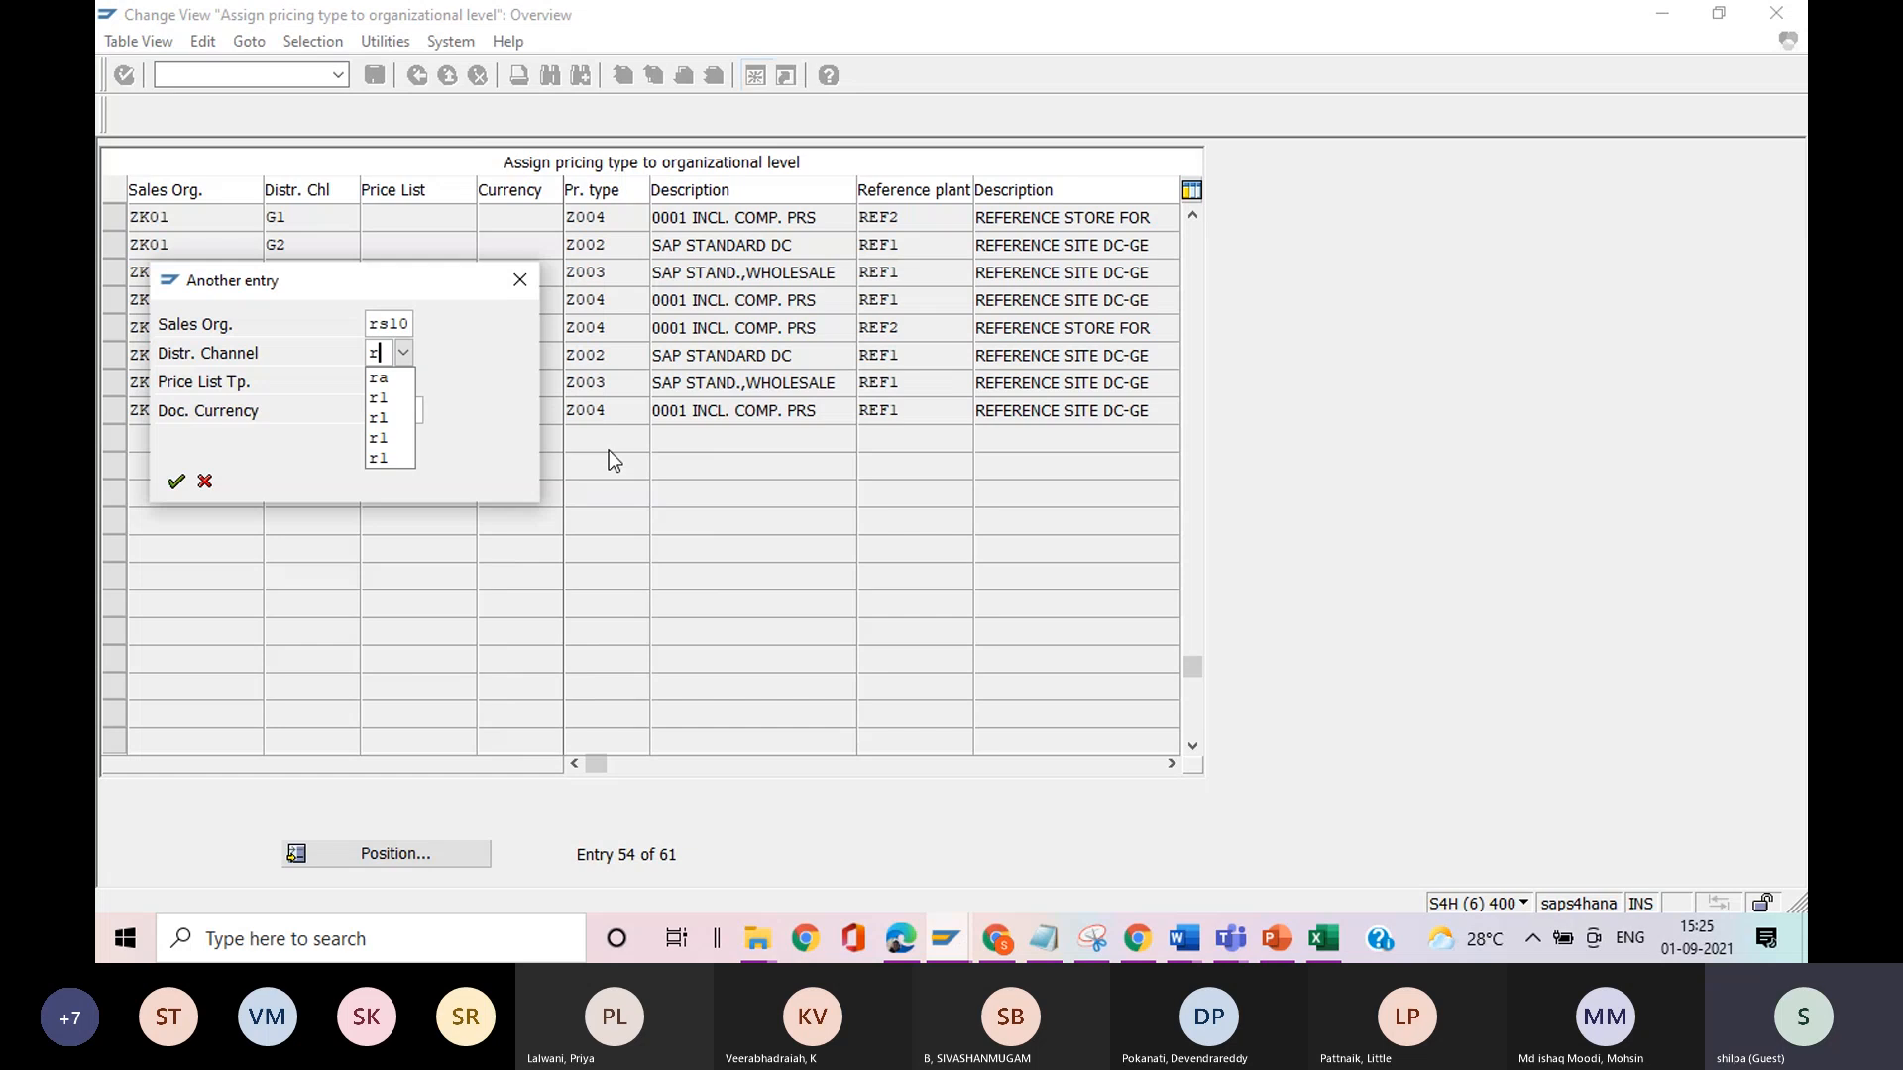
pyautogui.write('5')
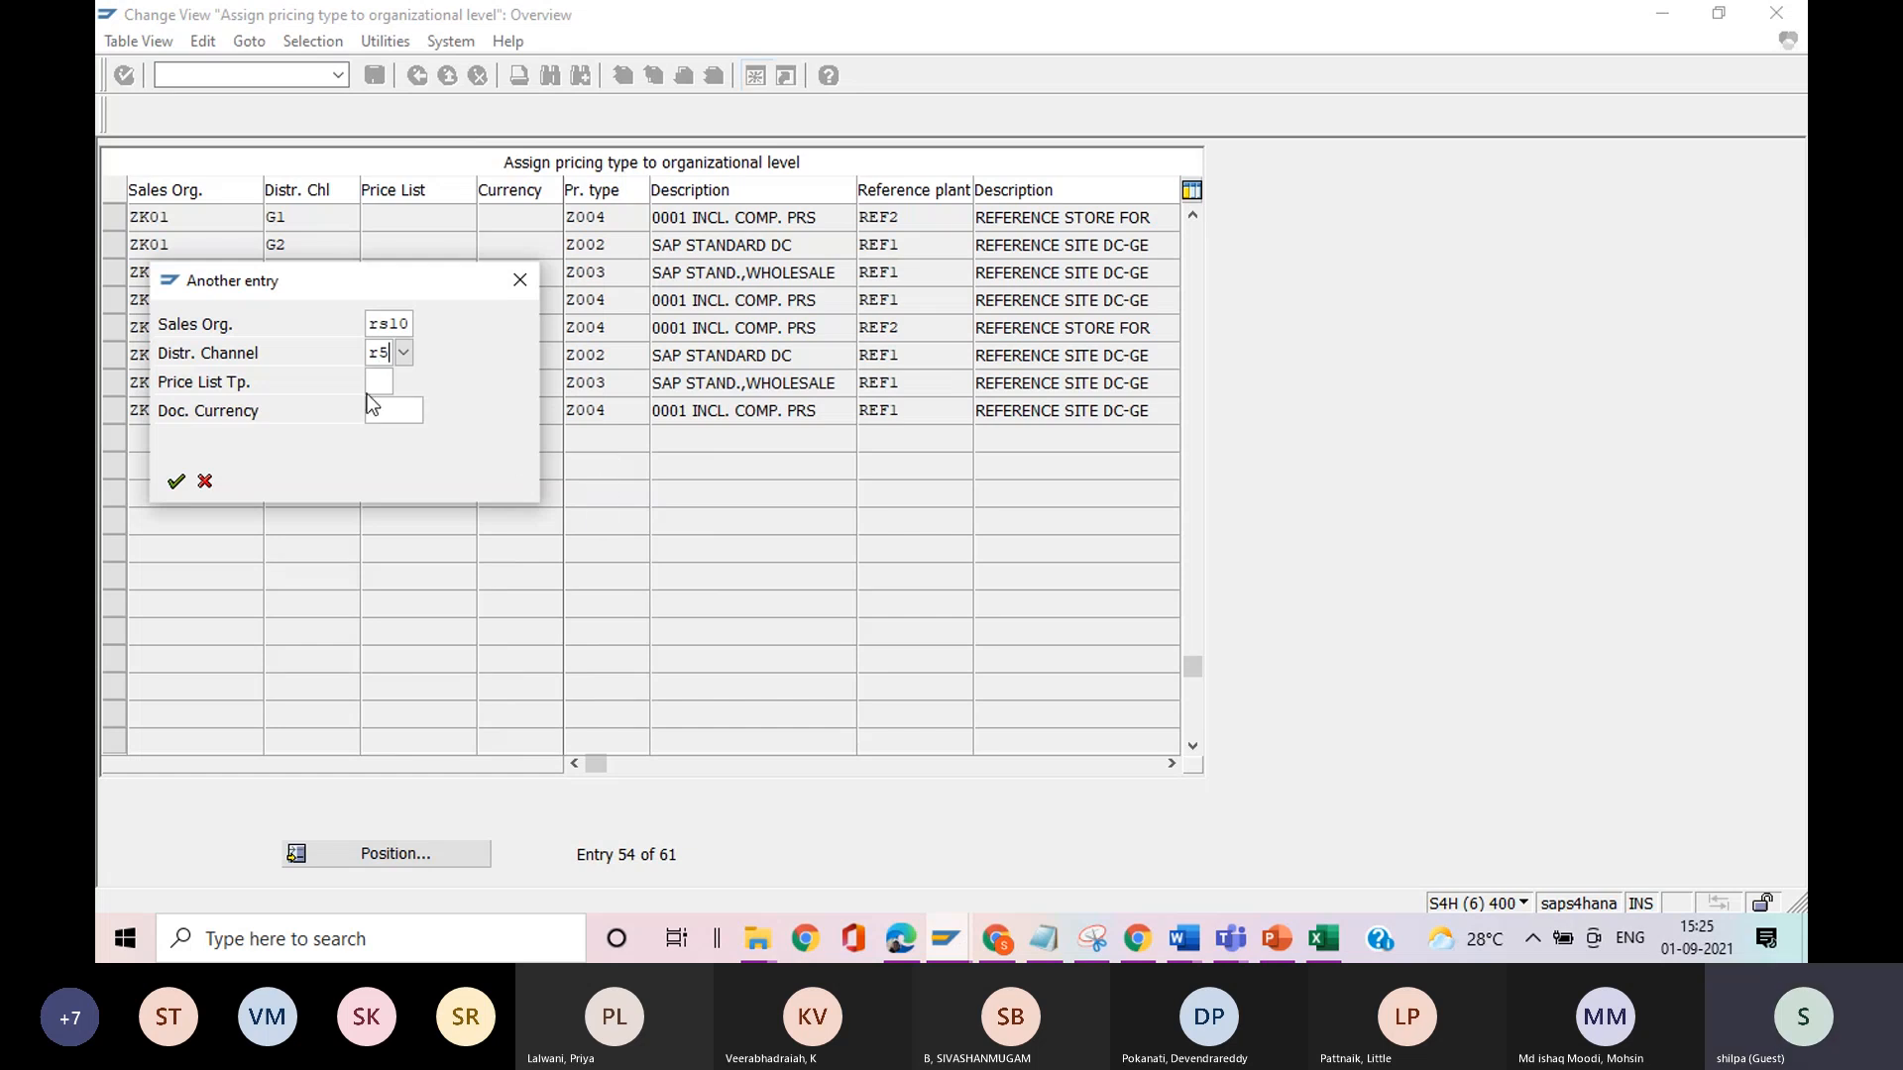
pyautogui.click(175, 482)
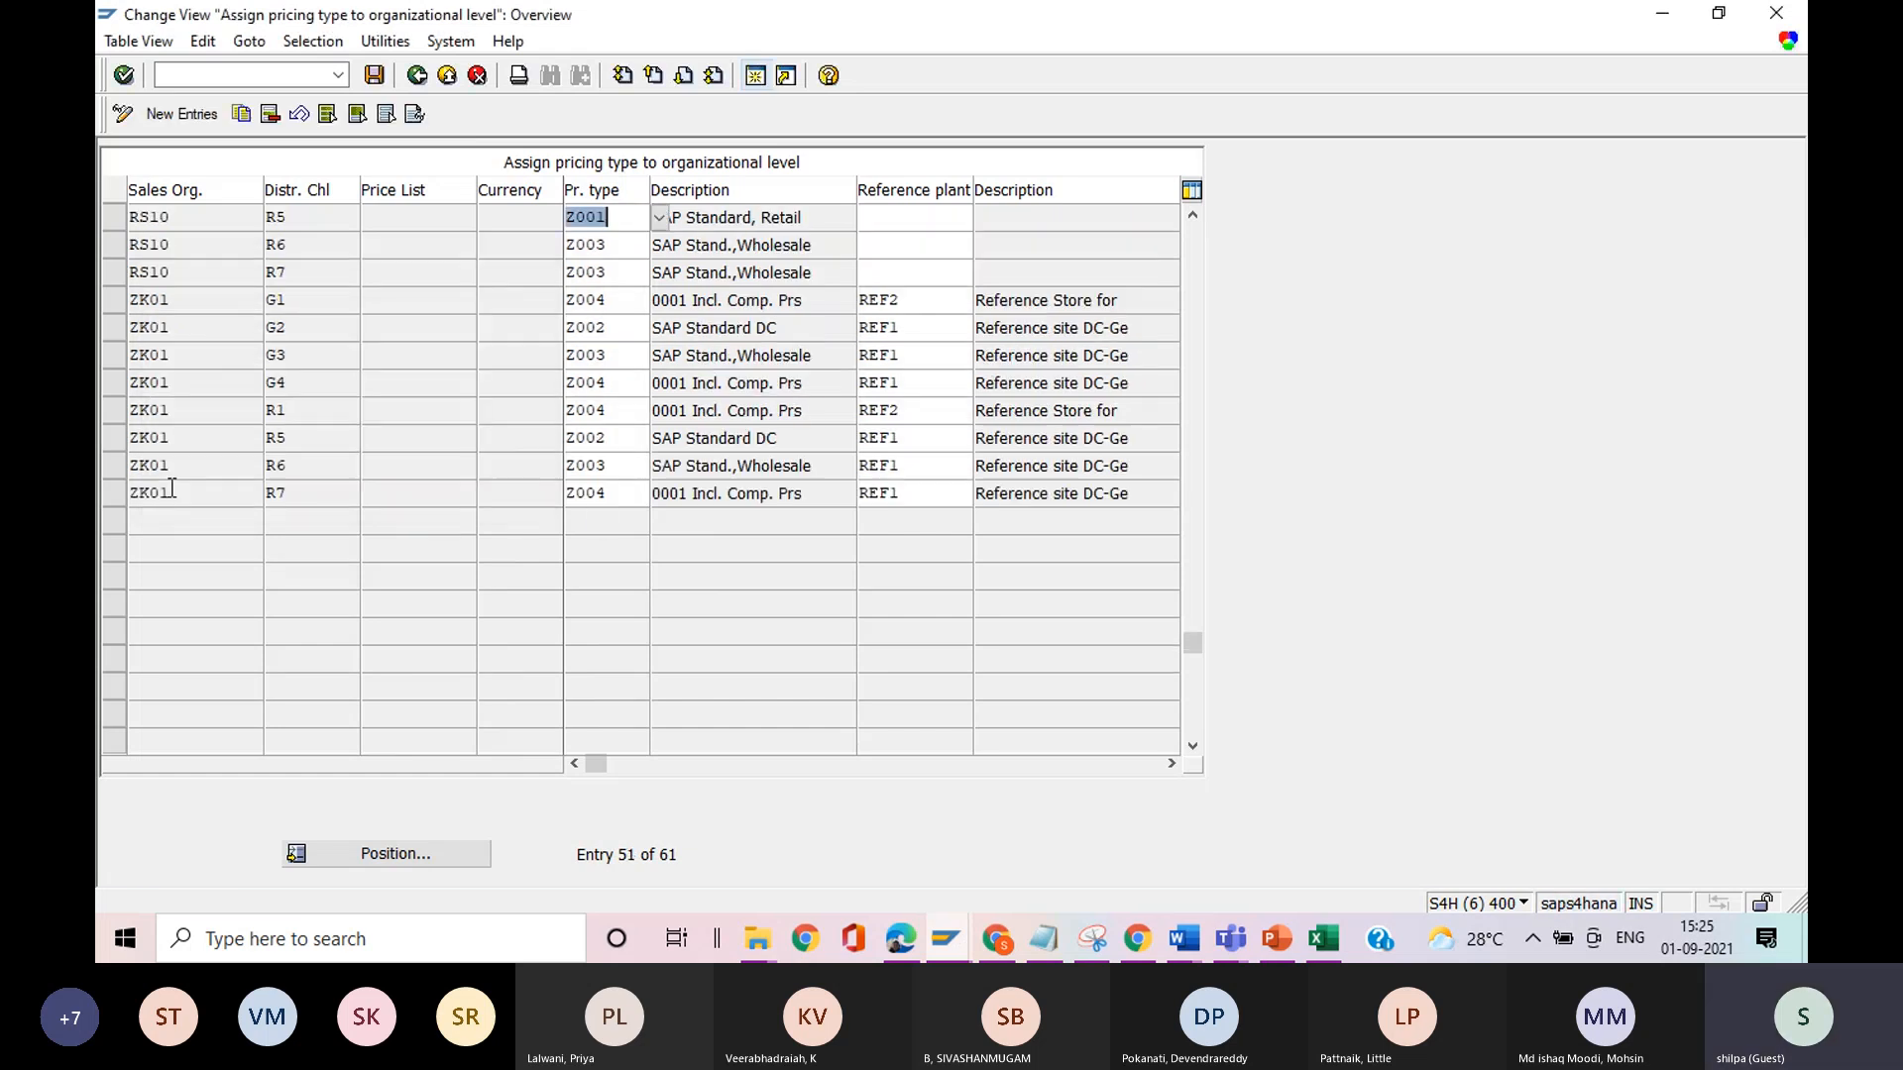
# Compare the pricing type assigned to RS10 R5 with the costing item's costing type, and return to the implementation guide.
pyautogui.click(617, 216)
pyautogui.hotkey('alt', 'Tab')
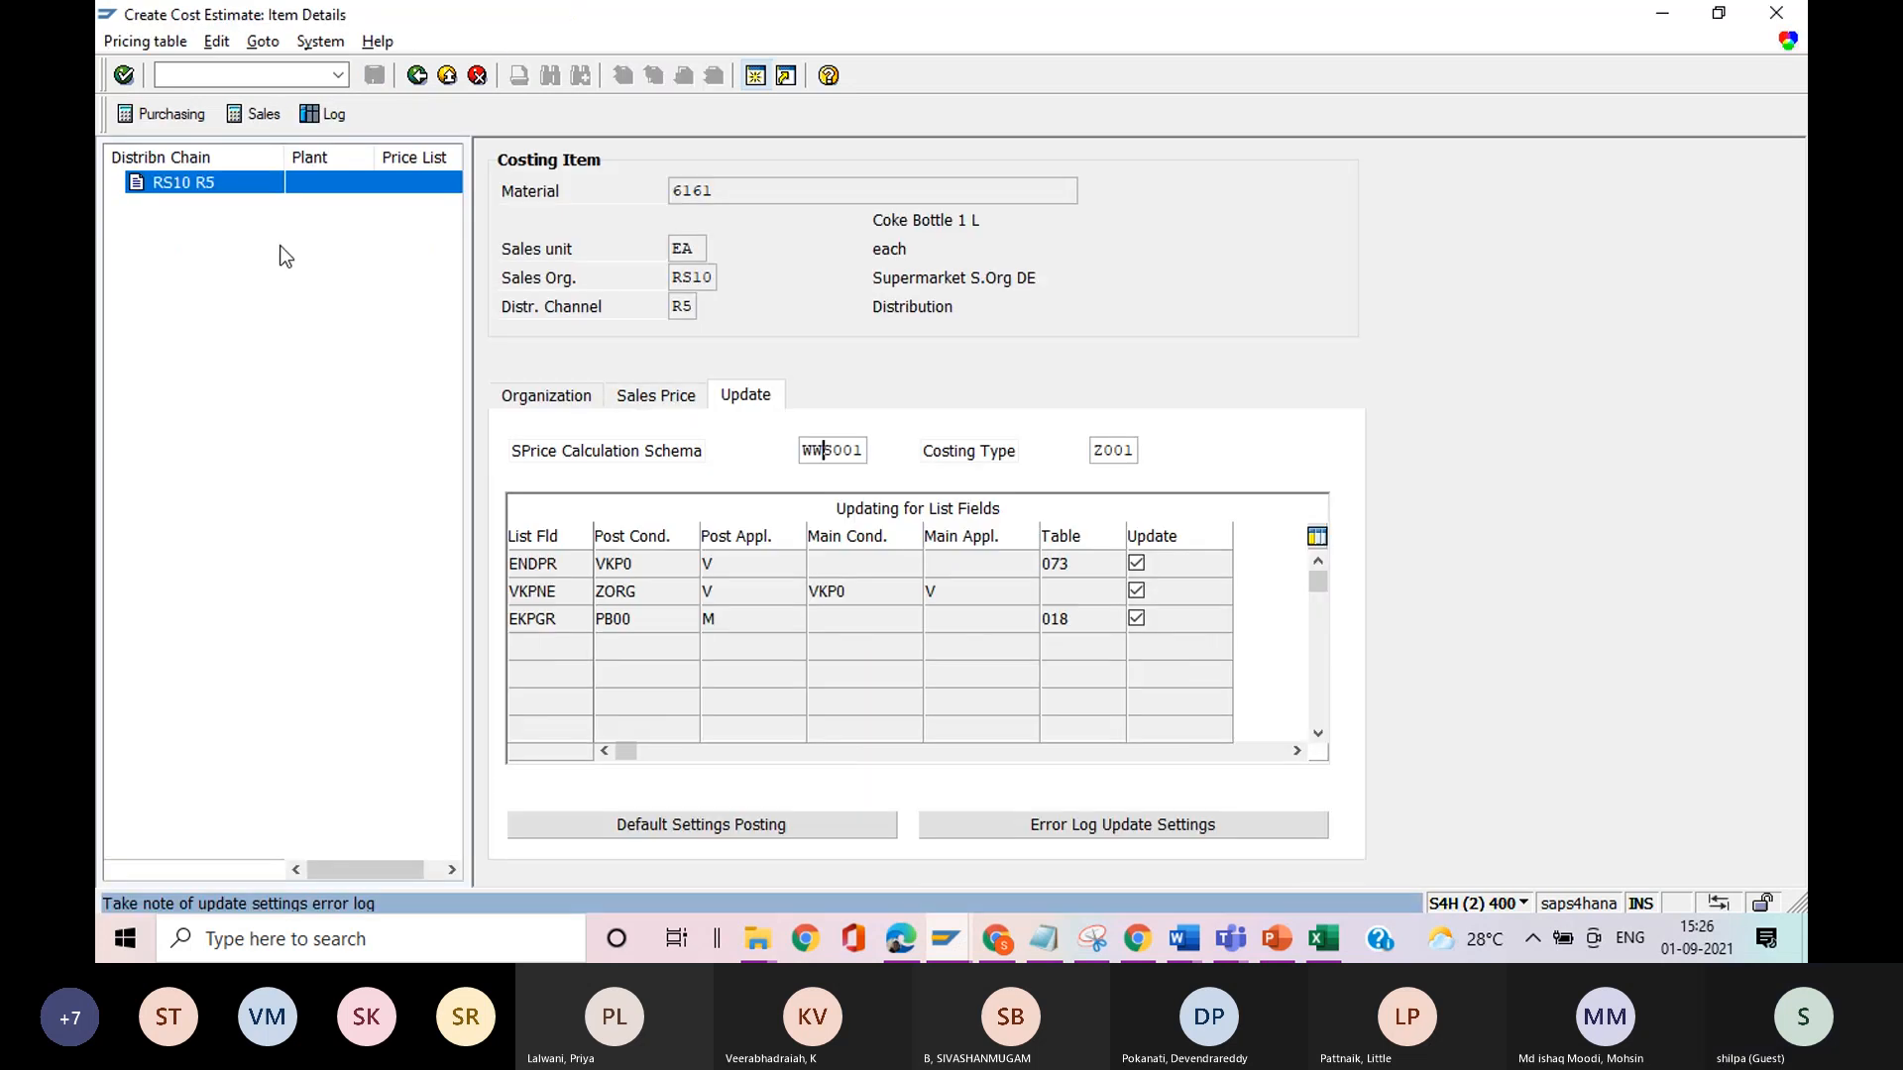
pyautogui.hotkey('alt', 'Tab')
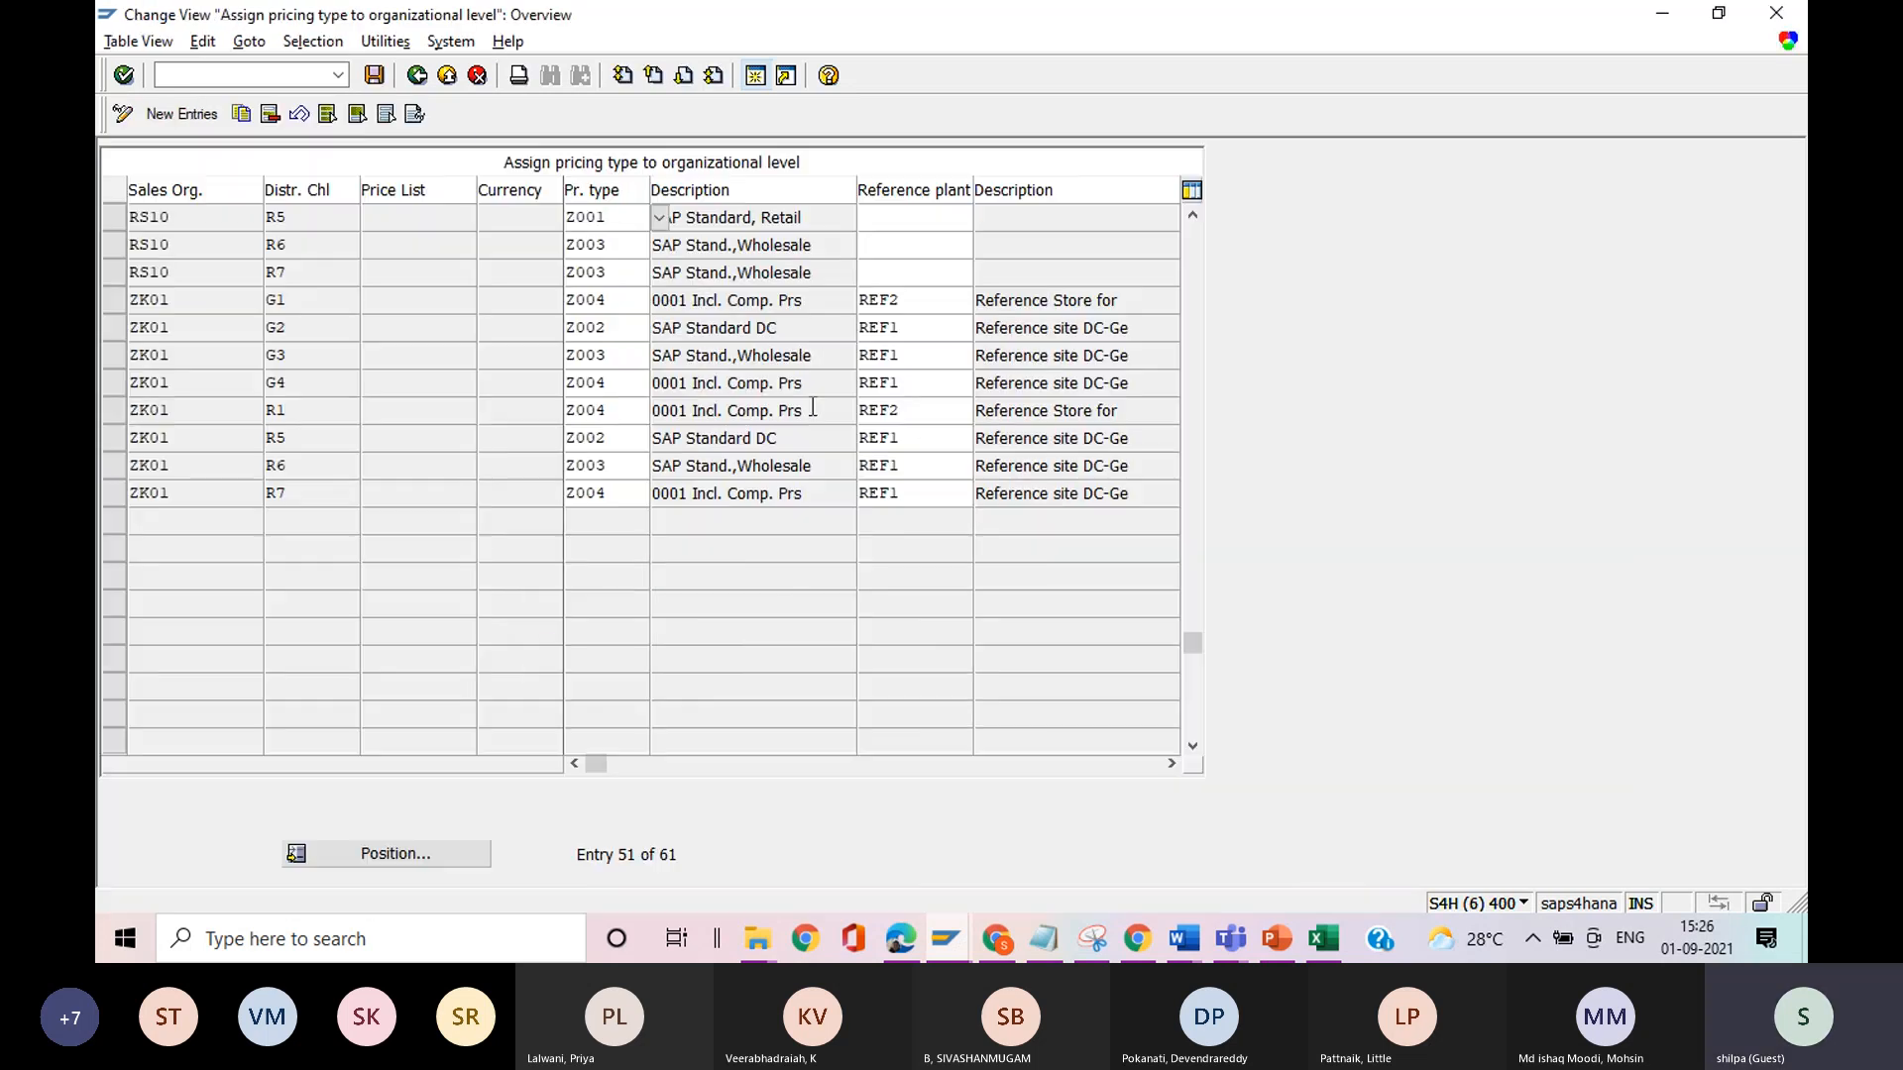
pyautogui.click(417, 85)
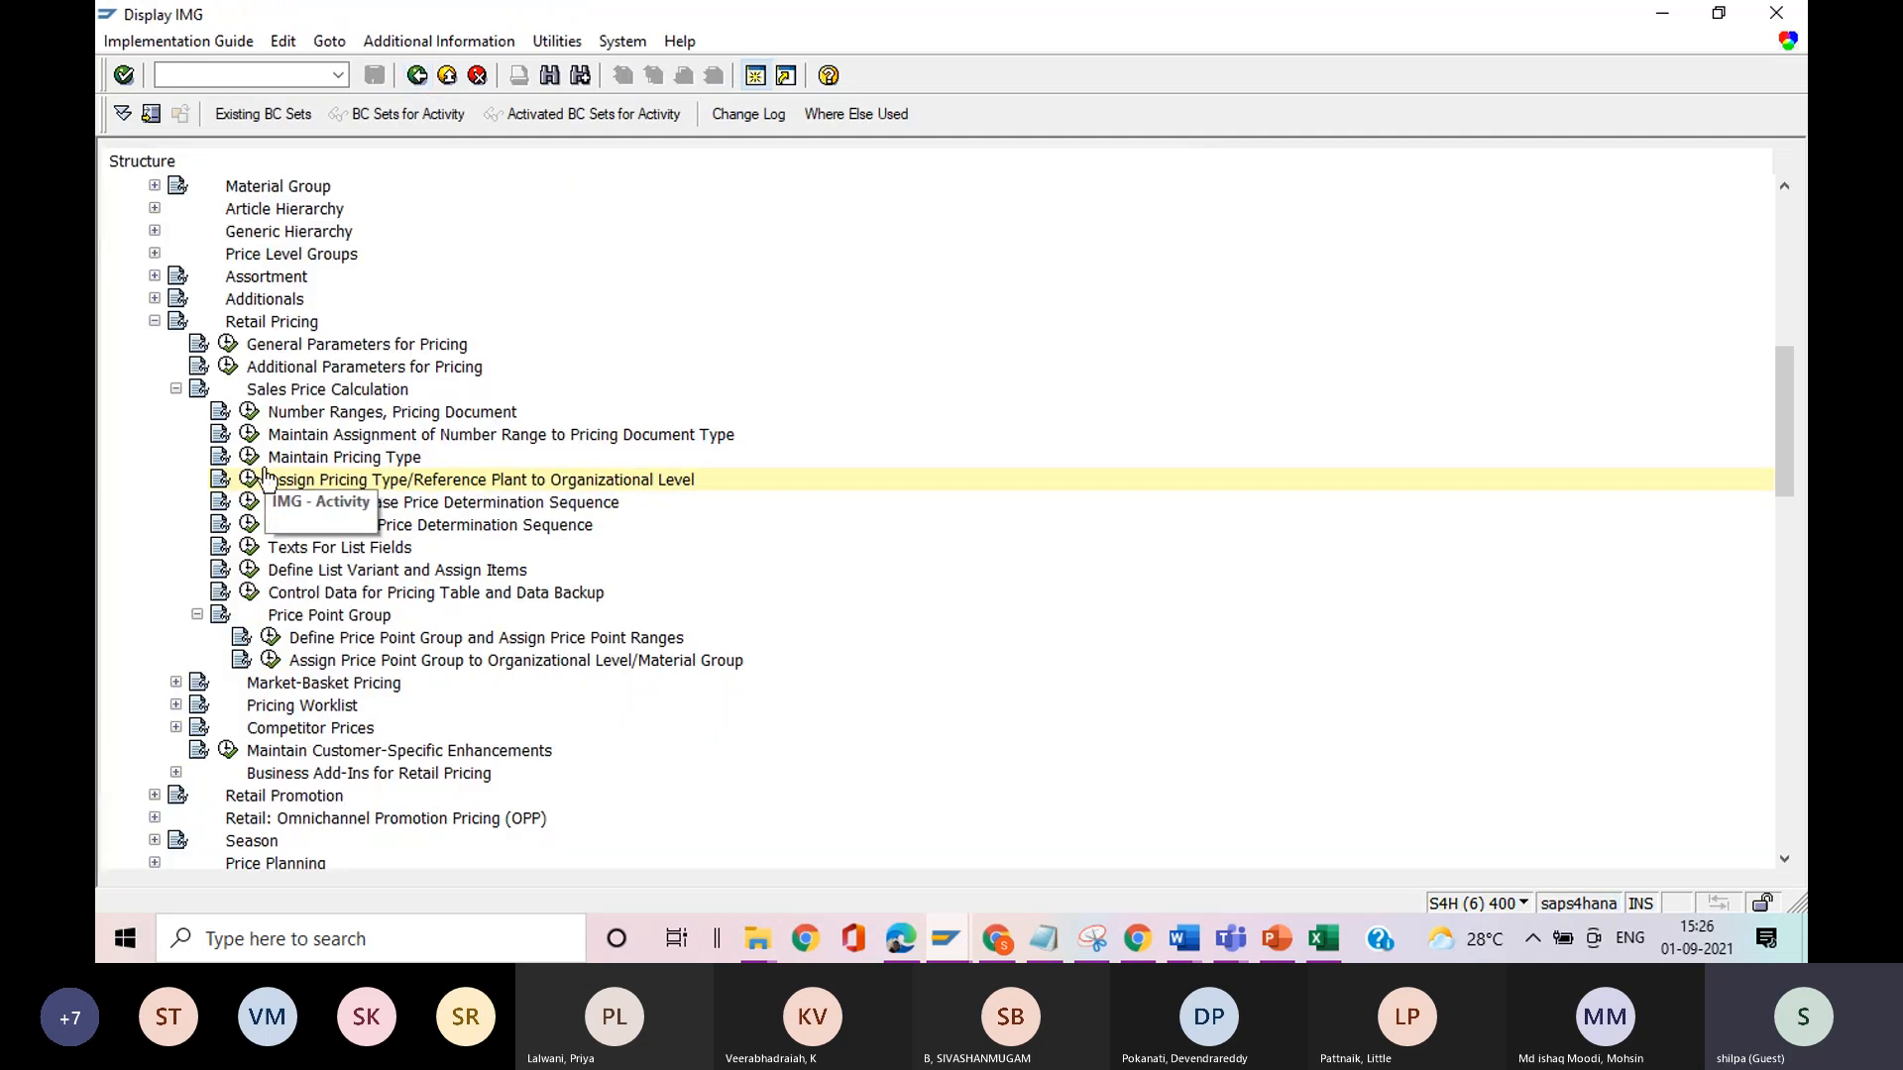
# Display the details of pricing type Z001, examine its sales price schema, and return to the implementation guide.
pyautogui.click(249, 458)
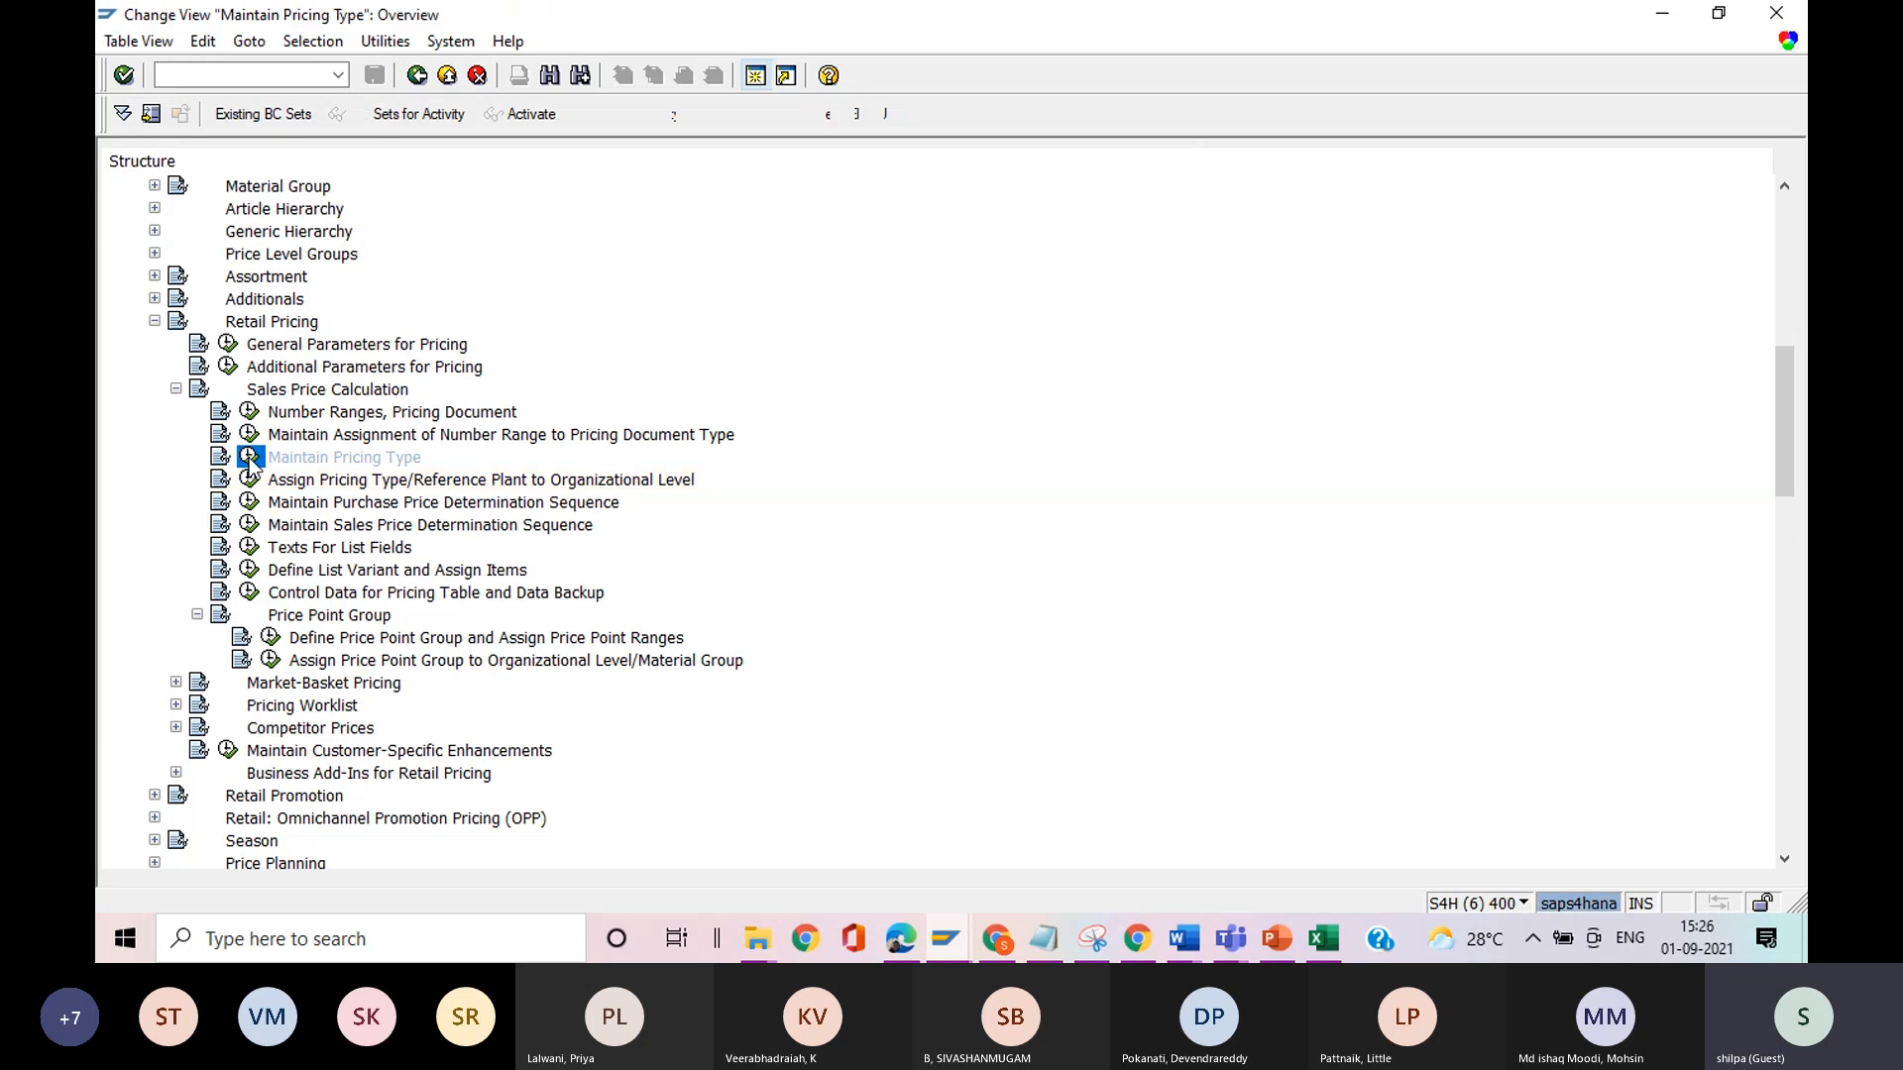
pyautogui.click(109, 218)
pyautogui.click(151, 114)
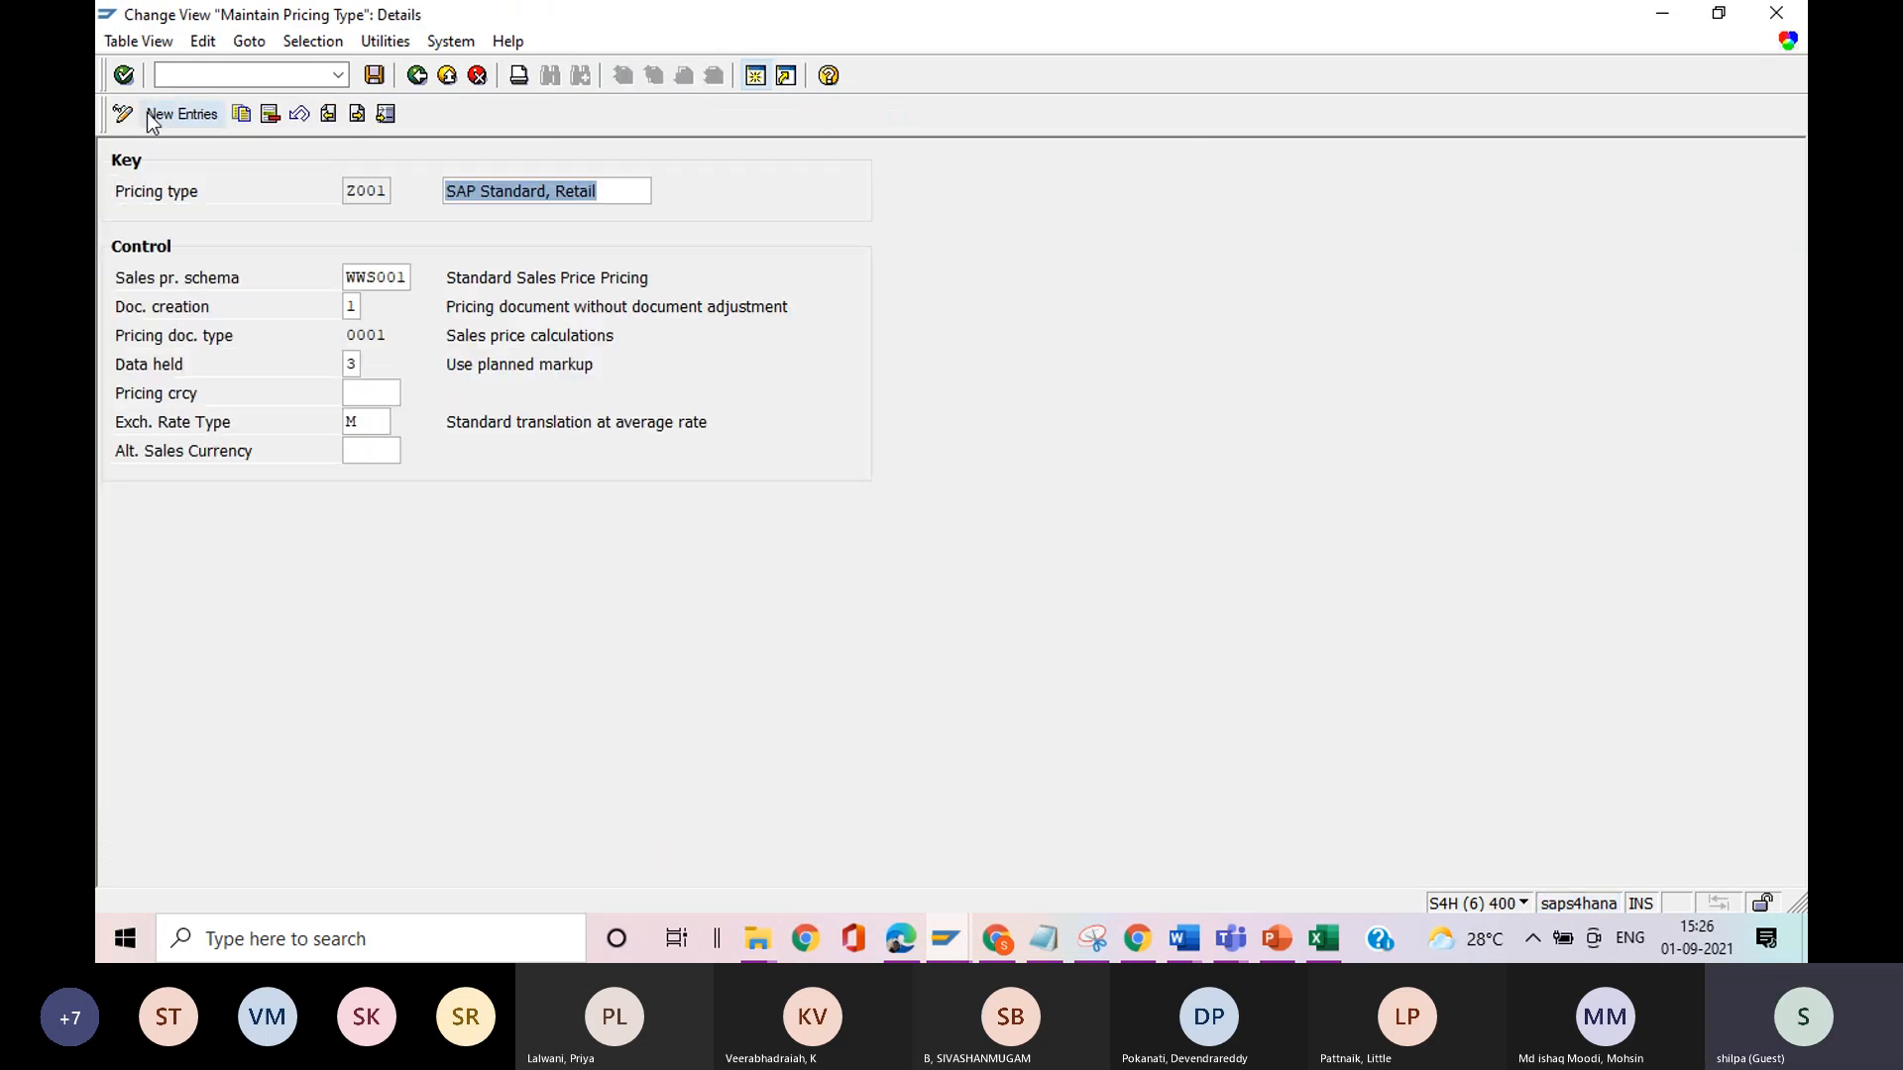
pyautogui.moveTo(347, 281); pyautogui.dragTo(405, 279)
pyautogui.click(405, 280)
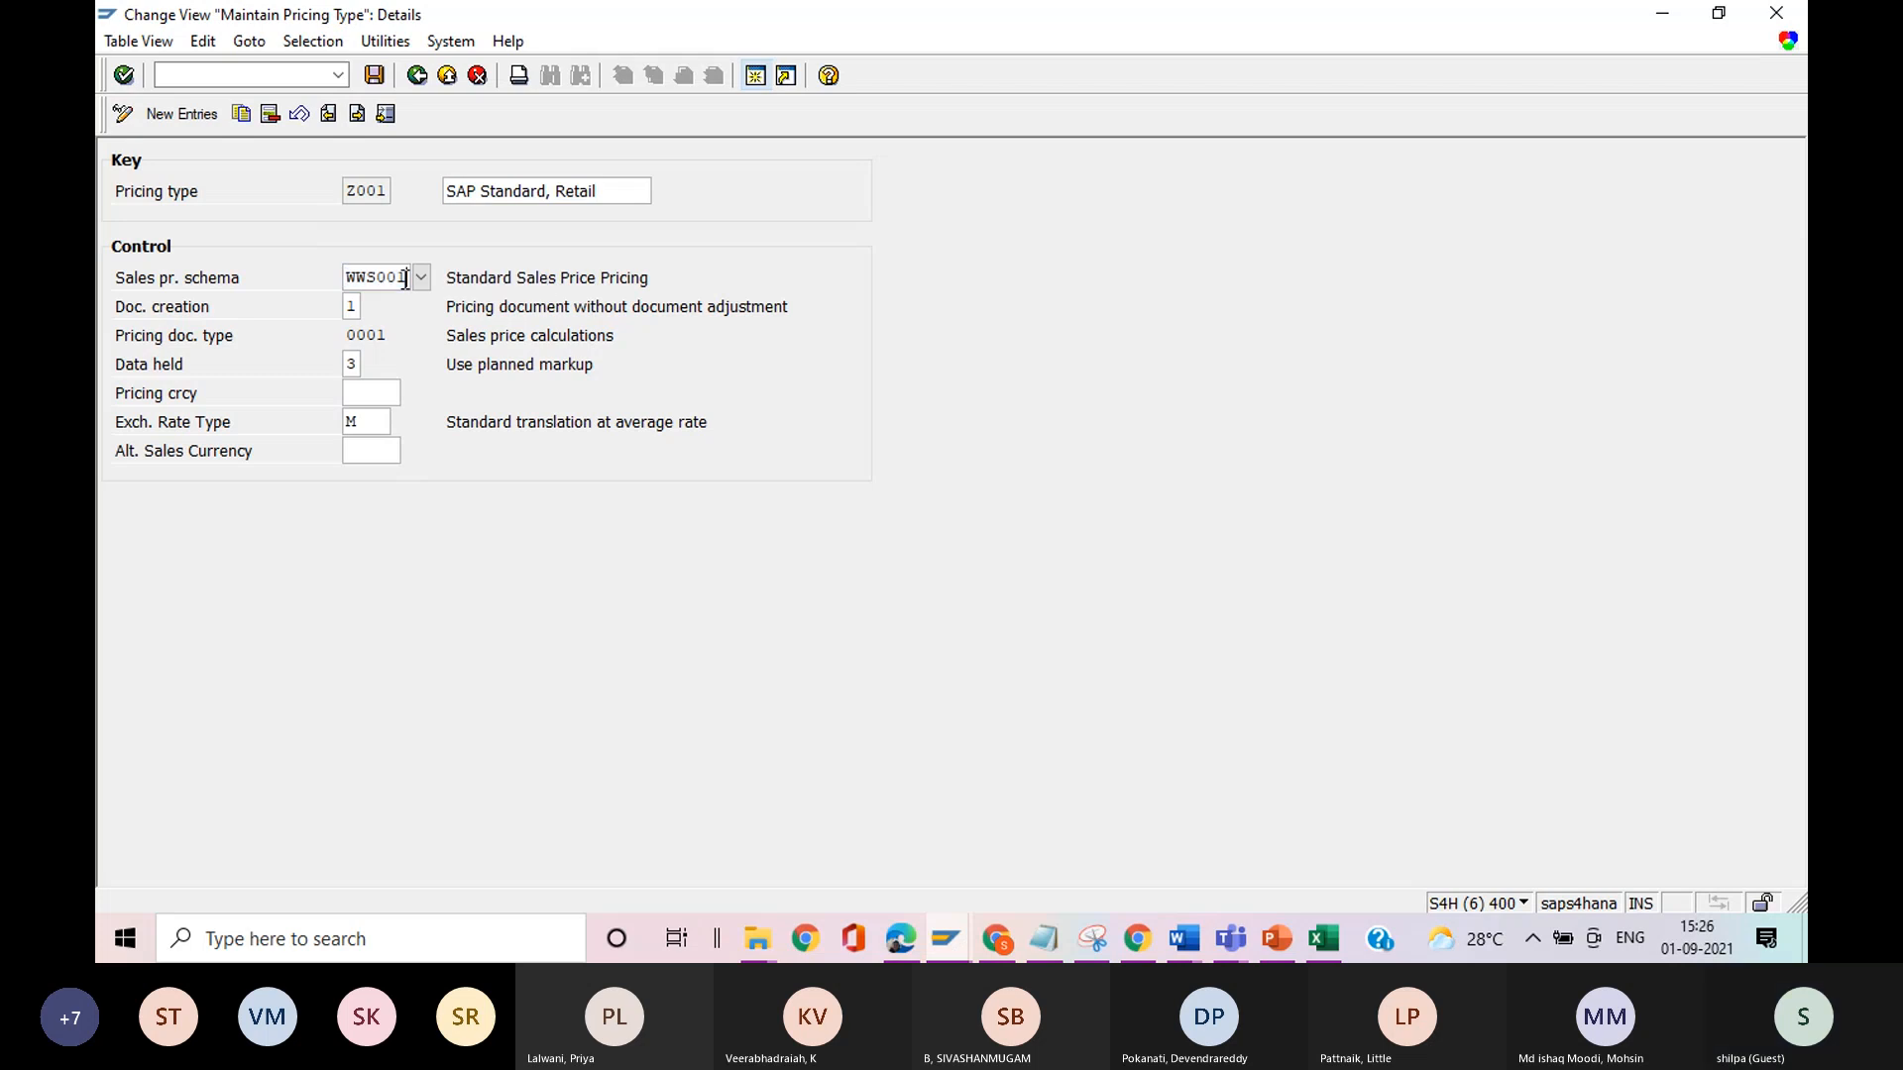
pyautogui.click(416, 76)
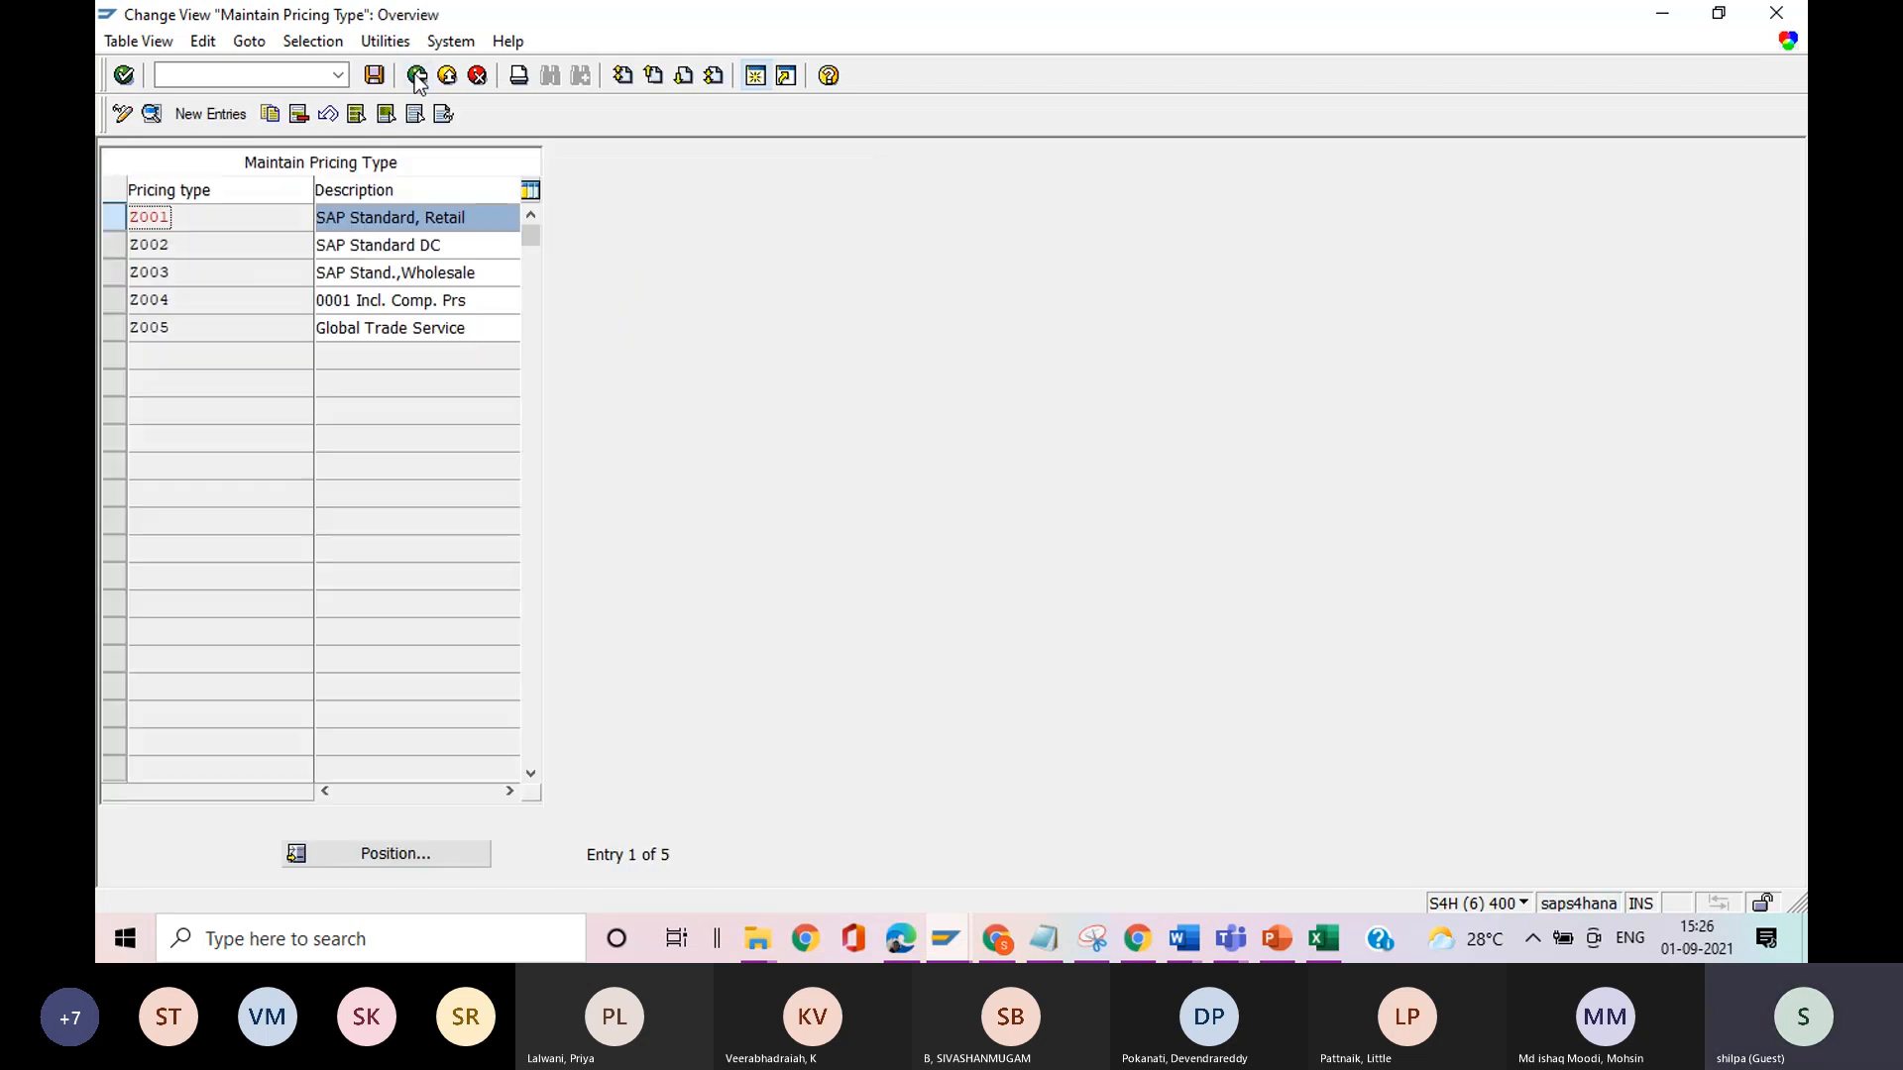
pyautogui.click(418, 78)
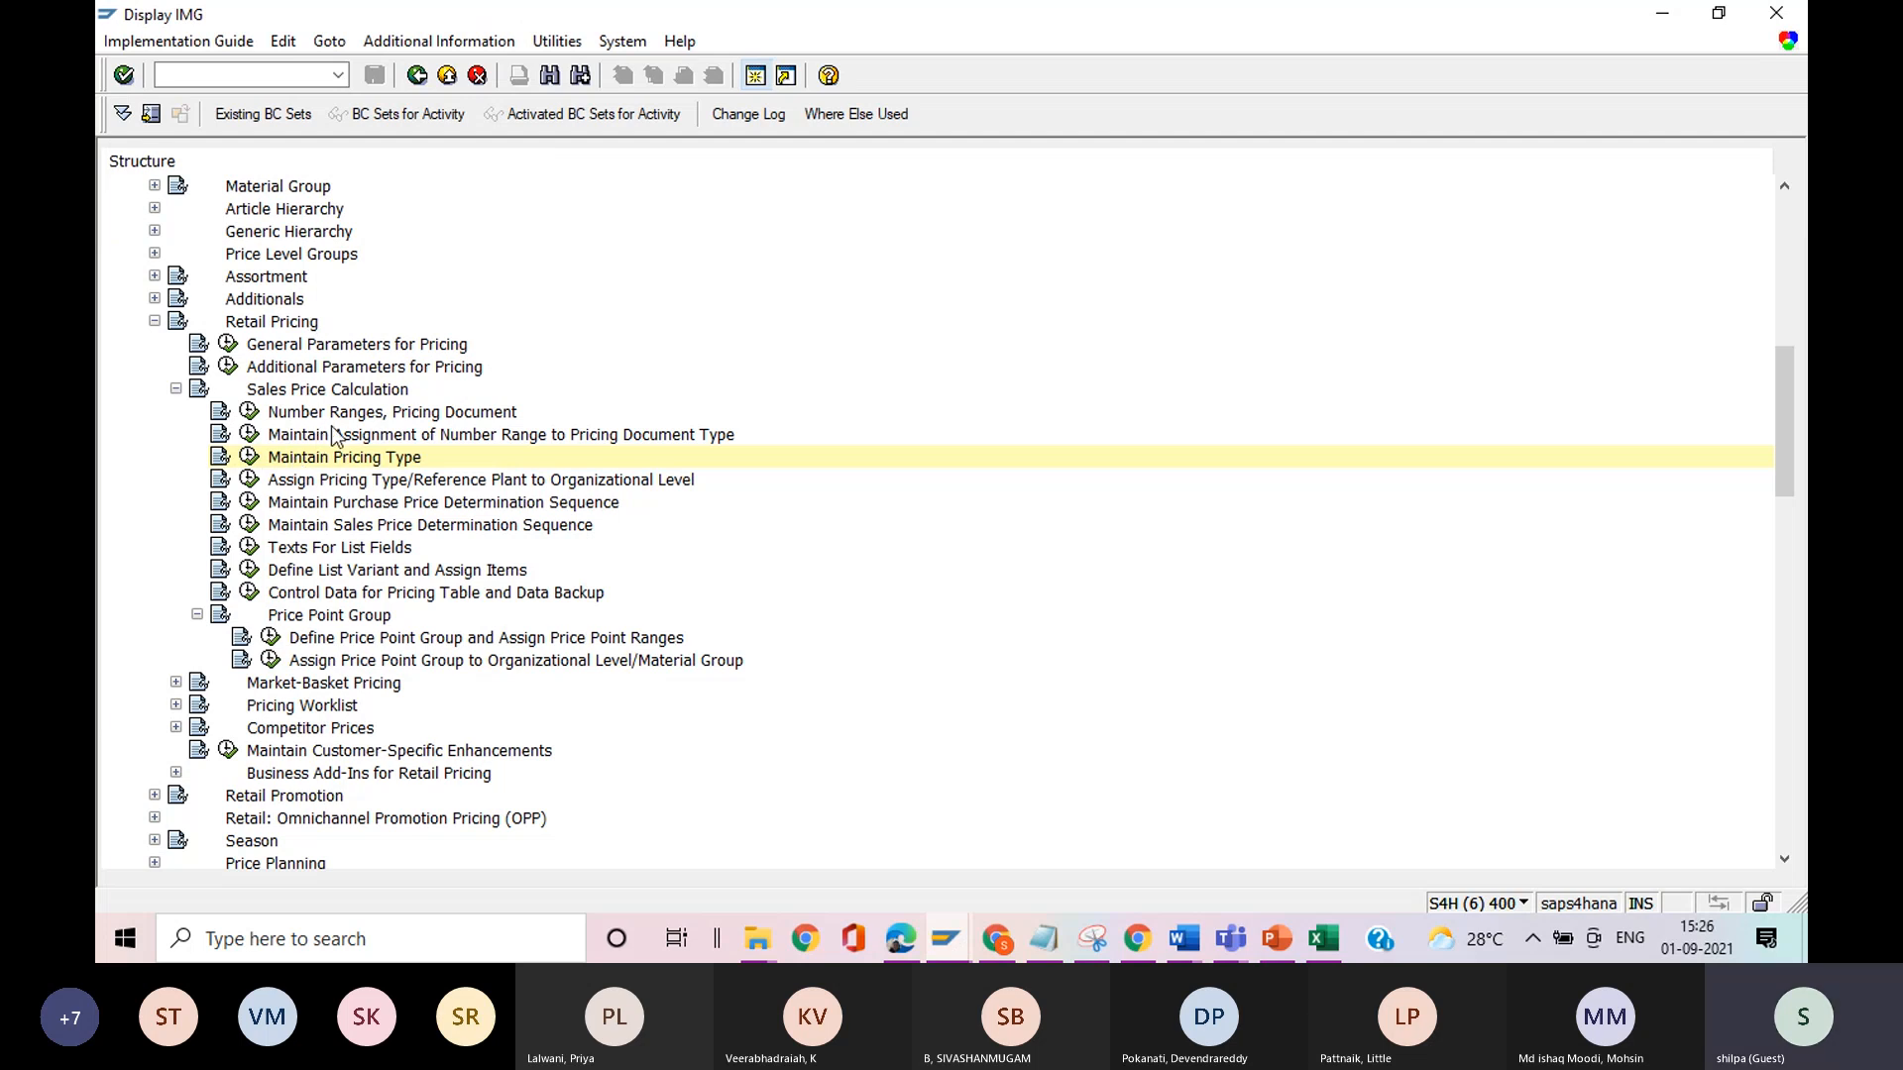
# Review the list of sales price determination sequences and return to the implementation guide.
pyautogui.click(249, 527)
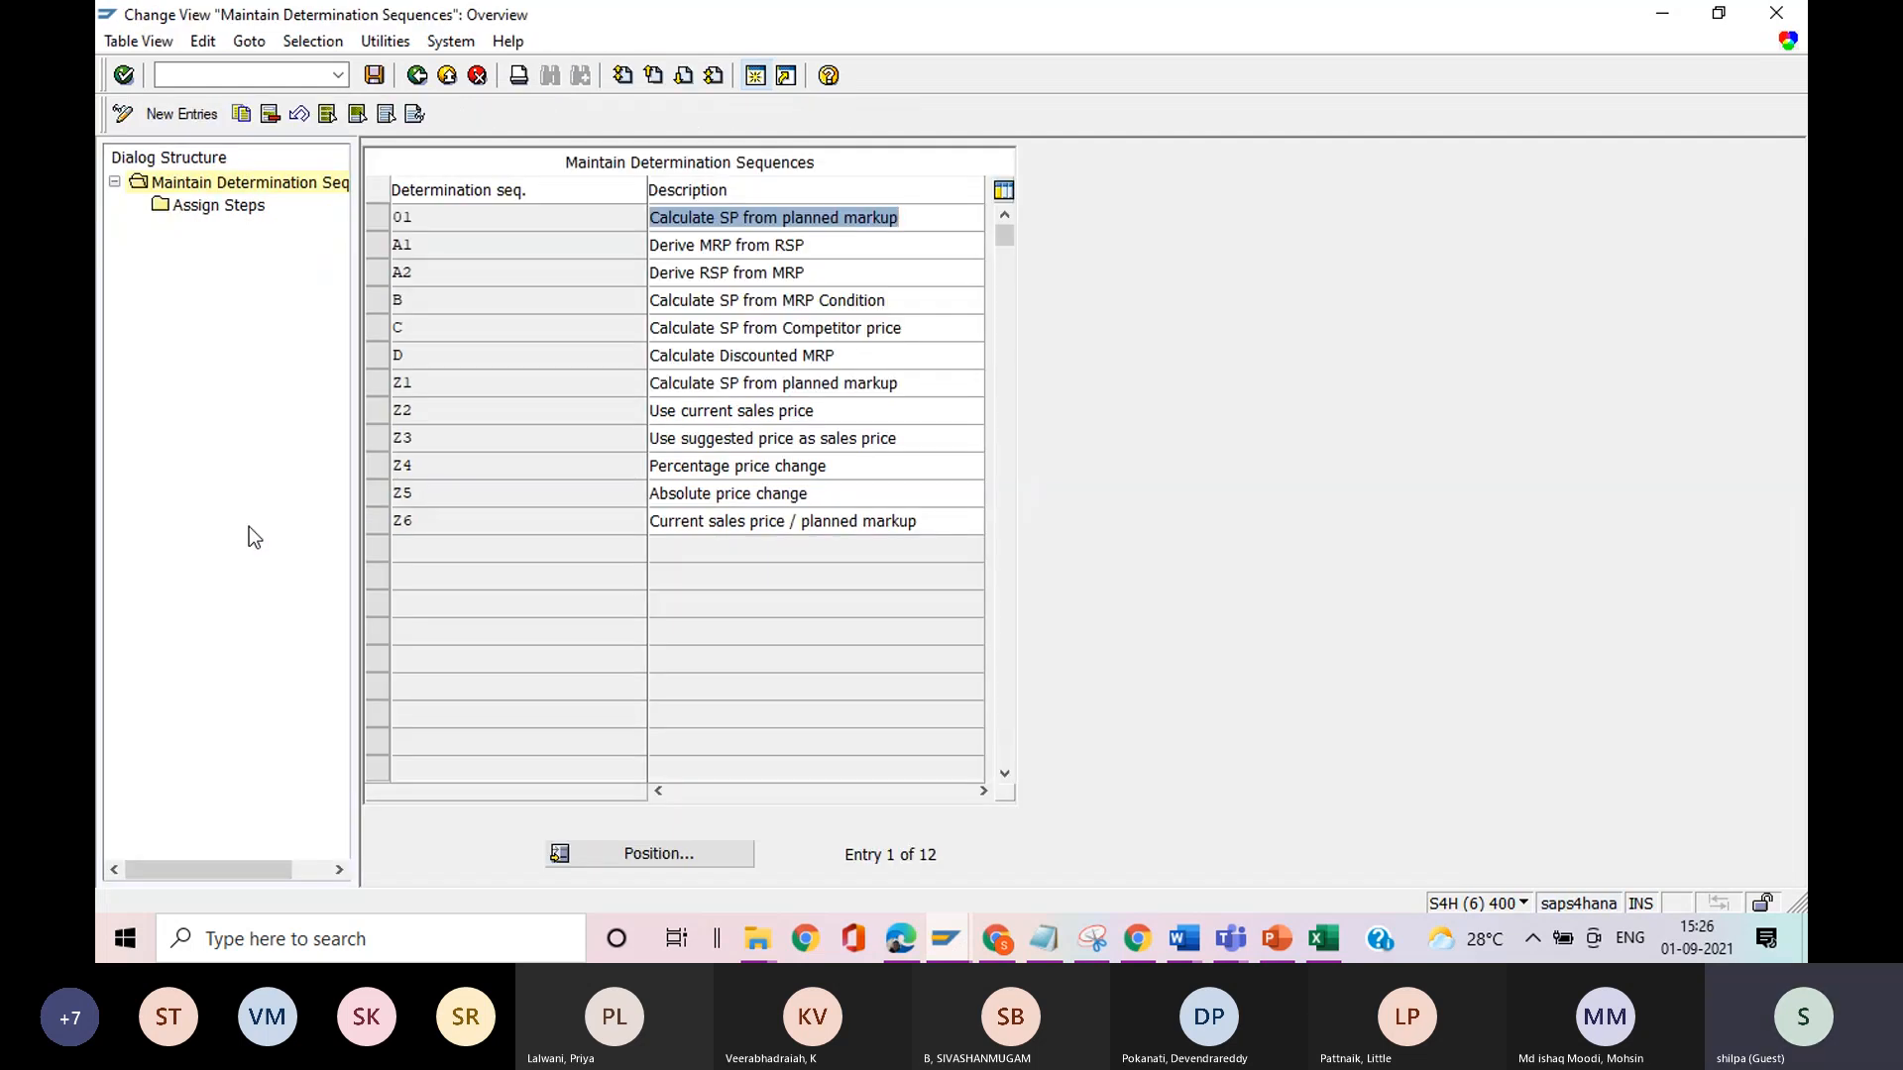
pyautogui.click(417, 75)
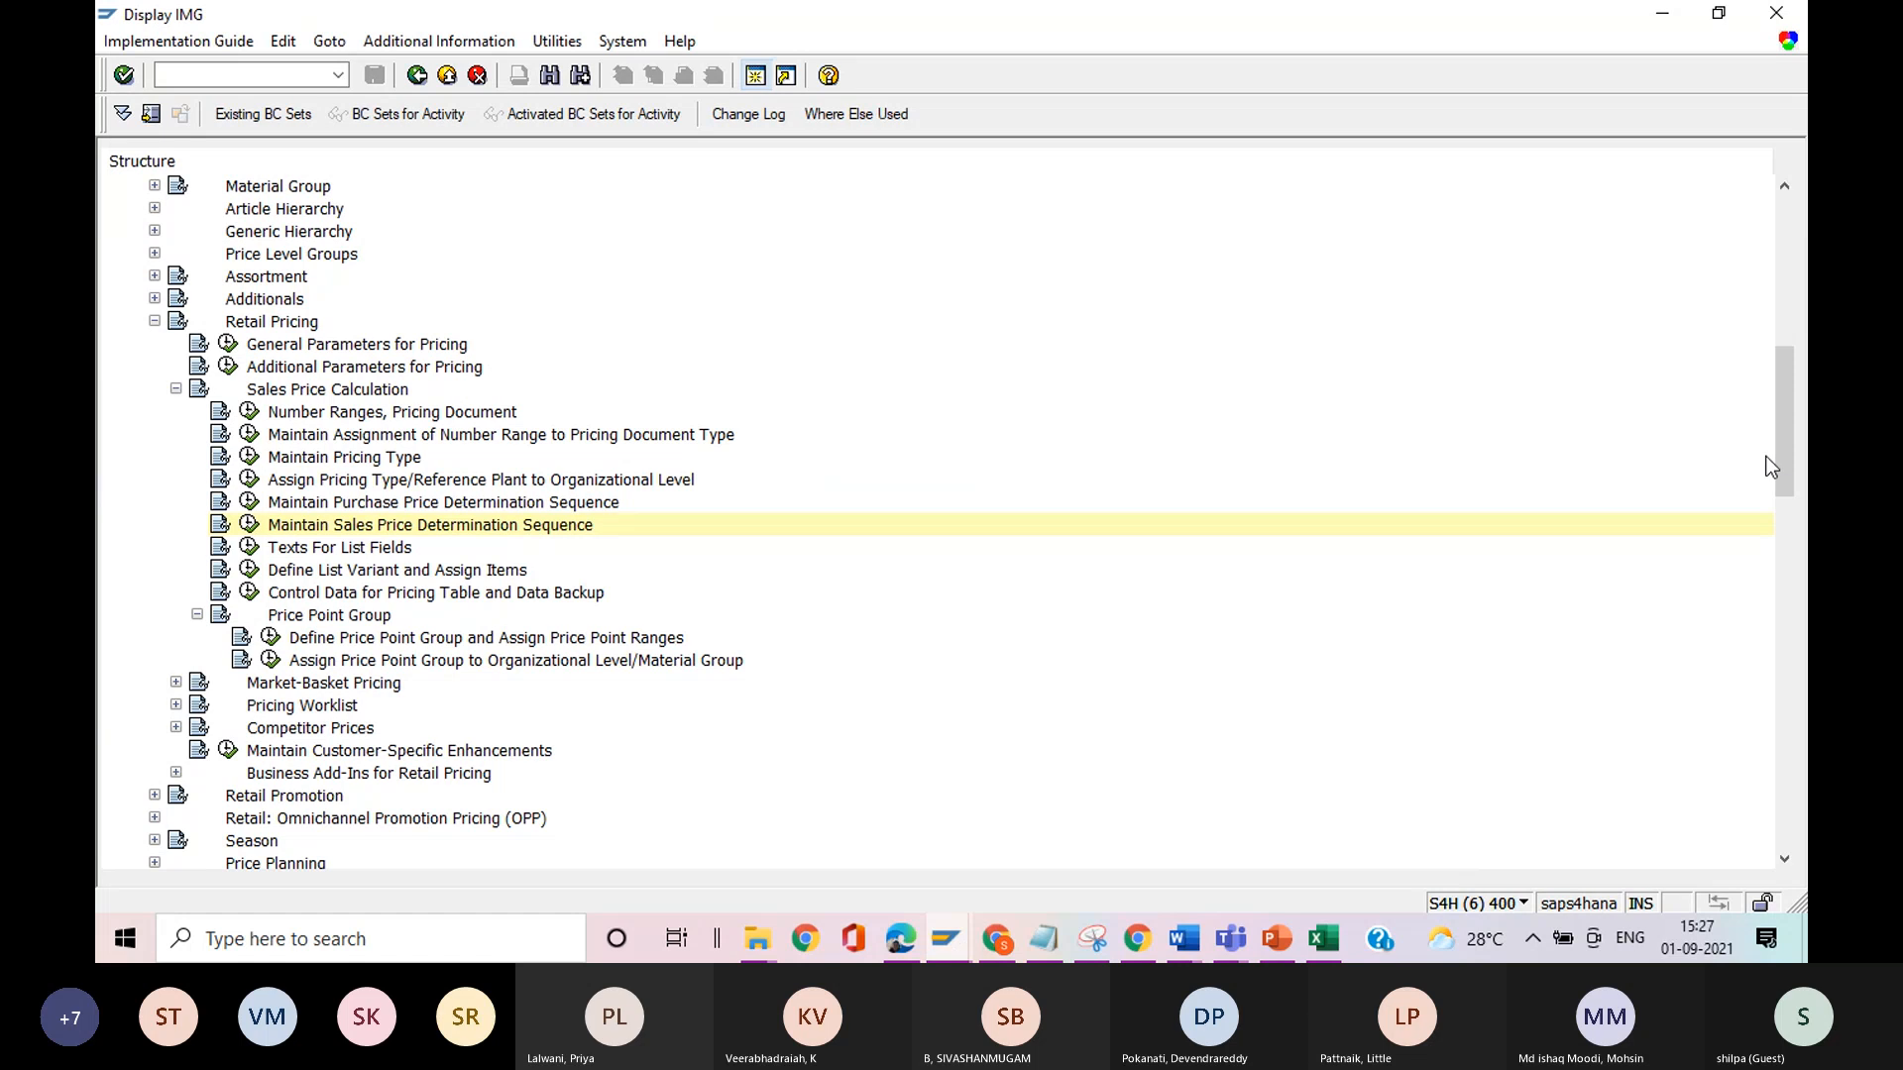
# Review the activities under Sales Price Calculation in Retail Pricing, and leave that node collapsed.
pyautogui.moveTo(1786, 458)
pyautogui.mouseDown()
pyautogui.moveTo(1786, 521)
pyautogui.moveTo(1769, 466)
pyautogui.mouseUp()
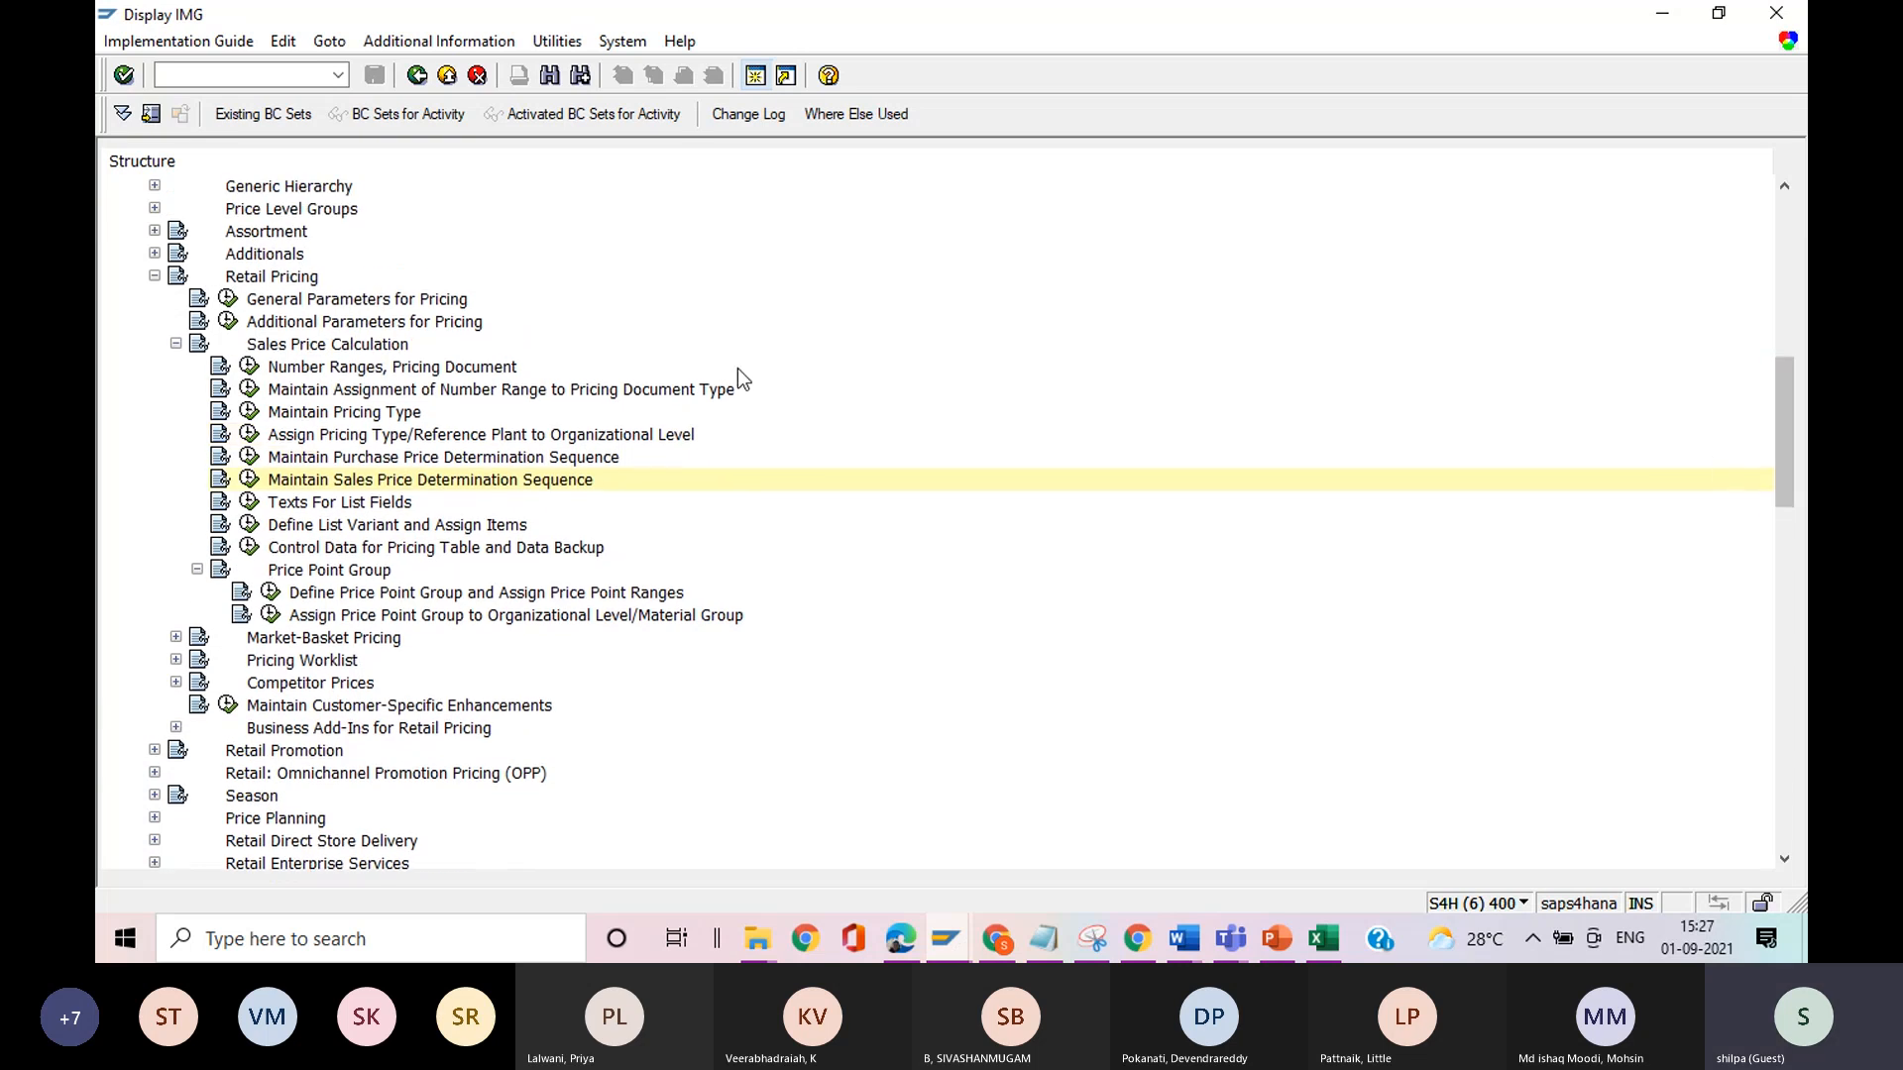
pyautogui.click(175, 344)
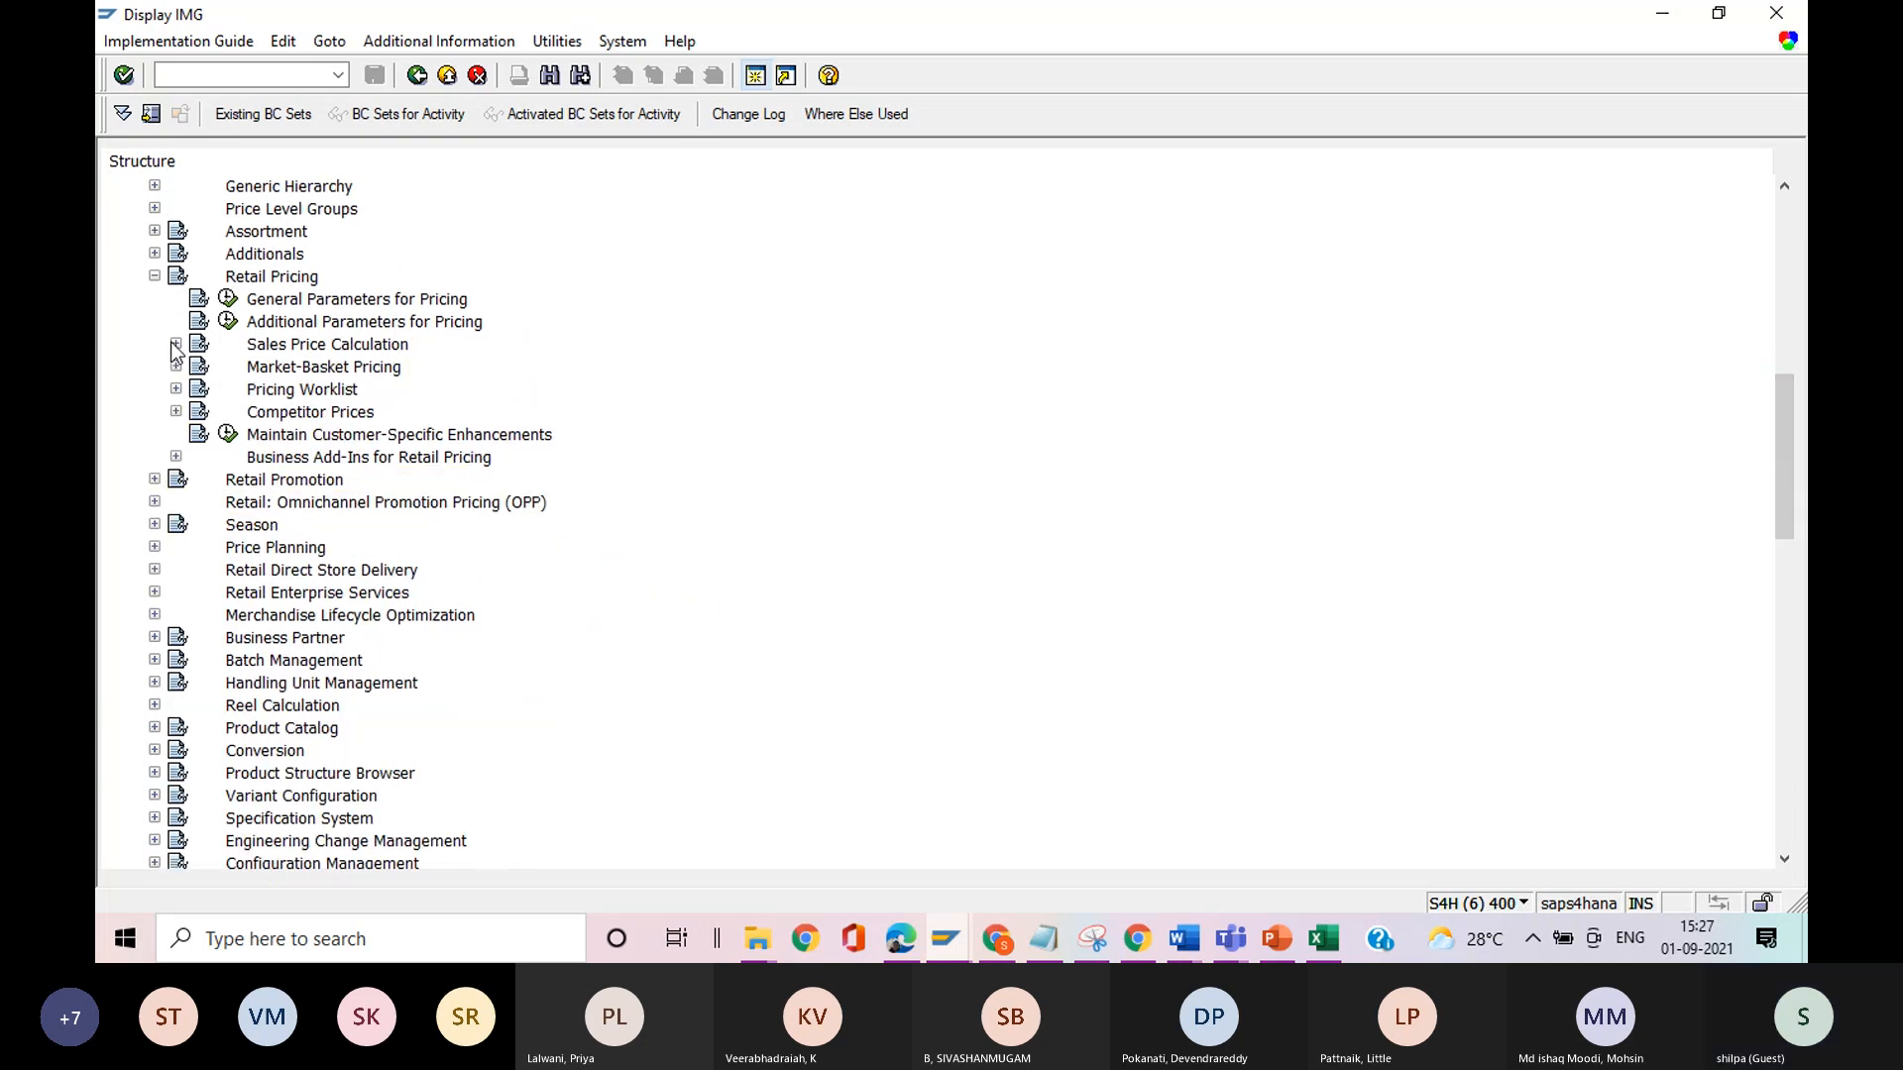
pyautogui.click(175, 343)
pyautogui.click(176, 344)
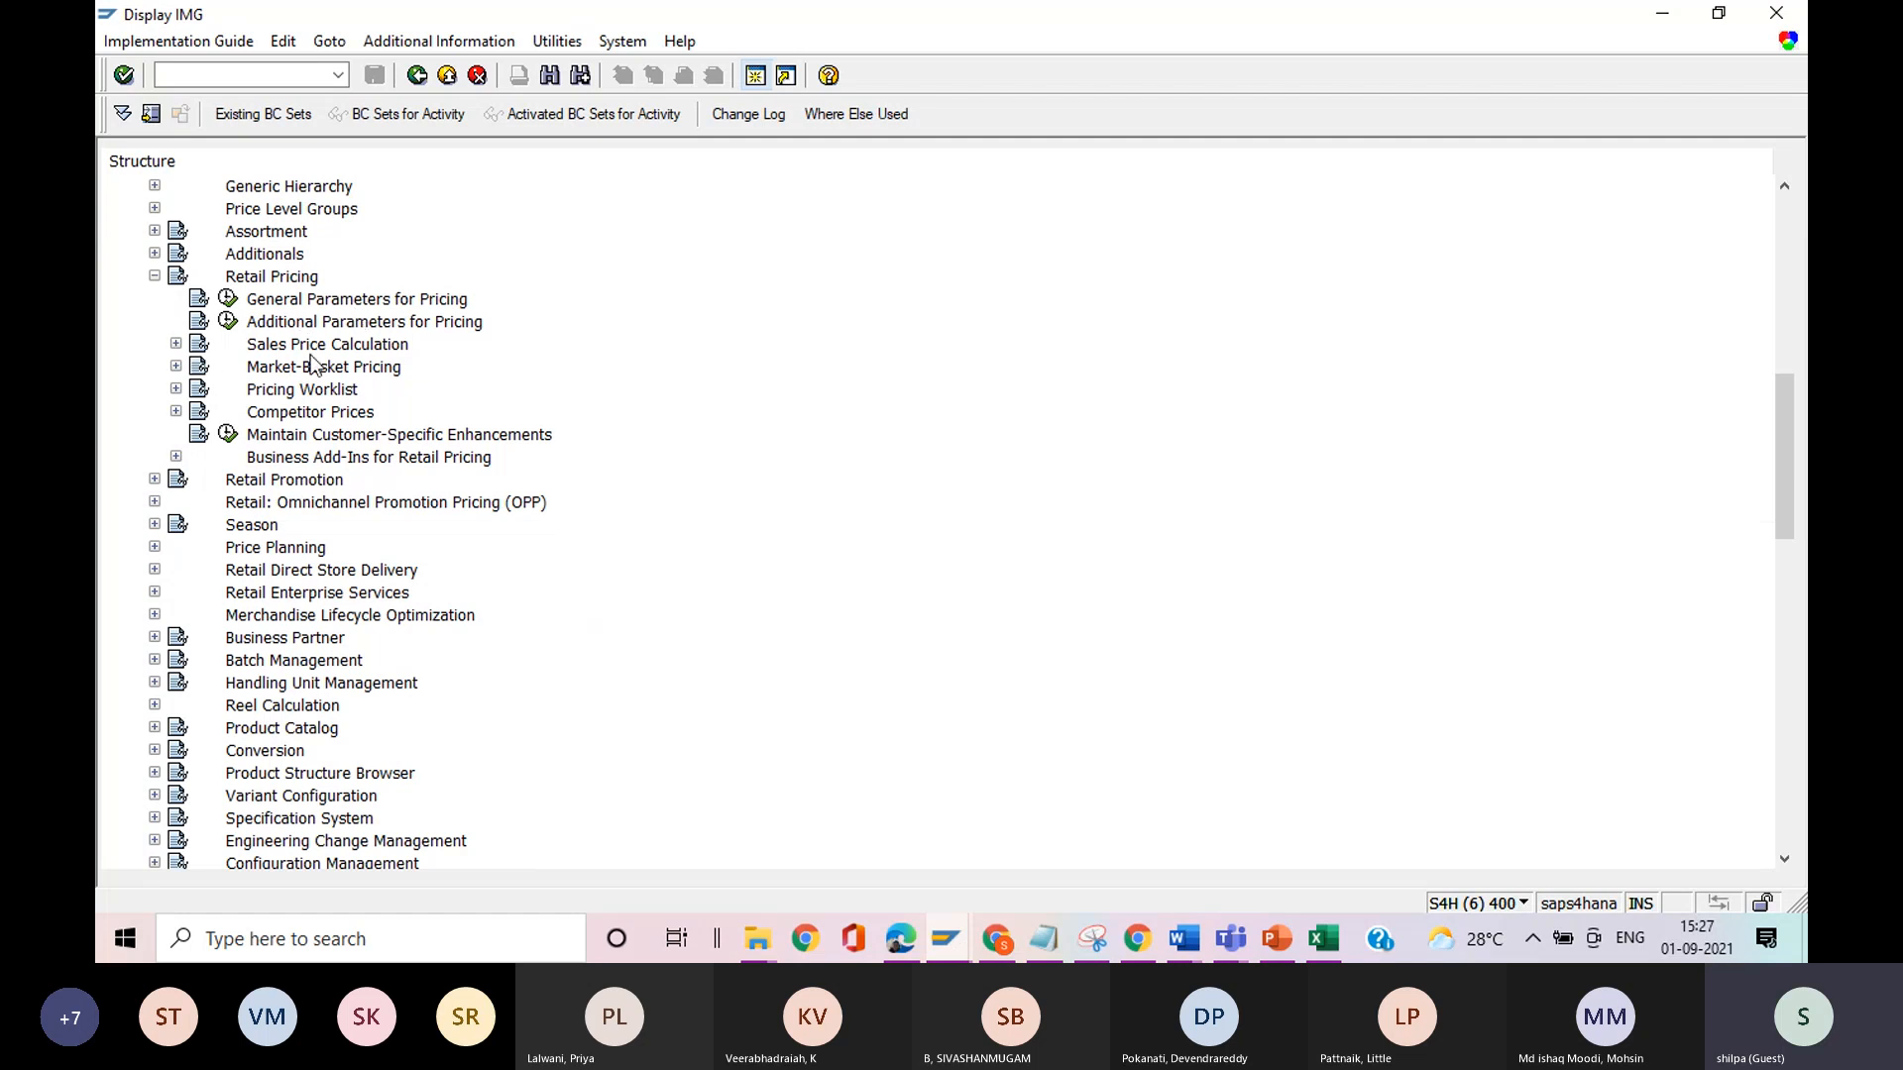
pyautogui.click(175, 343)
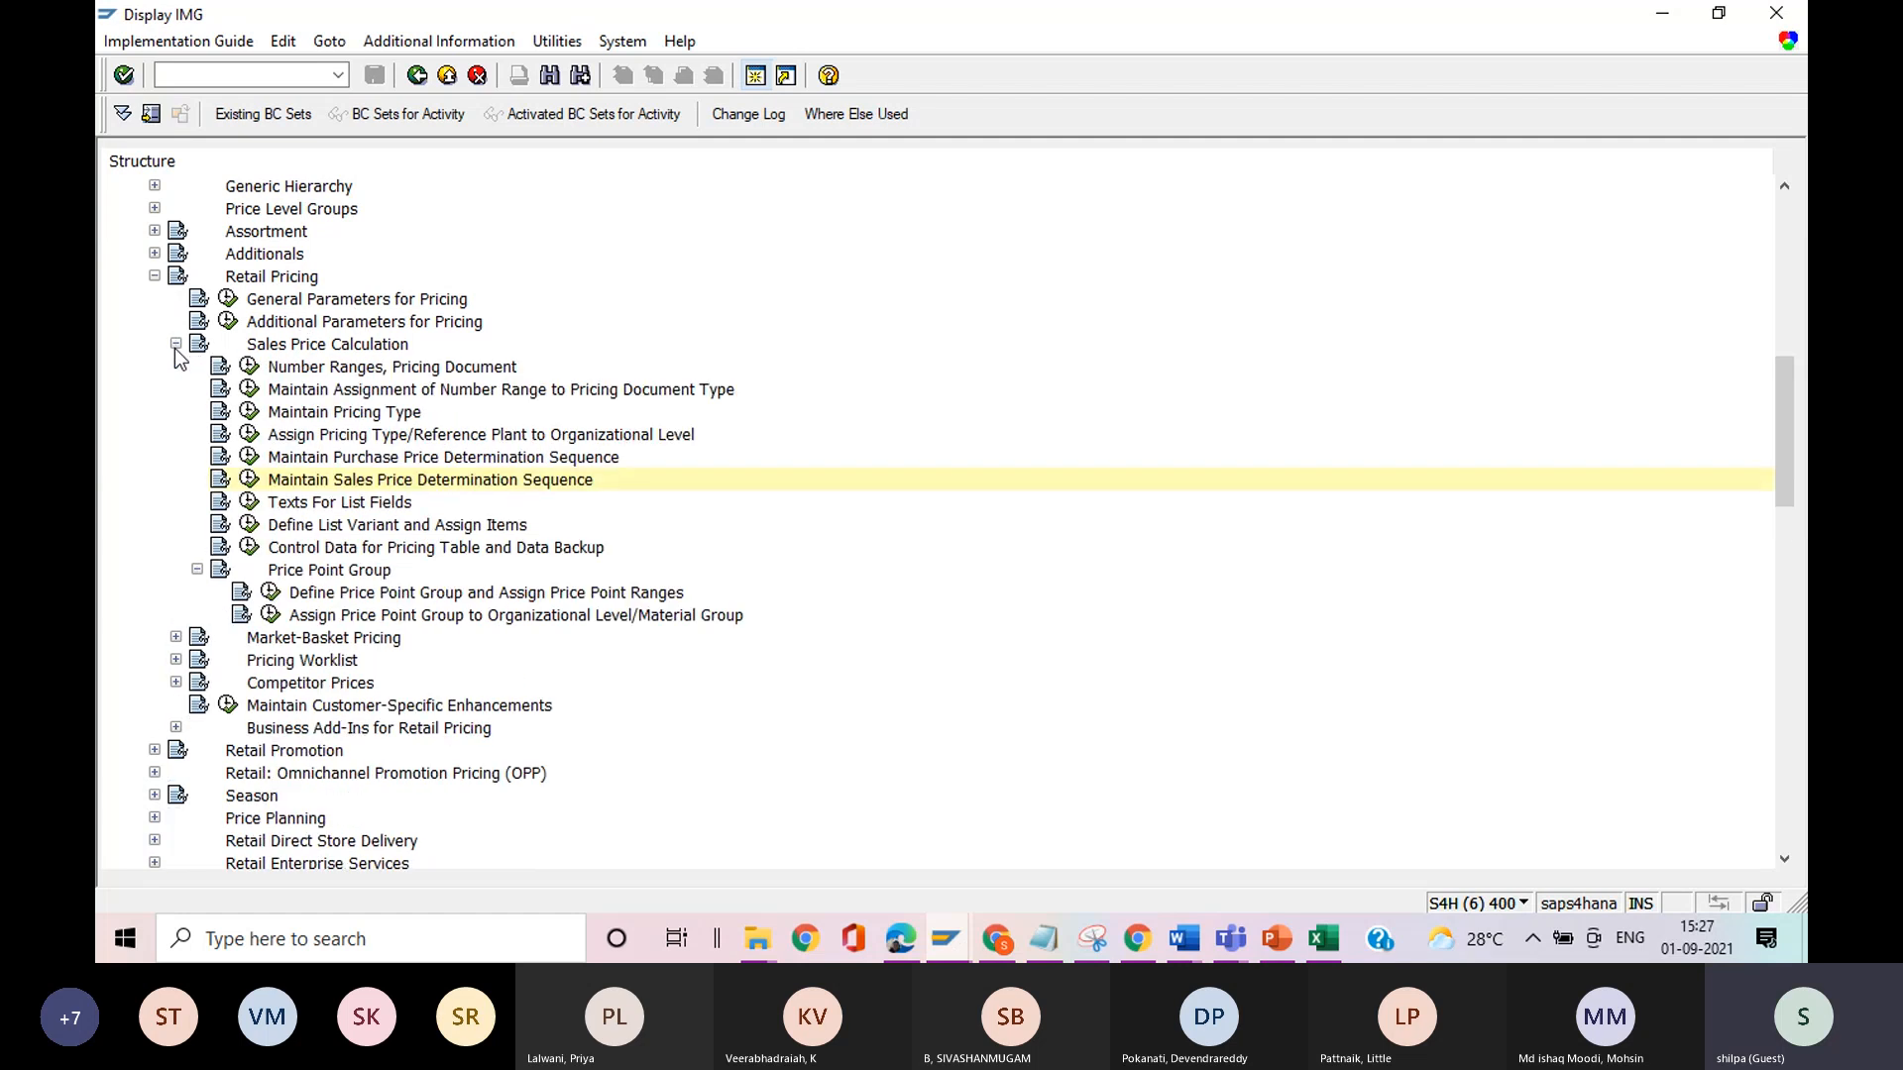
pyautogui.click(176, 344)
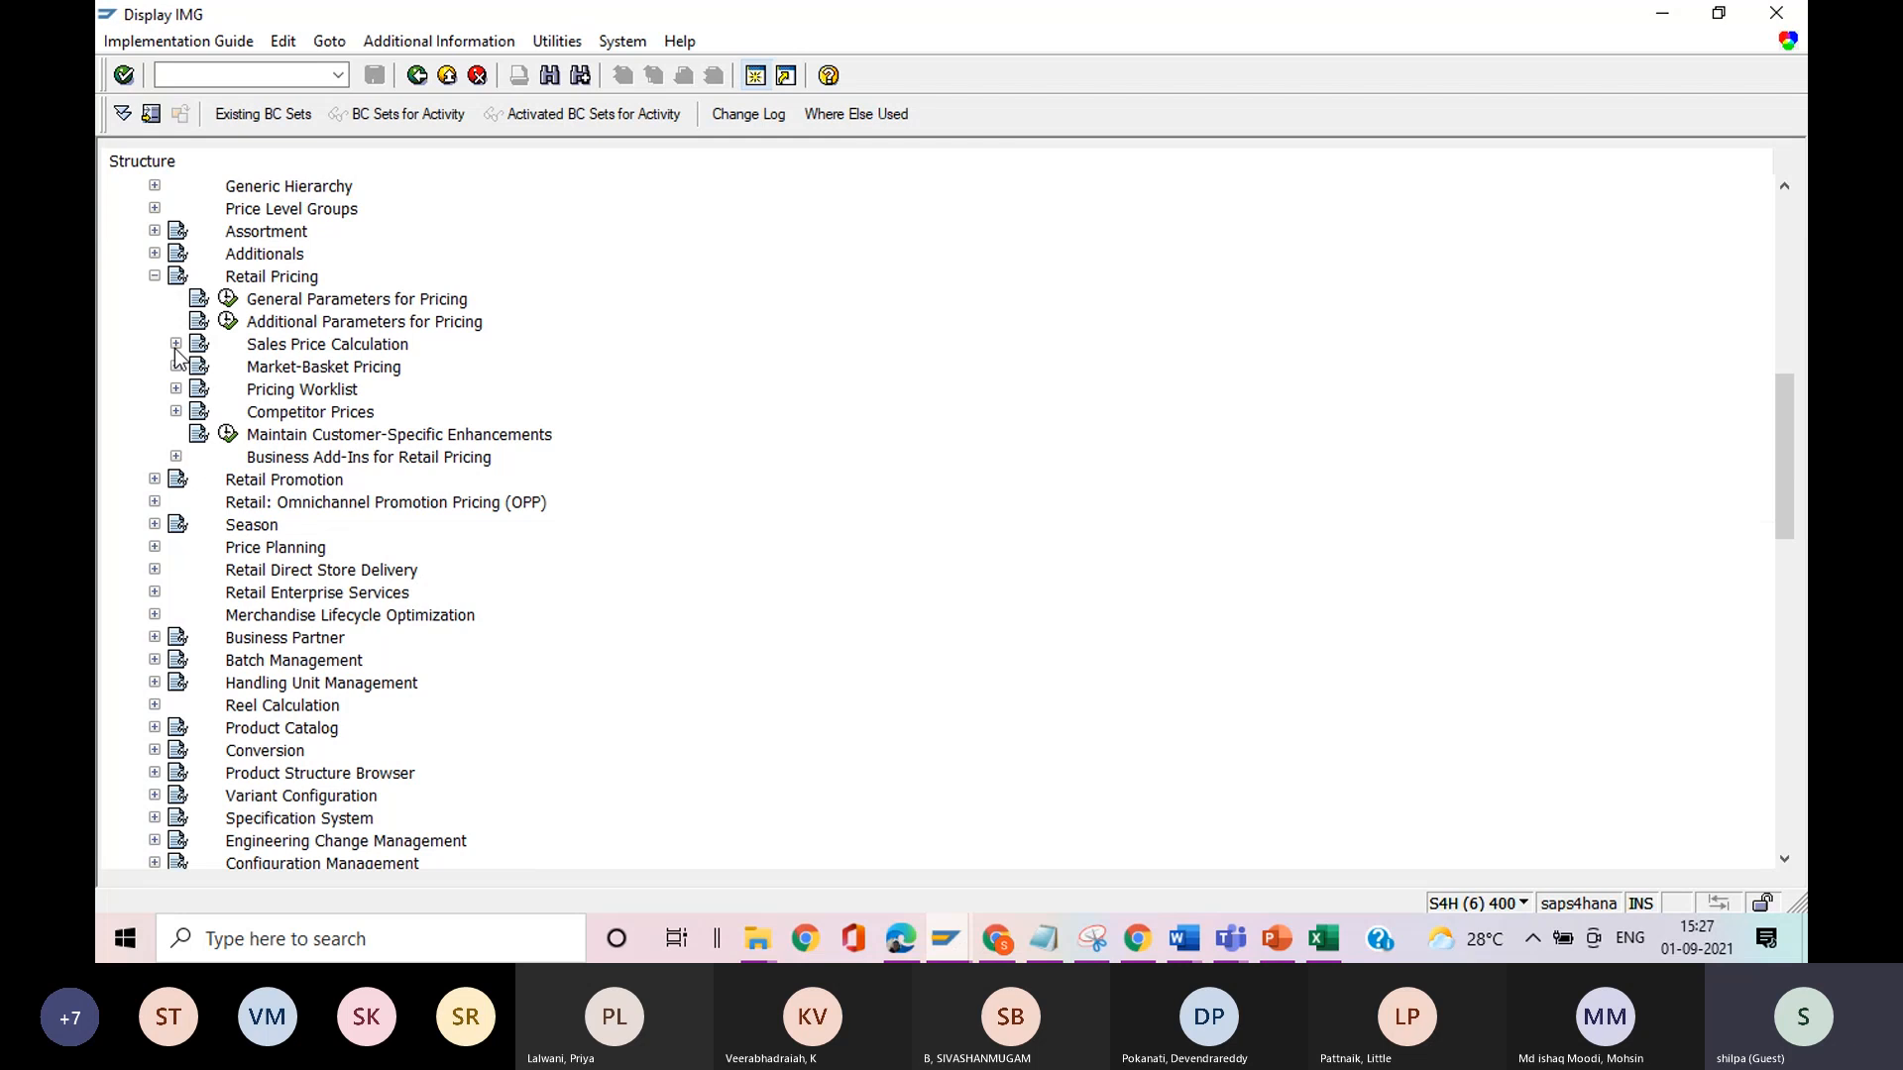
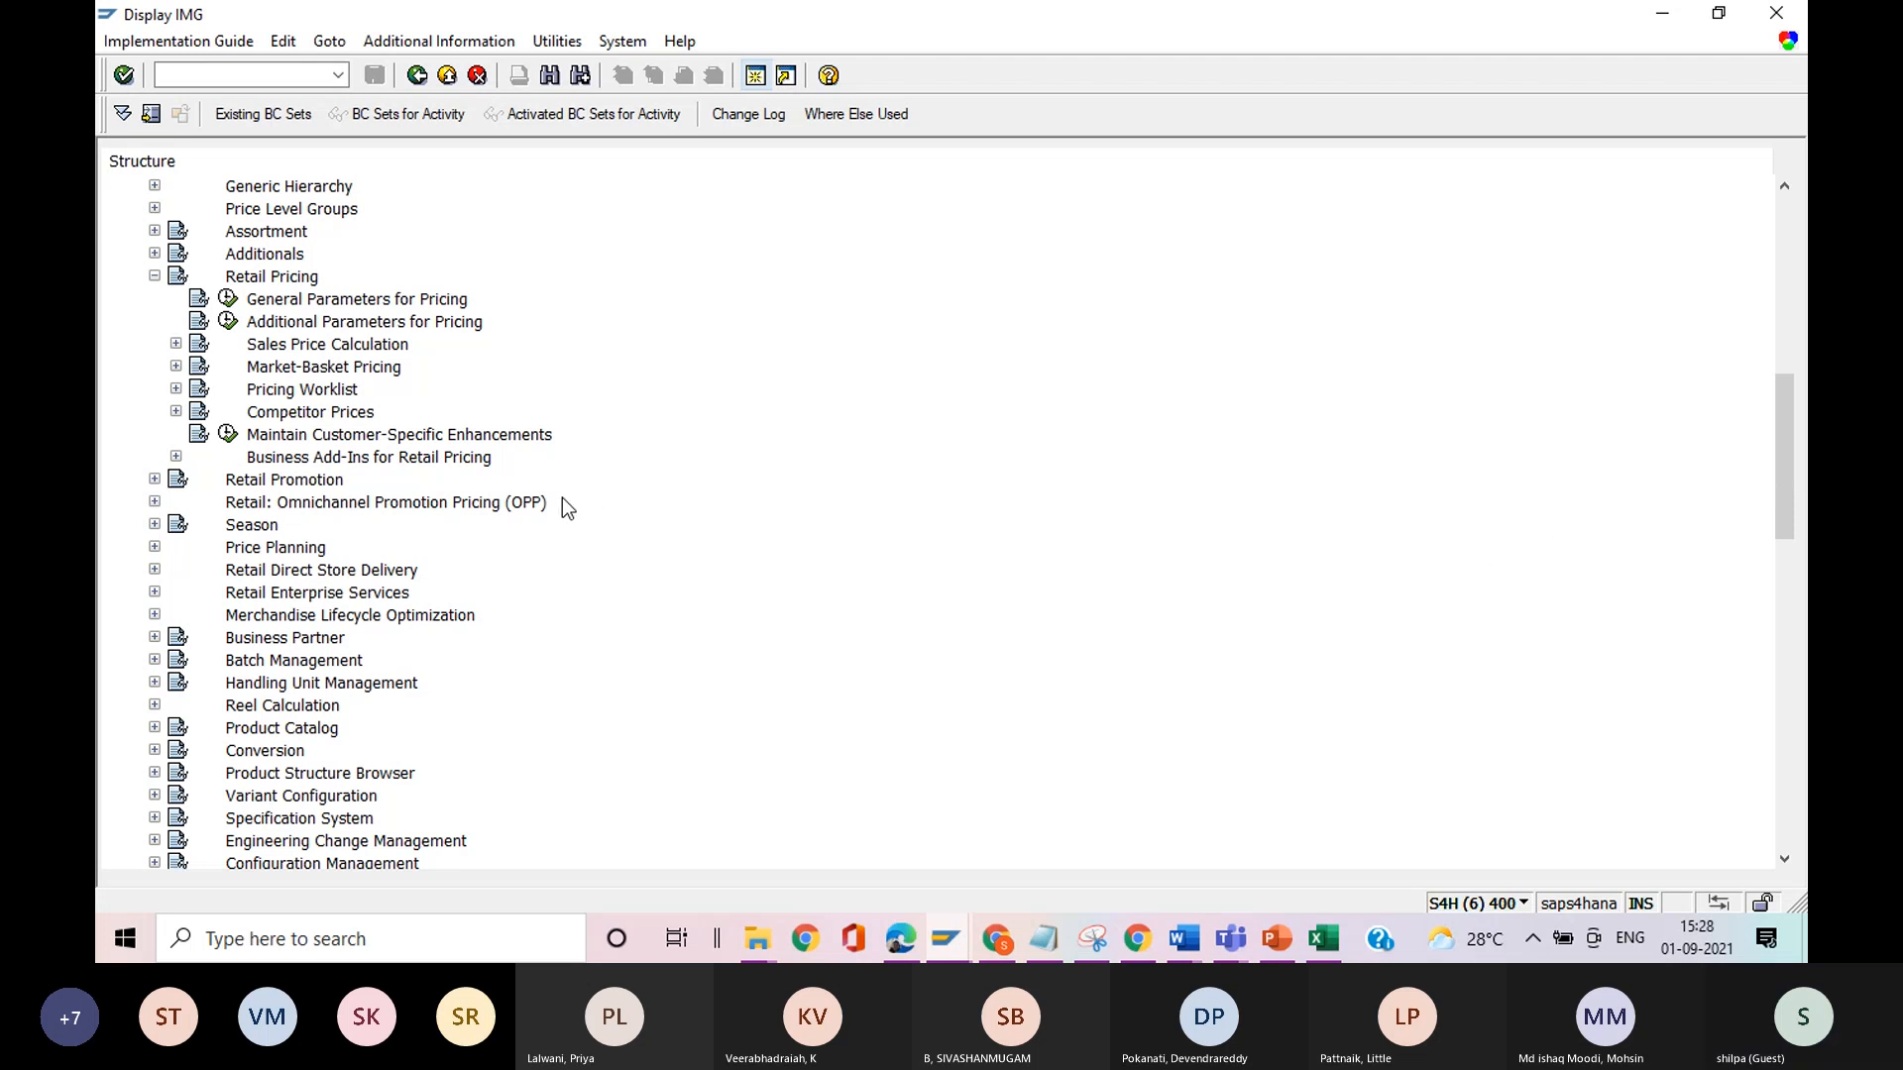
# Review the activities under Sales Price Calculation again, and collapse both that node and Retail Pricing.
pyautogui.click(176, 344)
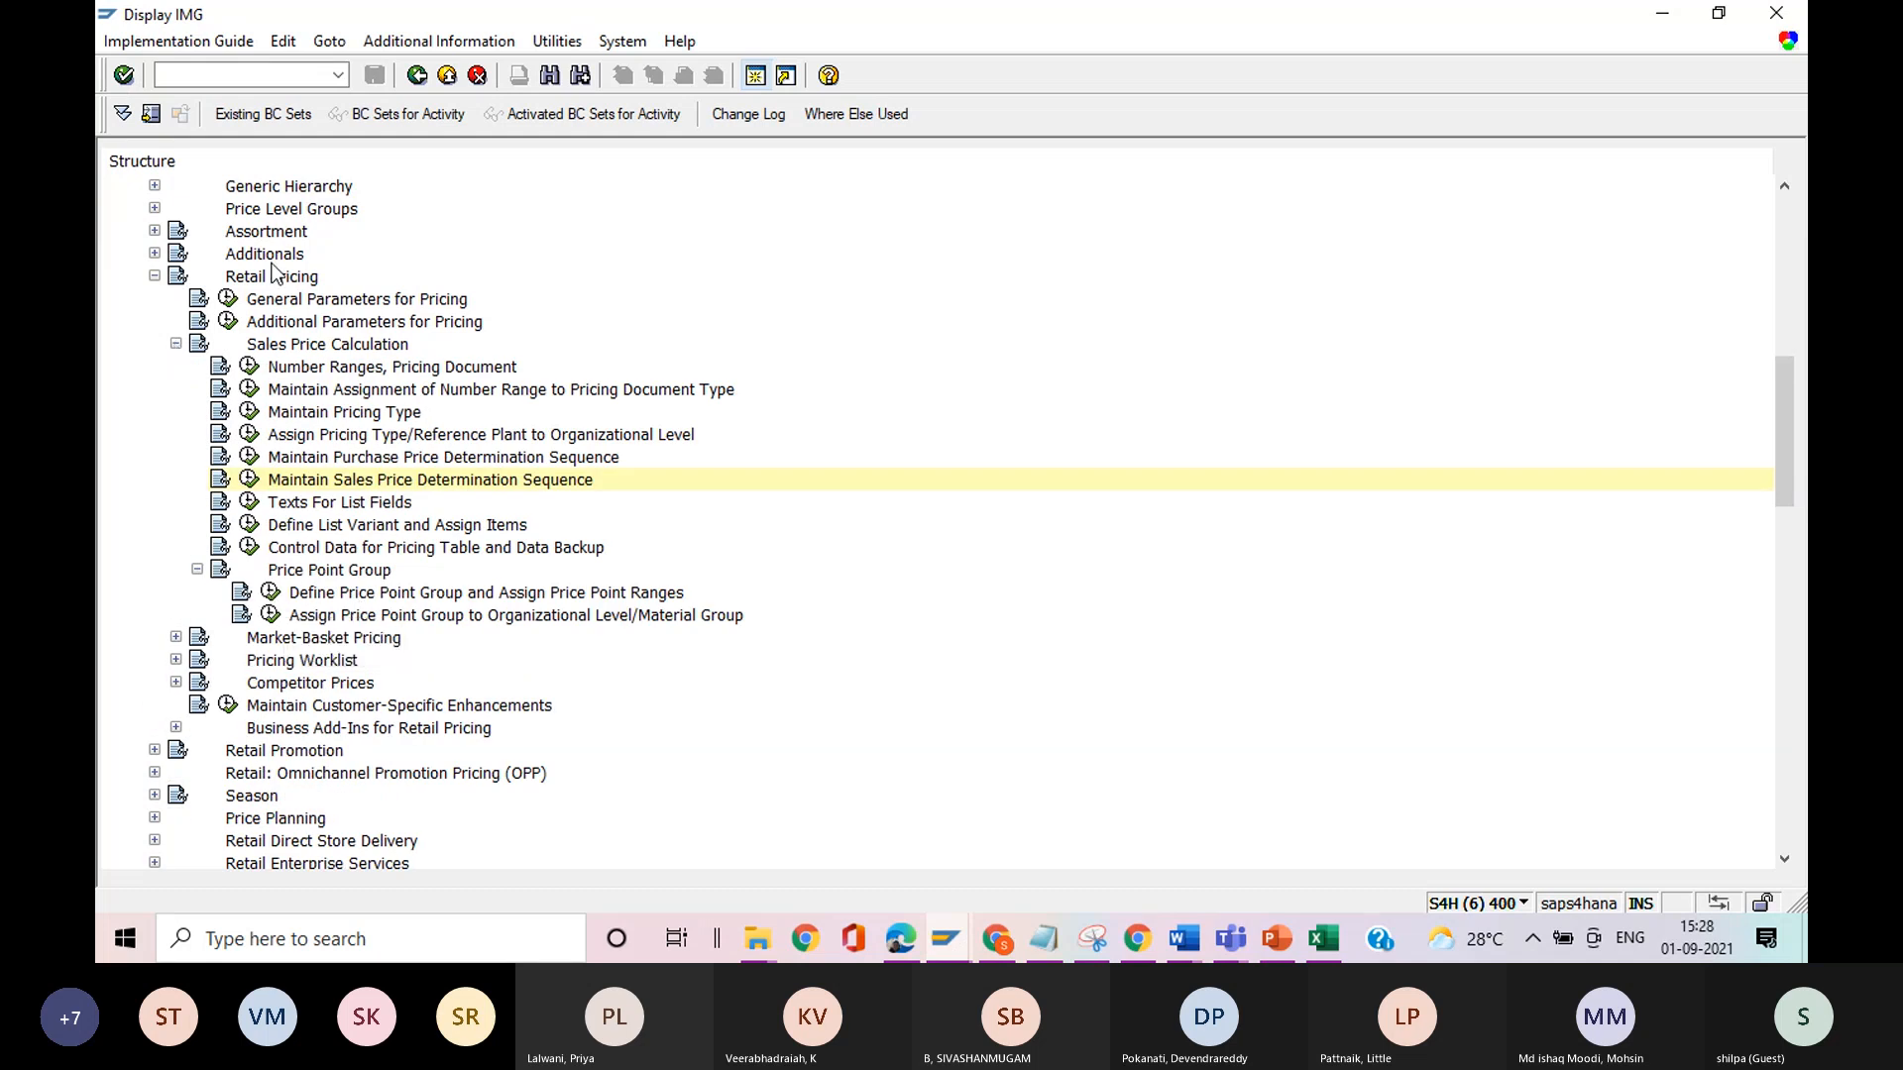
pyautogui.click(176, 342)
pyautogui.click(156, 277)
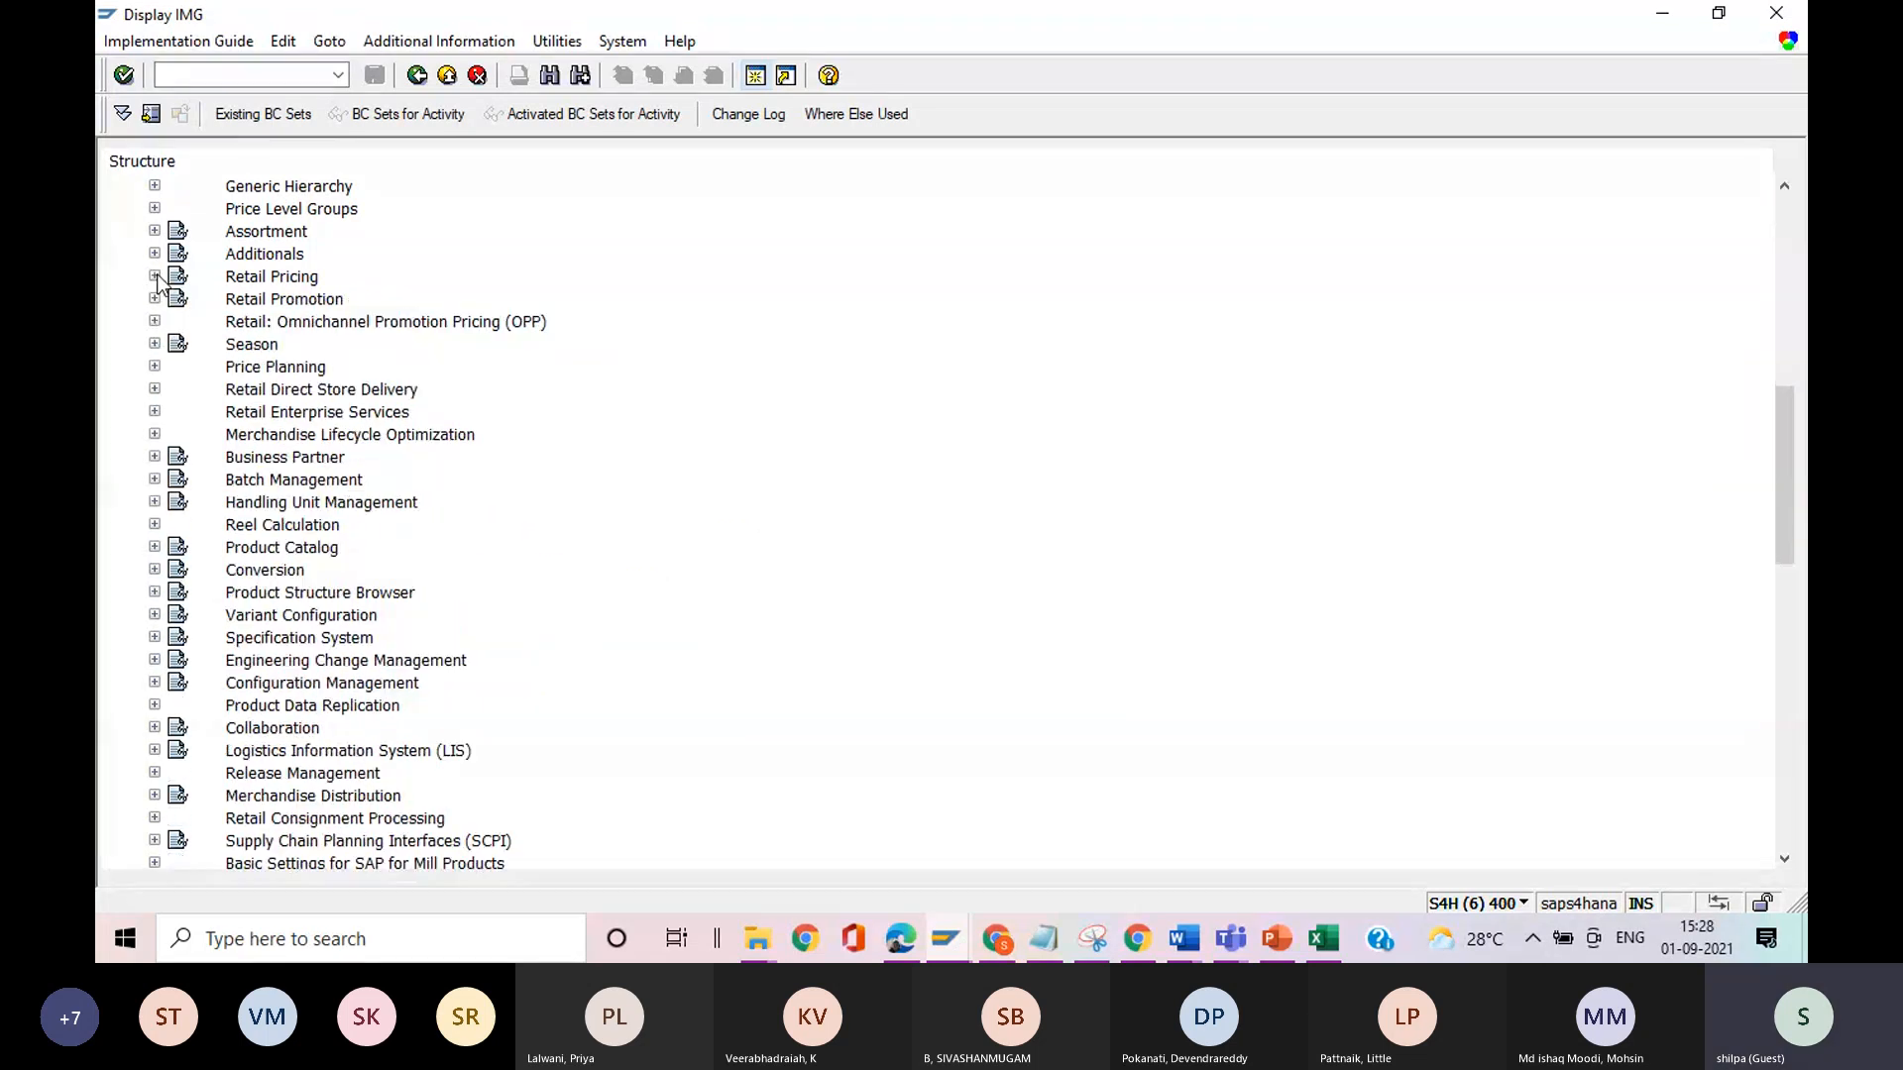
pyautogui.moveTo(1796, 458); pyautogui.dragTo(1768, 323)
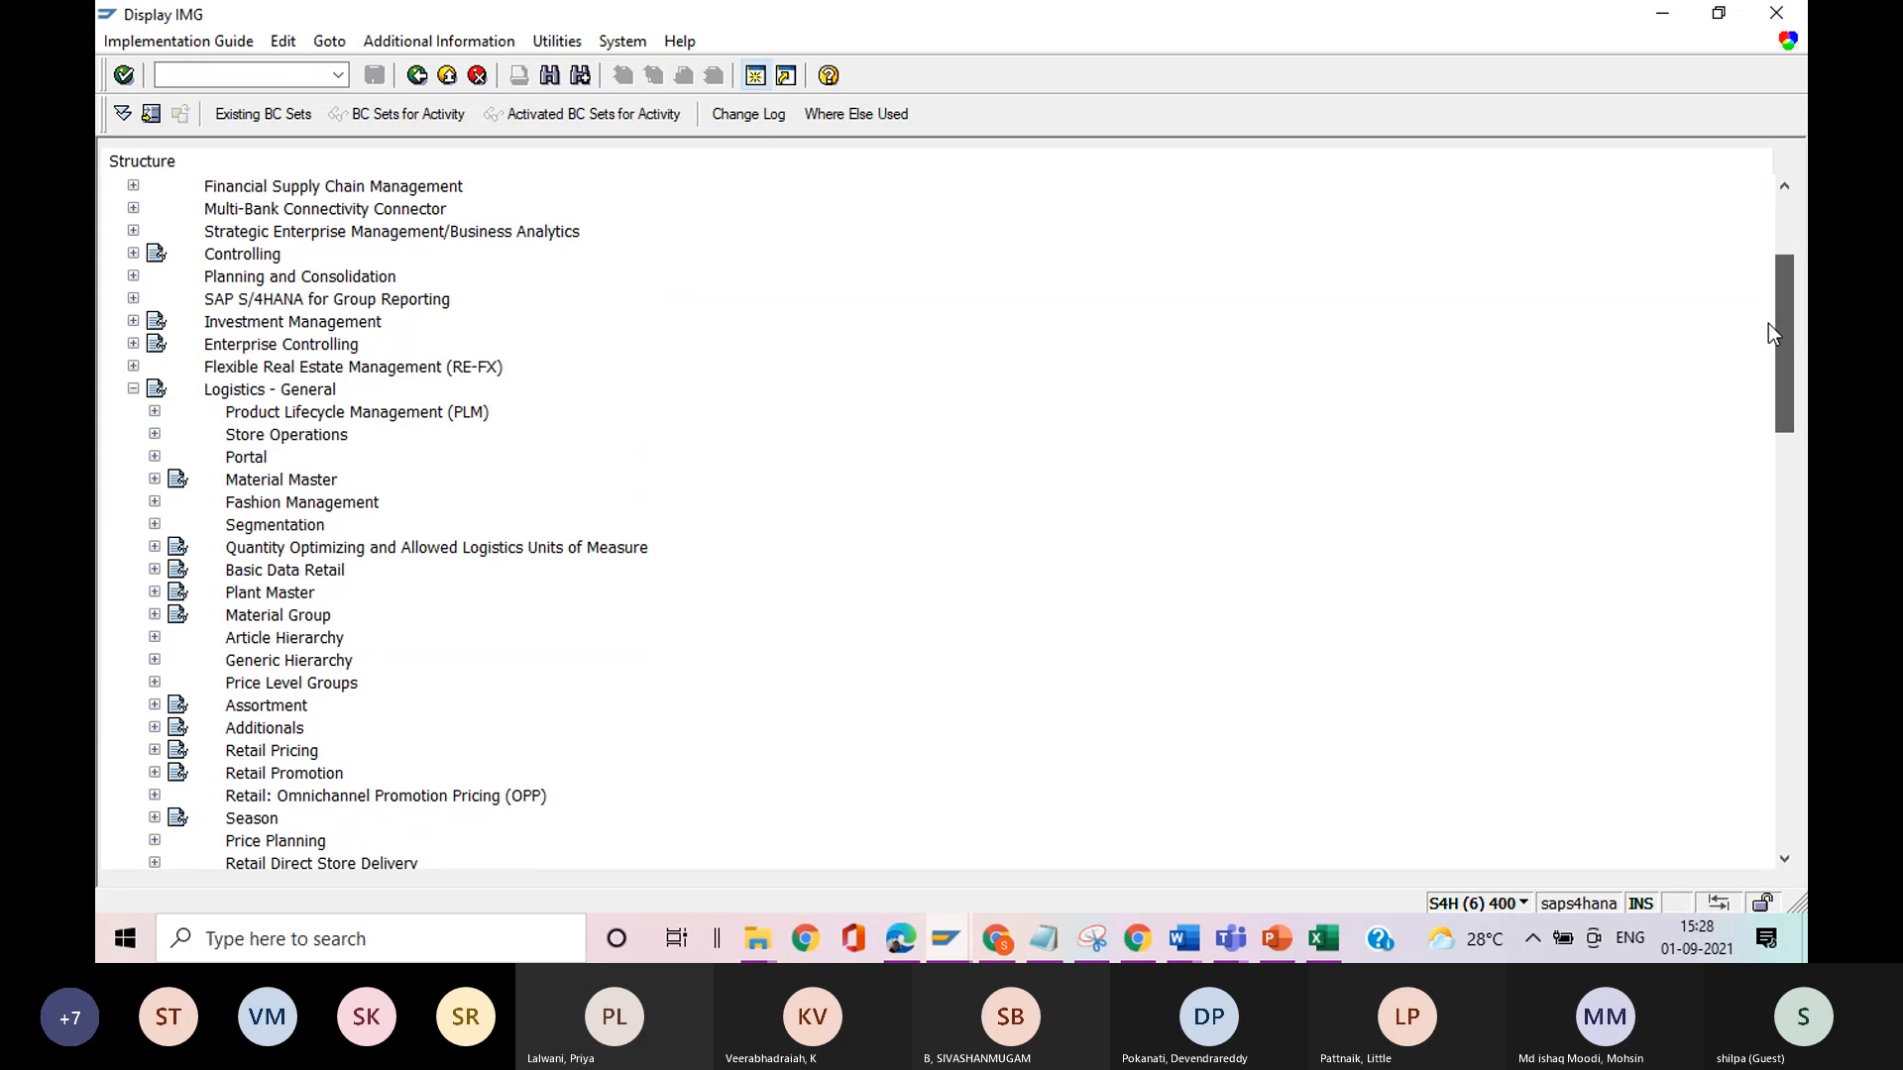
pyautogui.moveTo(1768, 323); pyautogui.dragTo(1737, 512)
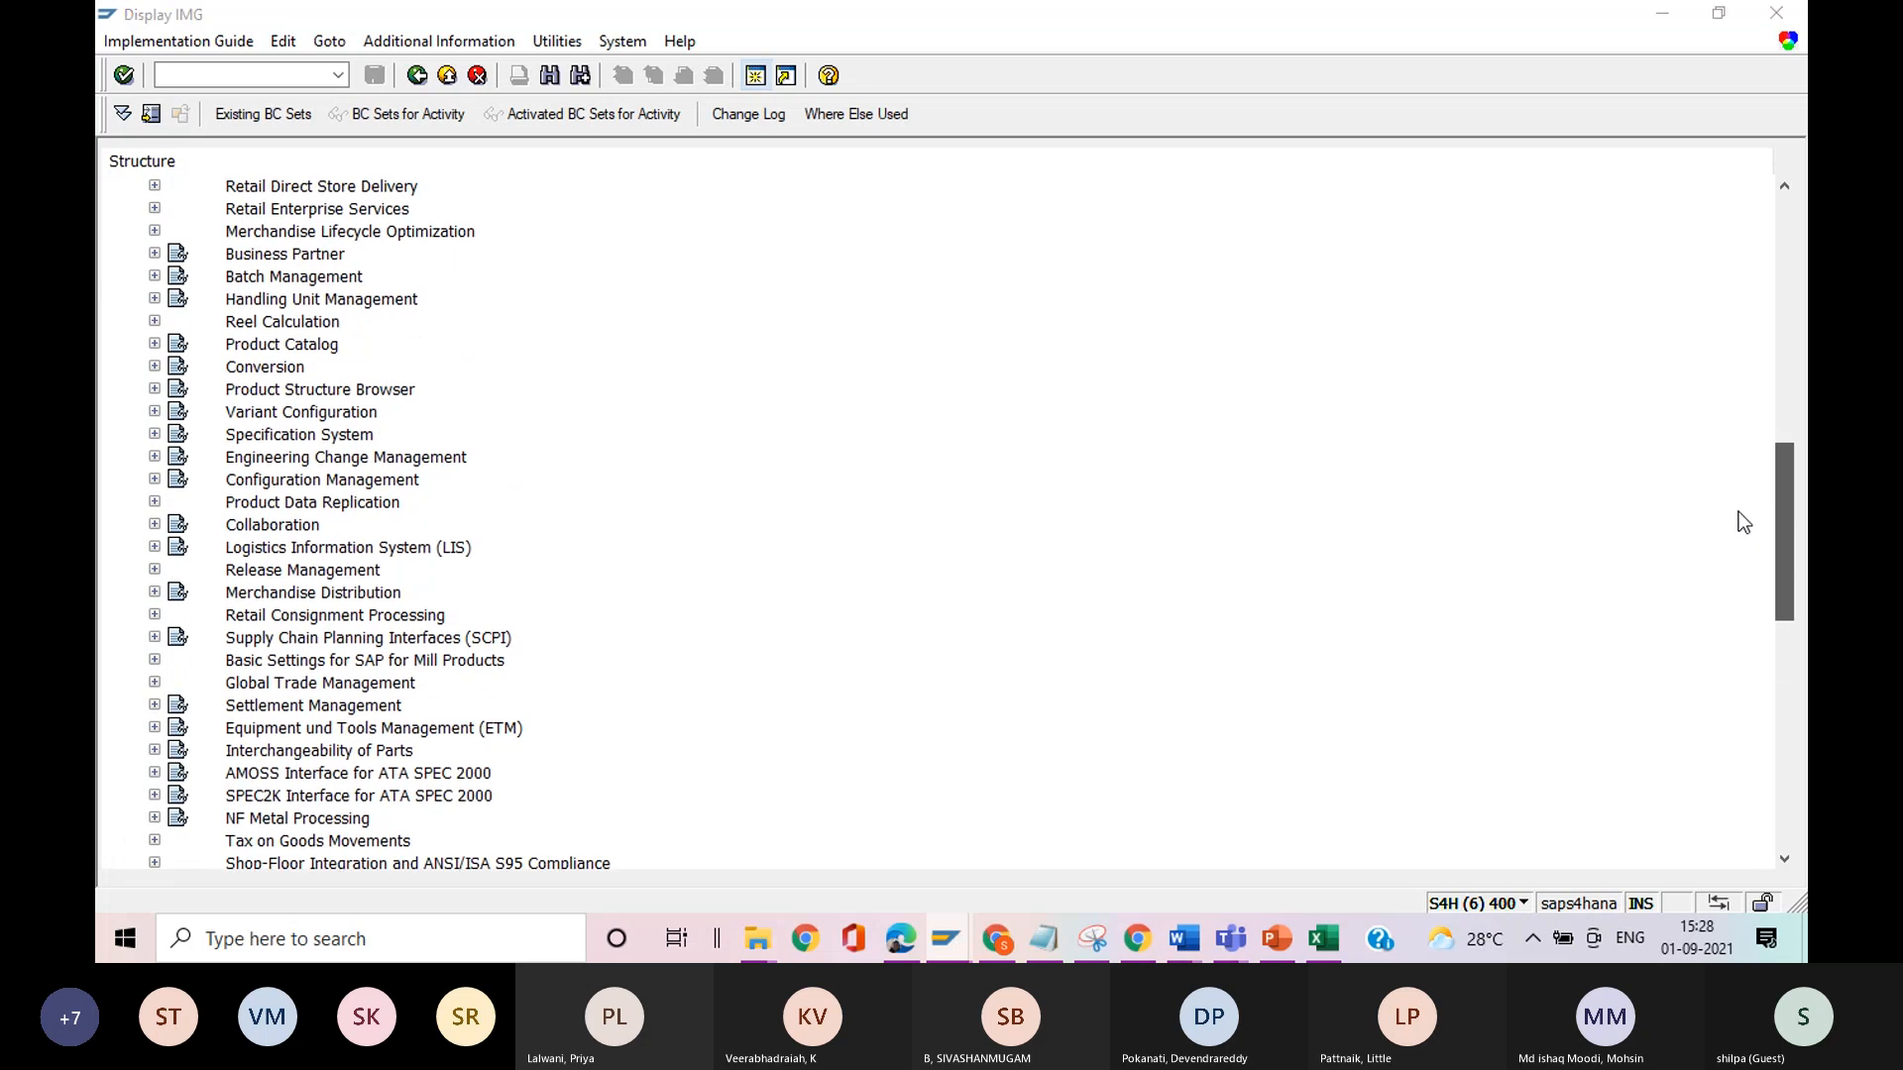
# Check the costing item's sales price calculation schema in the cost estimate, return to the implementation guide and collapse Logistics - General.
pyautogui.hotkey('alt', 'Tab')
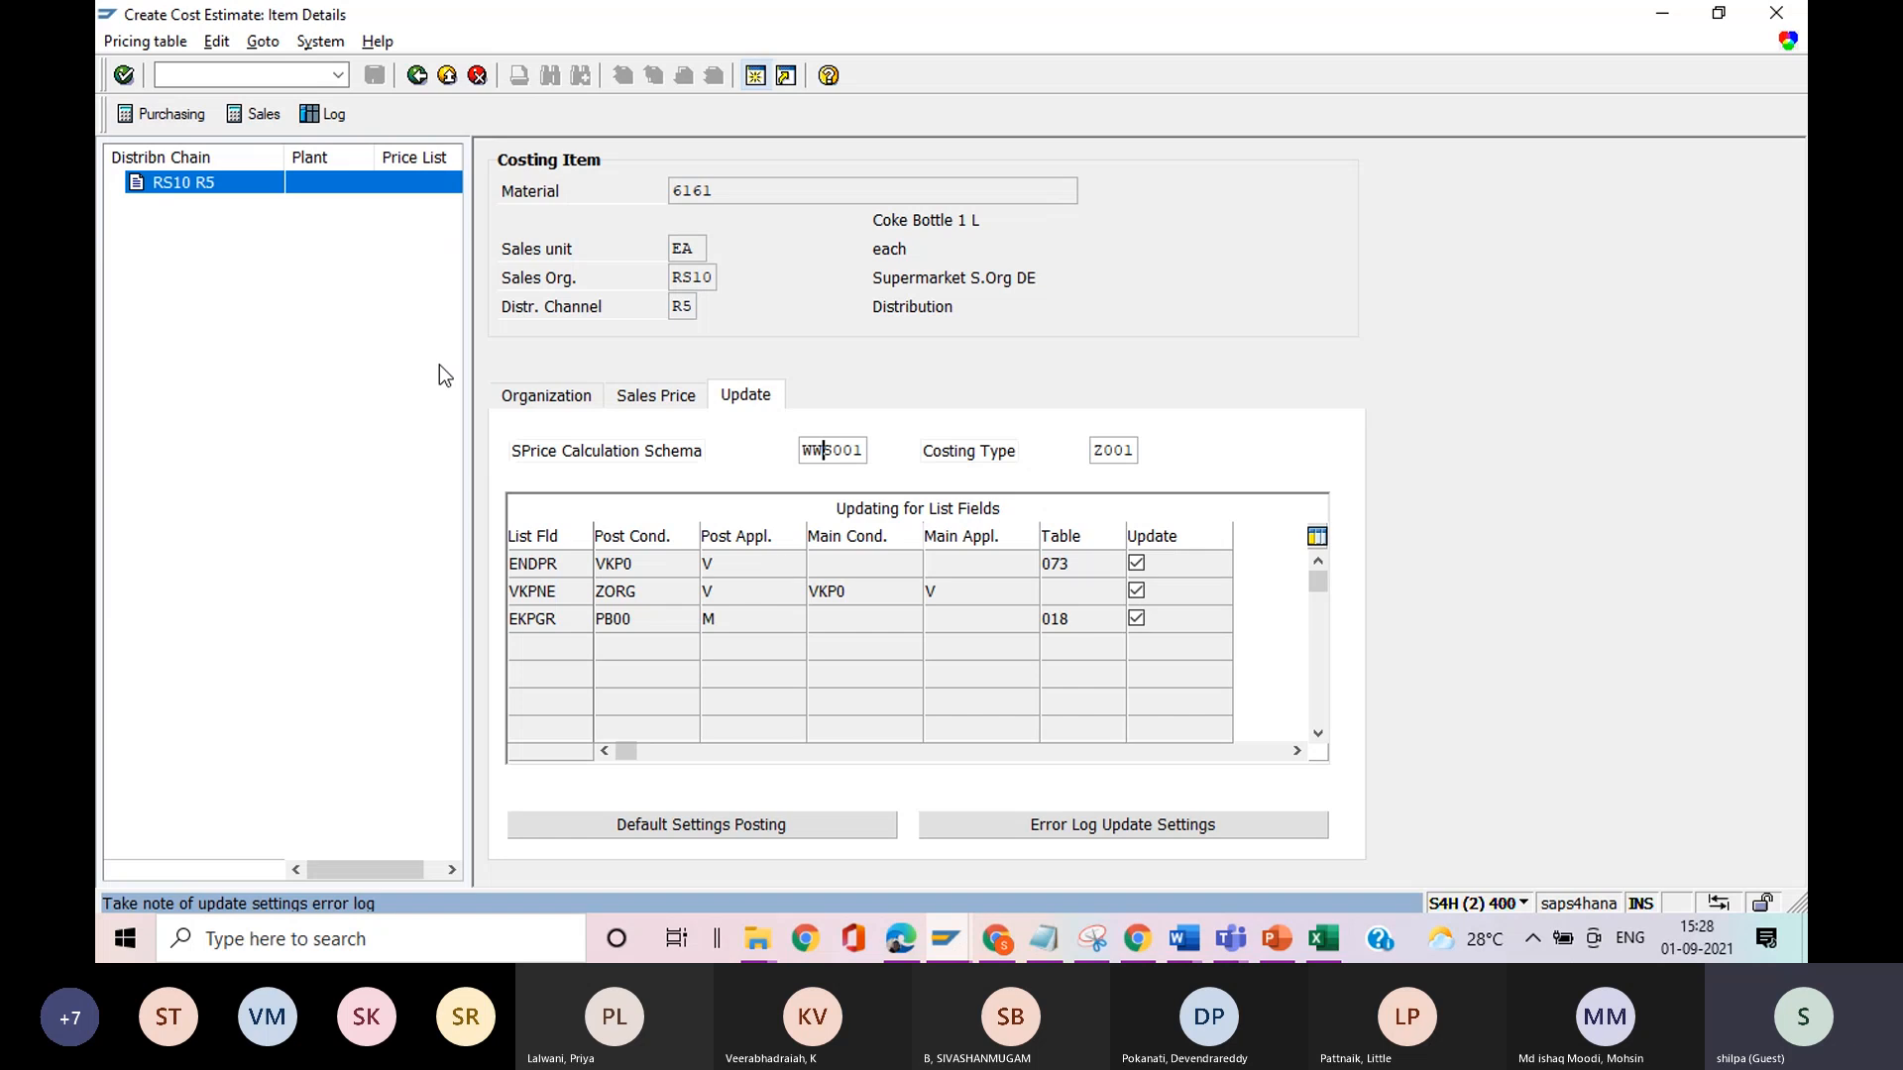
pyautogui.click(417, 78)
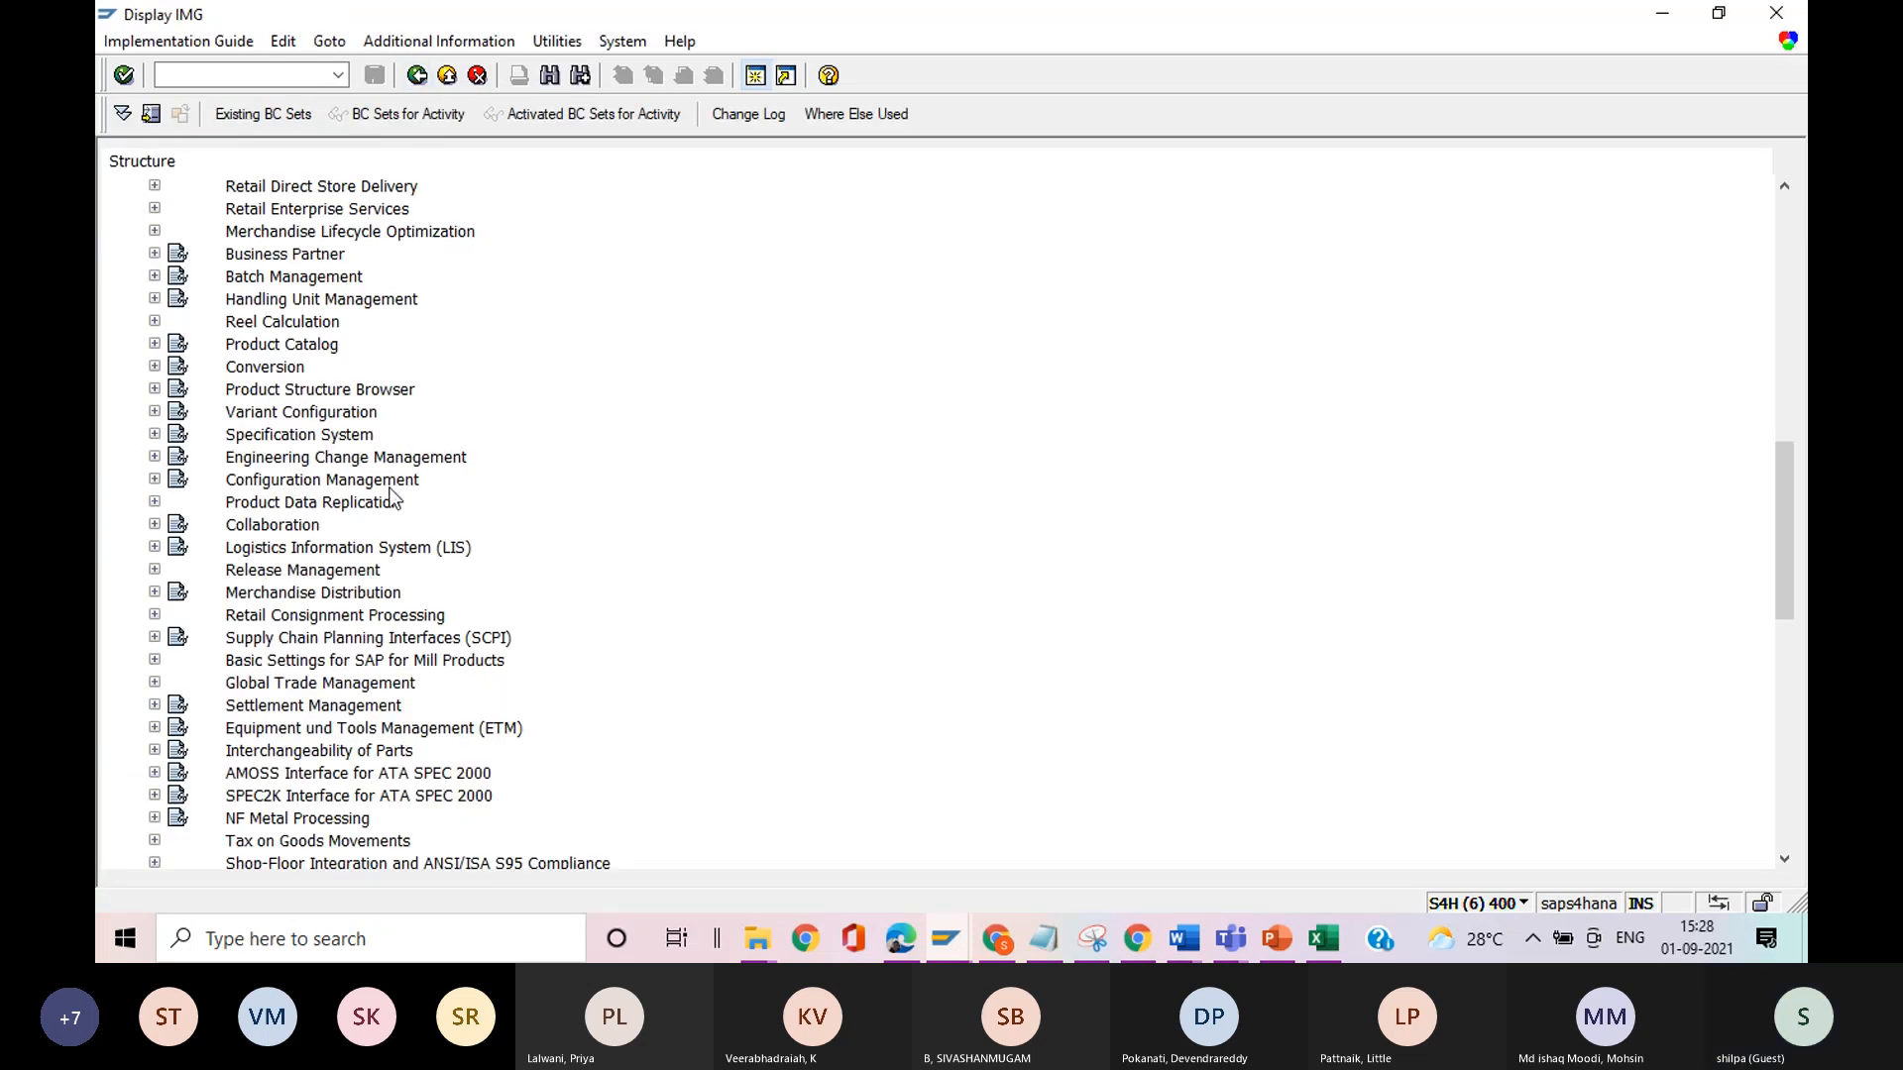
pyautogui.moveTo(1792, 475); pyautogui.dragTo(1792, 242)
pyautogui.click(133, 547)
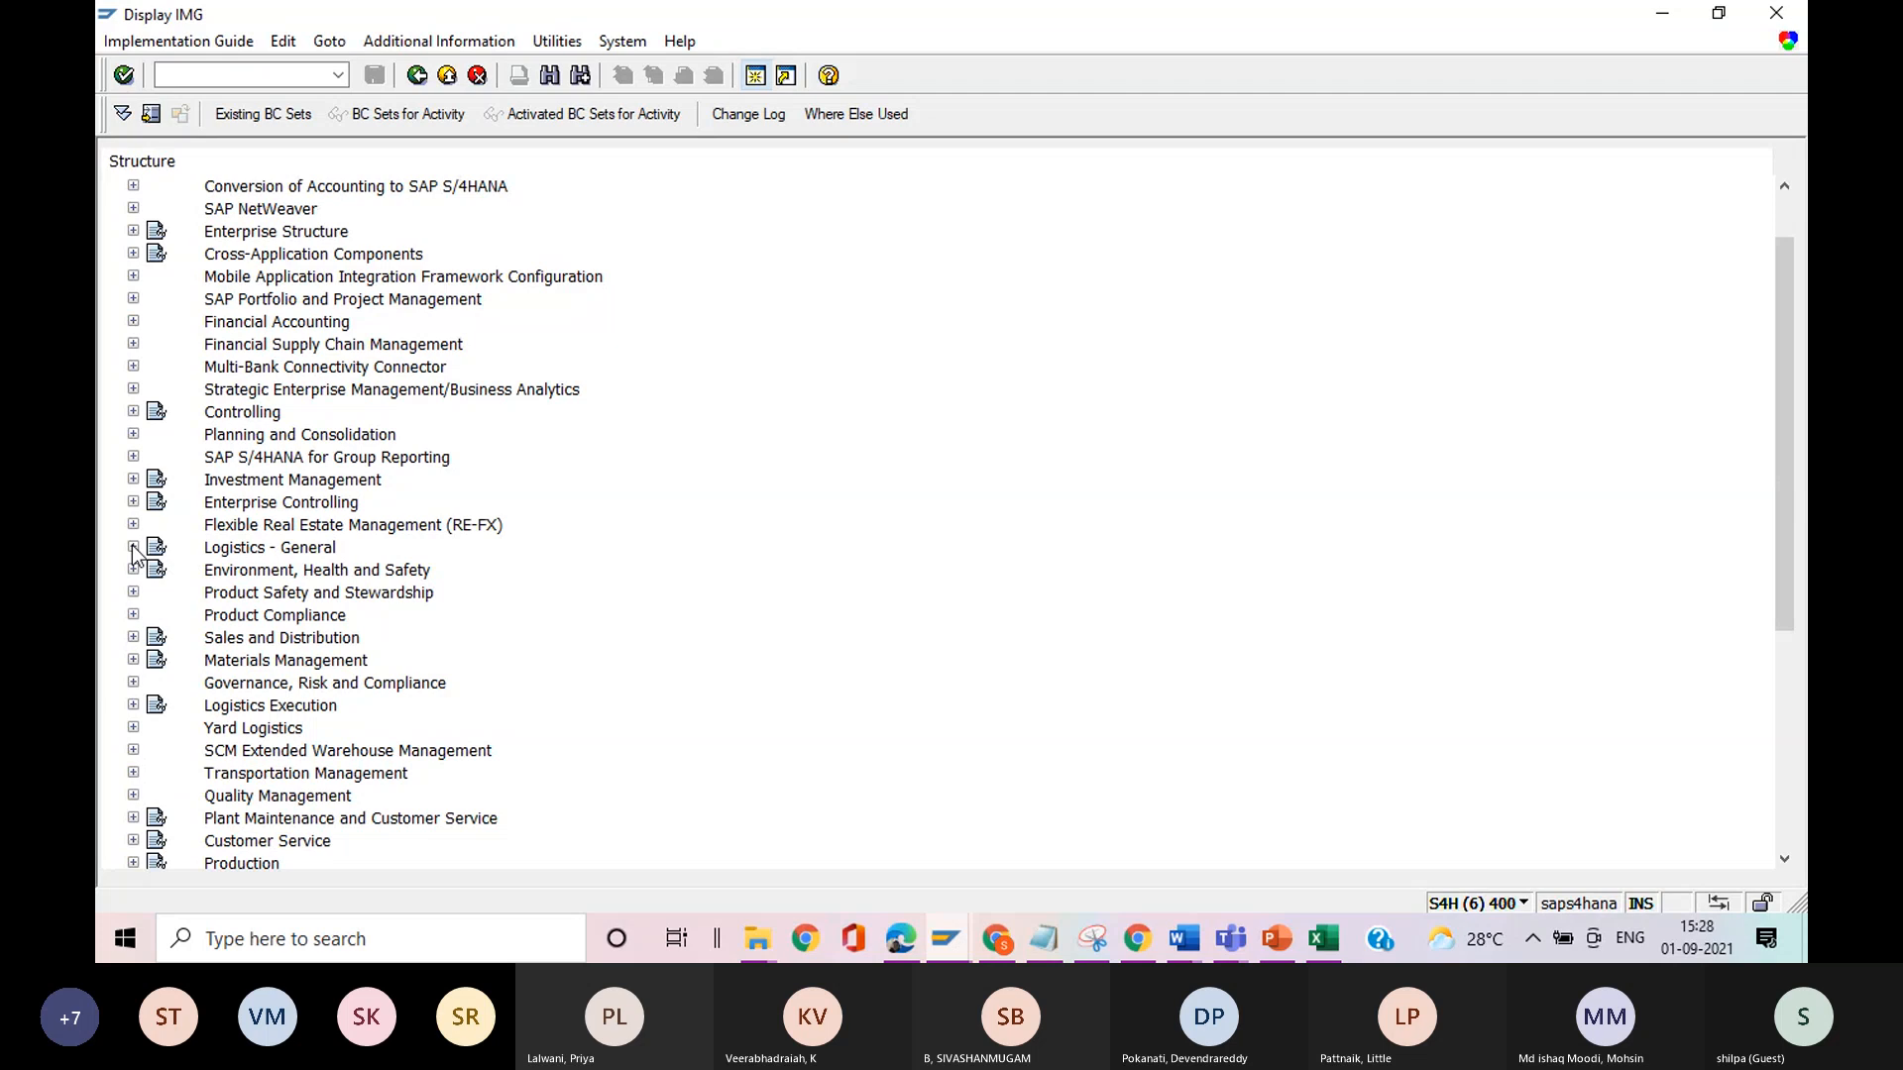
# Open the Set Pricing Procedures activity from Define And Assign Pricing Procedures in the Sales and Distribution pricing control settings.
pyautogui.moveTo(1792, 385); pyautogui.dragTo(1794, 536)
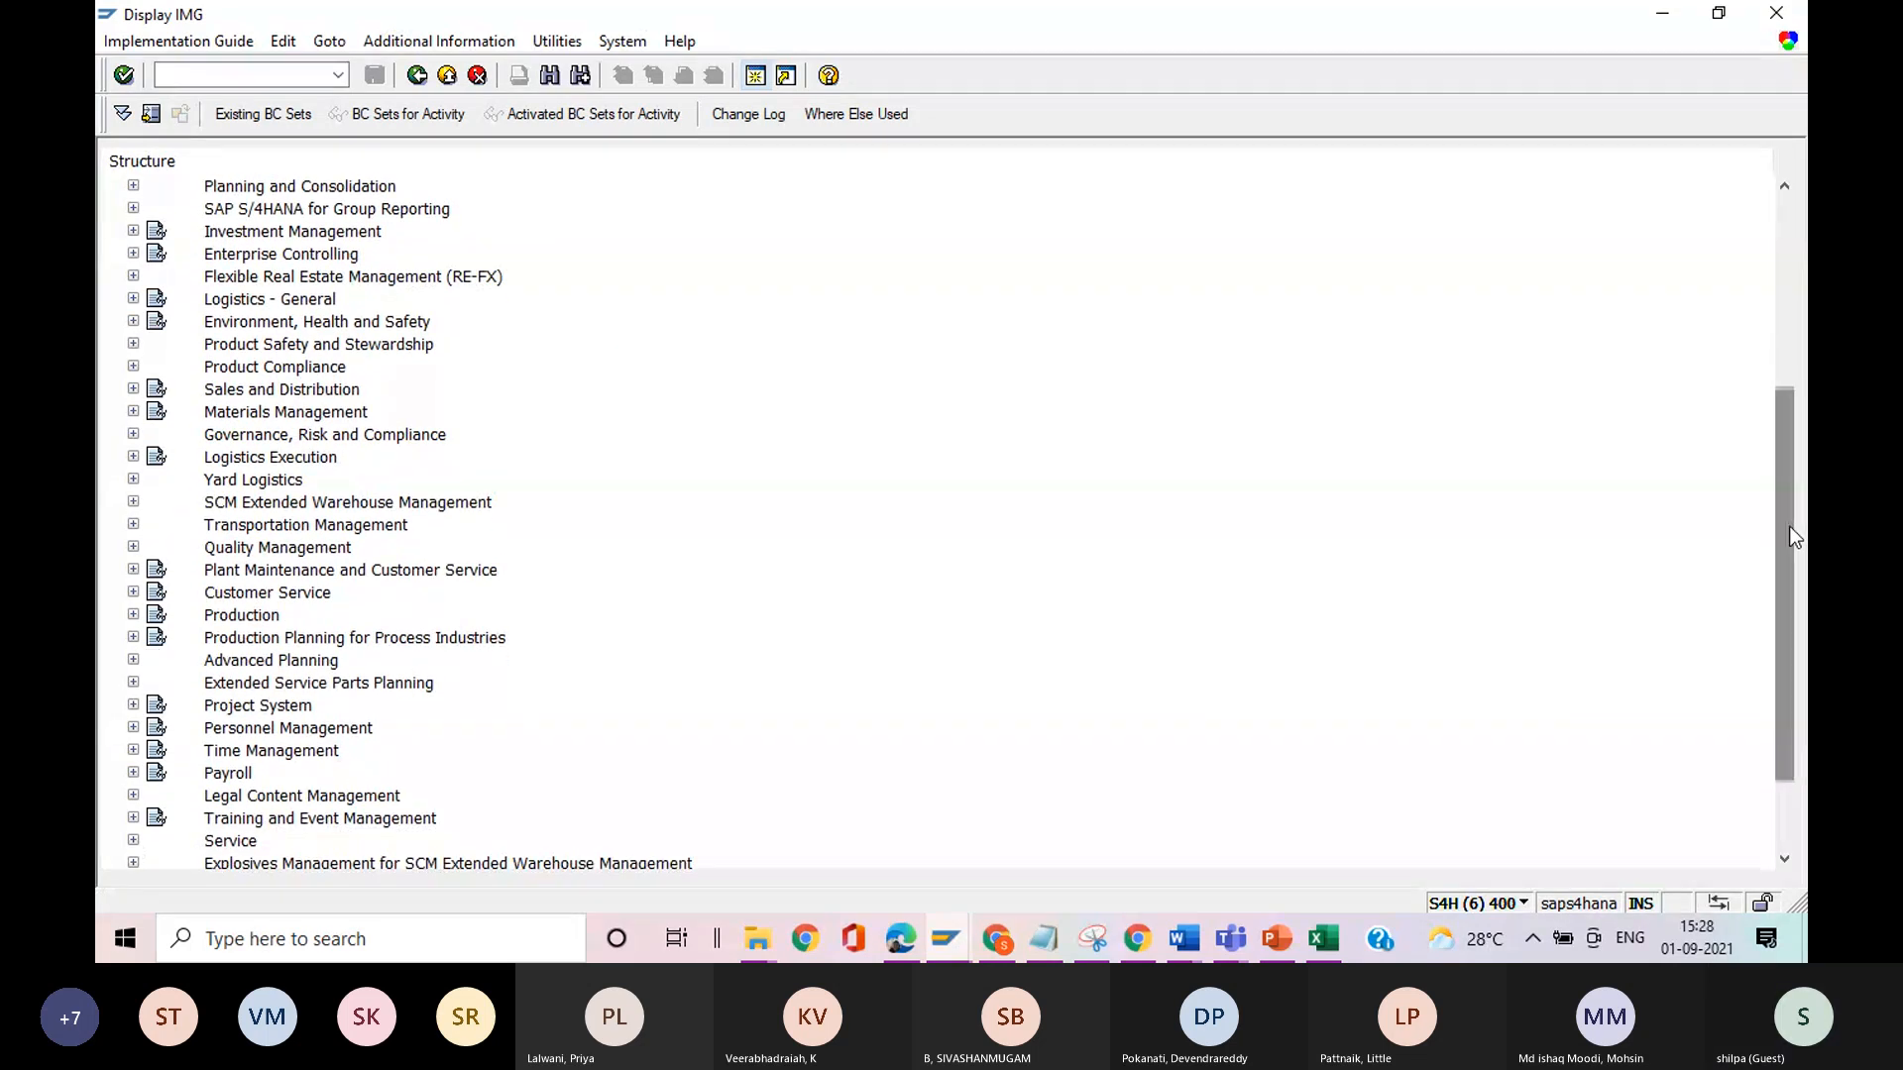
pyautogui.click(133, 390)
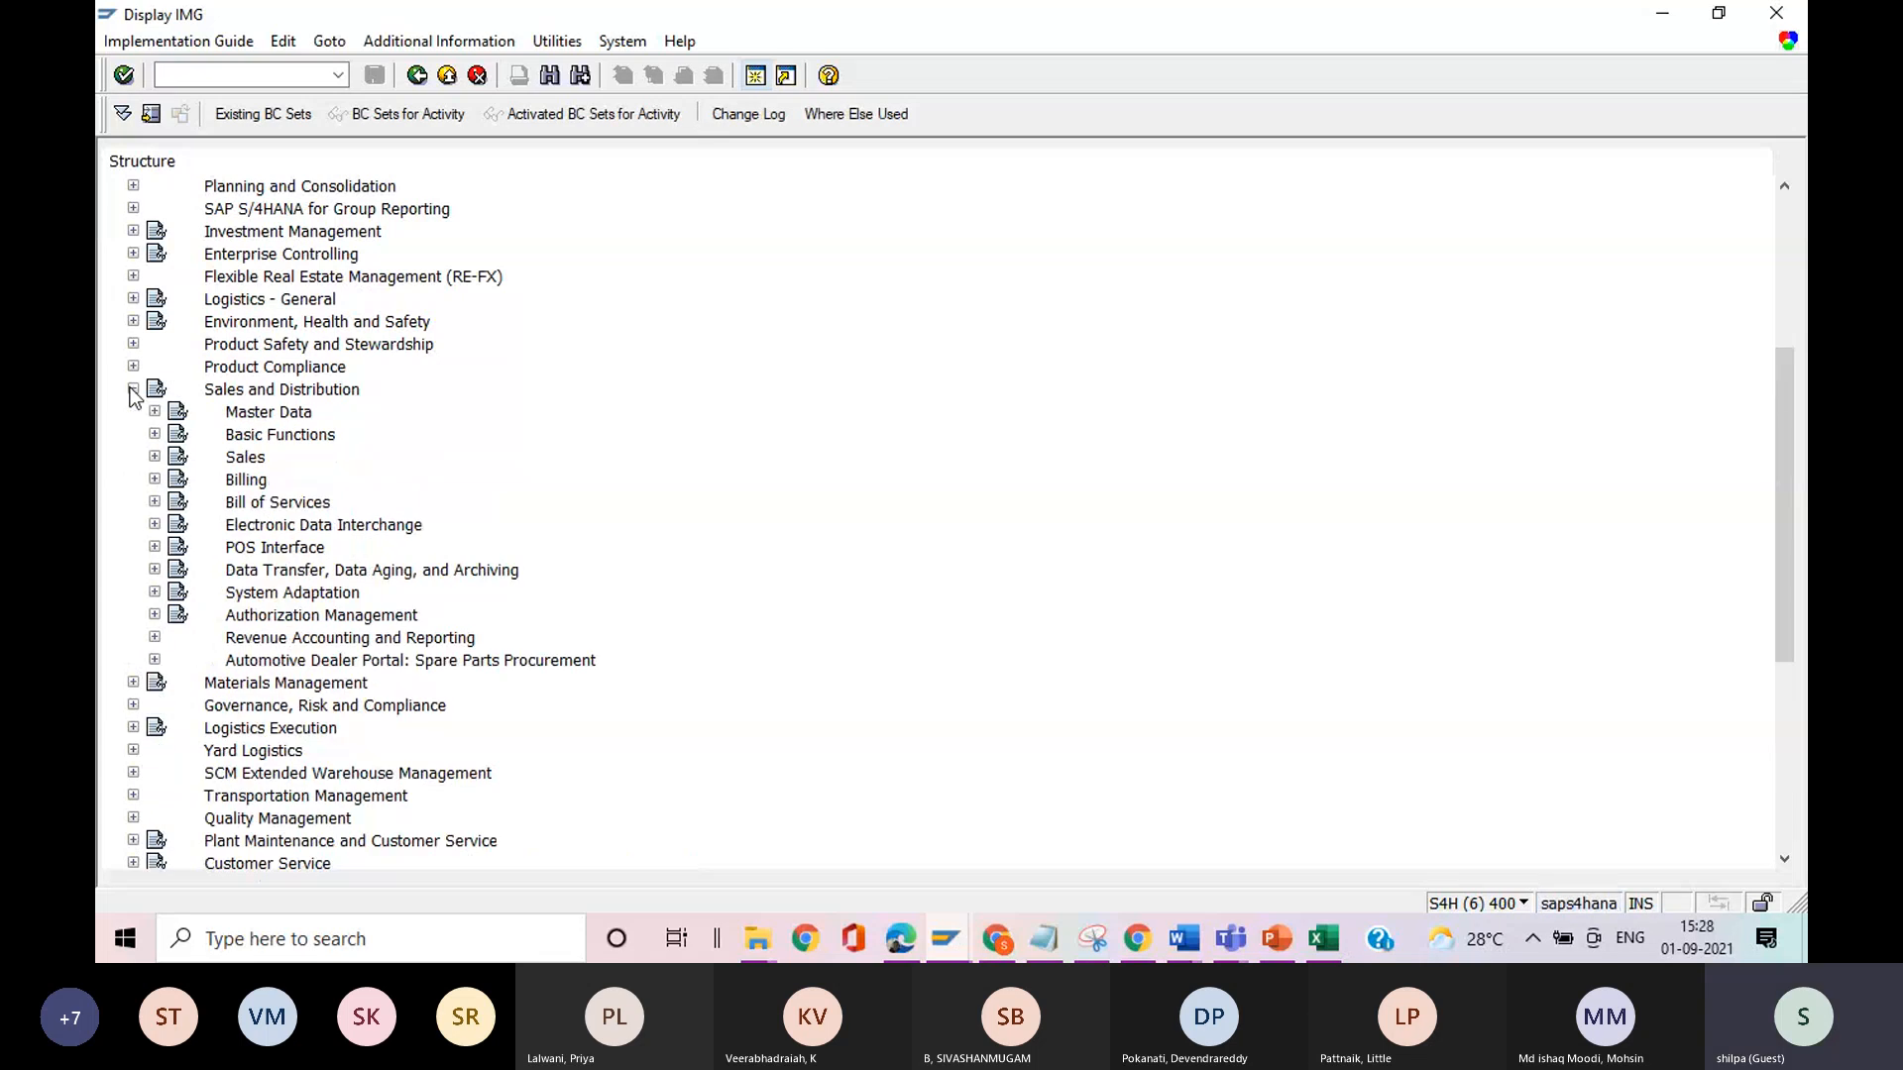
pyautogui.click(155, 434)
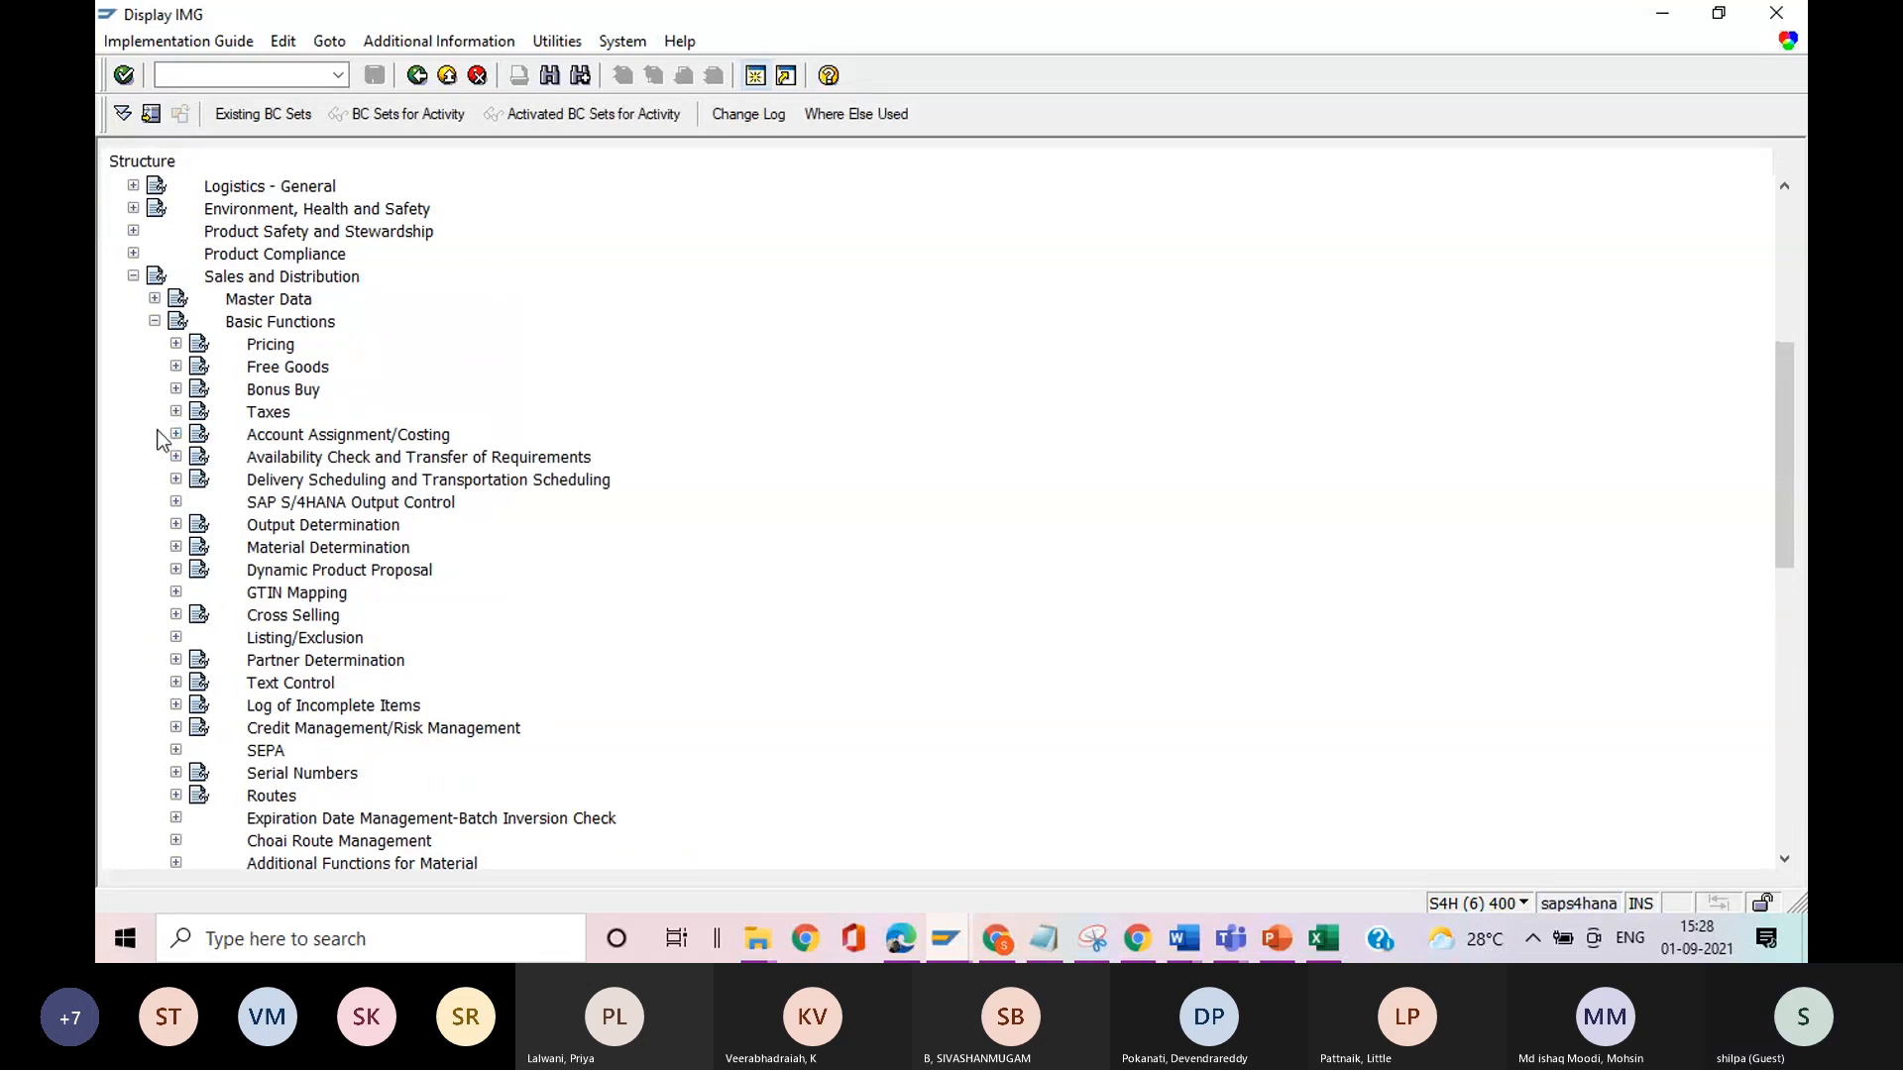
pyautogui.click(176, 345)
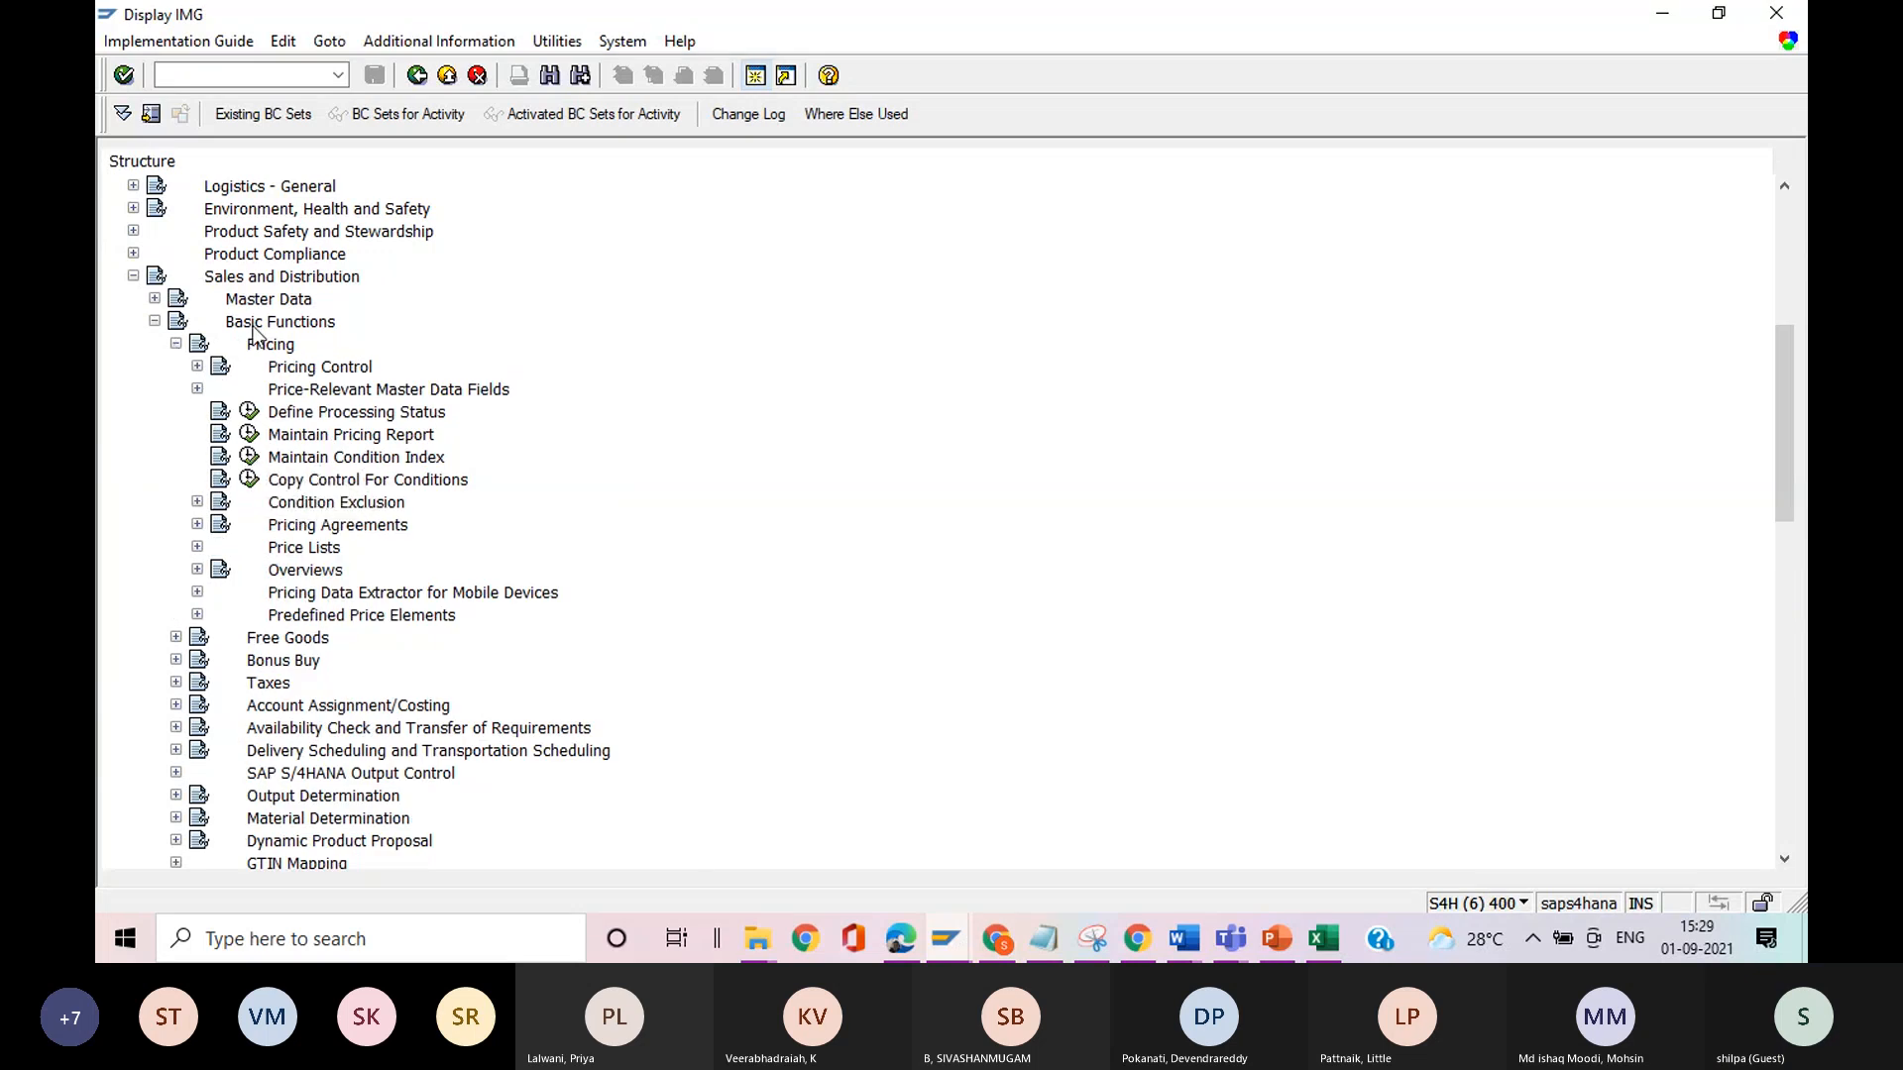
pyautogui.click(198, 367)
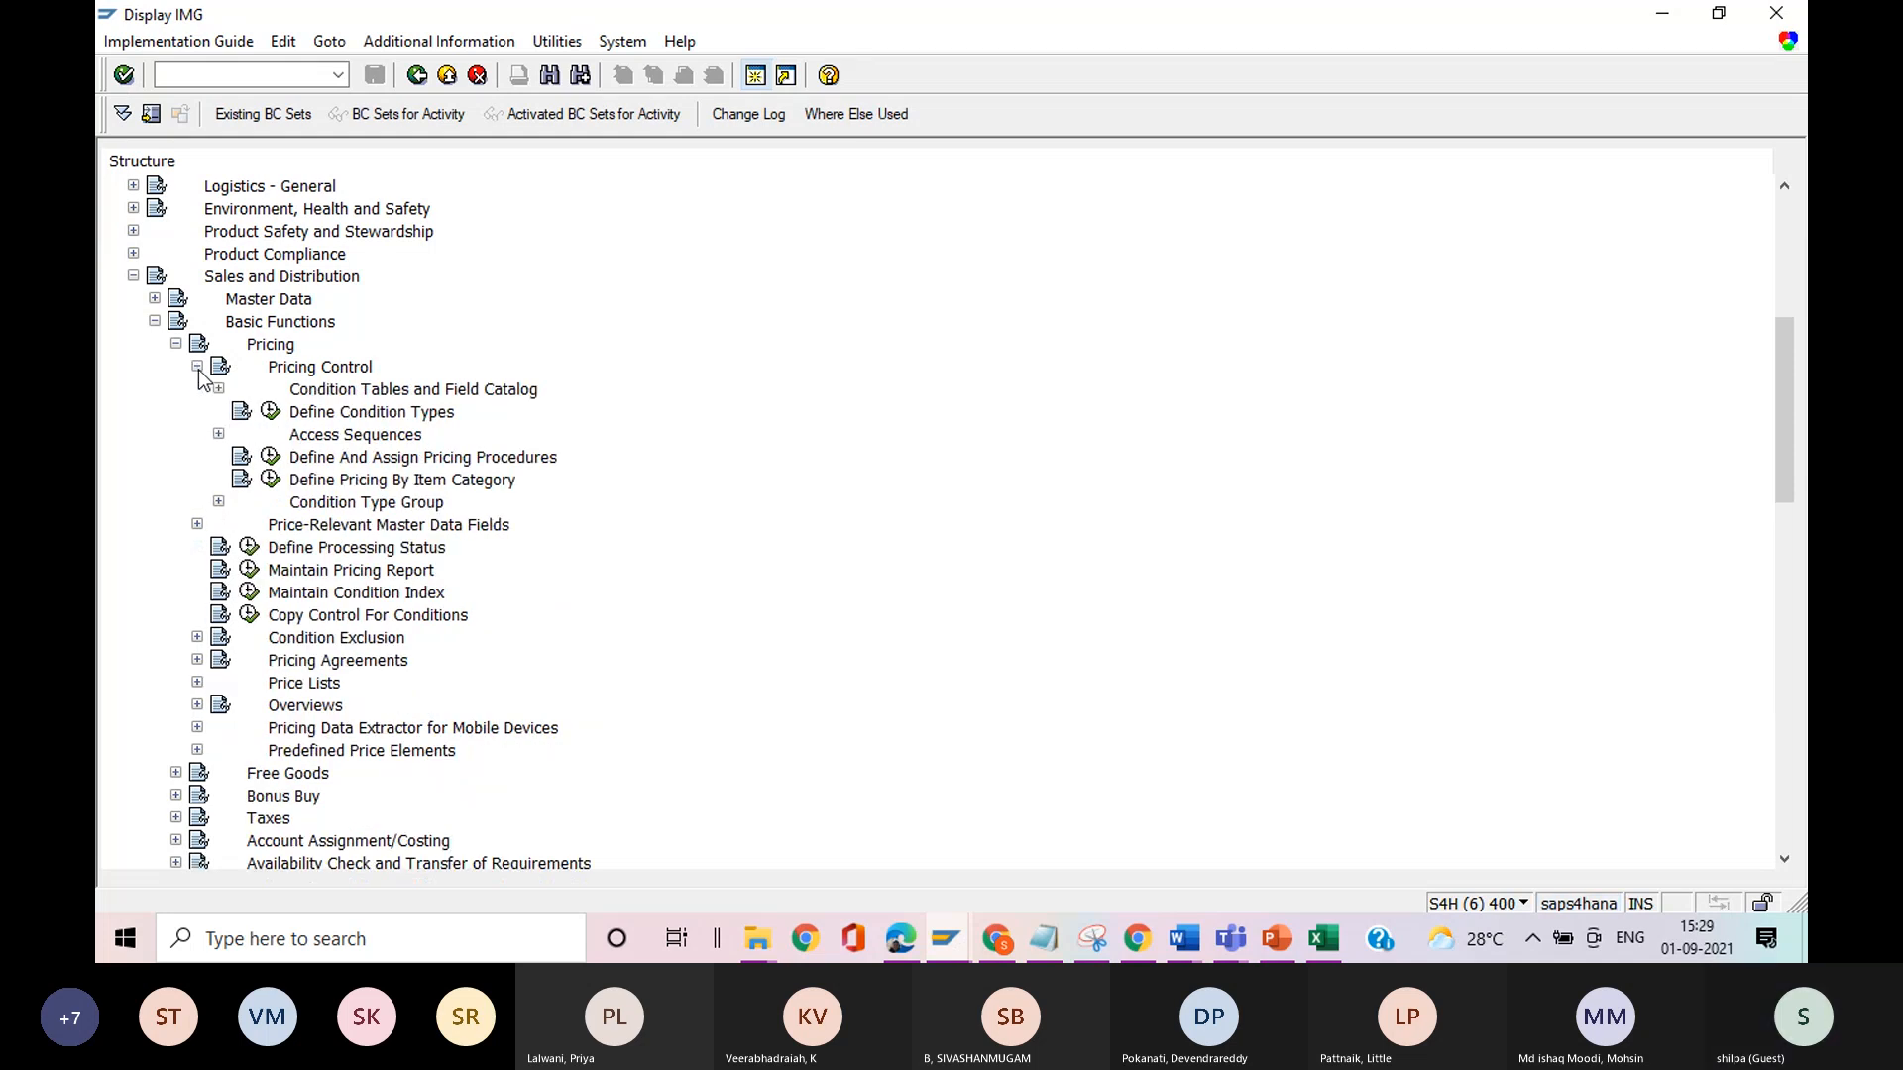
pyautogui.click(272, 456)
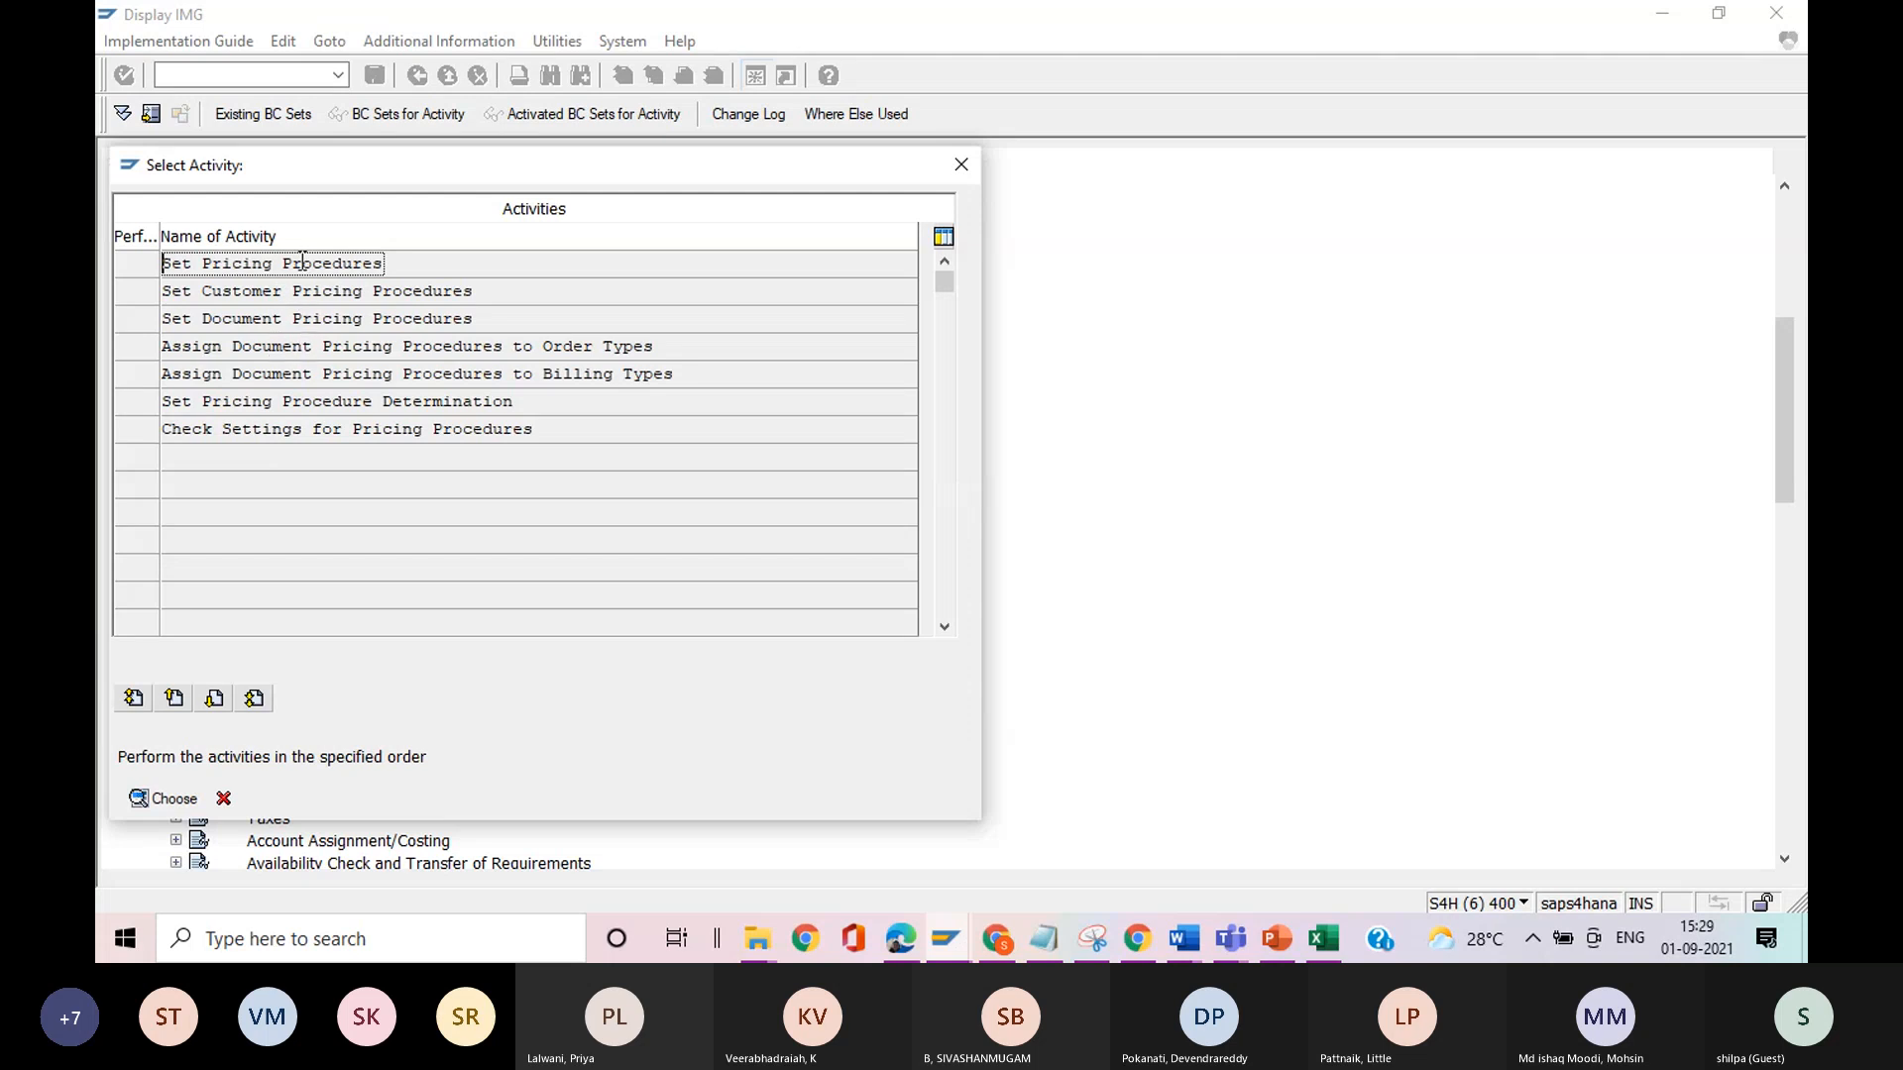
pyautogui.click(186, 799)
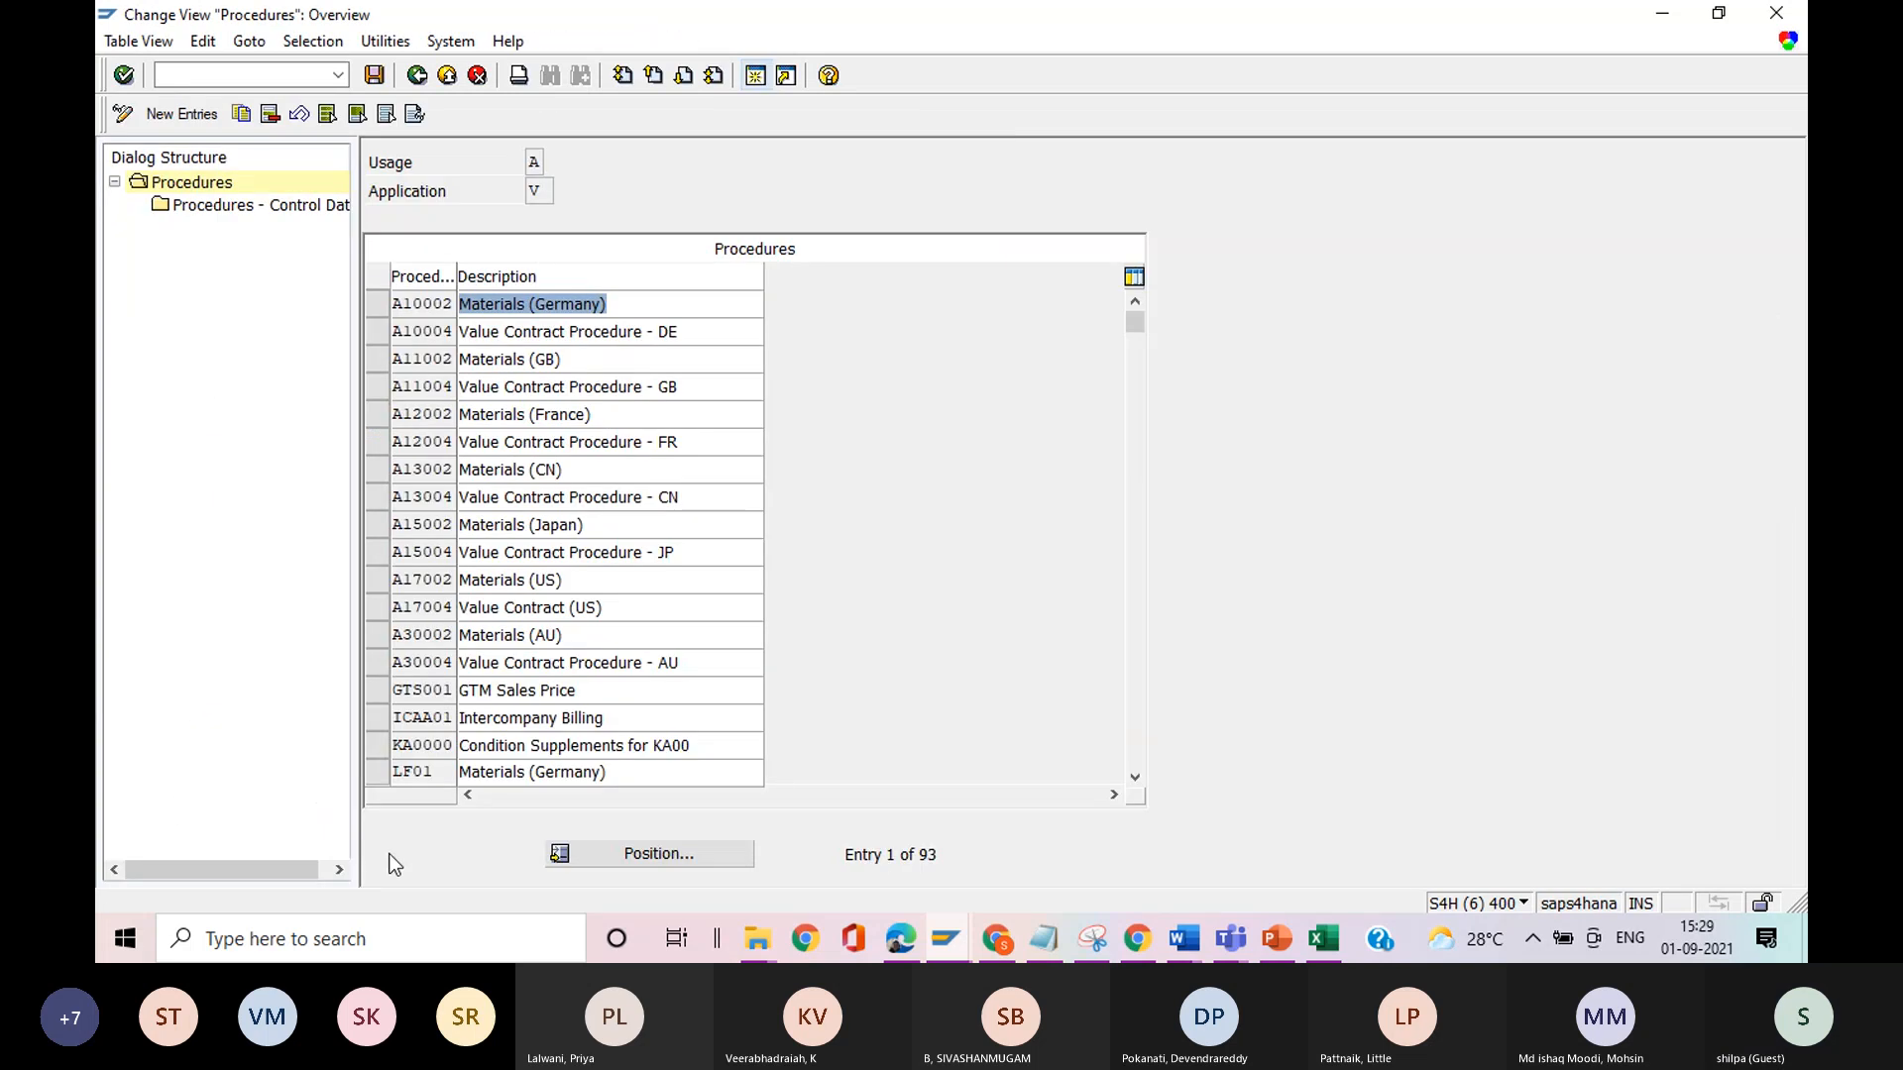
# Match the costing item's calculation schema to procedure WWS001 in the procedures list and open its control data.
pyautogui.hotkey('alt', 'Tab')
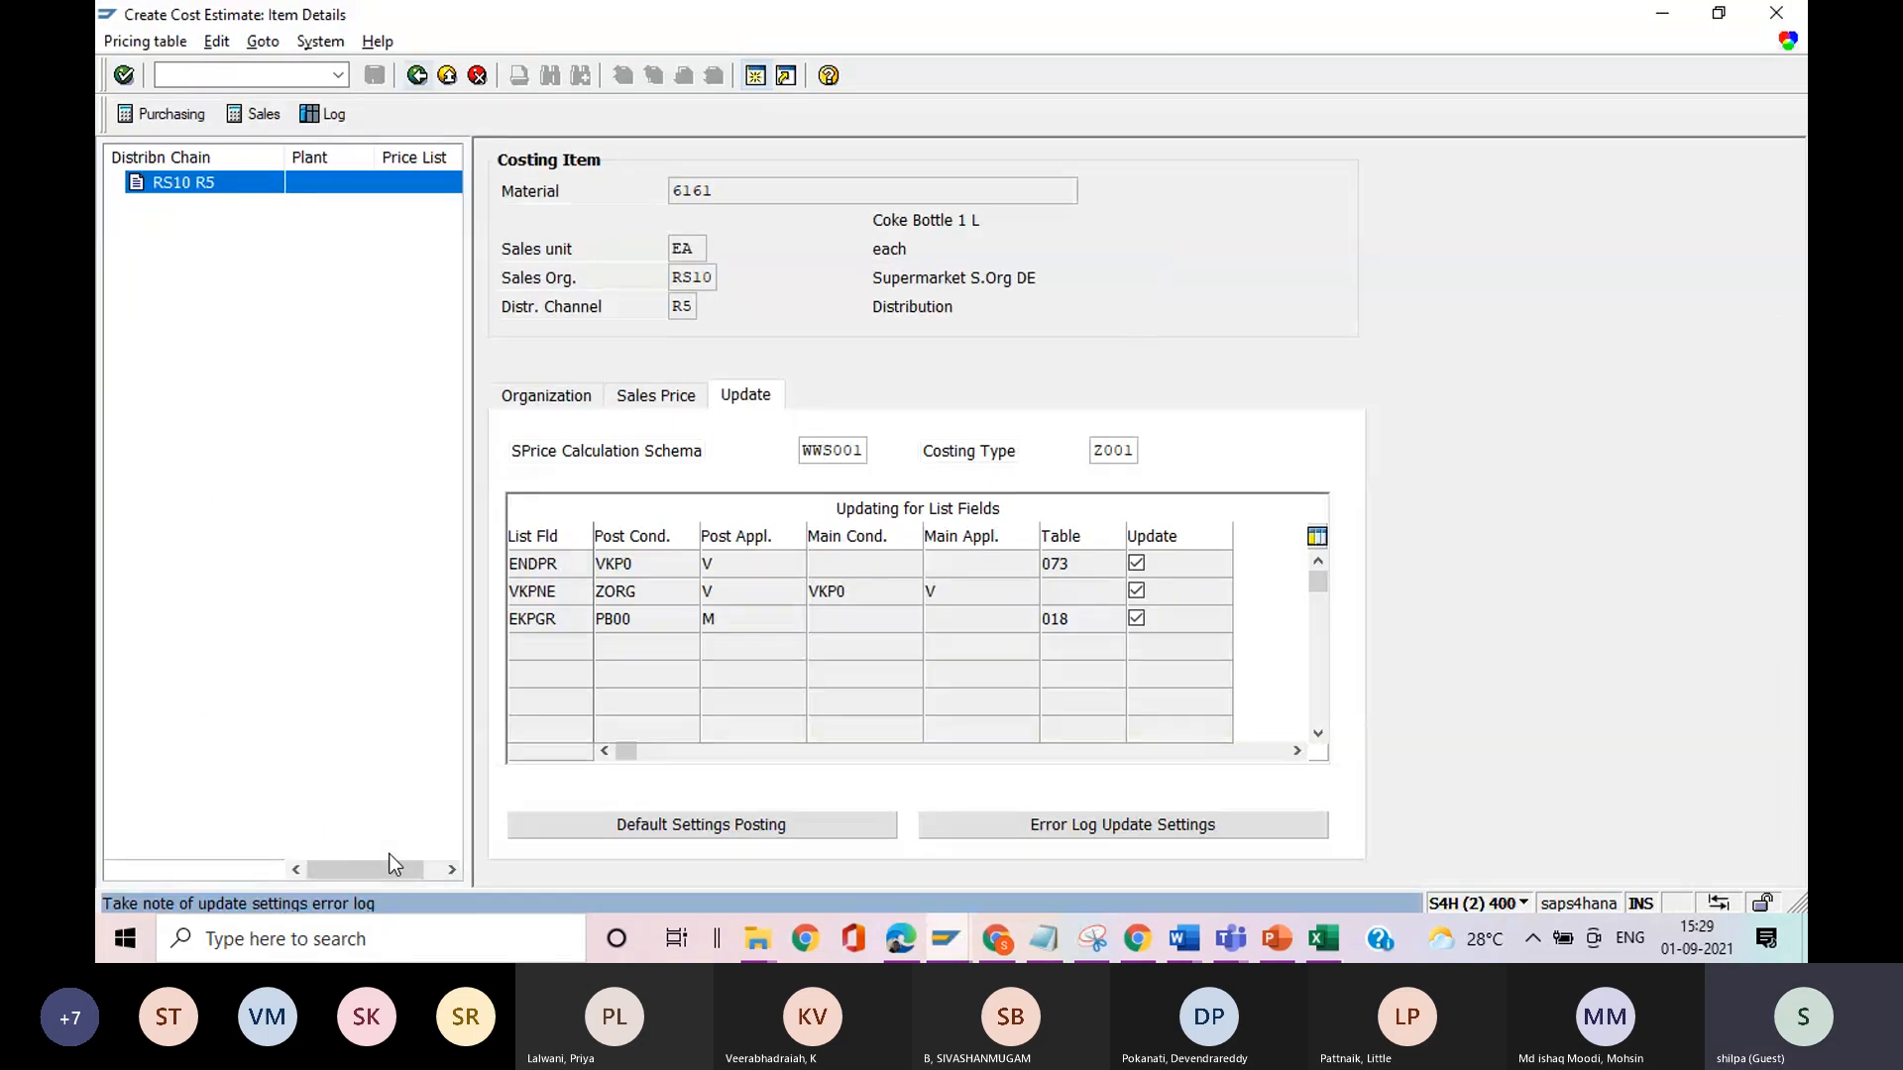
pyautogui.hotkey('alt', 'Tab')
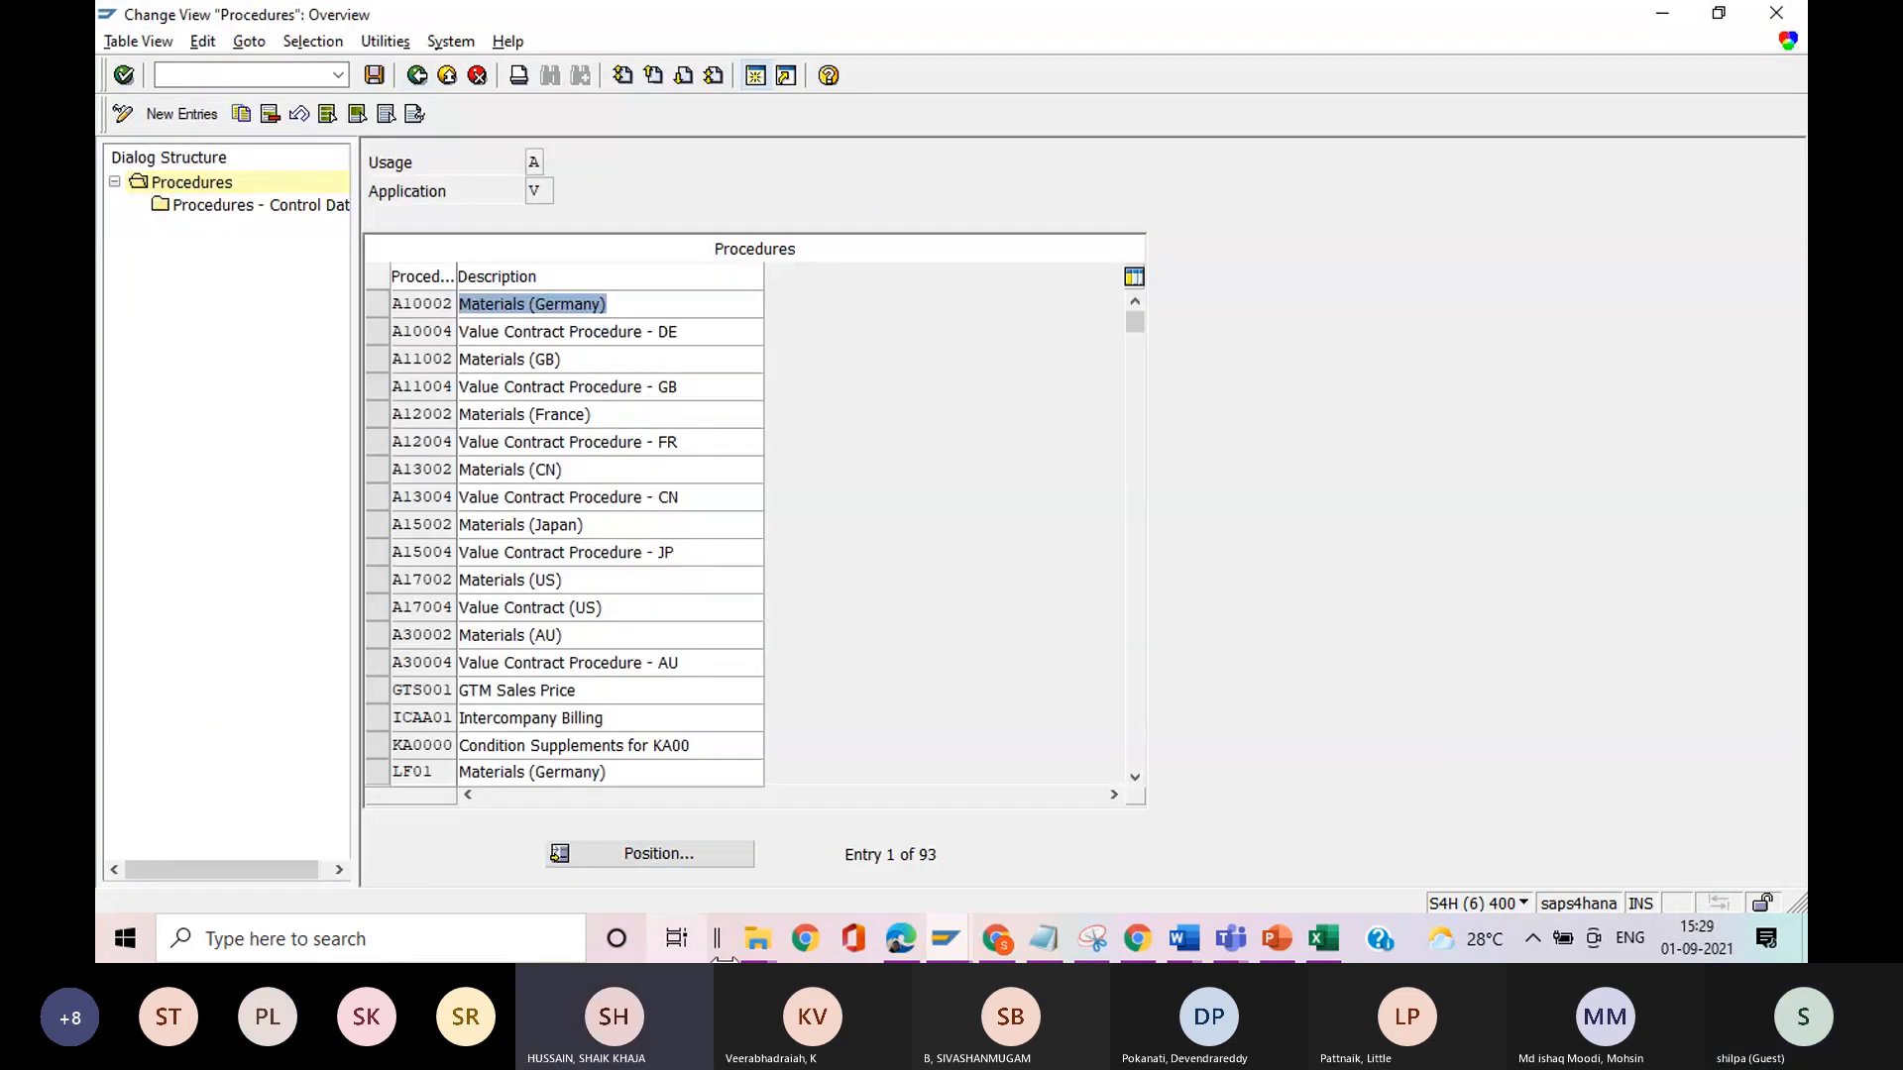
pyautogui.click(690, 859)
pyautogui.write('w')
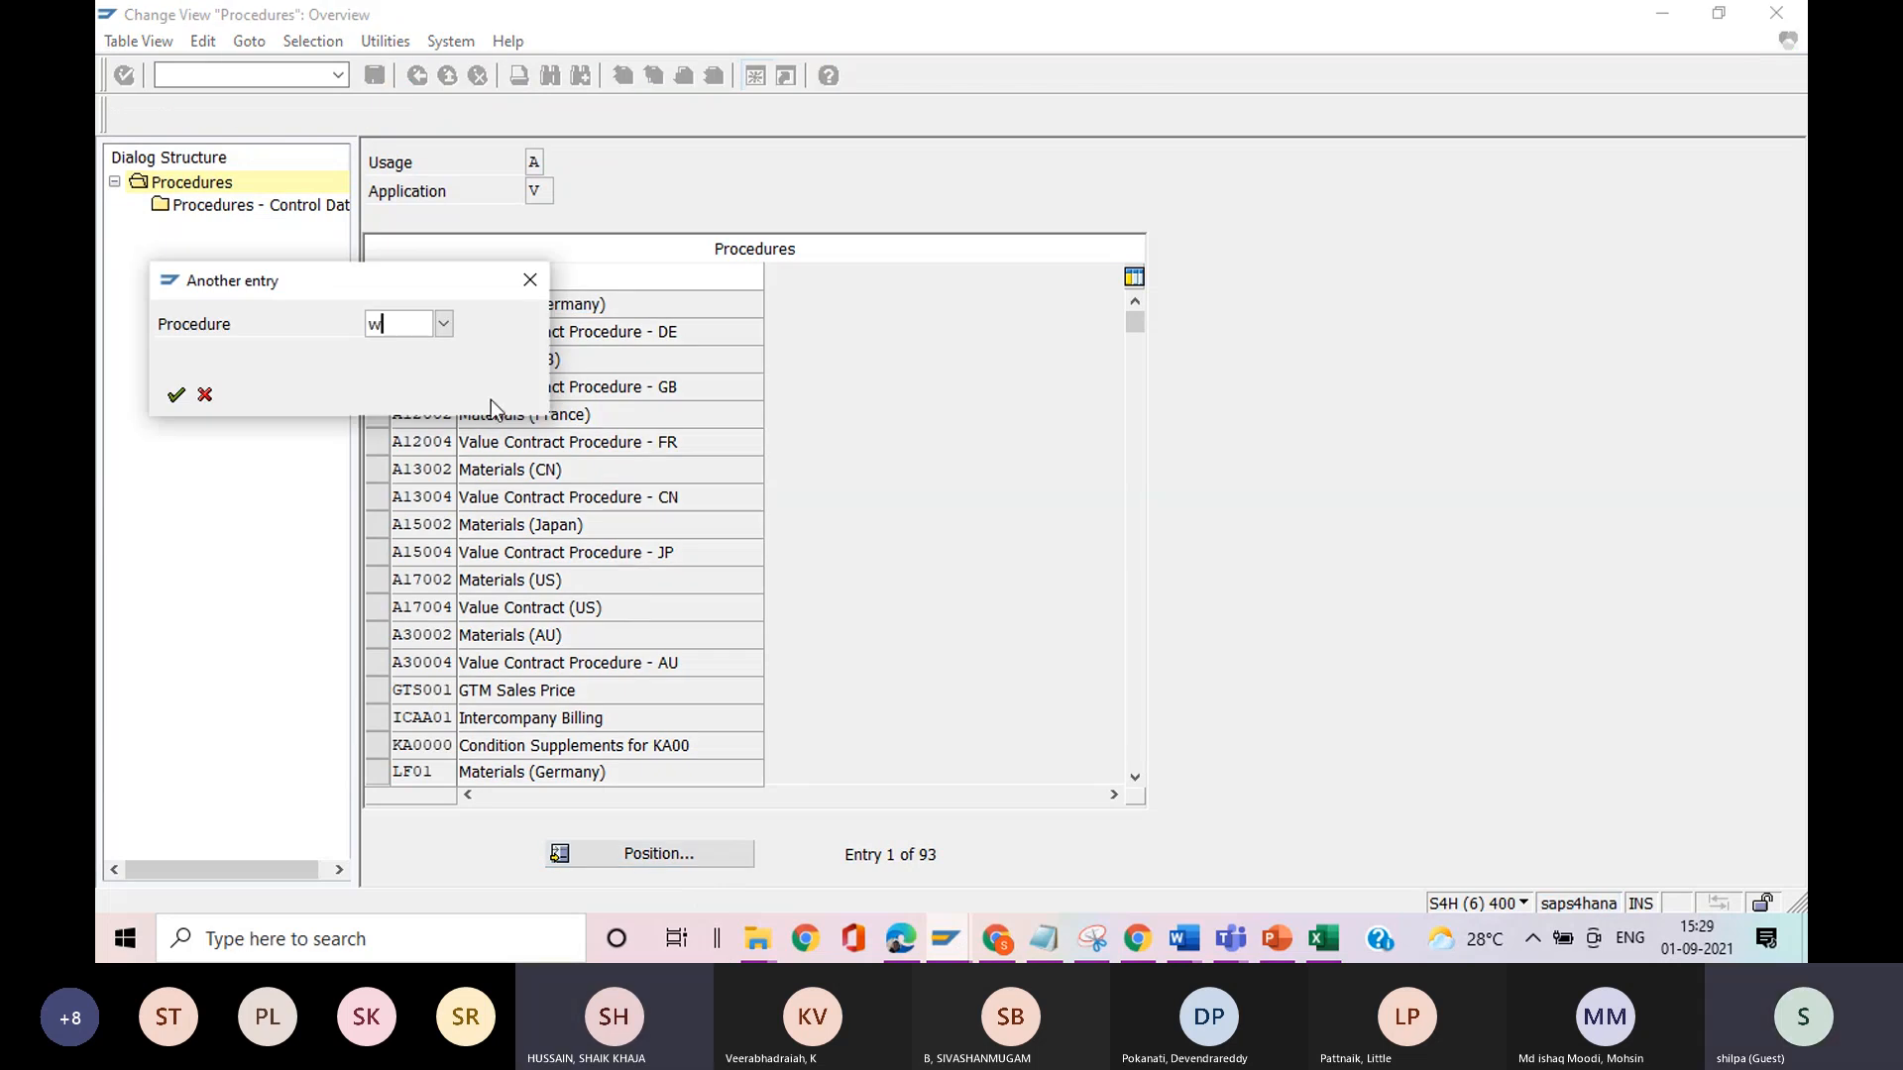
pyautogui.write('ws001')
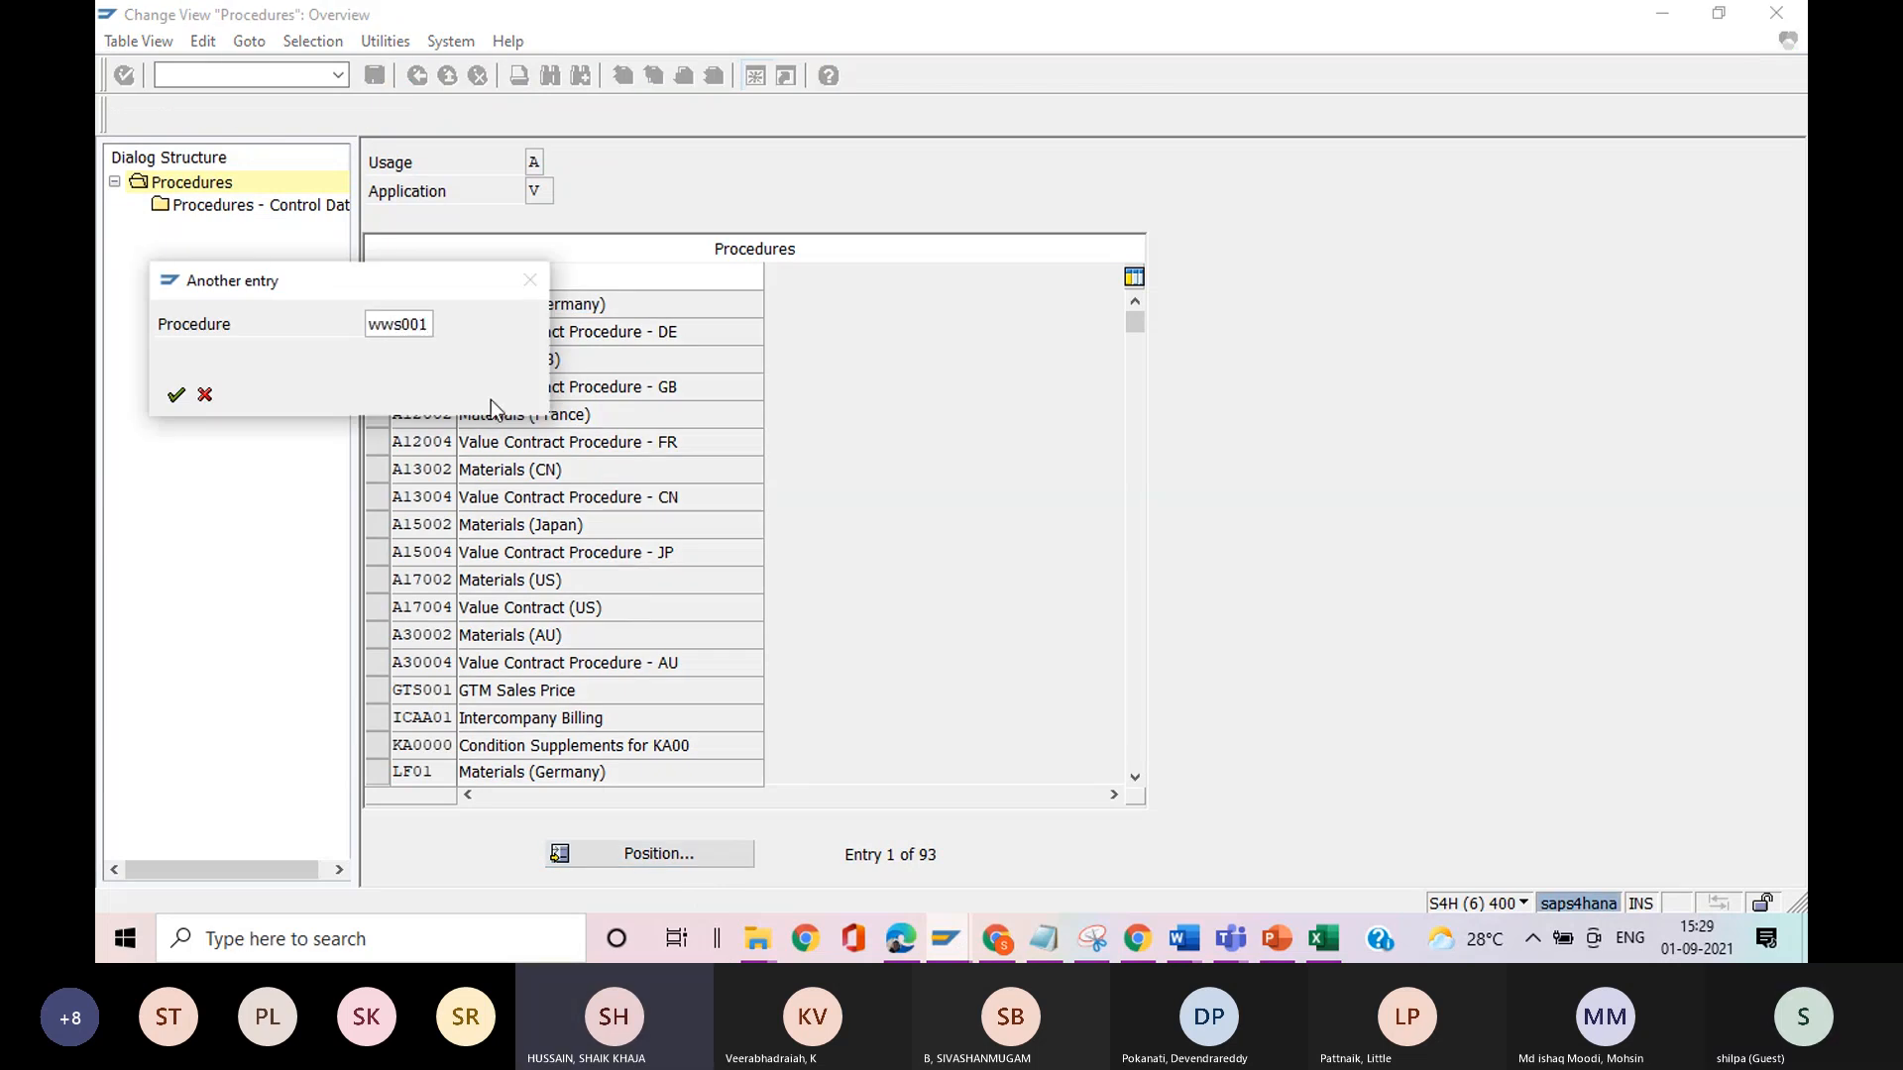
pyautogui.press('Return')
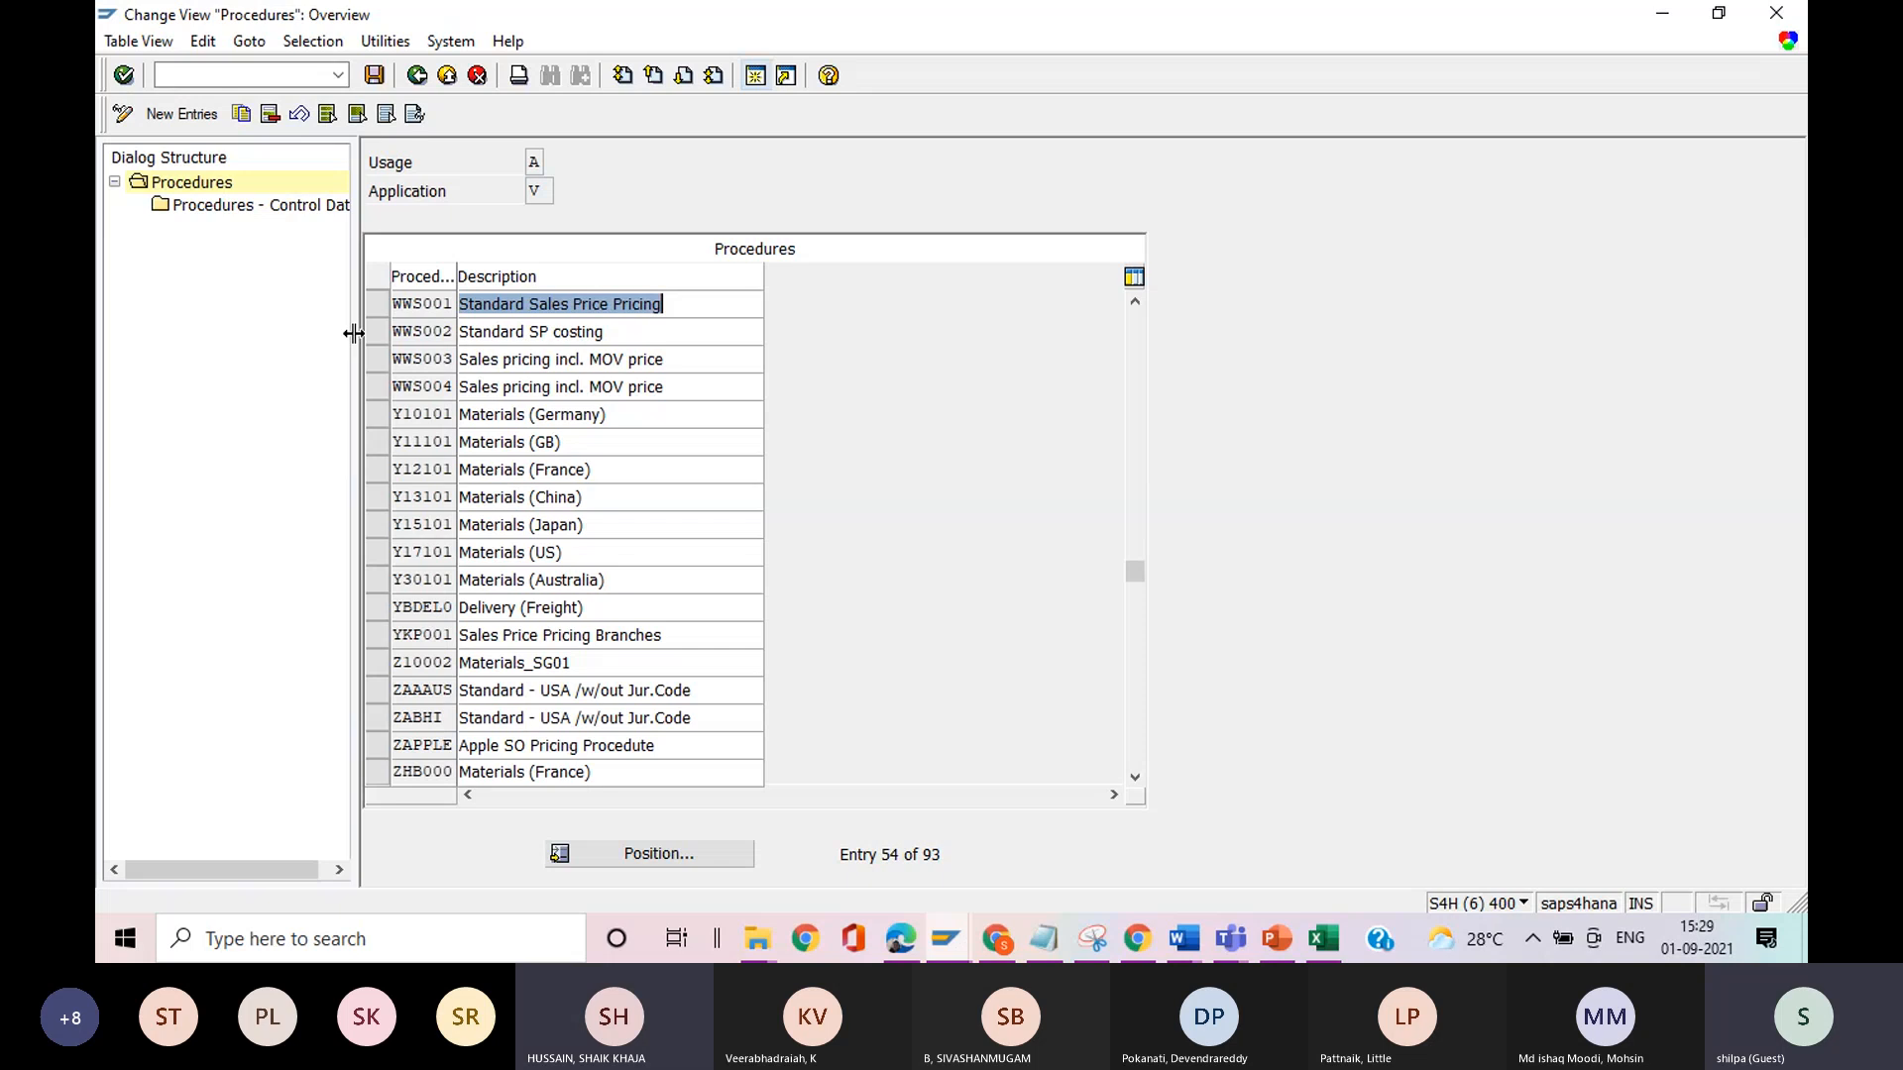
pyautogui.click(376, 305)
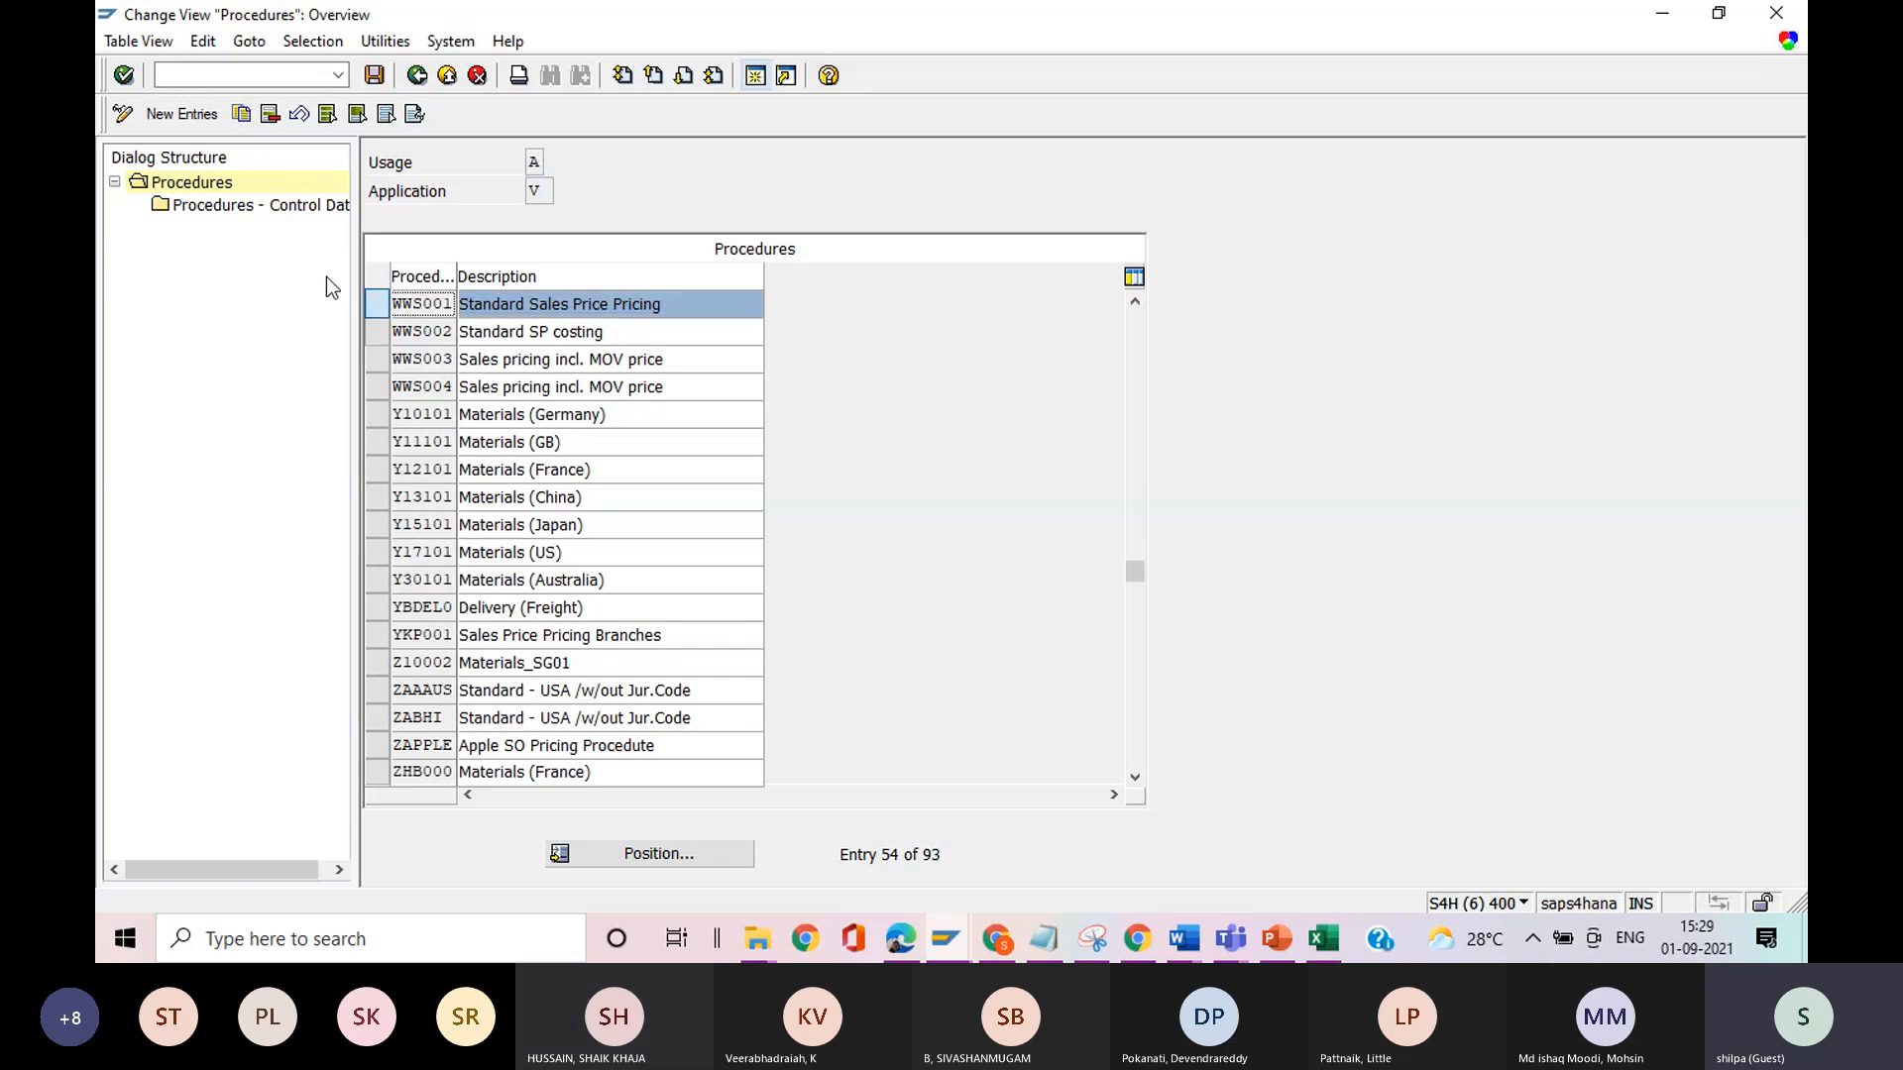
pyautogui.doubleClick(245, 212)
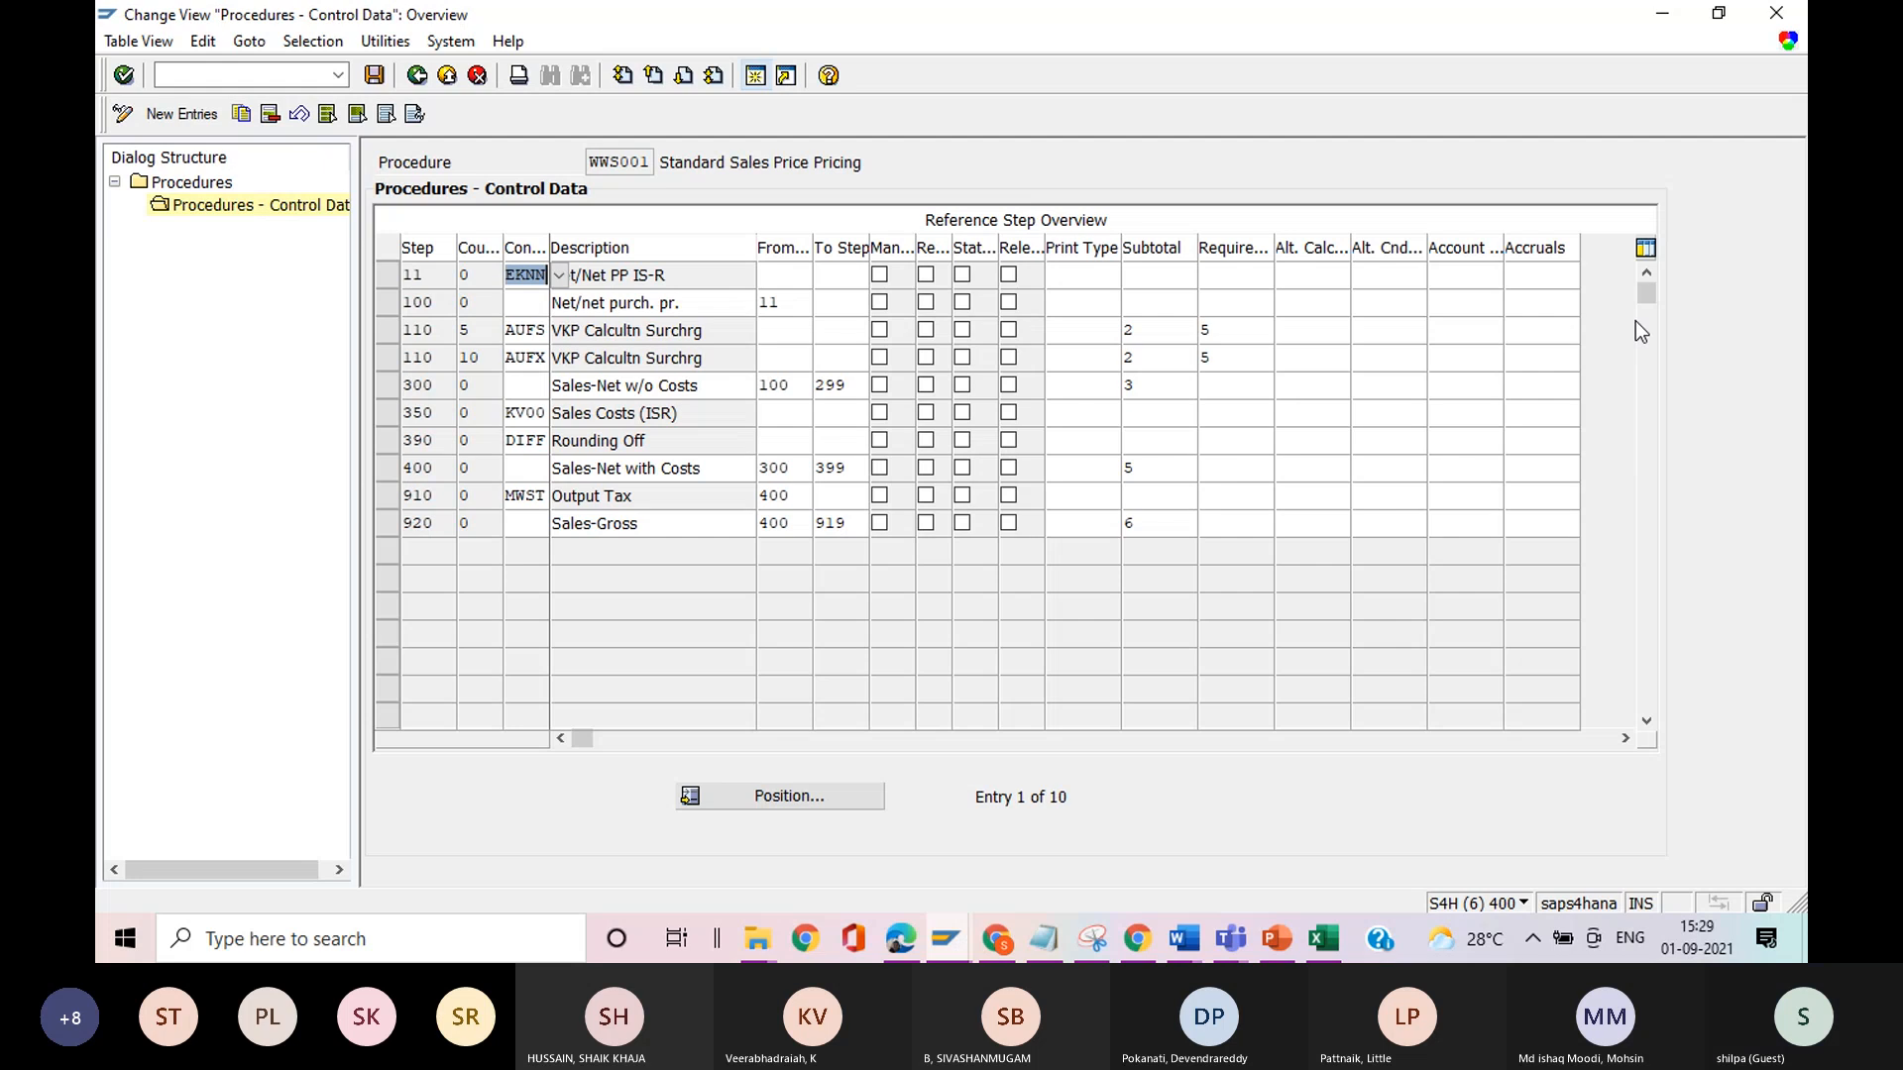
# Compare the control data of procedure WWS001 with the posting conditions in the costing item's update settings.
pyautogui.hotkey('alt', 'Tab')
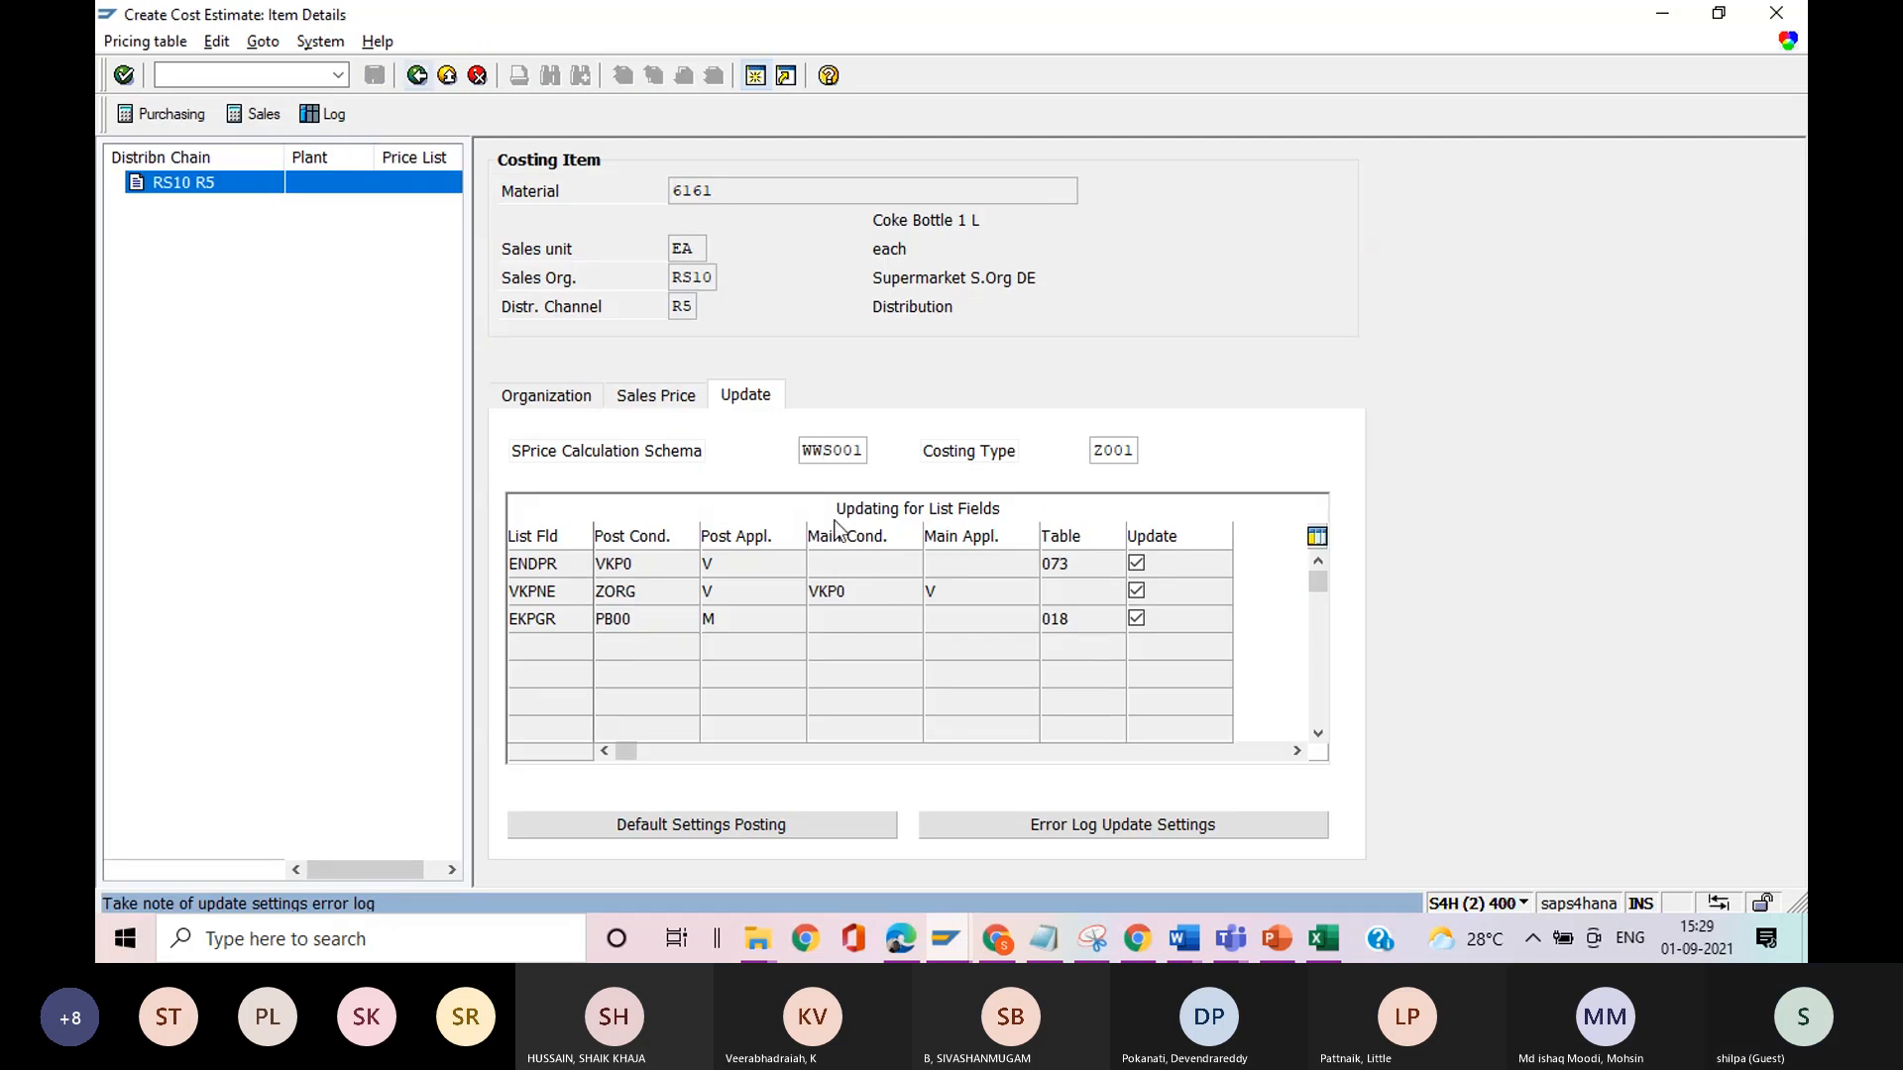
pyautogui.hotkey('alt', 'Tab')
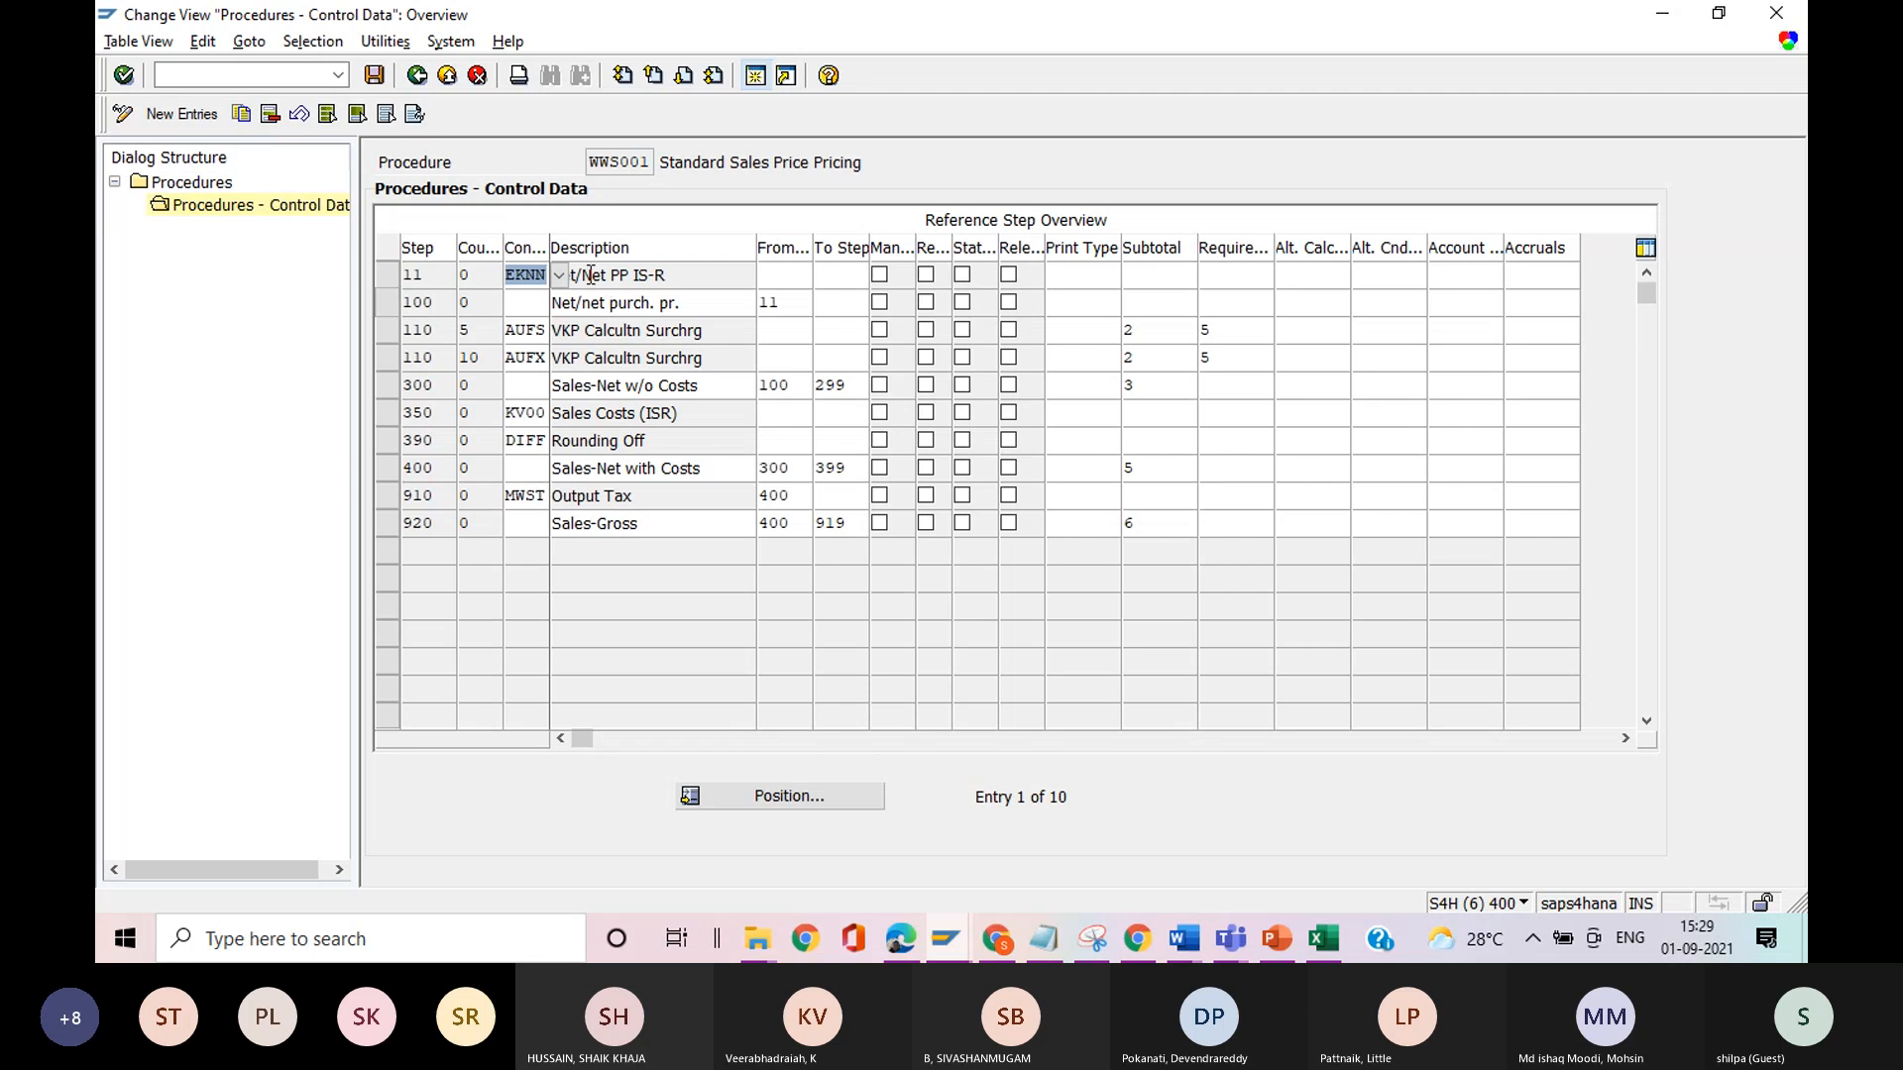
pyautogui.hotkey('alt', 'Tab')
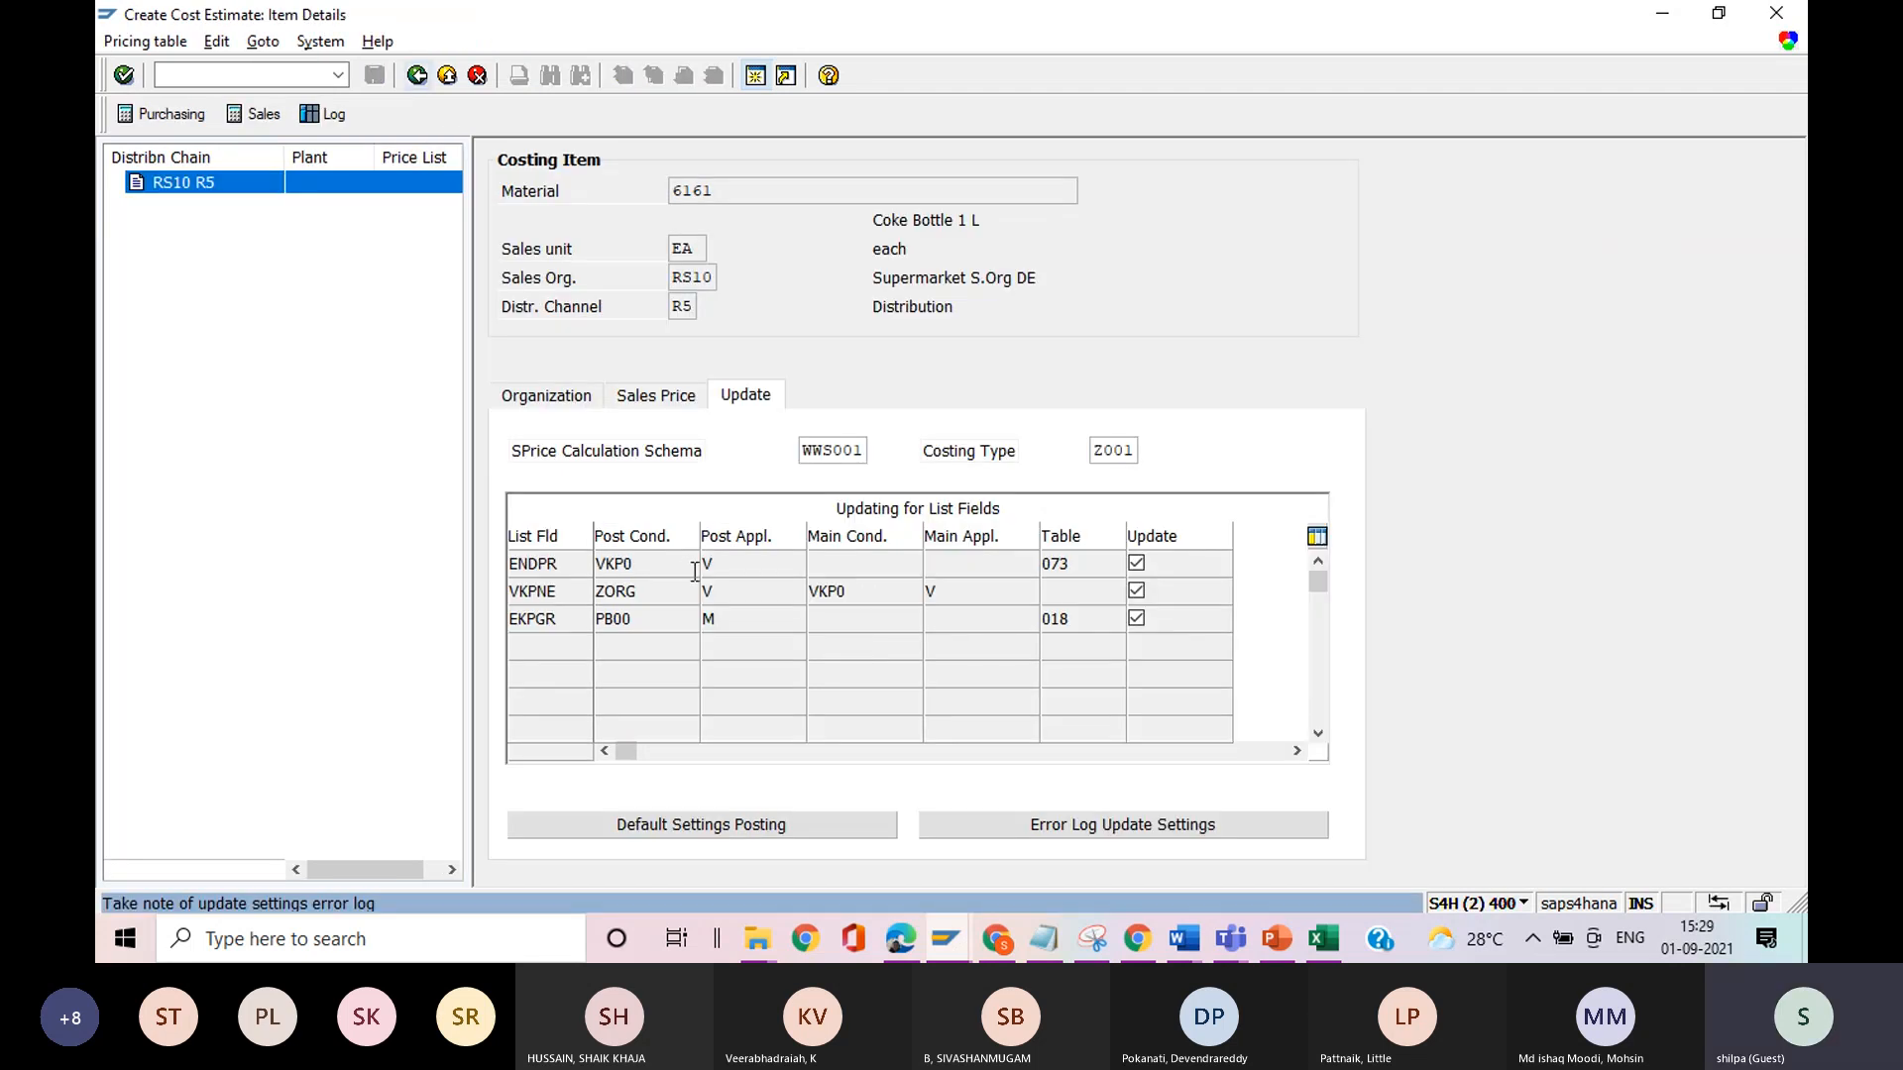
pyautogui.click(663, 563)
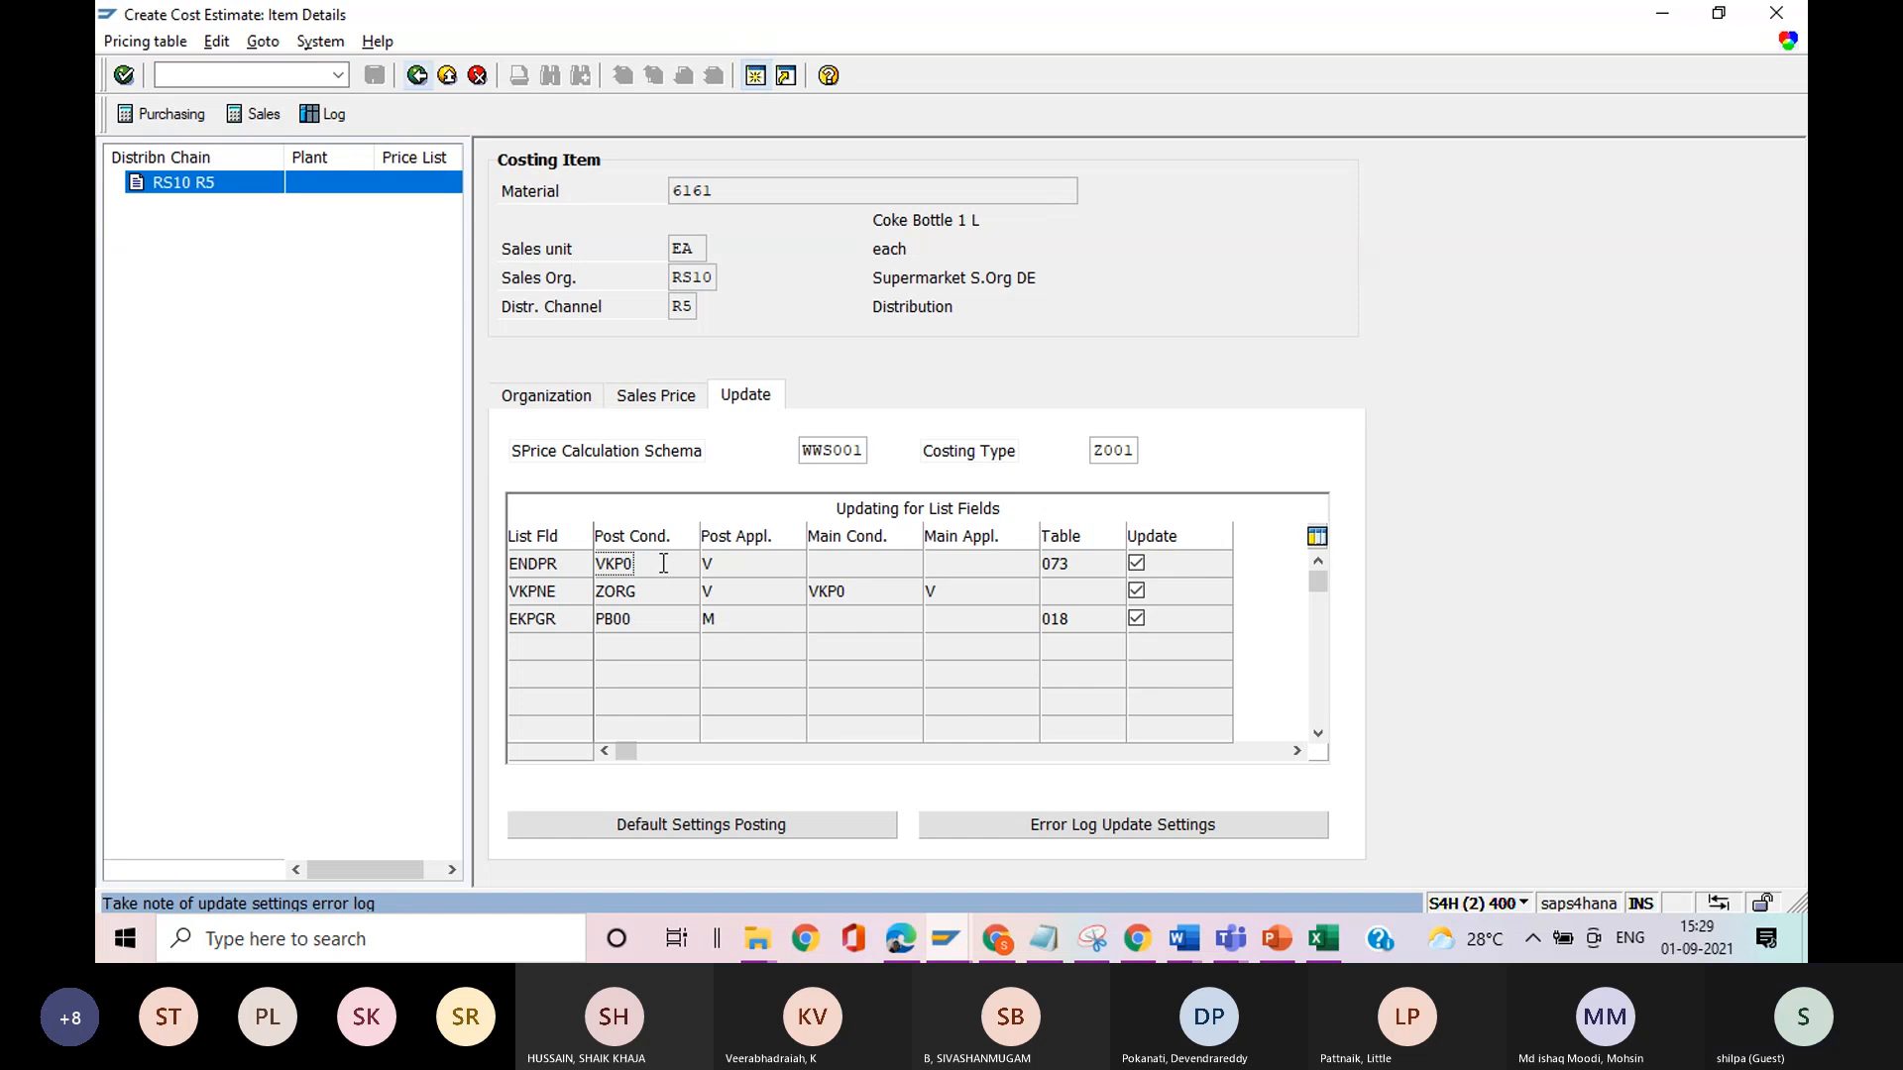
pyautogui.hotkey('alt', 'Tab')
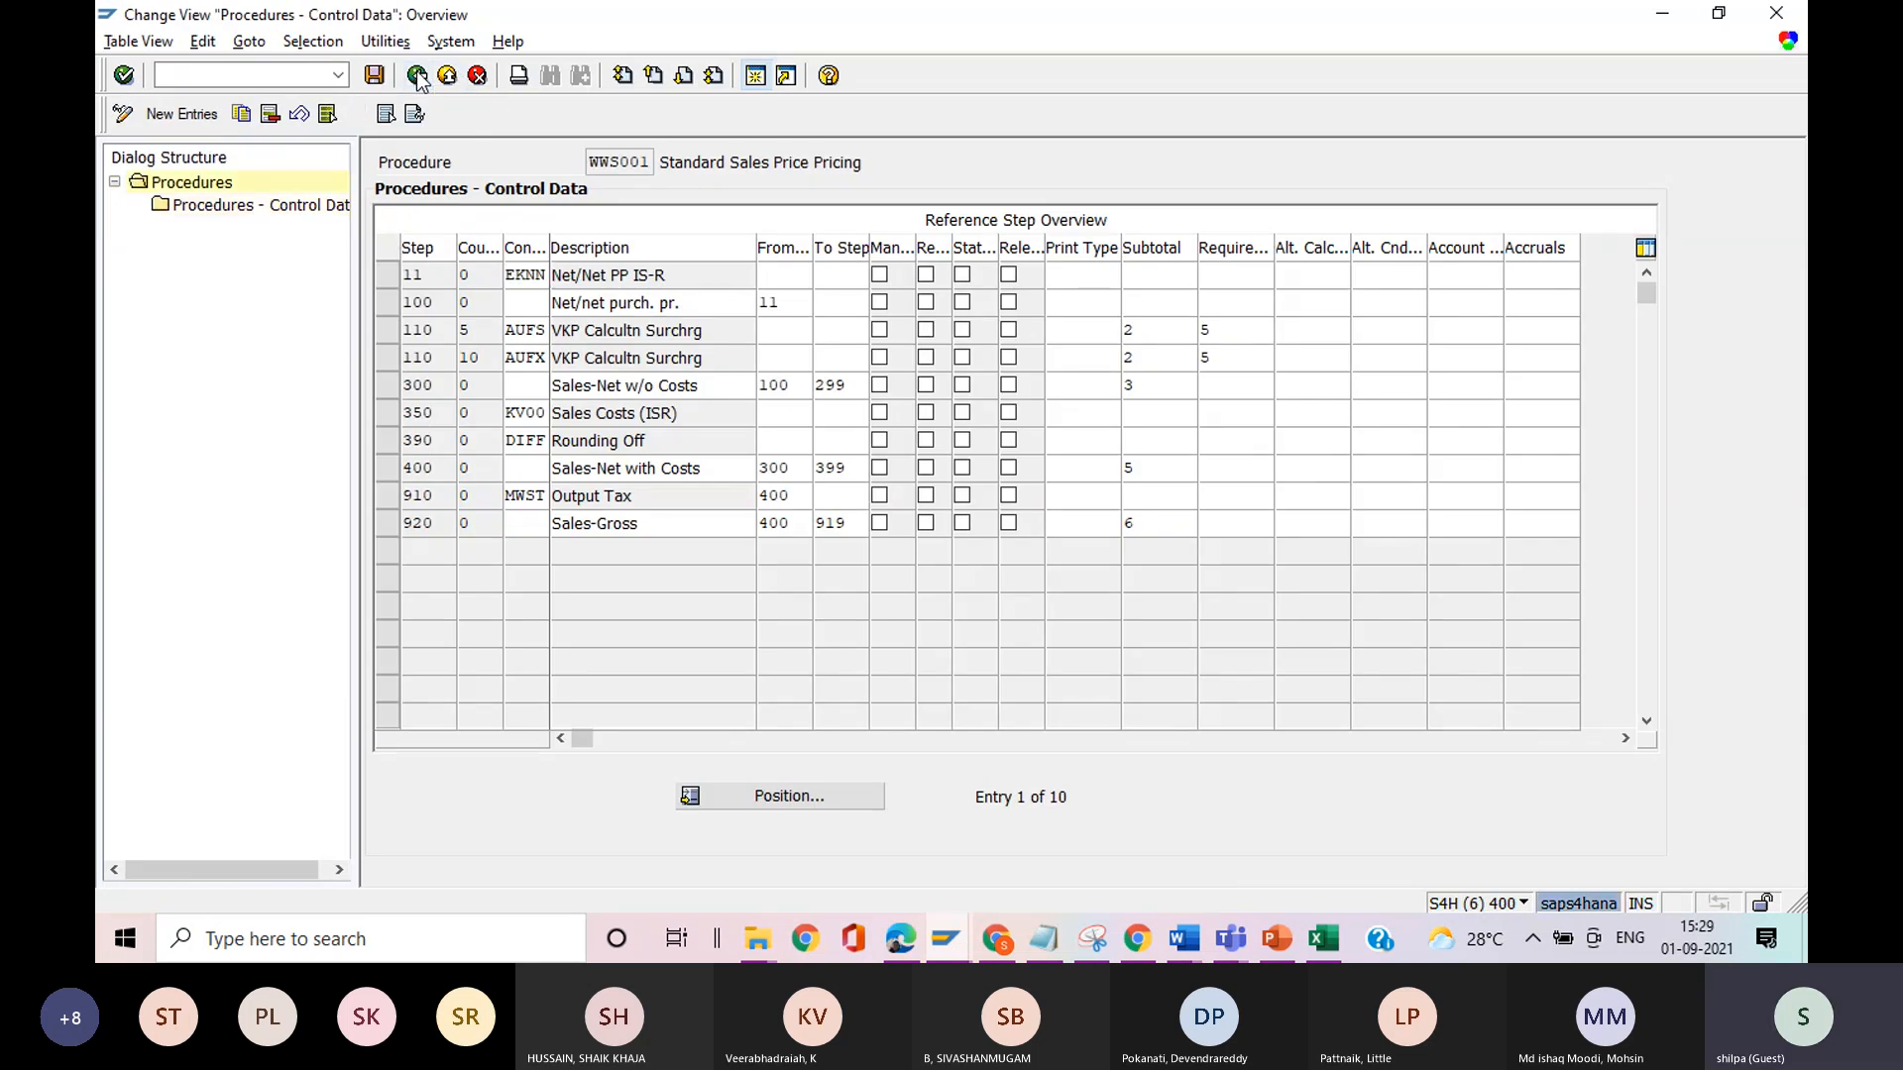
# Leave the pricing procedures activity and collapse Basic Functions and Sales and Distribution in the implementation guide.
pyautogui.click(417, 76)
pyautogui.click(418, 76)
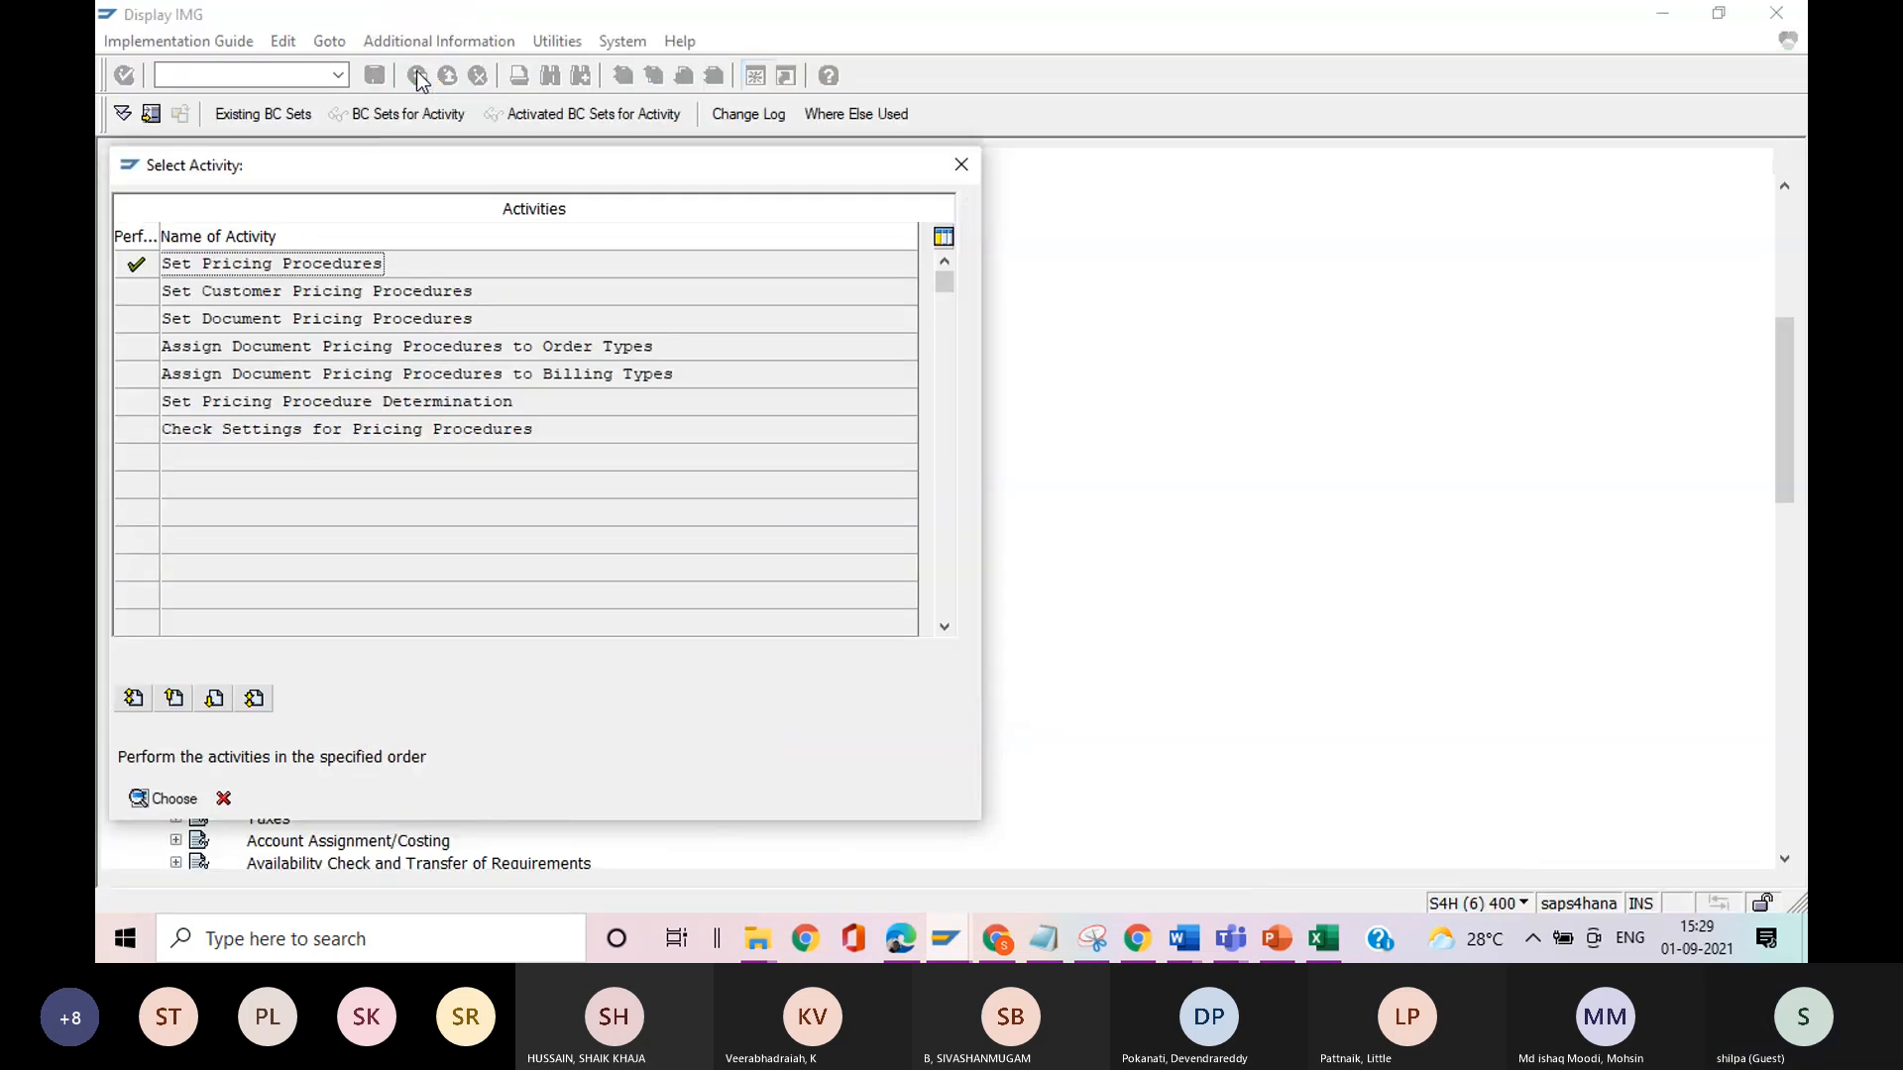
pyautogui.click(960, 166)
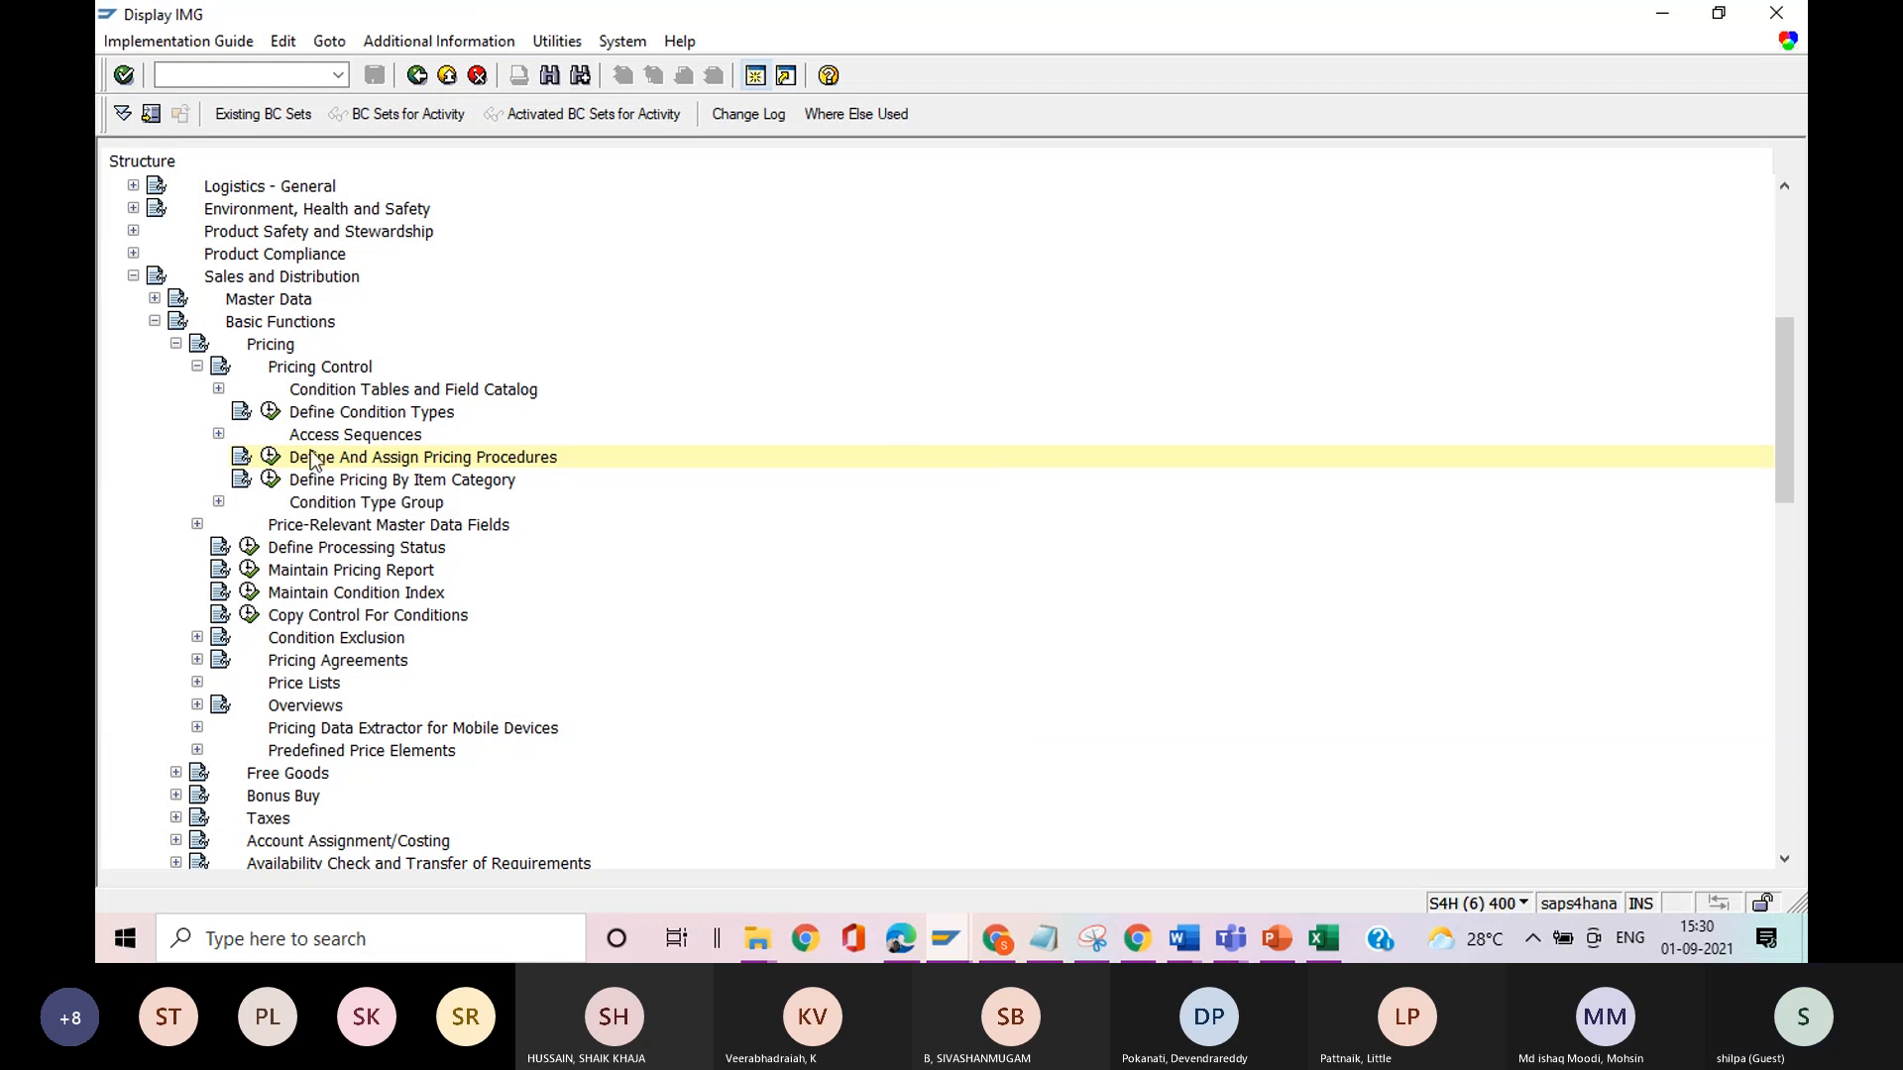
pyautogui.click(154, 321)
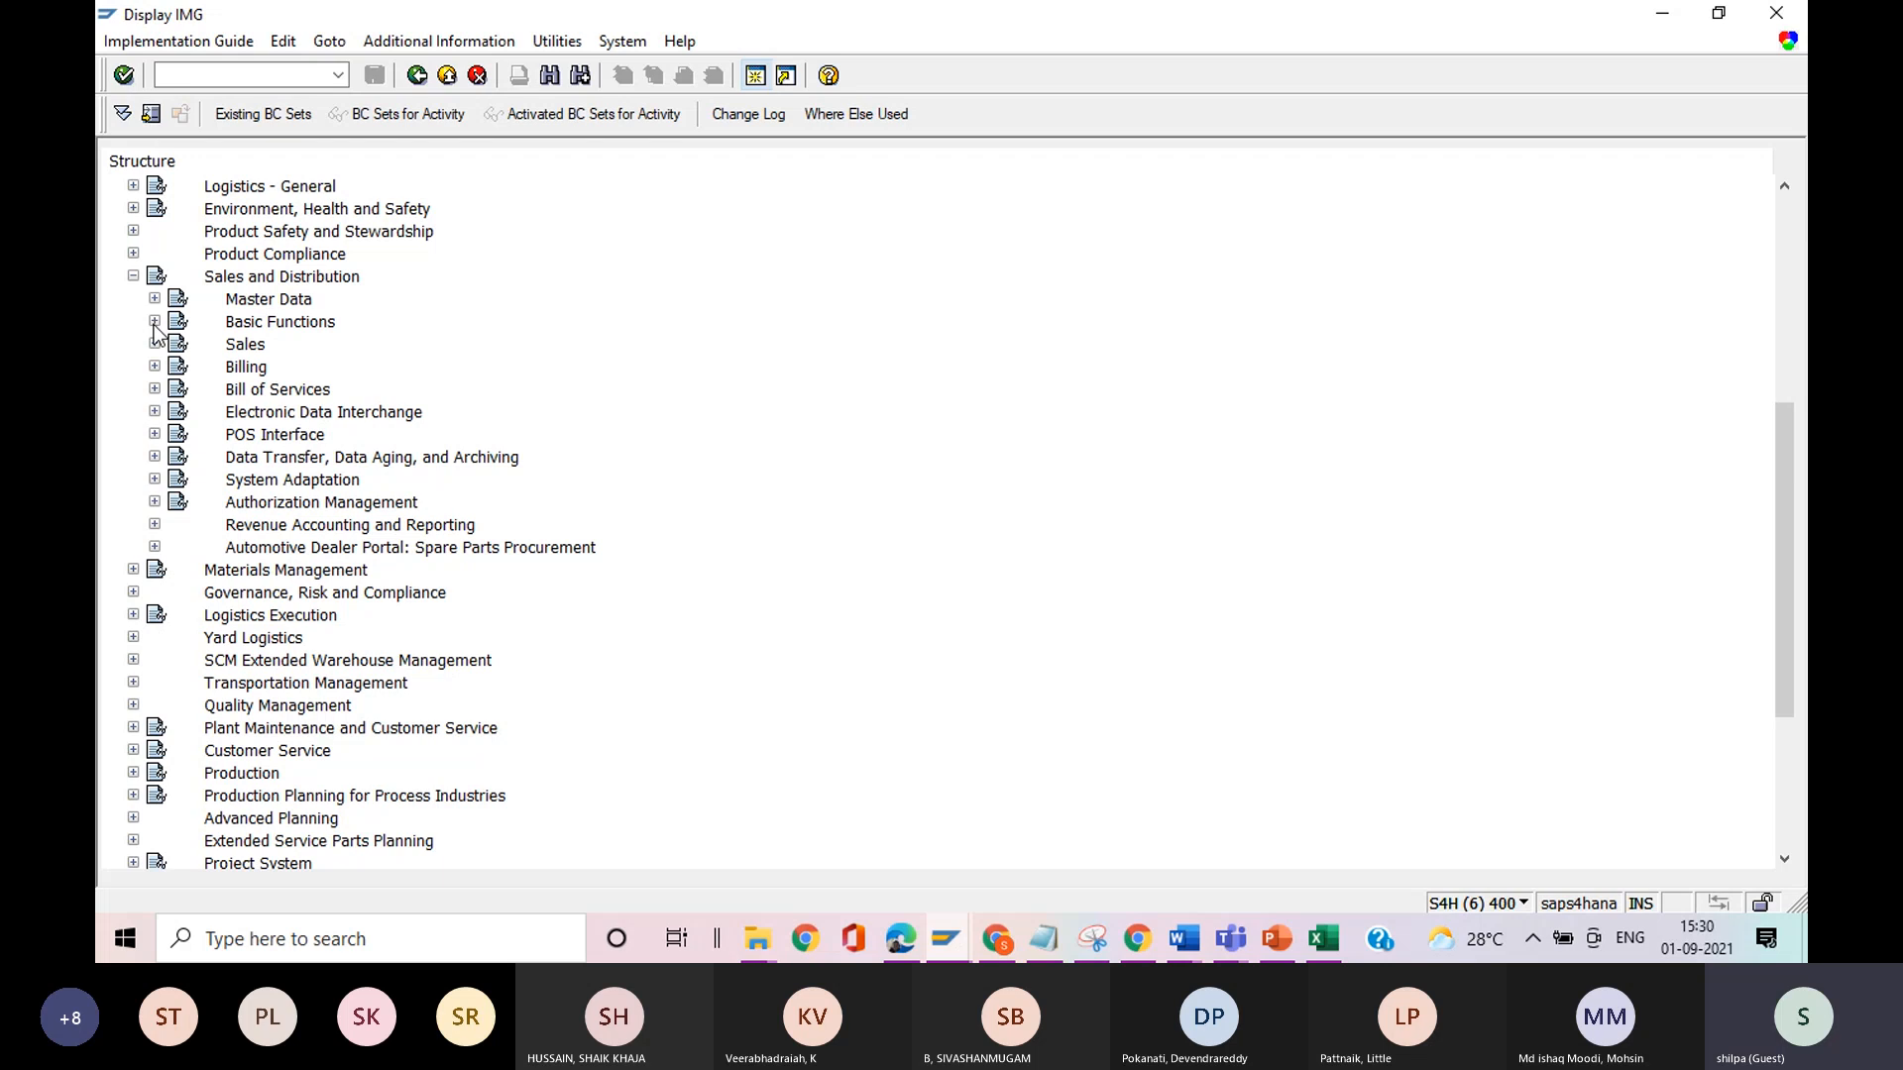
pyautogui.click(133, 278)
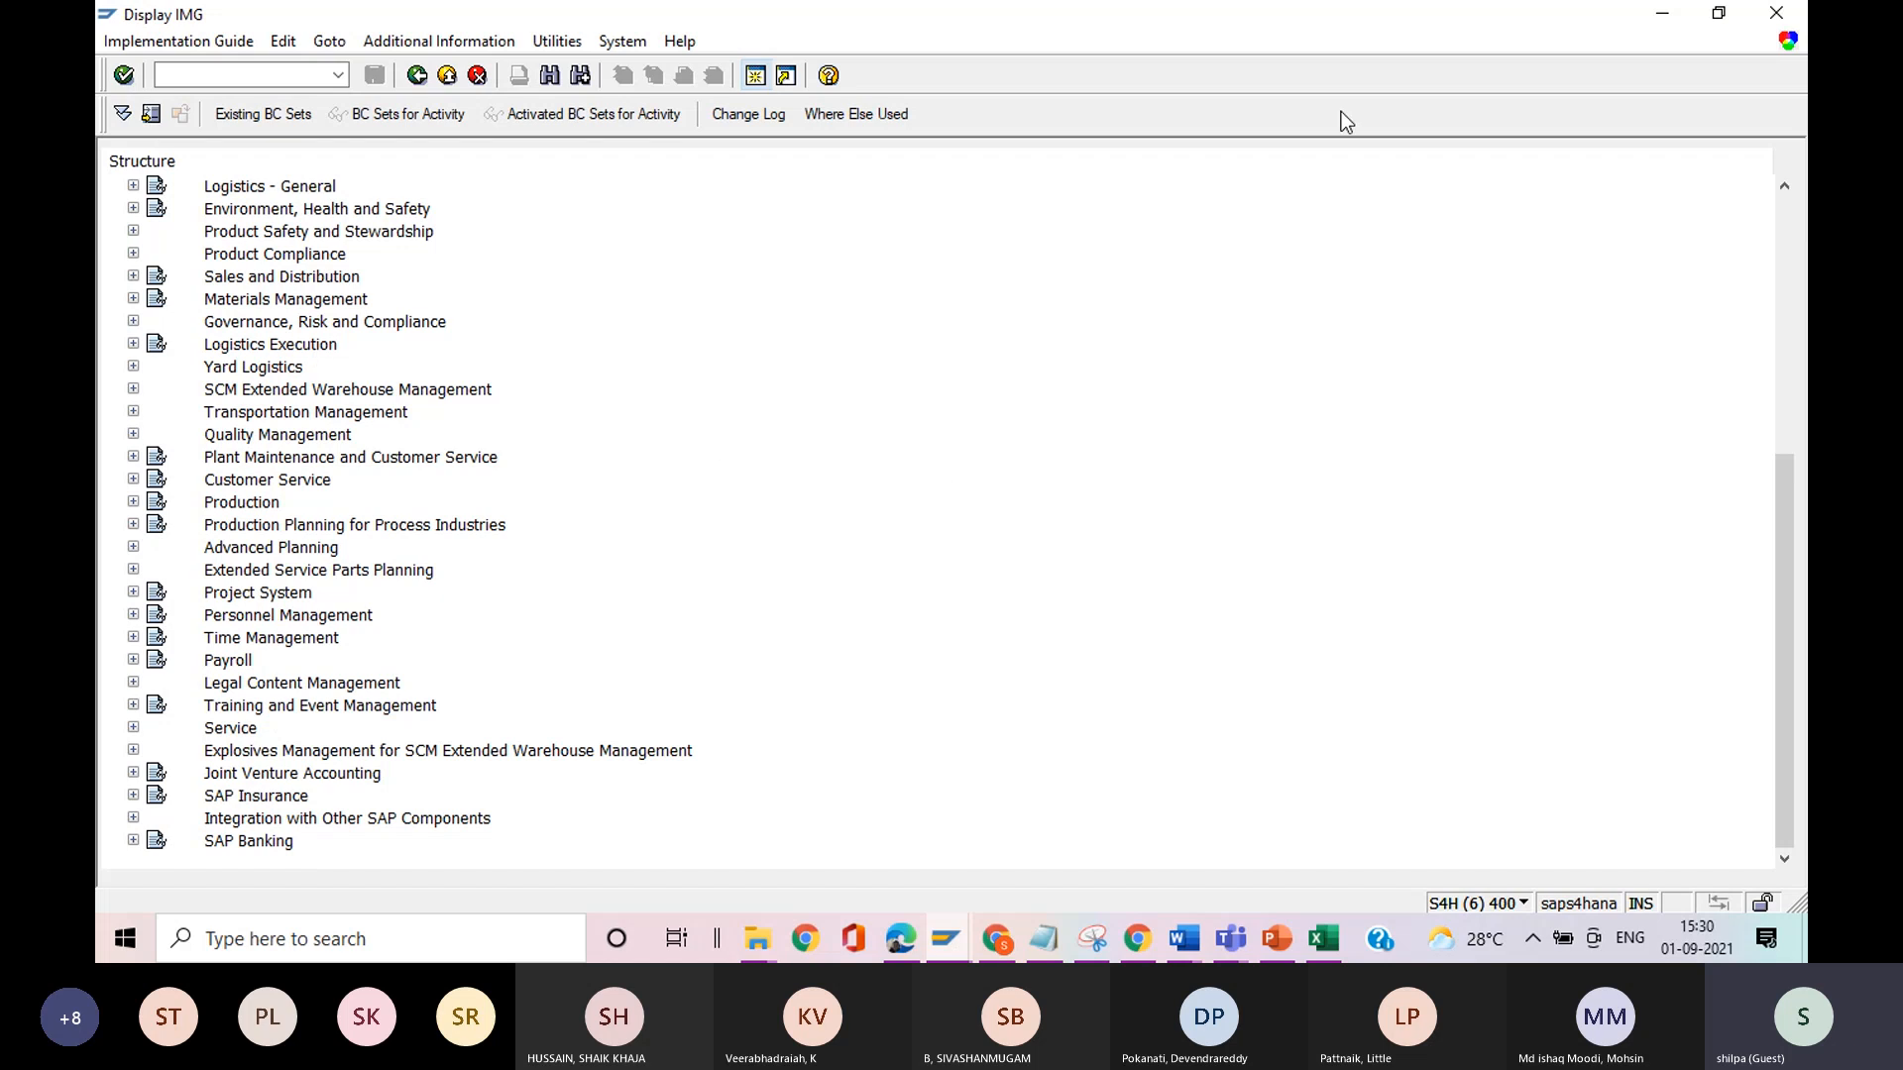
# Search the implementation guide for "retail pricing" and go to the Retail Pricing hit in the Logistics - General area.
pyautogui.moveTo(1788, 557); pyautogui.dragTo(1747, 525)
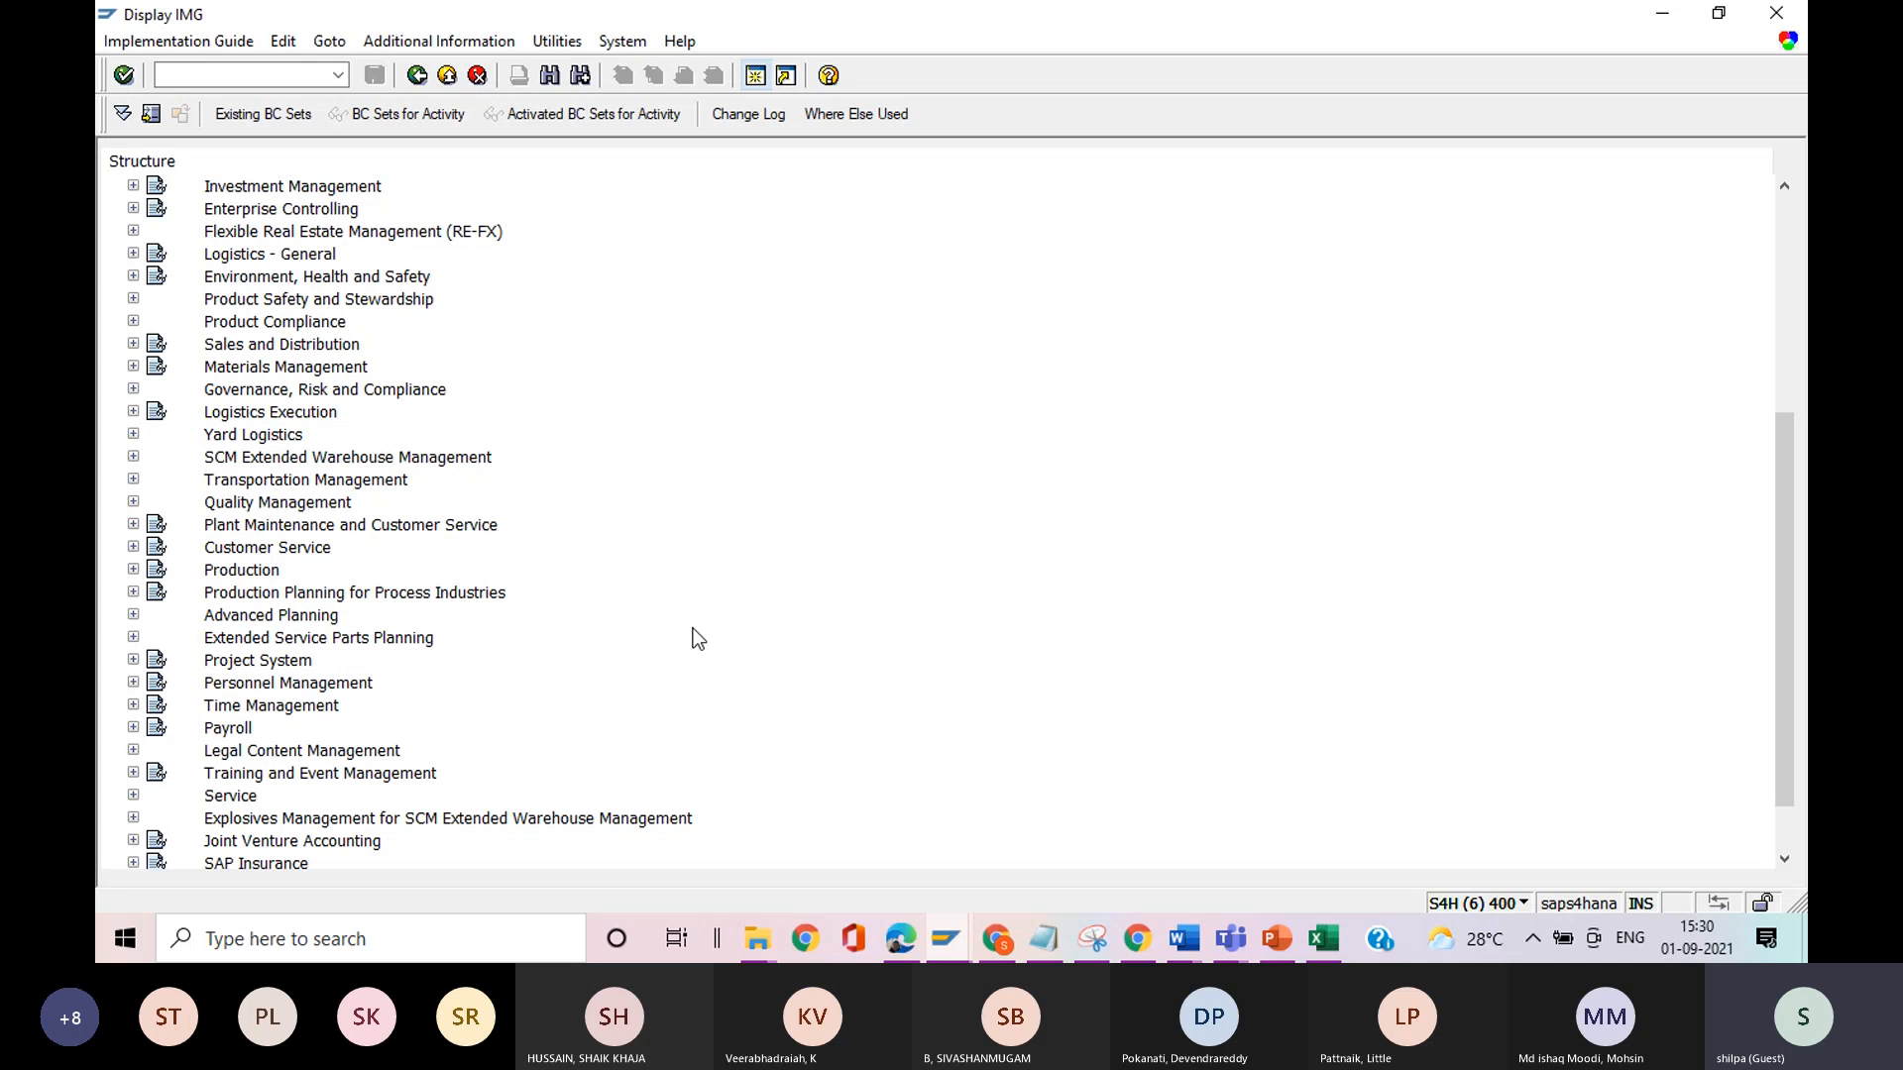
pyautogui.hotkey('ctrl', 'f')
pyautogui.write('ret')
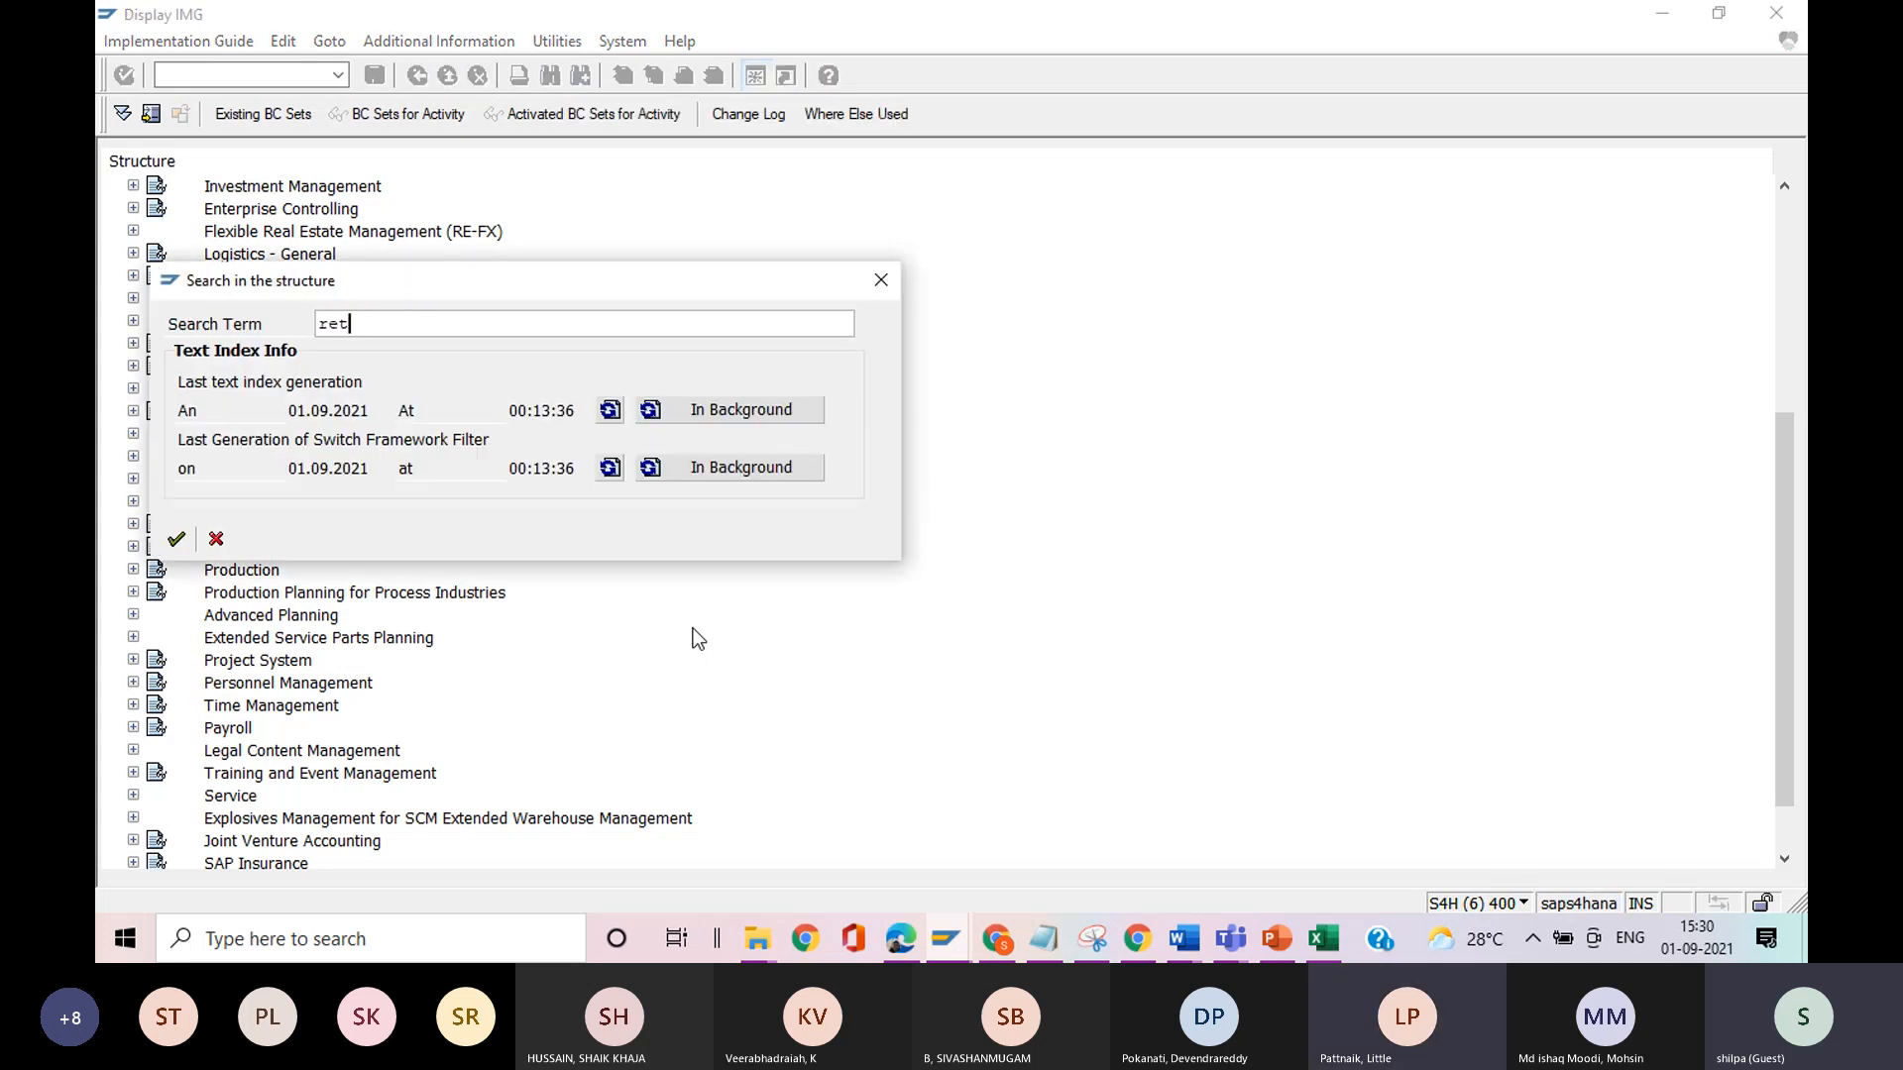
pyautogui.write('ail pricing')
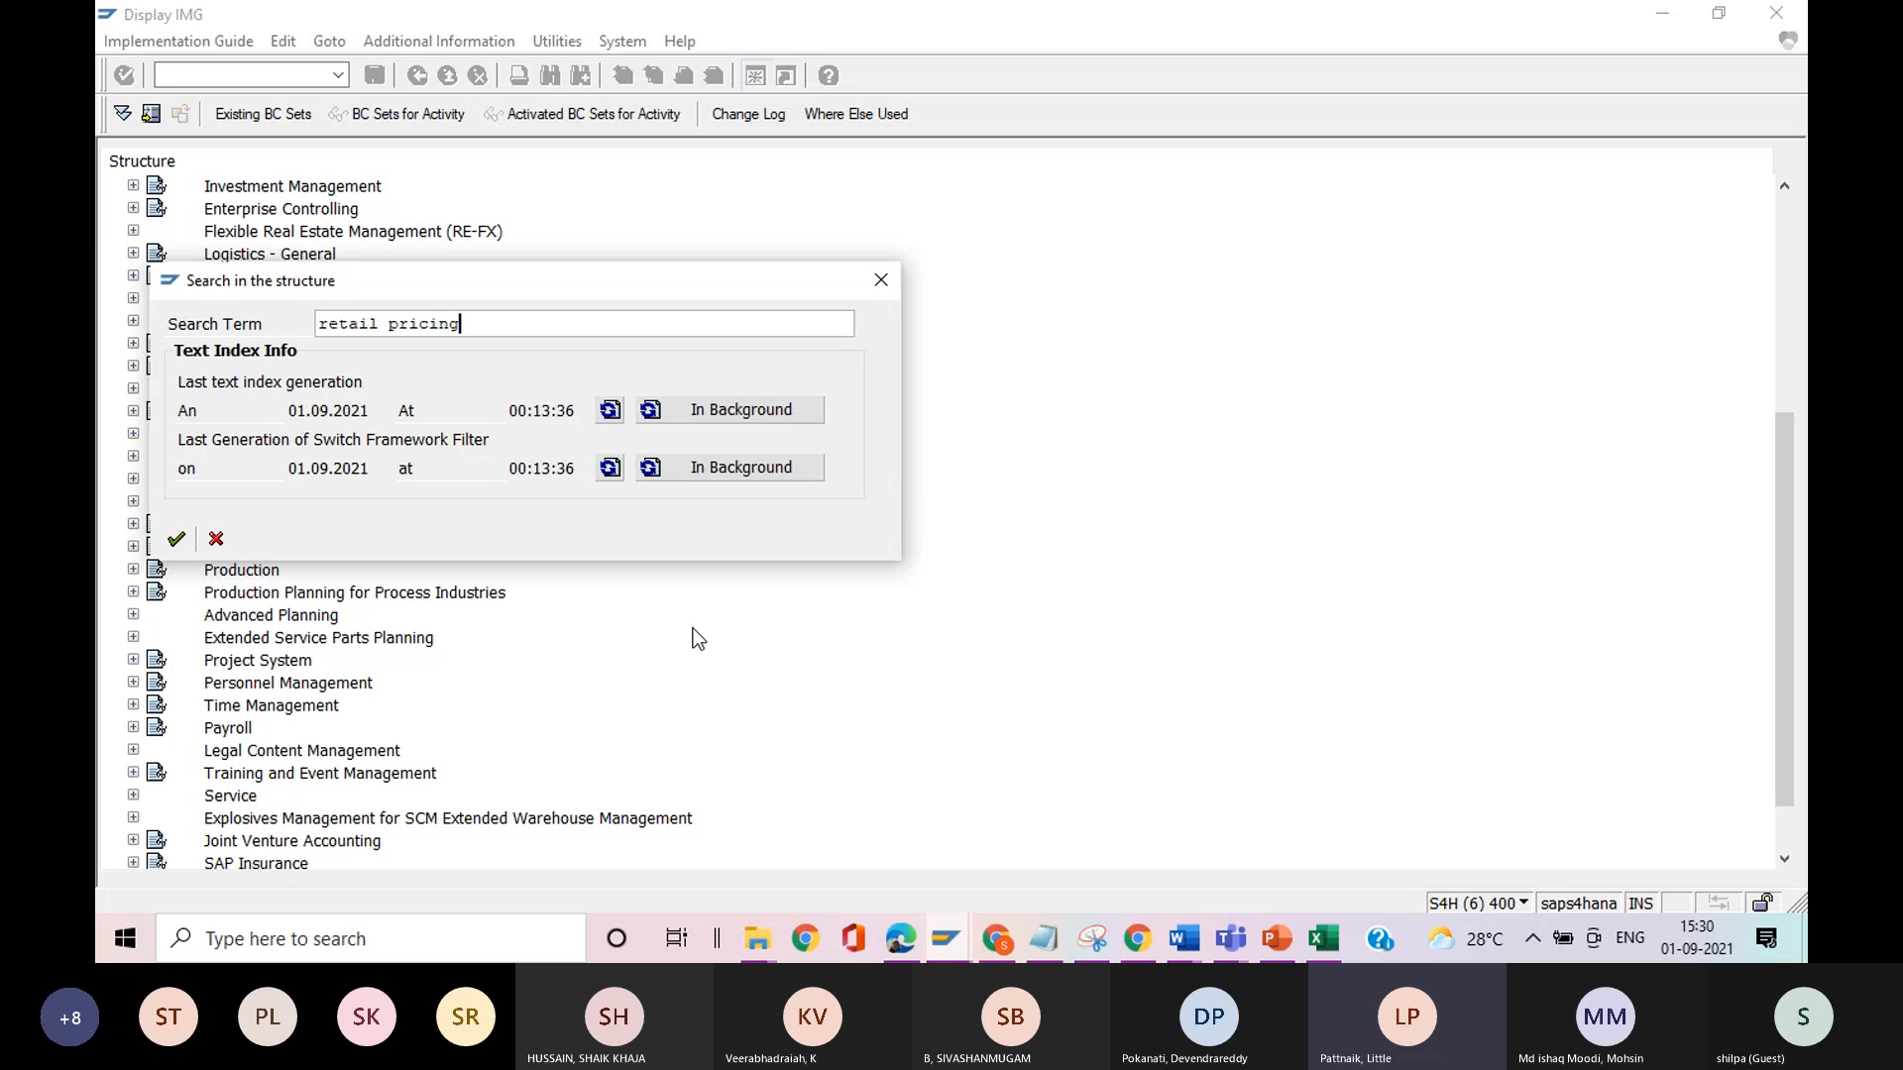
pyautogui.press('Return')
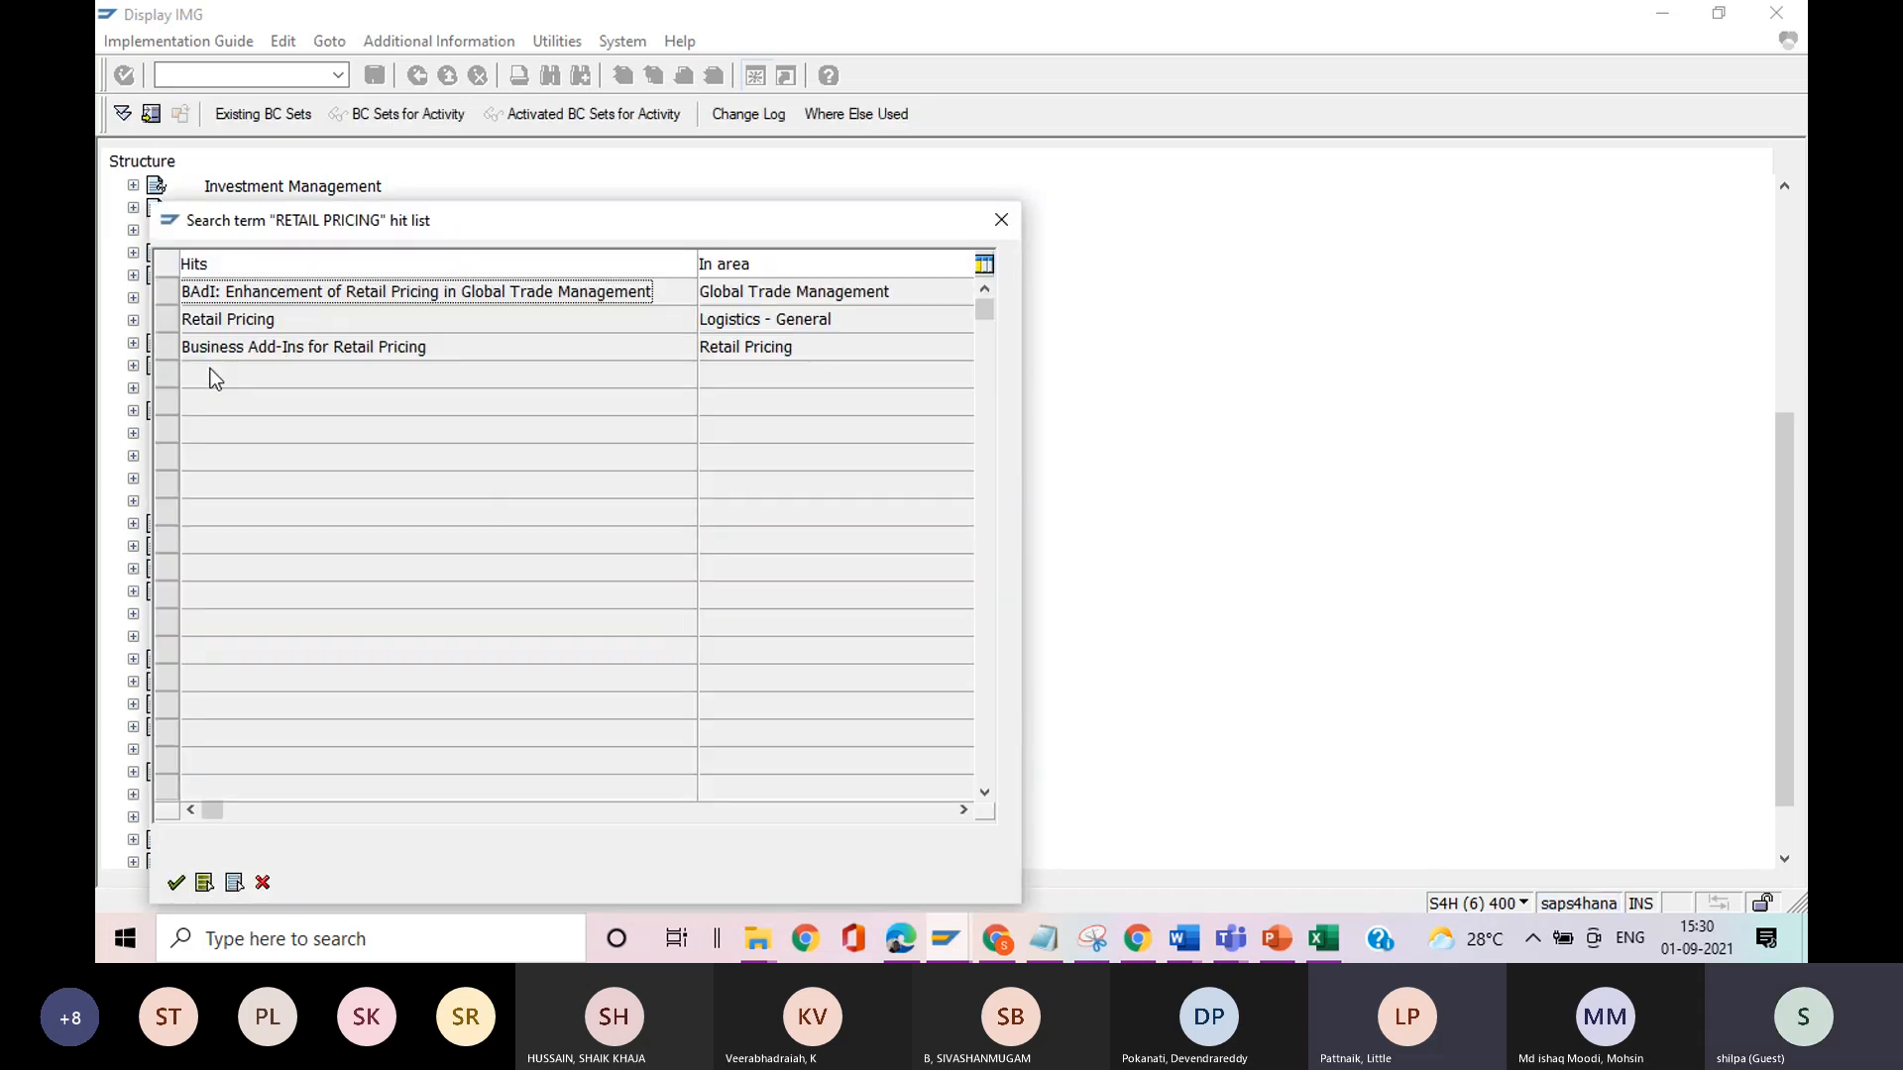
pyautogui.click(171, 320)
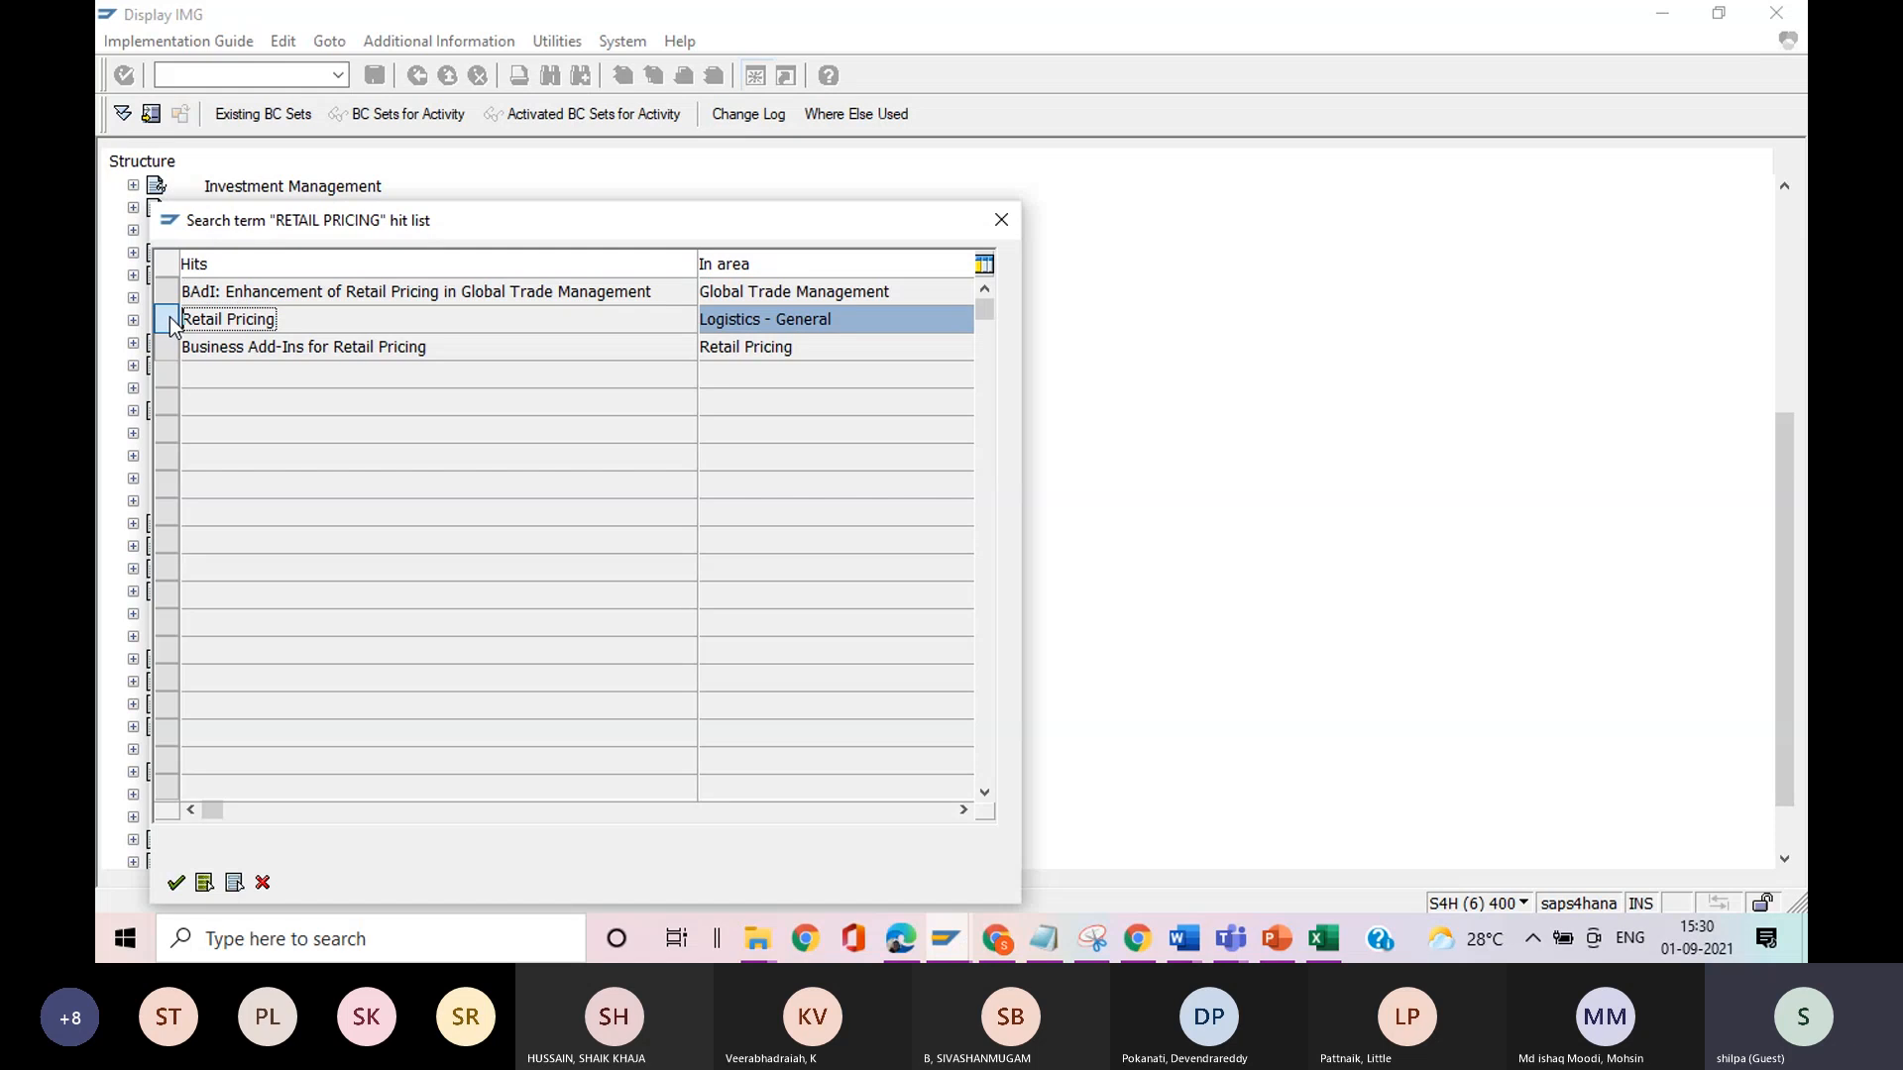
pyautogui.click(176, 882)
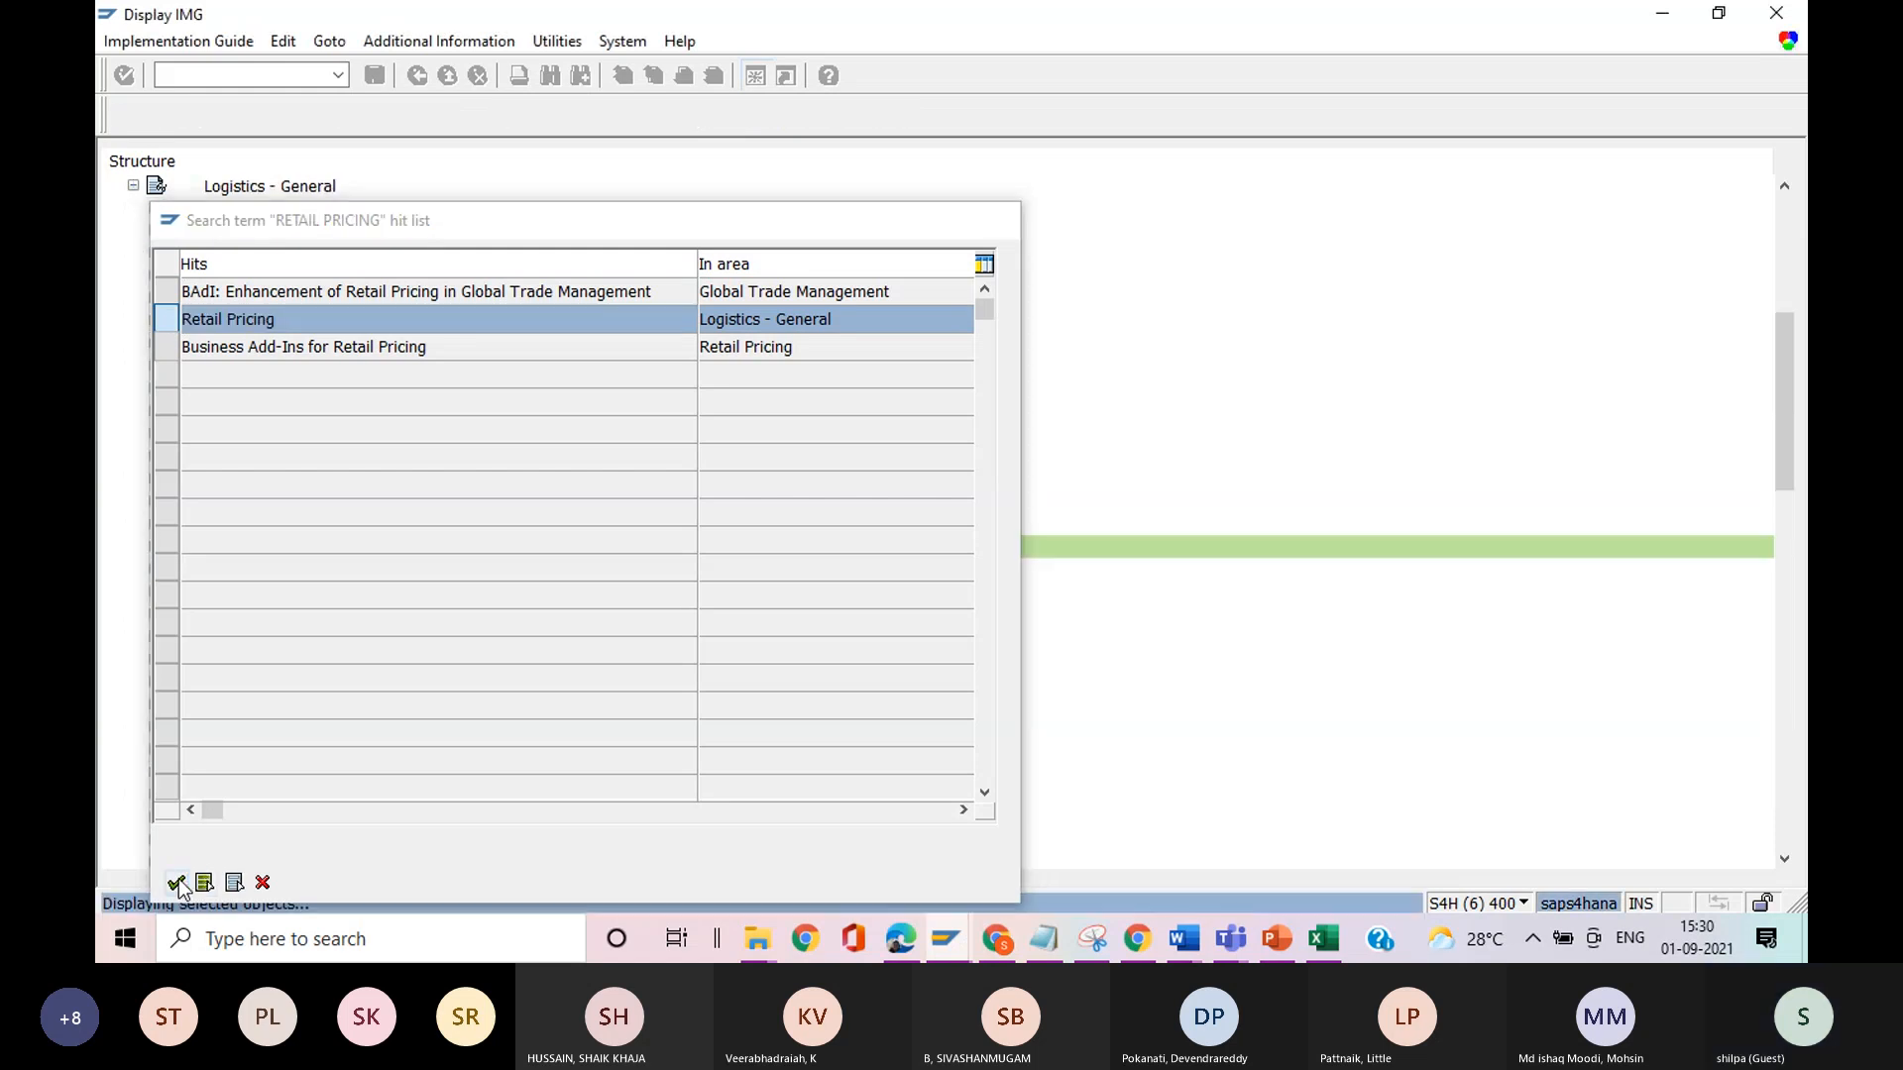
# Expand Retail Pricing and Sales Price Calculation, and review the General Parameters for Pricing and Maintain Pricing Type activities.
pyautogui.click(154, 548)
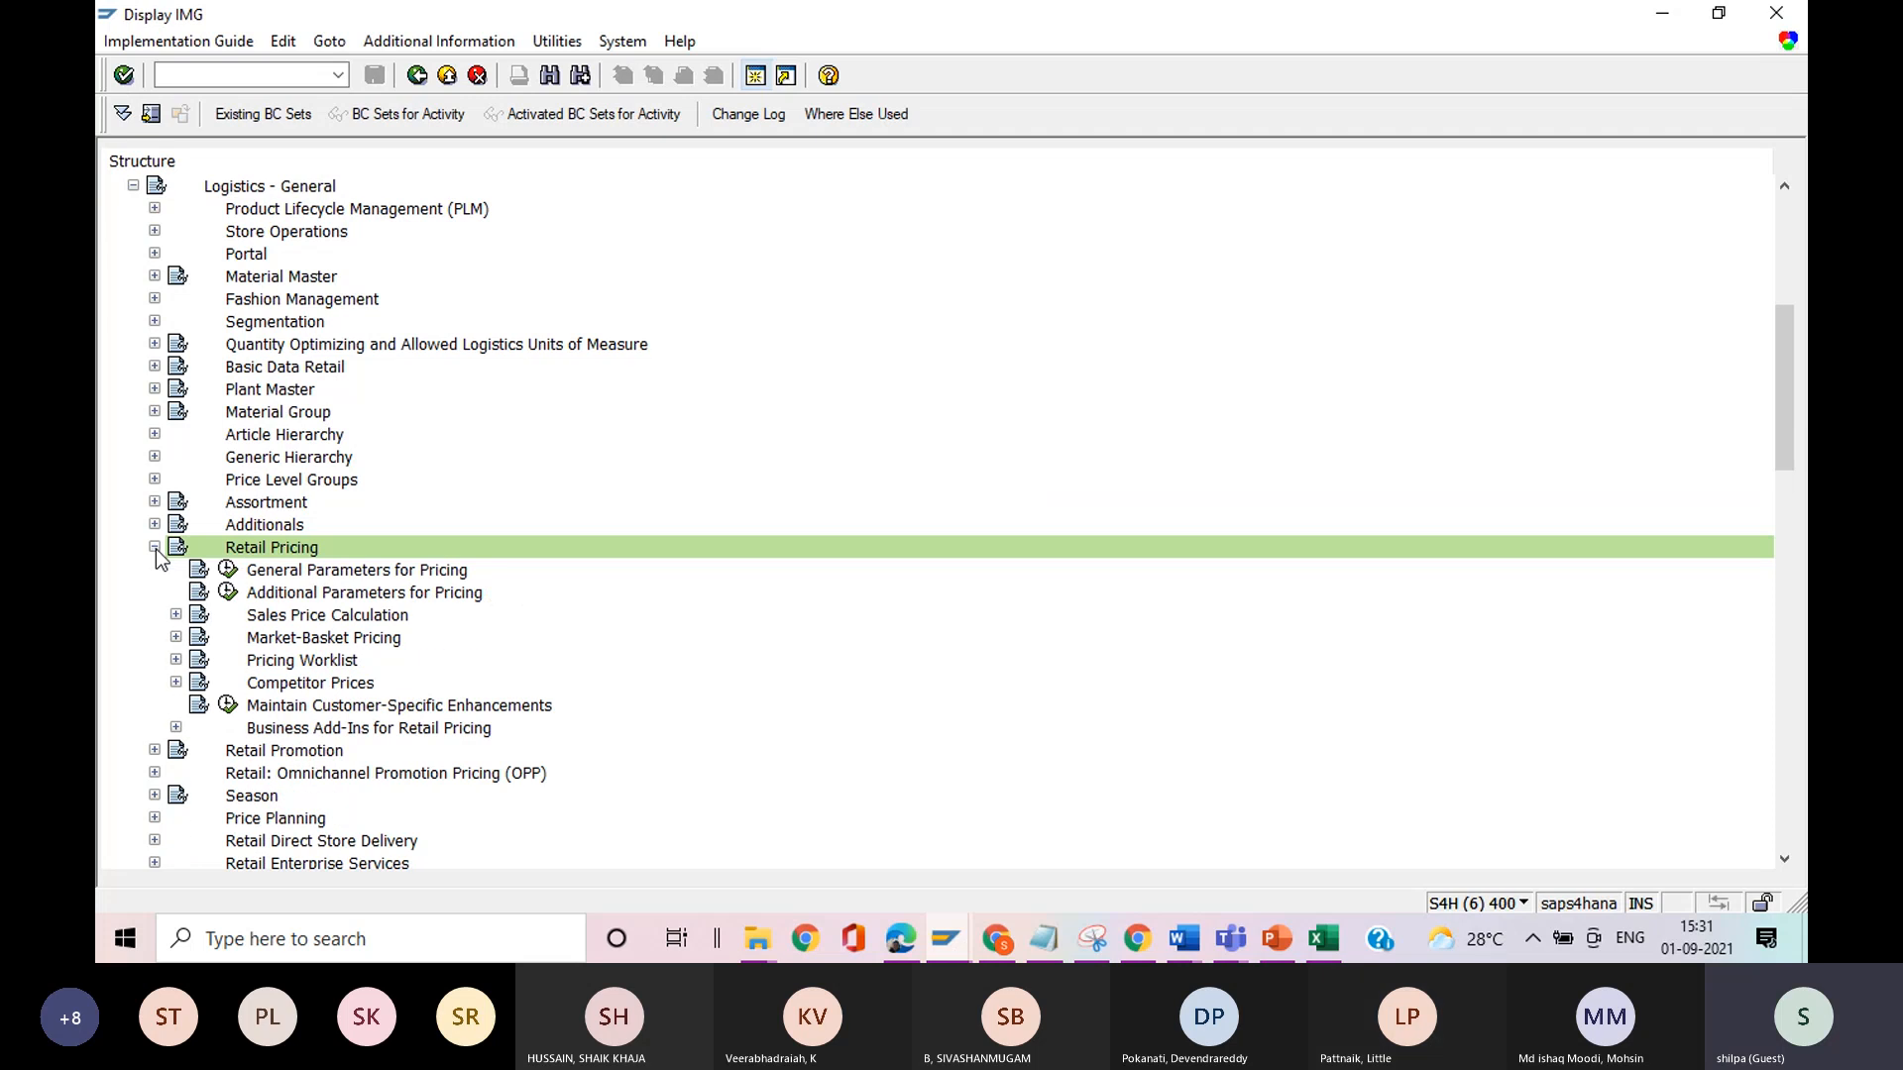
pyautogui.click(176, 617)
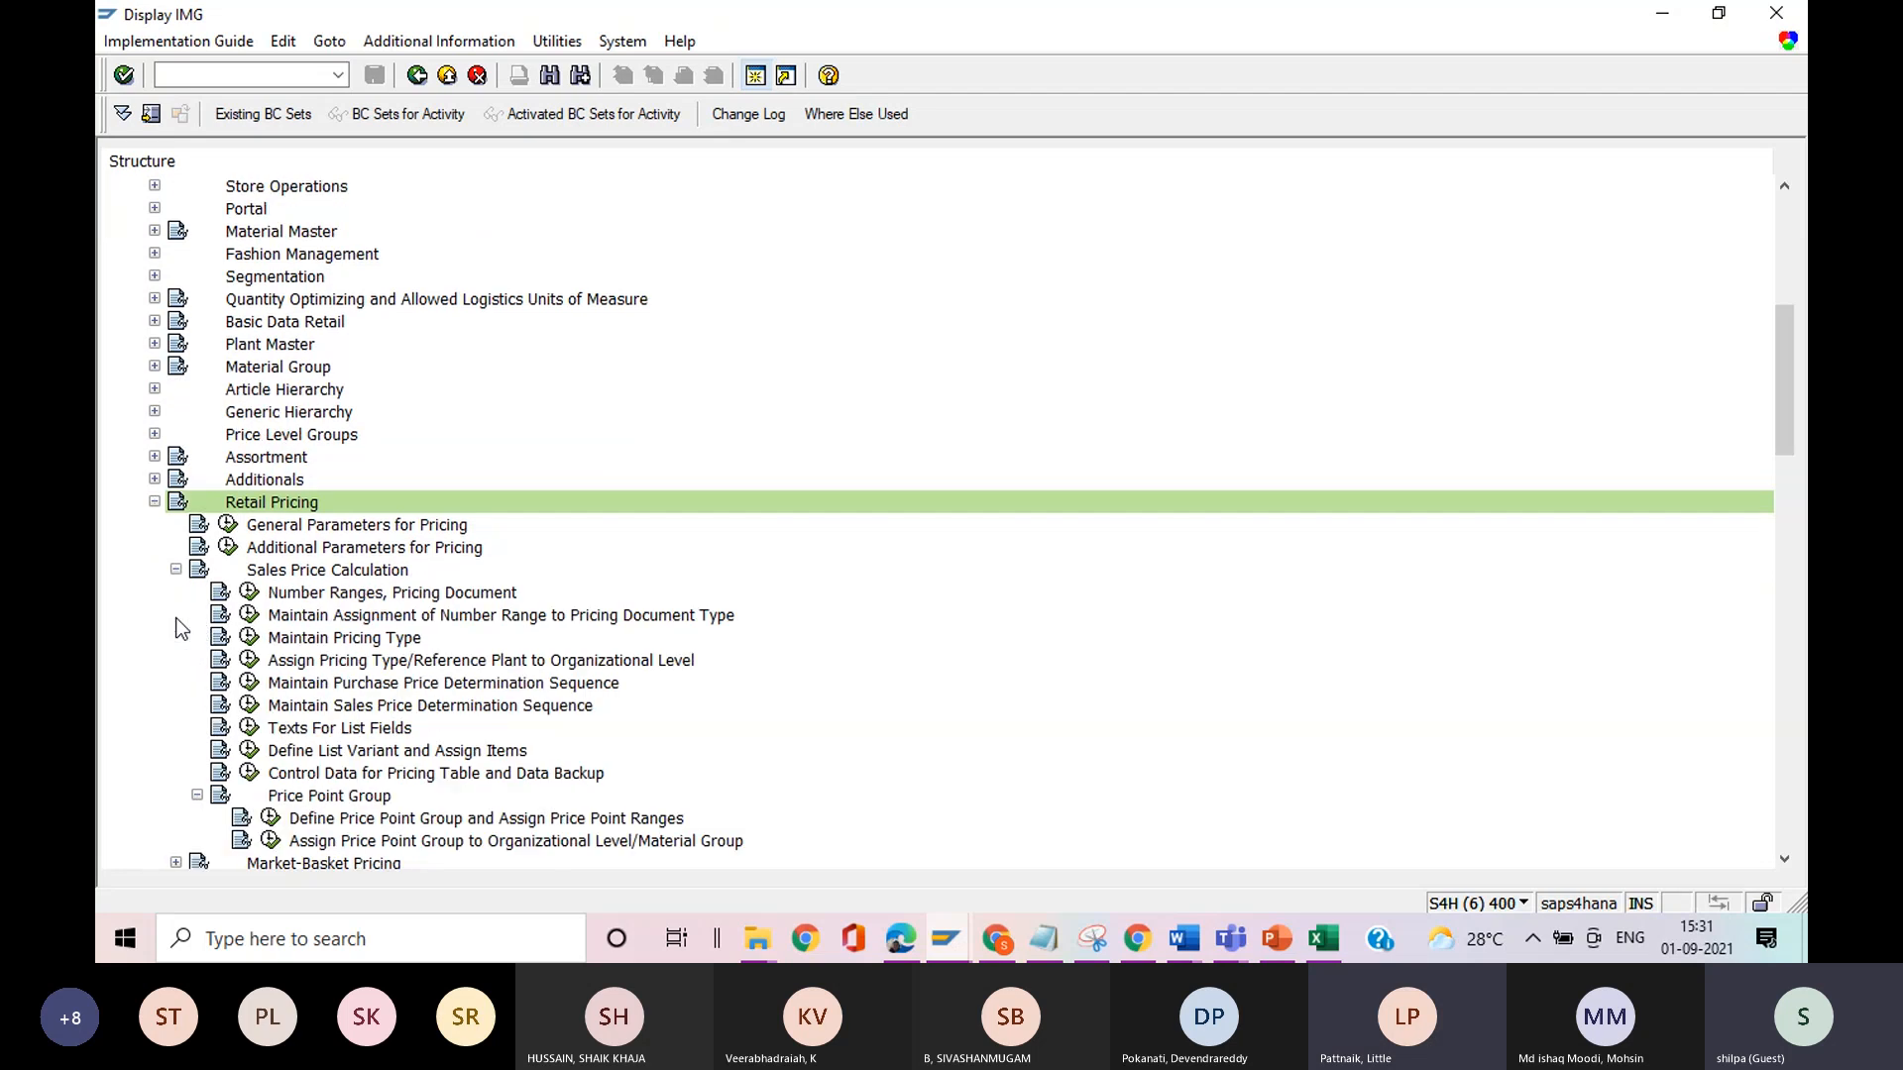
pyautogui.click(232, 527)
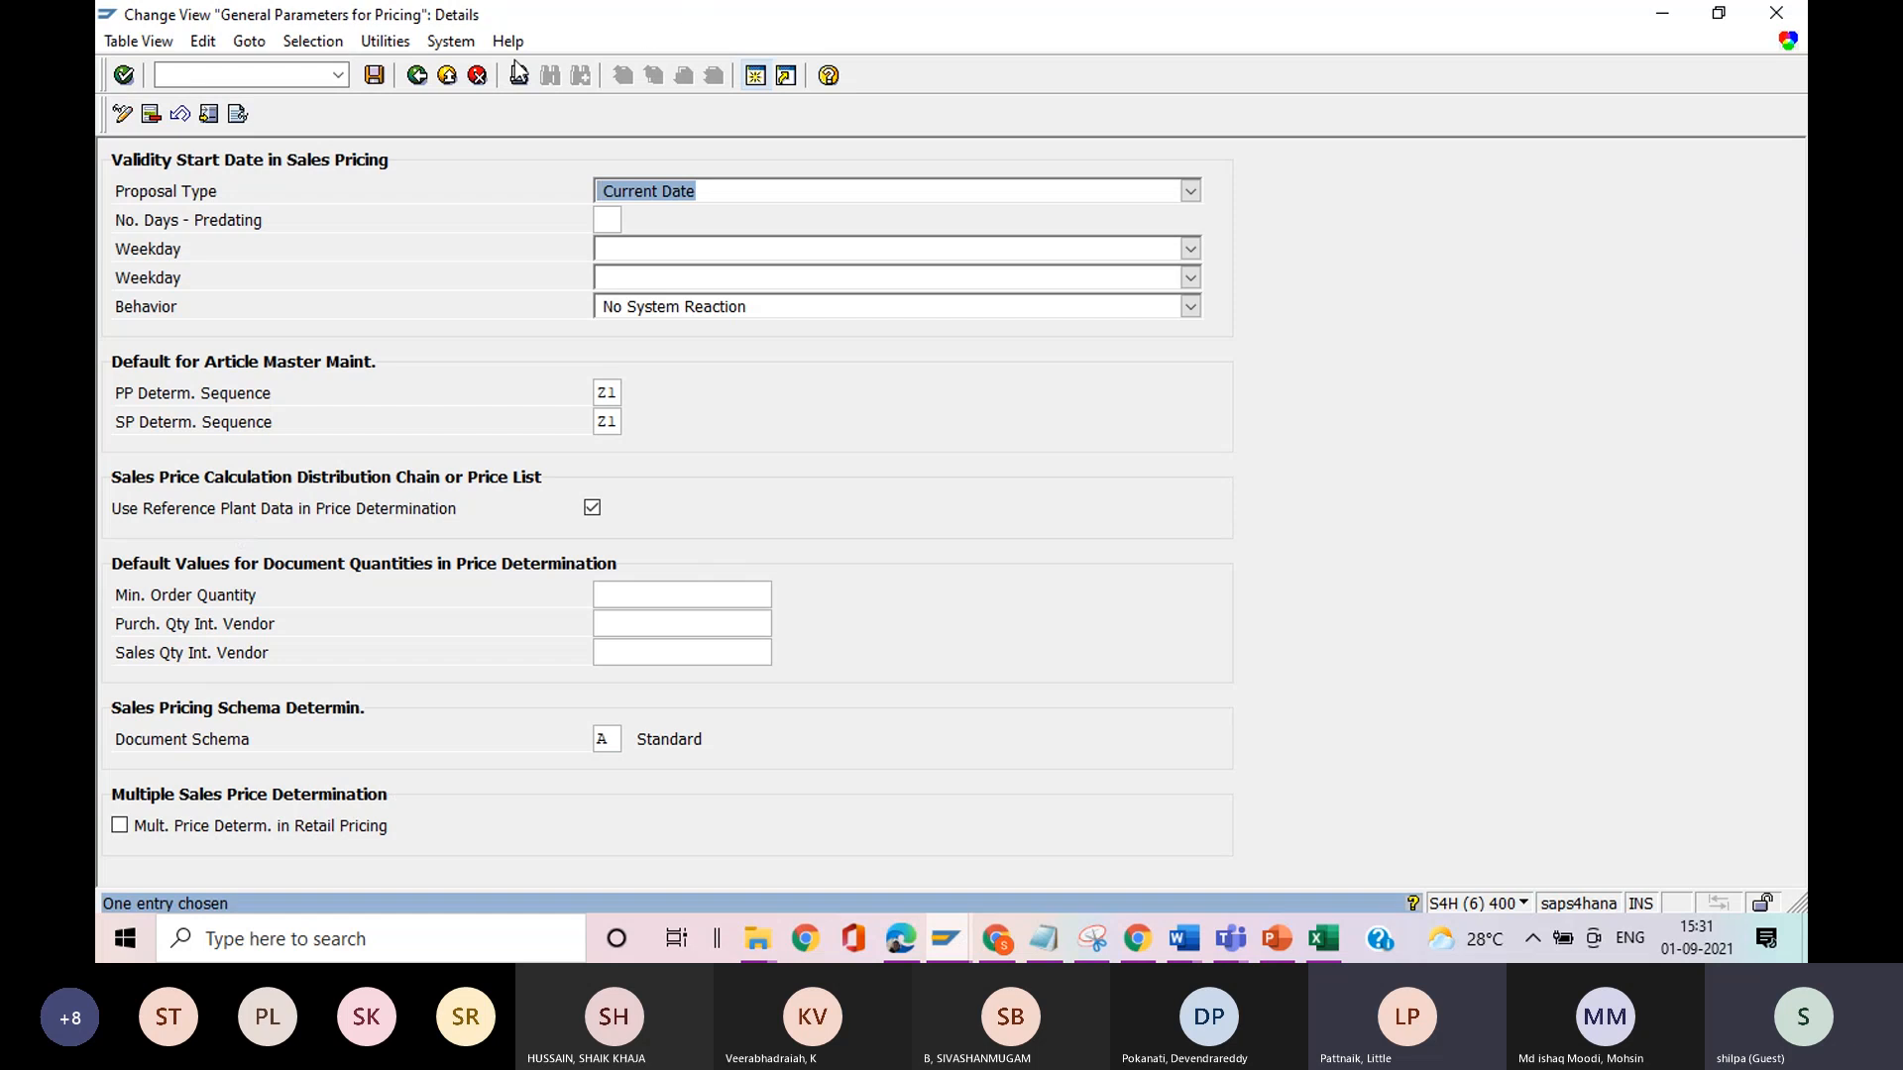
pyautogui.click(446, 77)
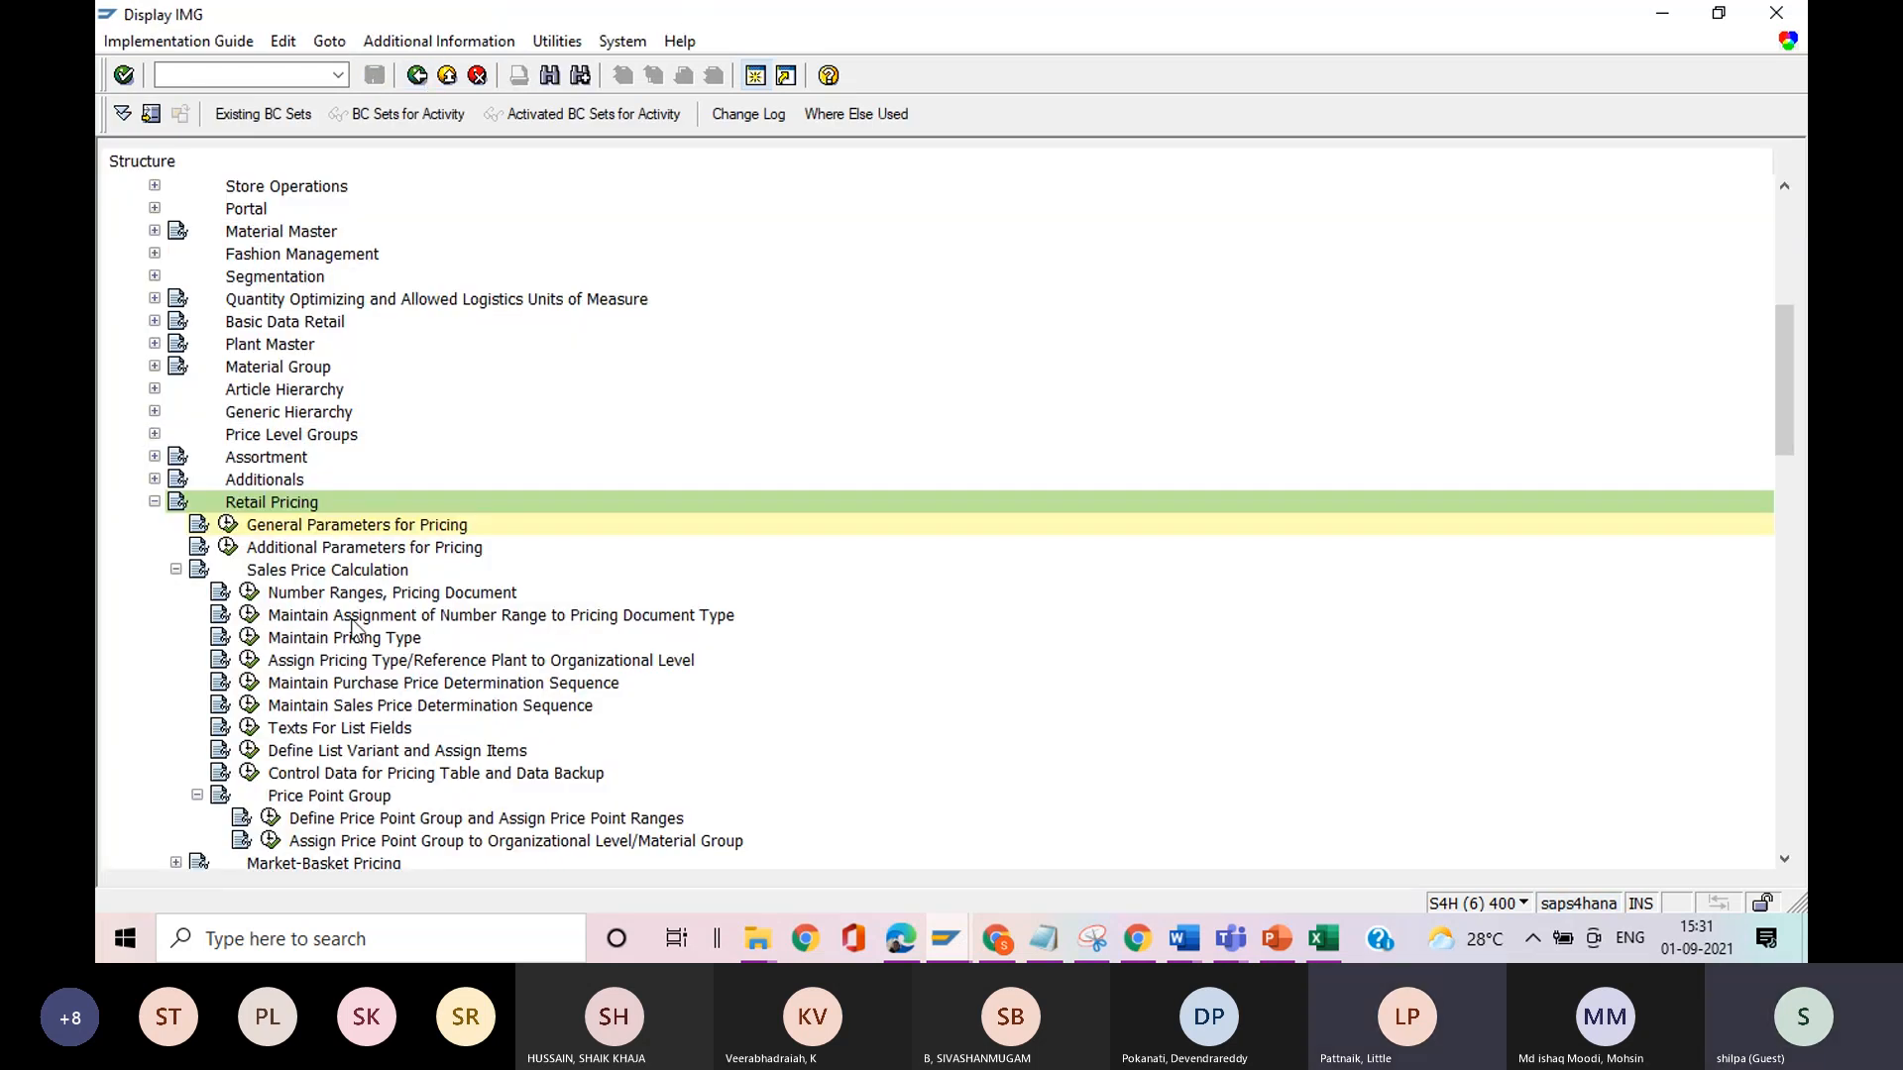
pyautogui.click(250, 641)
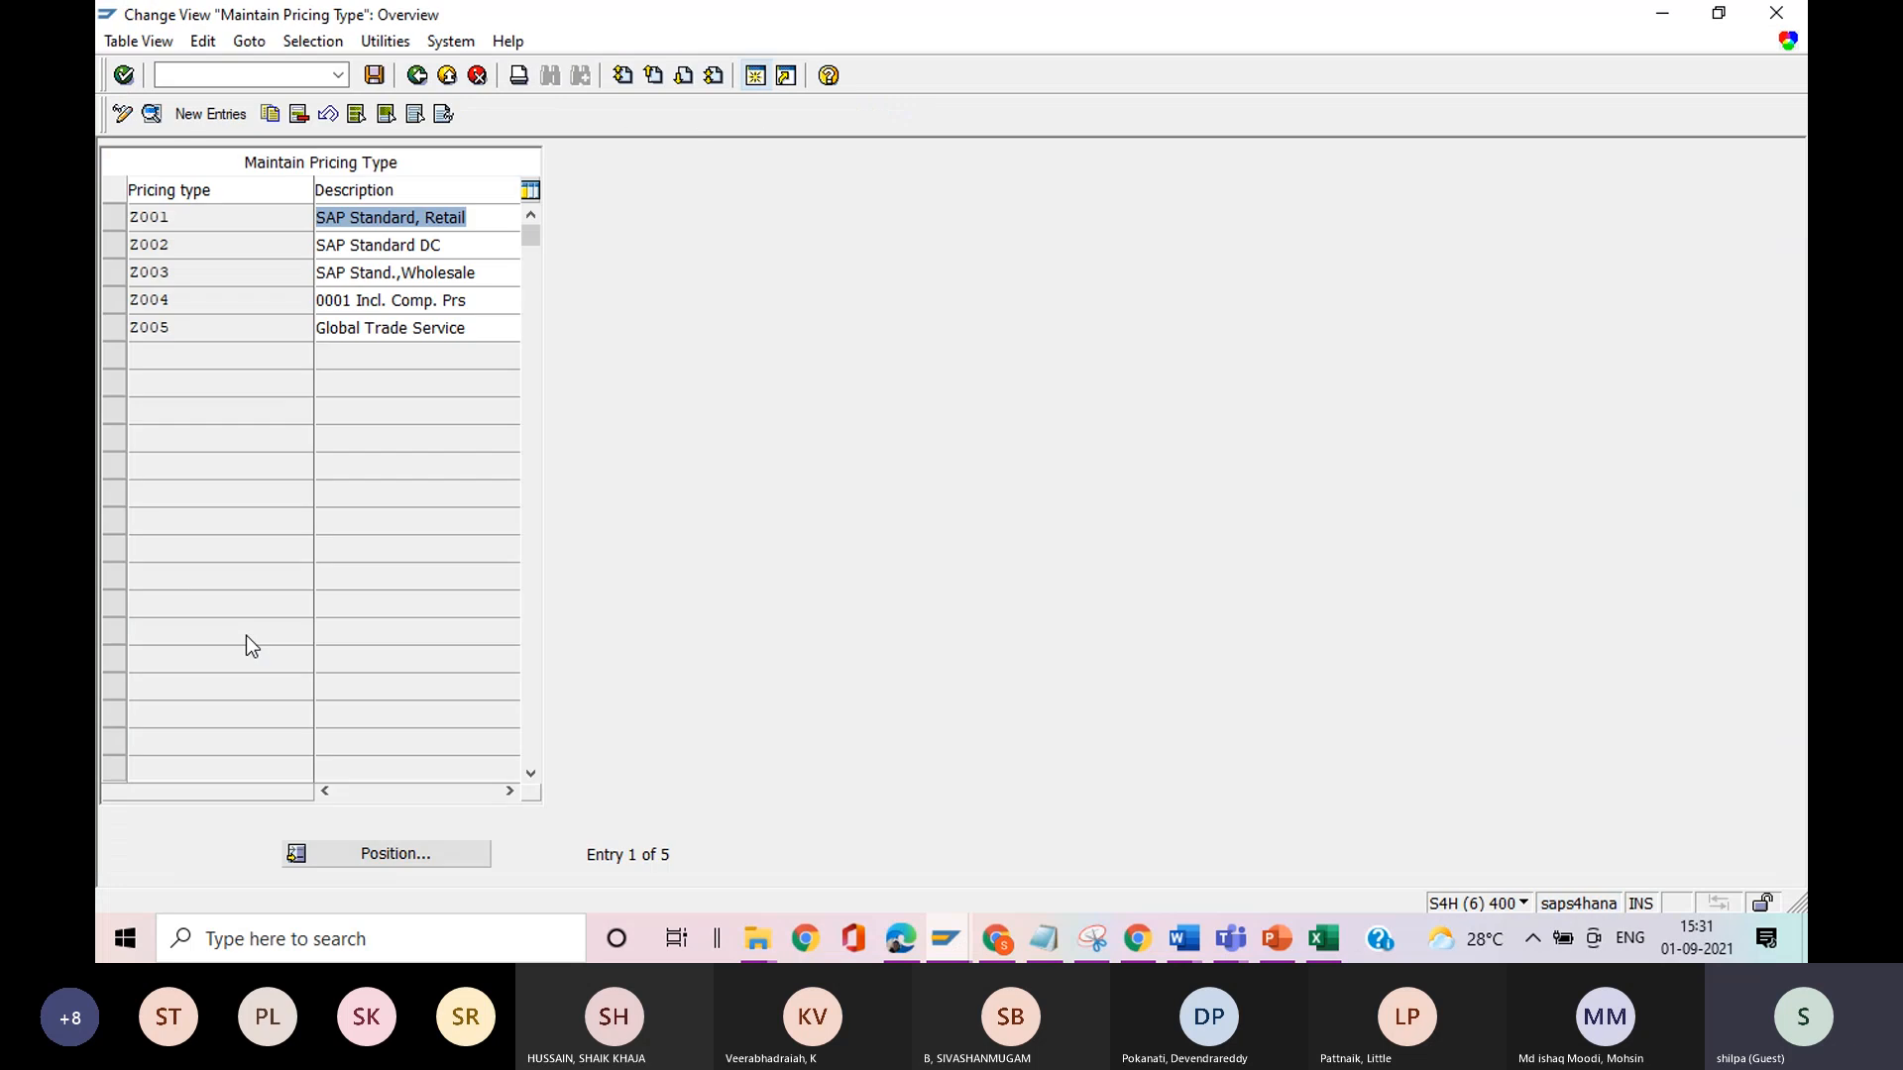
pyautogui.click(417, 76)
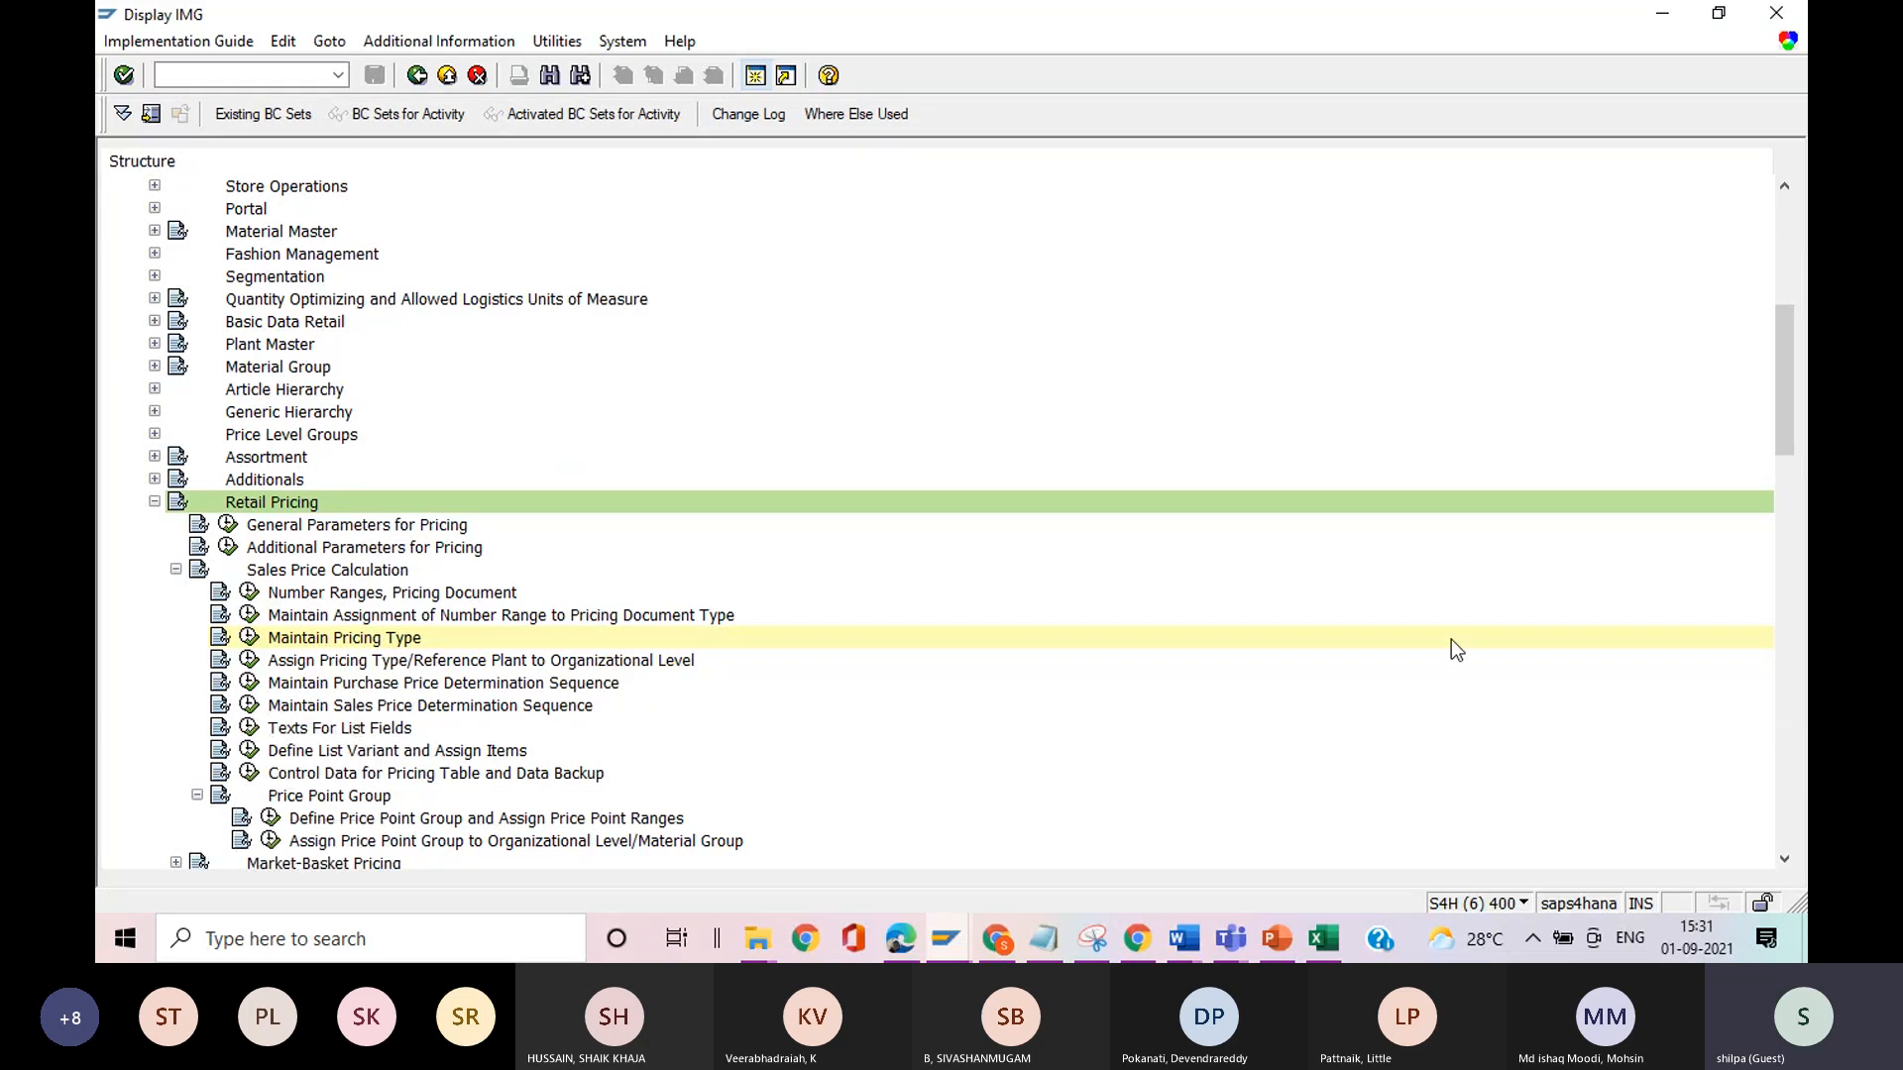
pyautogui.moveTo(1792, 343); pyautogui.dragTo(1792, 379)
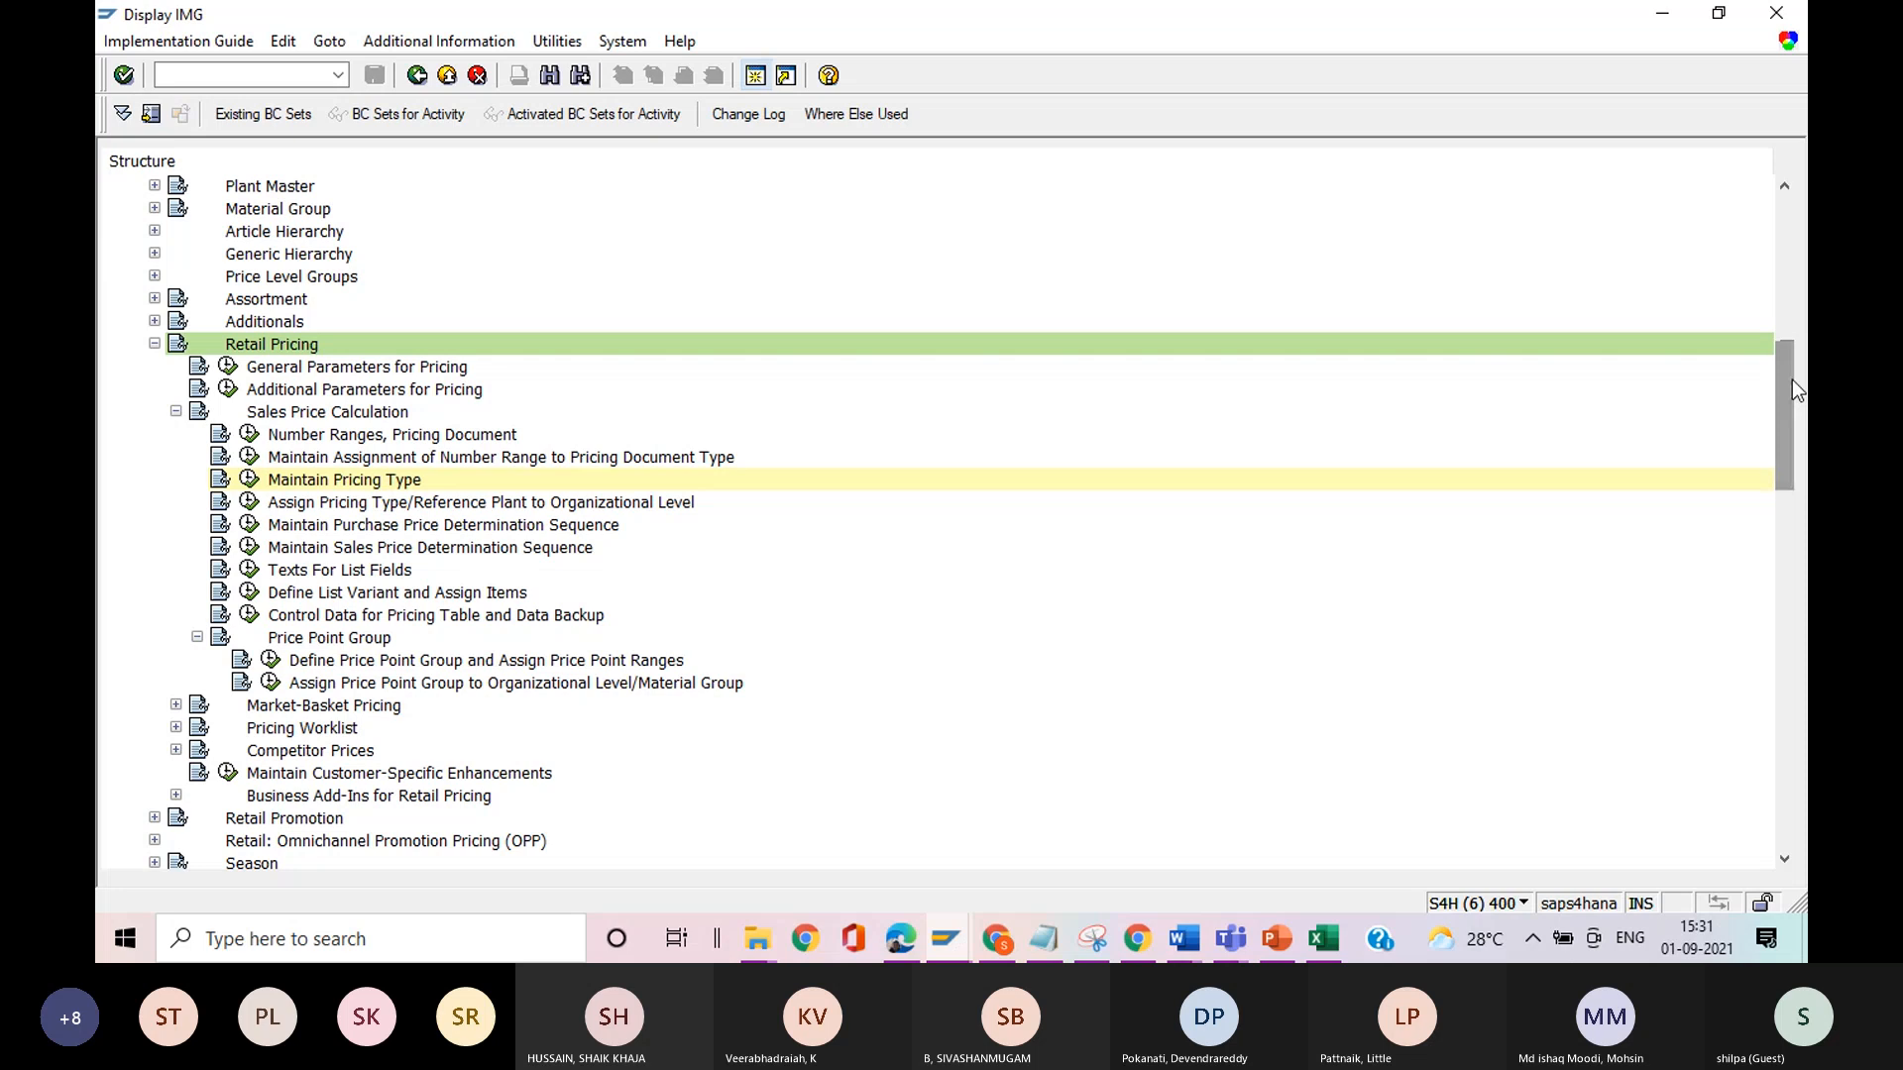
pyautogui.click(177, 728)
pyautogui.click(177, 728)
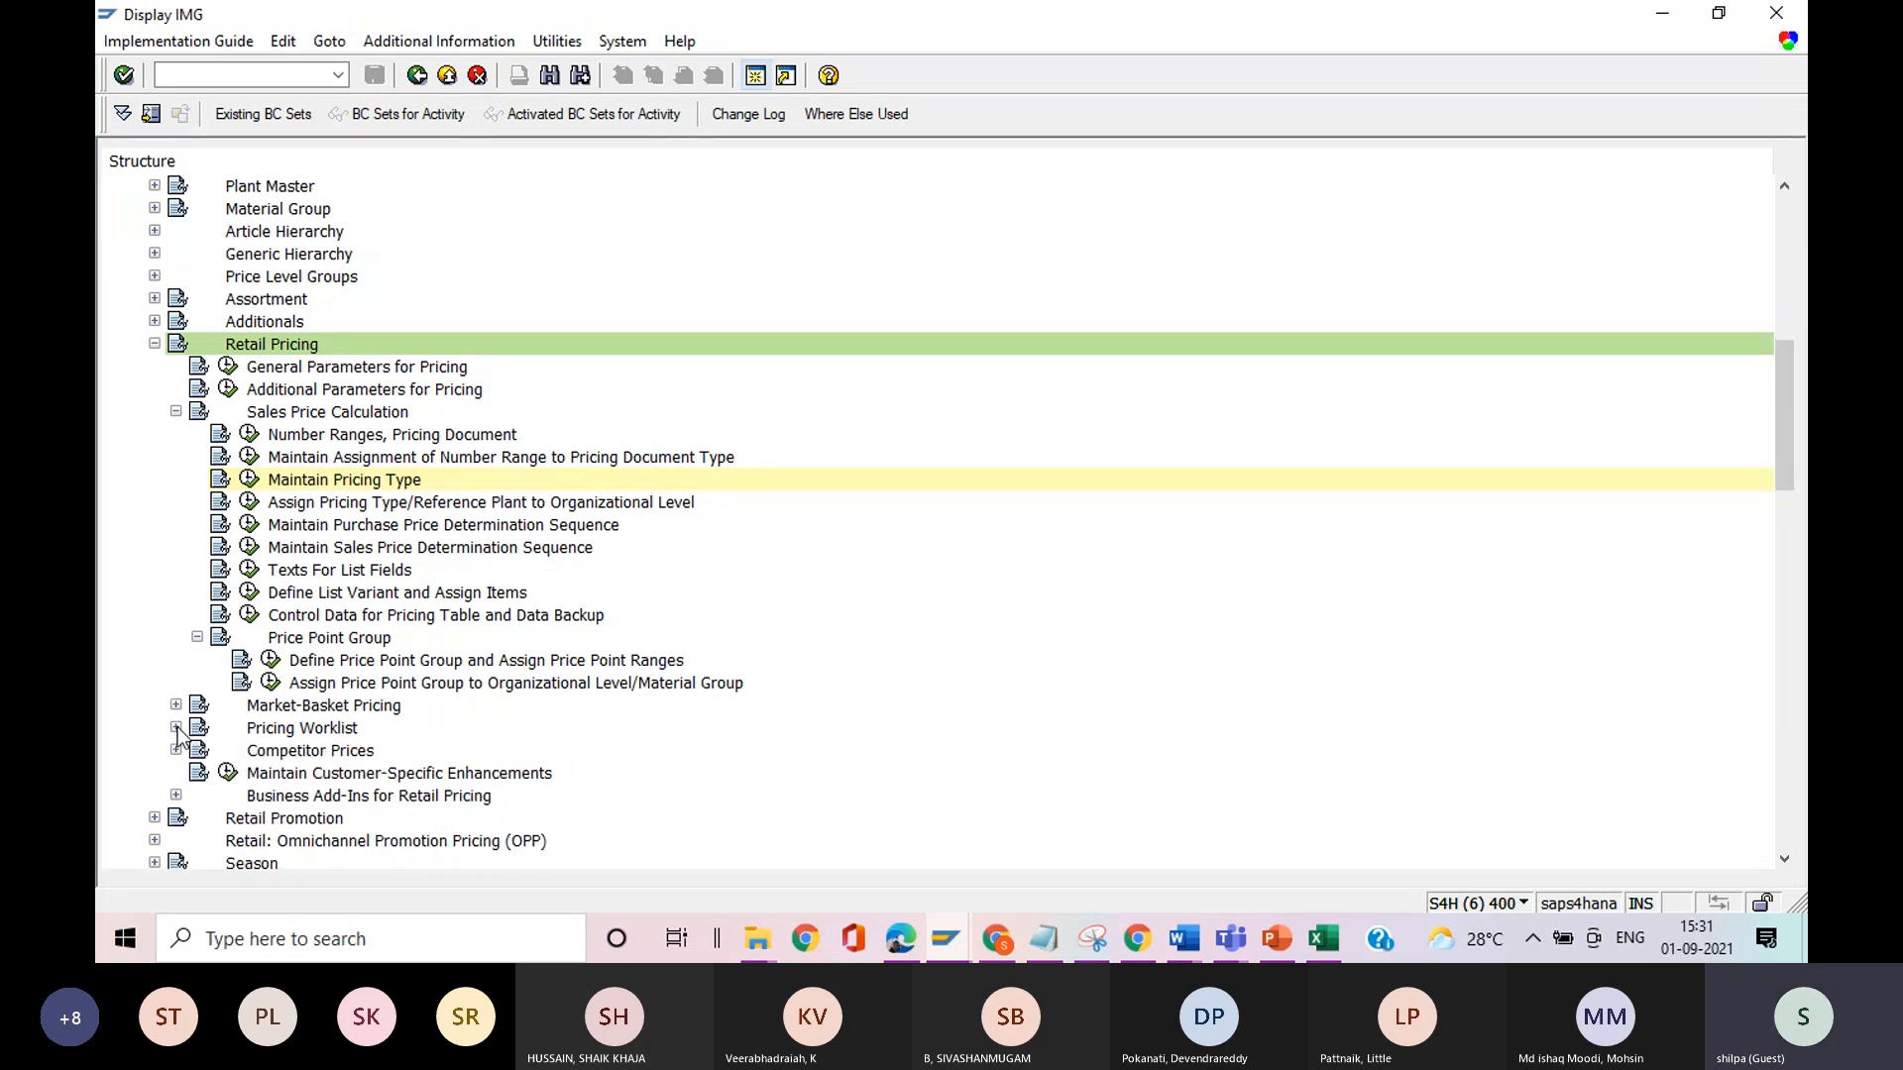
pyautogui.moveTo(1788, 420); pyautogui.dragTo(1794, 473)
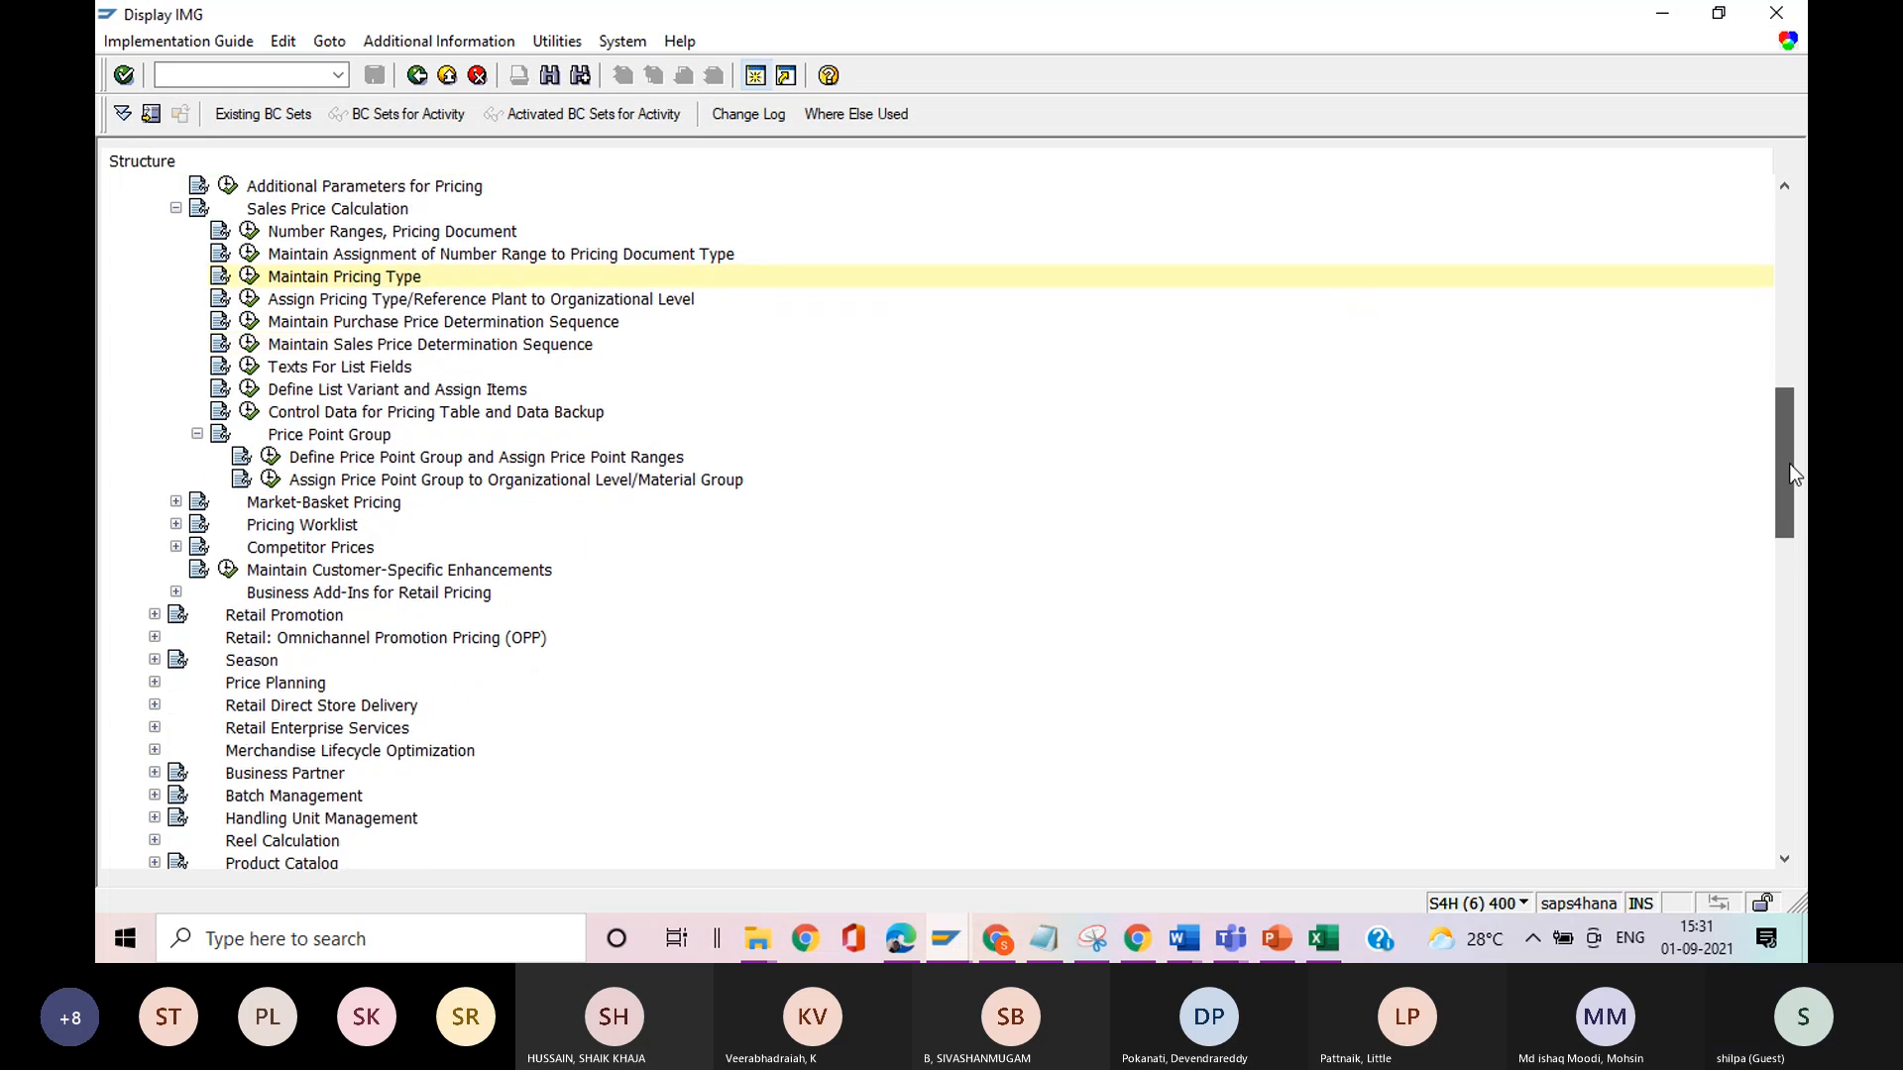
pyautogui.moveTo(1794, 474)
pyautogui.mouseDown()
pyautogui.moveTo(1776, 619)
pyautogui.moveTo(1792, 483)
pyautogui.mouseUp()
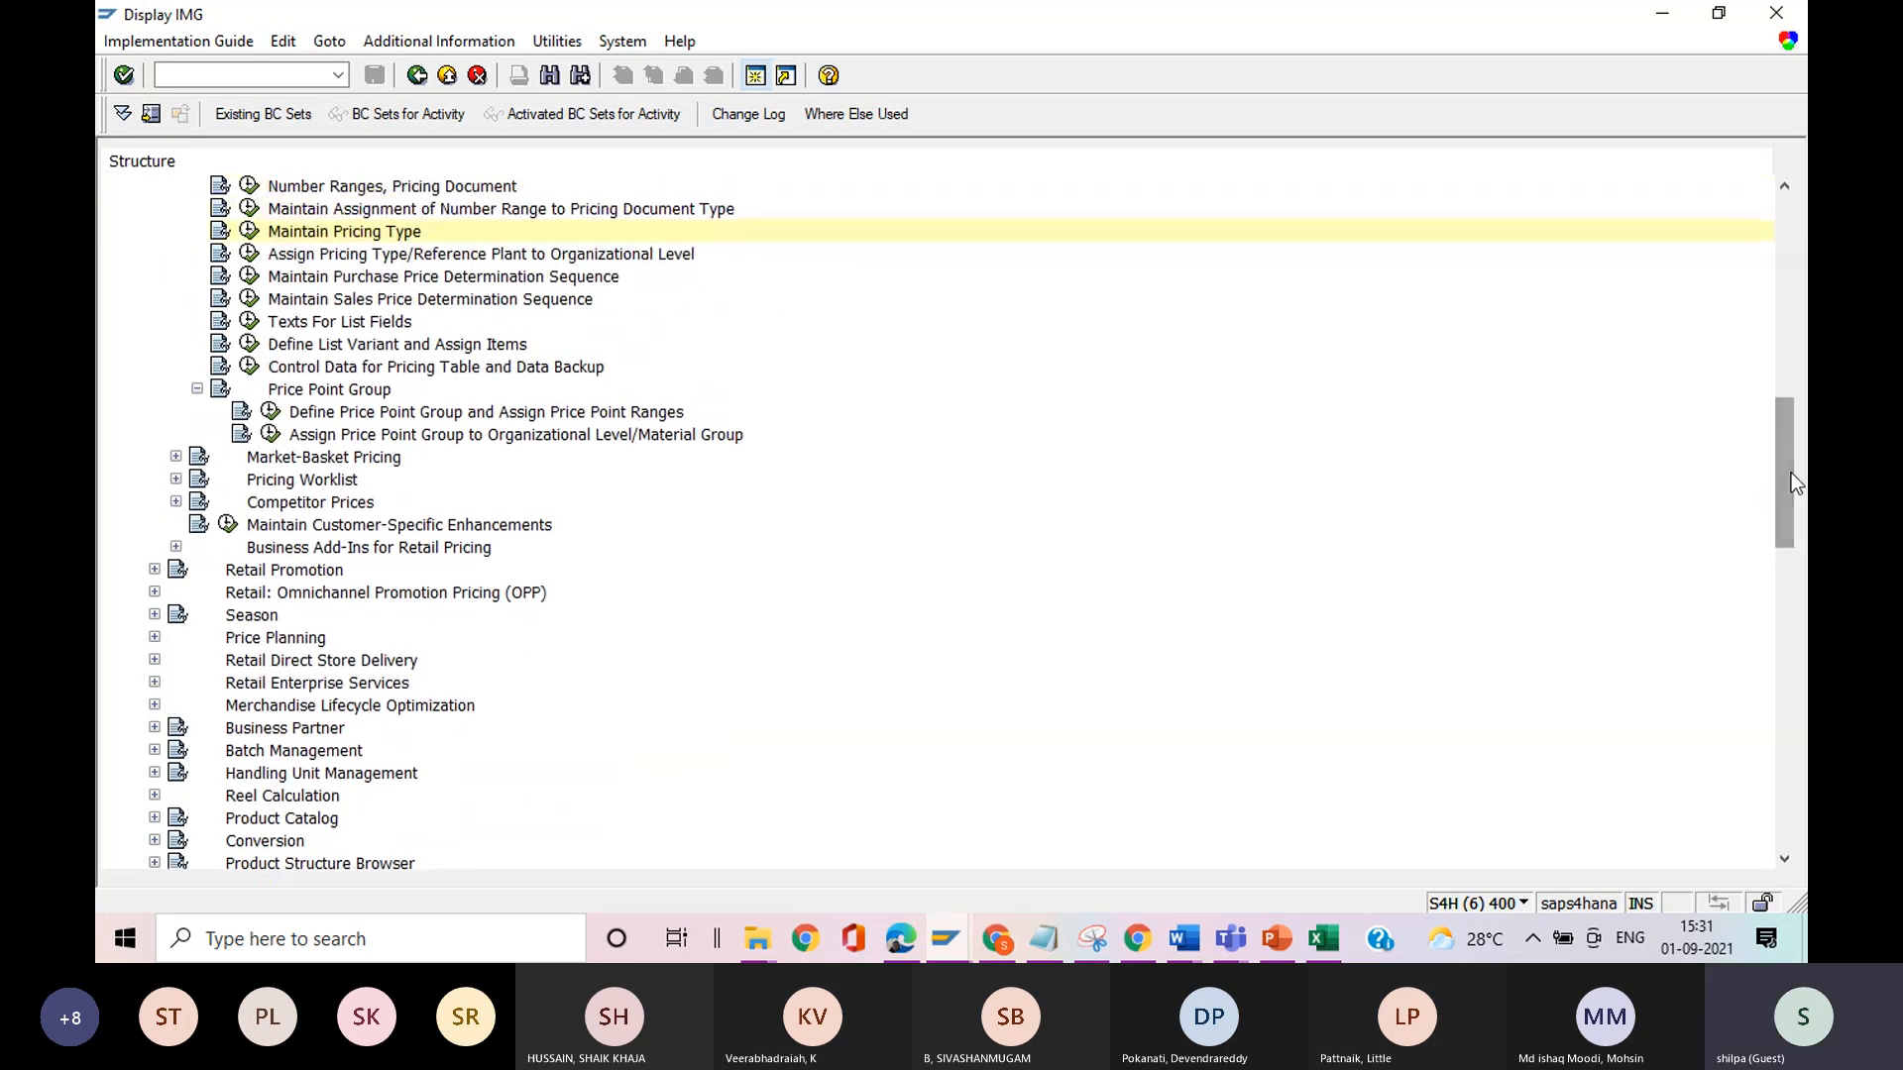
# Switch to Notepad and bring up the Test data note.
pyautogui.click(1044, 942)
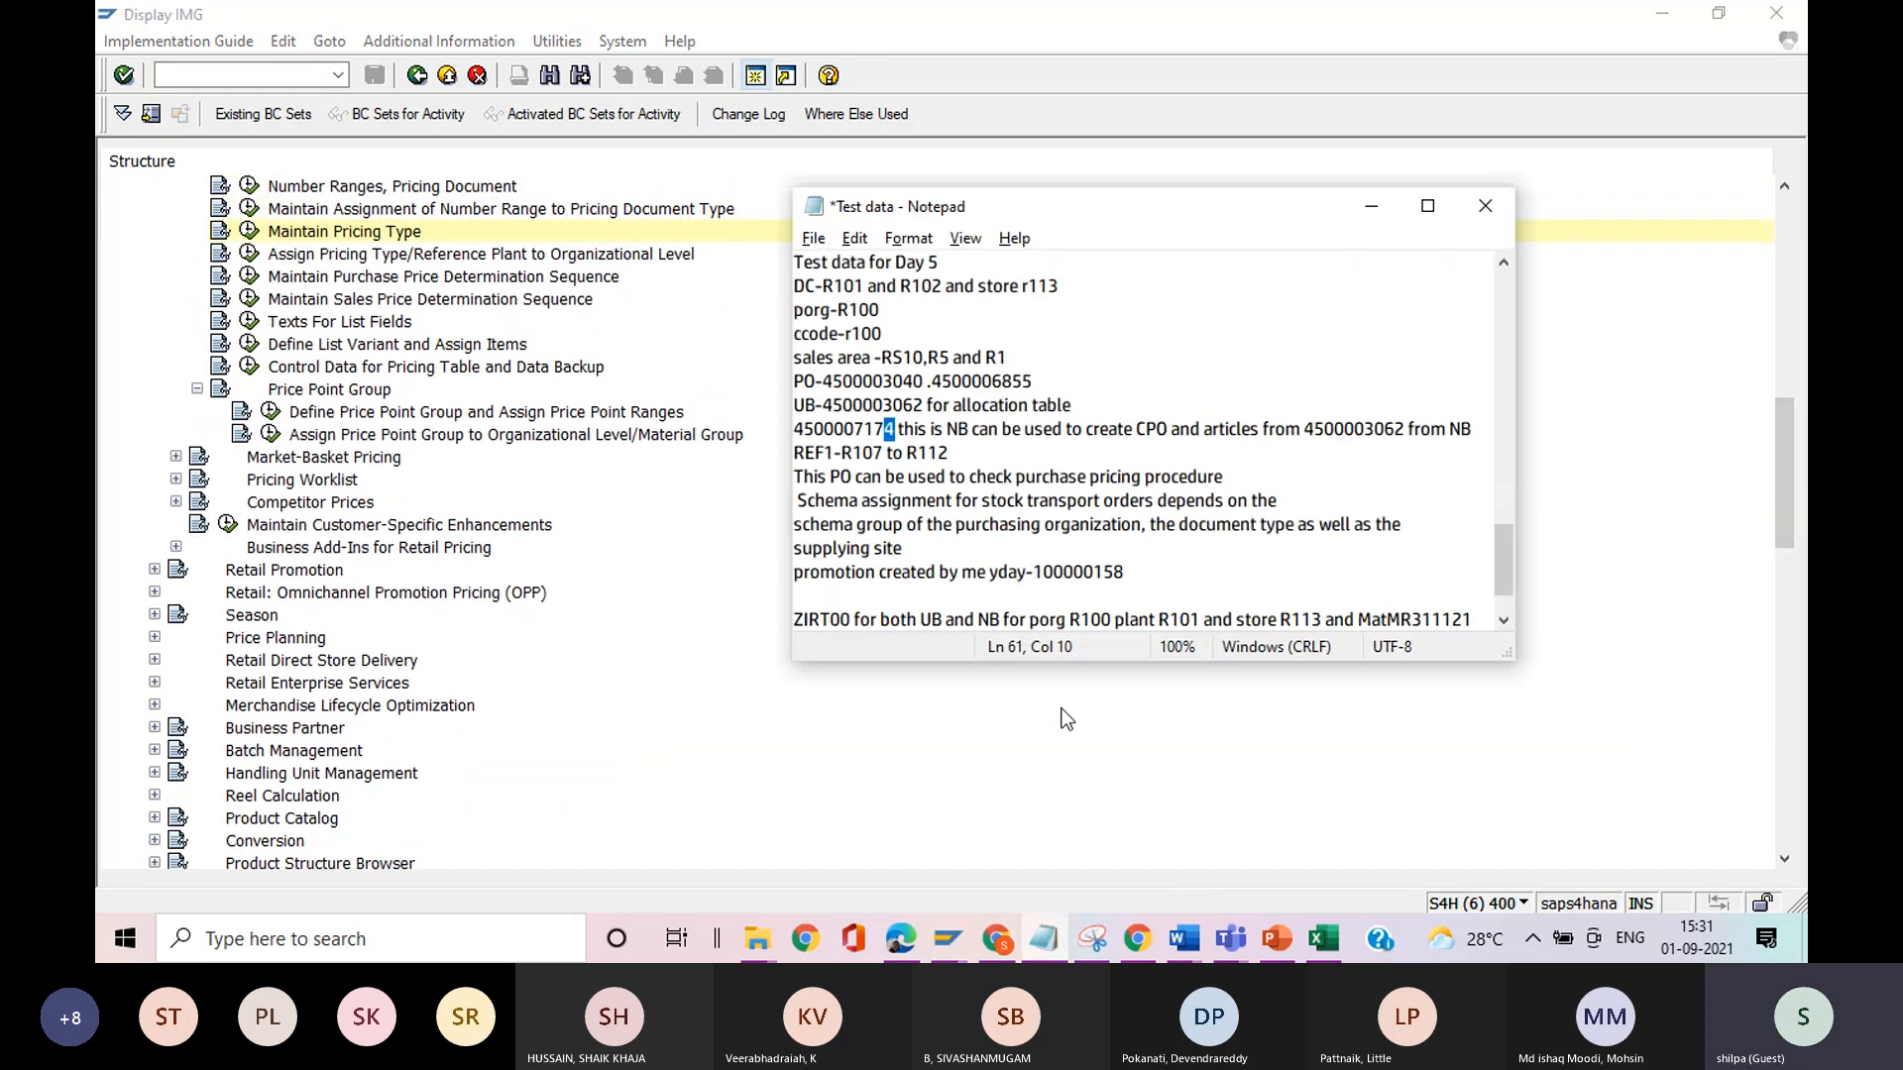
pyautogui.click(1041, 941)
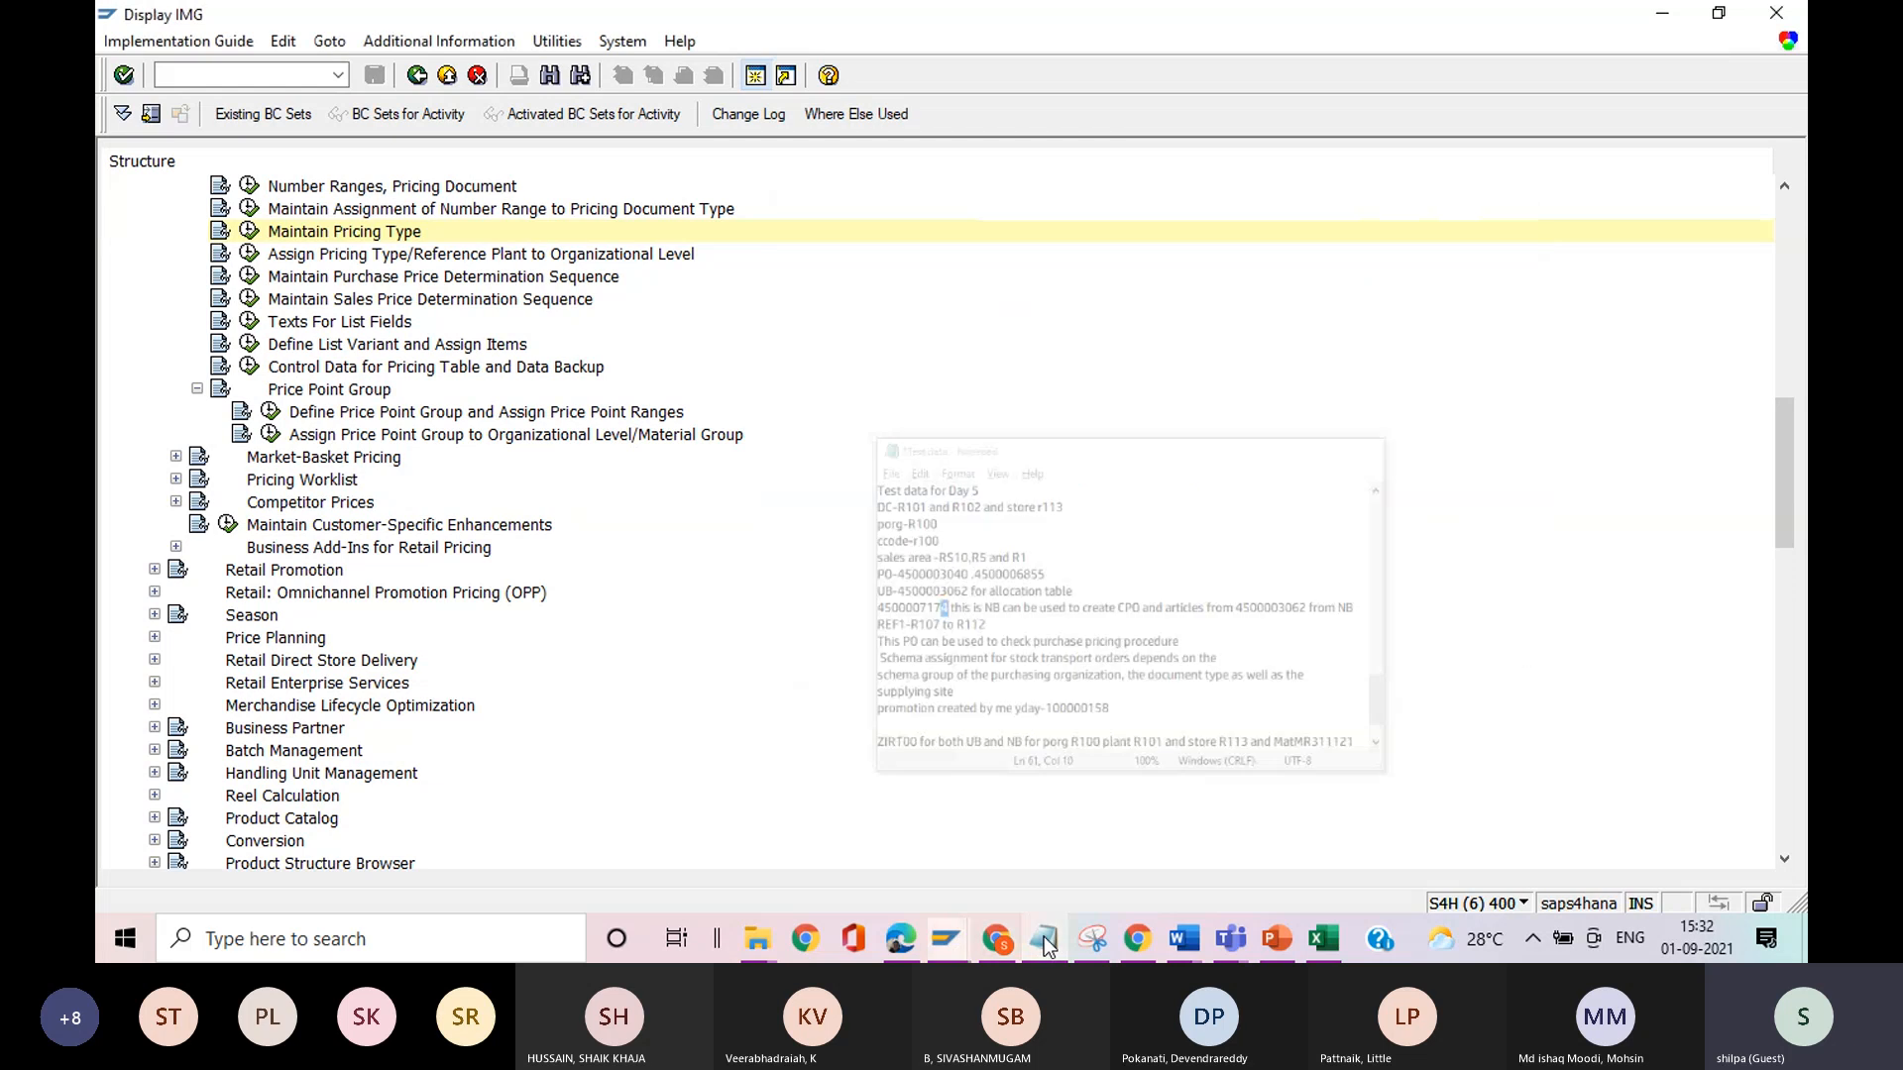
pyautogui.click(1041, 942)
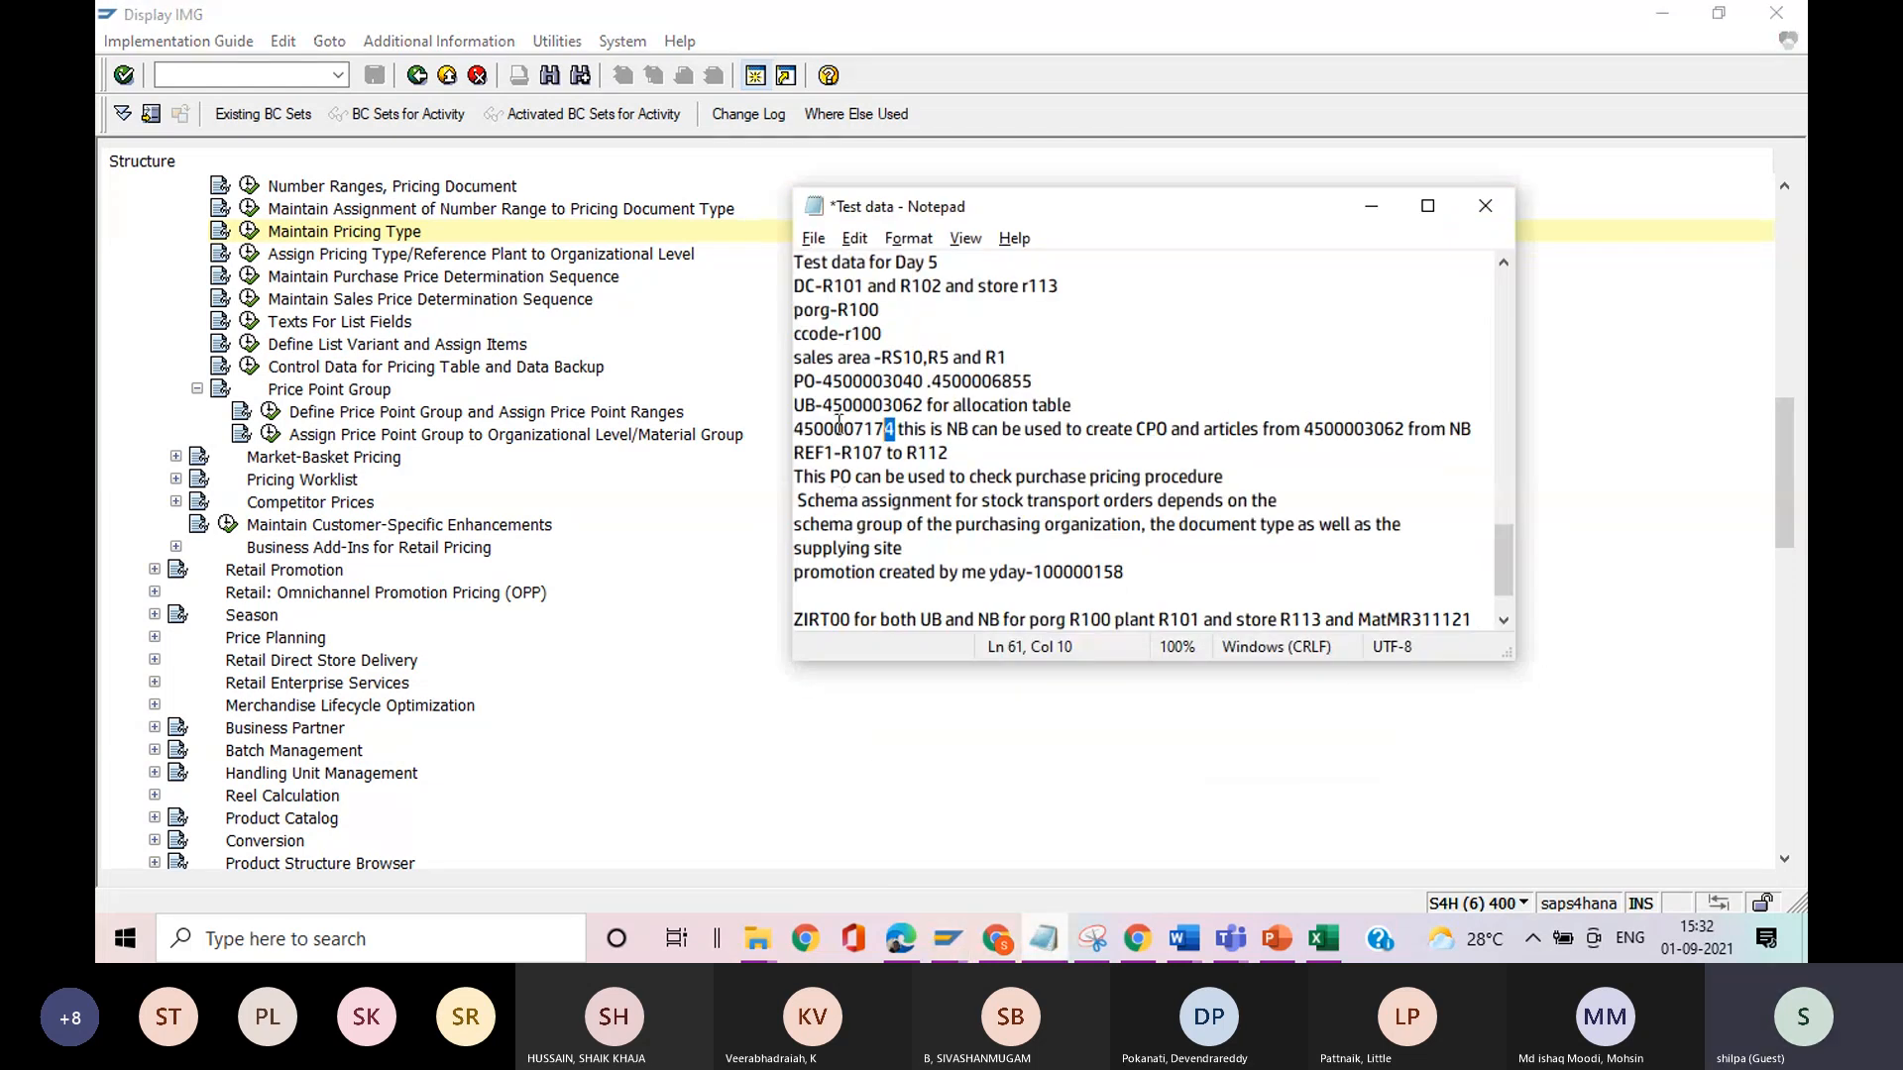
pyautogui.click(814, 239)
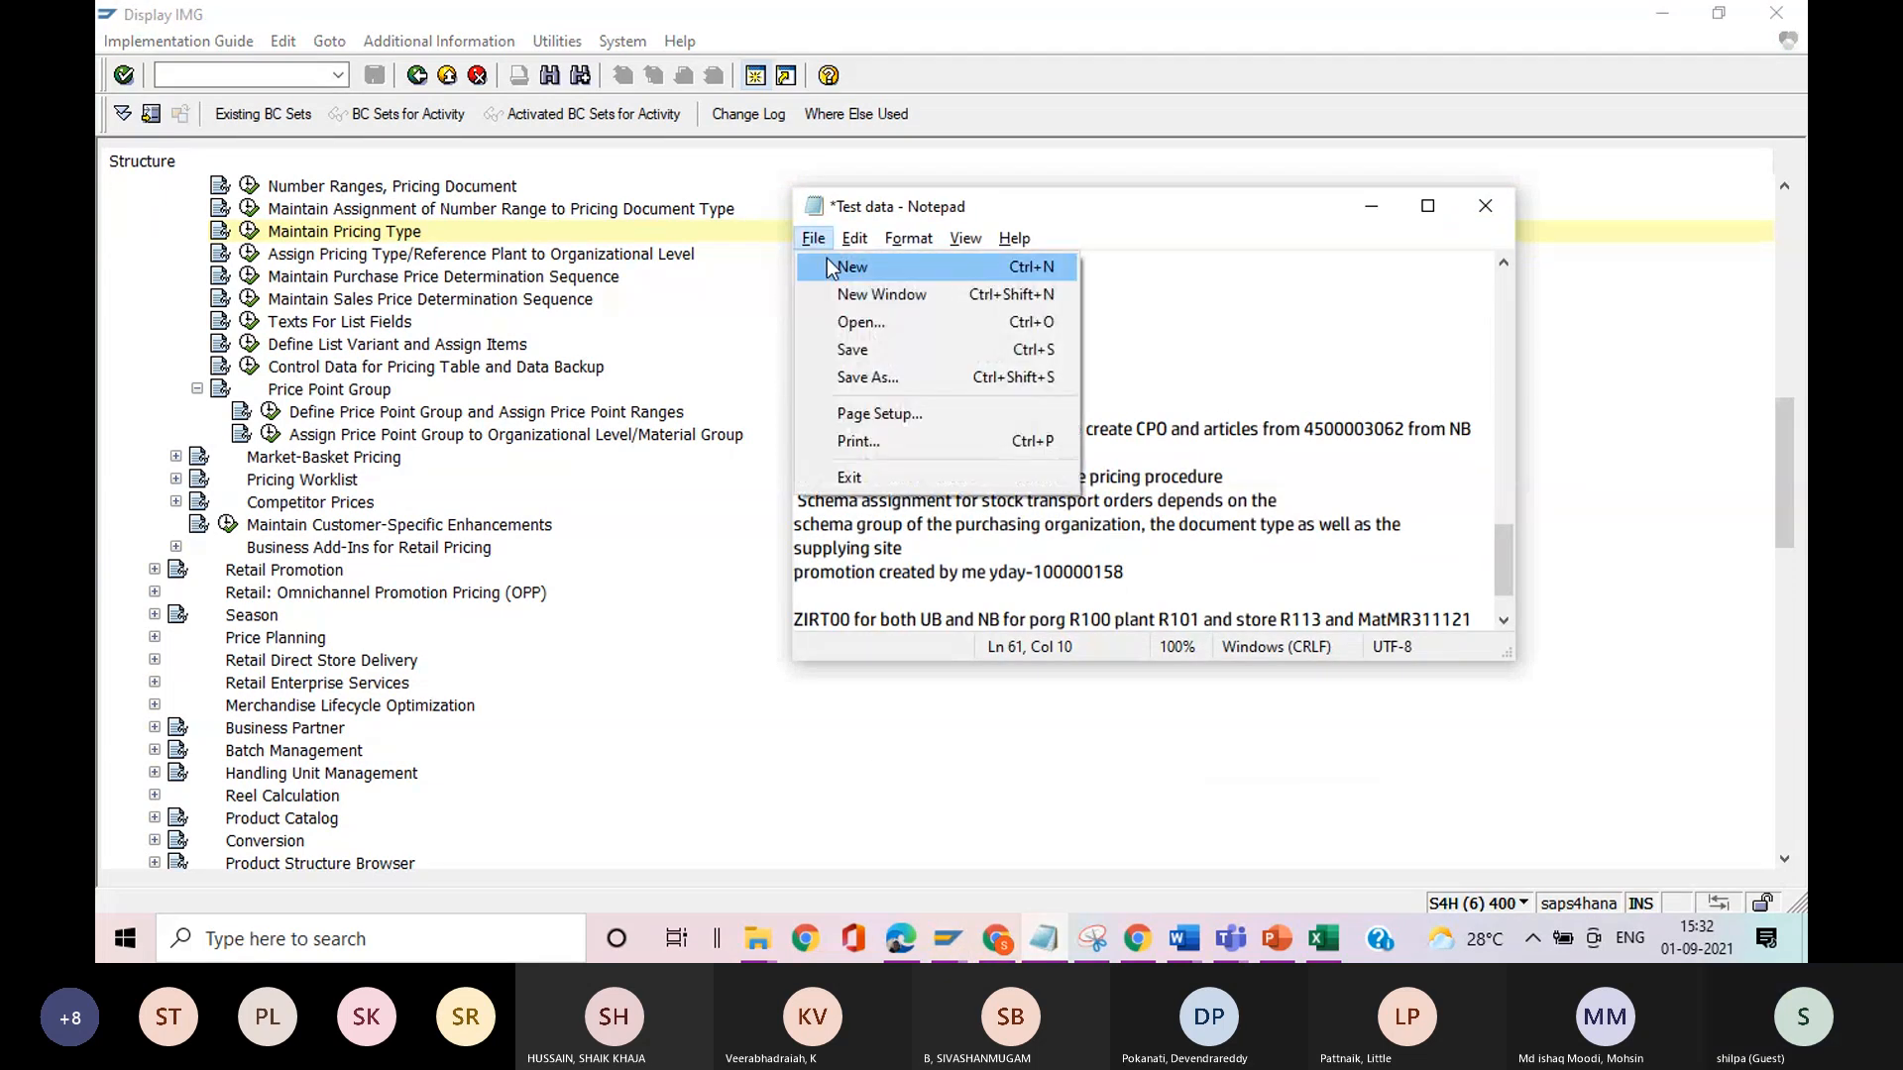
pyautogui.click(829, 264)
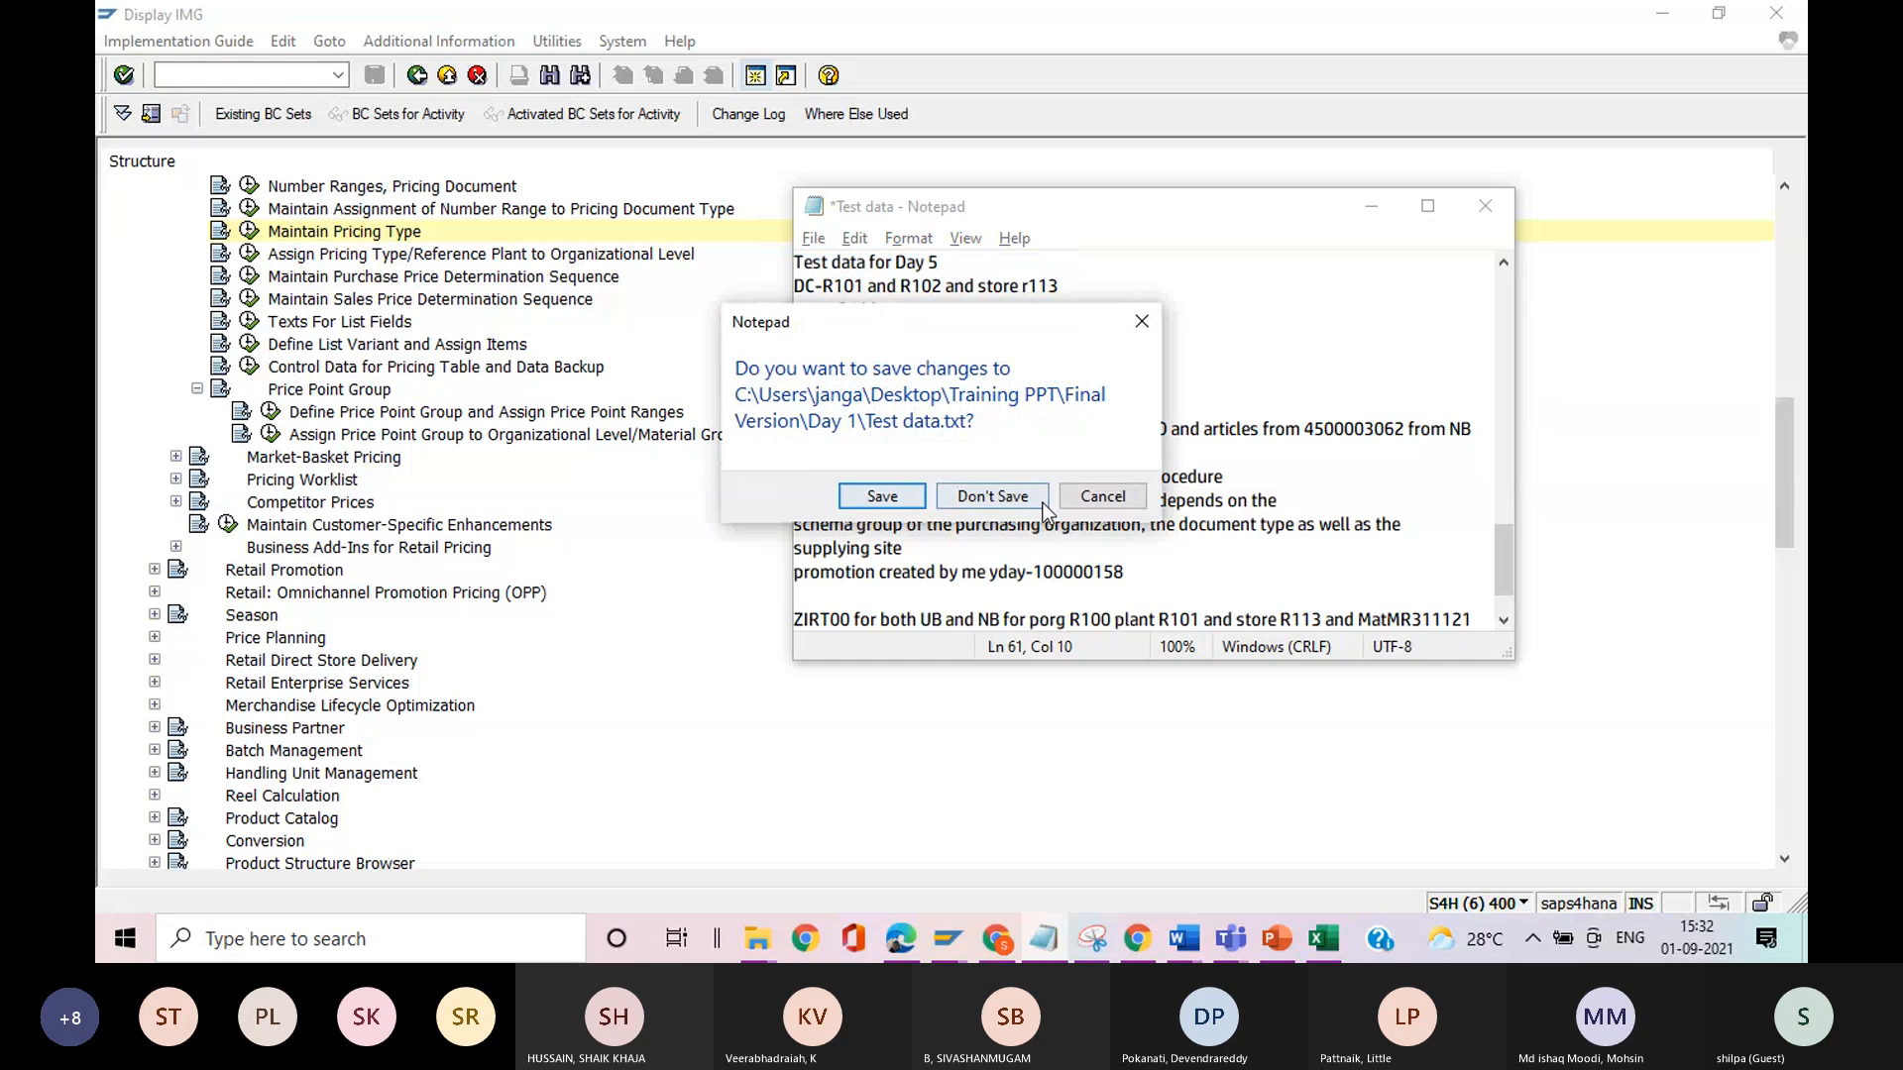
pyautogui.click(1103, 496)
# Start a new note, saving the changes to Test data.txt, and write "sales price calculation schema" in it.
pyautogui.click(814, 240)
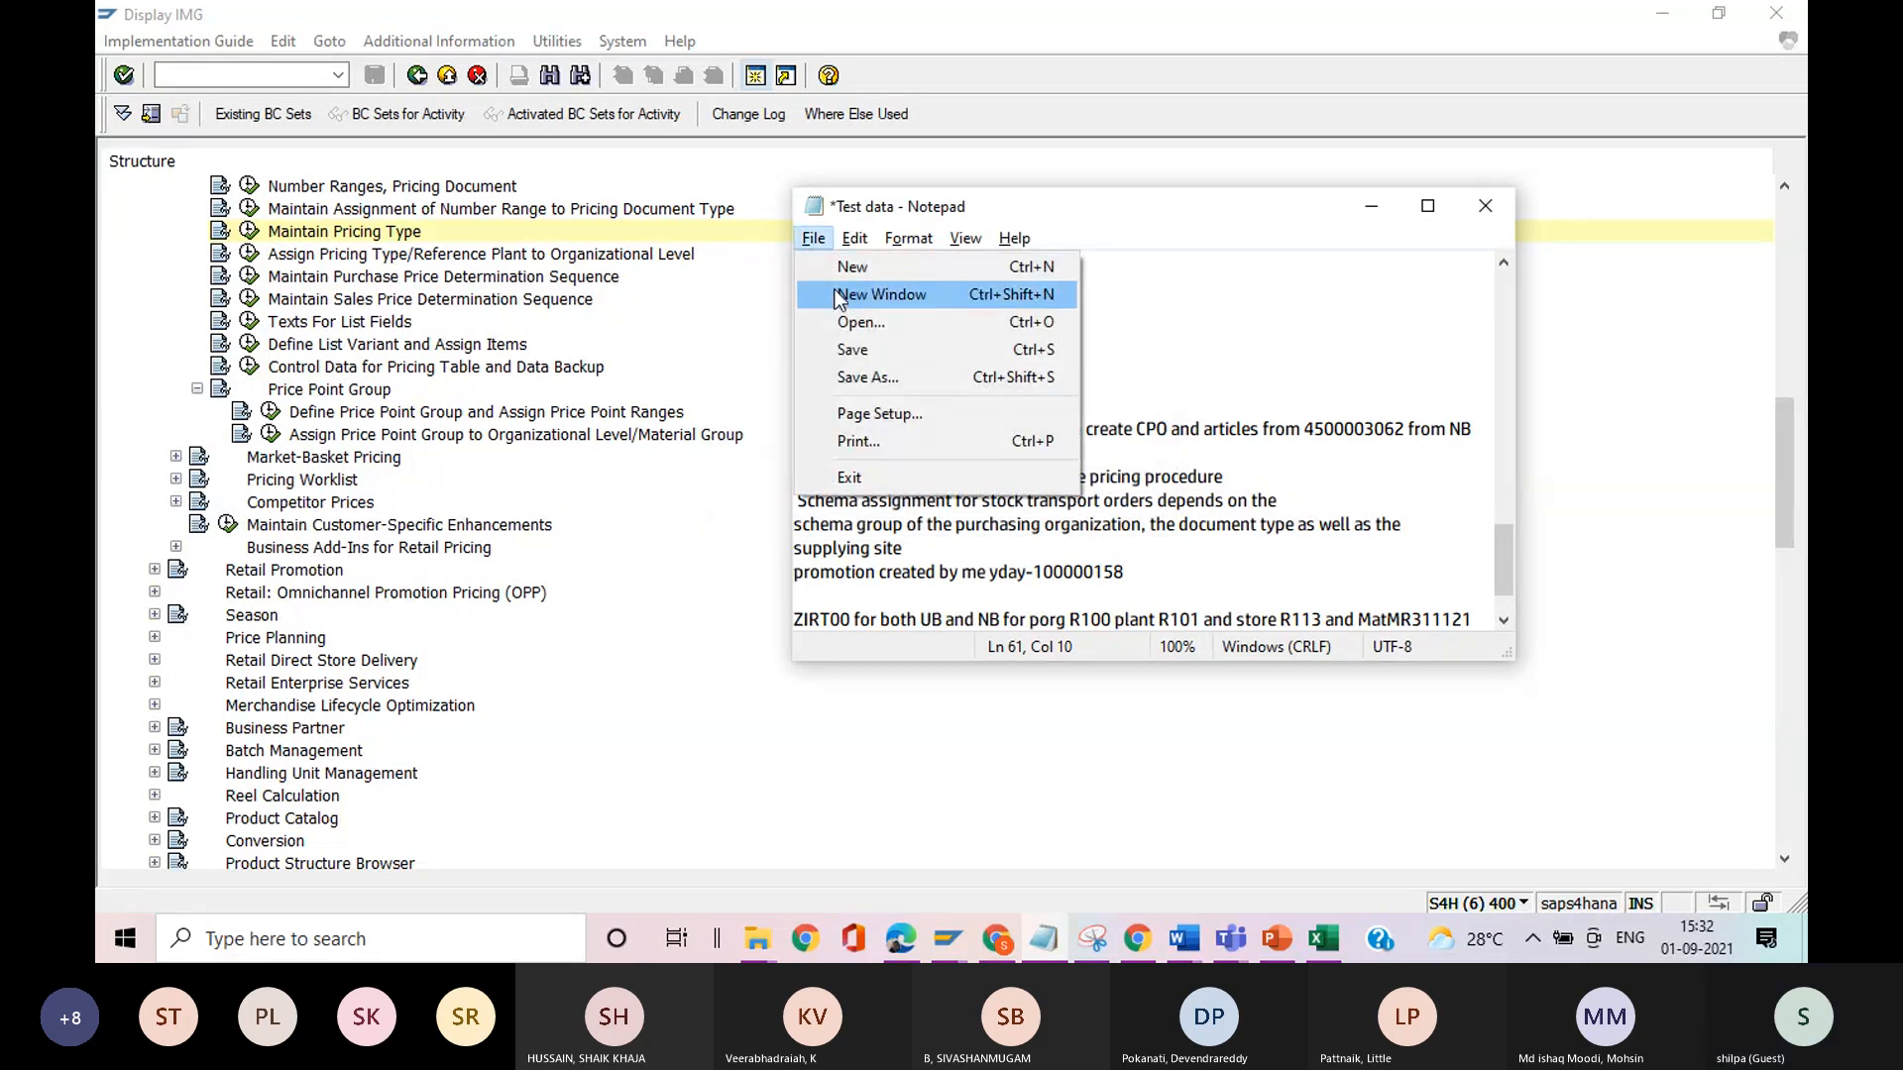
pyautogui.click(840, 266)
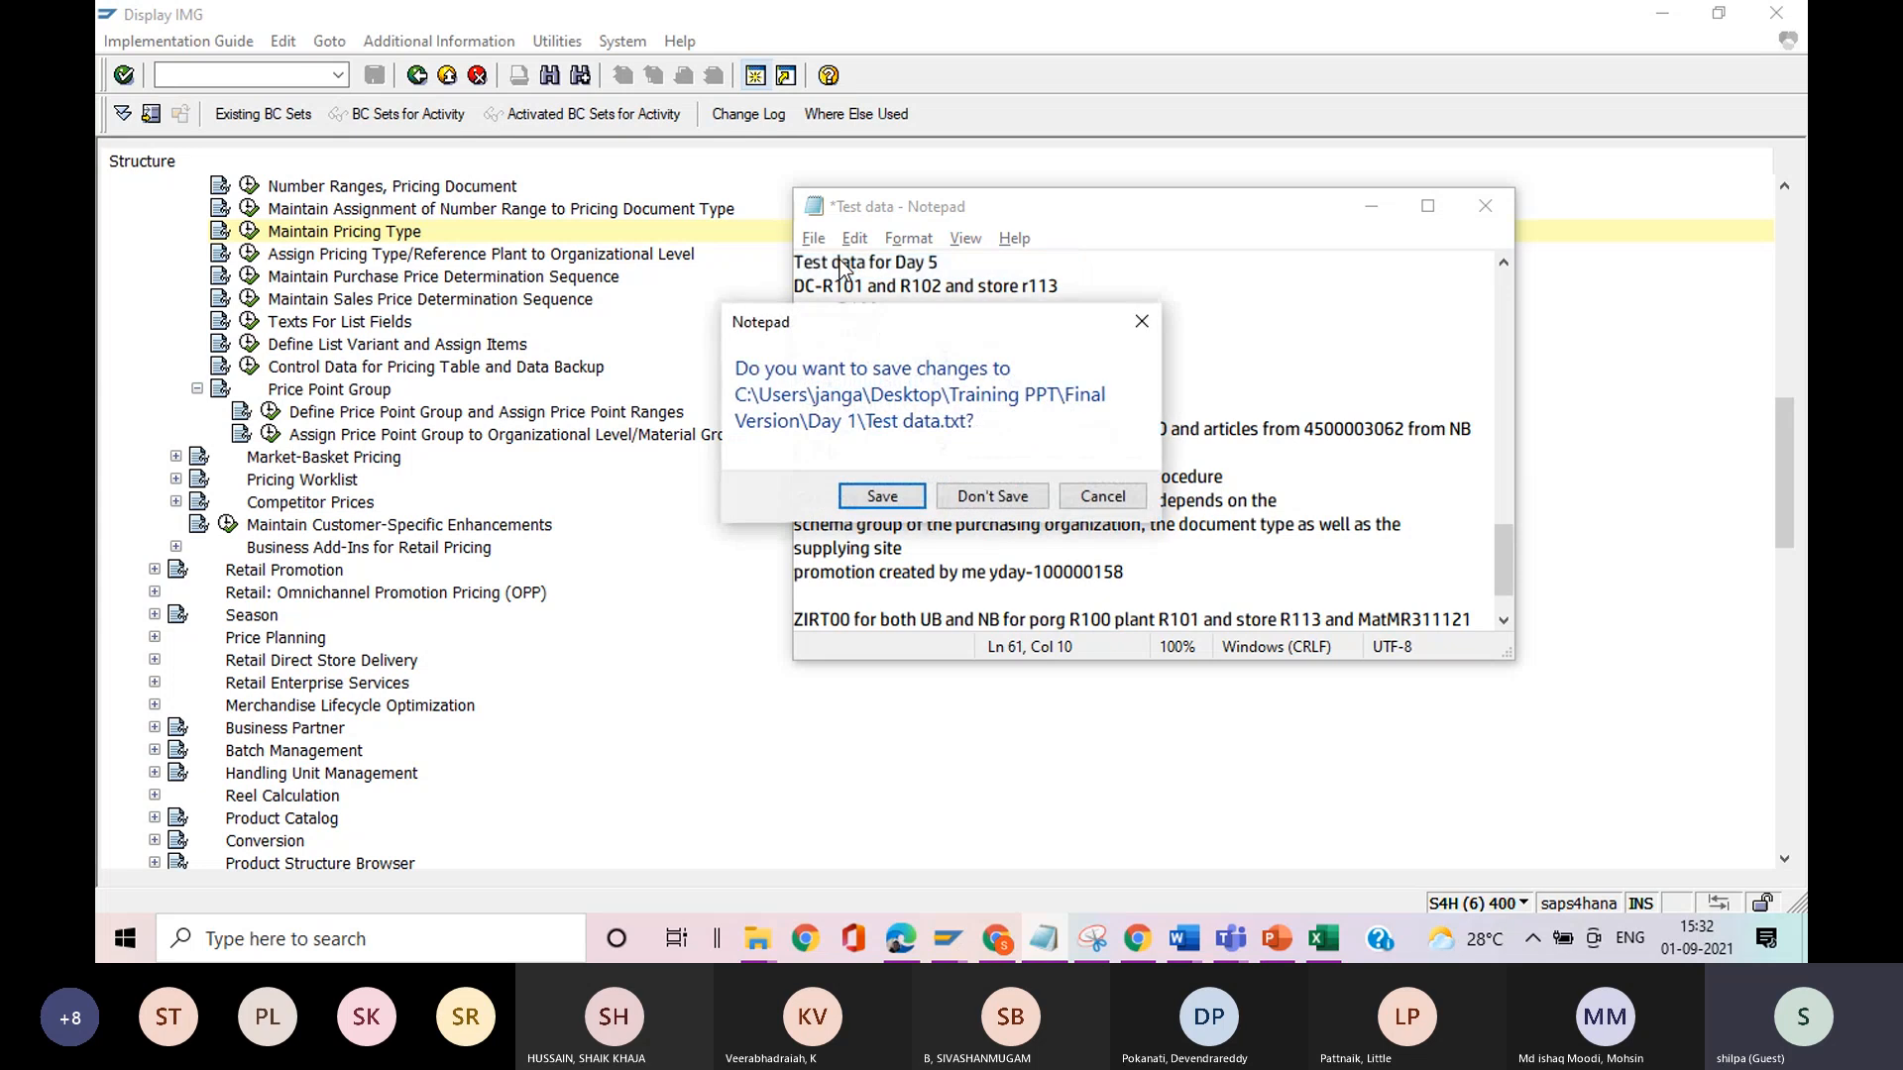
pyautogui.click(882, 496)
pyautogui.write('sal')
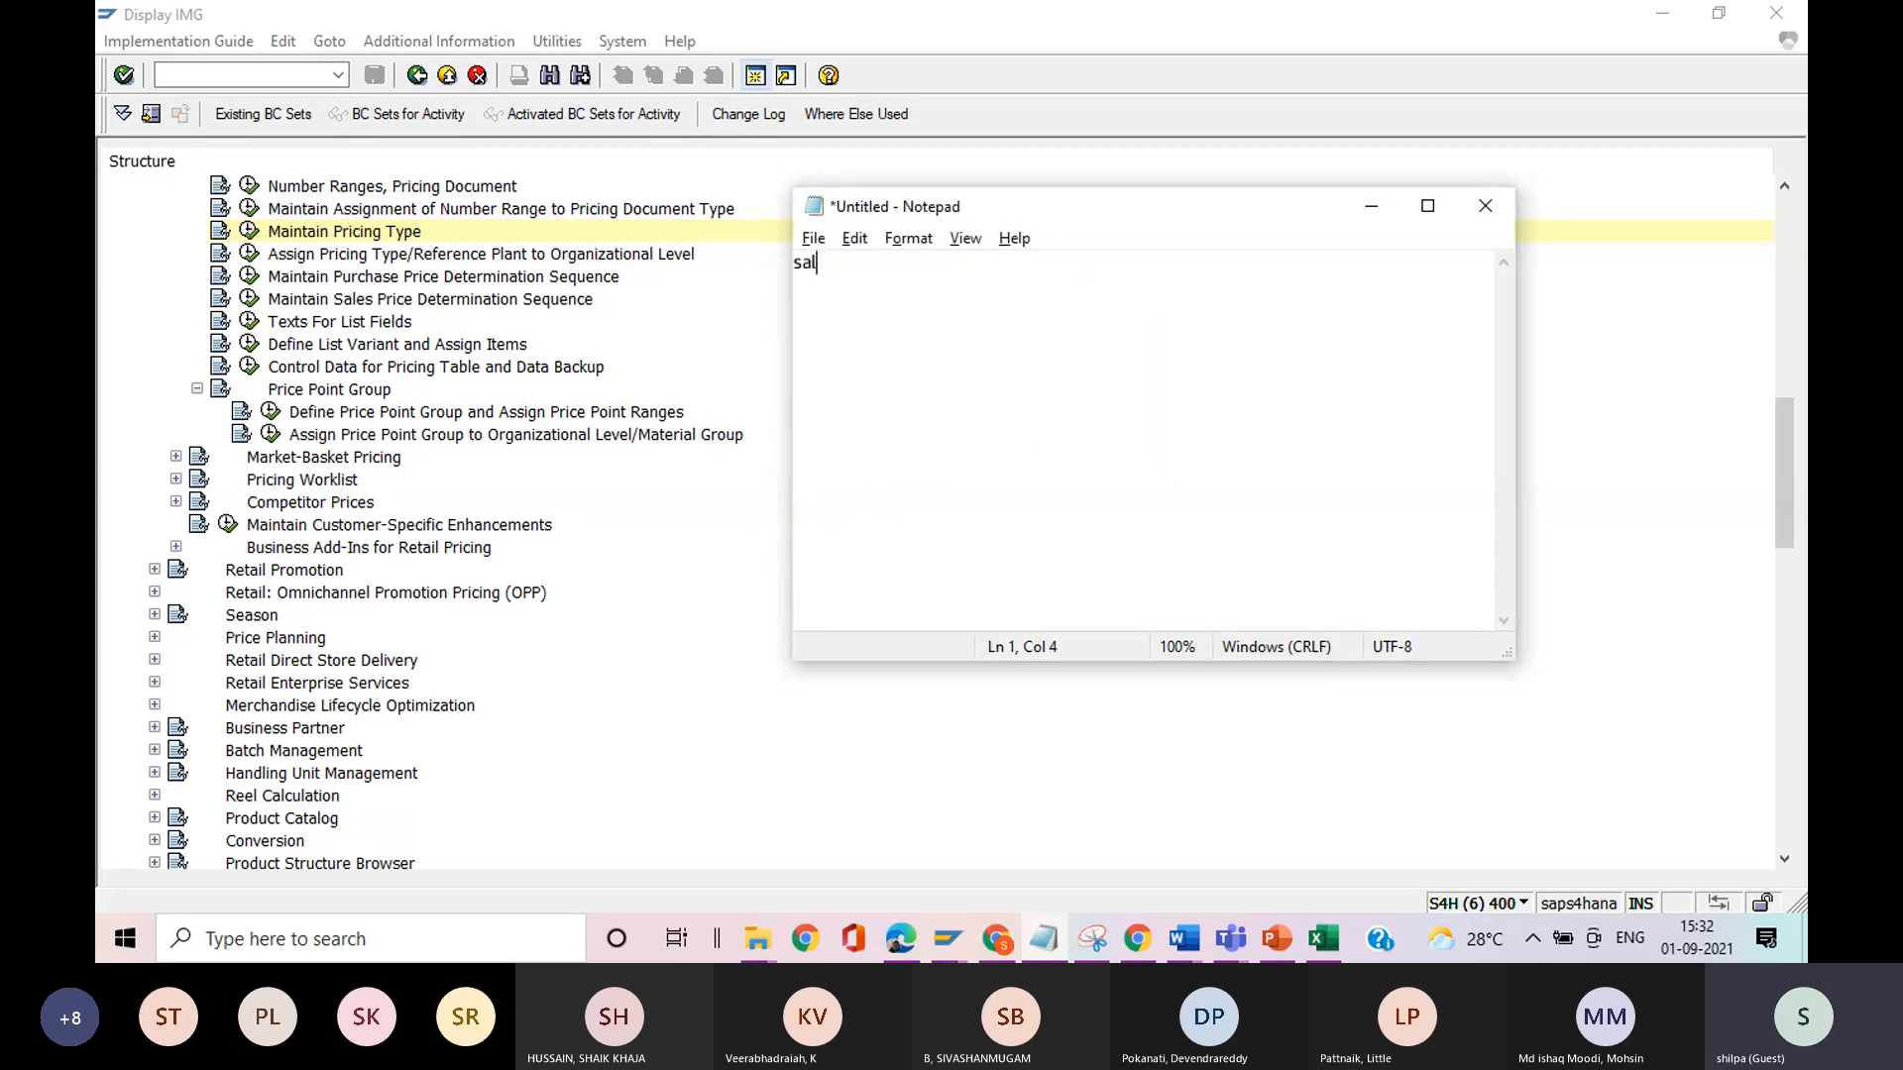
pyautogui.write('es price calculation s')
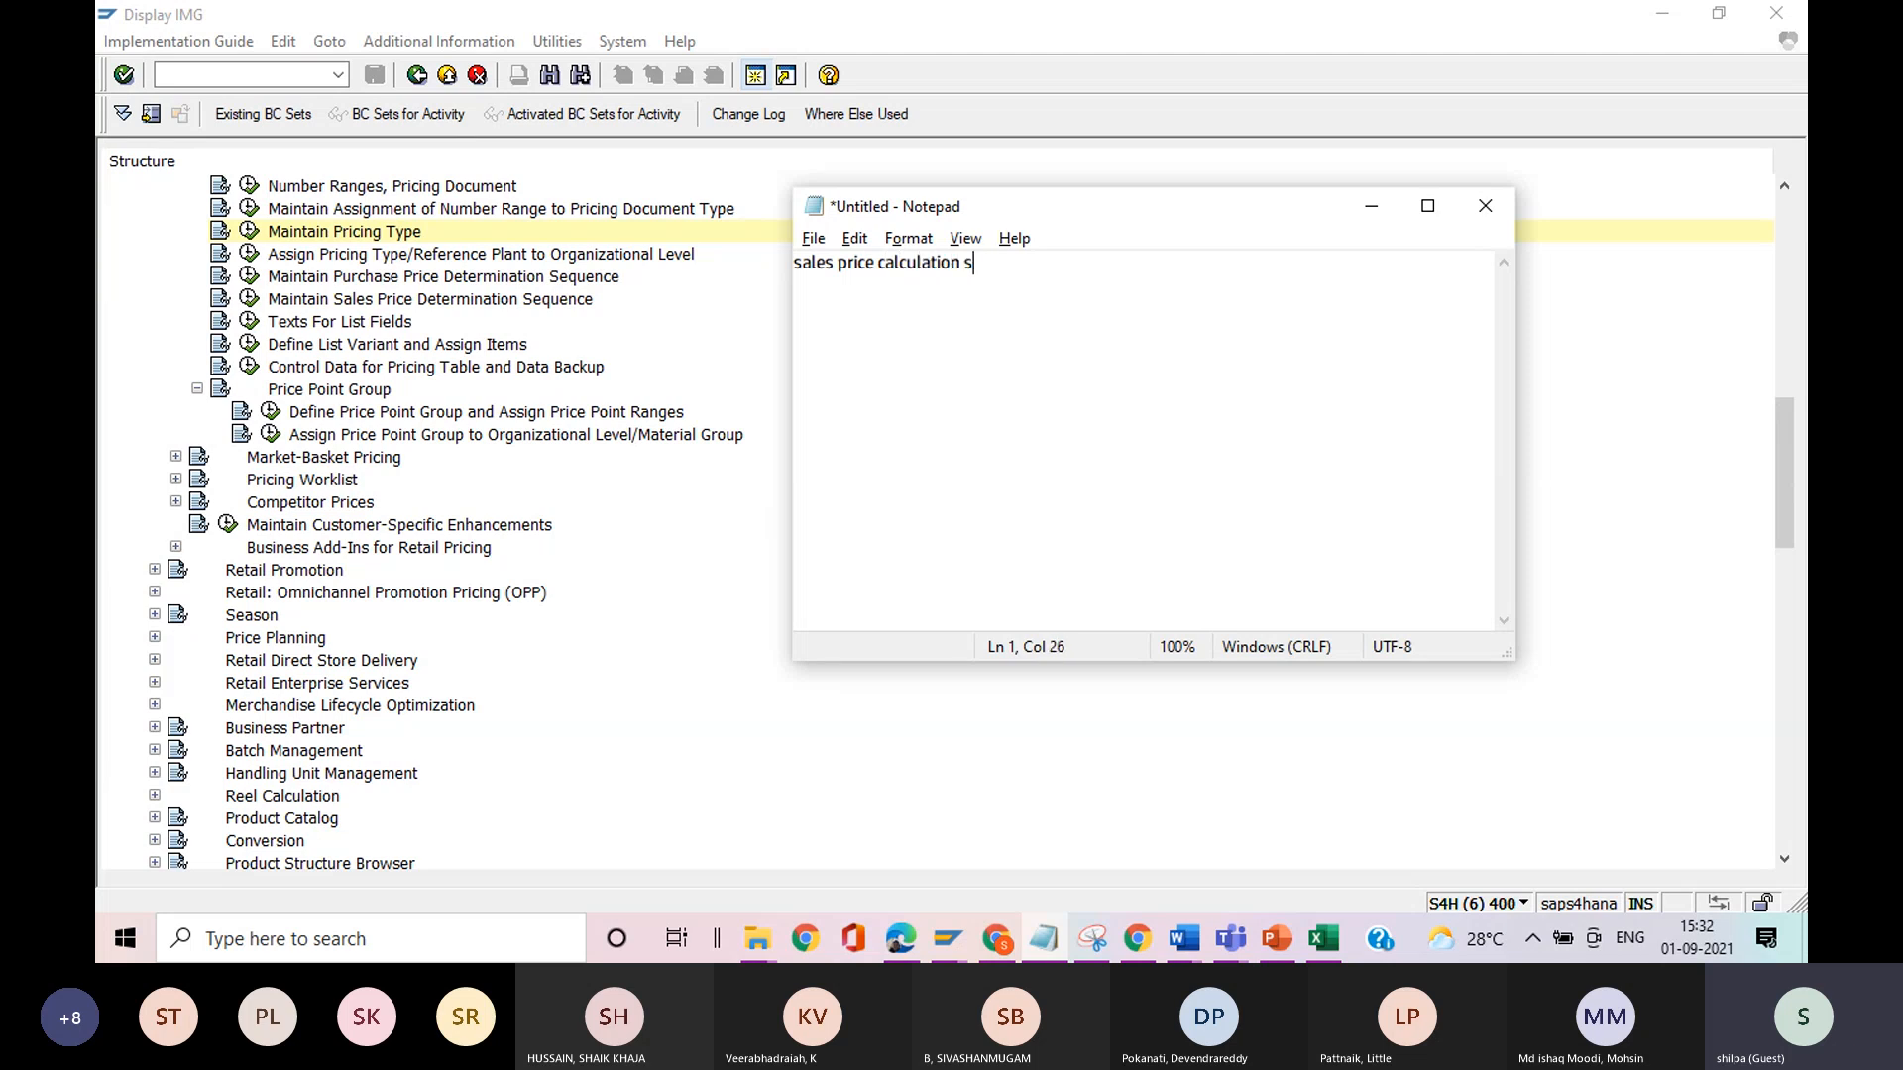
pyautogui.write('chema')
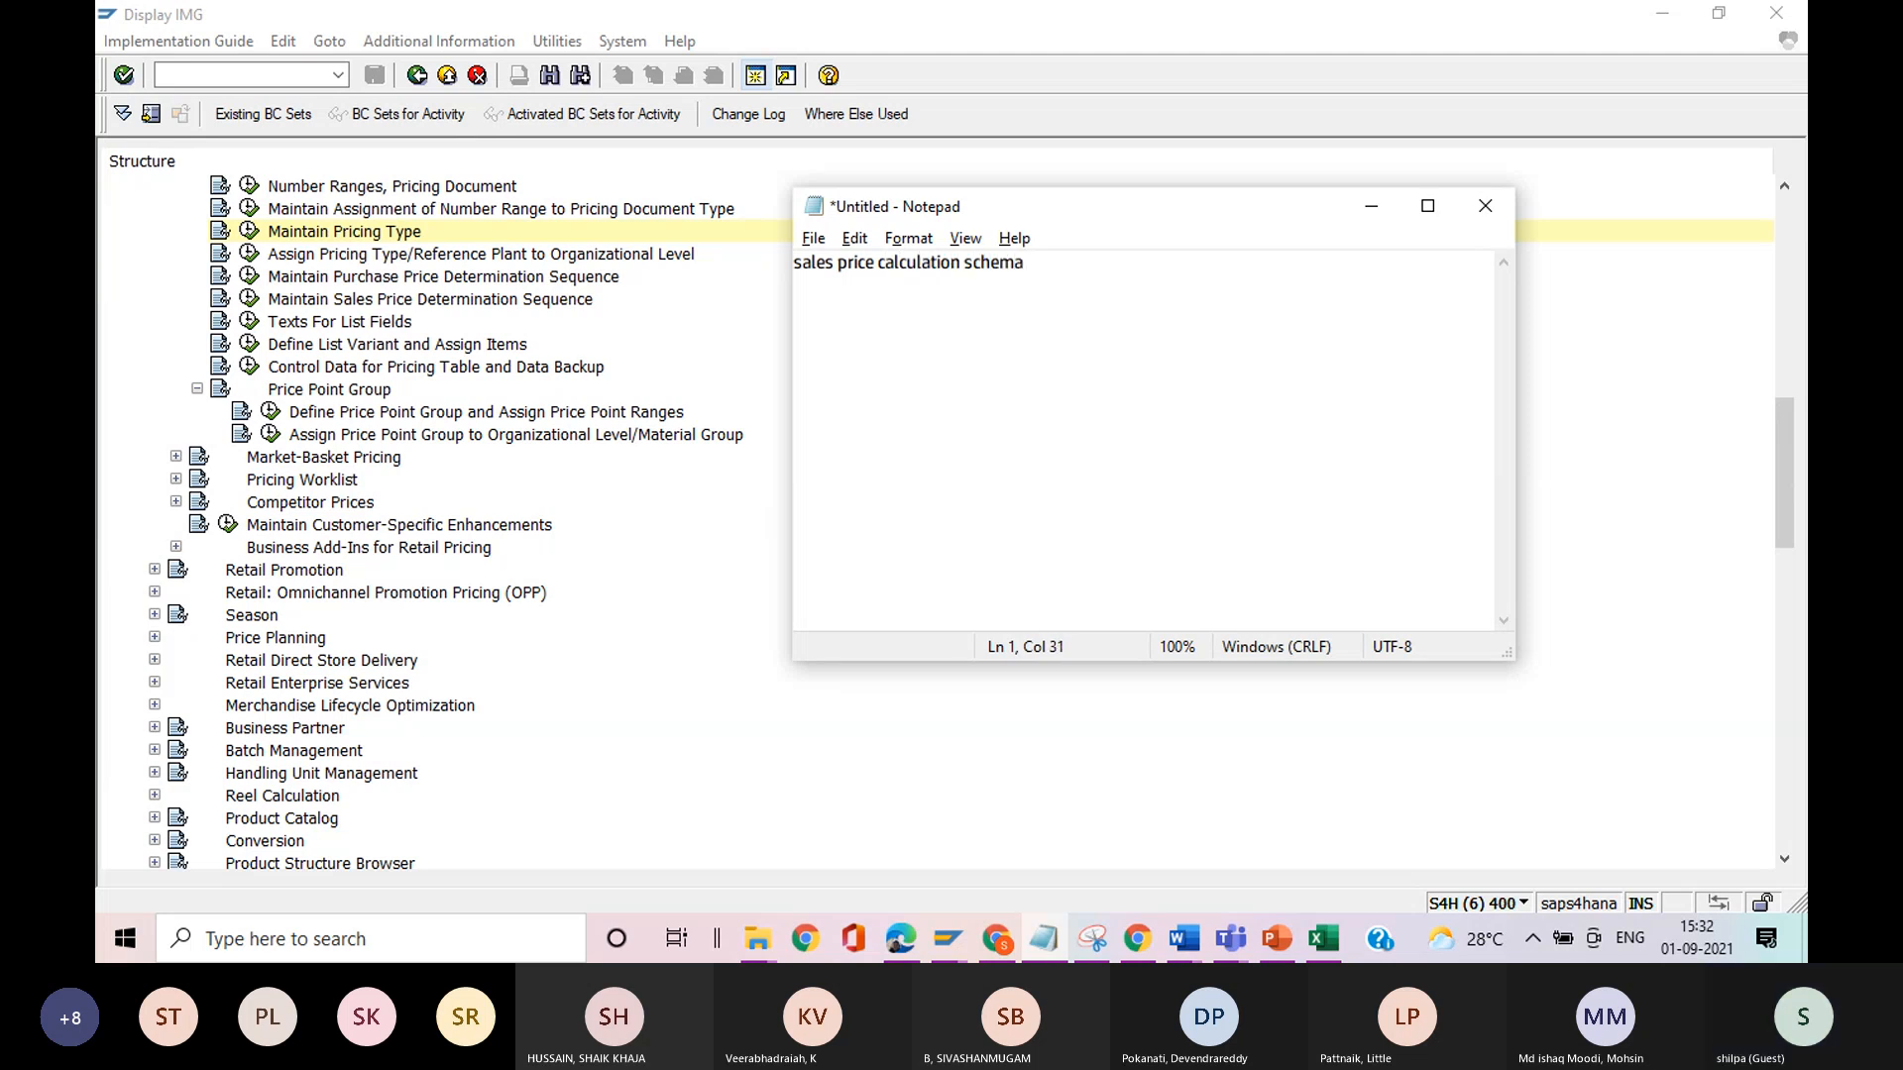
# Switch back to the costing item of material 6161, return to the initial screen and run the price calculation again.
pyautogui.hotkey('alt', 'Tab')
pyautogui.hotkey('alt', 'Tab')
pyautogui.press('Tab')
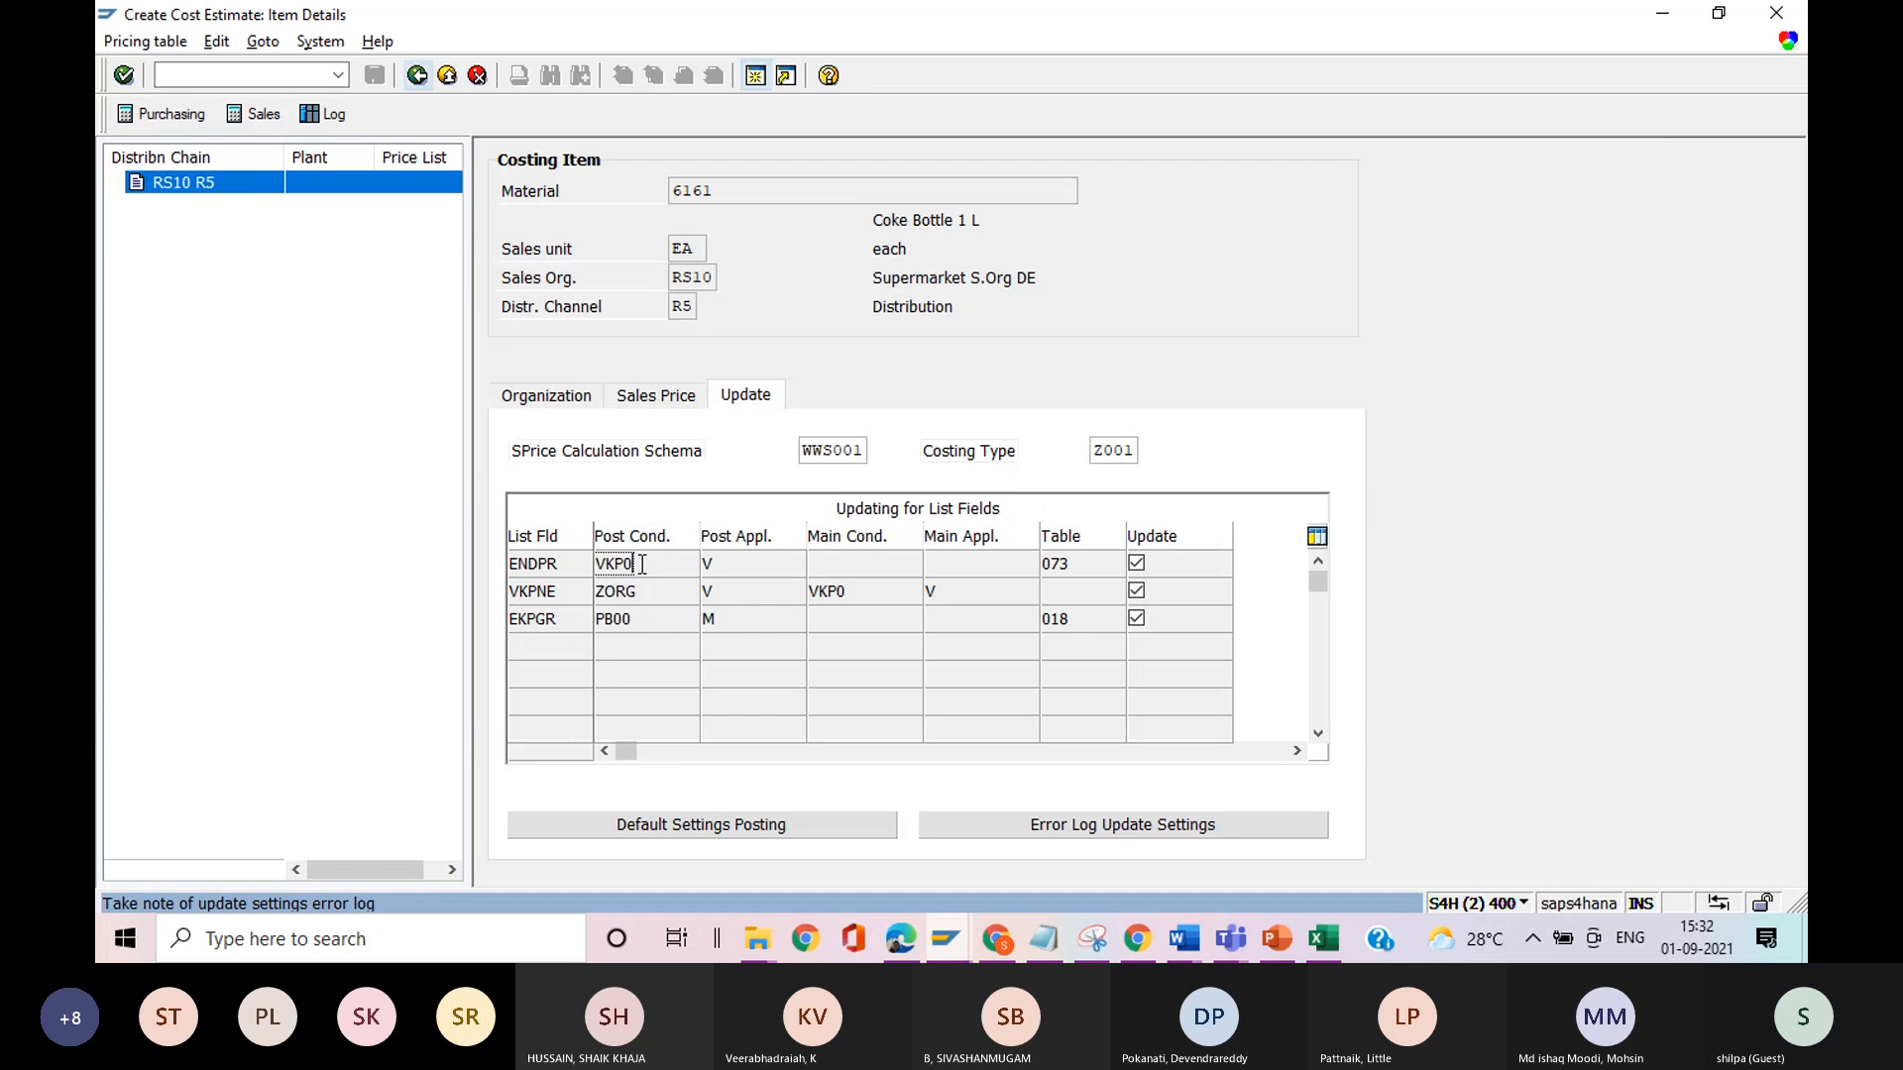
pyautogui.click(417, 76)
pyautogui.click(417, 77)
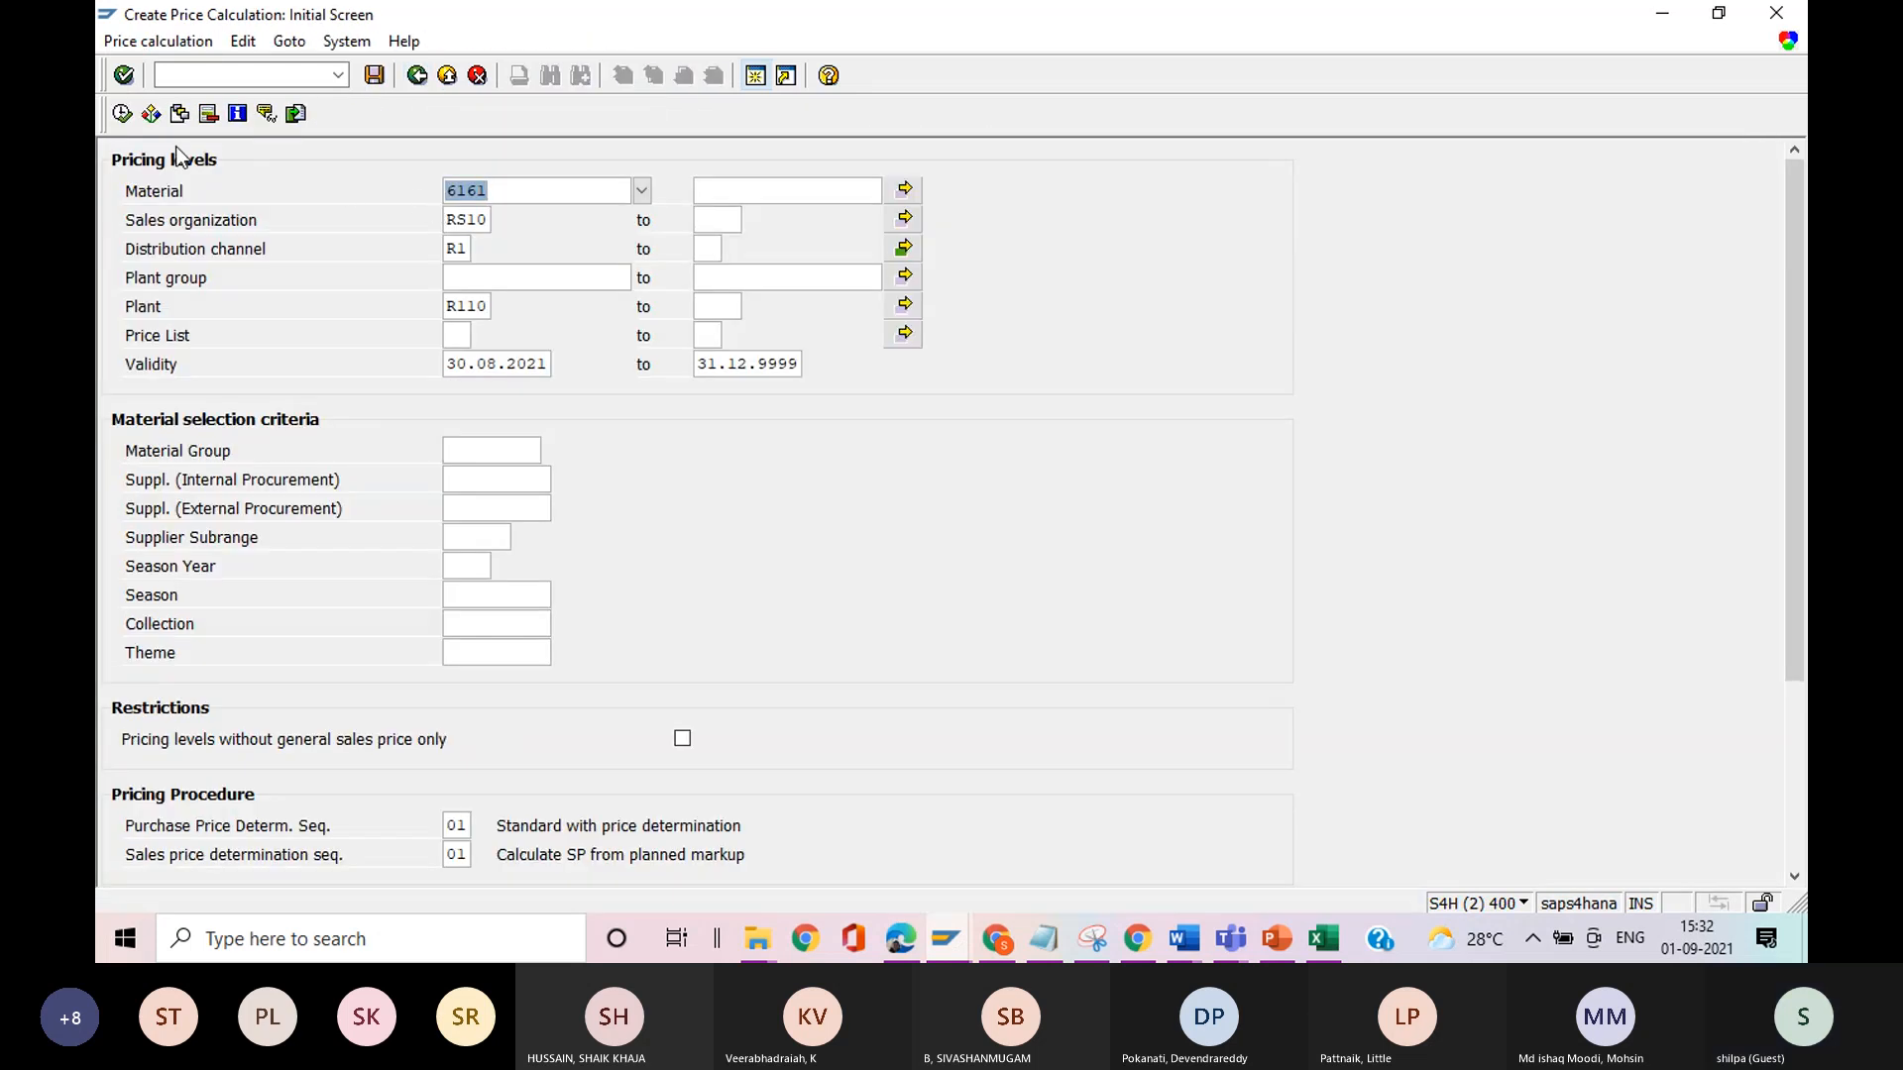
pyautogui.click(122, 114)
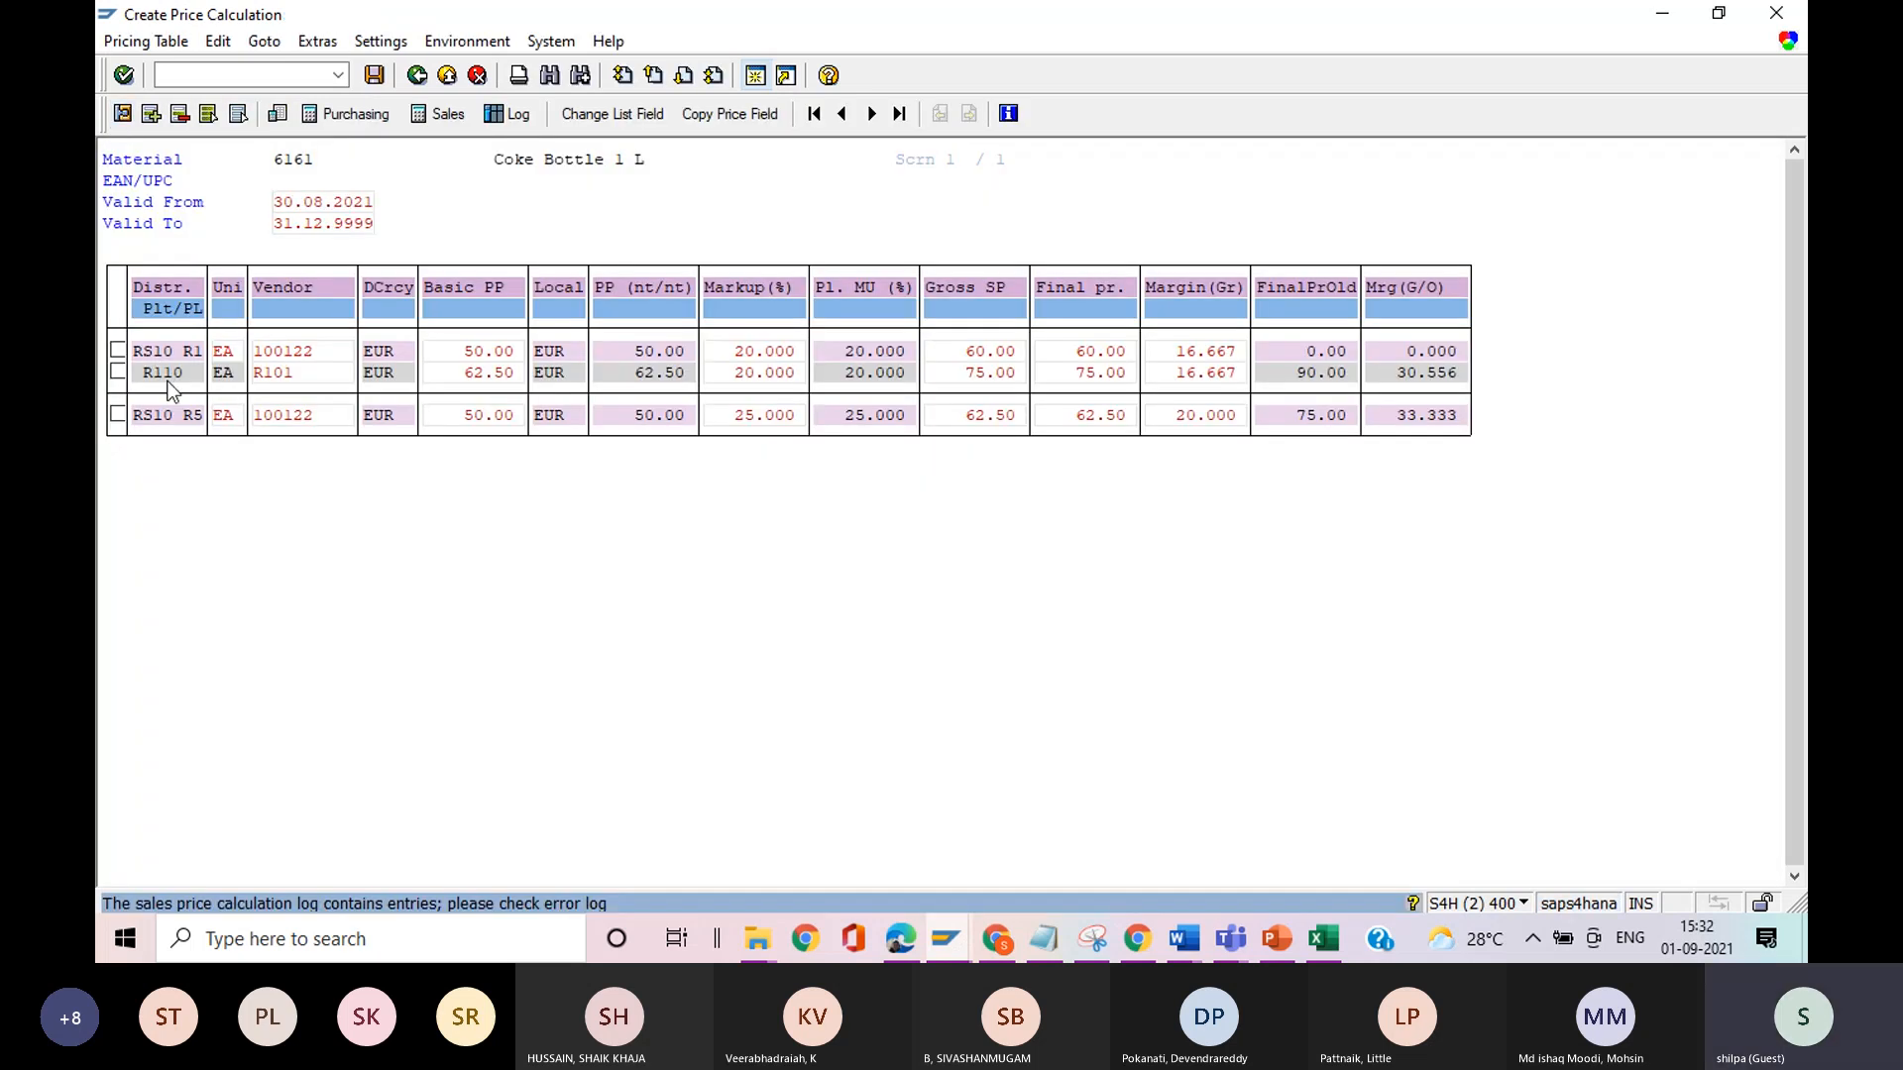
# Open the costing item for plant R110 and examine the calculation schema and ENDPR posting condition in its update settings.
pyautogui.doubleClick(167, 382)
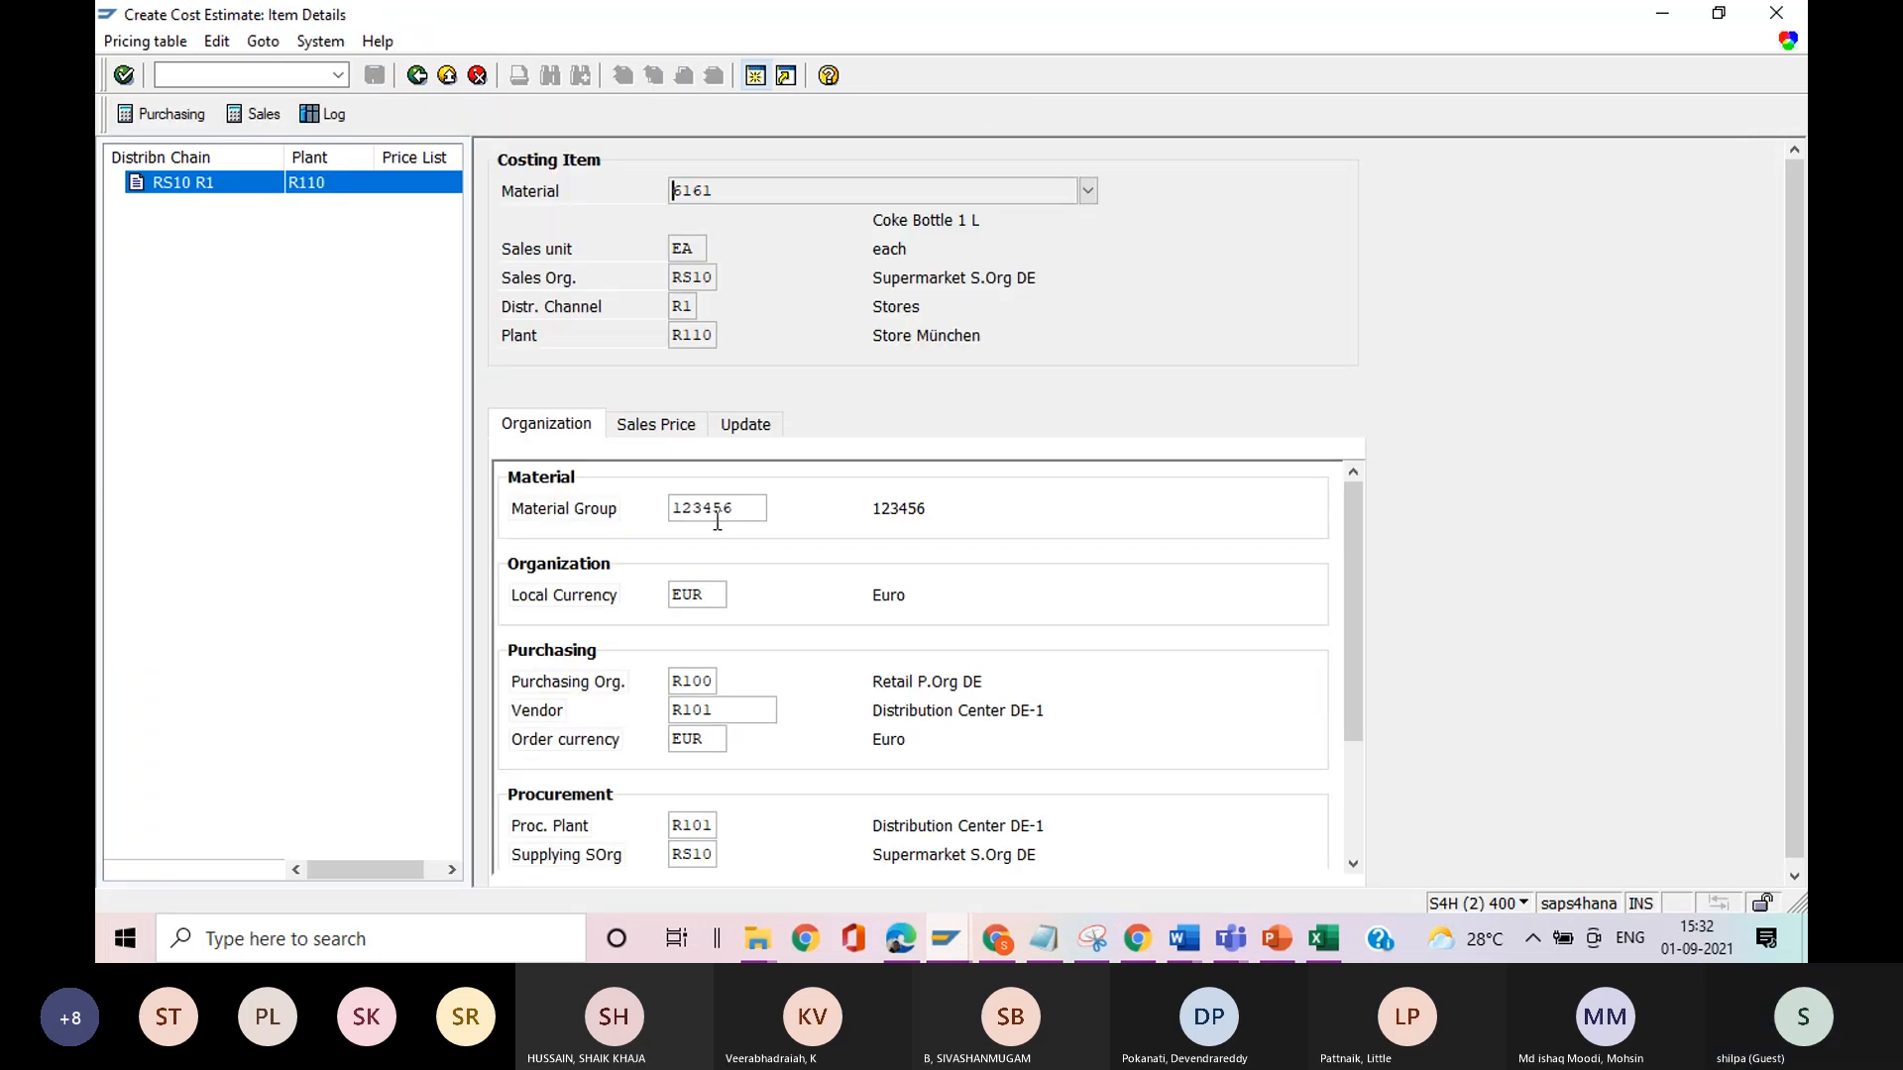
pyautogui.click(761, 426)
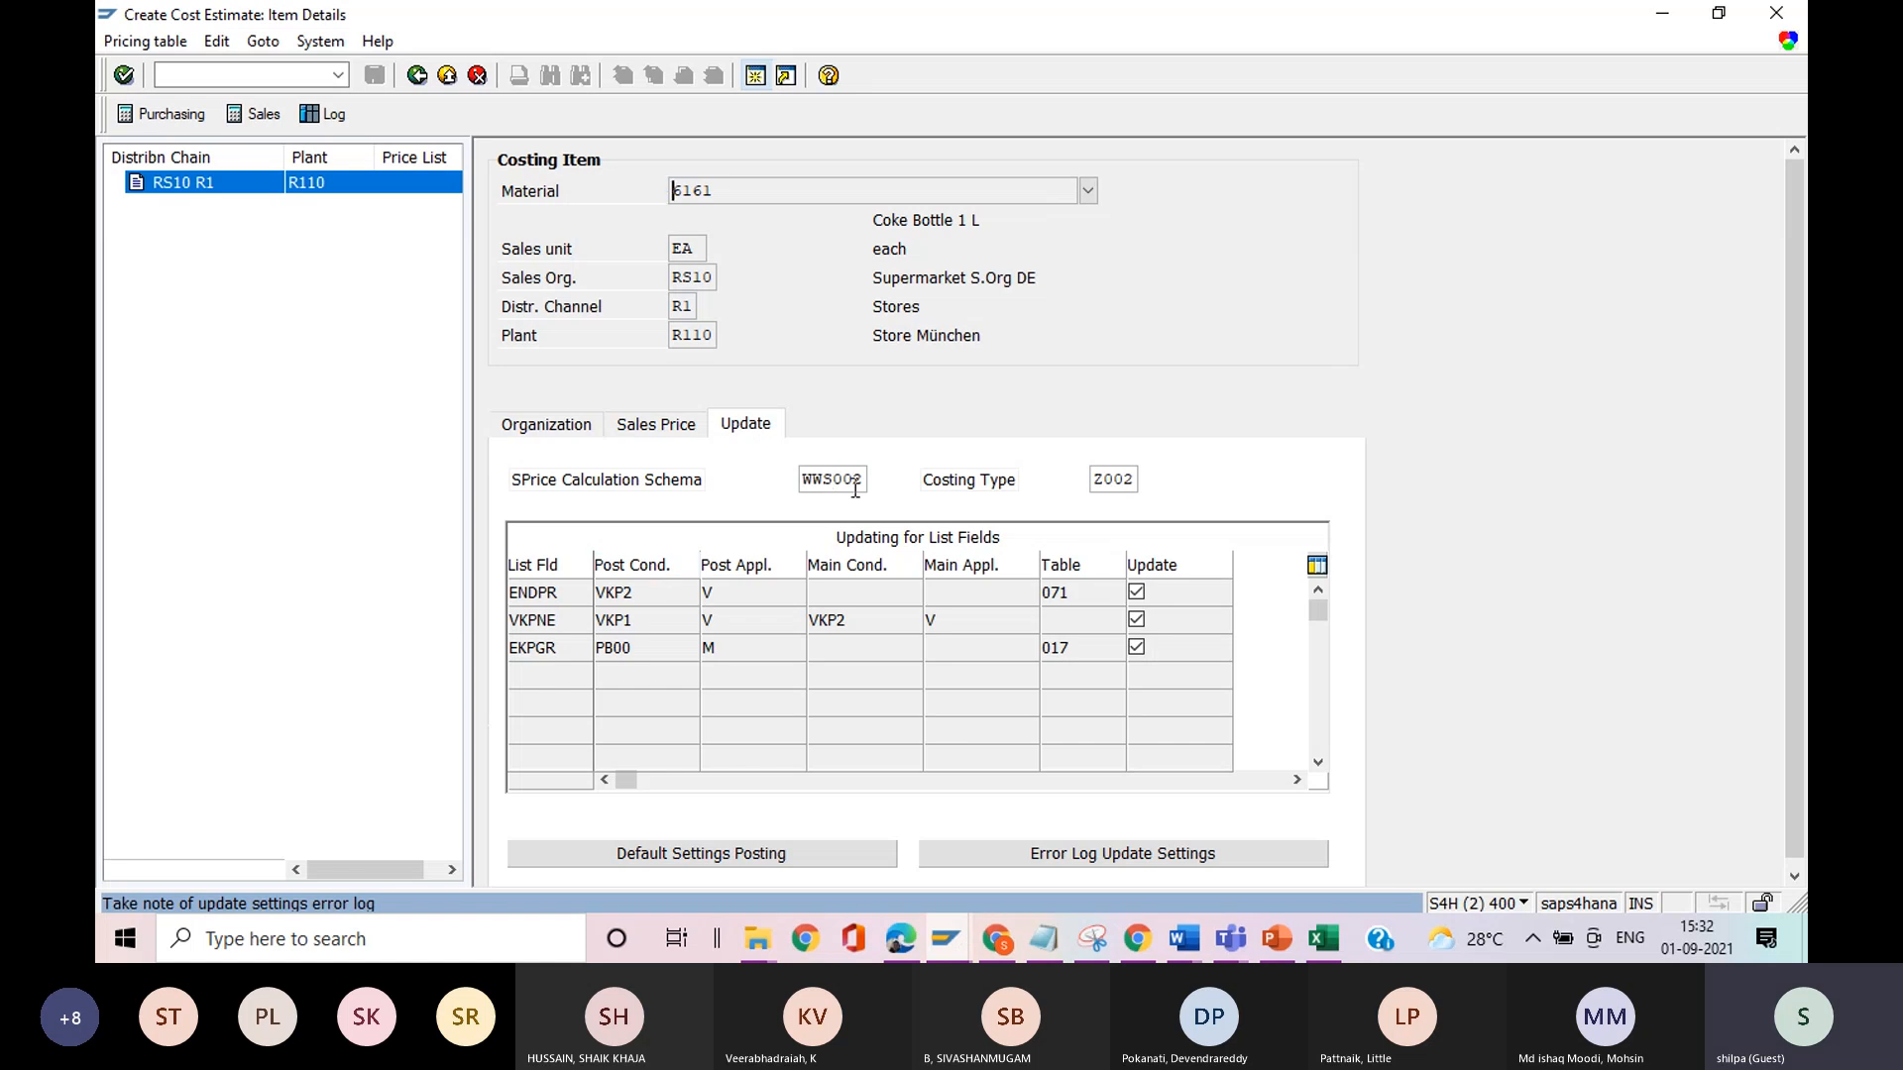
pyautogui.click(598, 593)
pyautogui.moveTo(805, 485); pyautogui.dragTo(861, 486)
pyautogui.click(878, 505)
pyautogui.click(645, 590)
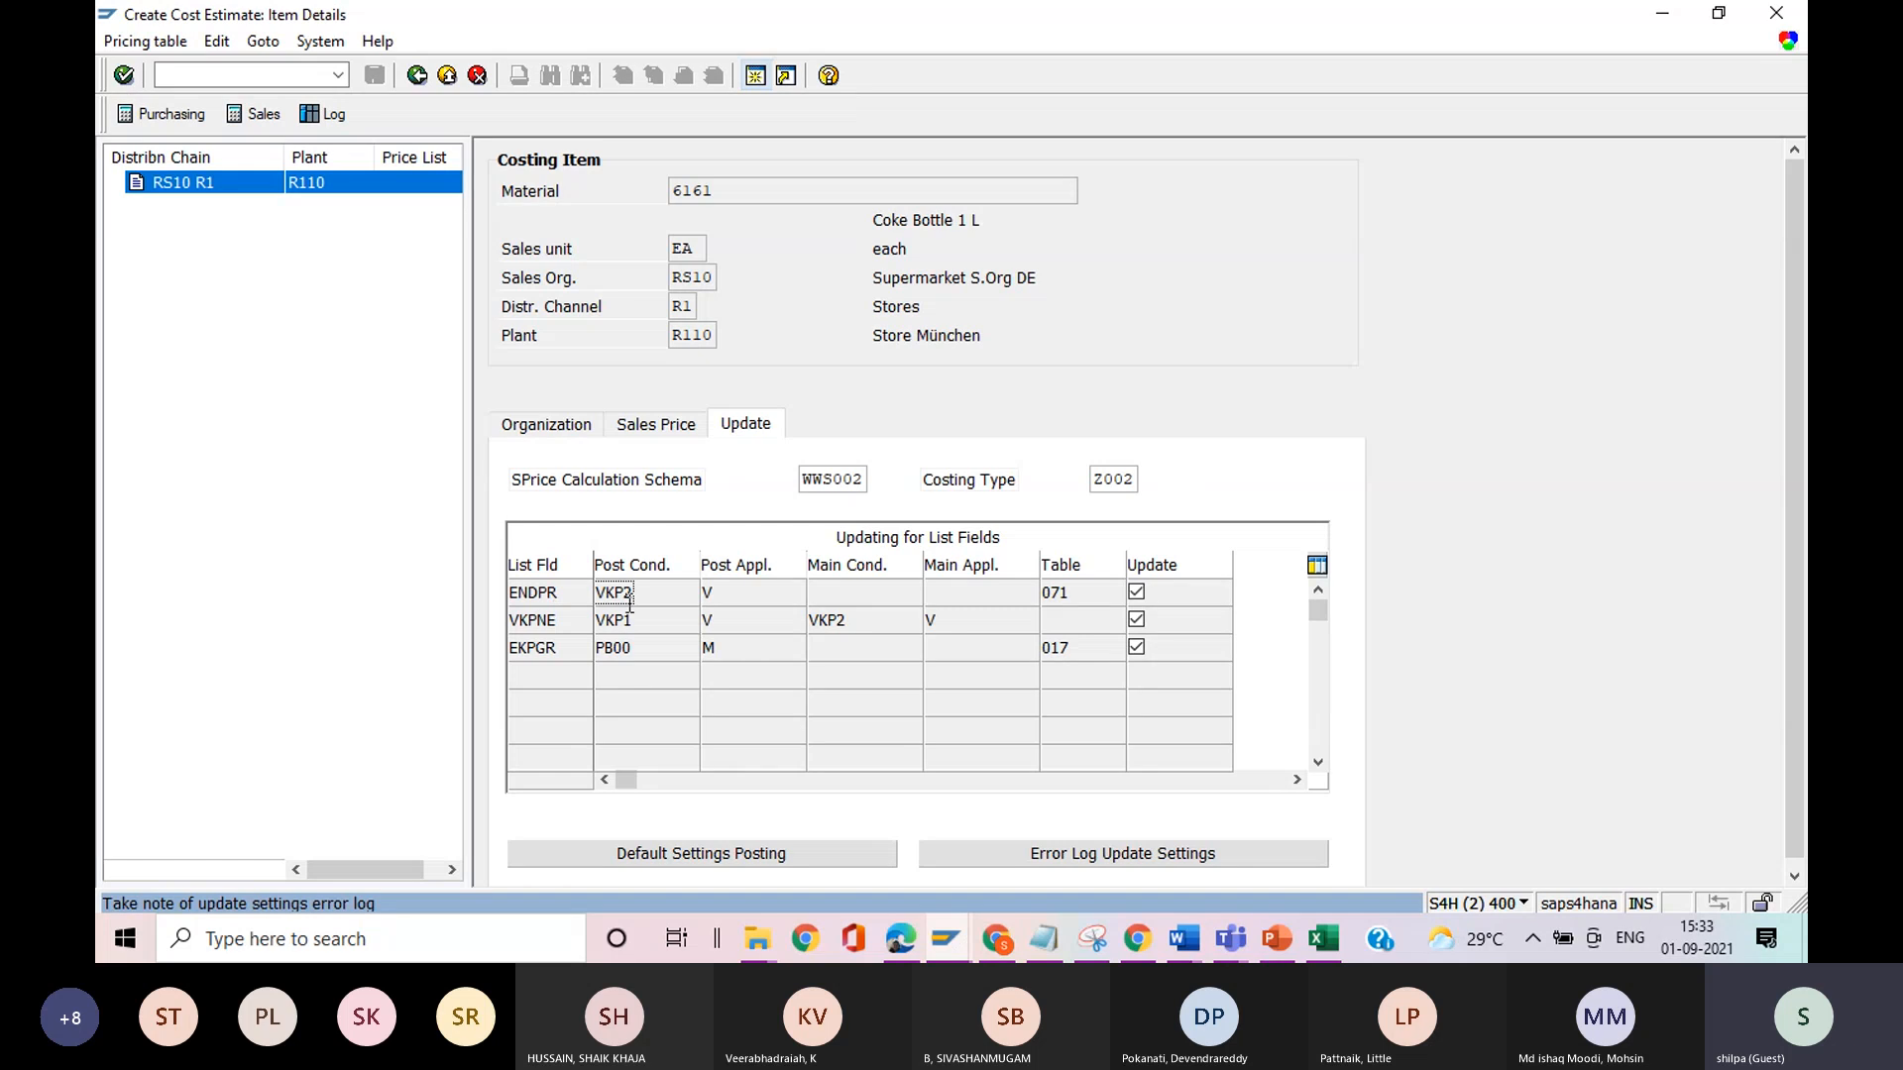
# Leave the costing item, return to the initial screen of the price calculation and switch to the Display IMG session.
pyautogui.click(417, 76)
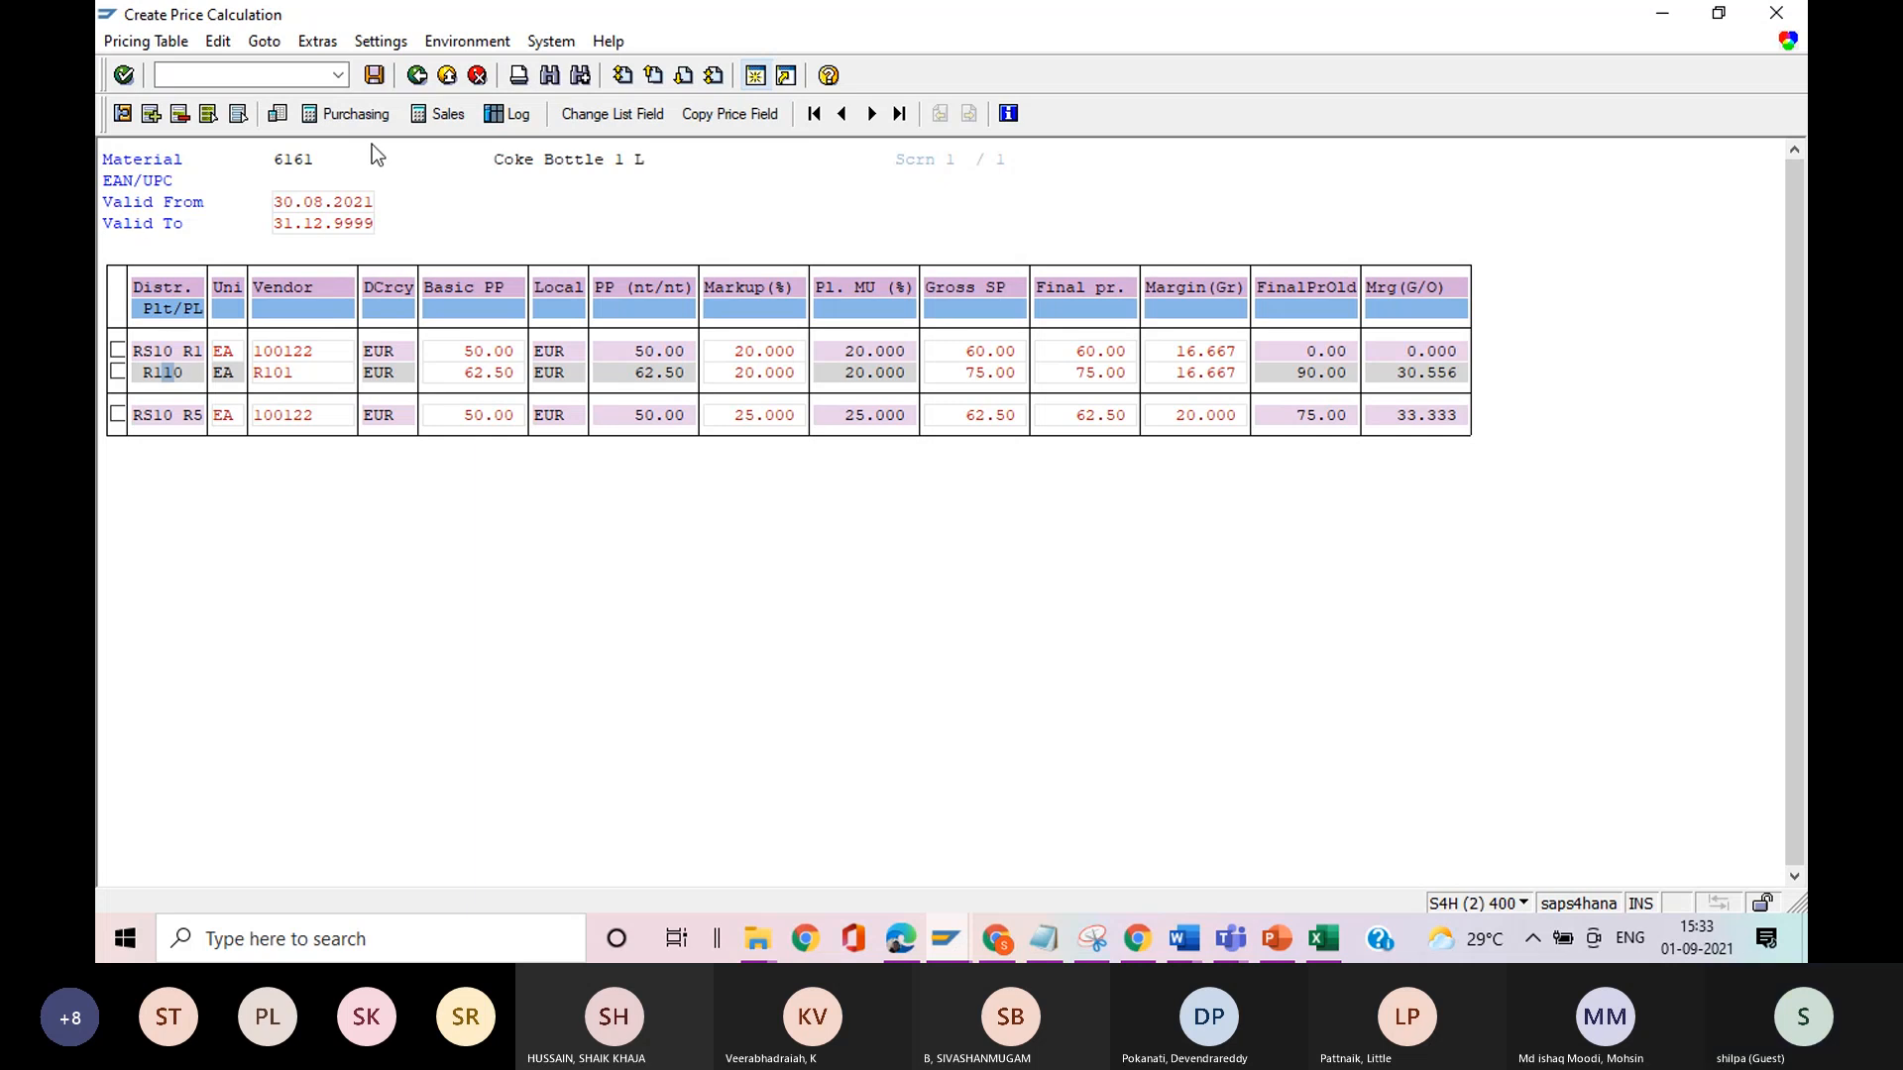
pyautogui.click(417, 76)
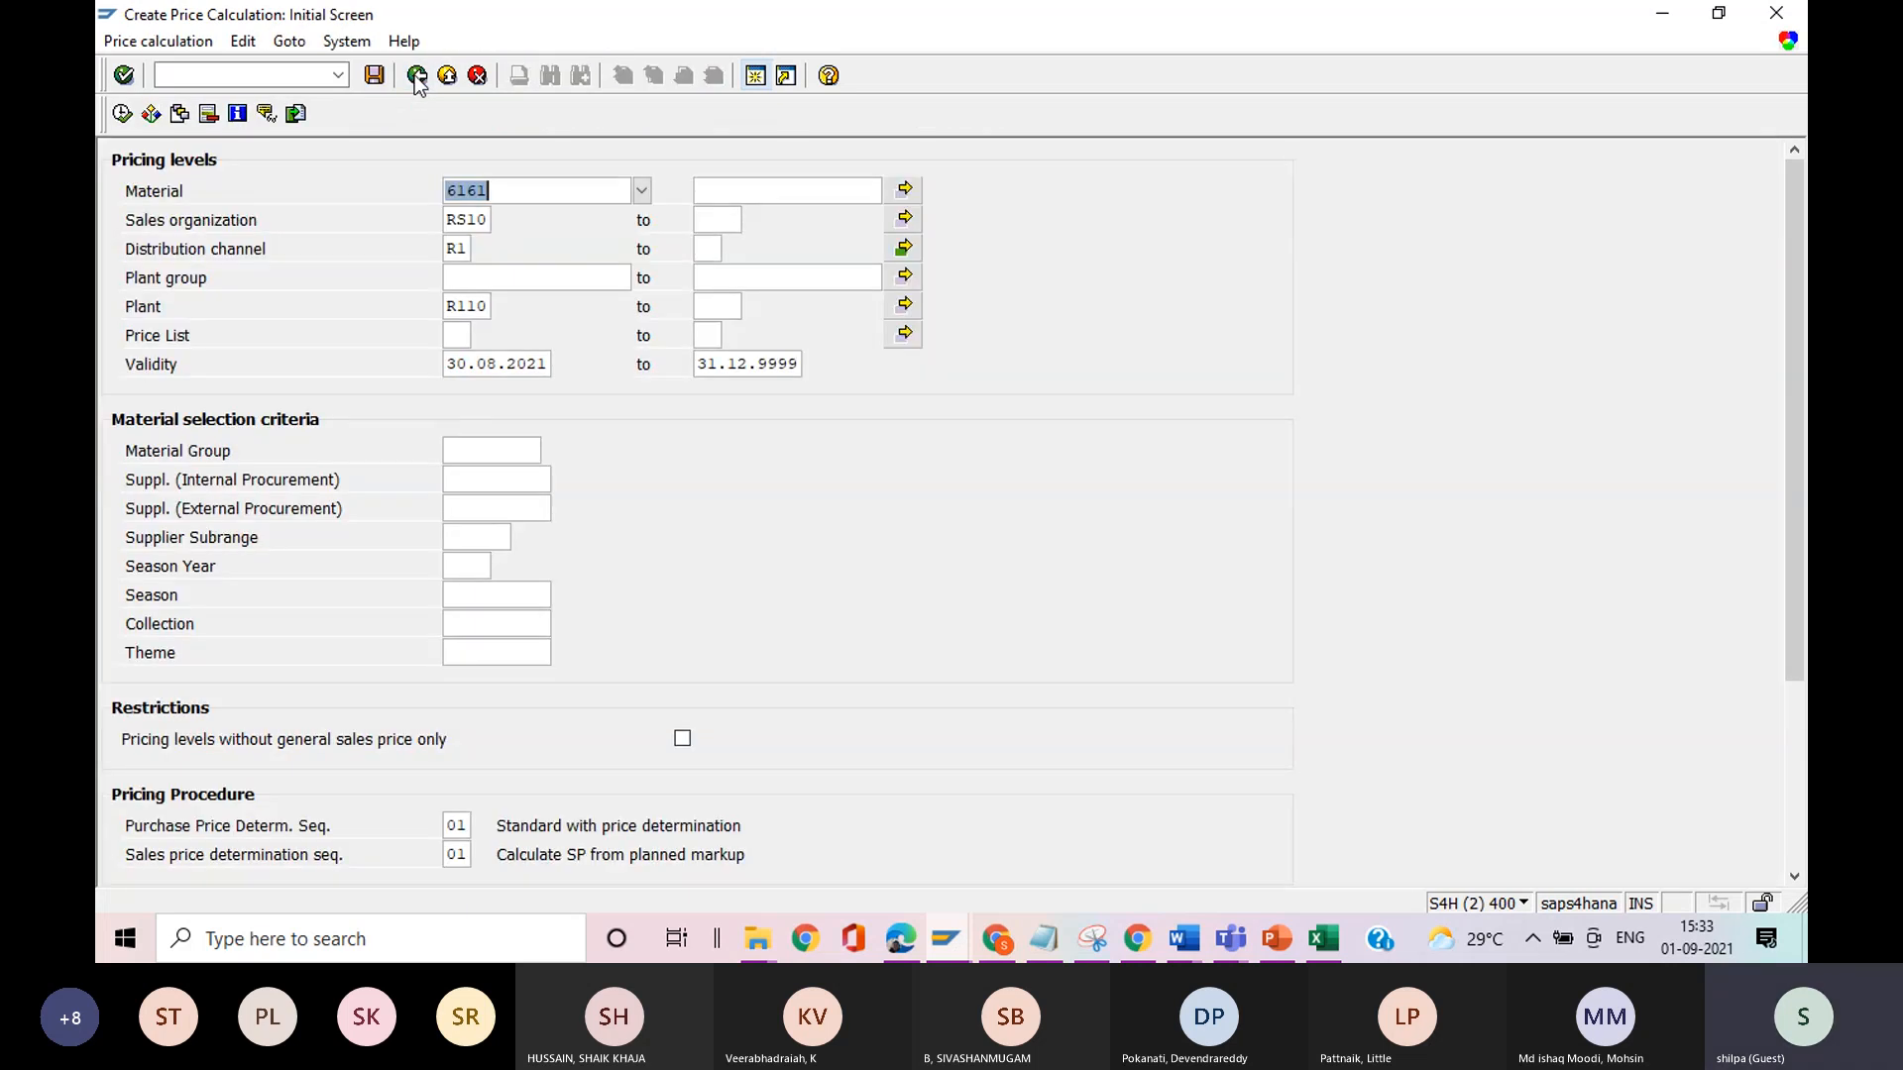
pyautogui.hotkey('alt', 'Tab')
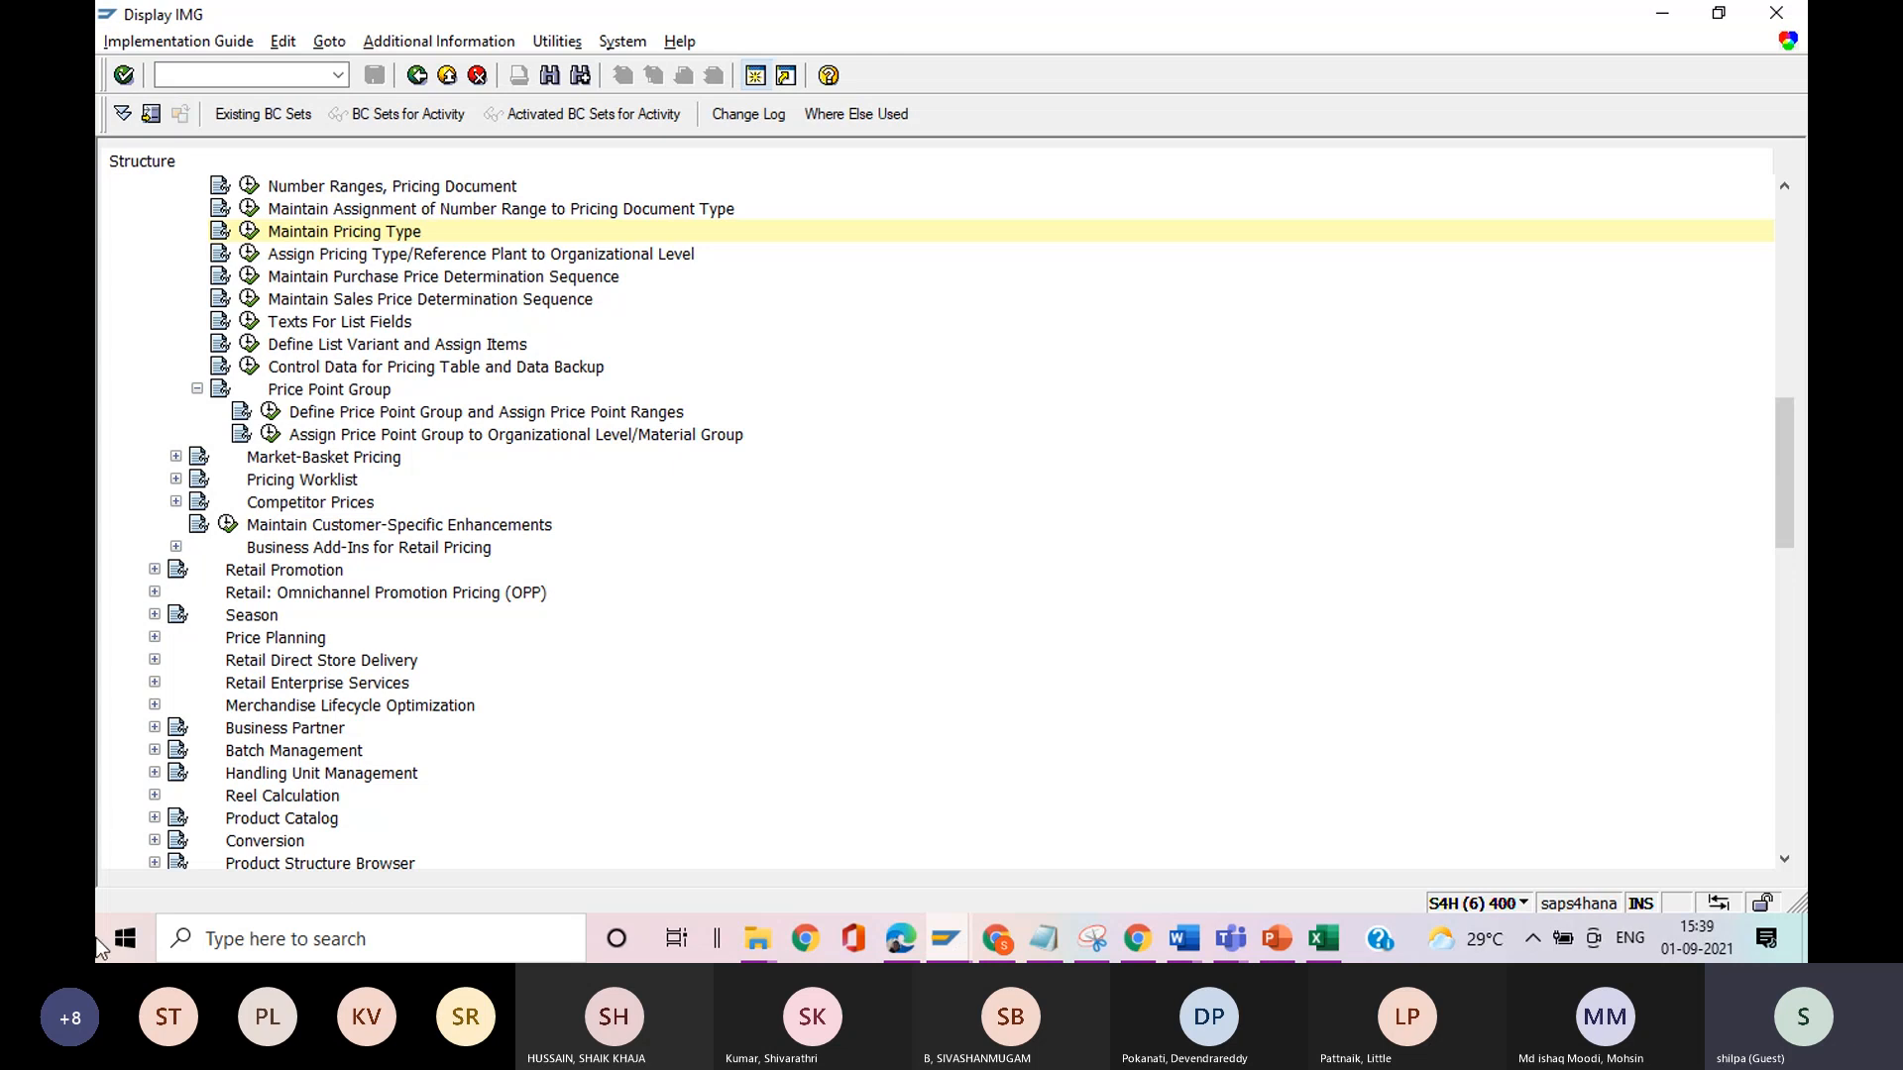
# In the session displaying distribution center R101, start transaction VKP5 and run the price calculation for material 6161.
pyautogui.click(946, 939)
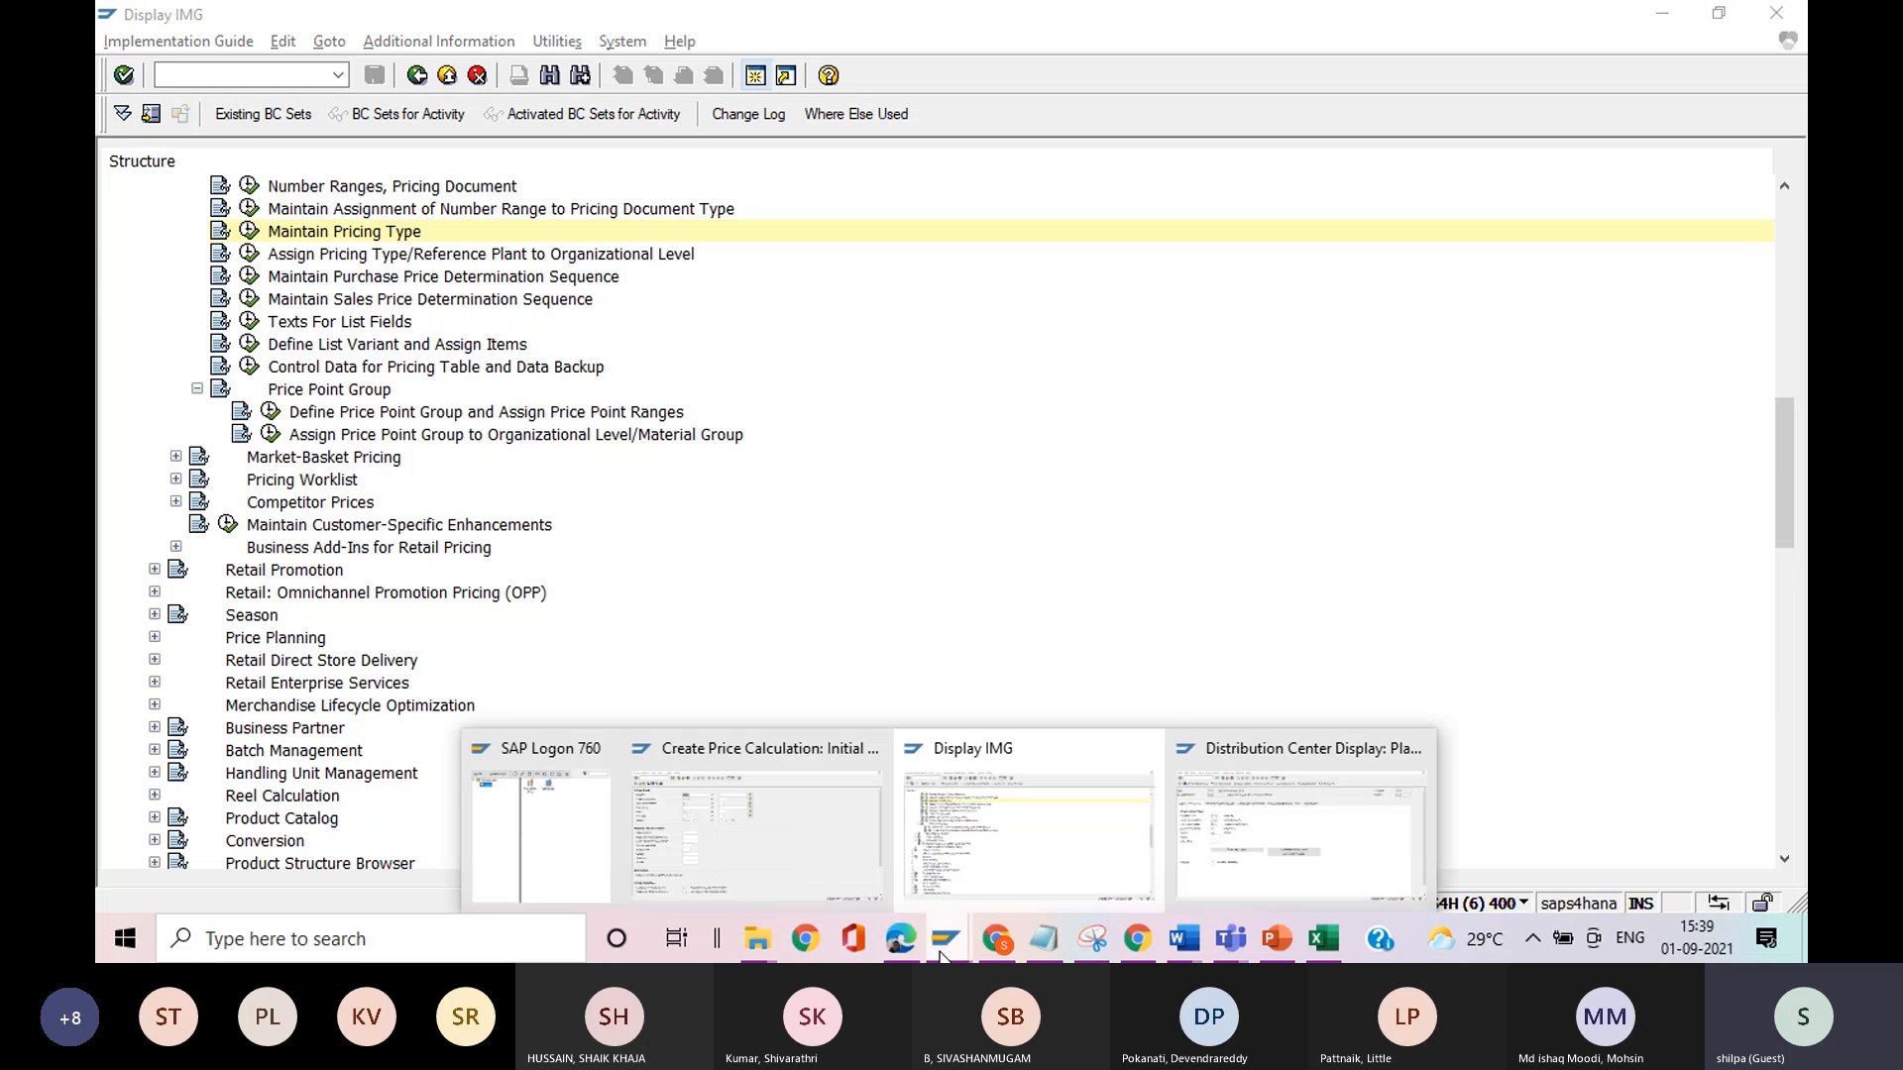
pyautogui.click(1202, 860)
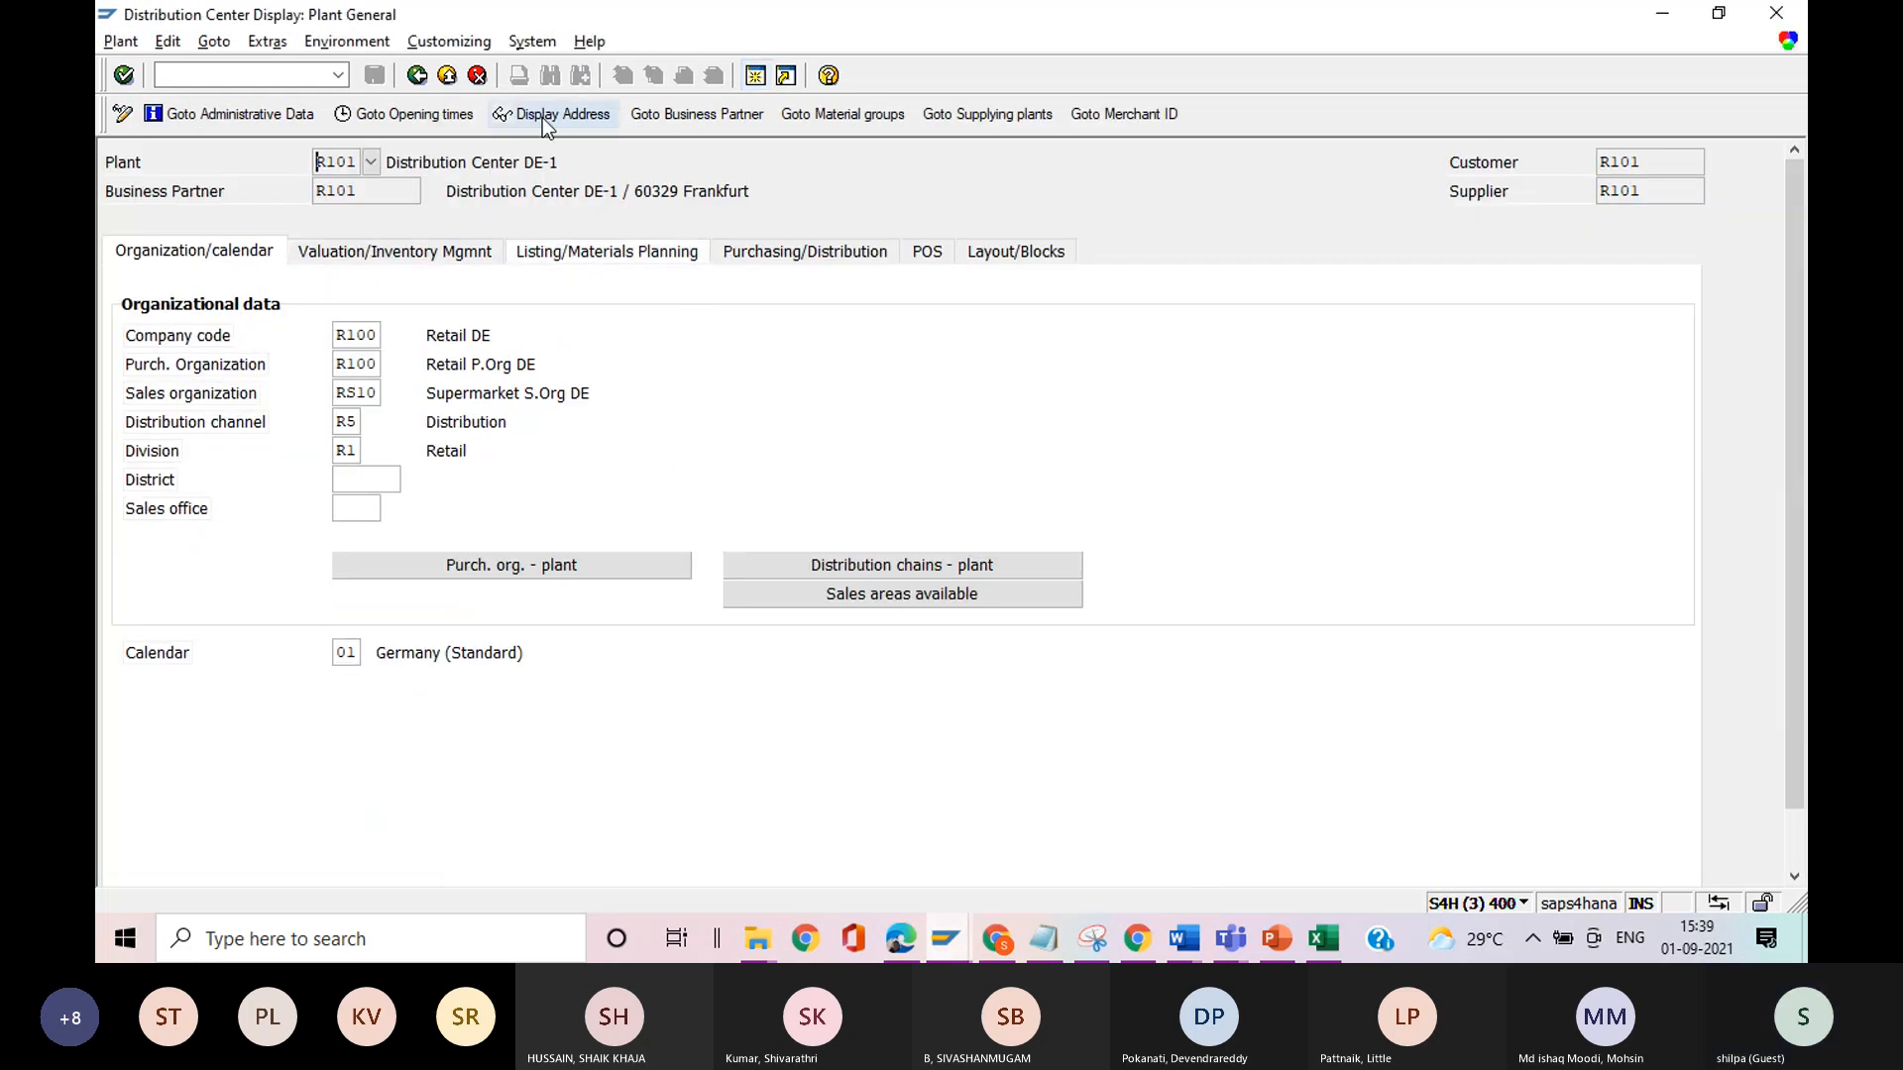
pyautogui.click(300, 75)
pyautogui.write('/nvkp5')
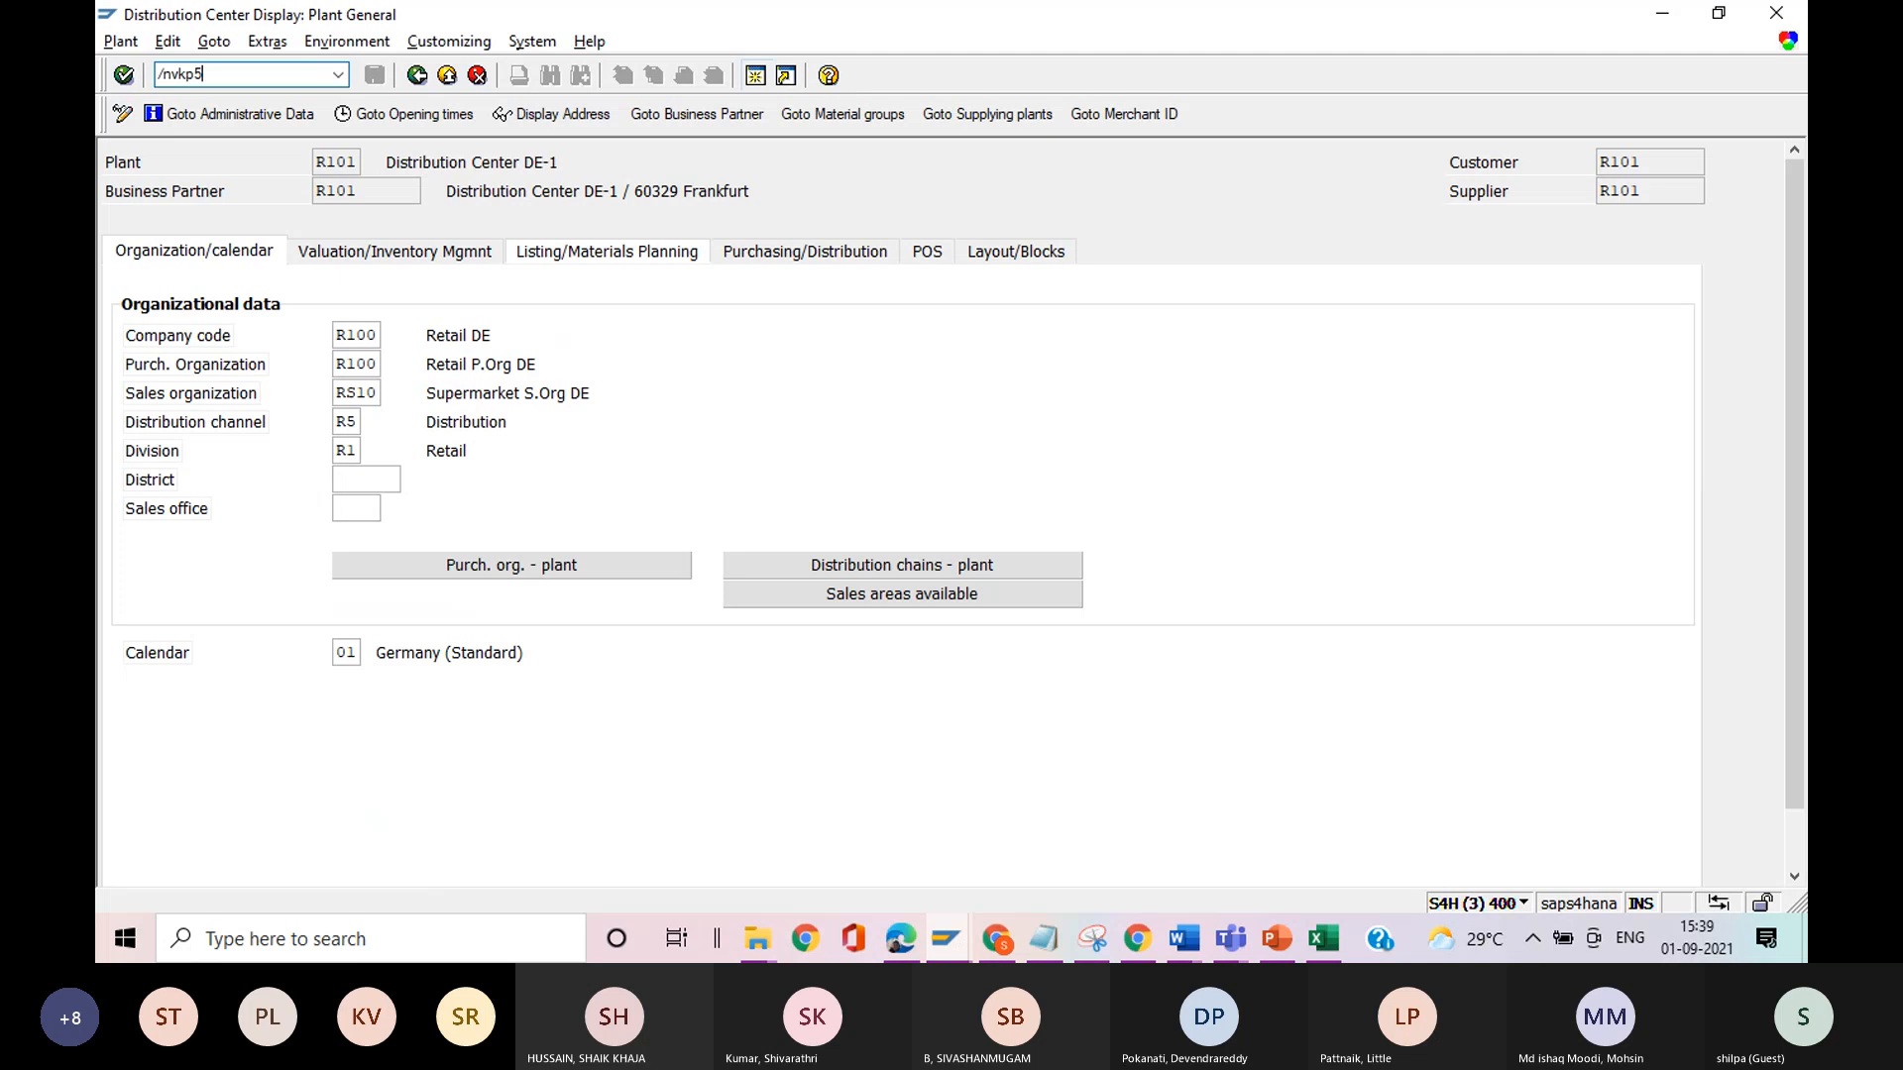
pyautogui.press('Return')
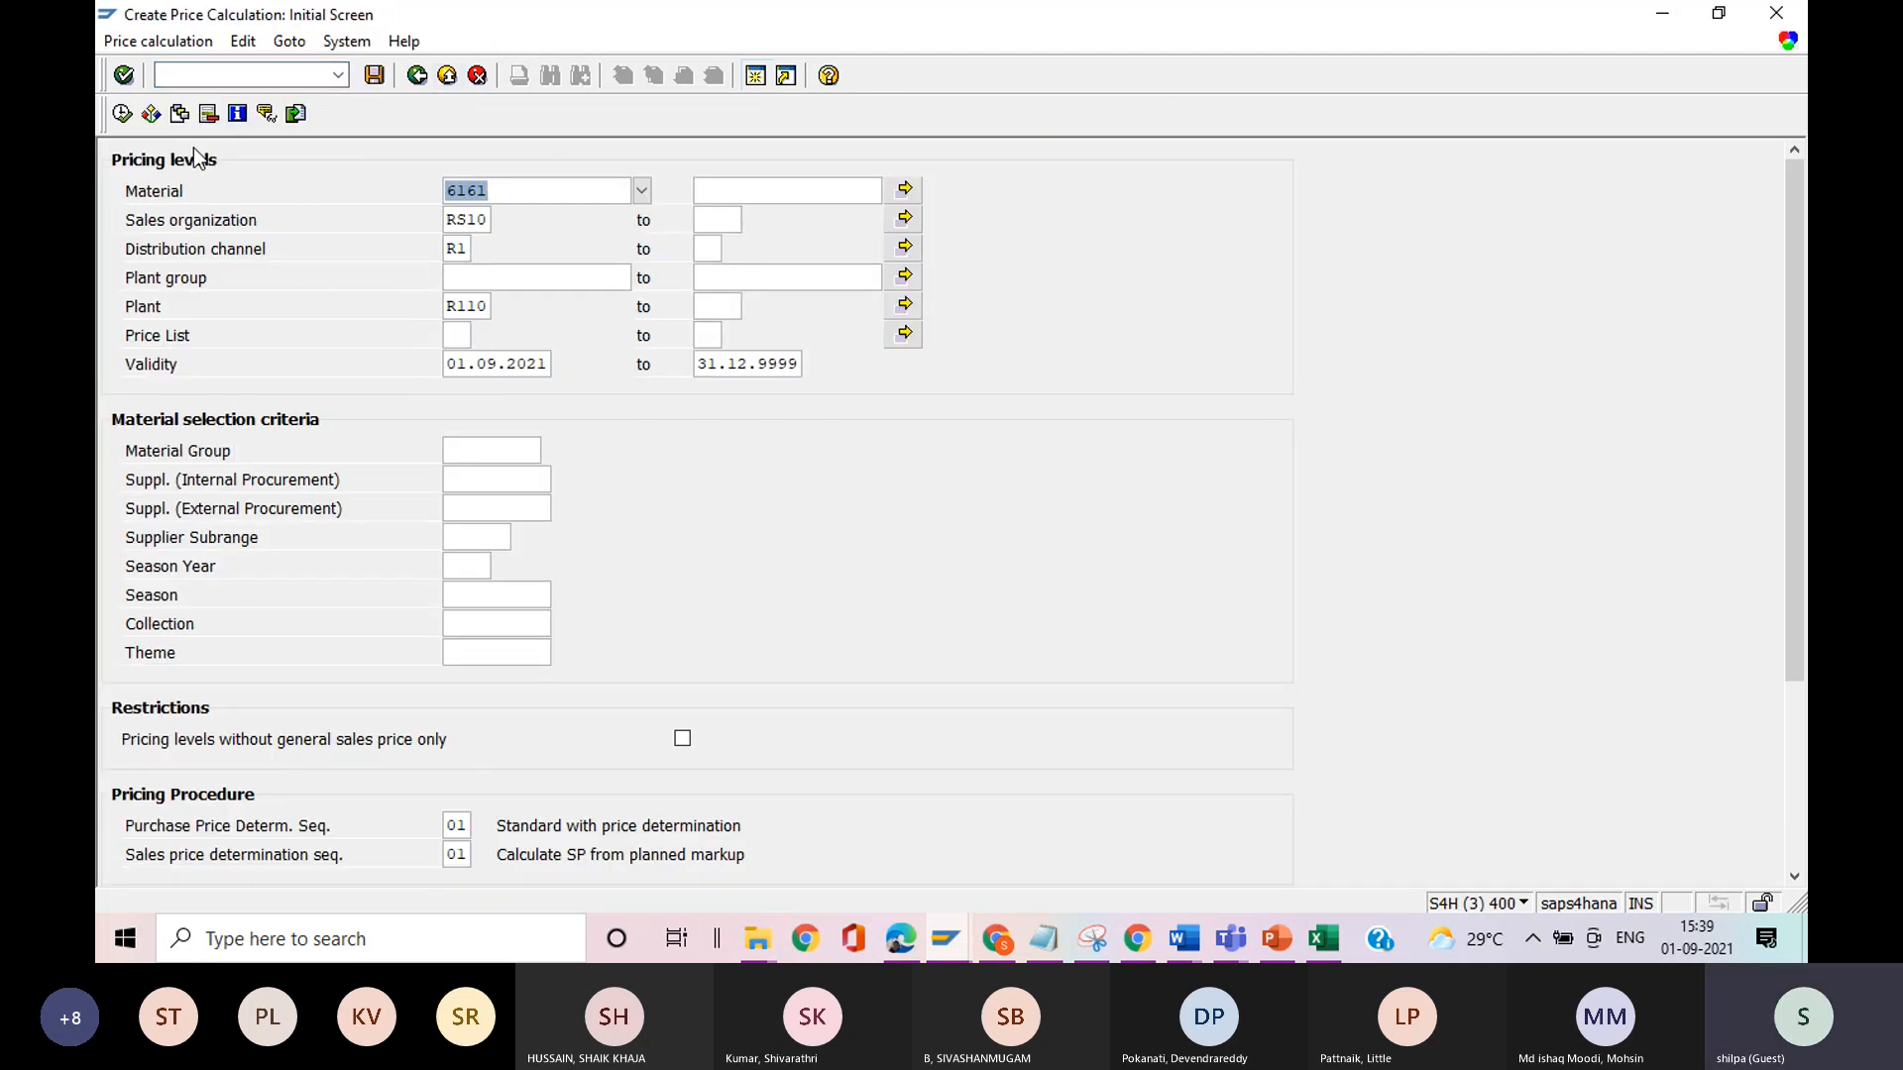
pyautogui.click(122, 114)
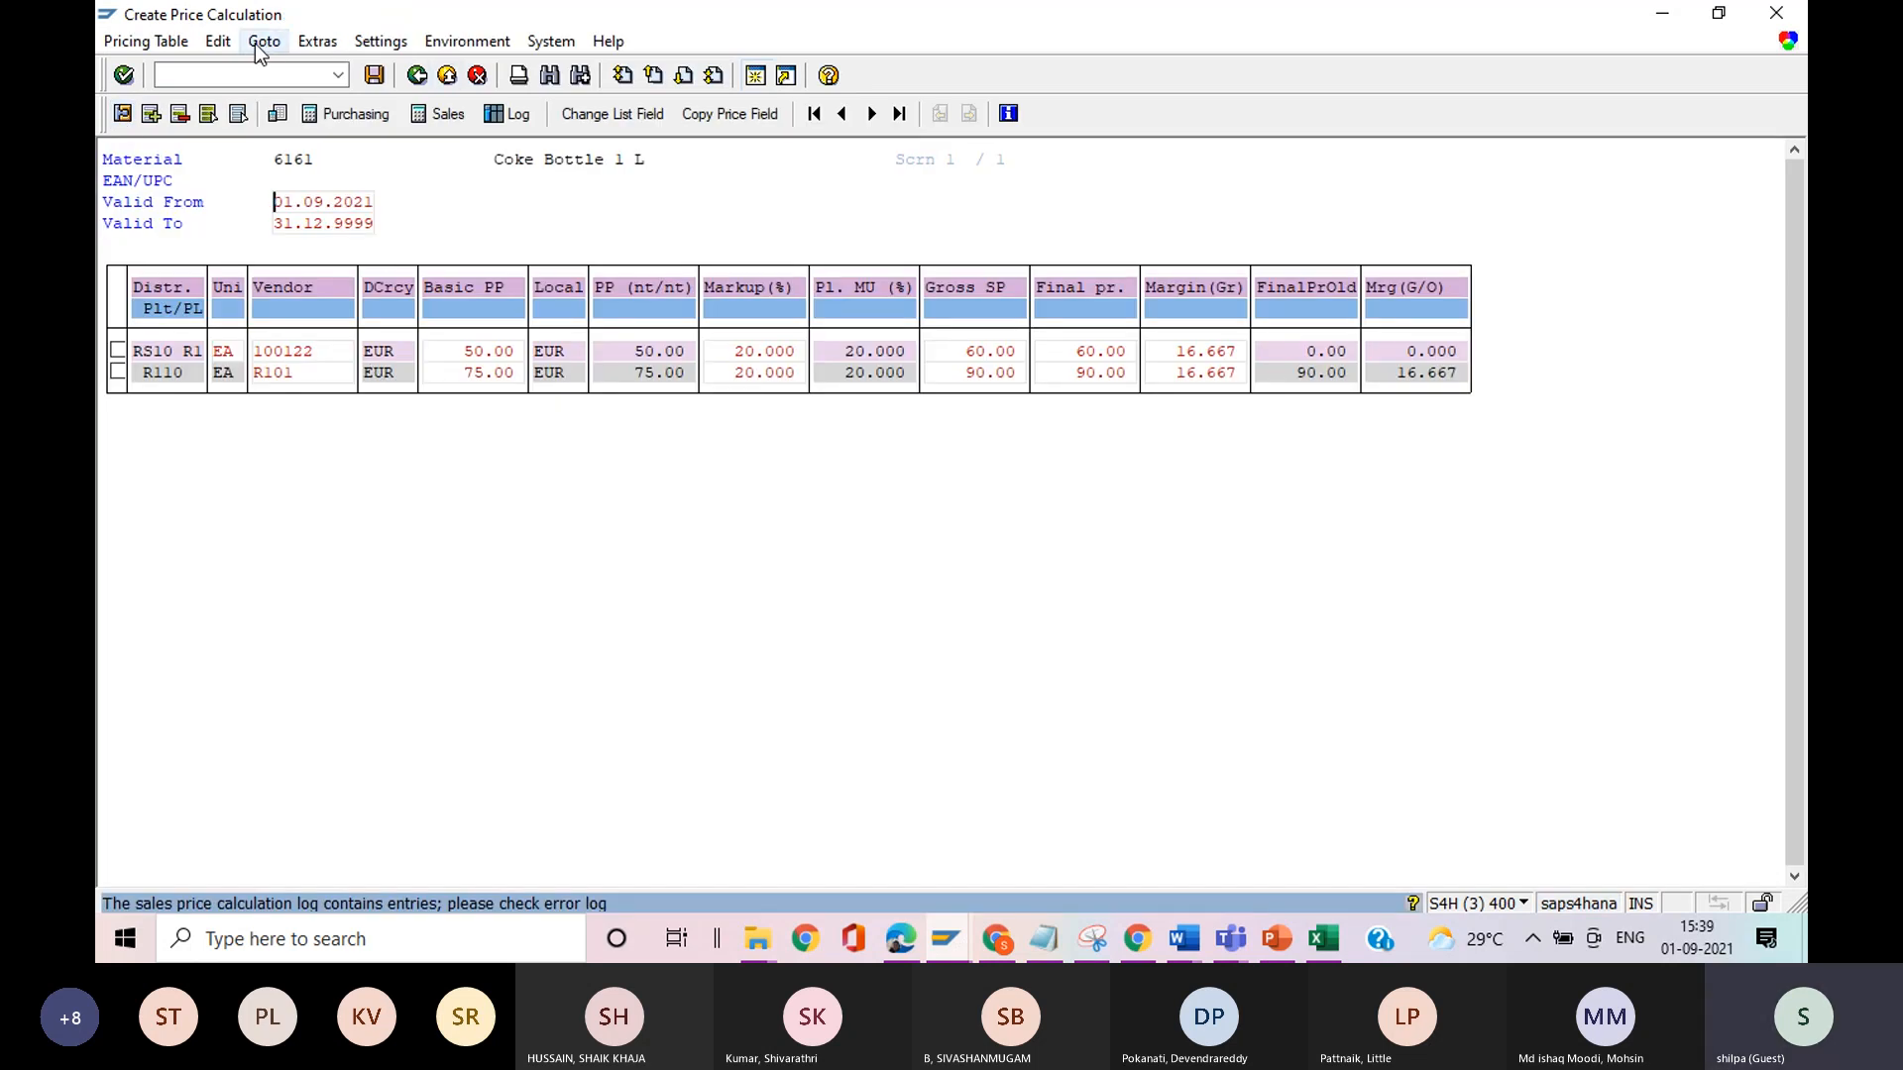
# Try to display the competitor prices for the RS10 R1 line of the price calculation.
pyautogui.click(463, 47)
pyautogui.click(166, 39)
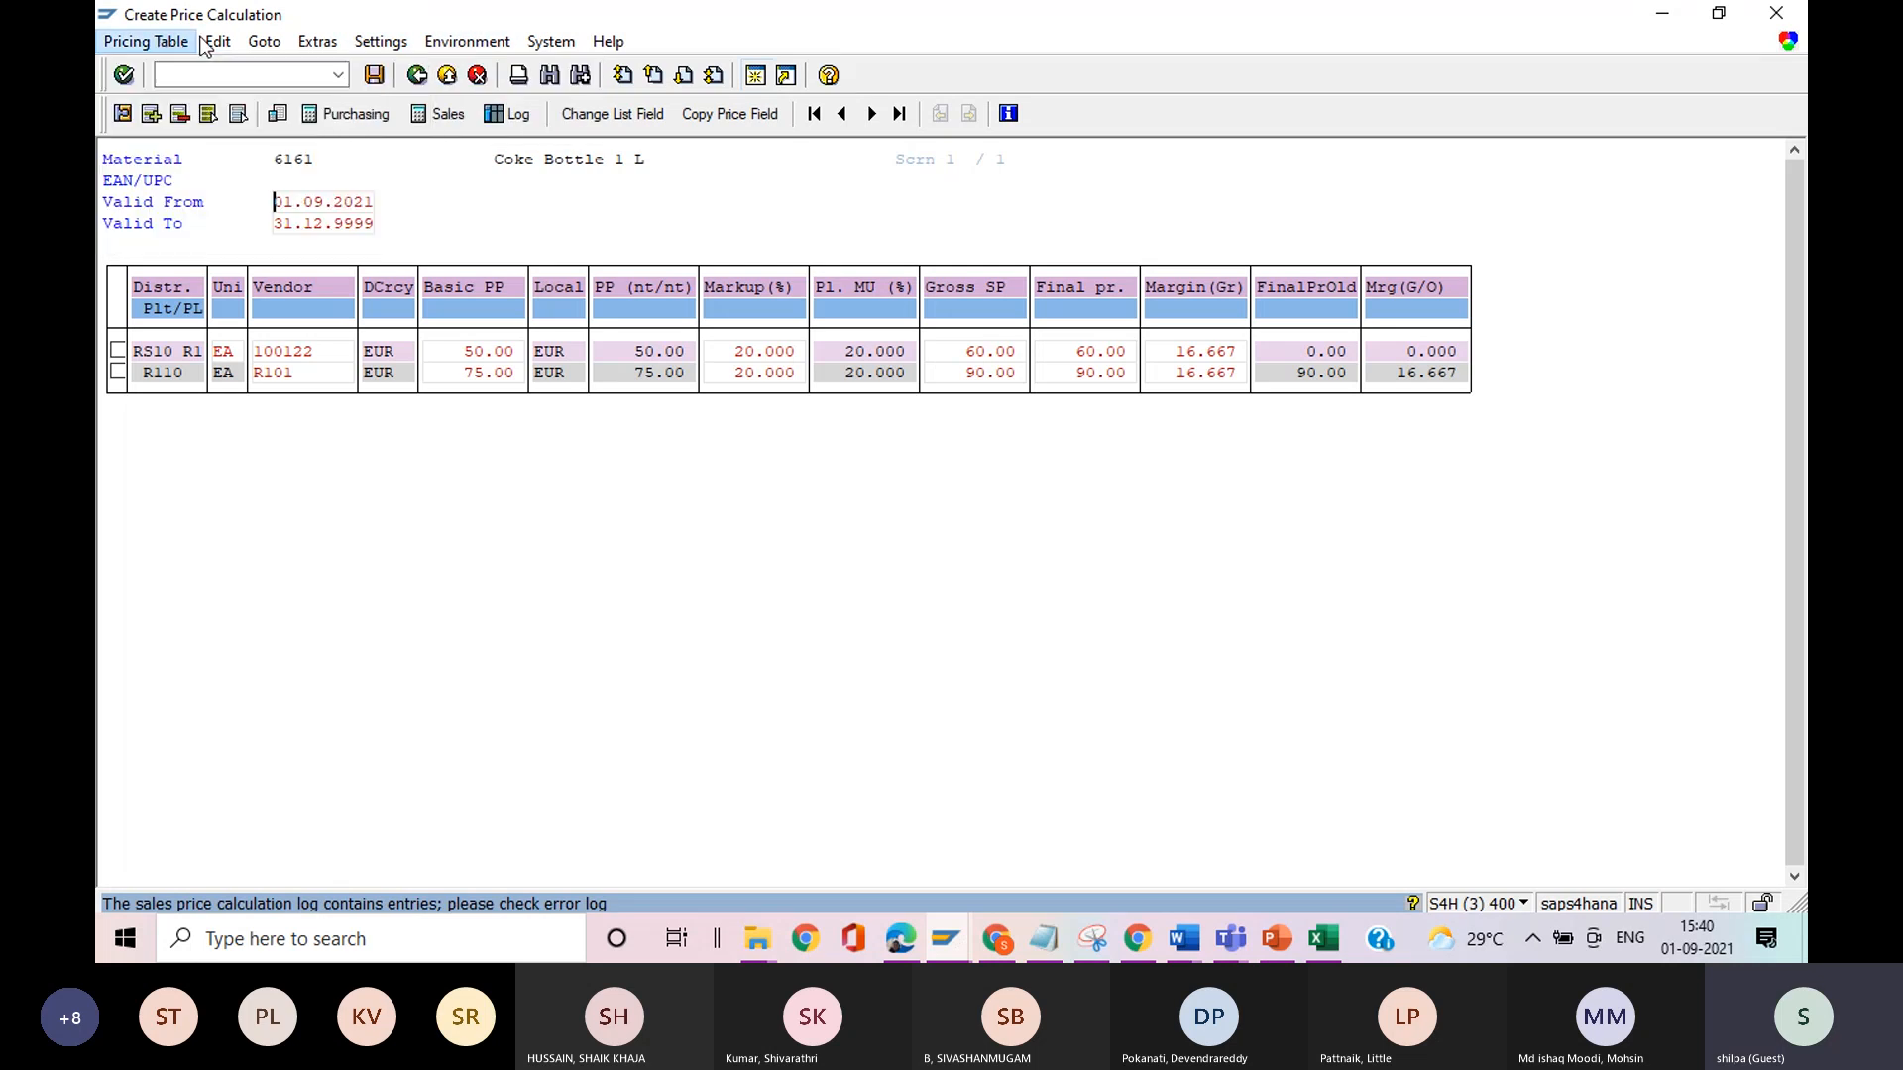
pyautogui.click(211, 45)
pyautogui.moveTo(256, 48)
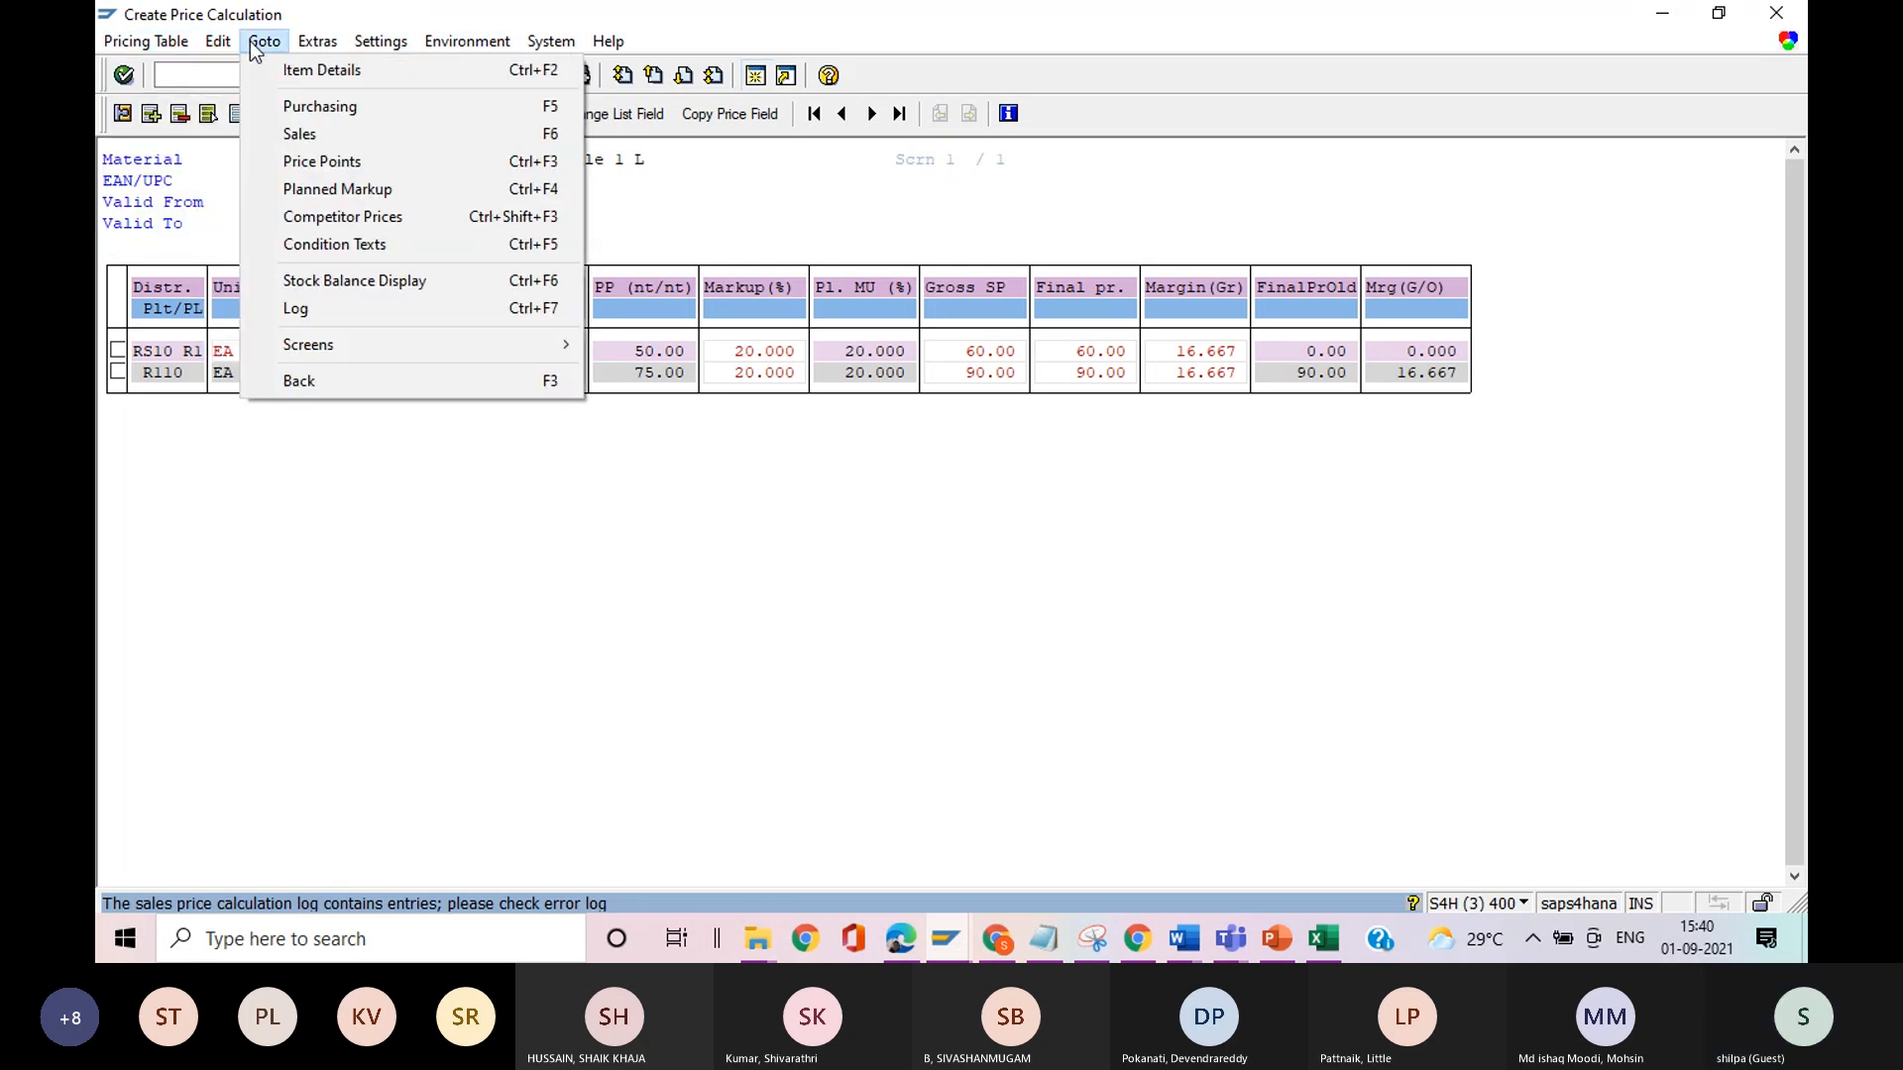
pyautogui.click(341, 217)
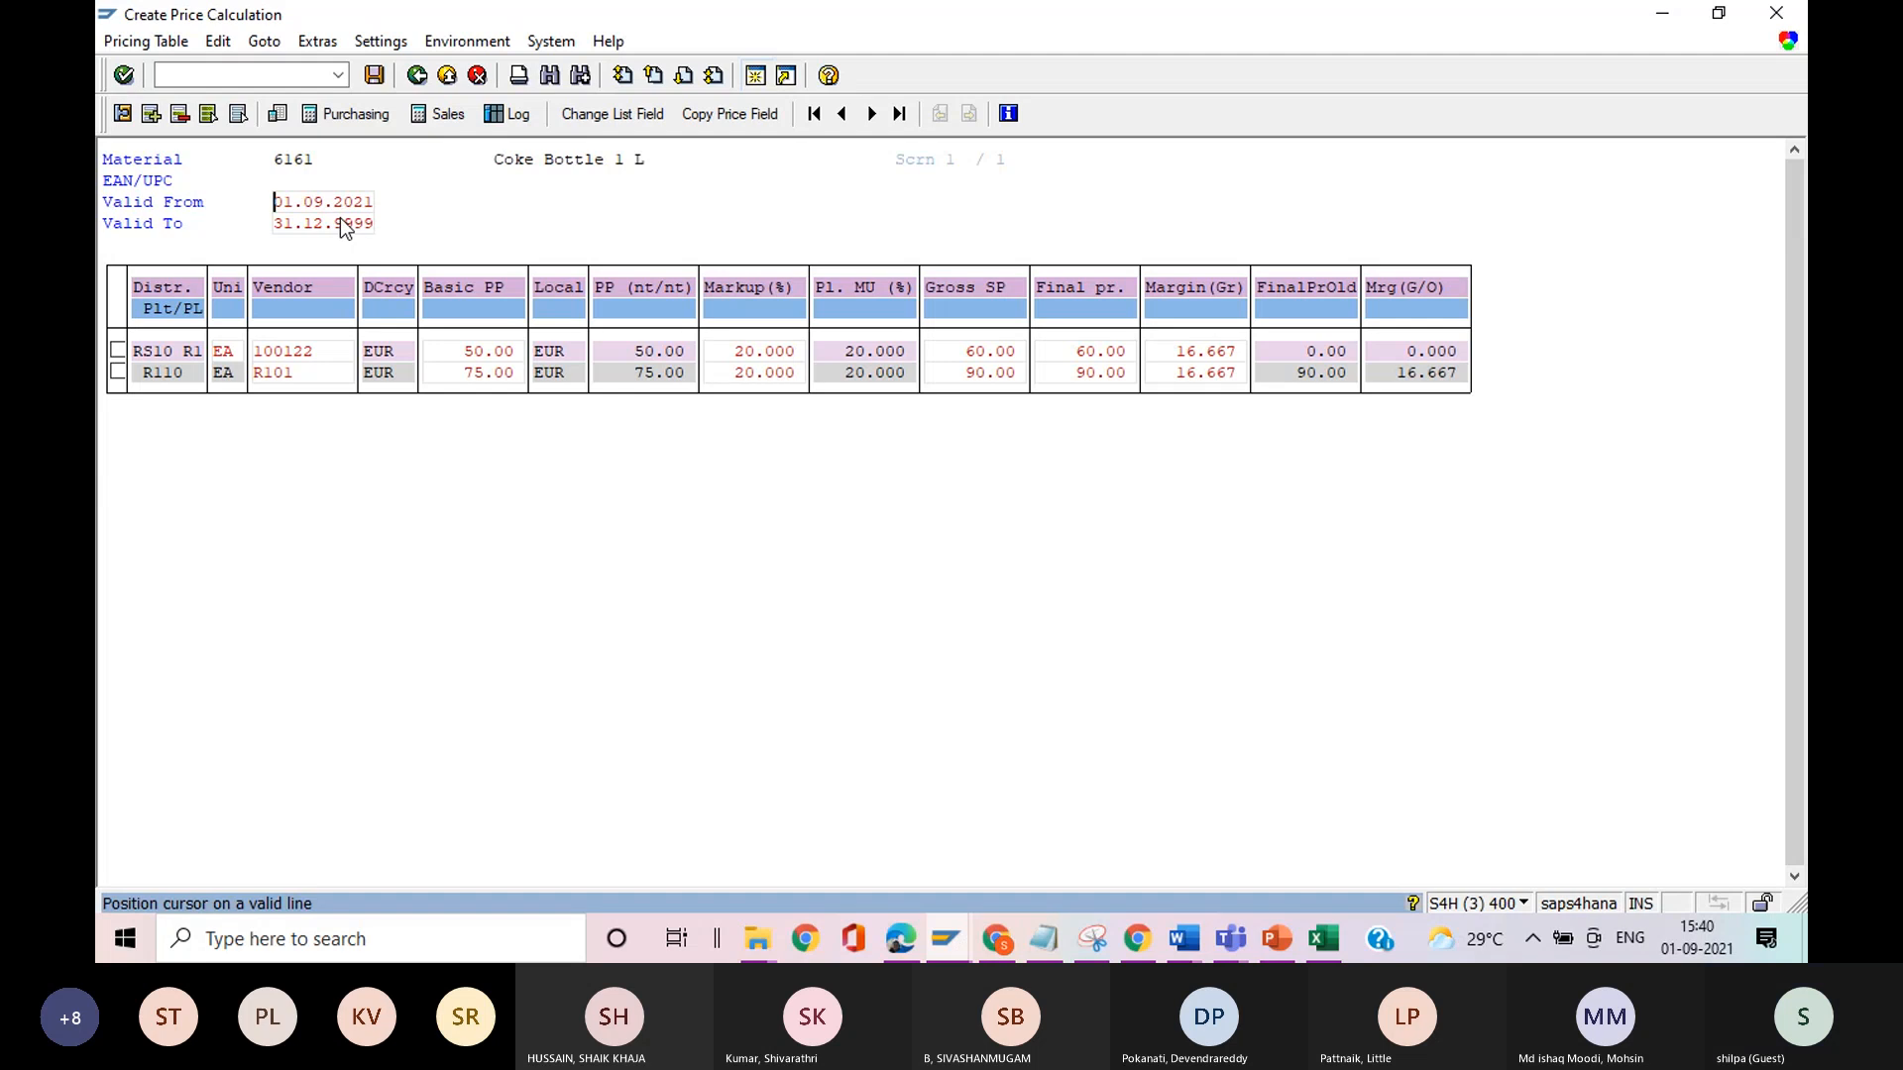
pyautogui.click(178, 351)
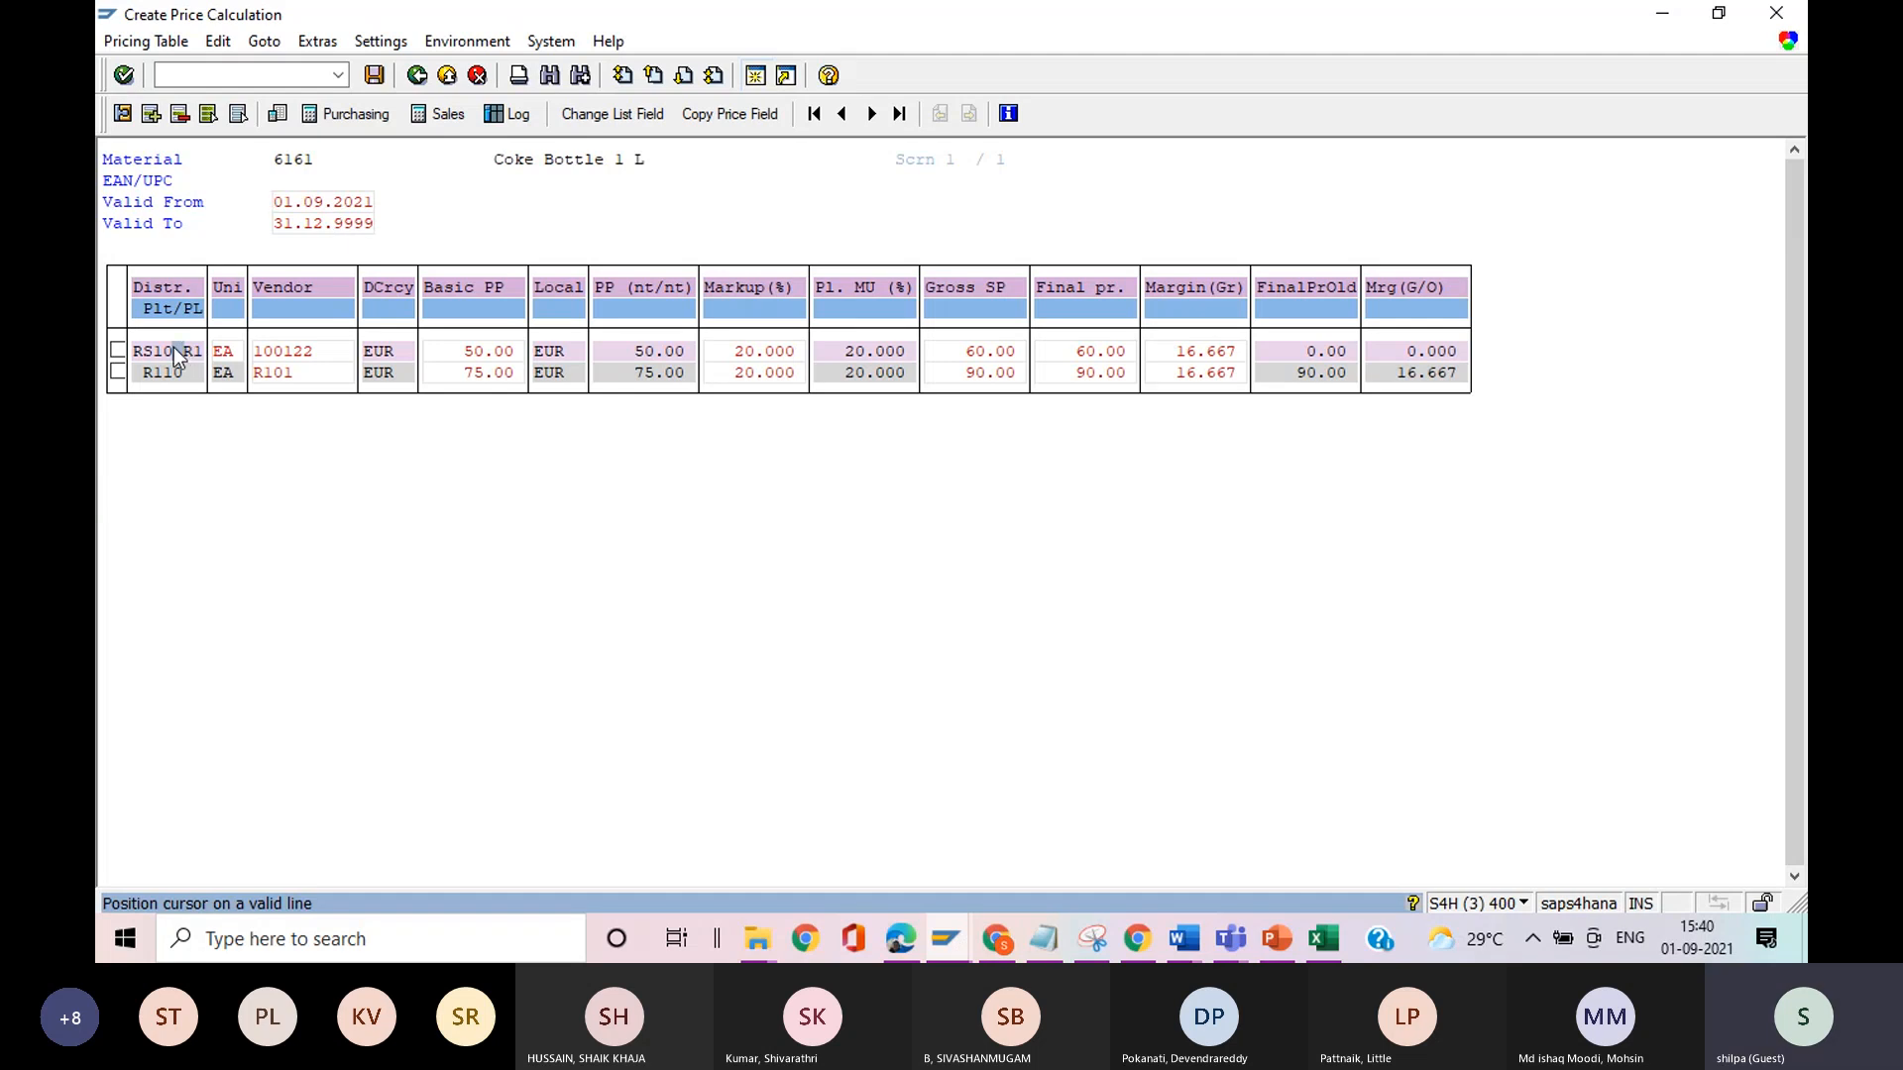
pyautogui.click(269, 43)
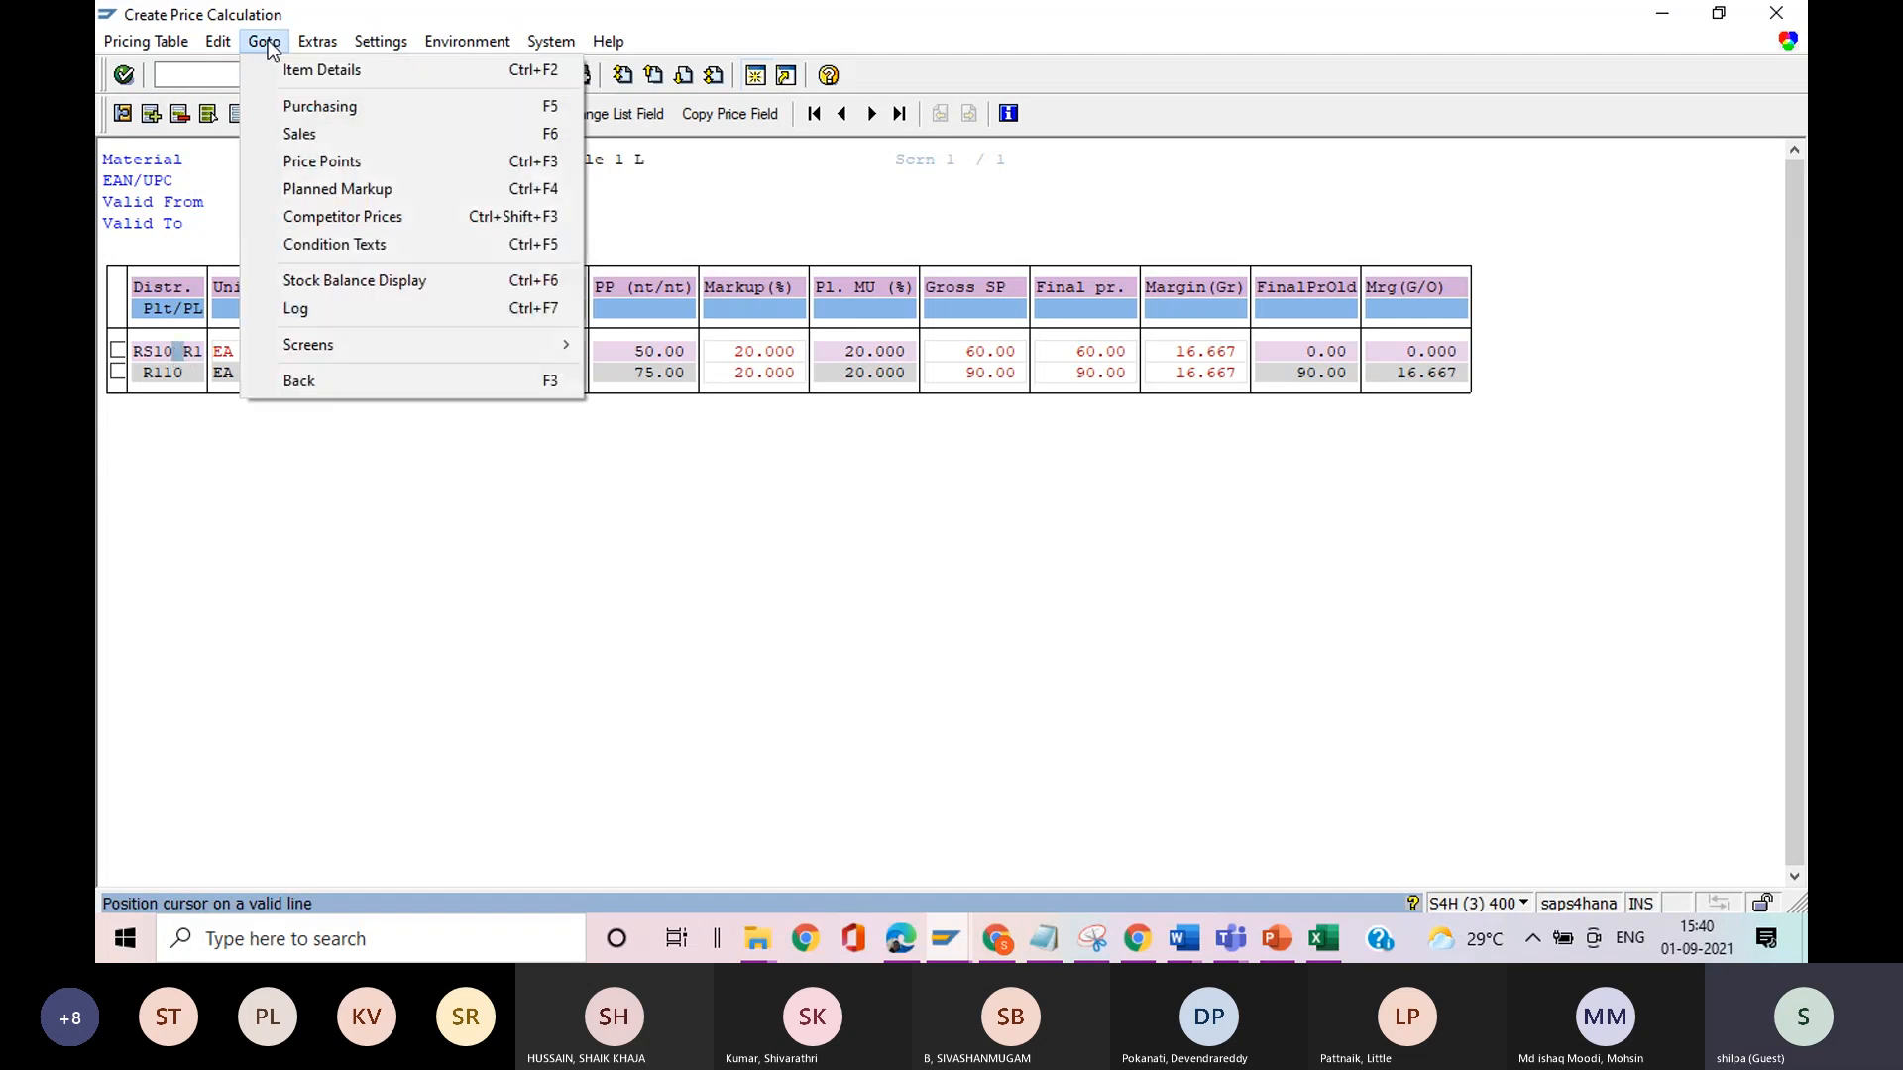
pyautogui.click(301, 211)
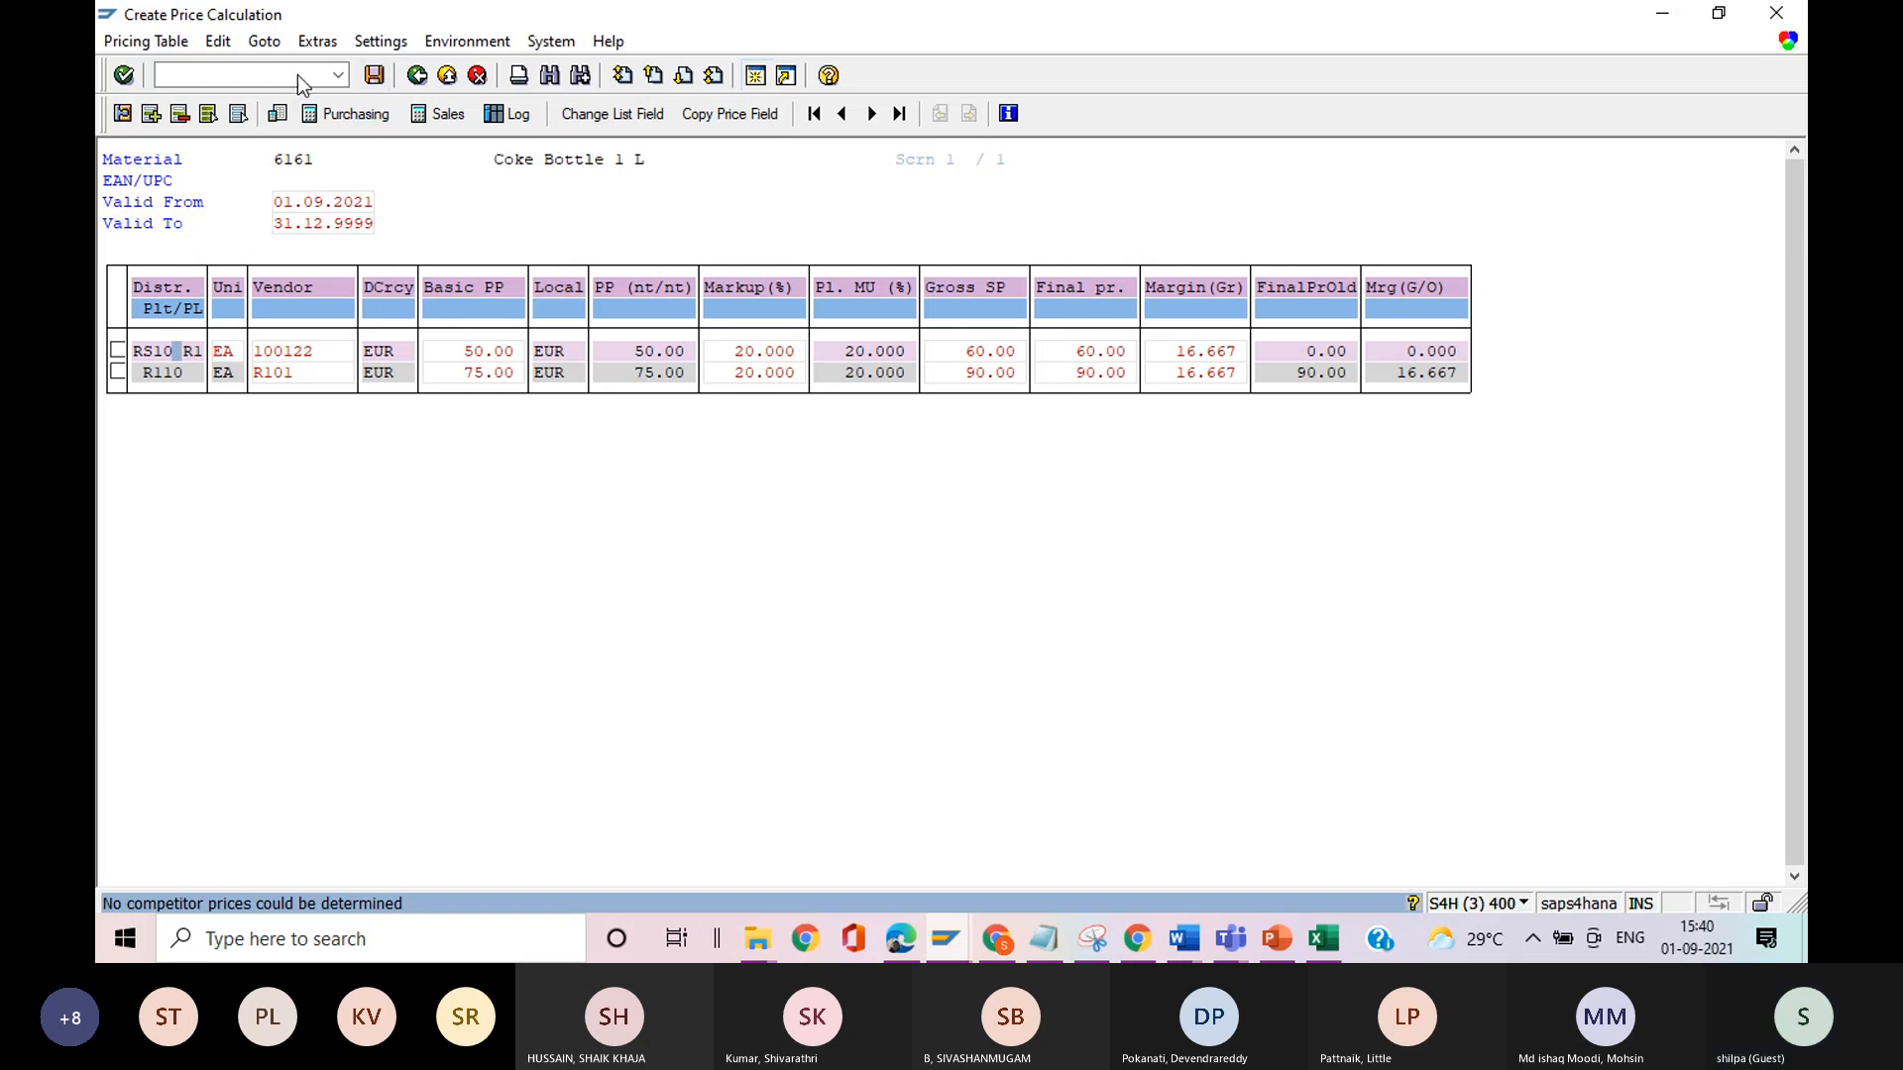
pyautogui.click(263, 41)
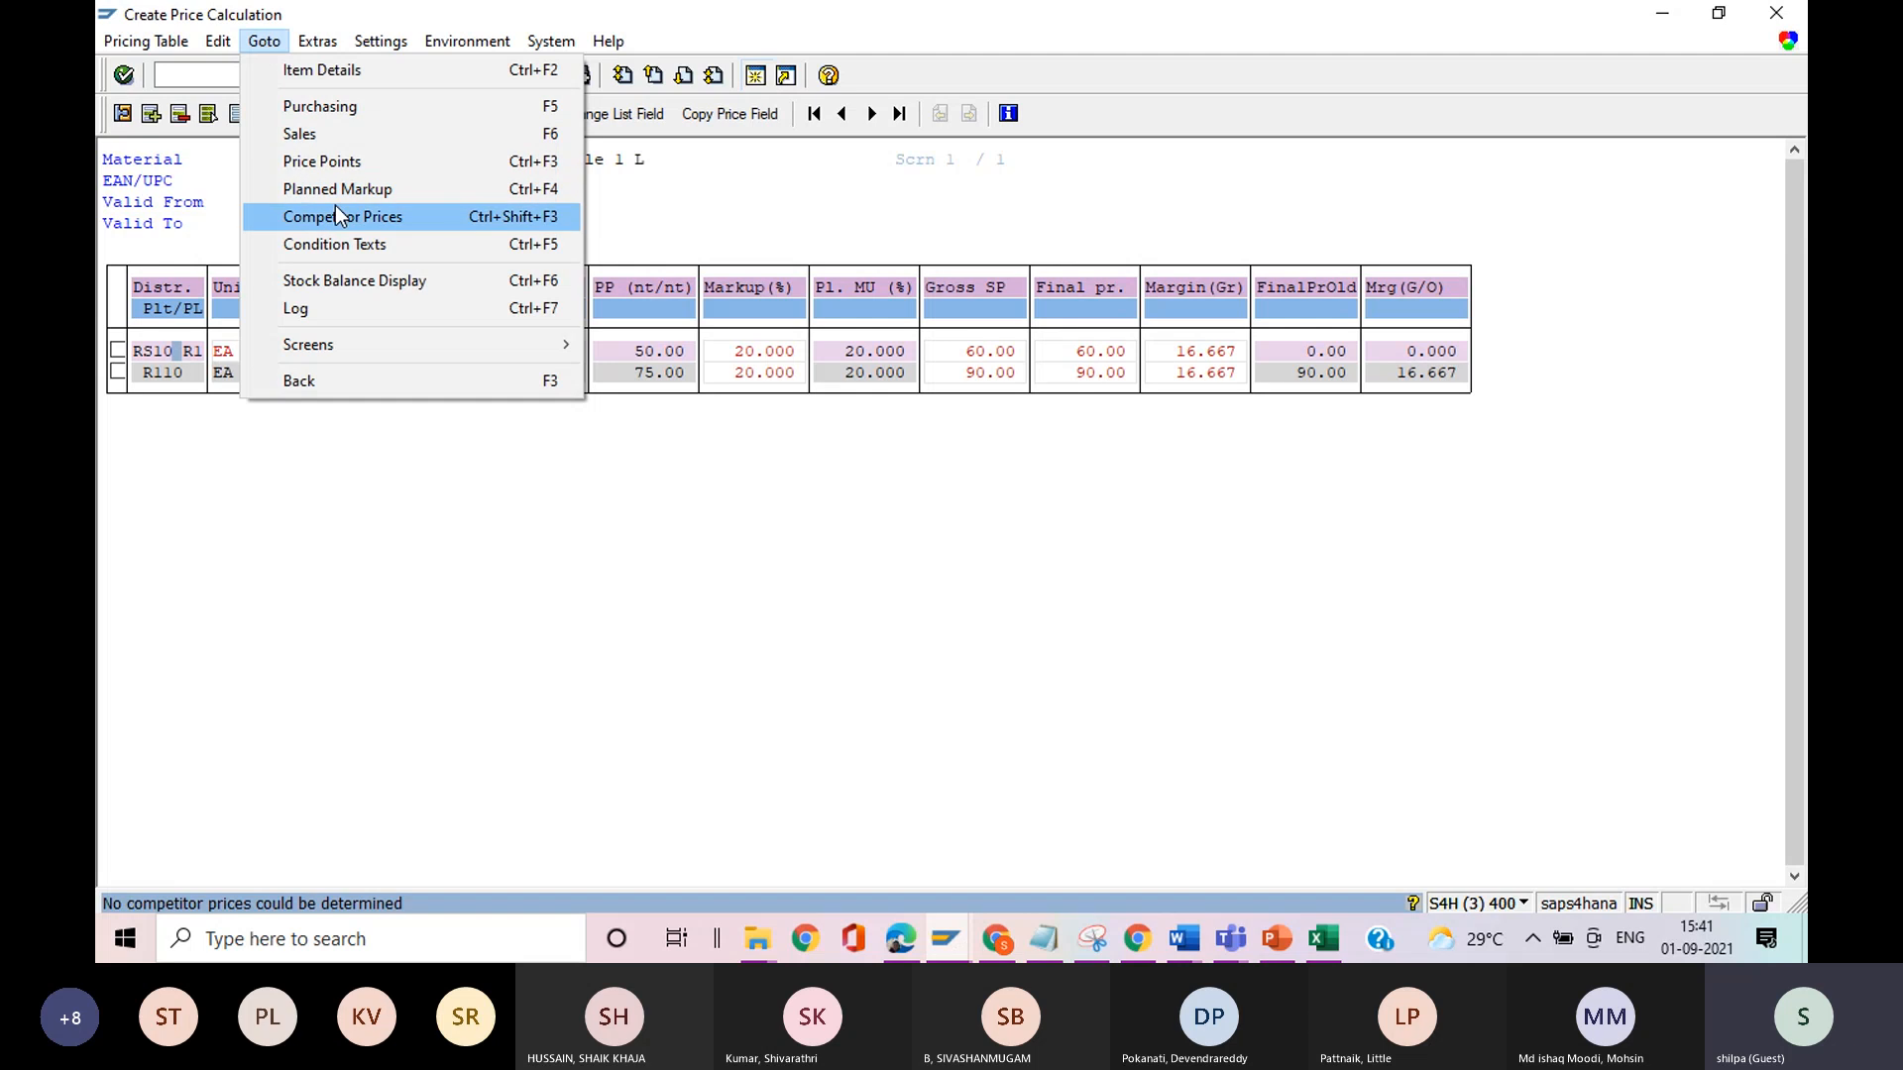
pyautogui.click(736, 403)
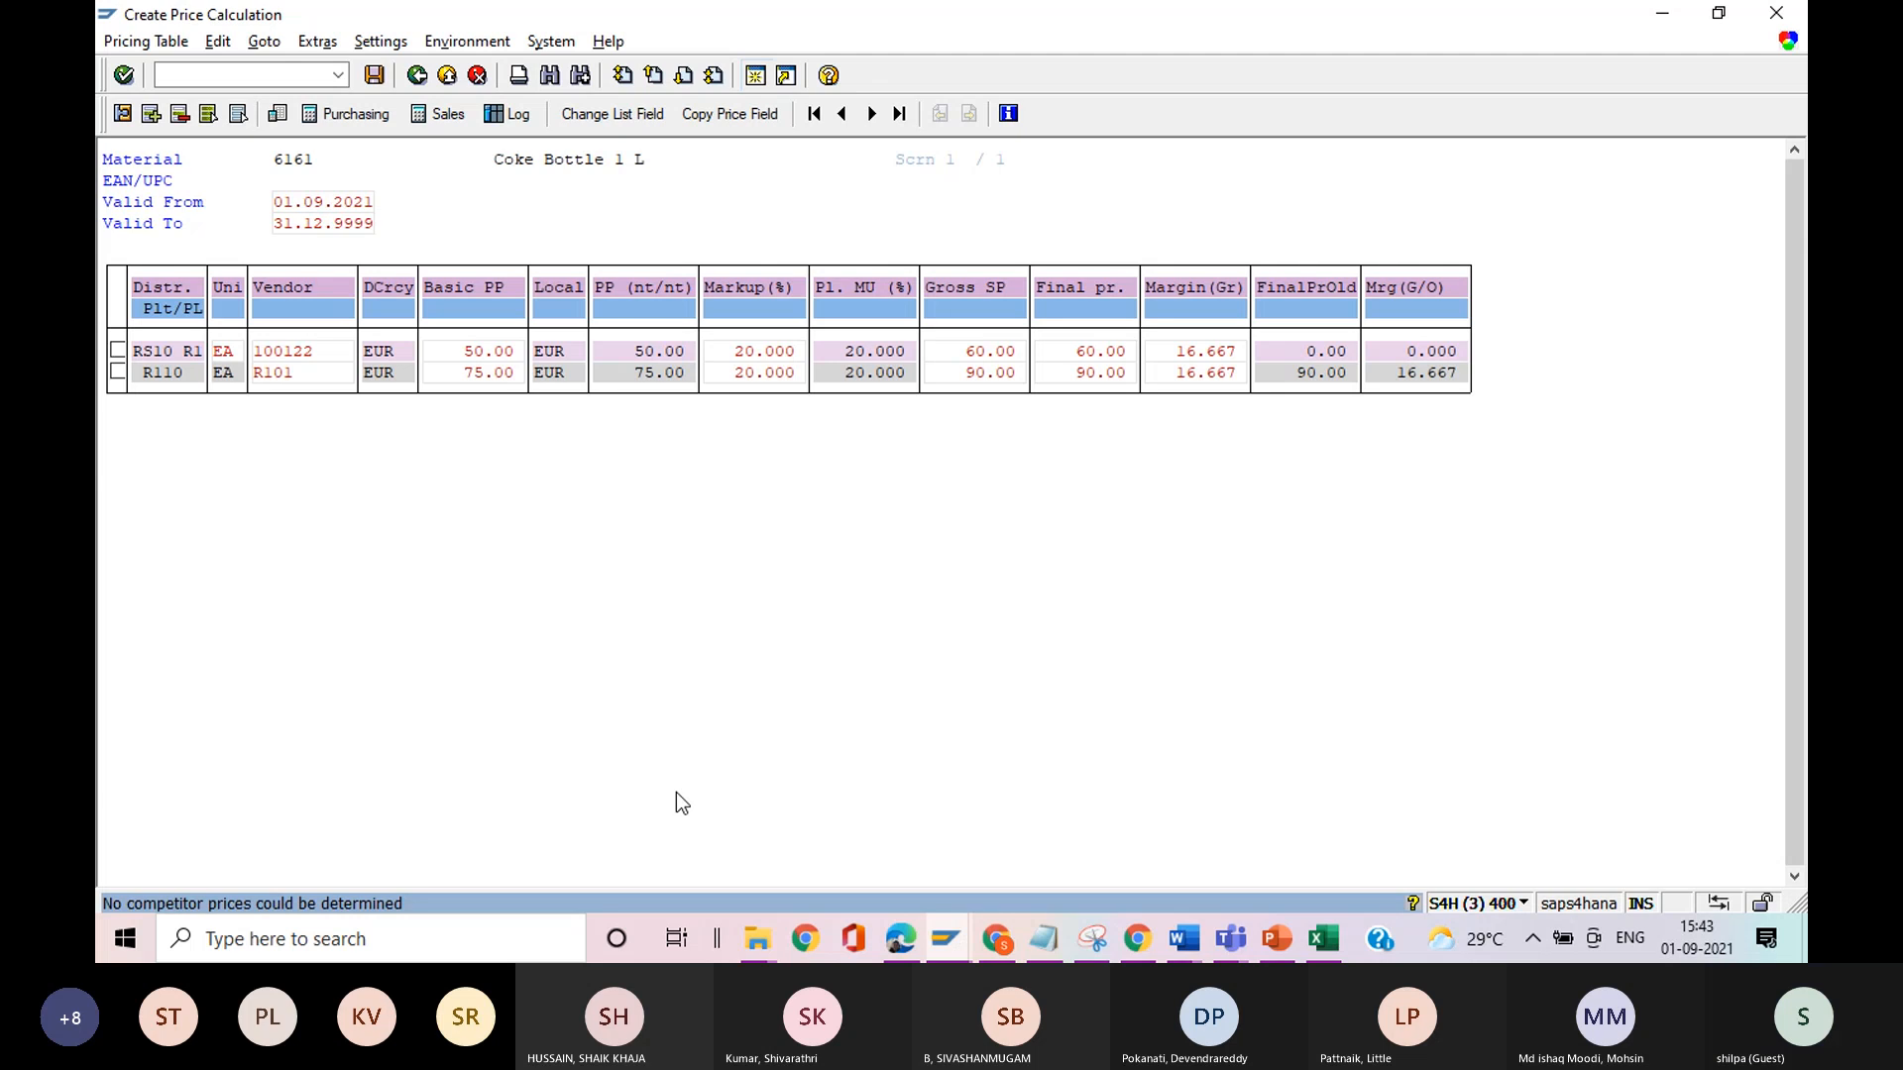
# Switch to the IMG and open Control per Sales Price Calculation Schema and List Field under Control Data for Pricing Table and Data Backup.
pyautogui.hotkey('alt', 'Tab')
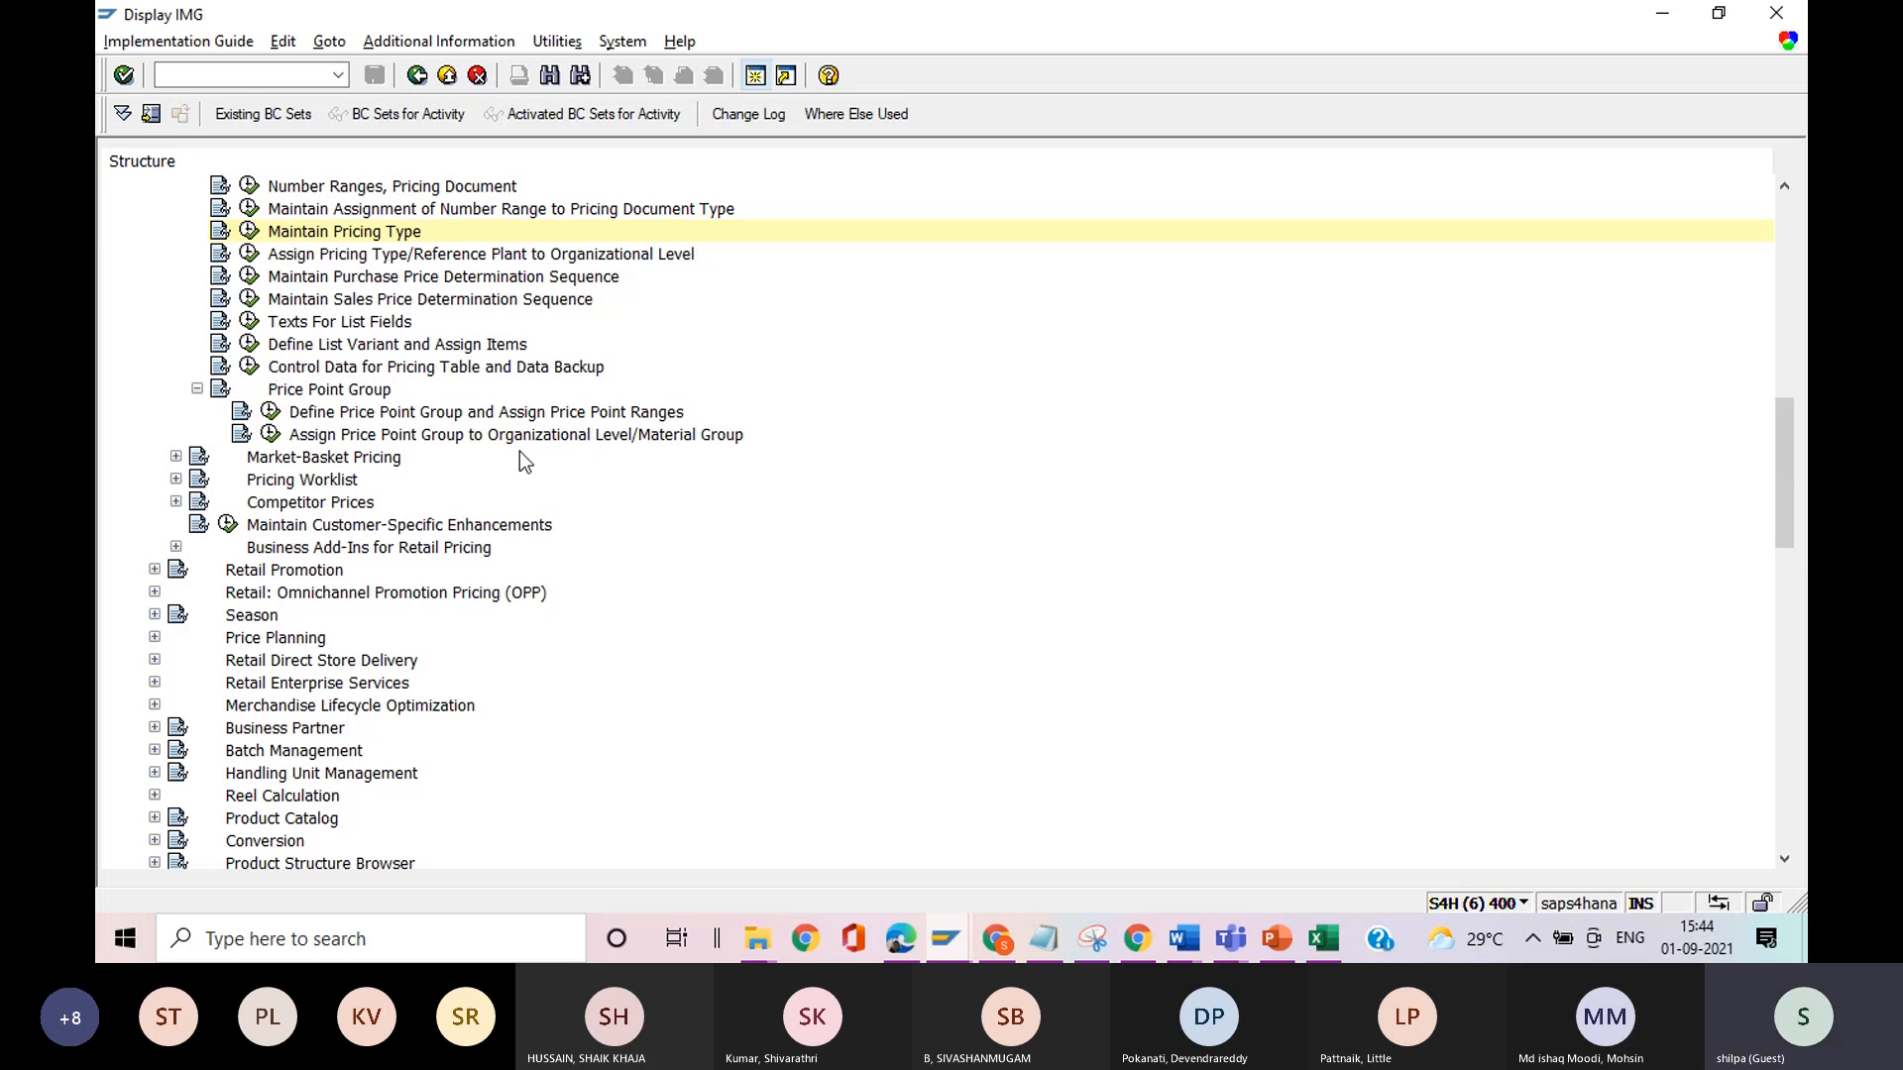
pyautogui.click(249, 368)
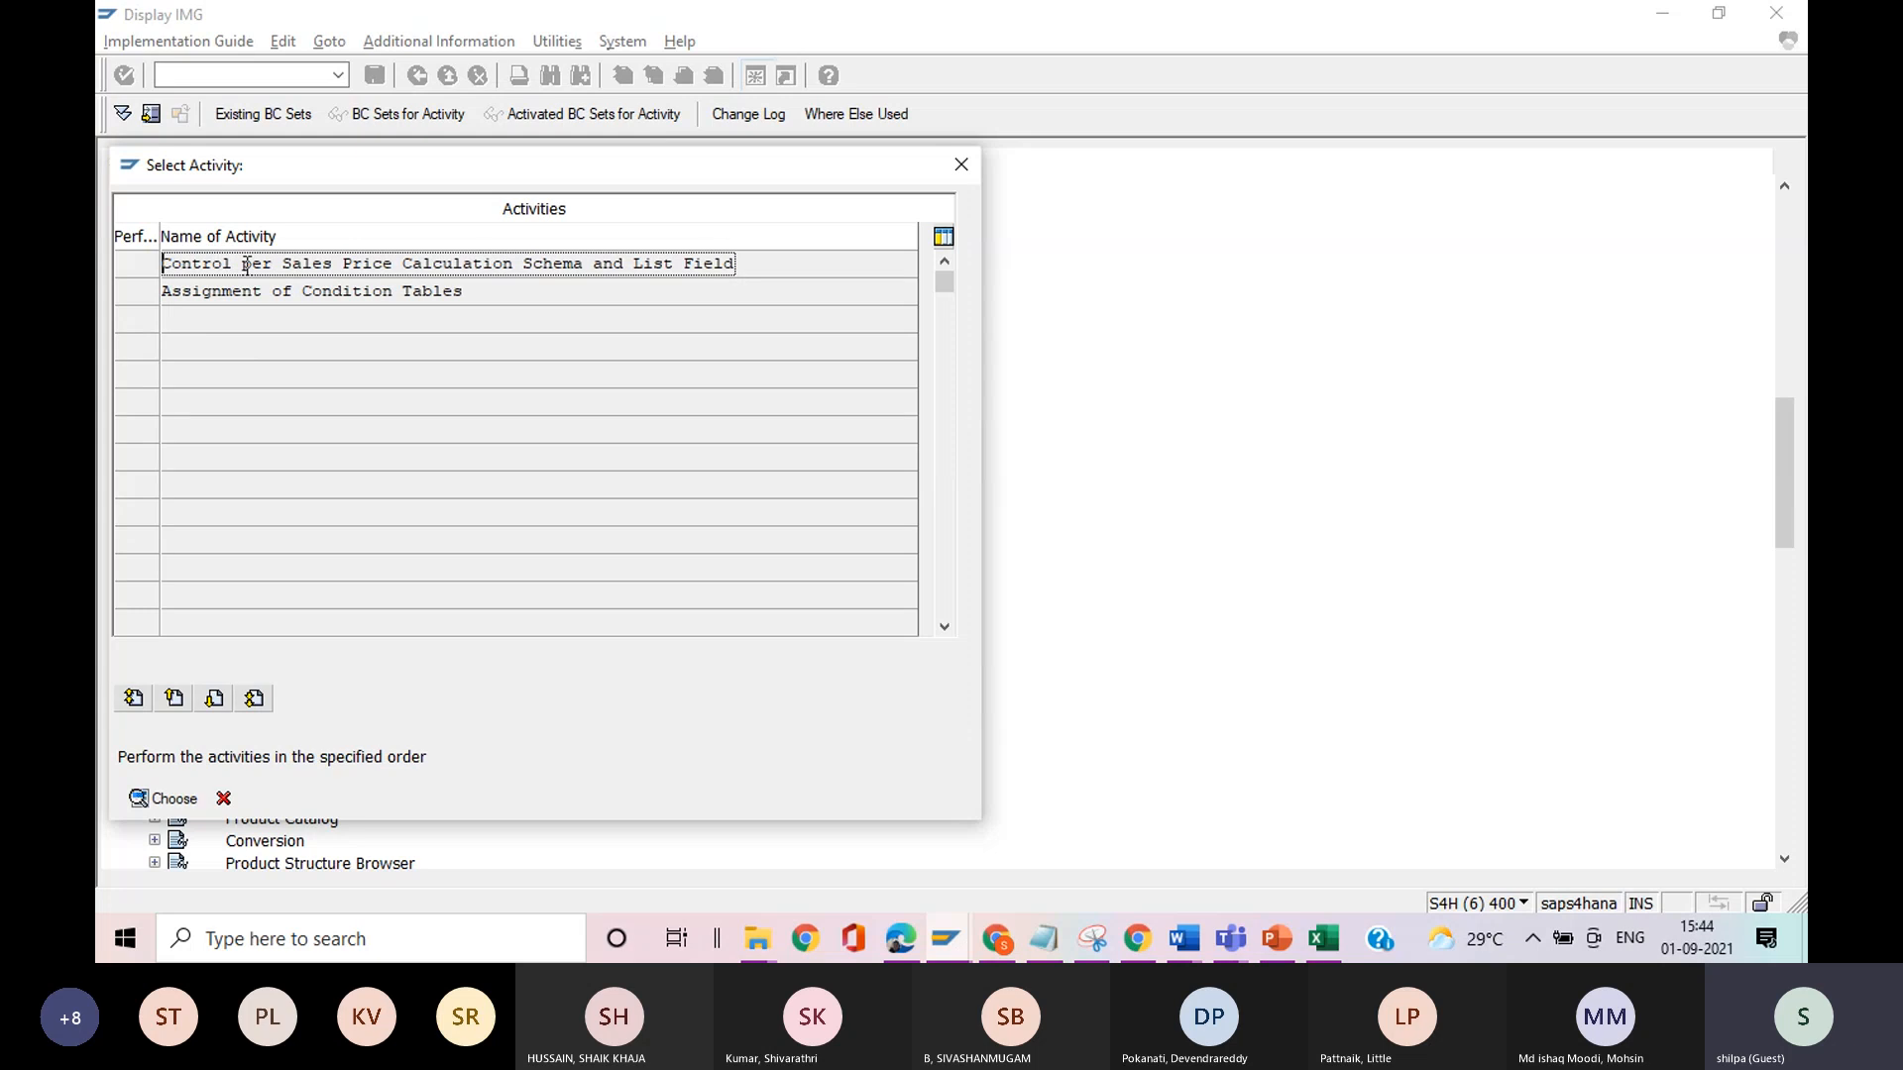
pyautogui.click(171, 805)
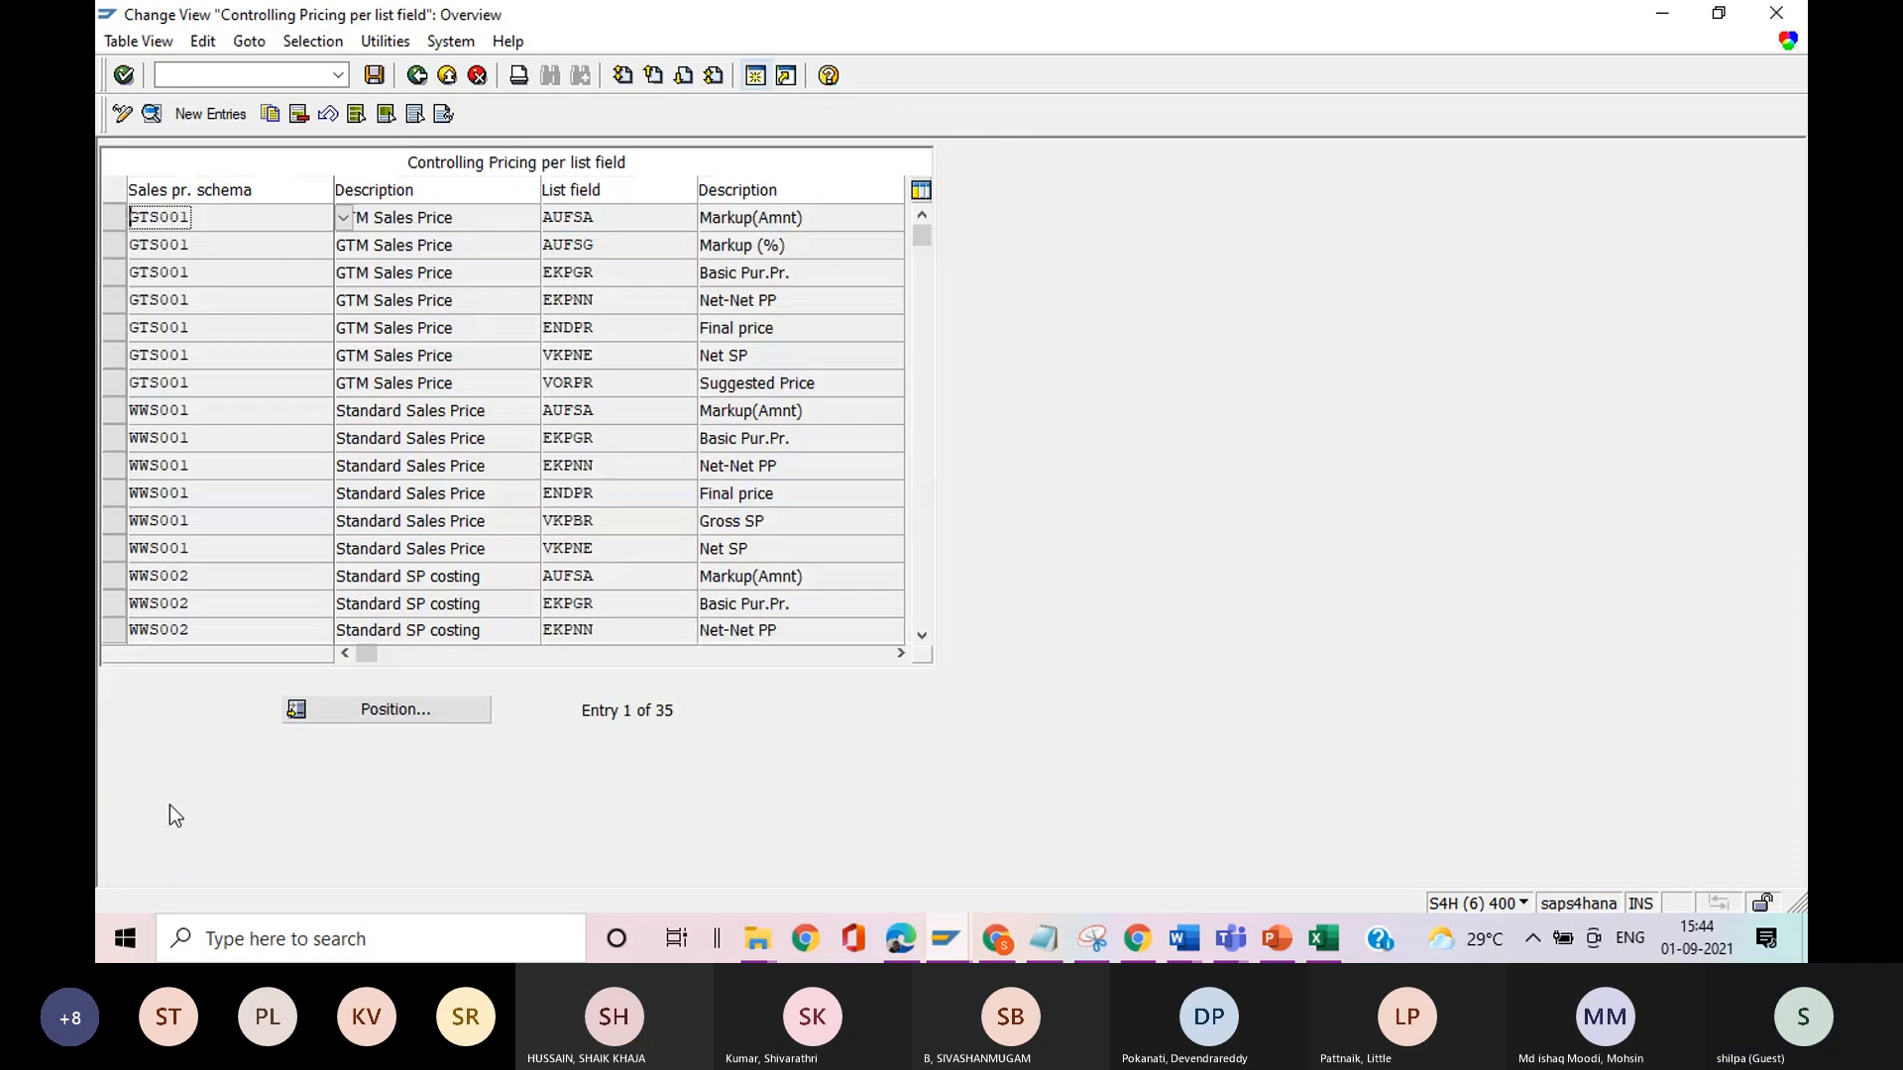
# Position the list at schema WWS001, view the details of its AUFSA list field and leave the view.
pyautogui.click(396, 705)
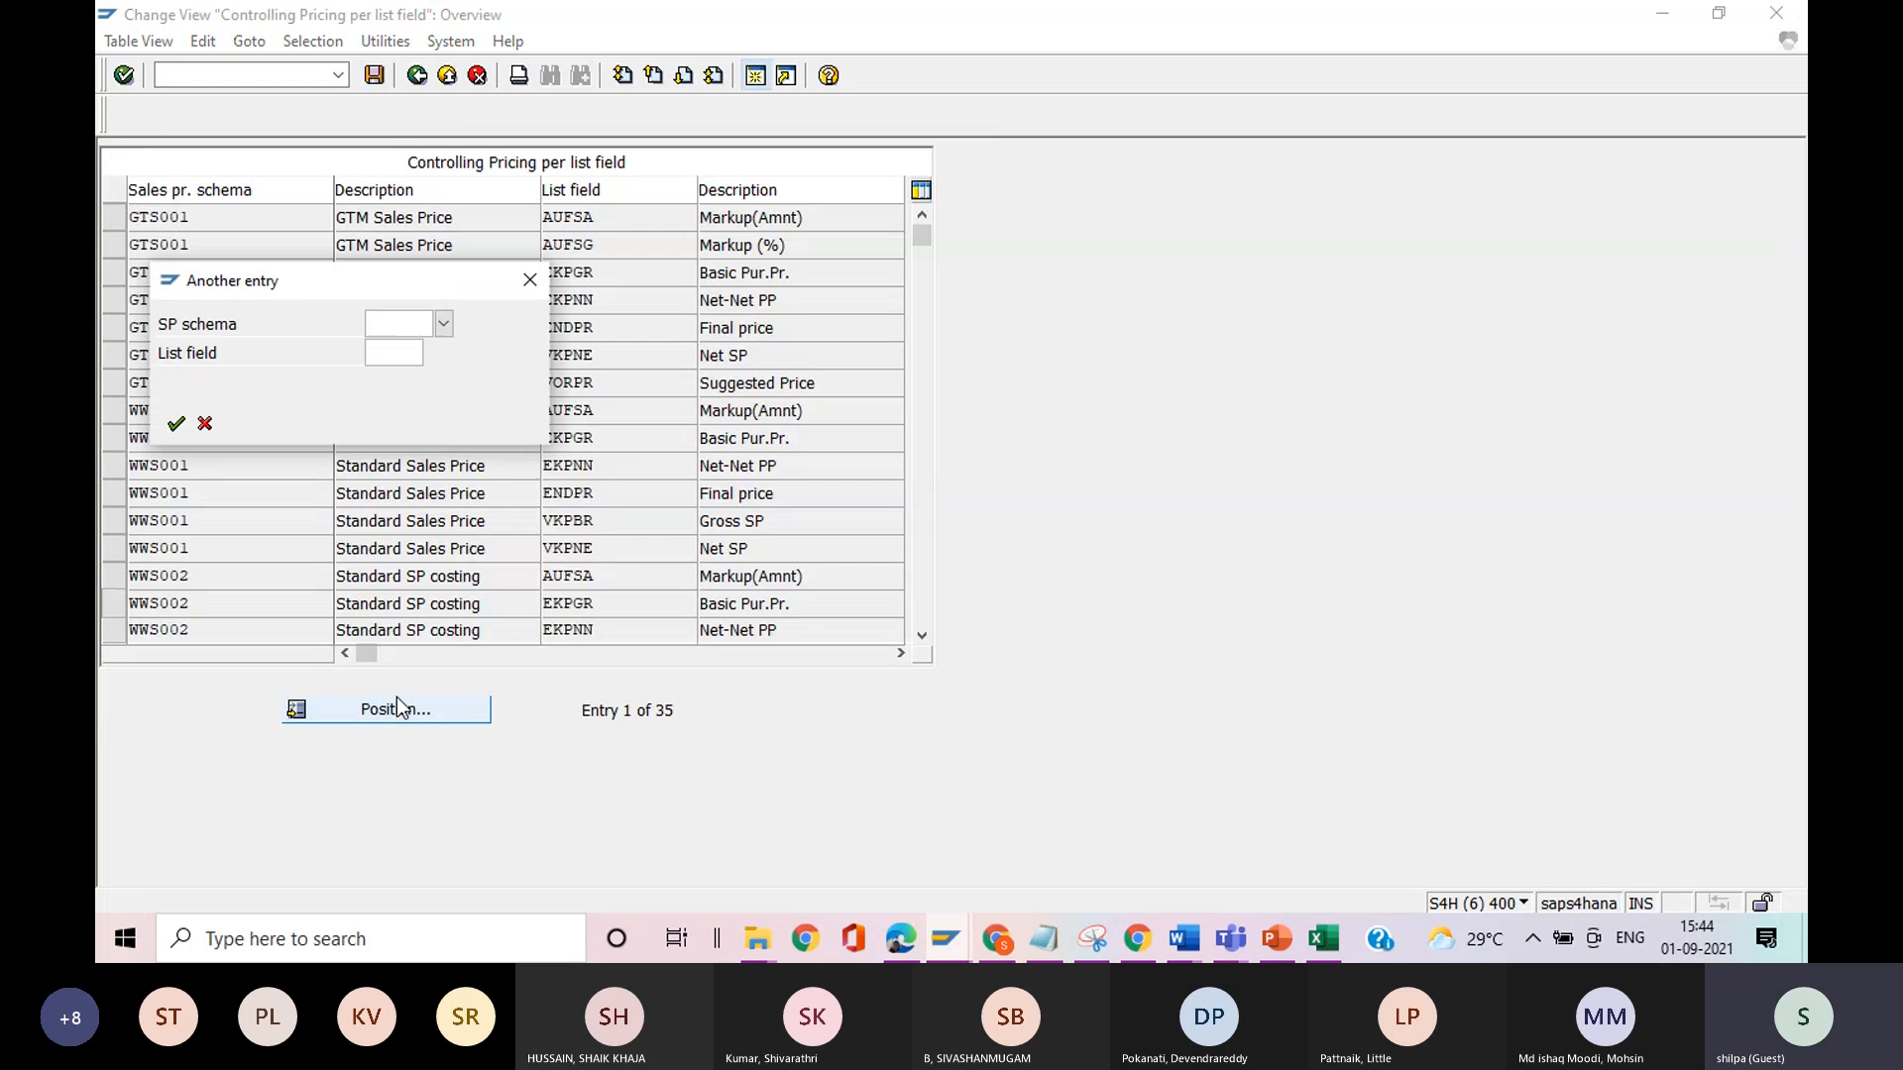
pyautogui.write('wws001')
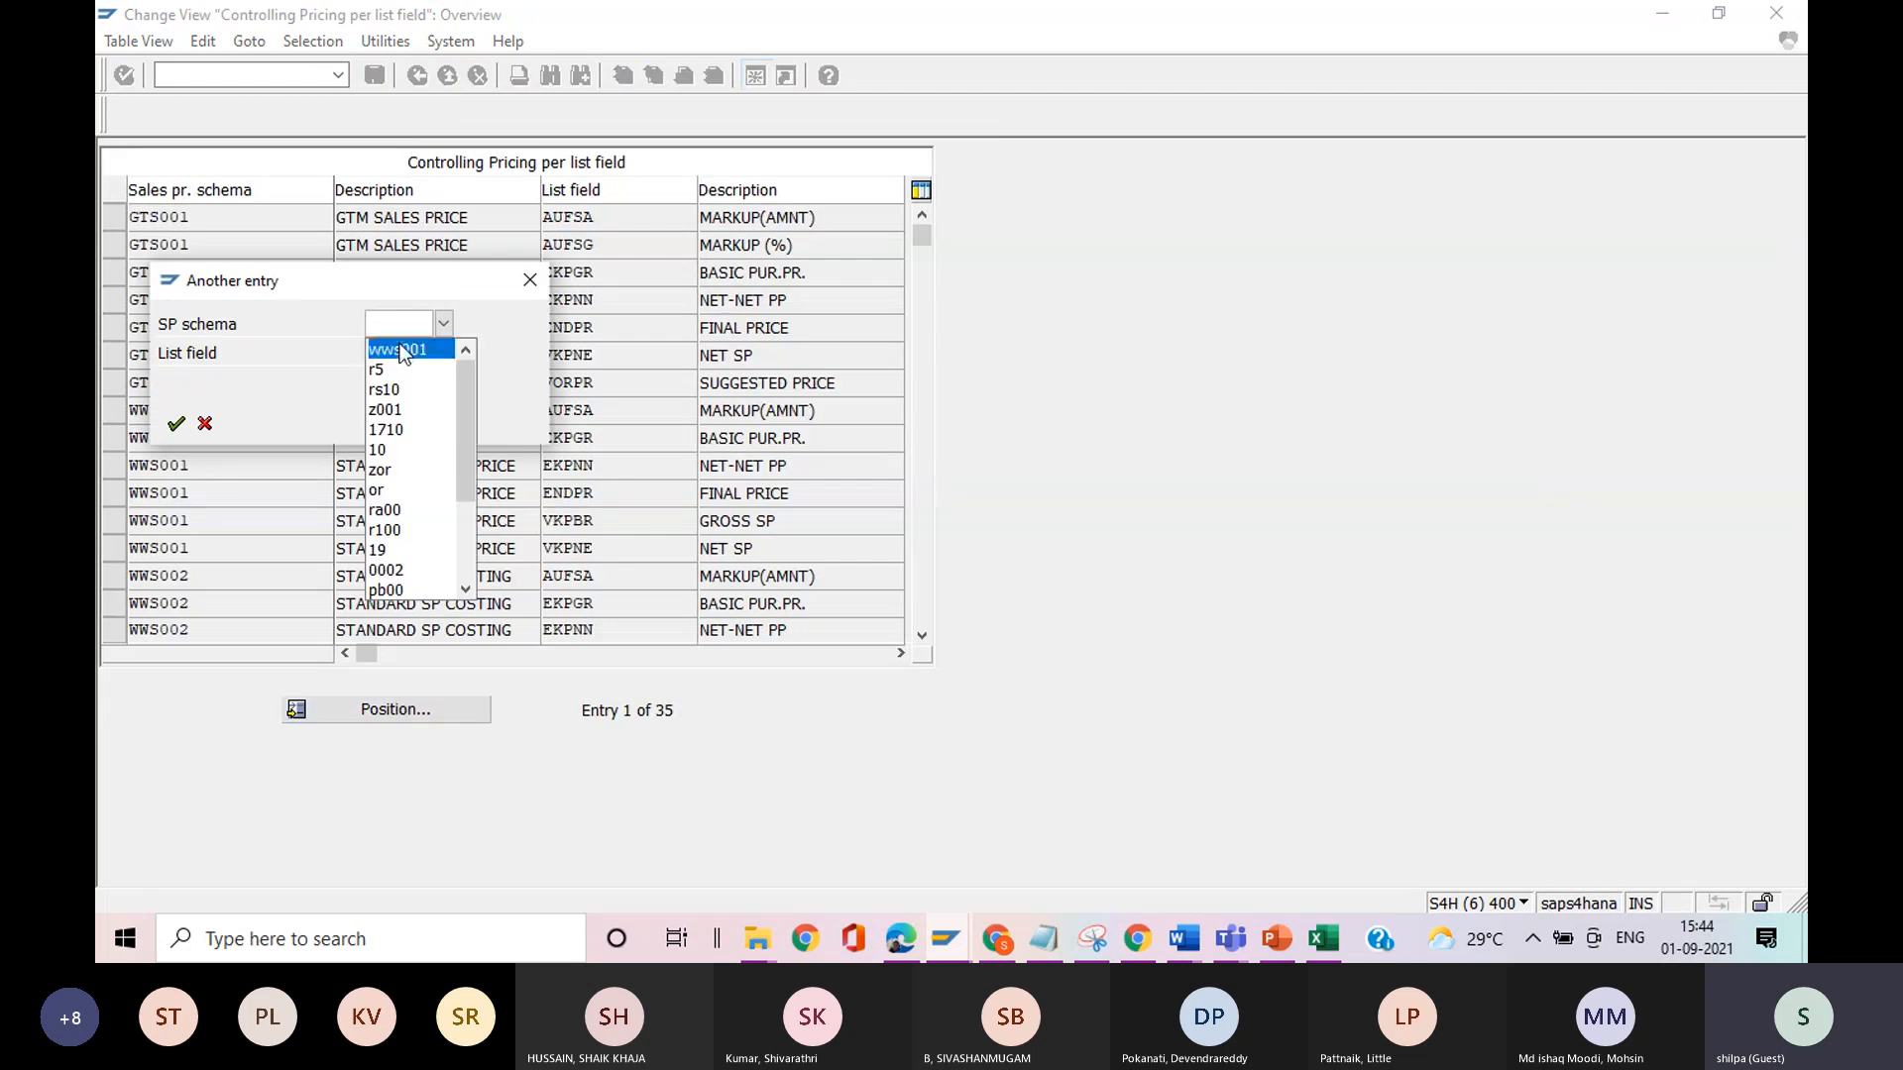
pyautogui.click(169, 424)
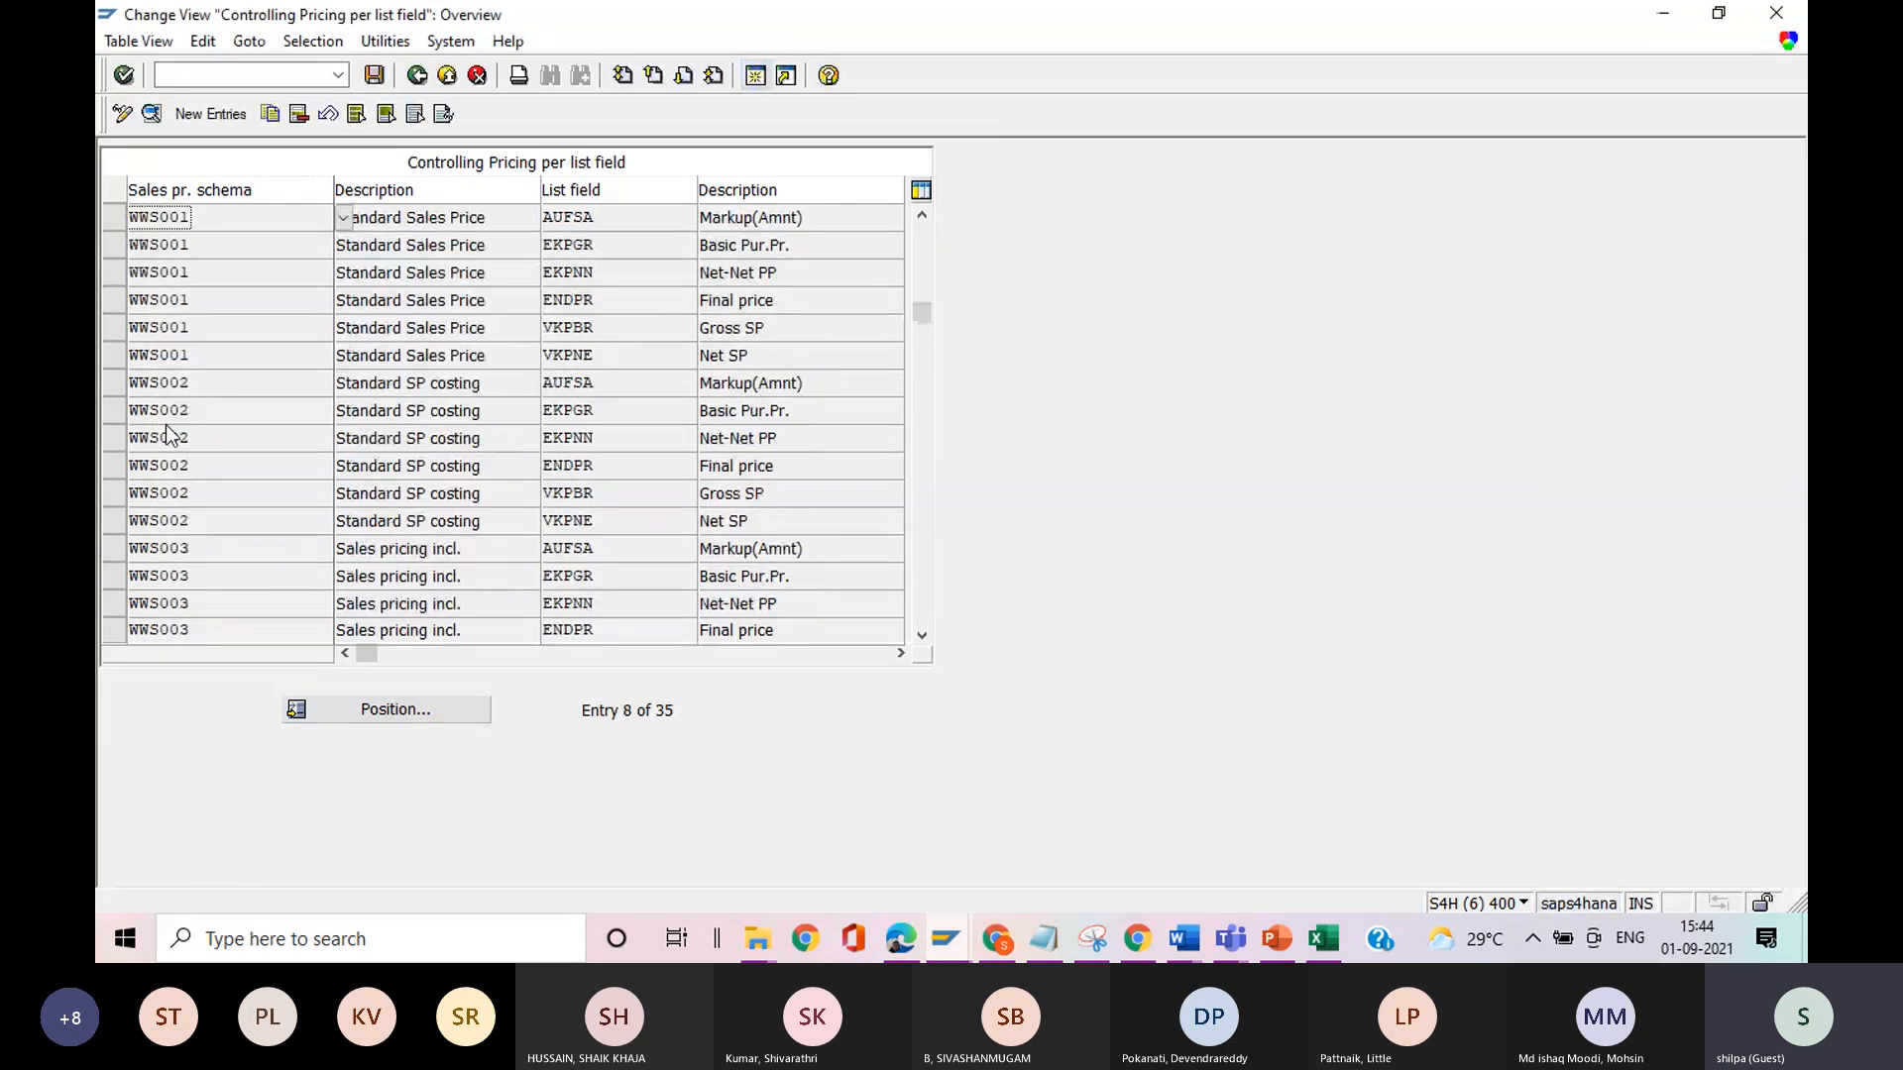
pyautogui.click(111, 219)
pyautogui.click(150, 114)
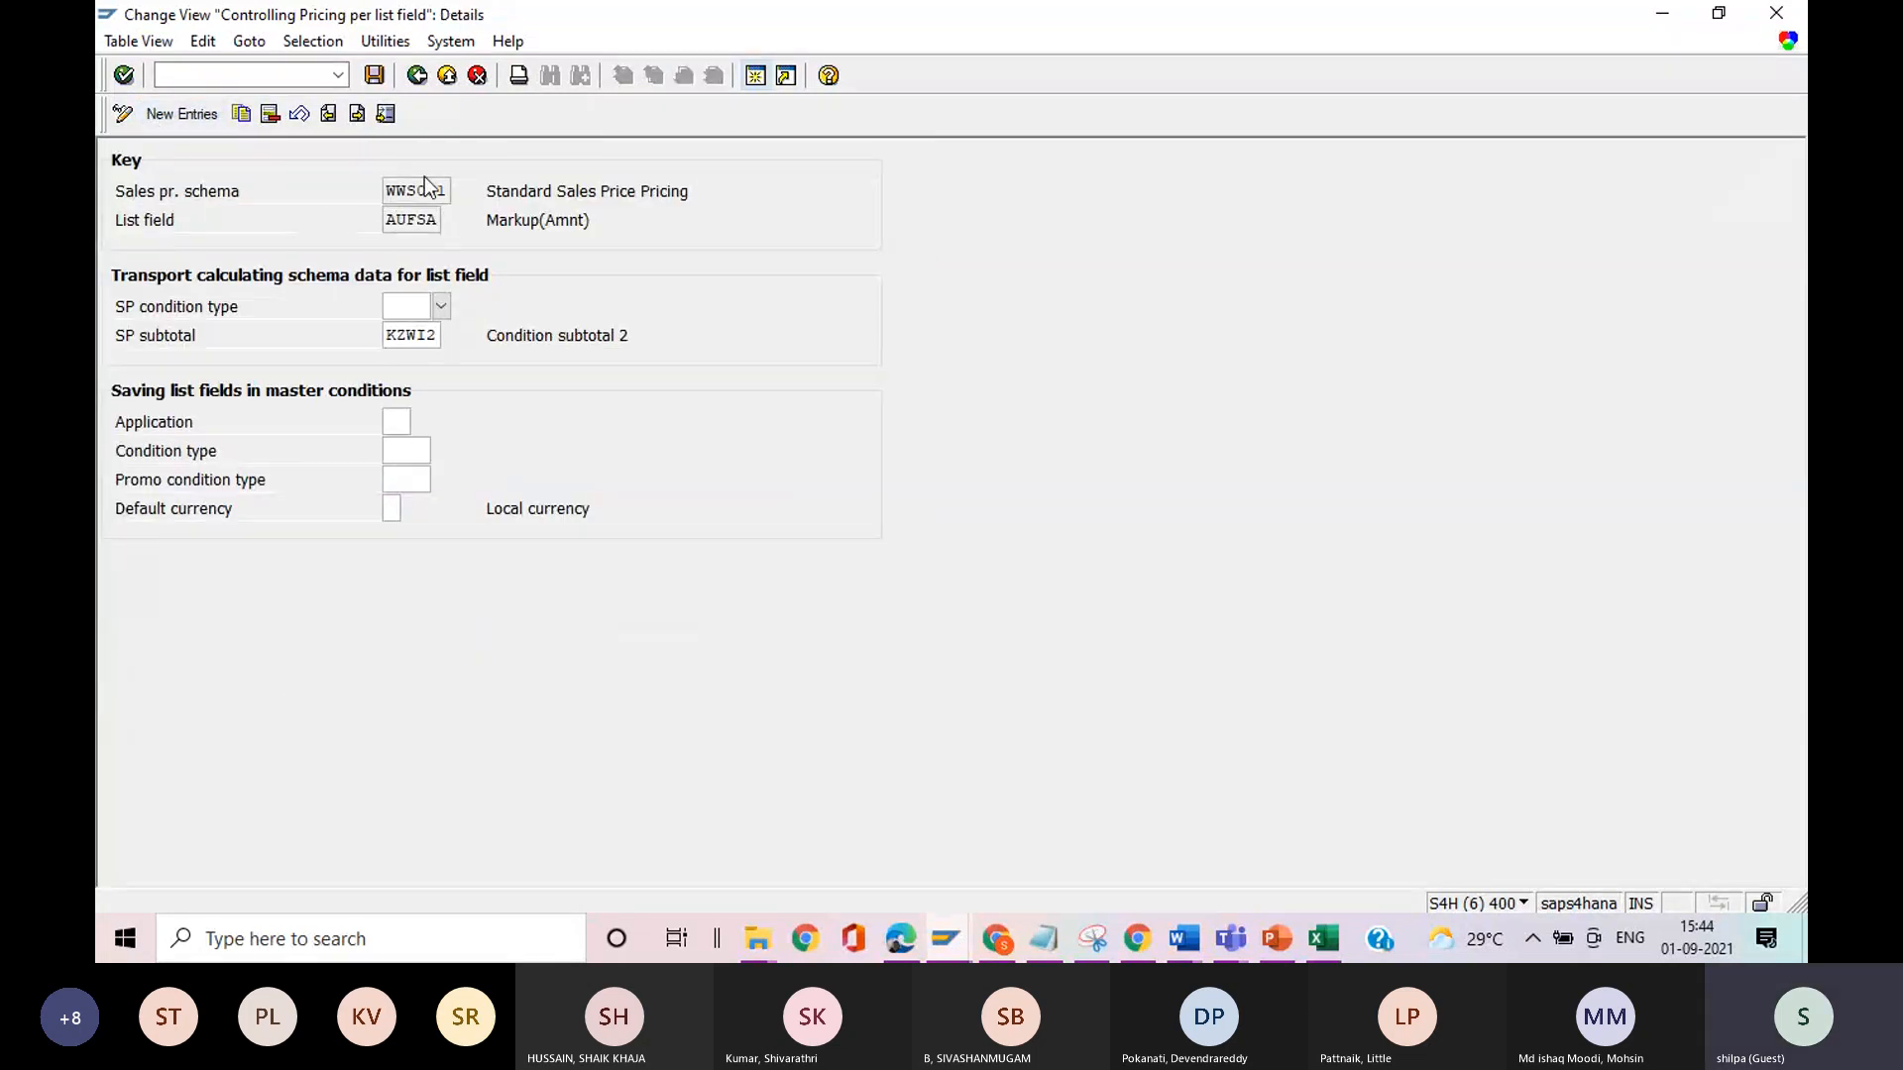
pyautogui.click(417, 76)
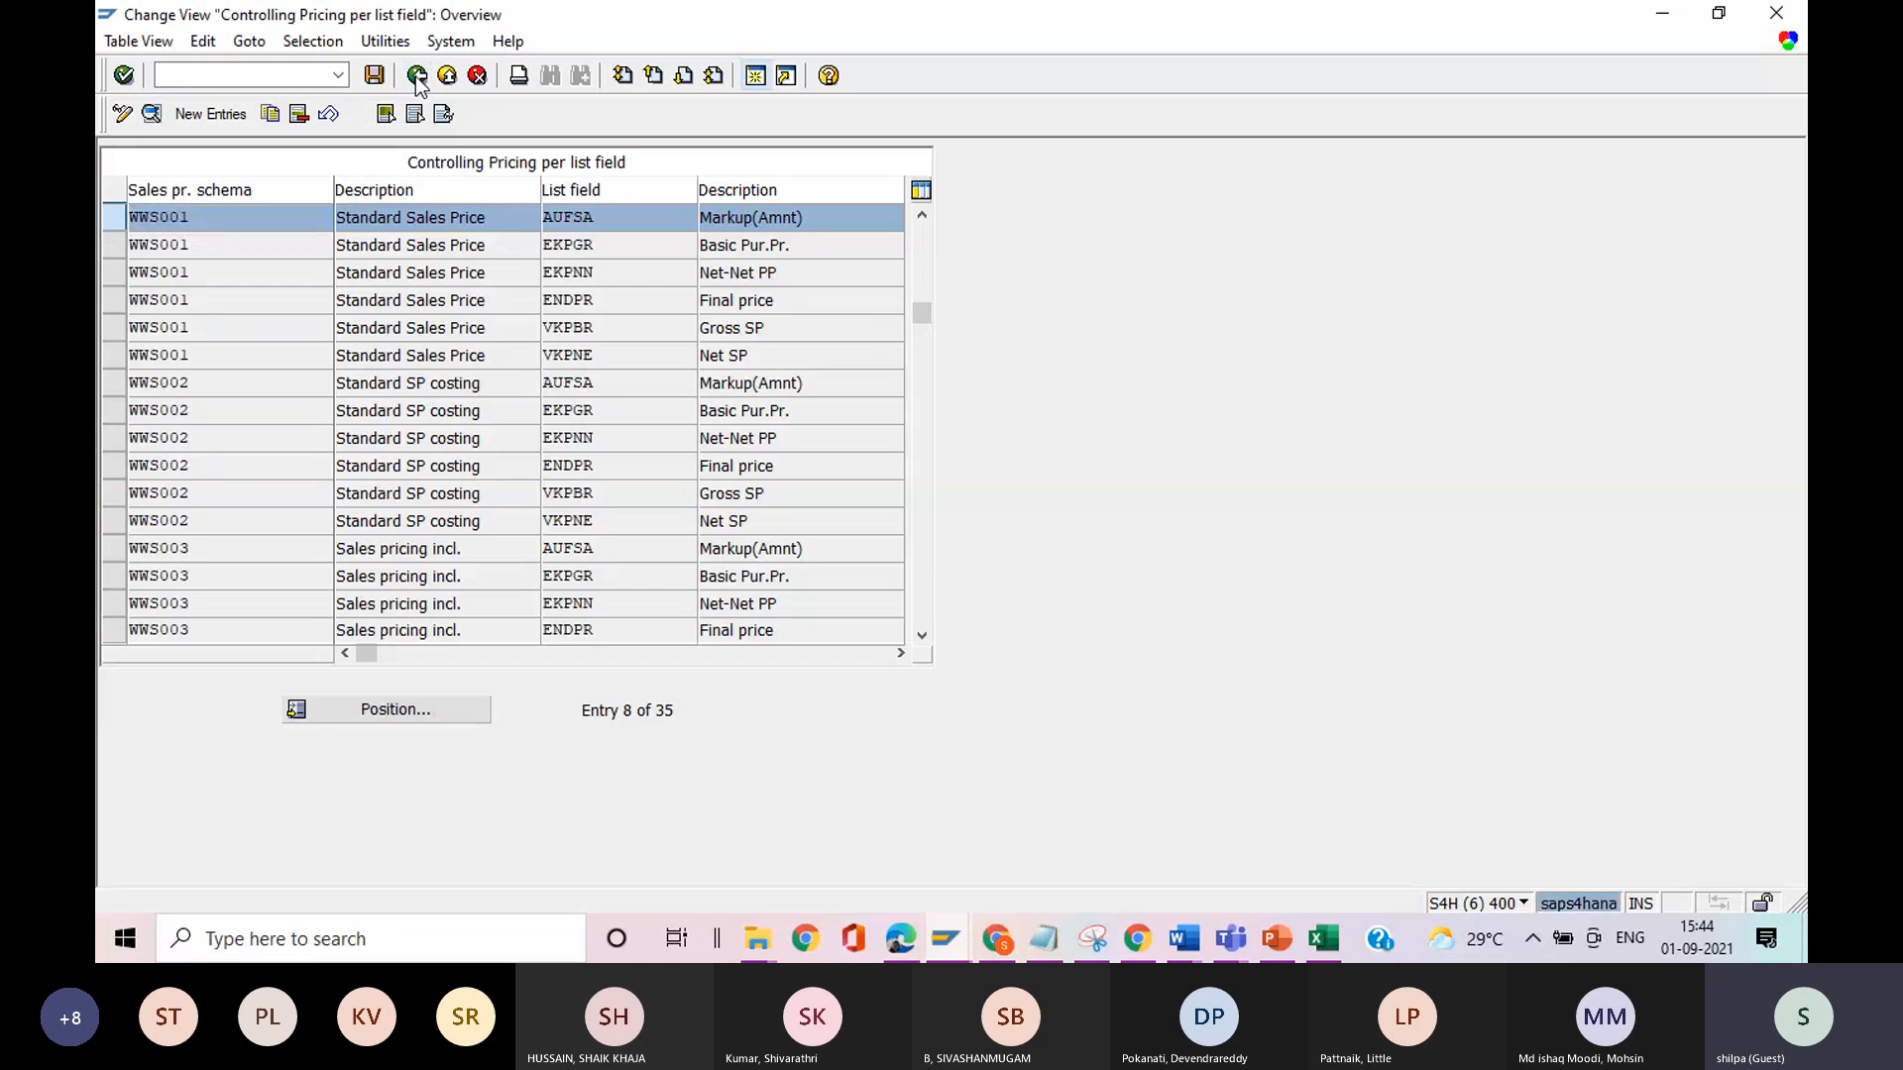
pyautogui.click(416, 76)
# Open the Assignment of Condition Tables activity and position the allowed pricing levels at schema WWS001.
pyautogui.click(243, 290)
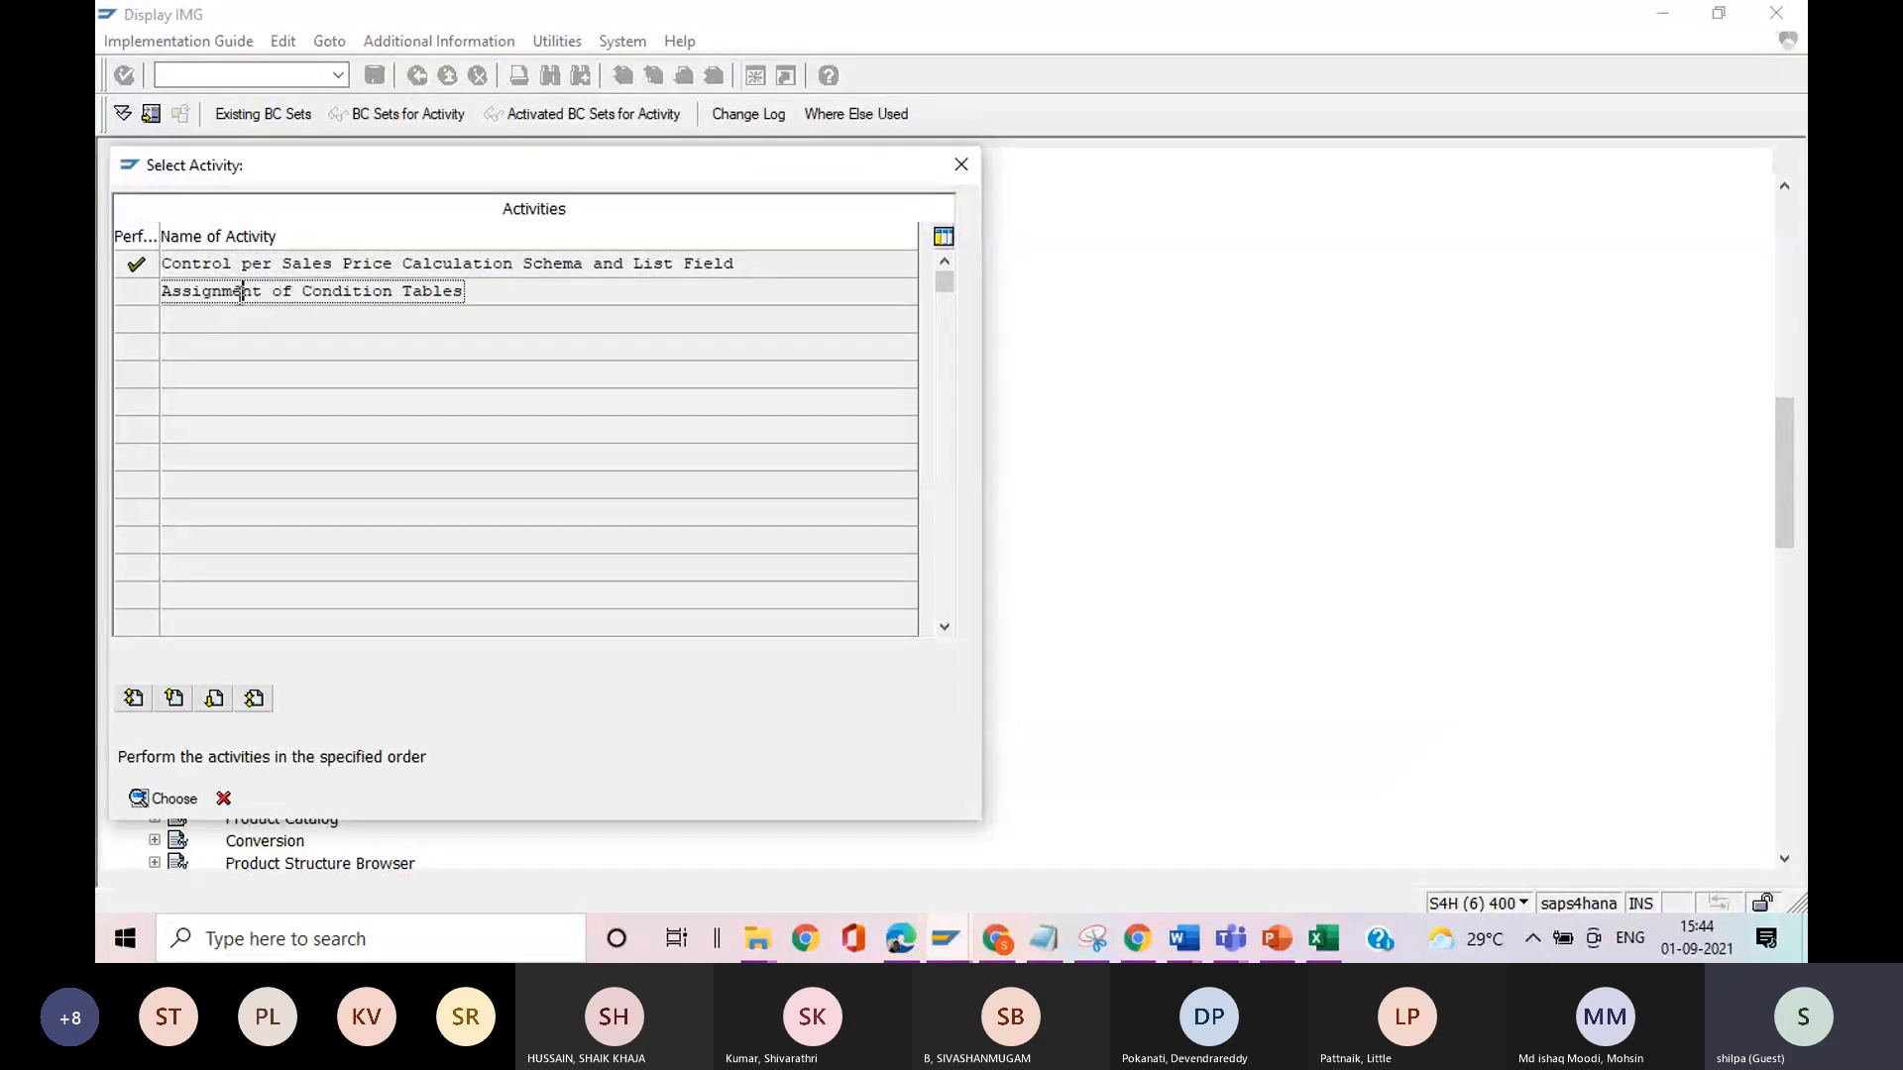
pyautogui.click(164, 805)
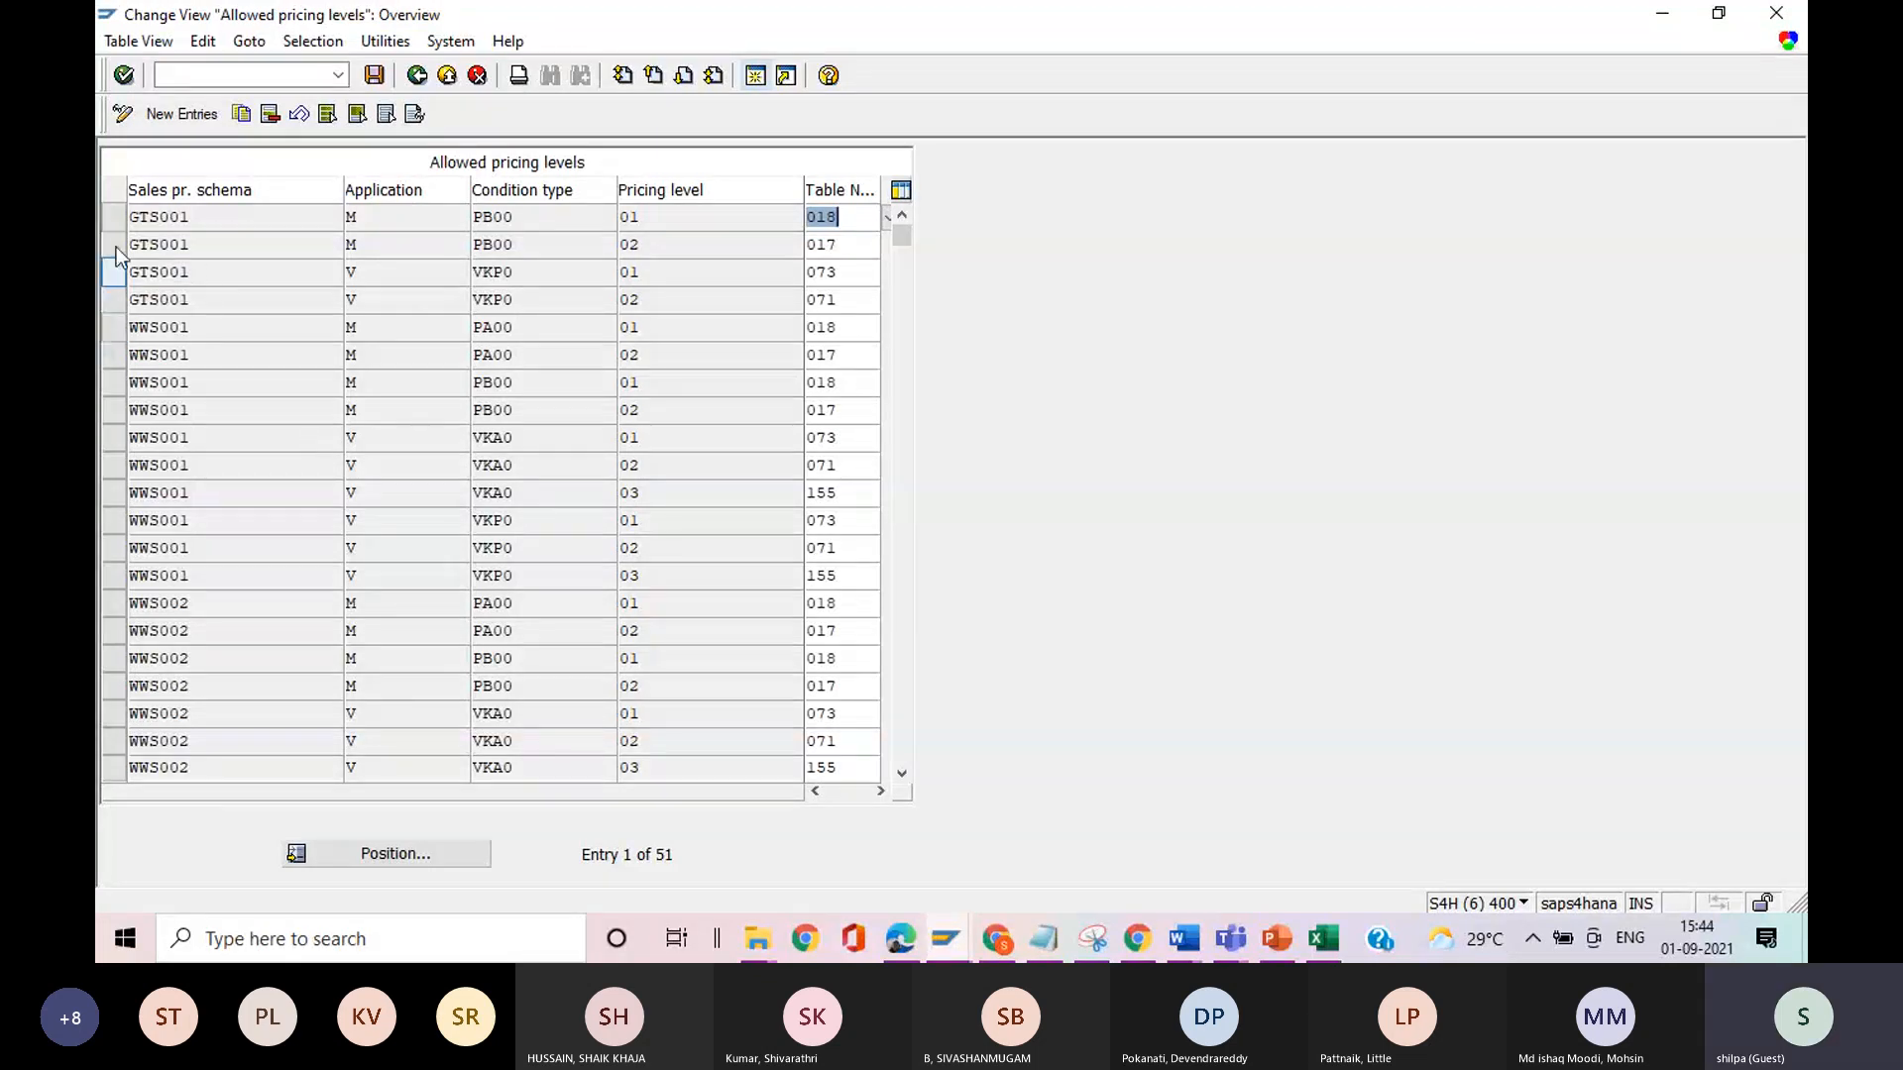
pyautogui.click(375, 852)
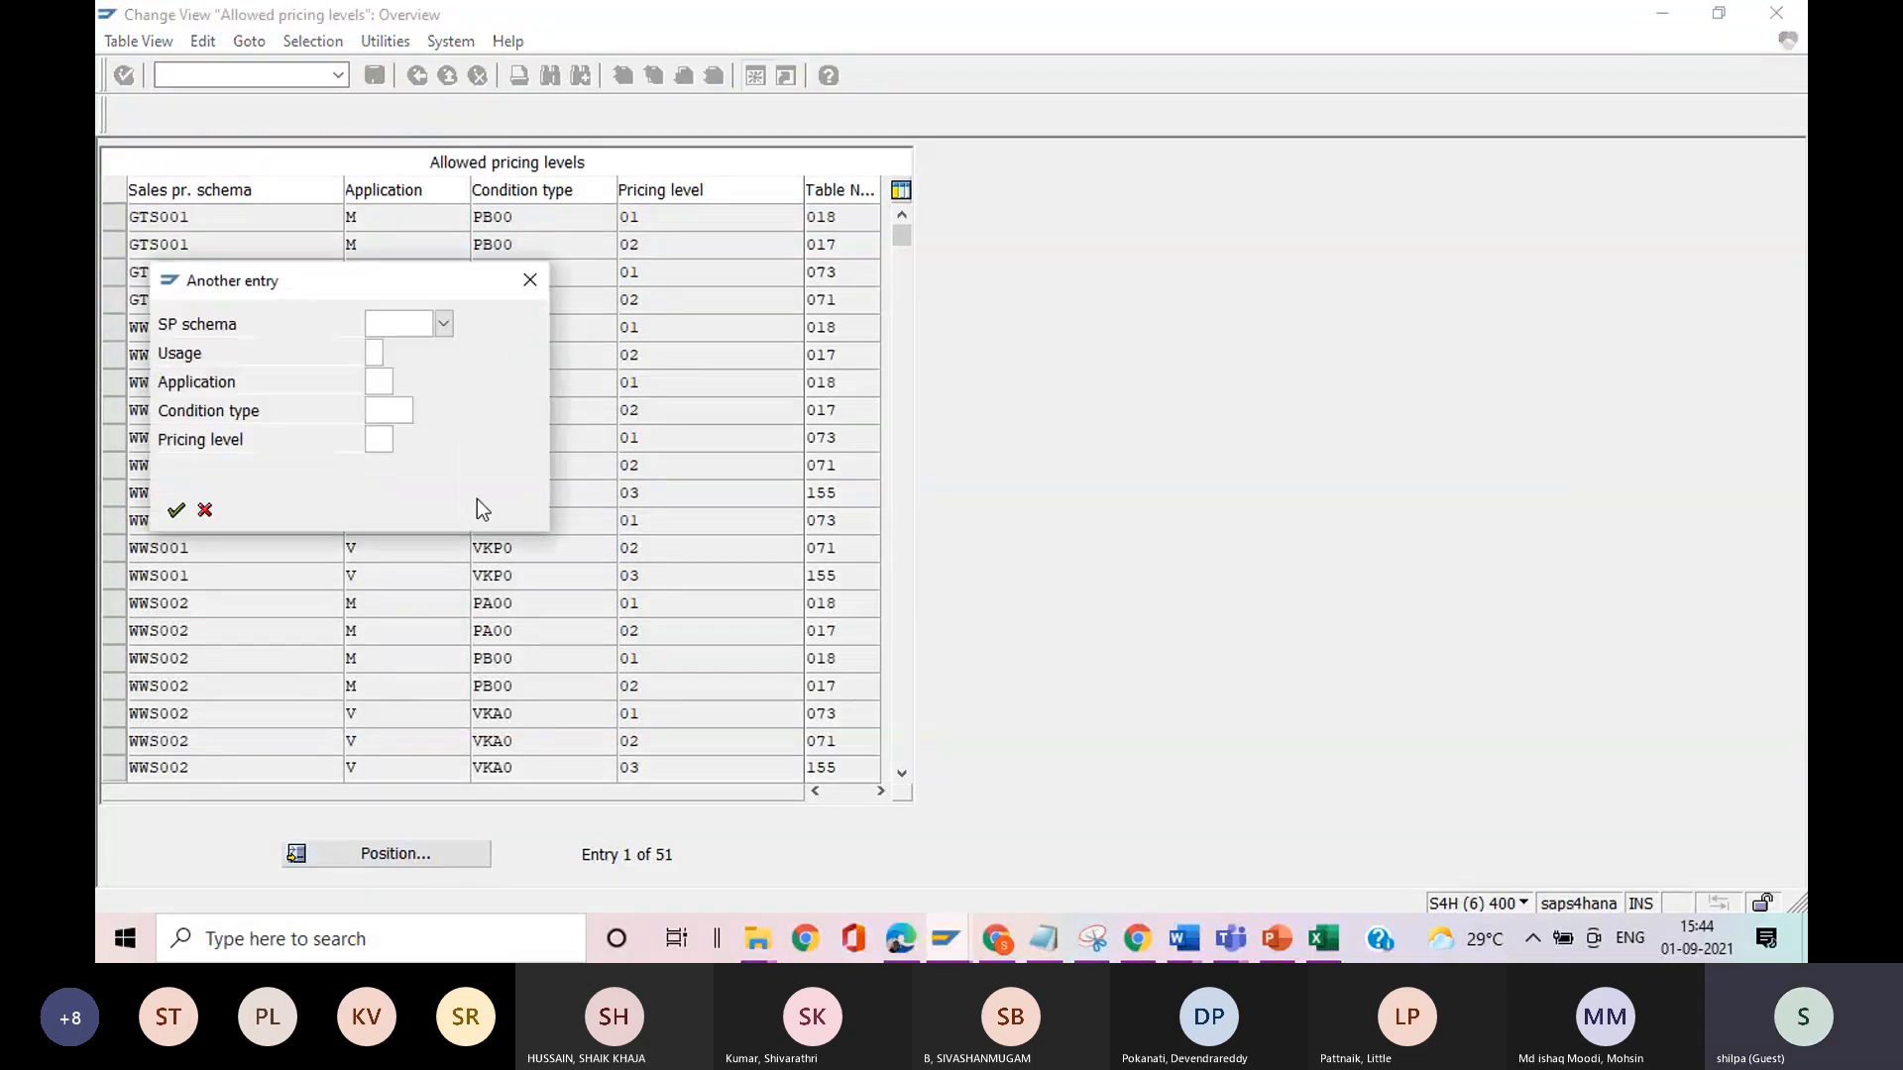
pyautogui.click(408, 316)
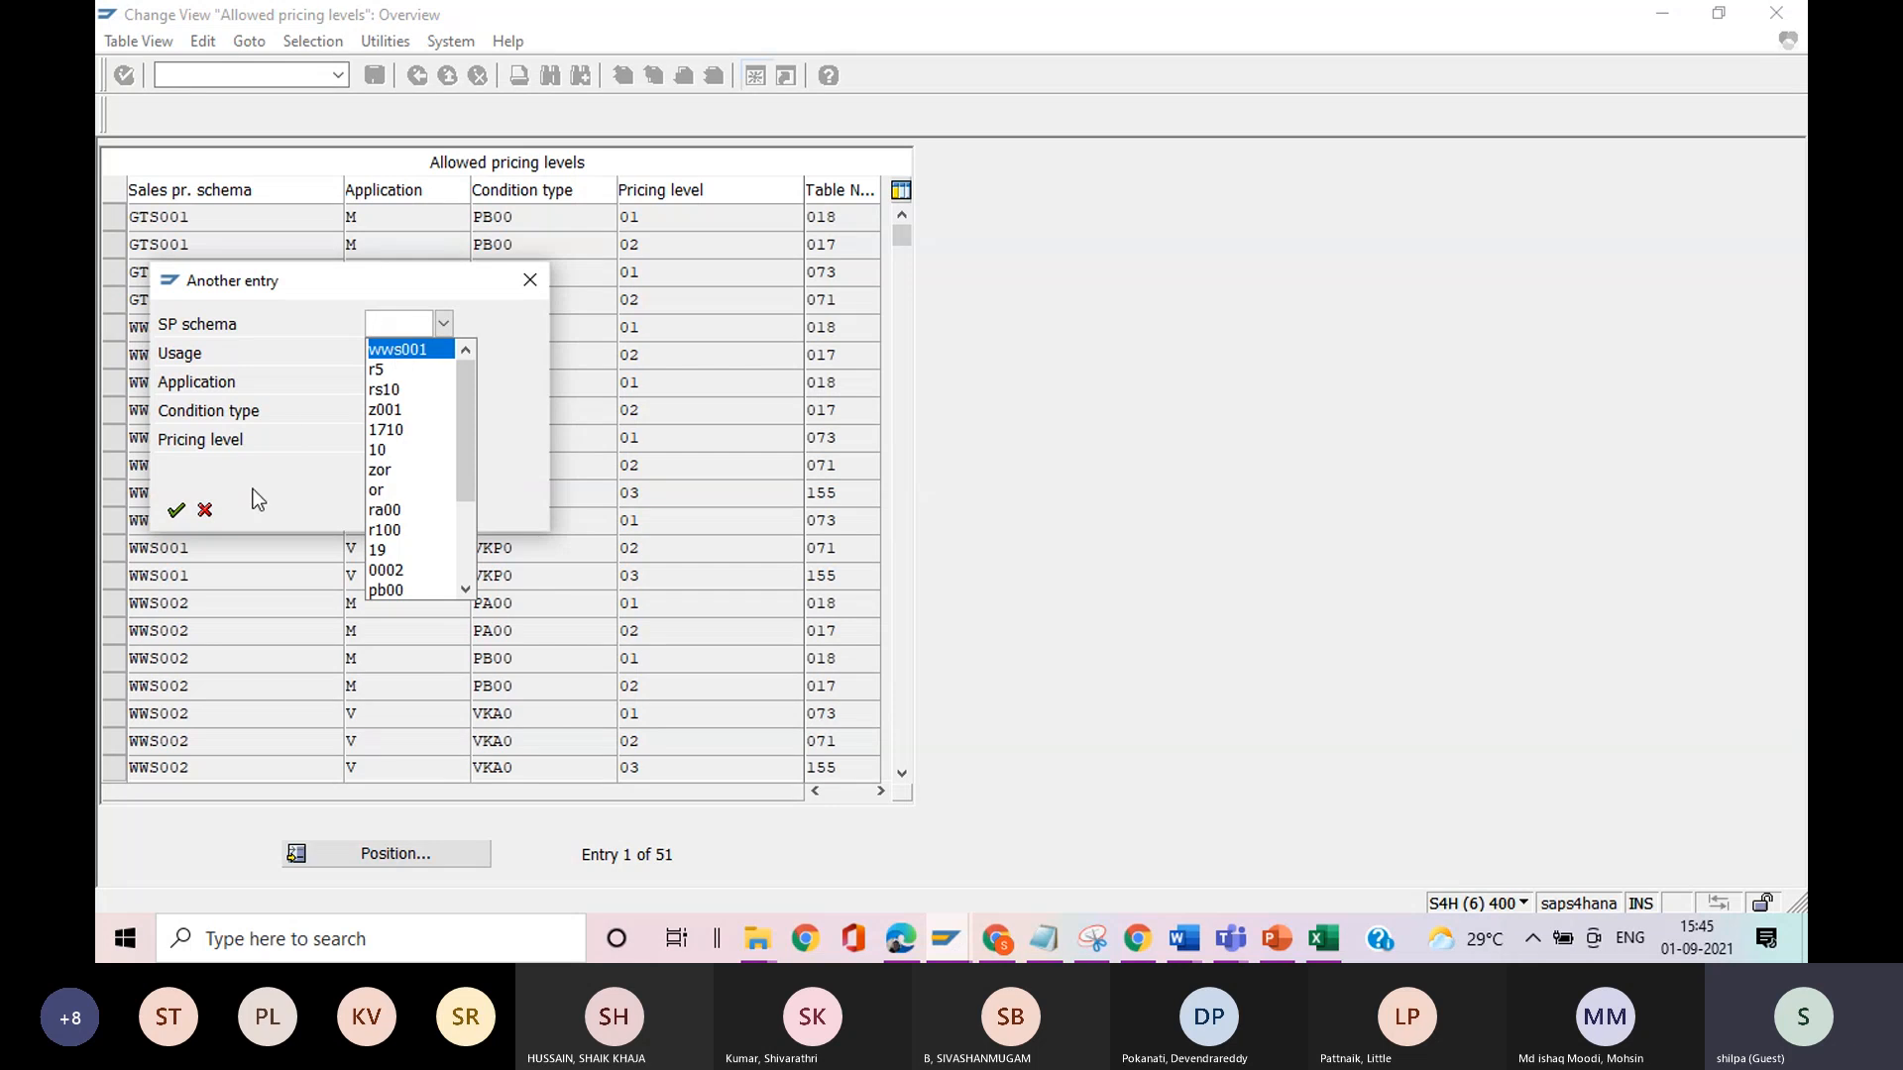
pyautogui.click(382, 348)
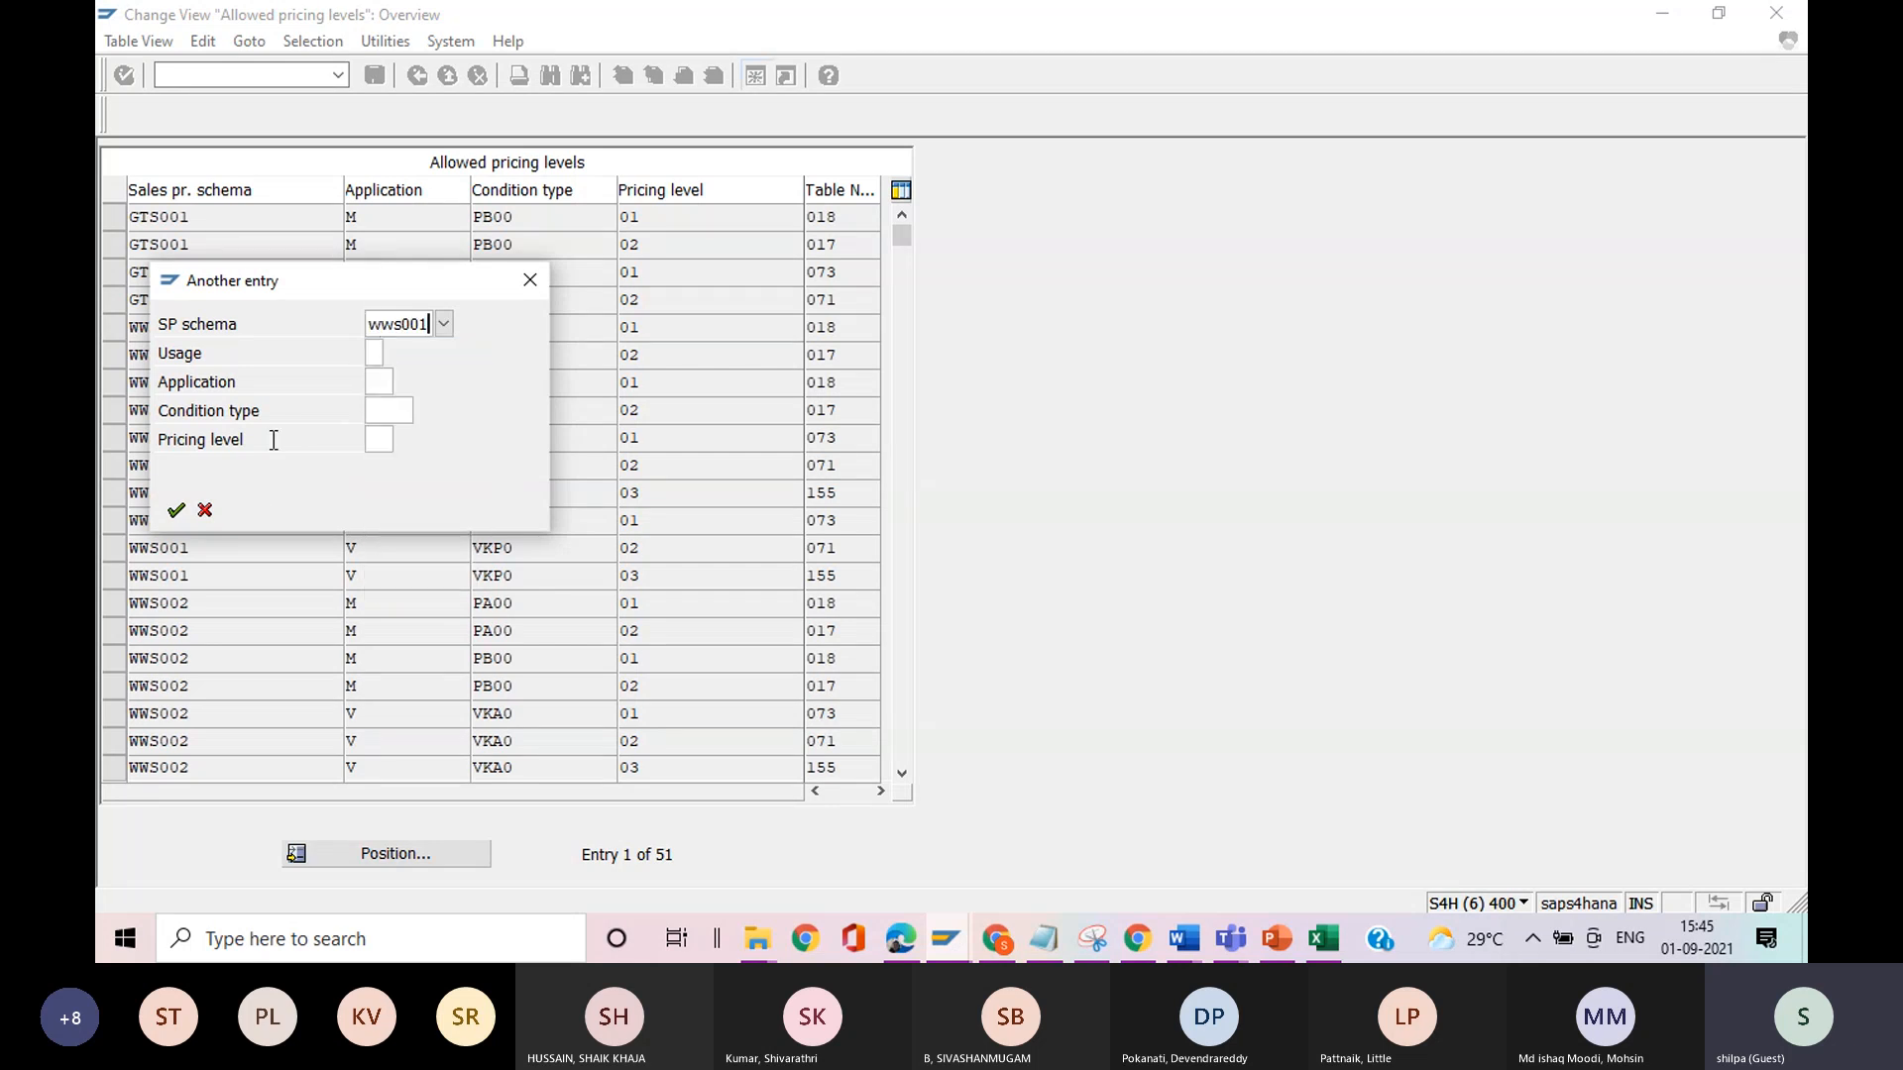
pyautogui.click(178, 509)
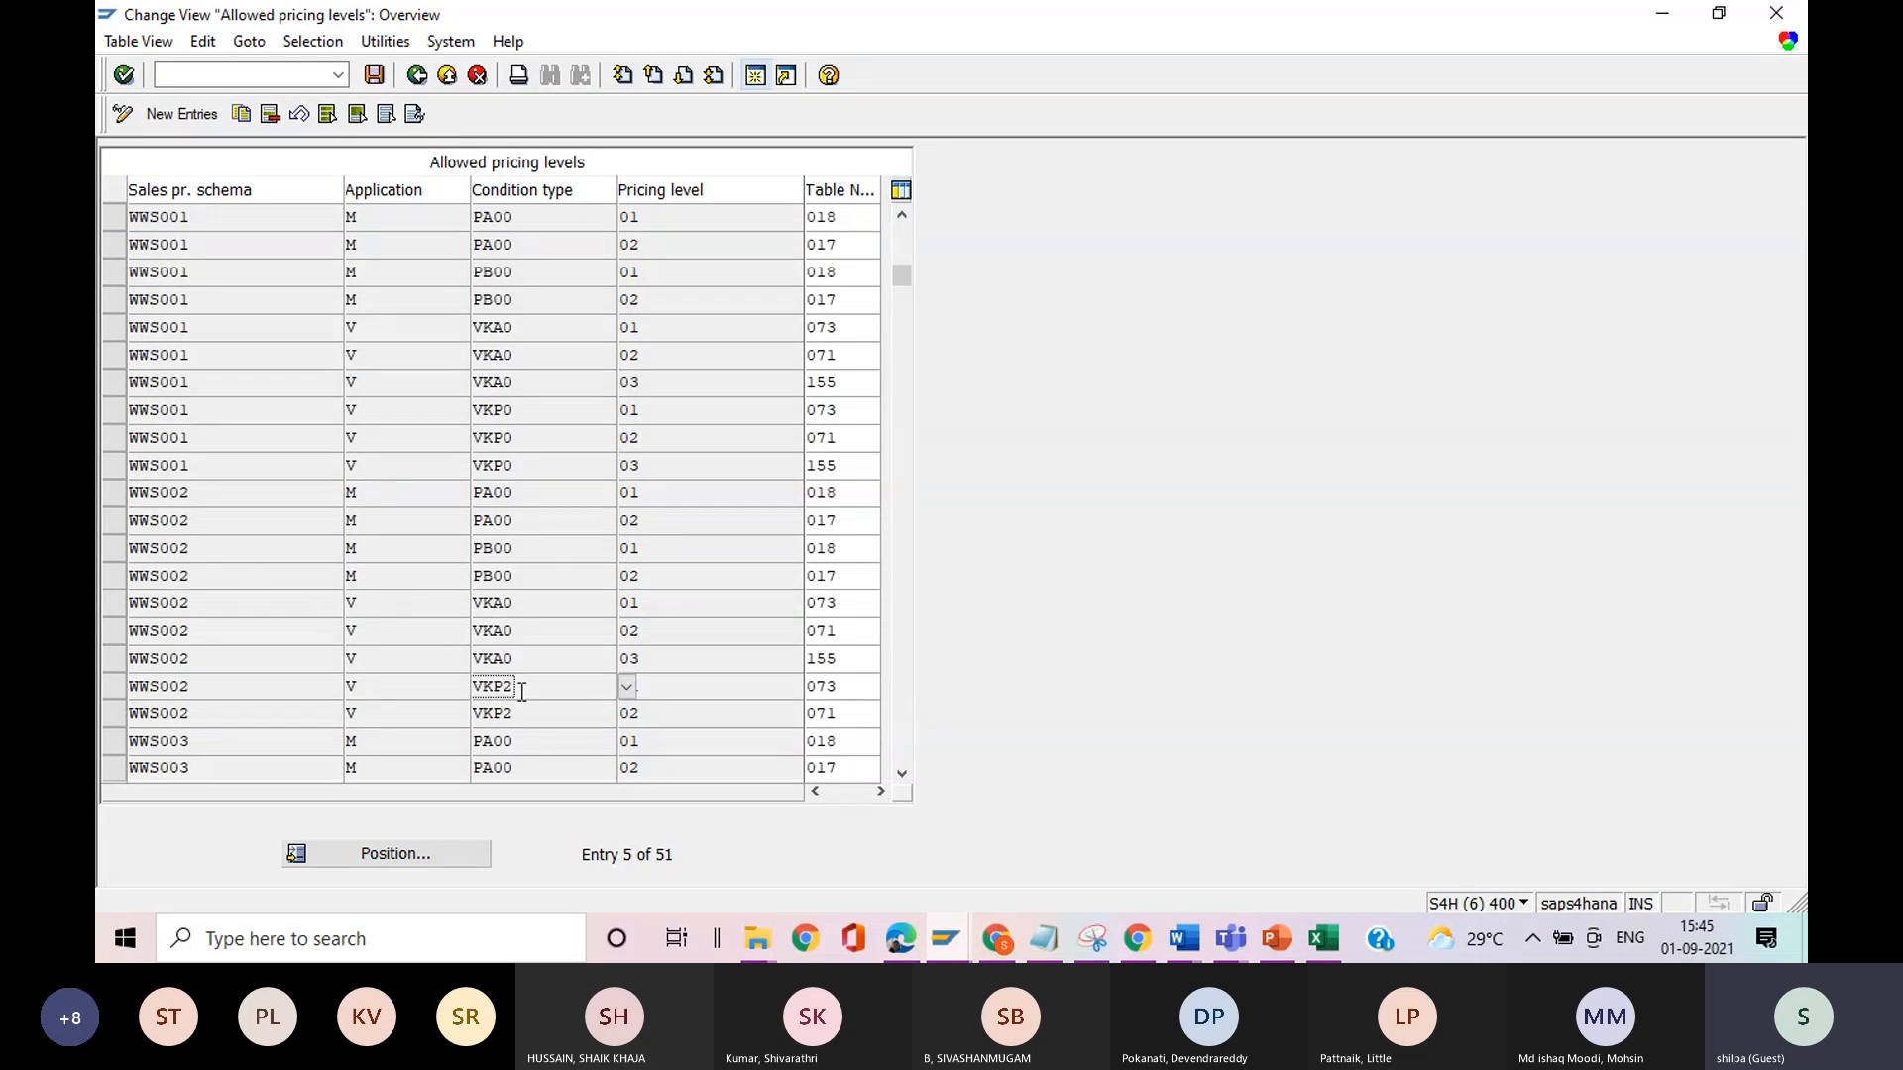
# Look up the description of application V for the WWS002 row with condition type VKA0 and pricing level 01.
pyautogui.click(382, 607)
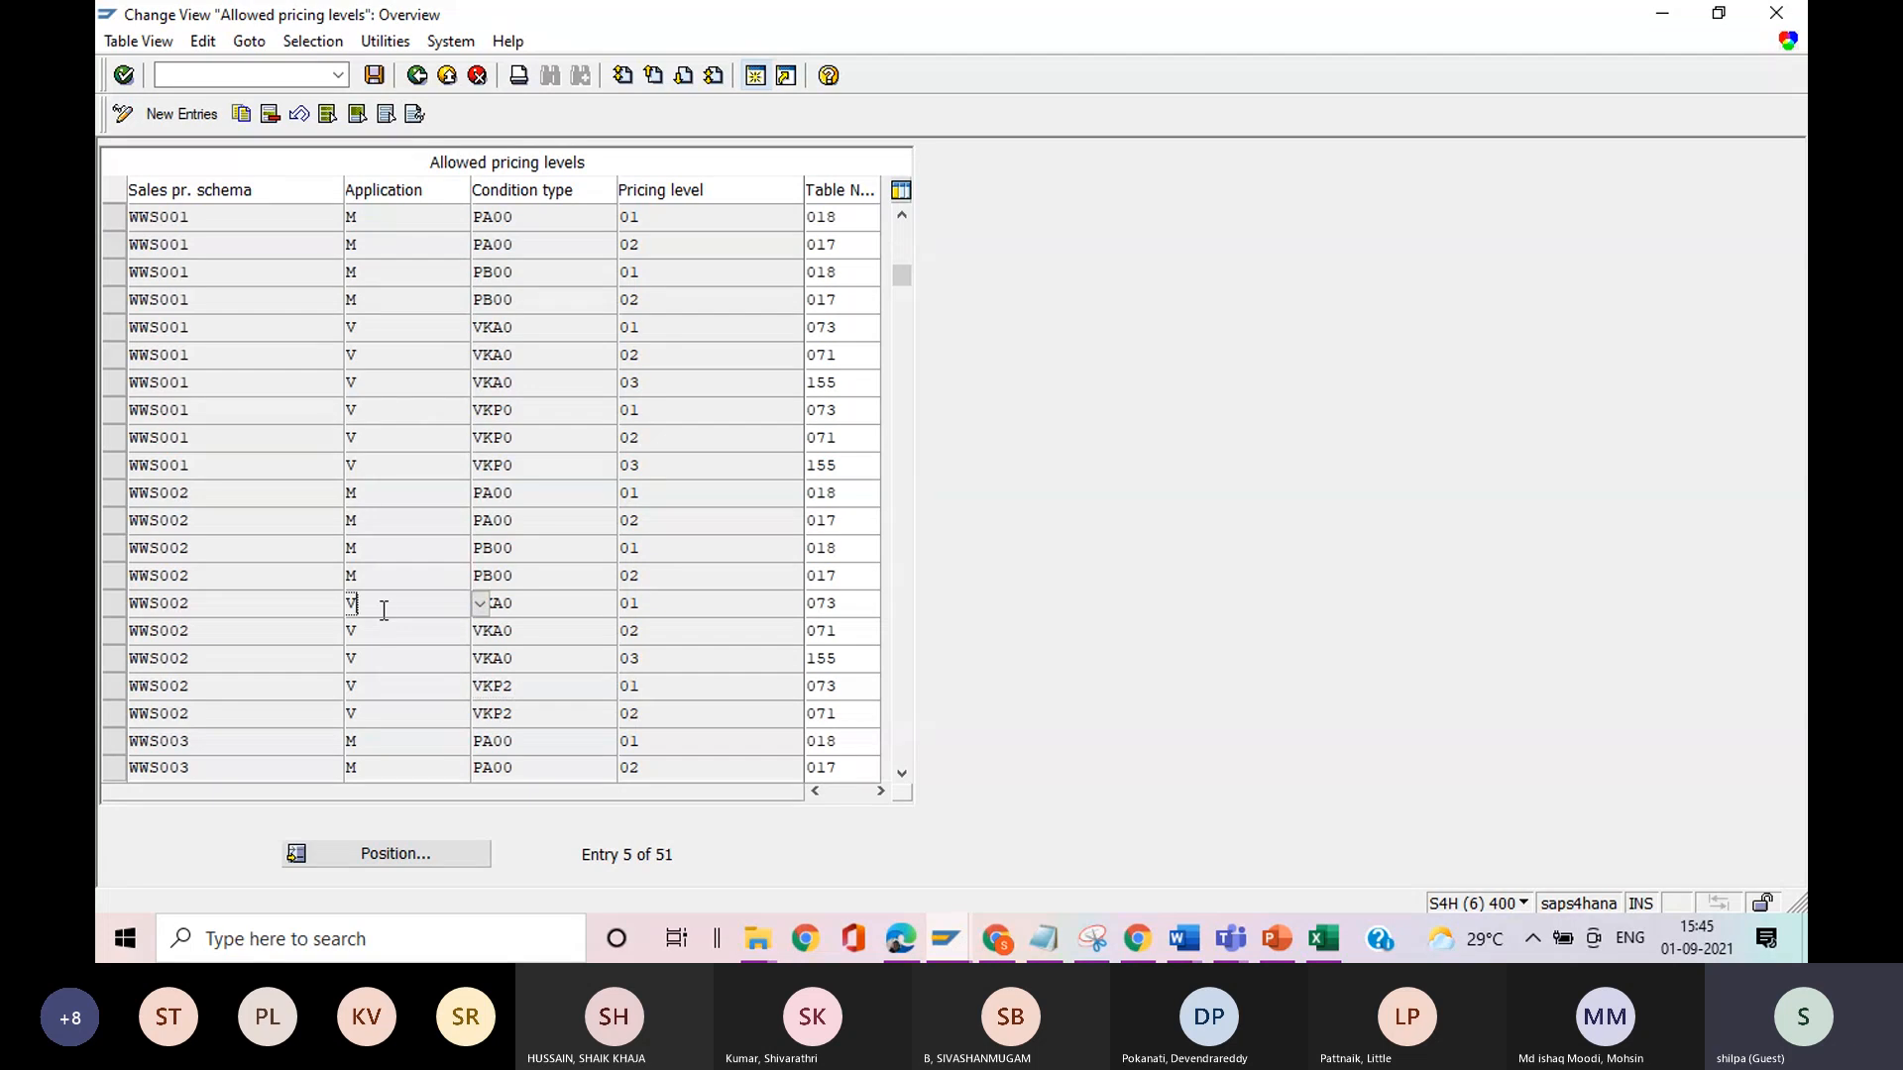
pyautogui.click(479, 604)
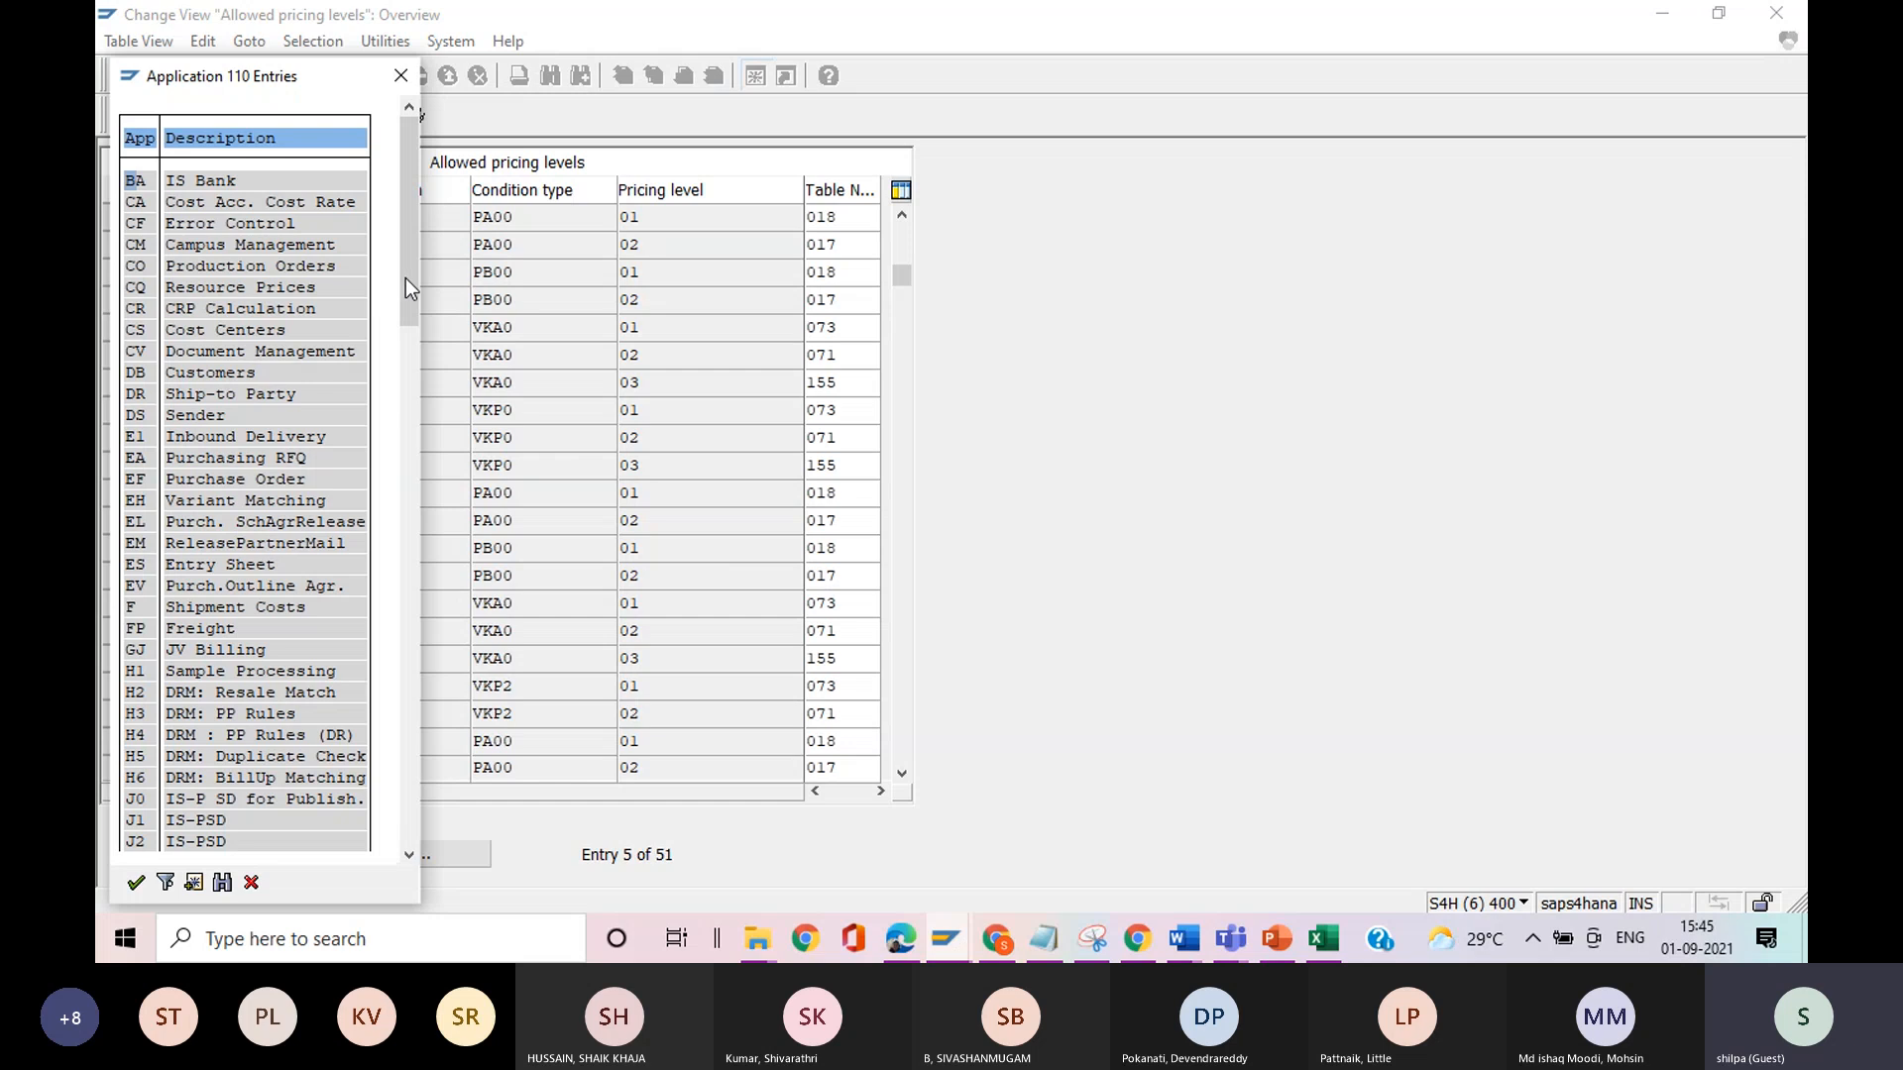
pyautogui.moveTo(407, 277); pyautogui.dragTo(367, 716)
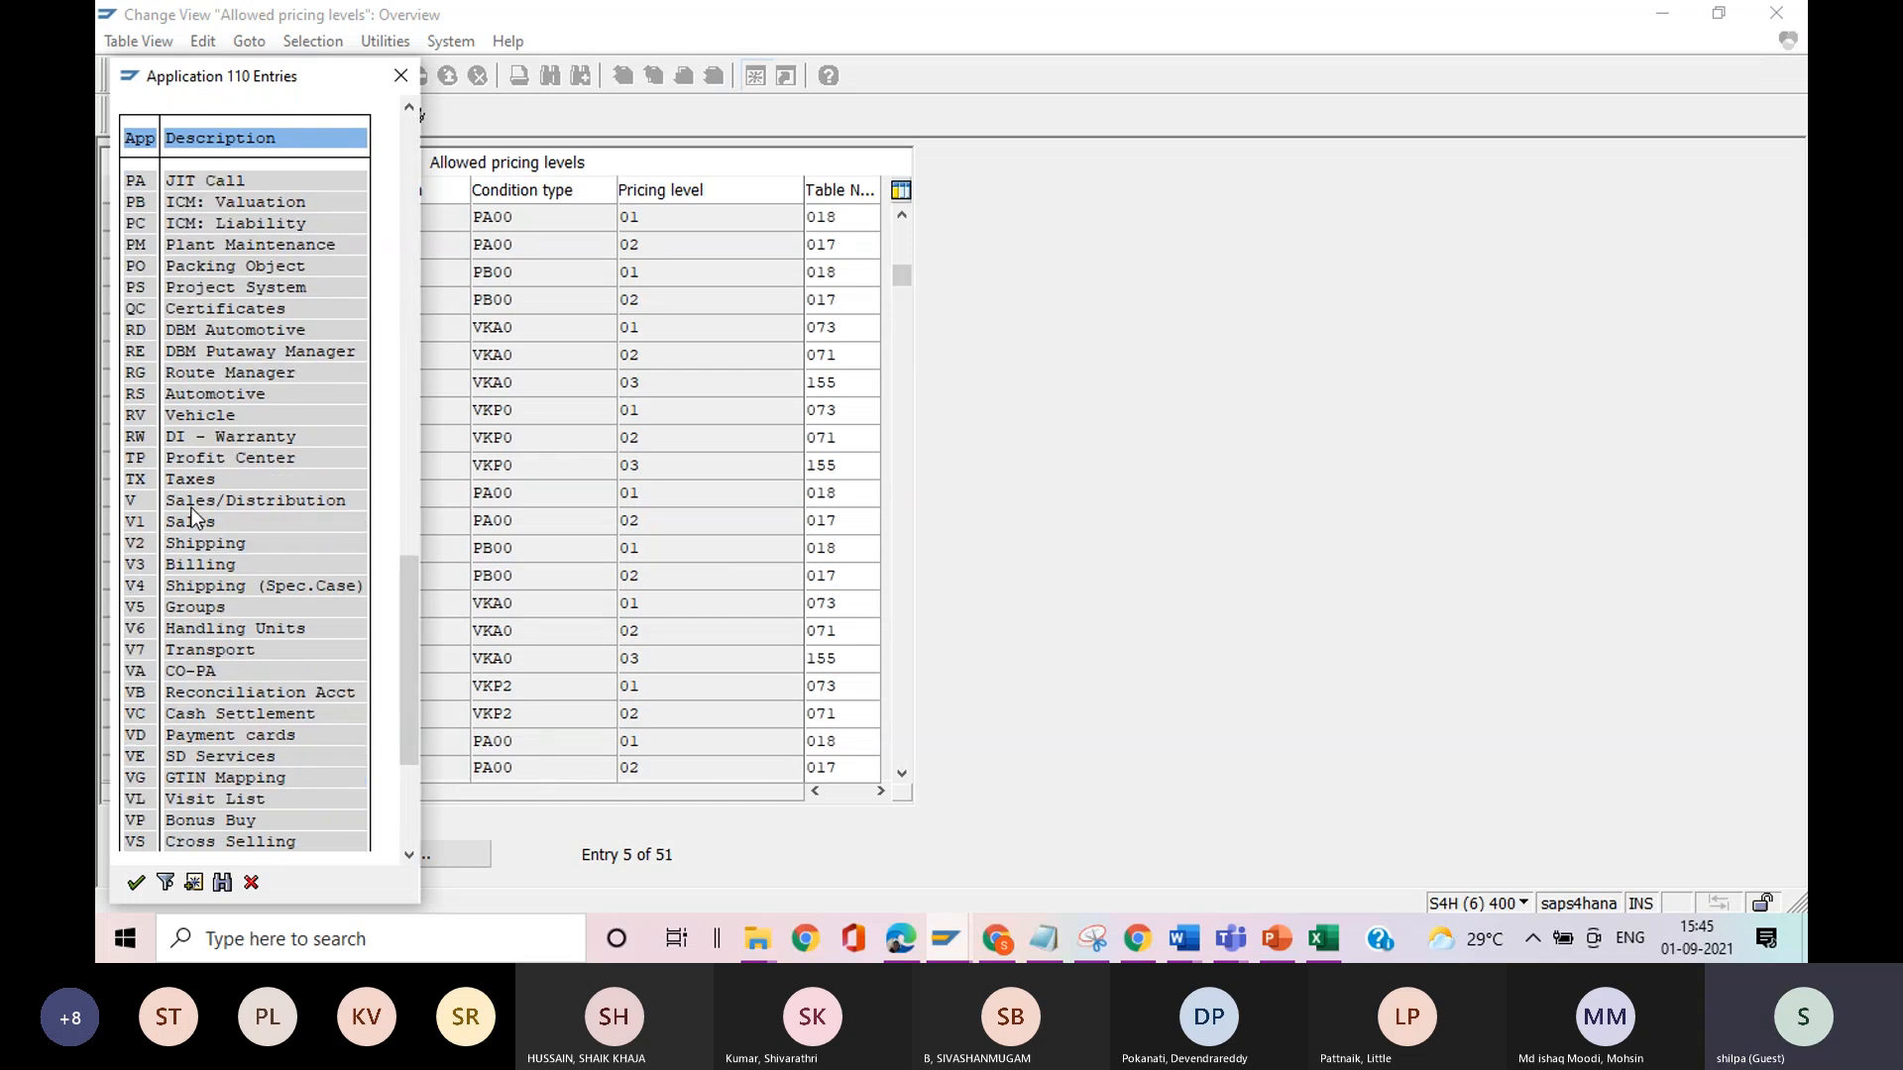
pyautogui.click(397, 76)
# Look up the description of application M for the WWS001 row with condition type PB00 and pricing level 02.
pyautogui.click(416, 303)
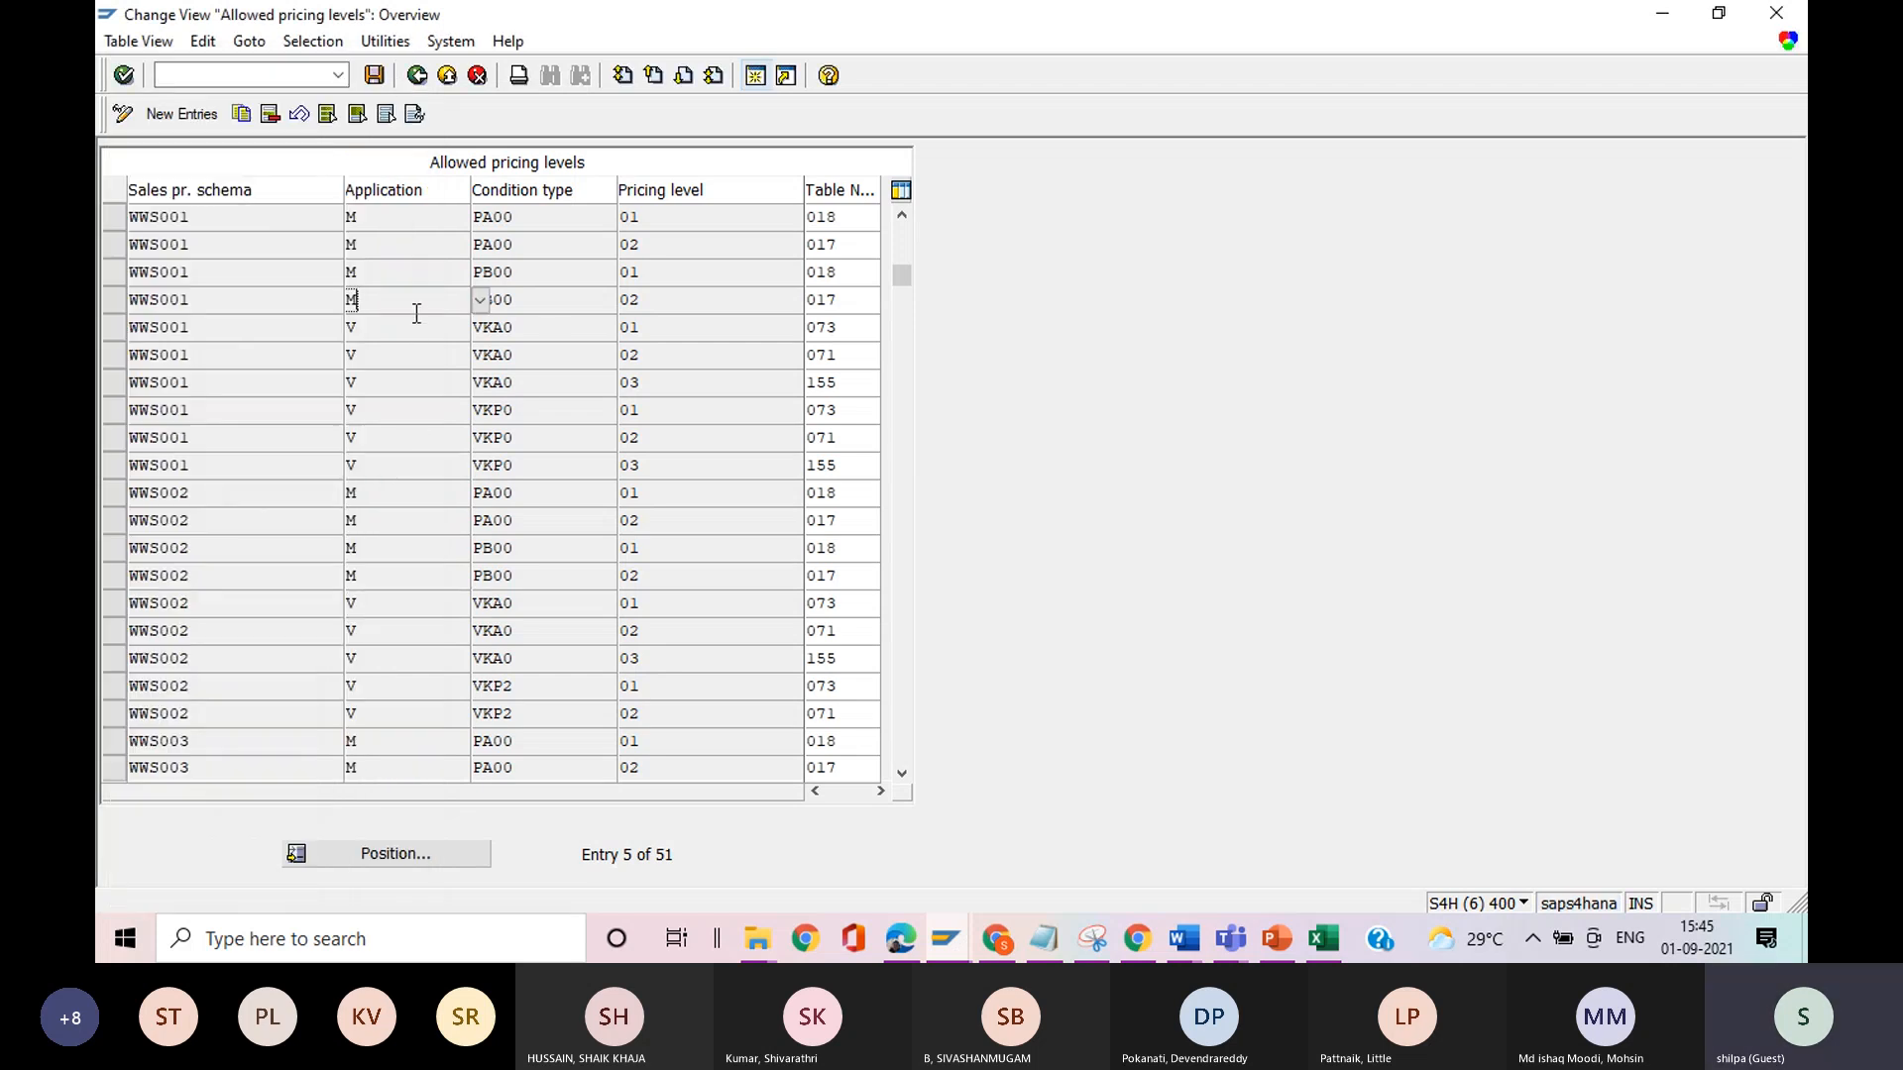
pyautogui.click(480, 300)
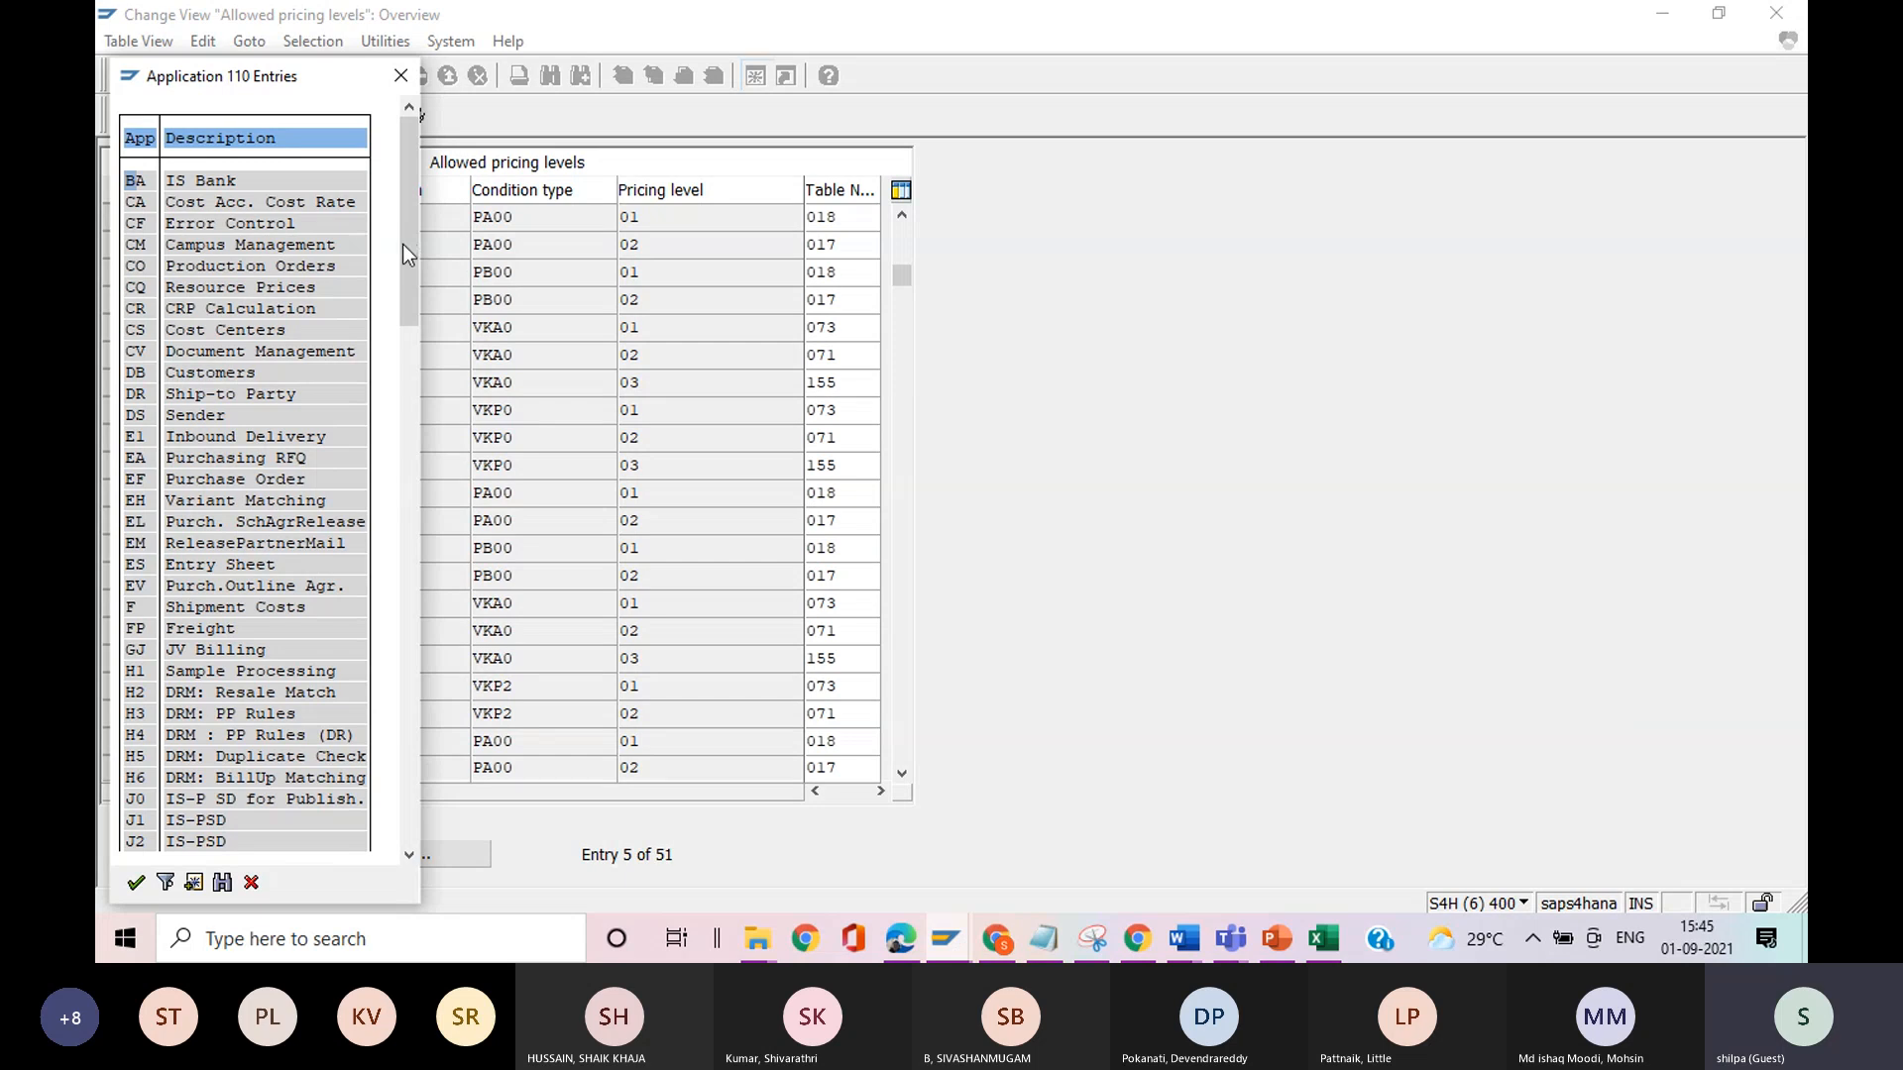
pyautogui.moveTo(402, 243); pyautogui.dragTo(382, 347)
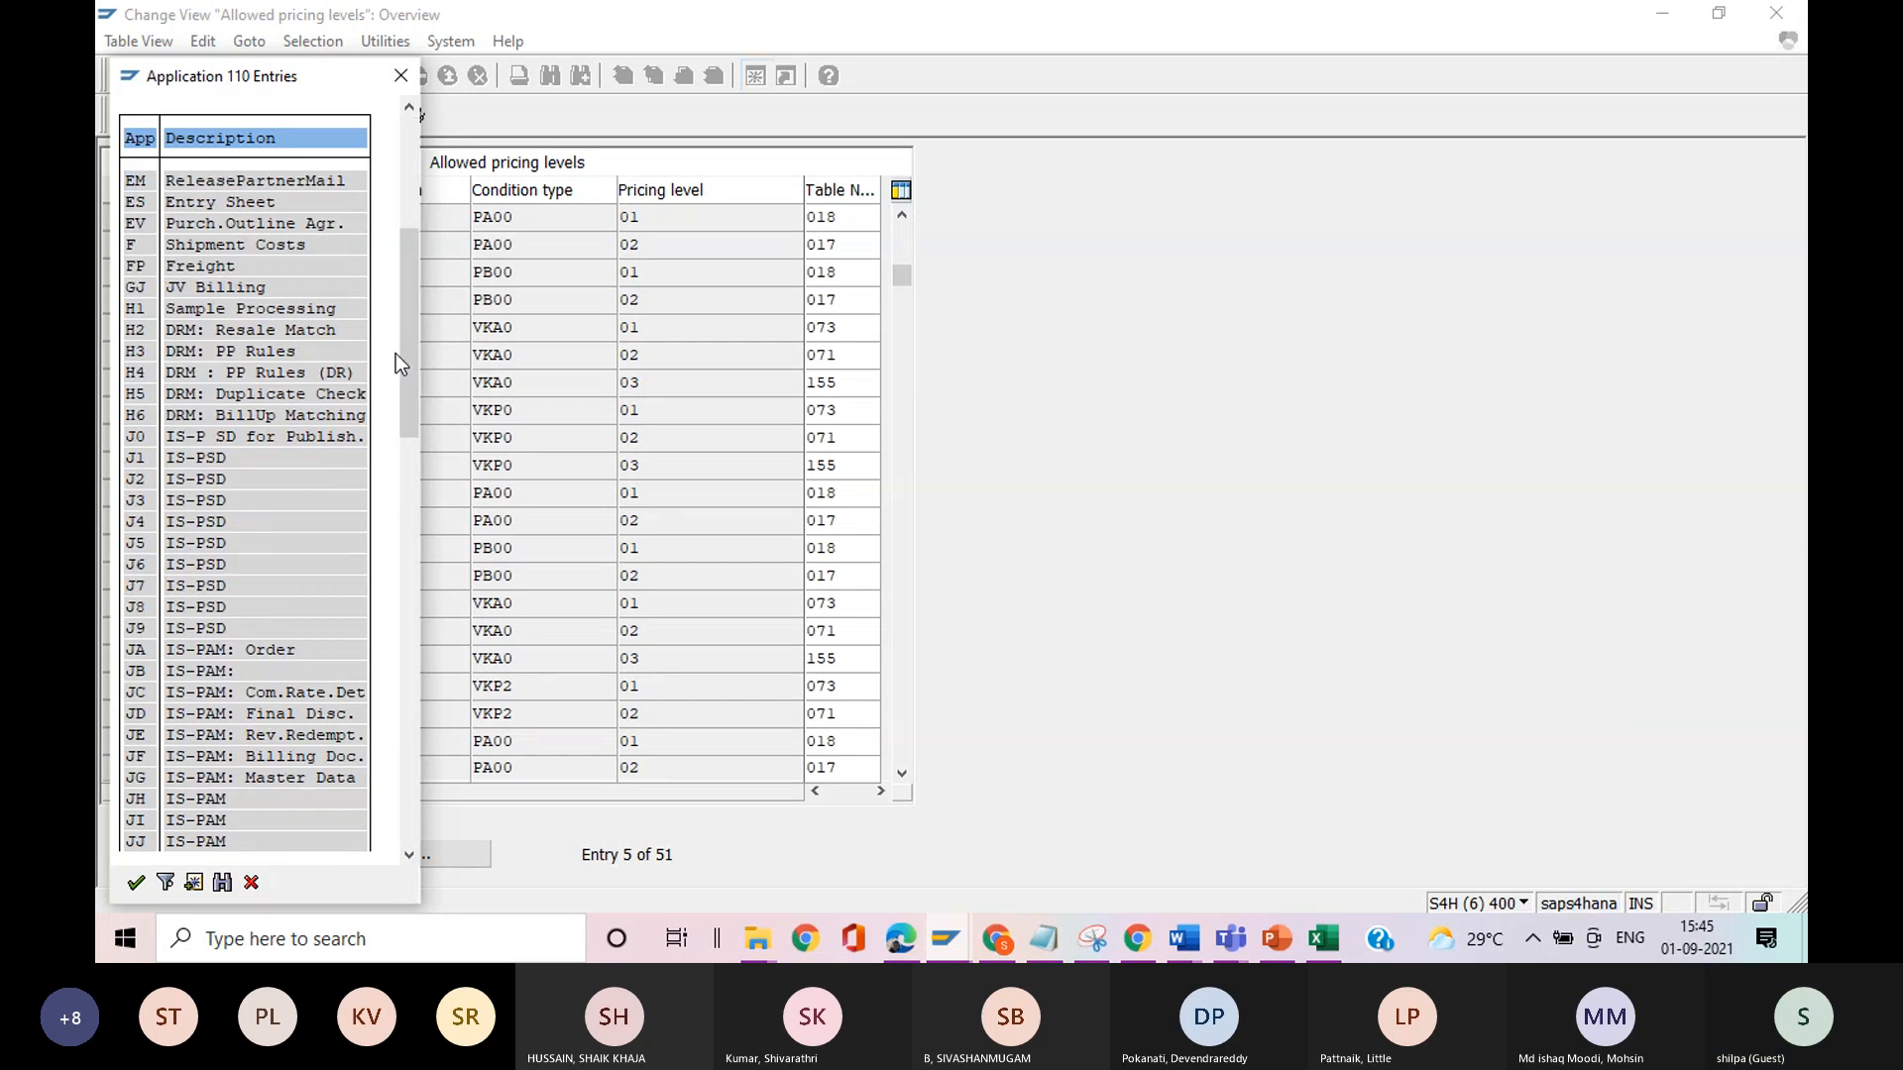
pyautogui.moveTo(406, 360); pyautogui.dragTo(391, 615)
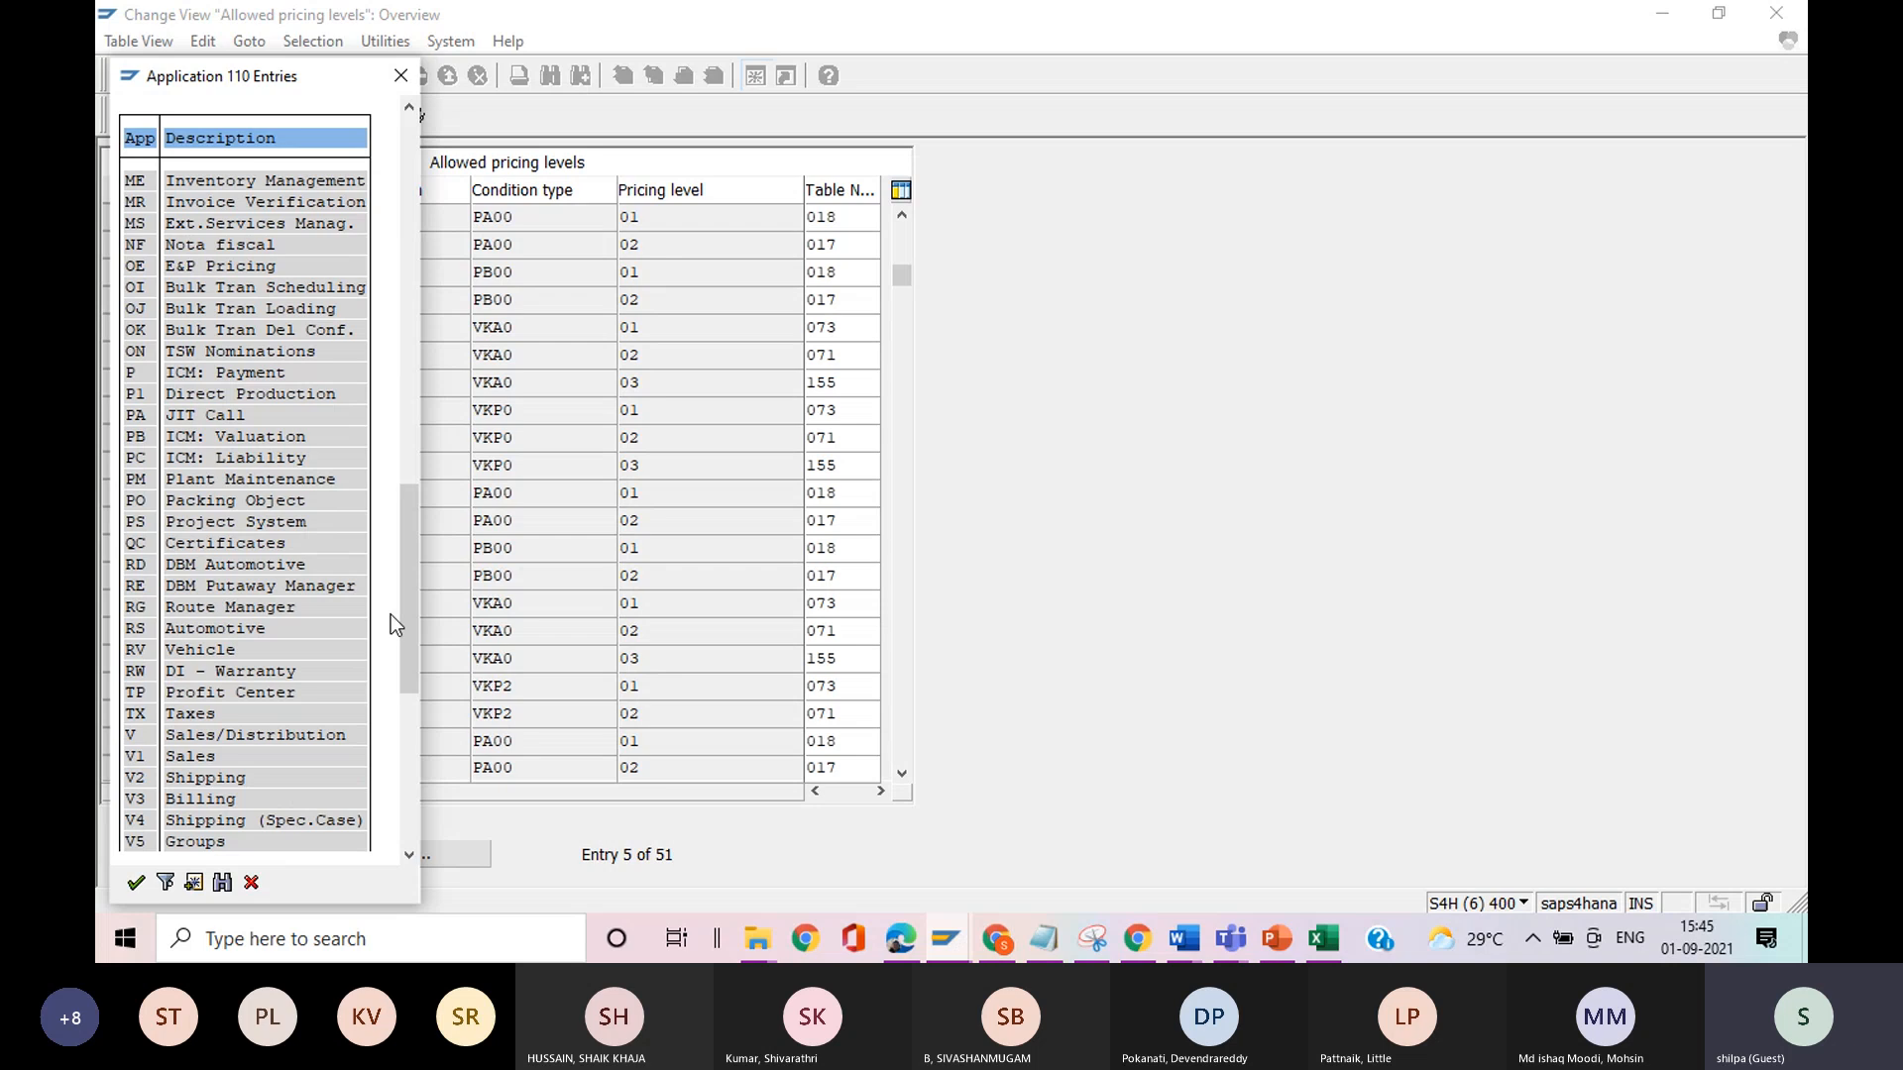
pyautogui.click(410, 107)
pyautogui.click(409, 107)
pyautogui.click(409, 107)
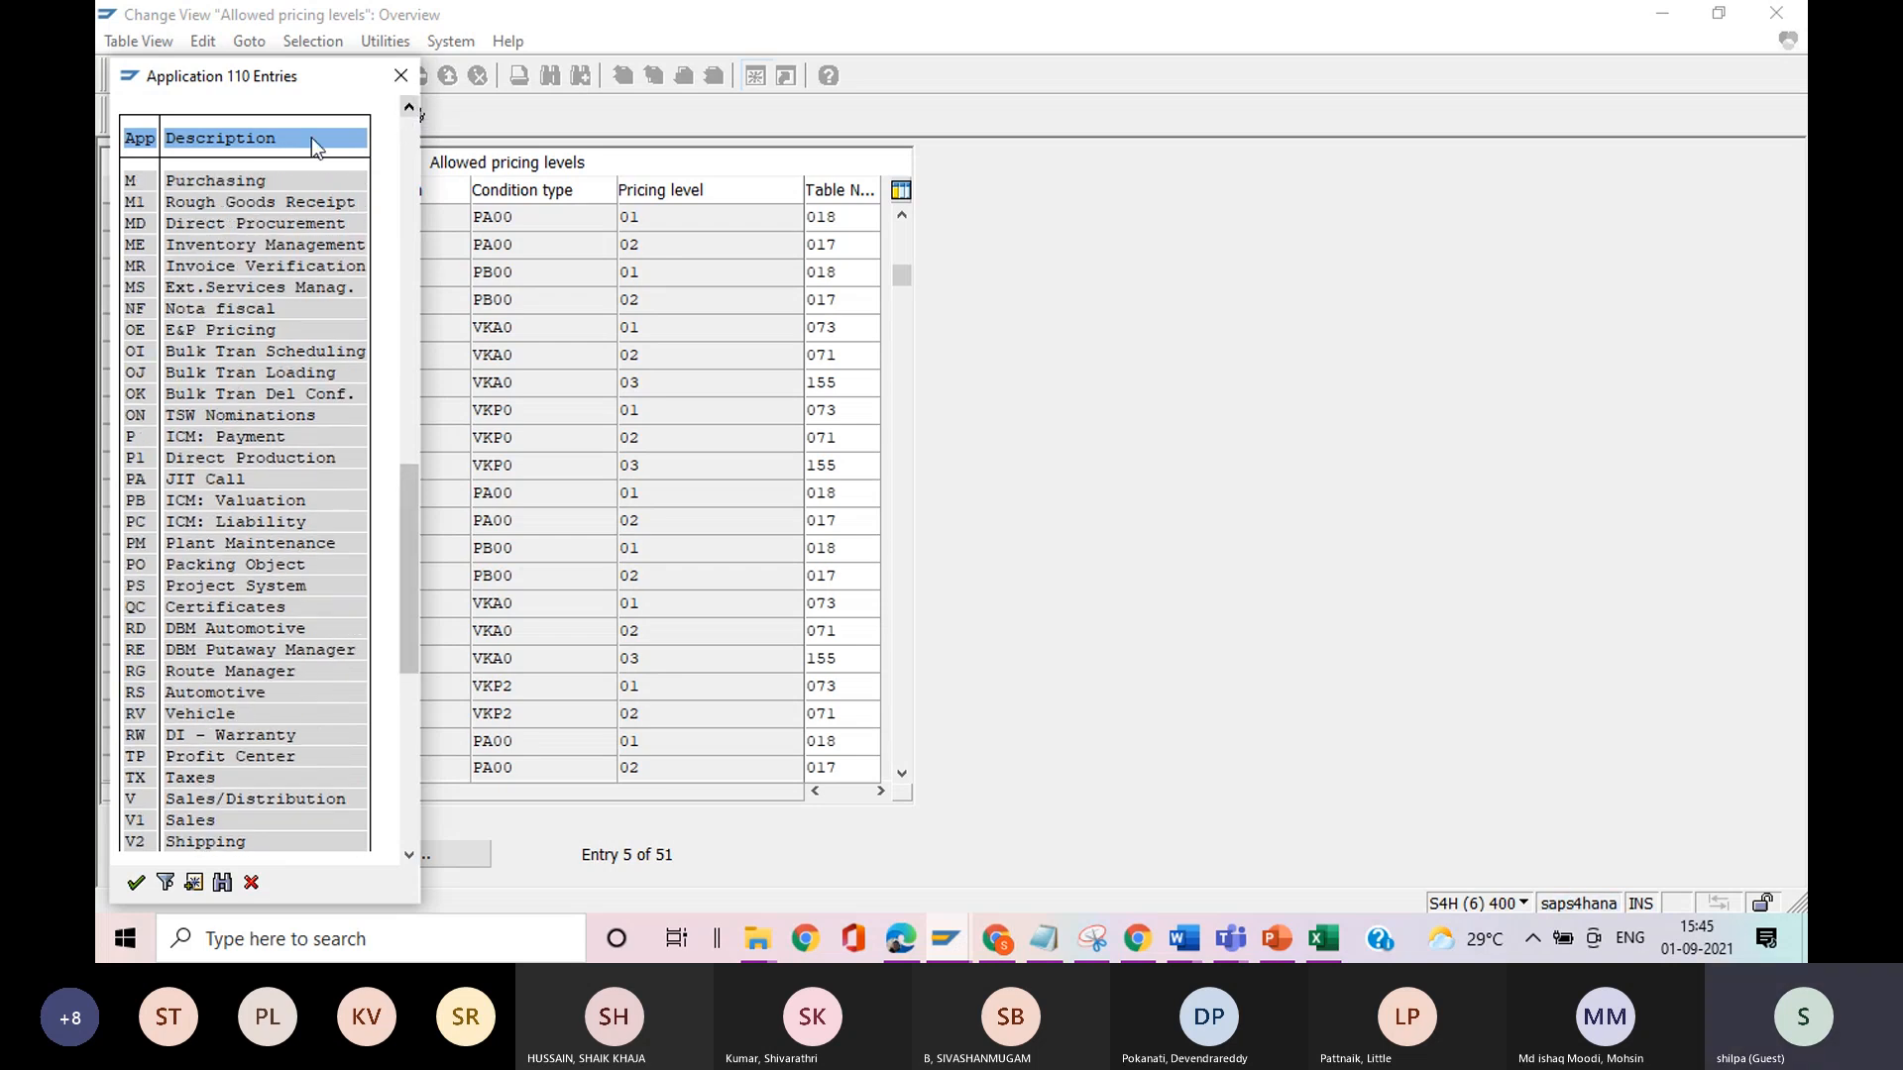
pyautogui.click(400, 75)
# Return to the IMG structure, open an additional SAP session and collapse the Sales Price Calculation node under Retail Pricing.
pyautogui.click(424, 77)
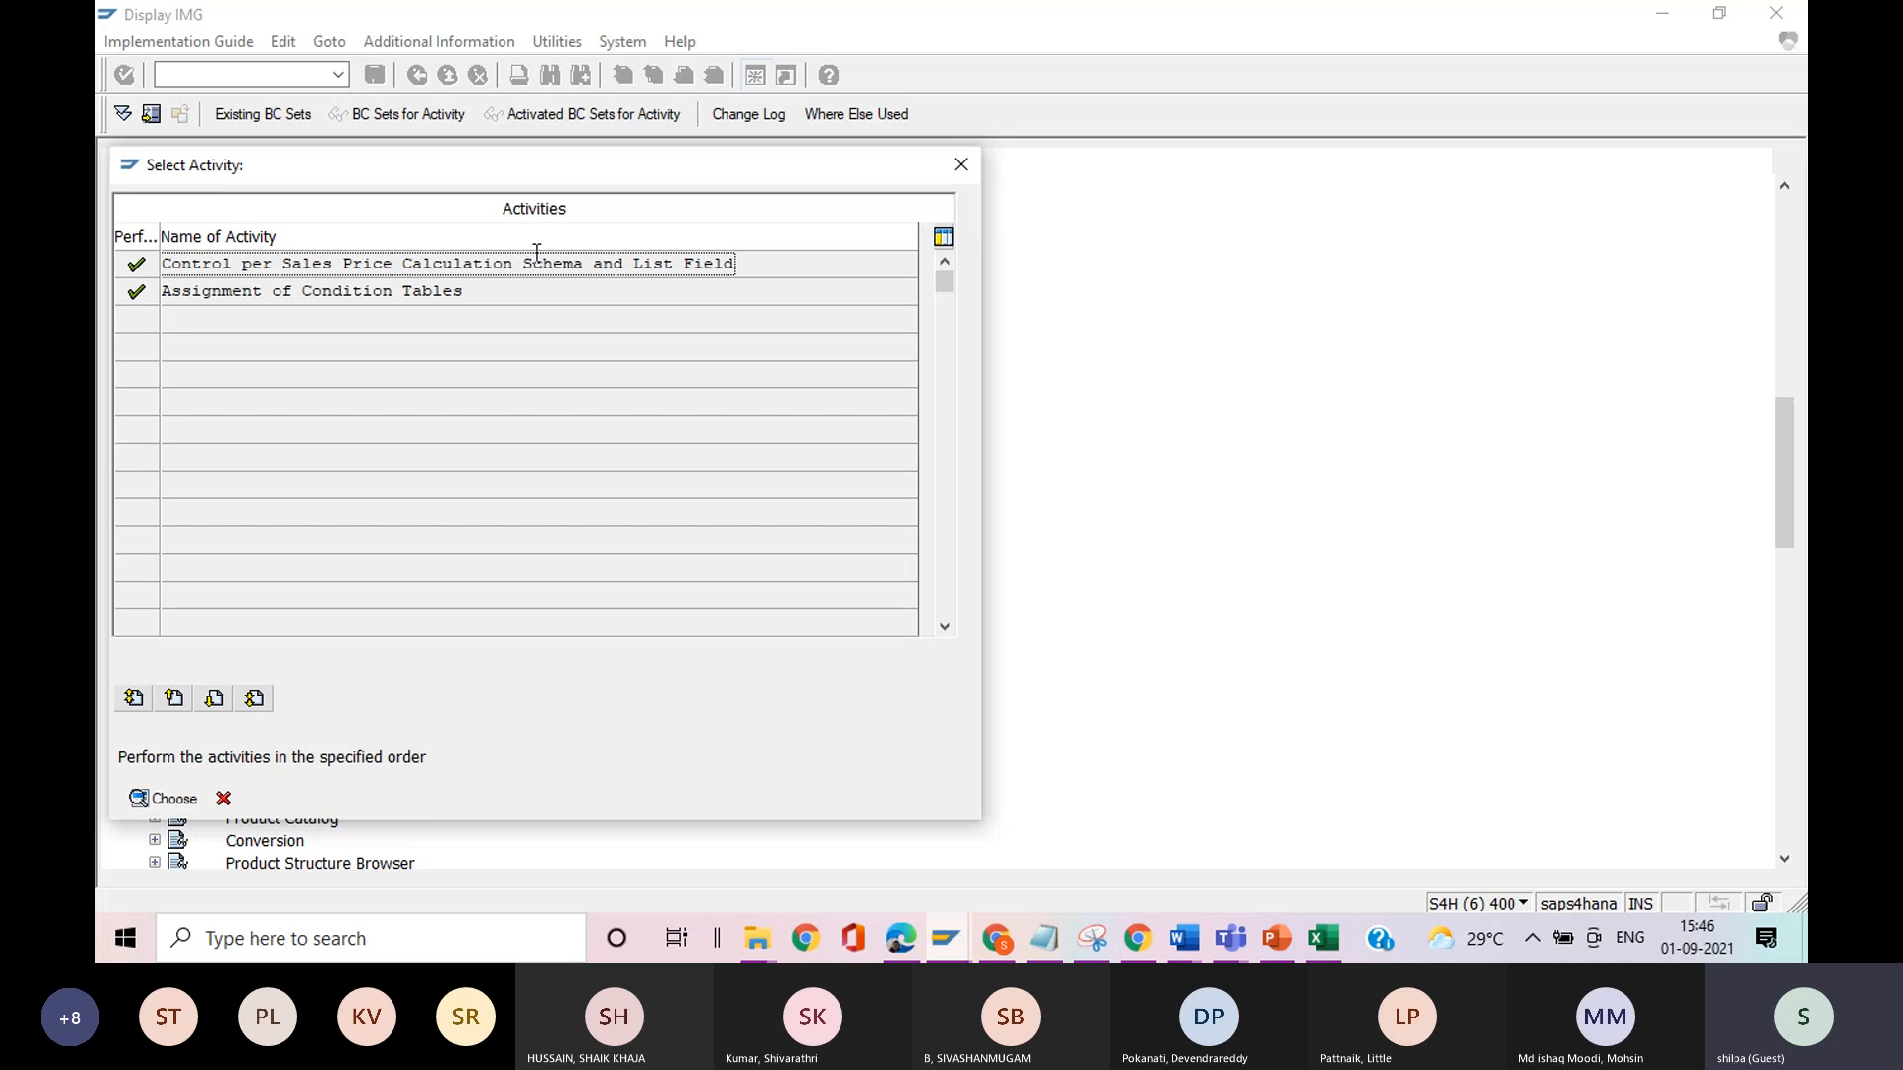
pyautogui.click(967, 168)
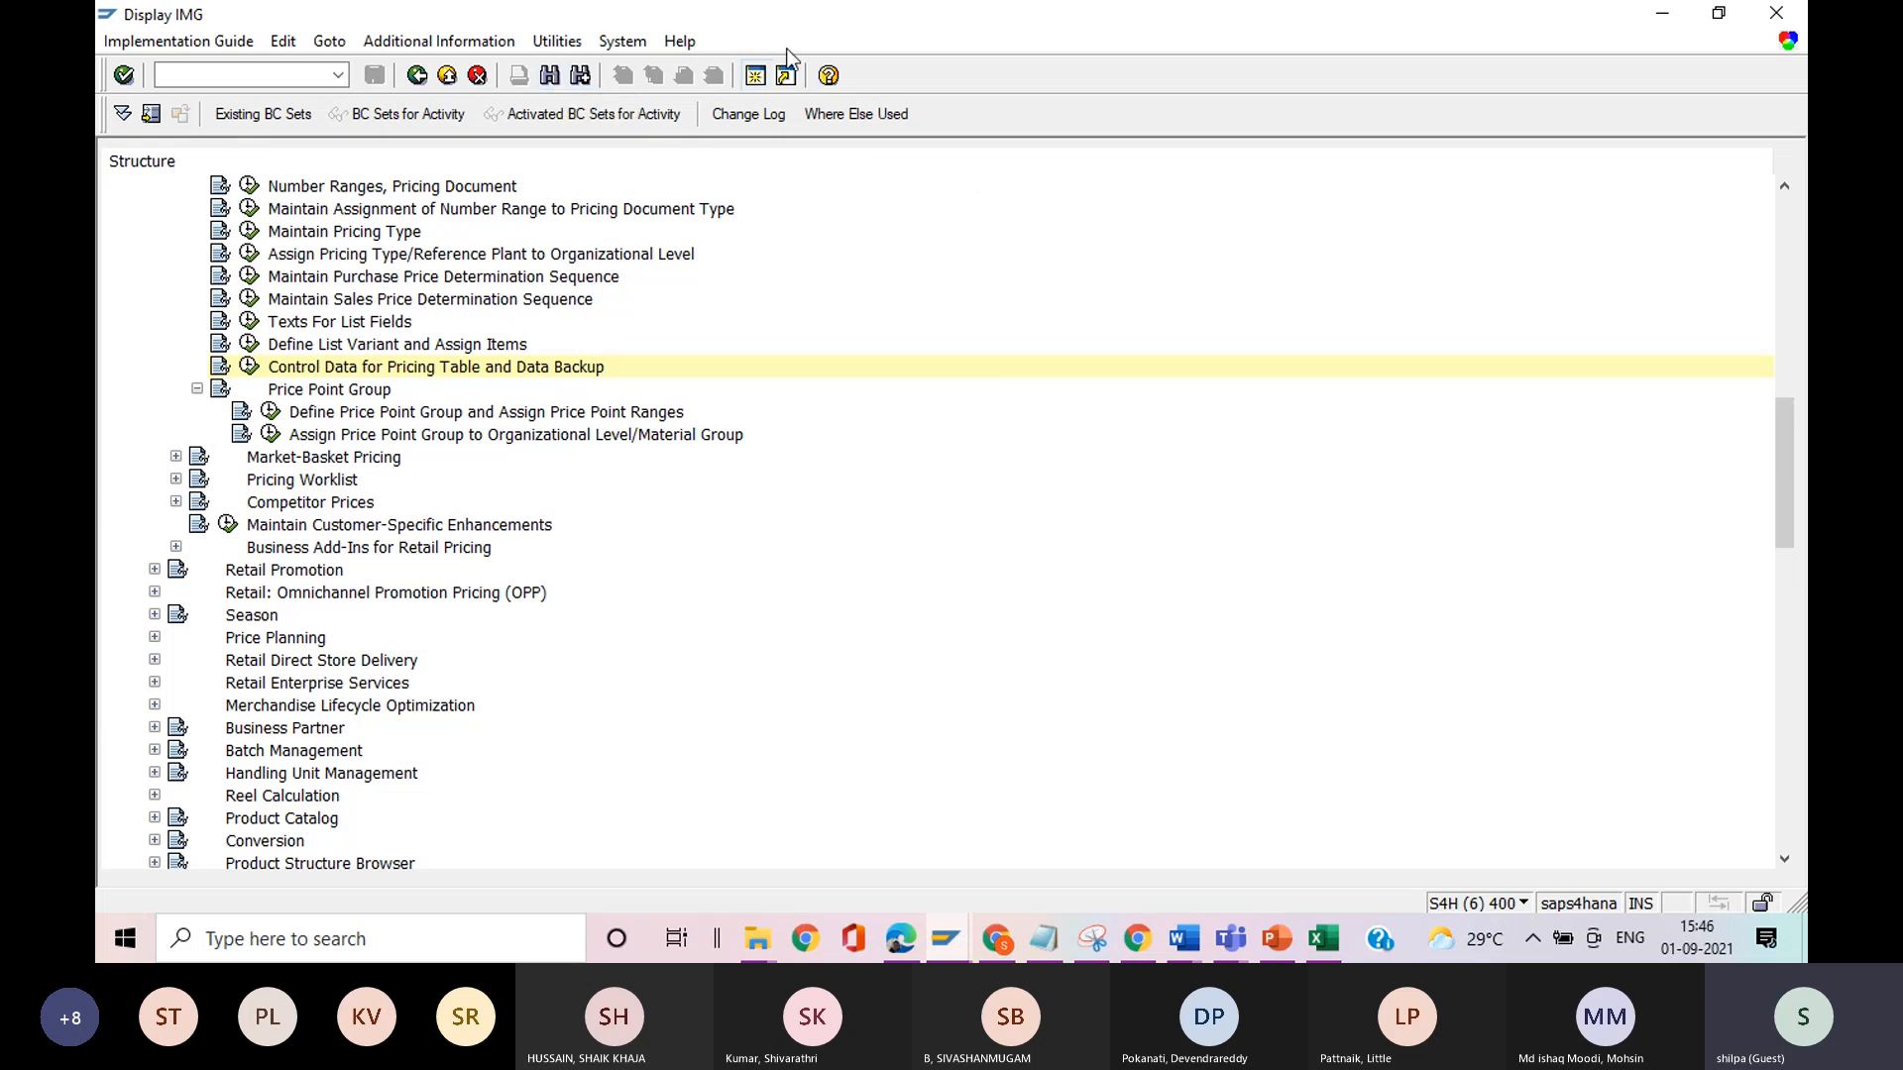
pyautogui.click(755, 78)
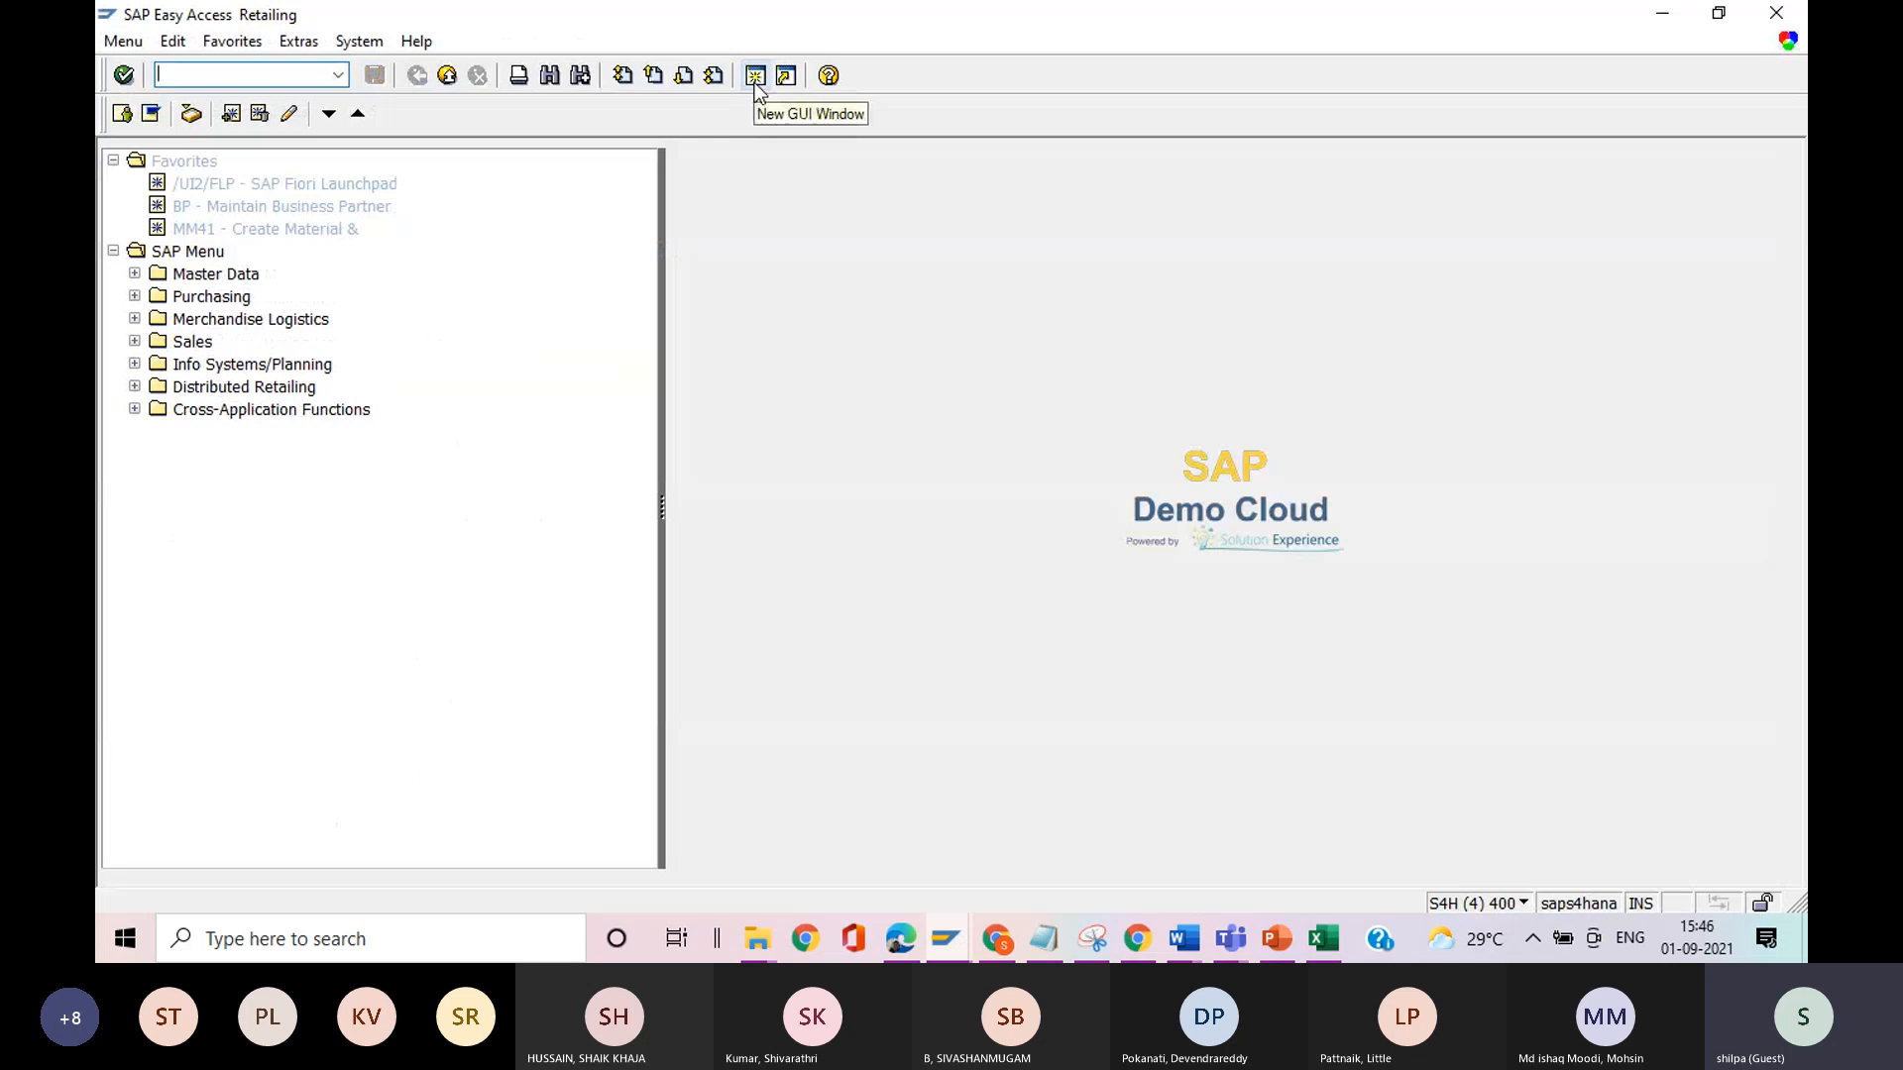
pyautogui.hotkey('alt', 'Tab')
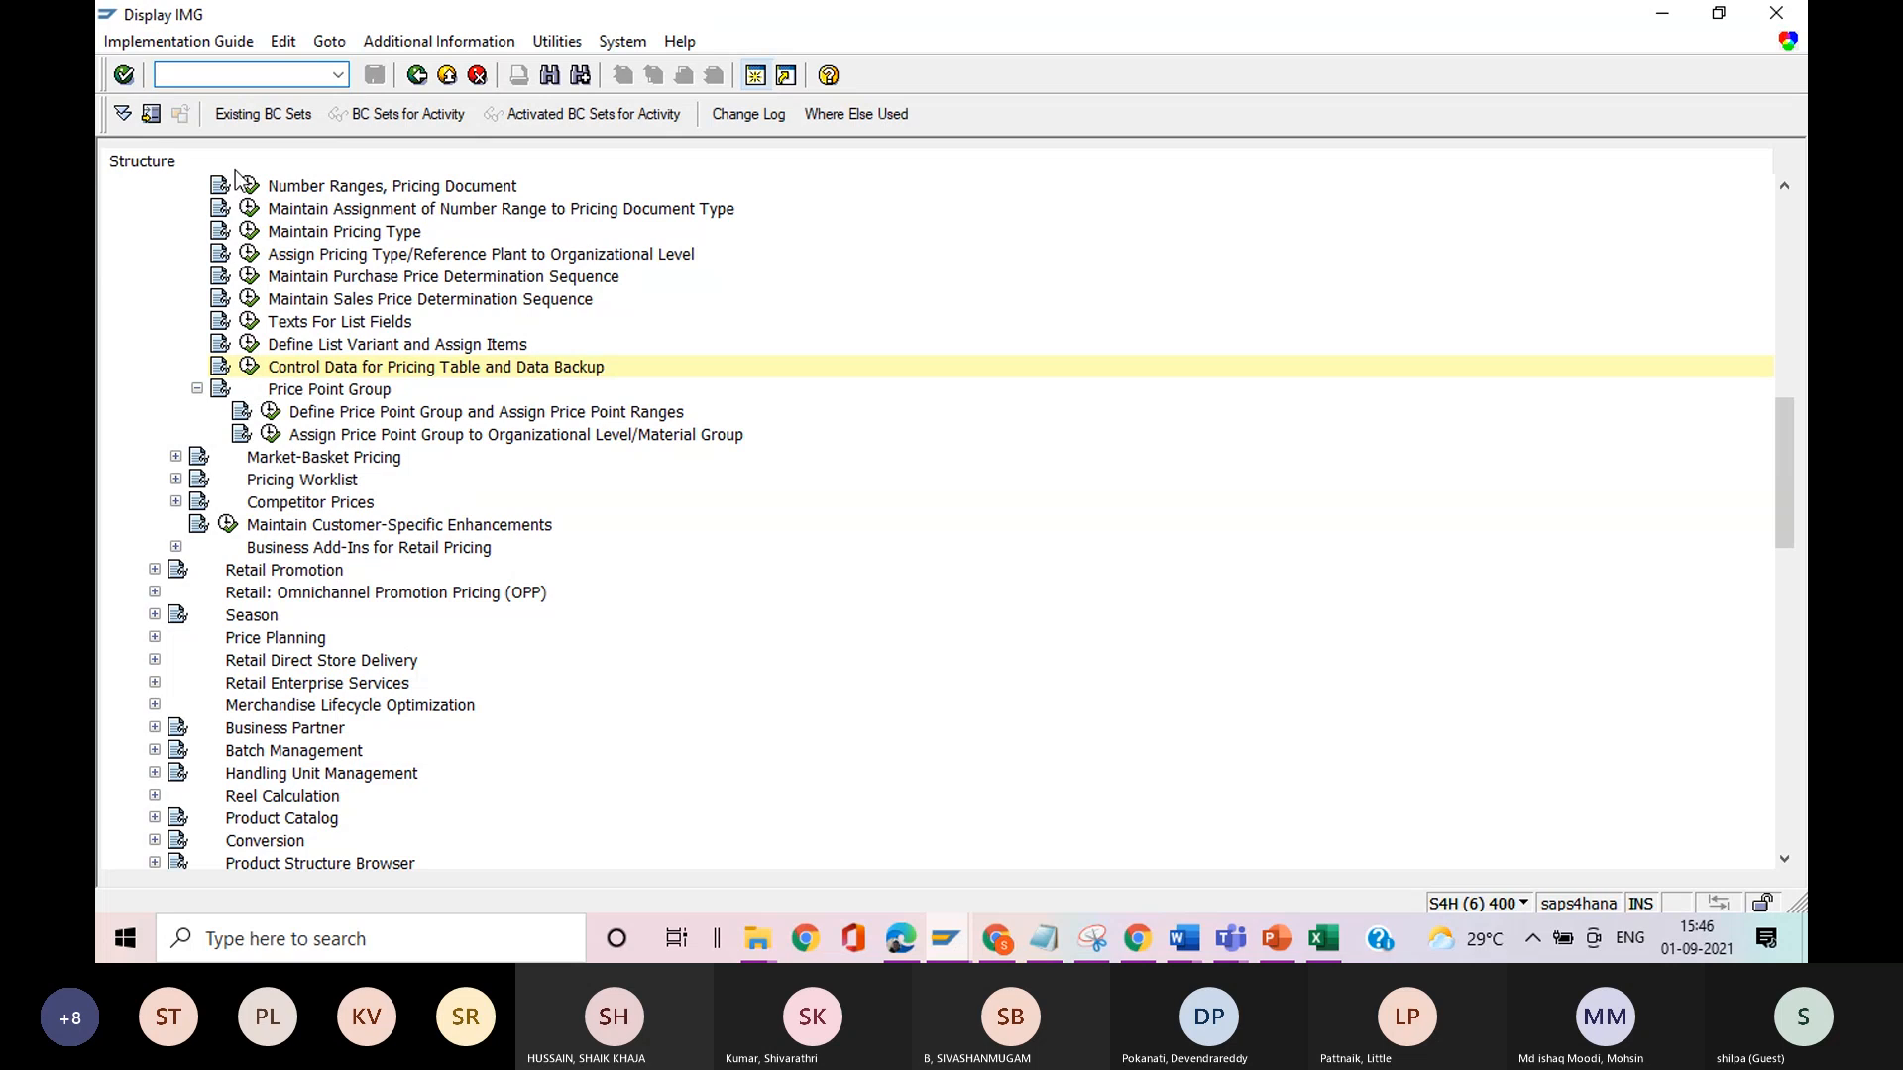
pyautogui.moveTo(1788, 525); pyautogui.dragTo(1796, 473)
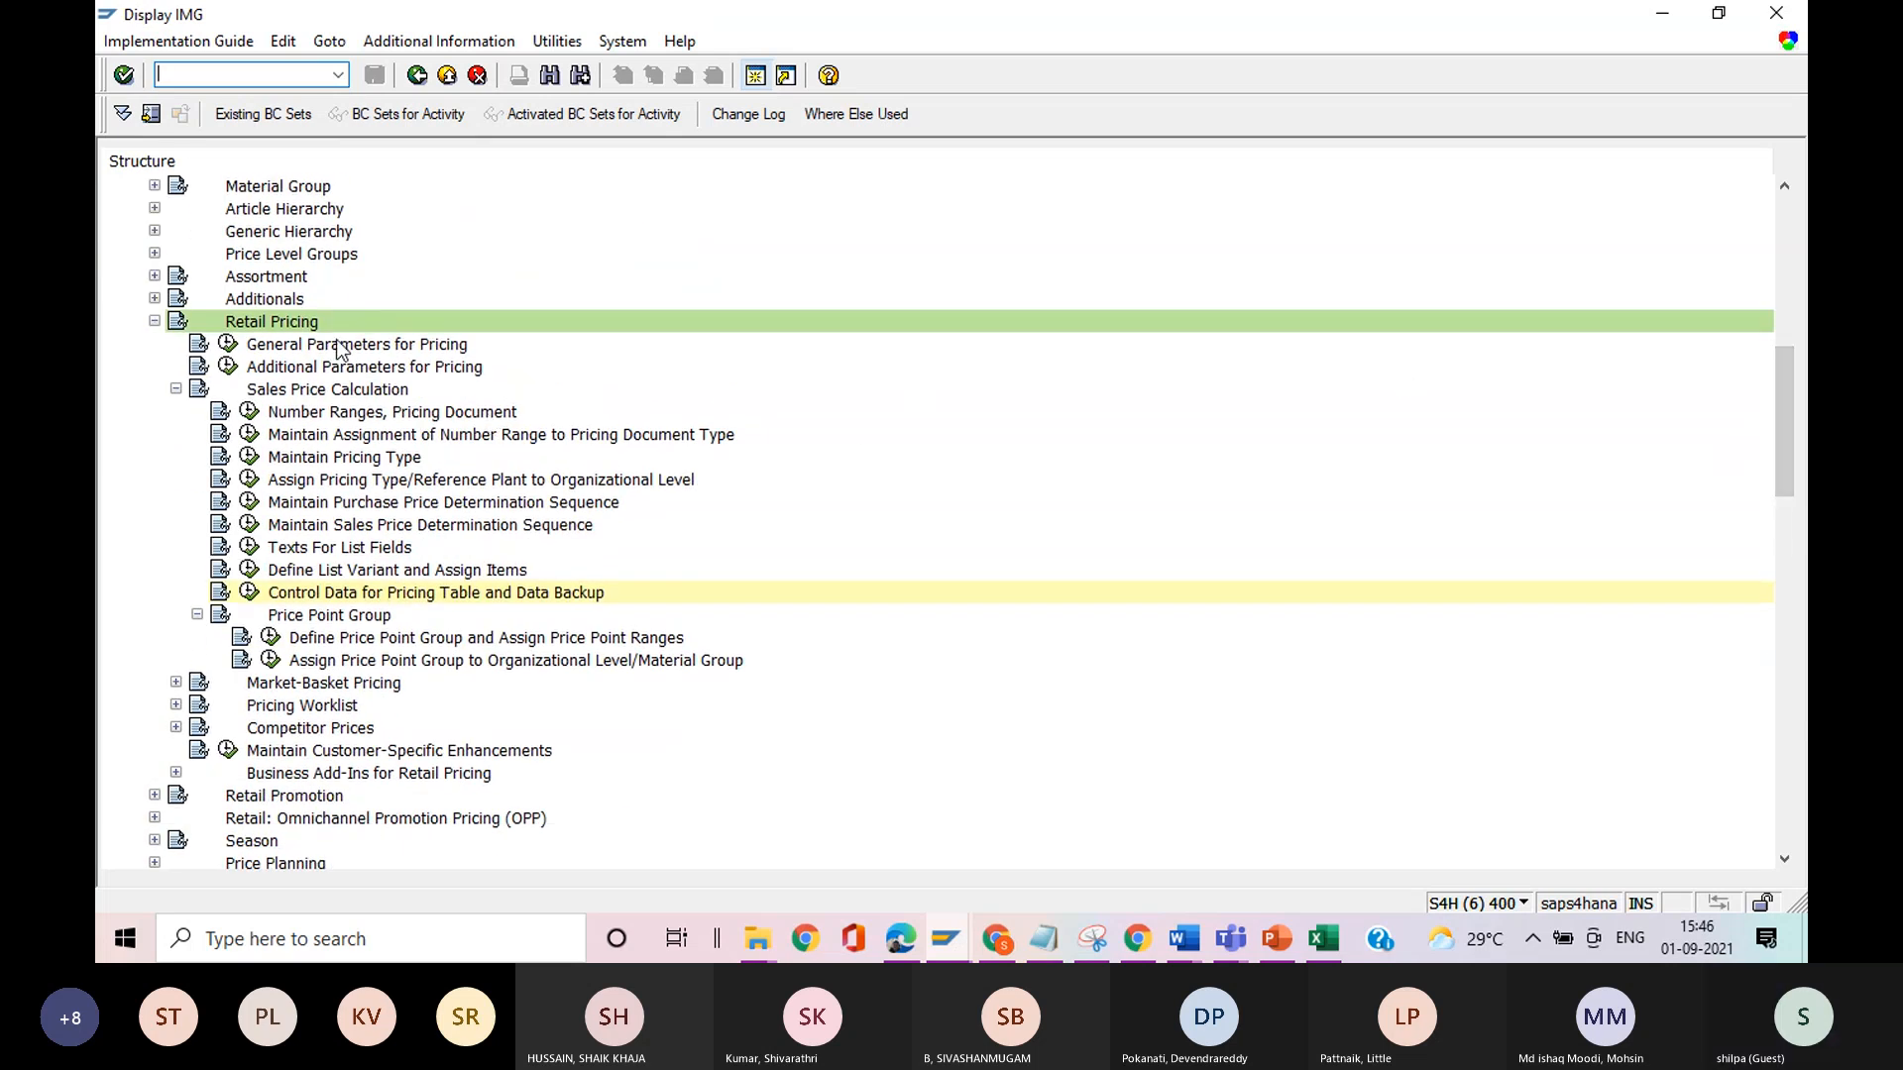
pyautogui.click(175, 390)
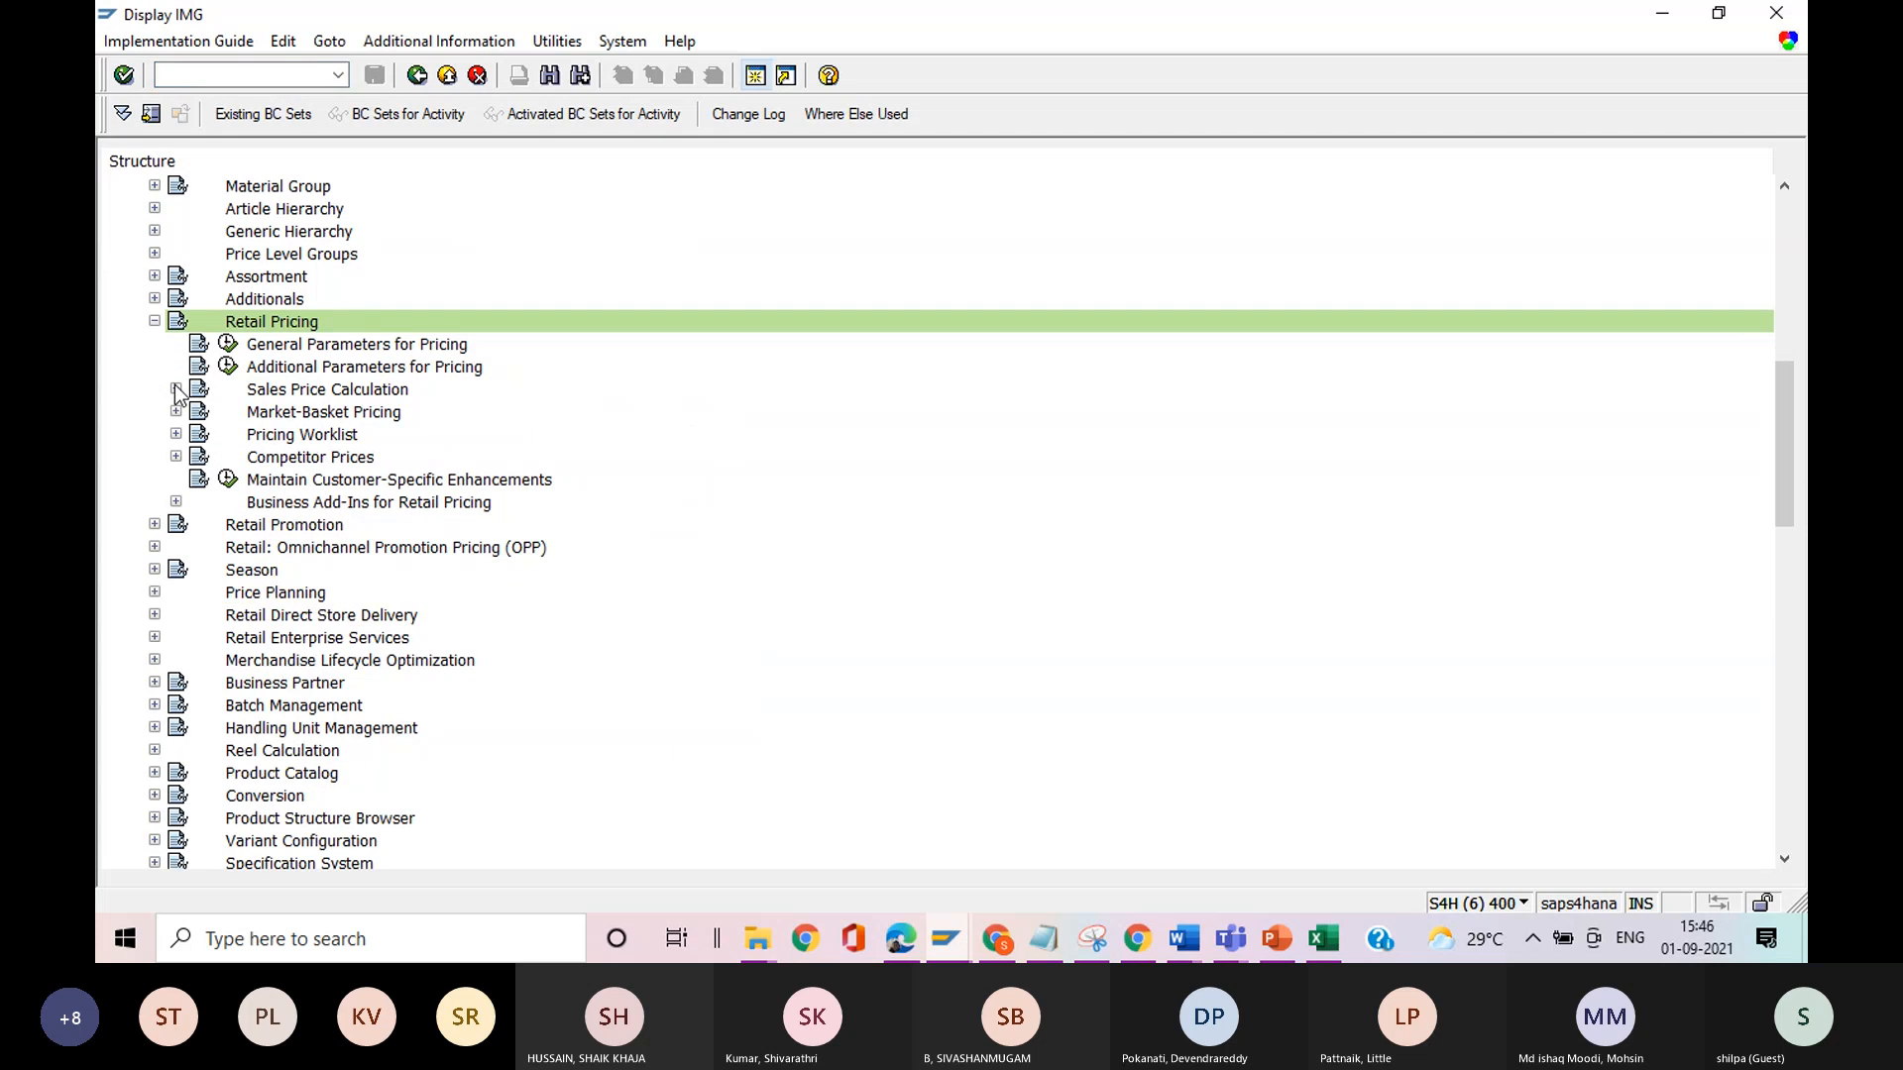
# Switch to the new SAP session and start transaction prfam.
pyautogui.hotkey('alt', 'Tab')
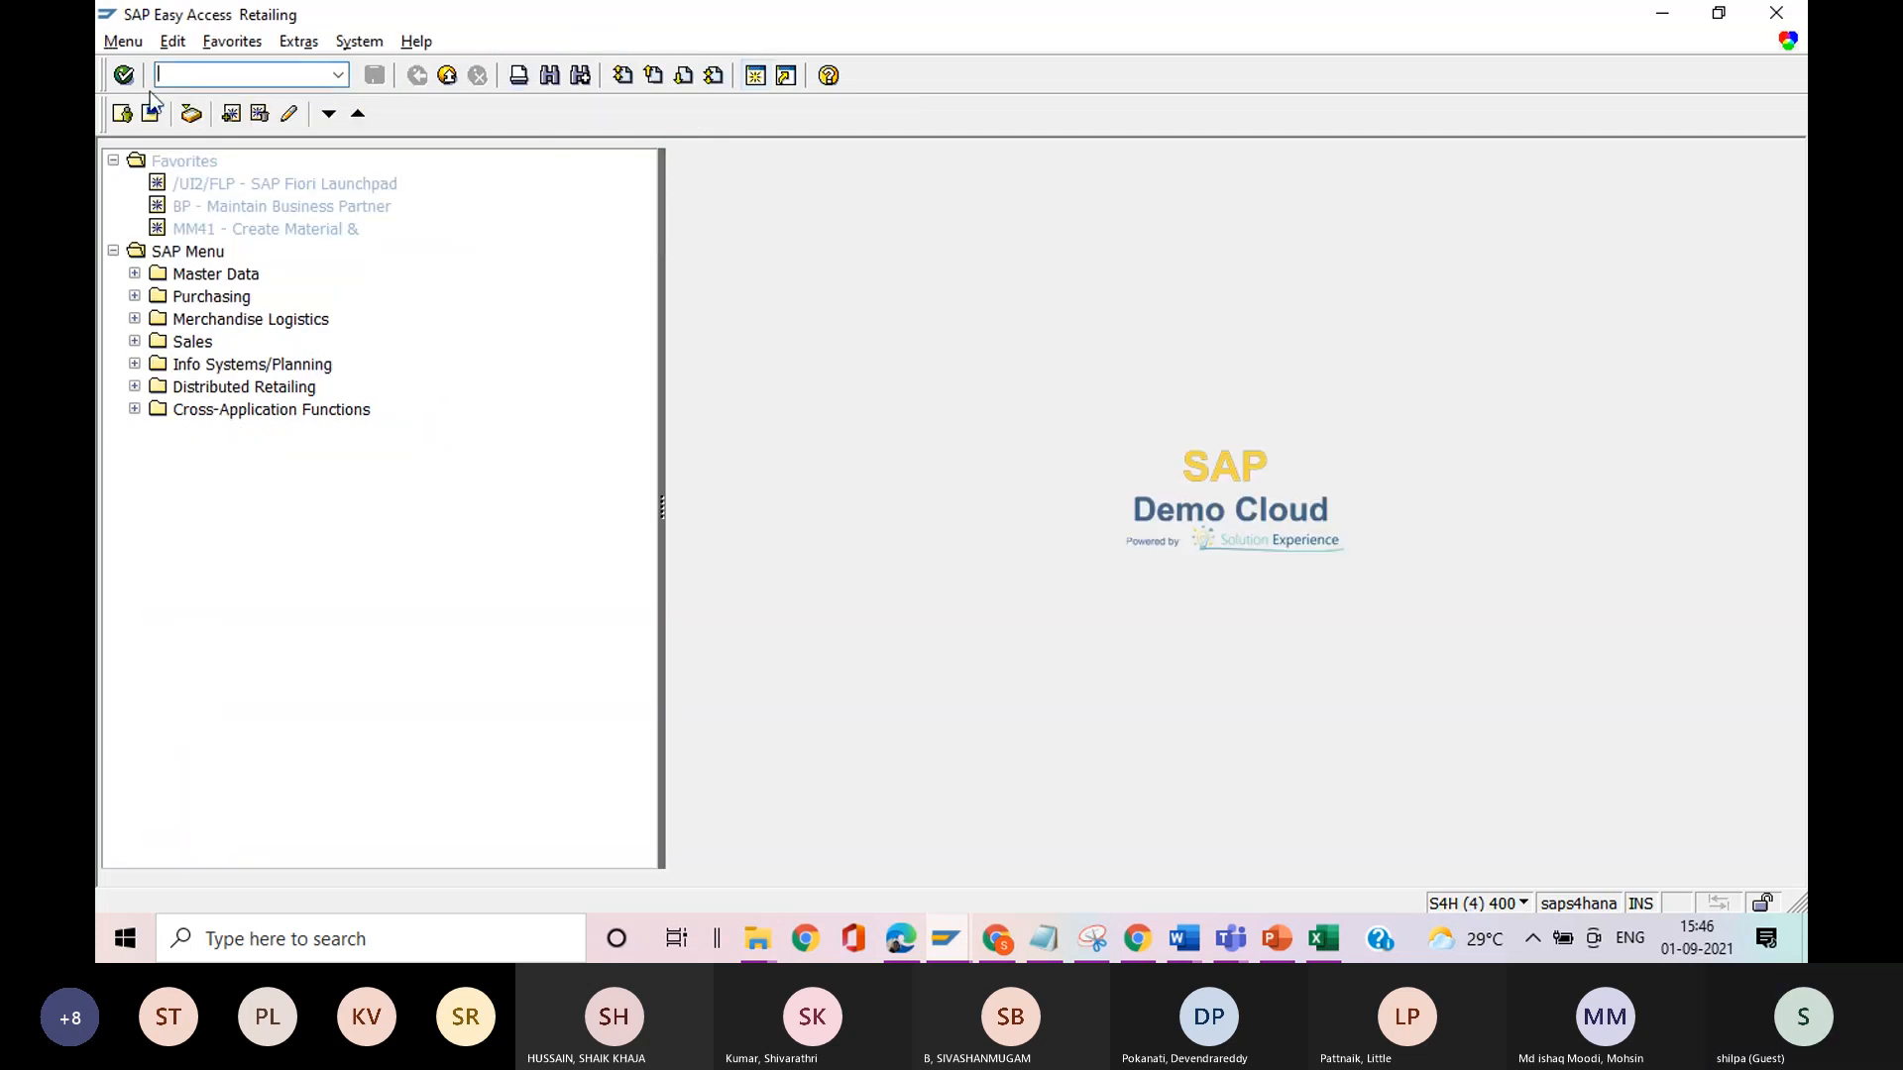
pyautogui.write('pfam')
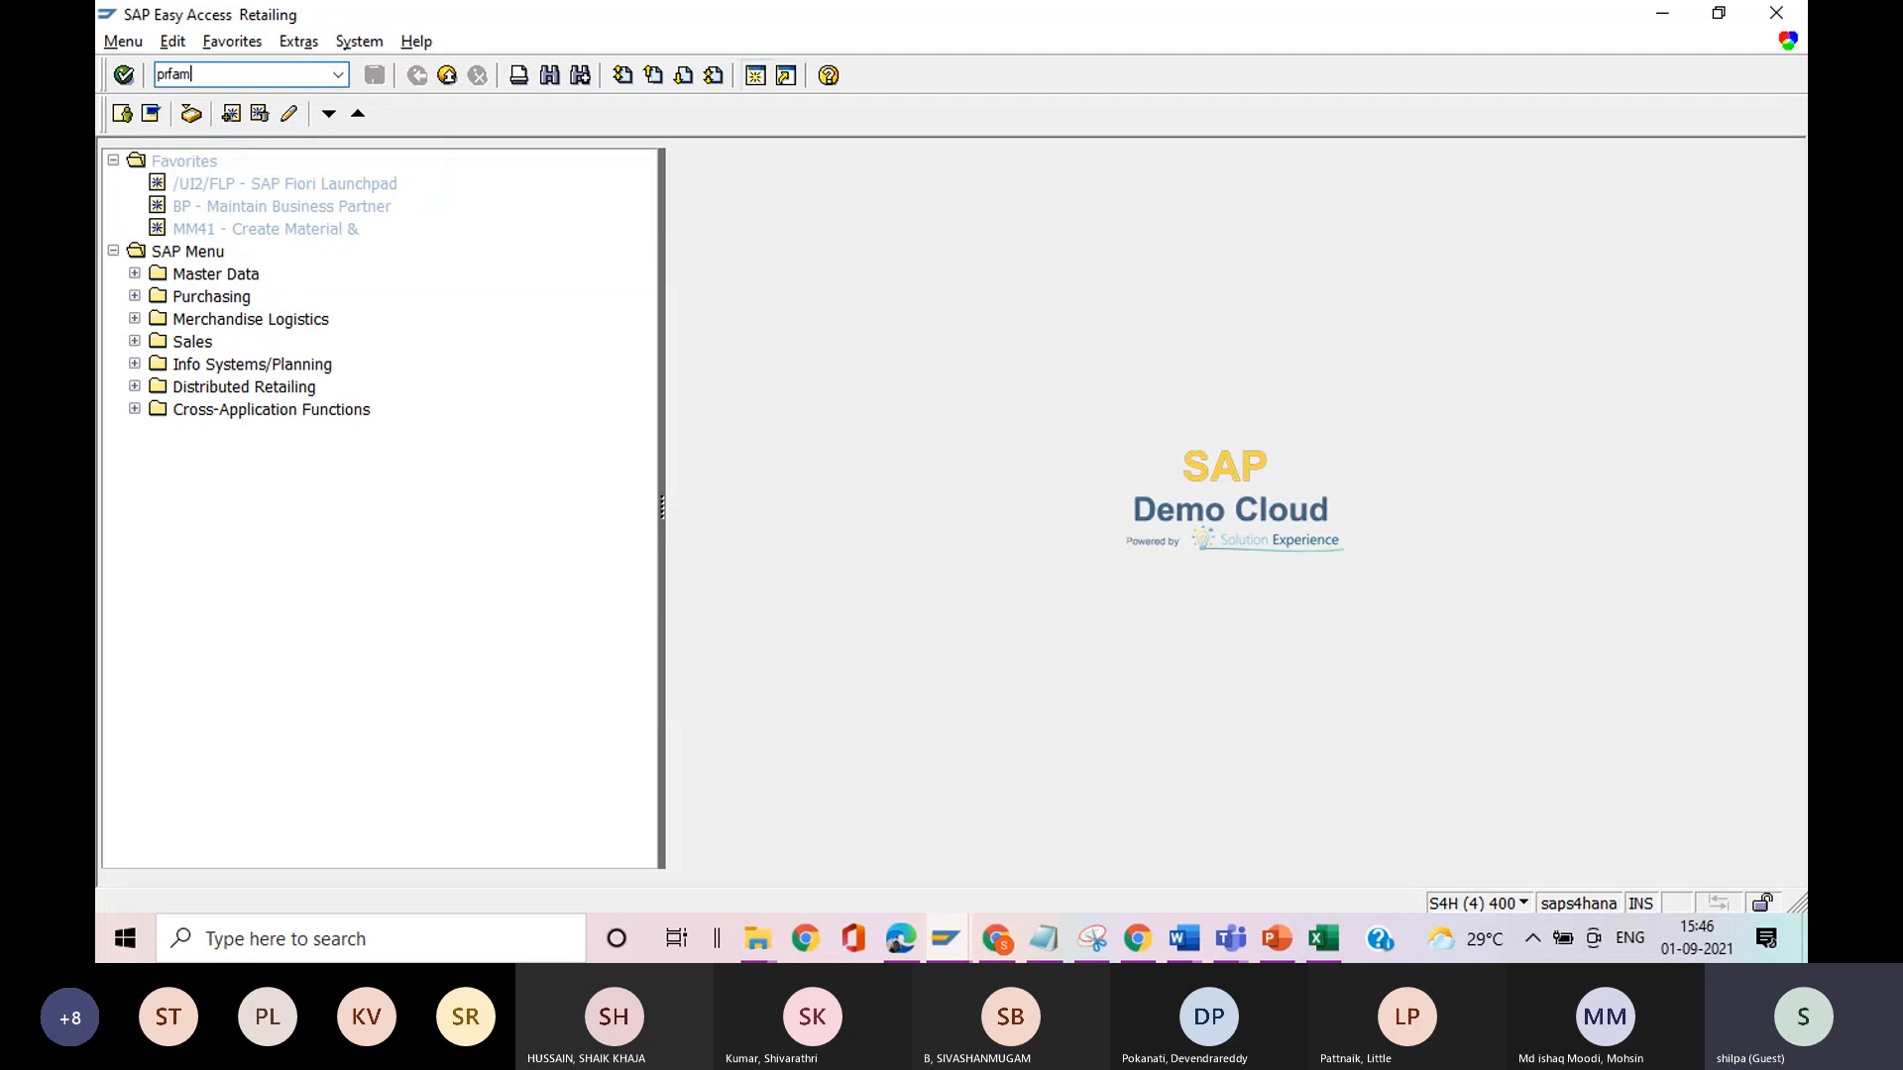
pyautogui.press('Return')
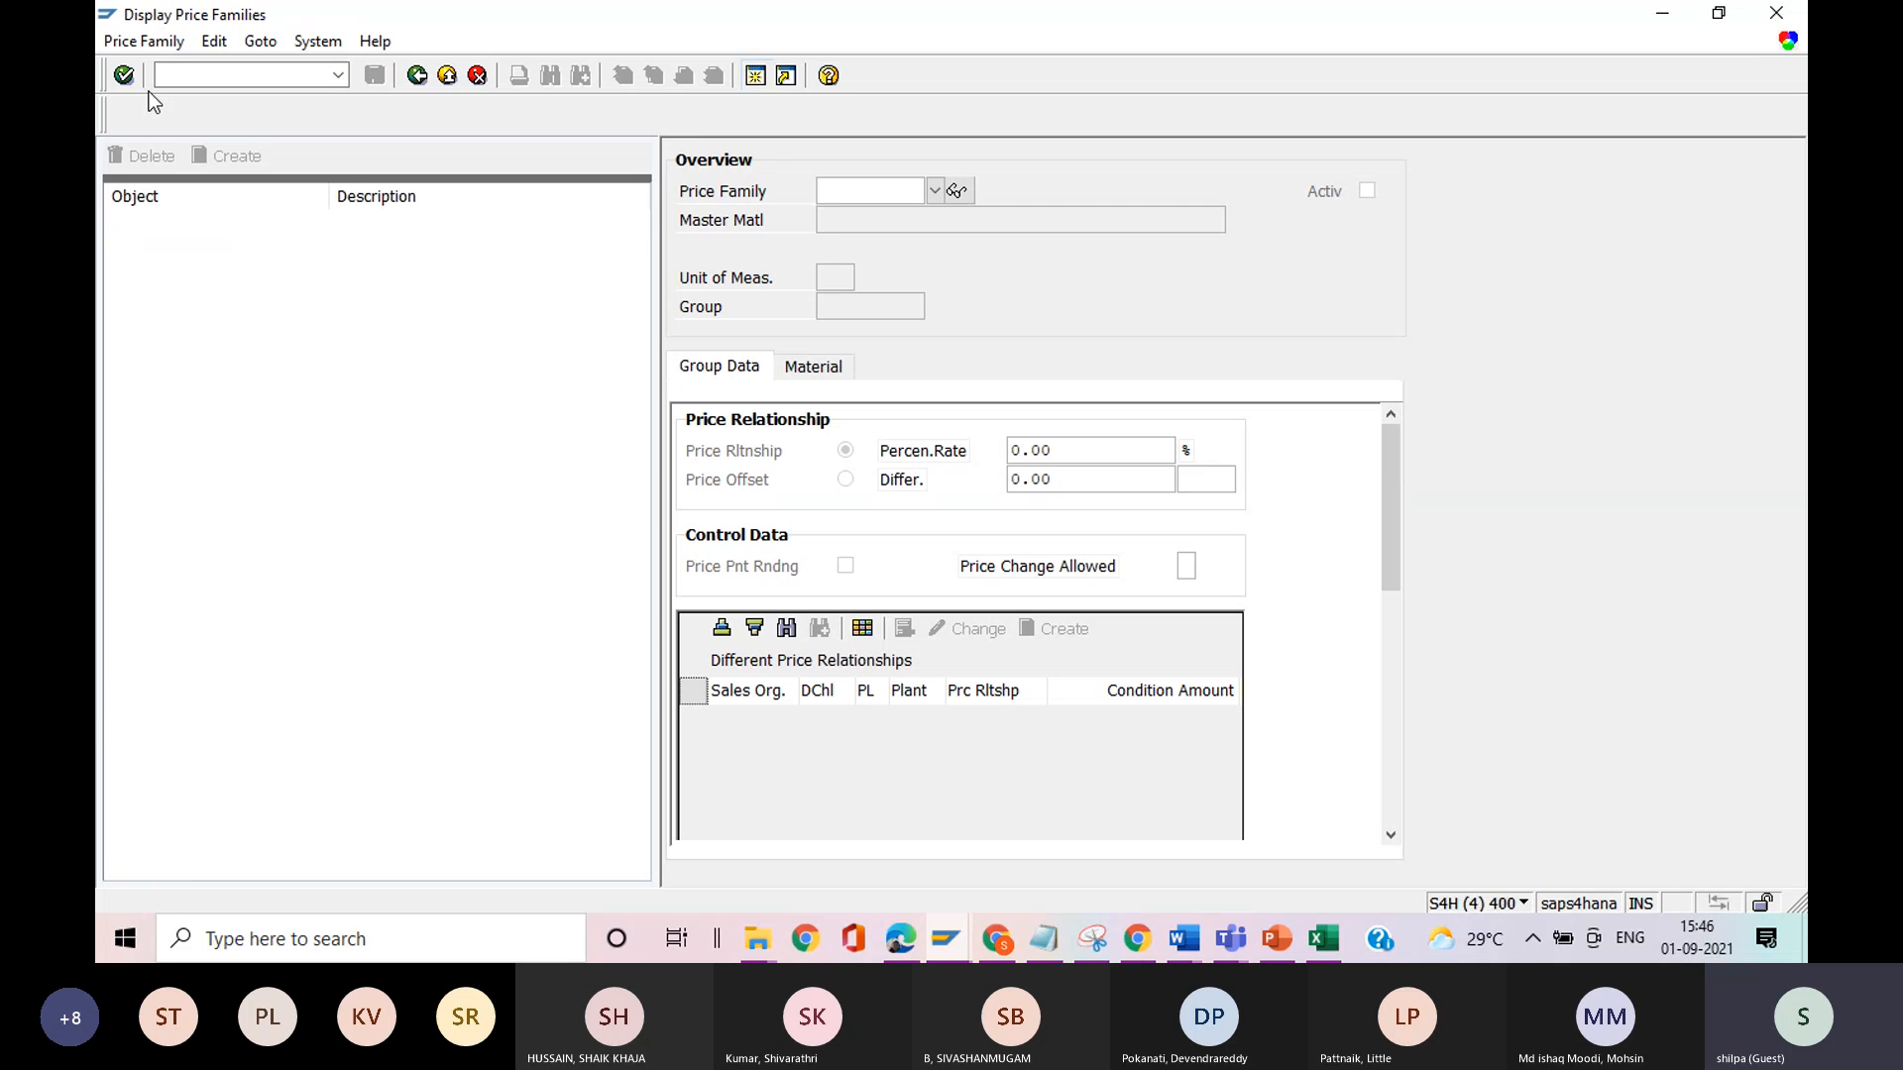
pyautogui.click(136, 46)
pyautogui.click(368, 121)
pyautogui.click(337, 76)
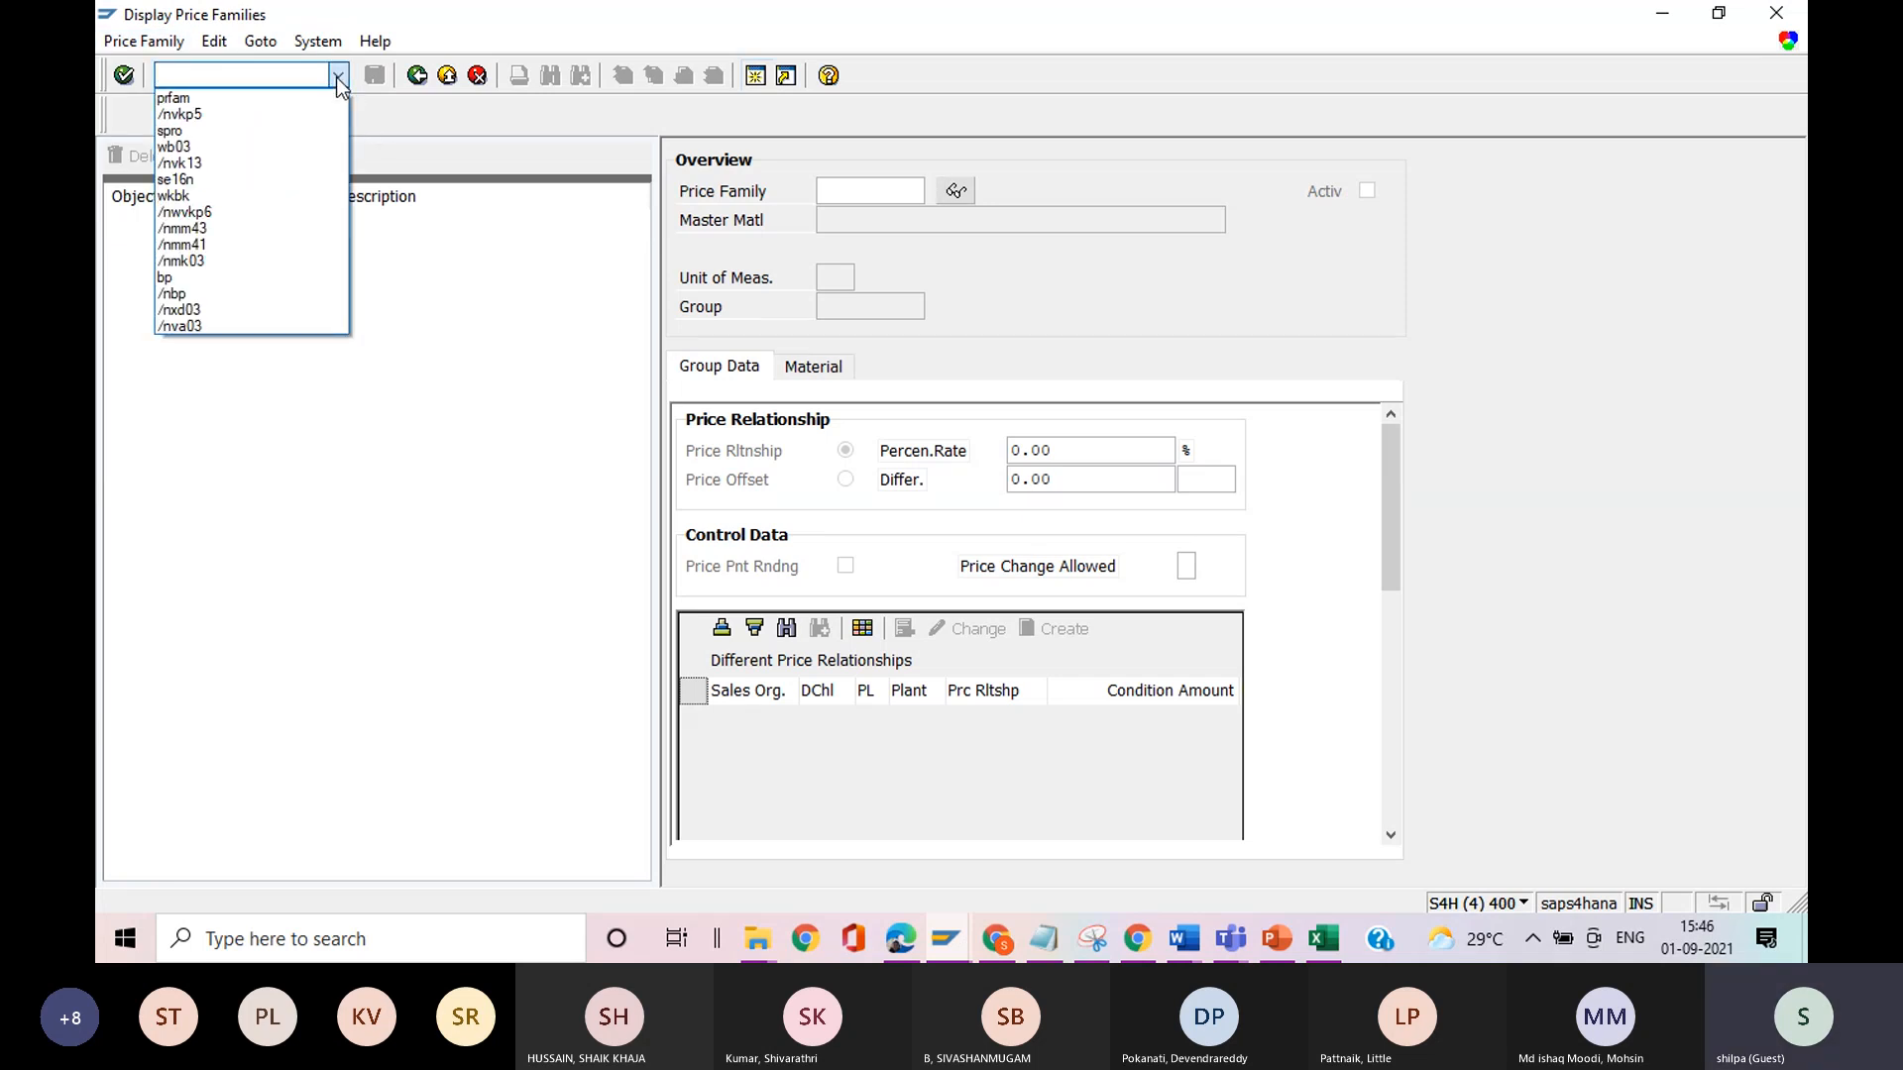
pyautogui.click(411, 419)
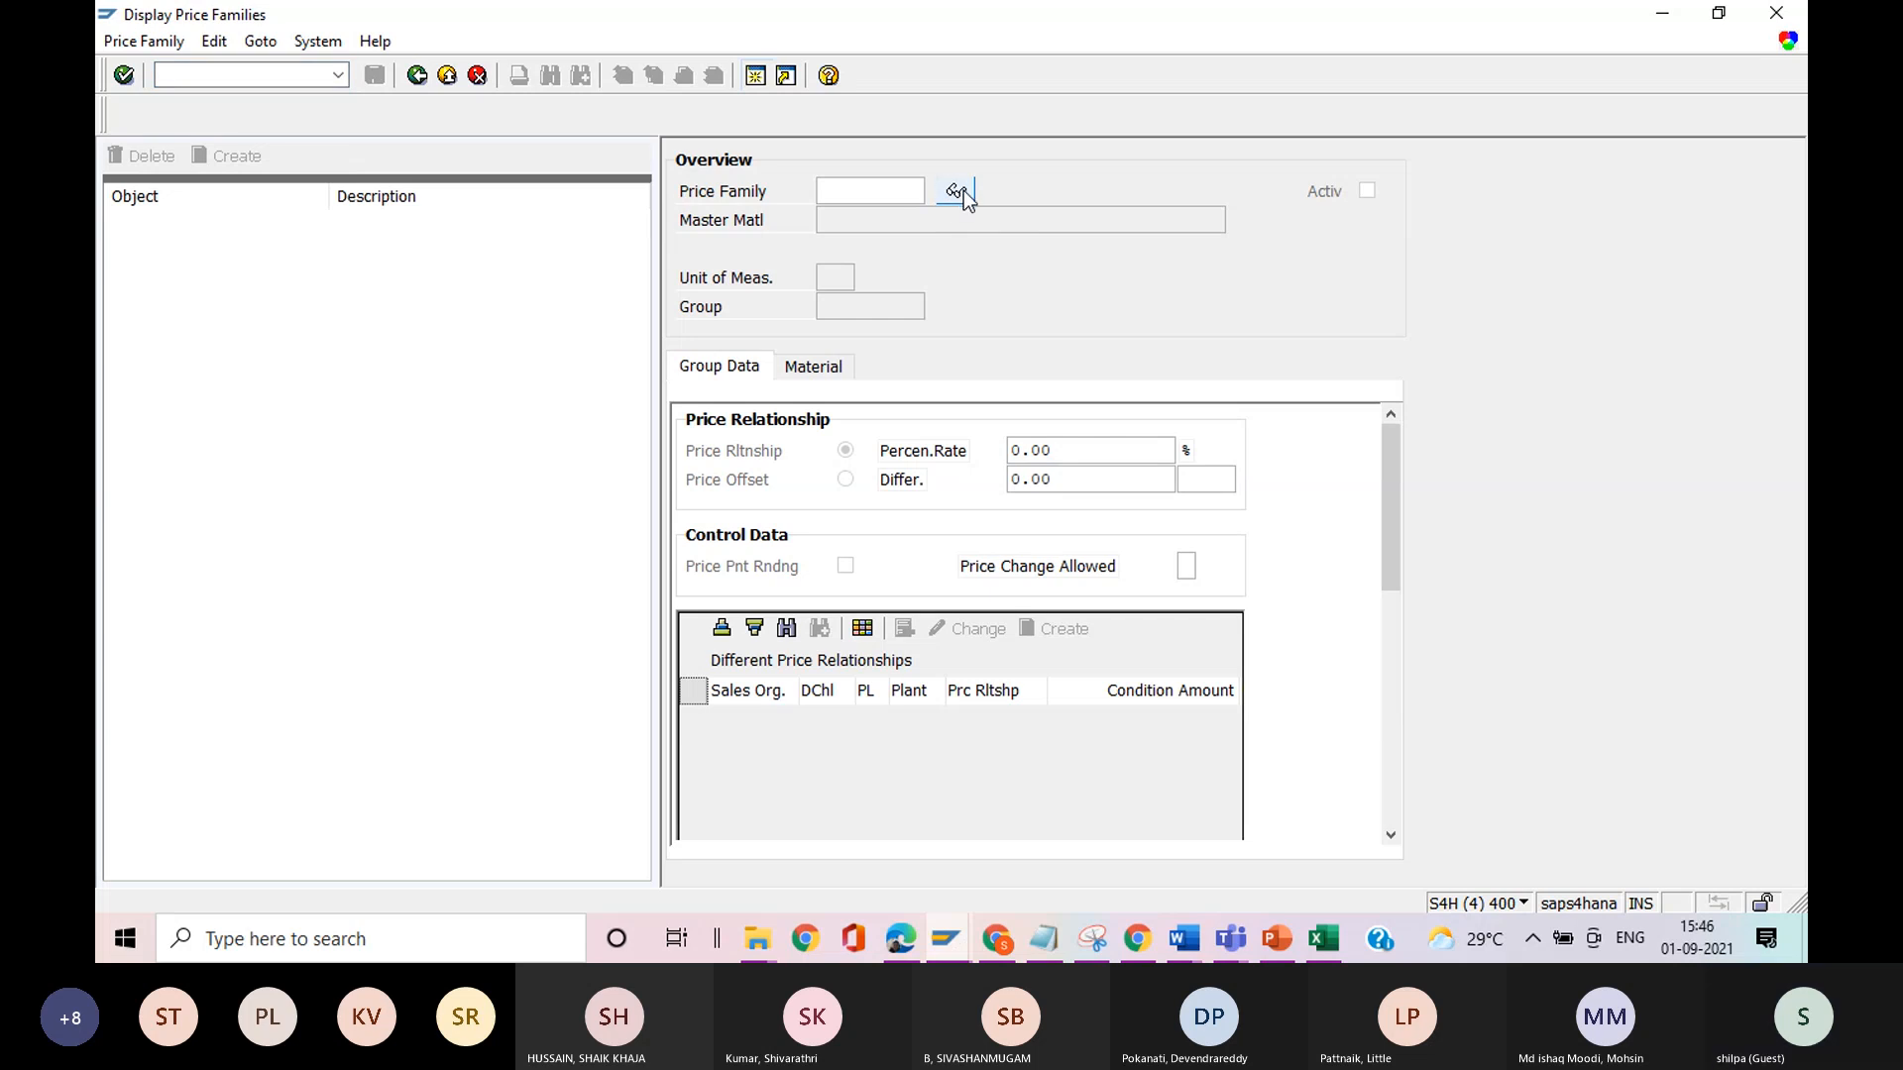
# Choose price family FAMILY from the list of existing families and display its data.
pyautogui.click(899, 190)
pyautogui.click(935, 192)
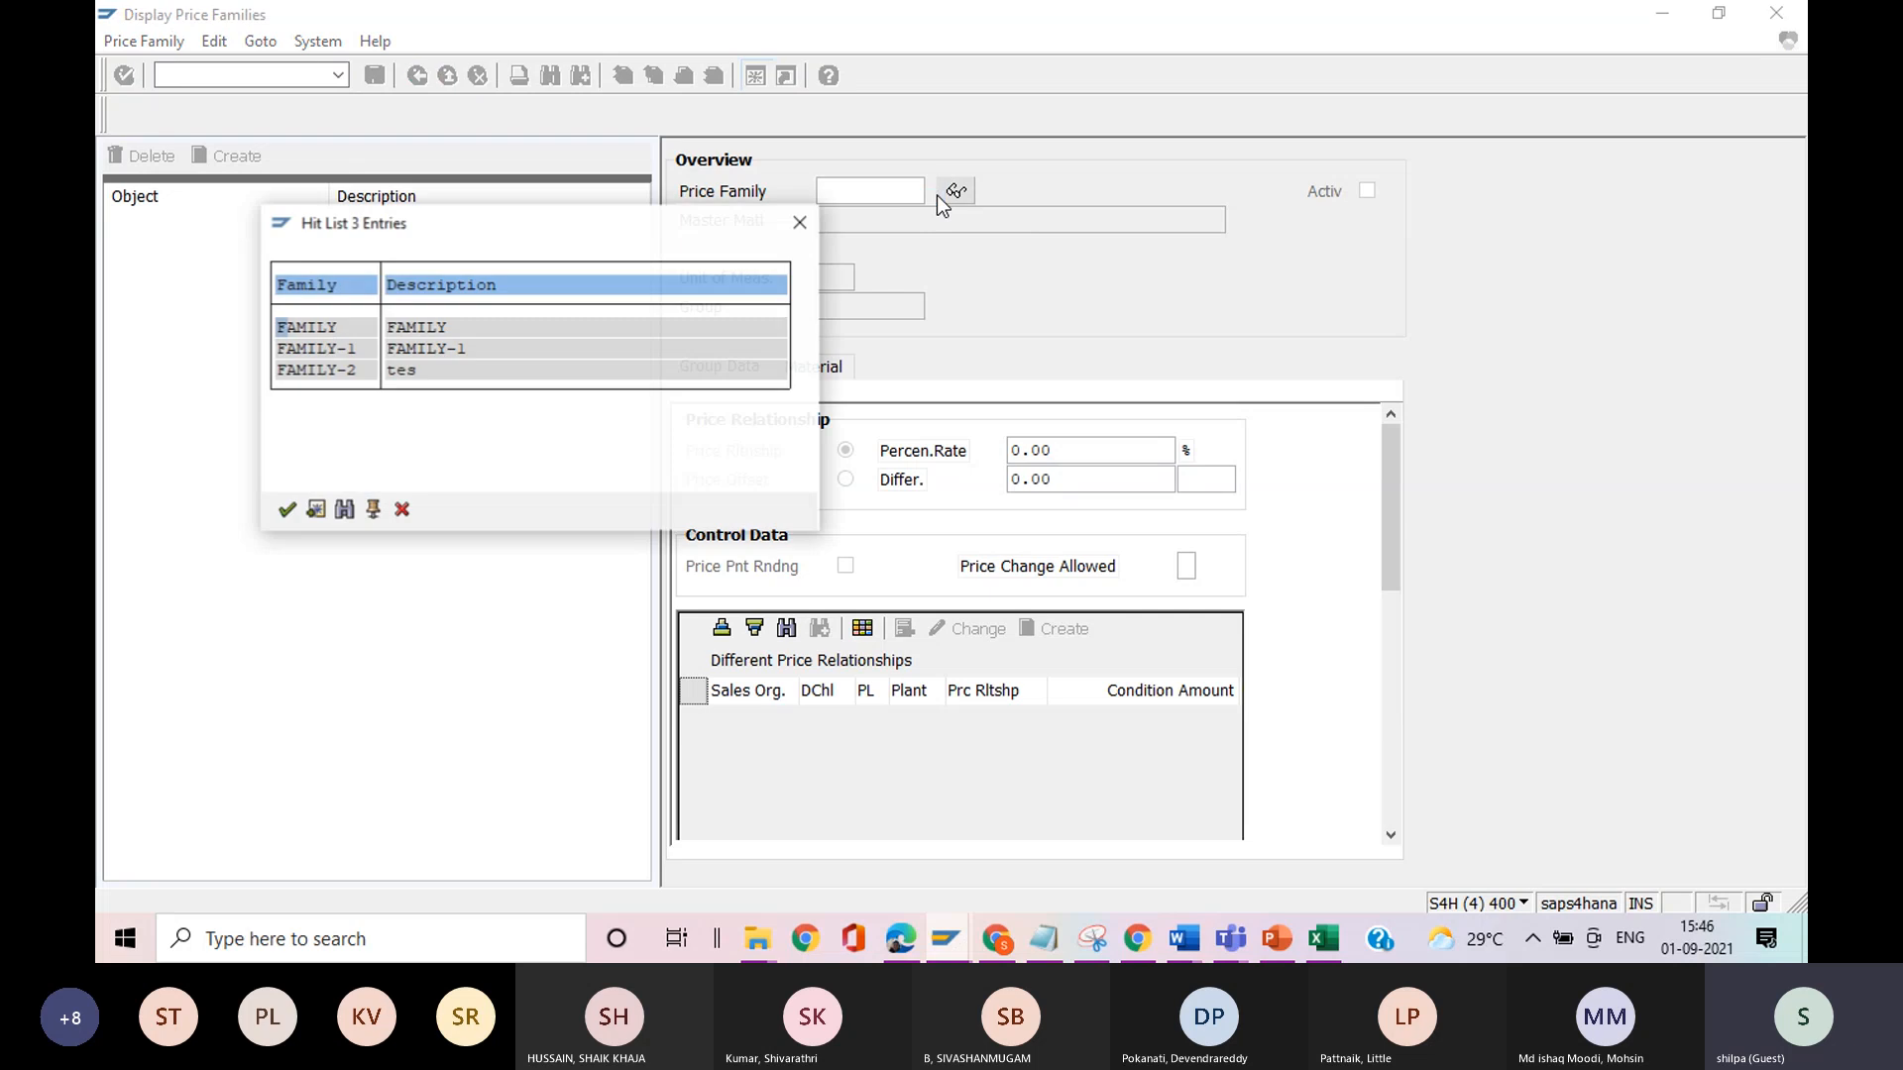
pyautogui.doubleClick(325, 329)
pyautogui.press('Return')
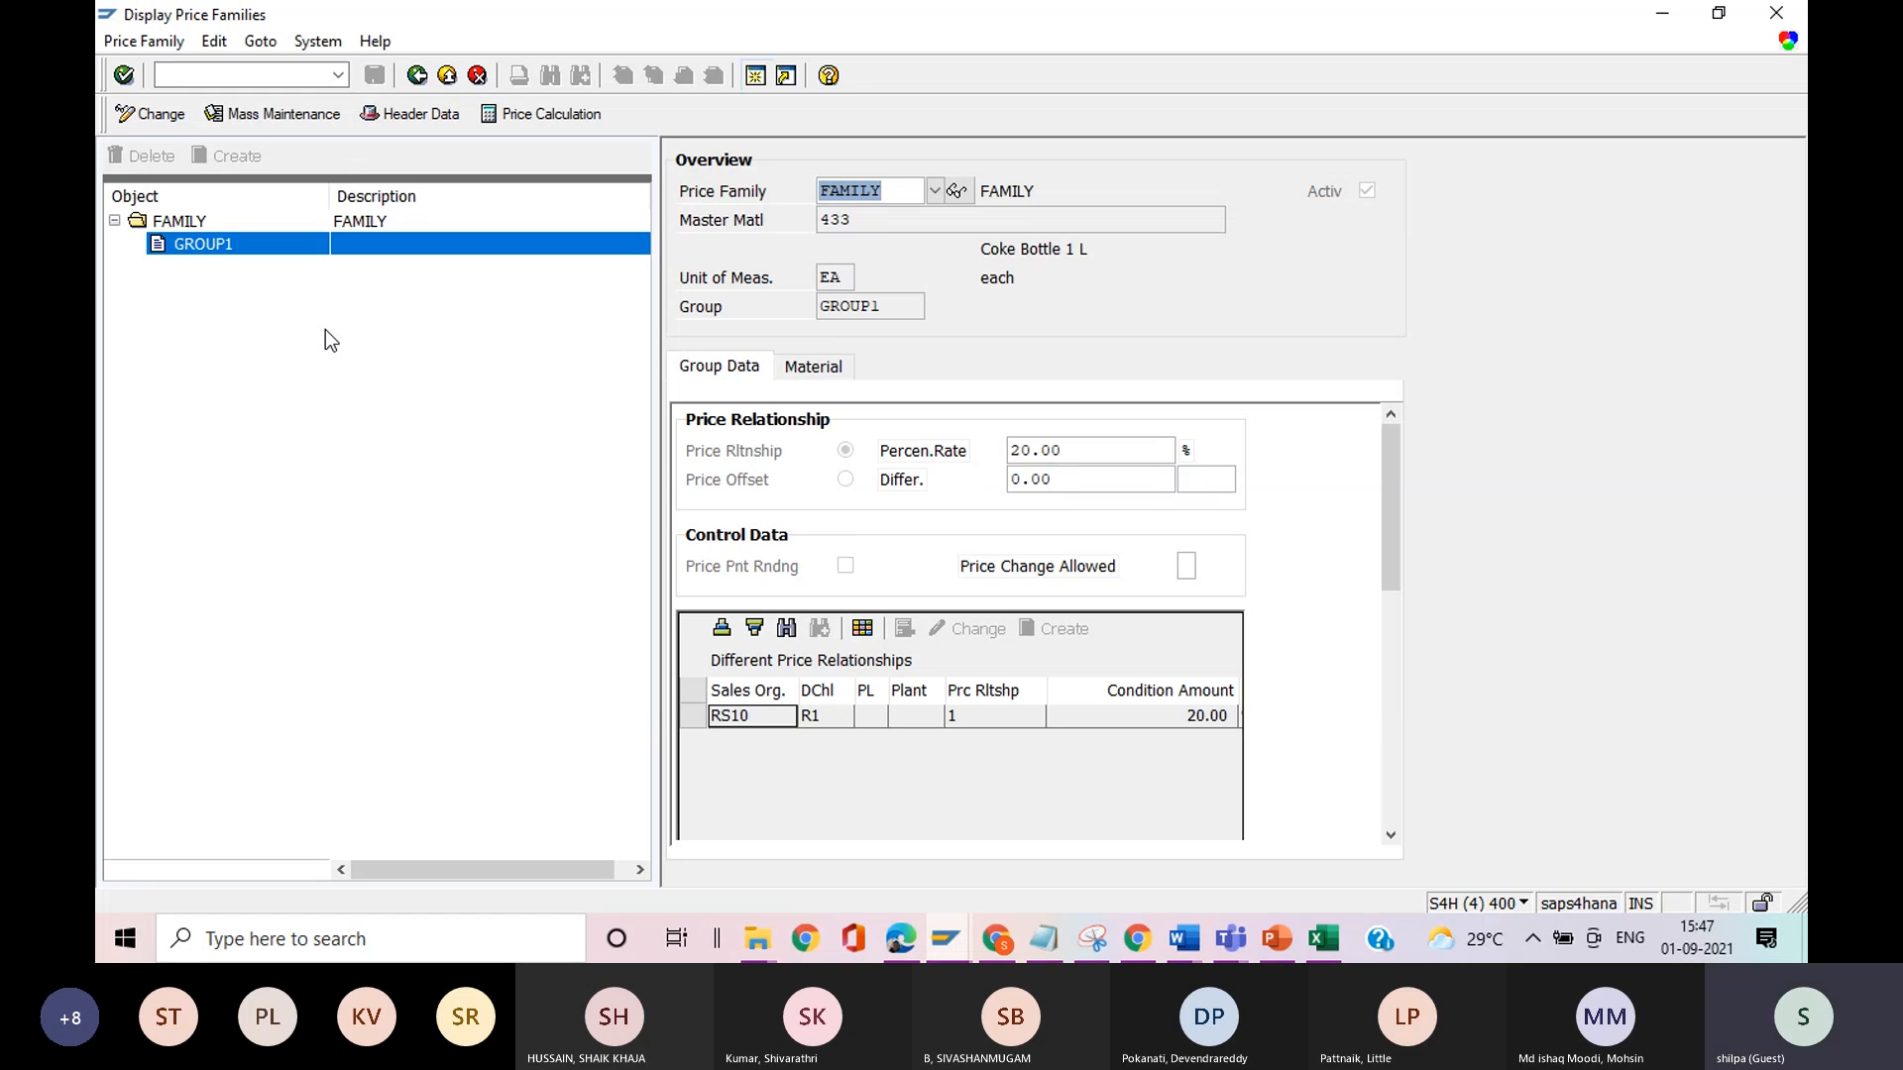
# Open another SAP session and start transaction prfam in it.
pyautogui.click(754, 77)
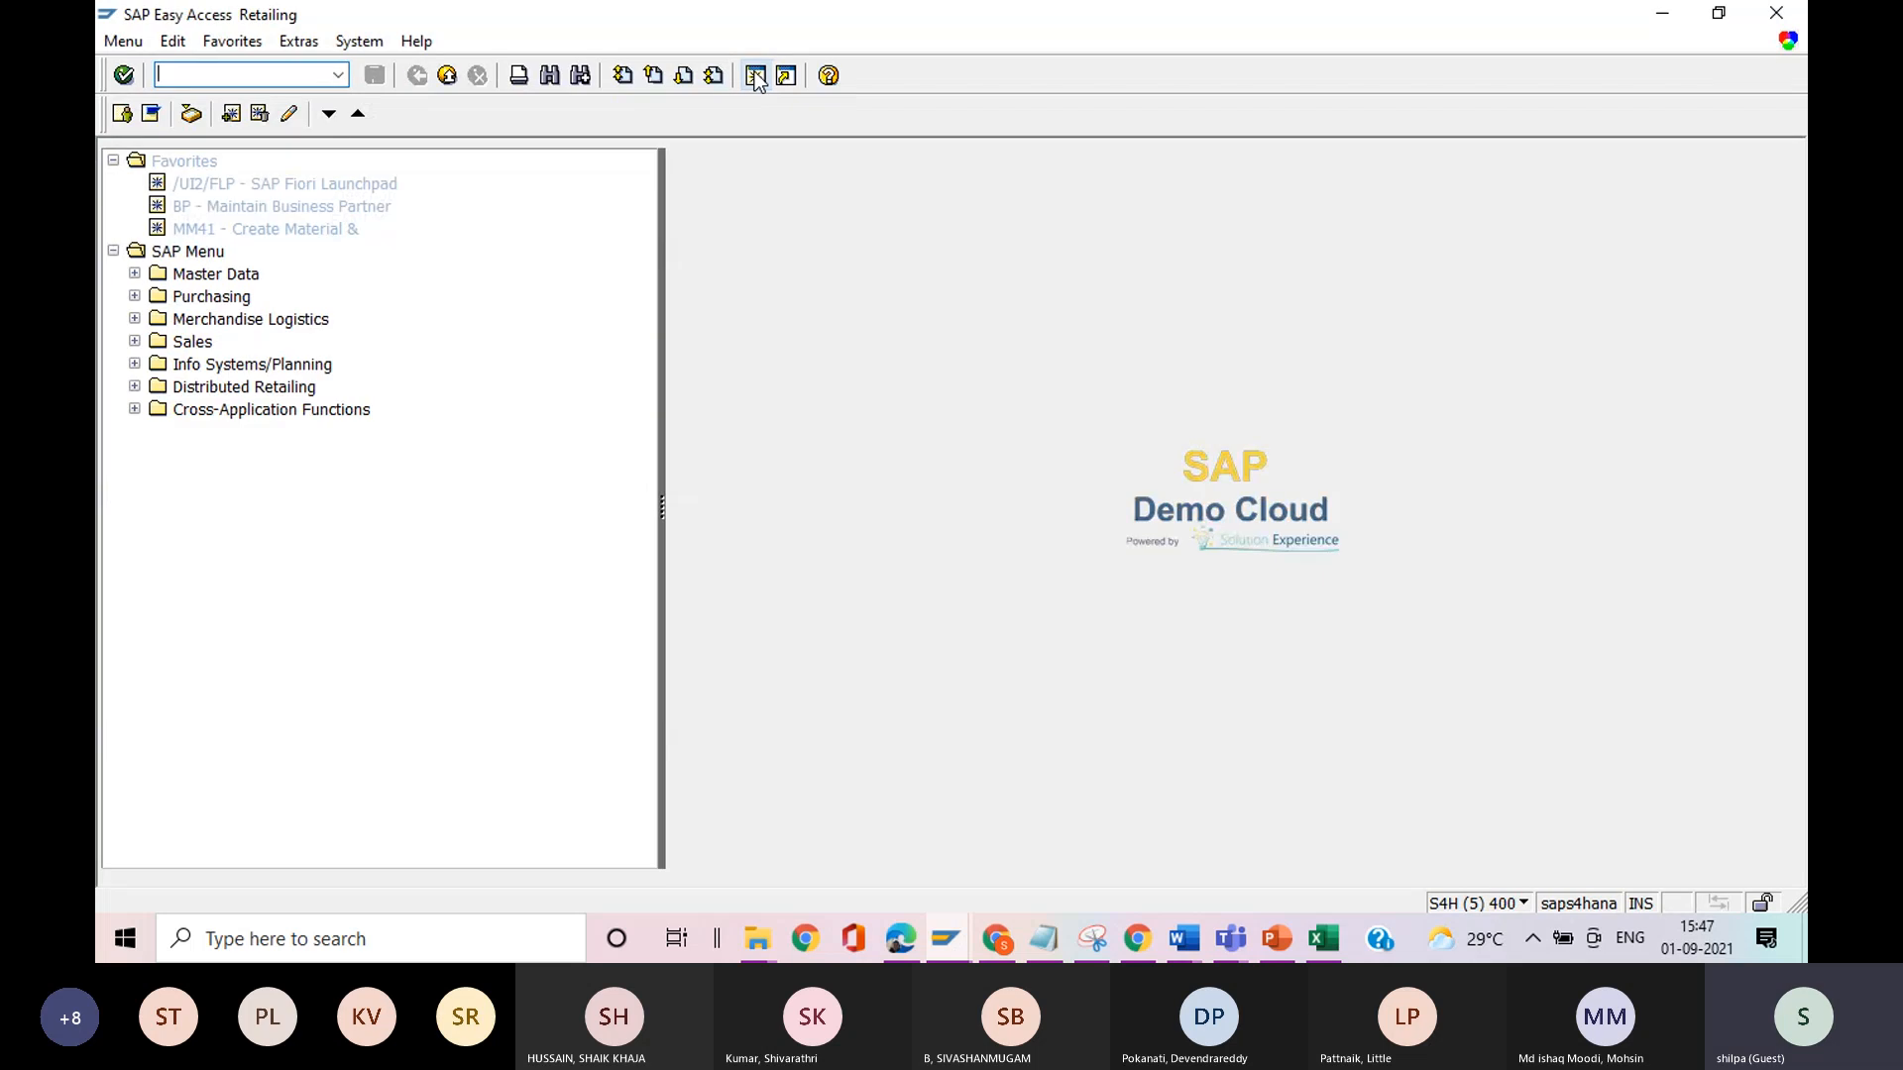
pyautogui.write('plf')
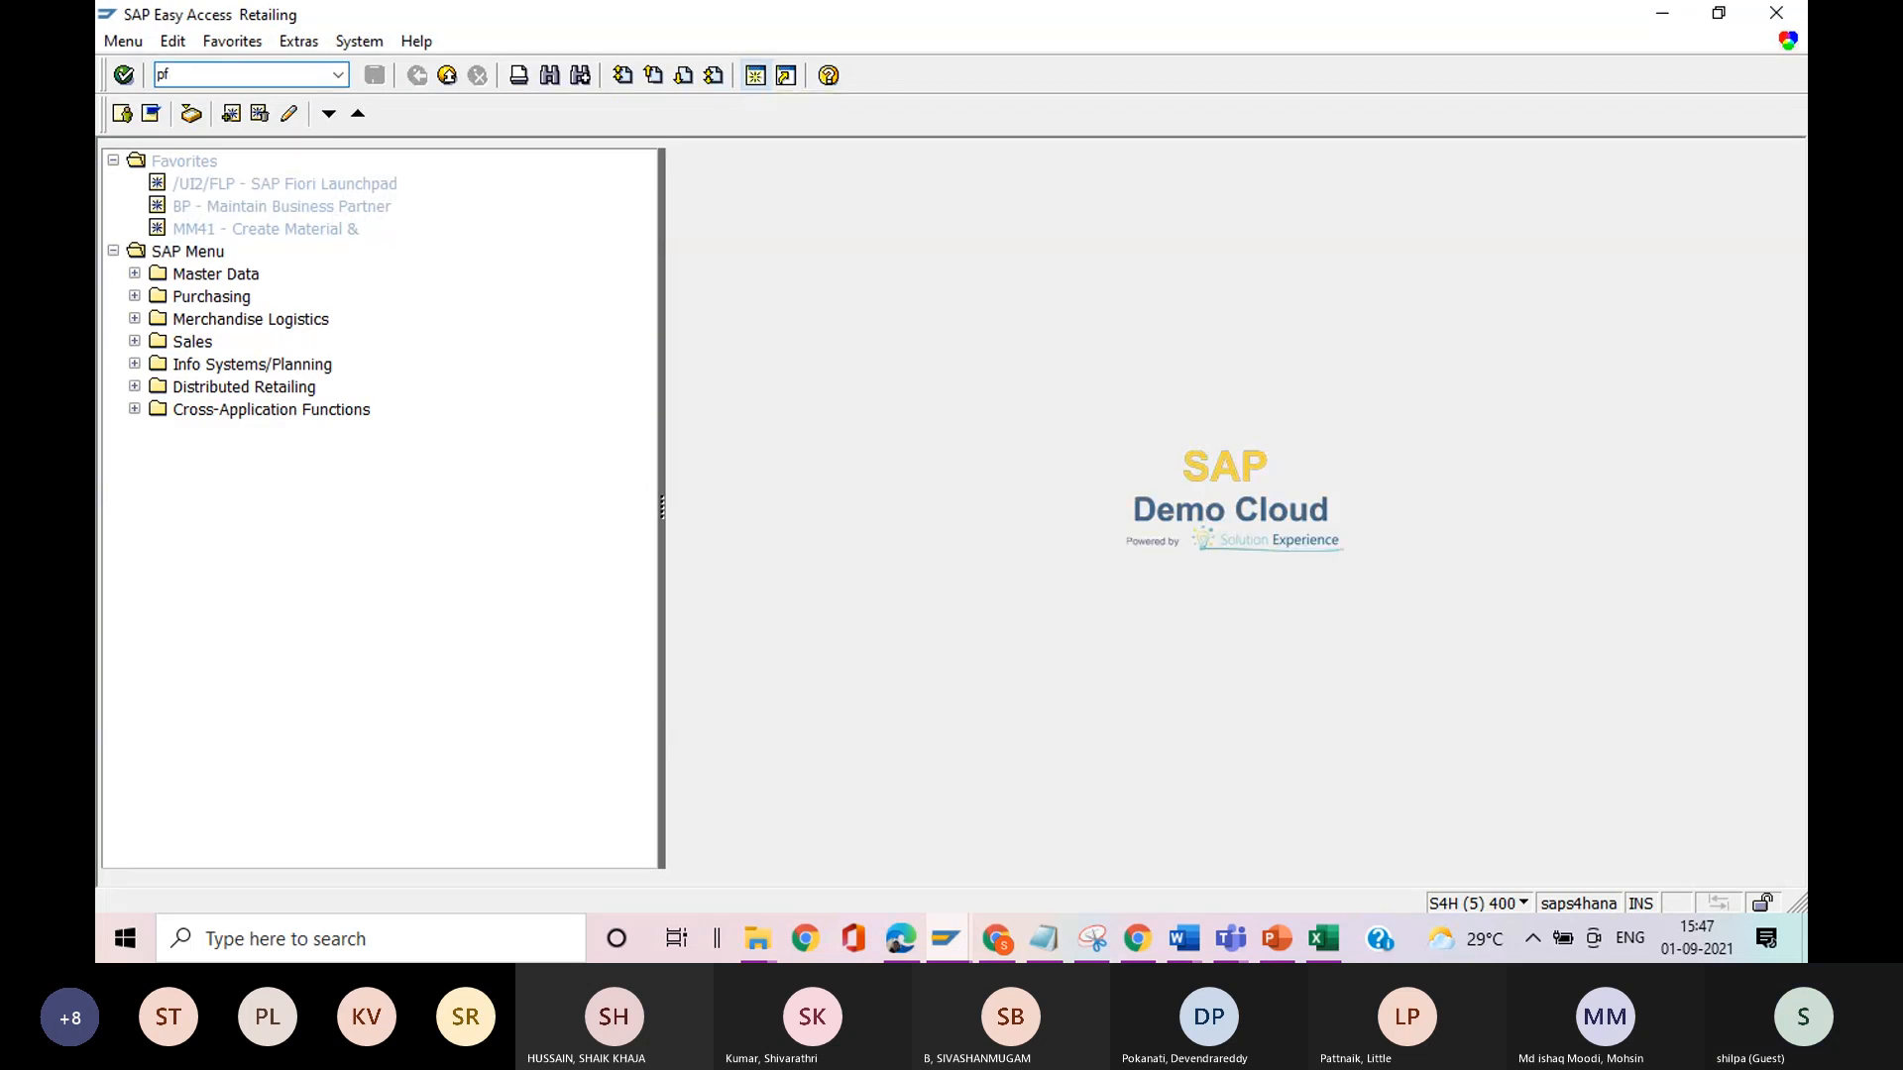
pyautogui.write('fml')
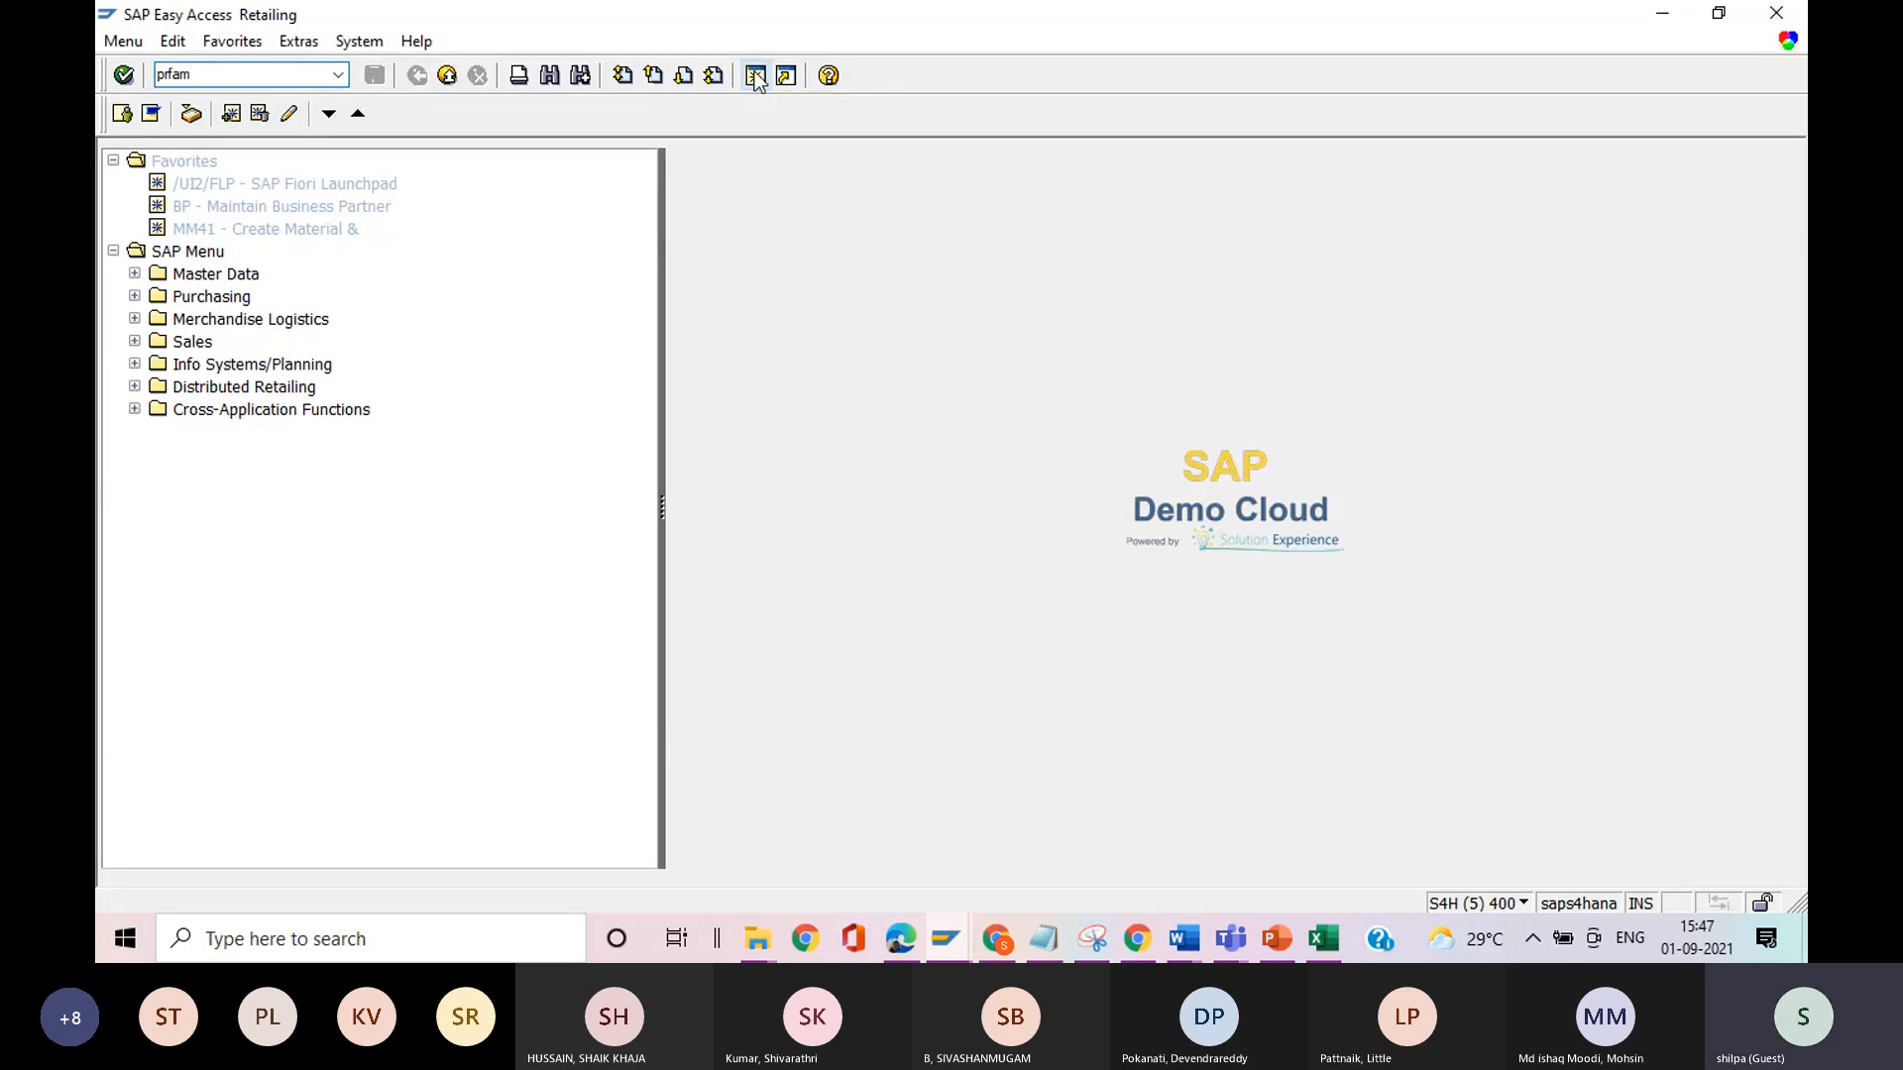
pyautogui.press('Return')
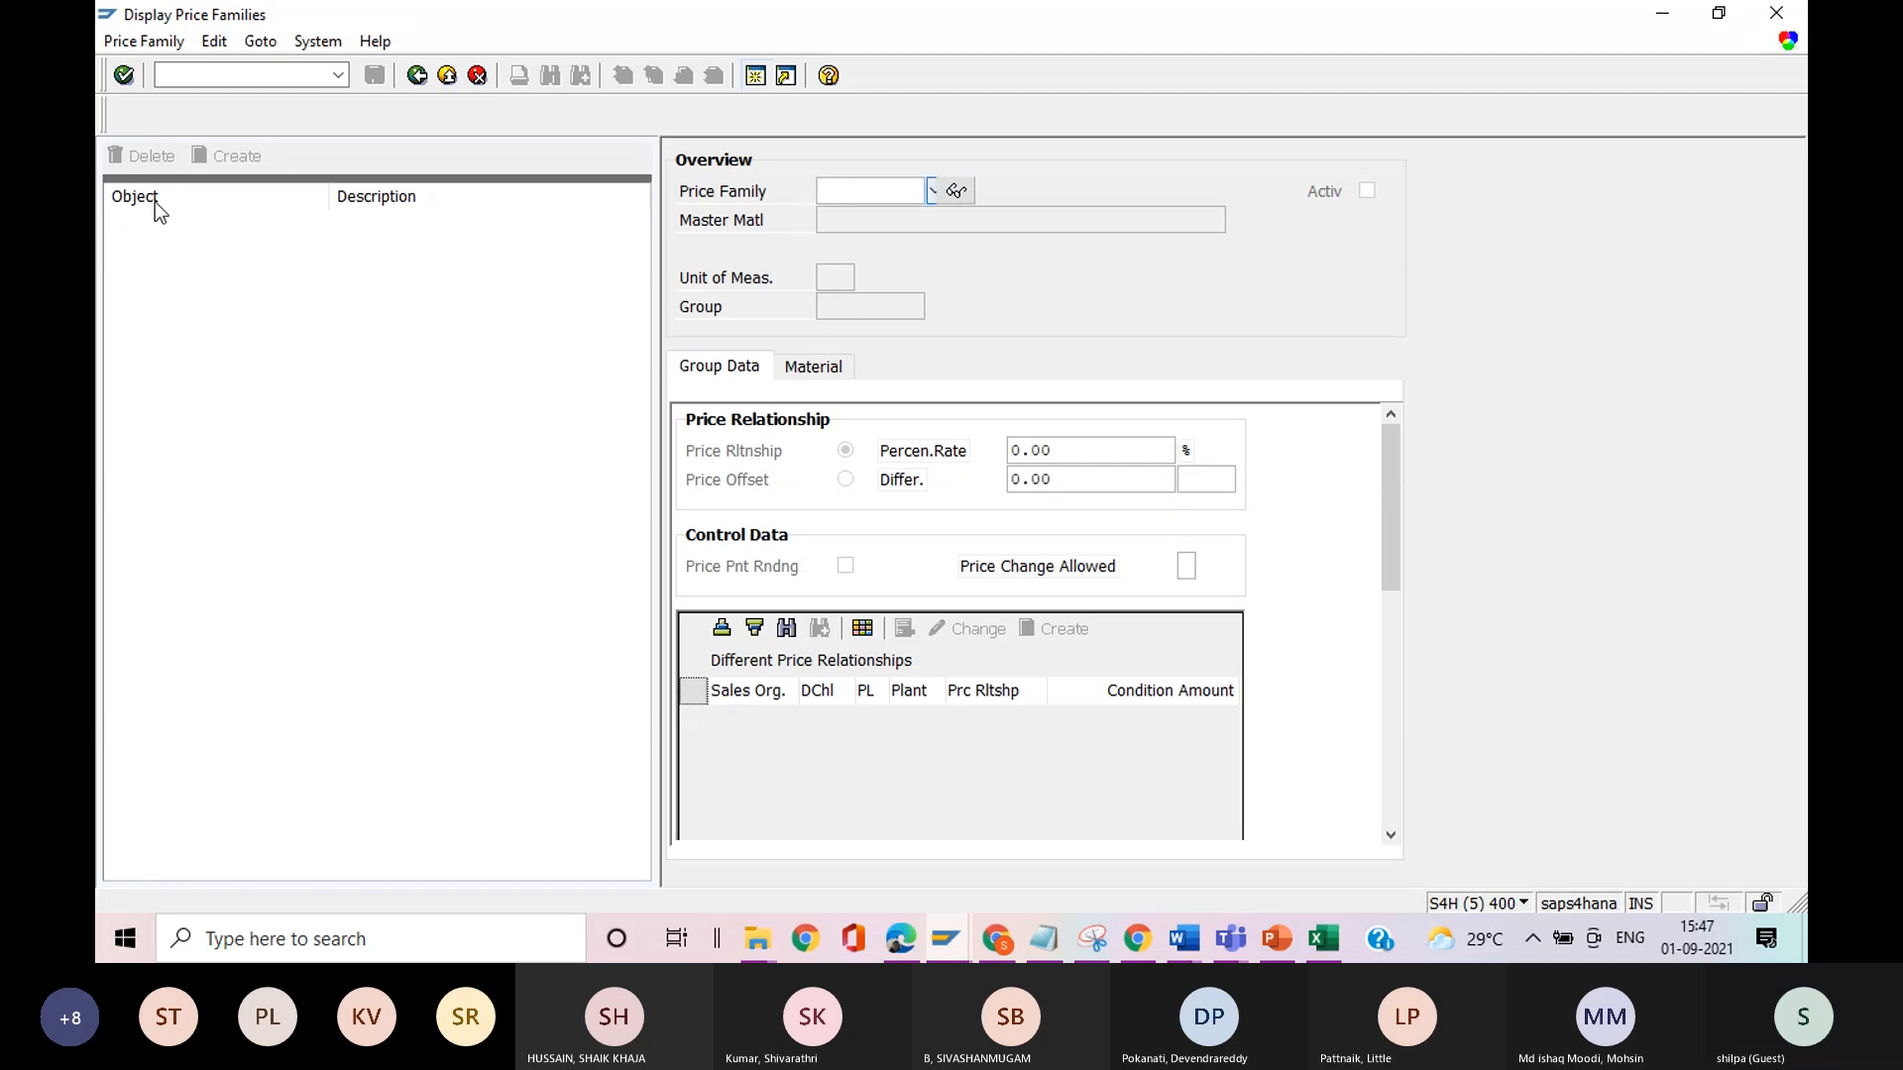
# Start creating a price family named Family-2, listing the existing families in the other session for reference.
pyautogui.click(153, 42)
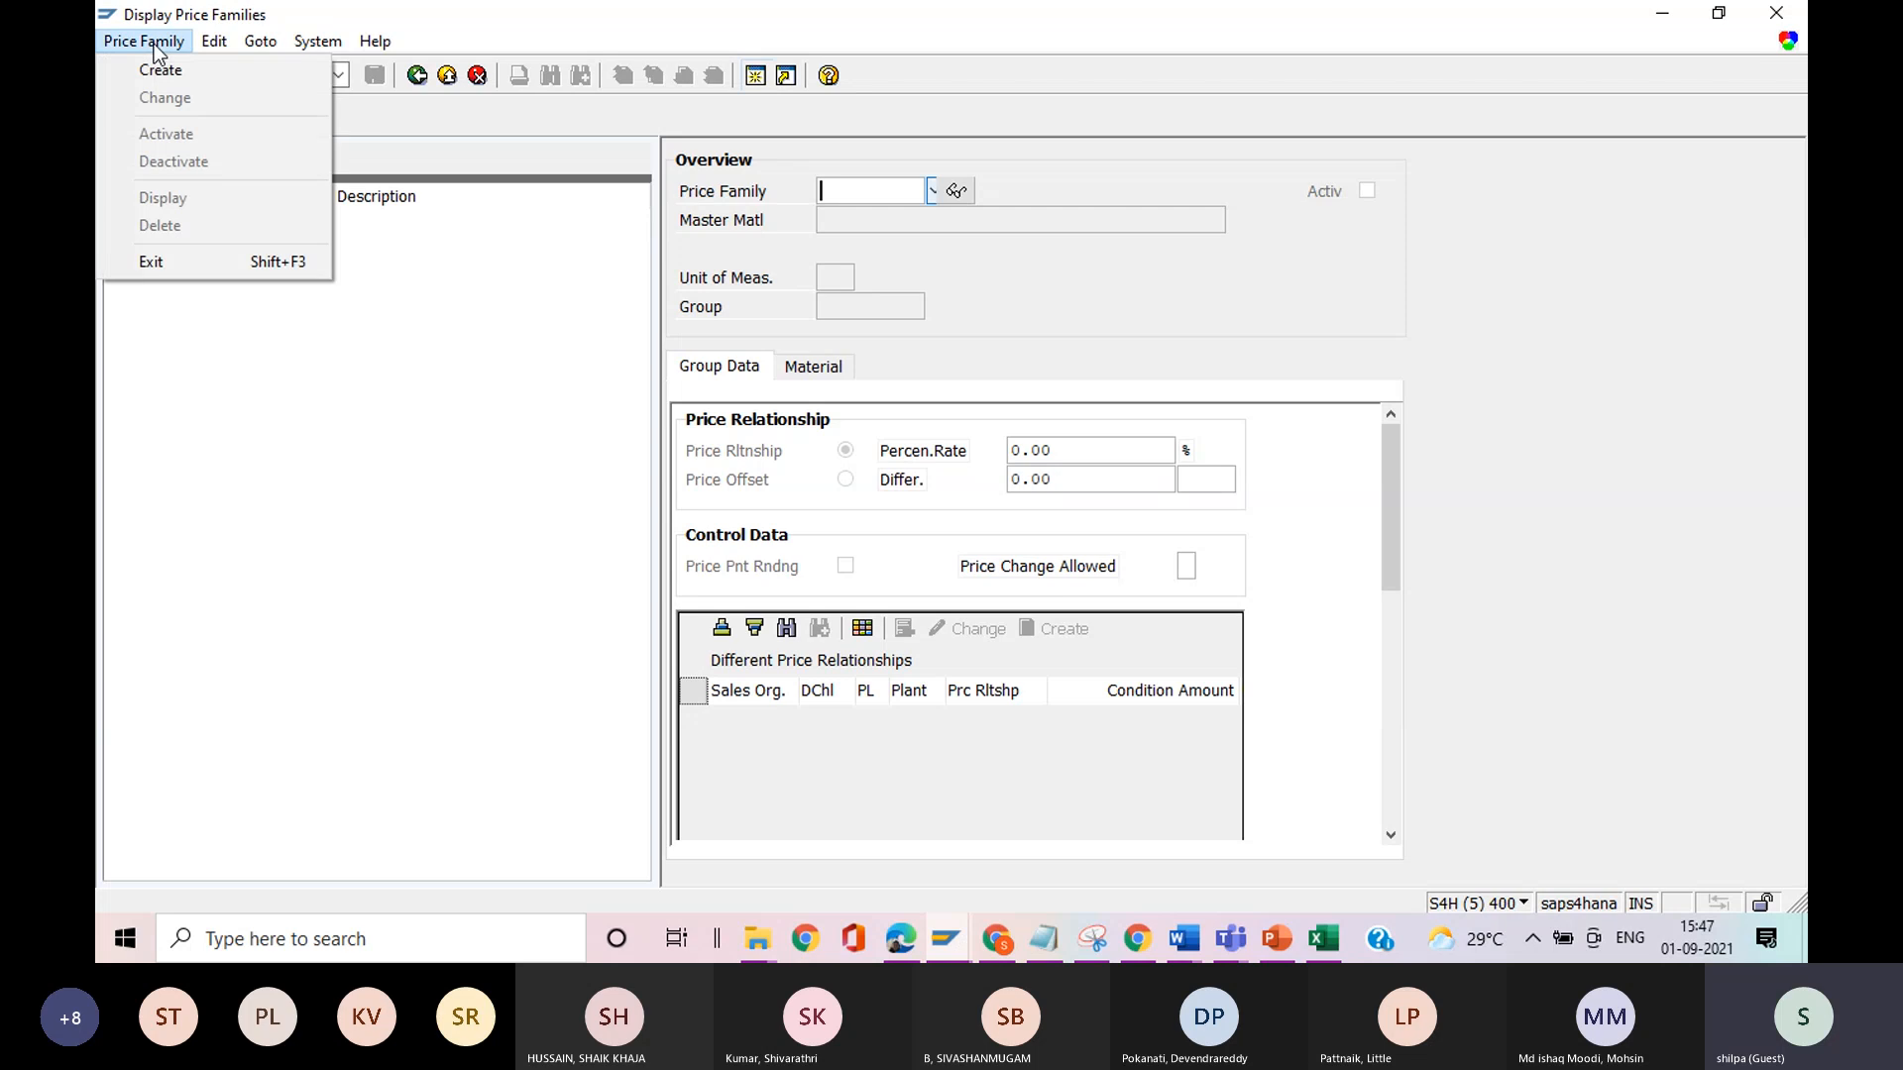
pyautogui.click(158, 78)
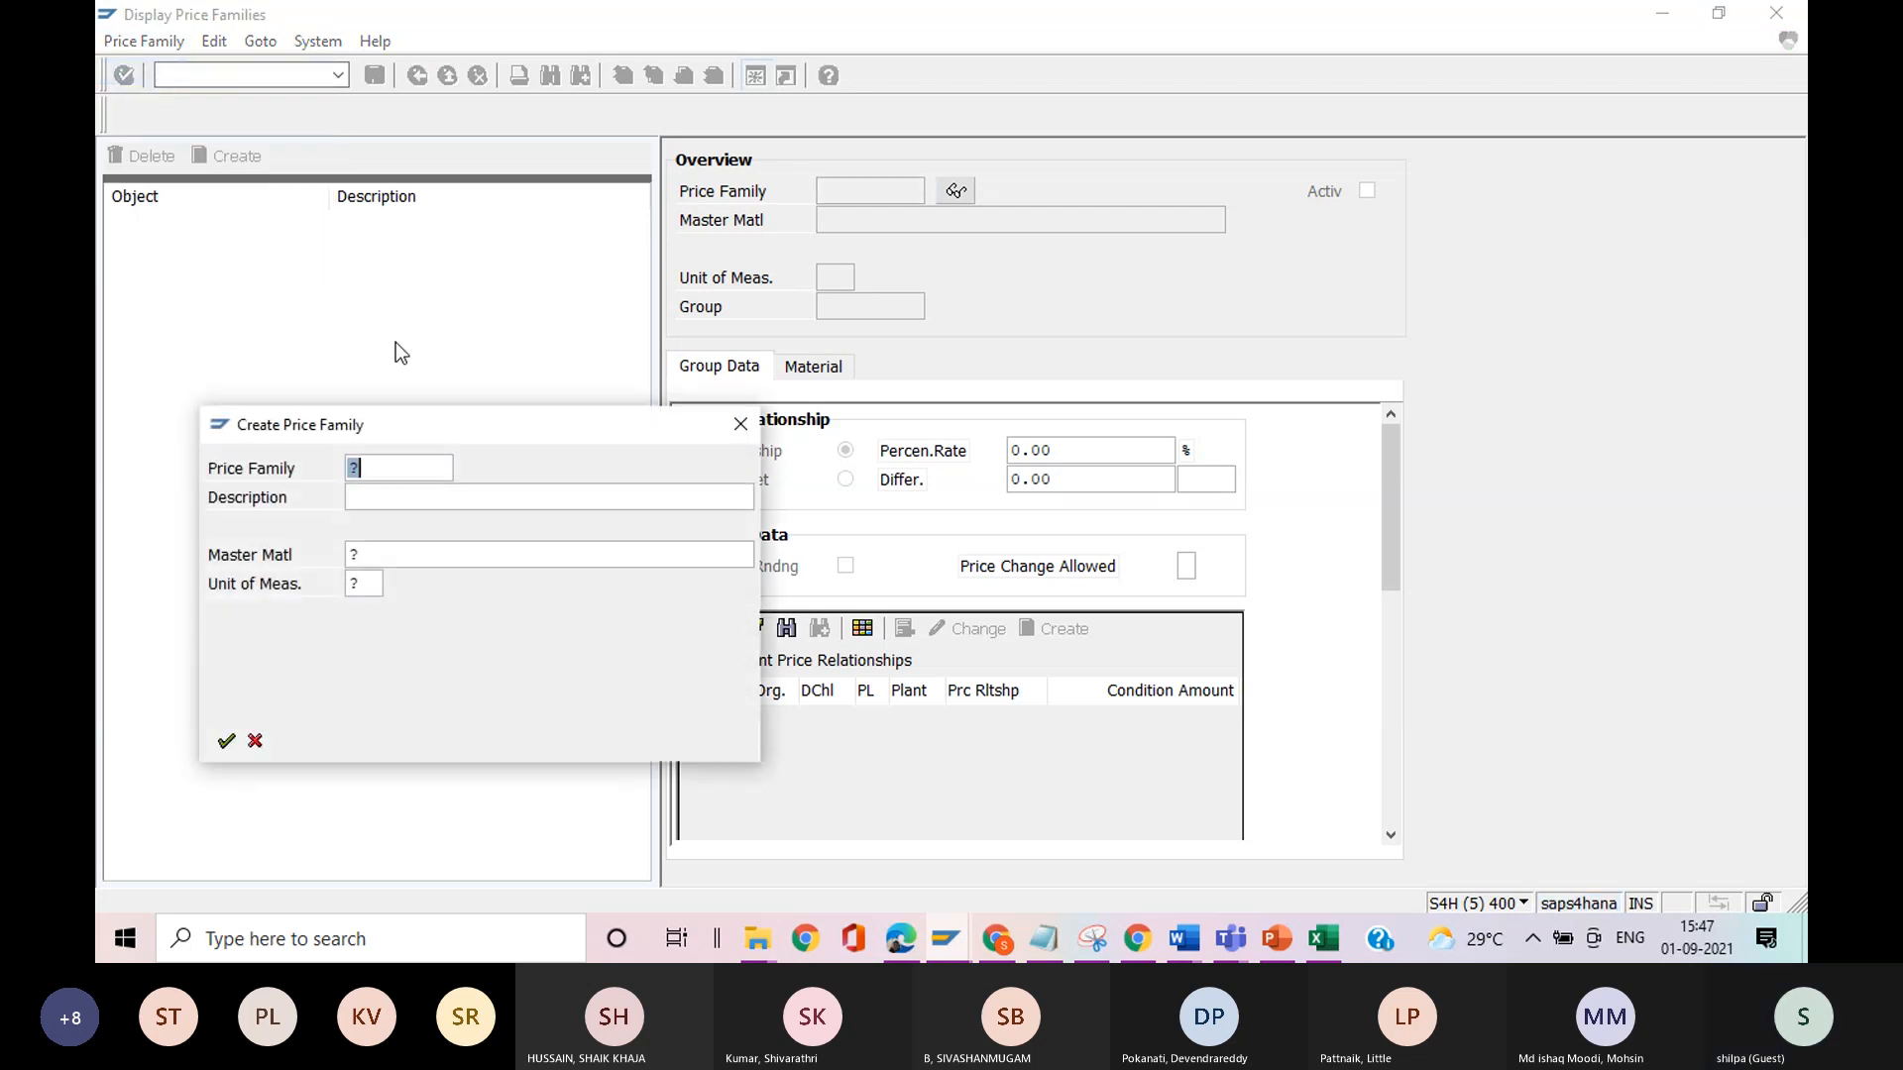
pyautogui.press('BackSpace')
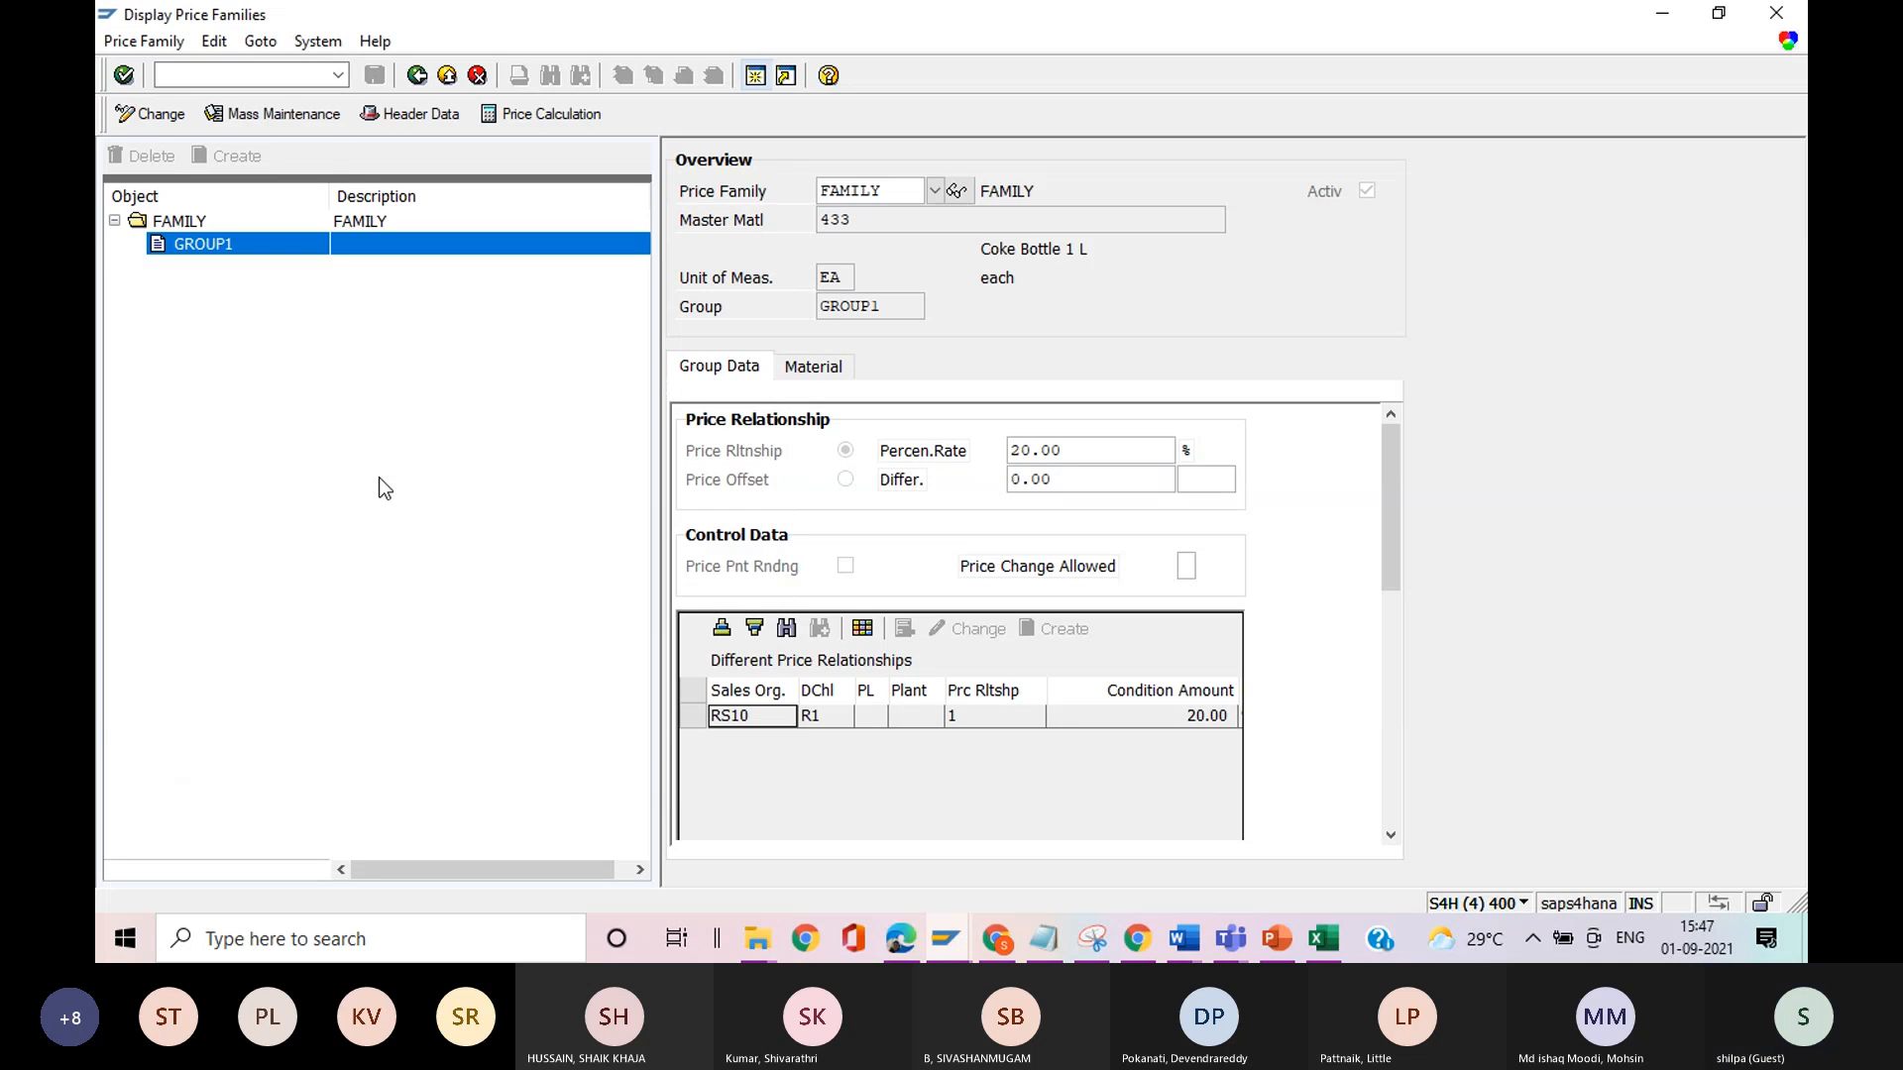
pyautogui.click(942, 190)
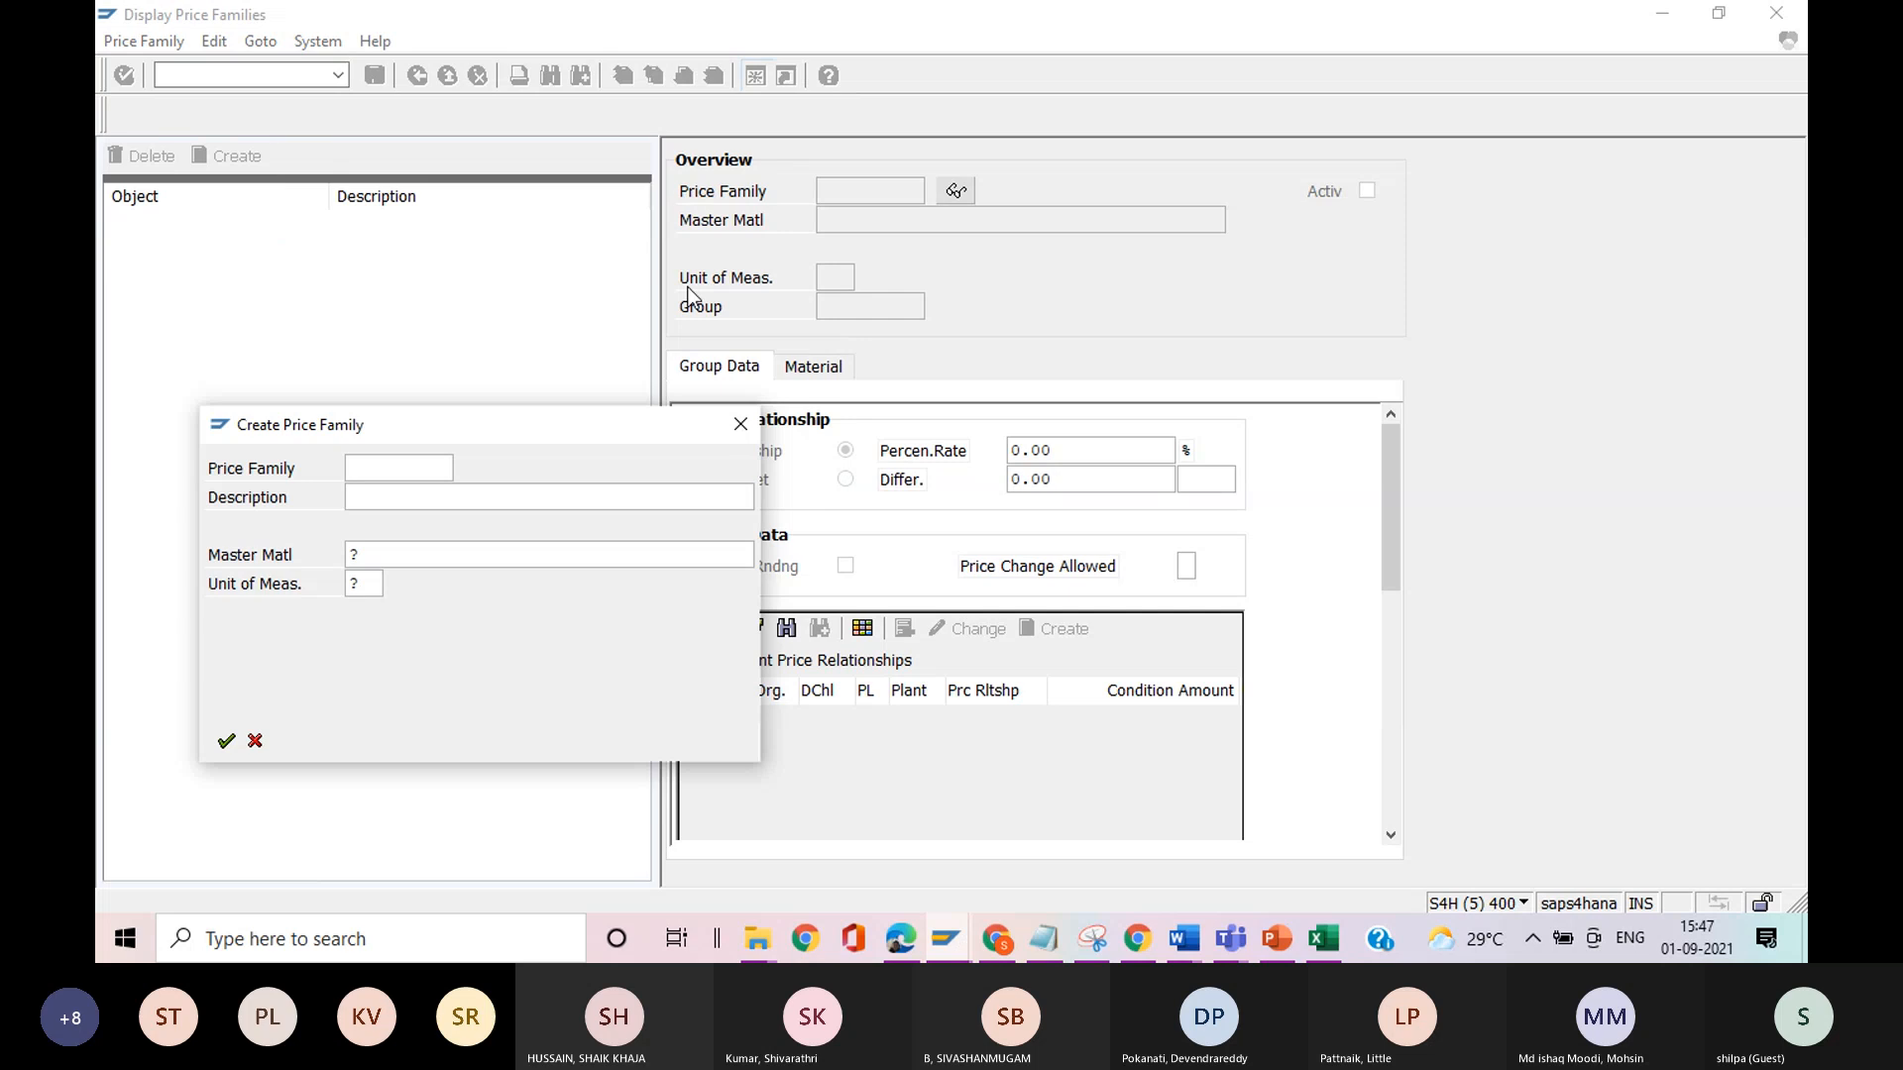
pyautogui.write('Fam')
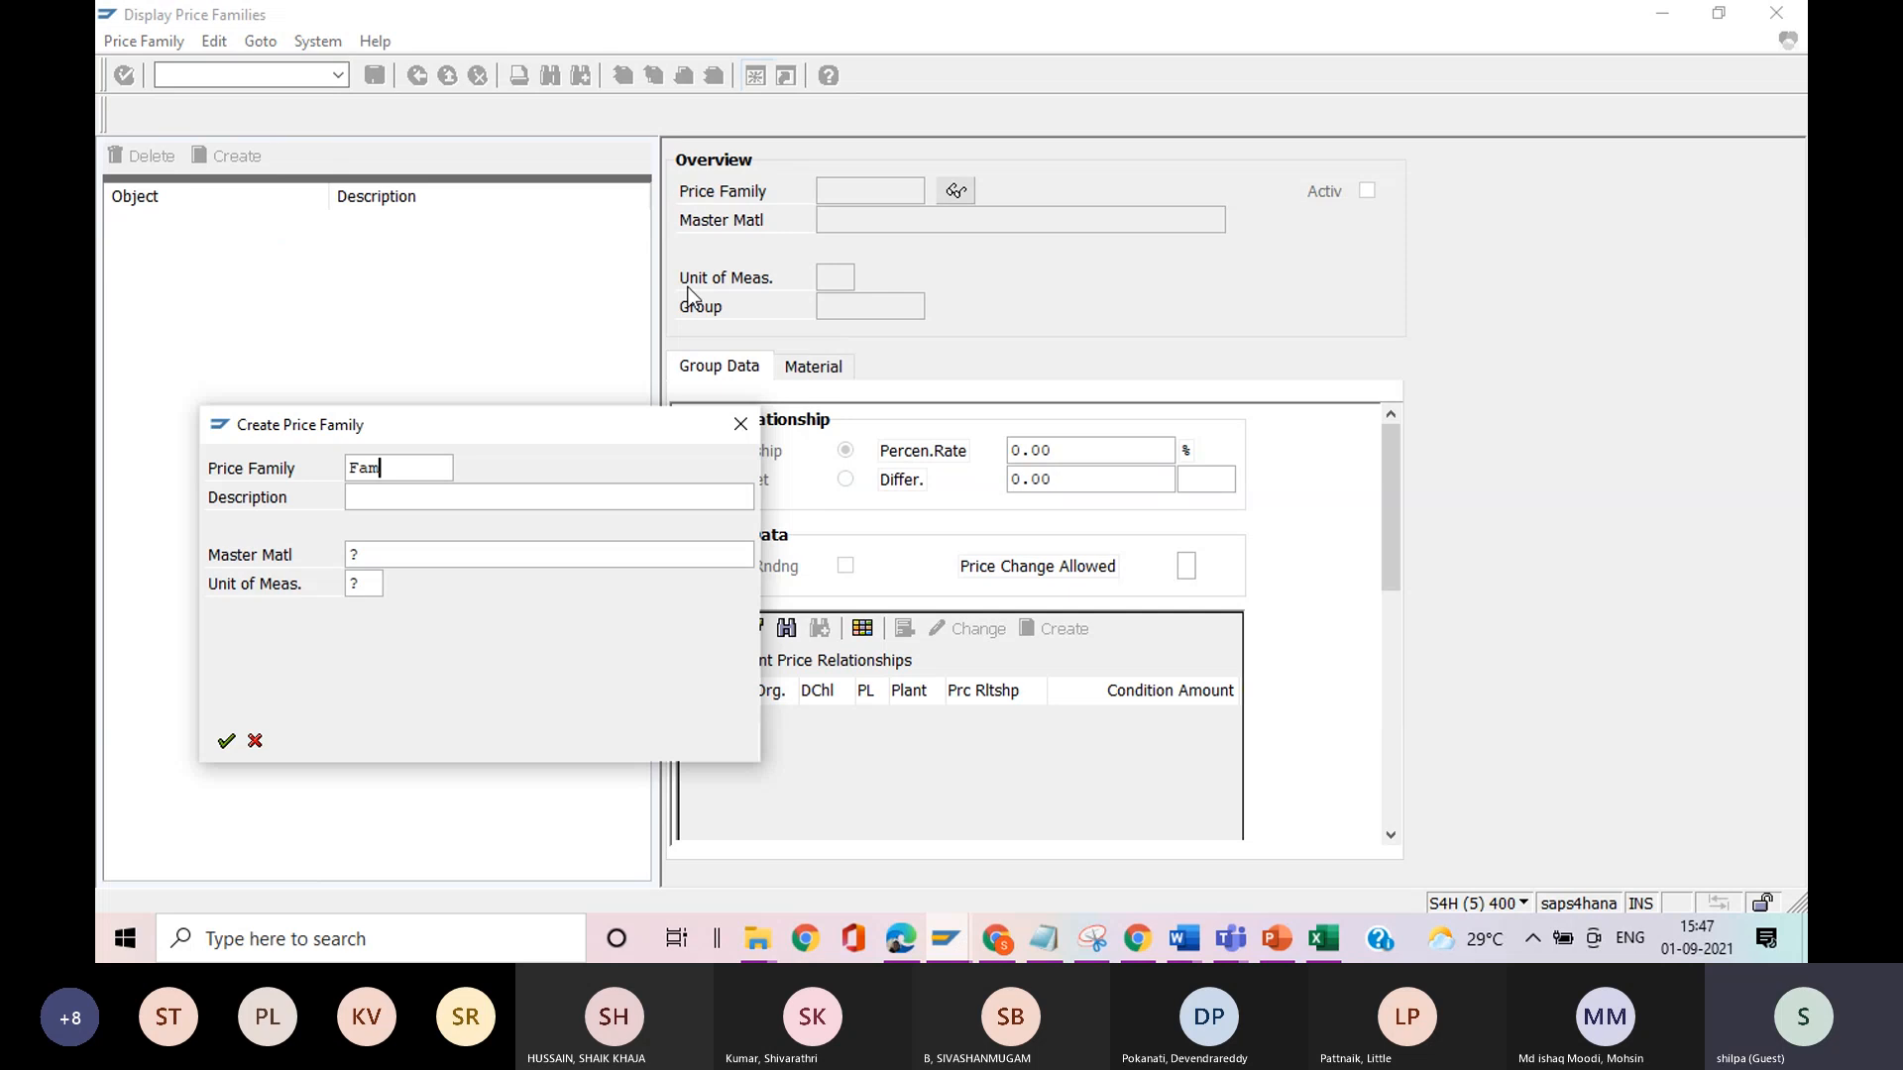
pyautogui.write('ily-2')
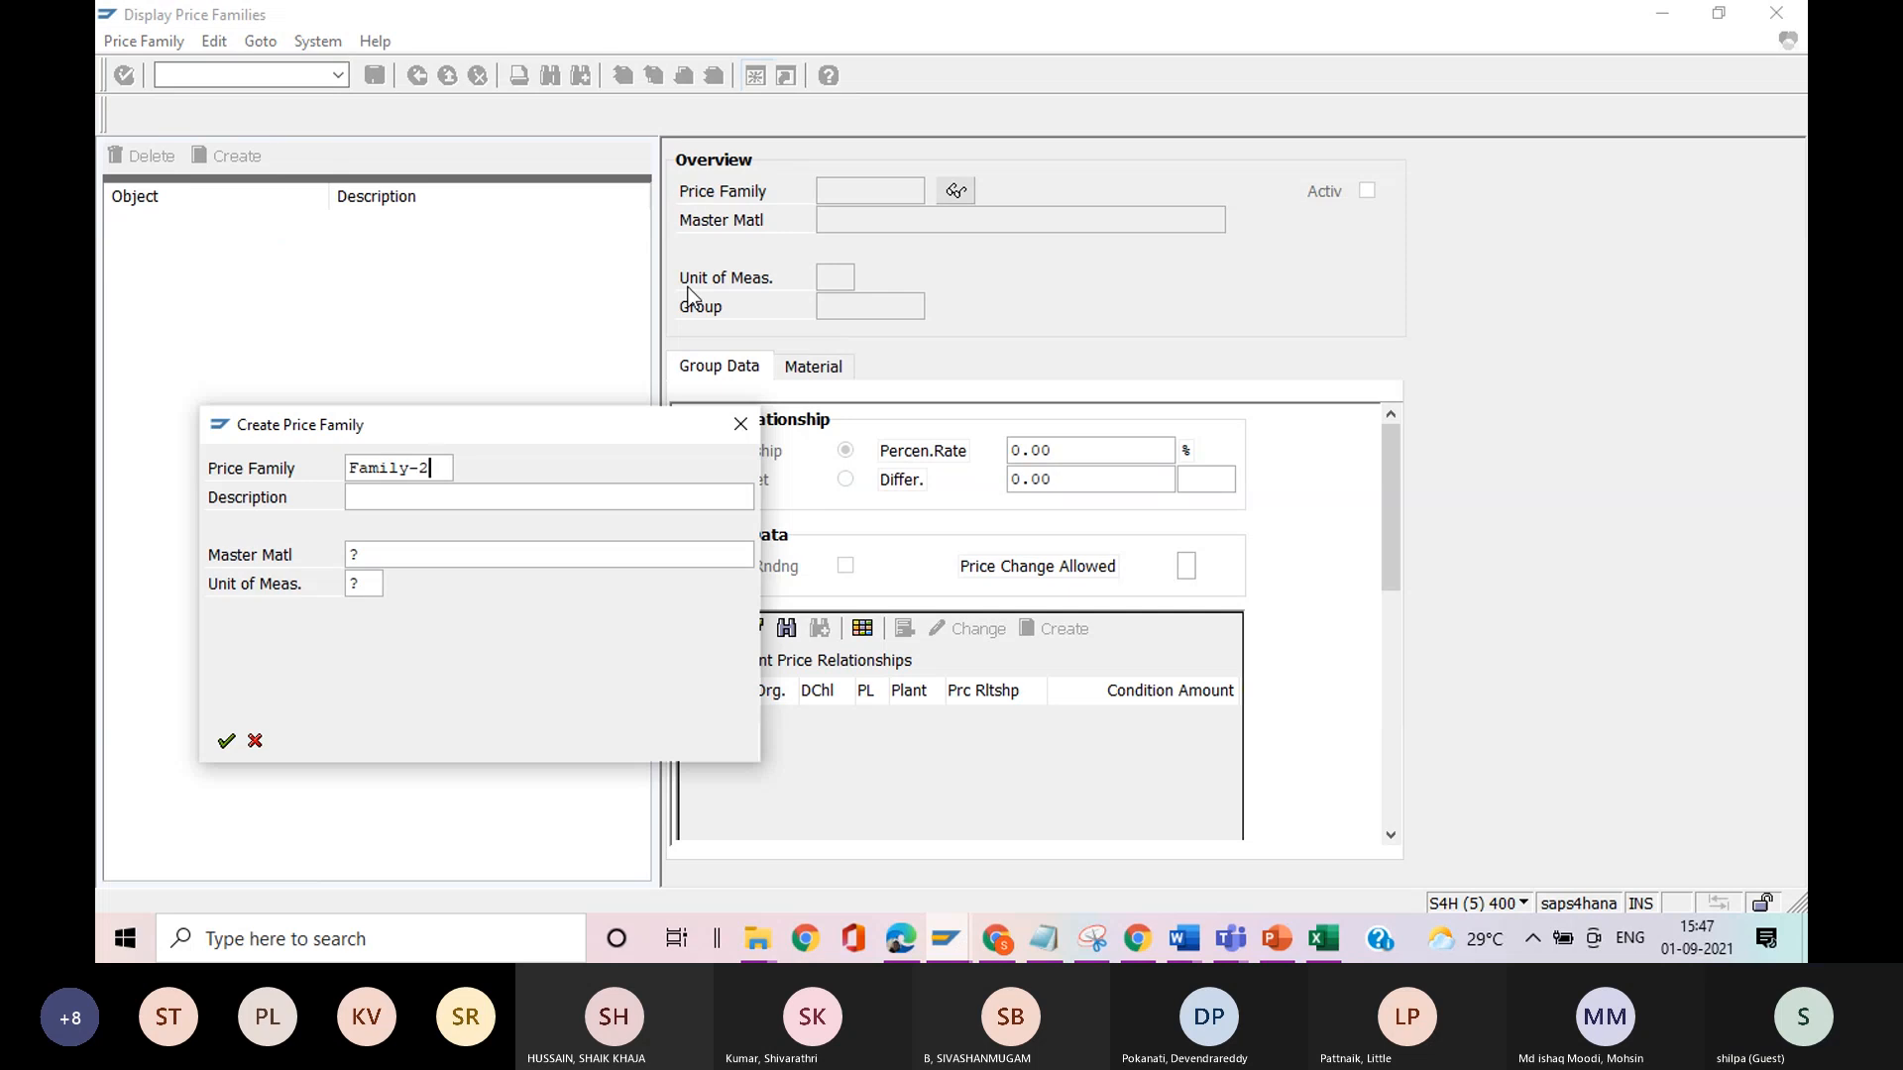
# Describe the new price family as "testing PRFAM", select FAMILY-1 in the other session and enter master material 433 for the new family.
pyautogui.click(442, 495)
pyautogui.write('testing ')
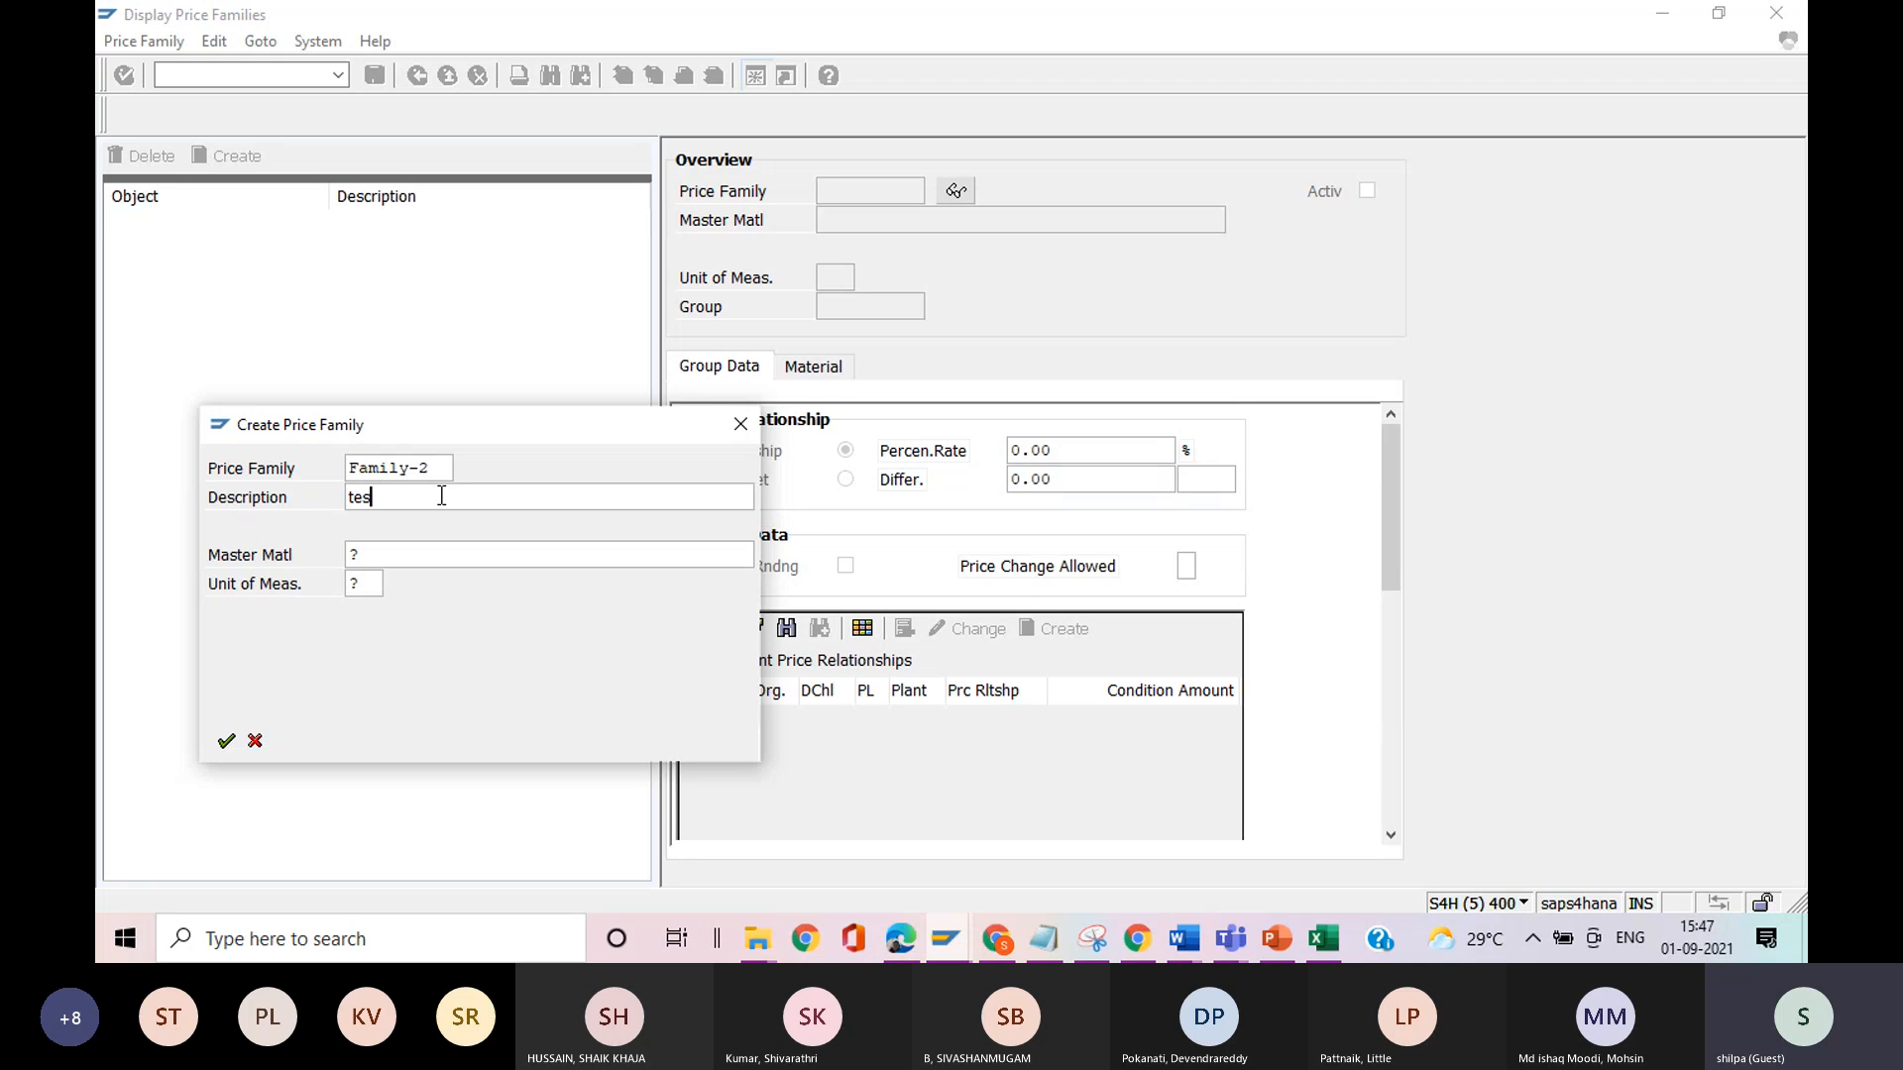
pyautogui.write('PRFAM')
pyautogui.click(377, 553)
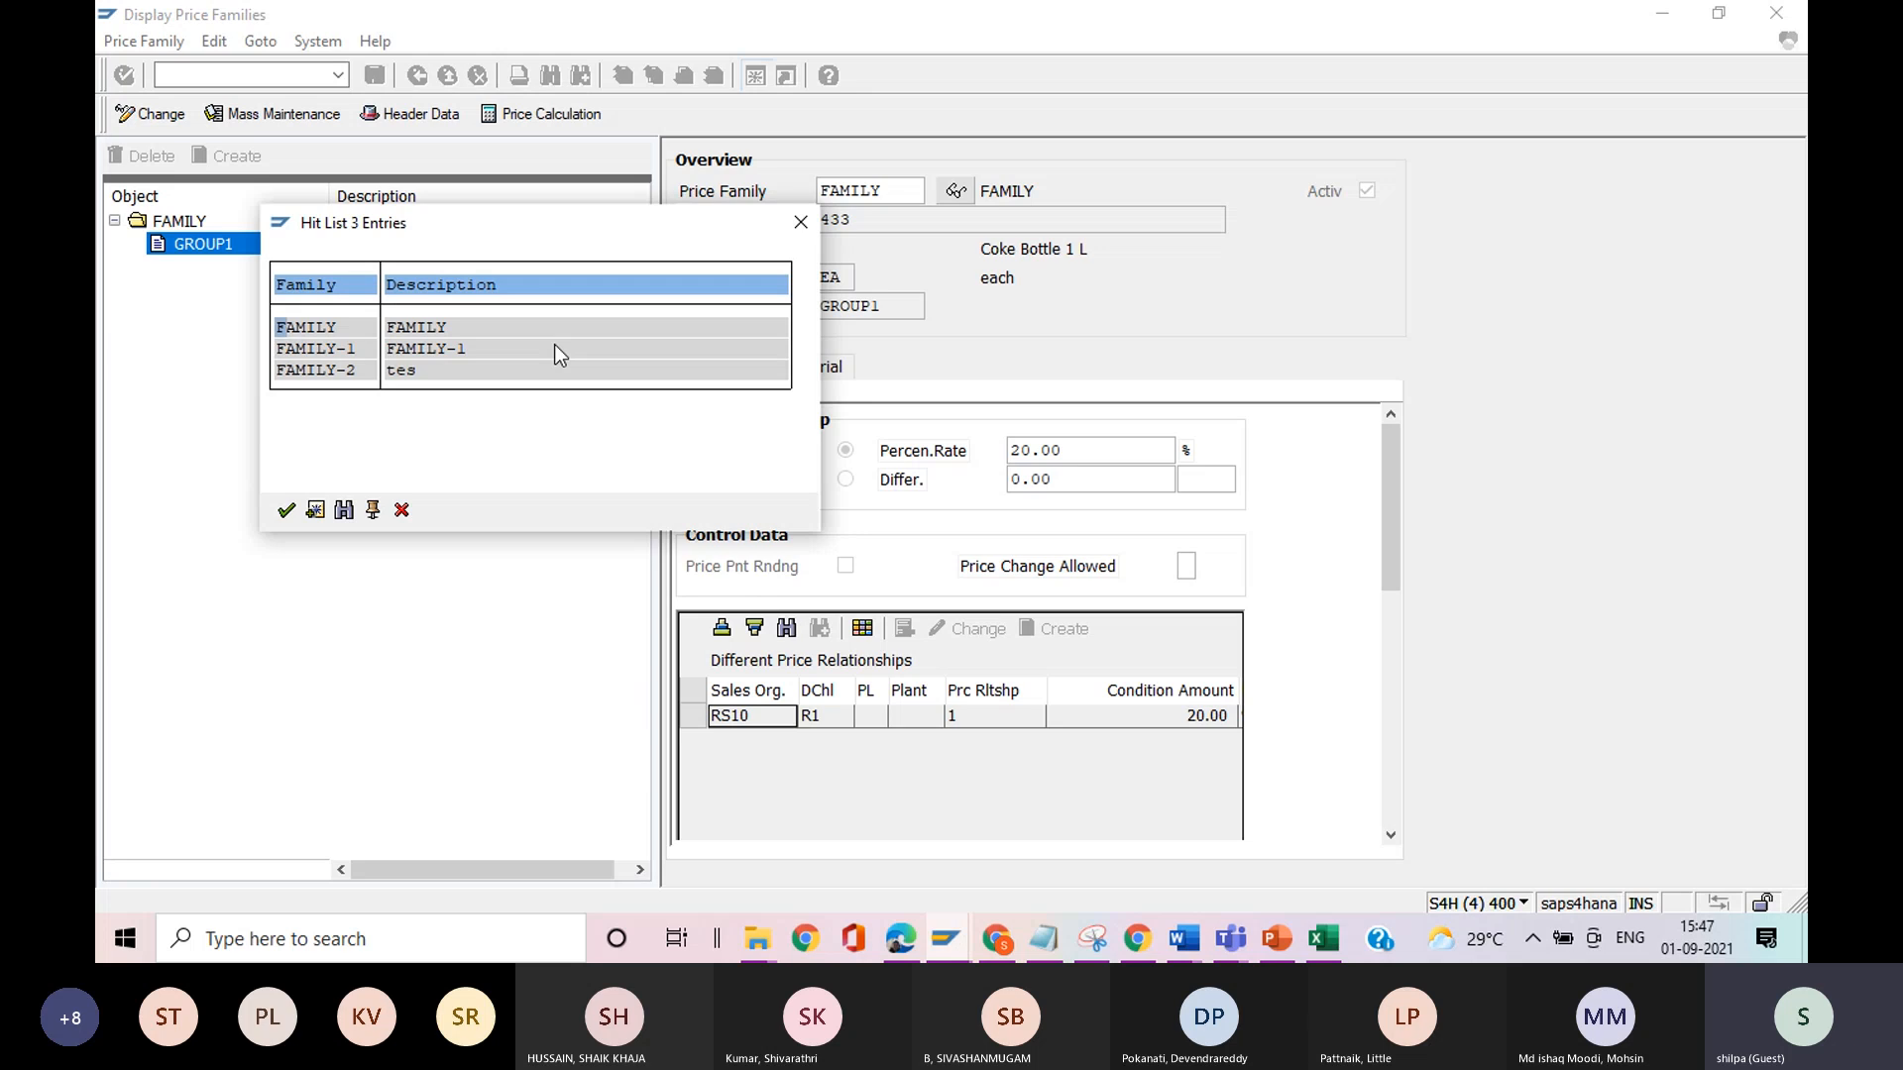
pyautogui.doubleClick(423, 351)
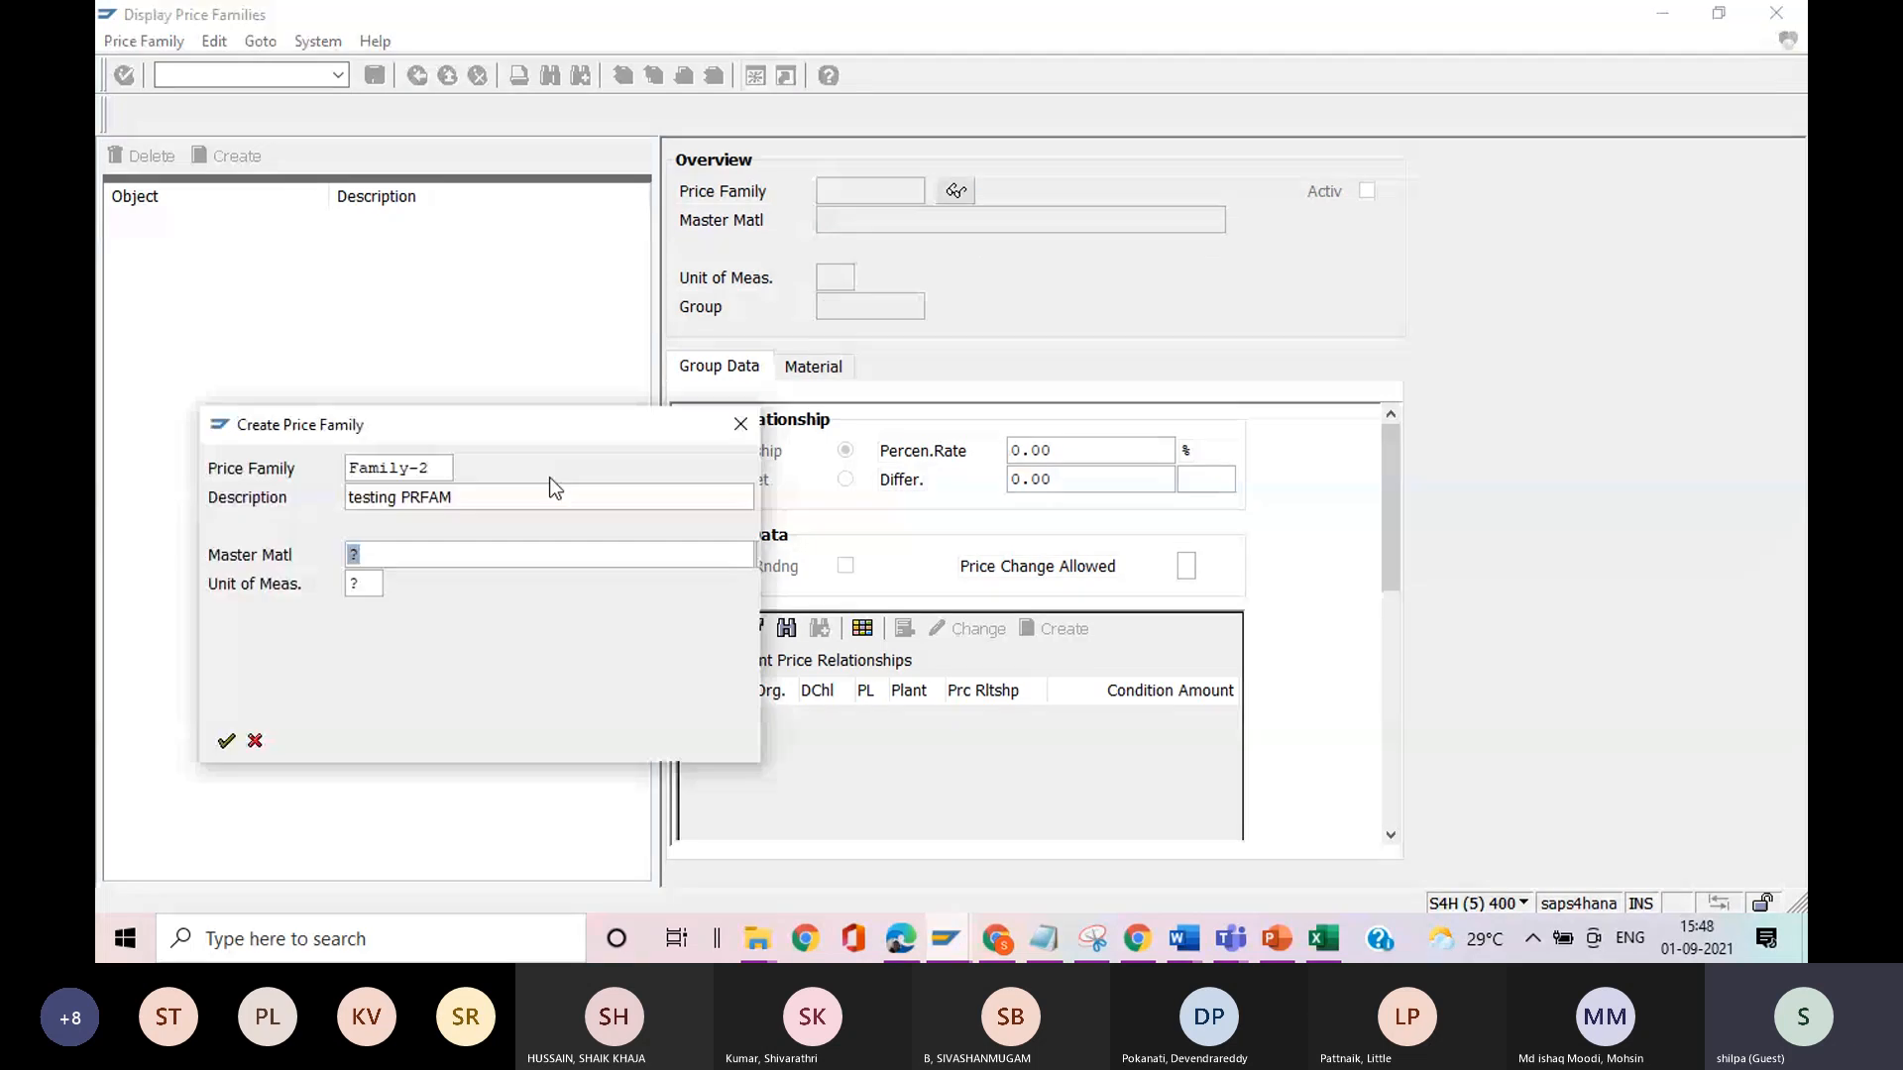
pyautogui.write('433')
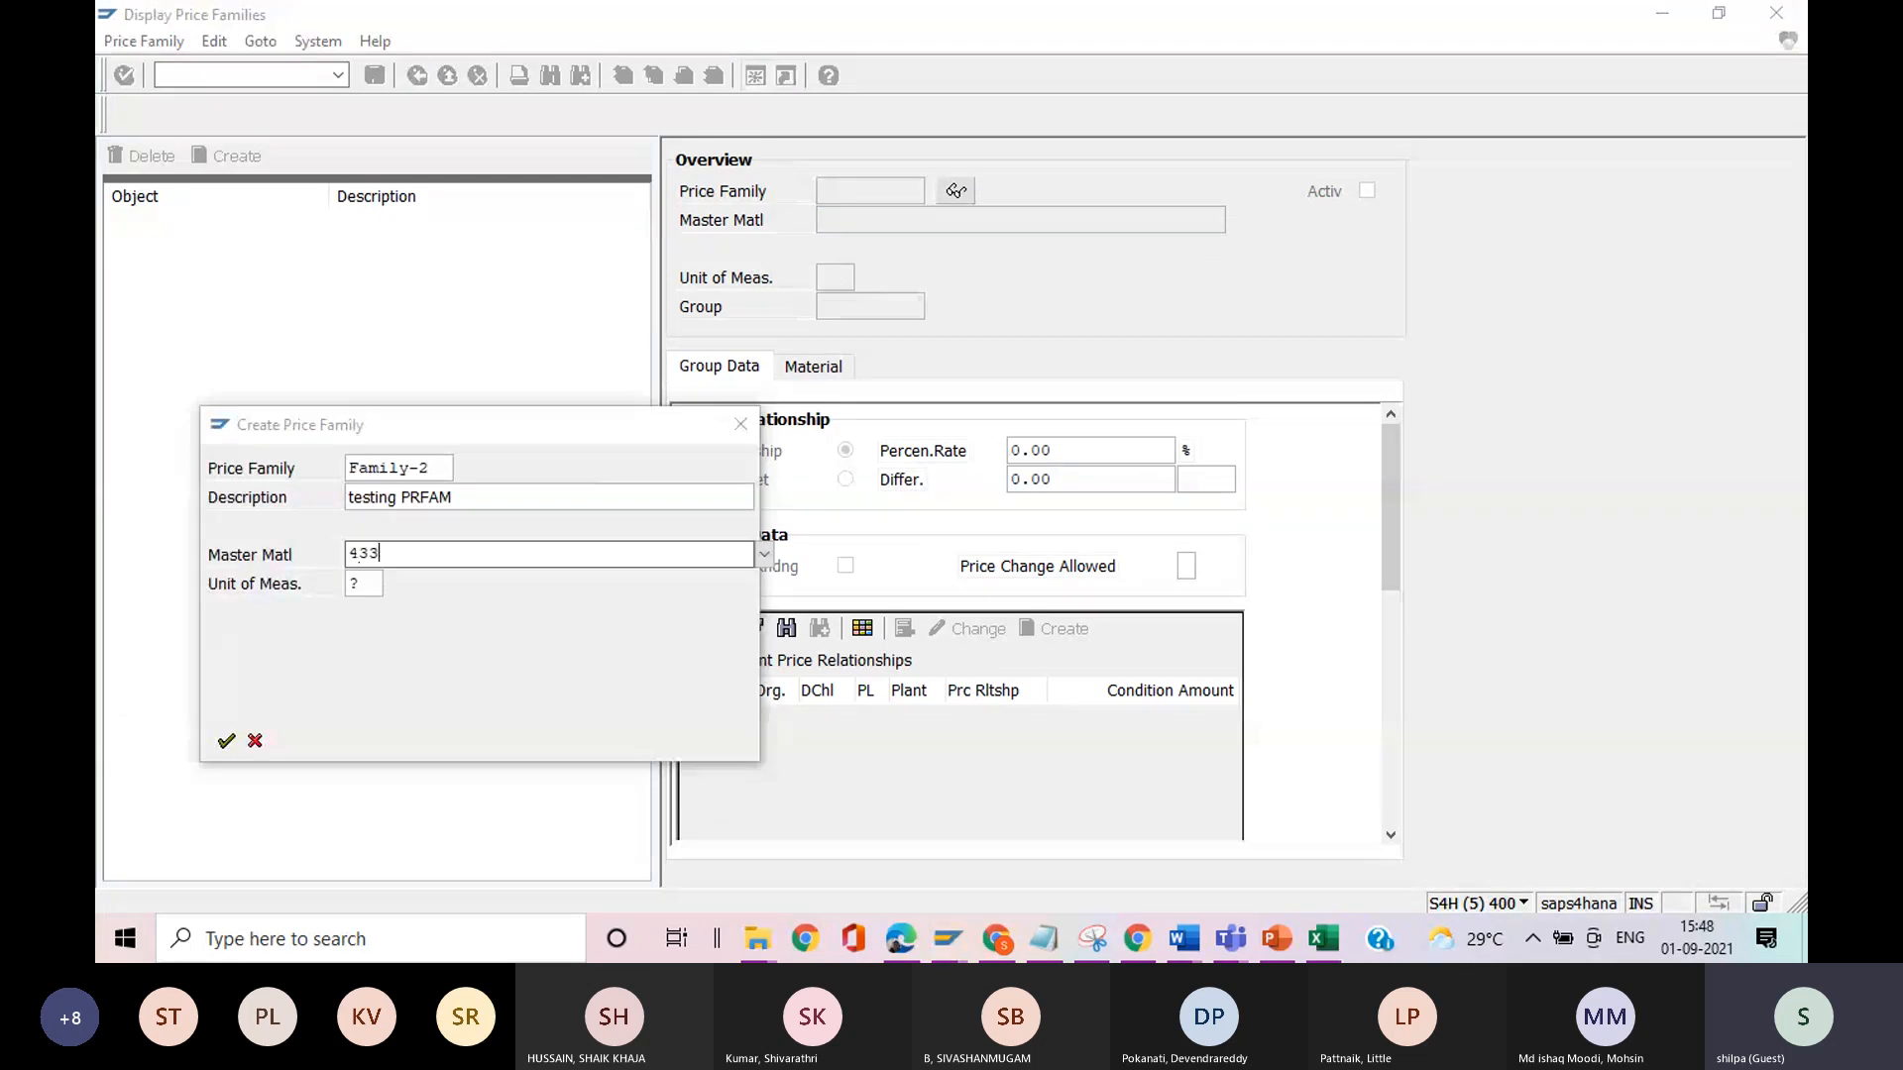
# Set the unit of measure to EA, change the new price family's name to FAMILY-3 and create it.
pyautogui.click(380, 607)
pyautogui.click(373, 586)
pyautogui.write('ea')
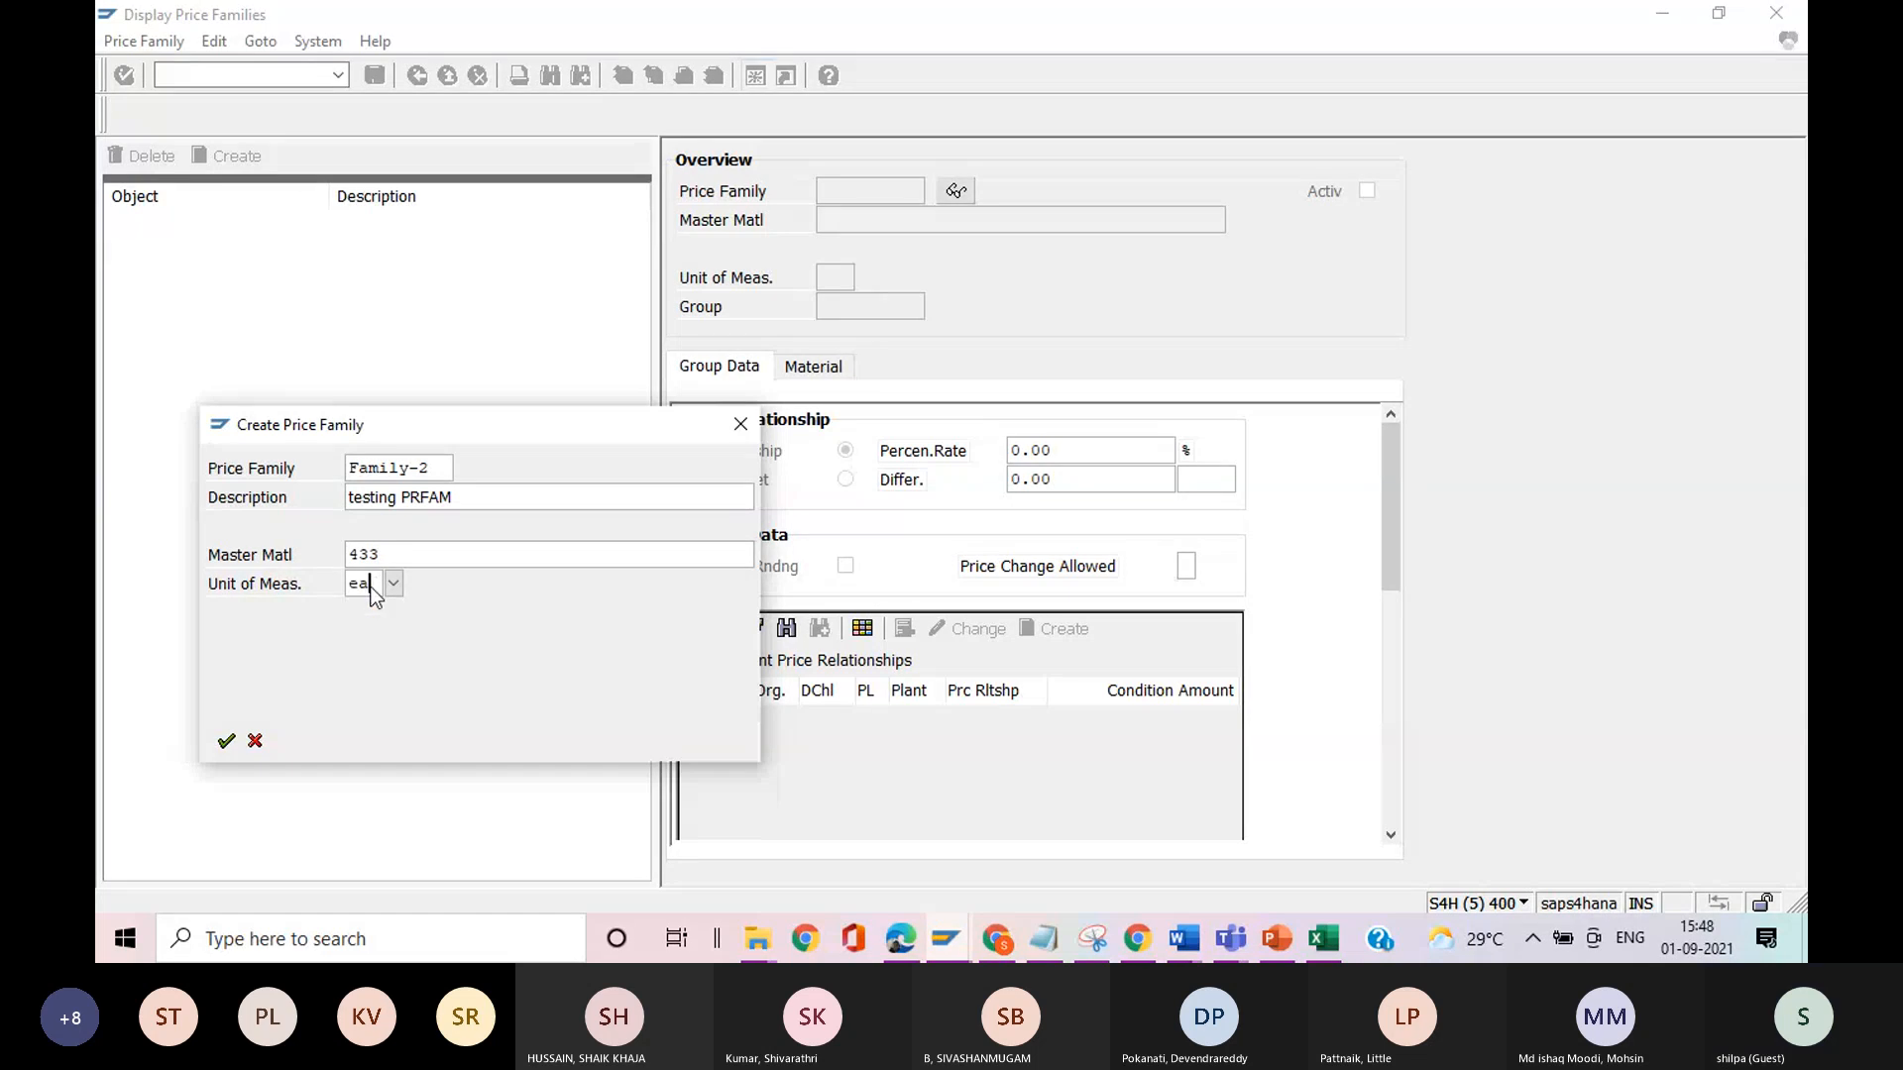
pyautogui.press('Return')
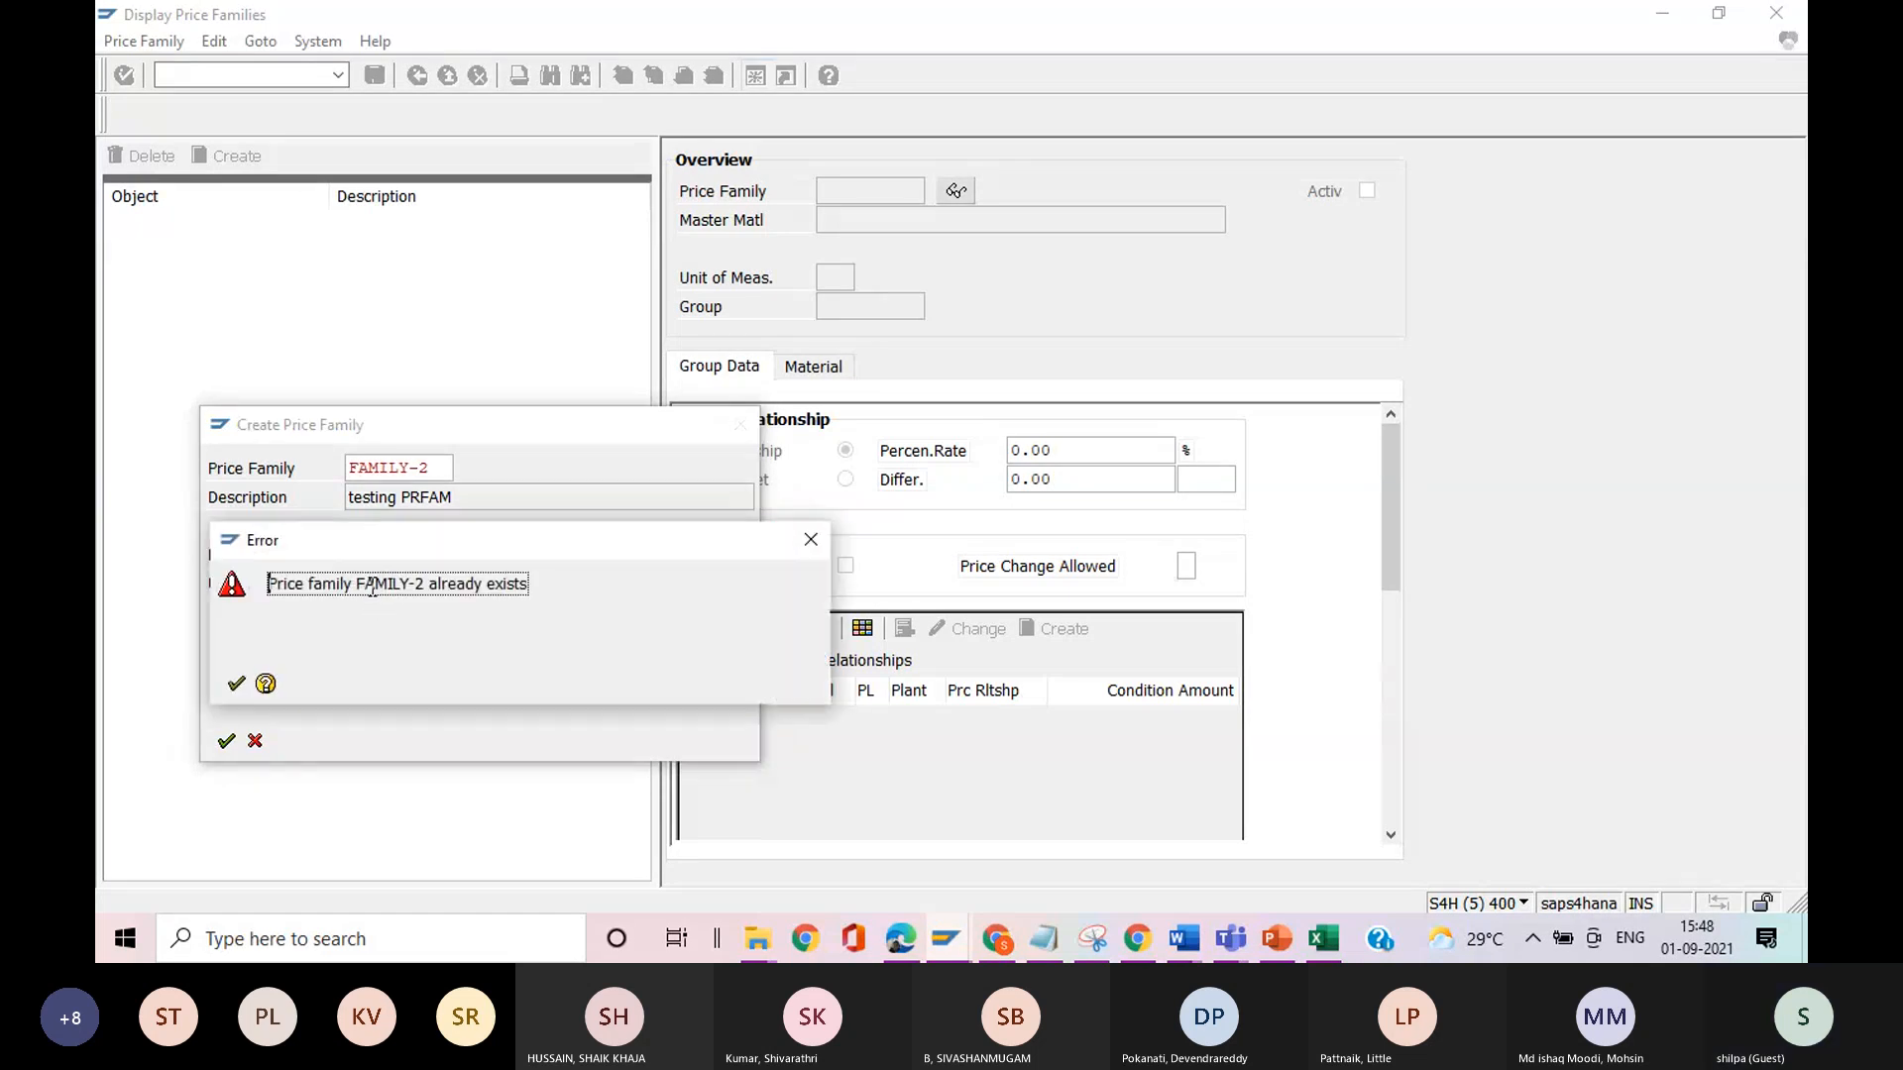
pyautogui.click(236, 684)
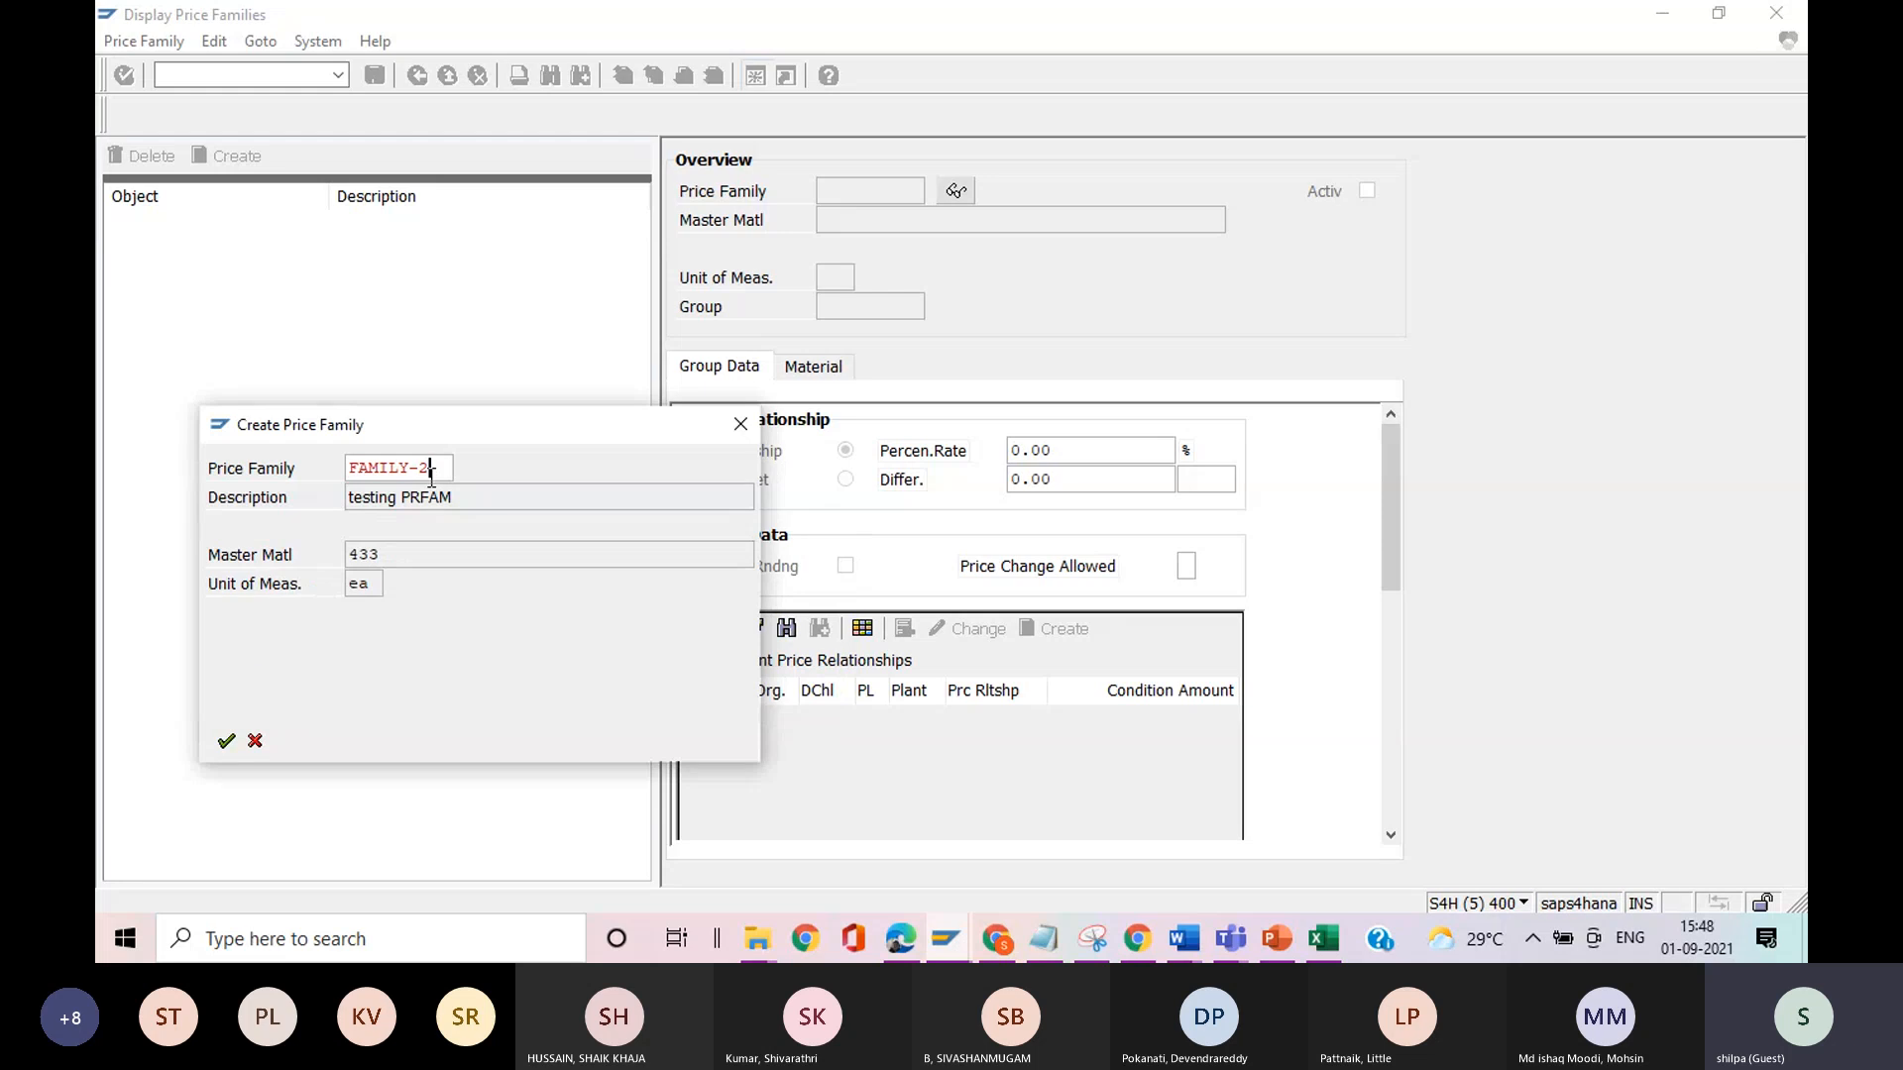
pyautogui.press('BackSpace')
pyautogui.write('3')
pyautogui.press('Return')
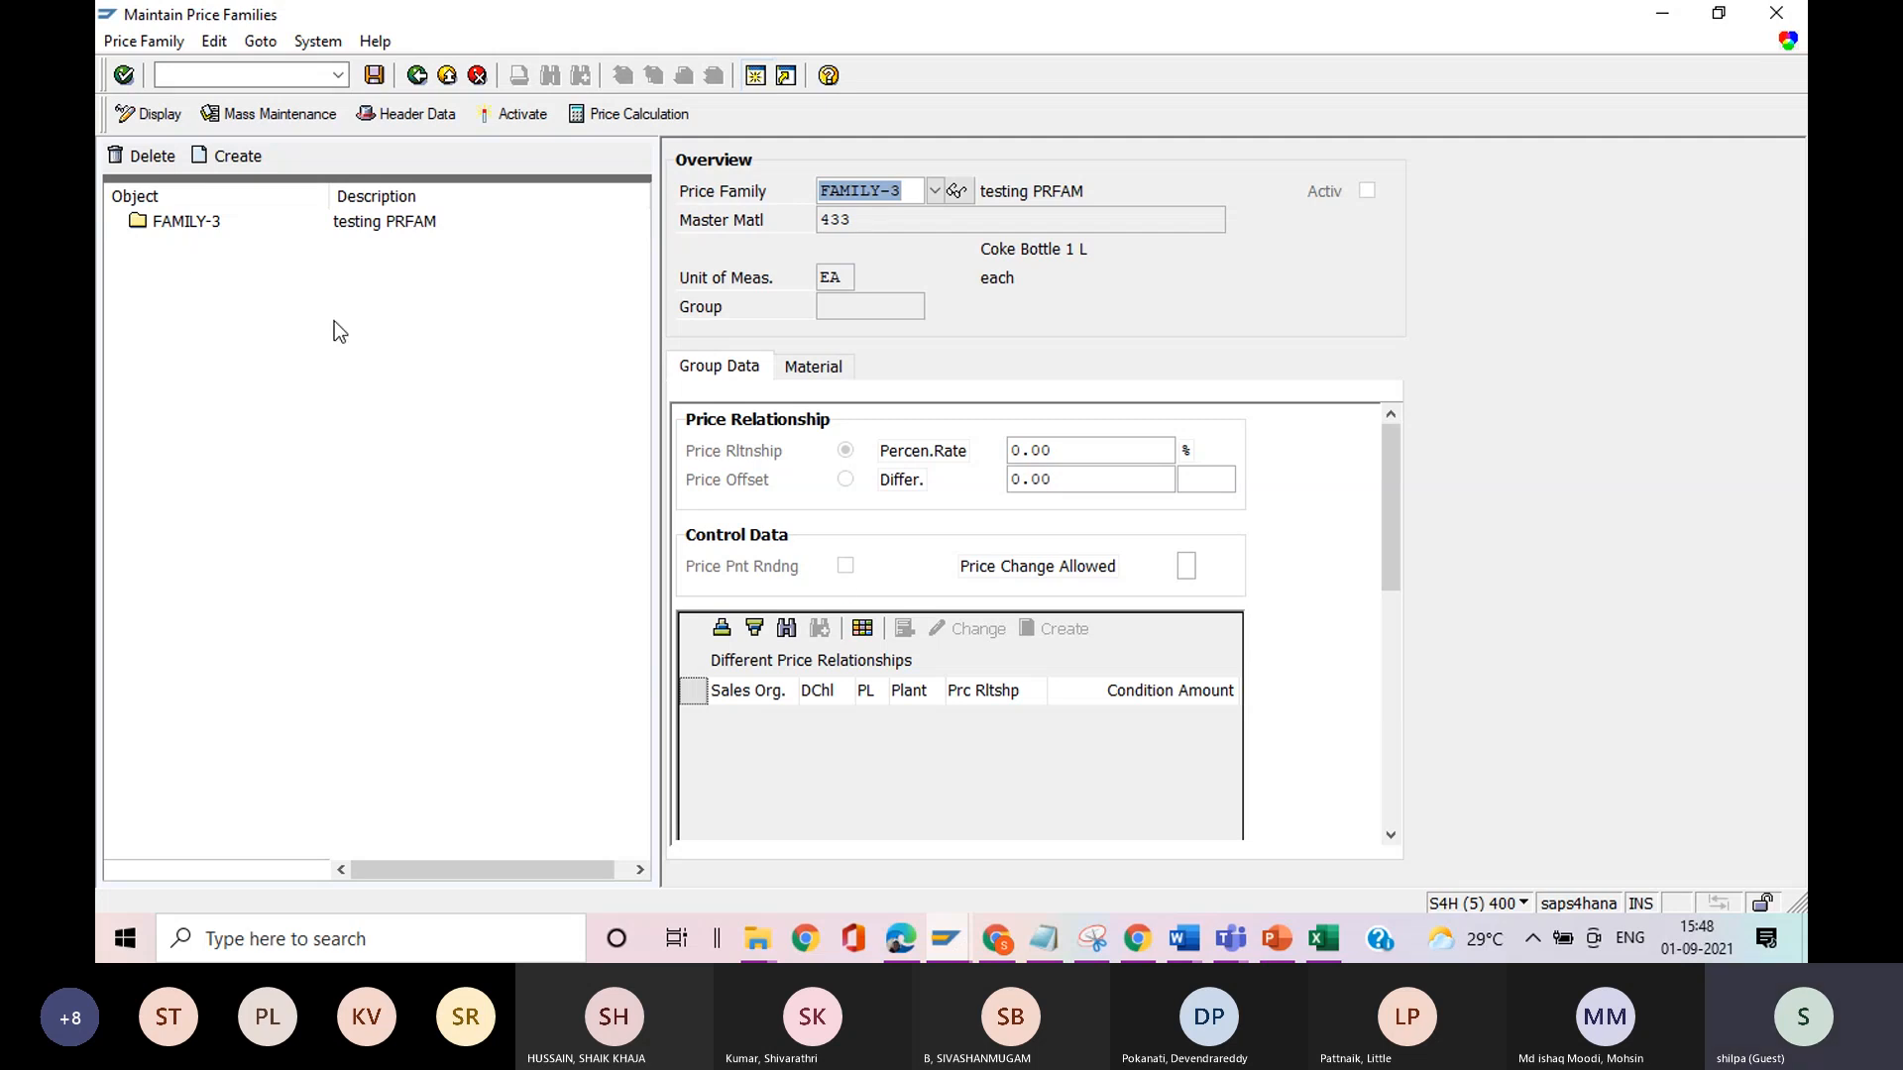
# Start creating a group named group3 under price family FAMILY-3.
pyautogui.doubleClick(147, 221)
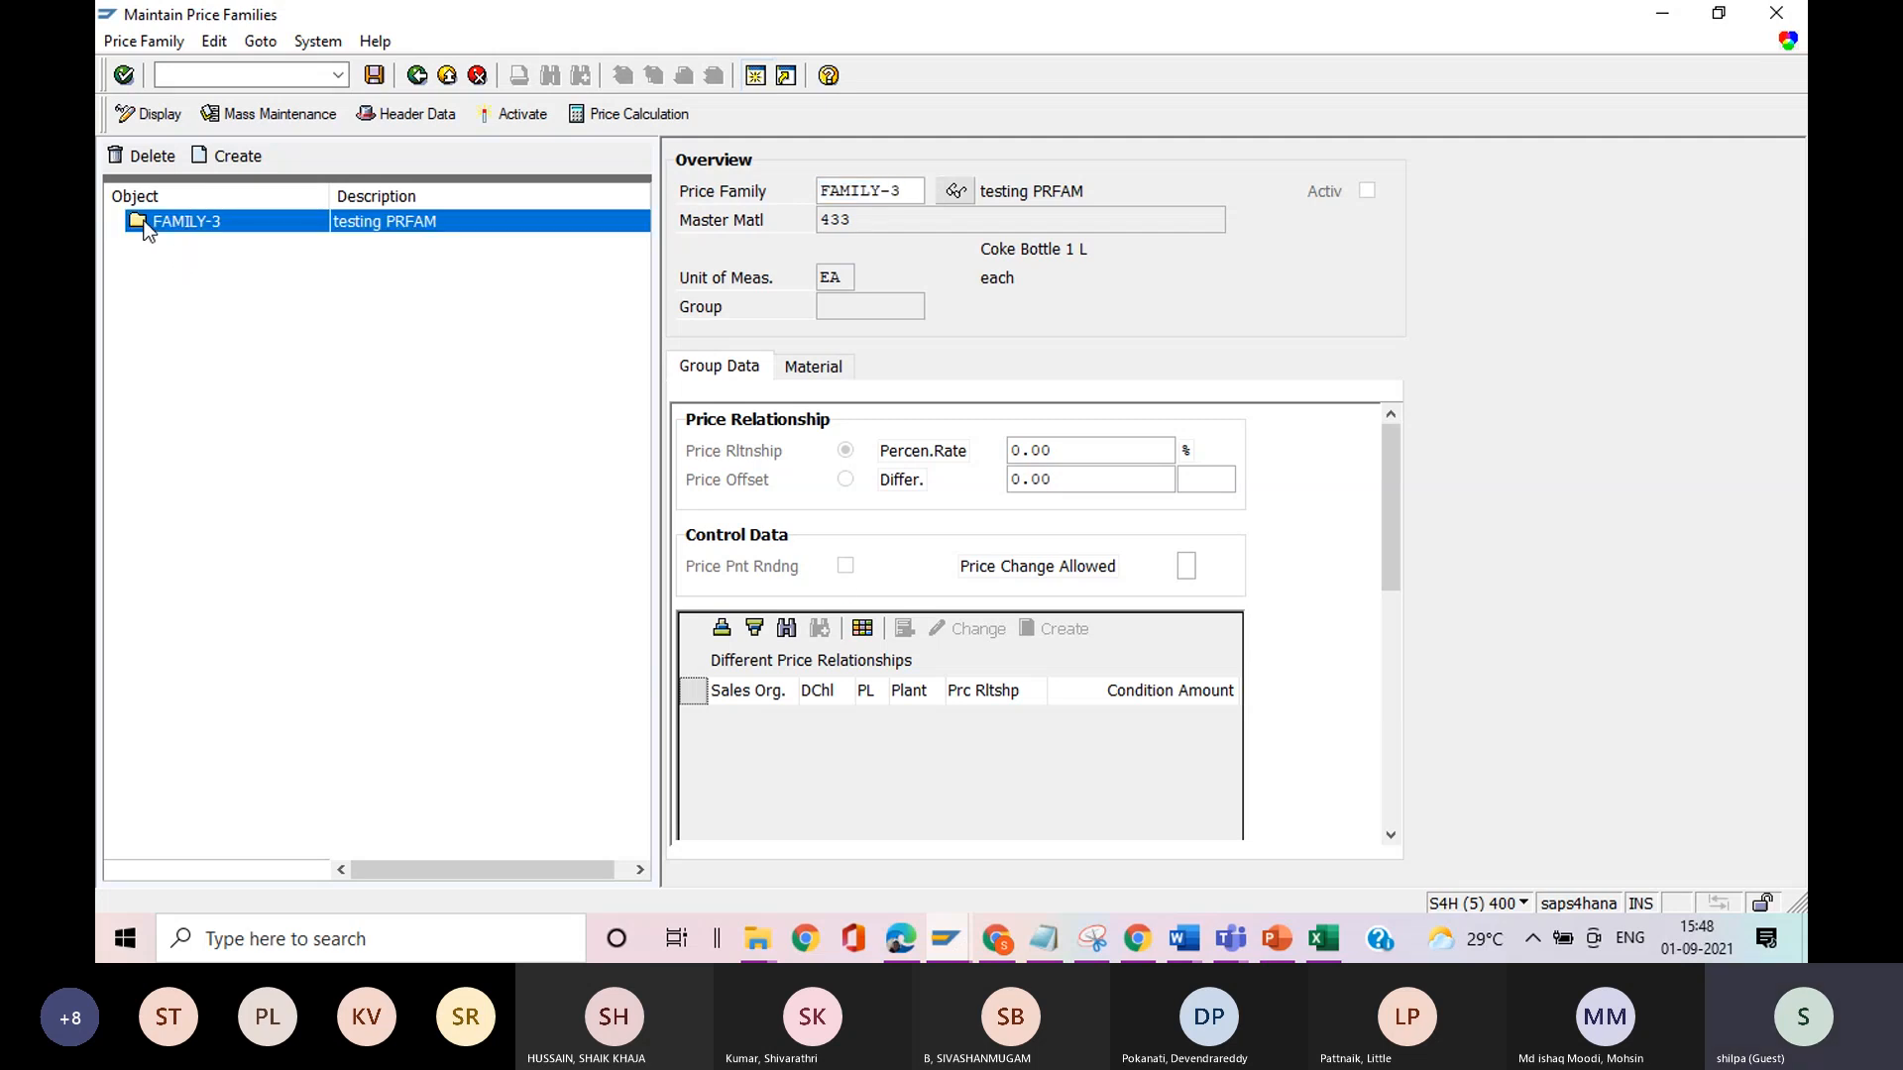
pyautogui.click(240, 159)
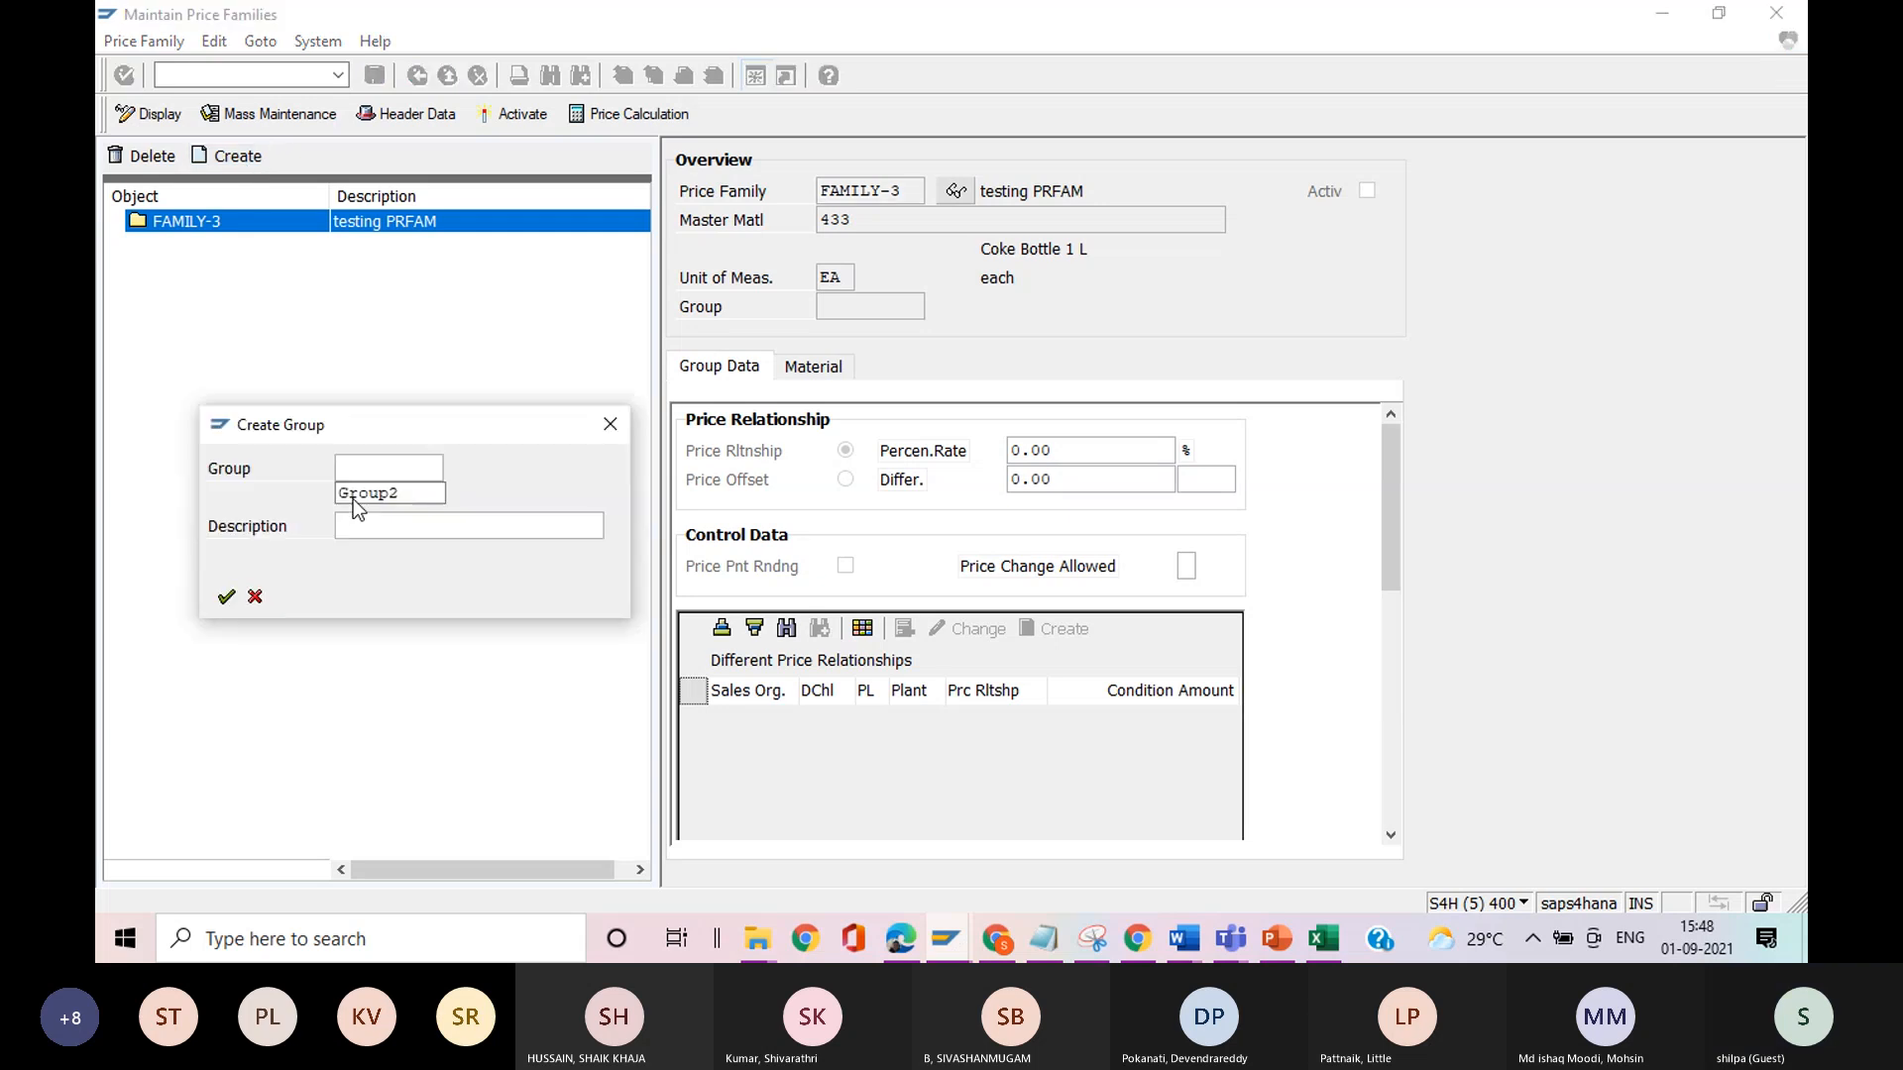
pyautogui.click(364, 475)
pyautogui.write('f')
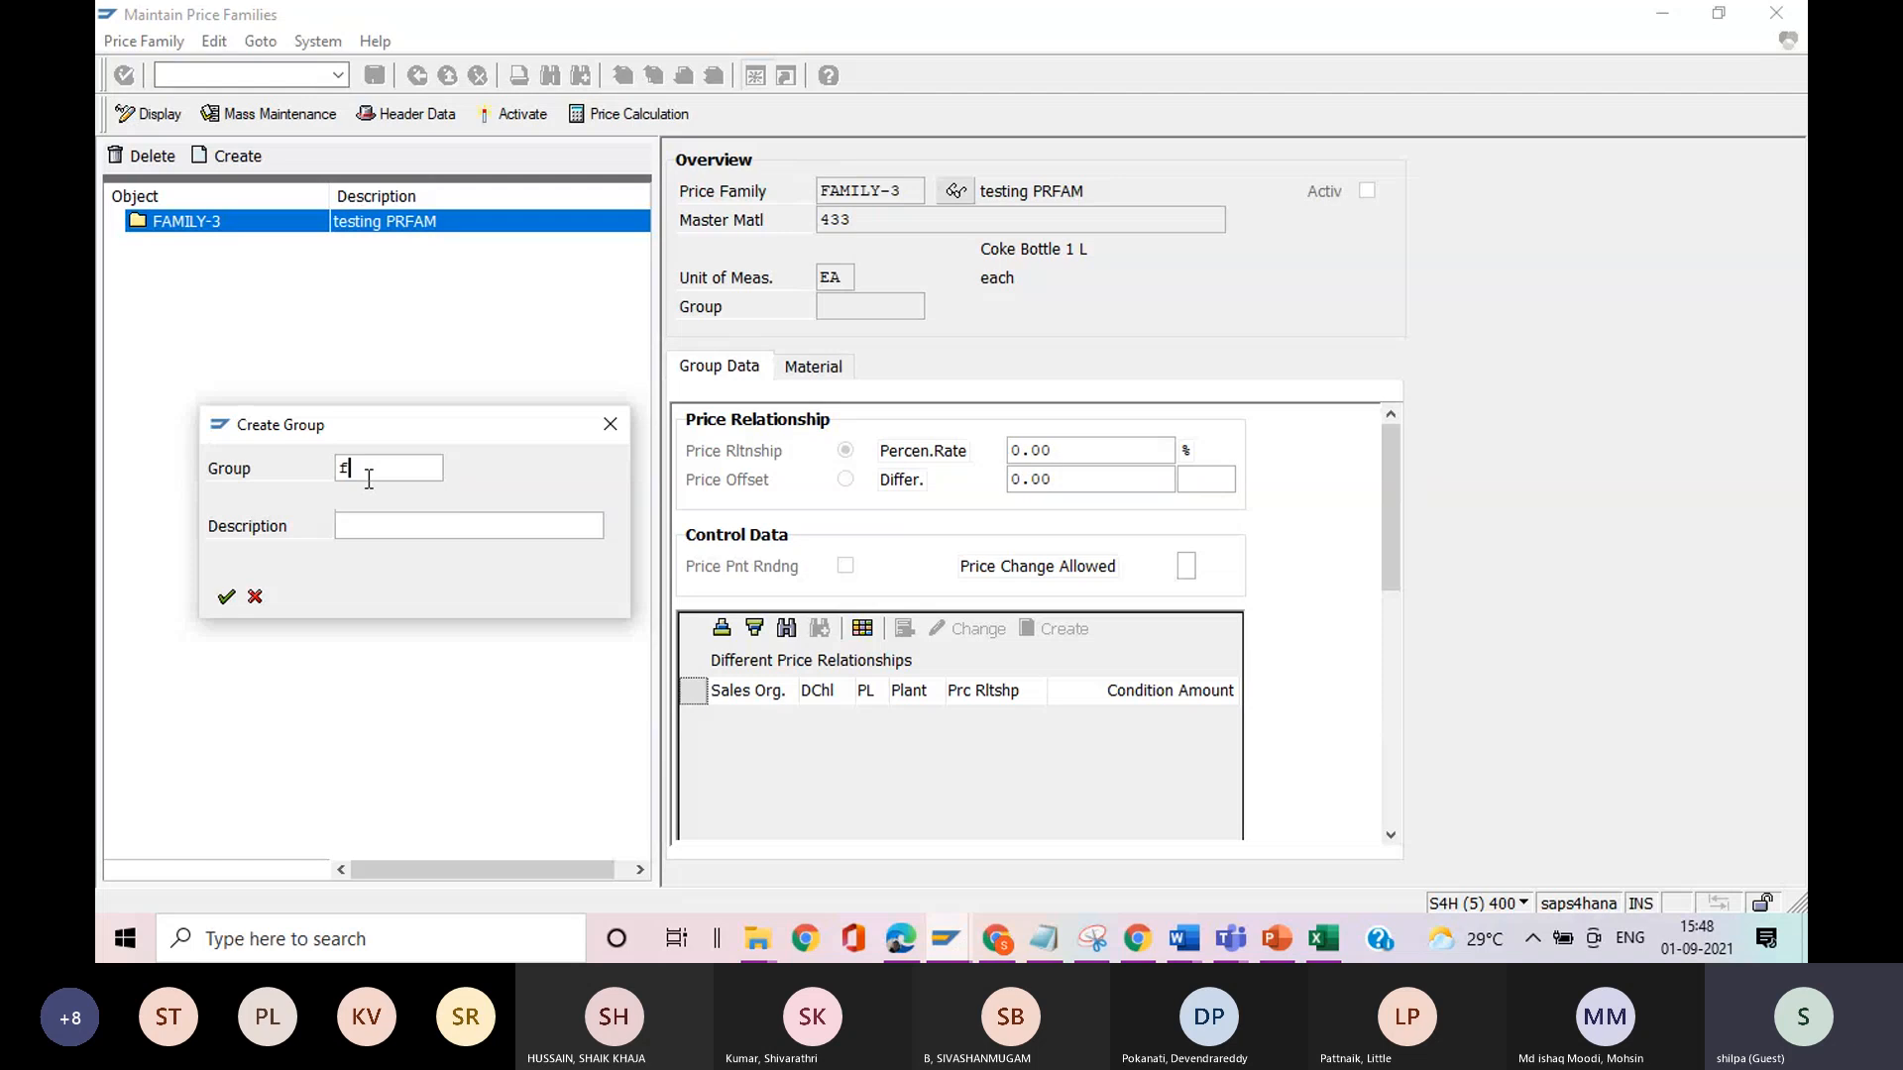
pyautogui.press('BackSpace')
pyautogui.write('group1')
pyautogui.press('BackSpace')
pyautogui.write('3')
# Describe the new group as "testing prfam" and create it.
pyautogui.click(366, 525)
pyautogui.write('testing ')
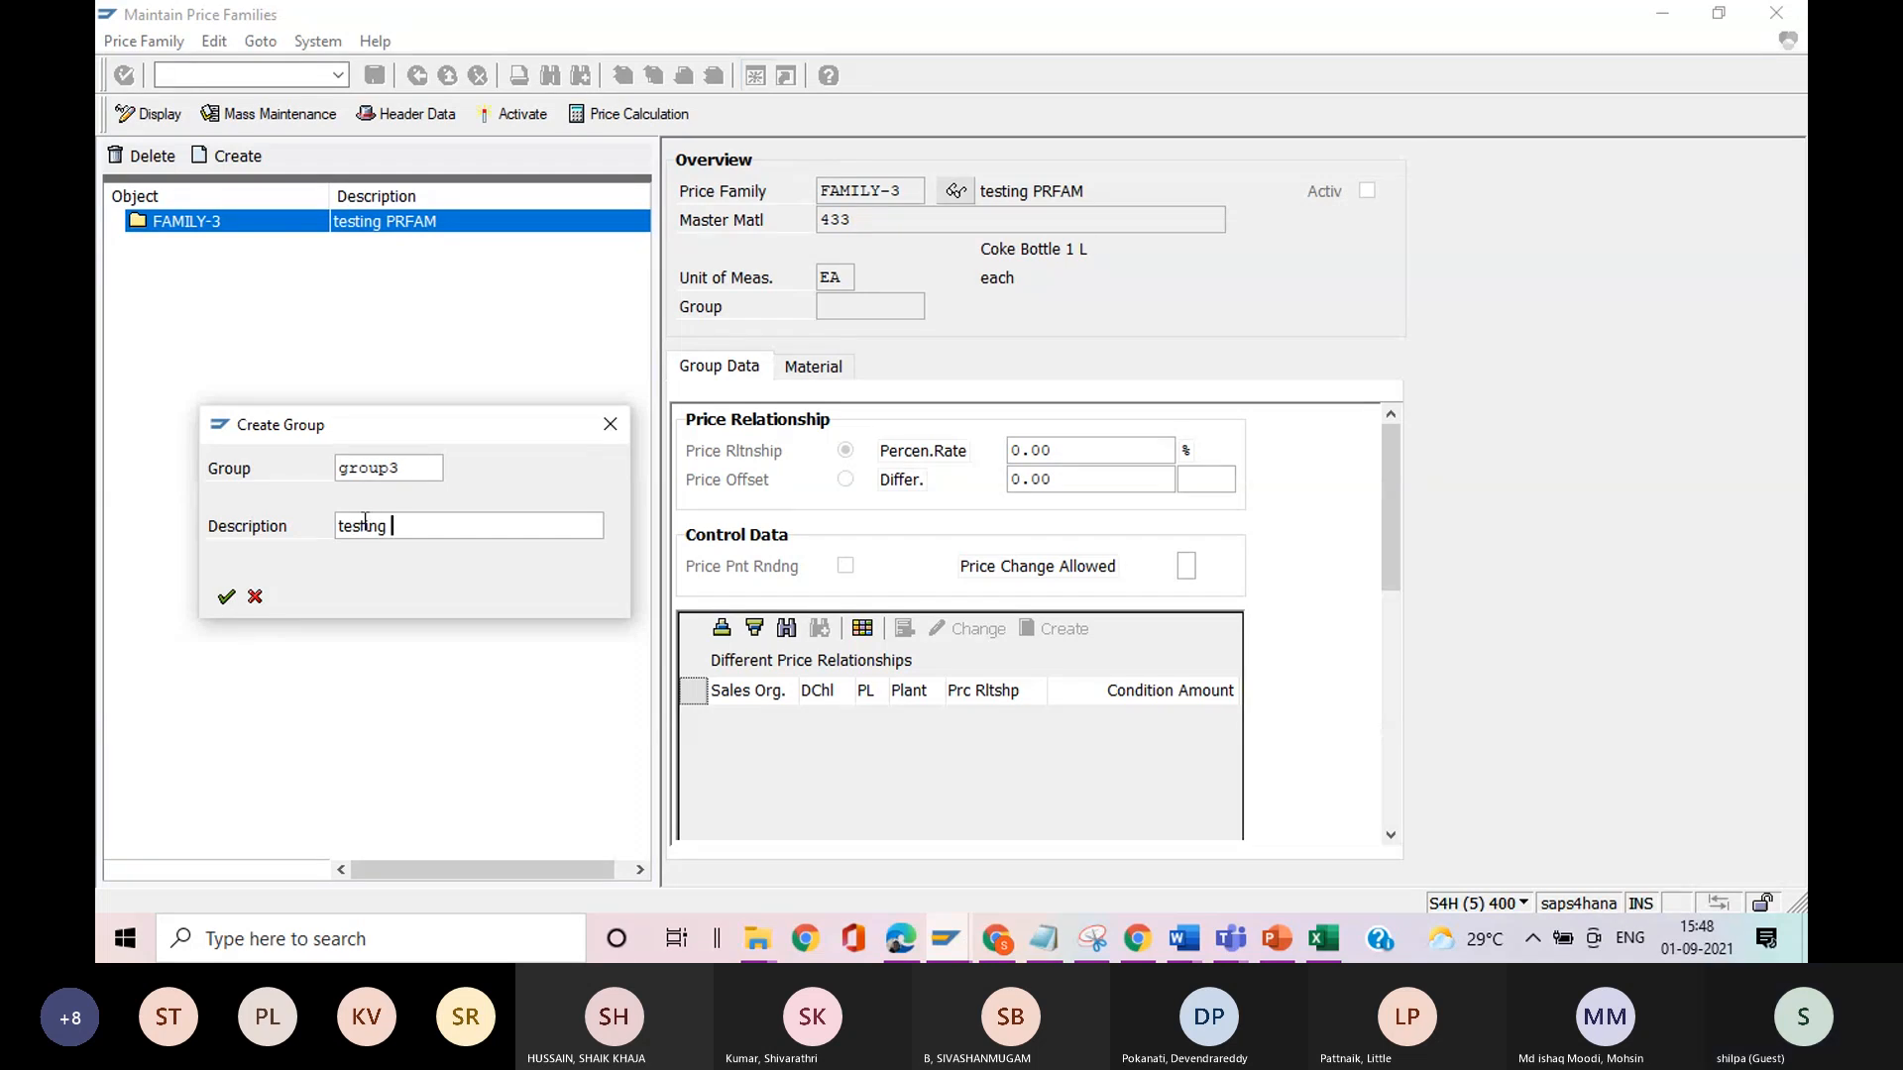
pyautogui.write('prfa')
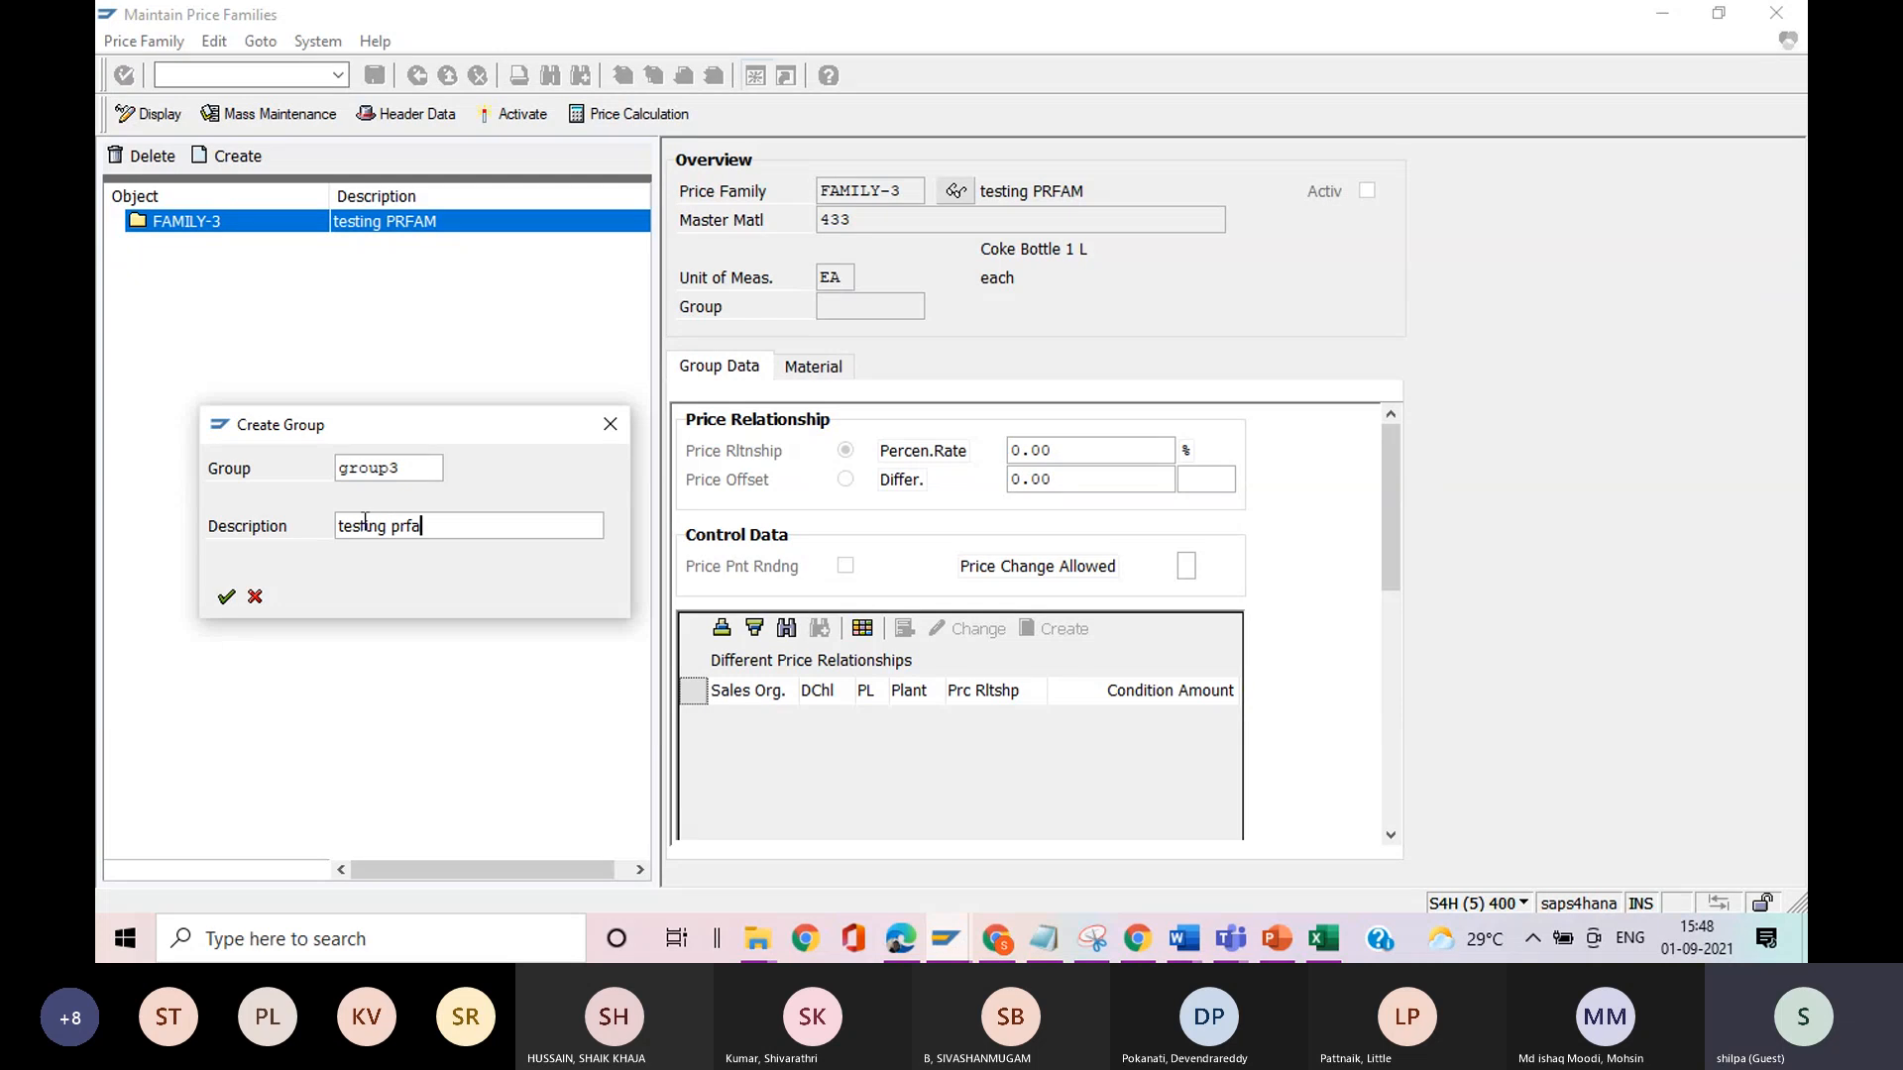
pyautogui.write('m')
pyautogui.press('Return')
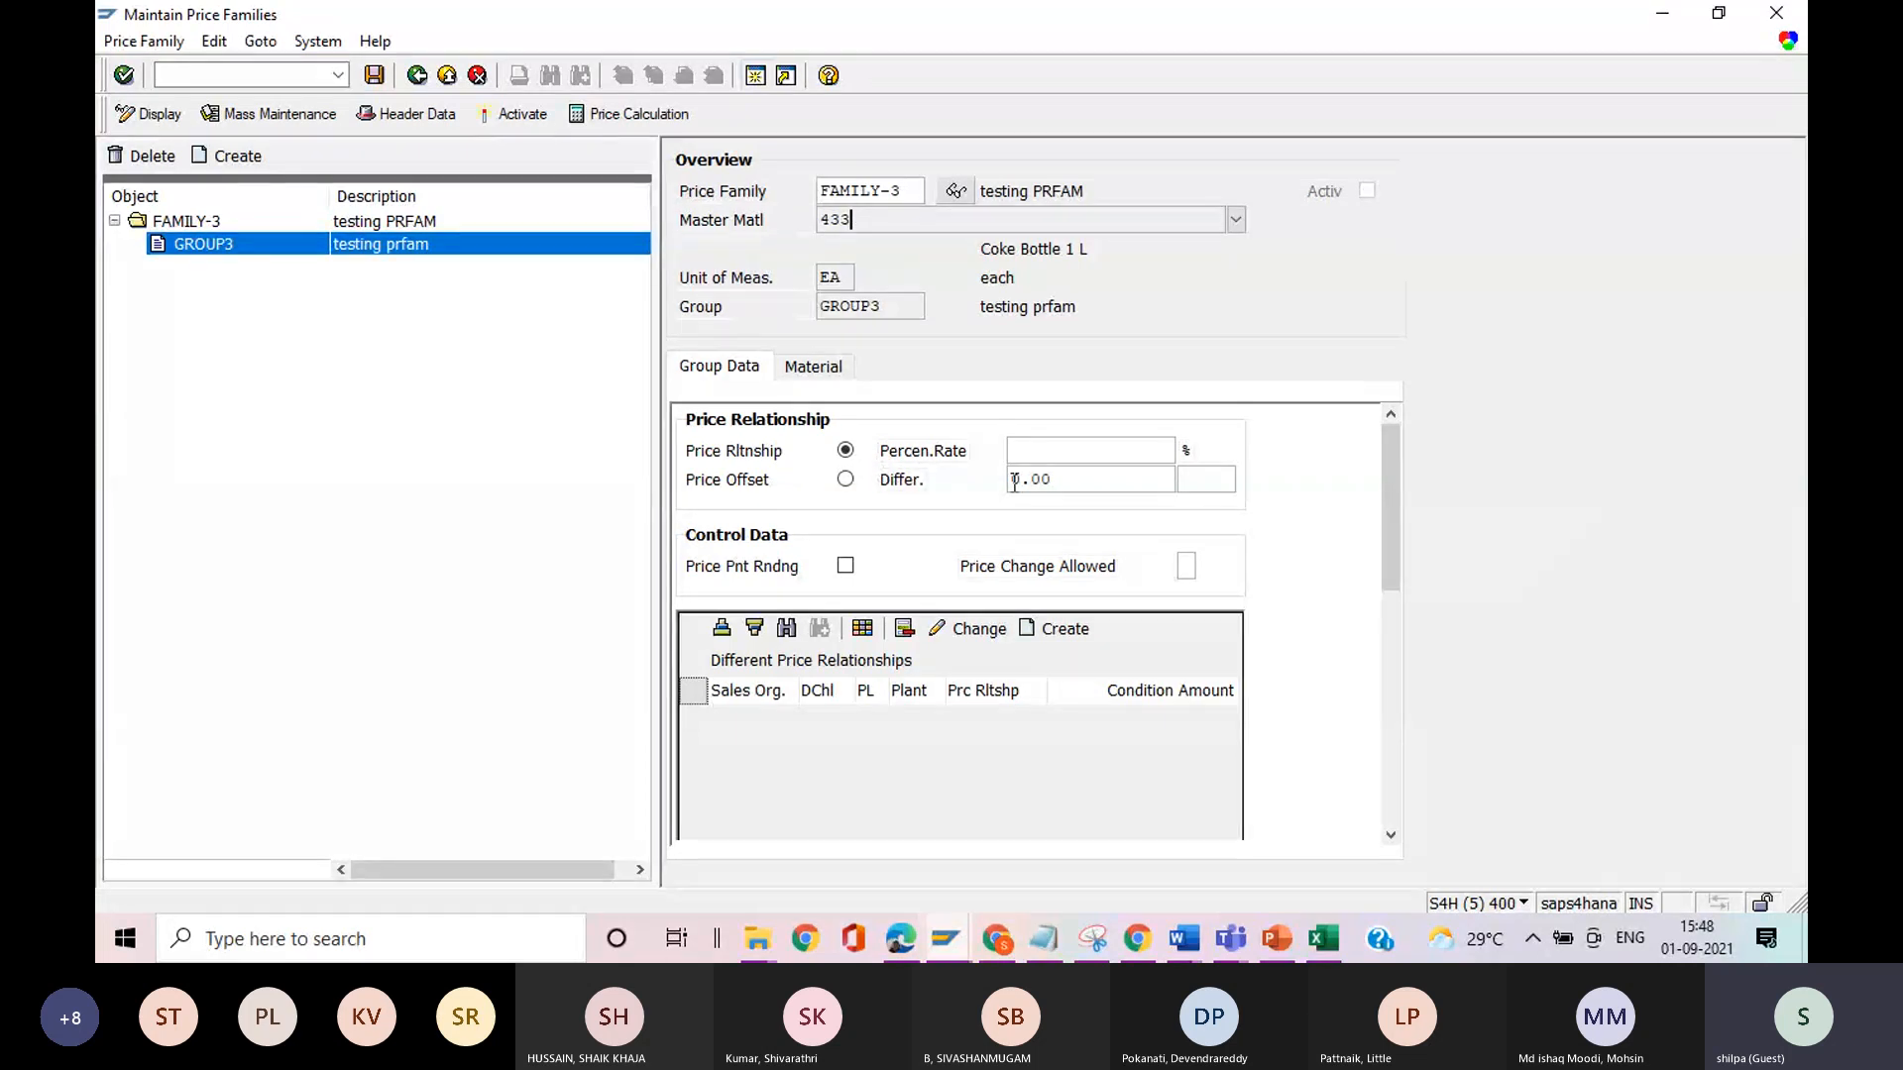
# Set the percentage rate of GROUP3's price relationship to 10%.
pyautogui.click(1063, 449)
pyautogui.write('10')
pyautogui.click(1055, 480)
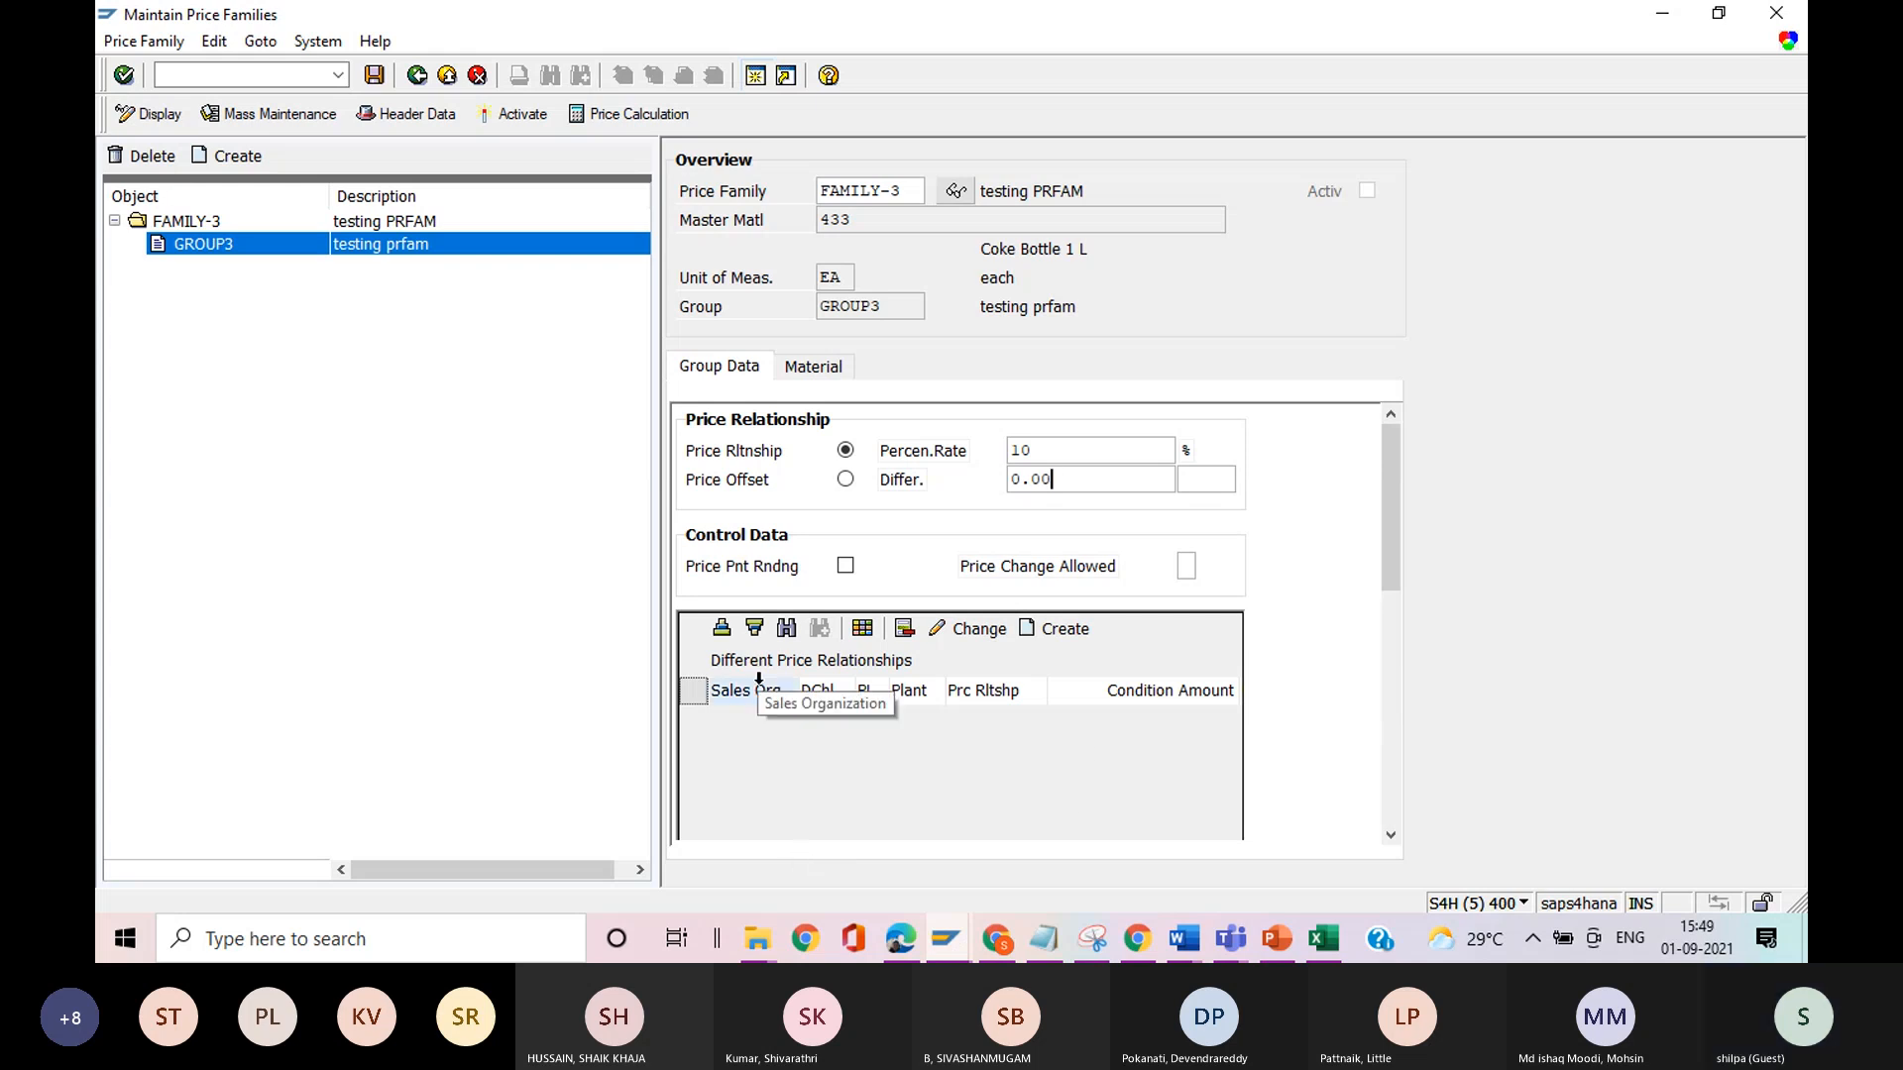
# Assign materials 40 and 41 to GROUP3, consulting price family FAMILY's materials in the other session, and save FAMILY-3.
pyautogui.click(812, 375)
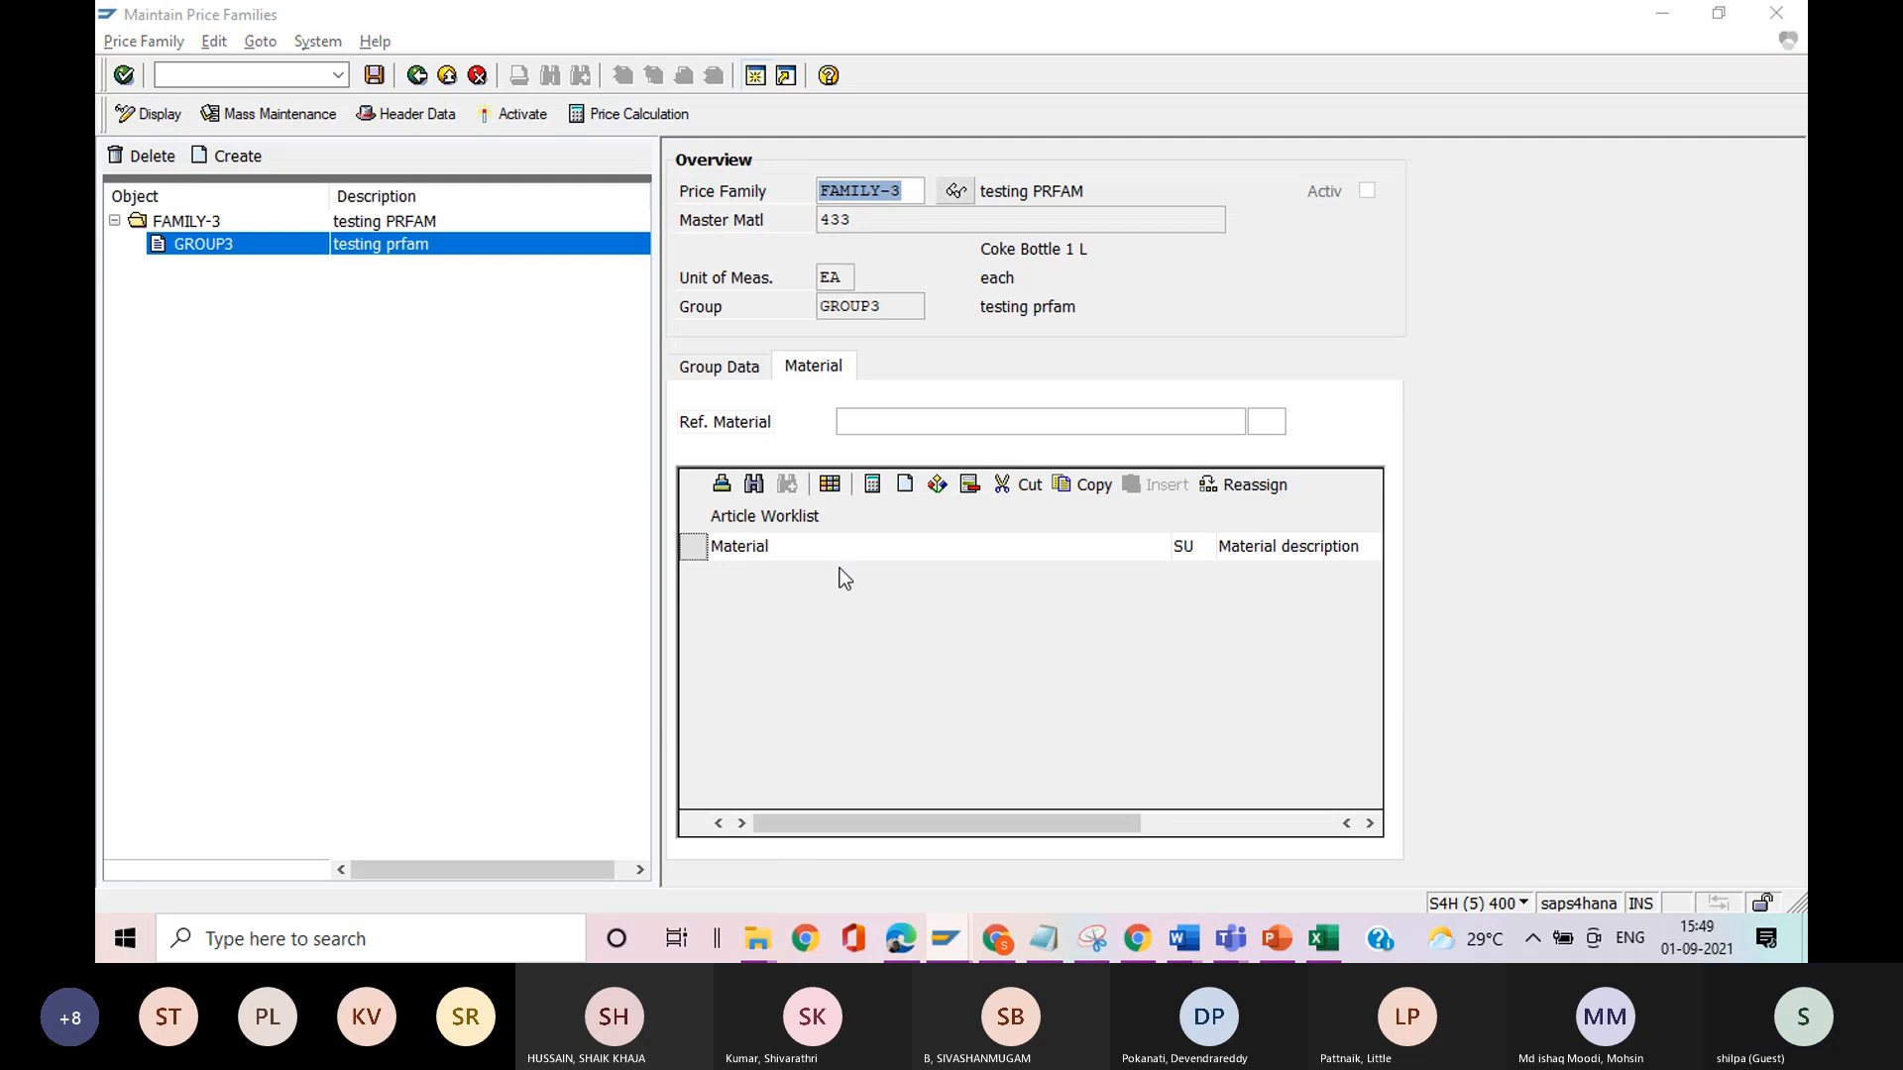
pyautogui.hotkey('alt', 'Tab')
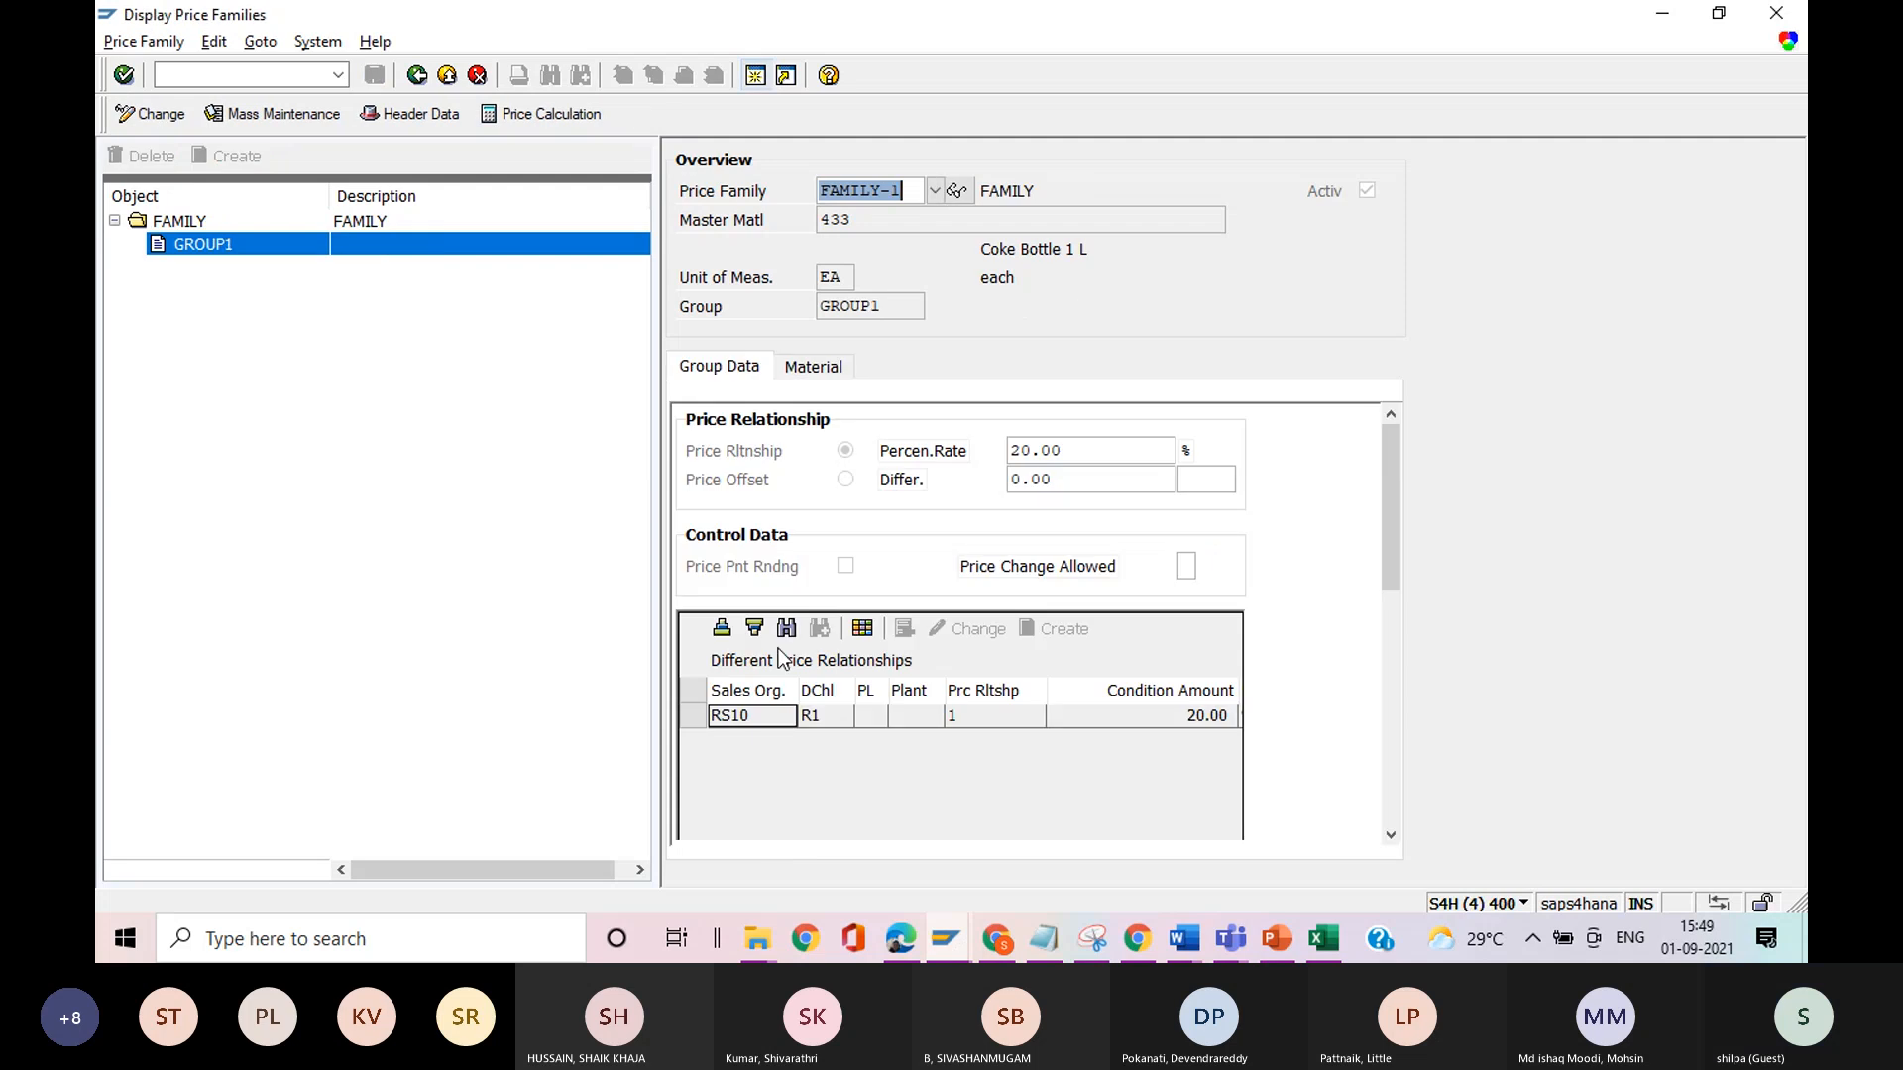
pyautogui.click(805, 372)
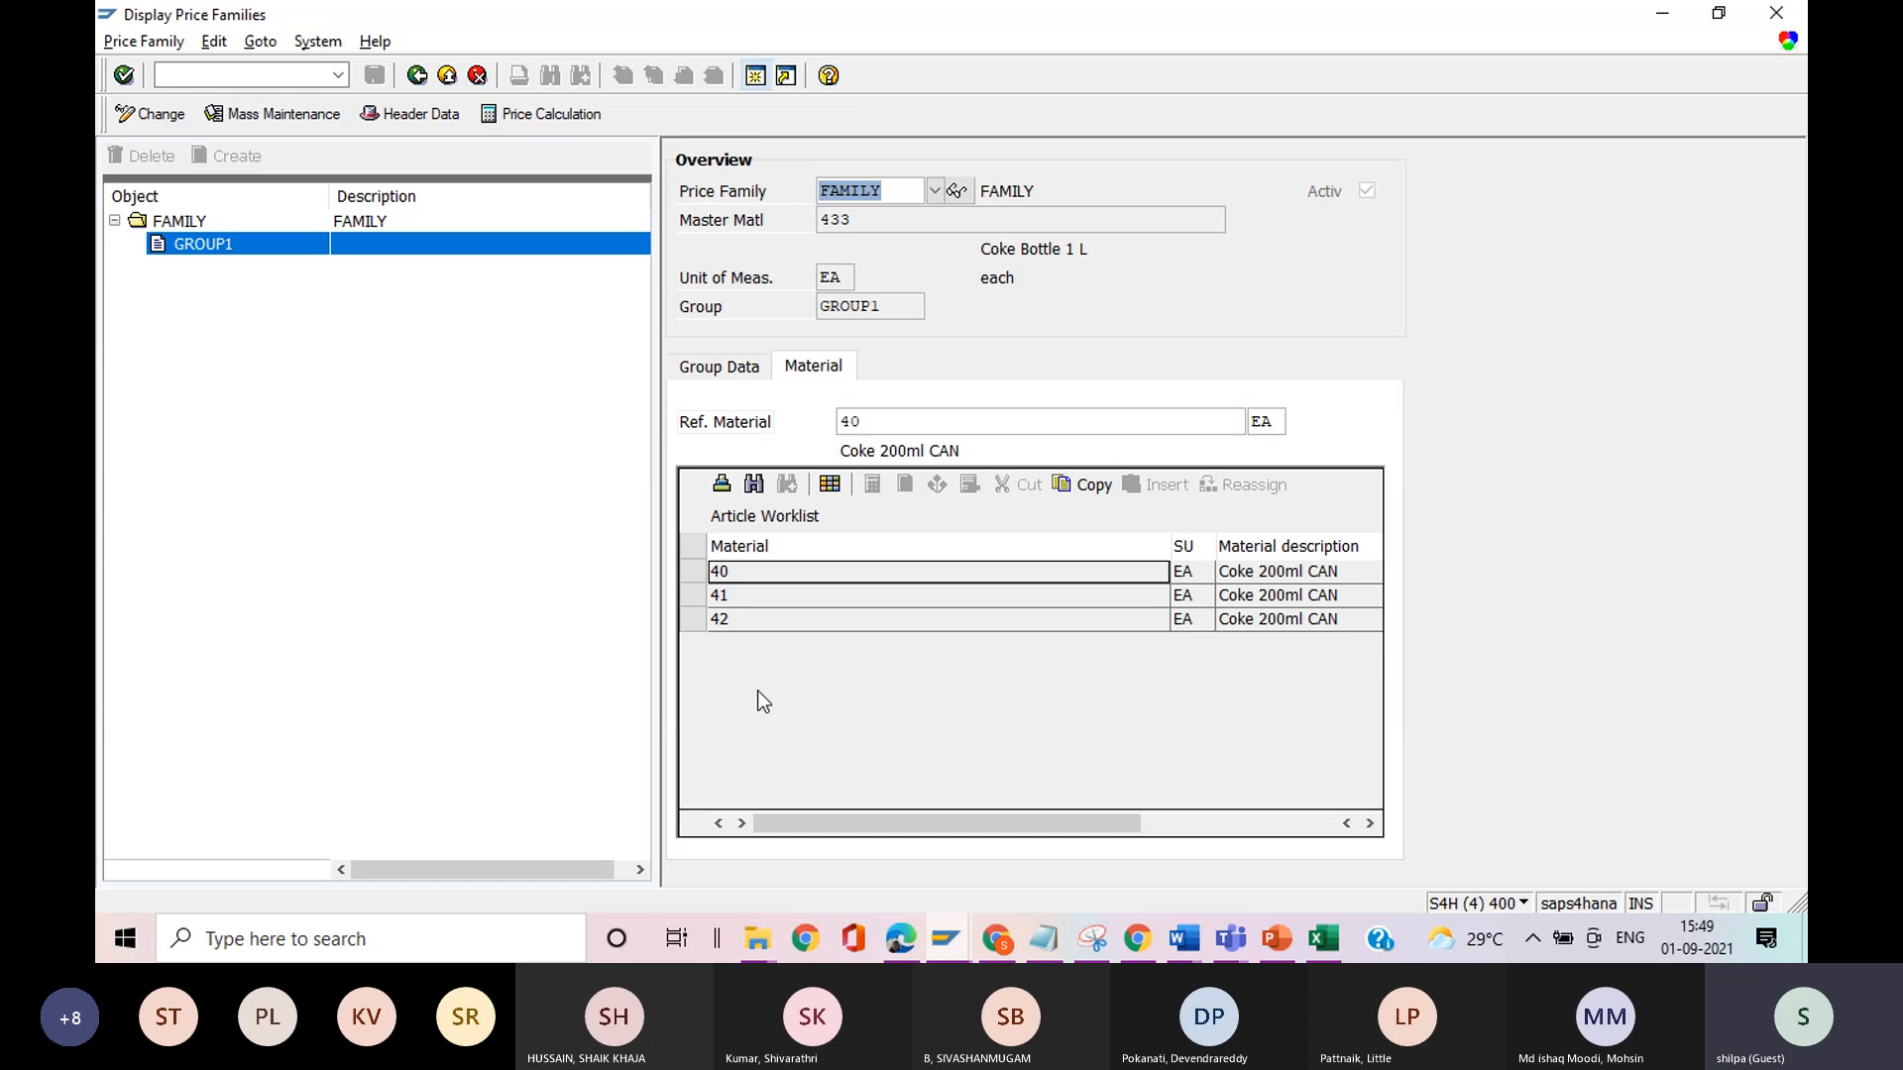
pyautogui.hotkey('alt', 'Tab')
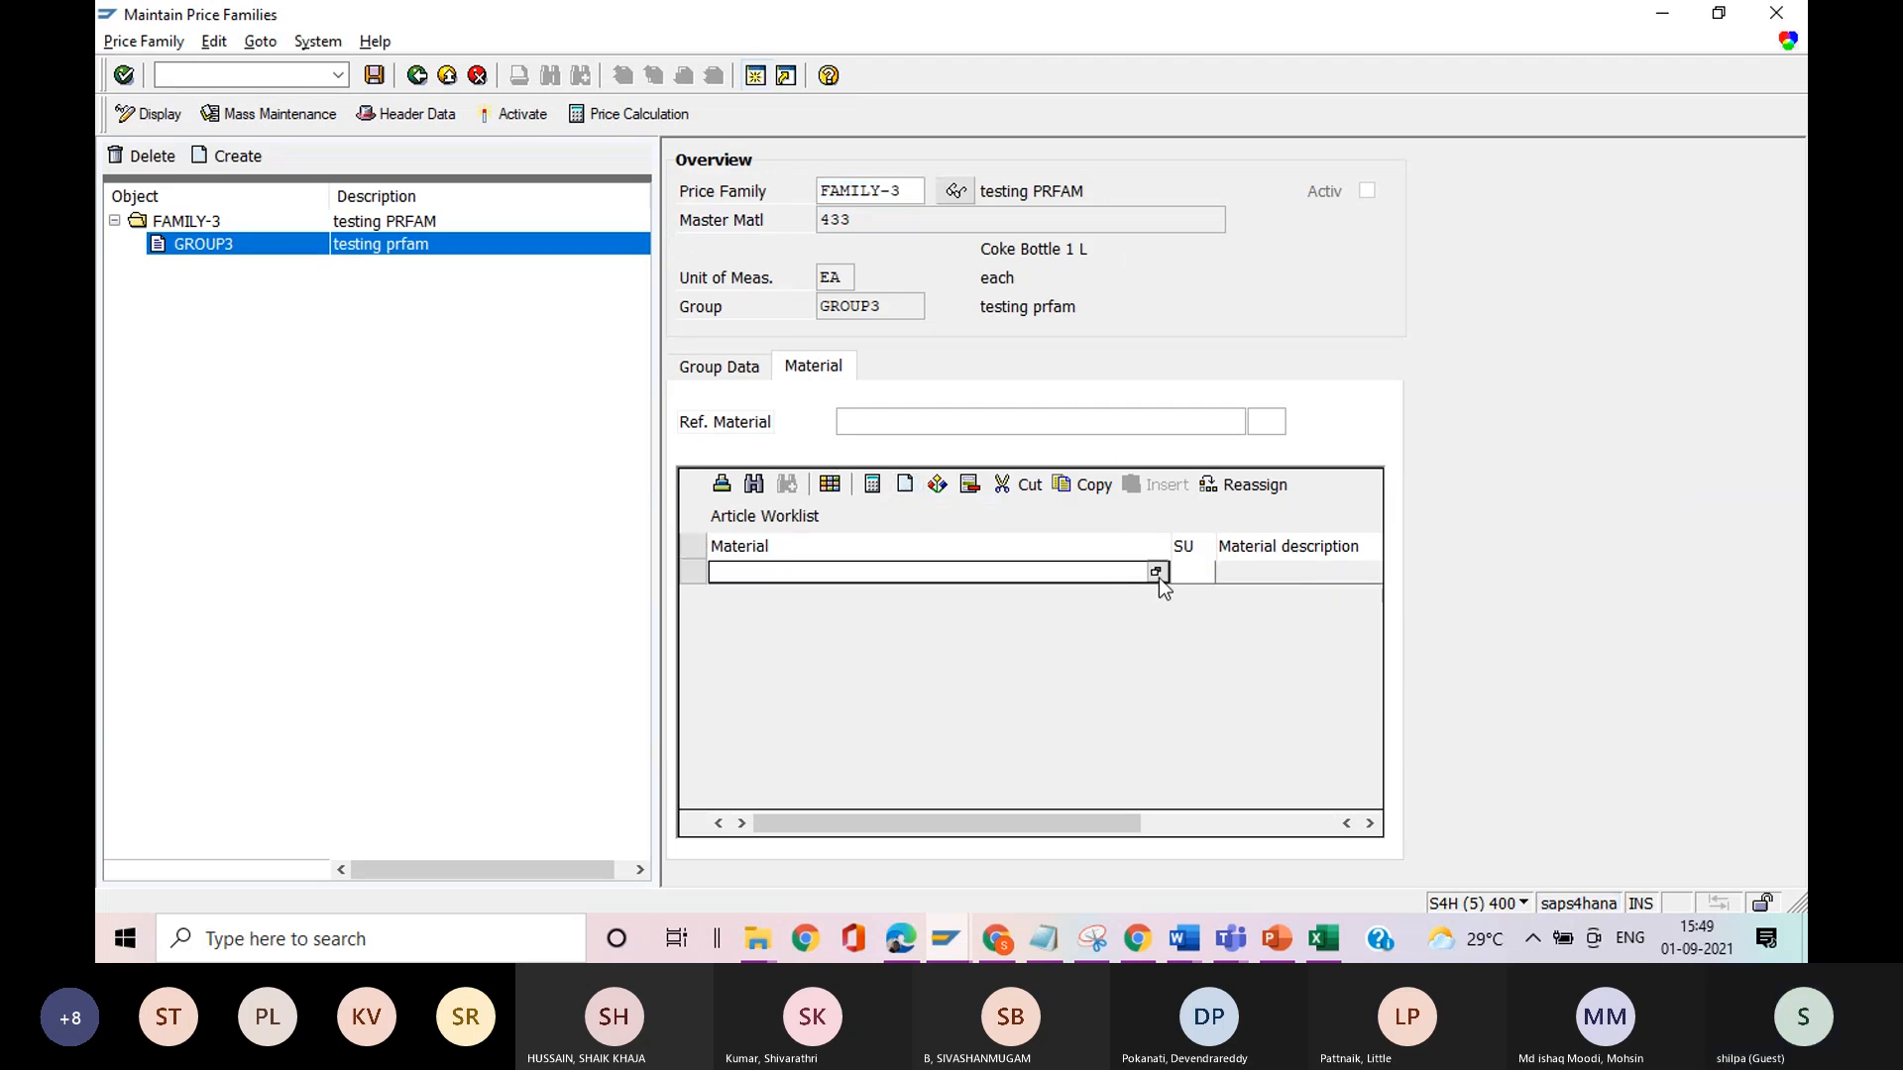
pyautogui.write('40')
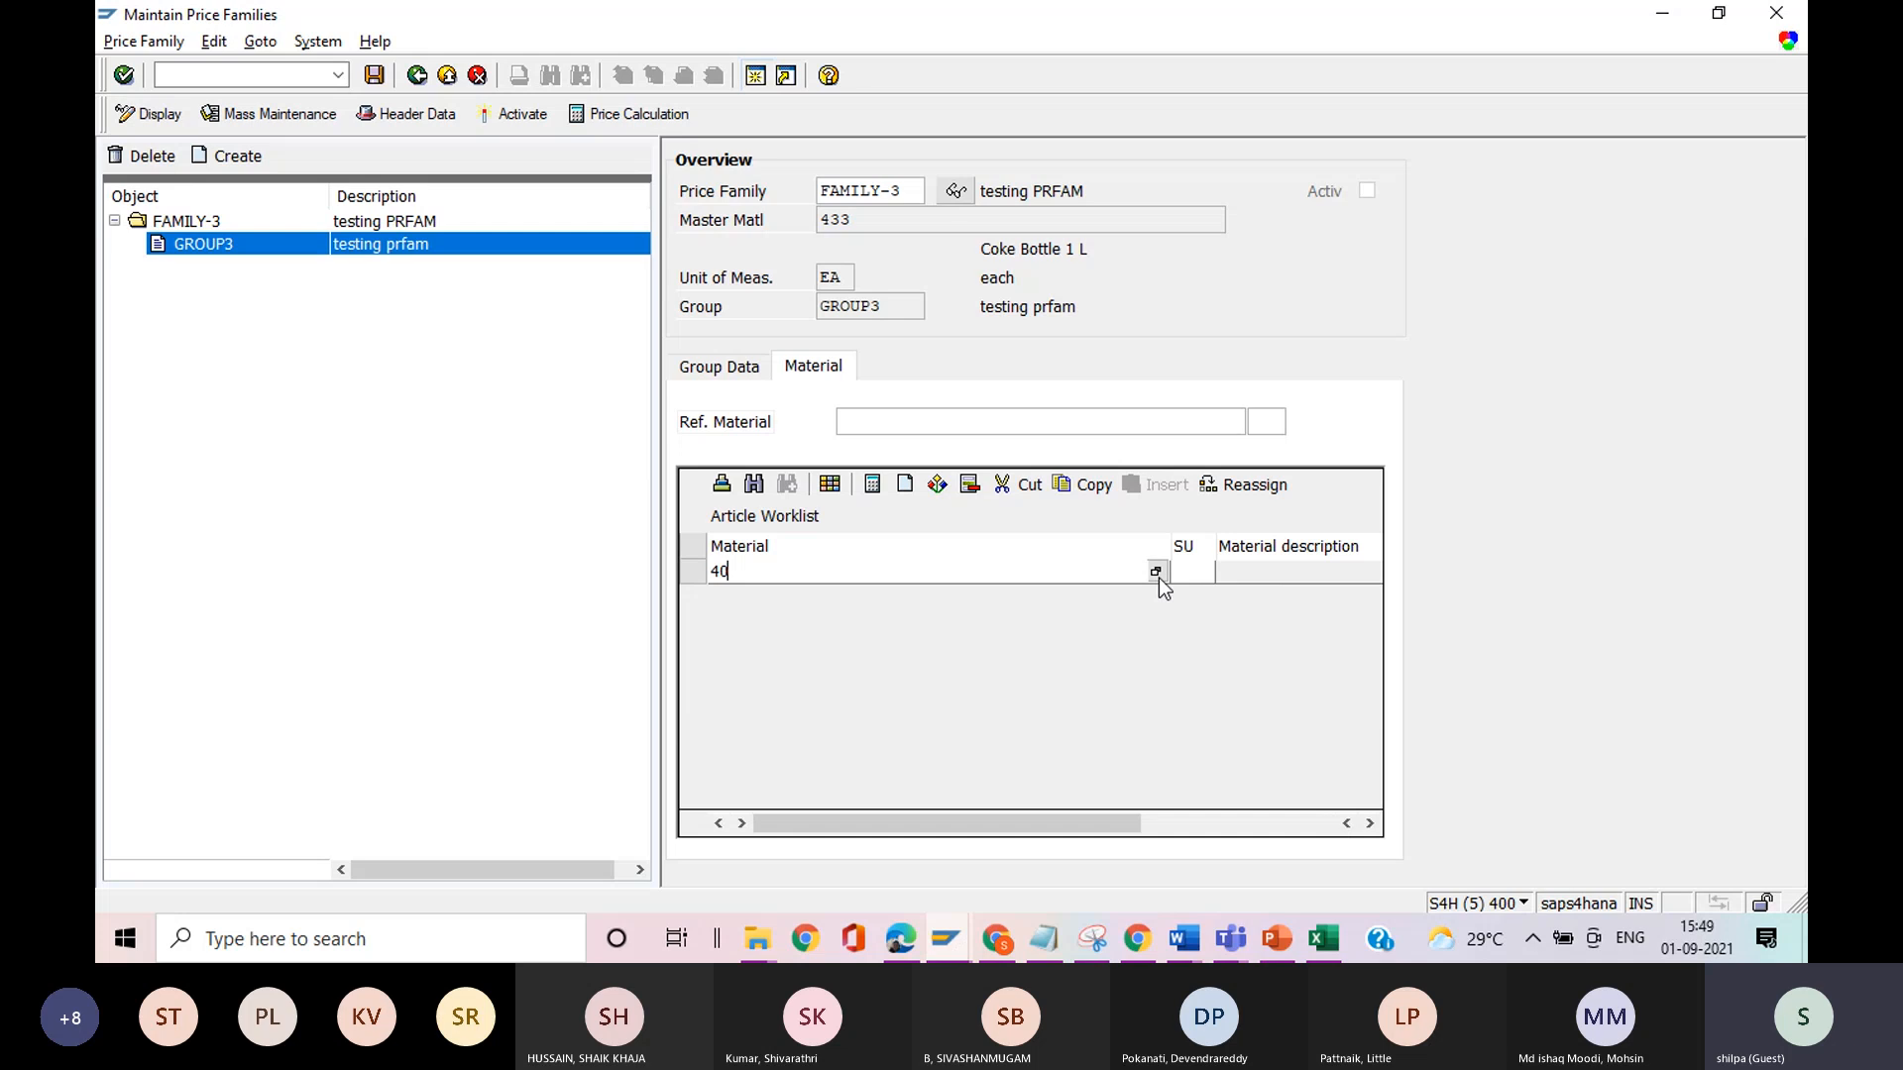
pyautogui.press('Return')
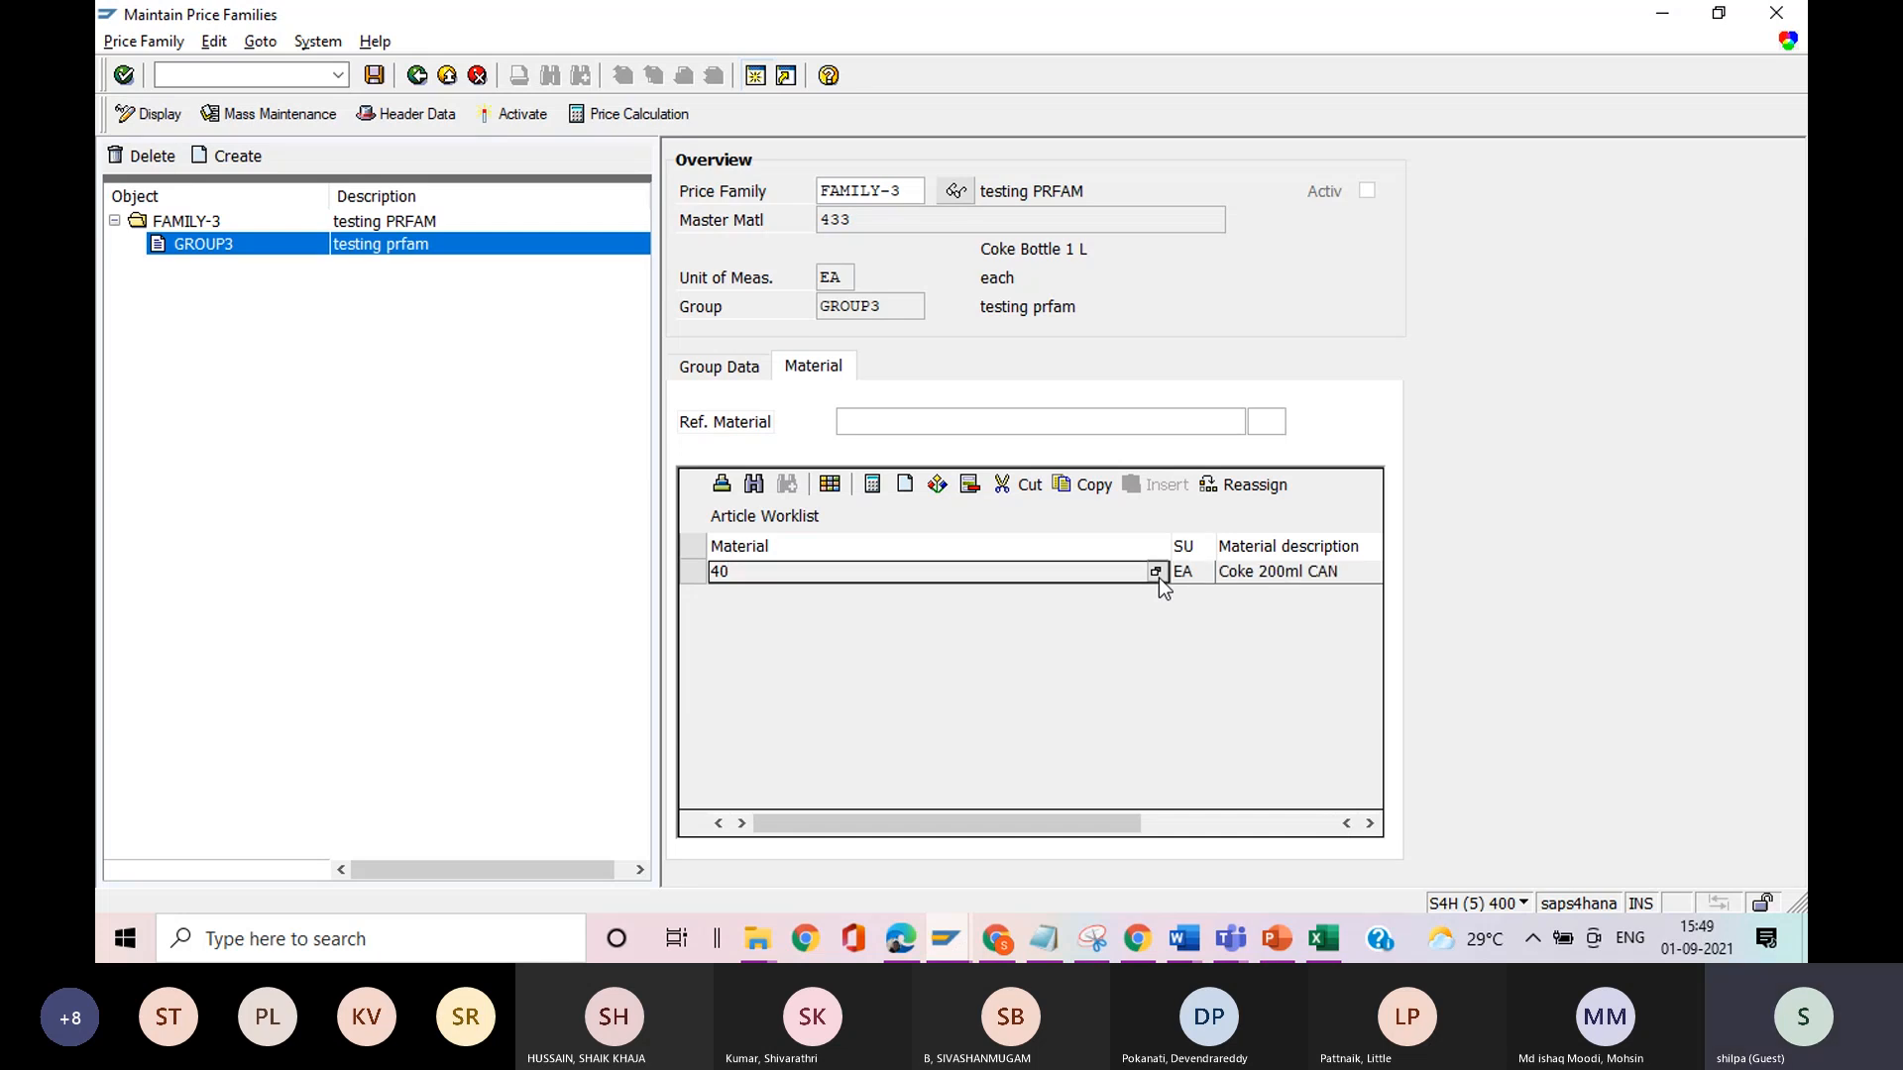
pyautogui.click(905, 485)
pyautogui.write('41')
pyautogui.press('Return')
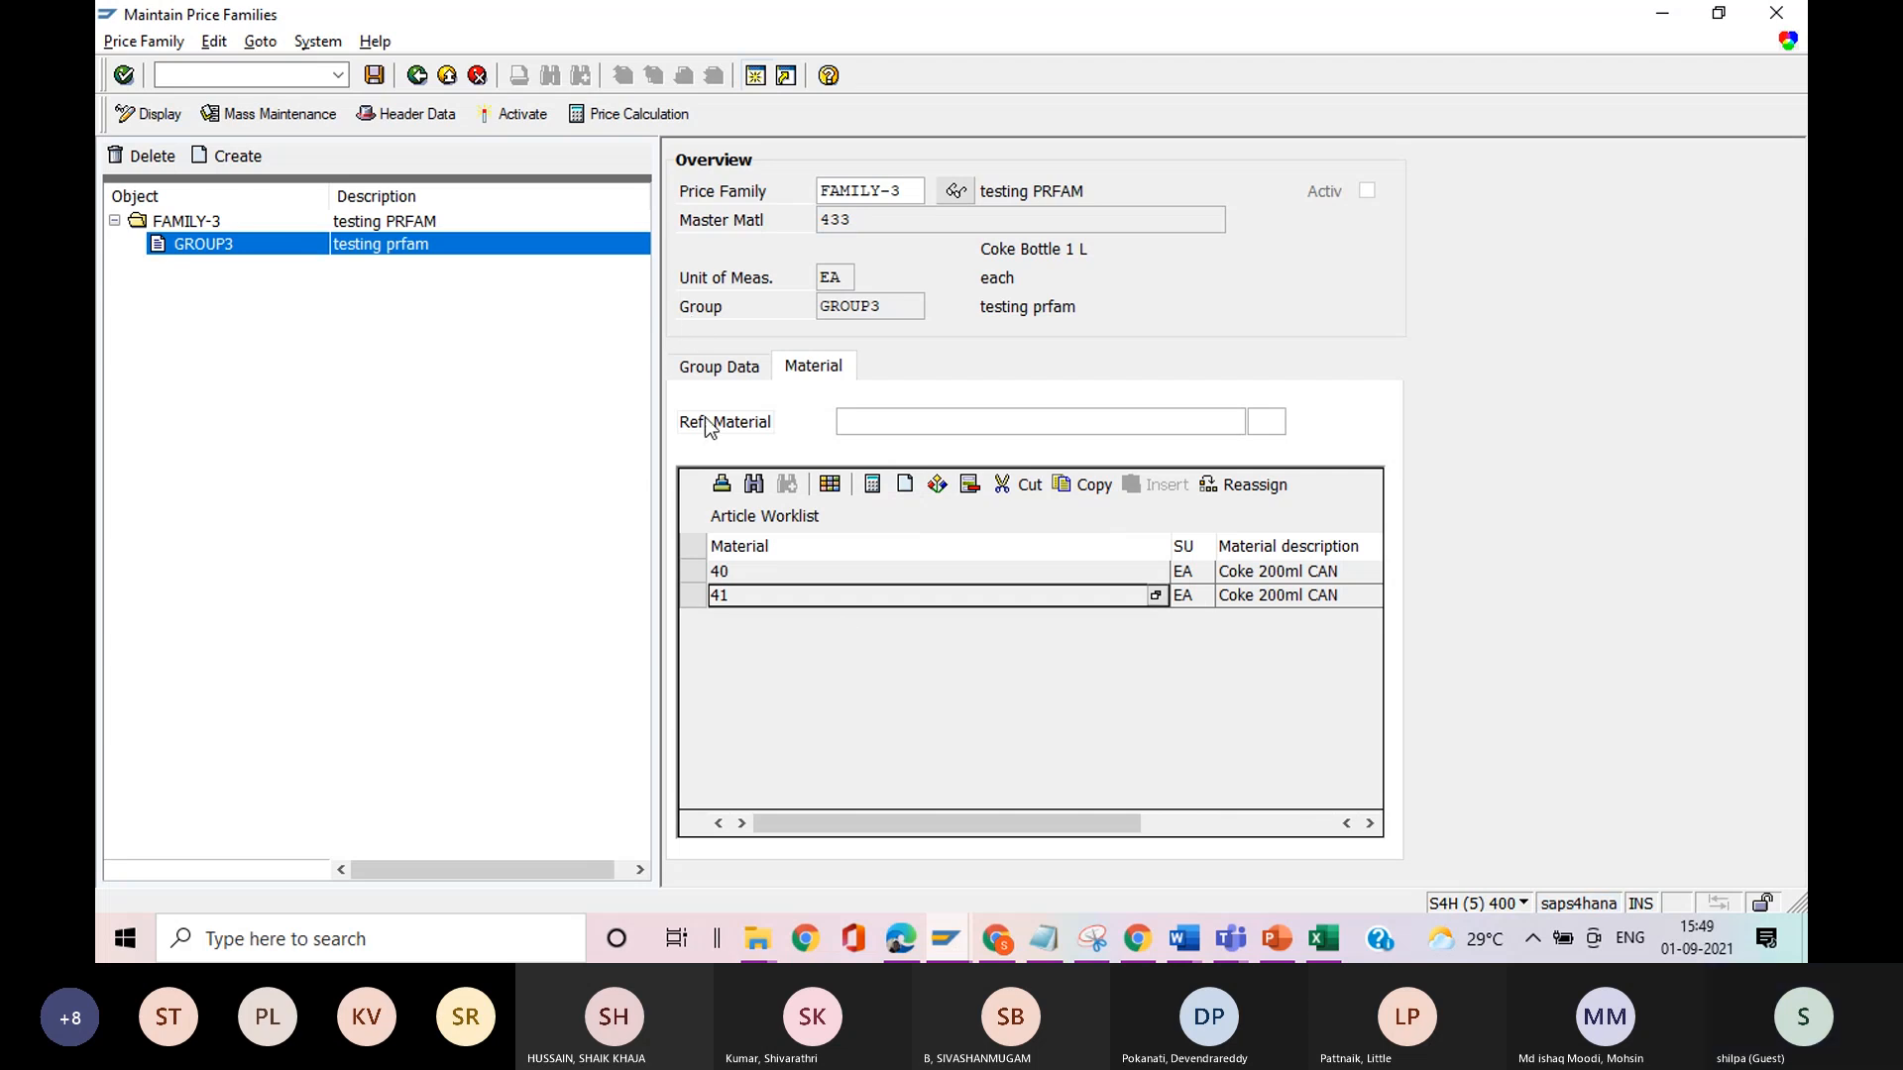
pyautogui.click(373, 75)
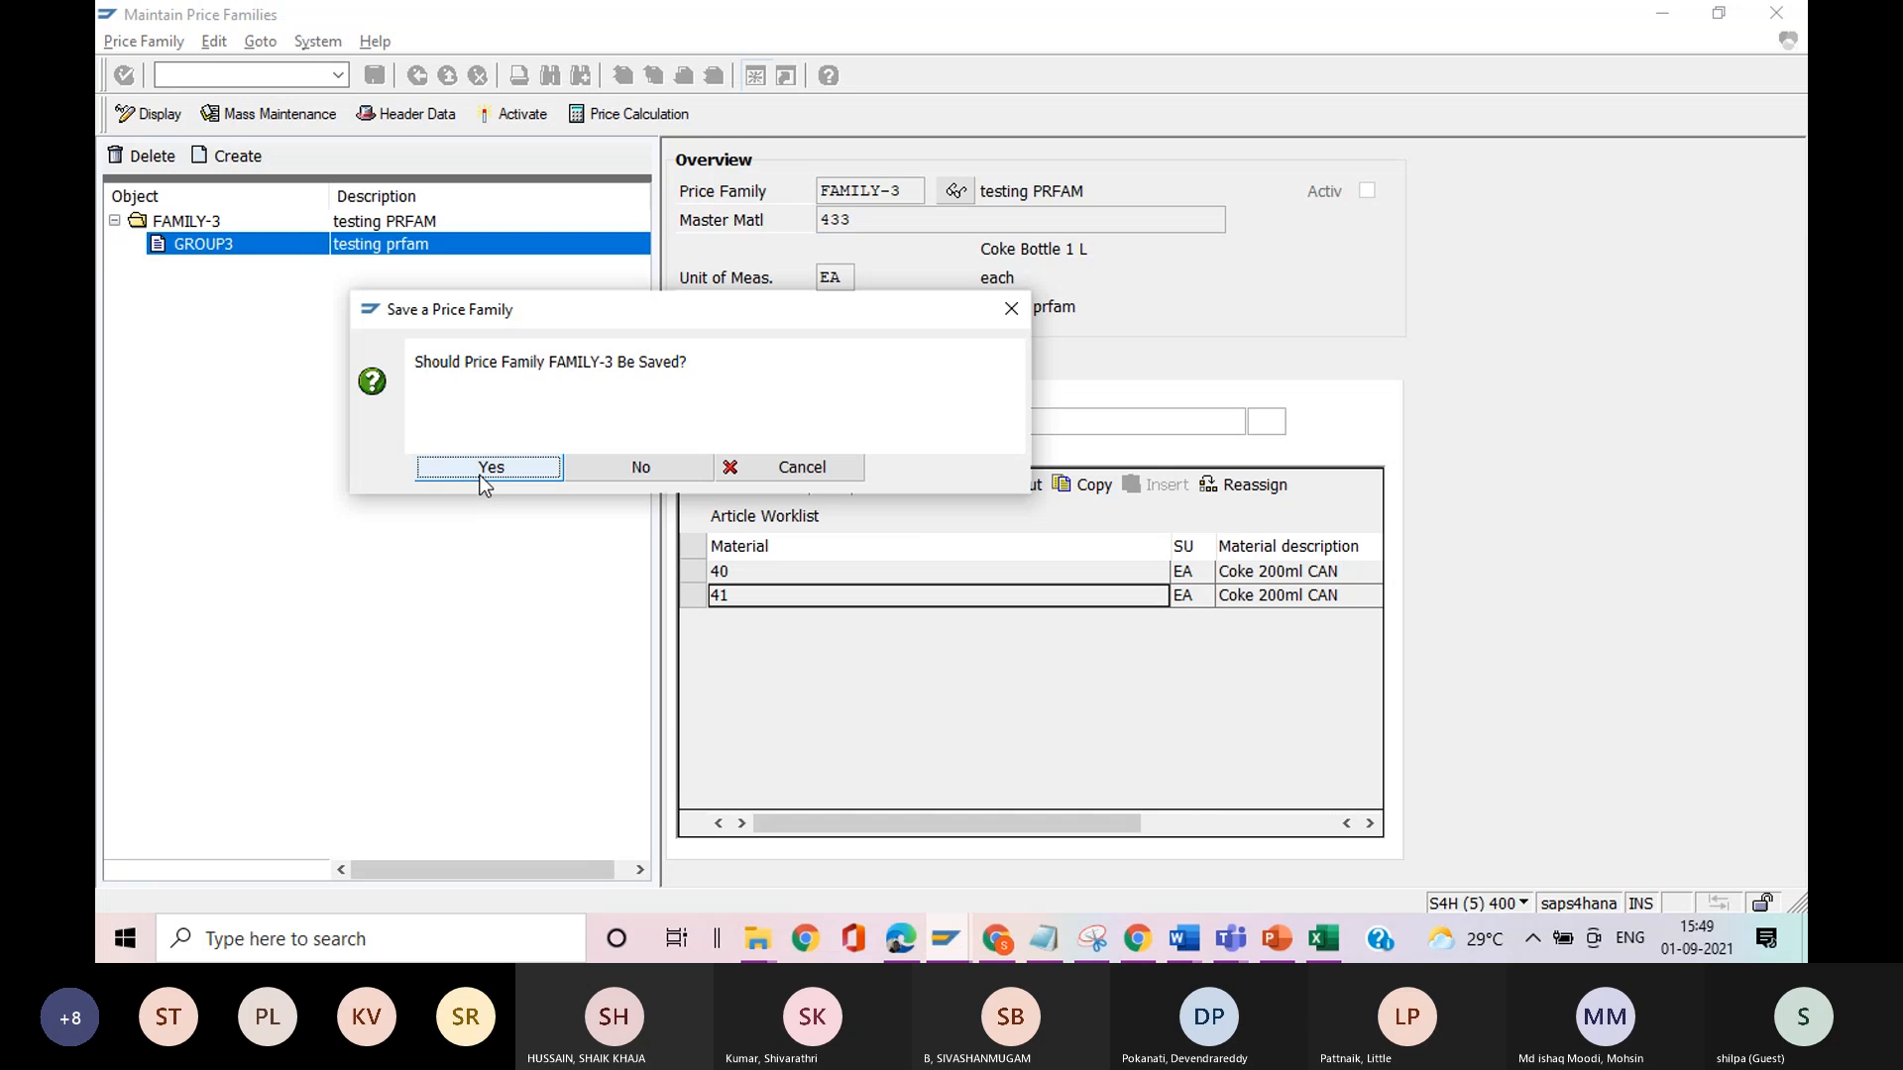
pyautogui.click(482, 475)
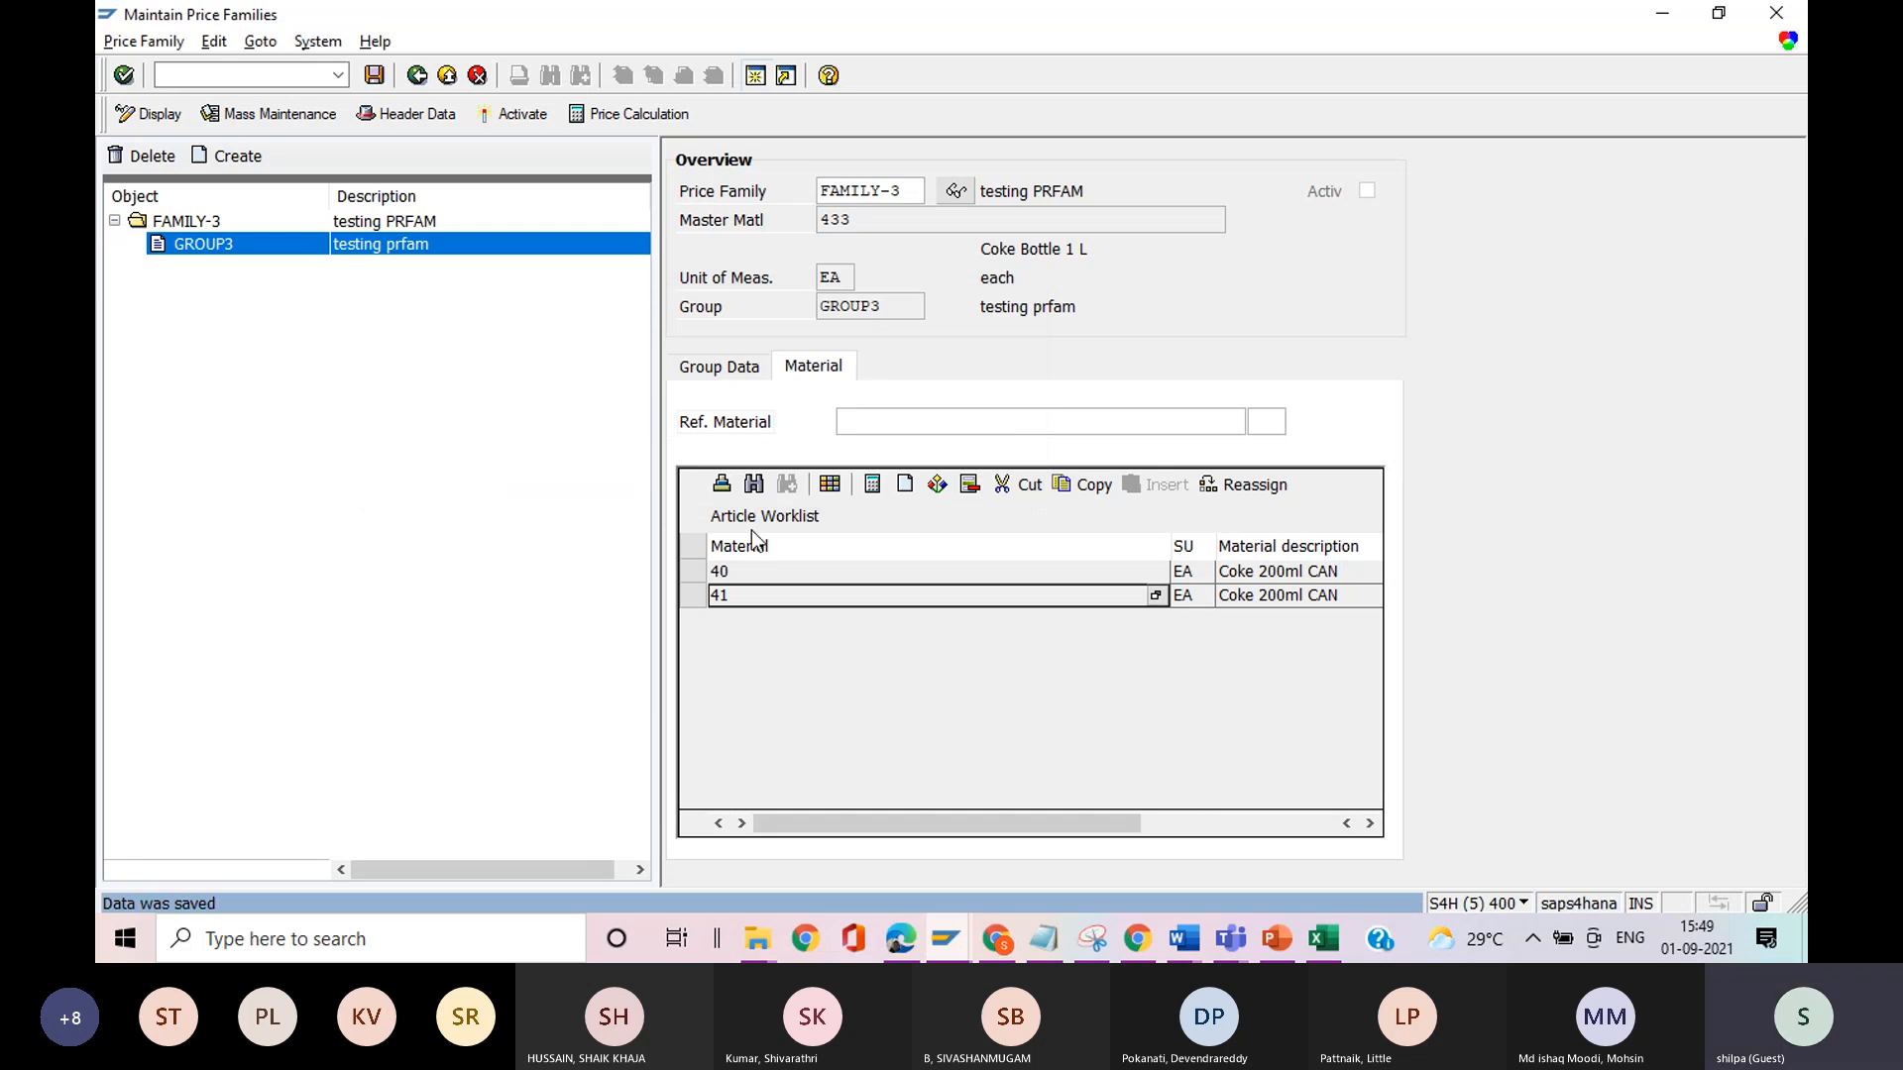
# Compare GROUP3's group data with the group data of price family FAMILY in the other session.
pyautogui.click(716, 369)
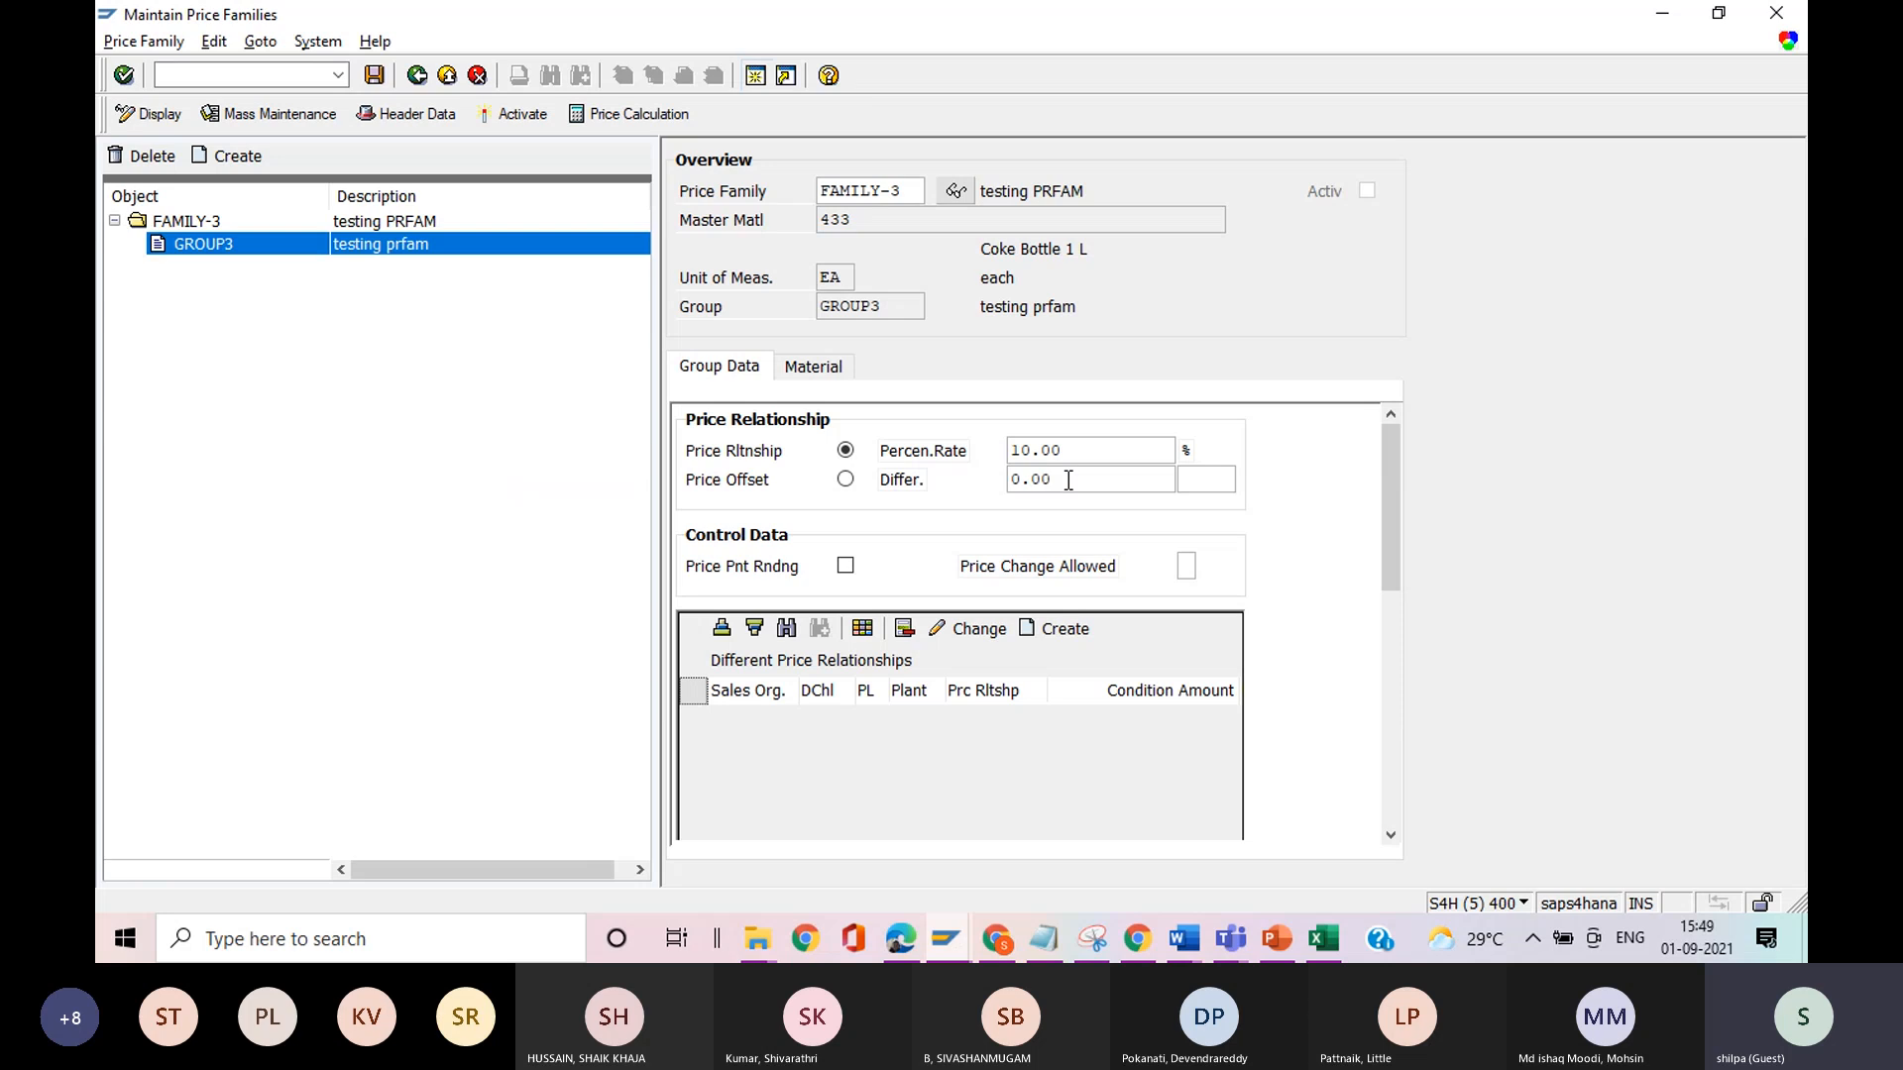
pyautogui.hotkey('alt', 'Tab')
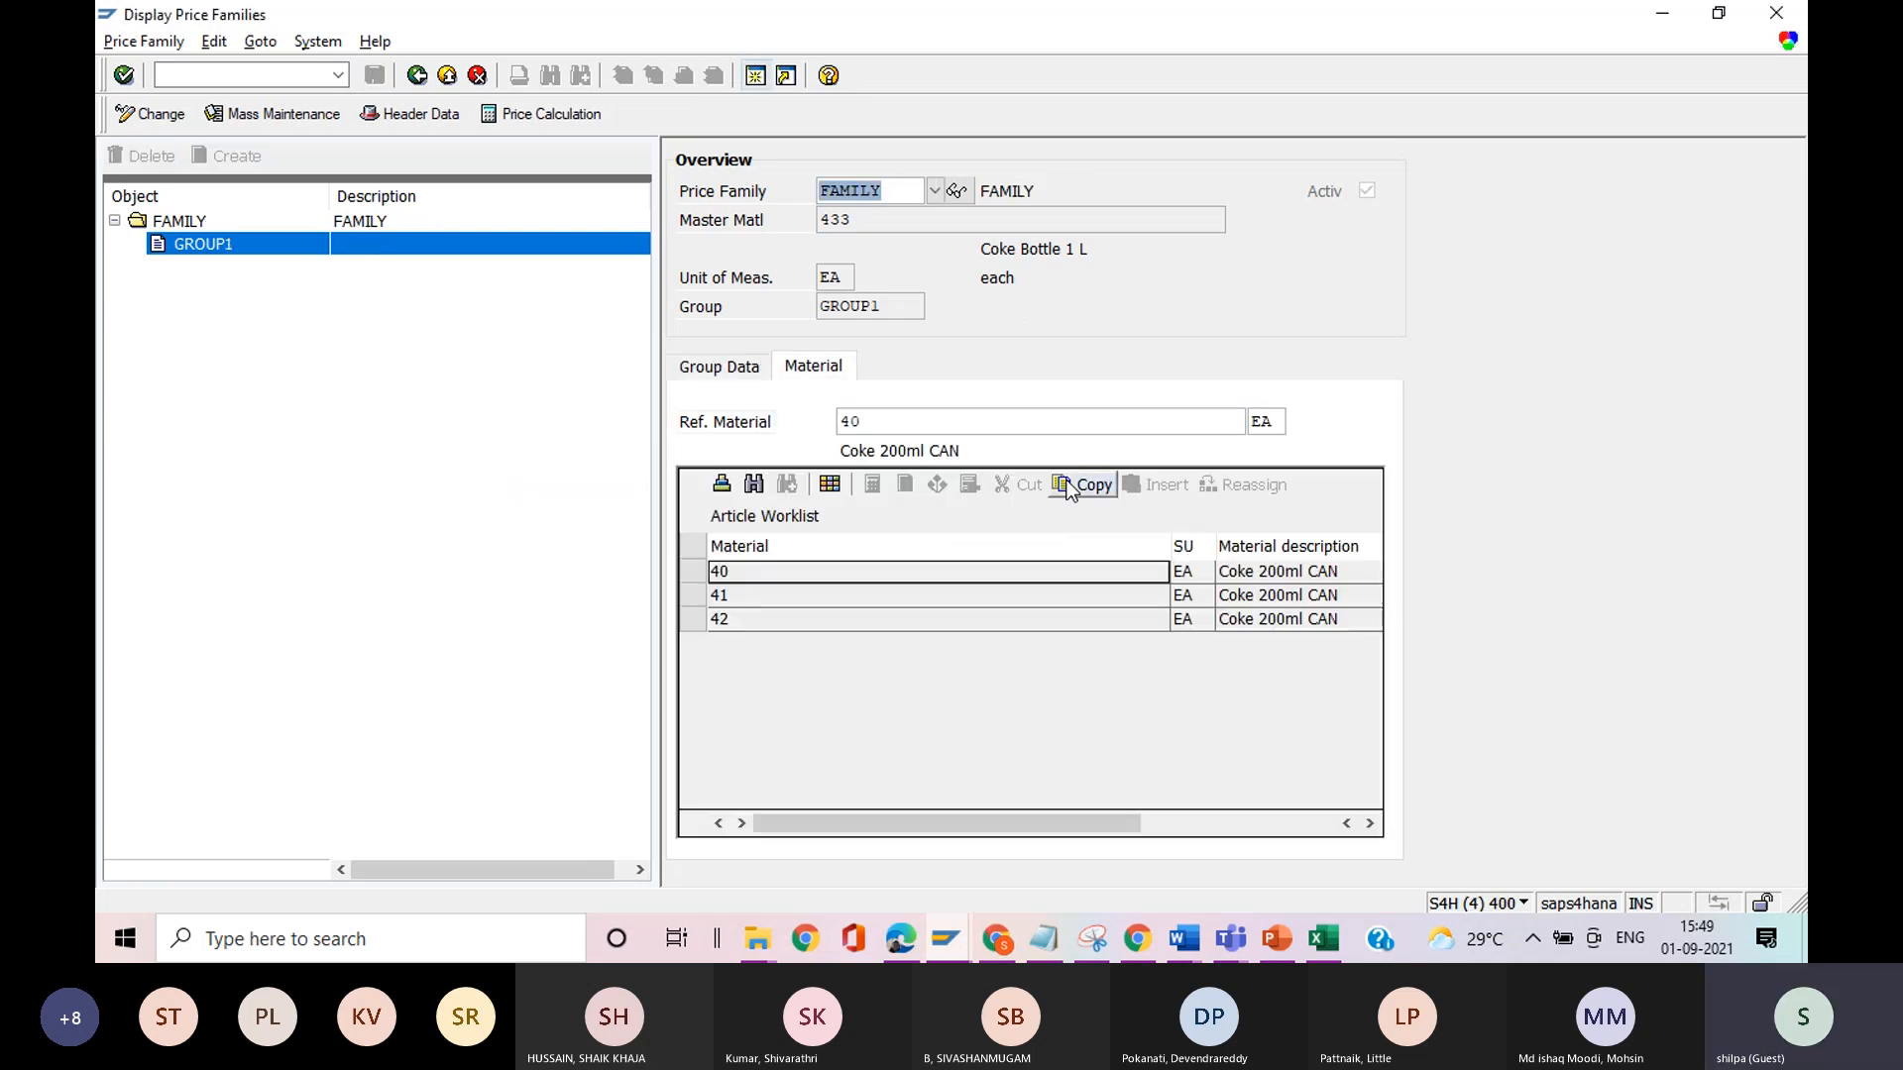
pyautogui.click(738, 373)
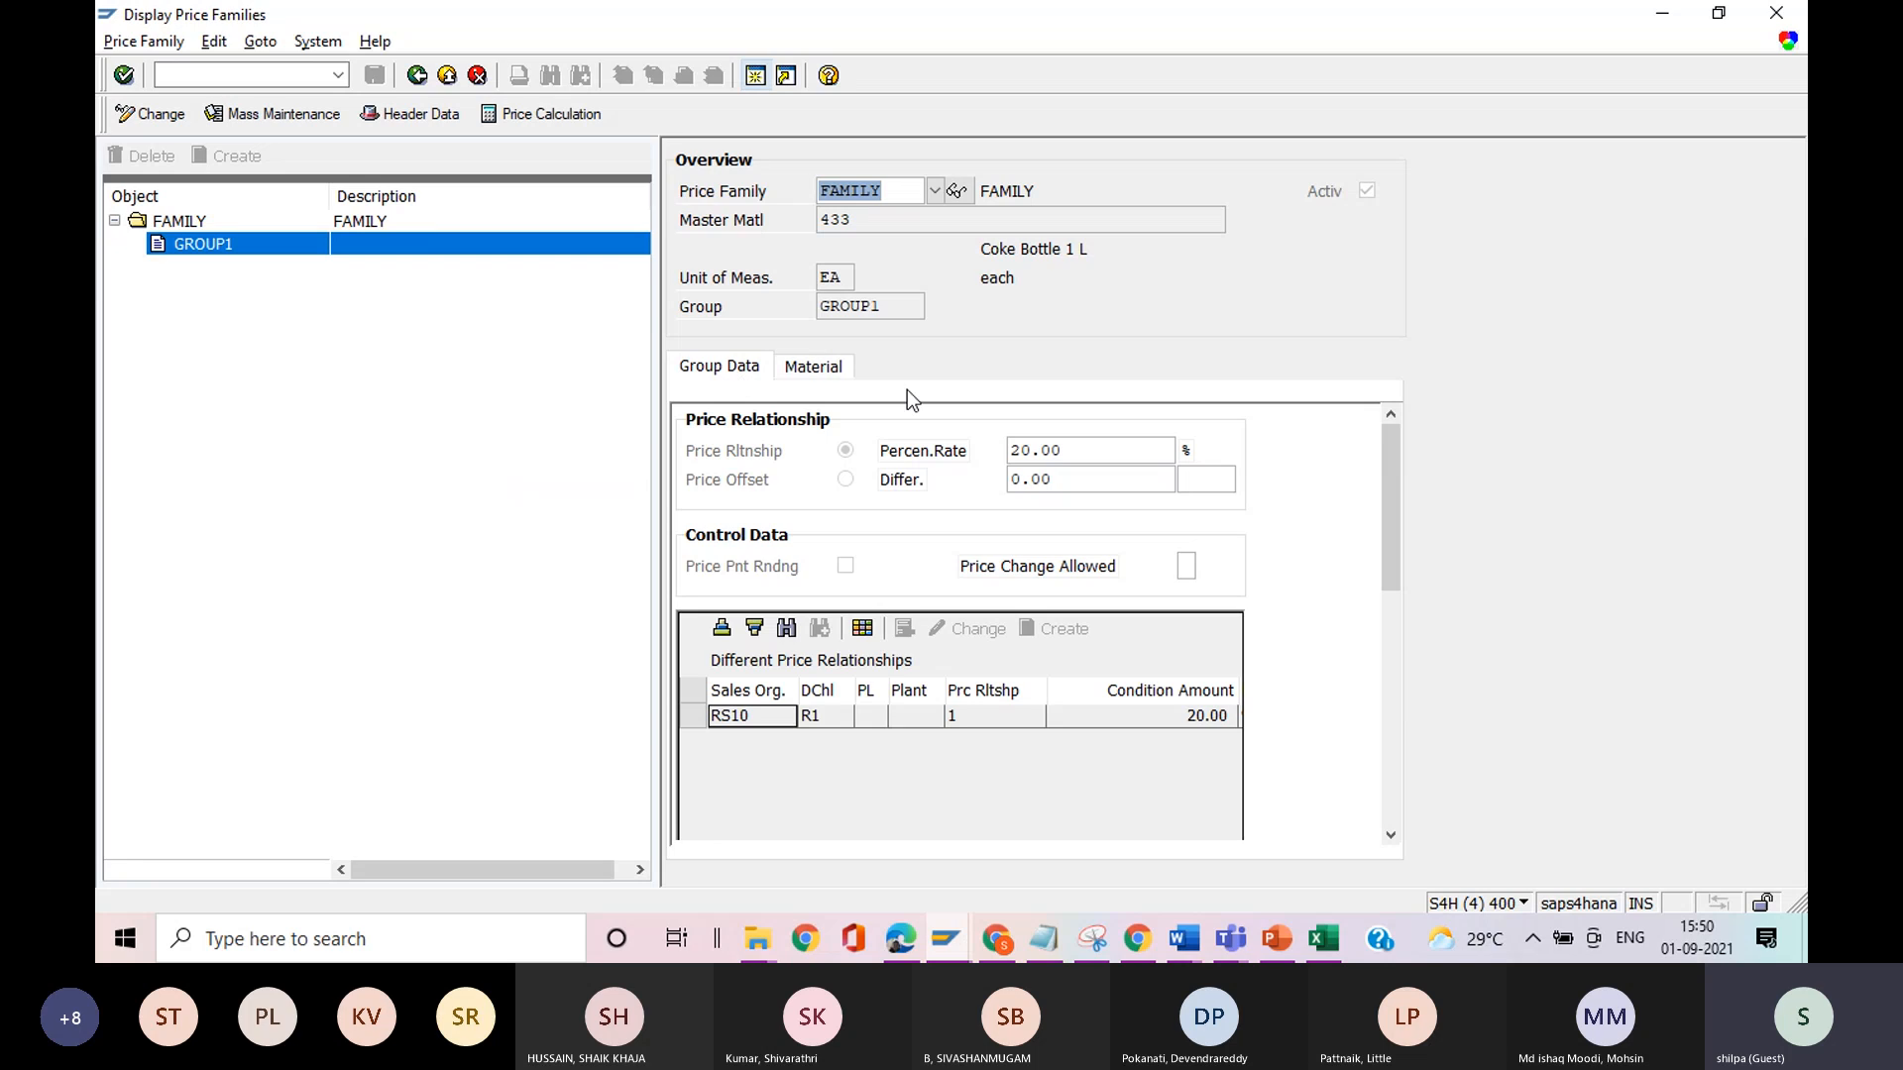
pyautogui.click(1083, 453)
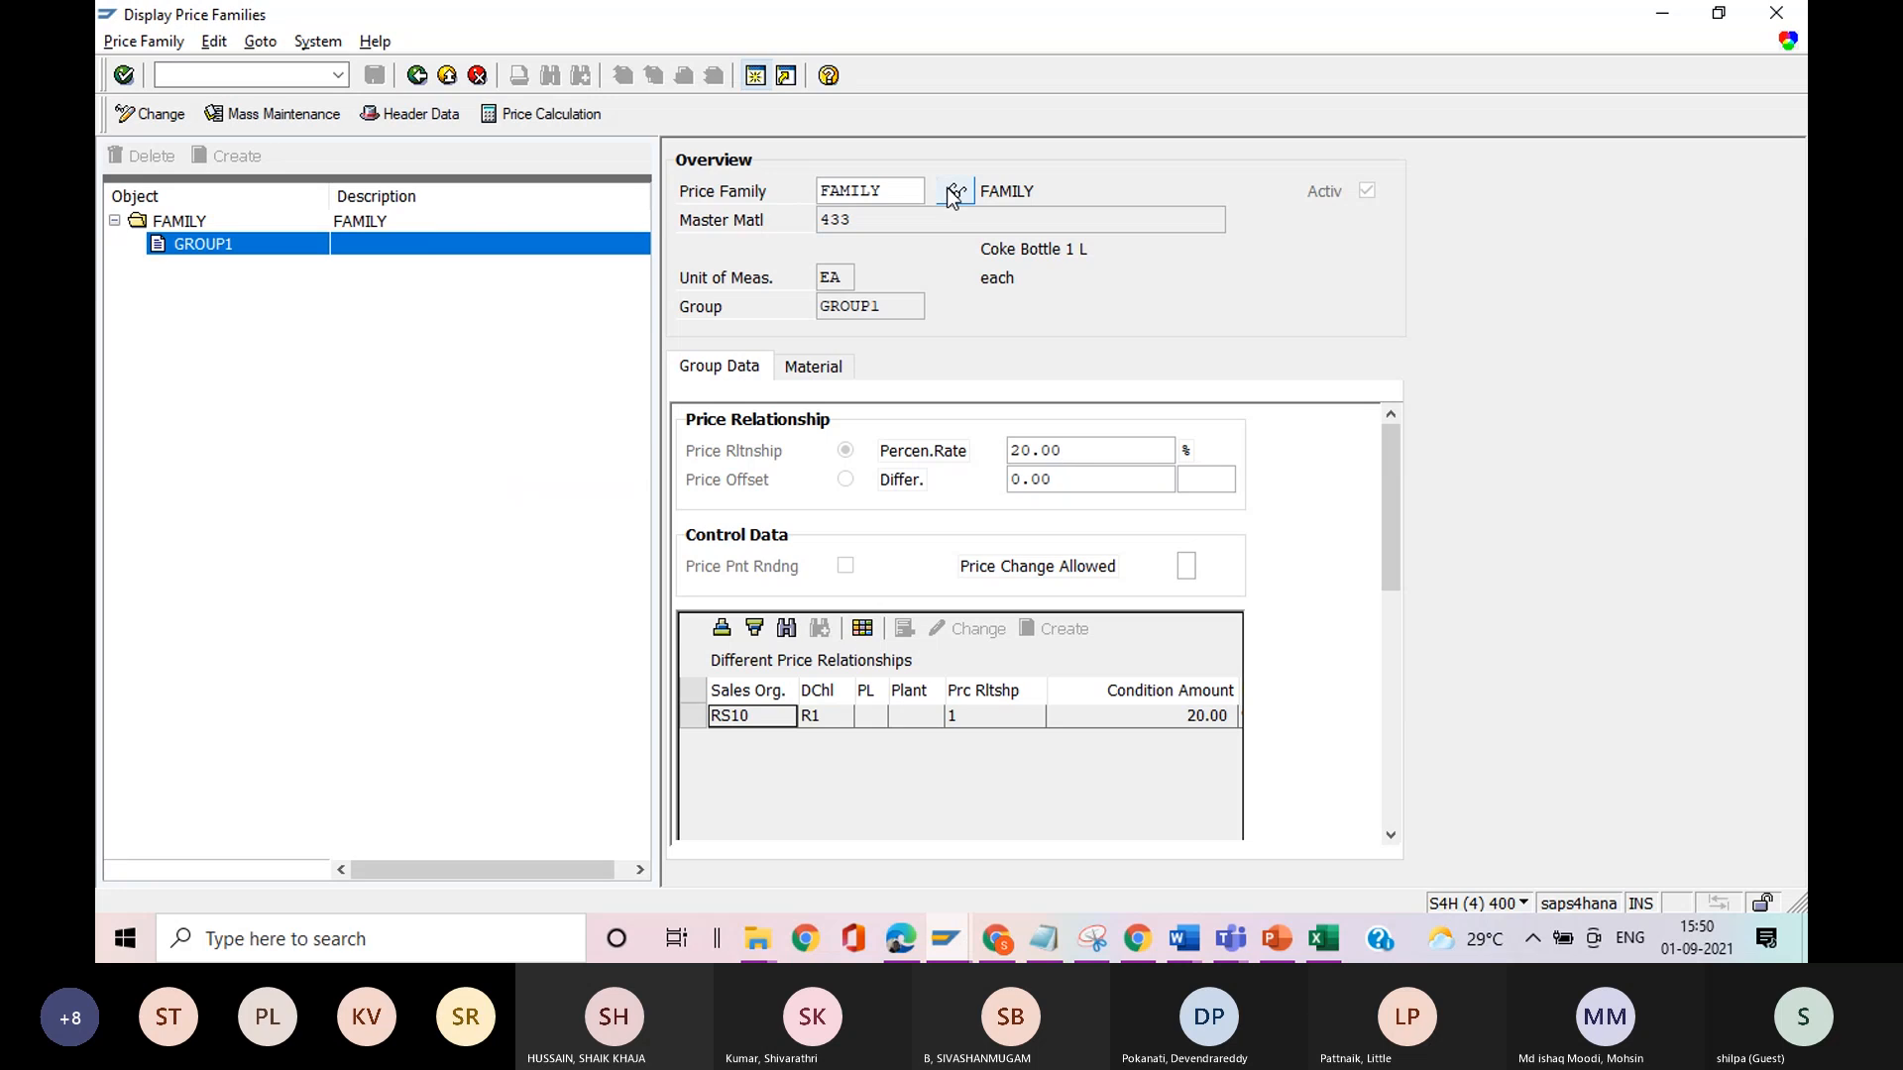
# Display price family FAMILY-1 from the list of families and examine GROUP1's materials and group data.
pyautogui.click(873, 191)
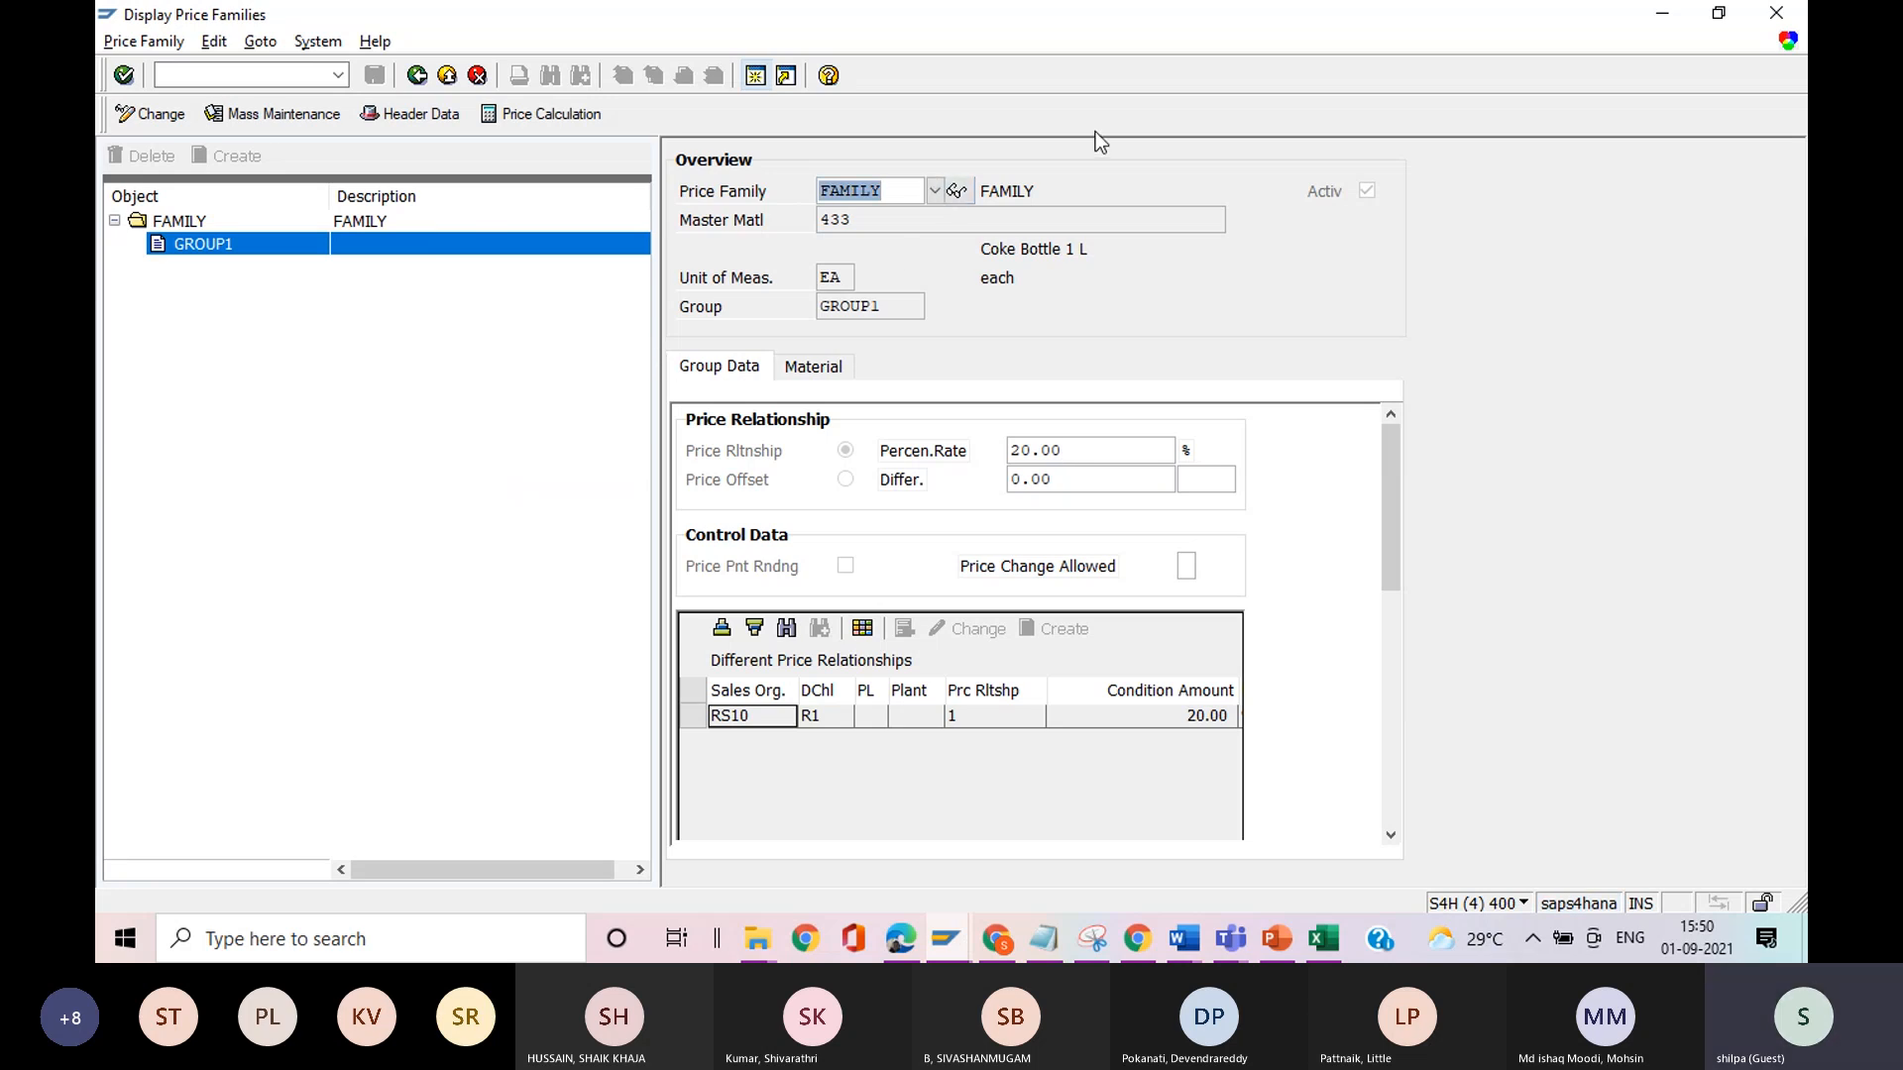
pyautogui.click(957, 193)
pyautogui.click(930, 193)
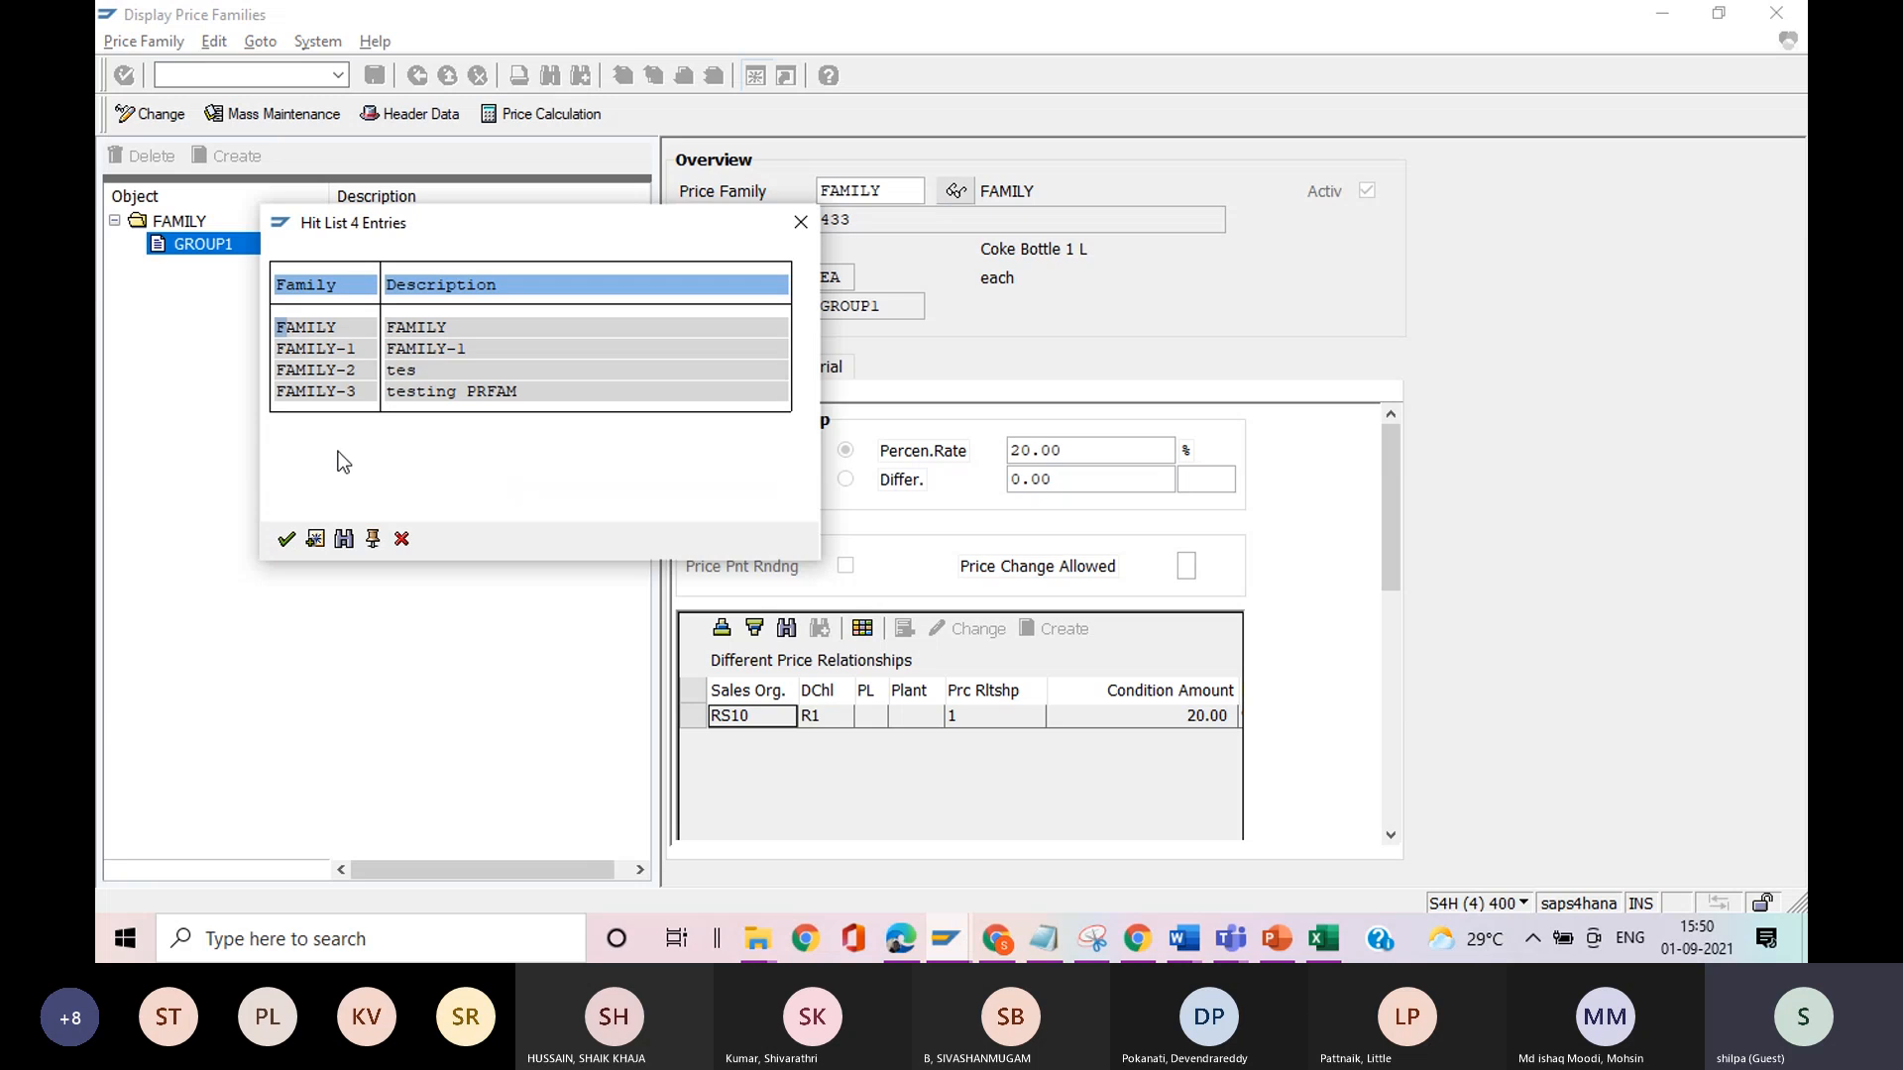
pyautogui.doubleClick(406, 353)
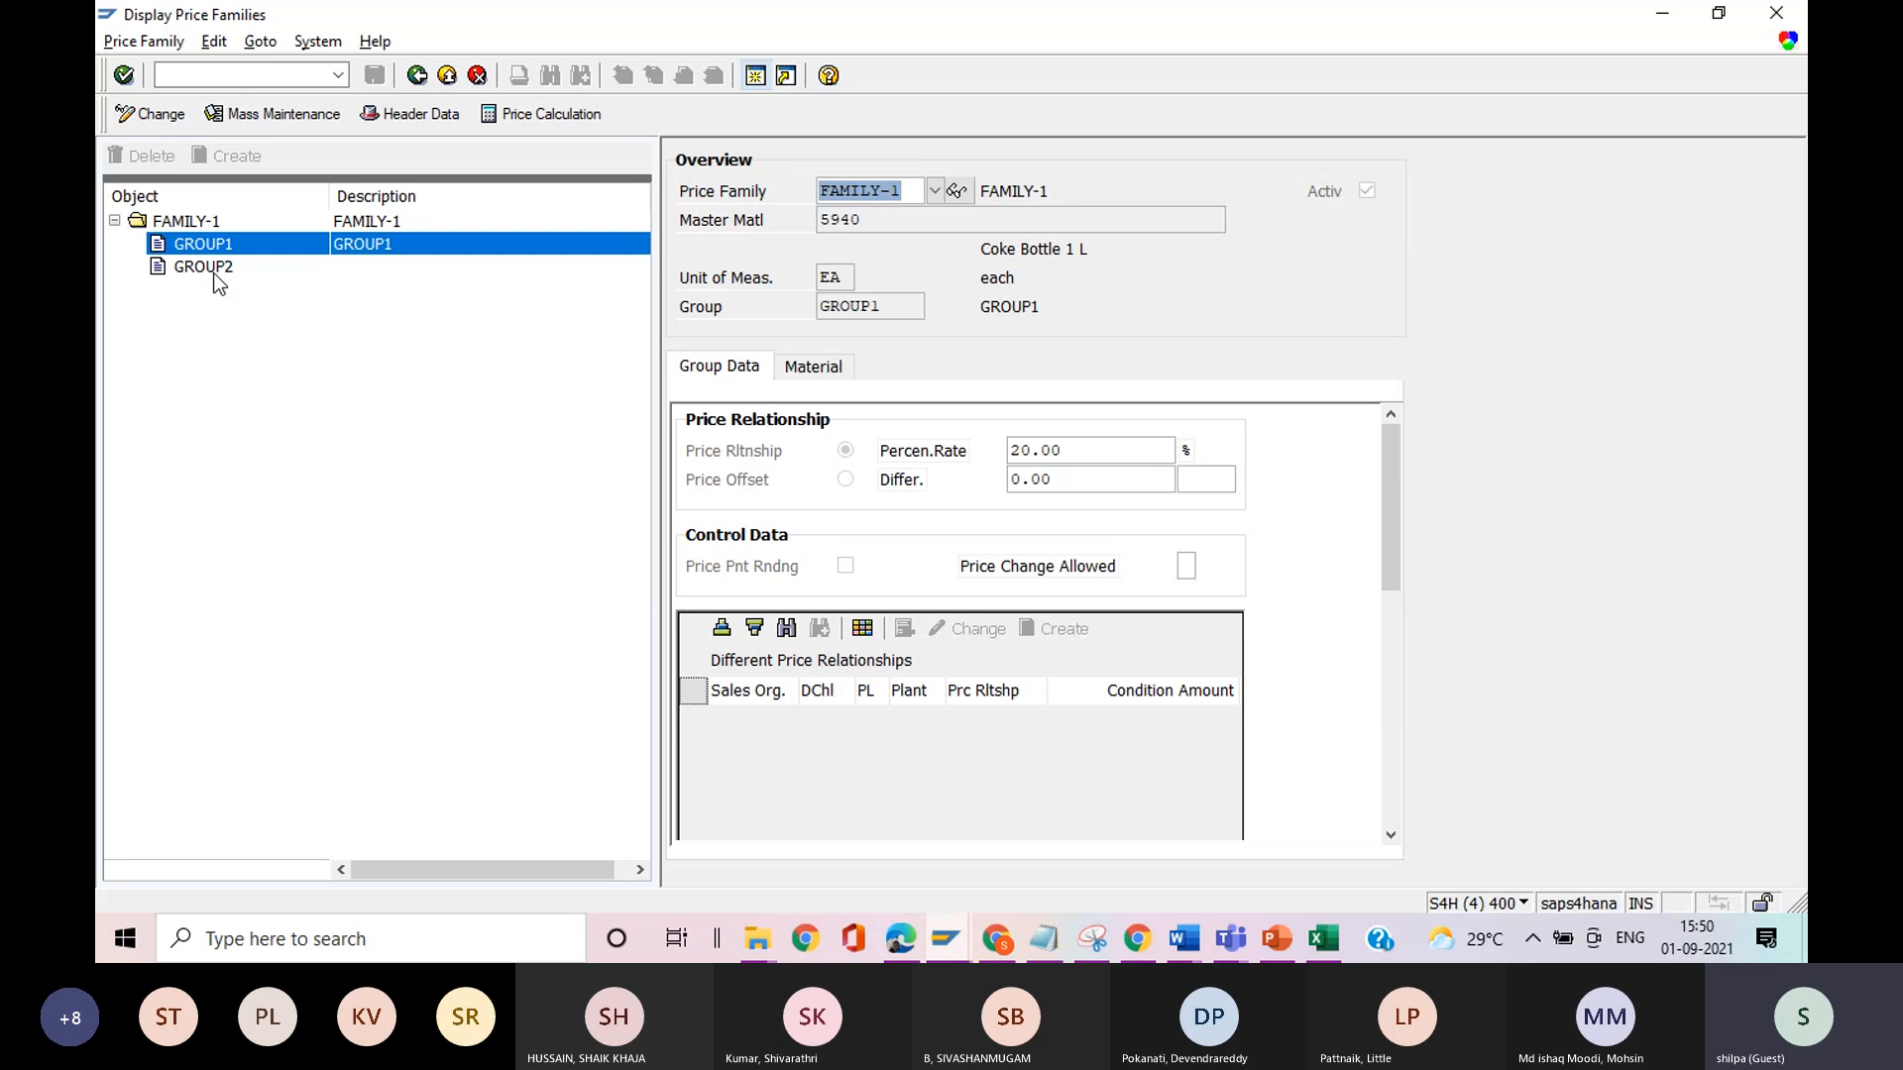
pyautogui.click(805, 368)
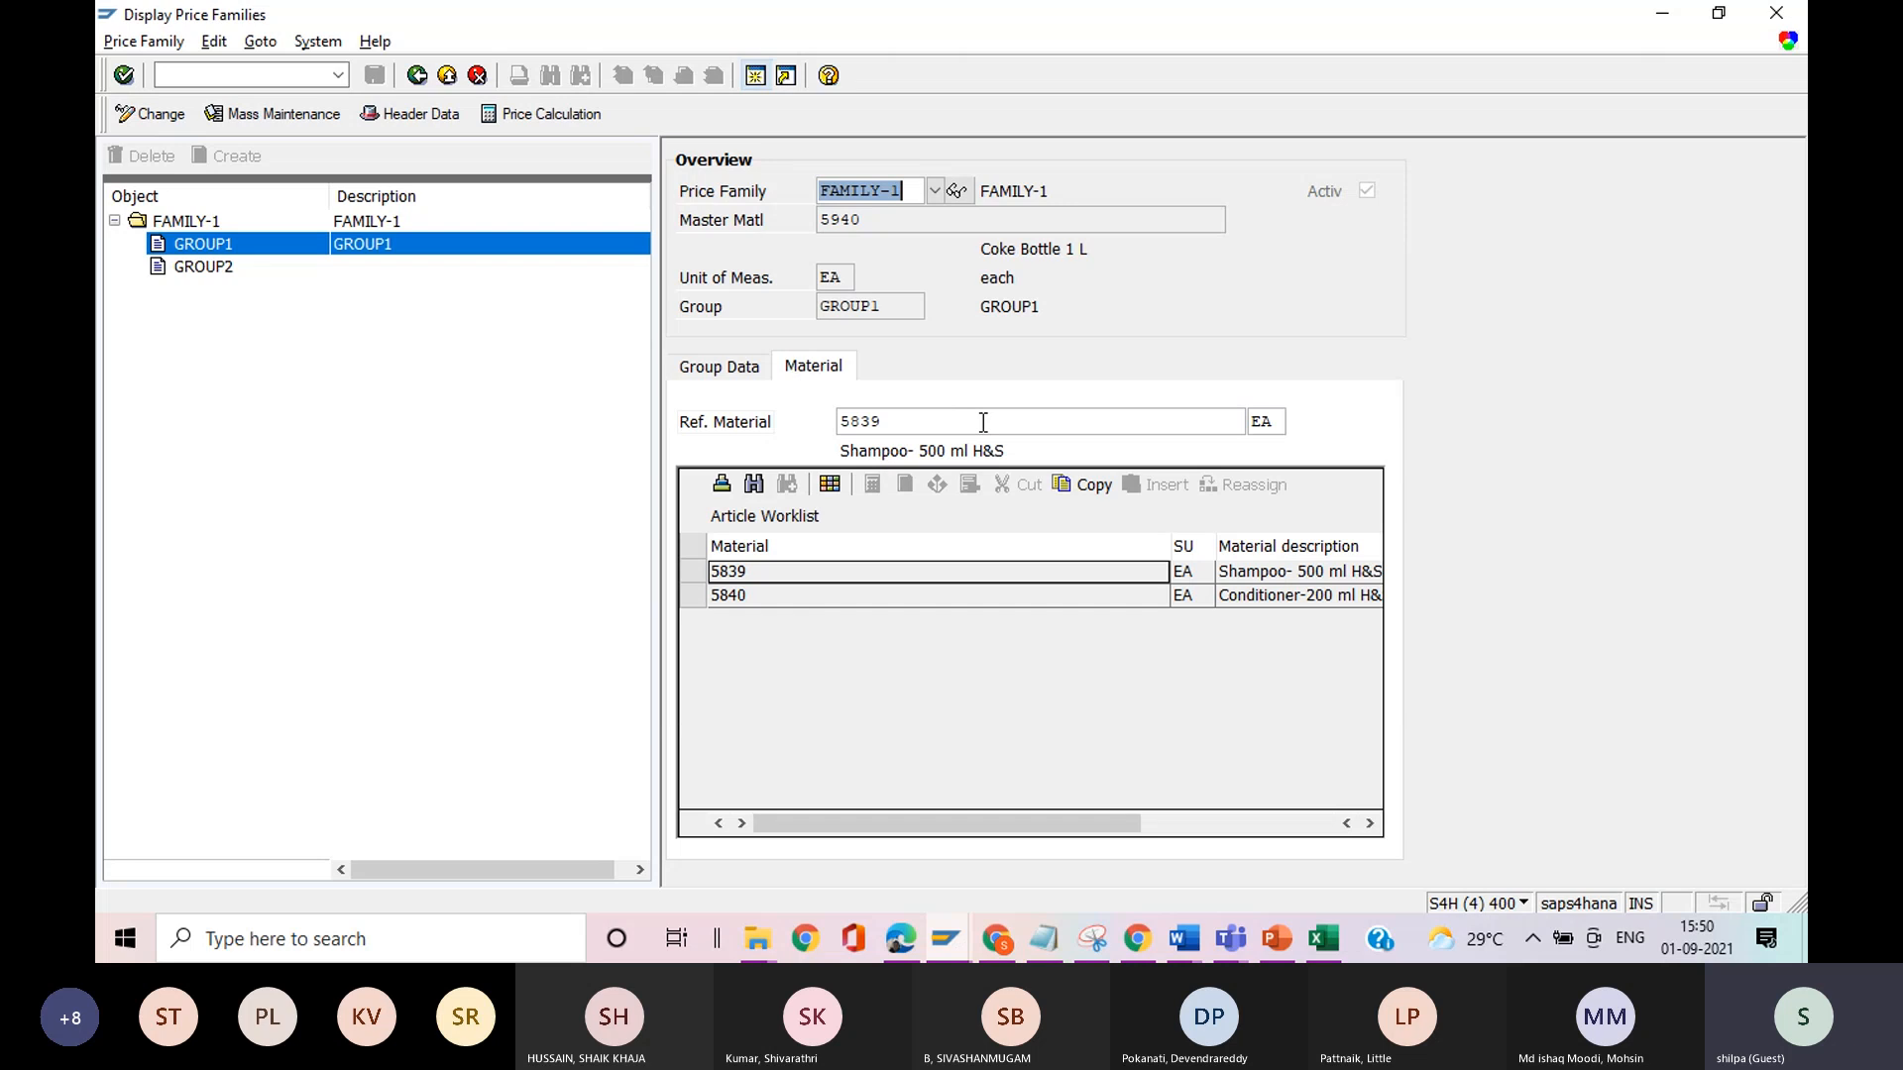
pyautogui.click(751, 374)
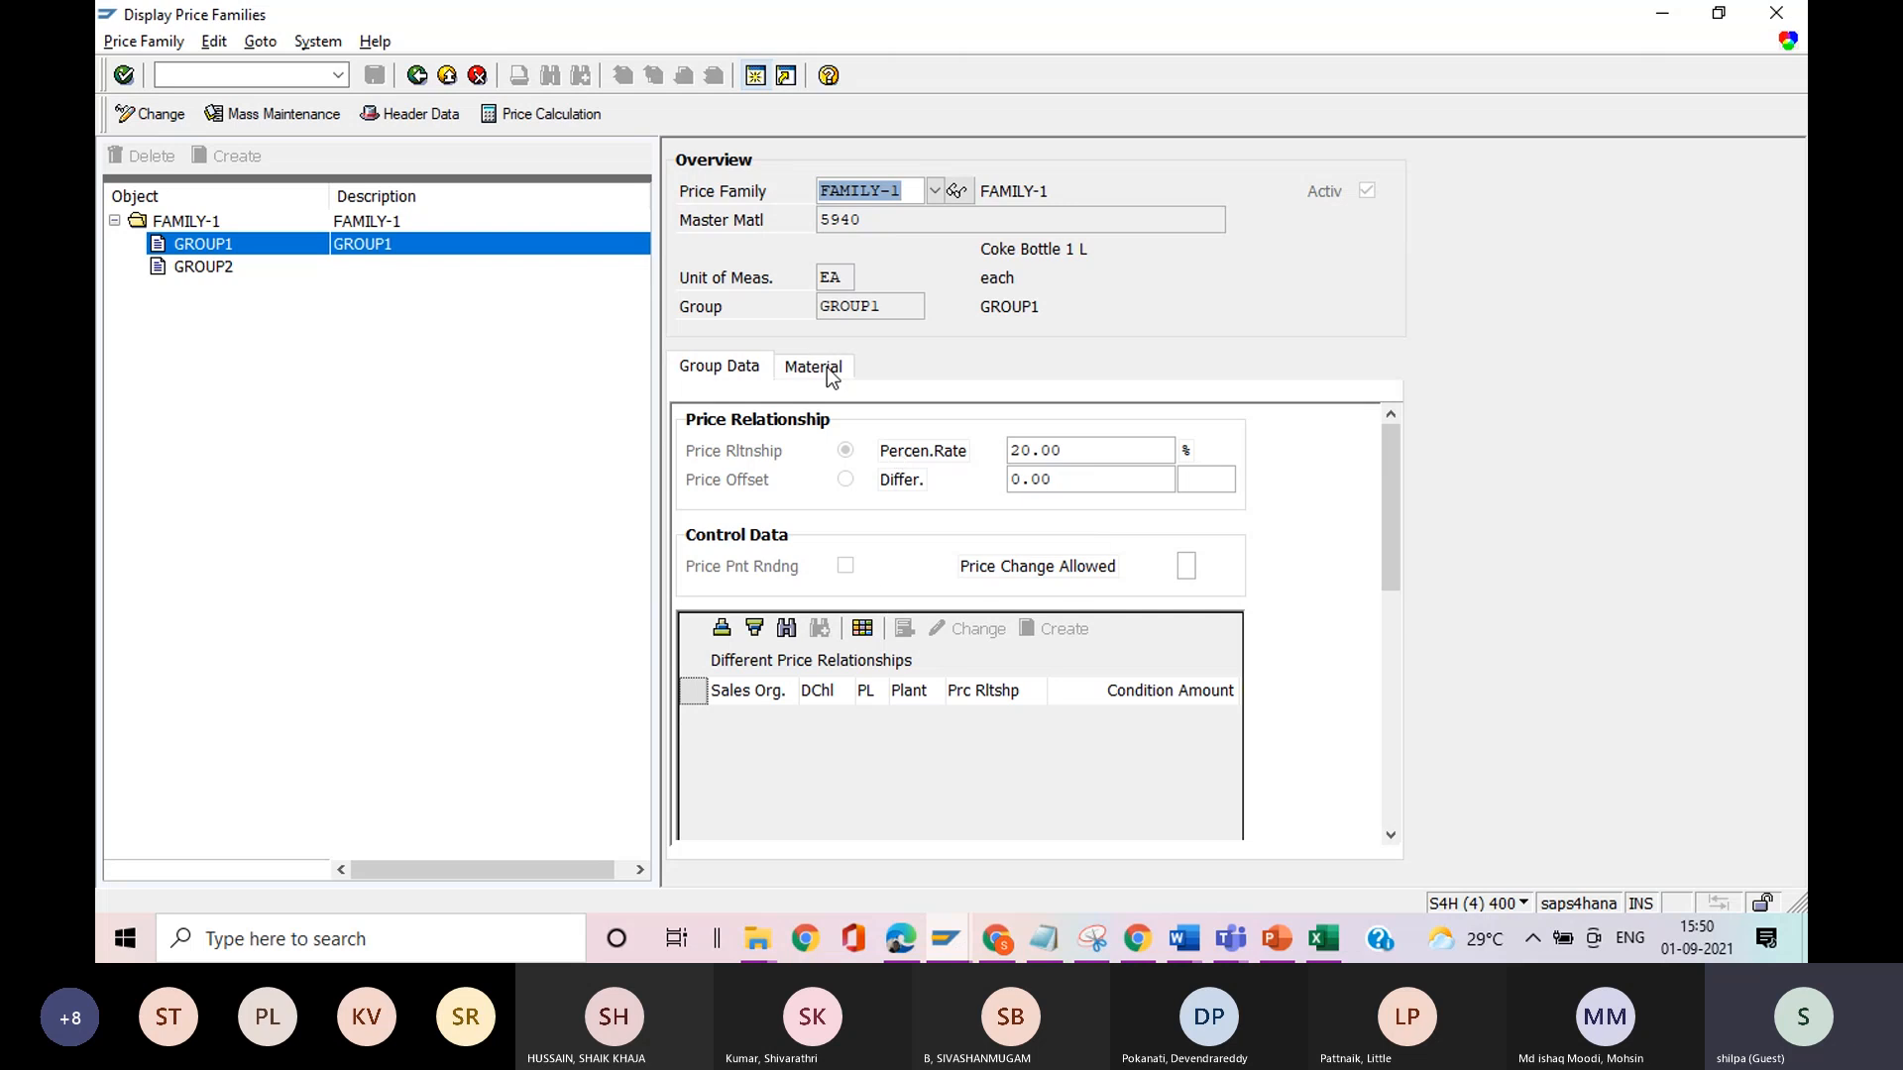
# Display GROUP2's group data, check its price offset and list the possible values for Price Change Allowed.
pyautogui.click(211, 266)
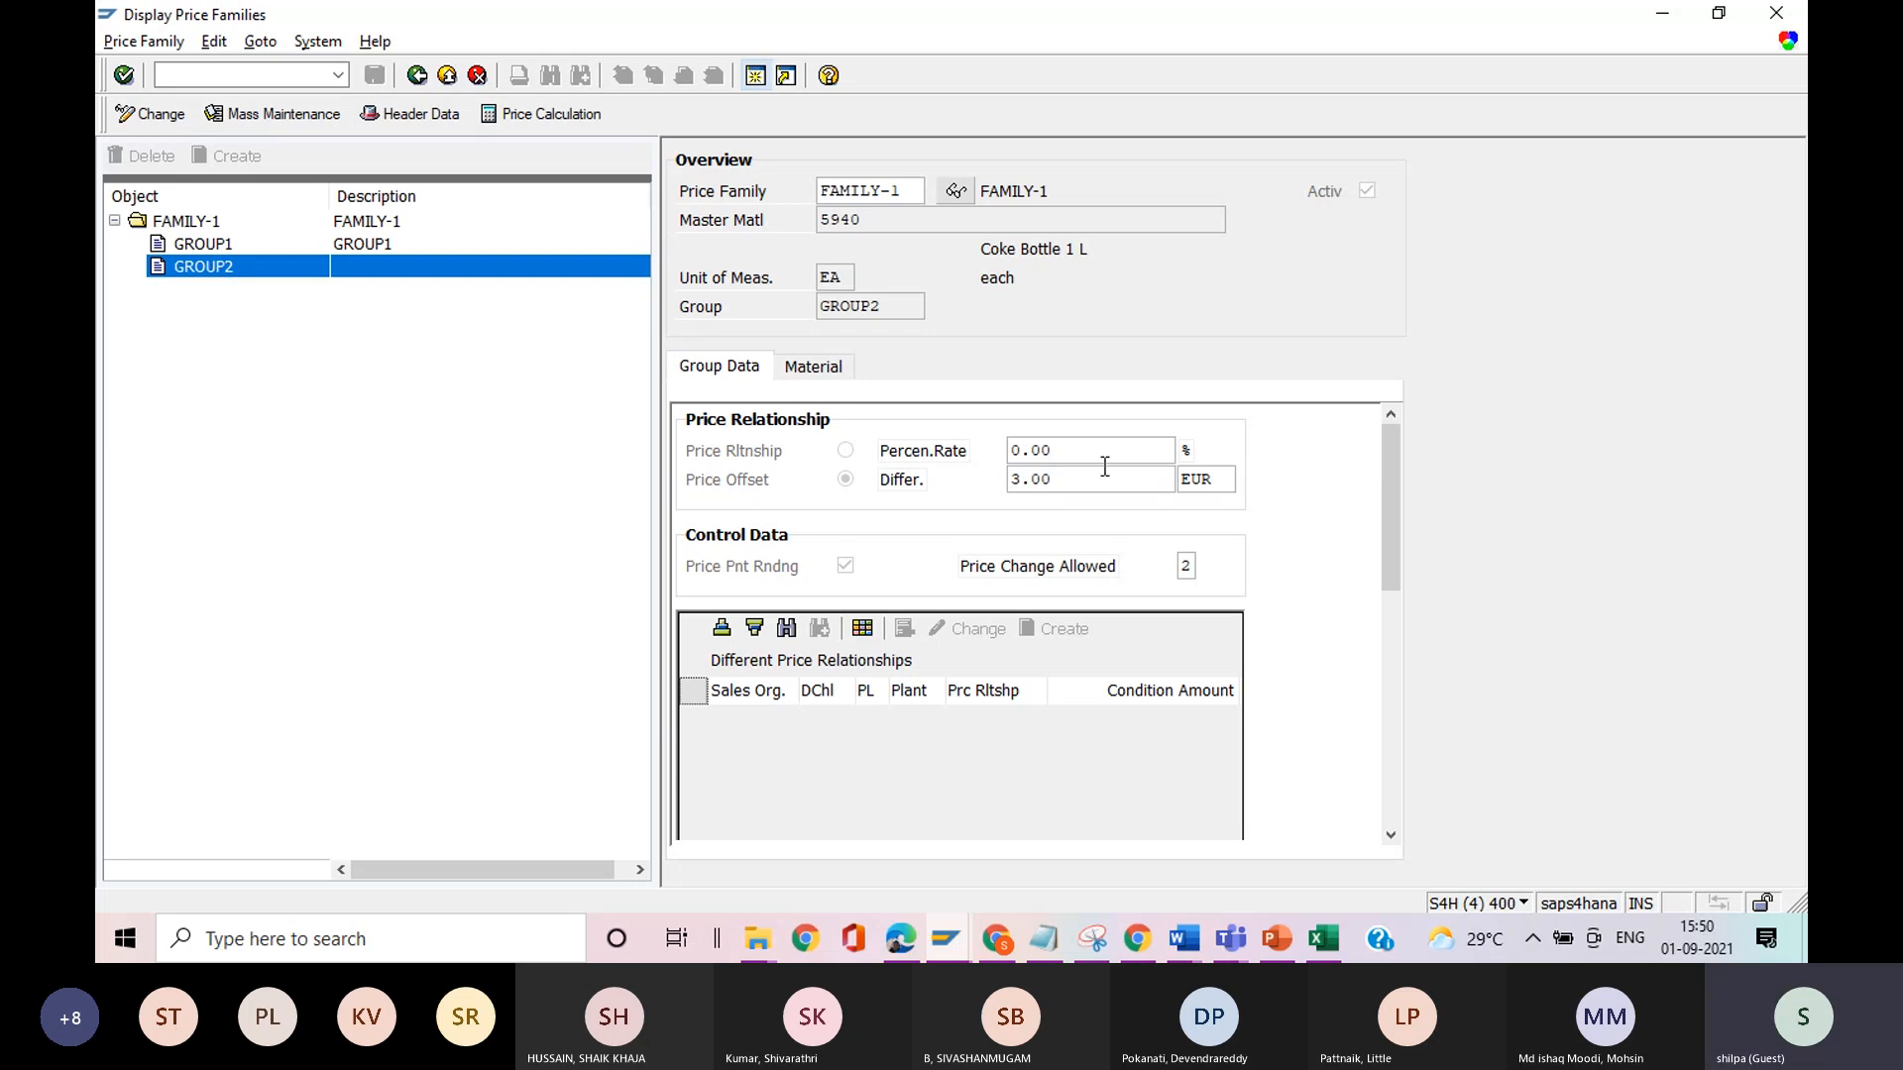
pyautogui.click(1060, 485)
pyautogui.click(1188, 568)
pyautogui.click(1206, 569)
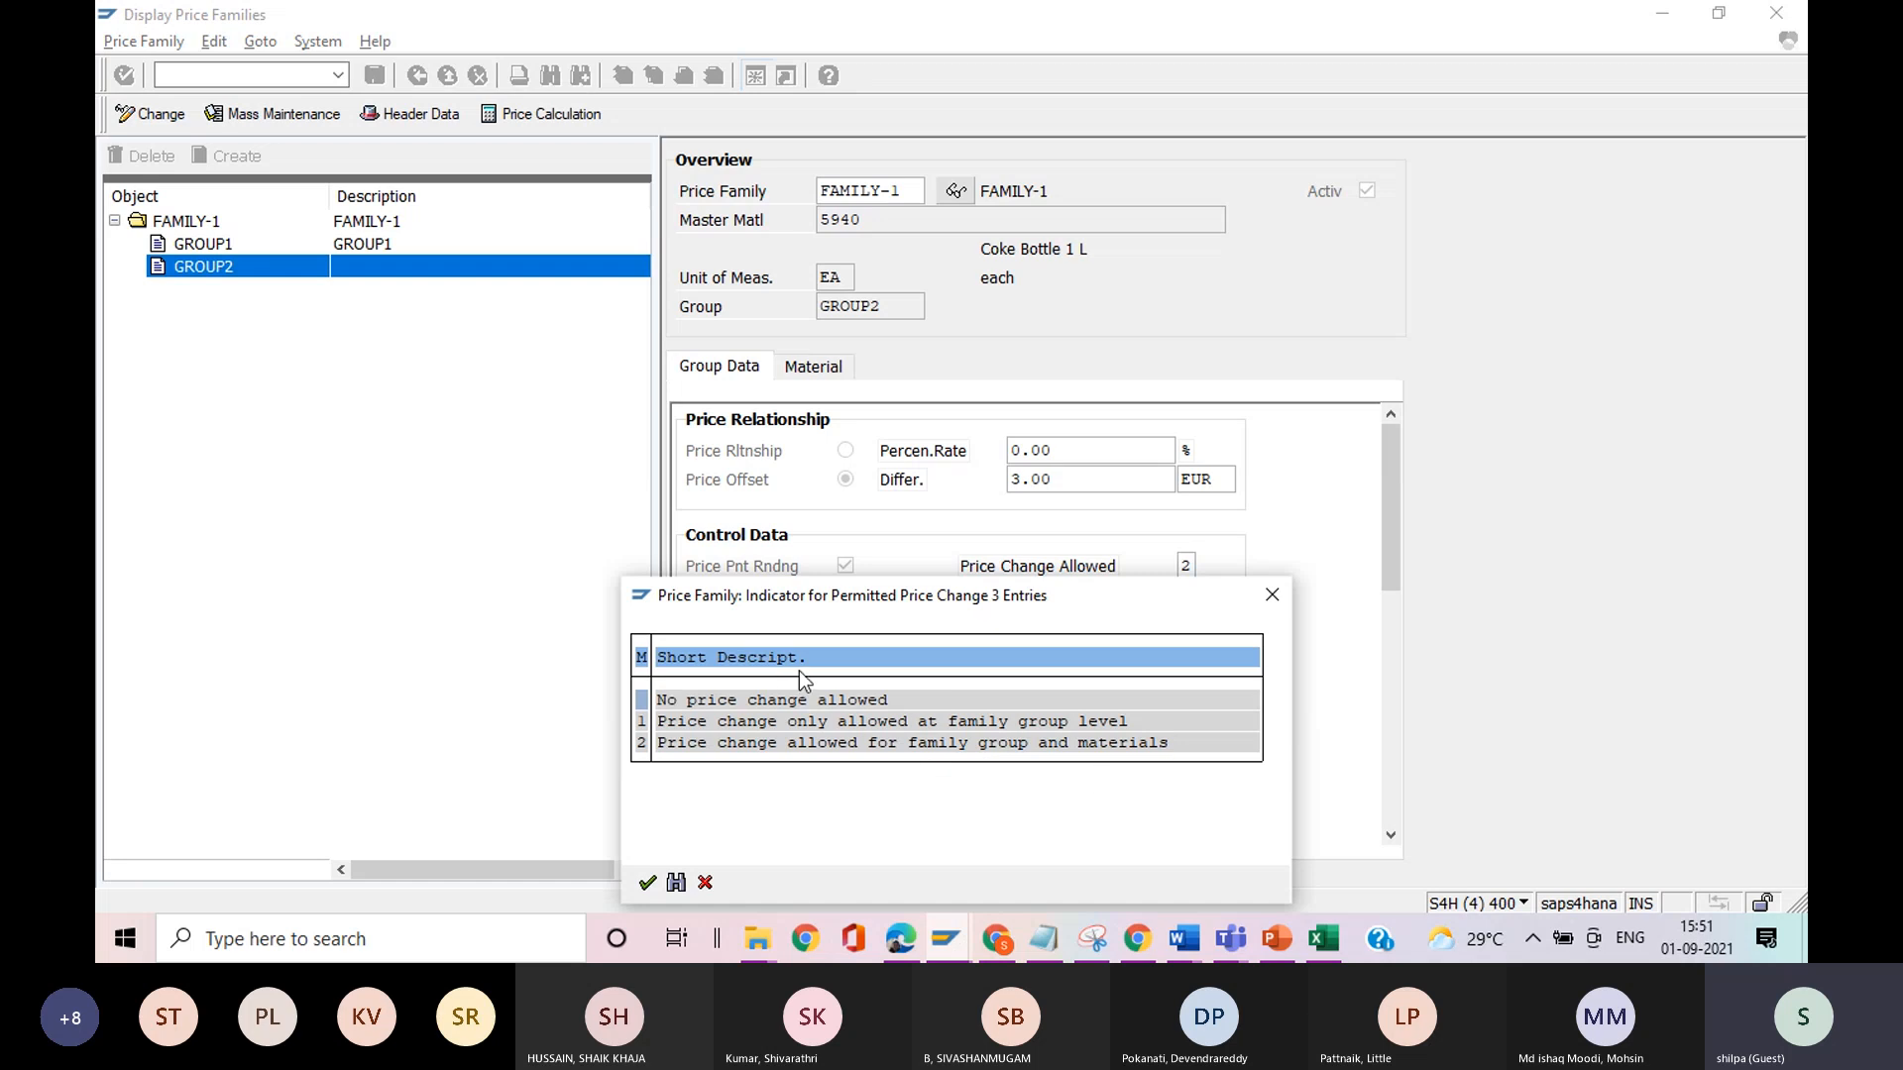
pyautogui.click(1274, 596)
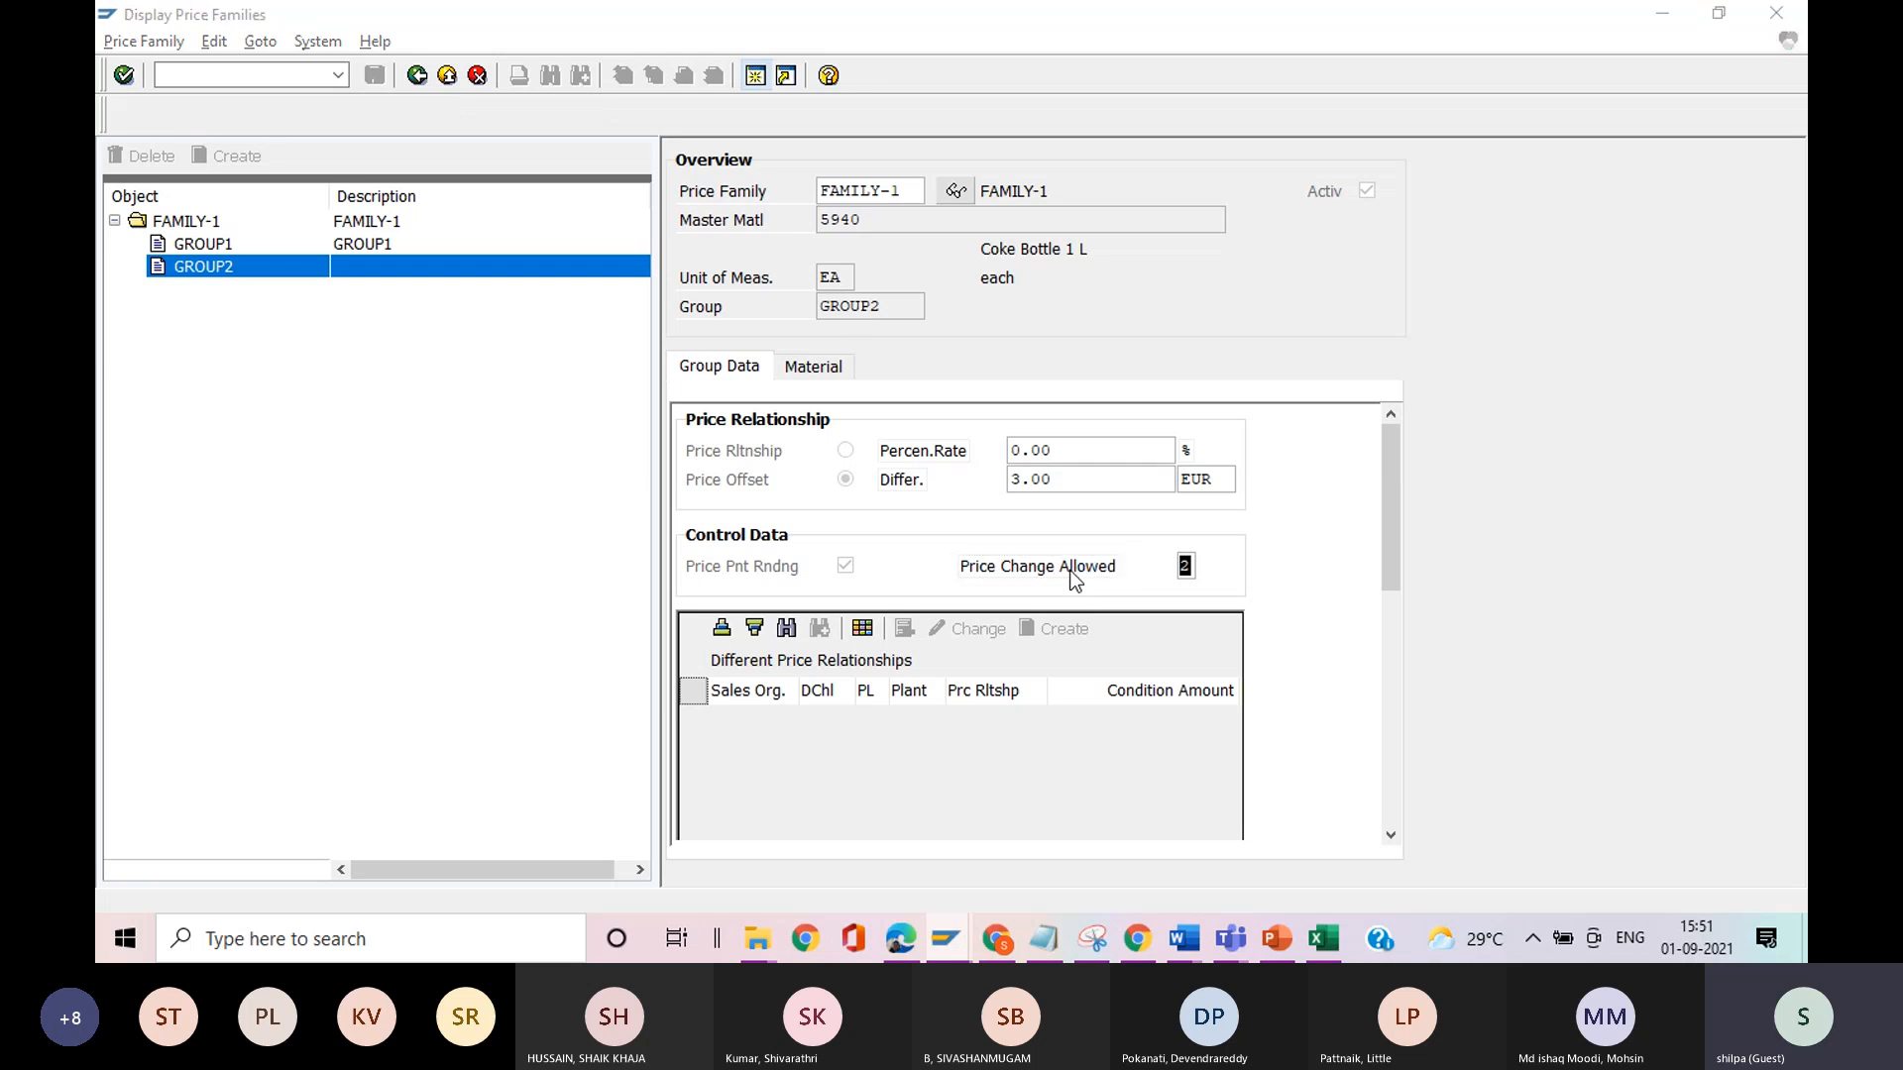
# Read the field help for Price Change Allowed and return to that field in GROUP2's group data.
pyautogui.press('F1')
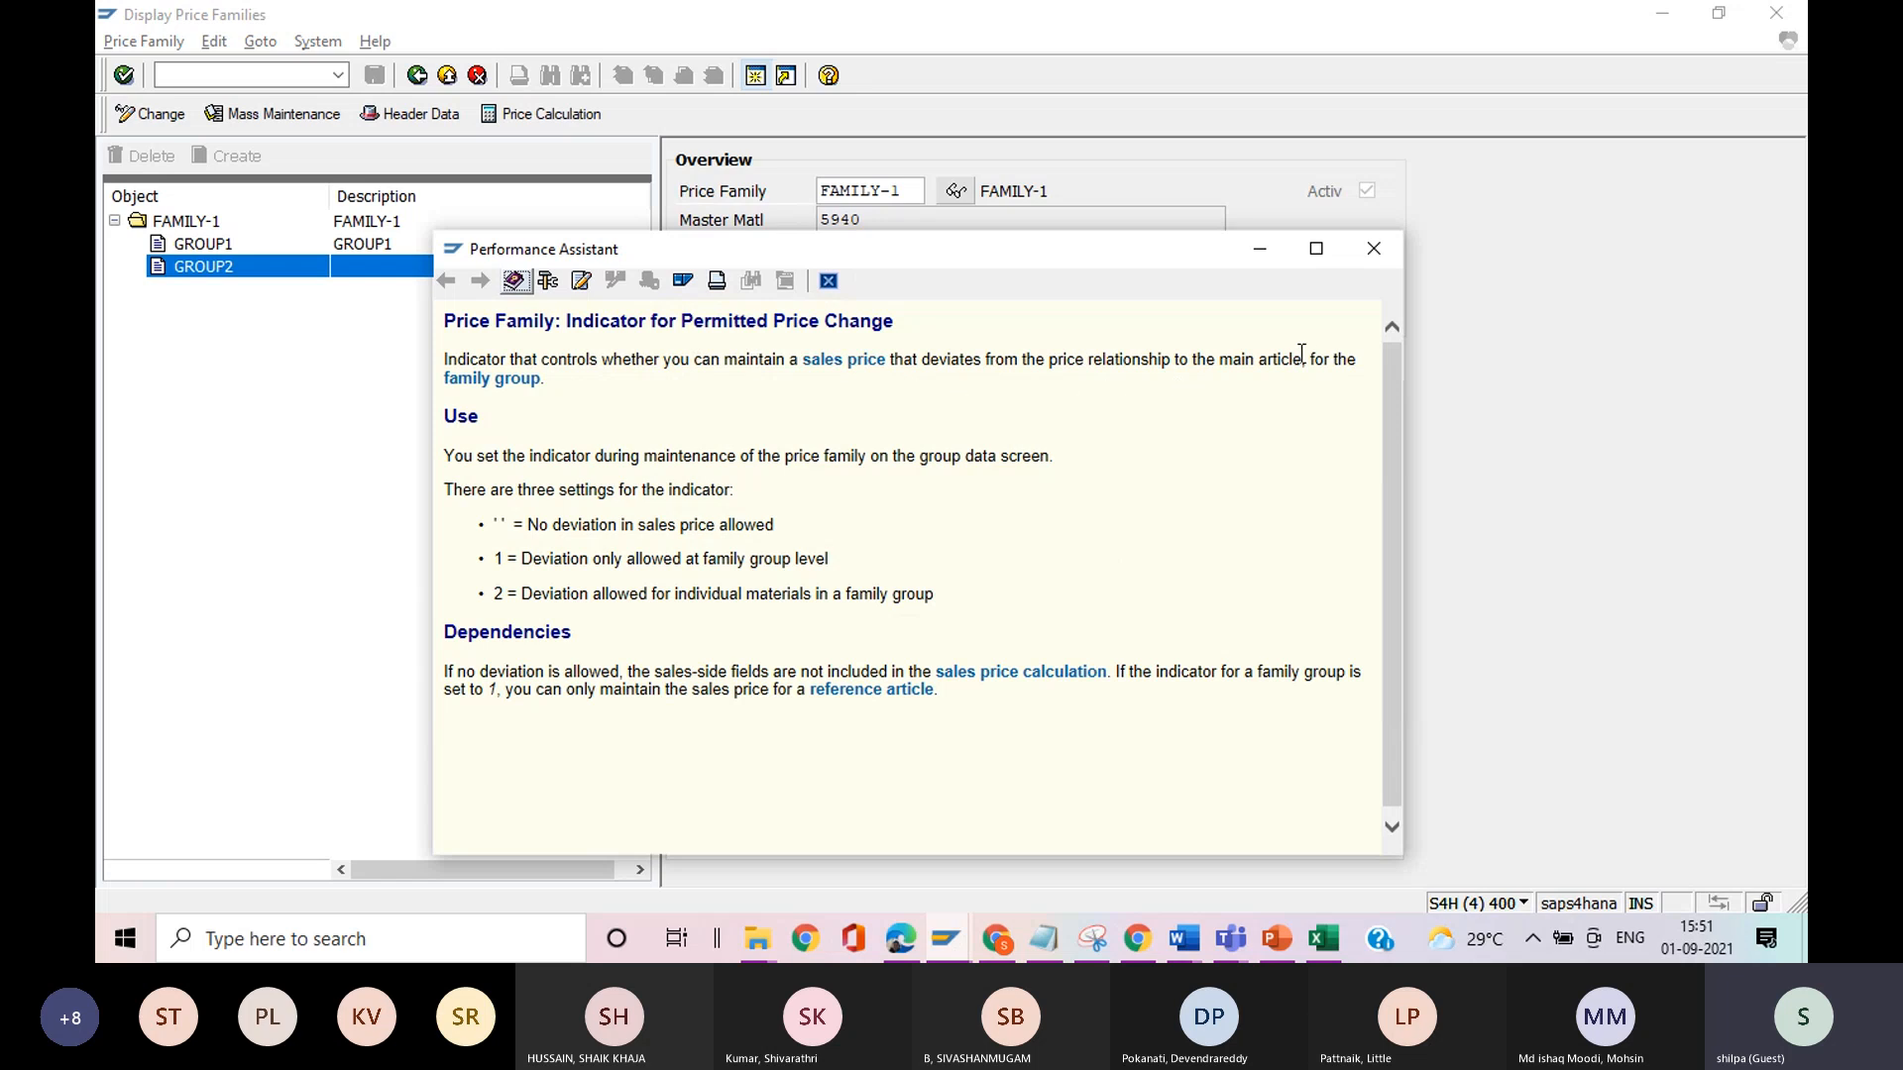
pyautogui.click(1368, 249)
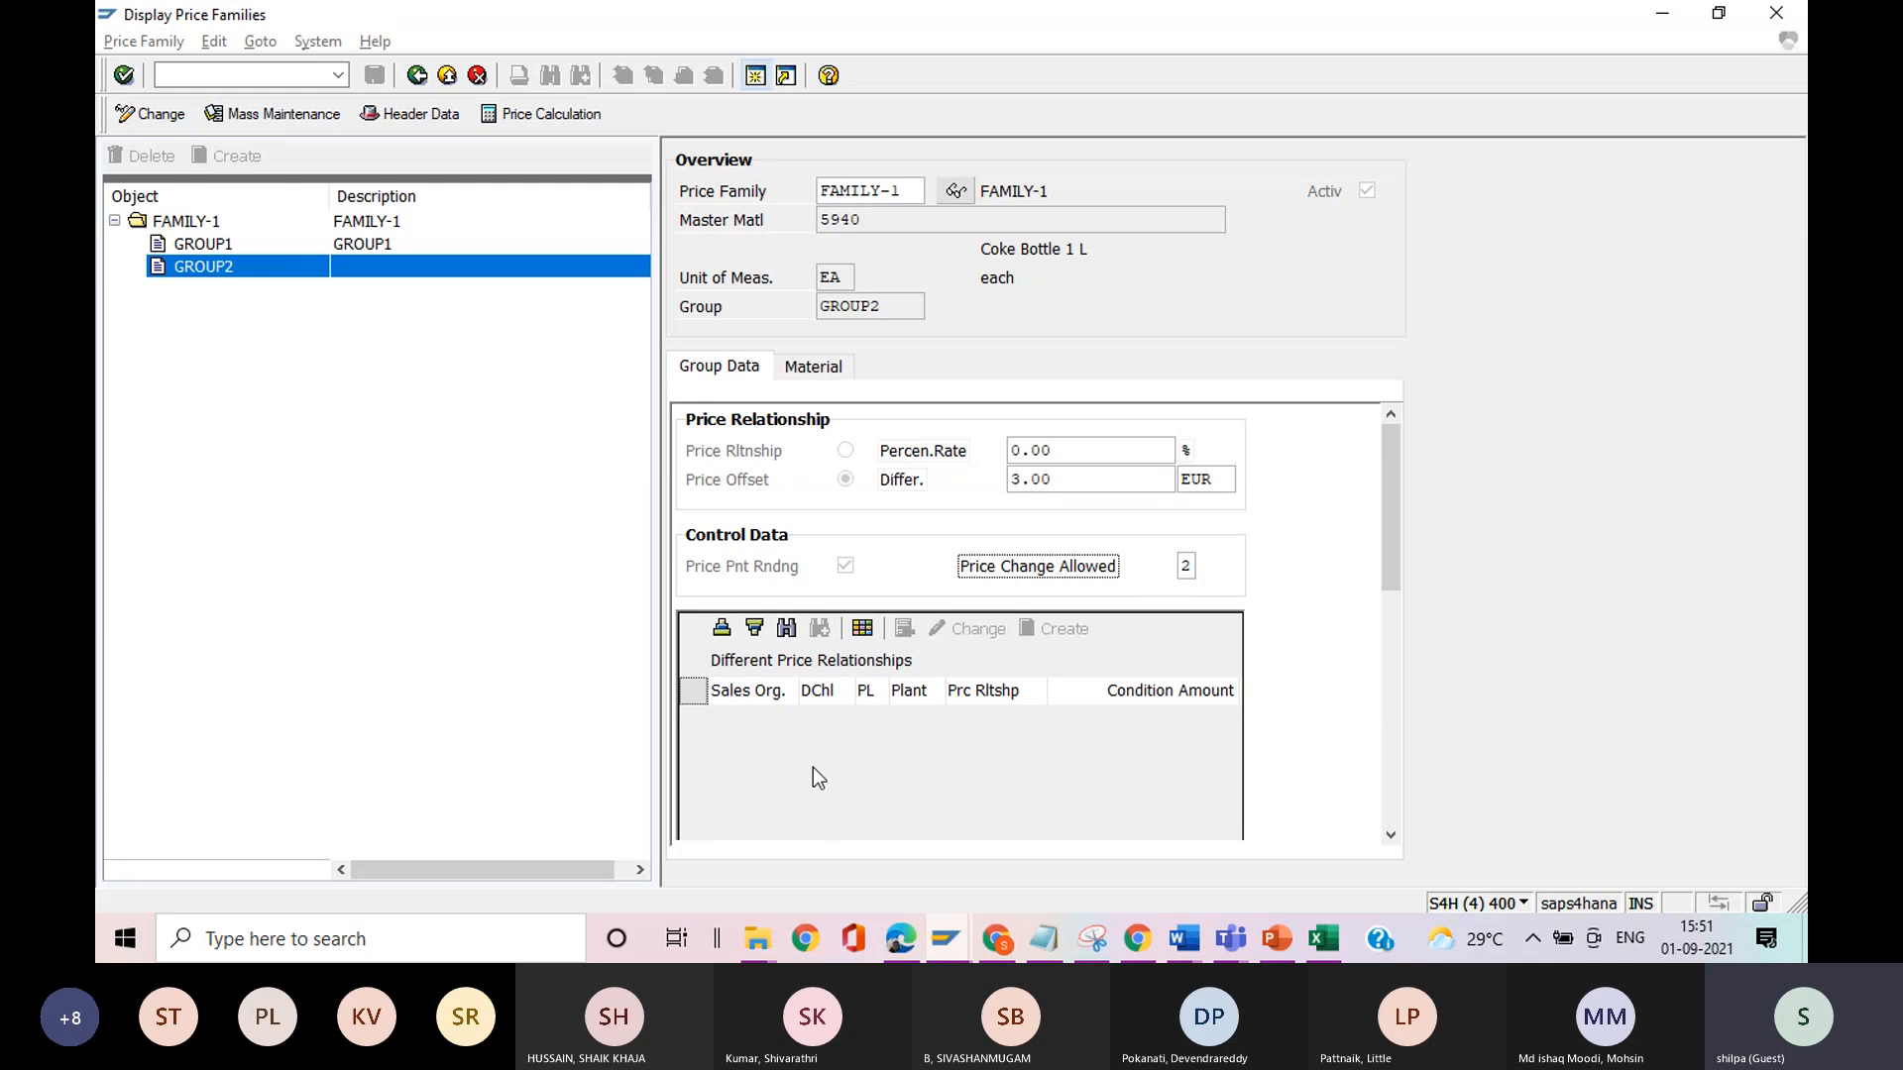
pyautogui.click(1185, 568)
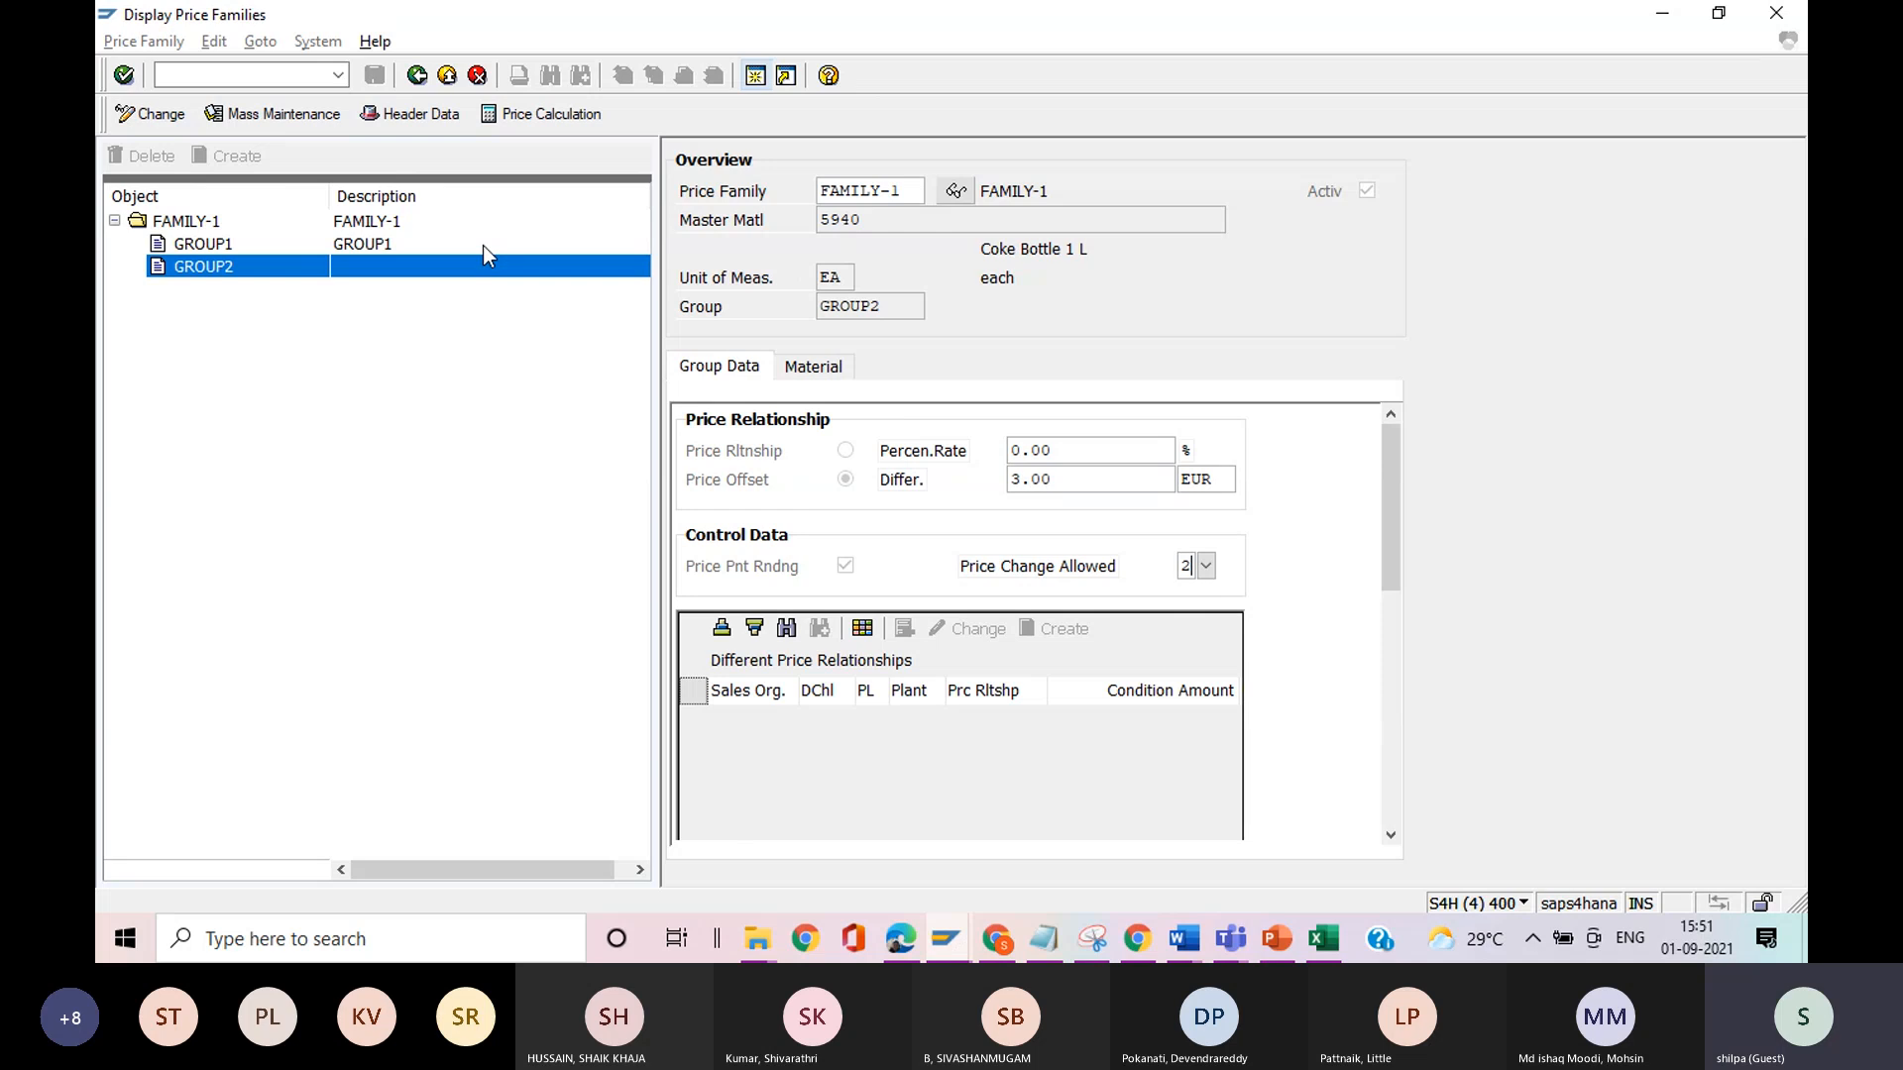
# Return the price calculation for material 6161 to its initial screen and check FAMILY-1's master material in the price family session.
pyautogui.hotkey('alt', 'Tab')
pyautogui.hotkey('alt', 'Tab')
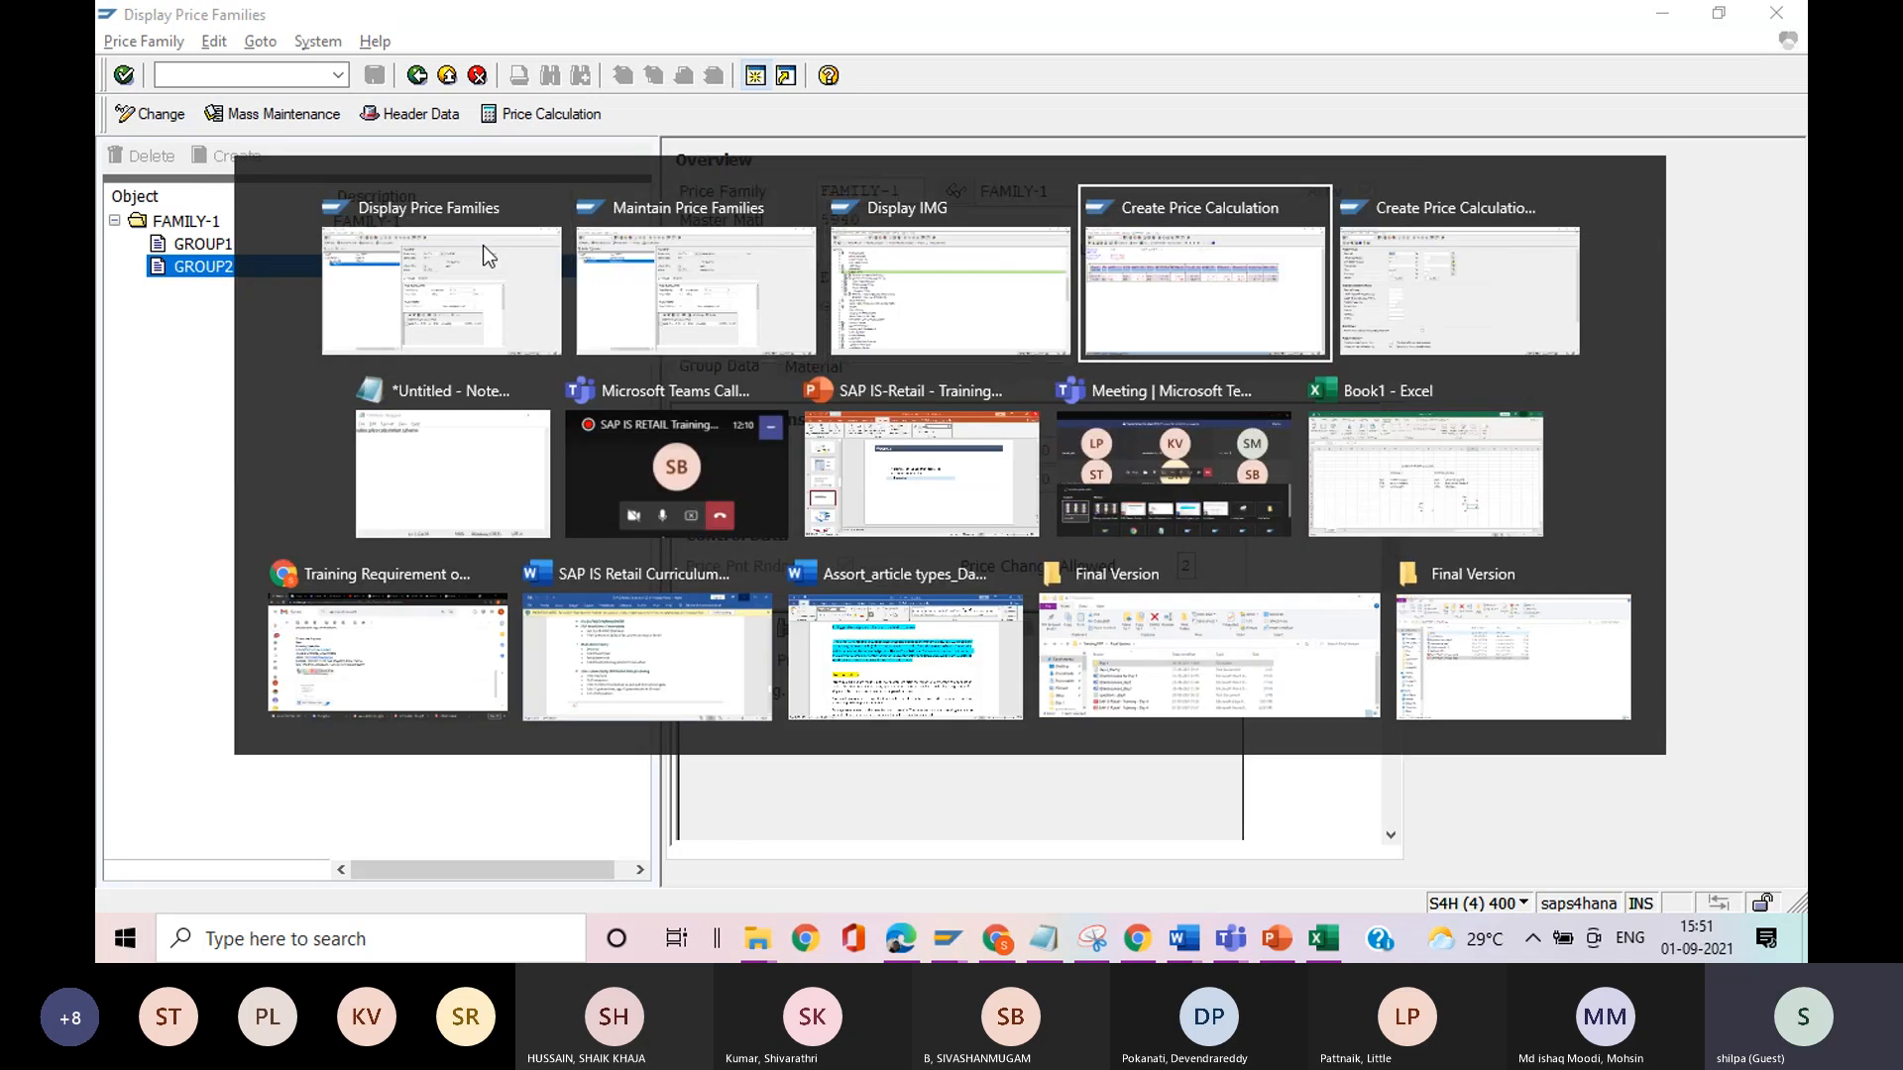
pyautogui.click(420, 81)
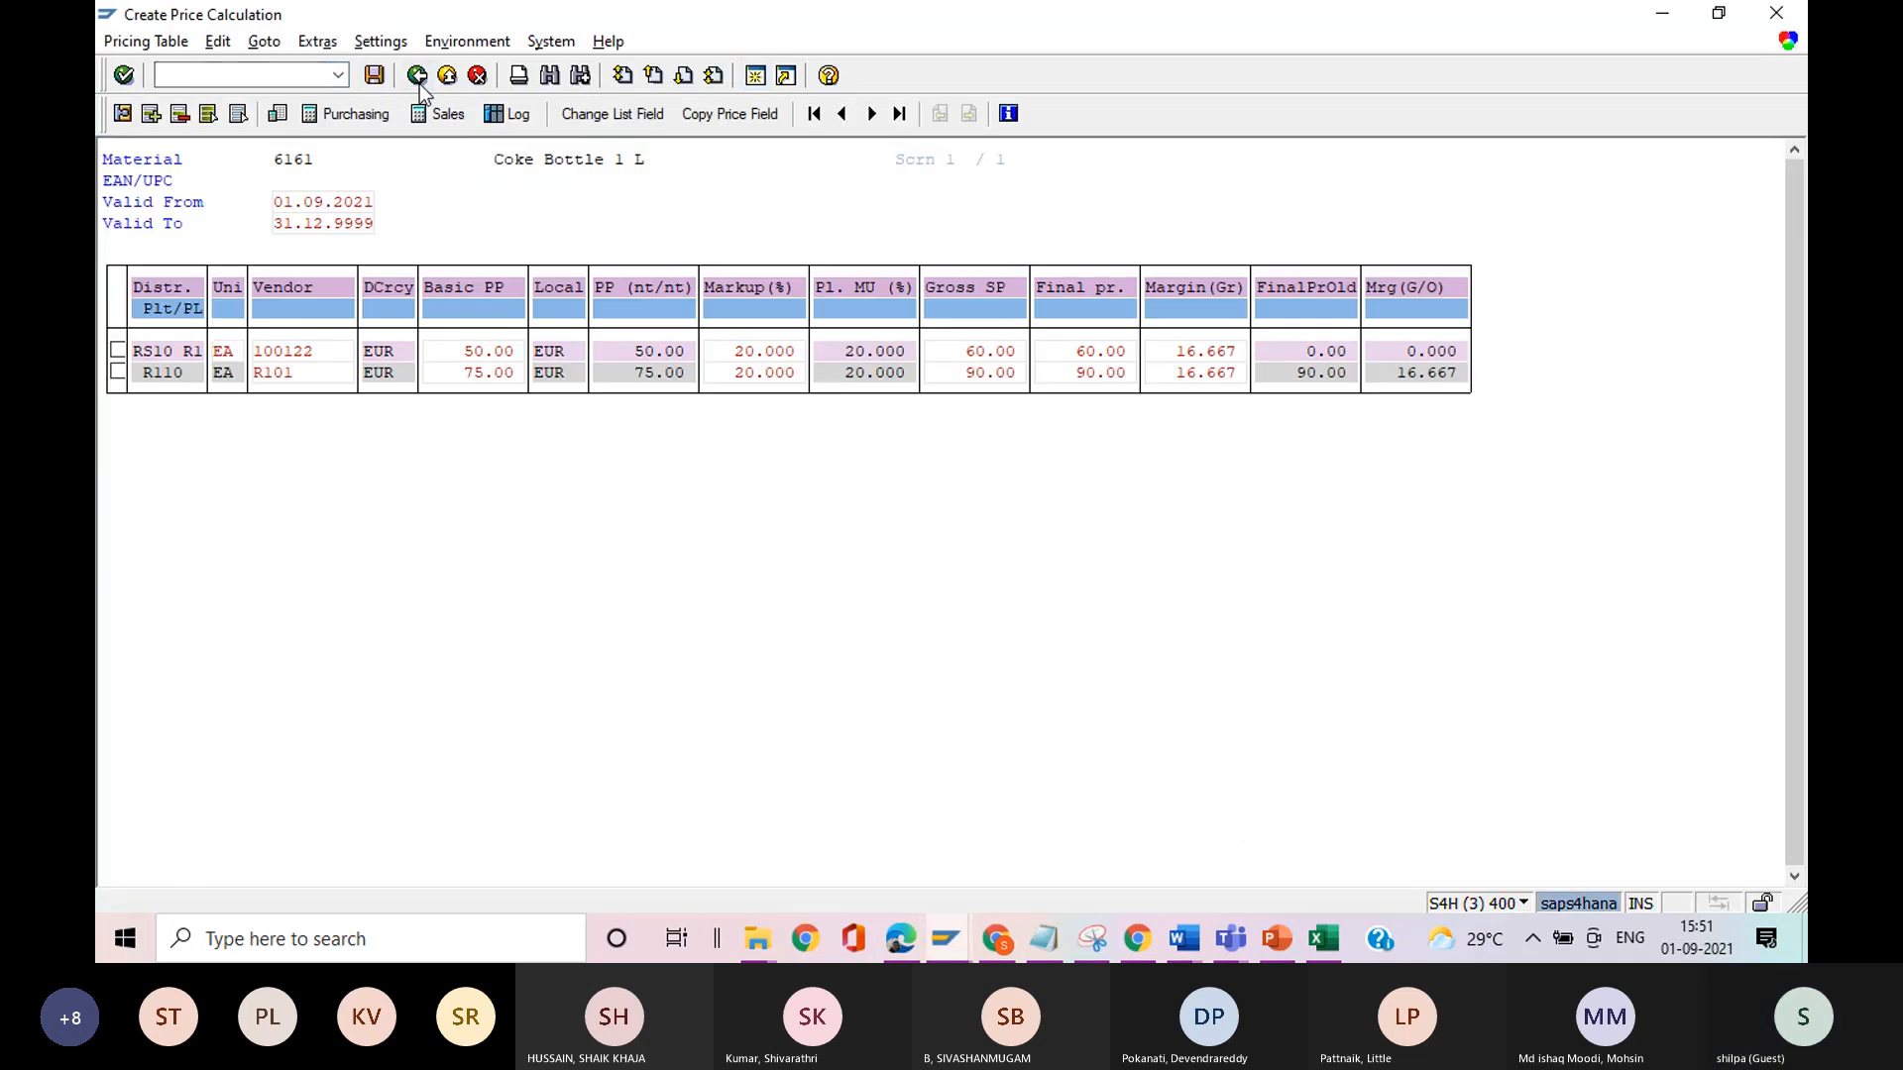
pyautogui.click(421, 82)
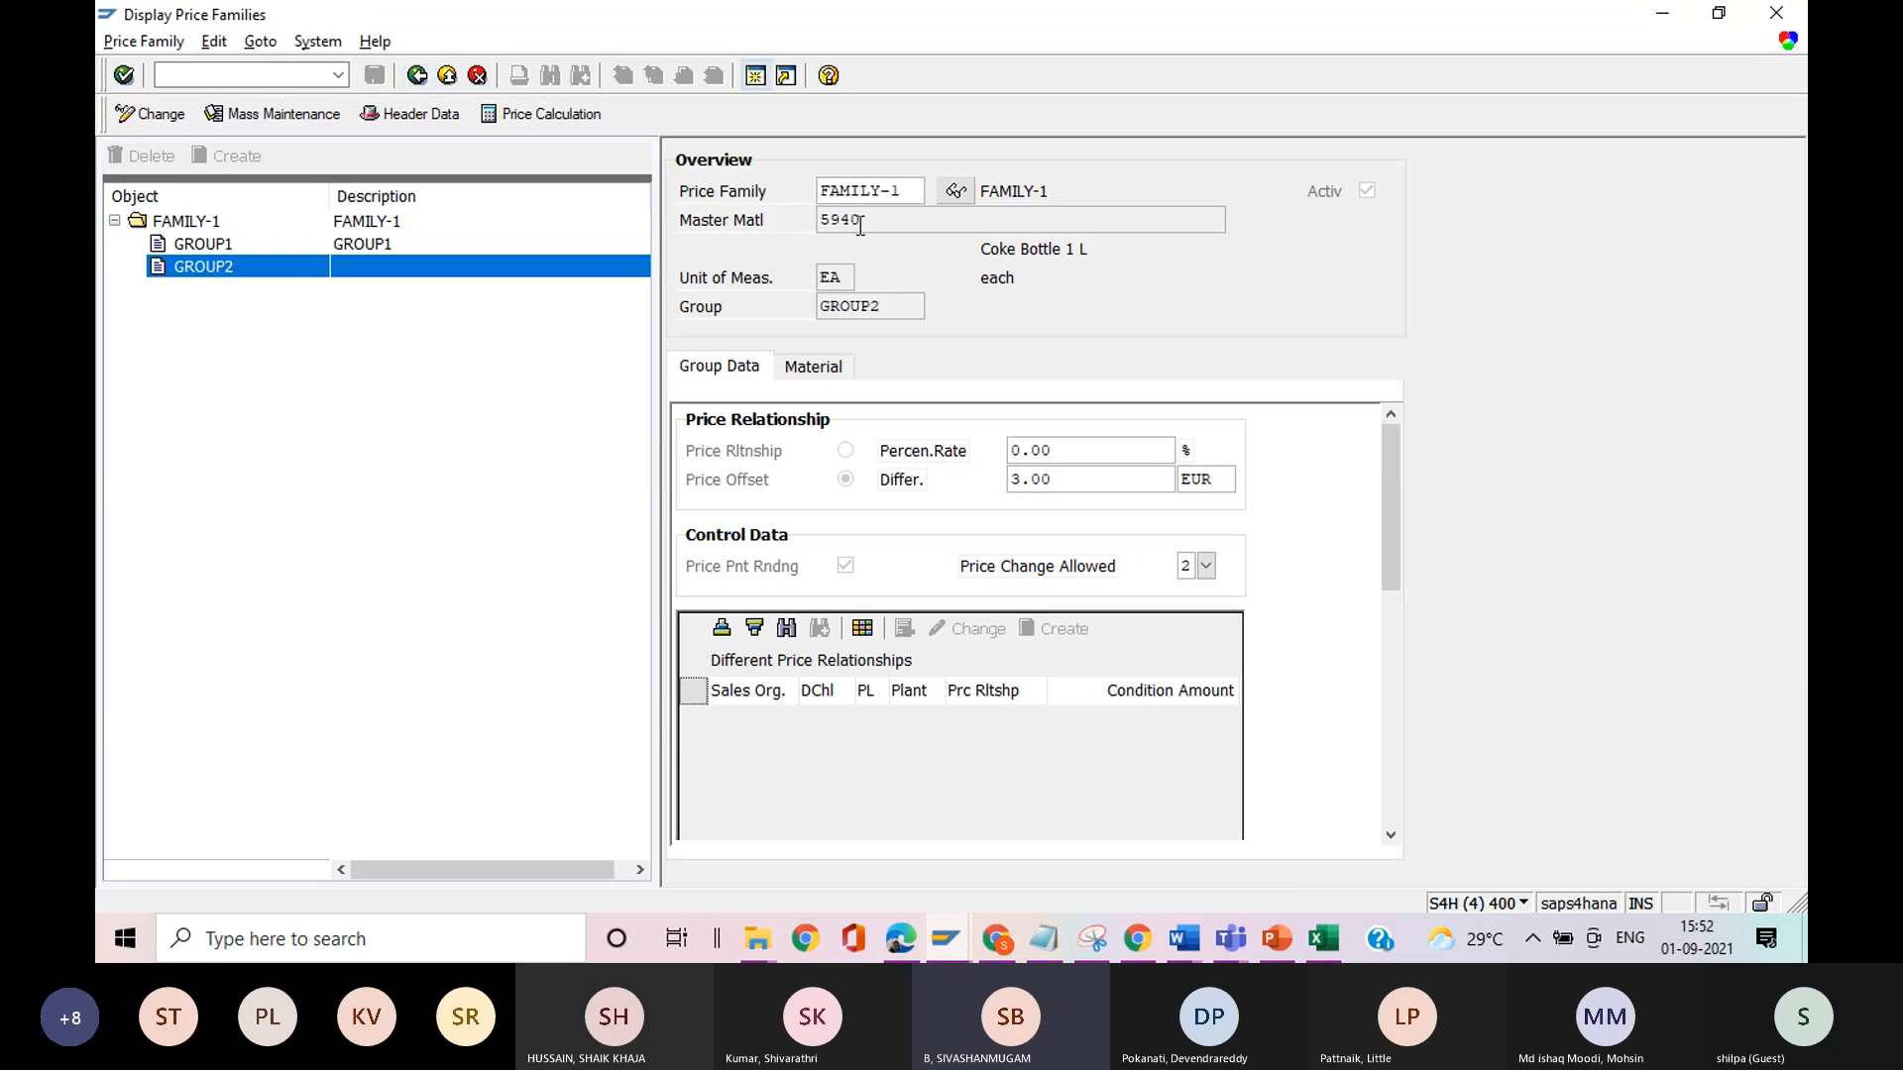
pyautogui.moveTo(860, 221); pyautogui.dragTo(817, 224)
pyautogui.click(816, 226)
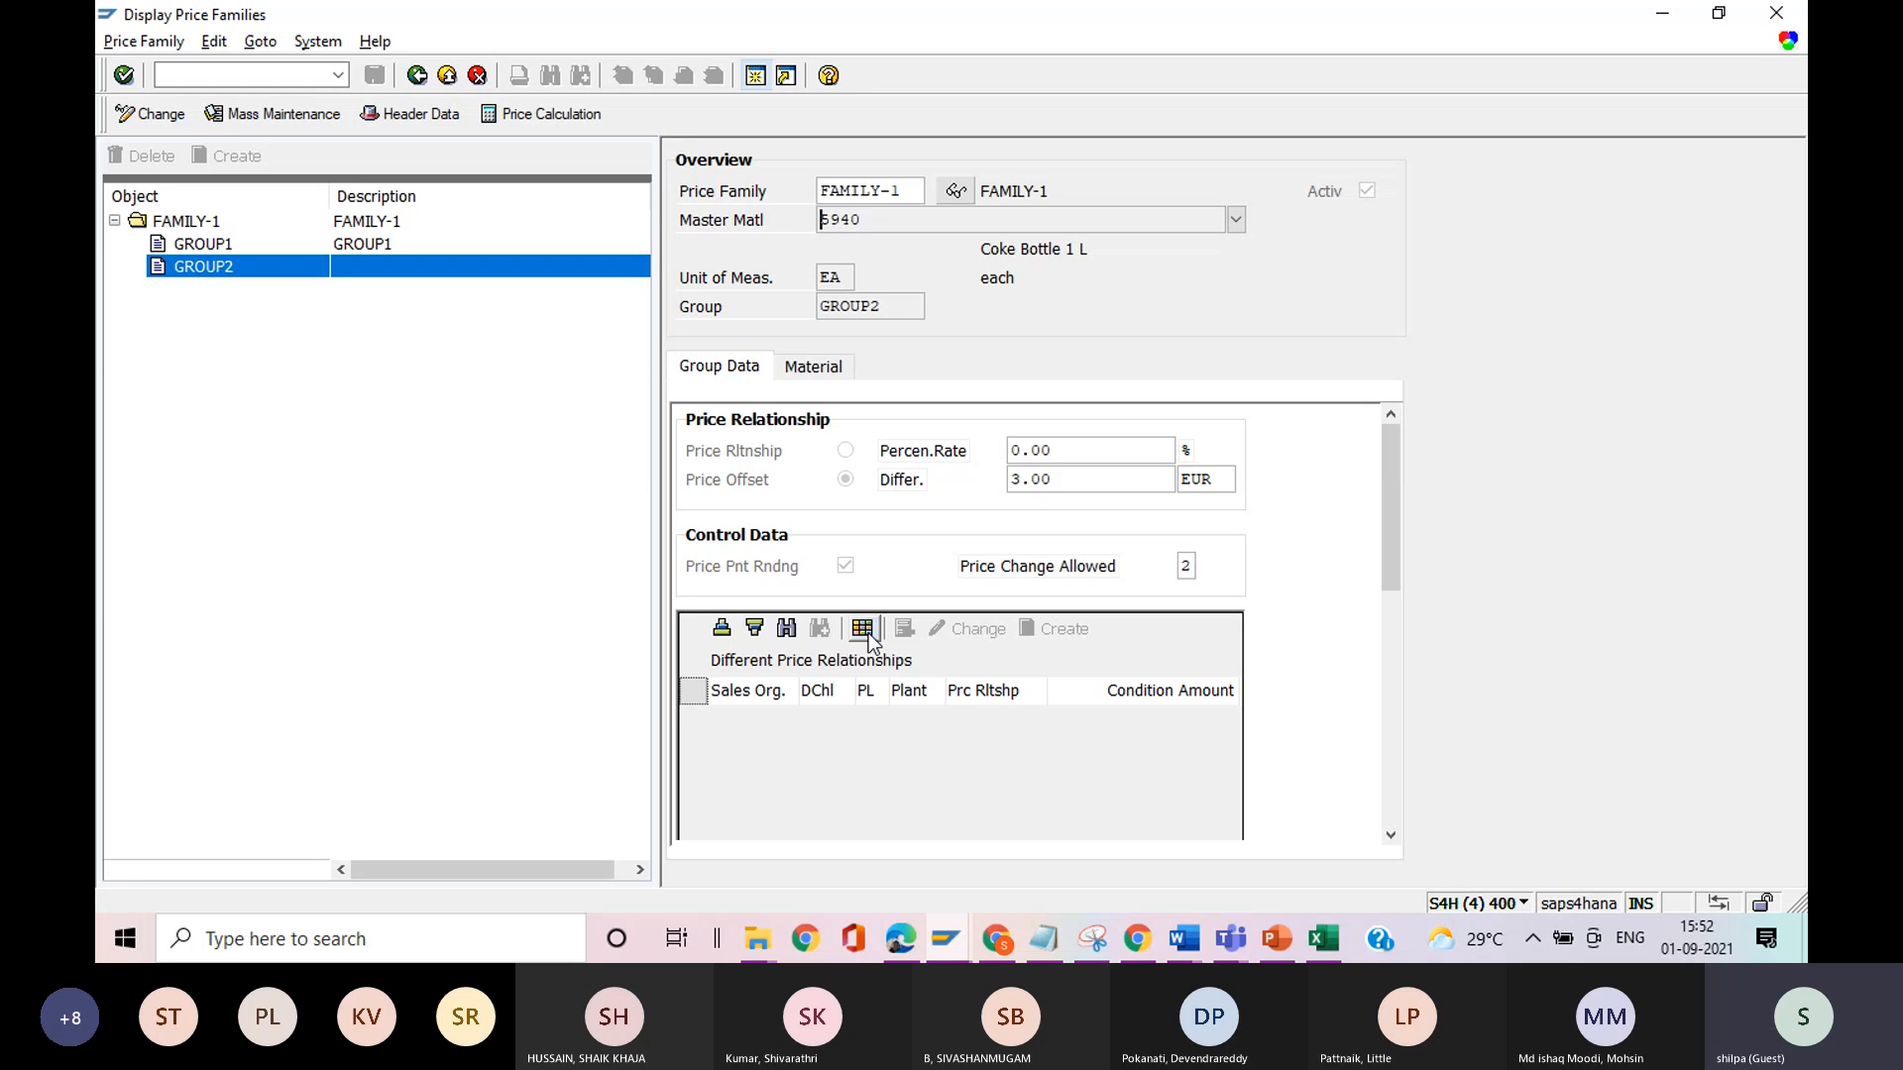
# Load the saved price family variant TEST-6 into the price calculation's initial screen.
pyautogui.hotkey('alt', 'Tab')
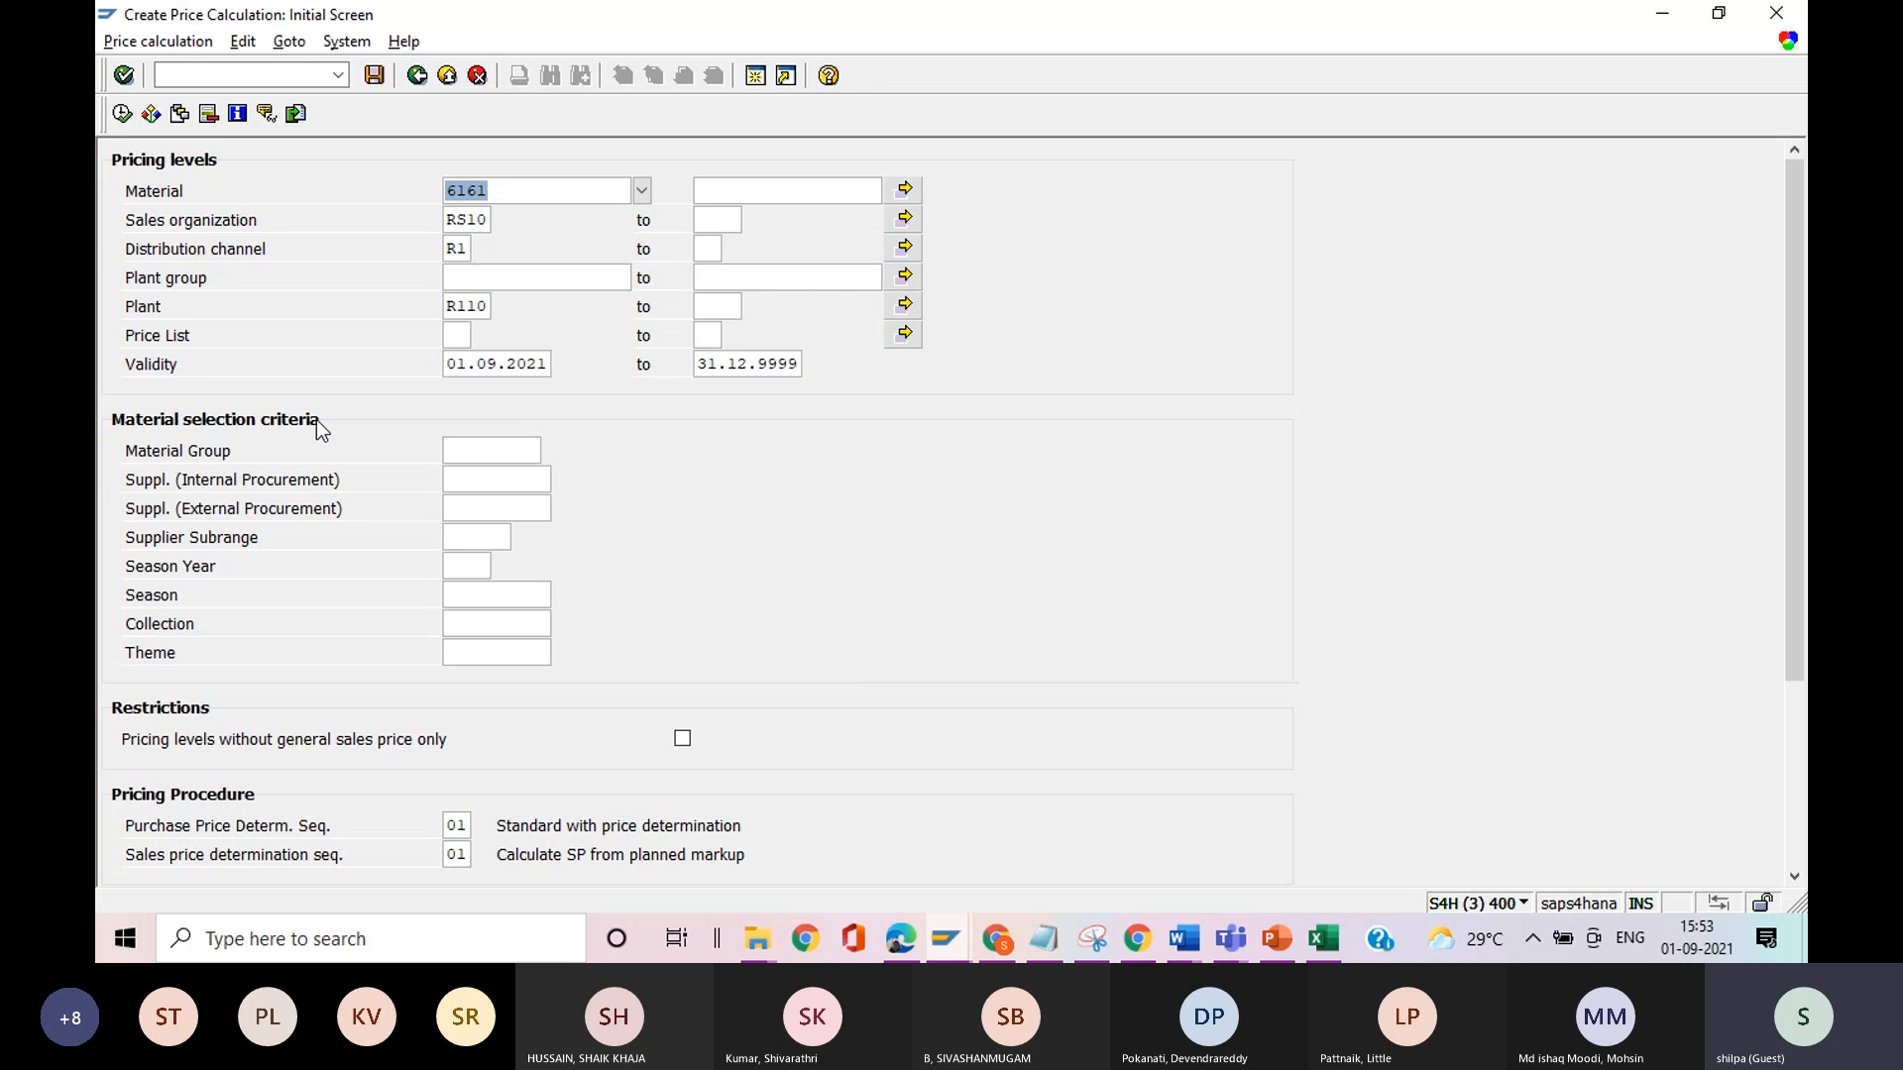
pyautogui.click(180, 114)
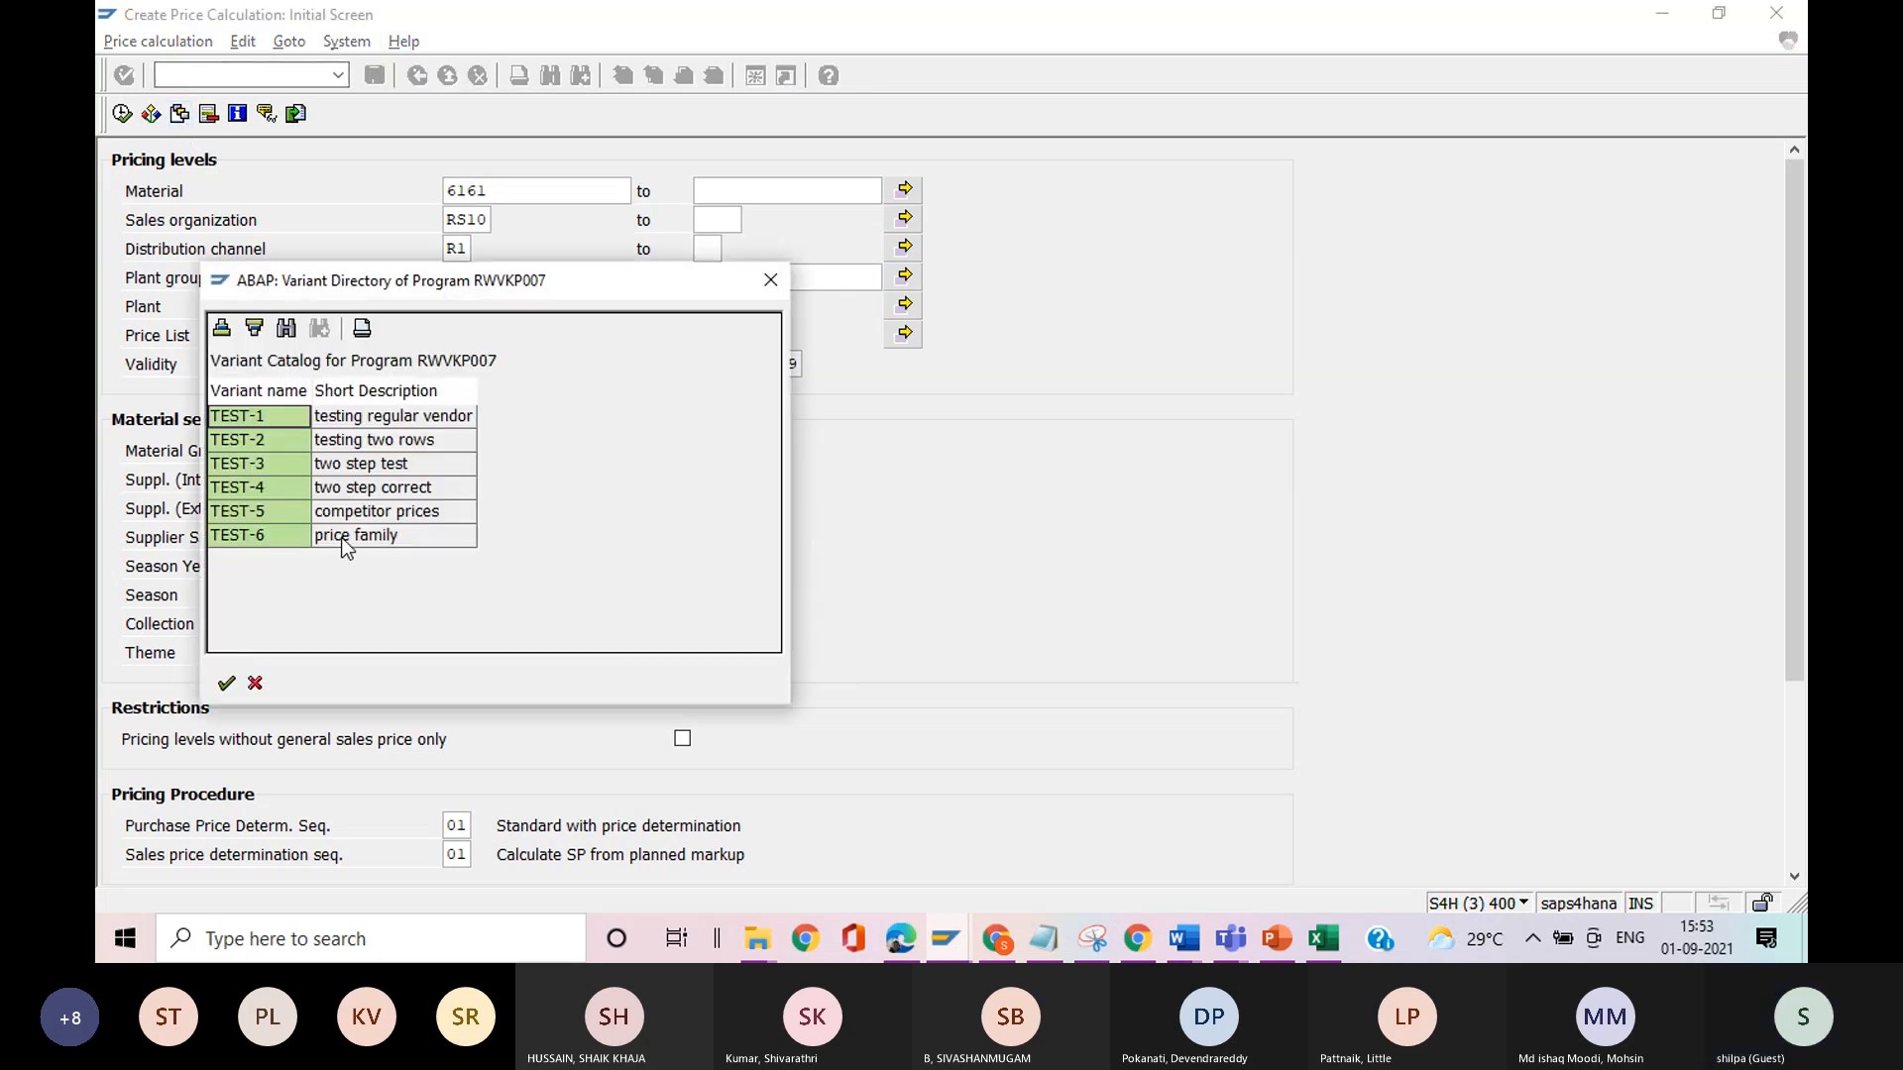
pyautogui.doubleClick(342, 540)
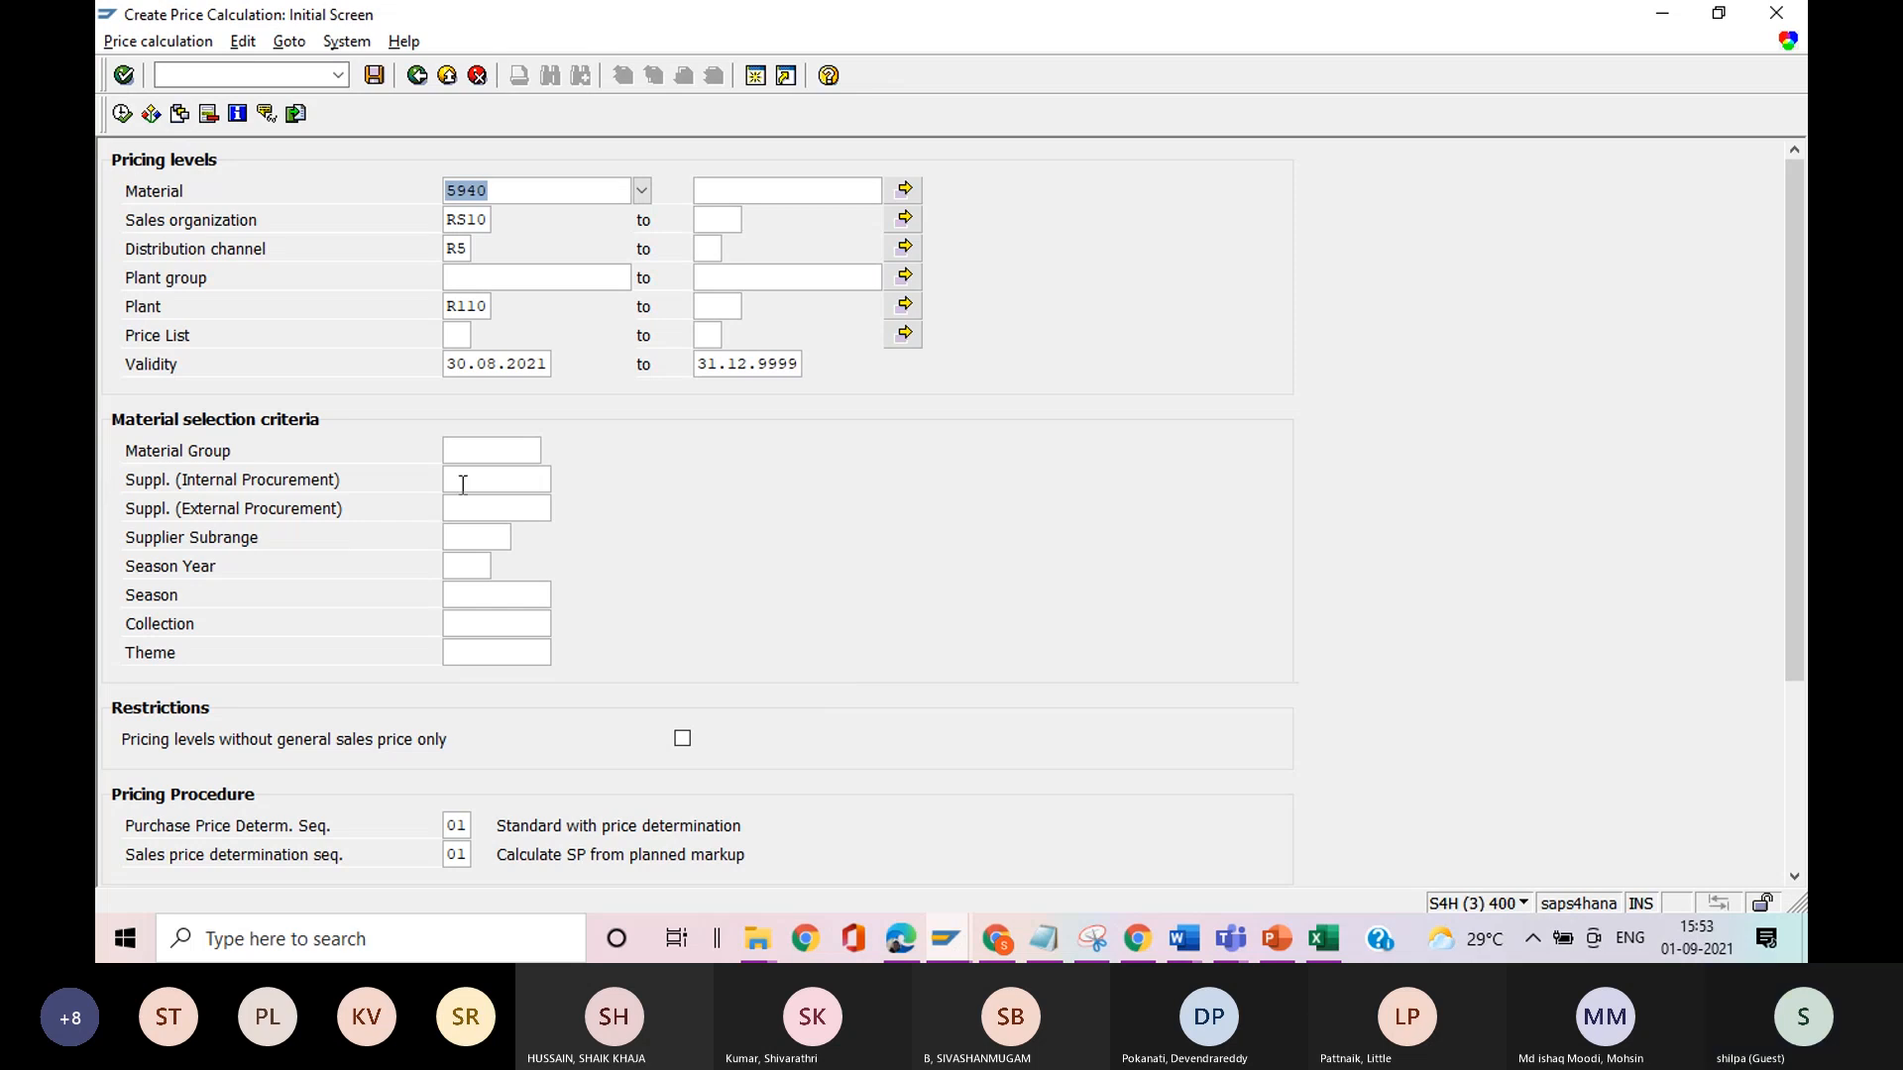
# Review the possible entries for List Group in the price calculation's display options.
pyautogui.scroll(-2, 1788, 550)
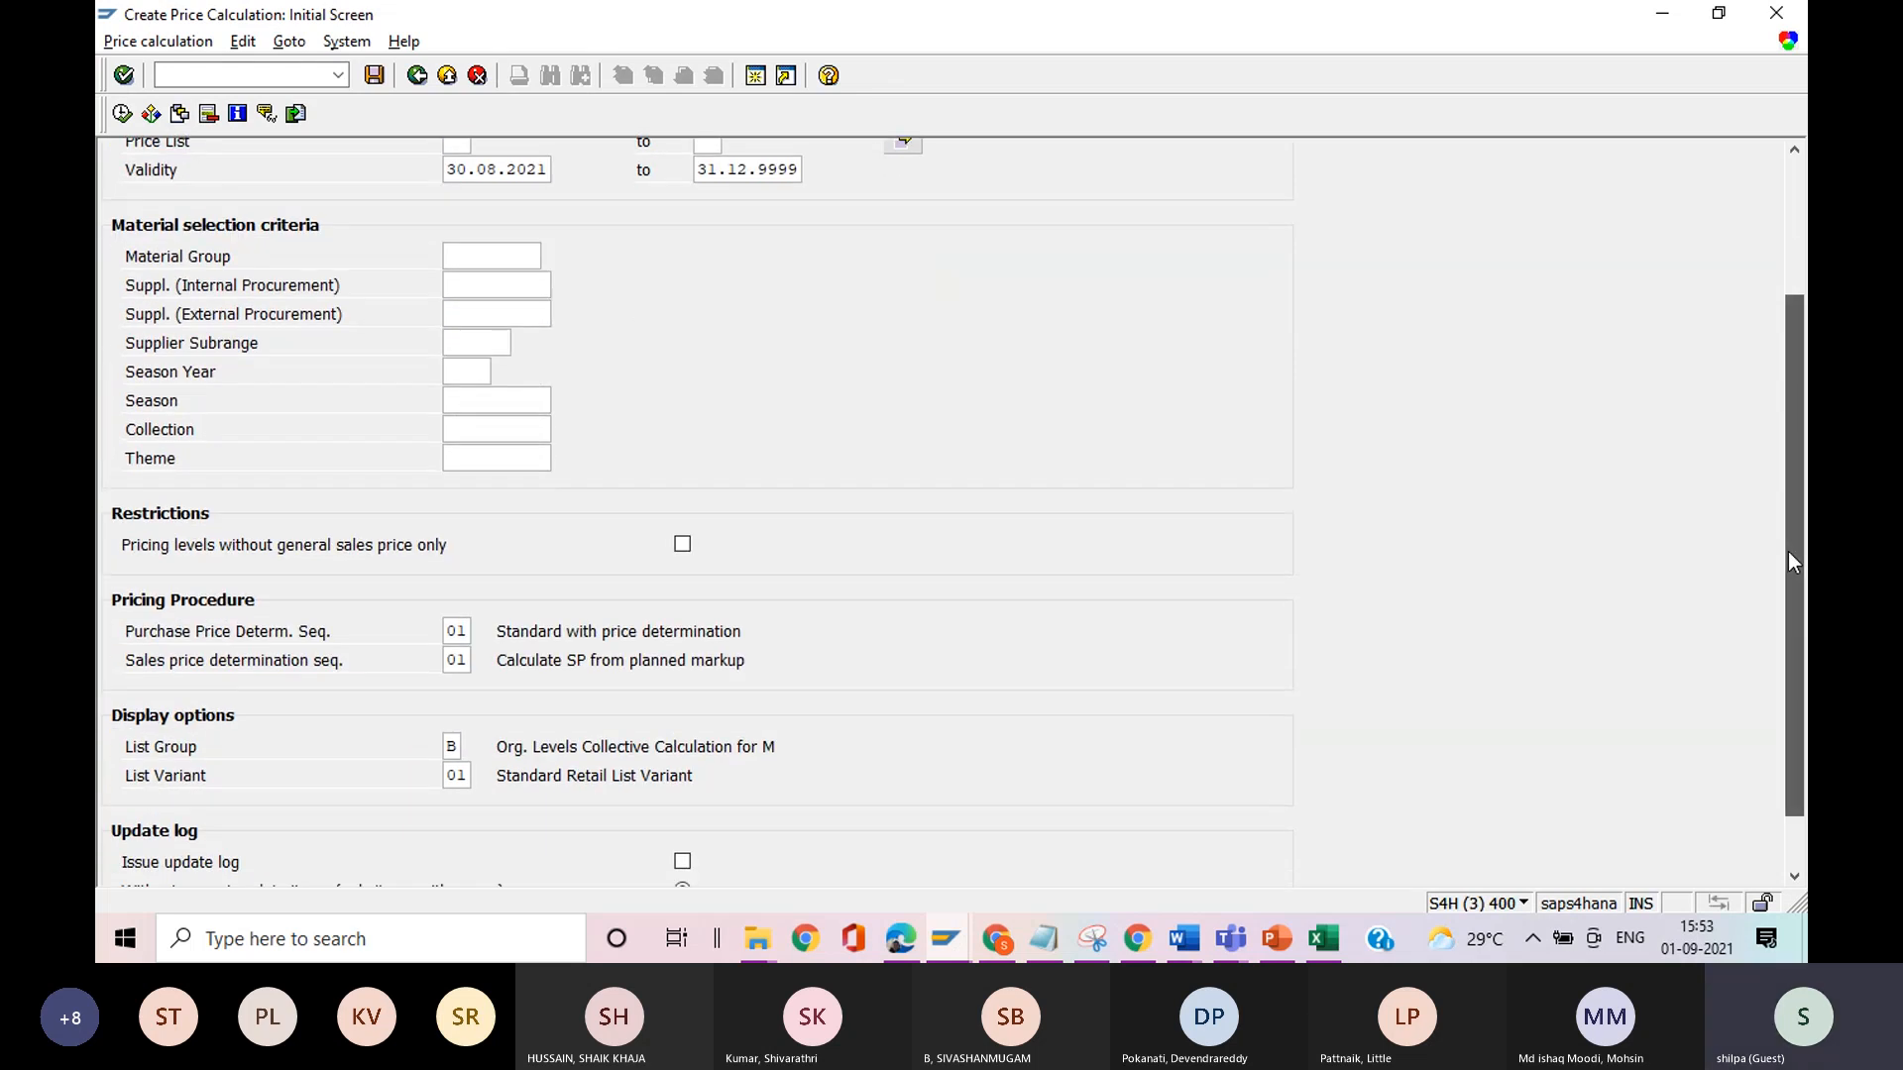
pyautogui.click(456, 750)
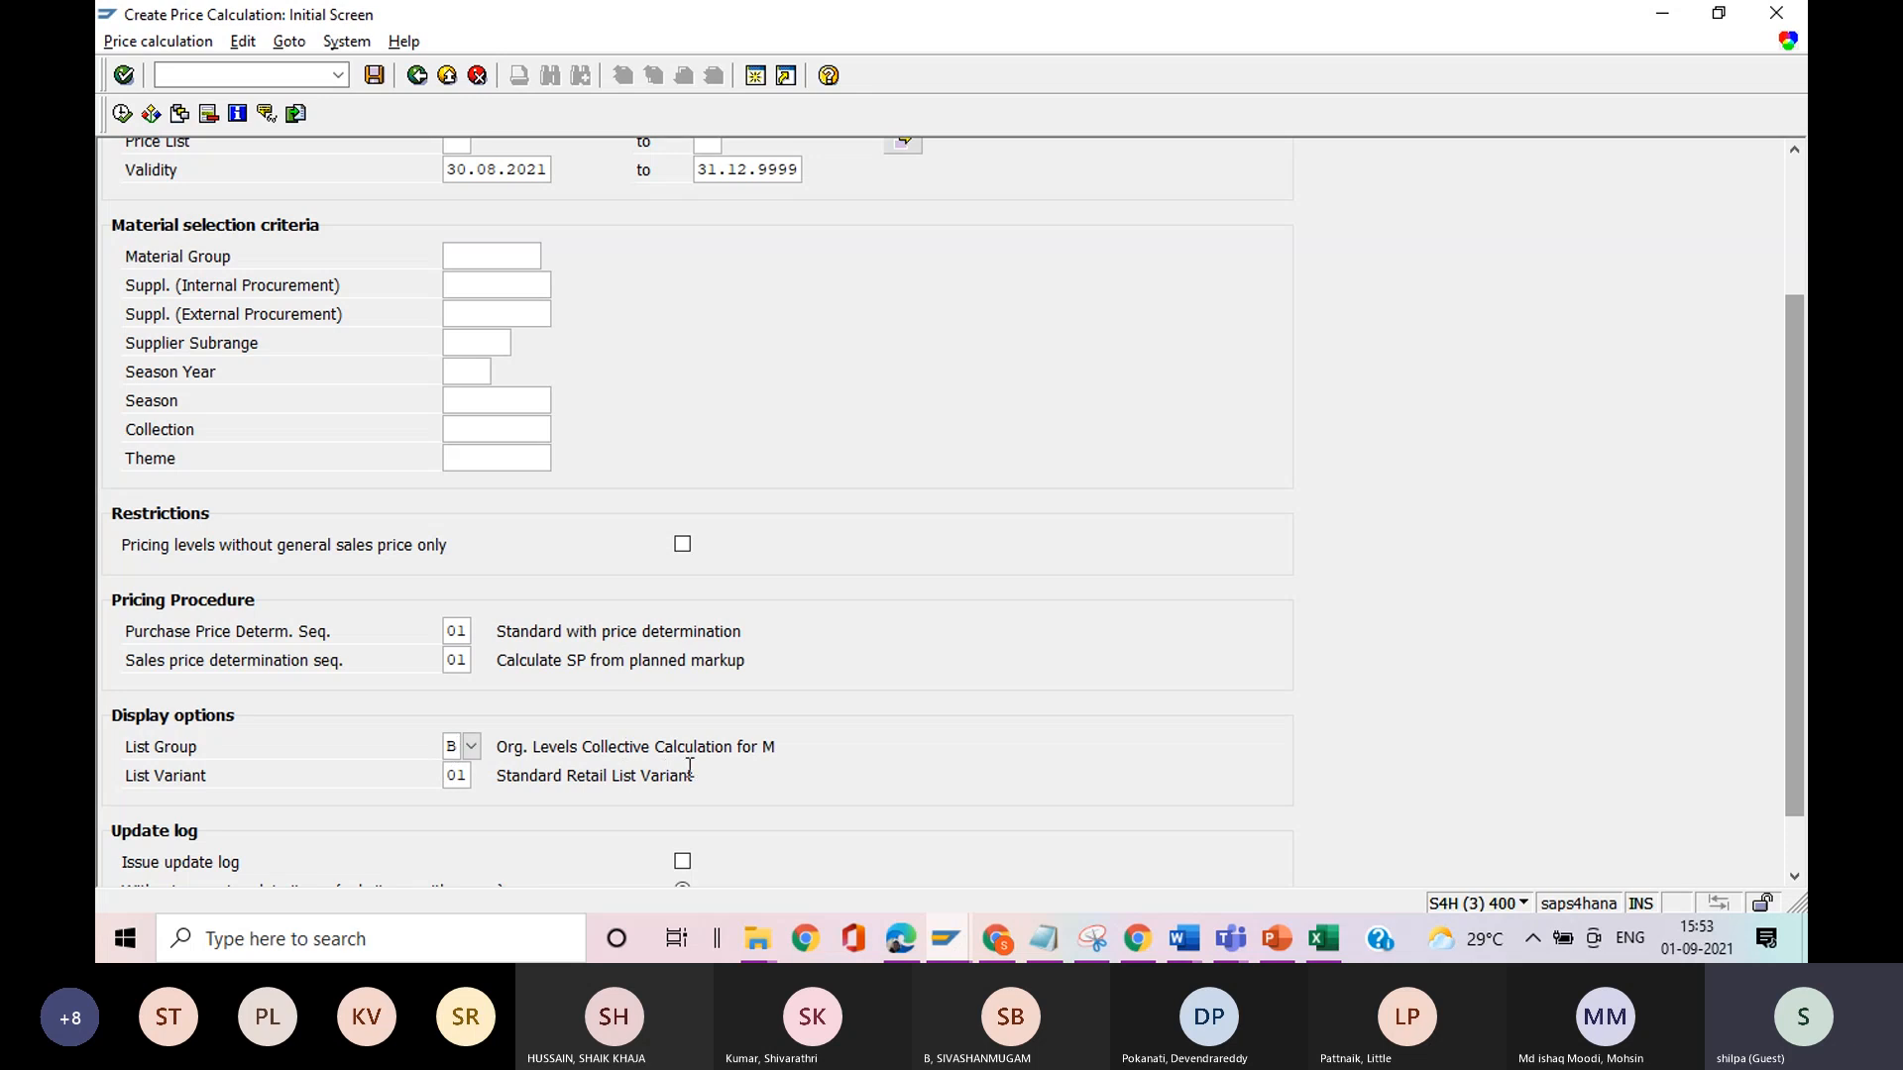
pyautogui.click(472, 748)
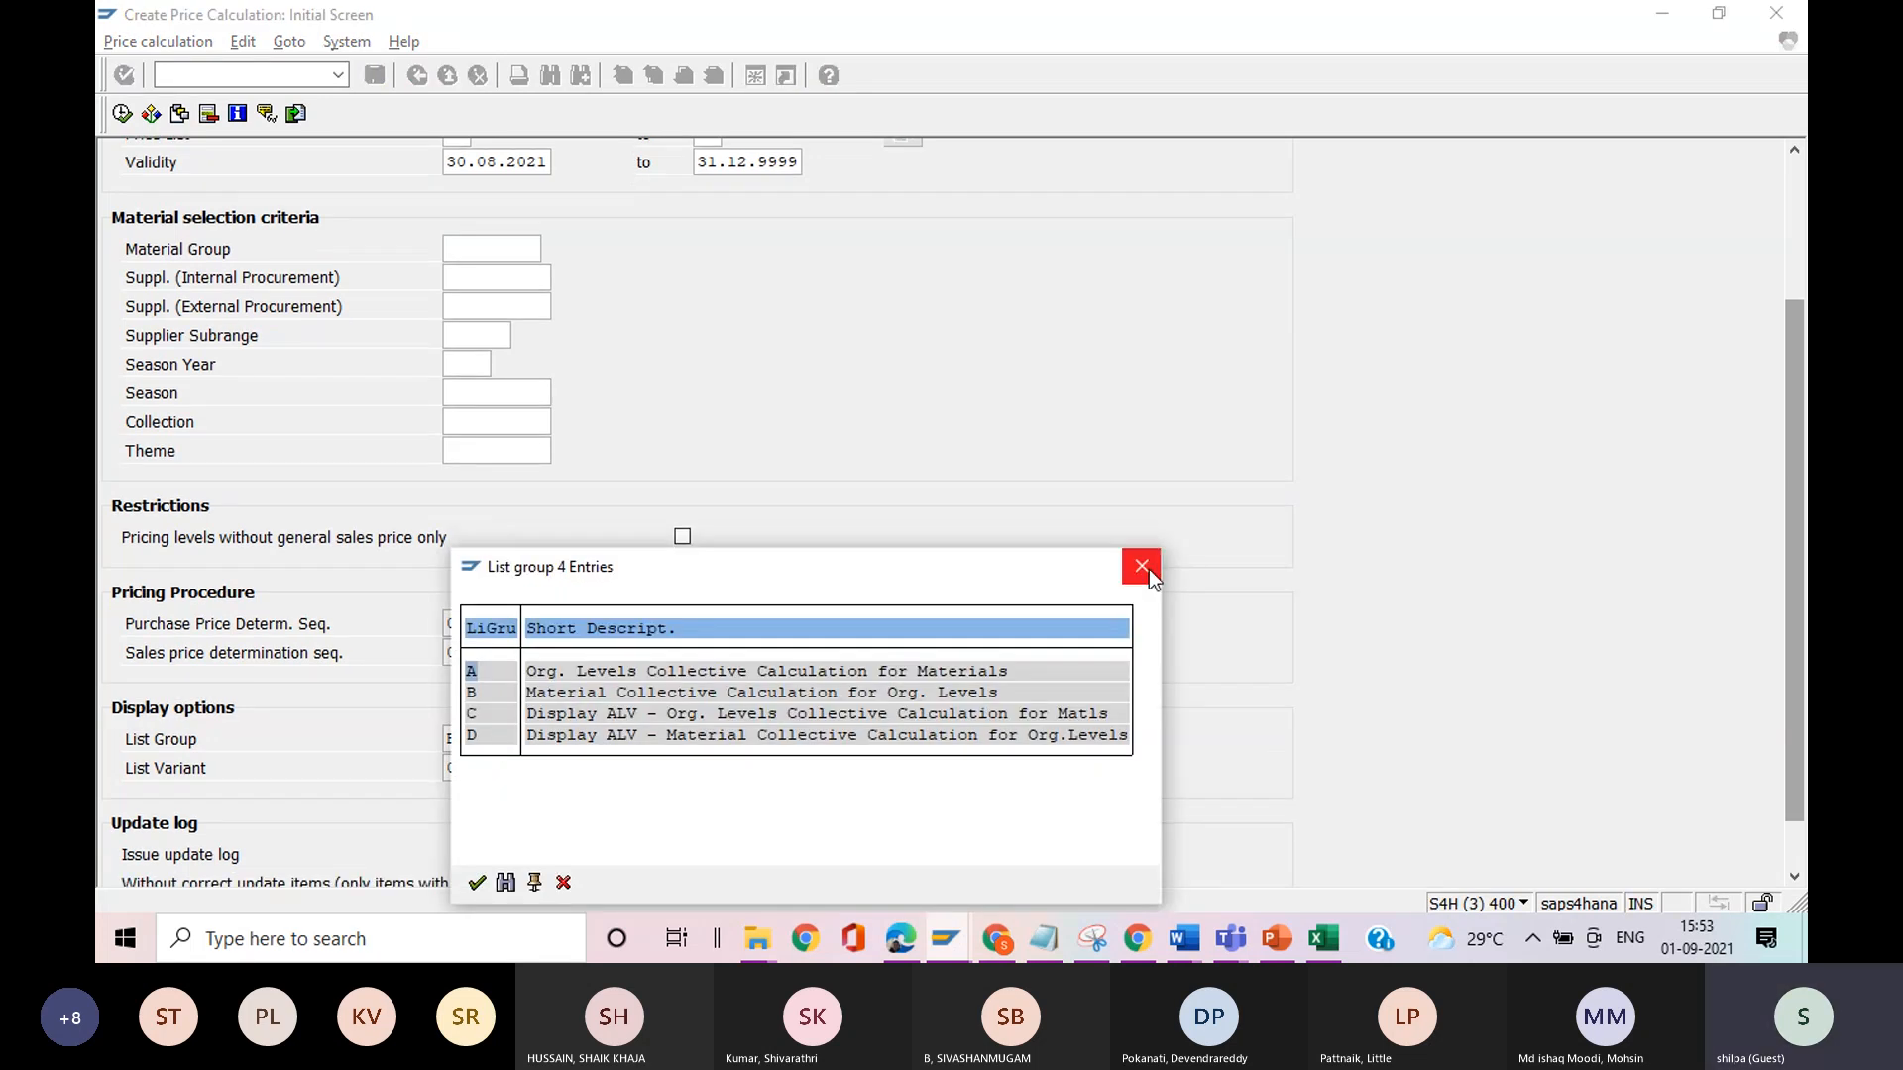
pyautogui.click(1147, 571)
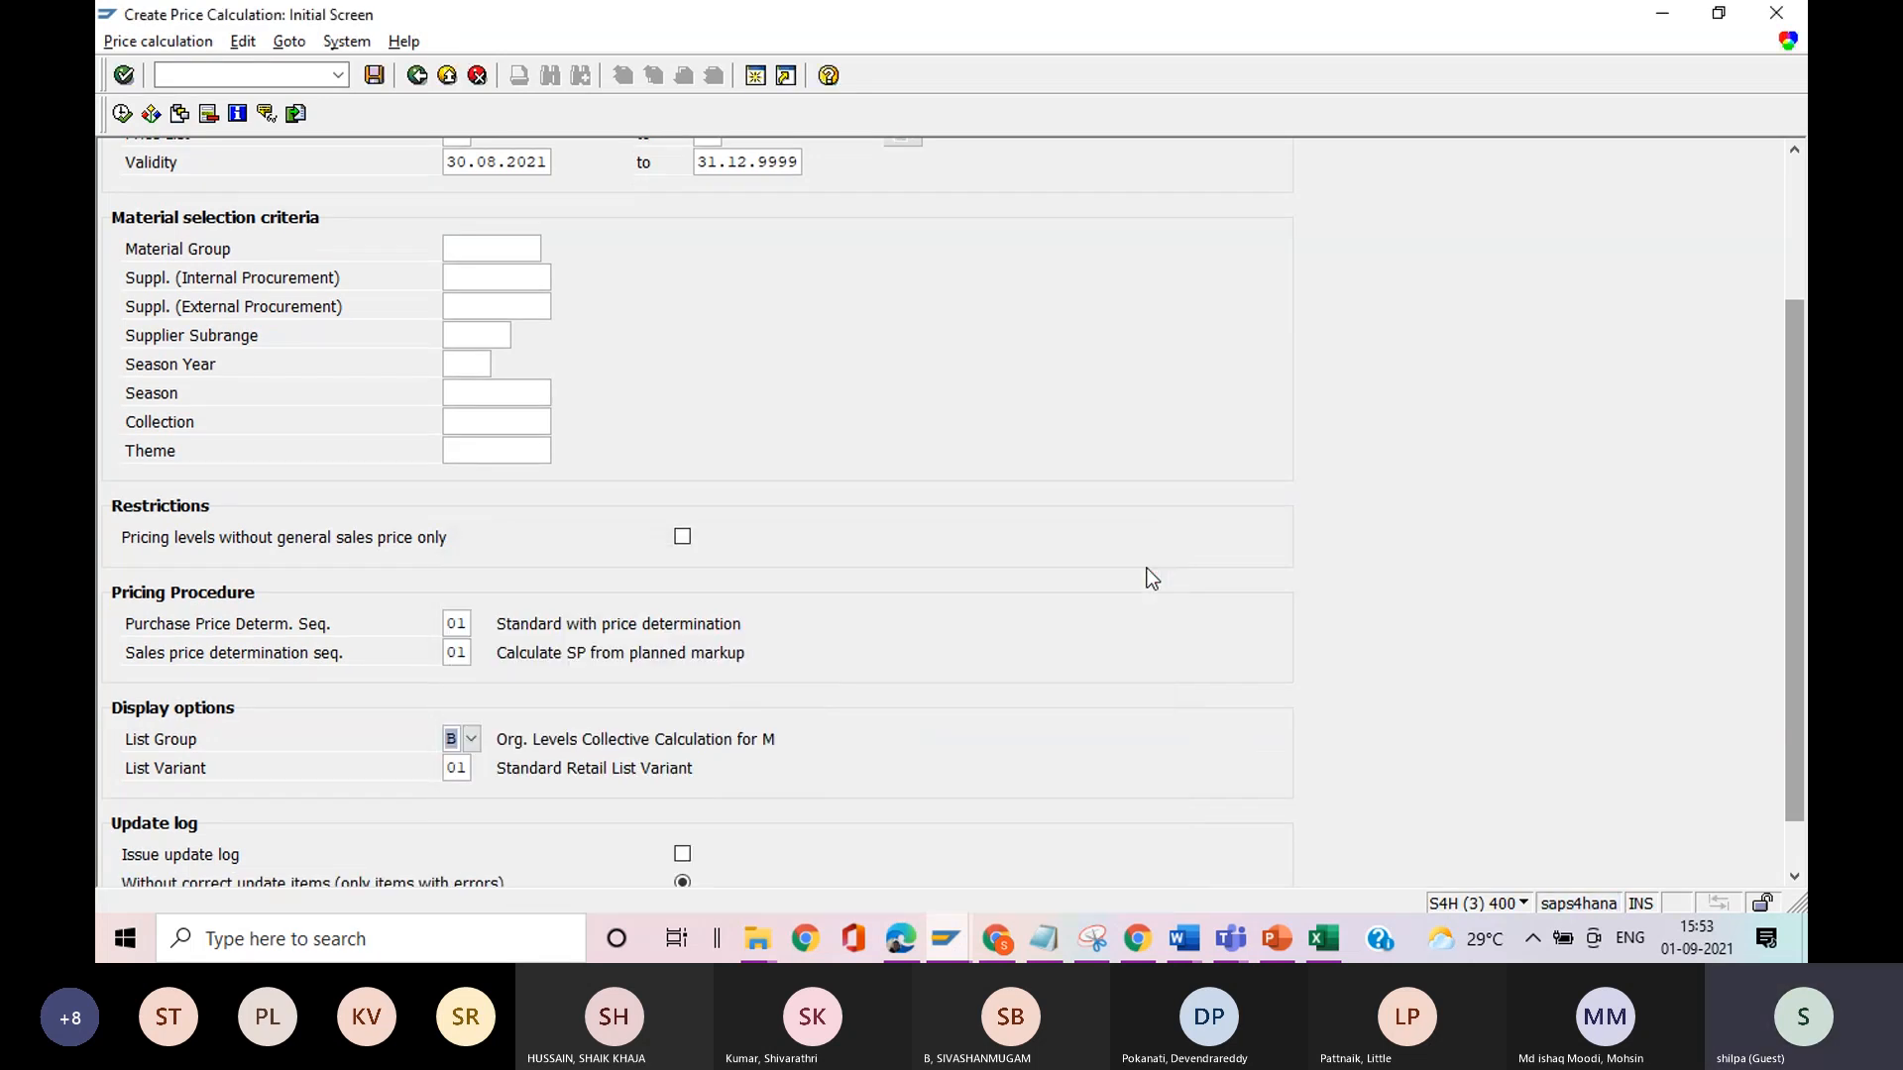
# Run the price calculation for material 5940 with distribution channel R1 and expand the material's subordinate items.
pyautogui.click(122, 114)
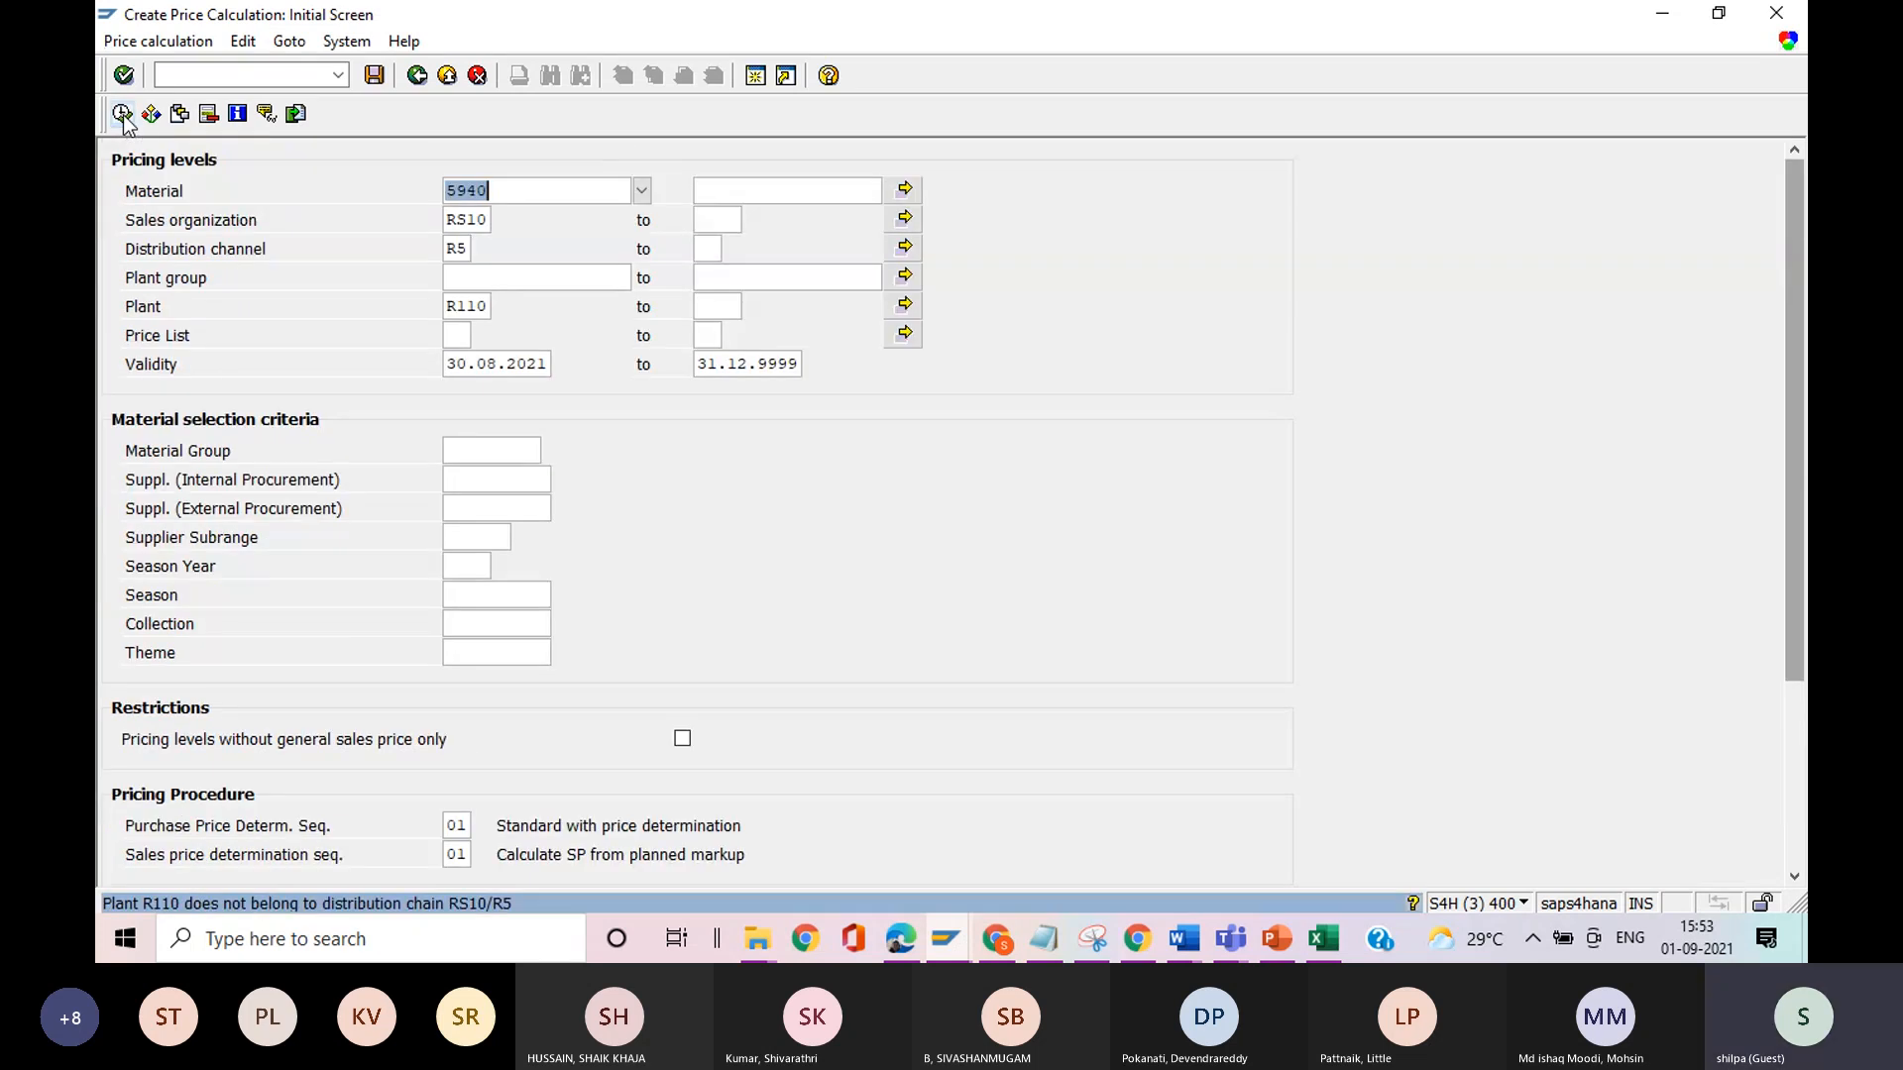
pyautogui.click(466, 254)
pyautogui.press('BackSpace')
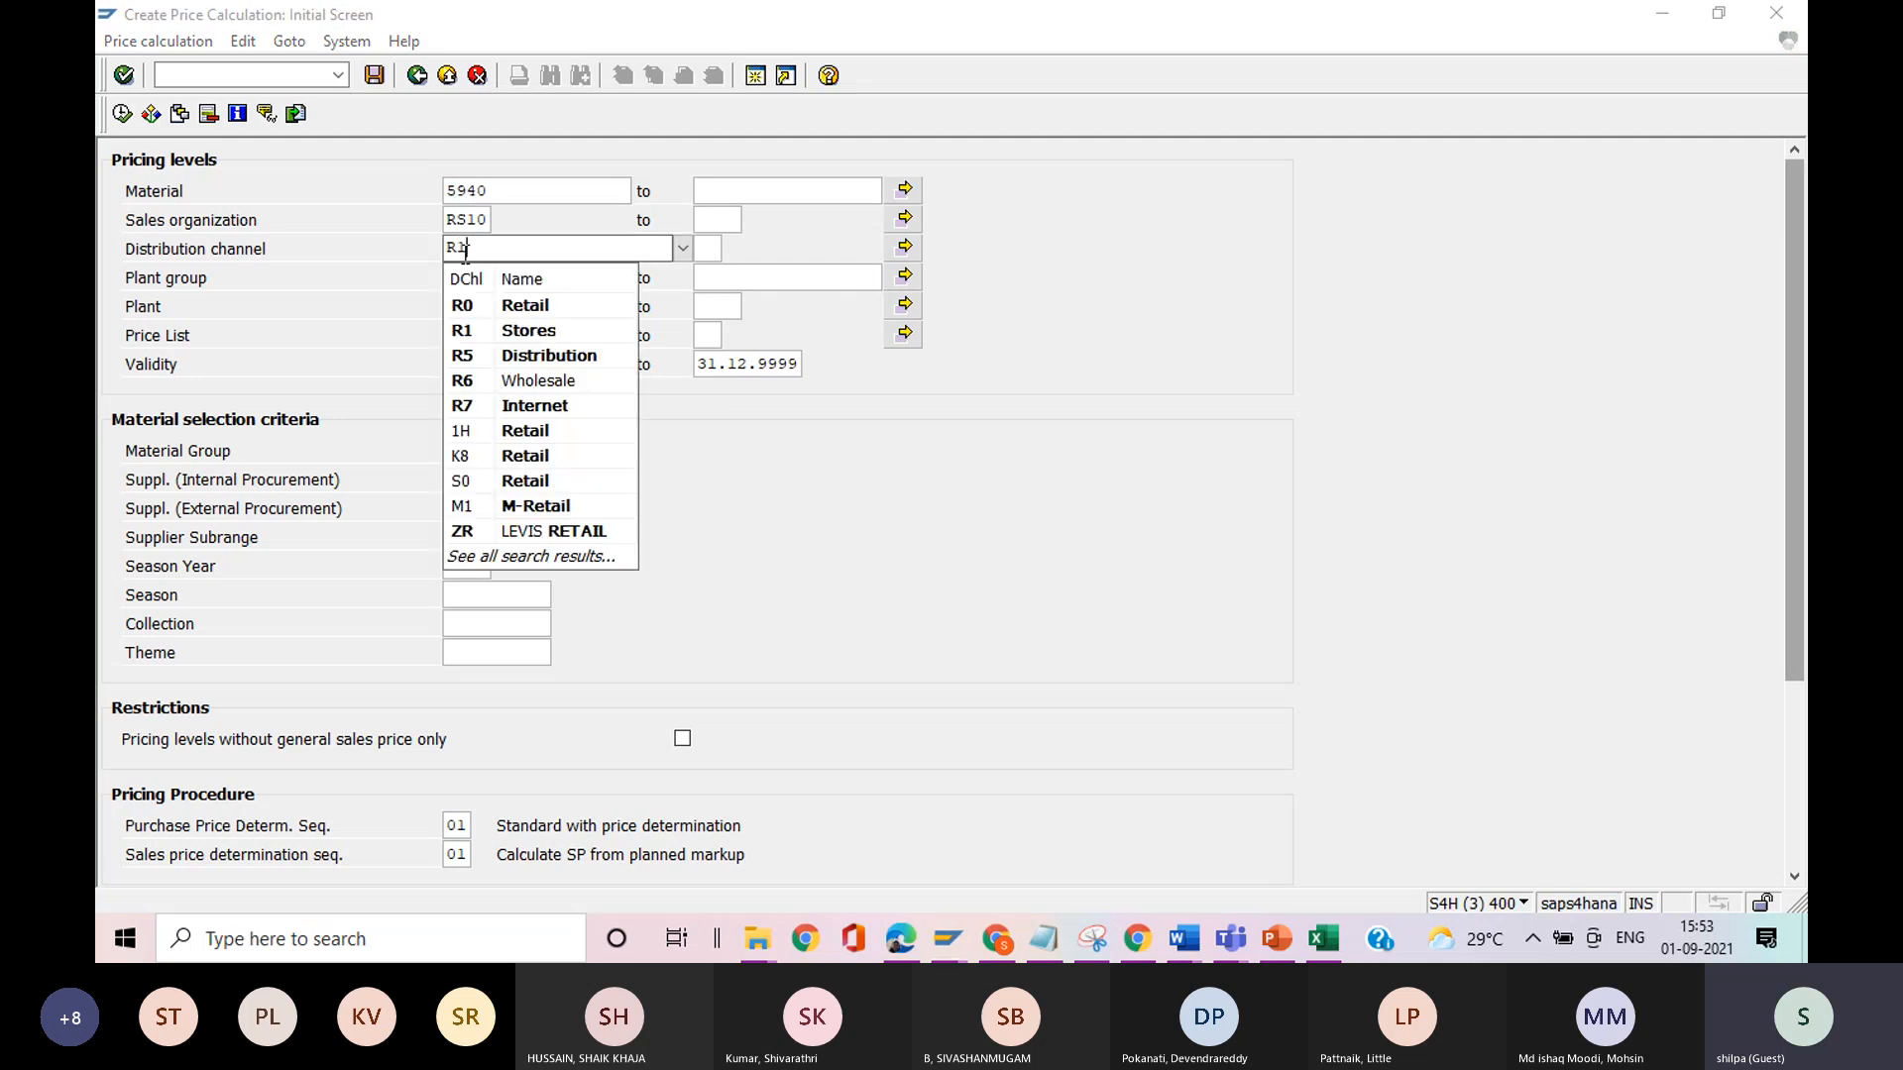
pyautogui.write('1')
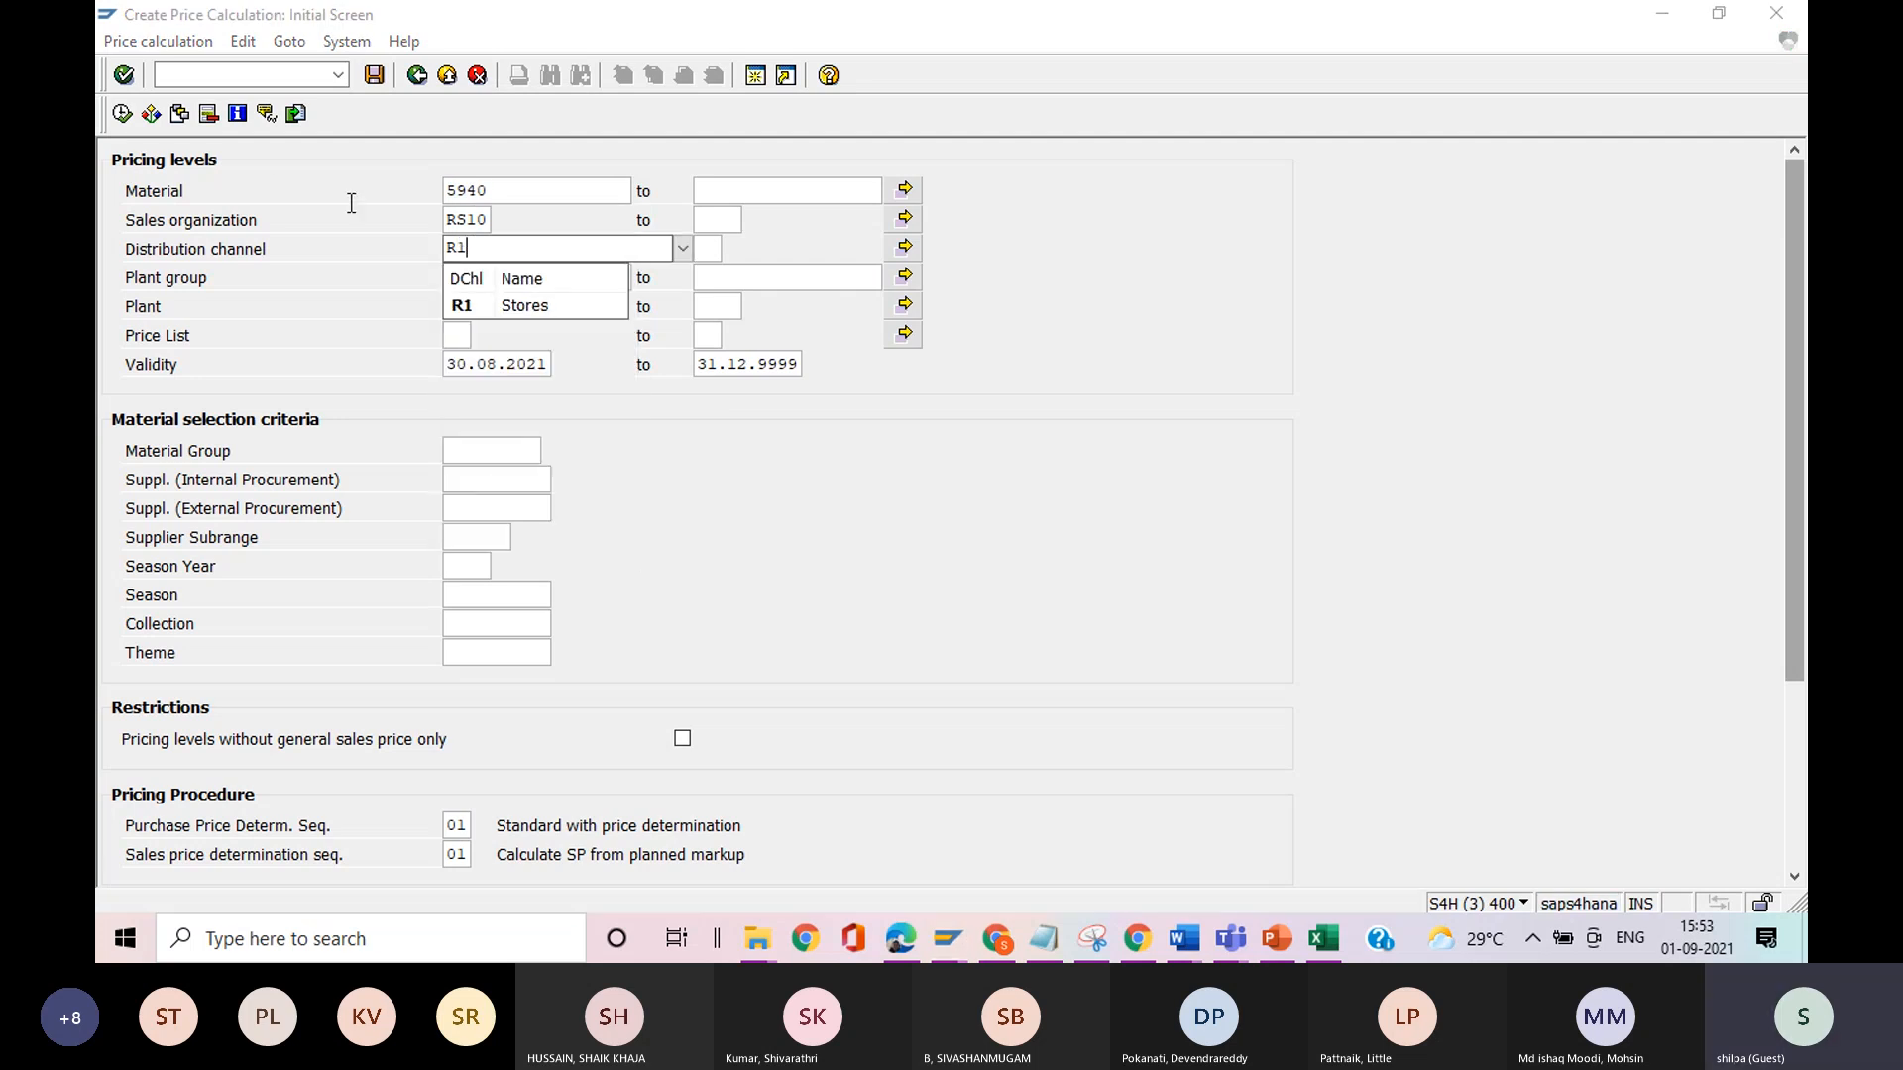
pyautogui.click(121, 113)
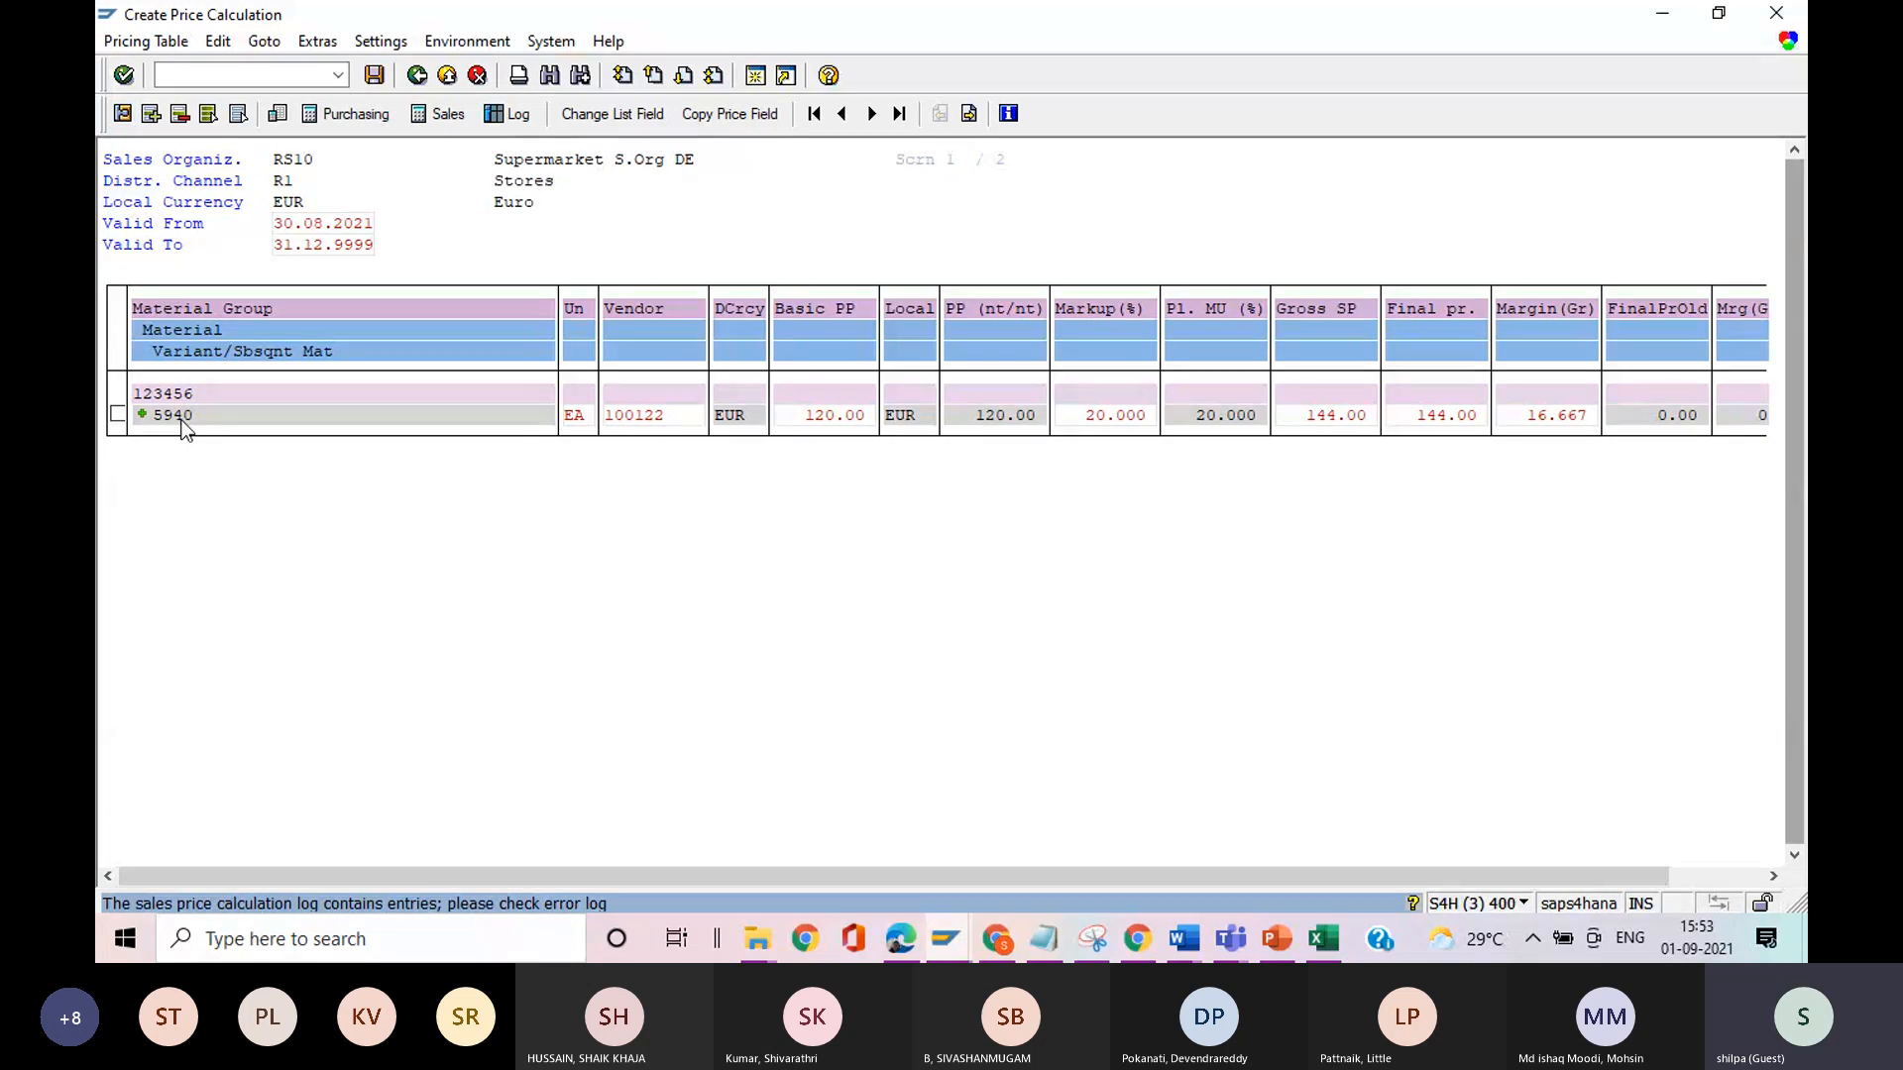
pyautogui.click(143, 416)
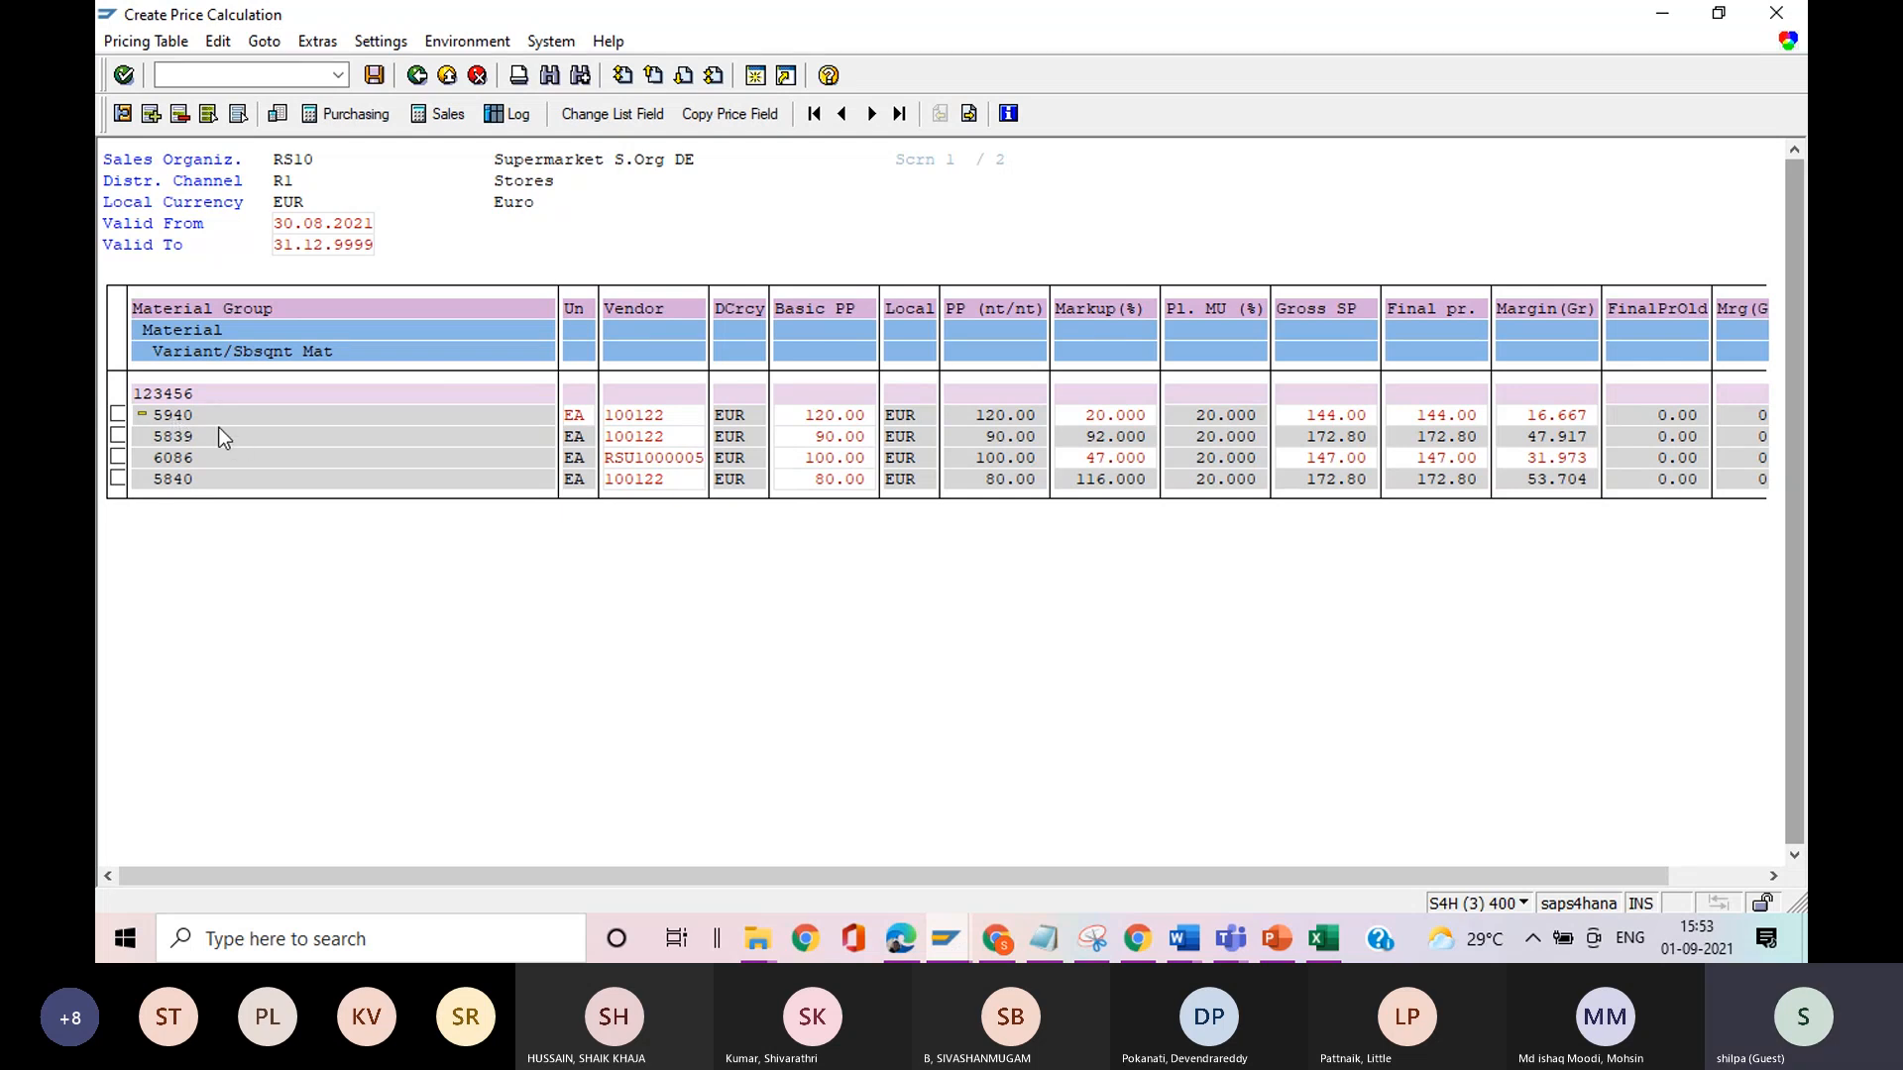
# Compare the materials in the price calculation with those assigned to GROUP2 and GROUP1 of price family FAMILY-1.
pyautogui.hotkey('alt', 'Tab')
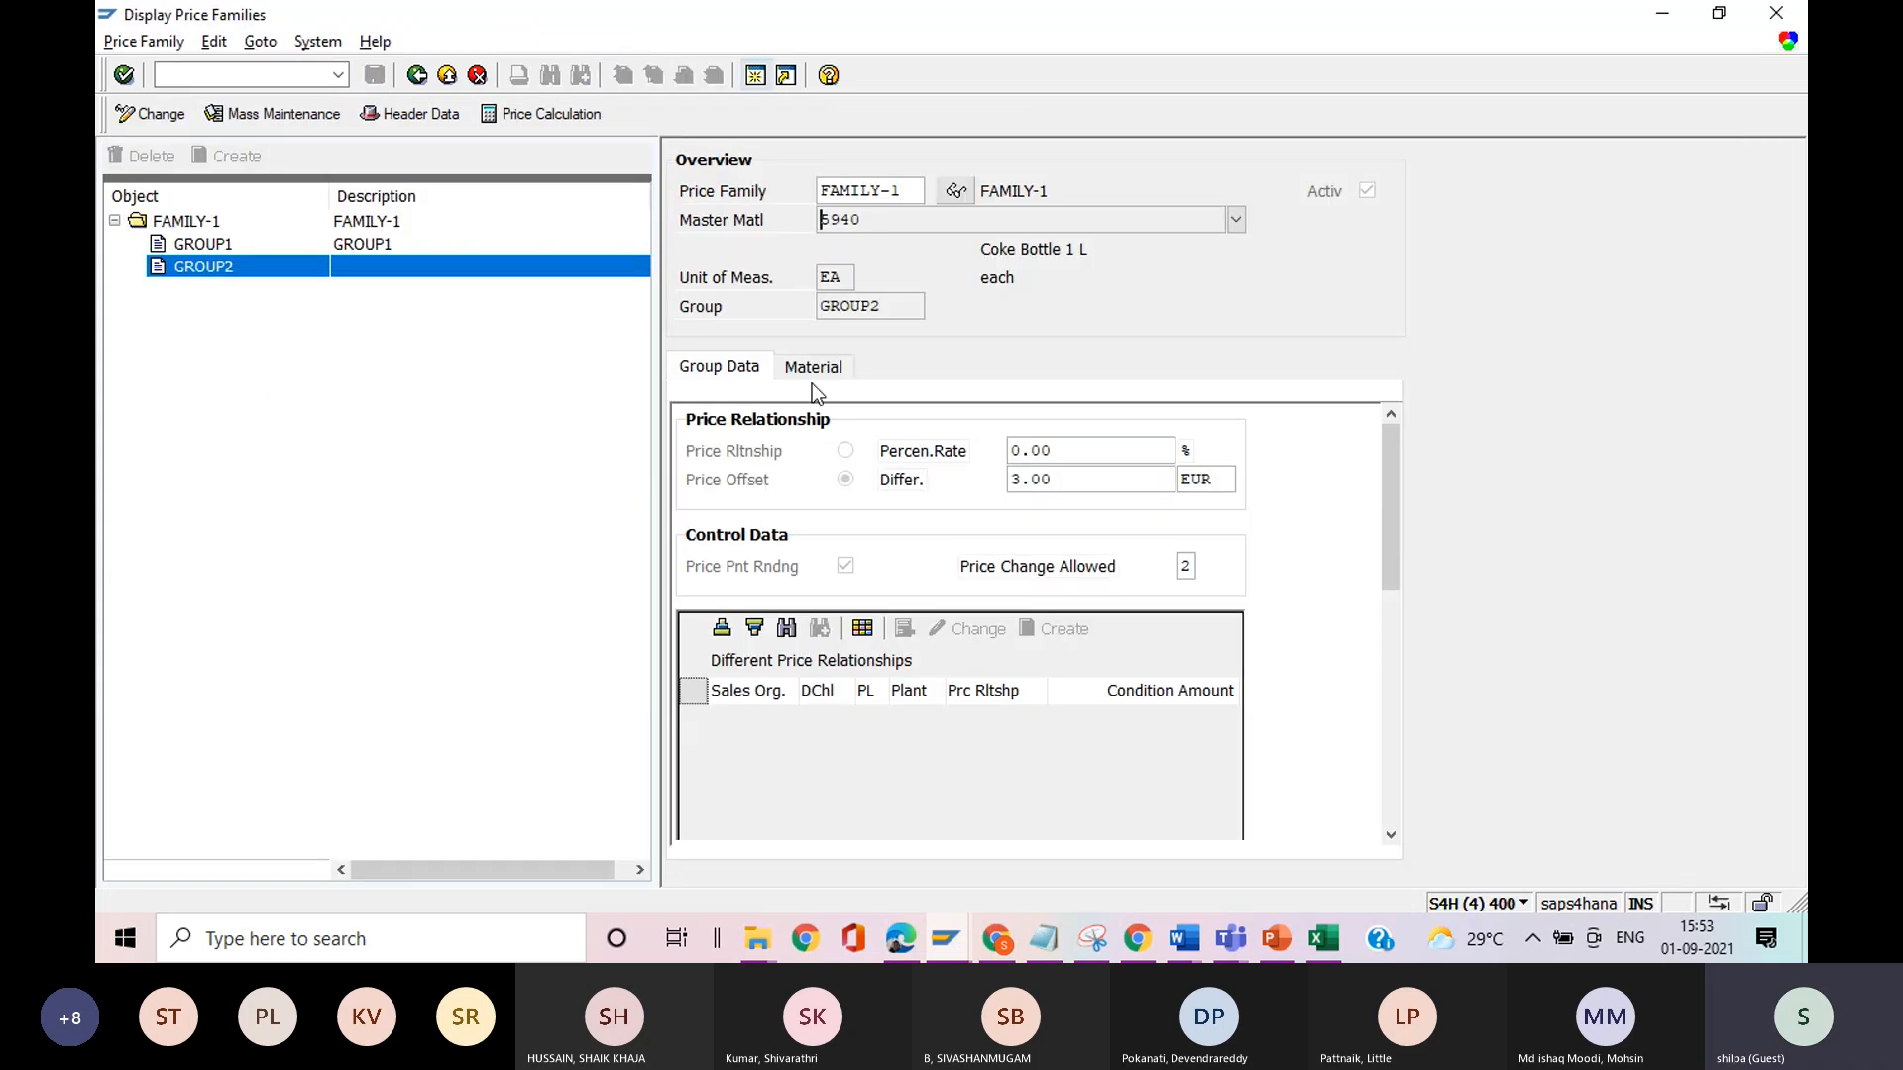
pyautogui.click(835, 371)
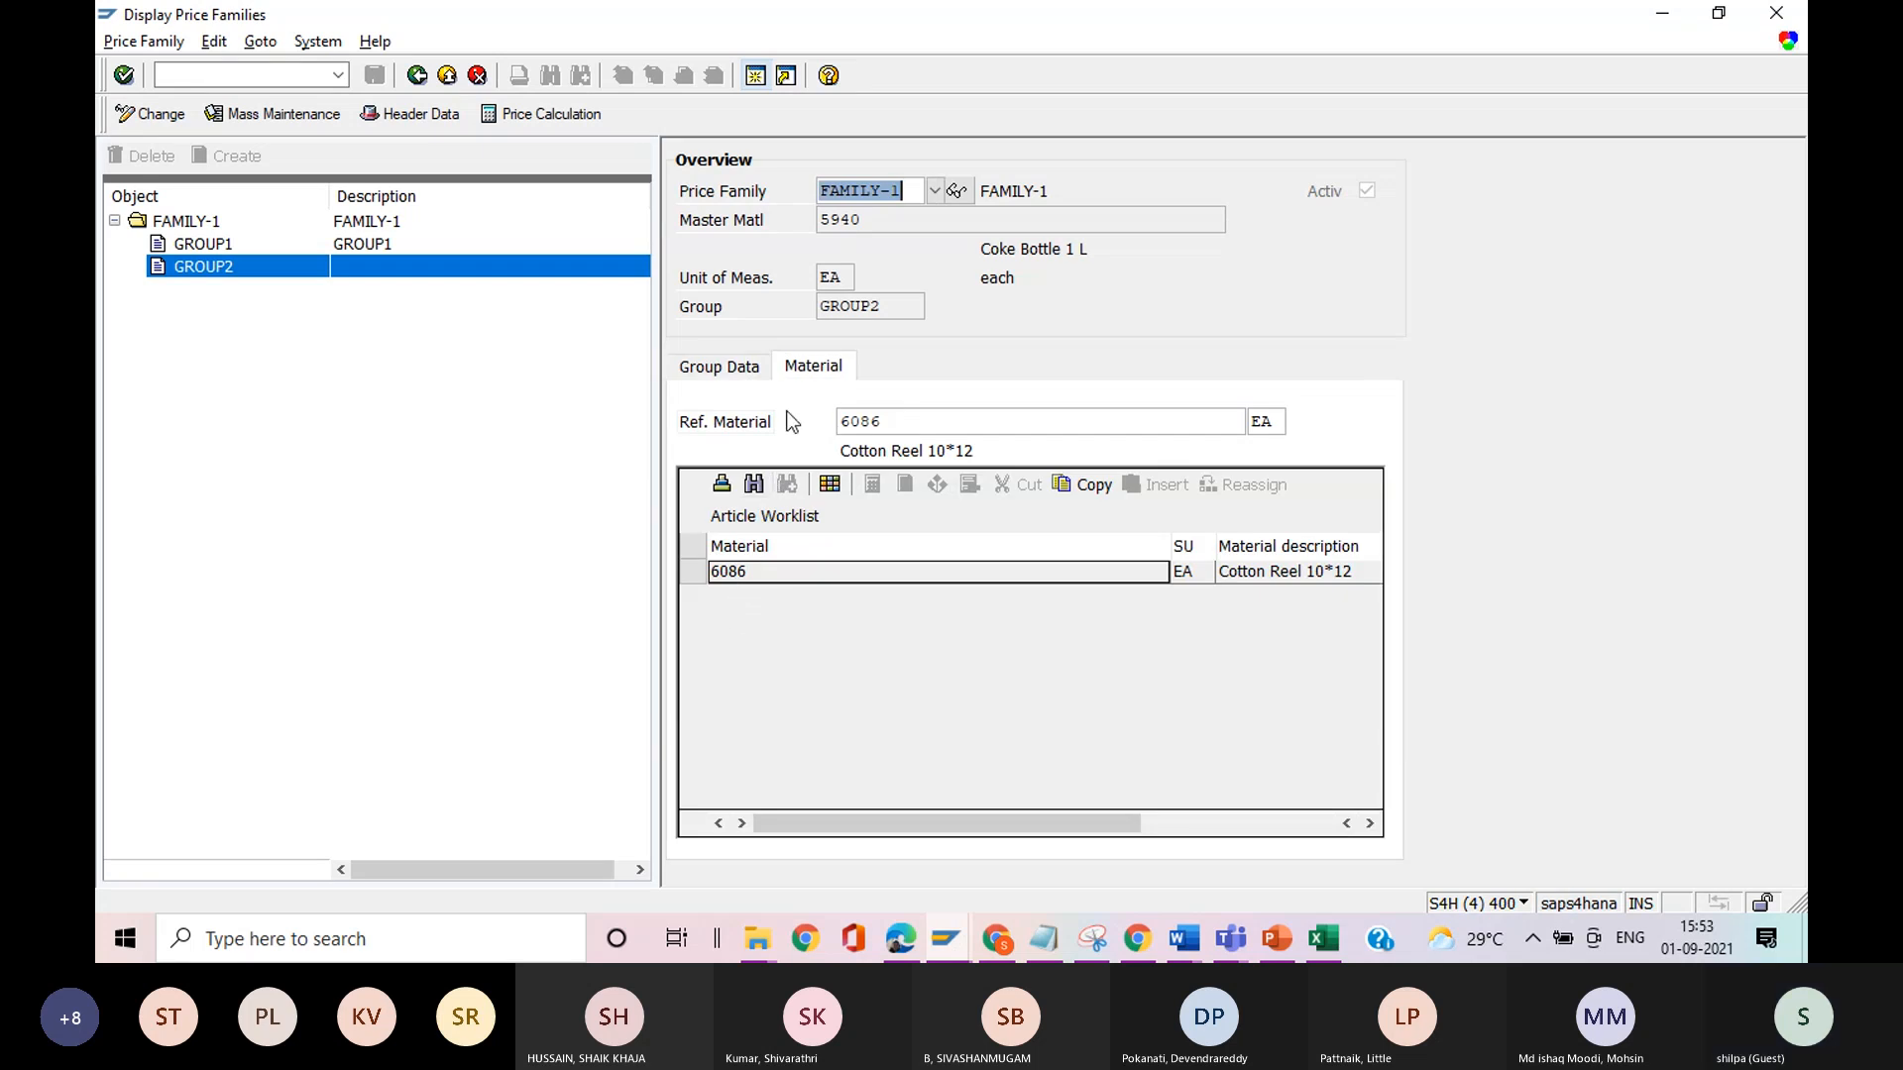
pyautogui.hotkey('alt', 'Tab')
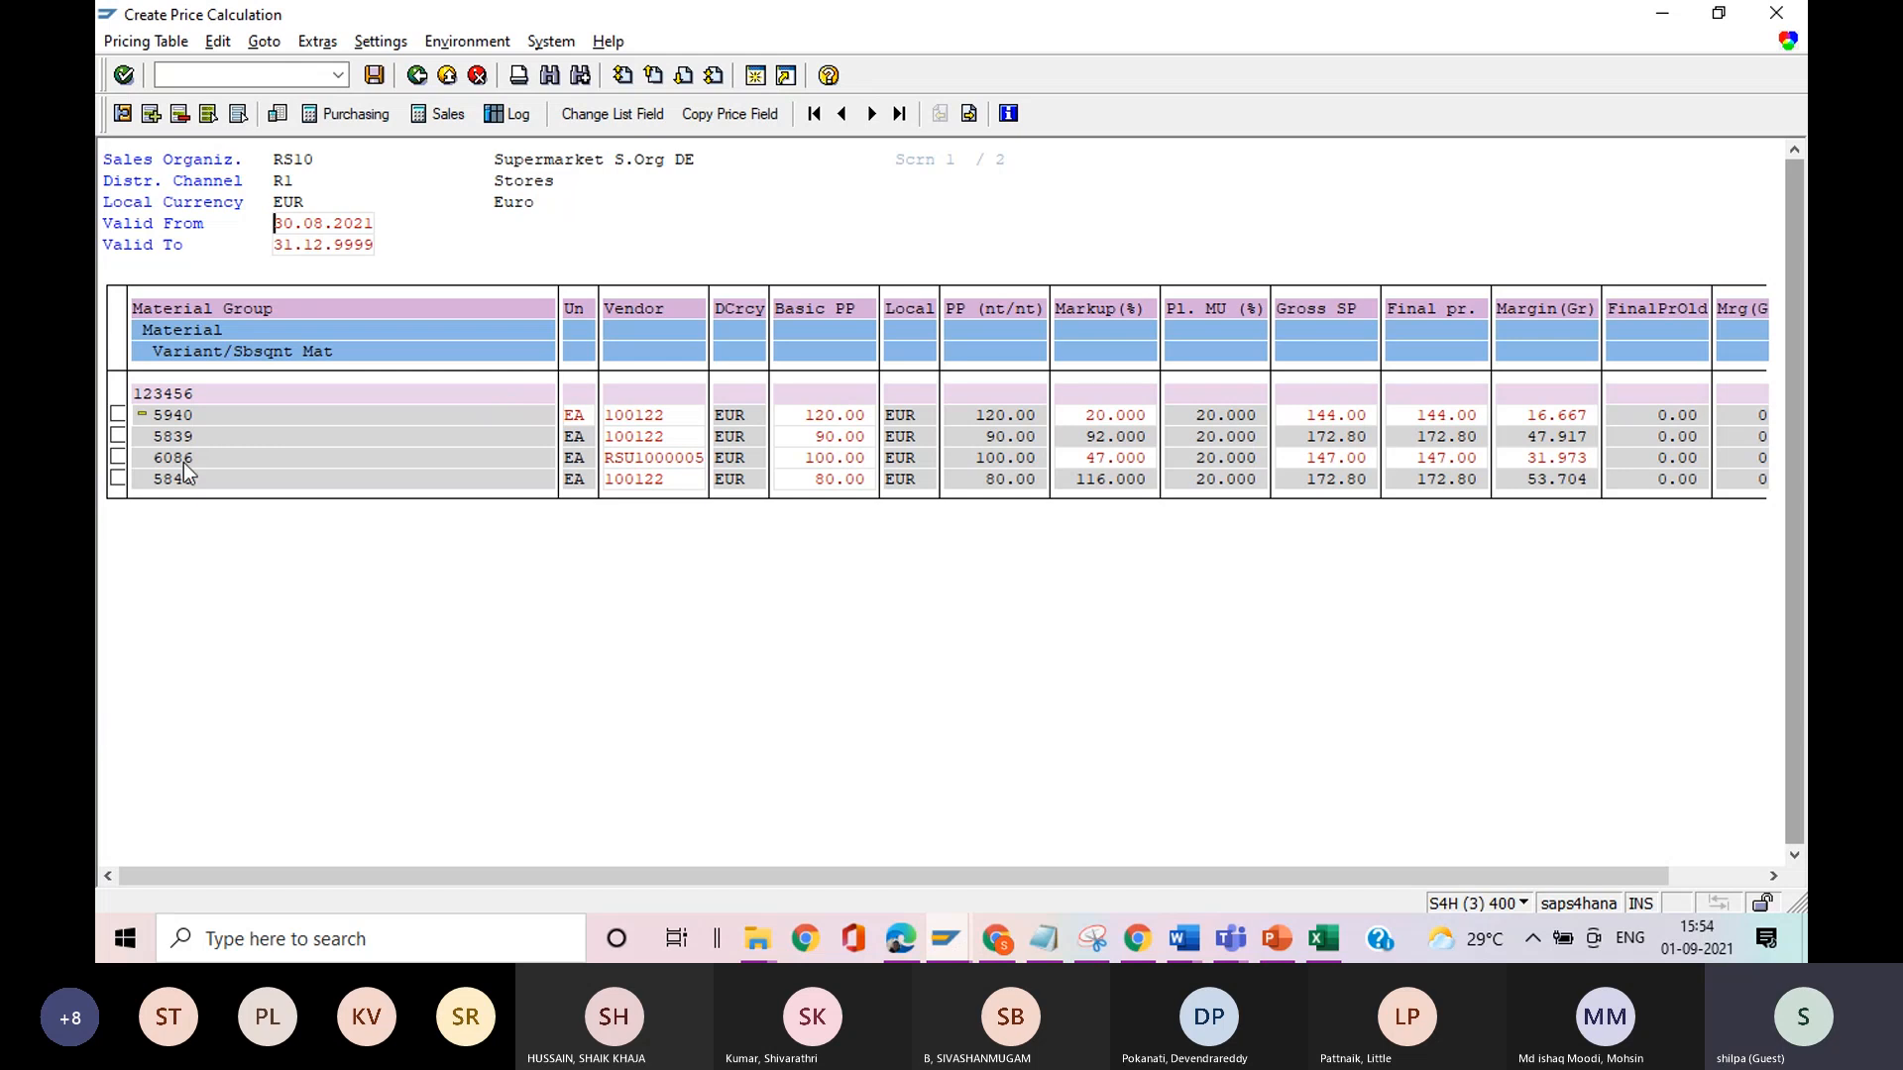
pyautogui.hotkey('alt', 'Tab')
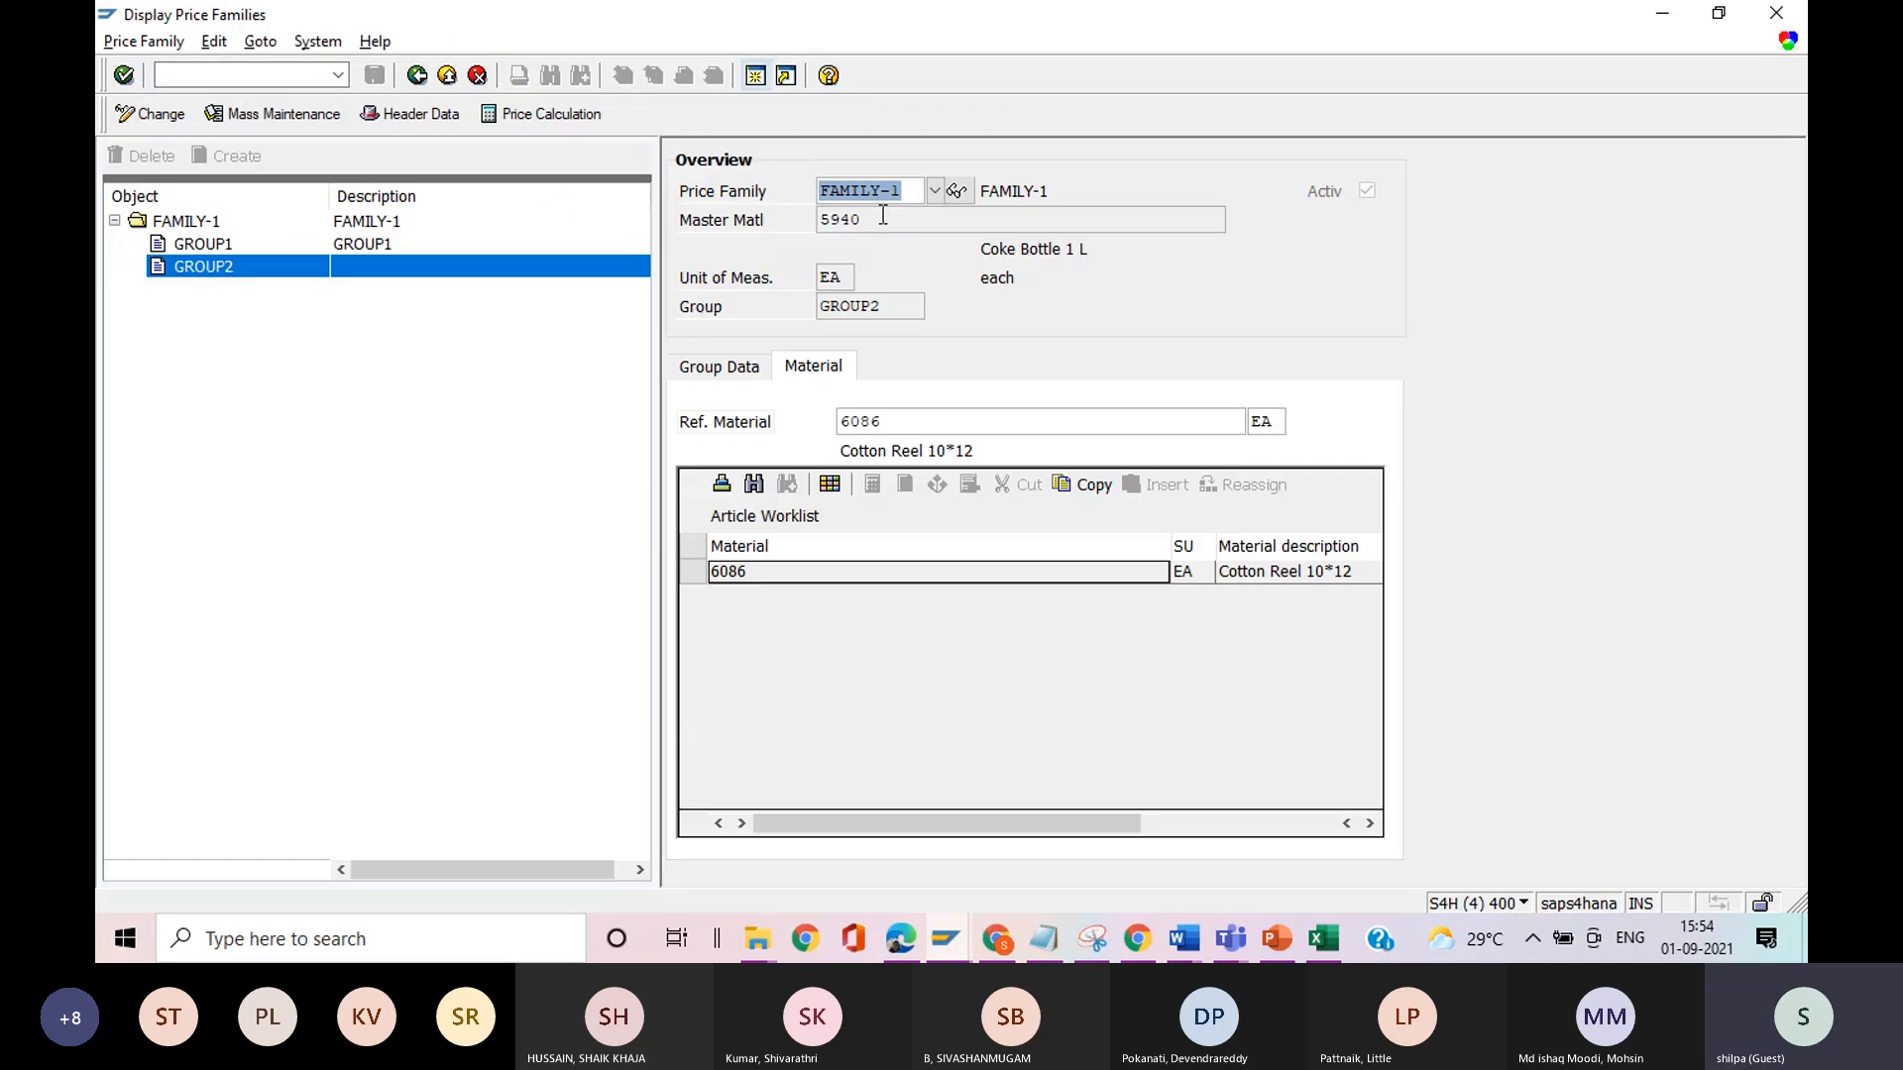
pyautogui.click(206, 245)
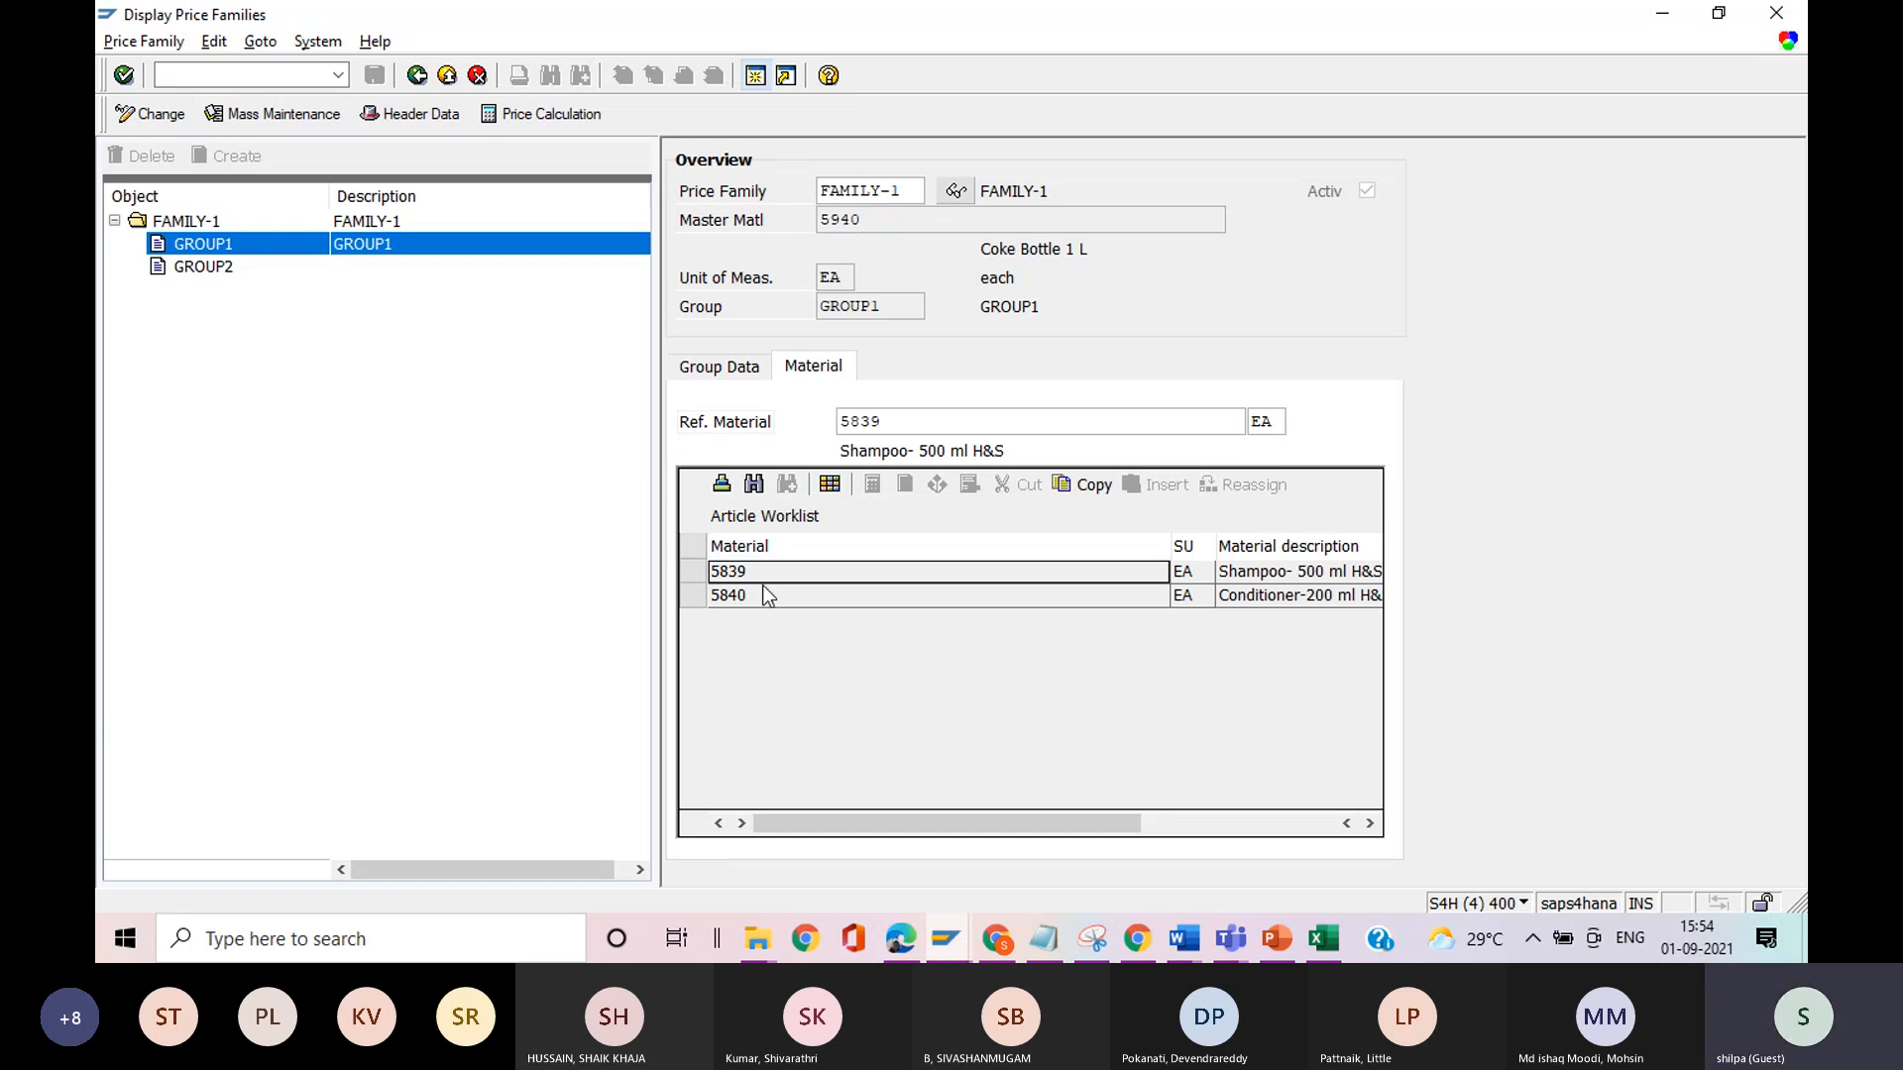
pyautogui.hotkey('alt', 'Tab')
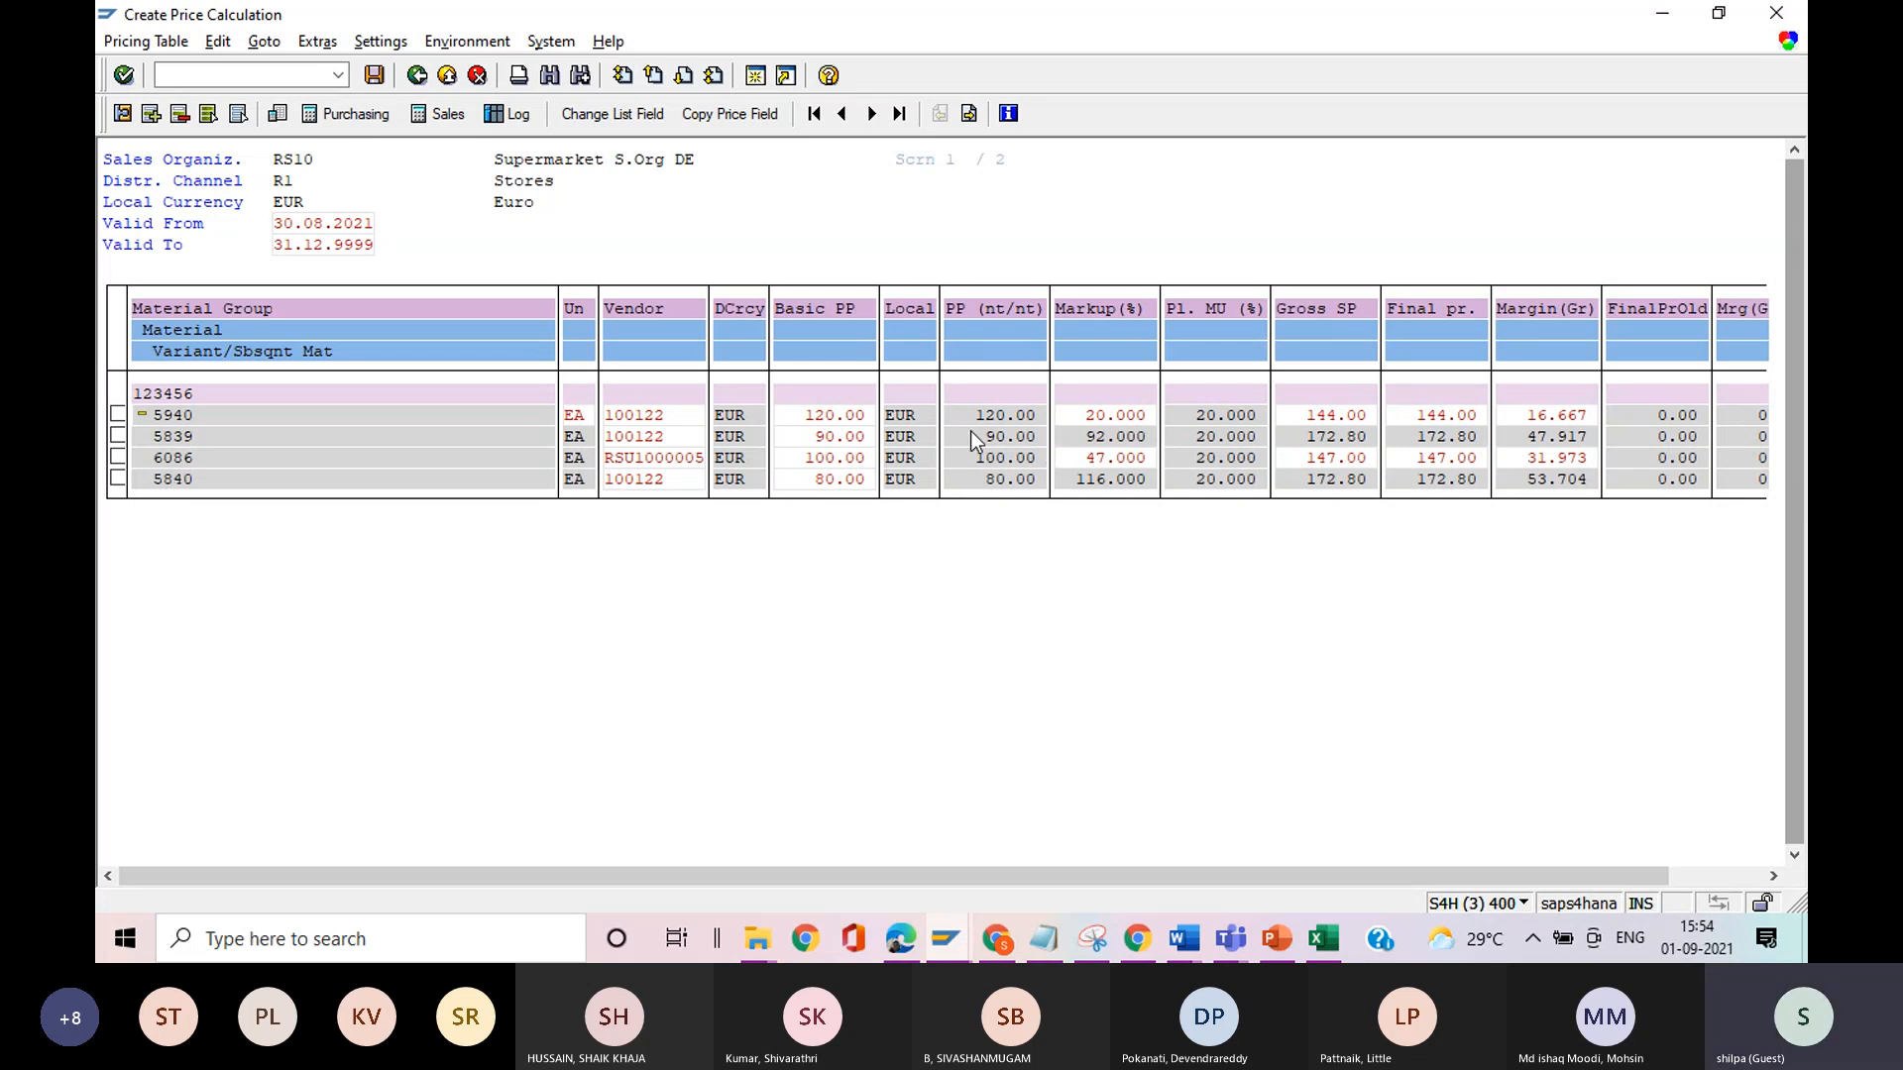
# Set the final price of master material 5940 to 120.00 EUR in the price calculation.
pyautogui.click(1446, 418)
pyautogui.press('BackSpace')
pyautogui.press('BackSpace')
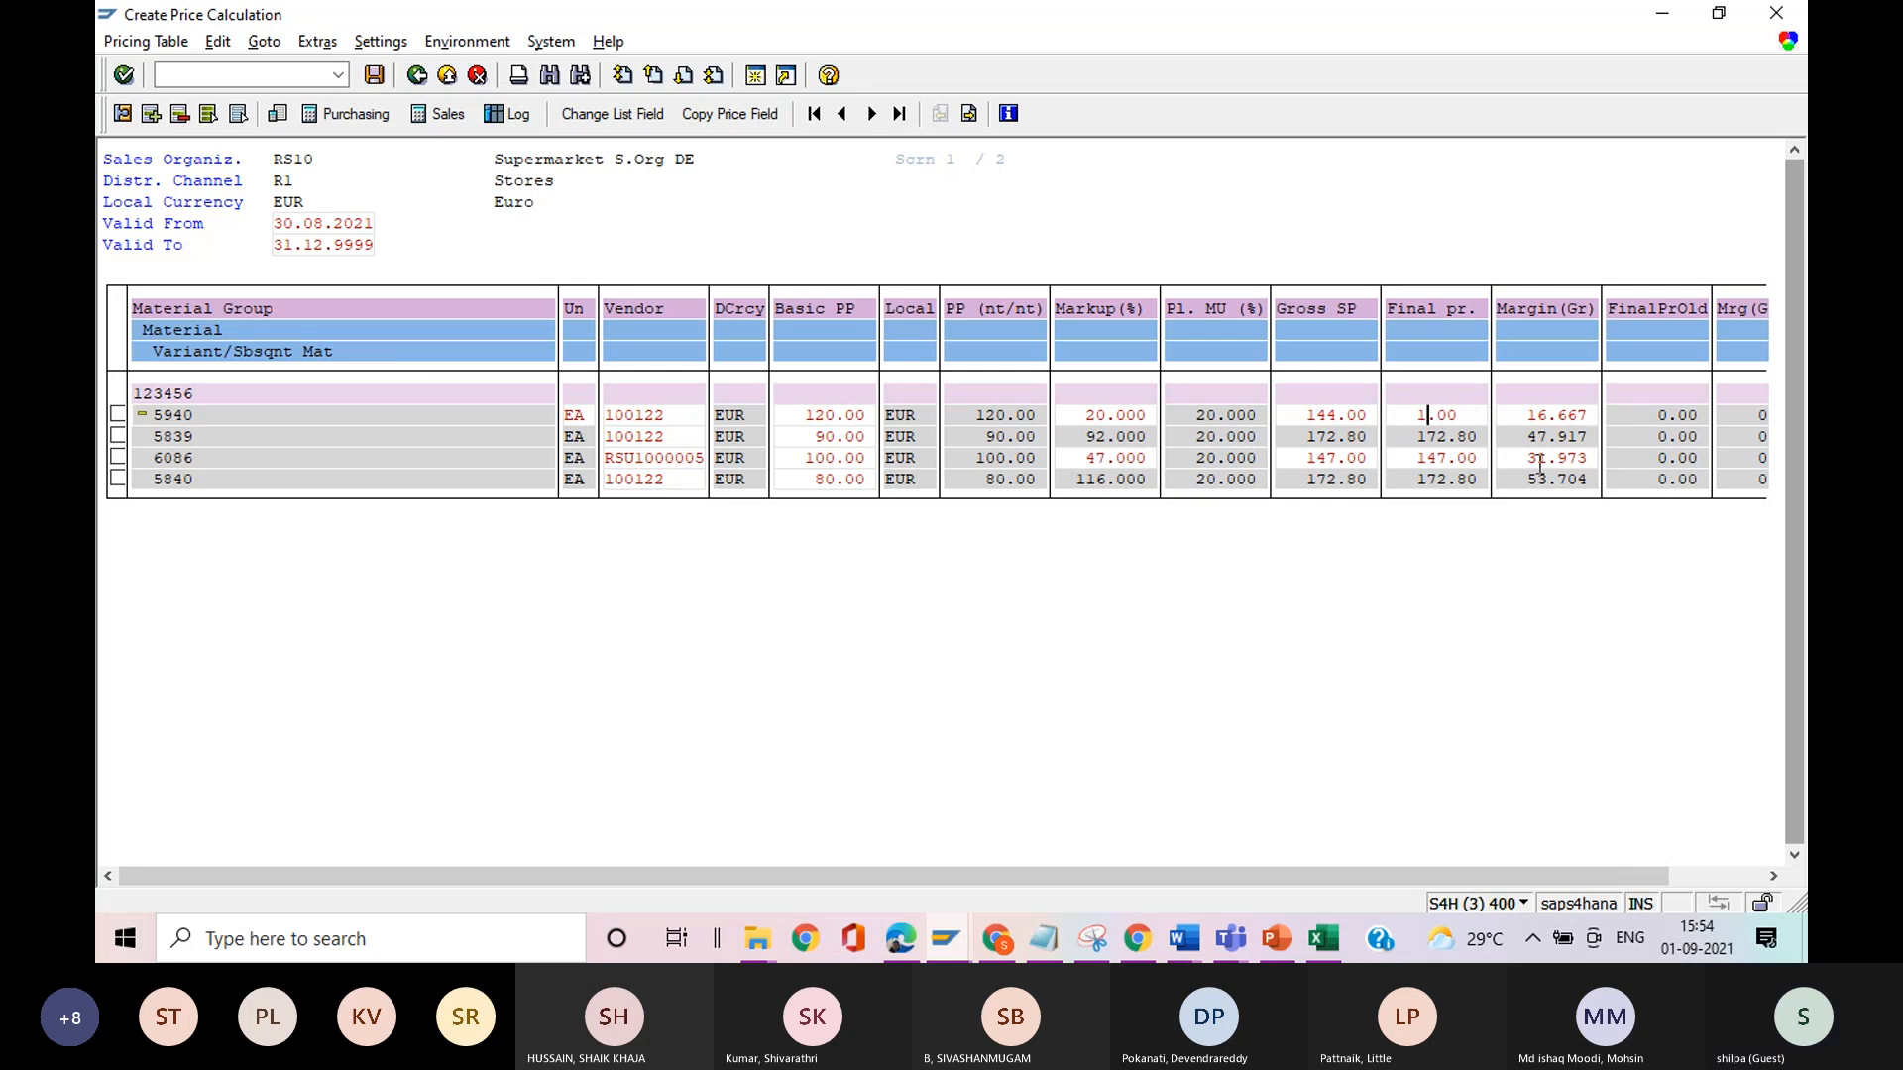
pyautogui.write('20')
pyautogui.press('Return')
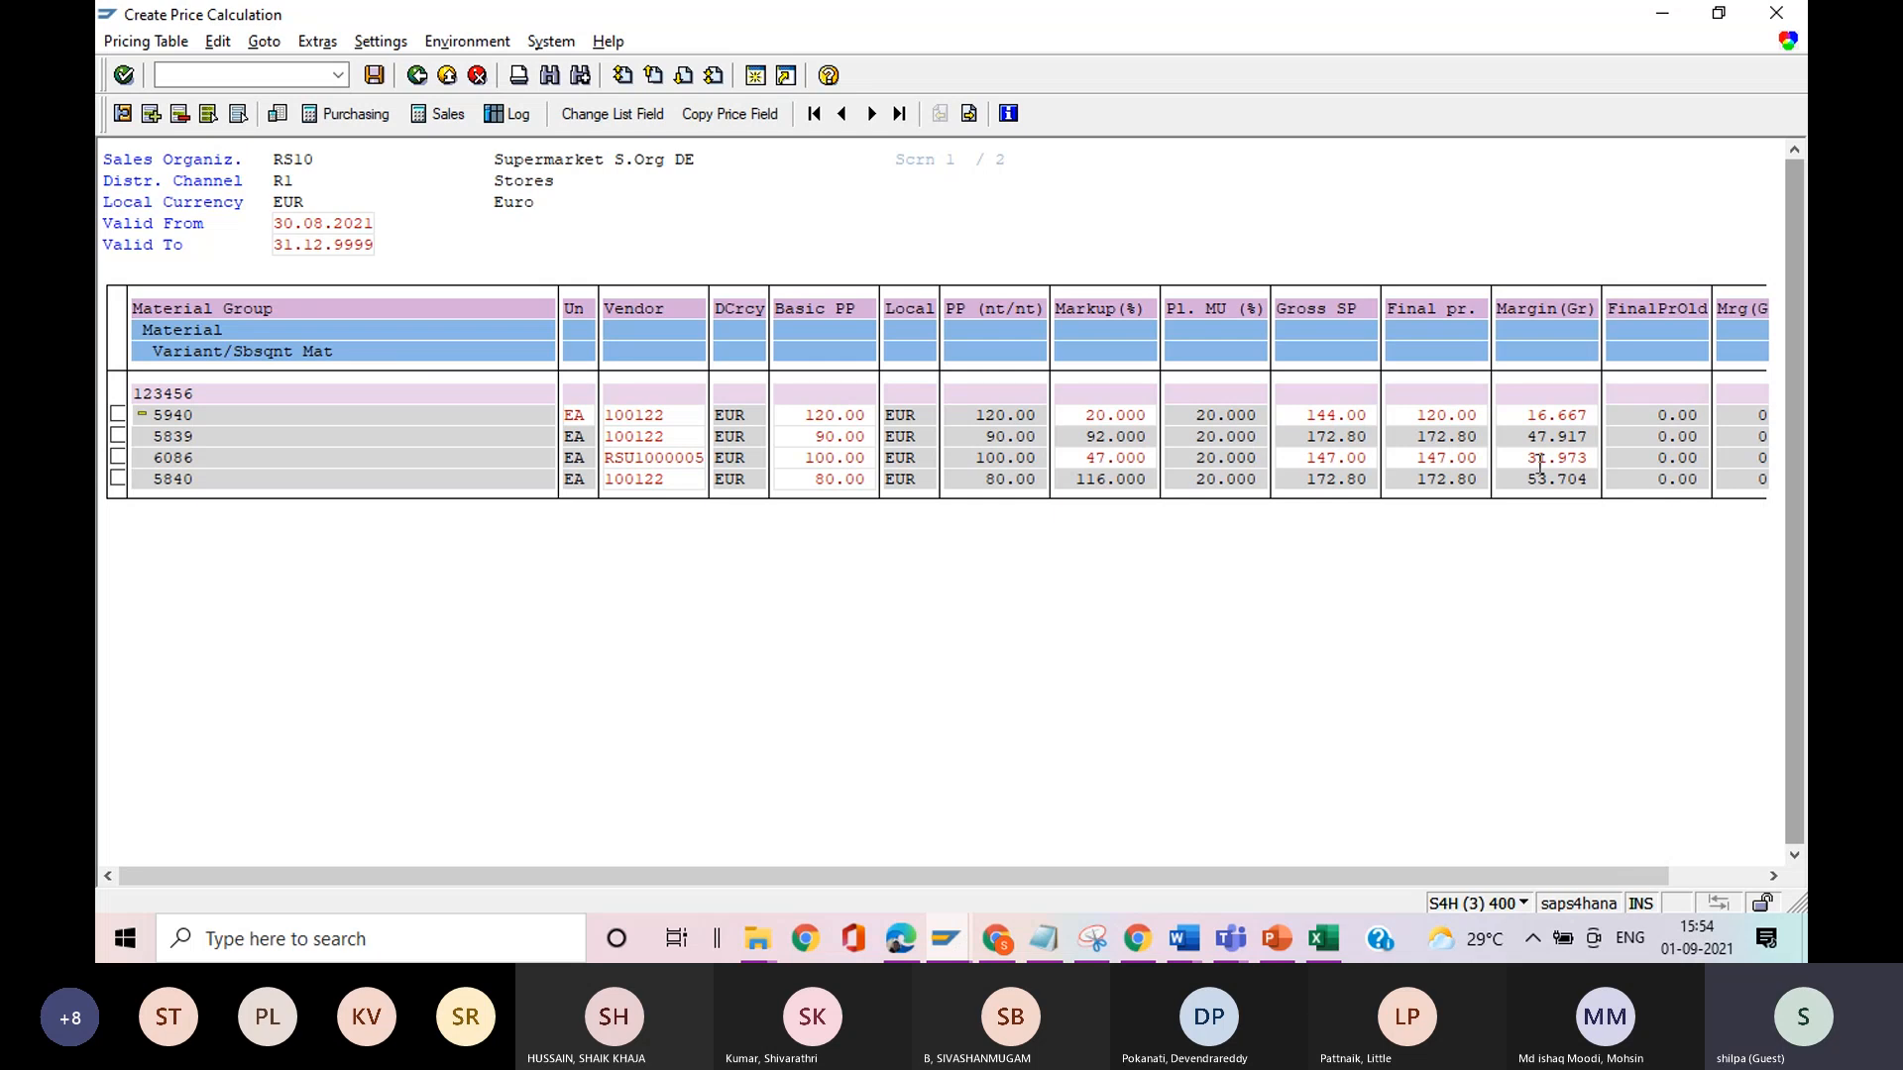
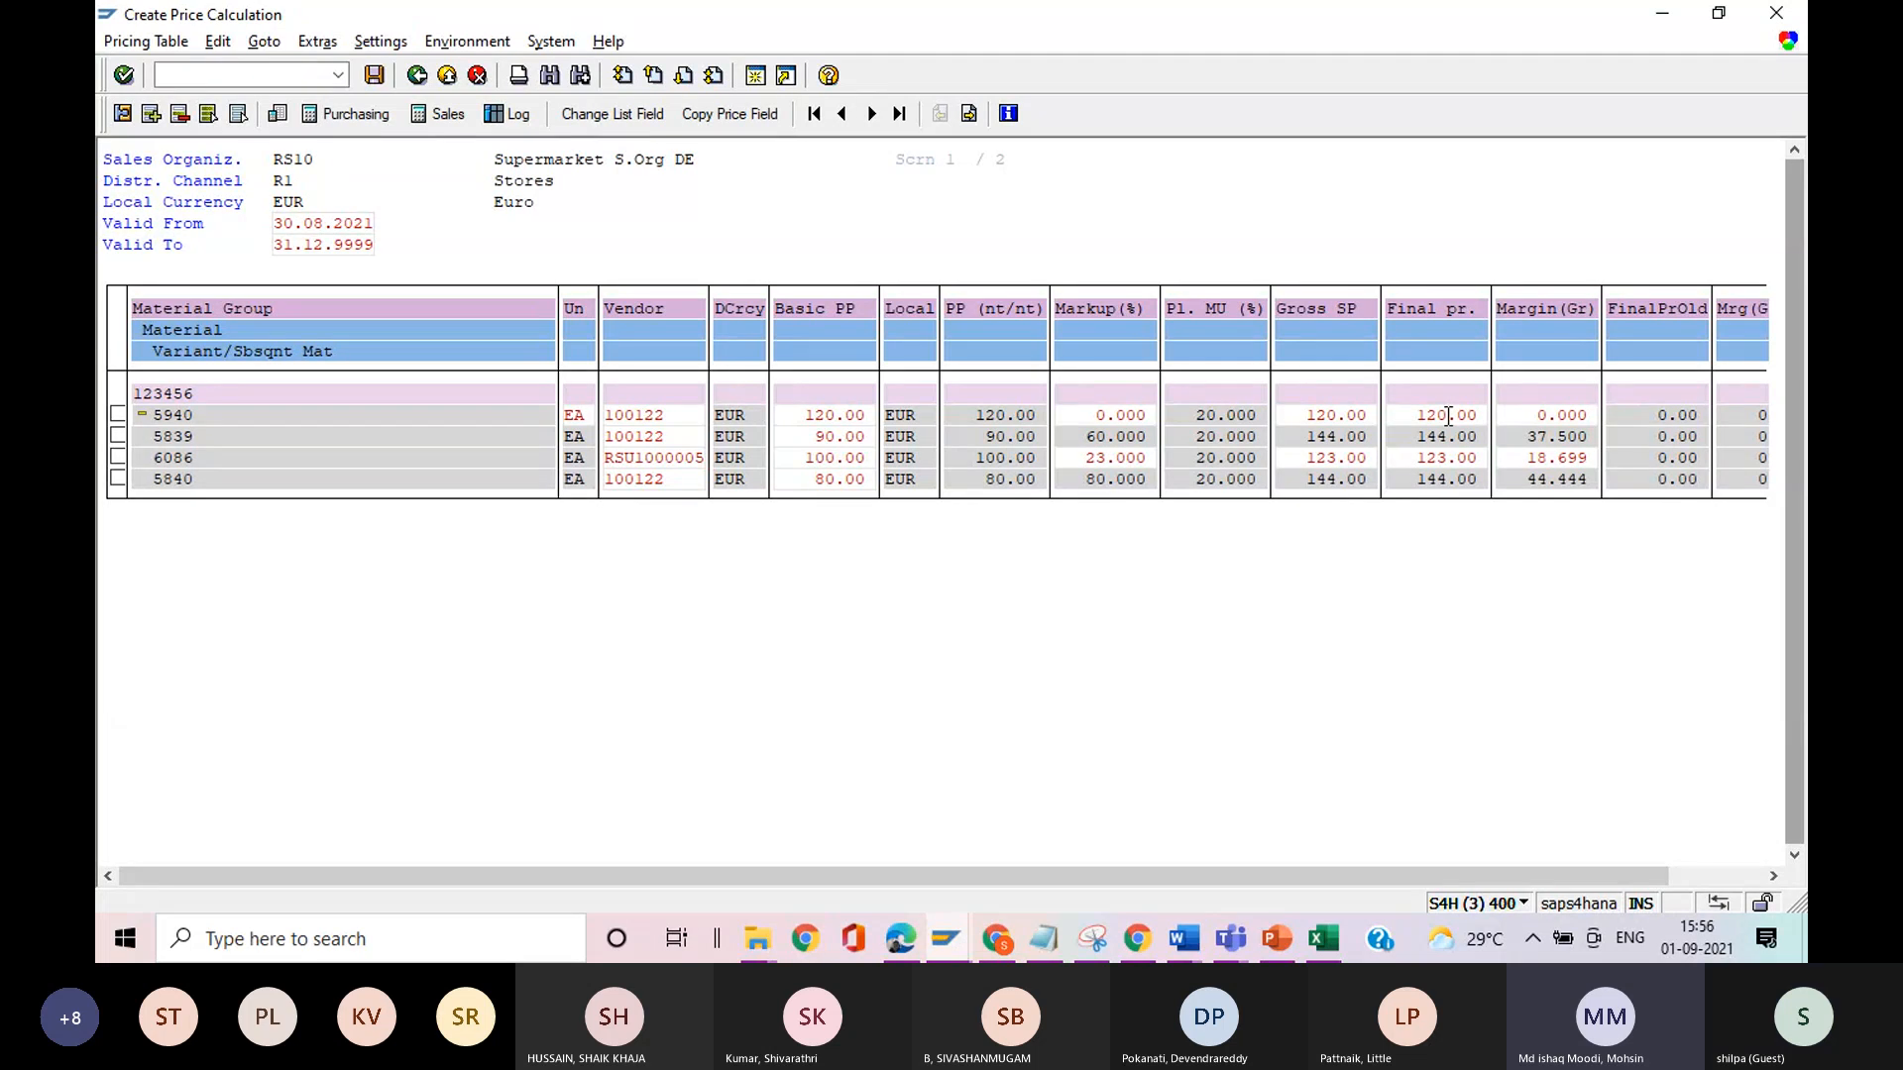
# Set the final price of master material 5940 to 110.00 EUR and recalculate the prices of its family materials.
pyautogui.press('BackSpace')
pyautogui.press('BackSpace')
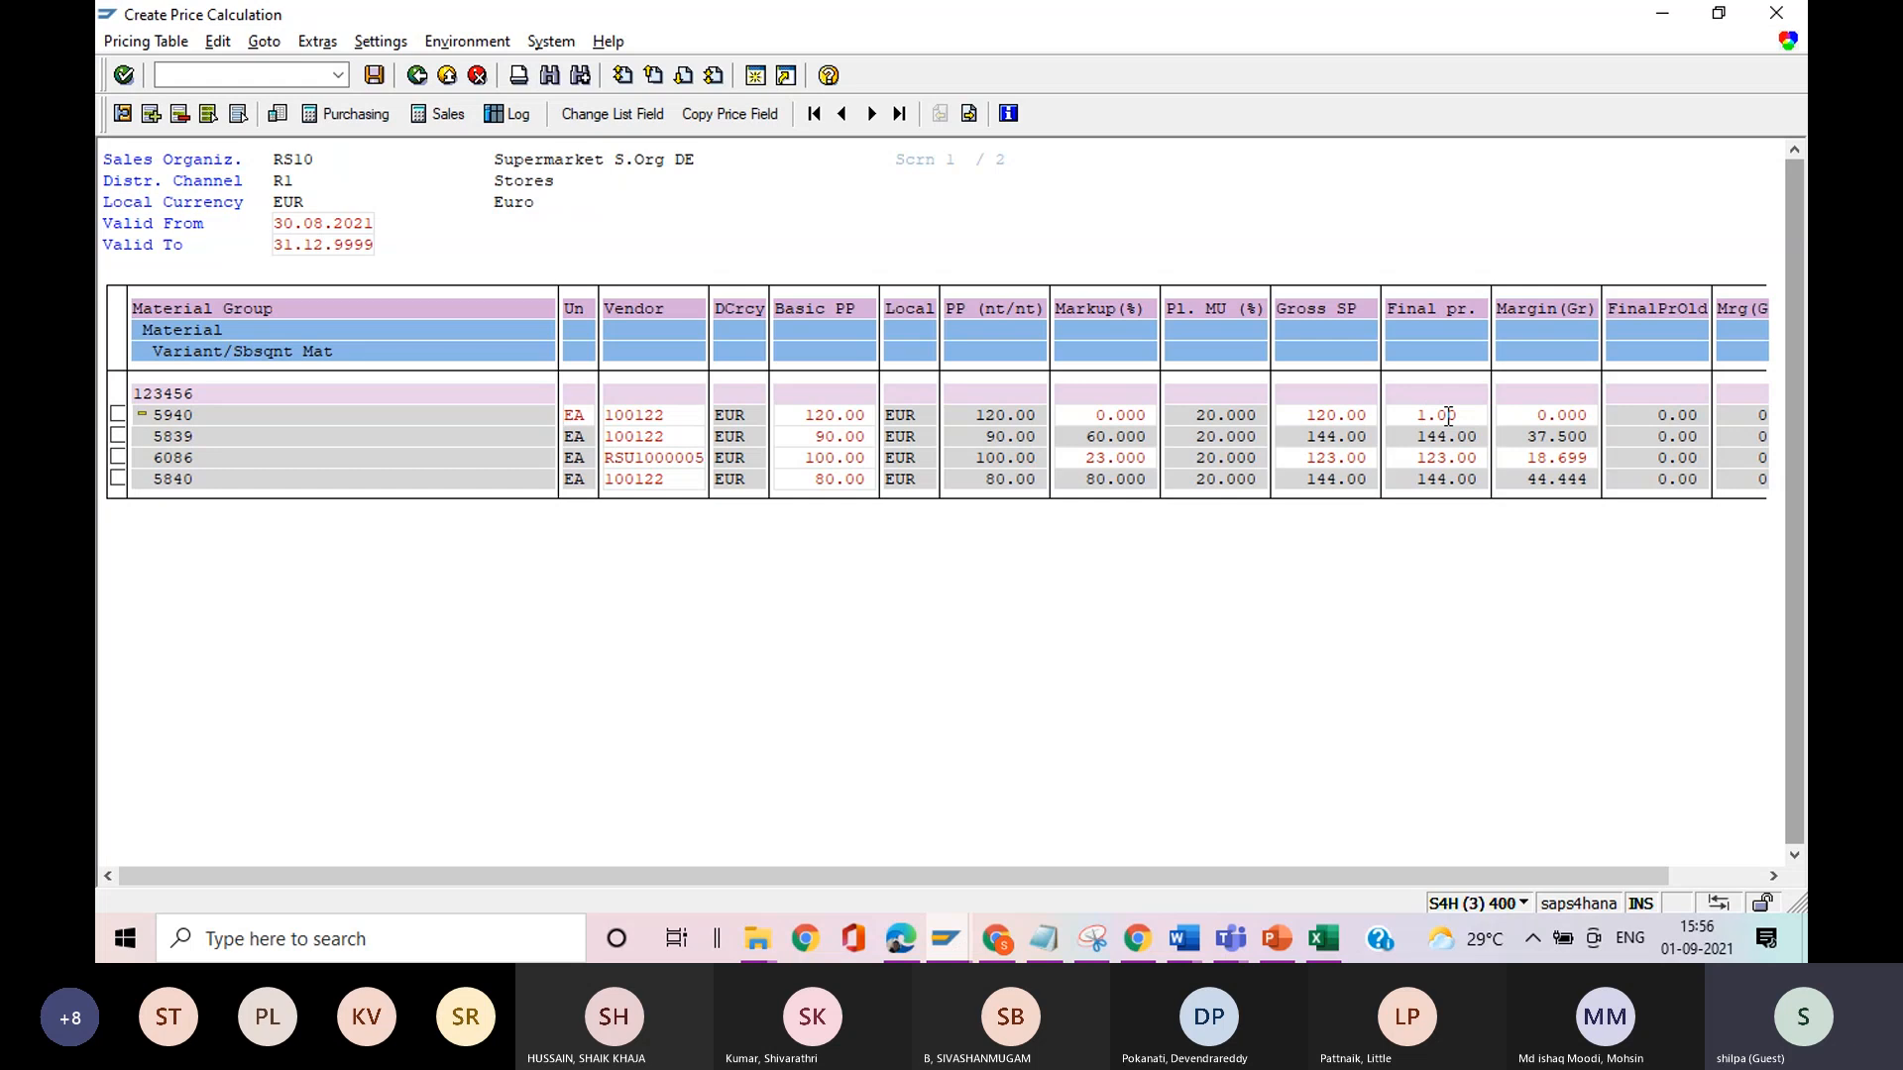
pyautogui.write('10')
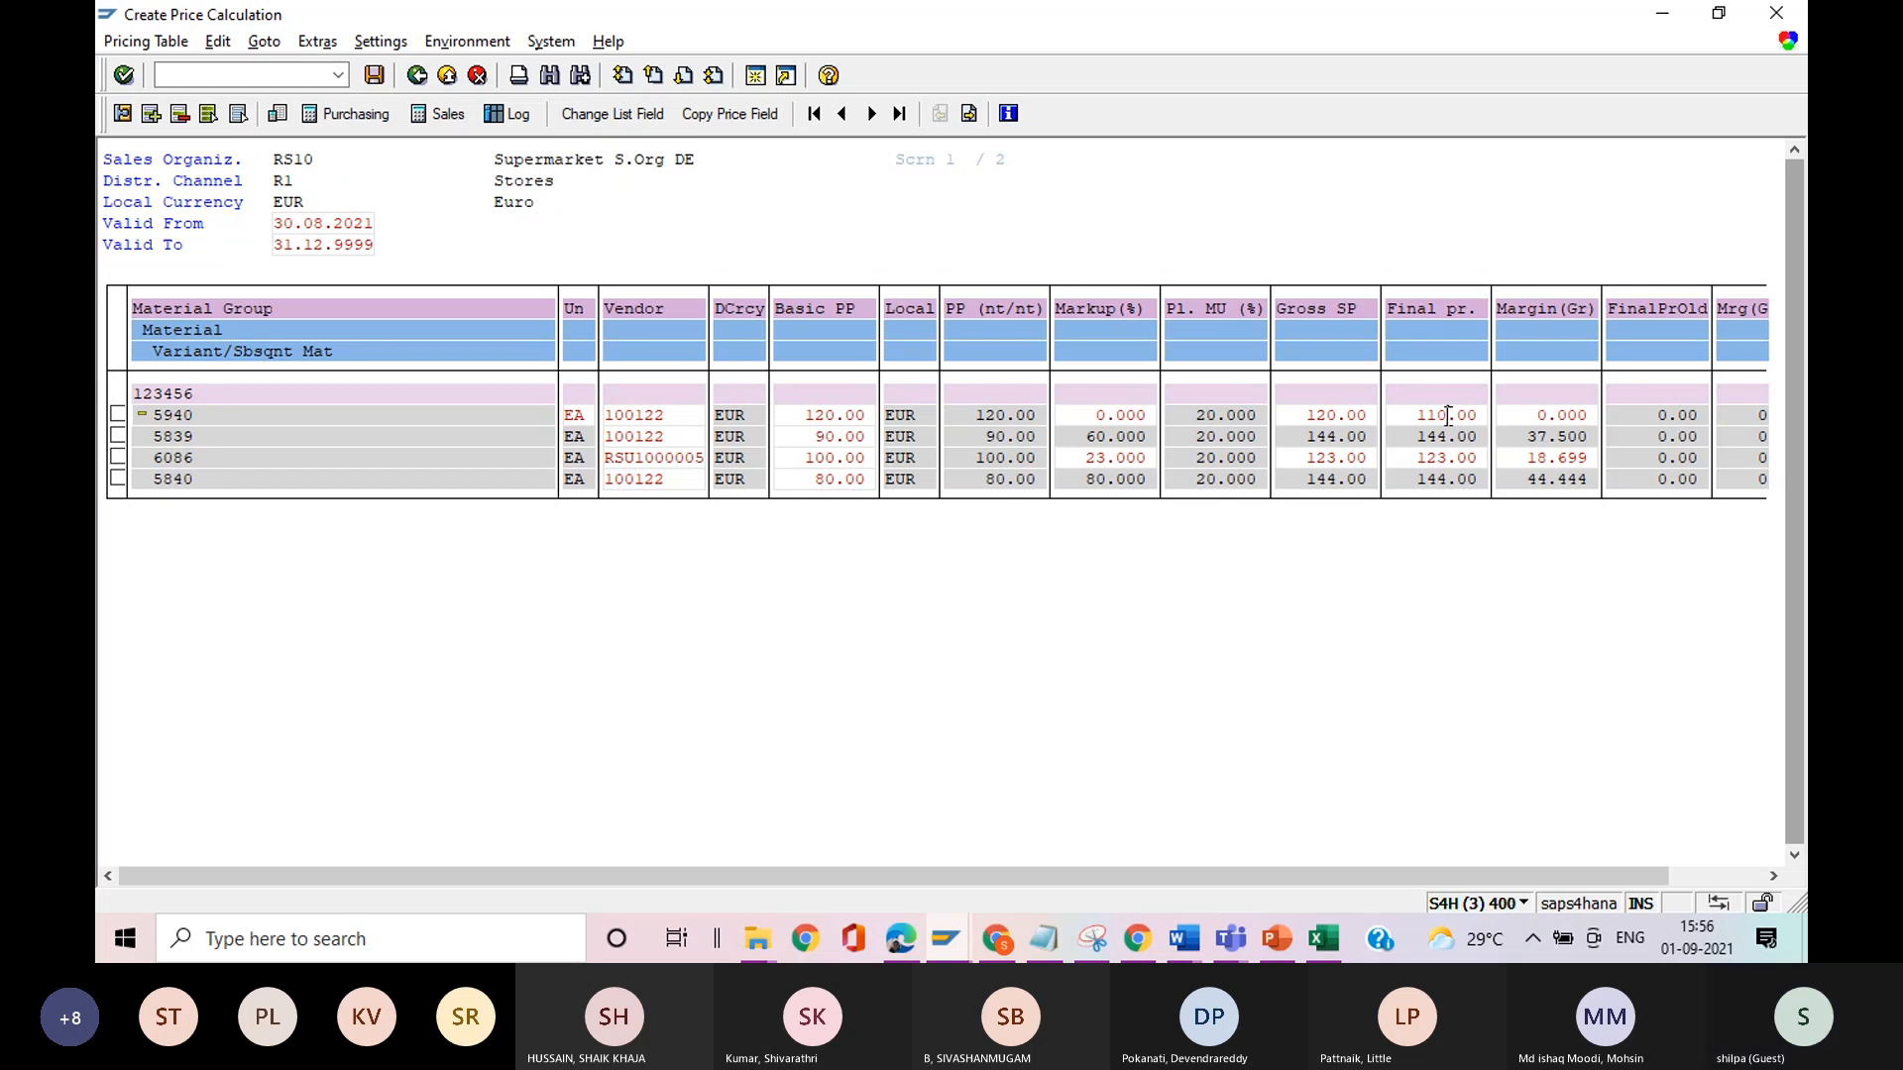
pyautogui.press('Return')
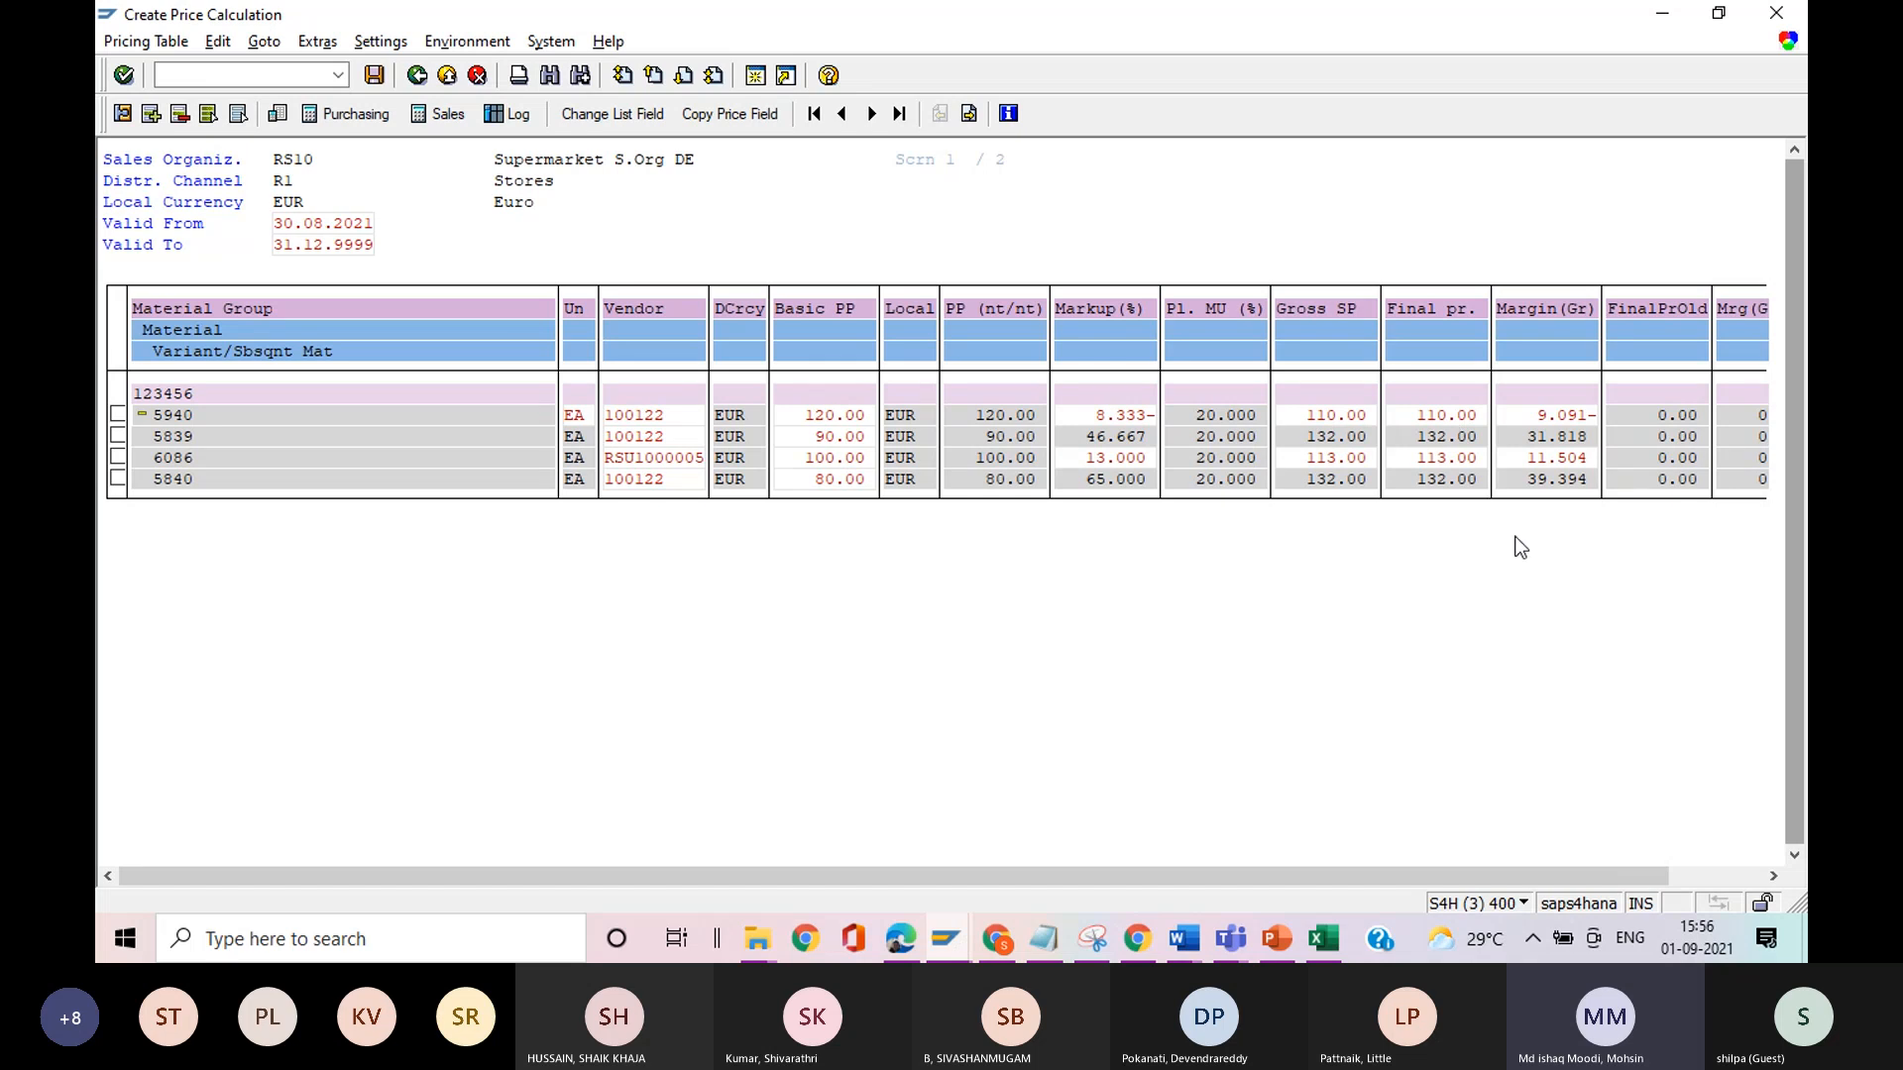
# Set the final price of master material 5940 to 109.00 EUR and recalculate the prices of its family materials.
pyautogui.click(1437, 458)
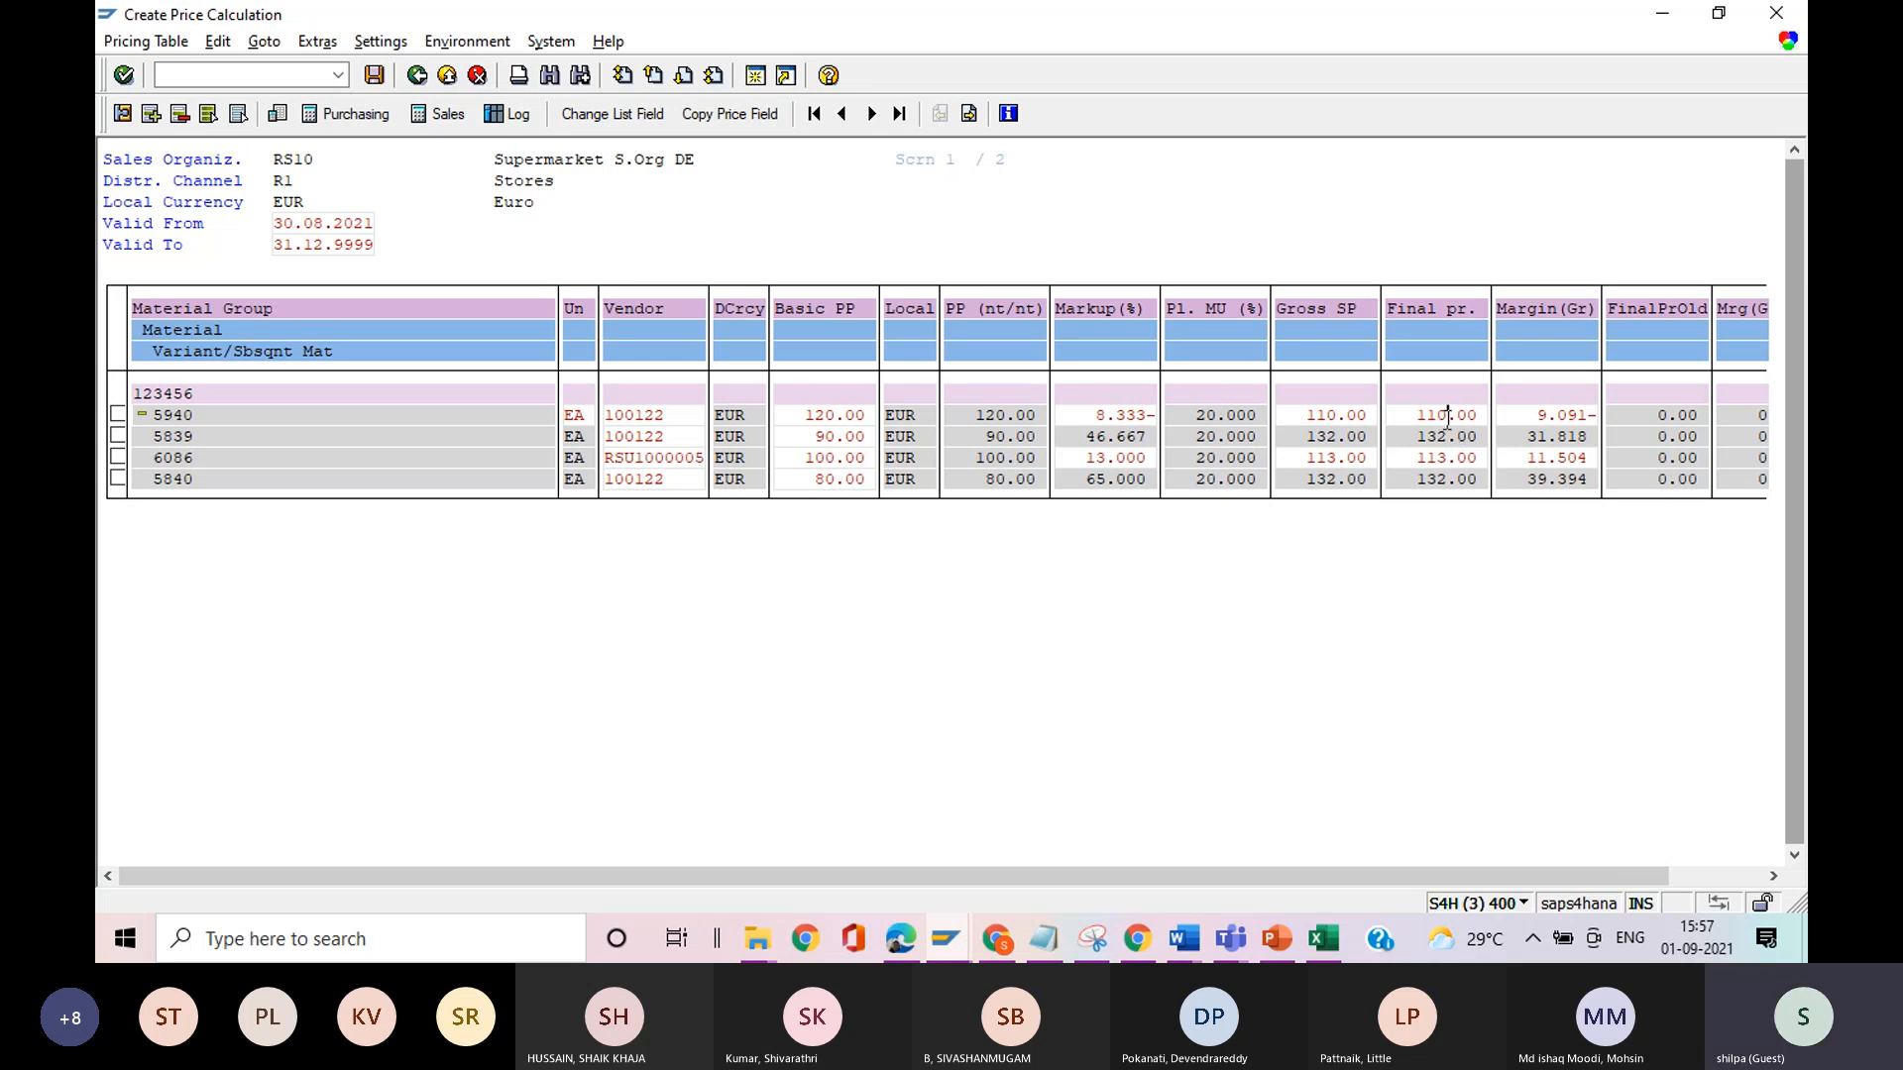
pyautogui.press('BackSpace')
pyautogui.press('BackSpace')
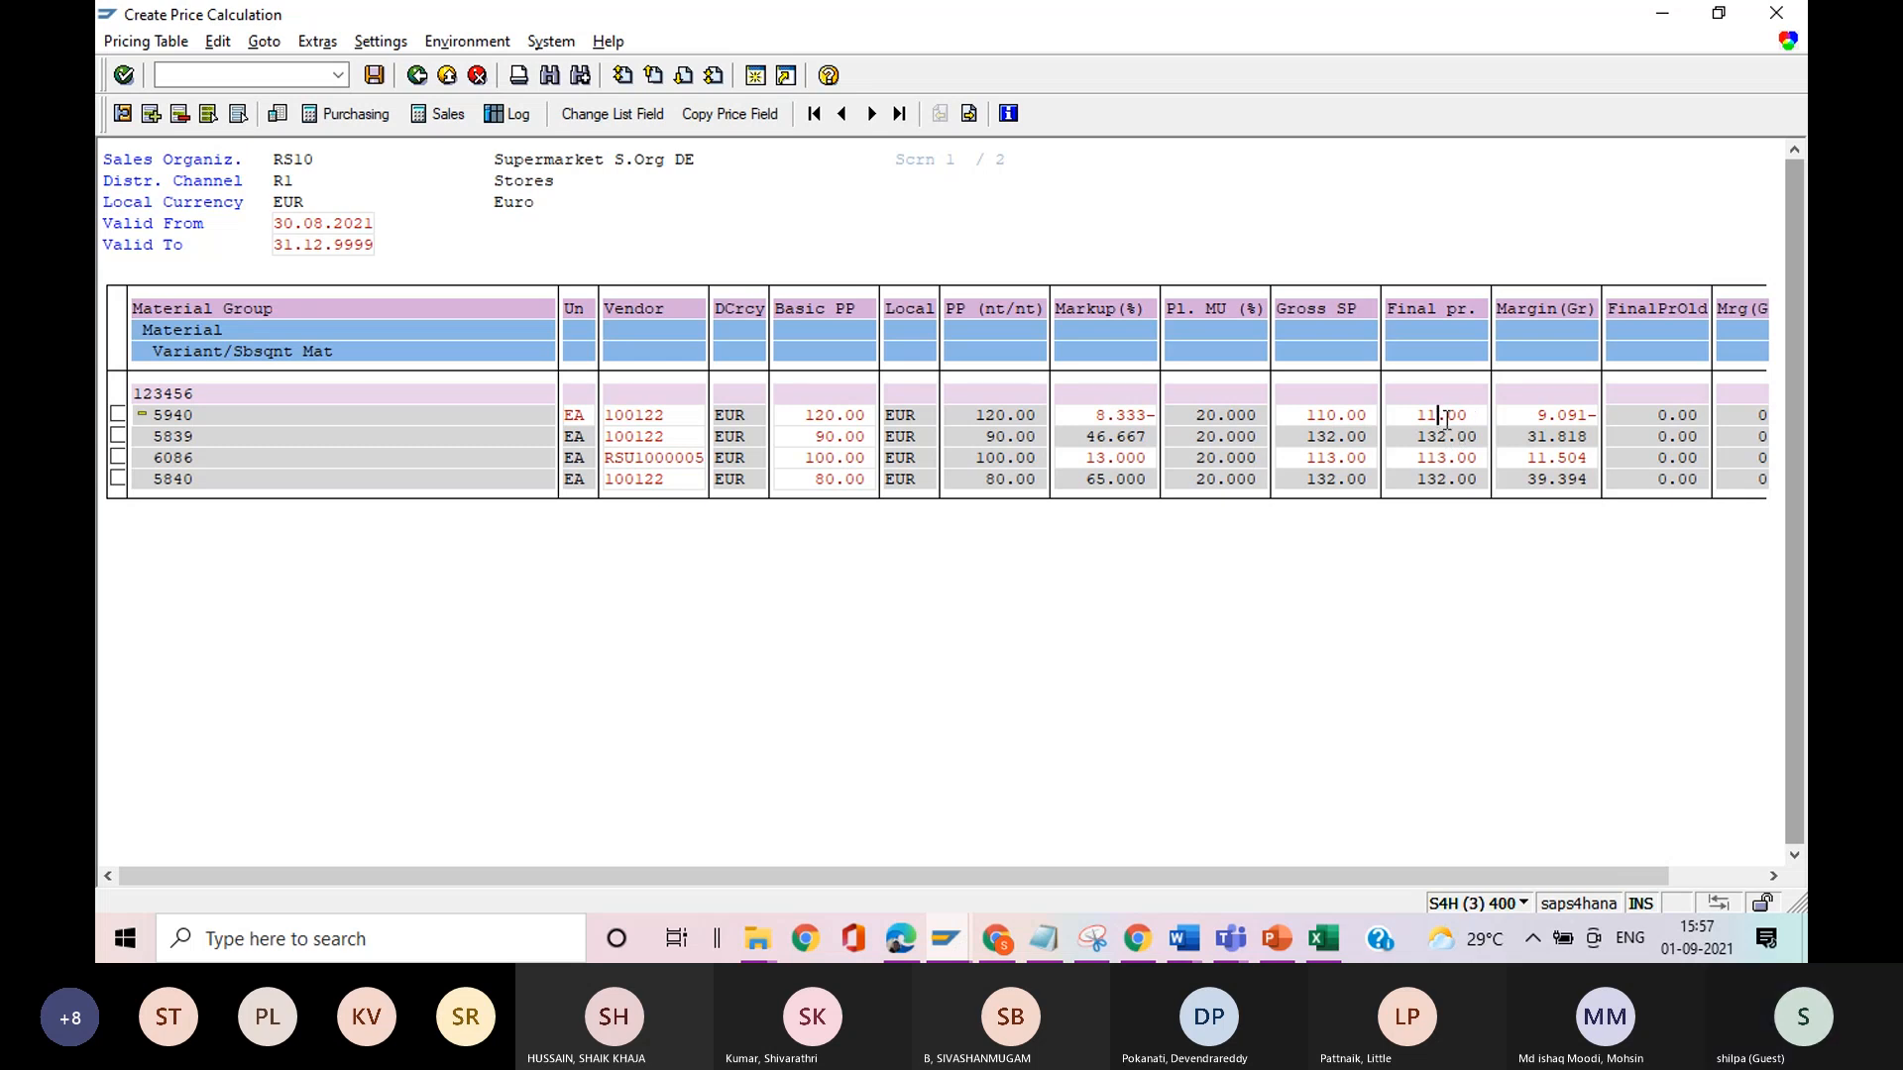
pyautogui.write('09')
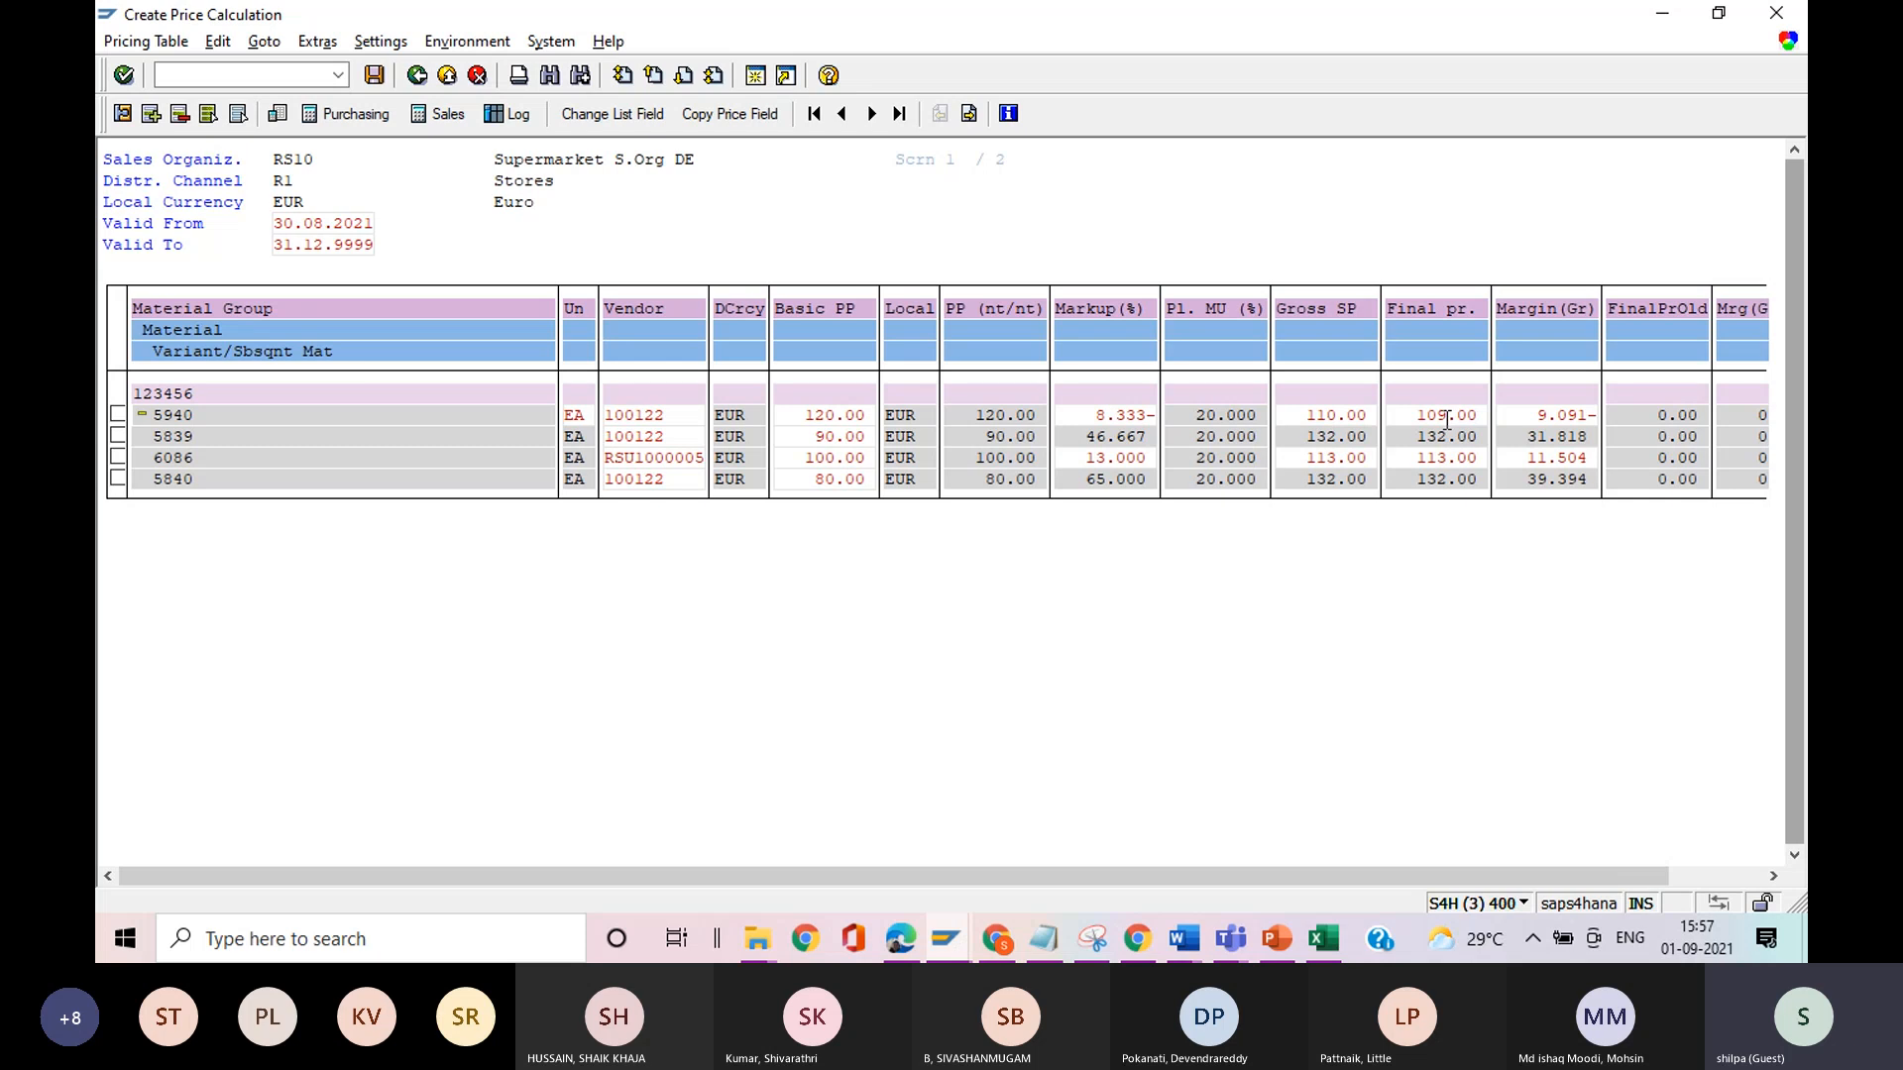
pyautogui.press('Return')
# Put the price calculation aside, switch to the Microsoft Teams meeting window and leave the meeting.
pyautogui.click(1663, 14)
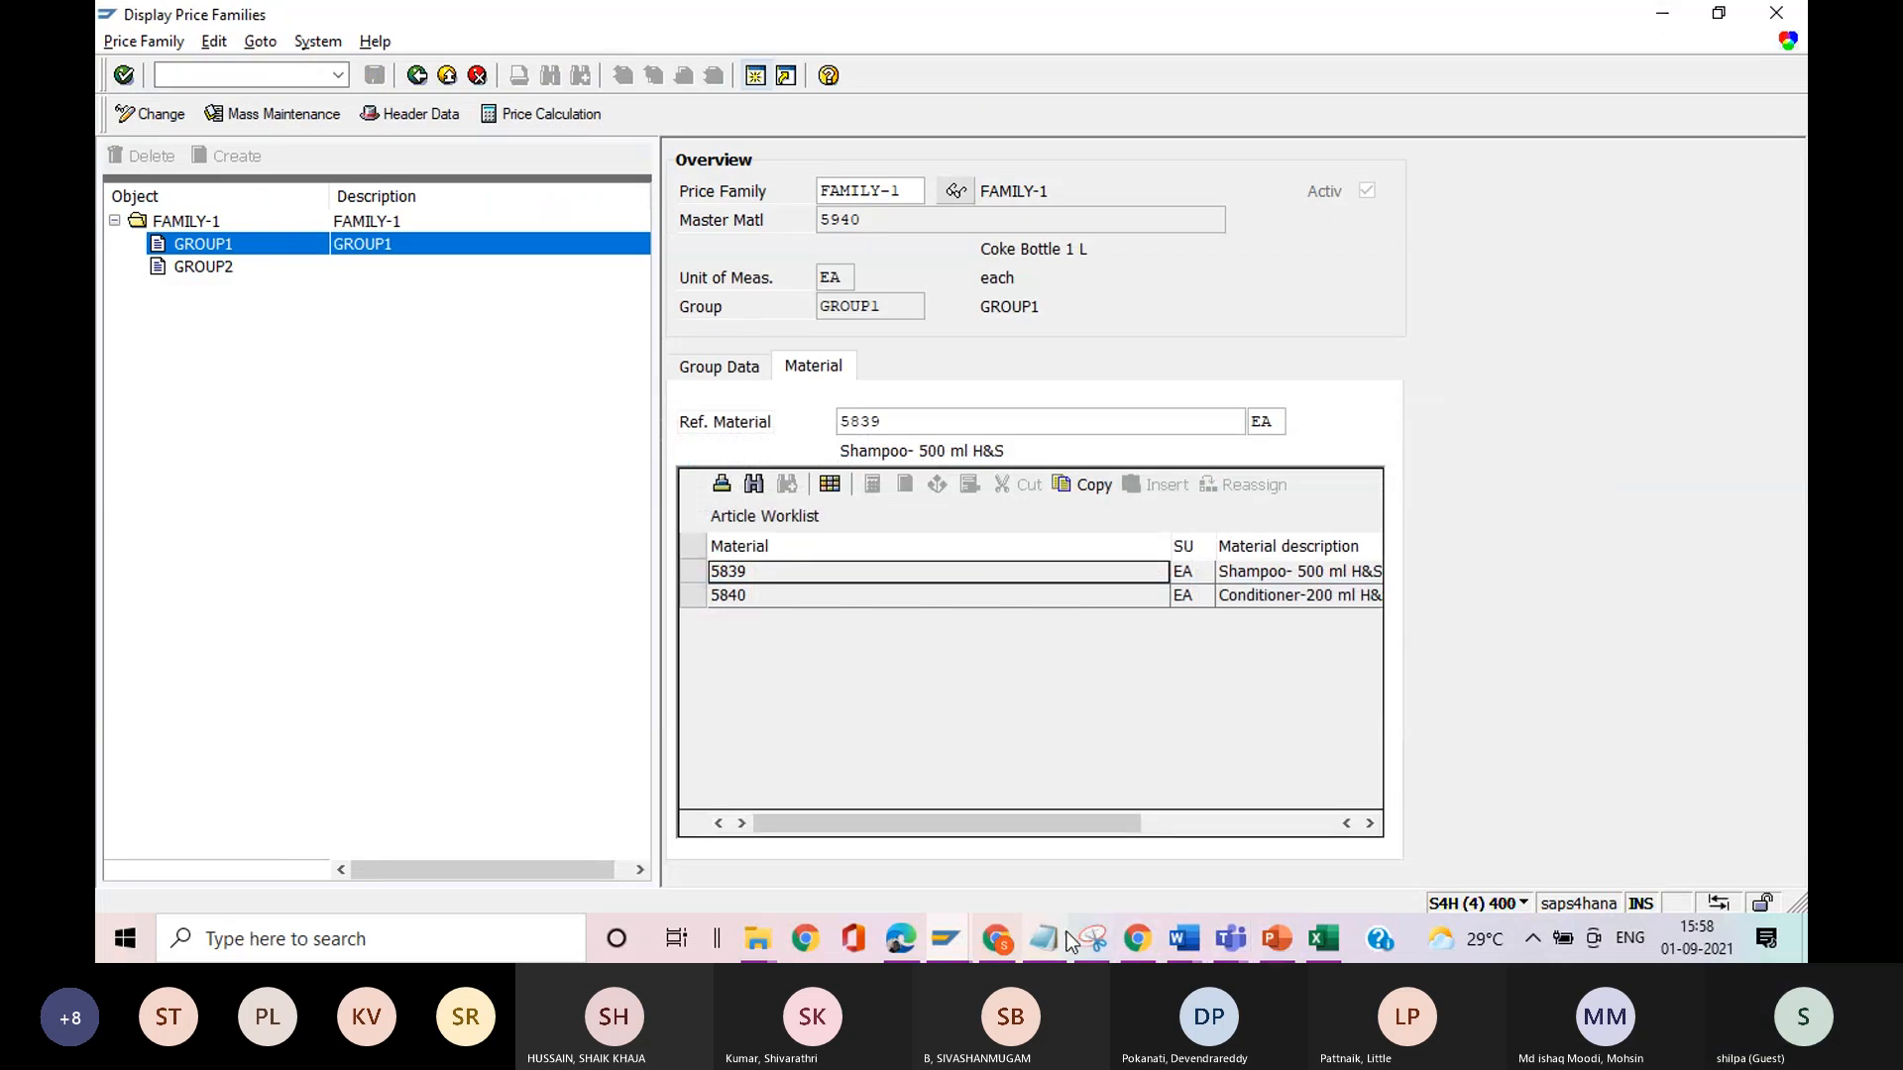
pyautogui.click(997, 935)
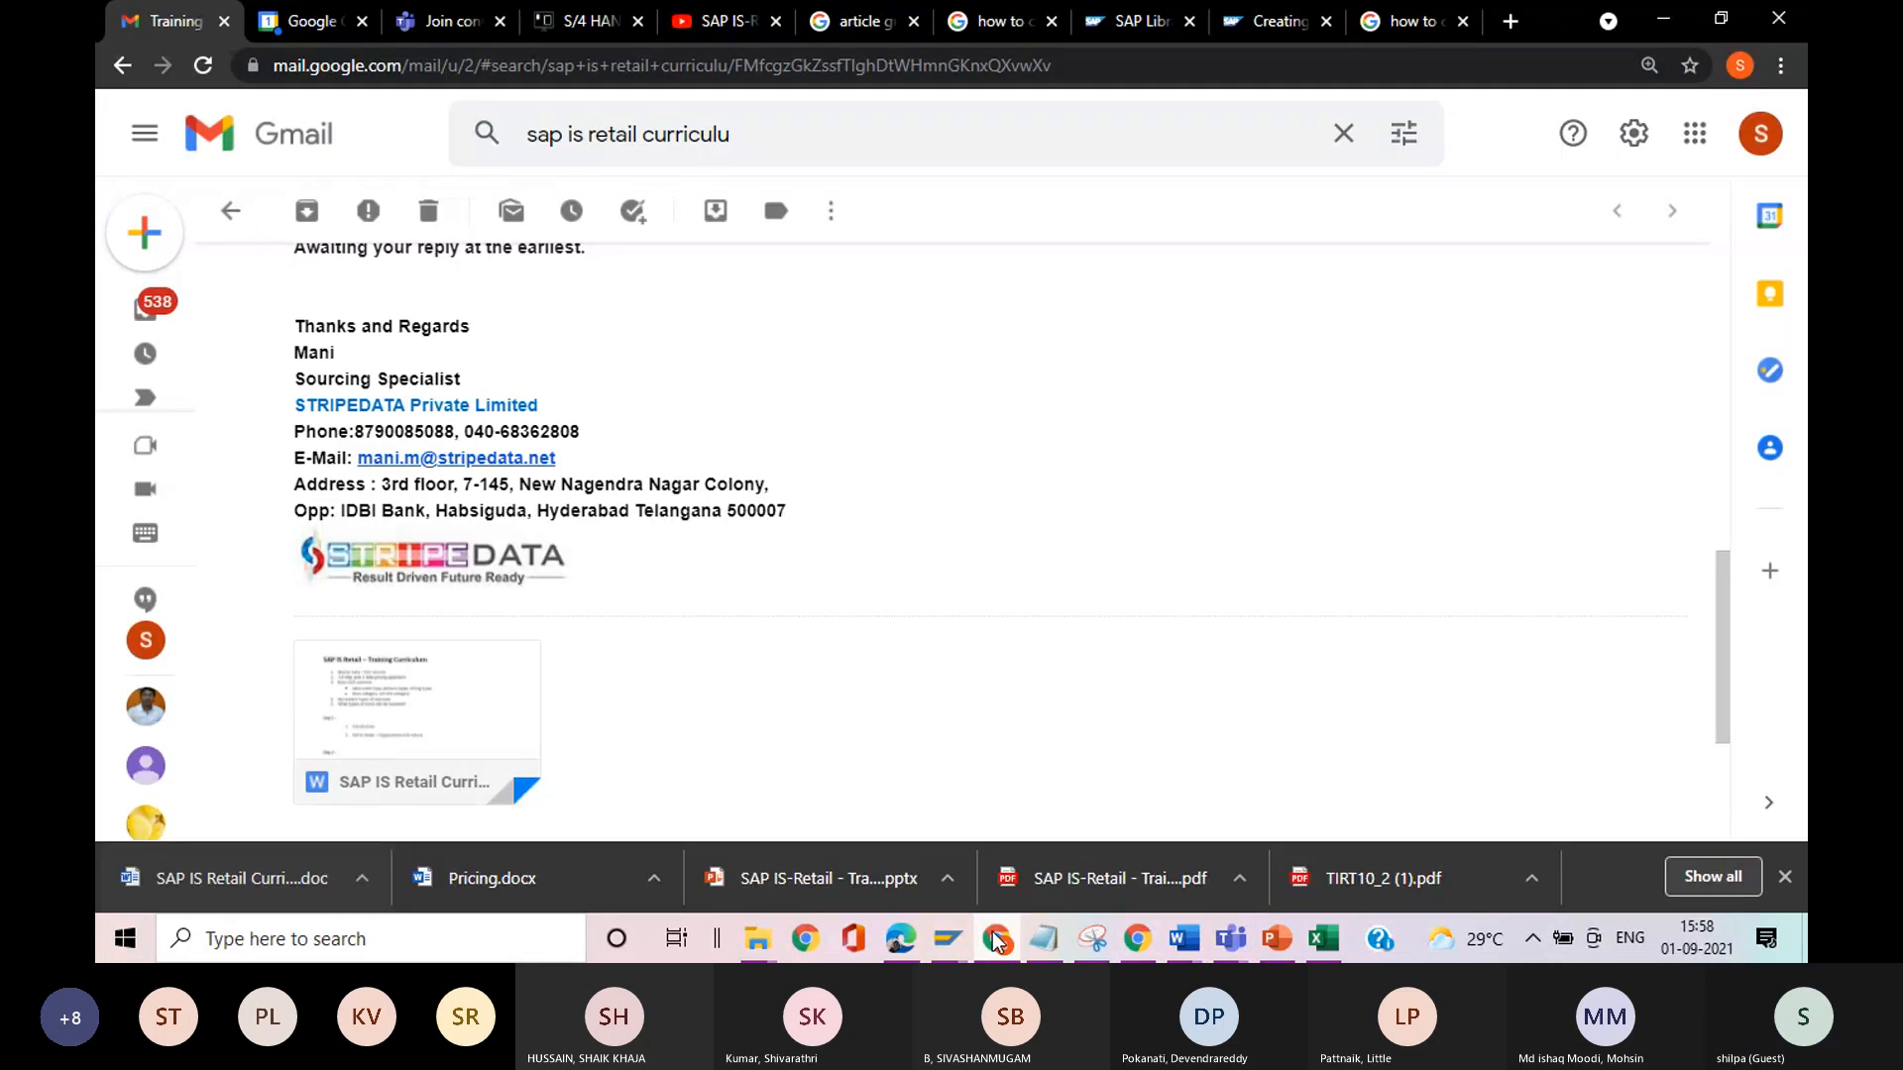
pyautogui.hotkey('alt', 'Tab')
pyautogui.hotkey('alt', 'Tab')
pyautogui.hotkey('alt', 'Tab')
pyautogui.hotkey('alt', 'Tab')
pyautogui.hotkey('alt', 'Tab')
pyautogui.hotkey('alt', 'Tab')
pyautogui.hotkey('alt', 'Tab')
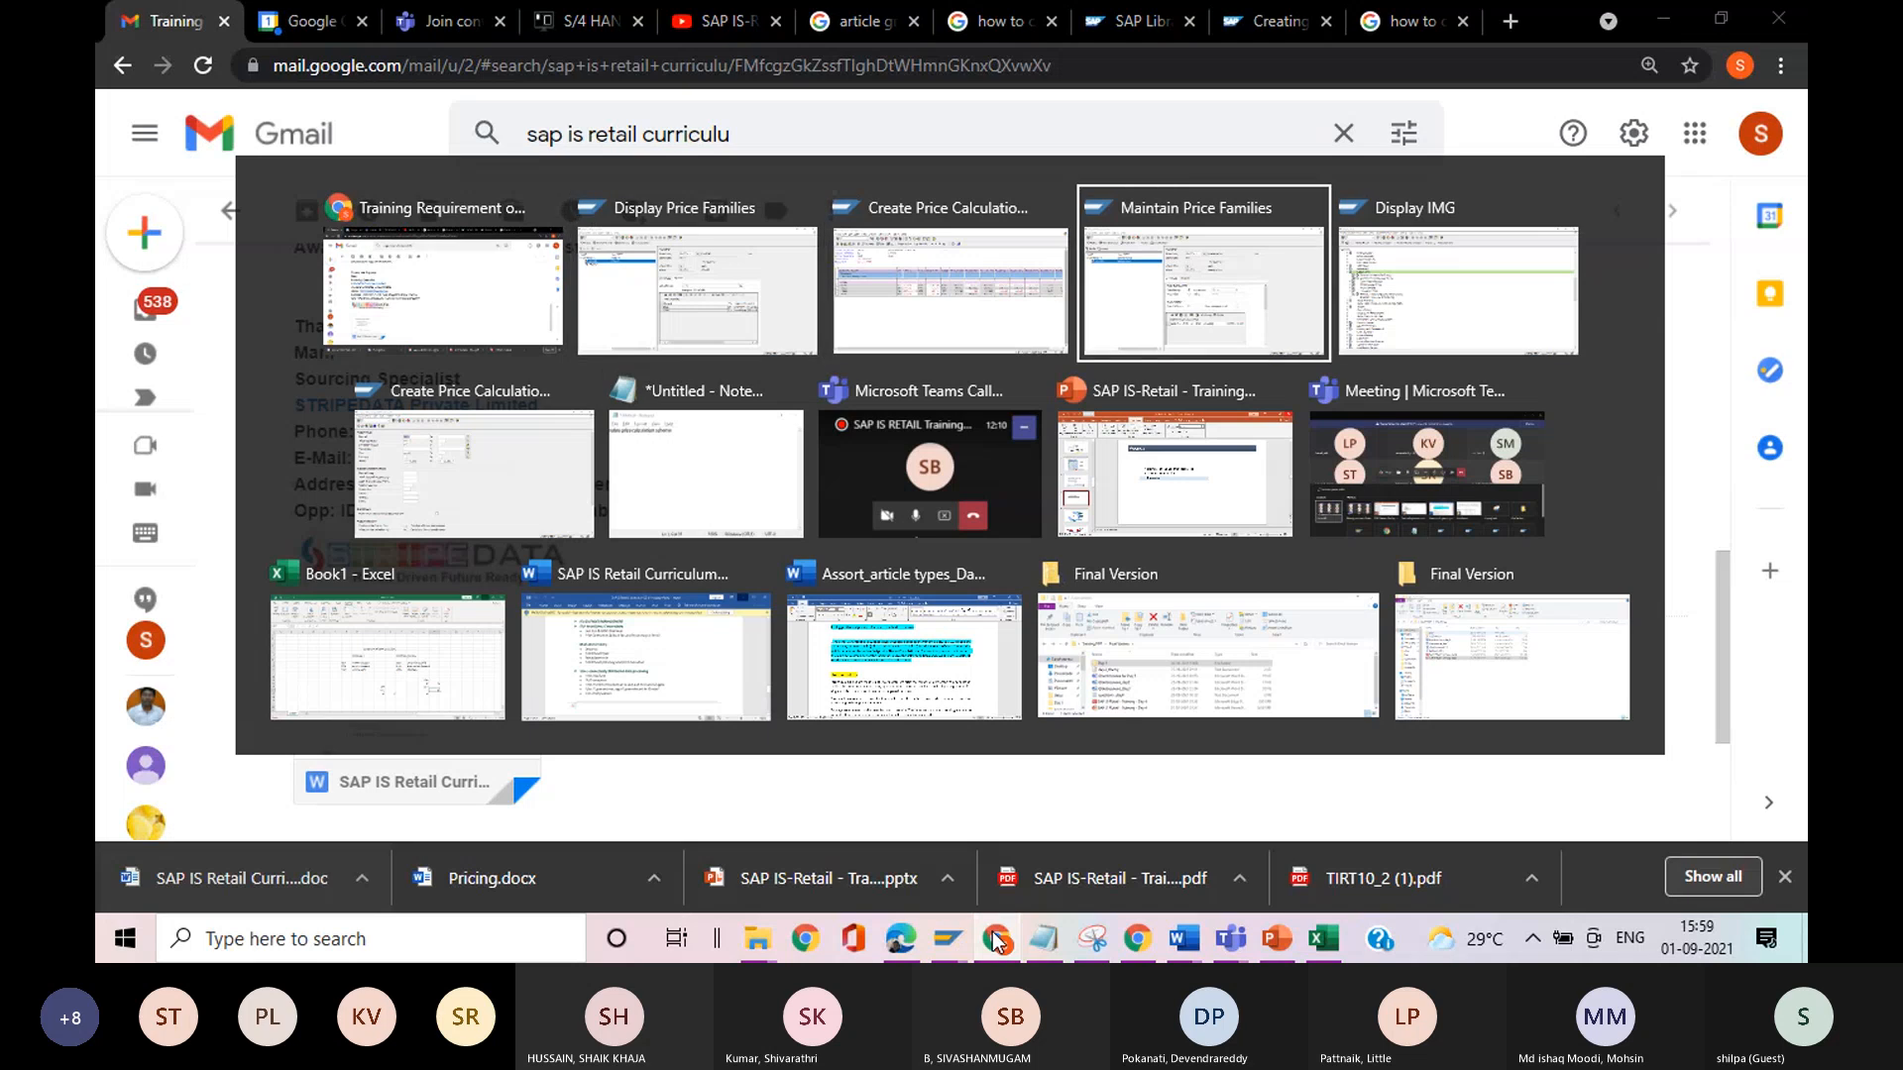
pyautogui.press('Escape')
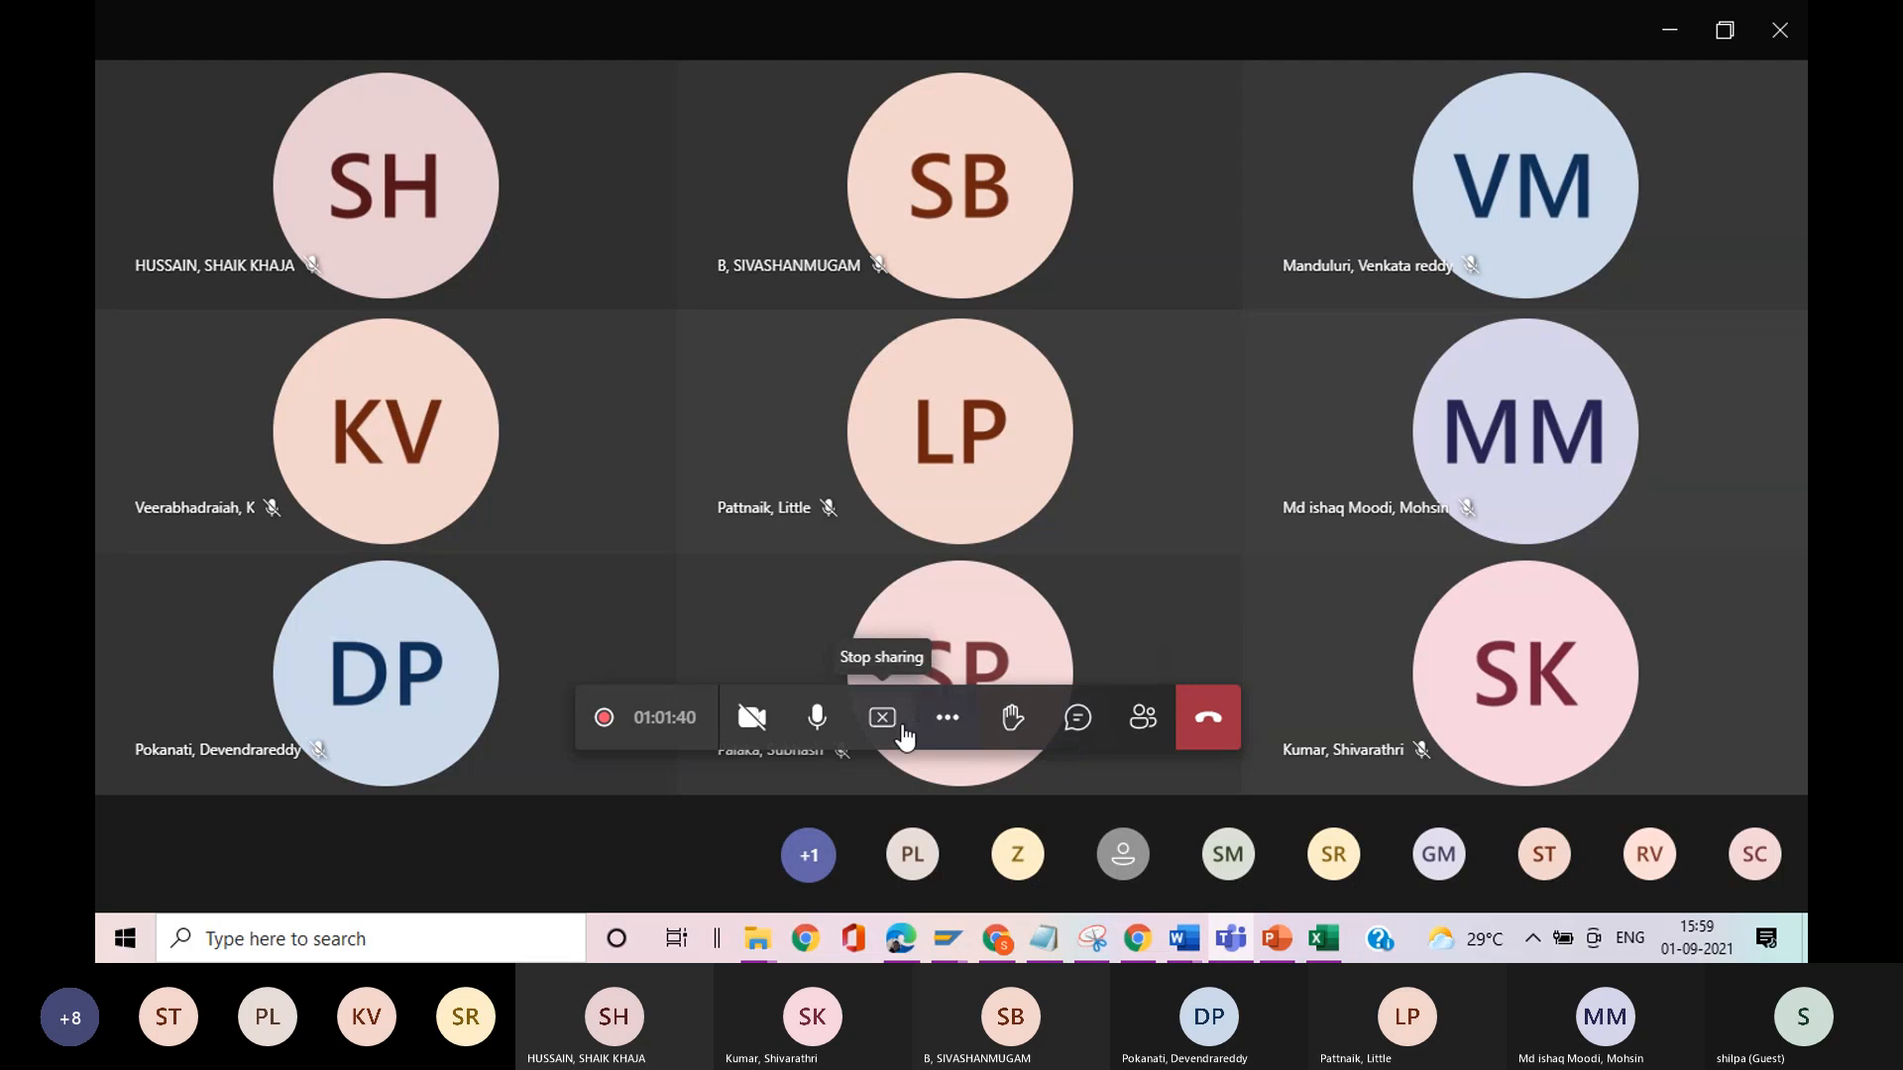
pyautogui.click(1193, 700)
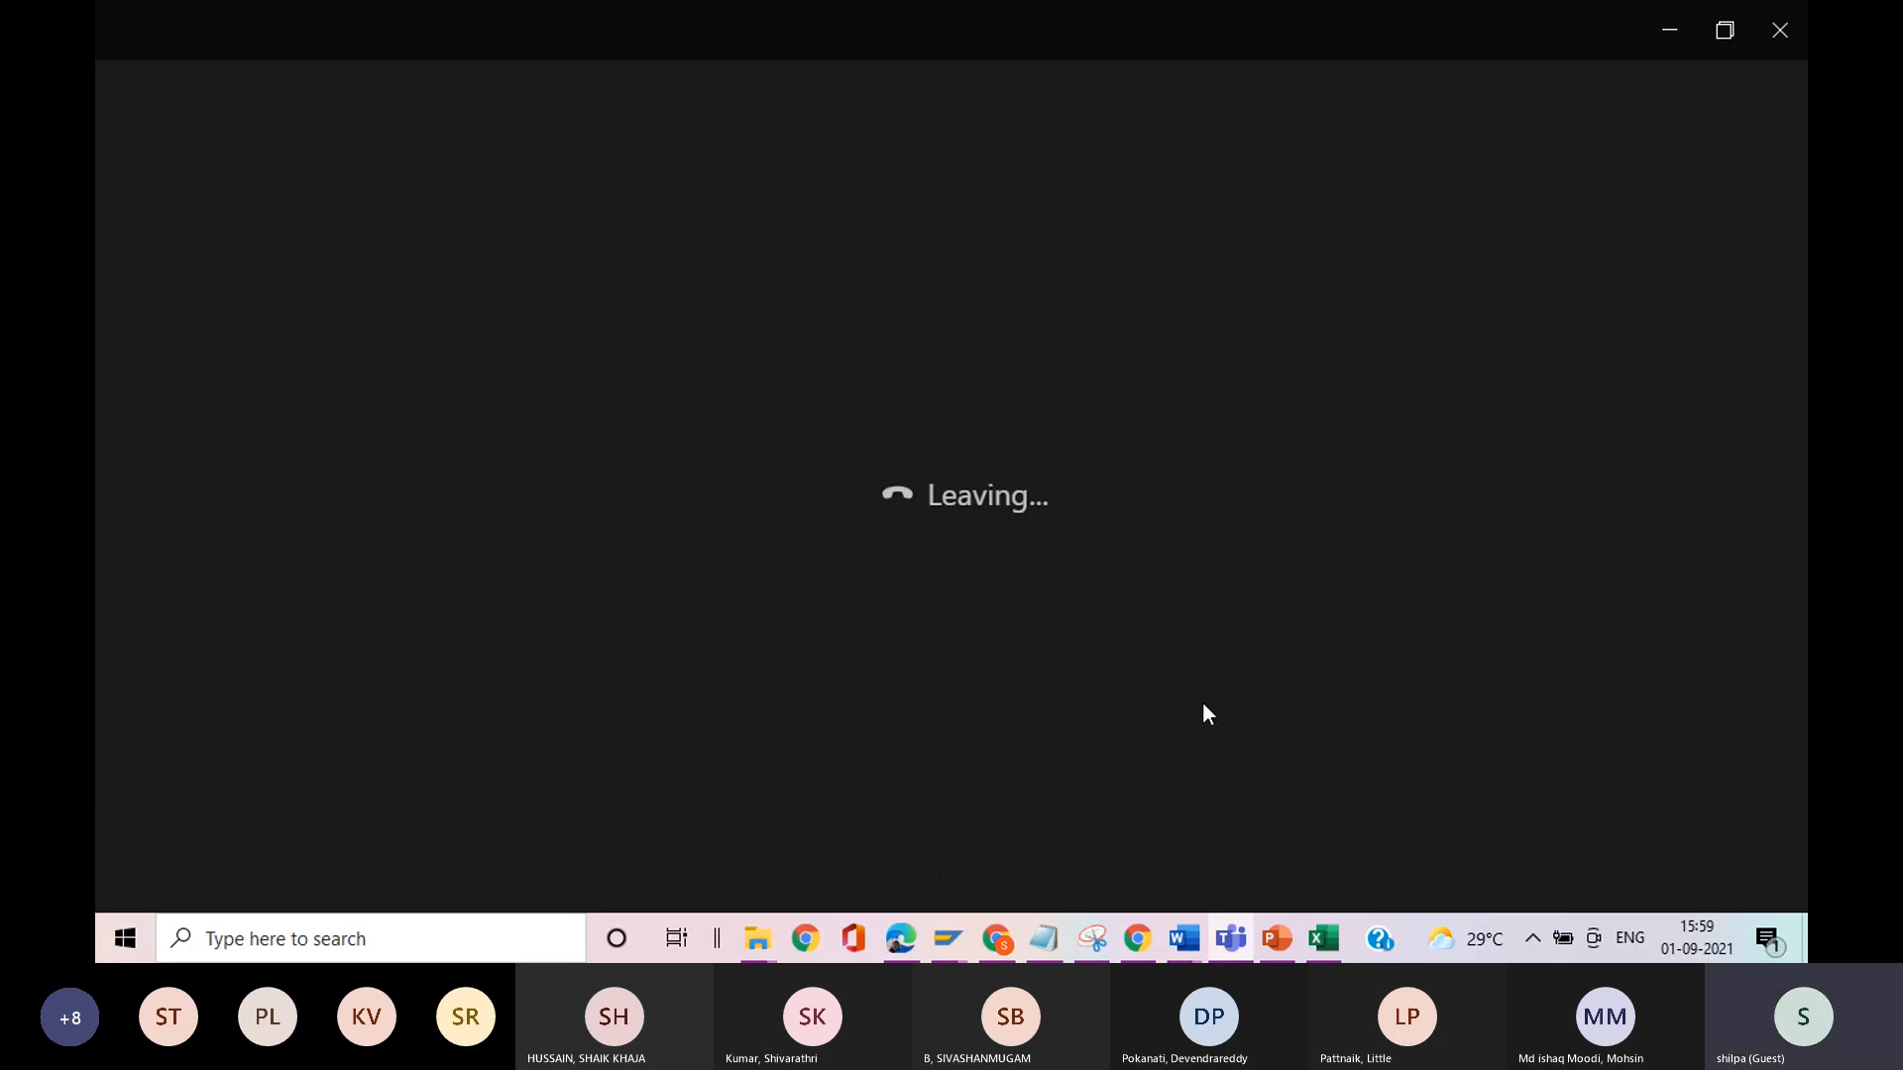
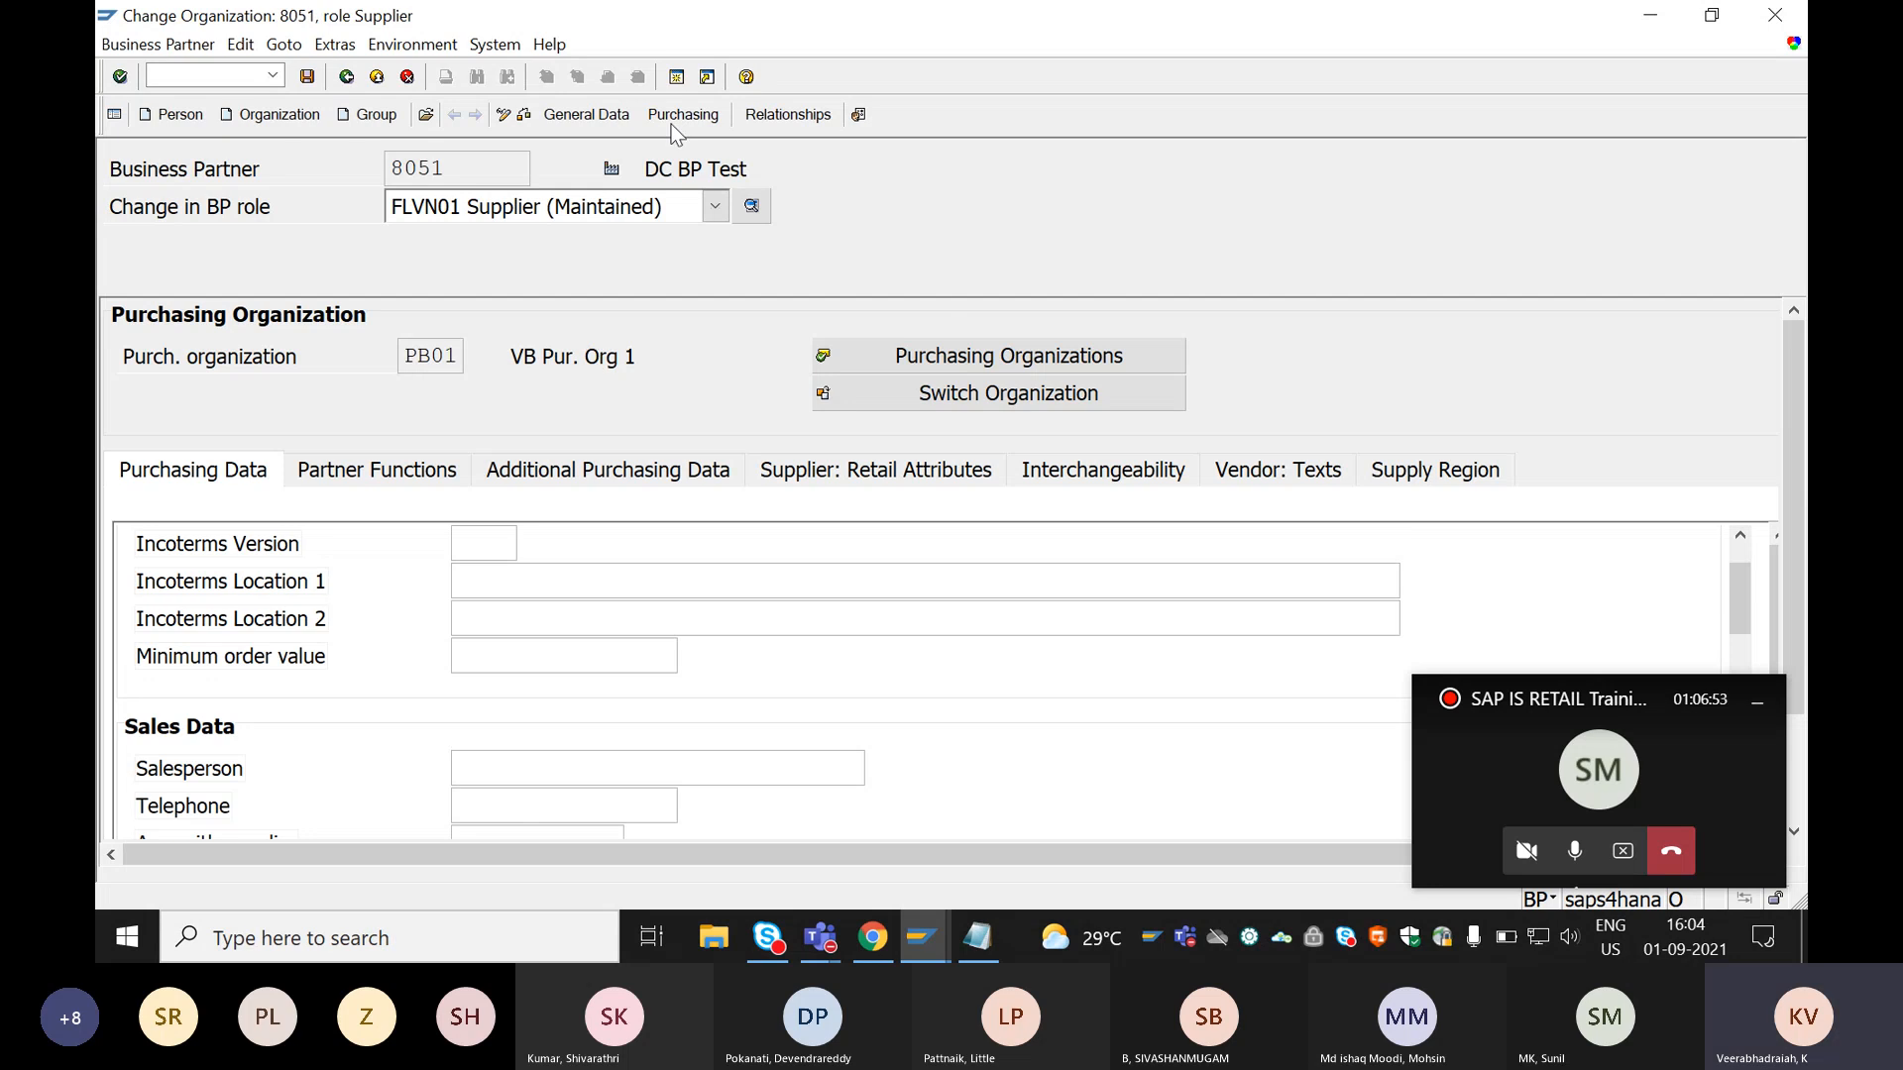
# Review the BP roles available for business partner DC BP Test, leaving its current role selected.
pyautogui.click(707, 212)
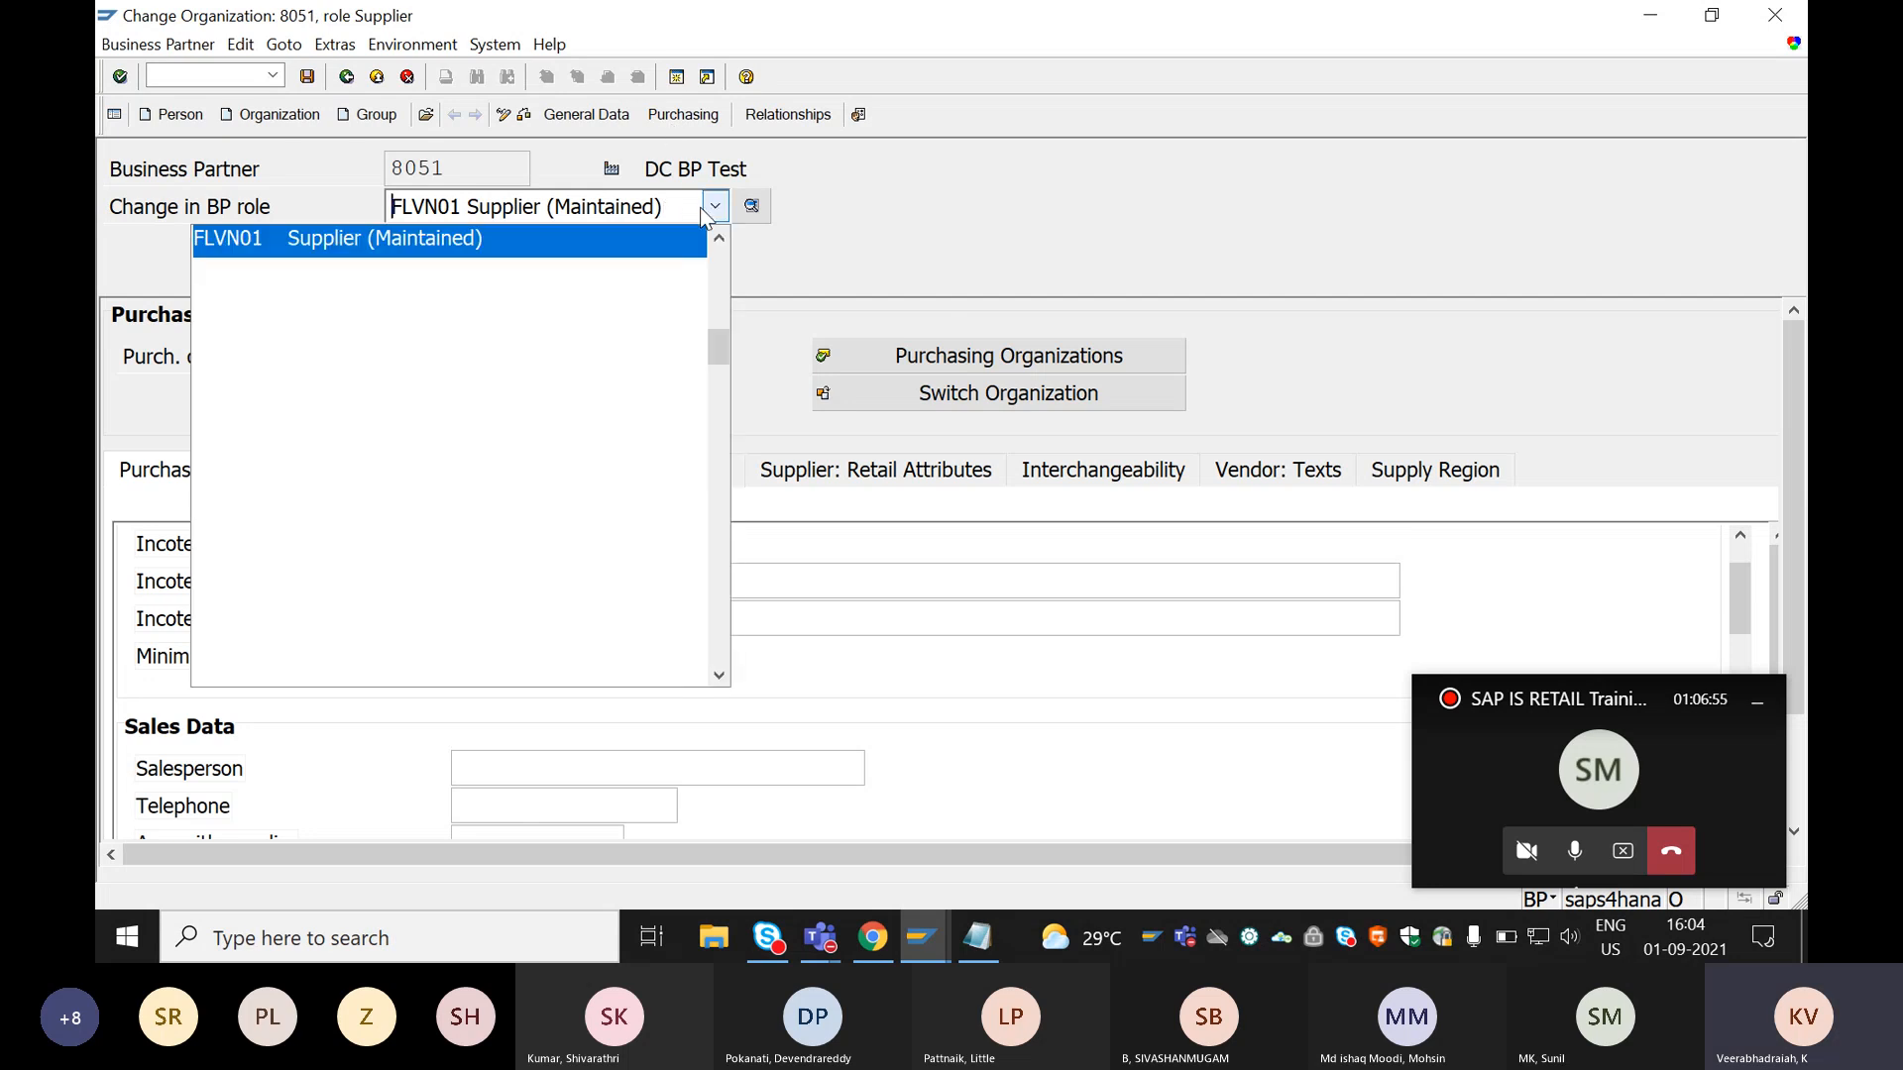
pyautogui.click(488, 248)
pyautogui.click(501, 213)
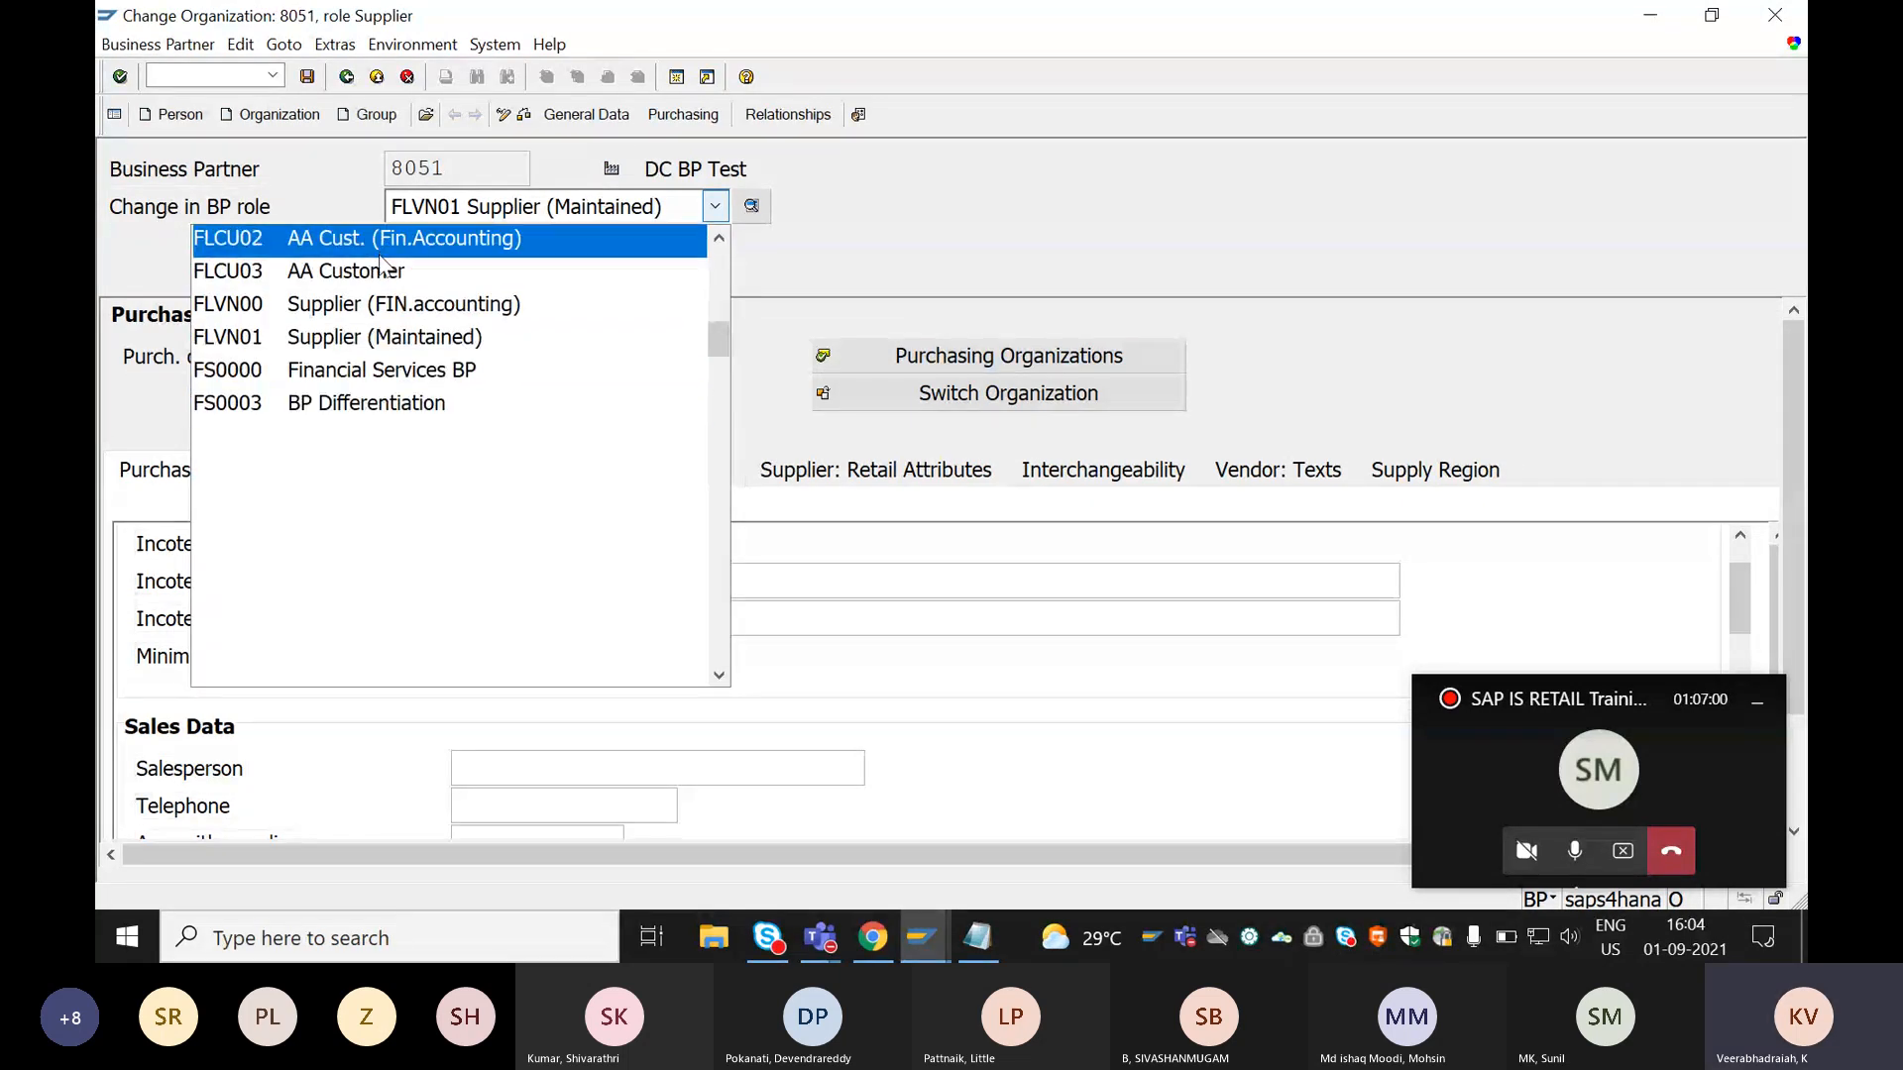
pyautogui.scroll(1, 386, 279)
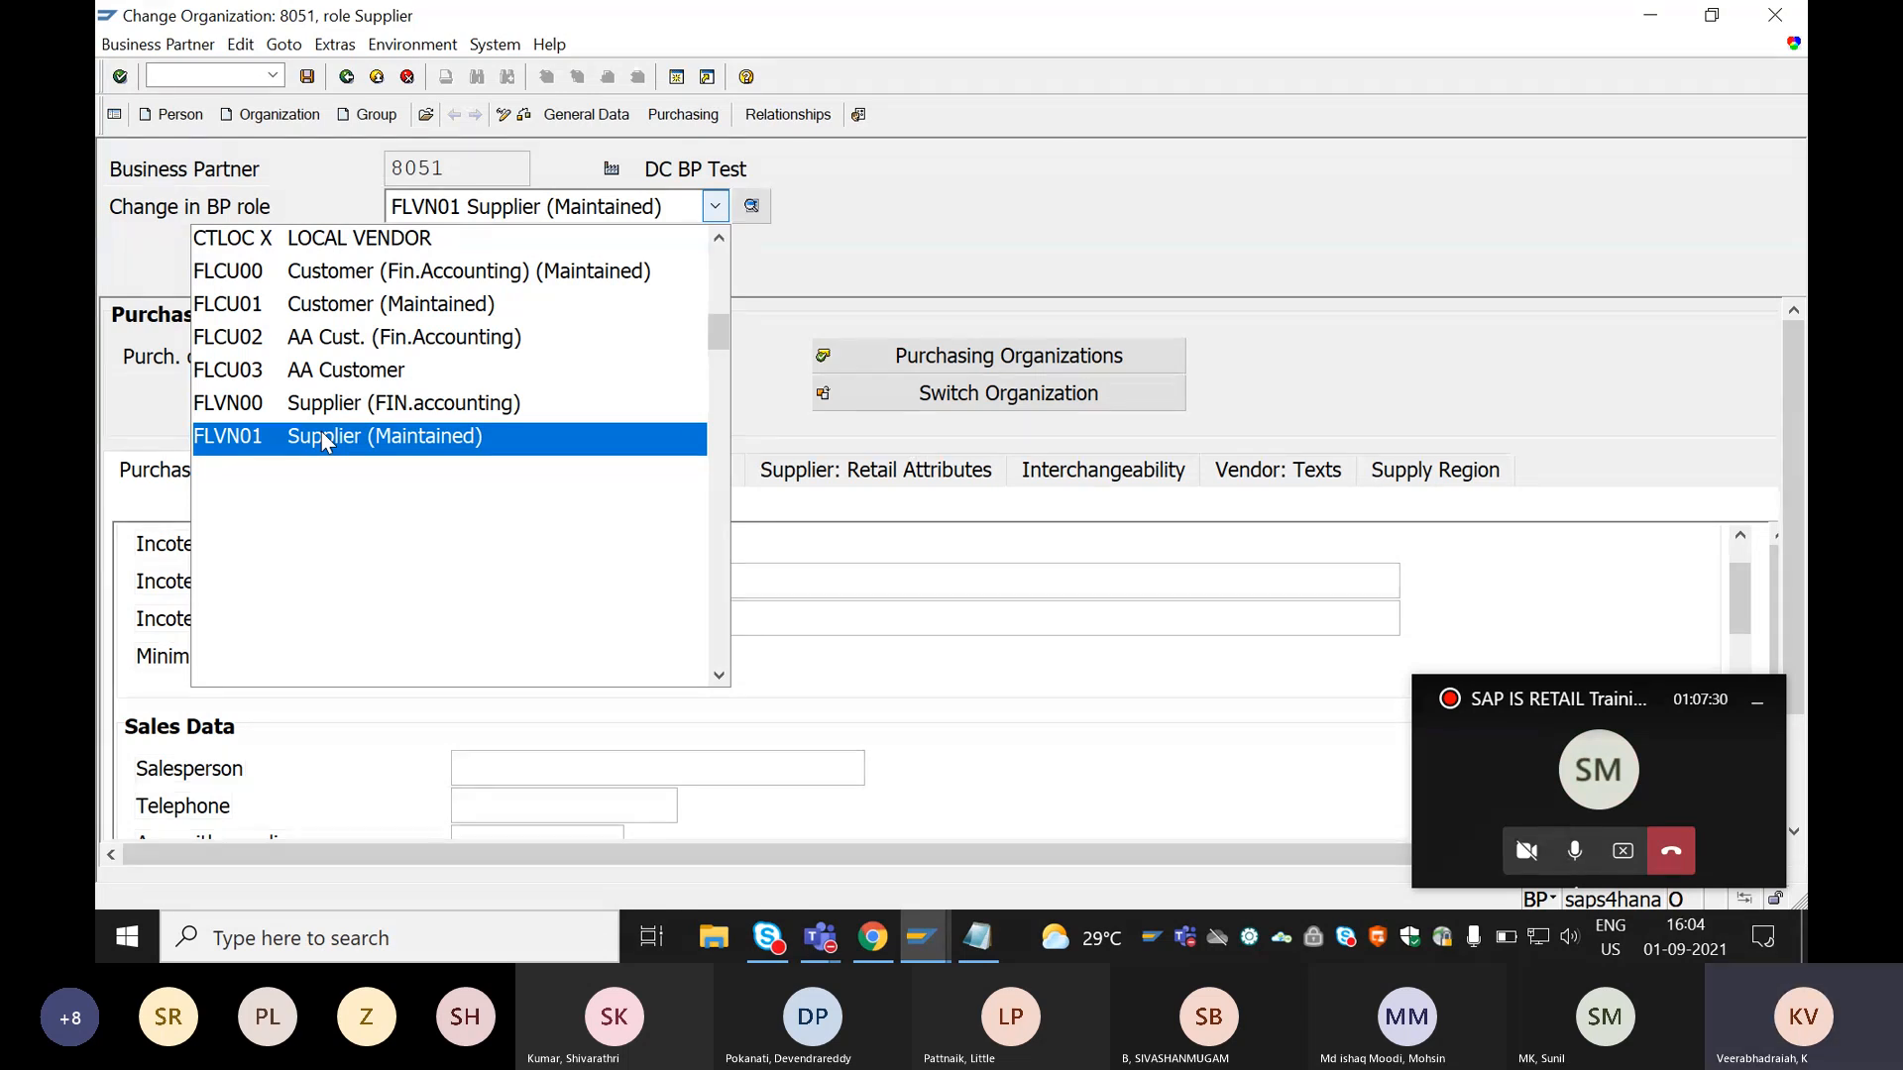
pyautogui.click(921, 184)
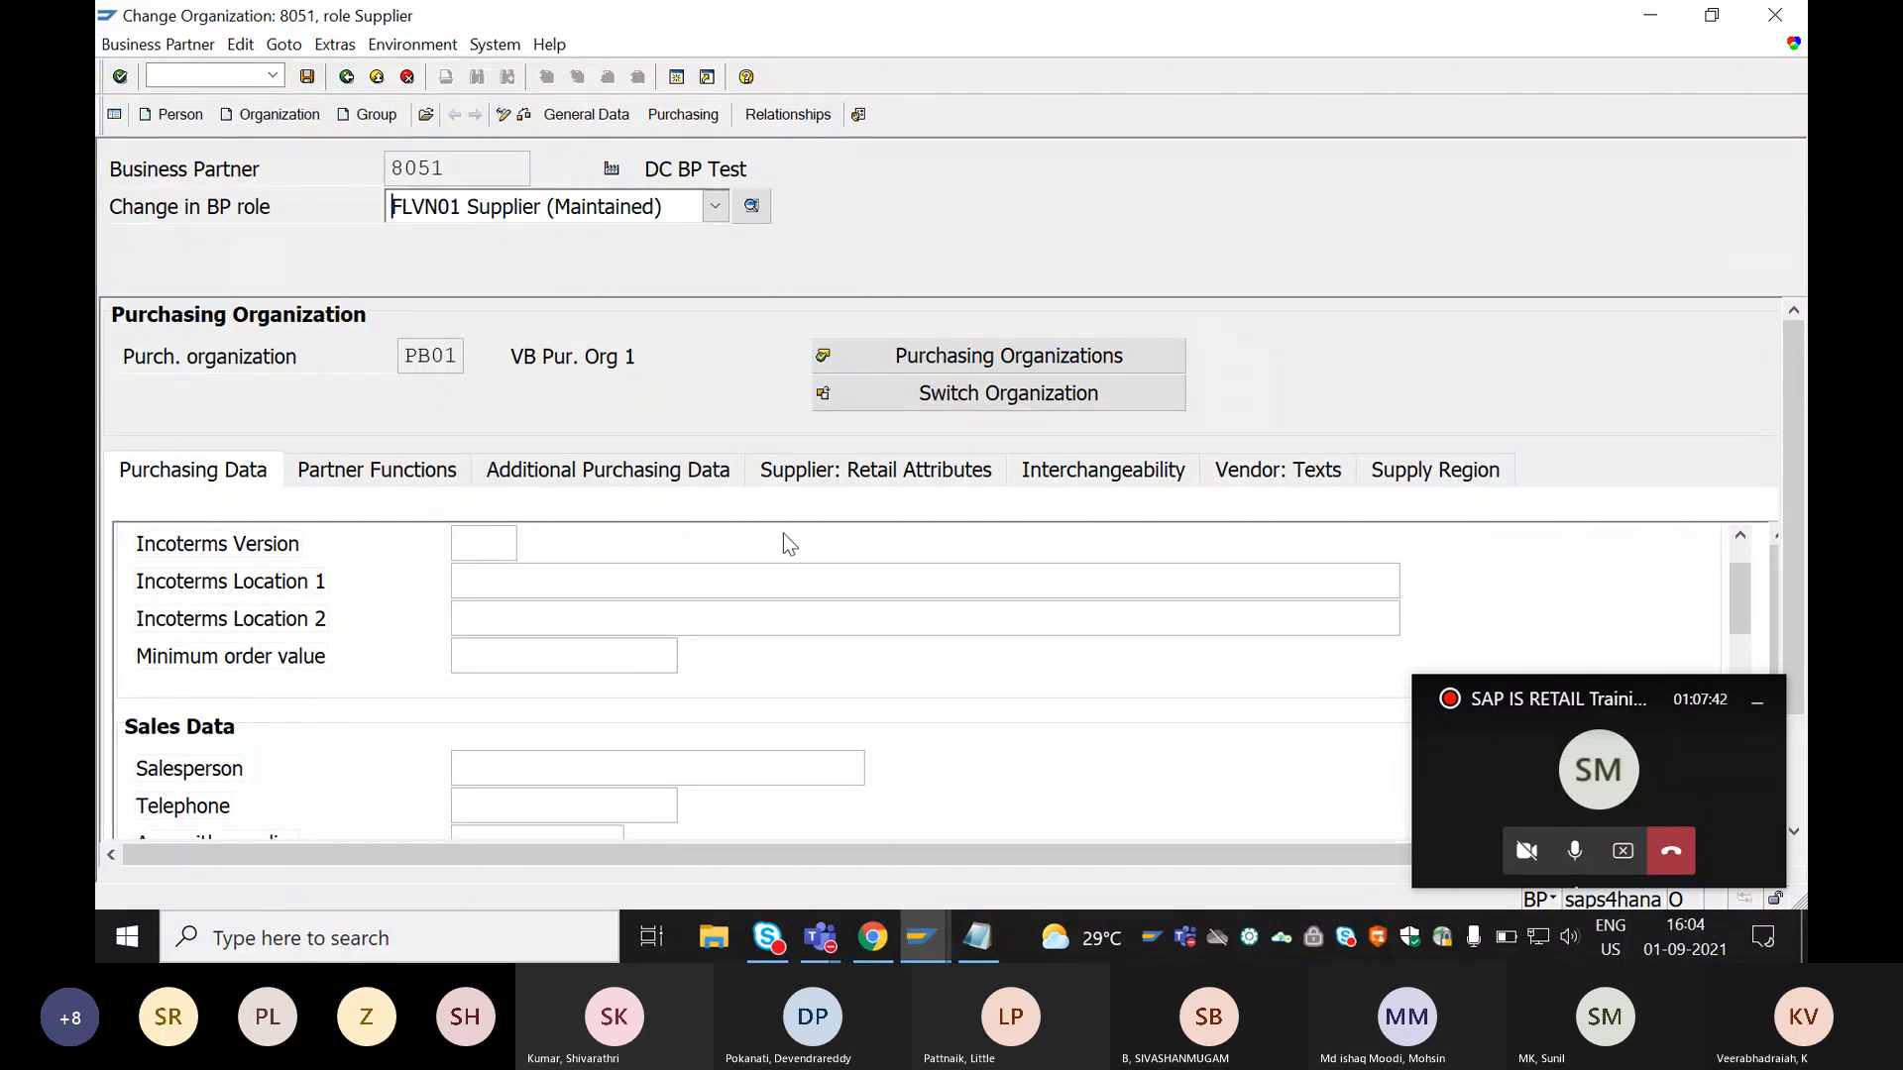
# Change the role of business partner DC BP Test to FLVN00 Supplier (FIN.accounting) and open its company code data.
pyautogui.click(715, 206)
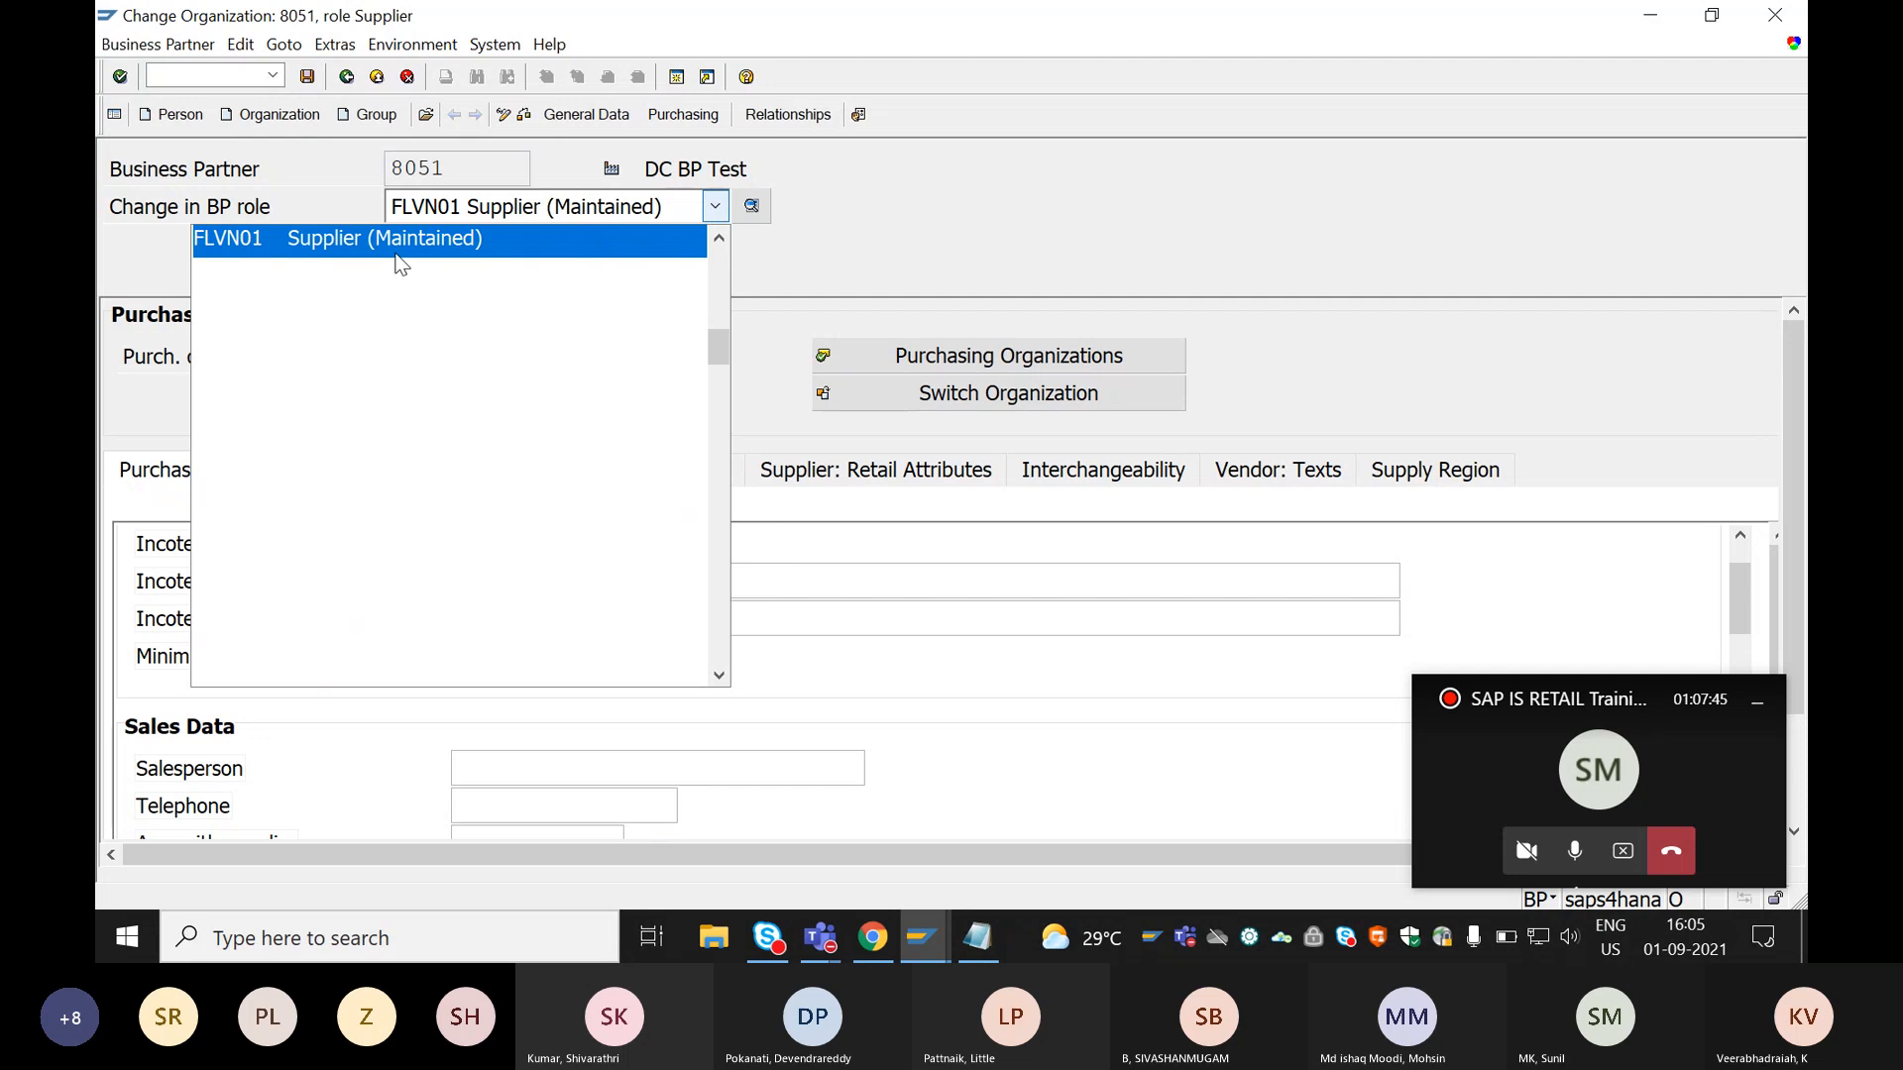
pyautogui.scroll(1, 387, 315)
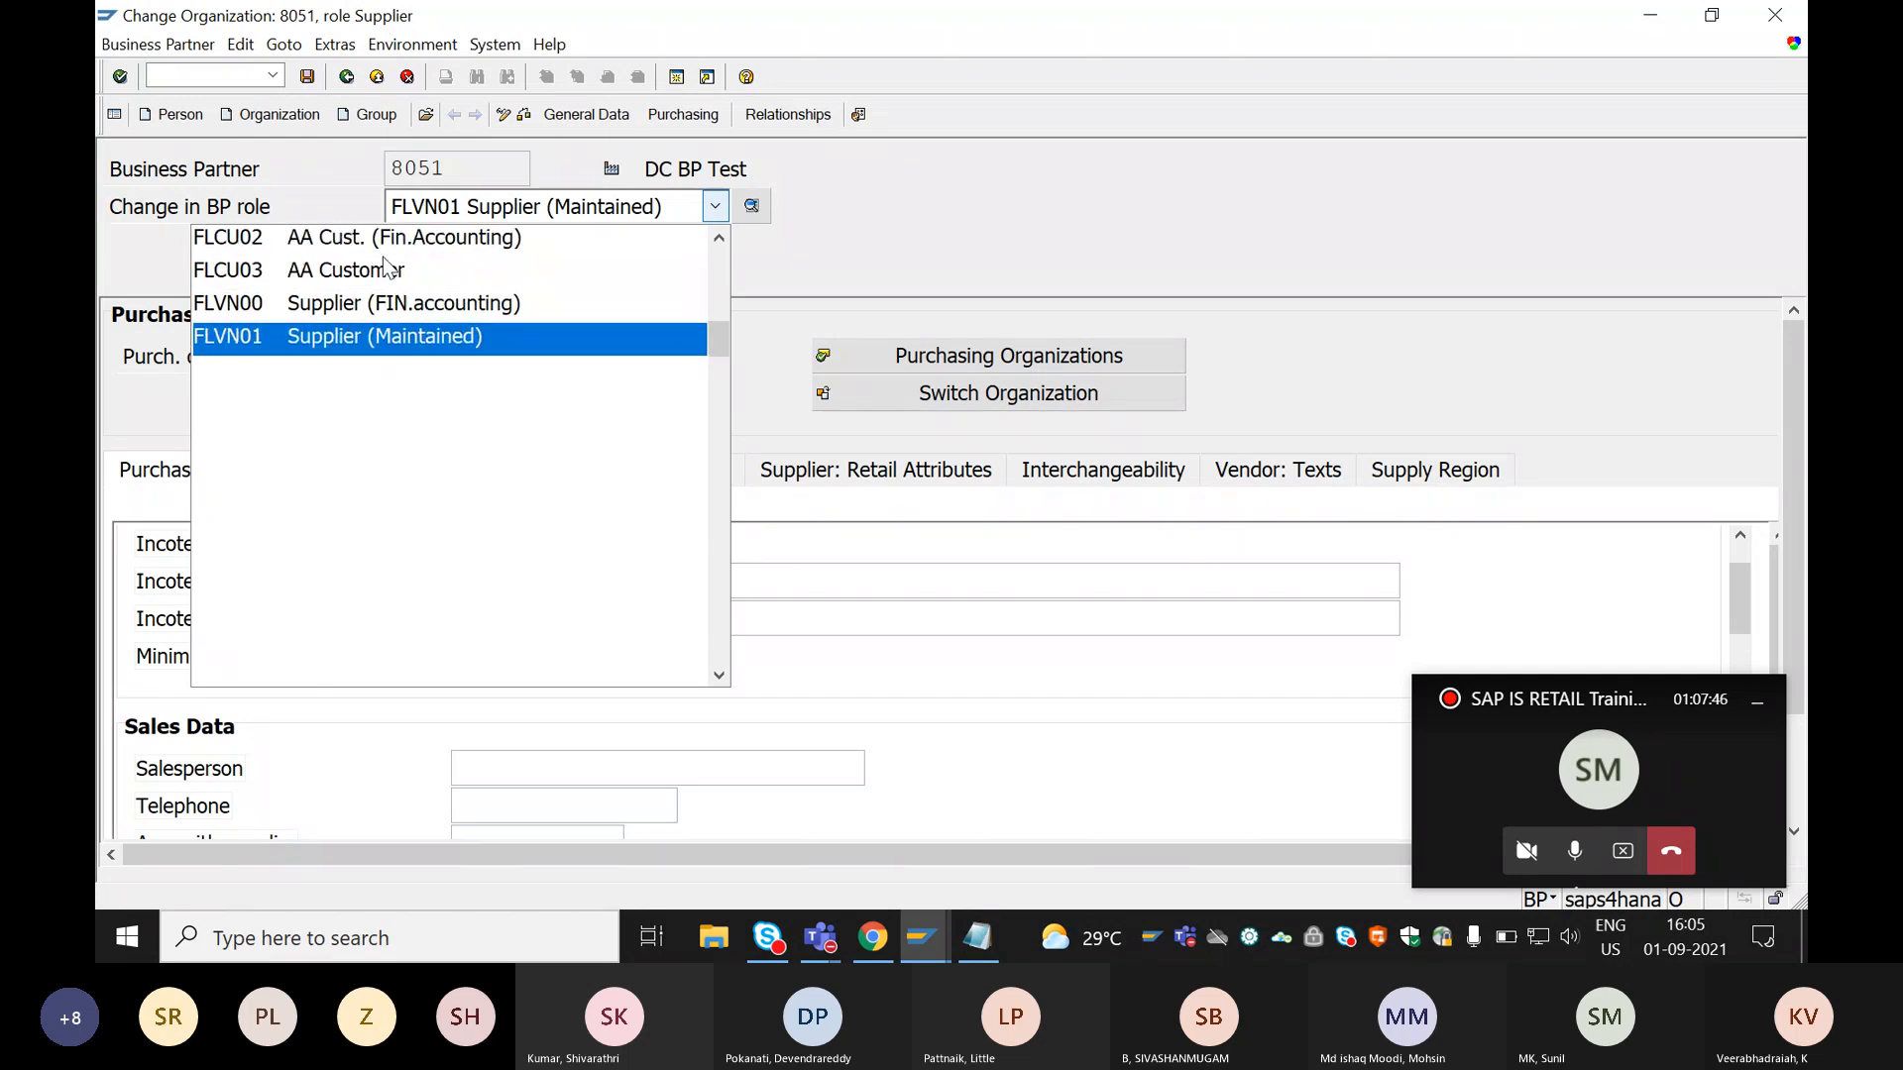
pyautogui.click(285, 305)
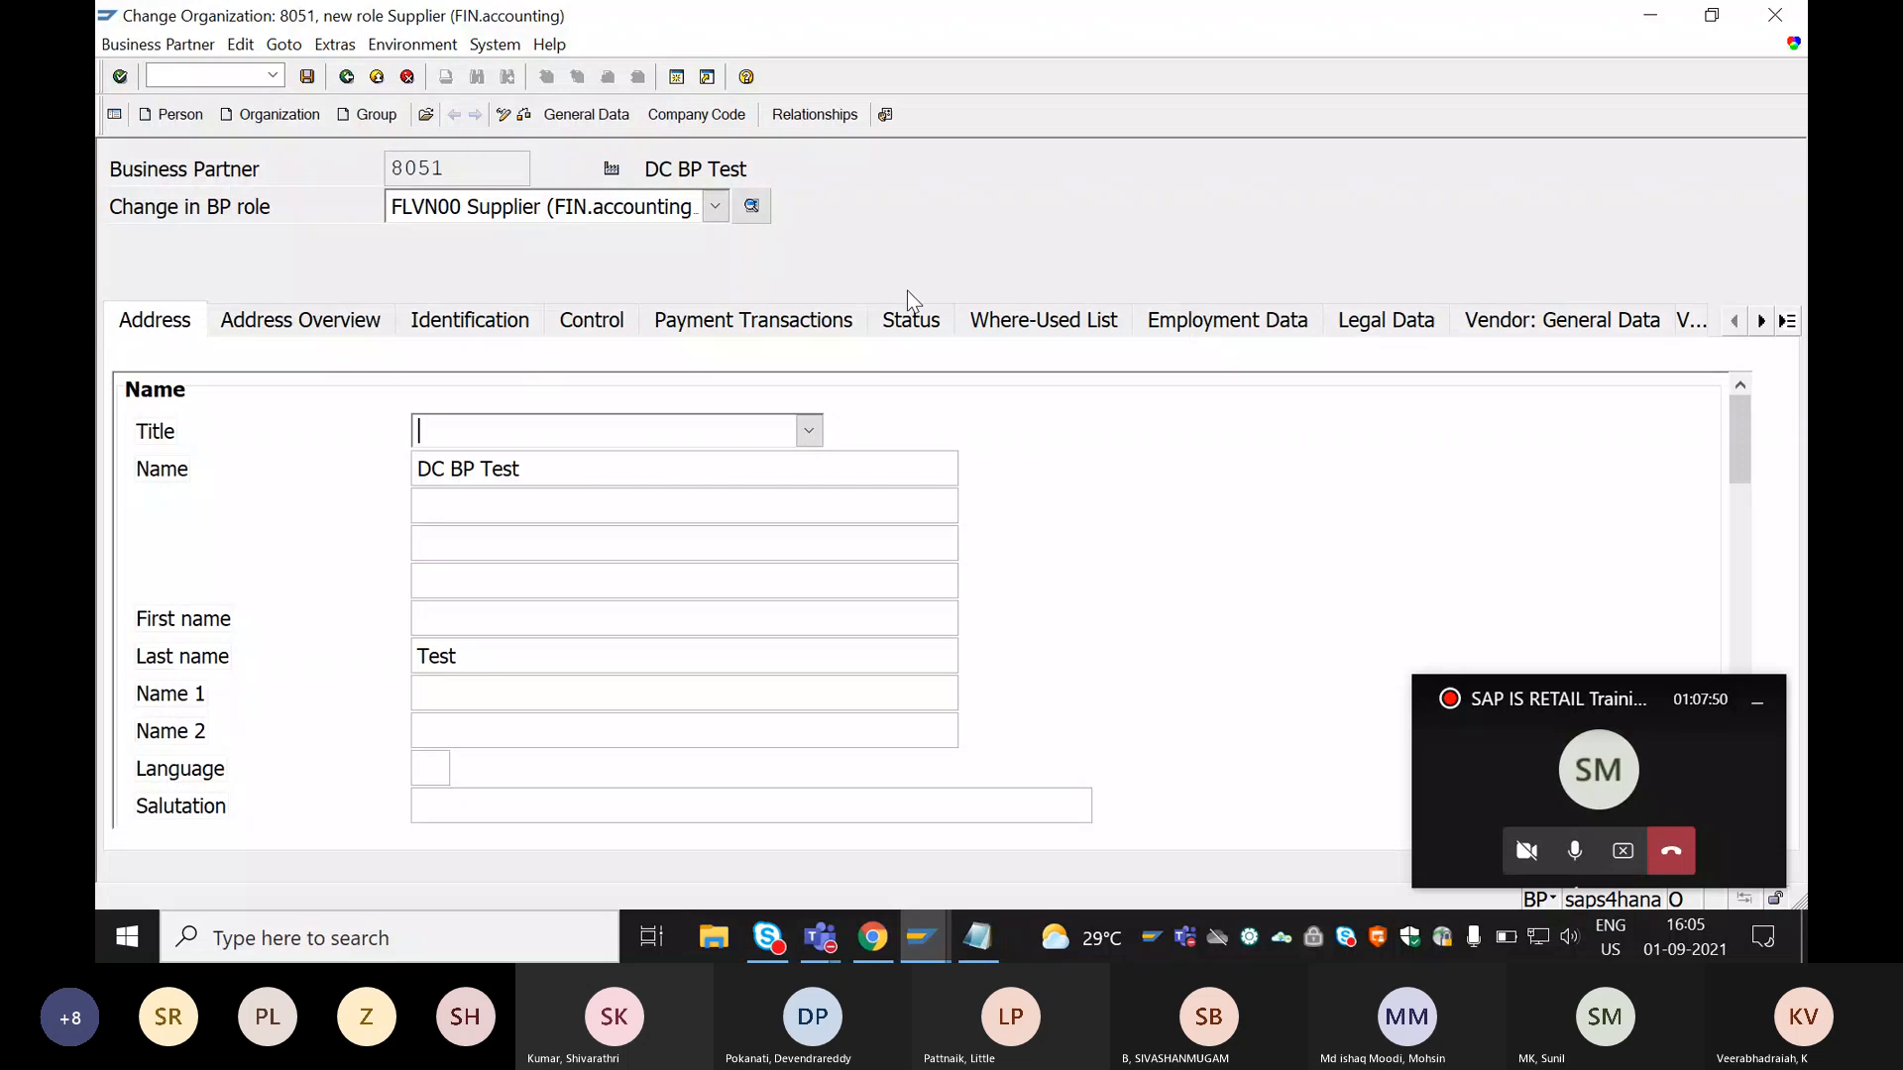
pyautogui.scroll(-3, 908, 291)
pyautogui.scroll(3, 907, 289)
pyautogui.click(664, 117)
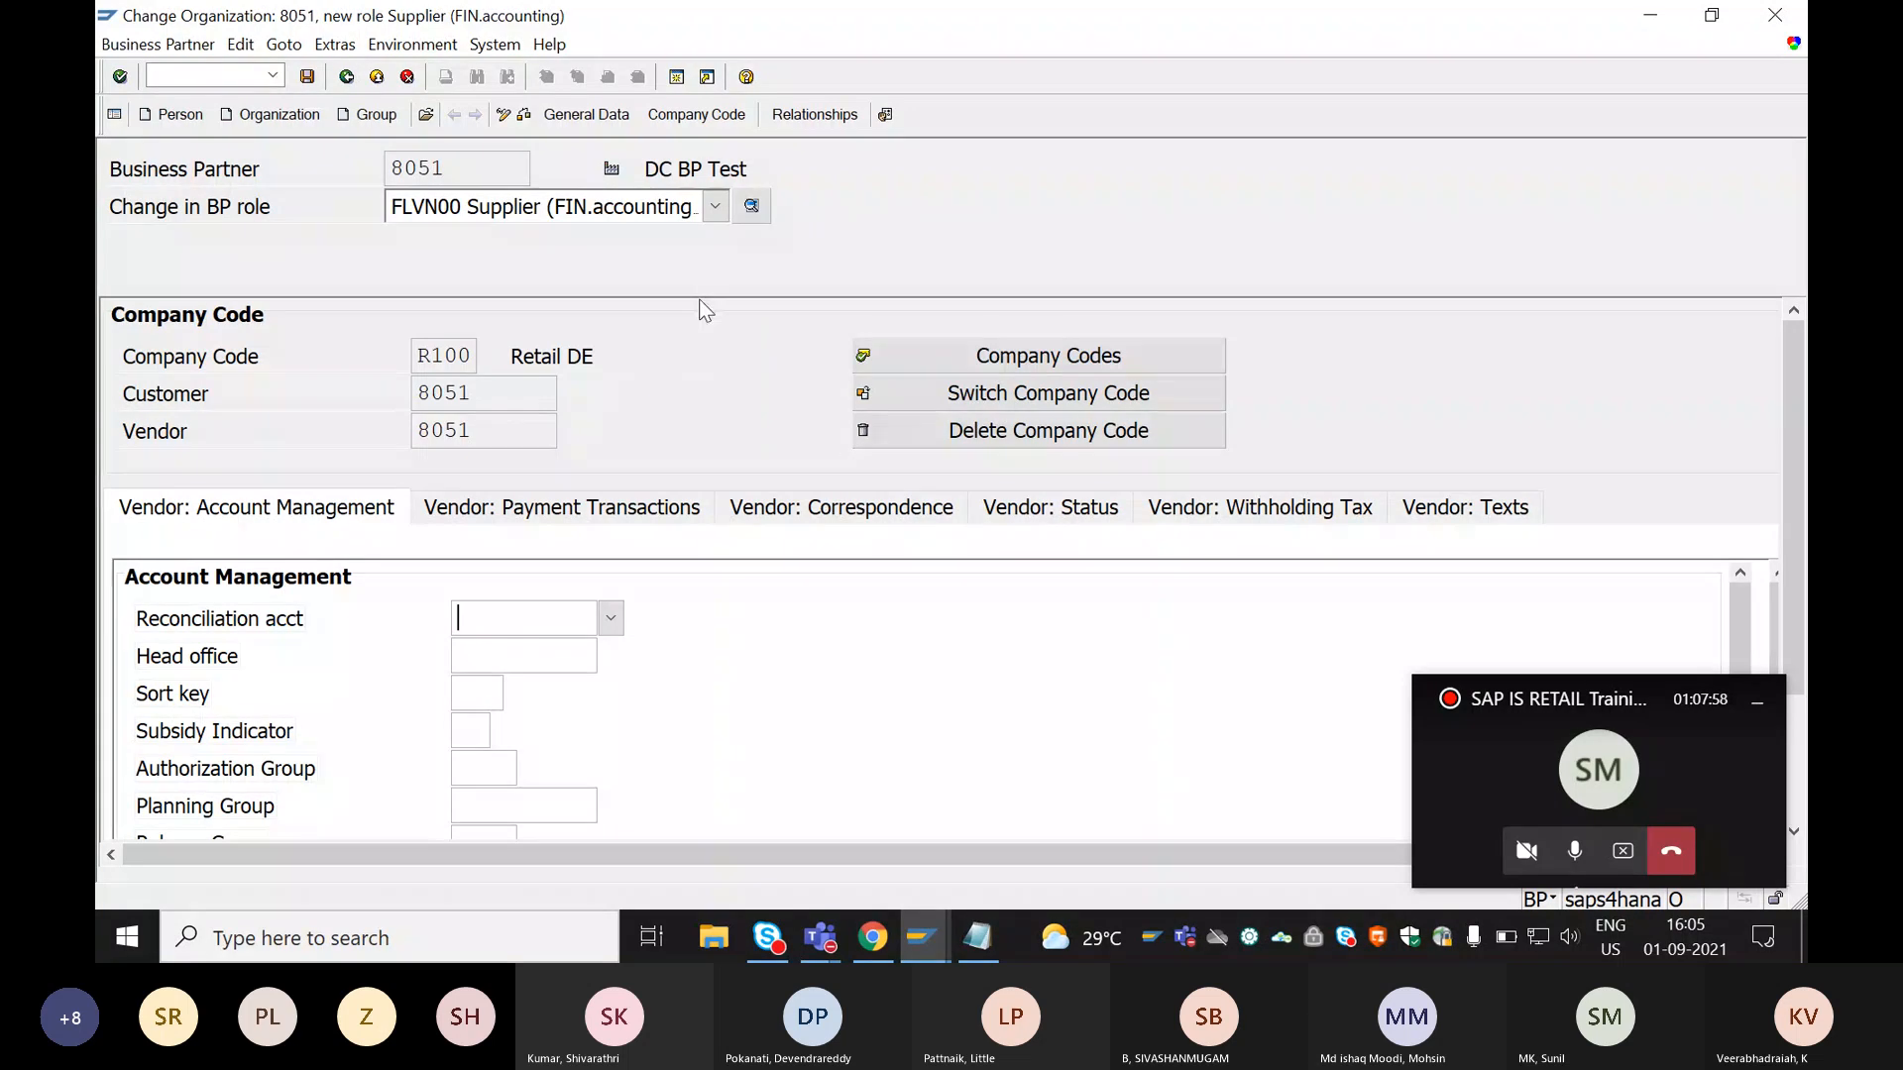
# Save the pending changes while switching the business partner to role FLCU00 Customer (Fin.Accounting), and review its customer account management data.
pyautogui.click(714, 206)
pyautogui.scroll(1, 483, 294)
pyautogui.scroll(1, 483, 294)
pyautogui.click(476, 303)
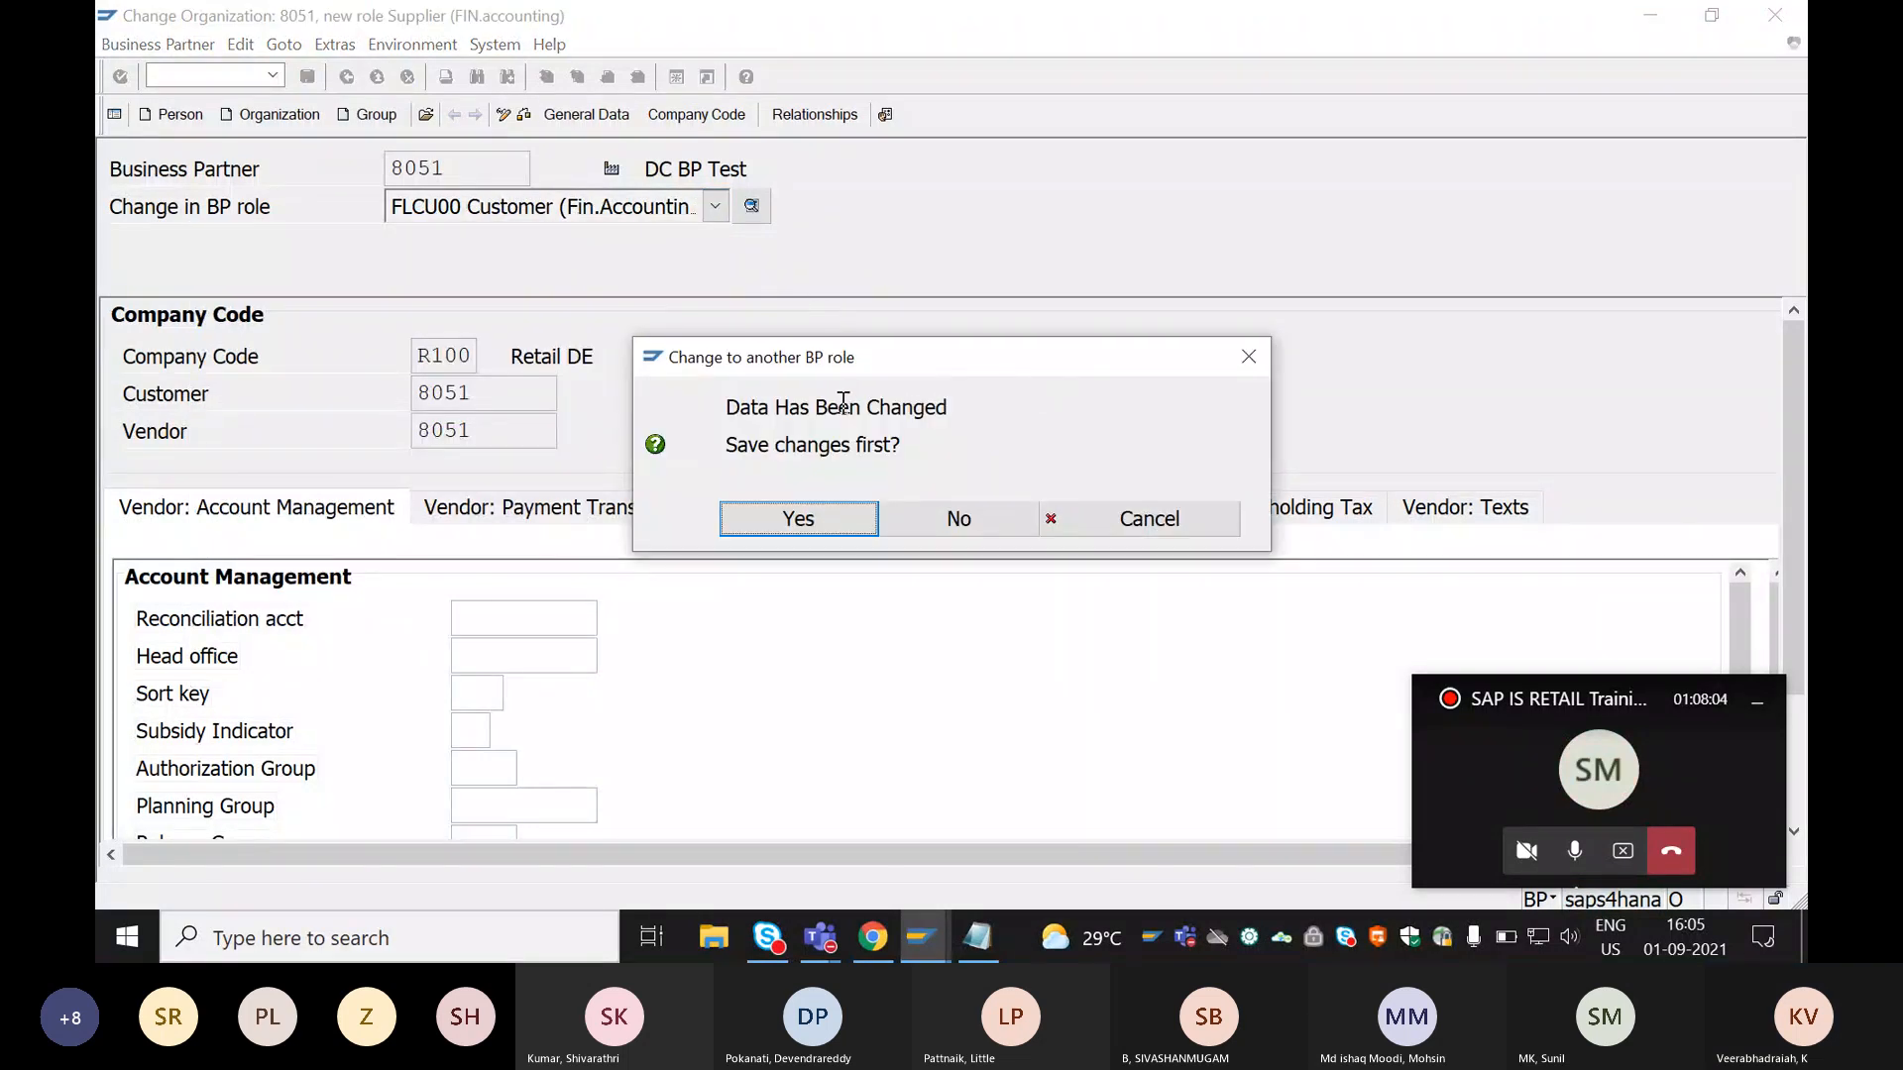
pyautogui.click(836, 533)
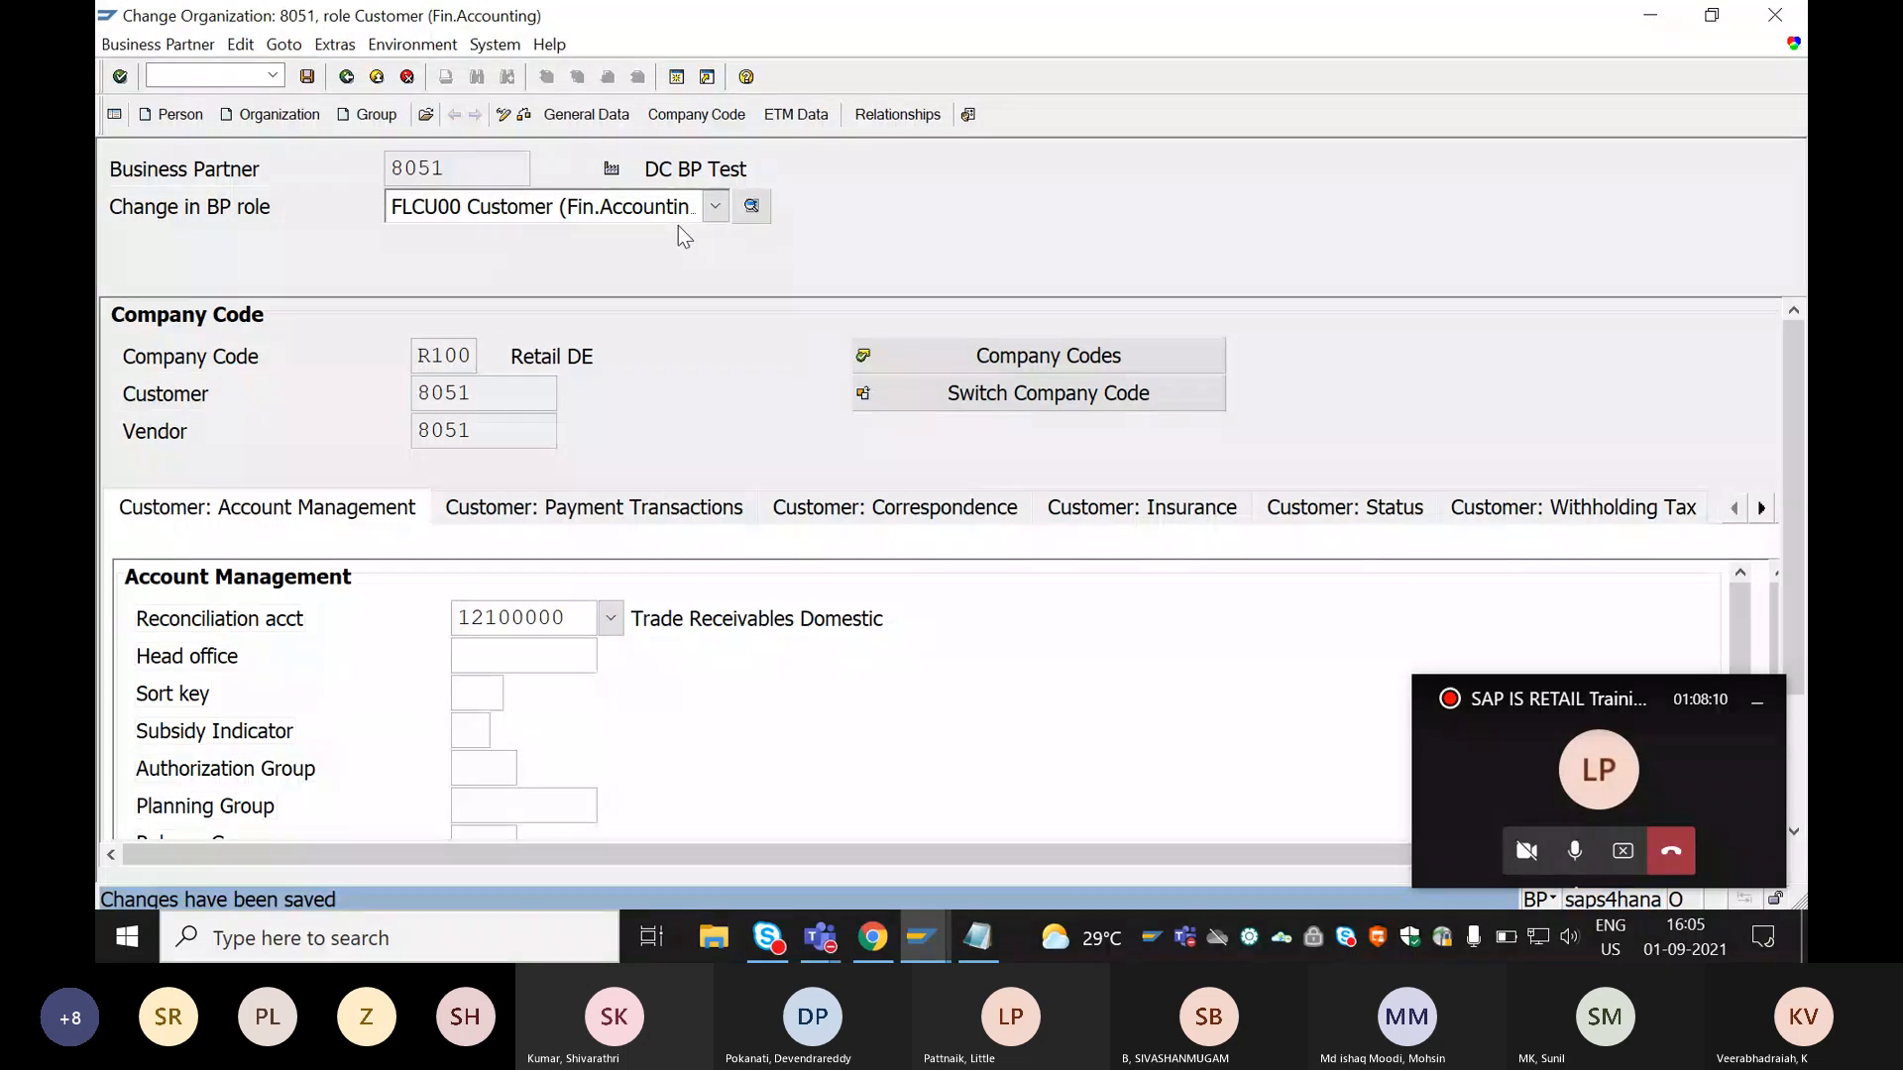
pyautogui.scroll(-3, 758, 466)
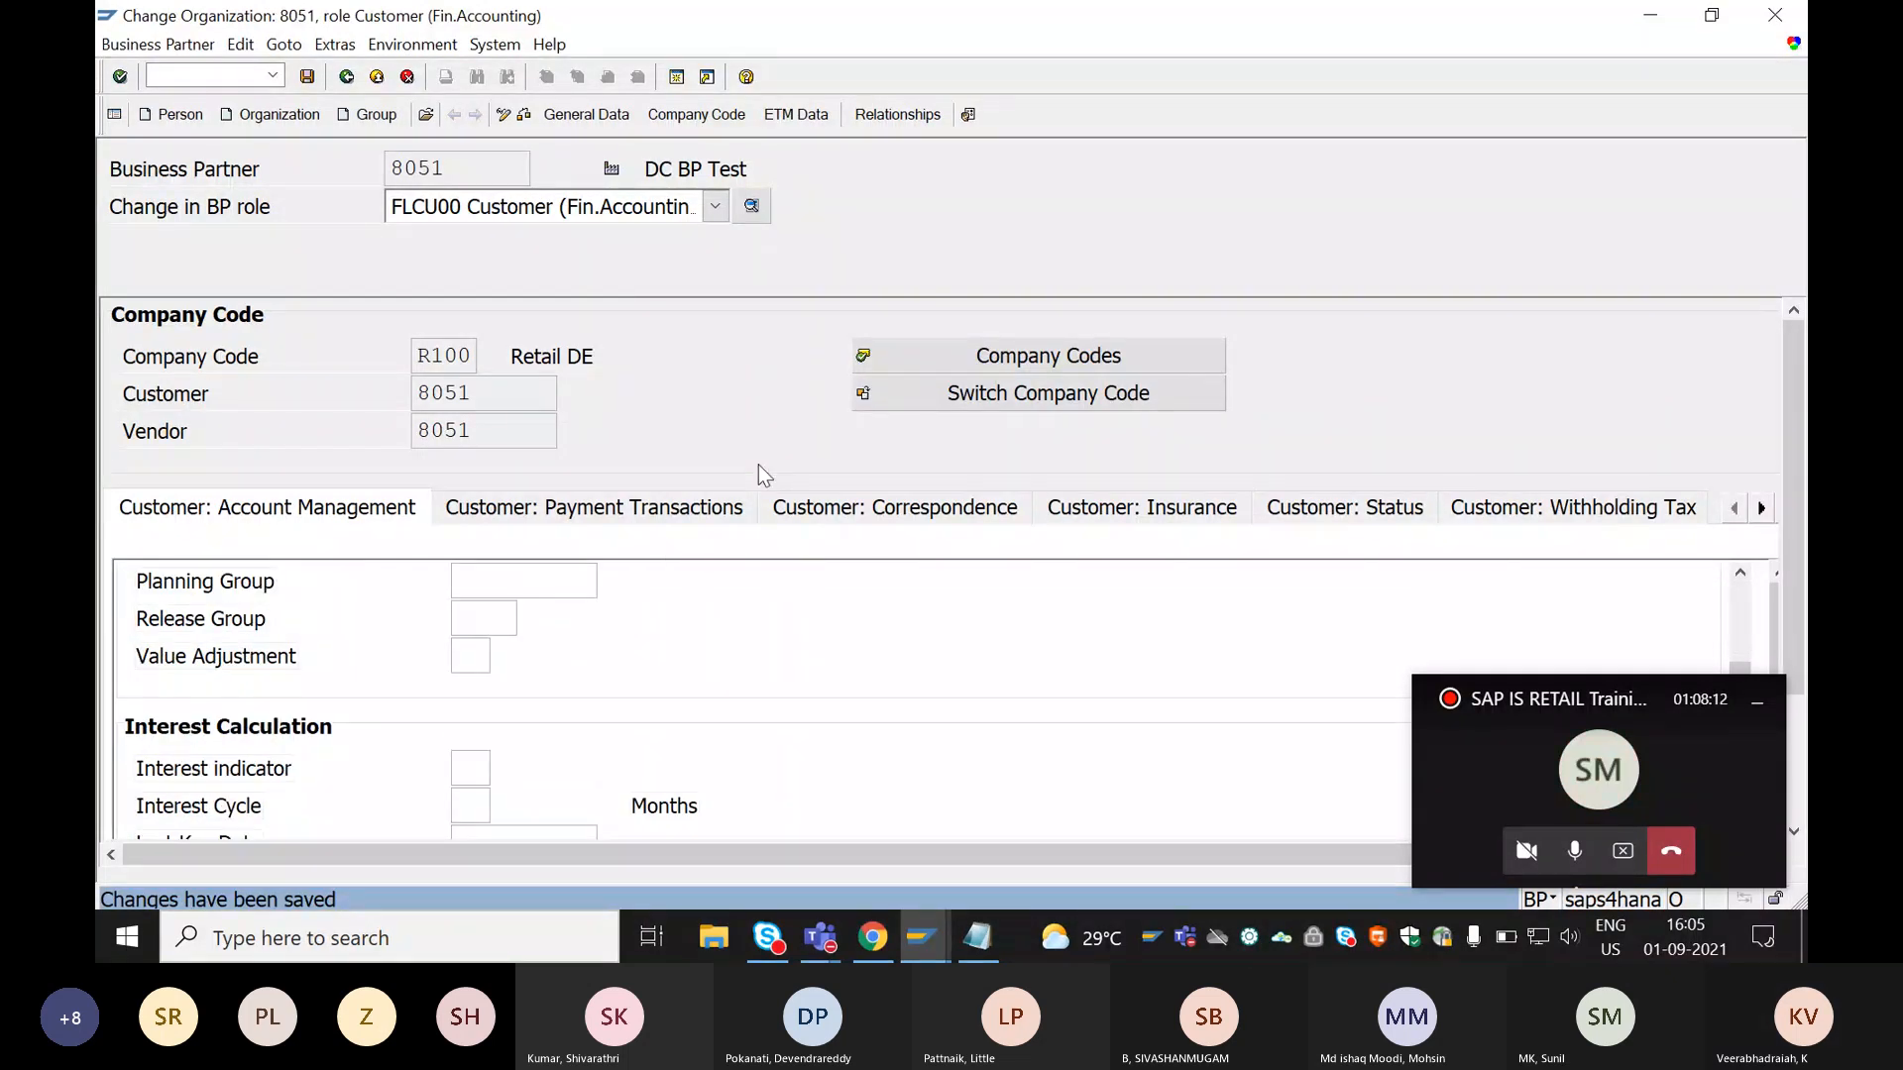
pyautogui.scroll(3, 701, 570)
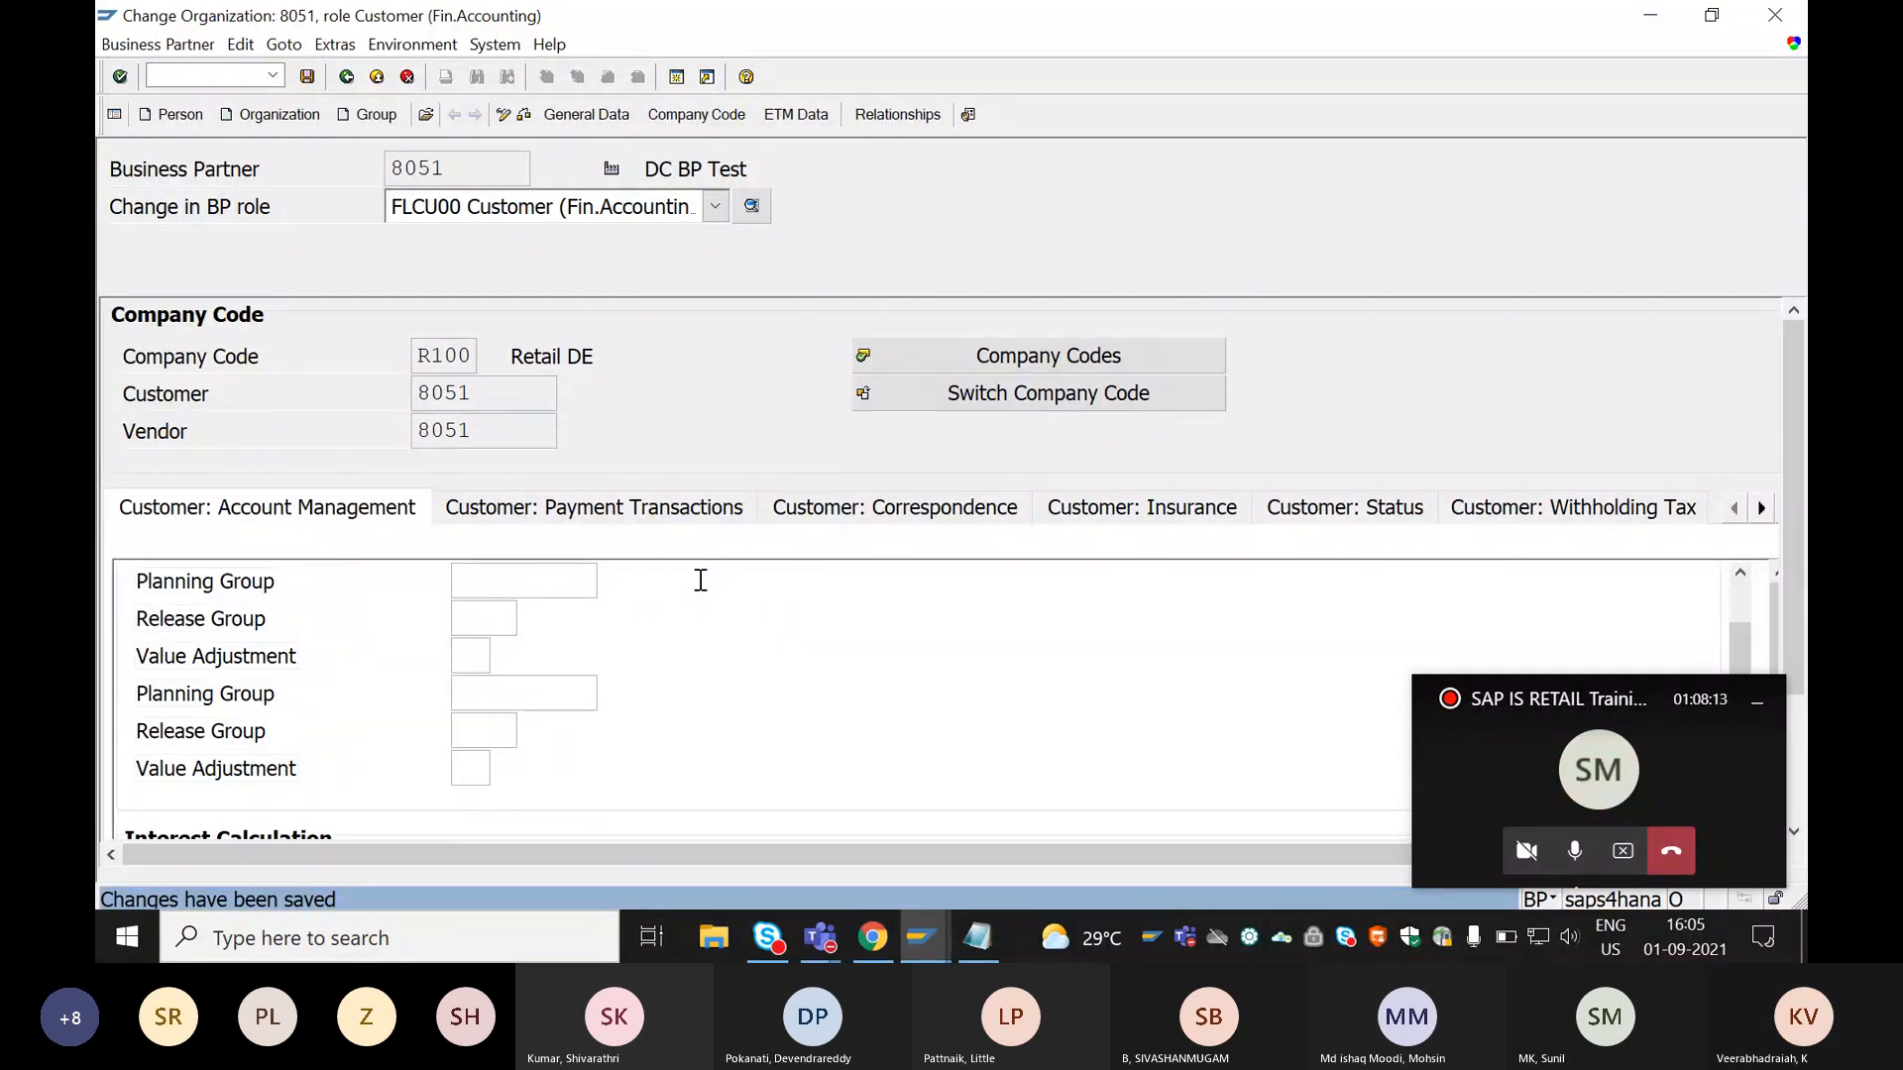
# Switch the business partner to role FLCU01 Customer and open its sales and distribution data.
pyautogui.click(607, 210)
pyautogui.scroll(2, 507, 252)
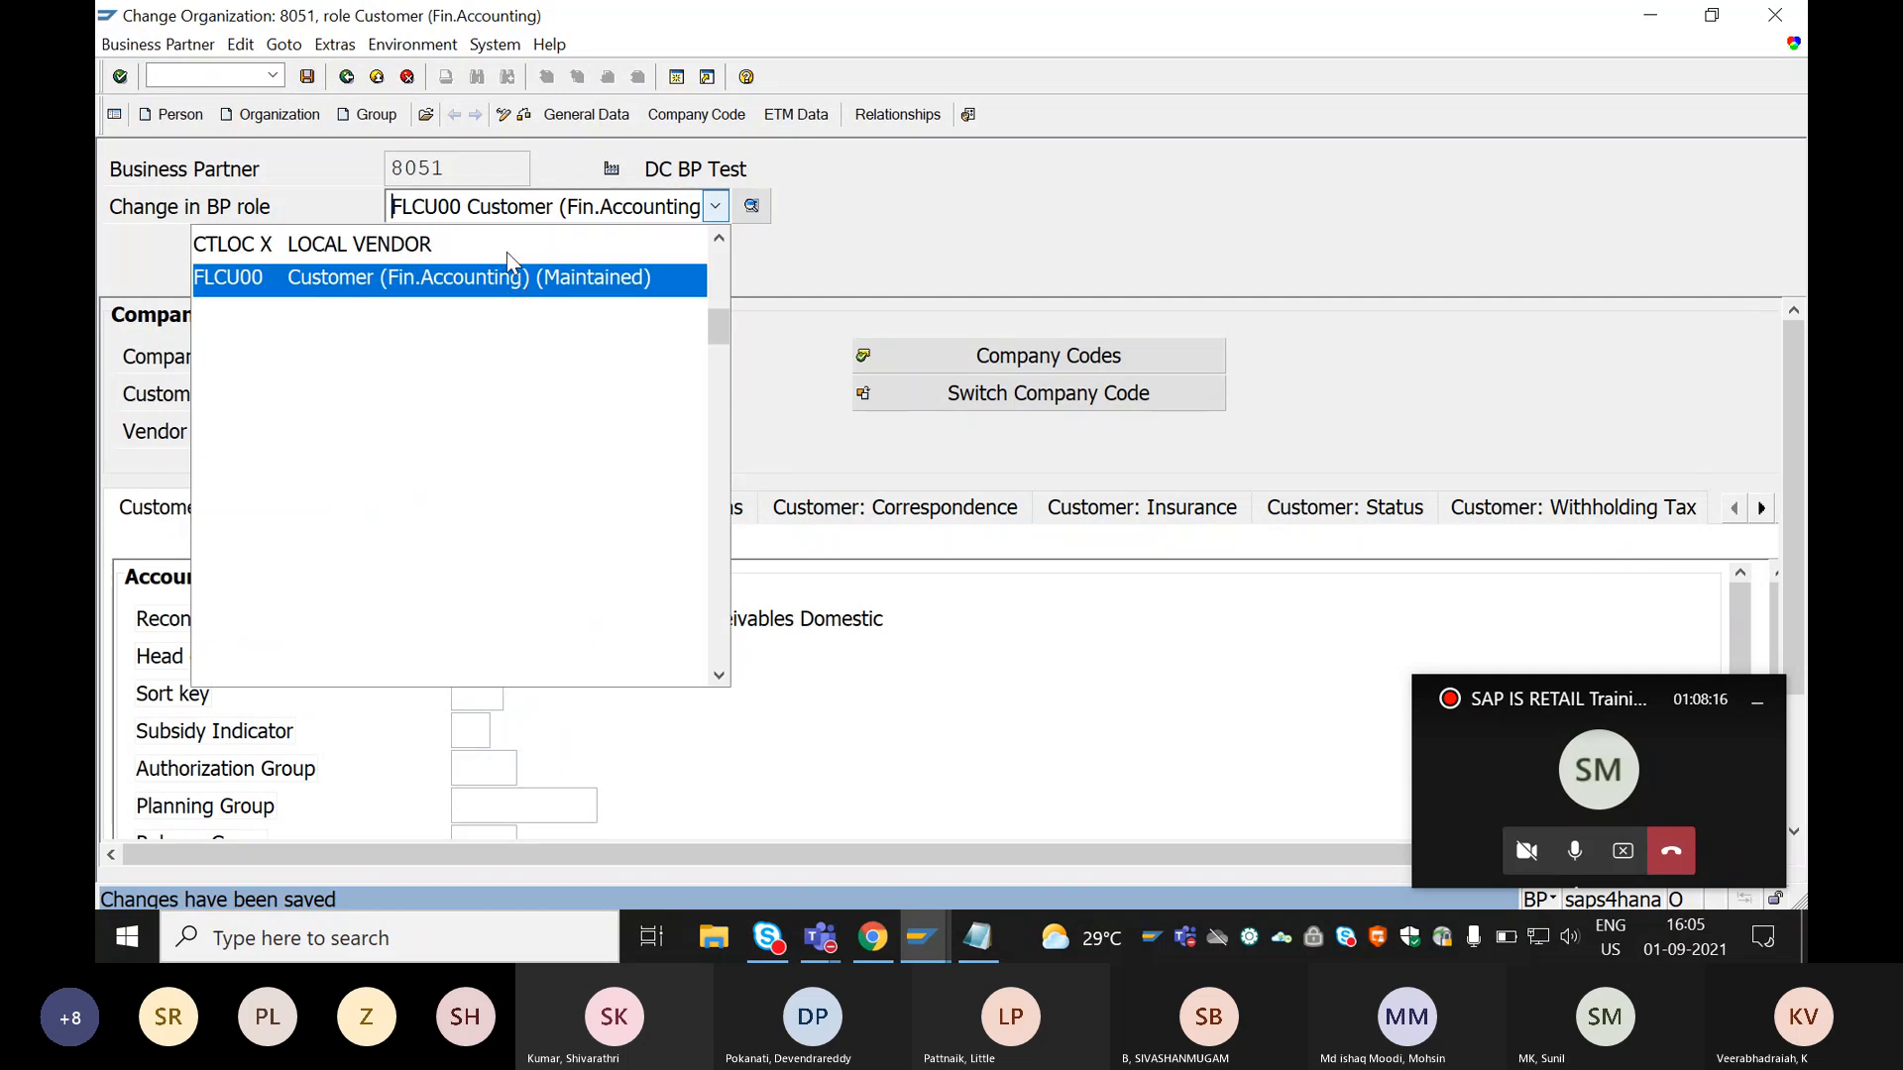
pyautogui.click(329, 468)
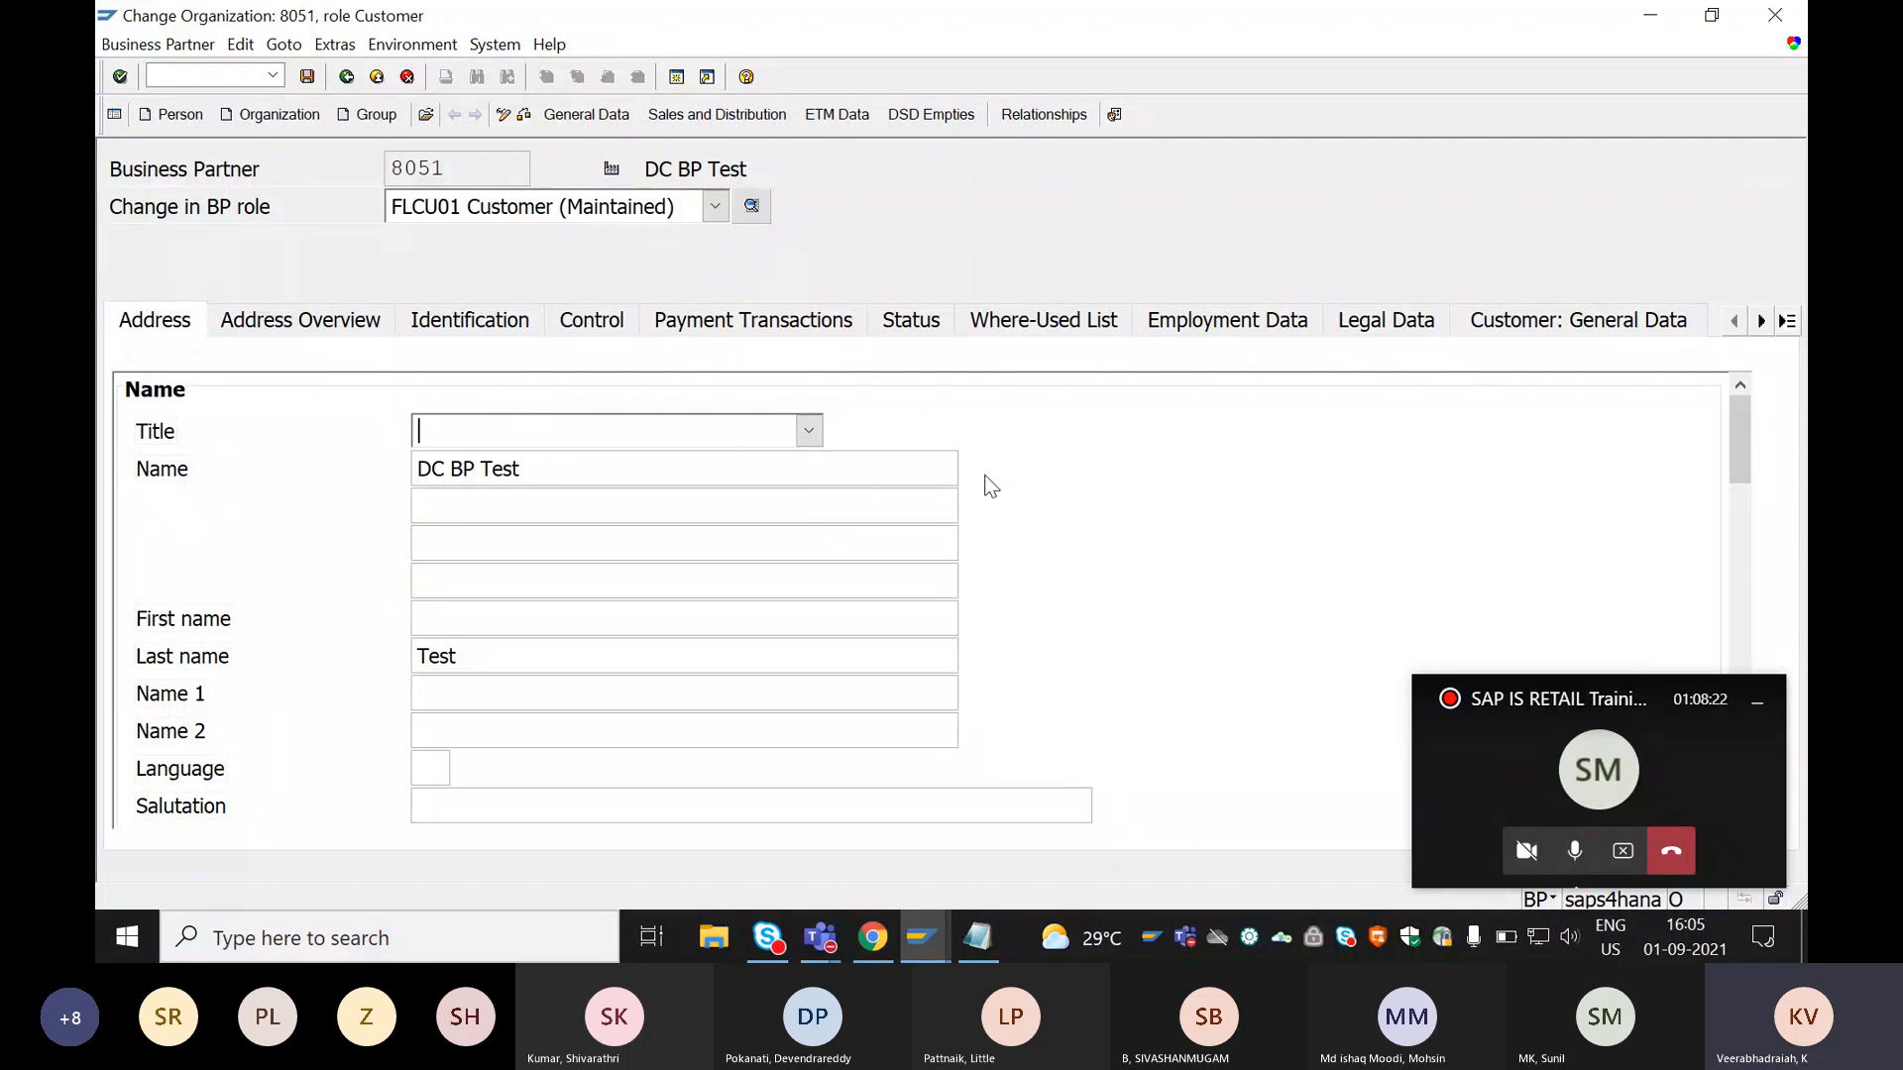
pyautogui.click(679, 116)
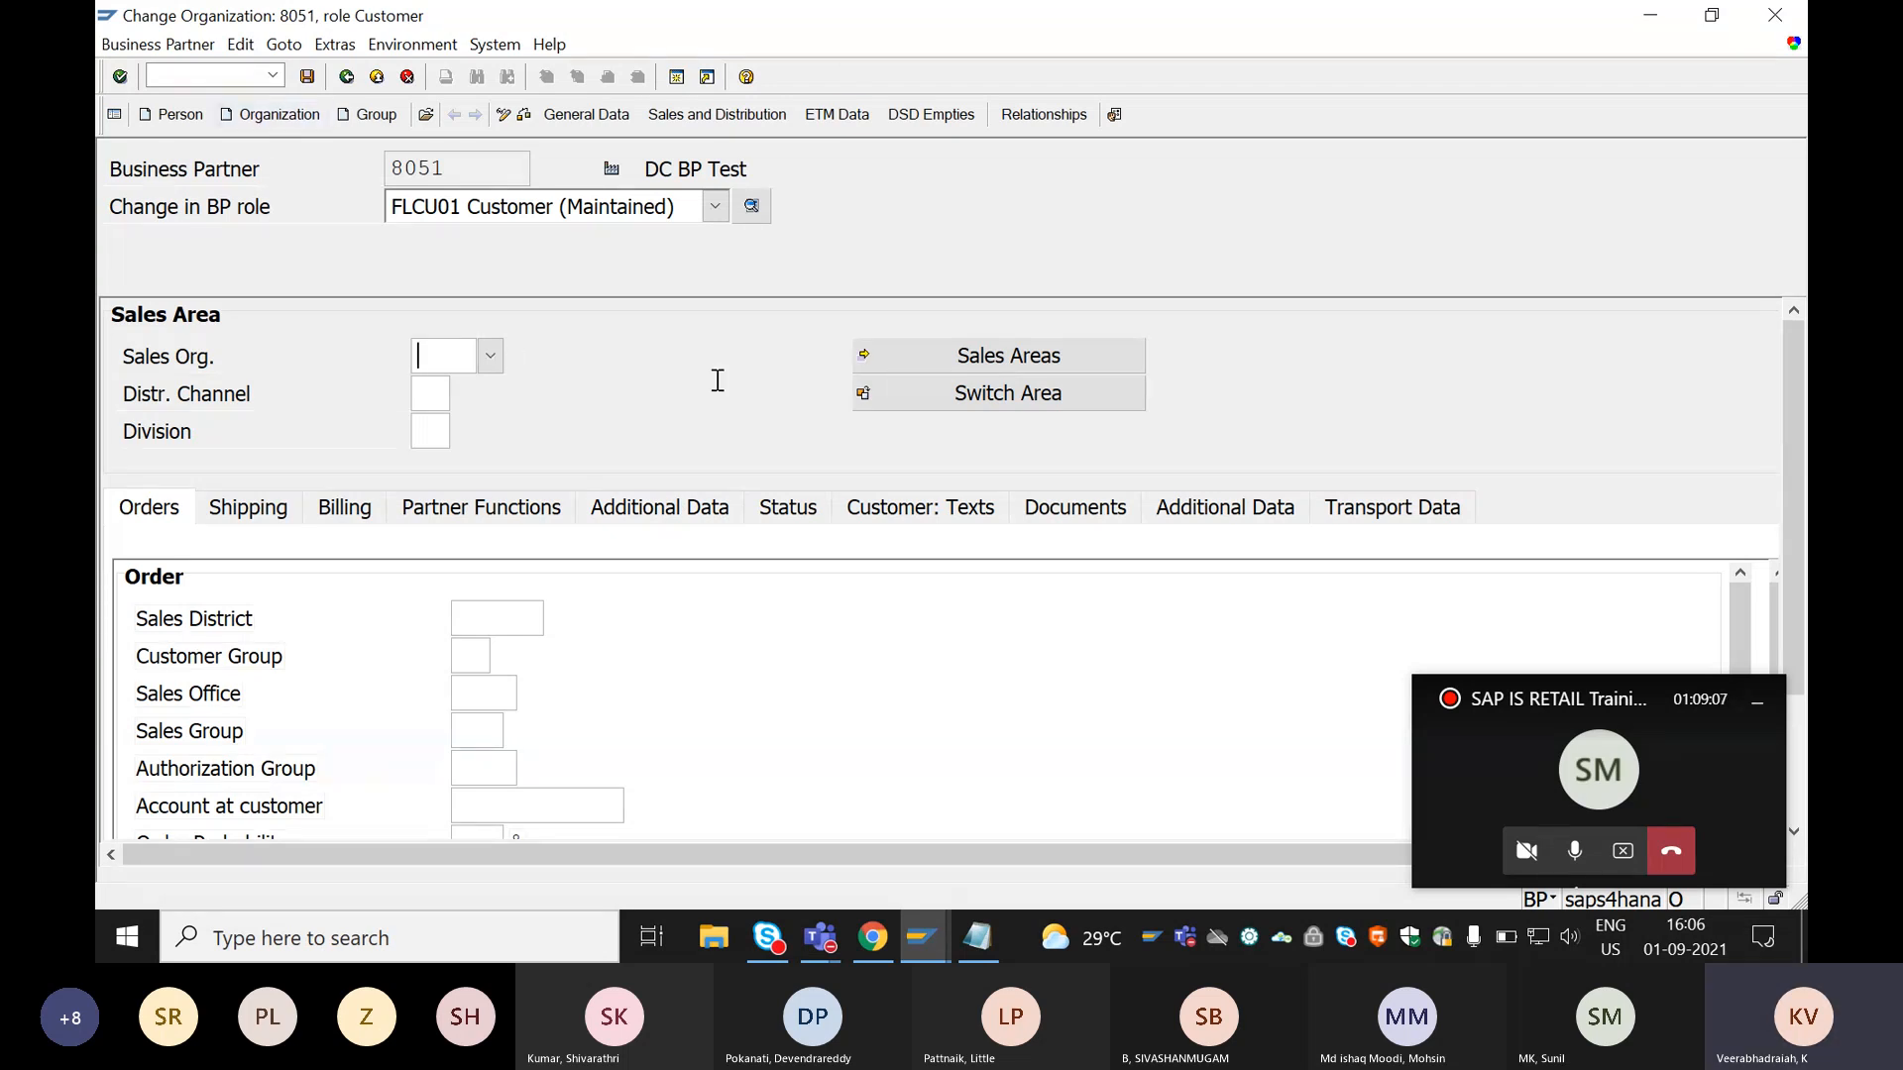
# Switch to the Microsoft Teams meeting window and stop sharing the screen.
pyautogui.click(1589, 776)
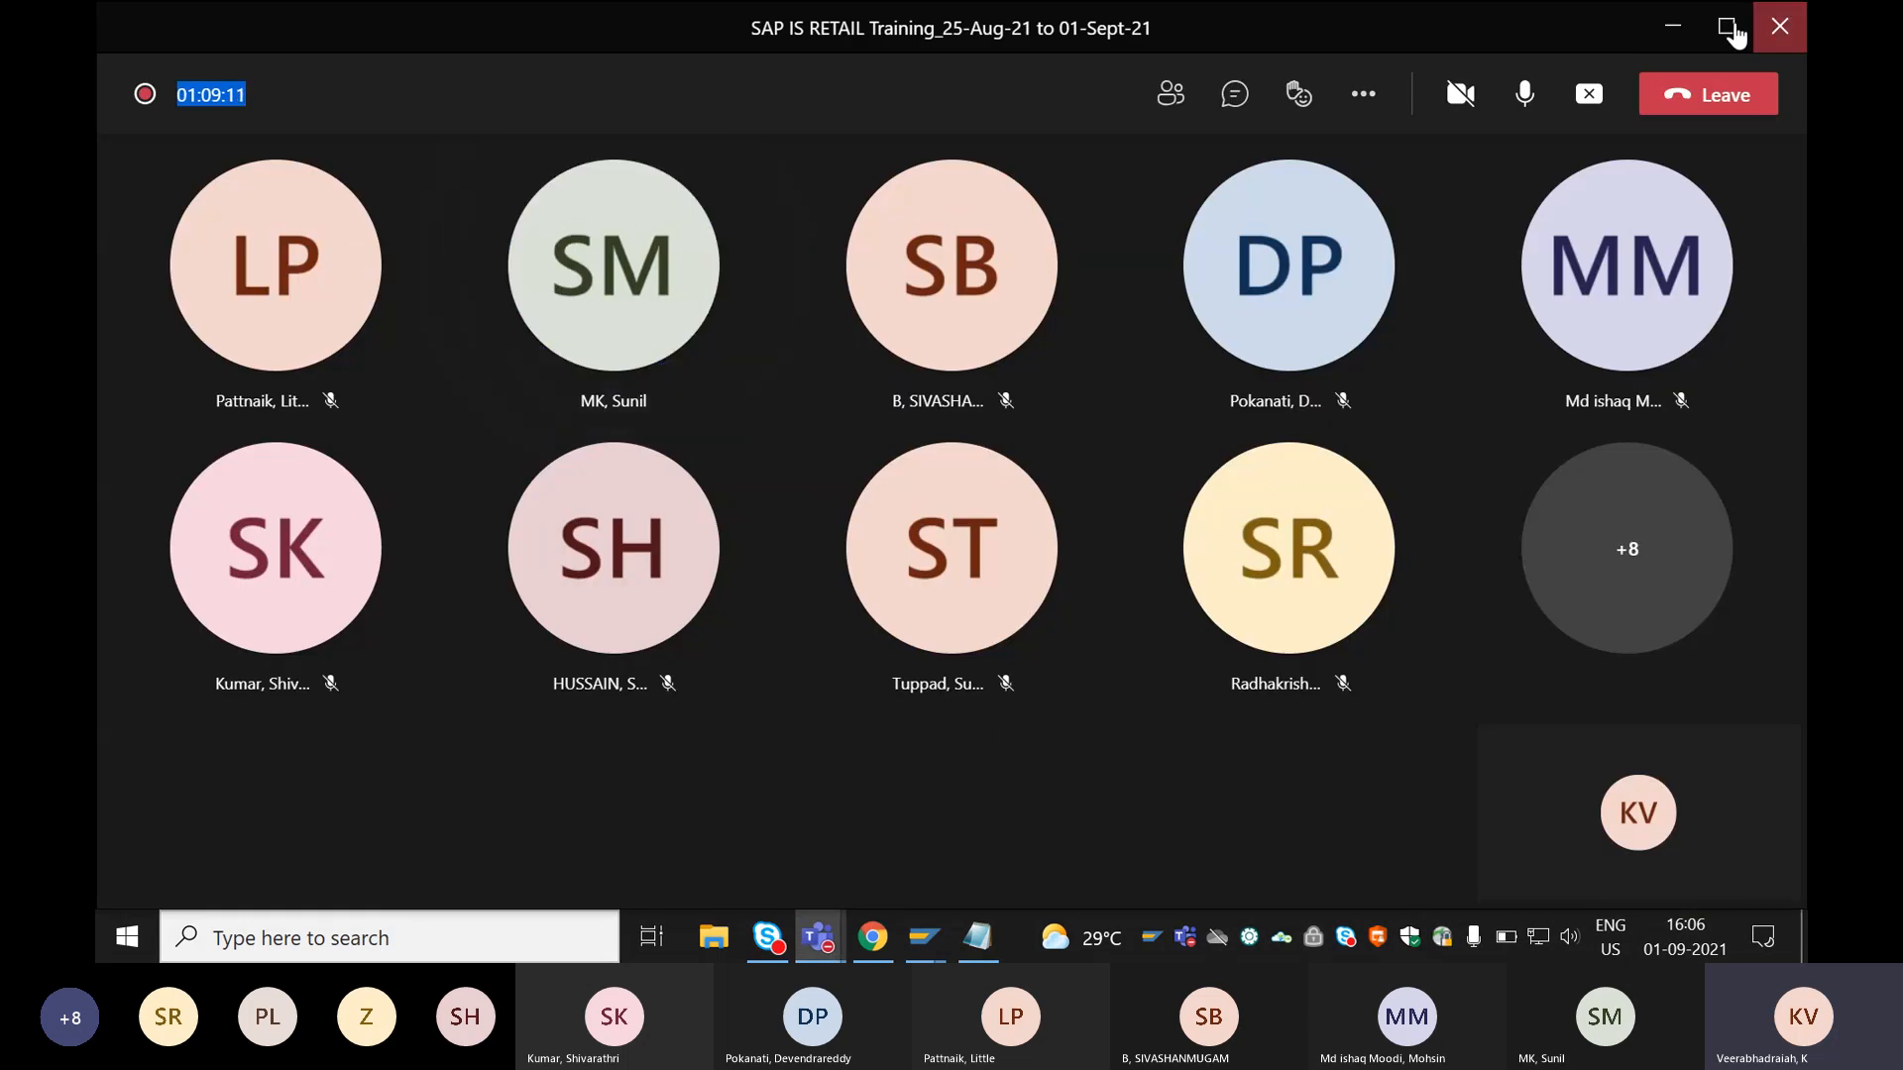
pyautogui.click(1671, 26)
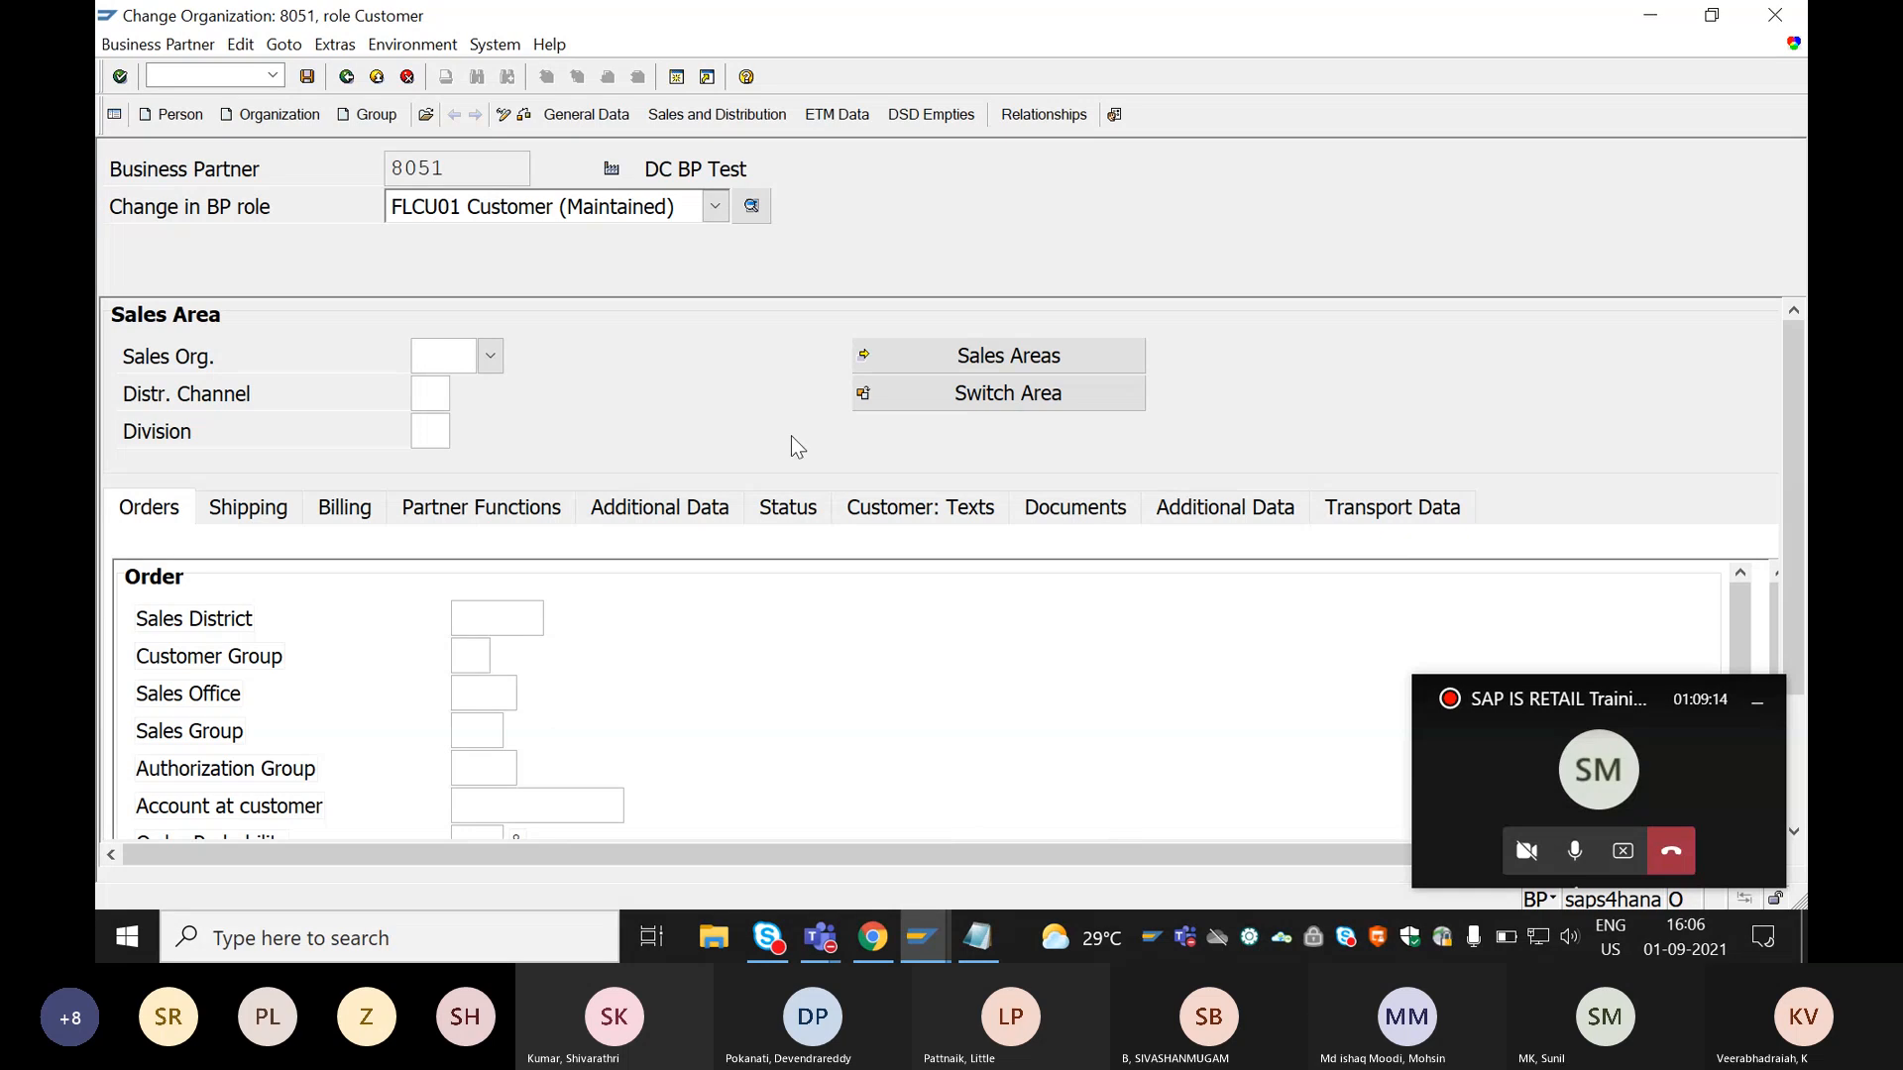
pyautogui.click(1524, 750)
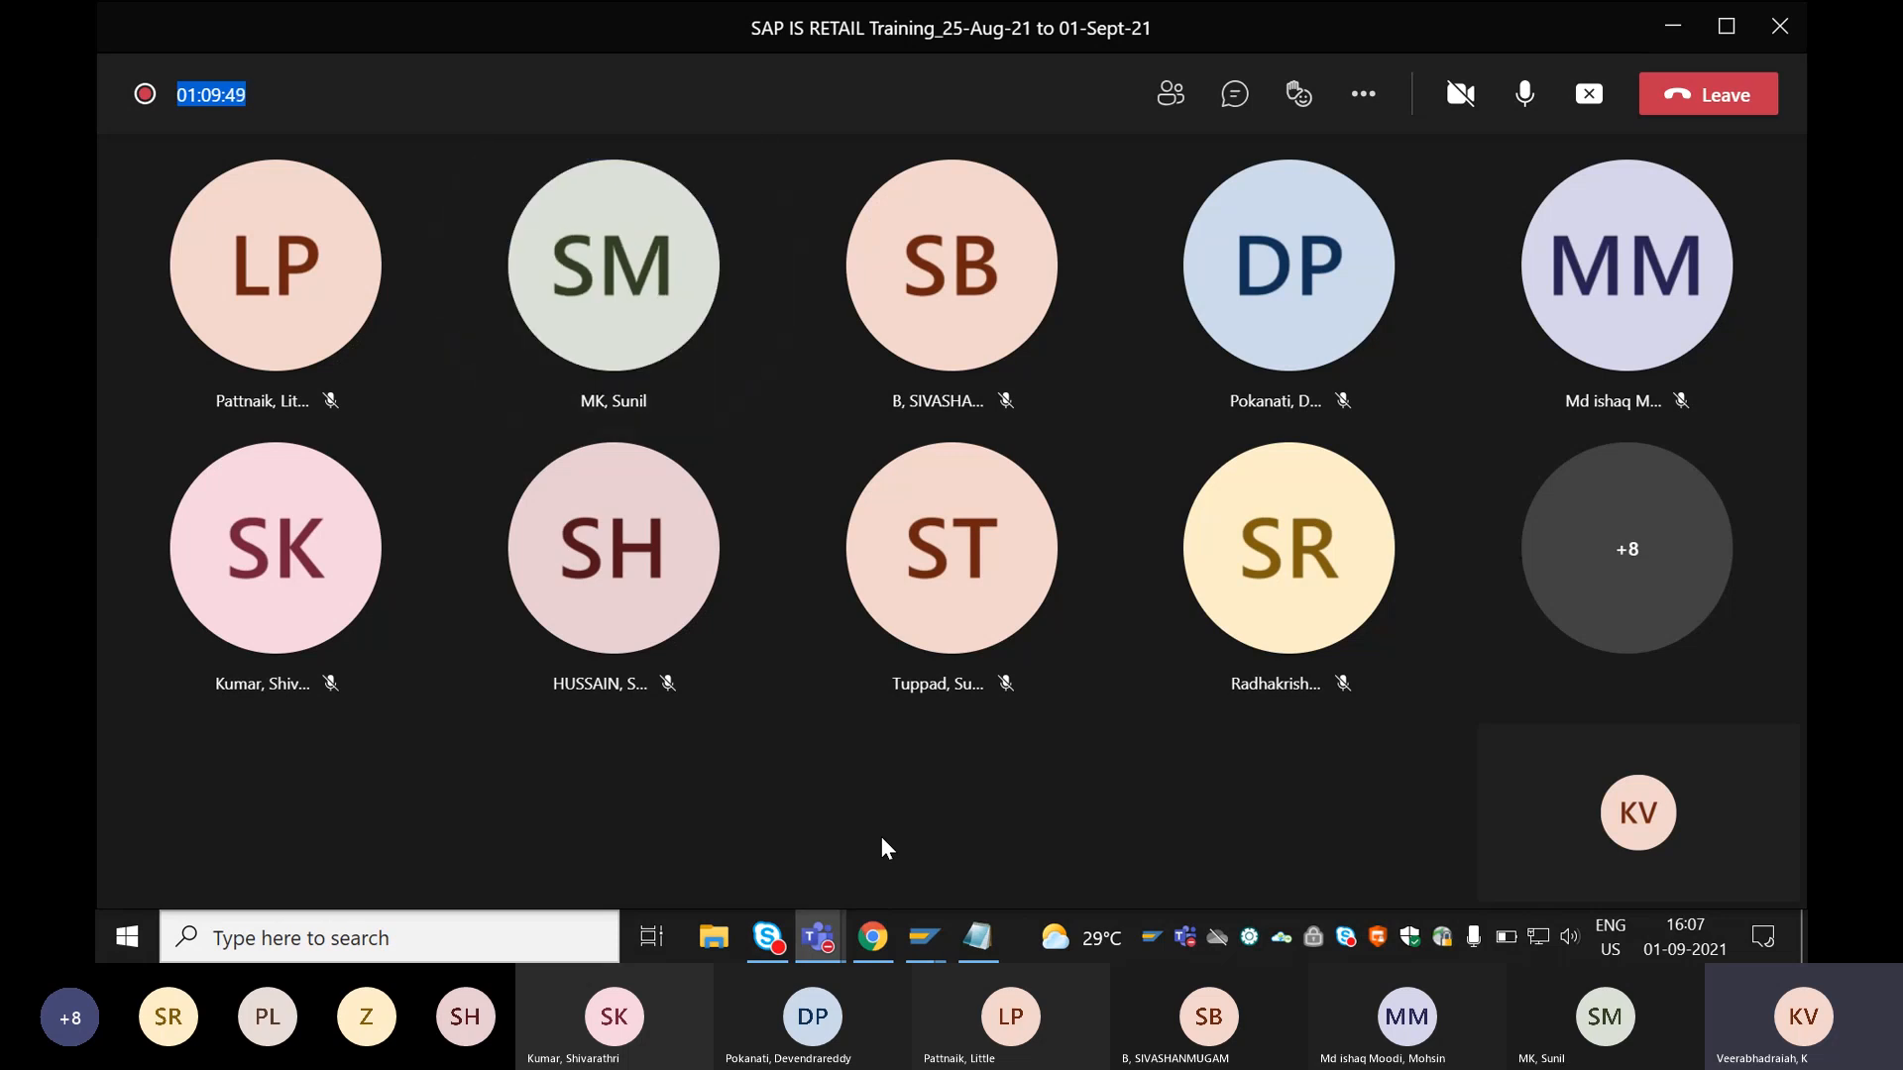
pyautogui.click(1589, 96)
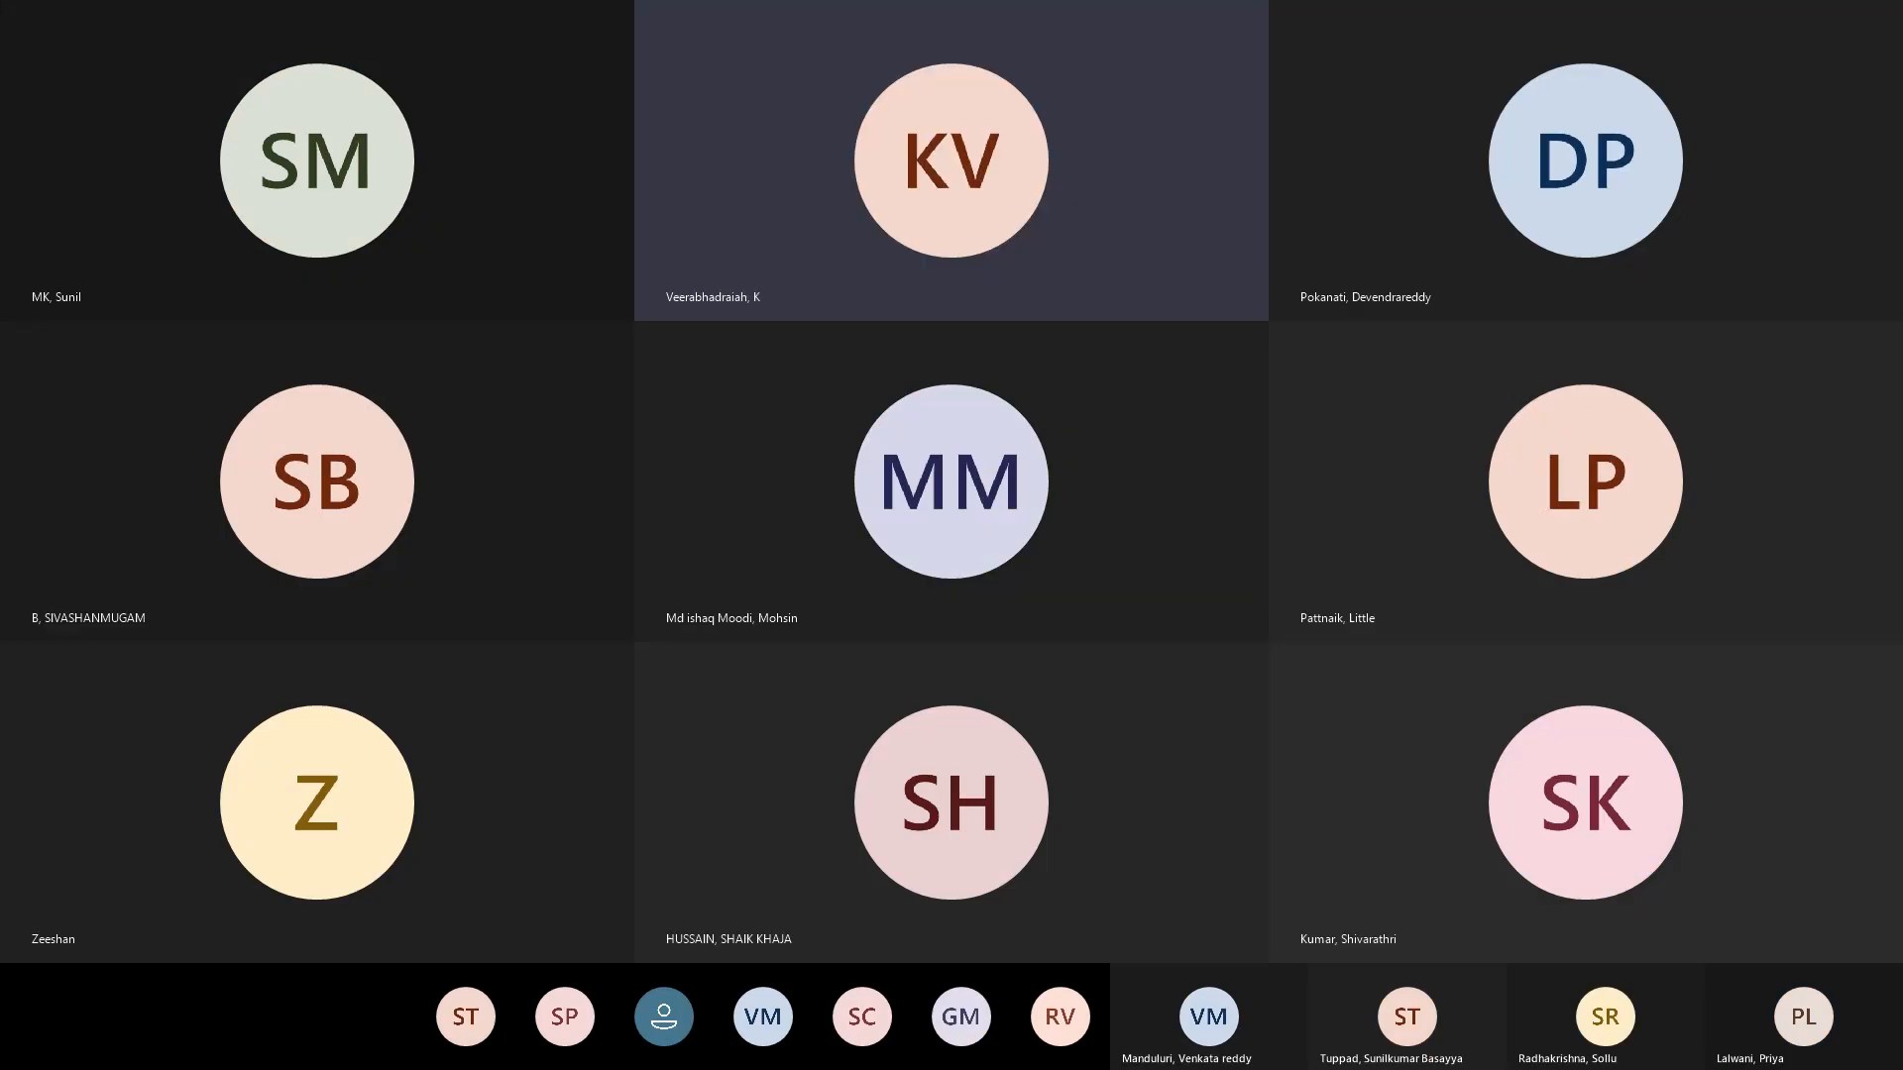
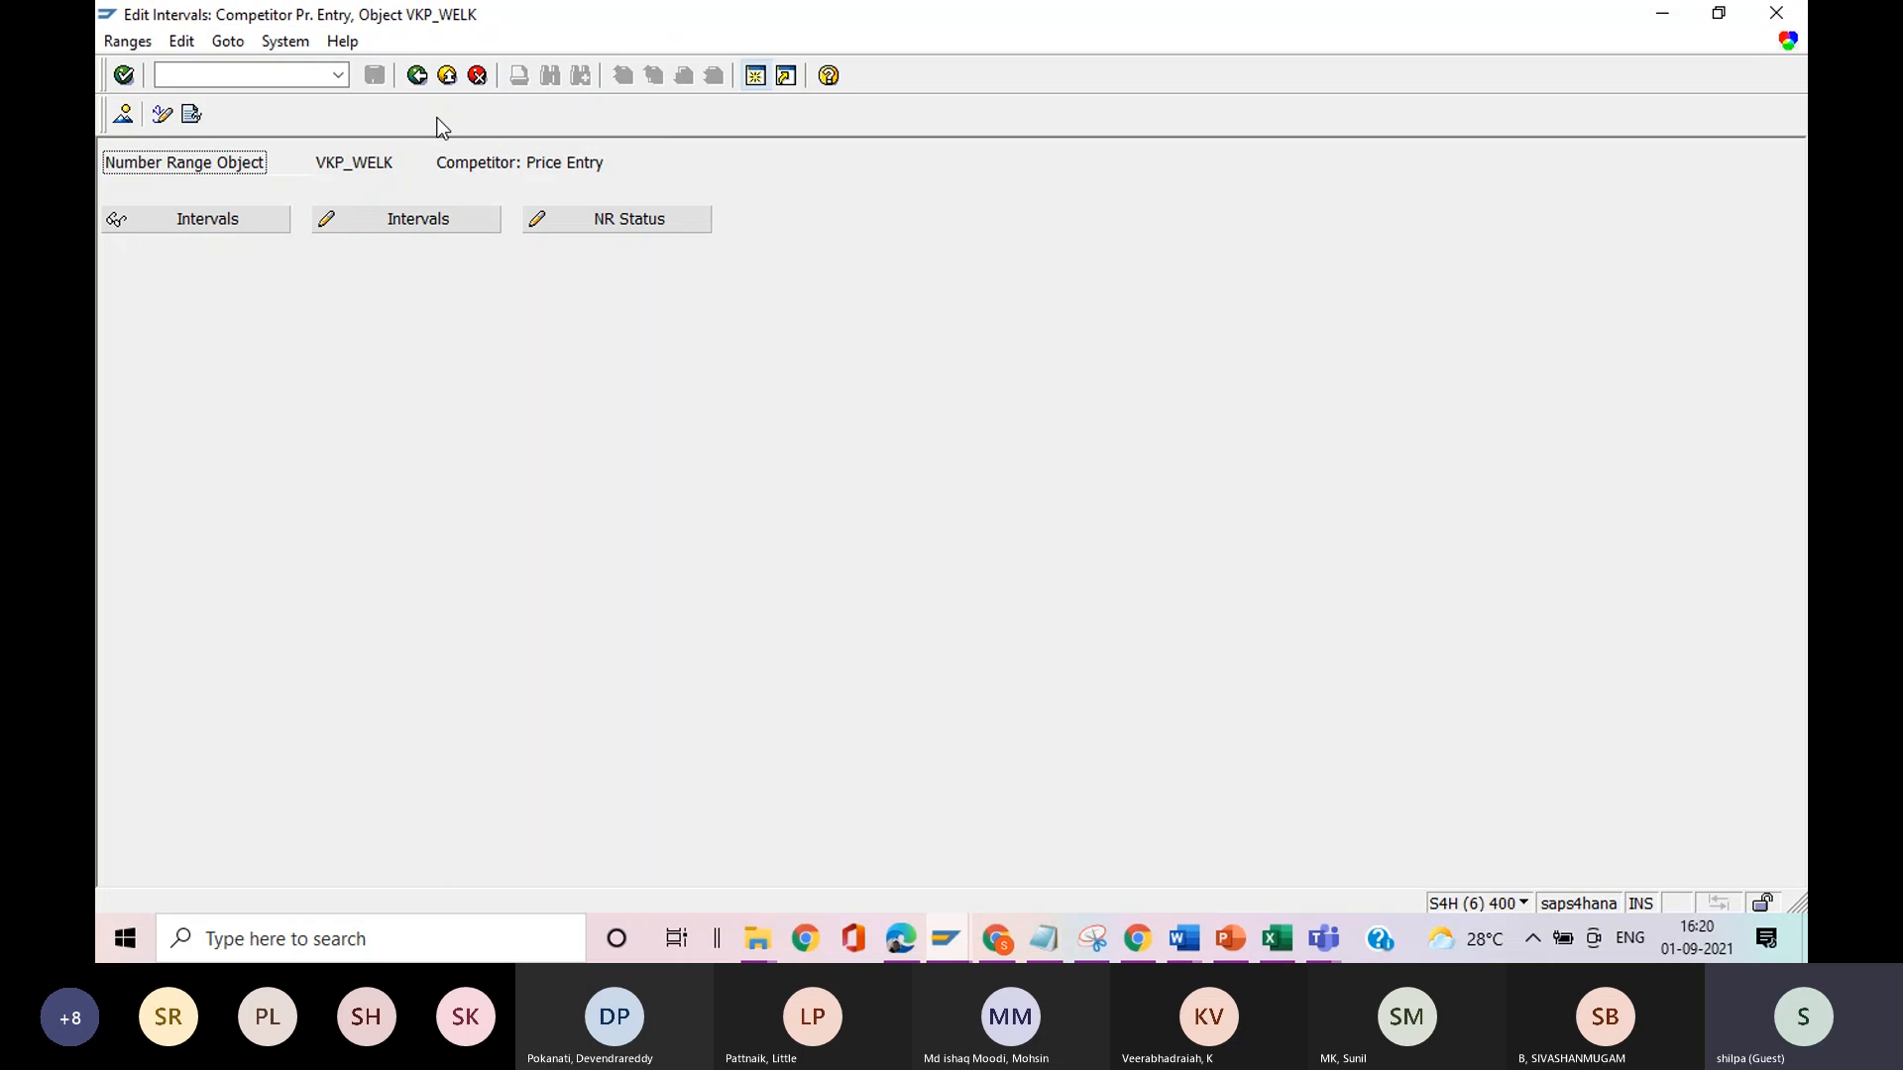
# Review the price entry types and the pricing strategies under Competitor Prices in the Retail Pricing configuration.
pyautogui.click(417, 75)
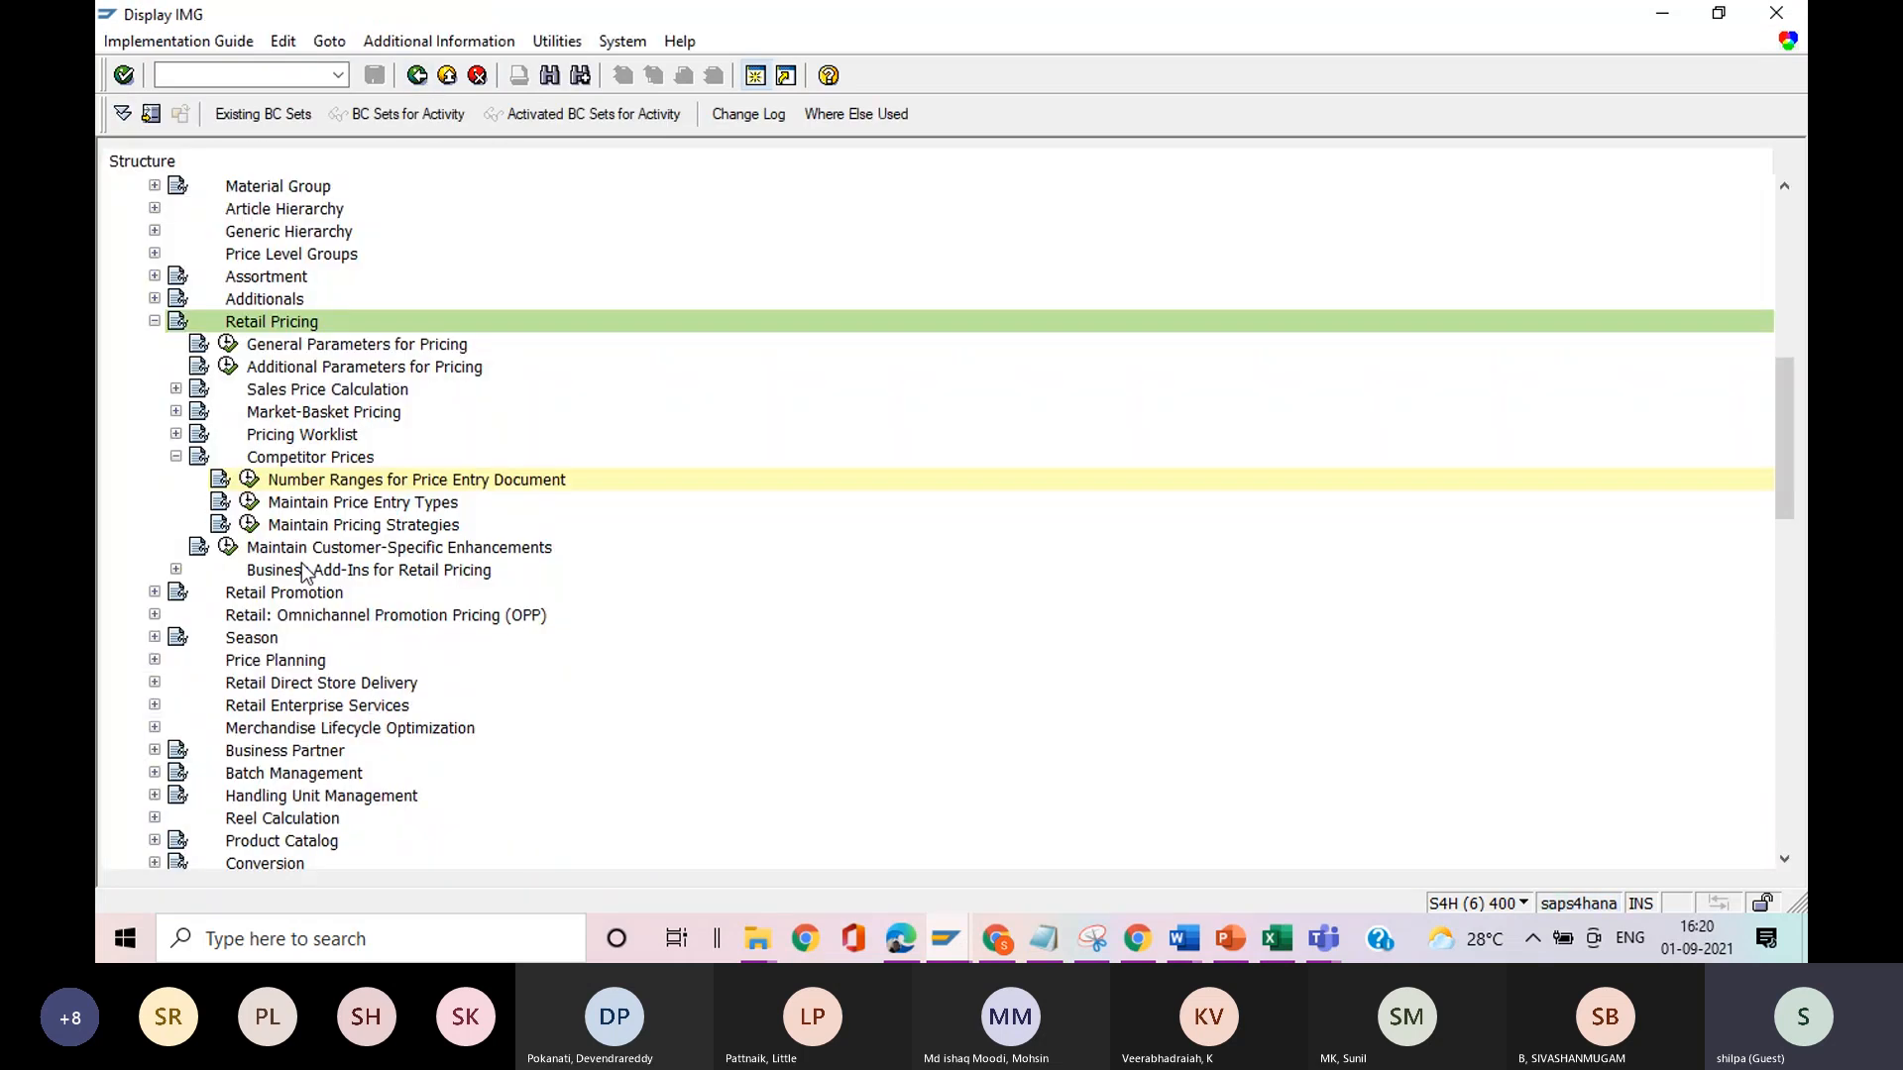
pyautogui.click(248, 502)
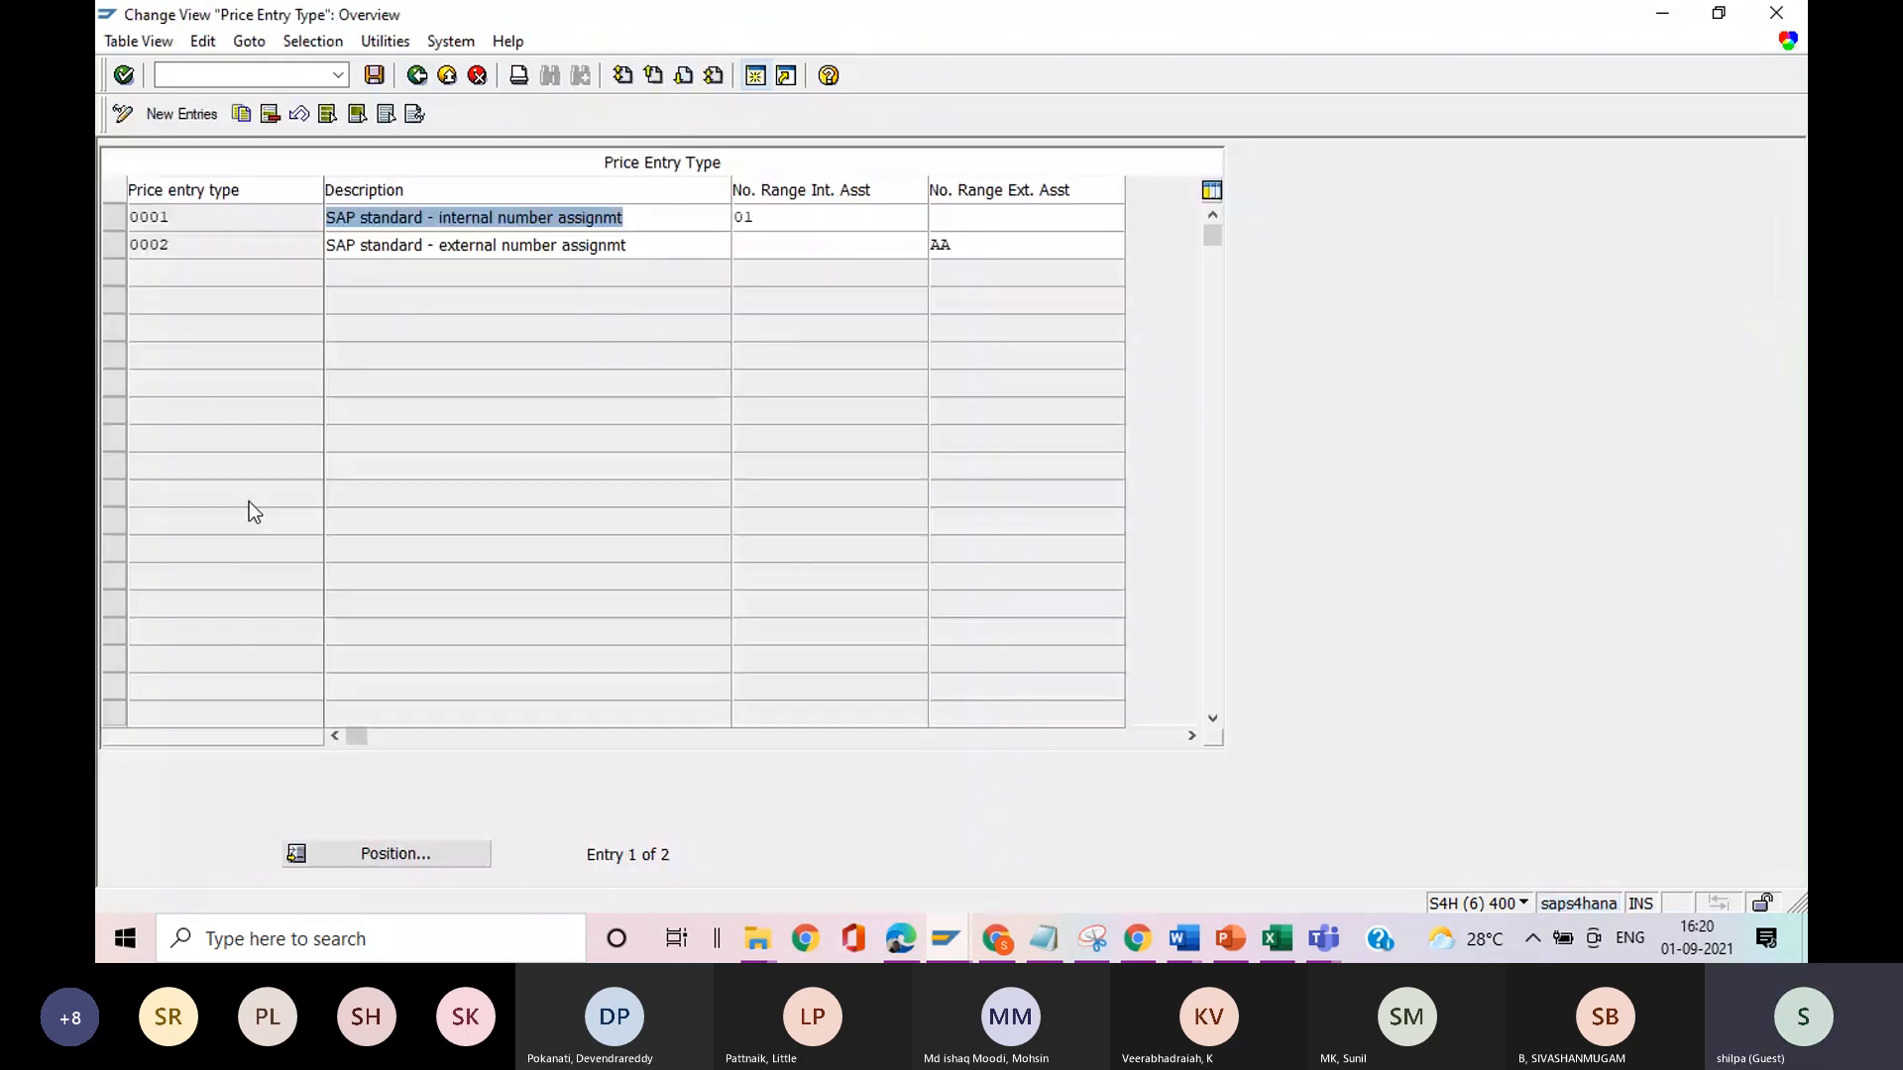
pyautogui.click(651, 217)
pyautogui.click(644, 248)
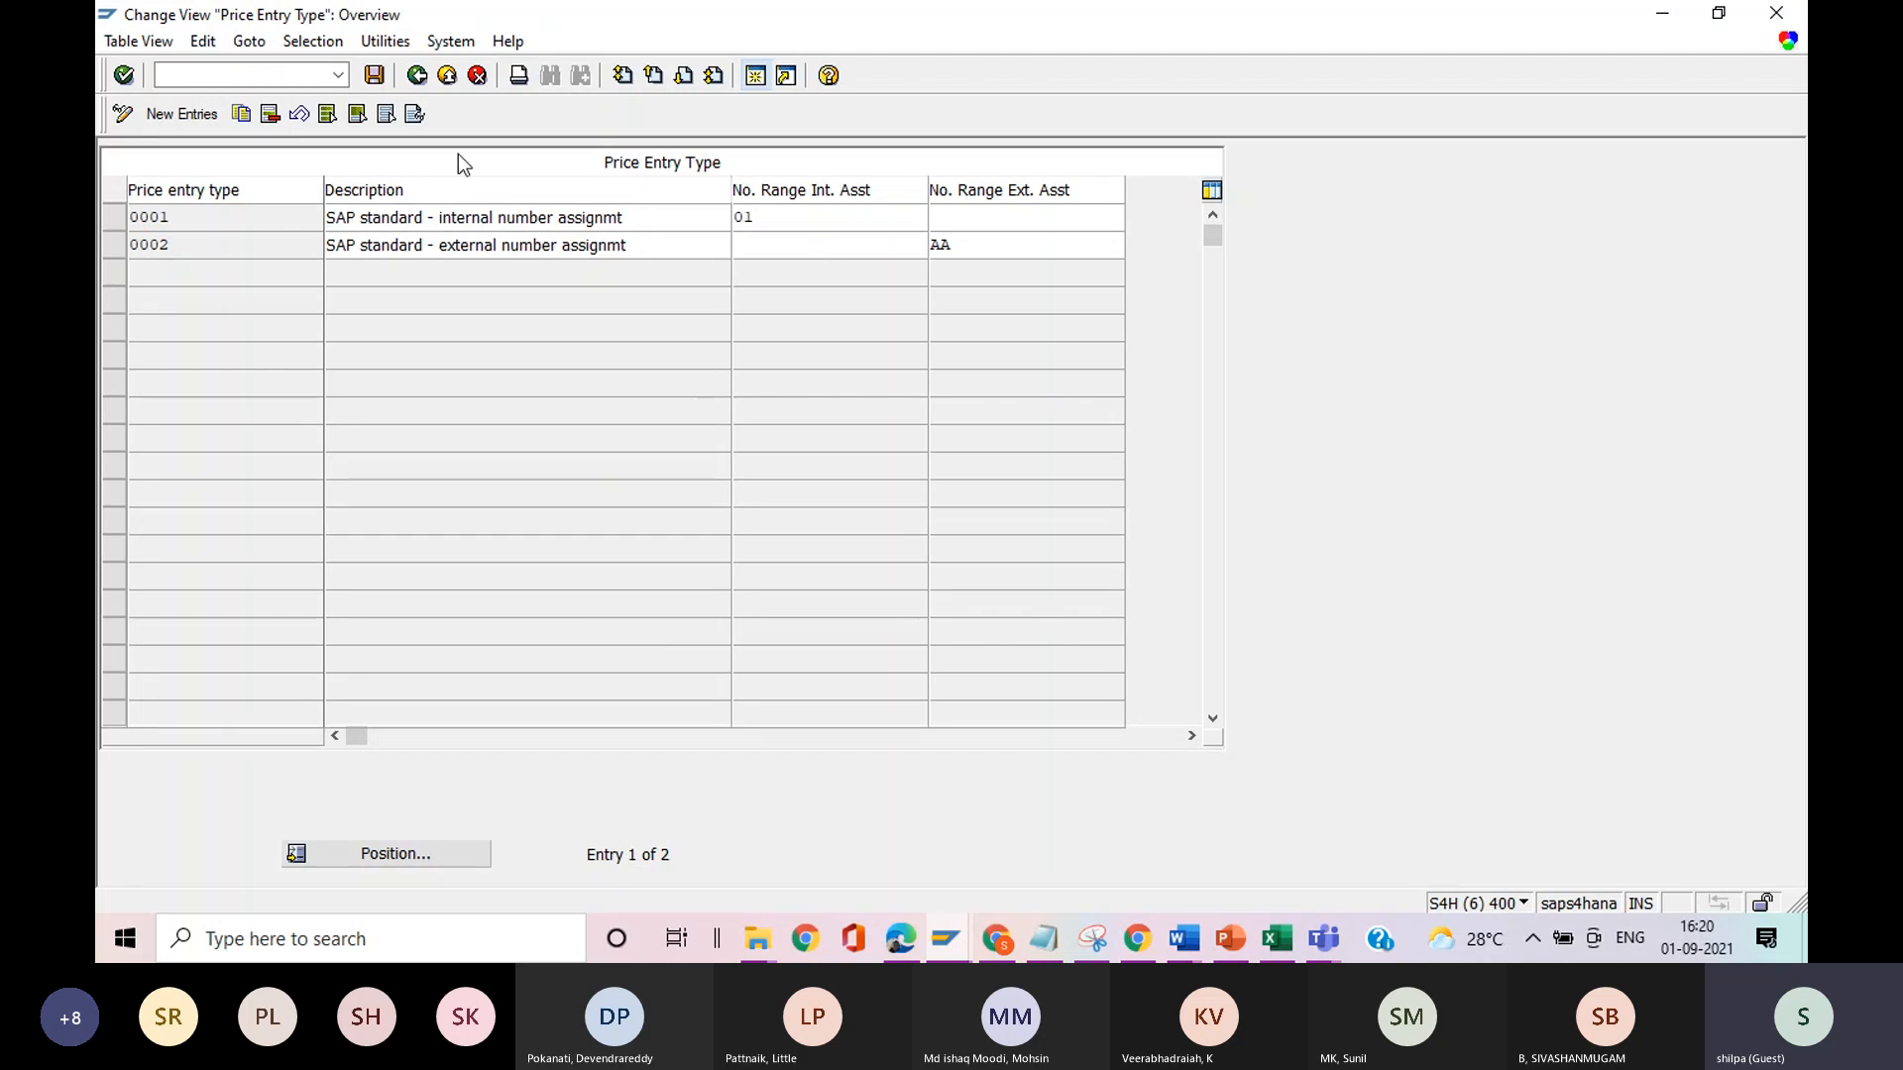
pyautogui.click(420, 78)
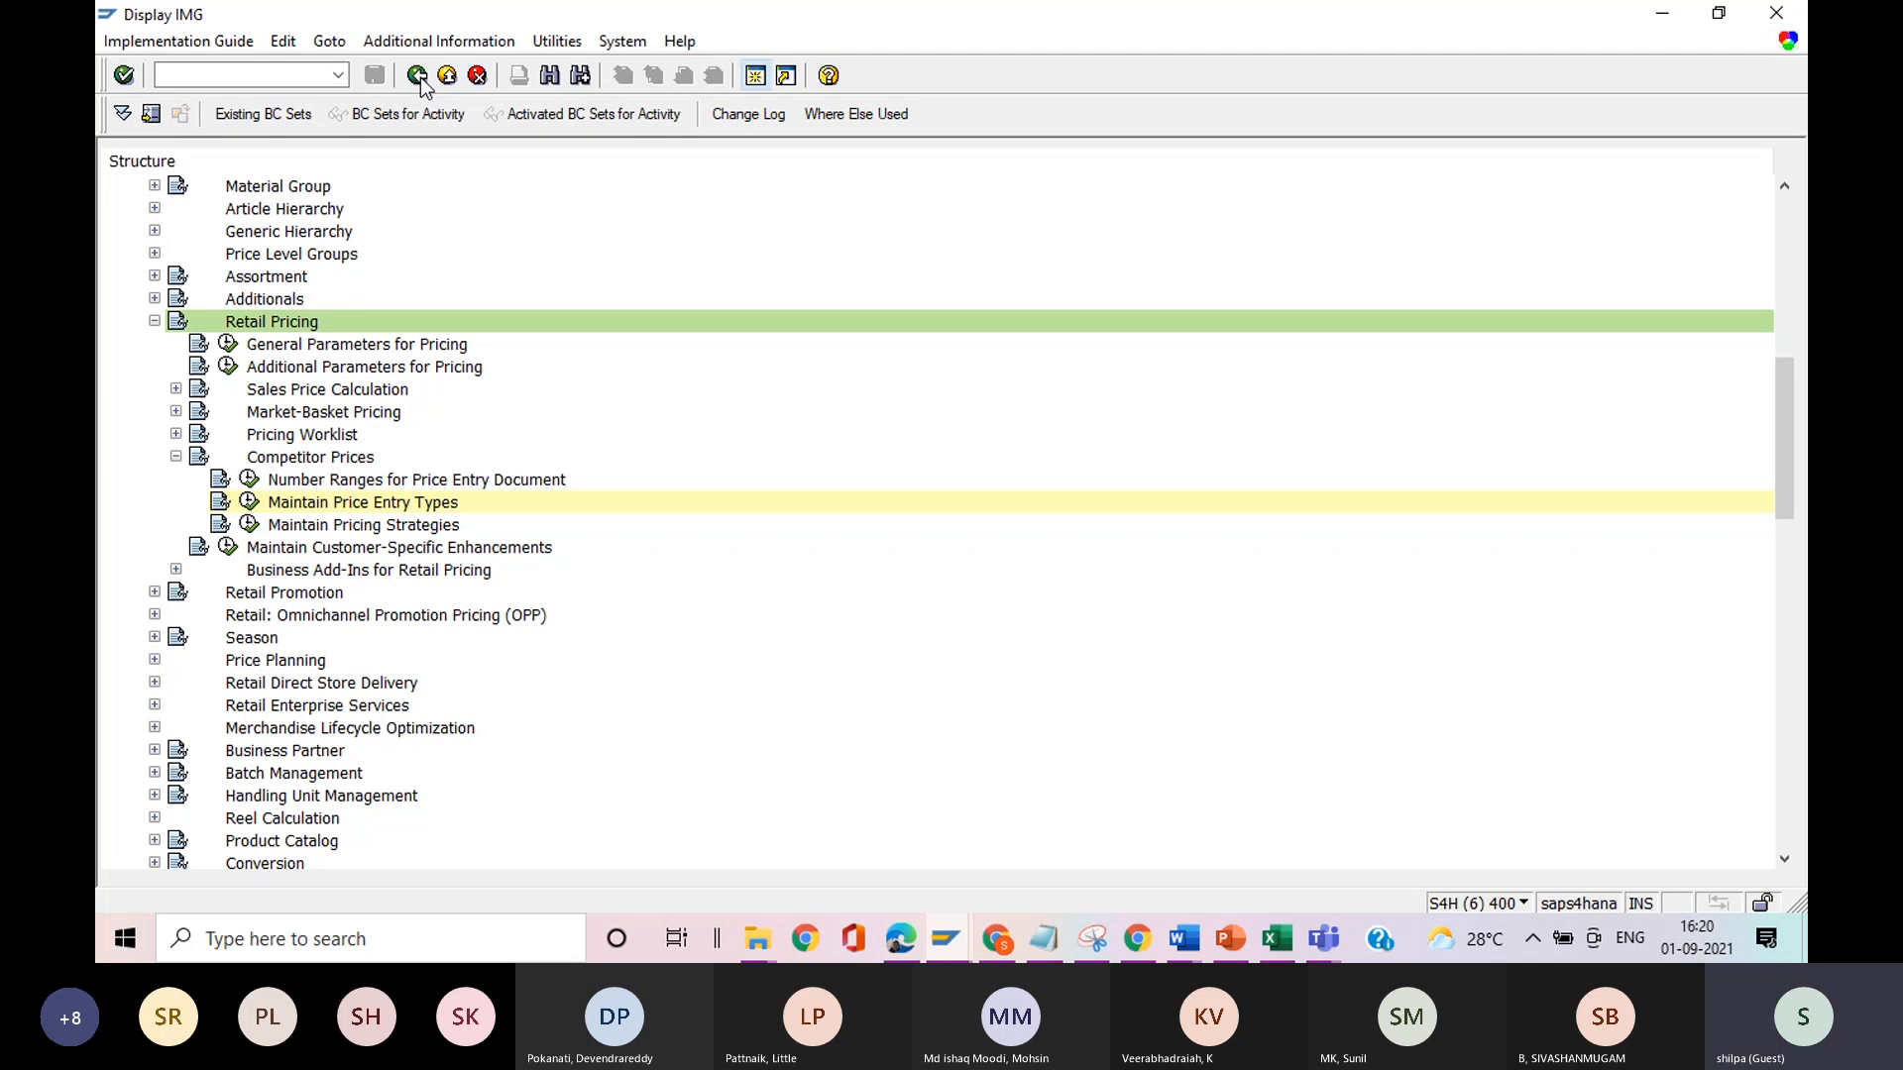
pyautogui.click(248, 525)
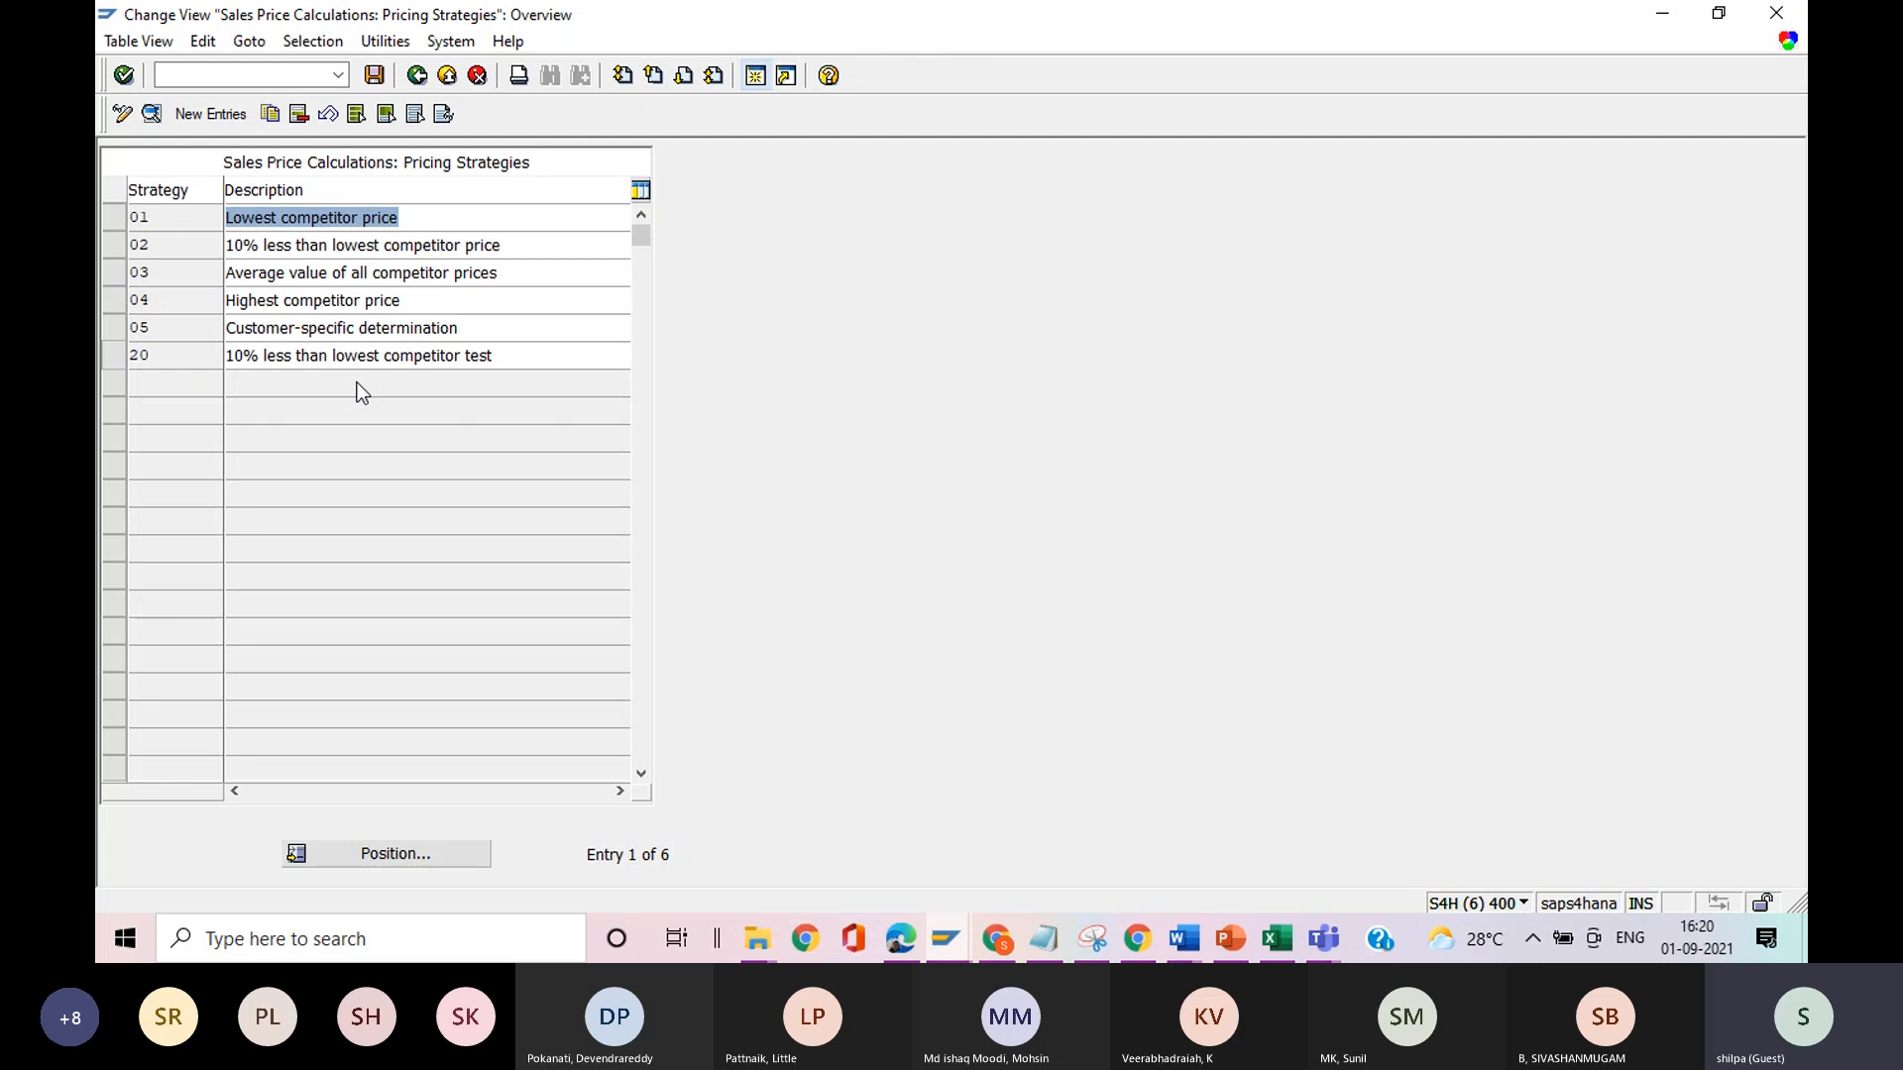
pyautogui.click(420, 79)
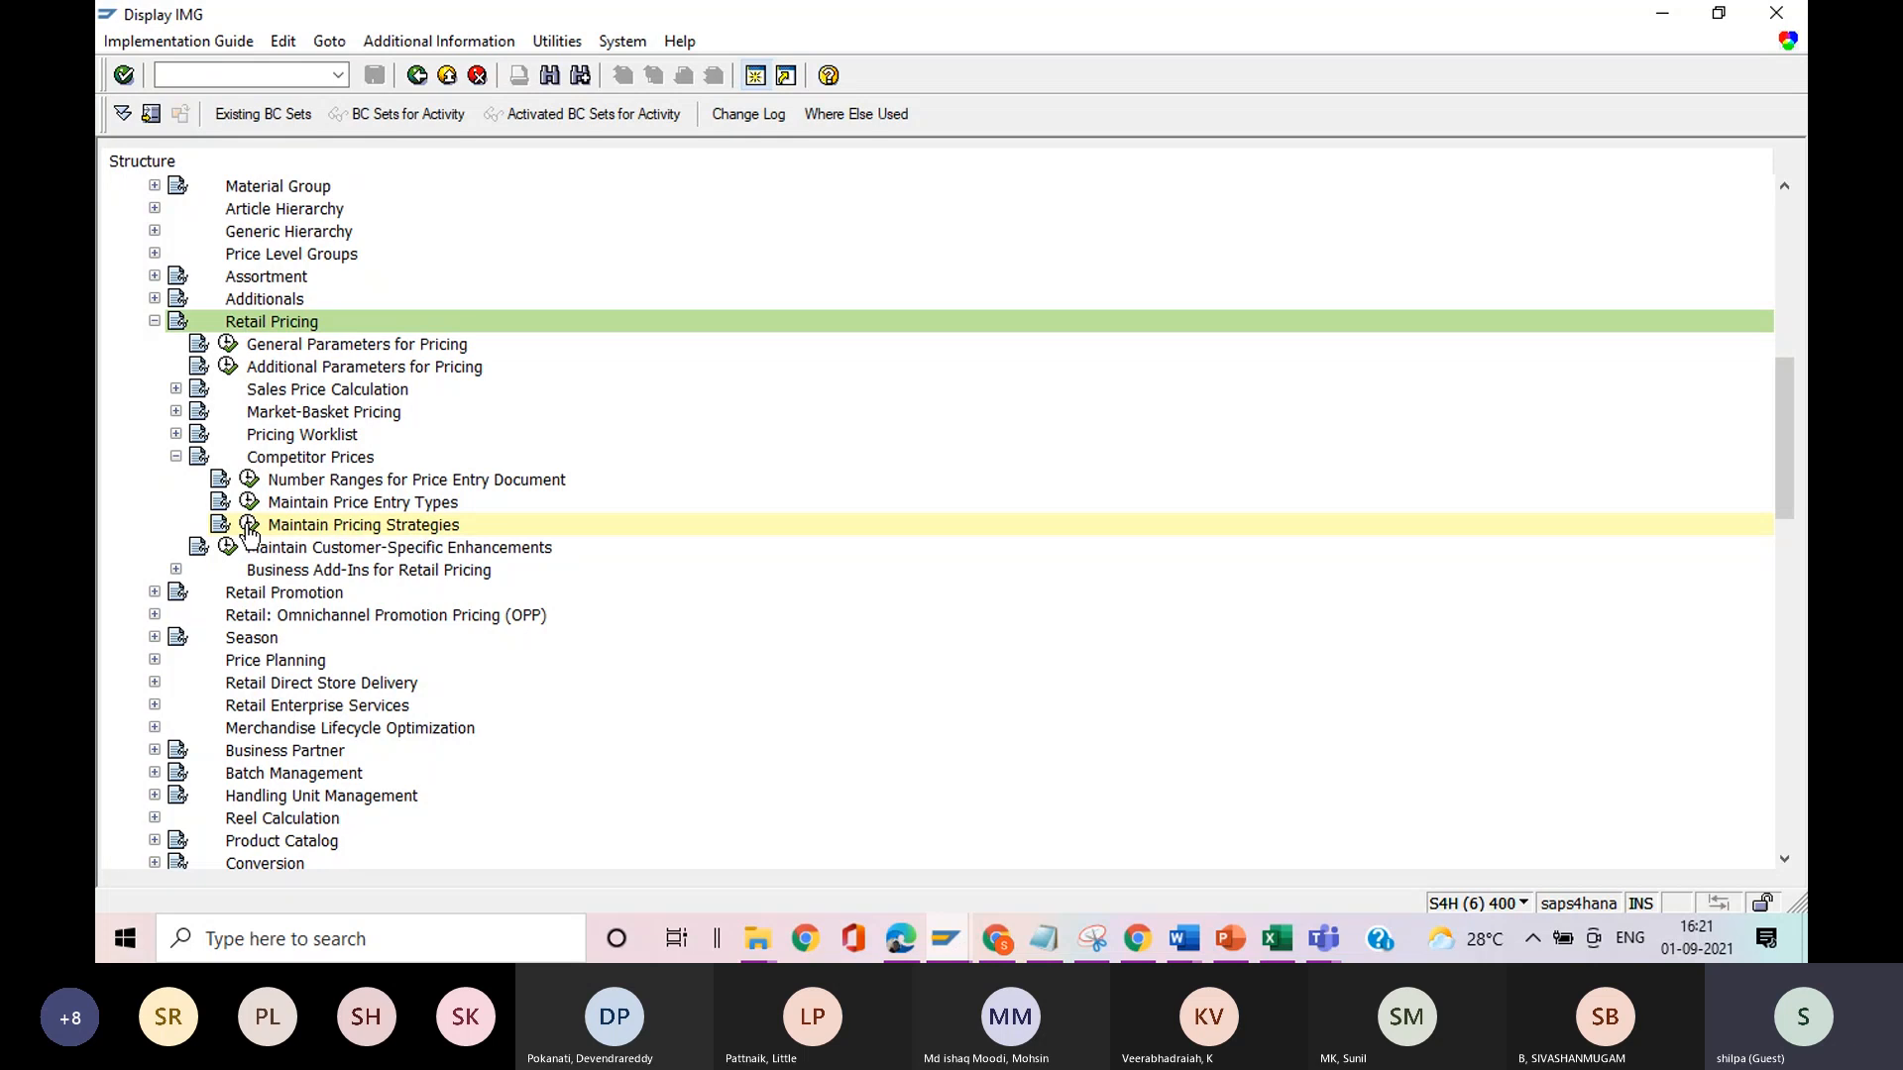
# Open a new session and expand the Master Data folder of the retailing menu.
pyautogui.click(755, 77)
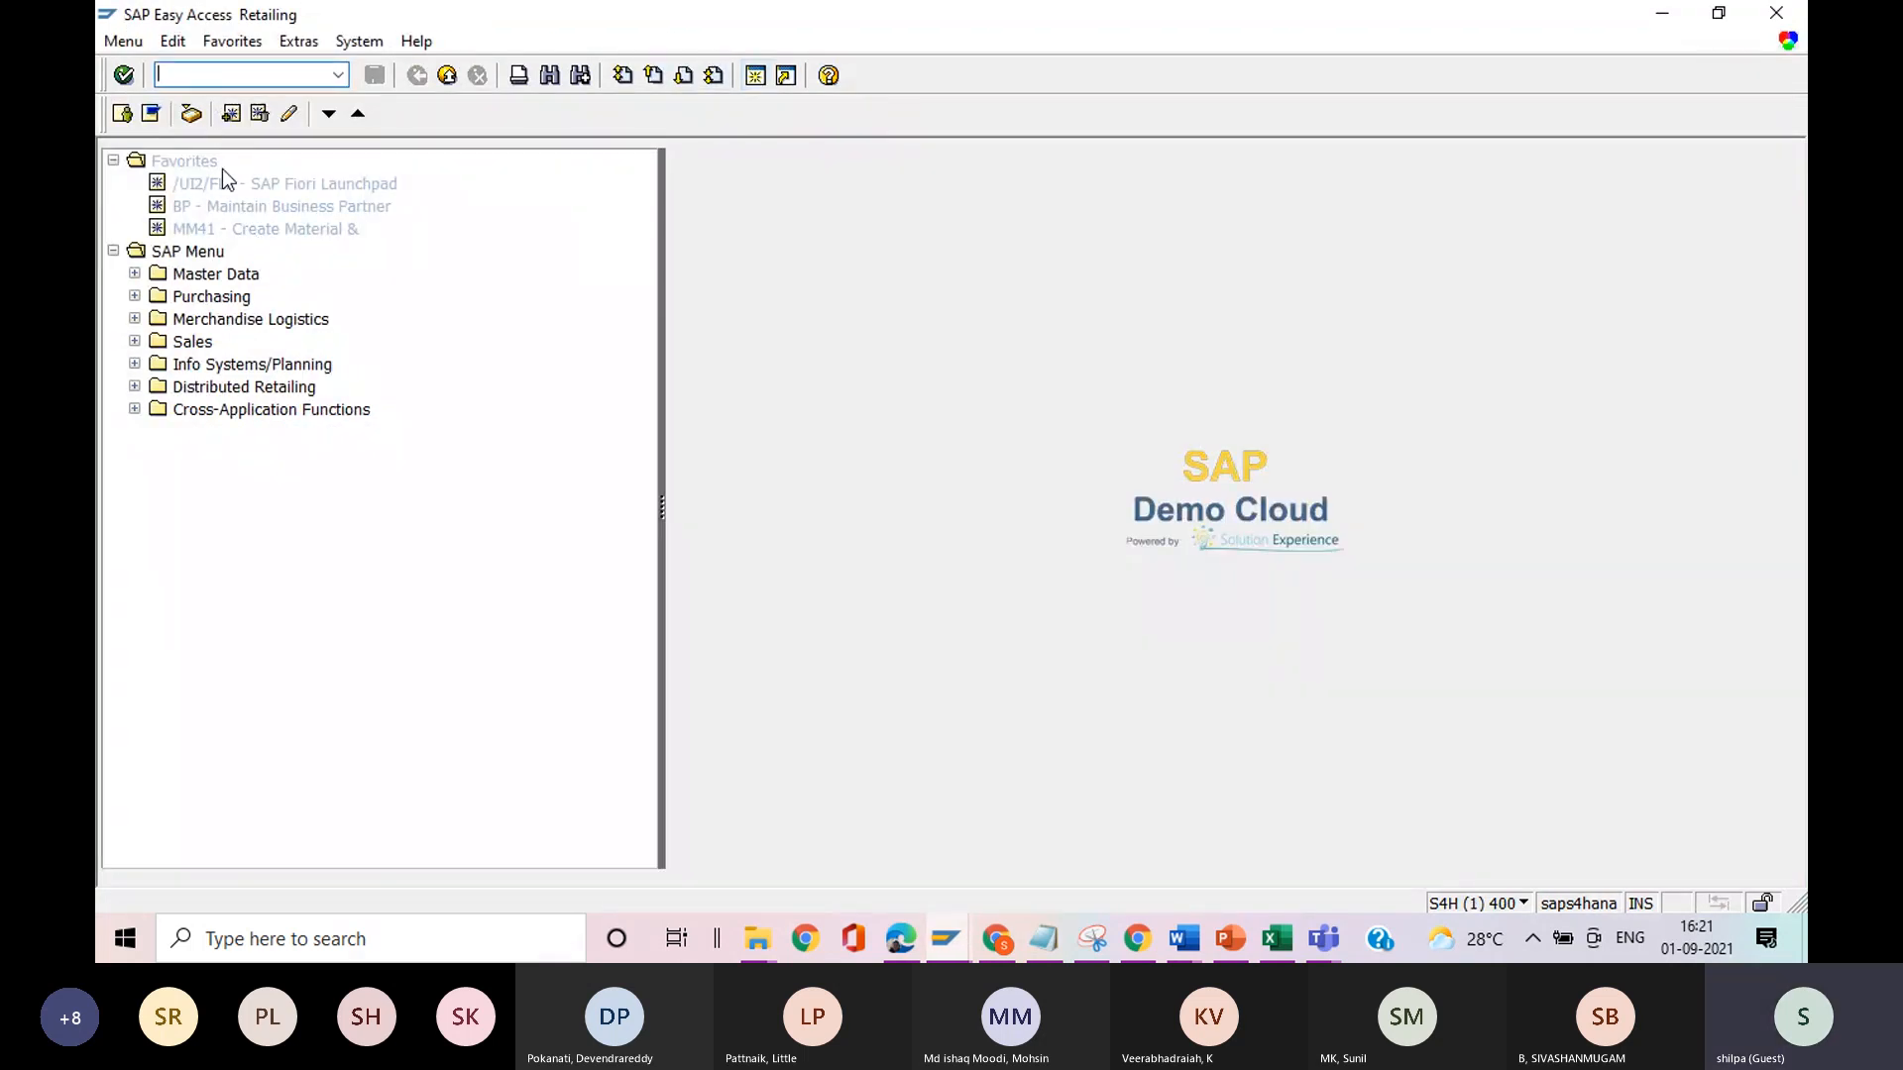
pyautogui.click(135, 275)
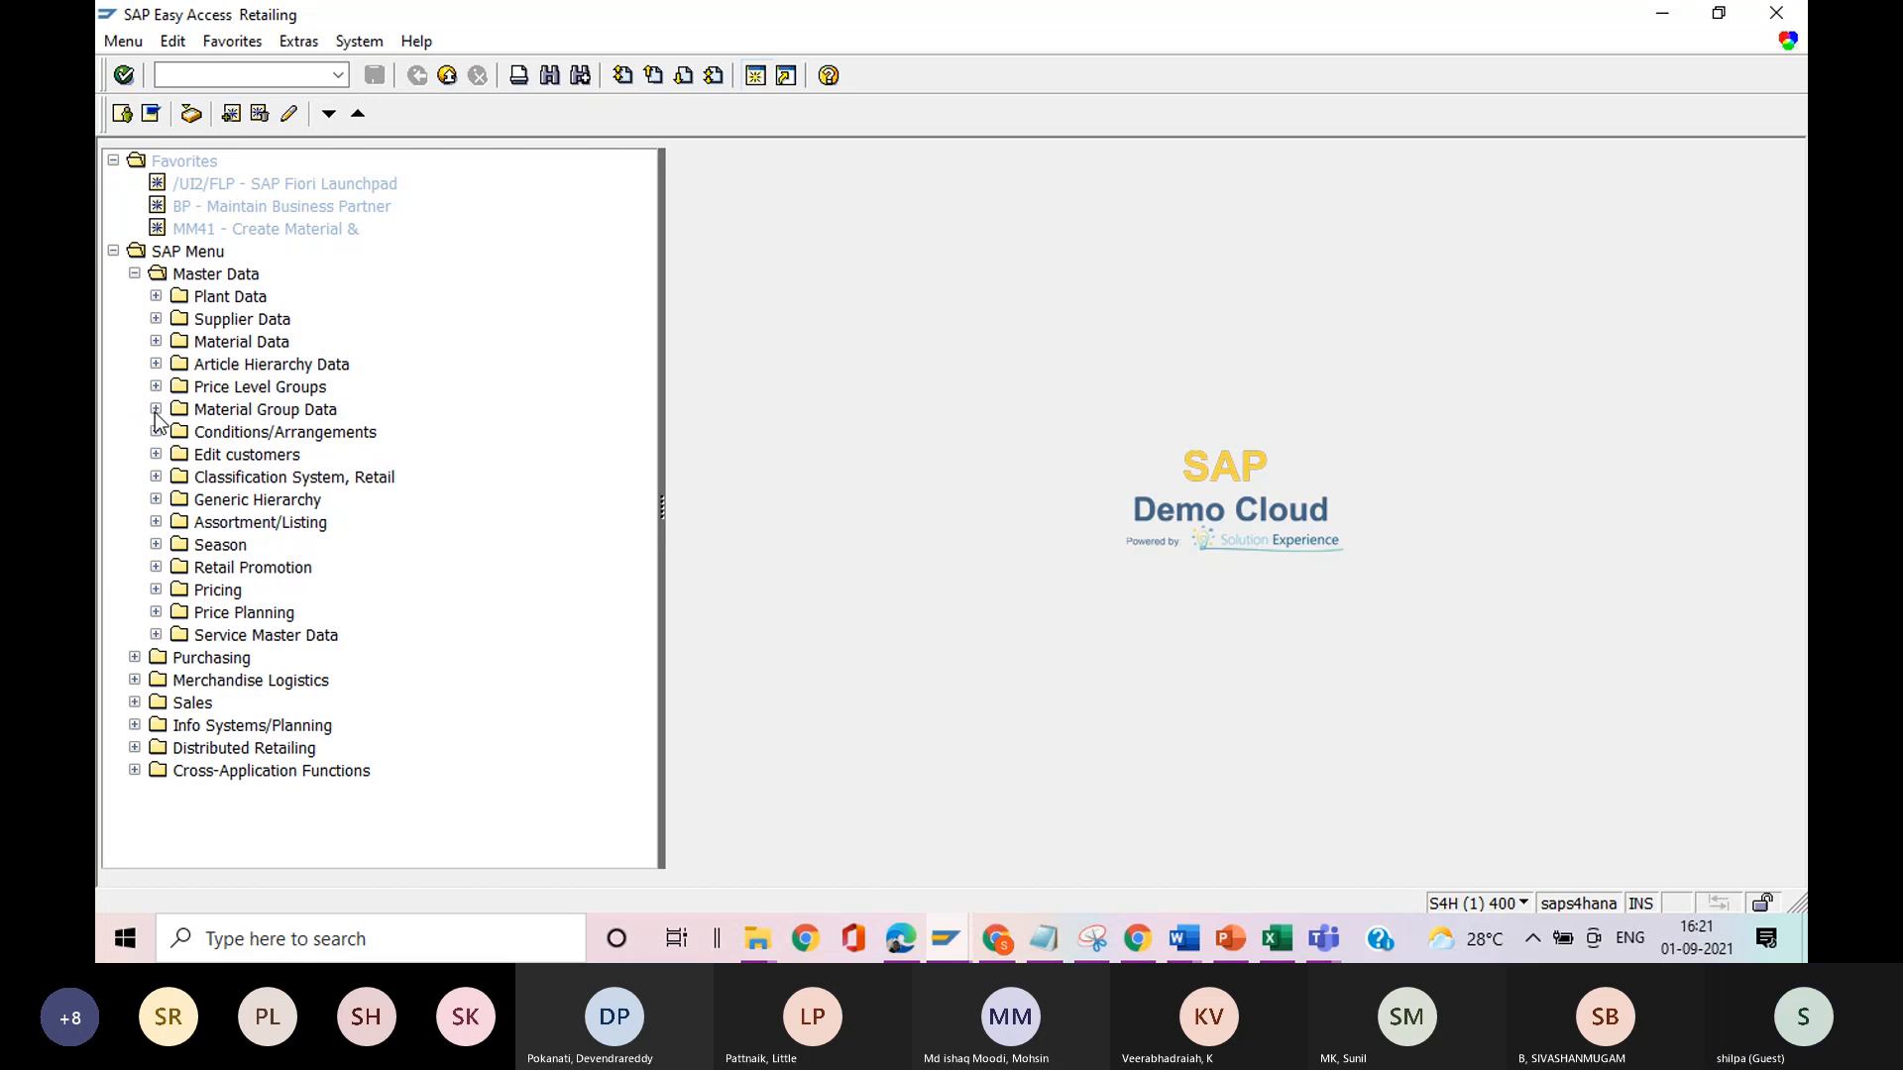
# Try to open transaction CL02N from the Easy Access screen.
pyautogui.click(213, 73)
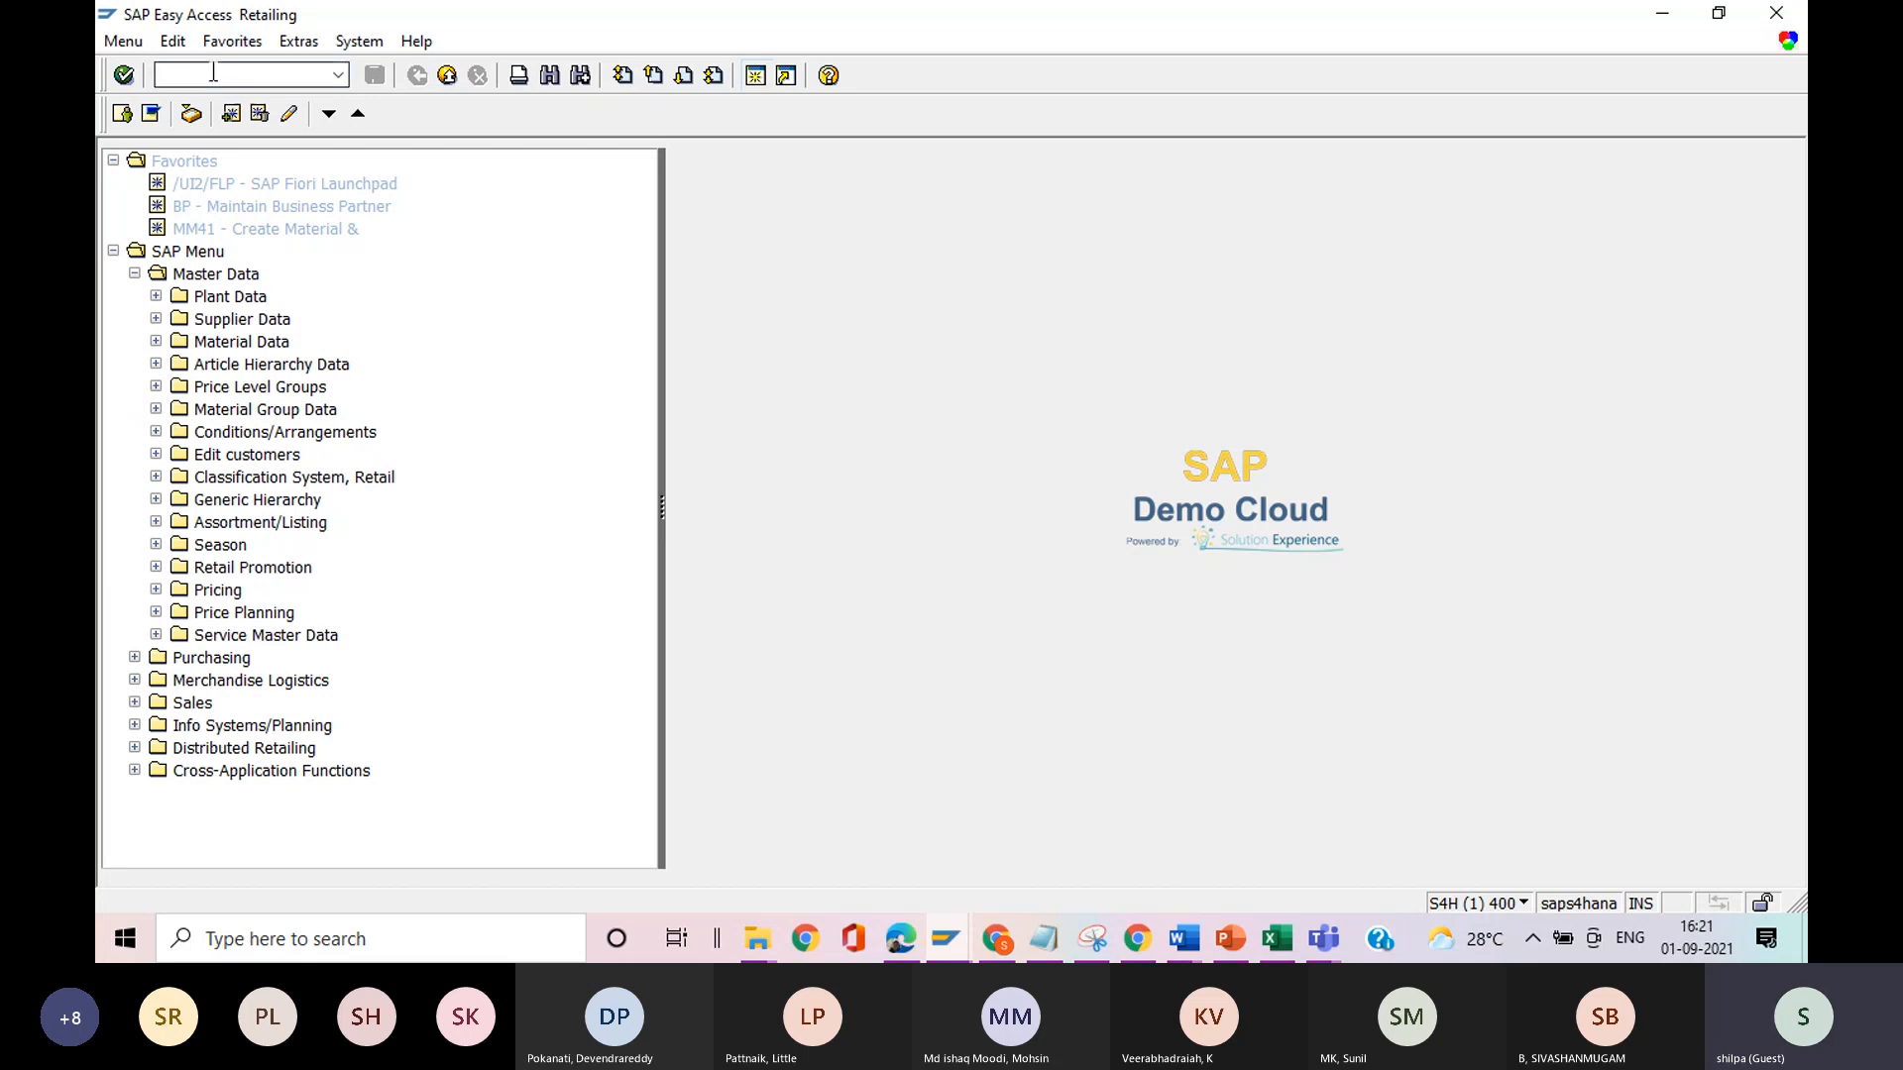
pyautogui.write('/ncl02n')
pyautogui.press('Return')
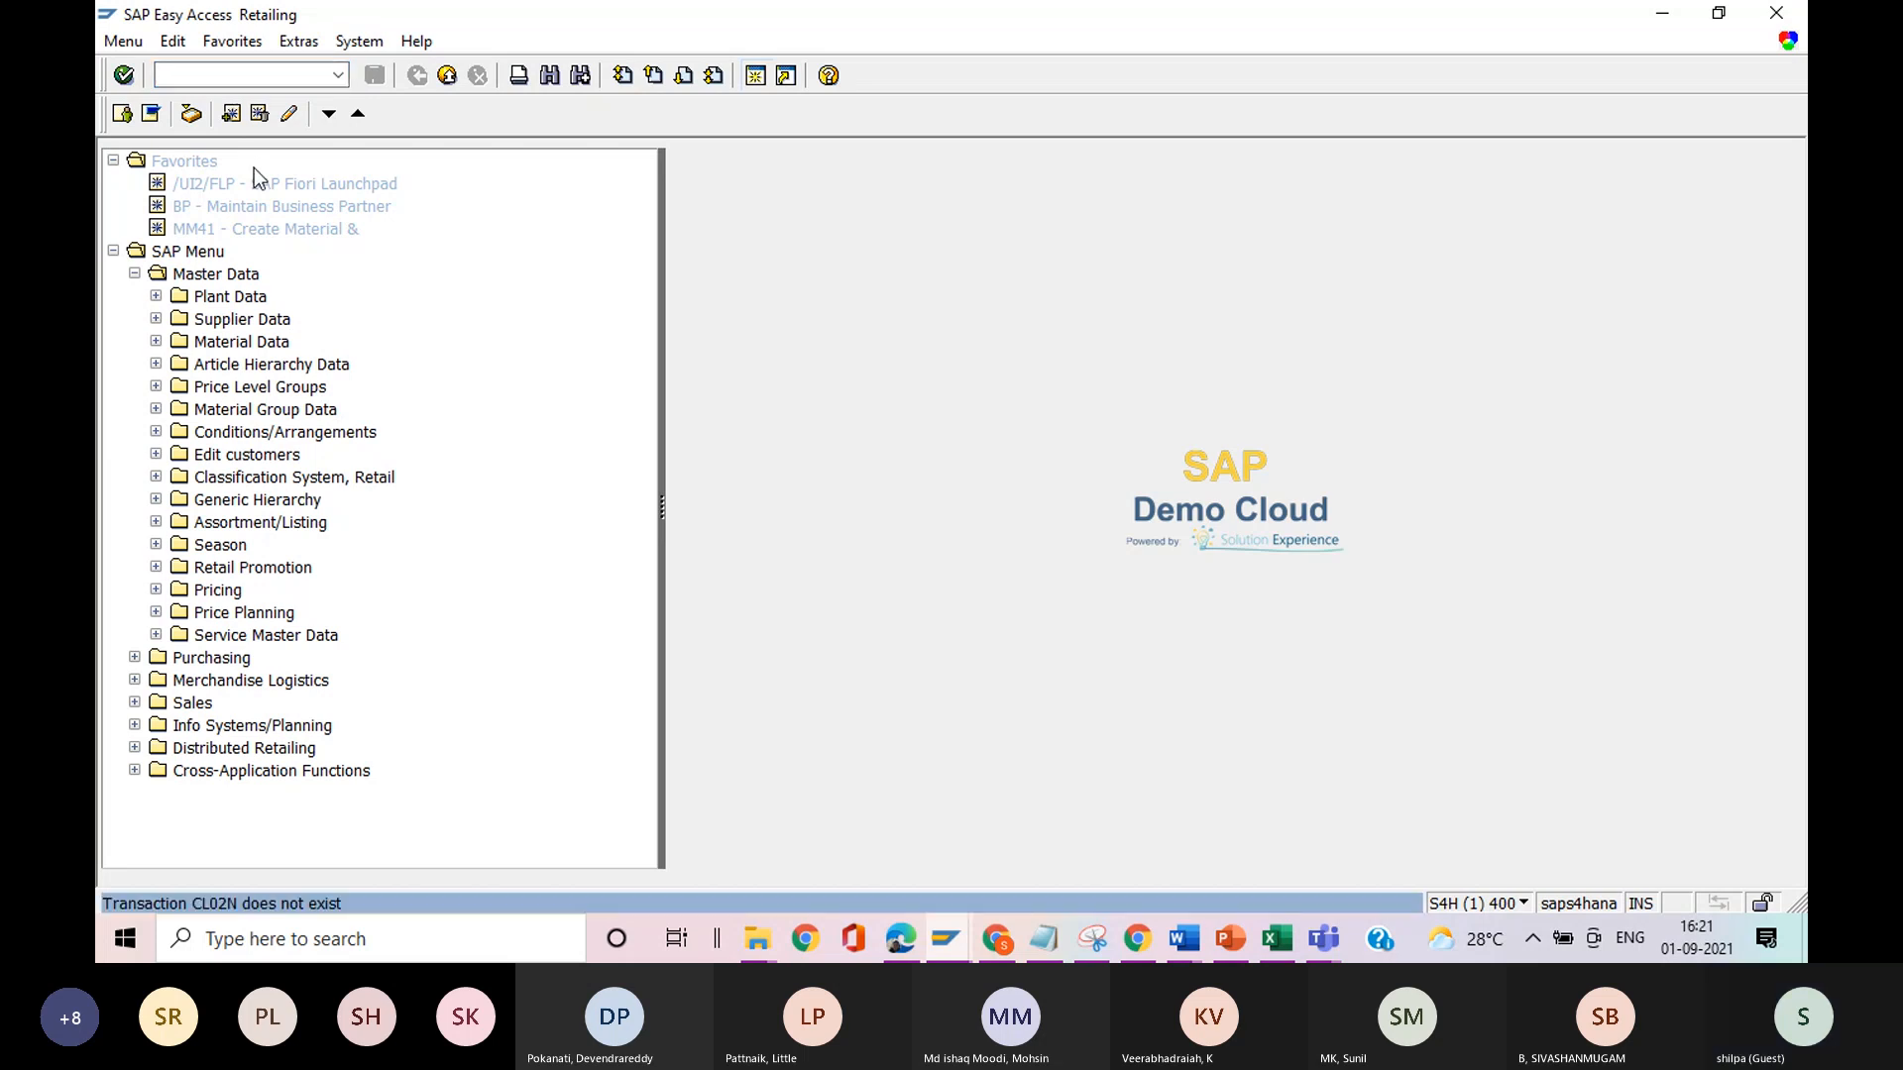
pyautogui.click(200, 83)
pyautogui.write('cl02n')
pyautogui.press('Return')
pyautogui.write('clo2n')
pyautogui.press('Return')
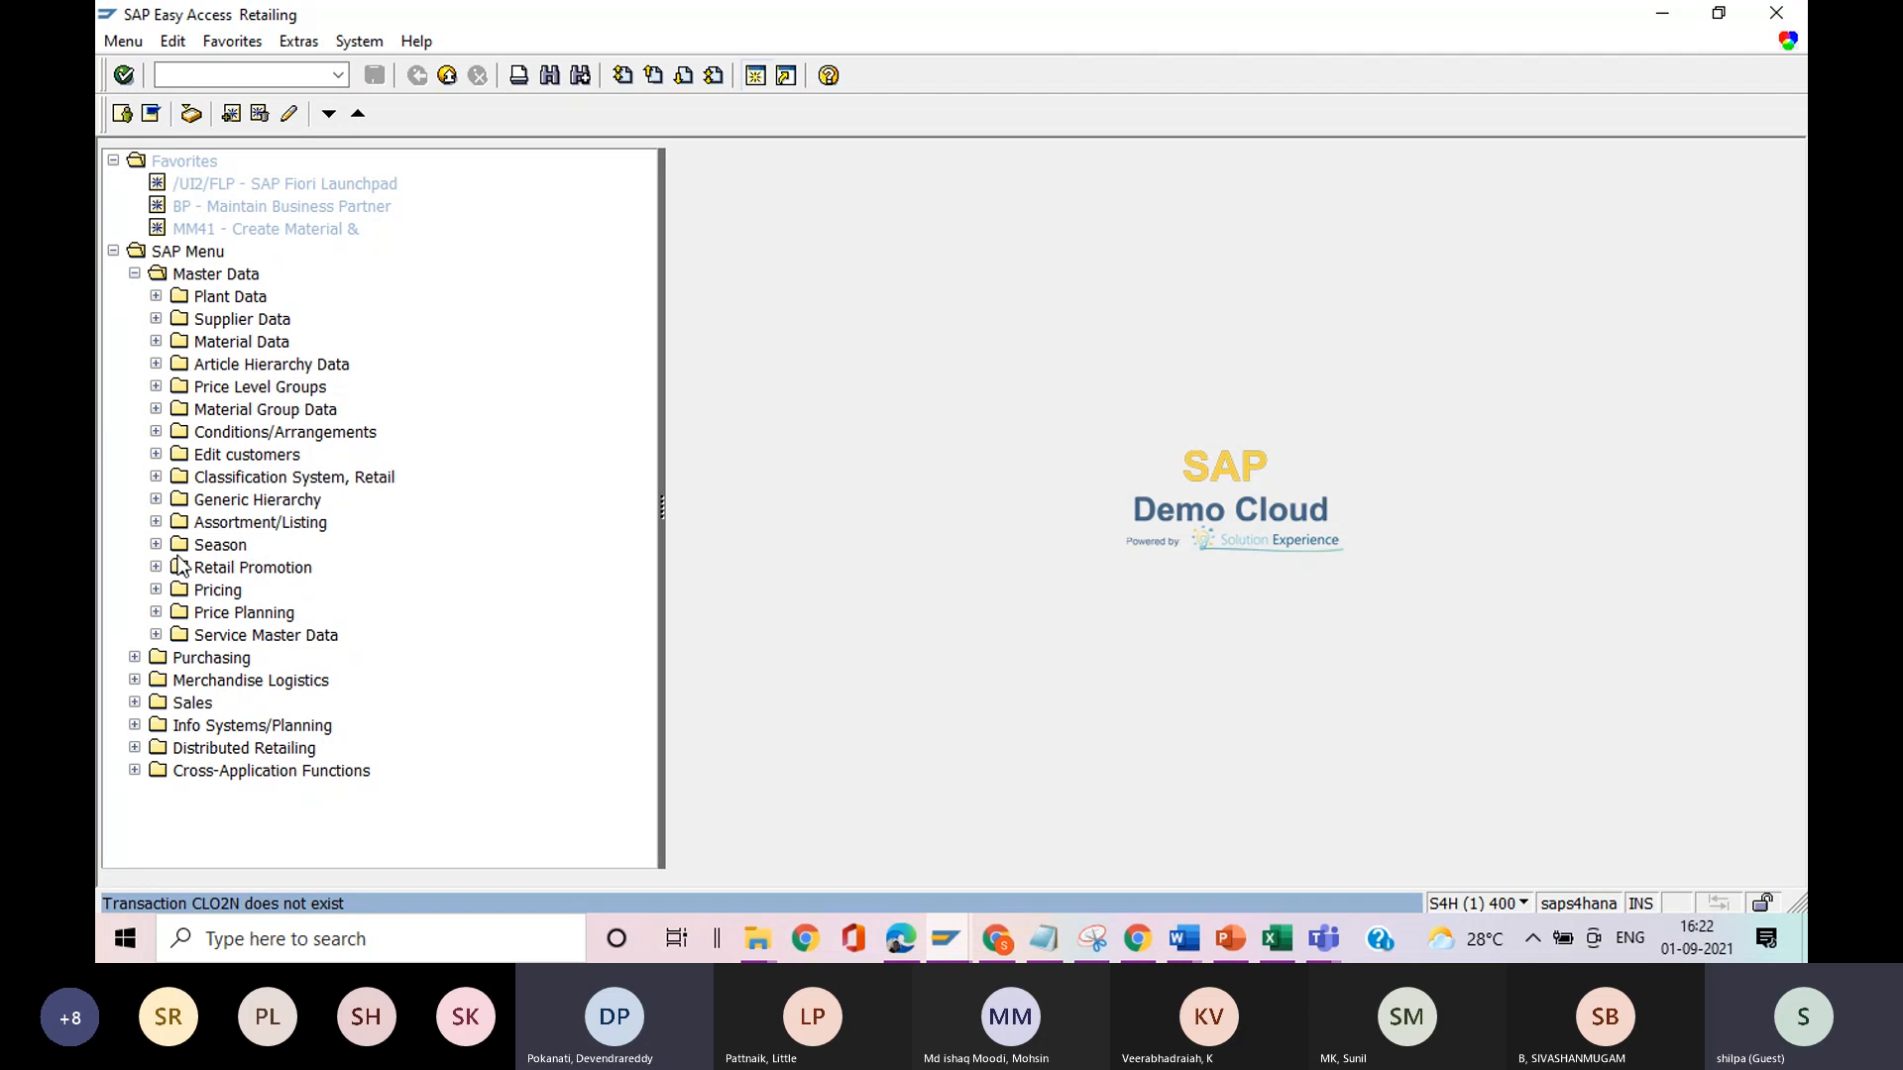
# Open transaction CL24N for assigning objects to a class, clear its class entry and return to the Easy Access menu.
pyautogui.click(229, 72)
pyautogui.write('/n')
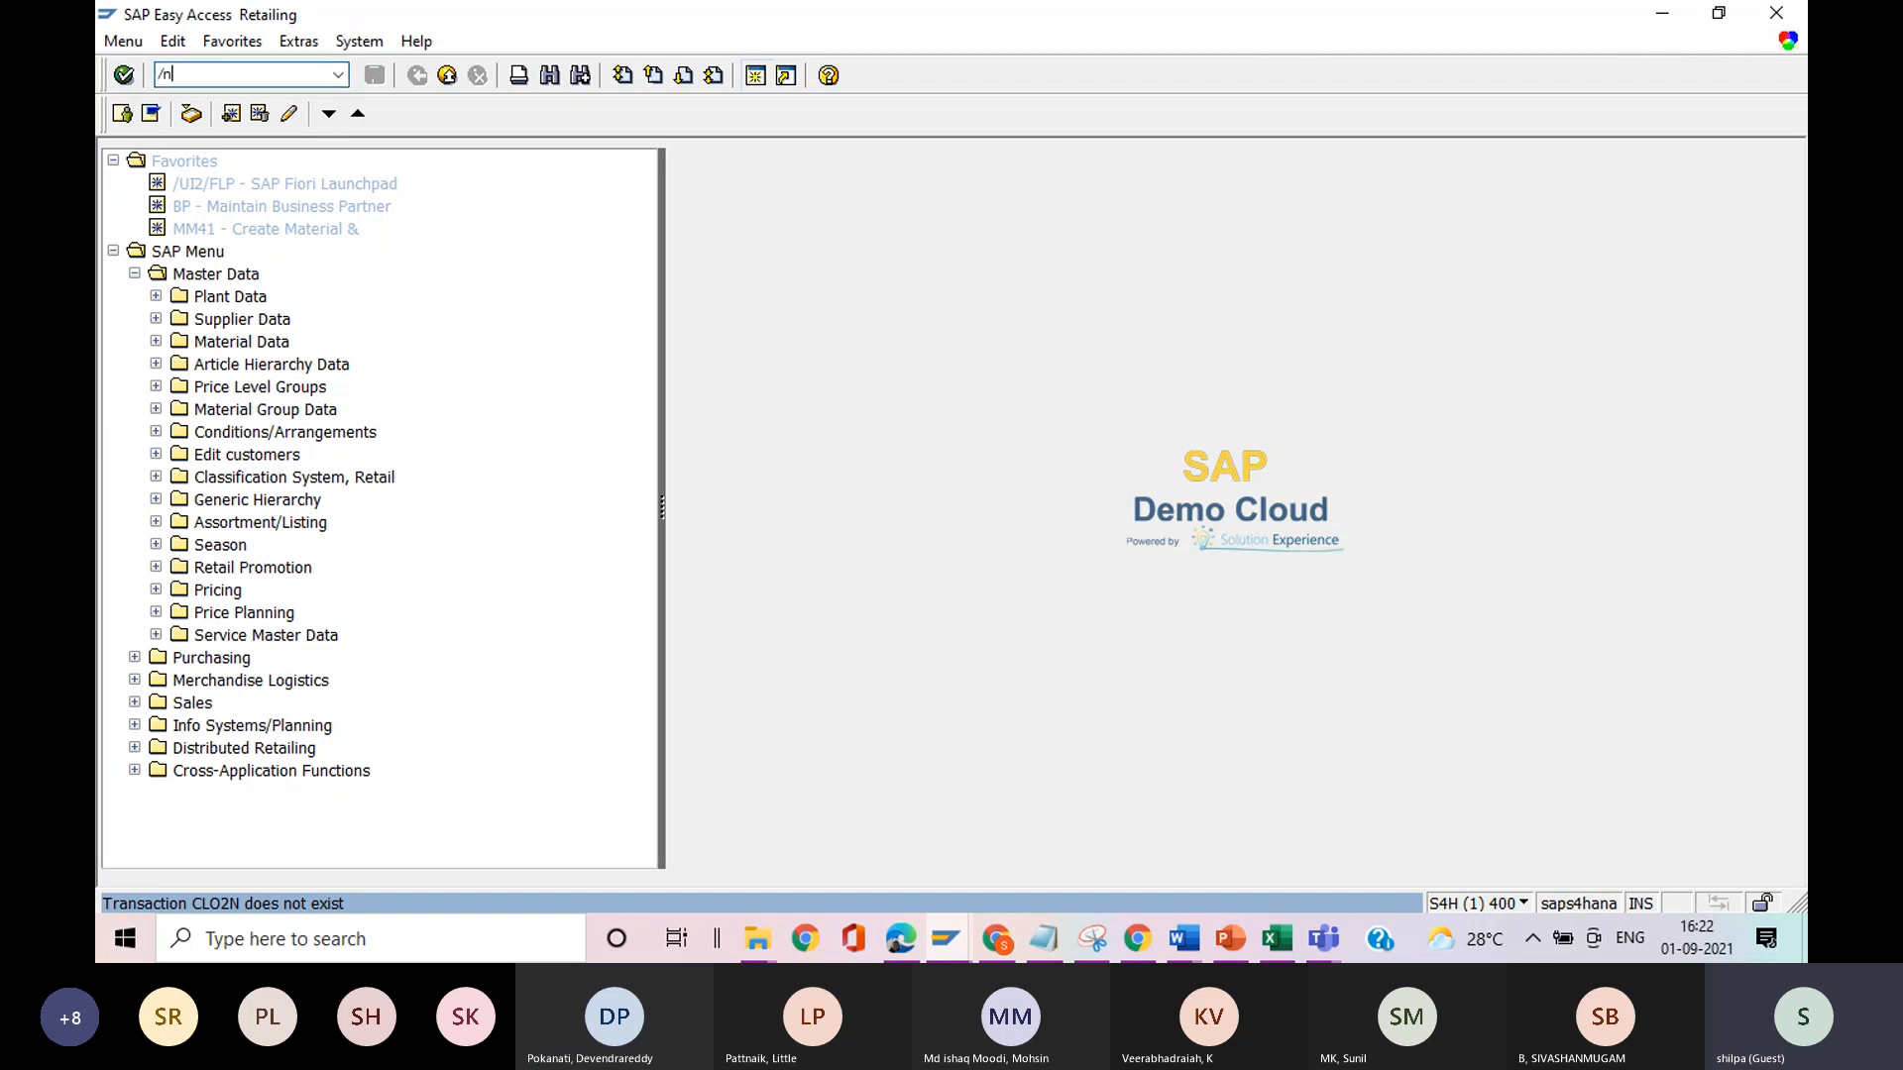
pyautogui.write('cl24n')
pyautogui.press('Return')
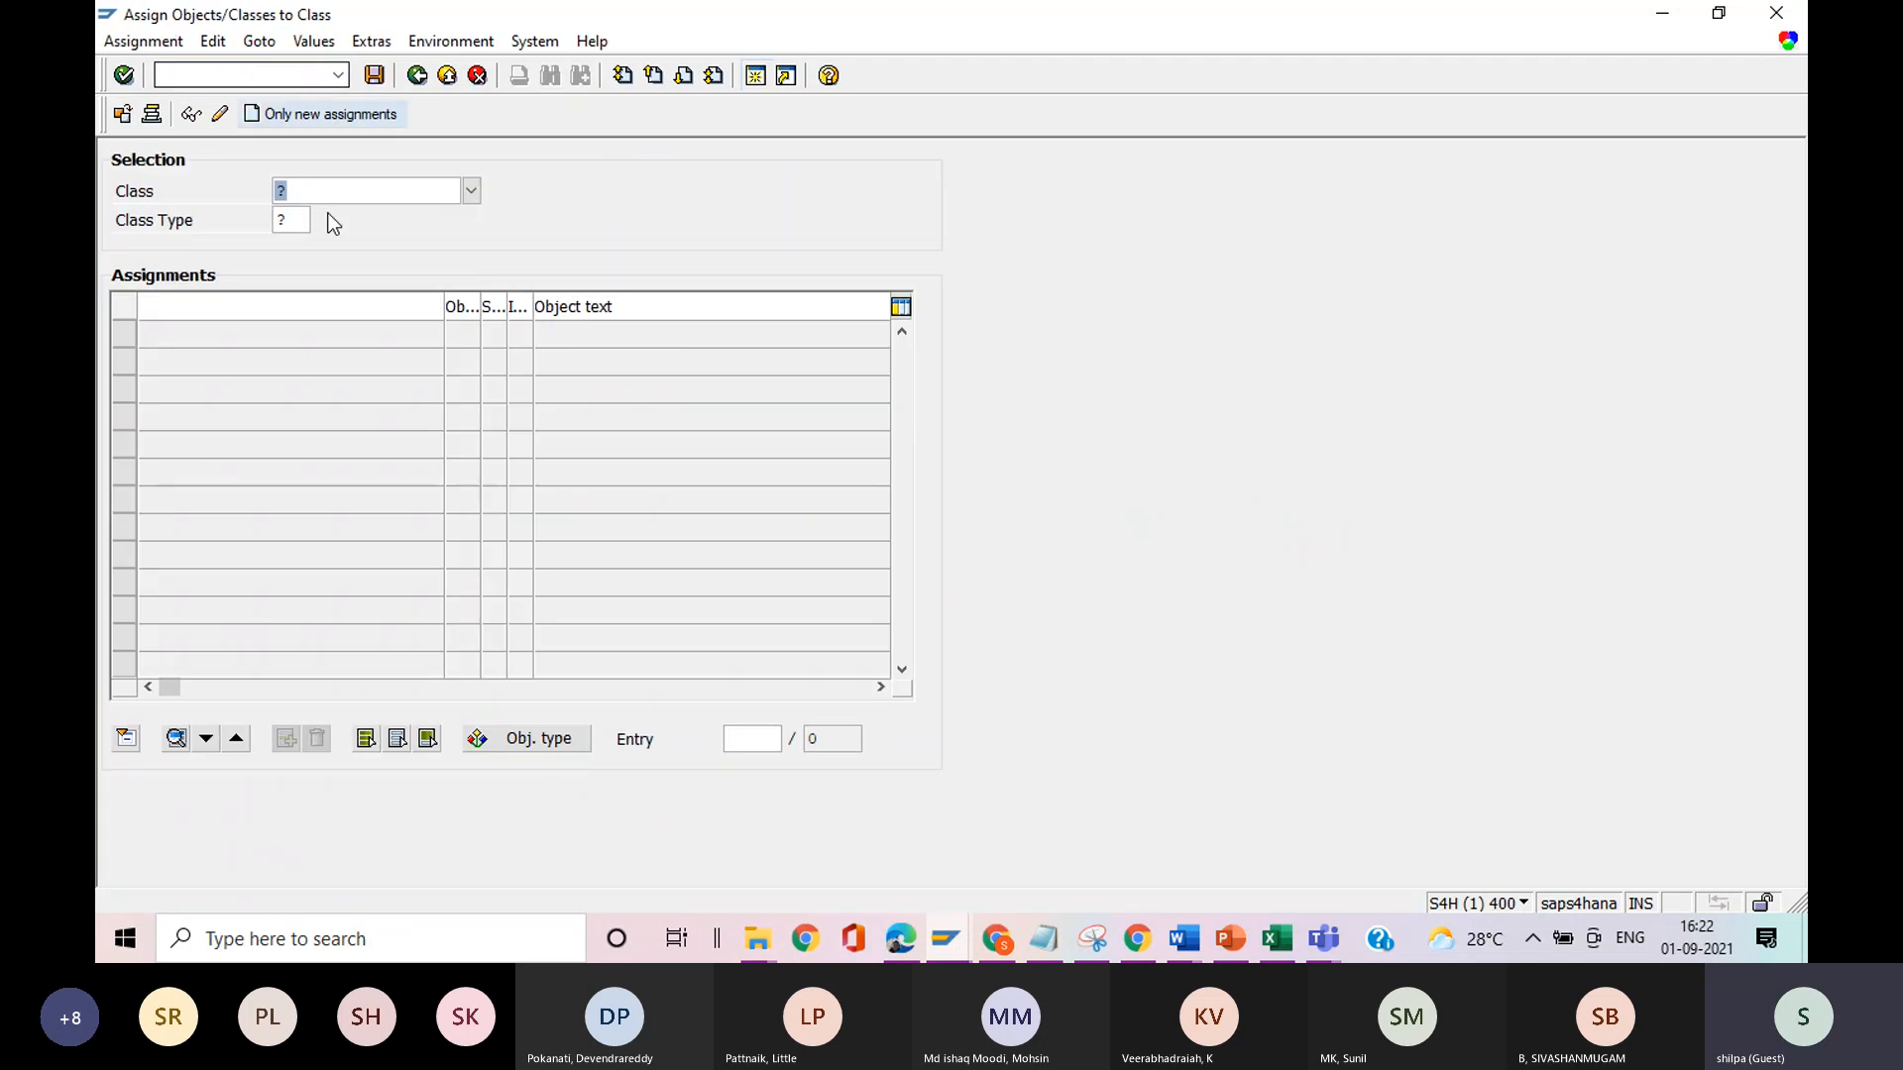
pyautogui.click(312, 194)
pyautogui.press('BackSpace')
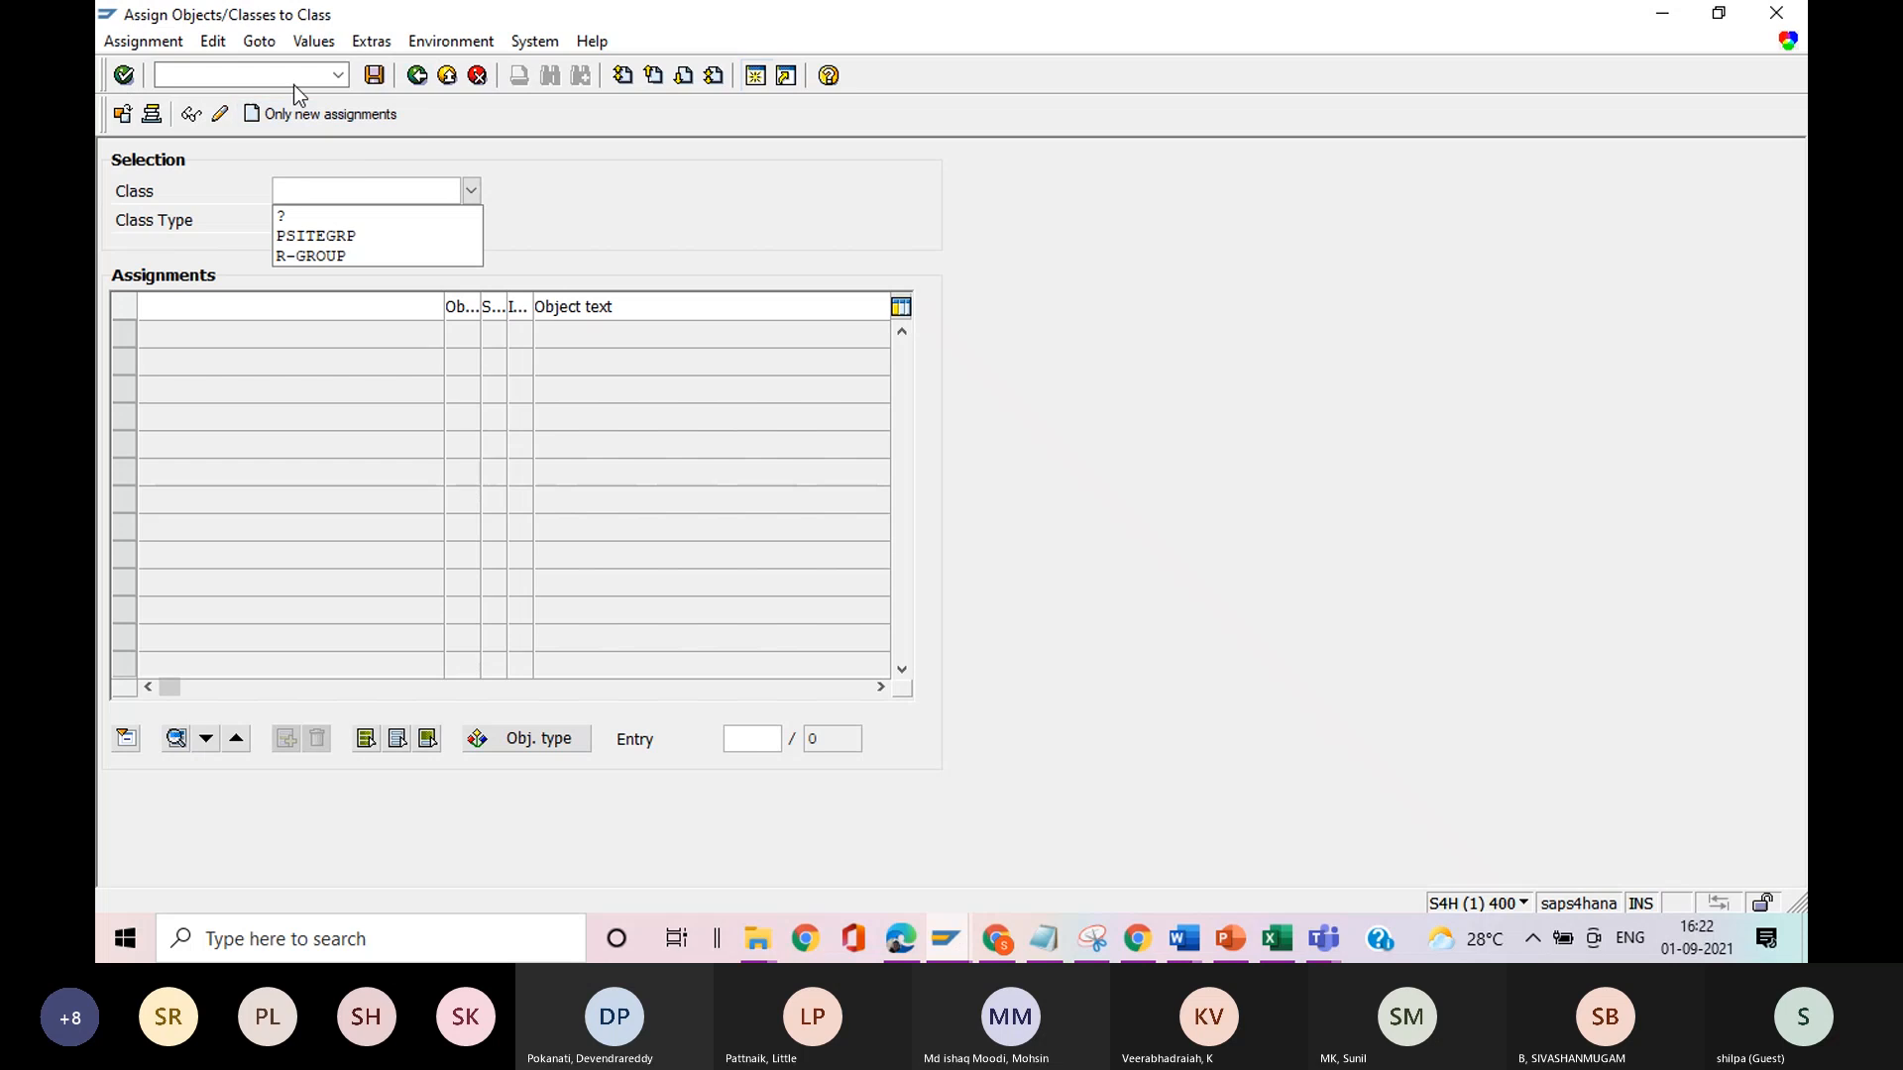
pyautogui.click(264, 75)
pyautogui.write('/n')
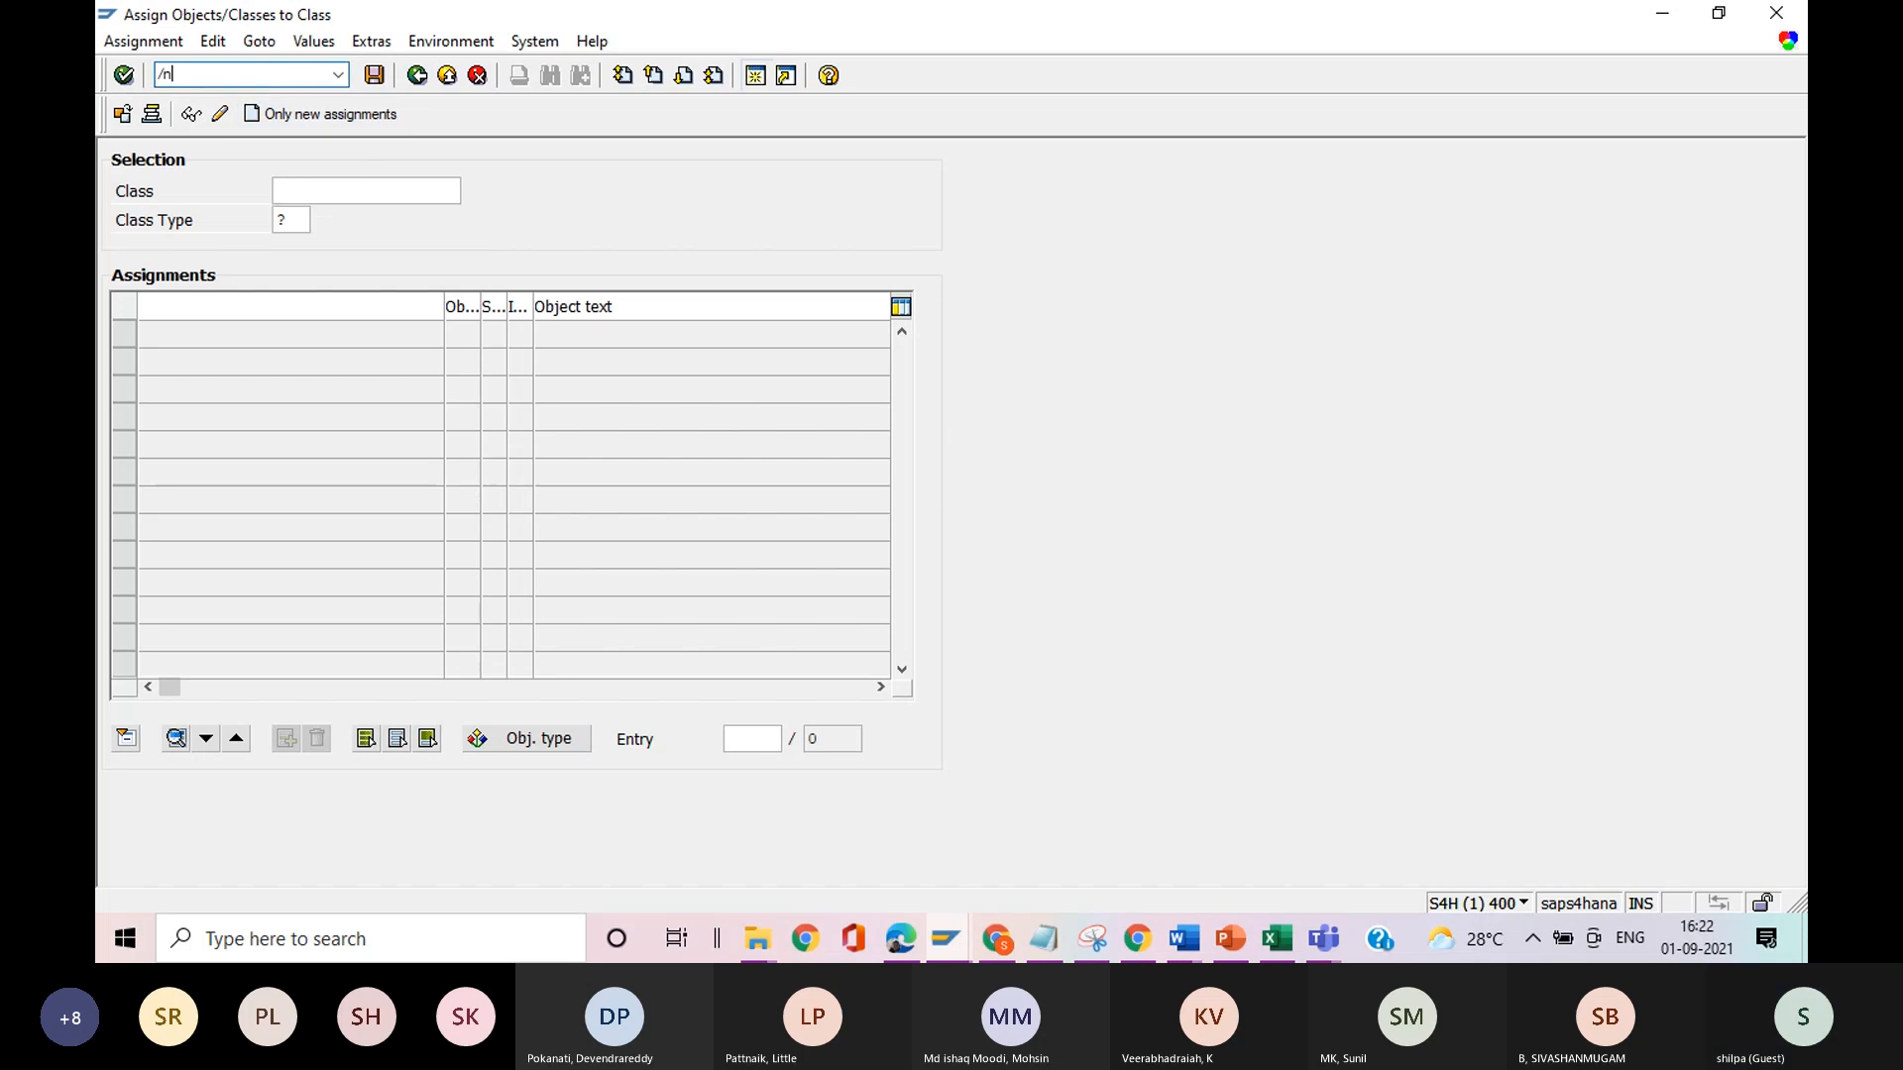
pyautogui.press('Return')
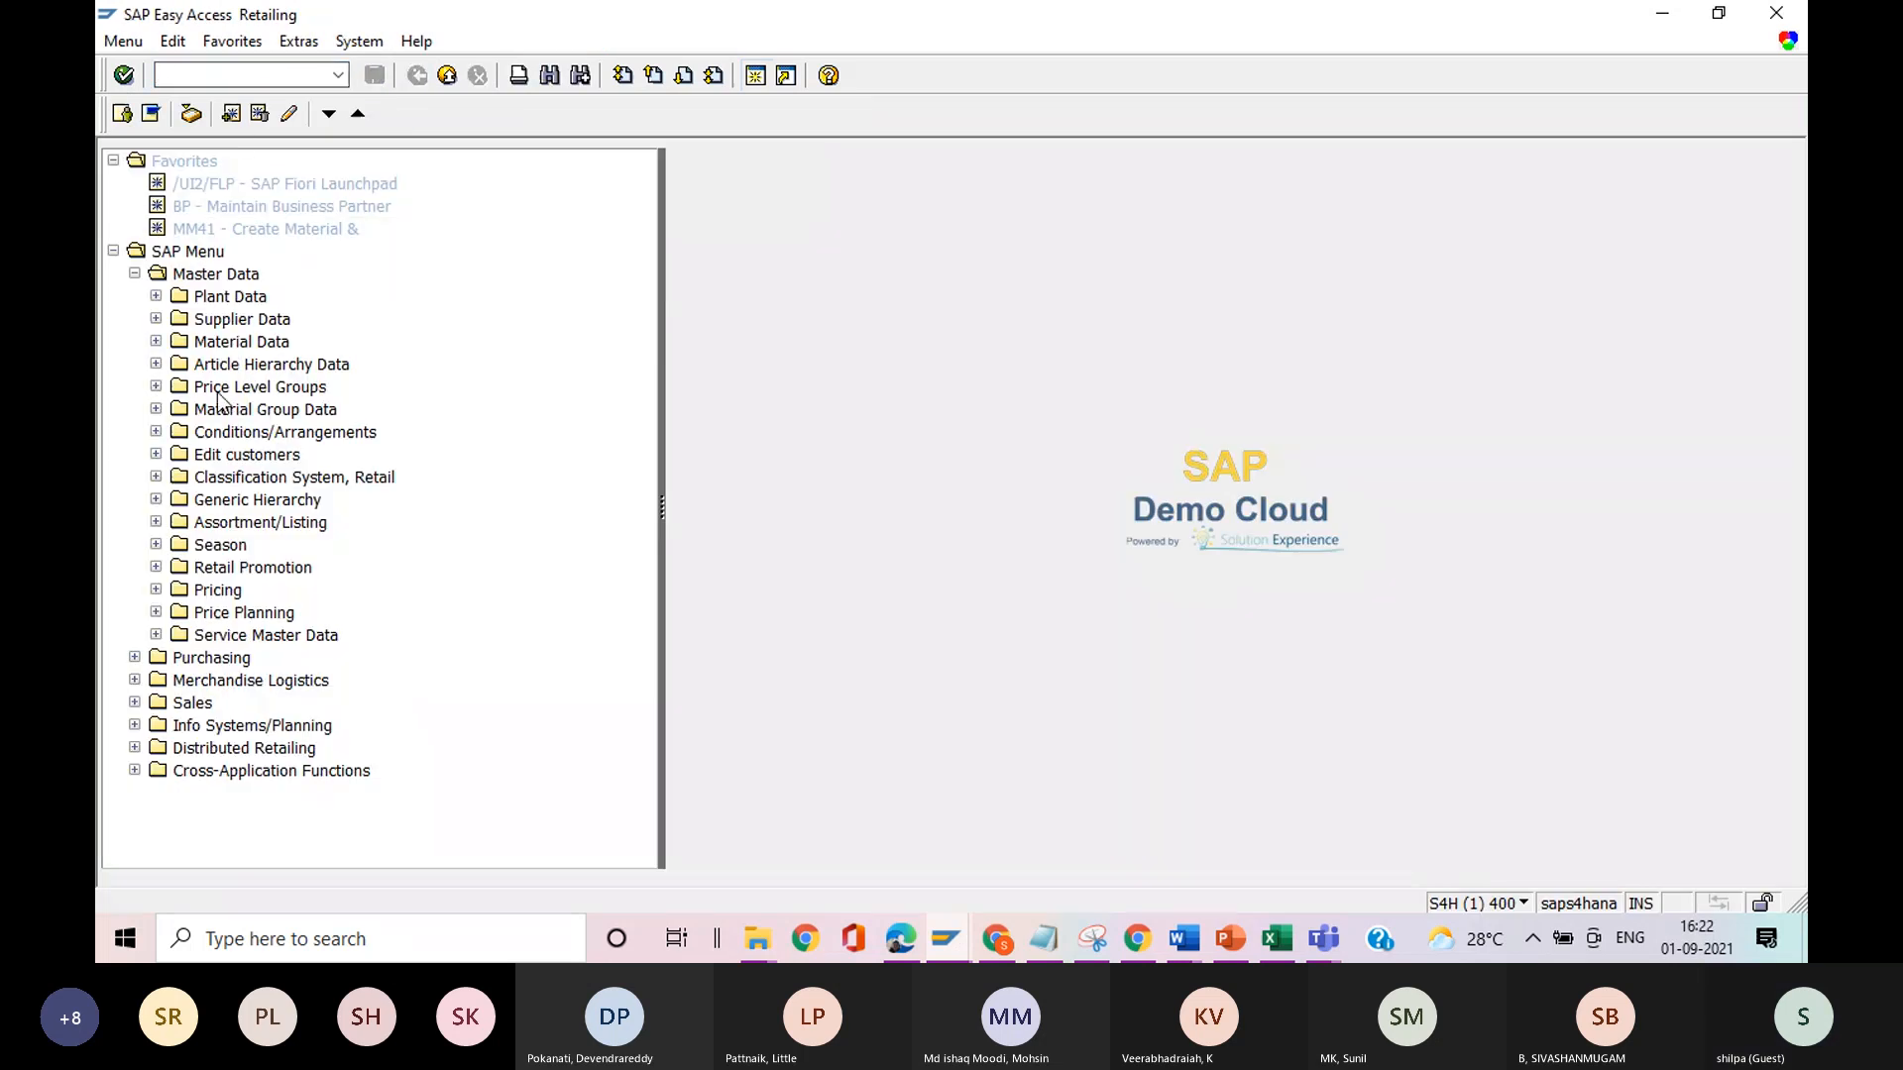
# Look through the Supplier Data, Material Group Data and Plant Data folders under Master Data.
pyautogui.click(157, 320)
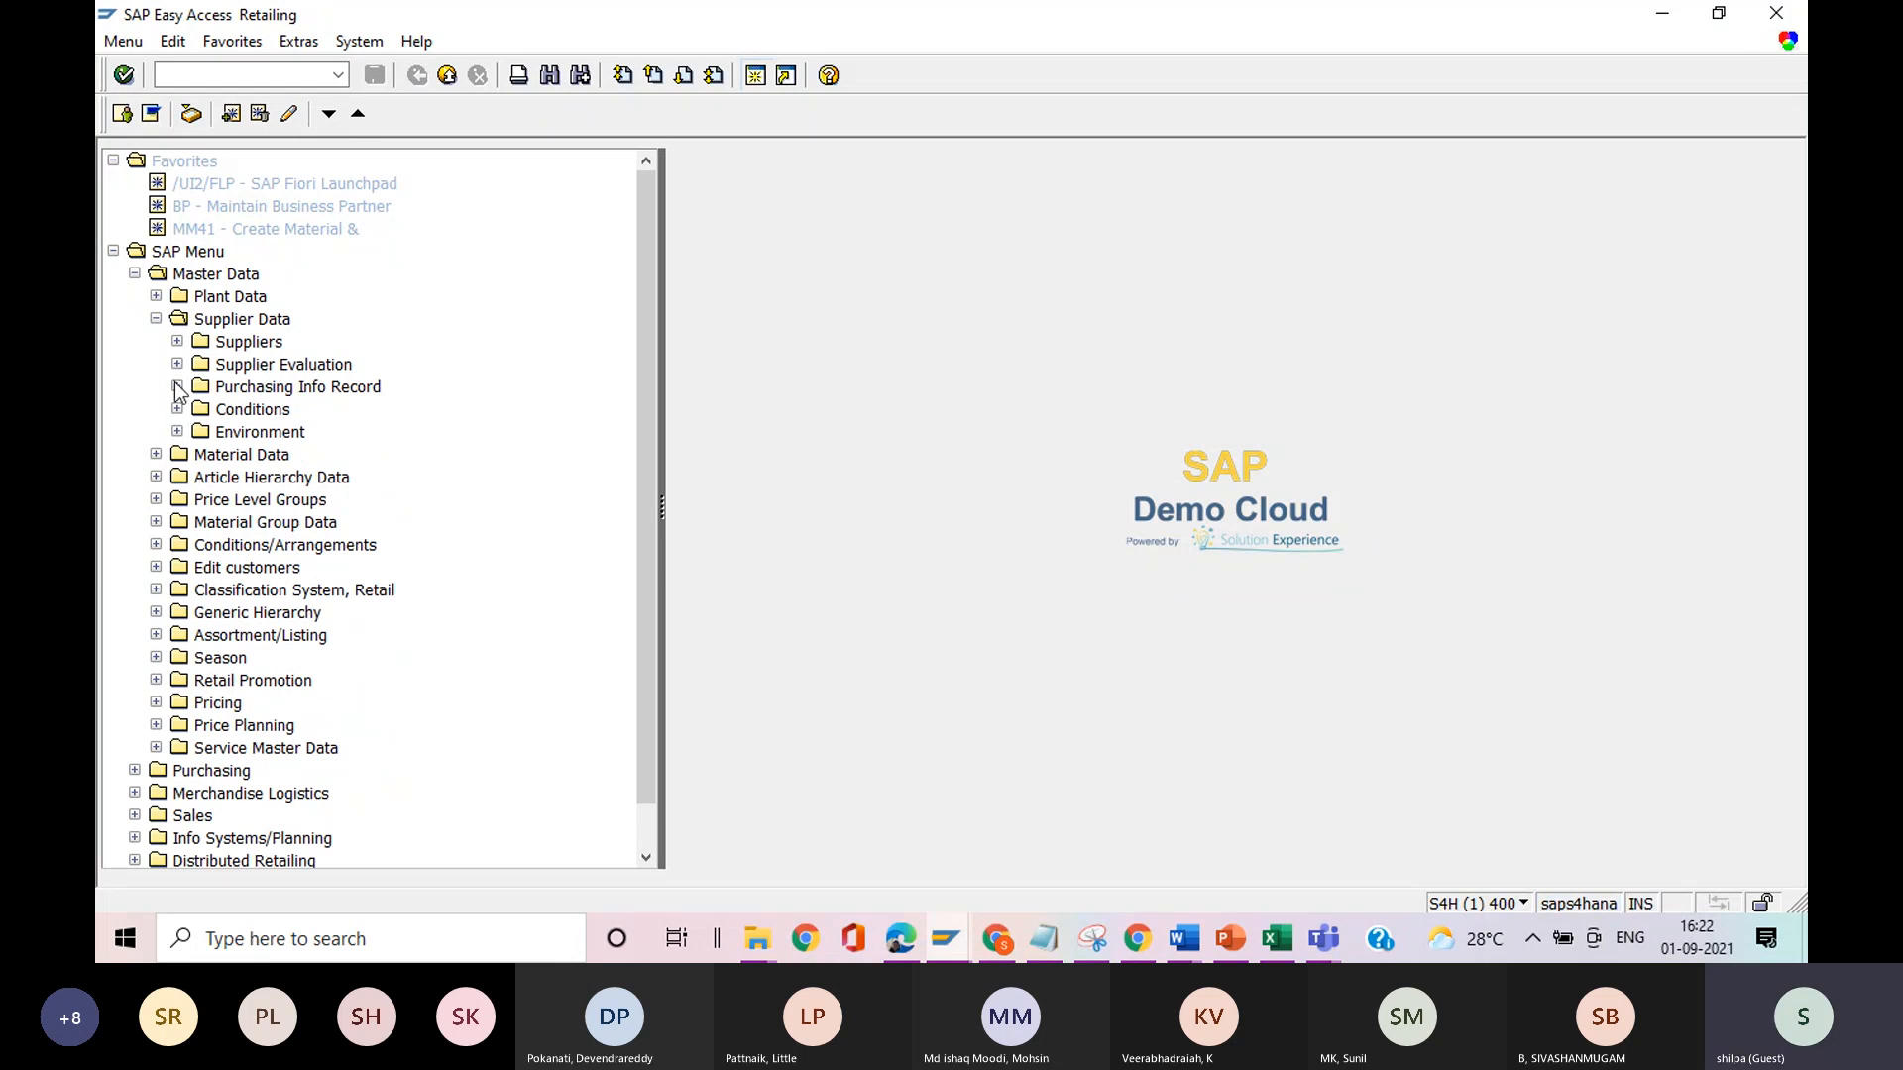
pyautogui.click(157, 320)
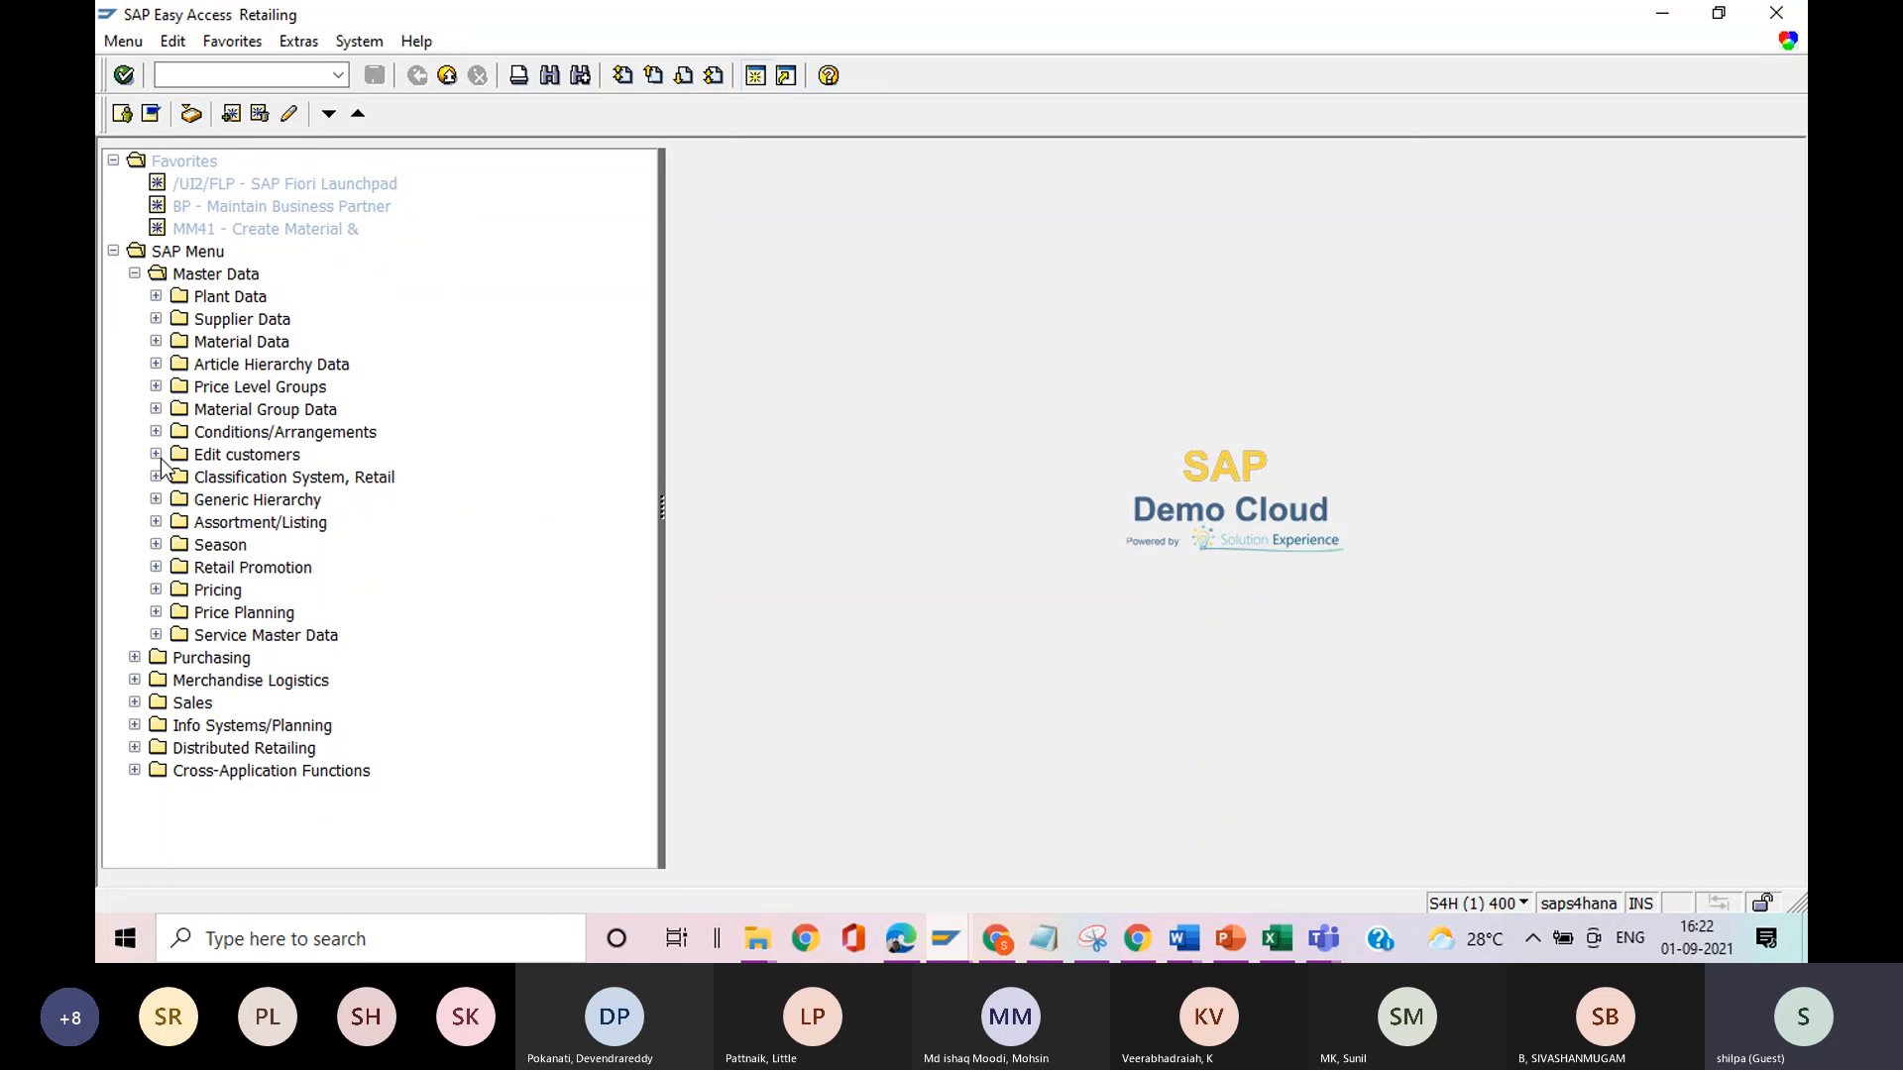
pyautogui.click(156, 411)
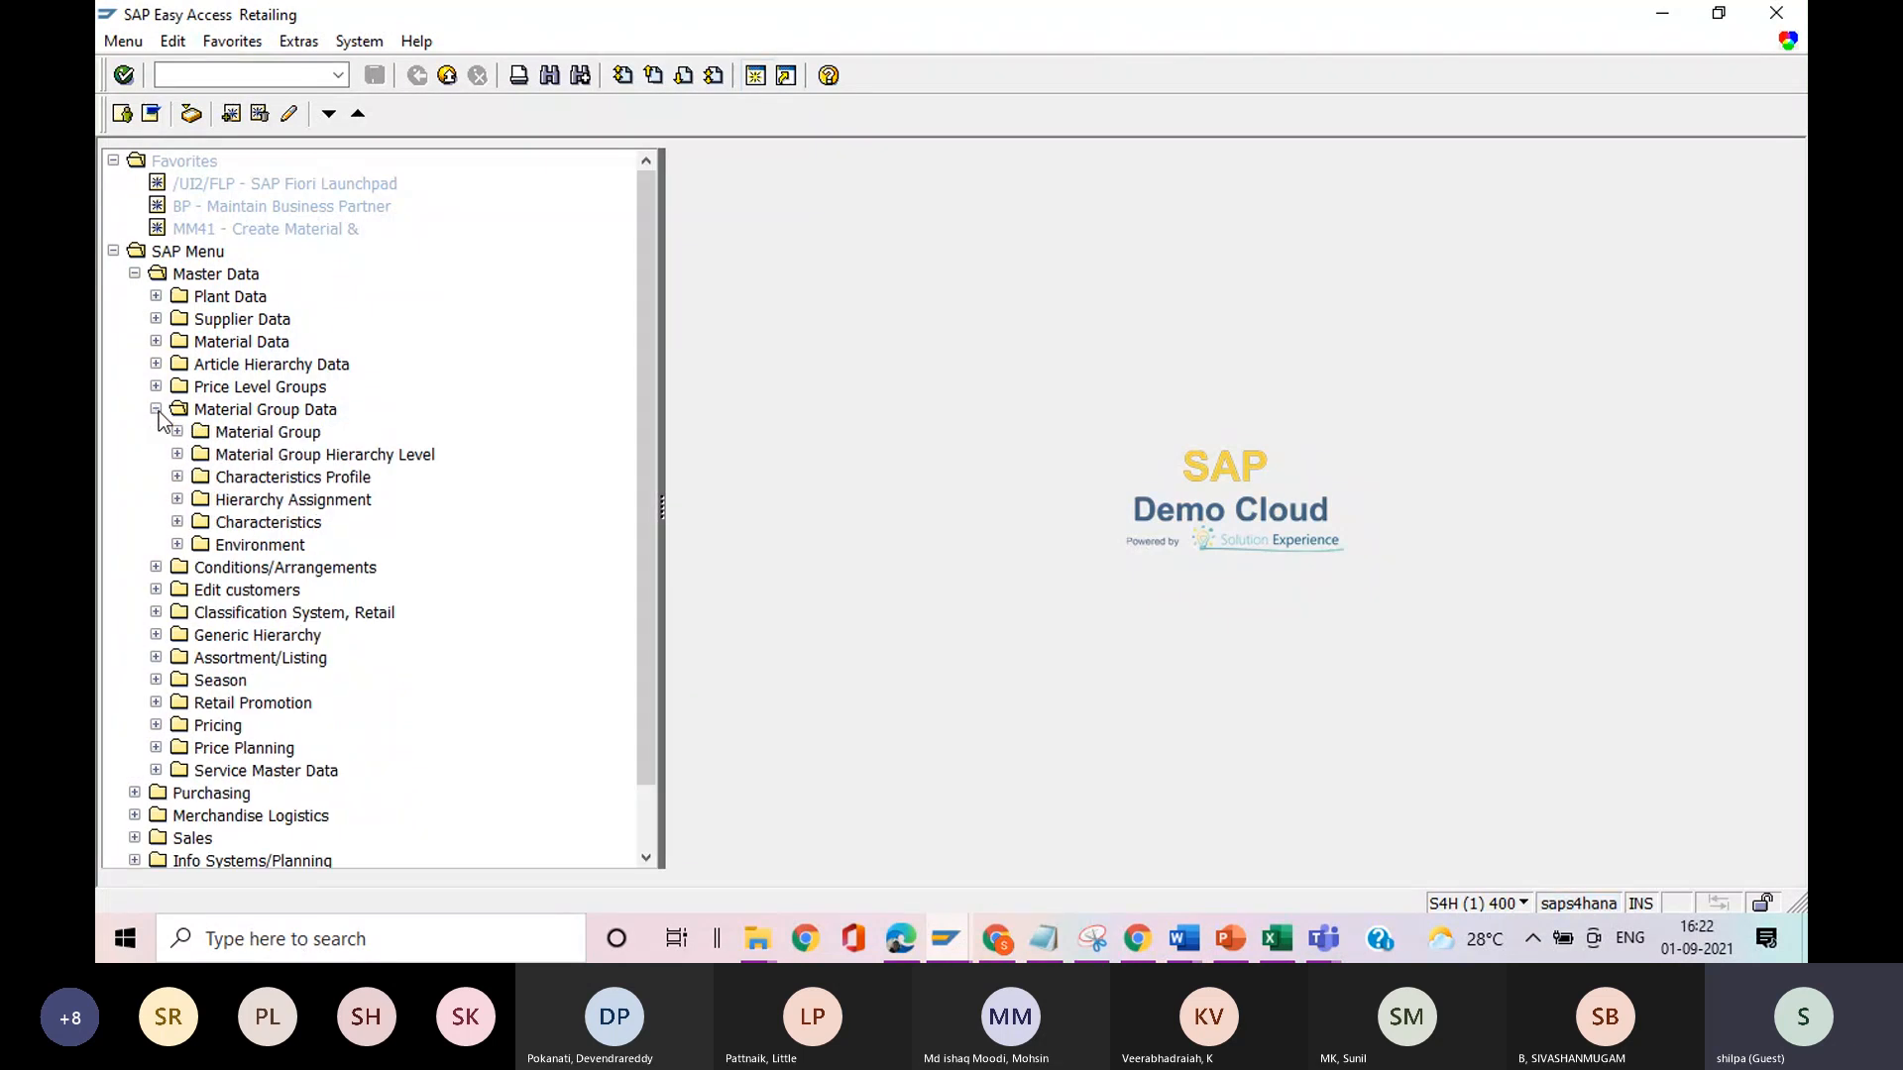
pyautogui.click(156, 410)
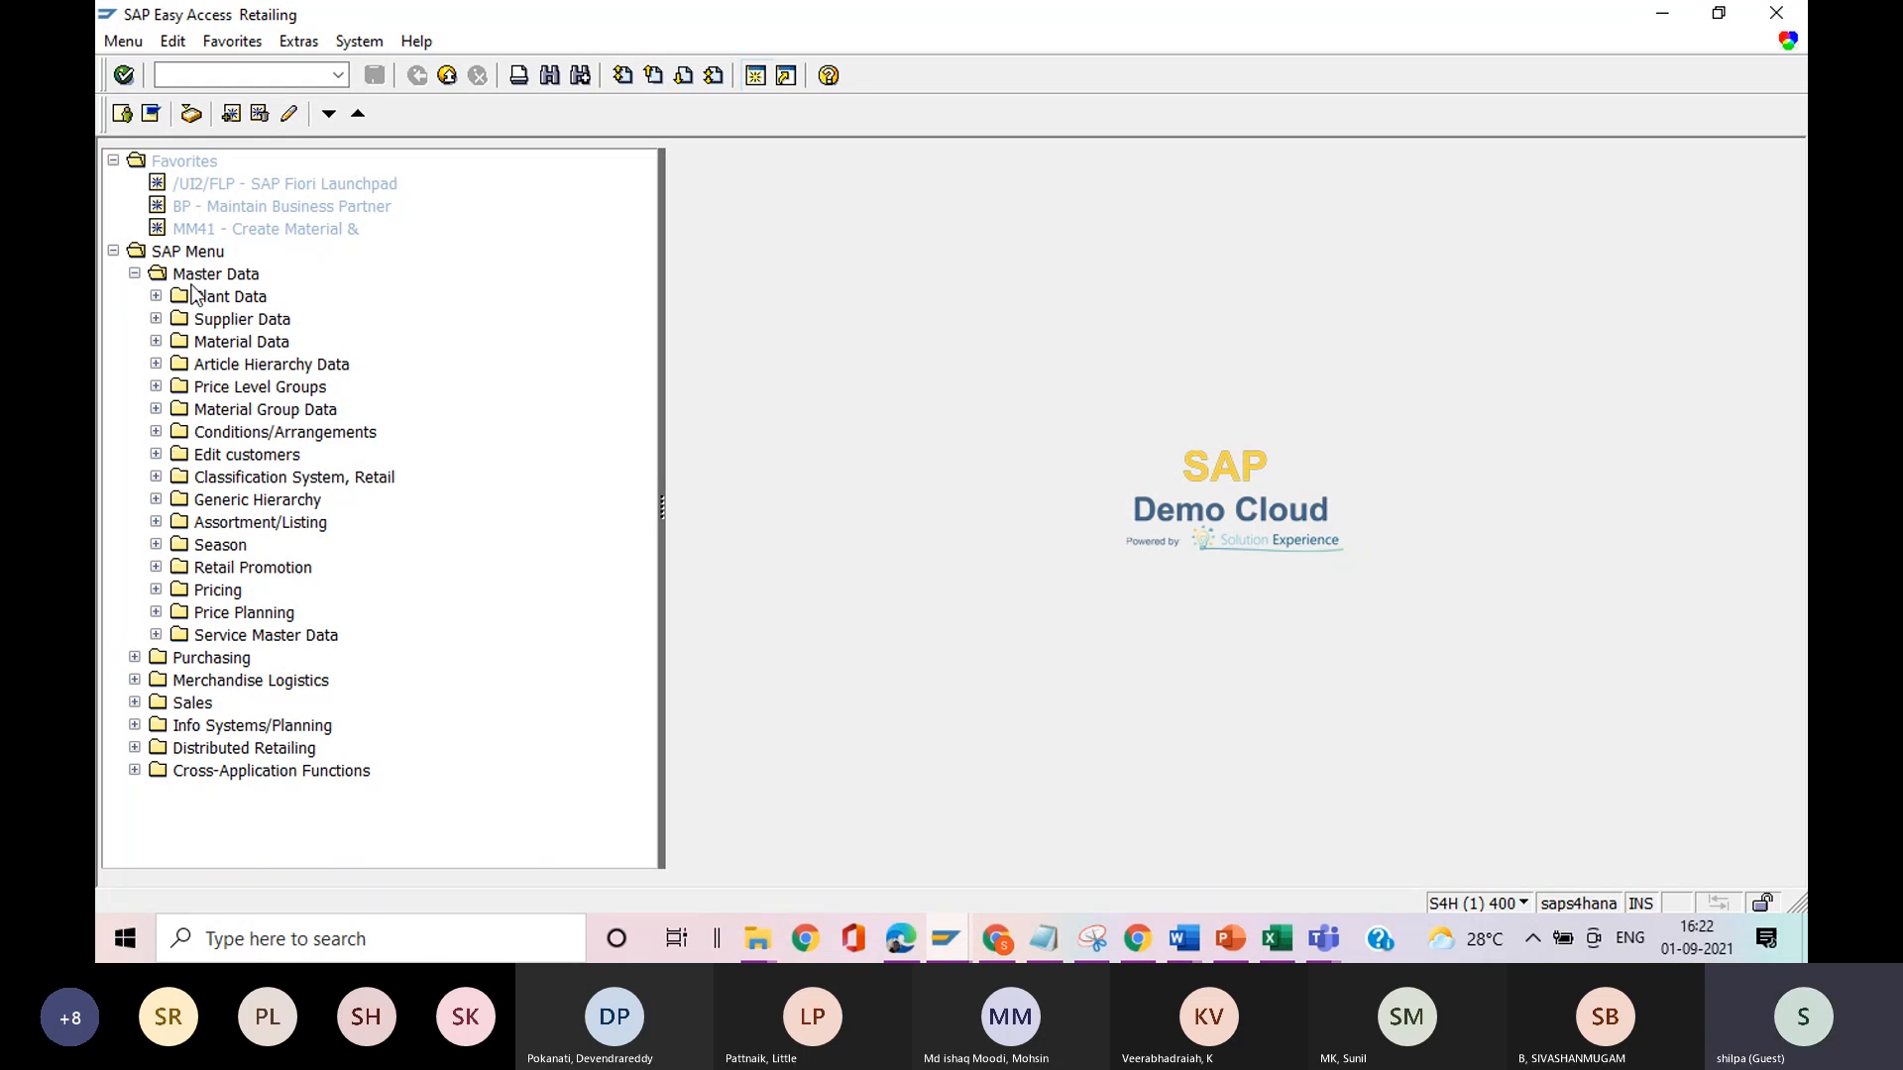
pyautogui.click(156, 297)
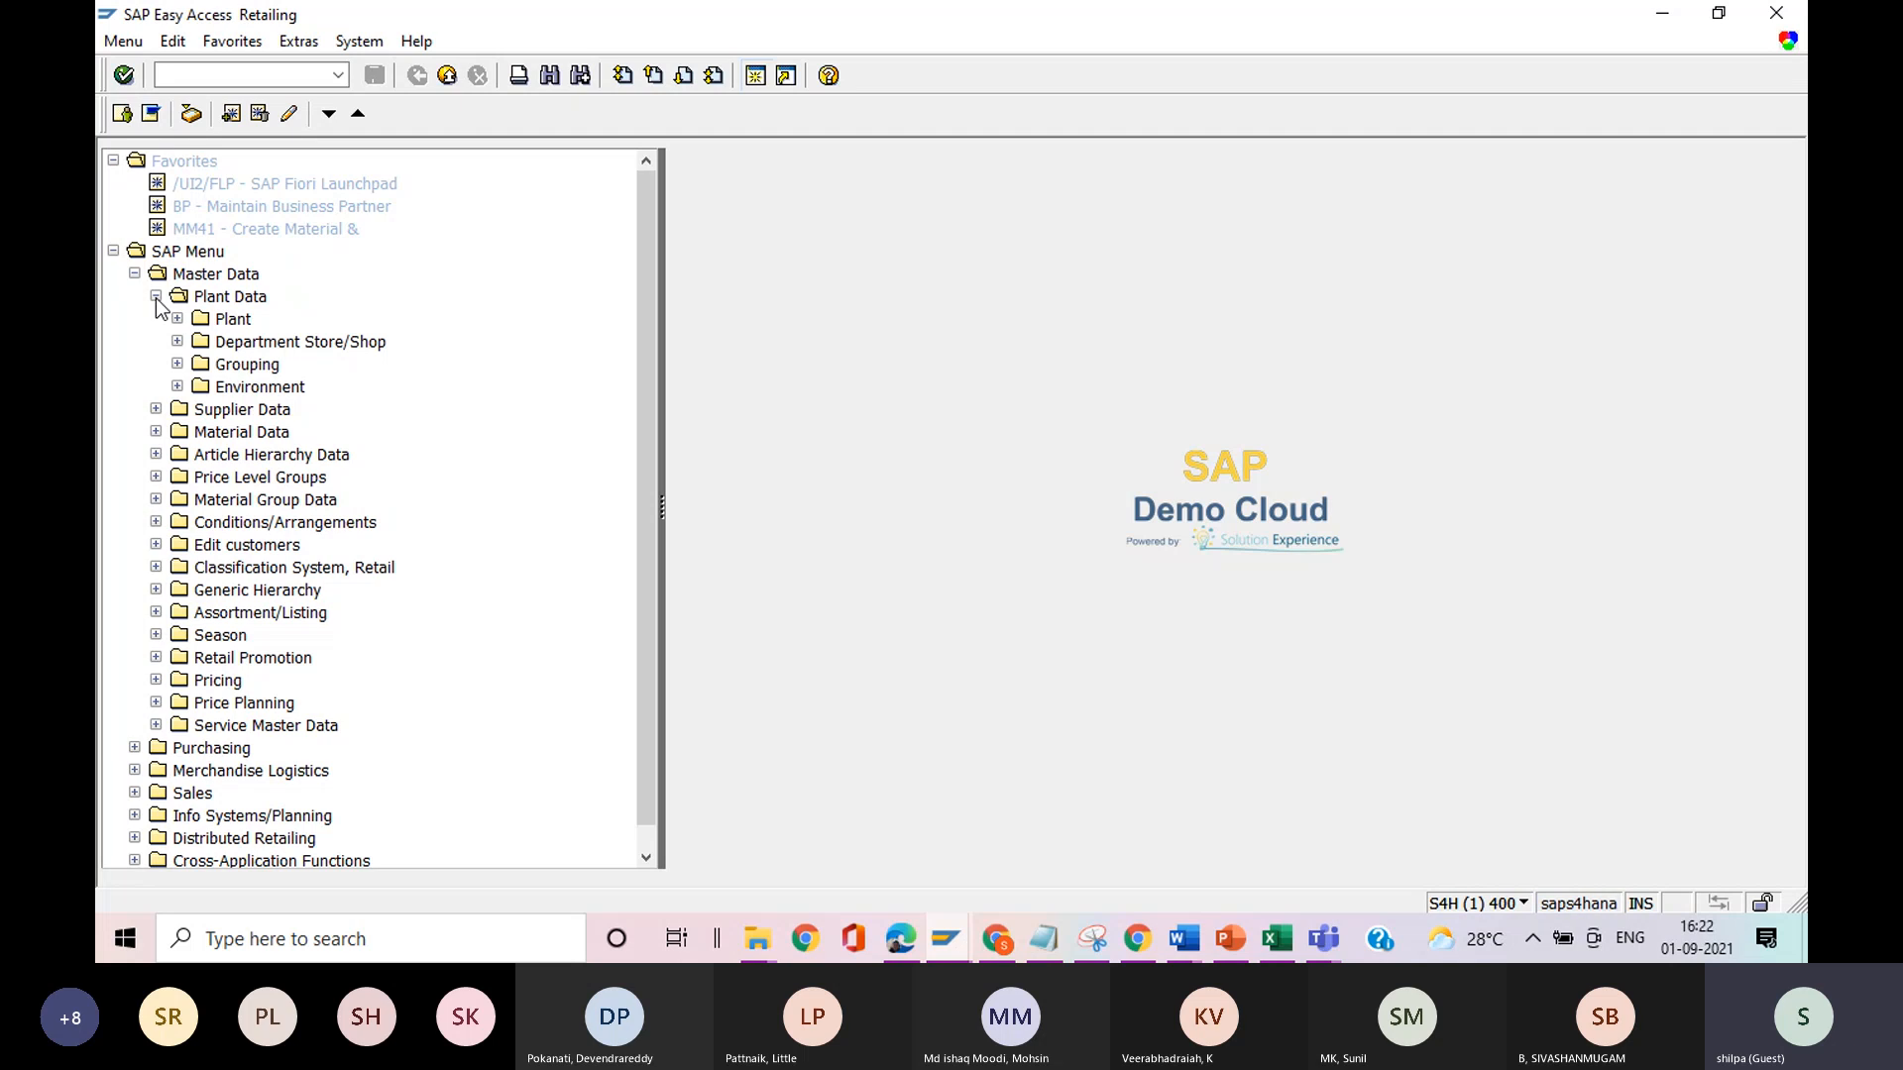
pyautogui.click(156, 297)
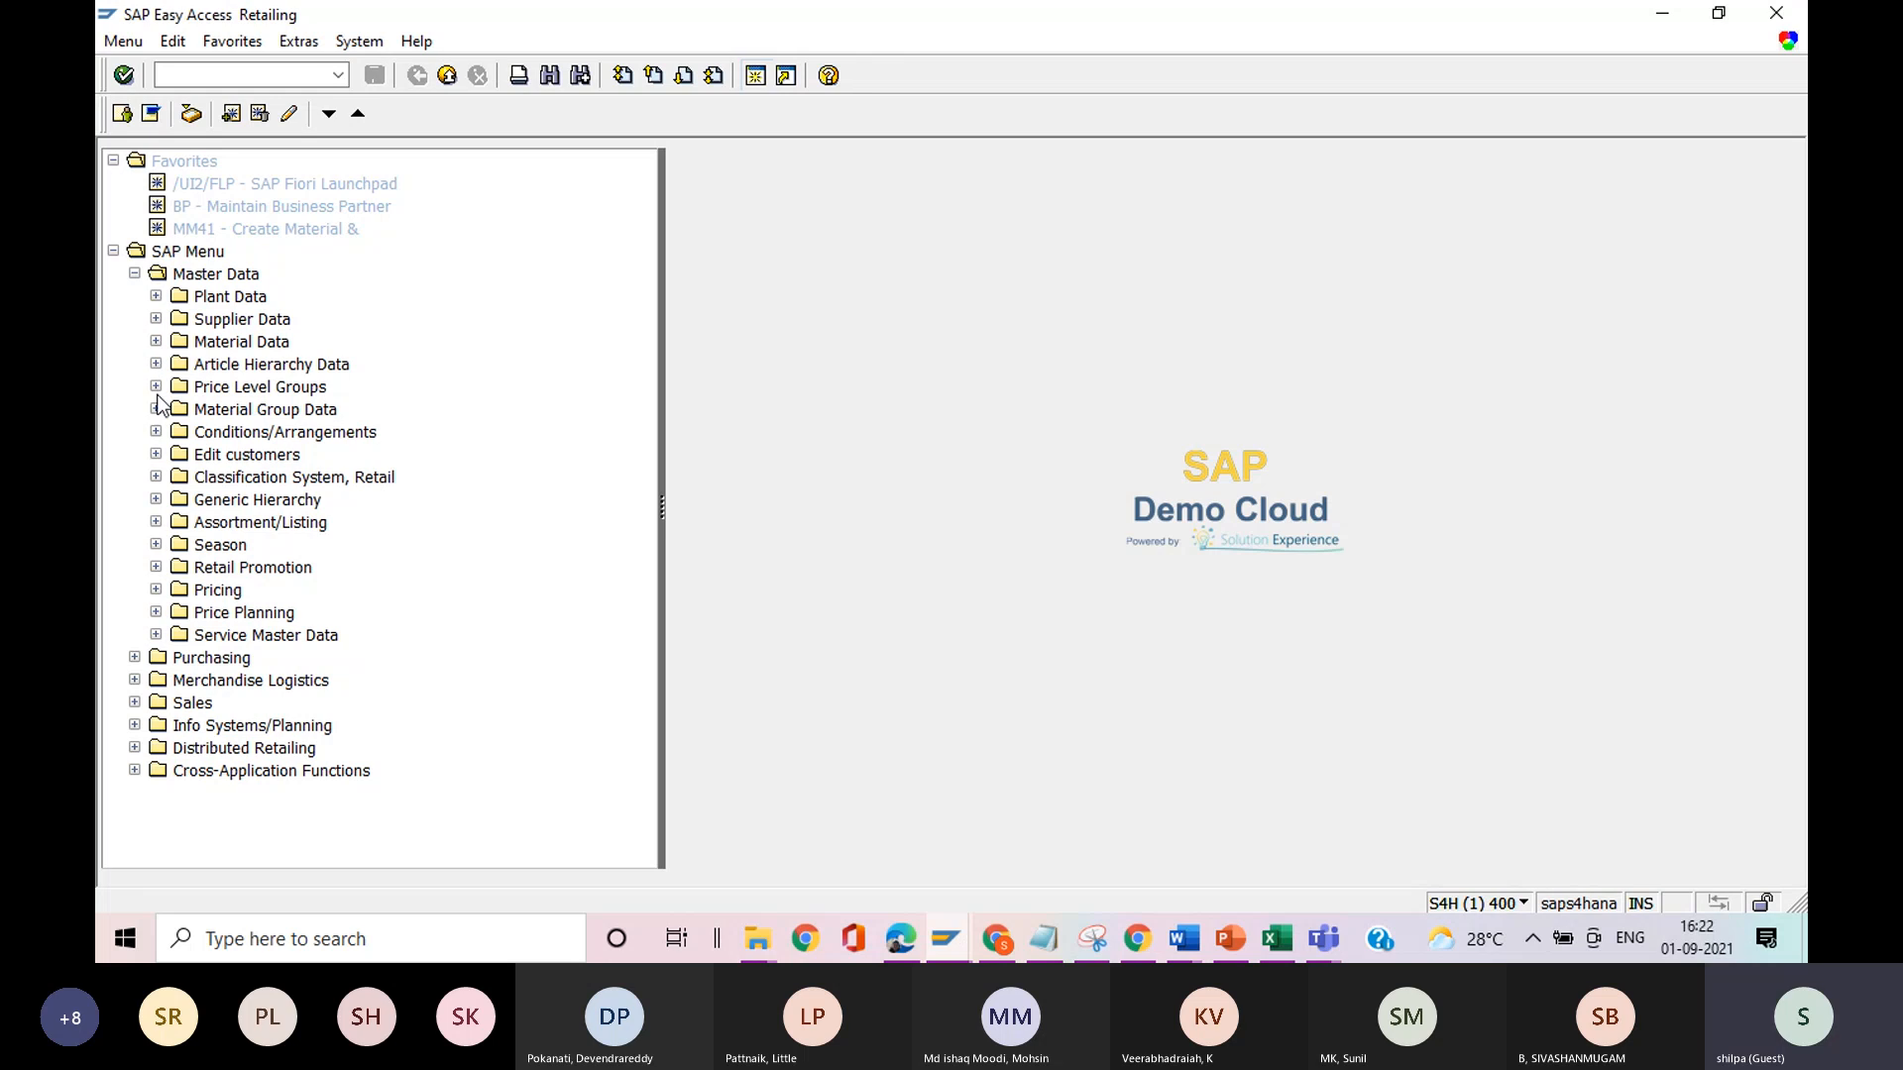
# Open transaction CL02 for changing a class under Classification System, Retail.
pyautogui.click(157, 476)
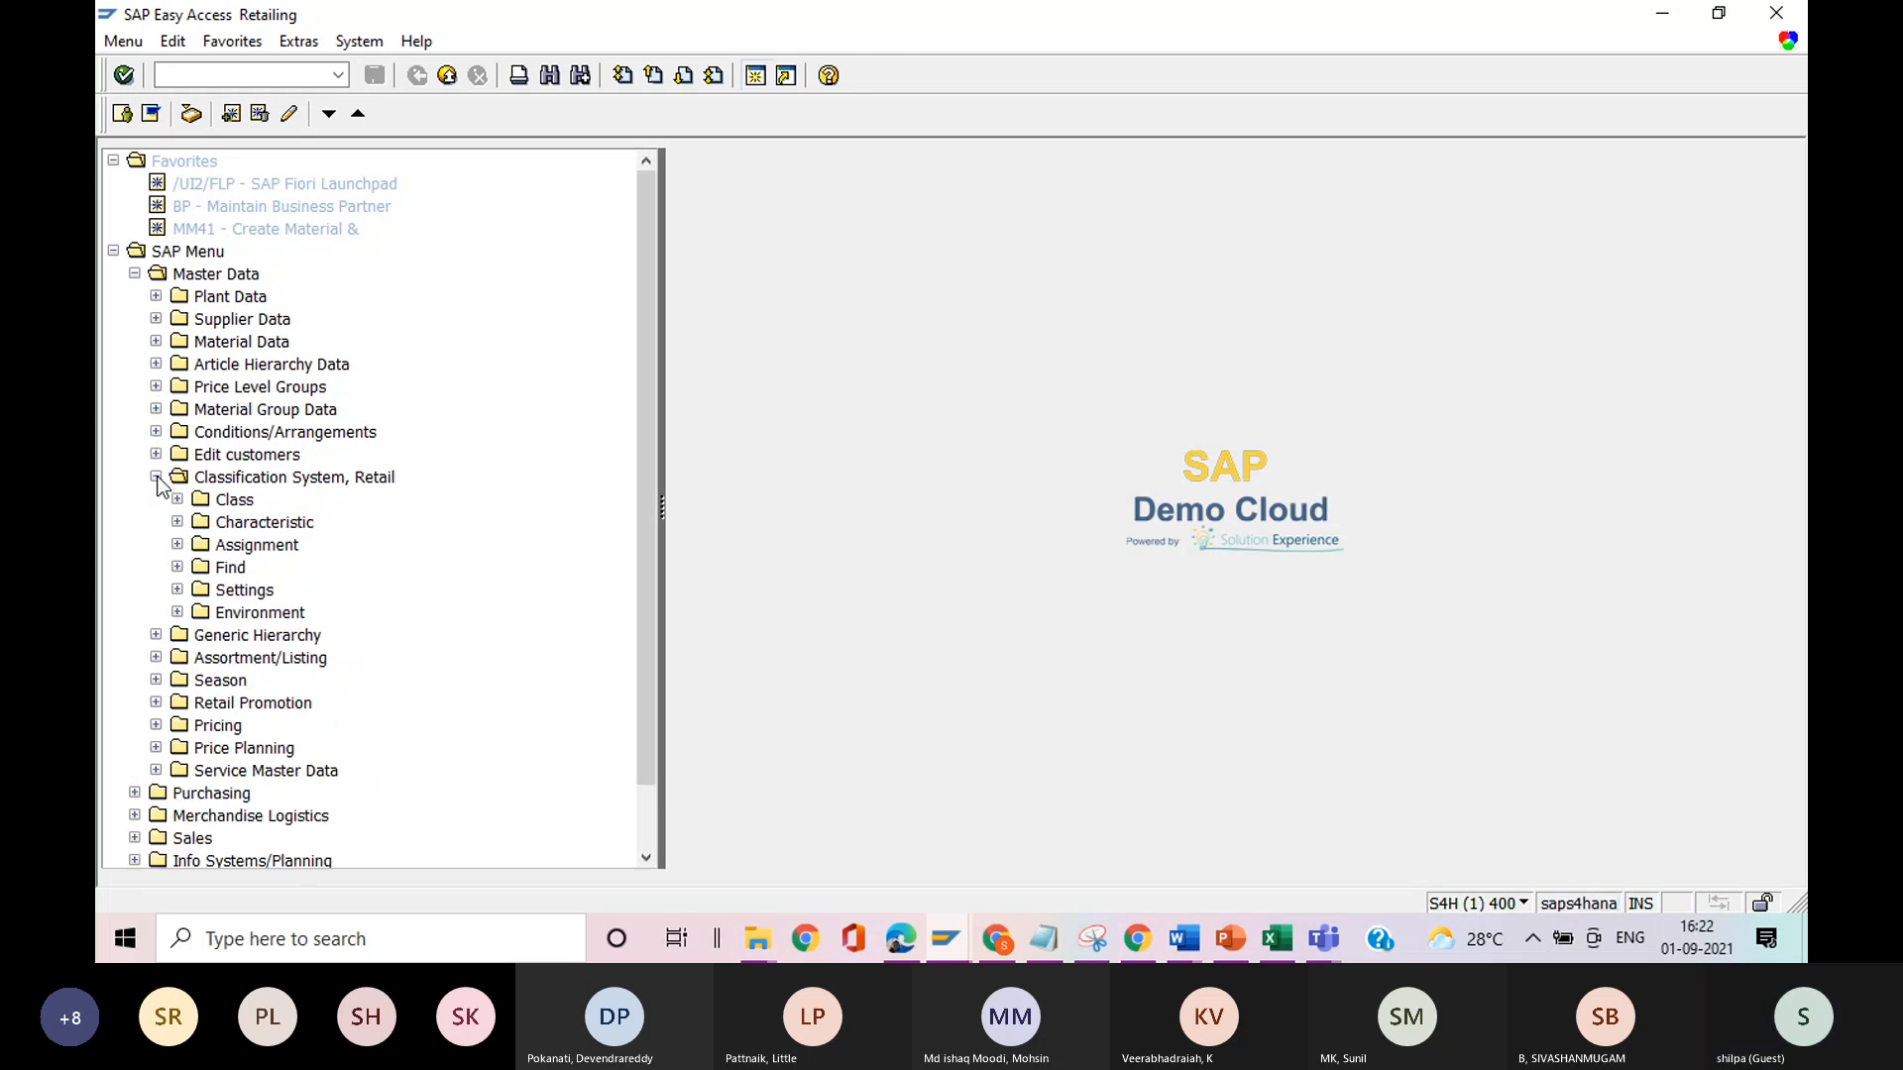
pyautogui.click(176, 499)
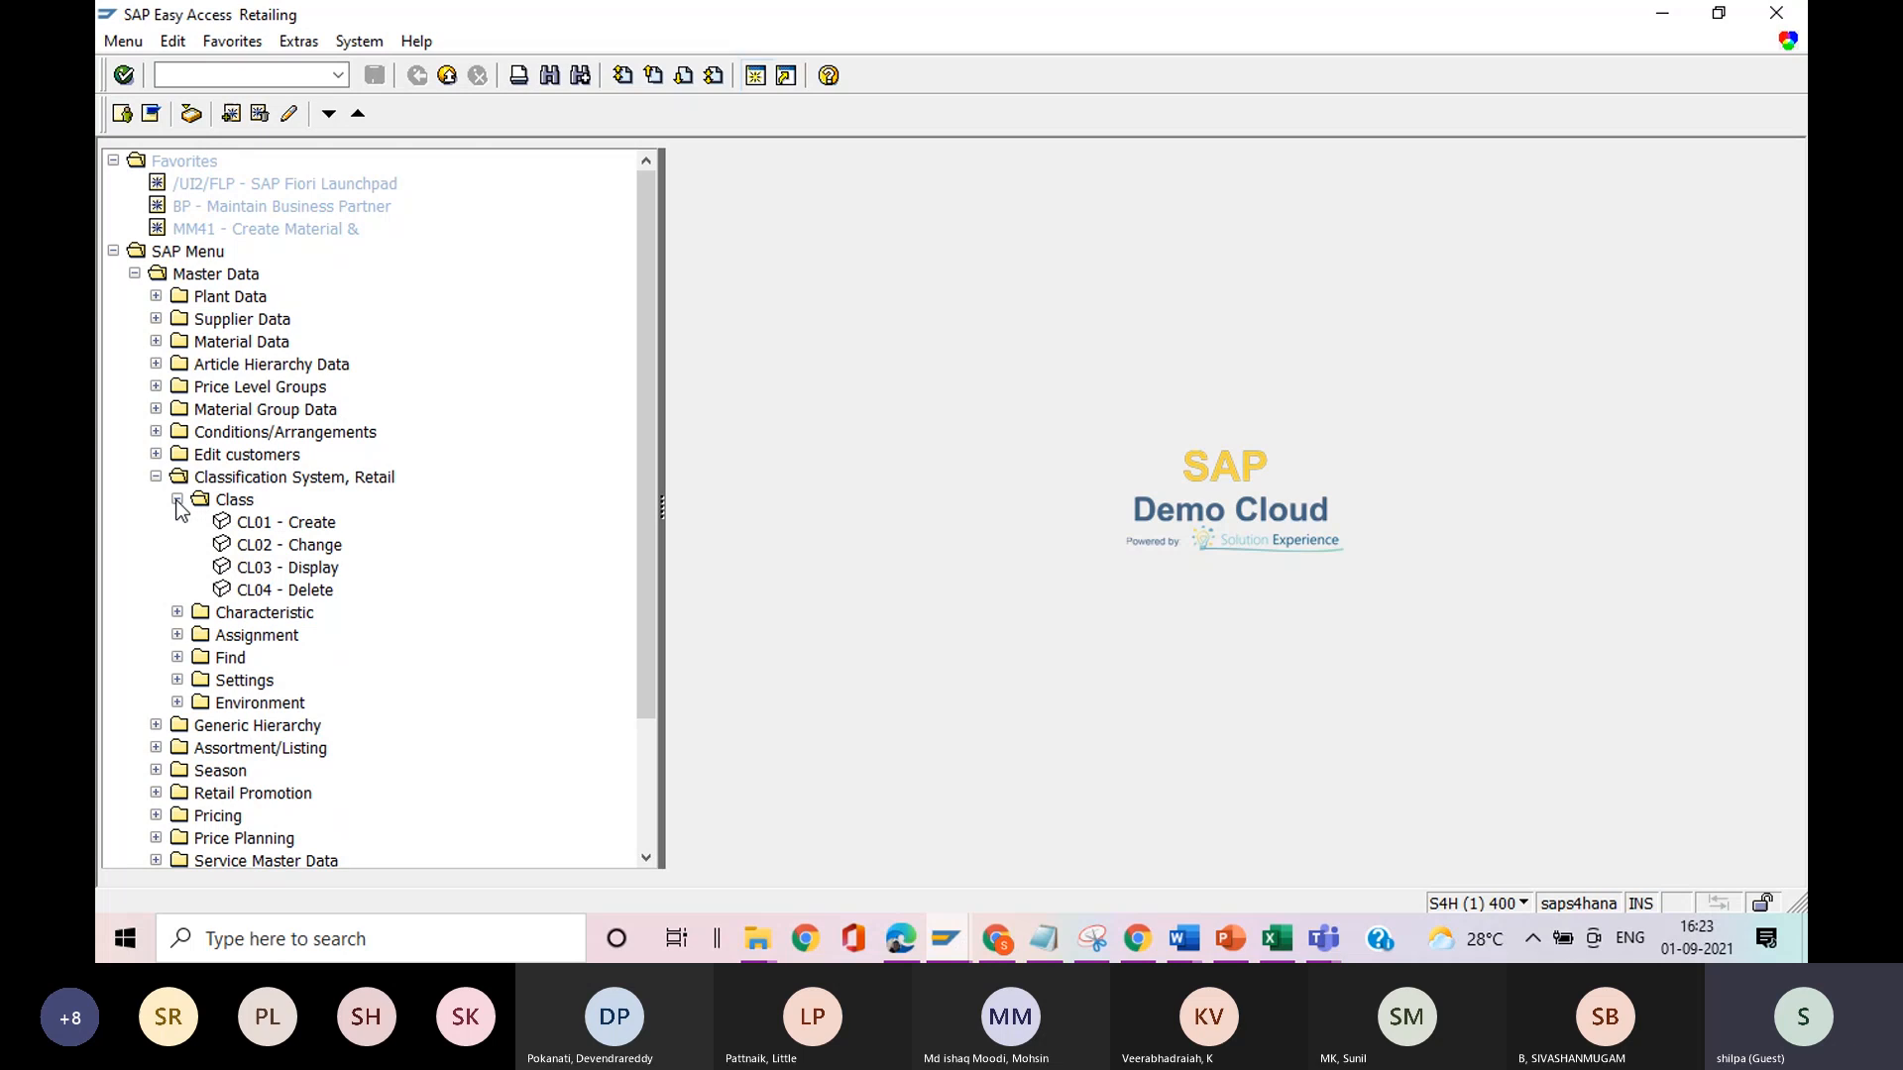
pyautogui.doubleClick(257, 547)
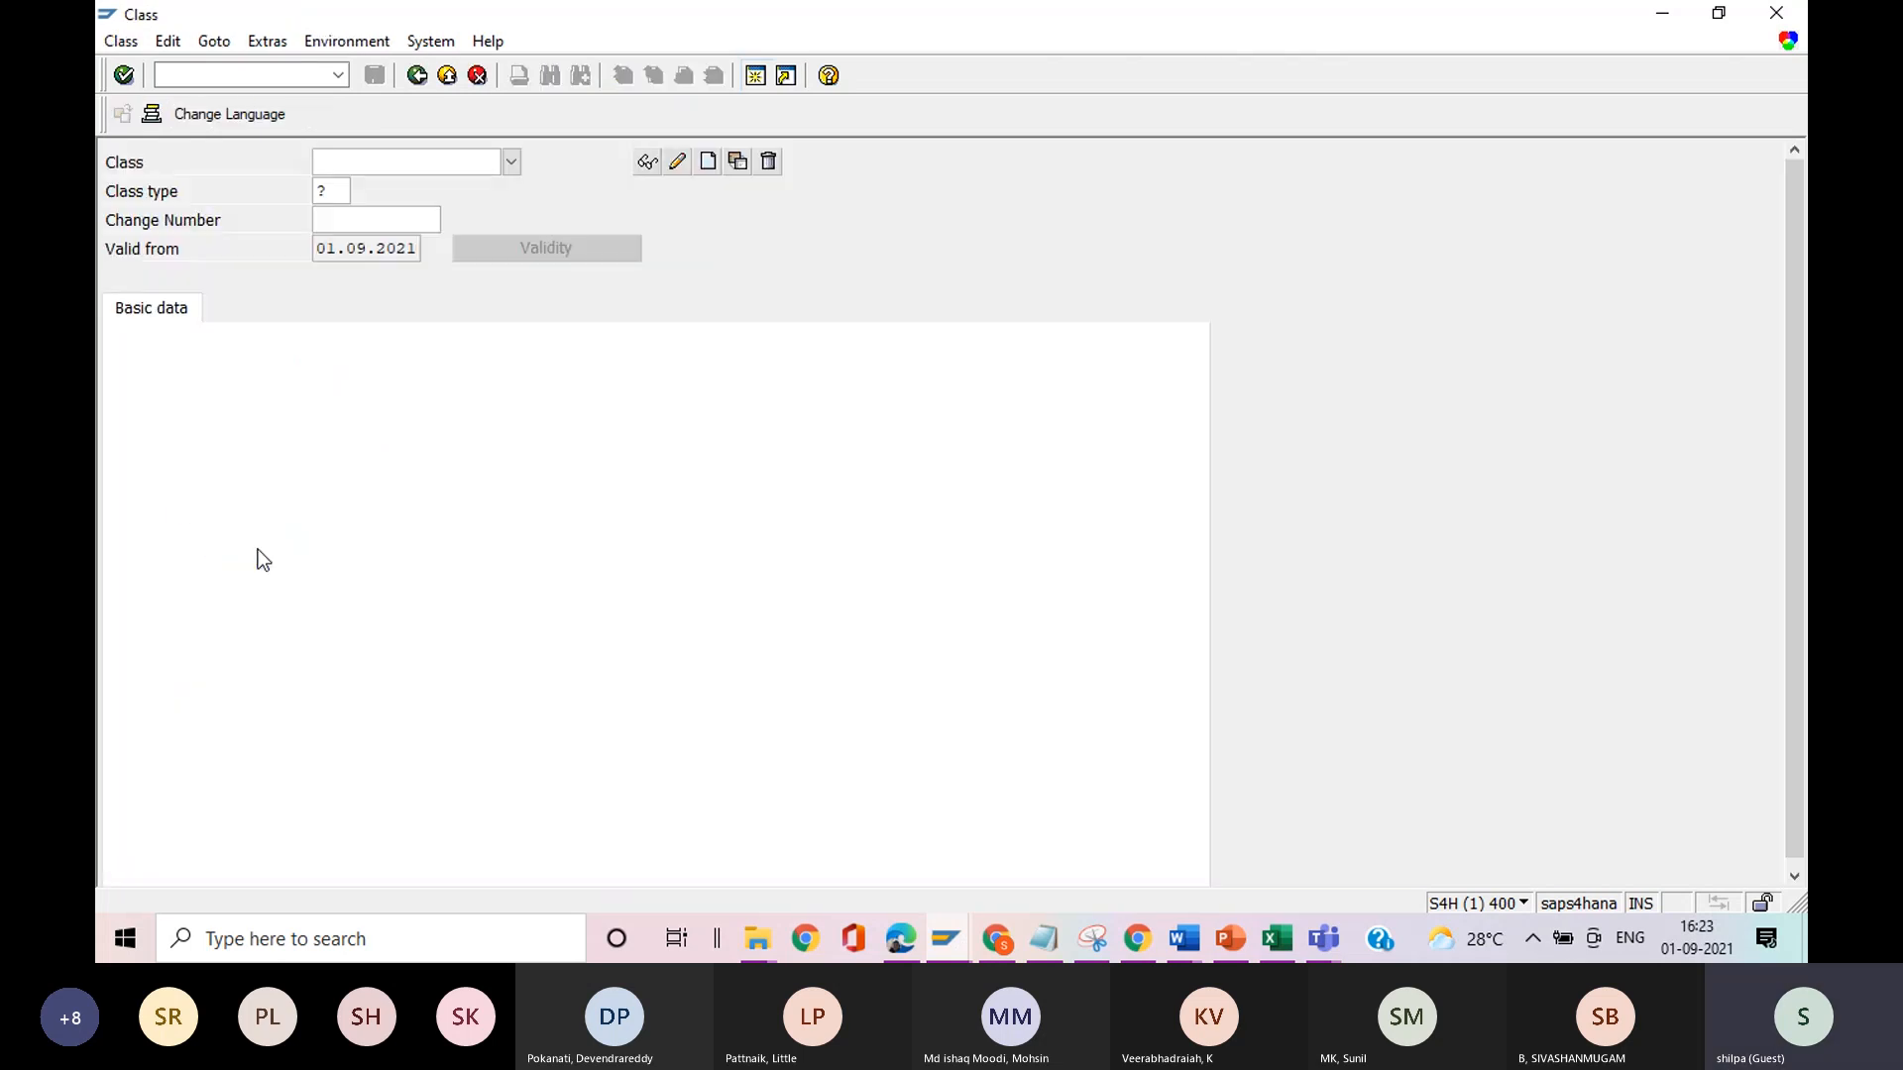
# Search the existing classes without restrictions and select class RF13100 with the keyword APPAREL.
pyautogui.click(511, 165)
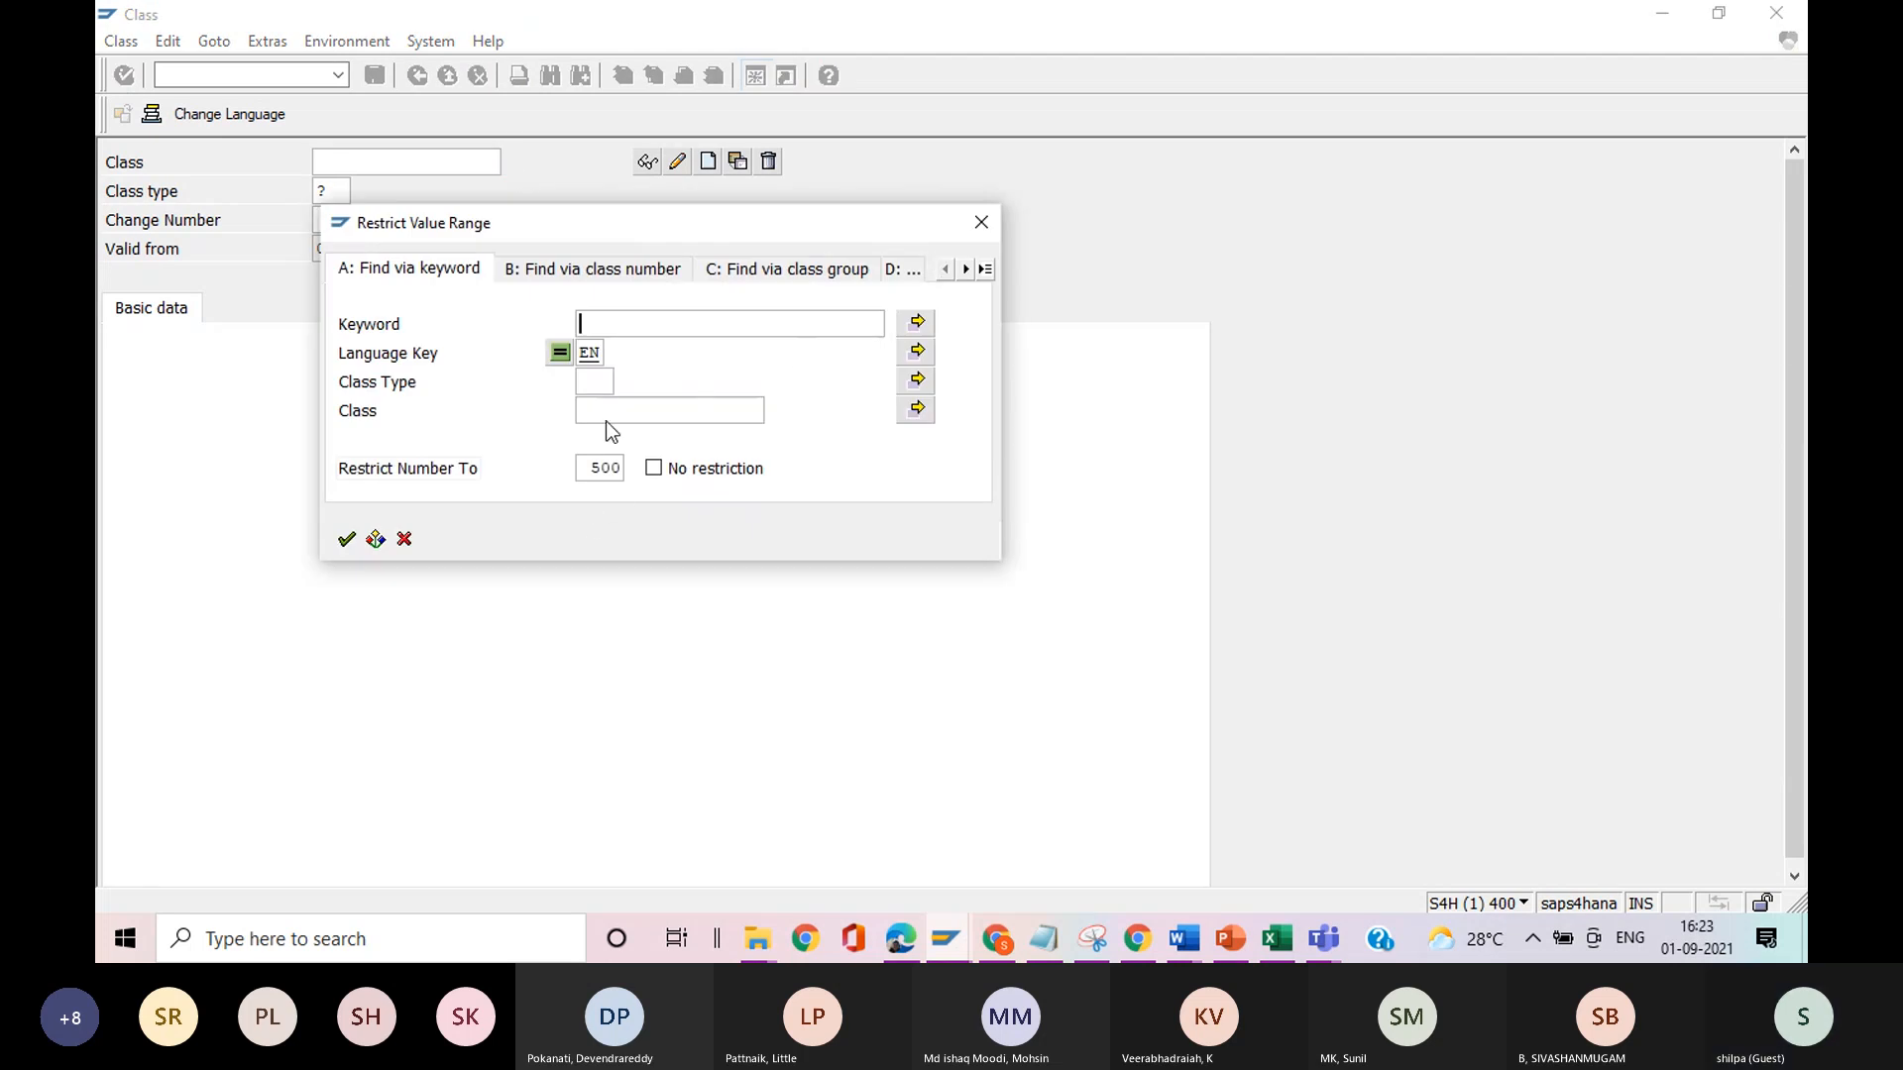
pyautogui.click(981, 222)
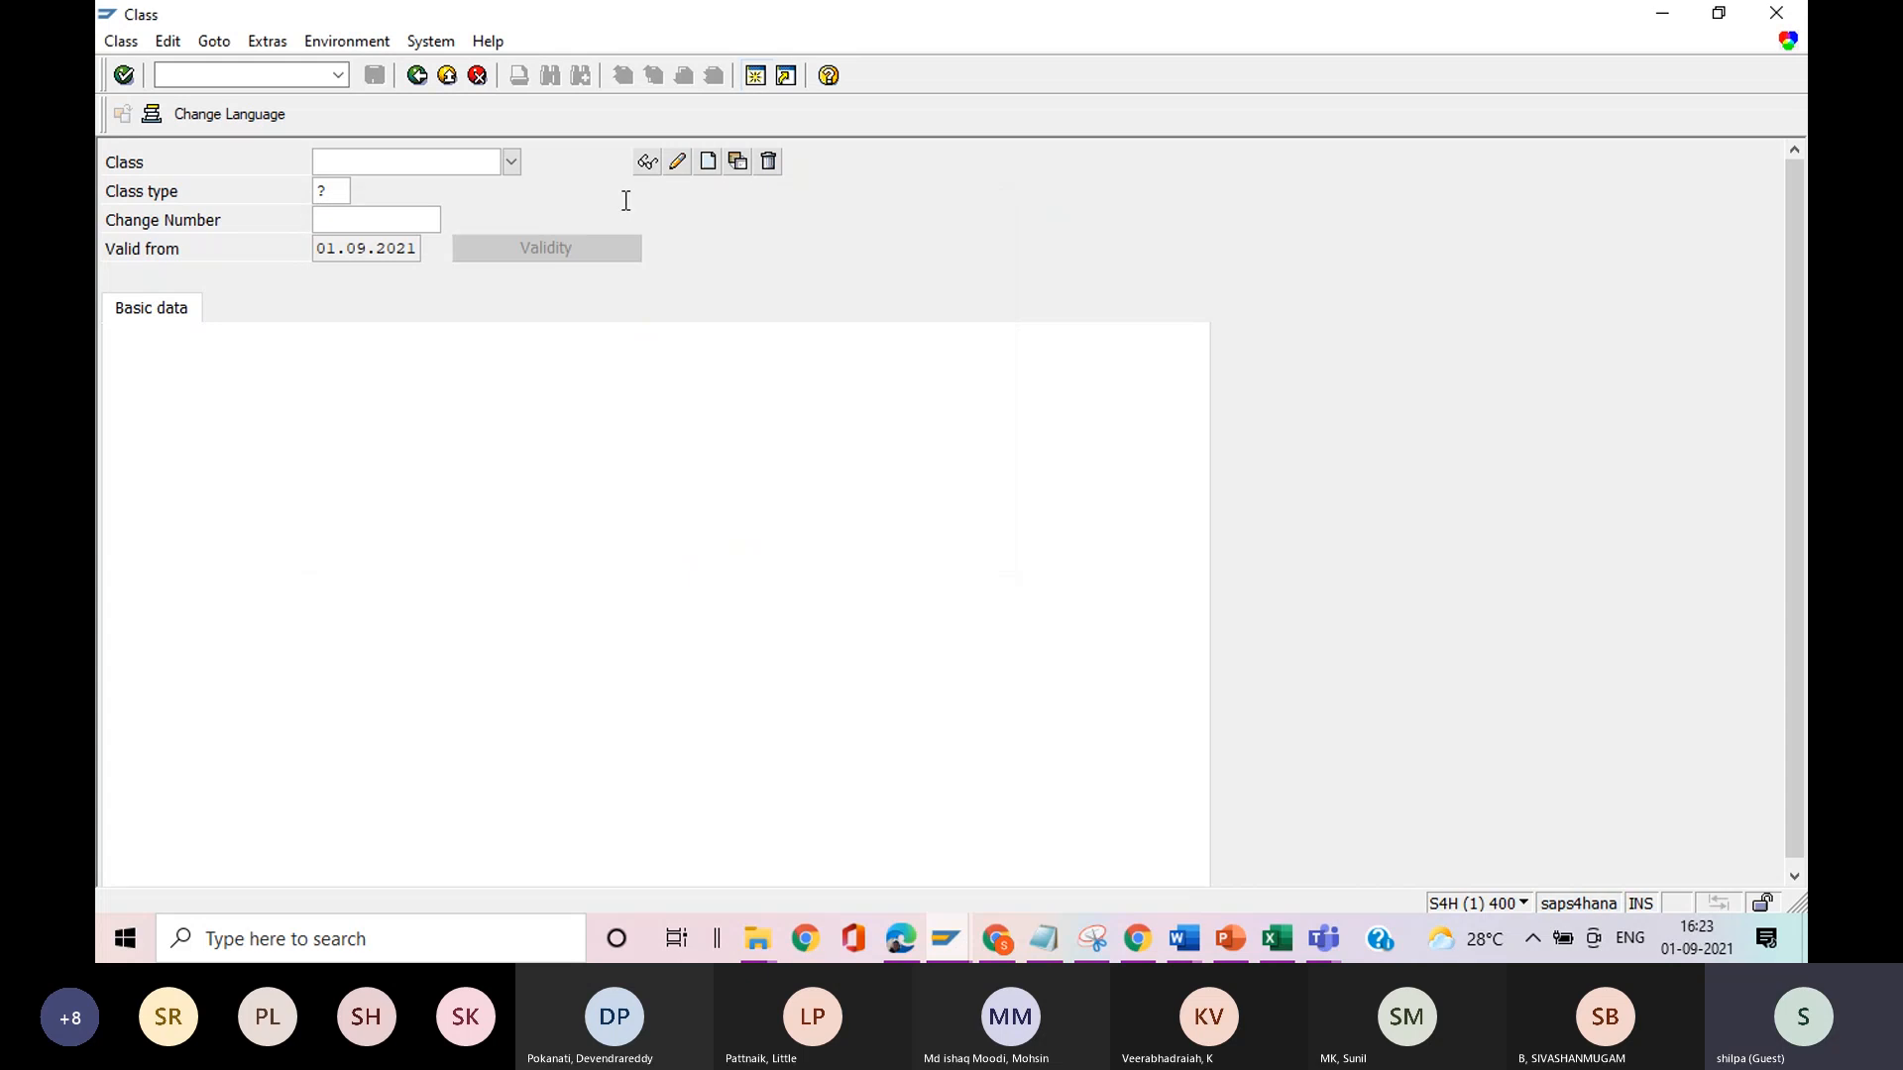
pyautogui.click(330, 193)
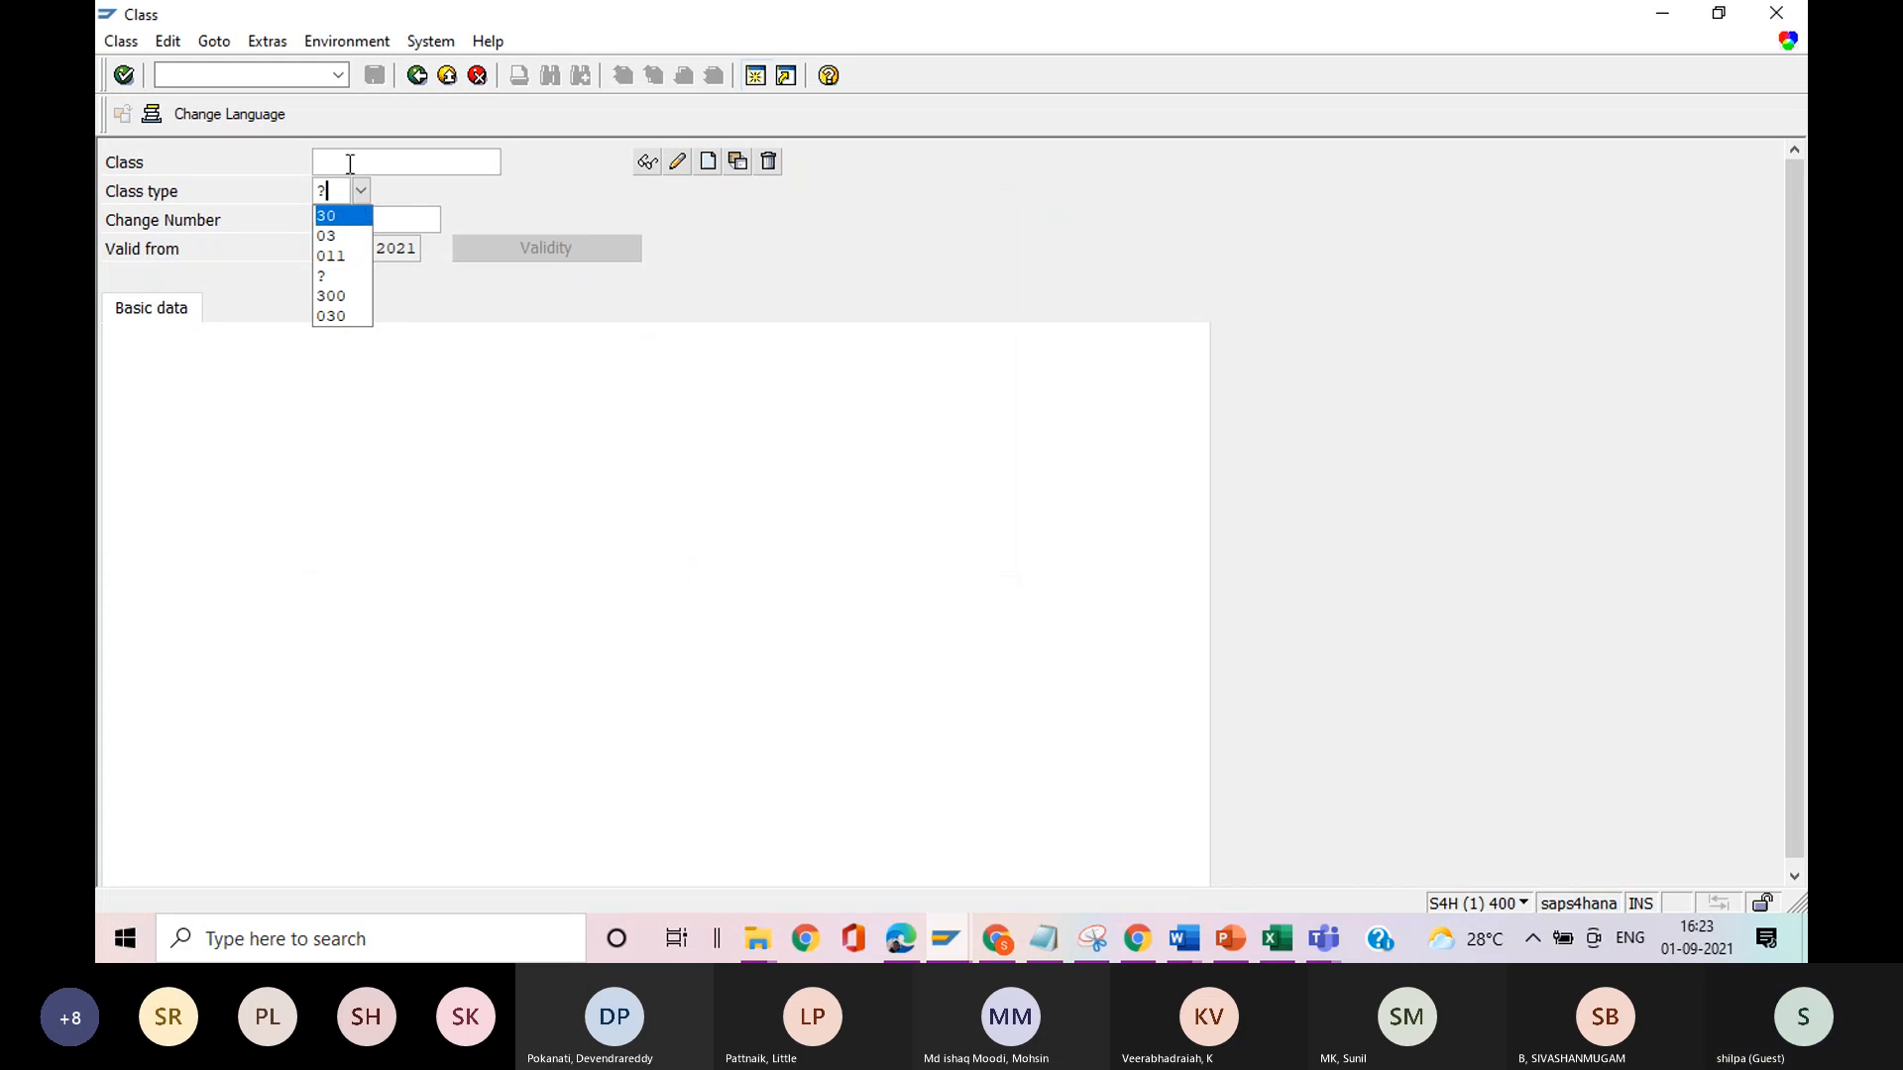
pyautogui.click(647, 162)
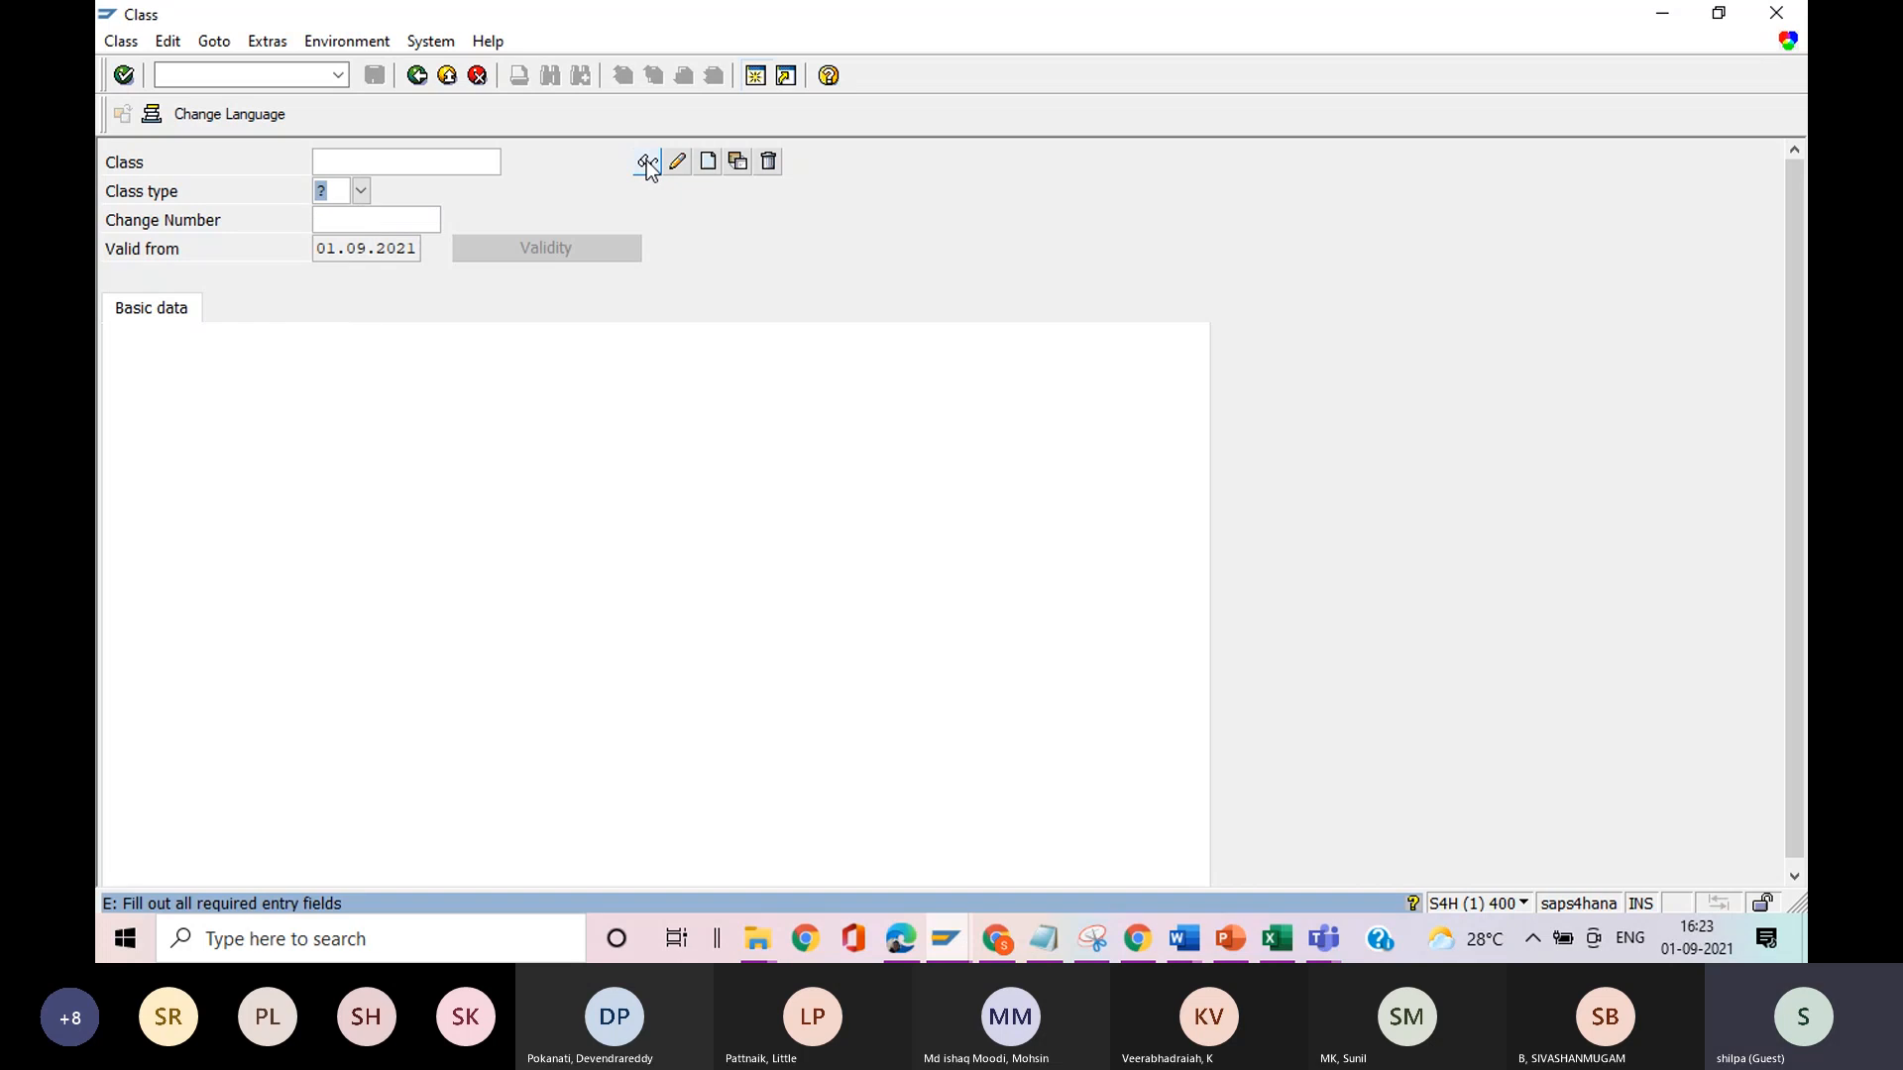
pyautogui.click(324, 164)
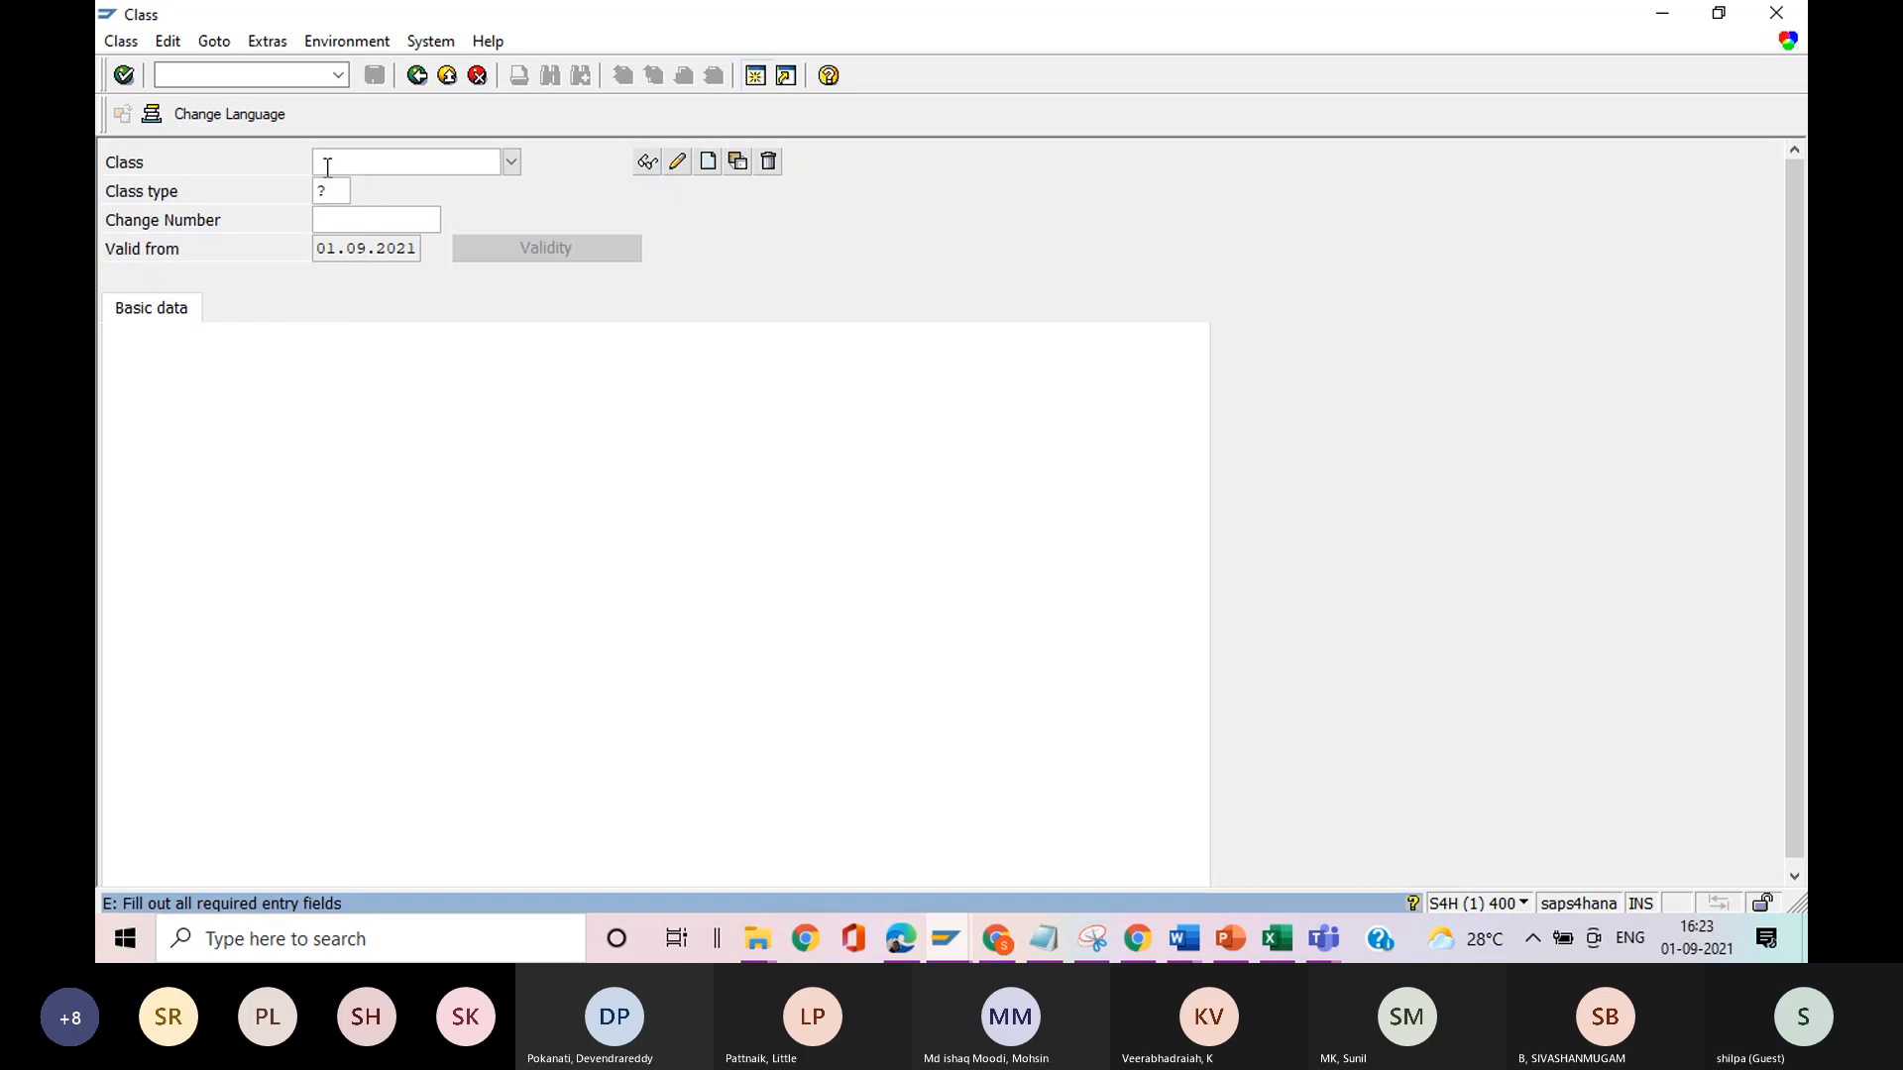
pyautogui.click(511, 161)
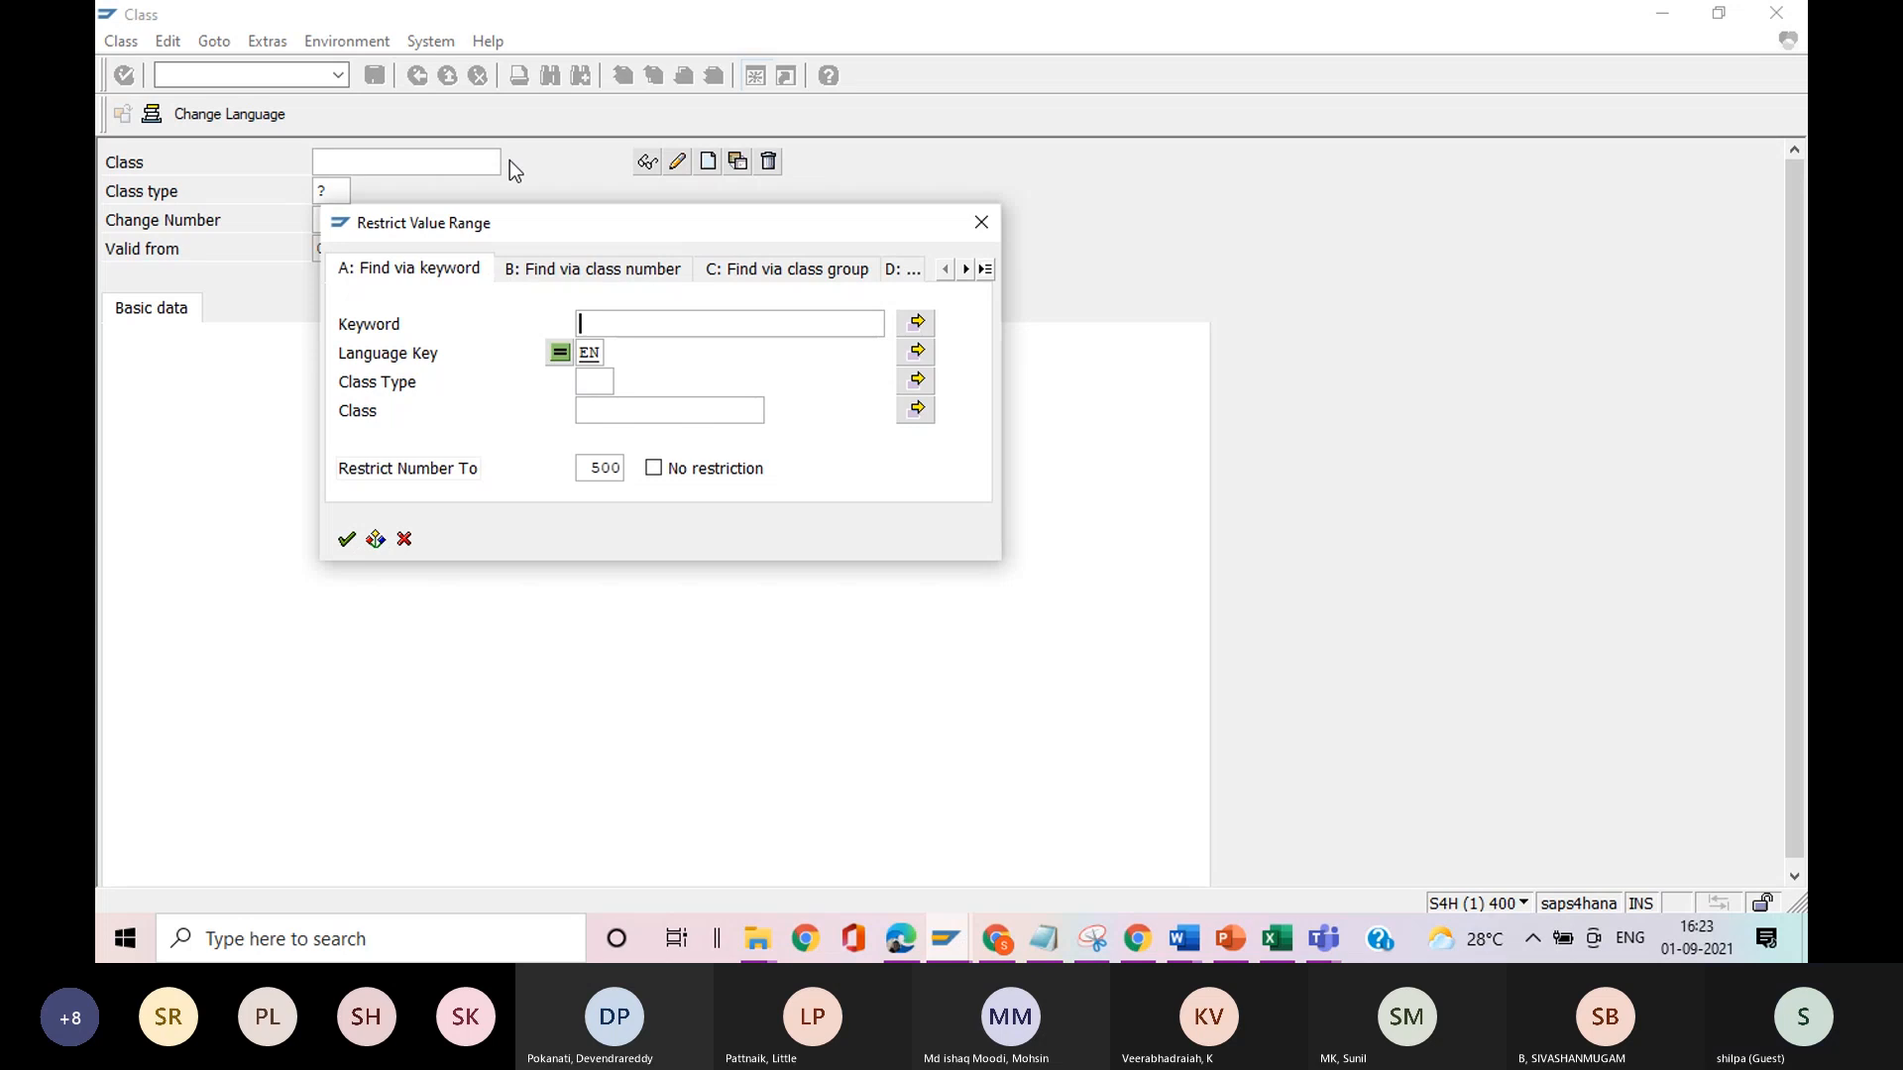
pyautogui.click(343, 542)
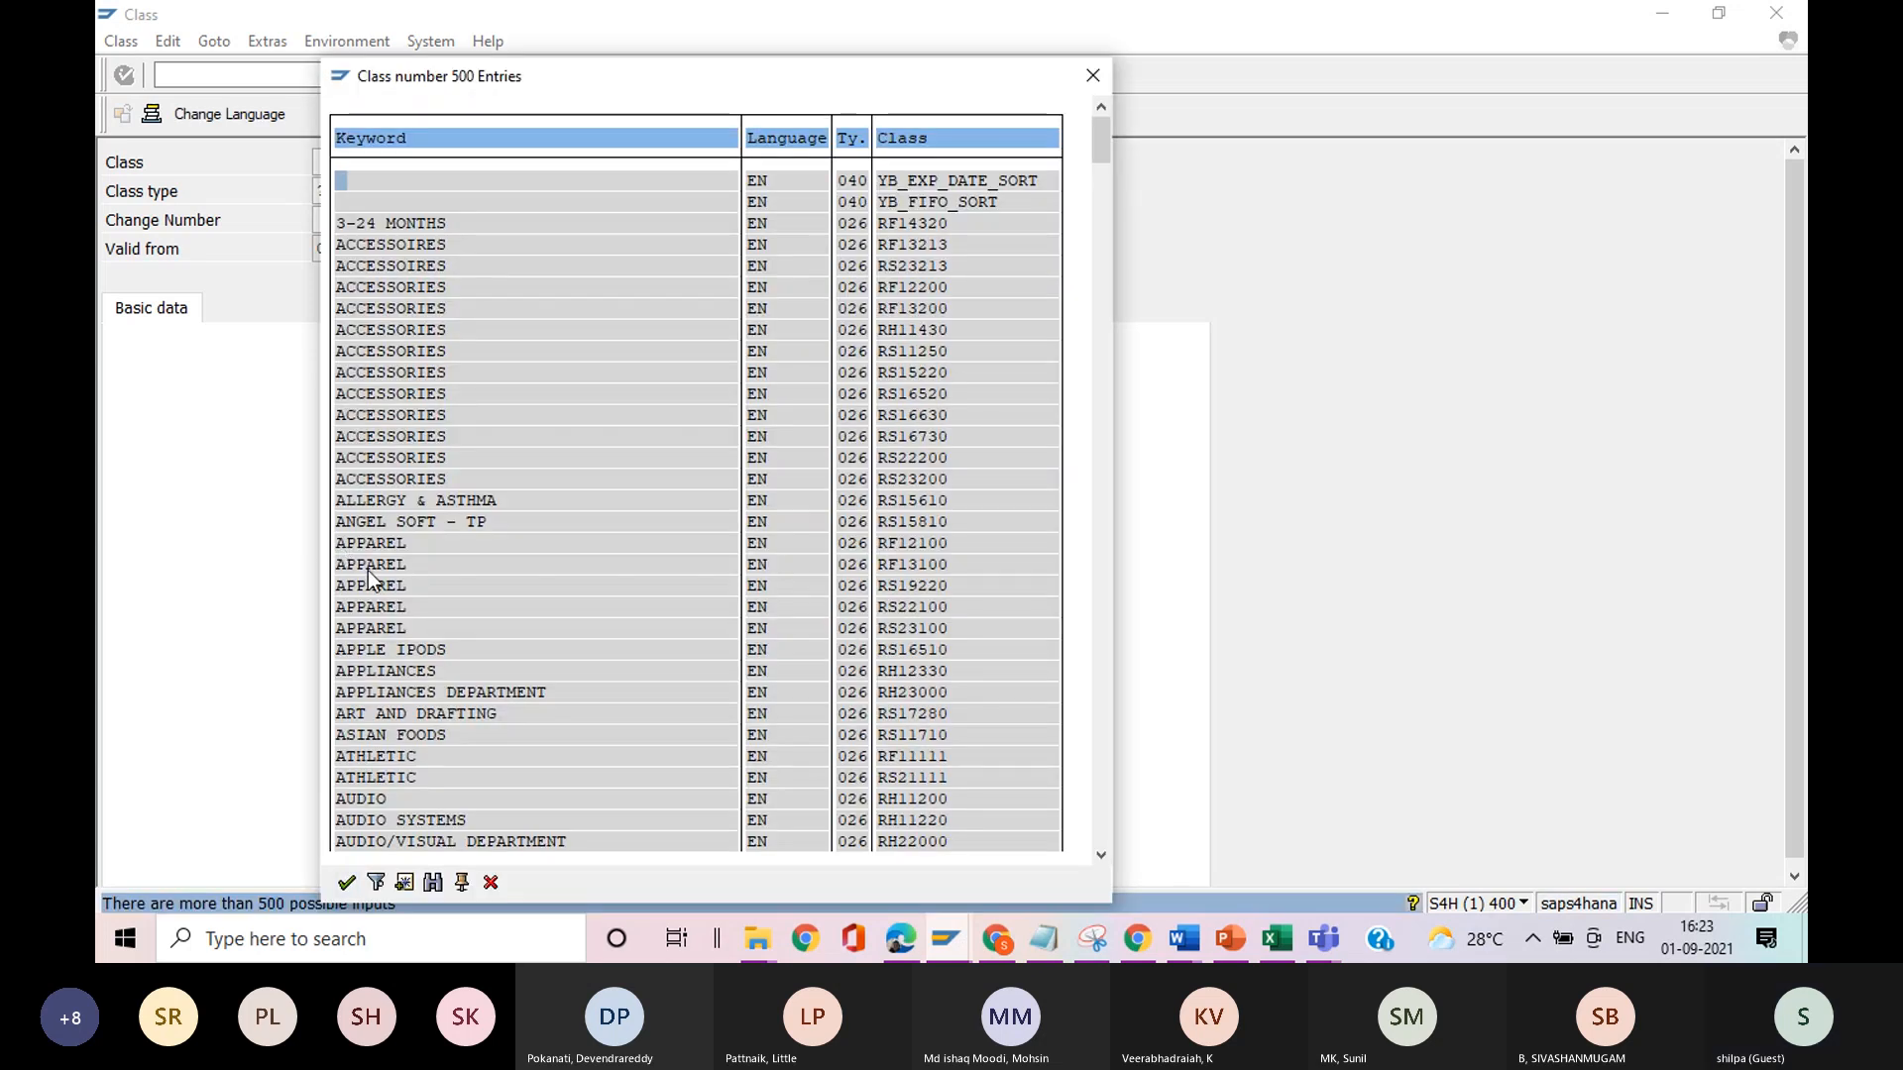
pyautogui.doubleClick(366, 569)
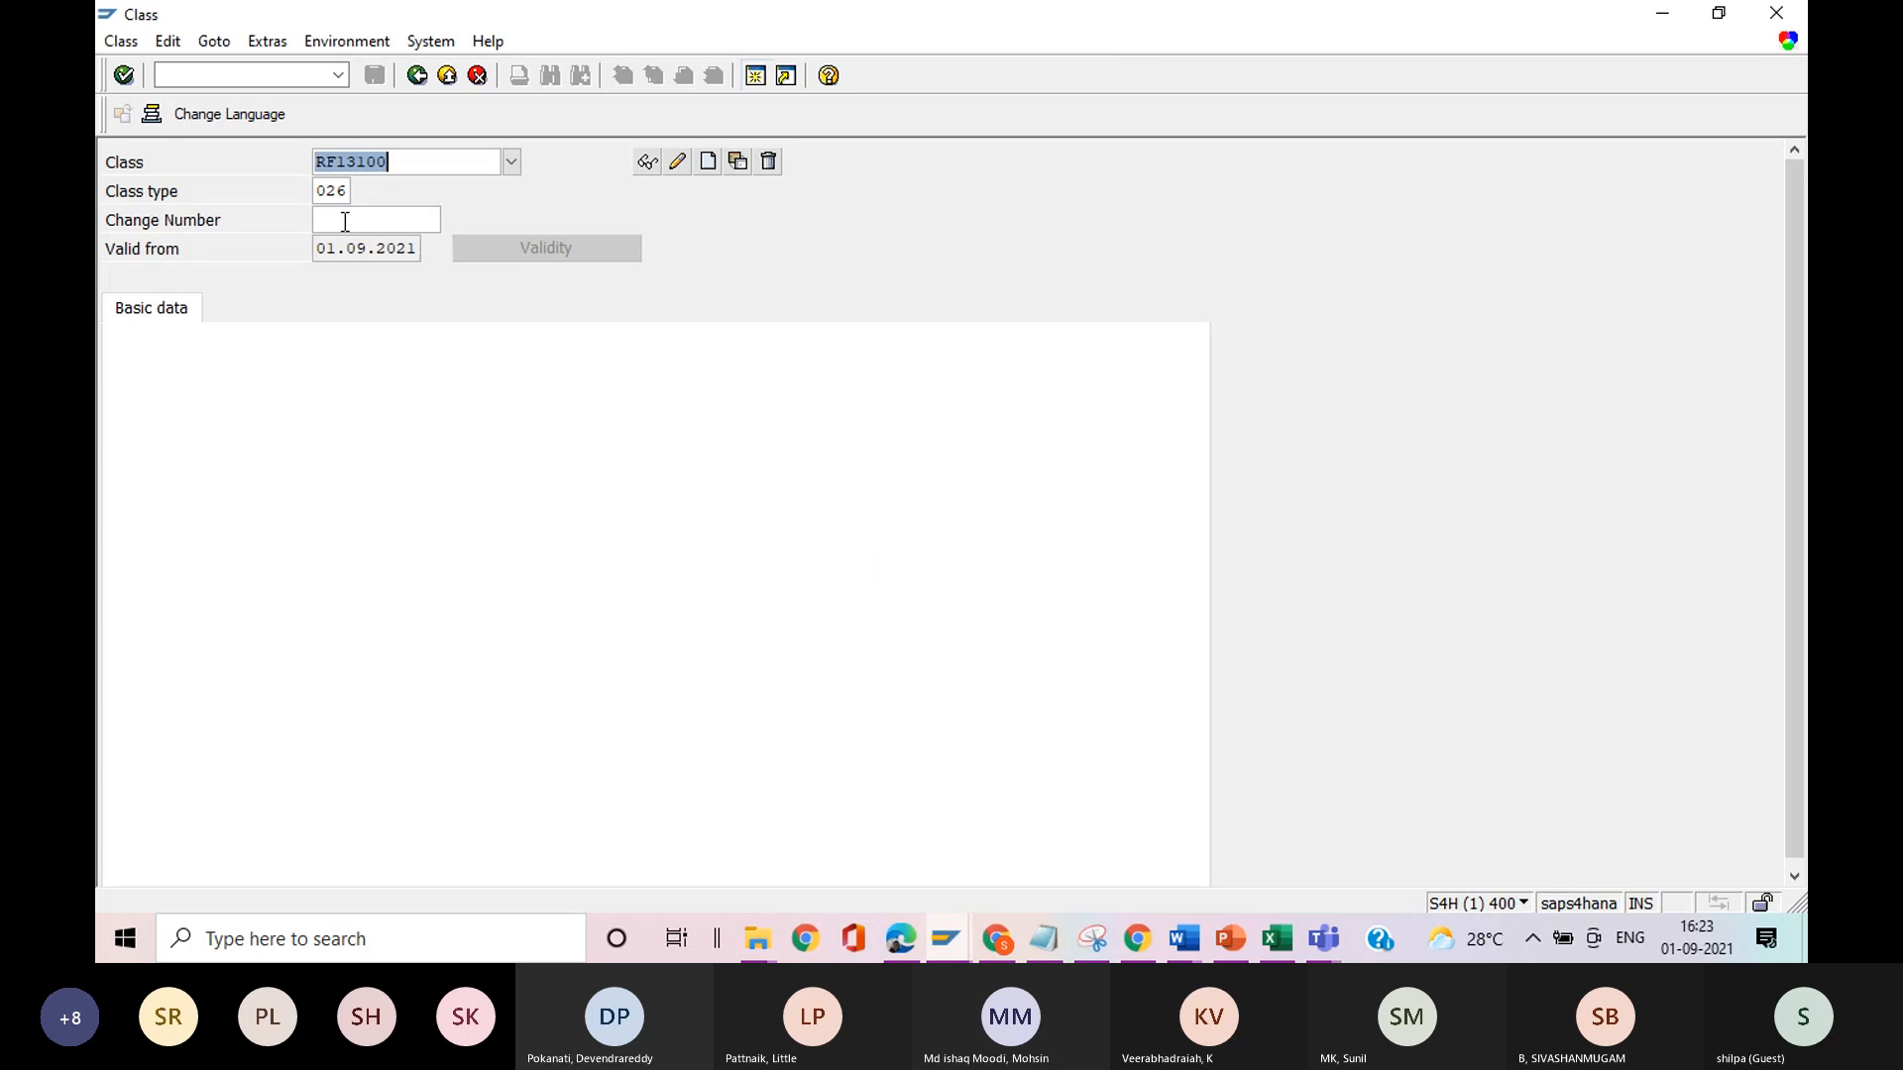
# Browse the available class types for class RF13100 and search the list for type 026.
pyautogui.click(342, 190)
pyautogui.click(359, 187)
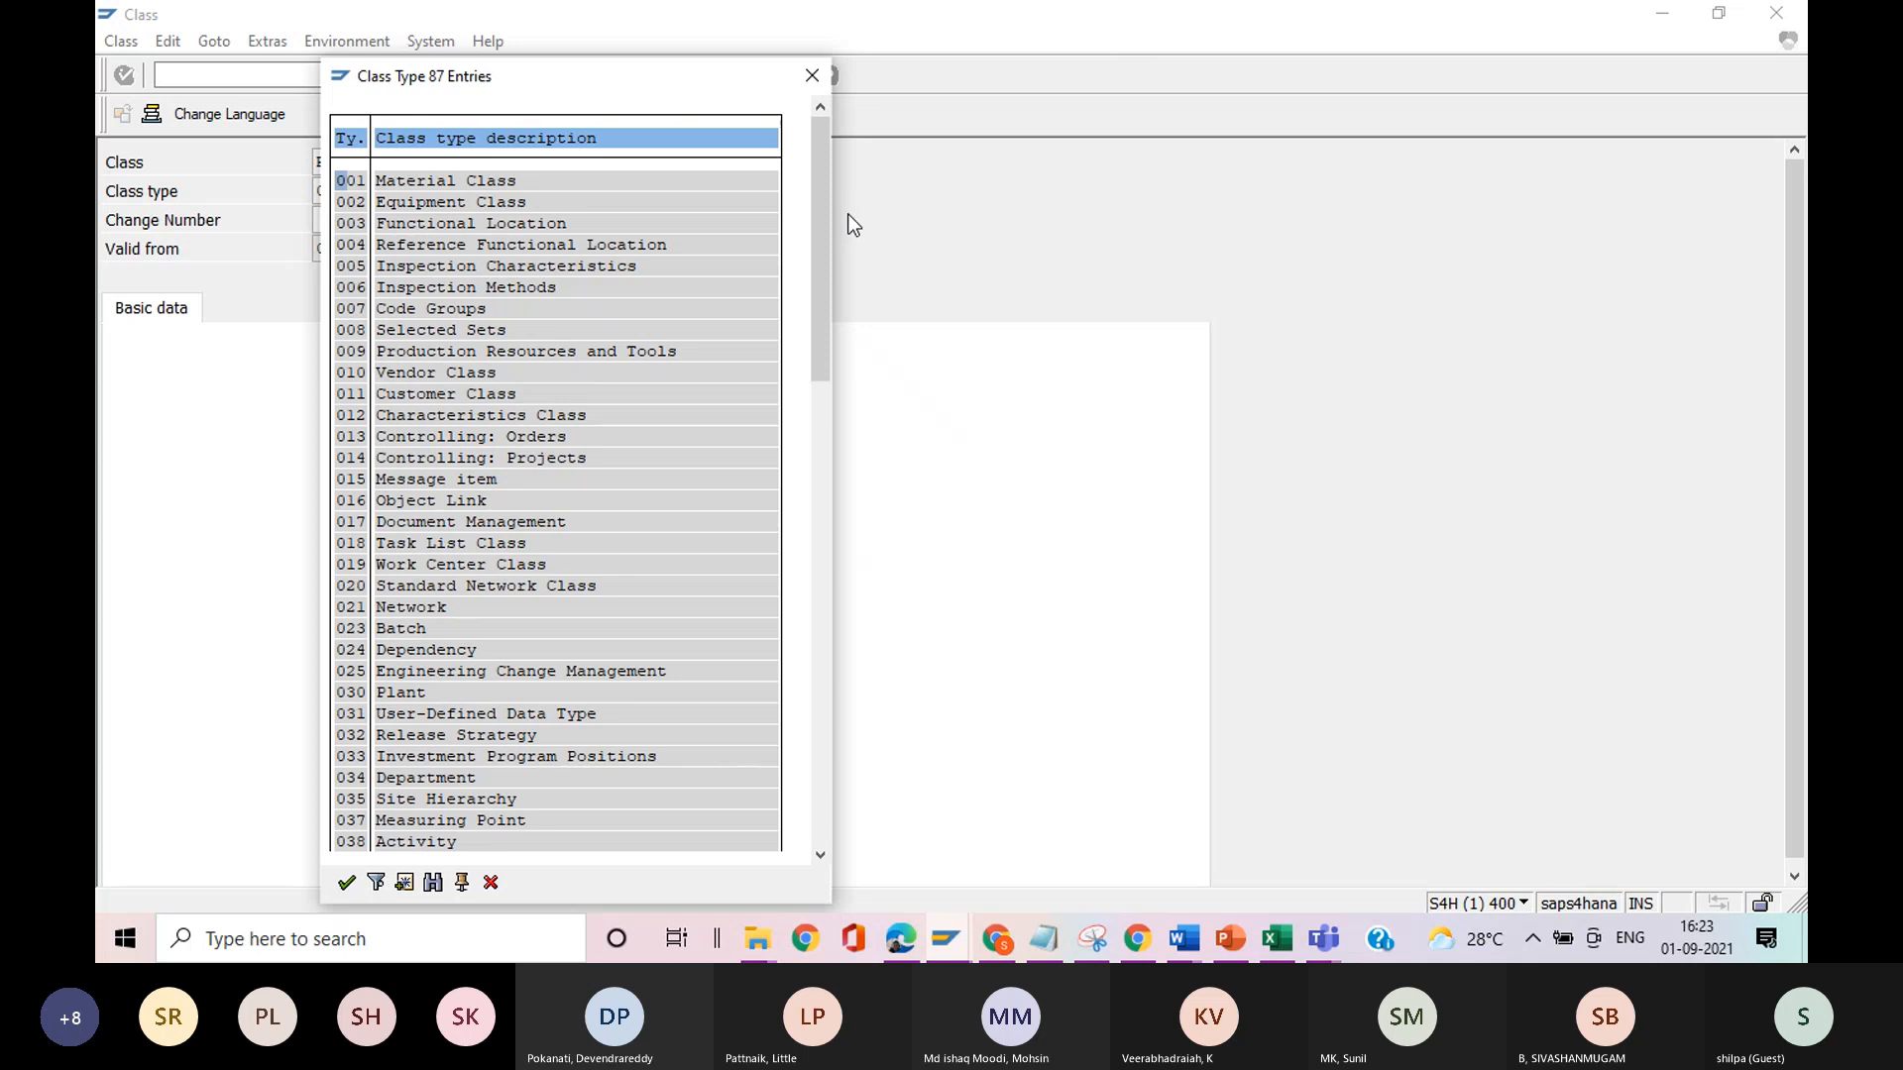
pyautogui.moveTo(818, 252); pyautogui.dragTo(787, 726)
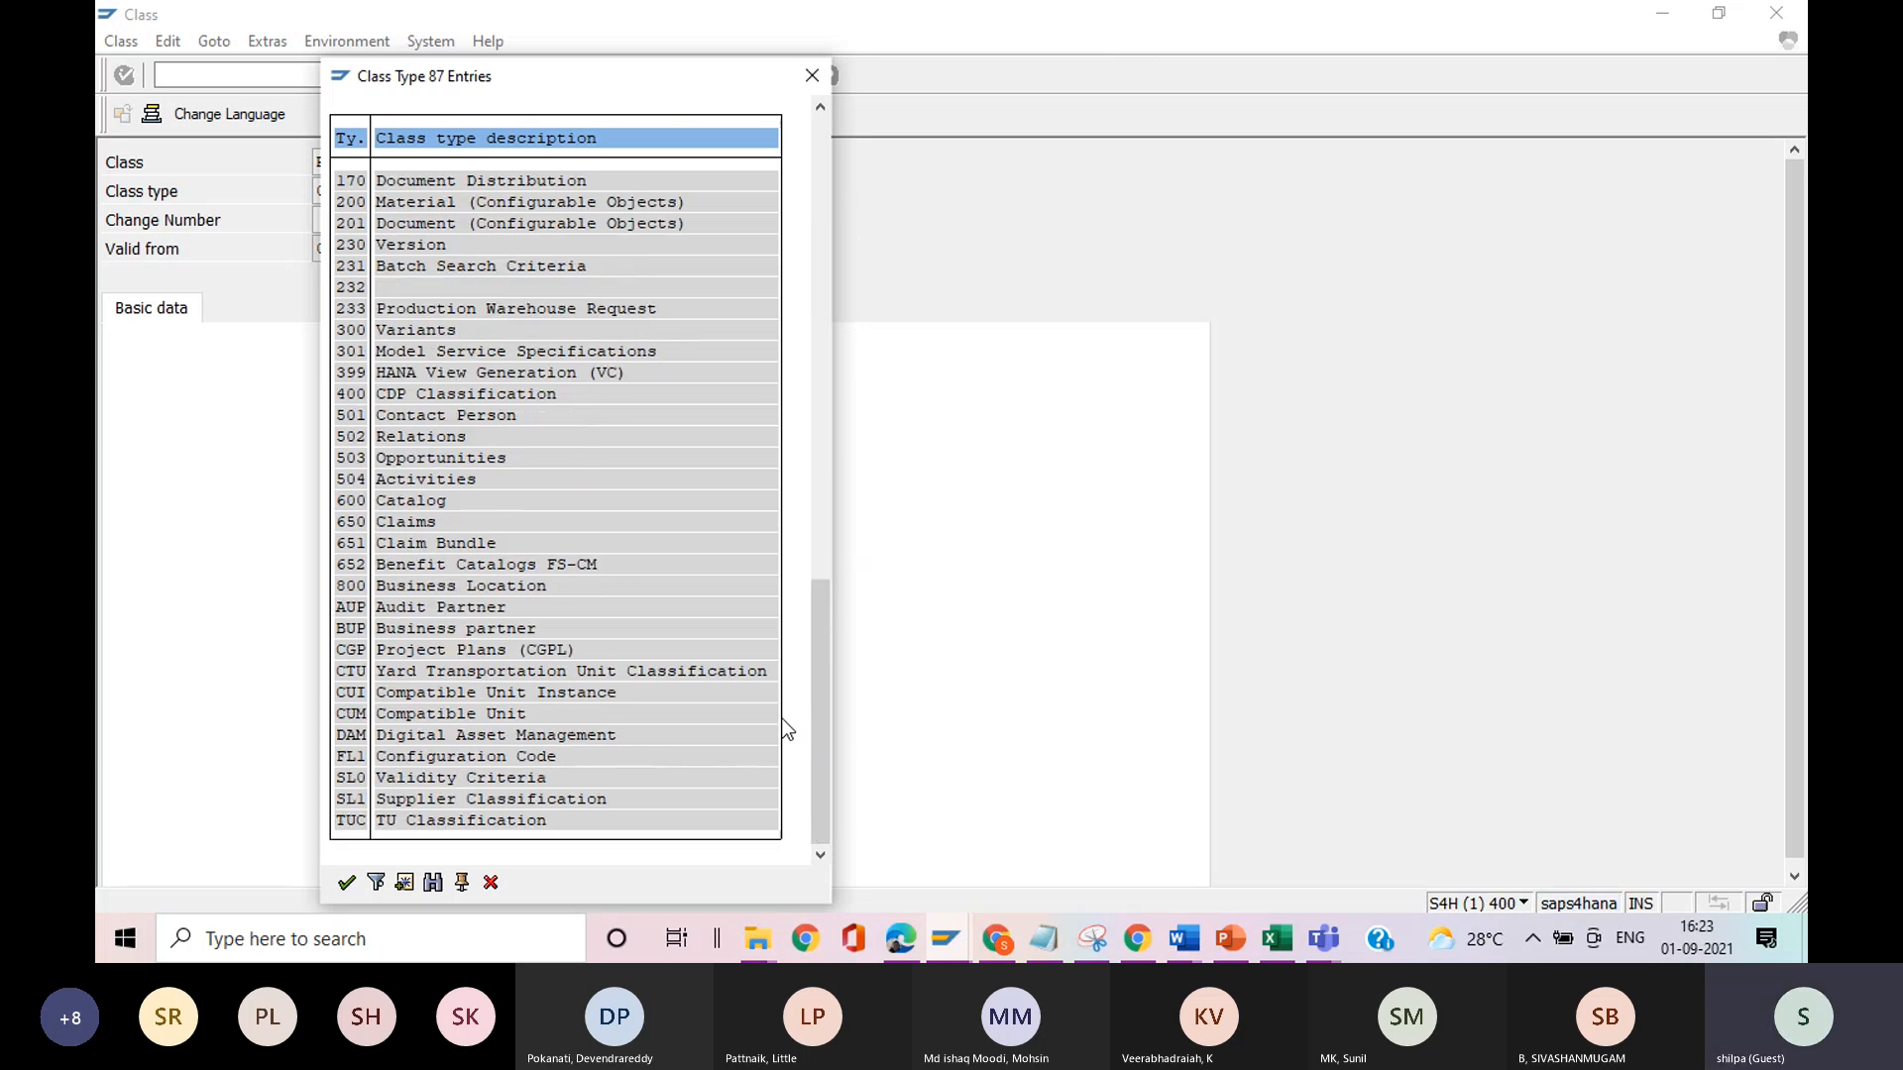
pyautogui.click(433, 882)
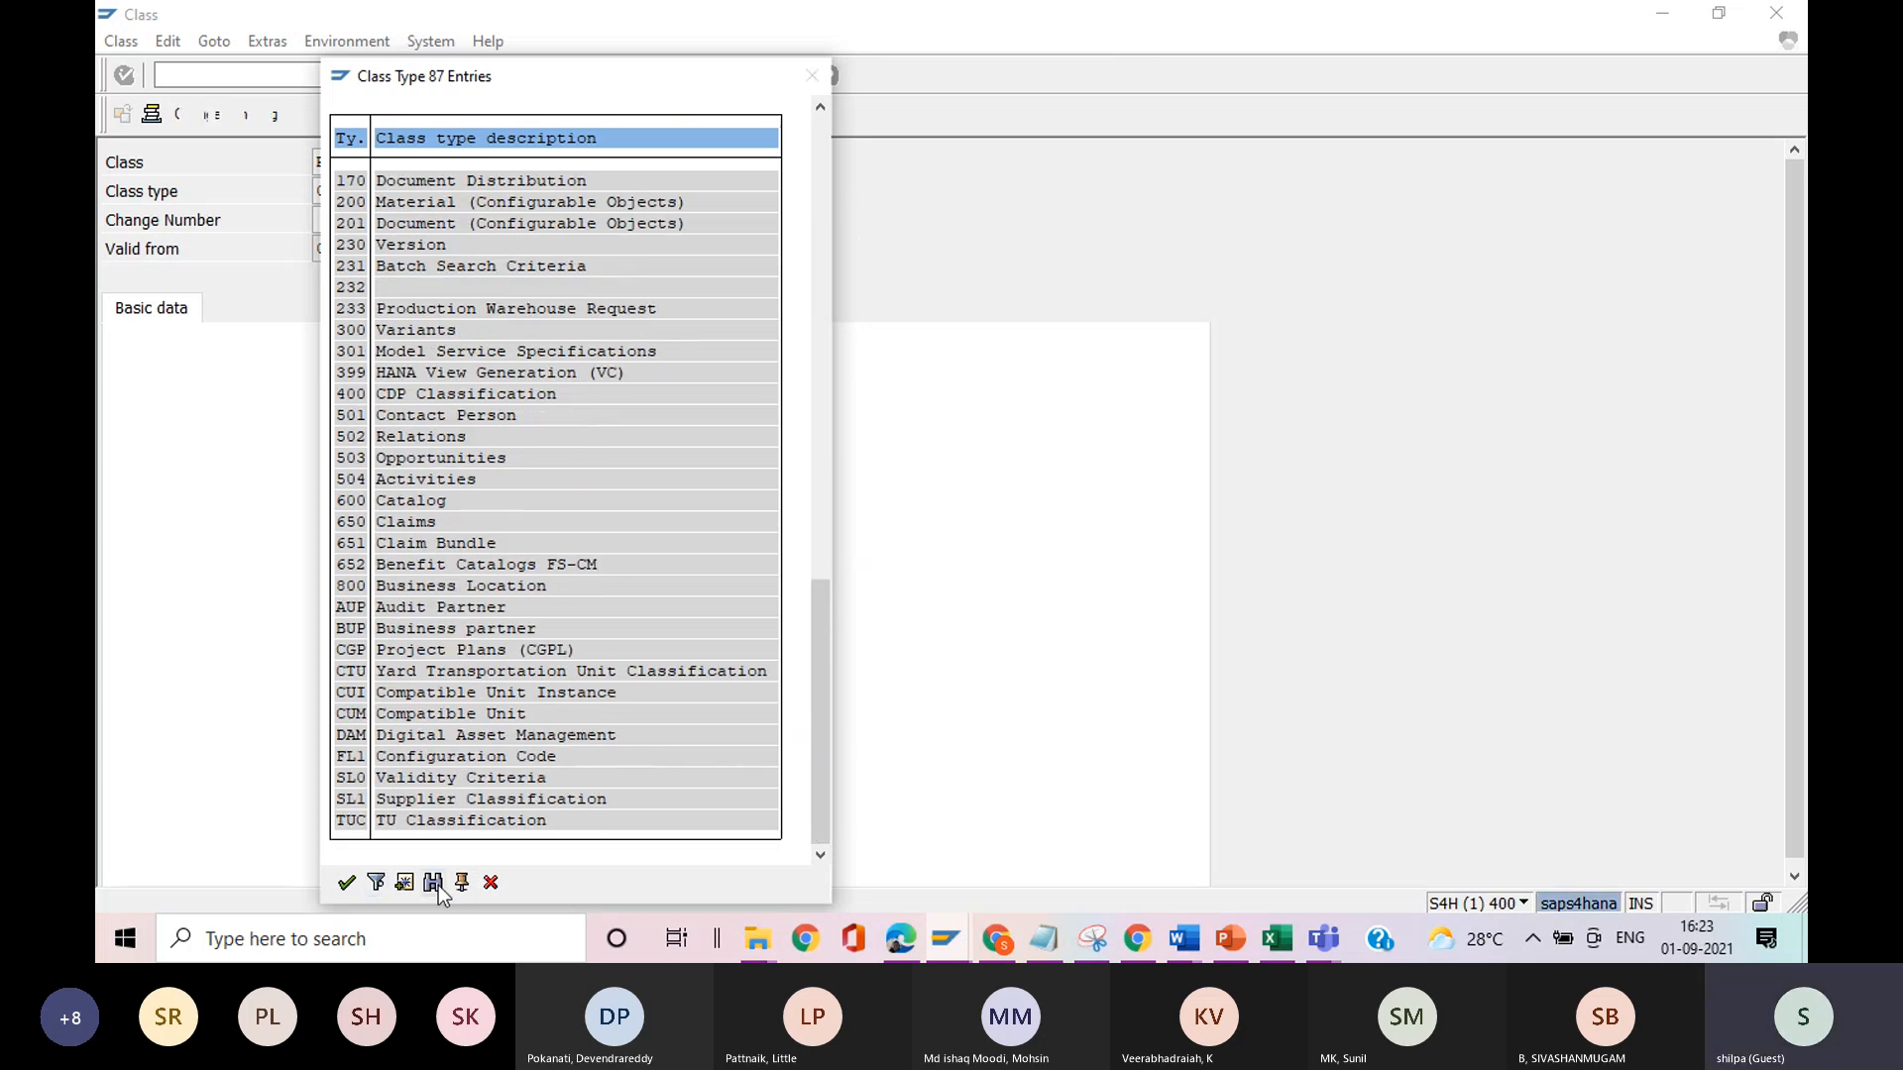
pyautogui.write('0')
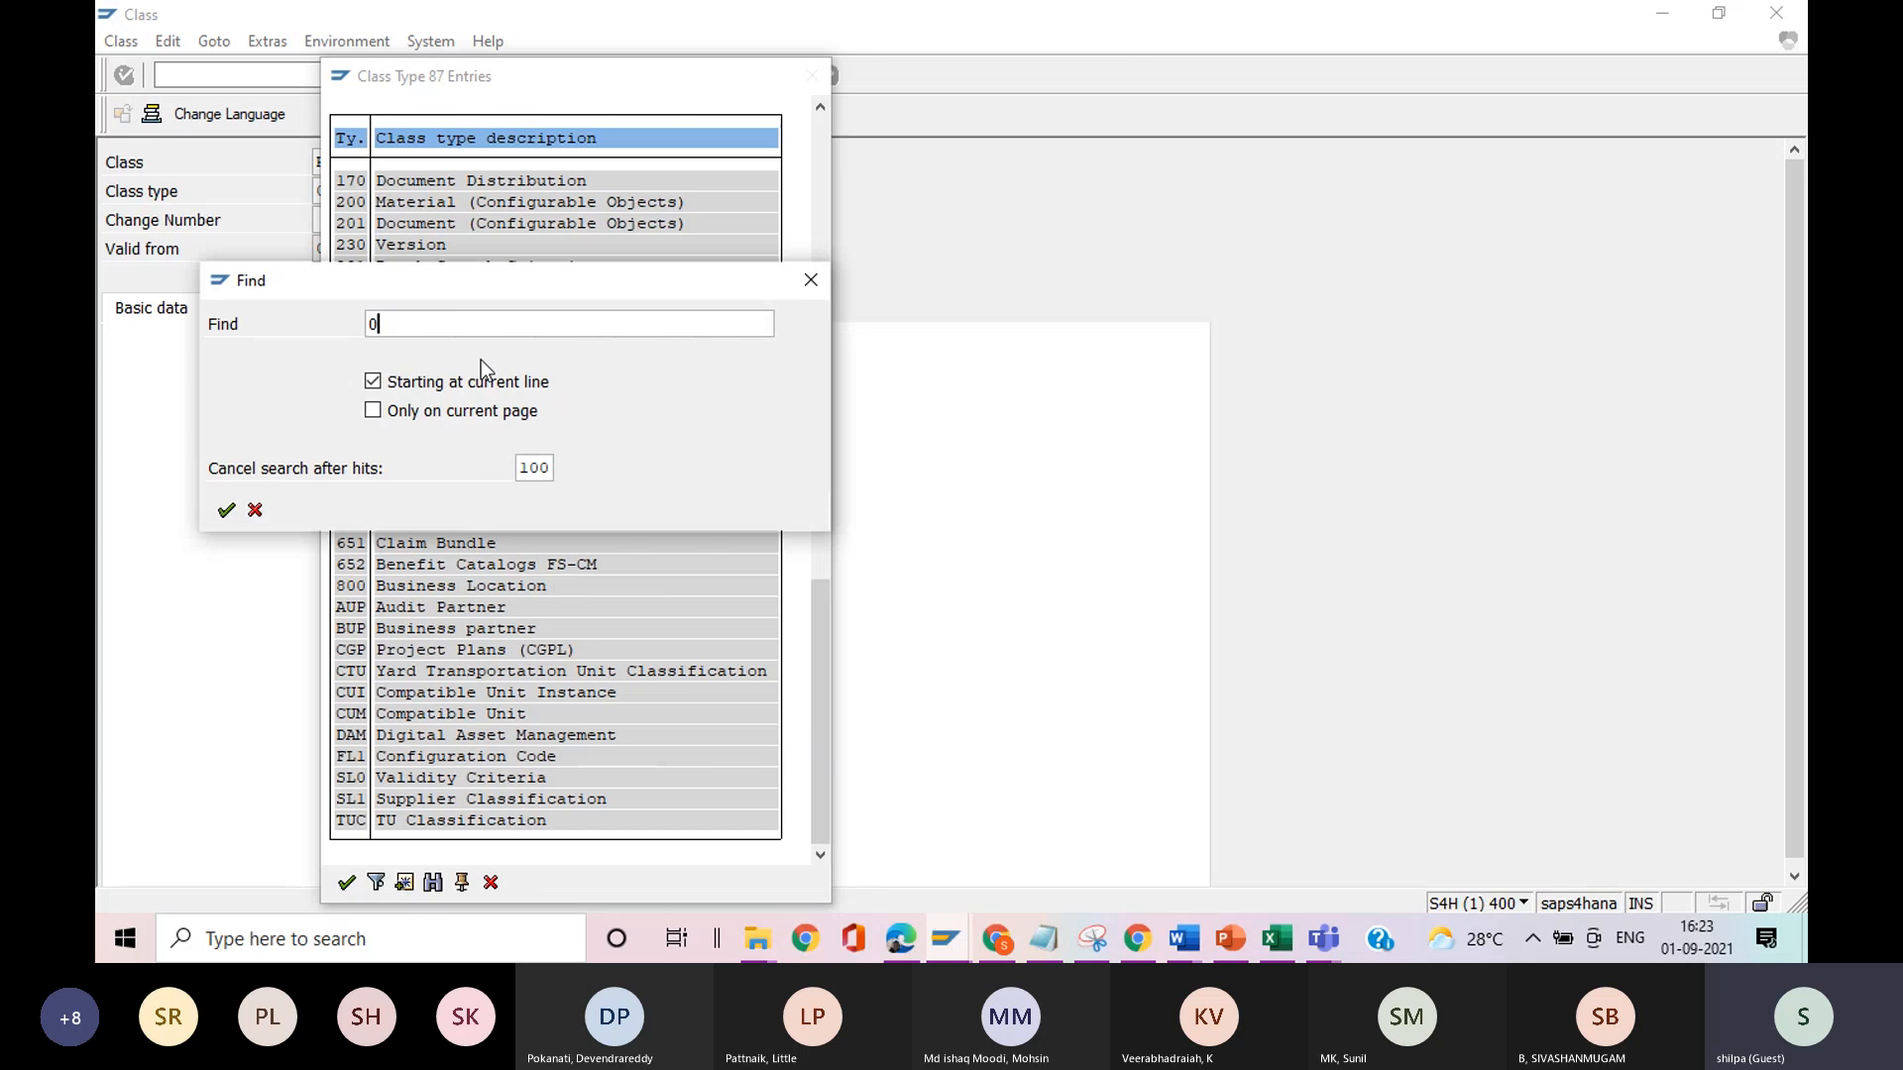
pyautogui.write('26')
pyautogui.press('Return')
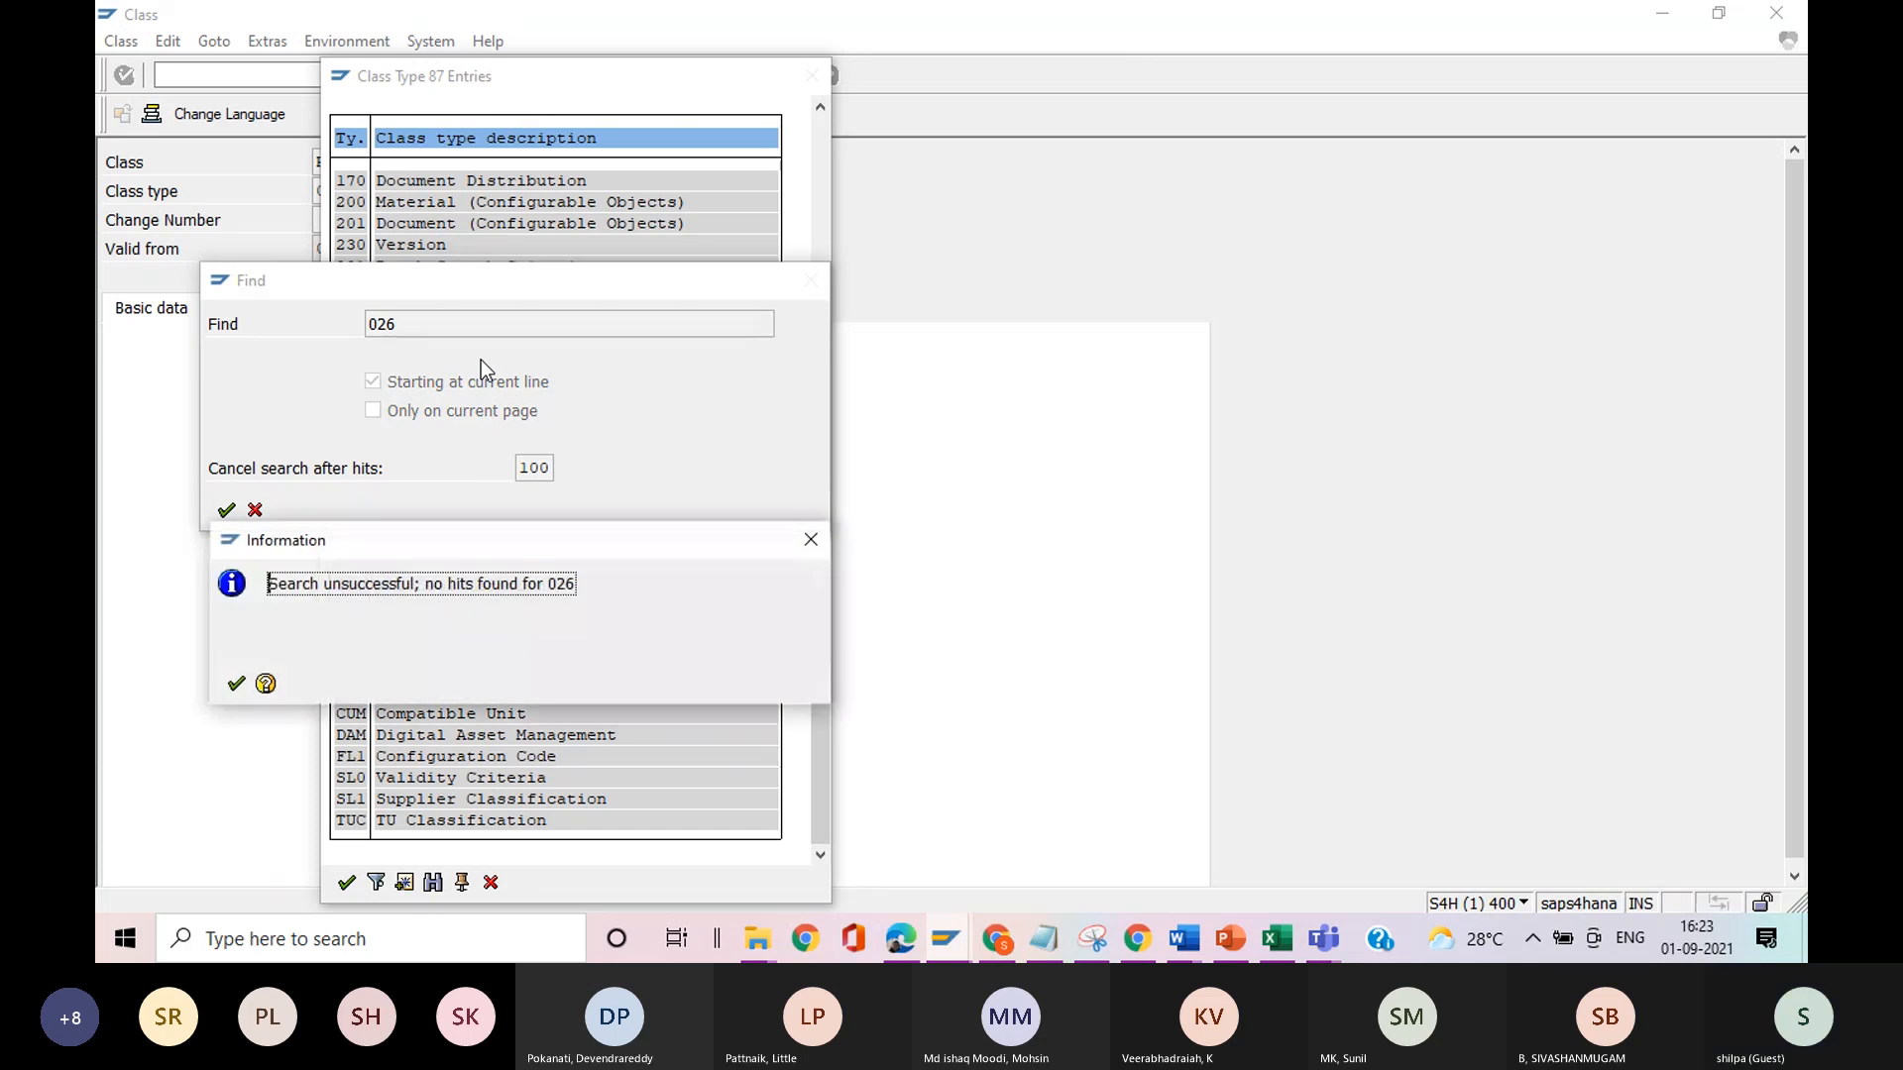
pyautogui.click(236, 684)
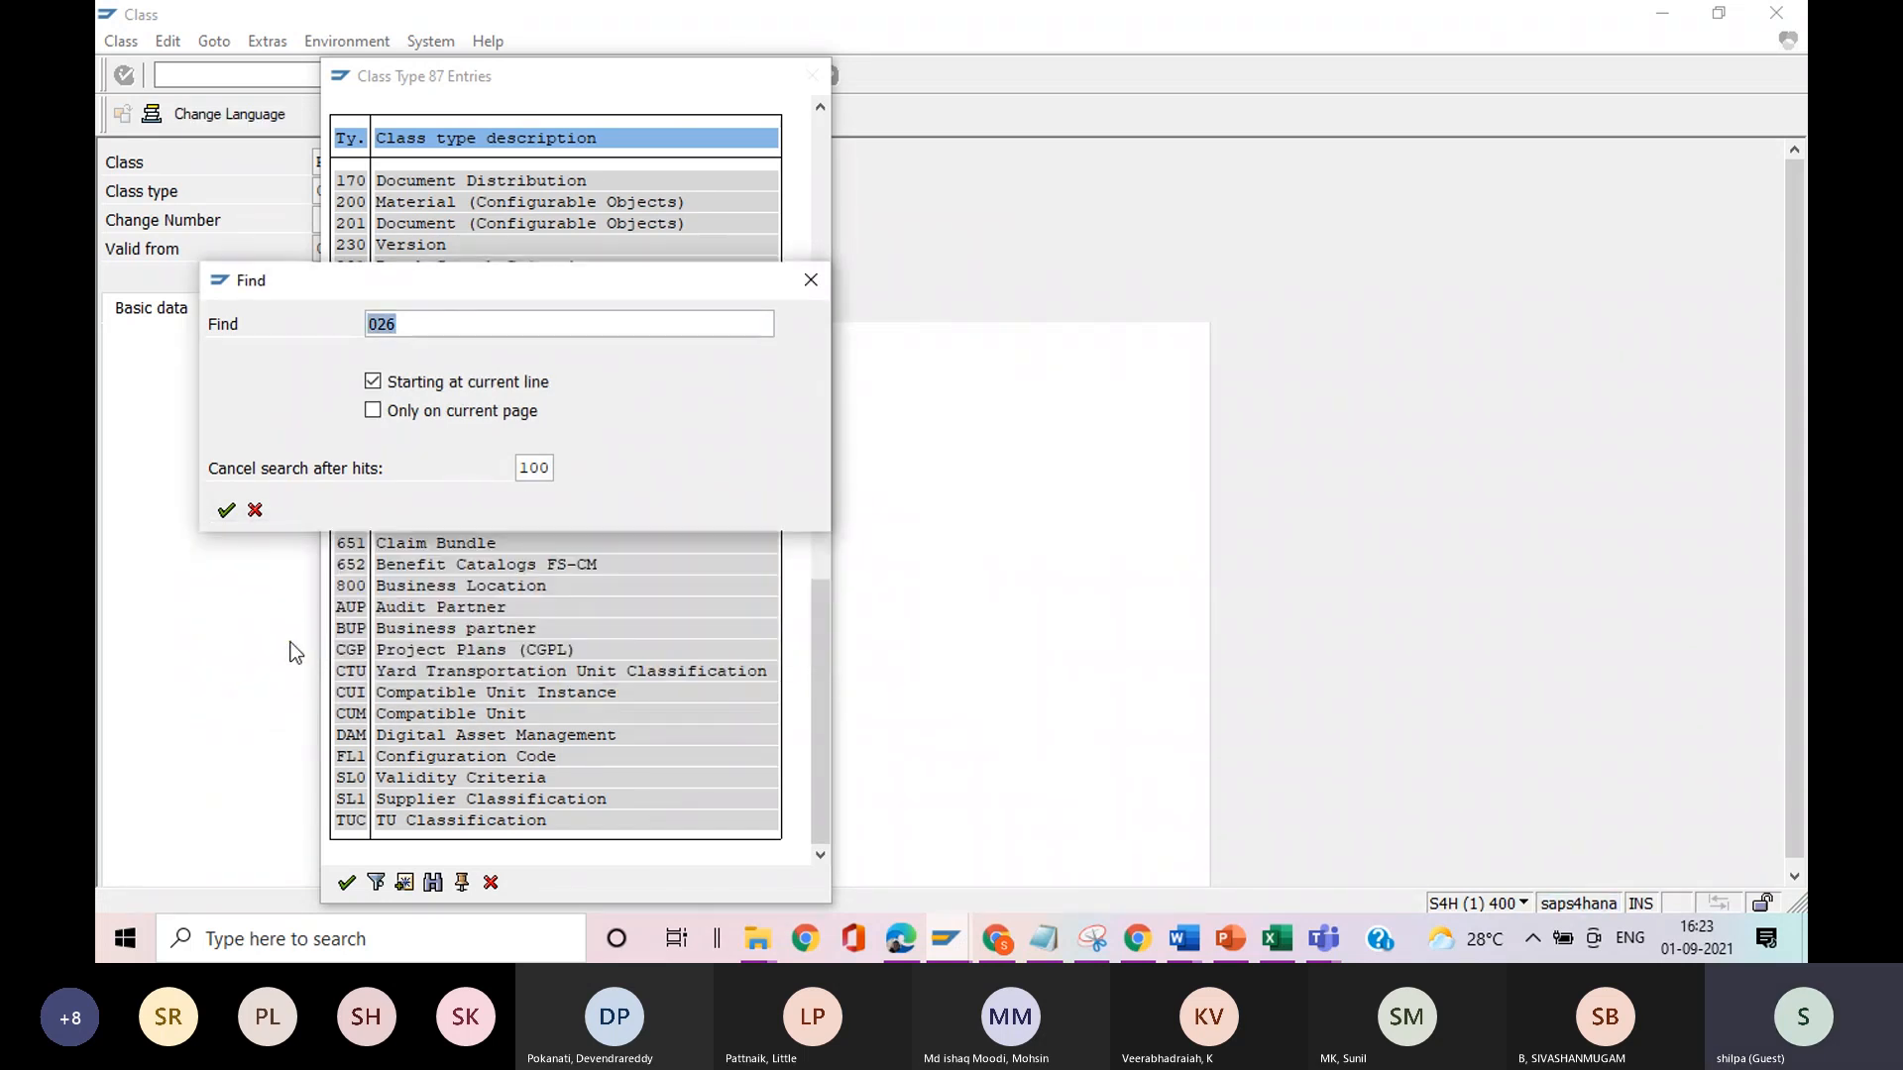
# Repeat the class type search for 026 with the hit limit set to 999 and close the list.
pyautogui.click(550, 468)
pyautogui.press('BackSpace')
pyautogui.press('BackSpace')
pyautogui.press('BackSpace')
pyautogui.click(545, 493)
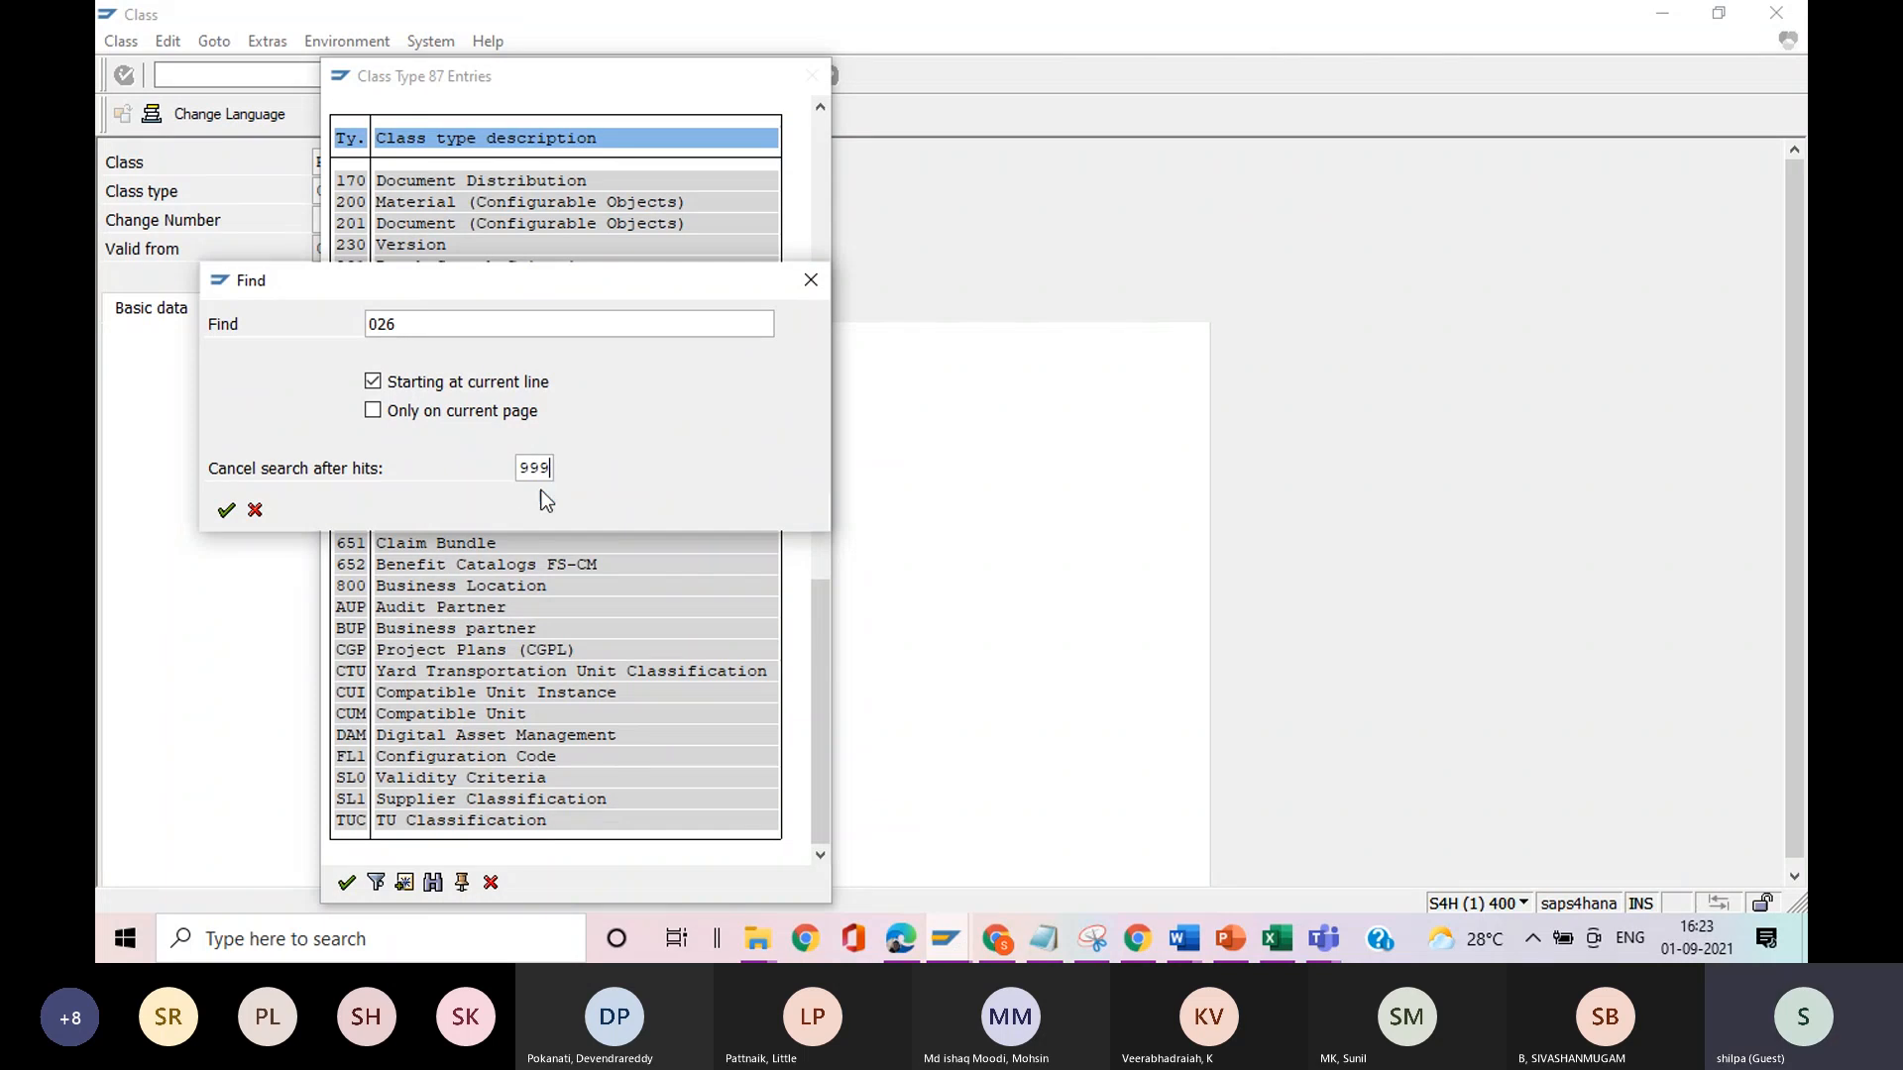
pyautogui.click(226, 511)
pyautogui.click(236, 684)
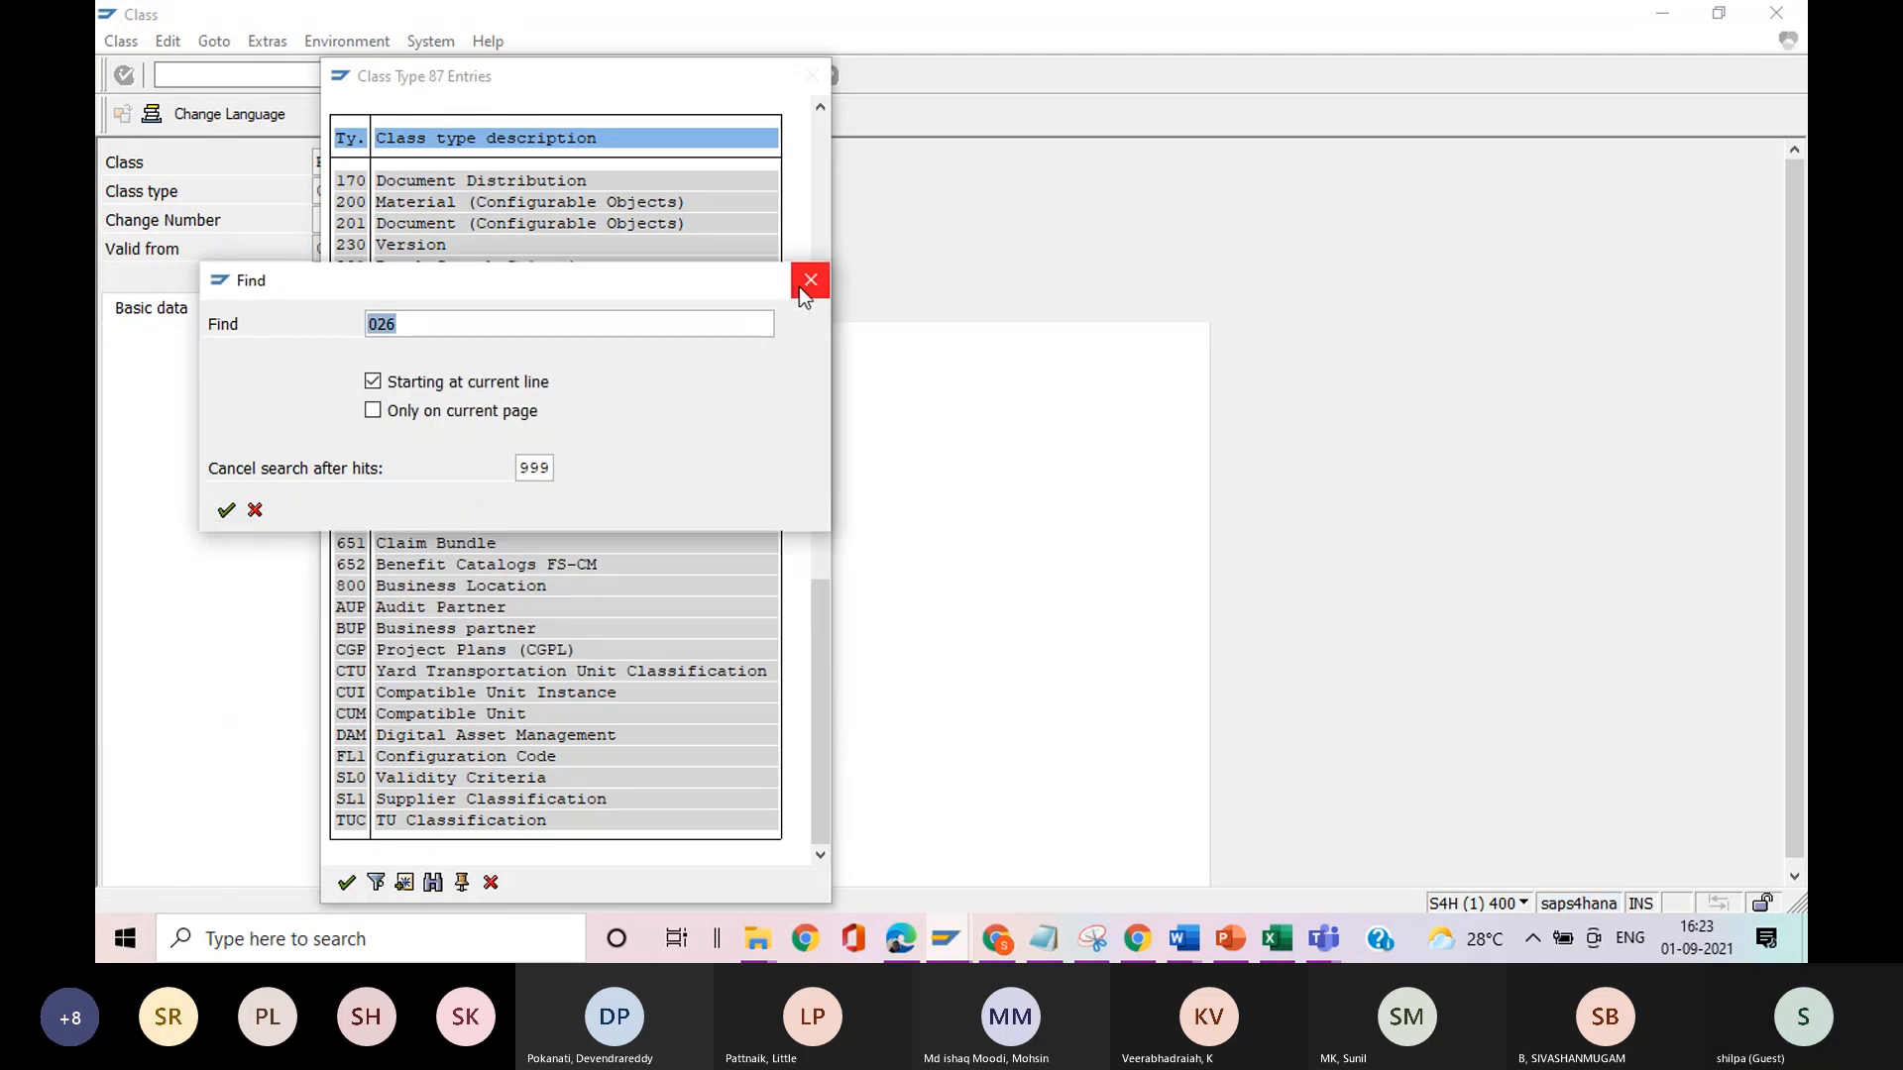
pyautogui.click(803, 293)
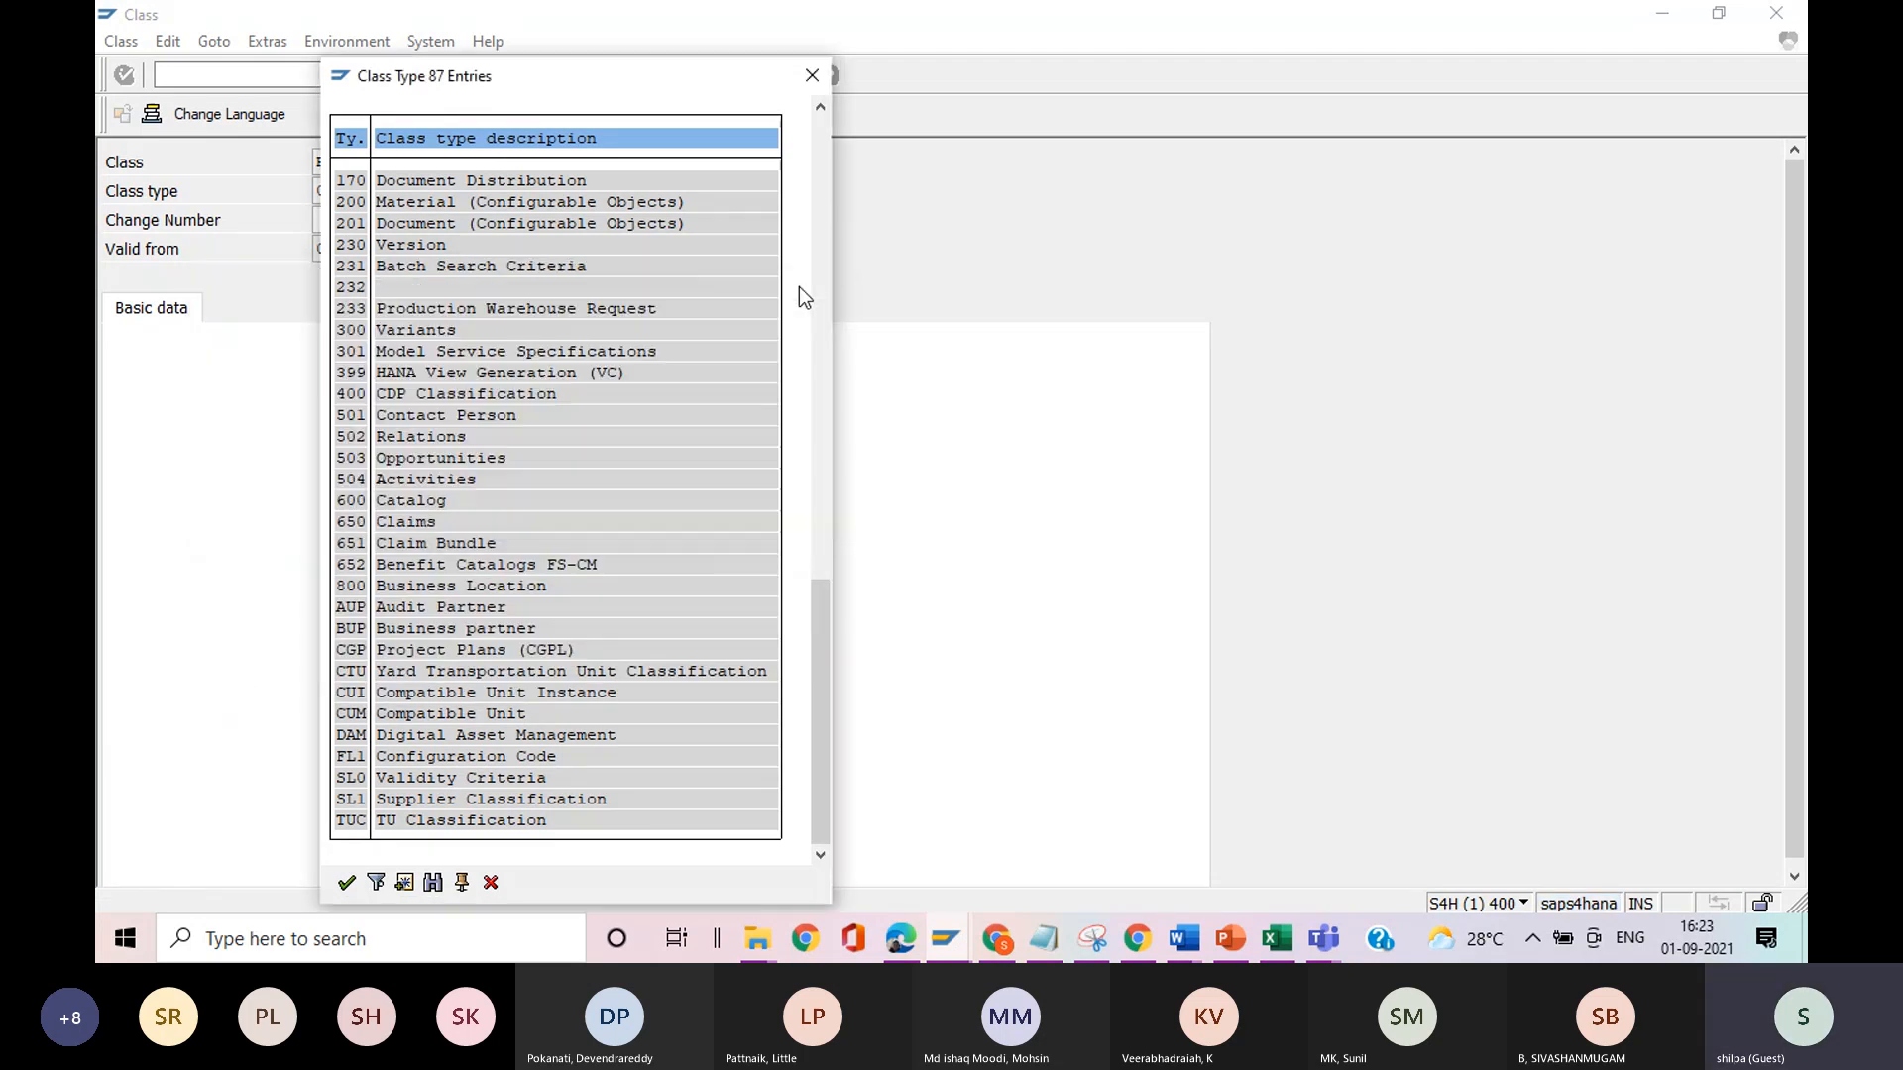
pyautogui.click(821, 80)
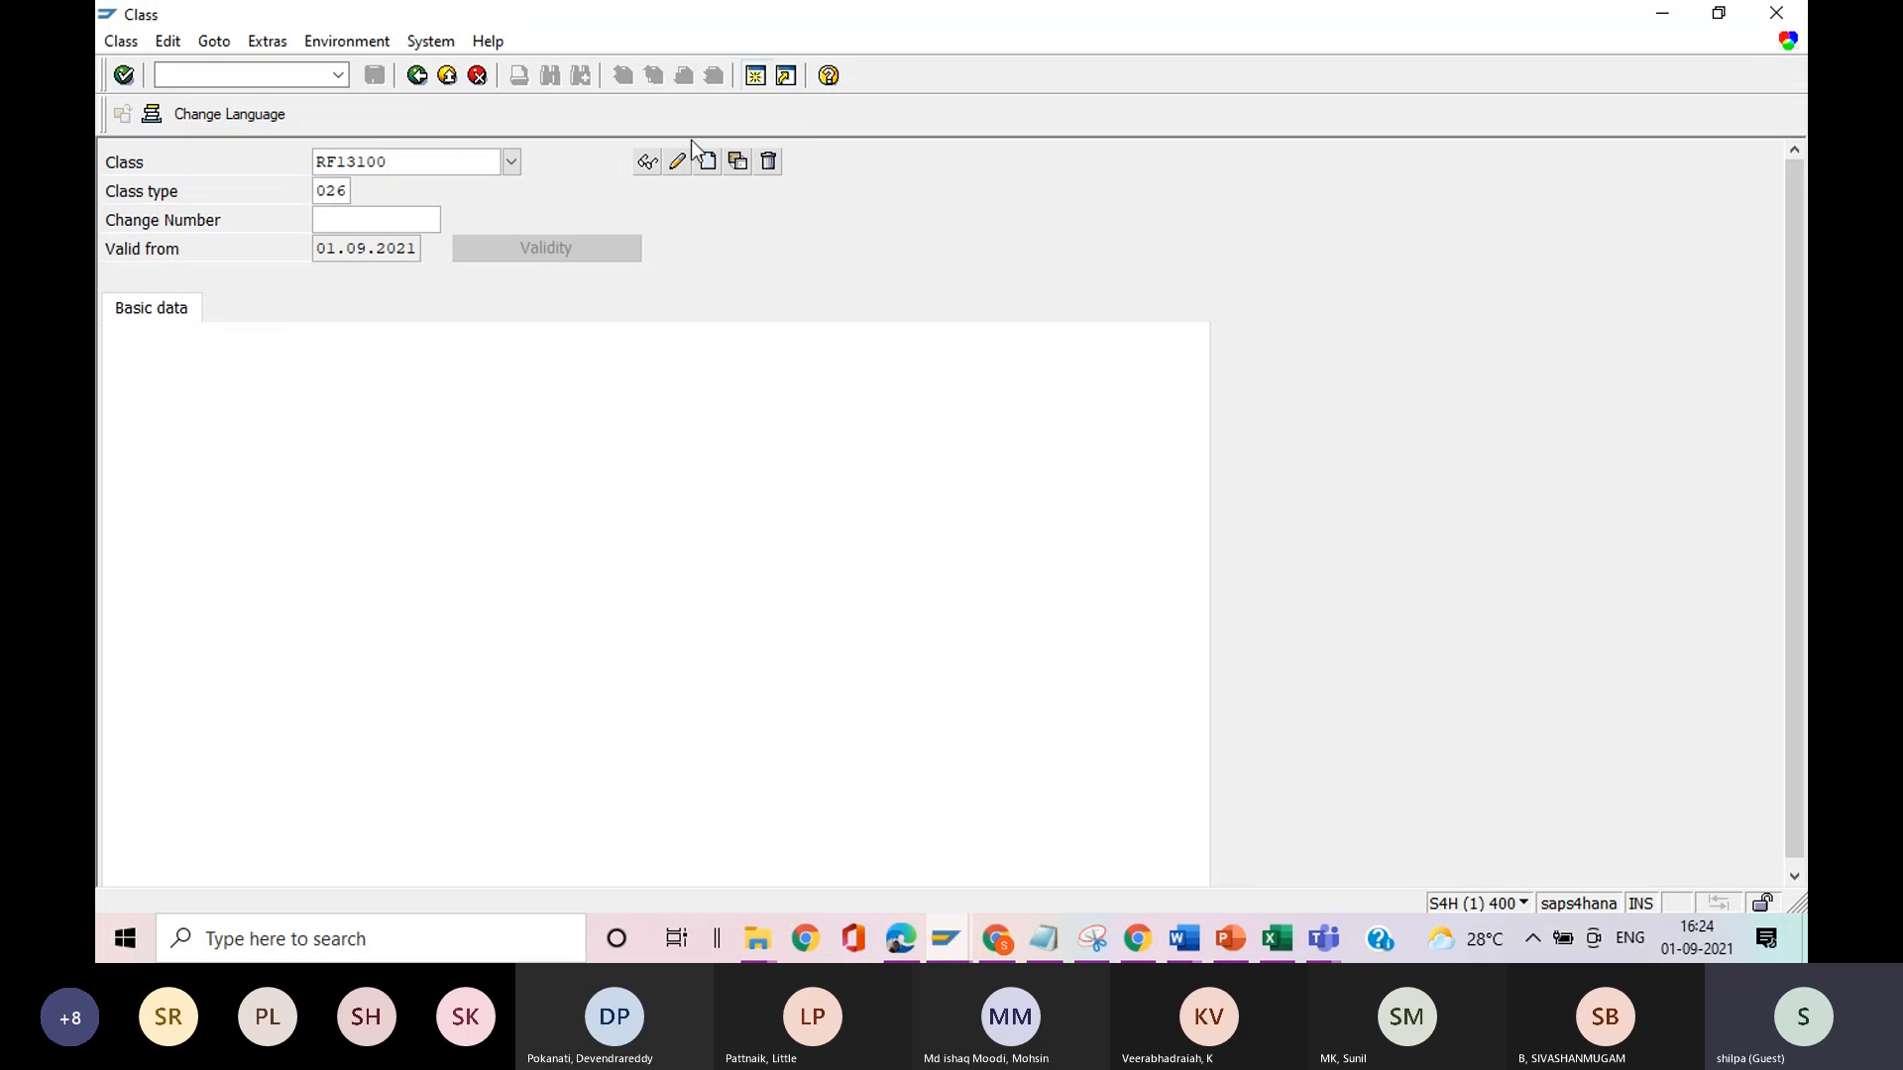
# Try to display class RF13100 with class type 026, and open transaction CL01 for creating a class.
pyautogui.click(649, 165)
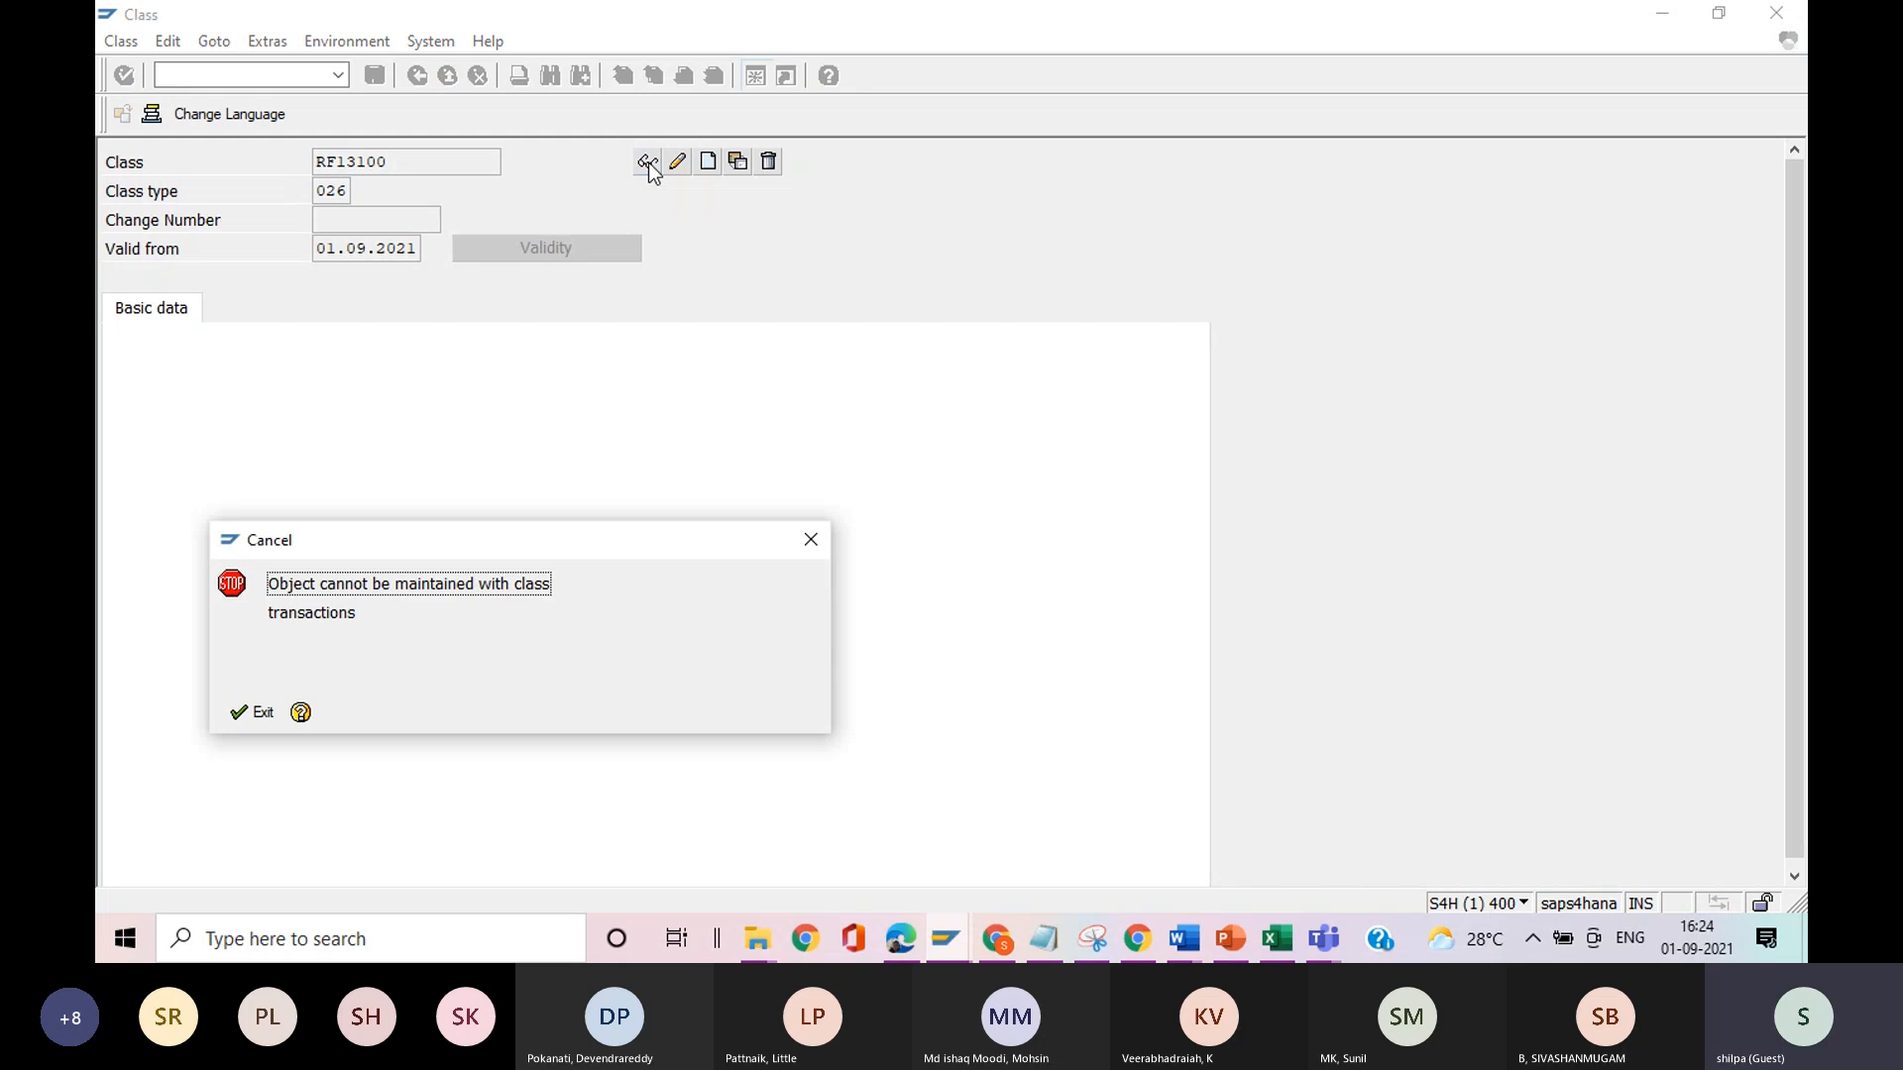
pyautogui.press('Return')
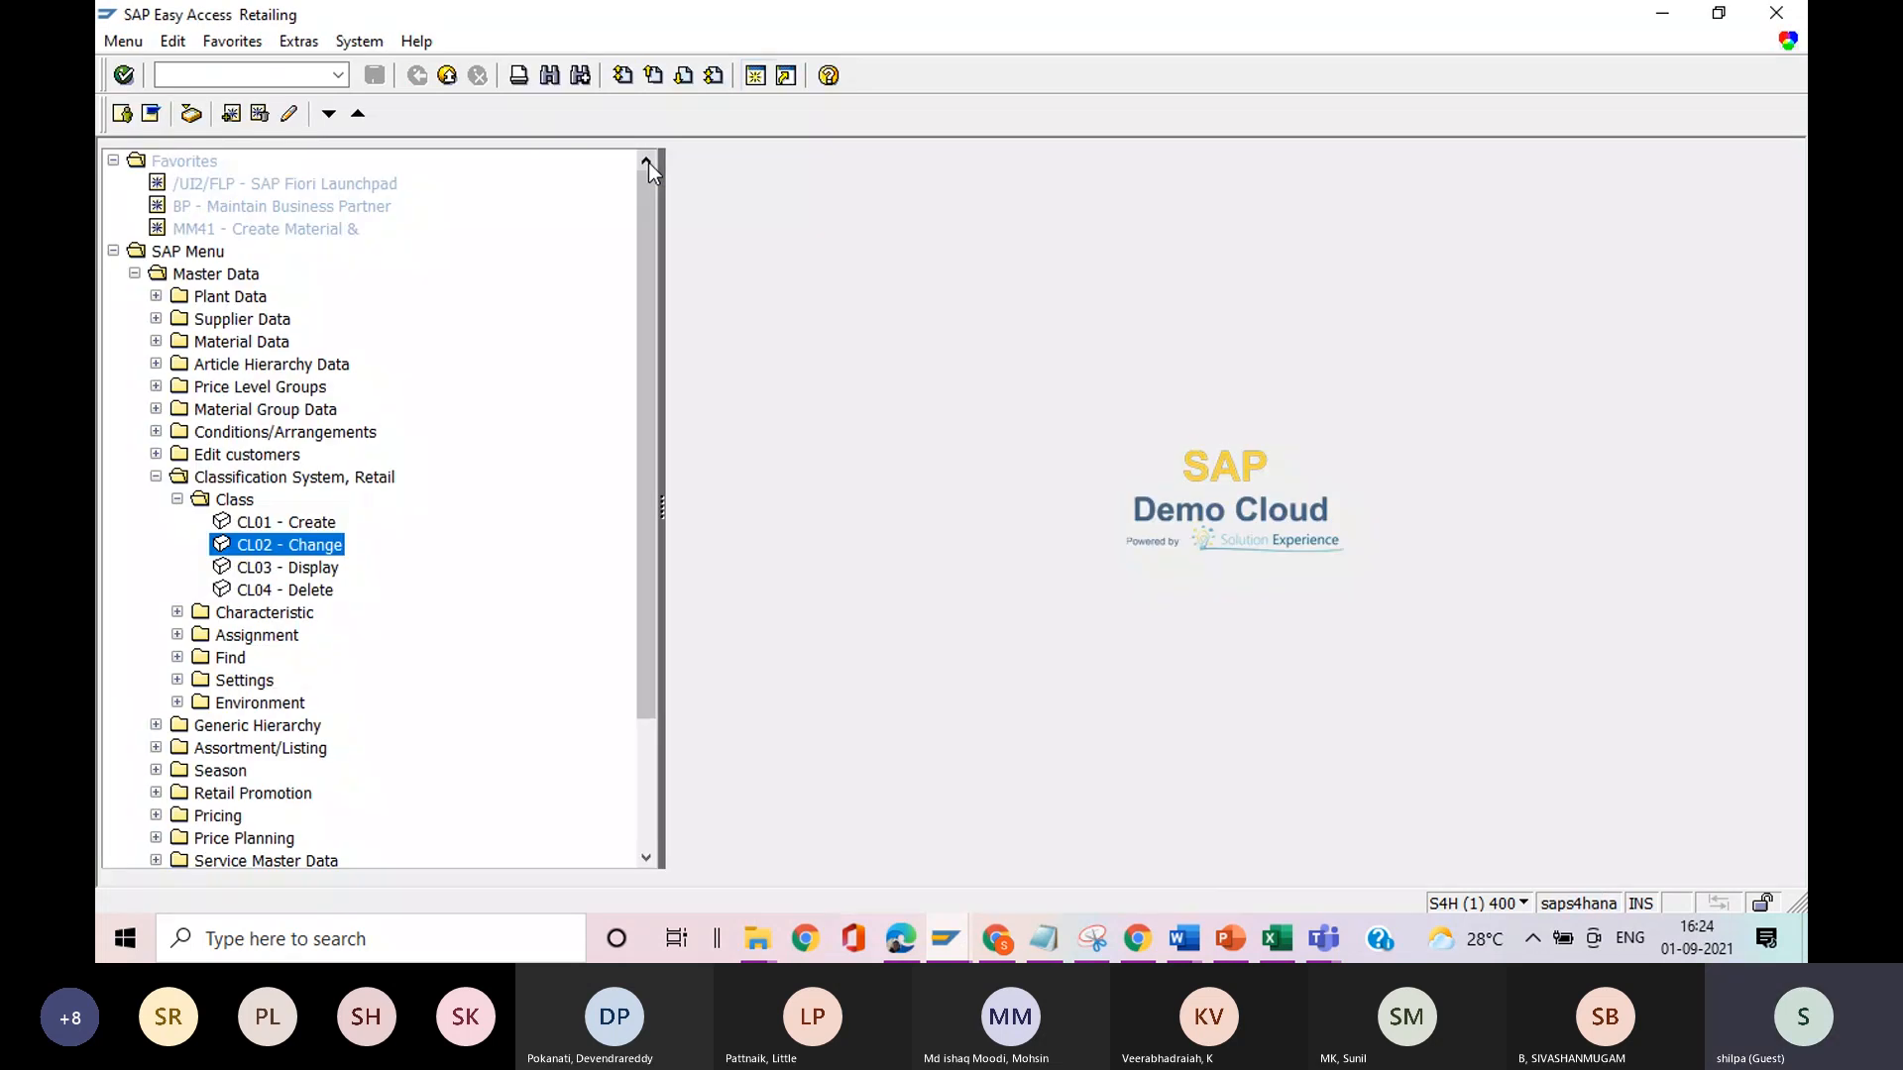
pyautogui.doubleClick(256, 525)
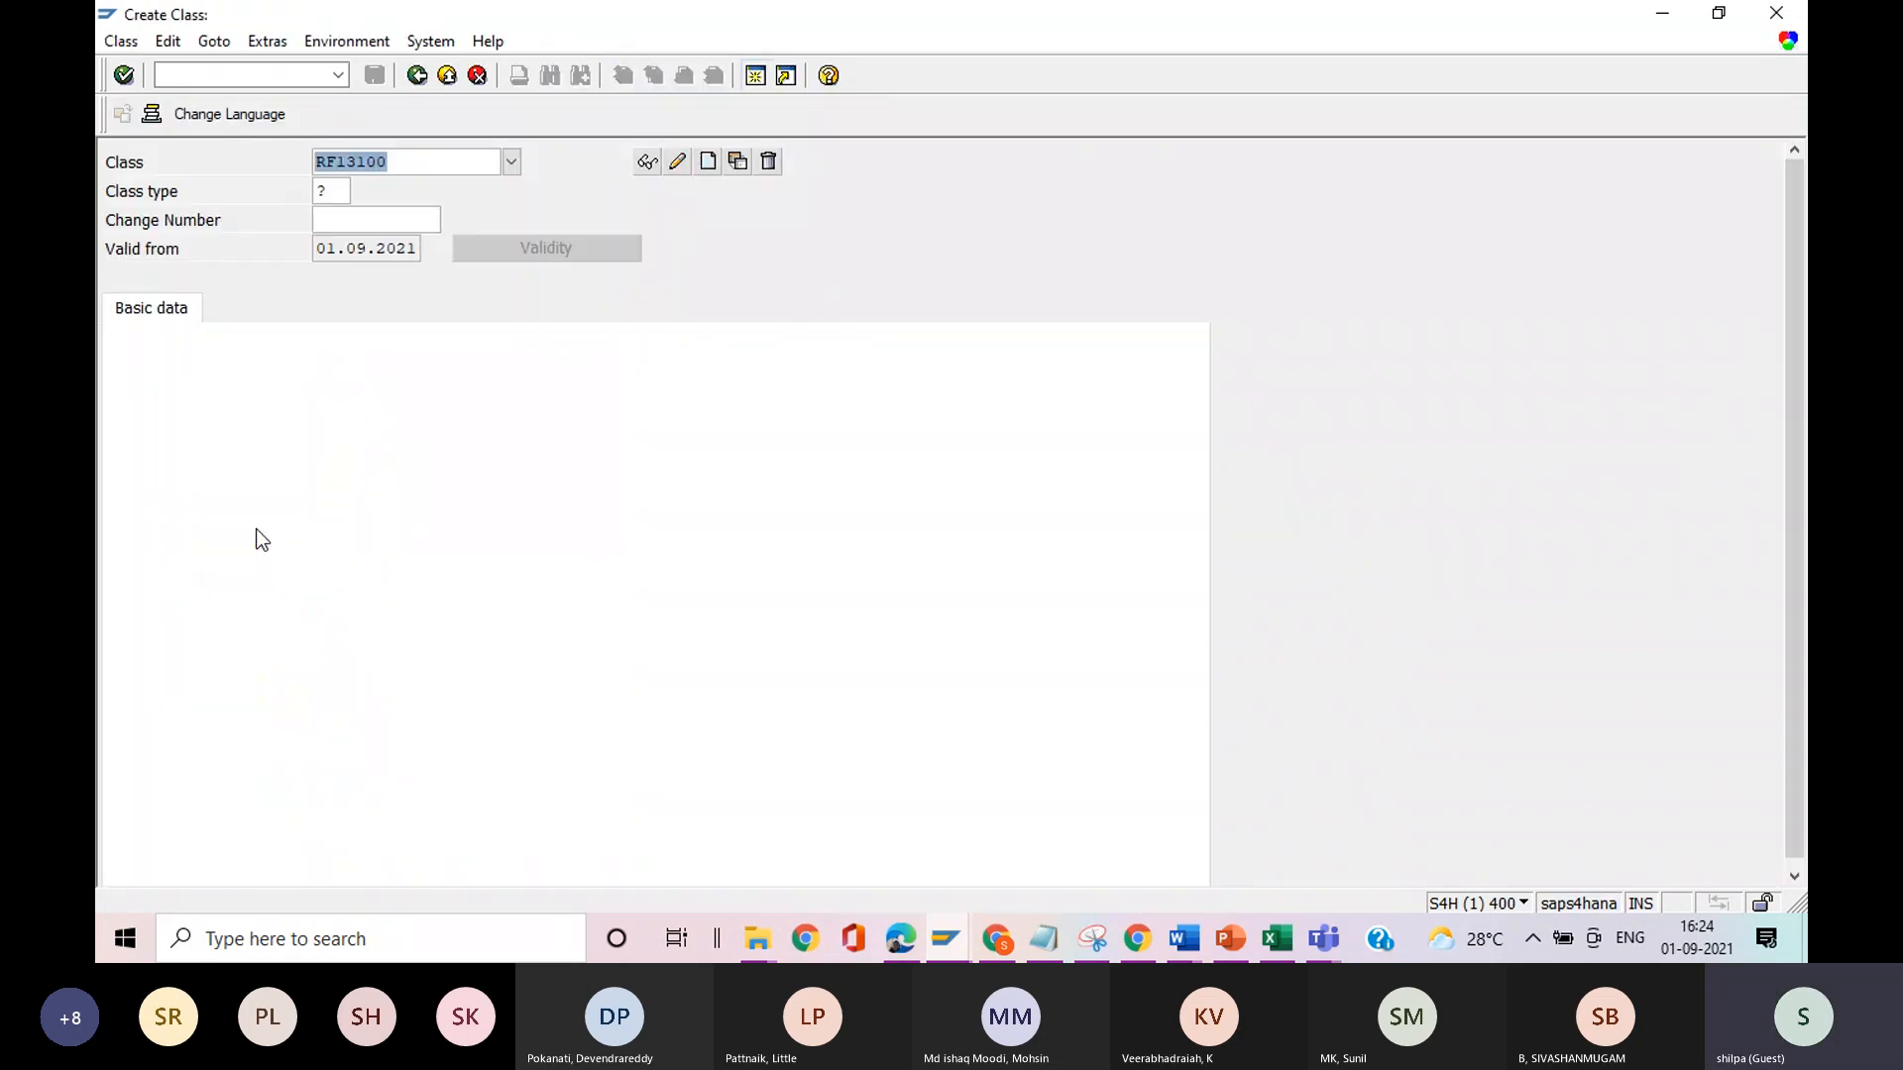
# View the class types offered for the new class and close the list without choosing one.
pyautogui.click(340, 193)
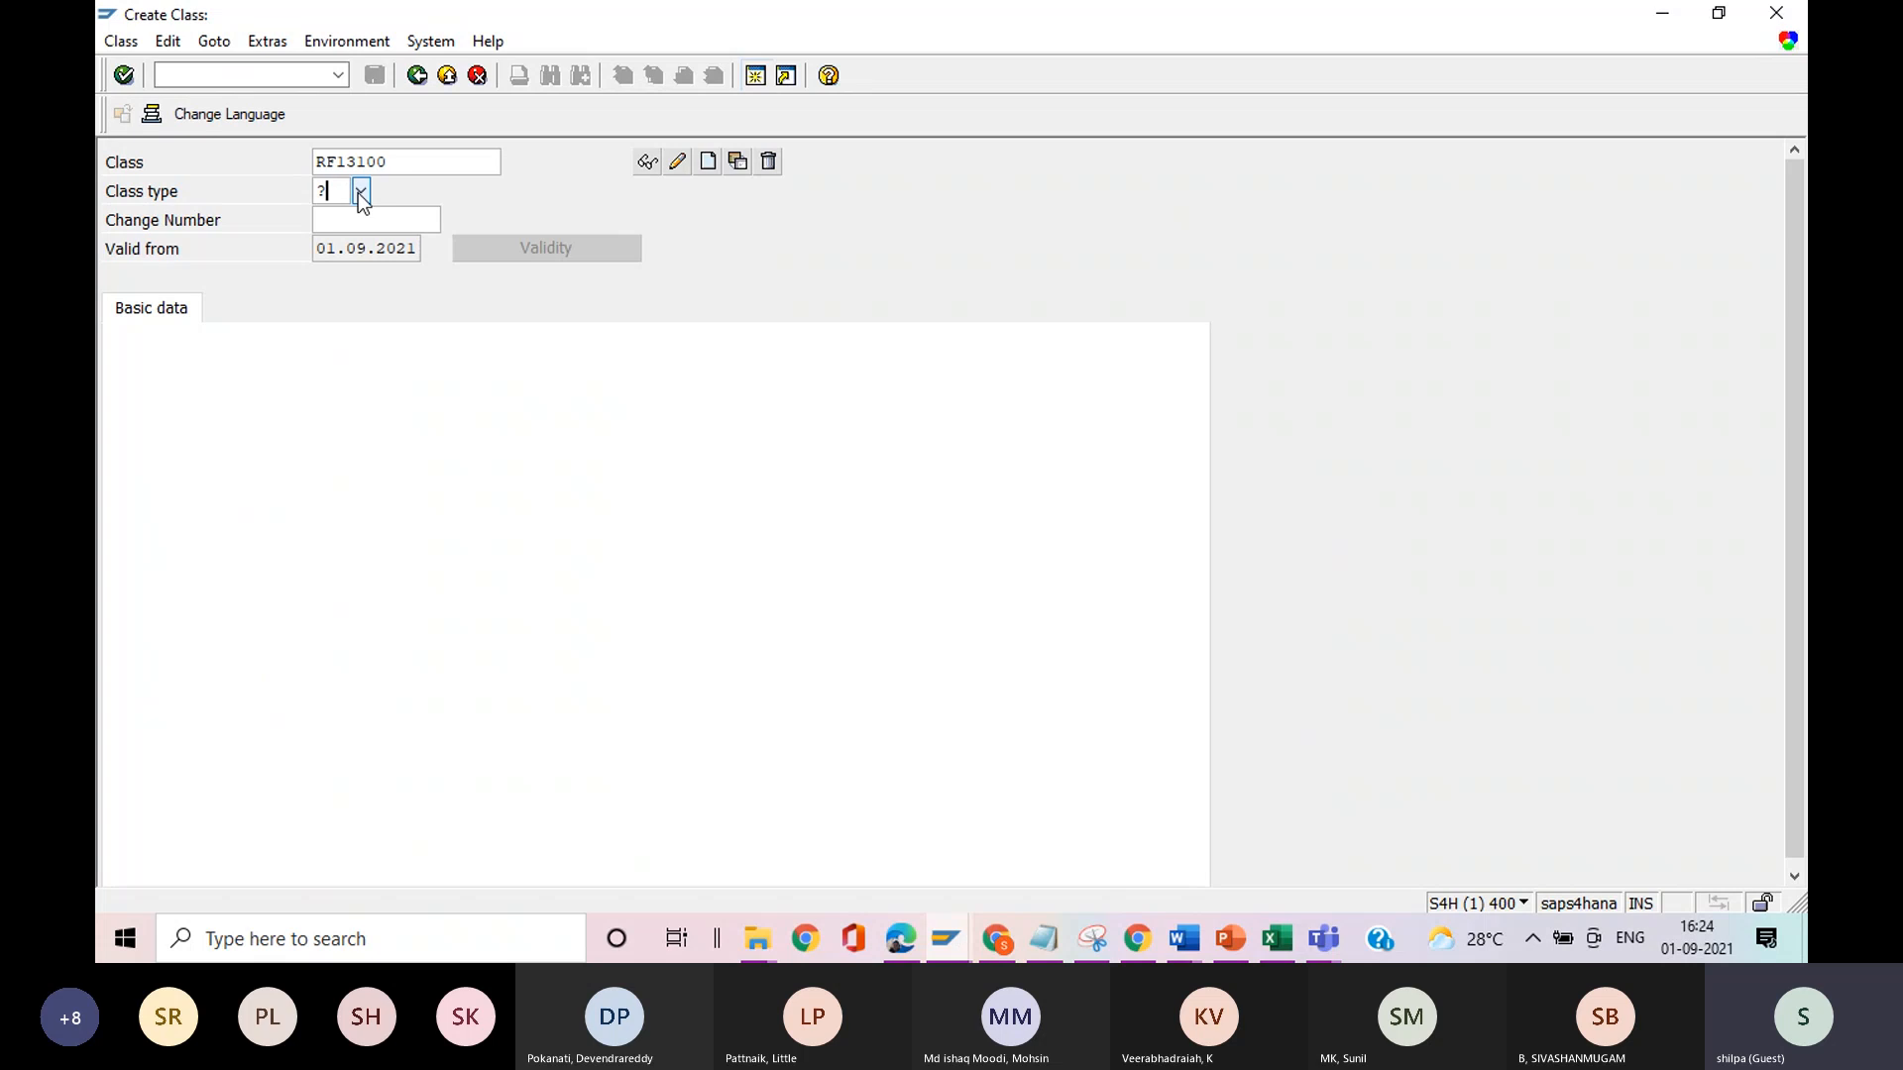
pyautogui.click(360, 191)
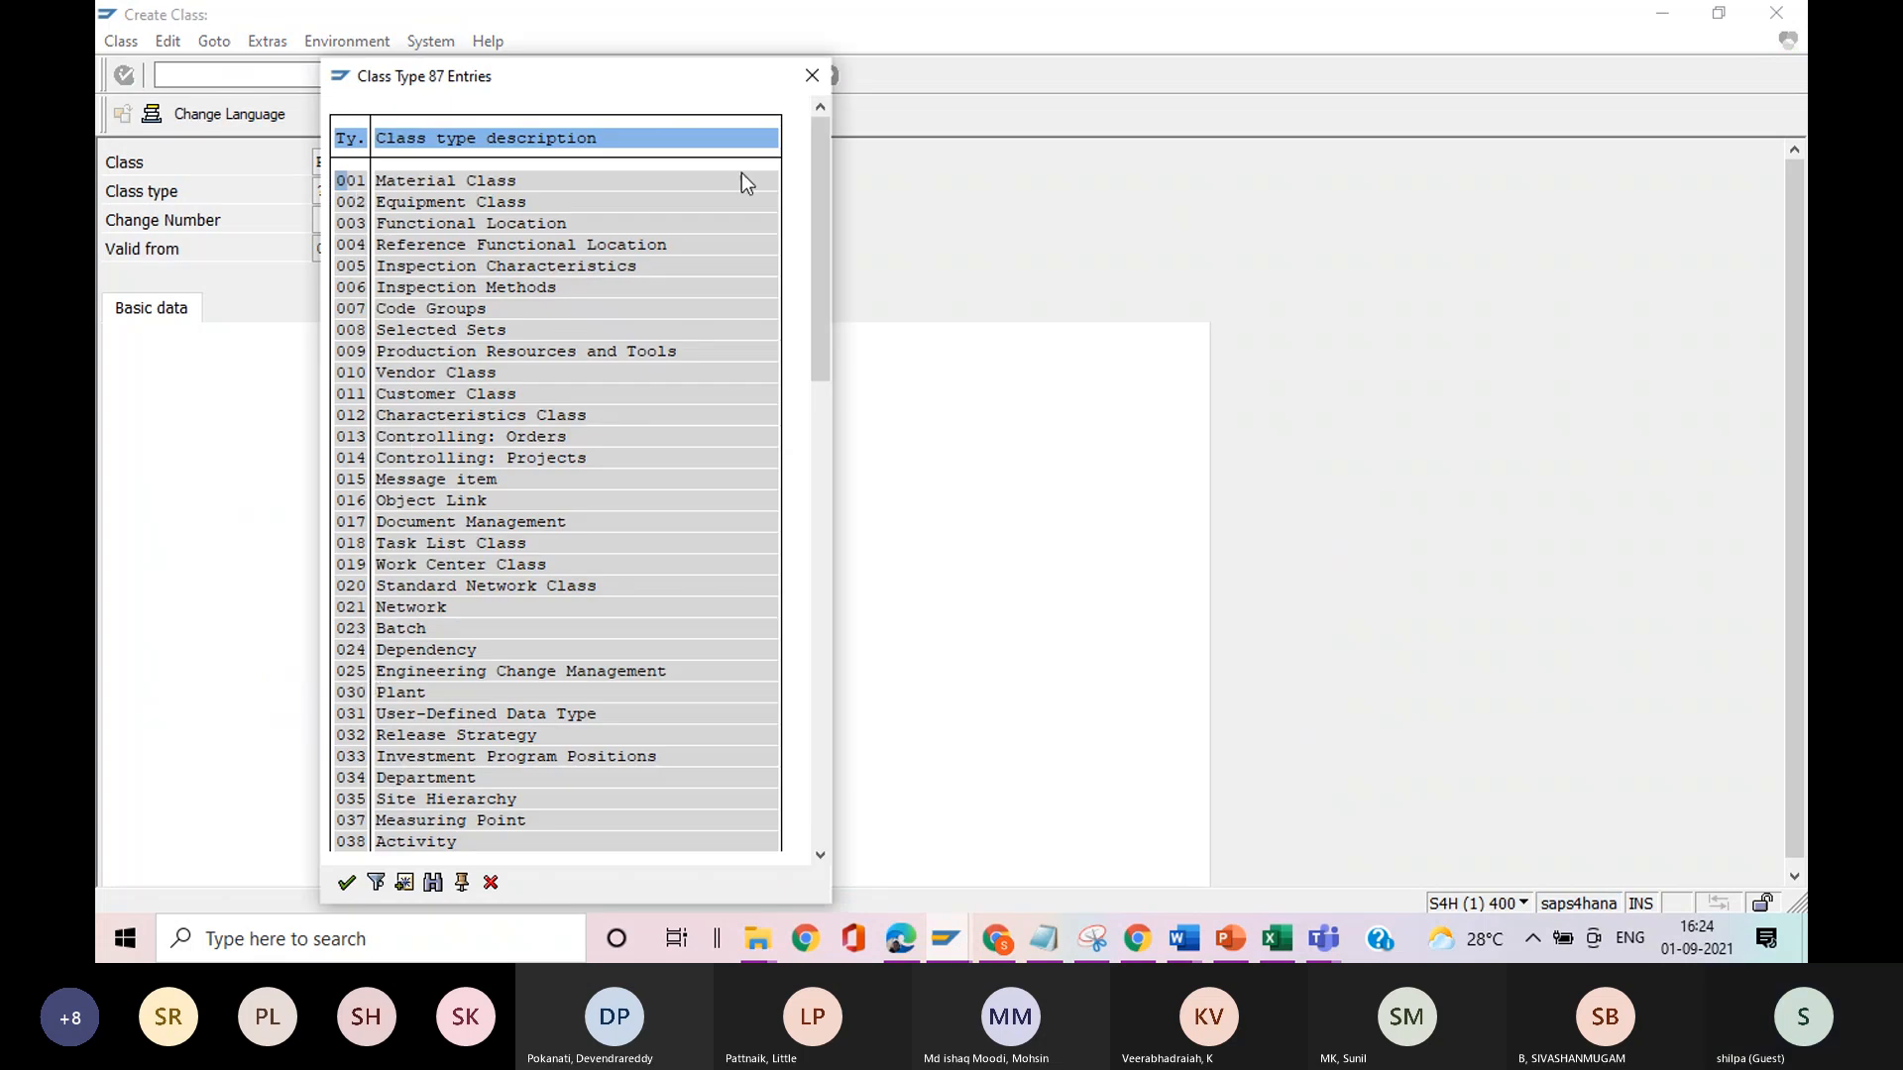
pyautogui.click(813, 77)
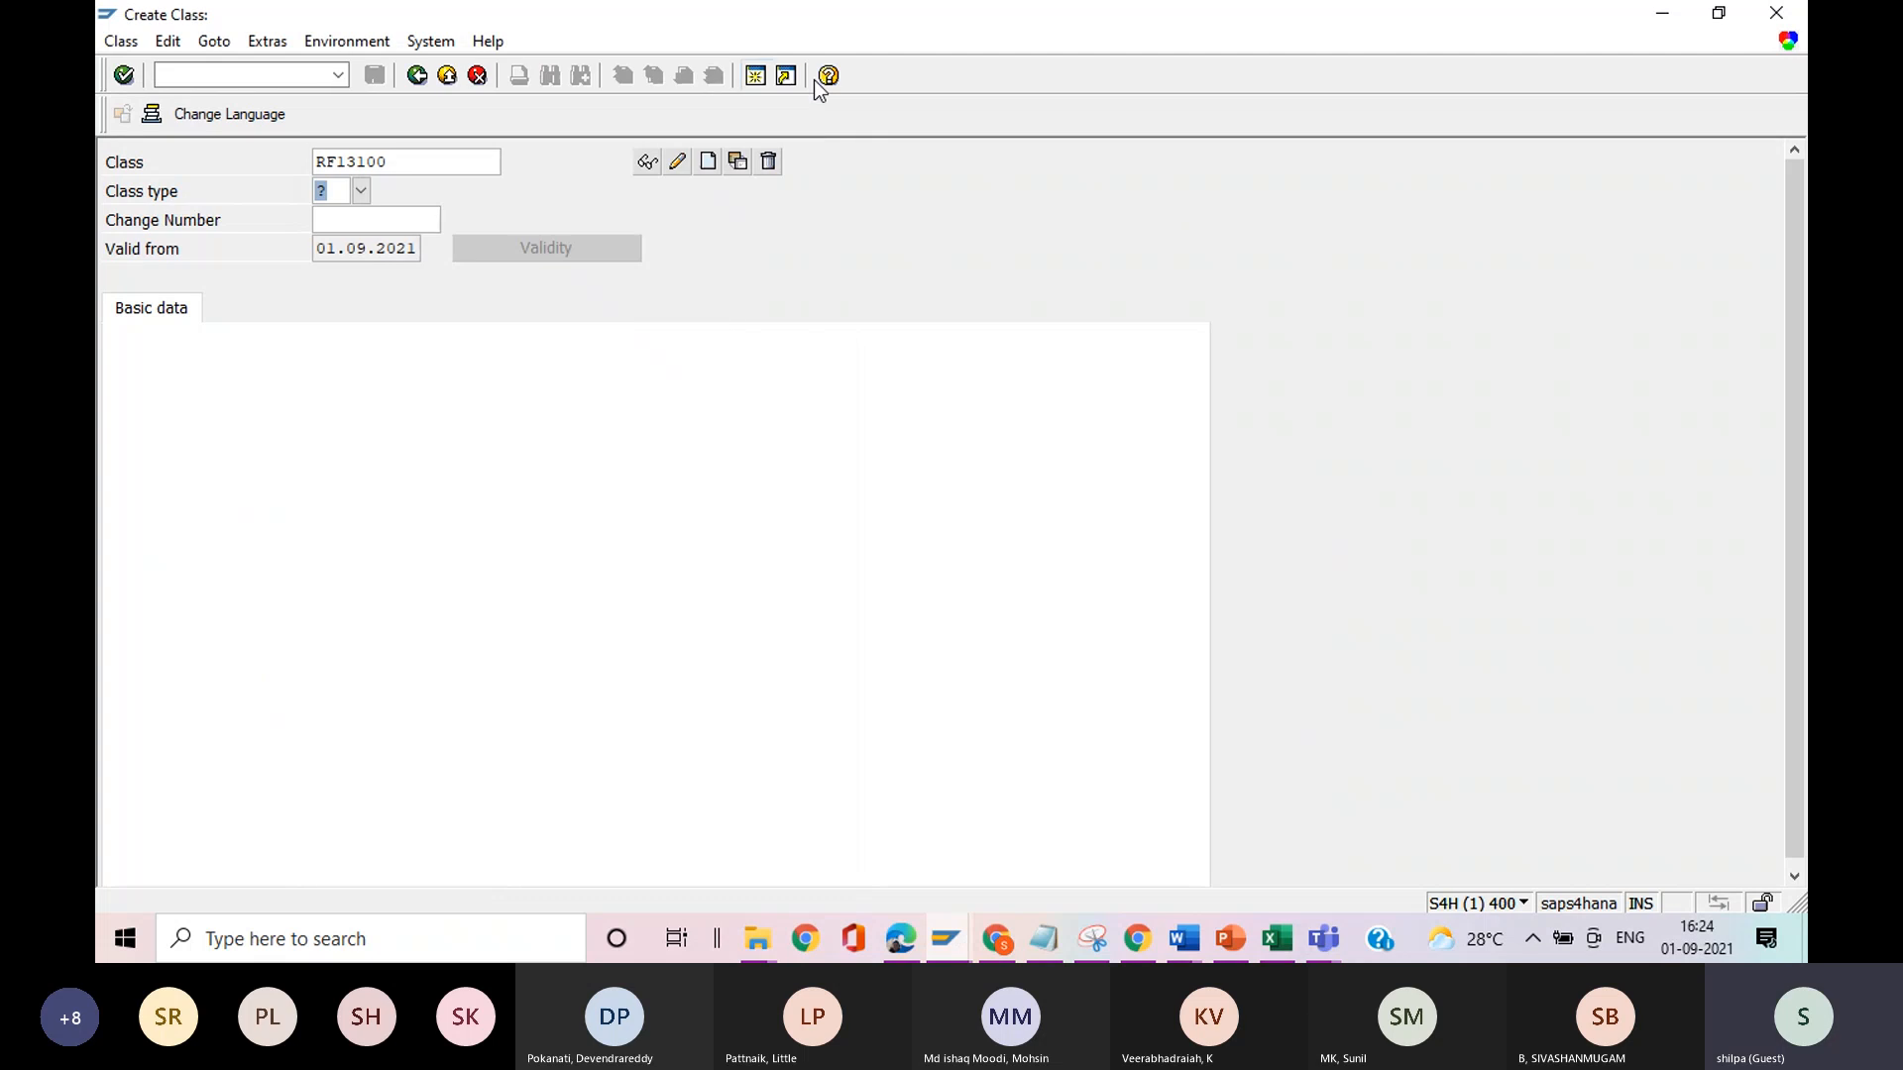
# Clear the class entry and list the existing classes with the search restricted to 500 entries.
pyautogui.click(463, 165)
pyautogui.press('BackSpace')
pyautogui.press('BackSpace')
pyautogui.press('BackSpace')
pyautogui.press('BackSpace')
pyautogui.press('BackSpace')
pyautogui.press('BackSpace')
pyautogui.press('BackSpace')
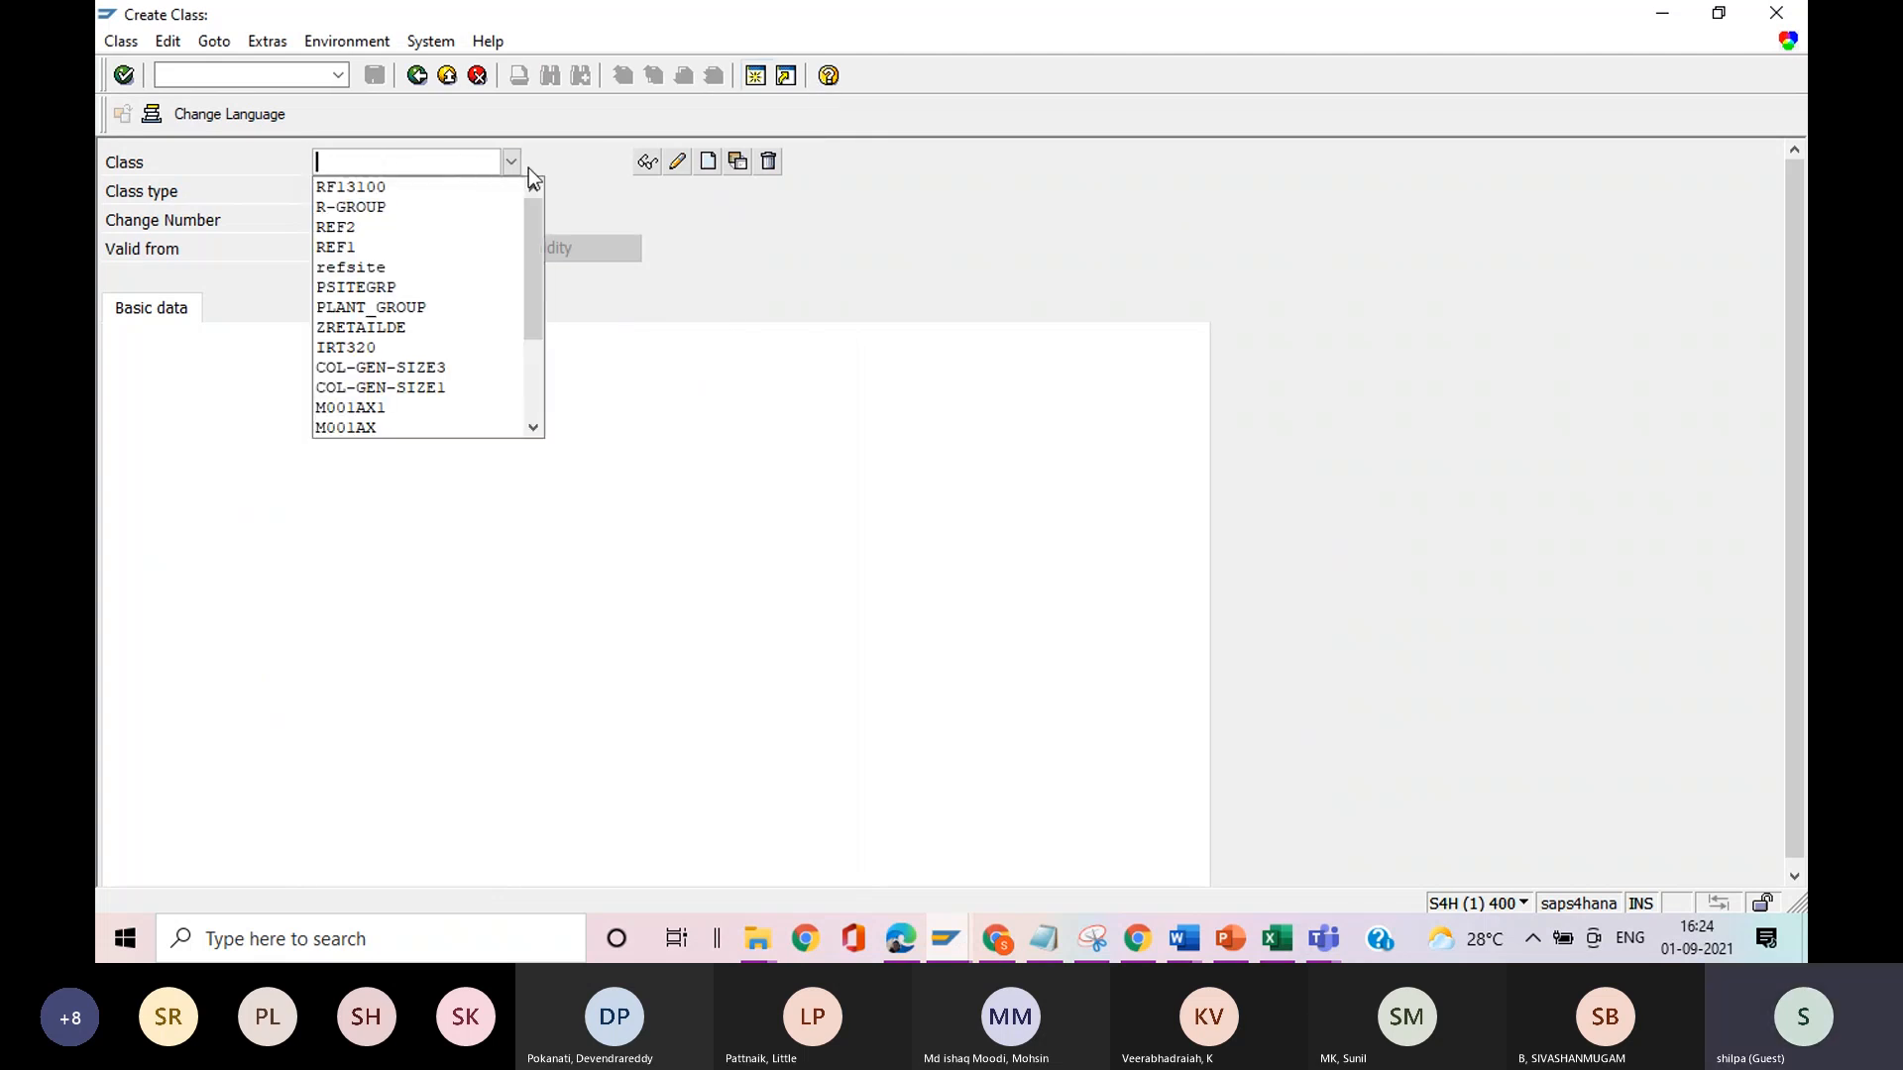
pyautogui.click(510, 160)
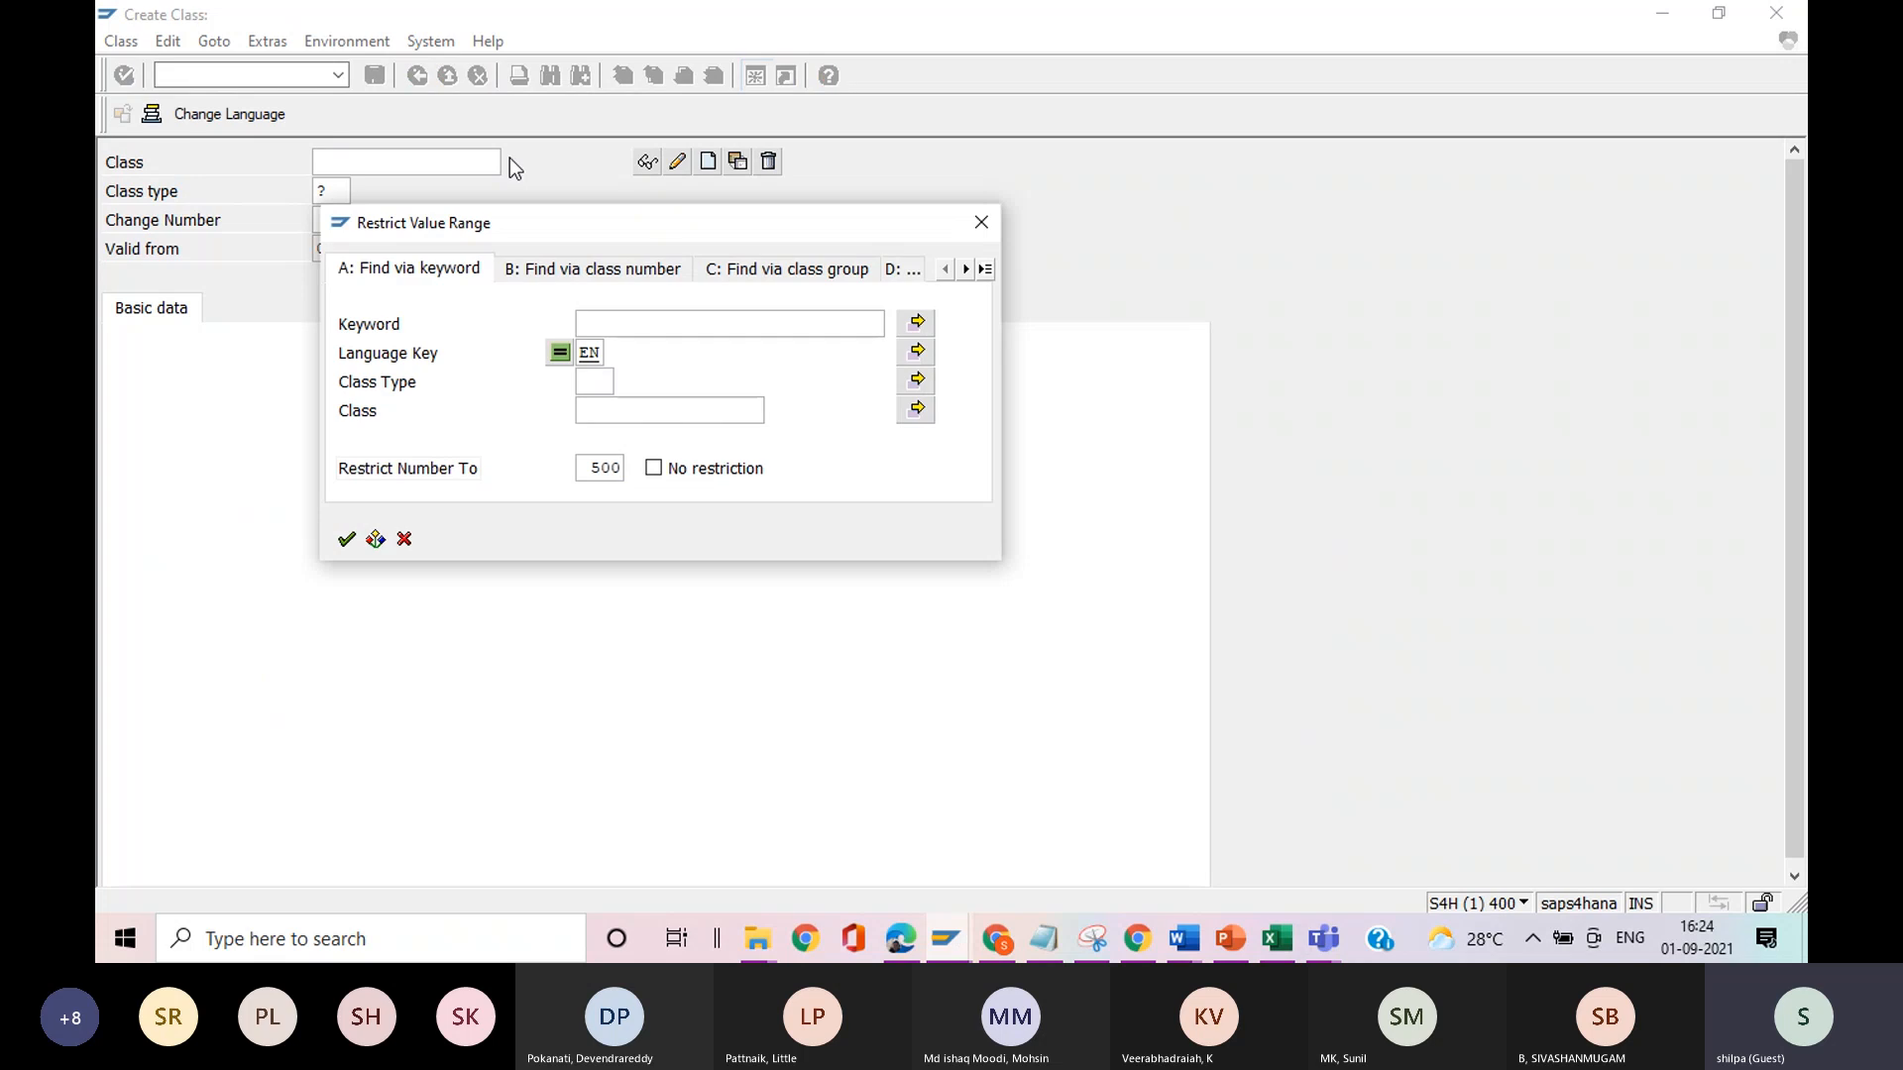
pyautogui.click(343, 542)
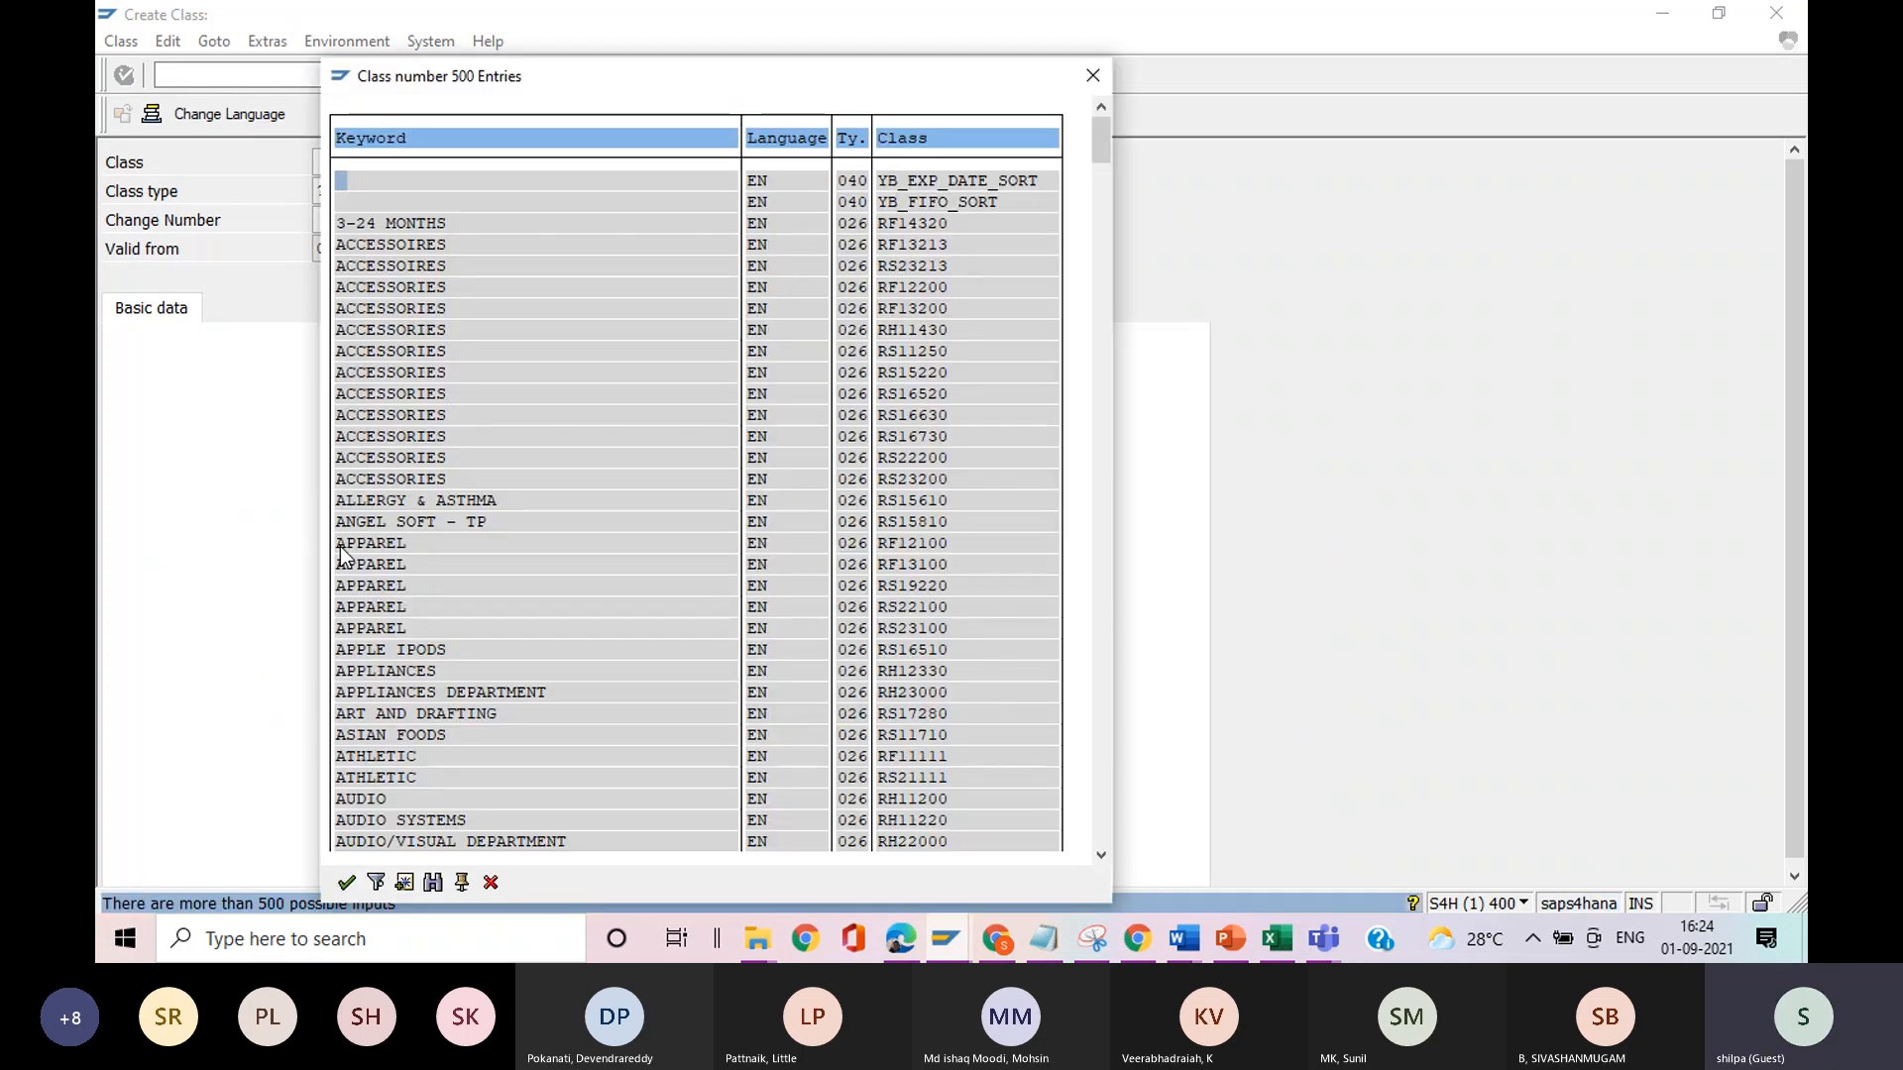
pyautogui.moveTo(1101, 131); pyautogui.dragTo(1086, 343)
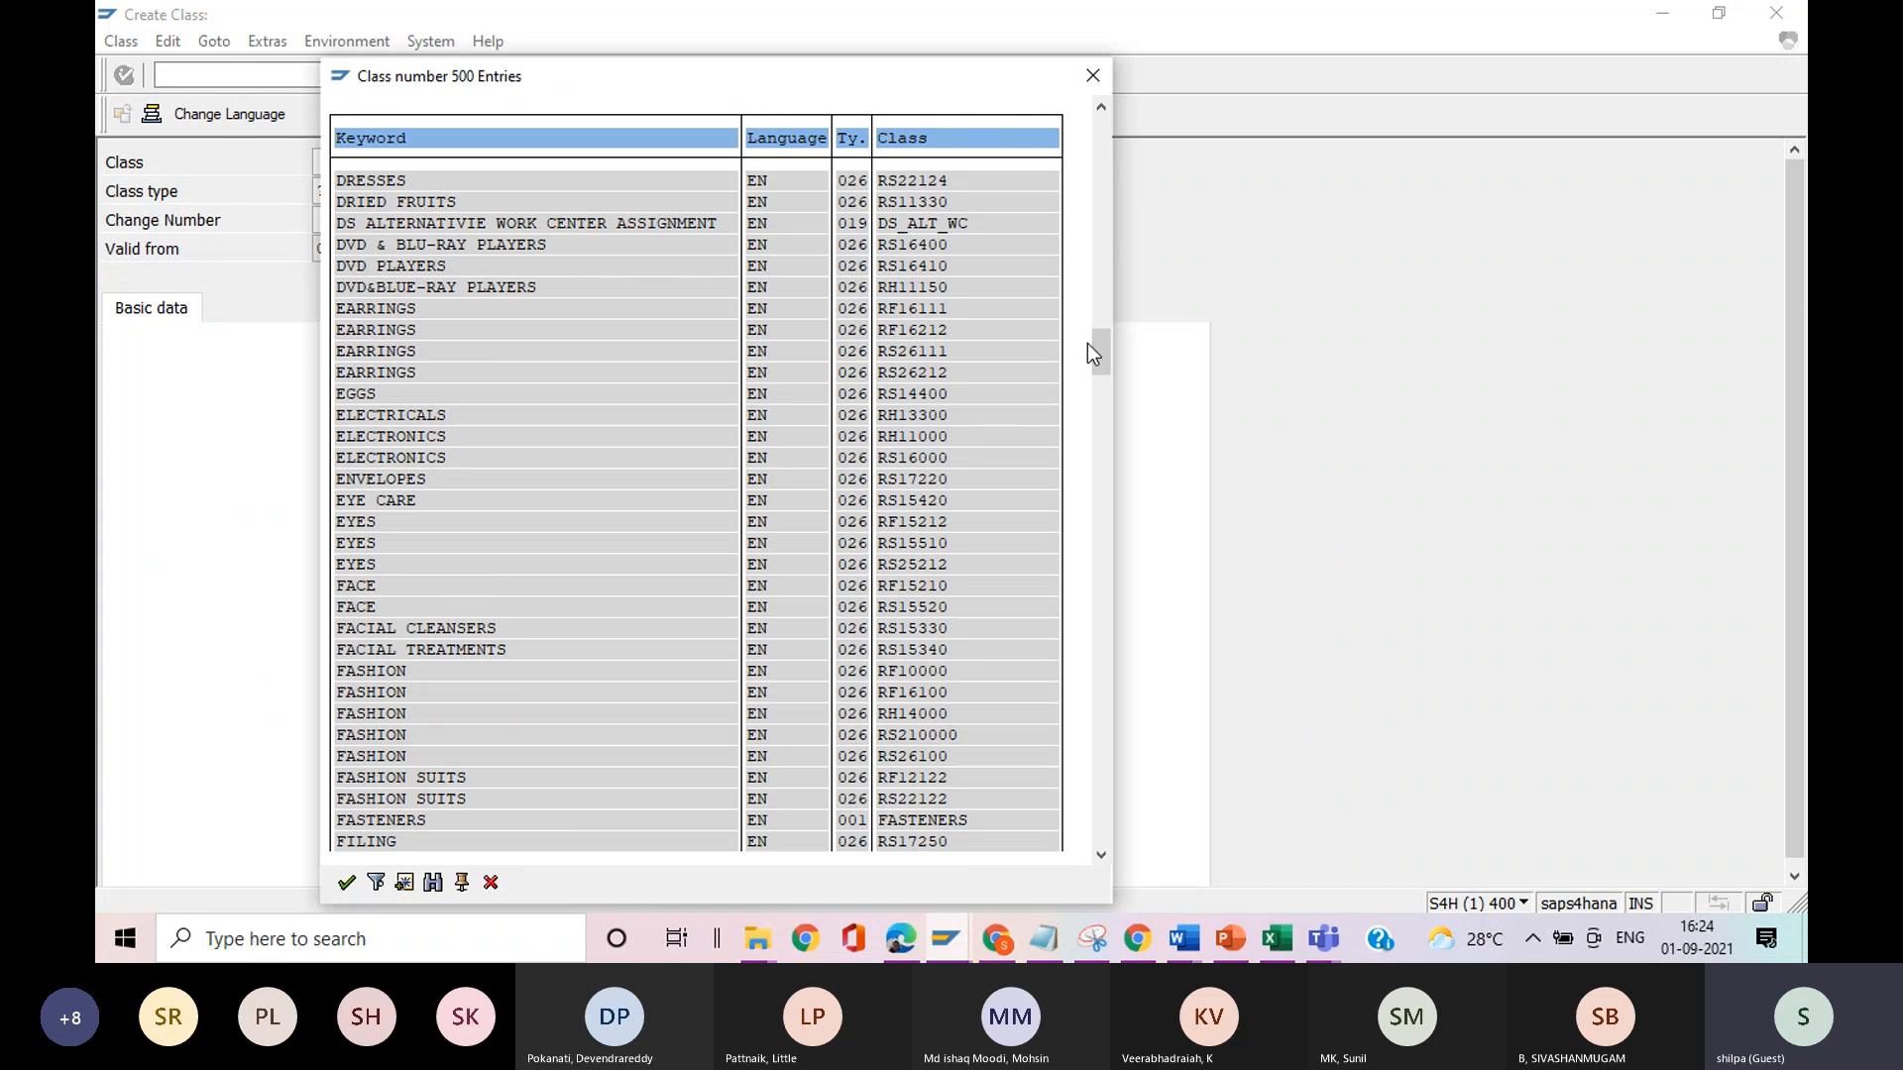
# Search the whole class list for IRT320 without starting at the current line.
pyautogui.click(433, 882)
pyautogui.click(532, 389)
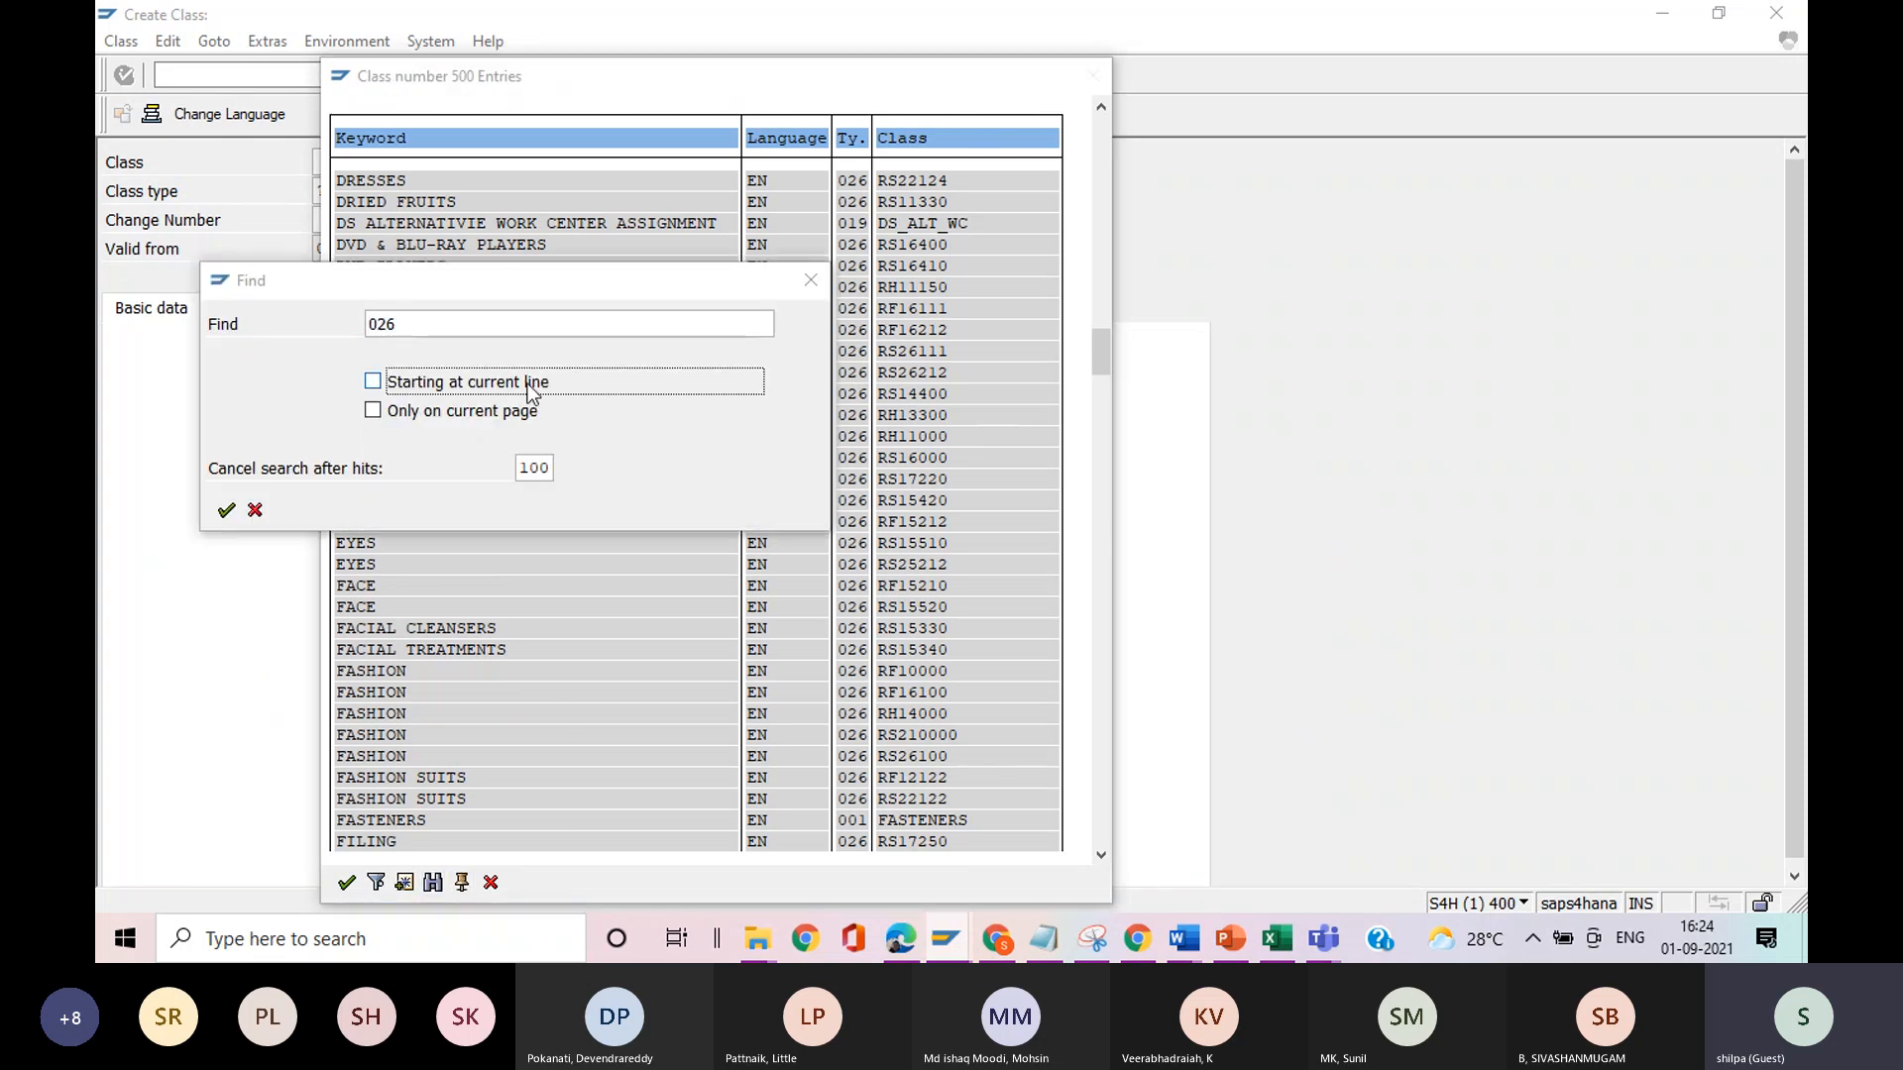
pyautogui.click(472, 316)
pyautogui.press('BackSpace')
pyautogui.press('BackSpace')
pyautogui.write('IRT320')
pyautogui.press('Return')
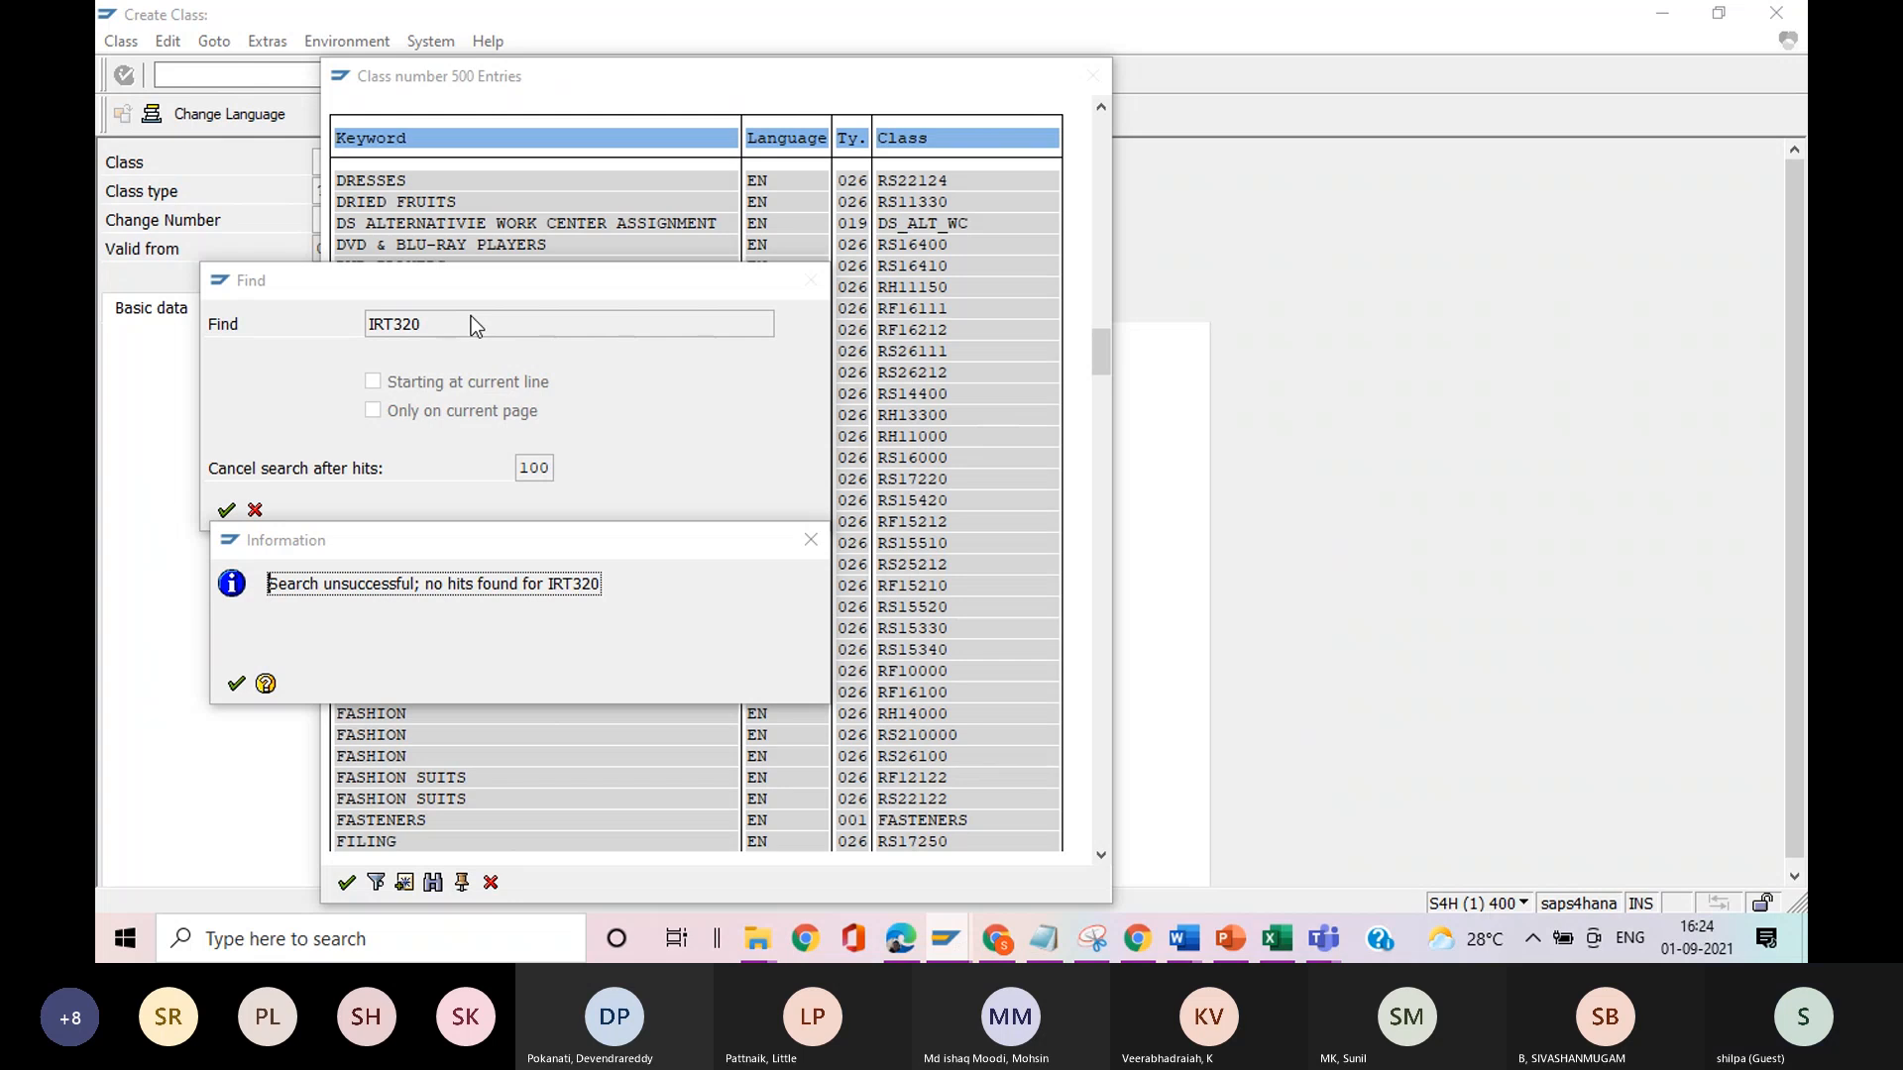
# Repeat the search for IRT320 with the hit limit set to 999, and return to the Easy Access menu.
pyautogui.click(238, 684)
pyautogui.click(547, 470)
pyautogui.press('BackSpace')
pyautogui.press('BackSpace')
pyautogui.press('BackSpace')
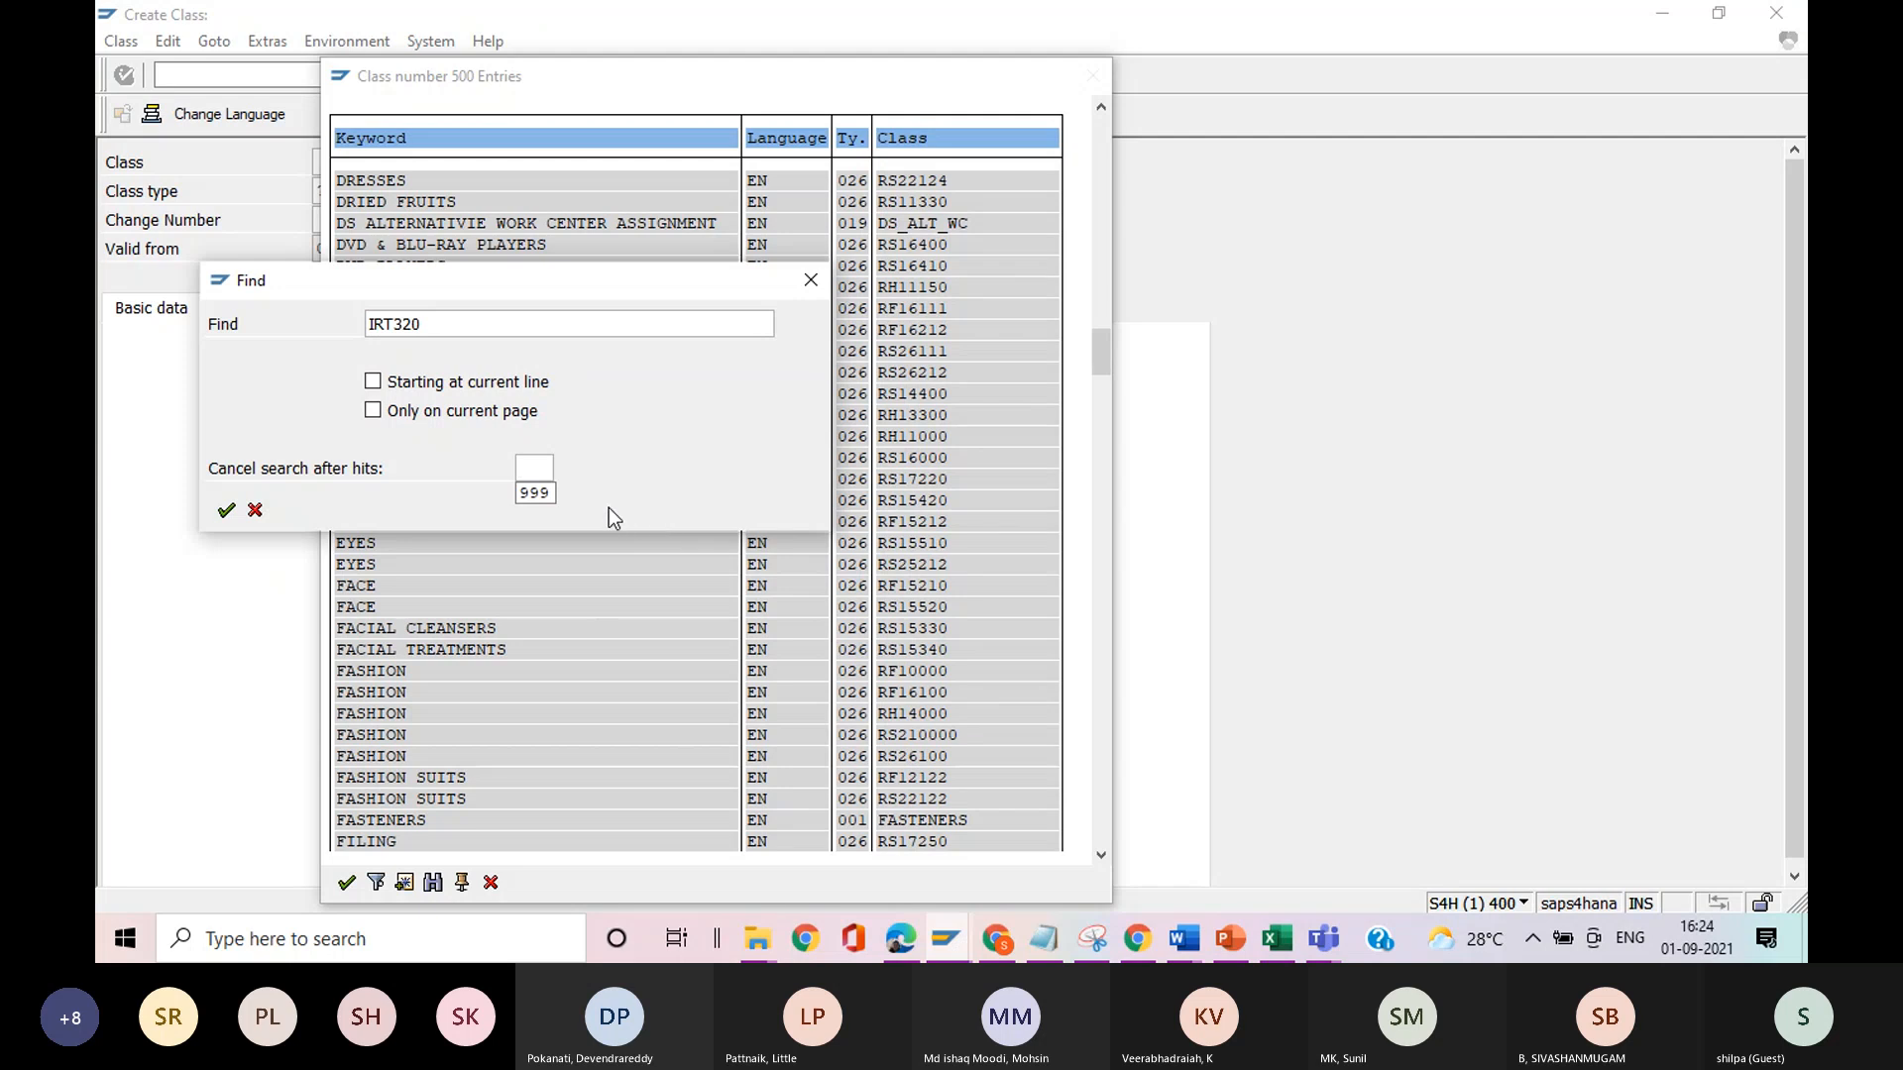
pyautogui.click(536, 495)
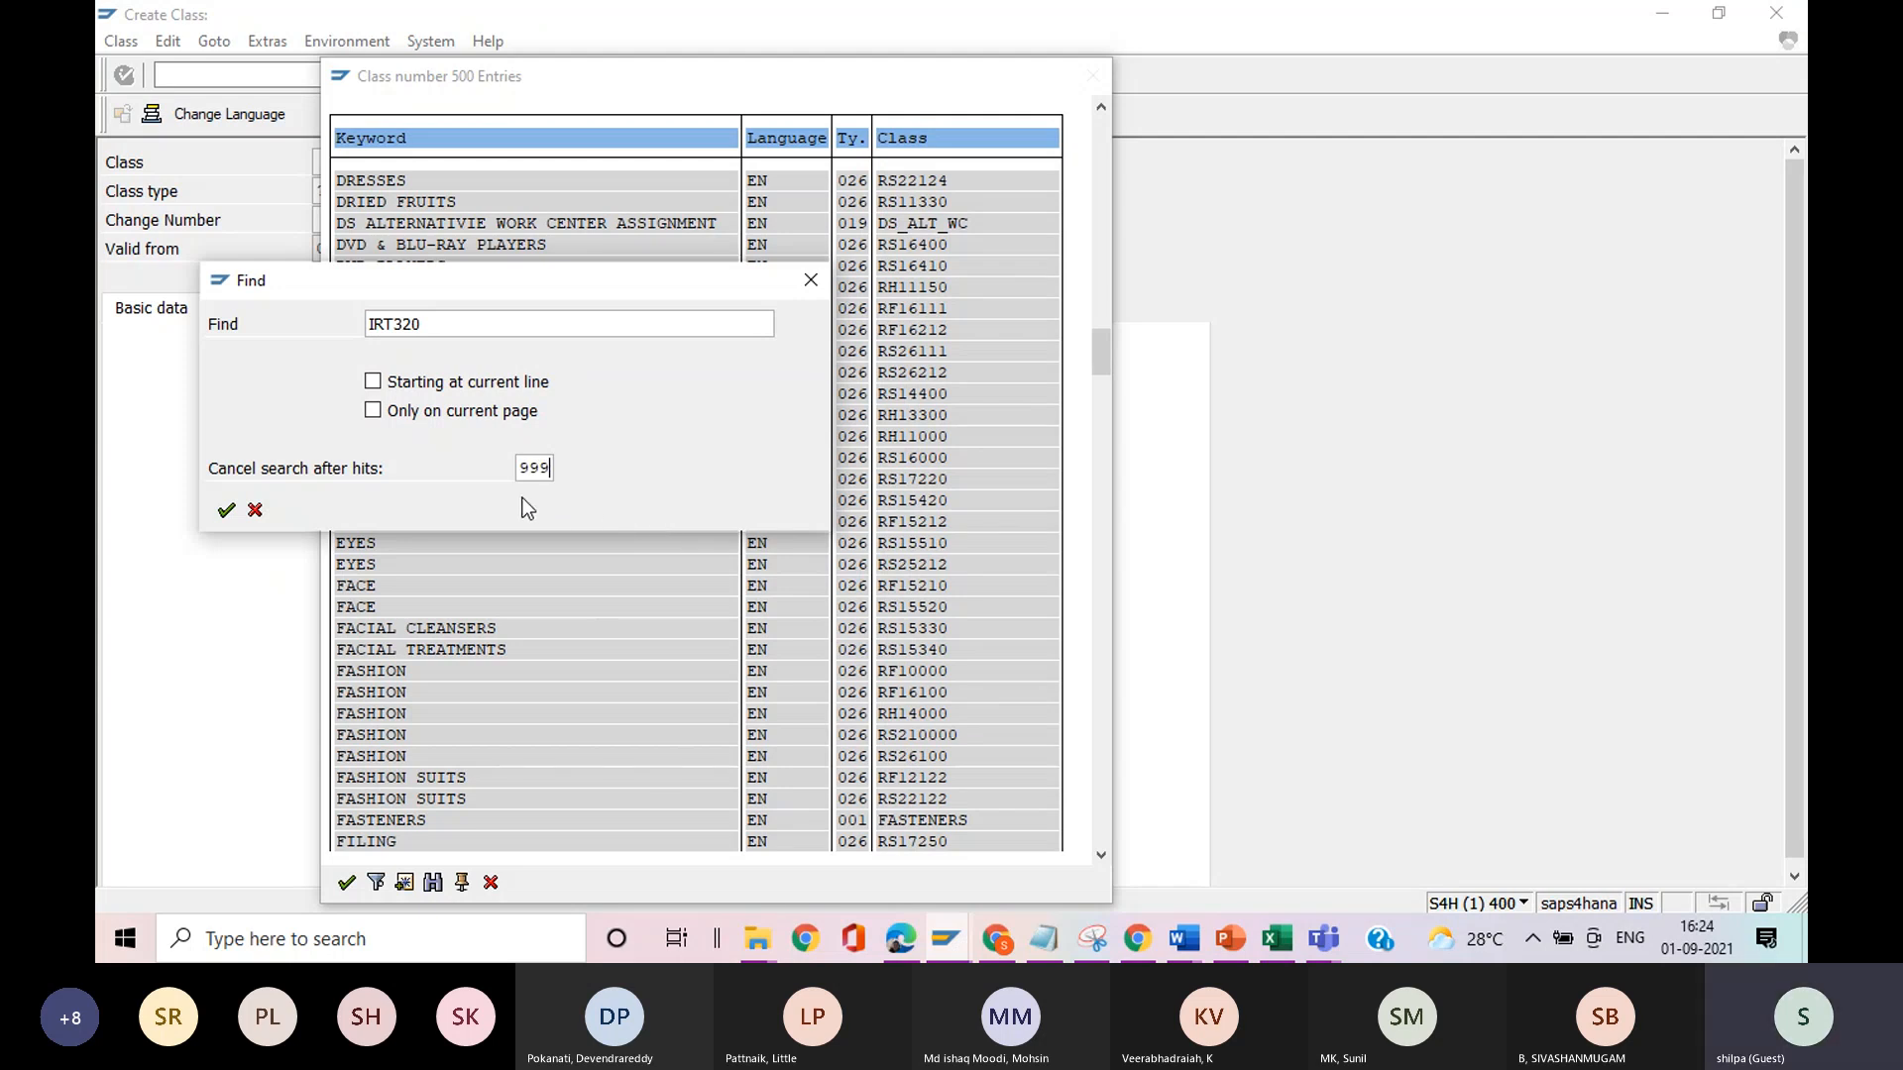
pyautogui.click(226, 510)
pyautogui.click(235, 684)
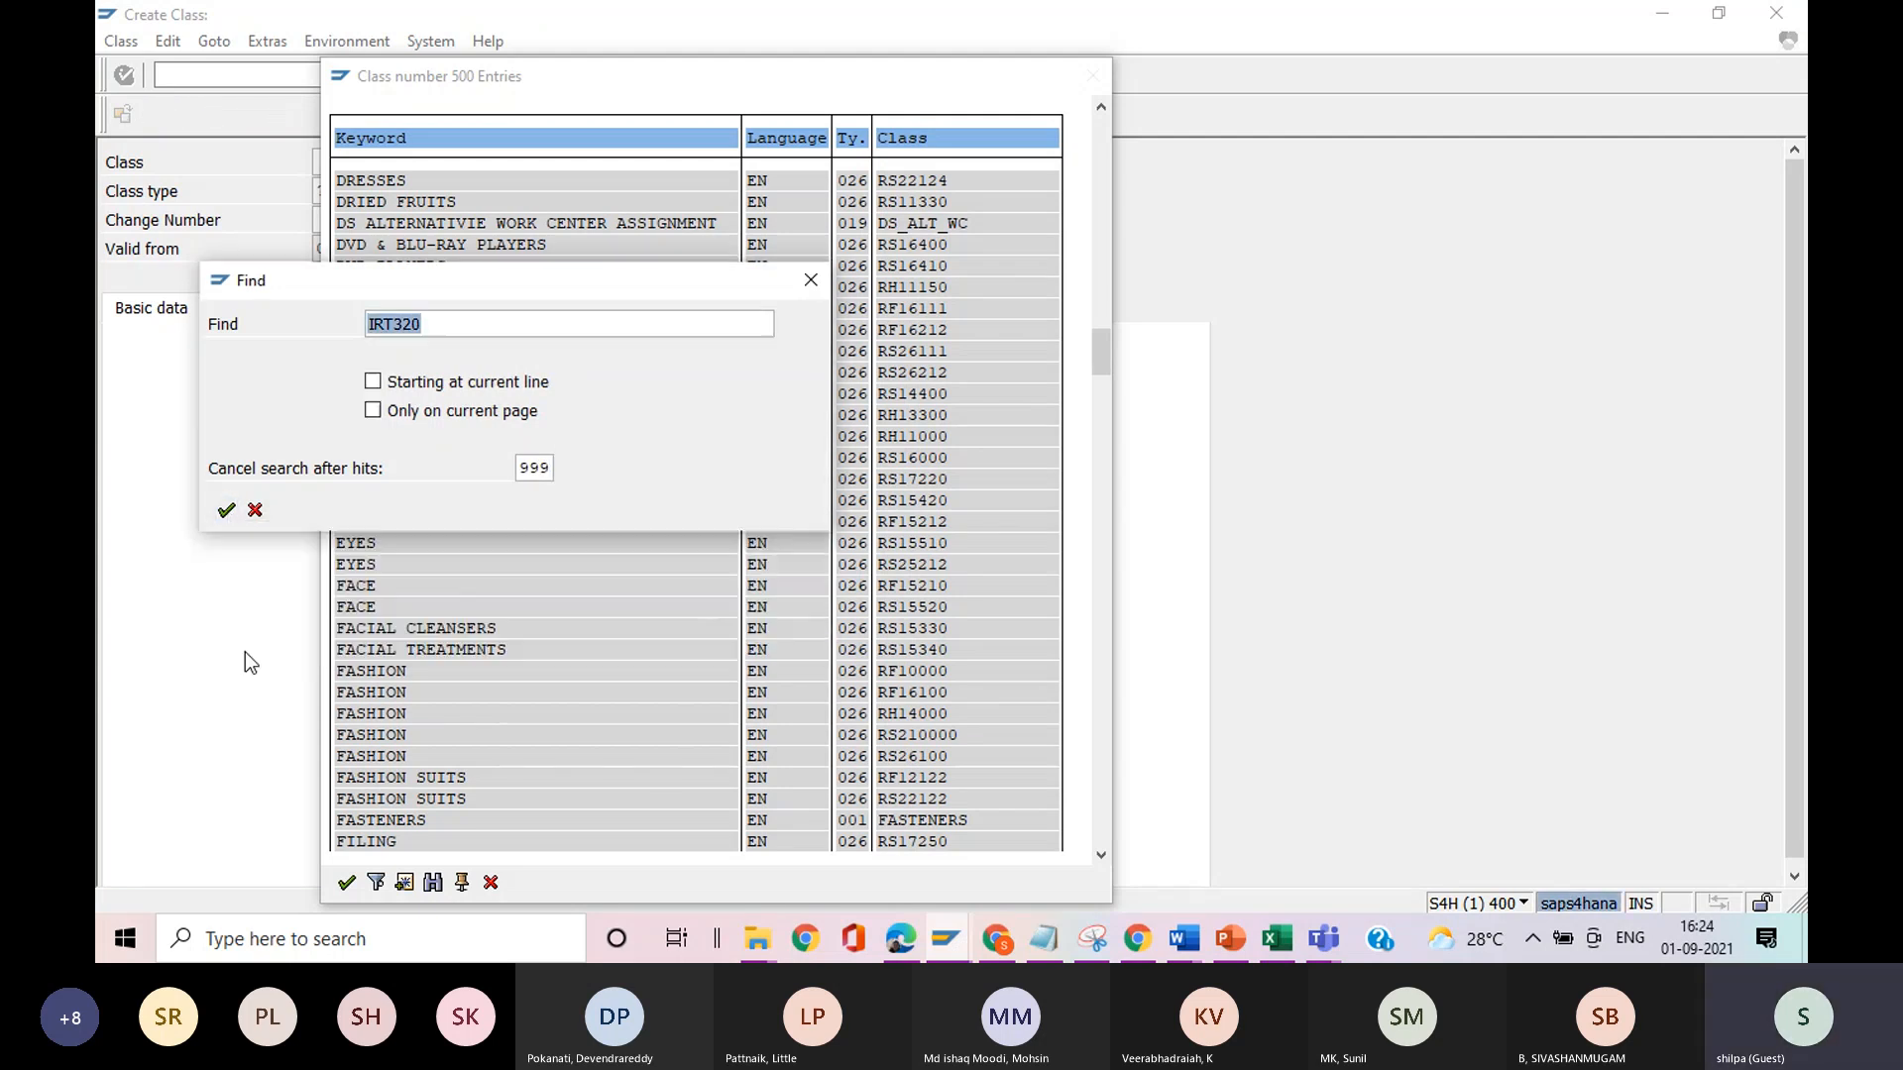
pyautogui.click(811, 281)
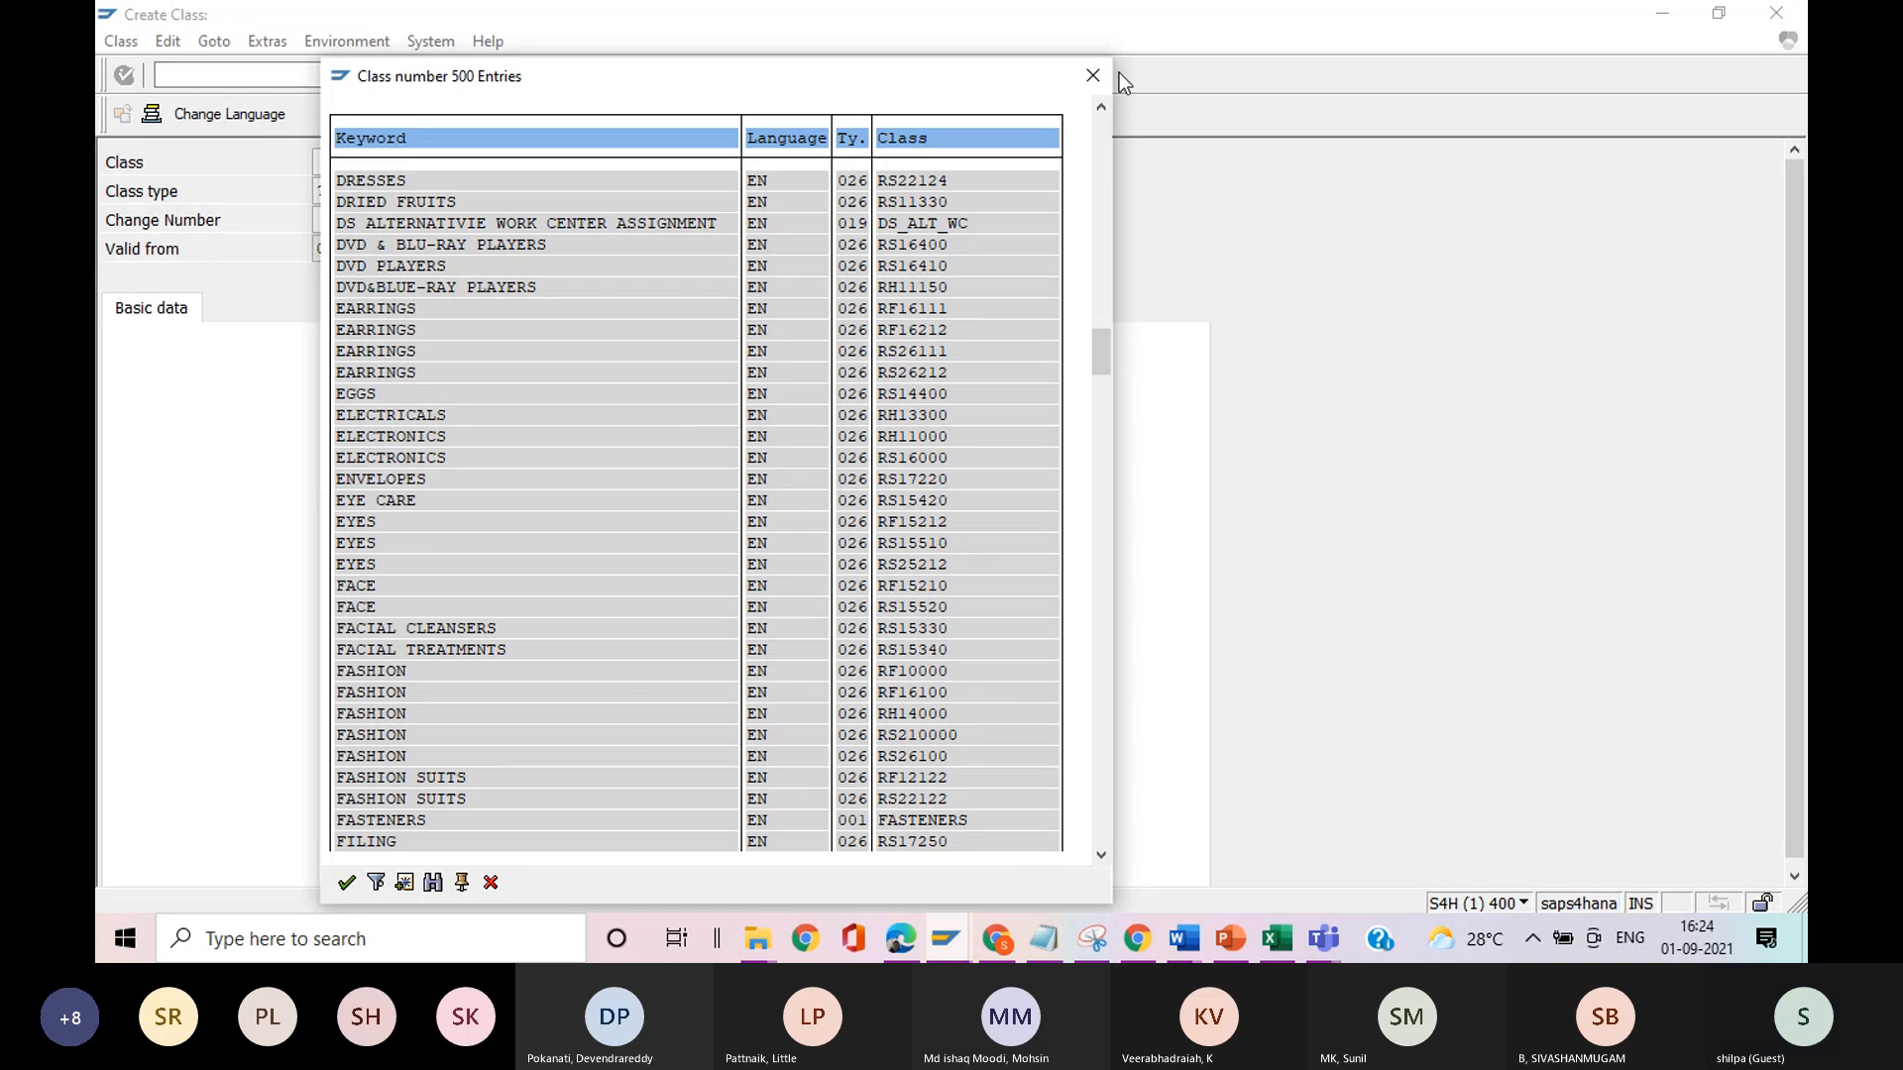
pyautogui.click(1076, 77)
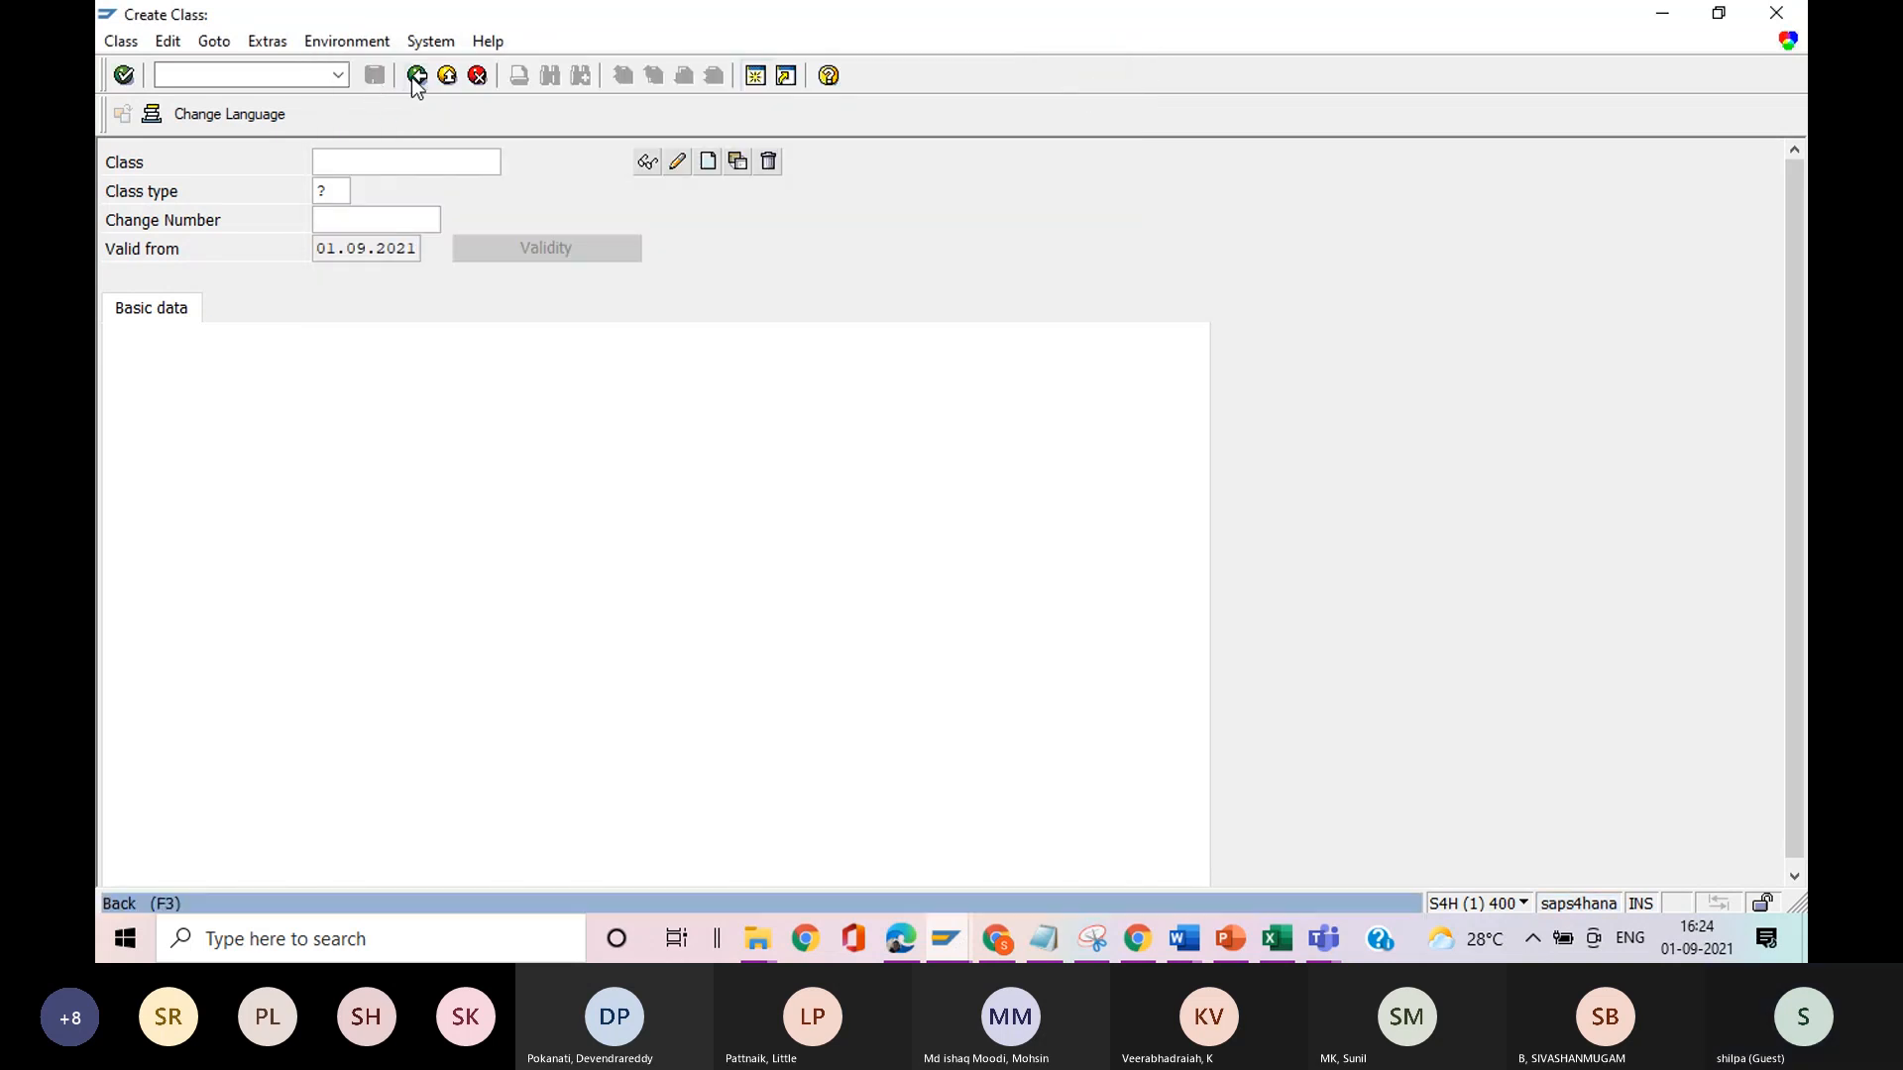
pyautogui.click(416, 80)
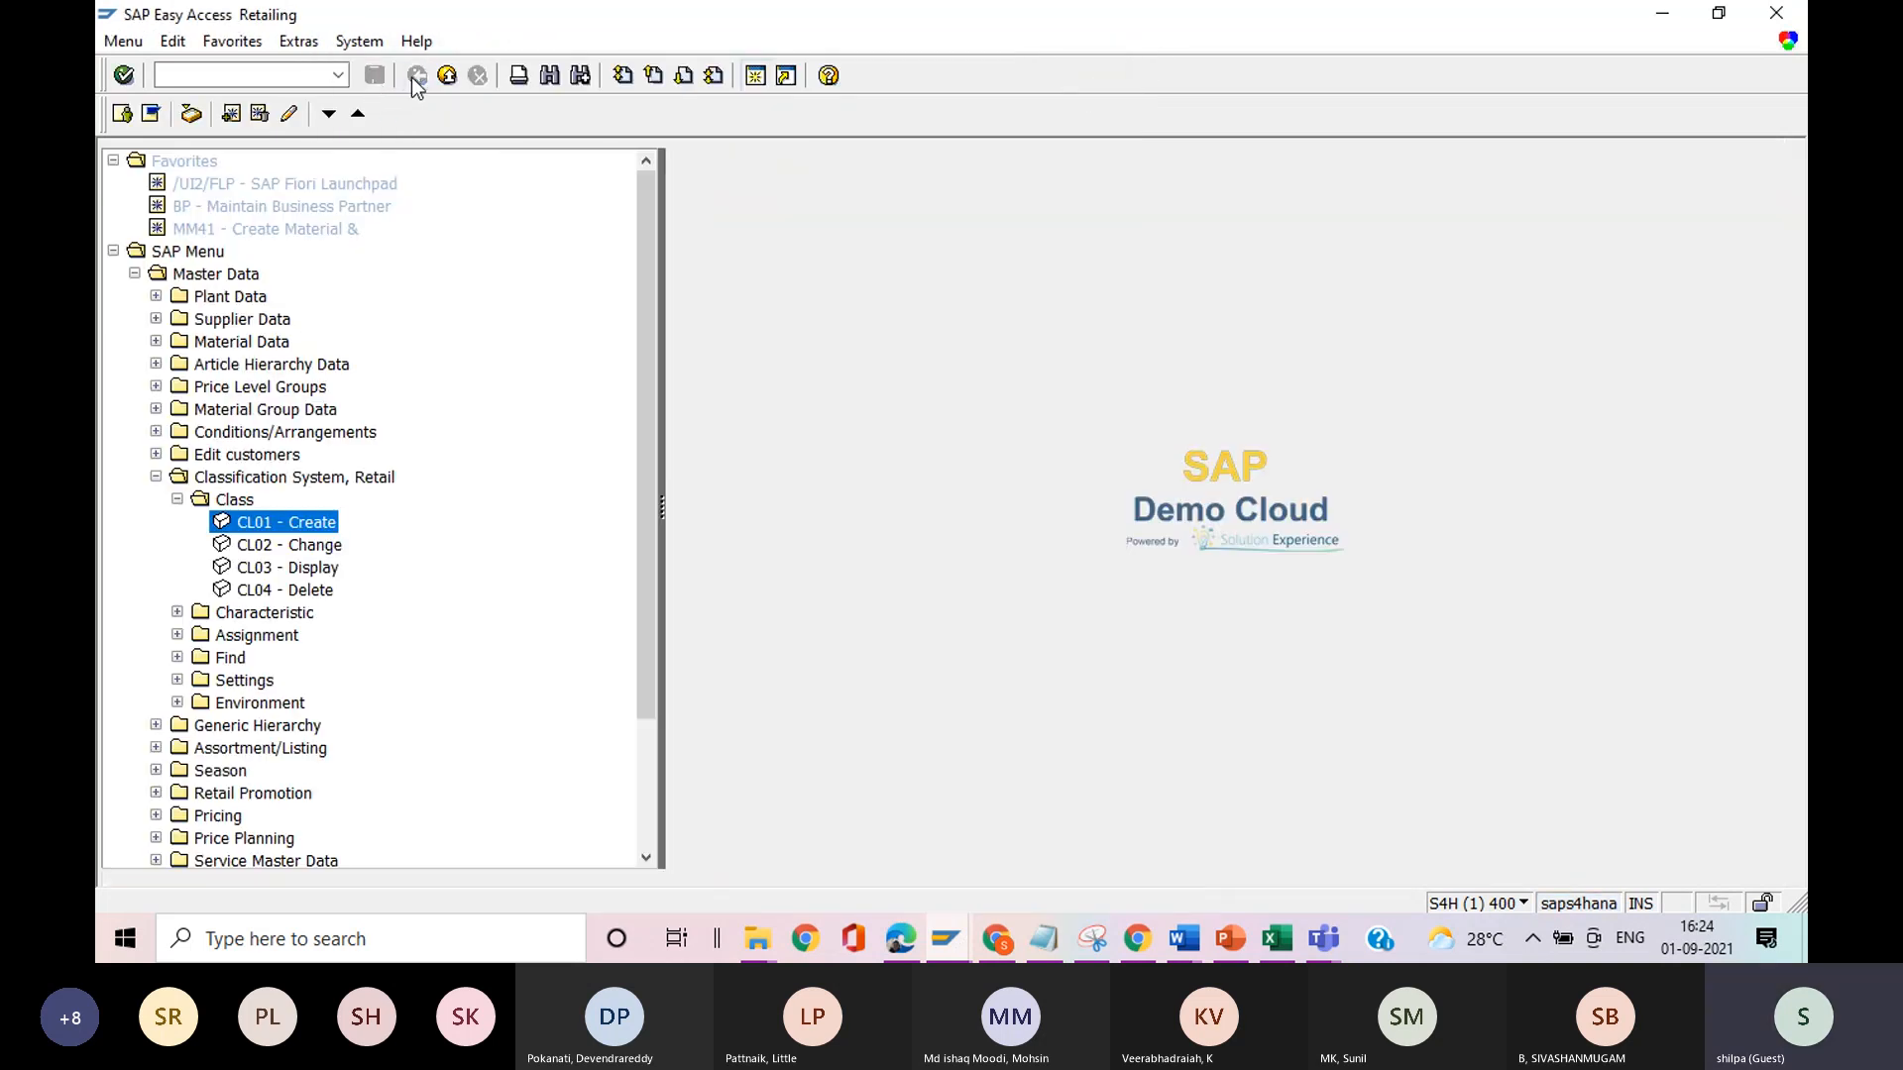
# Look into the Characteristic folder under Classification System, Retail and collapse it again.
pyautogui.click(178, 612)
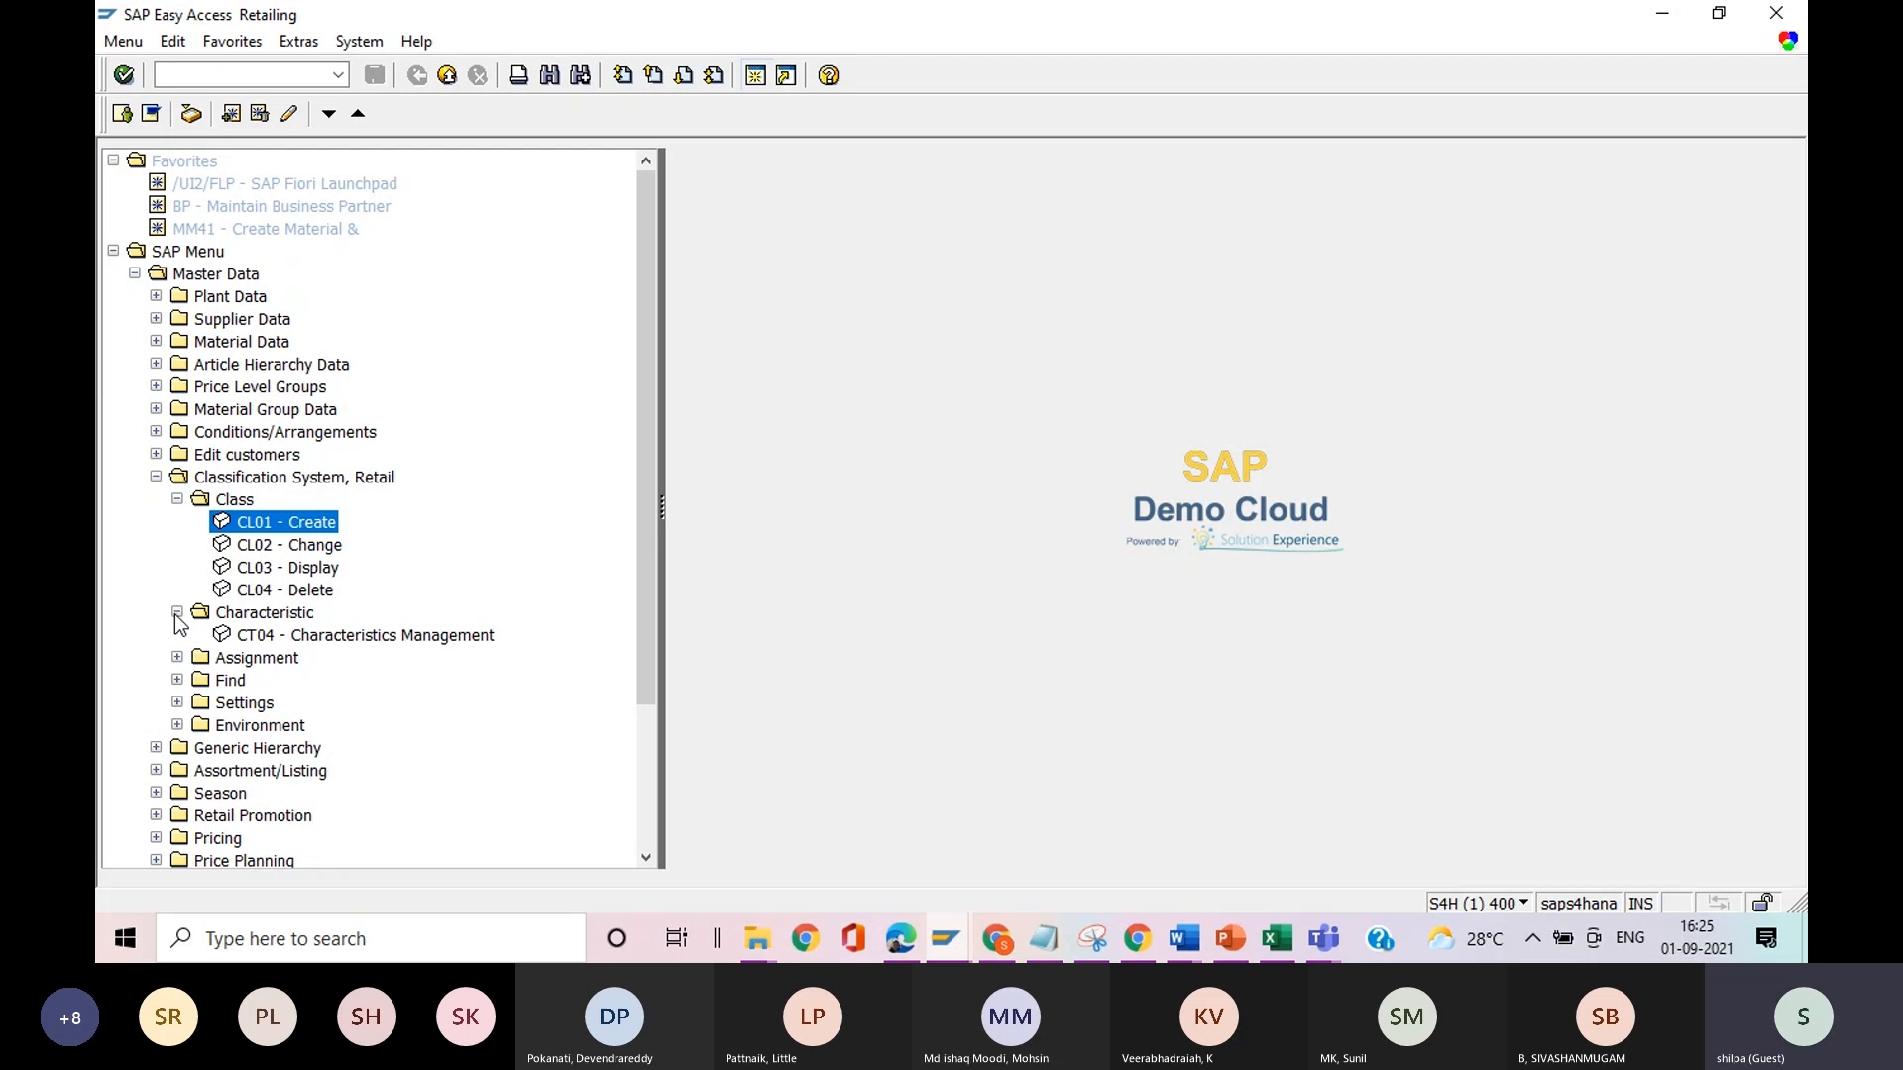
pyautogui.click(178, 613)
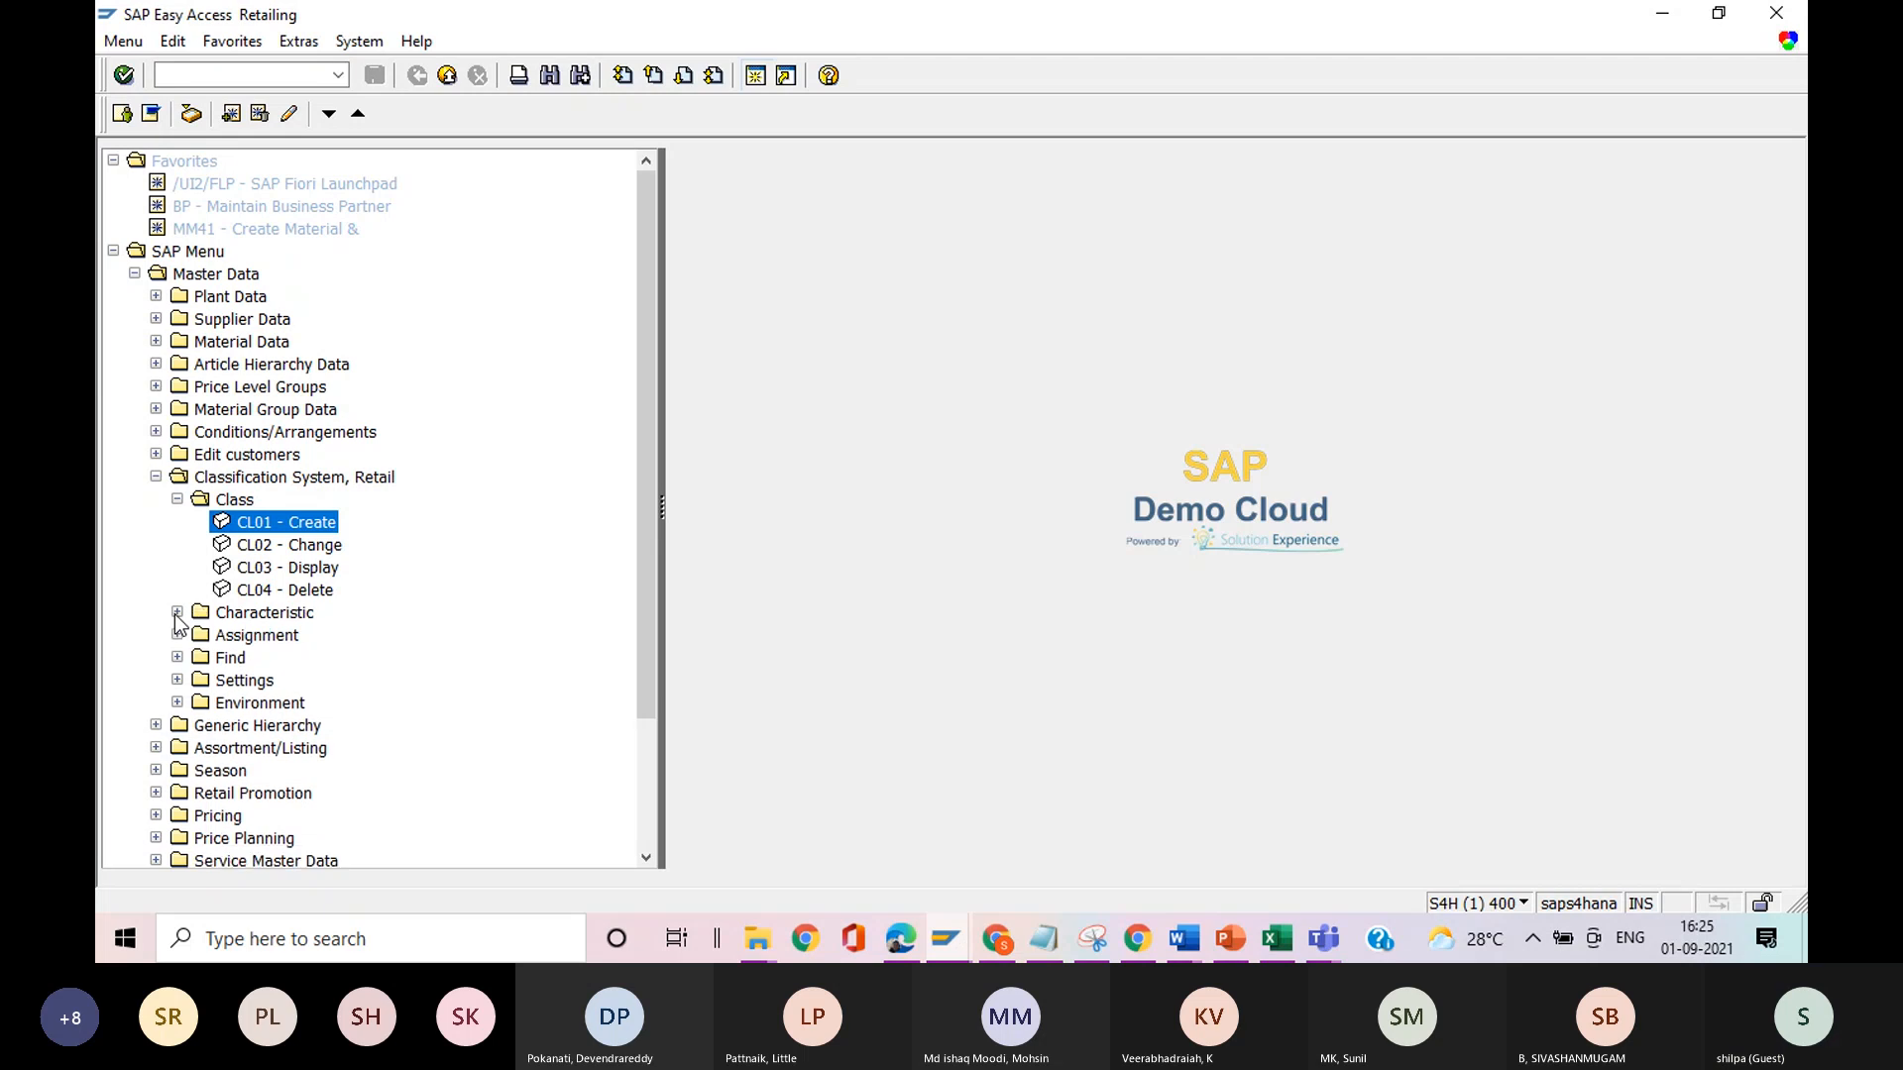
pyautogui.click(177, 613)
pyautogui.click(177, 612)
# Open transaction CL20N for assigning an object to classes from the Maintain folder under Assignment.
pyautogui.click(178, 635)
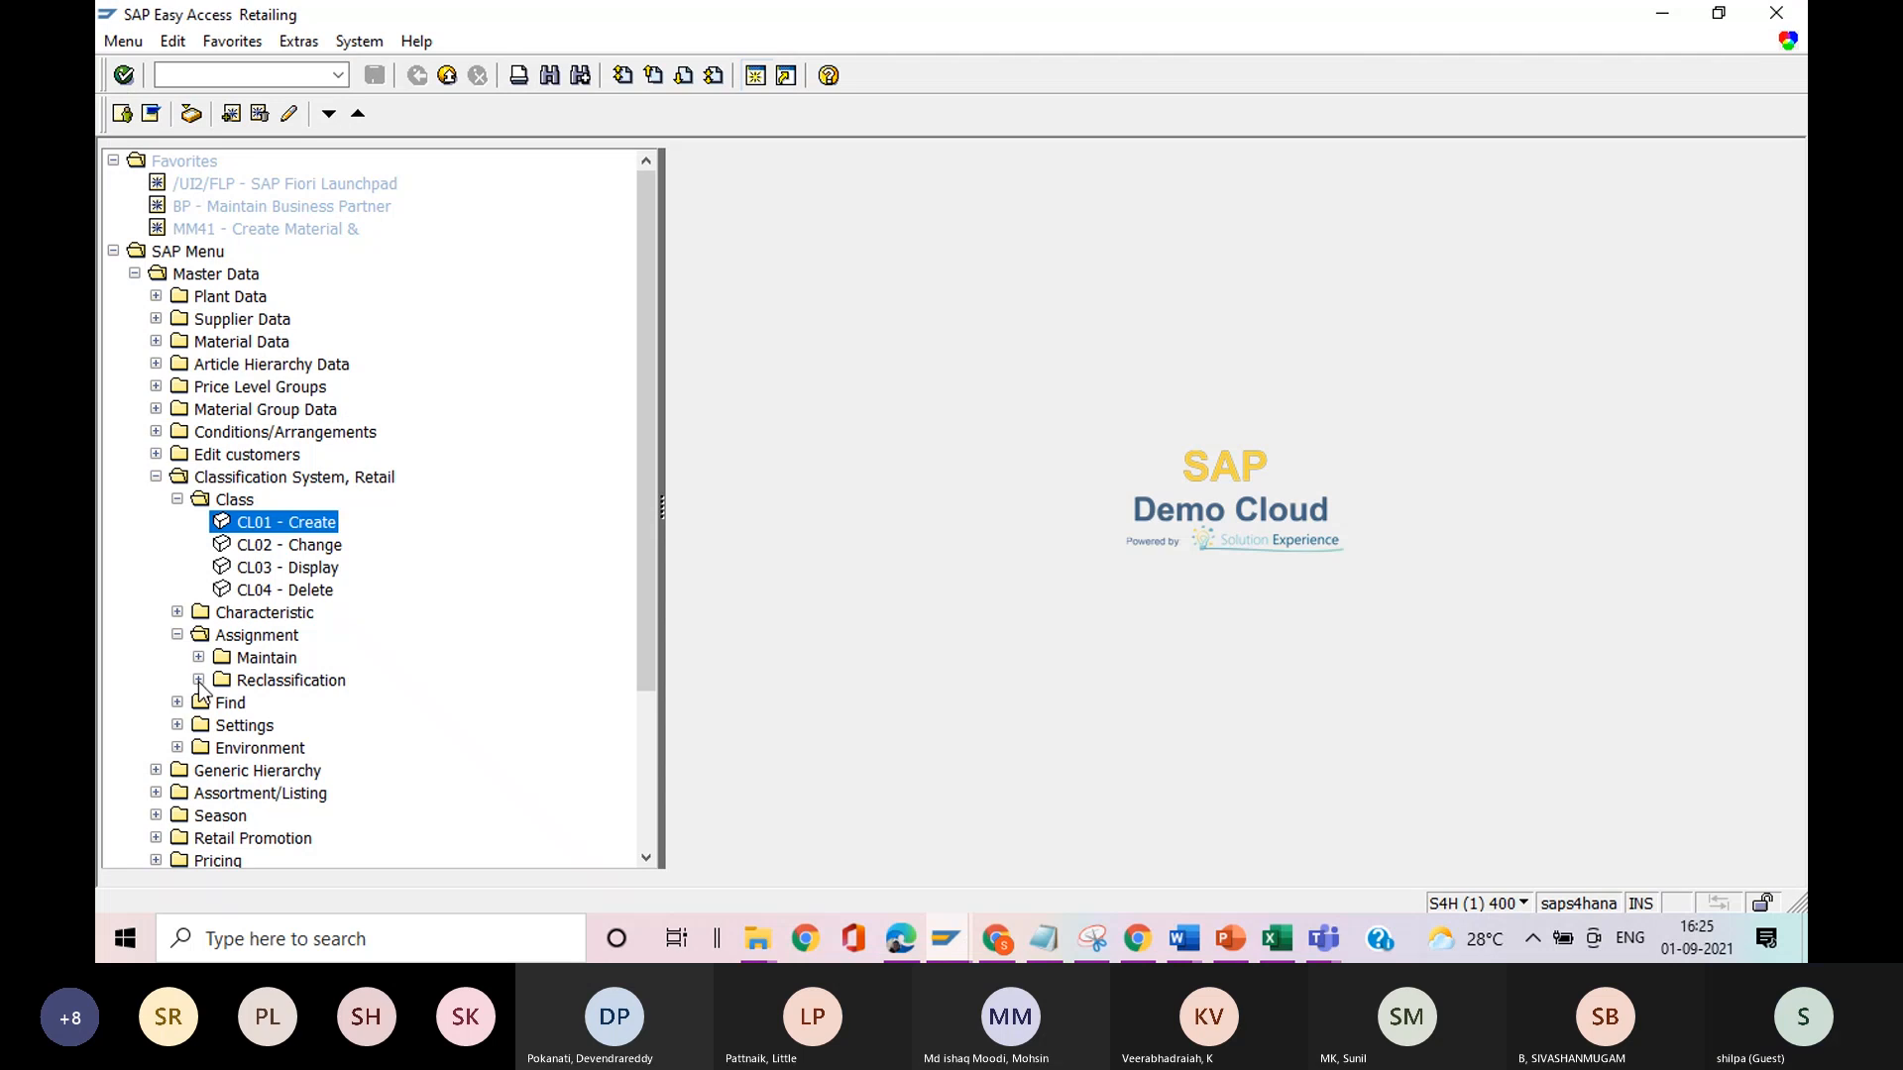
pyautogui.click(199, 658)
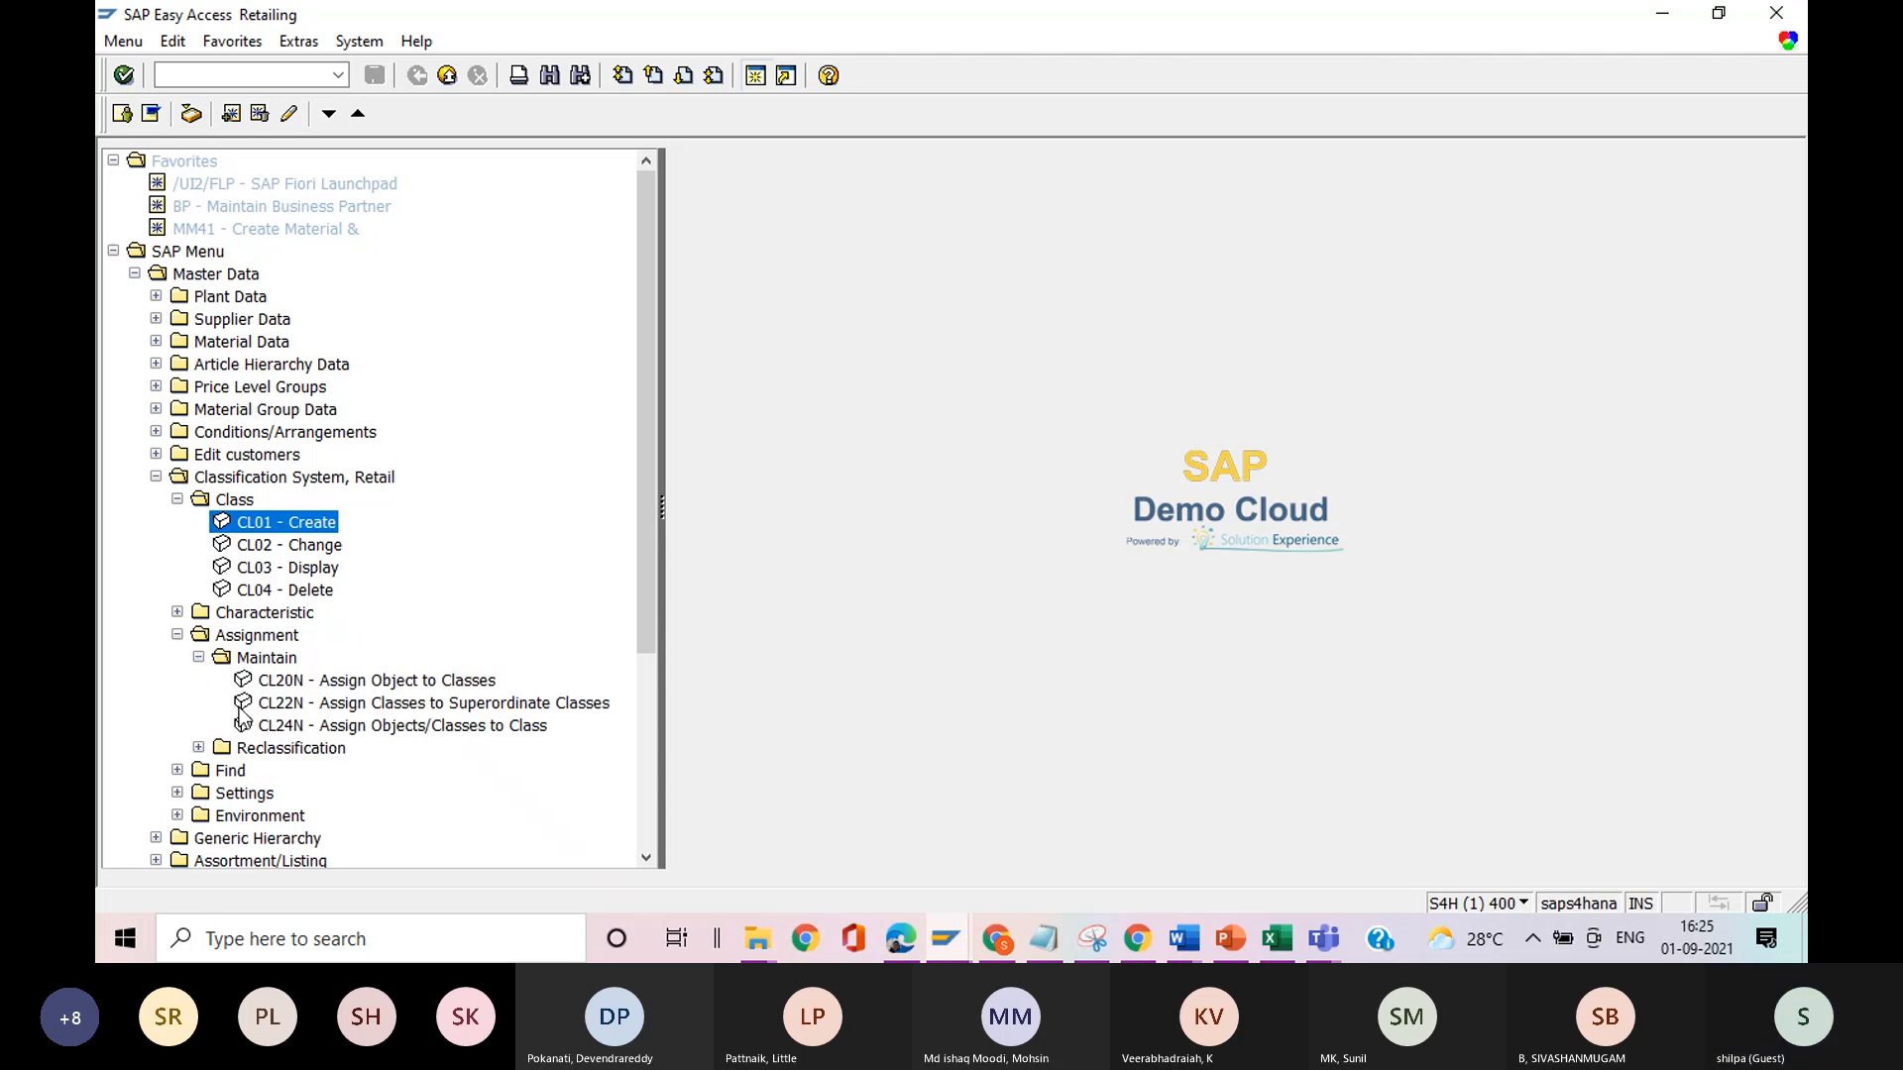
pyautogui.doubleClick(278, 684)
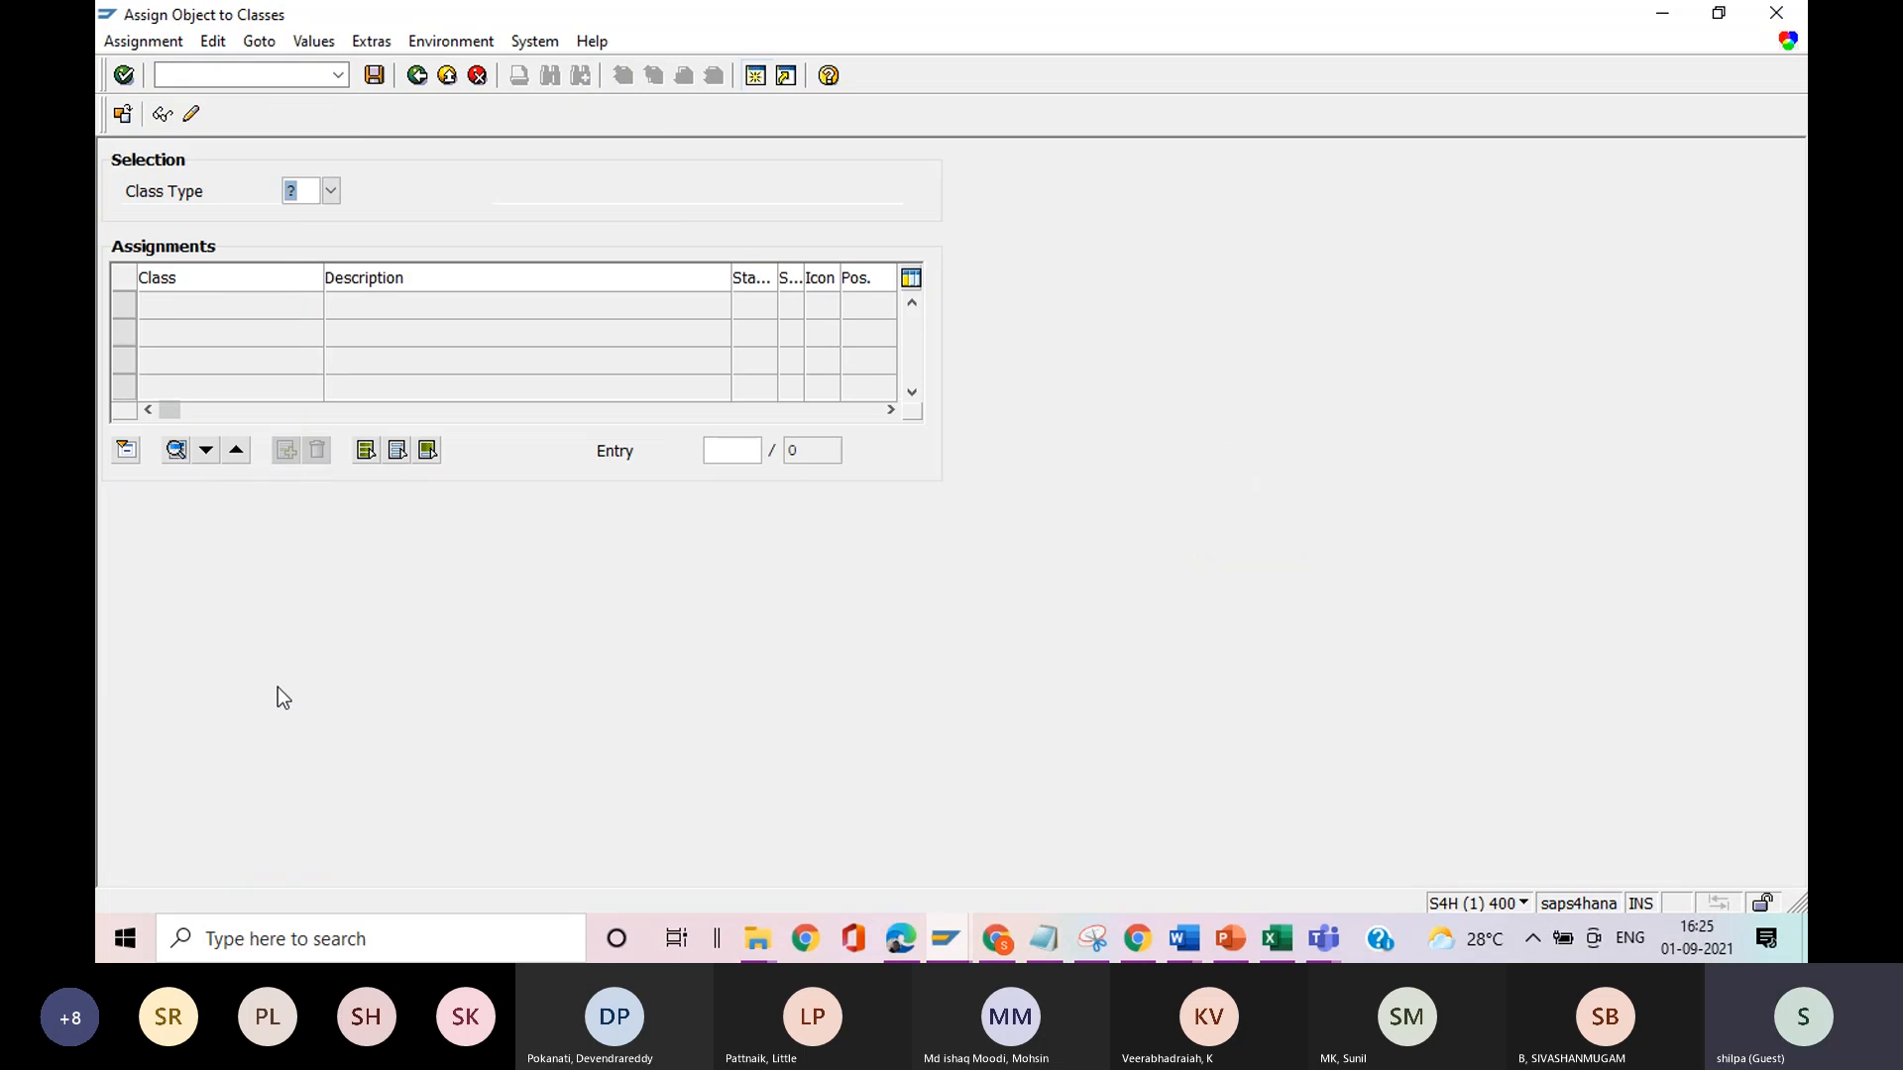
# Look through the class types available for assigning an object to classes.
pyautogui.click(333, 191)
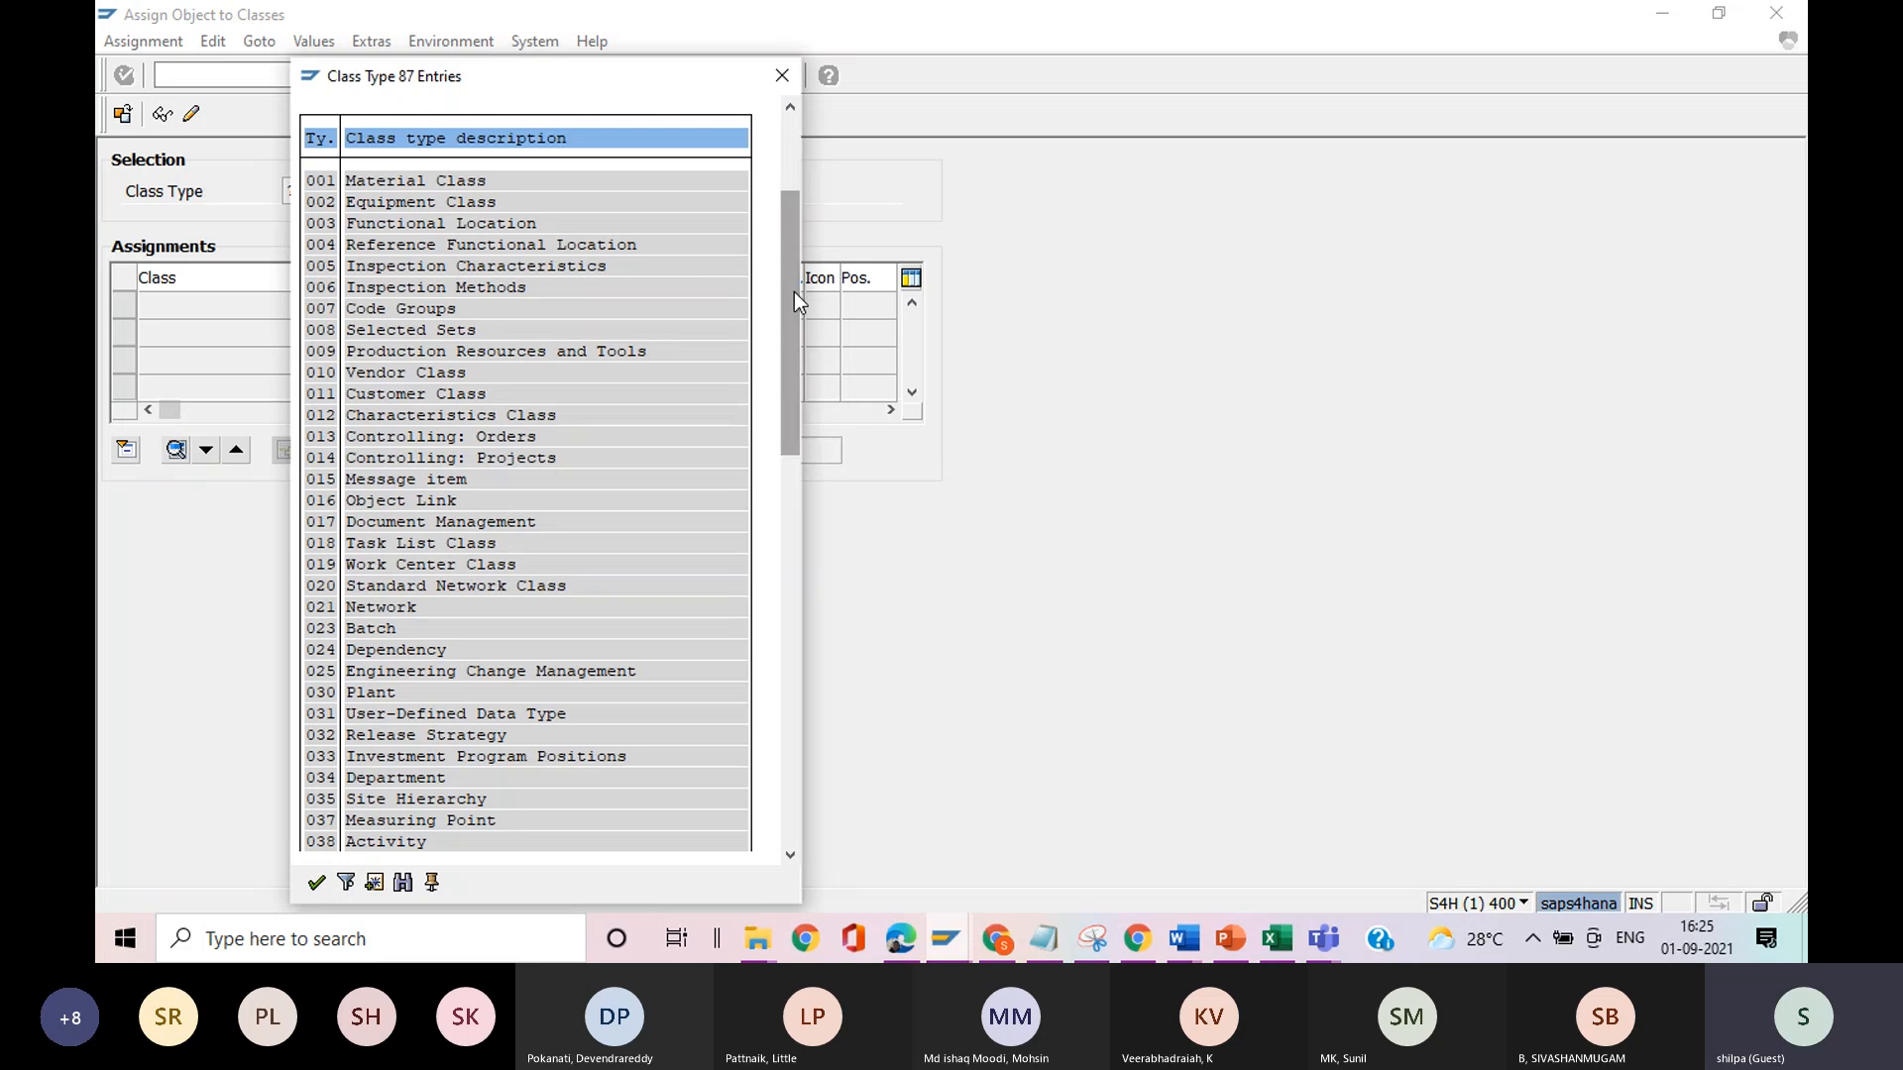
pyautogui.scroll(-3, 794, 291)
pyautogui.moveTo(794, 291); pyautogui.dragTo(804, 611)
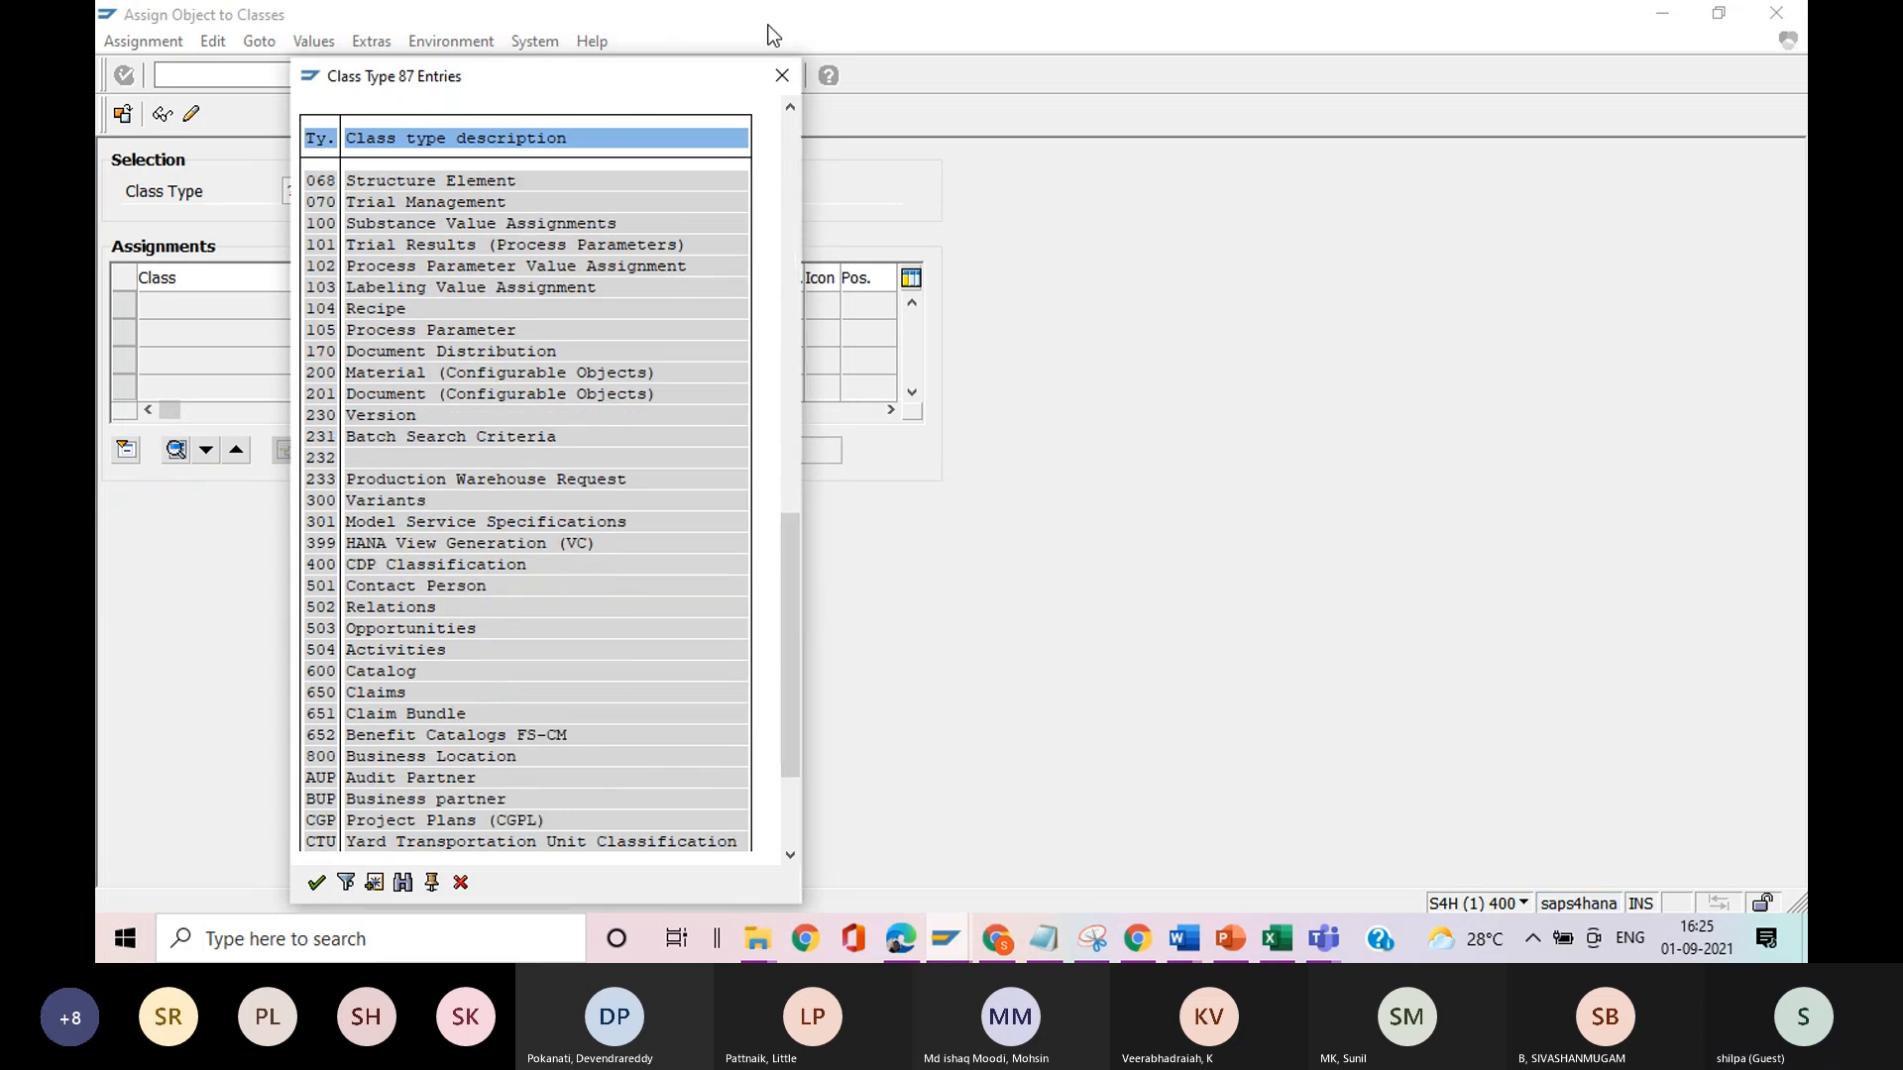
# Close the class type list and try to go directly to transaction CL02N.
pyautogui.click(782, 76)
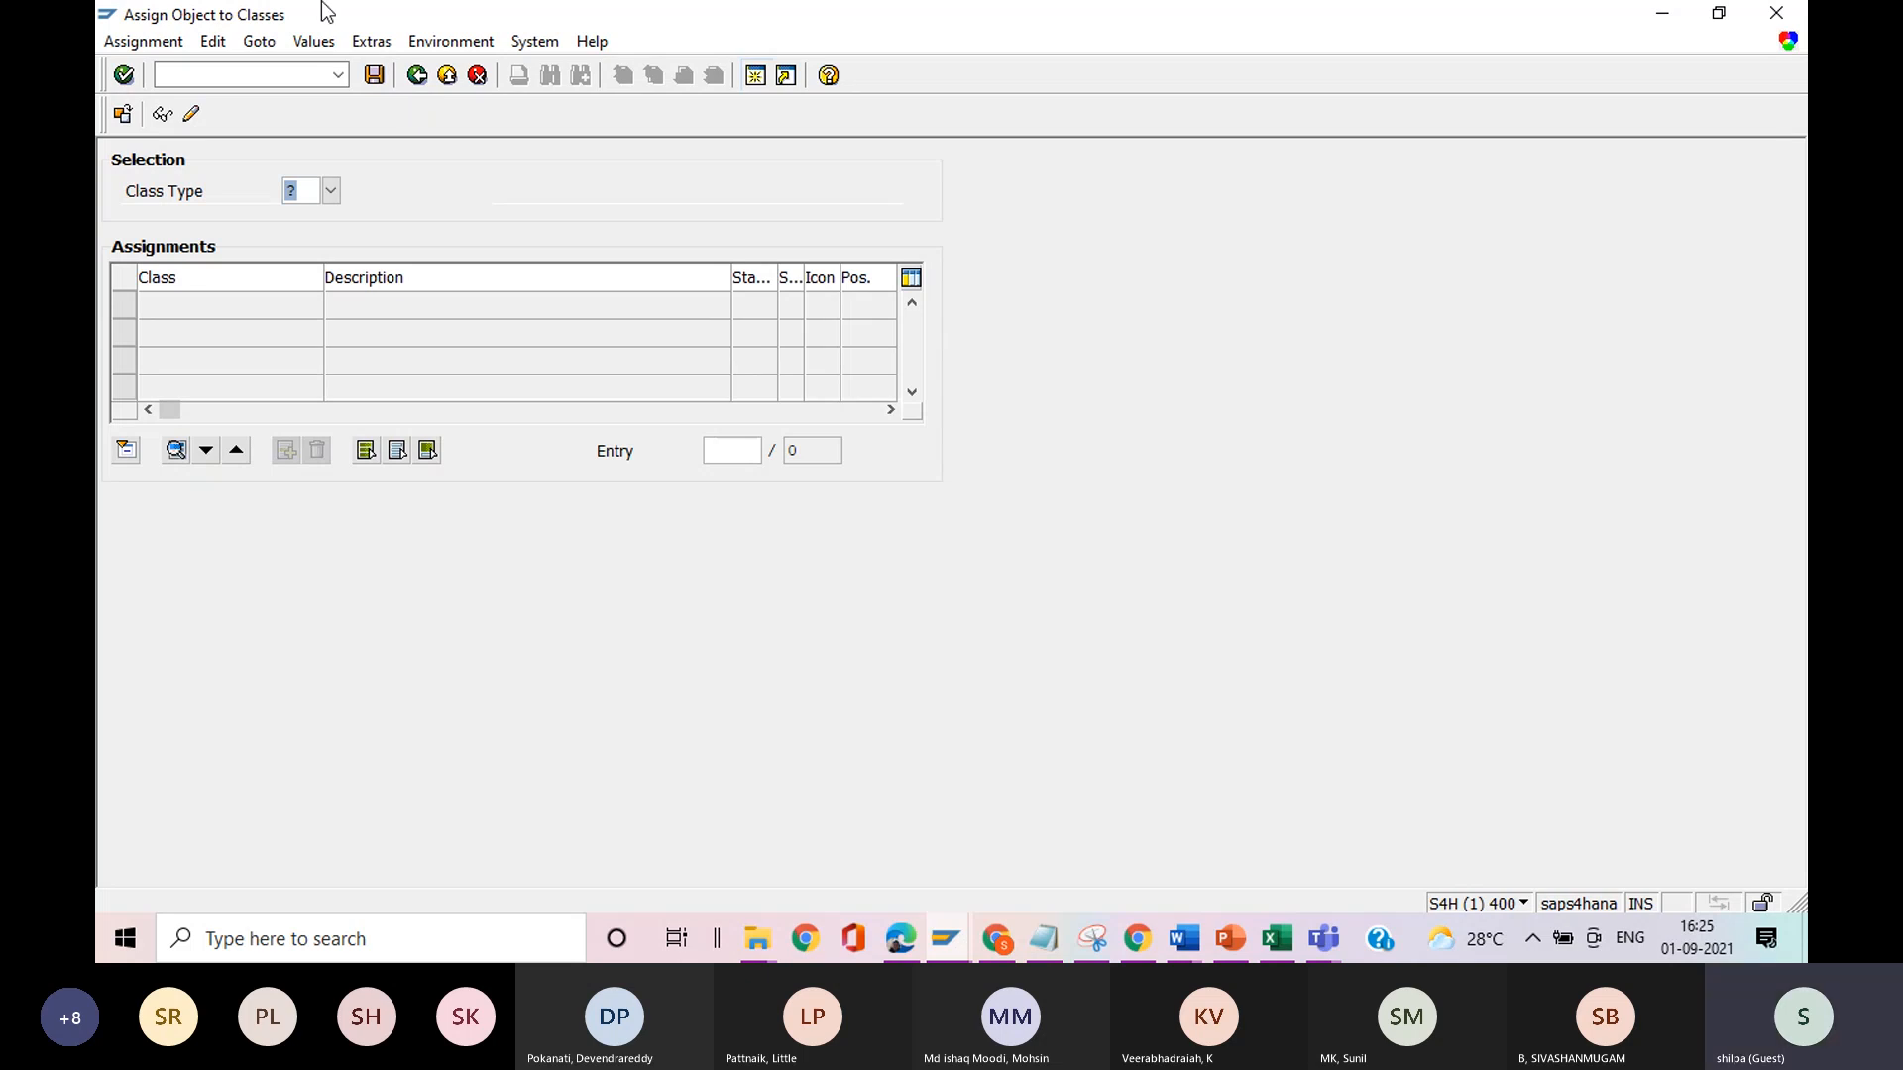
pyautogui.click(280, 70)
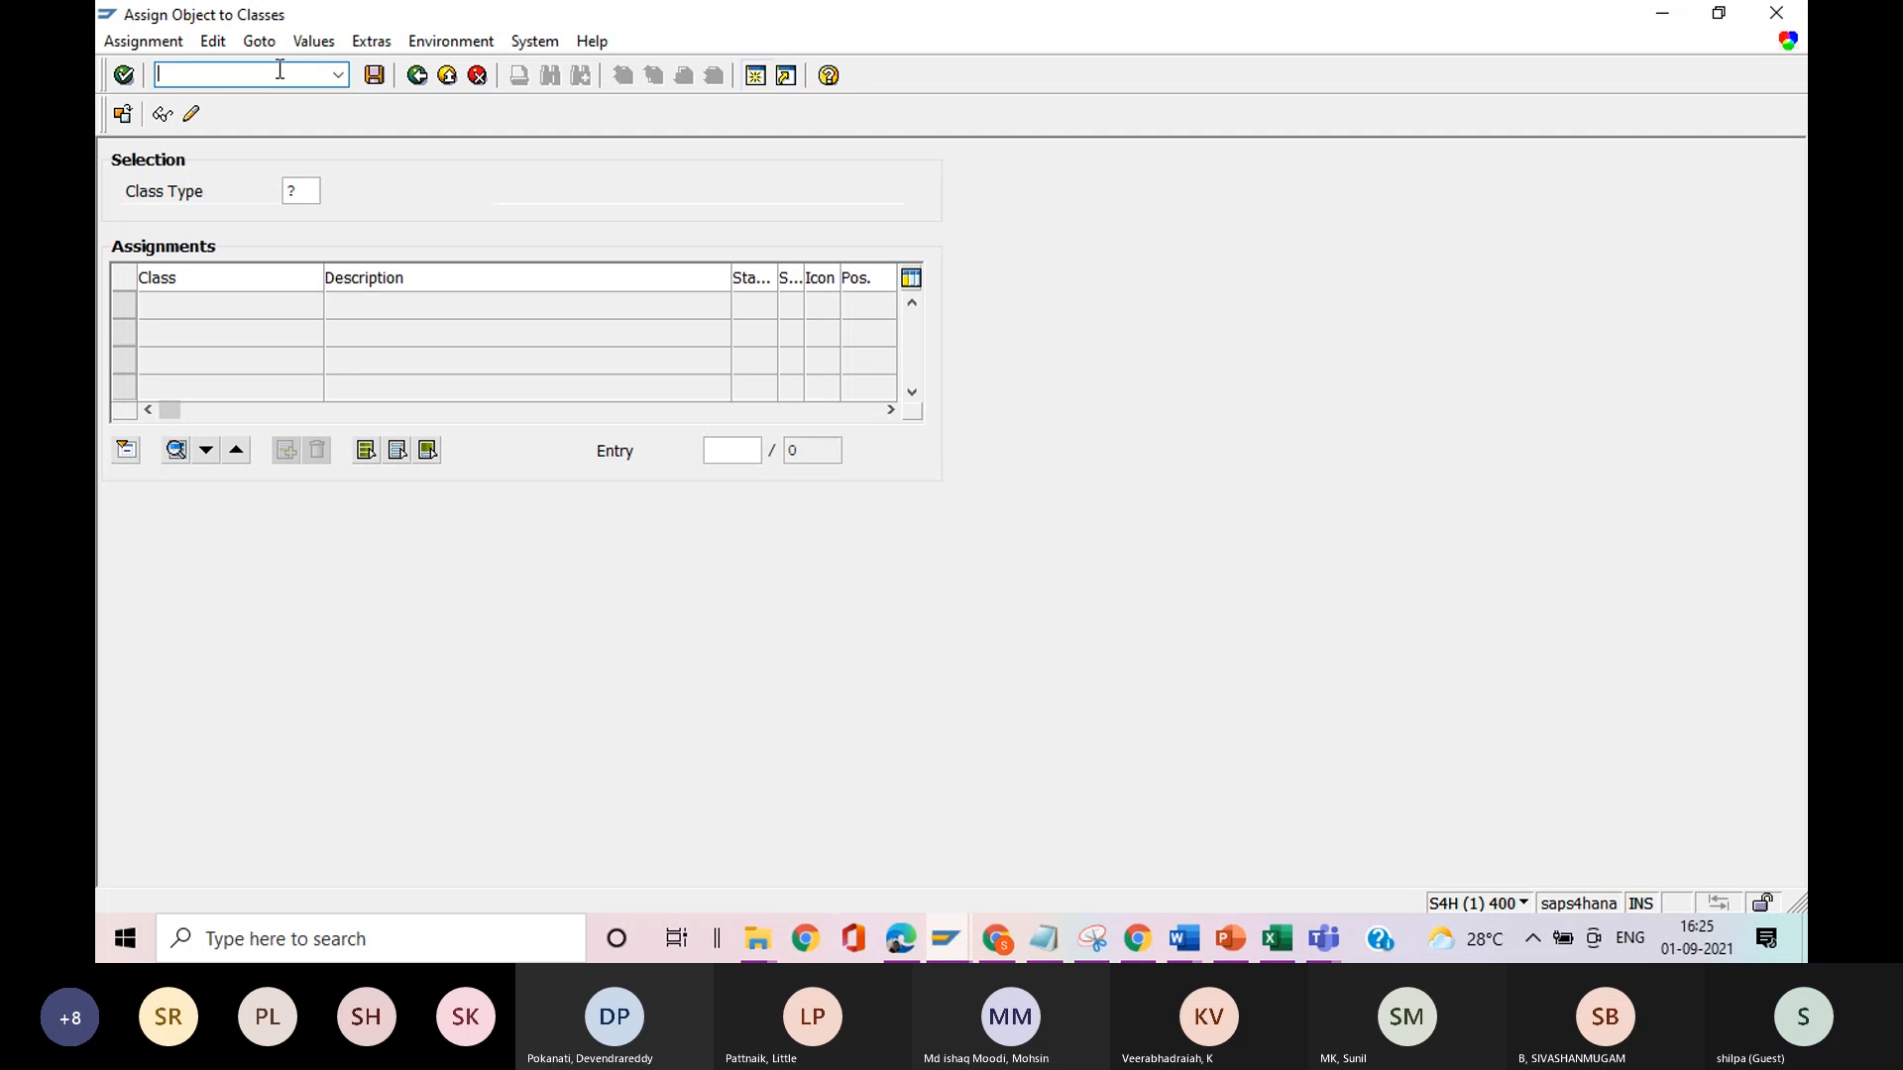
pyautogui.write('/ncl02n')
pyautogui.press('Return')
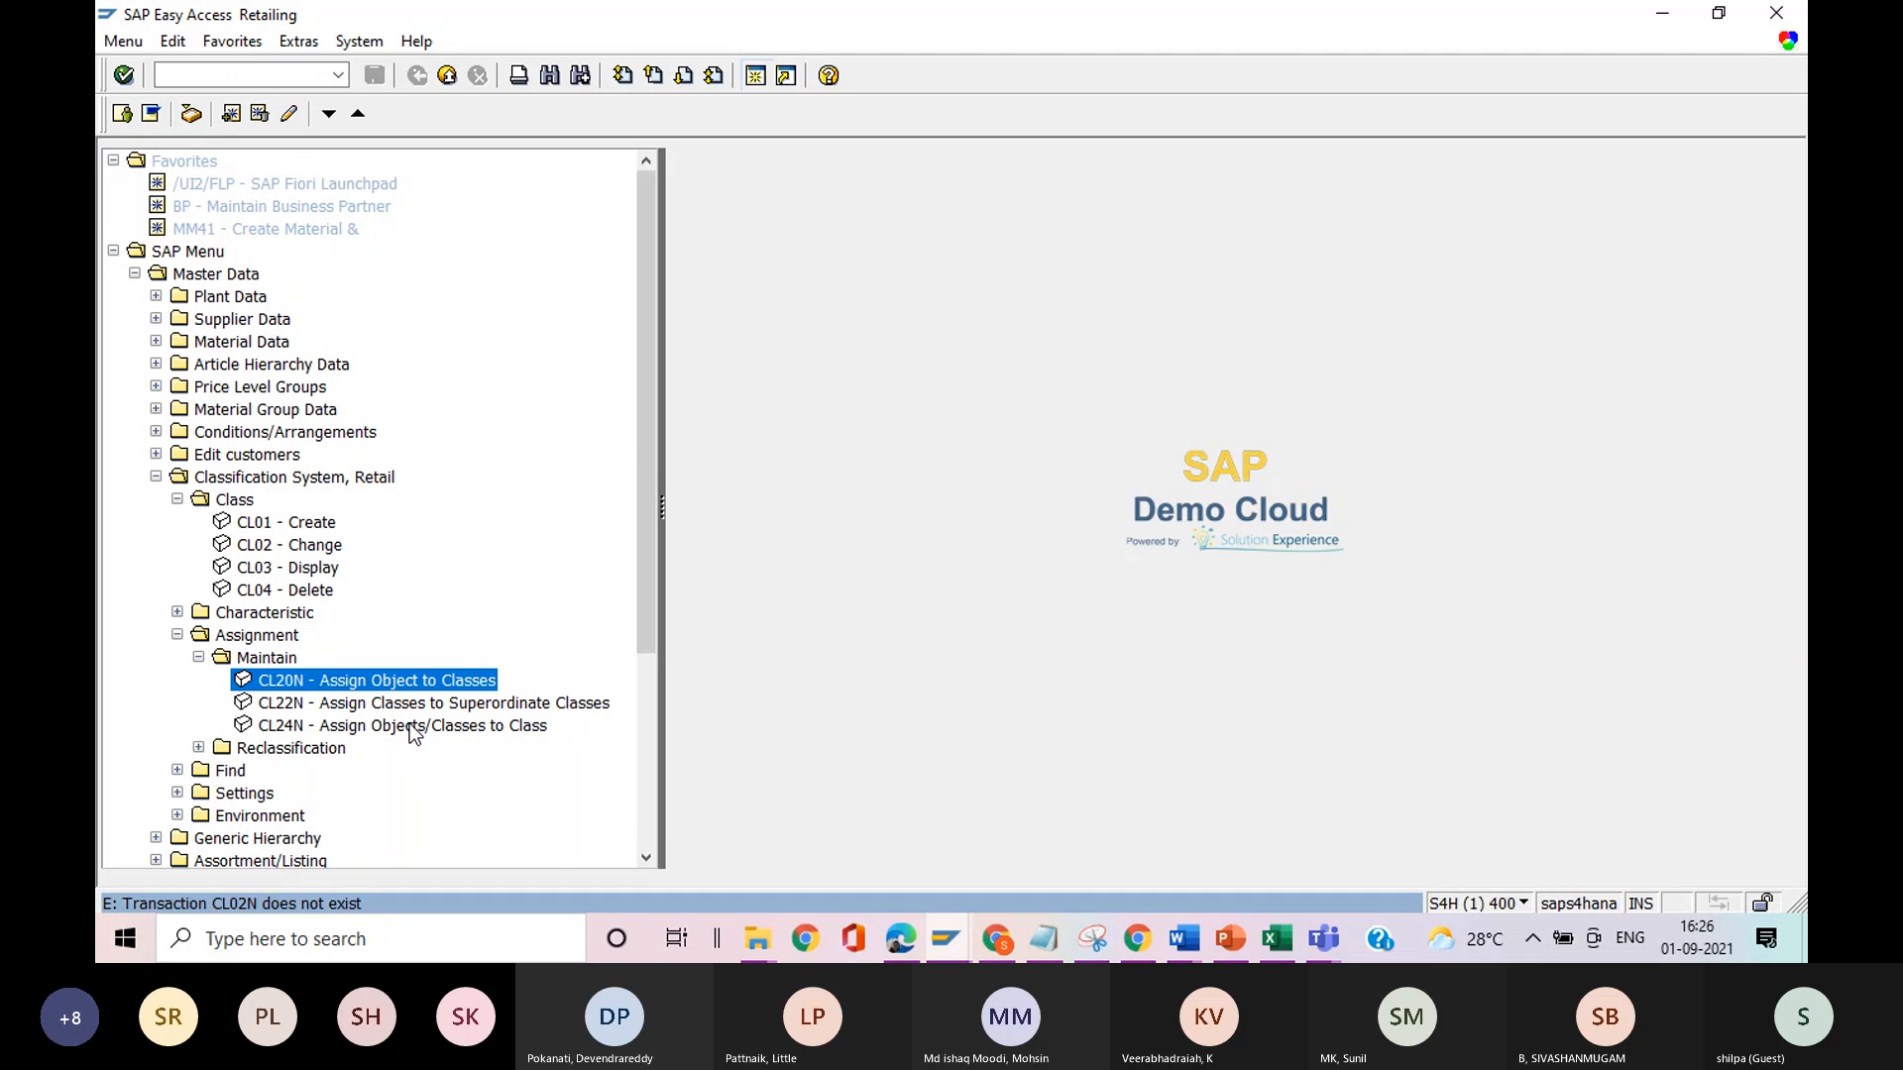
# Look into the Reclassification folder under Assignment in the Classification System, Retail.
pyautogui.click(199, 748)
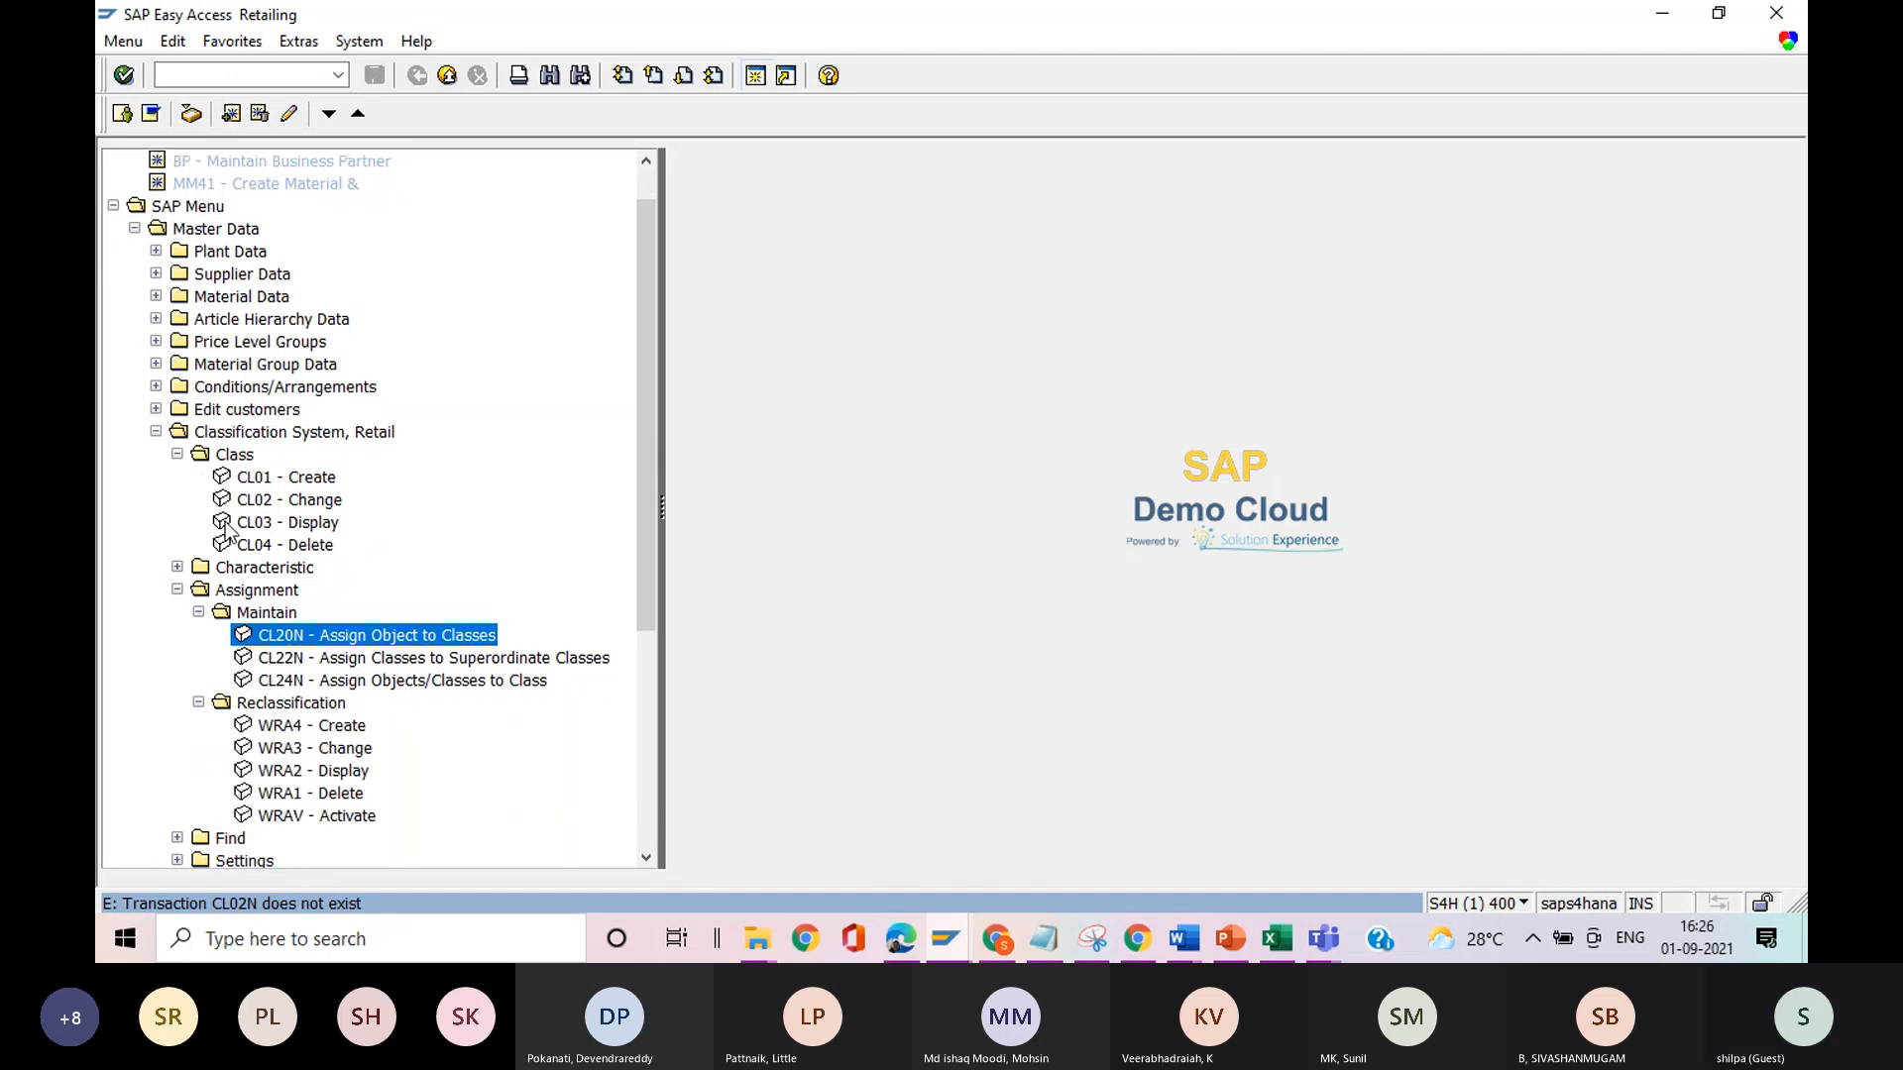
pyautogui.moveTo(653, 365); pyautogui.dragTo(634, 195)
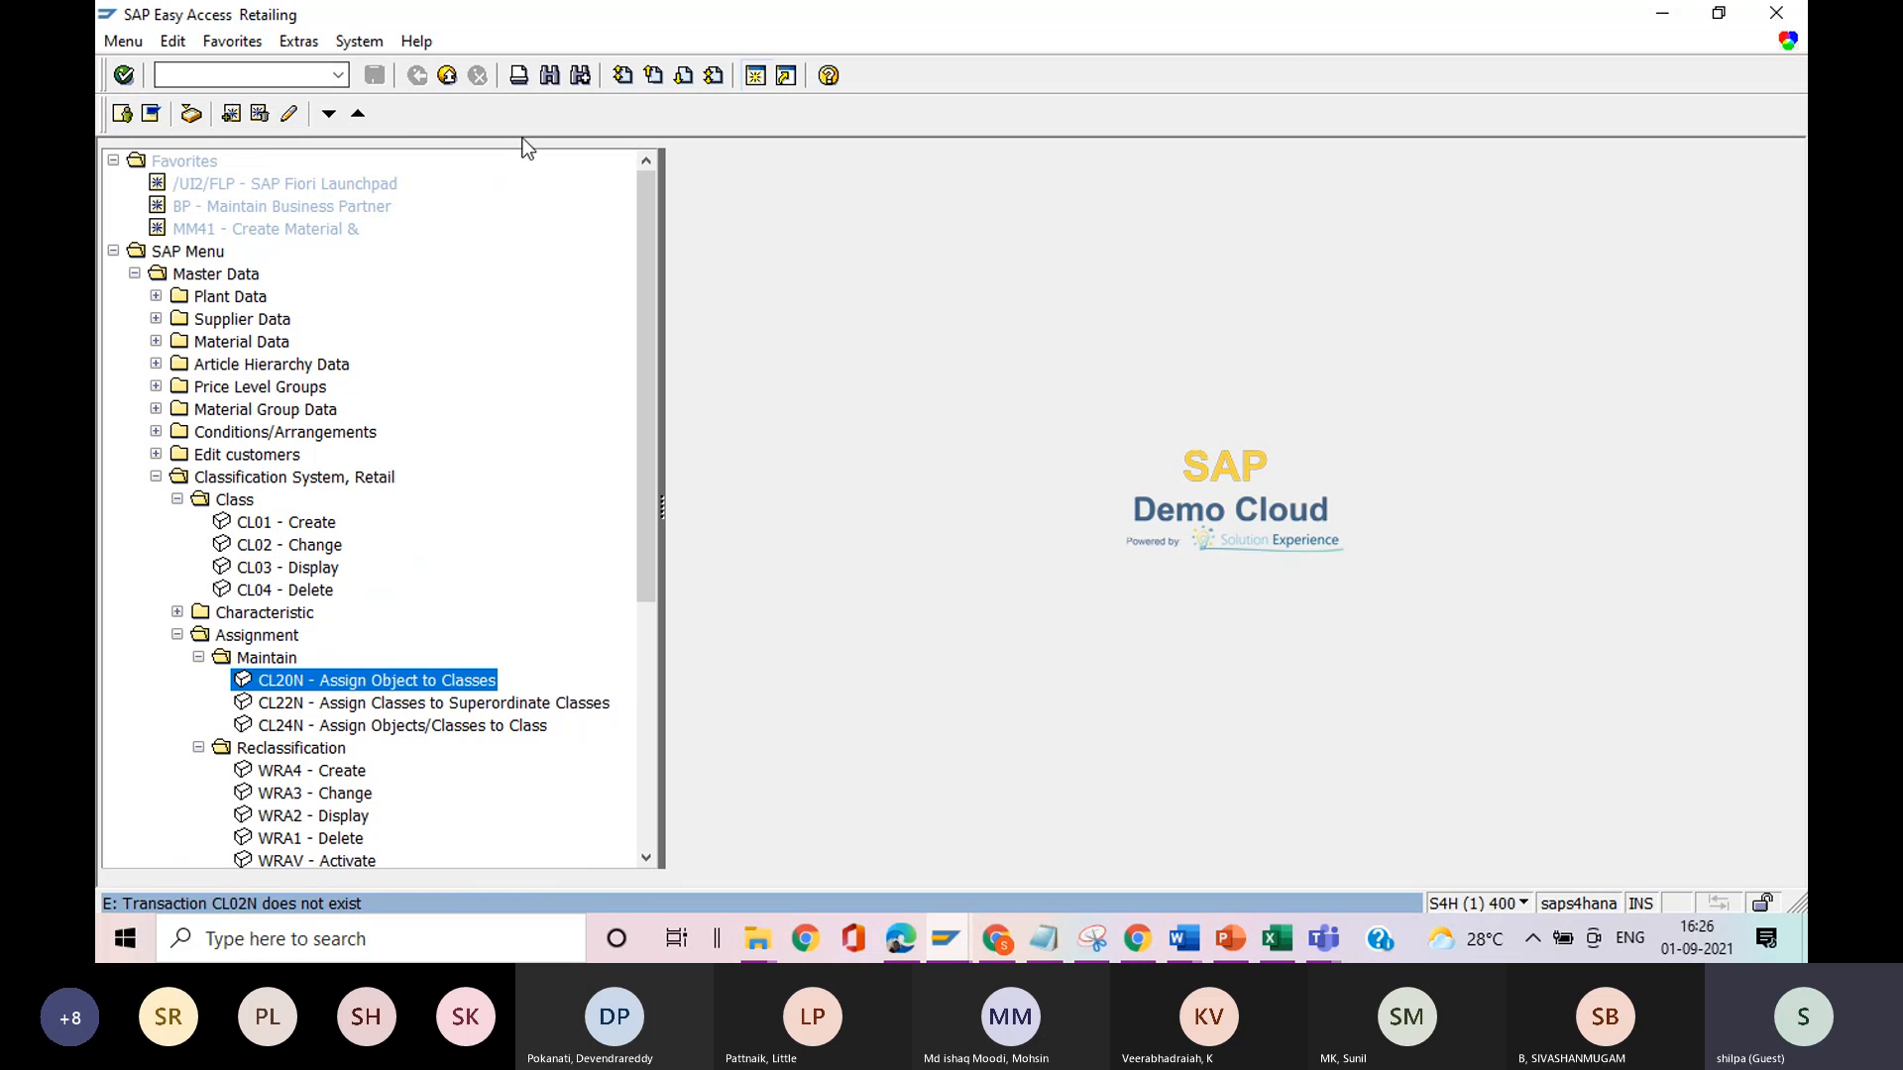
# Switch to Notepad and add the line "grouping of competitors-?" below "sales price calculation schema".
pyautogui.click(1044, 942)
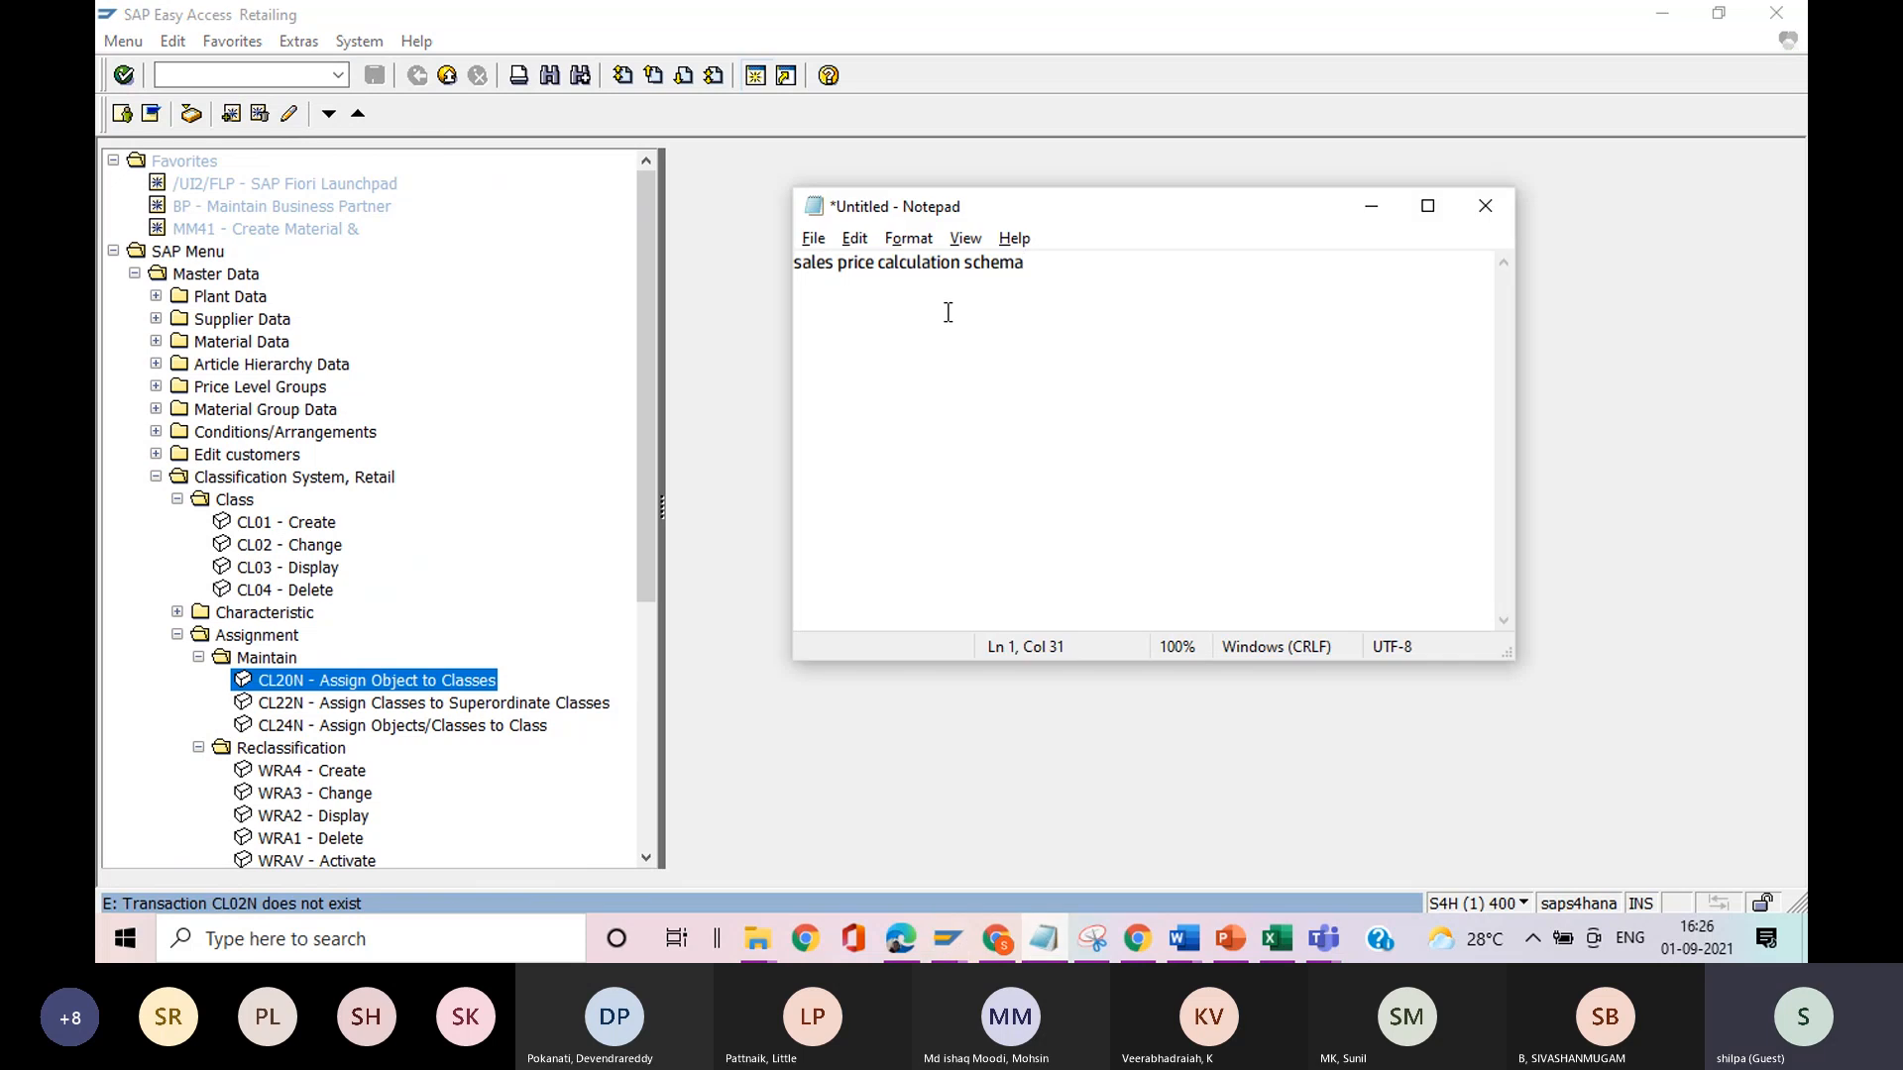
pyautogui.press('Return')
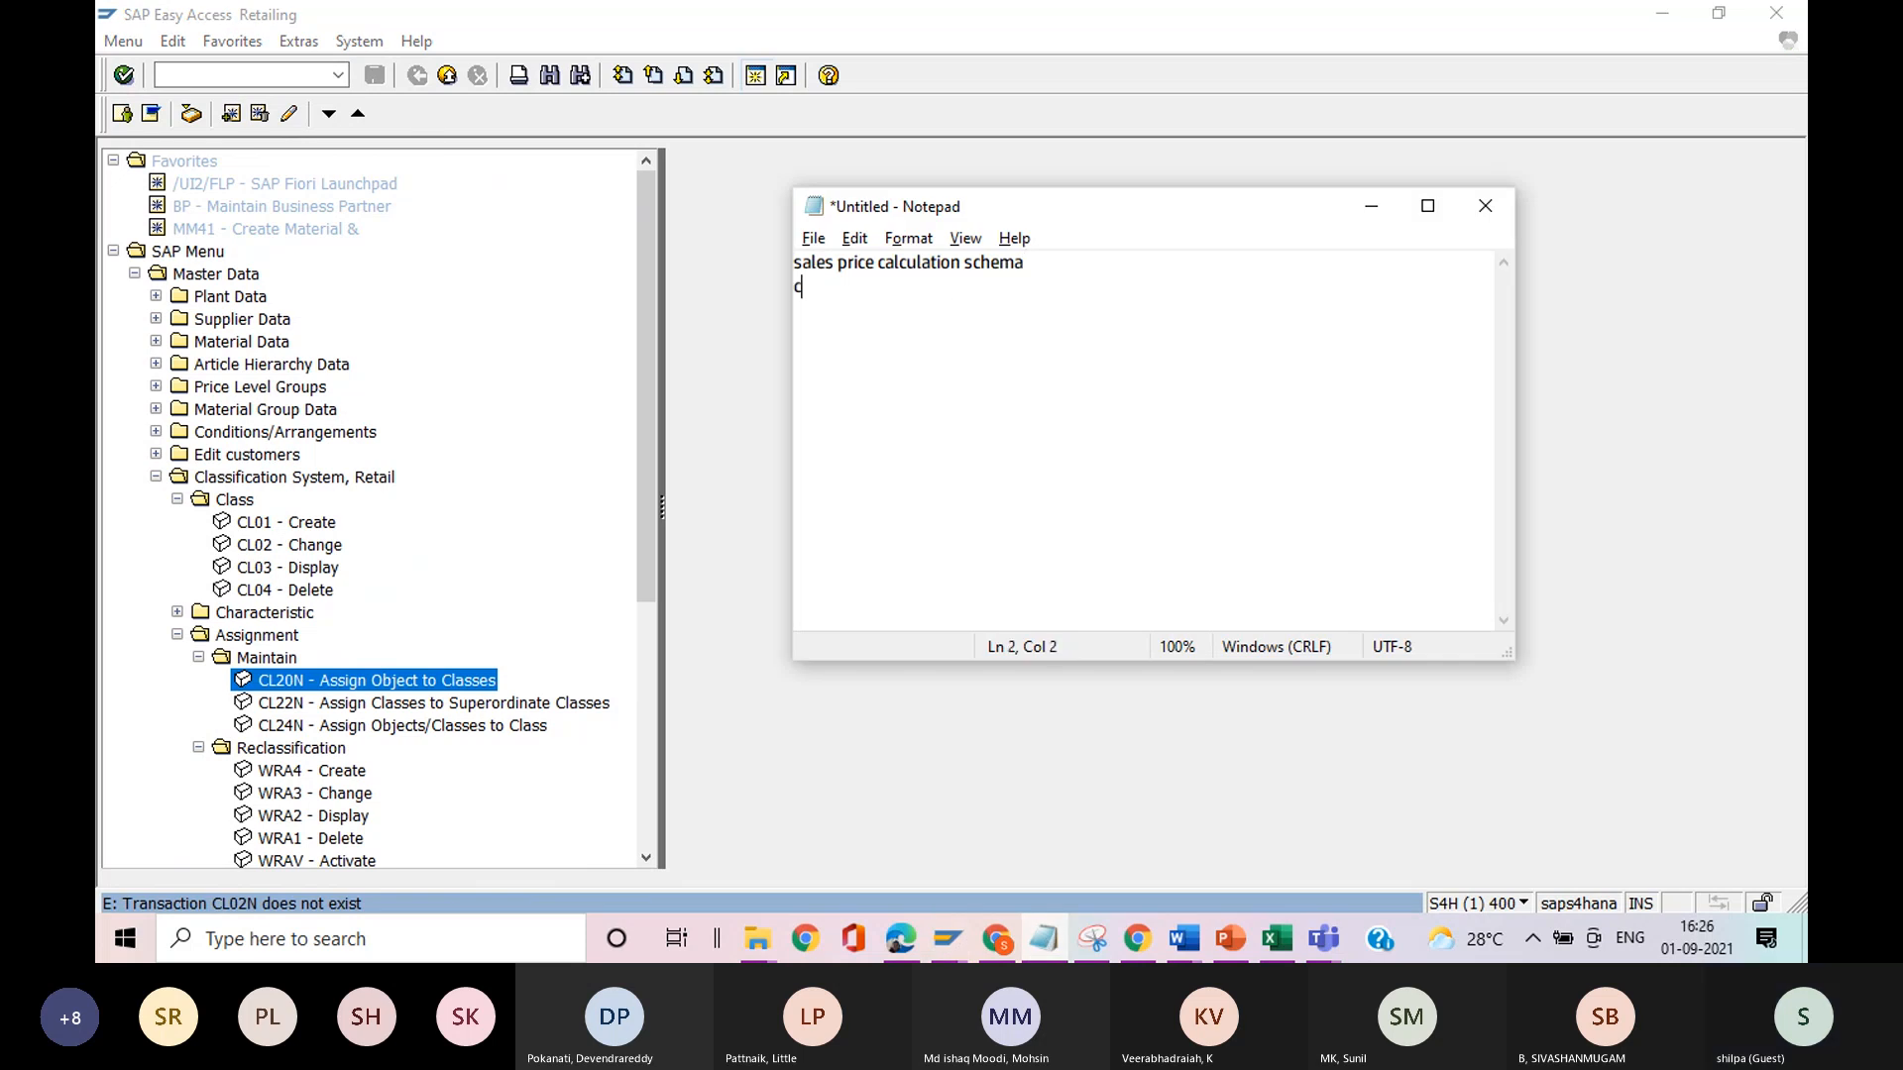
pyautogui.write('grouping of comp')
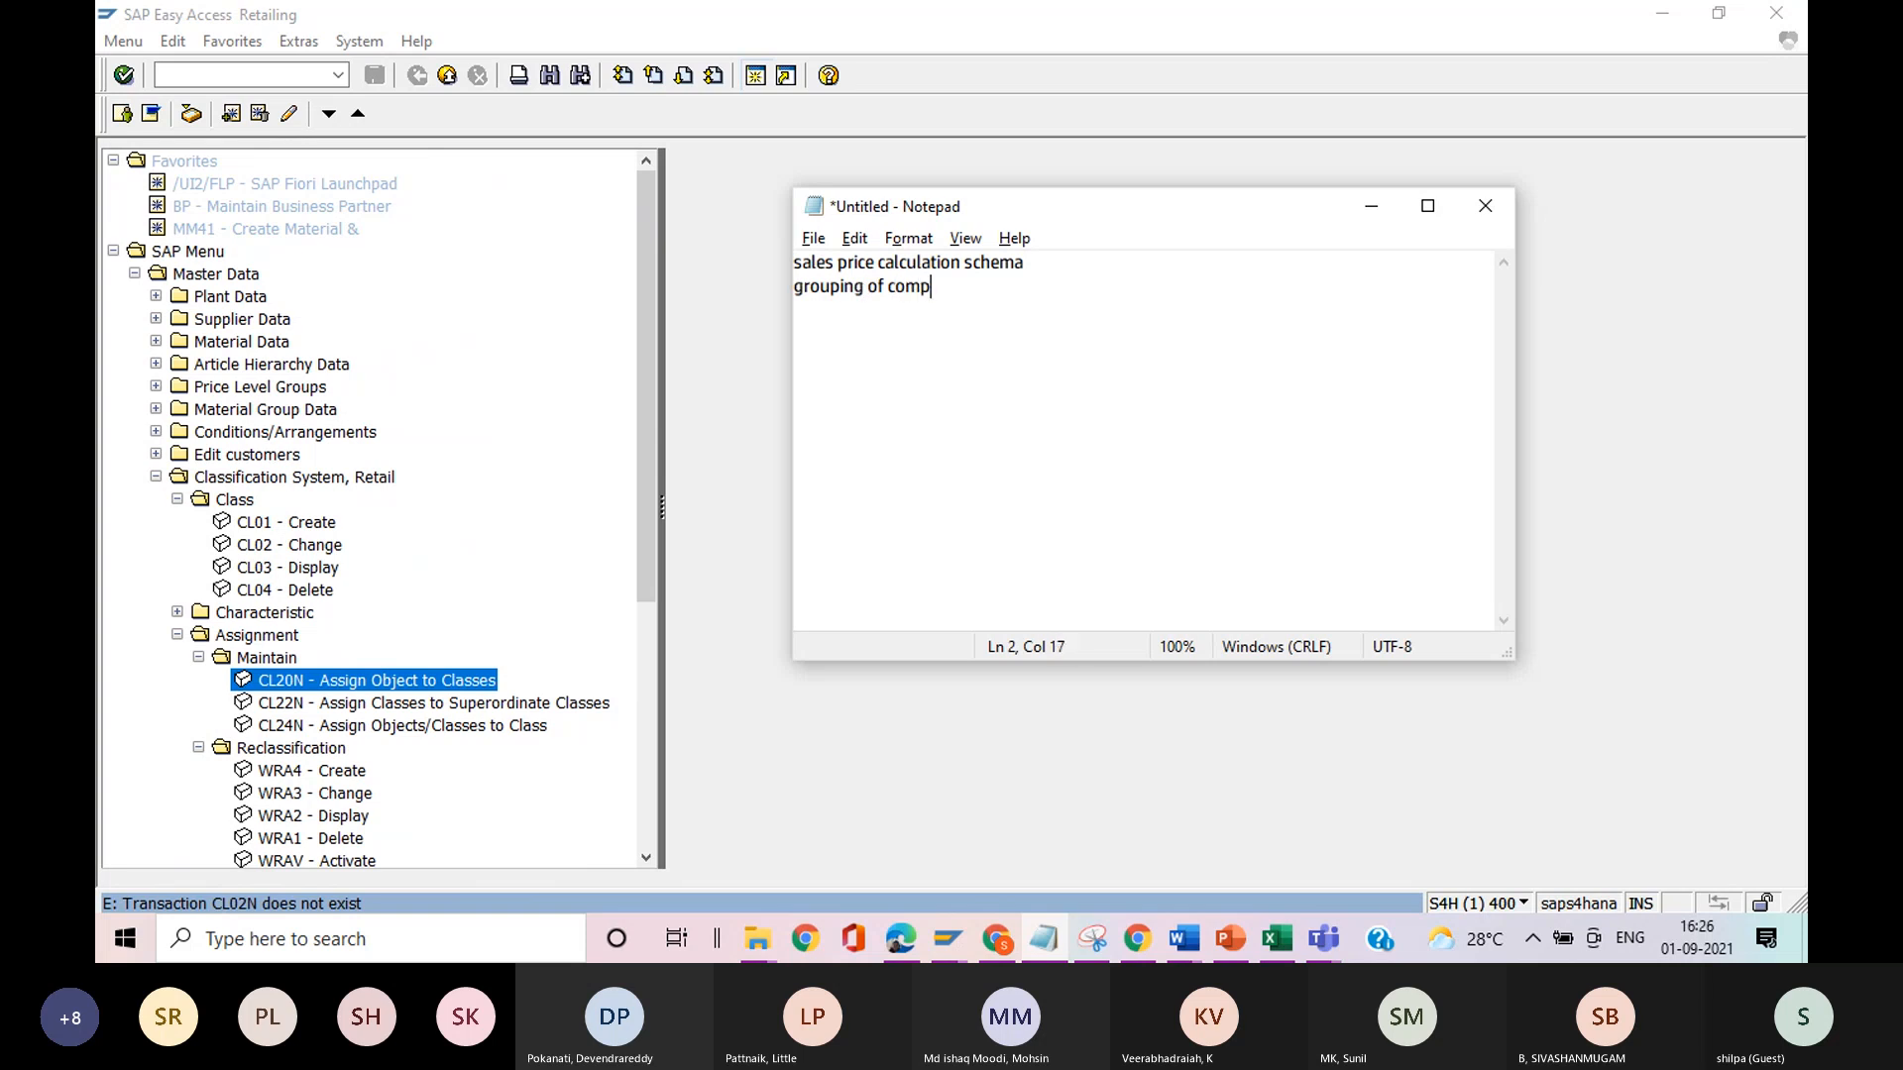
pyautogui.write('etitors')
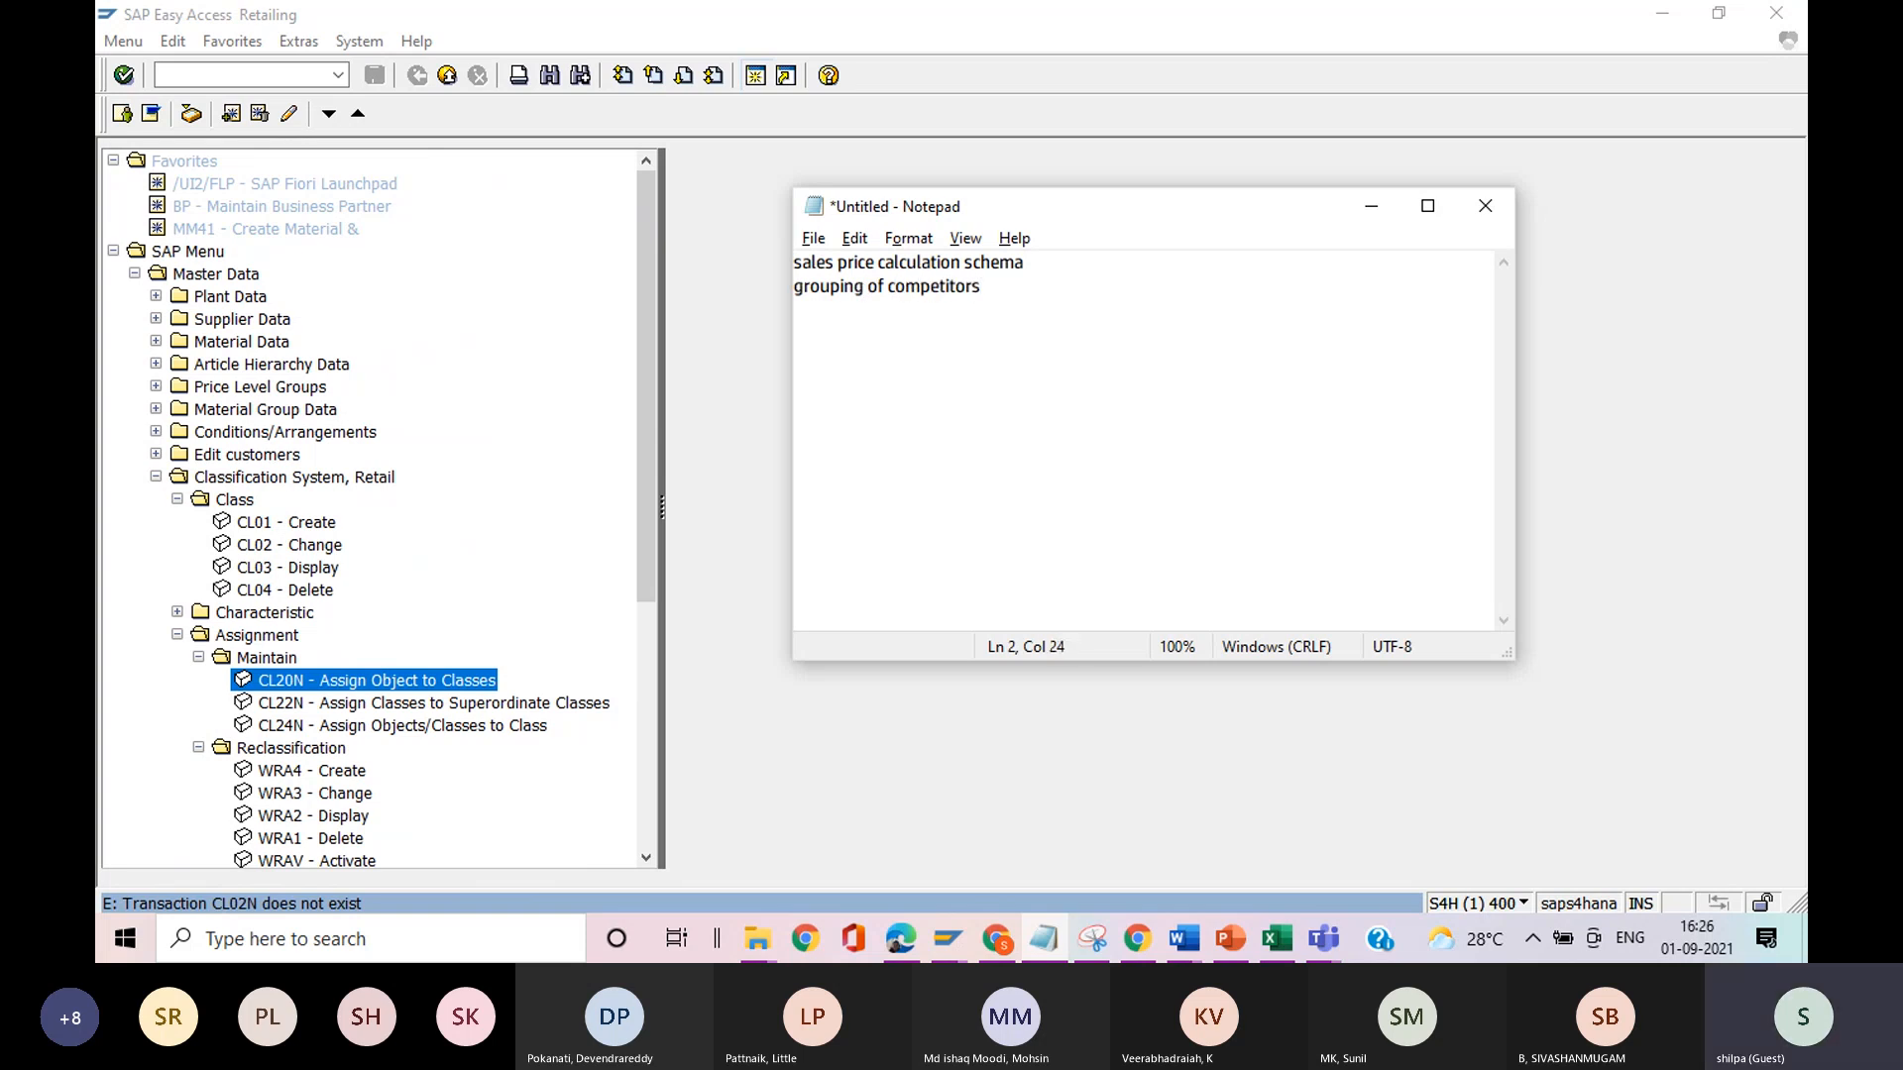
pyautogui.press('Return')
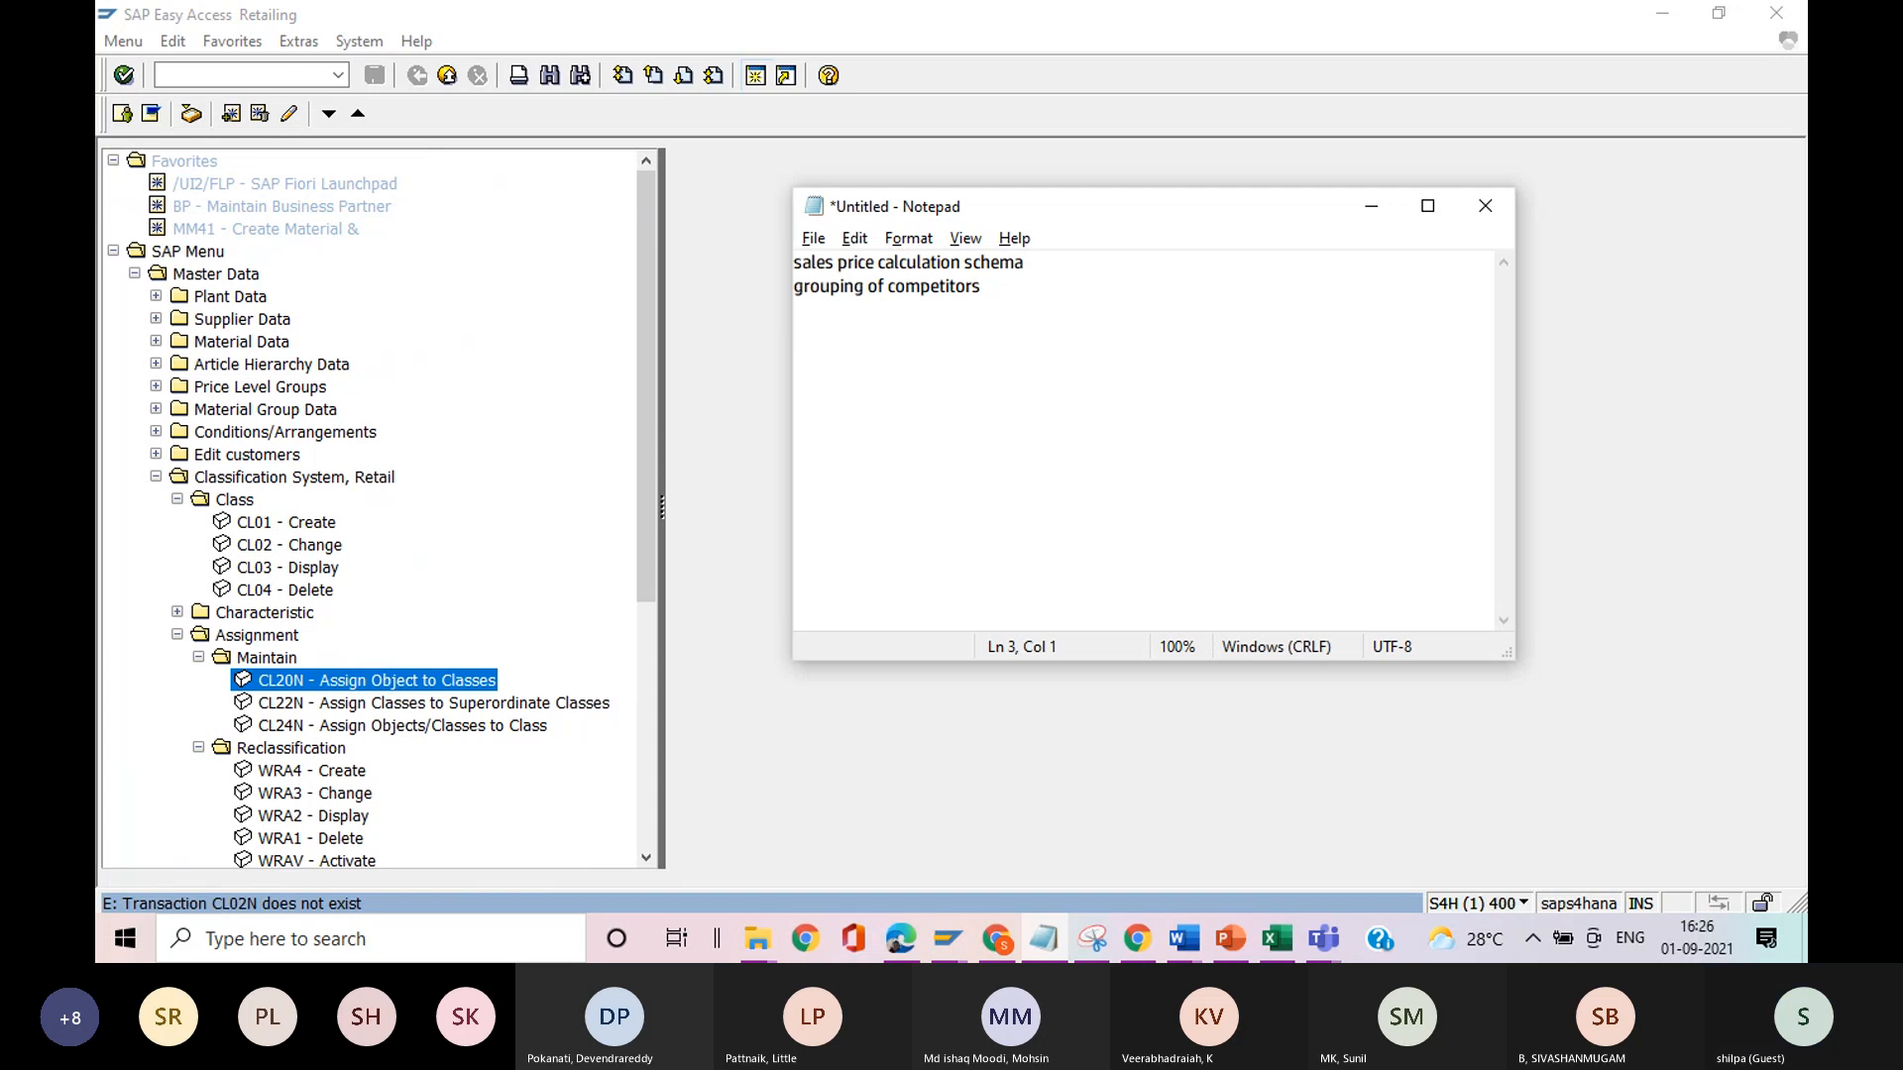
pyautogui.hotkey('alt', 'Tab')
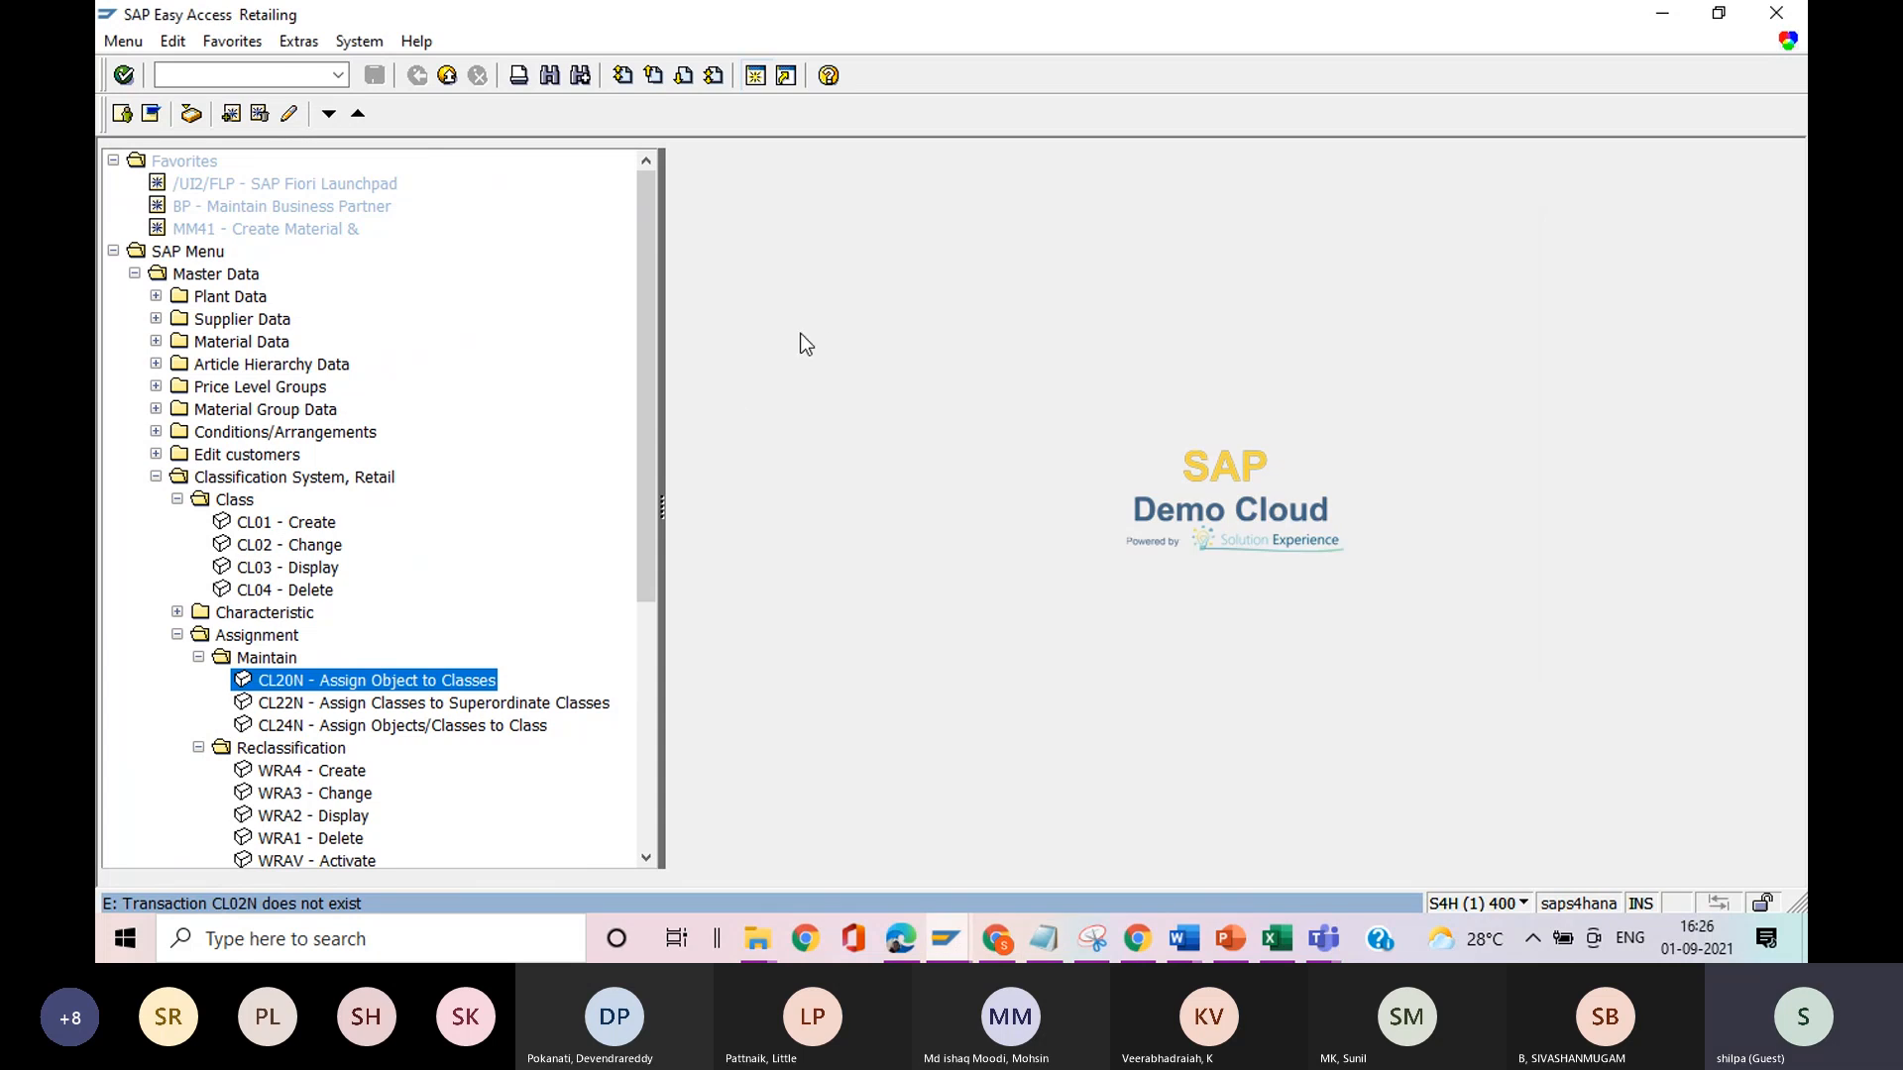
pyautogui.hotkey('alt', 'Tab')
pyautogui.click(990, 288)
pyautogui.write('-')
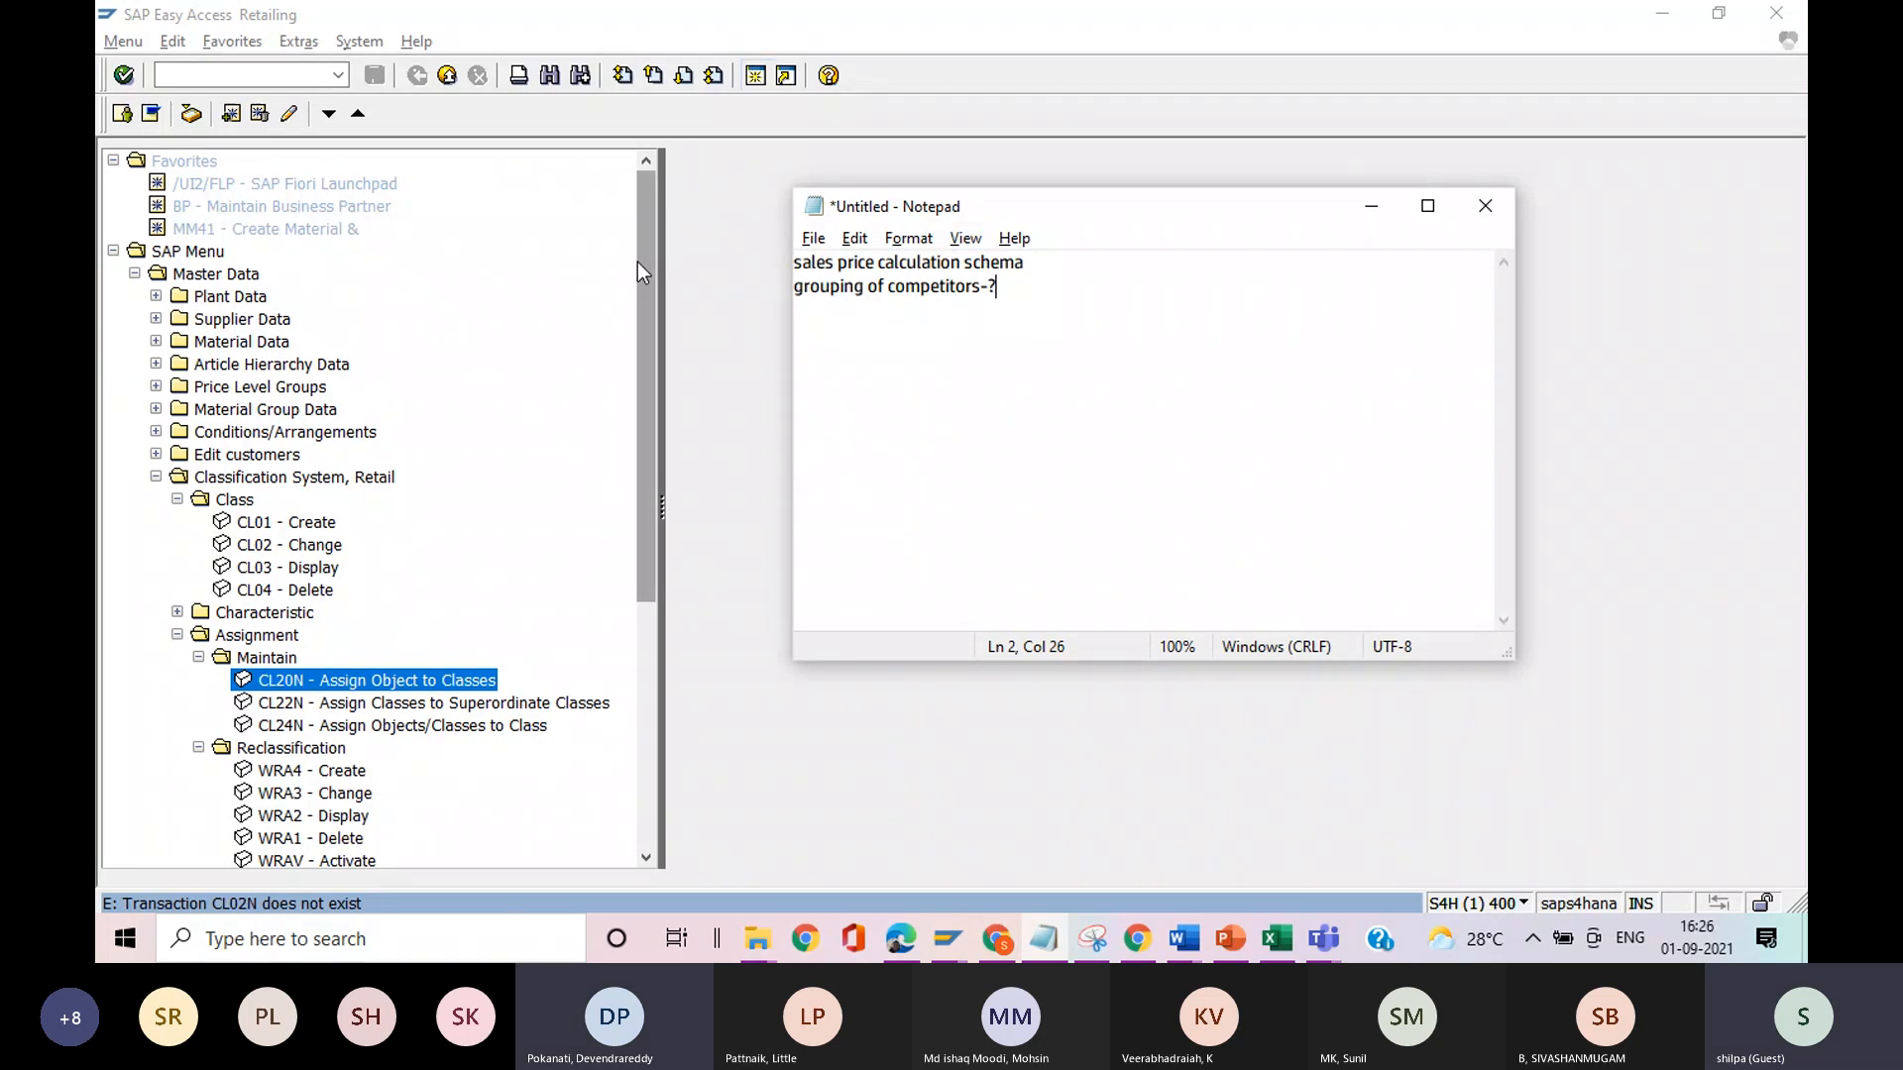
# Switch to SAP and look through the Grouping and Business Partner folders under Edit customers, including the Sales partners and Customer folders.
pyautogui.press('alt')
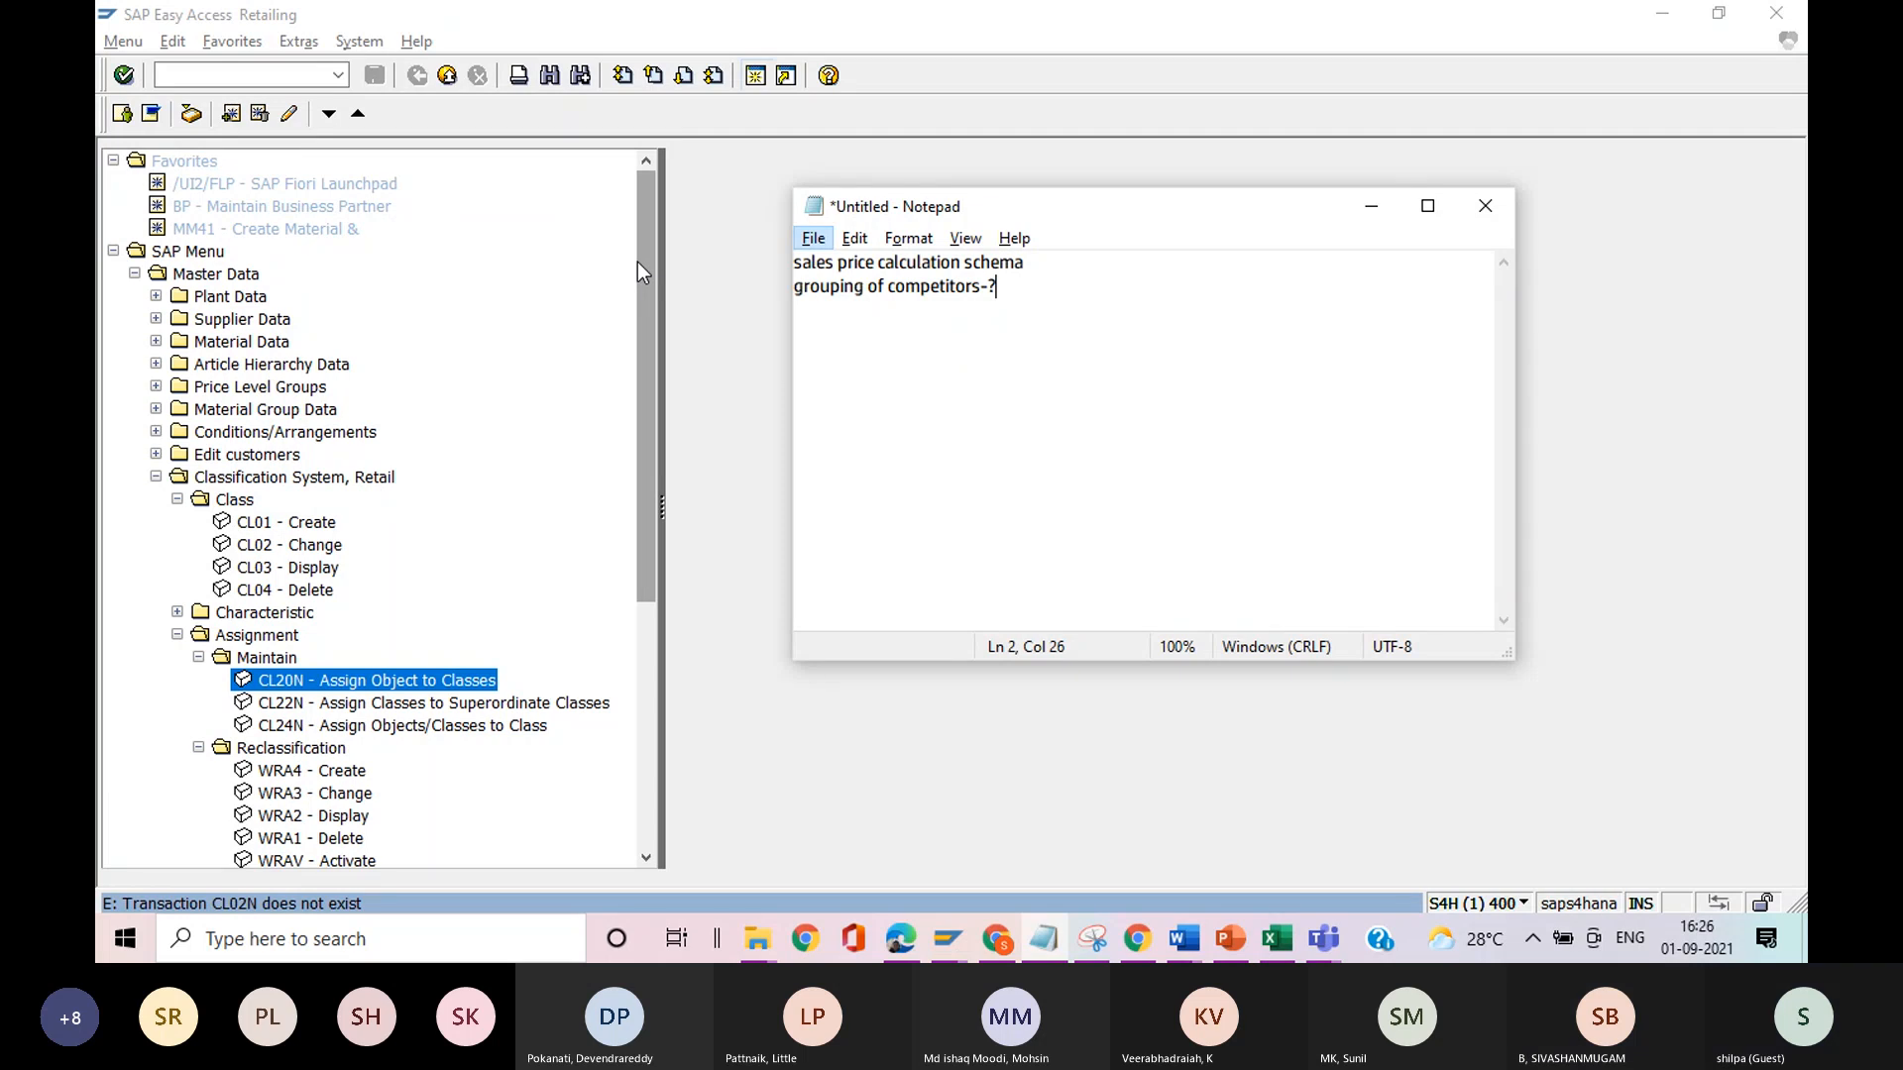
pyautogui.click(155, 454)
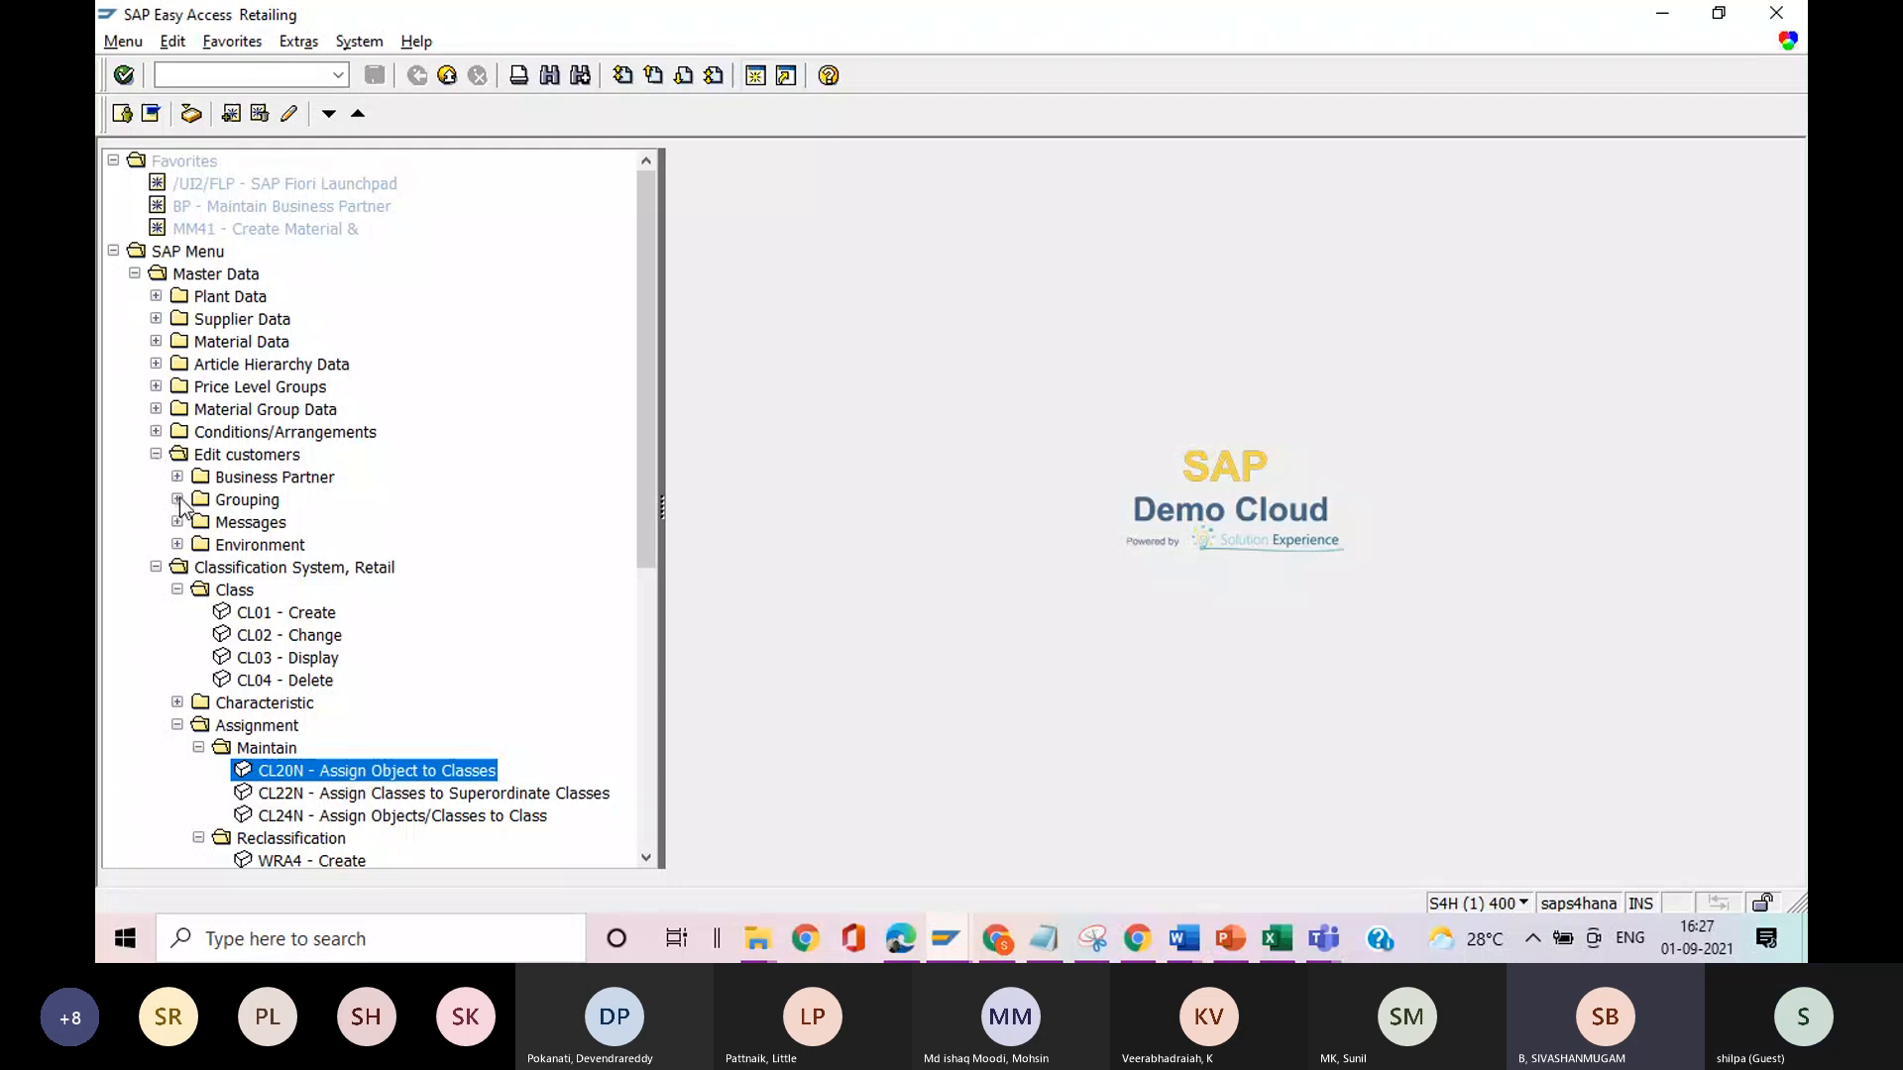
pyautogui.click(177, 500)
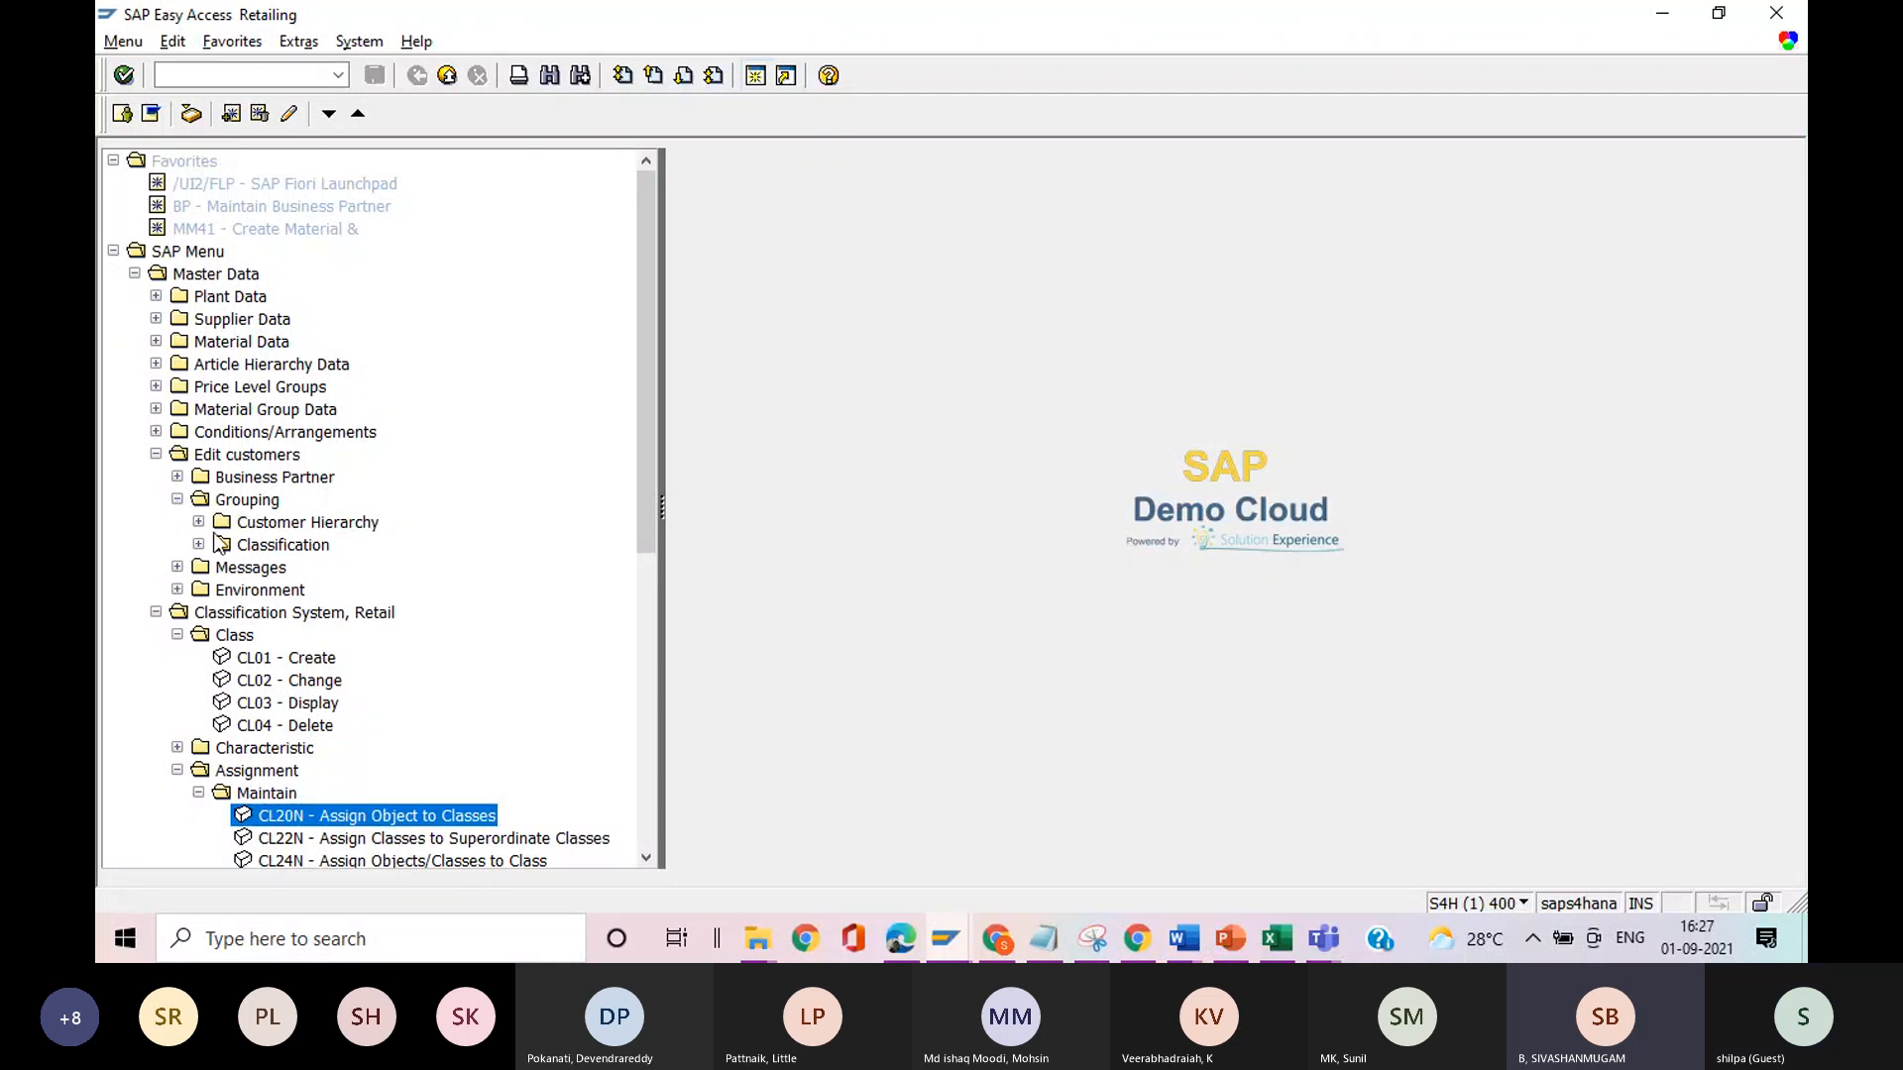
pyautogui.click(177, 477)
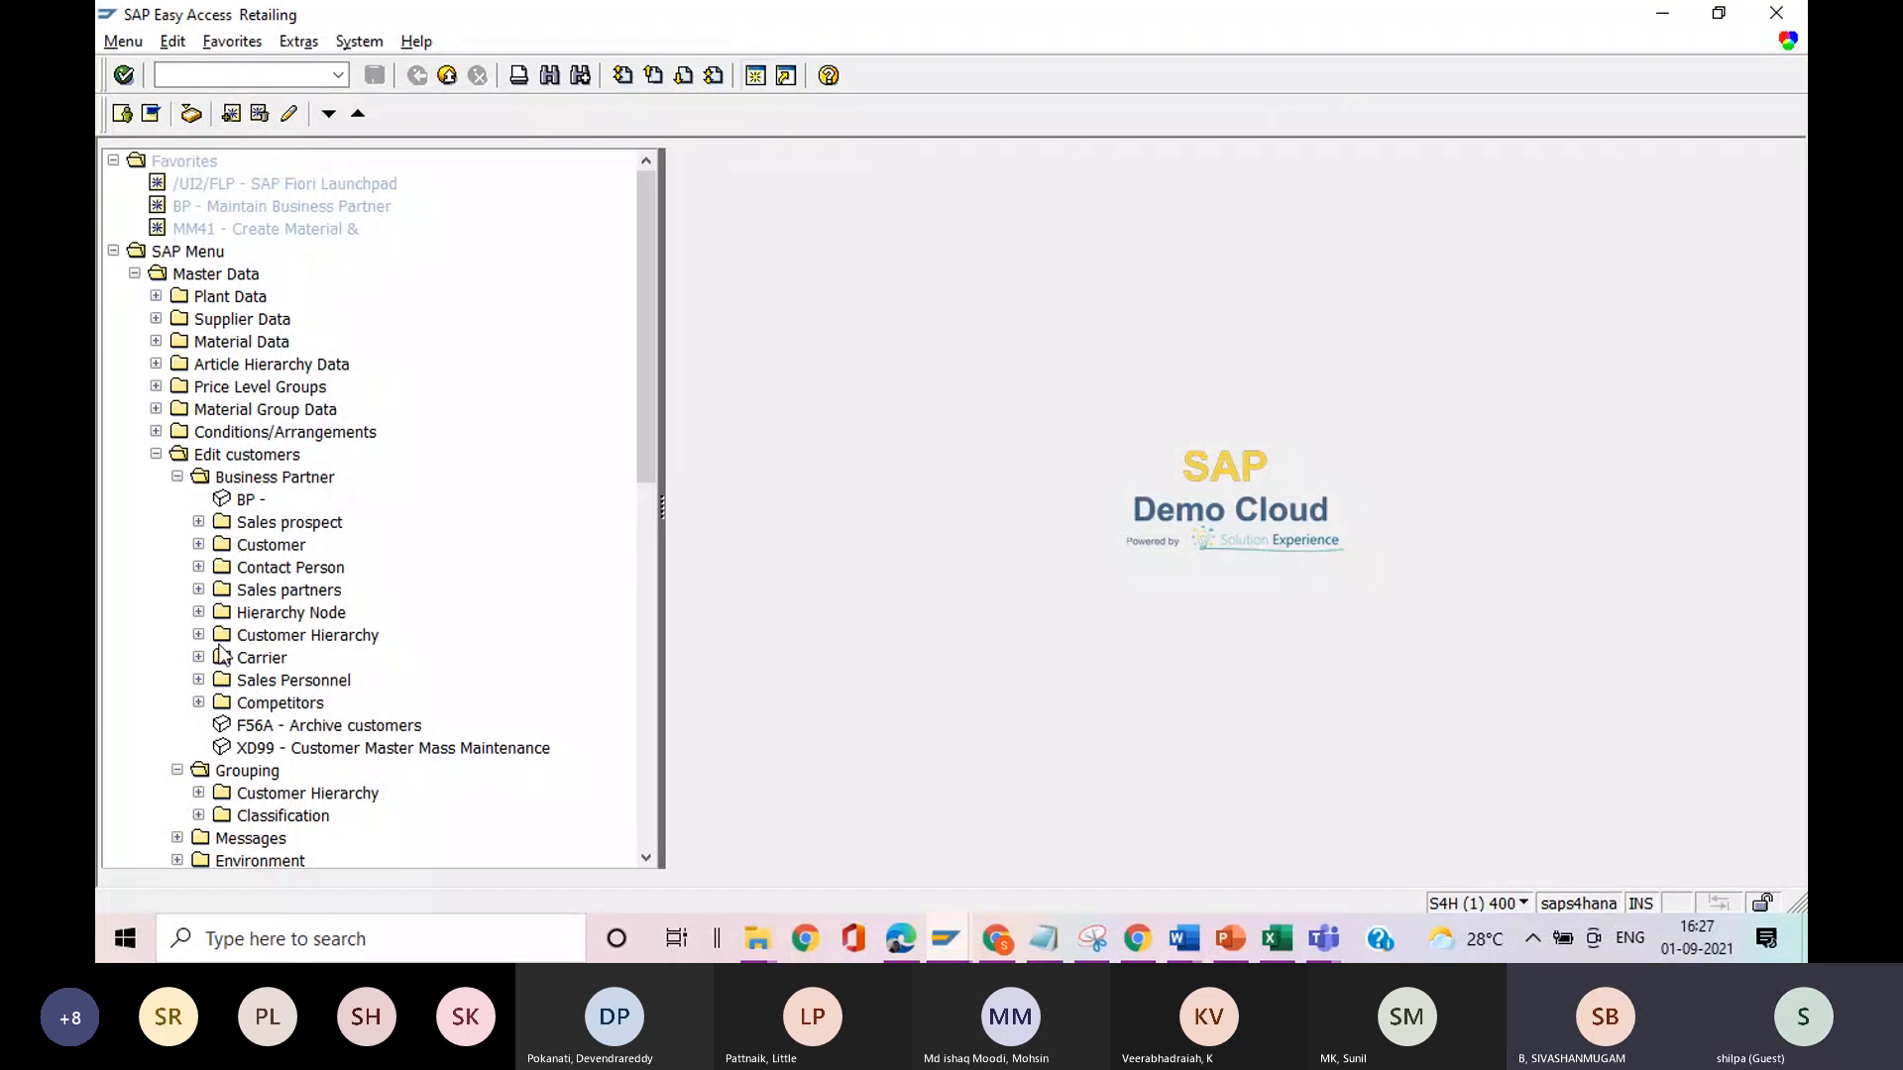
pyautogui.click(199, 591)
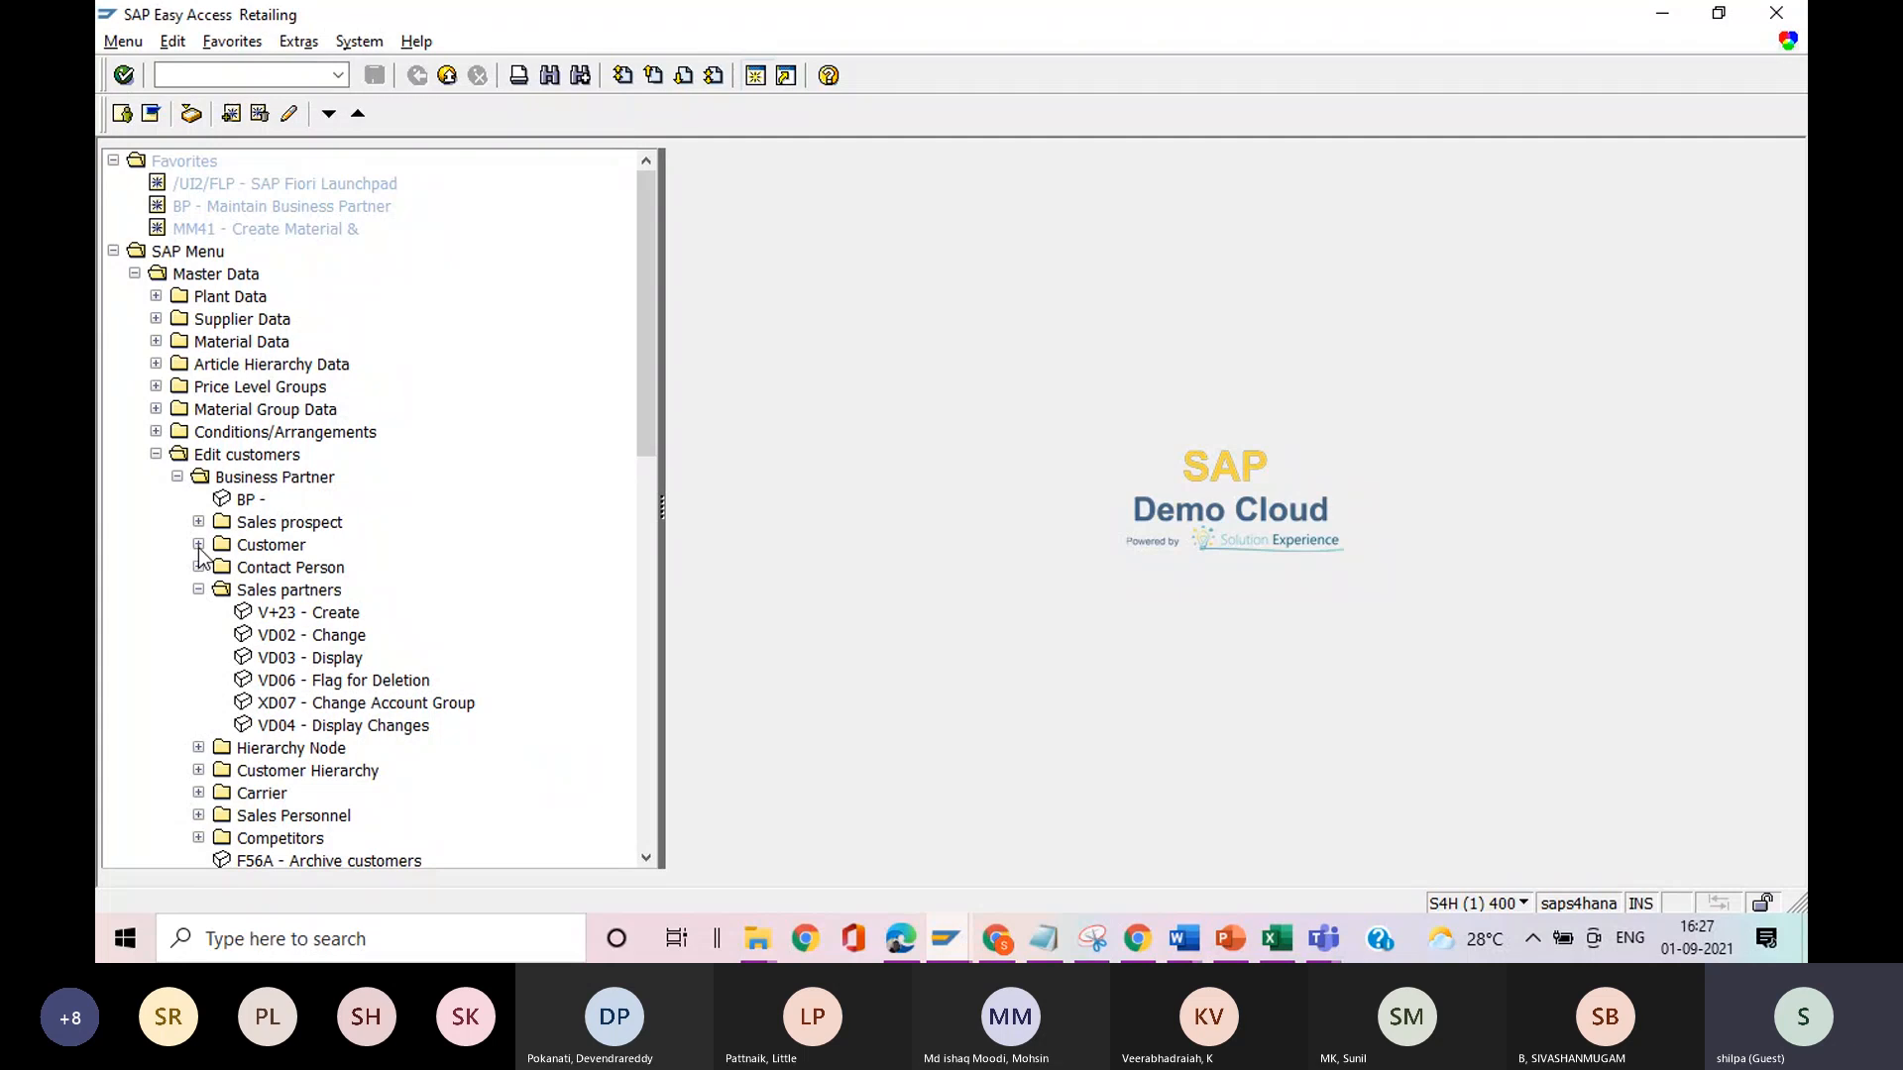
pyautogui.click(199, 545)
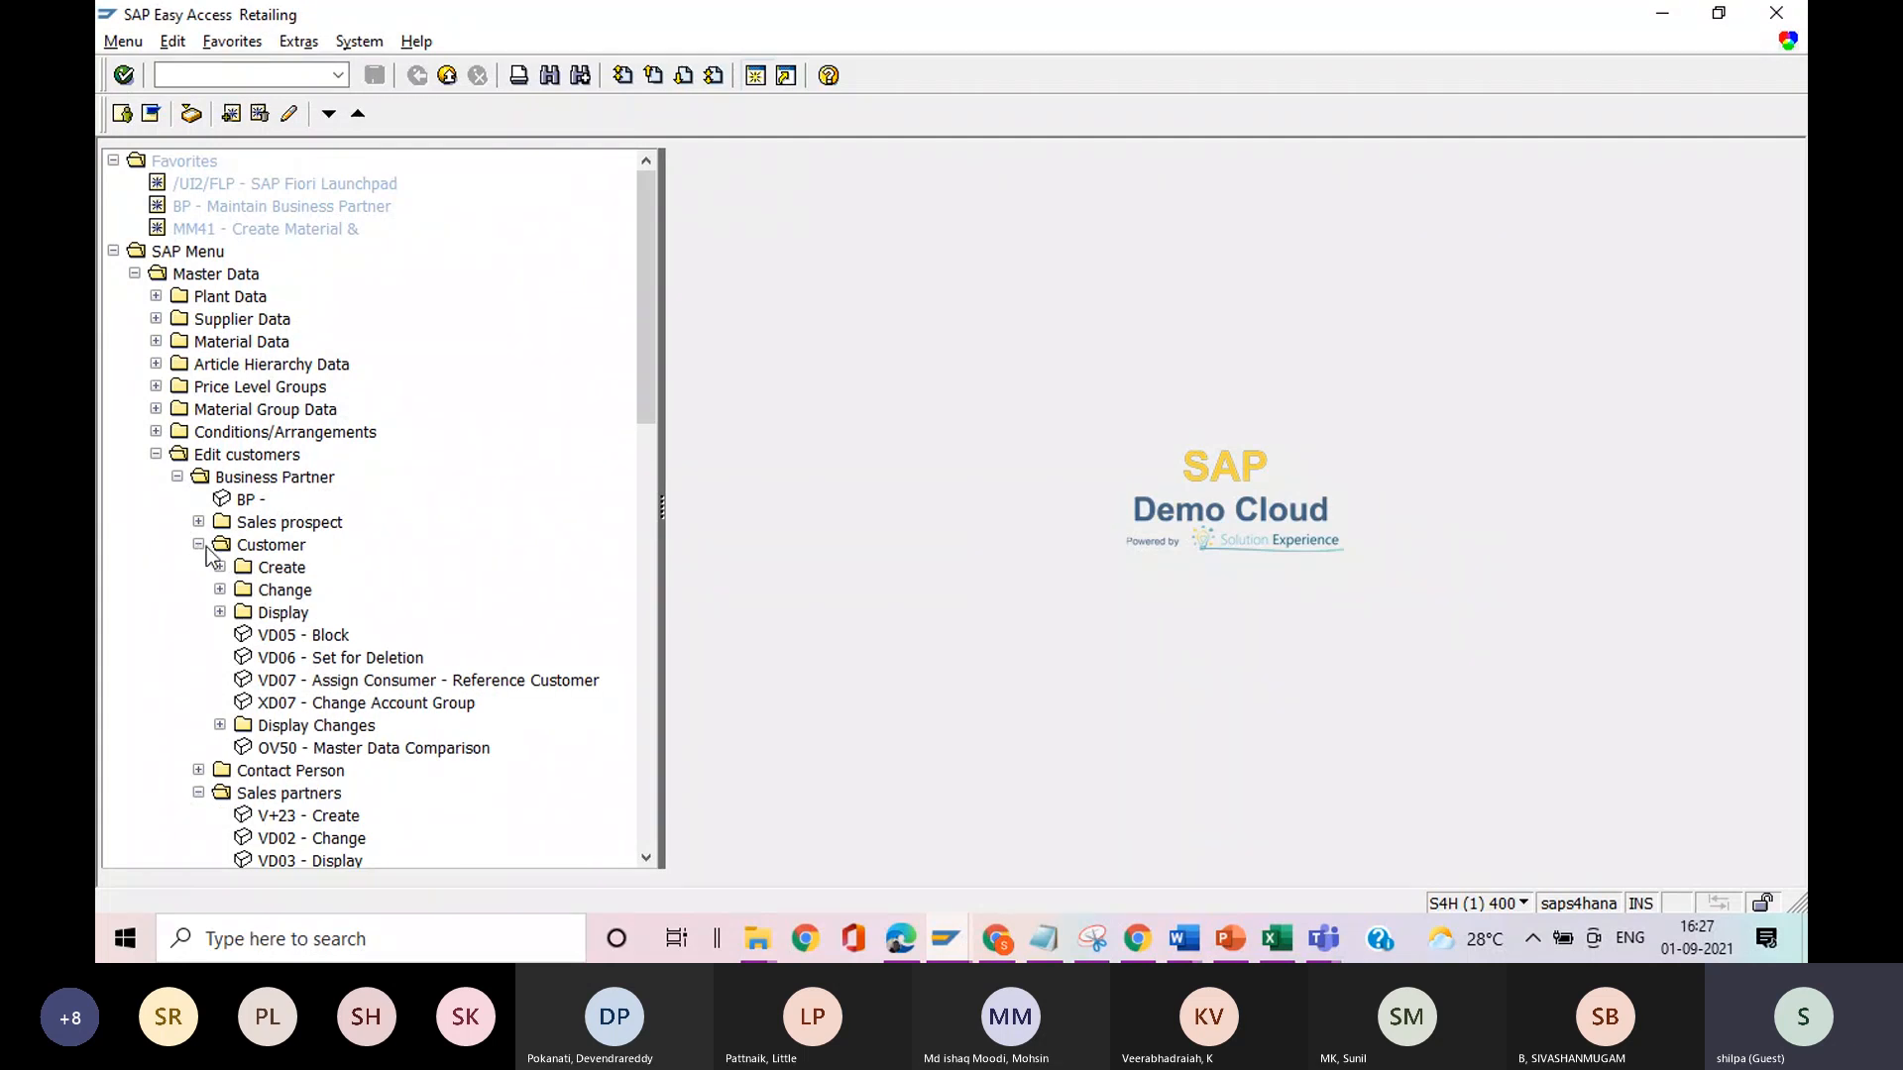
pyautogui.click(199, 546)
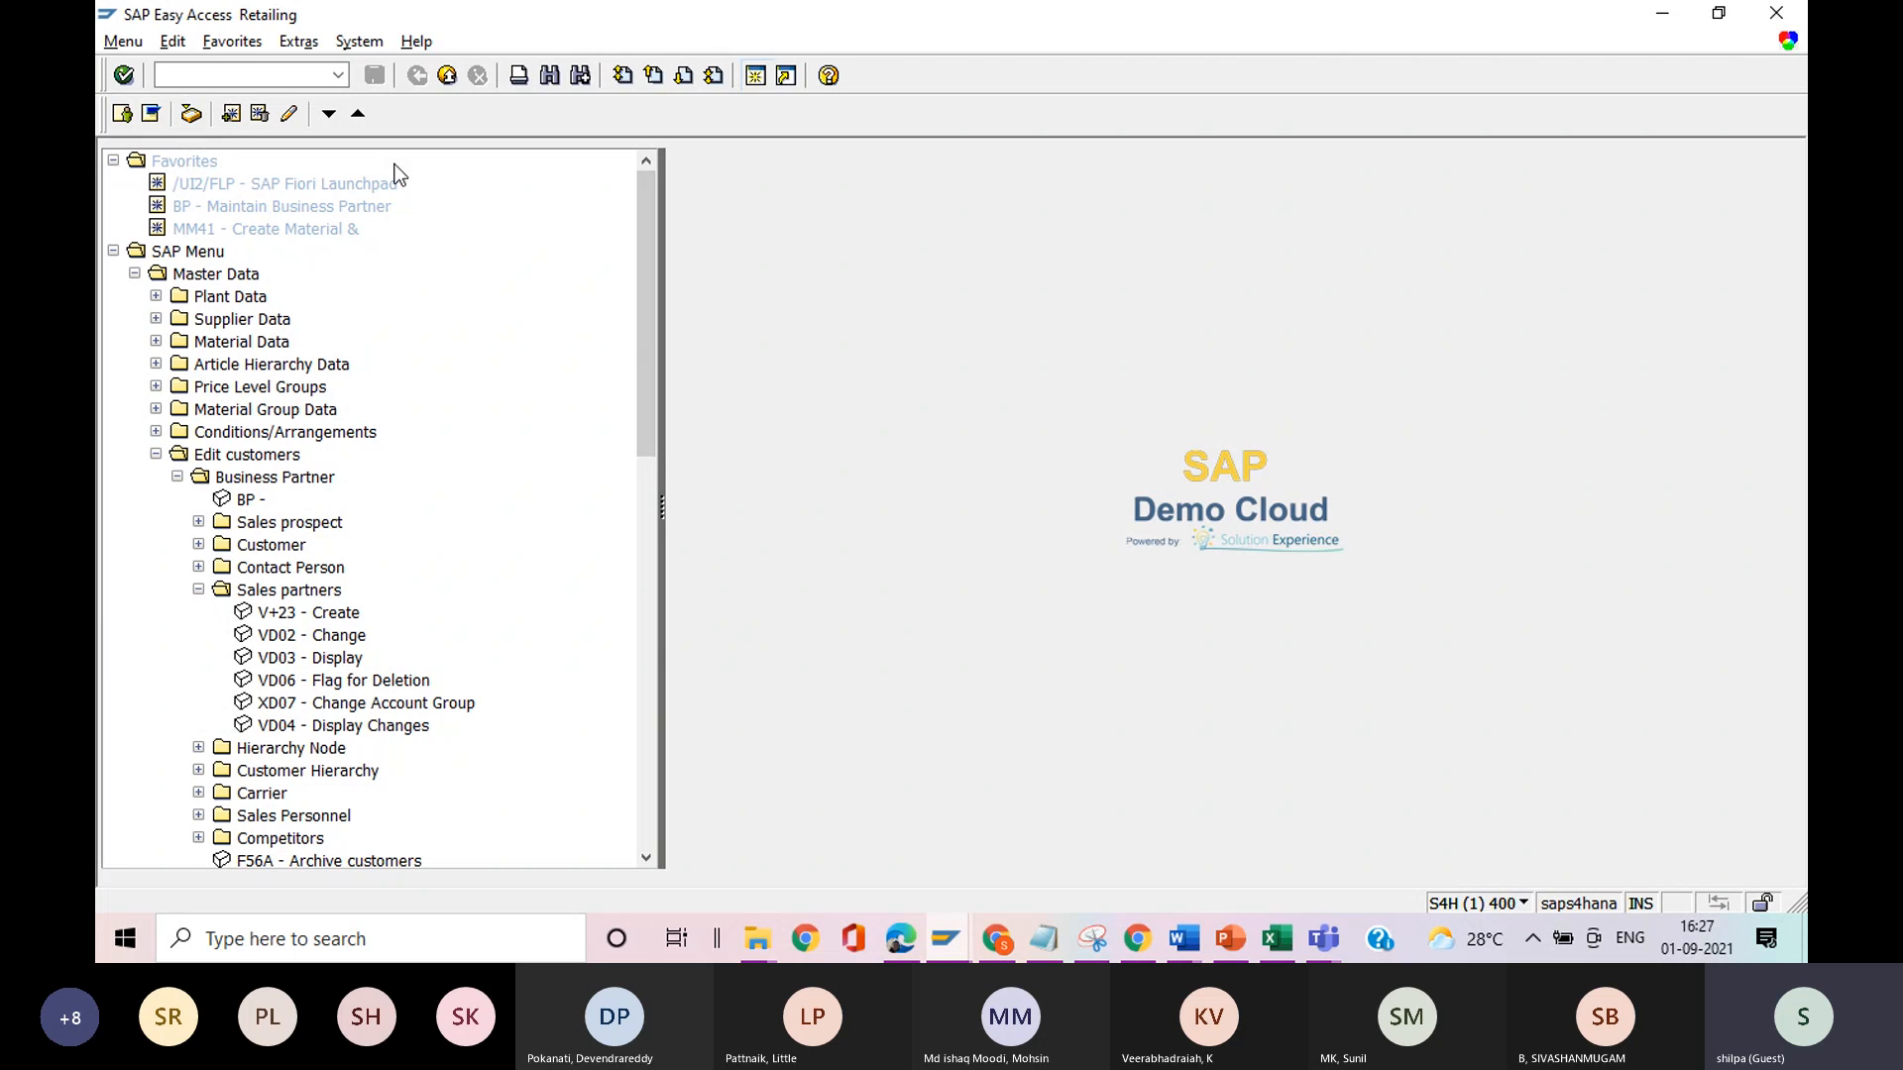
# Switch to Notepad and, after a blank line, add the note "1. create your competitors as customers say x and Y (BP)".
pyautogui.click(1049, 941)
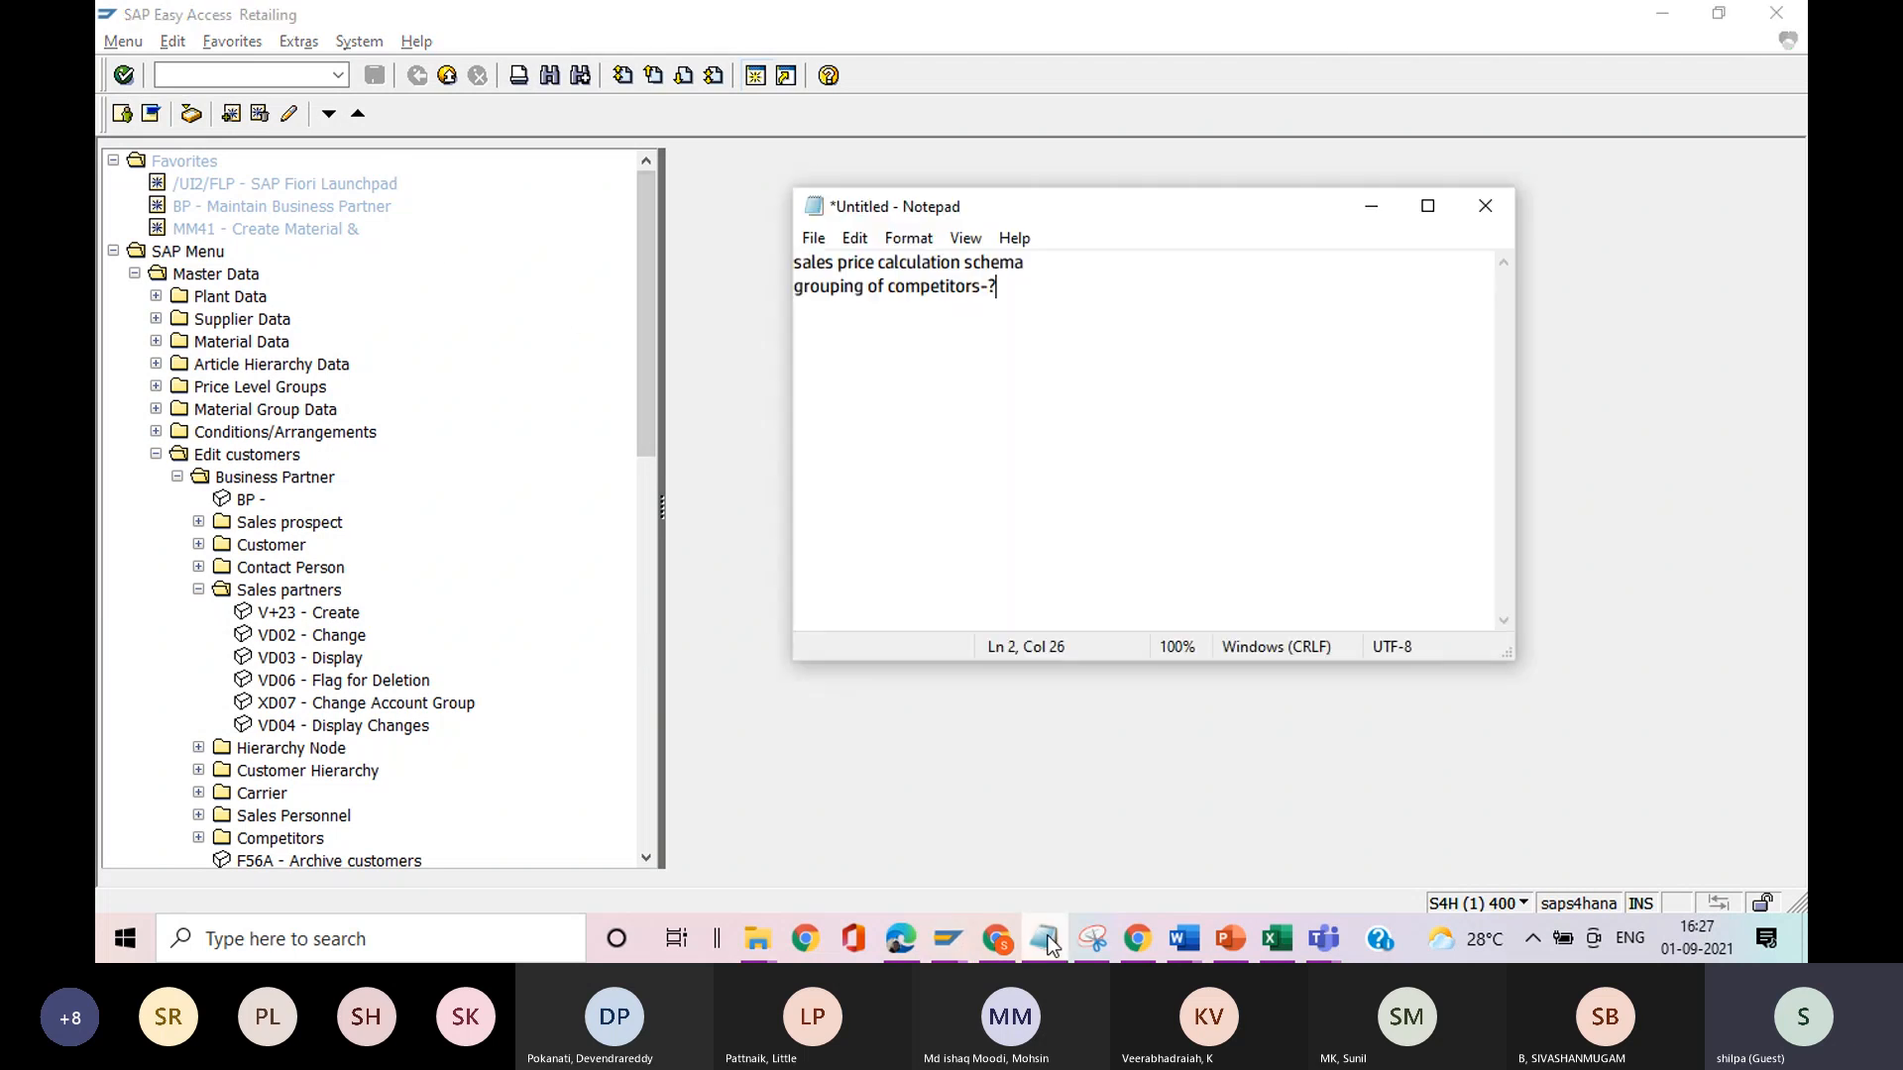
pyautogui.press('Return')
pyautogui.press('Return')
pyautogui.write('1. create your cus')
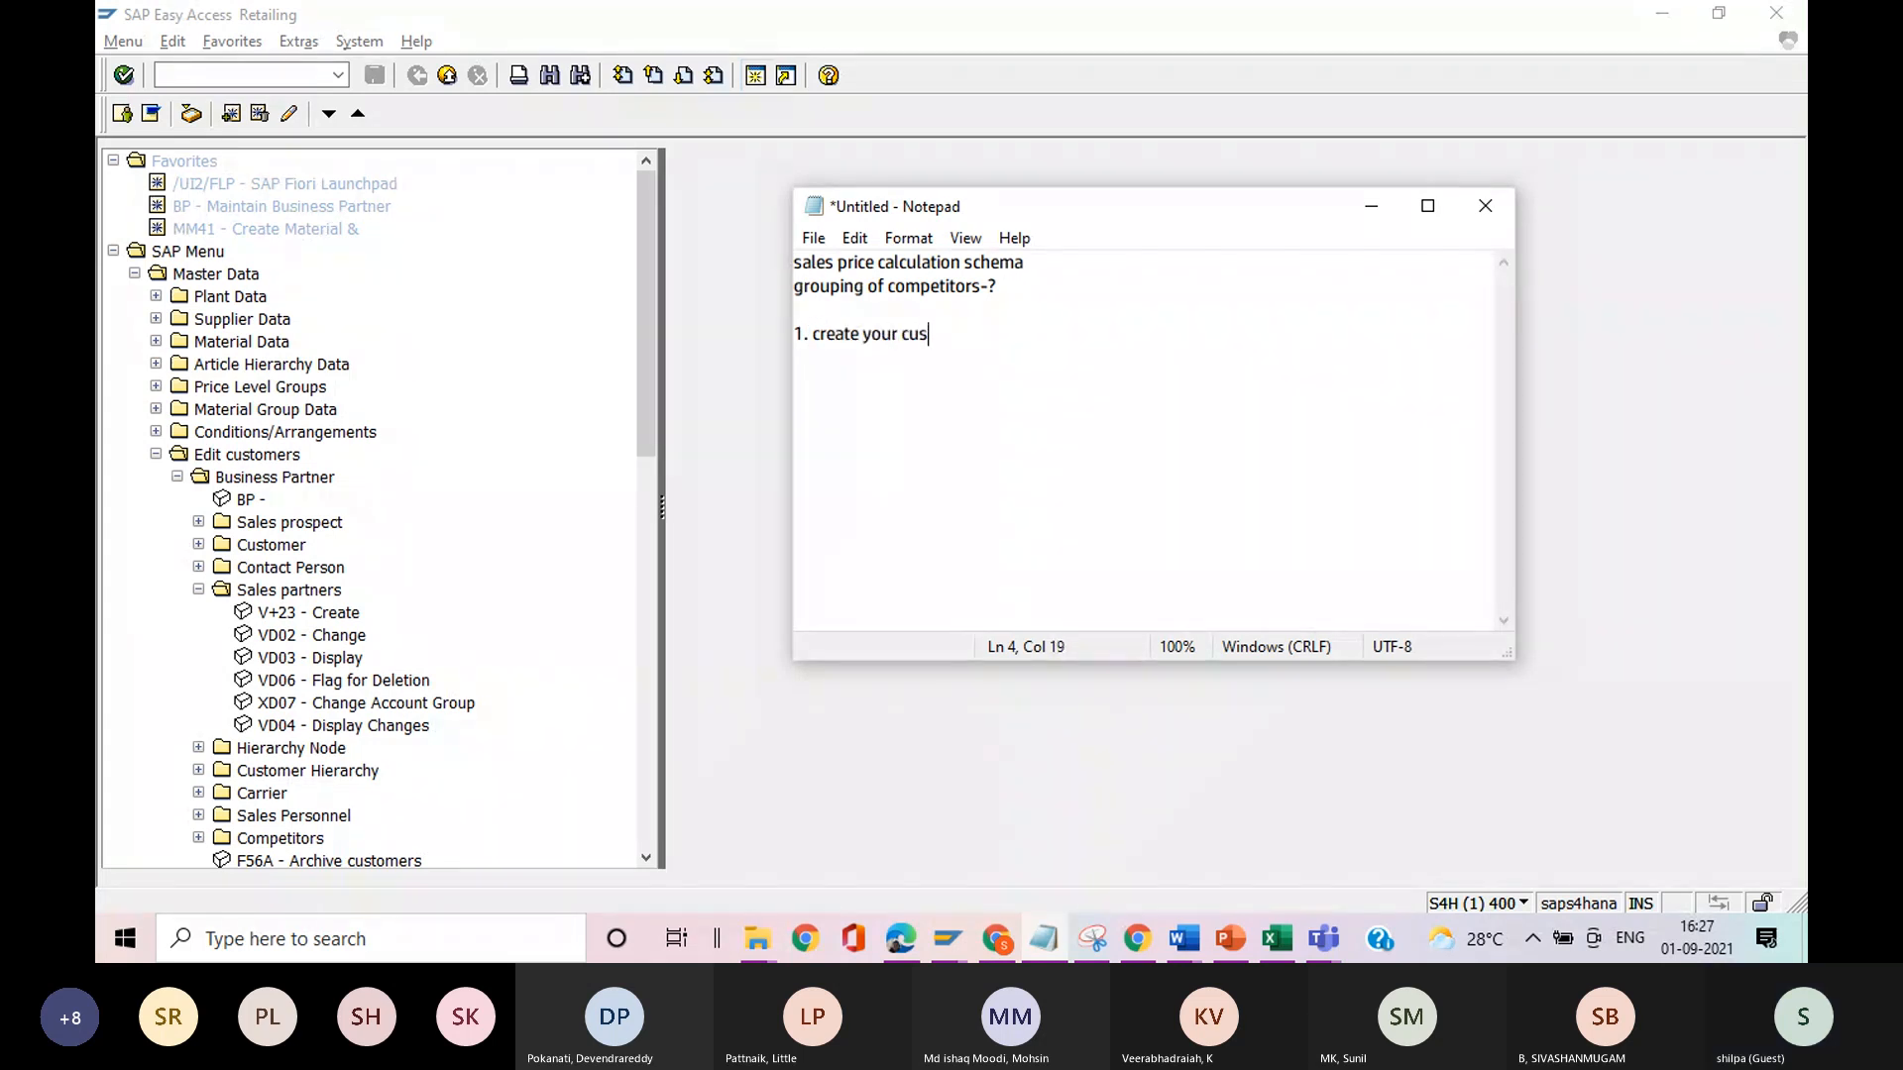
pyautogui.write('tomers as co')
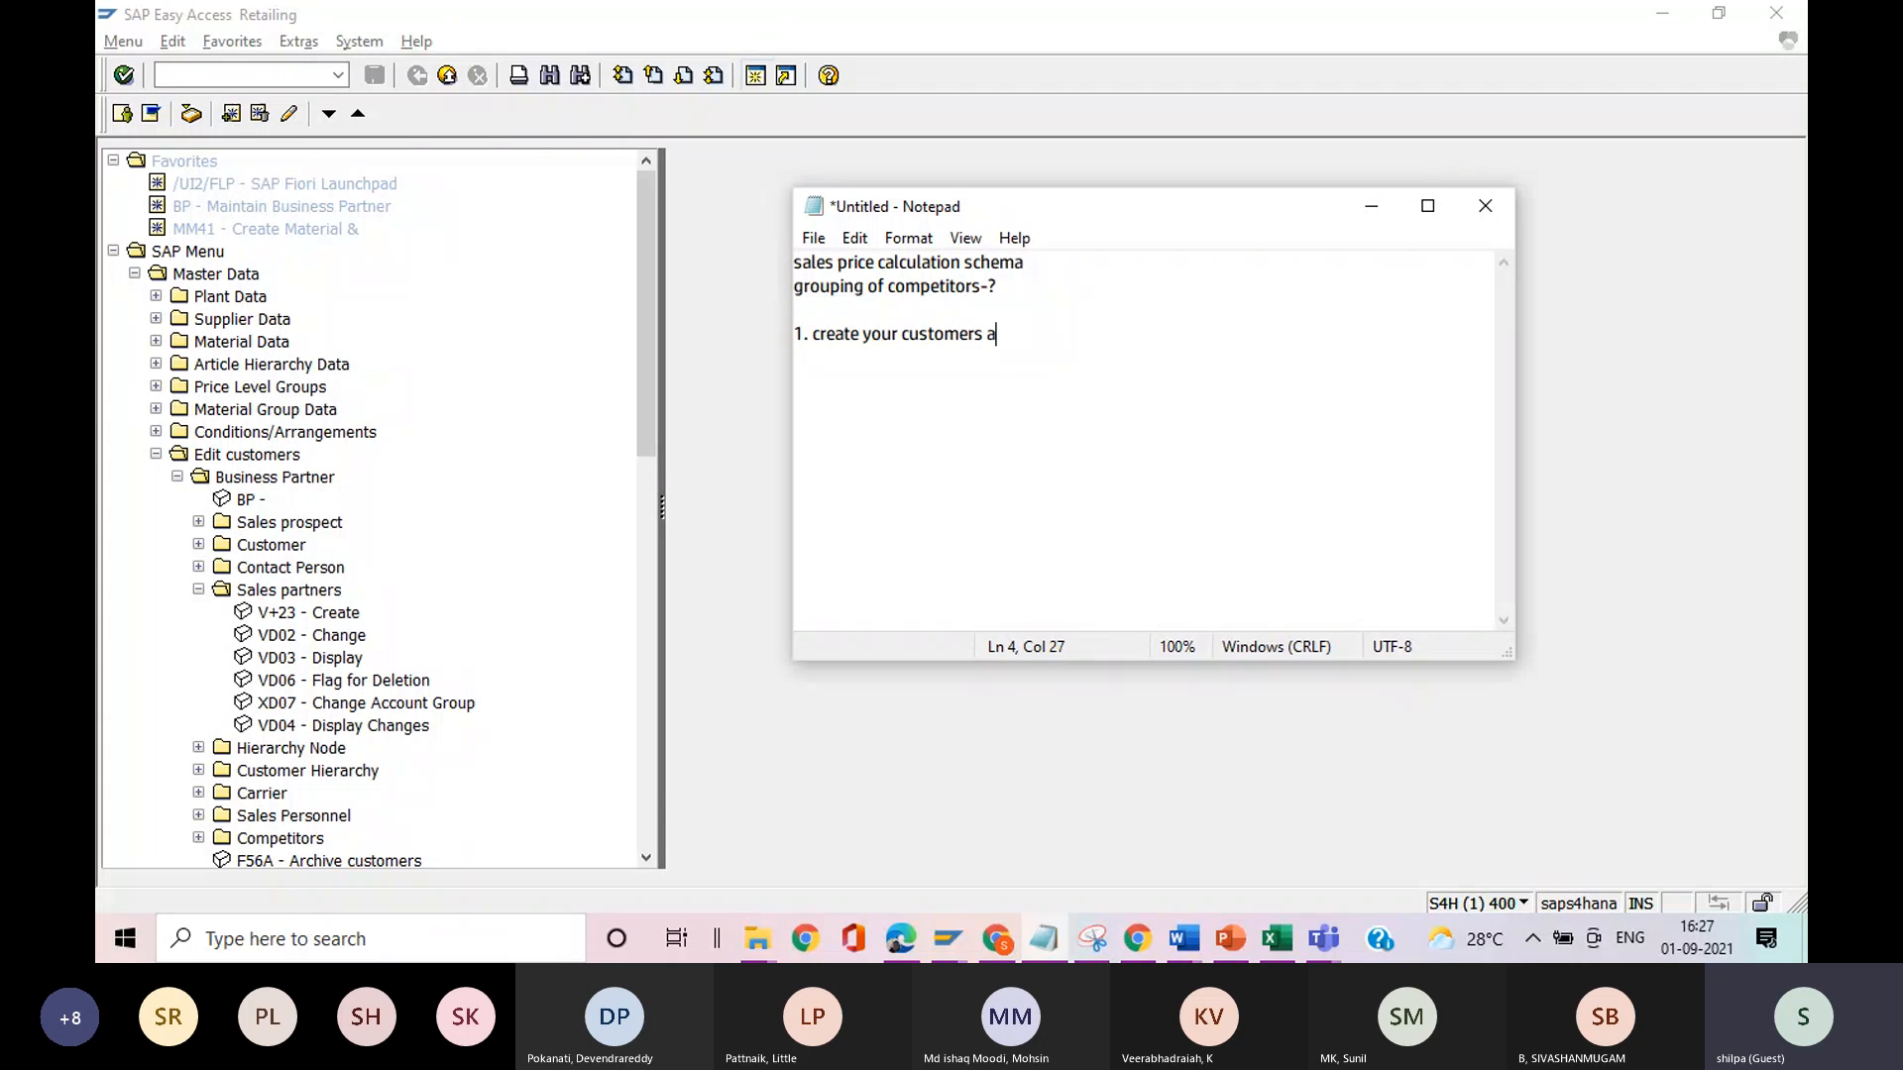
pyautogui.press('BackSpace')
pyautogui.press('BackSpace')
pyautogui.press('BackSpace')
pyautogui.press('BackSpace')
pyautogui.press('BackSpace')
pyautogui.press('BackSpace')
pyautogui.press('BackSpace')
pyautogui.press('BackSpace')
pyautogui.press('BackSpace')
pyautogui.press('BackSpace')
pyautogui.press('BackSpace')
pyautogui.press('BackSpace')
pyautogui.press('BackSpace')
pyautogui.press('BackSpace')
pyautogui.write('ompetitors as cus')
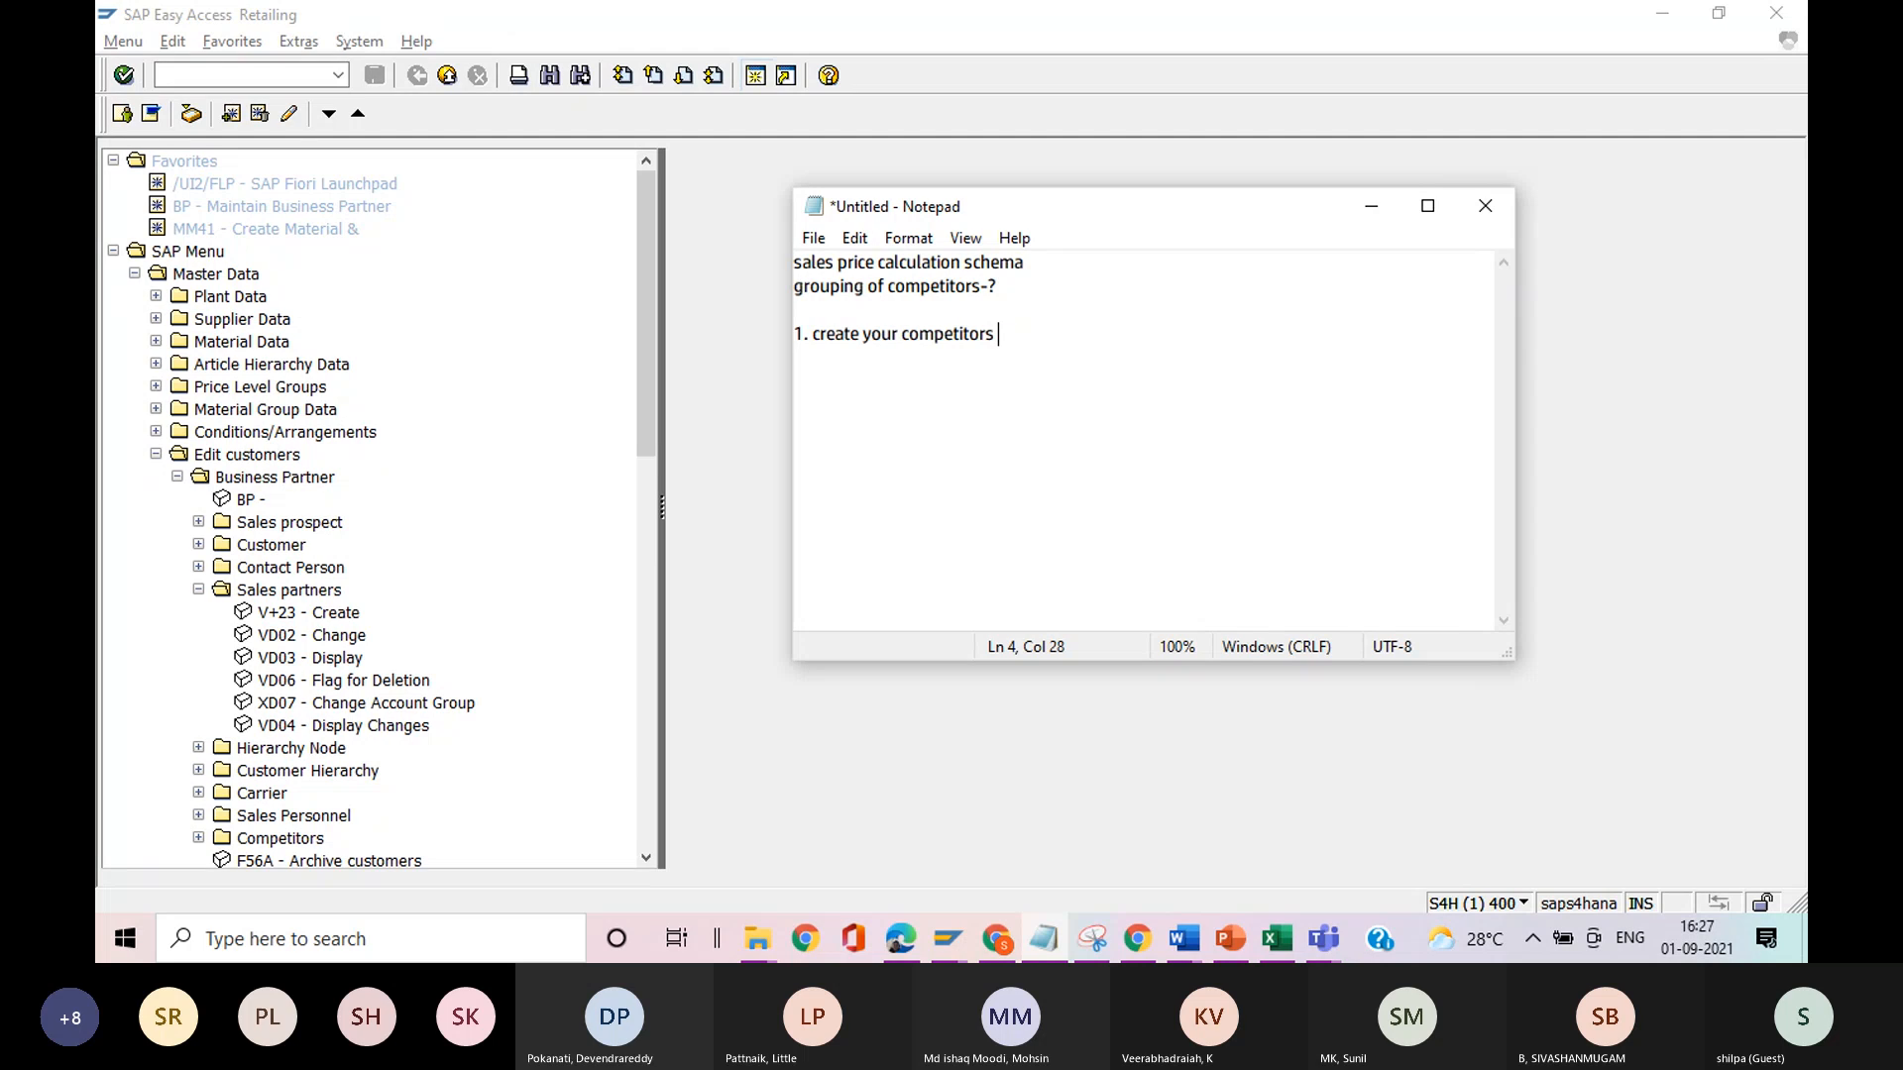
pyautogui.write('tome')
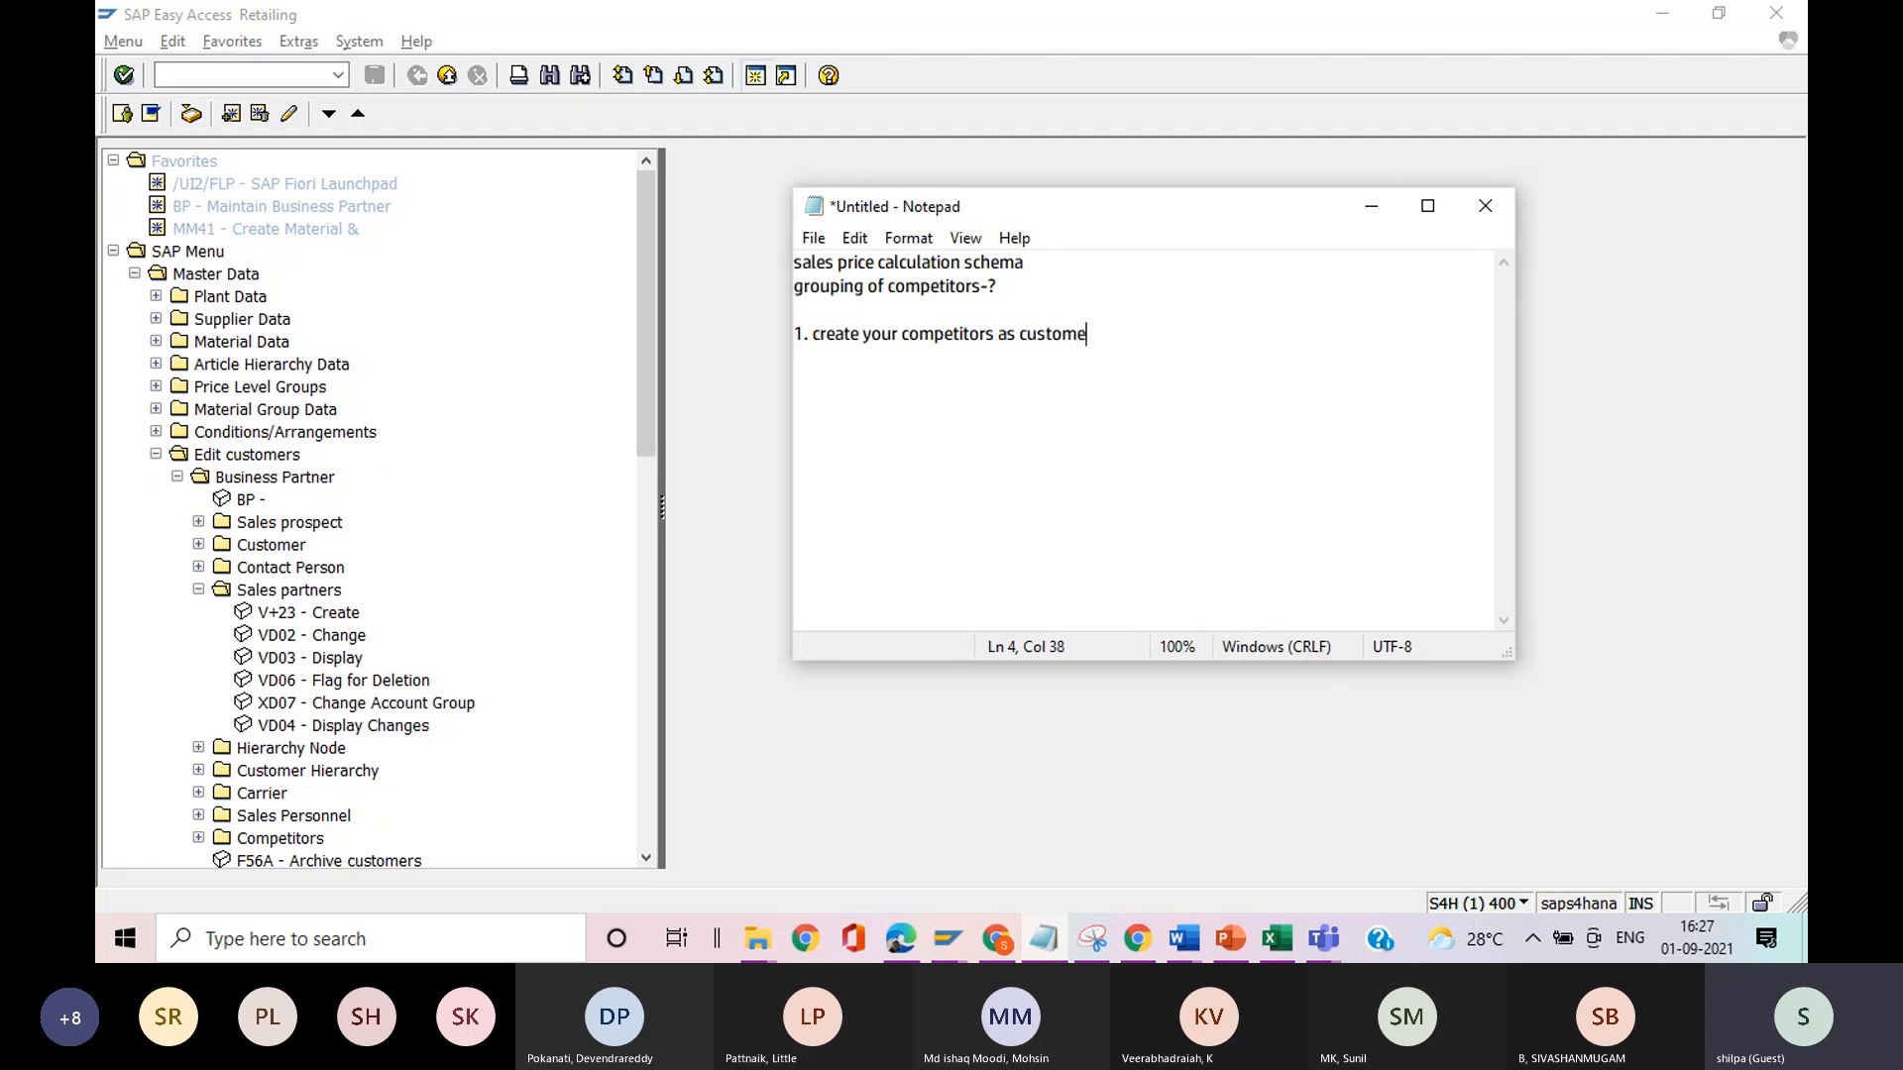
pyautogui.write('rs say x and Y (BP')
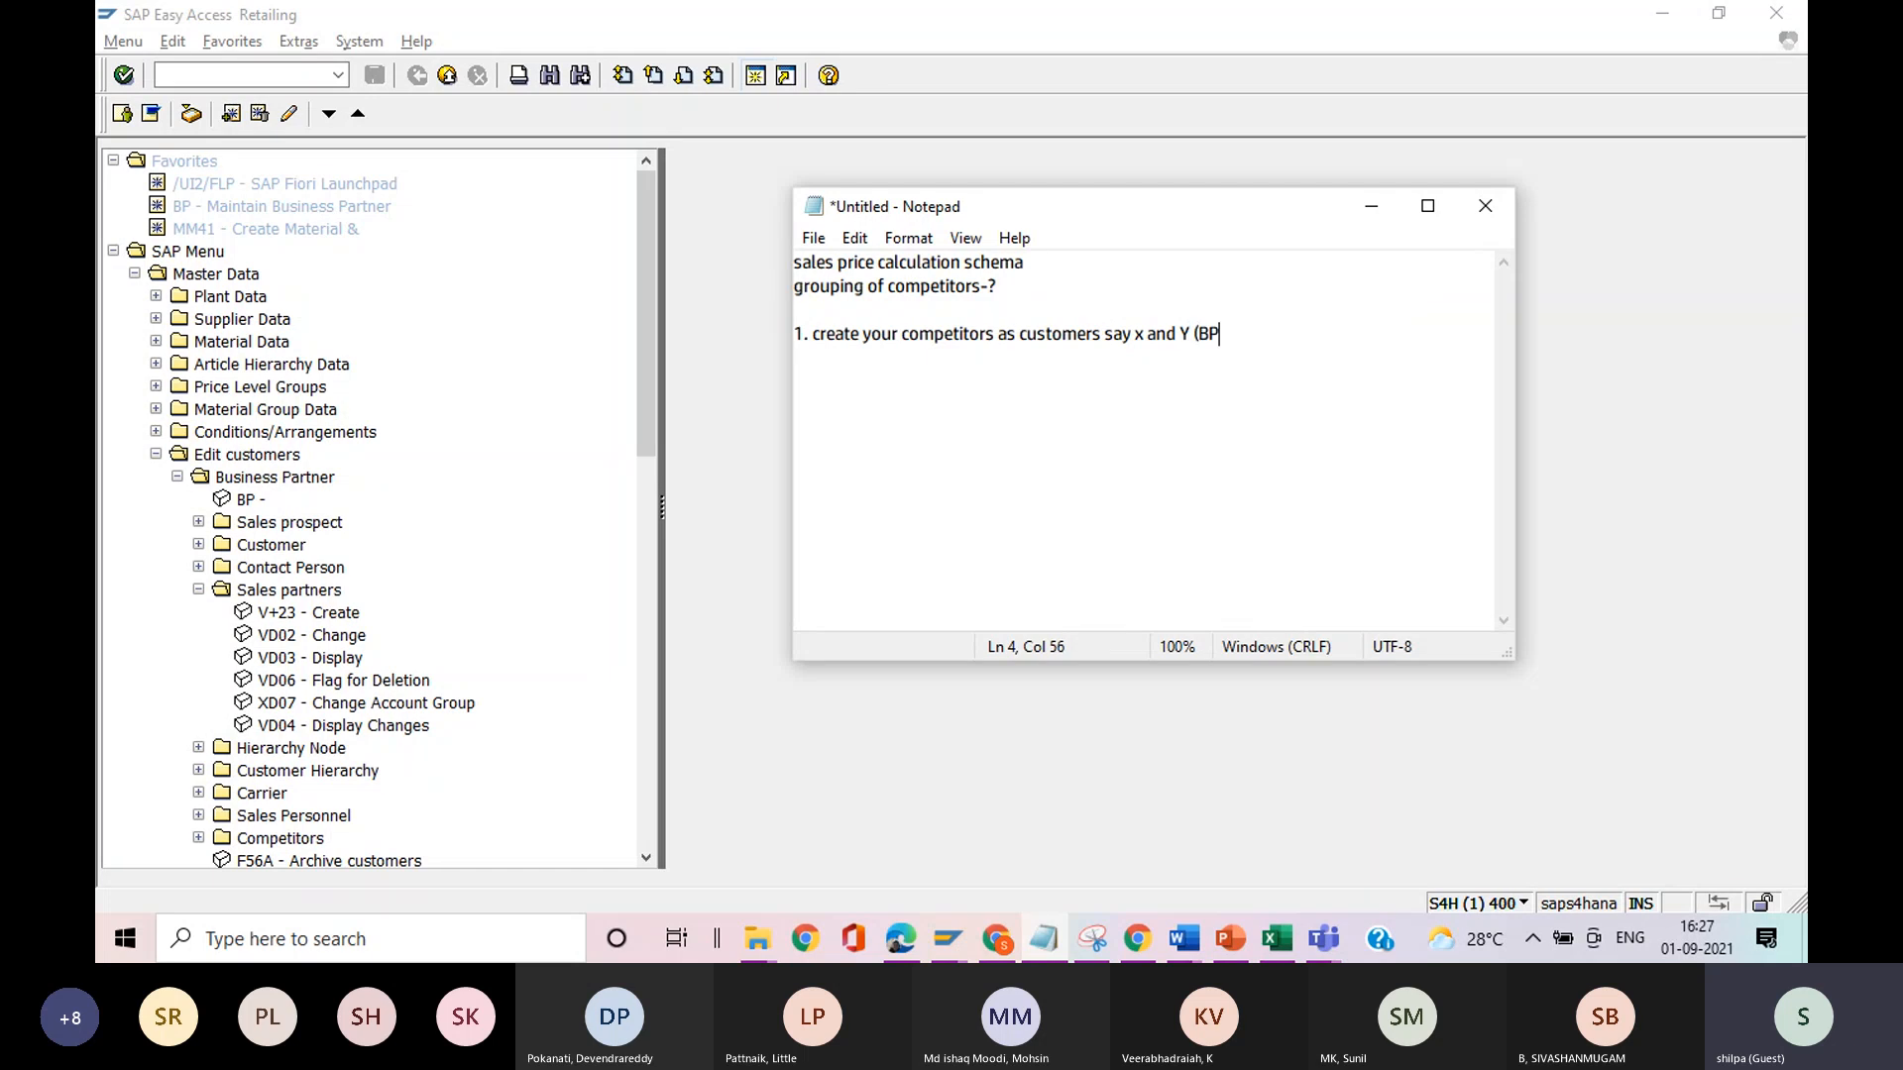
pyautogui.write(')')
# Add the second note line "2. You need to group the competitors (?)".
pyautogui.press('Return')
pyautogui.write('2. You need to group ')
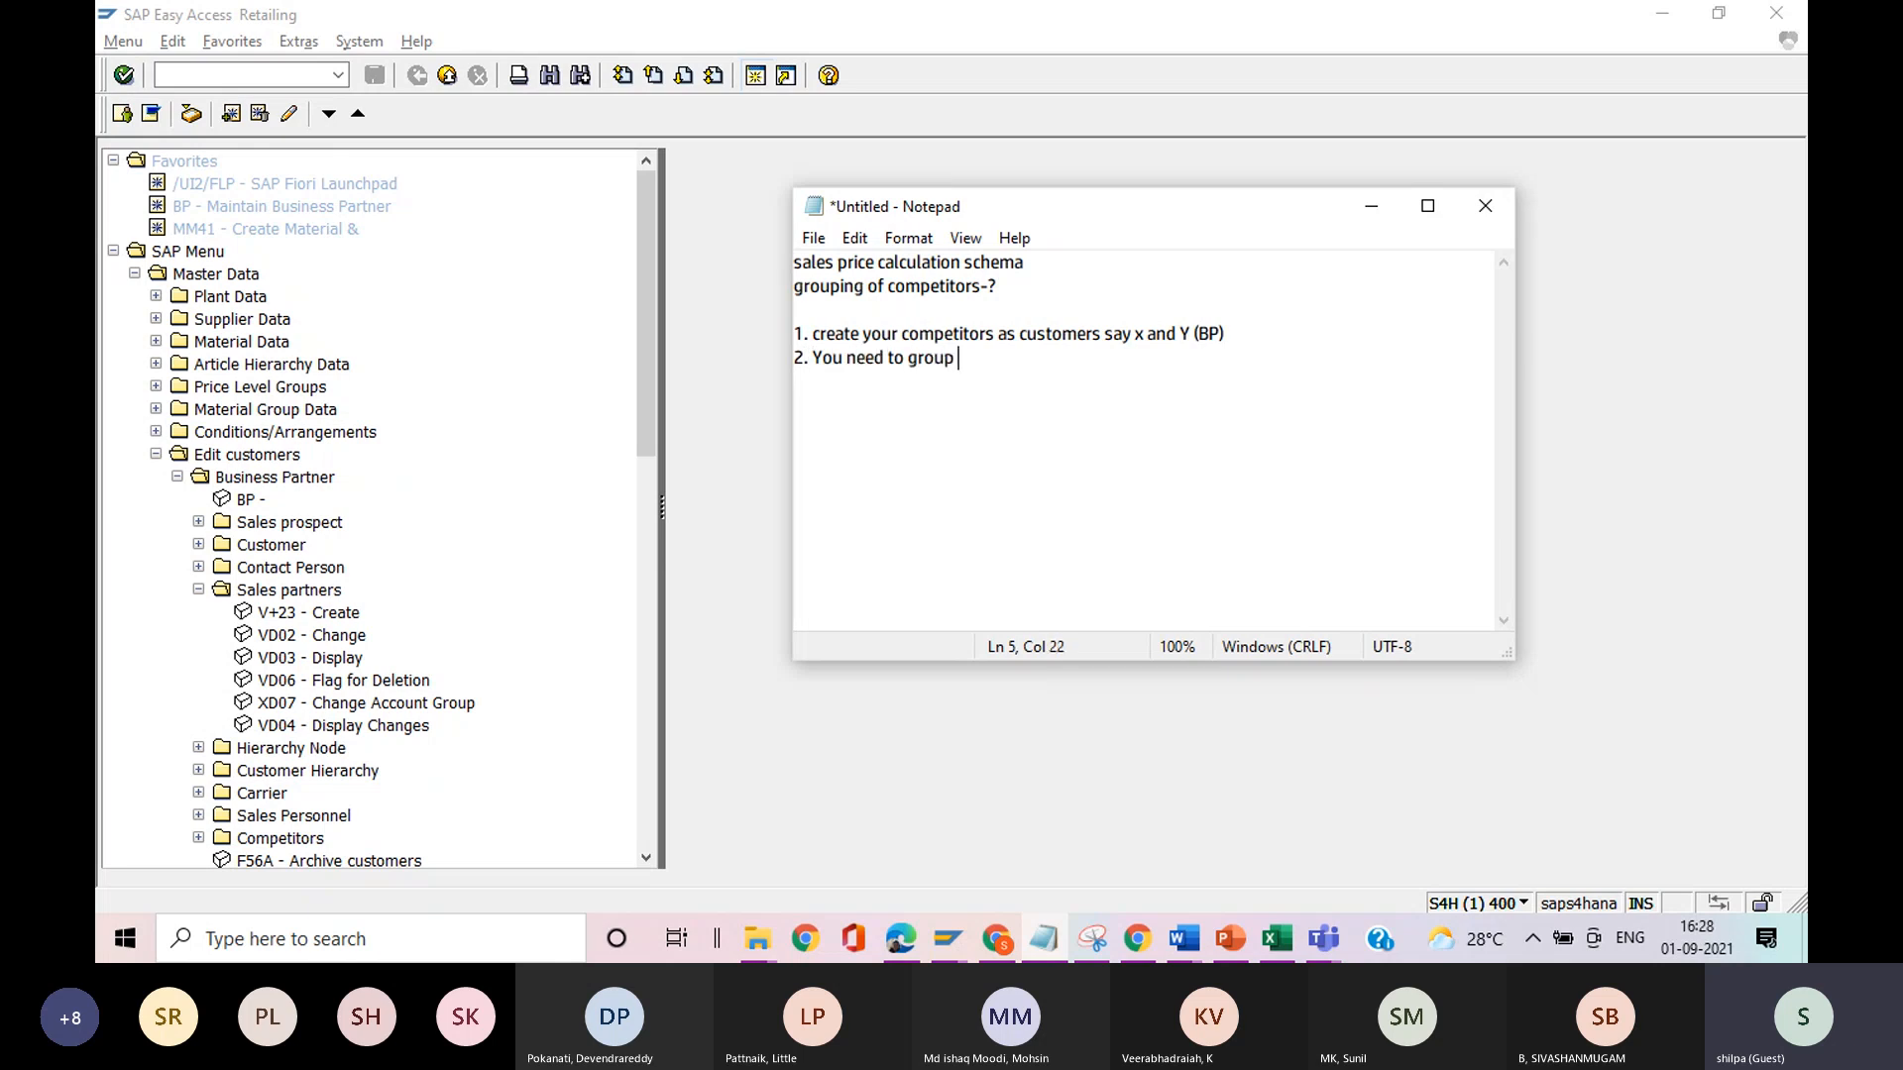
pyautogui.write('the compe')
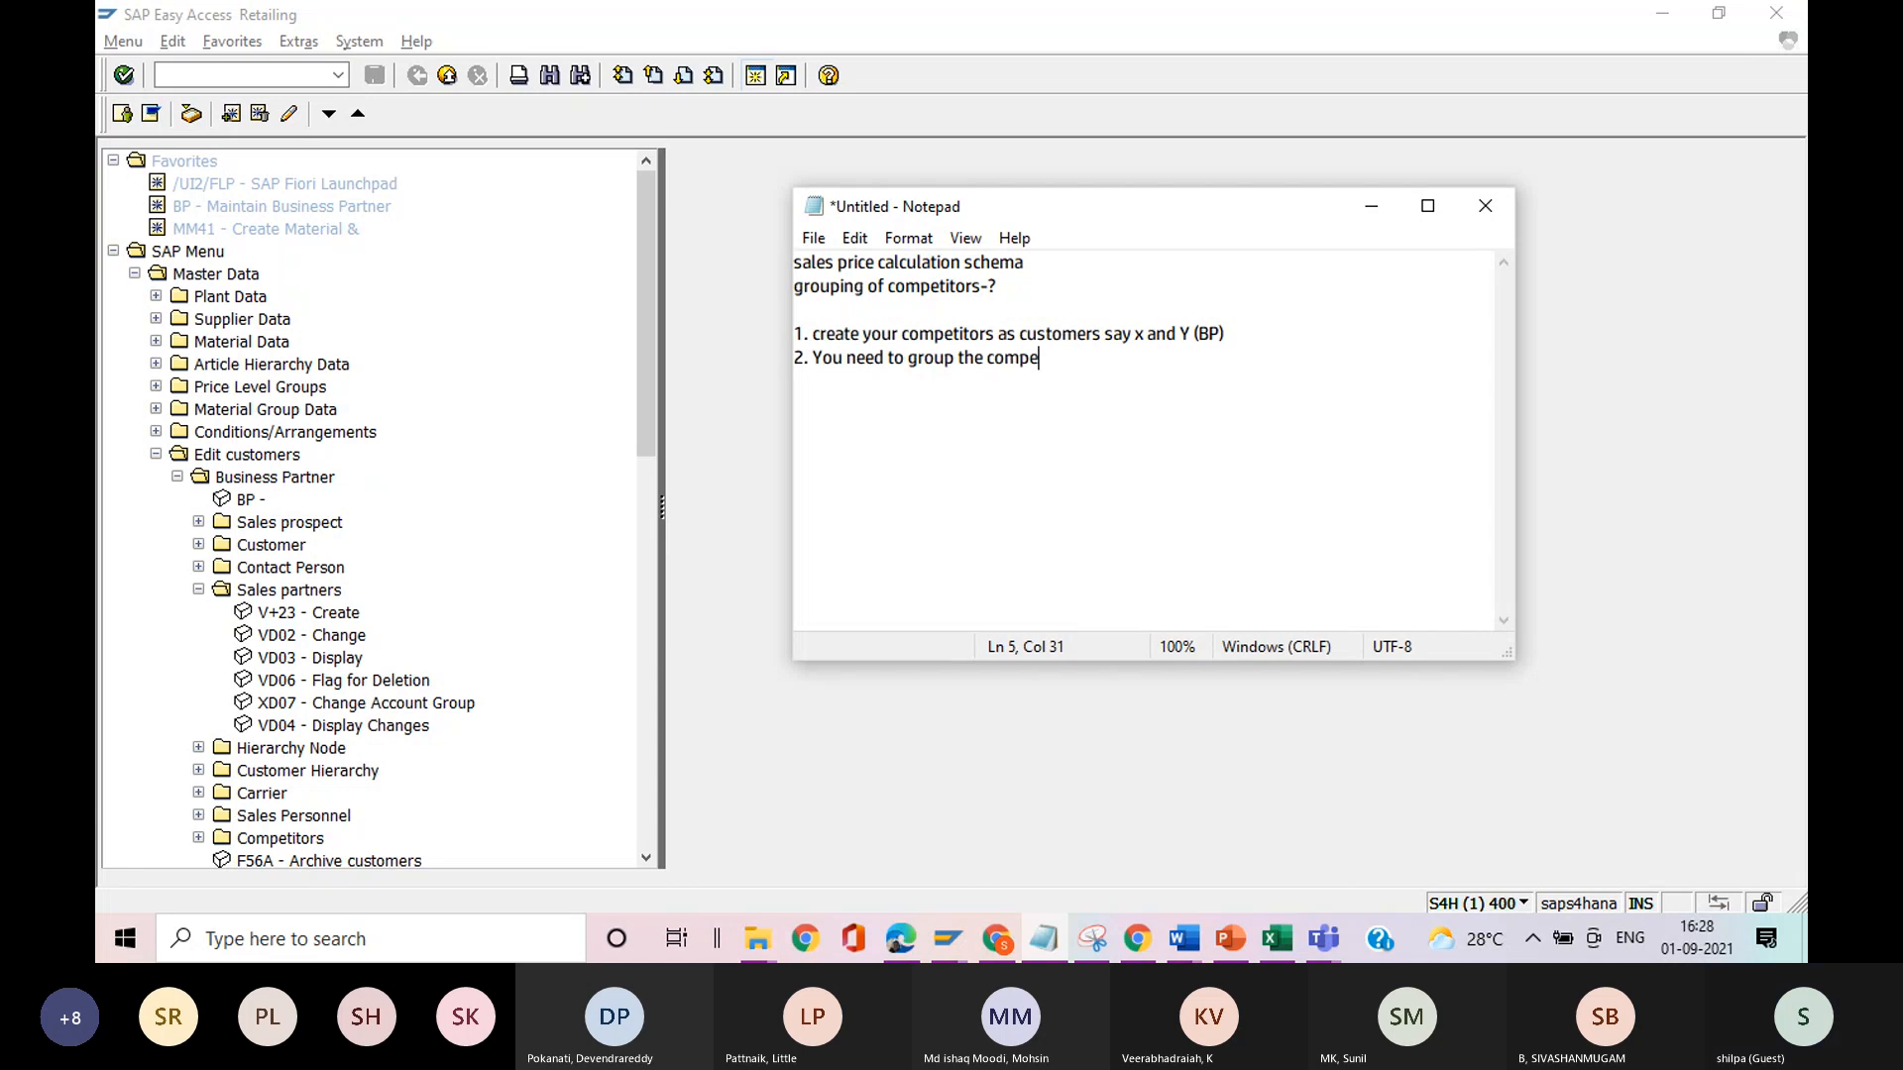
pyautogui.write('titors')
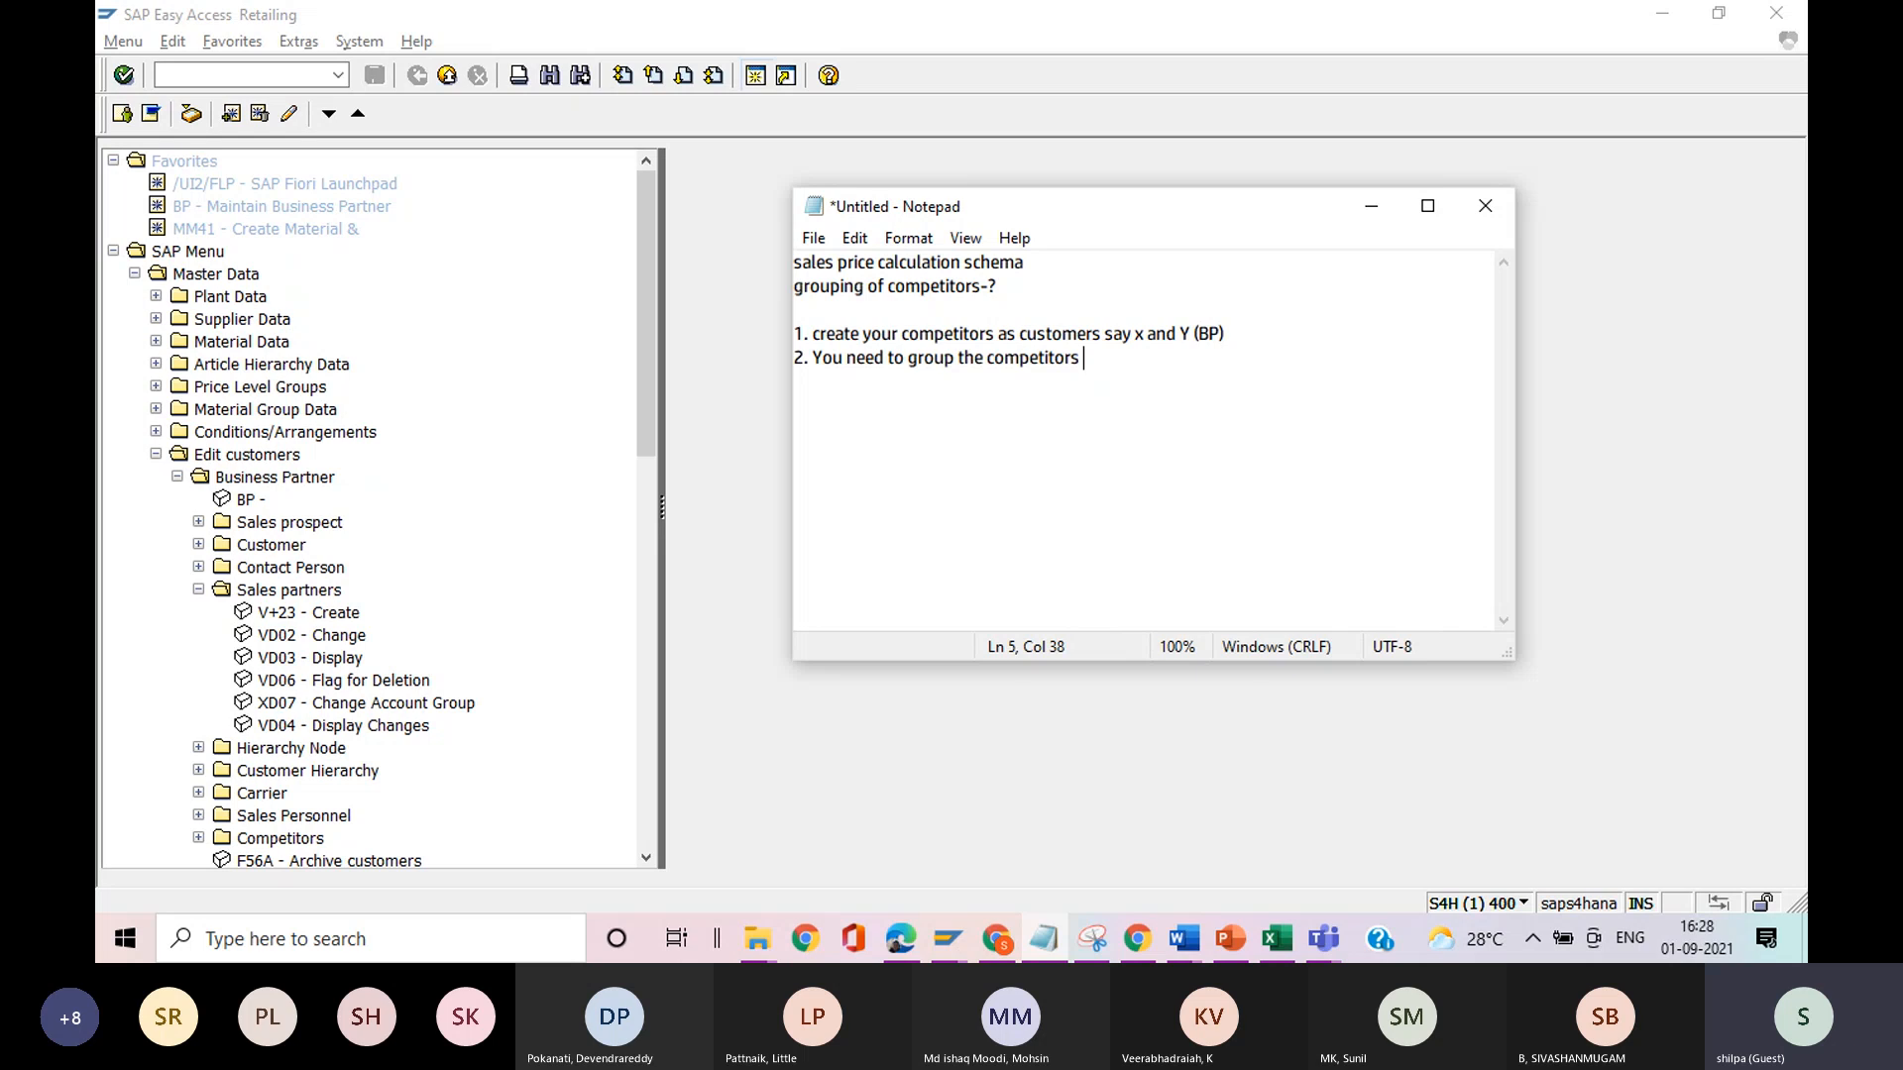
pyautogui.write('(')
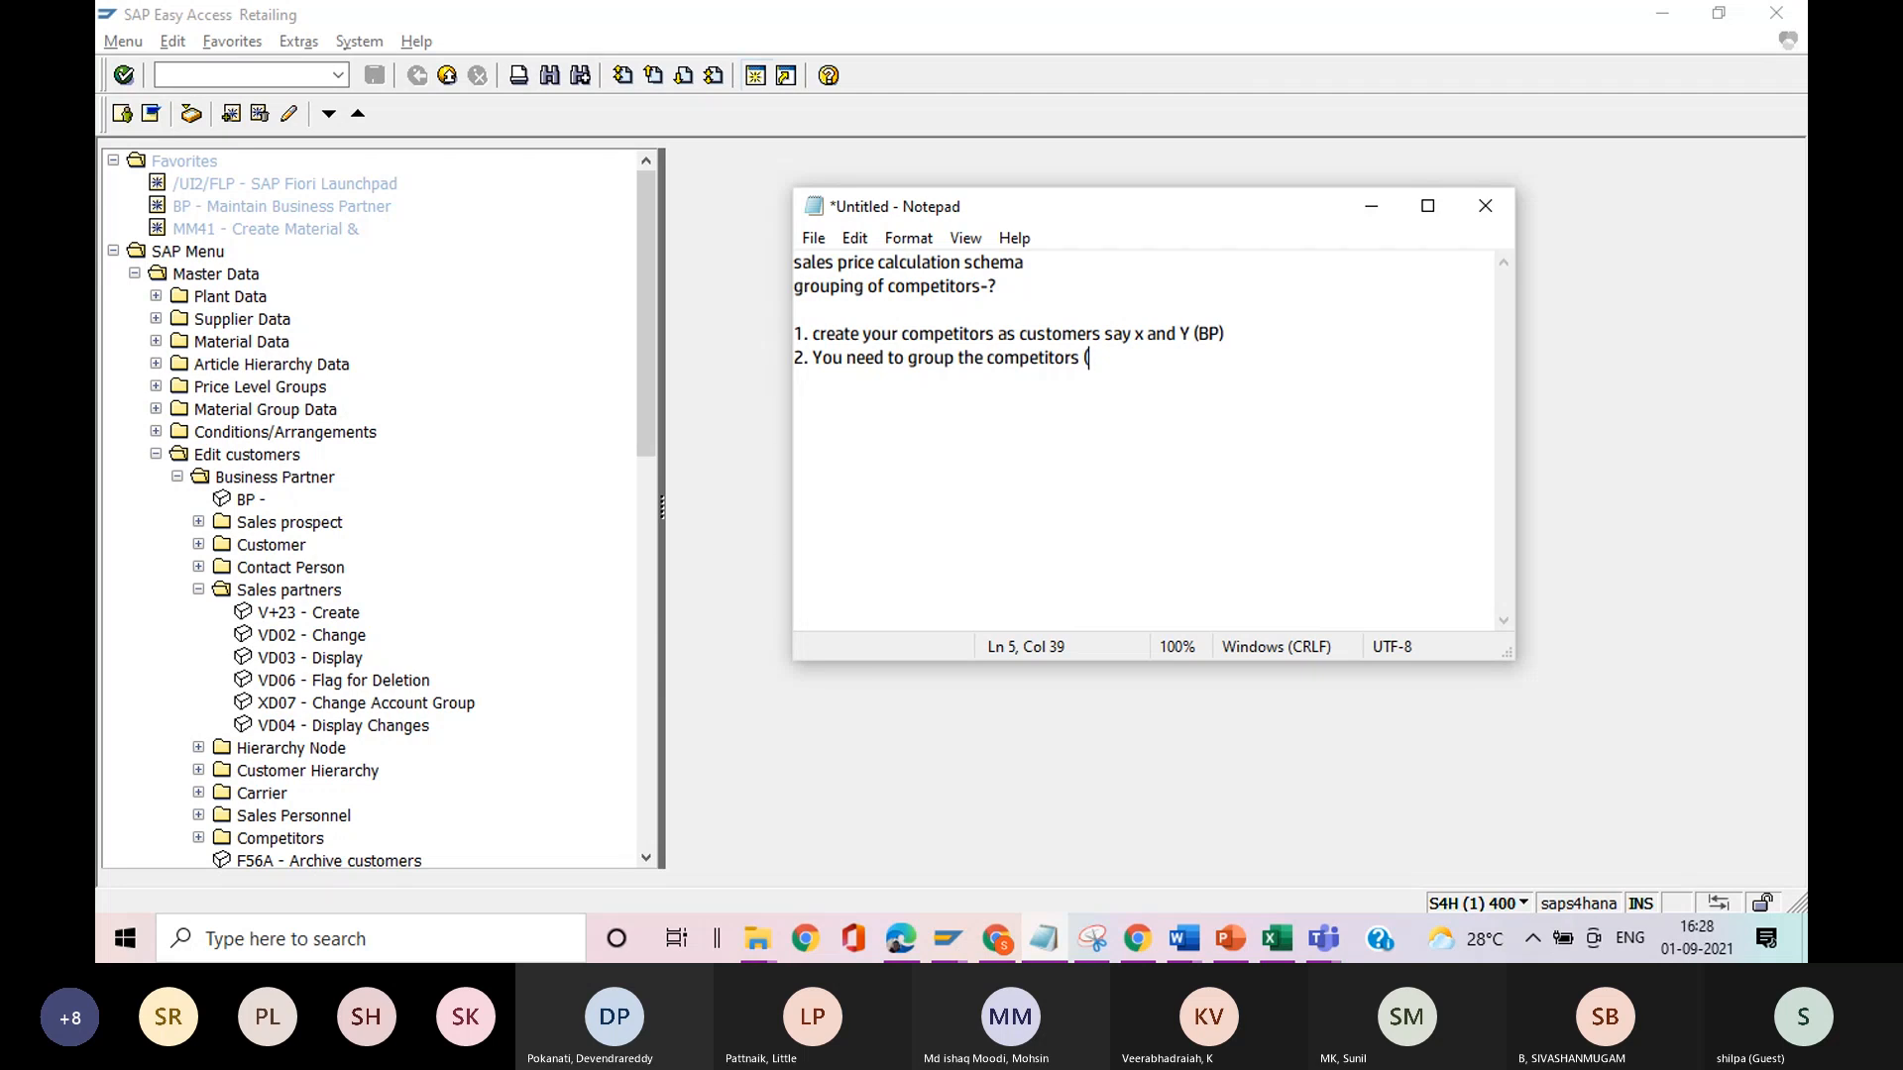
pyautogui.write('?')
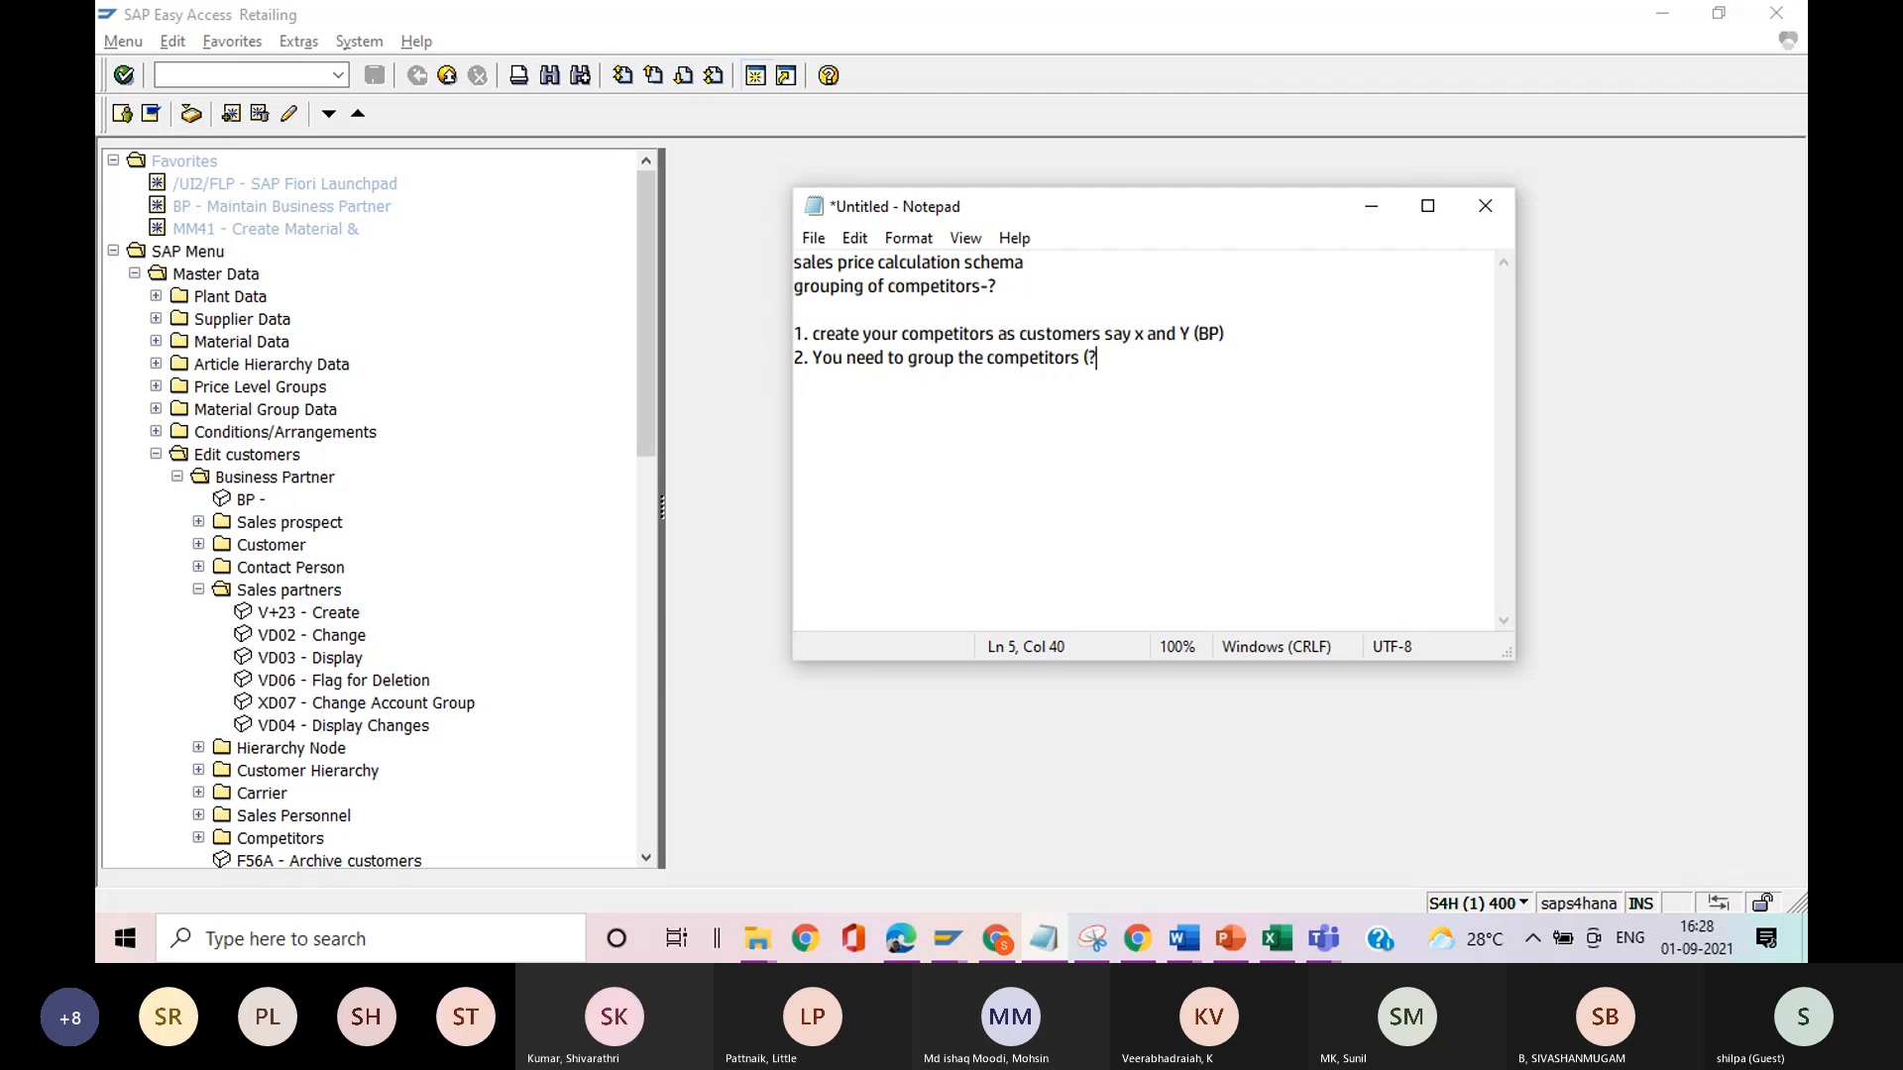
# Add the third note line "3. configuration - maintain pricing strategy", checking the activity's name in the SAP implementation guide.
pyautogui.press('Return')
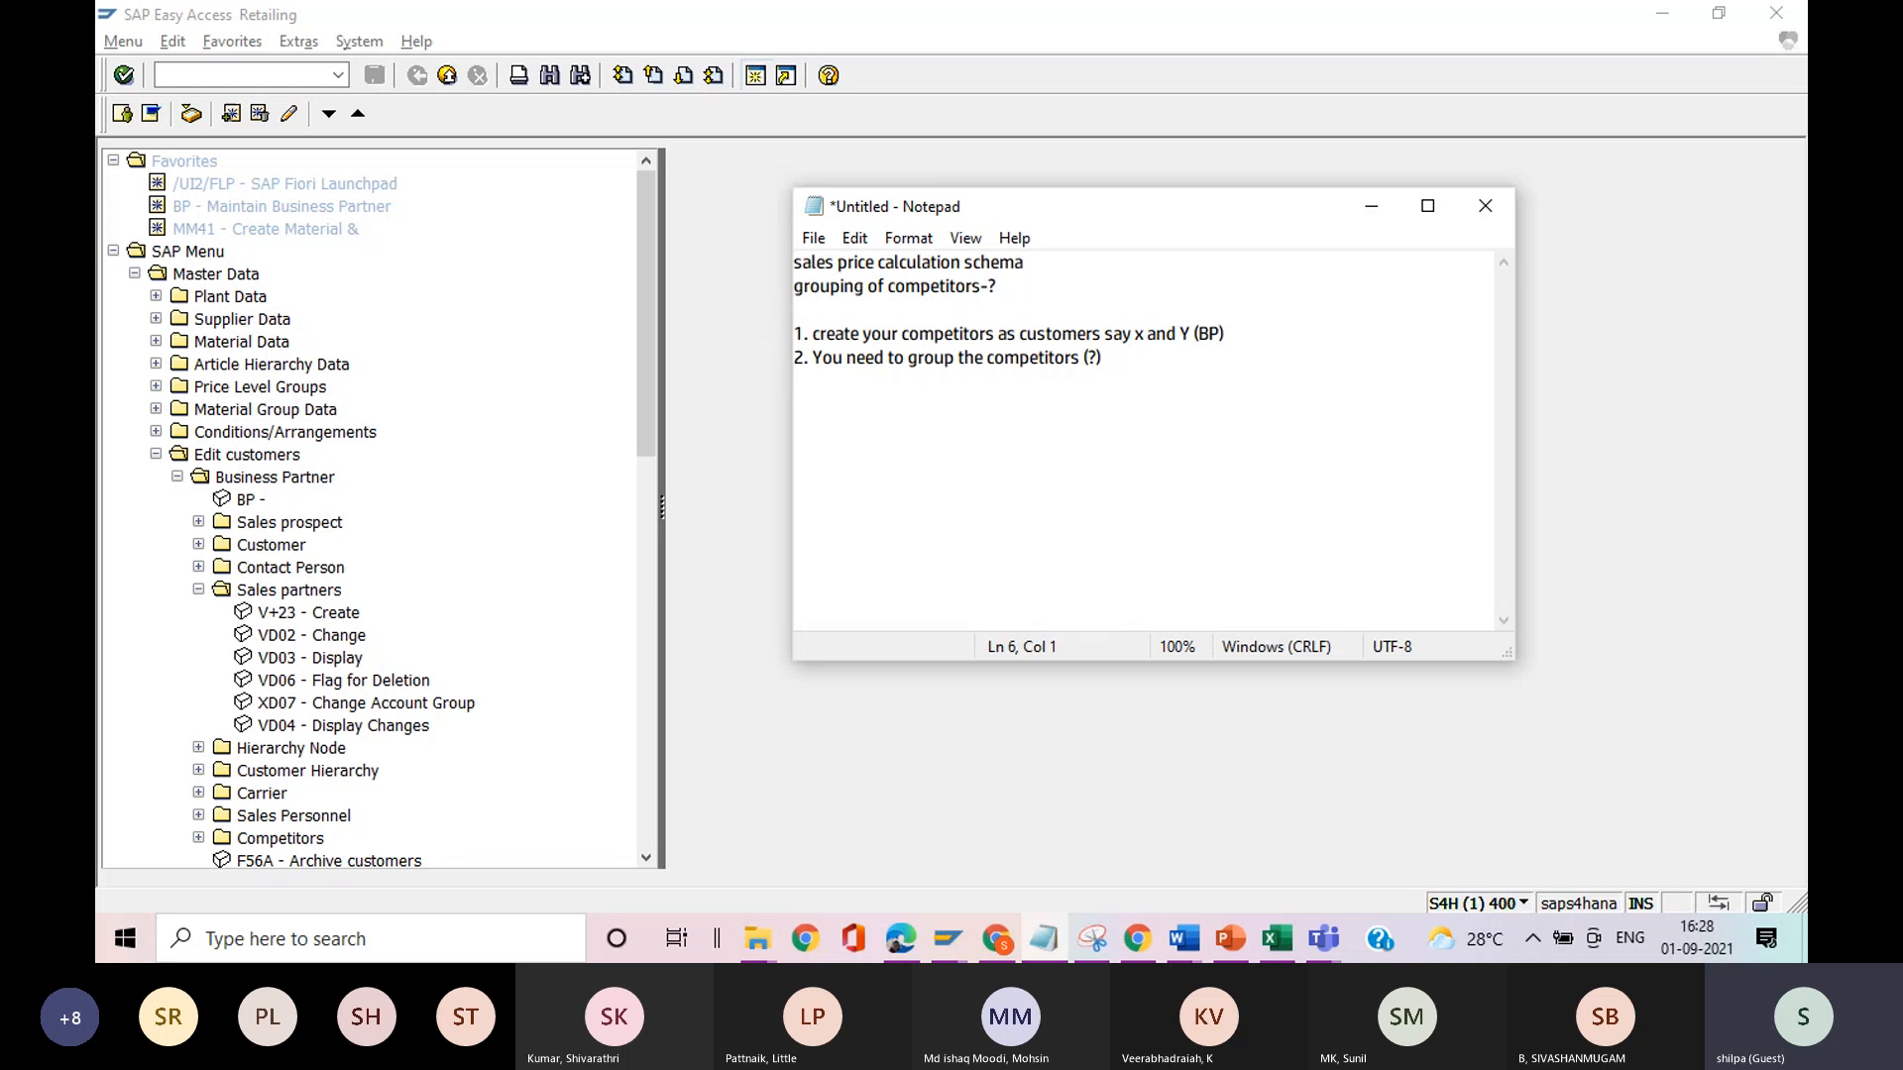
pyautogui.write('3.')
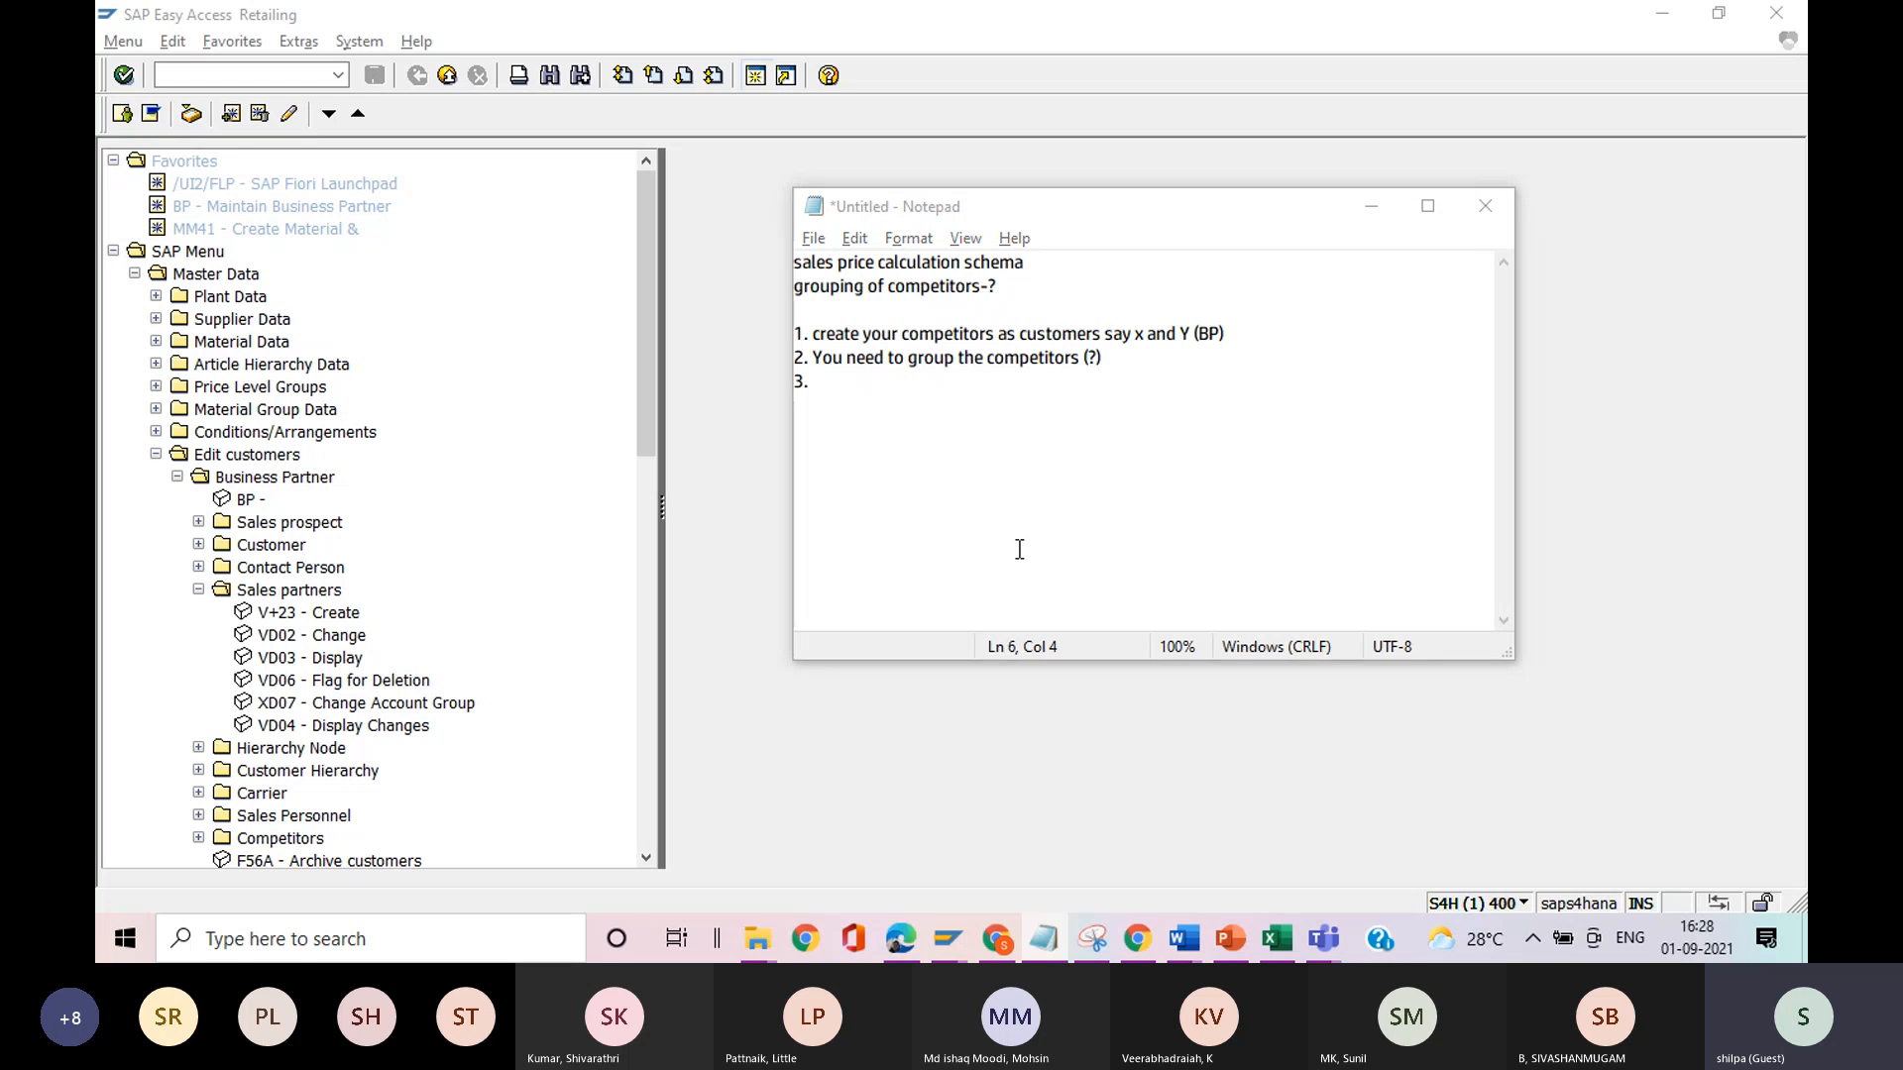
pyautogui.hotkey('alt', 'Tab')
pyautogui.press('Tab')
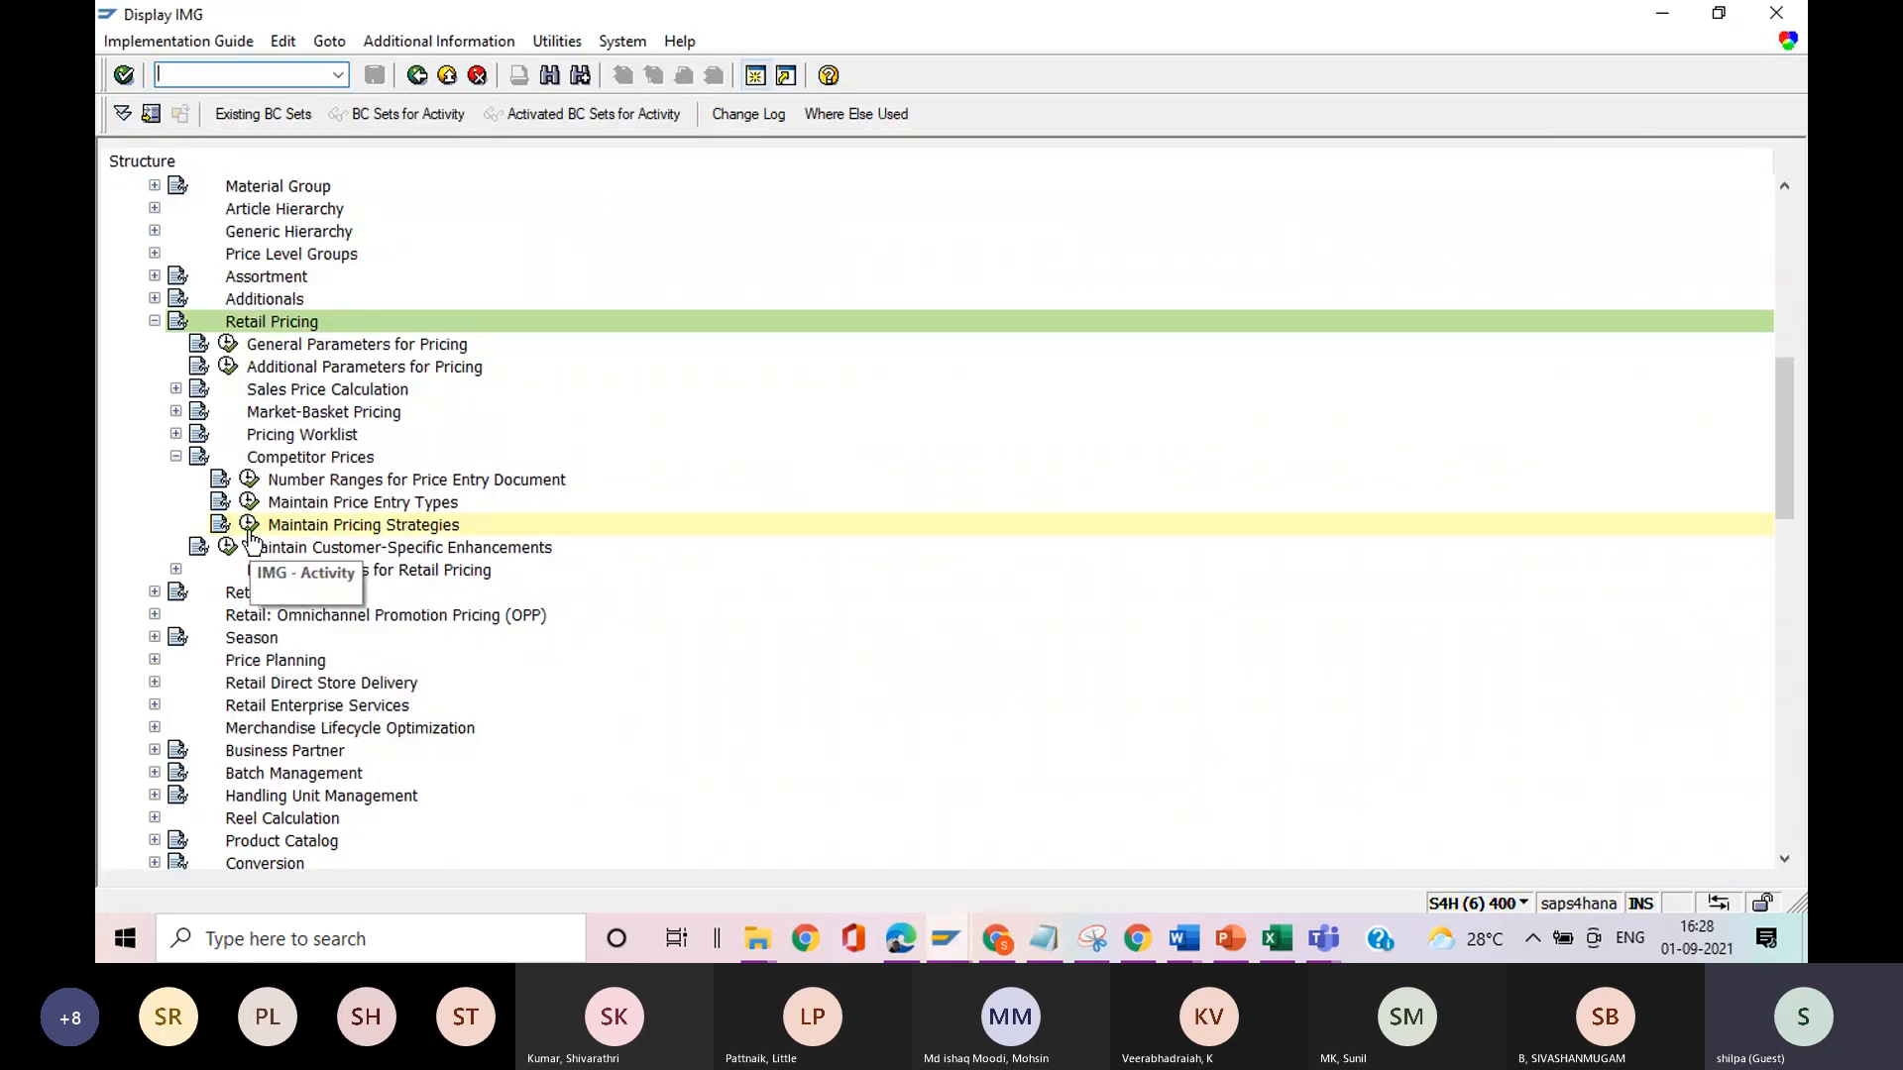
pyautogui.hotkey('alt', 'Tab')
pyautogui.write('configuration - mai')
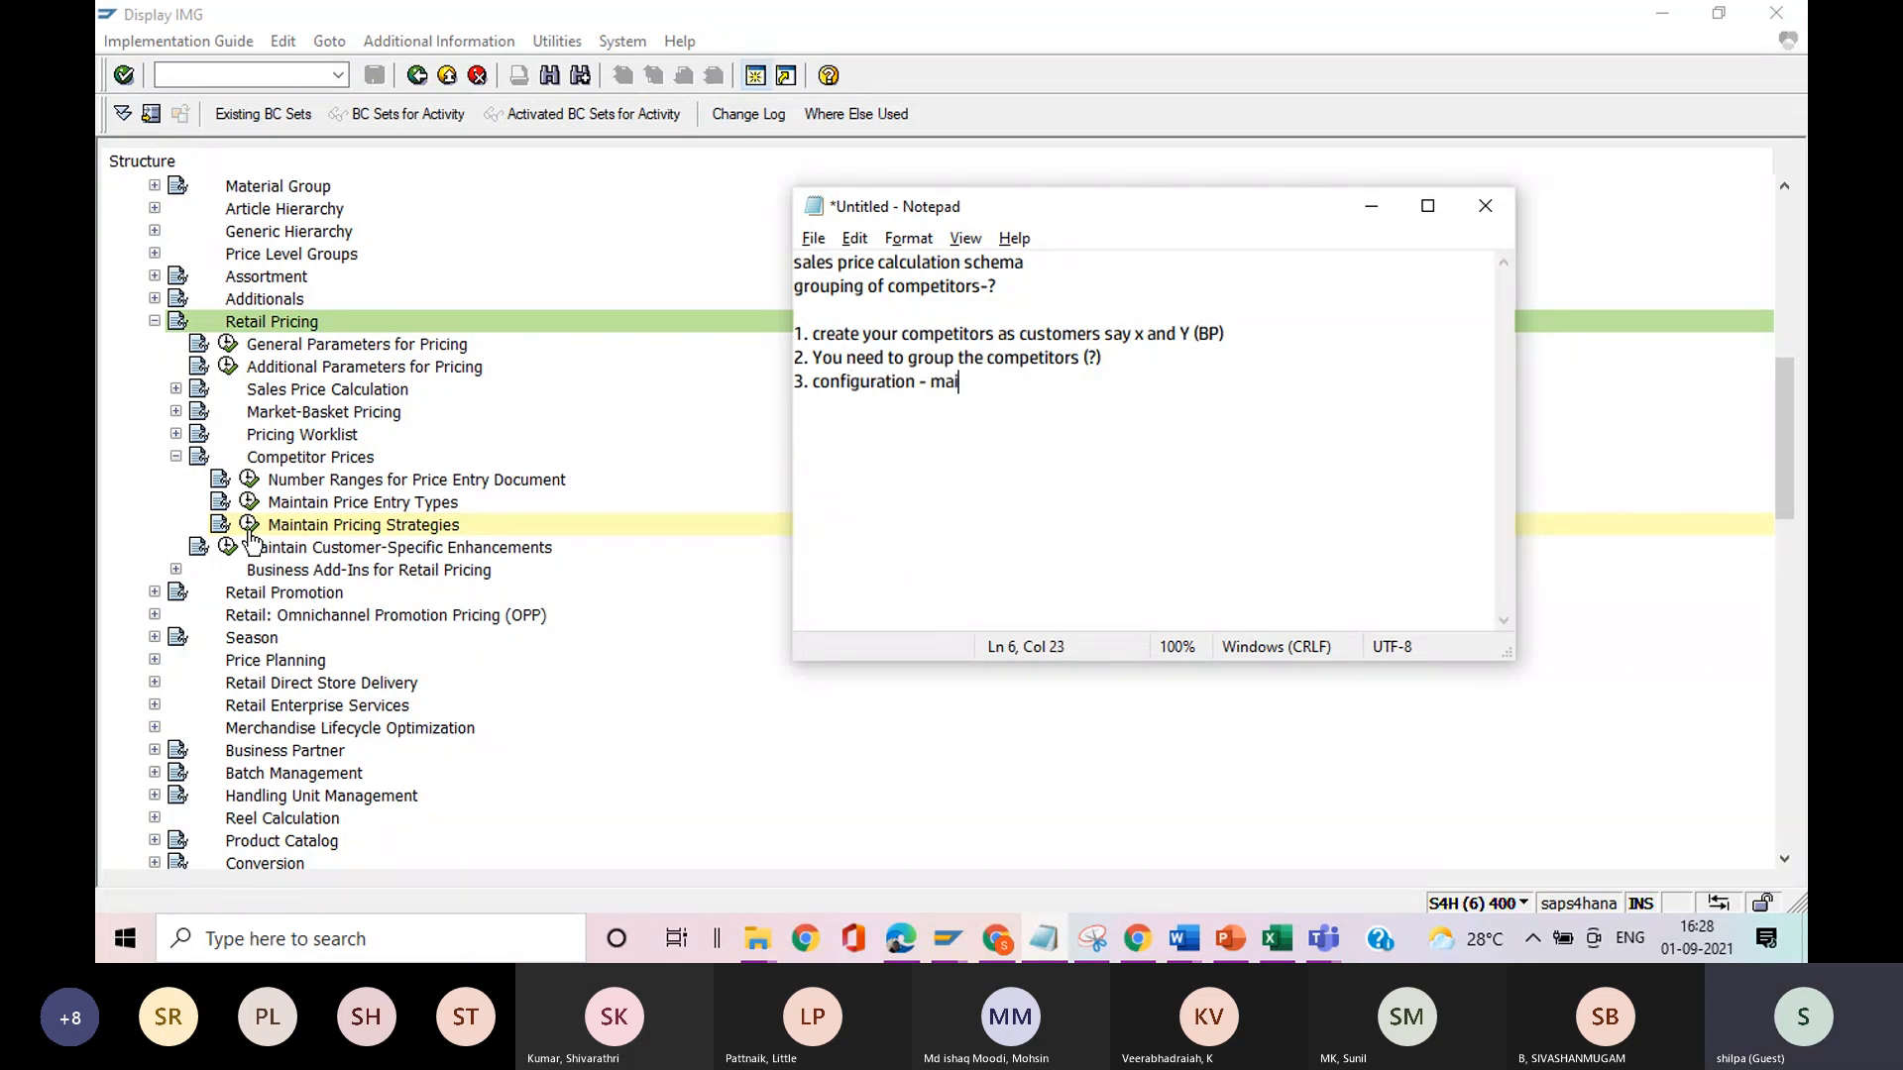
pyautogui.write('ntain pricing')
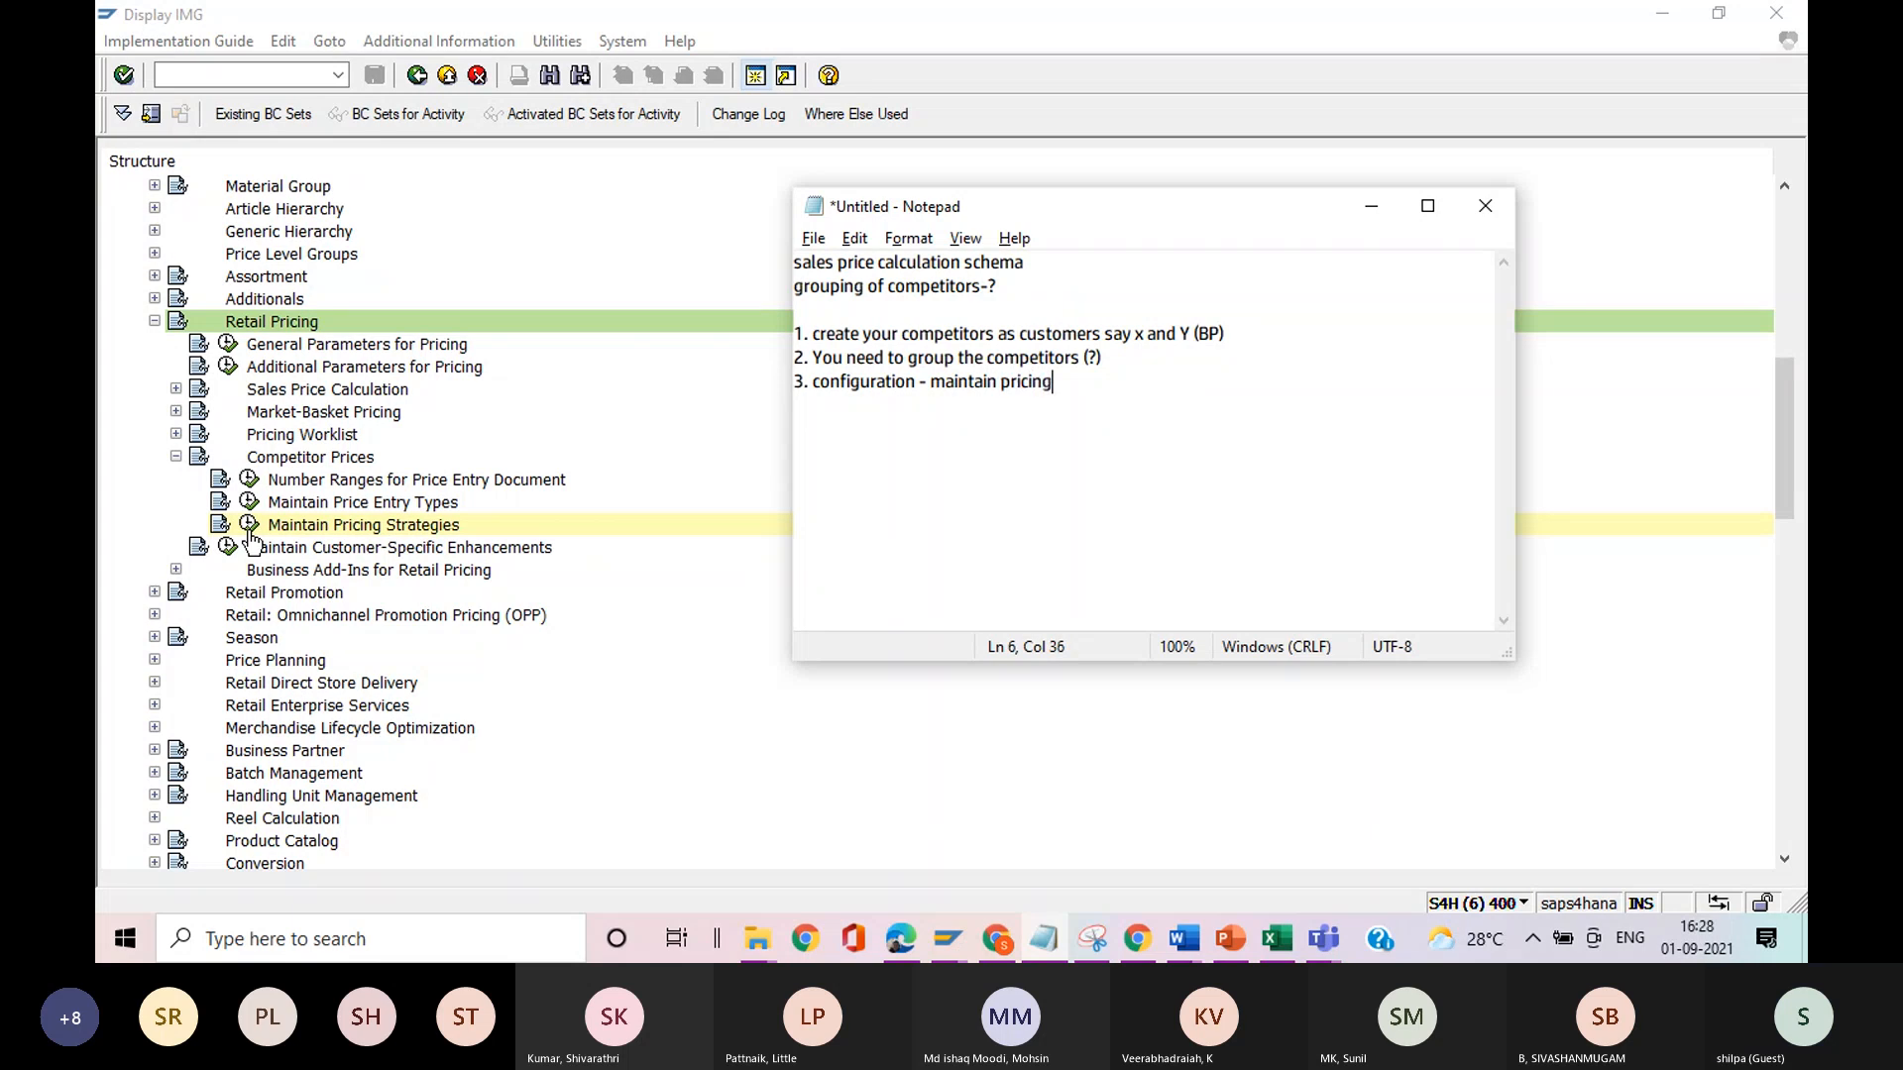
pyautogui.write(' strategy')
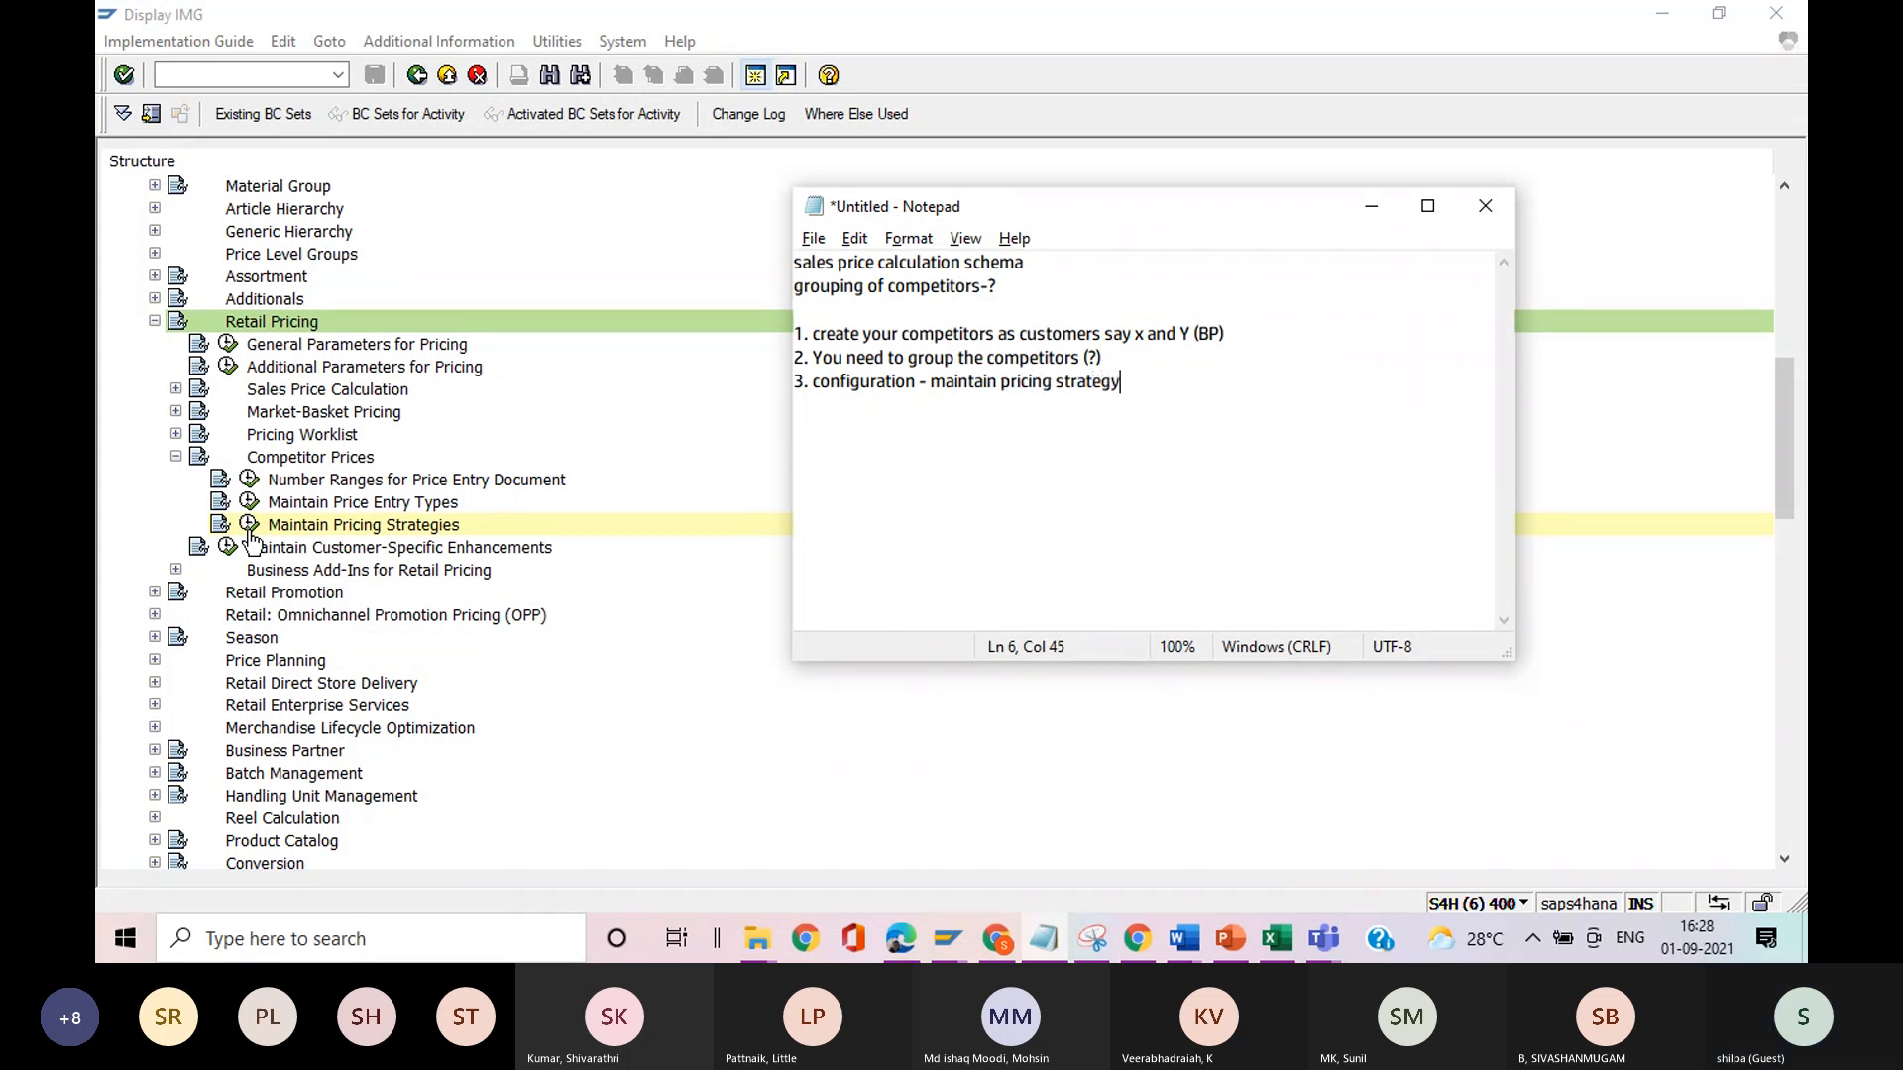
# Add the fourth note line "4. configuration - maintain price entry type", checking the wording against the SAP implementation guide.
pyautogui.press('Return')
pyautogui.write('4.')
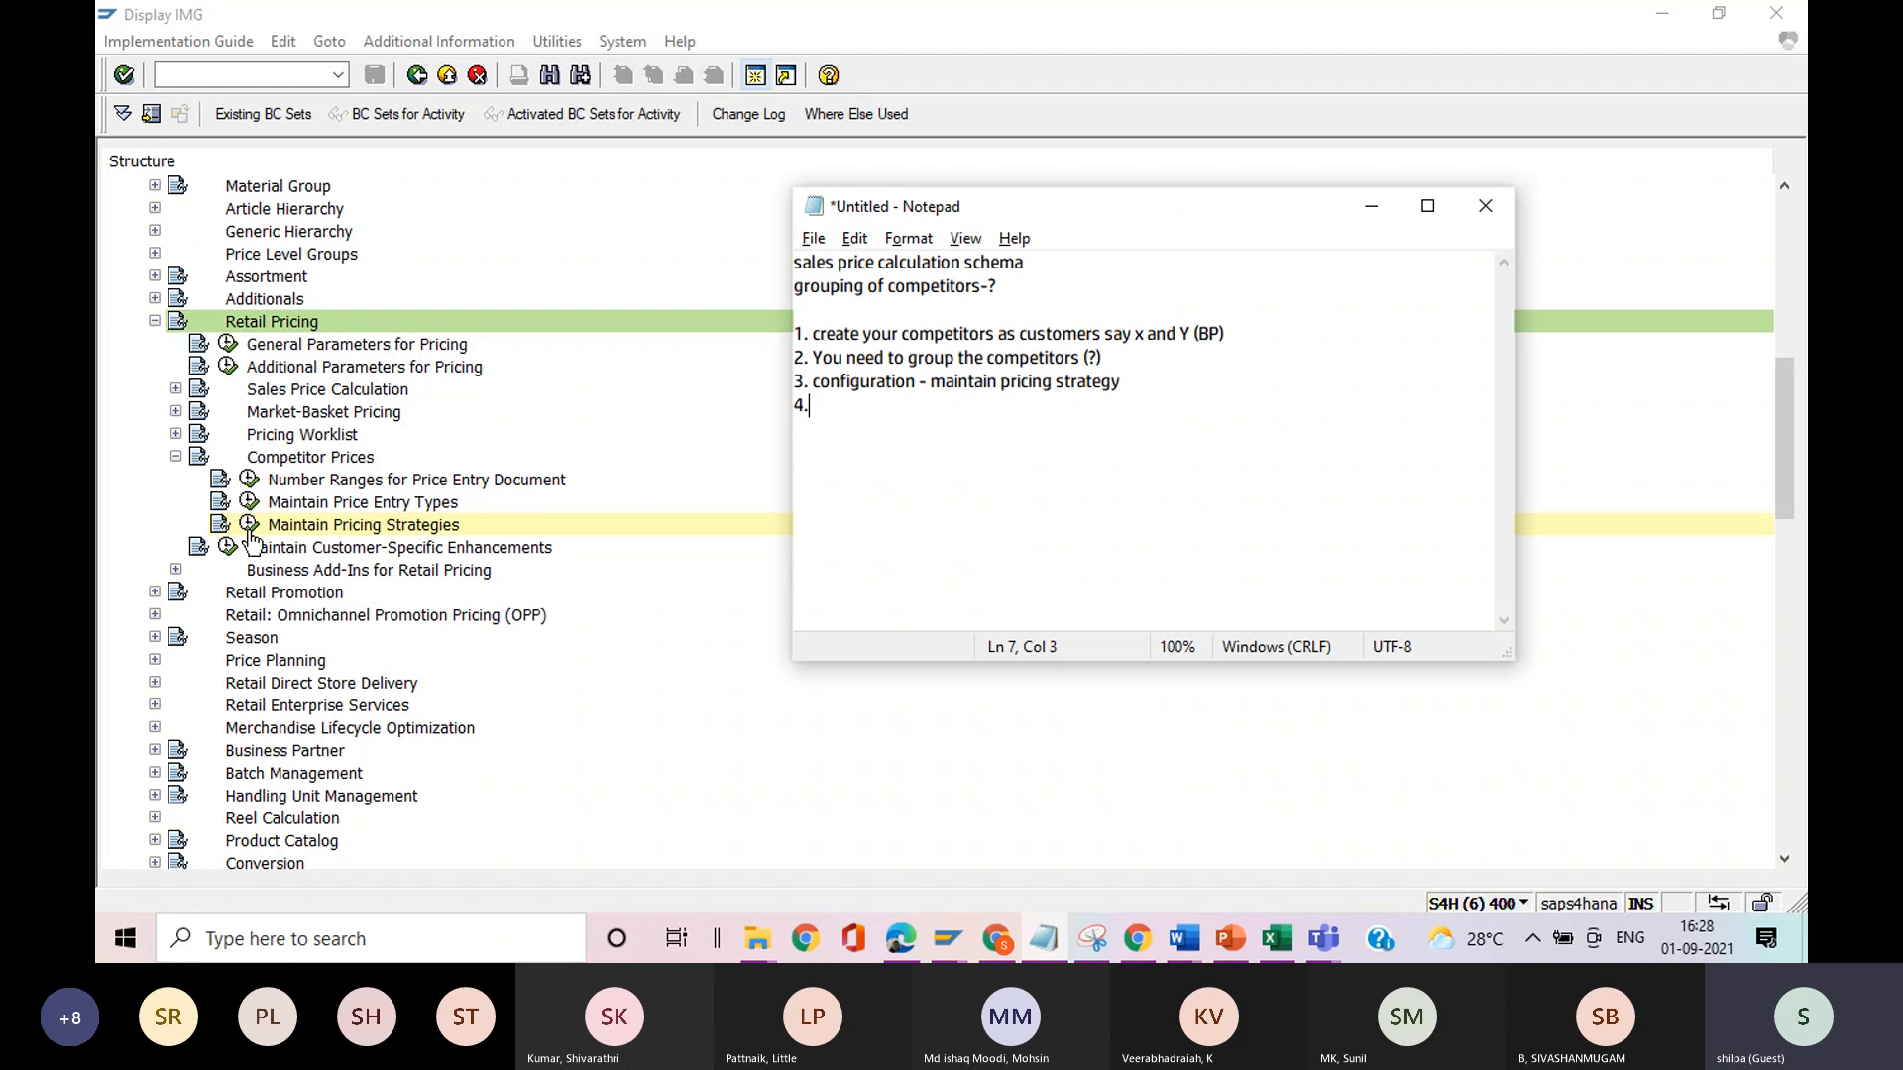
pyautogui.write(' configuration - maintain')
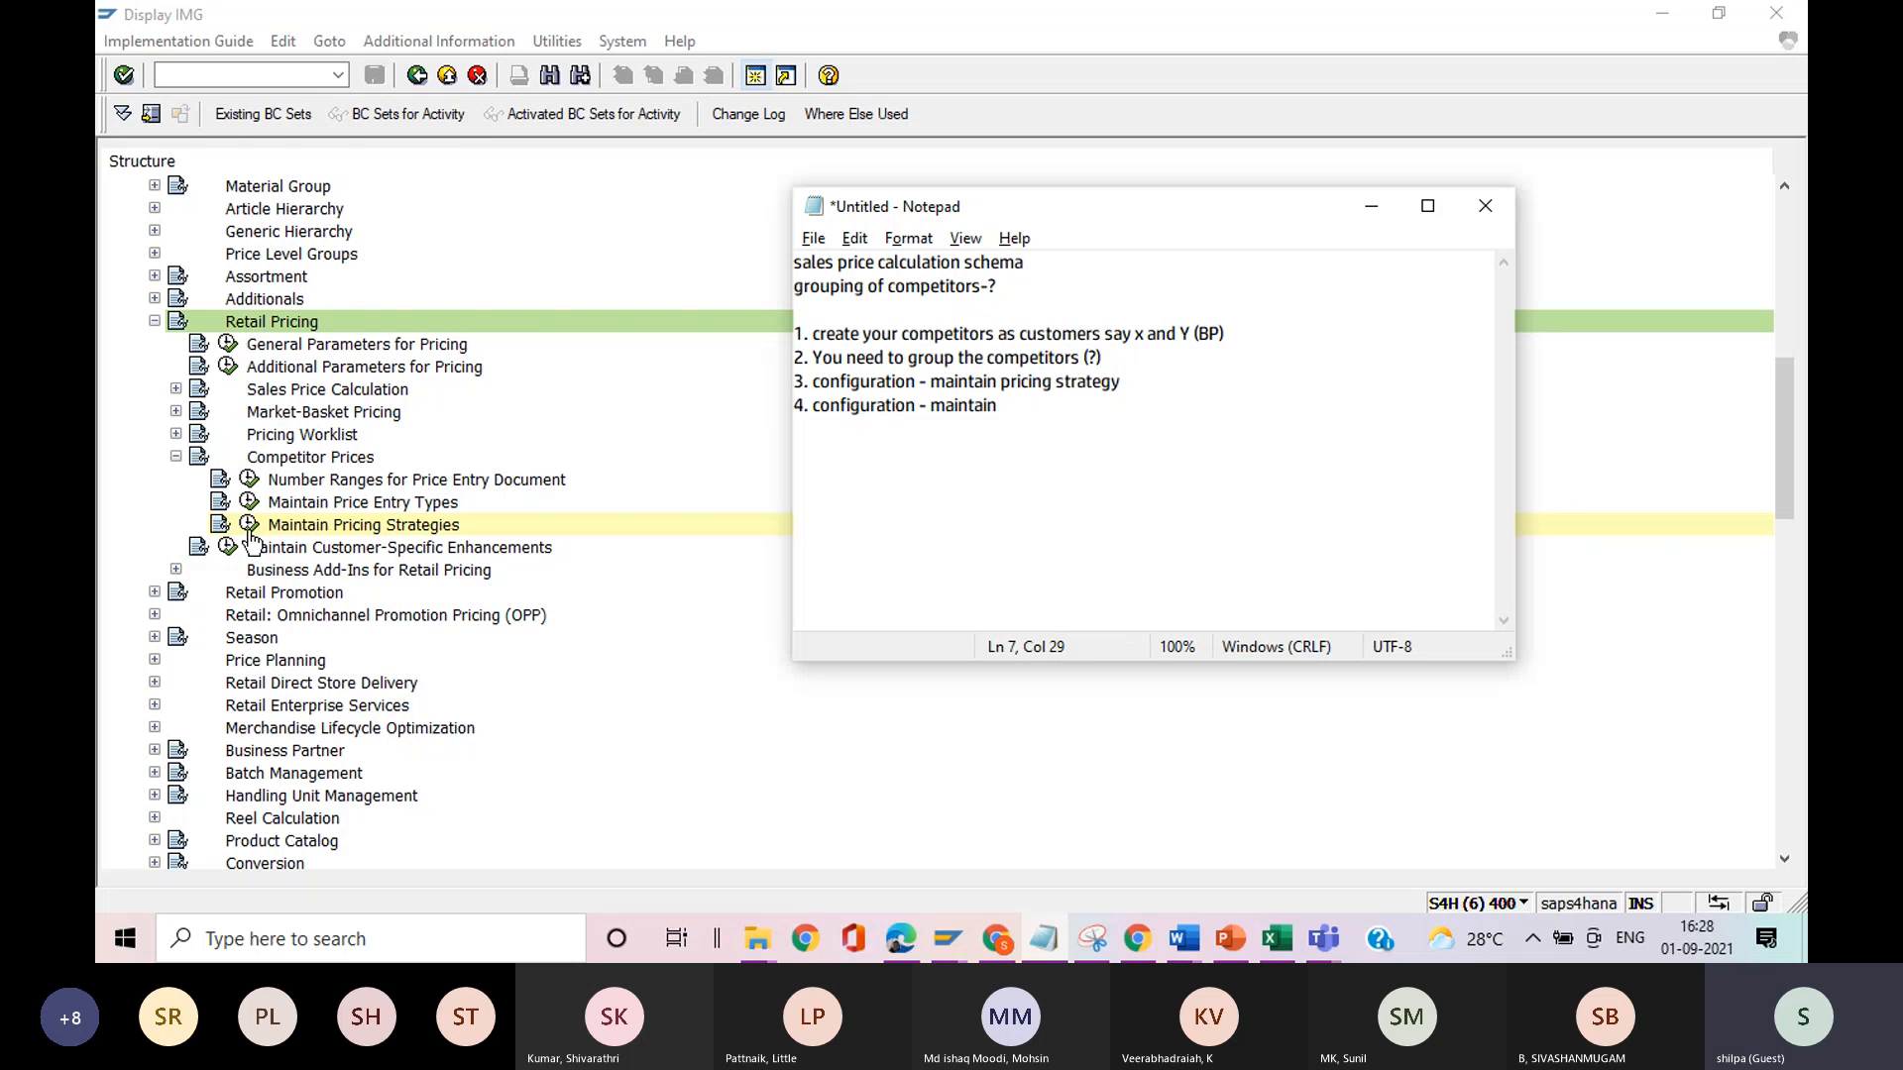
pyautogui.hotkey('alt', 'Tab')
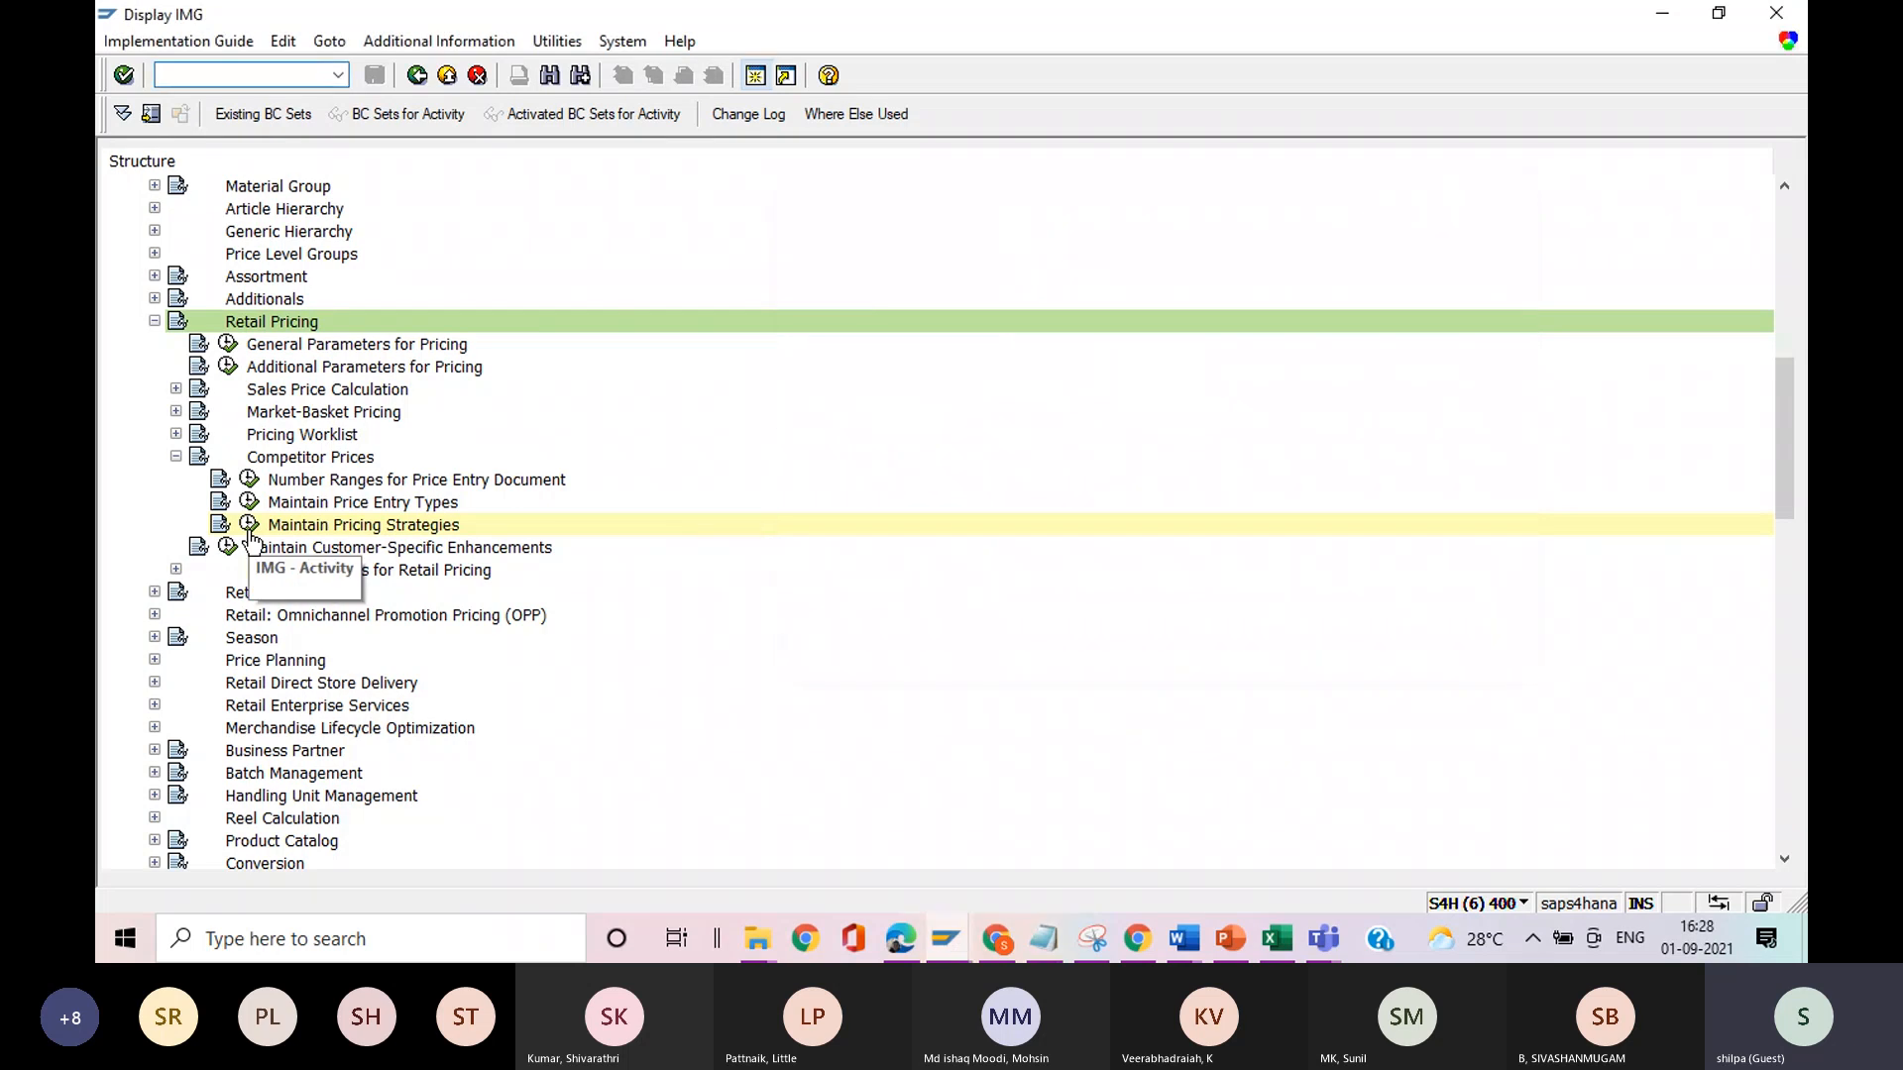
pyautogui.hotkey('alt', 'Tab')
pyautogui.write('e')
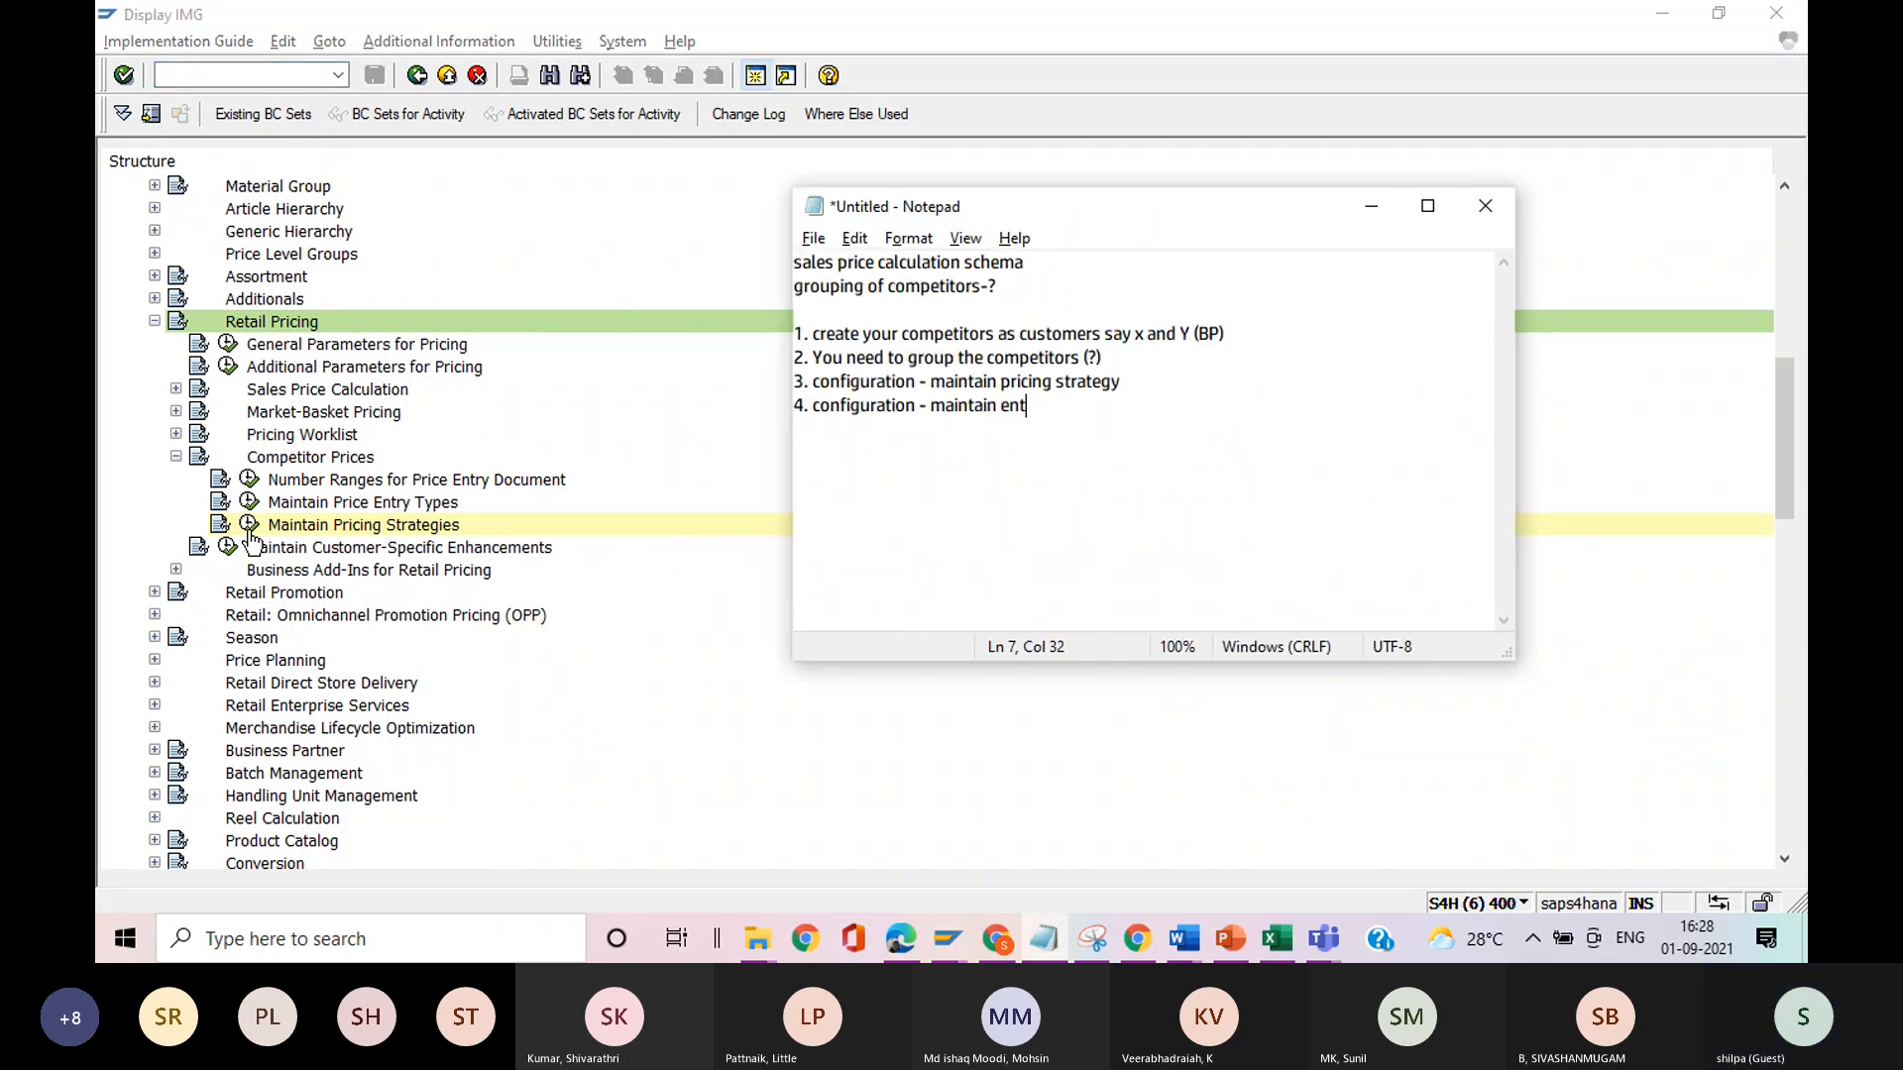
pyautogui.press('BackSpace')
pyautogui.write('price entry')
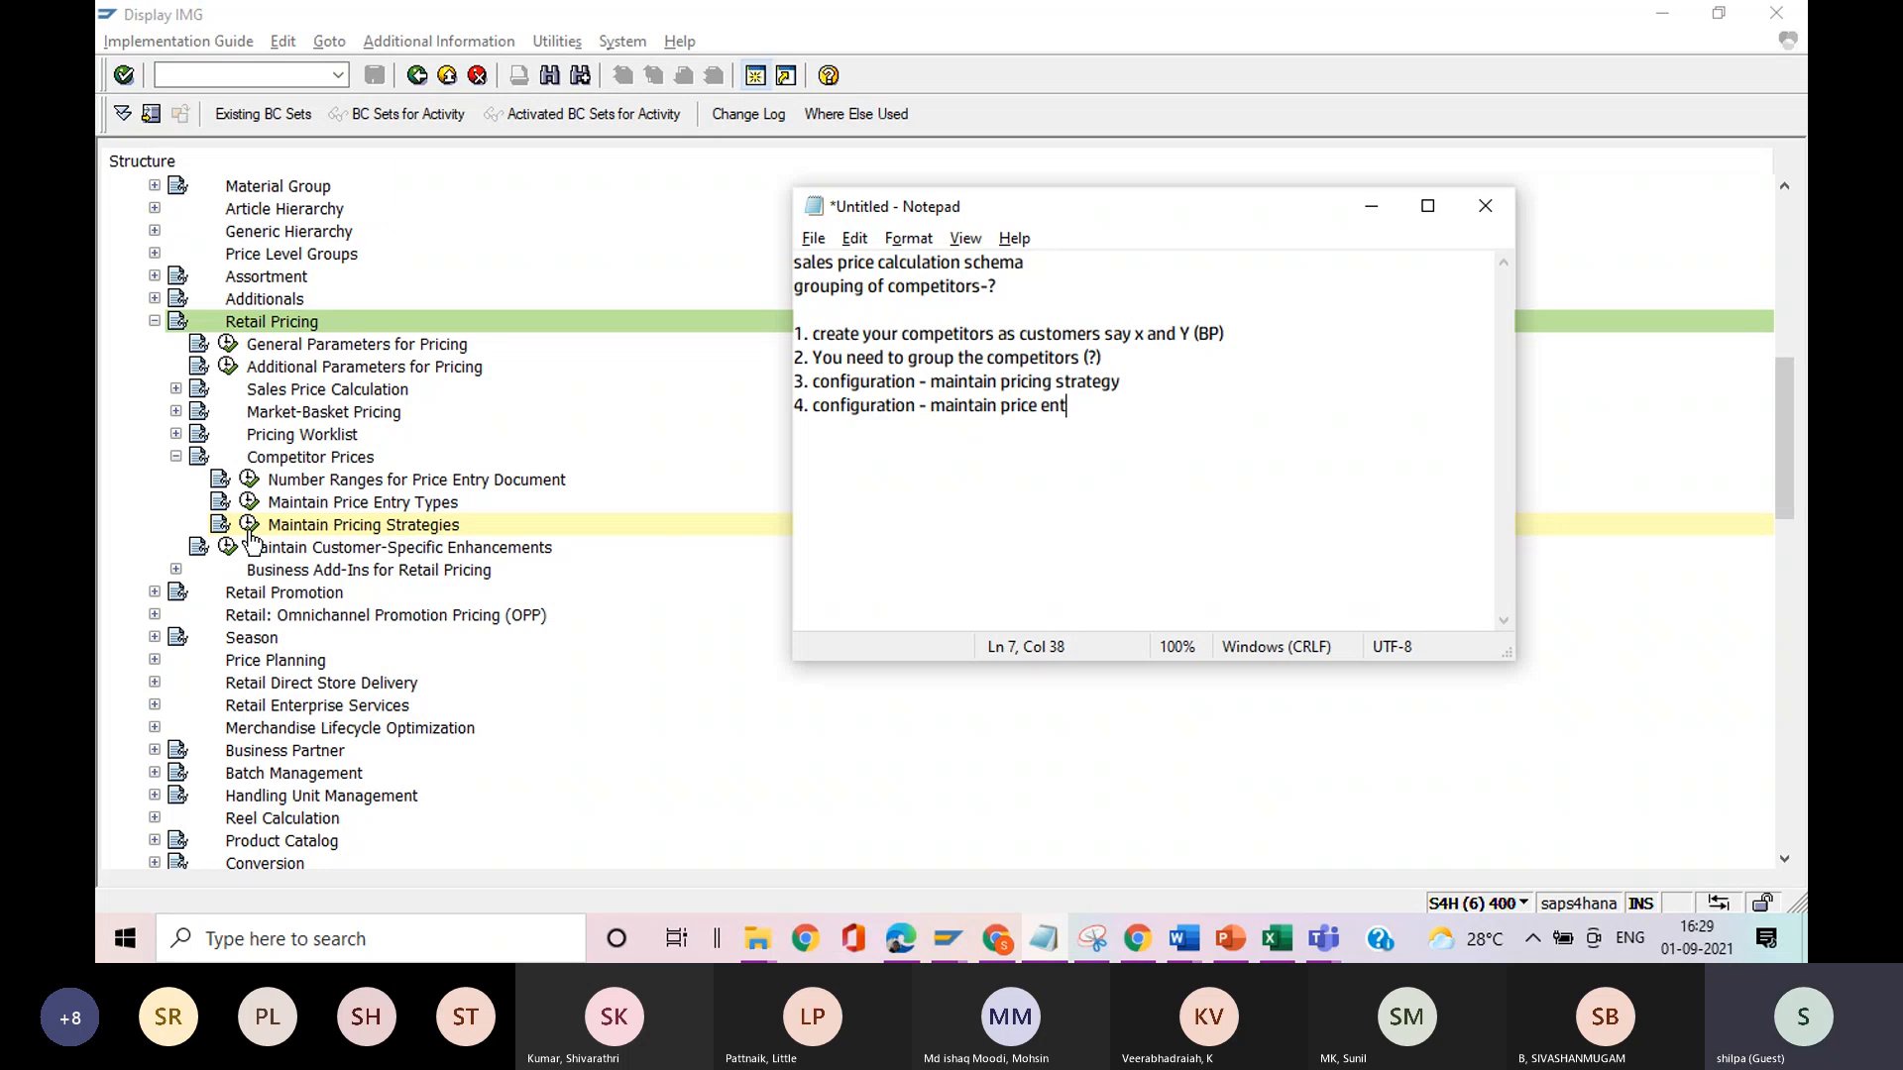
pyautogui.write(' type')
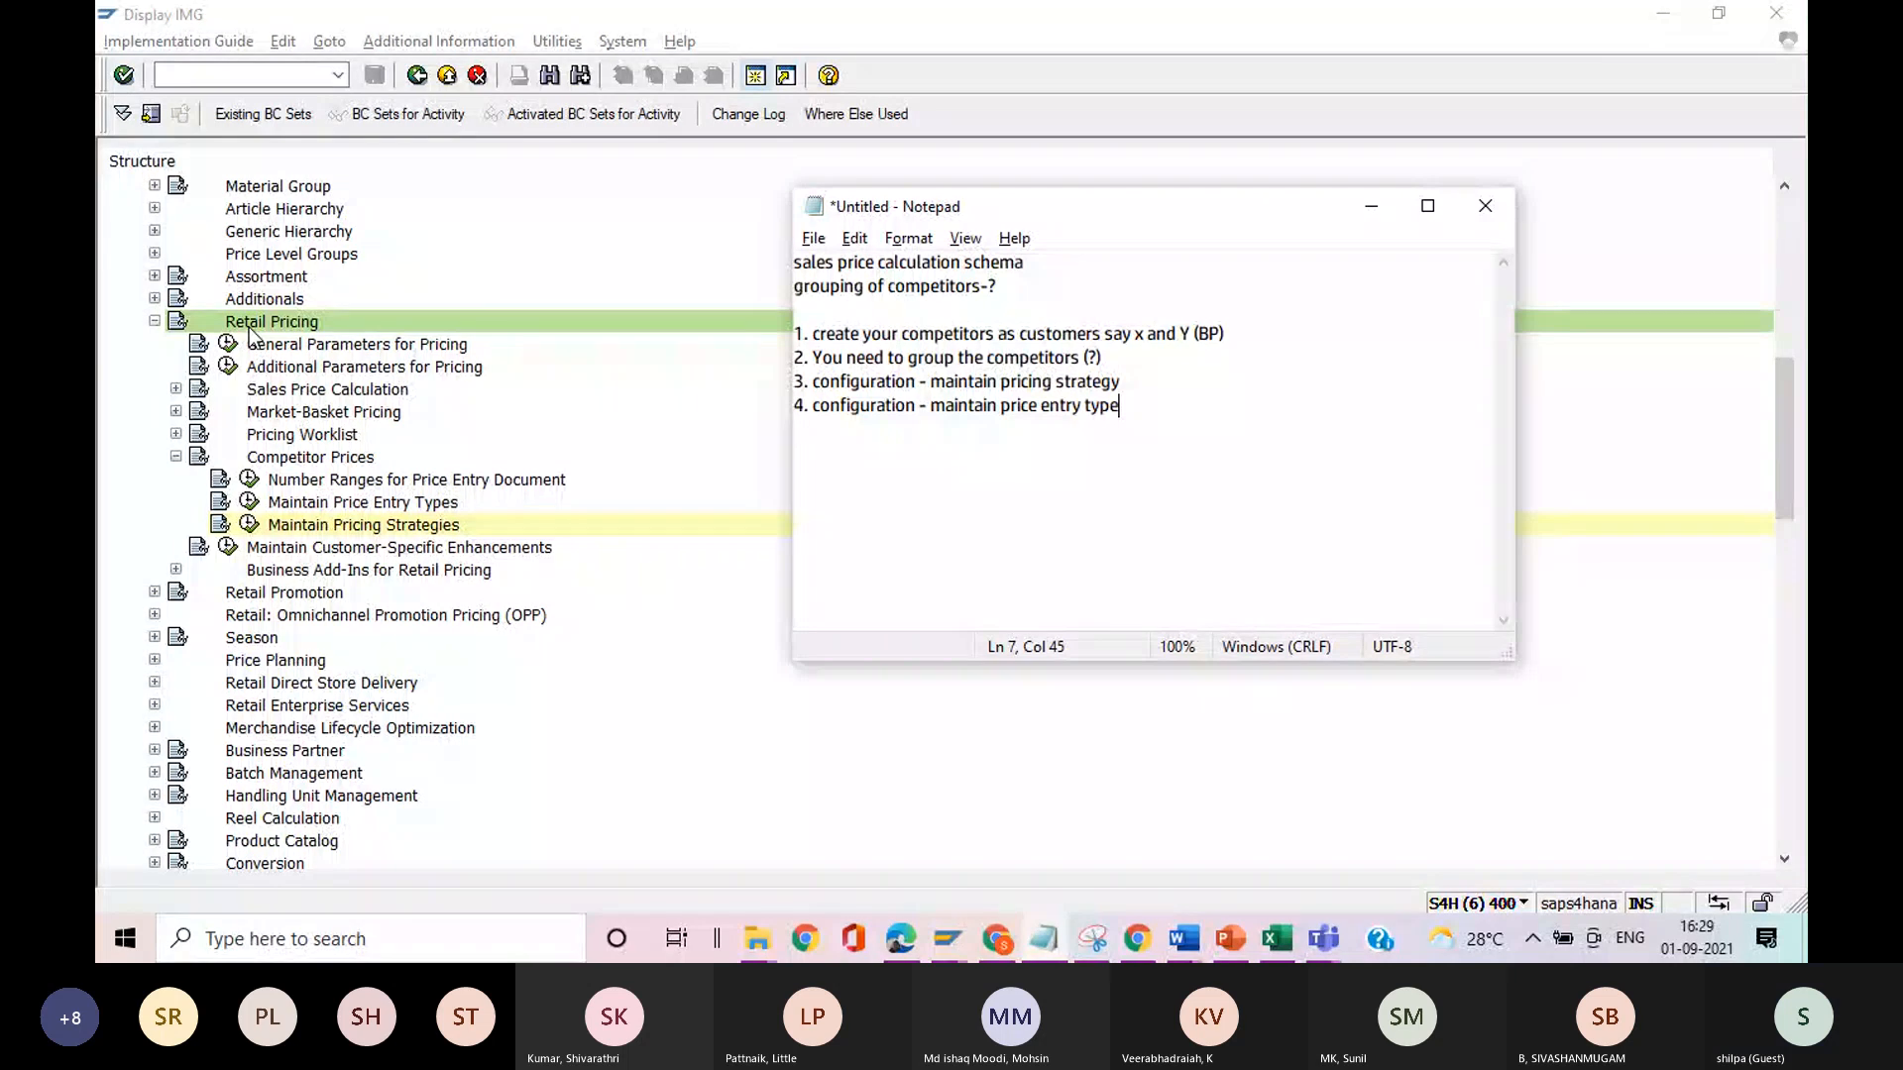
# Switch to SAP and open plant R110, Store München, for change with transaction WB02.
pyautogui.click(254, 76)
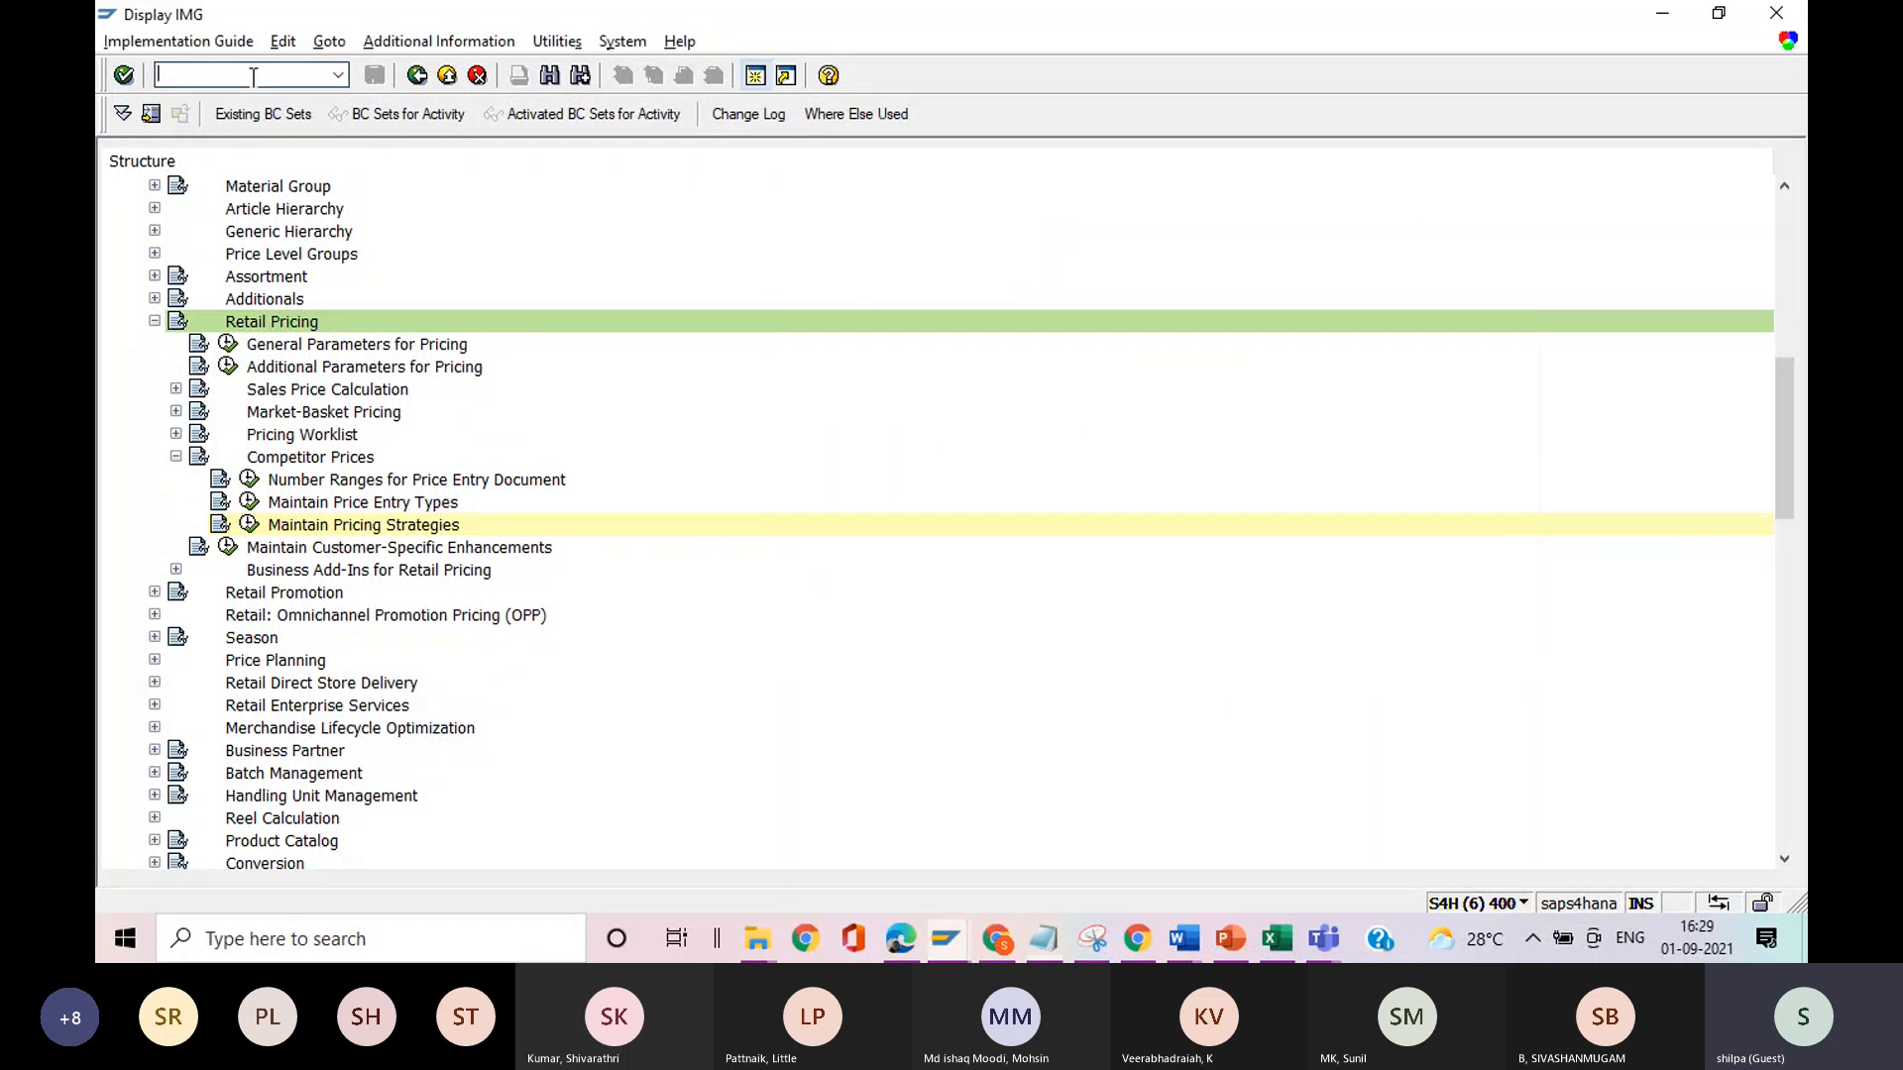
pyautogui.write('/n')
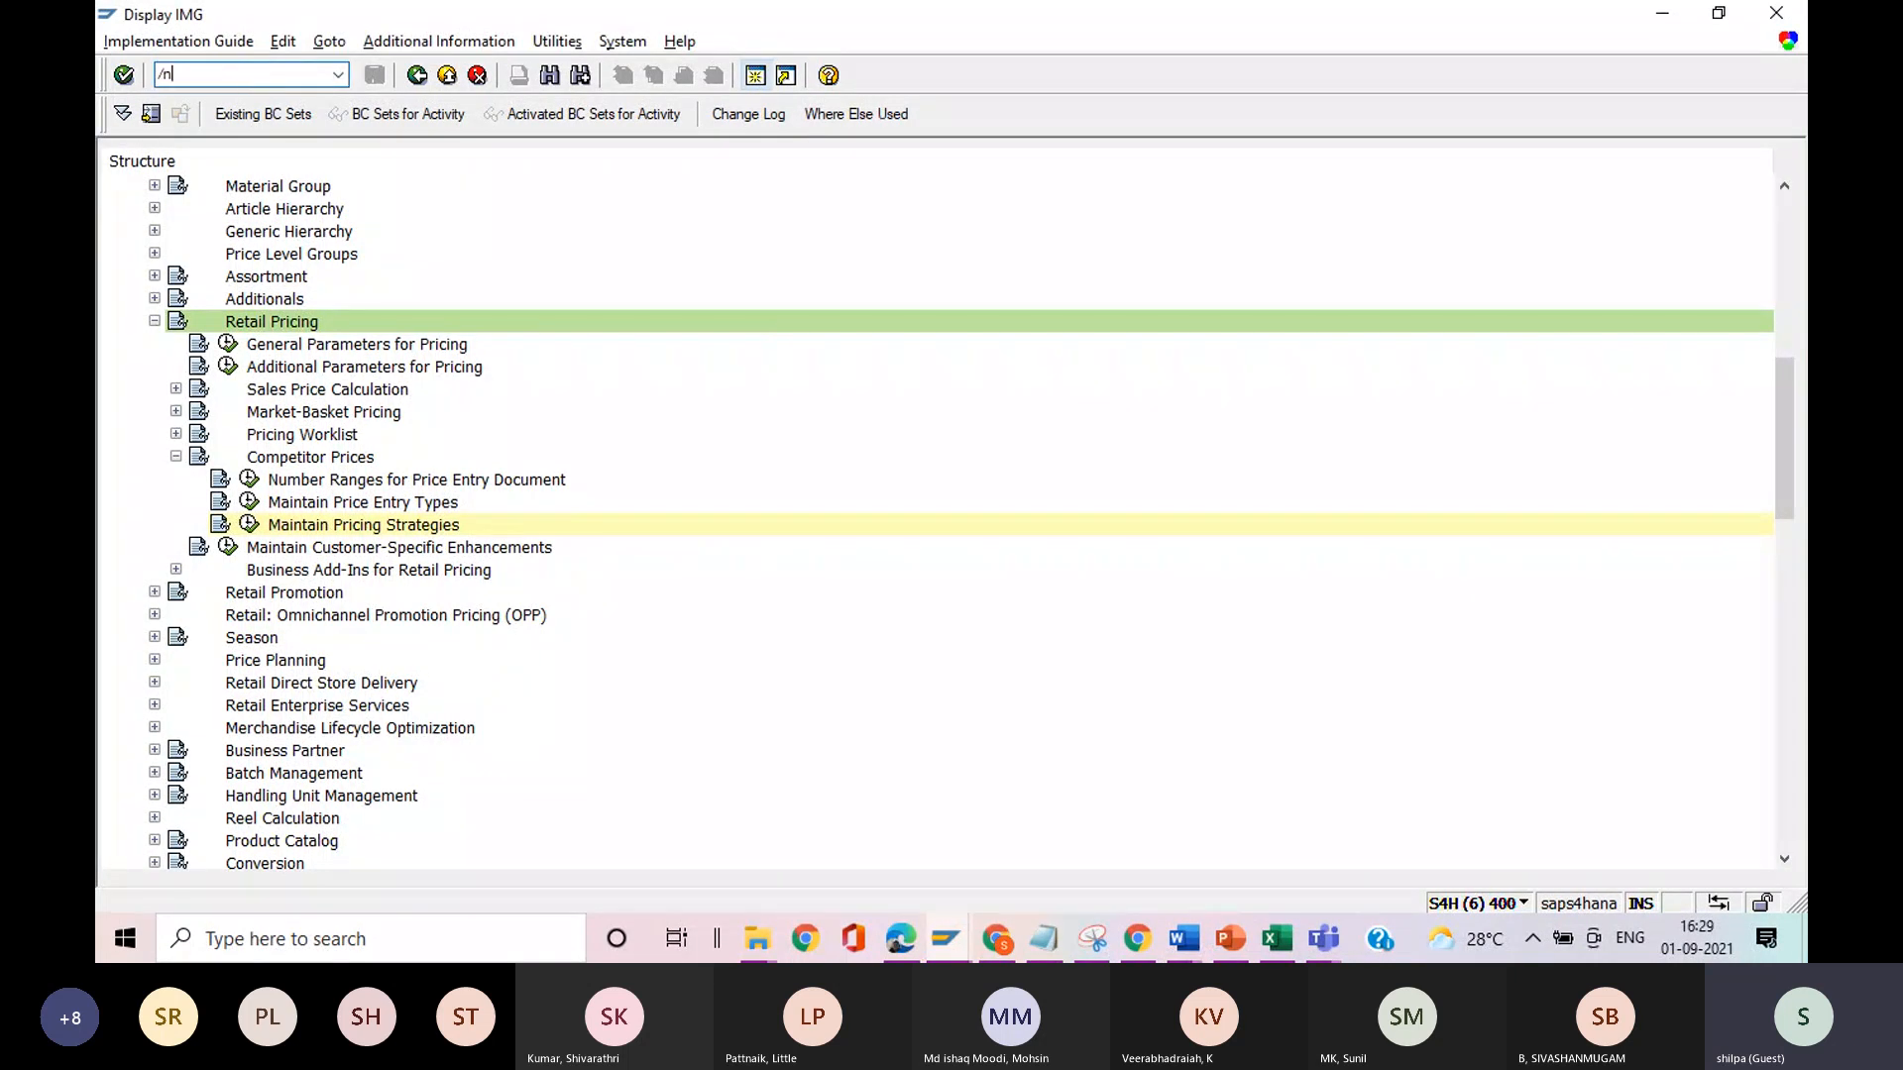
pyautogui.write('wb02')
pyautogui.press('Return')
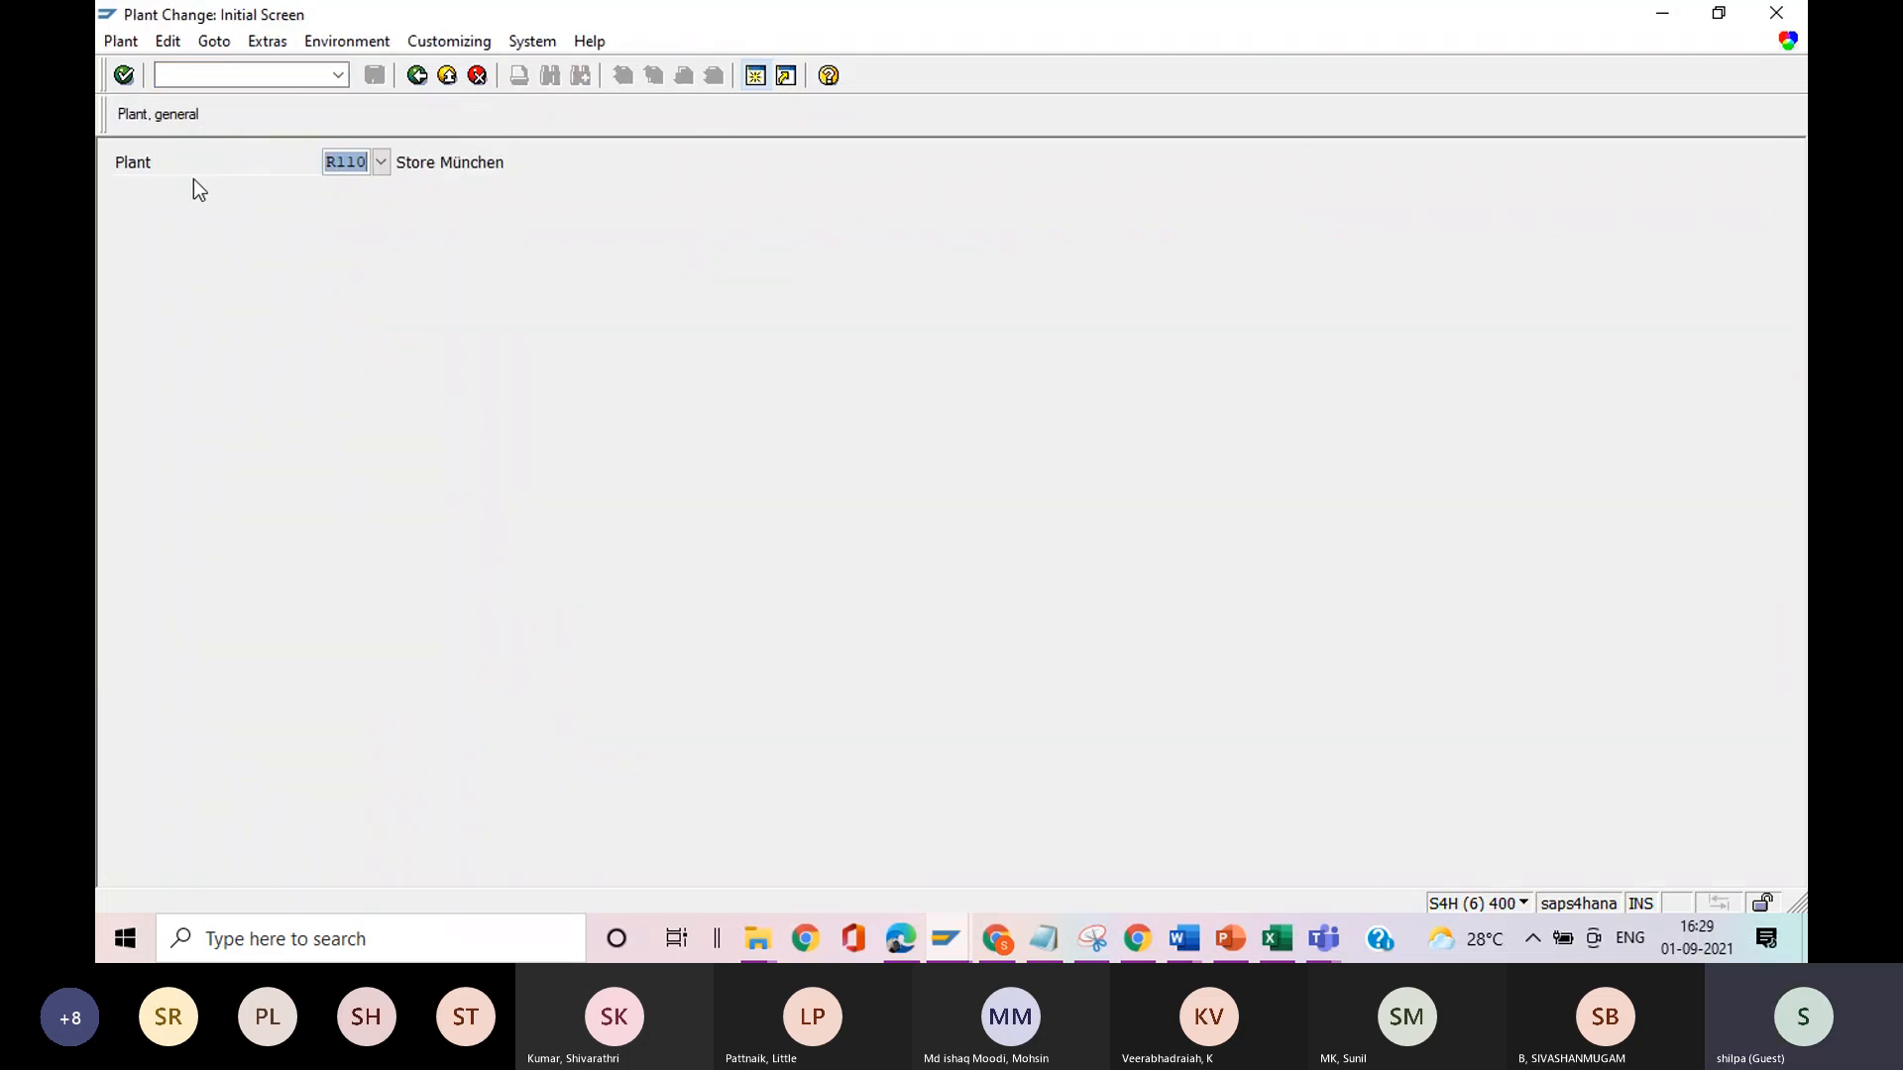
pyautogui.press('Return')
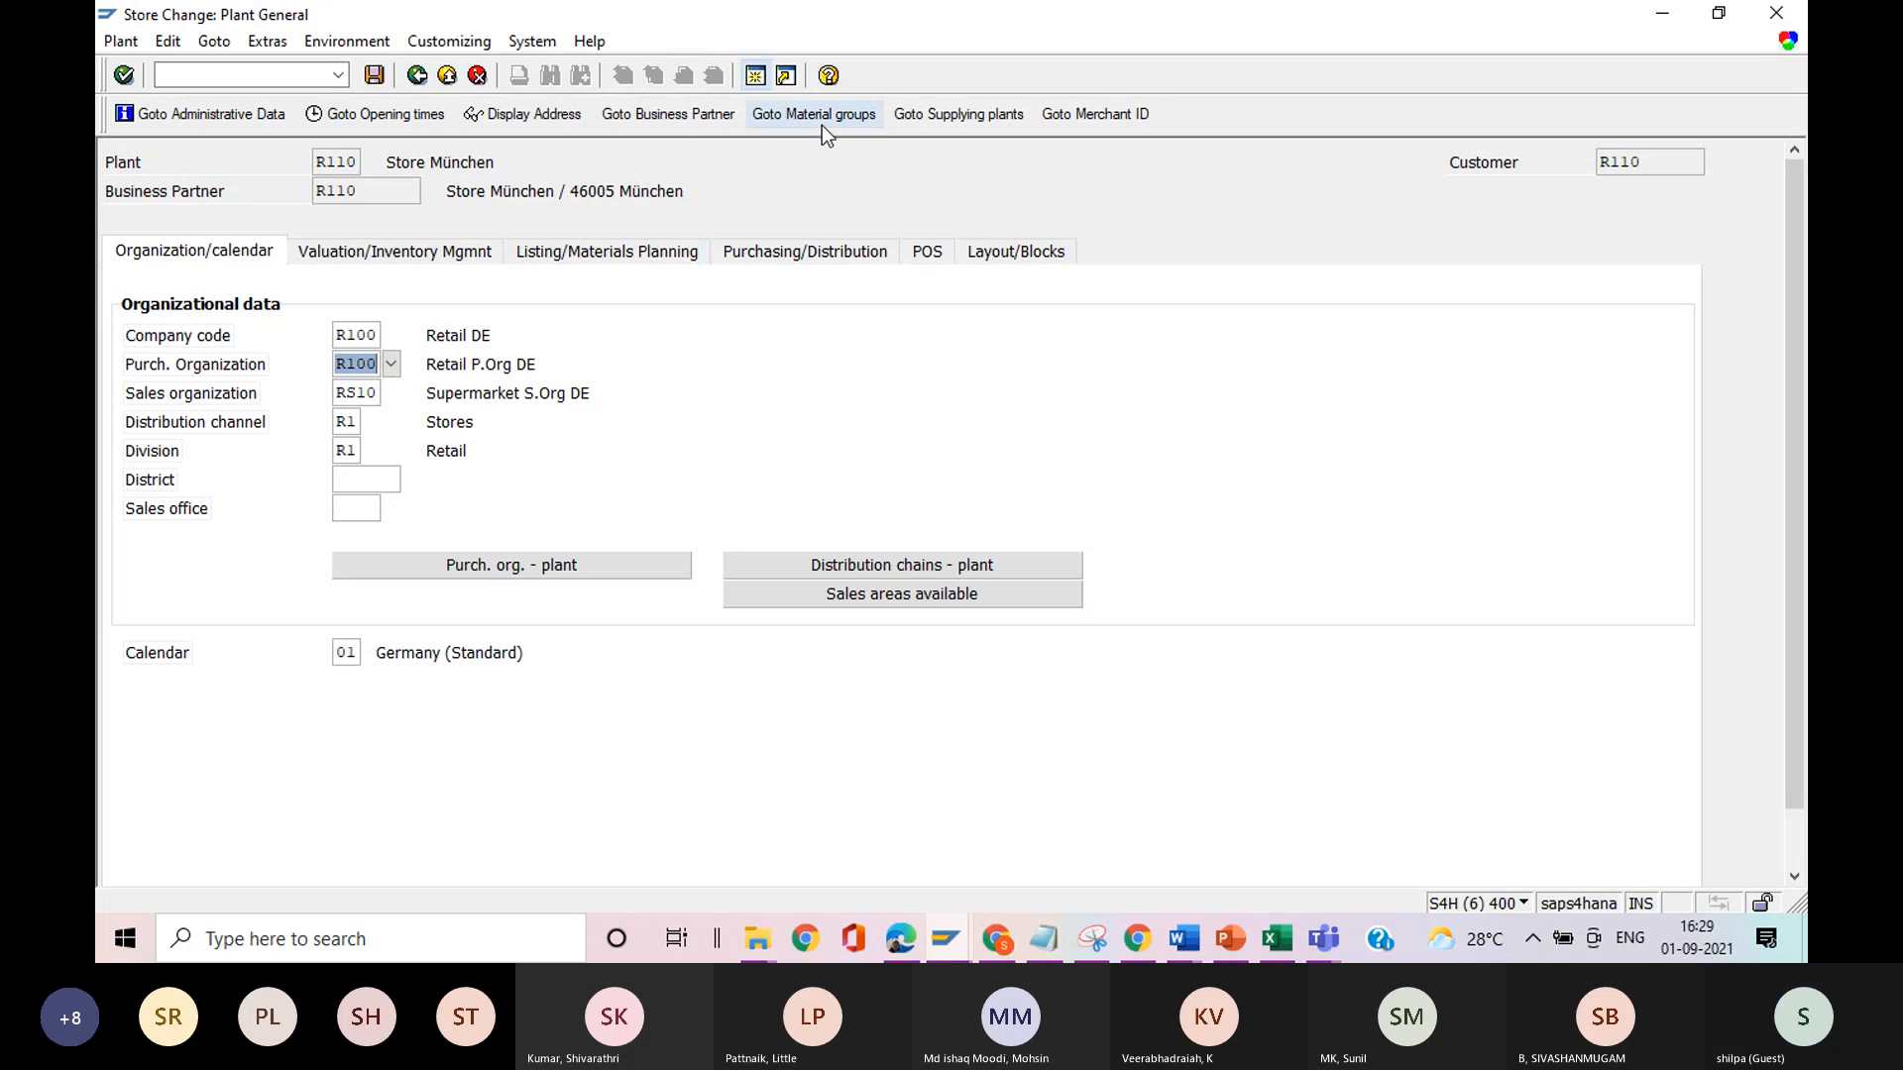
# Look at the store's supplying plants, return to the general plant data and open its material groups.
pyautogui.click(926, 117)
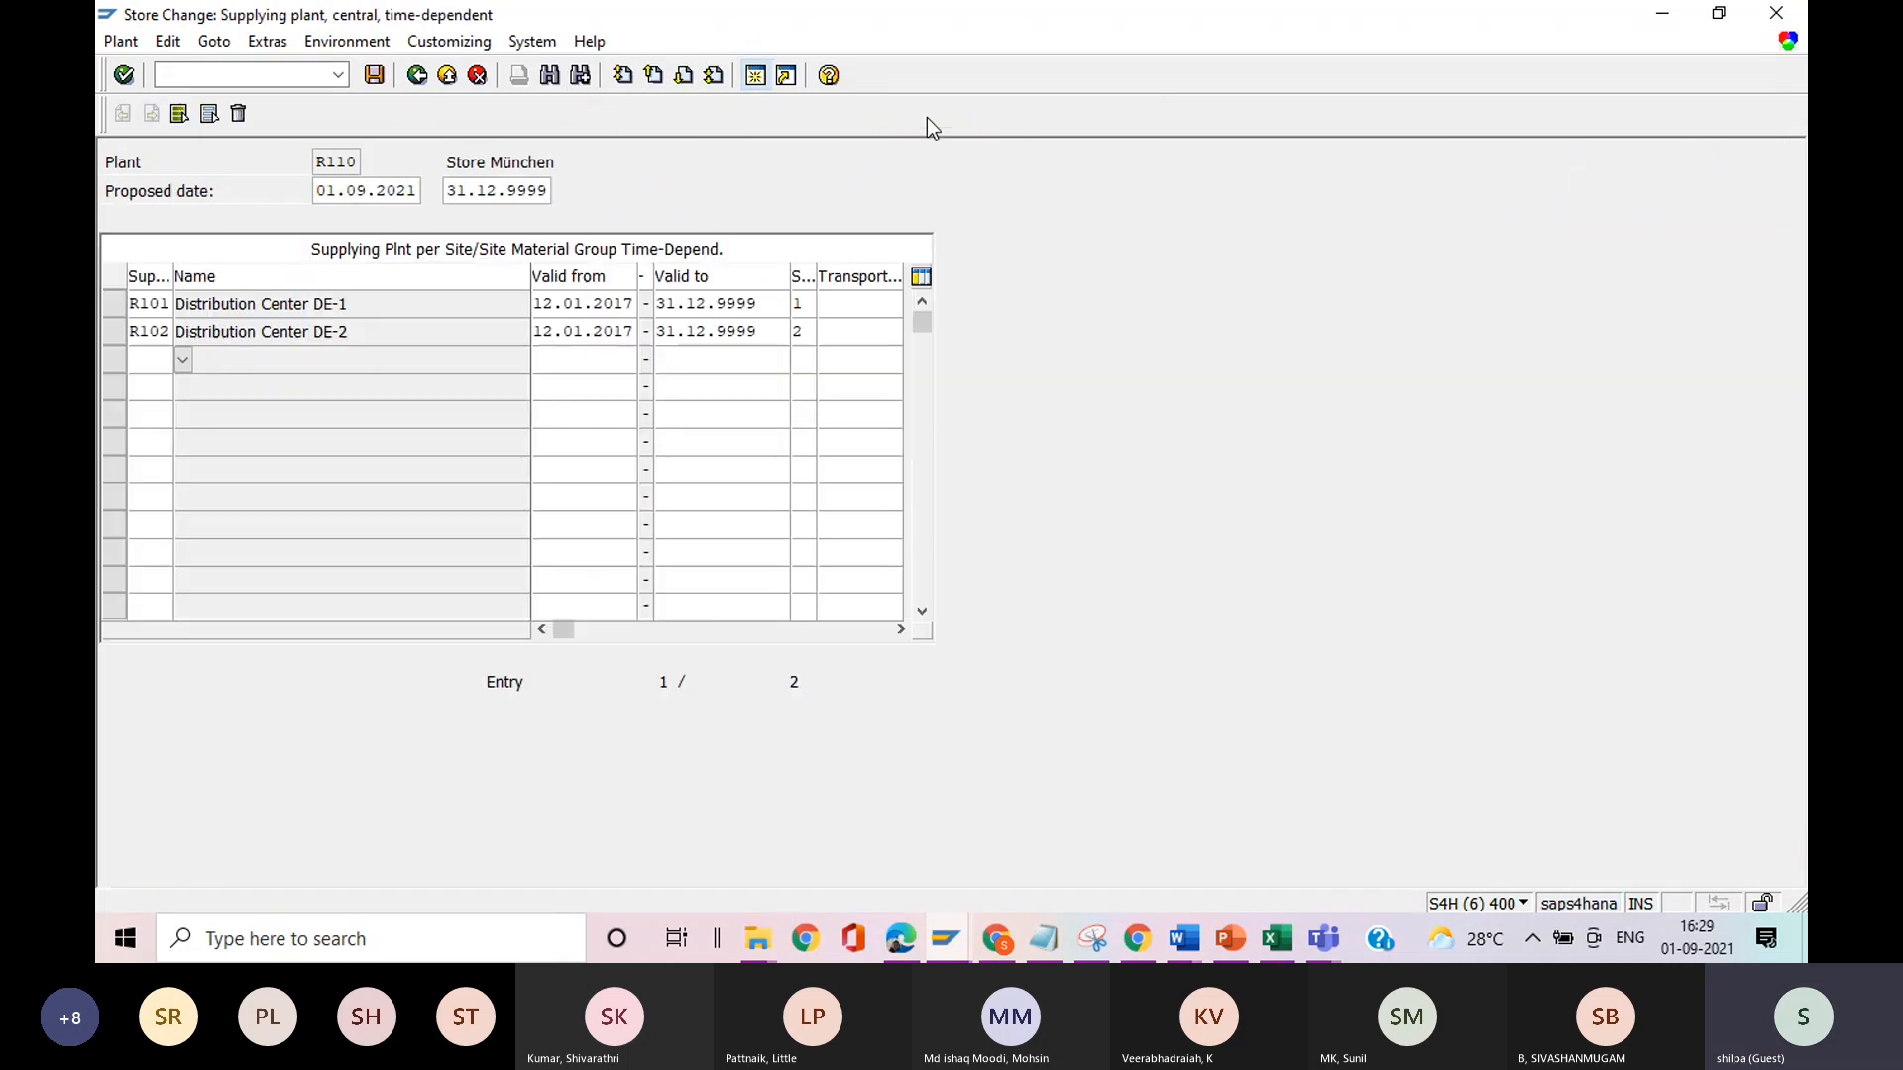
pyautogui.click(416, 79)
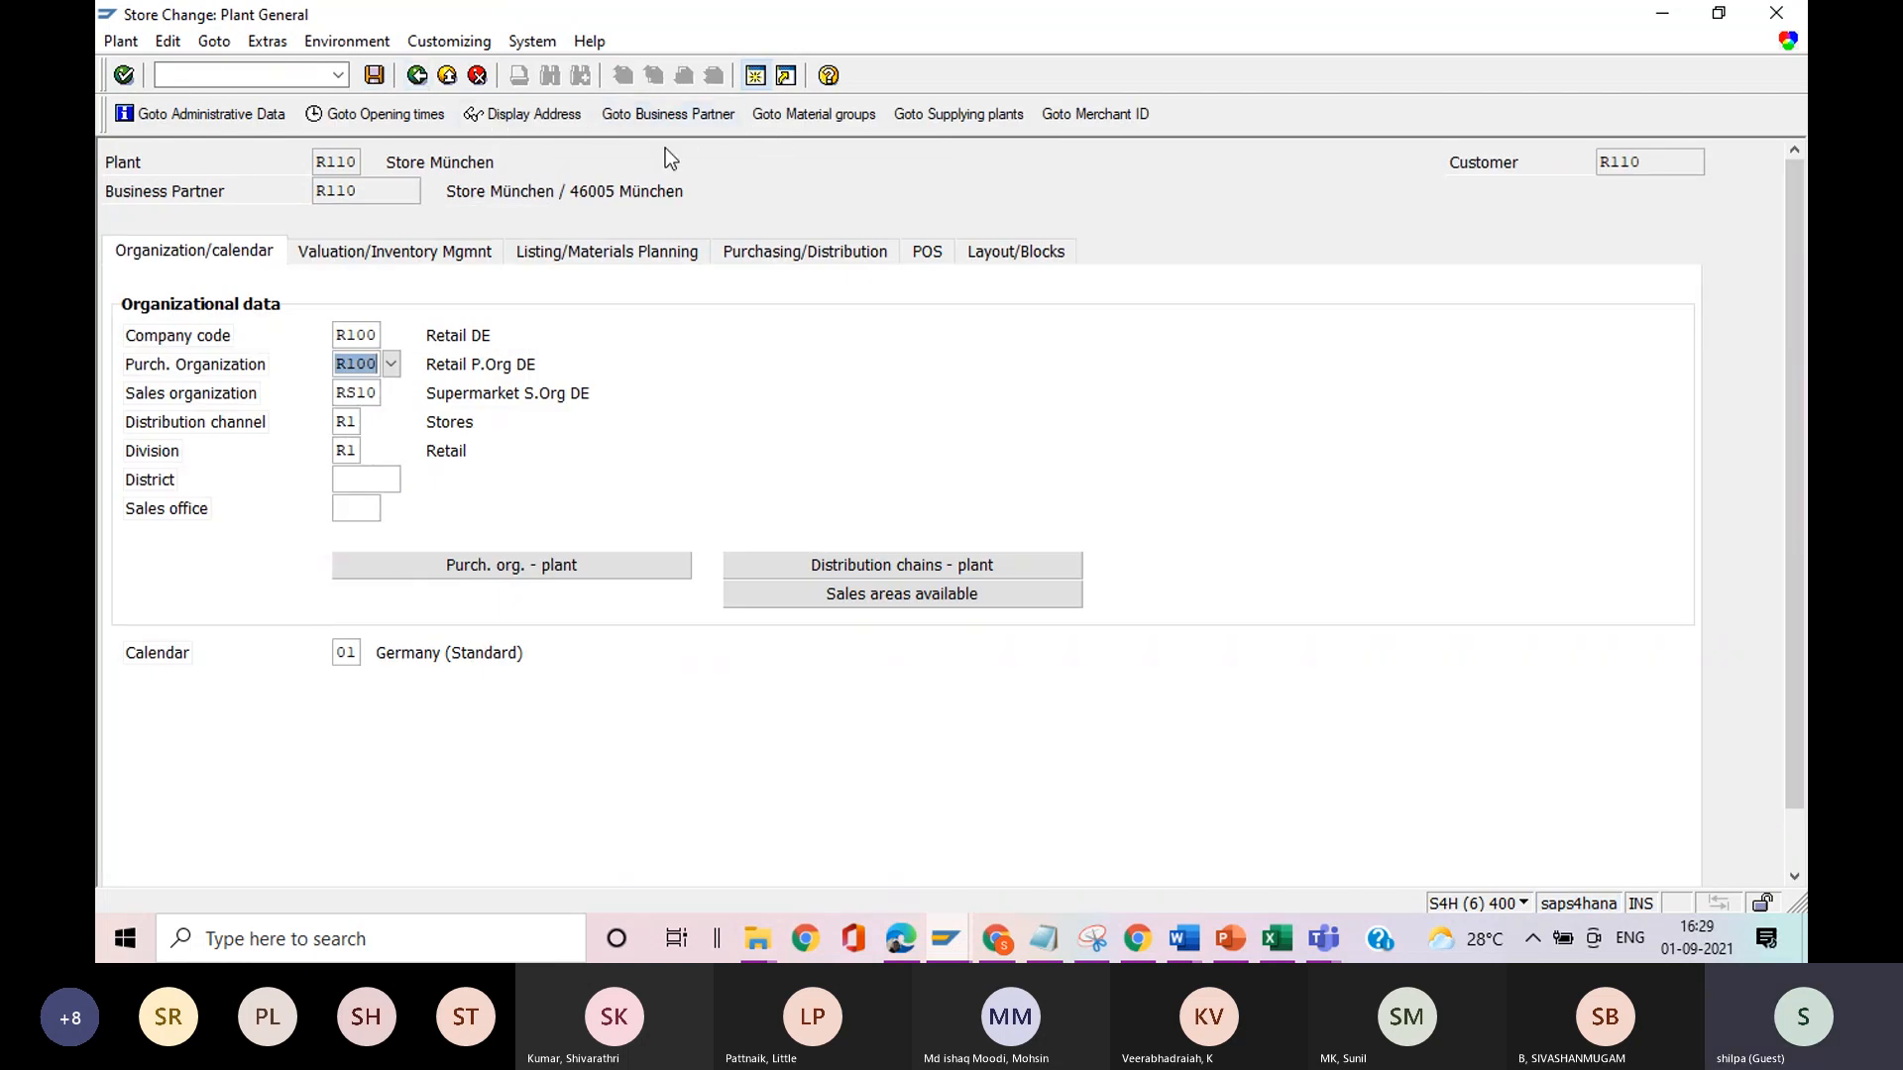
pyautogui.click(814, 114)
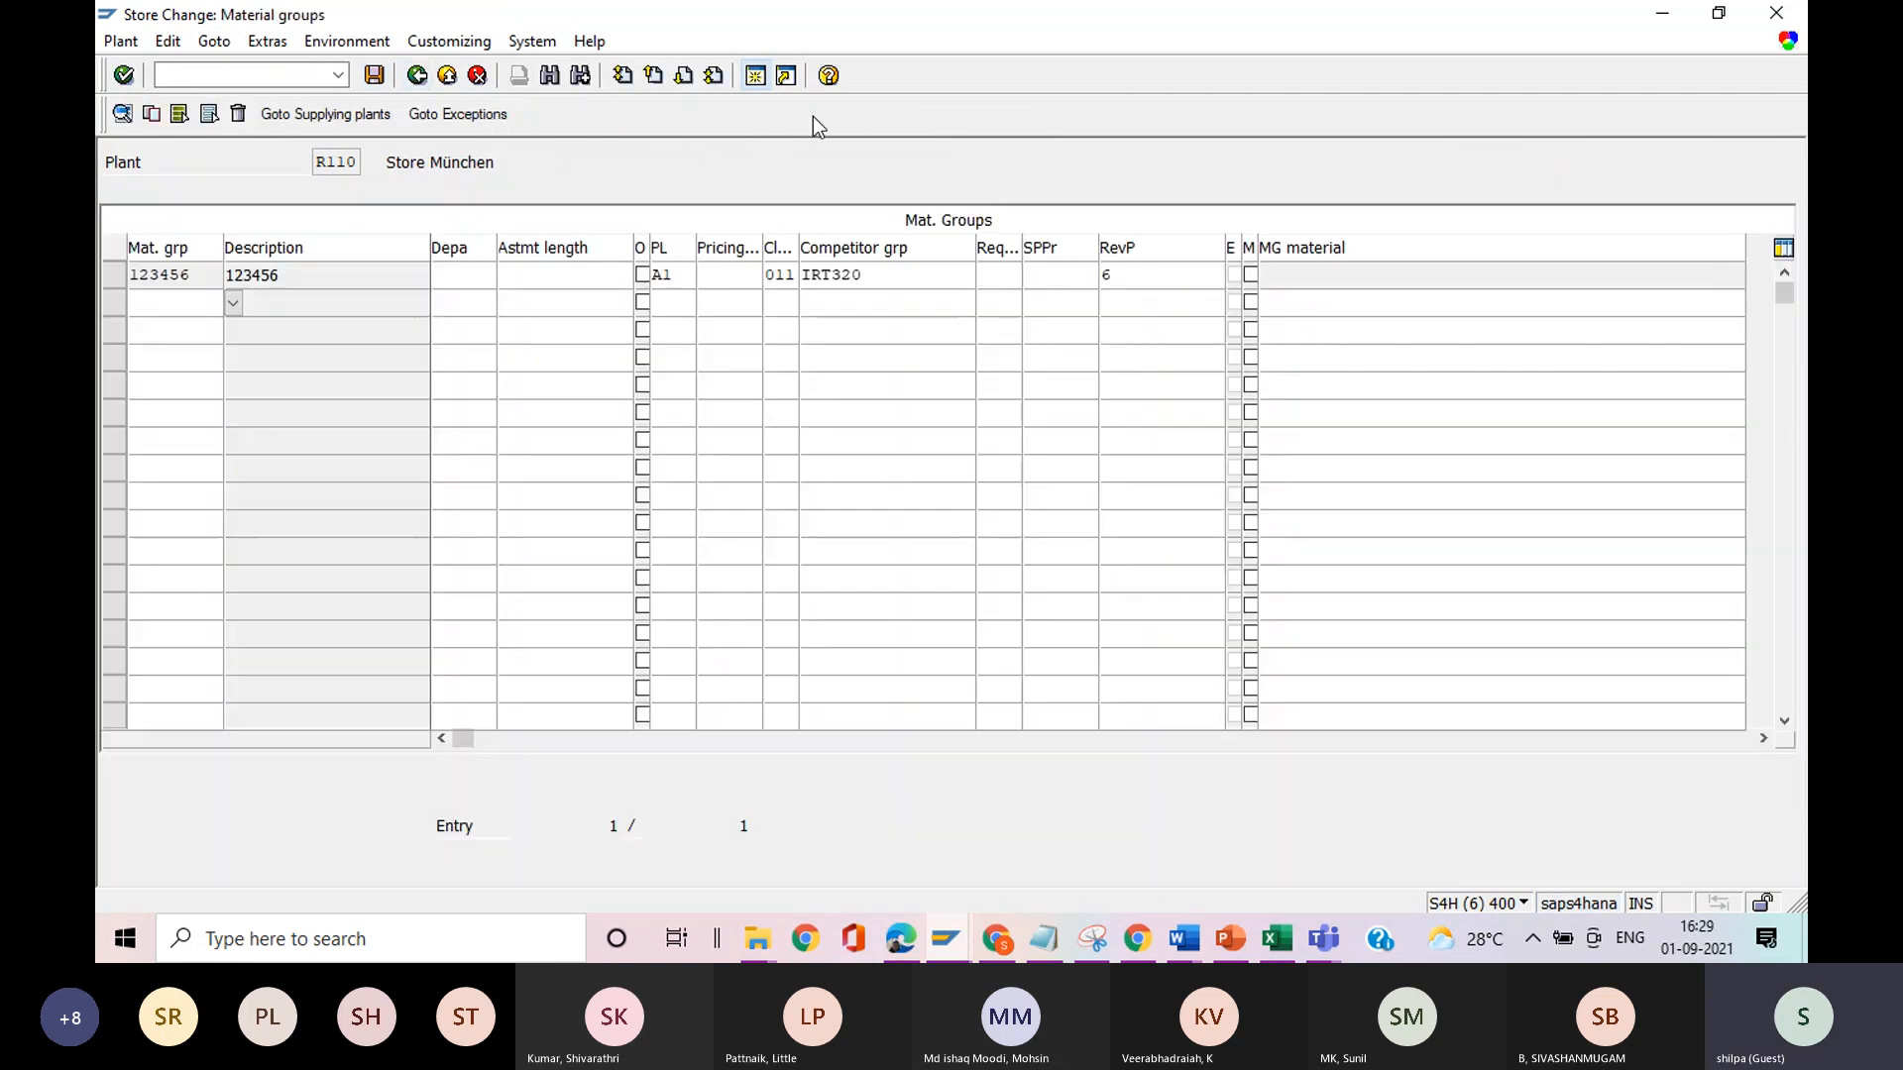
# Widen the Class Type column and select class type 011, Customer Class, for material group 123456.
pyautogui.click(192, 275)
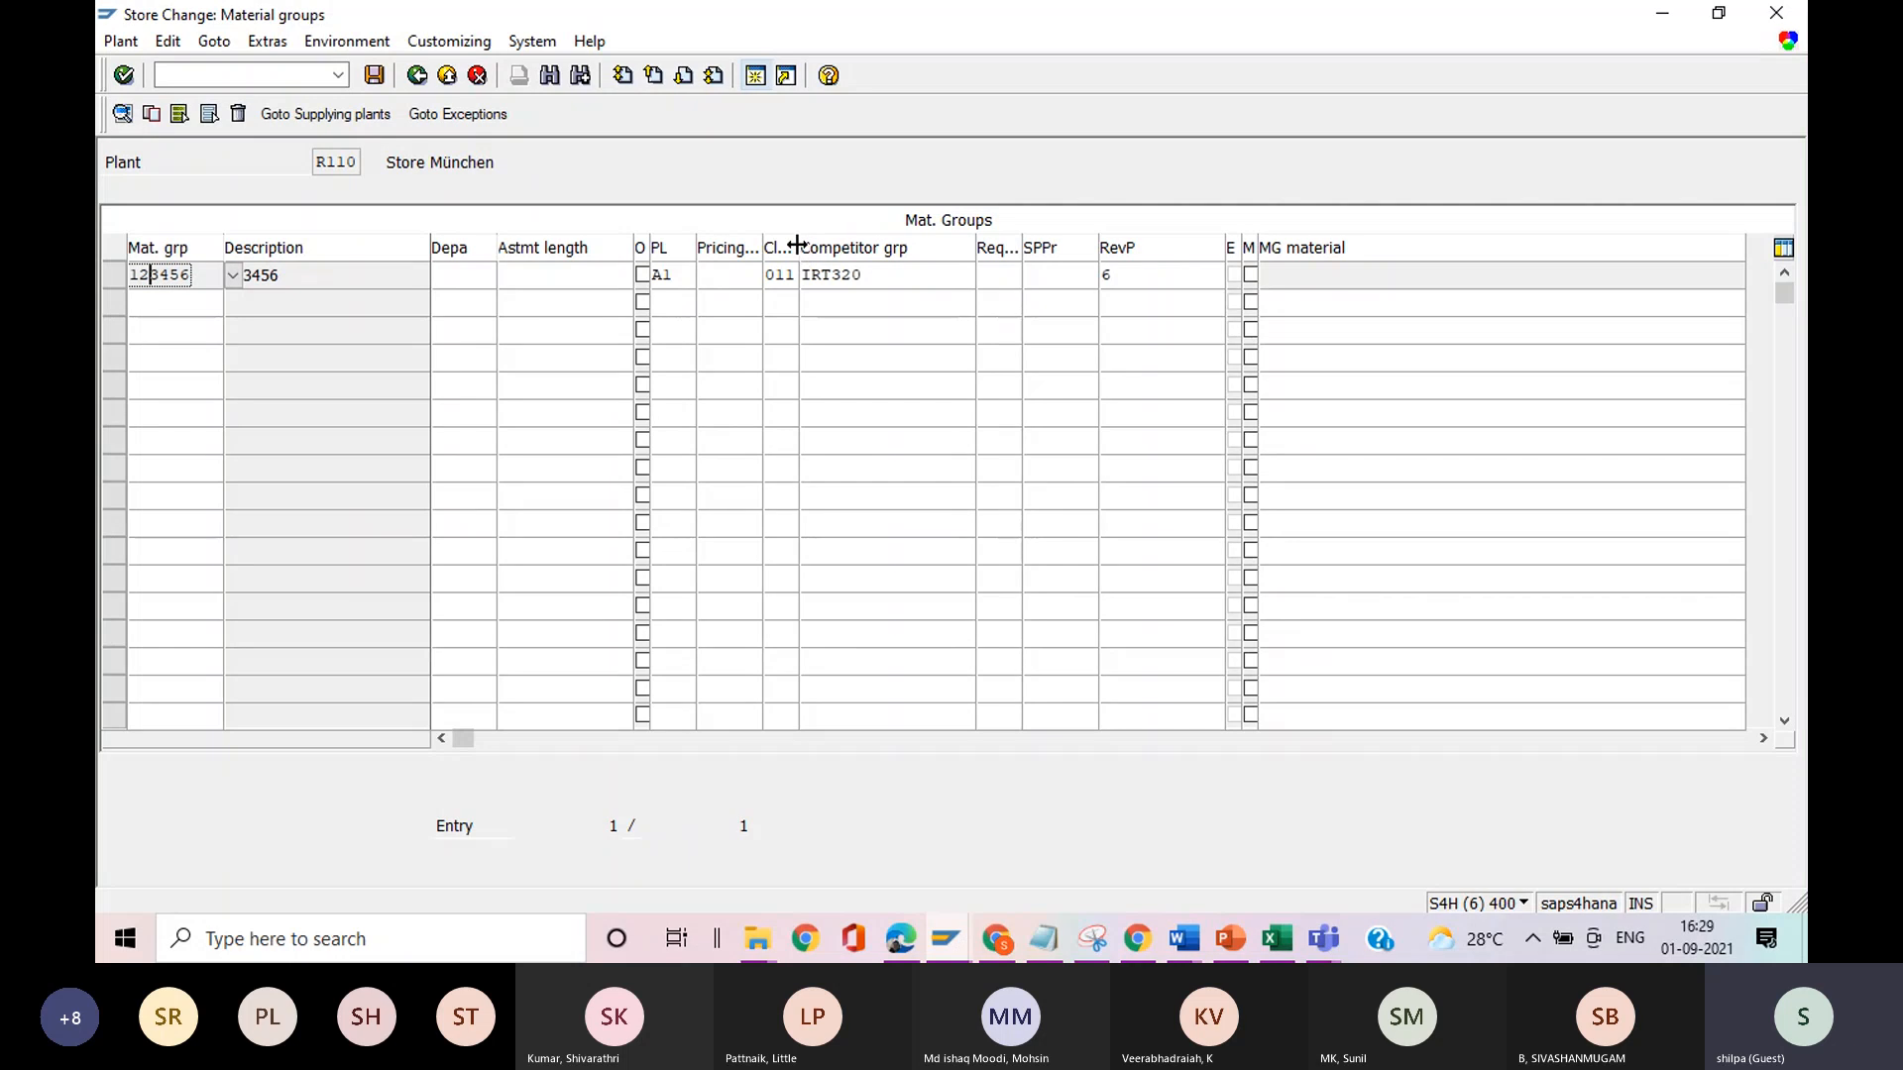
pyautogui.moveTo(797, 245); pyautogui.dragTo(899, 248)
pyautogui.click(828, 276)
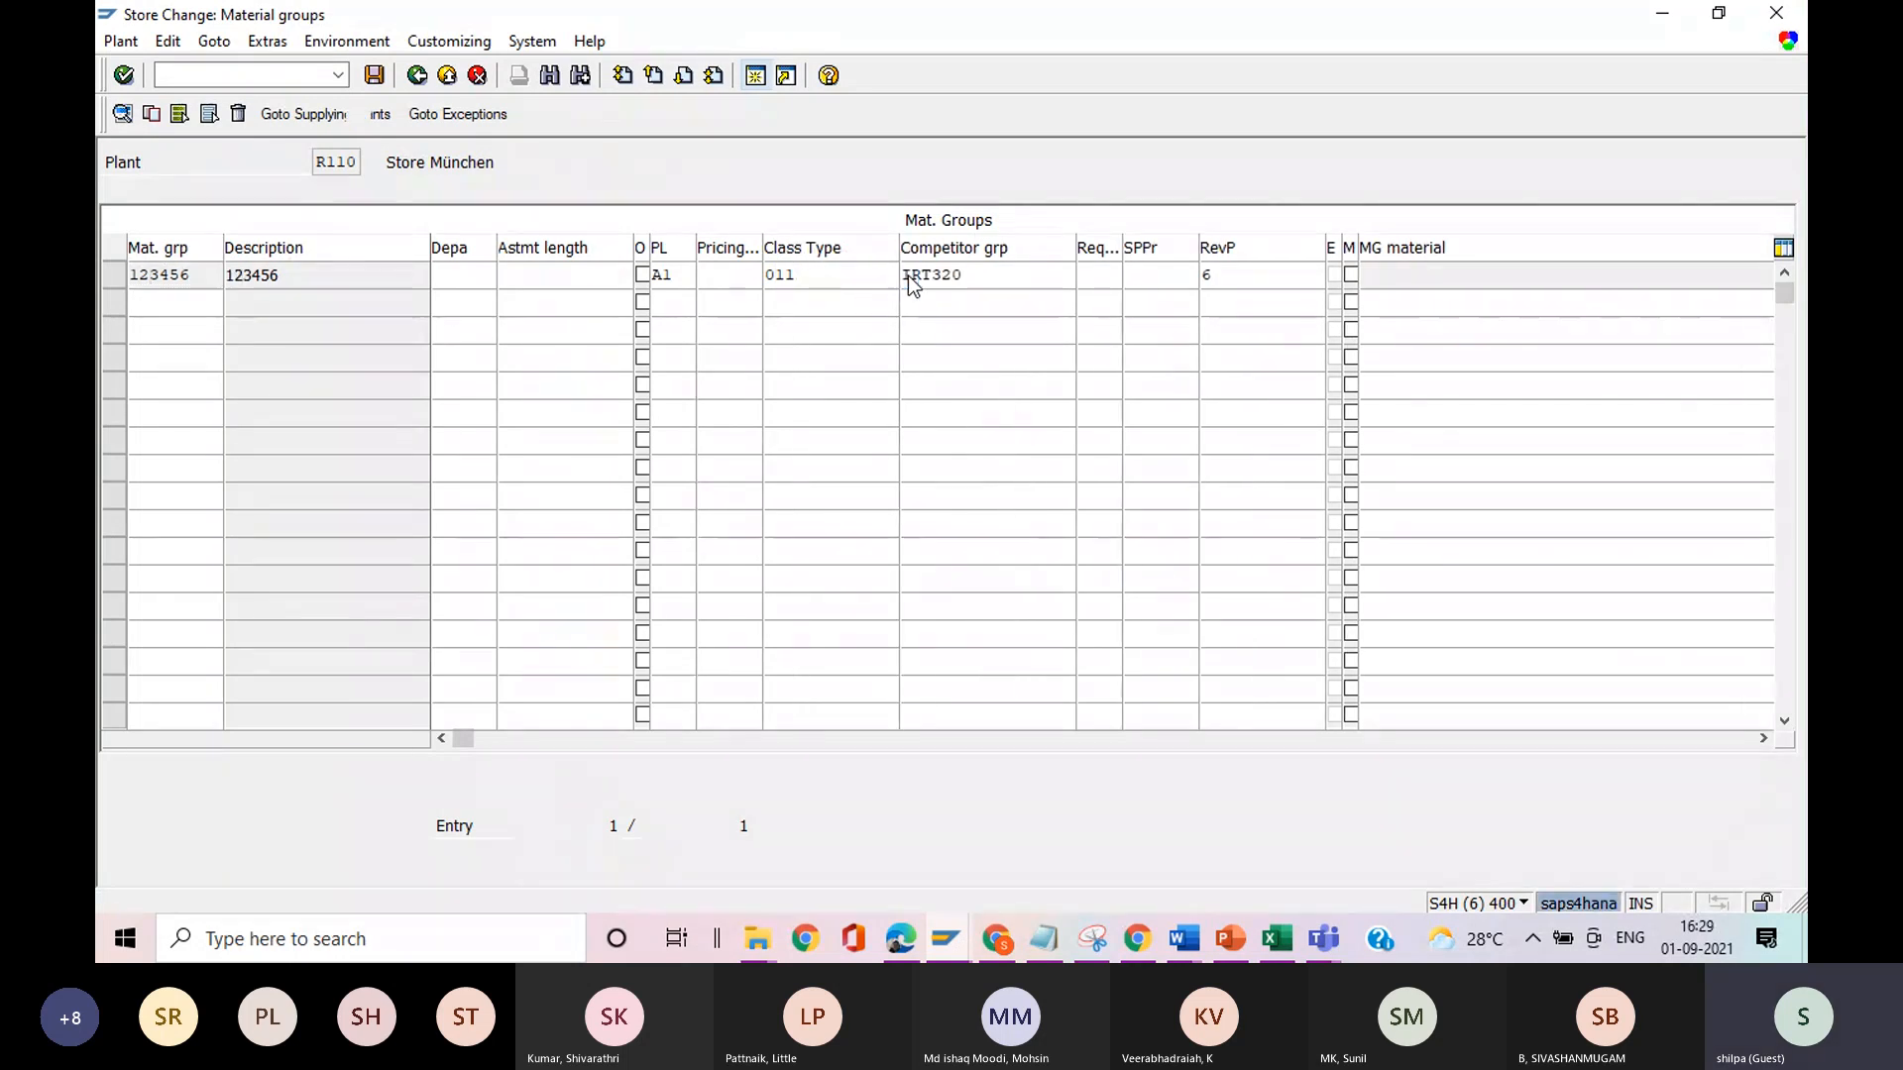
pyautogui.press('F4')
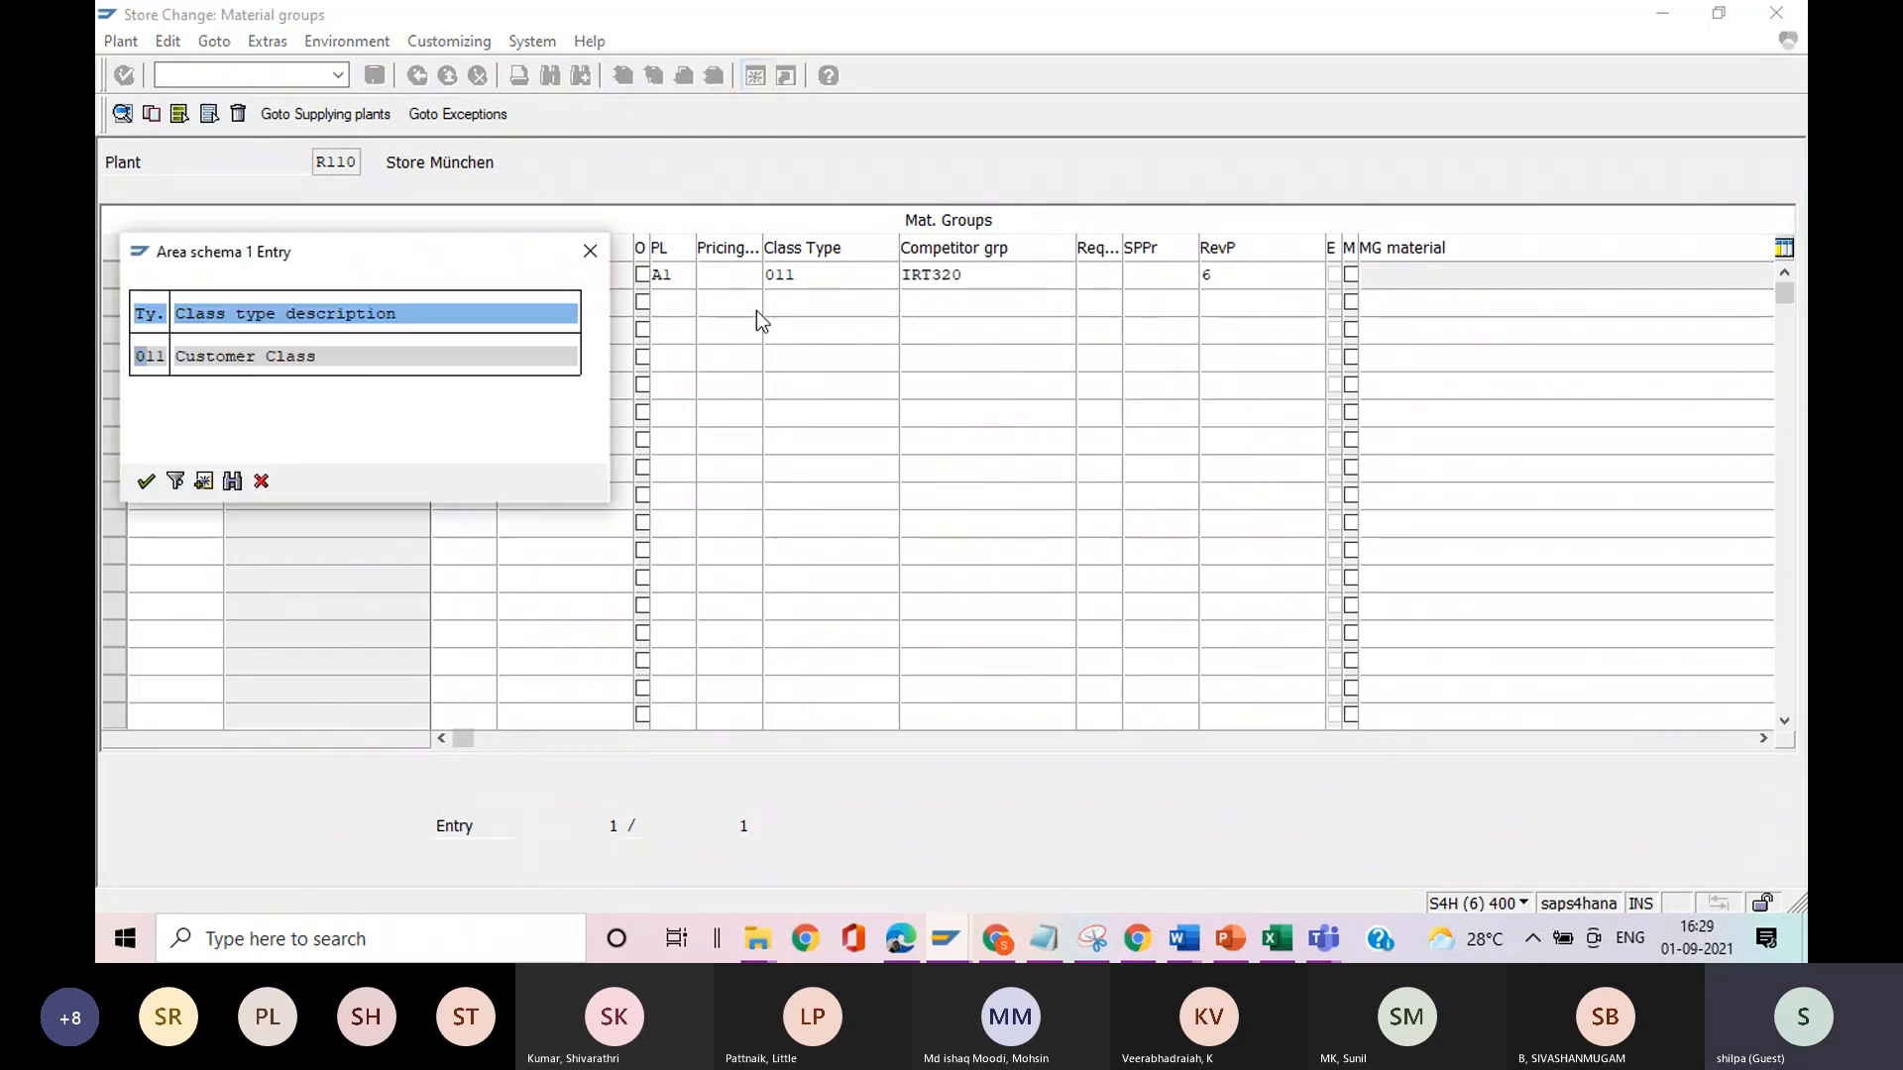
pyautogui.doubleClick(245, 357)
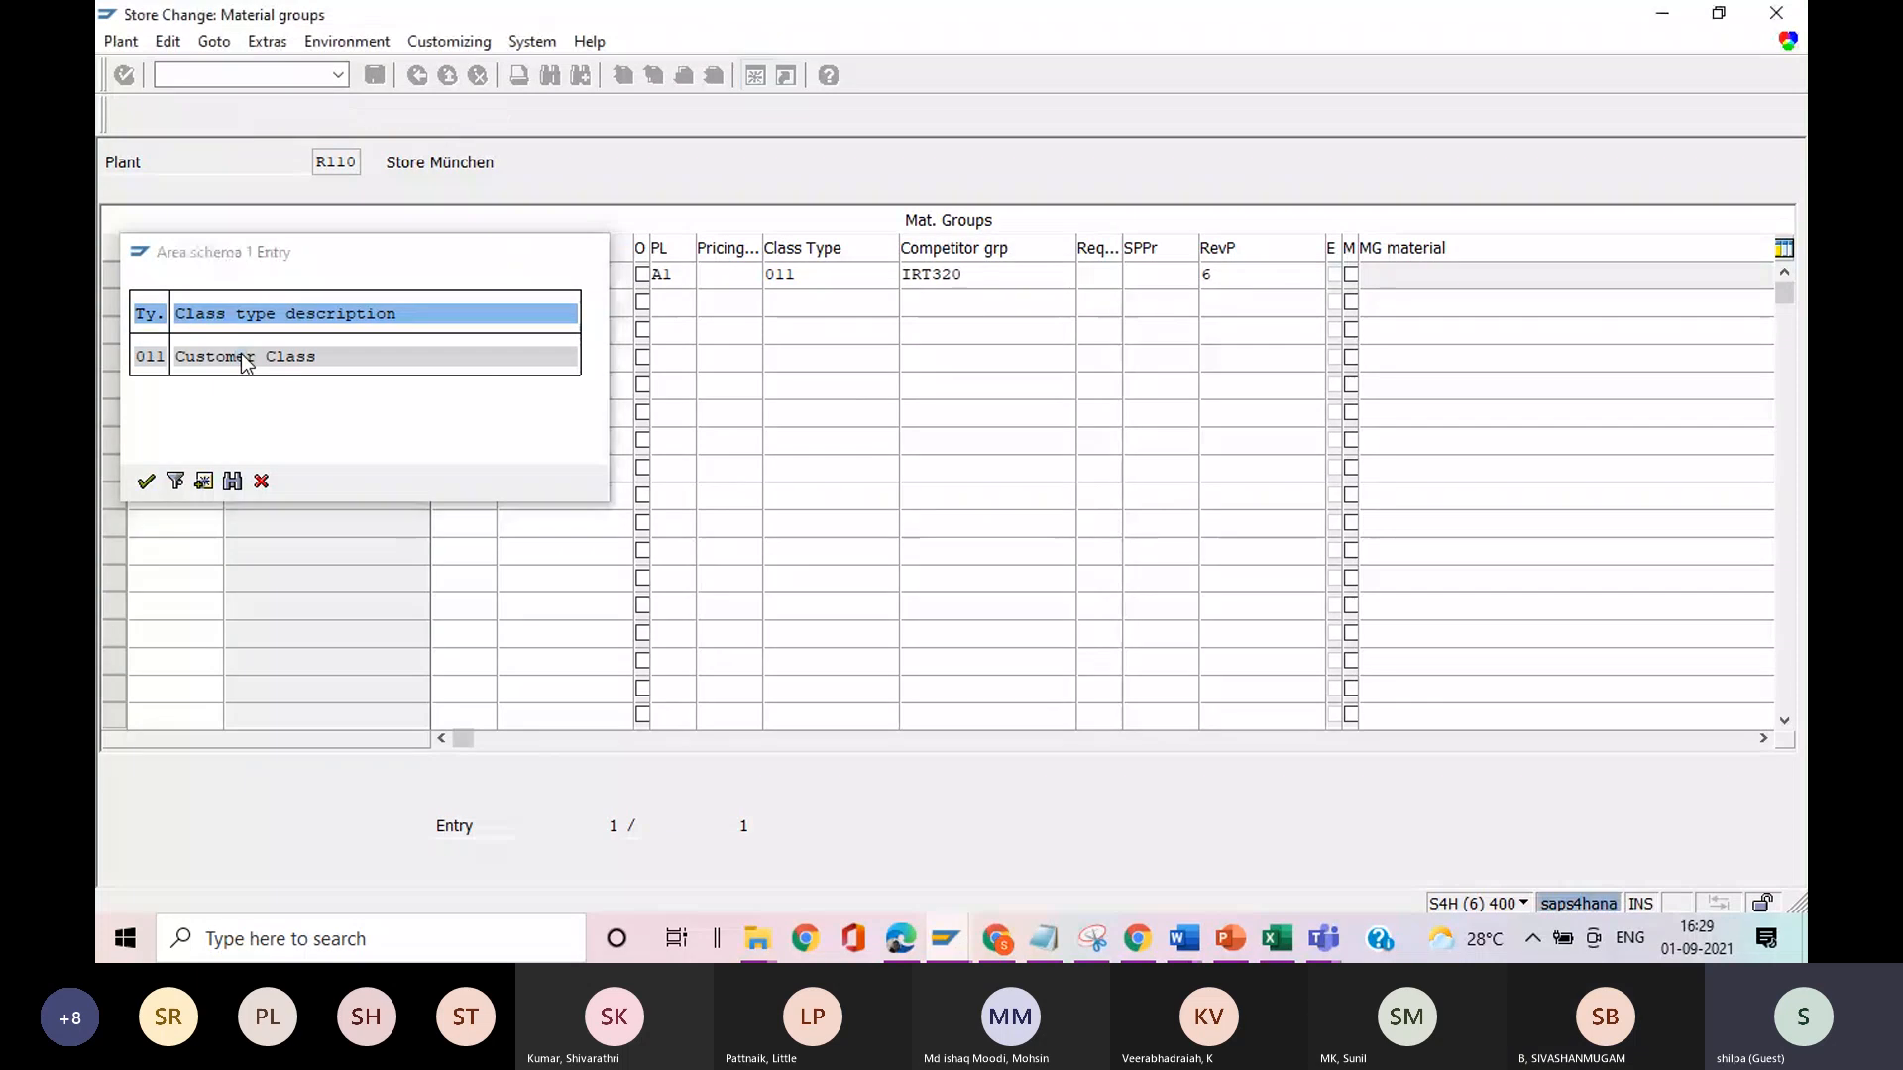
# Examine the price list and competitor group of material group 123456, and view the available store procurement profiles without choosing one.
pyautogui.click(673, 275)
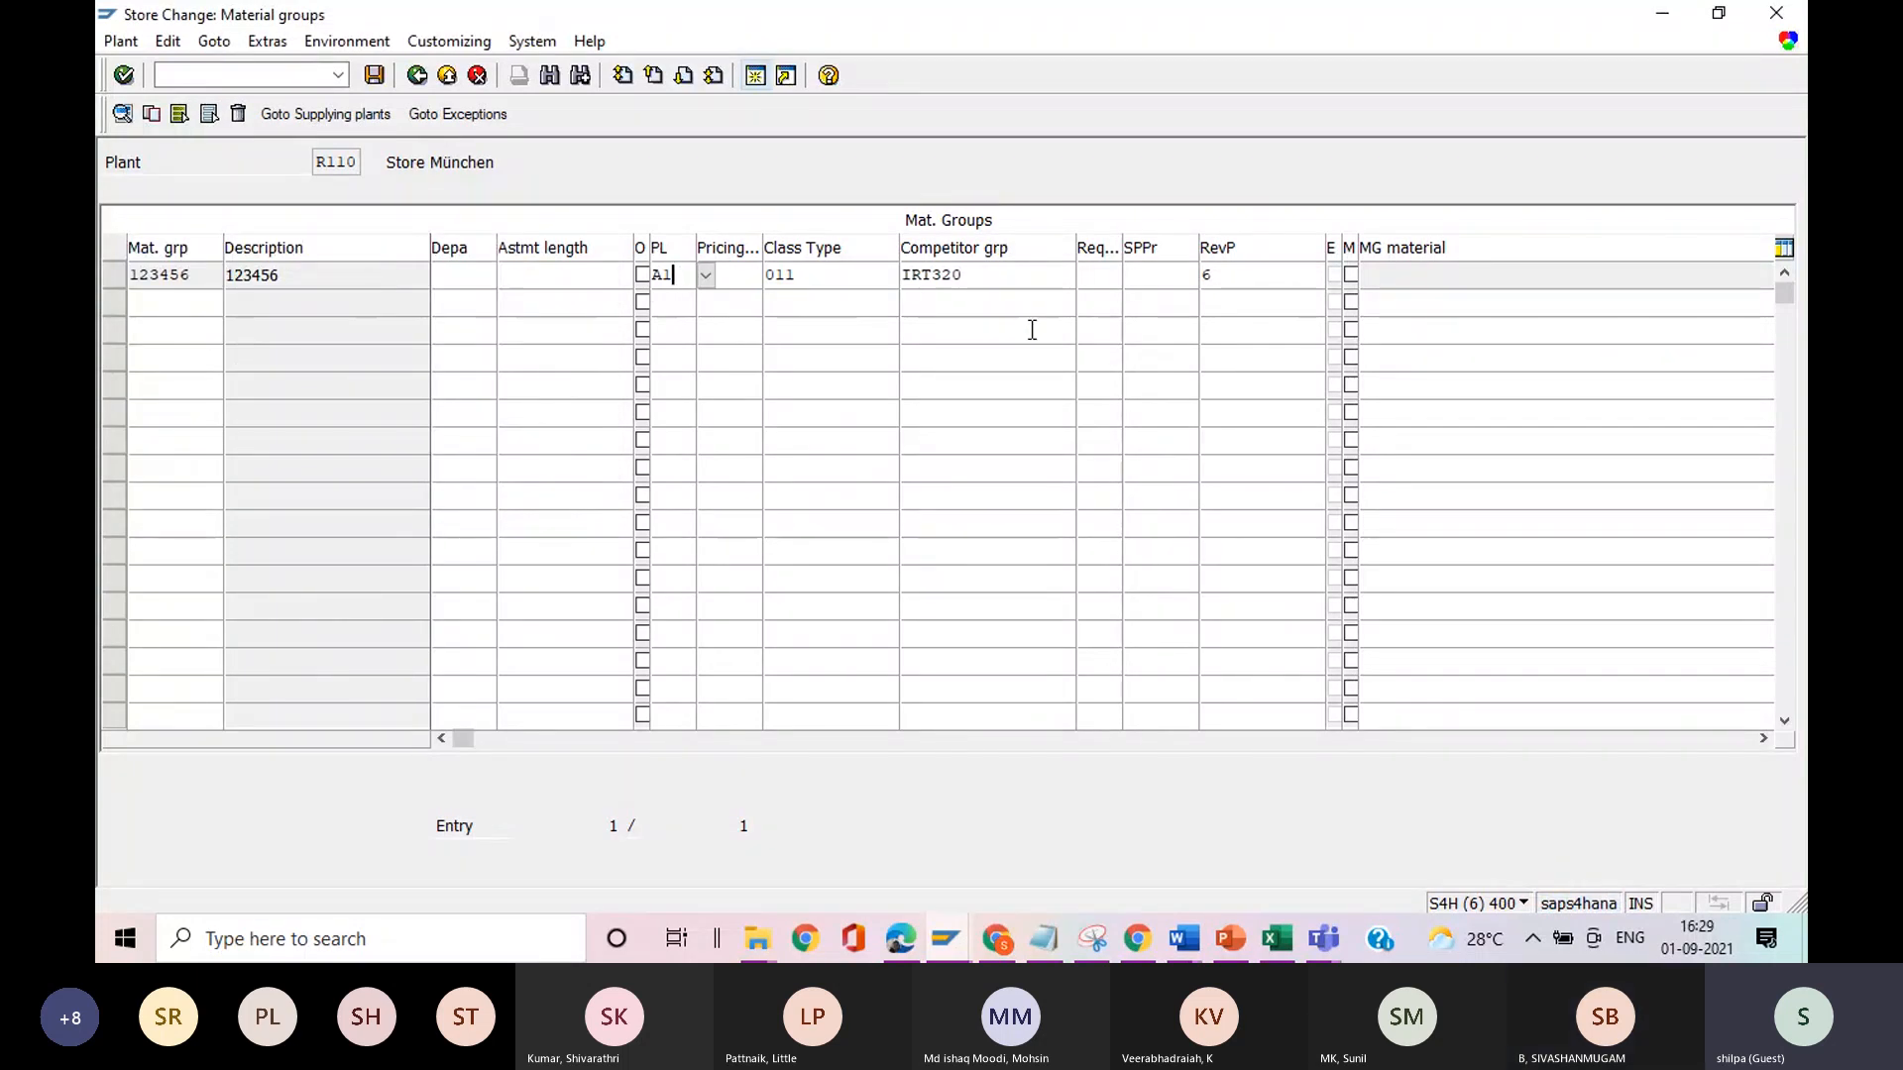
pyautogui.click(978, 278)
pyautogui.moveTo(978, 279); pyautogui.dragTo(897, 286)
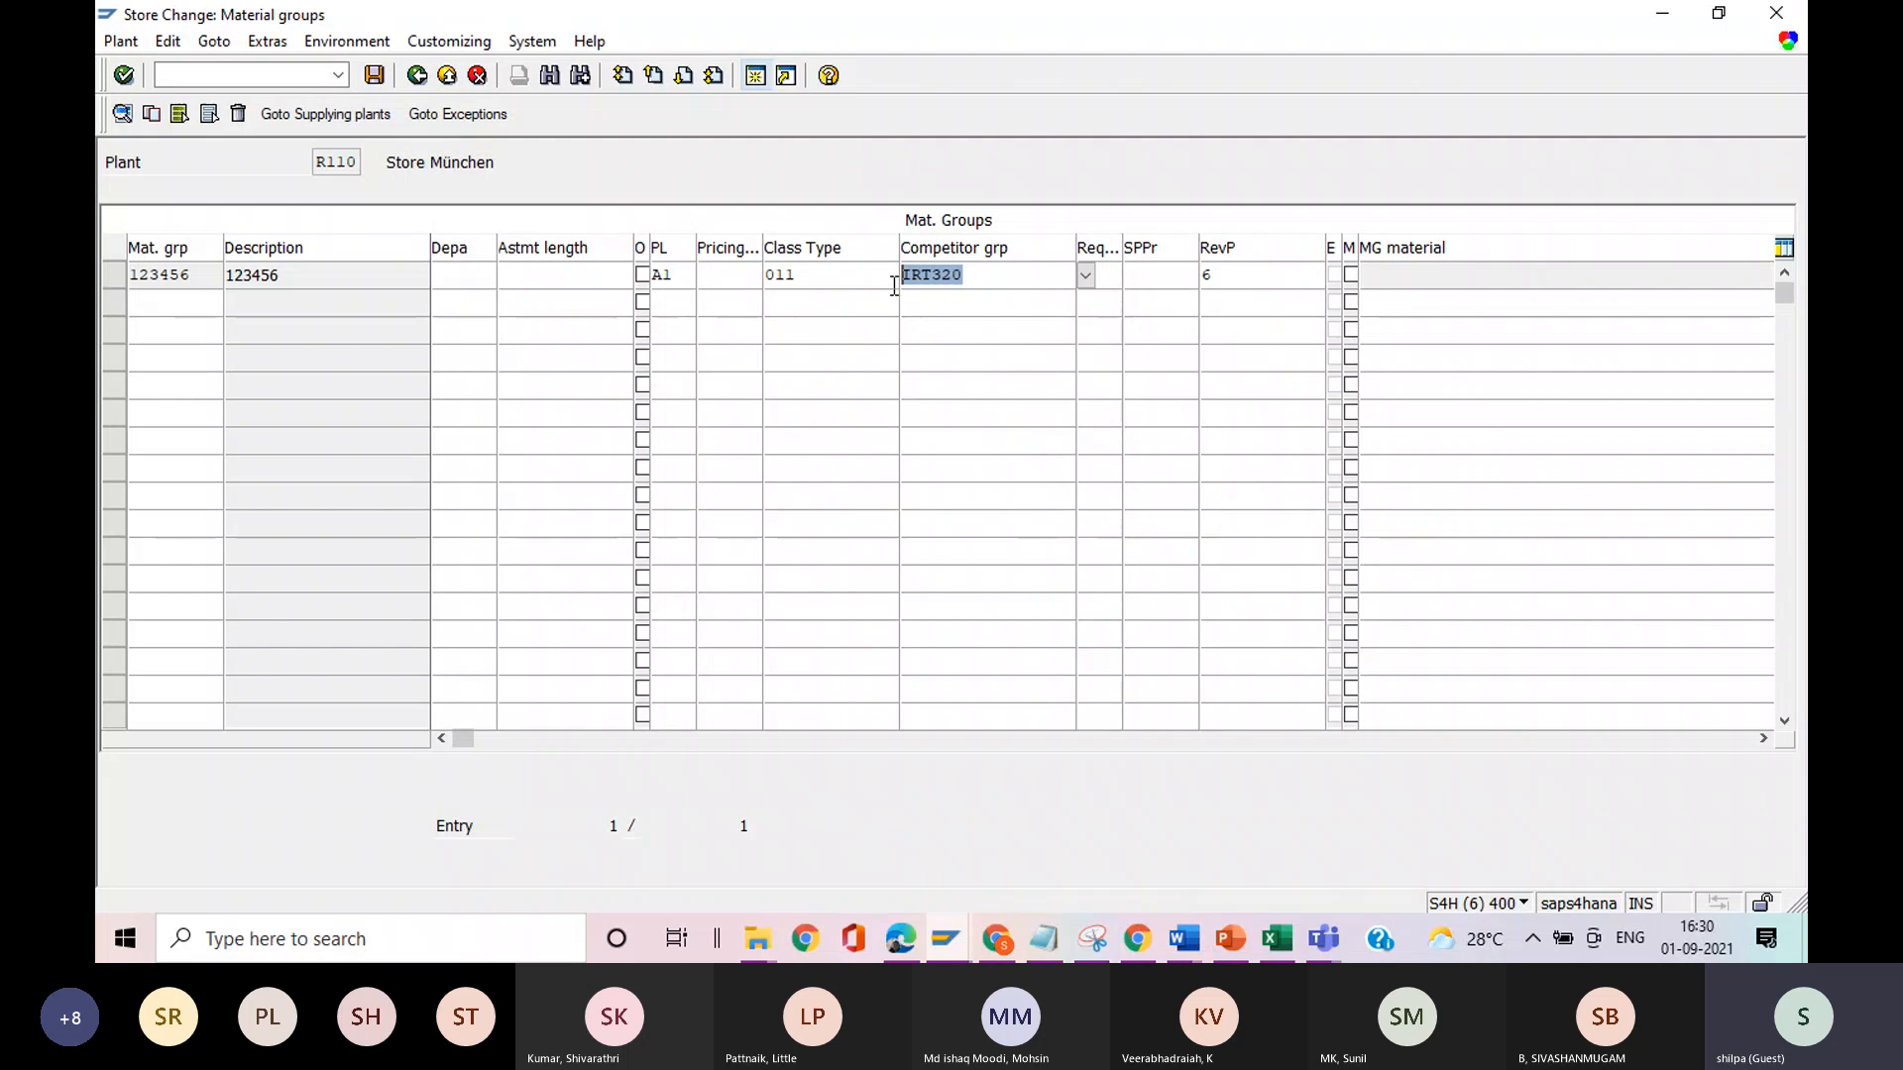
pyautogui.click(898, 286)
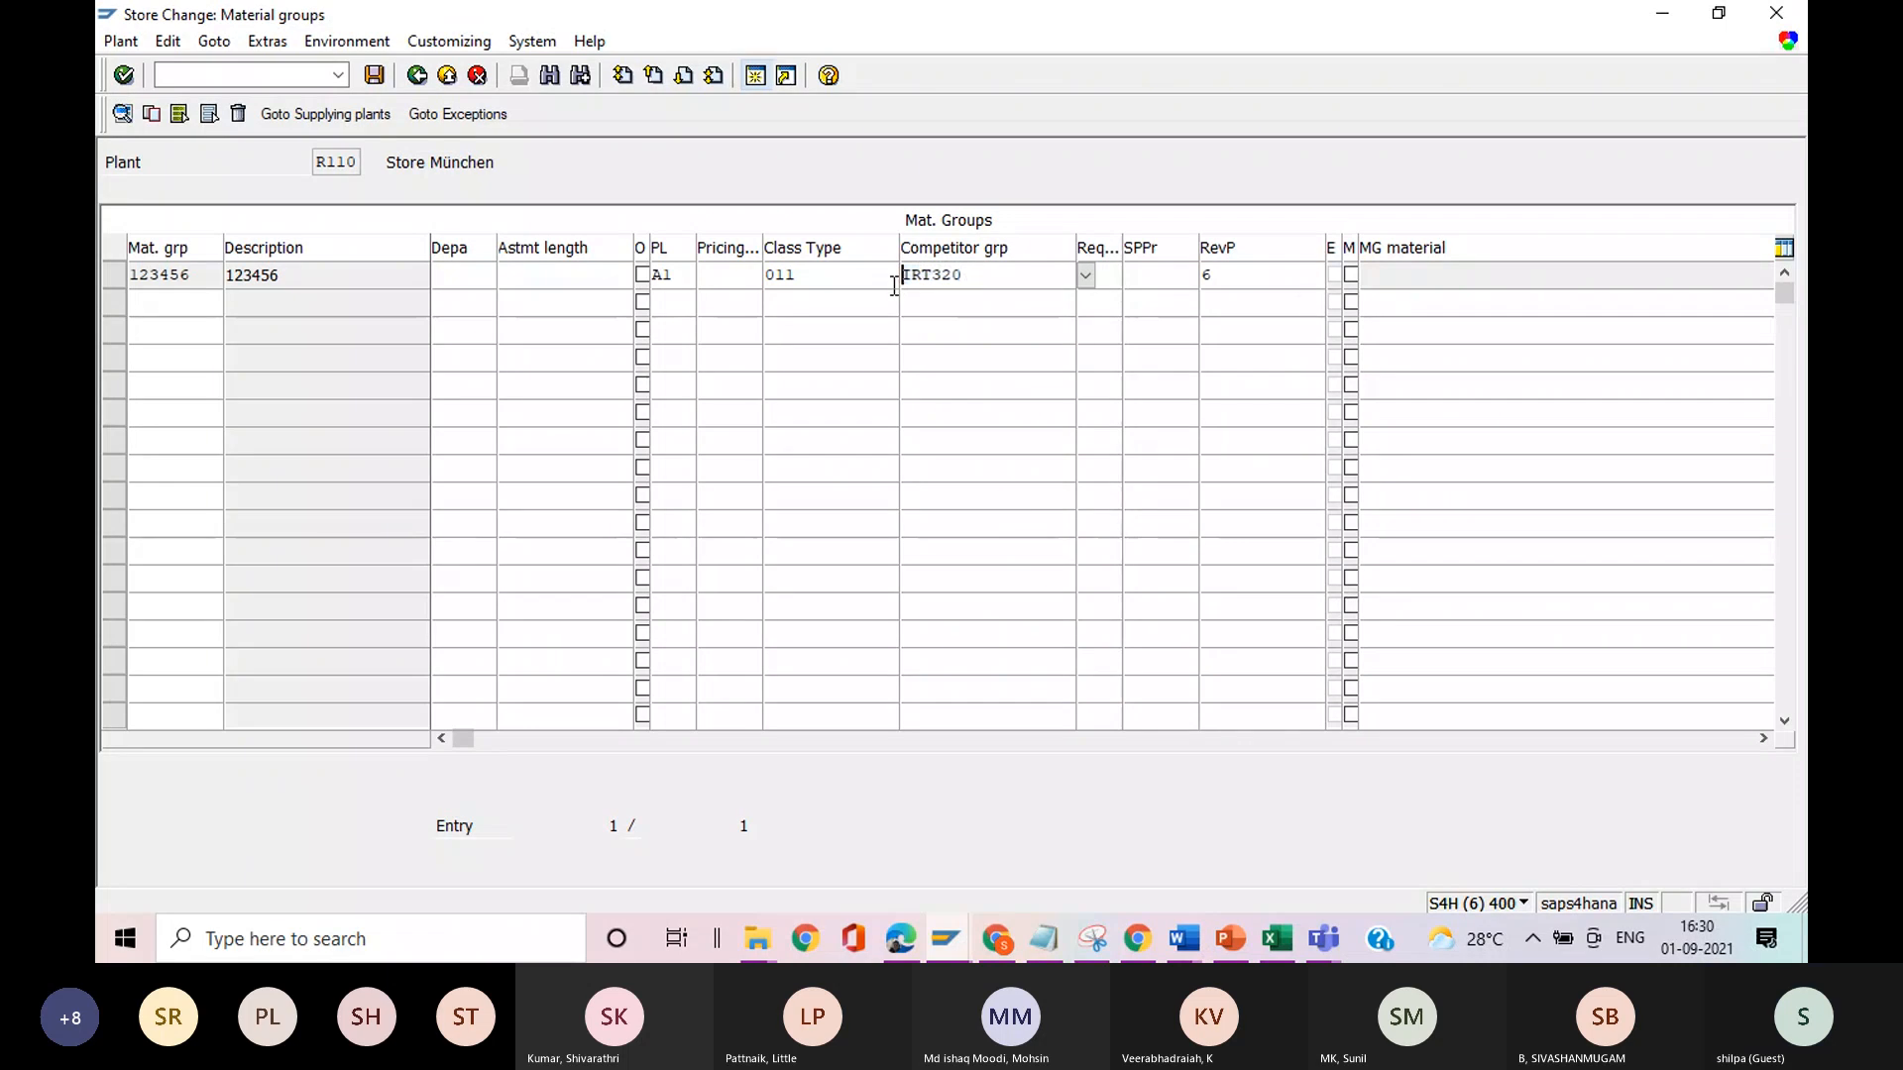
pyautogui.click(1145, 283)
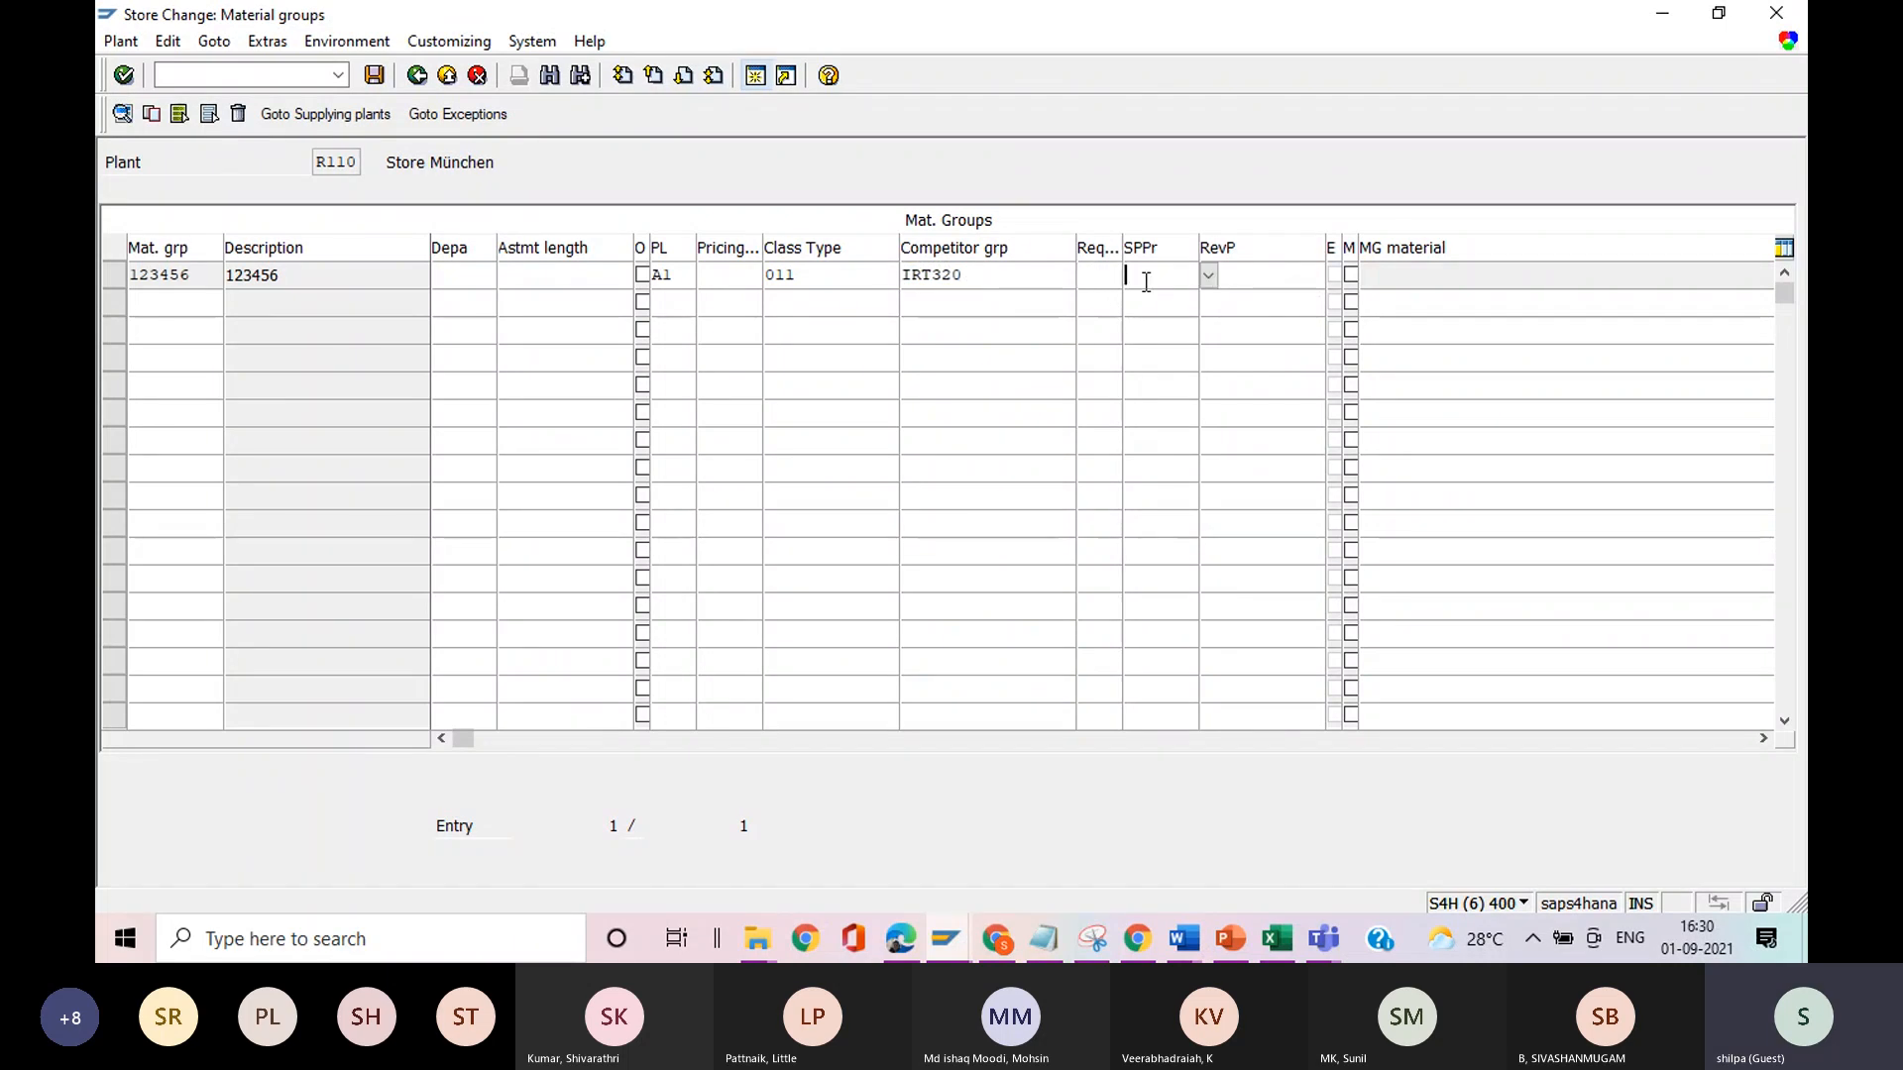
pyautogui.click(1208, 278)
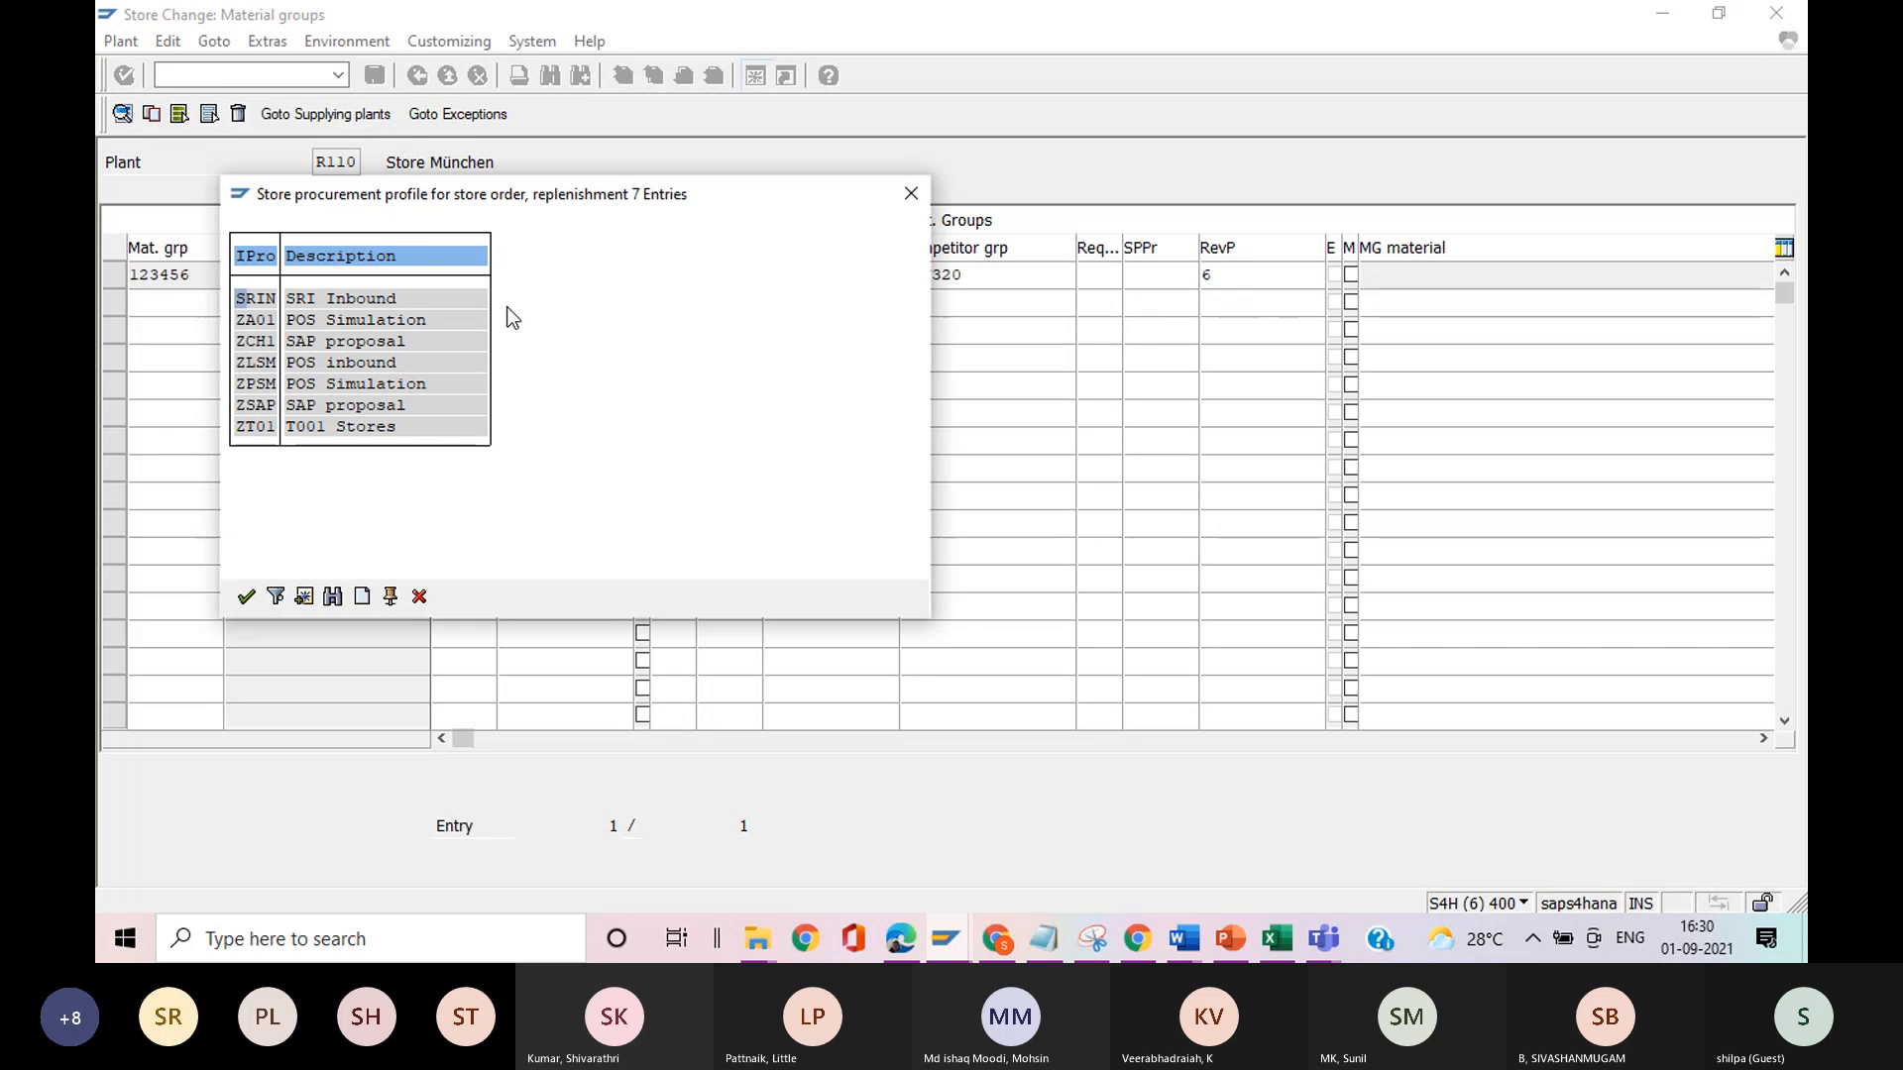
pyautogui.click(910, 196)
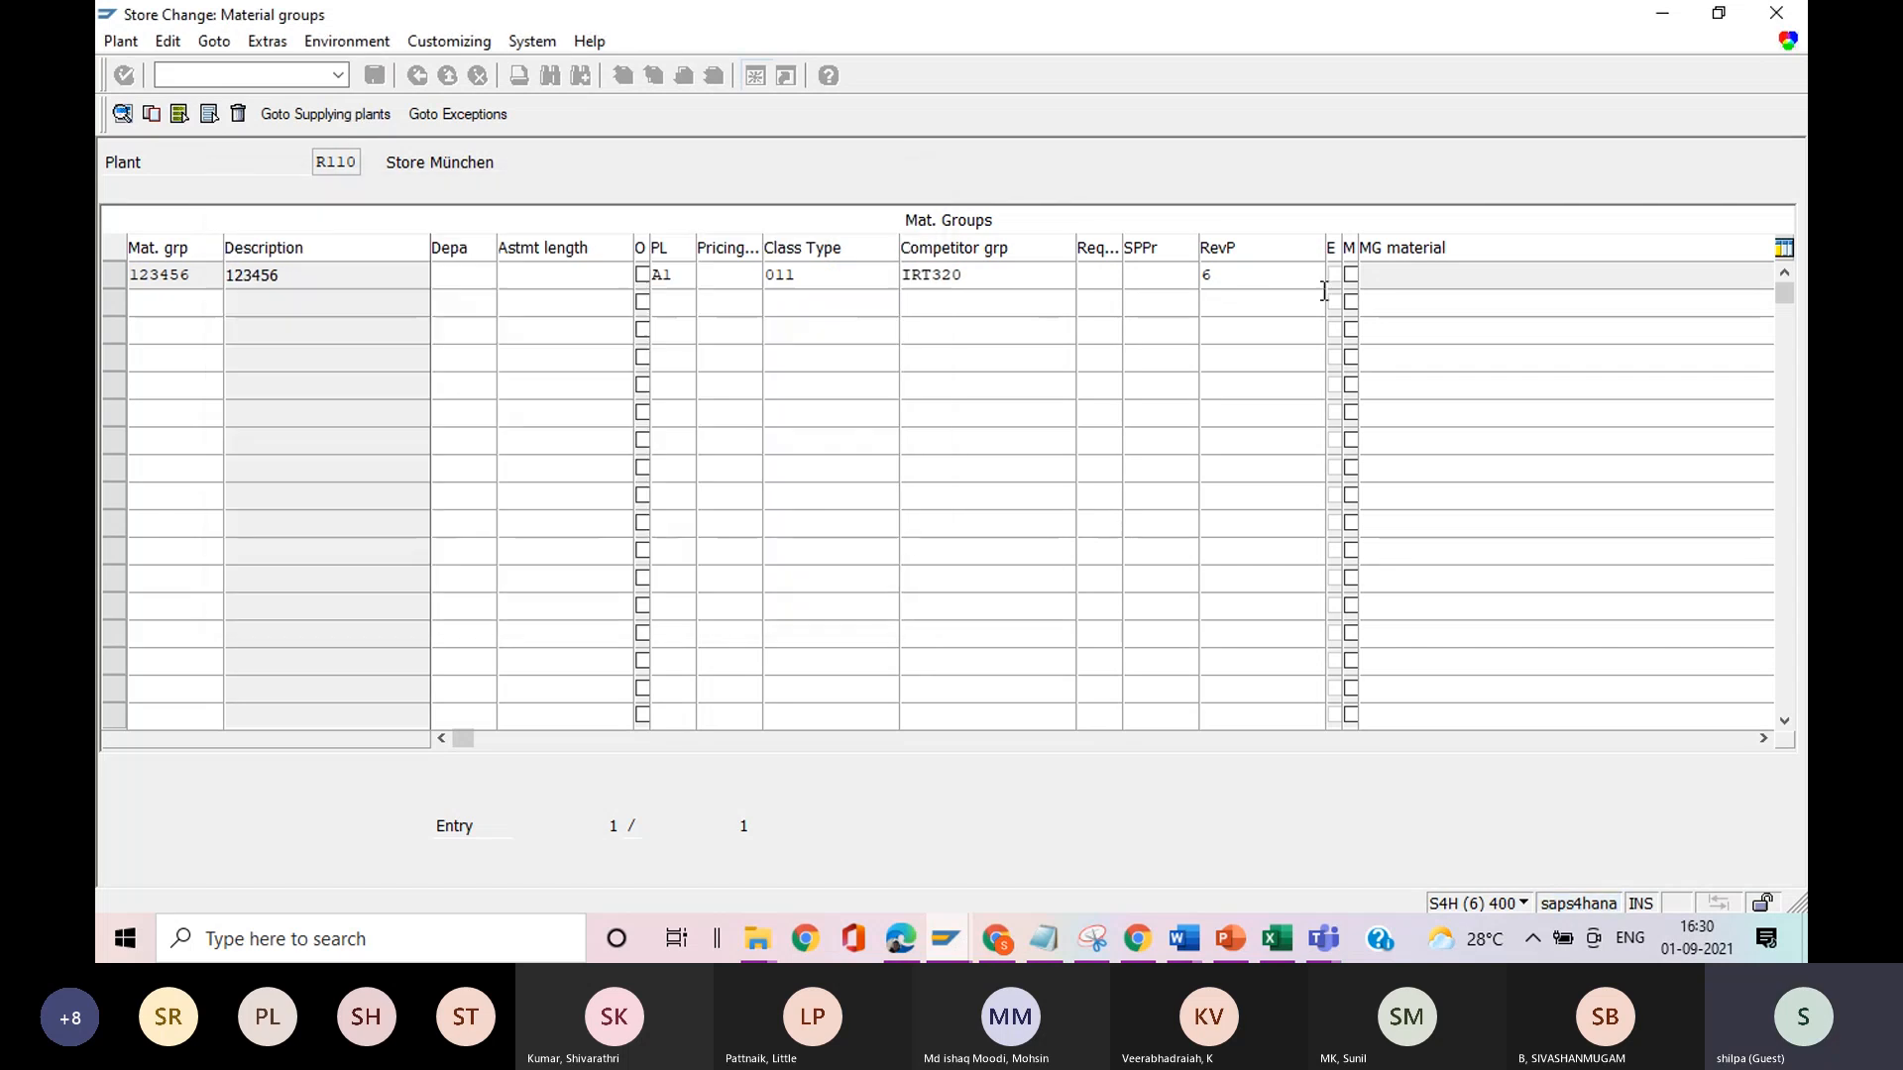
# View the available retail revaluation profiles for material group 123456 and close the list without a selection.
pyautogui.click(1247, 281)
pyautogui.write('6')
pyautogui.click(1332, 275)
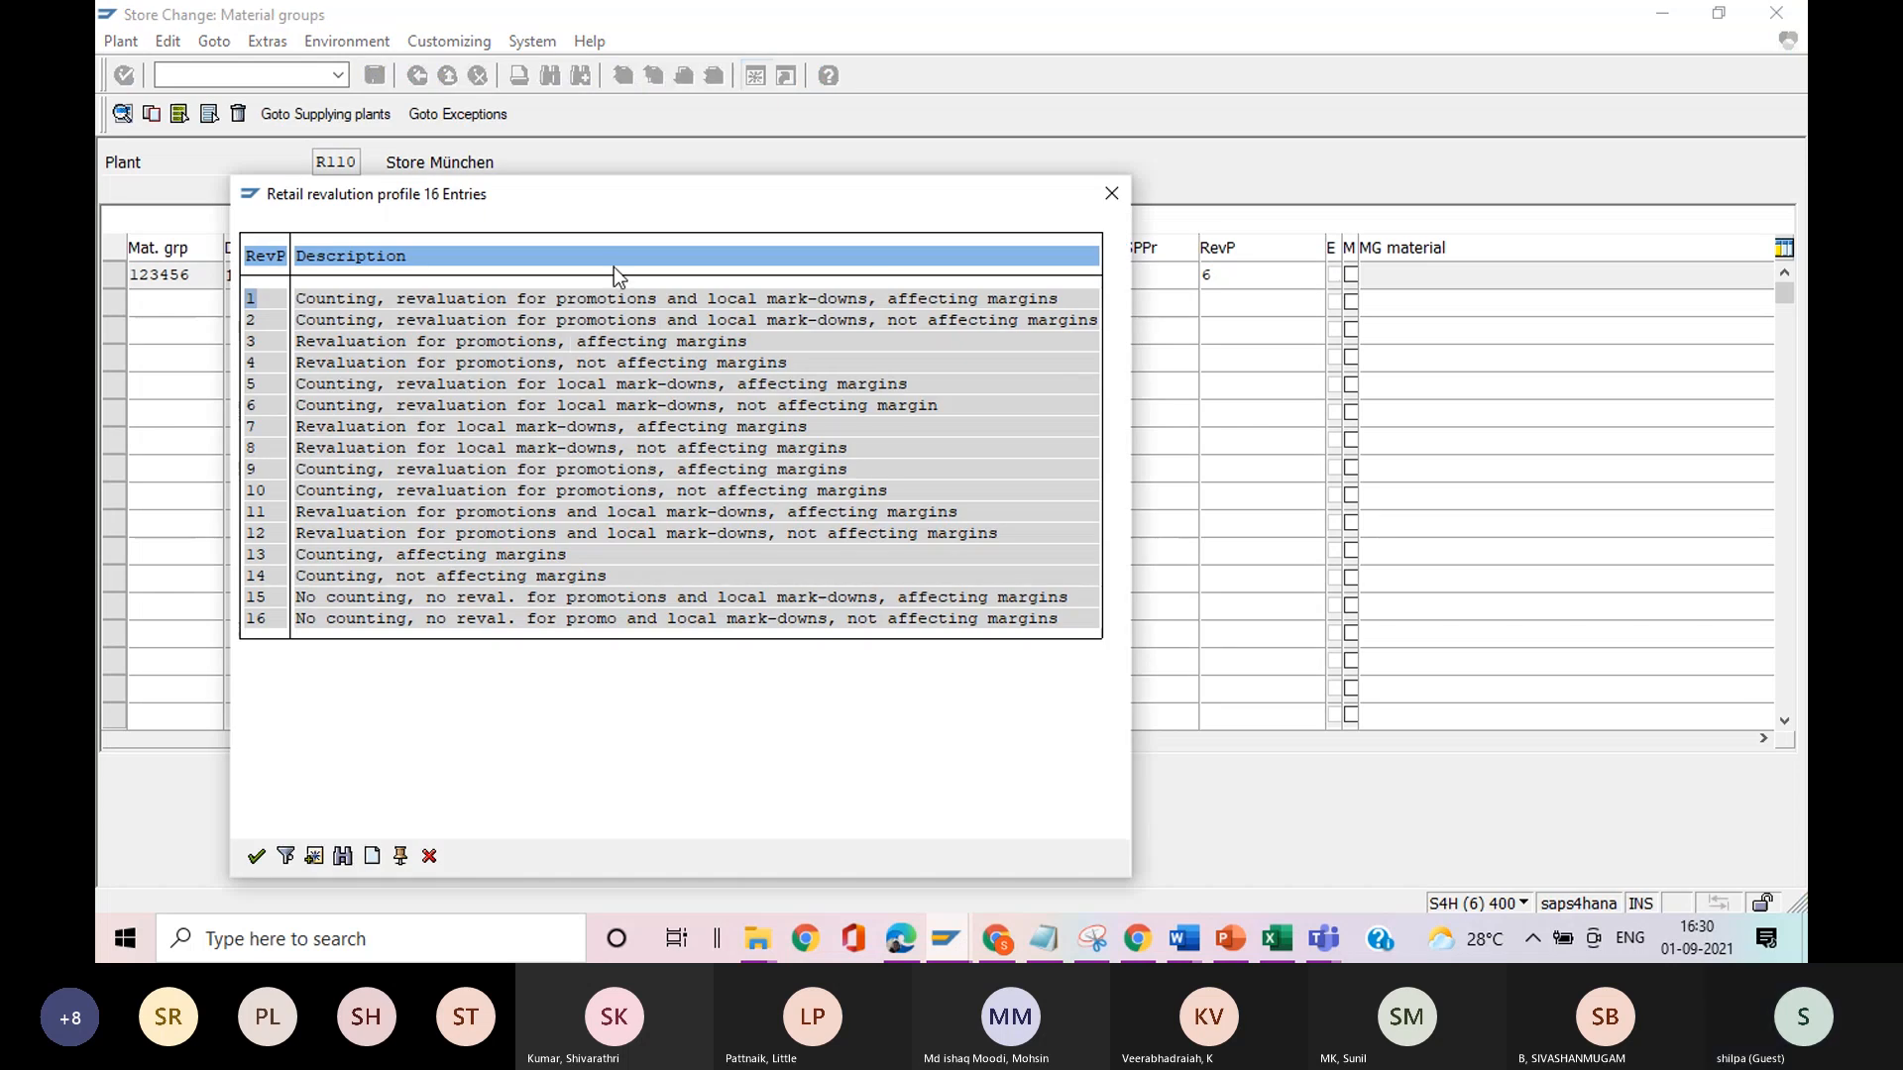
pyautogui.click(1104, 204)
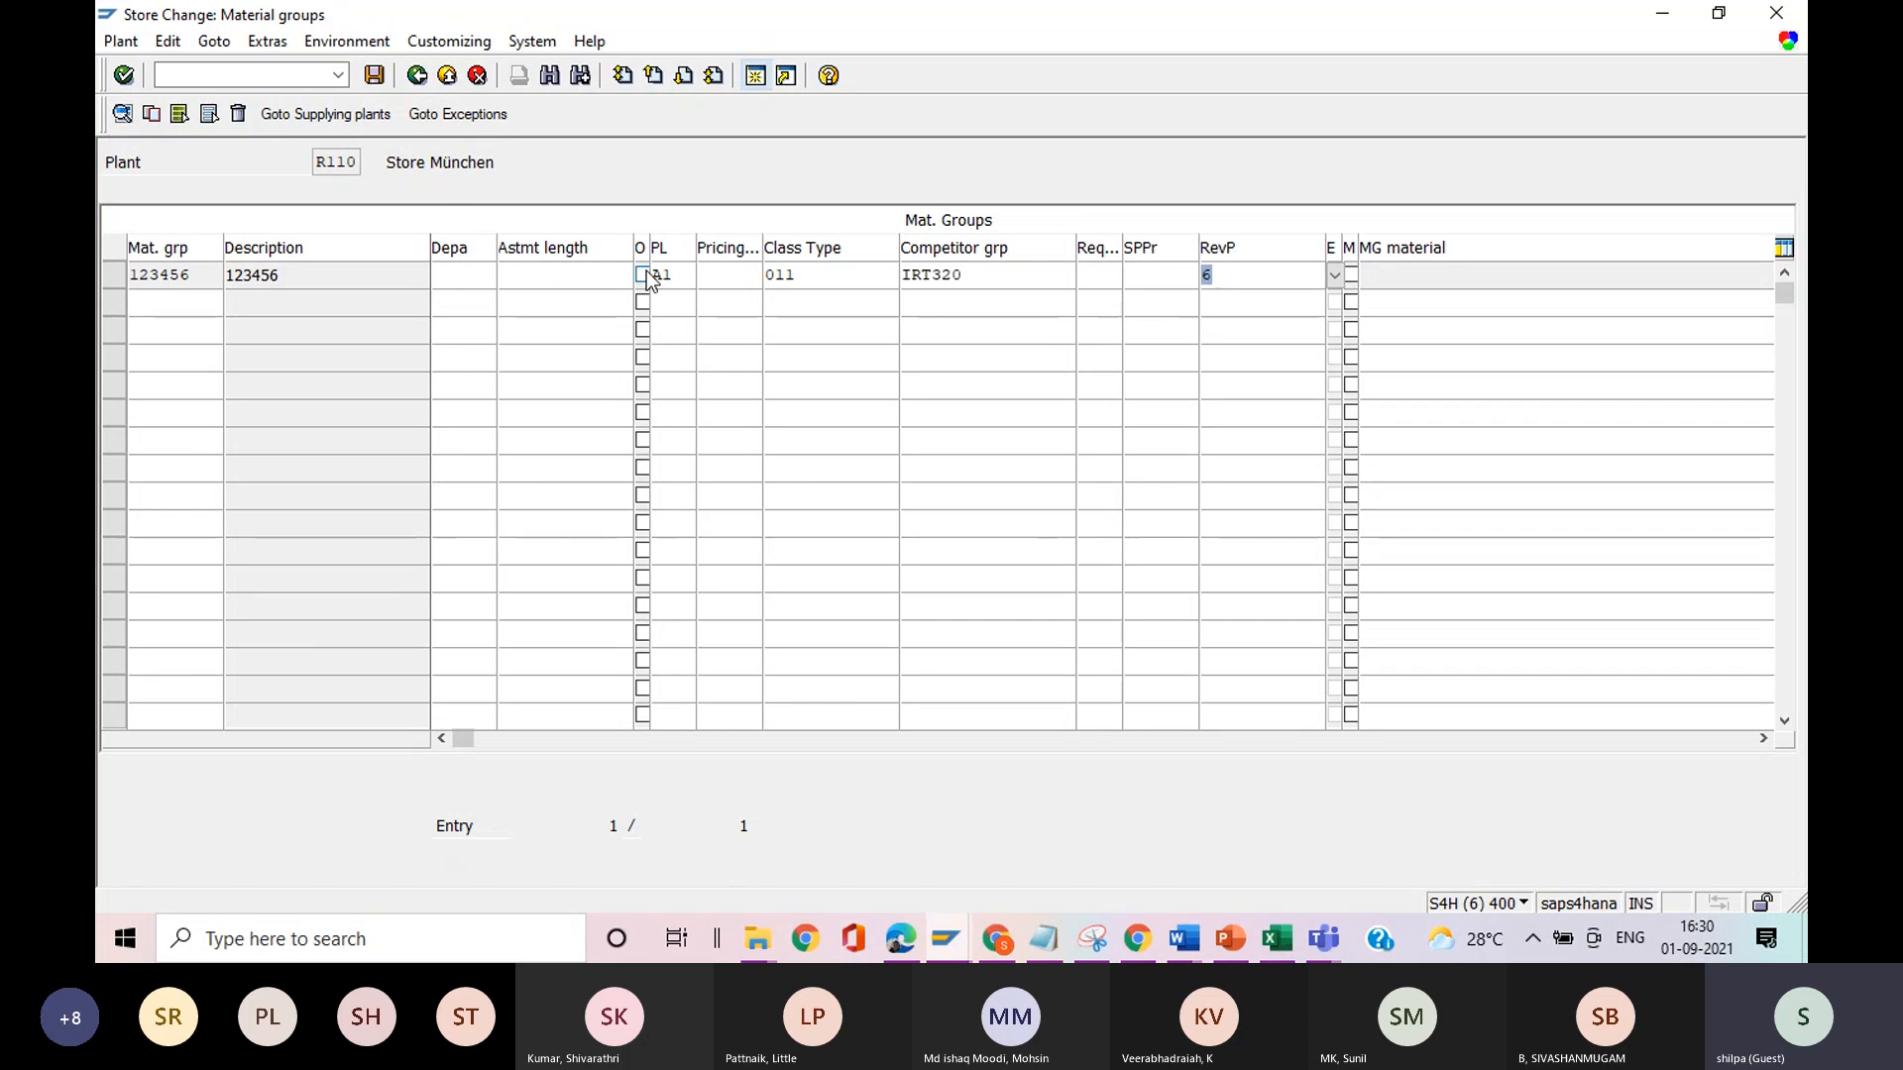
# View the available price list types for material group 123456 and close the list without choosing one.
pyautogui.click(678, 276)
pyautogui.click(703, 278)
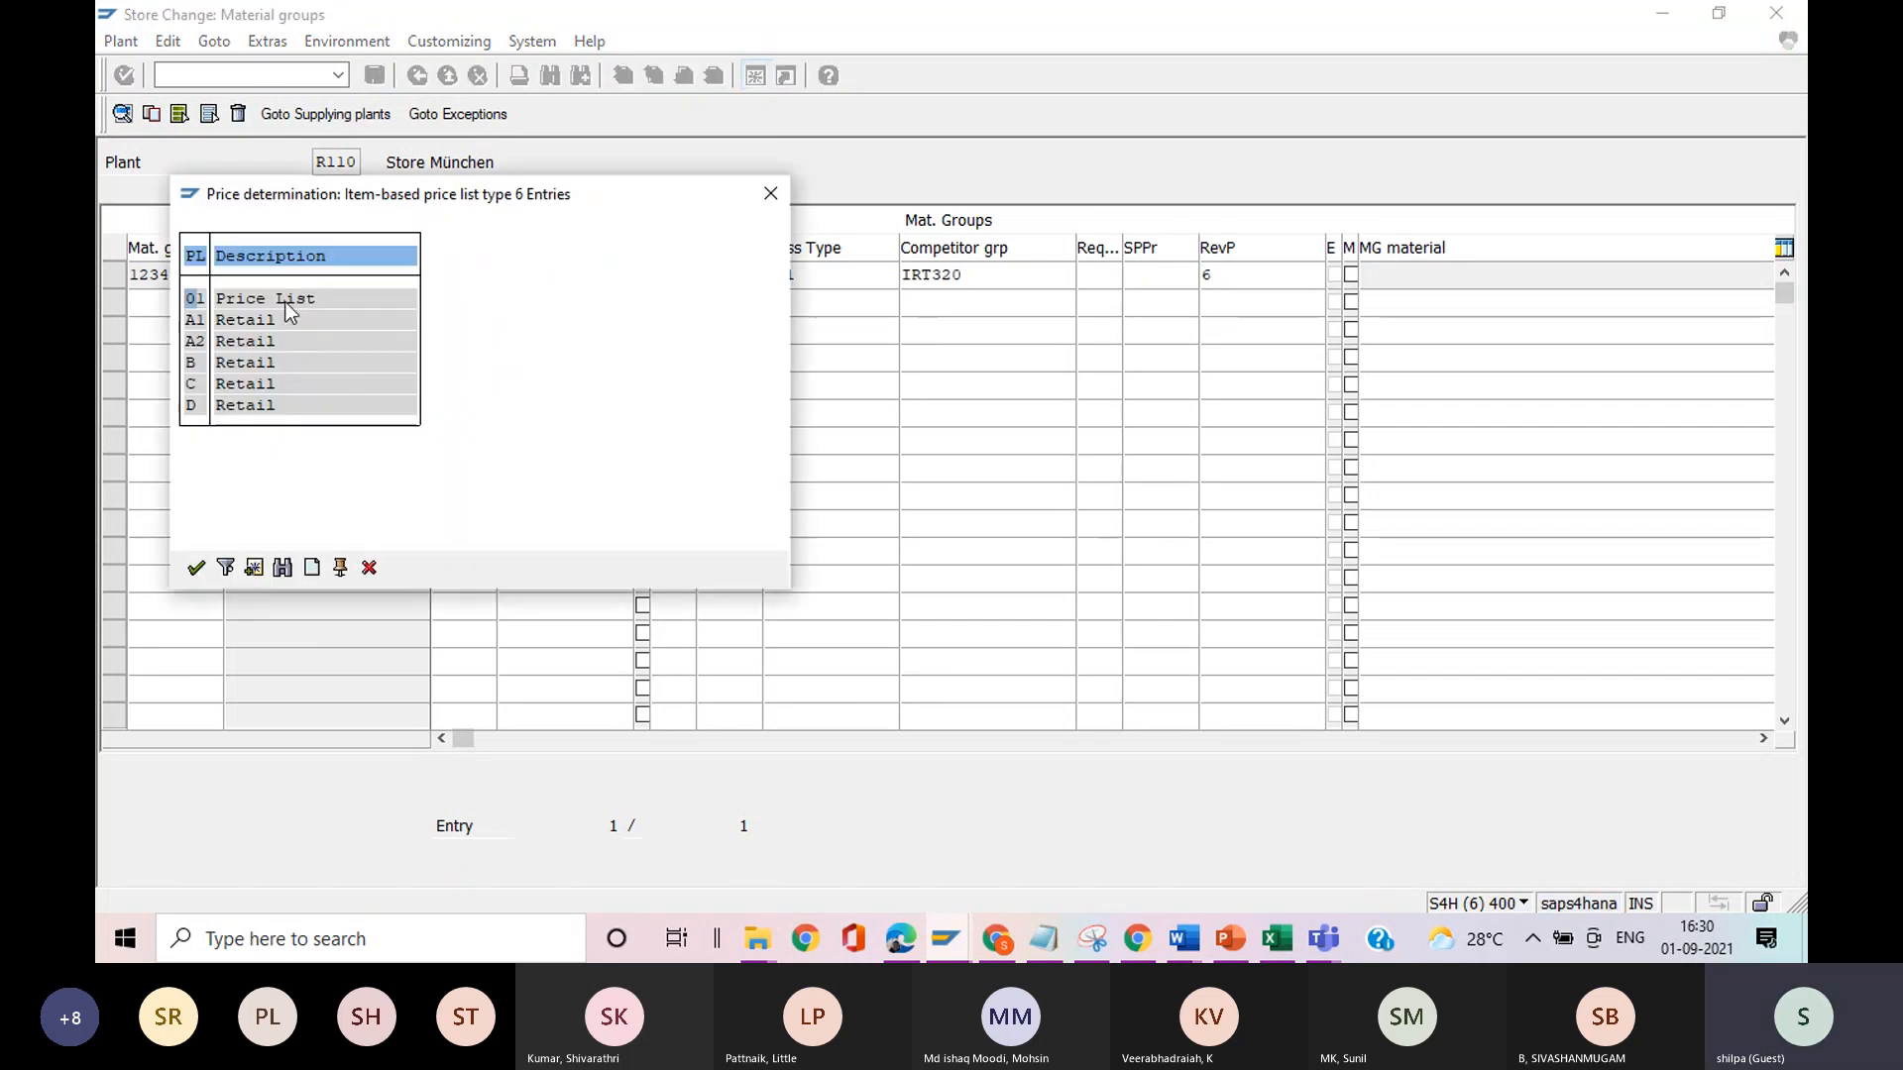
pyautogui.click(770, 192)
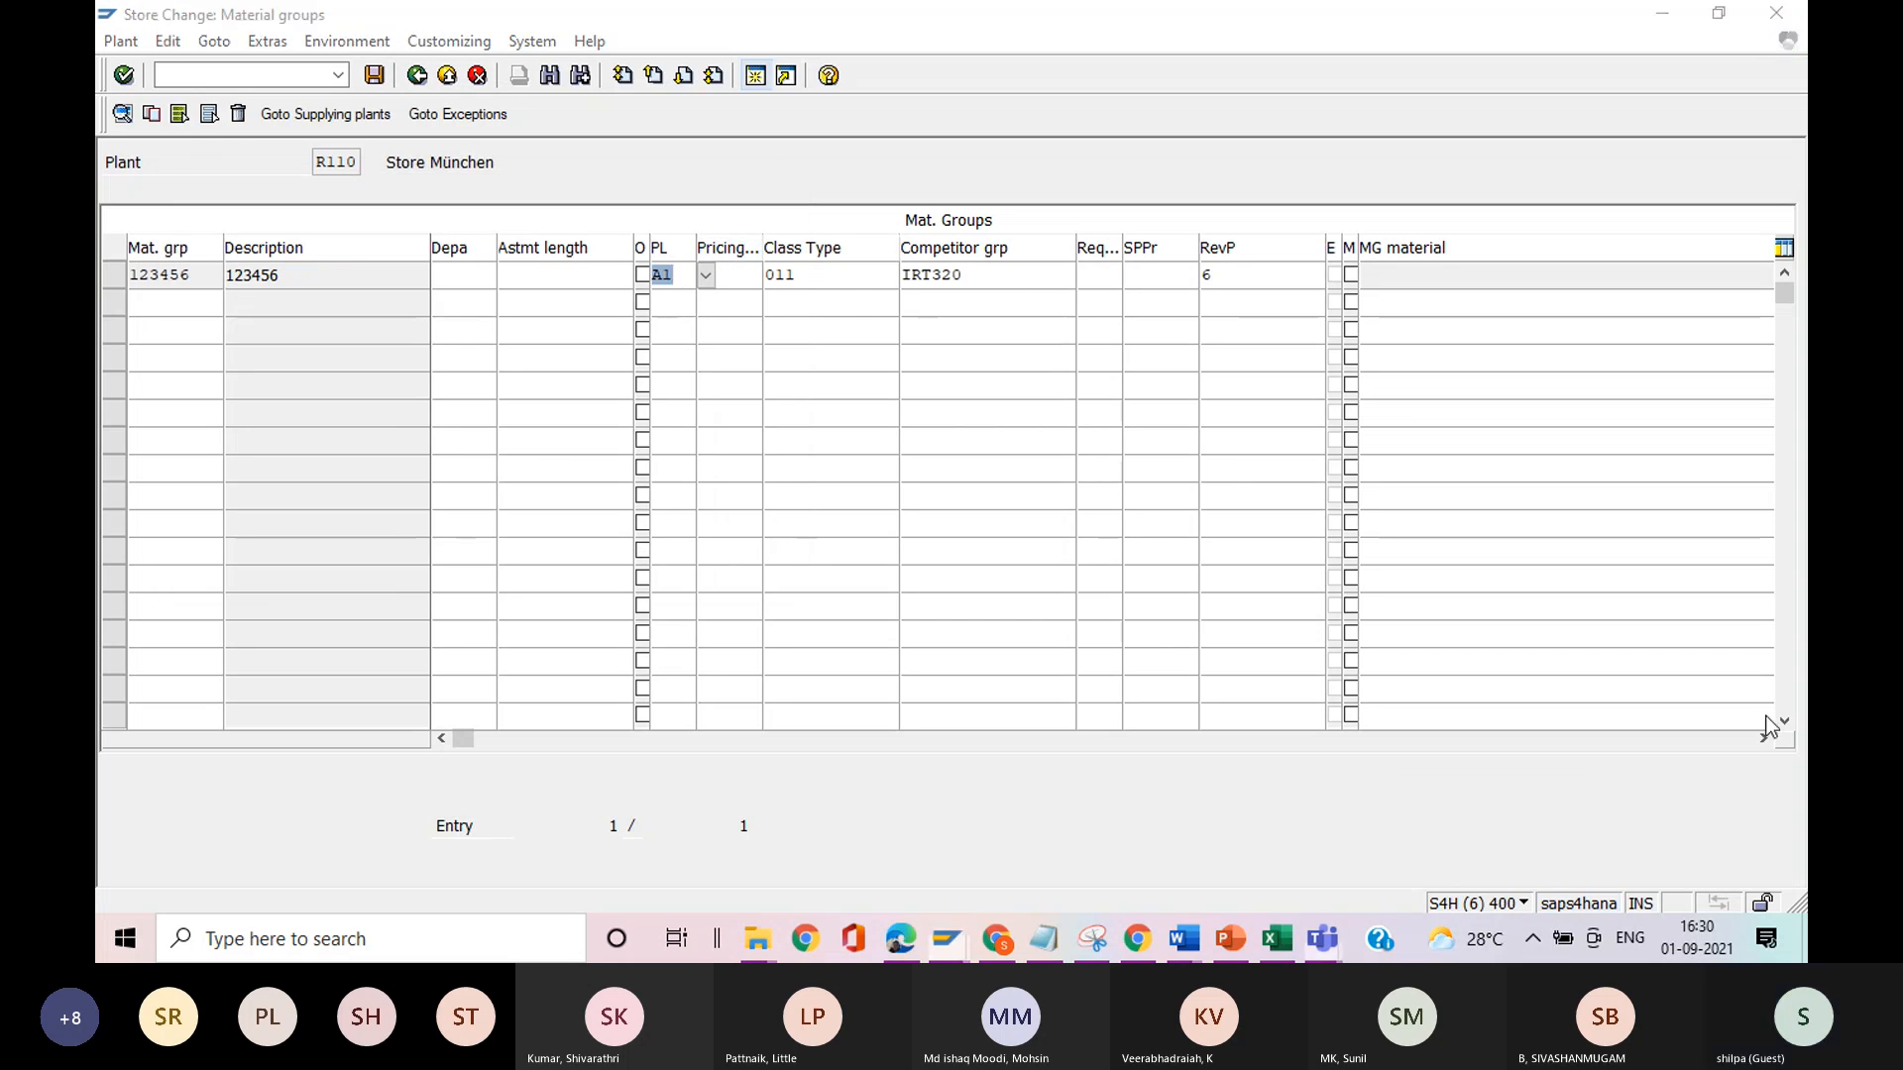
# Look up the possible values of the Req... column for material group 123456 and leave without editing any entries.
pyautogui.click(1097, 278)
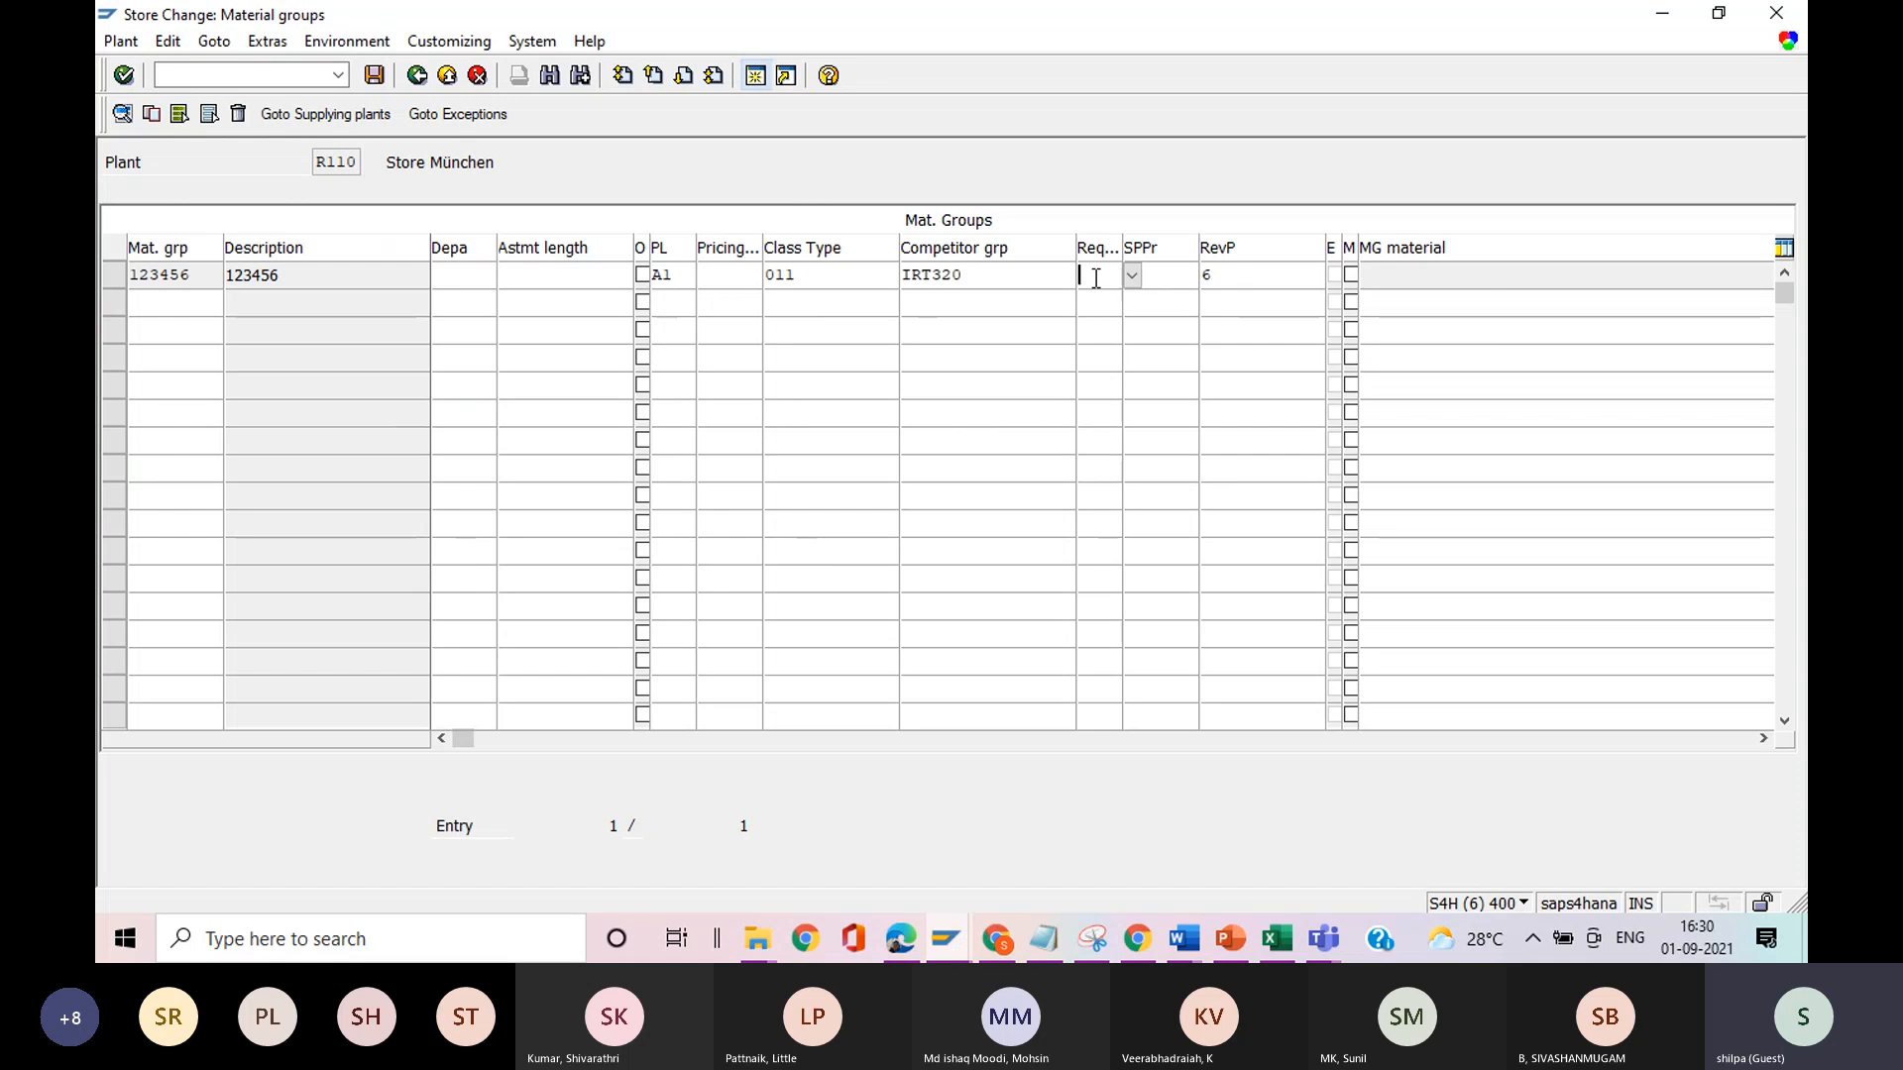
pyautogui.click(1131, 276)
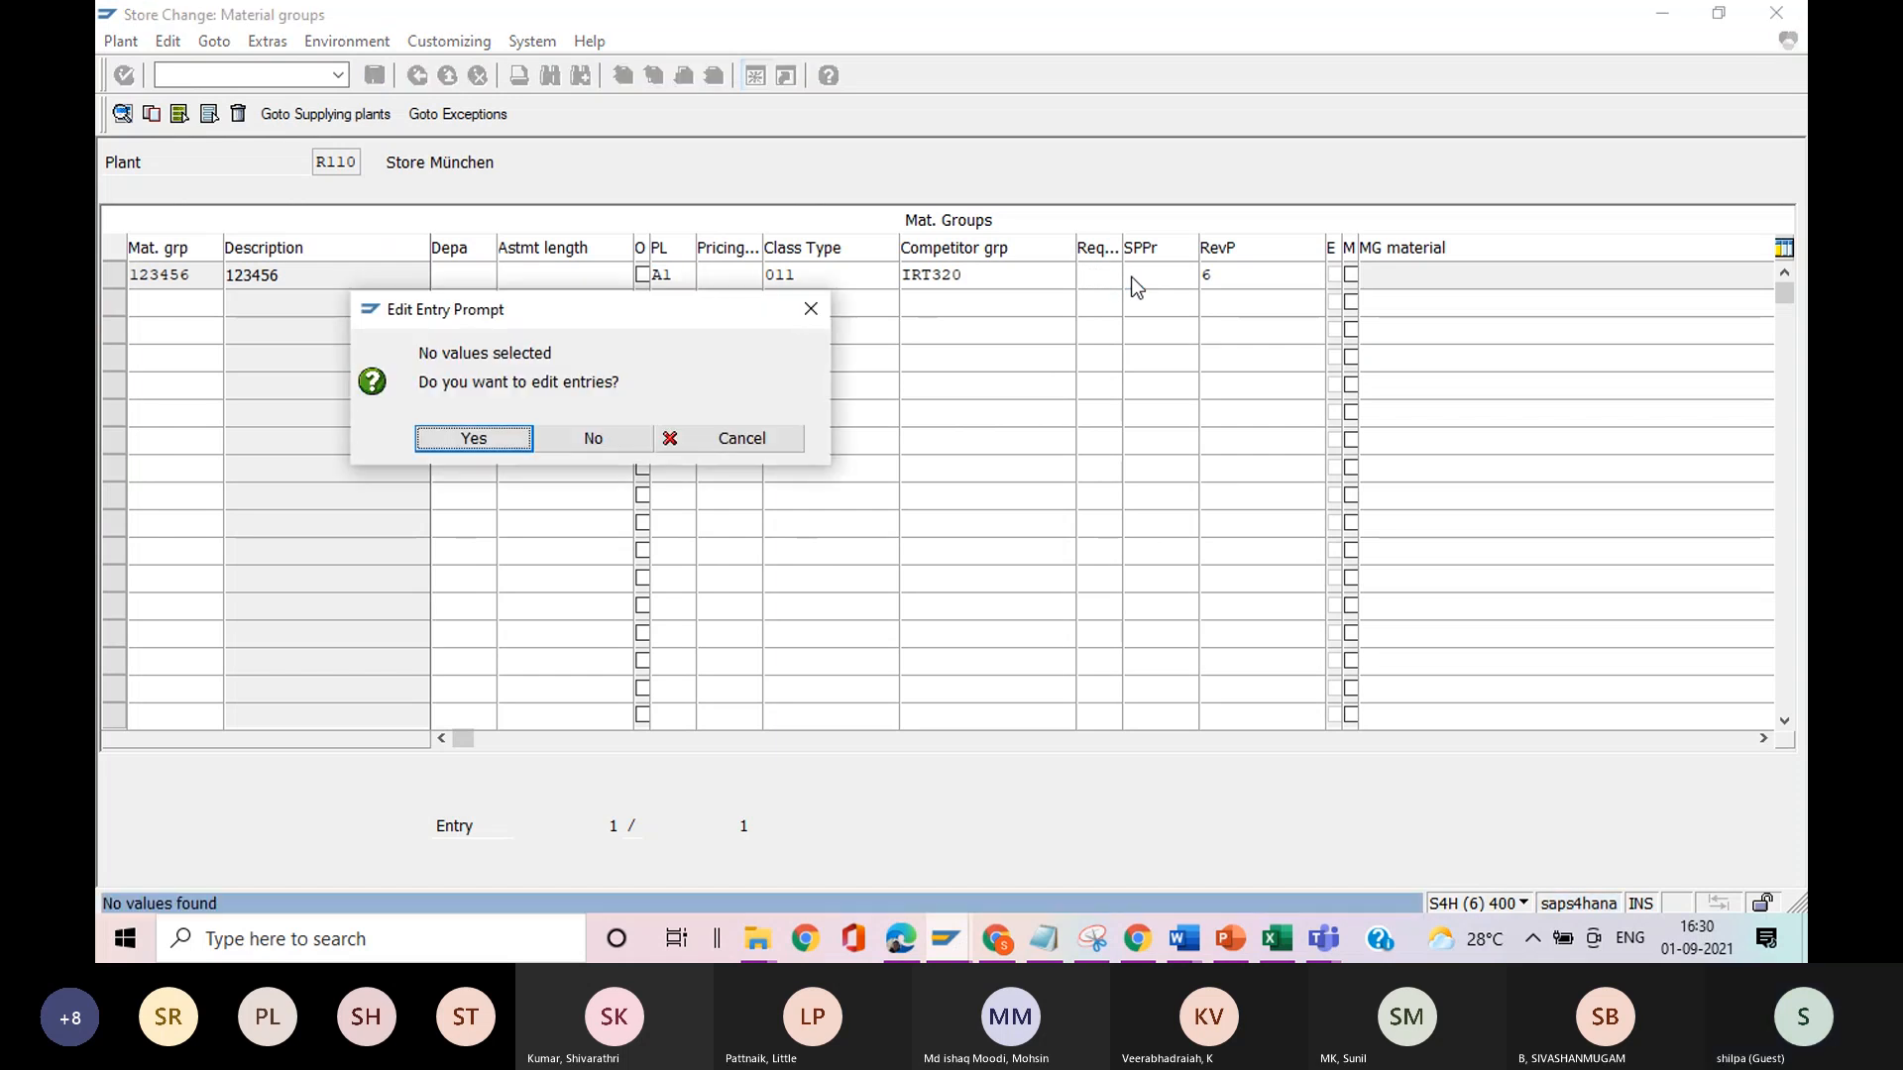
pyautogui.click(495, 437)
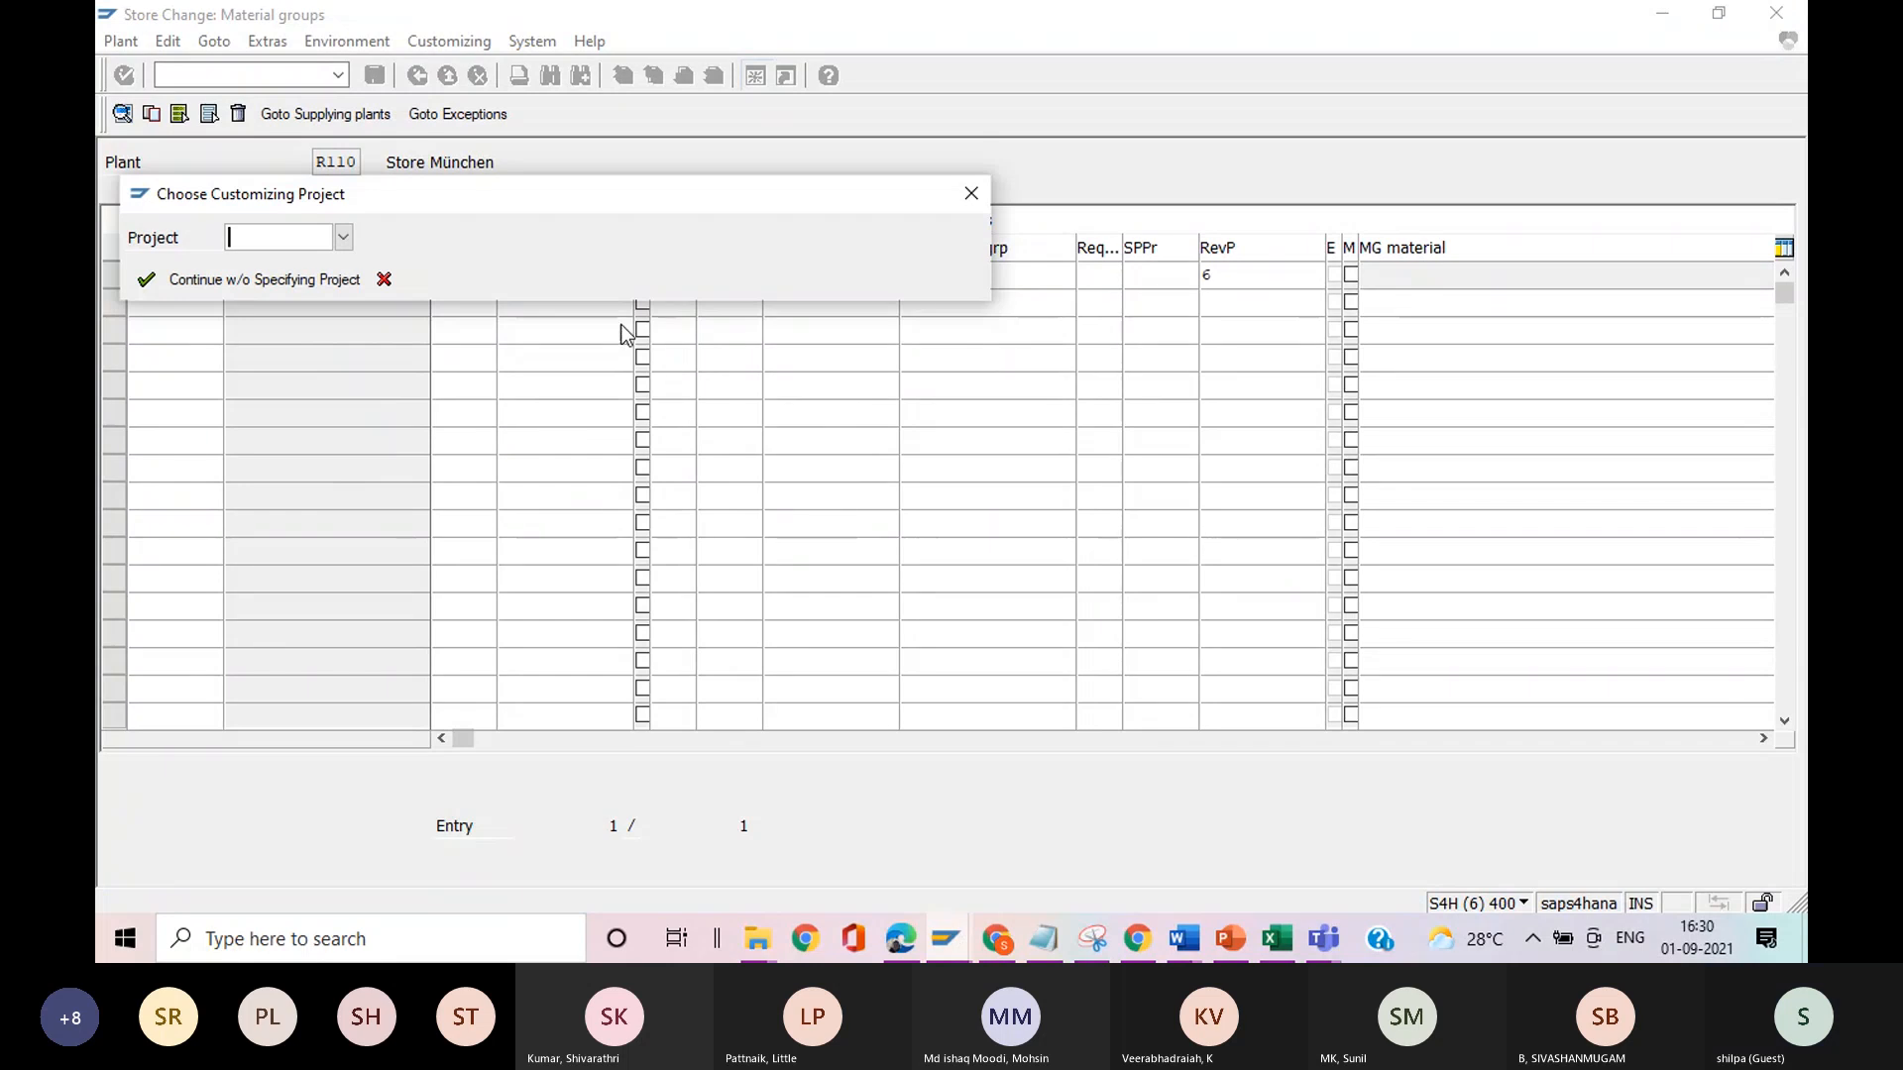
pyautogui.click(976, 190)
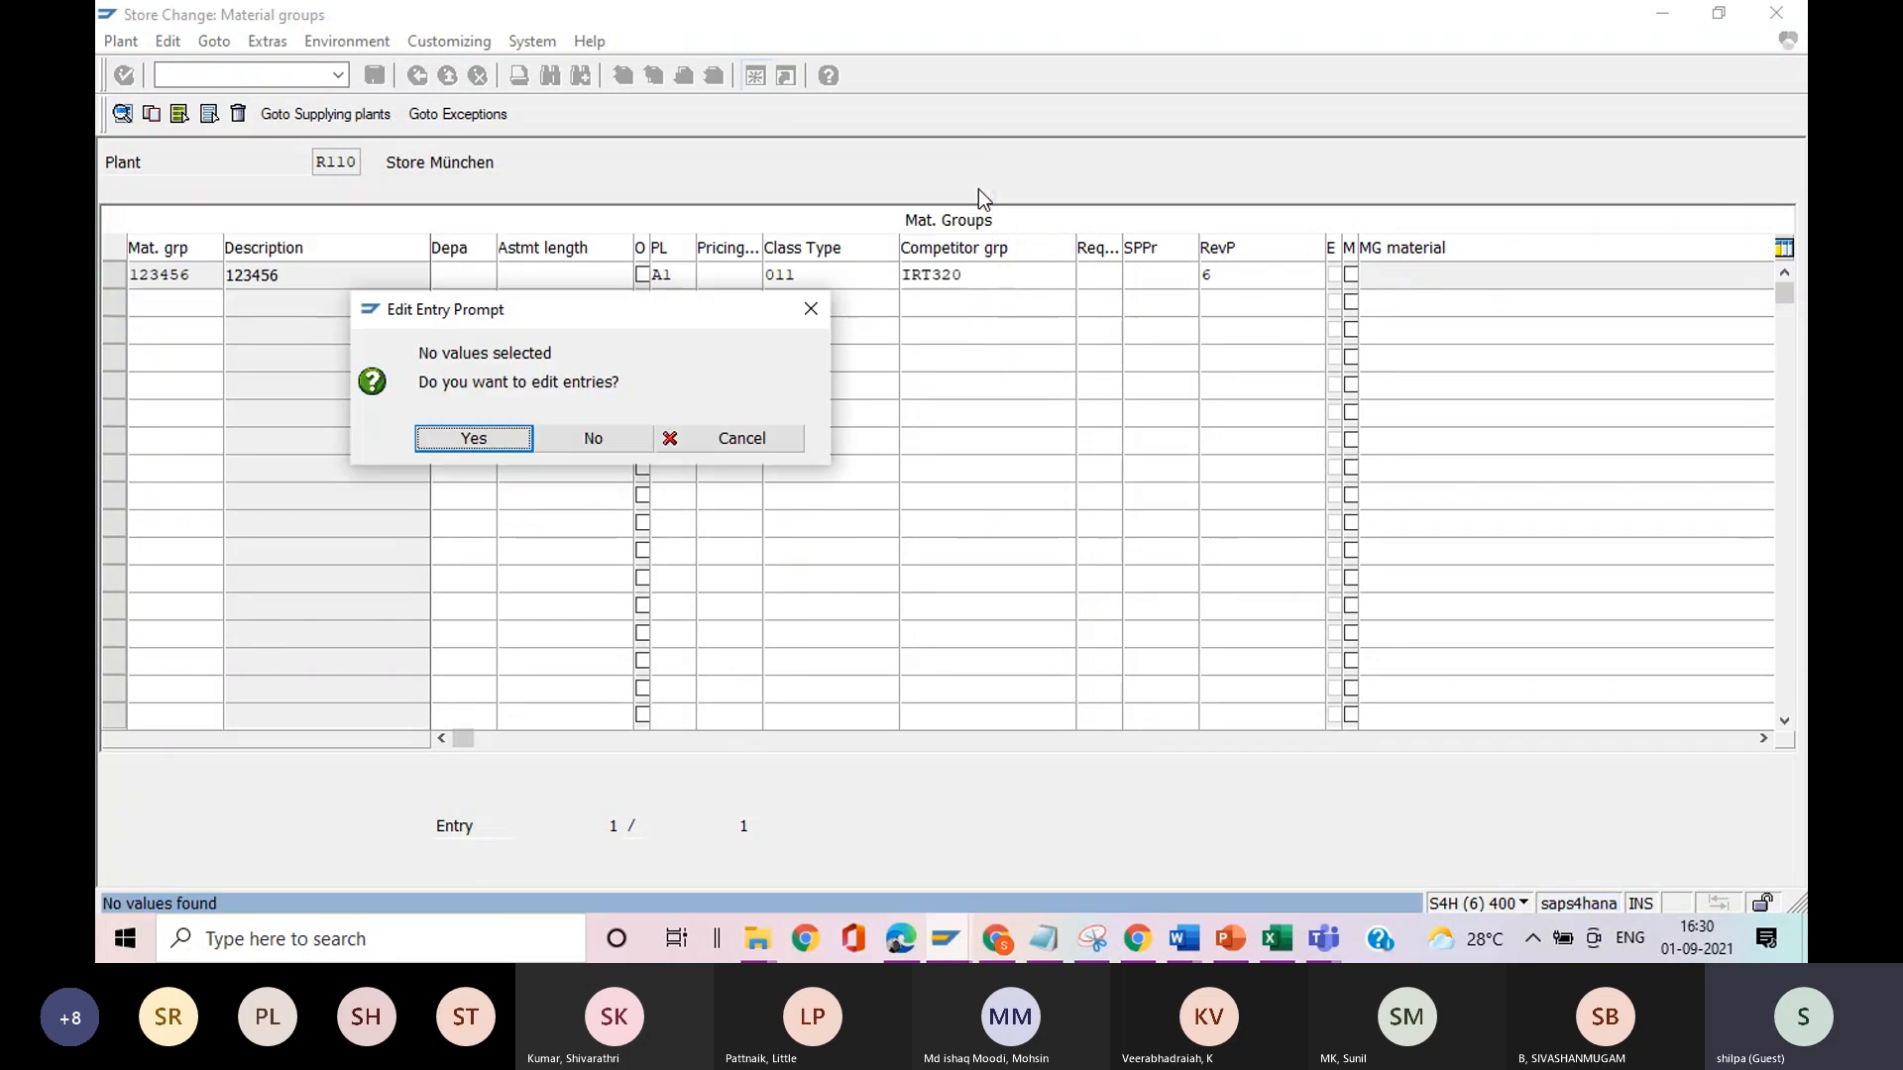
pyautogui.click(615, 442)
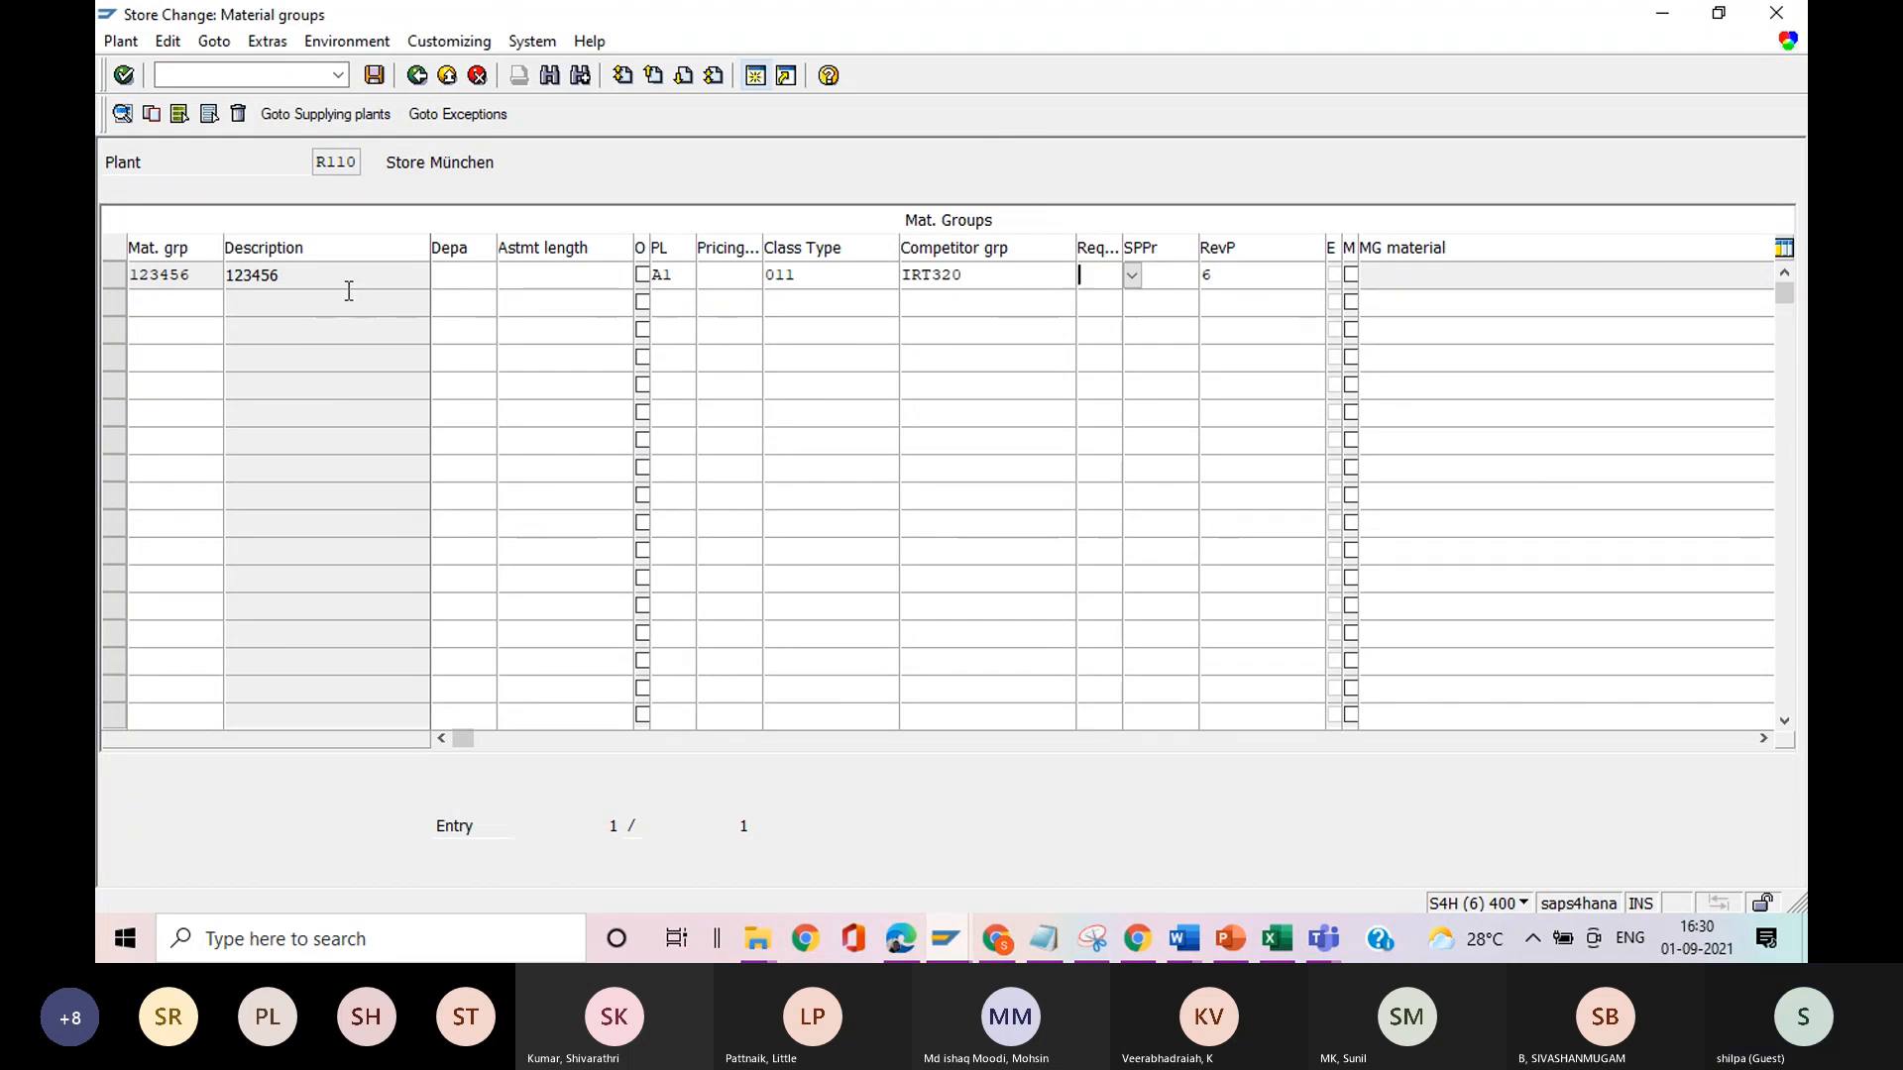
# Review the available store procurement profiles and retail revaluation profiles for material group 123456, closing both lists without a selection.
pyautogui.click(459, 276)
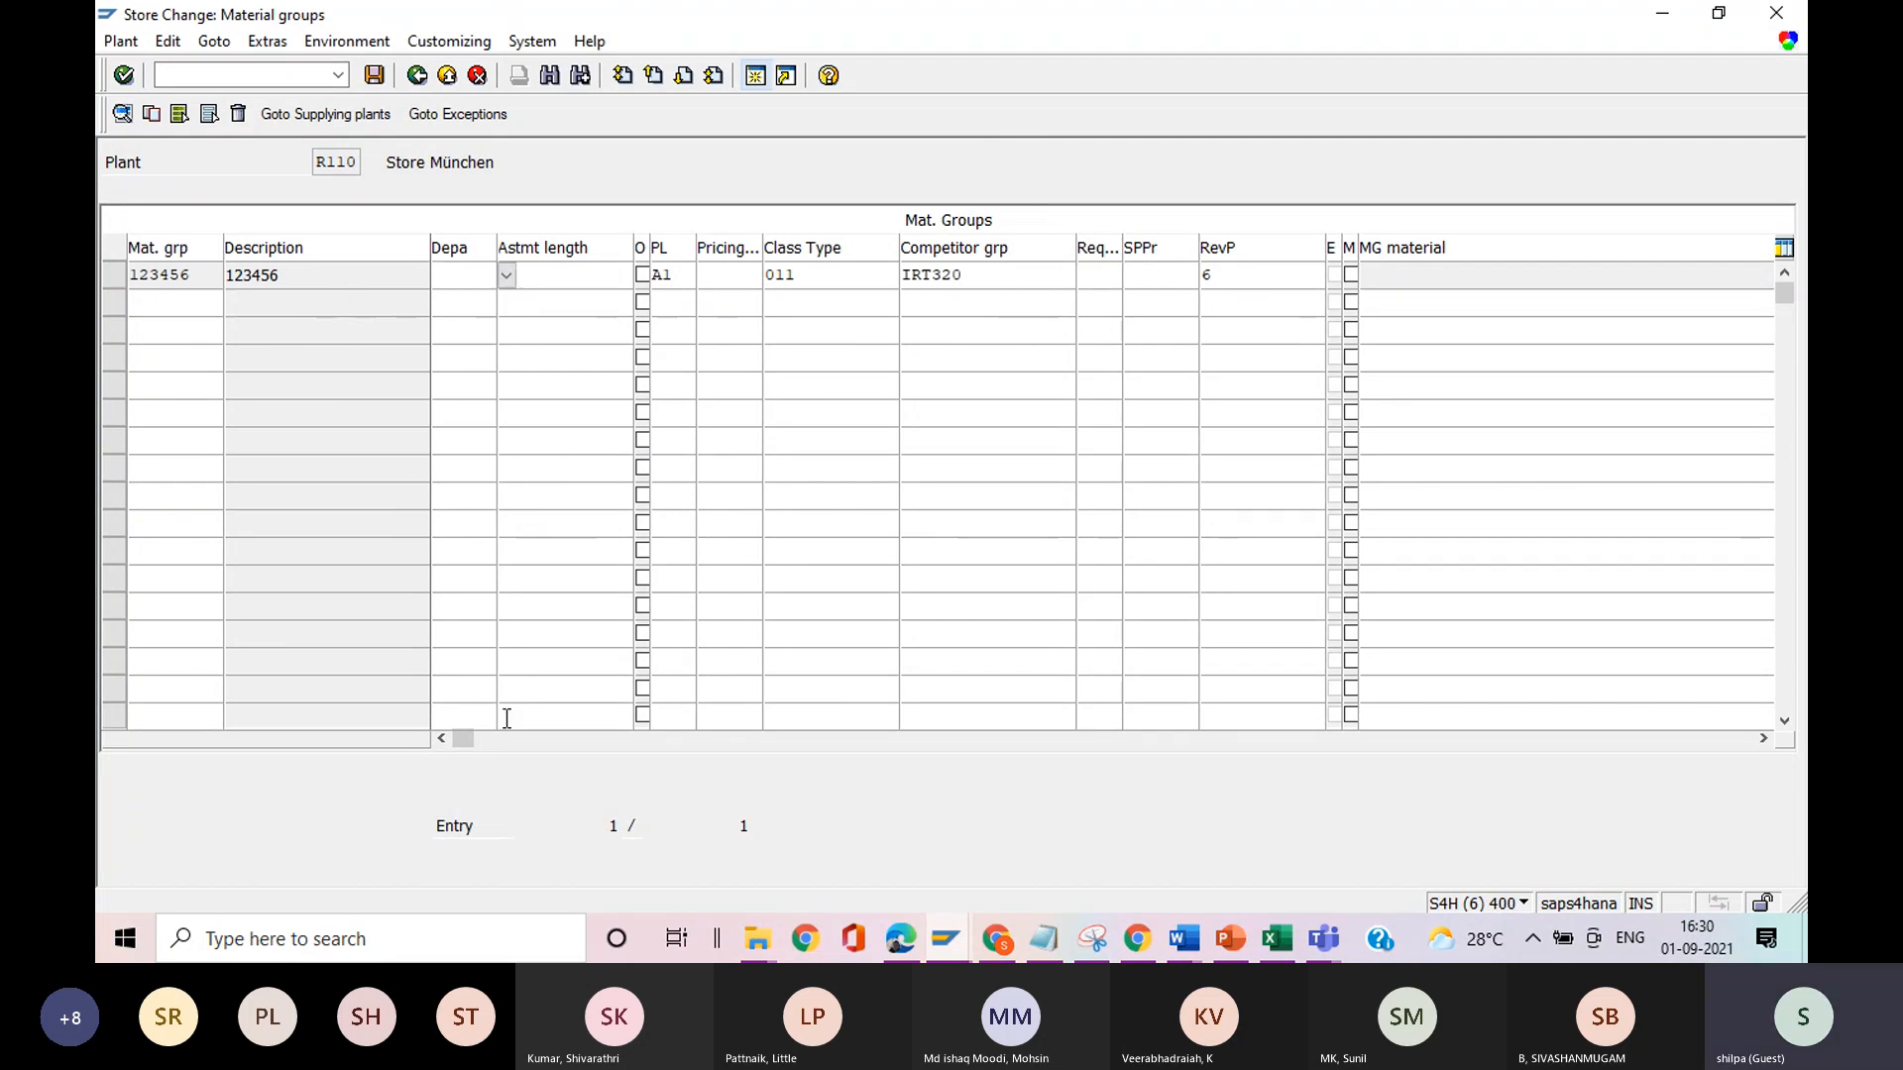
pyautogui.click(1764, 740)
pyautogui.click(1763, 739)
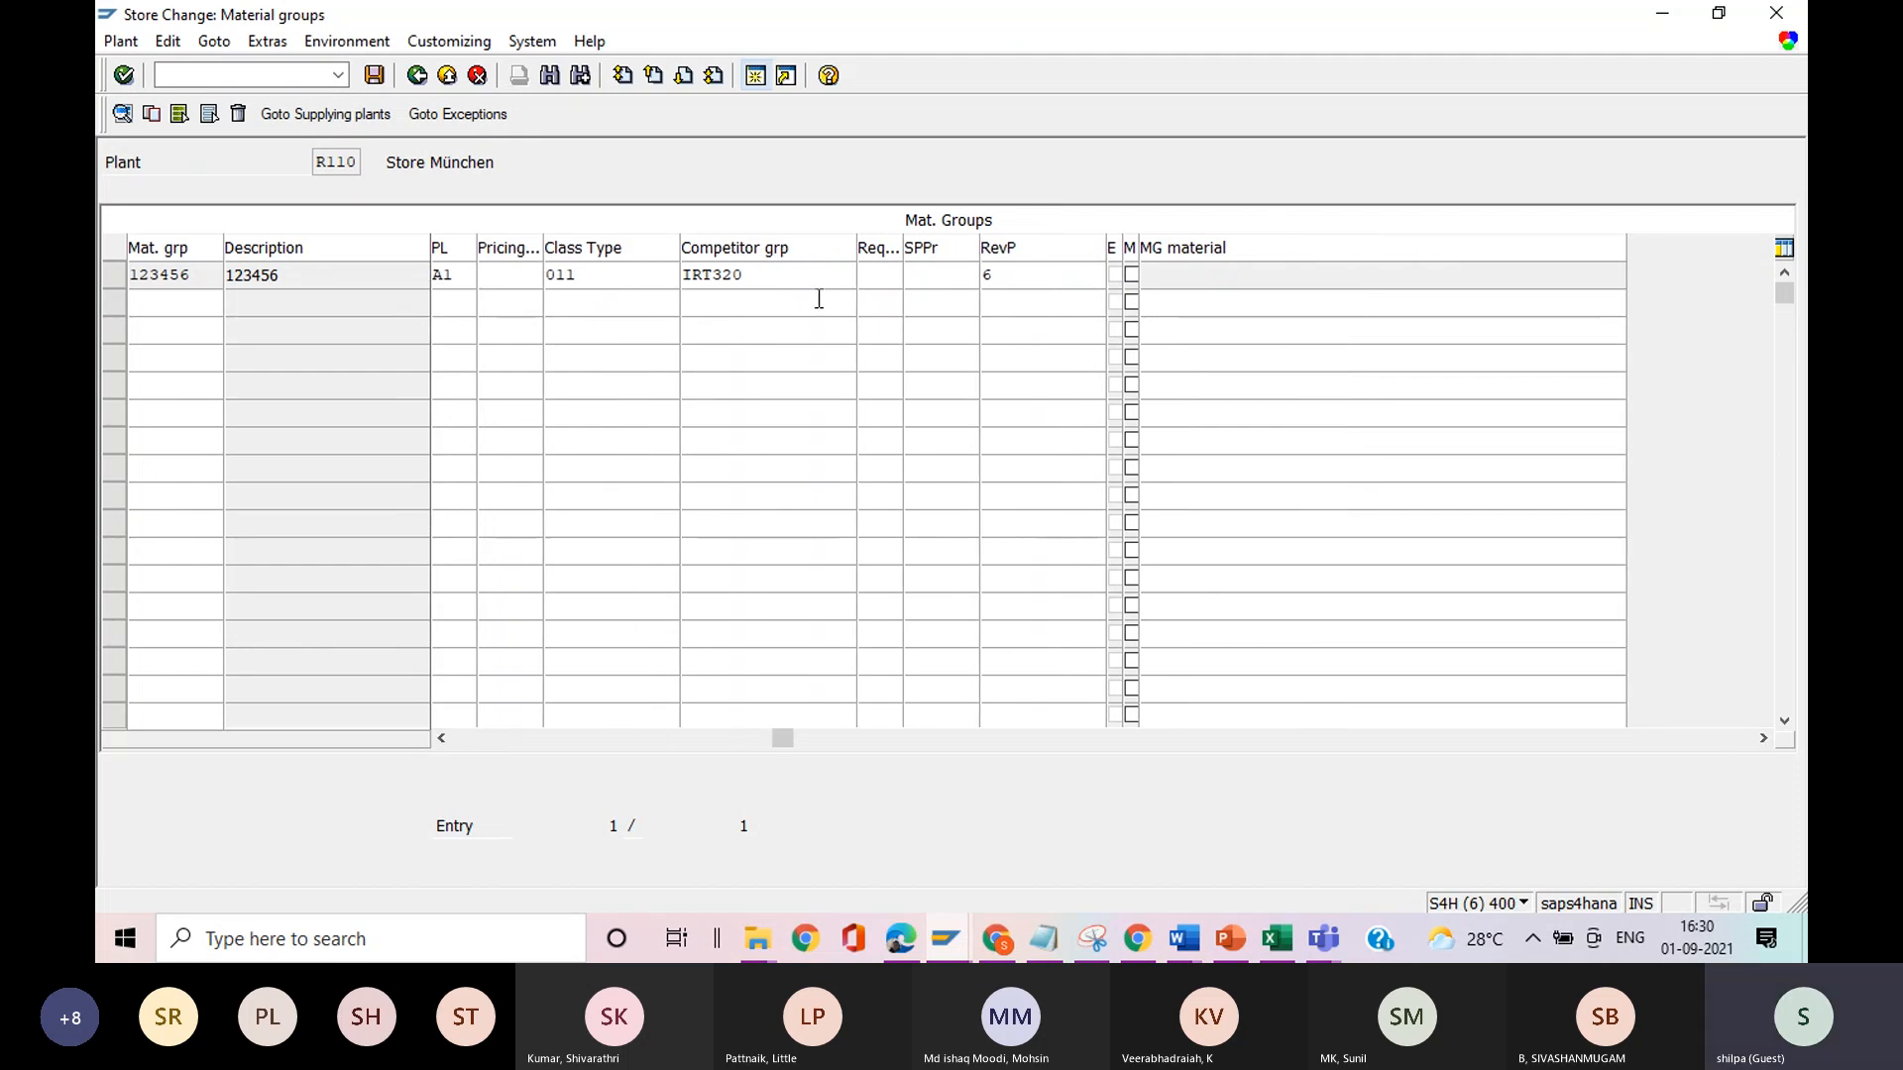
pyautogui.click(922, 277)
pyautogui.click(990, 278)
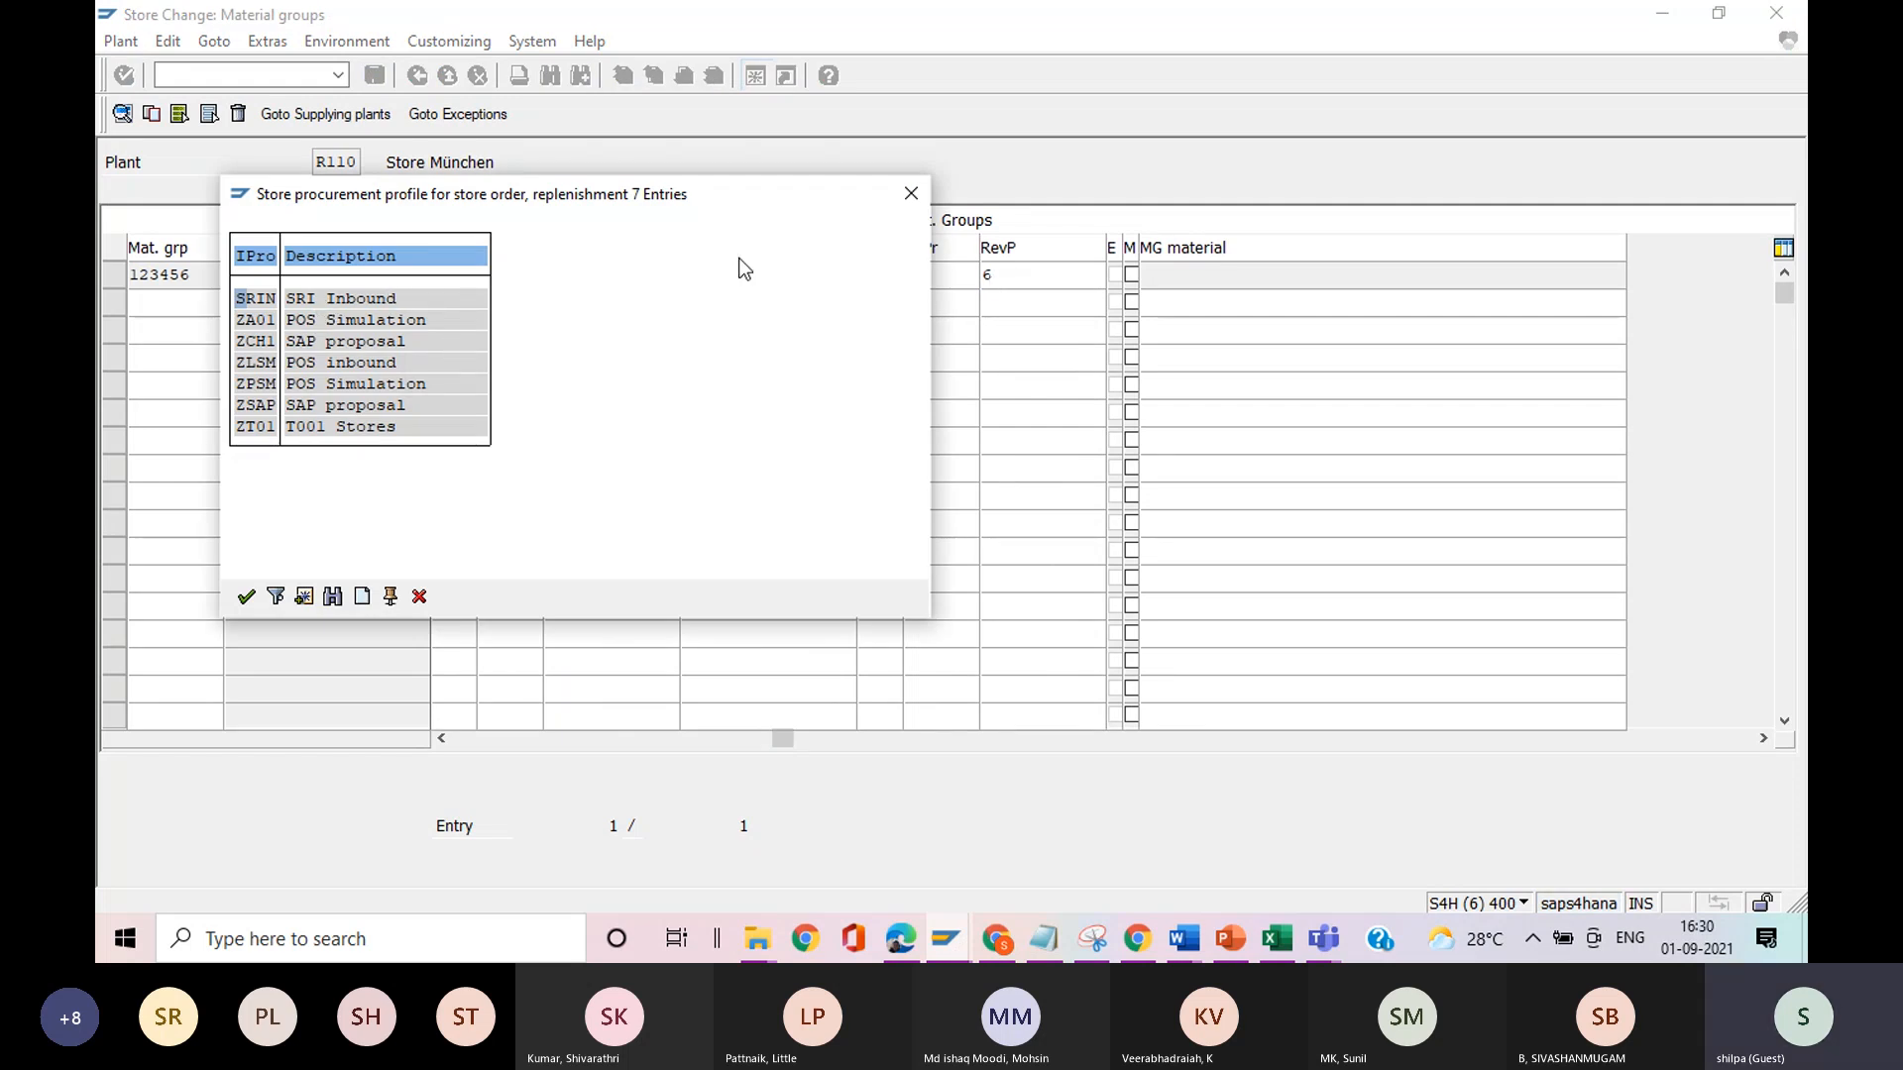
pyautogui.click(913, 193)
pyautogui.click(1121, 283)
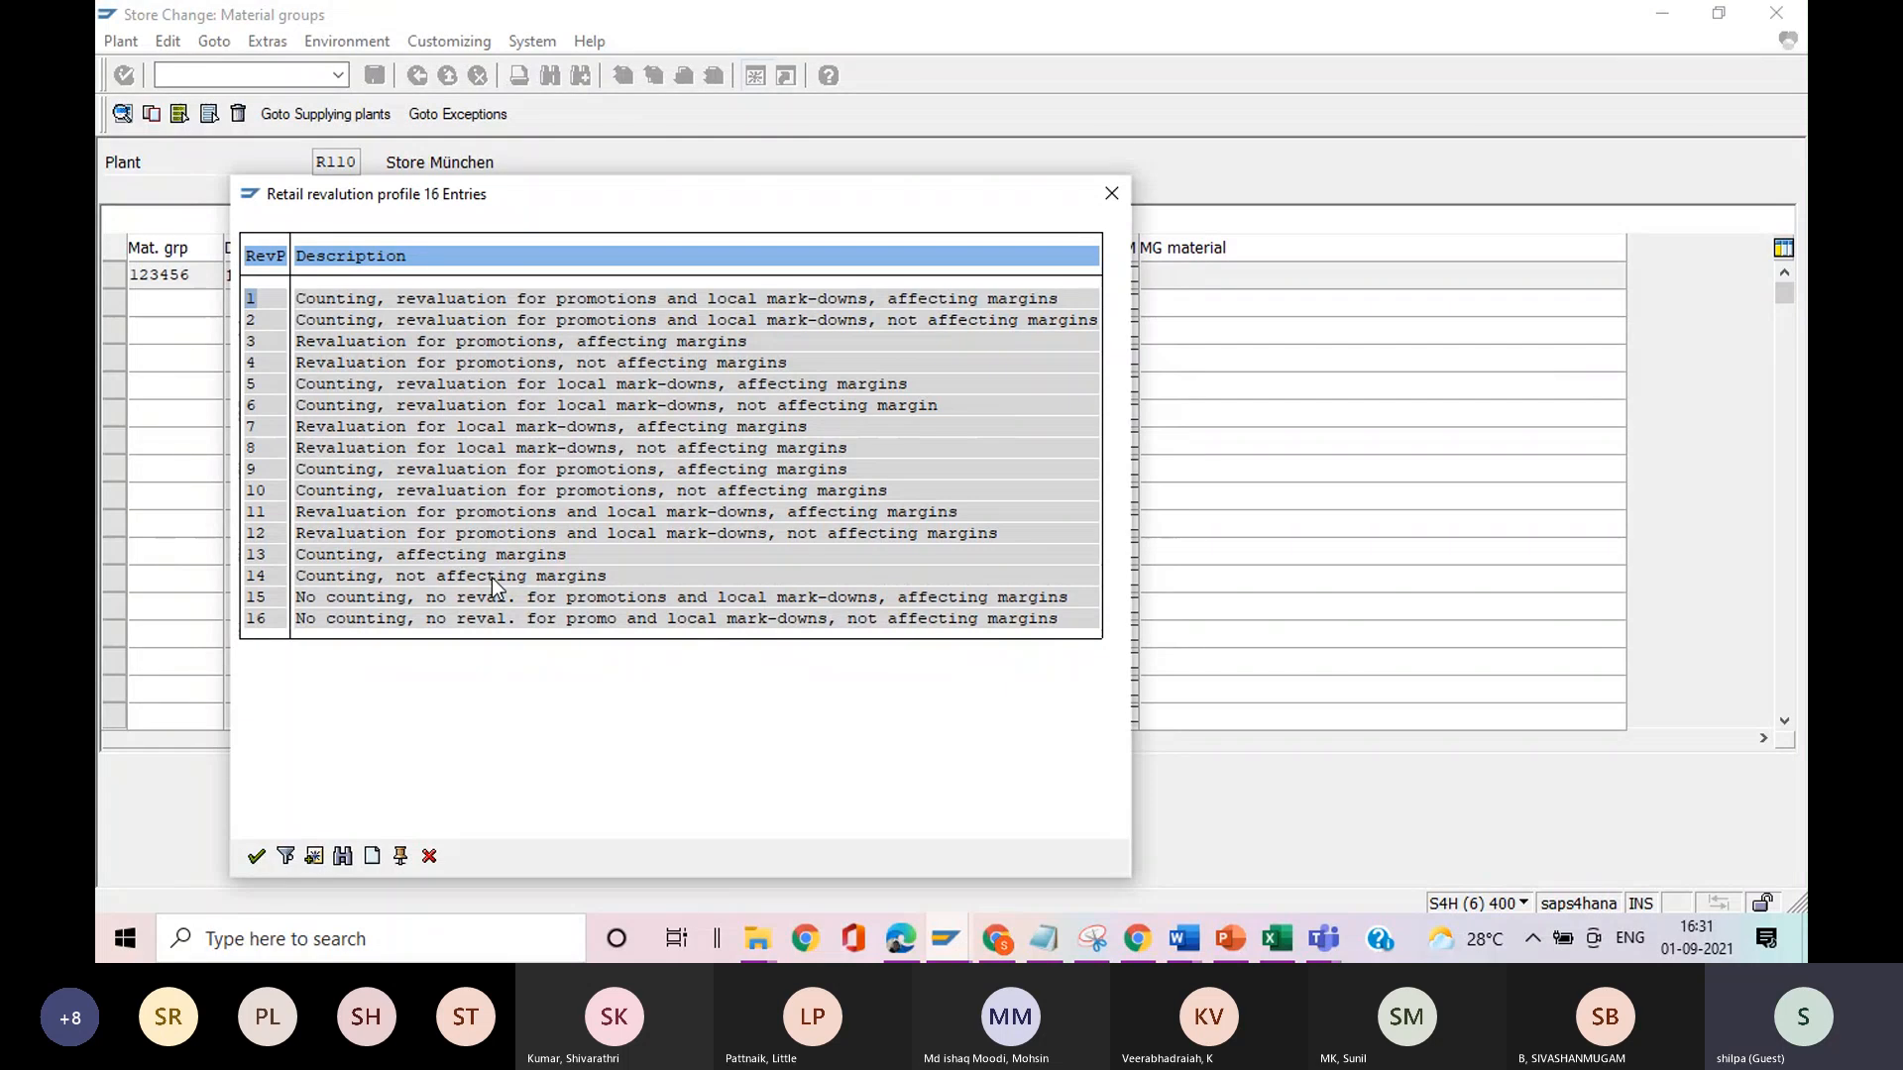
pyautogui.click(1112, 194)
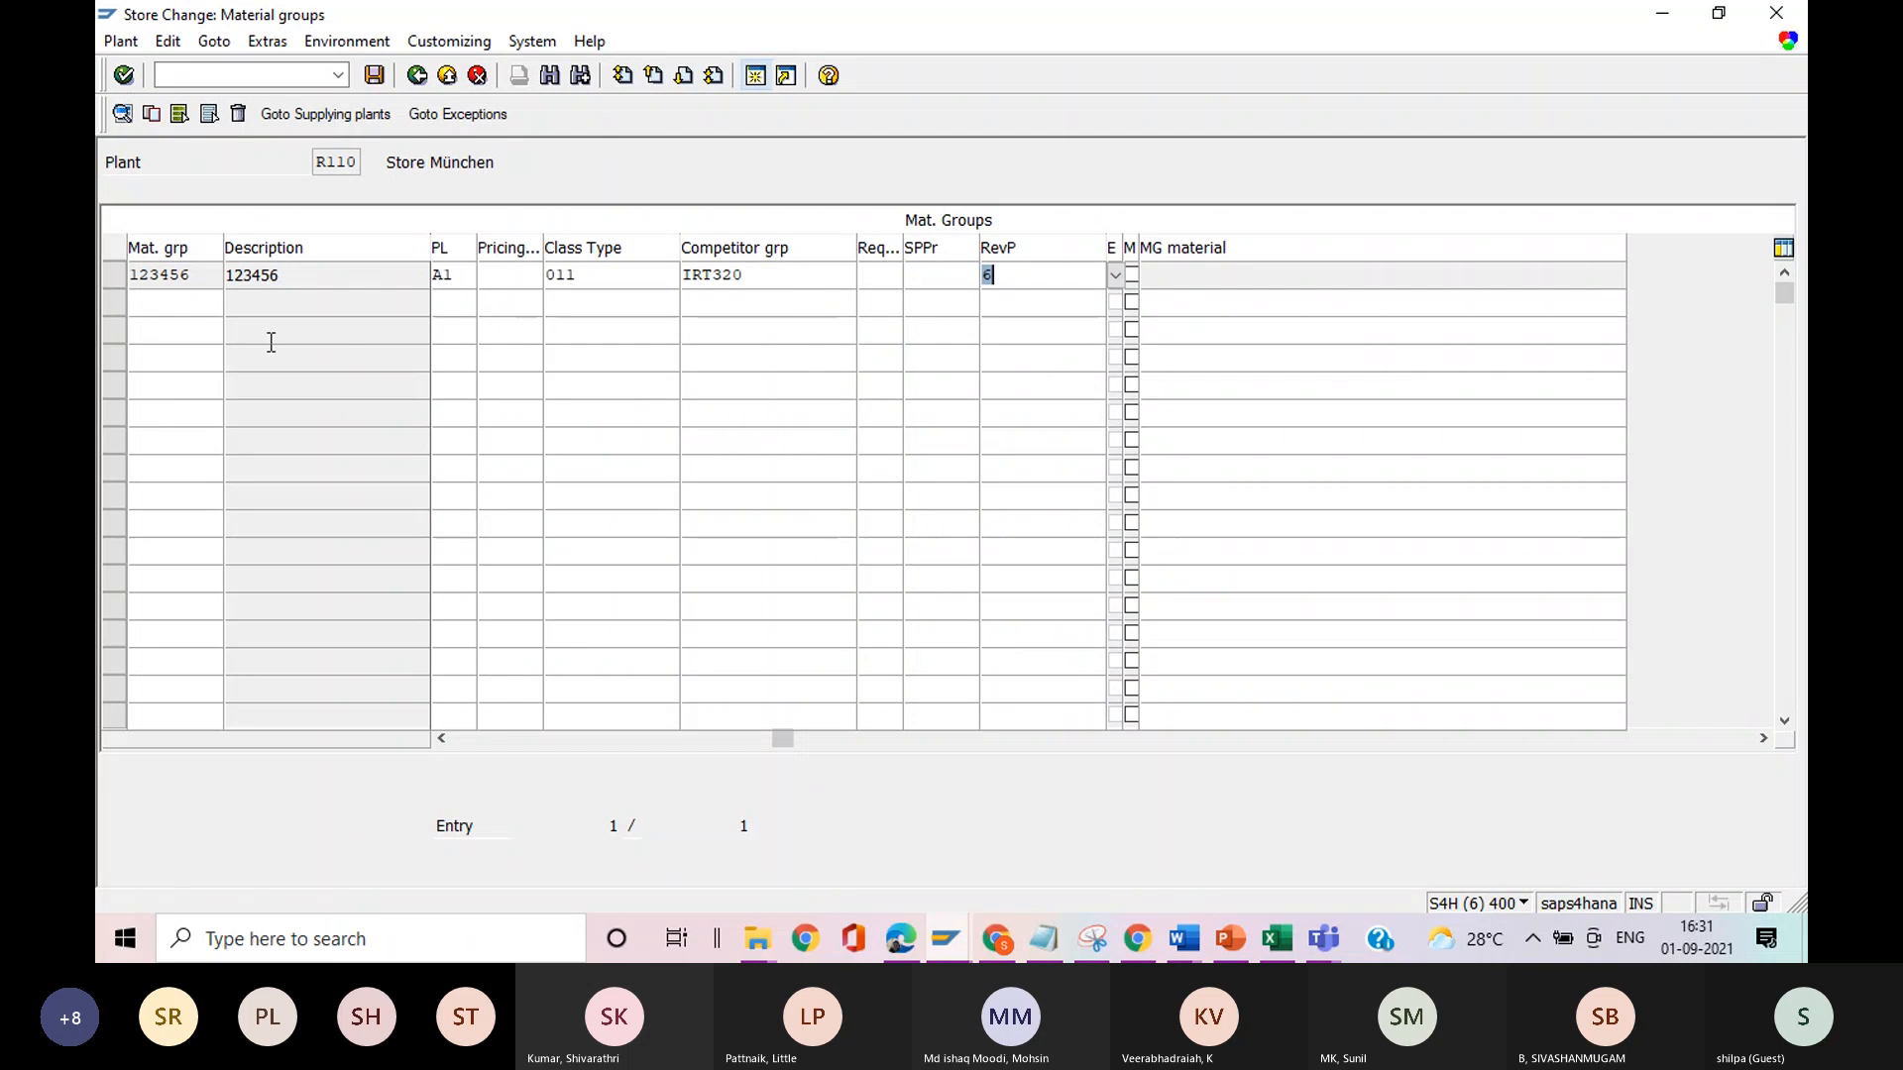
# View the available sales pricing strategies for material group 123456 and close the list without choosing one.
pyautogui.click(515, 274)
pyautogui.click(554, 275)
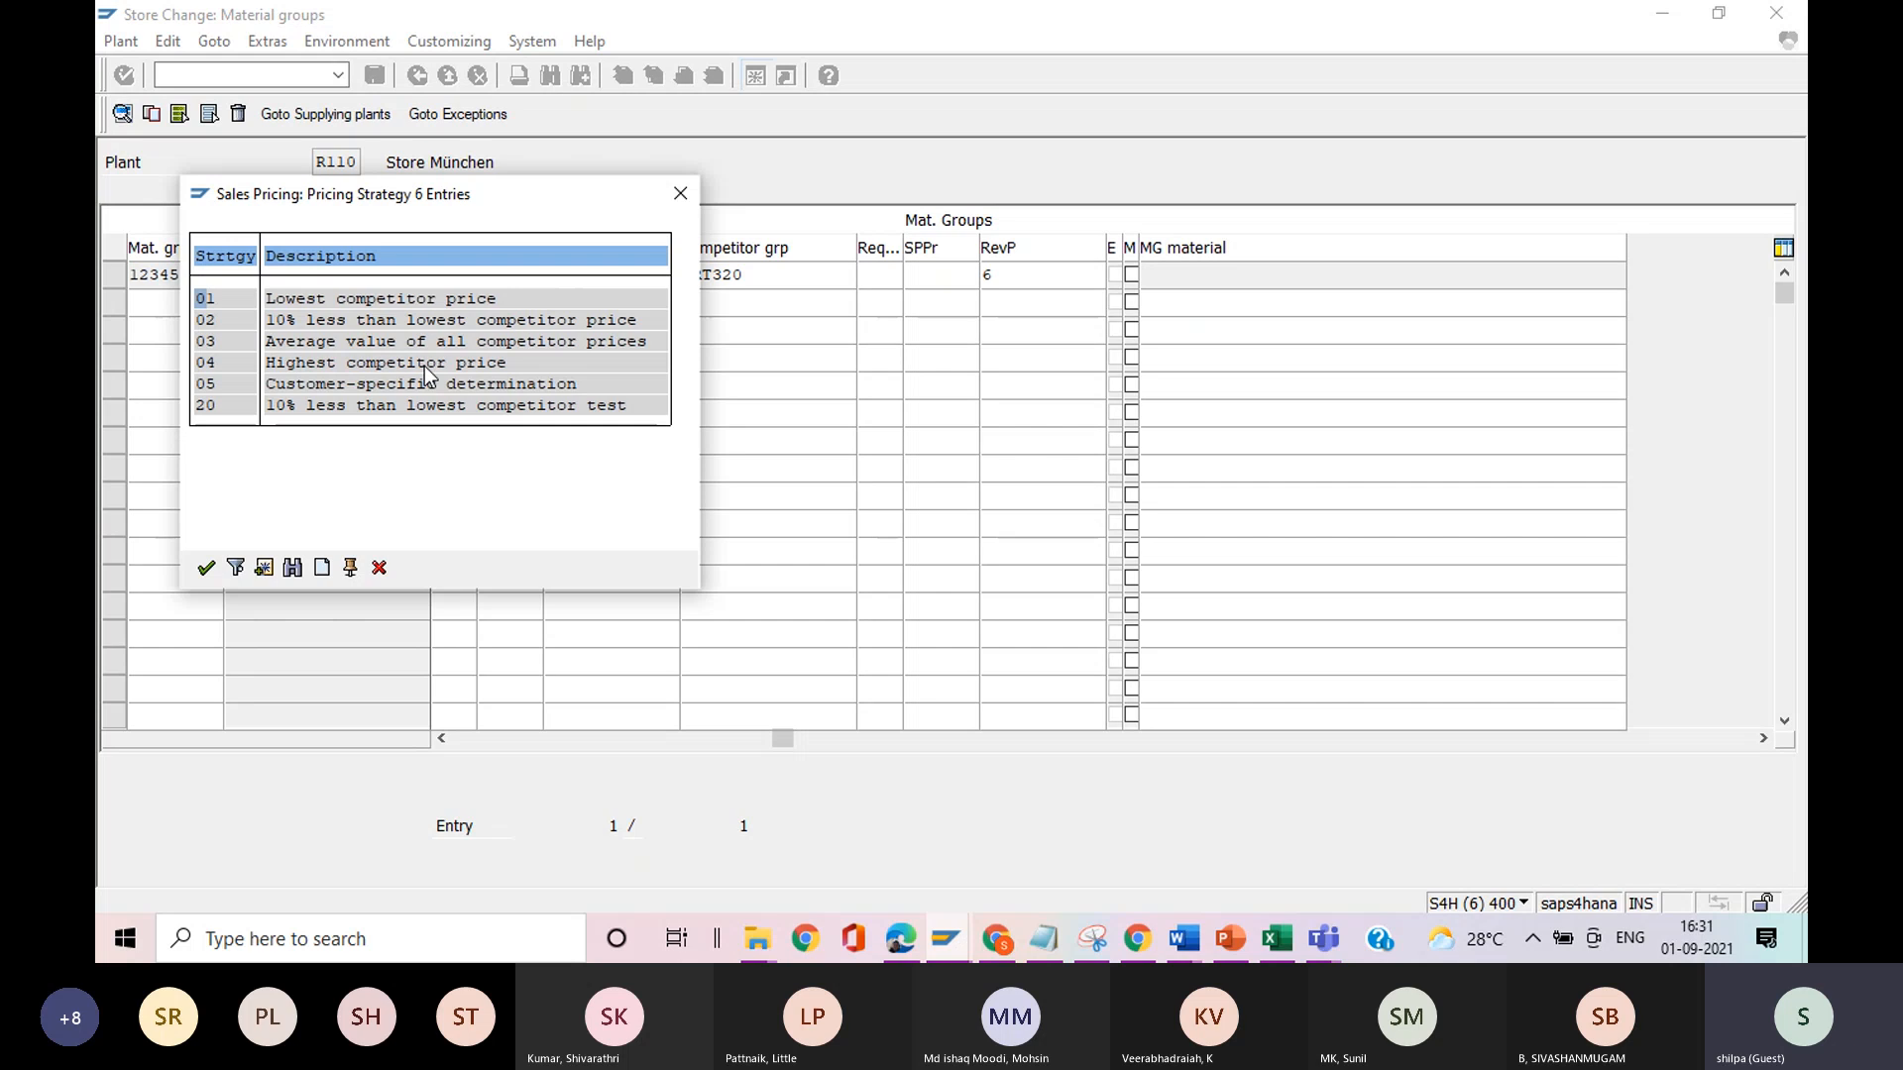
pyautogui.click(681, 196)
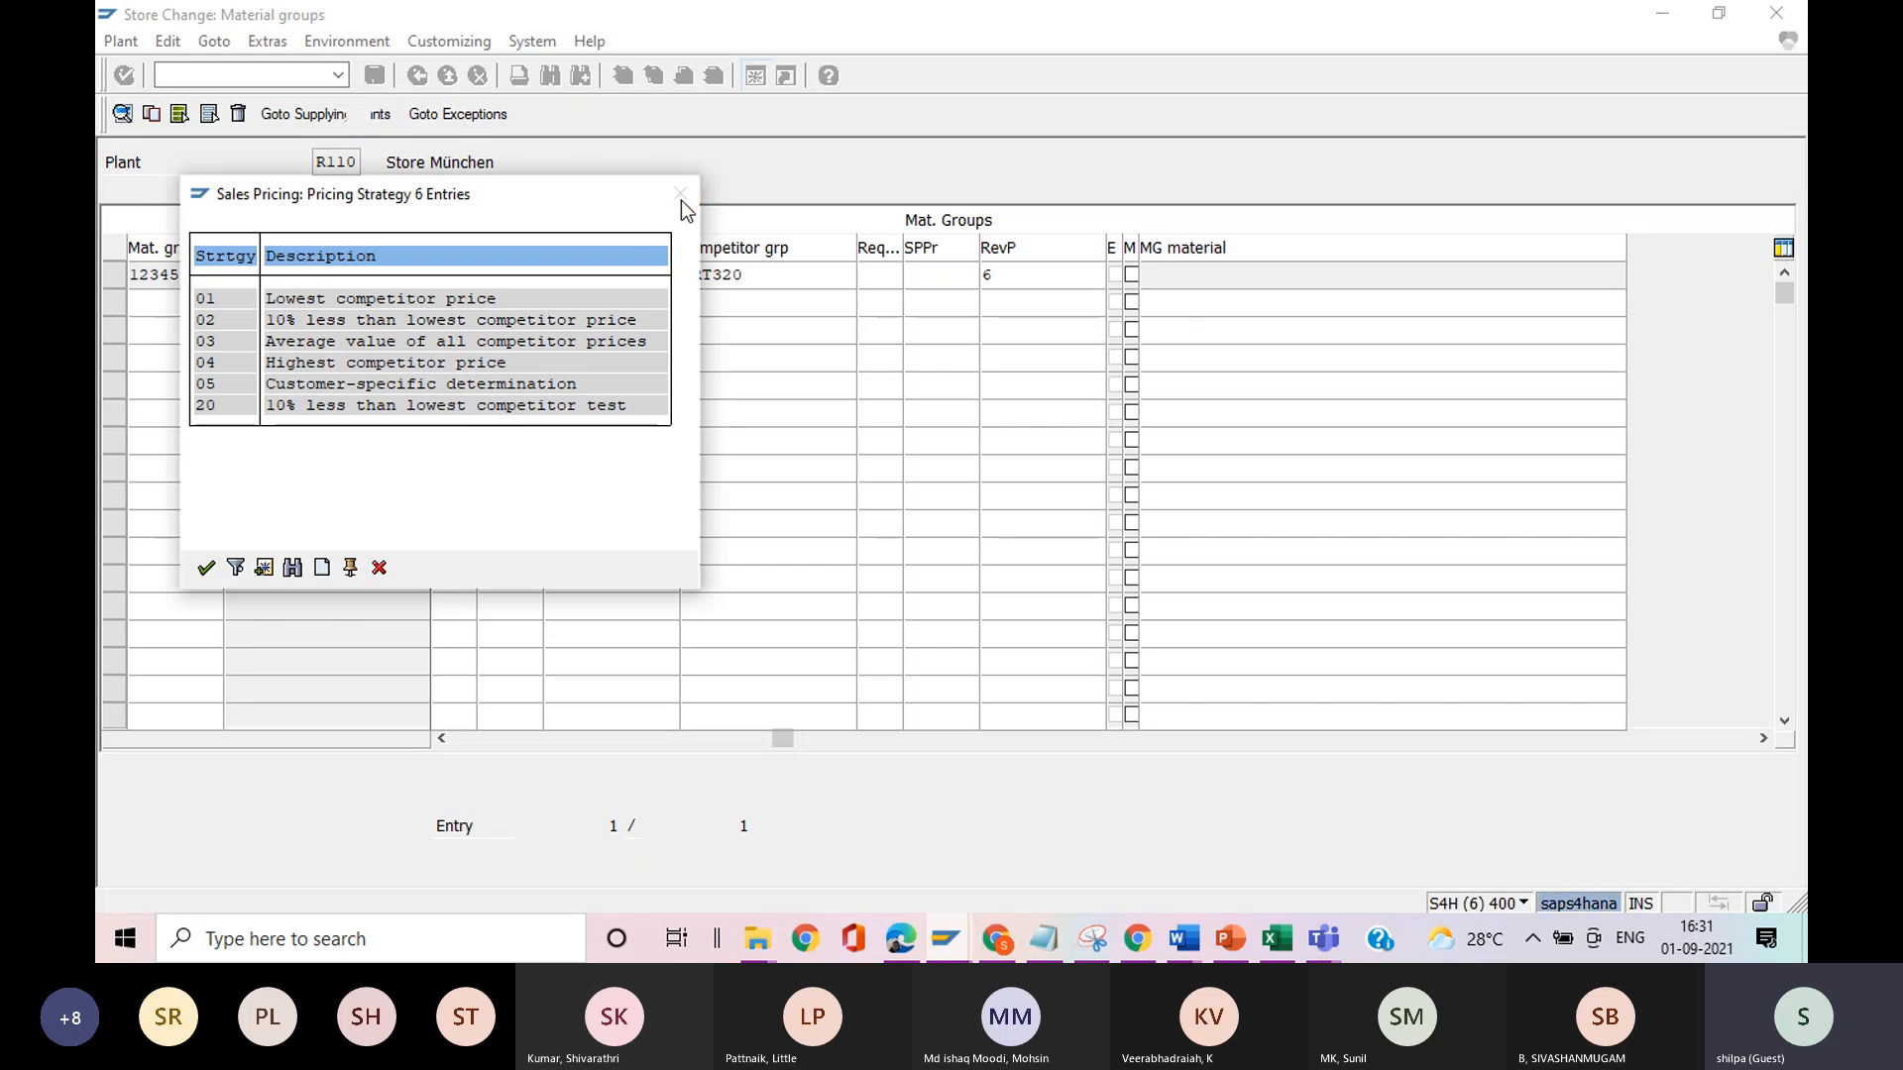
# Examine the material group, pricing strategy, class type and competitor group fields in the row of material group 123456.
pyautogui.click(186, 276)
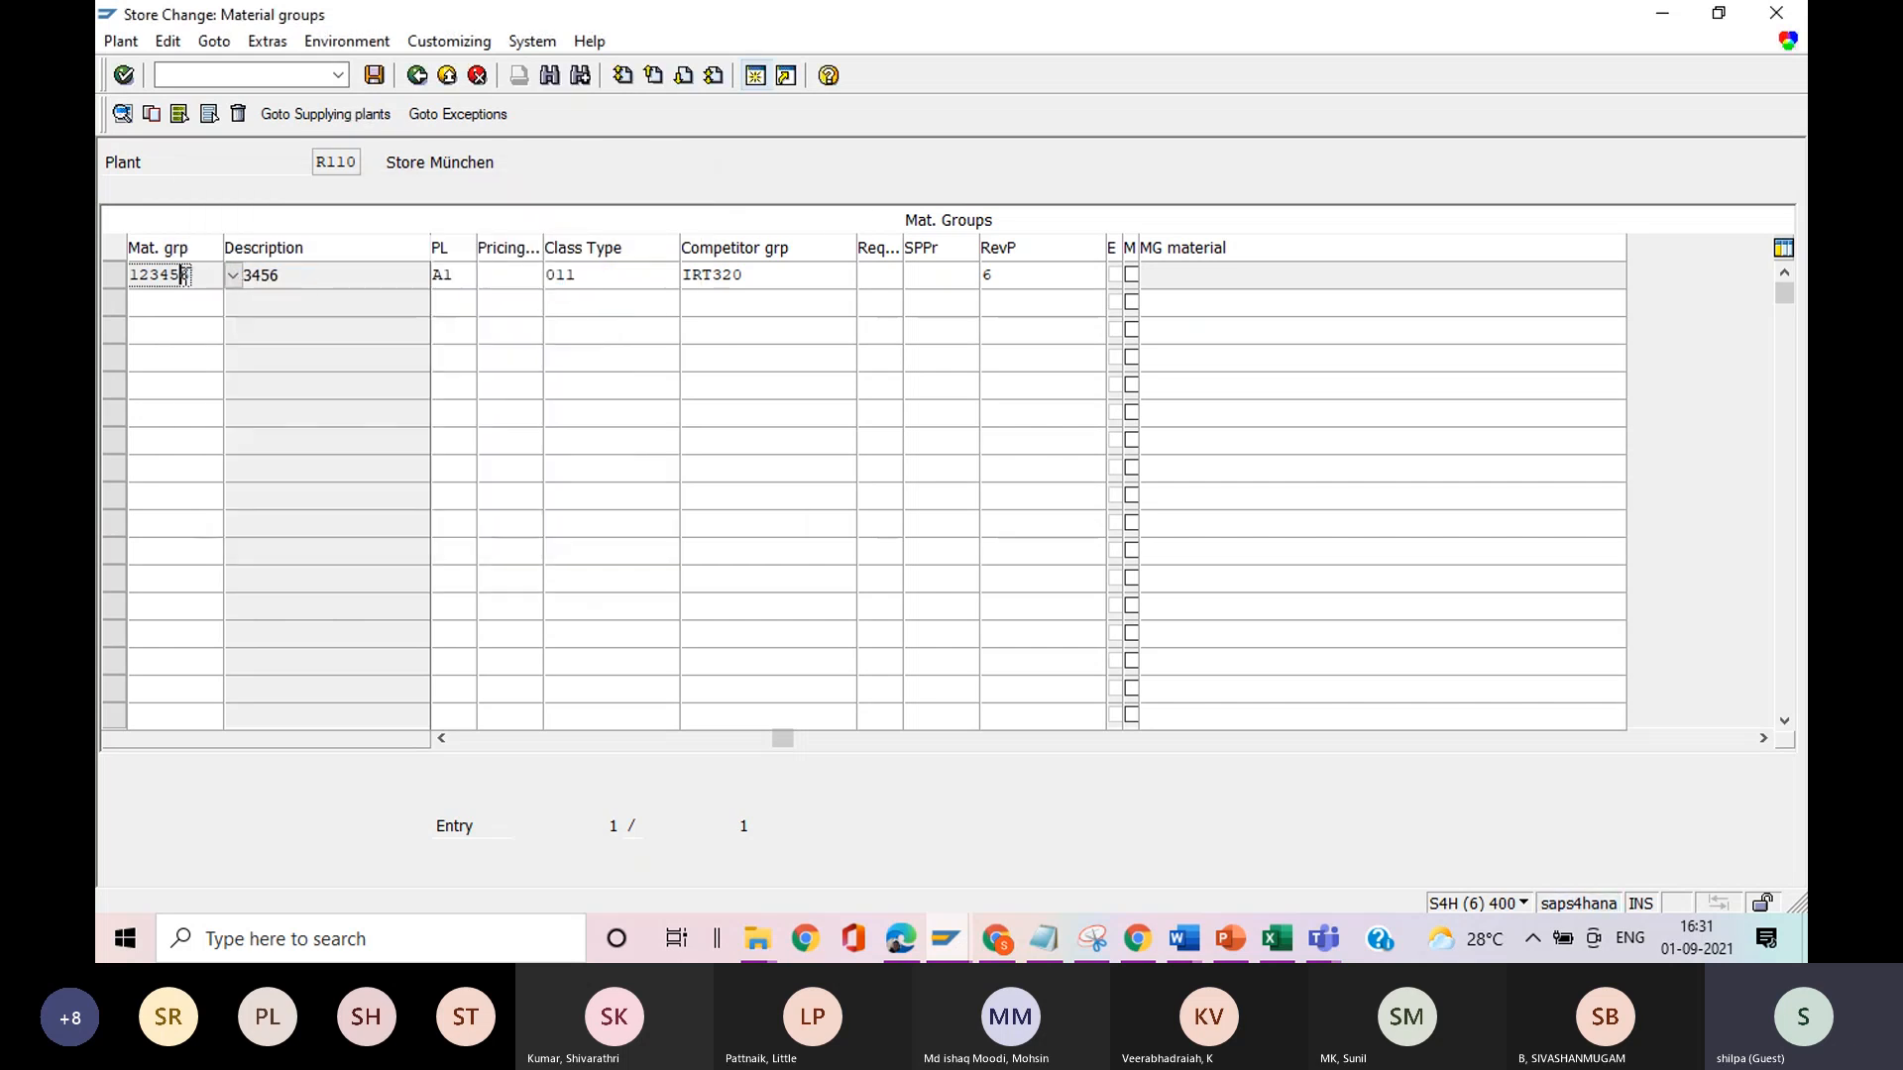
pyautogui.click(521, 270)
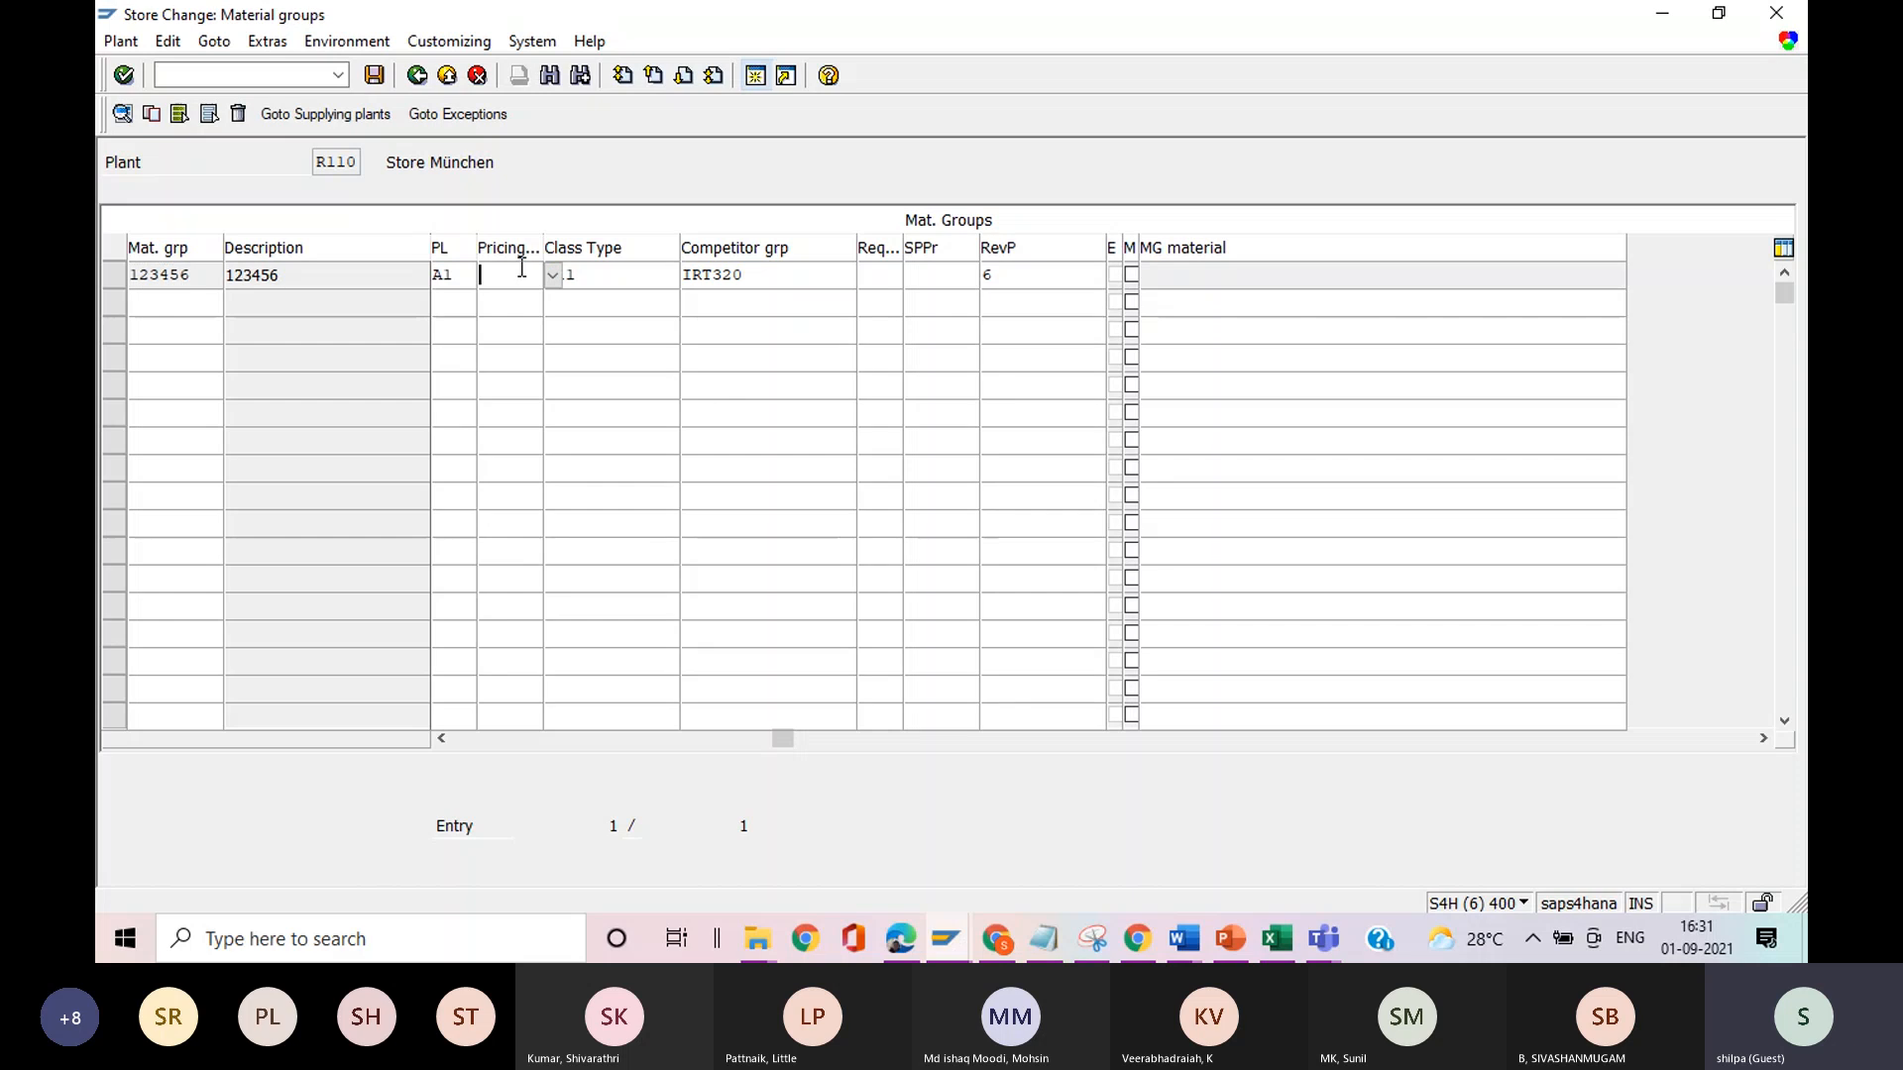
pyautogui.moveTo(756, 275); pyautogui.dragTo(683, 276)
pyautogui.click(587, 283)
pyautogui.hotkey('alt', 'Tab')
pyautogui.click(767, 285)
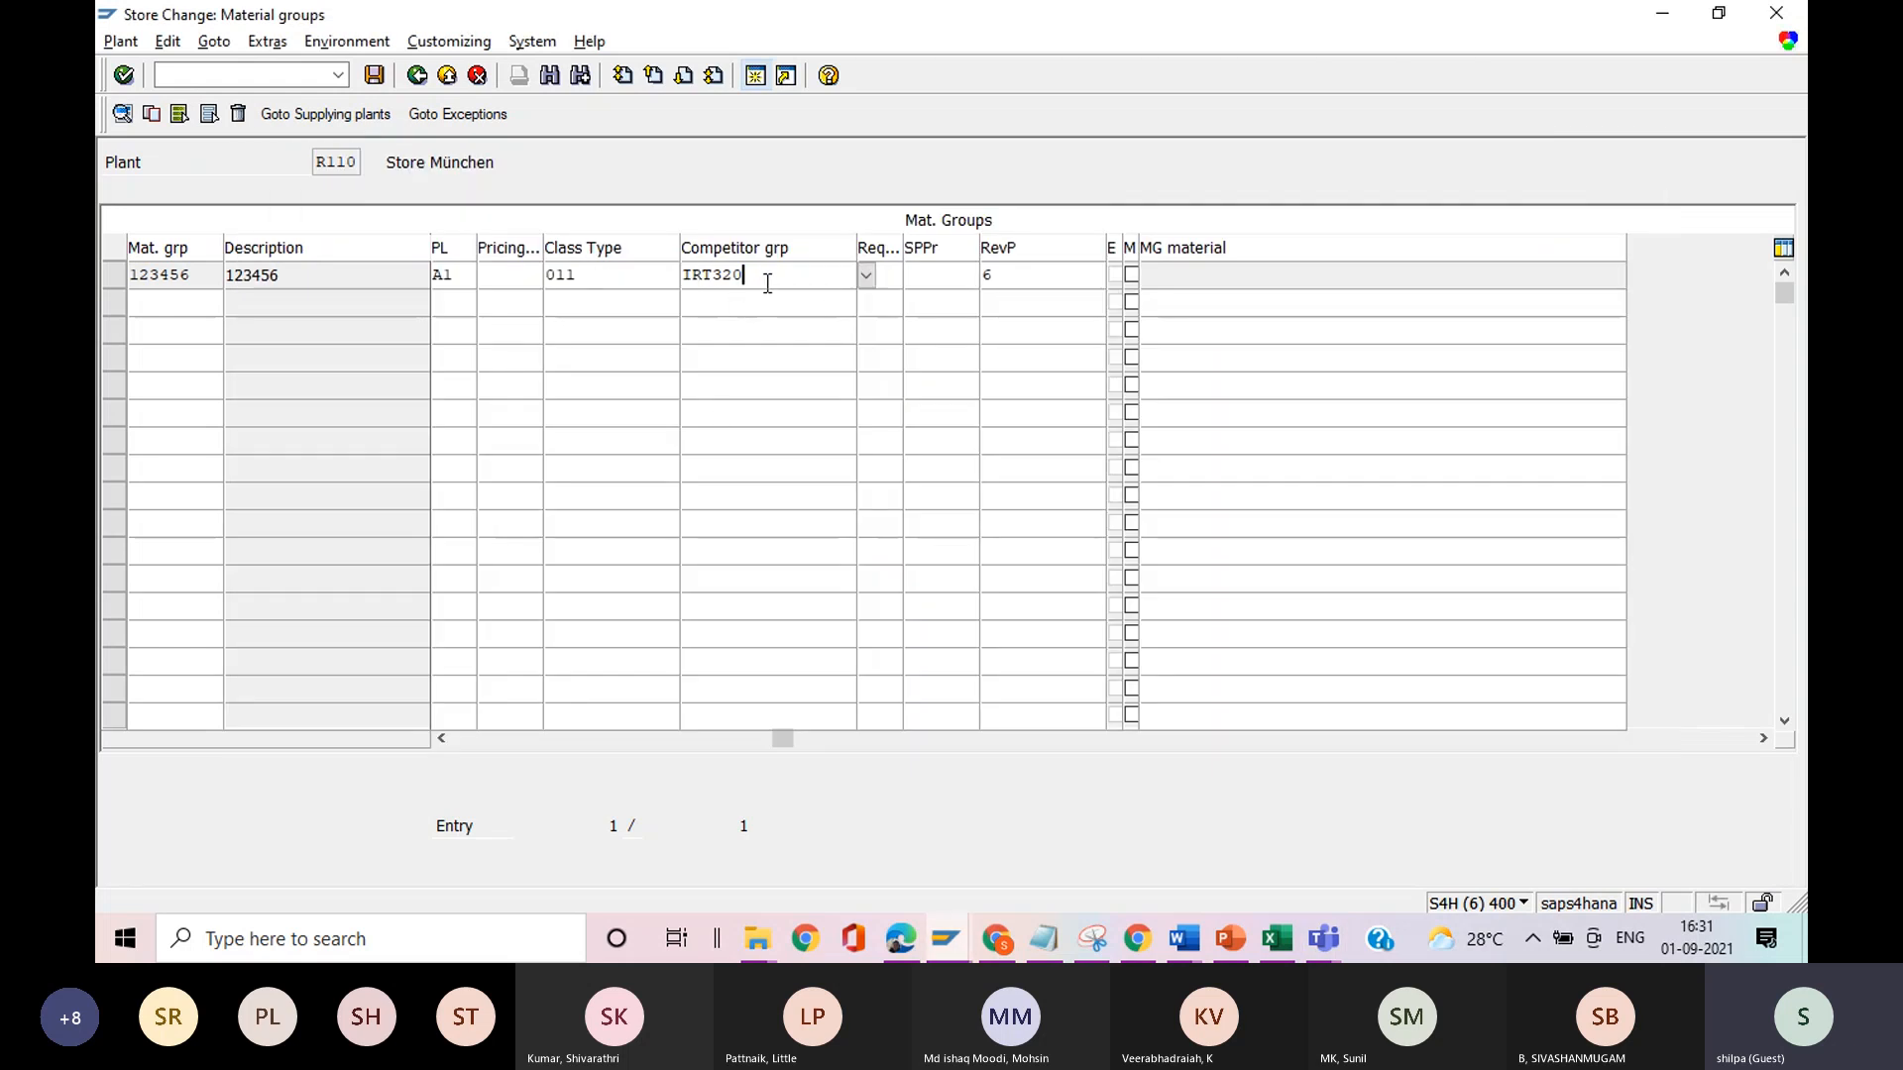
pyautogui.click(159, 281)
pyautogui.click(629, 276)
pyautogui.moveTo(770, 277); pyautogui.dragTo(694, 278)
pyautogui.click(691, 282)
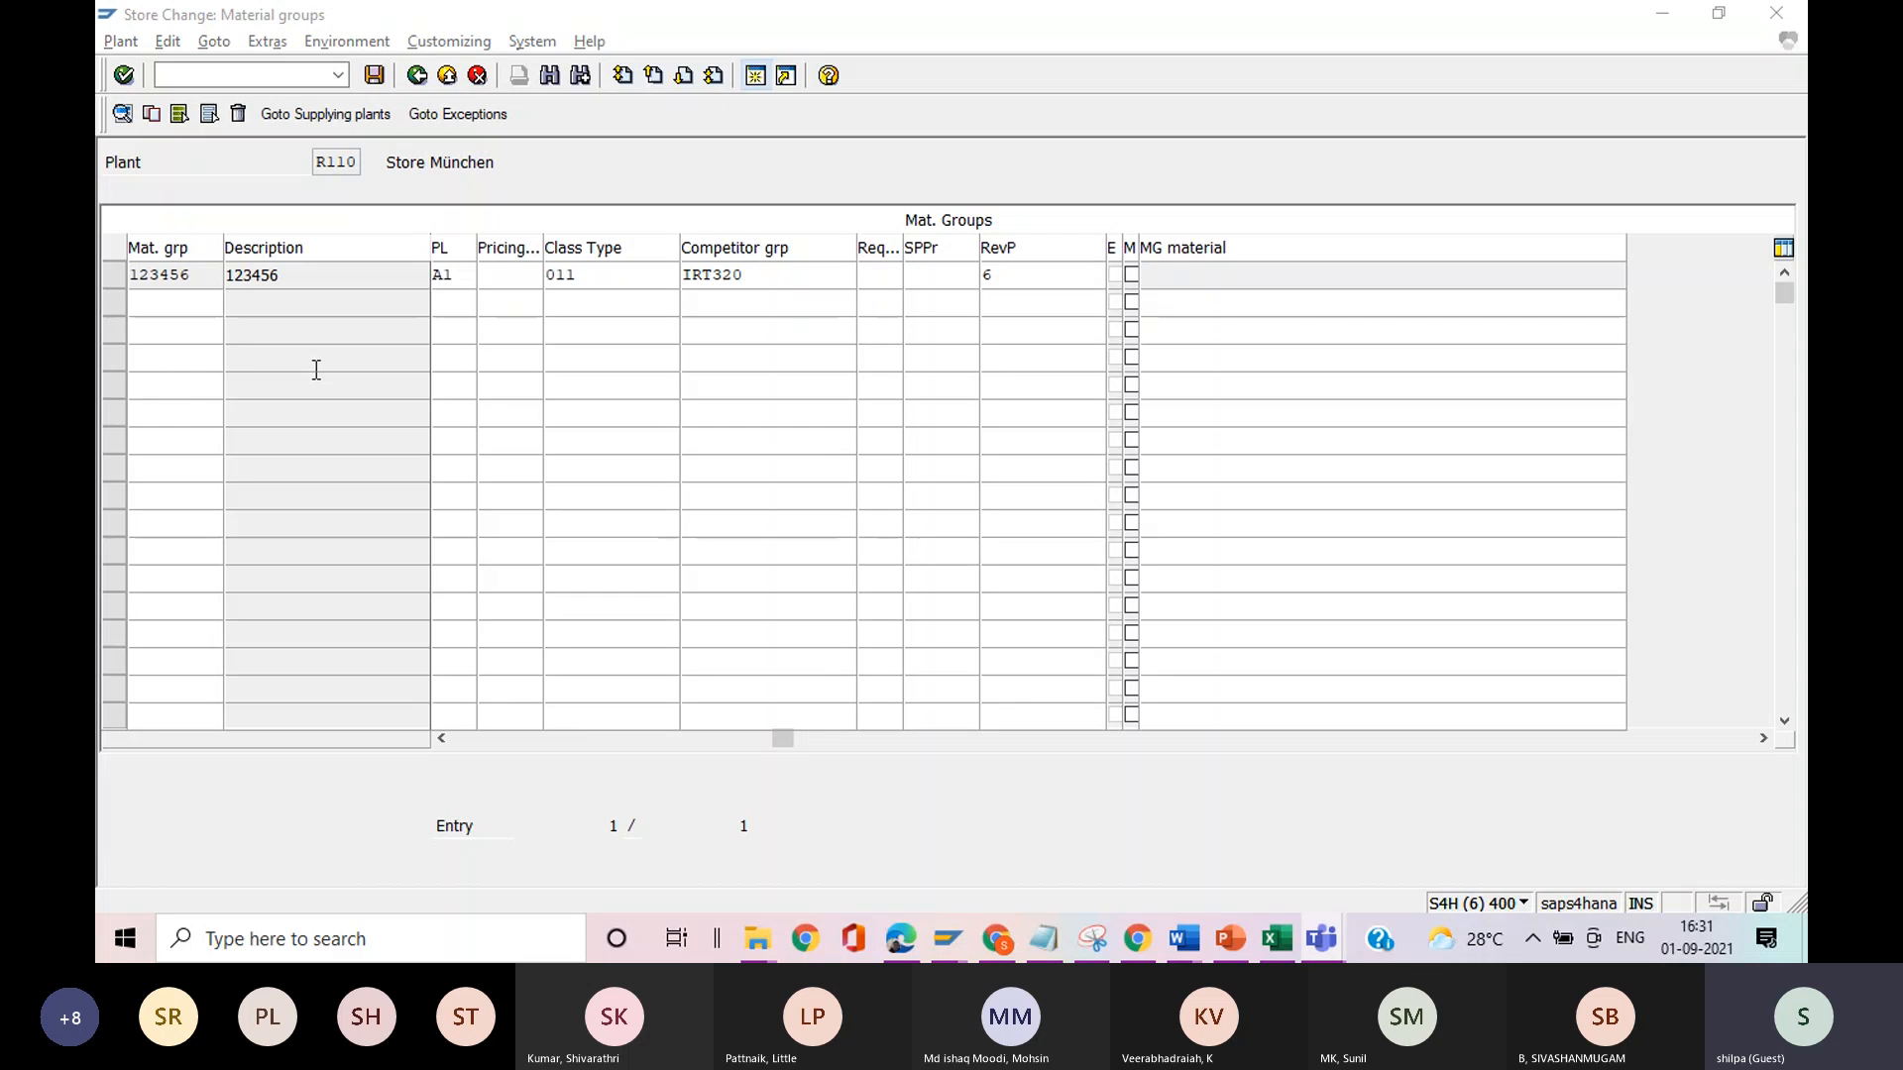
# In the Notepad notes, add "5. Go to site master assign your MCs and pricing strategy and your competitor group" and start item 6.
pyautogui.hotkey('alt', 'Tab')
pyautogui.press('Return')
pyautogui.write('5. Go to sit')
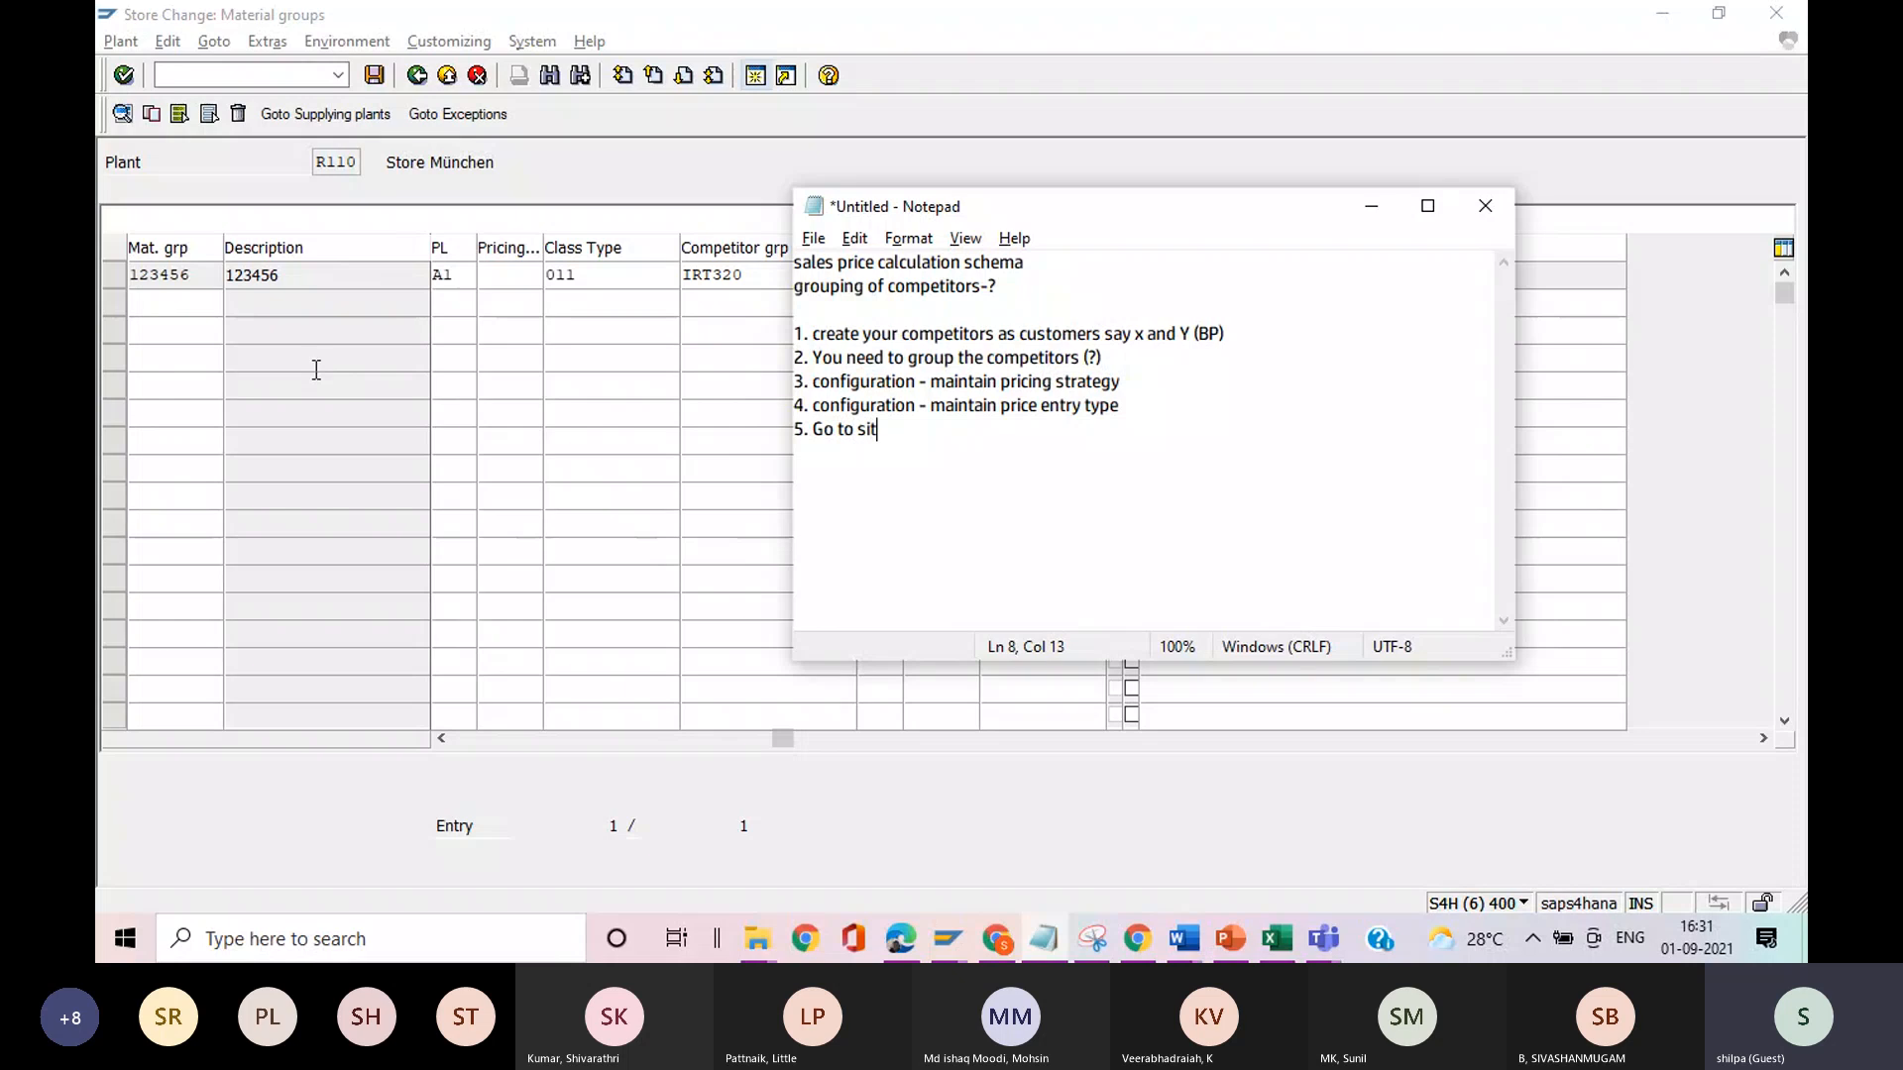
pyautogui.write('e master assign your M')
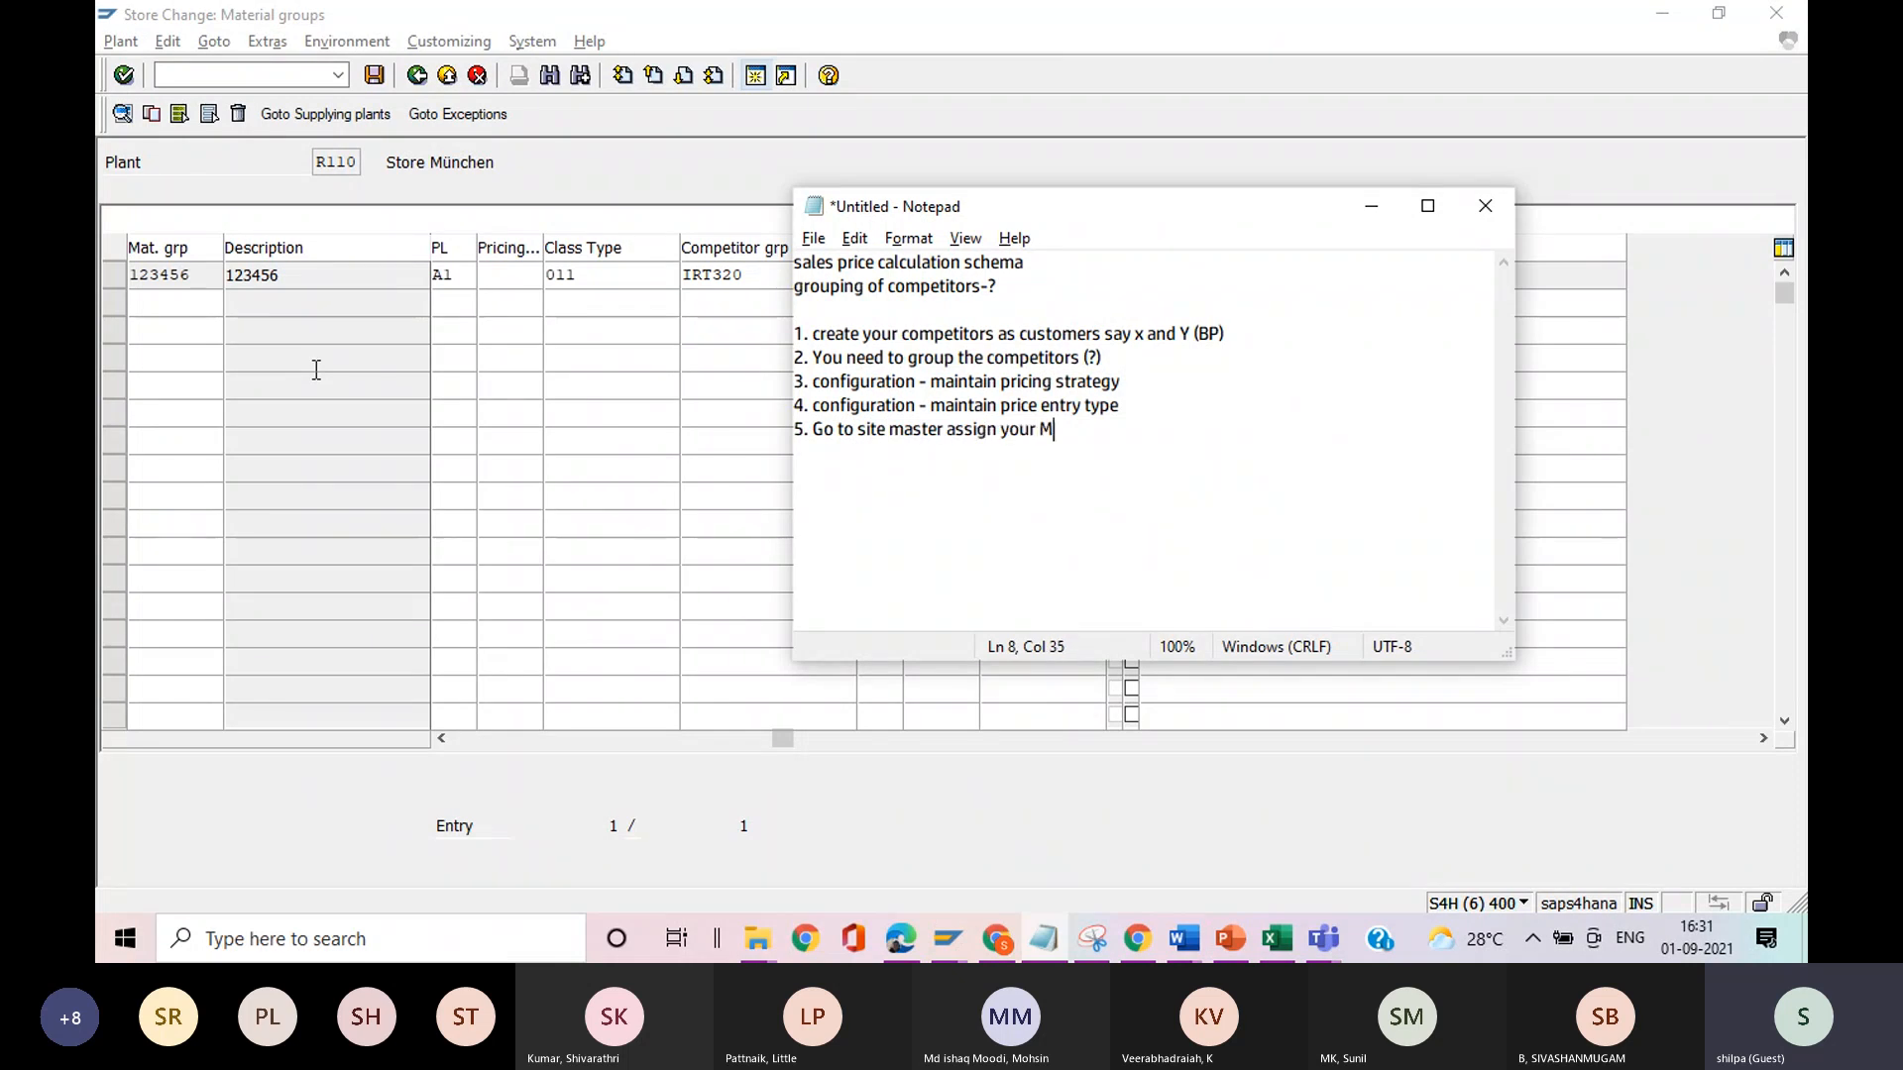
pyautogui.write('Cs and pricing star')
pyautogui.press('BackSpace')
pyautogui.press('BackSpace')
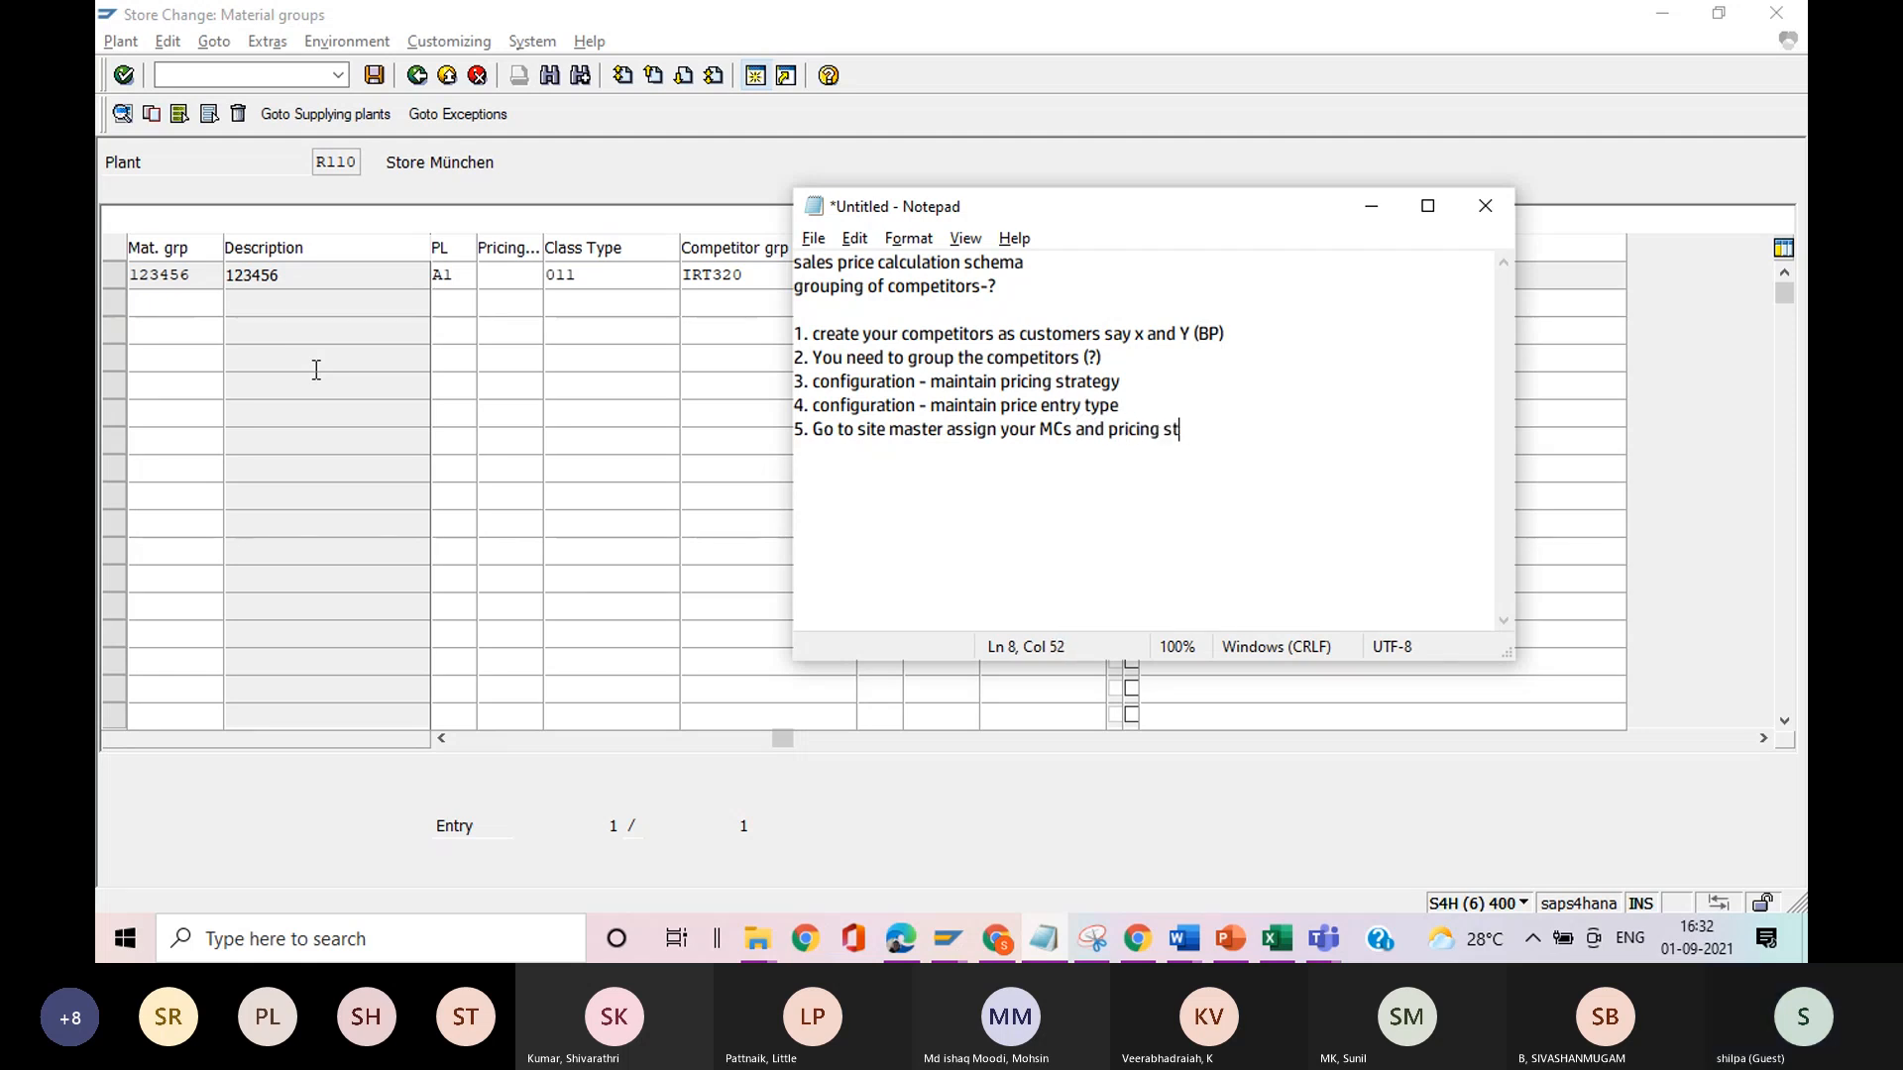
pyautogui.write('rategy and your')
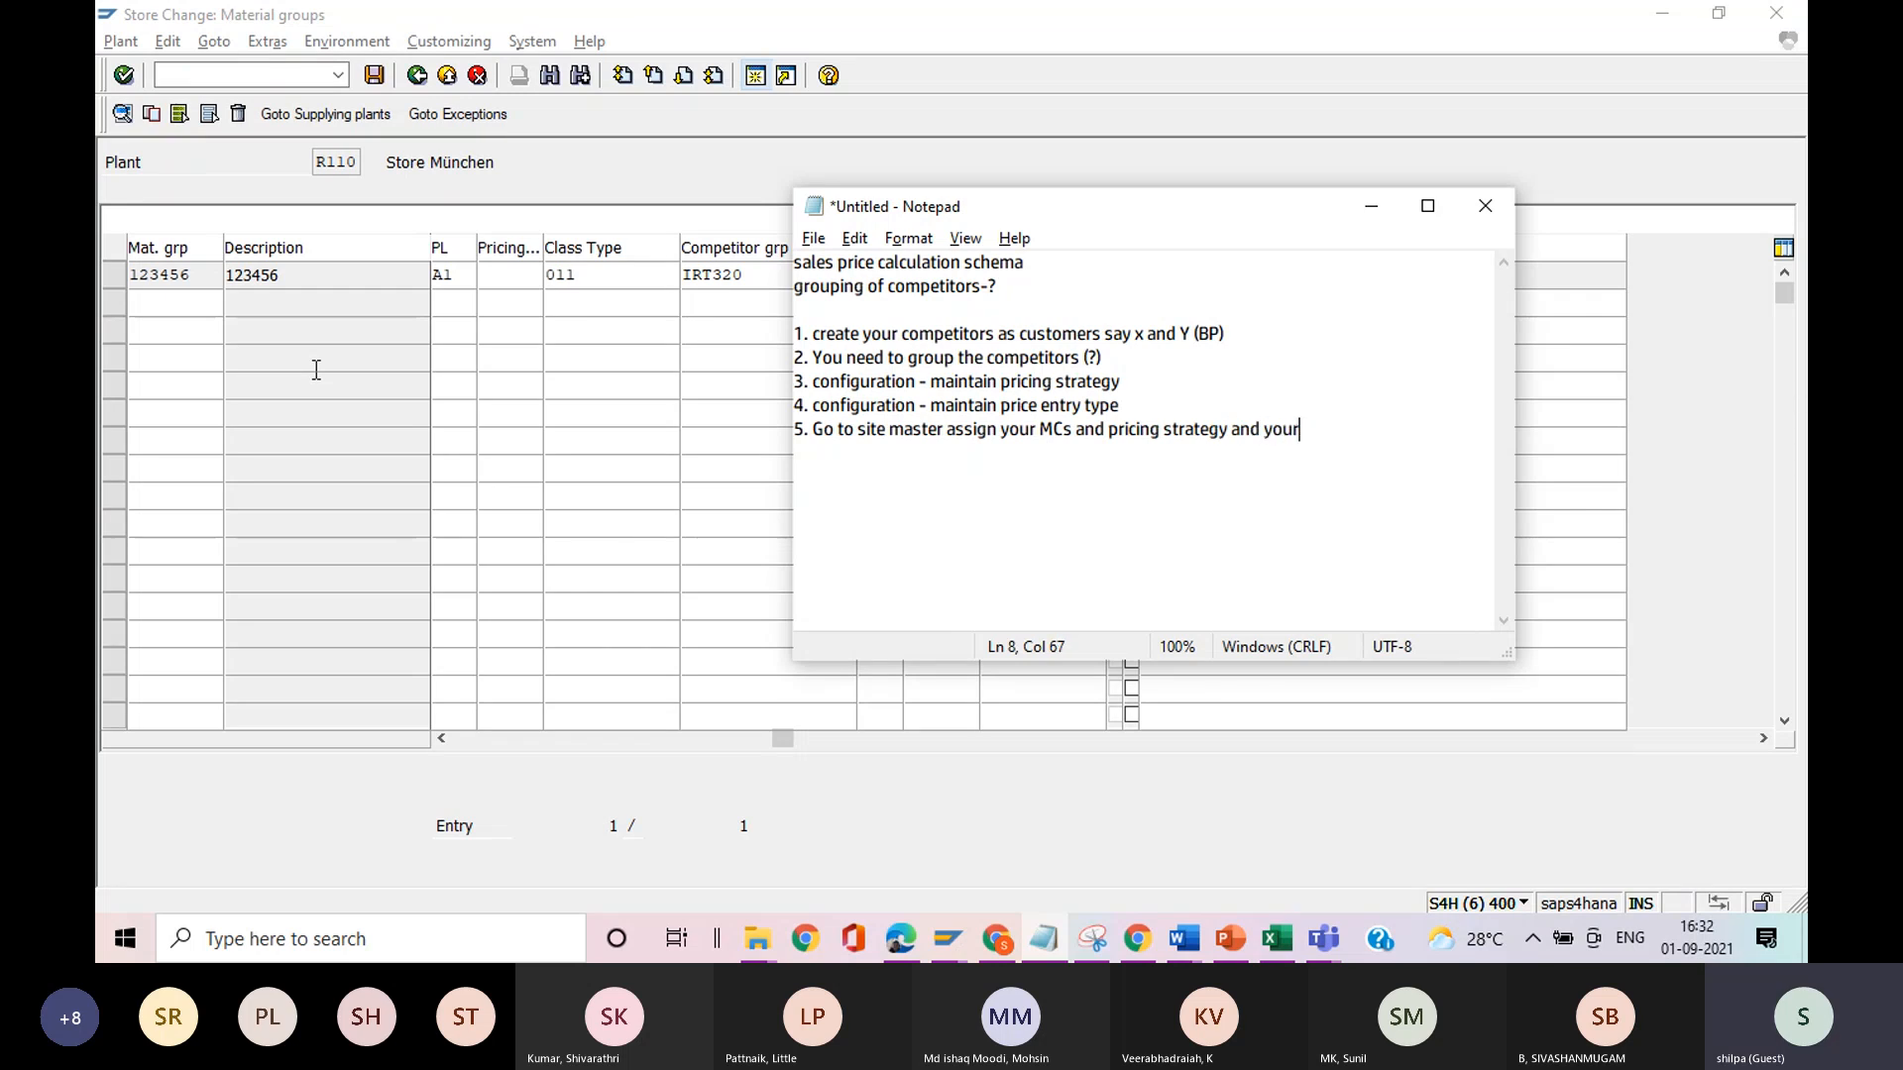
pyautogui.write(' competitor group')
pyautogui.press('Return')
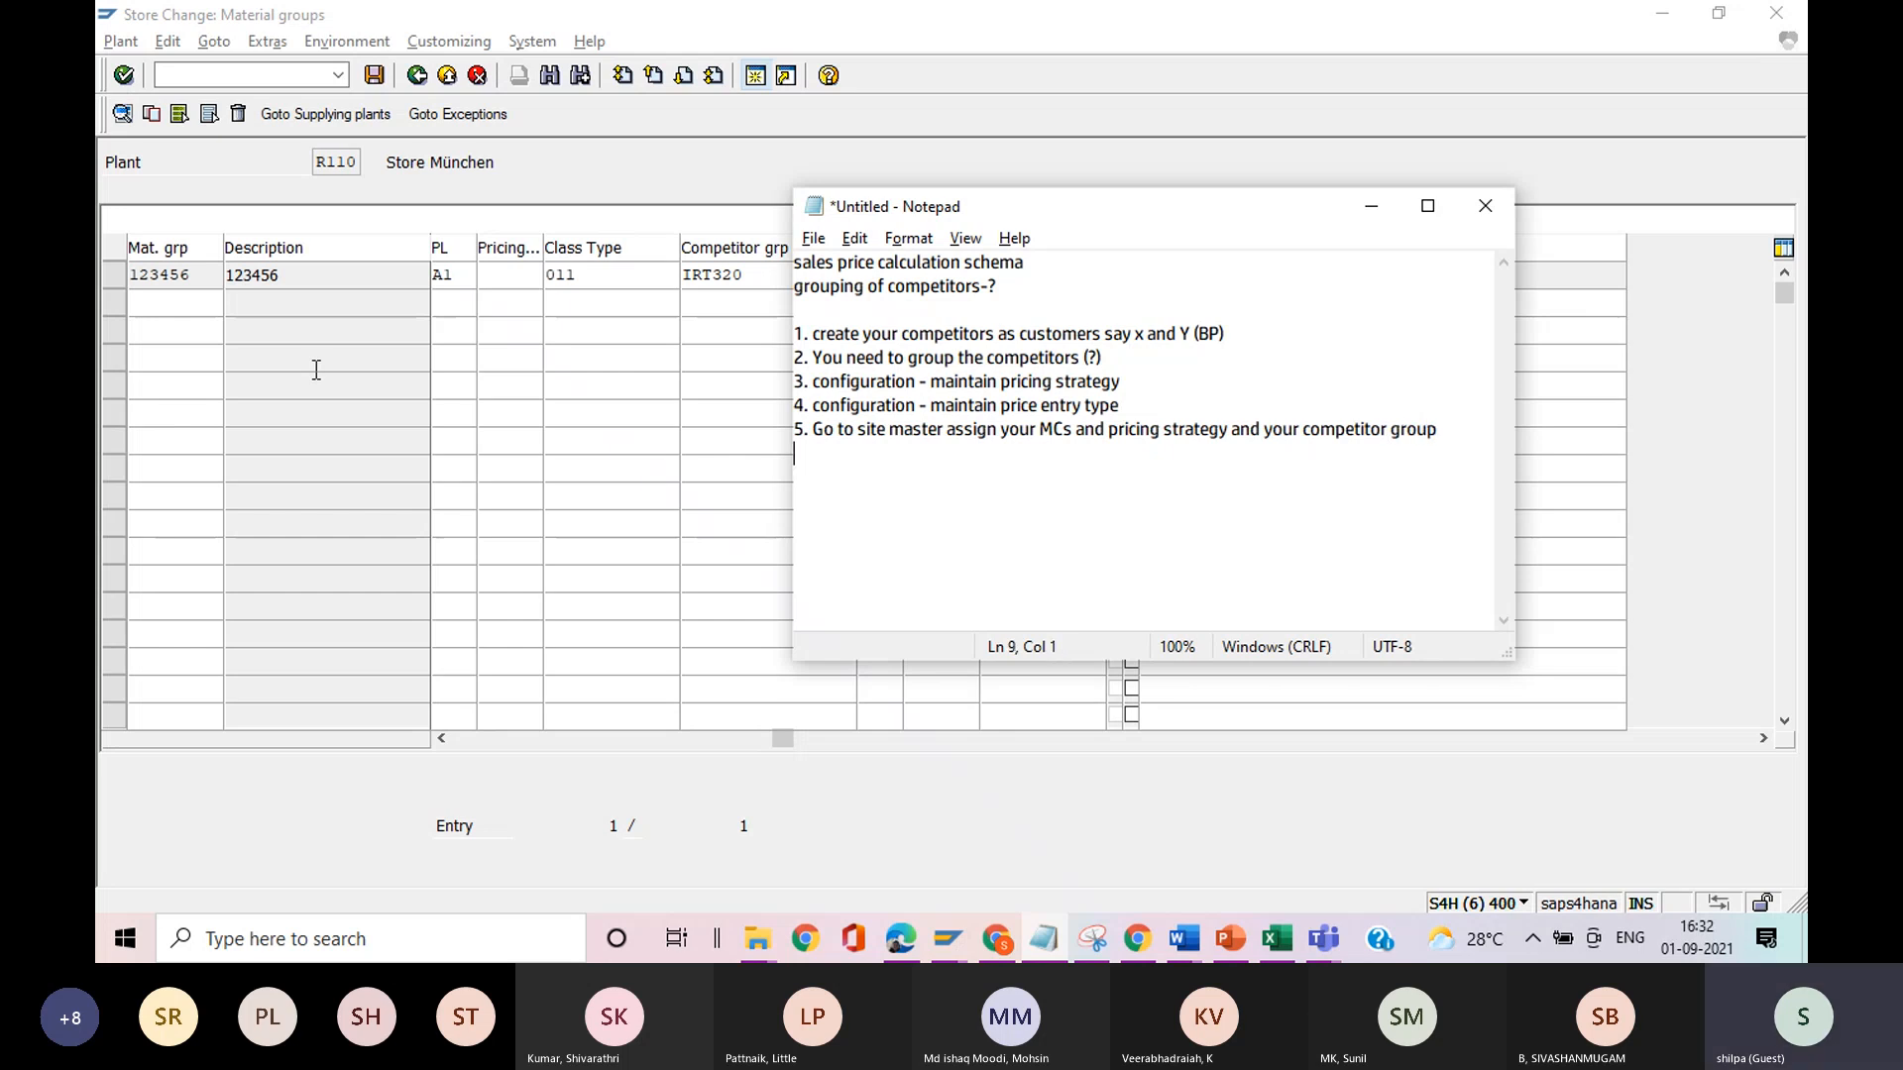
pyautogui.write('6.')
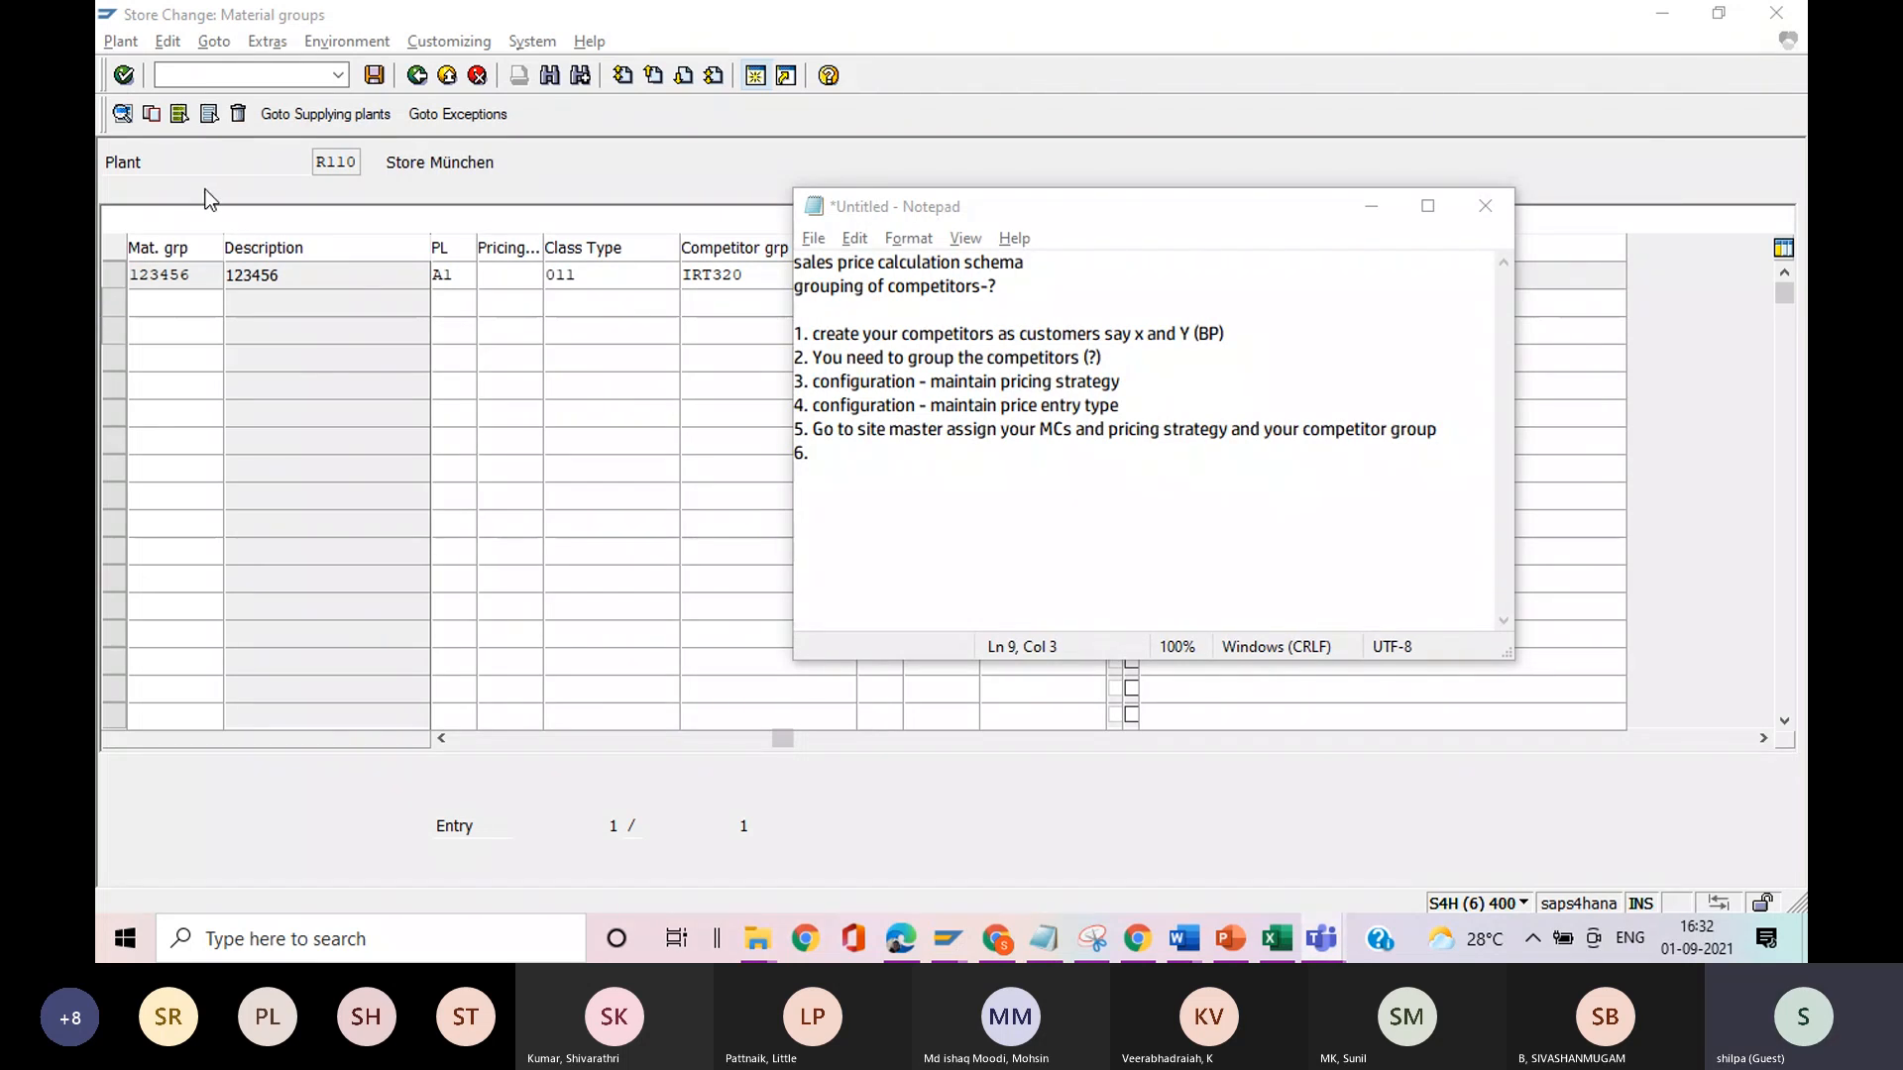
# Back in SAP, save the material groups of store R110 and go to transaction WMB1 for creating price entries.
pyautogui.click(374, 79)
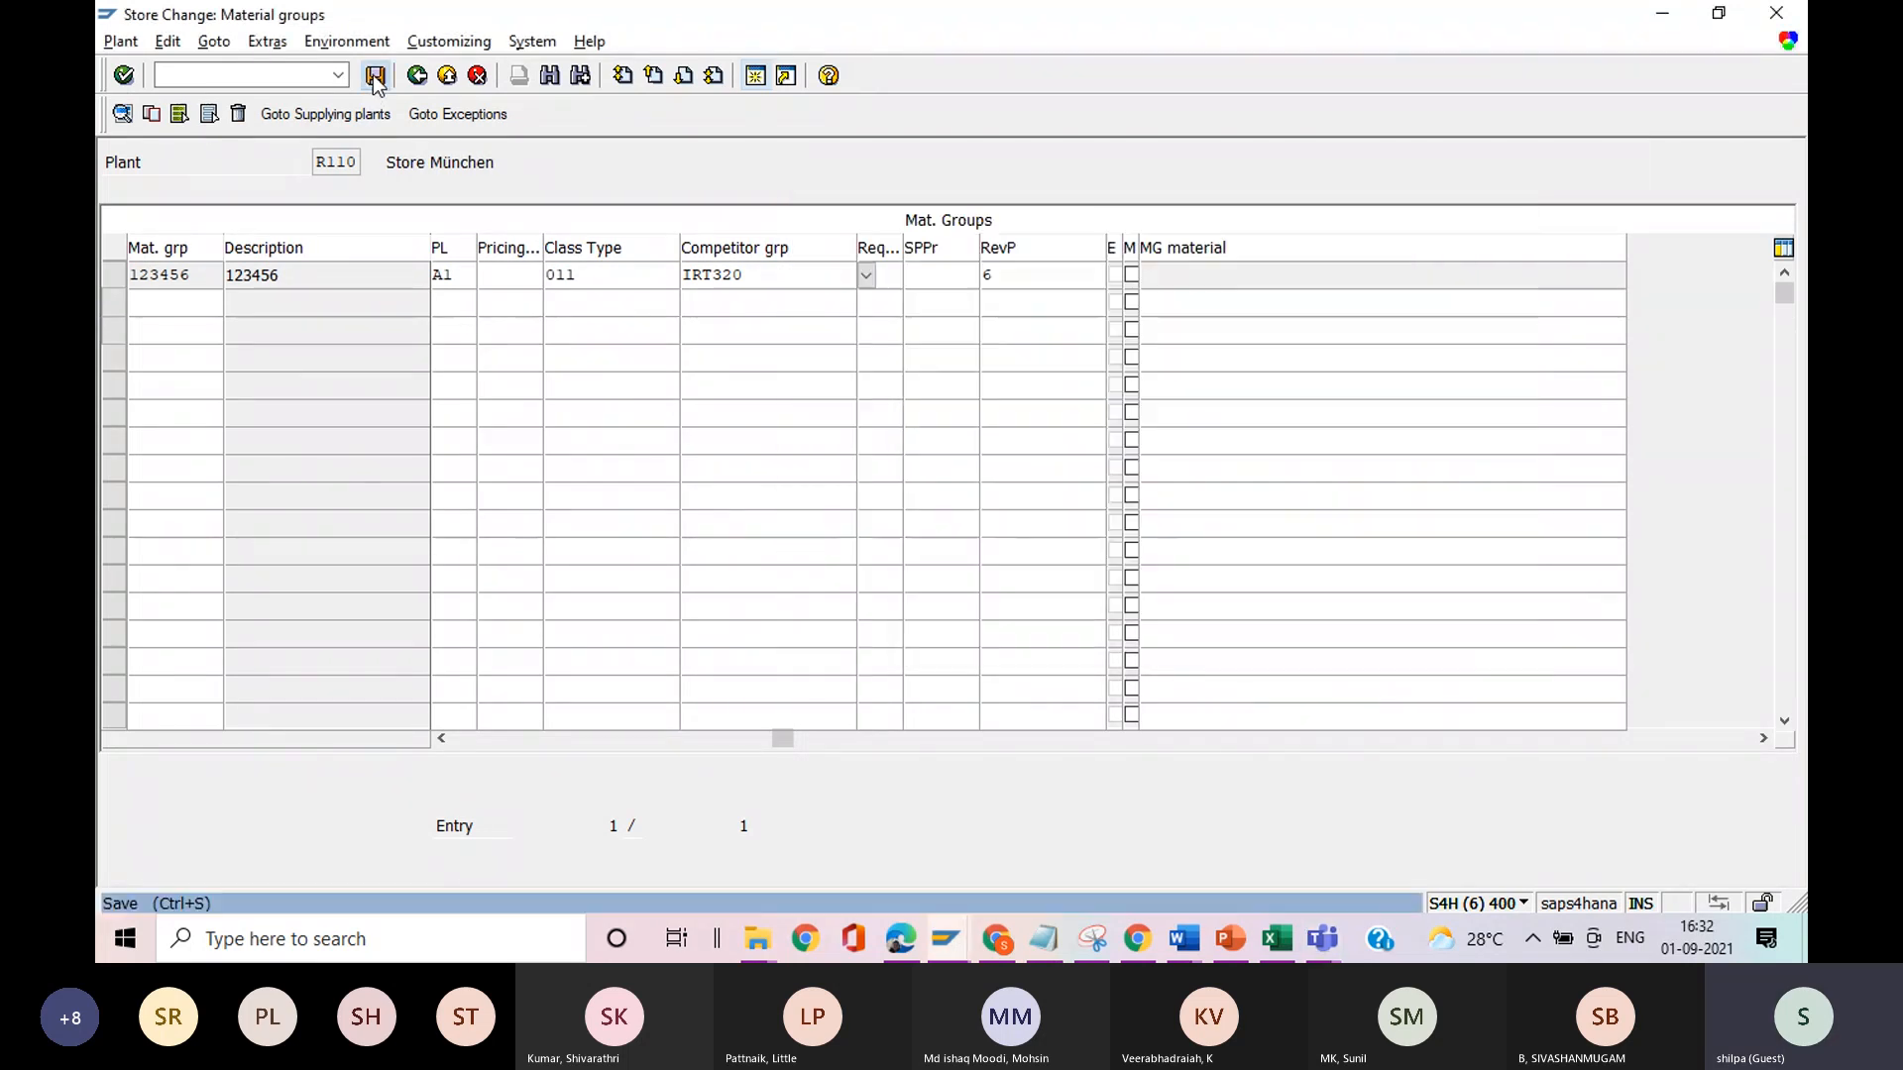
pyautogui.click(375, 78)
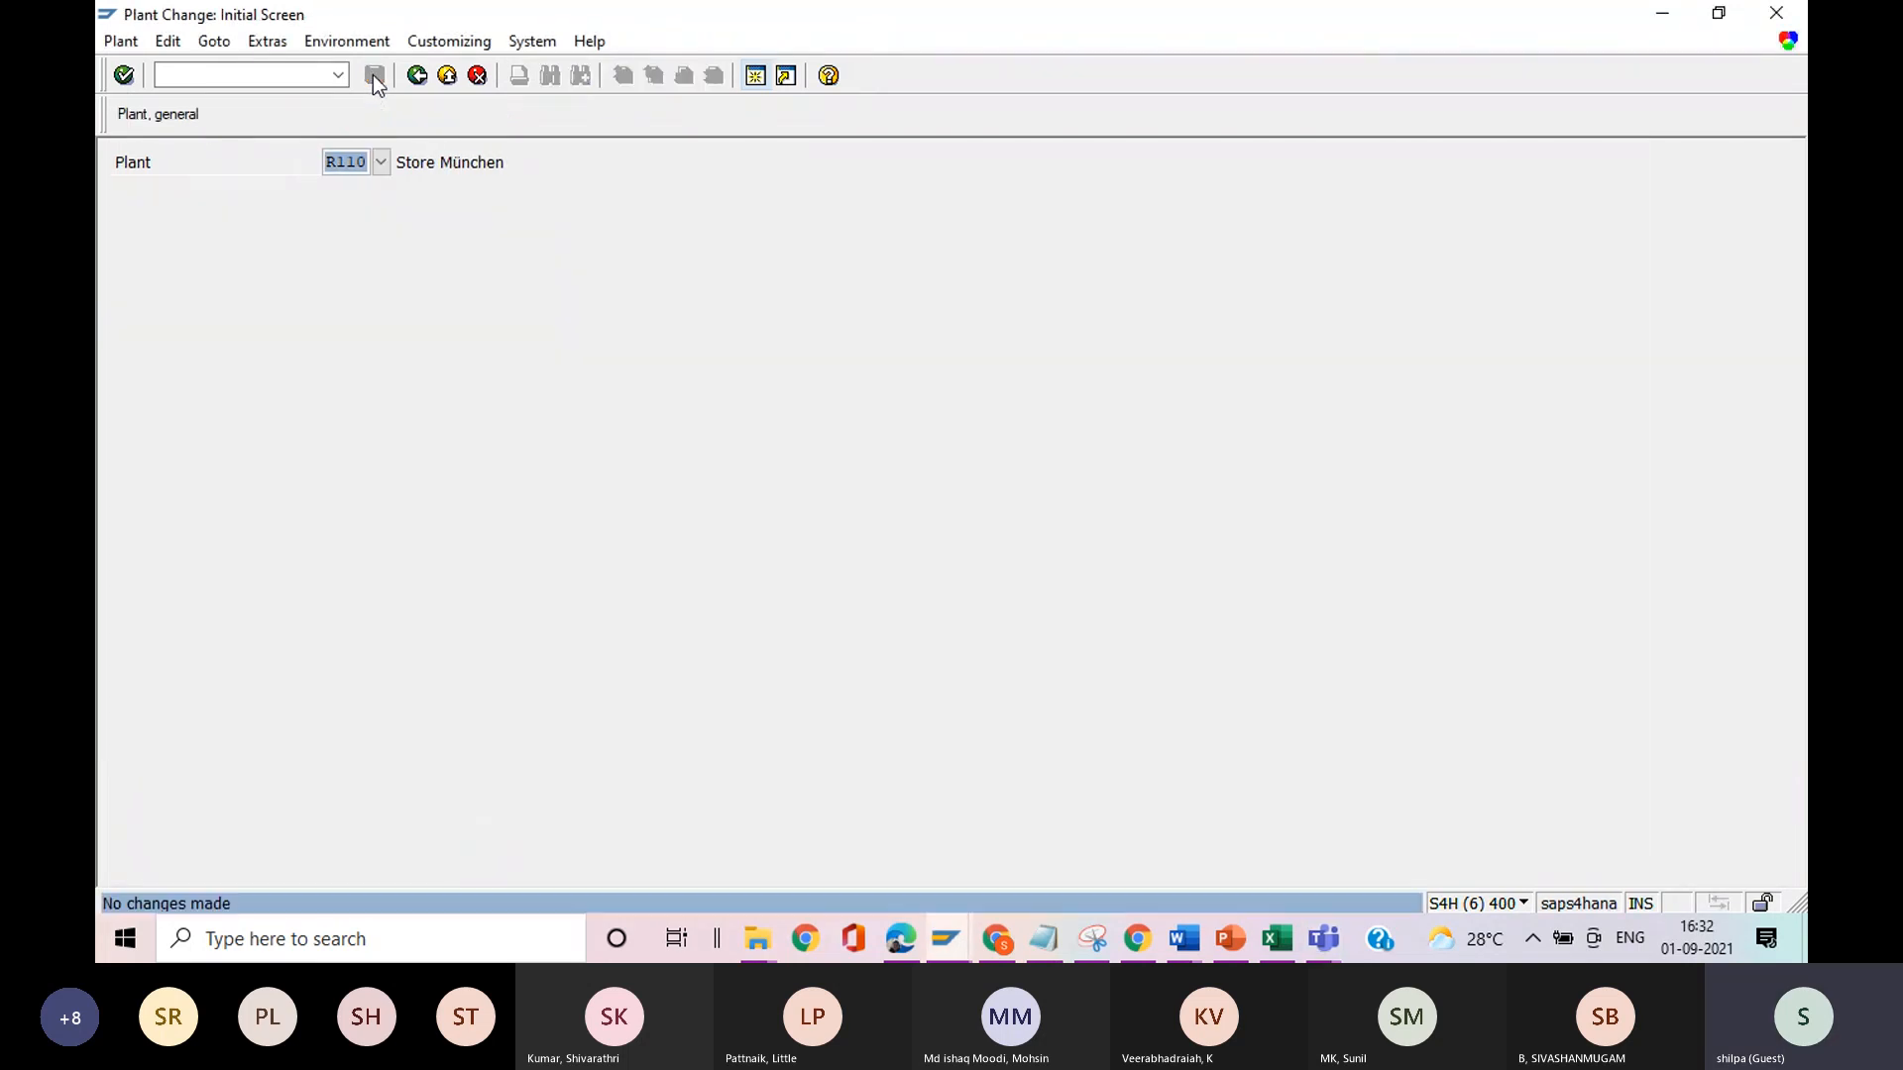
pyautogui.click(202, 75)
pyautogui.write('/')
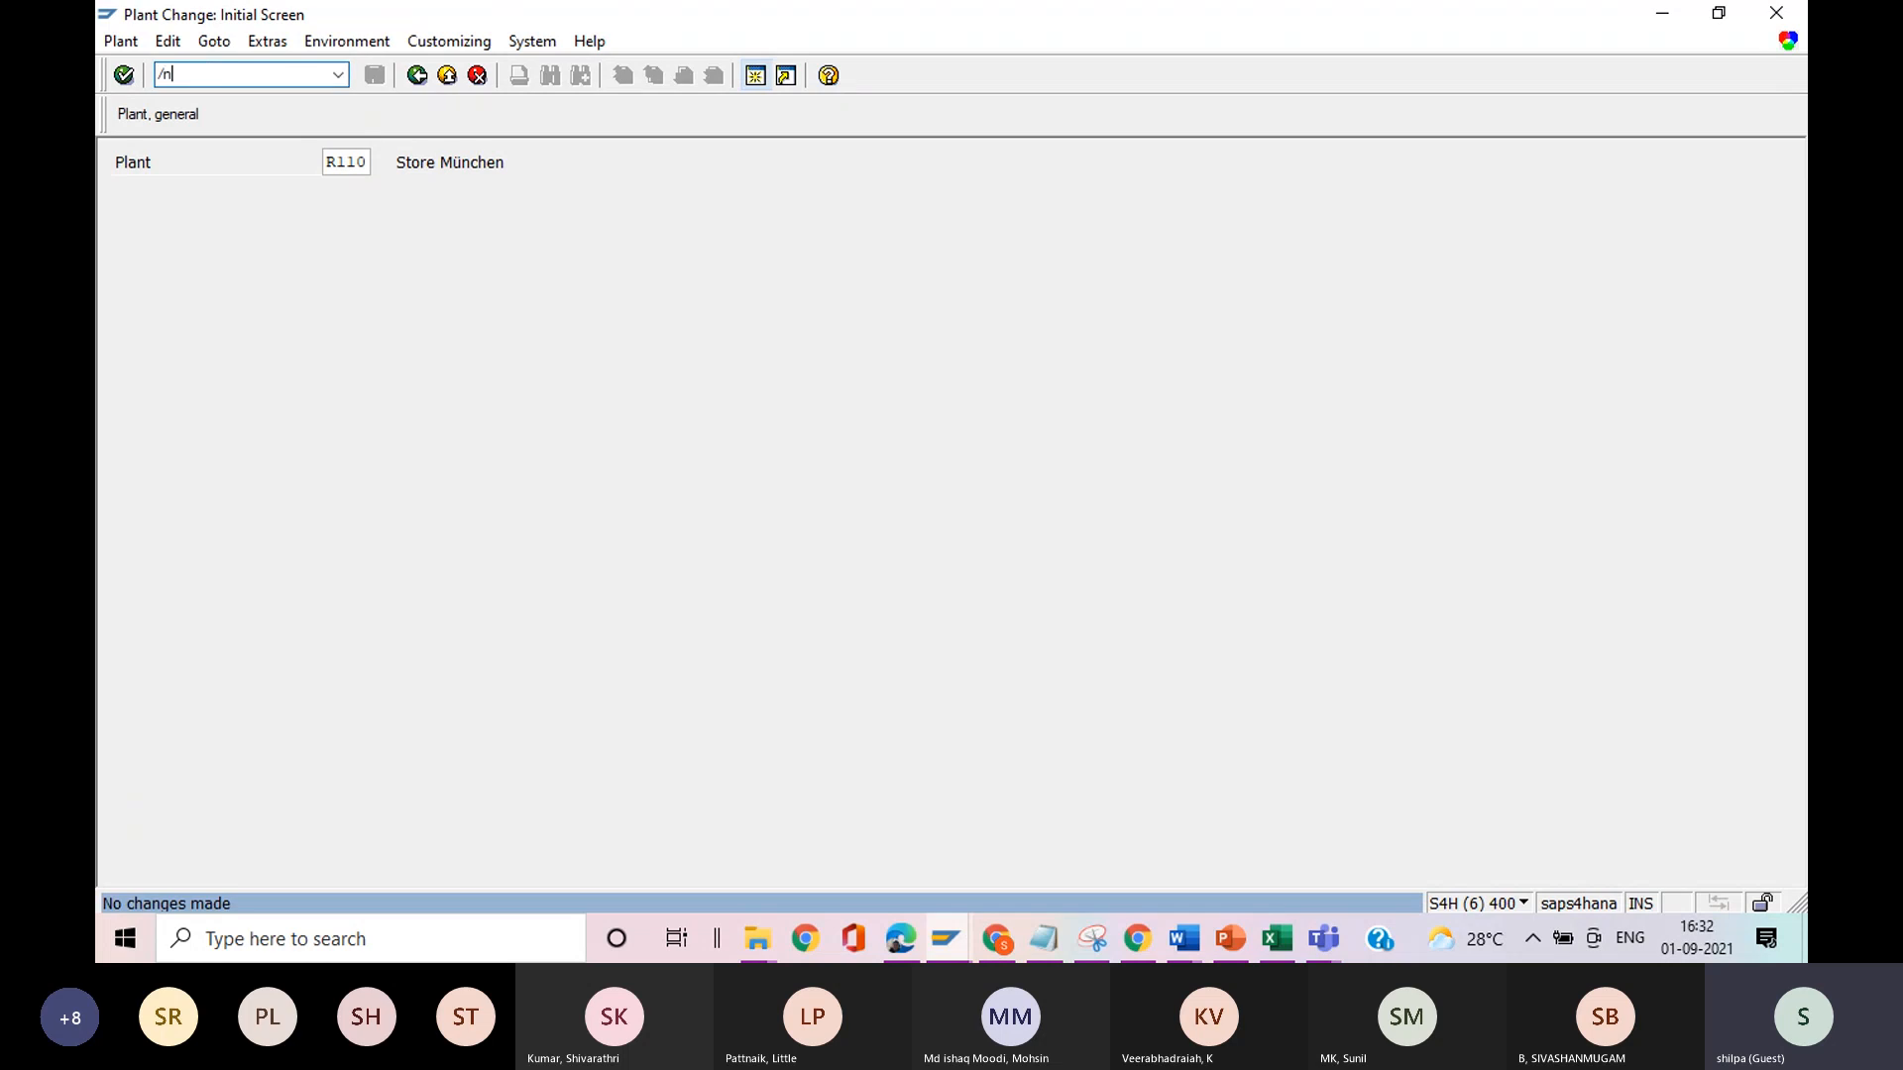
pyautogui.write('nwmb1')
pyautogui.press('Return')
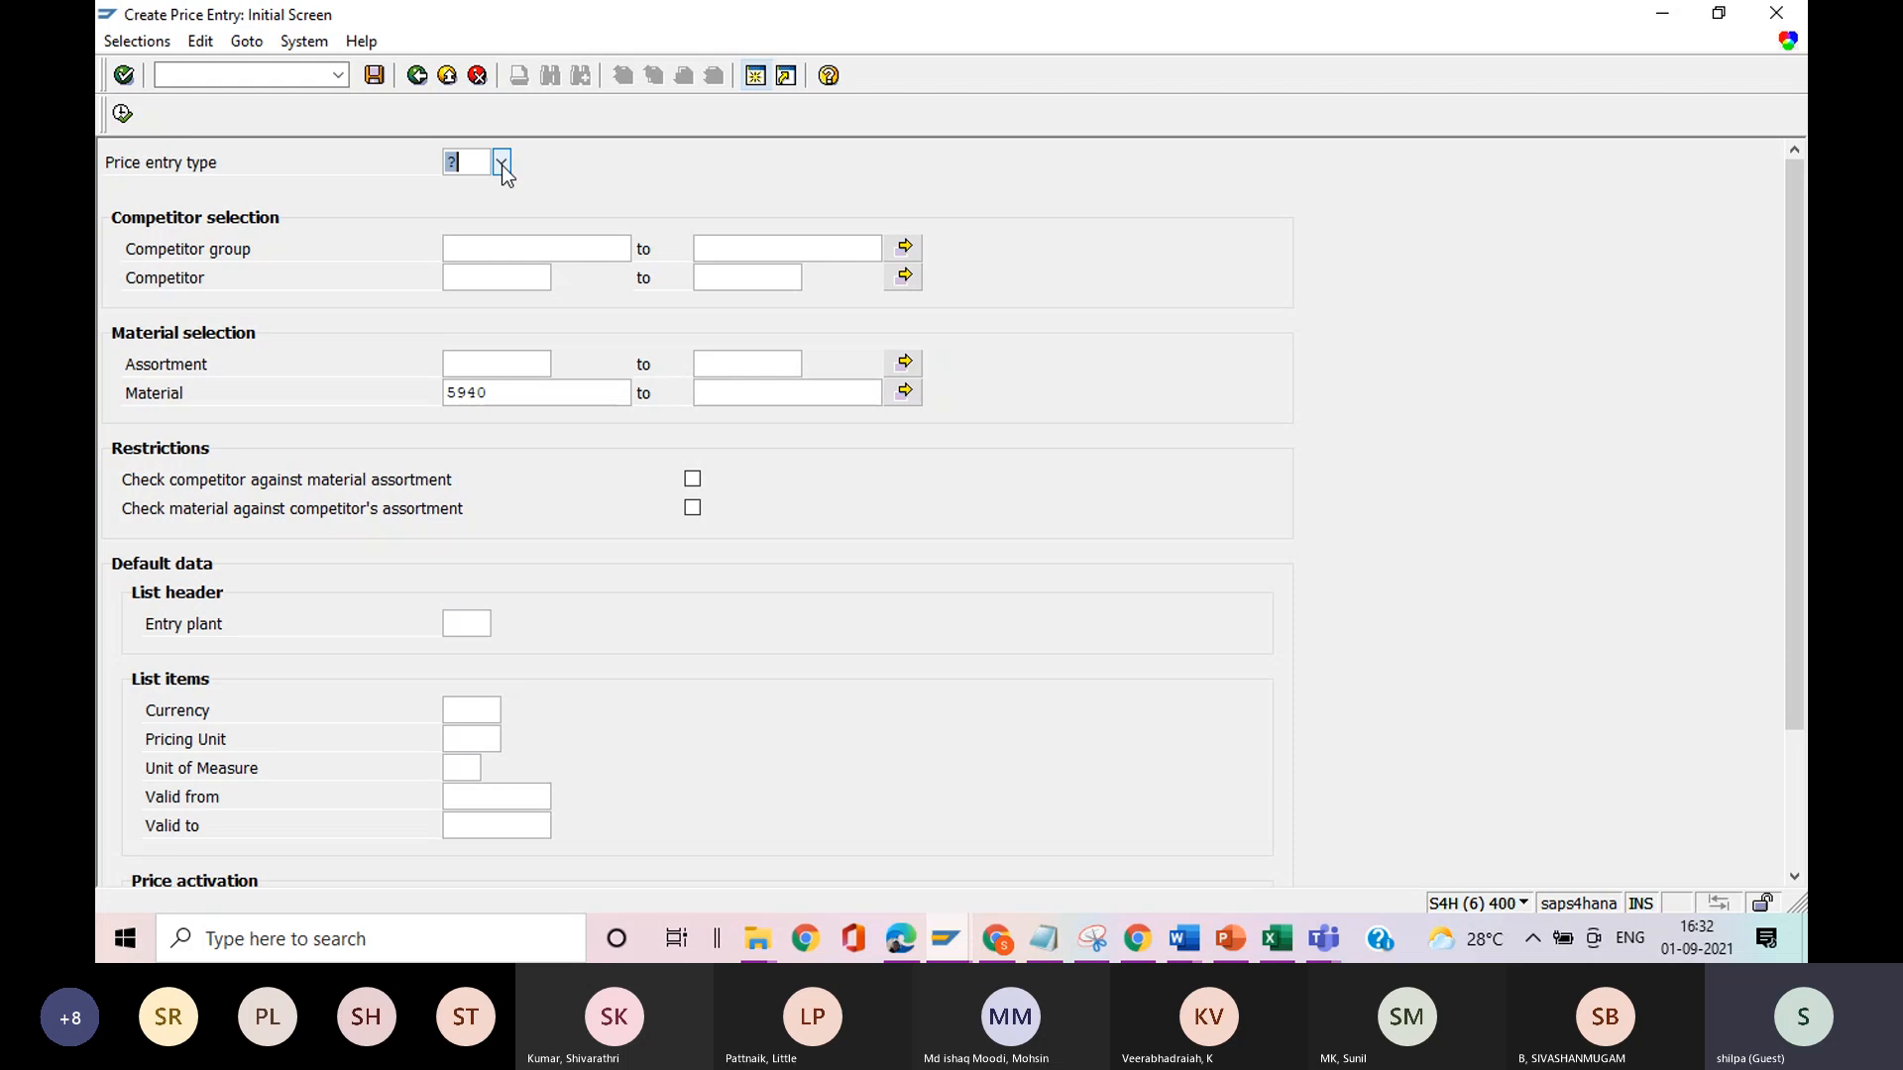
# Complete item 6 of the Notepad notes with the text "Generate price entry lists WMB1".
pyautogui.hotkey('alt', 'Tab')
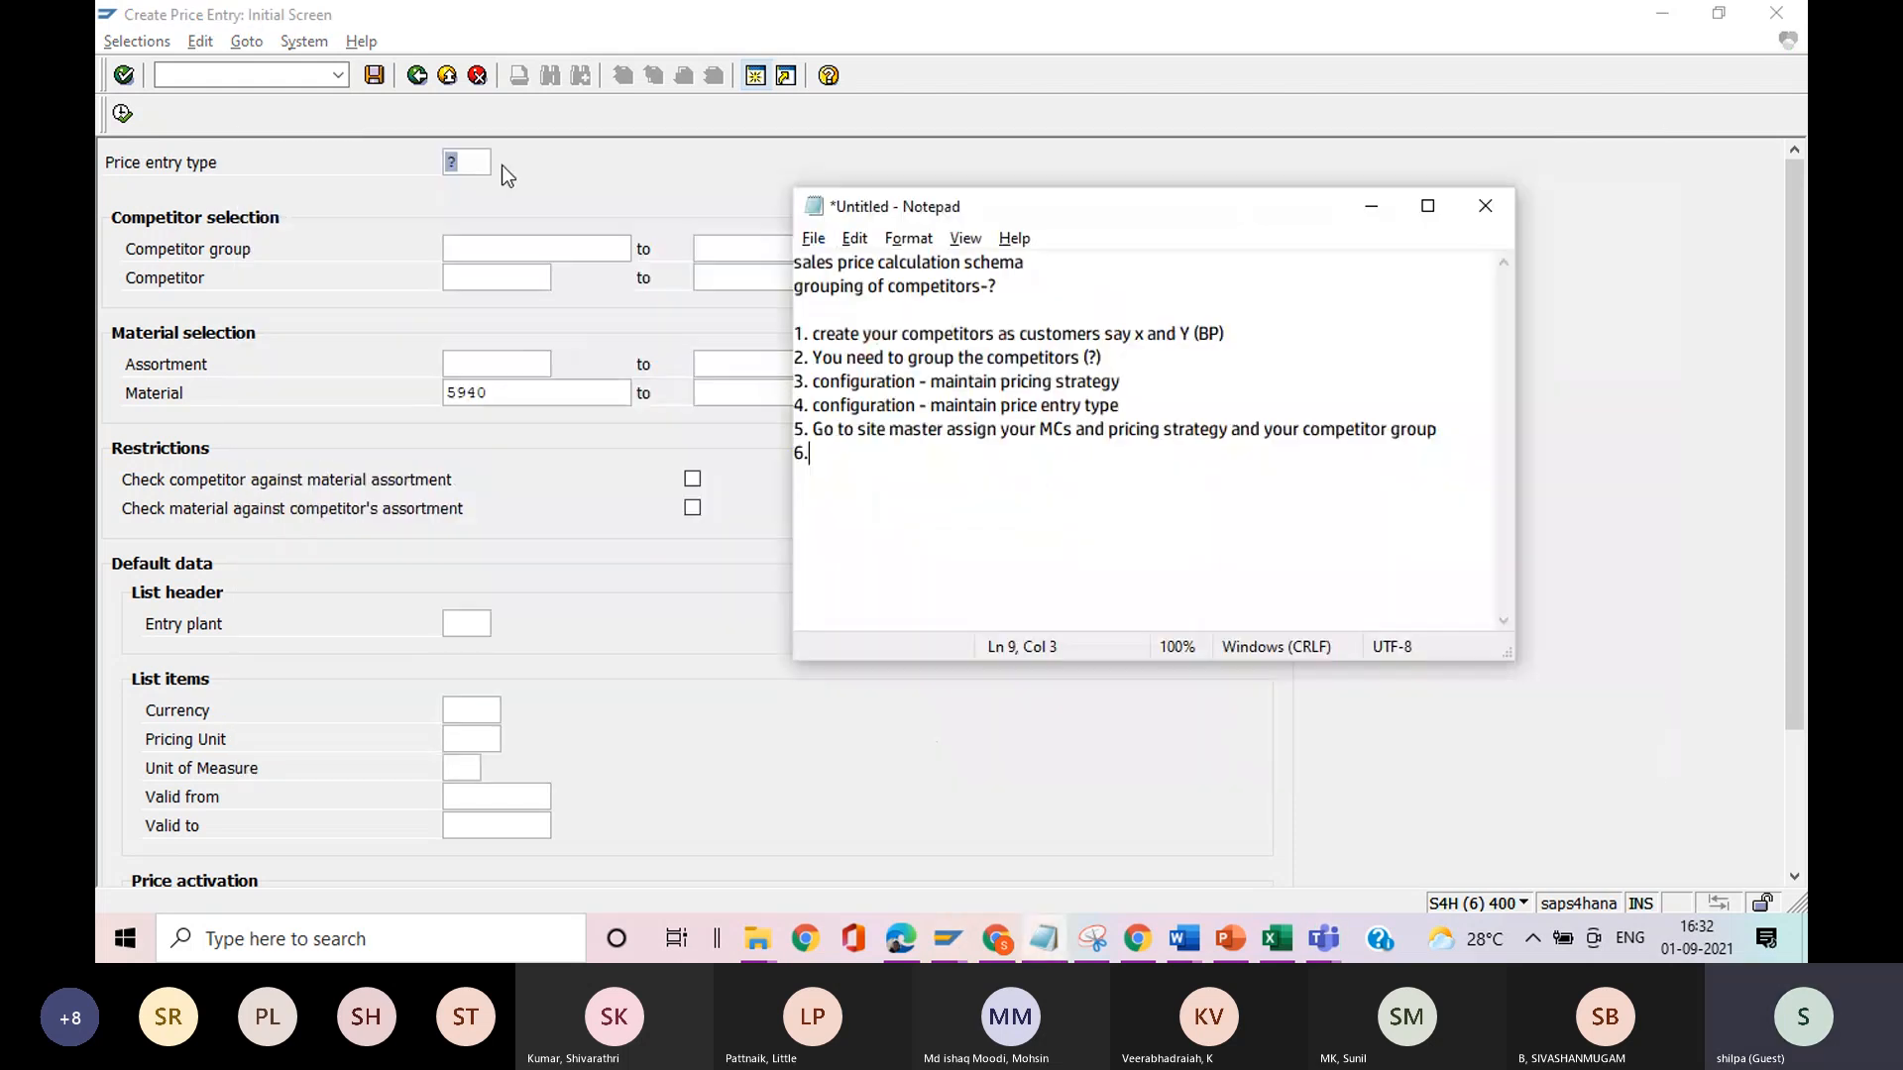
pyautogui.write('Genr')
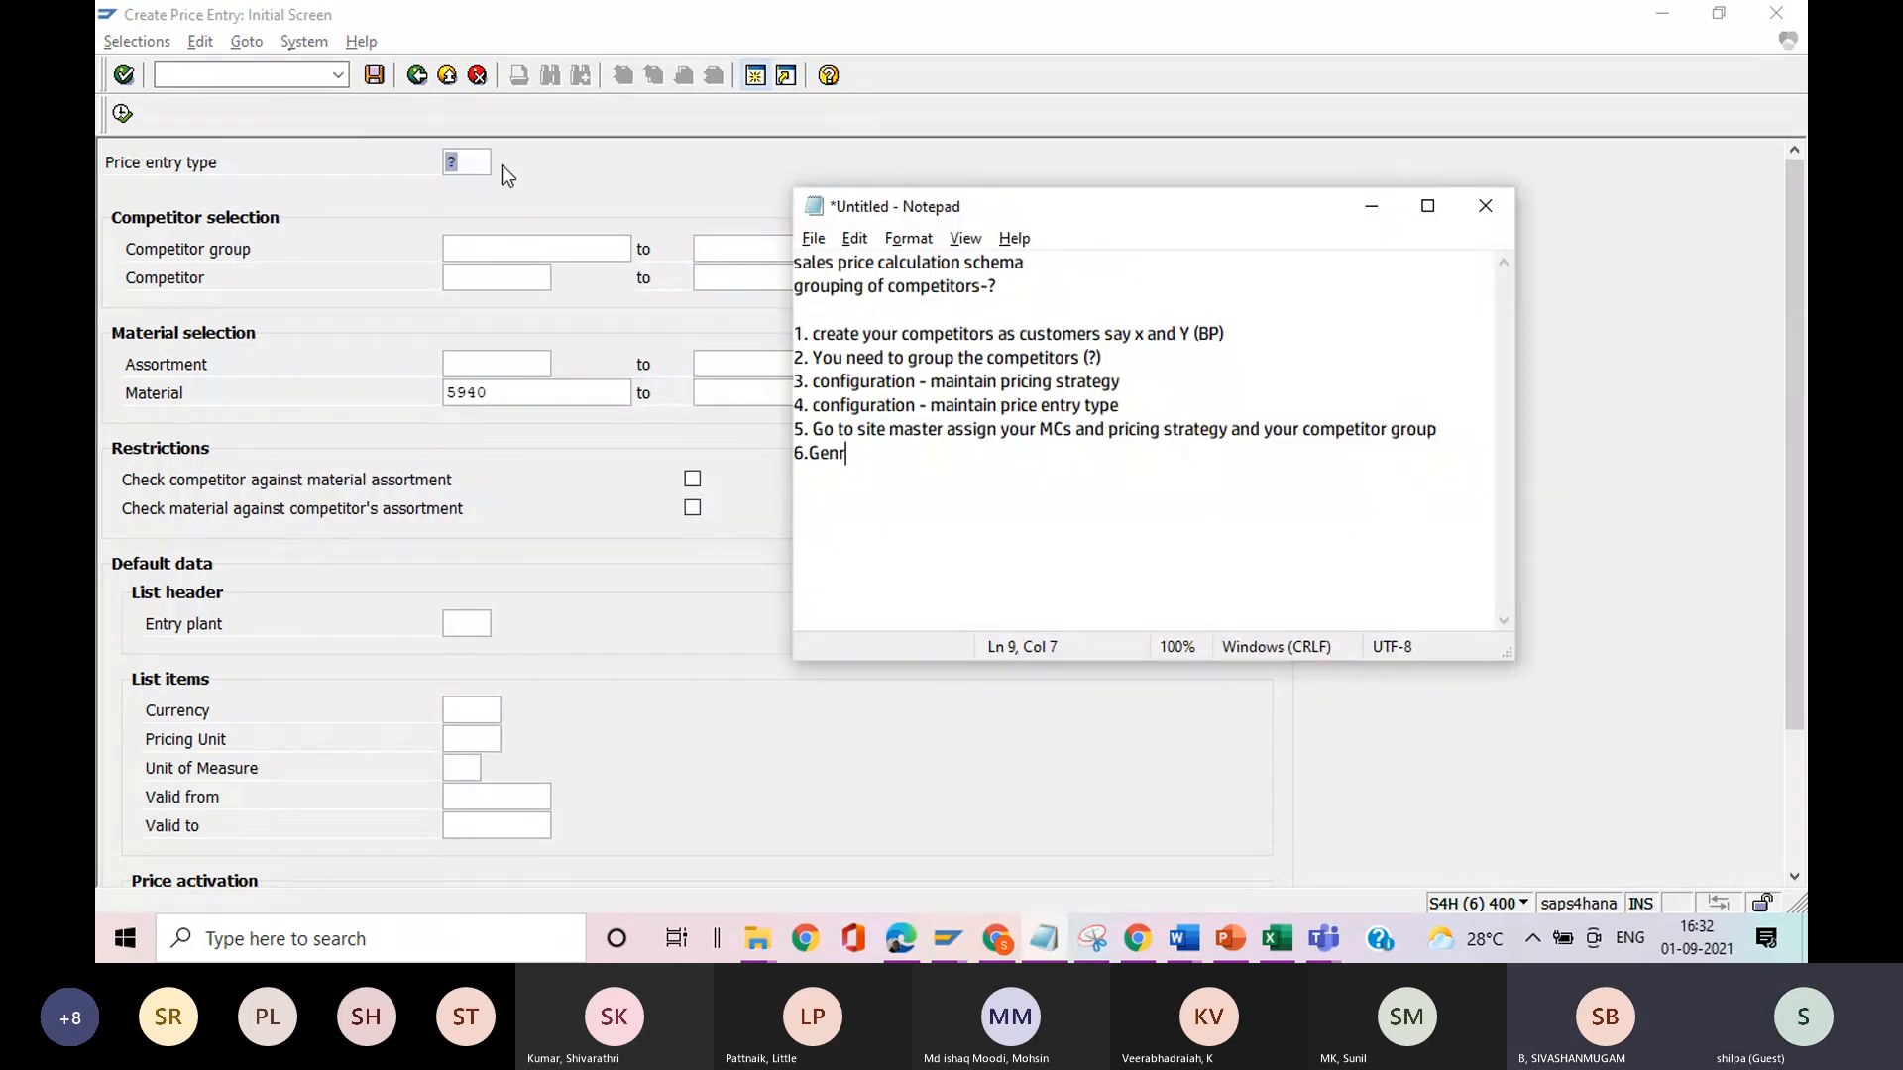
pyautogui.press('BackSpace')
pyautogui.write('erate pric')
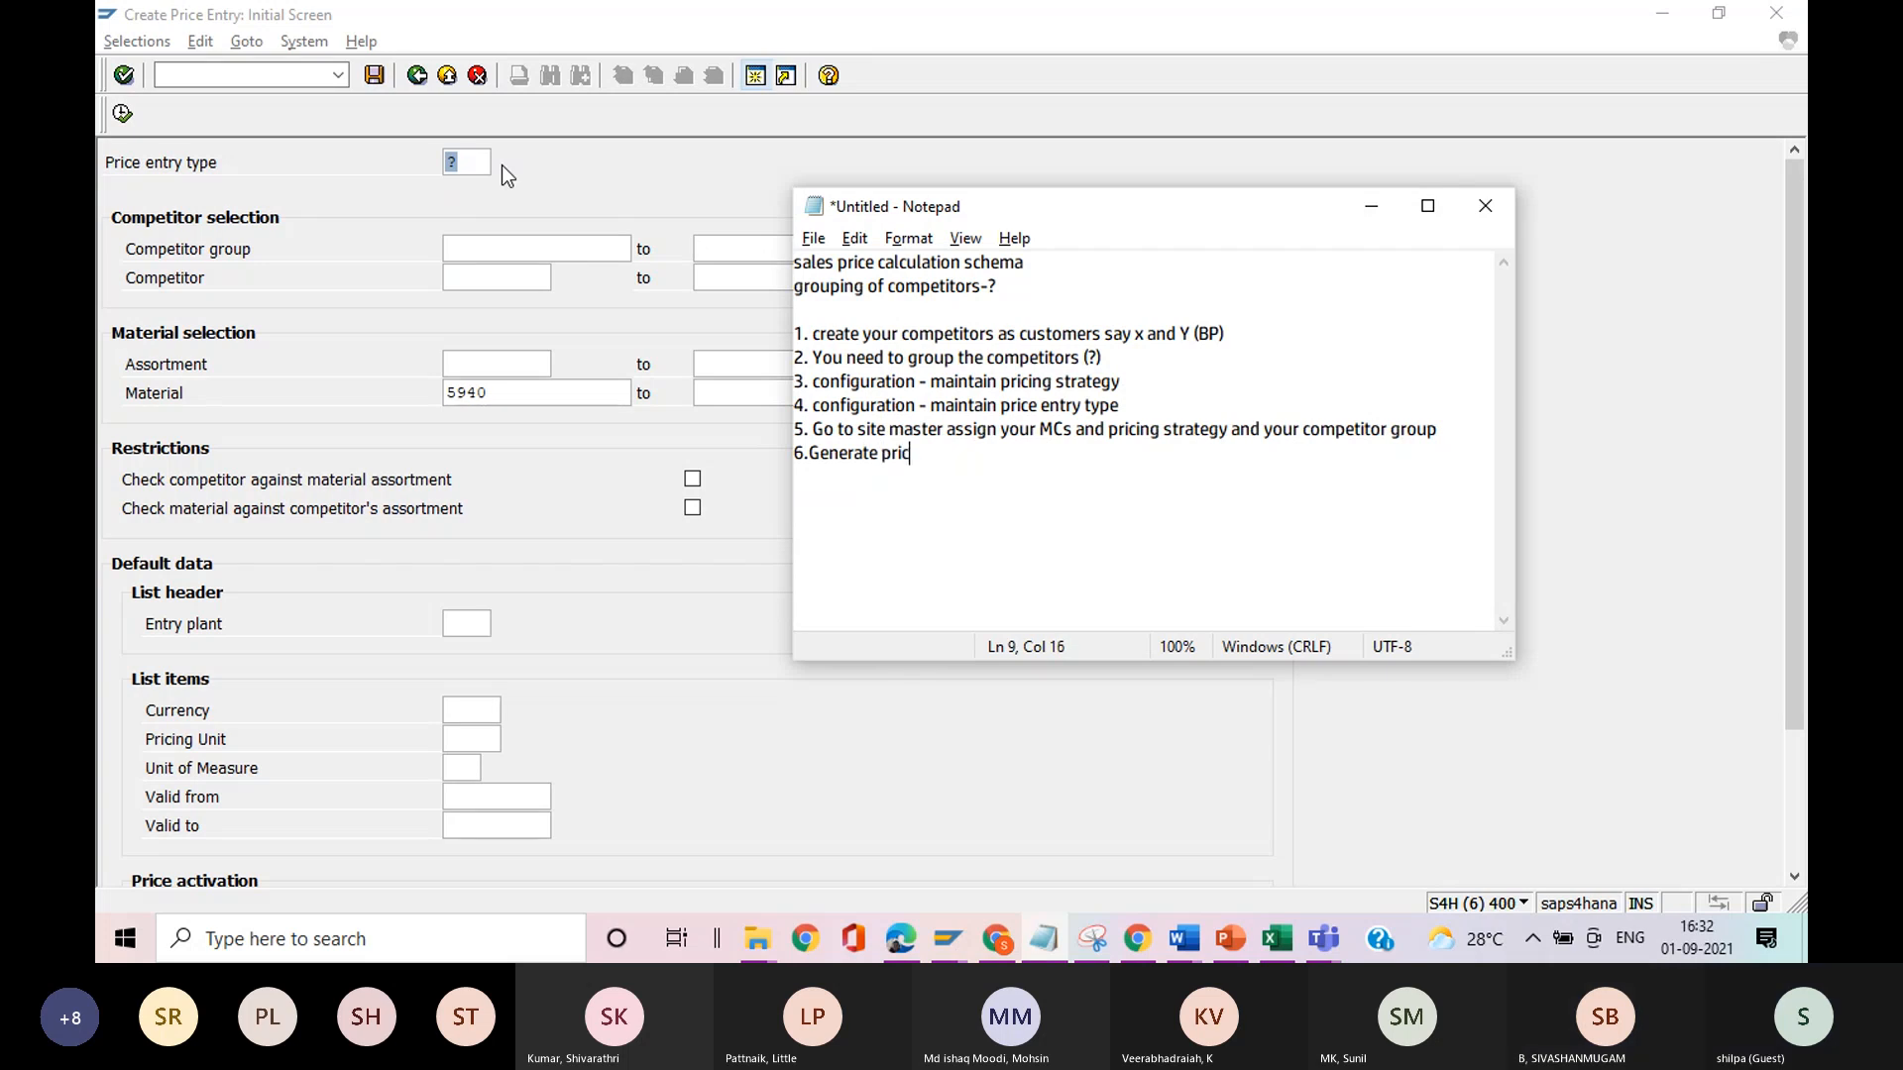
pyautogui.write('e ent')
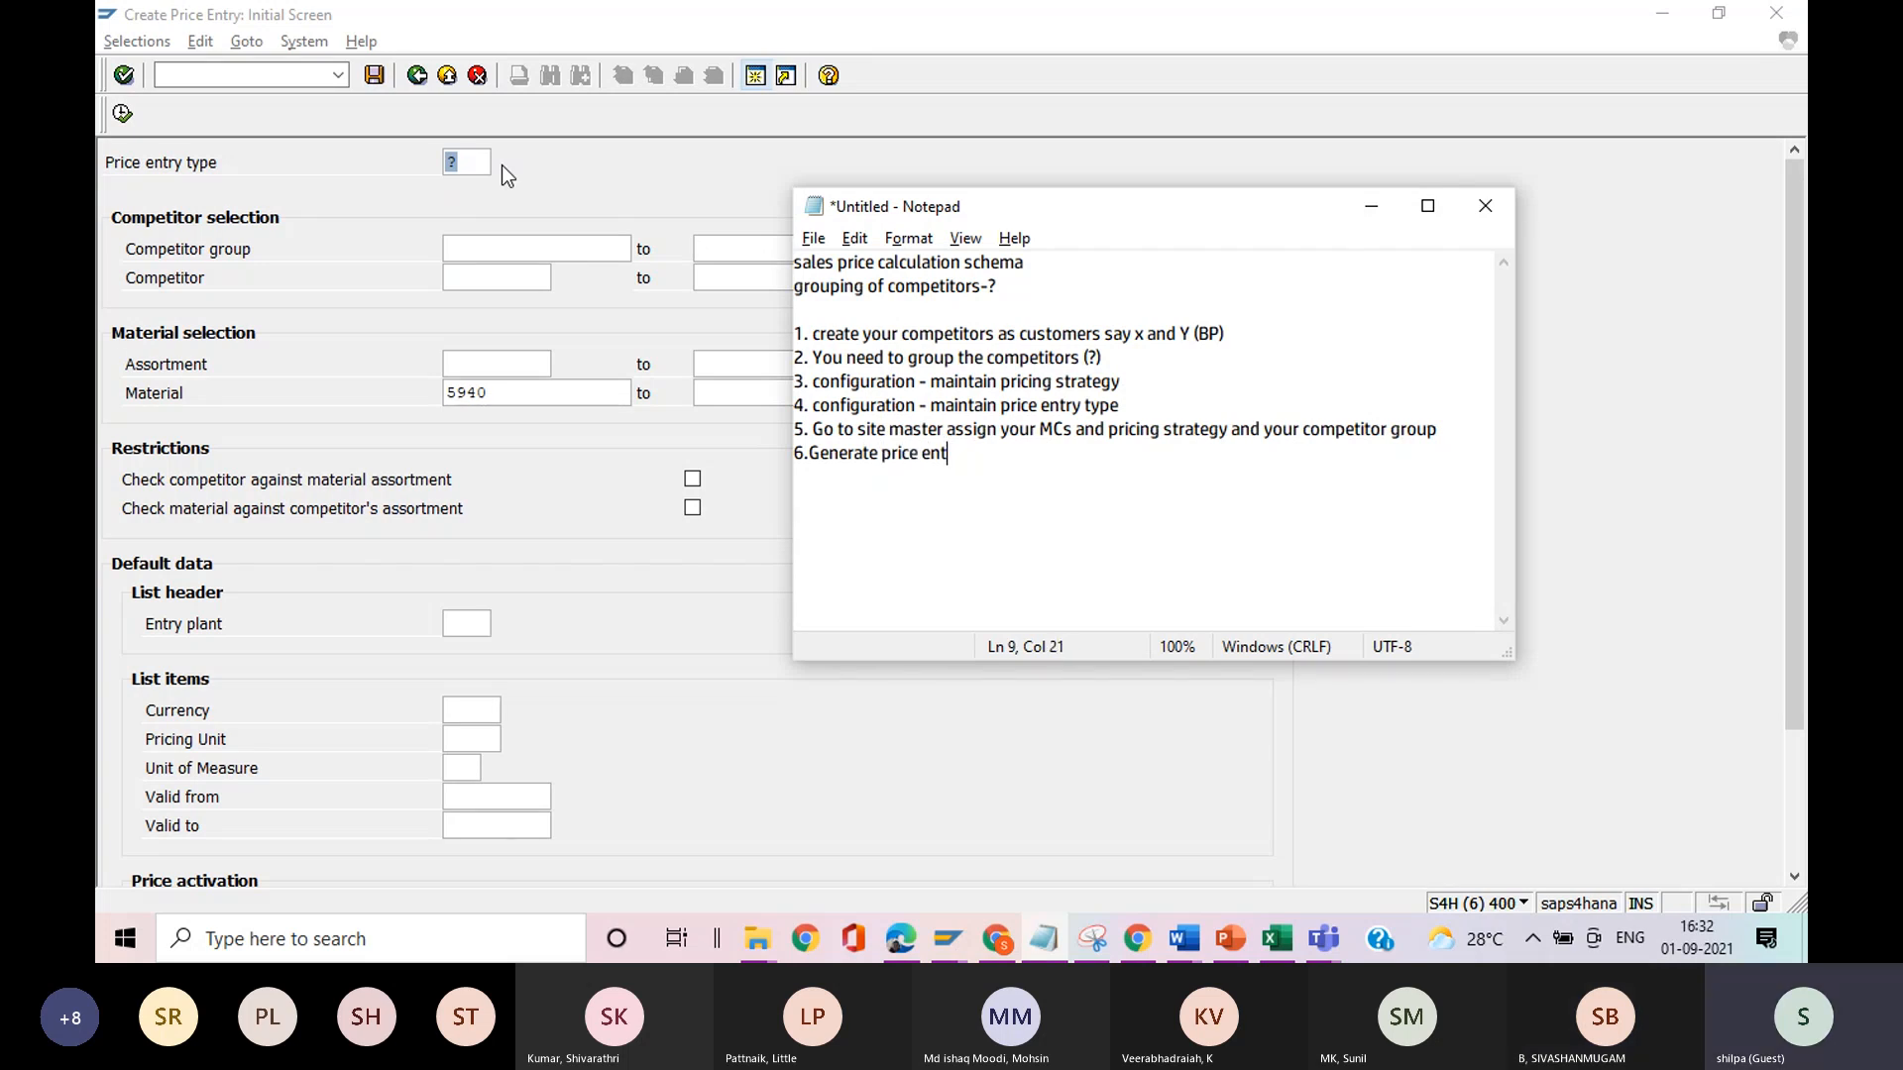
pyautogui.write('ry lists WMB1')
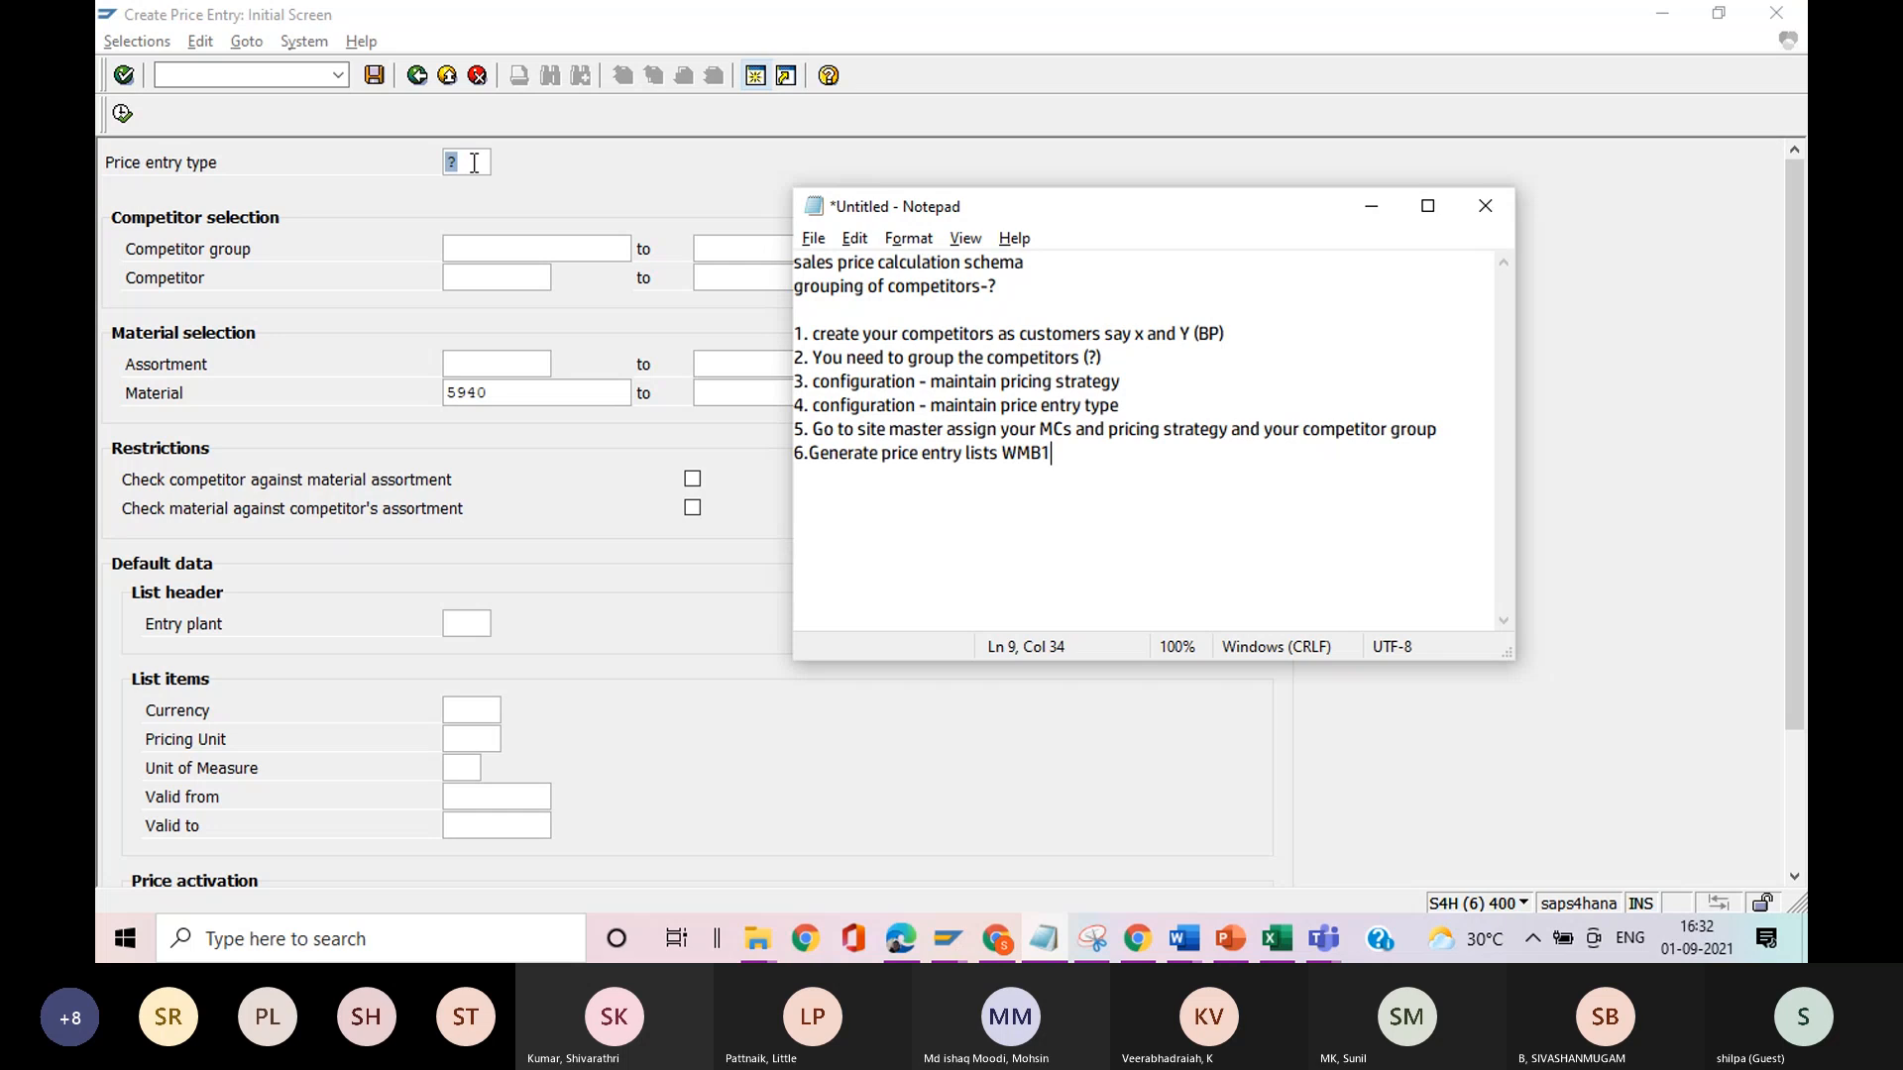
# Set the price entry type to 0001, SAP standard with internal number assignment, and the competitor group to IRT320.
pyautogui.click(475, 164)
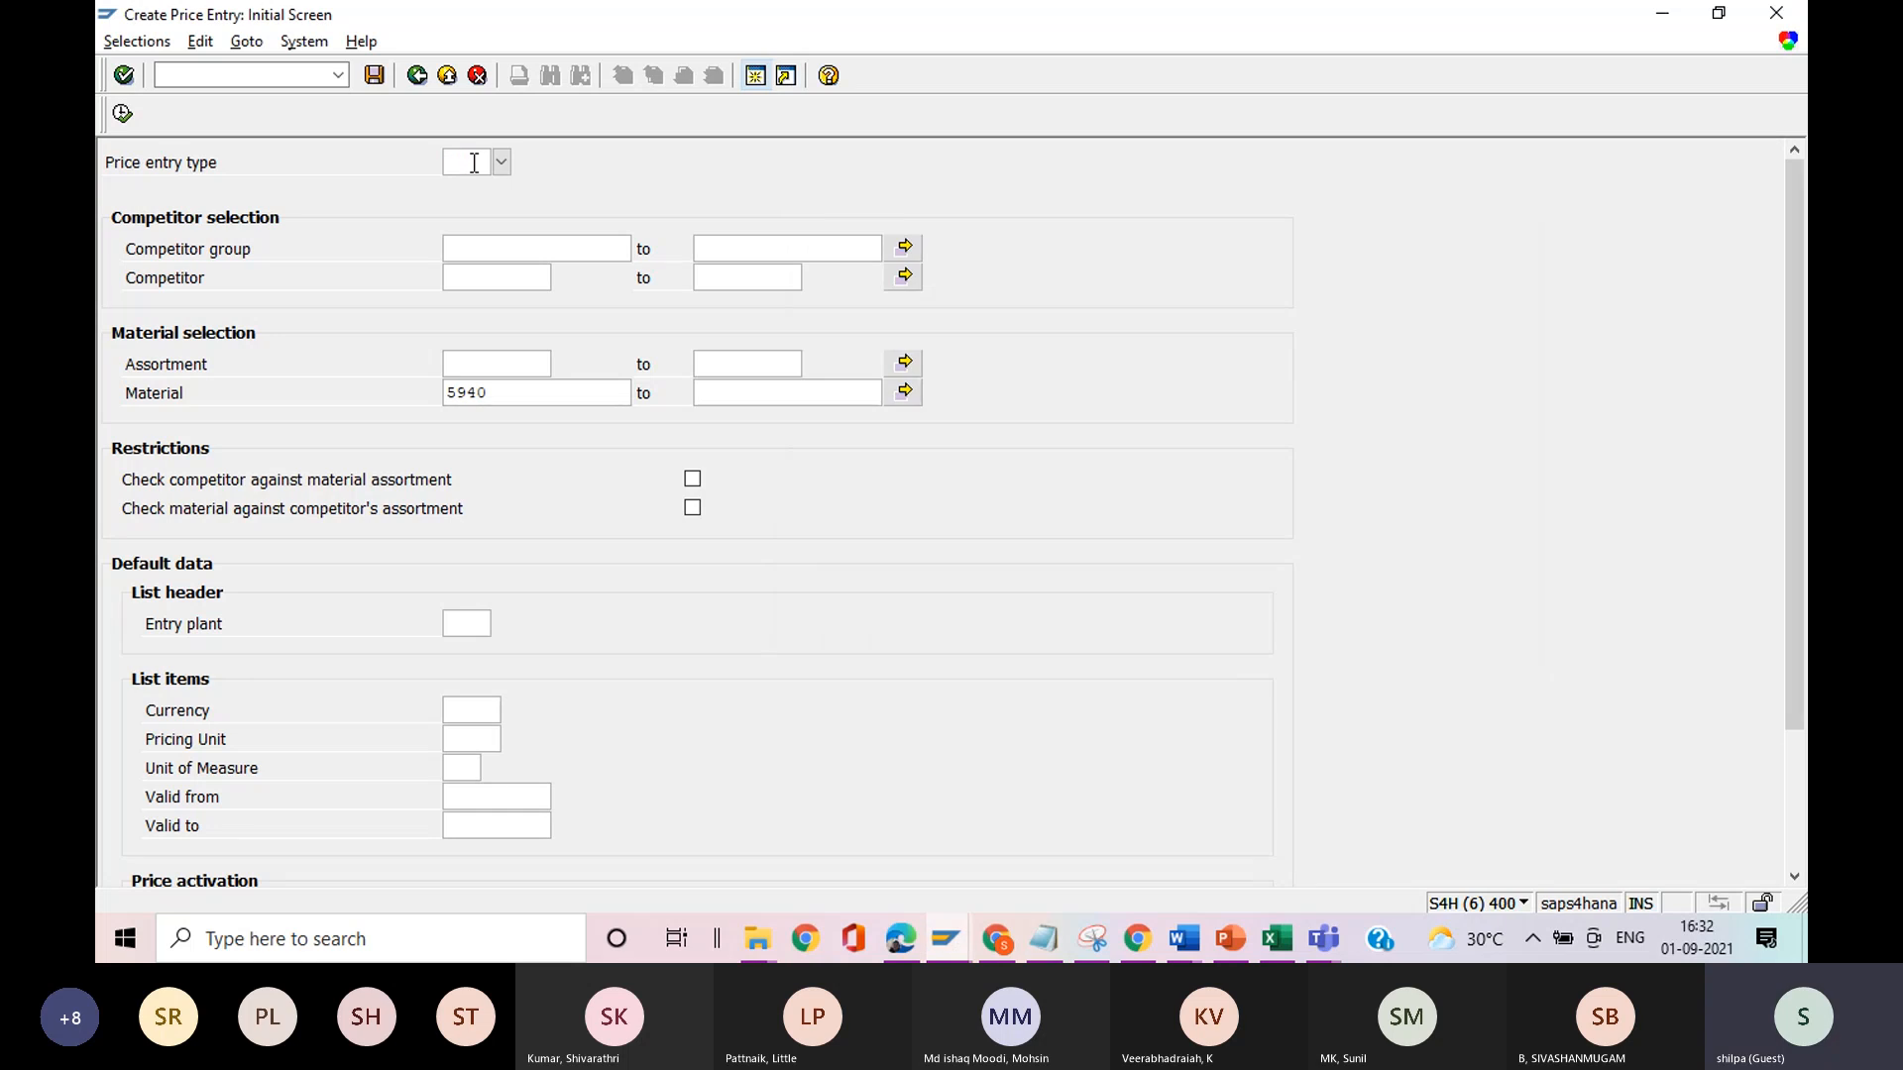
pyautogui.click(501, 164)
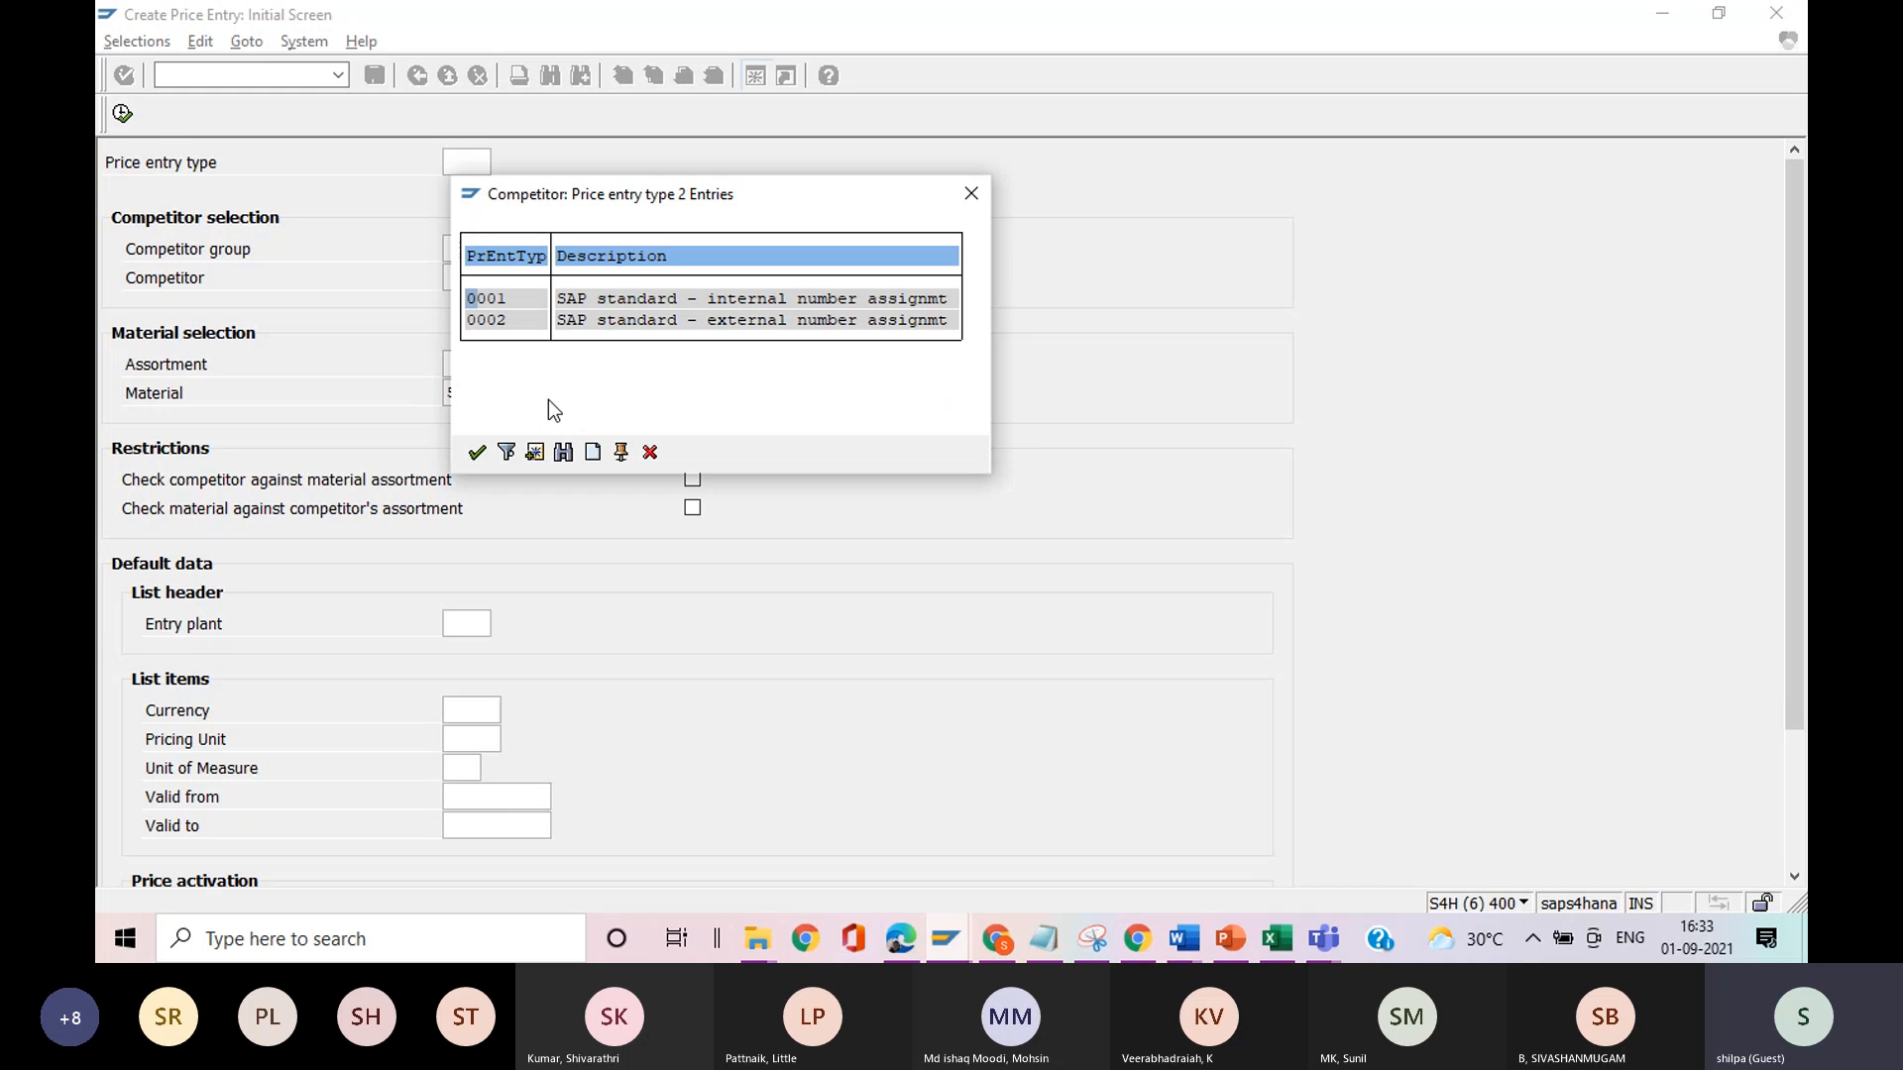
pyautogui.doubleClick(745, 302)
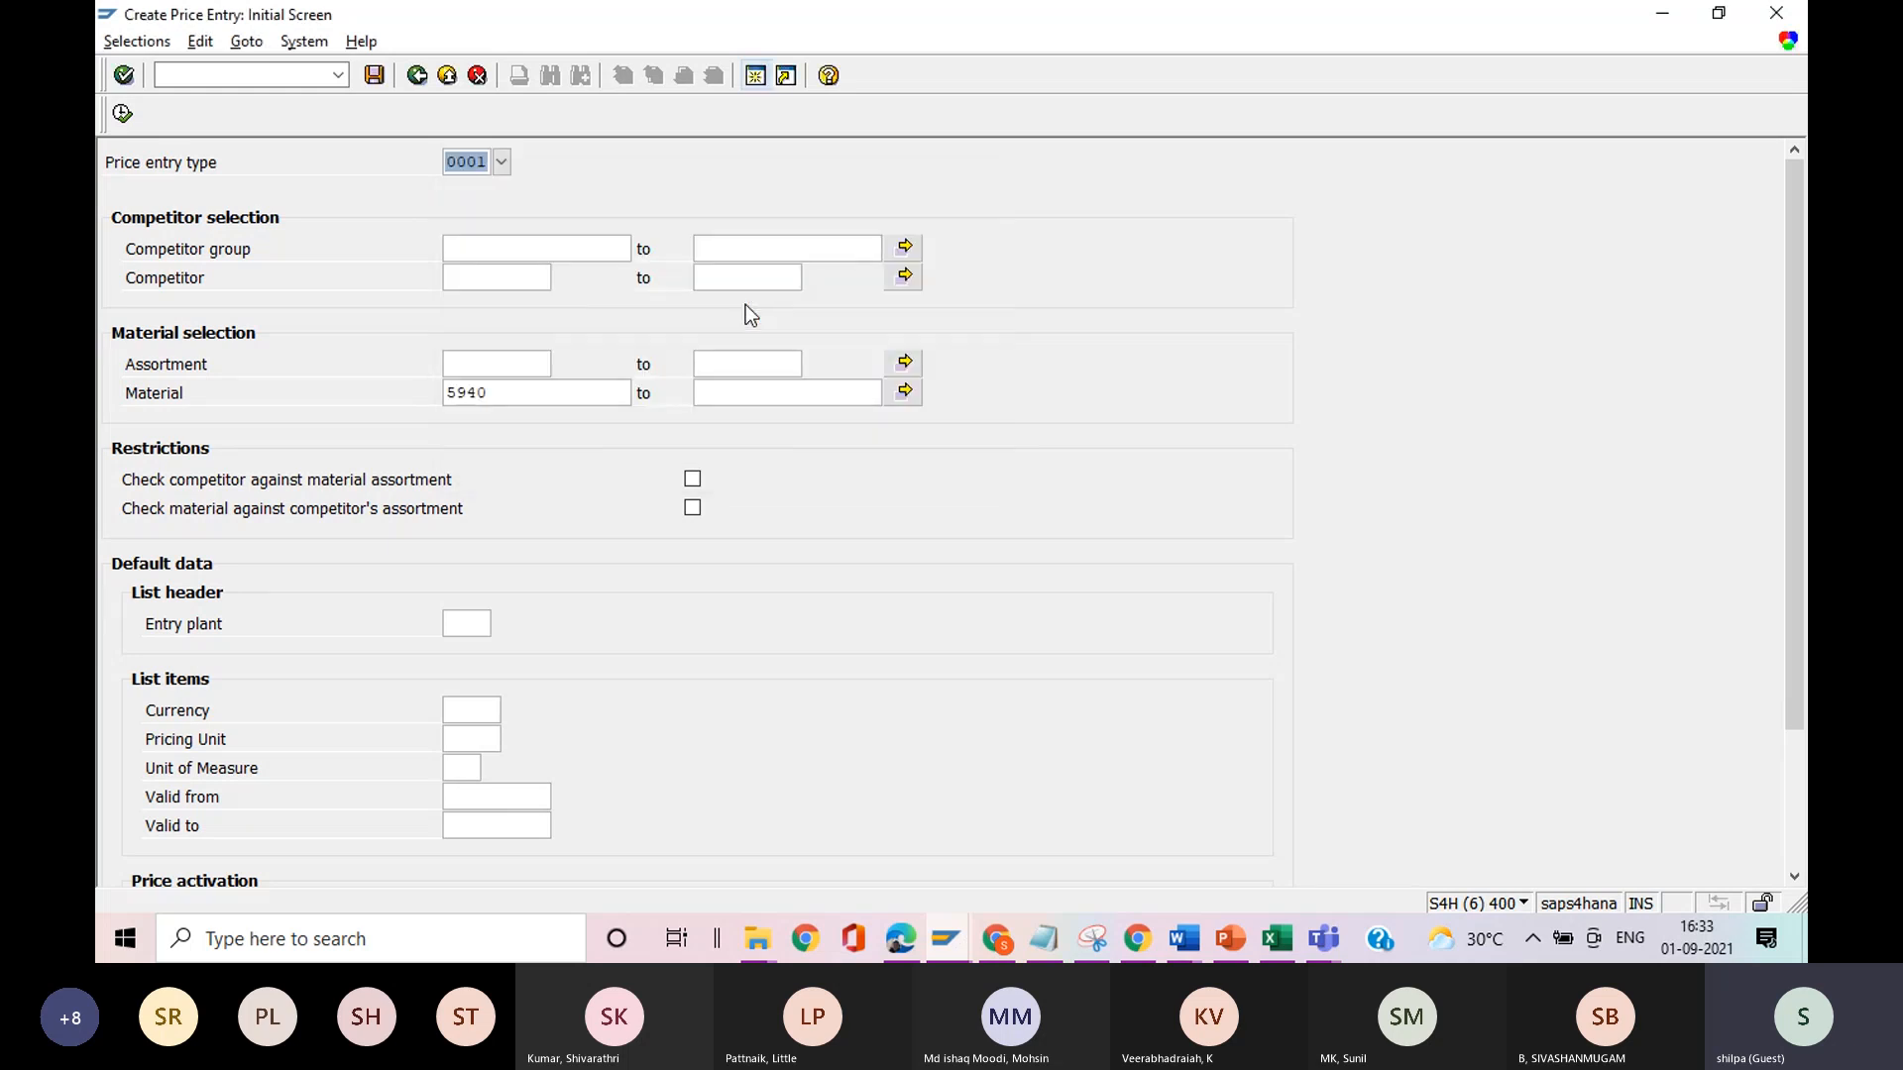
pyautogui.click(516, 259)
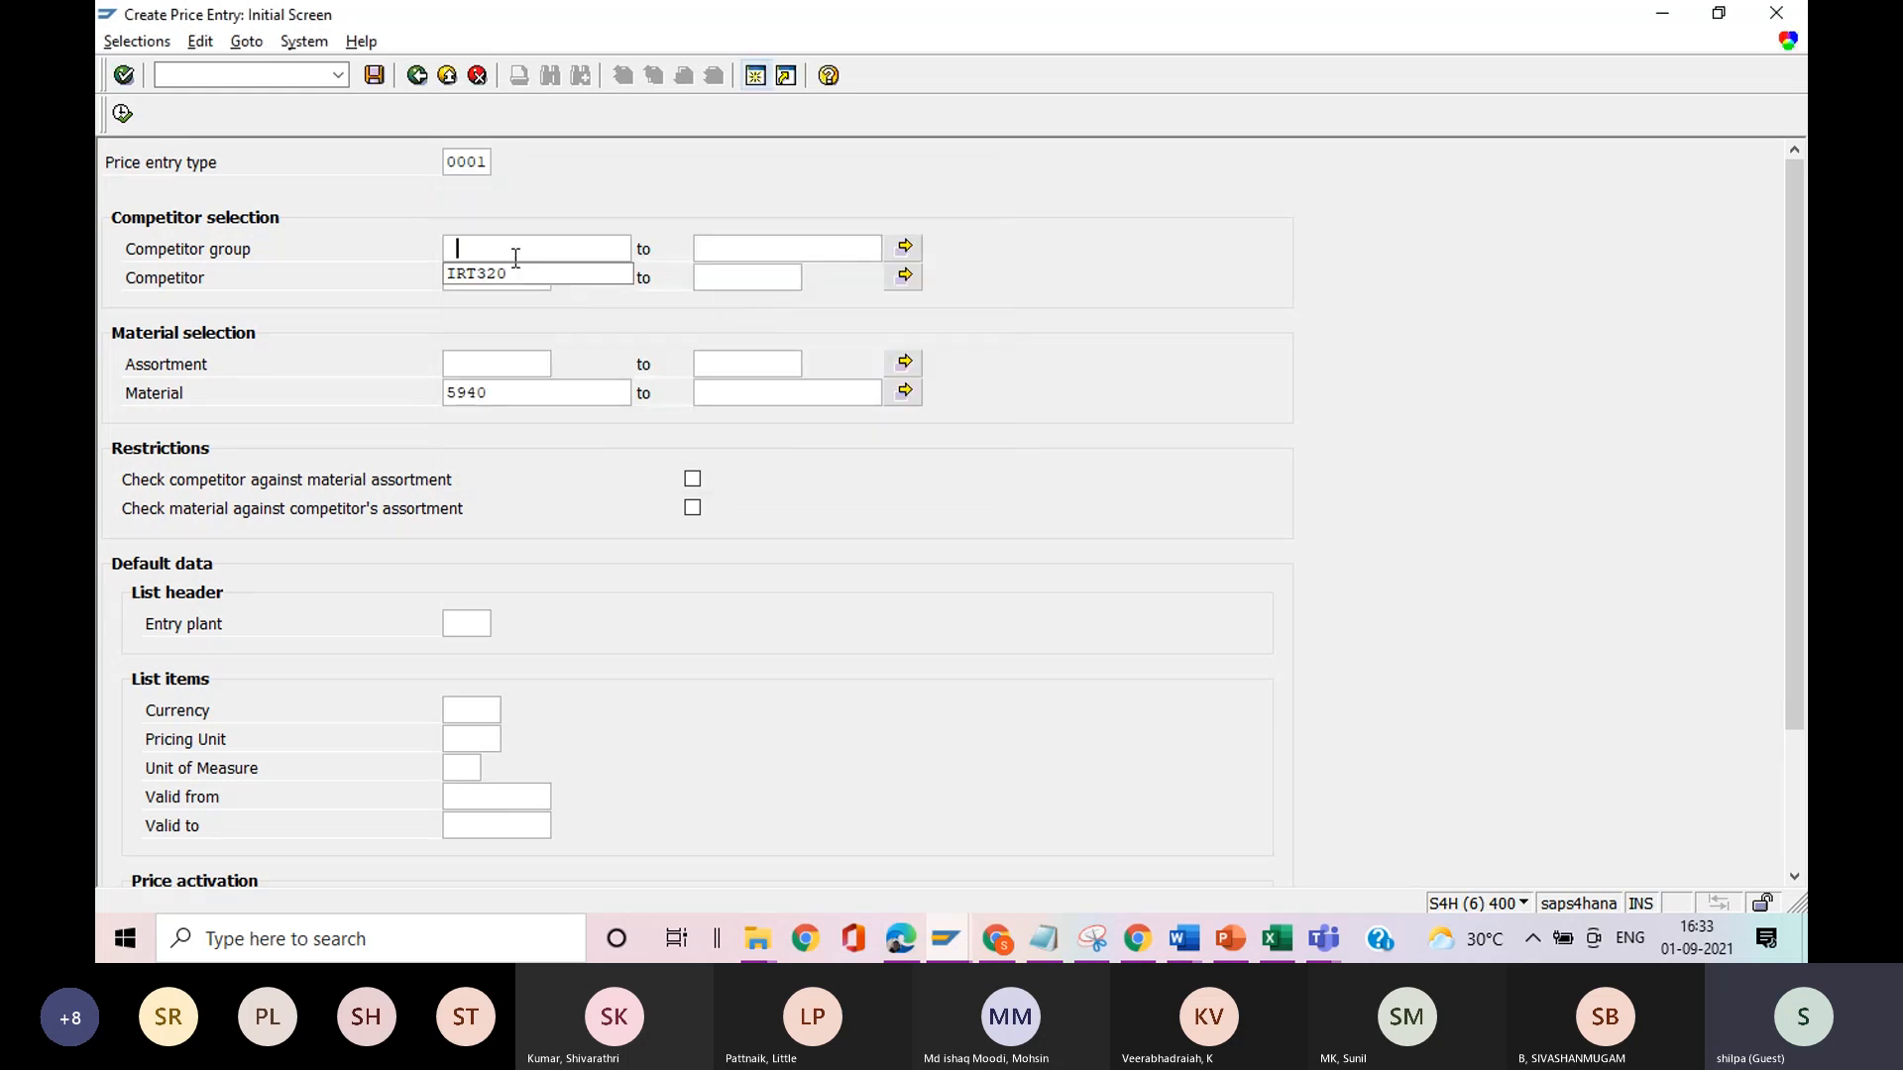
pyautogui.click(500, 274)
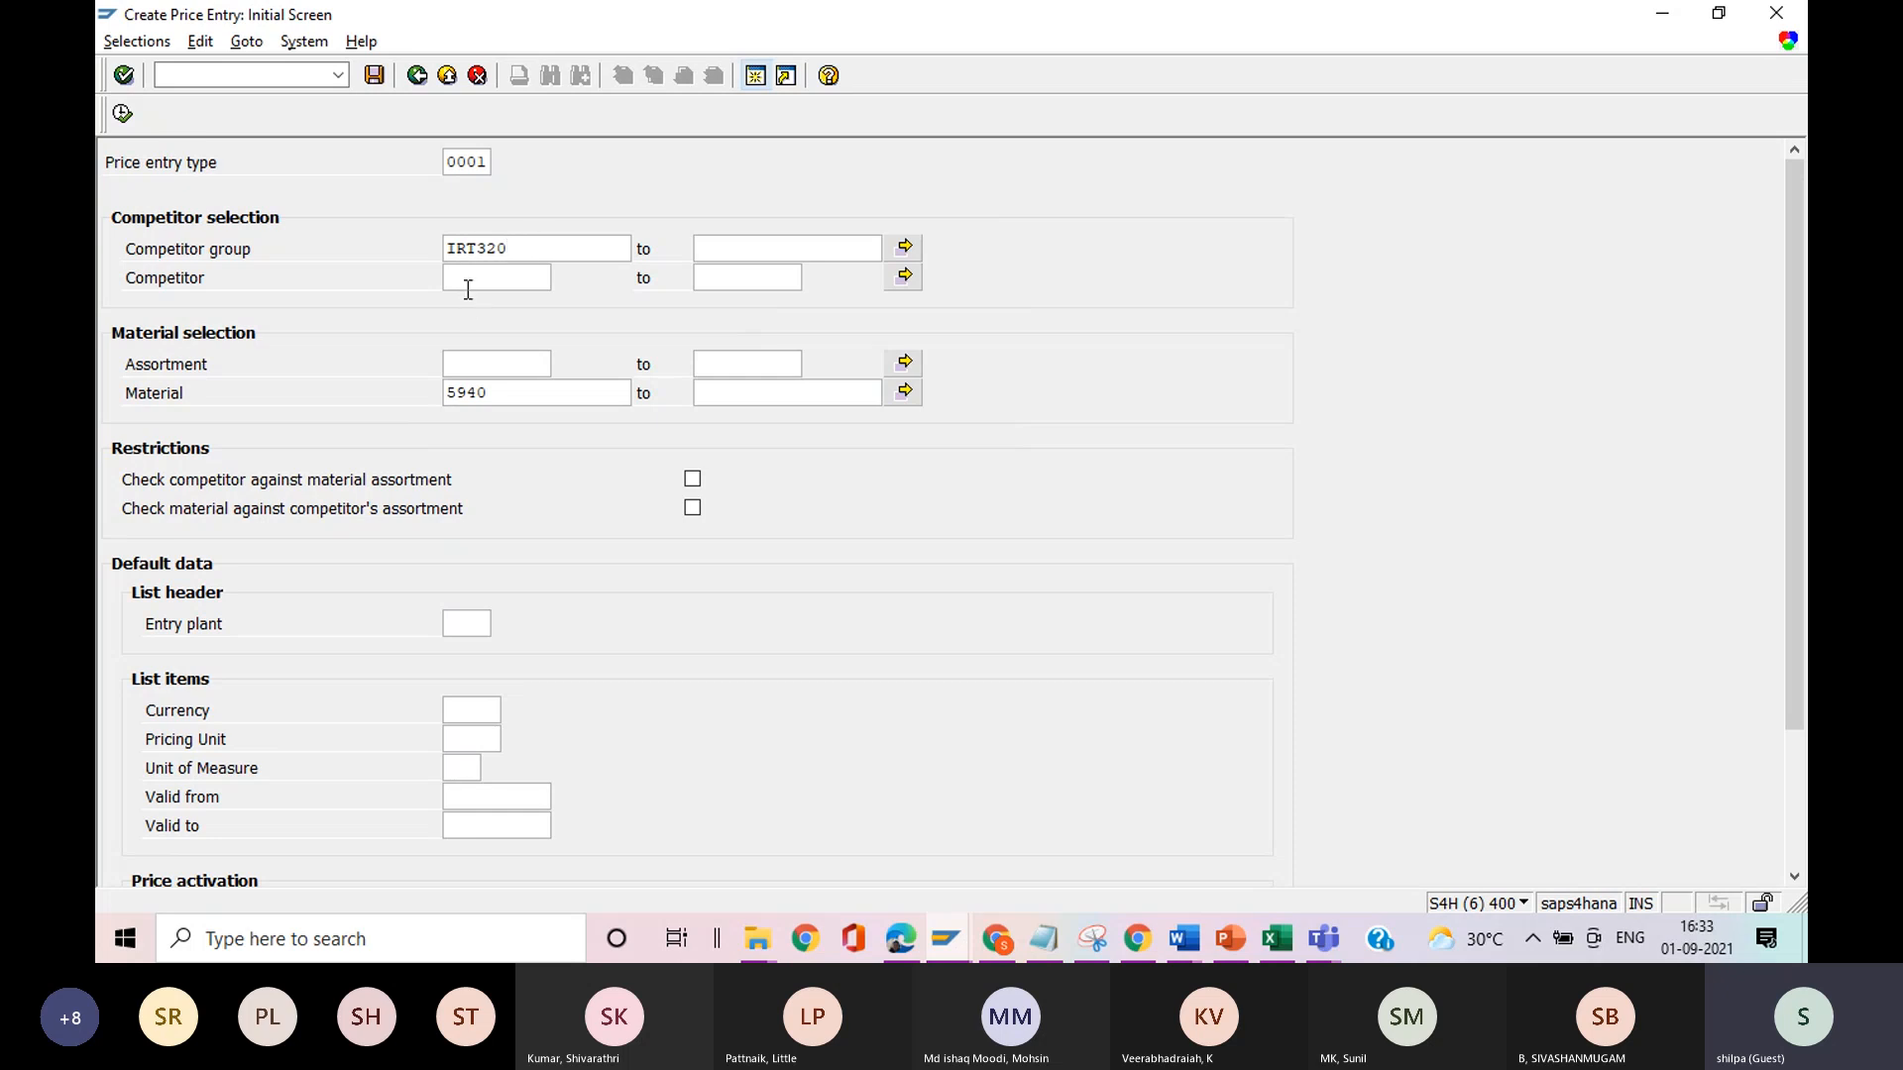
pyautogui.click(467, 280)
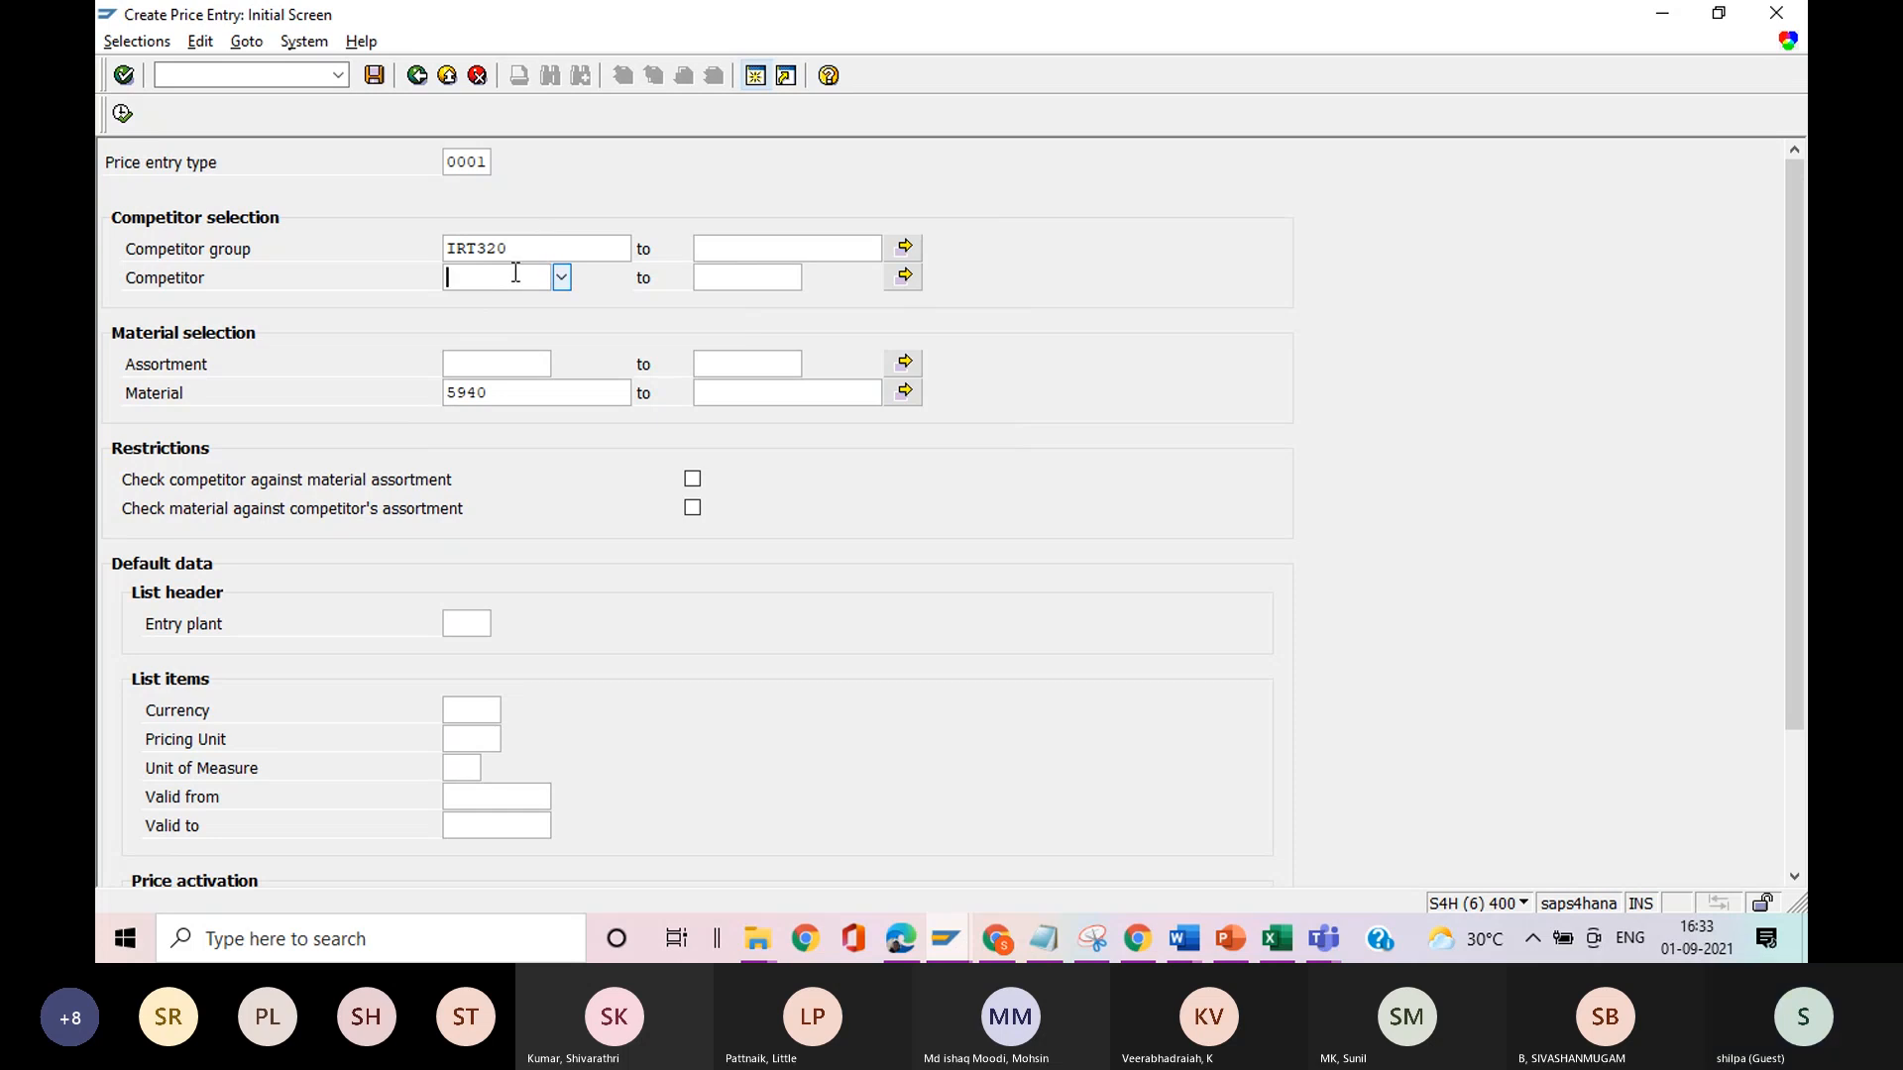
pyautogui.moveTo(510, 241); pyautogui.dragTo(396, 288)
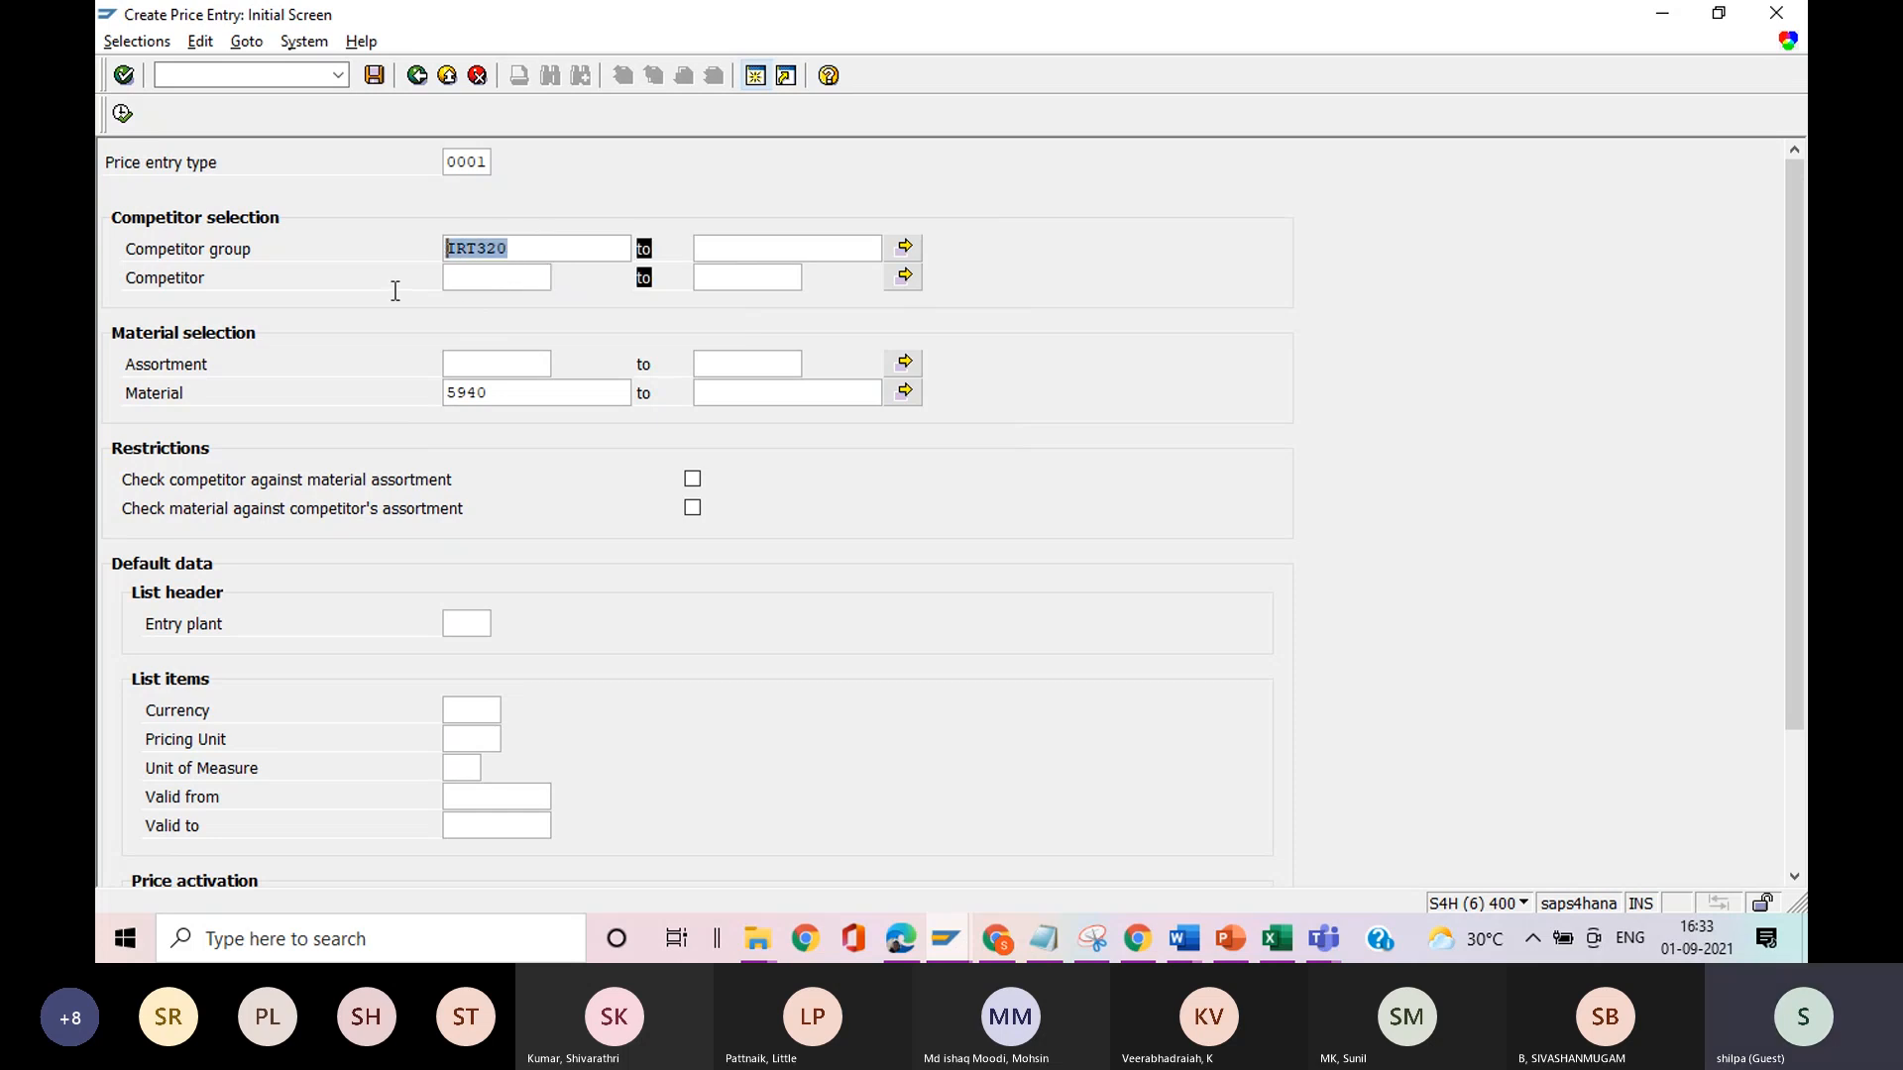
pyautogui.click(417, 198)
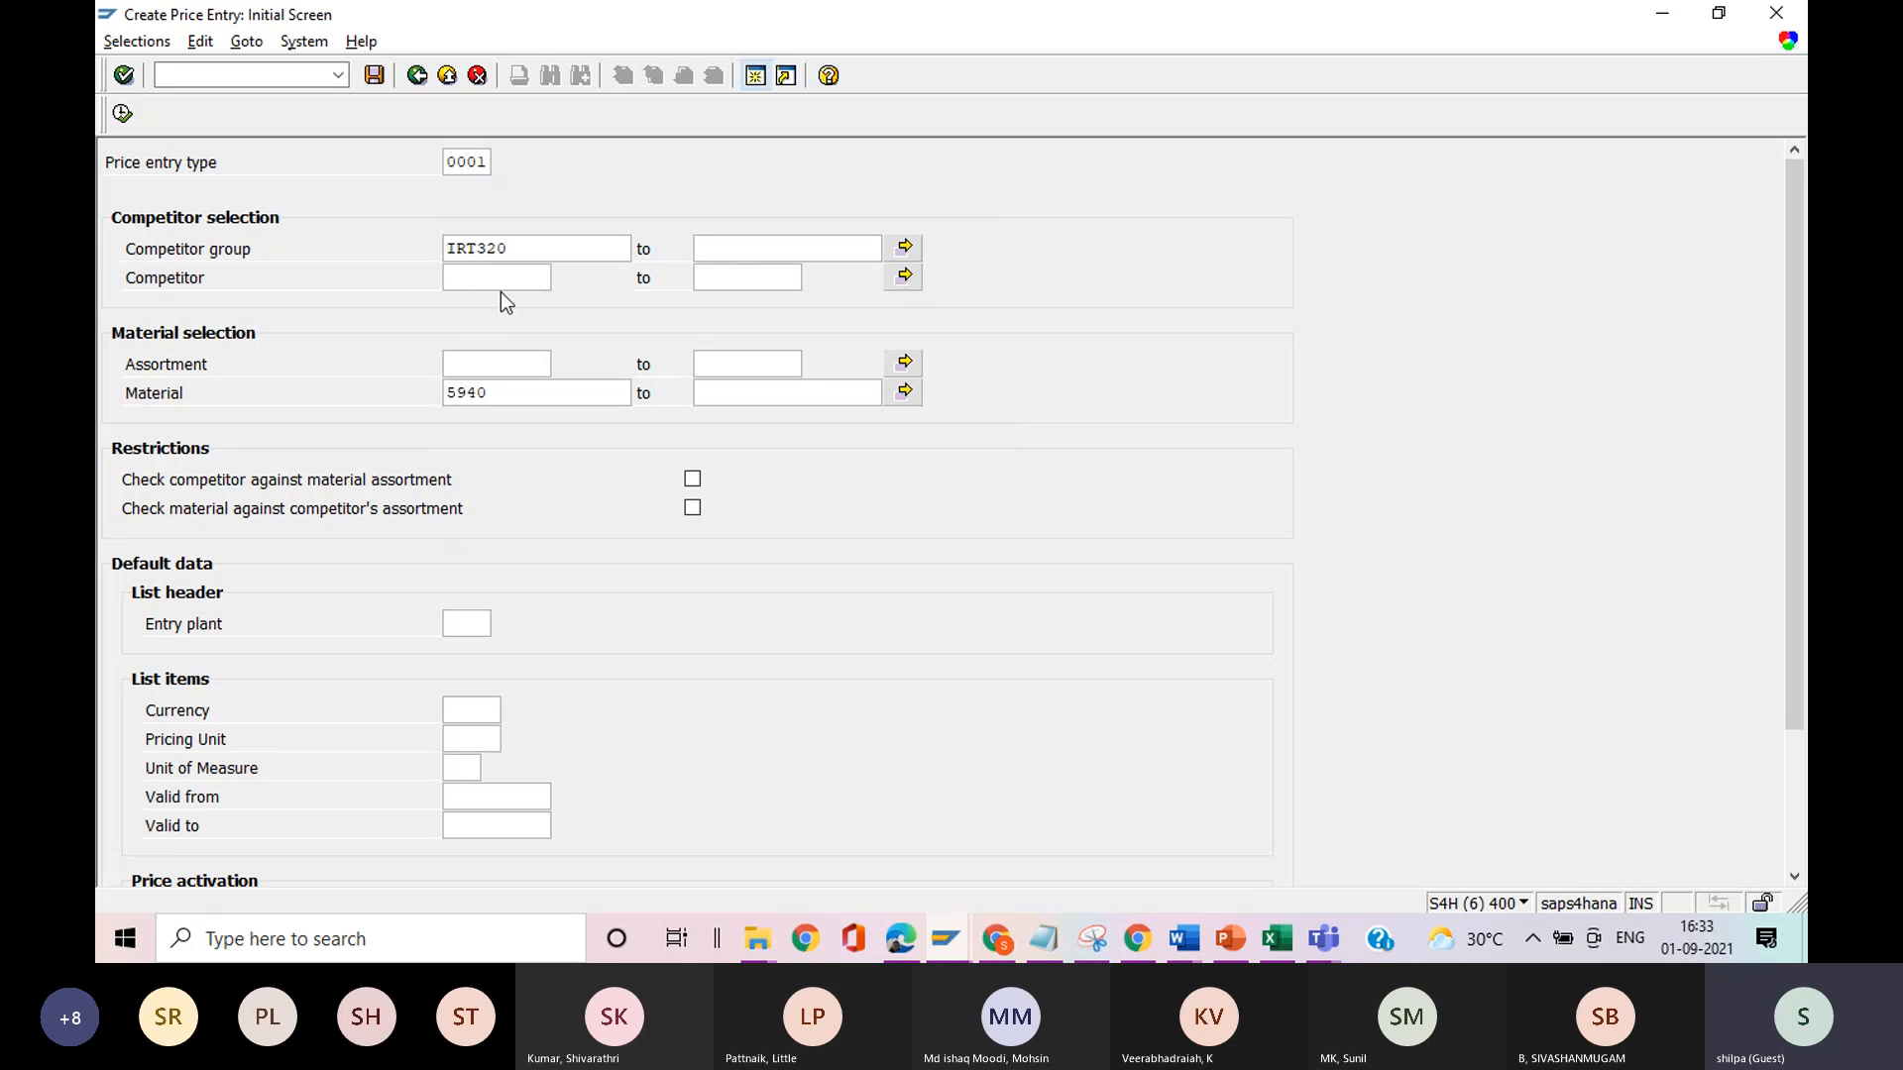
# Check the available price list types under price activation without choosing one, and execute the price entry creation for material 5940.
pyautogui.click(526, 405)
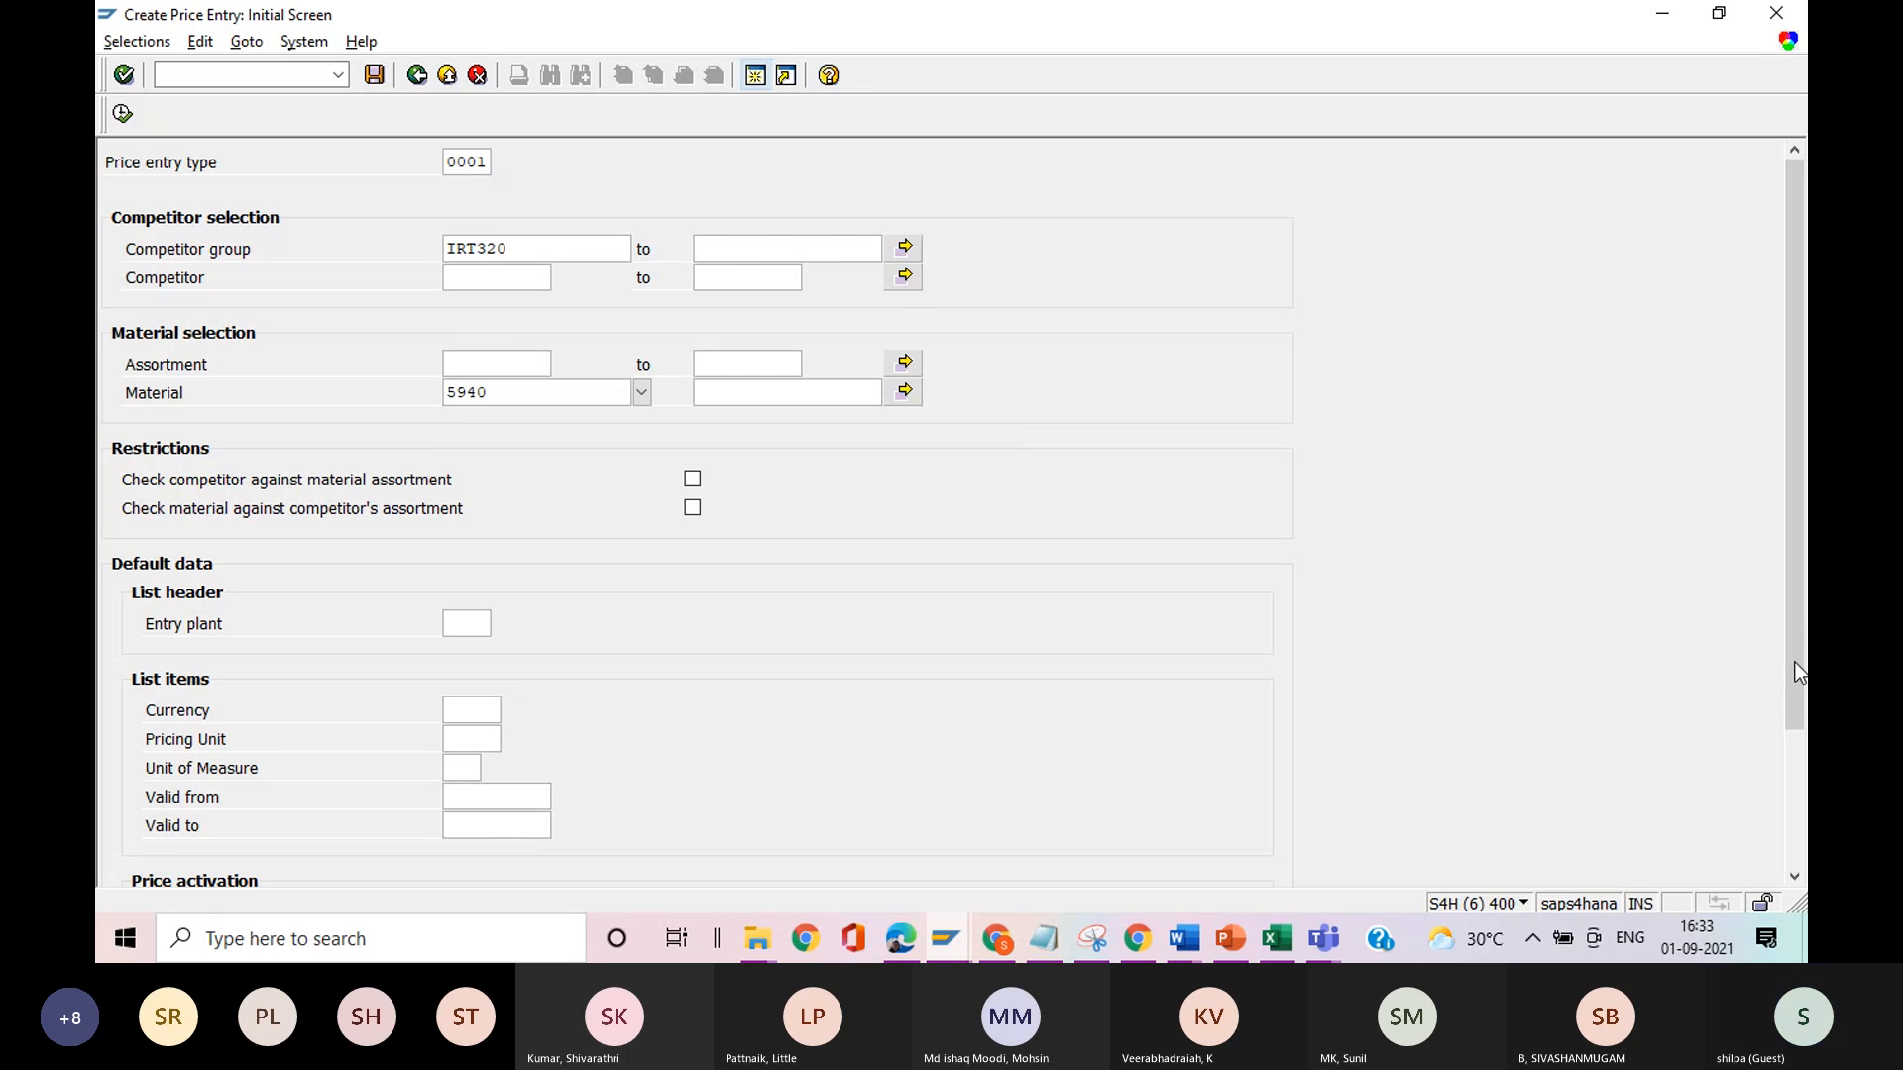
pyautogui.moveTo(1794, 662); pyautogui.dragTo(1781, 819)
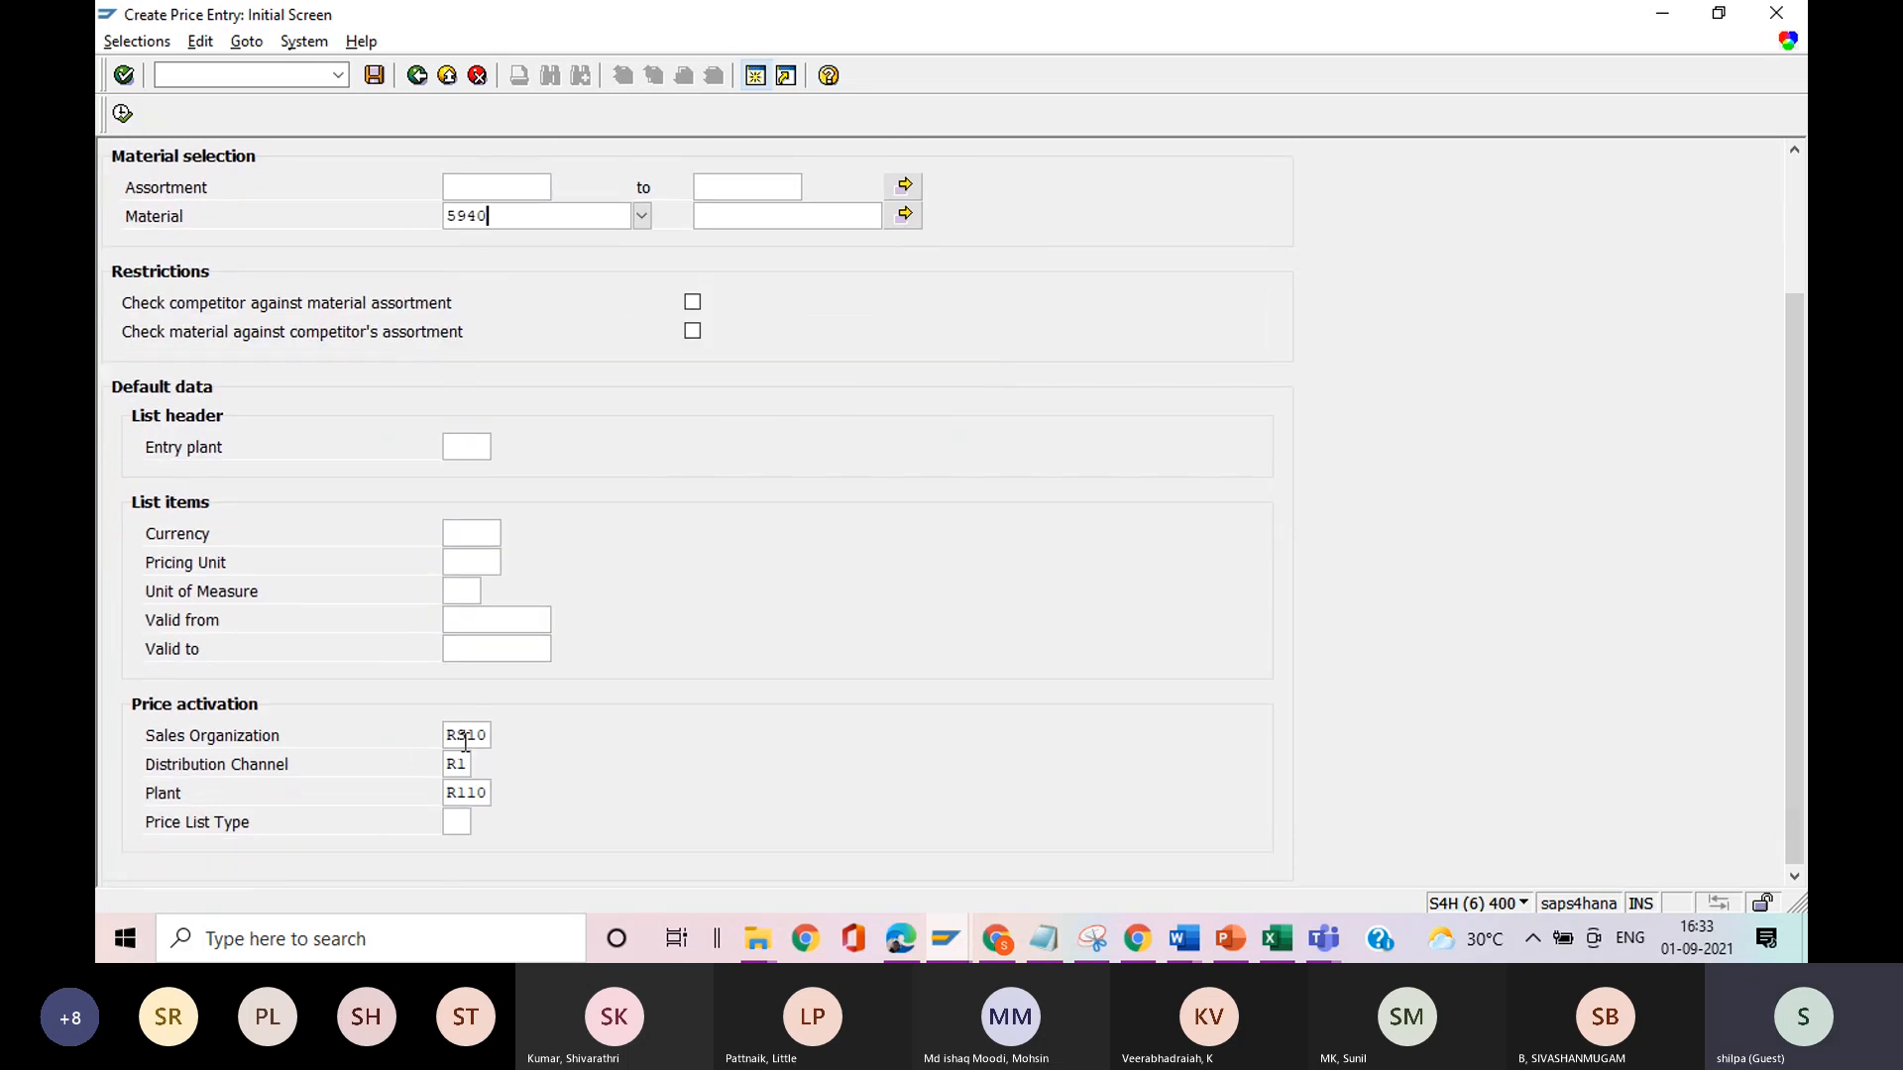
pyautogui.click(454, 823)
pyautogui.click(479, 823)
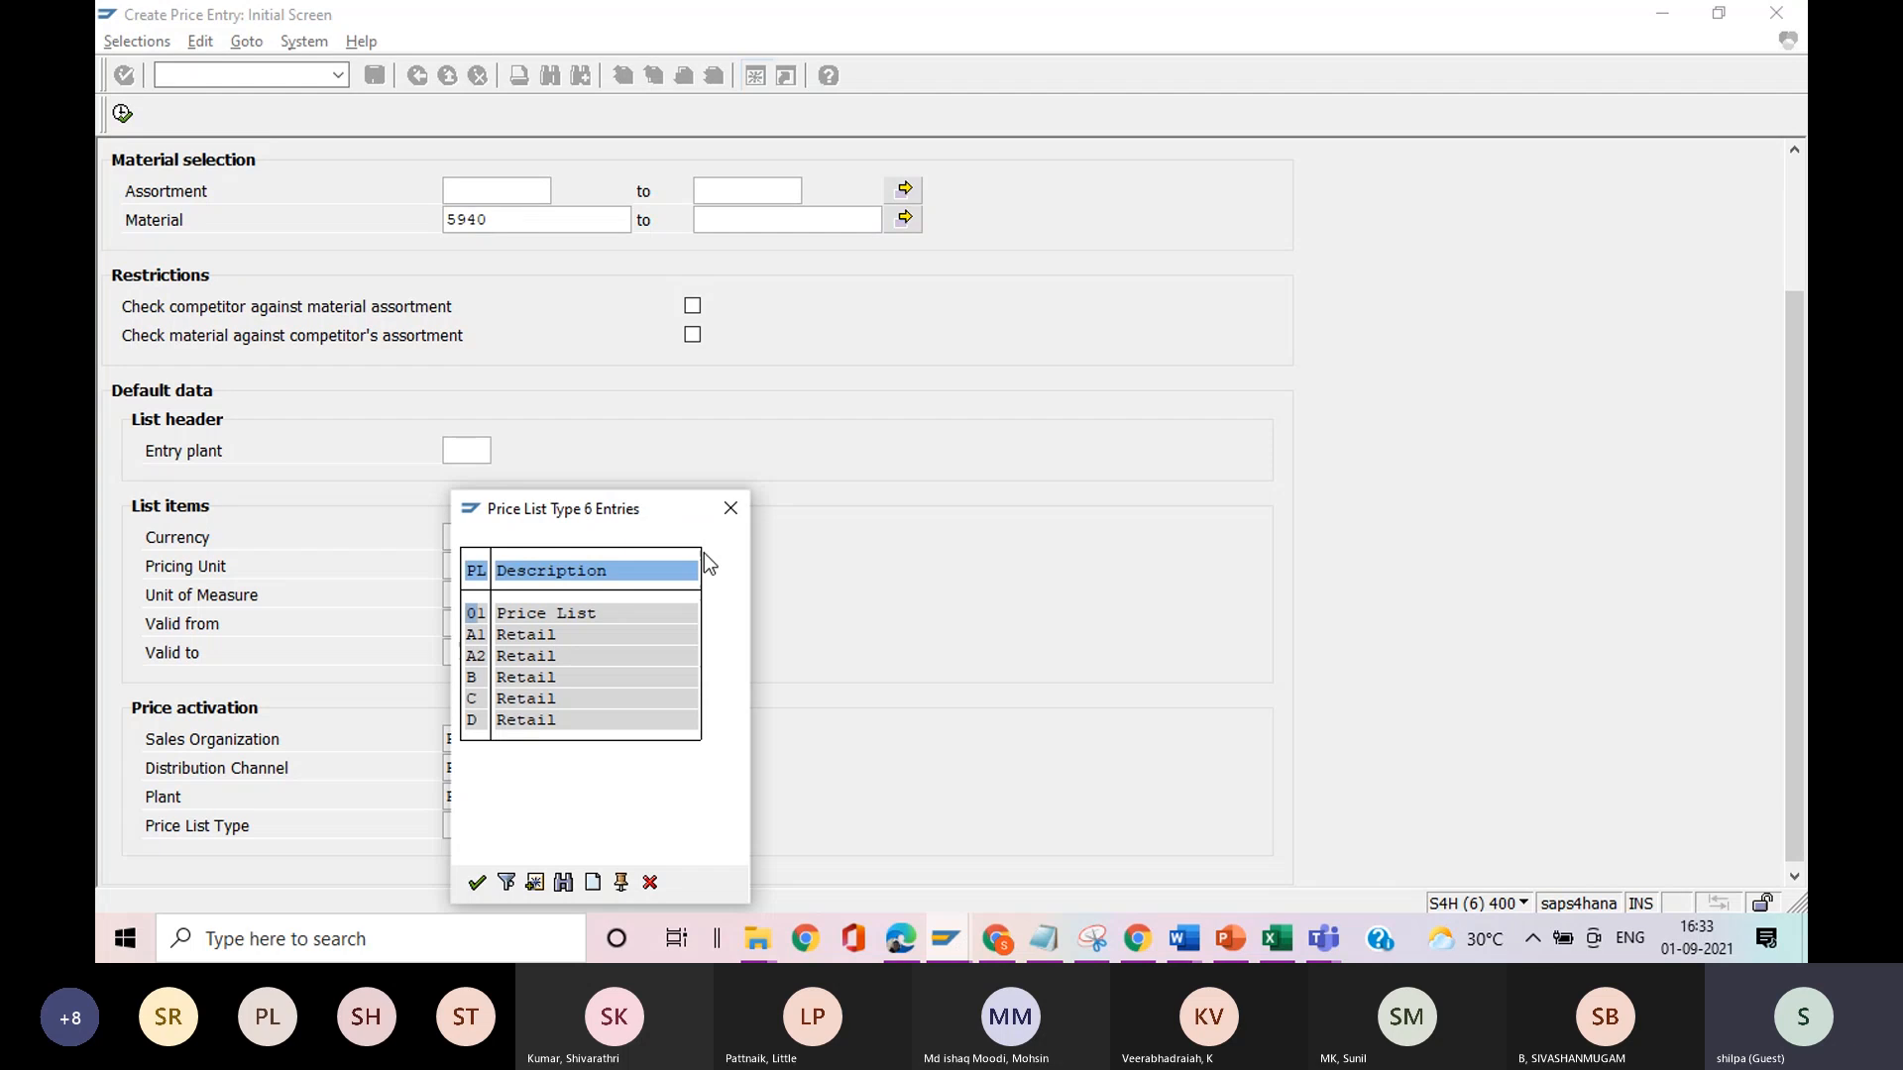
pyautogui.click(730, 511)
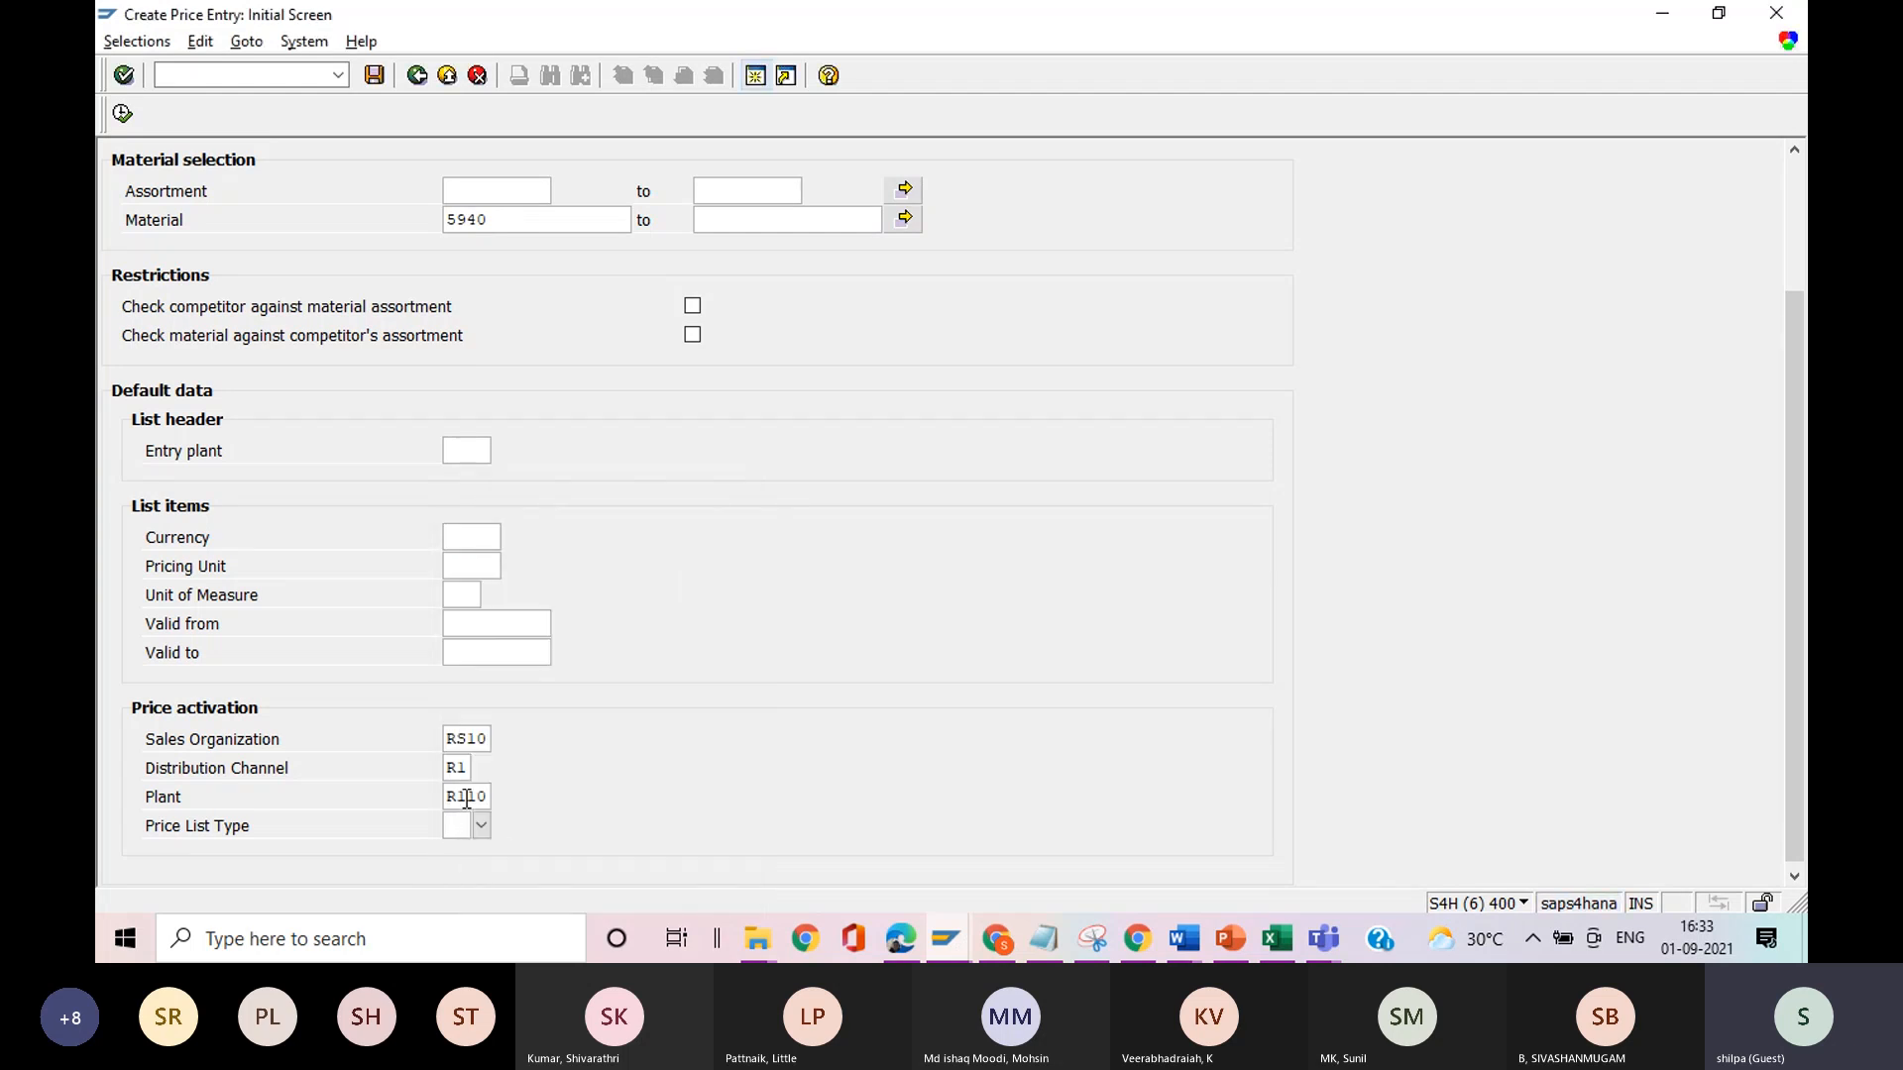
pyautogui.click(122, 115)
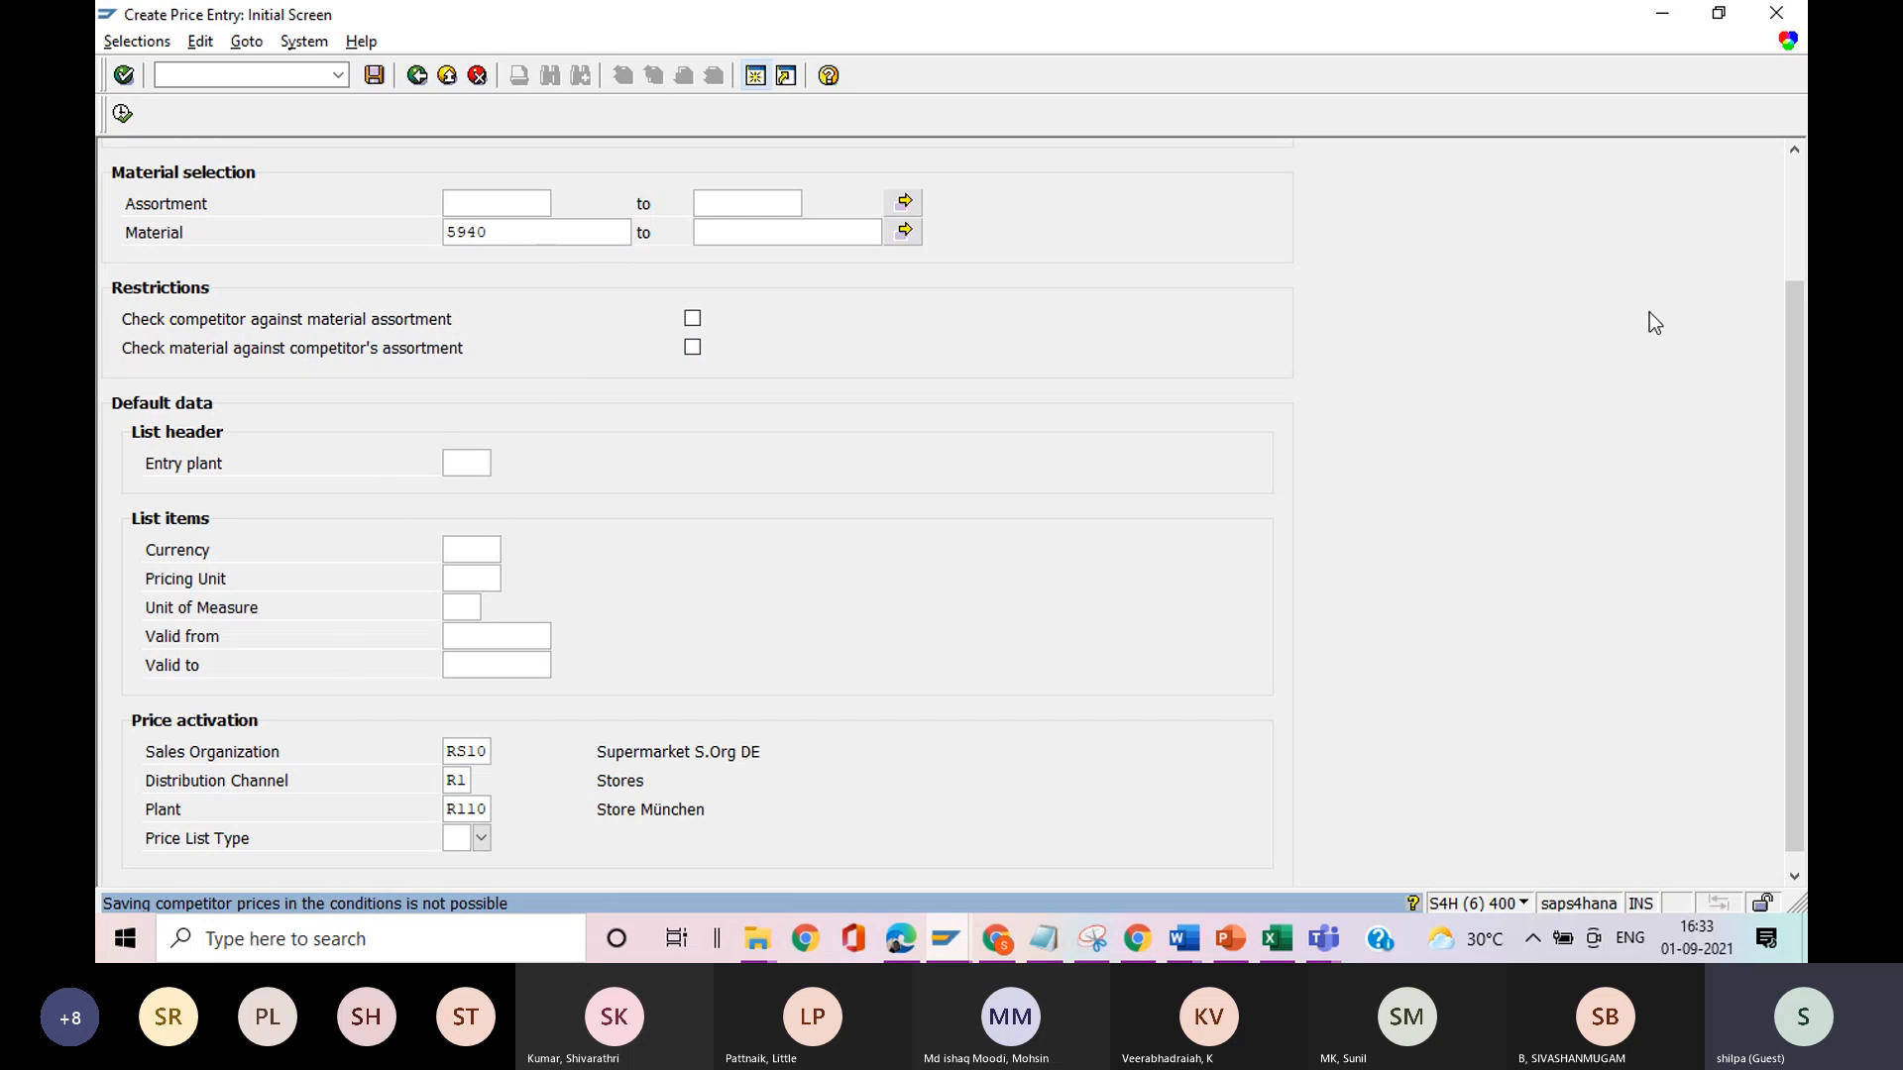
# Restrict the competitor selection to the range 14 to 15 and execute the price entry creation again.
pyautogui.moveTo(1799, 438); pyautogui.dragTo(1793, 286)
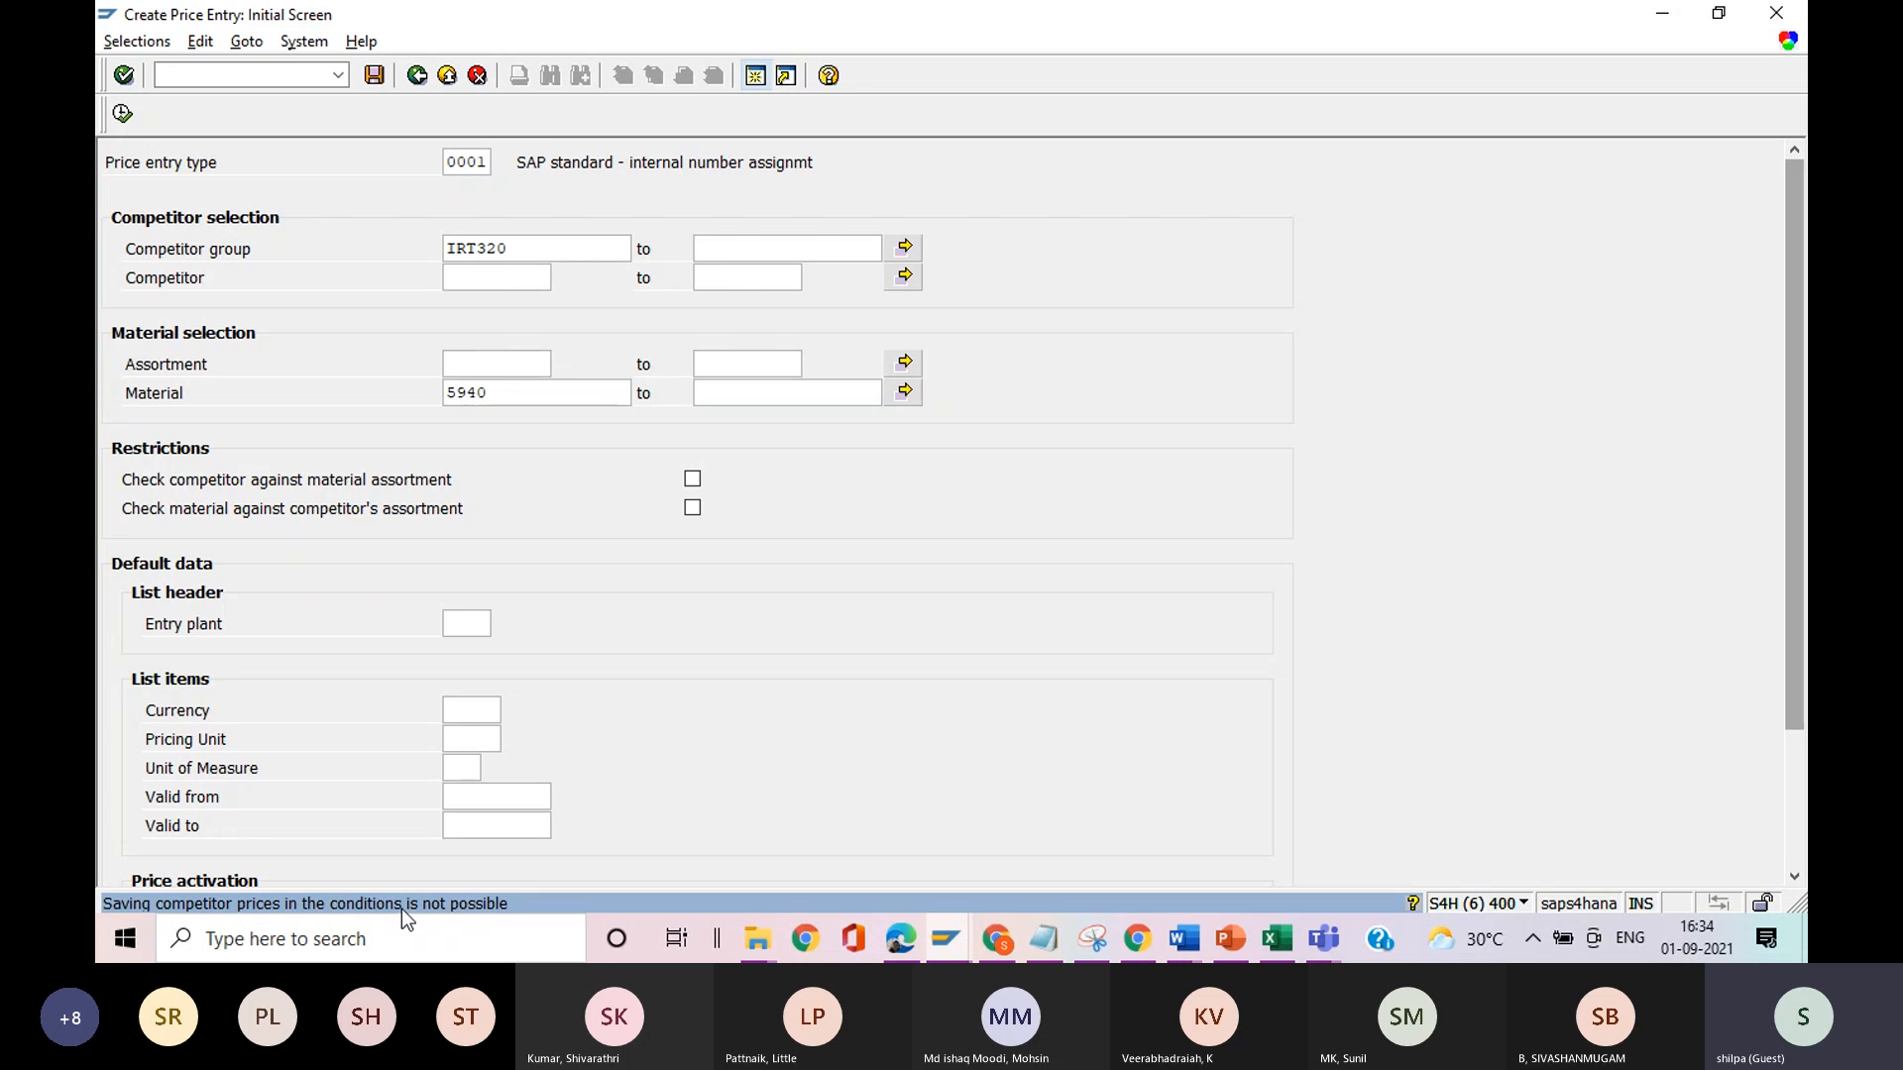
pyautogui.click(489, 276)
pyautogui.moveTo(1787, 416)
pyautogui.mouseDown()
pyautogui.moveTo(1774, 574)
pyautogui.moveTo(1804, 407)
pyautogui.mouseUp()
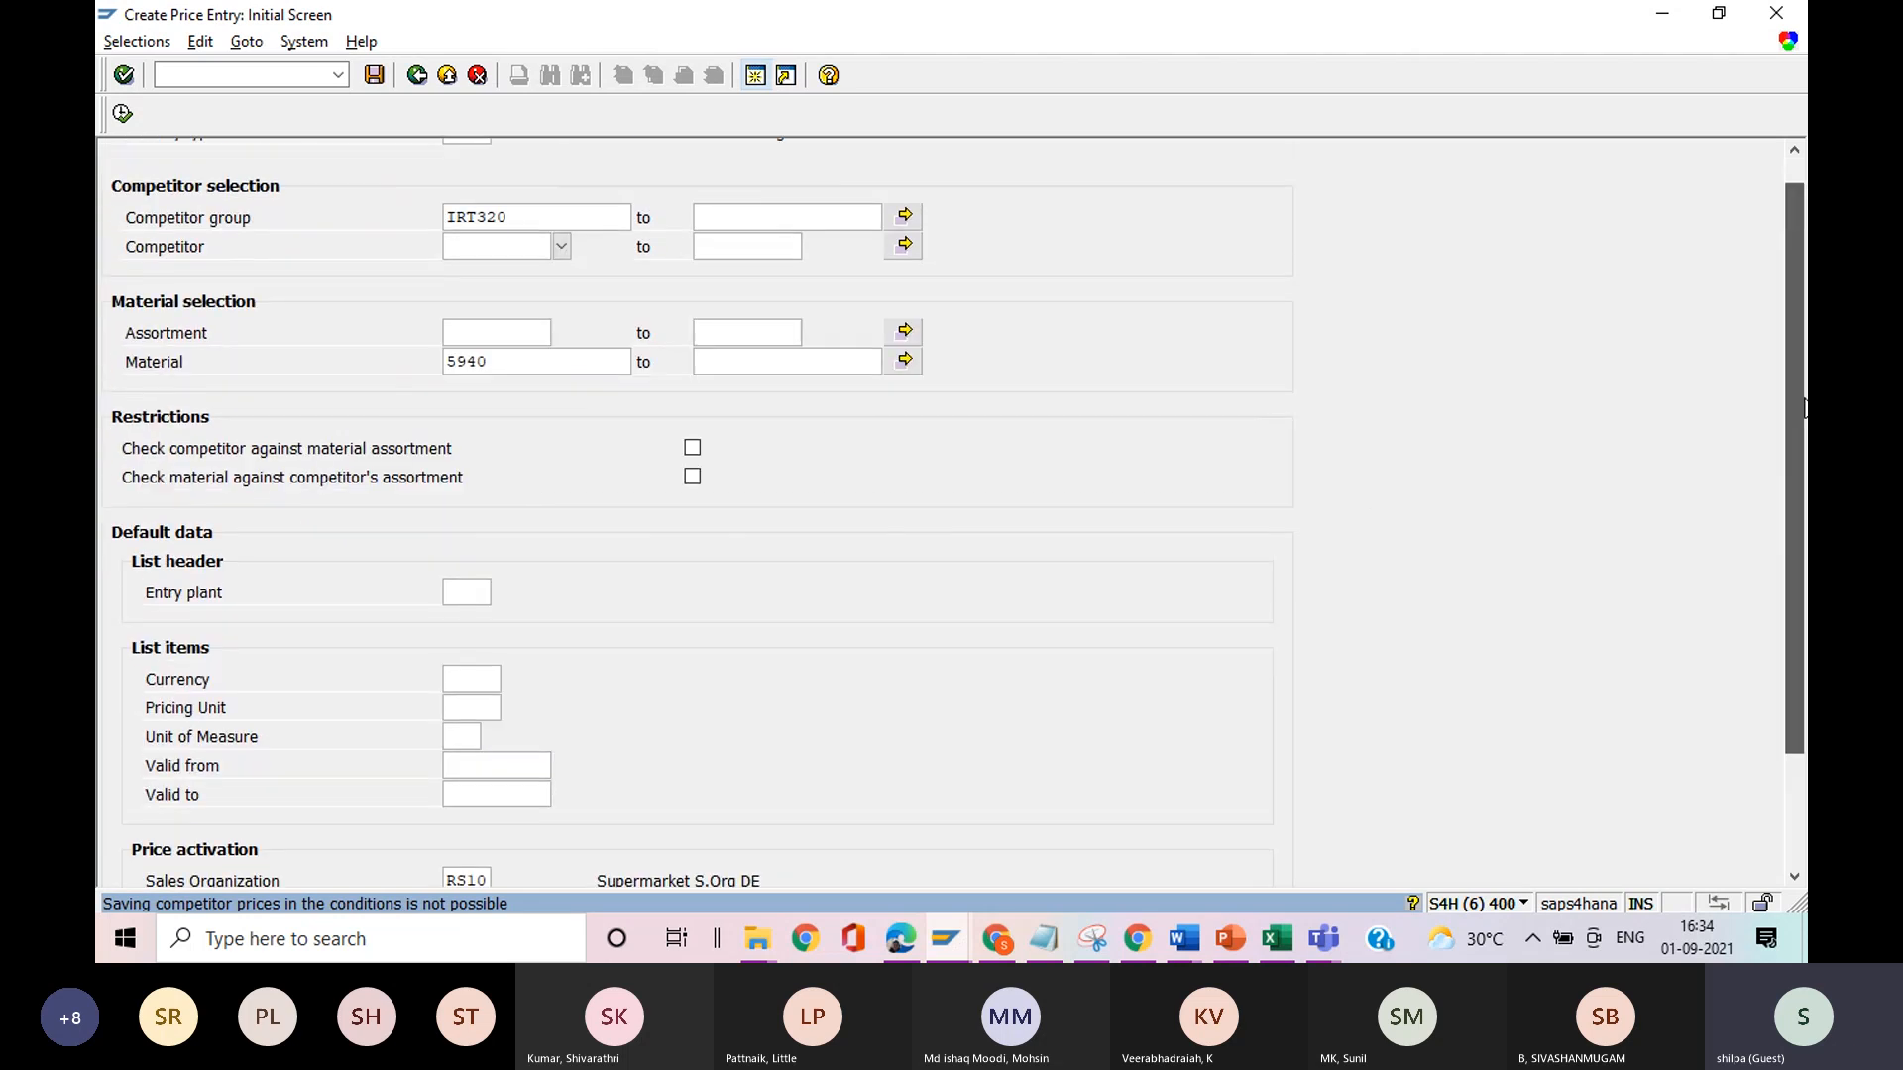
pyautogui.press('F4')
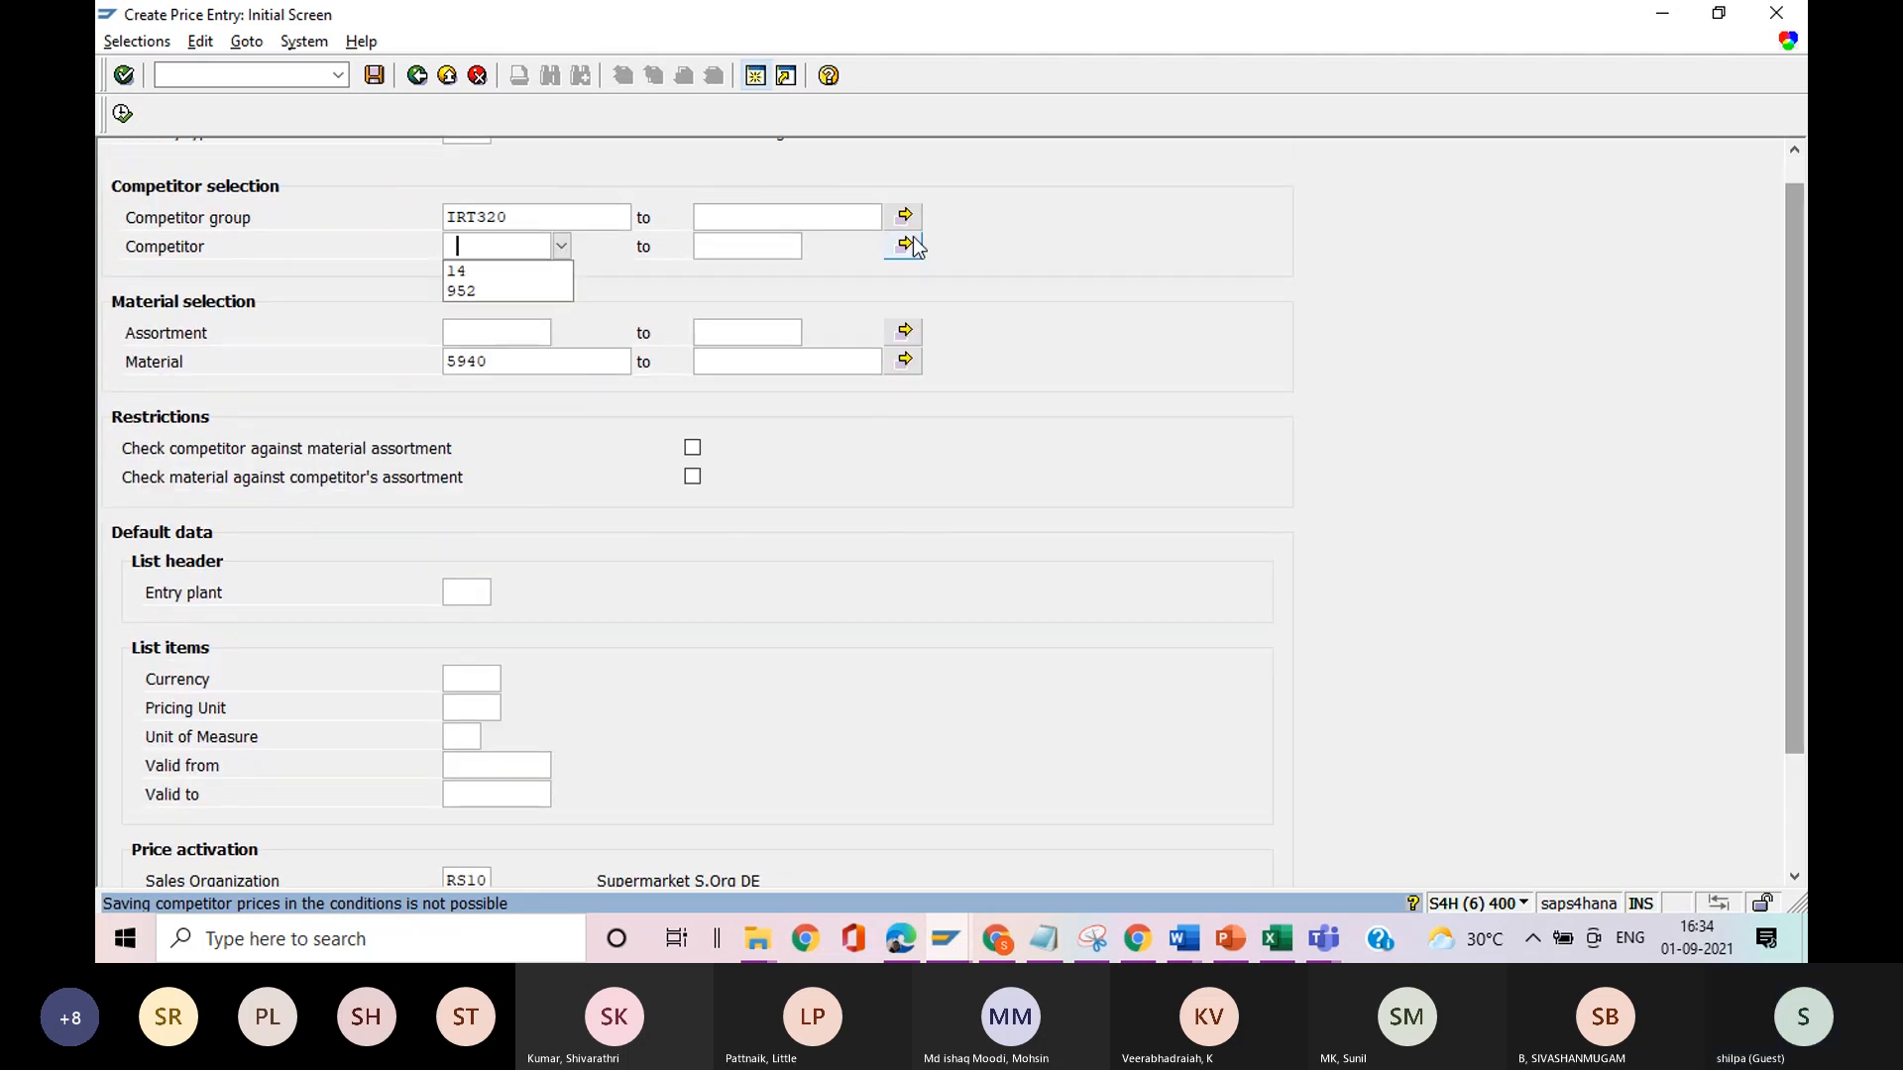
pyautogui.click(476, 271)
pyautogui.click(732, 247)
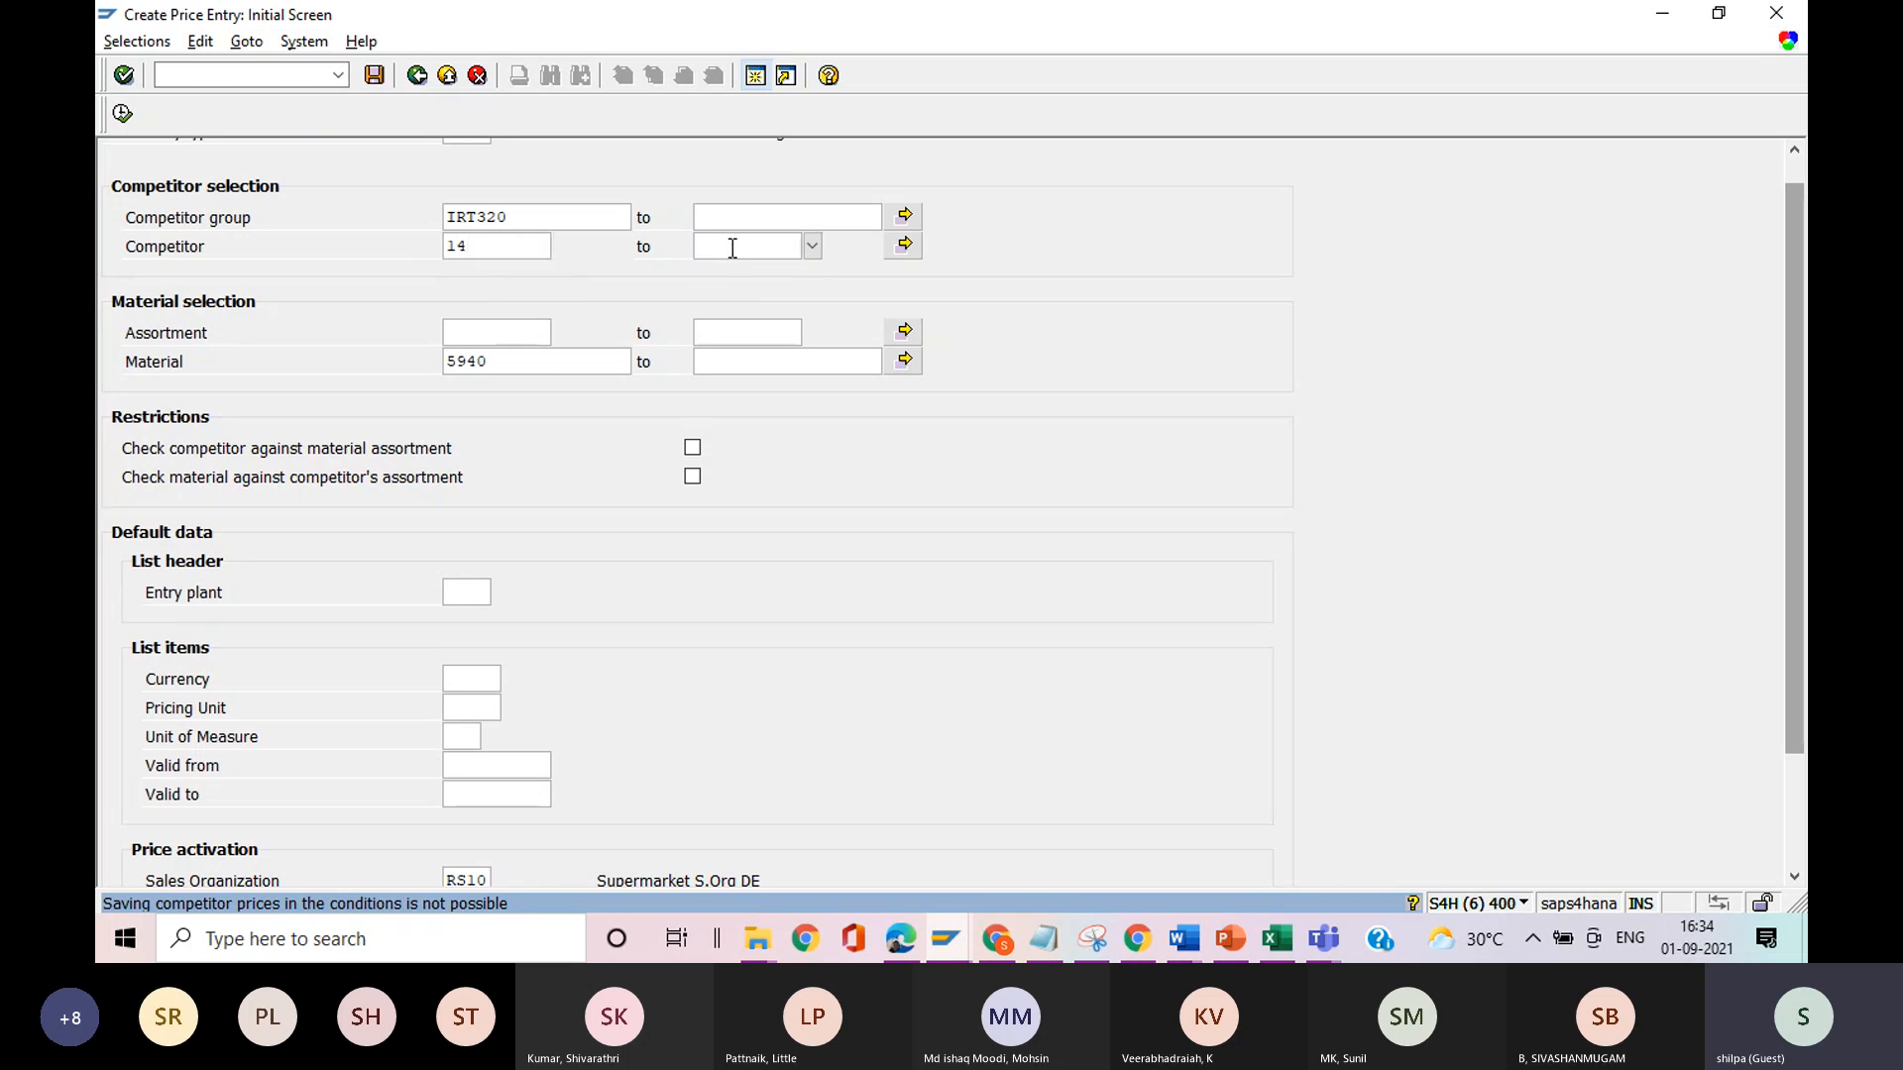
pyautogui.write('15')
pyautogui.click(123, 113)
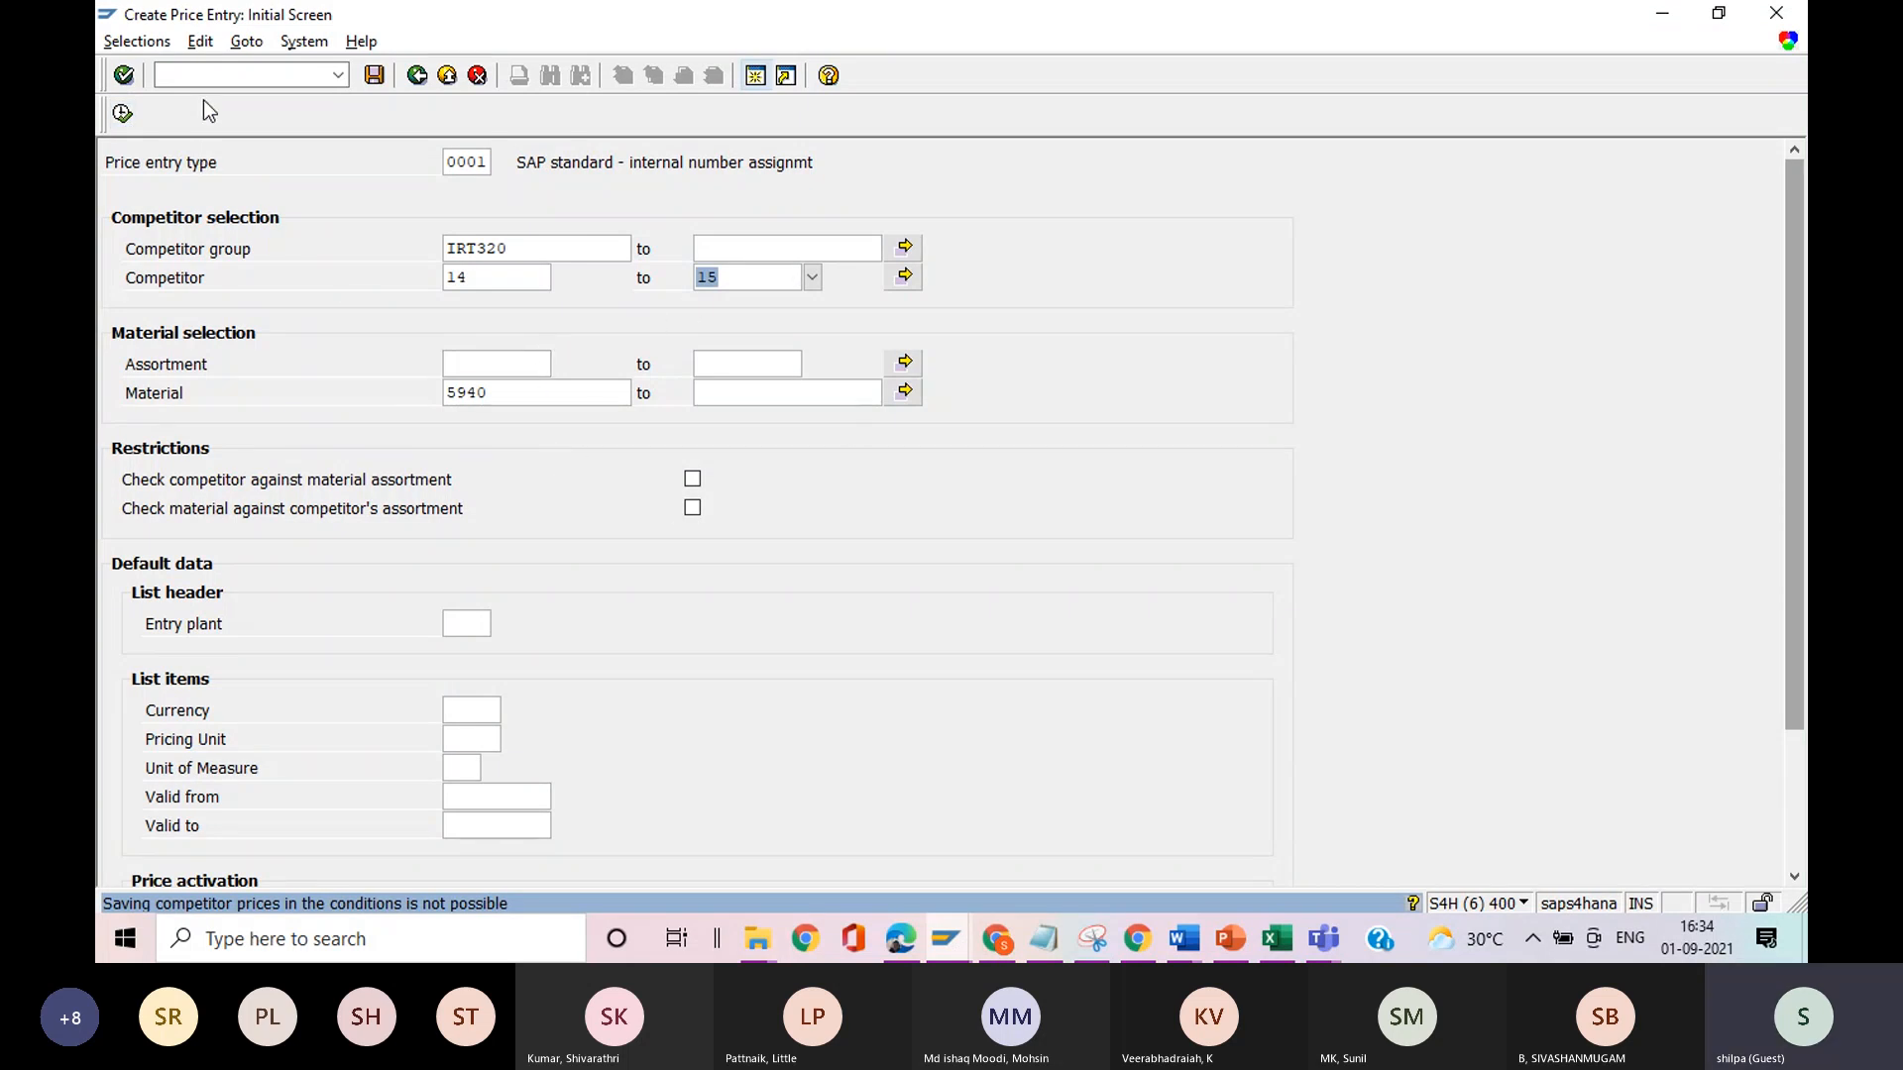
# In the Notepad notes, append ", activate the prices" to item 6 and start a new line.
pyautogui.hotkey('alt', 'Tab')
pyautogui.hotkey('alt', 'Tab')
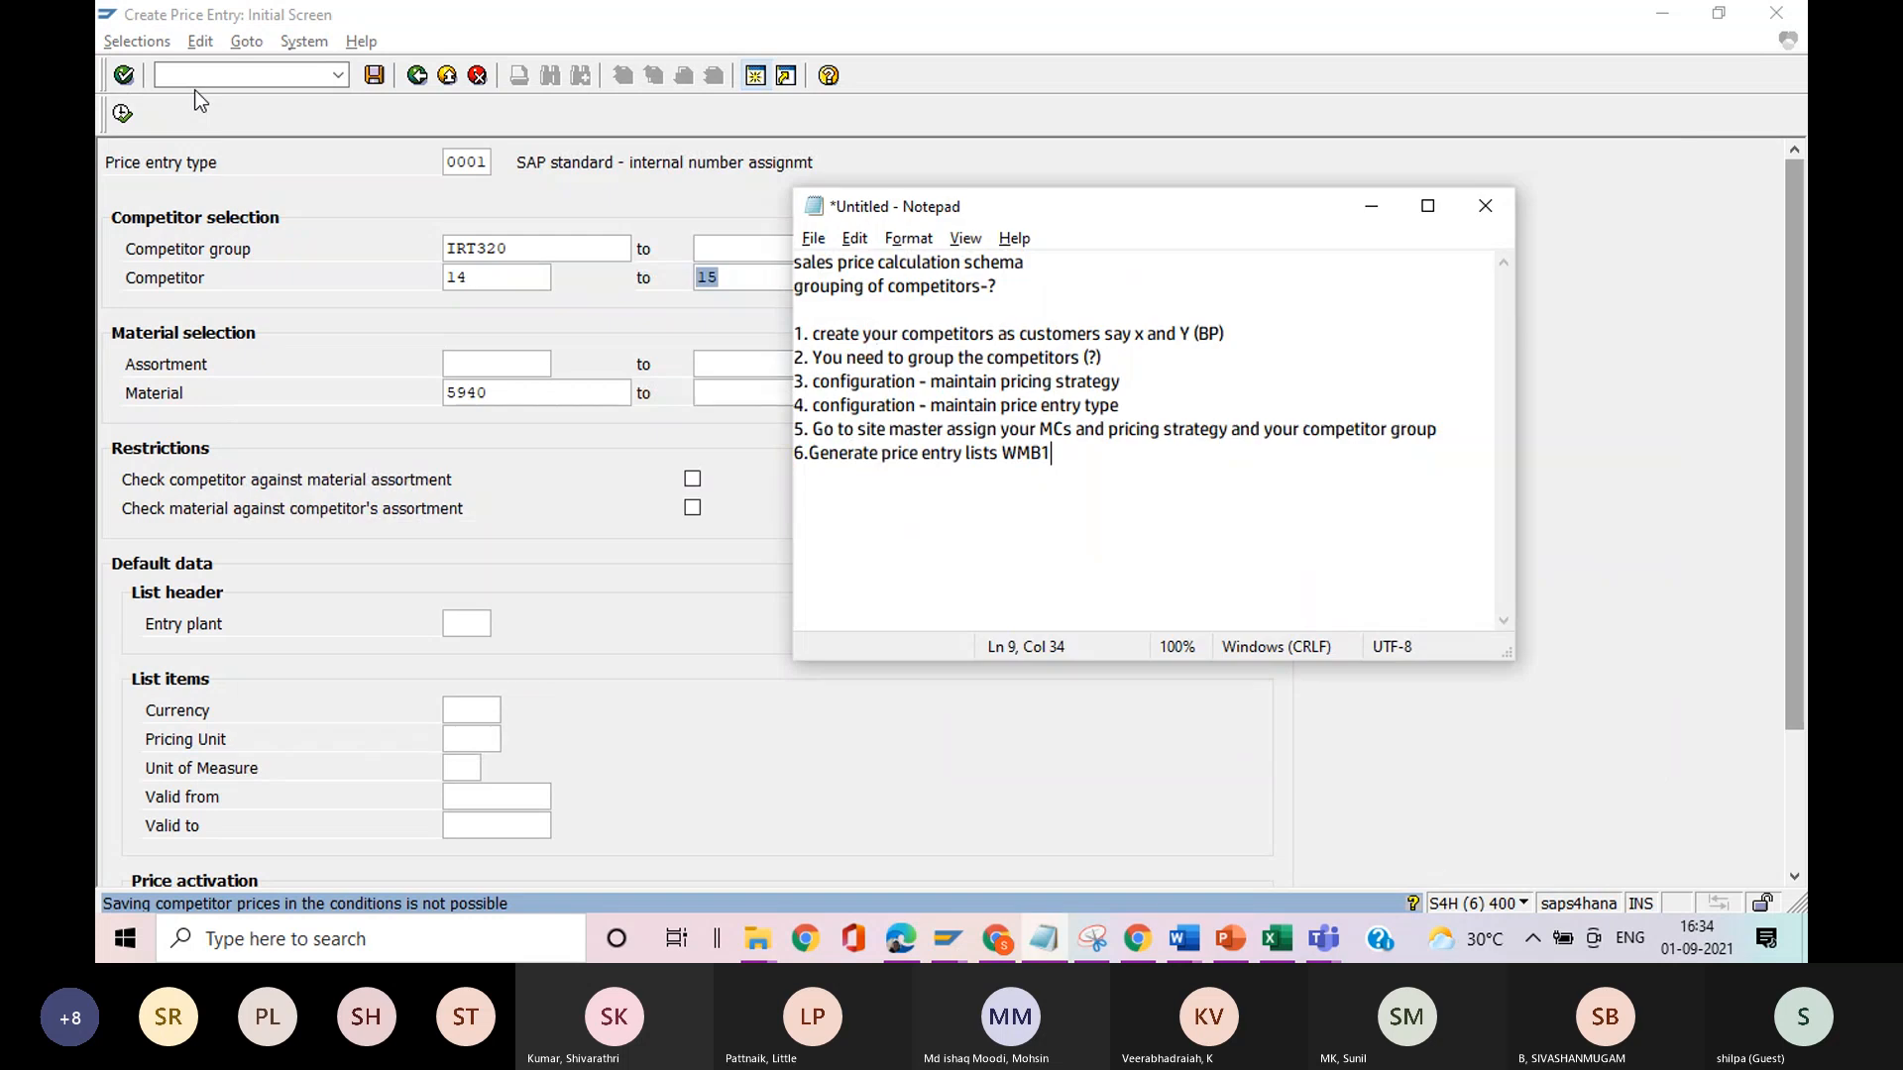
pyautogui.press('Return')
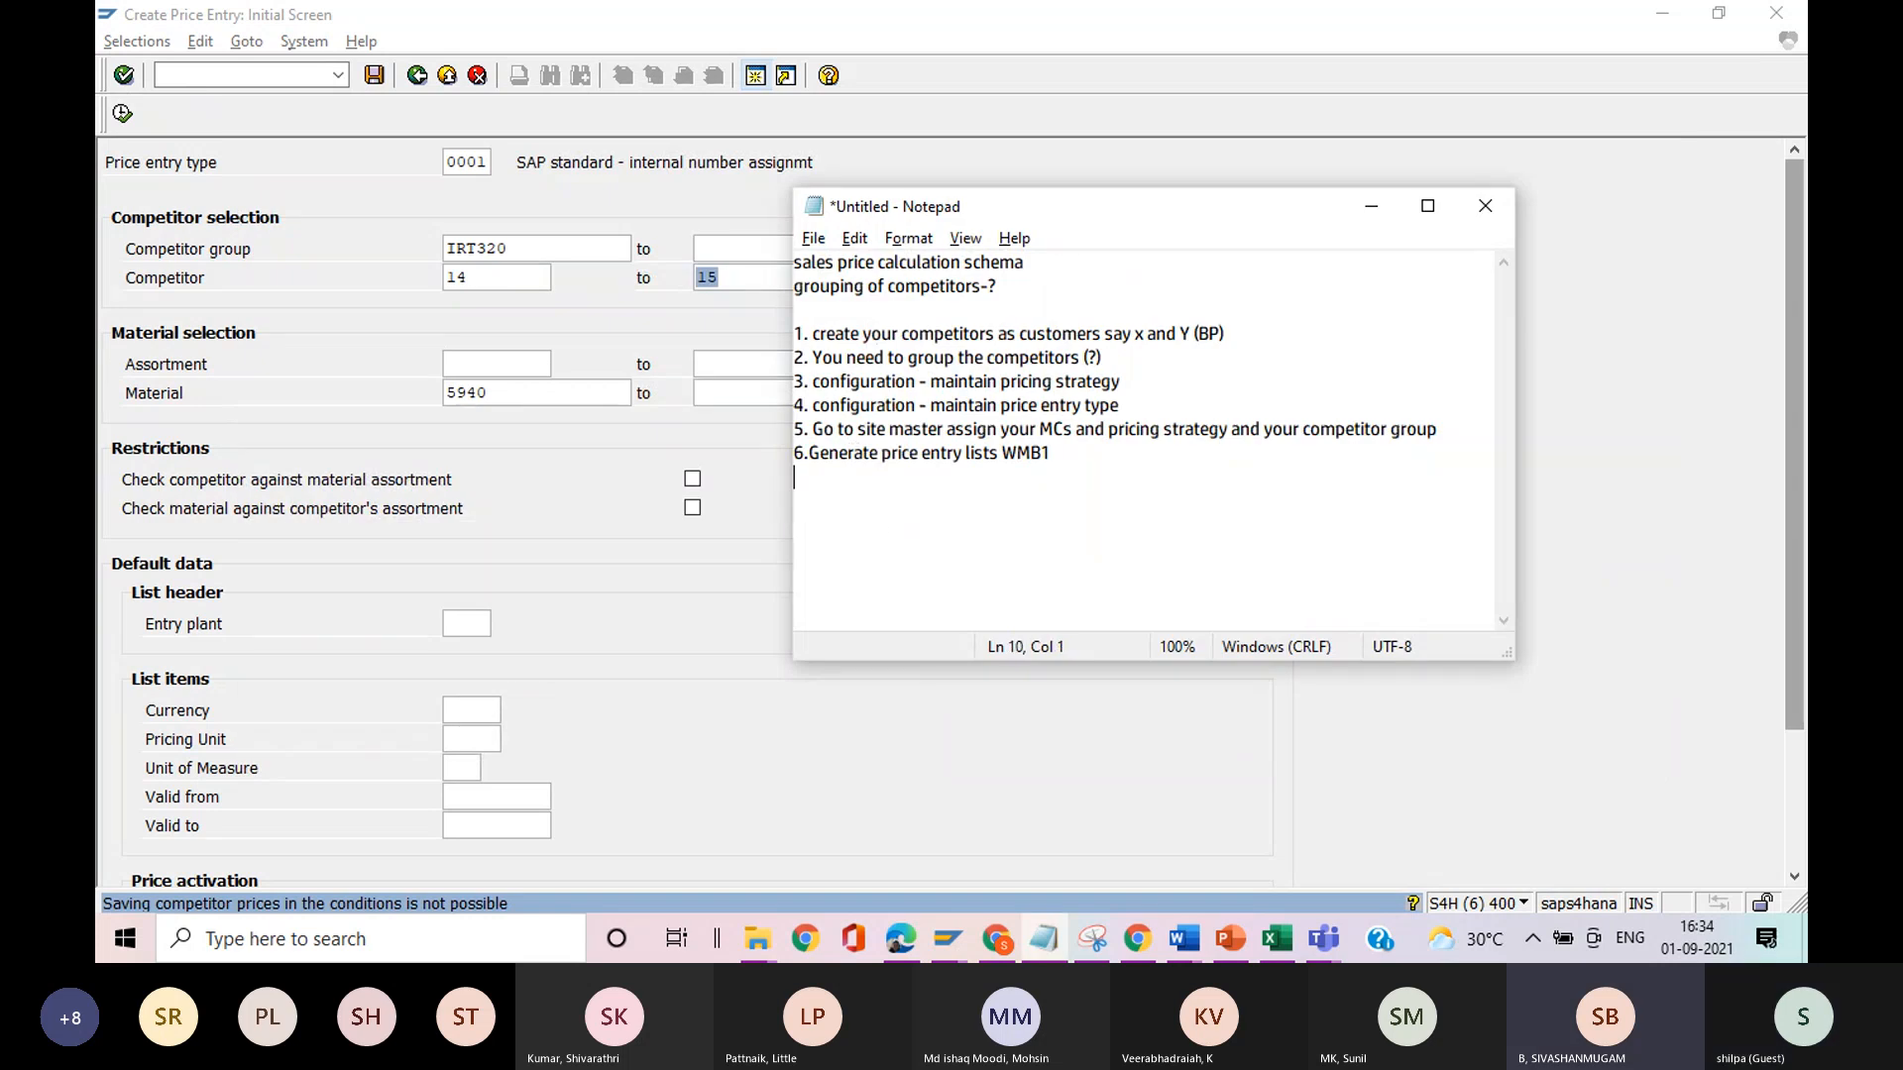
pyautogui.hotkey('alt', 'Tab')
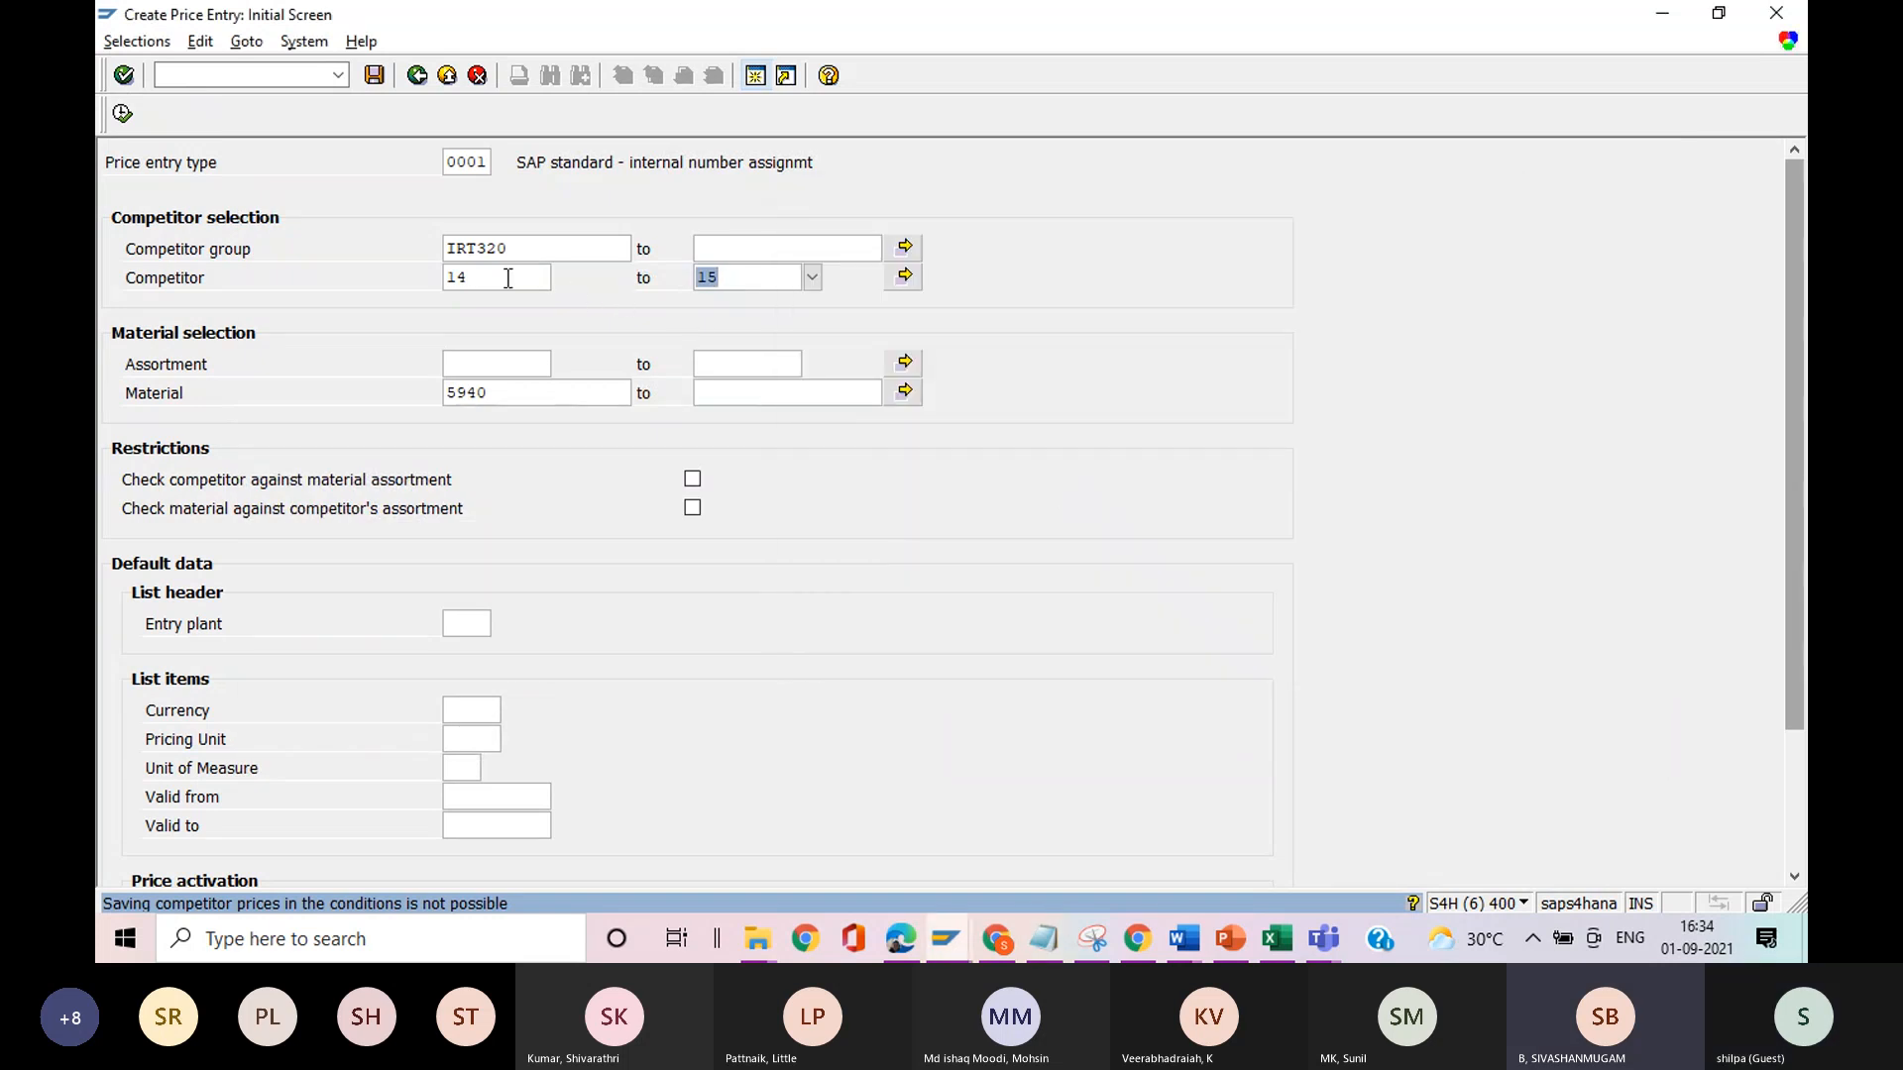
pyautogui.click(506, 278)
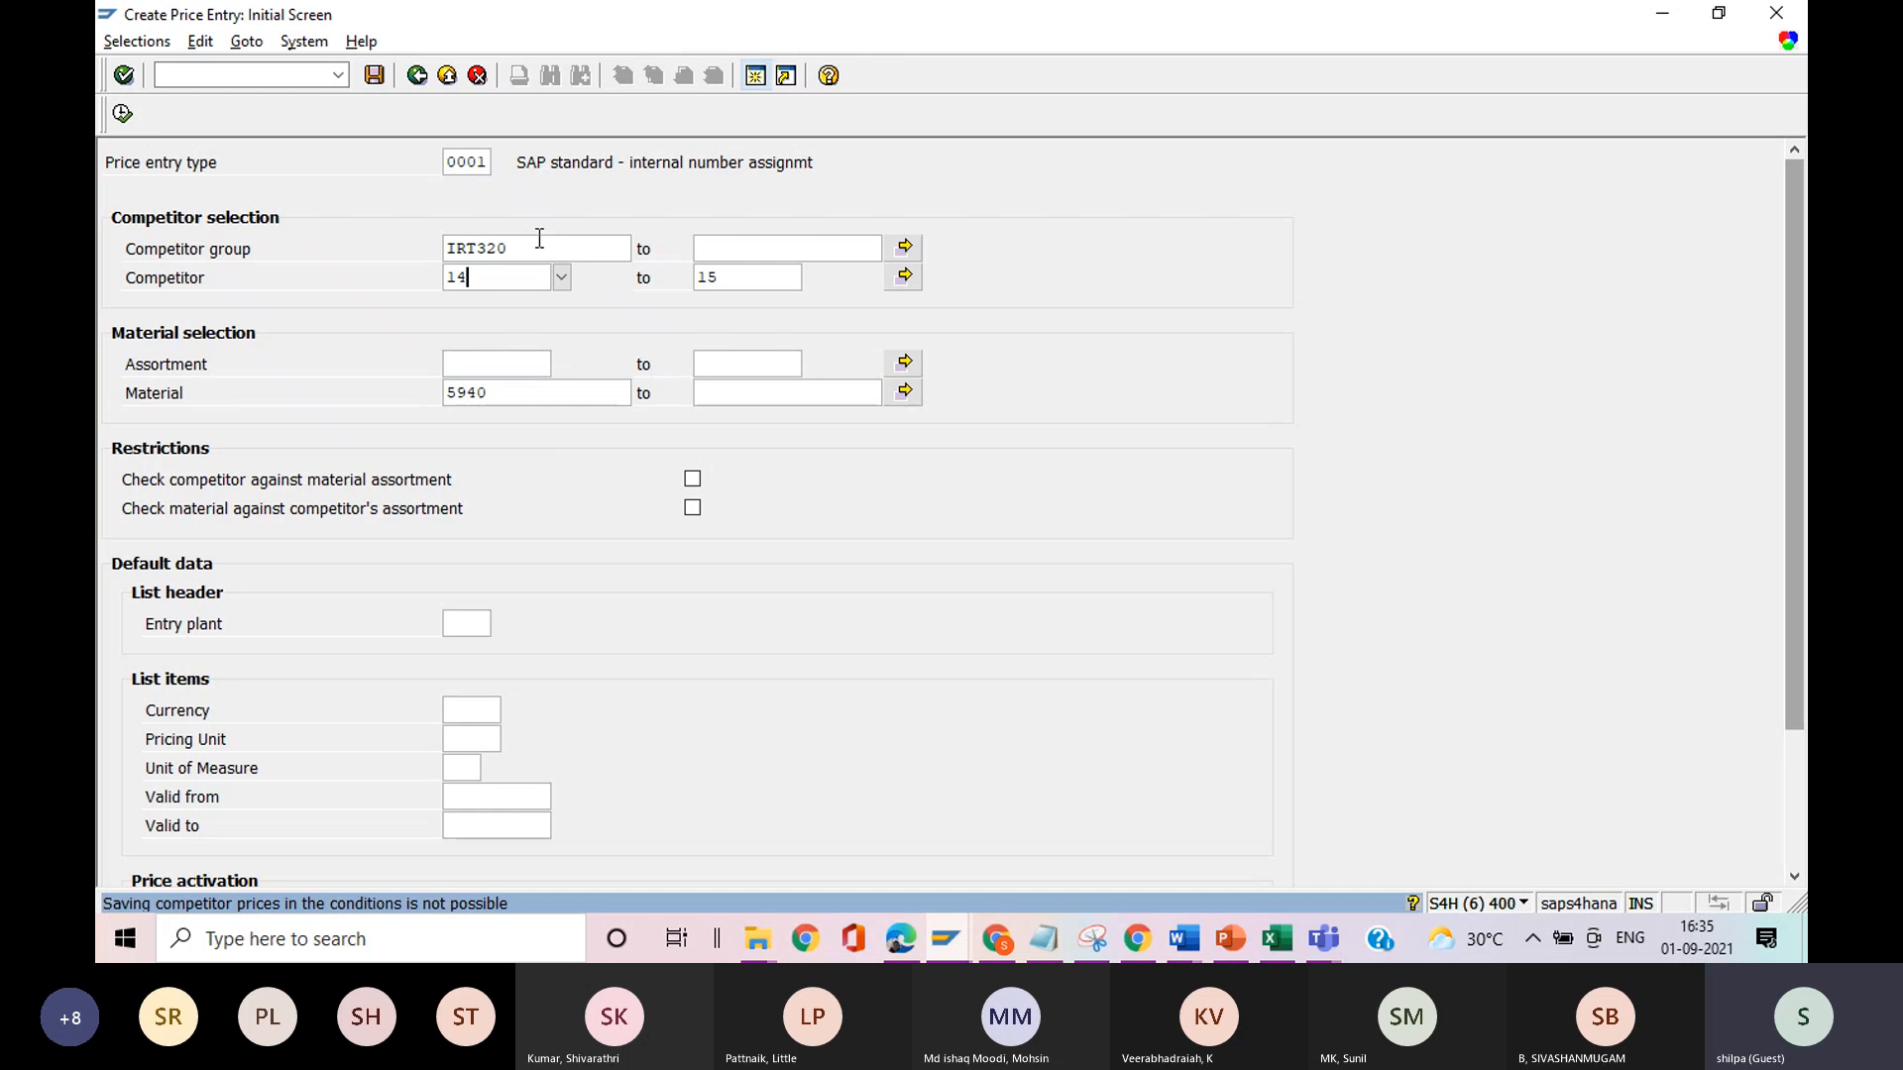
pyautogui.hotkey('alt', 'Tab')
pyautogui.click(1098, 444)
pyautogui.write(', activate the pri')
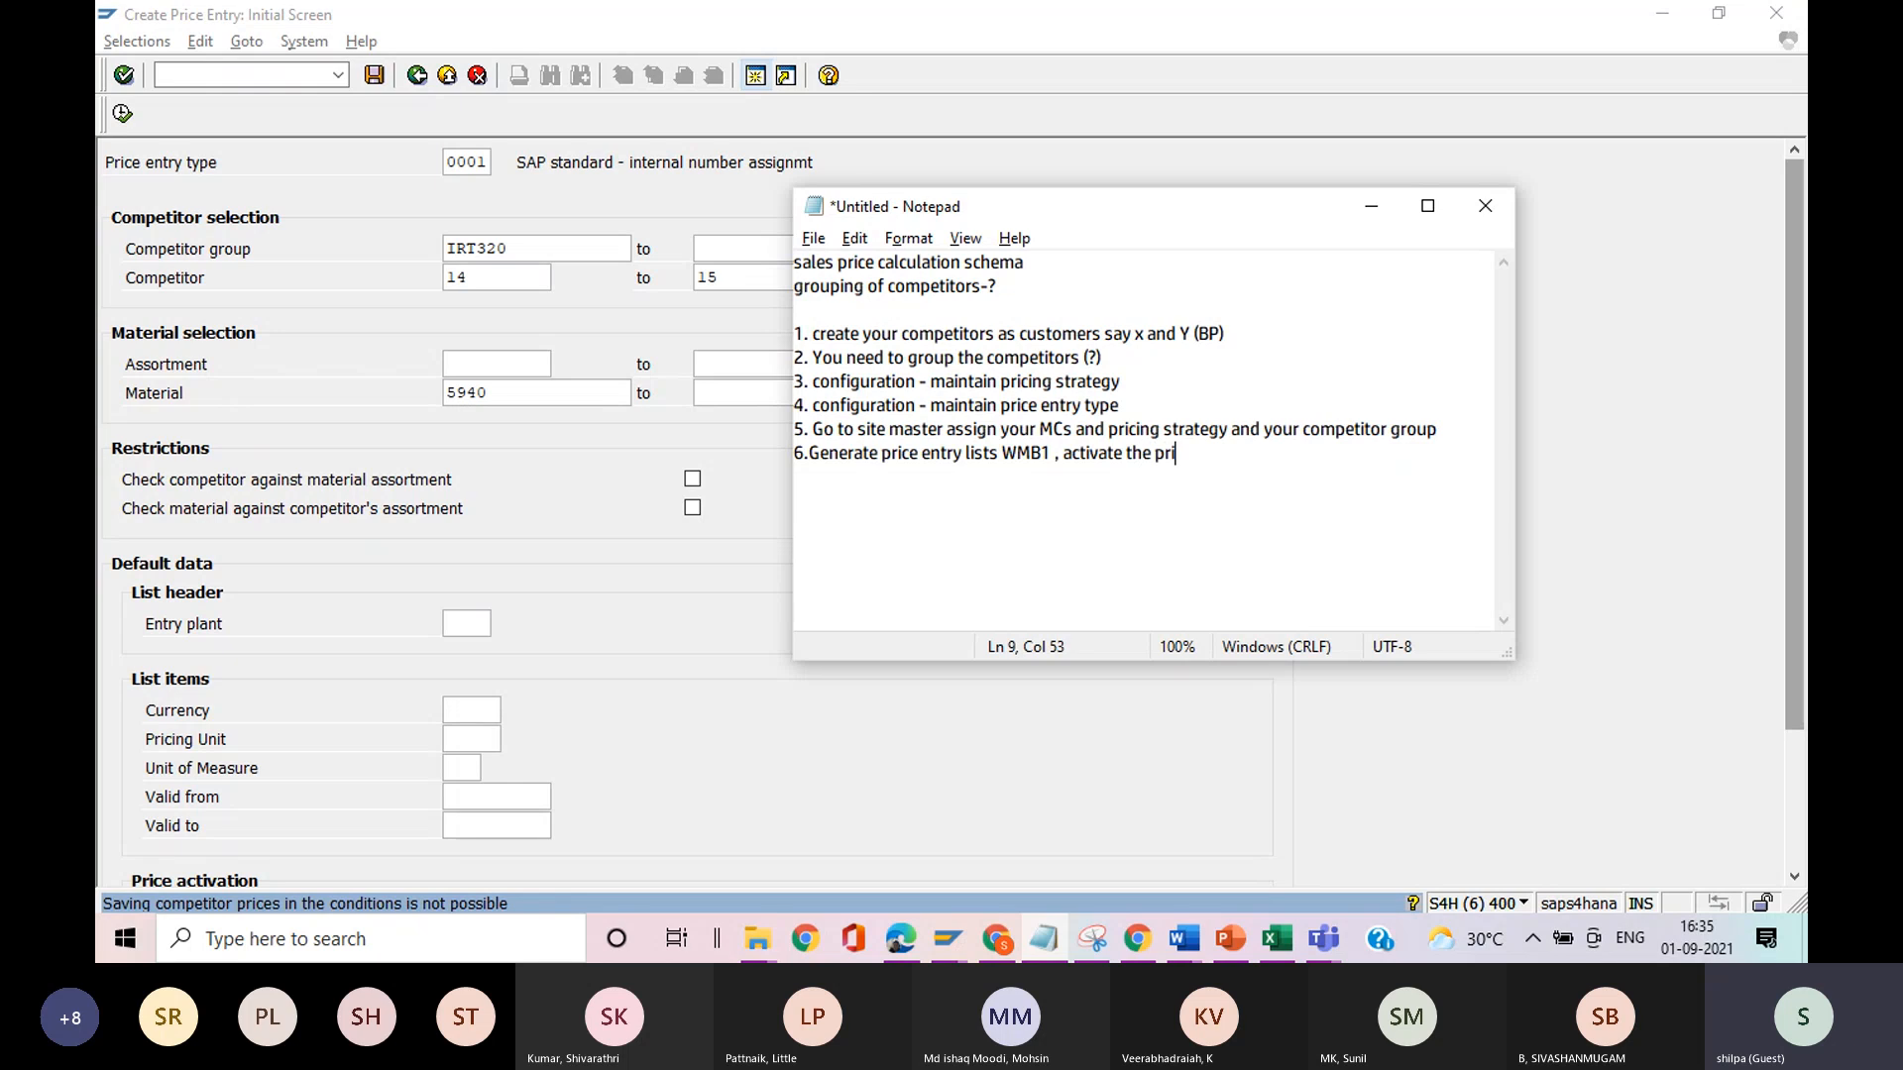
pyautogui.write('ces')
pyautogui.press('Return')
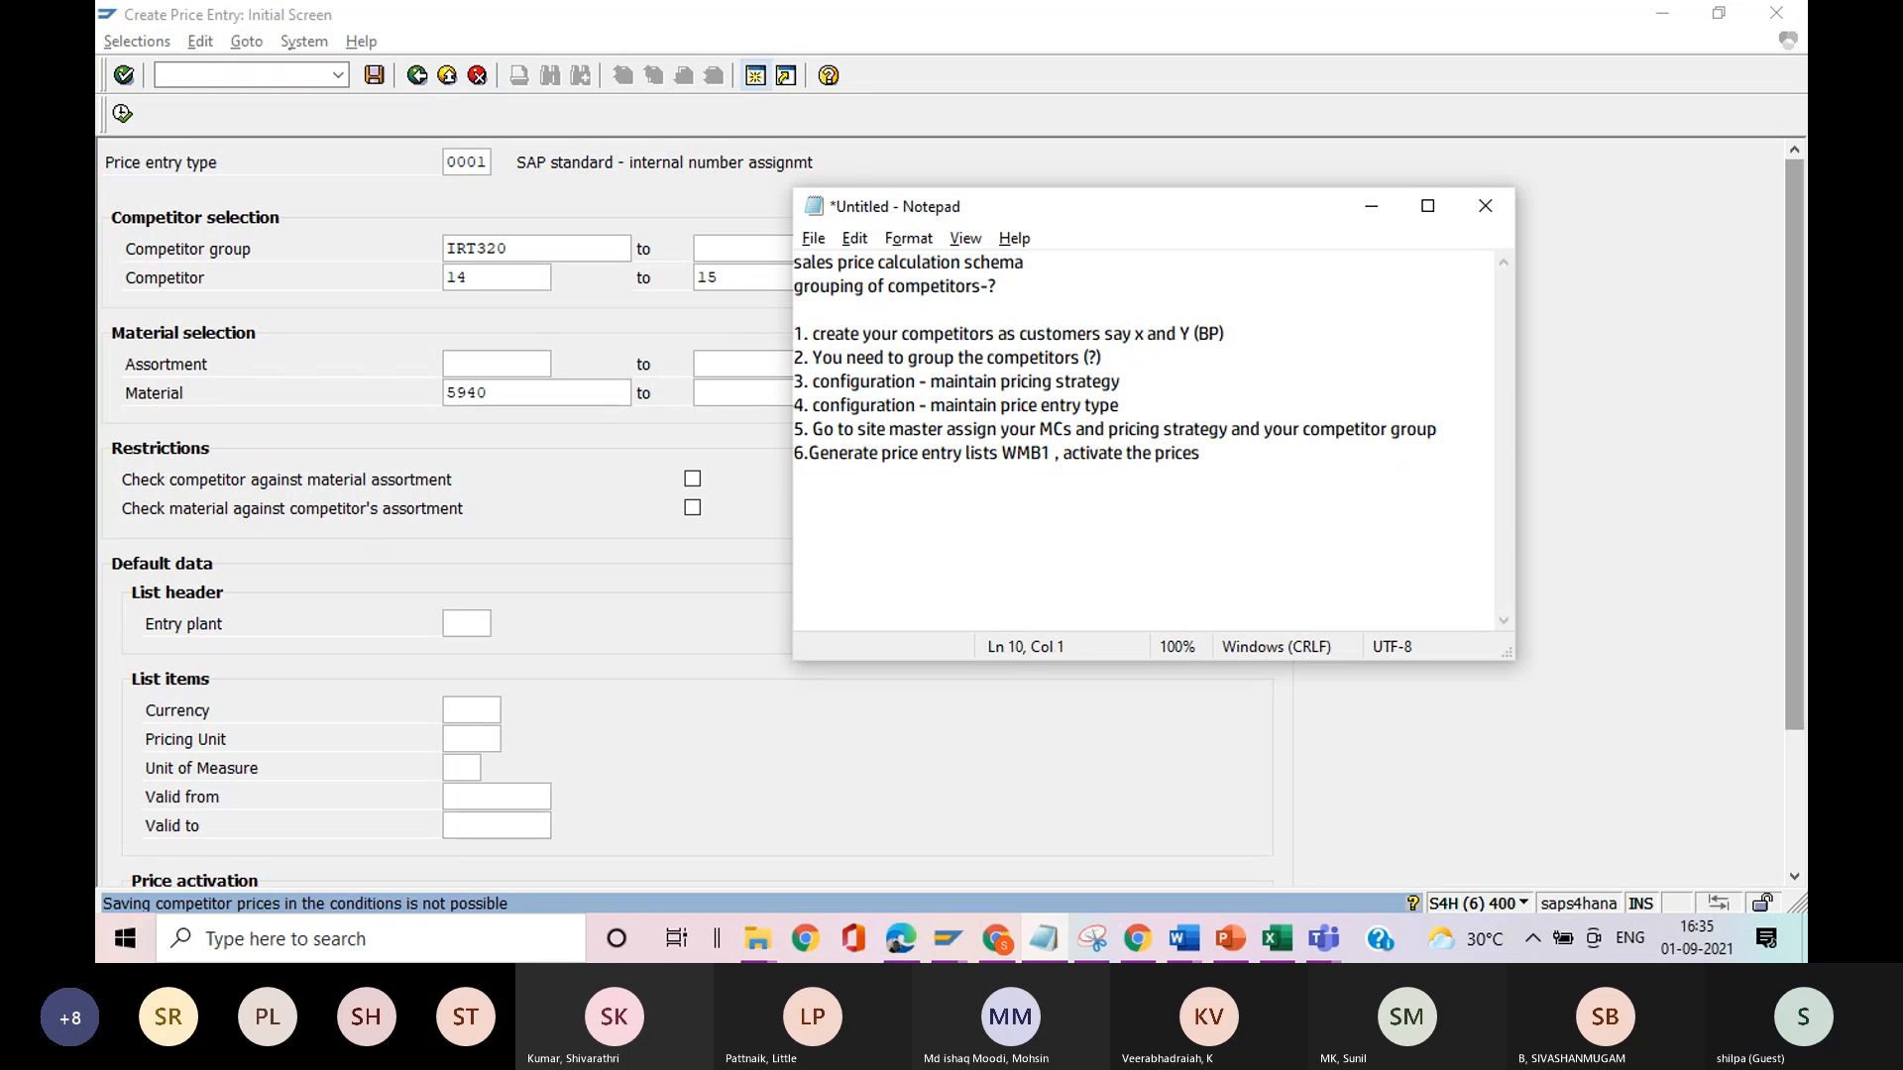
# Add item 7 to the notes with the text "then go to VKp5".
pyautogui.write('7.then go to VKp')
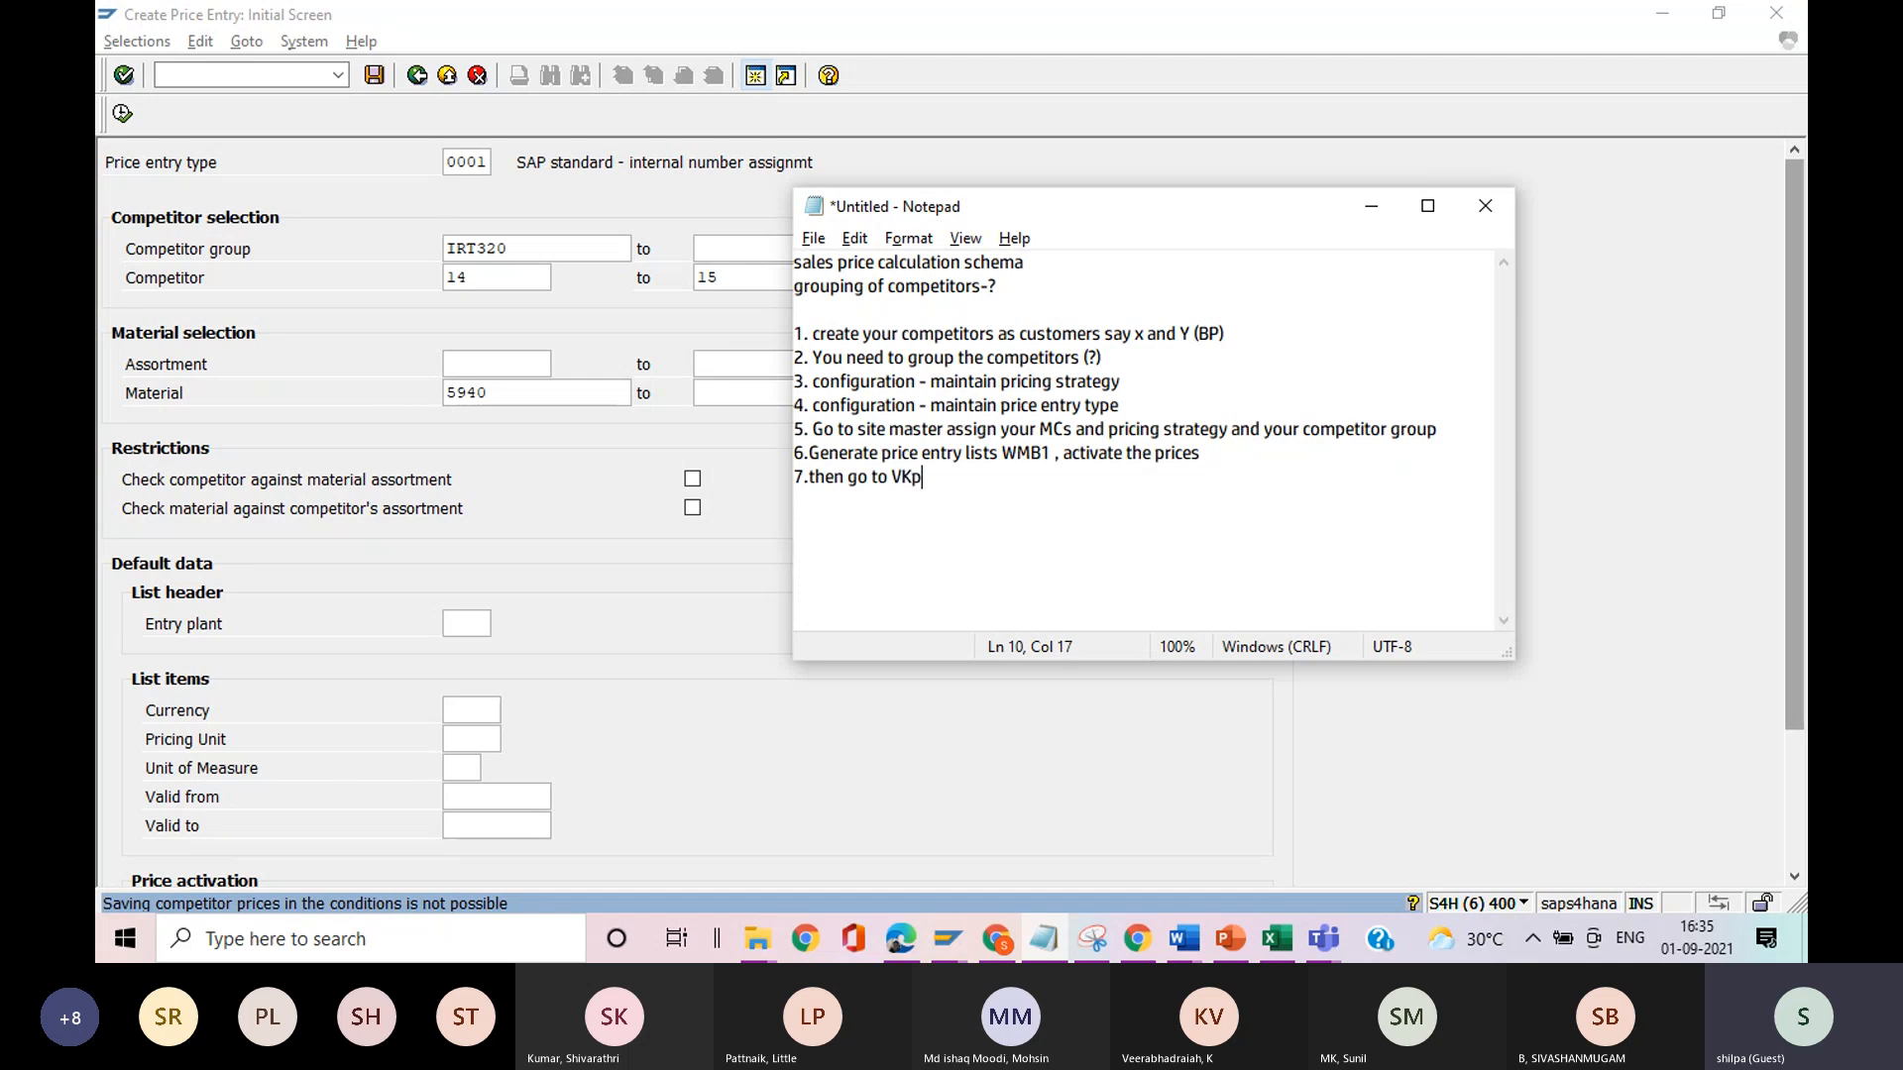
pyautogui.write('5')
# Back in SAP, go to transaction VKP5 for creating a price calculation.
pyautogui.click(549, 32)
pyautogui.click(281, 77)
pyautogui.write('/nvkp5')
pyautogui.press('Return')
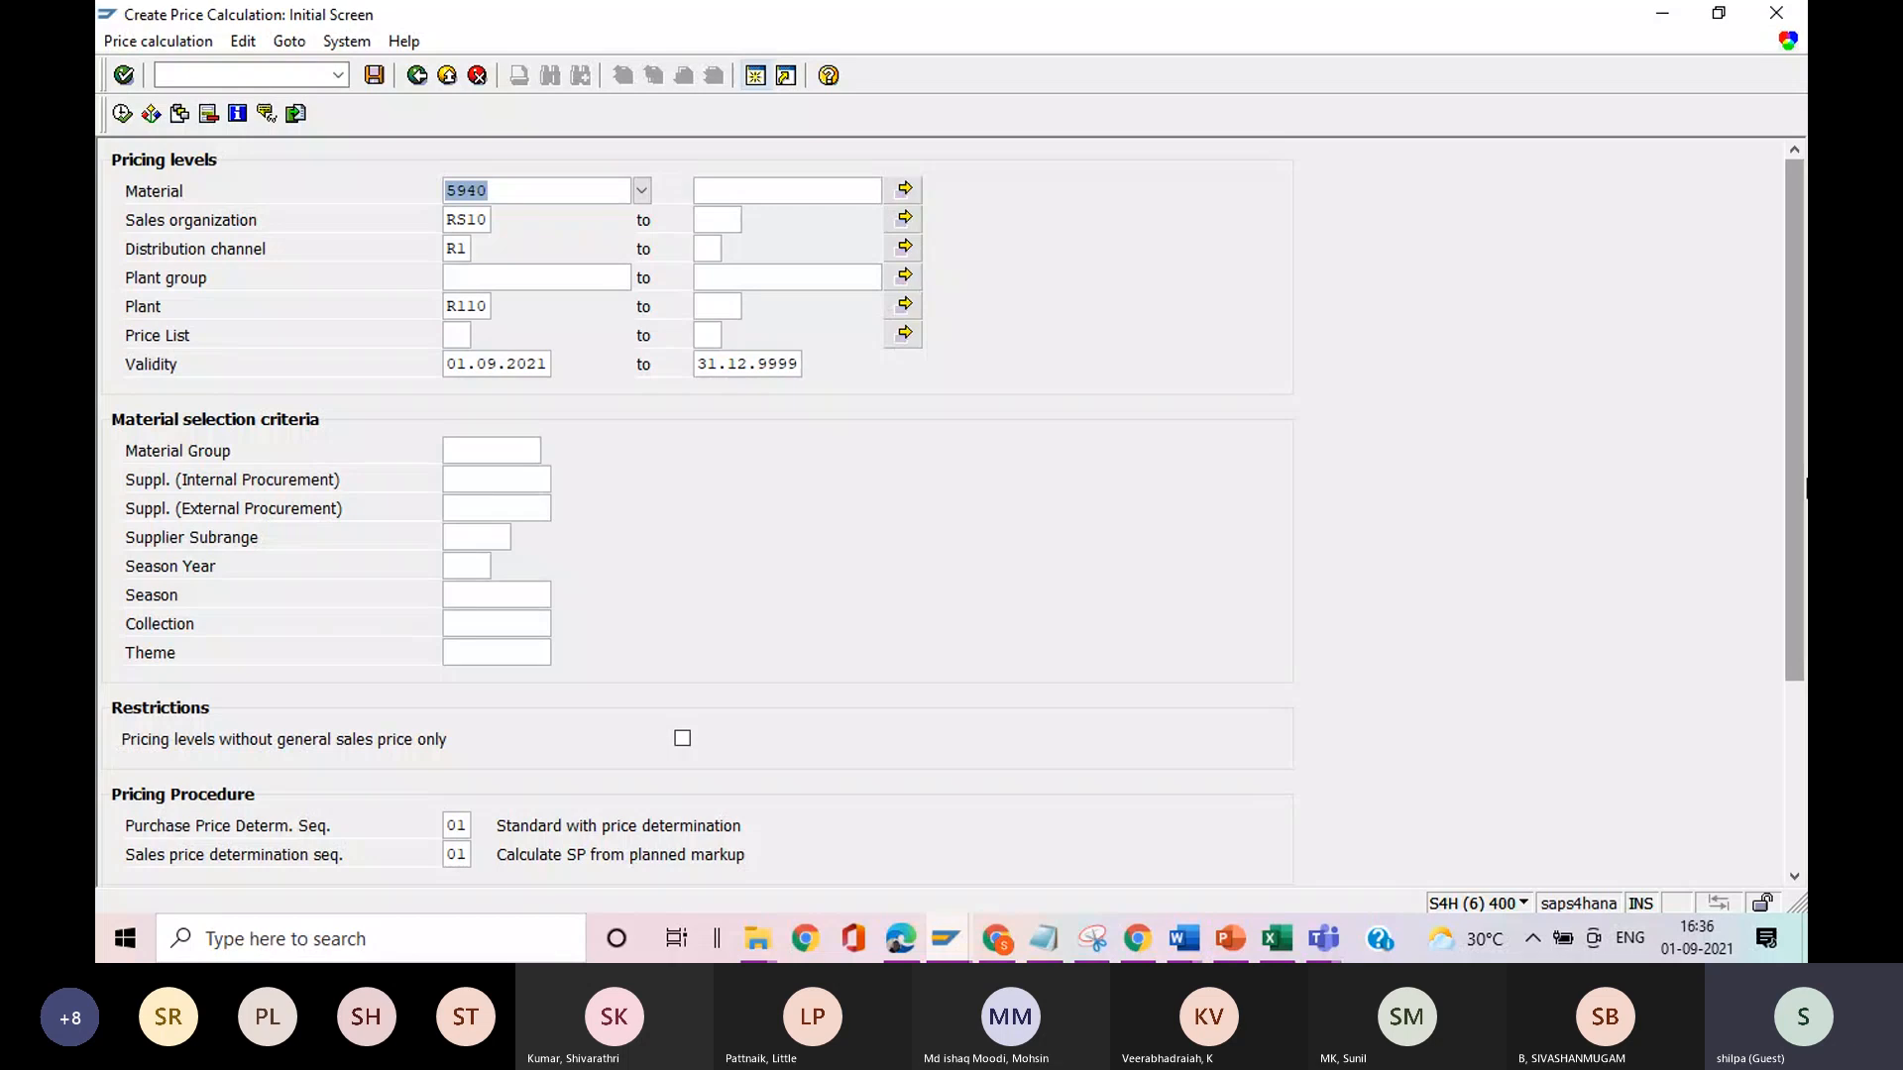
# Set the list group to A, Material Collective Calculation for Org., and execute the price calculation for material 5940.
pyautogui.moveTo(1796, 518); pyautogui.dragTo(1781, 650)
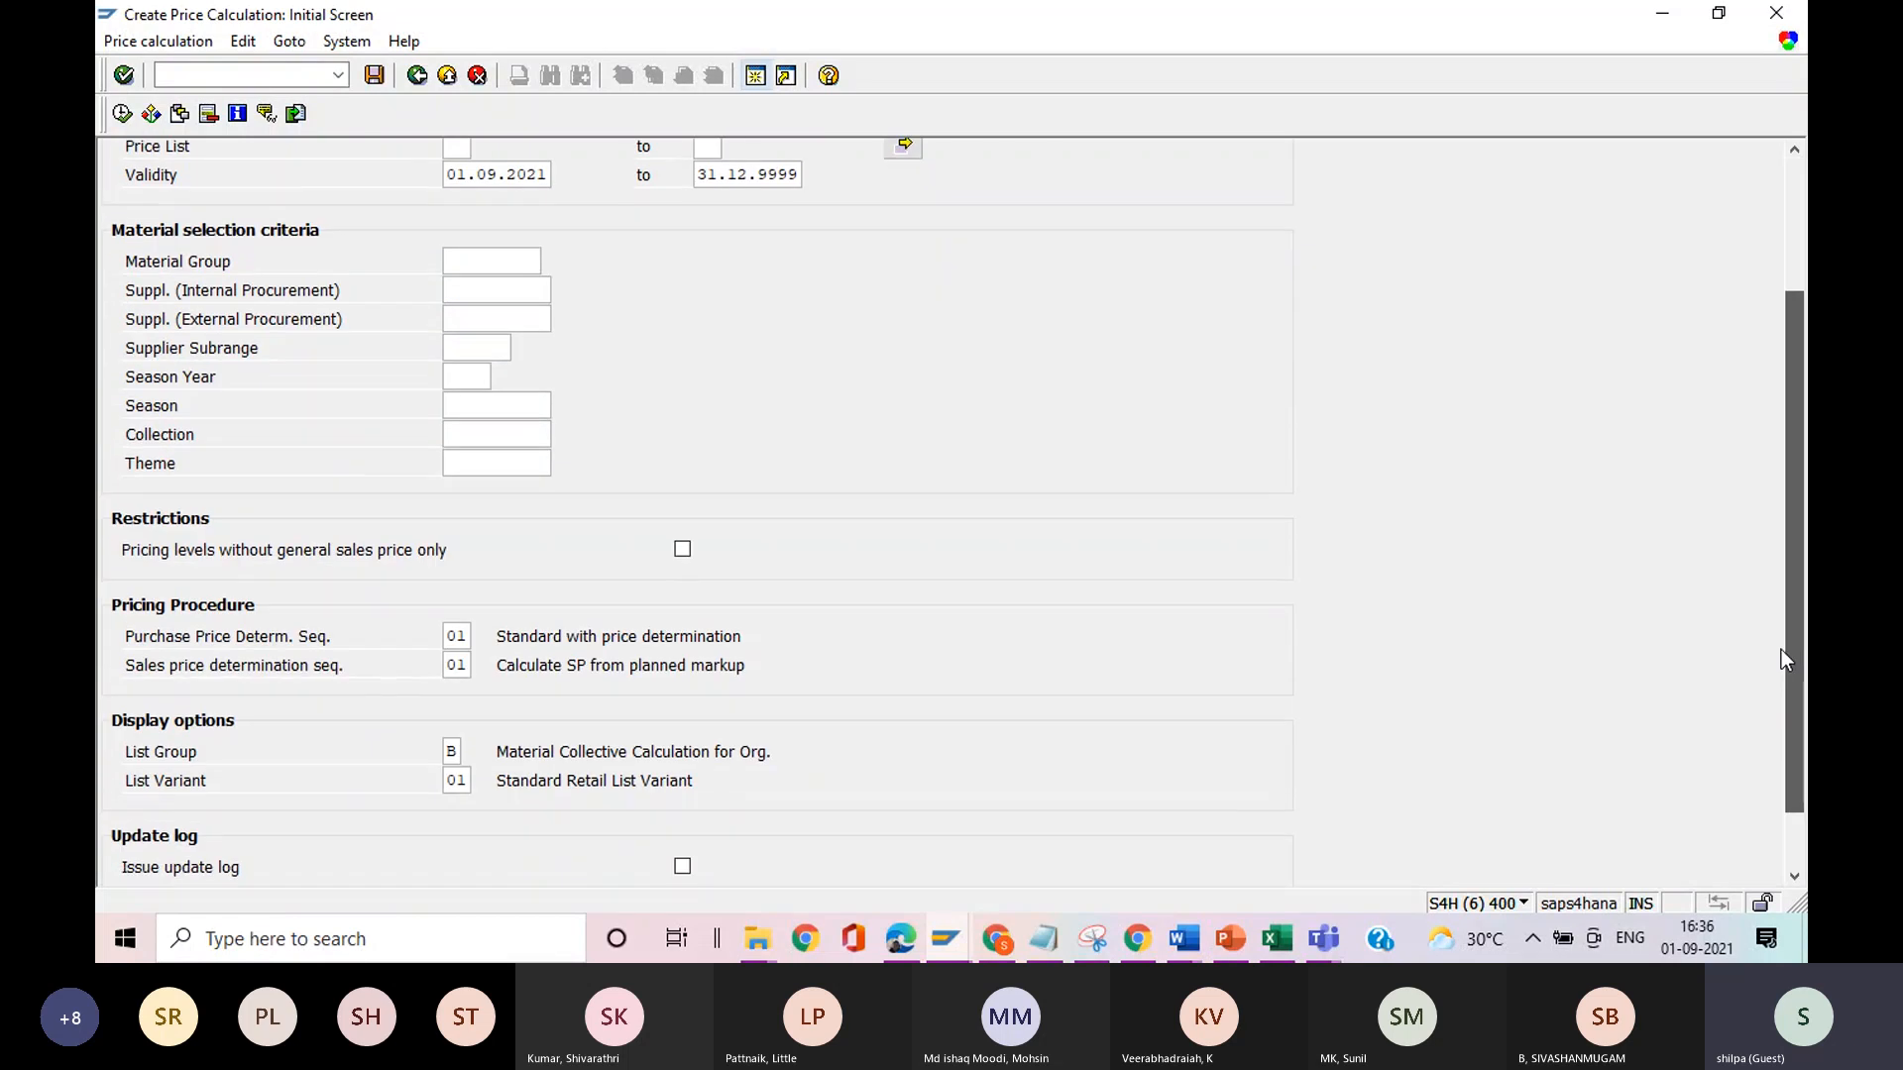
pyautogui.click(453, 754)
pyautogui.press('BackSpace')
pyautogui.click(471, 751)
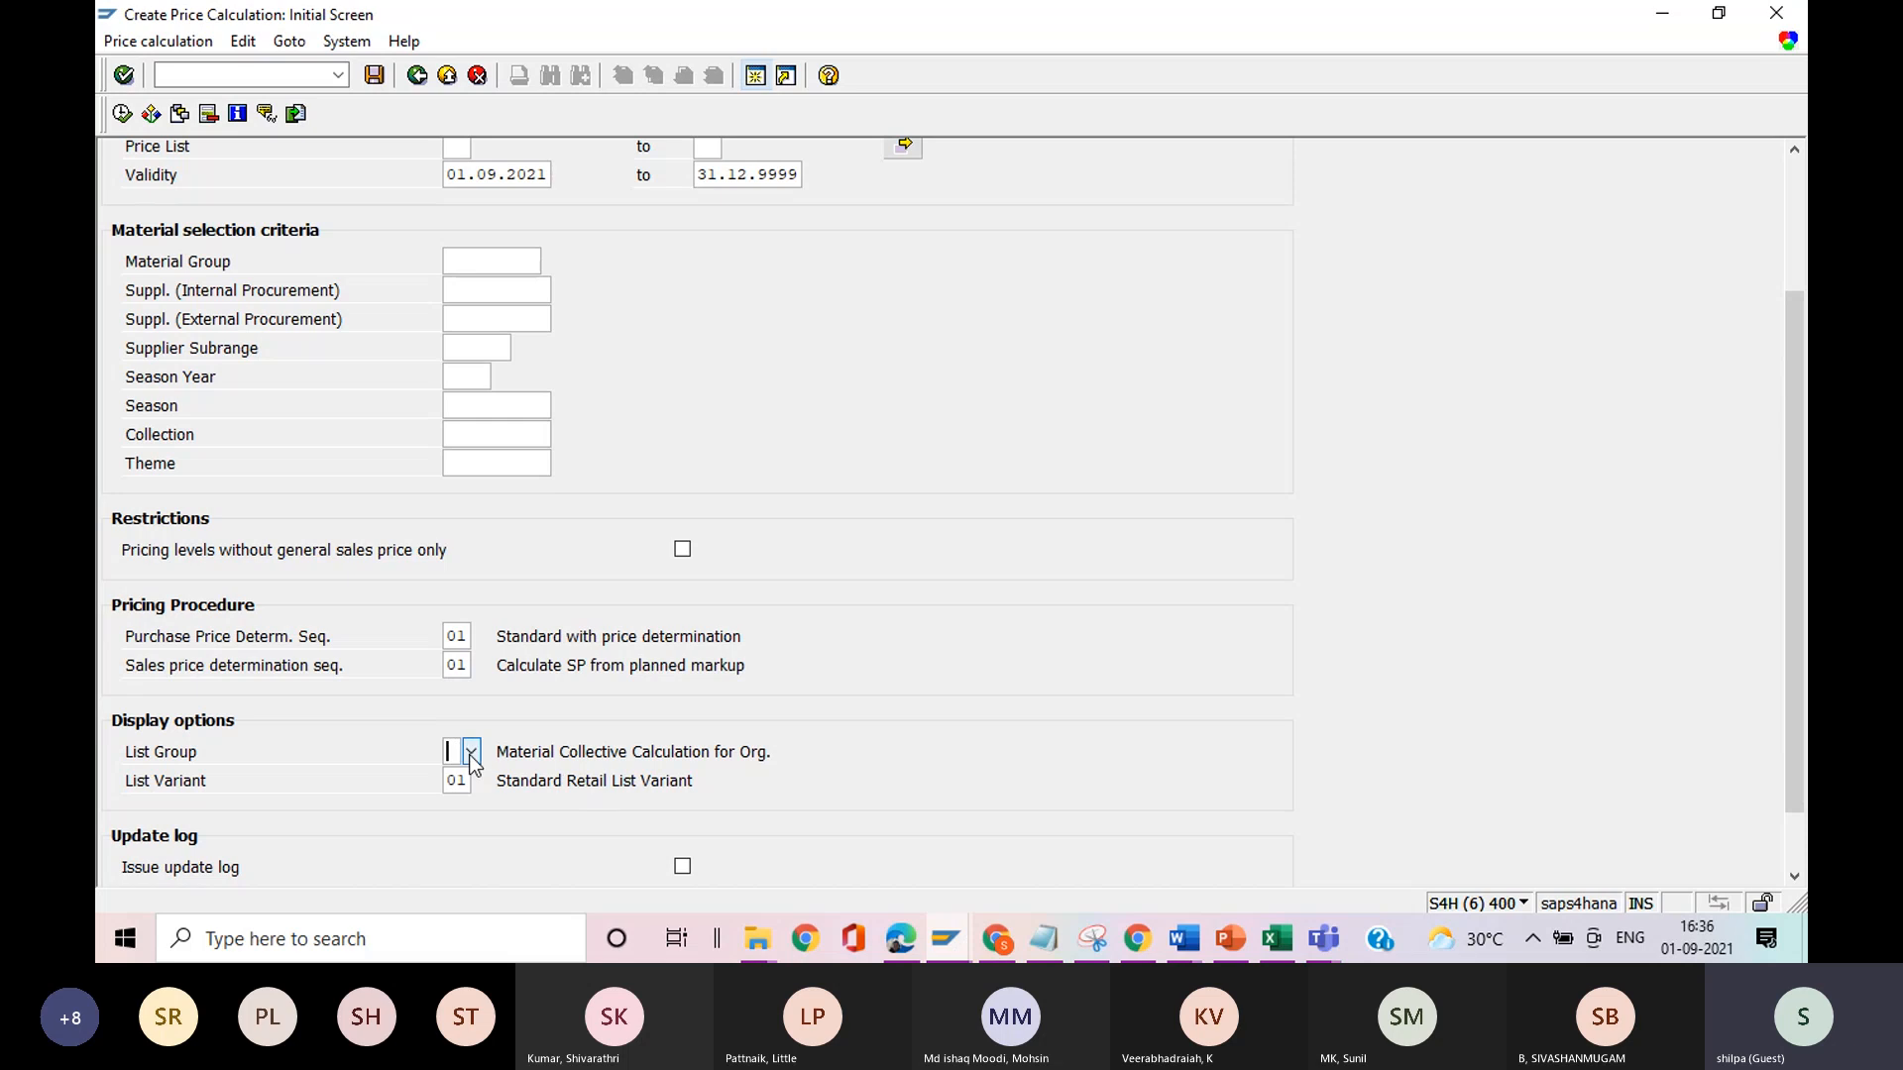
pyautogui.doubleClick(477, 684)
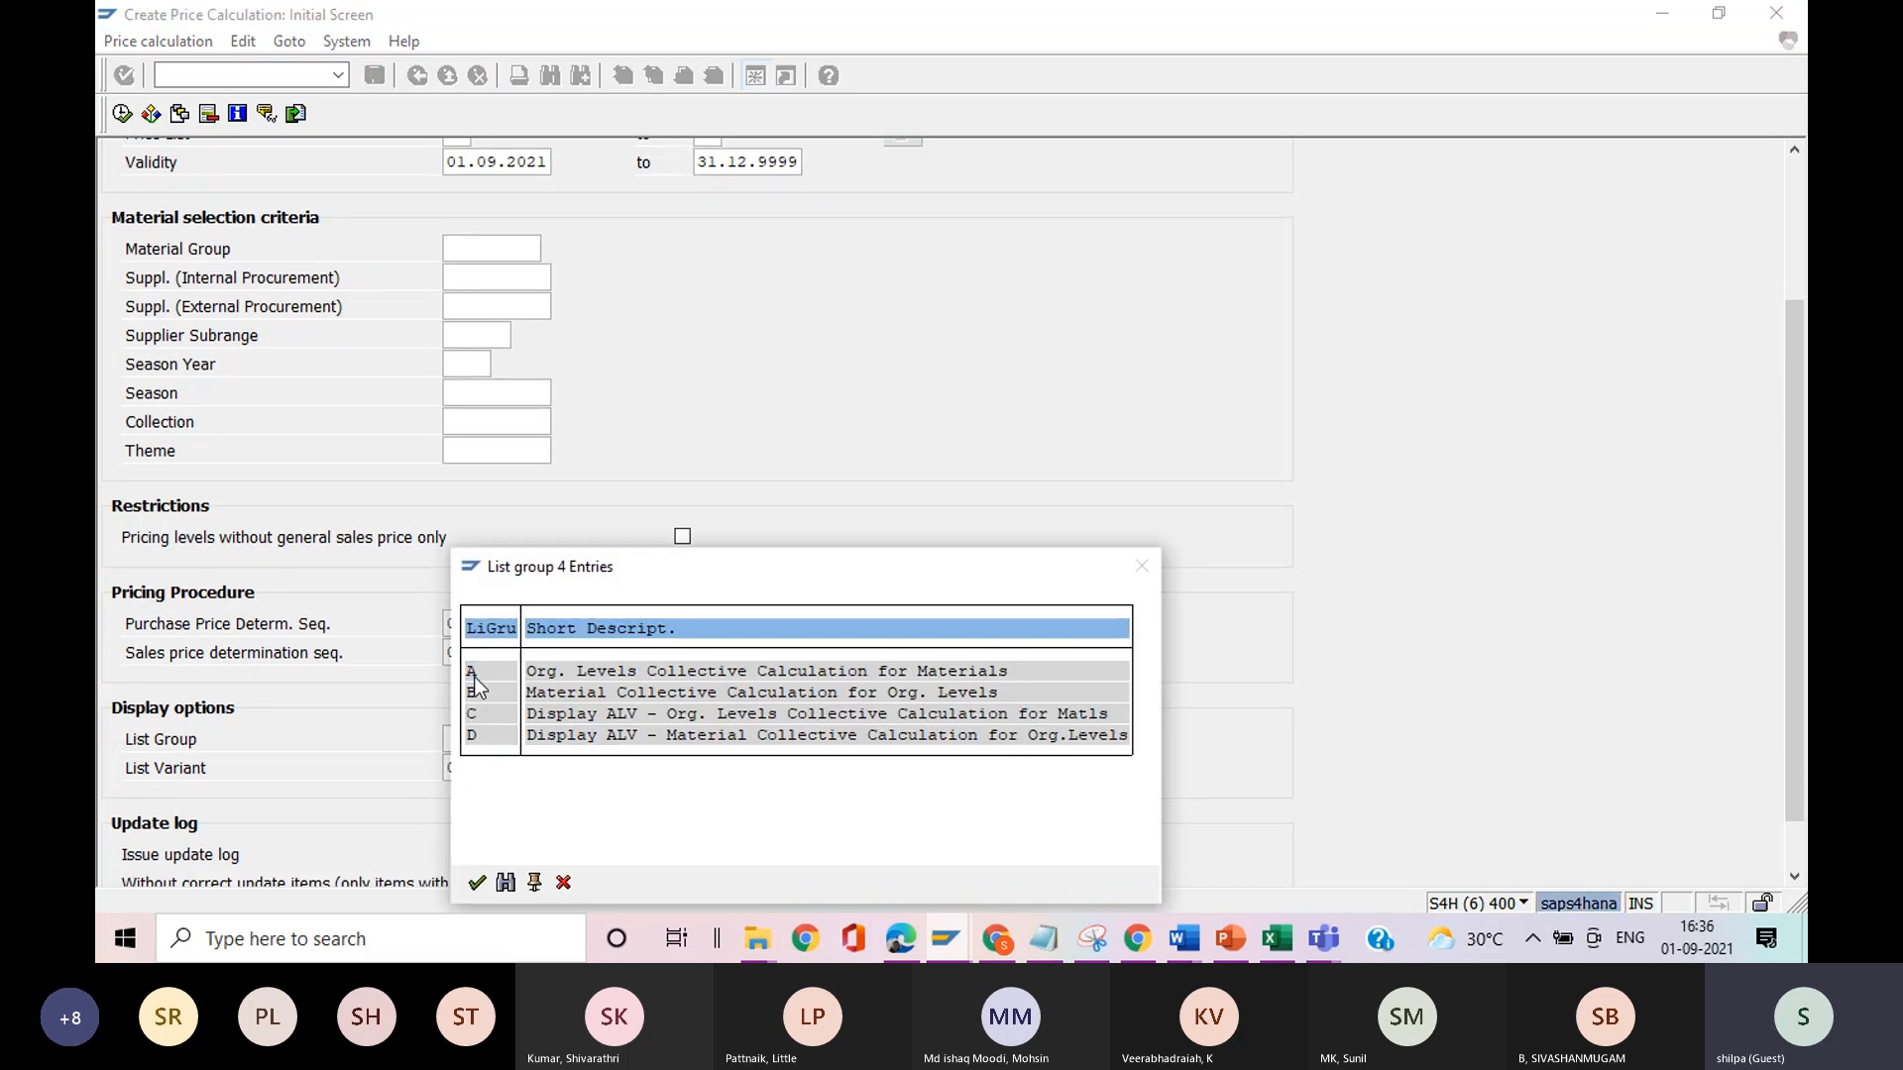
pyautogui.click(120, 115)
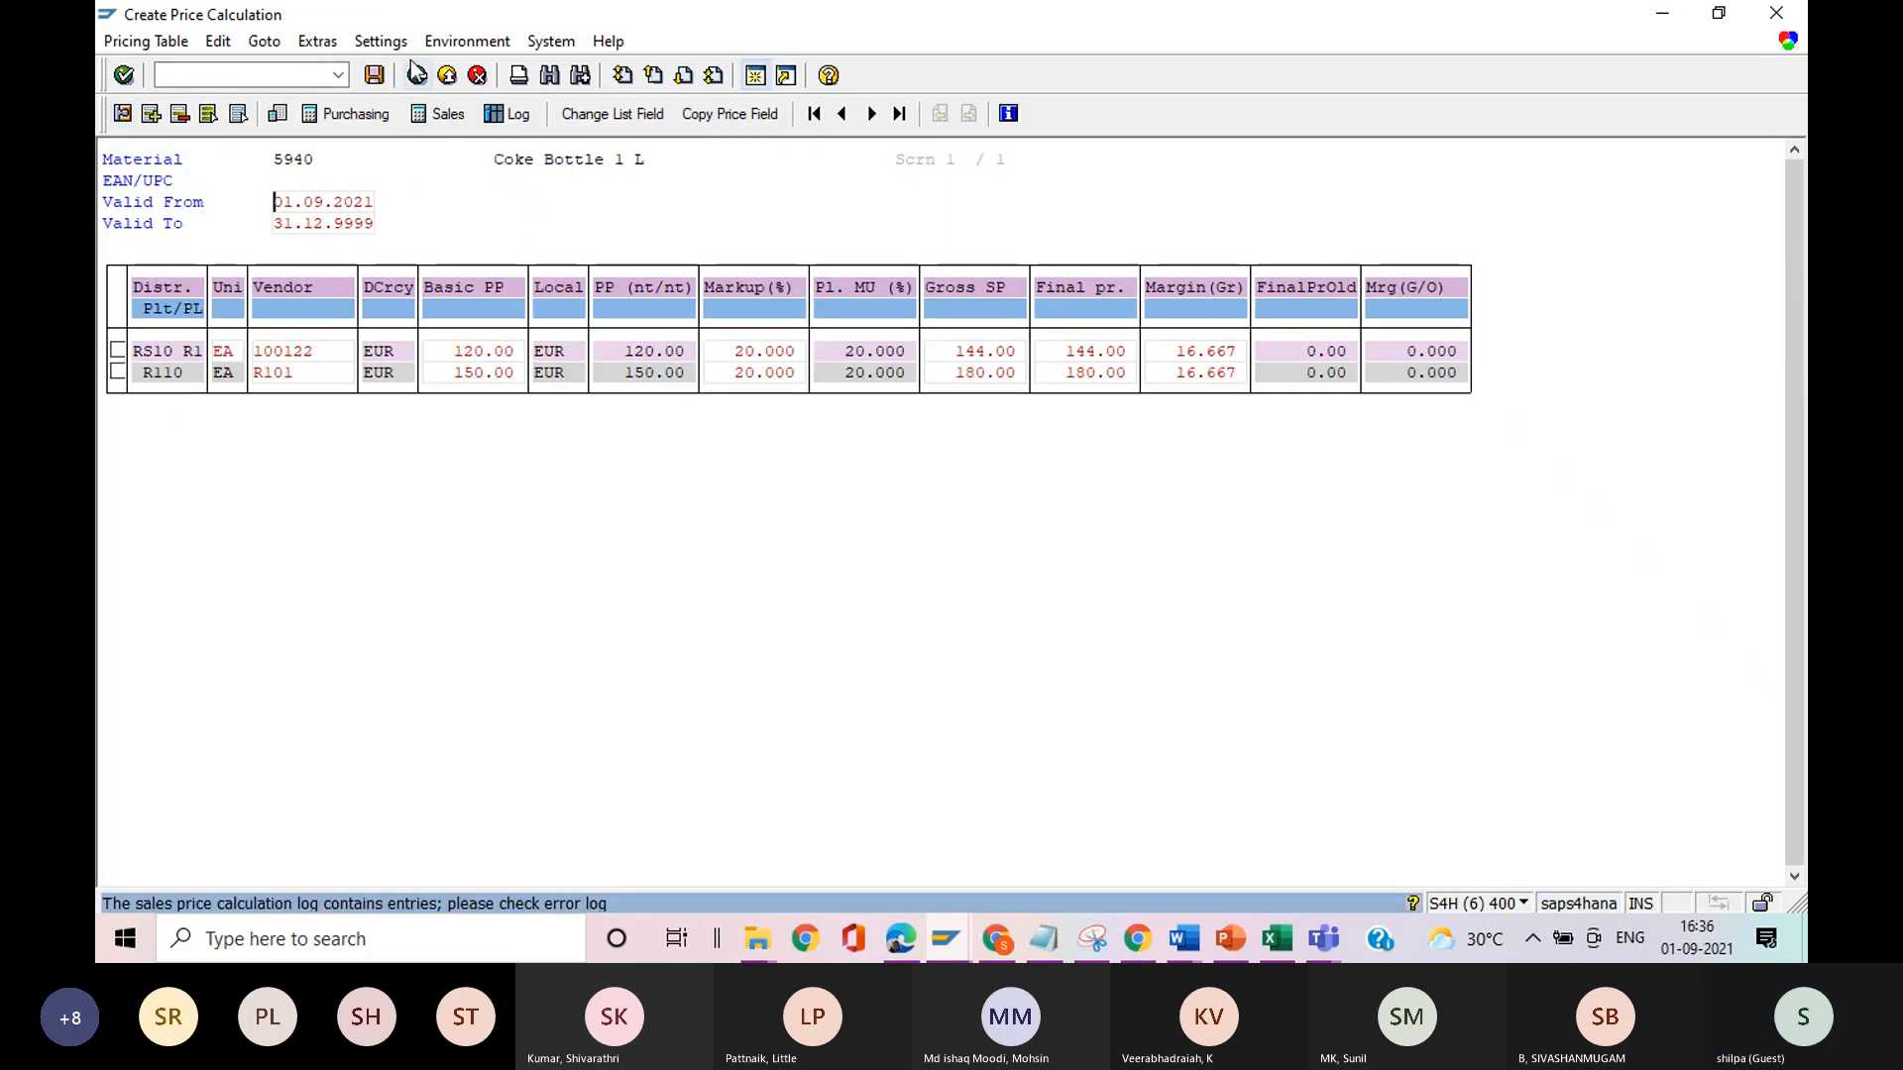
# Try to display the competitor prices from the price calculation of material 5940.
pyautogui.click(263, 43)
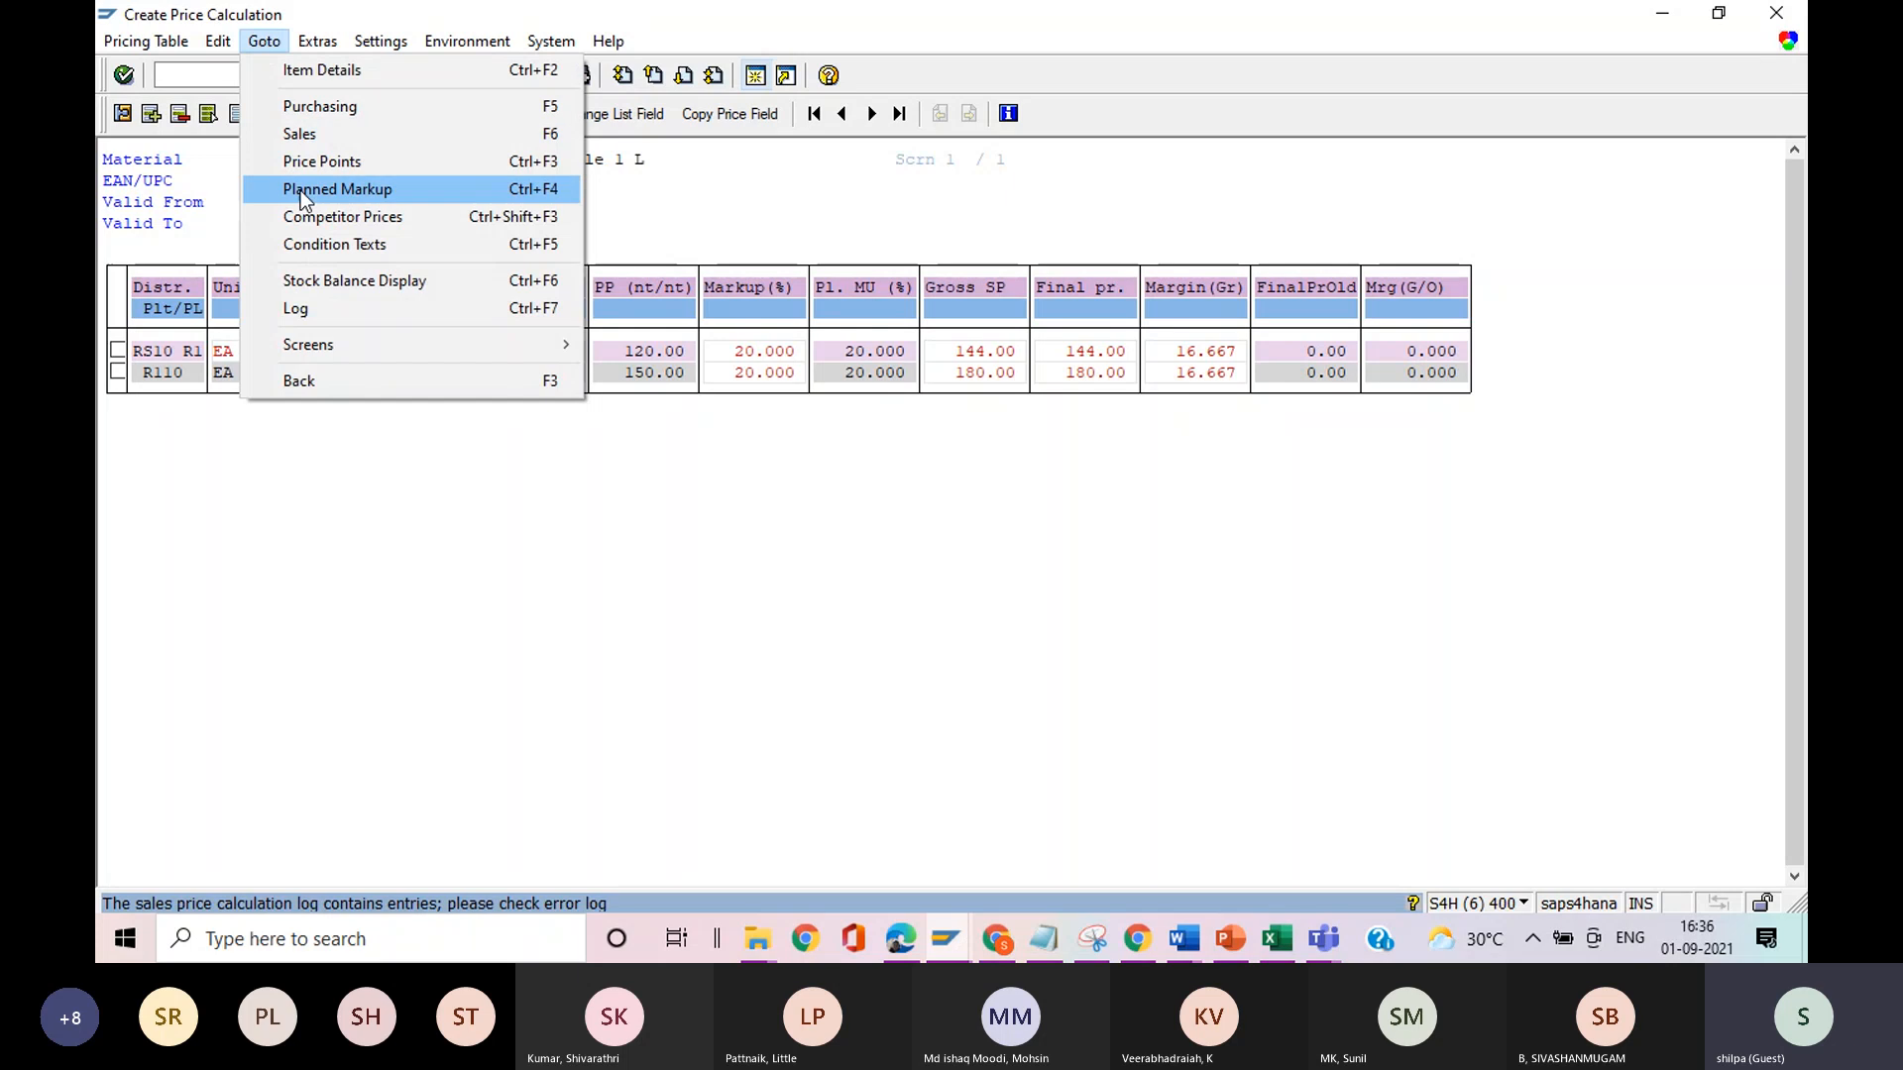
pyautogui.click(312, 220)
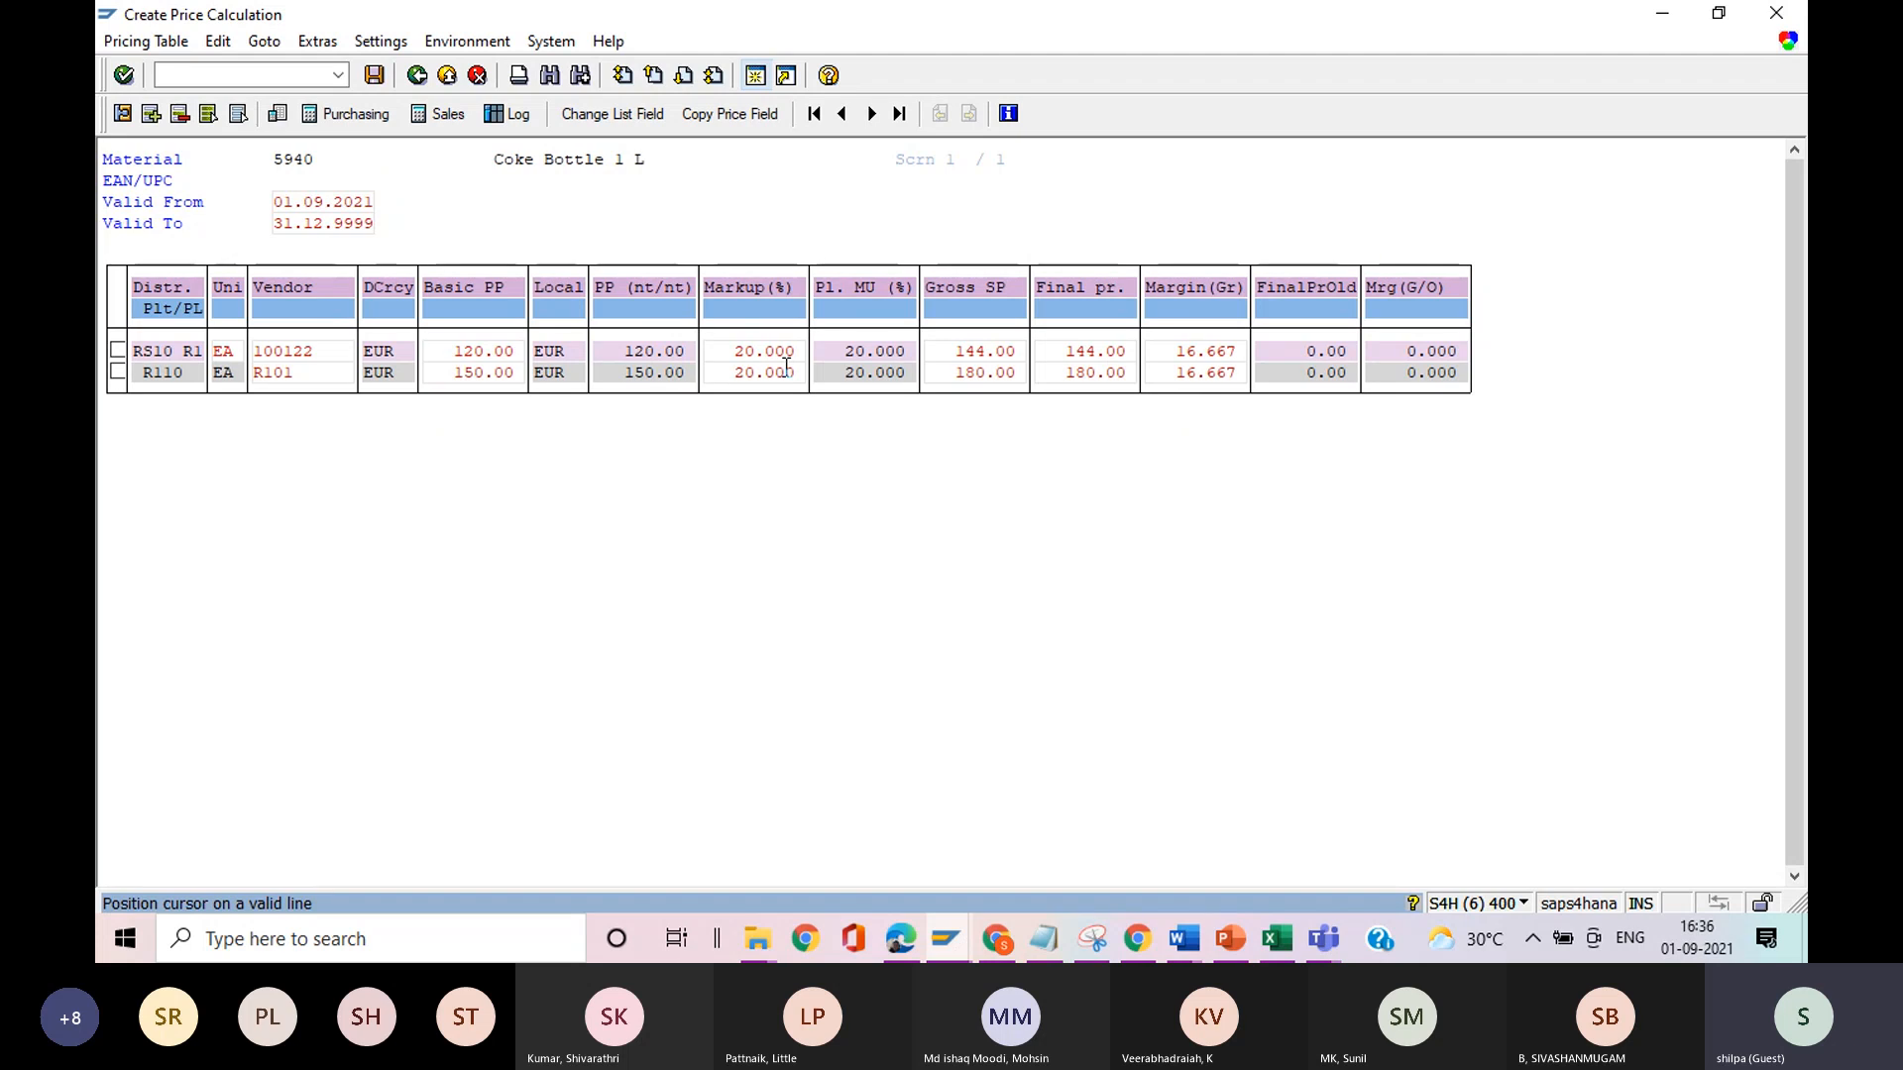
# In the Notepad notes, extend item 7 with a comma and "VKPM", and return to the SAP price calculation.
pyautogui.click(1053, 939)
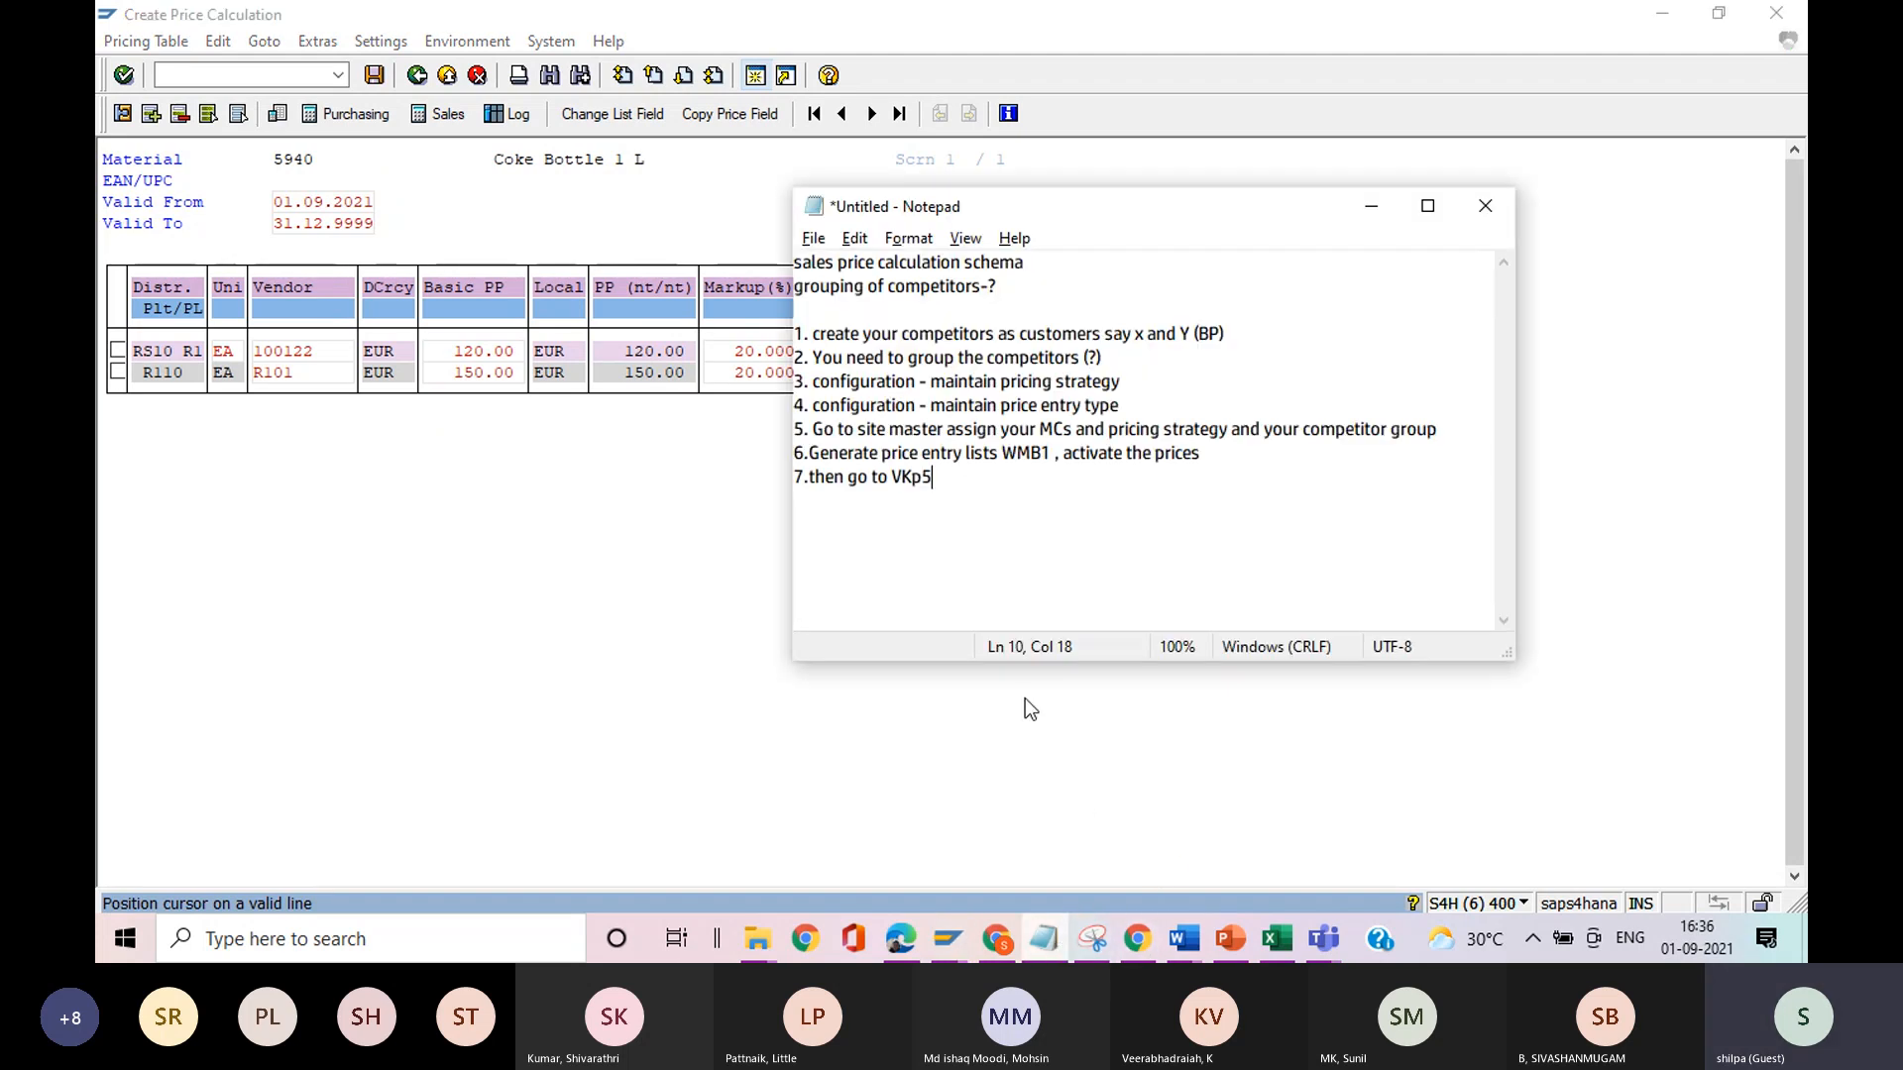
pyautogui.write(',')
pyautogui.press('Return')
pyautogui.press('Return')
pyautogui.write('VK')
pyautogui.press('BackSpace')
pyautogui.press('BackSpace')
pyautogui.press('BackSpace')
pyautogui.press('BackSpace')
pyautogui.write('VKPM')
pyautogui.hotkey('alt', 'Tab')
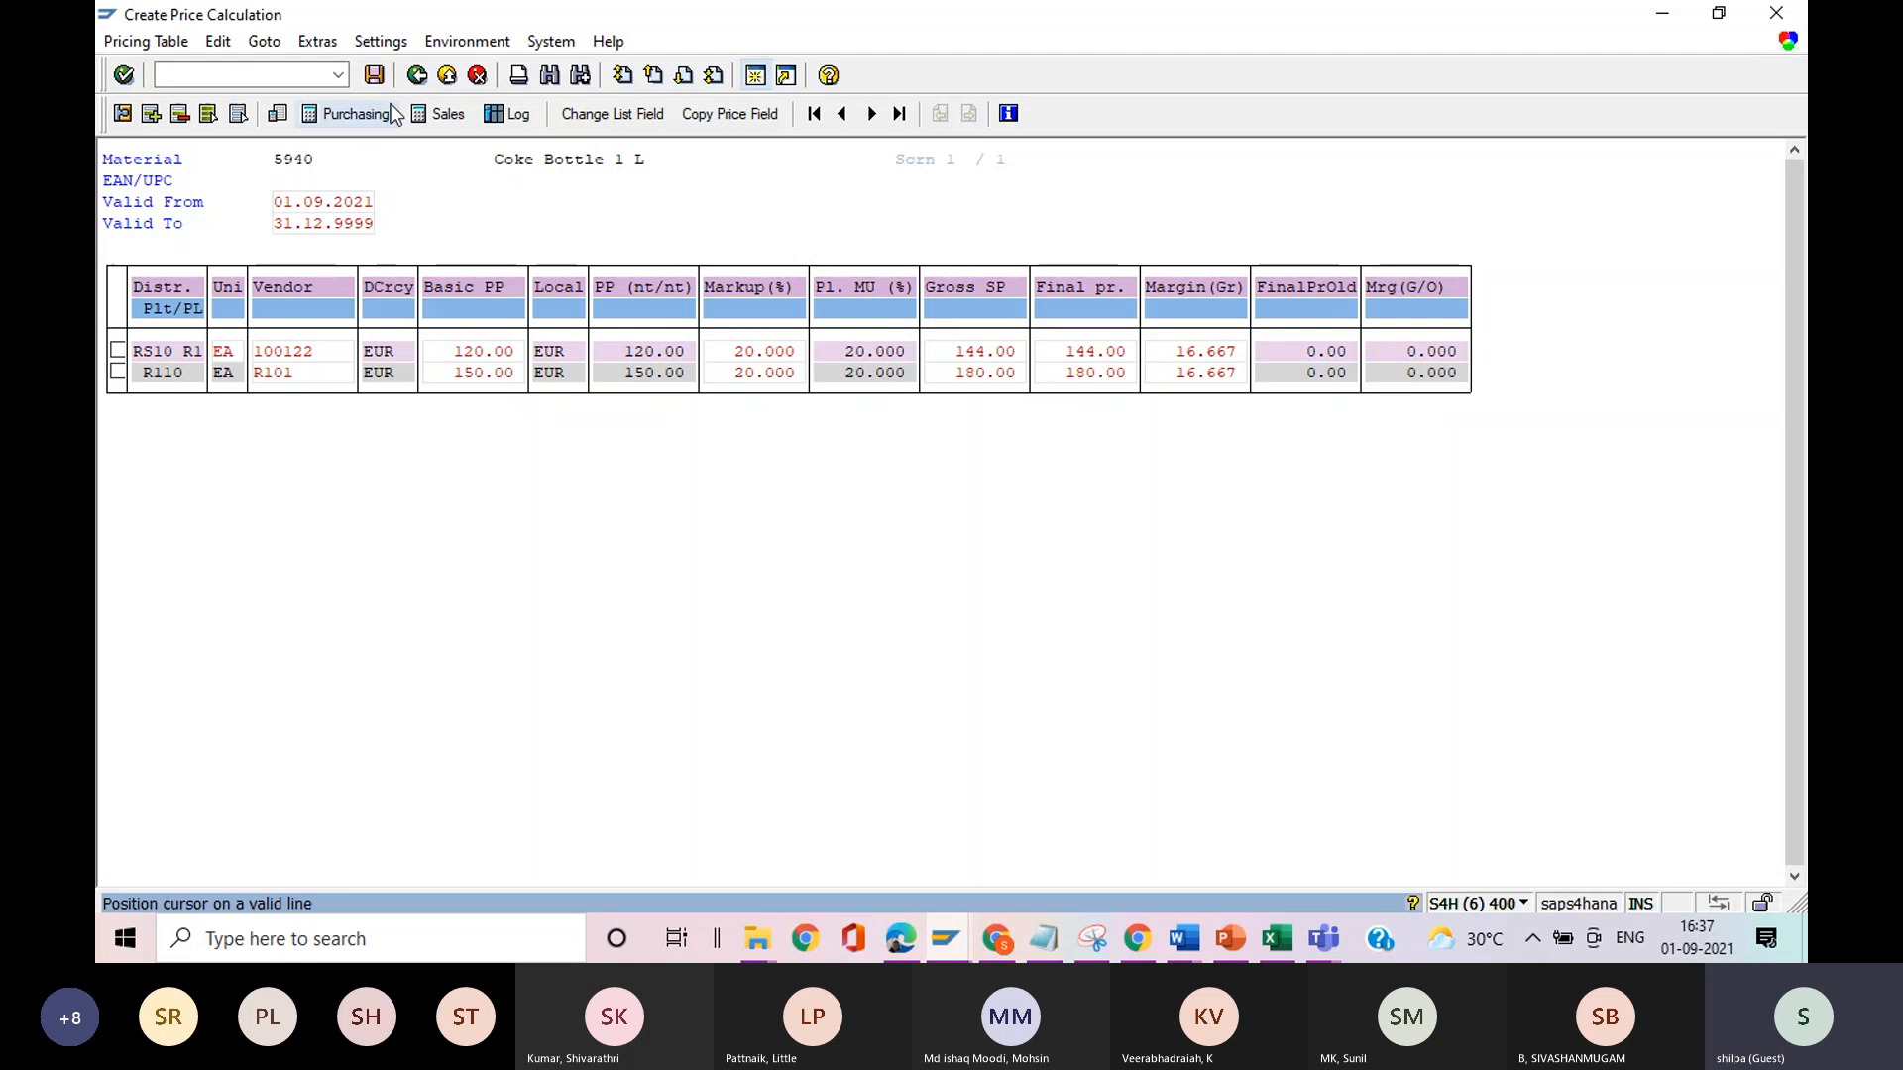
pyautogui.click(266, 41)
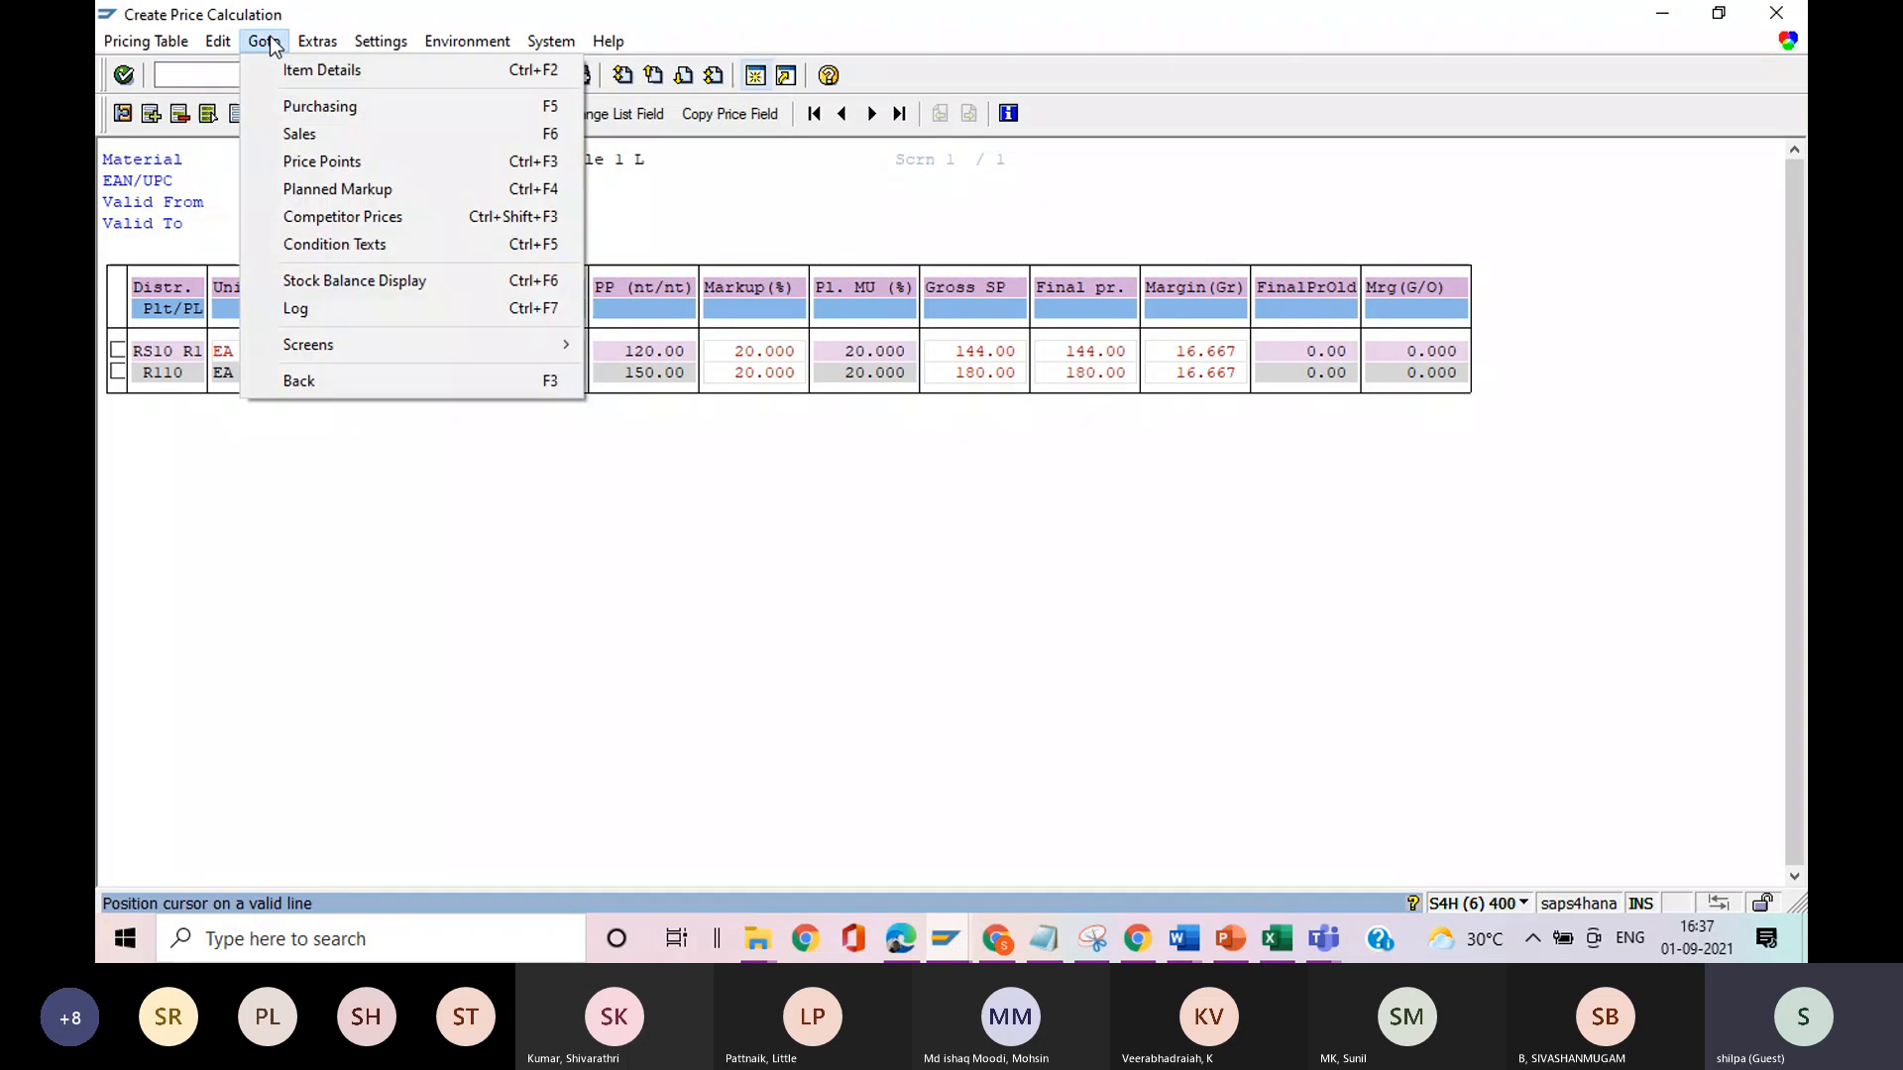
pyautogui.click(577, 568)
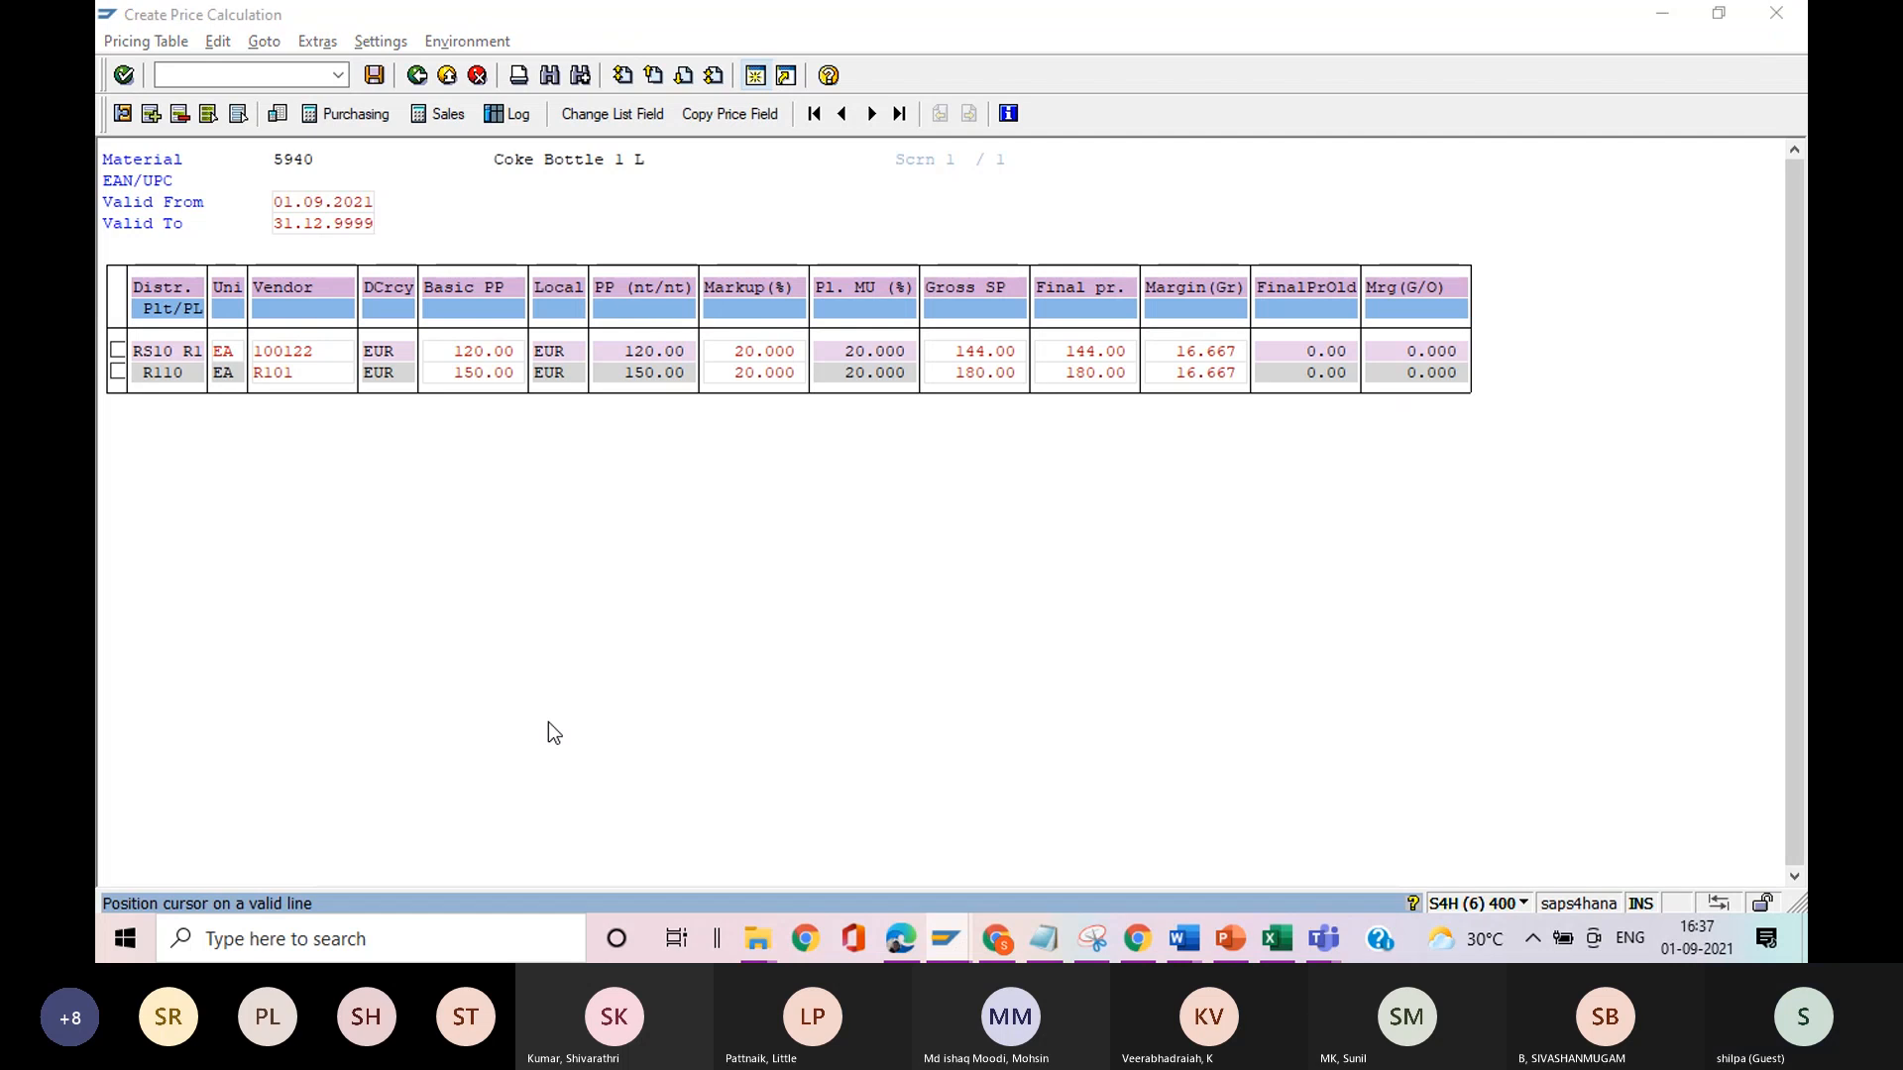
# Check the Notepad notes, leave the price calculation of material 5940 without posting the changed items, and return to the SAP Easy Access menu.
pyautogui.hotkey('alt', 'Tab')
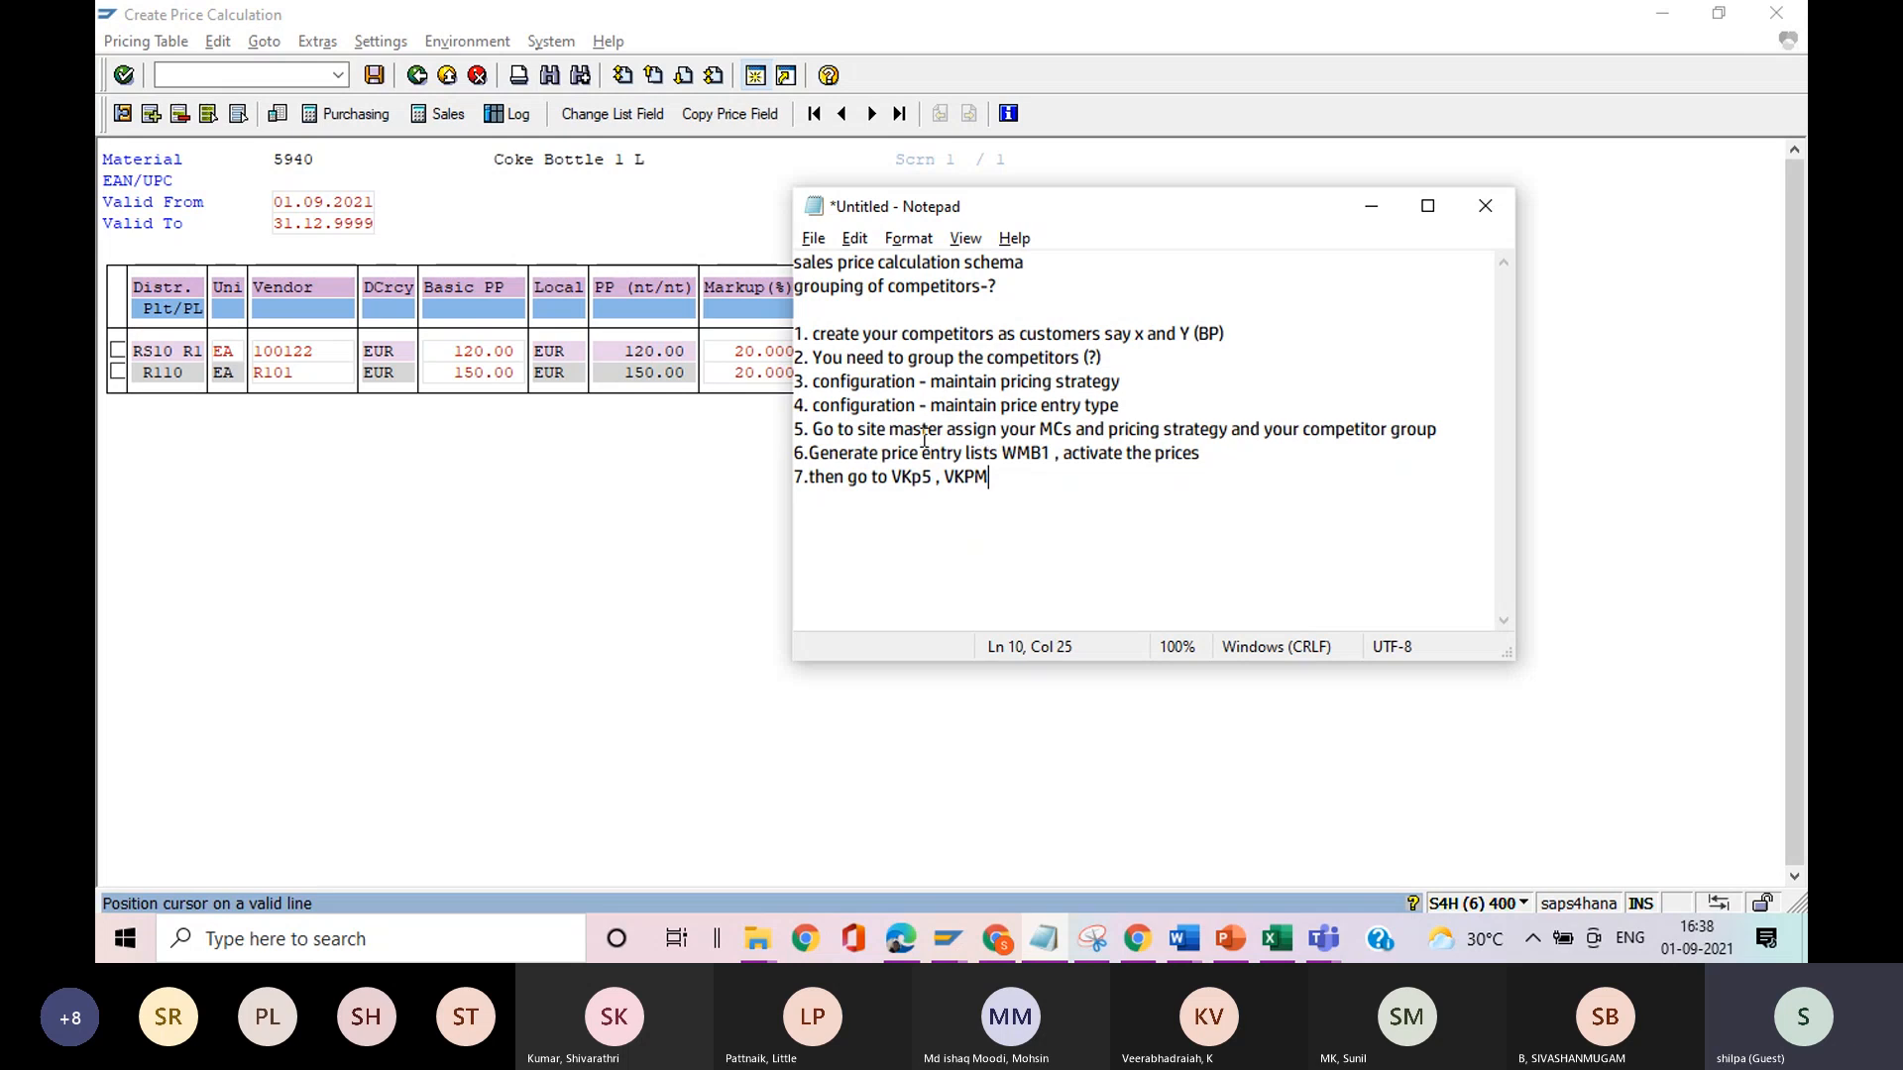
pyautogui.click(689, 469)
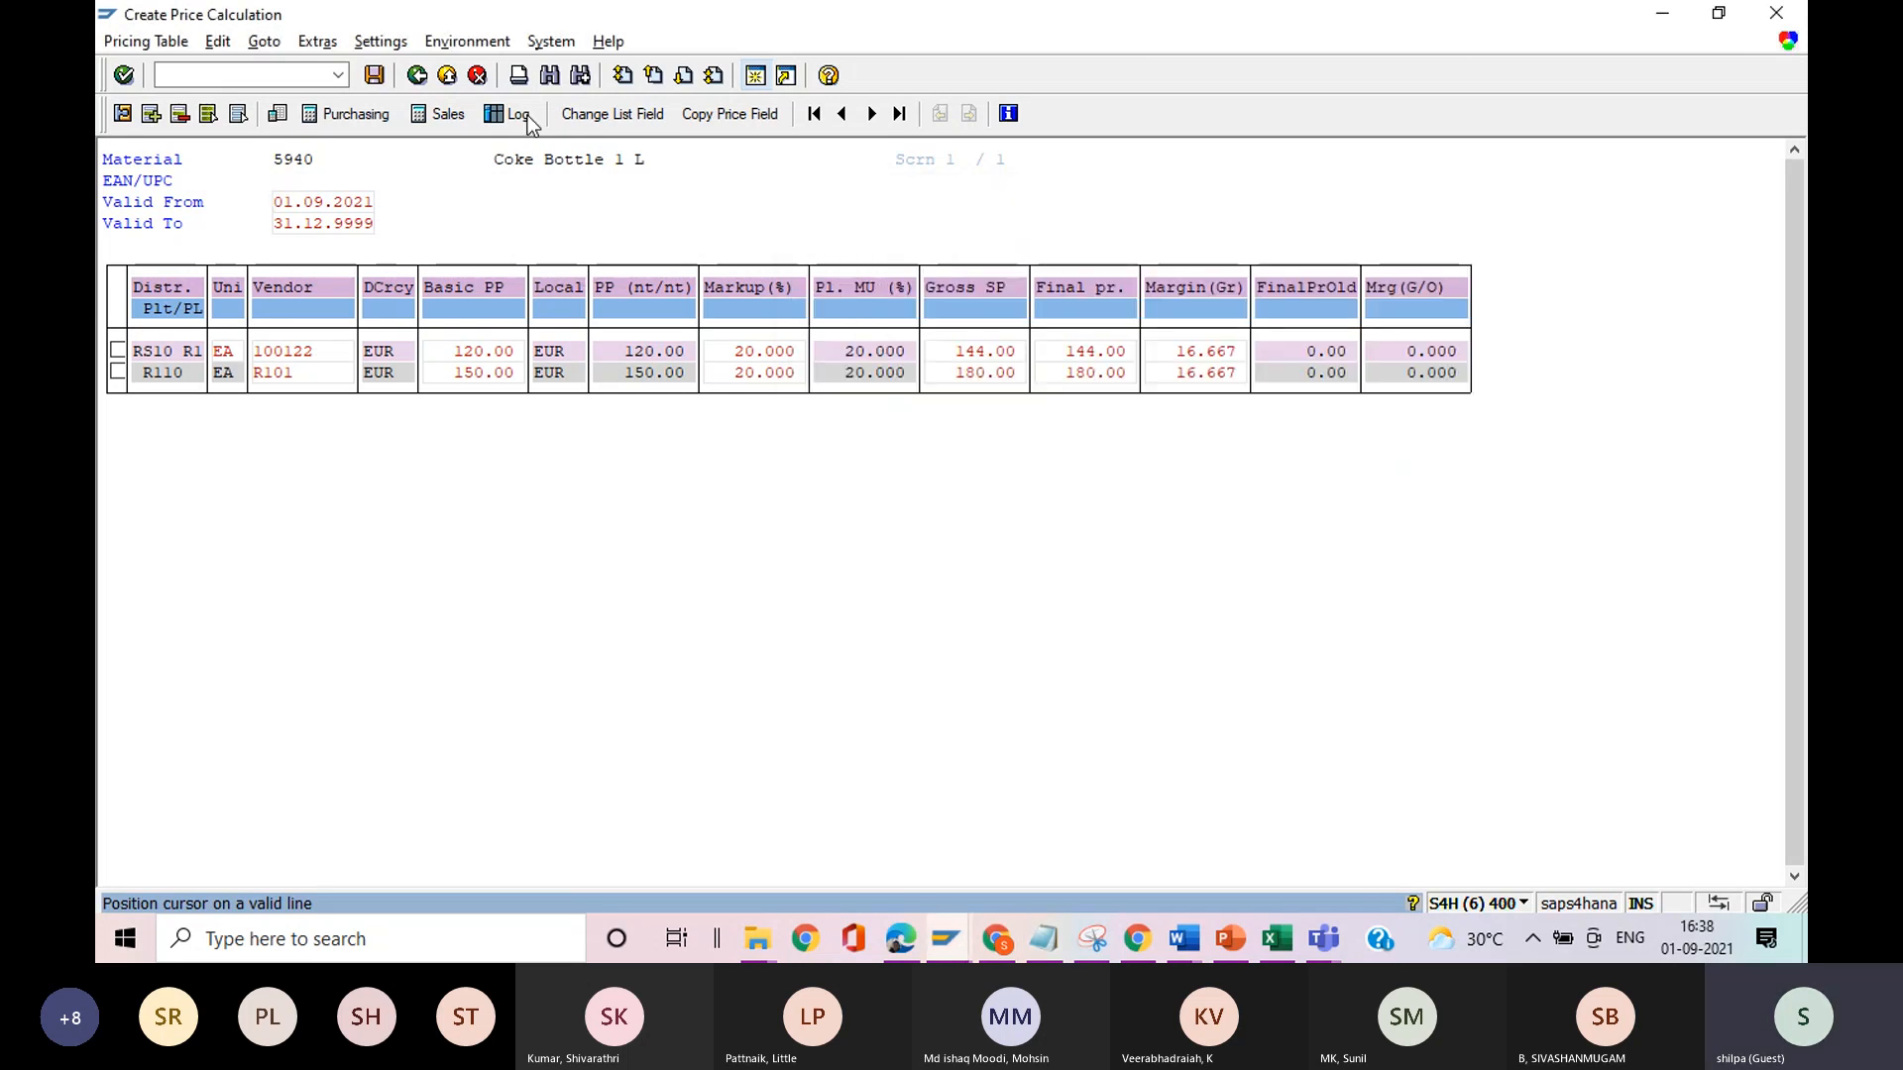
pyautogui.click(451, 83)
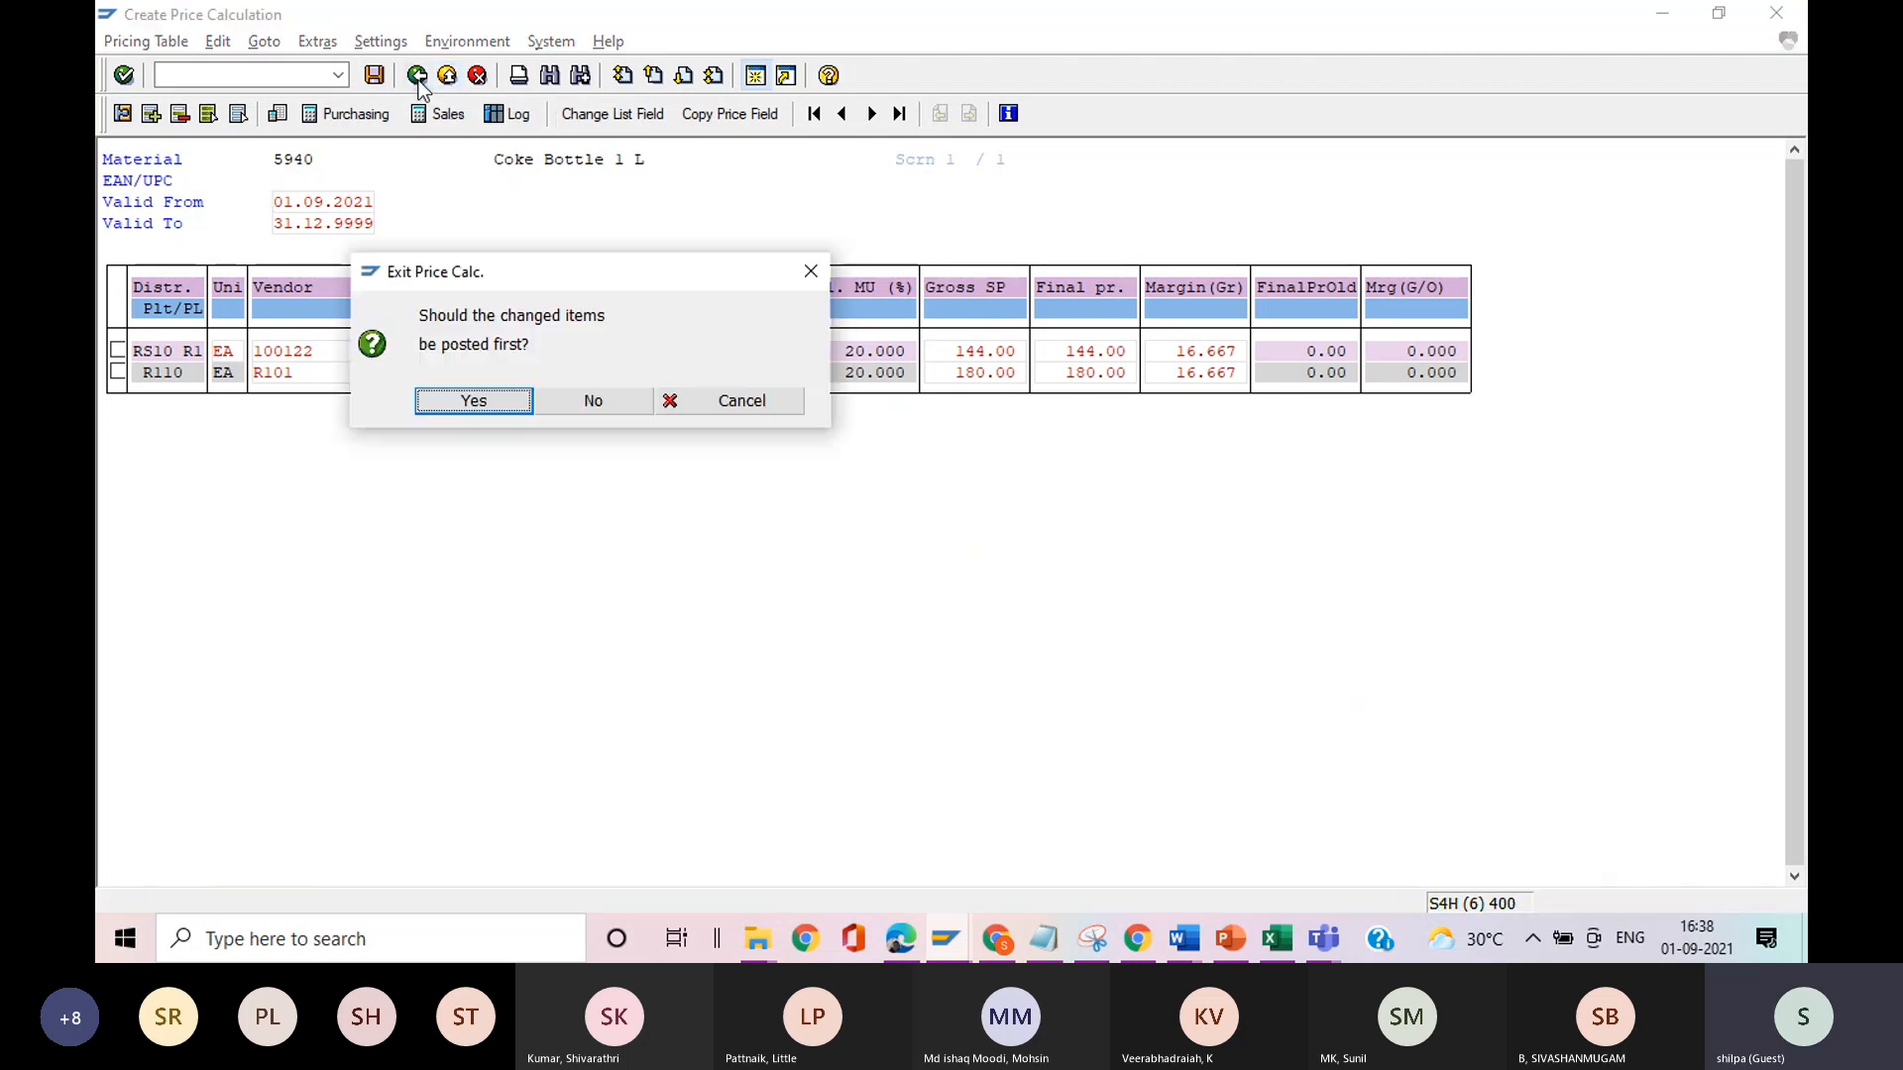
pyautogui.click(607, 401)
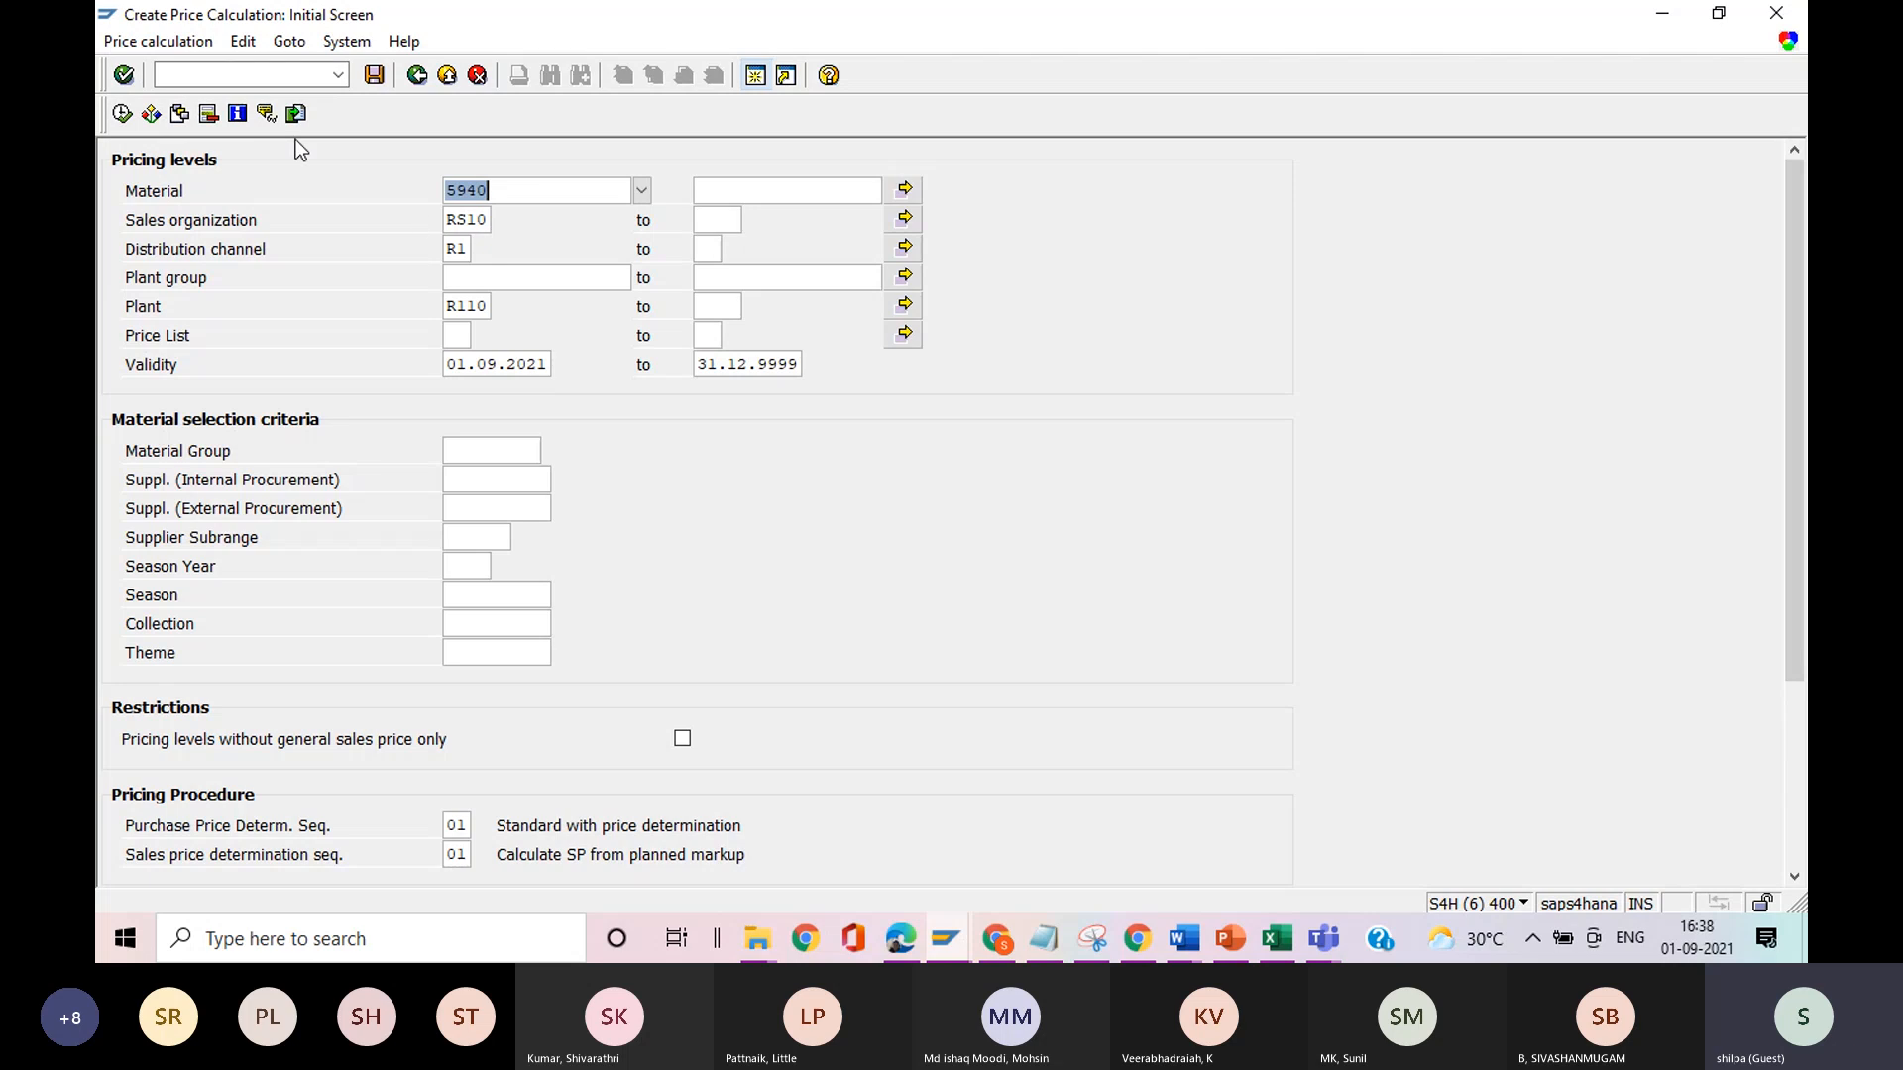
pyautogui.click(417, 76)
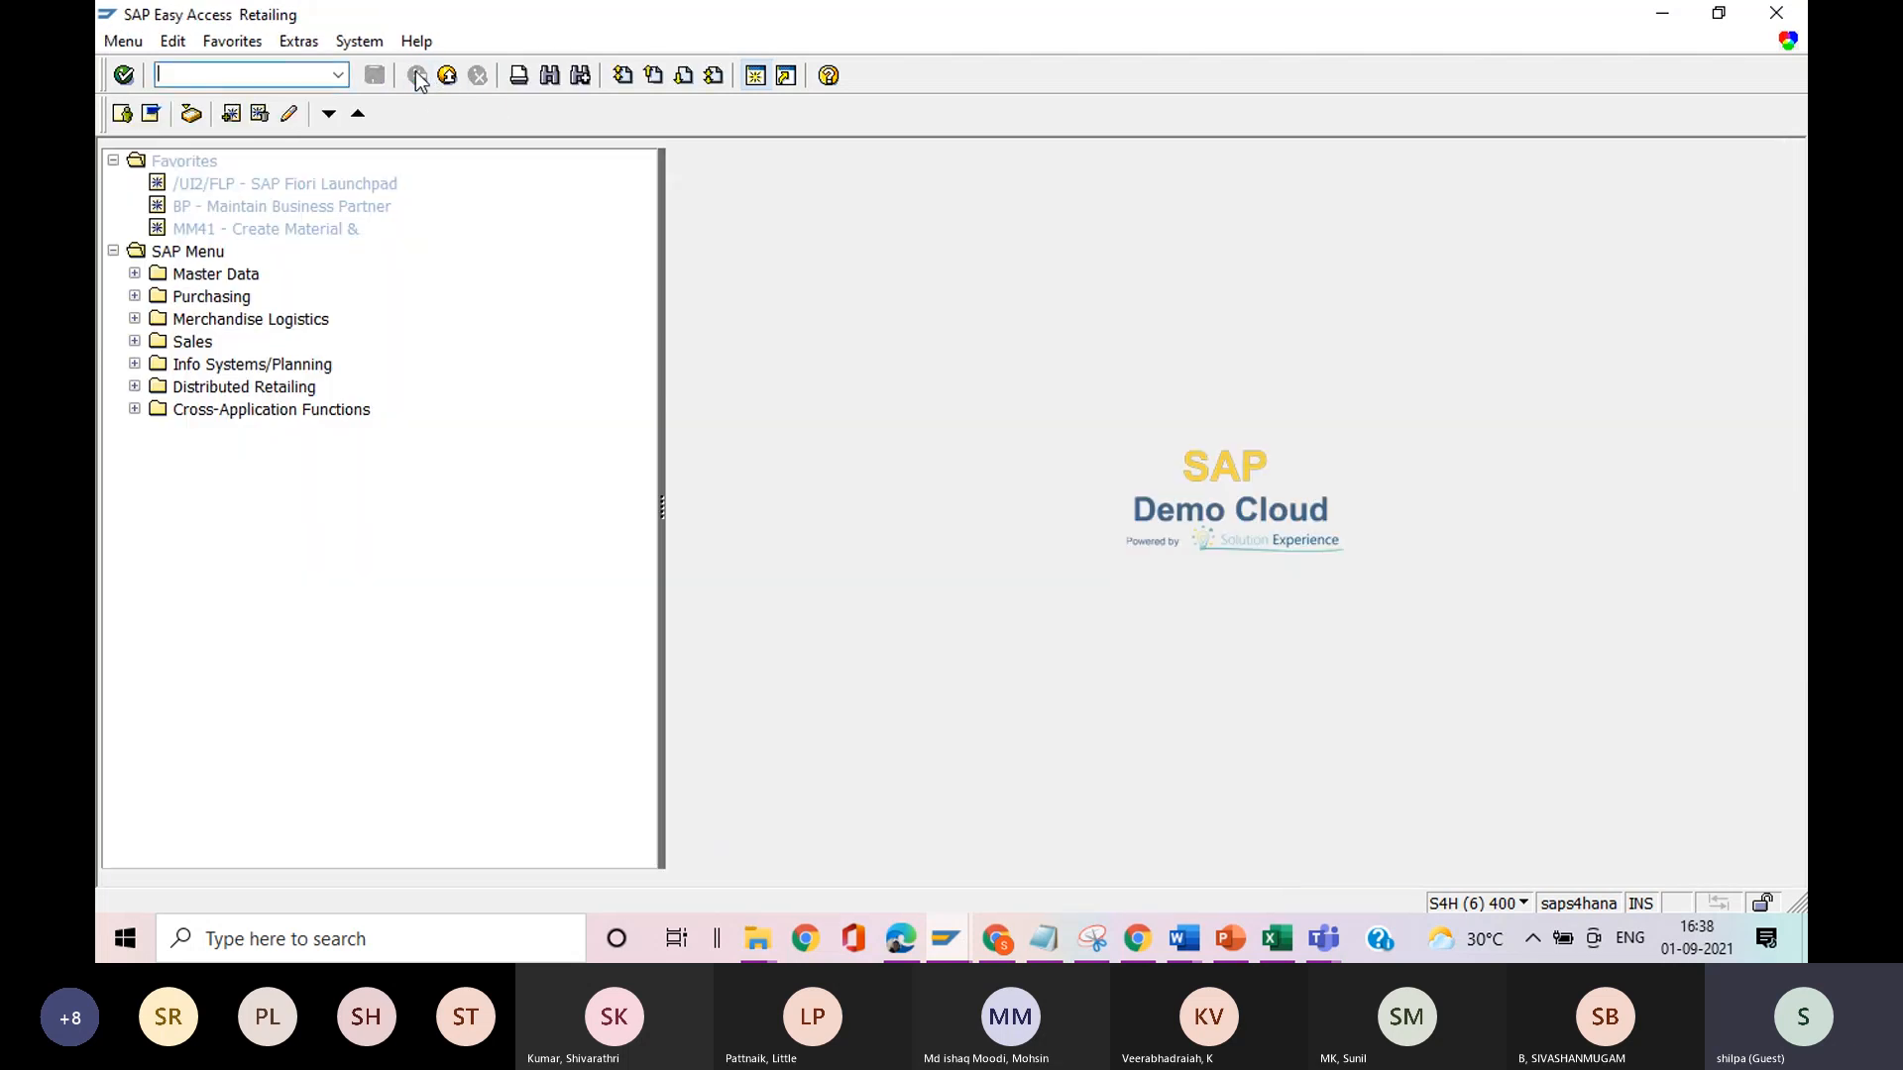
# Look through the customer and business partner entries under Edit customers in Master Data for competitor grouping, and collapse them again.
pyautogui.click(135, 274)
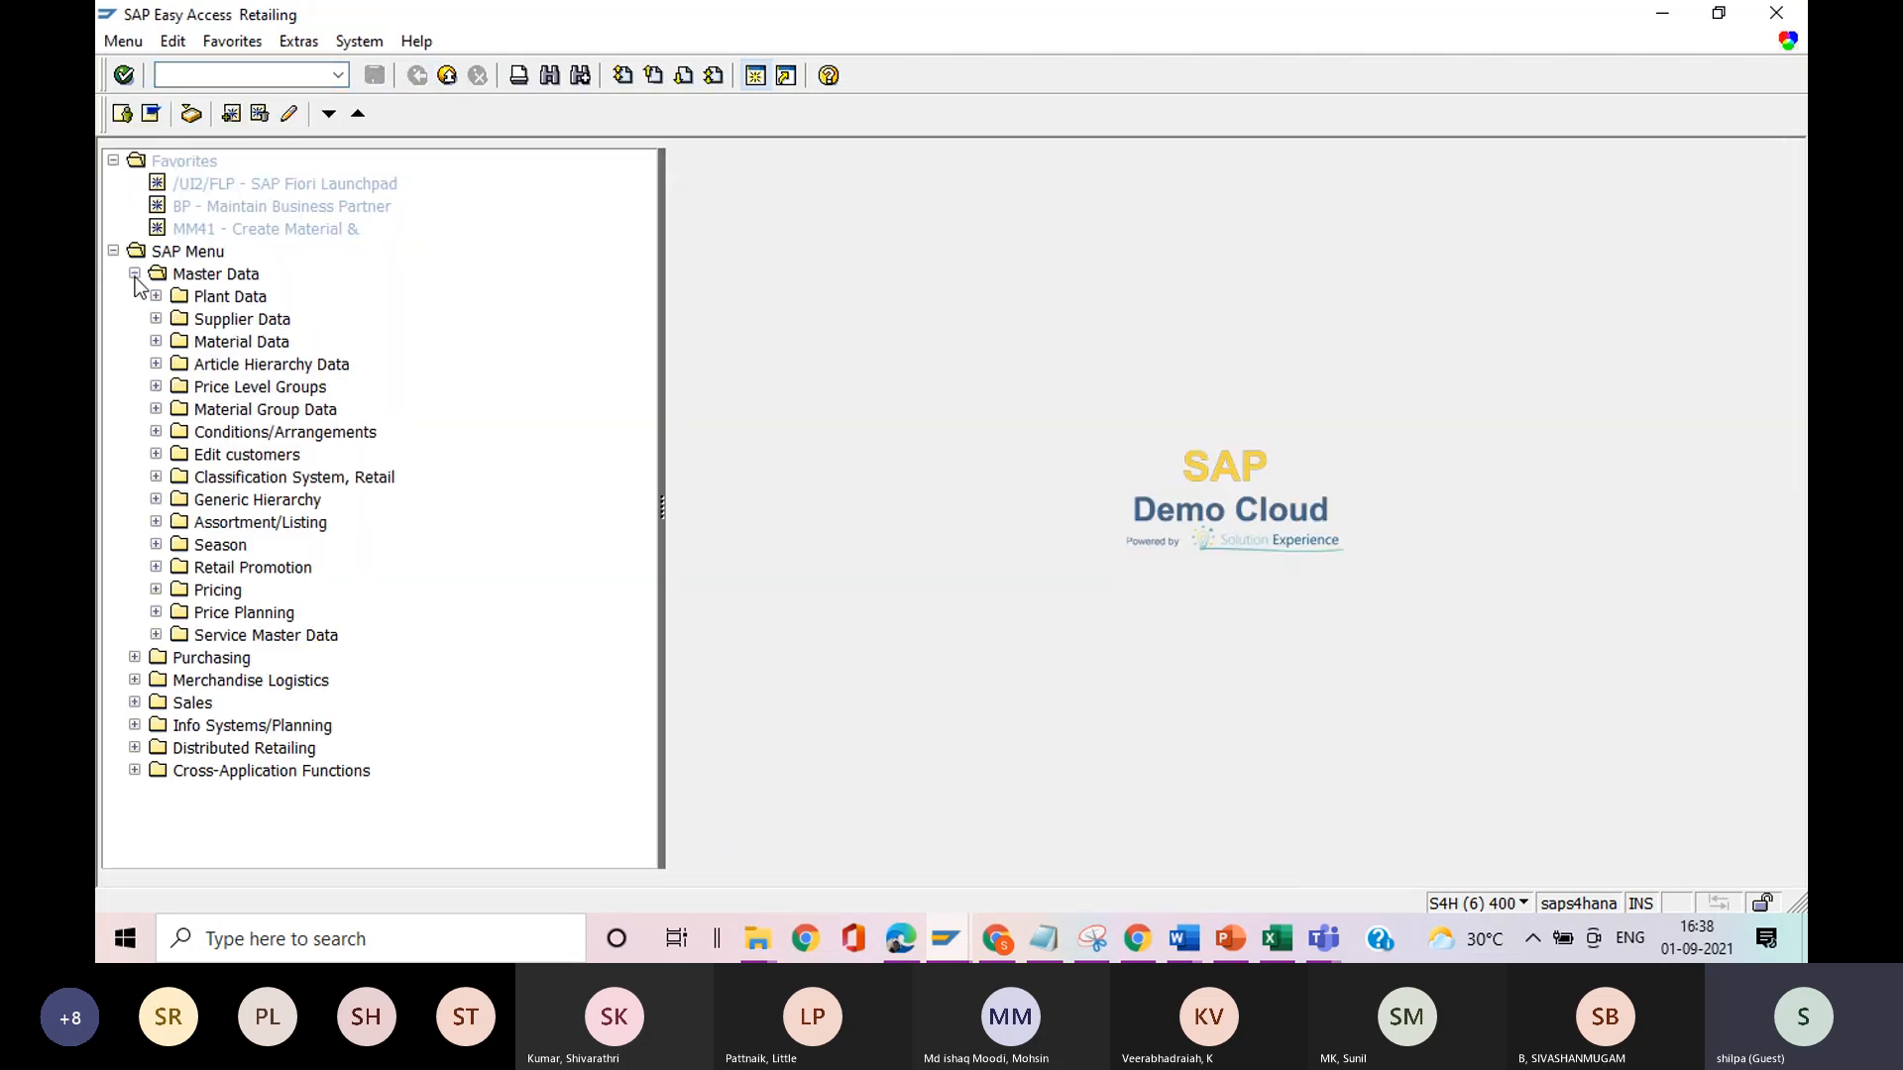
pyautogui.click(155, 455)
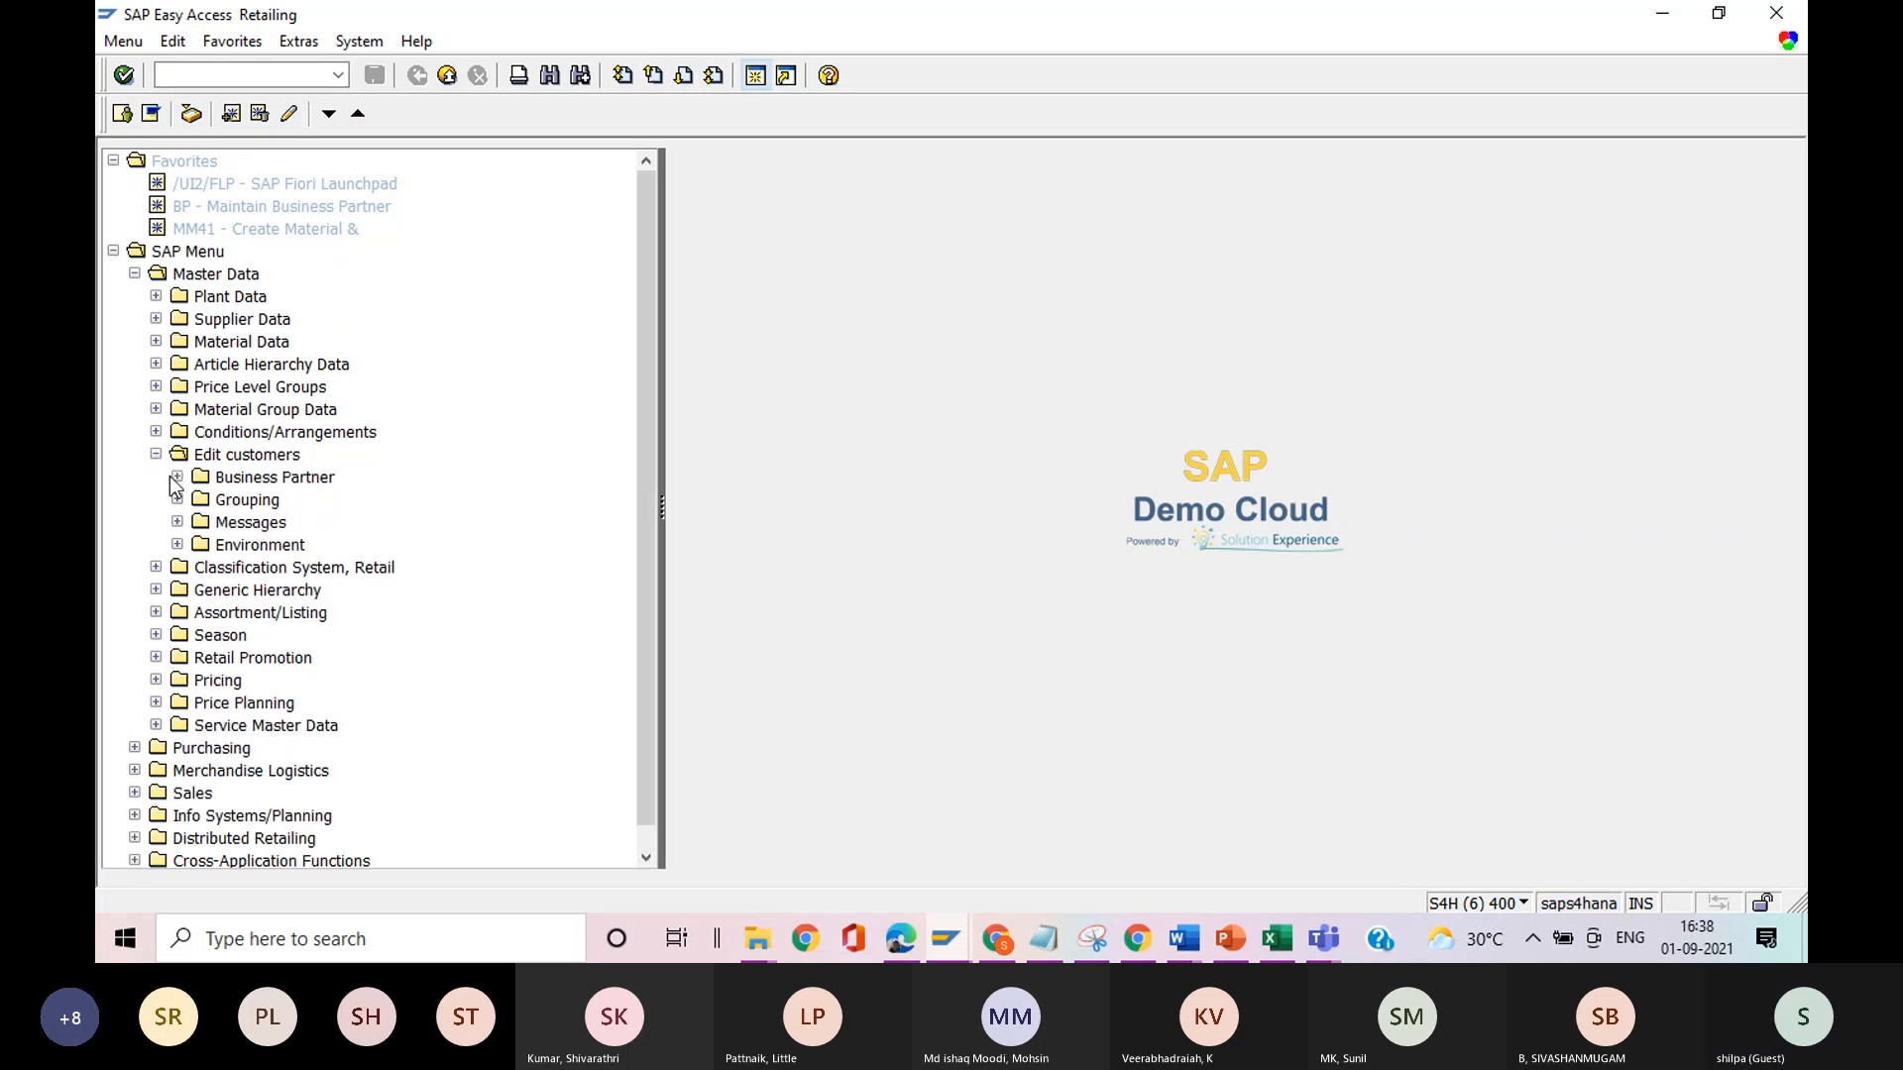
pyautogui.click(179, 478)
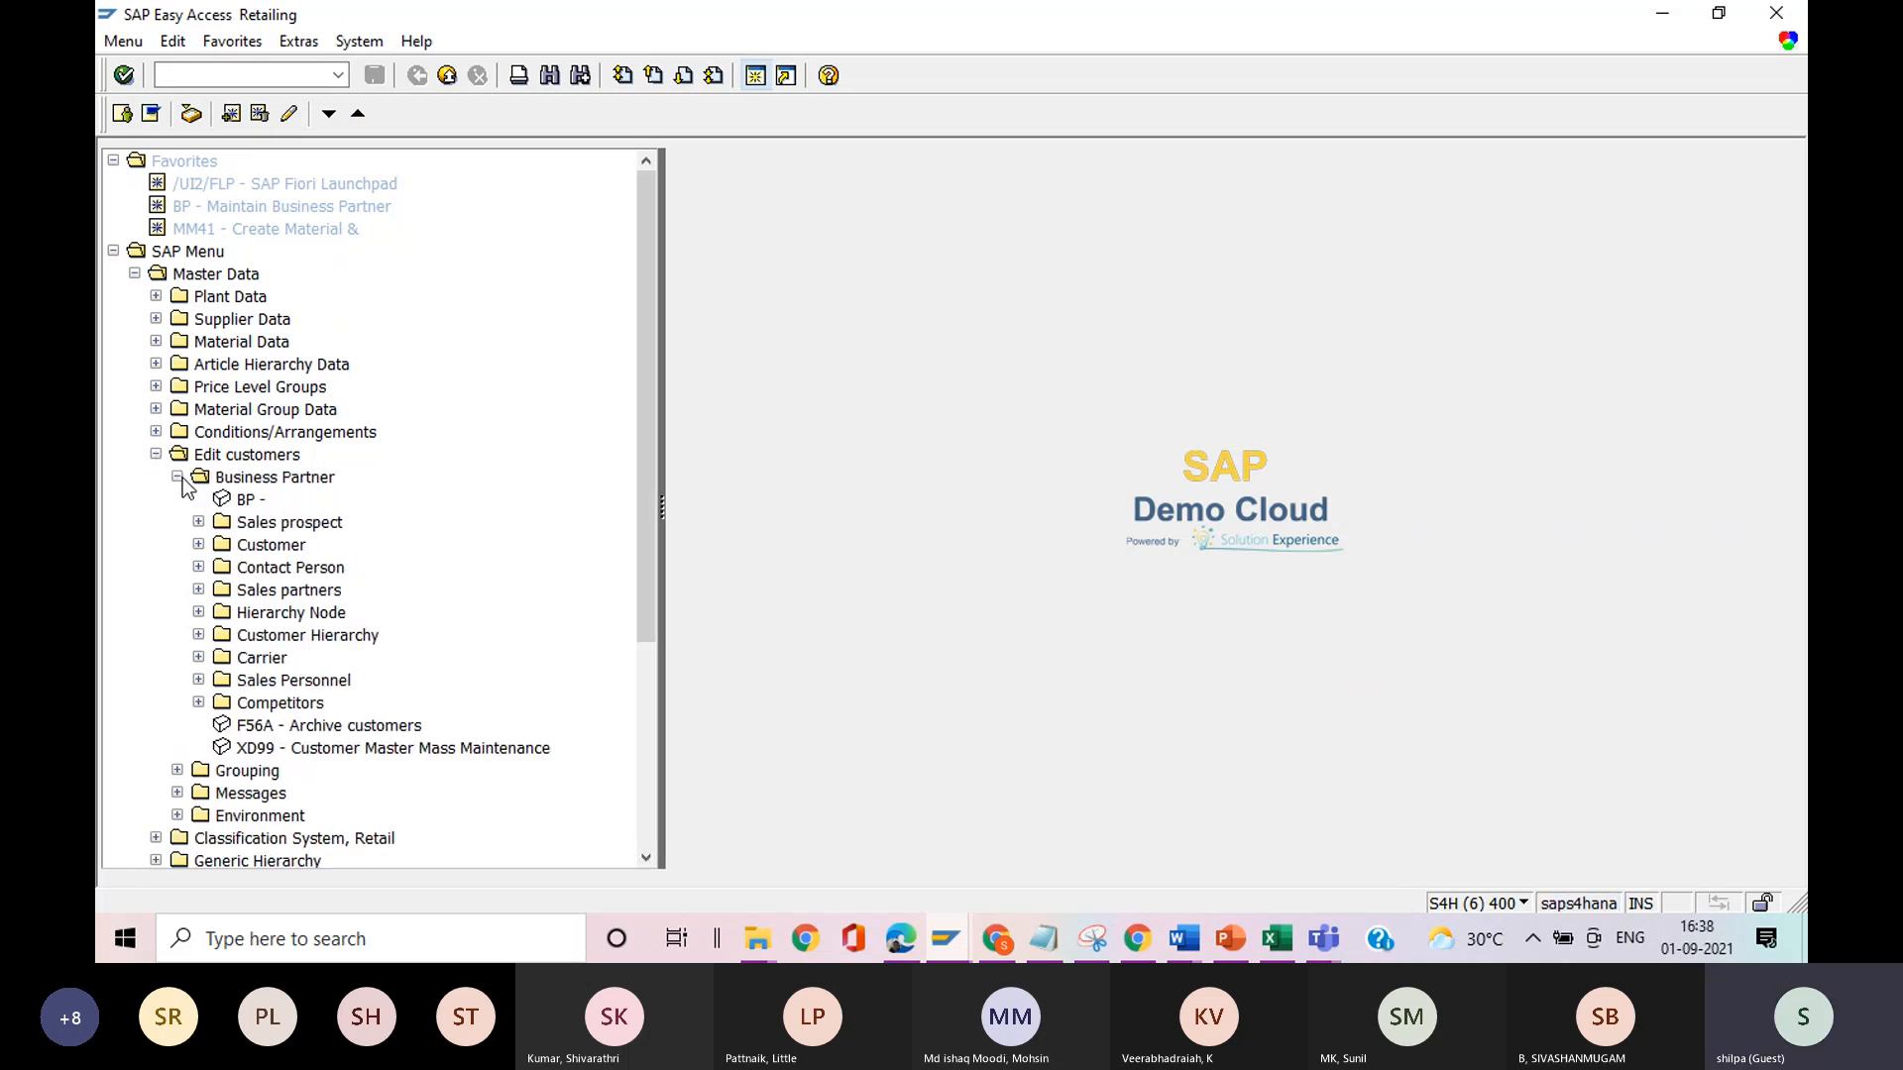
pyautogui.click(199, 546)
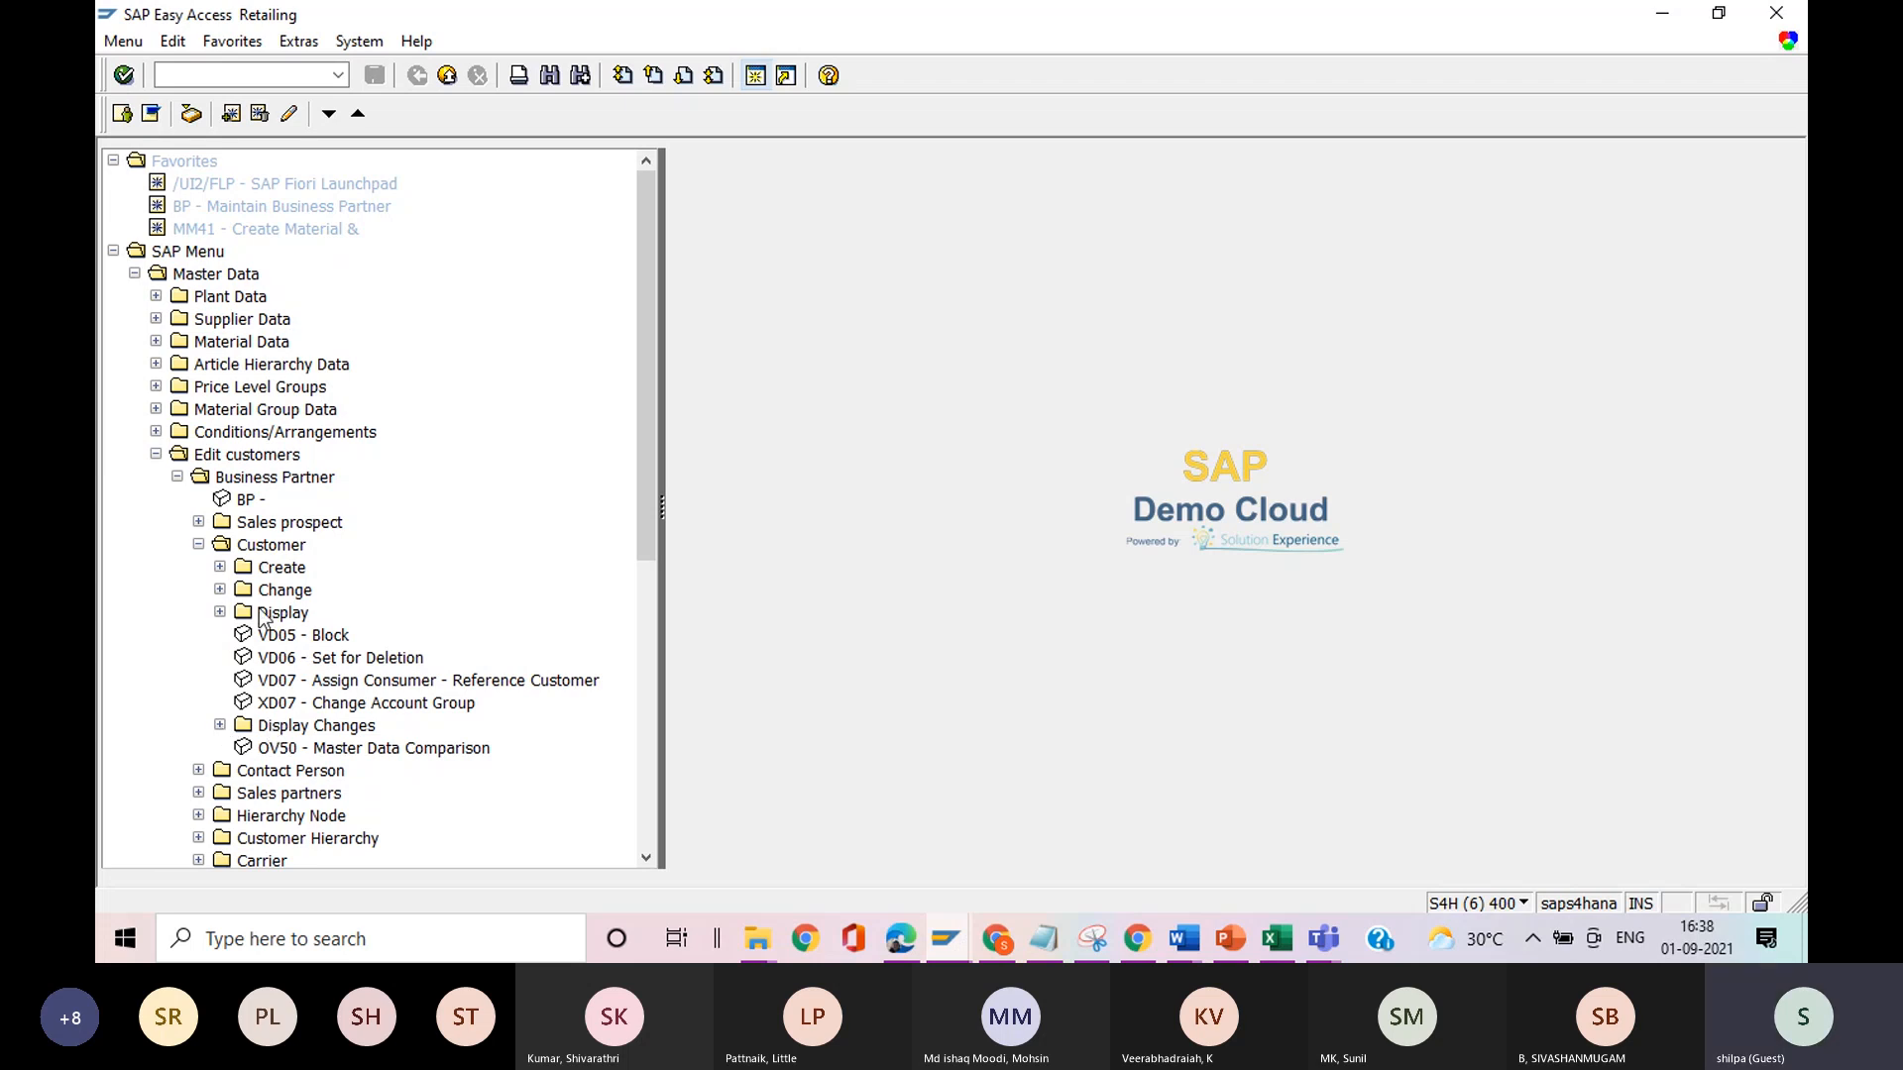
pyautogui.click(199, 544)
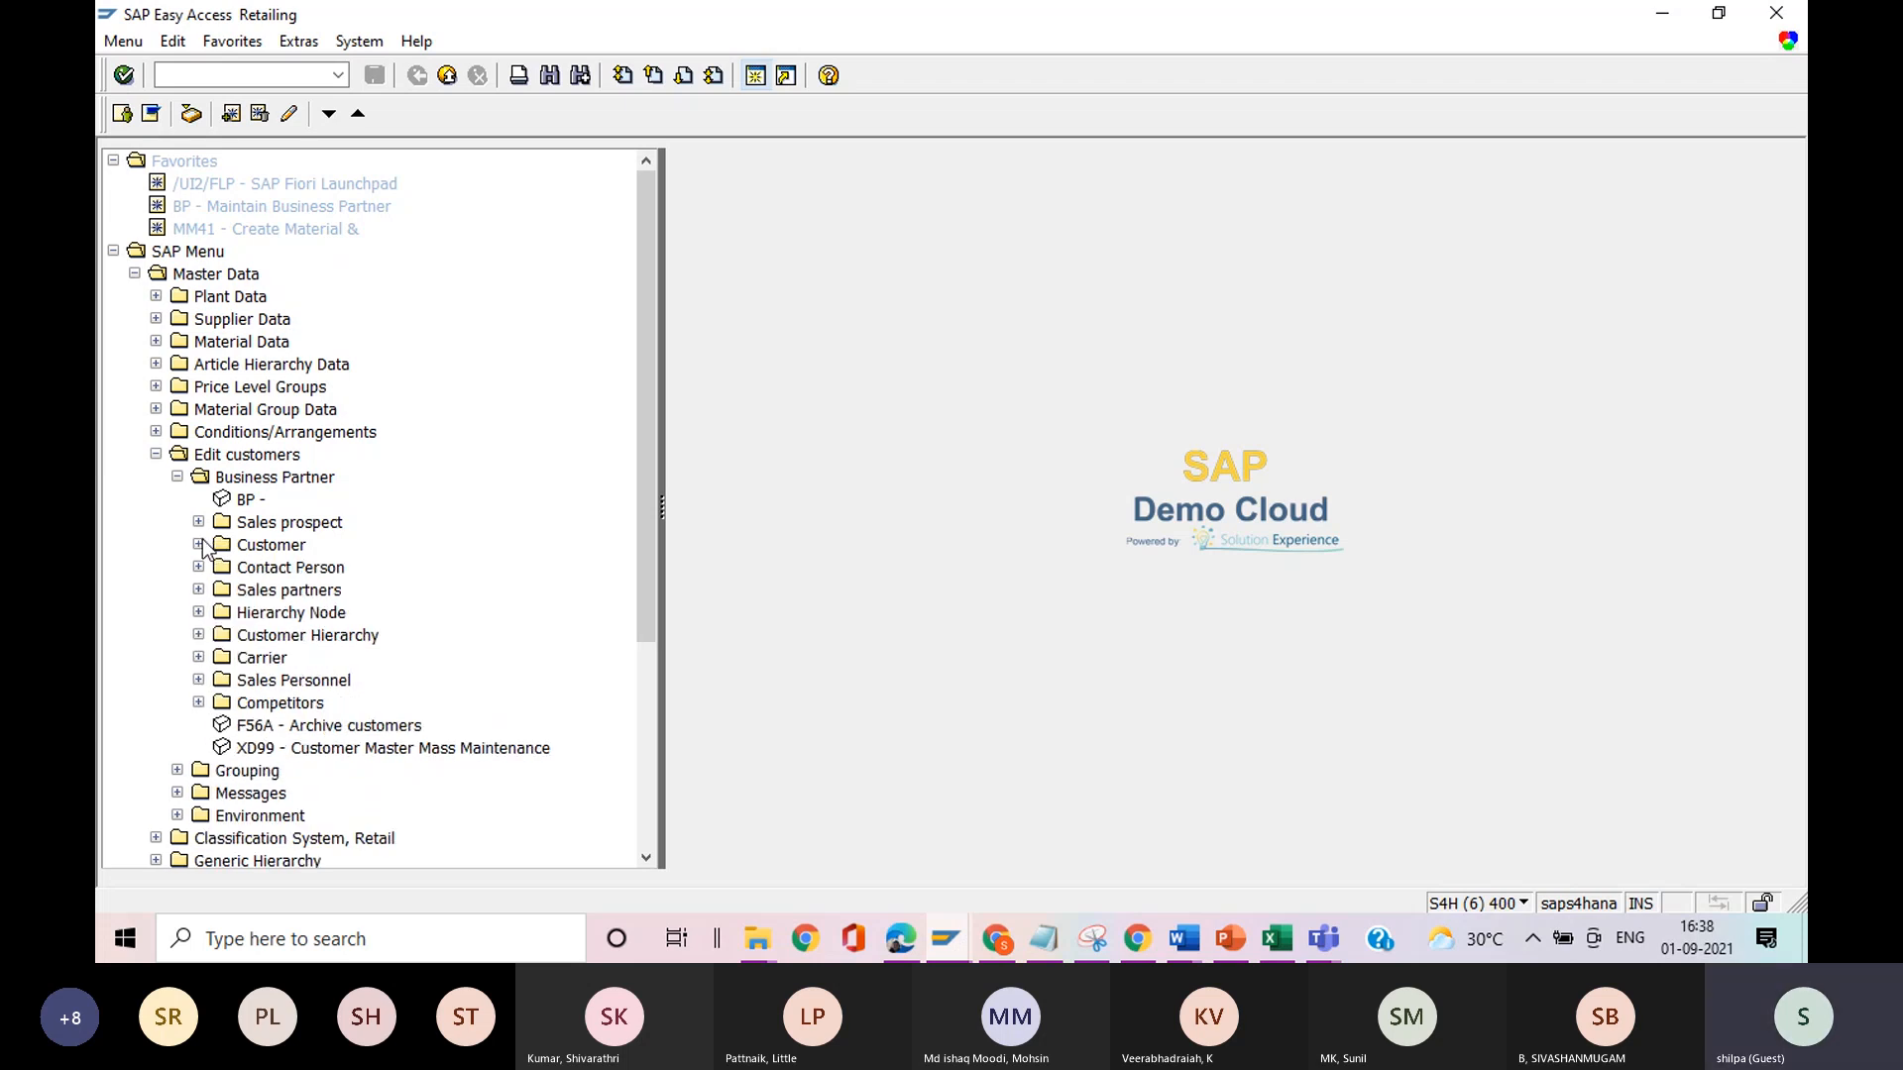
pyautogui.click(179, 478)
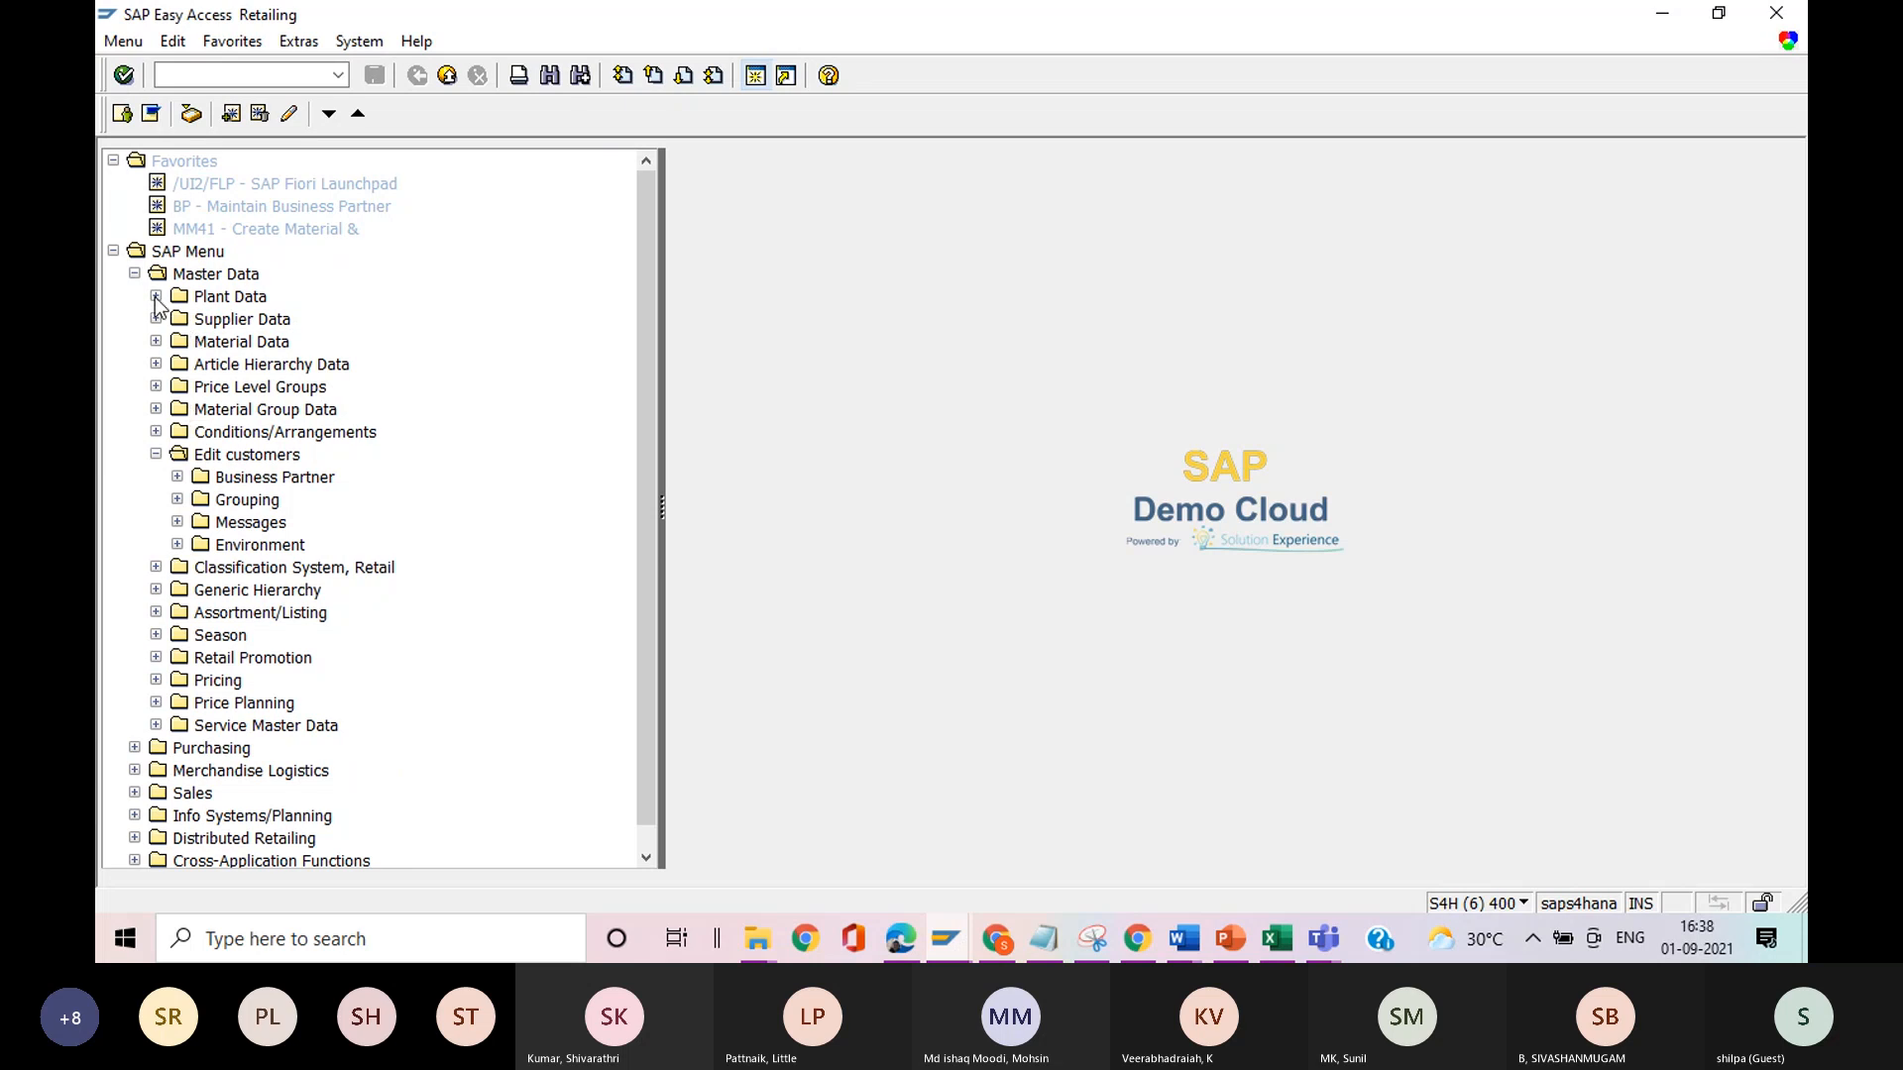
pyautogui.click(156, 454)
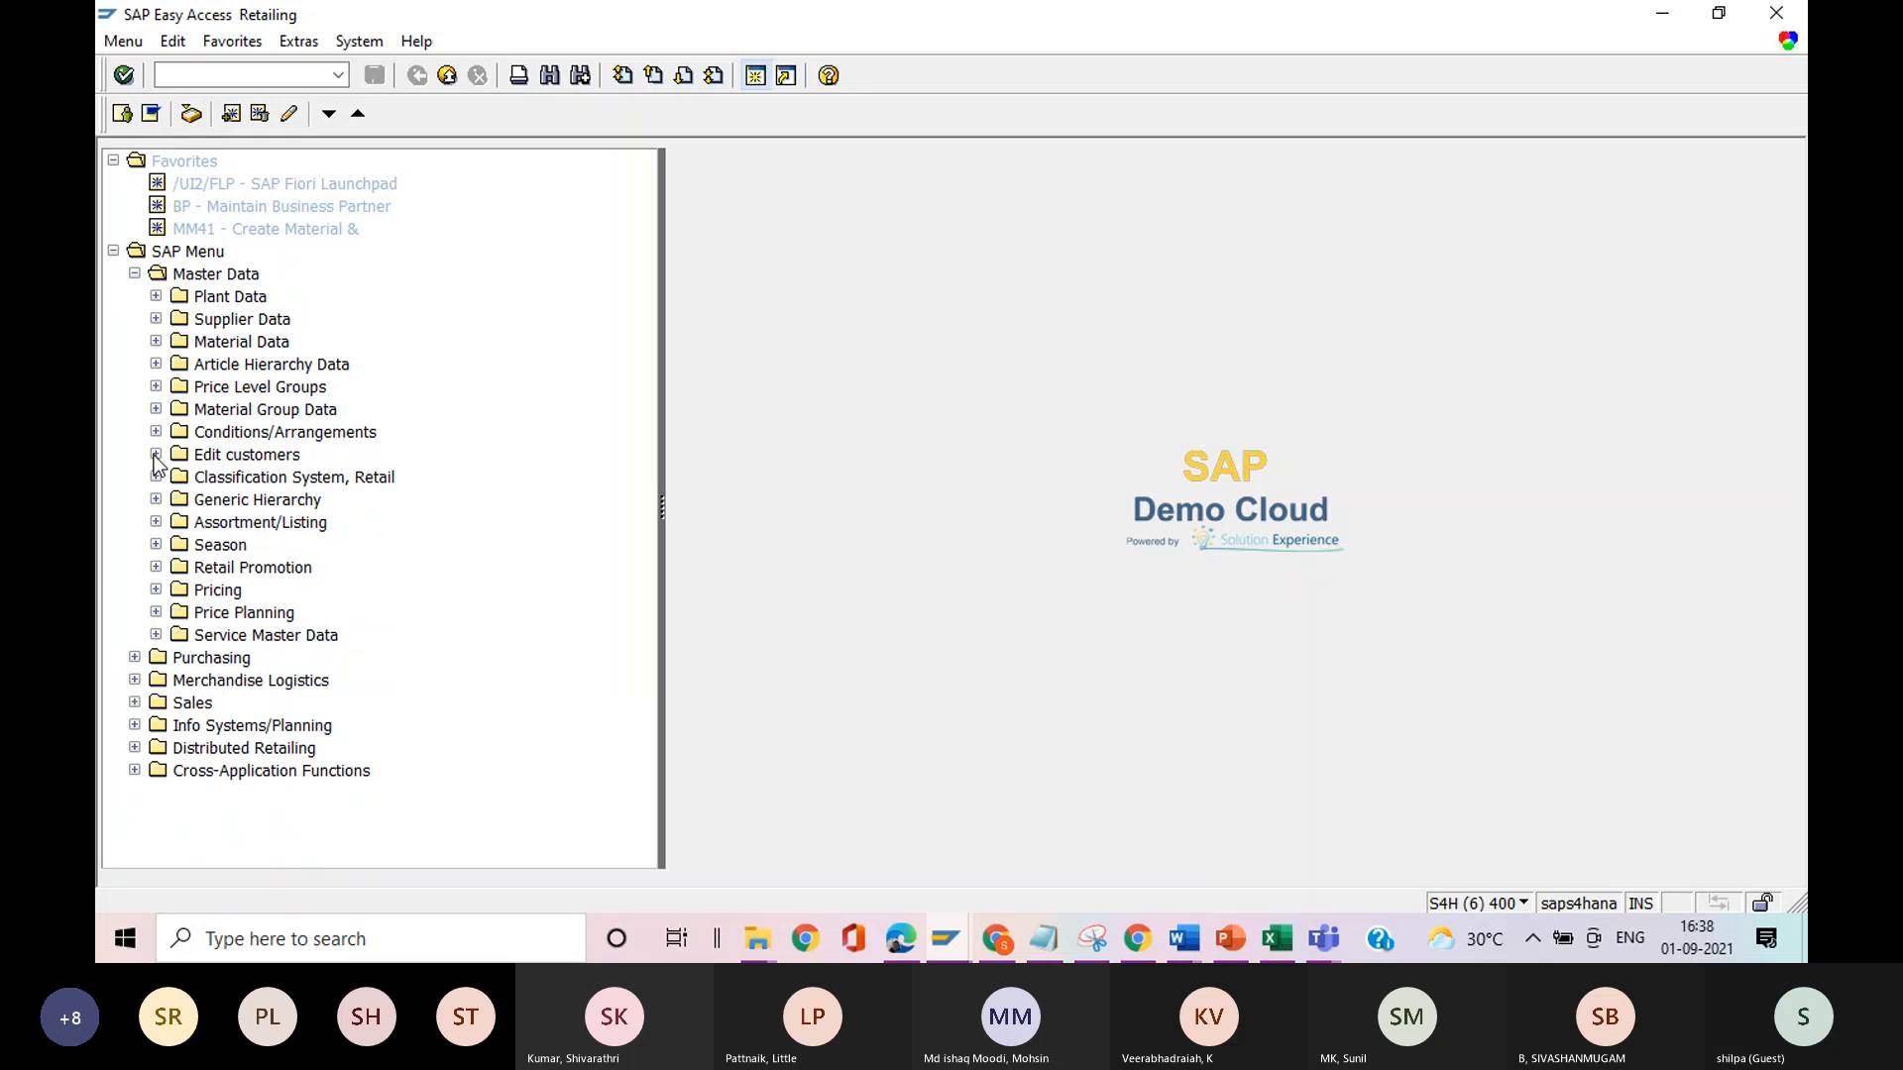
# Open class display CL03 under Classification System, Retail, and set the class type to 011.
pyautogui.click(156, 476)
pyautogui.click(178, 499)
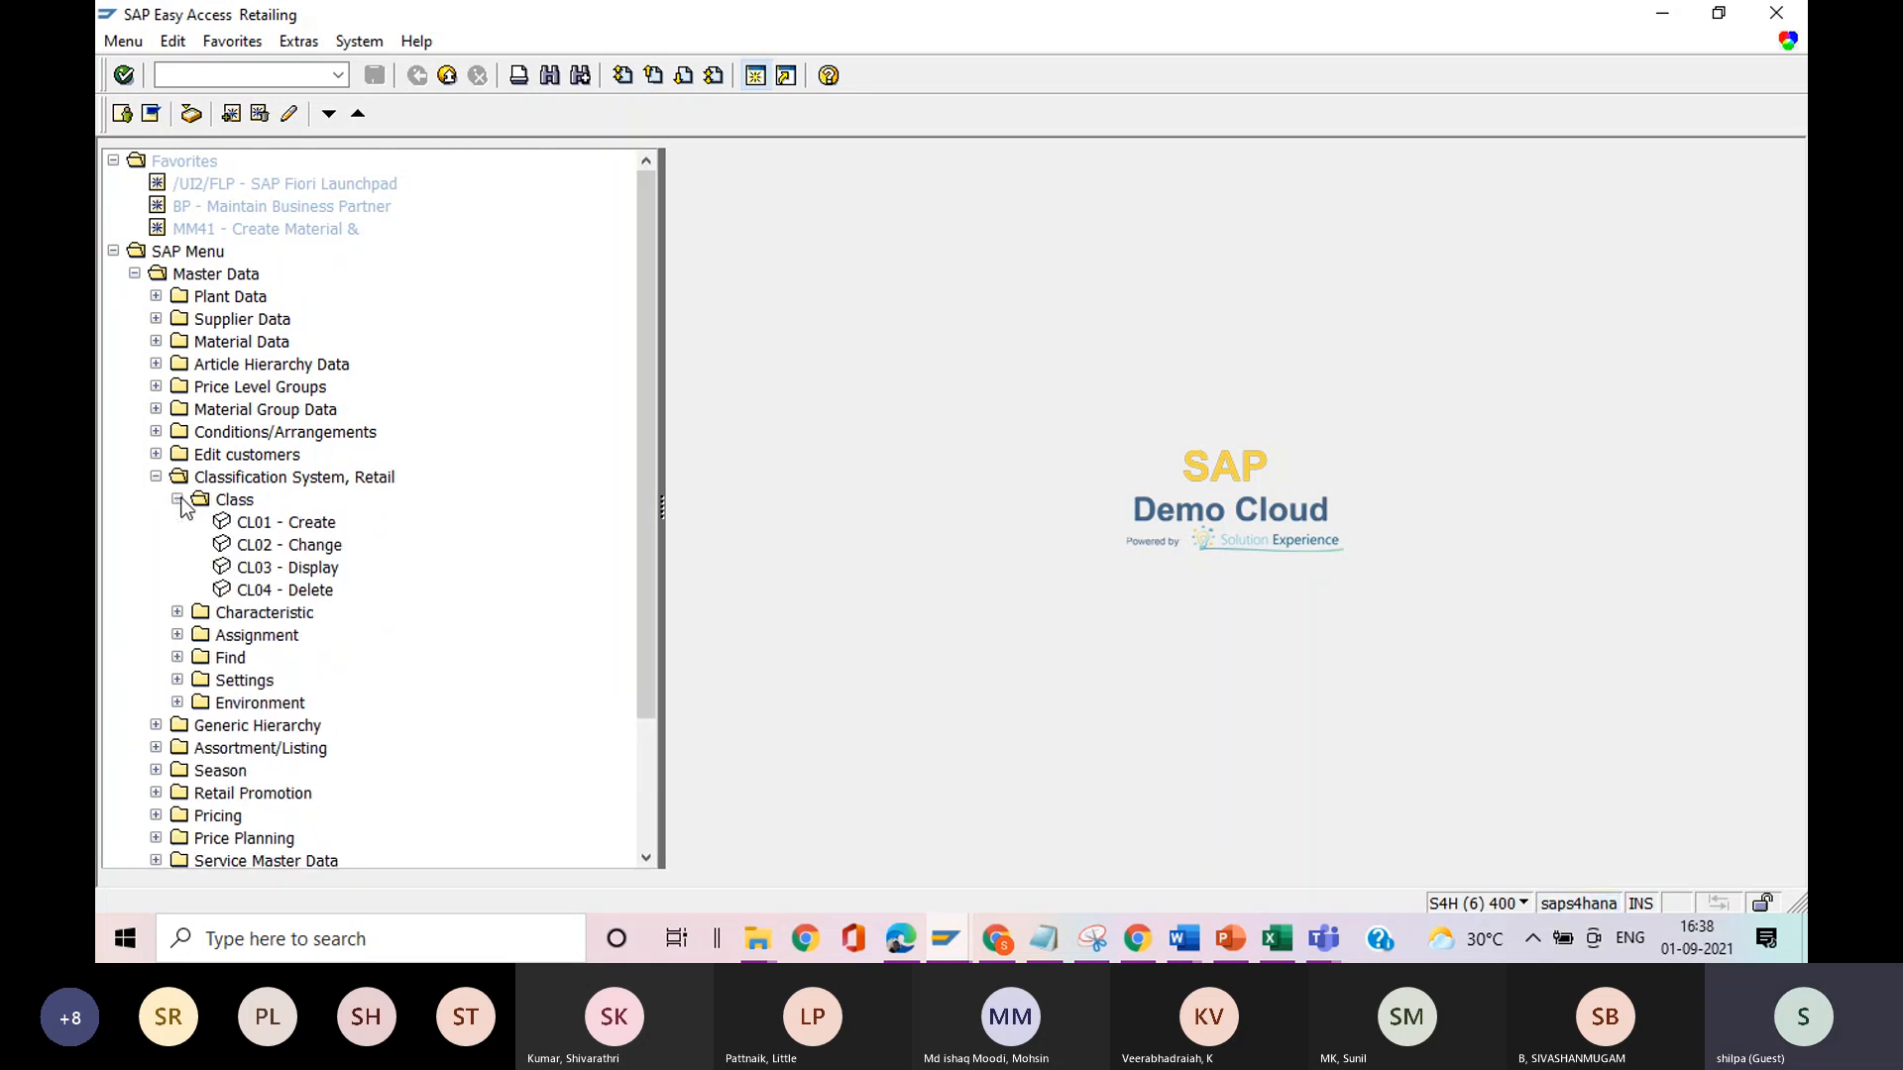
pyautogui.doubleClick(249, 568)
pyautogui.click(330, 192)
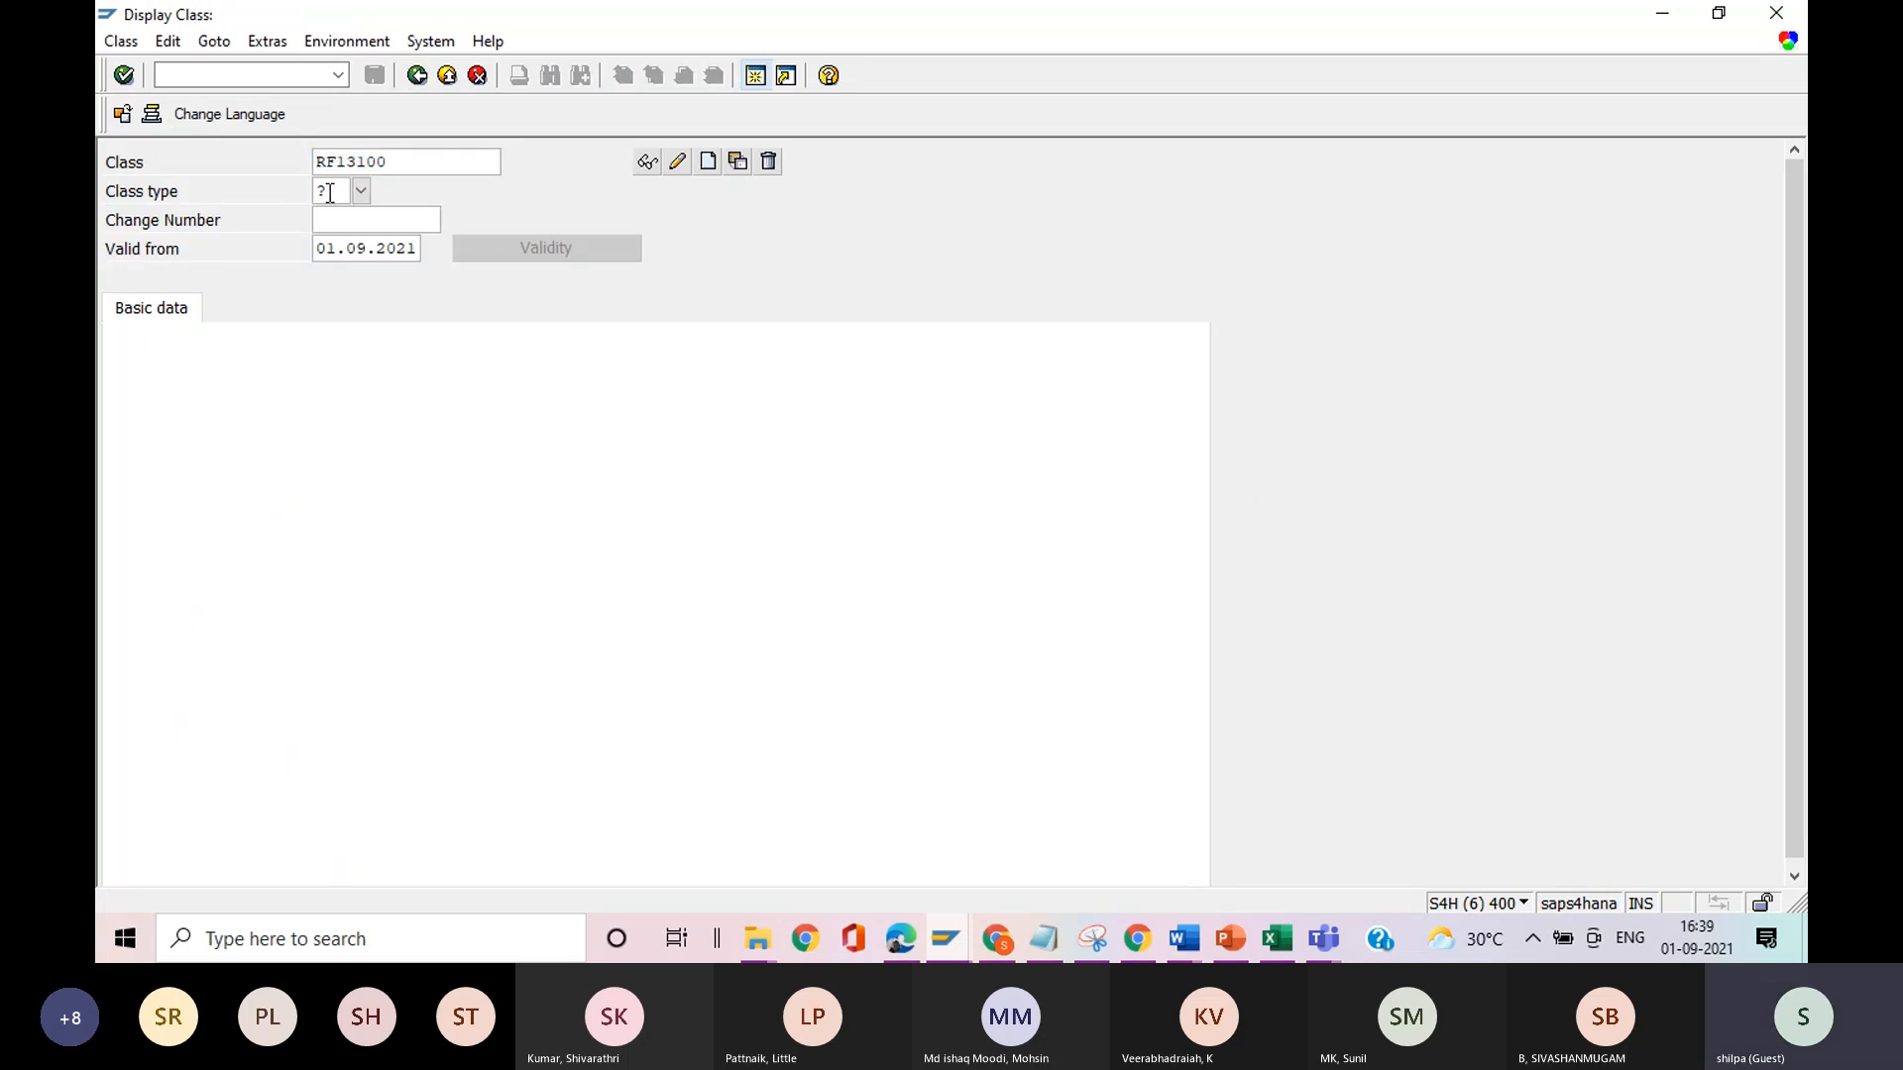
pyautogui.write('011')
# Display the basic data of class IRT320, switch it to change mode, and return to the SAP menu without editing it.
pyautogui.click(392, 164)
pyautogui.press('BackSpace')
pyautogui.press('BackSpace')
pyautogui.press('BackSpace')
pyautogui.press('BackSpace')
pyautogui.press('BackSpace')
pyautogui.press('BackSpace')
pyautogui.press('BackSpace')
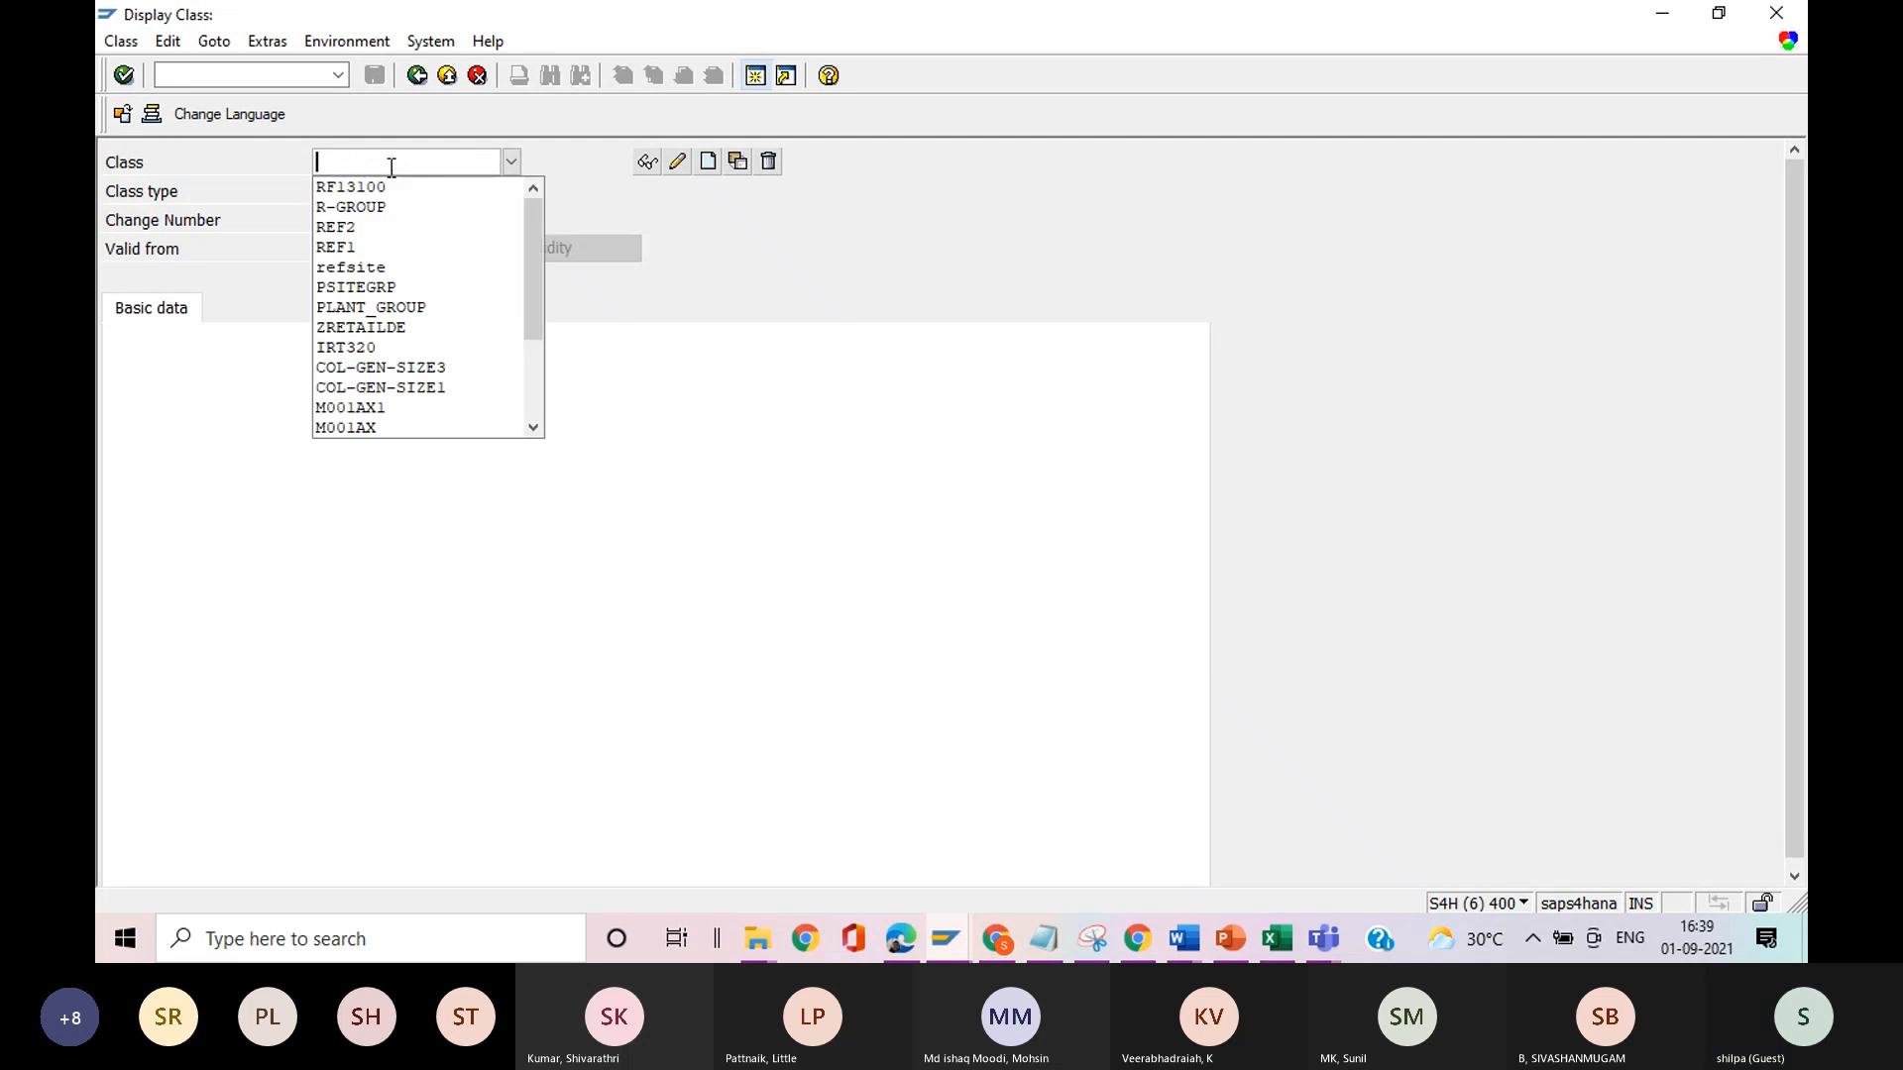
pyautogui.click(391, 168)
pyautogui.write('I')
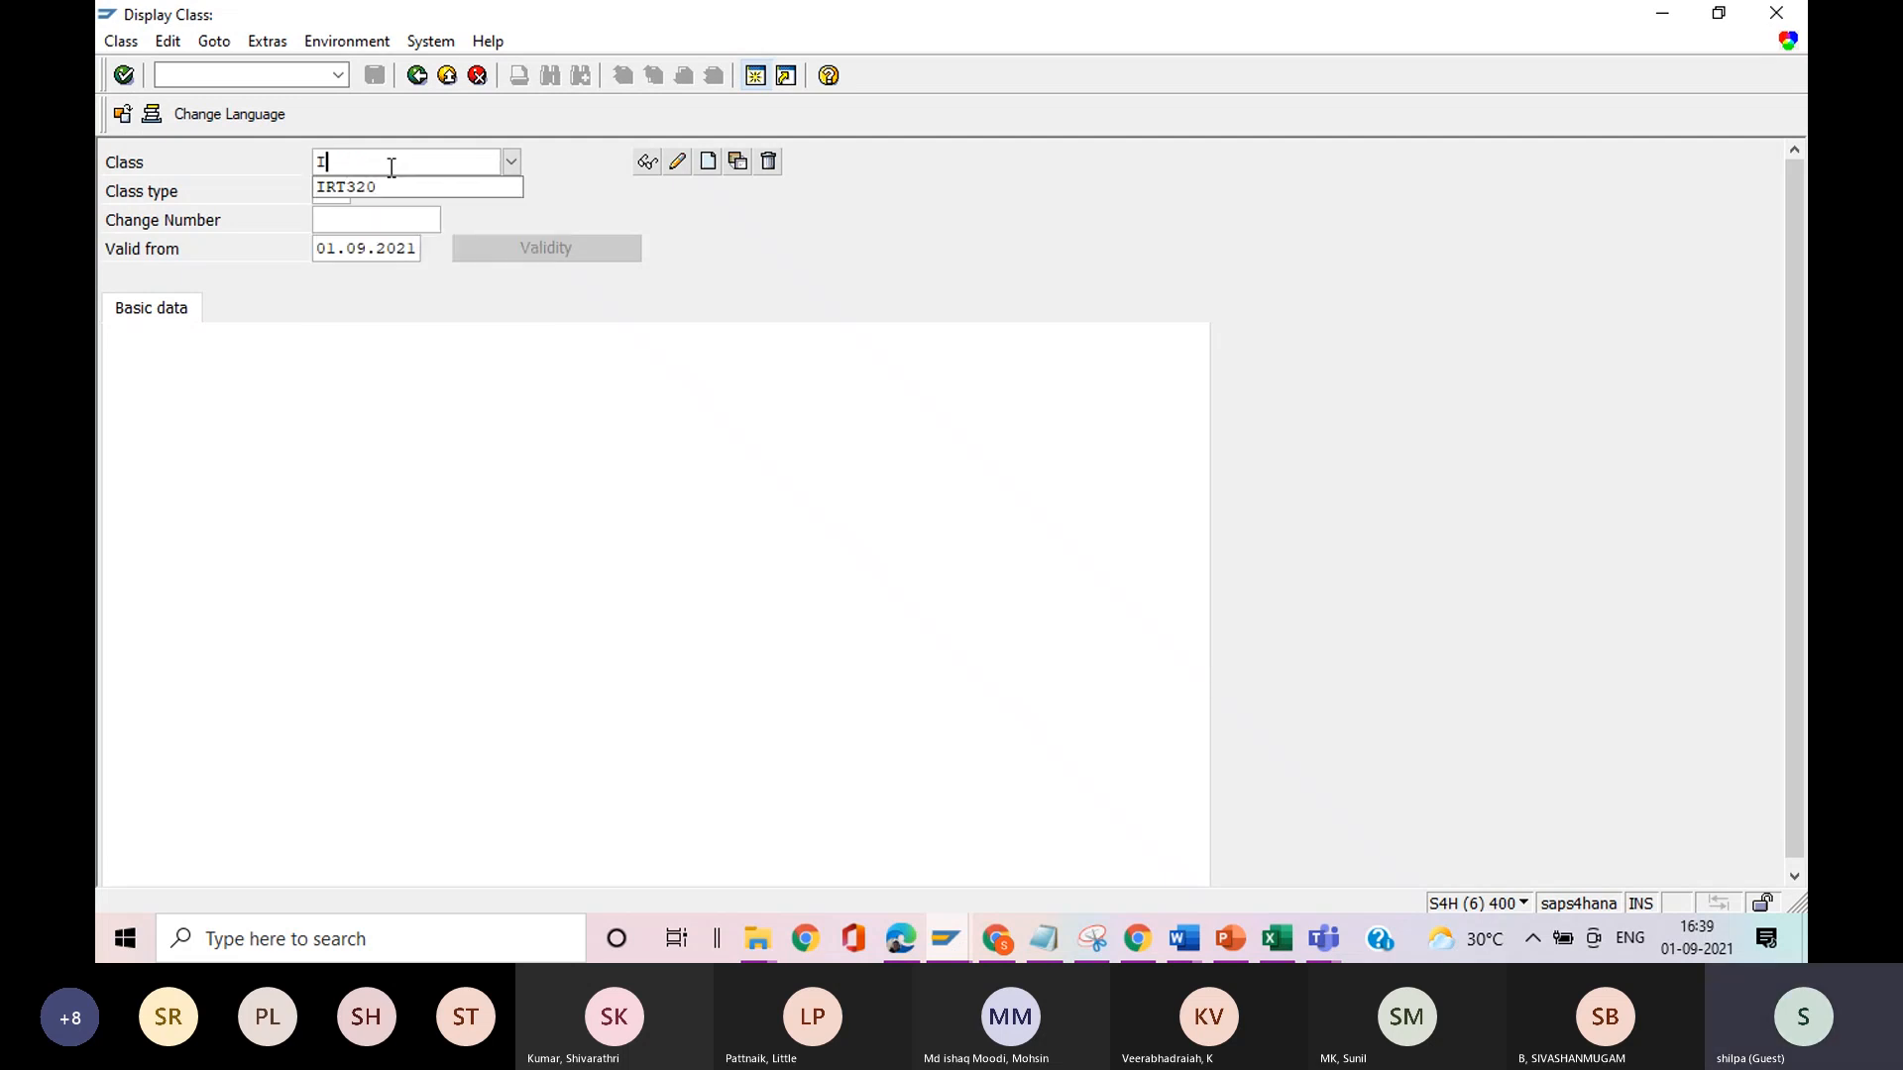
pyautogui.write('RT320')
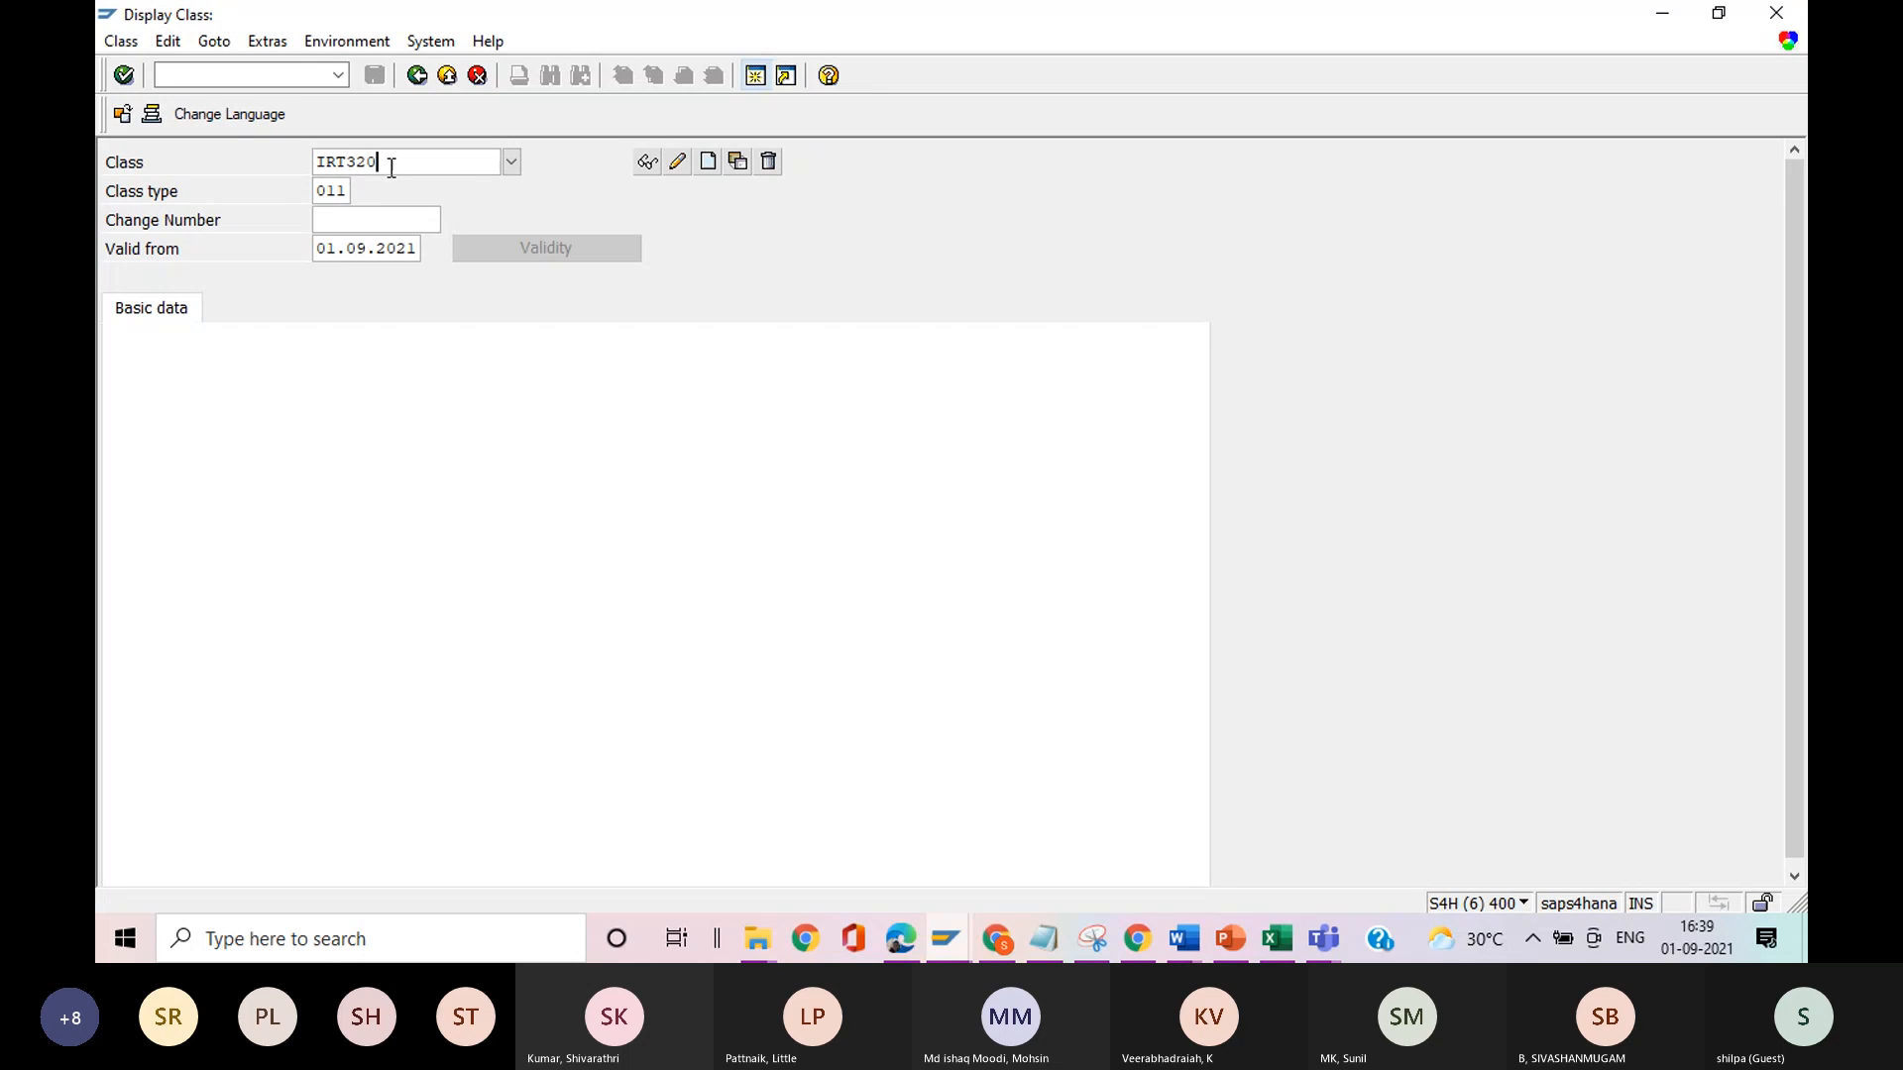
pyautogui.press('Return')
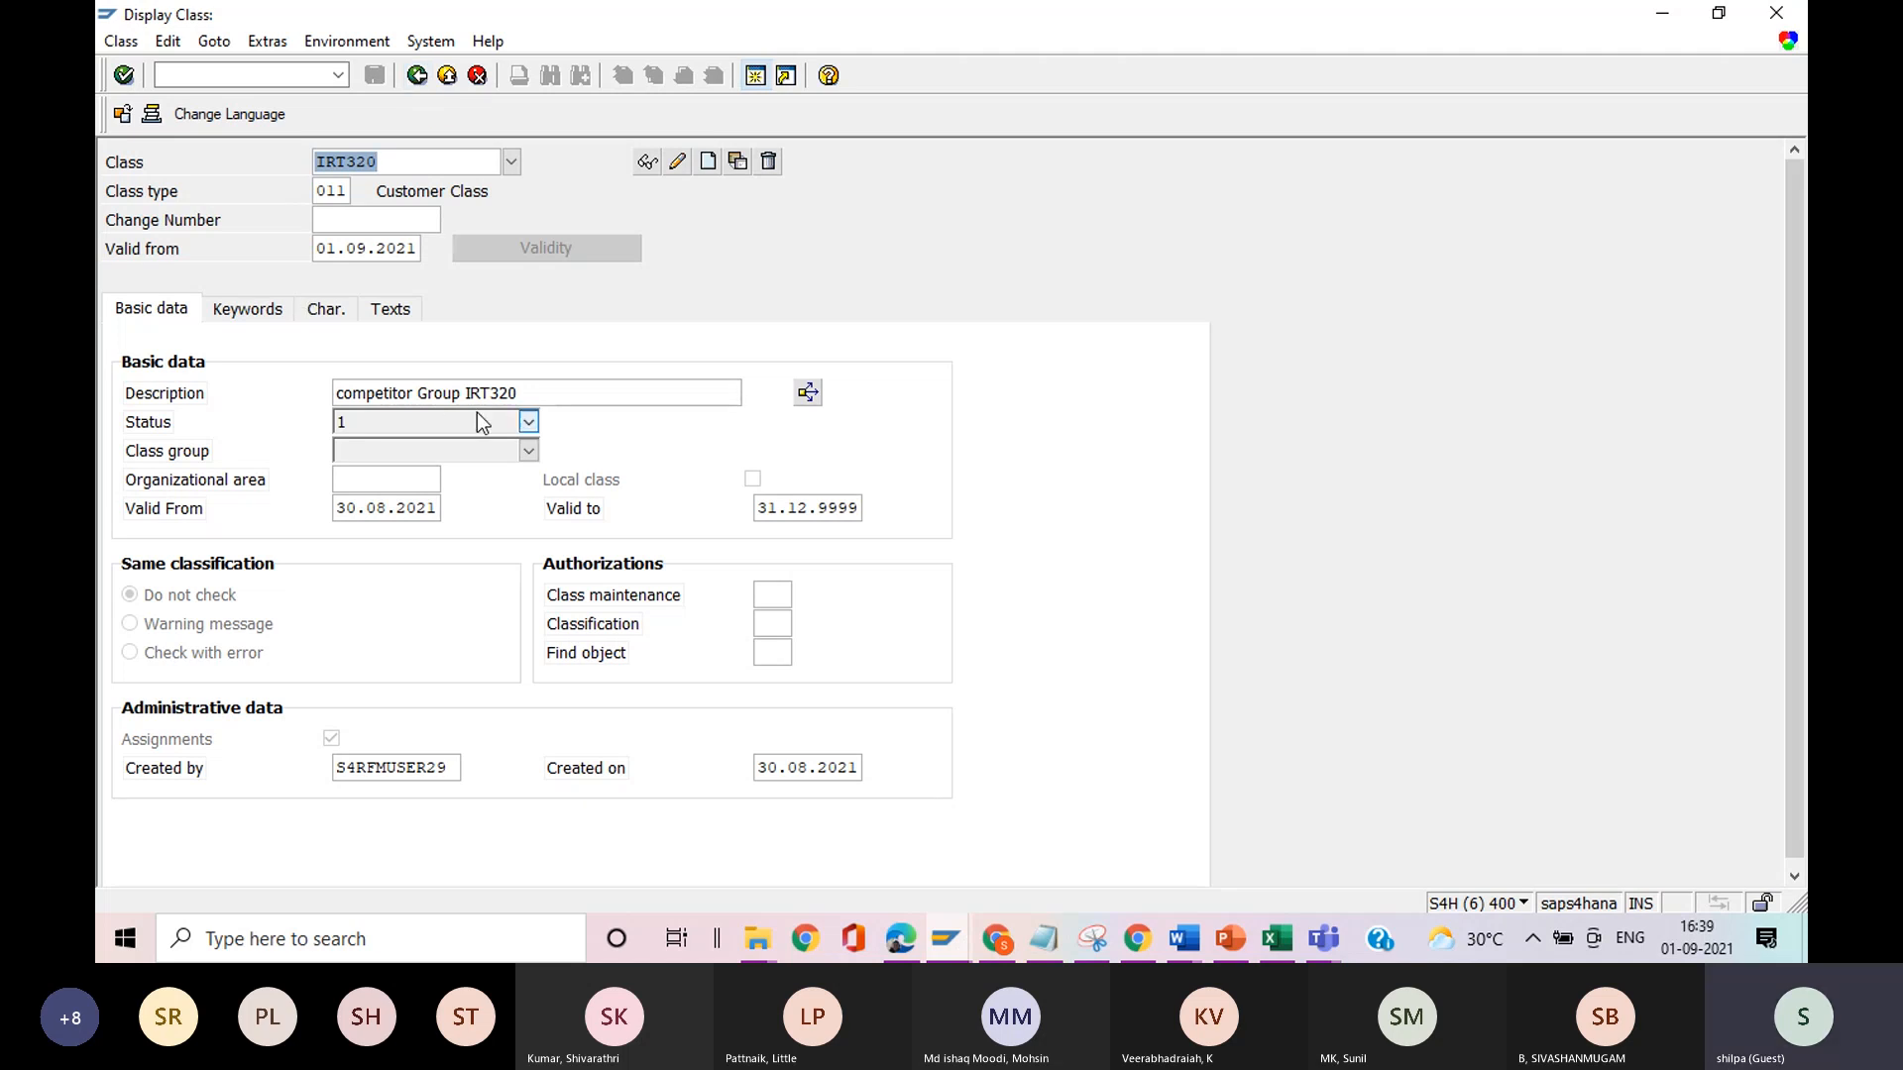
pyautogui.click(675, 163)
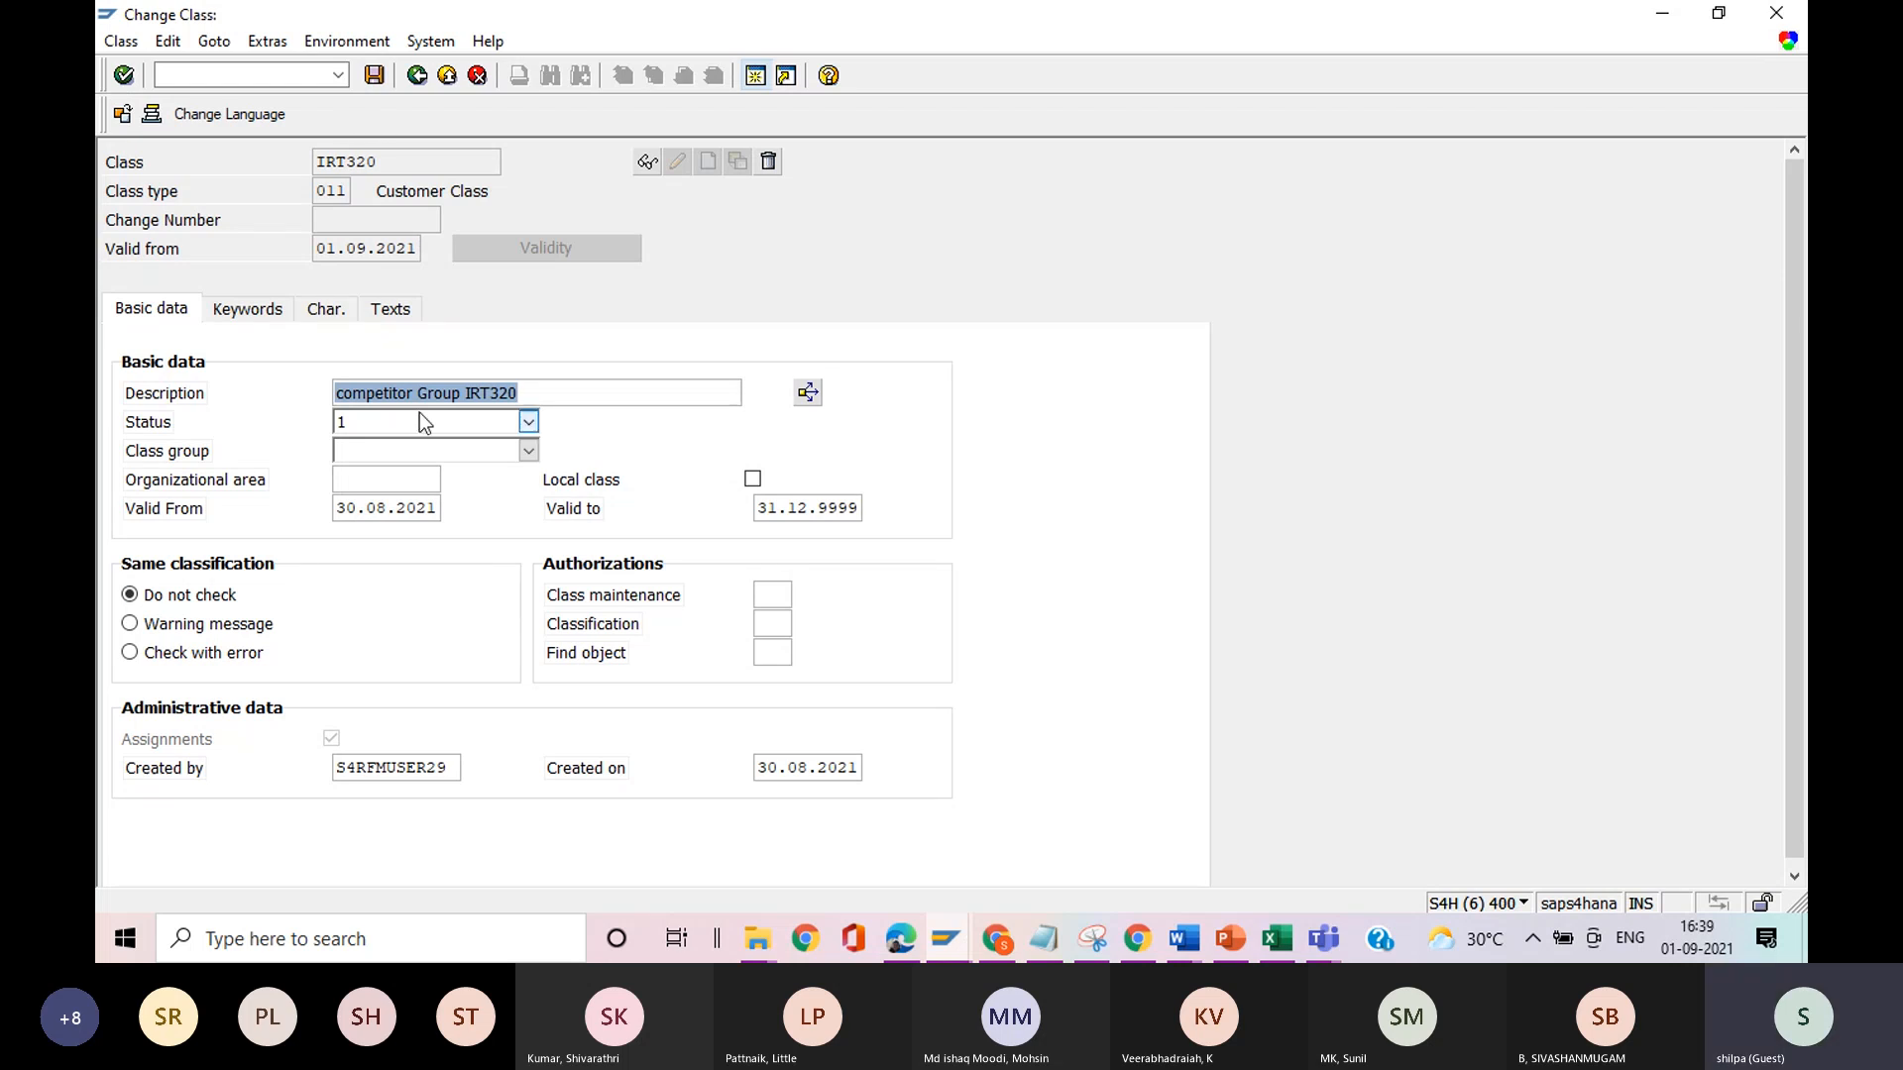
pyautogui.click(417, 76)
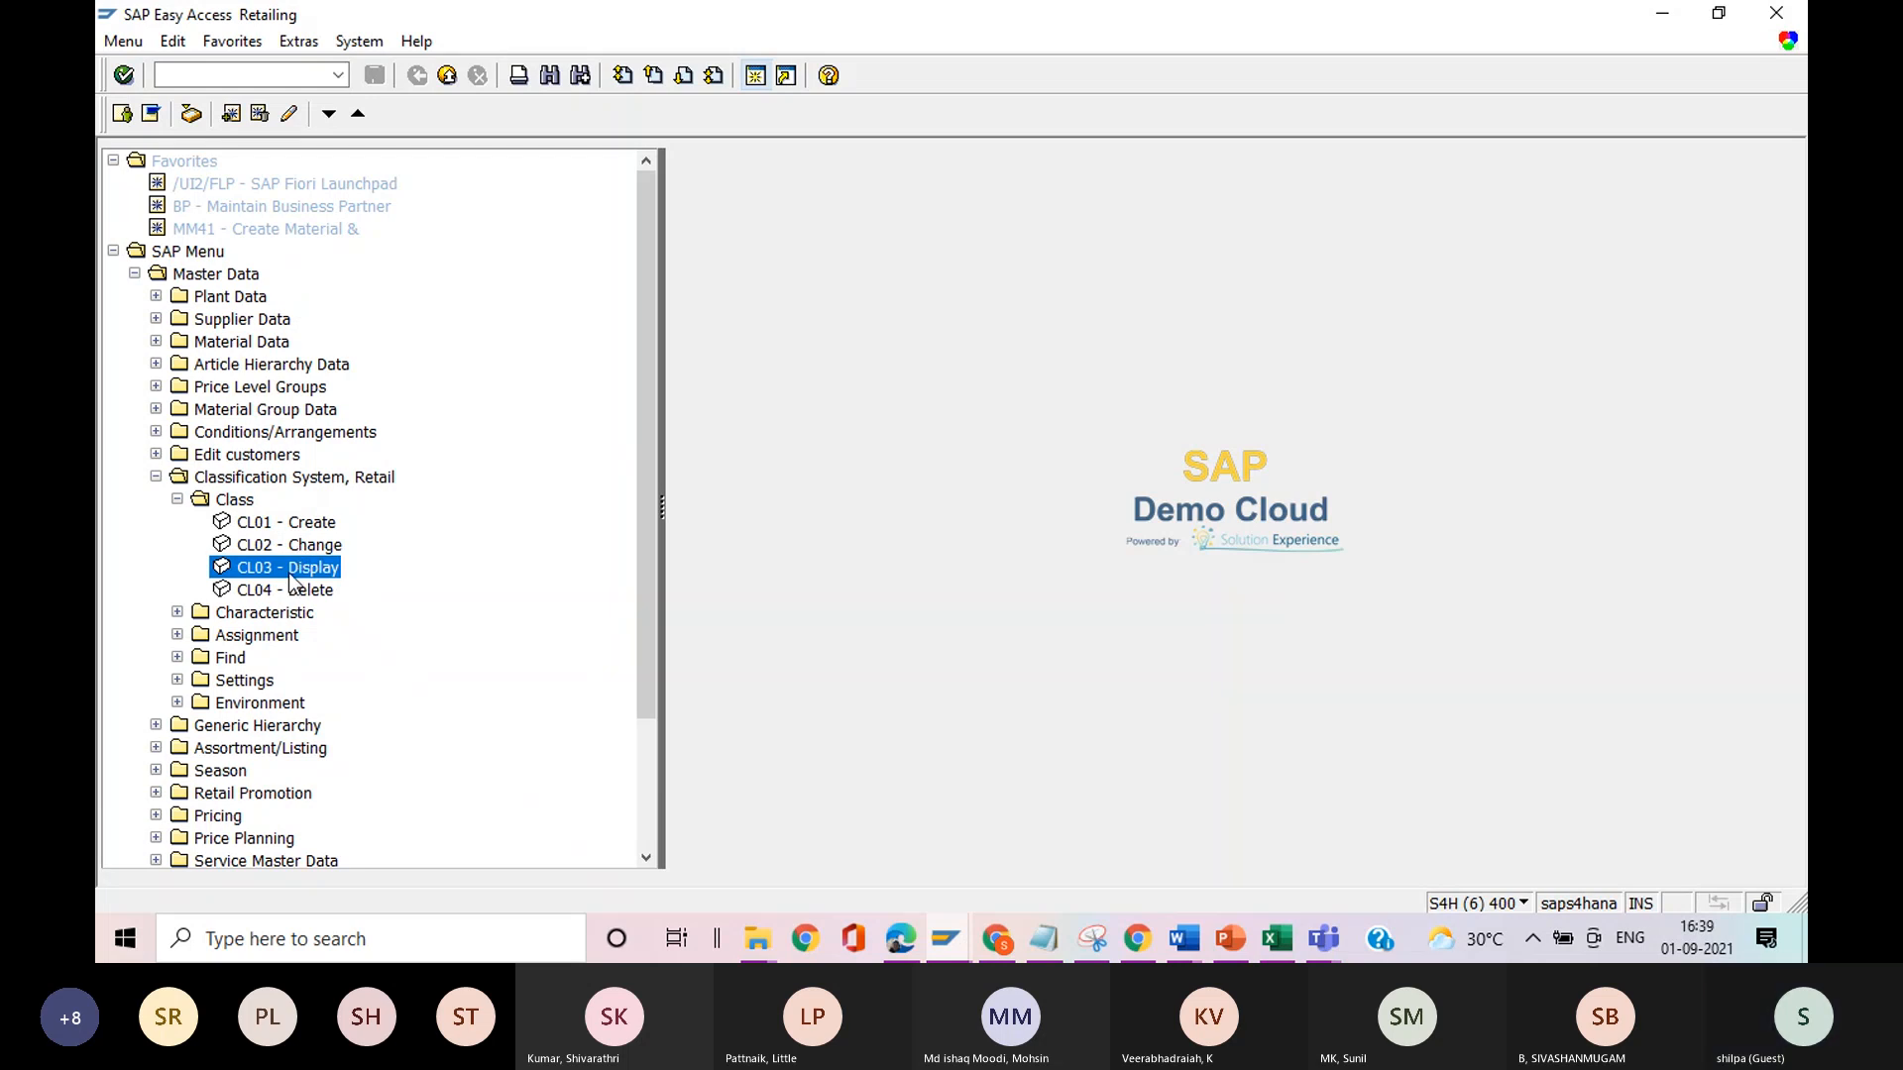
# Start creating class IRT320-1 with class type 011 in CL01, and leave it without saving.
pyautogui.doubleClick(301, 523)
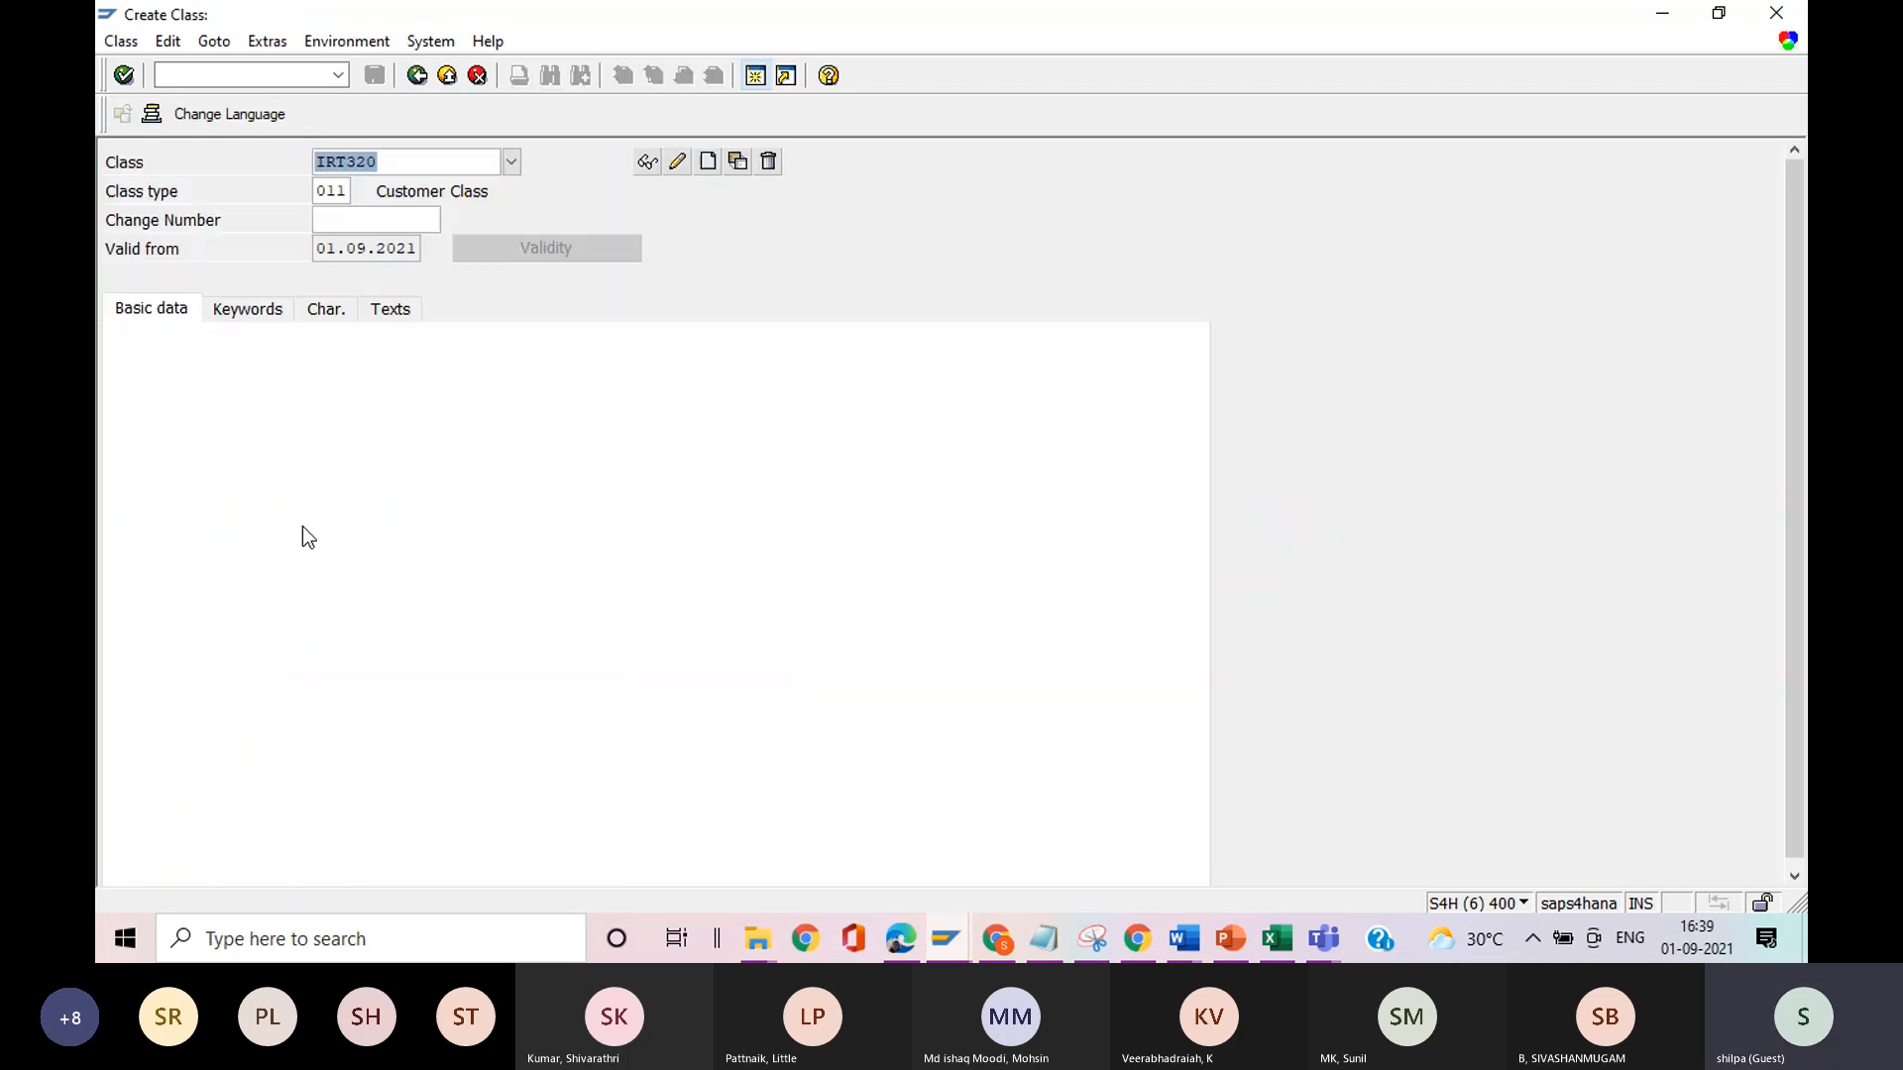
pyautogui.click(407, 162)
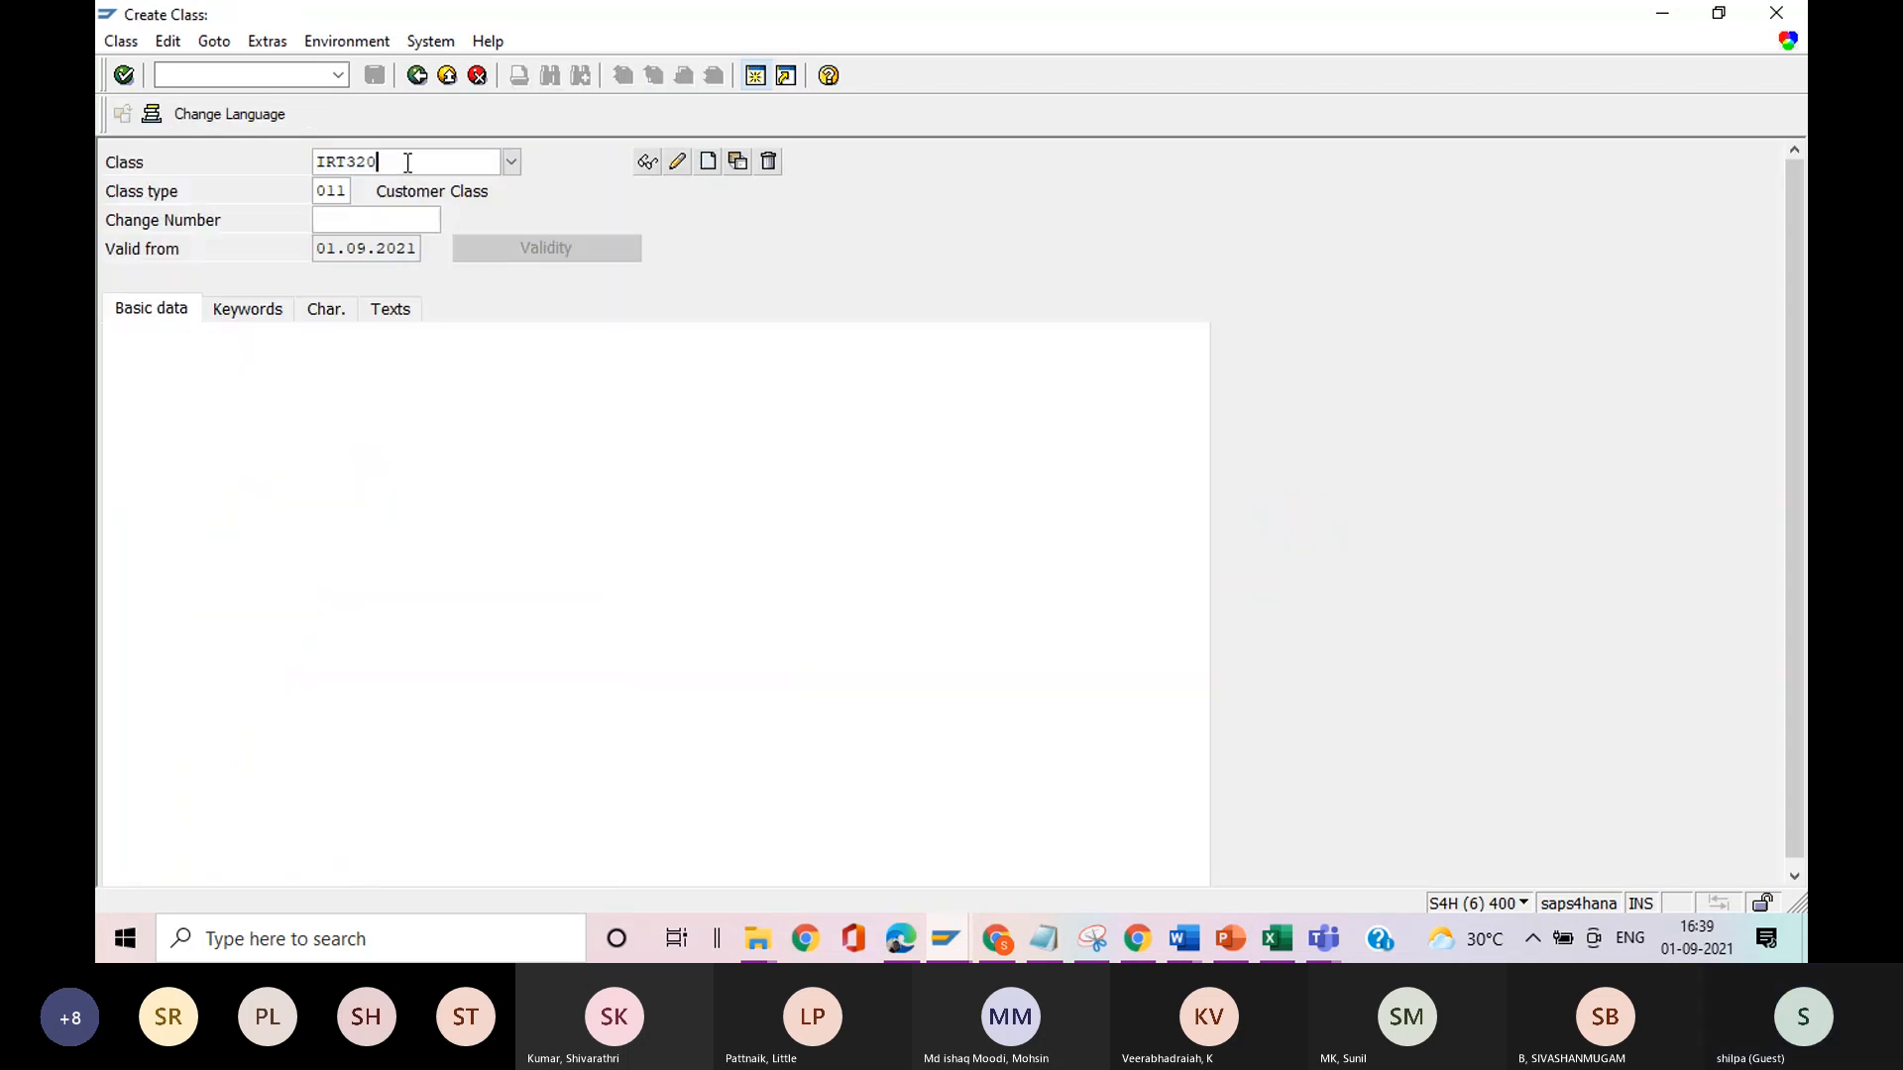
pyautogui.write('-1')
pyautogui.click(708, 162)
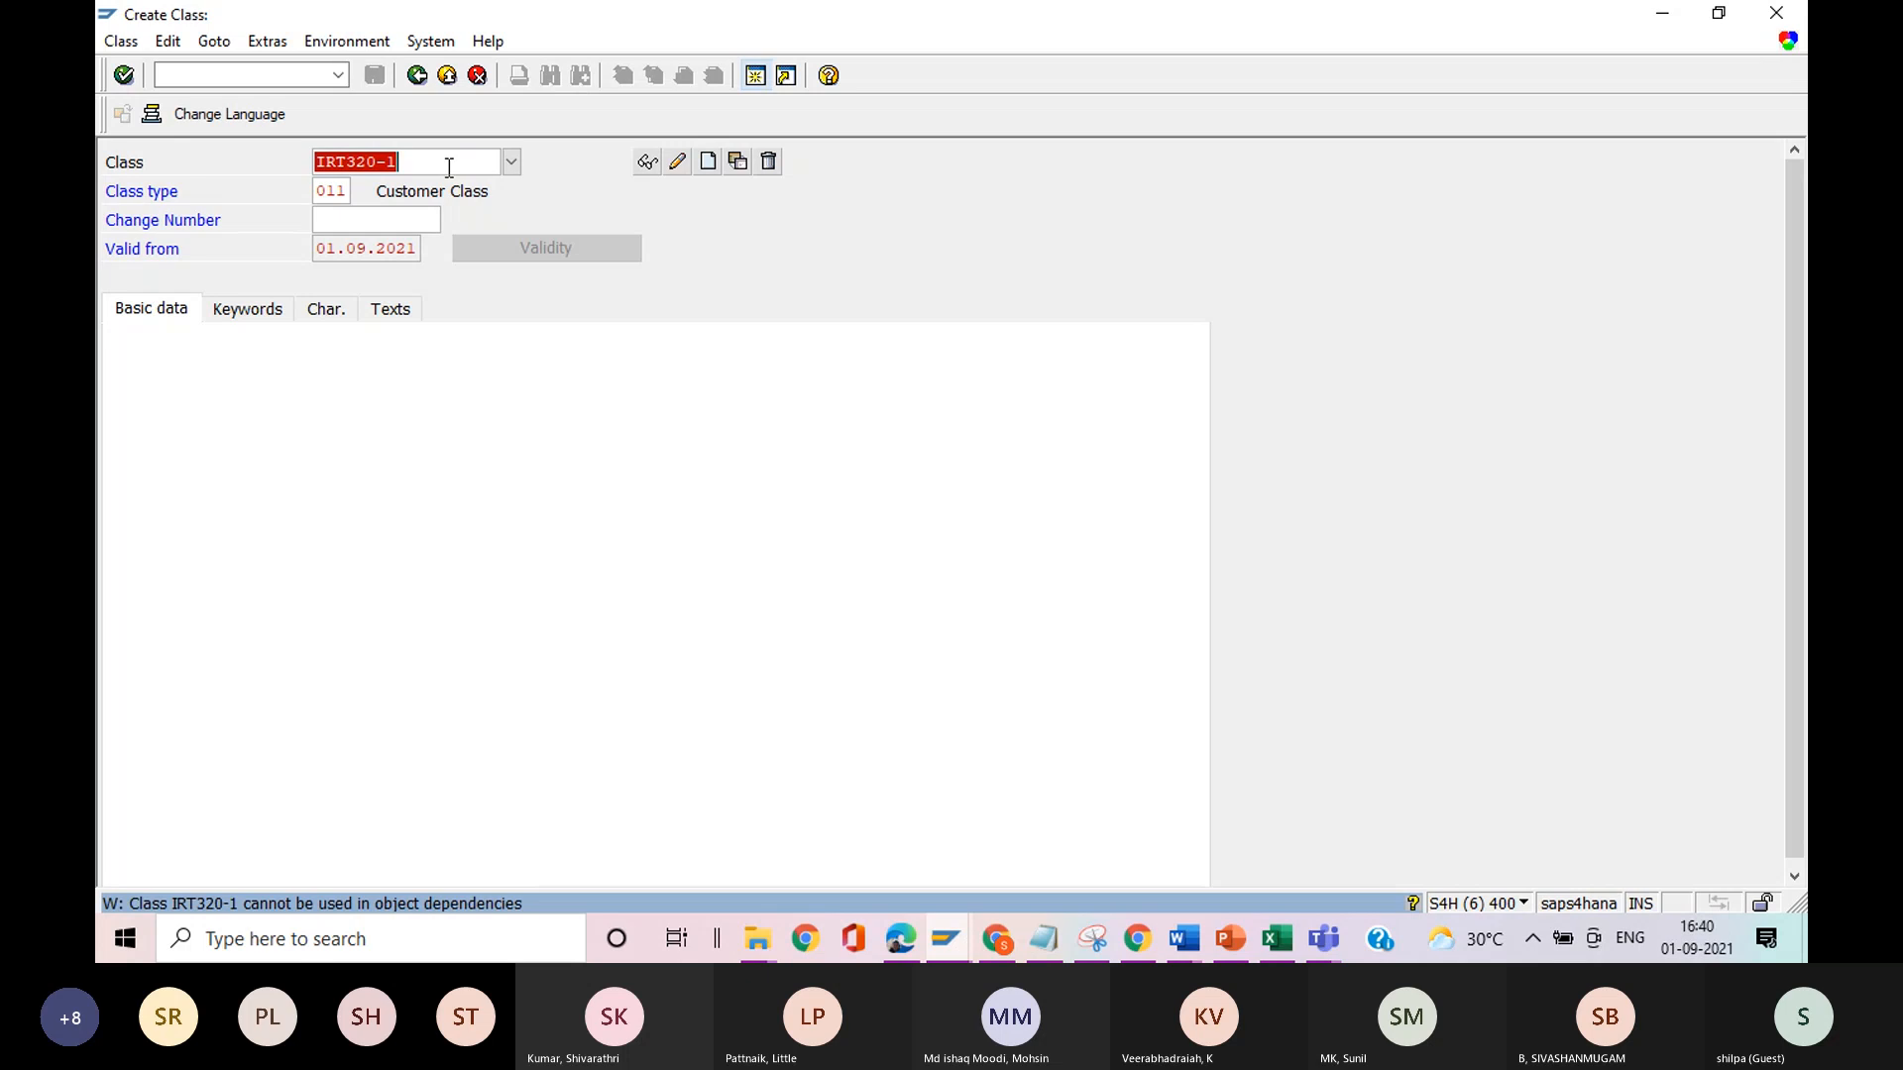
pyautogui.press('Return')
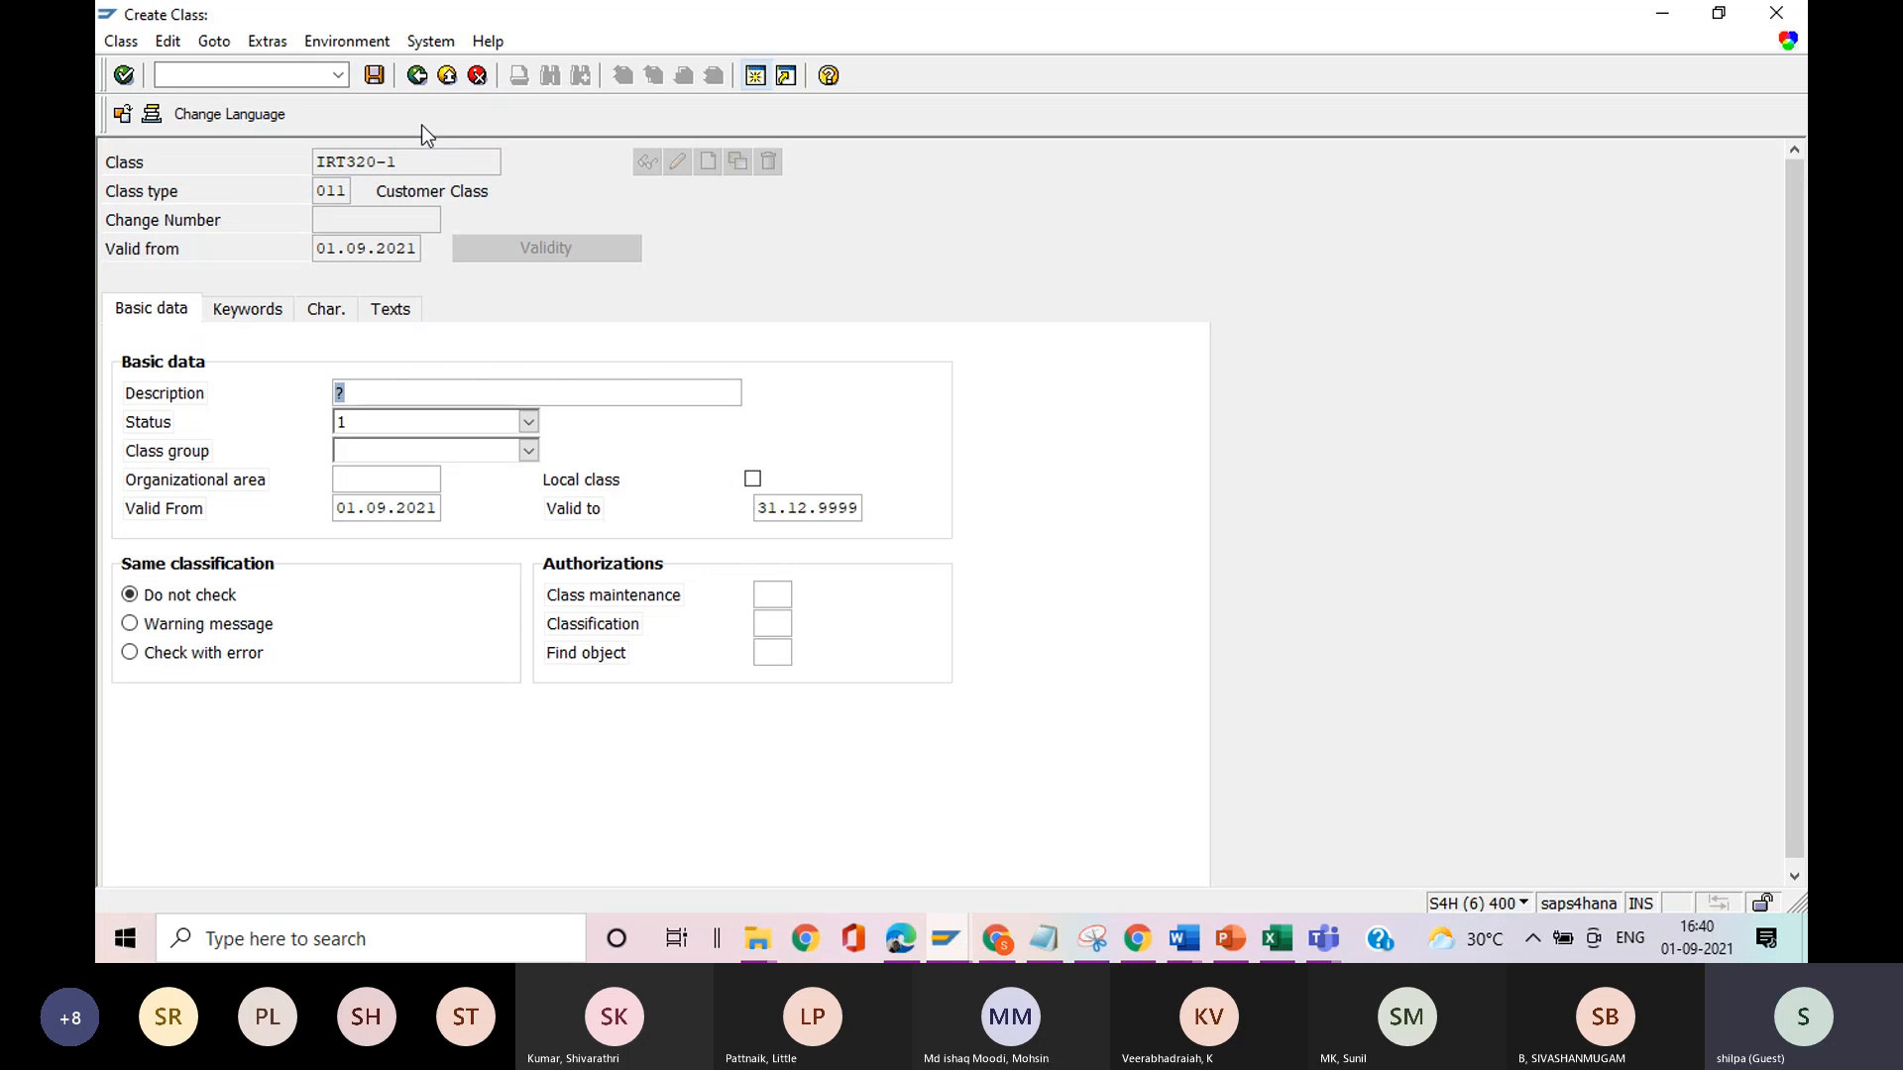
pyautogui.click(345, 188)
pyautogui.click(418, 76)
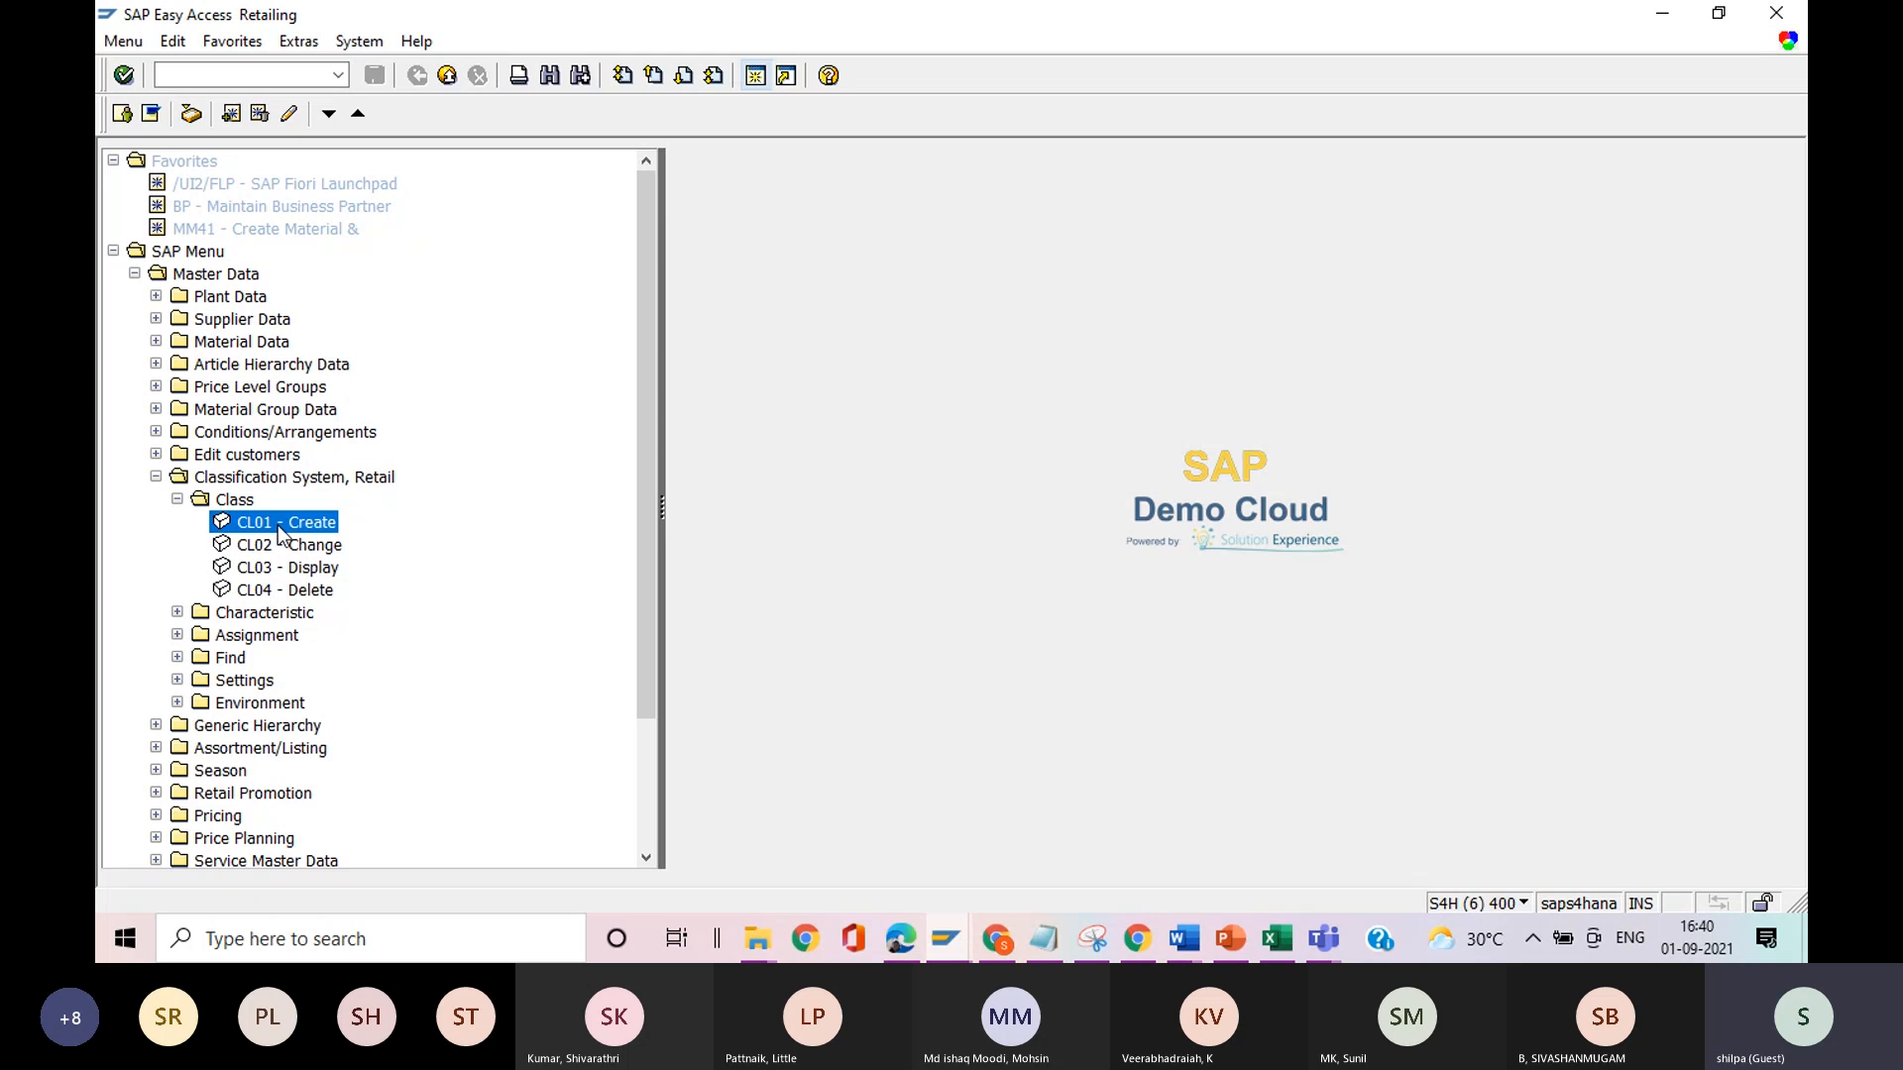
# In the Notepad notes, extend item 2 on grouping the competitors with "CL01 and class type 011".
pyautogui.hotkey('alt', 'Tab')
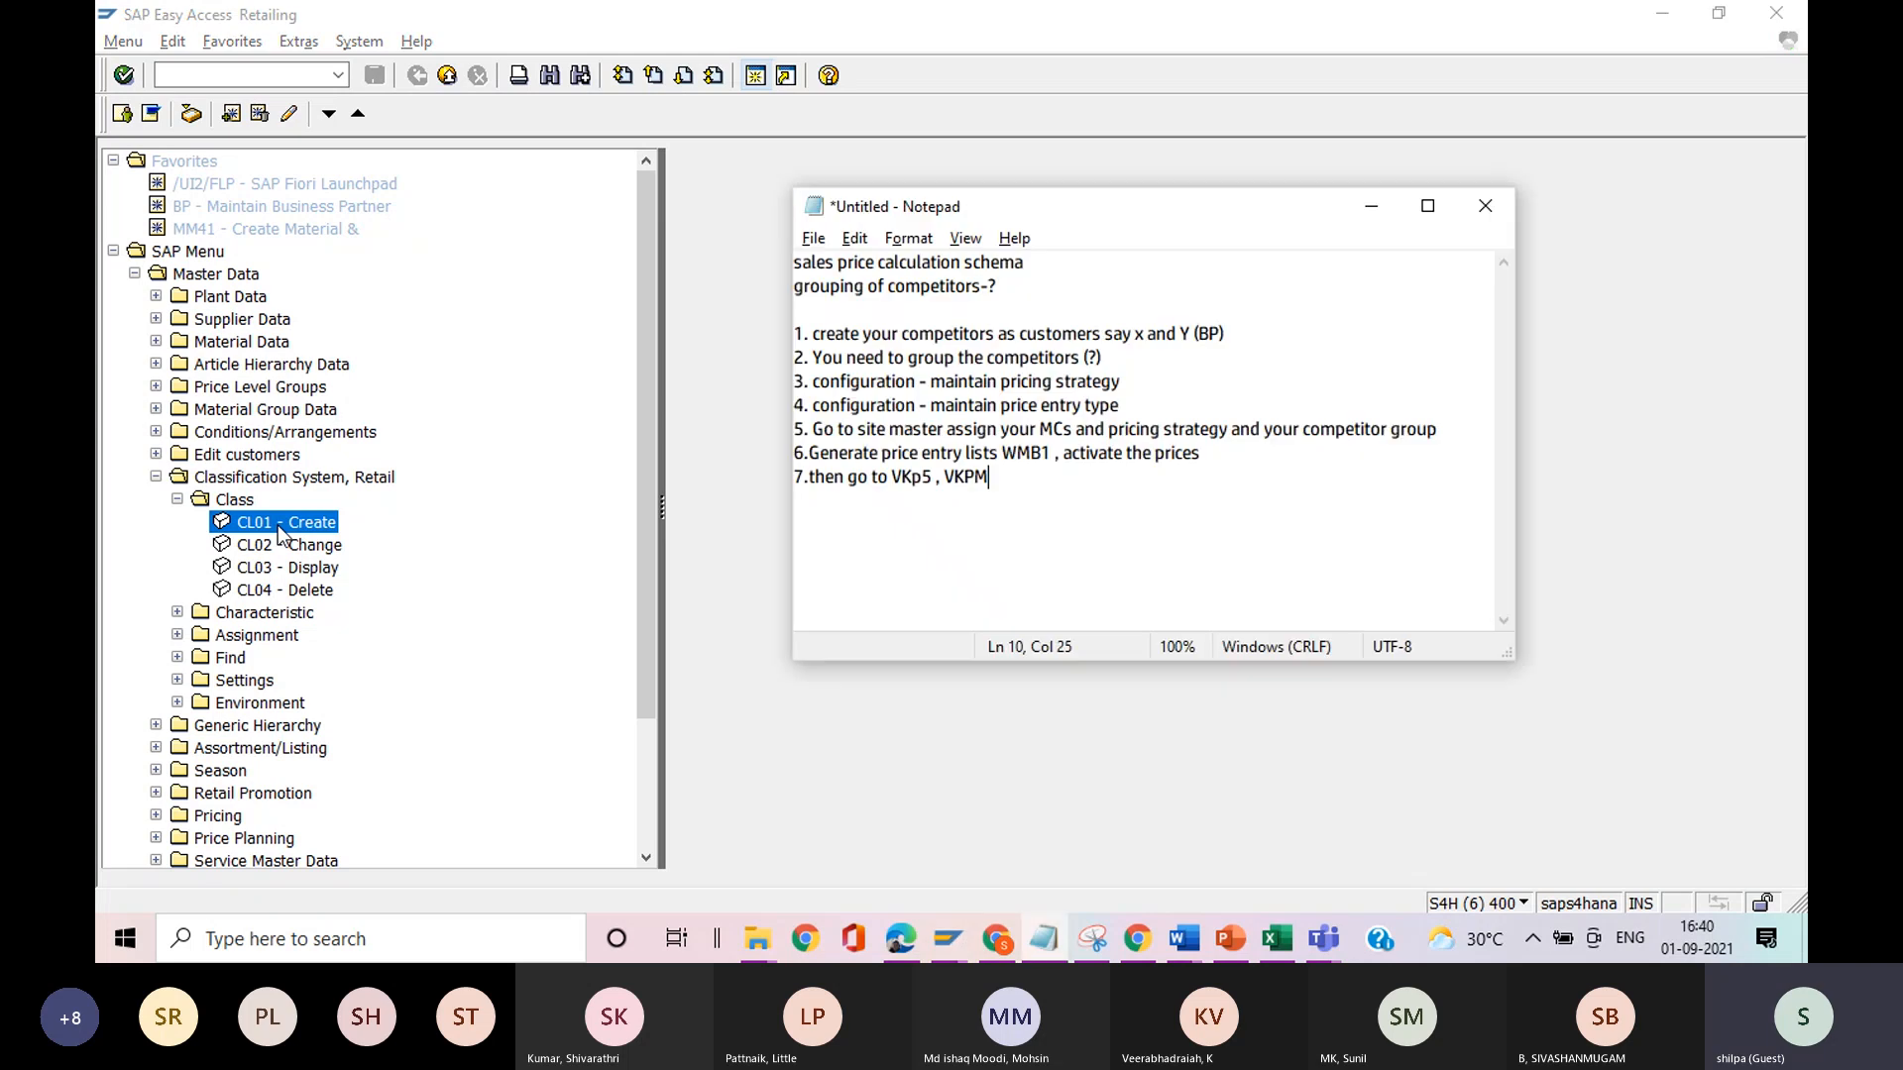
pyautogui.click(1122, 358)
pyautogui.write('CL01 and class')
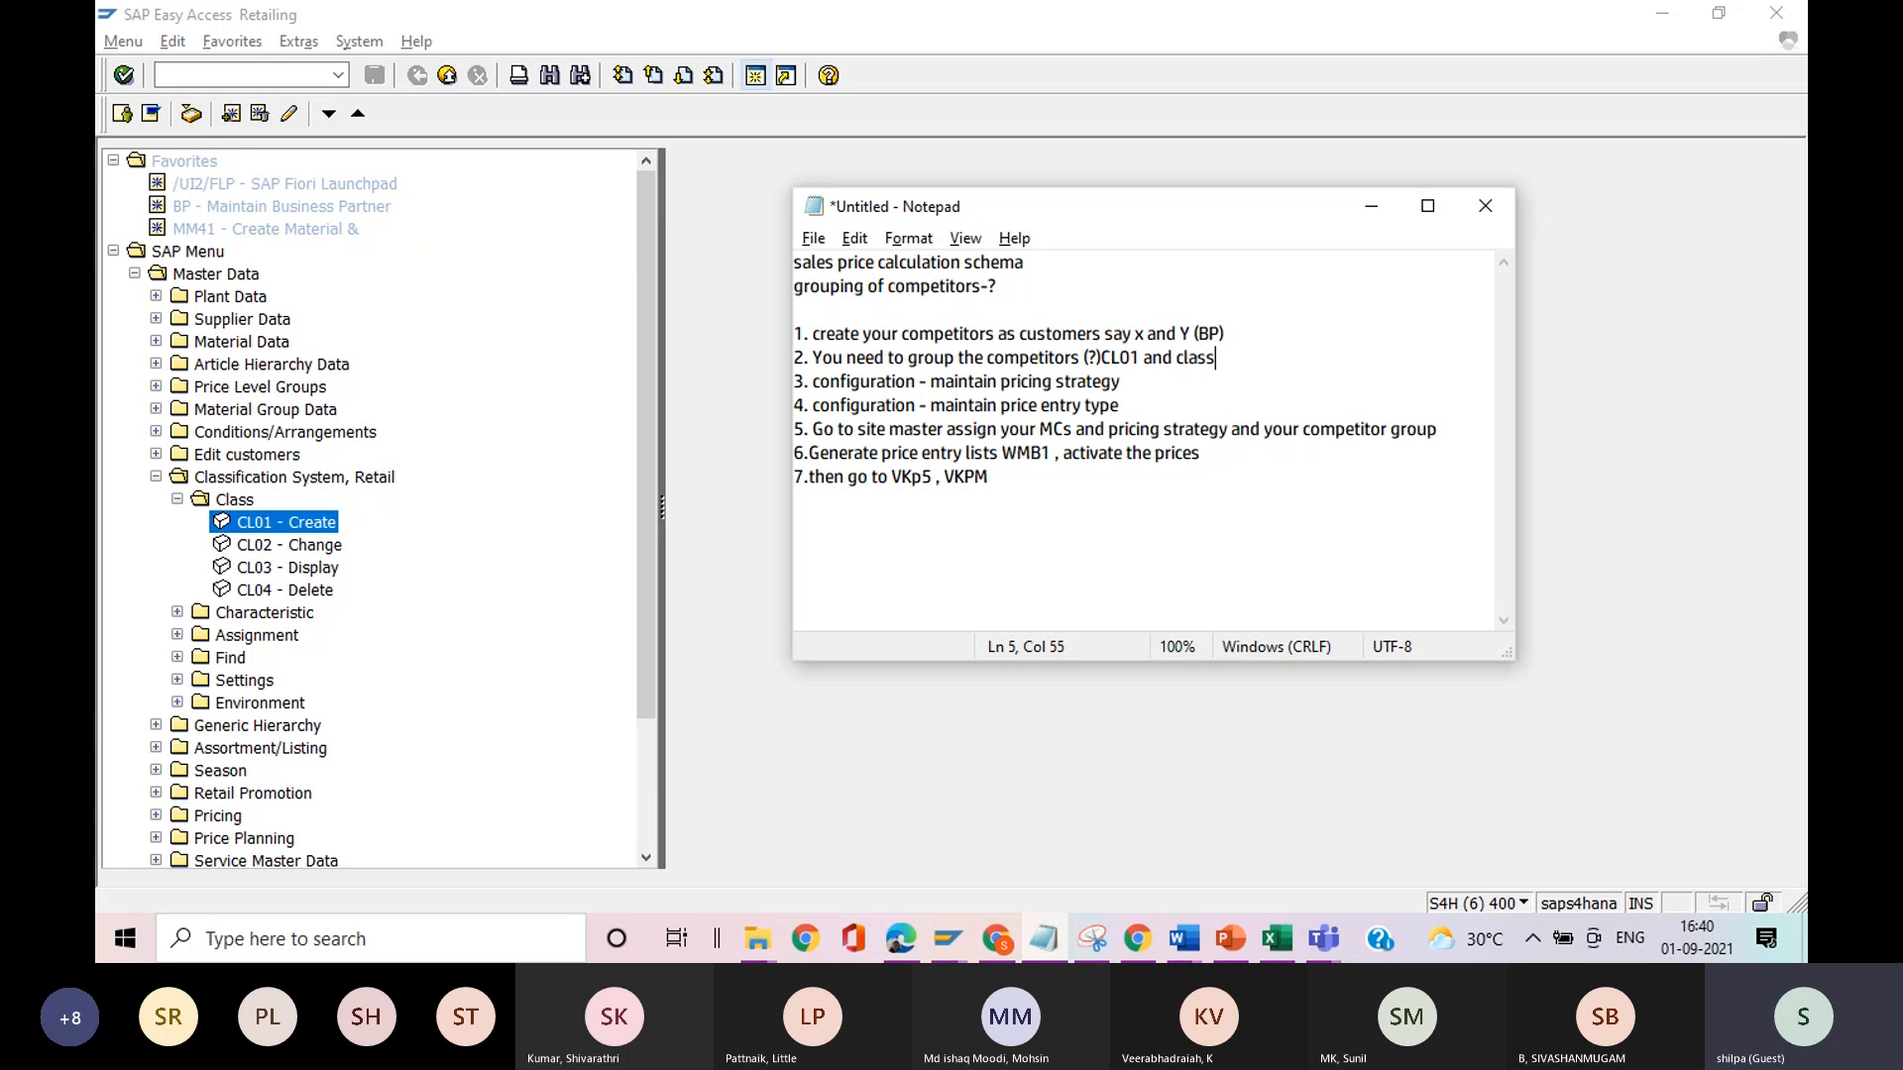
pyautogui.write(' type 011')
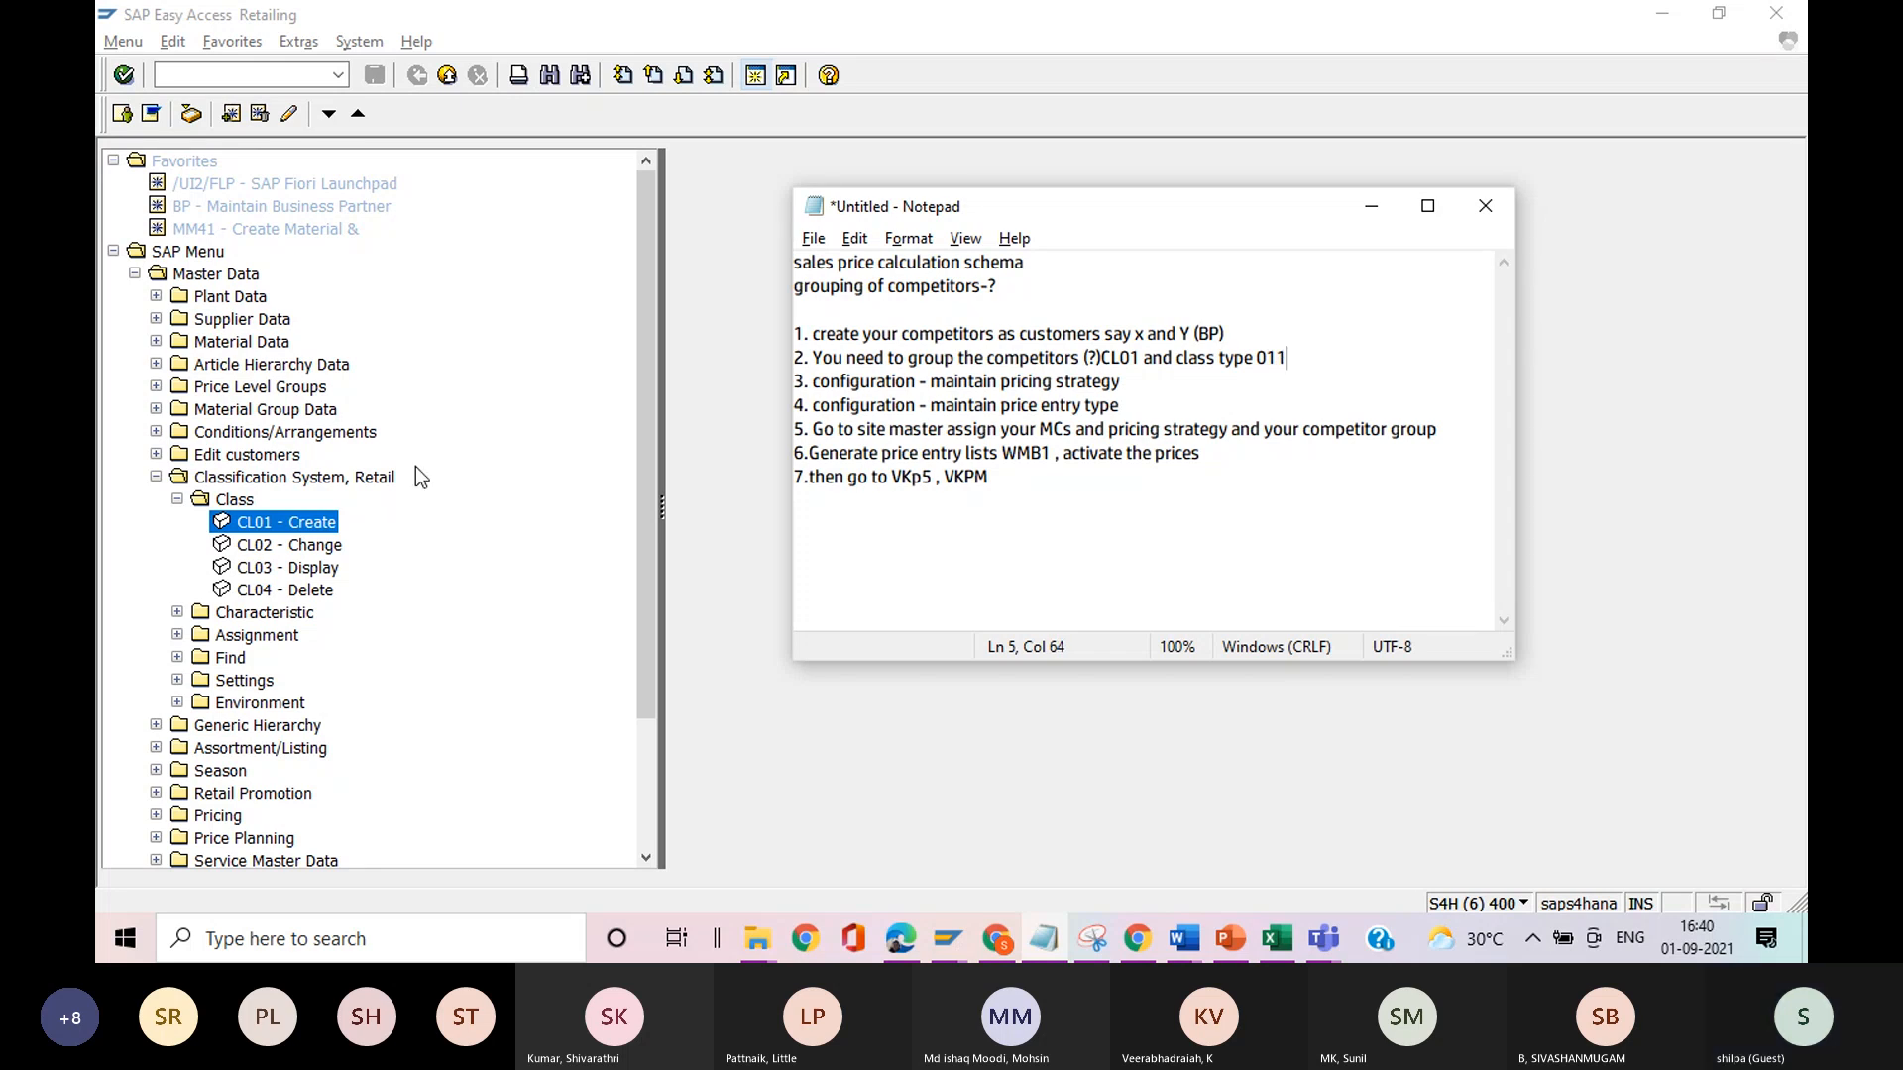
# Back in SAP, go to transaction CL24N and try to display the assignments of class IRT320-1.
pyautogui.click(430, 385)
pyautogui.click(264, 77)
pyautogui.write('/n')
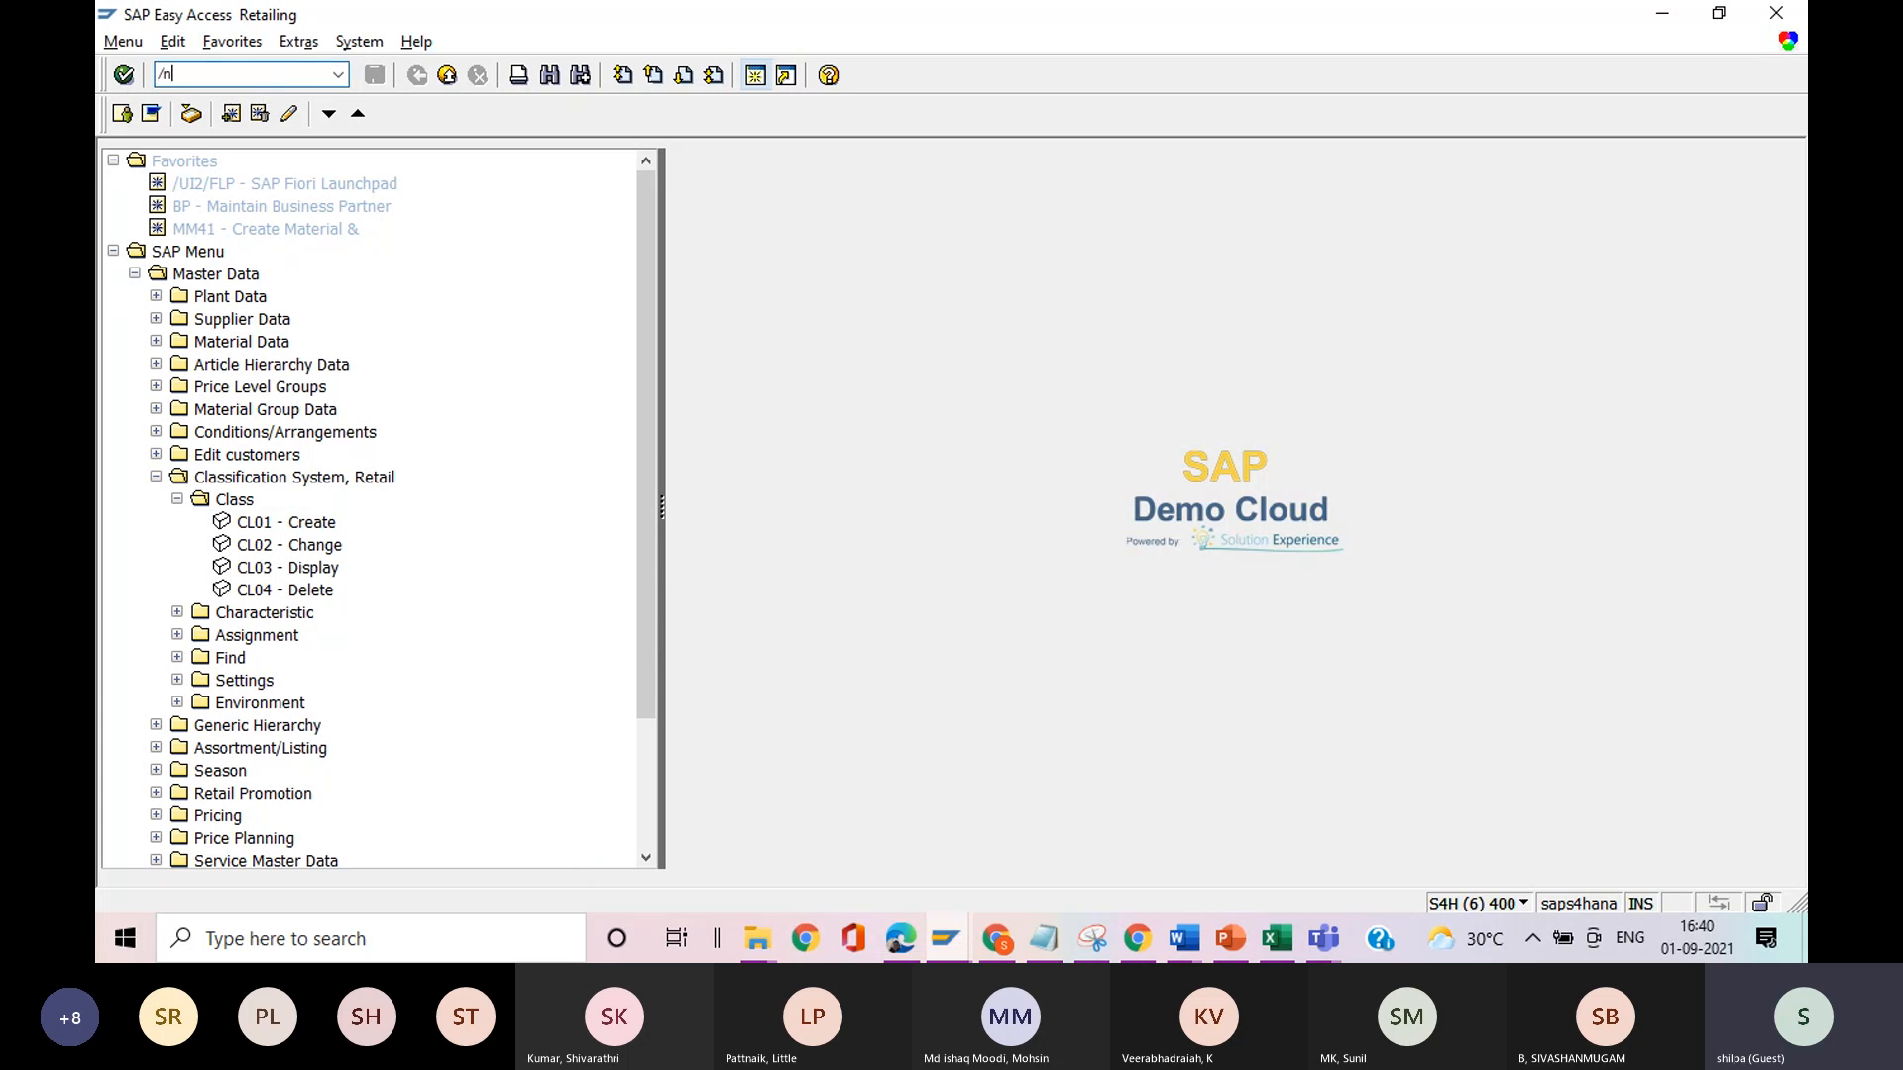
pyautogui.write('cl24n')
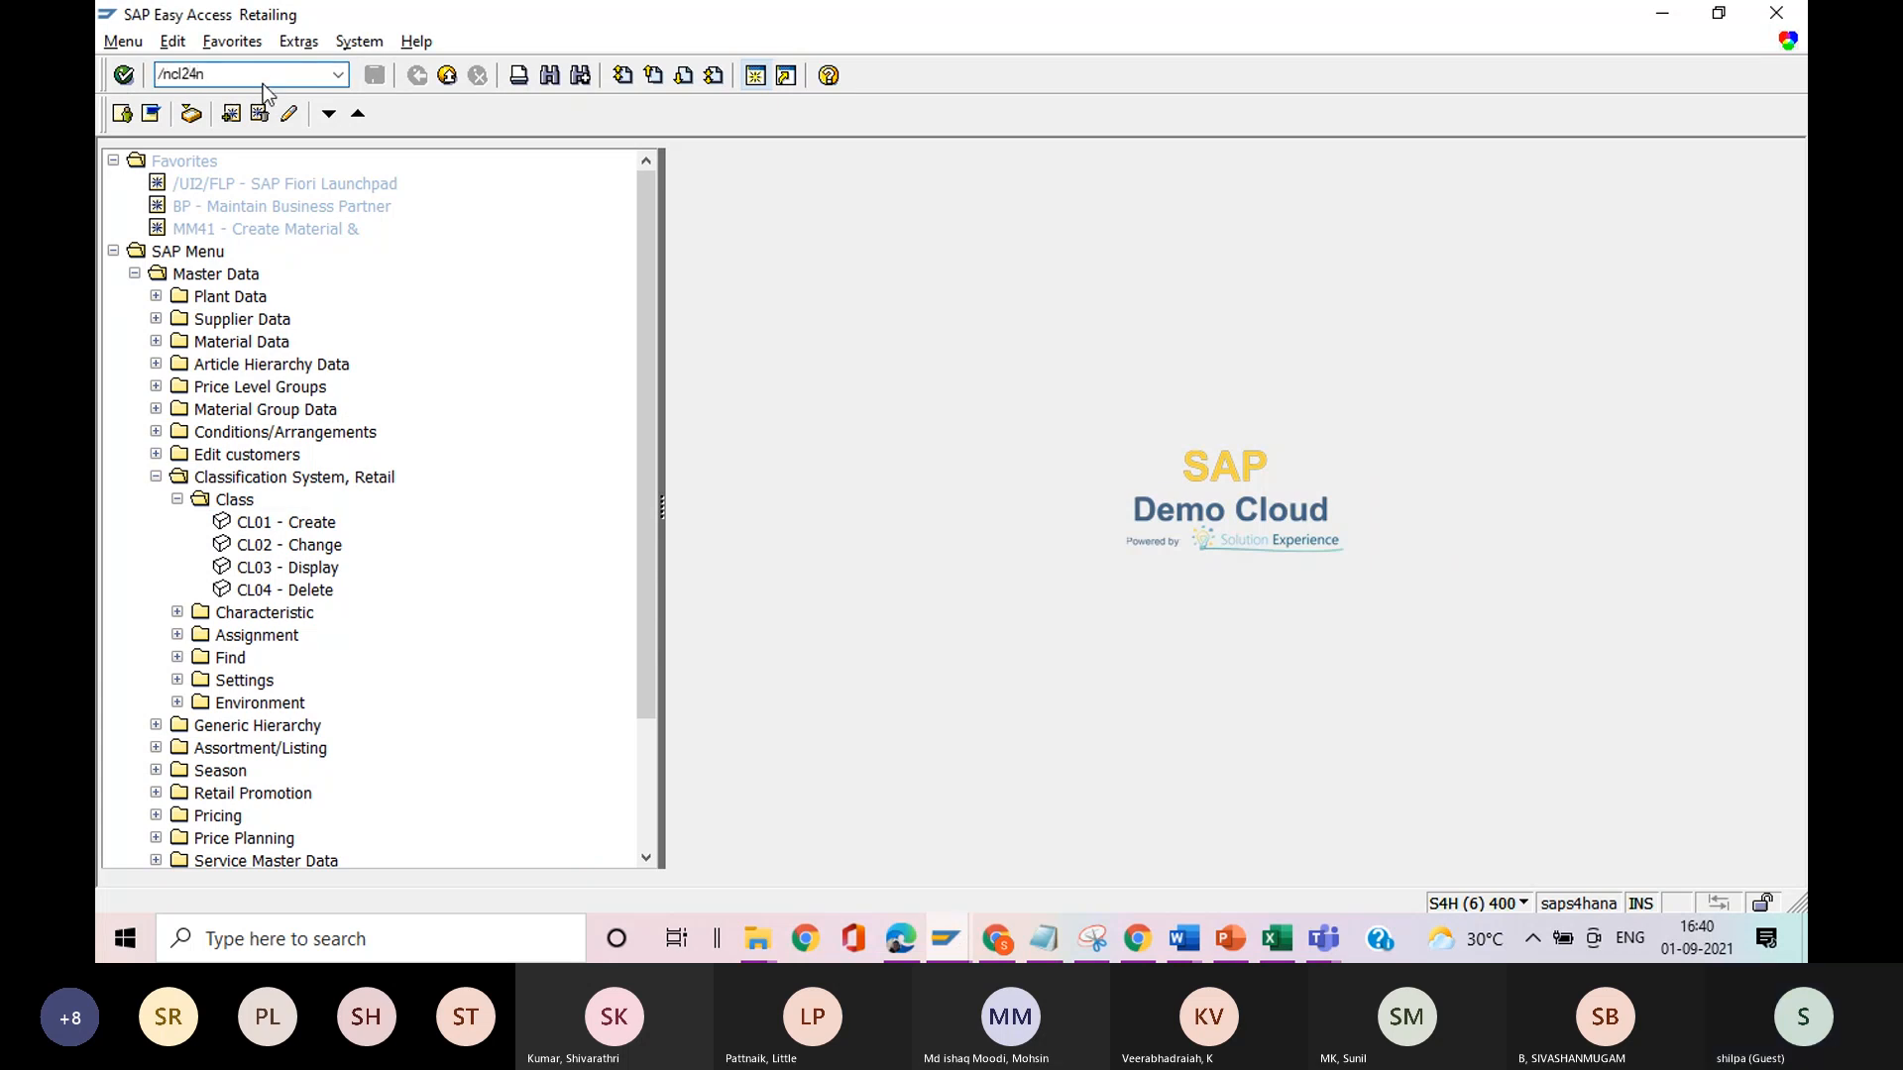
pyautogui.press('Return')
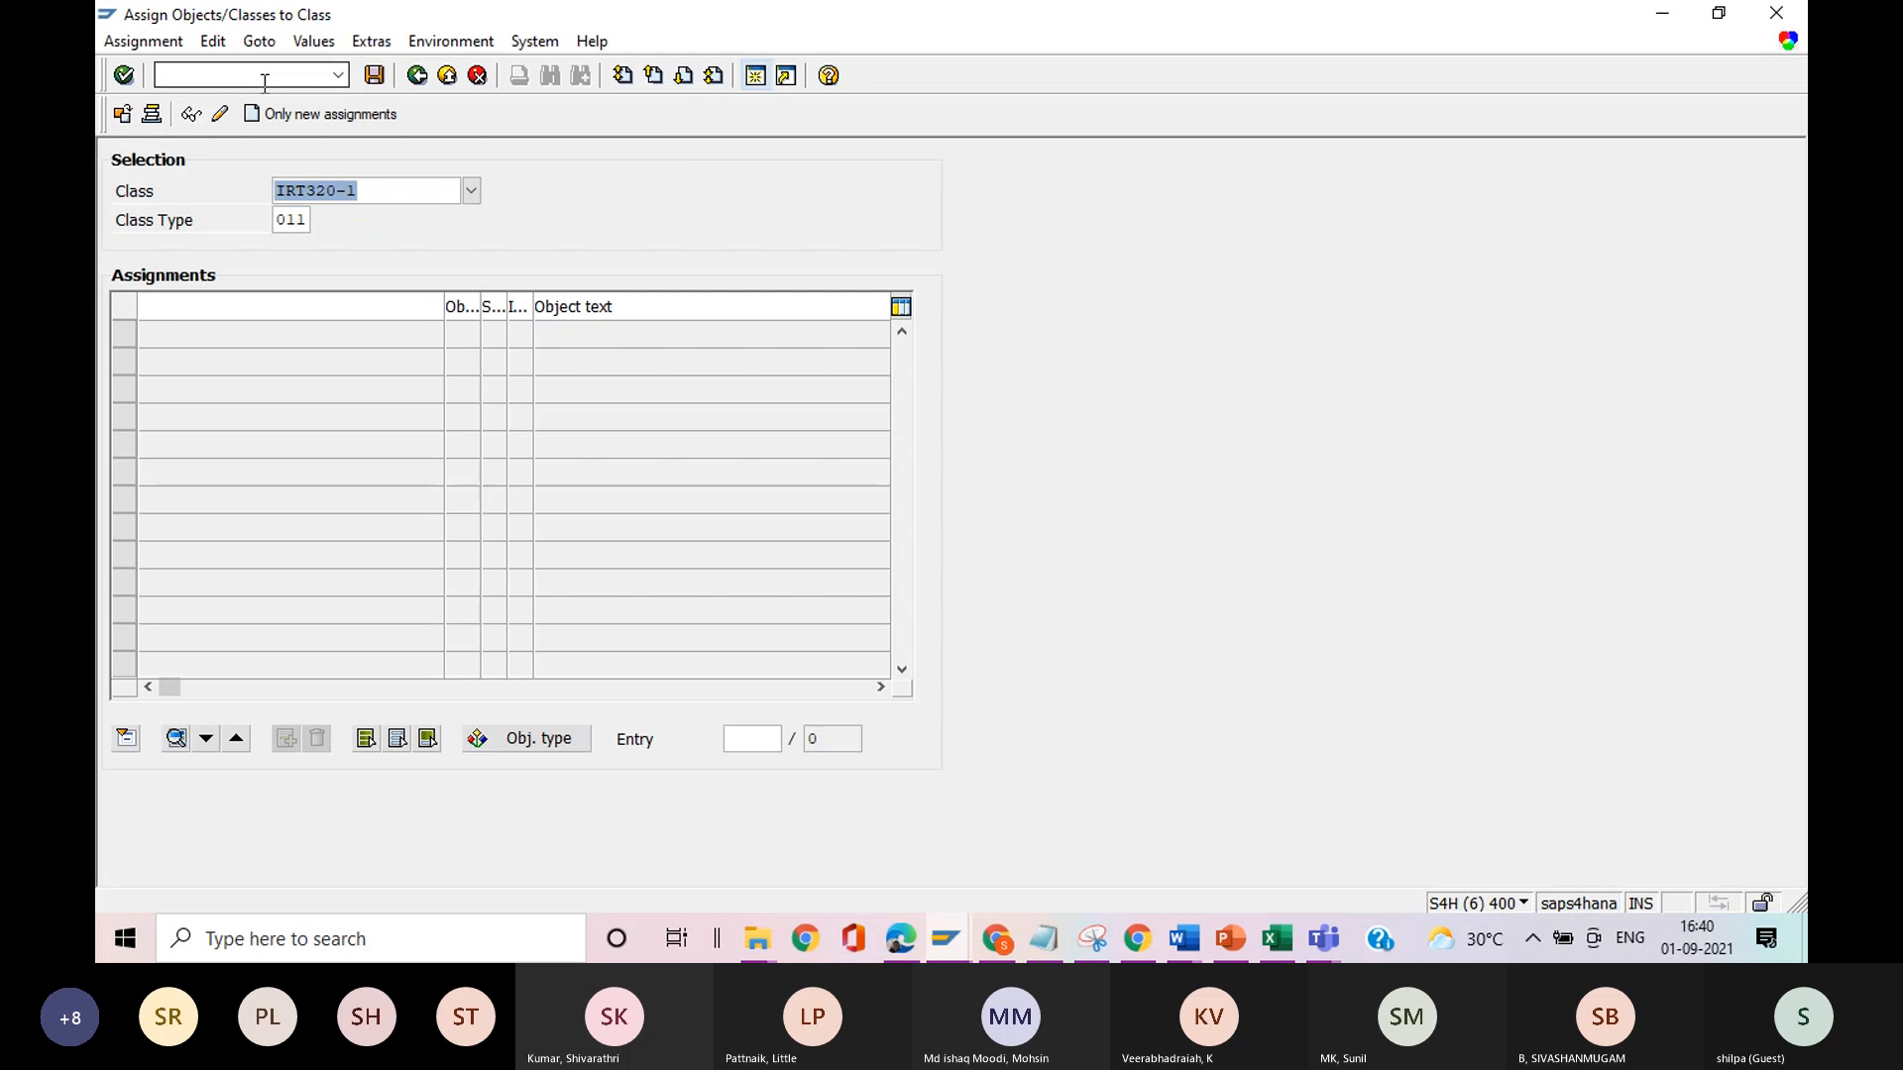
pyautogui.click(194, 116)
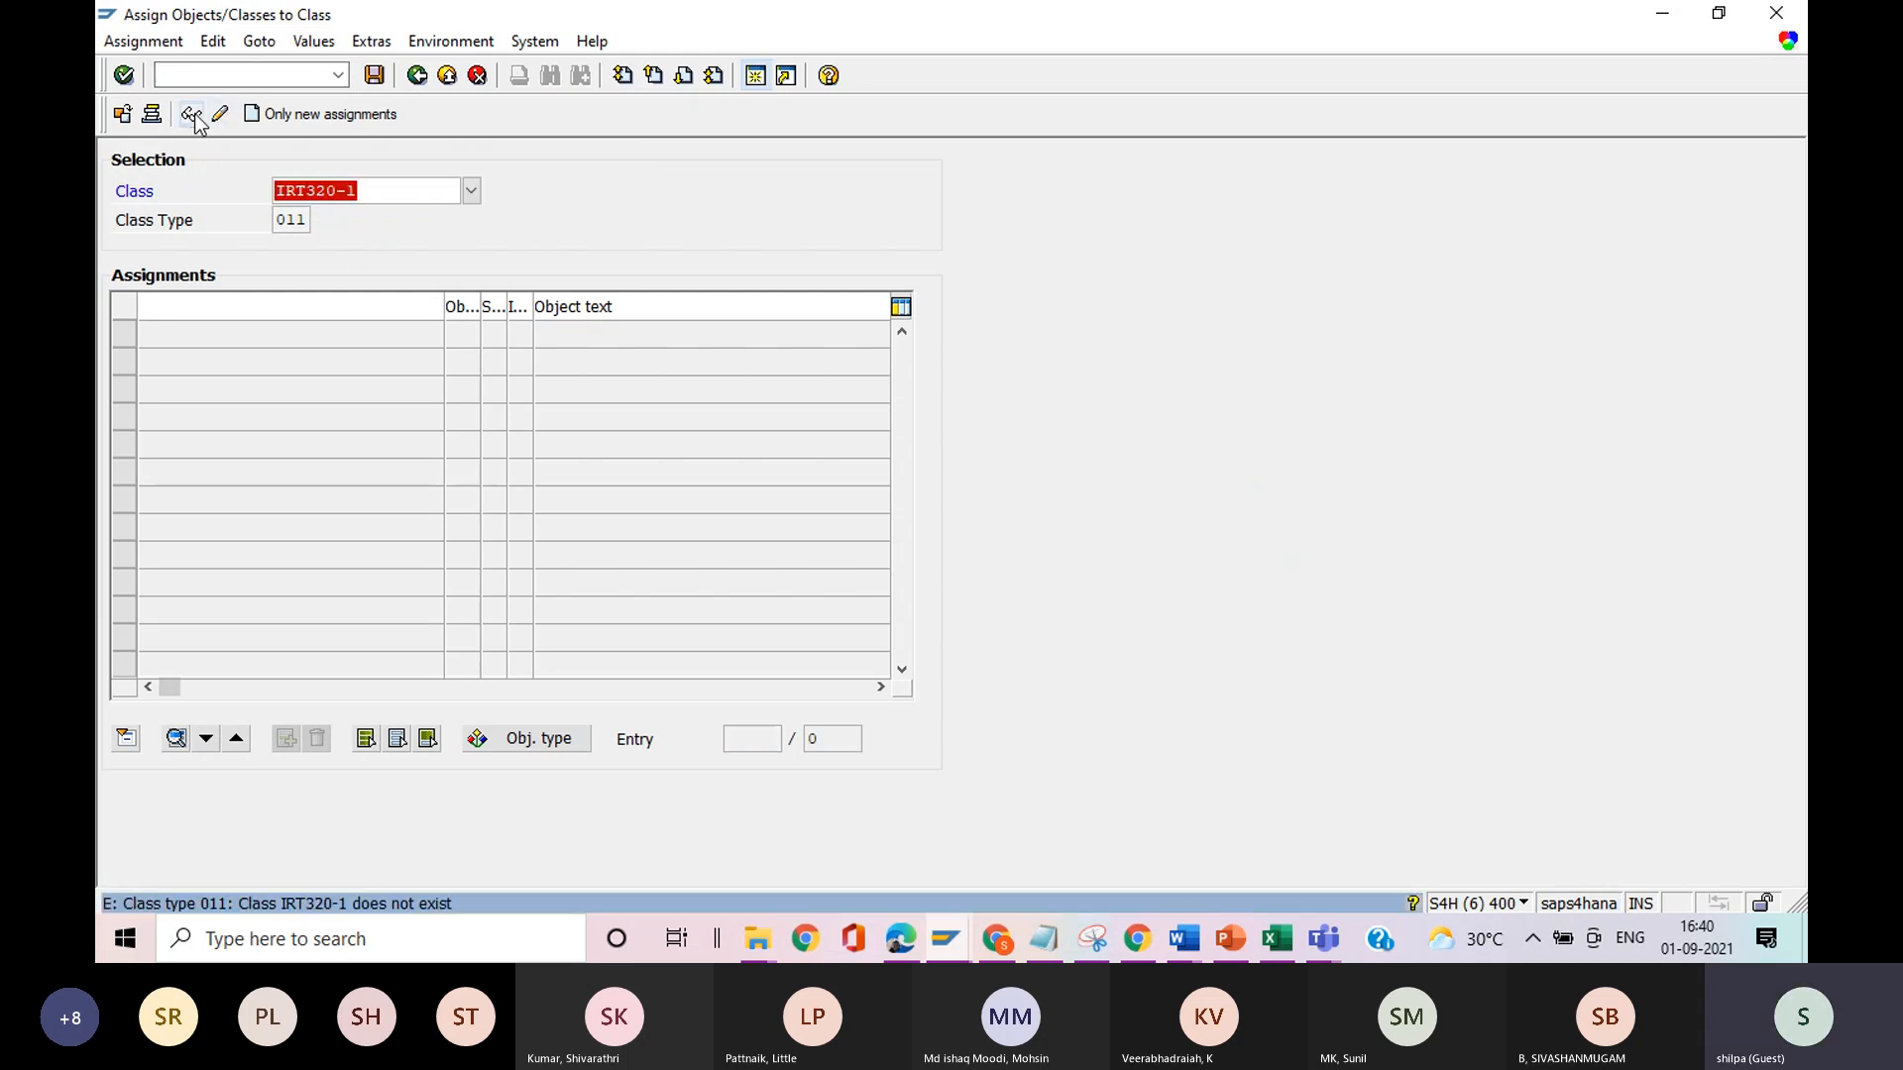
# Change the class to IRT320 and display its customer assignments.
pyautogui.click(400, 186)
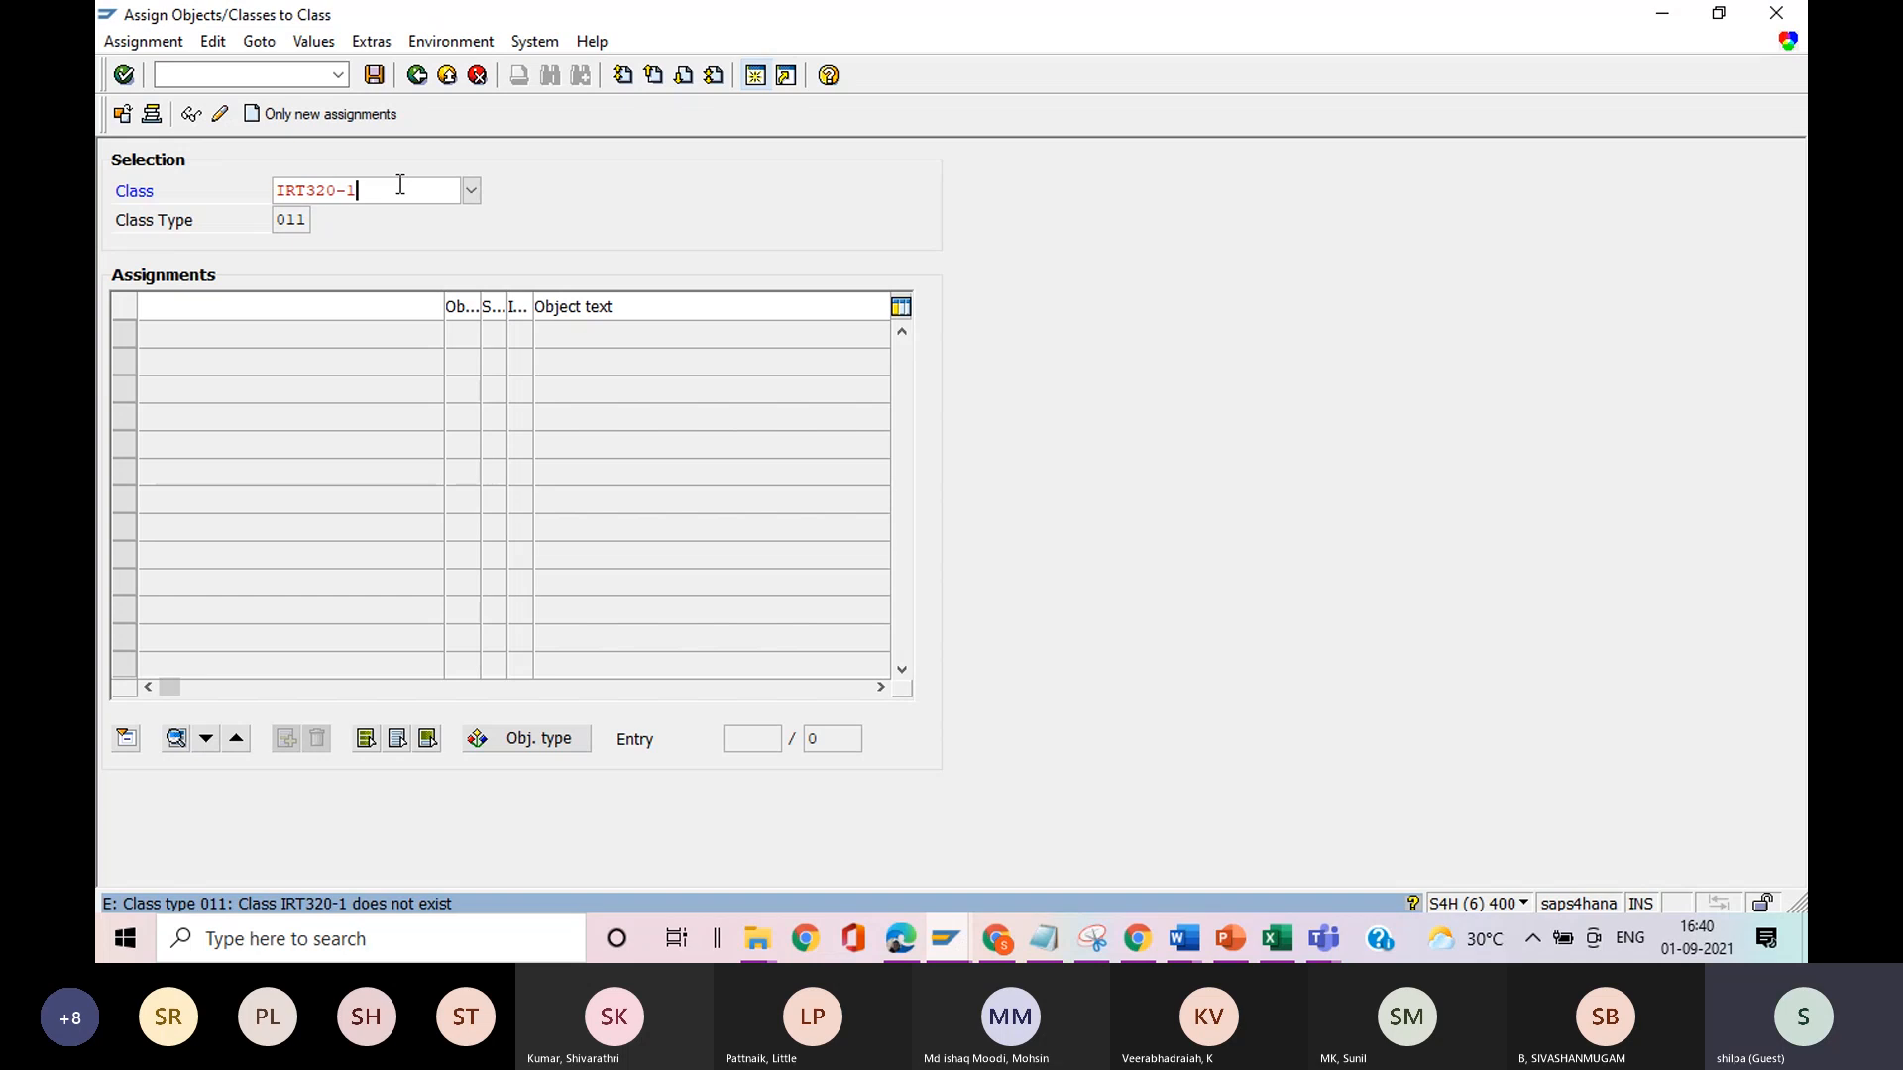
pyautogui.press('BackSpace')
pyautogui.press('BackSpace')
pyautogui.press('Return')
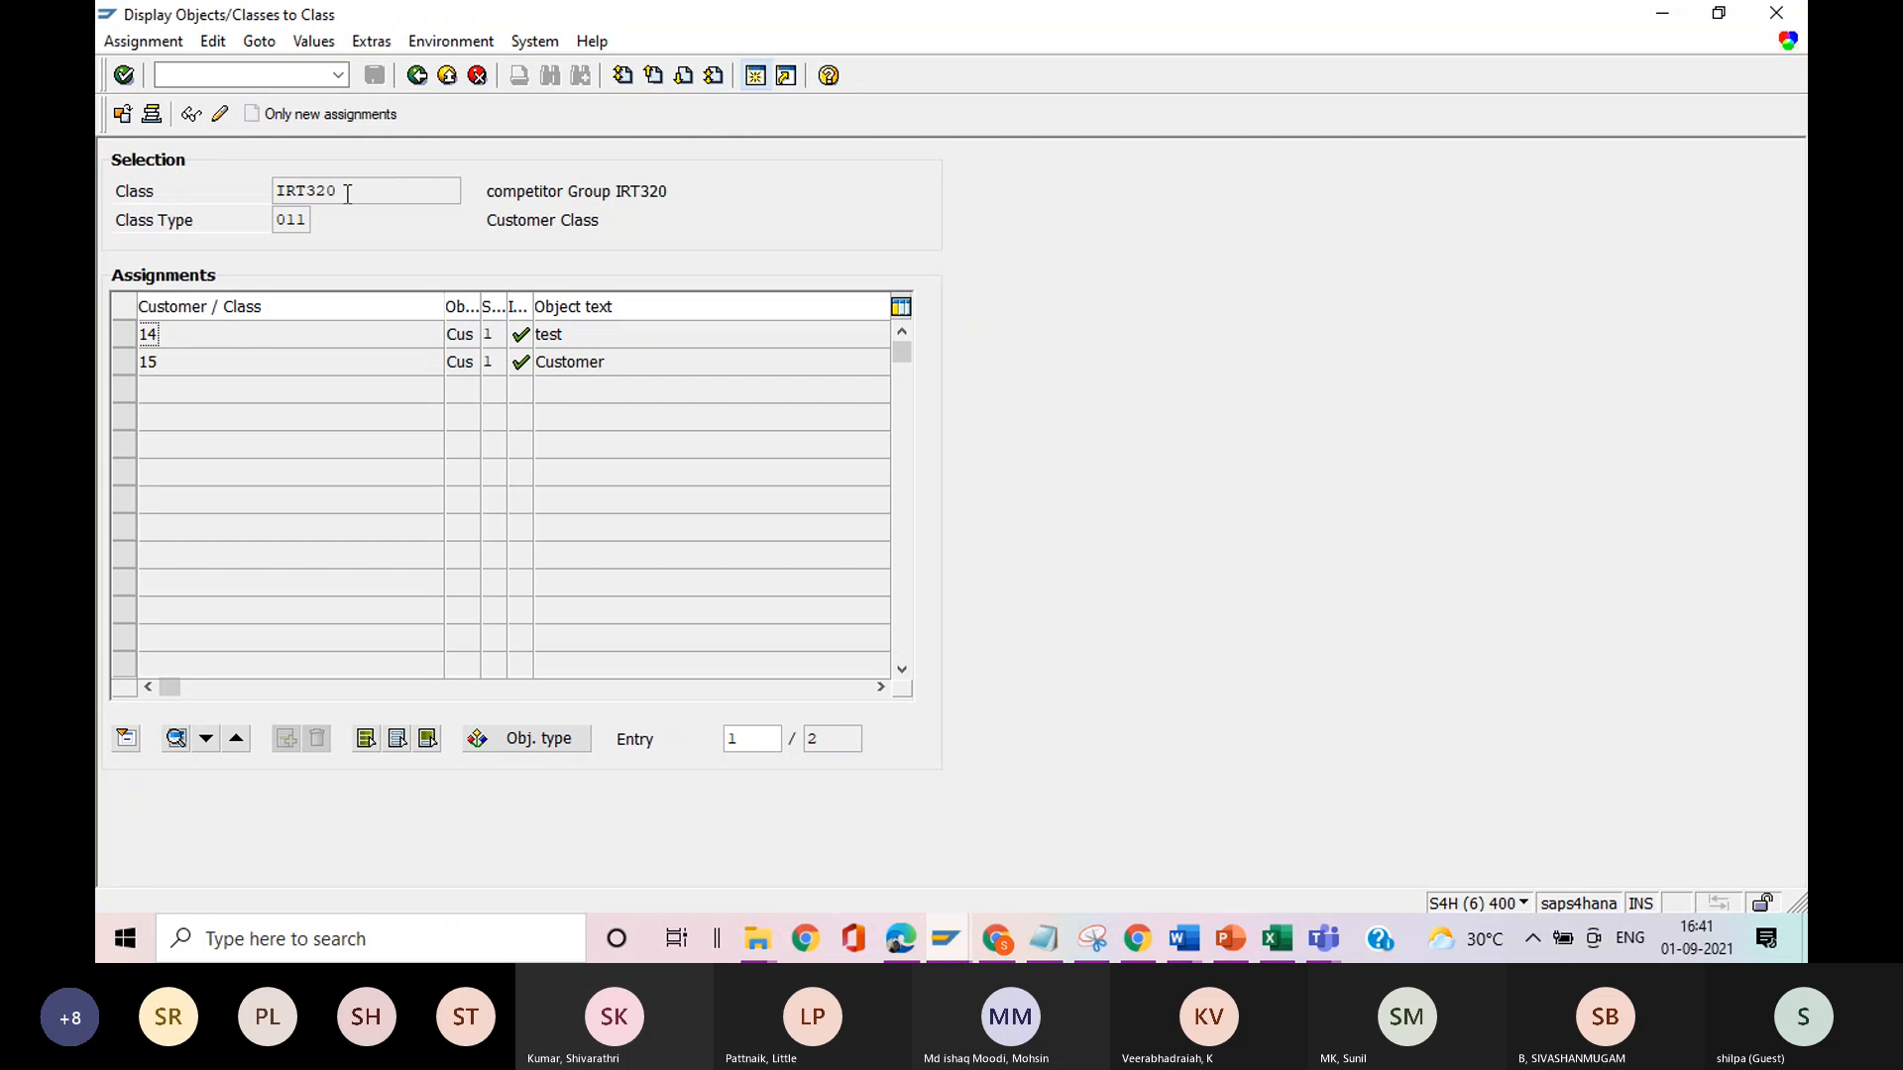
# In the Notepad notes, extend item 2 on grouping the competitors with ". assign competitors using CL24N.".
pyautogui.hotkey('alt', 'Tab')
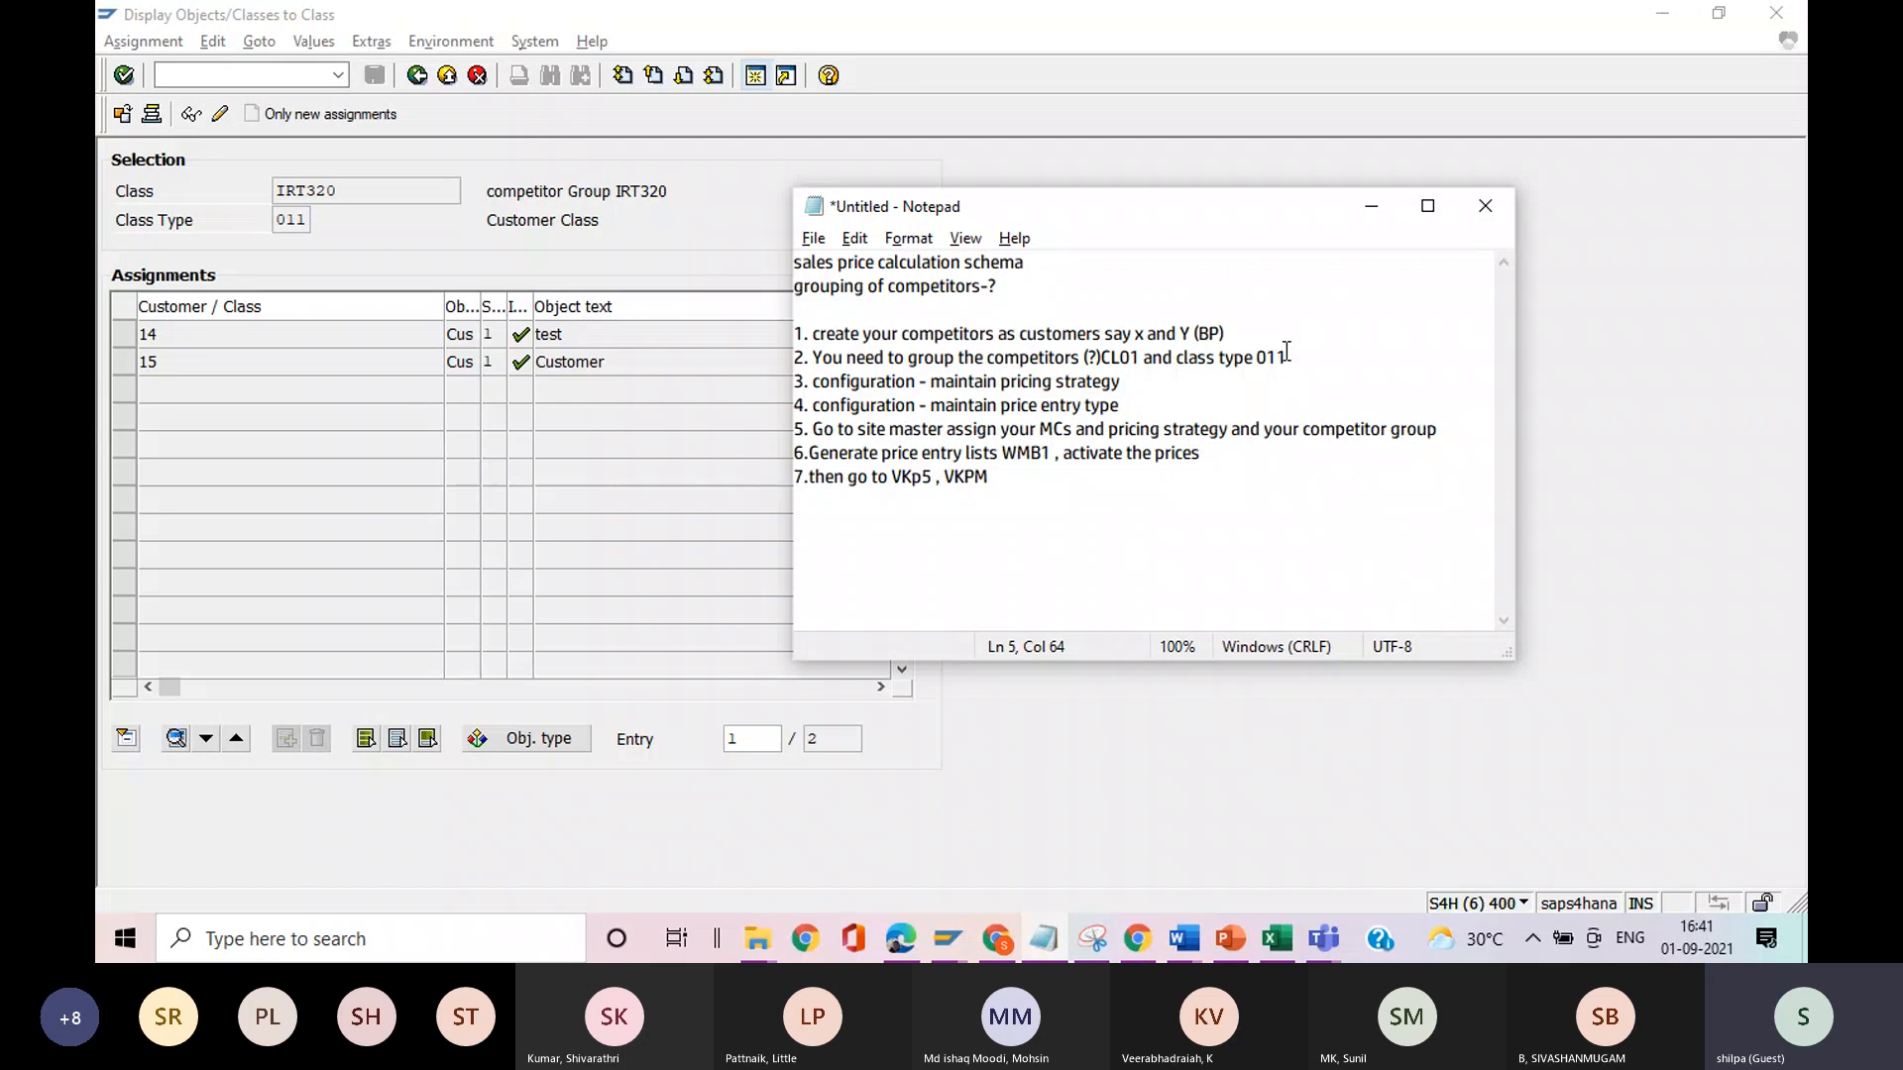
pyautogui.write('. ')
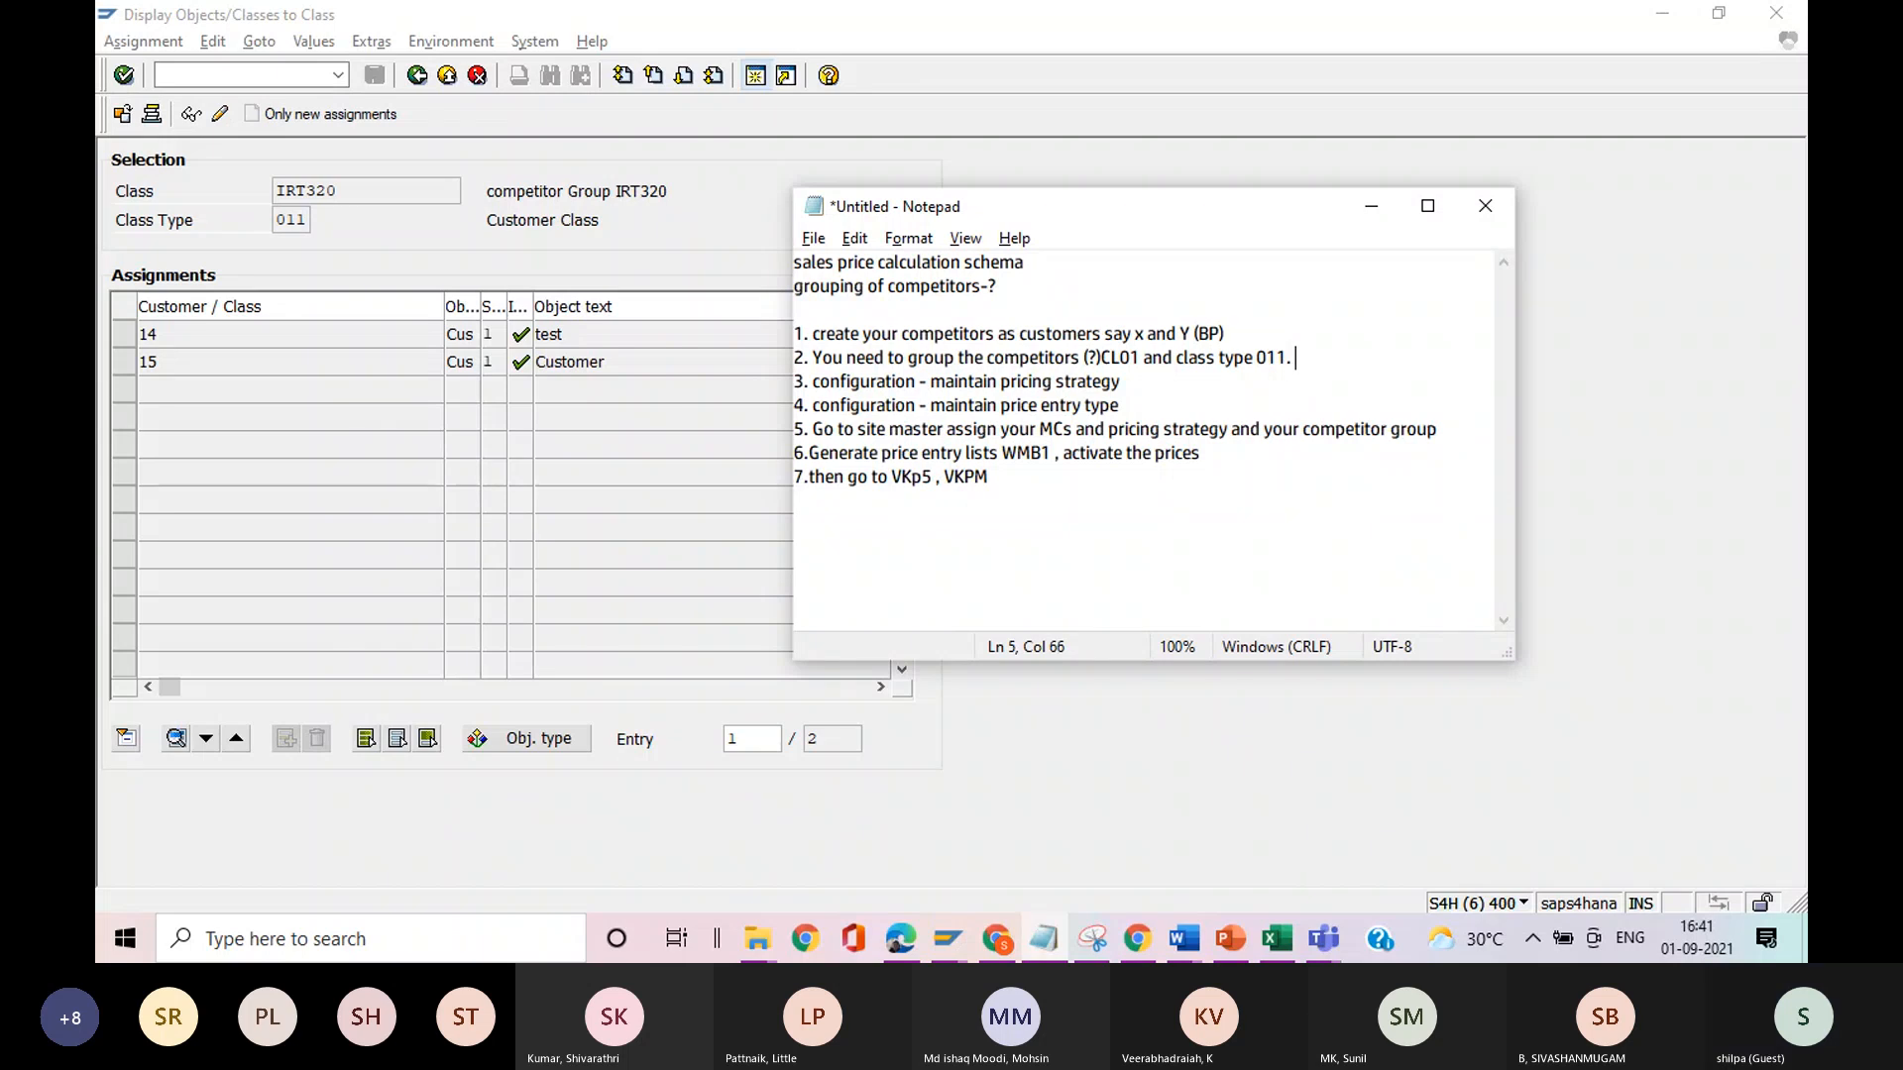
pyautogui.write('assign c')
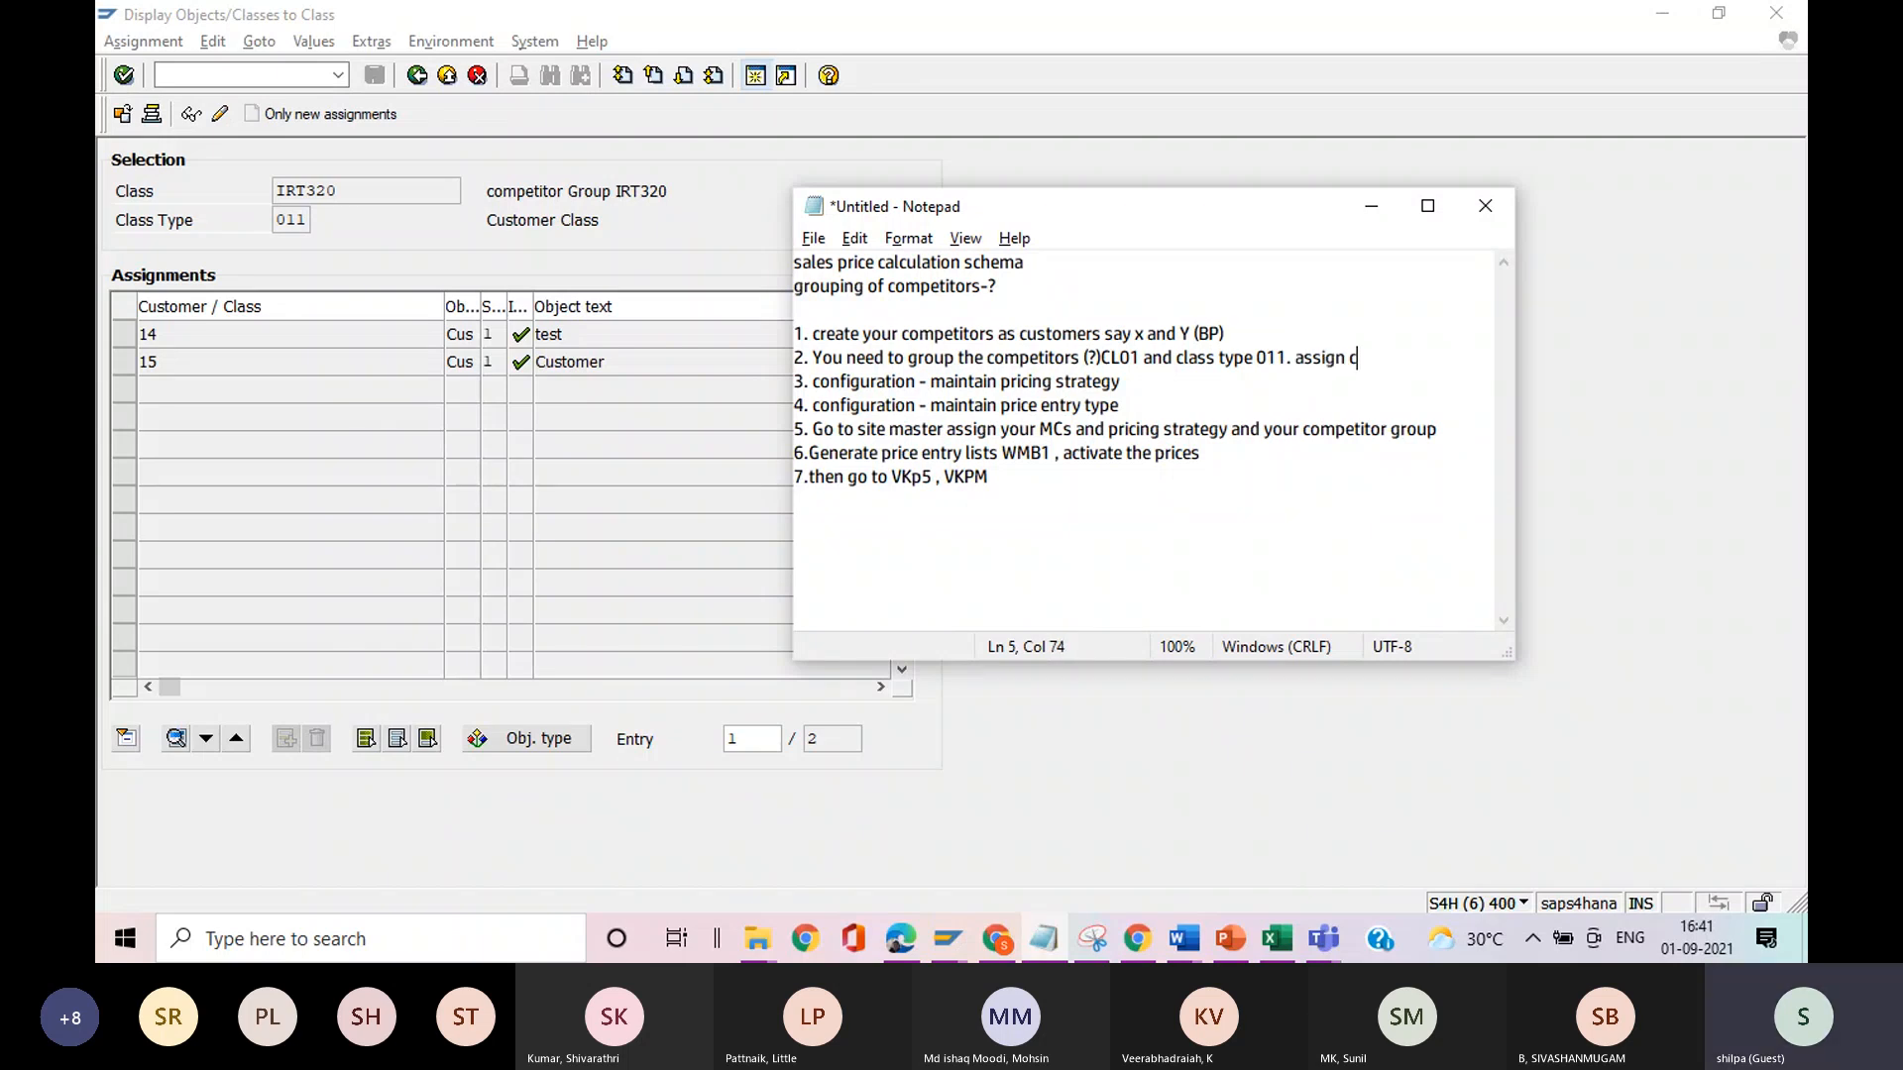
pyautogui.write('ompetitors using ')
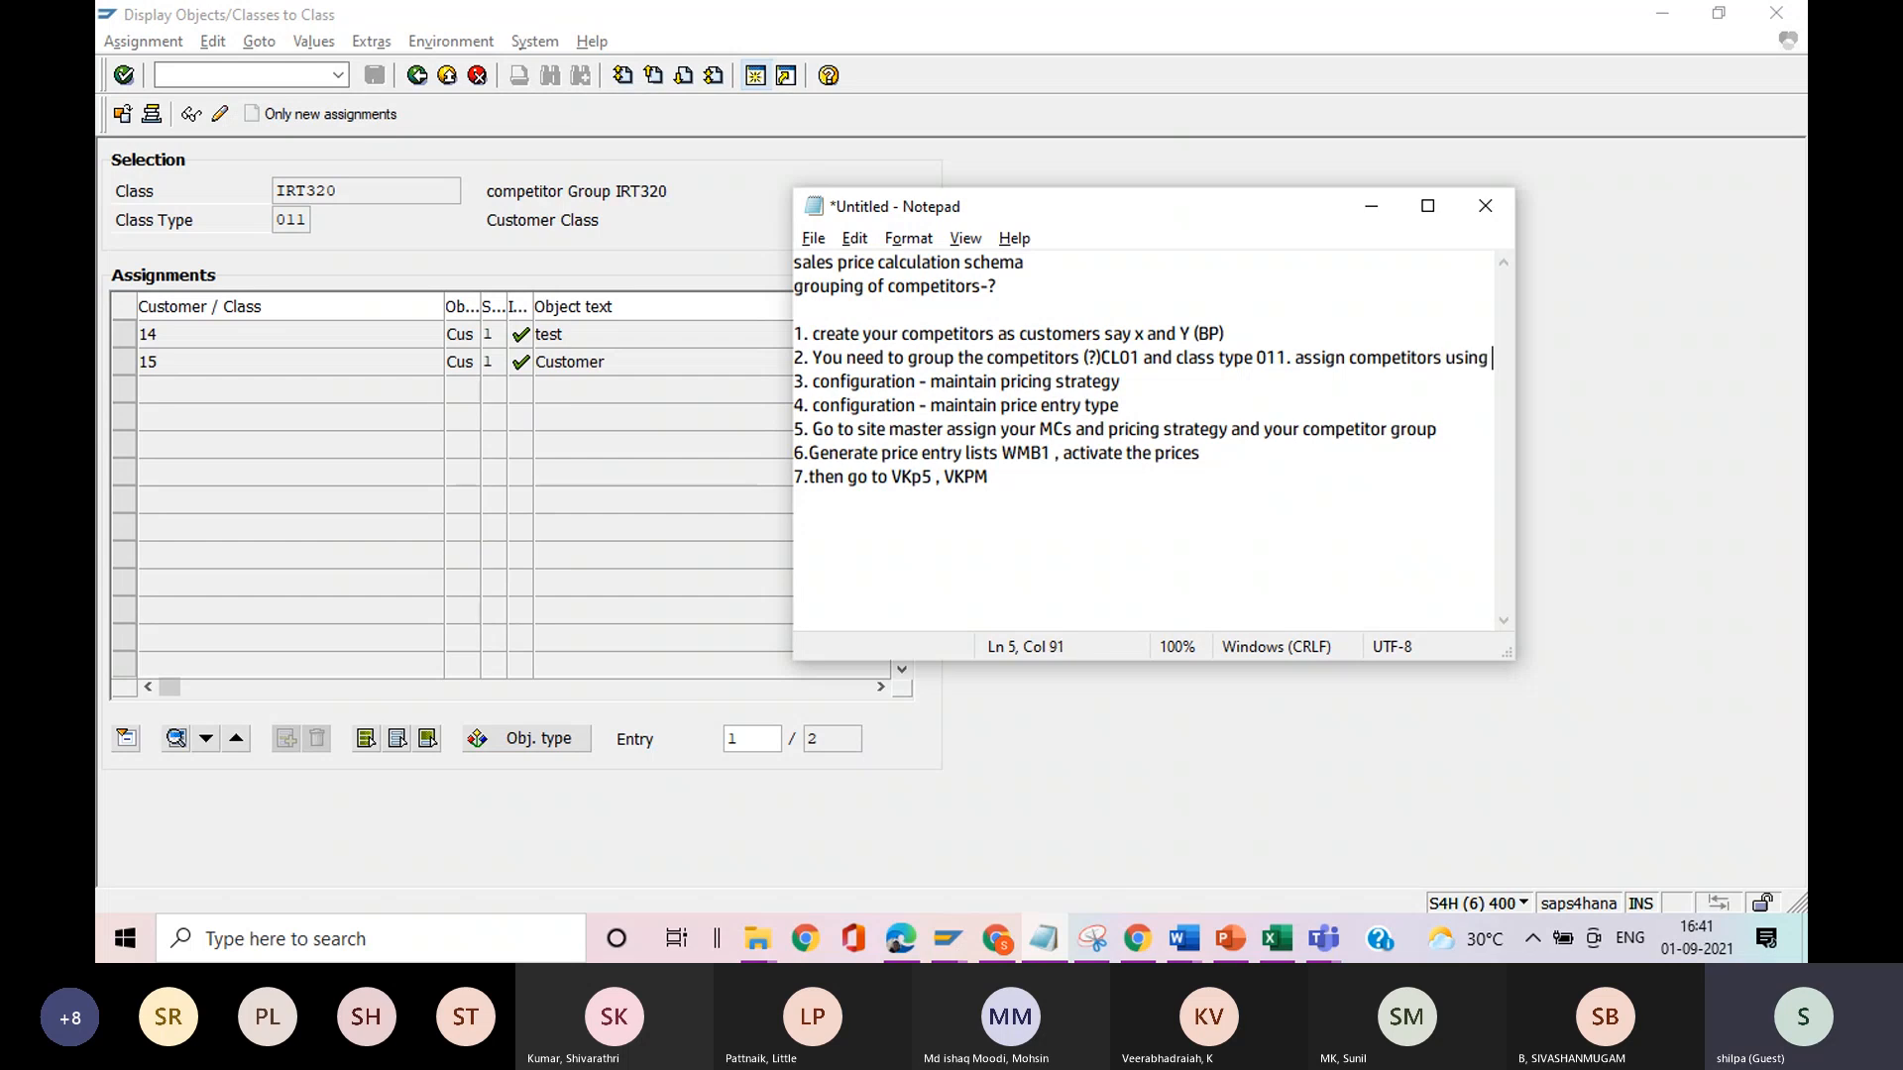
pyautogui.write('CL')
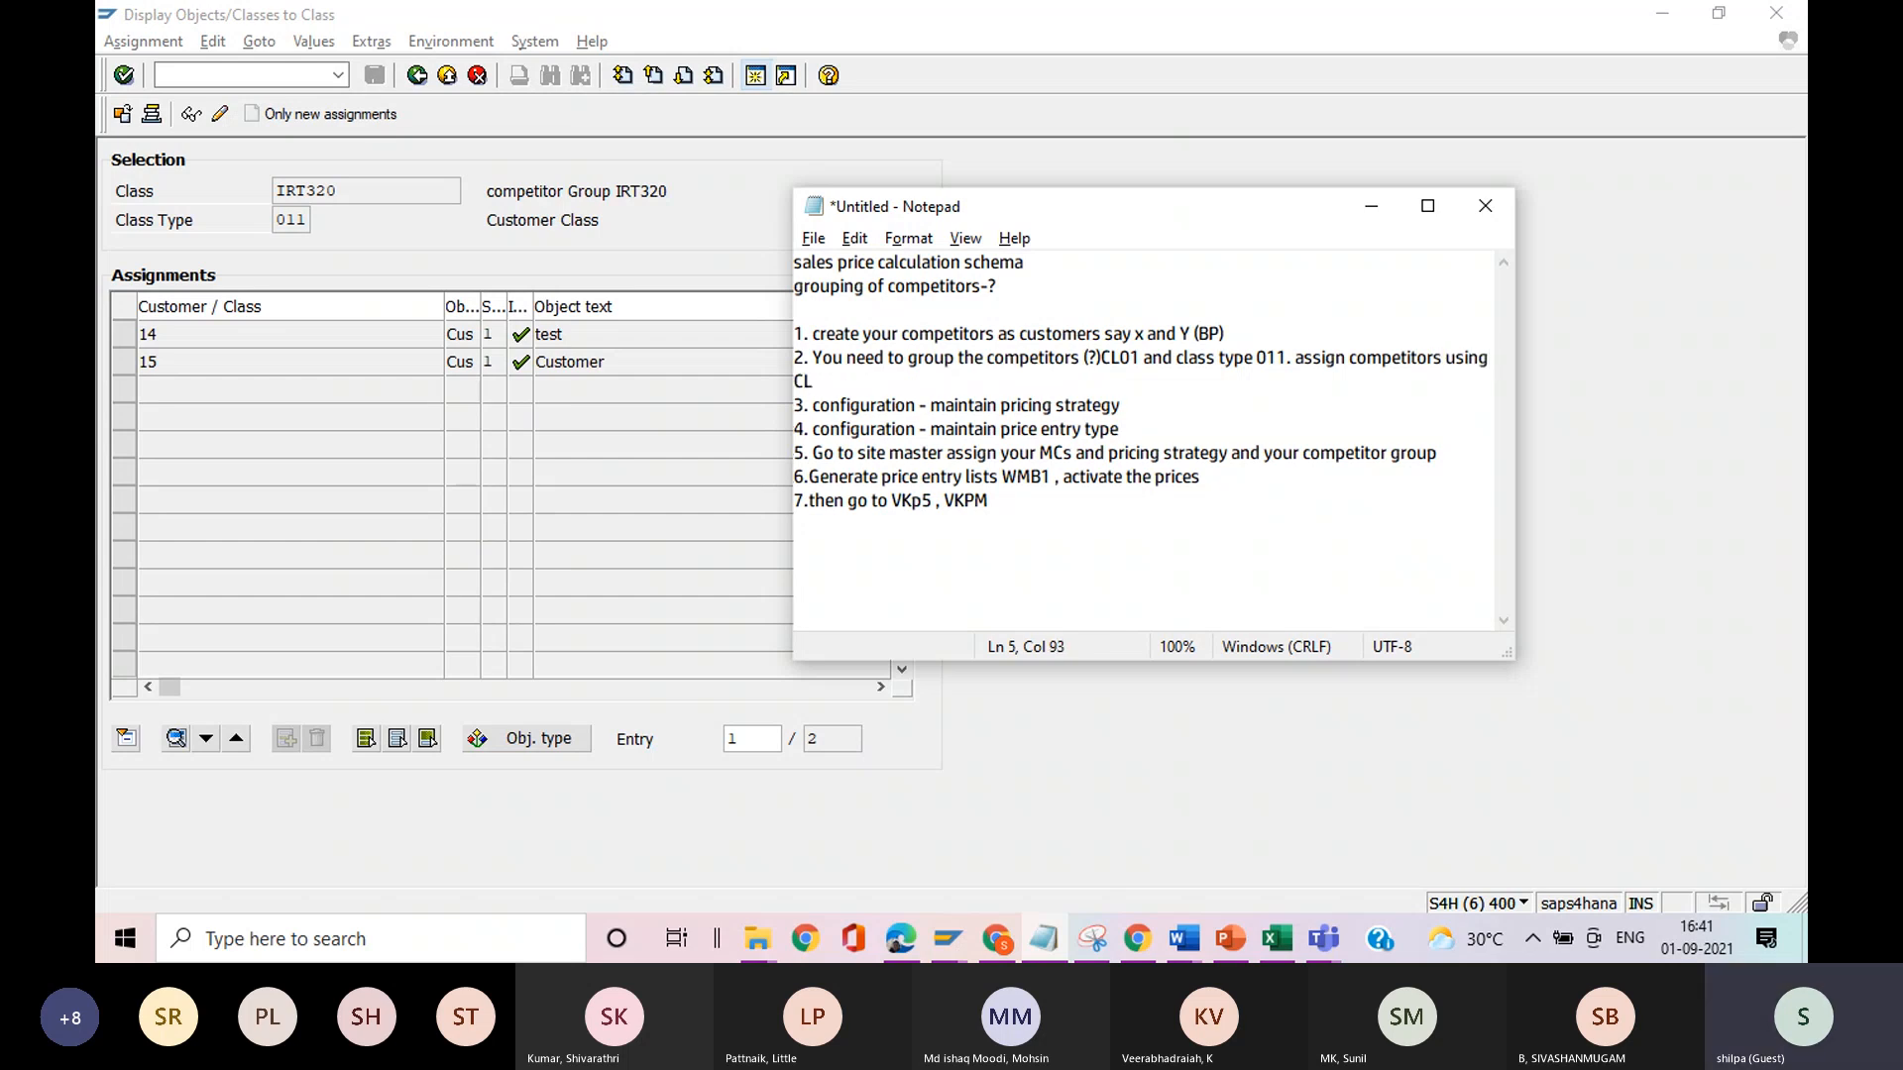
pyautogui.write('24N')
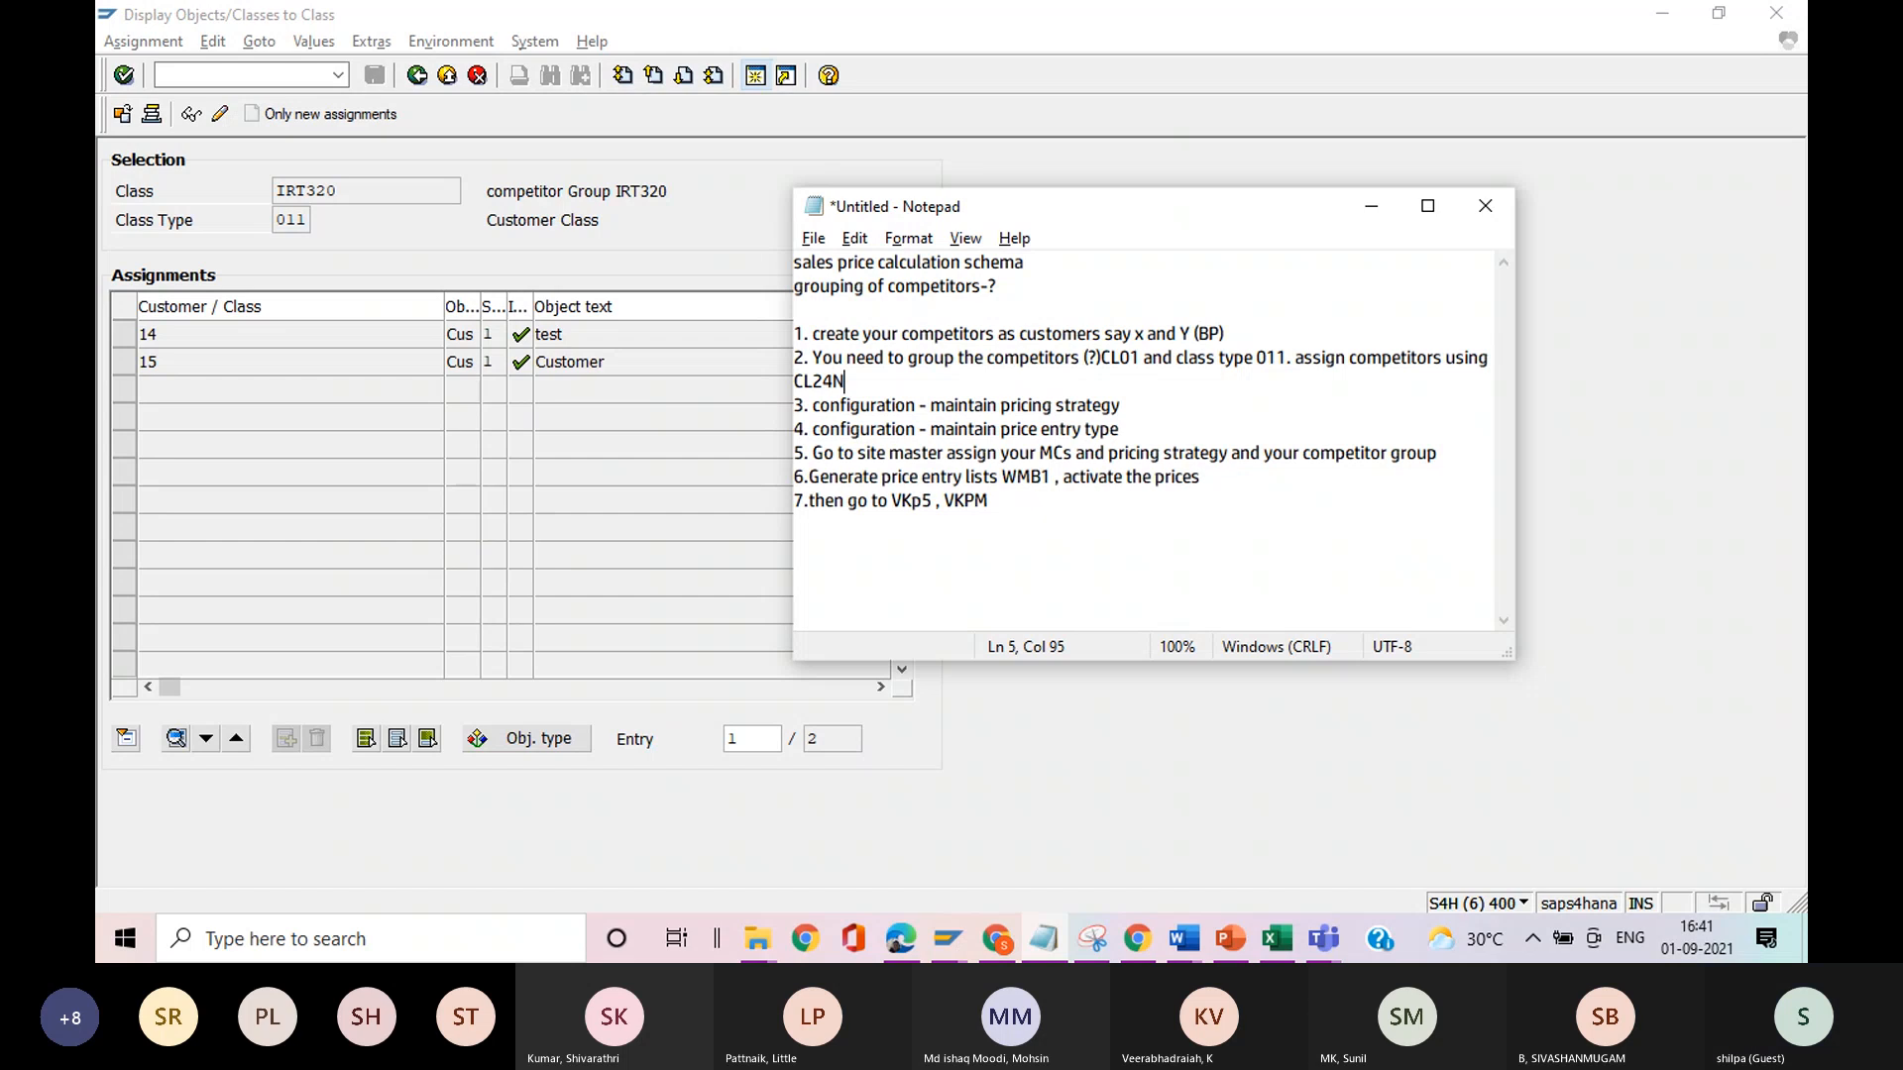
pyautogui.write('.')
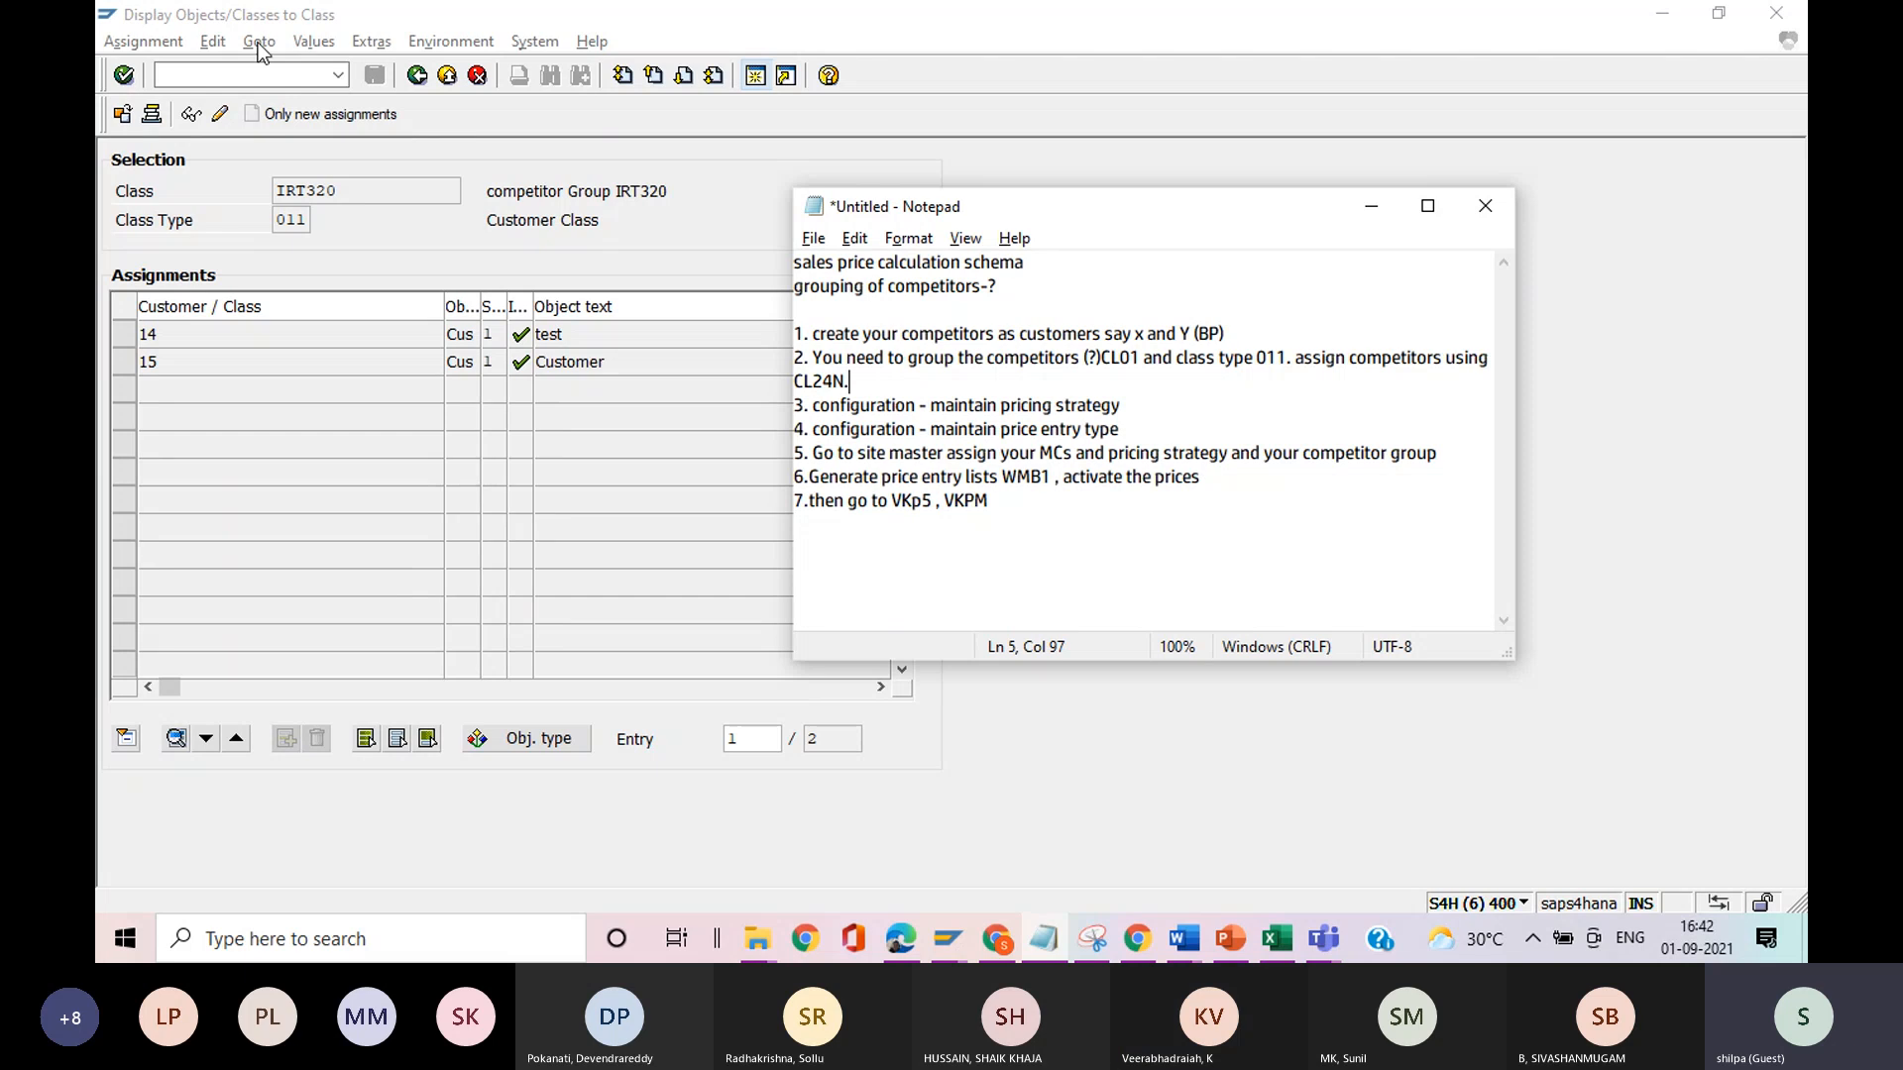
# Back in SAP, go to transaction MM42 to change a material.
pyautogui.click(195, 82)
pyautogui.write('/nmm')
pyautogui.write('02')
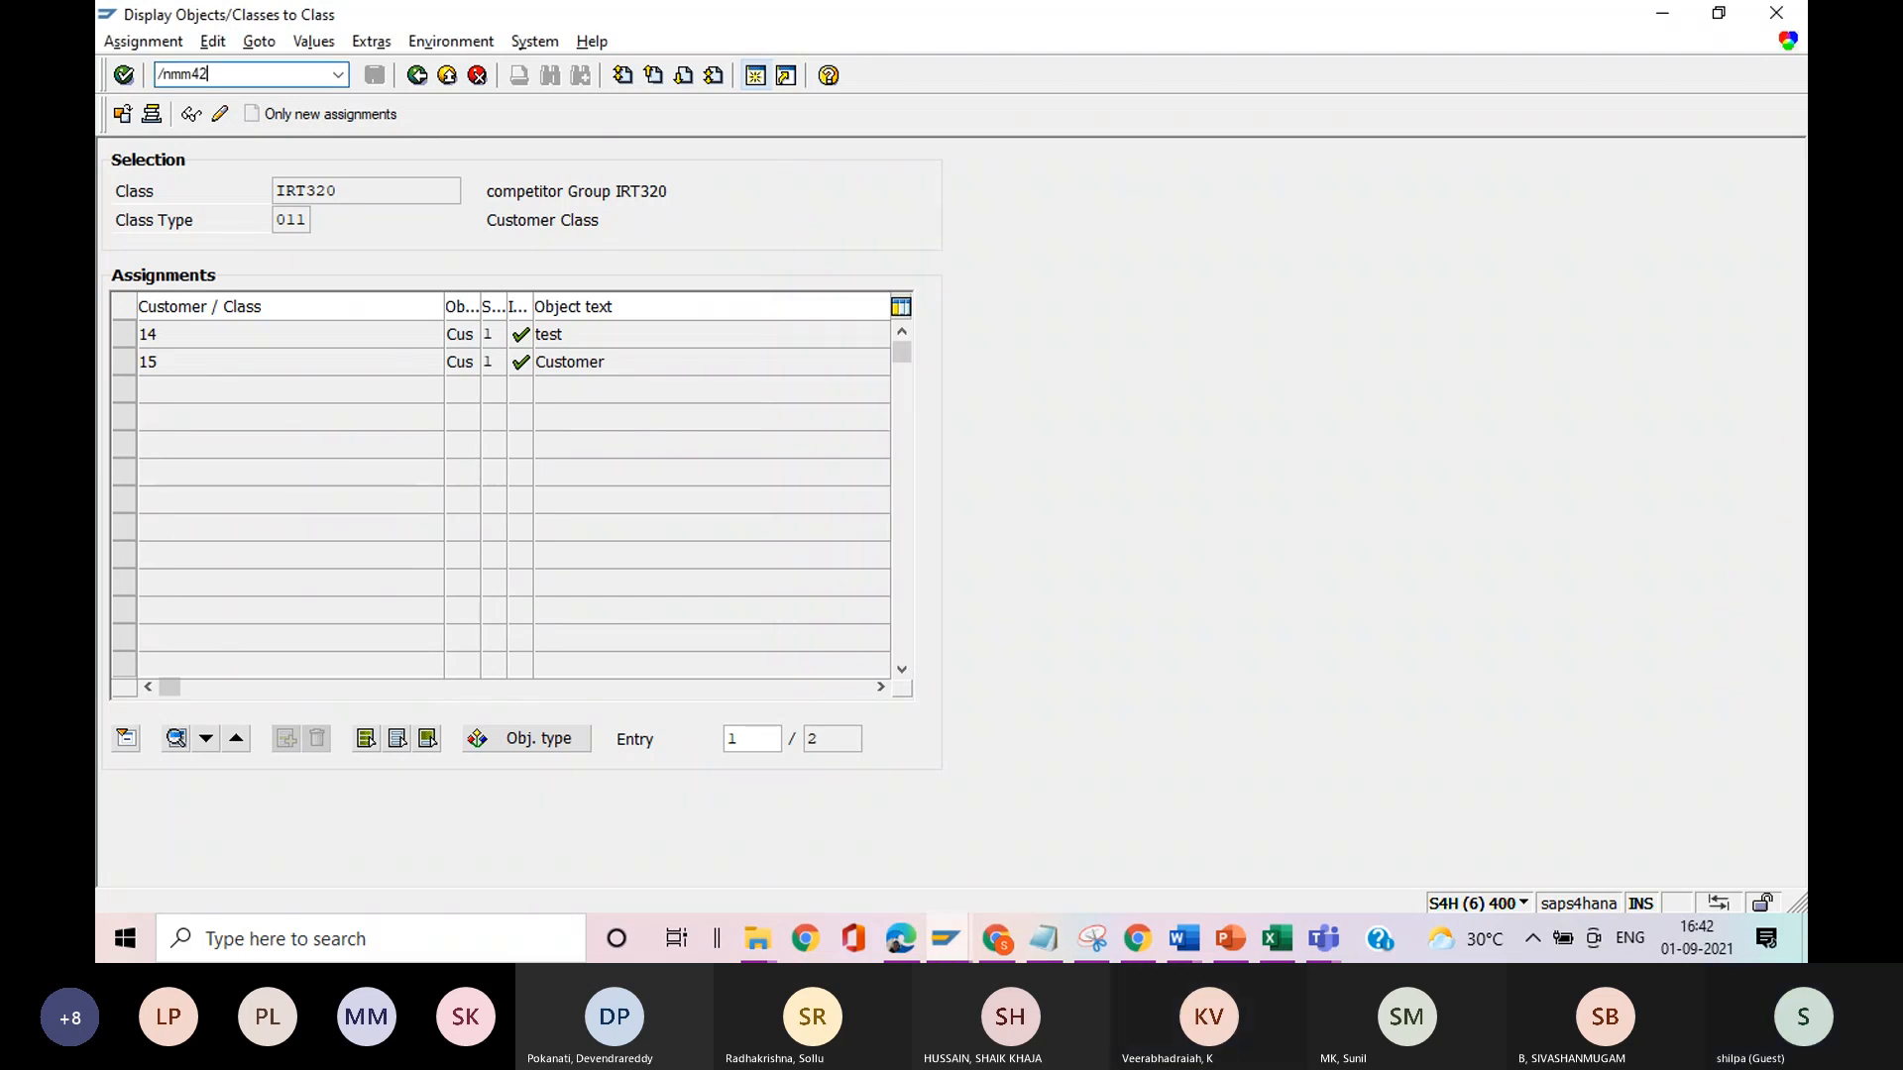
pyautogui.press('Return')
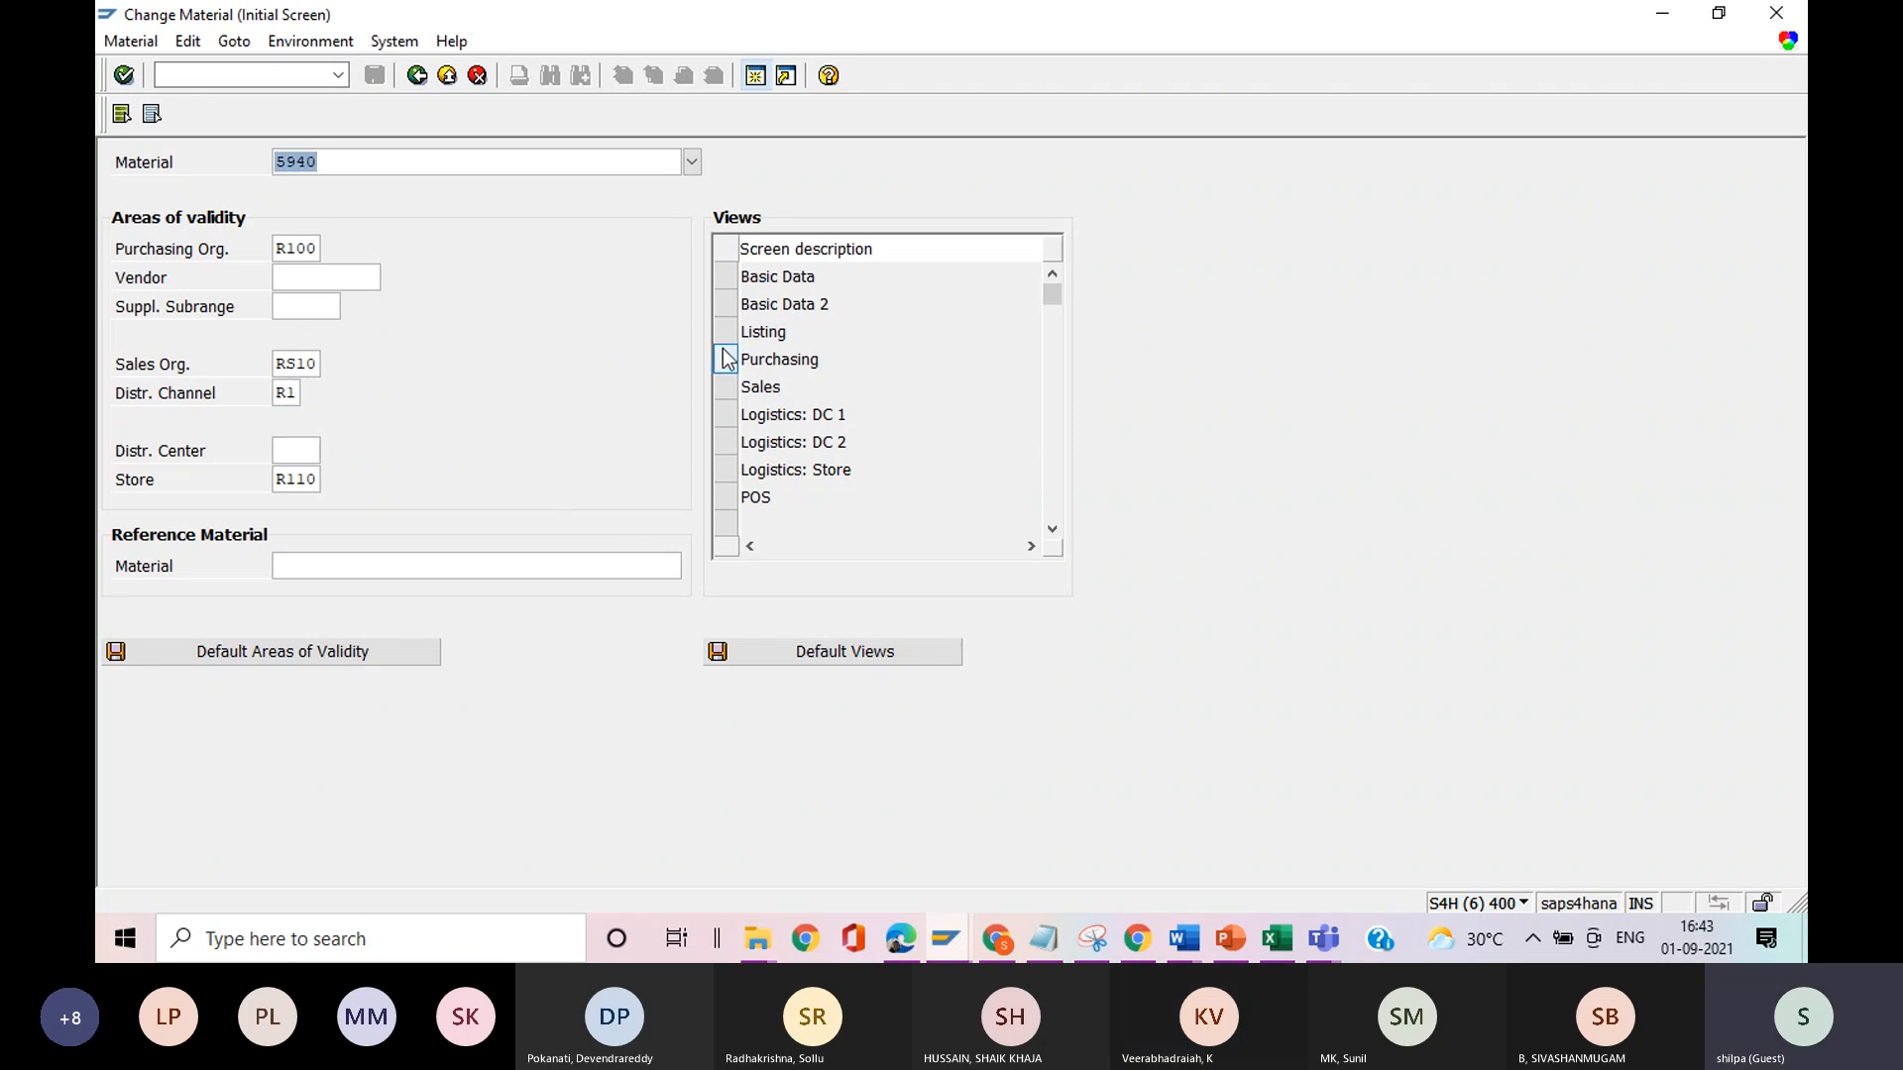
# Select the Sales view for material 5940 and try to open it.
pyautogui.click(725, 386)
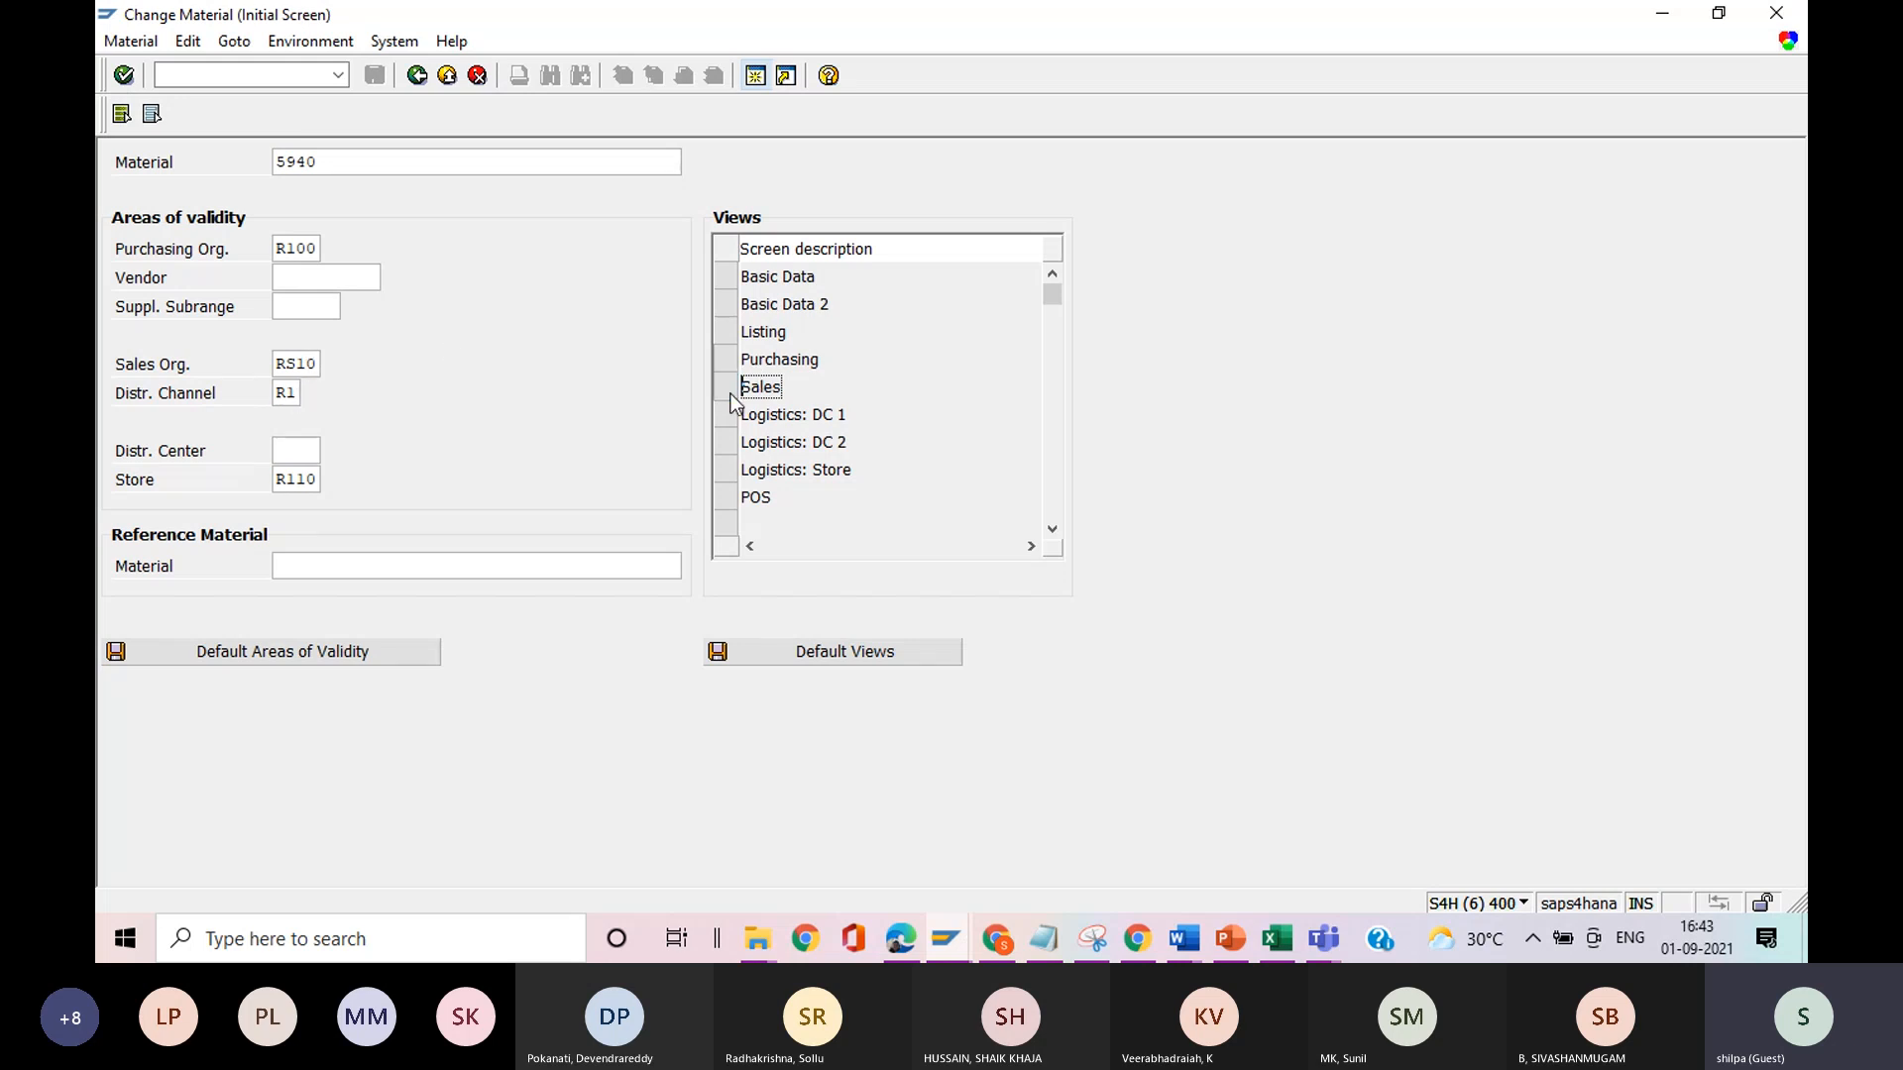
pyautogui.press('Return')
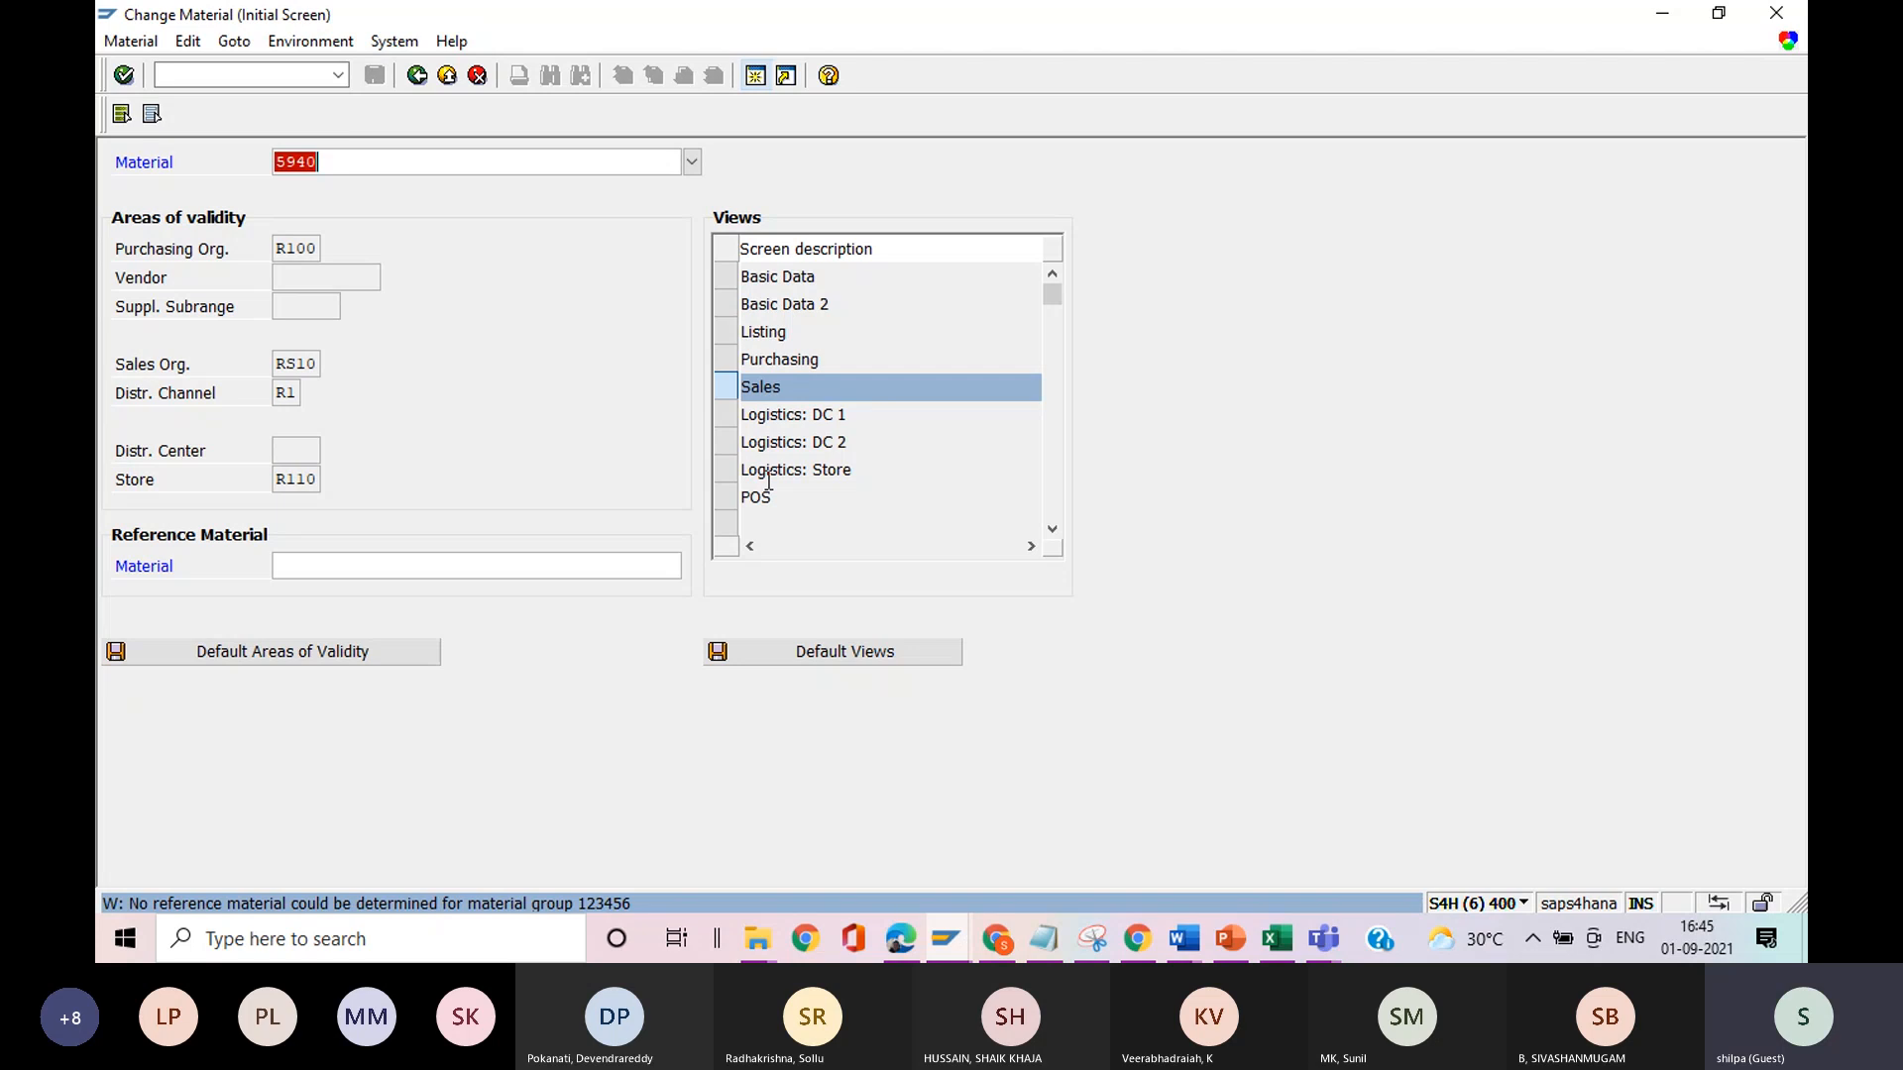
pyautogui.click(770, 471)
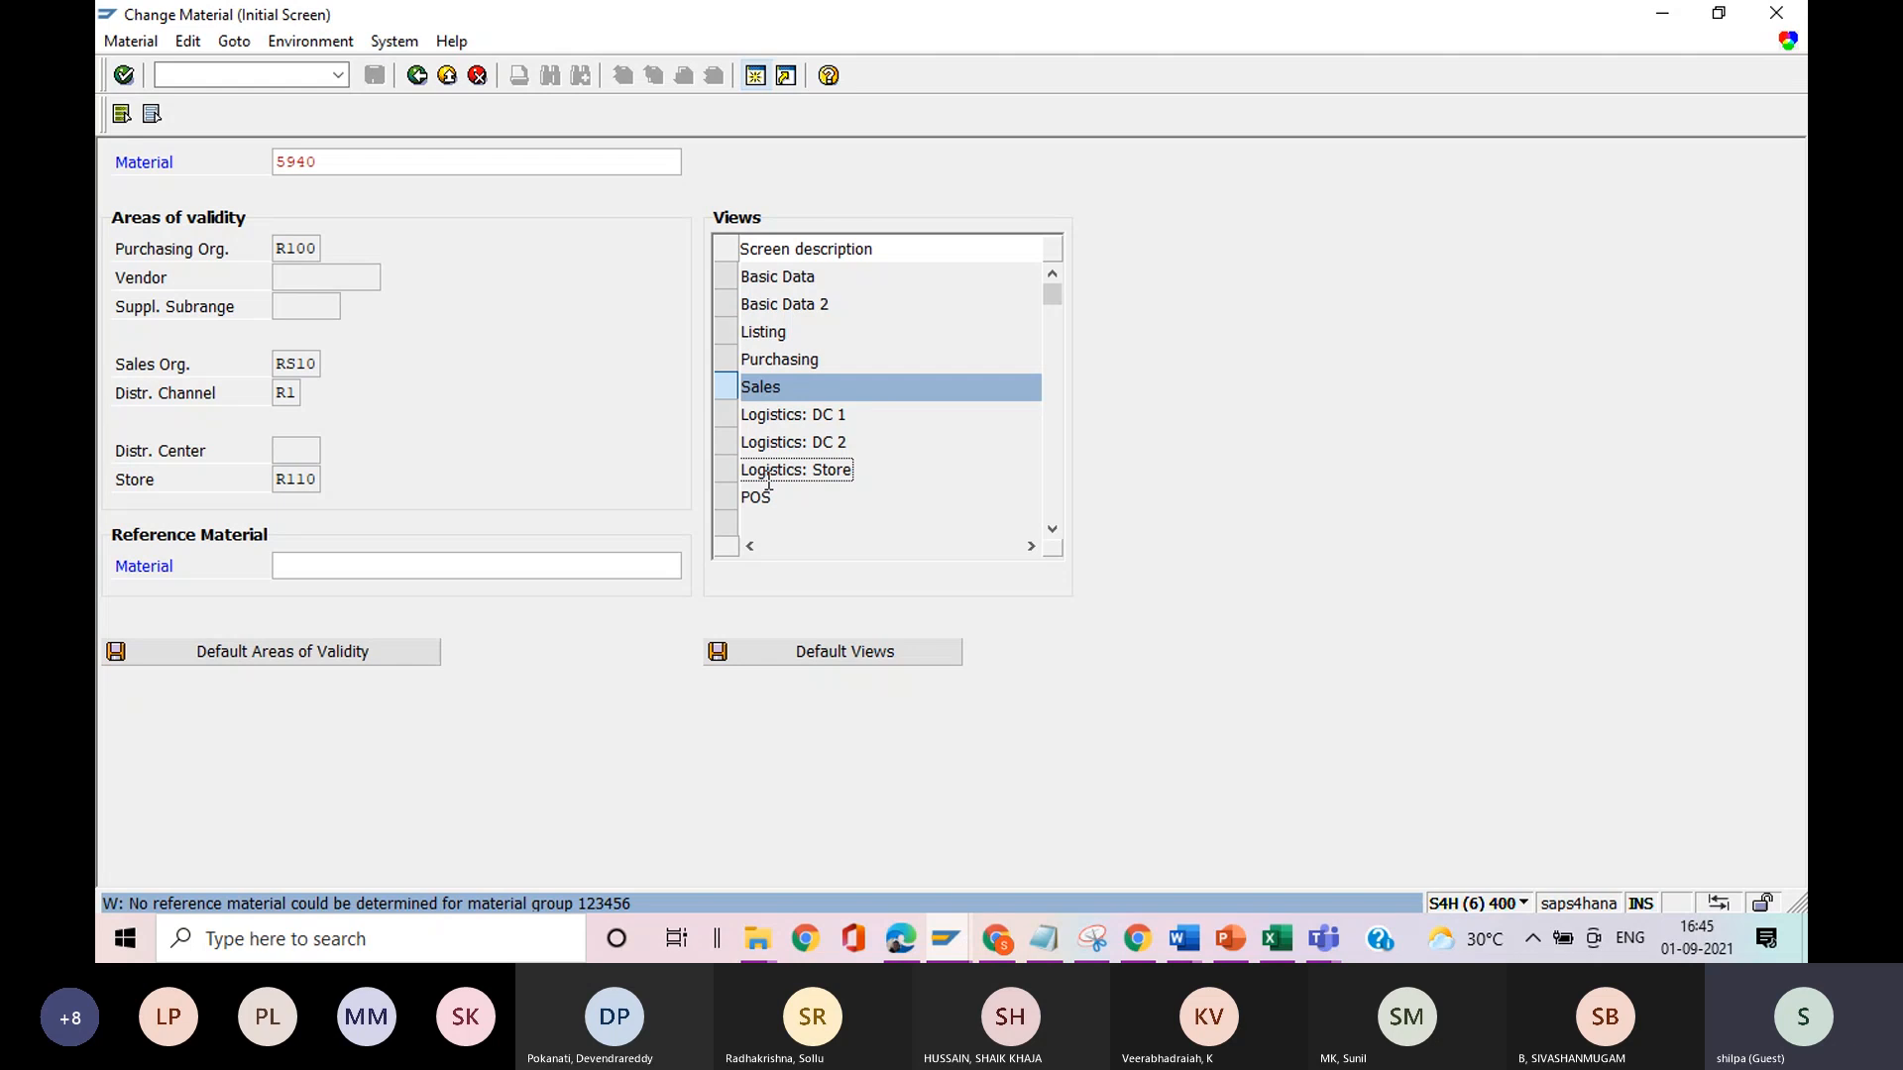
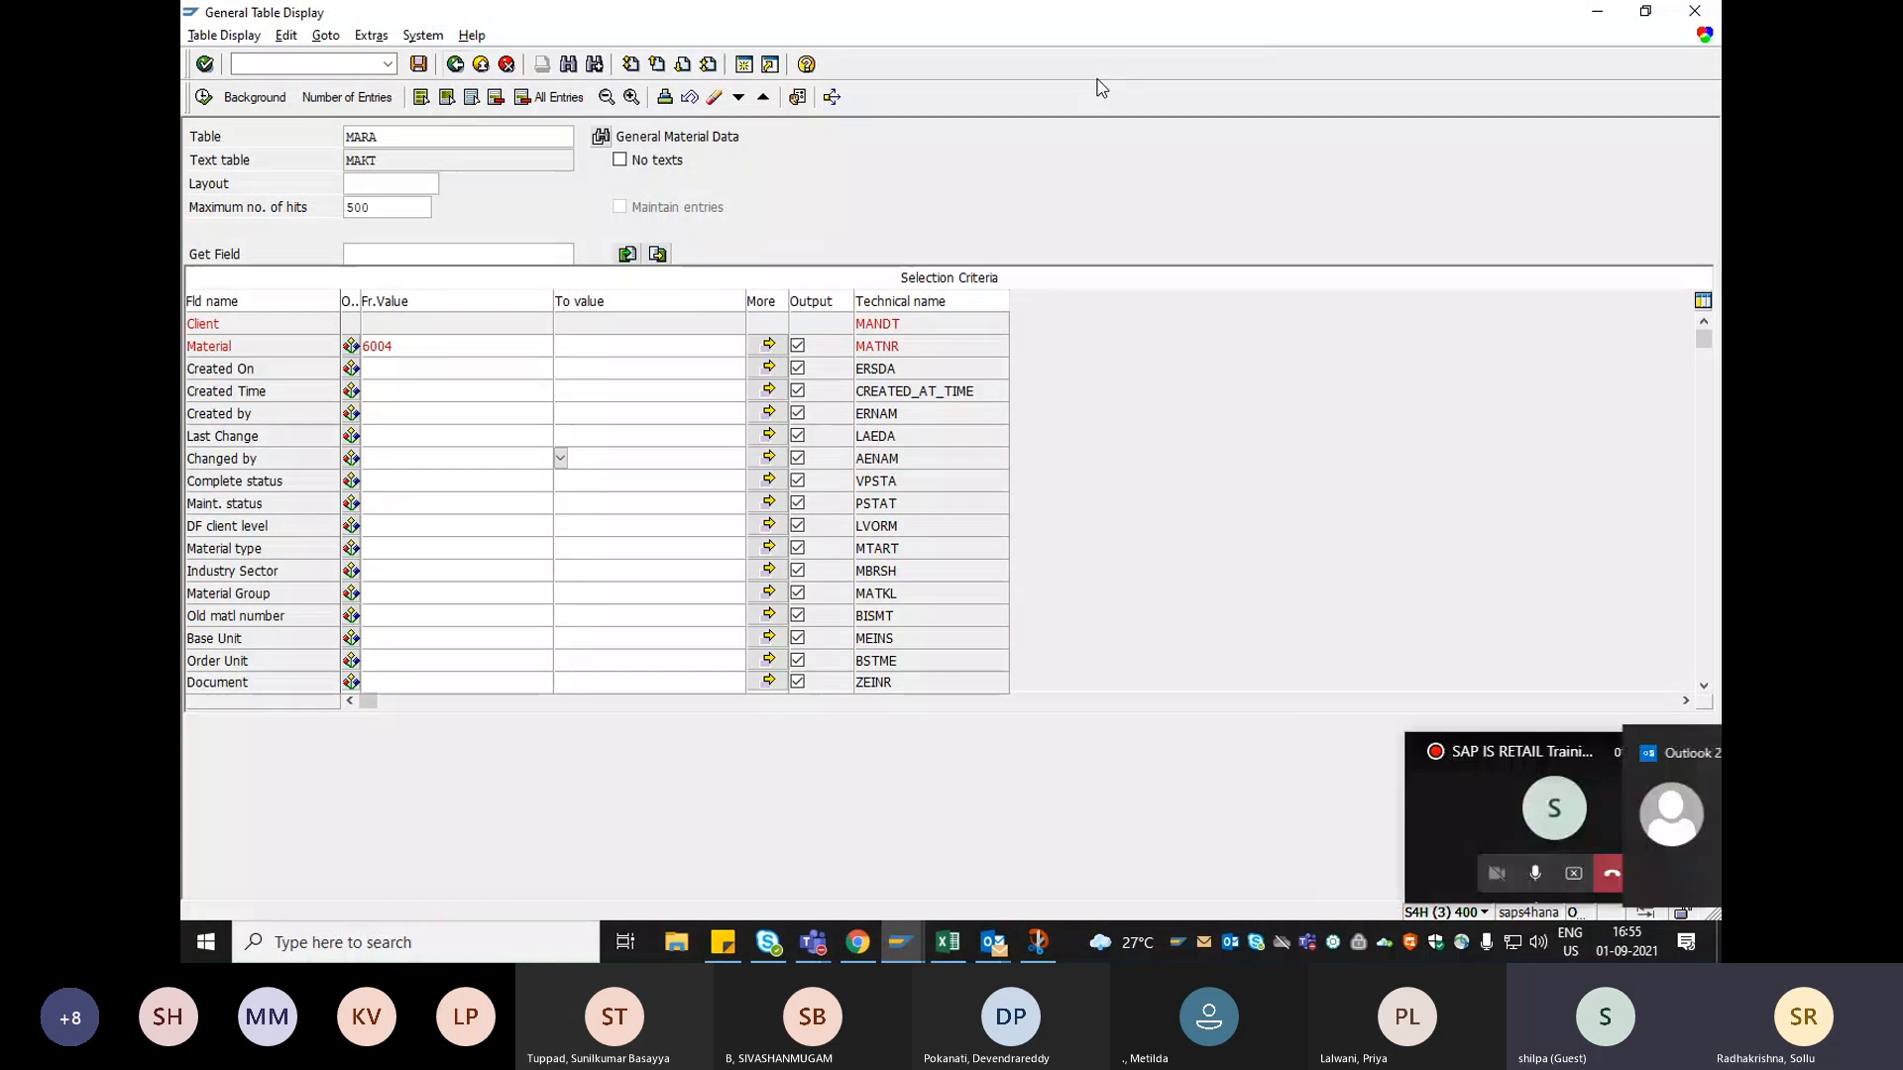
# Display the general material data in table MARA for material 6004.
pyautogui.click(426, 344)
pyautogui.click(451, 137)
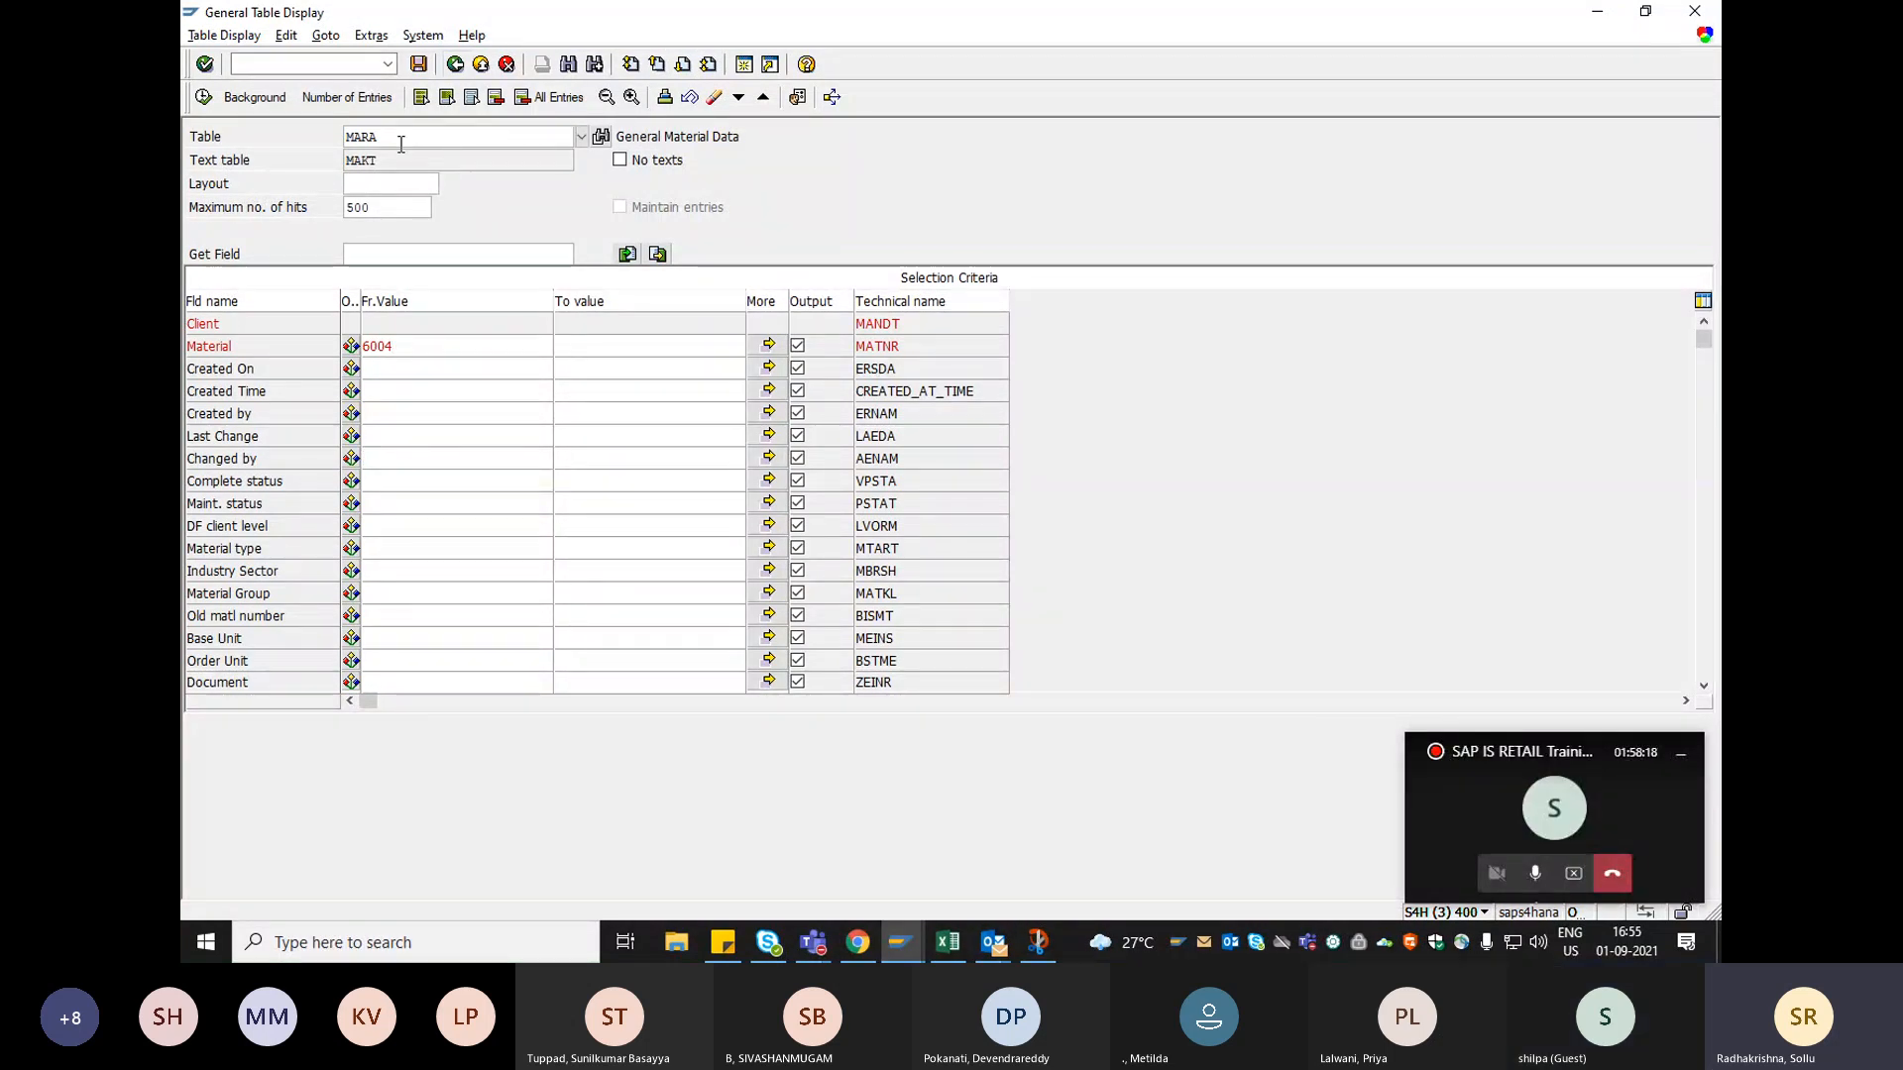
pyautogui.click(205, 98)
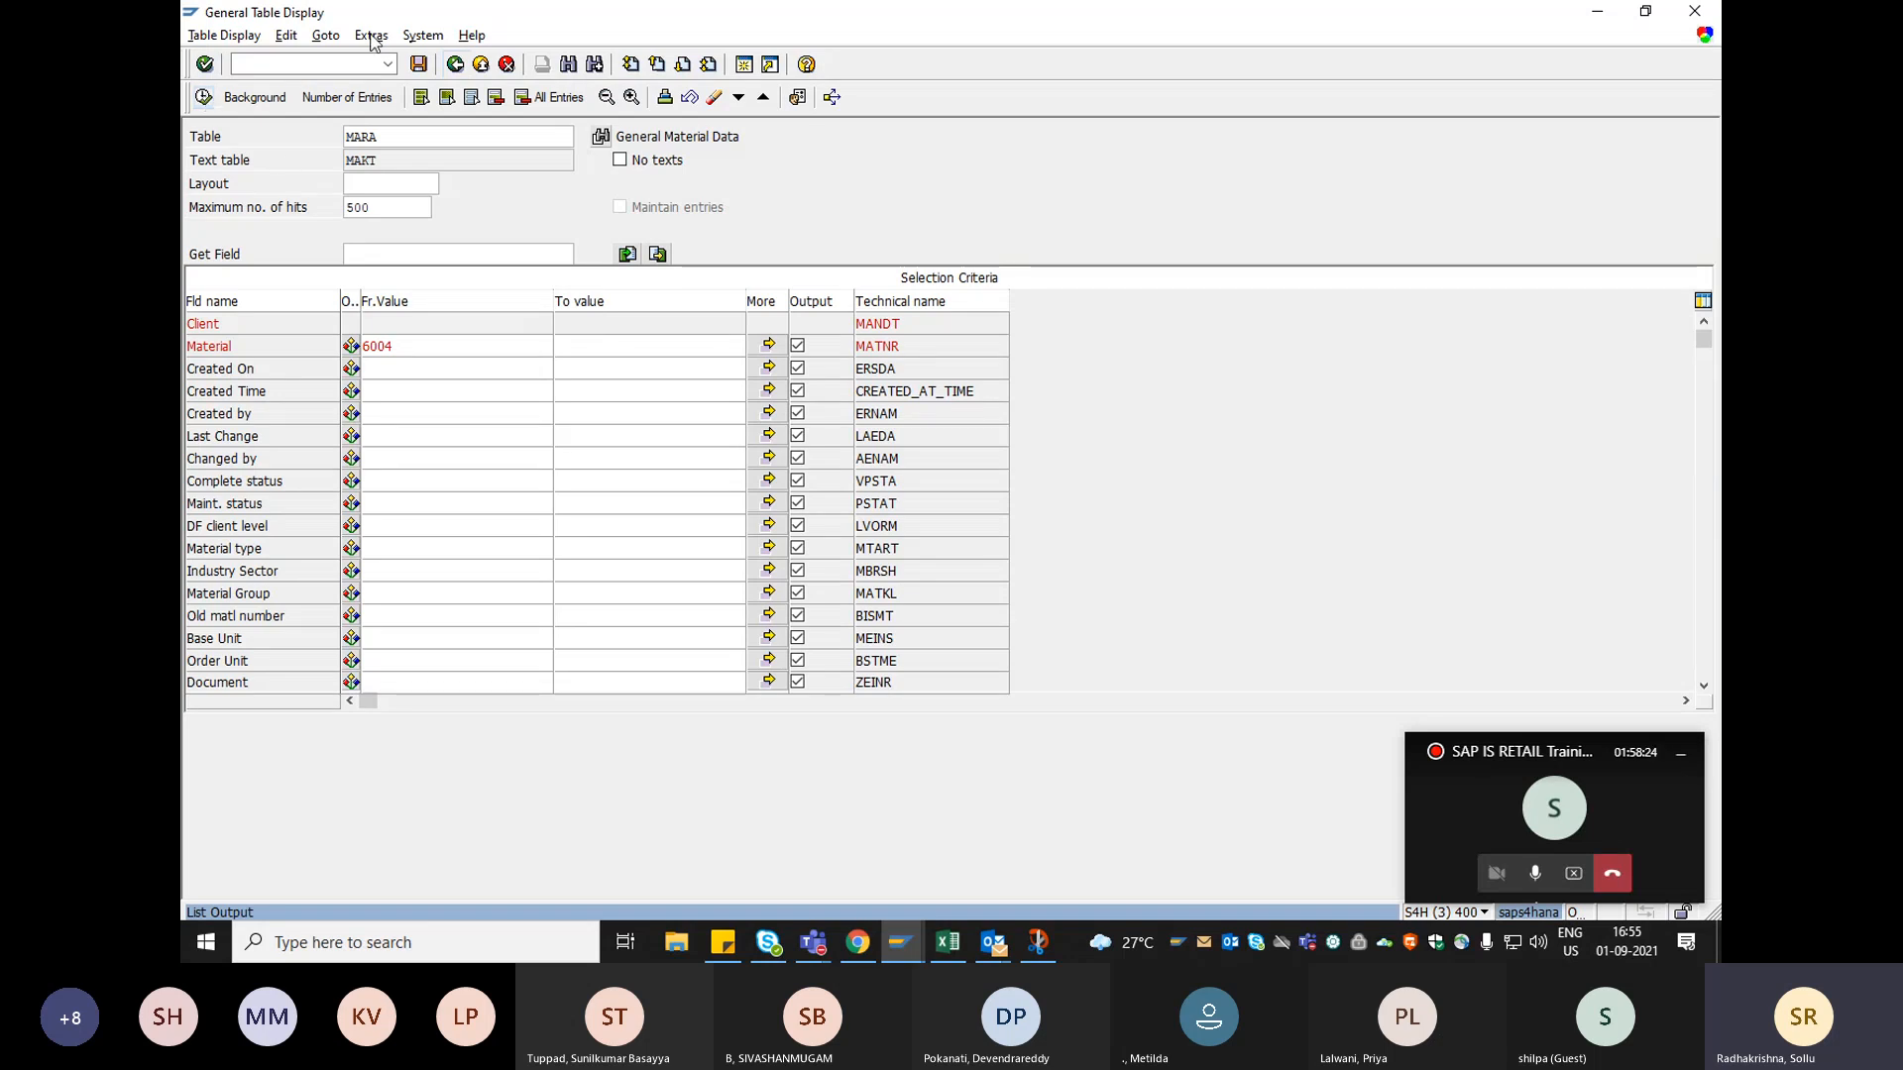
# Switch to another SAP session and restart the general table display there with table MARA.
pyautogui.click(900, 942)
pyautogui.click(1223, 823)
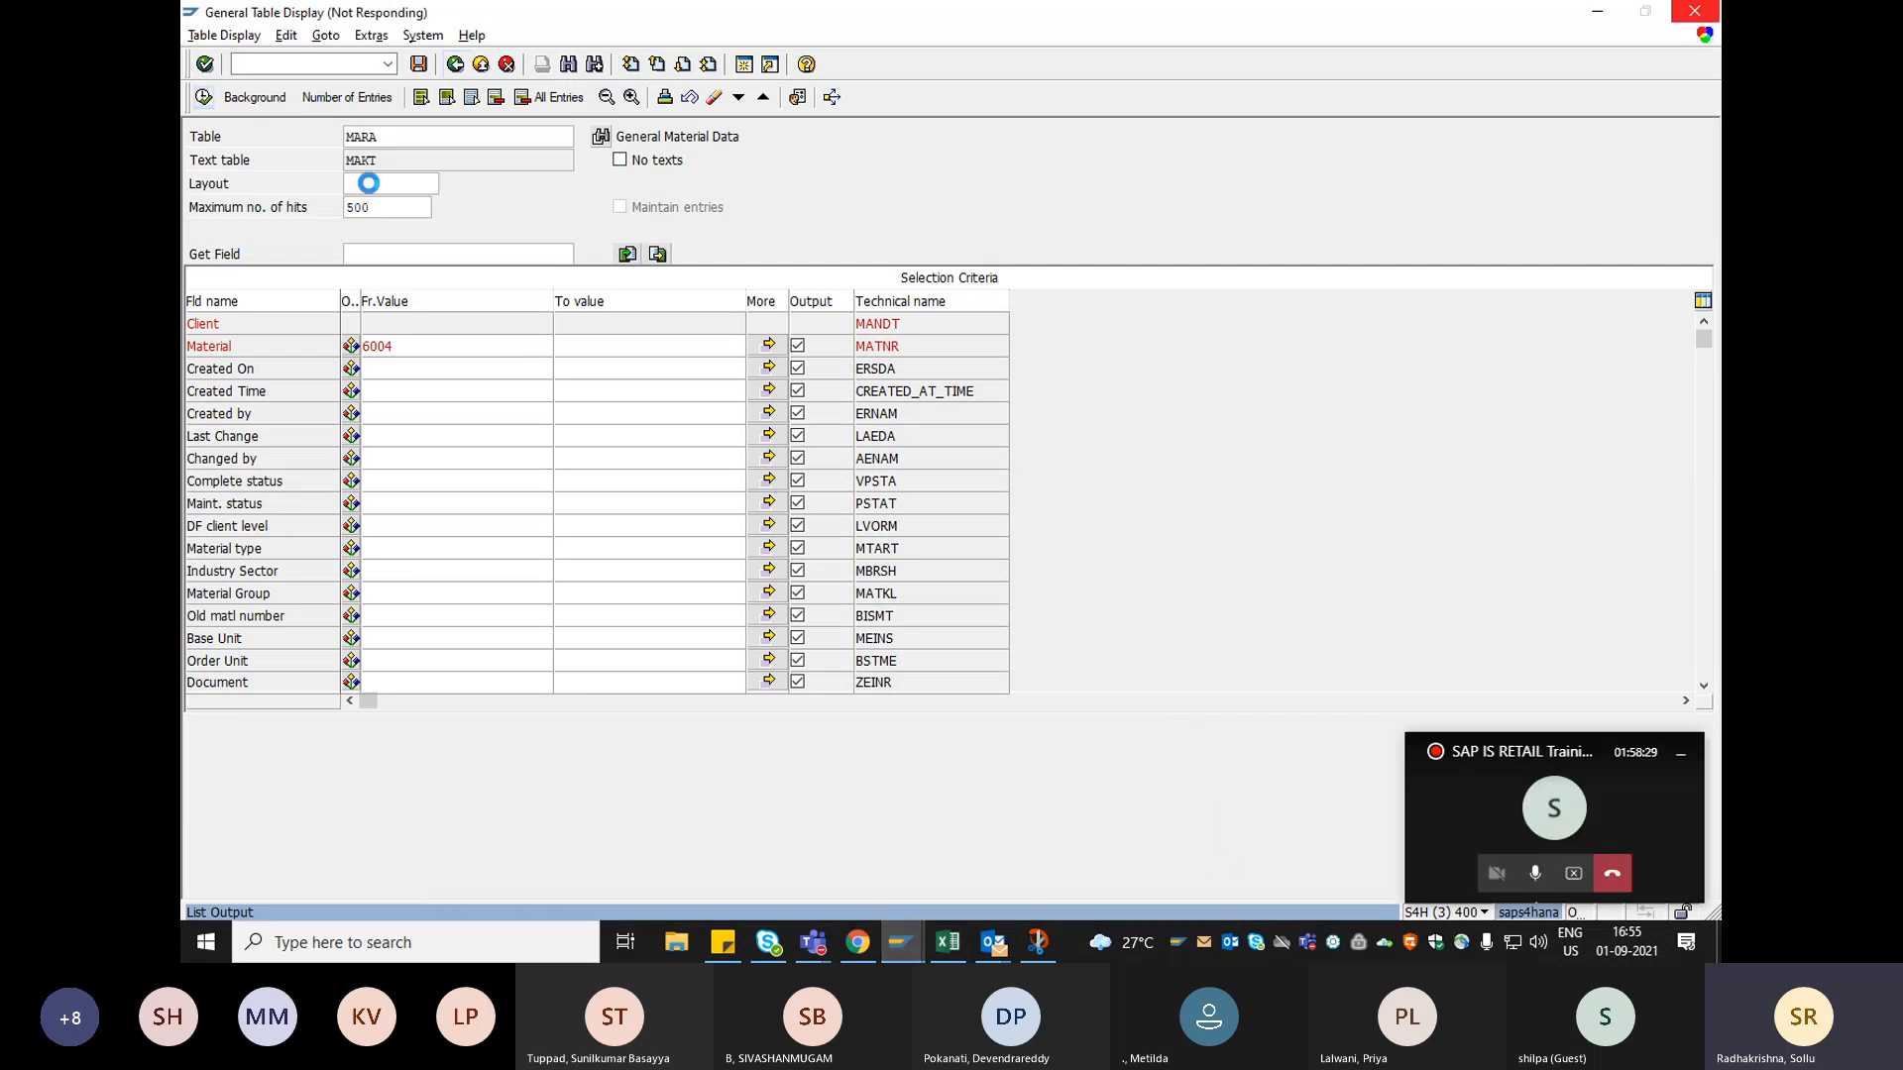
pyautogui.click(889, 942)
pyautogui.click(1020, 842)
pyautogui.click(395, 64)
pyautogui.click(343, 96)
pyautogui.press('Return')
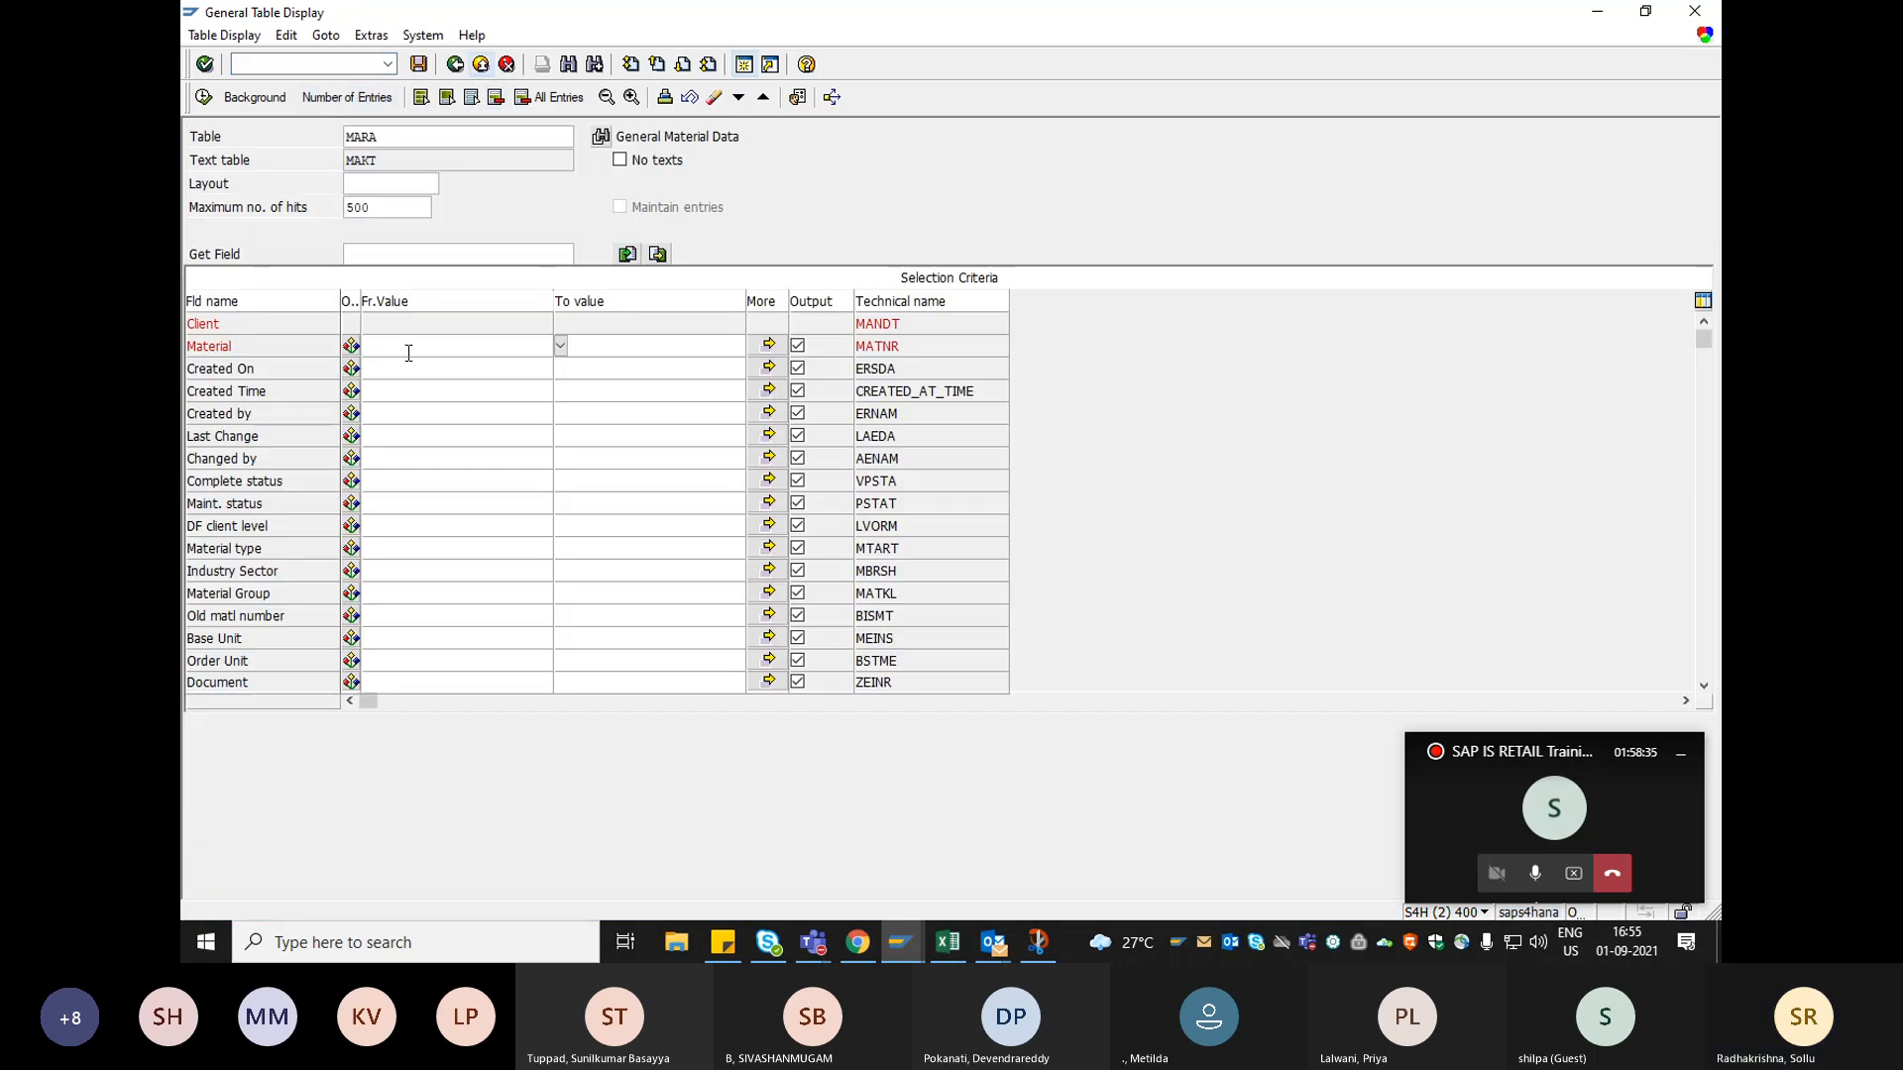
# Check the material number in the Excel notes, and display the MARA entry for material 6004 in SAP.
pyautogui.click(947, 942)
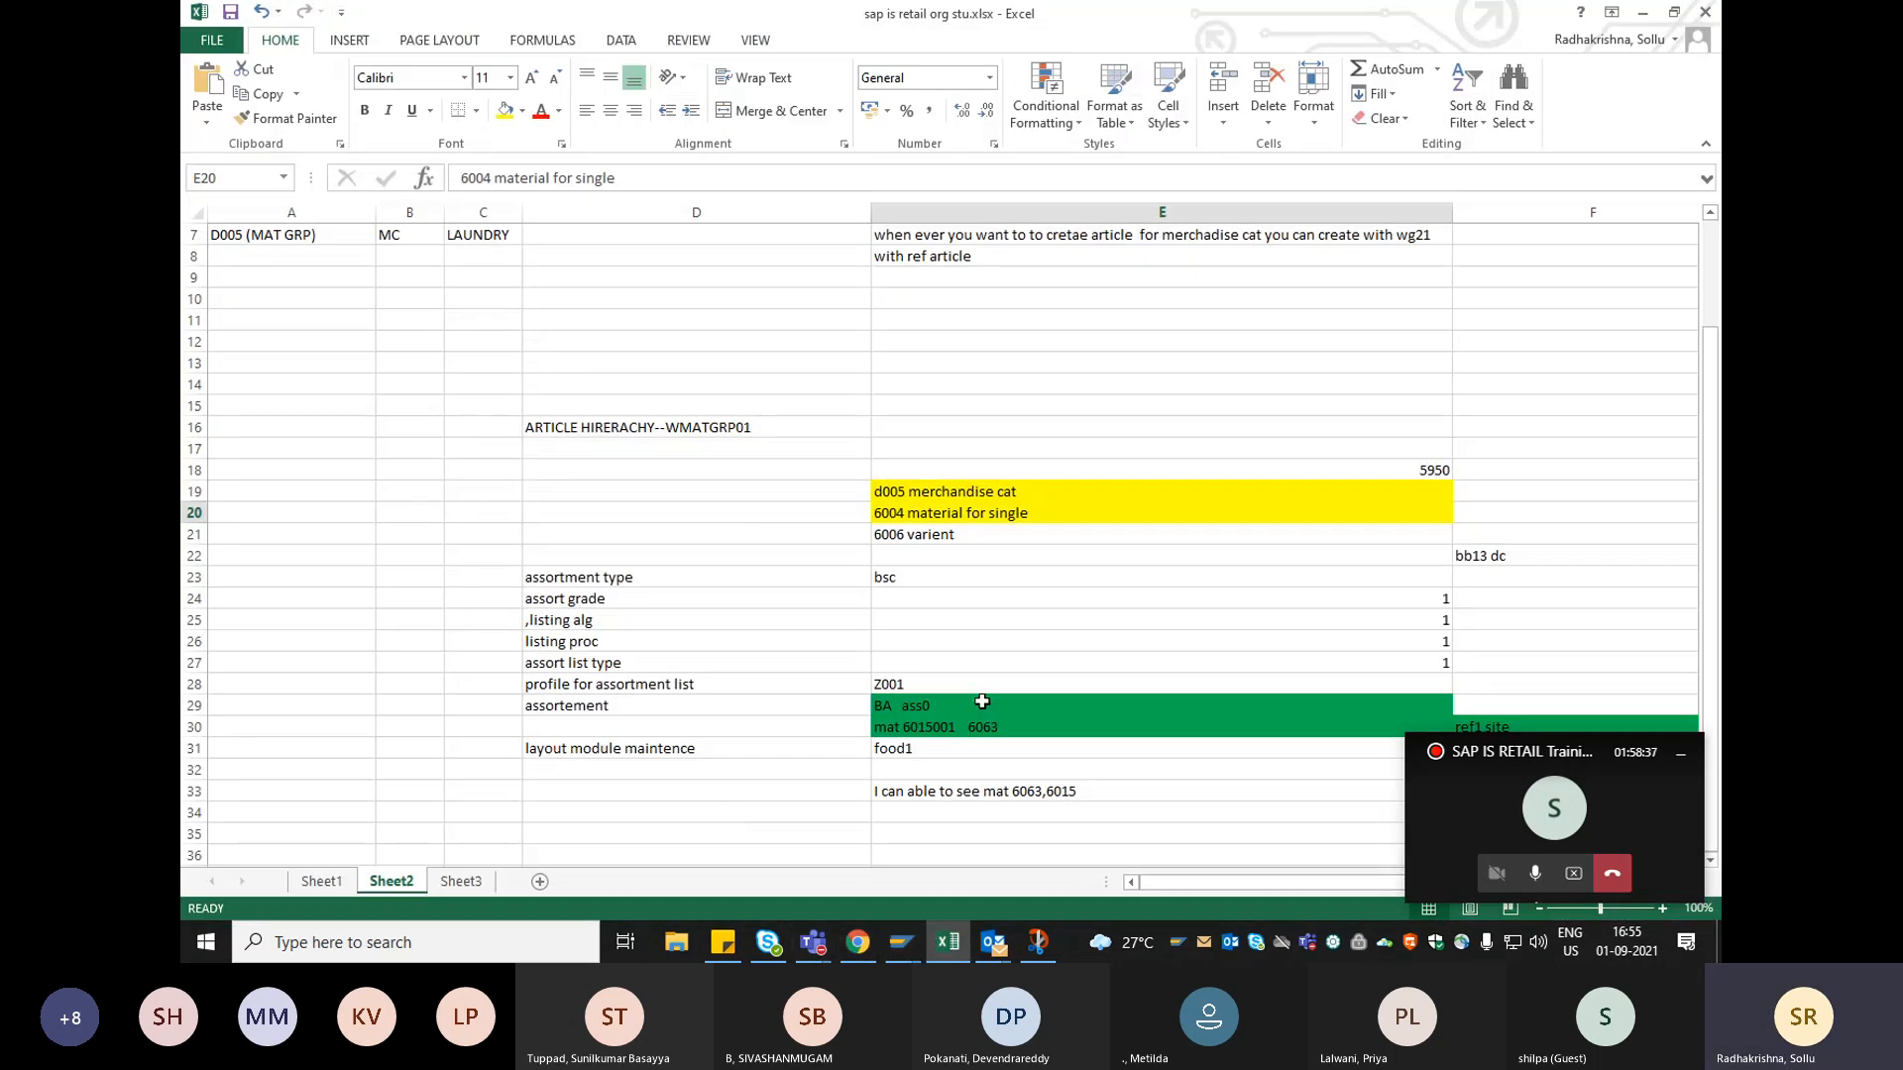
pyautogui.hotkey('alt', 'Tab')
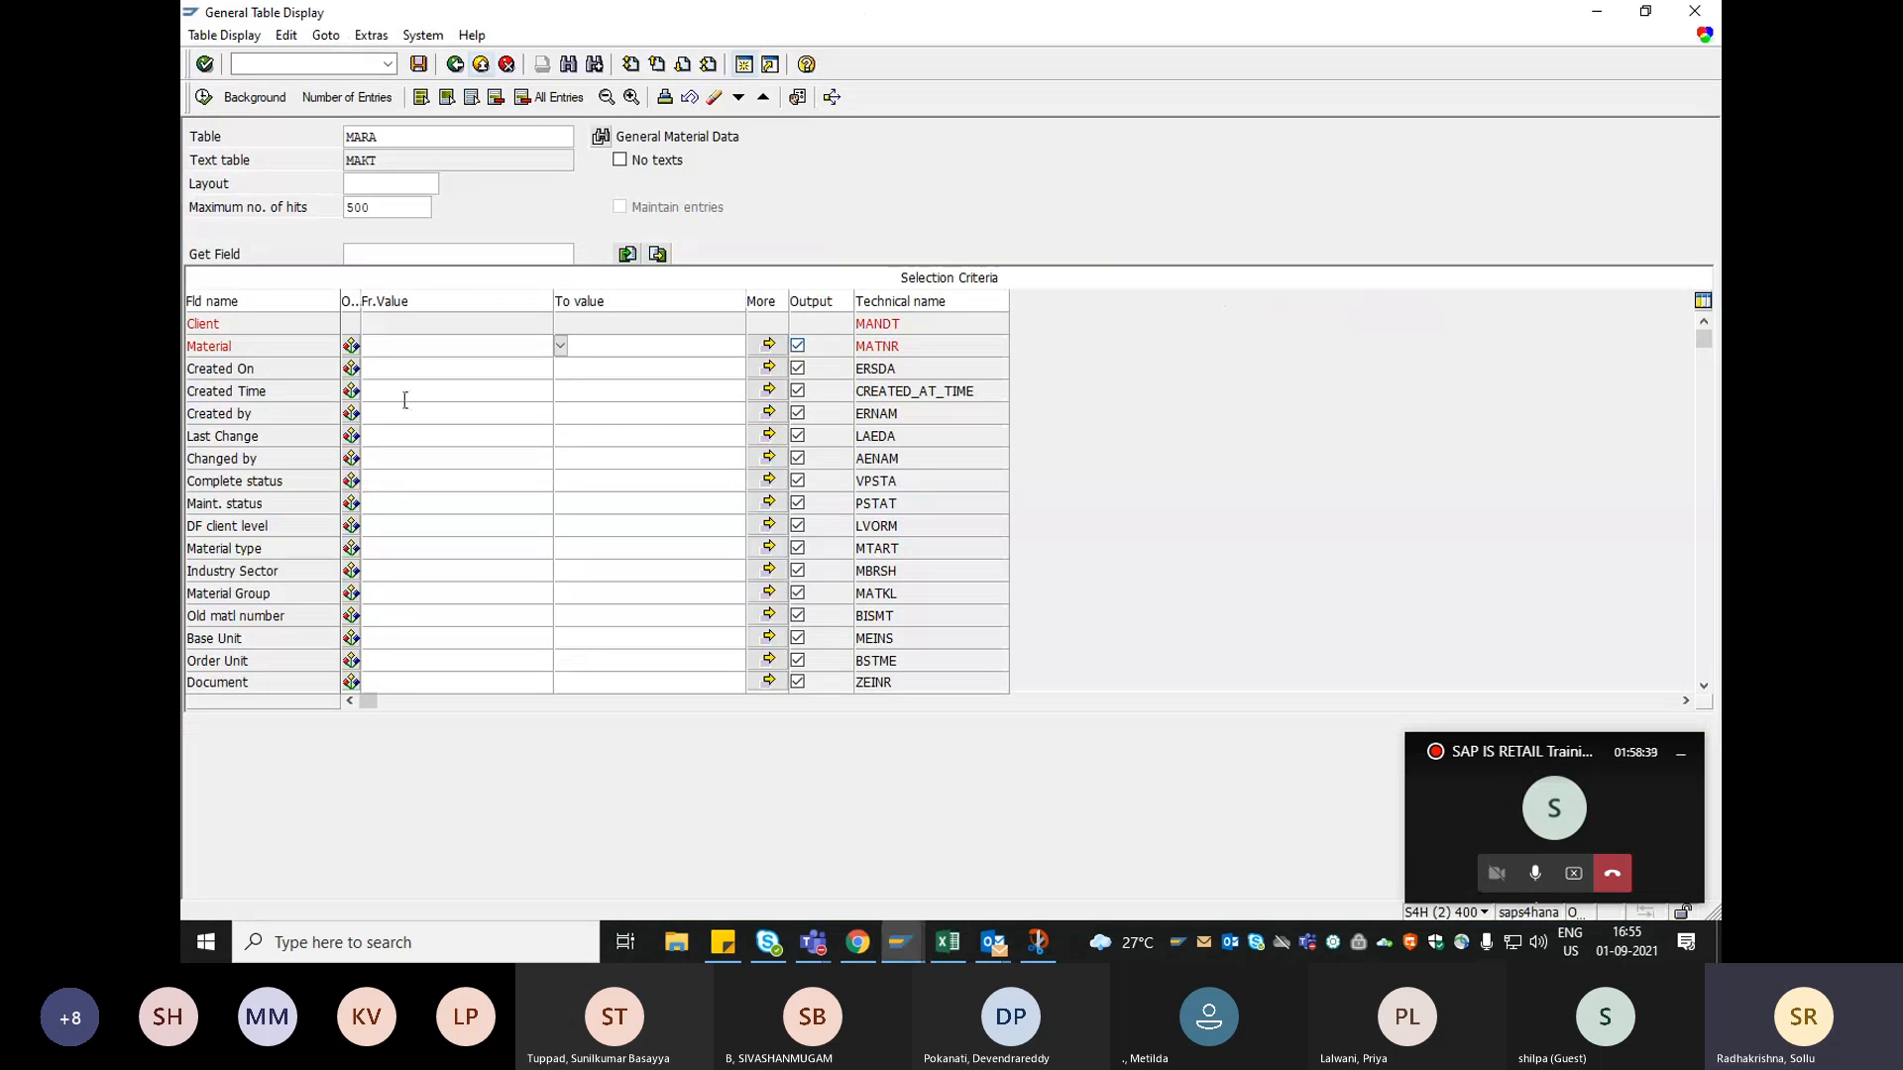
pyautogui.write('5004')
pyautogui.click(204, 97)
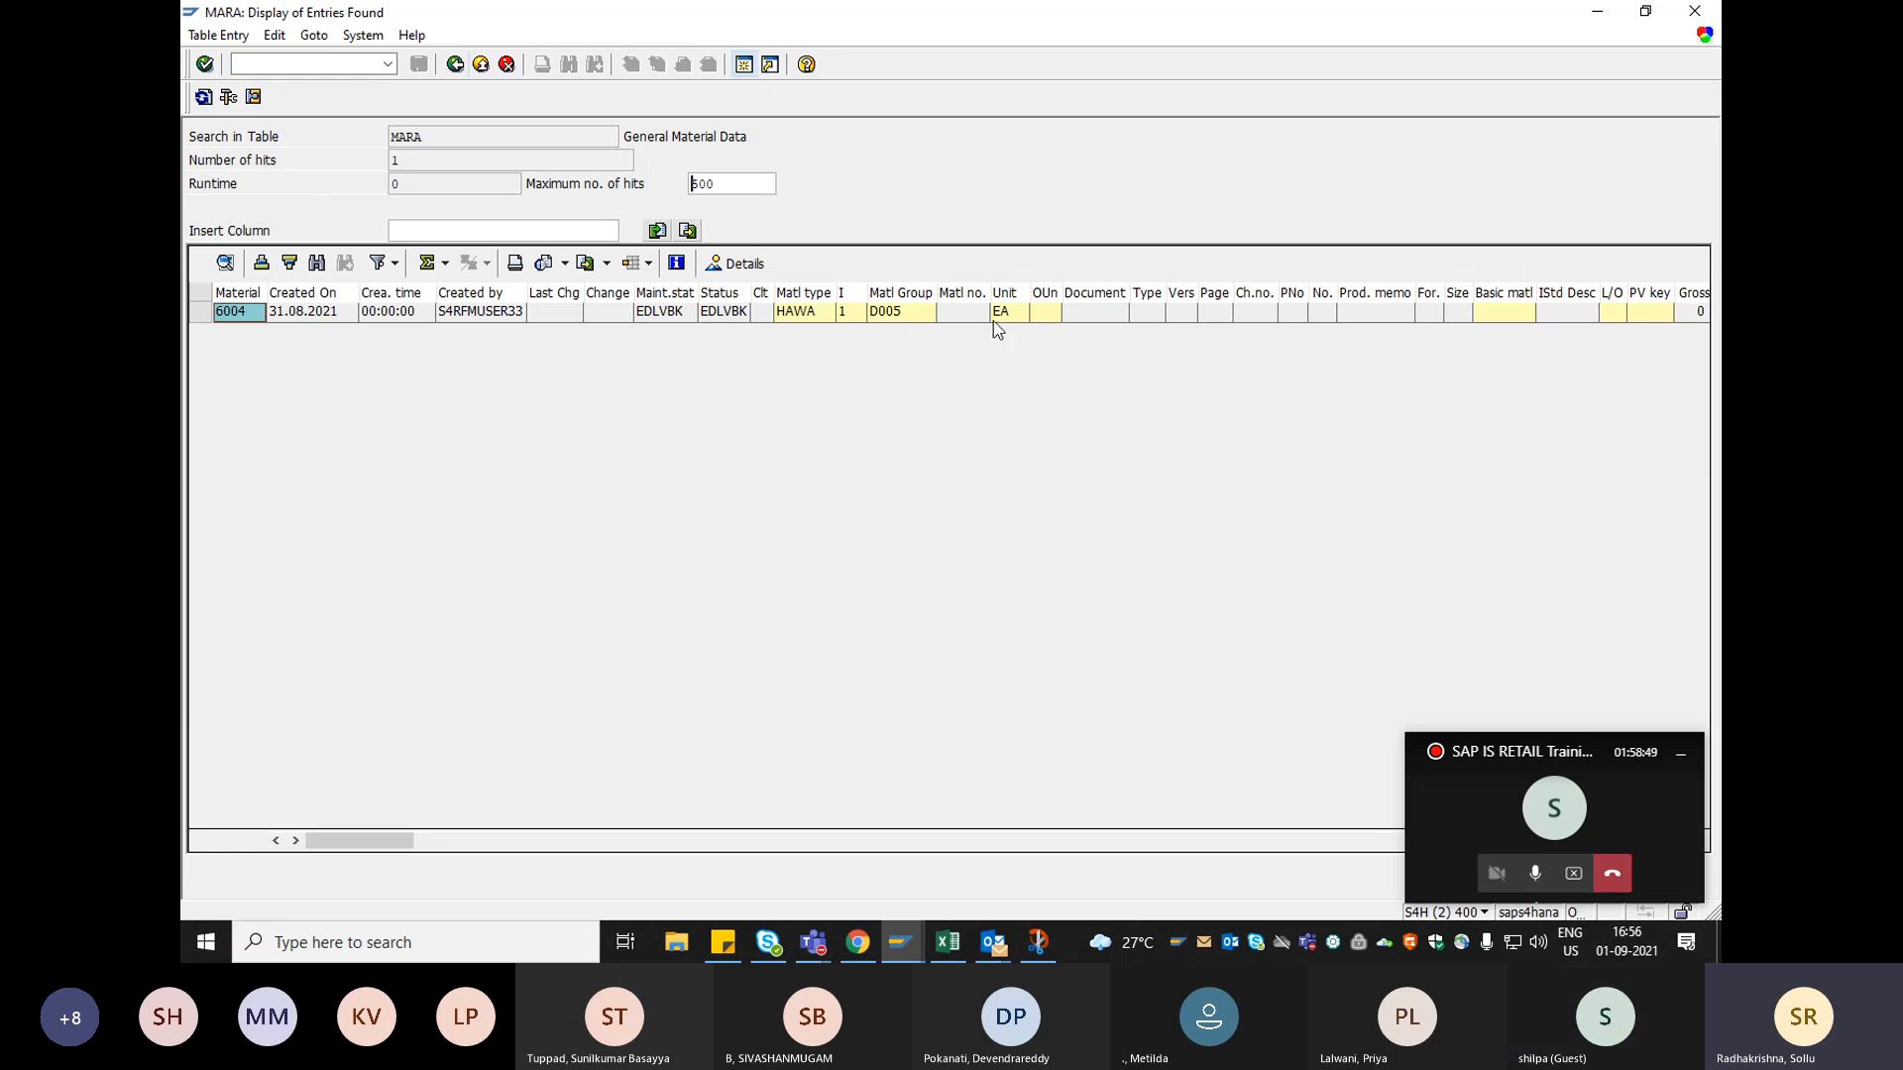
# Return to the selection criteria, change the table to MARC and search its plant data for material 6004.
pyautogui.click(456, 65)
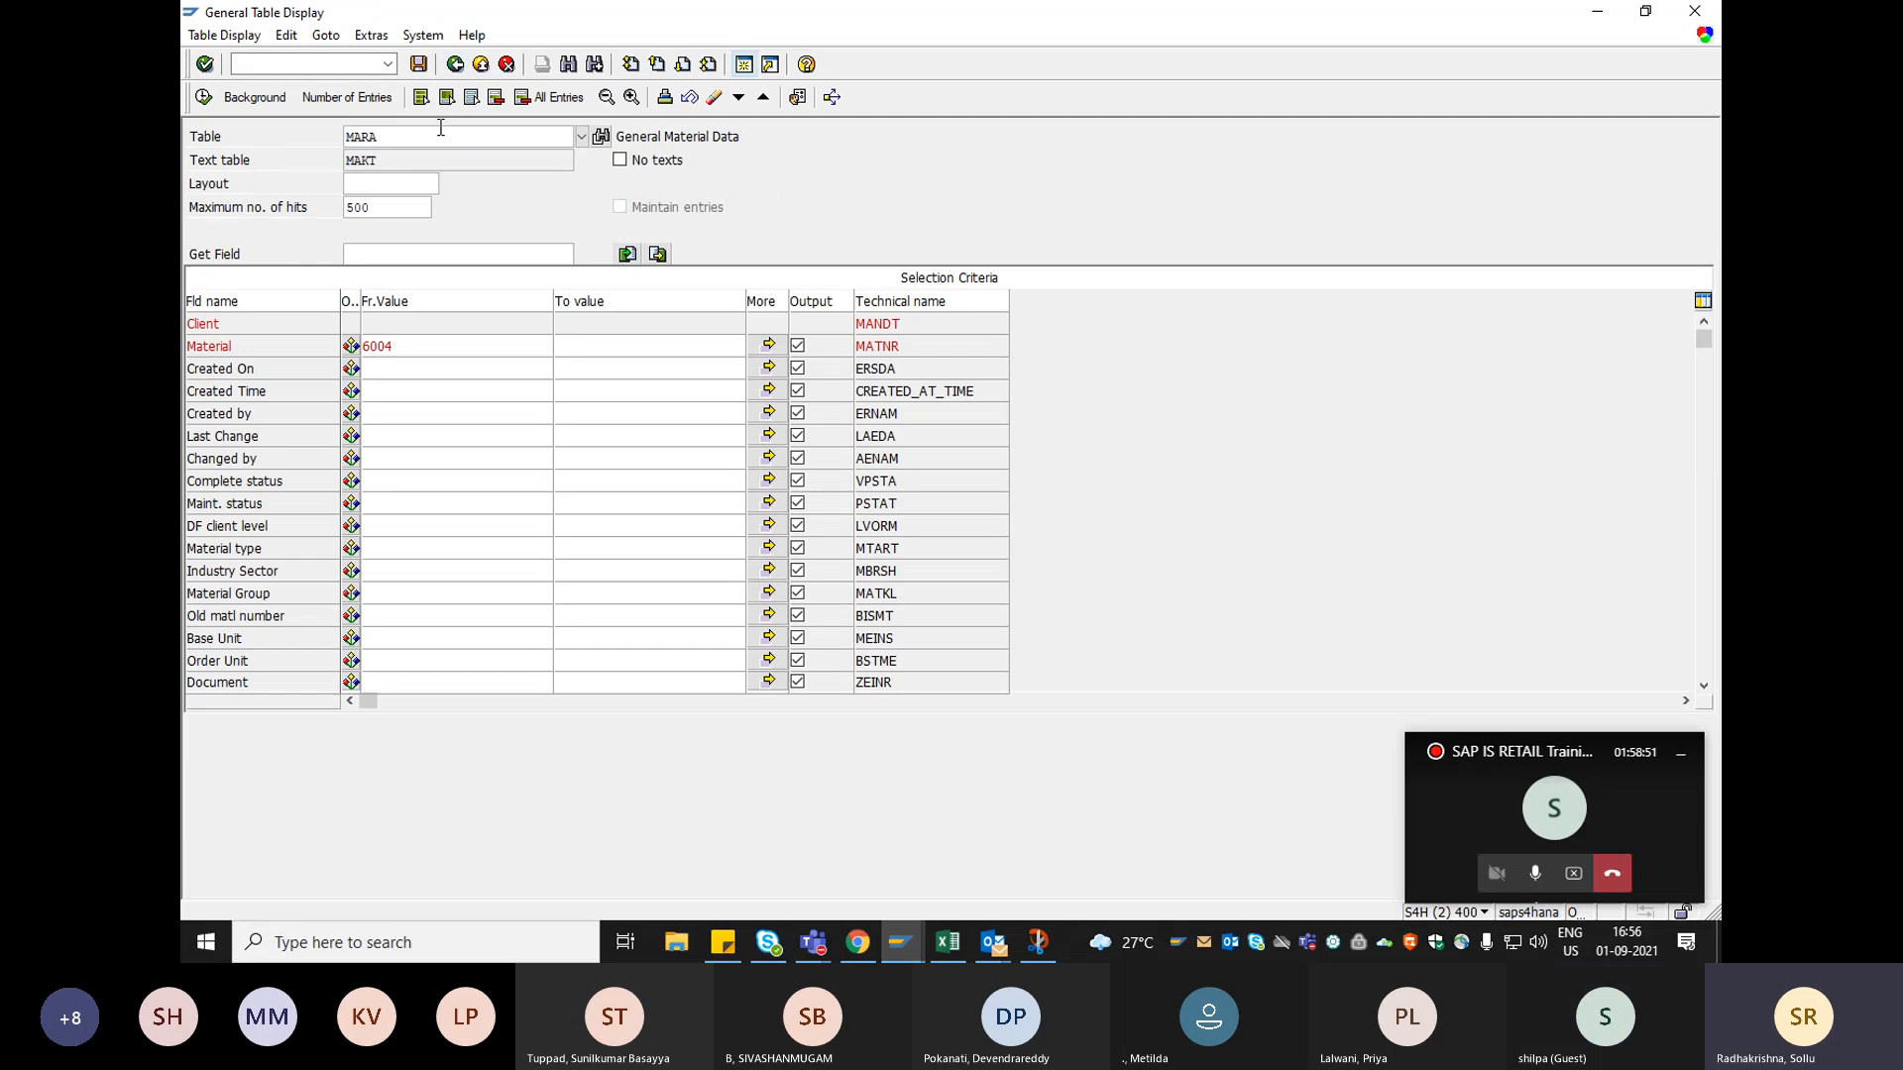
pyautogui.write('d')
pyautogui.press('BackSpace')
pyautogui.write('c')
pyautogui.press('Return')
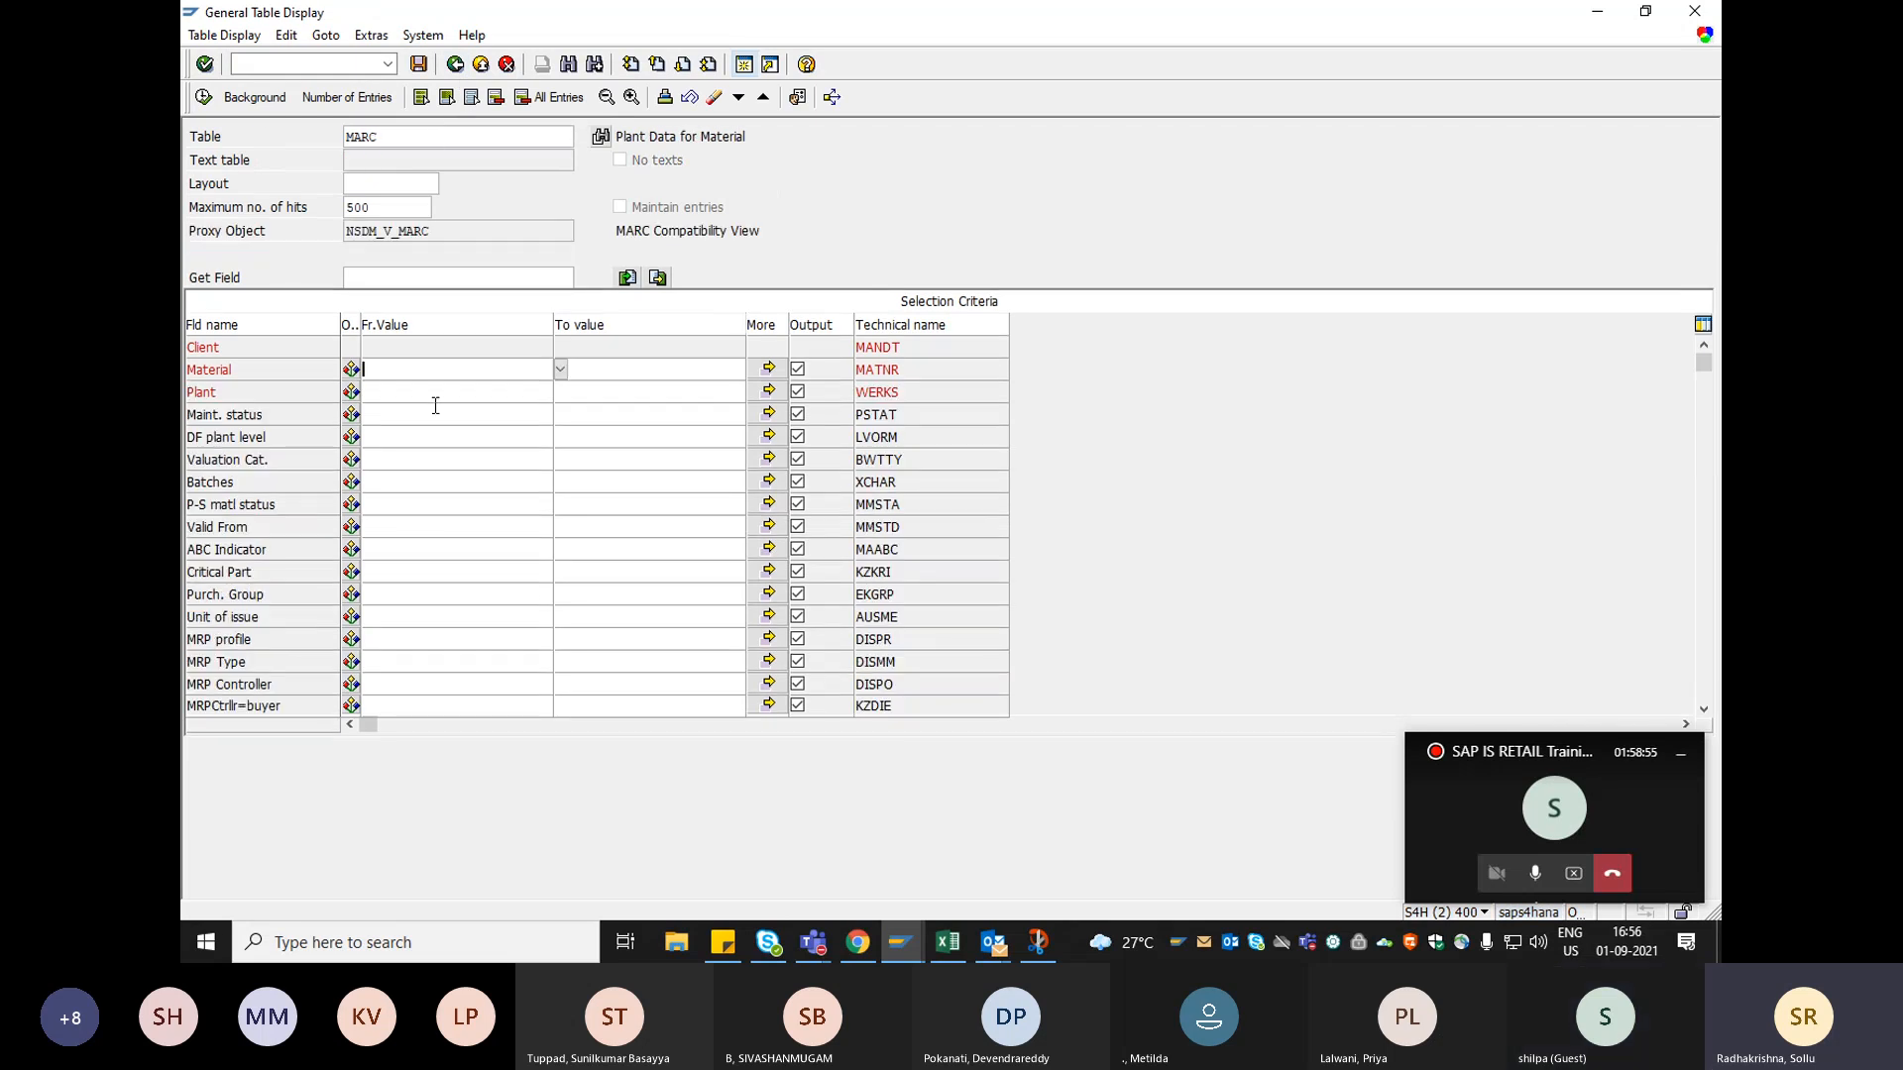
pyautogui.write('6004')
pyautogui.click(204, 97)
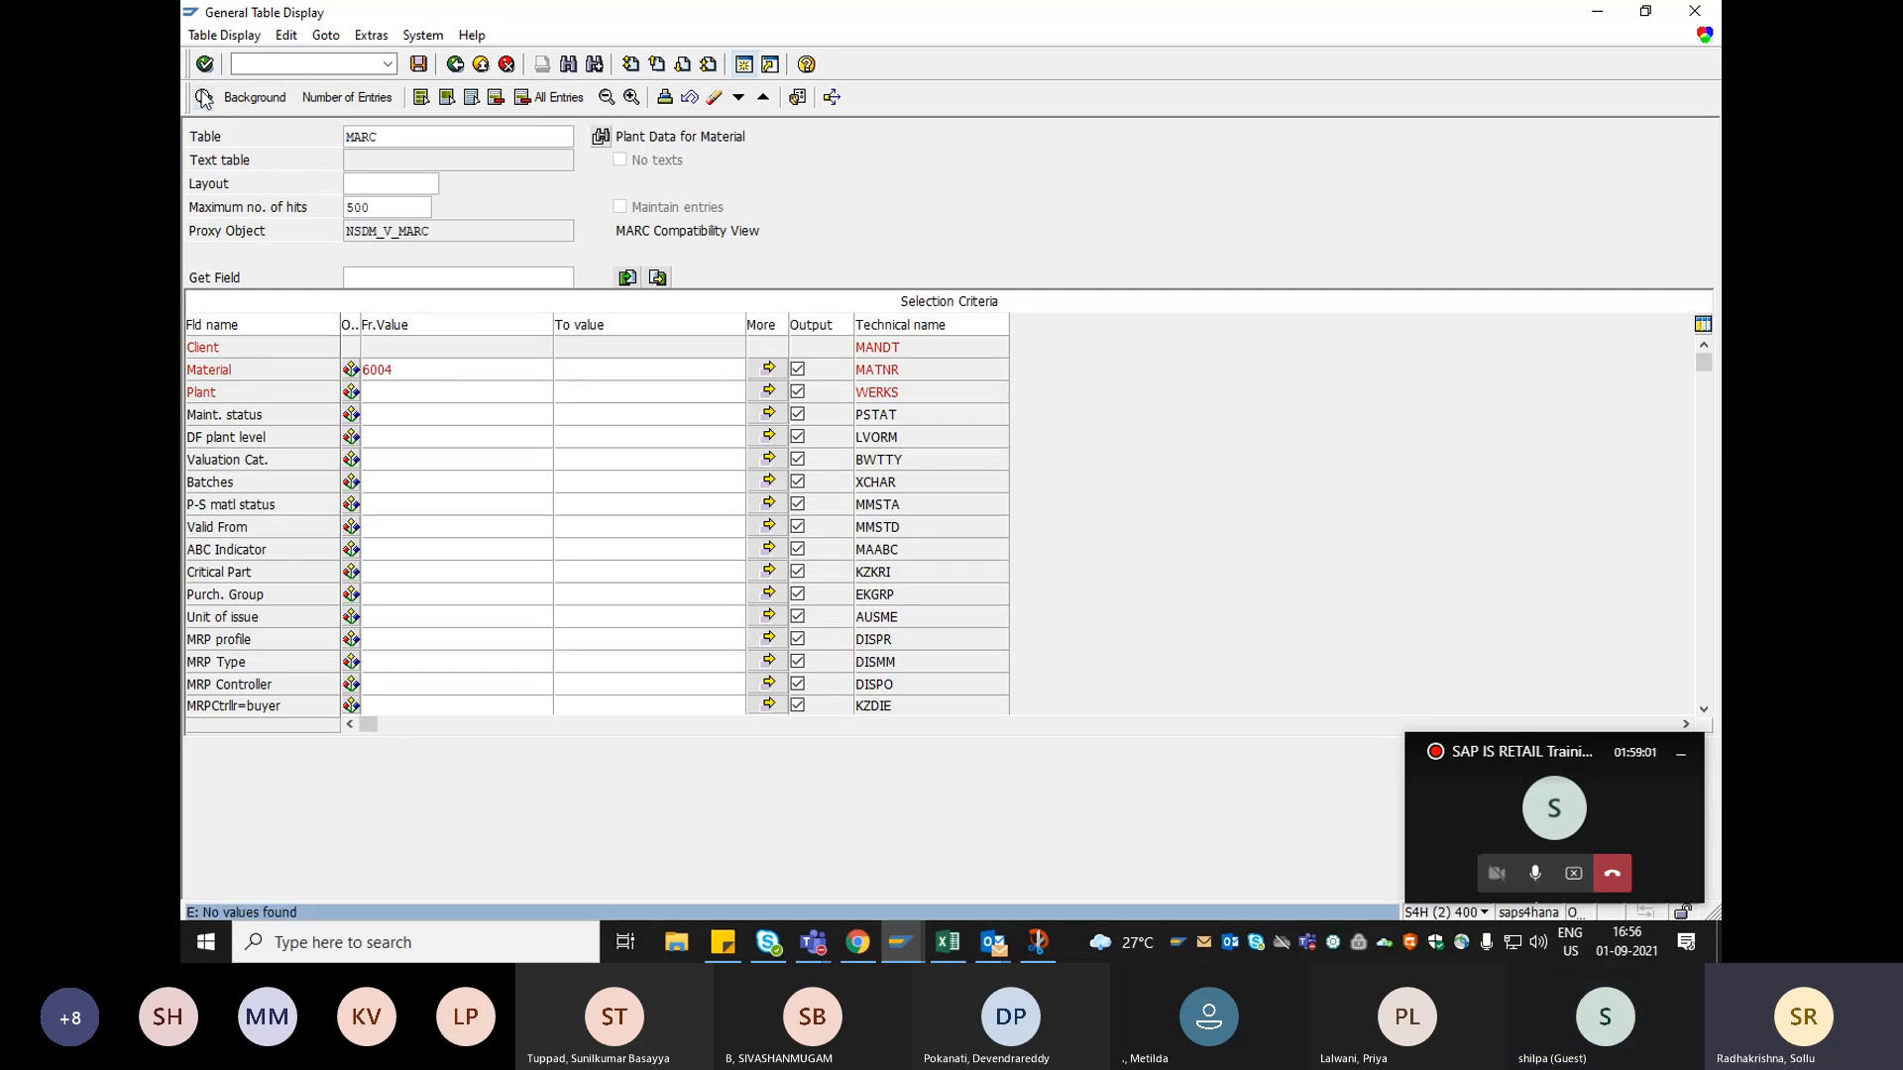
# Look through the article notes on Sheet2 of the Excel workbook and select the 6006 variant entry.
pyautogui.click(961, 926)
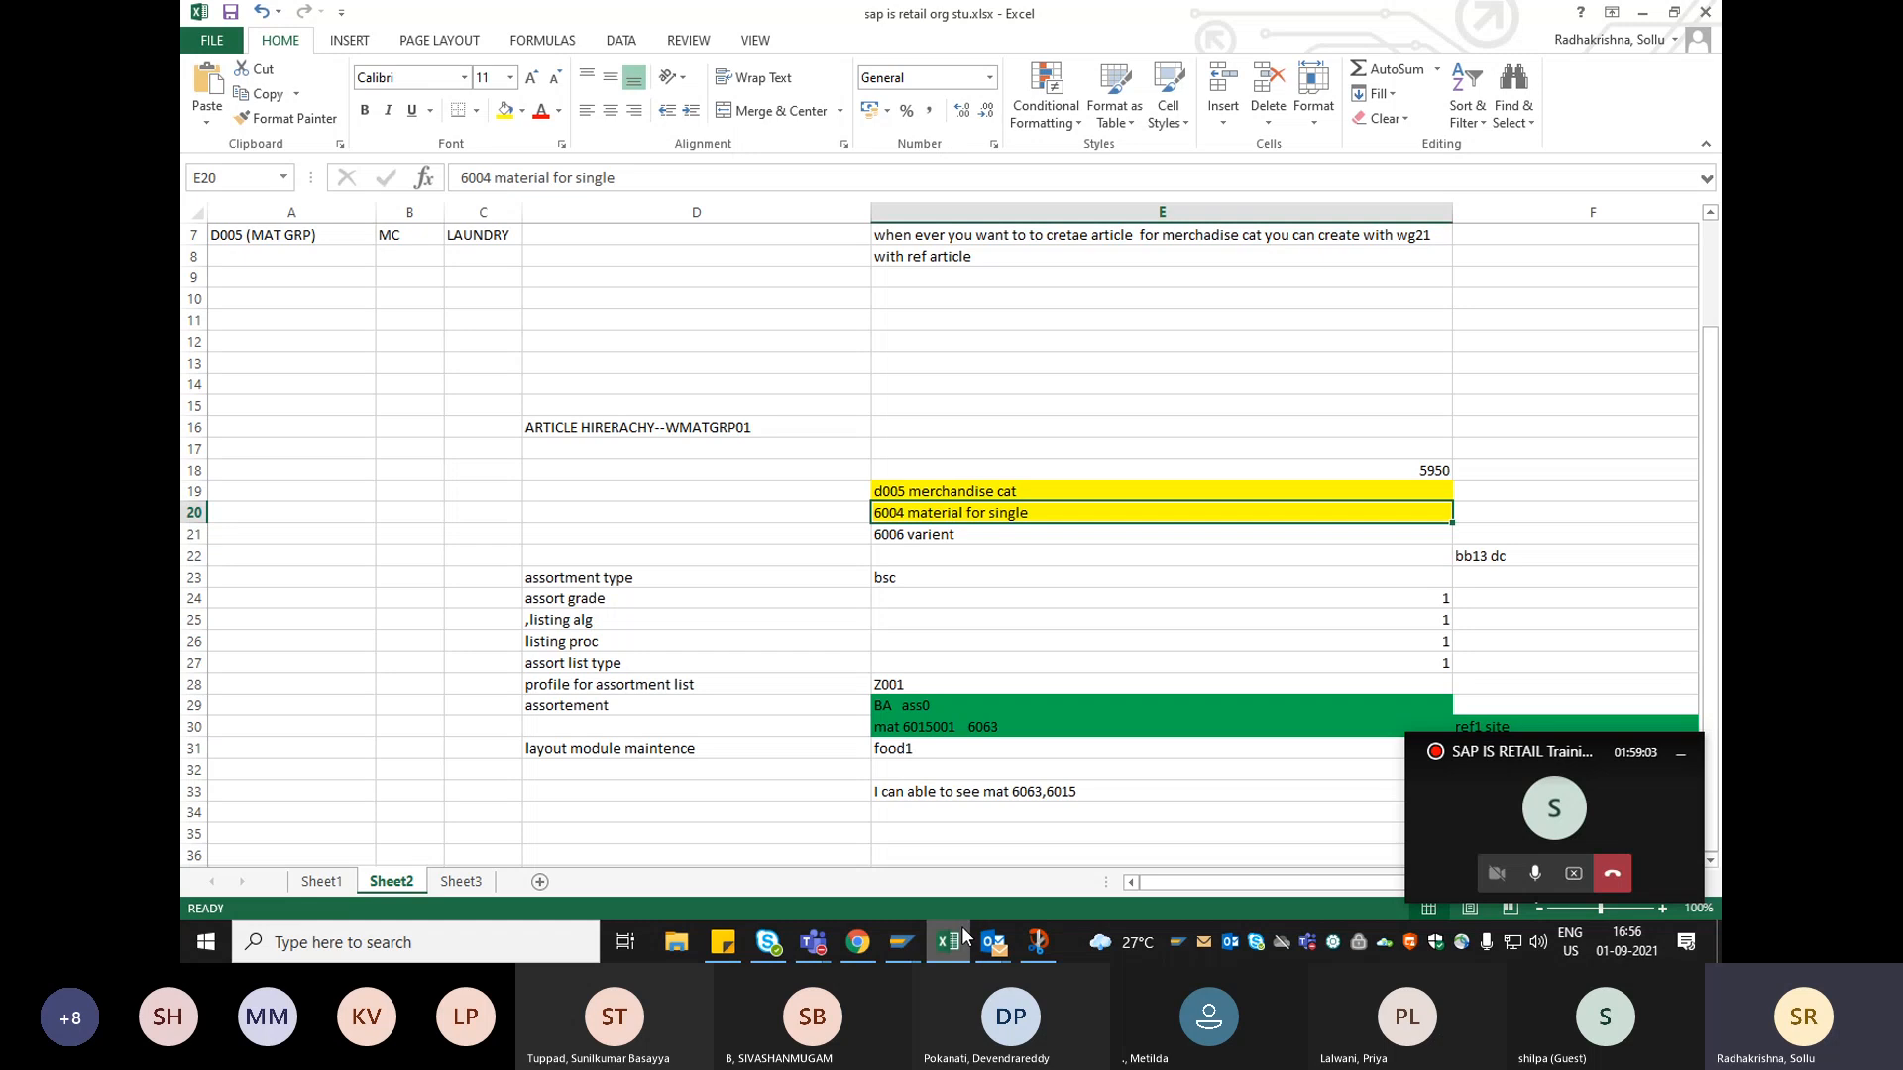
pyautogui.click(961, 926)
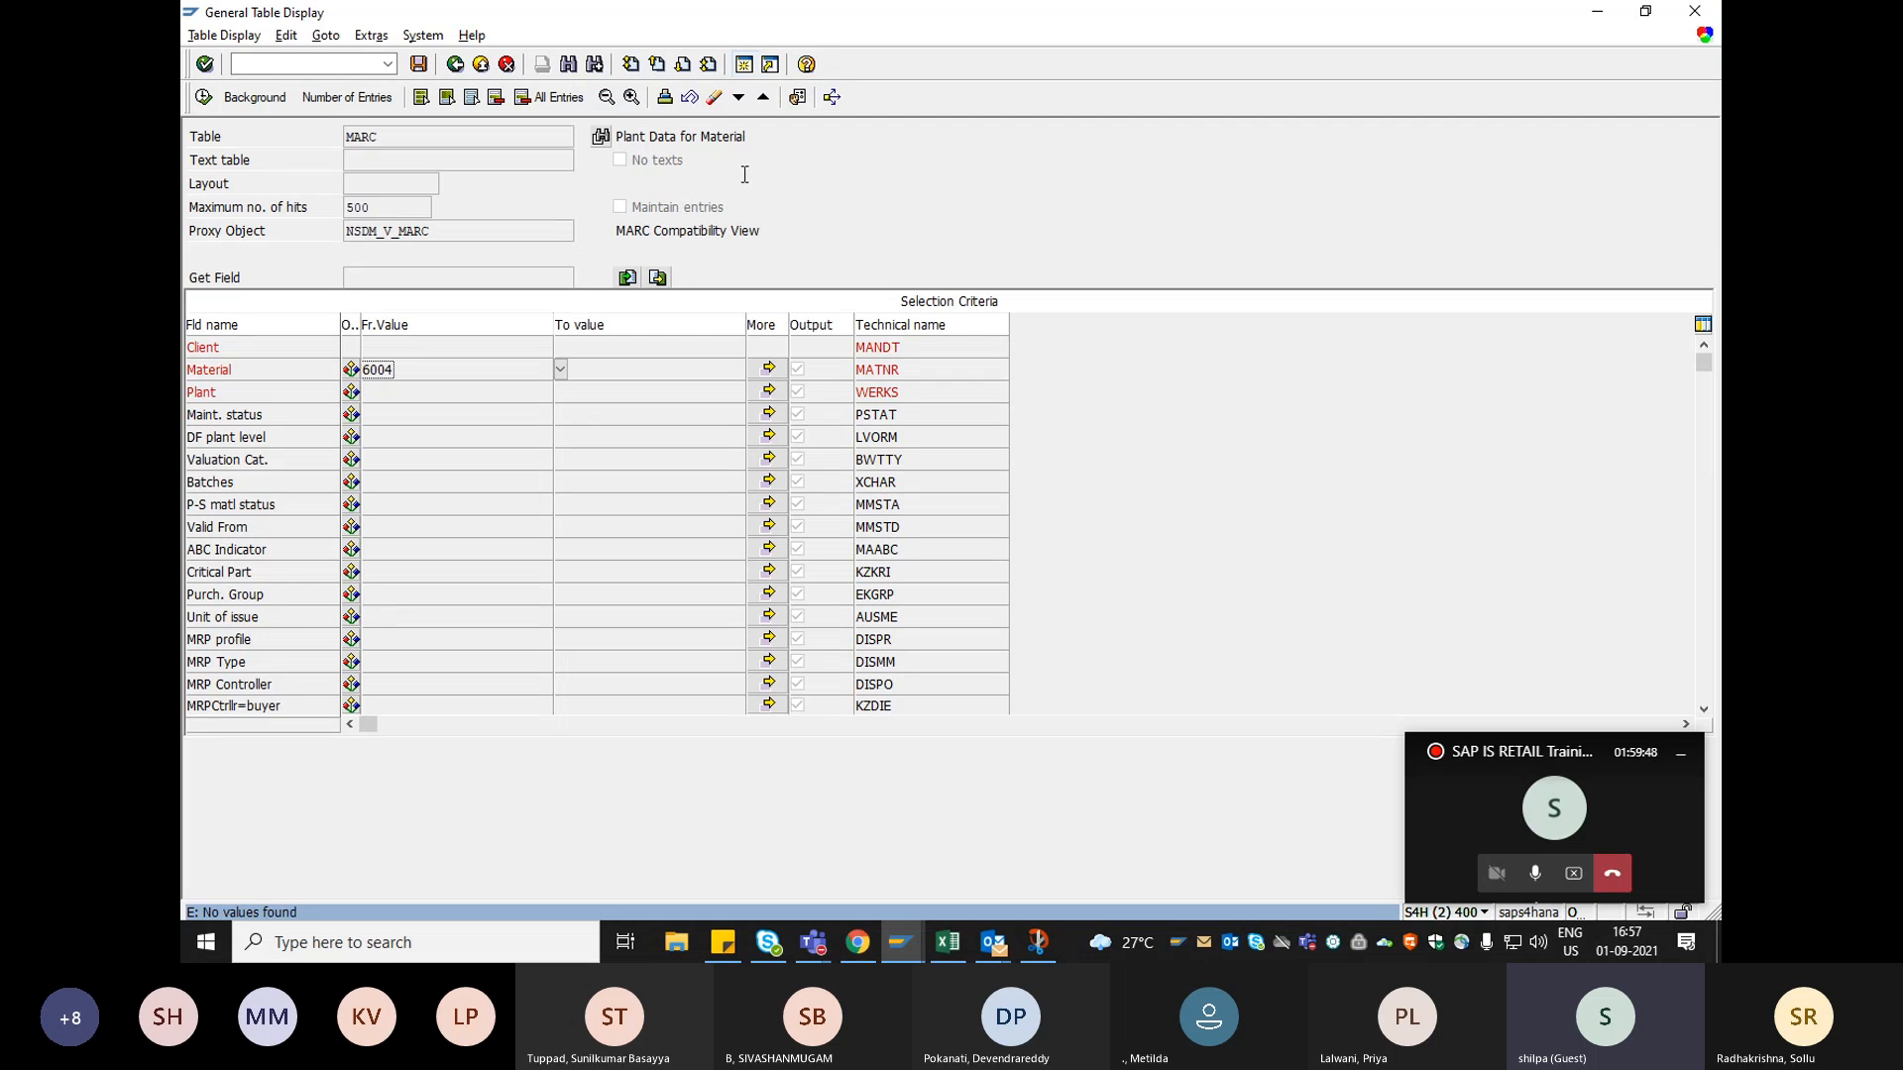
pyautogui.hotkey('alt', 'Tab')
pyautogui.click(926, 616)
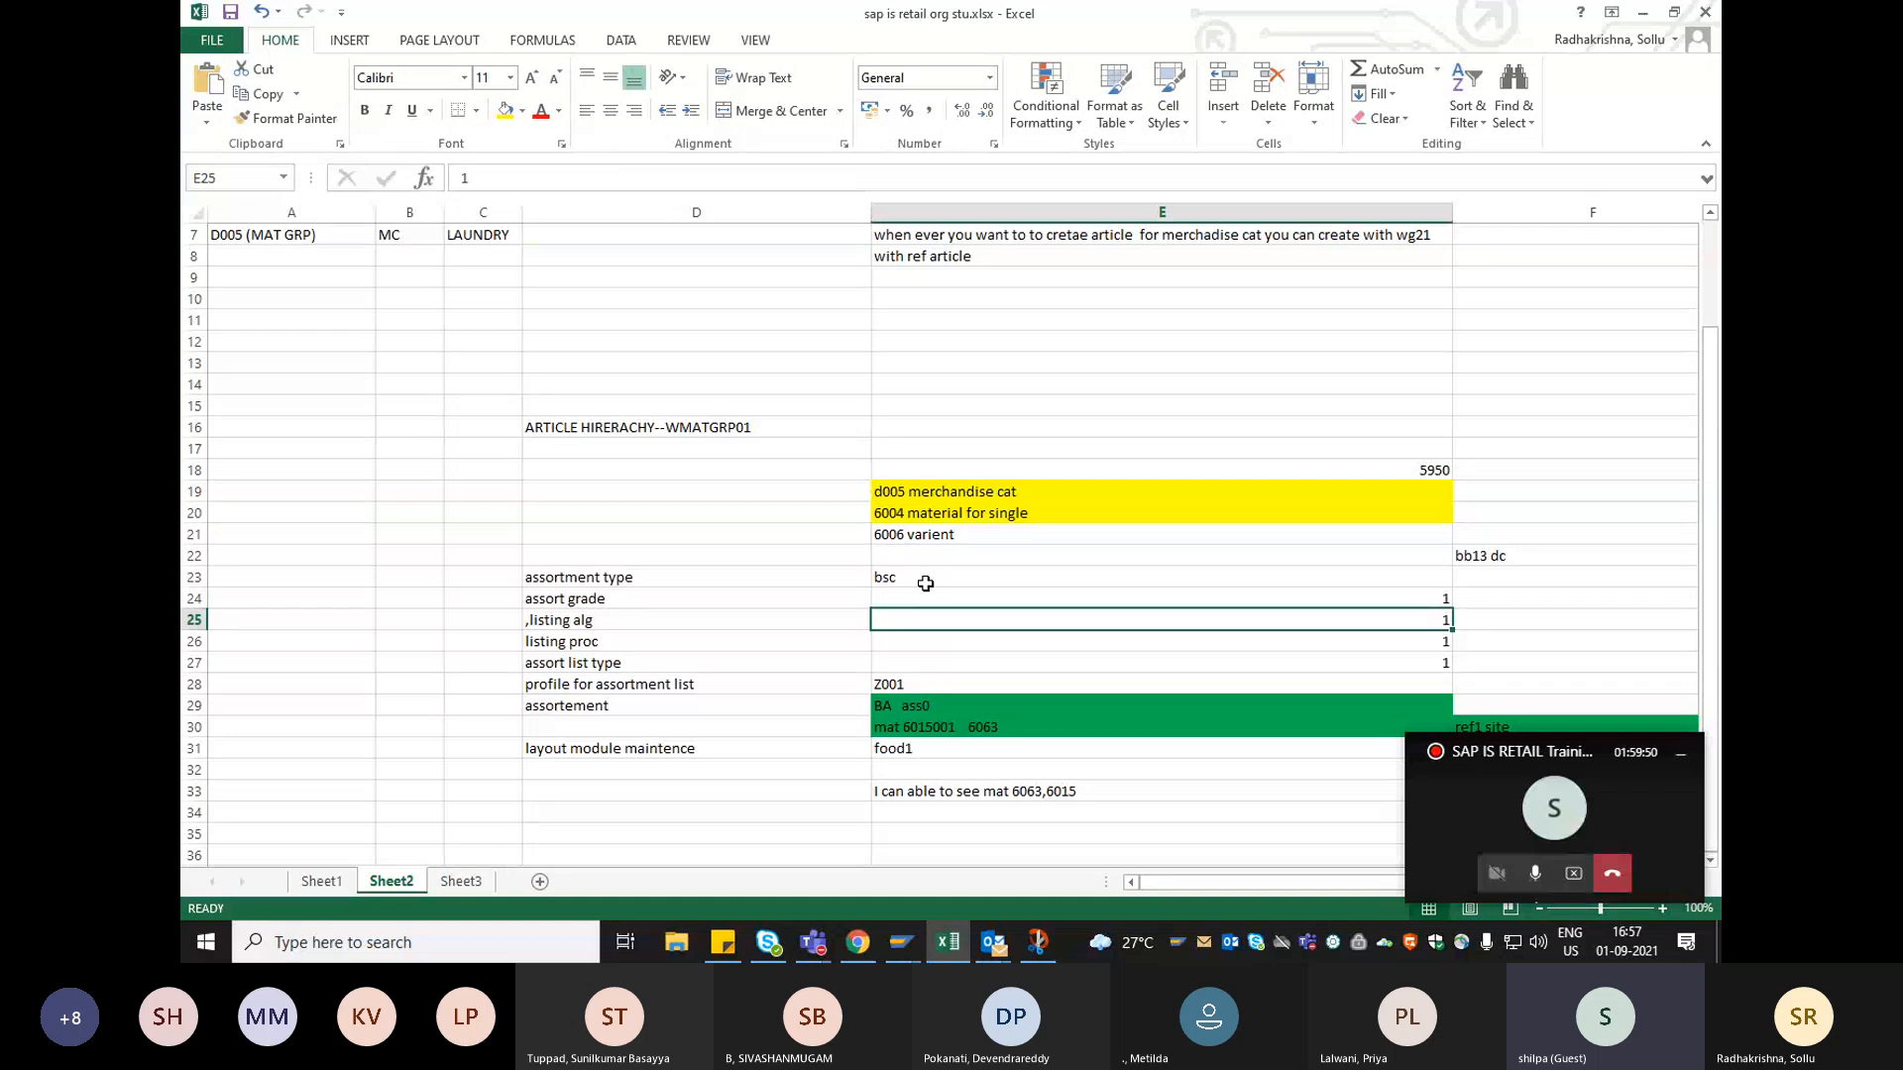
pyautogui.click(922, 517)
pyautogui.click(910, 534)
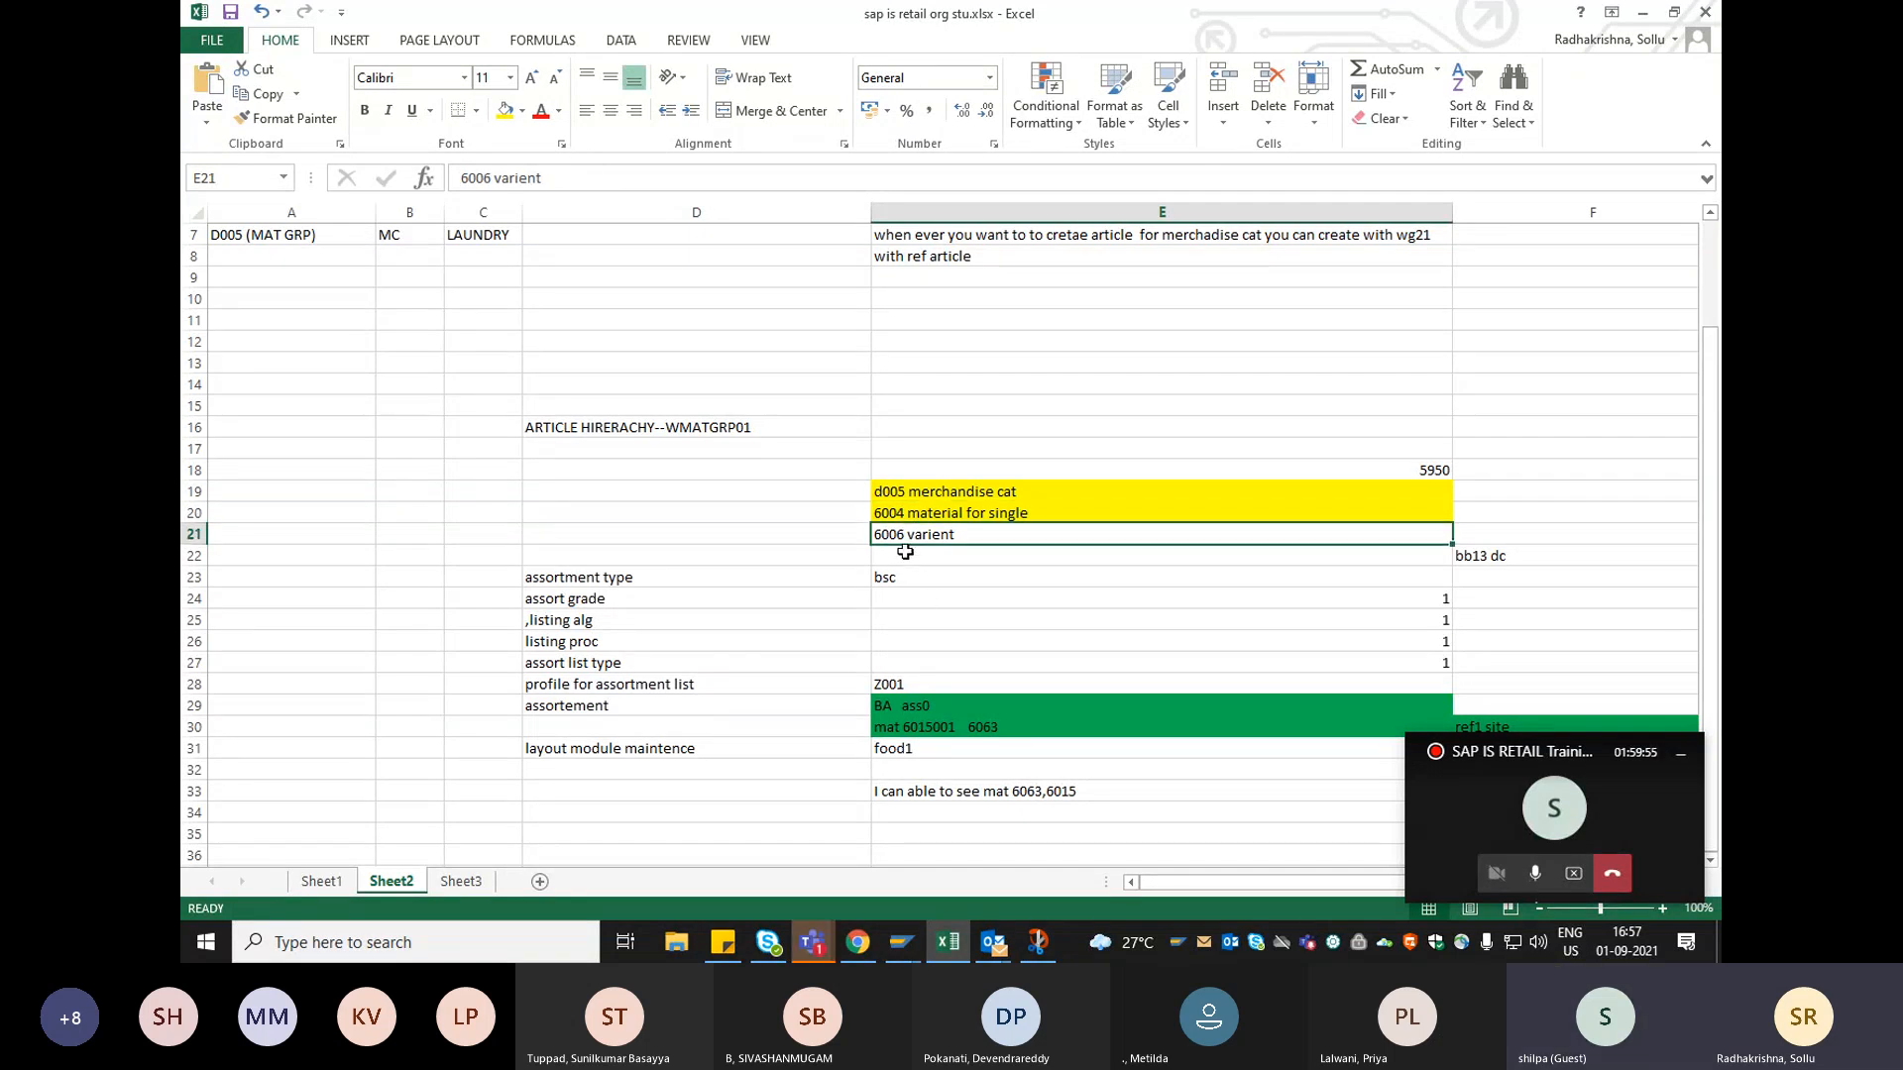
# Back in SAP, restart the table display for MARC and search its plant data for material 6006.
pyautogui.hotkey('alt', 'Tab')
pyautogui.write('6004')
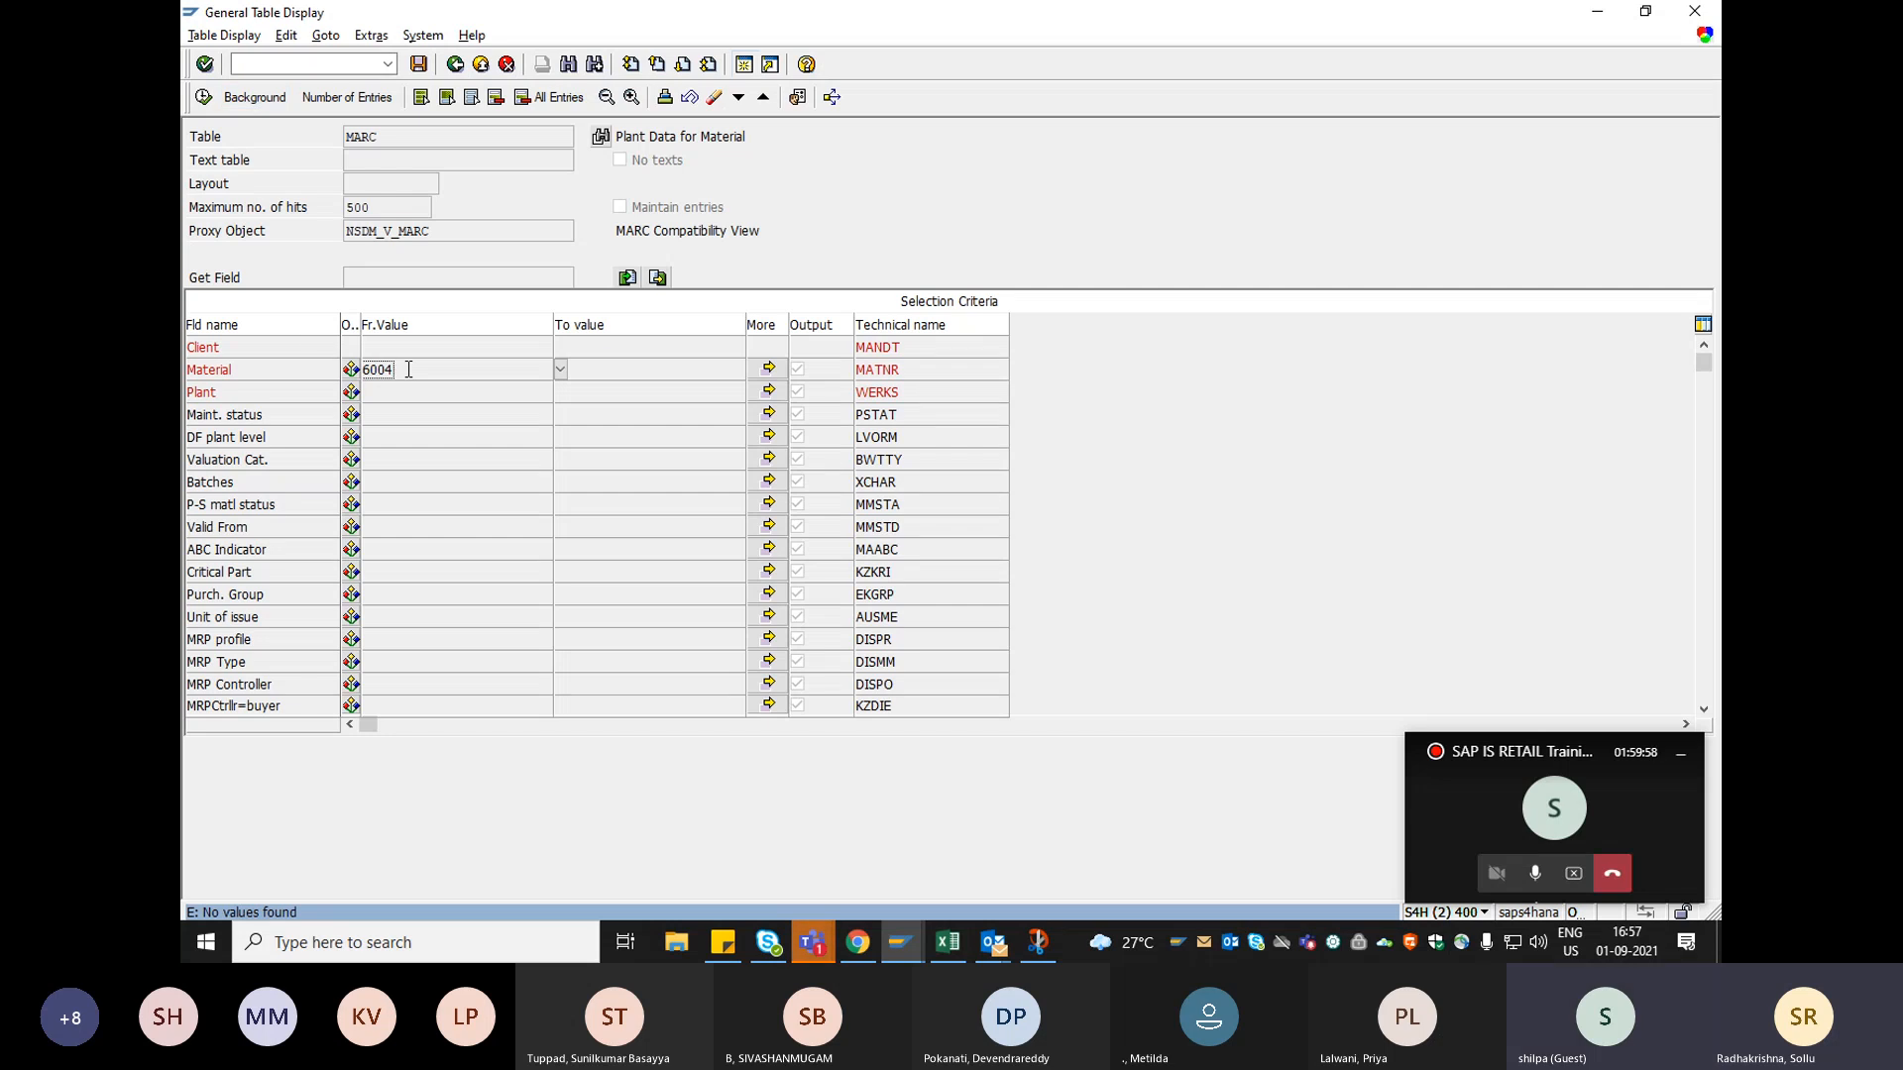
pyautogui.click(456, 63)
pyautogui.click(387, 65)
pyautogui.click(315, 86)
pyautogui.press('Return')
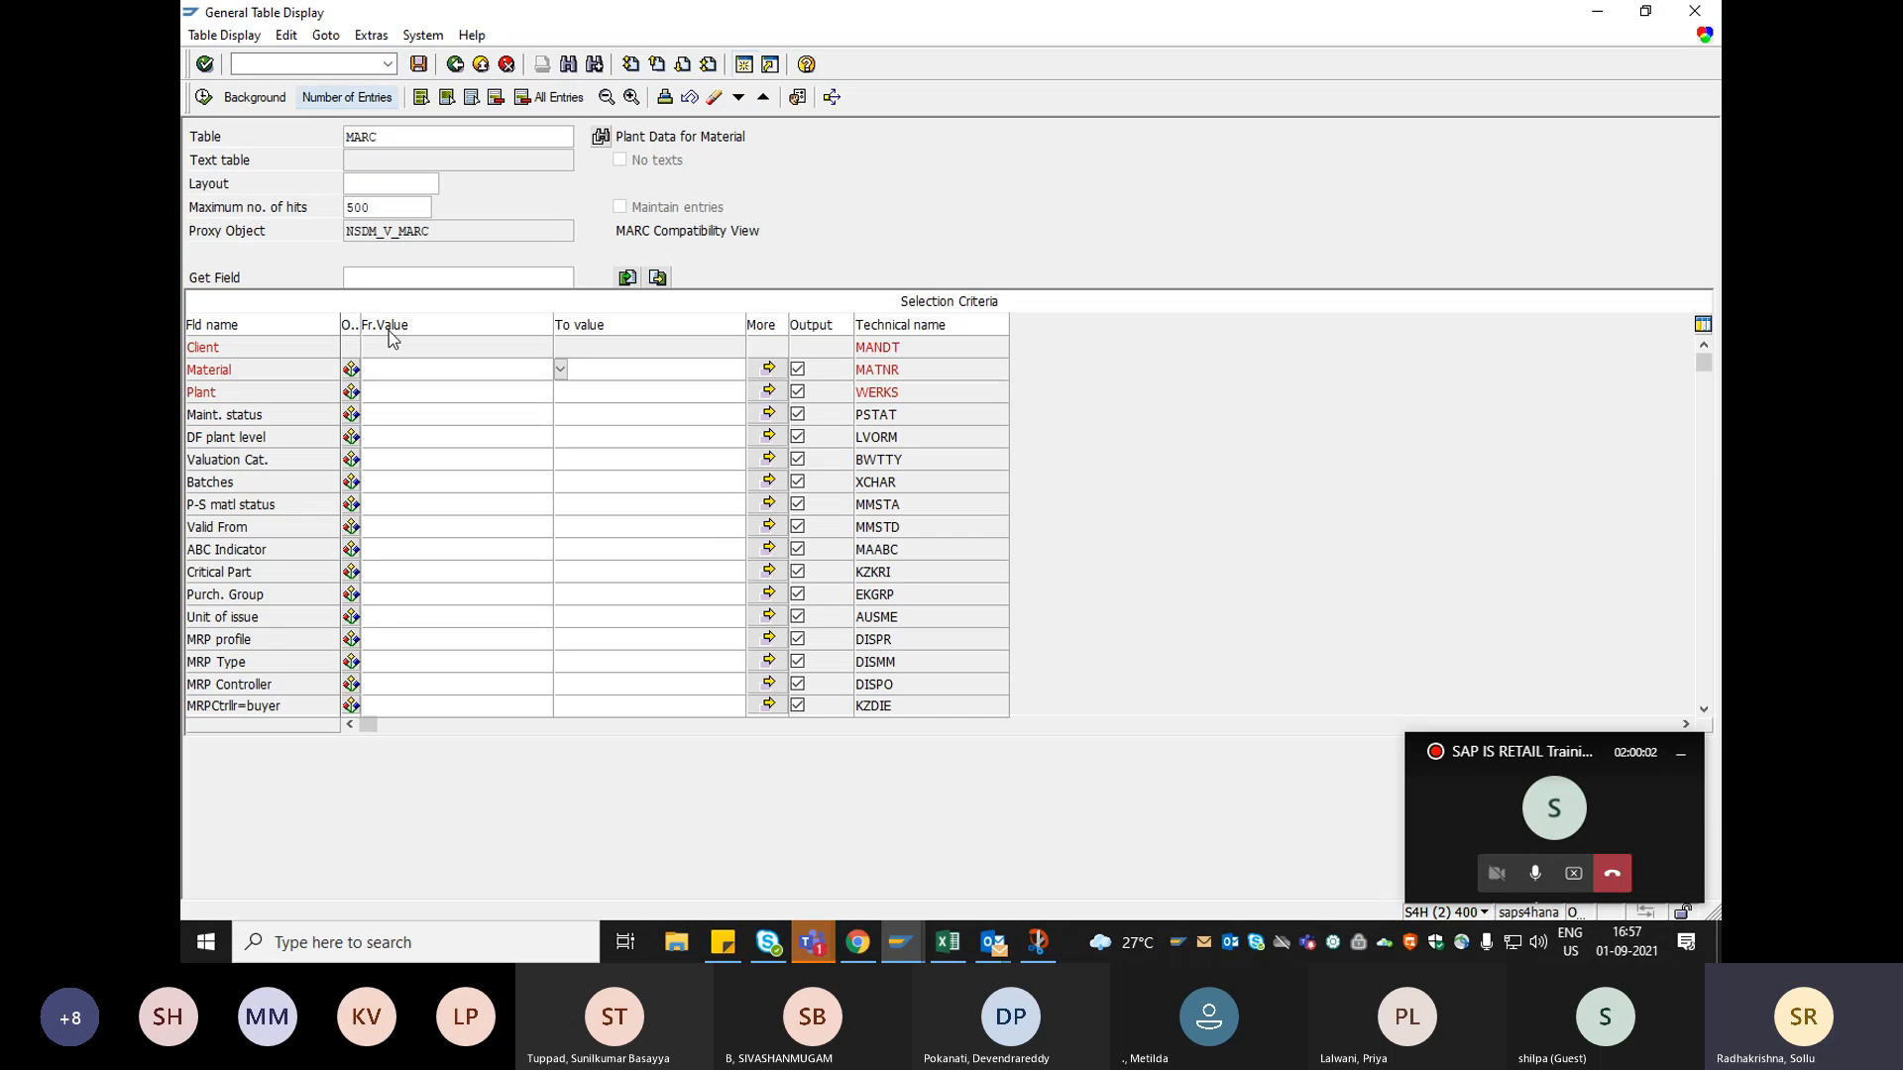
pyautogui.click(379, 372)
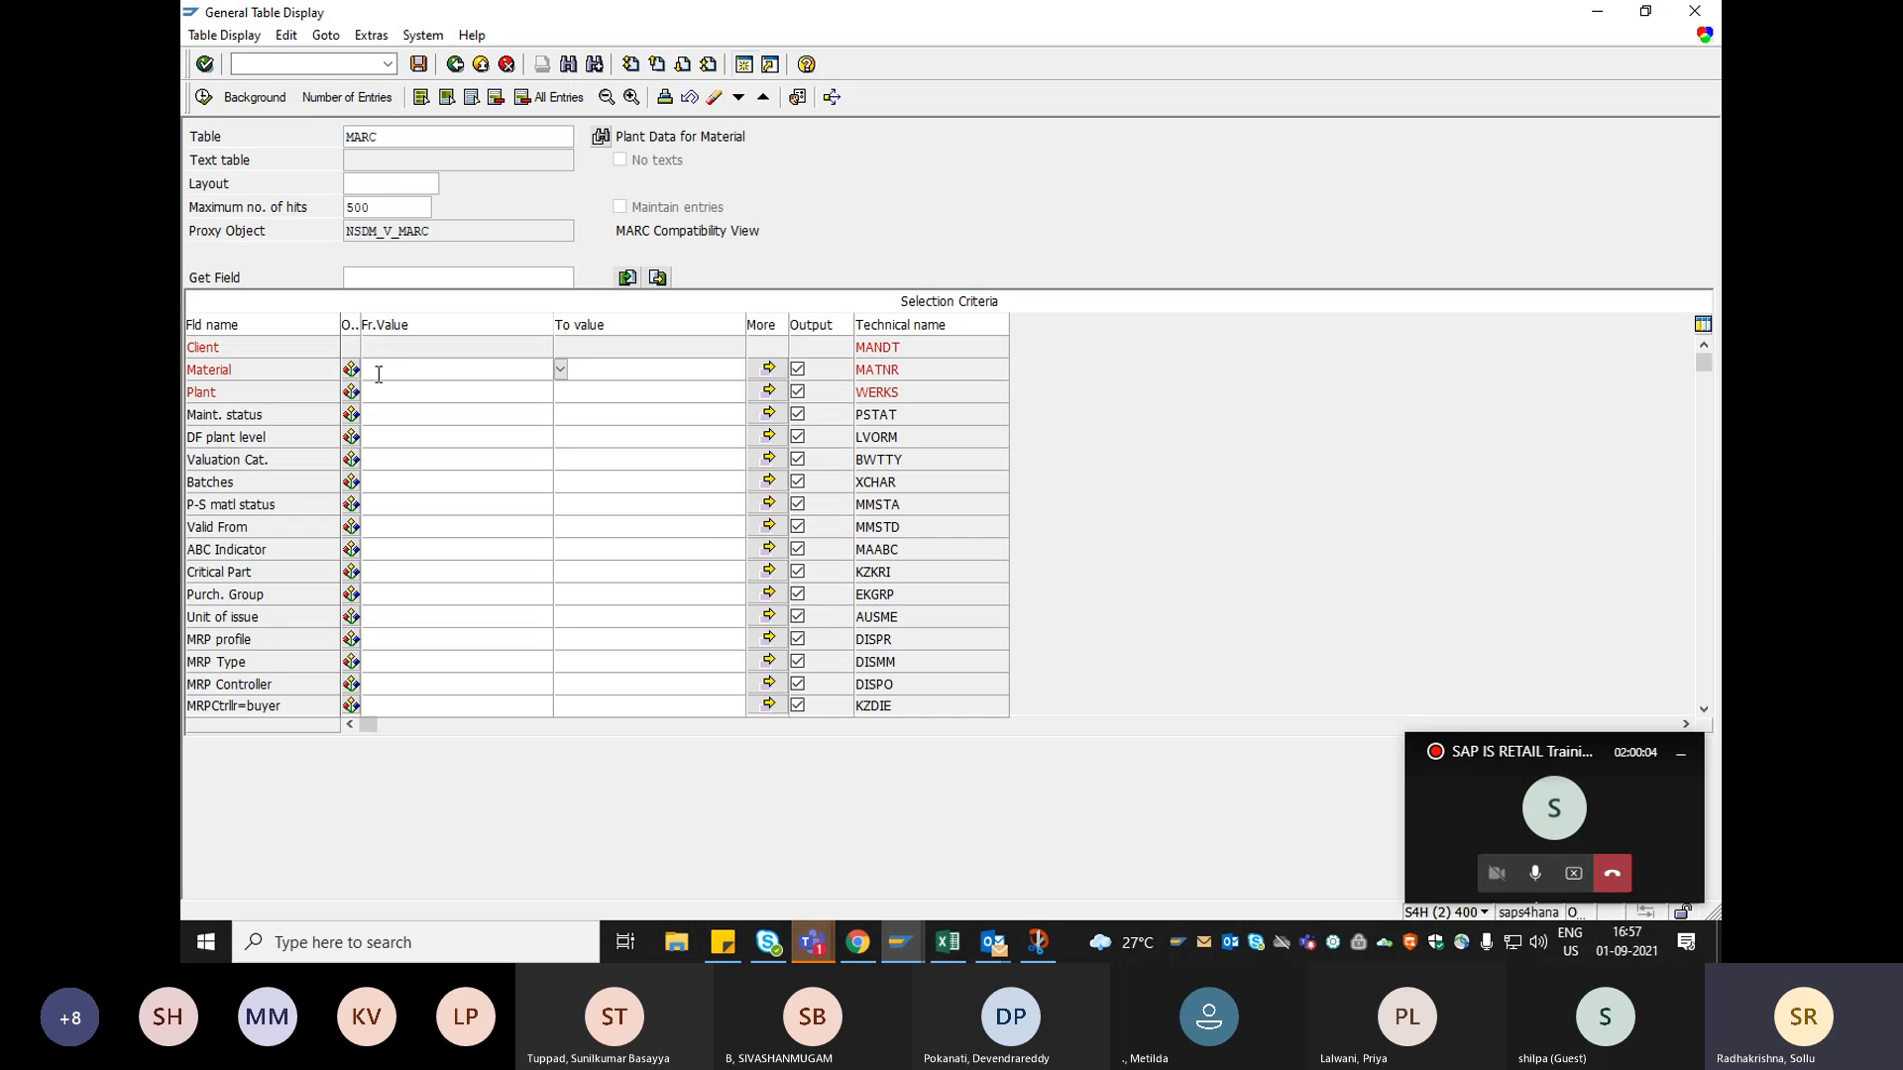
pyautogui.write('5006')
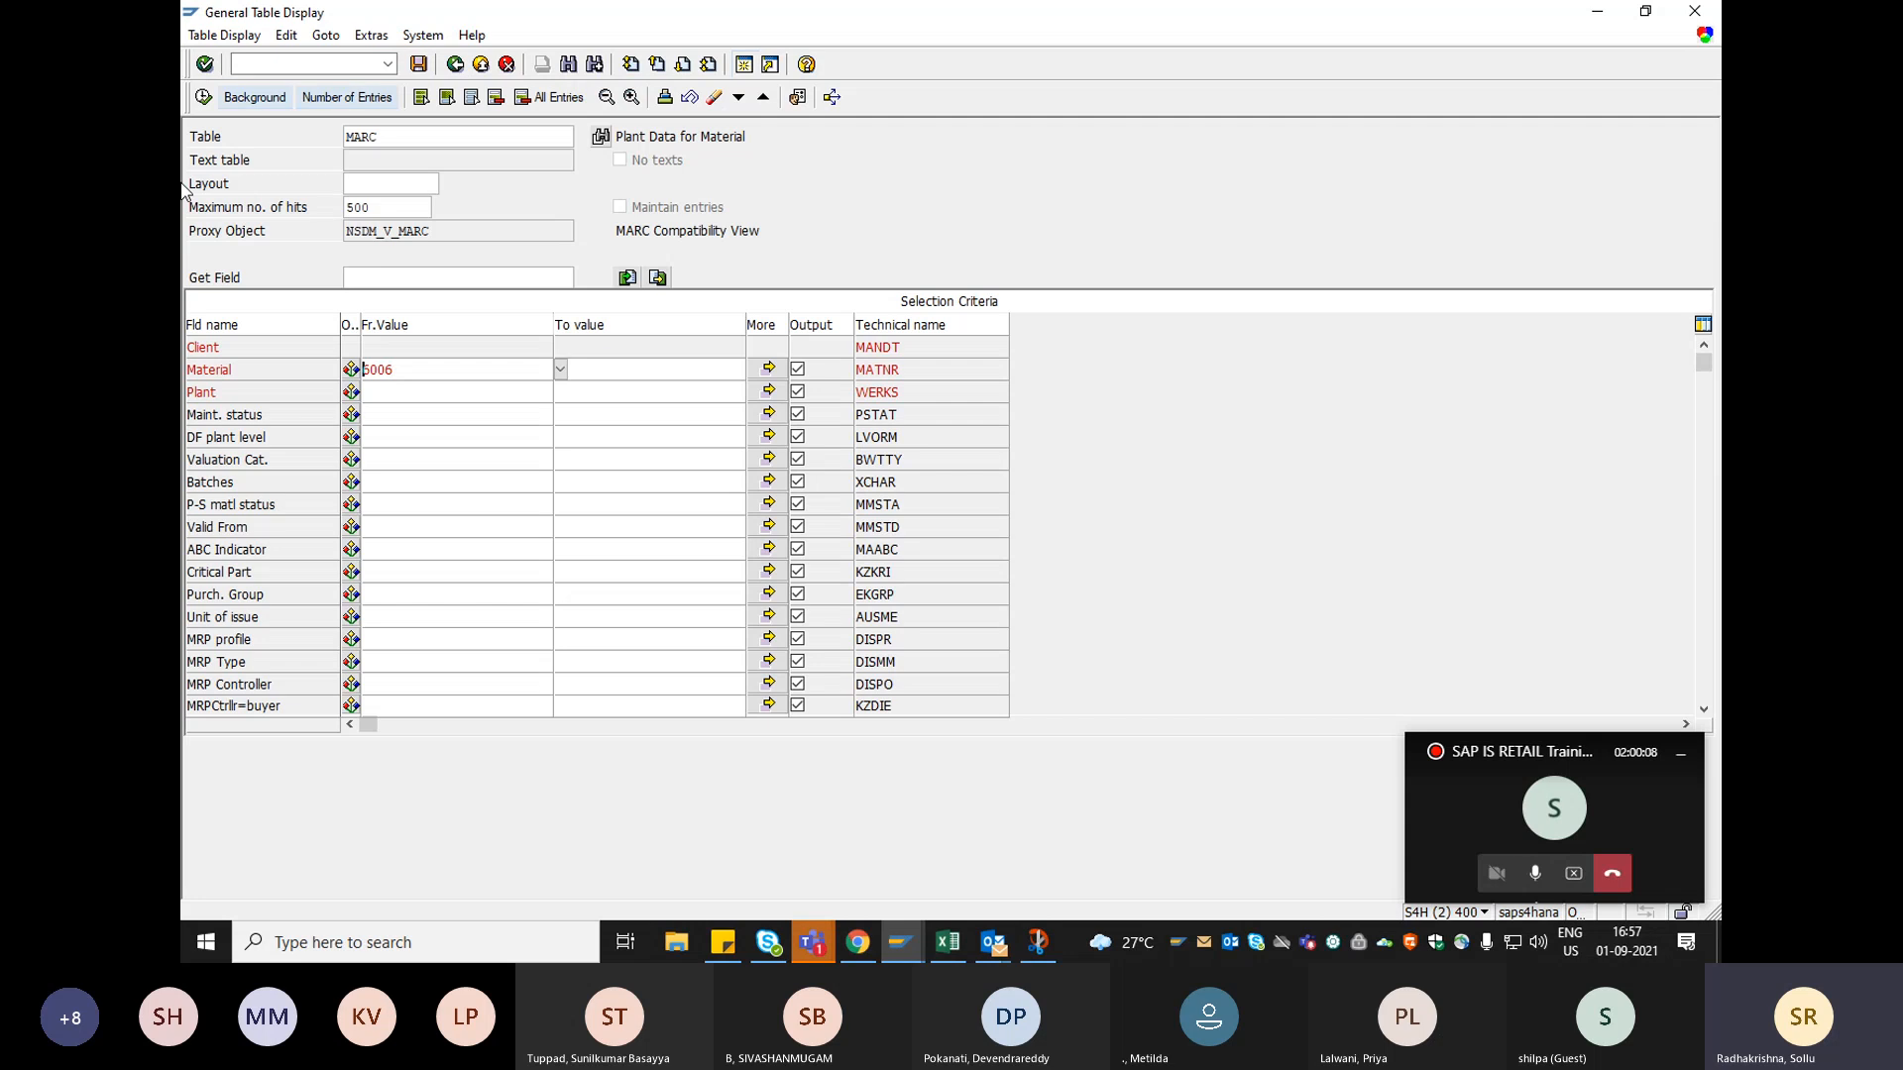
pyautogui.click(205, 97)
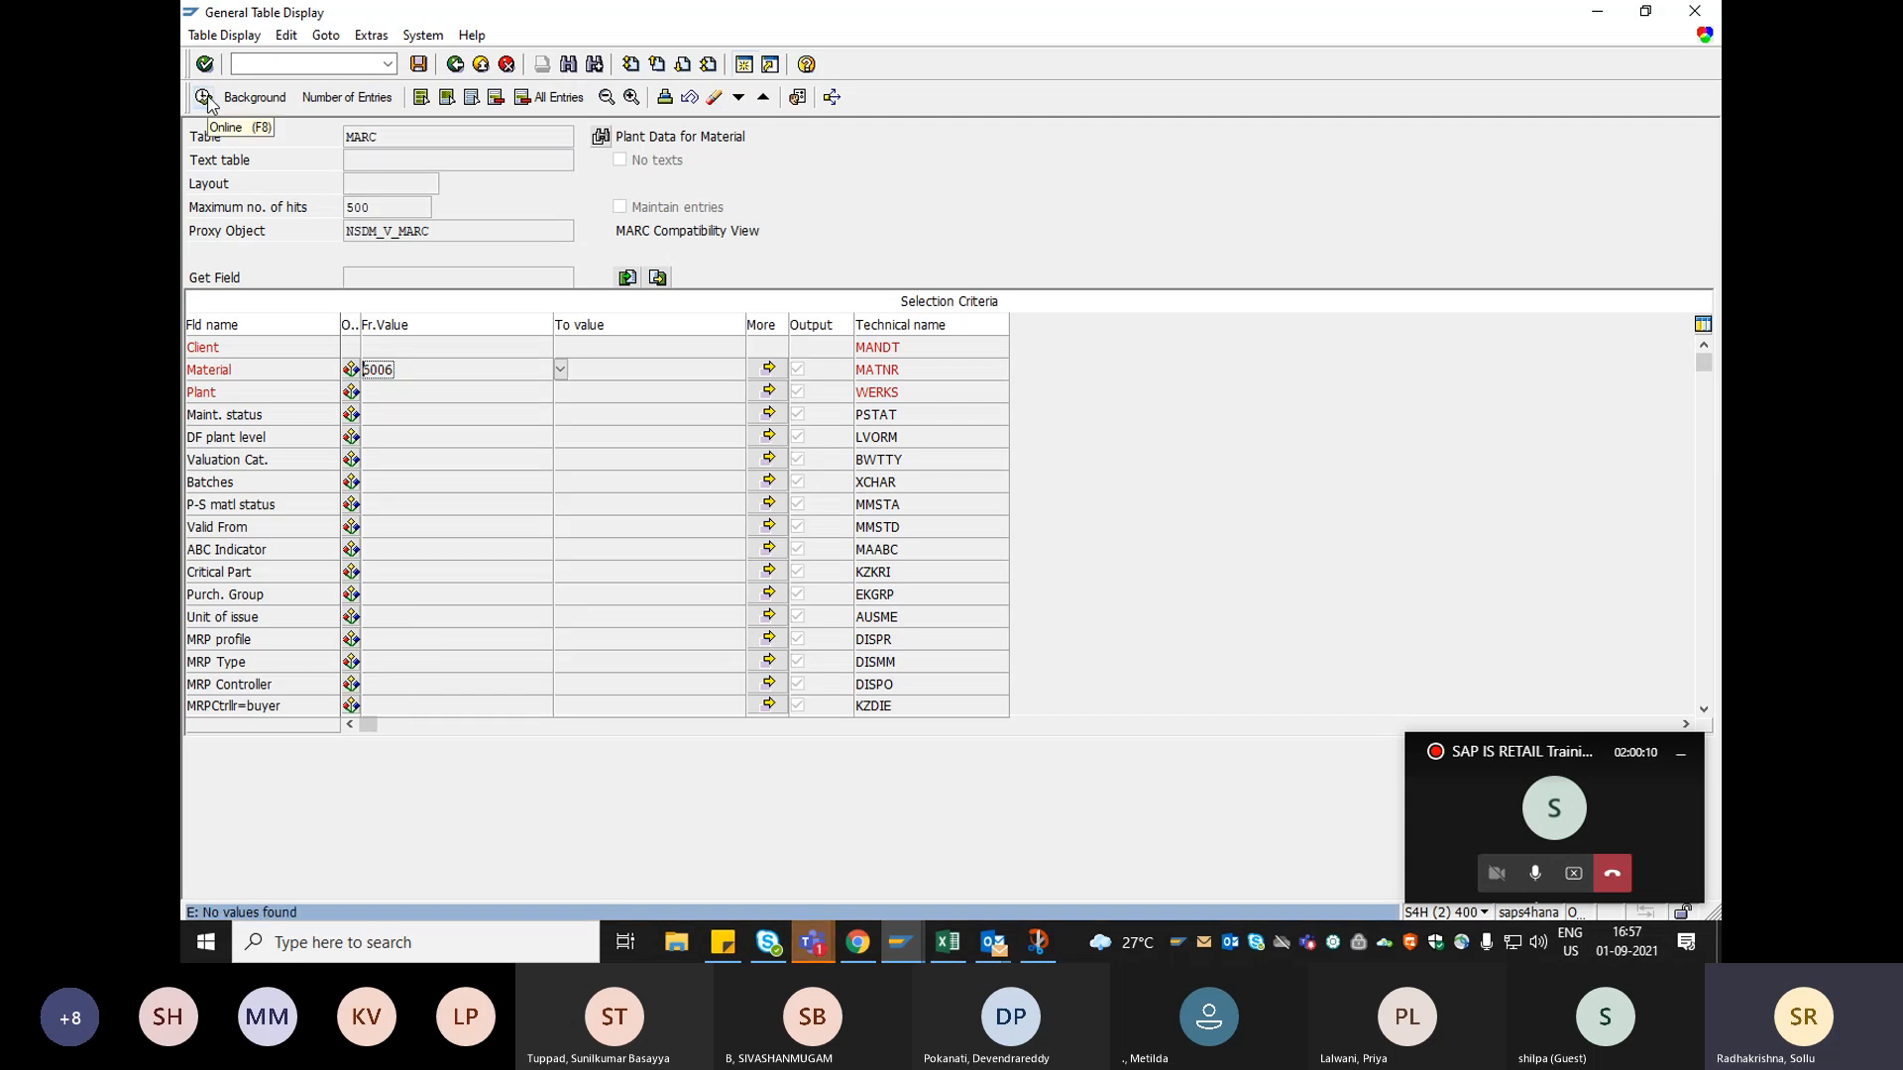
# Reset the MARC selection with a fresh table display, and select the assortment material 6015001 note in Excel.
pyautogui.click(455, 64)
pyautogui.click(387, 65)
pyautogui.click(334, 85)
pyautogui.press('Return')
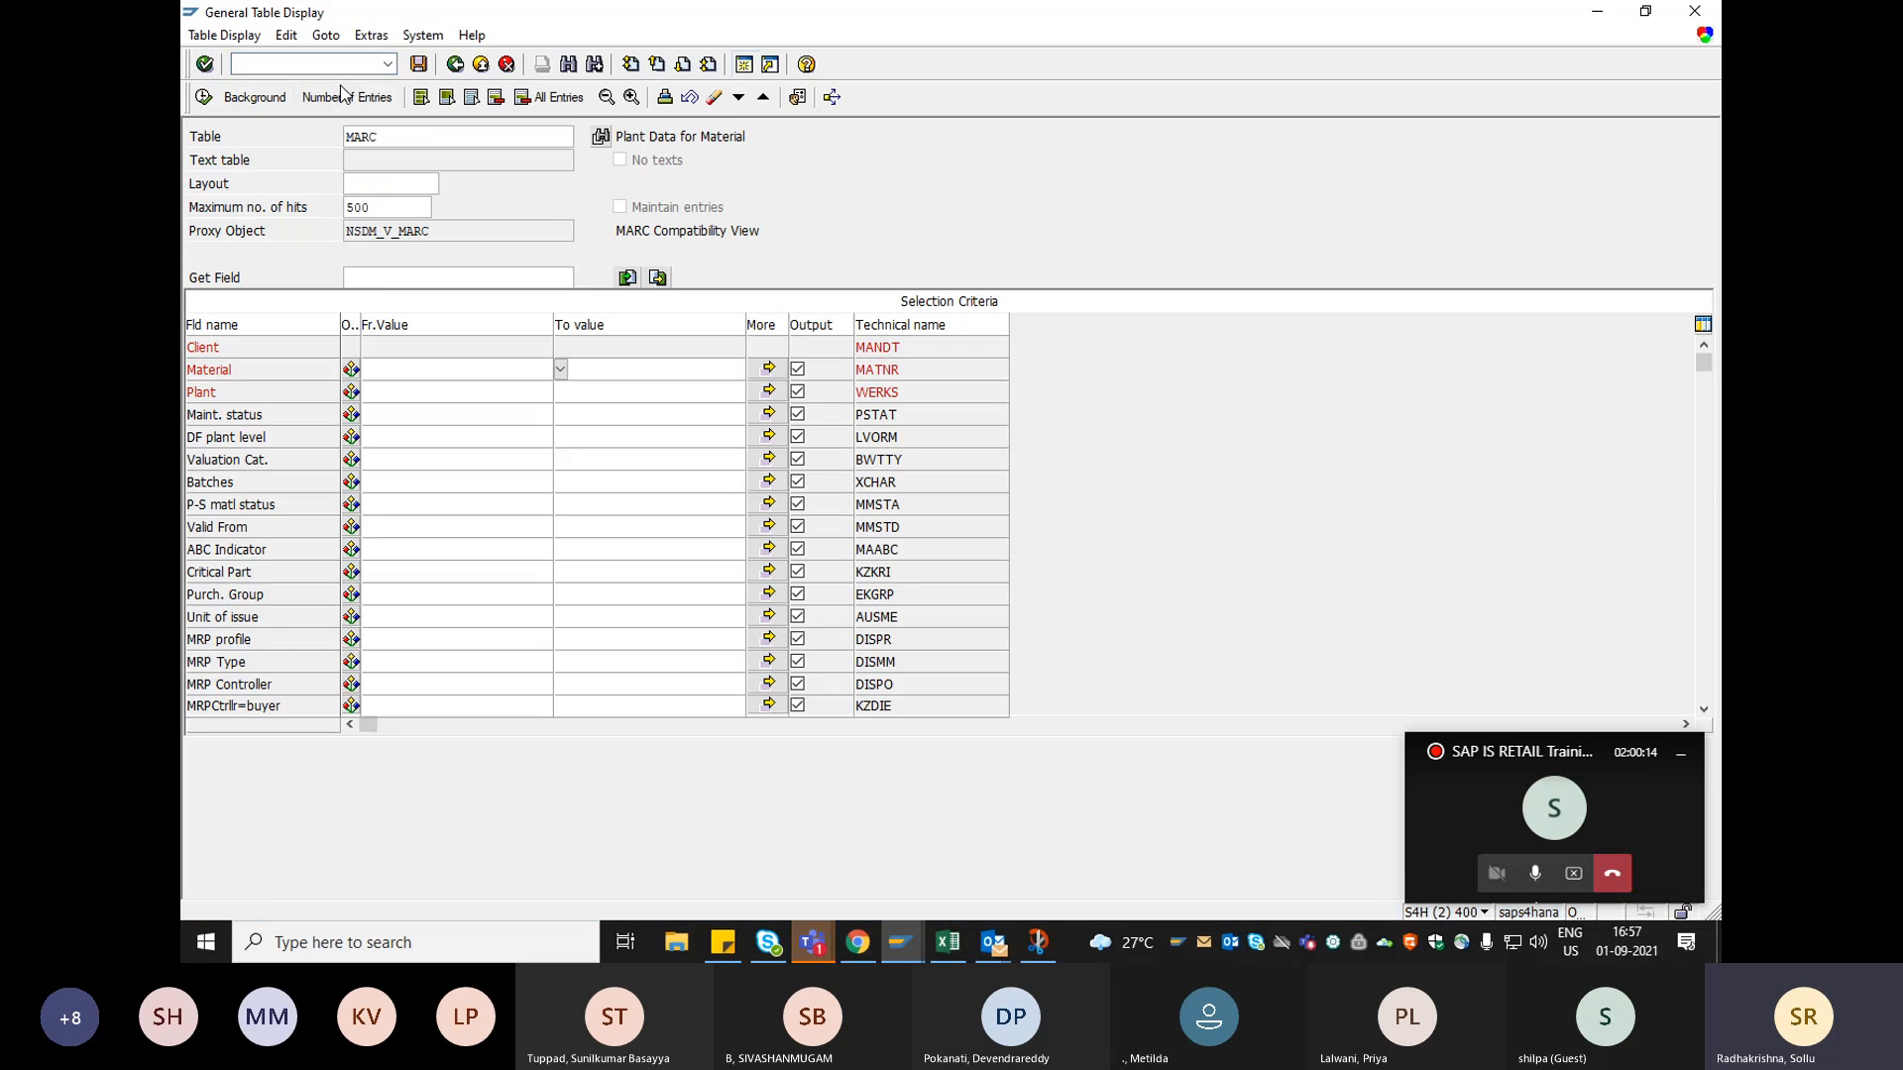
pyautogui.click(948, 941)
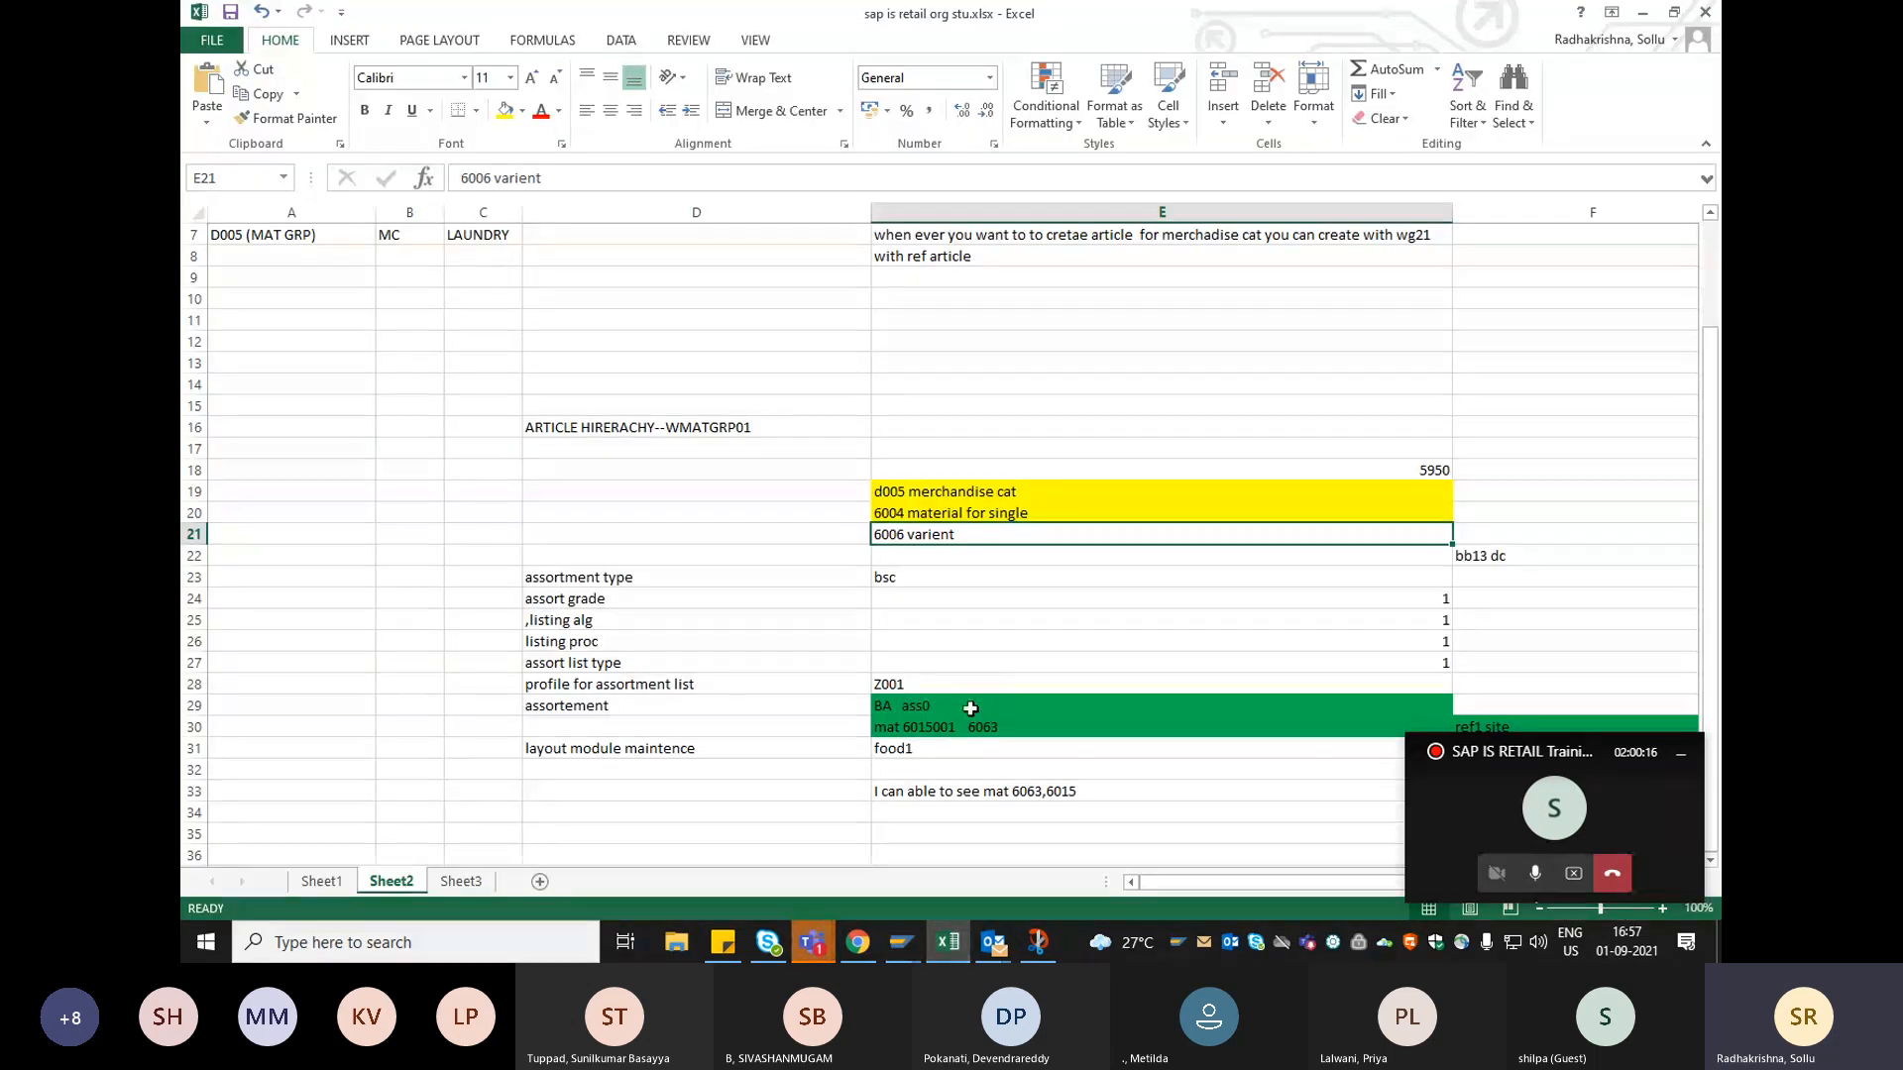
pyautogui.click(920, 727)
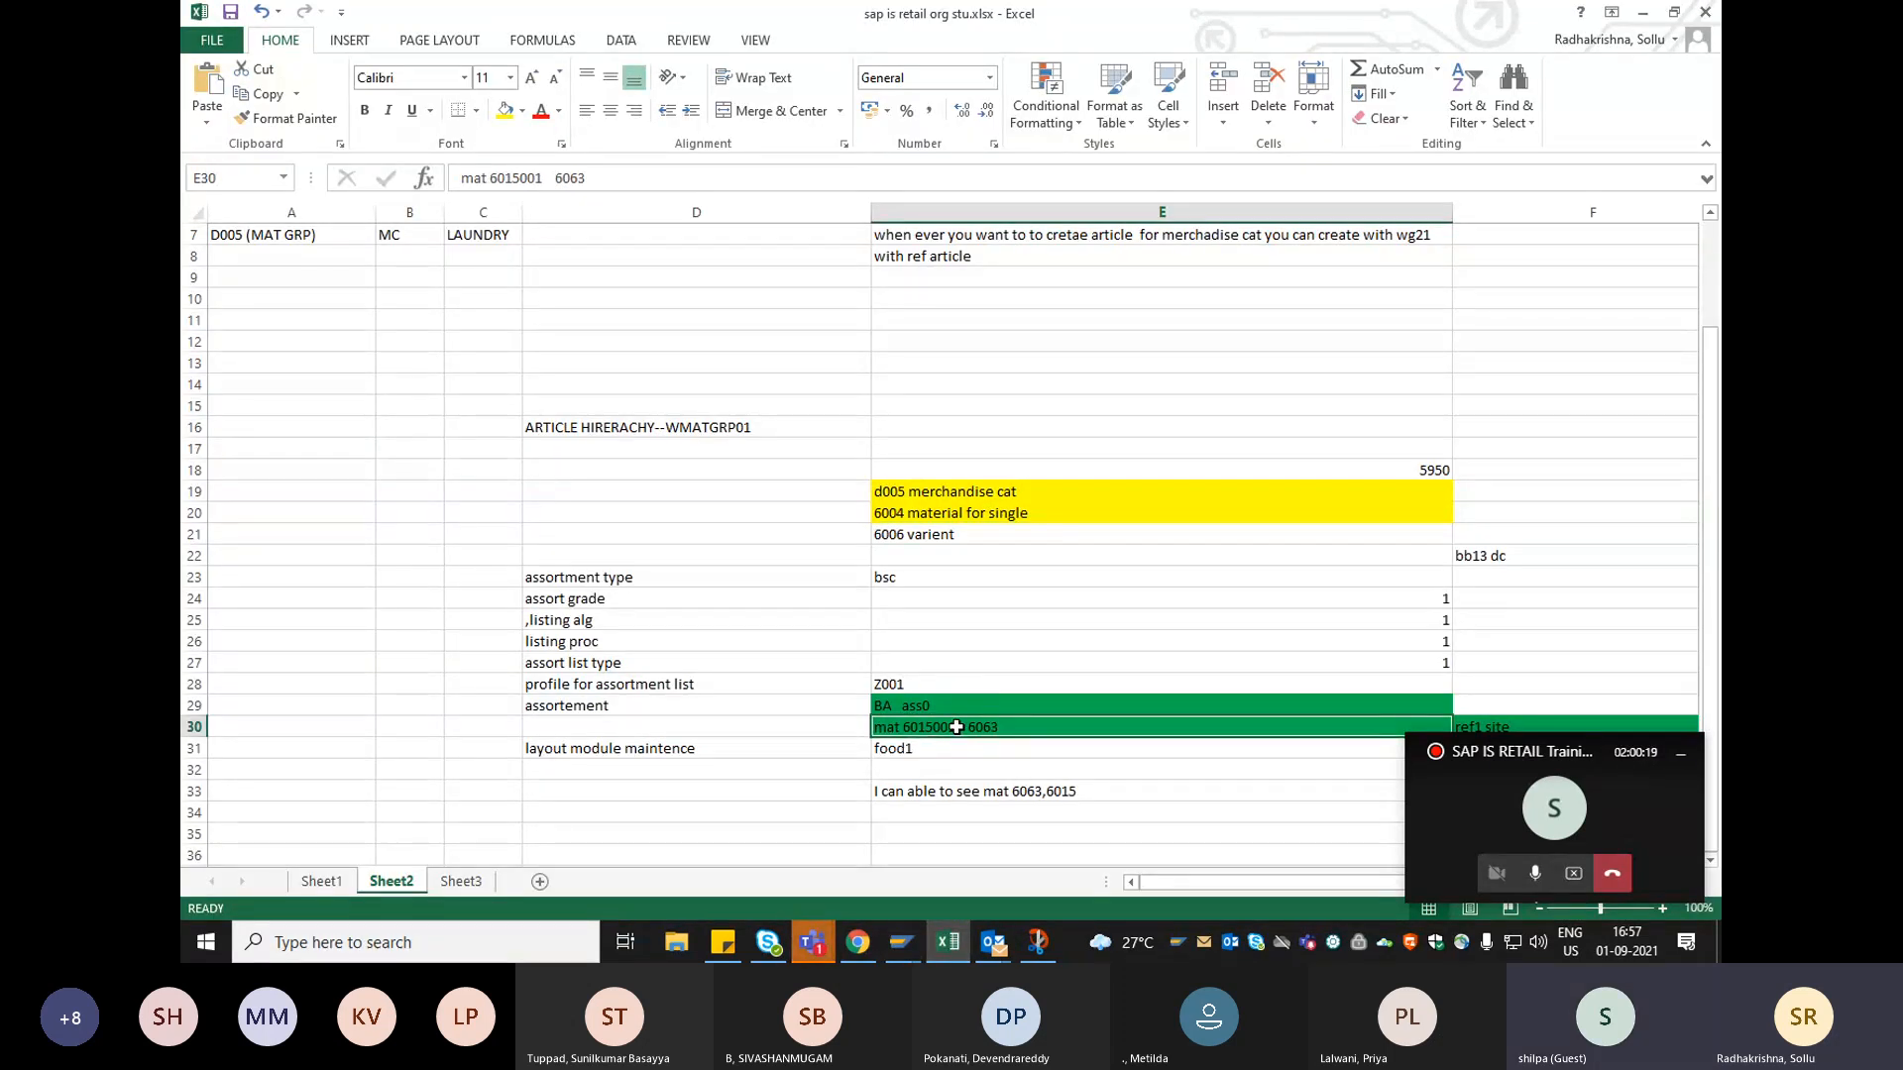
# Switch back to SAP and search table MARC for the plant data of material 6015001.
pyautogui.hotkey('alt', 'Tab')
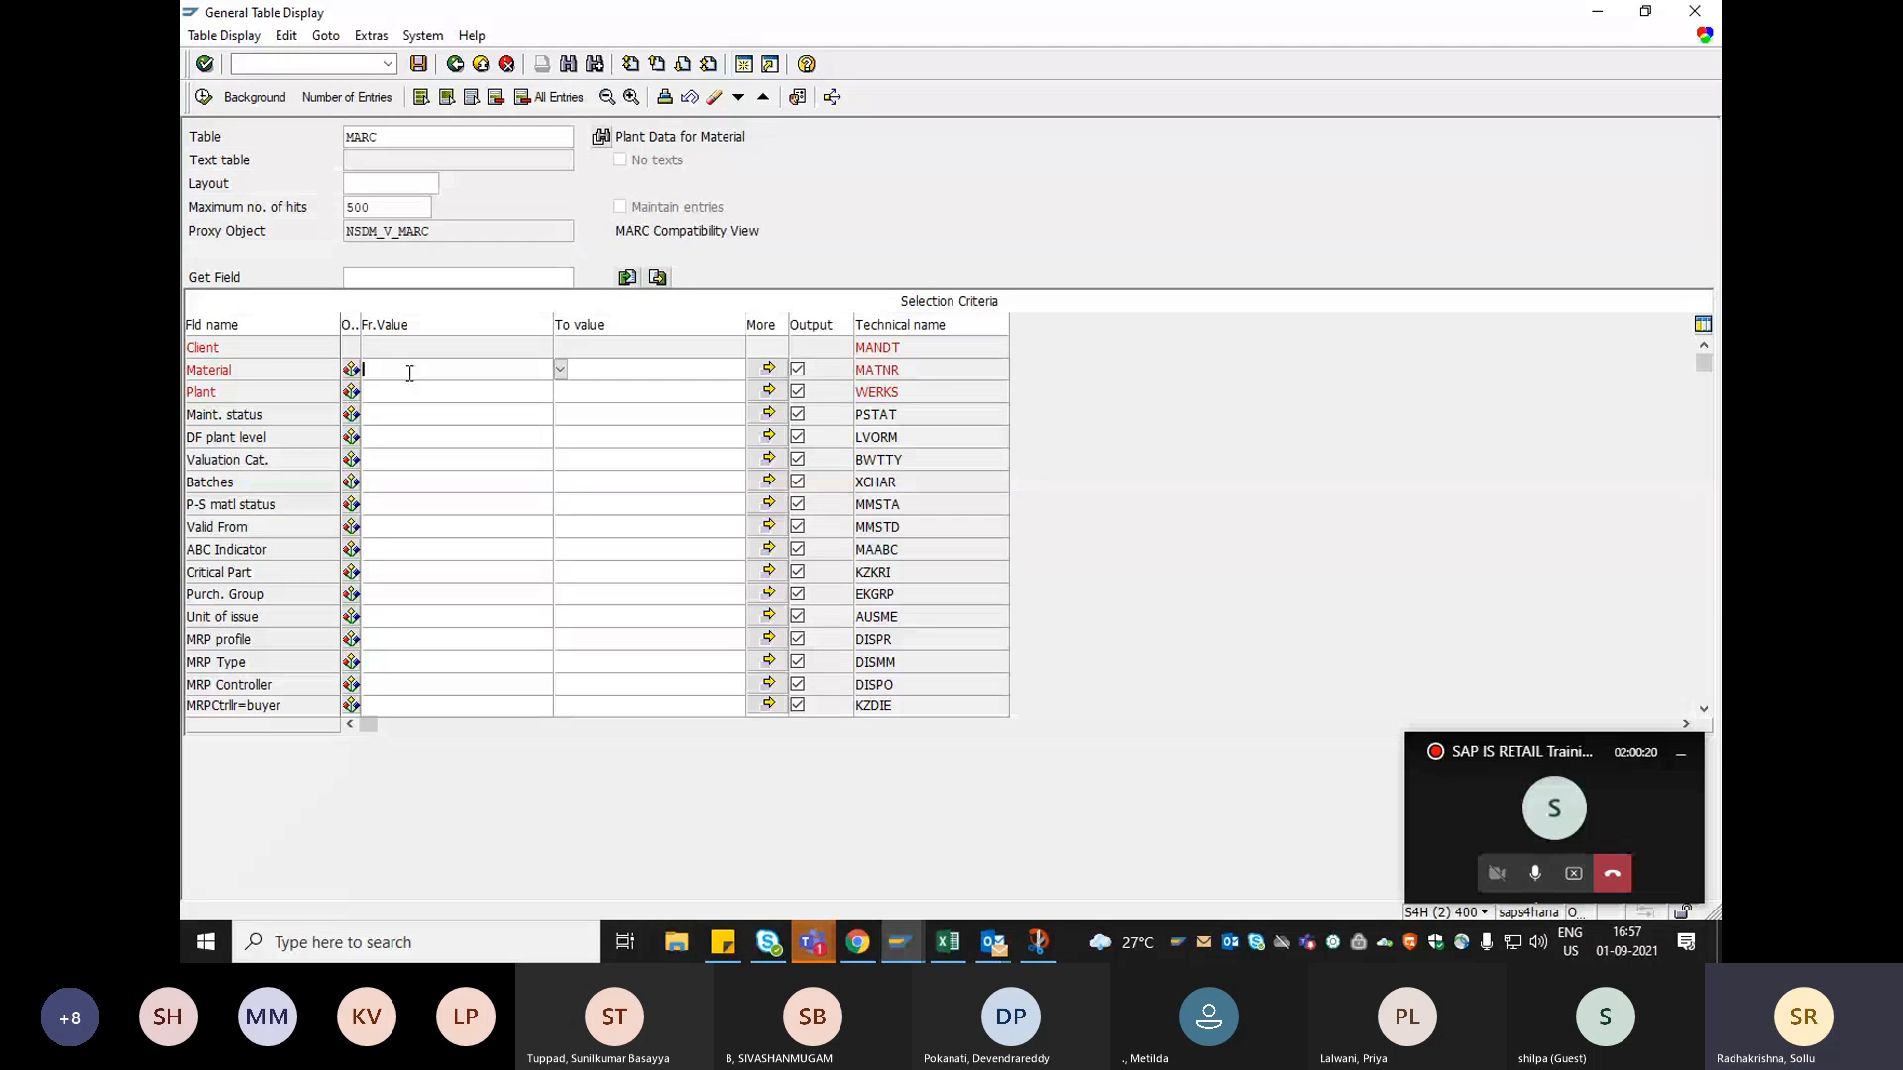
pyautogui.write('6015001')
pyautogui.press('Return')
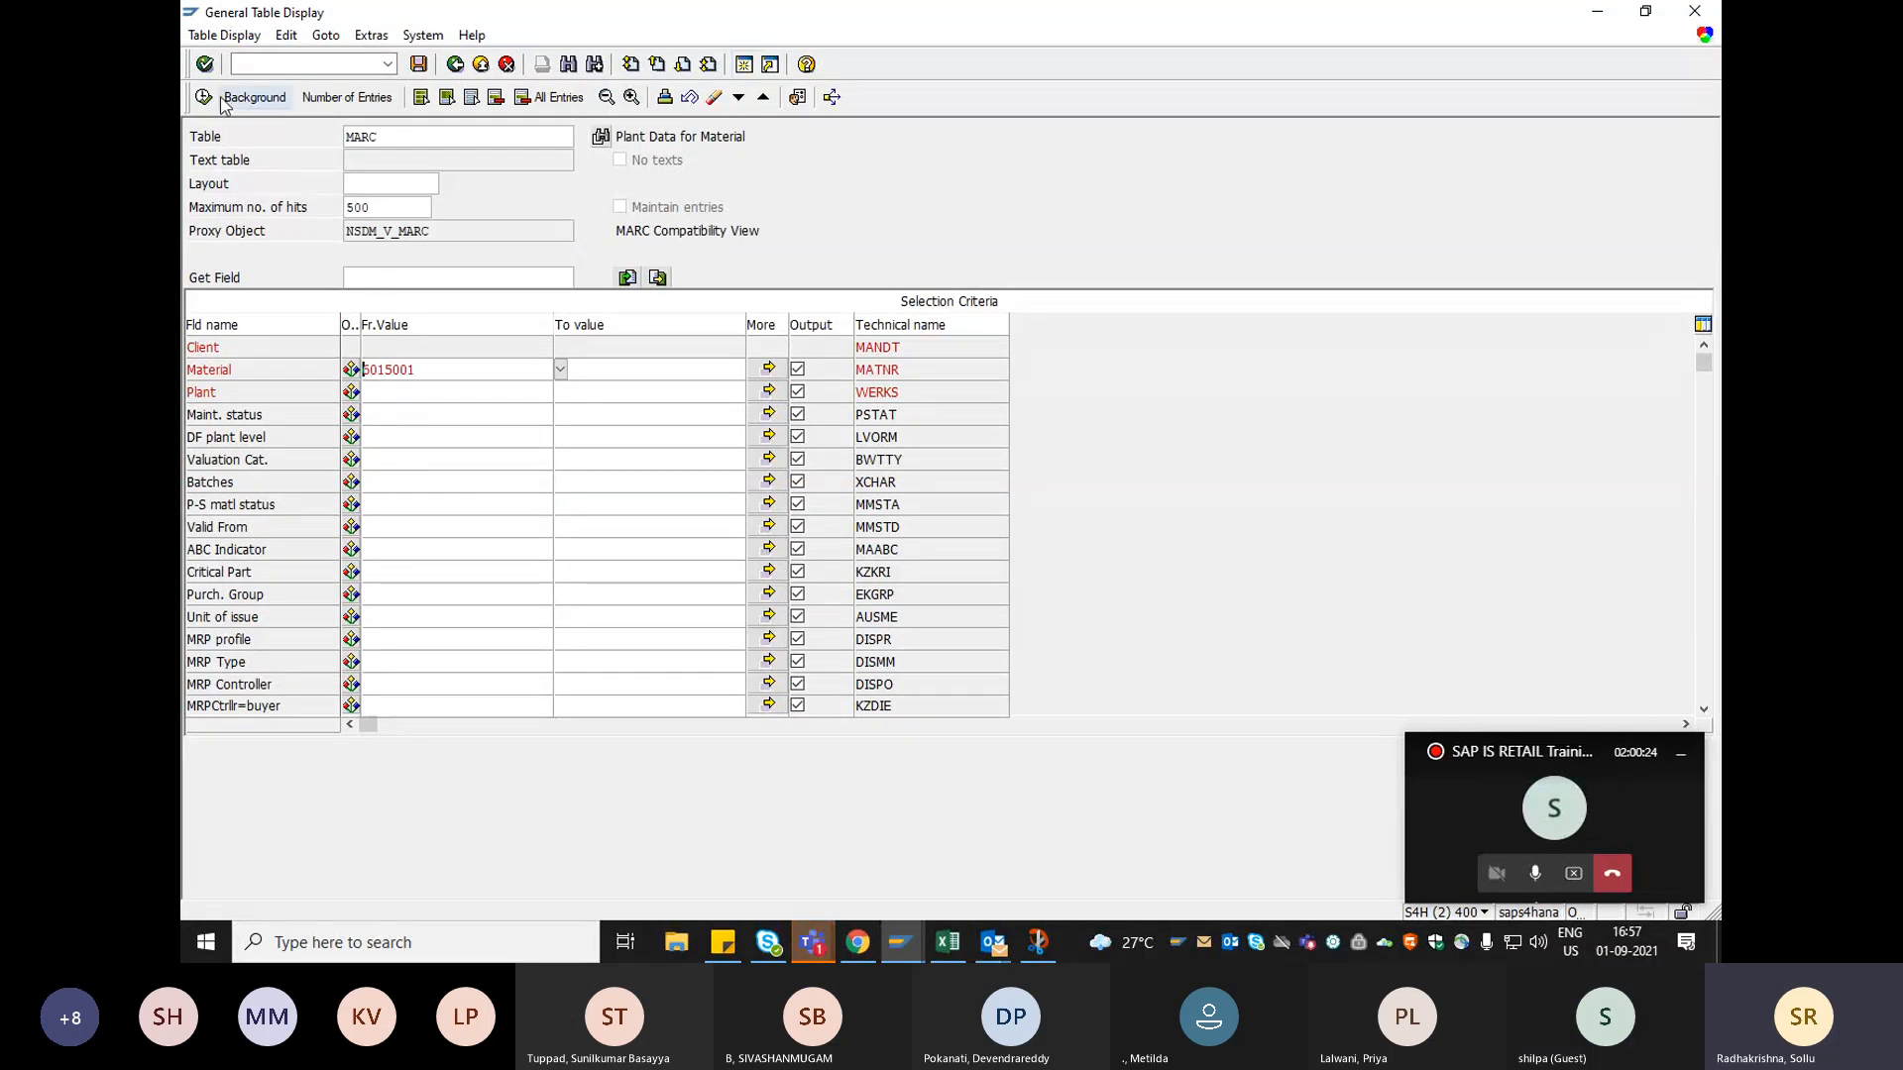
pyautogui.click(207, 100)
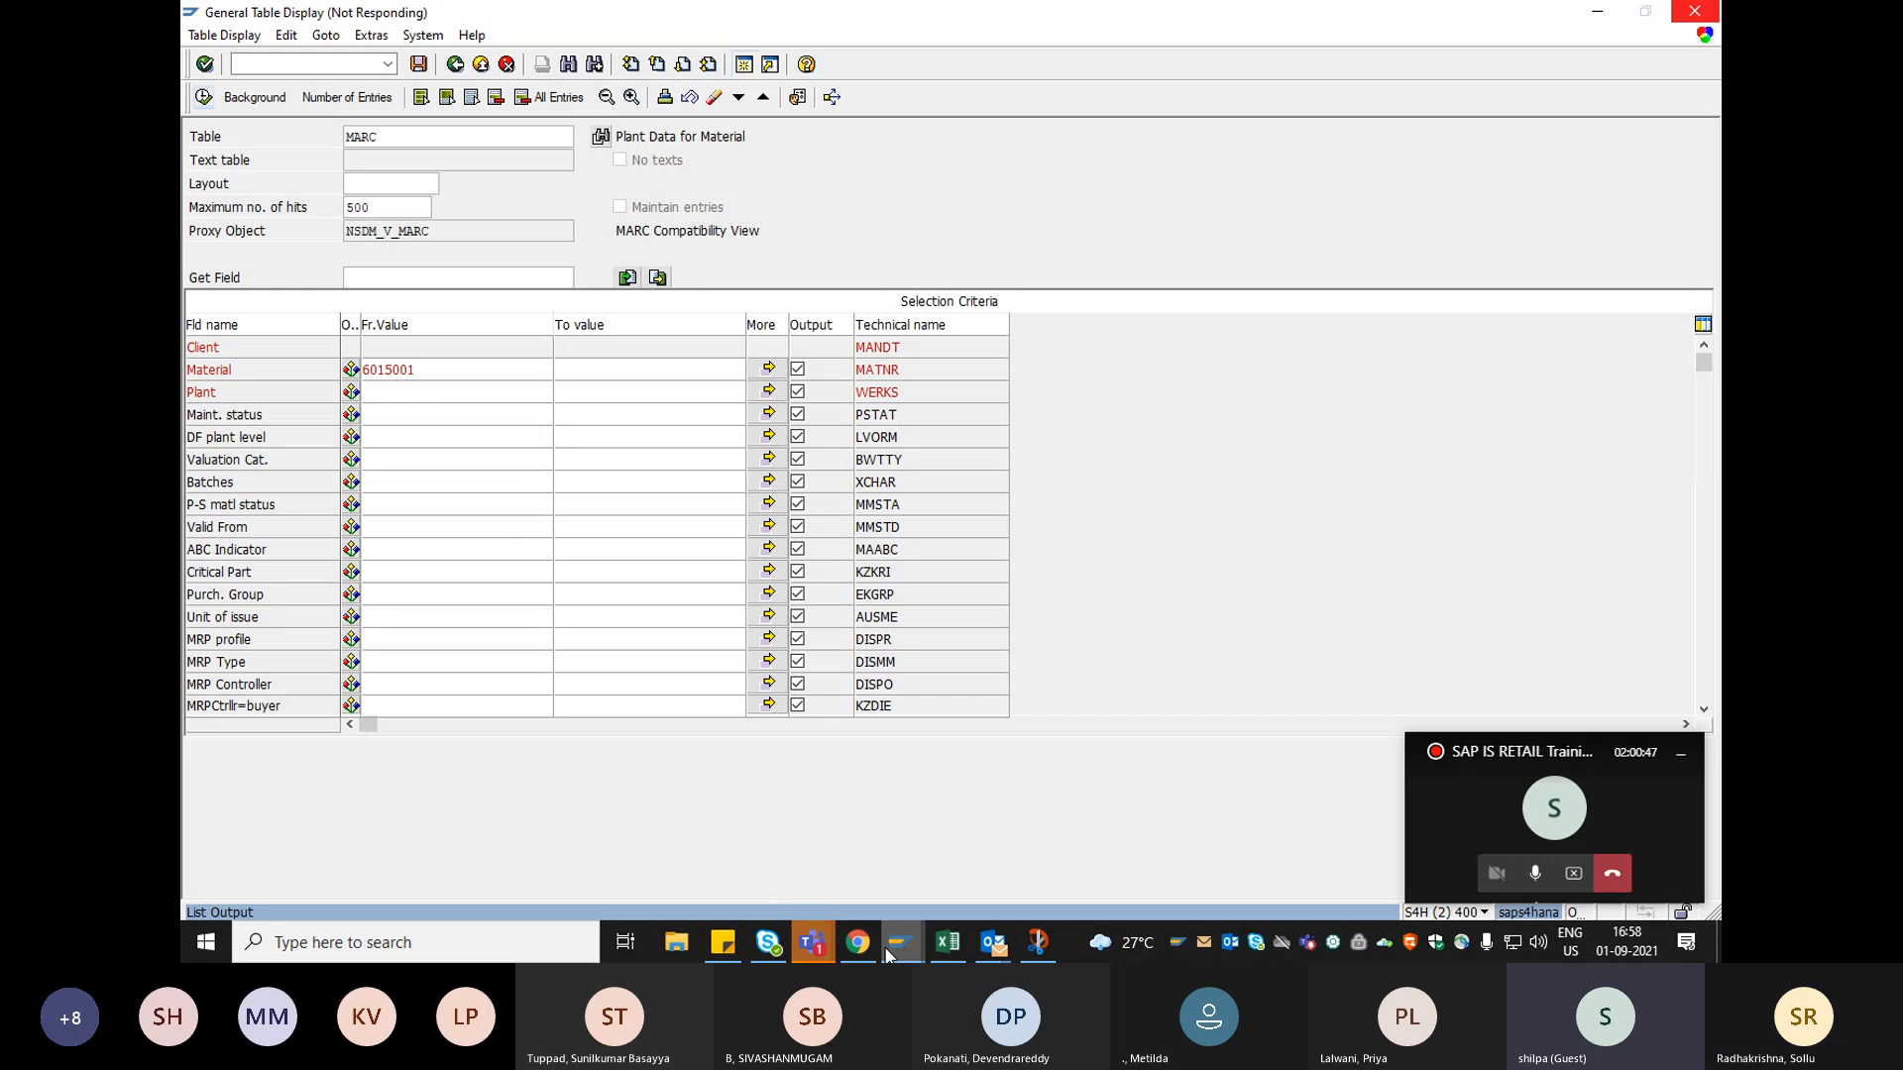
# Switch to the SAP session with the MARA entry for material 6004 and return to its selection criteria.
pyautogui.moveTo(889, 954)
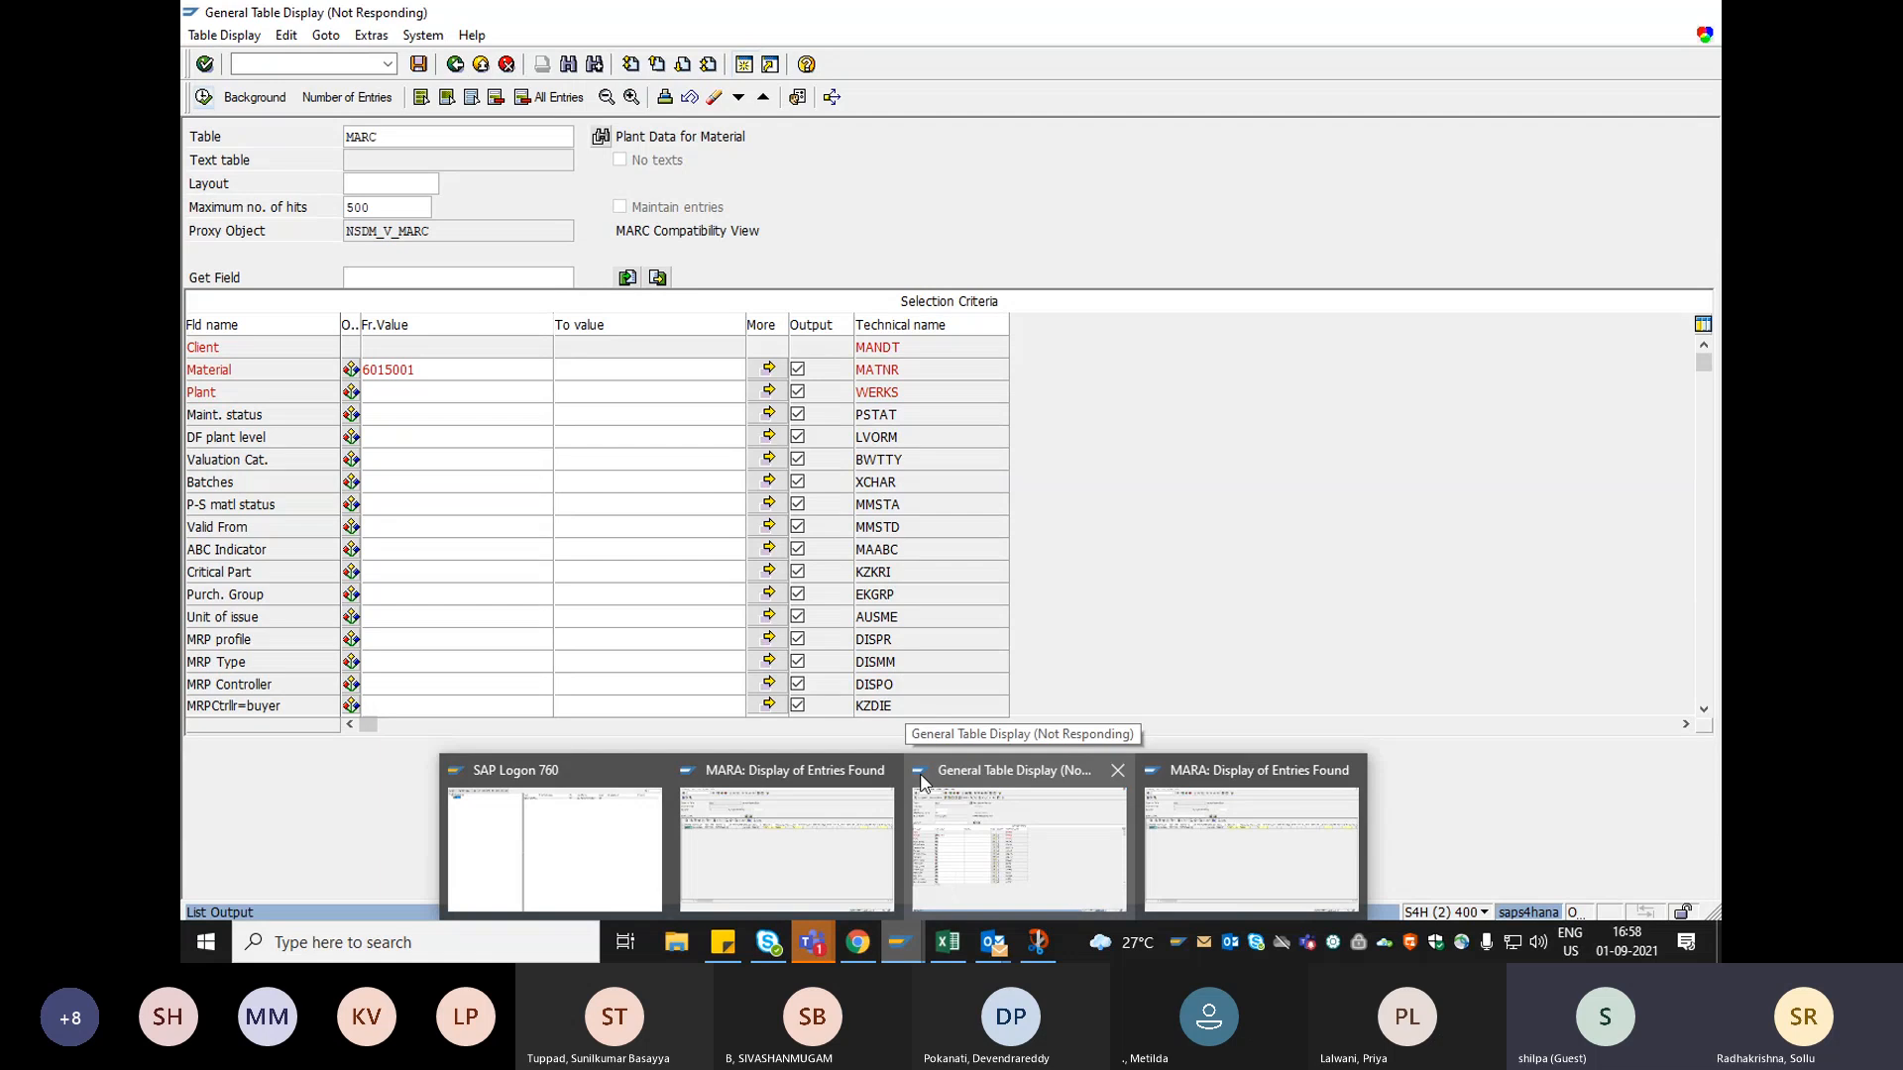
pyautogui.click(820, 947)
pyautogui.click(974, 800)
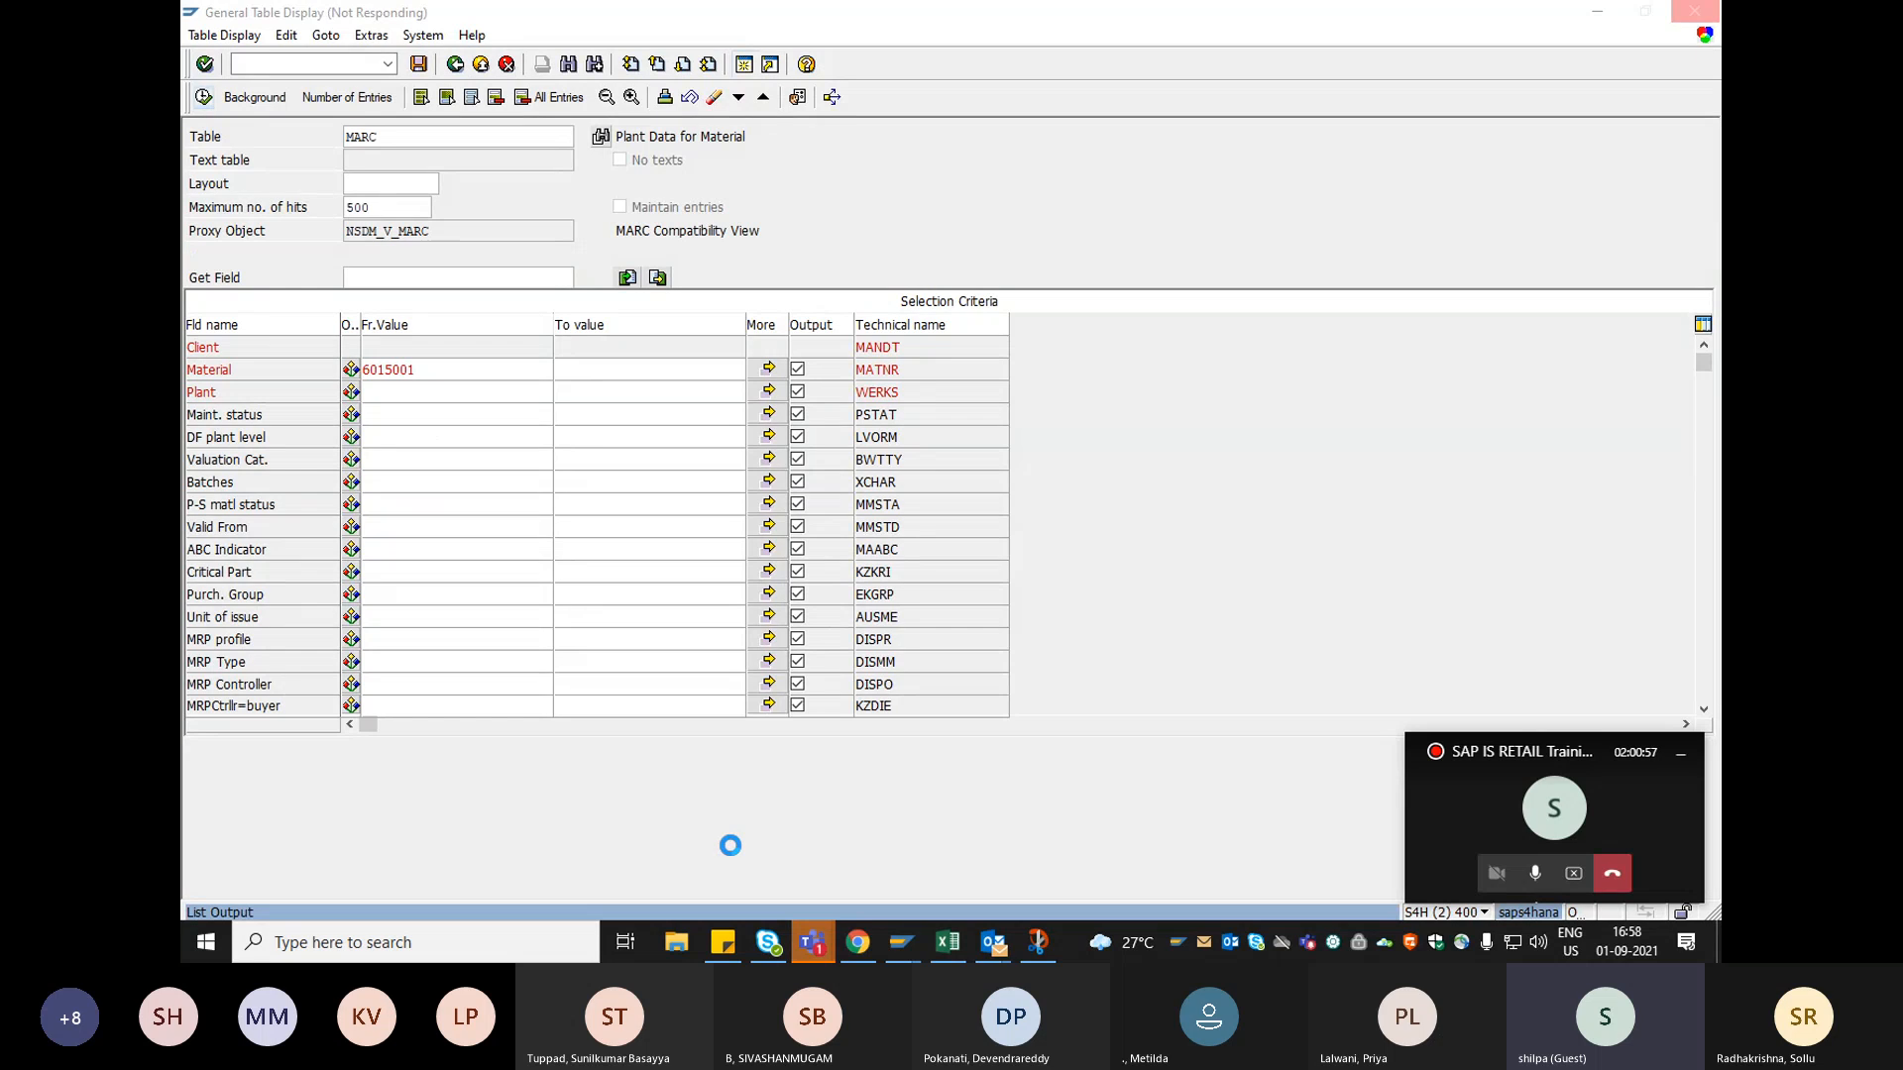
pyautogui.moveTo(823, 946)
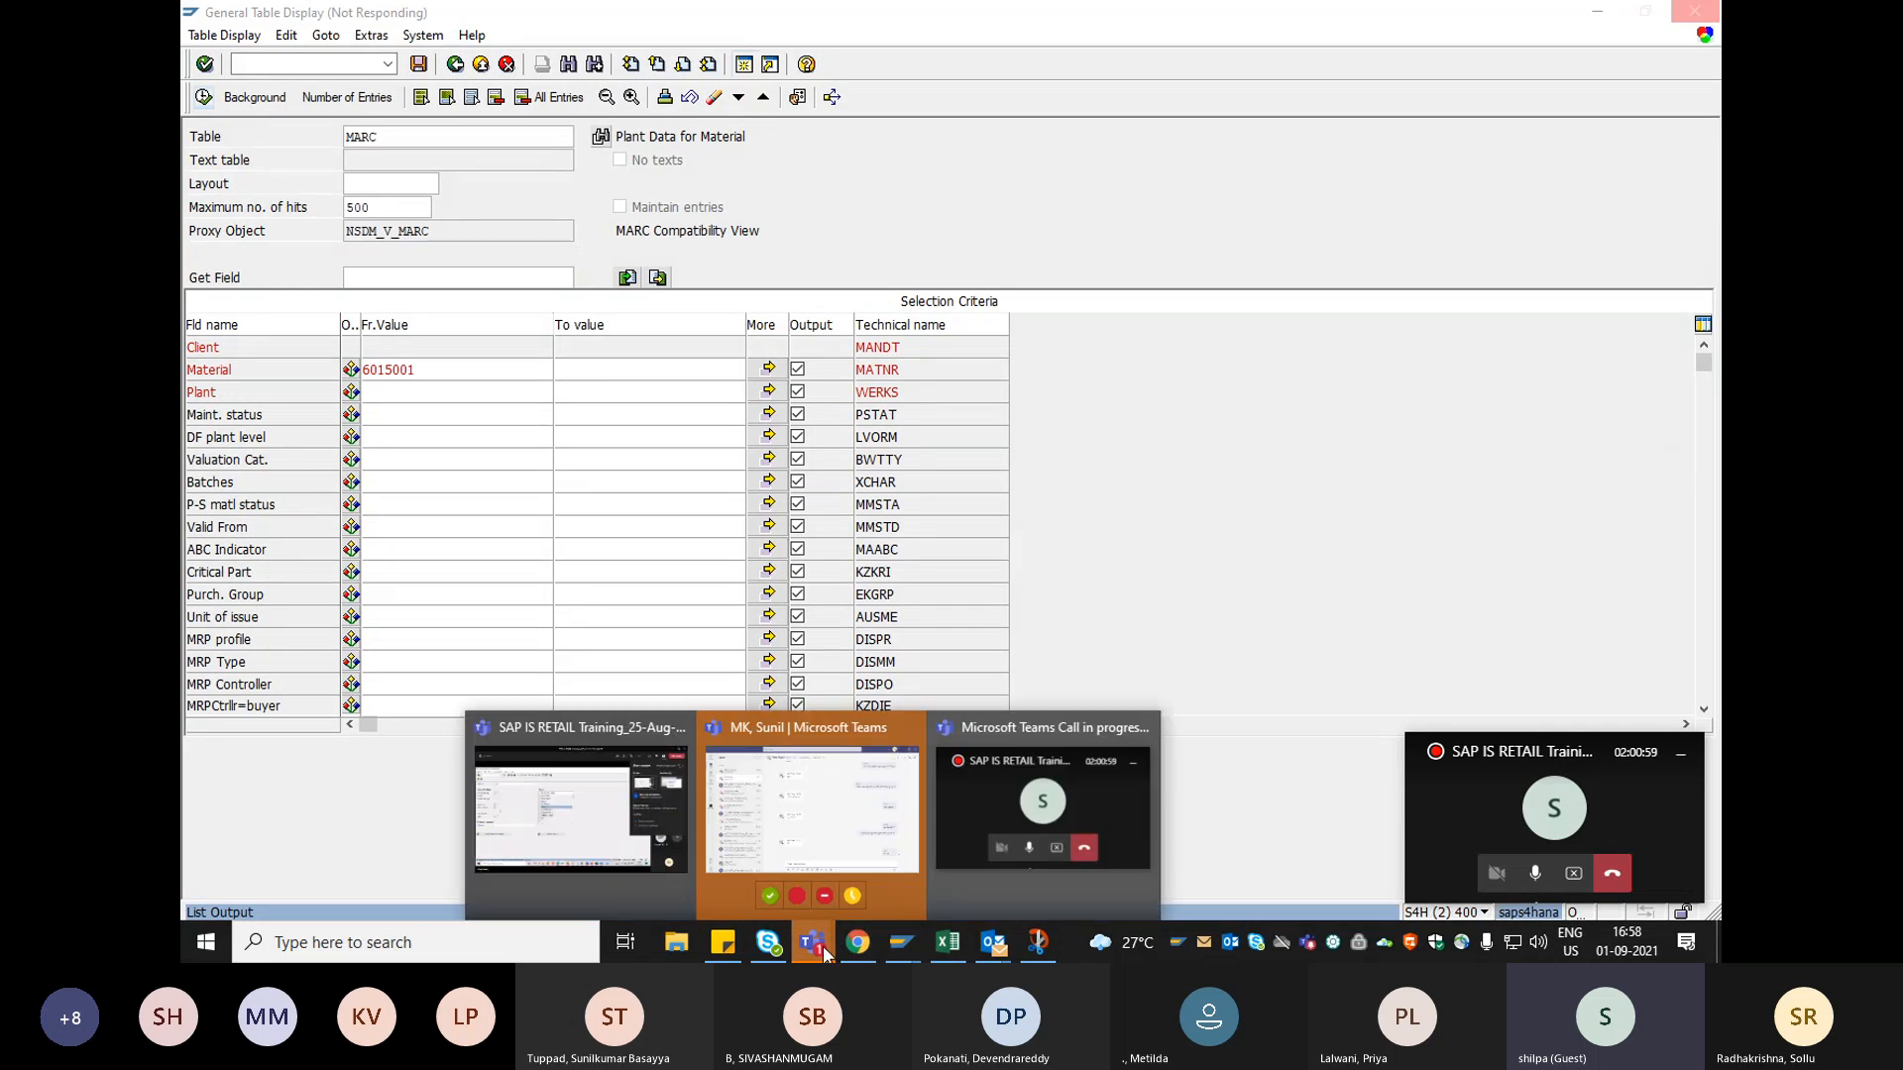
pyautogui.click(974, 783)
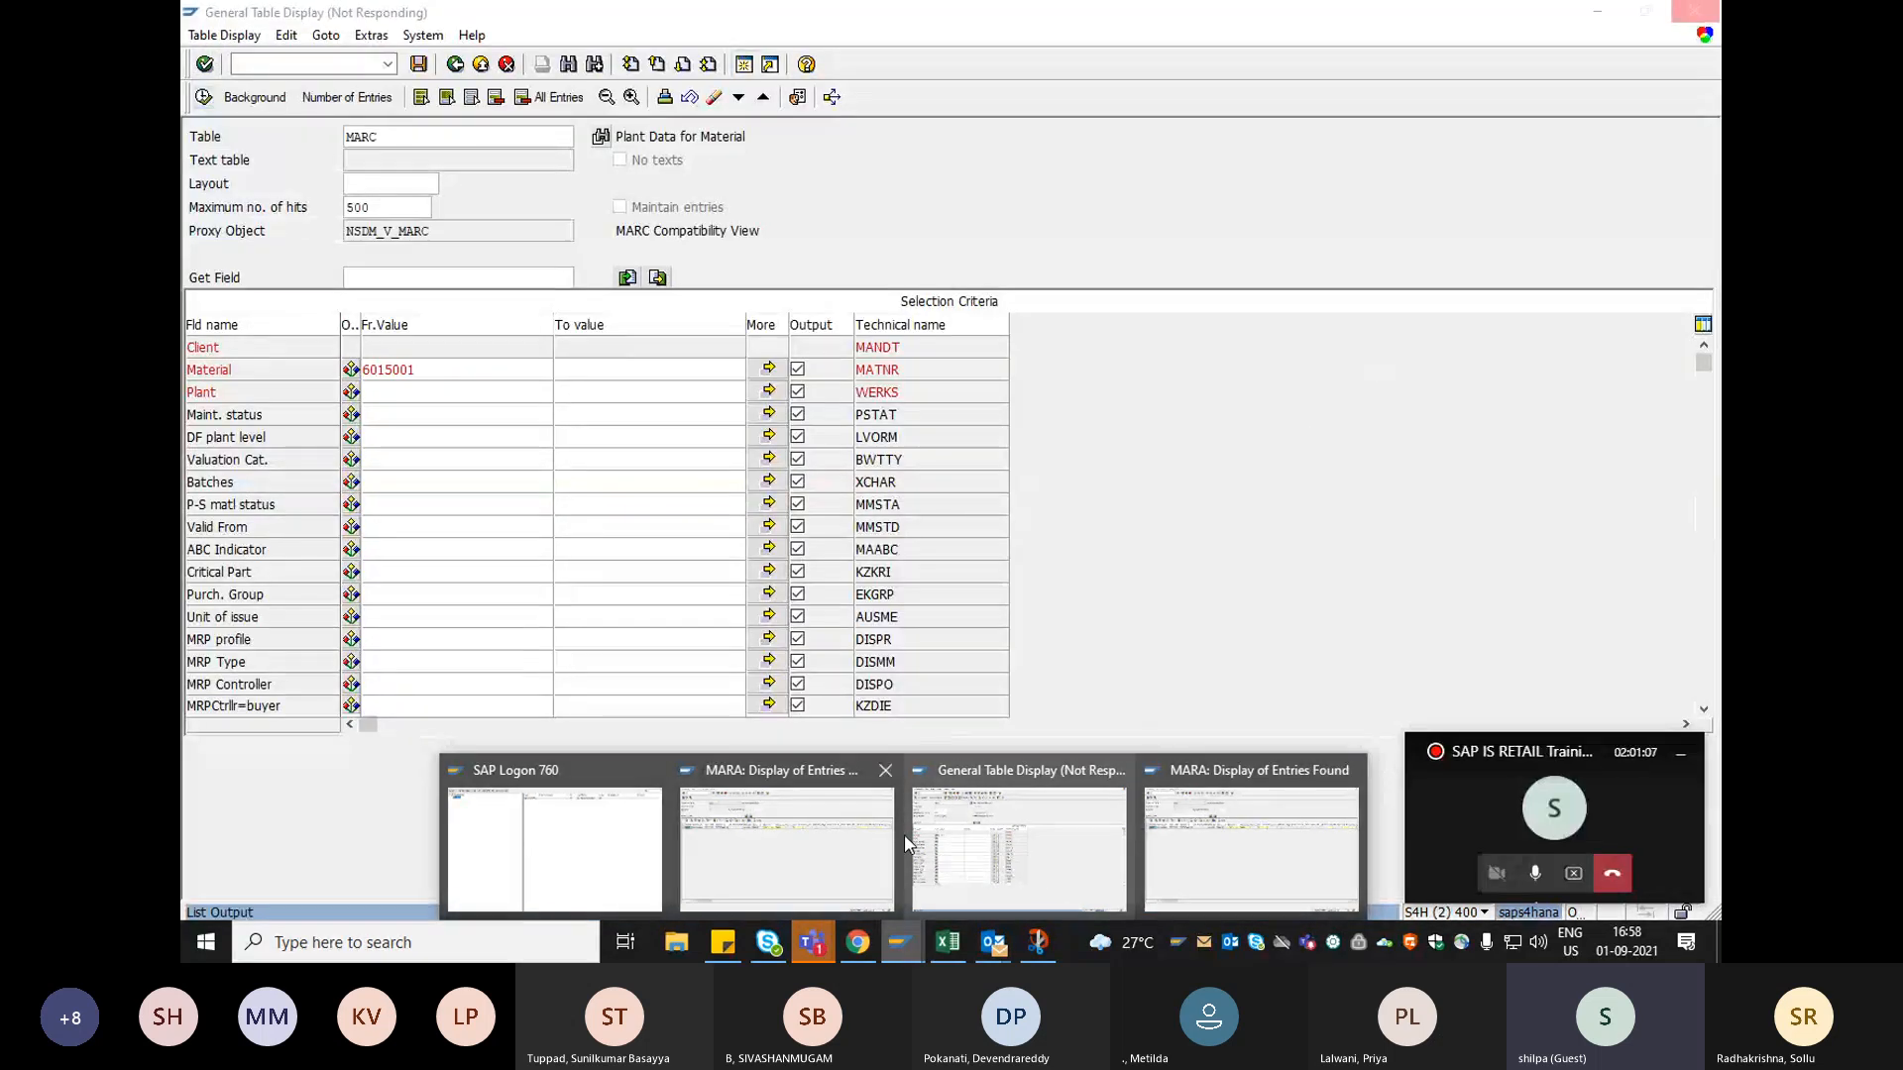
pyautogui.click(759, 859)
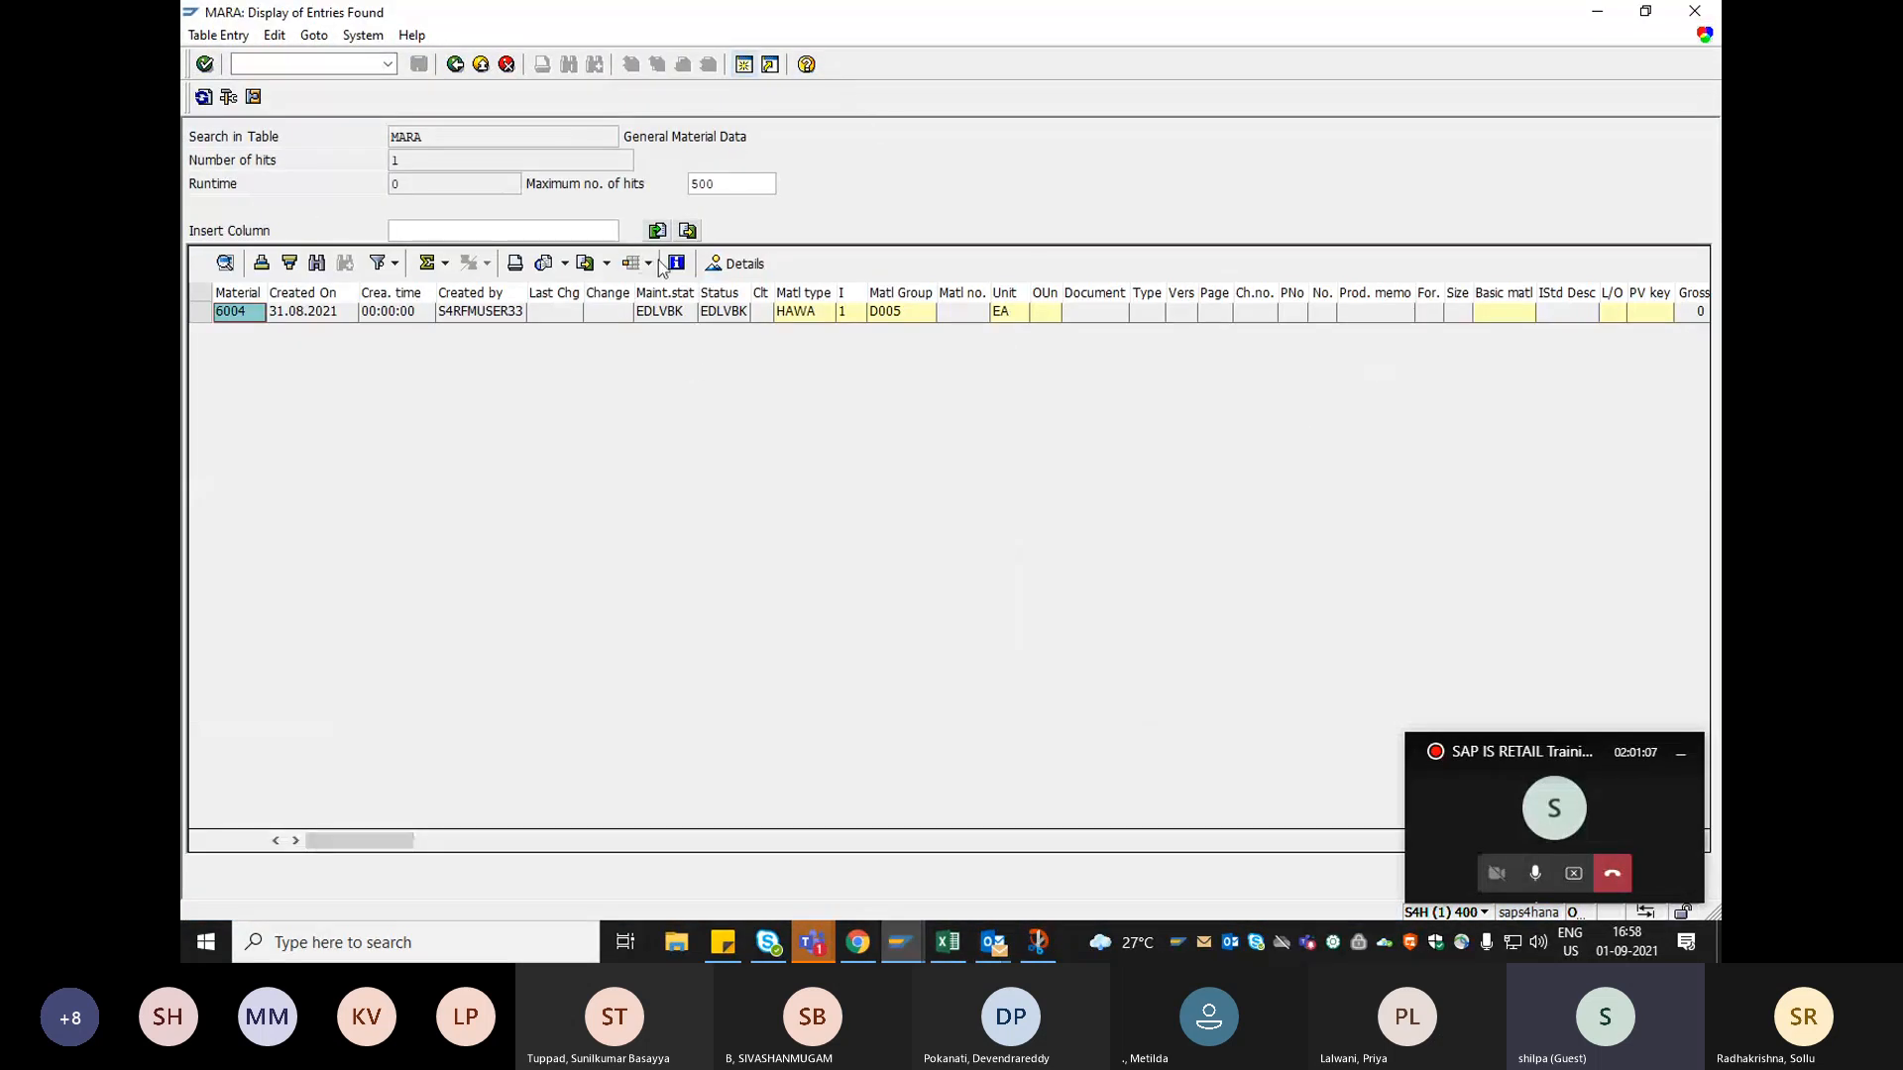
pyautogui.click(456, 64)
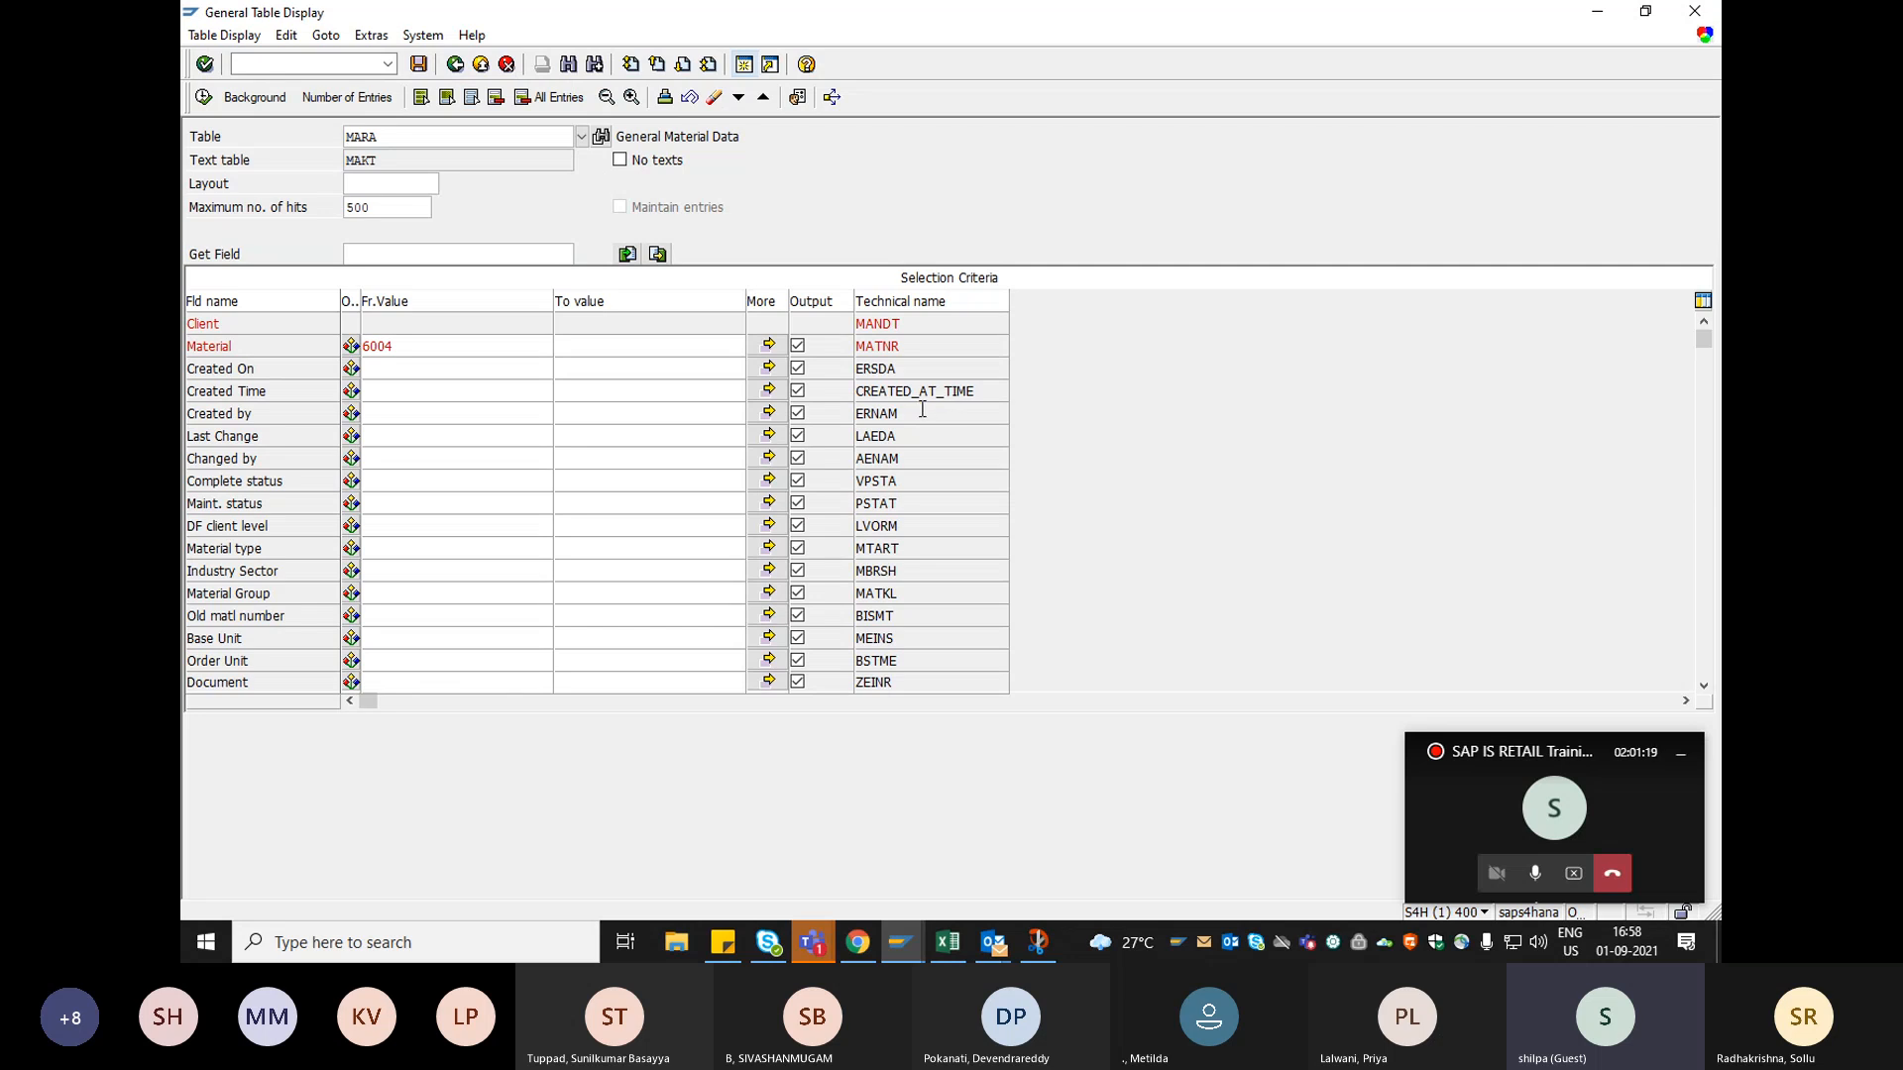
# Open the Teams meeting window and stop sharing the screen.
pyautogui.click(1525, 800)
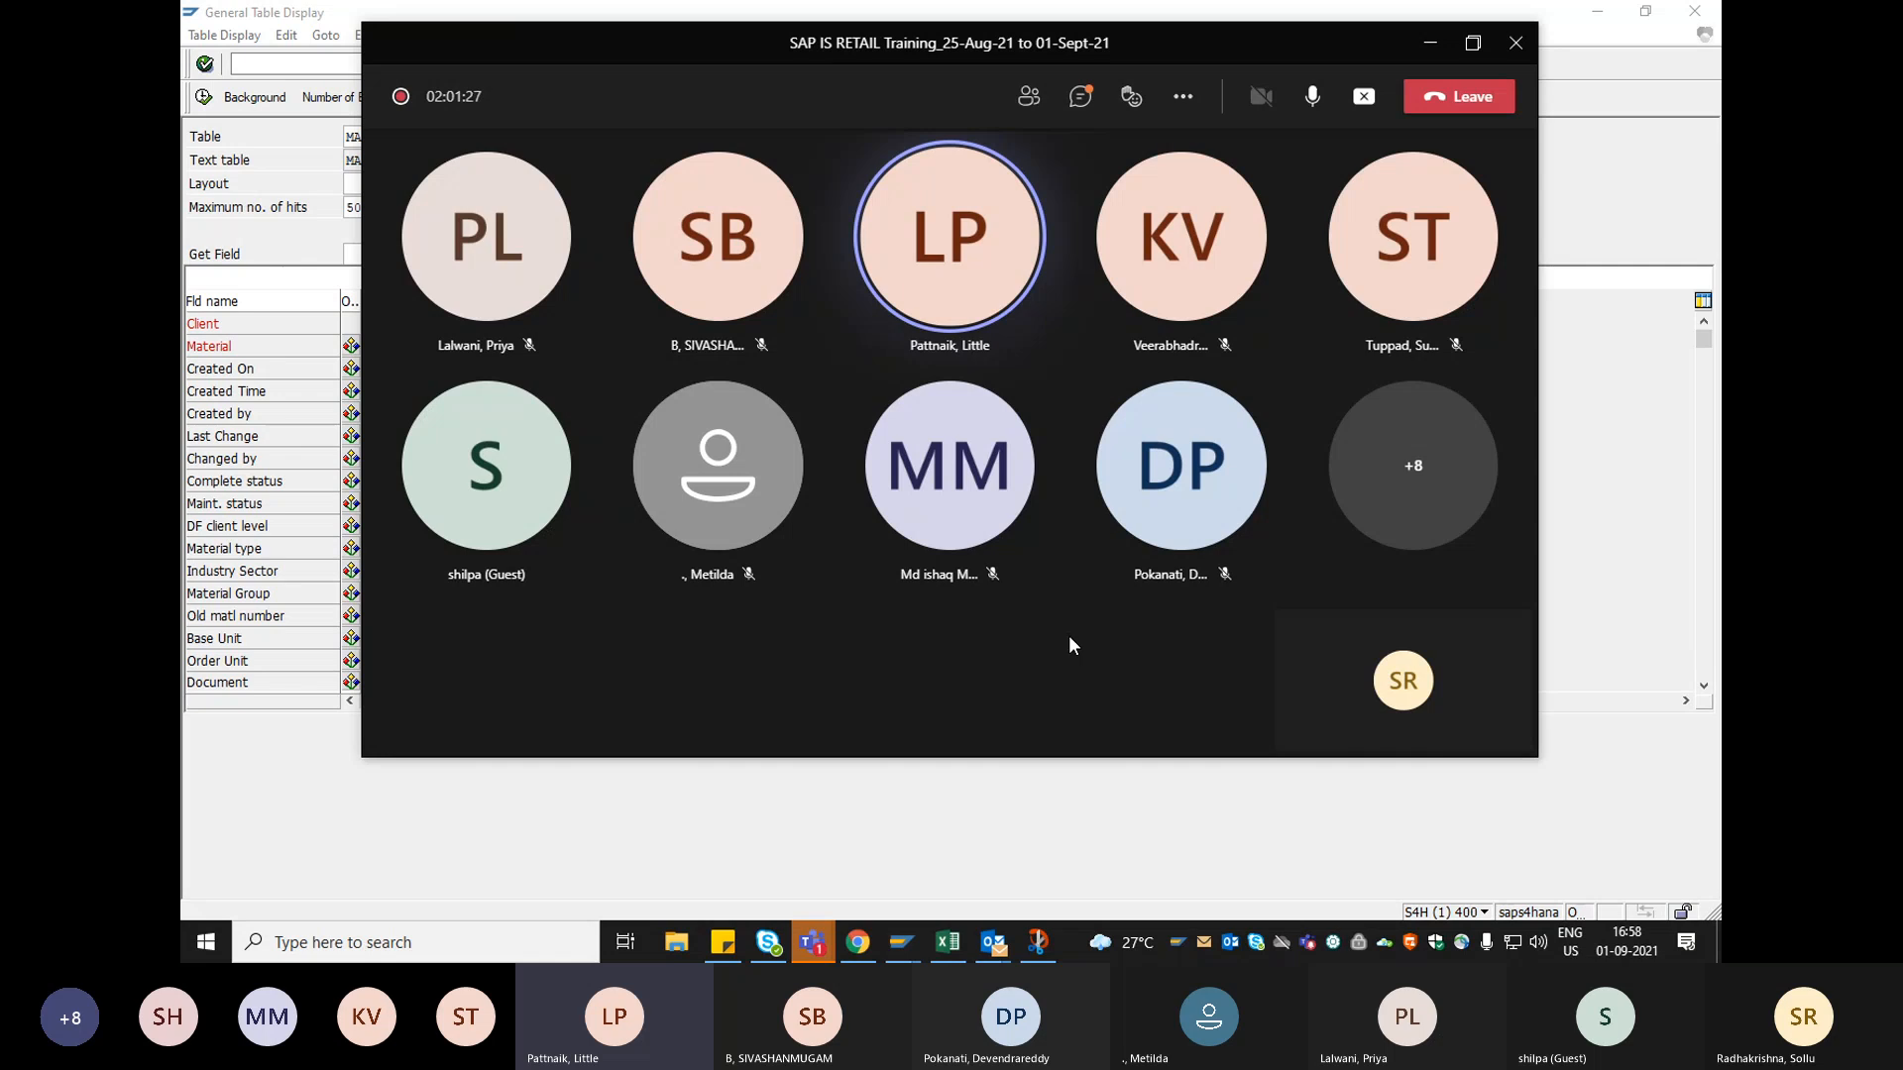
pyautogui.click(1363, 99)
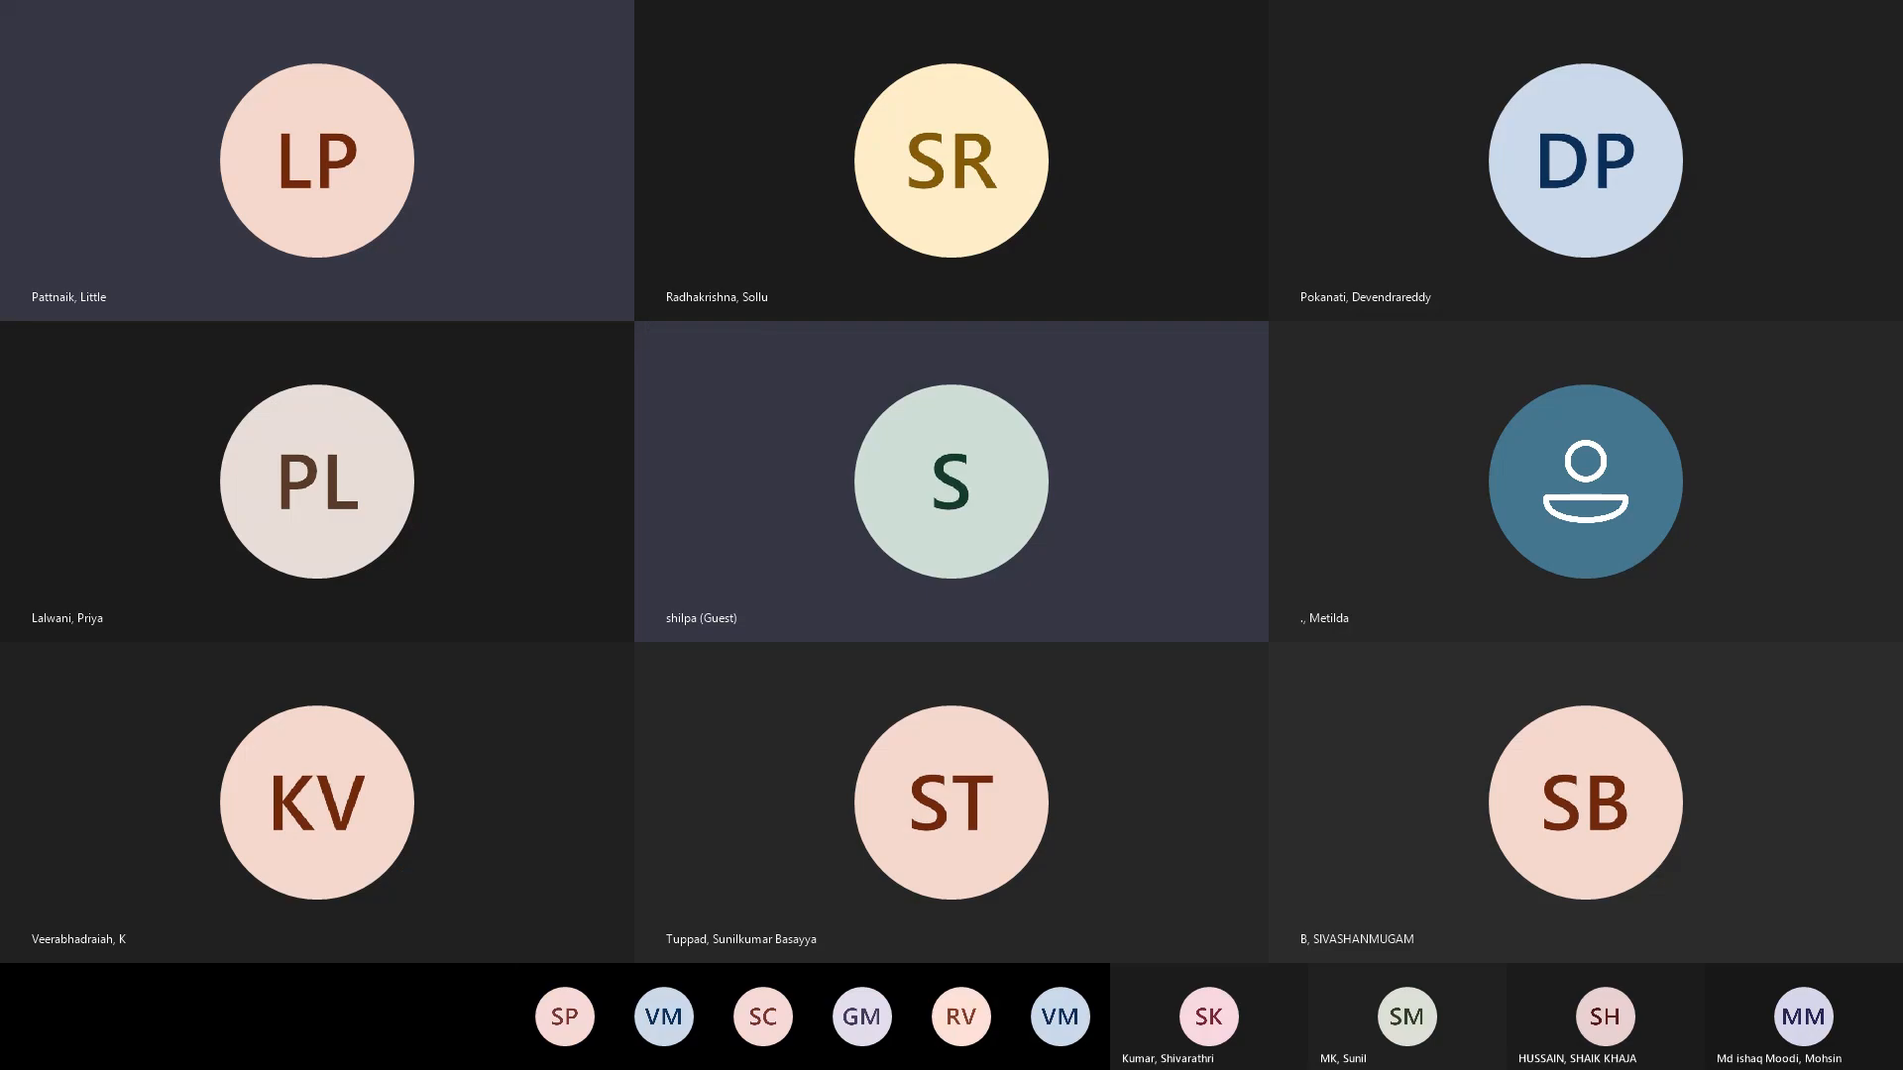